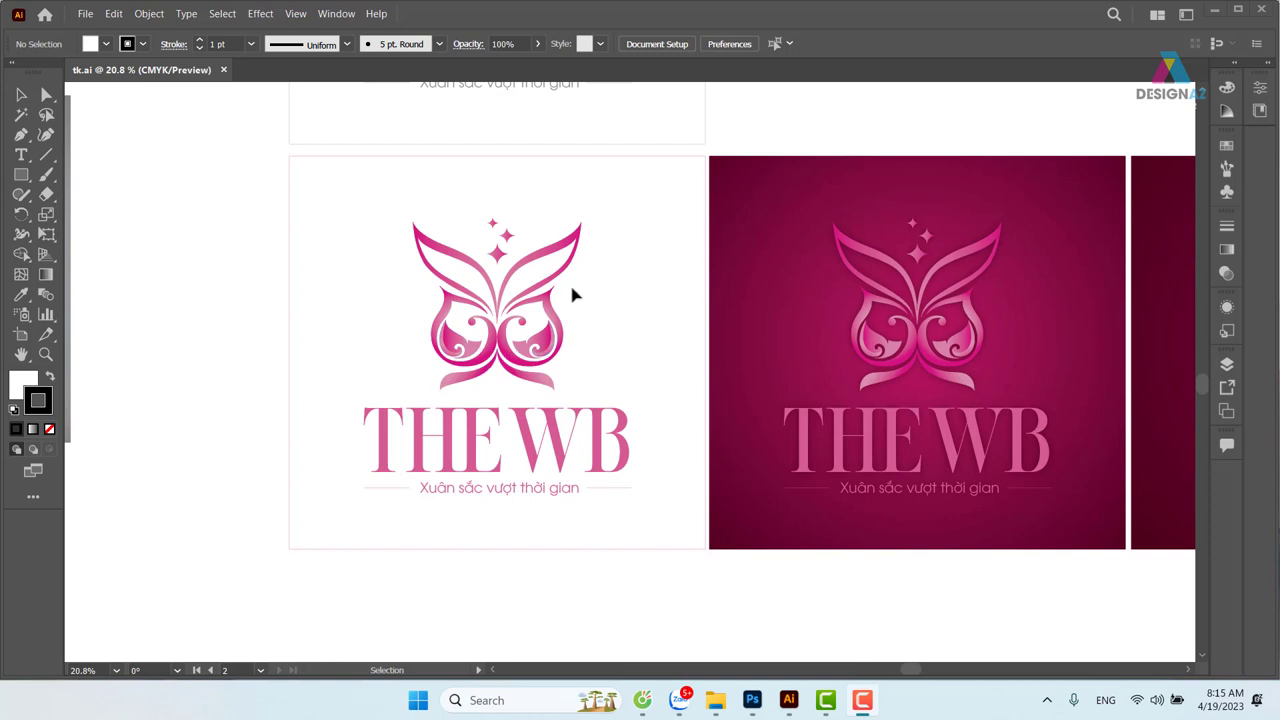
Zoom to about 176% on the swirl detail inside the pink butterfly logo
scroll(465, 397, down, 1)
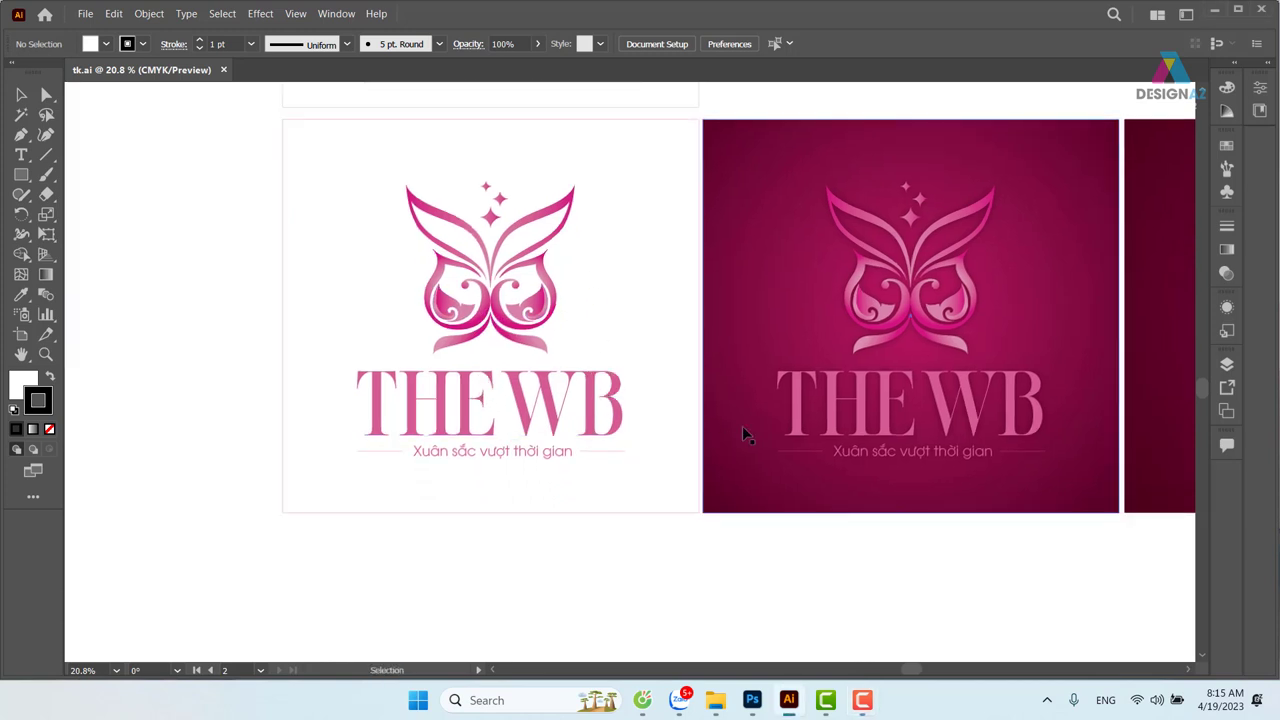
key(z)
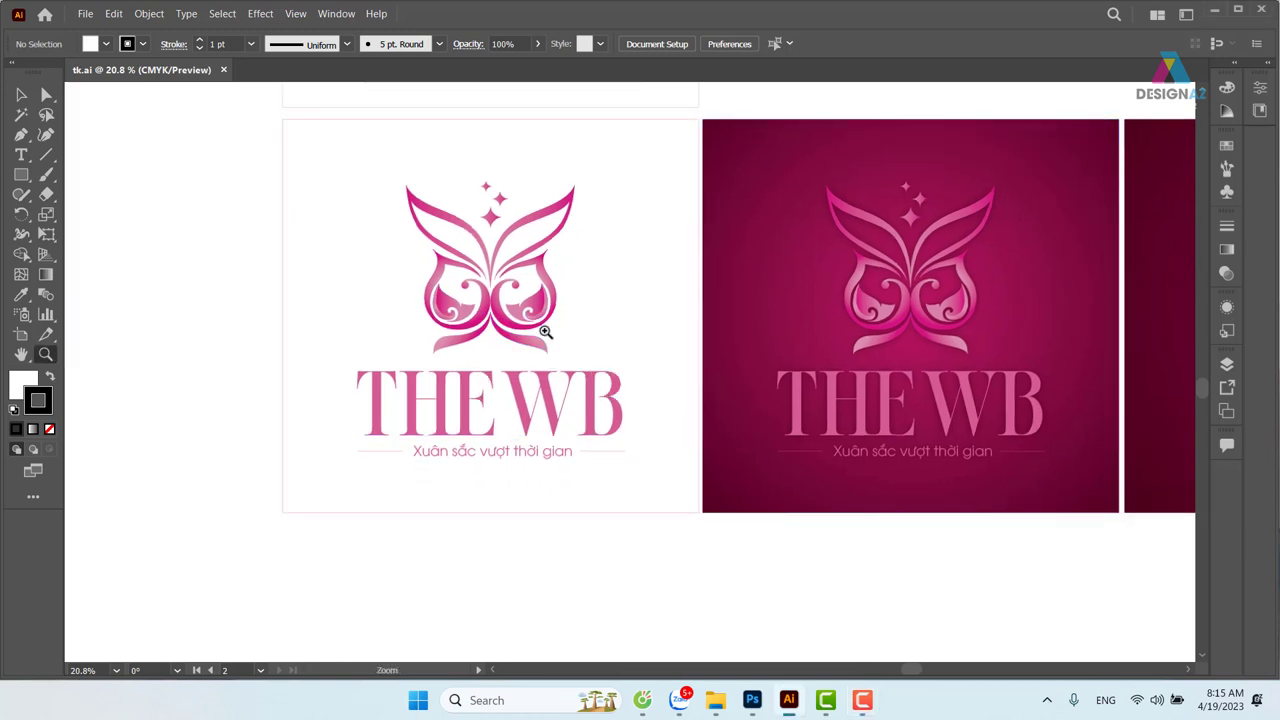
mouse_move(478, 256)
mouse_down()
mouse_move(578, 191)
mouse_move(620, 331)
mouse_move(714, 351)
mouse_move(710, 438)
mouse_up()
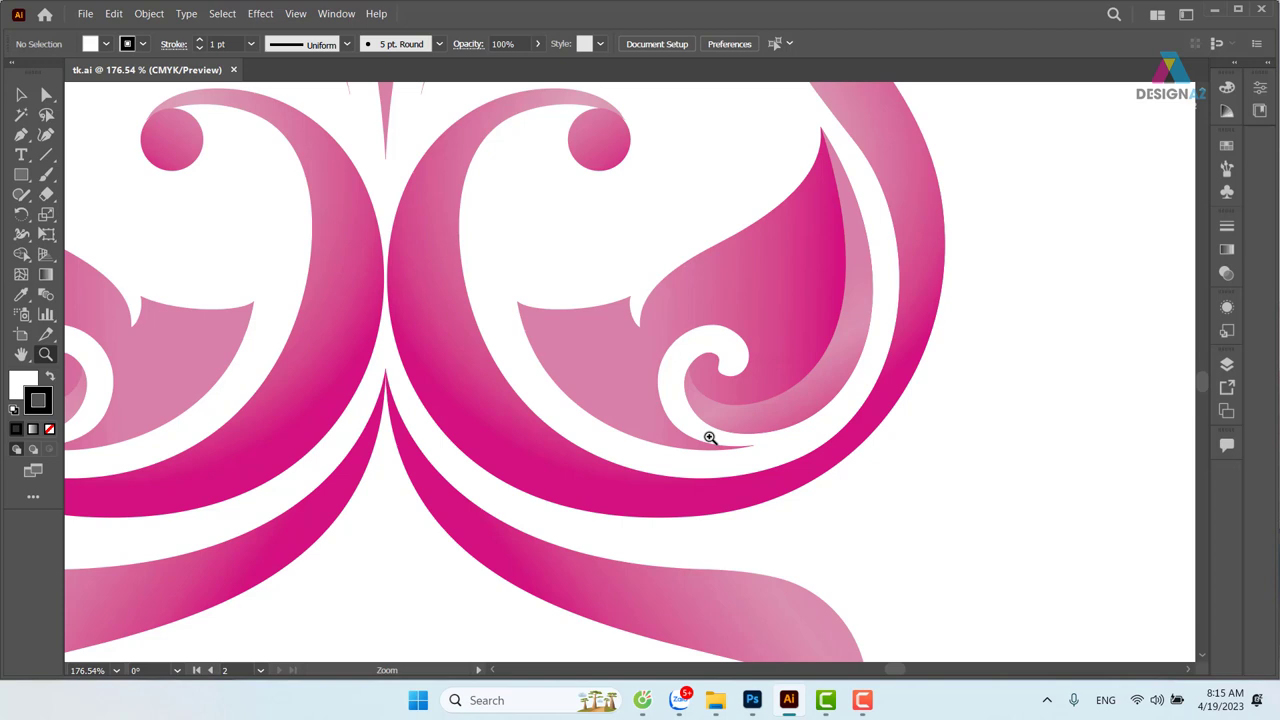
Zoom out to 33.33% to show the full THEWB logo, tagline and magenta artboard
key(ctrl)
key(ctrl+minus)
key(ctrl+minus)
key(ctrl+minus)
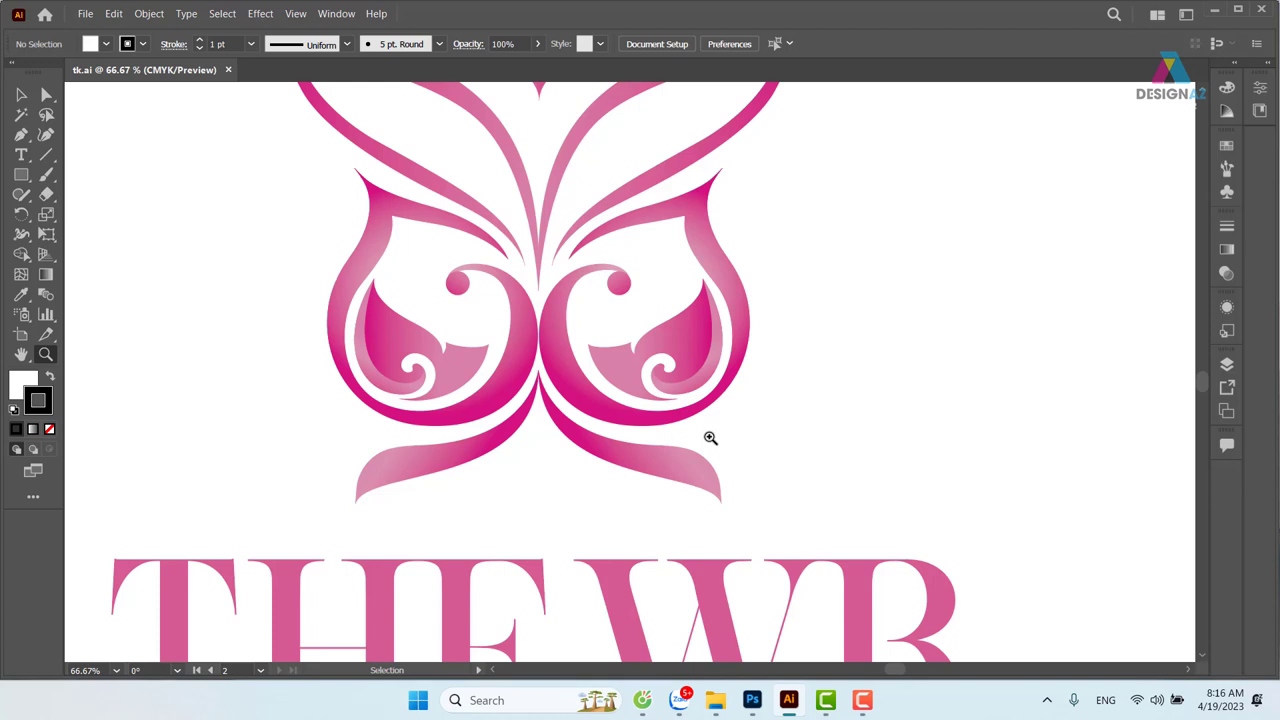
drag(643, 316, 600, 477)
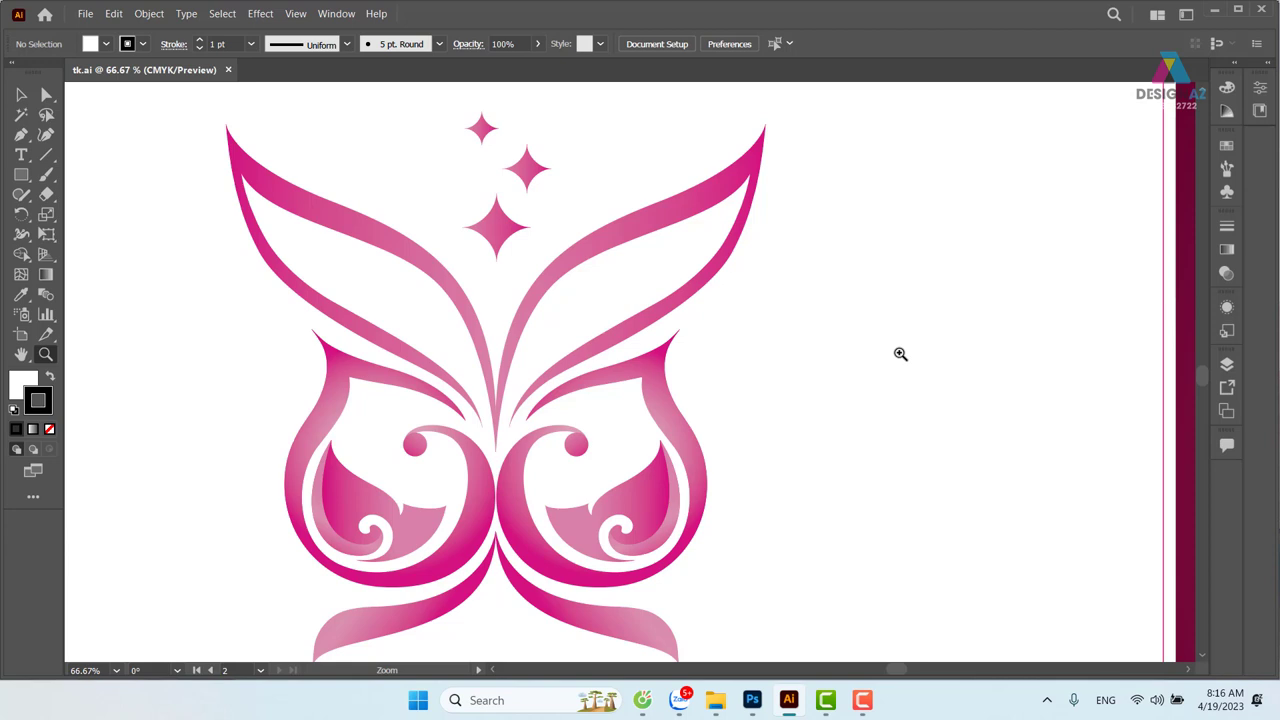
key(ctrl+minus)
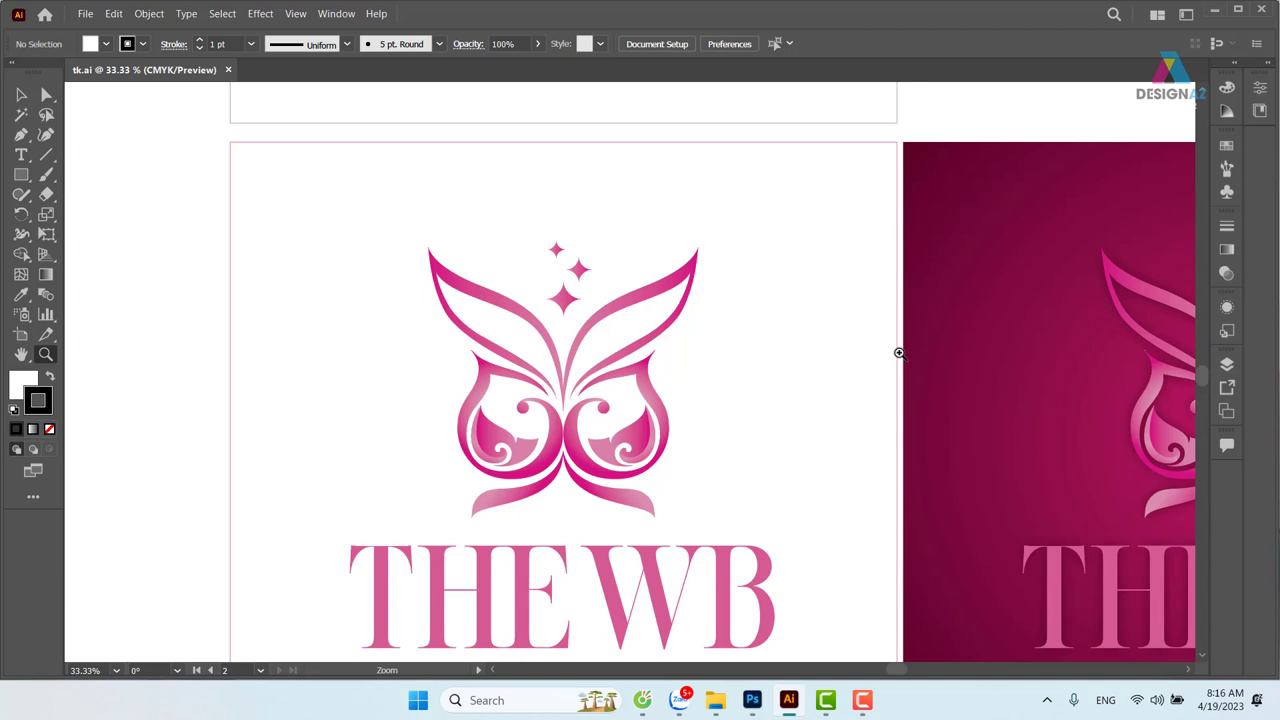
scroll(720, 330, down, 1)
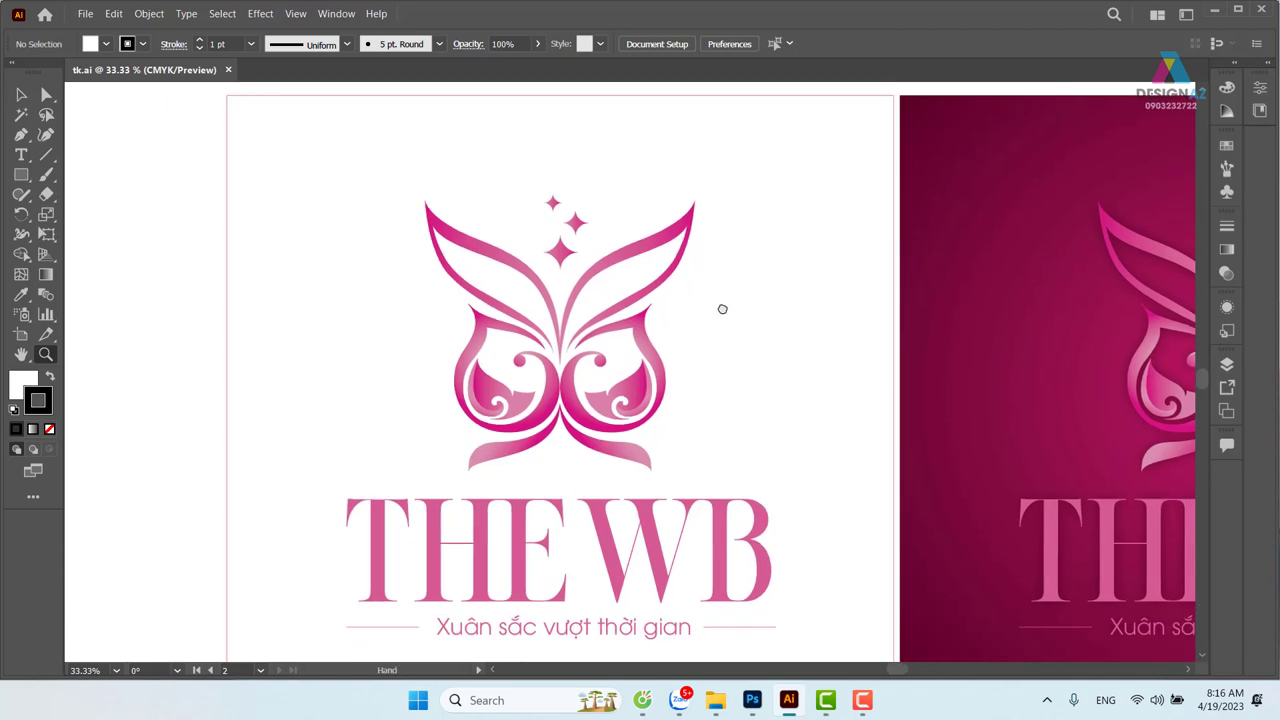
scroll(640, 330, down, 1)
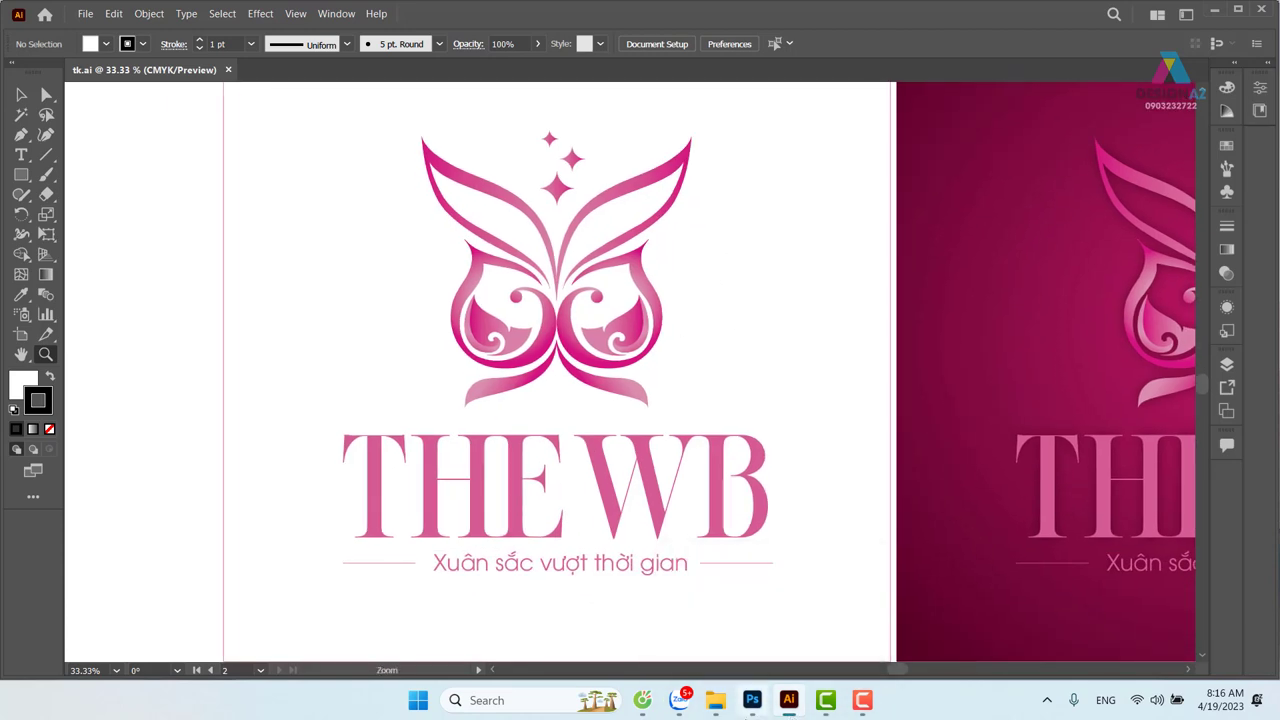
View 1.jpg in Windows Photos, zoom in on the faces, then close the viewer
mouse_move(715, 700)
click(728, 707)
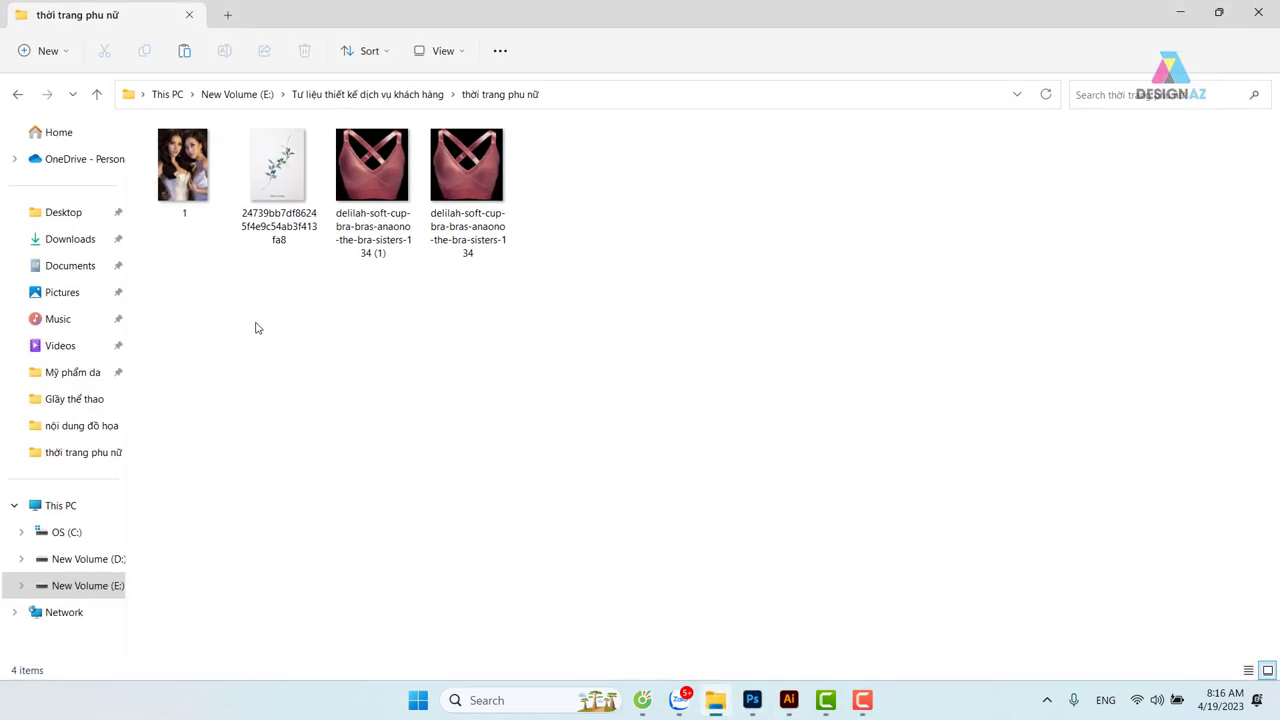
click(193, 181)
double_click(193, 181)
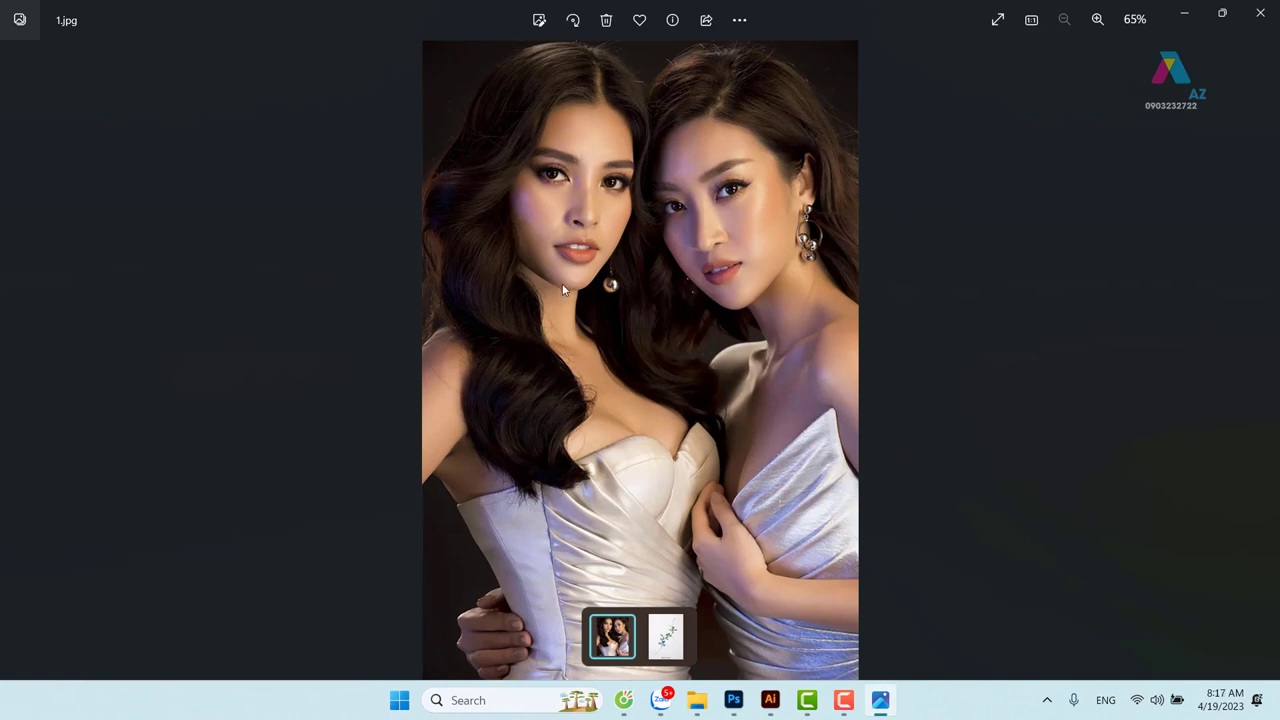
scroll(700, 229, up, 1)
scroll(700, 229, up, 3)
scroll(700, 230, up, 2)
scroll(700, 229, up, 2)
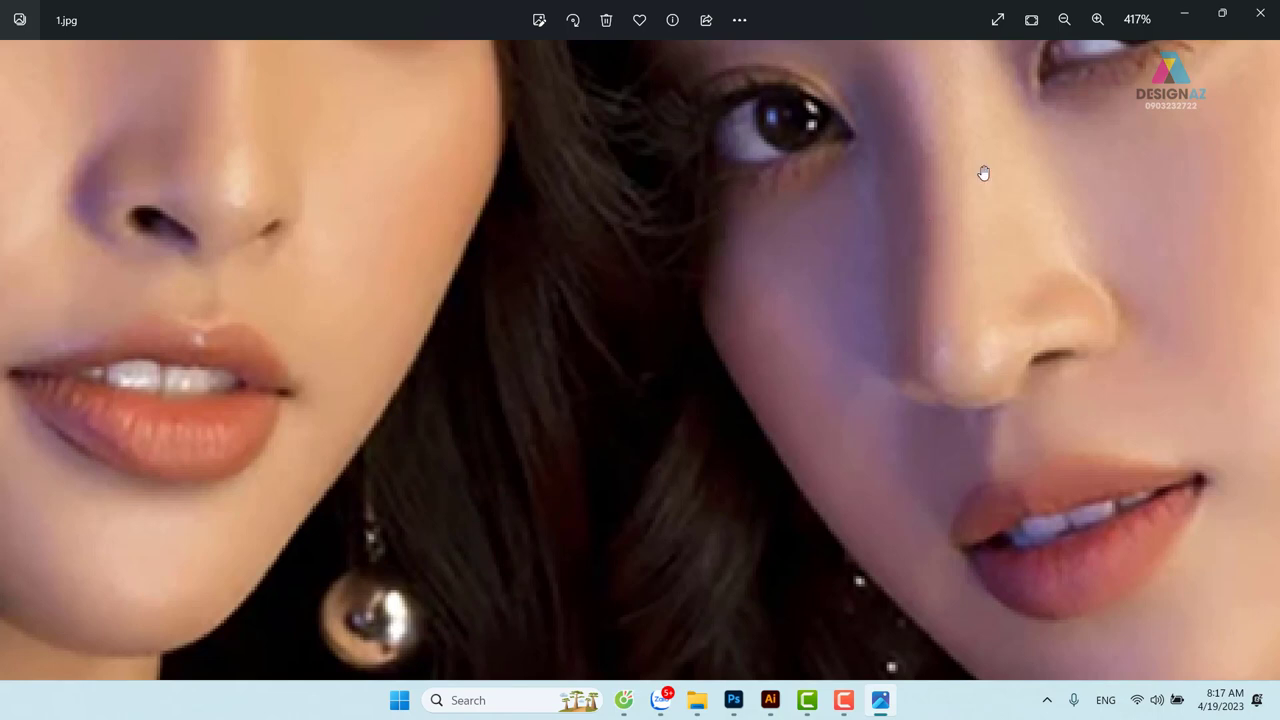
scroll(866, 240, down, 1)
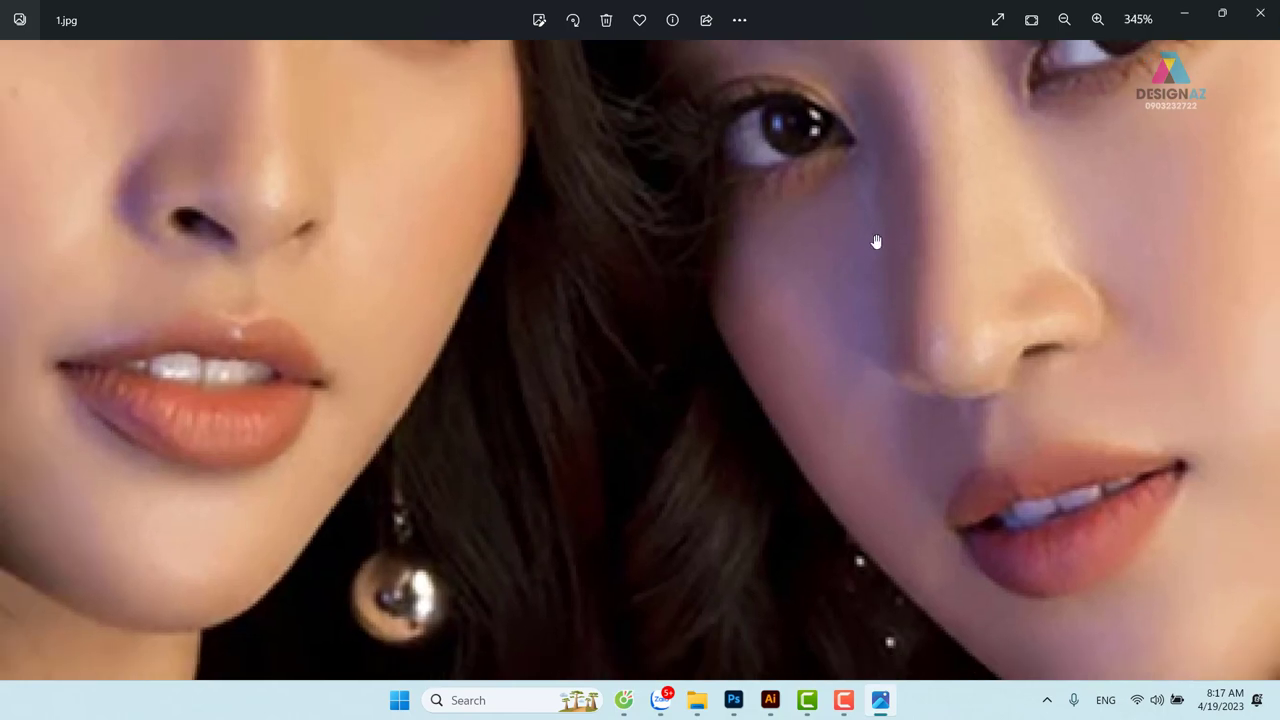
scroll(870, 240, down, 2)
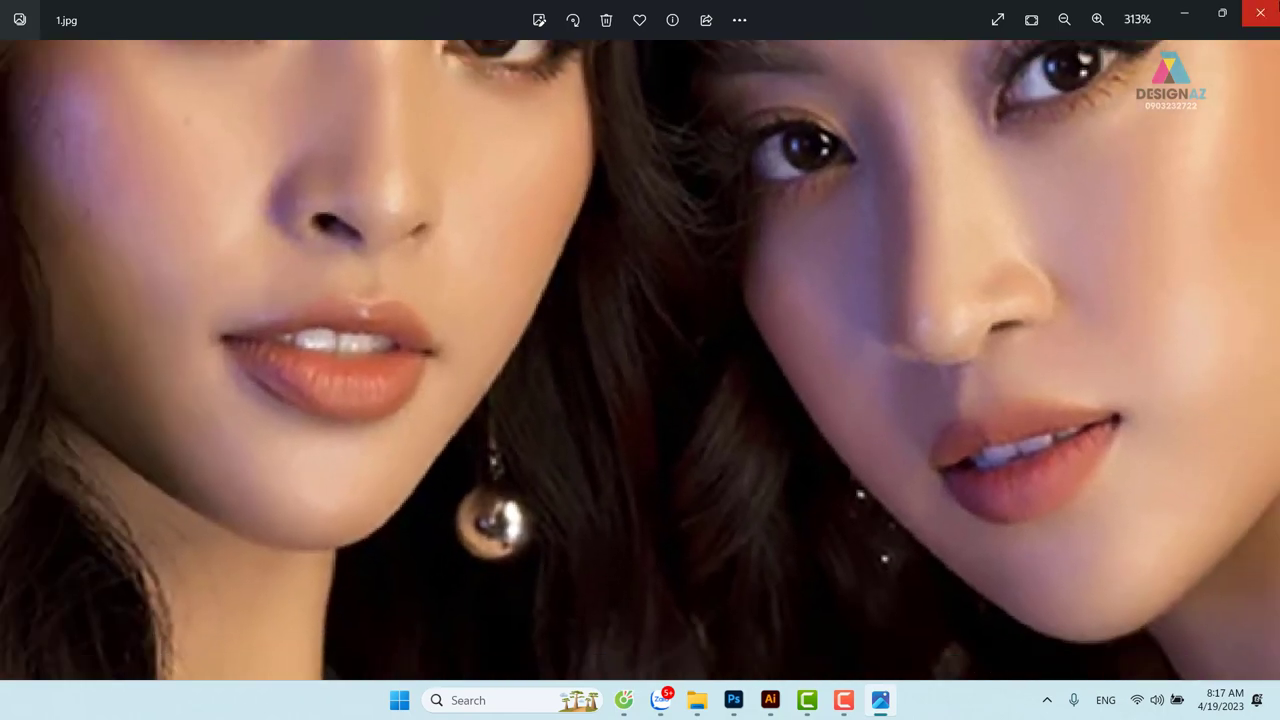
click(1262, 10)
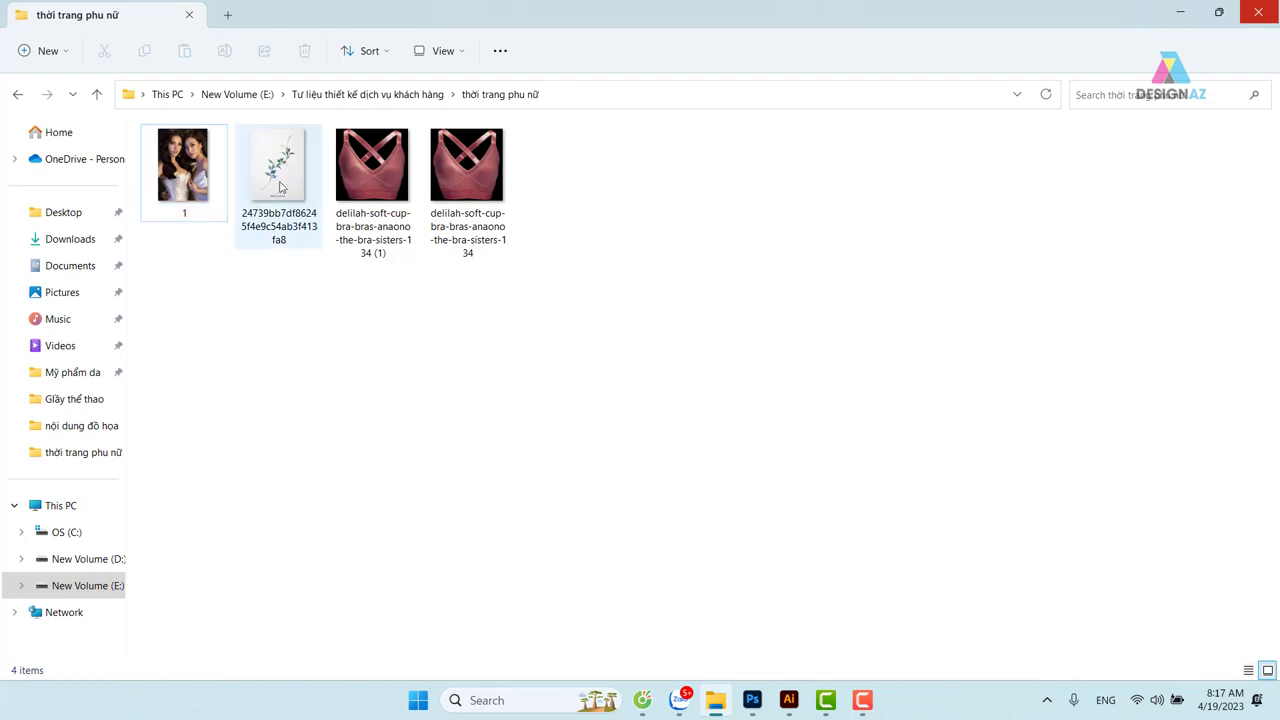
key(Right)
key(Return)
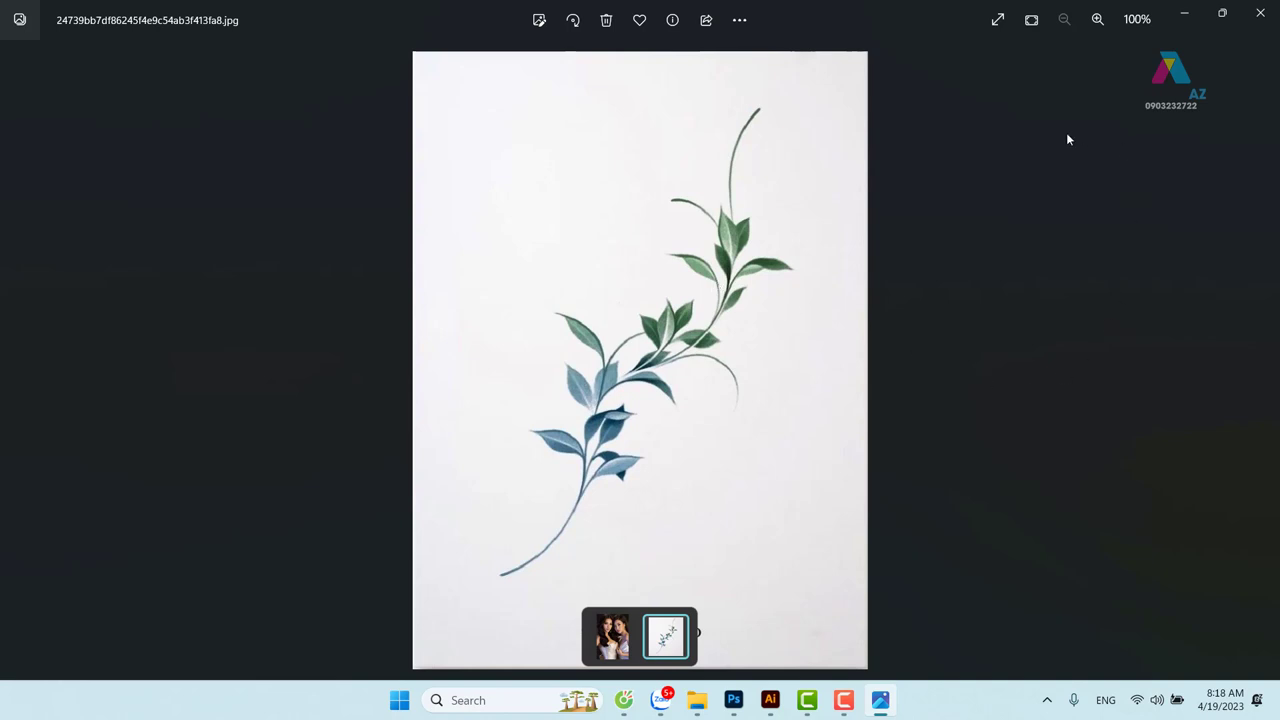
click(1260, 12)
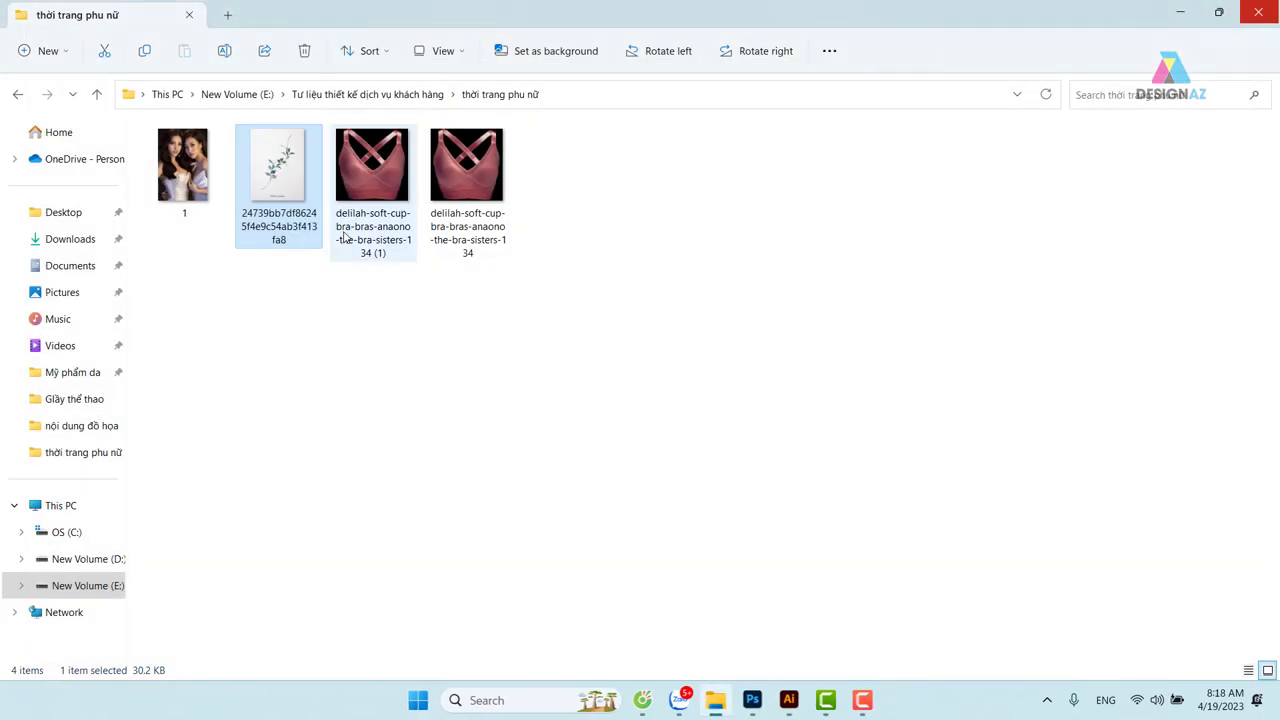
View the portrait at 100%, show the Layers panel, and duplicate Layer 1 into Layer 1 copy
click(752, 700)
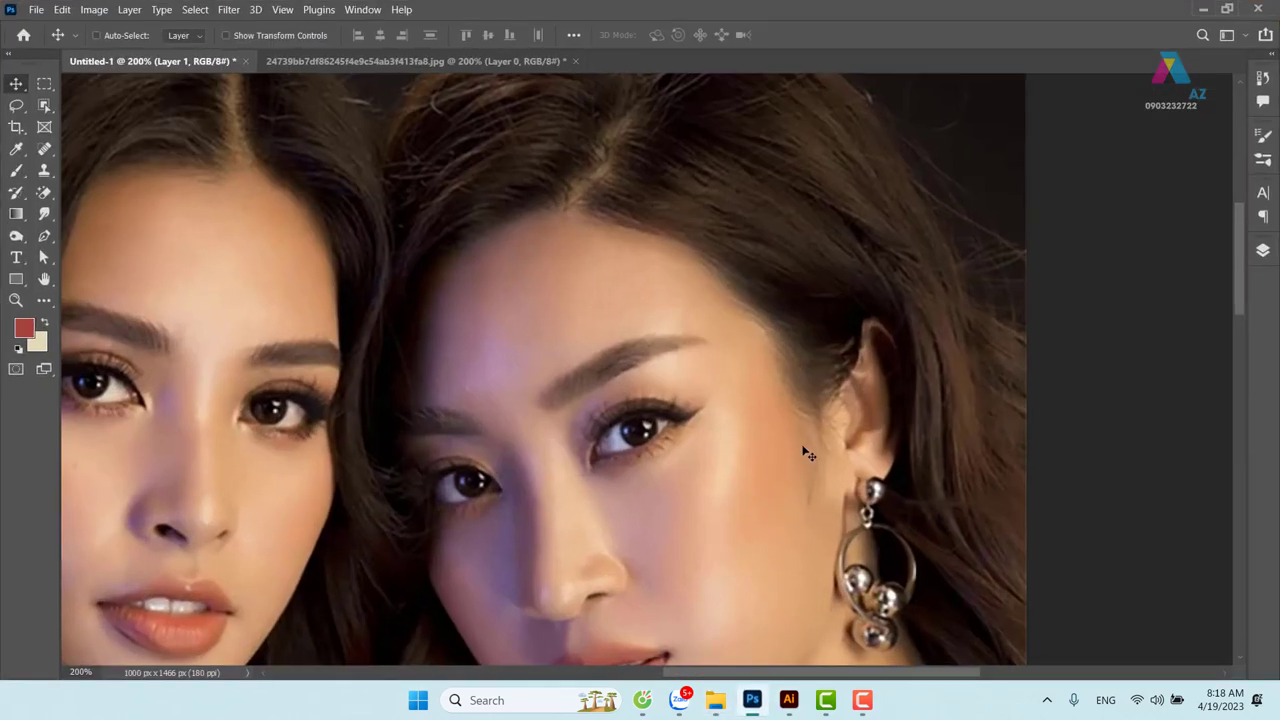
key(ctrl+minus)
key(ctrl+minus)
key(ctrl+minus)
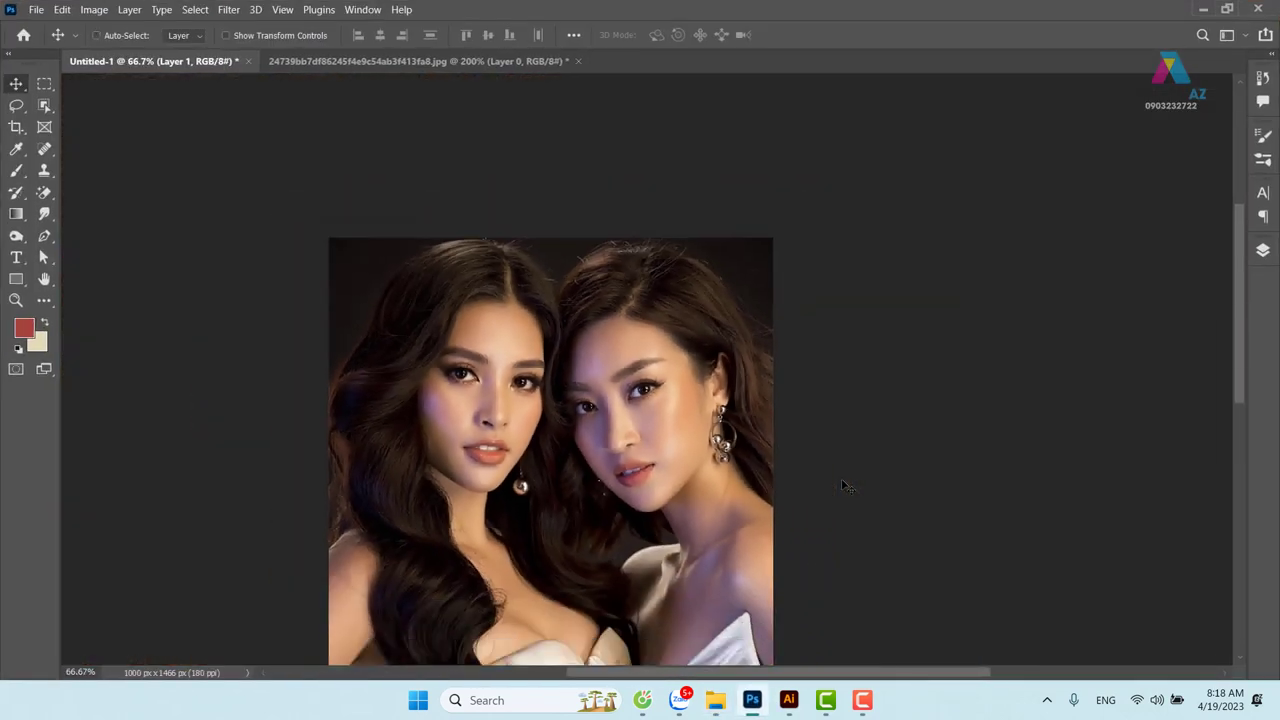
drag(608, 600, 620, 384)
drag(559, 259, 555, 291)
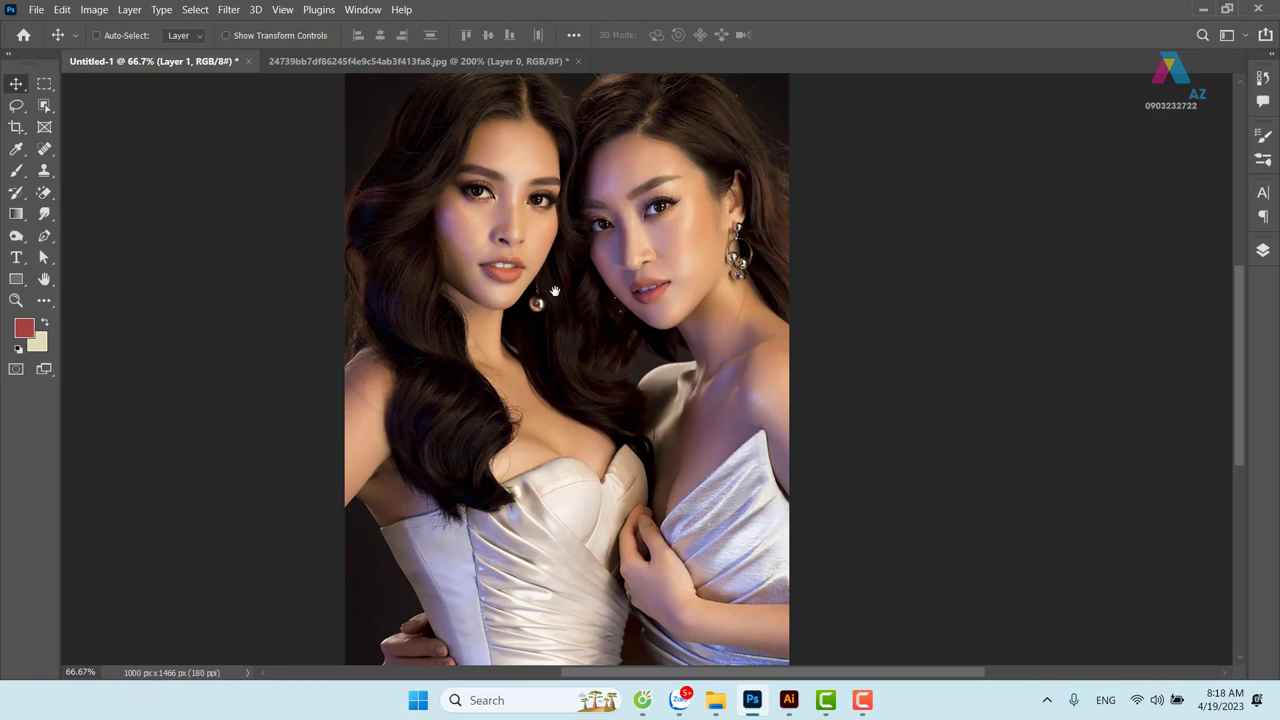
key(ctrl+plus)
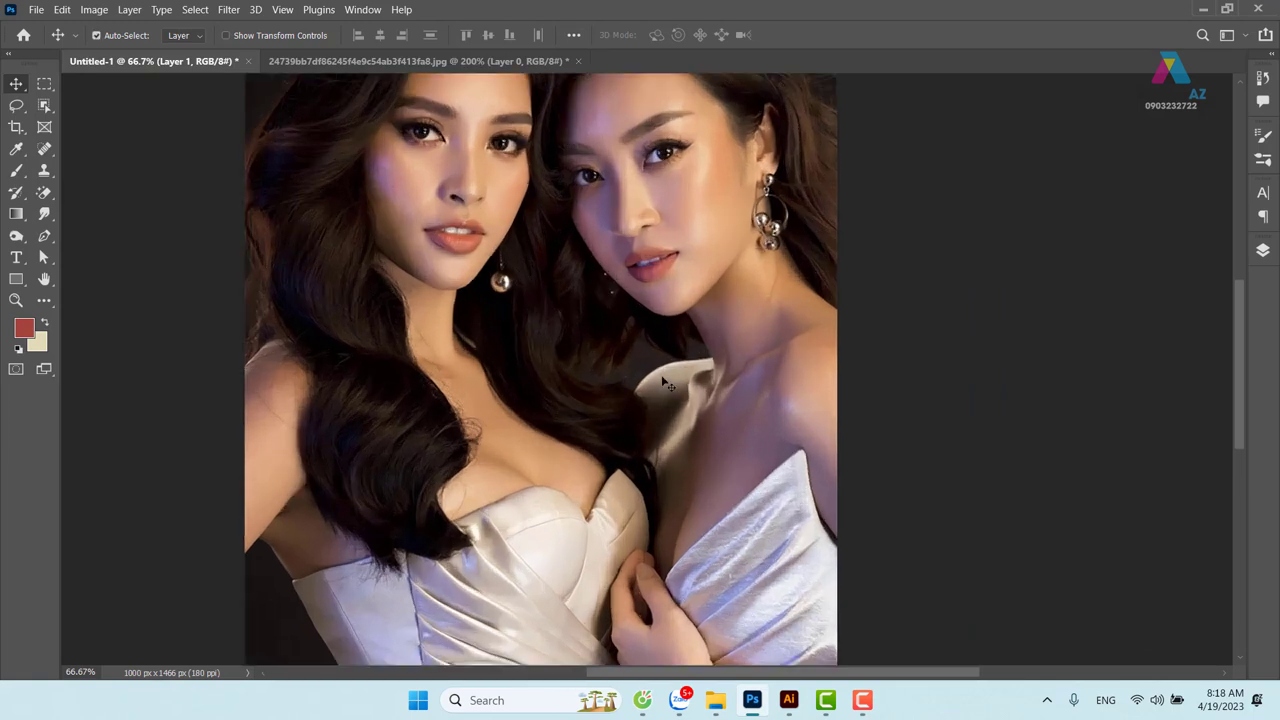
key(F7)
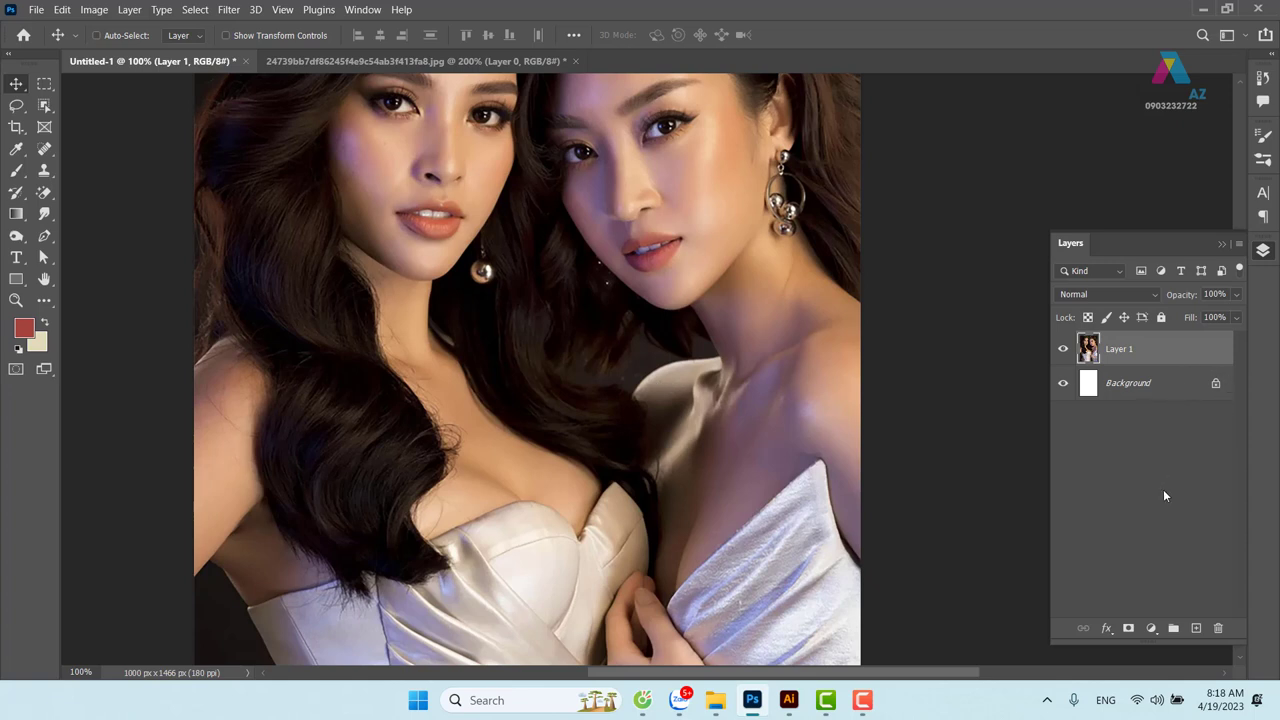
key(ctrl+j)
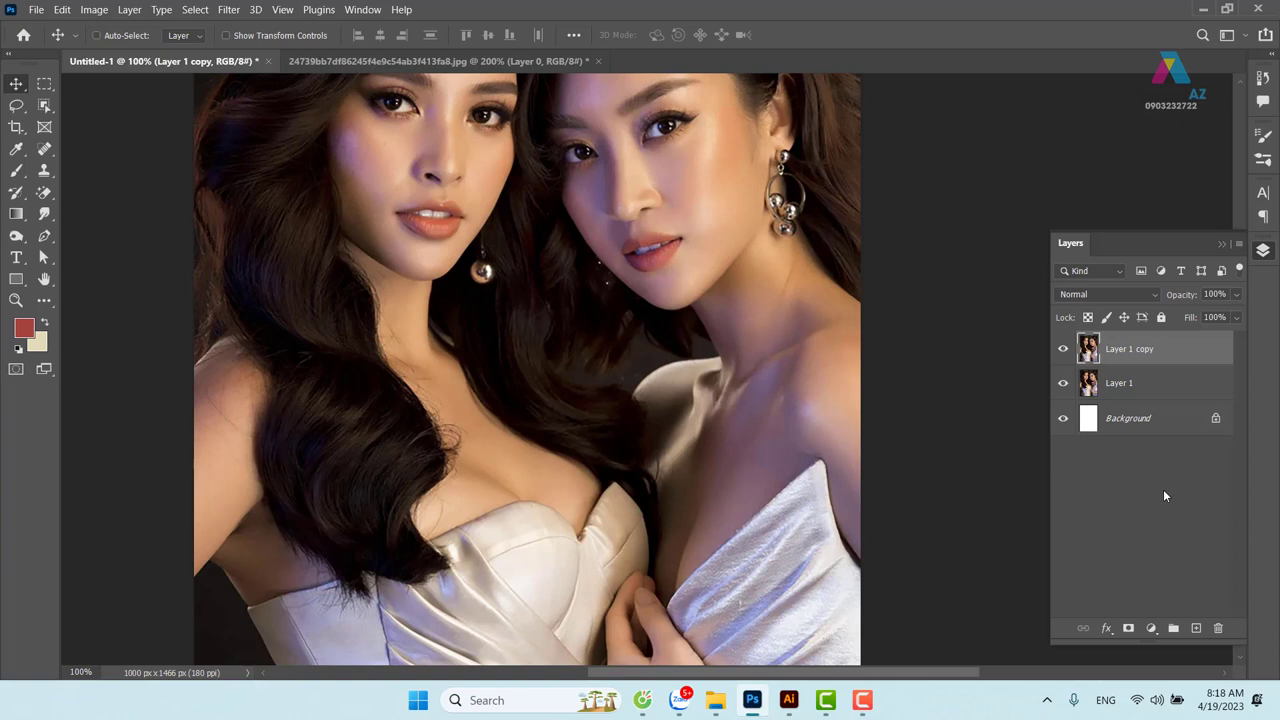
Open Camera Raw Filter on Layer 1 copy, preview the faces at 200%, and expand Detail
click(227, 14)
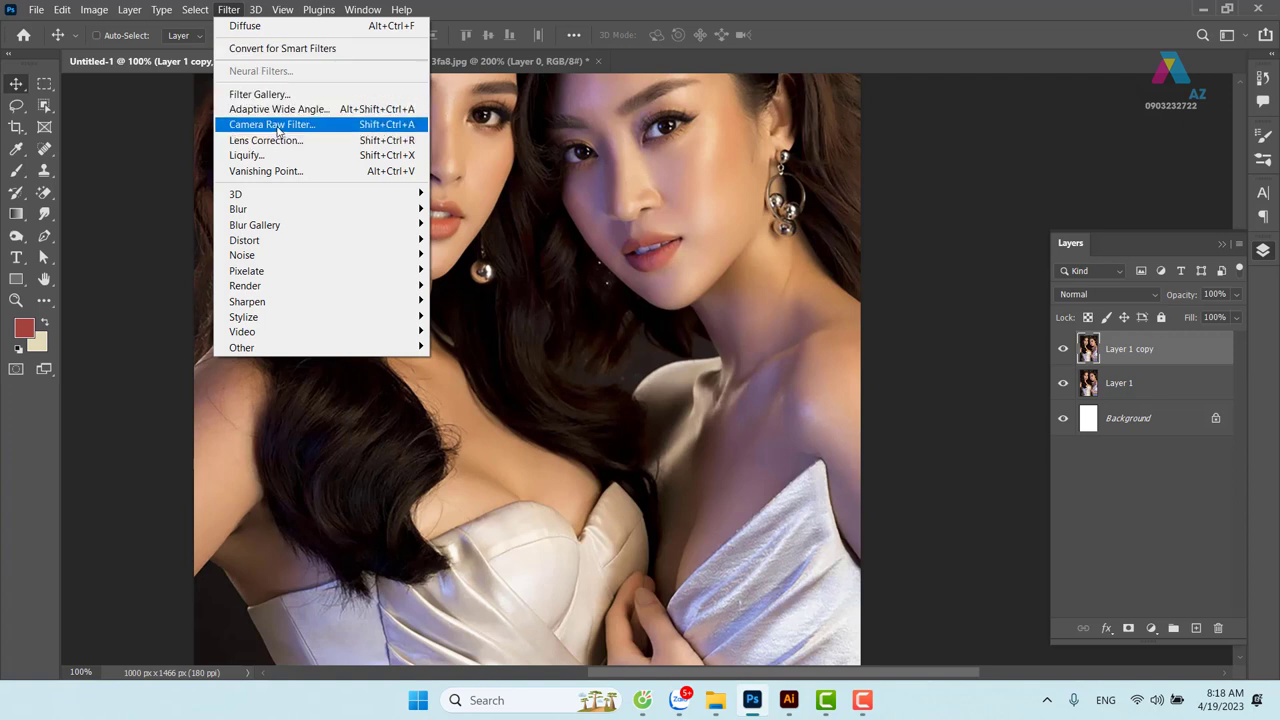
click(278, 128)
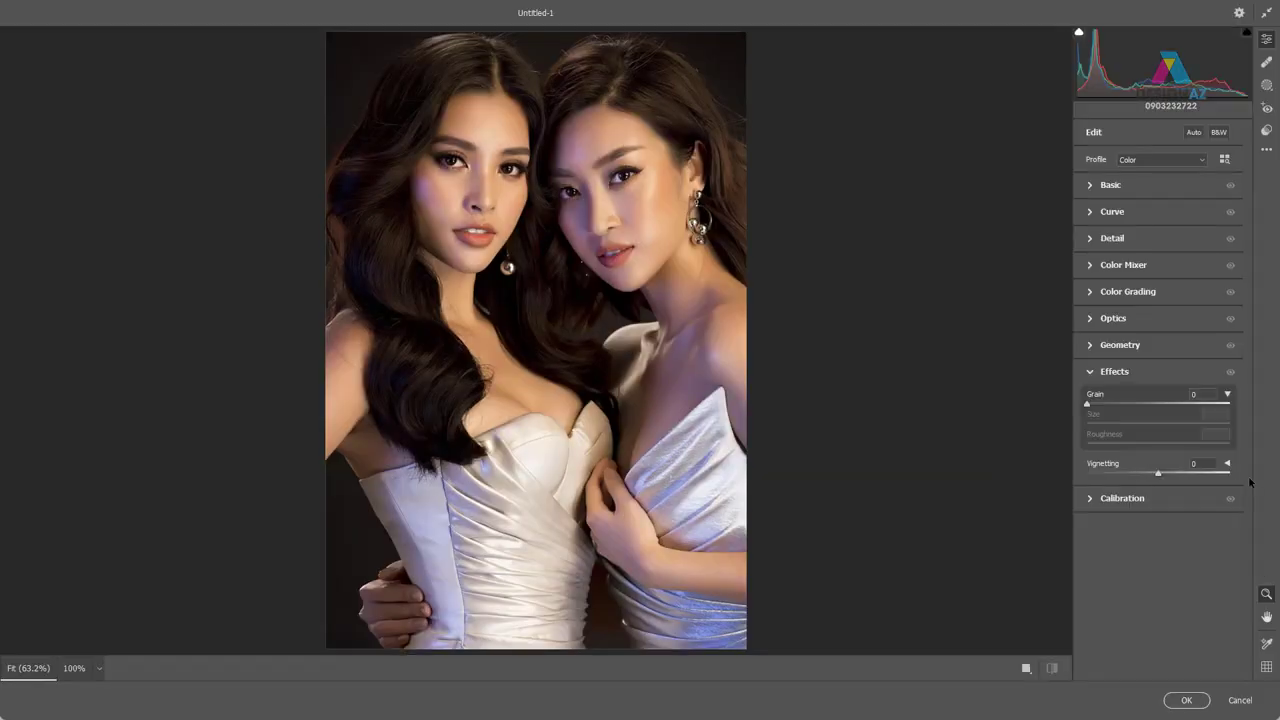
click(600, 275)
click(656, 226)
click(670, 272)
click(625, 261)
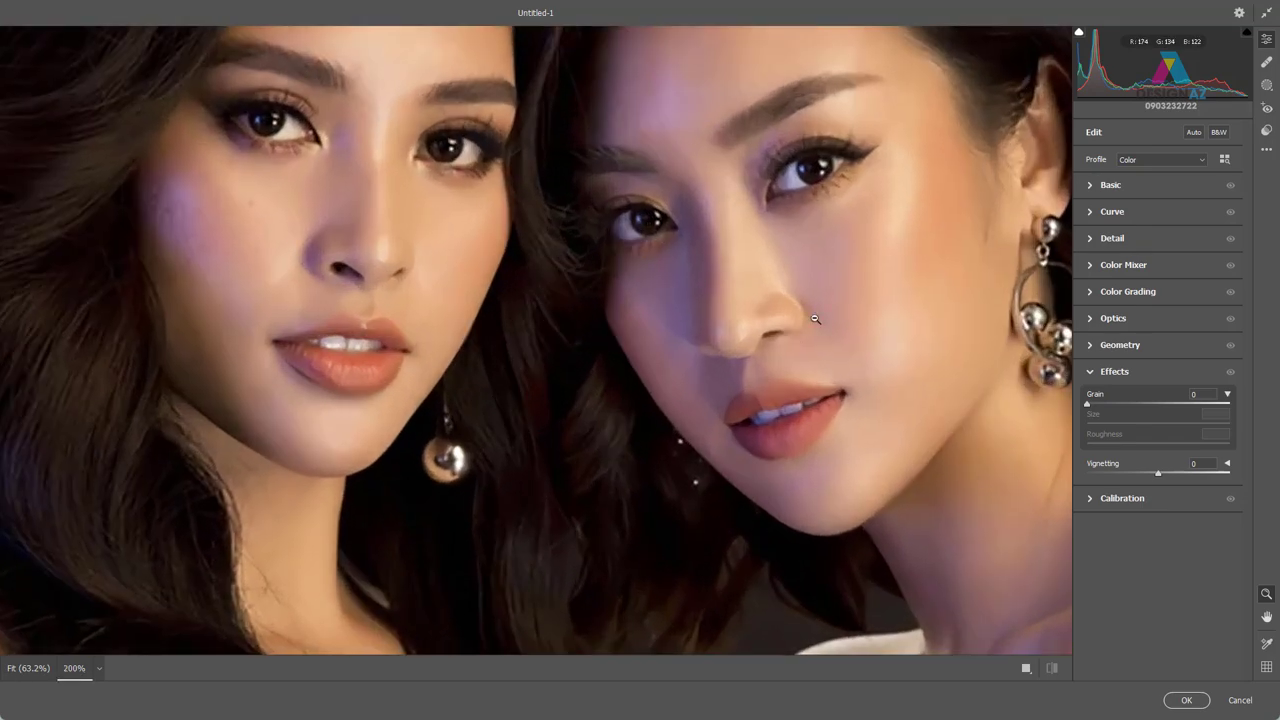
click(1110, 242)
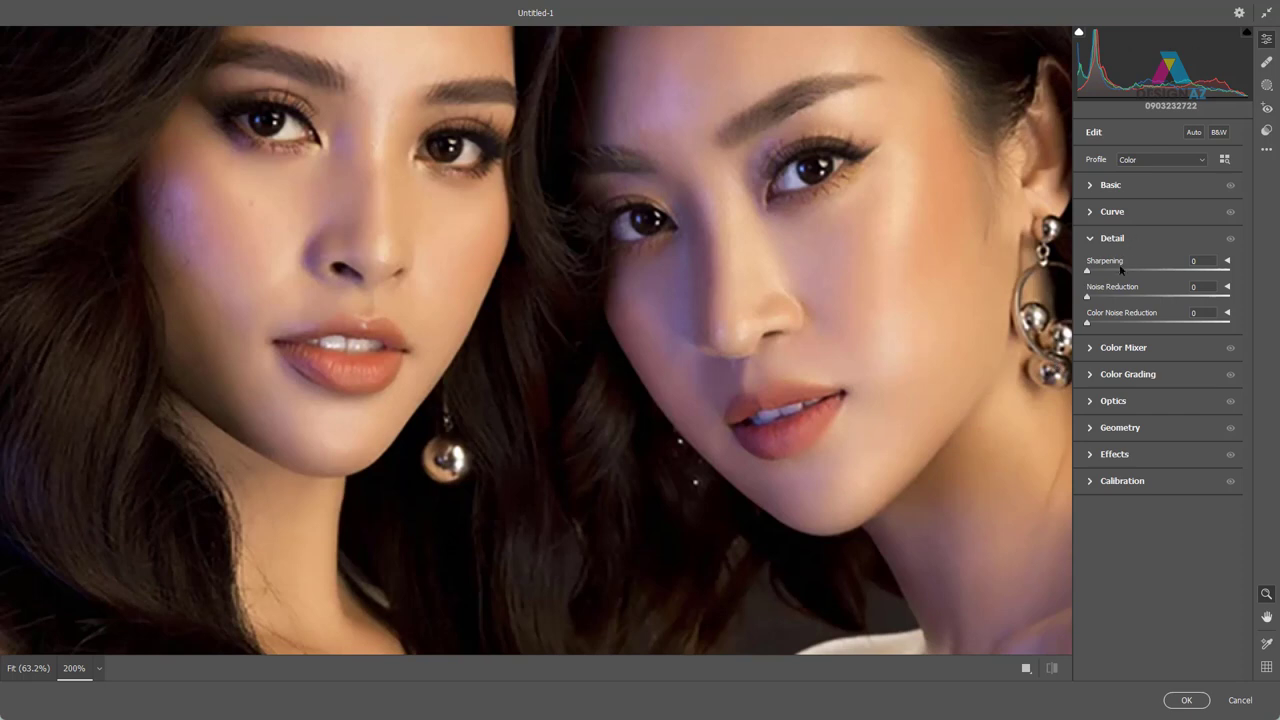
Set Detail Sharpening to 8 and Noise Reduction to 66, checking the before/after comparison
drag(1088, 272, 1184, 296)
key(ctrl+0)
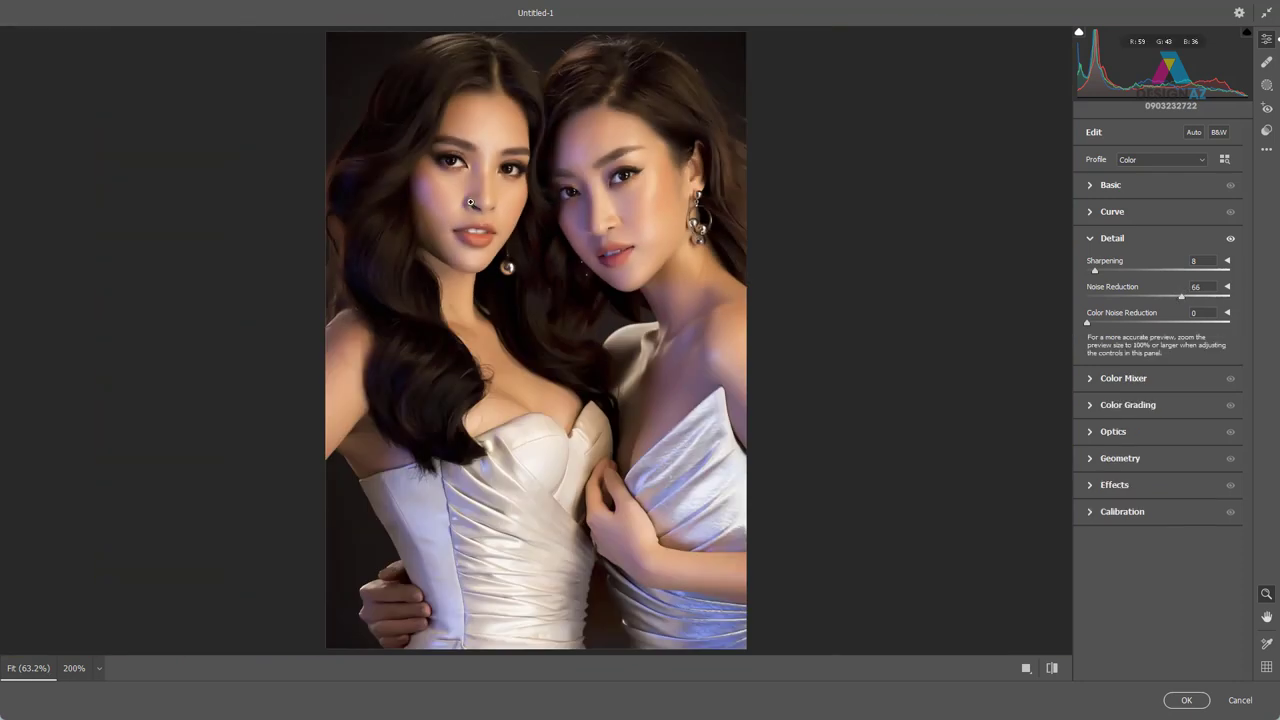
mouse_move(470, 203)
mouse_down()
mouse_move(709, 256)
mouse_move(664, 250)
mouse_up()
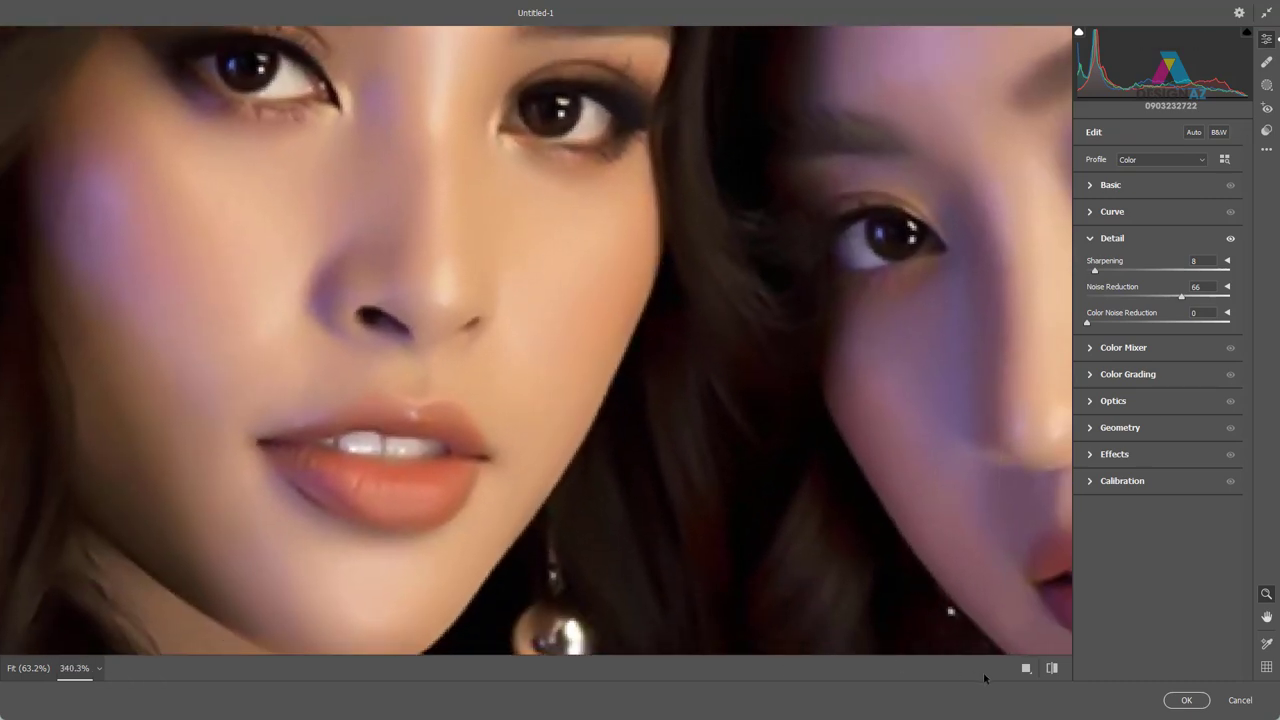
click(1052, 668)
click(1052, 668)
click(1027, 670)
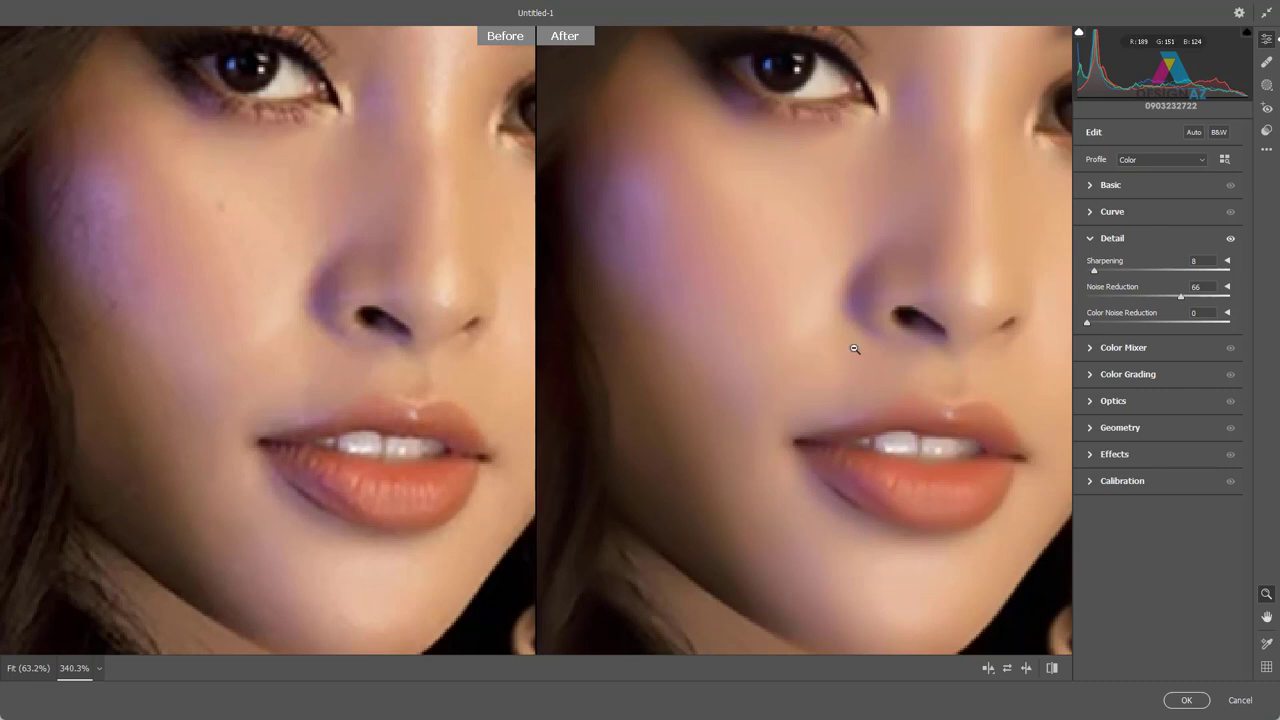
mouse_move(822, 282)
mouse_down()
mouse_move(778, 277)
mouse_move(817, 294)
mouse_up()
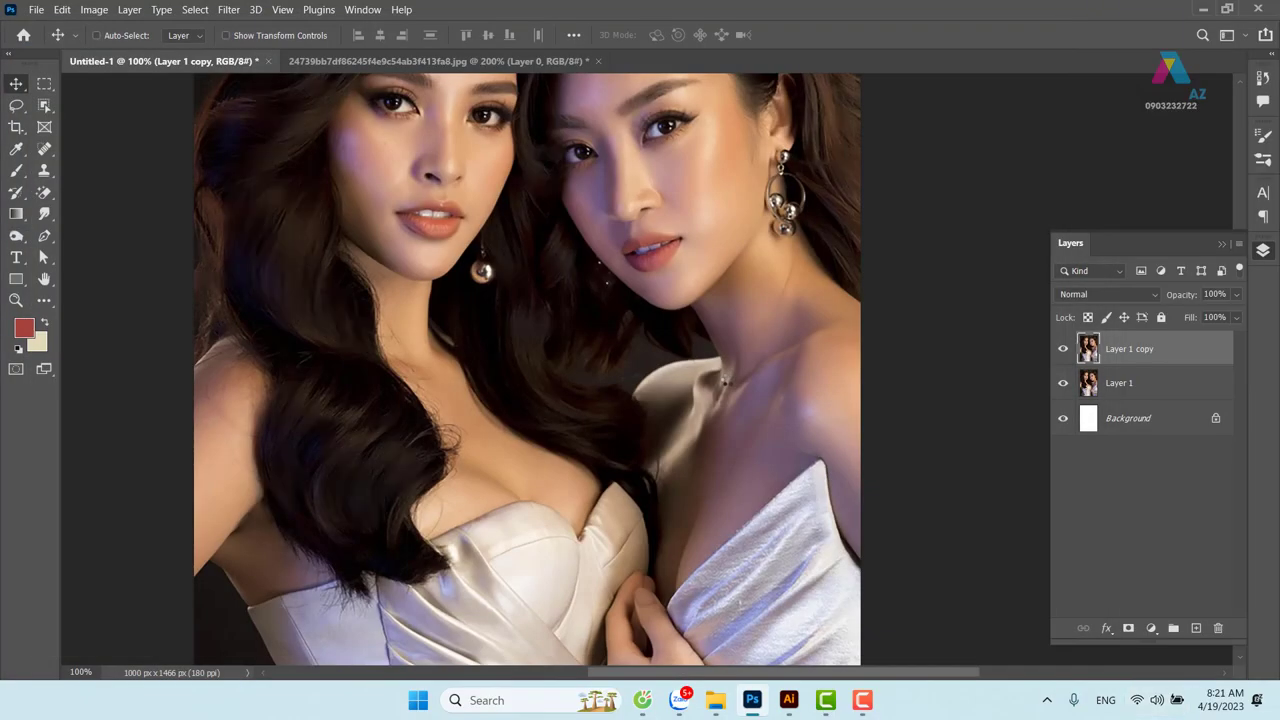
scroll(726, 374, up, 2)
scroll(726, 374, up, 2)
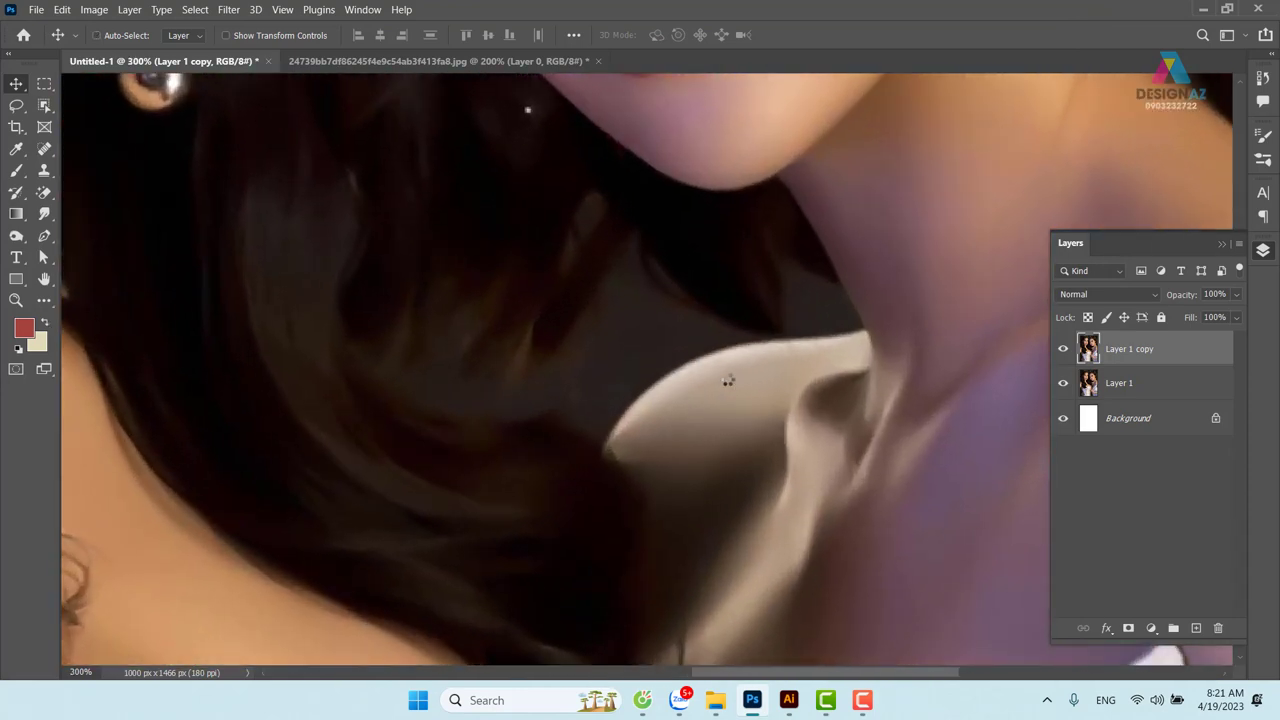
mouse_move(726, 374)
mouse_down()
mouse_move(641, 441)
mouse_move(697, 500)
mouse_move(780, 514)
mouse_up()
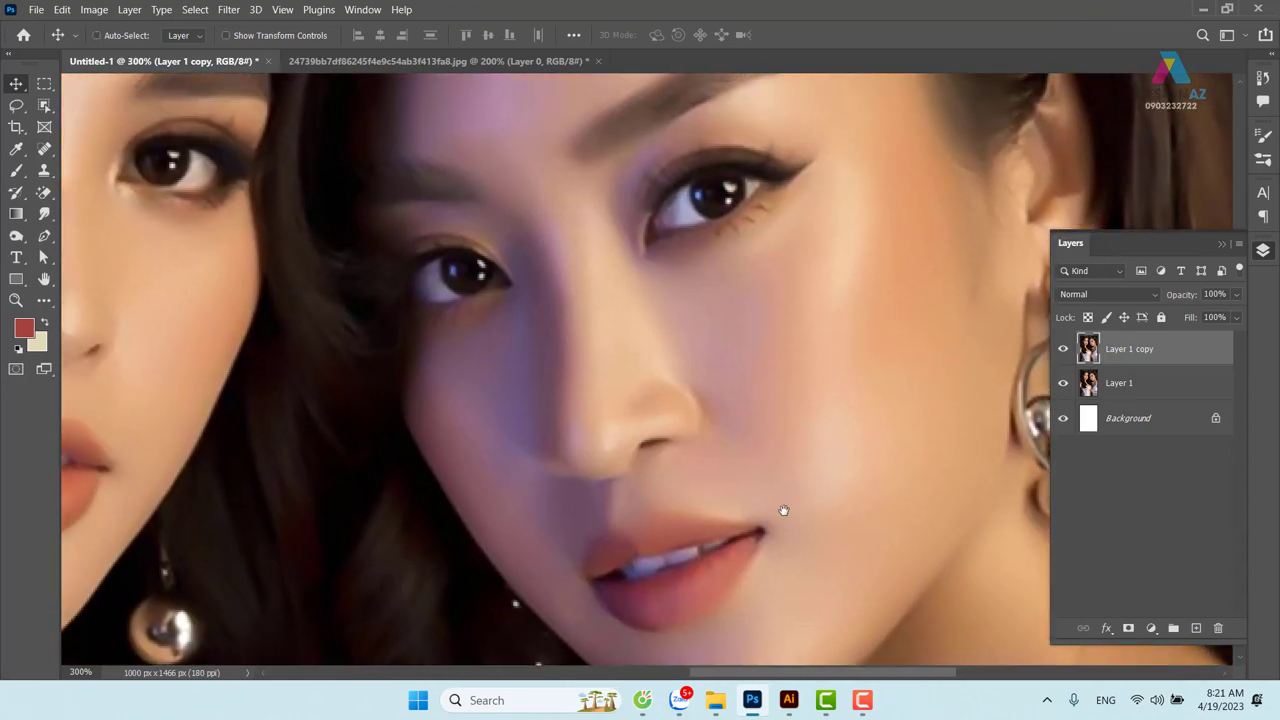
click(1063, 349)
click(1064, 349)
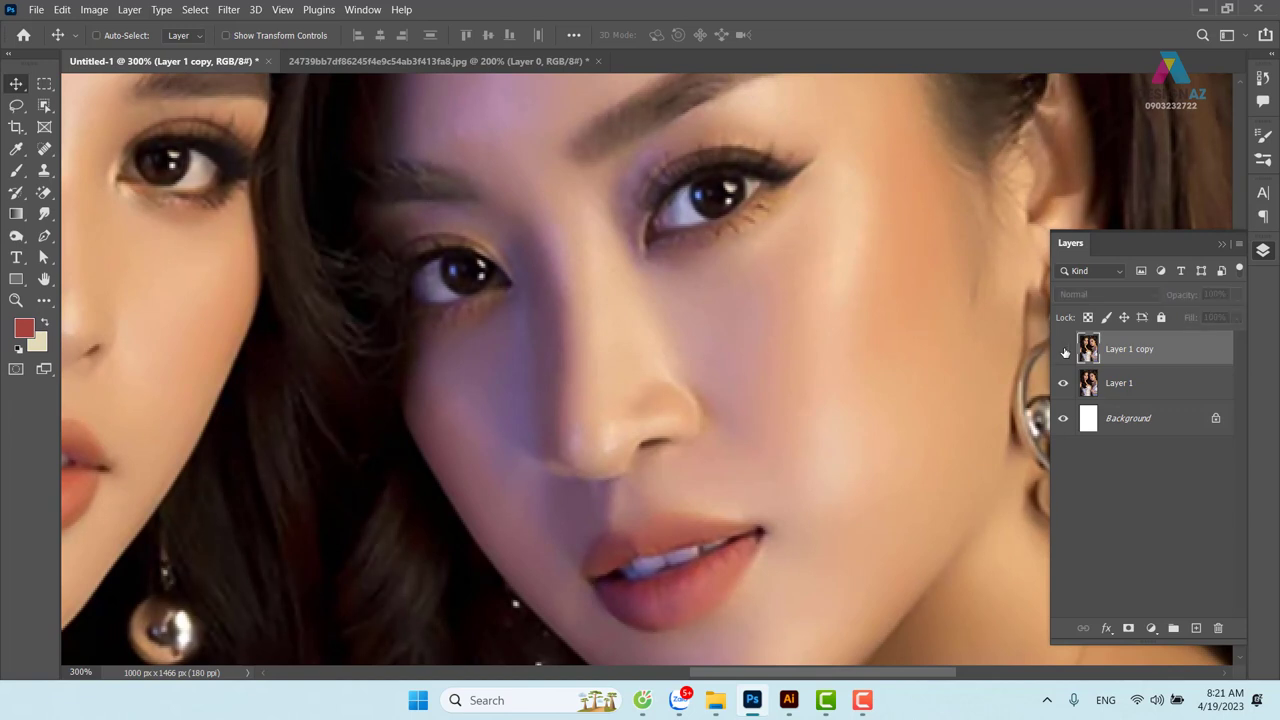
click(1064, 349)
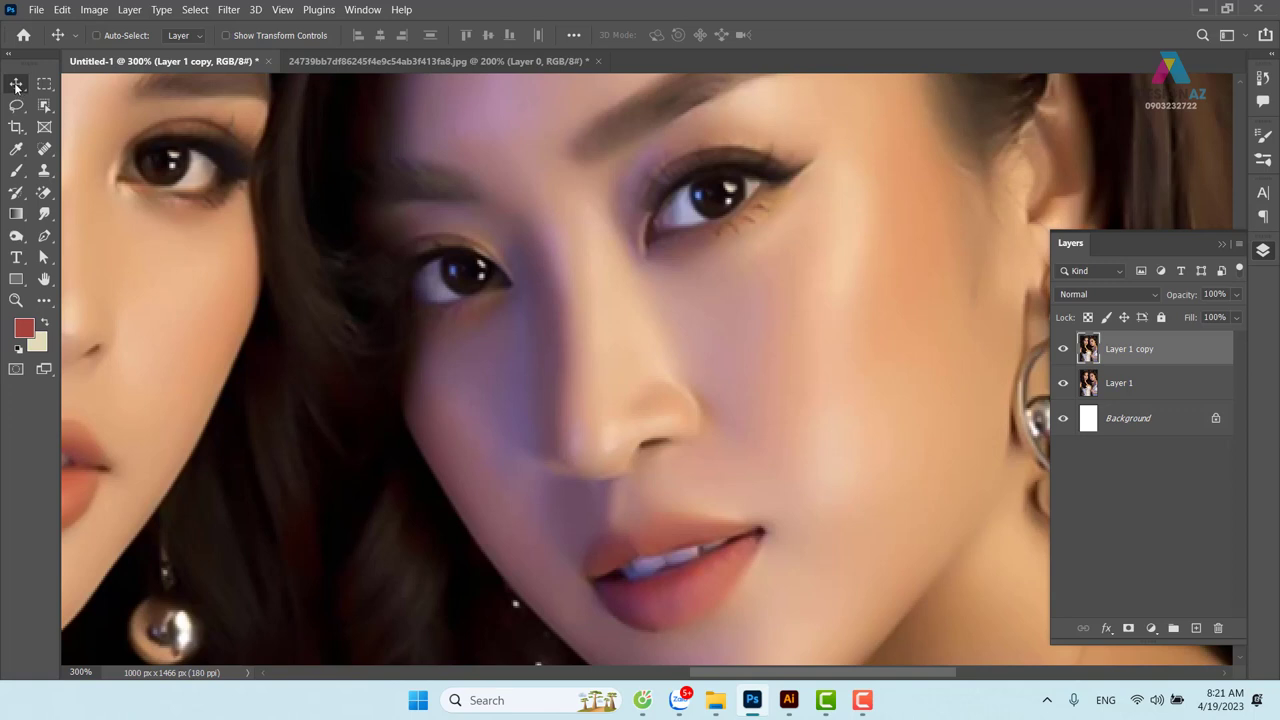
click(1168, 387)
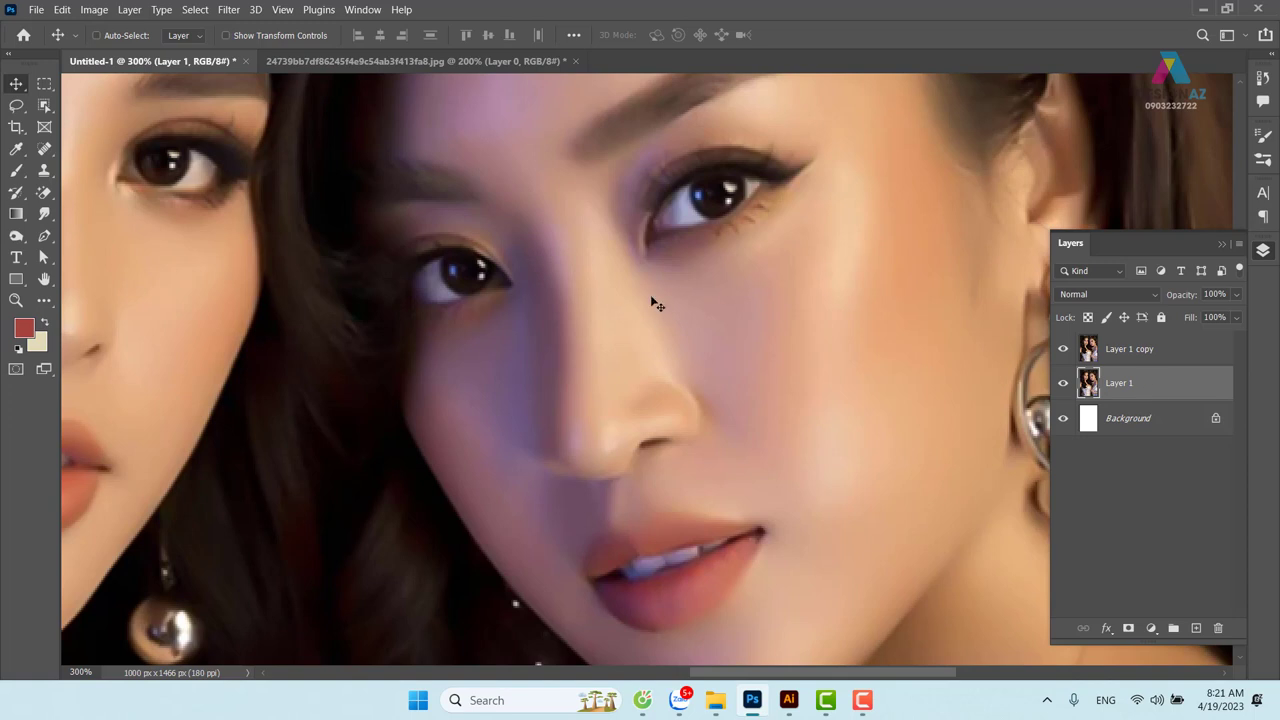
click(1080, 362)
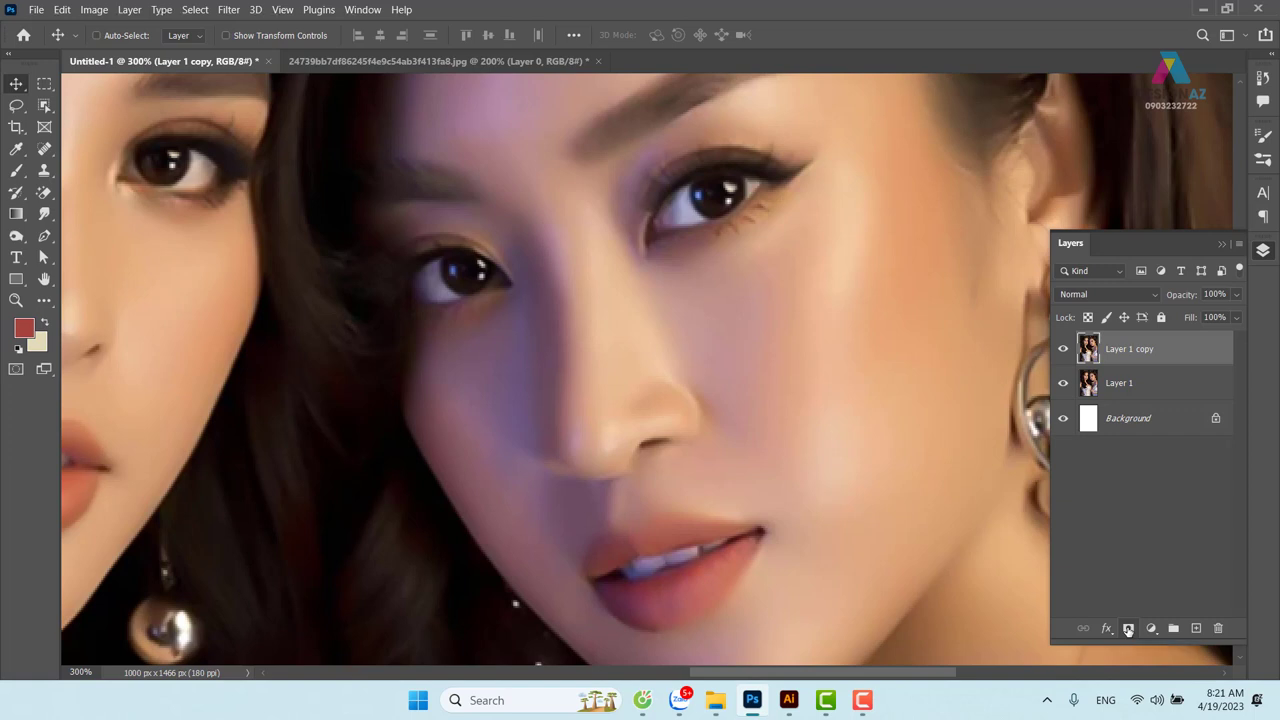
Alt-click Add Layer Mask to give Layer 1 copy a black hide-all mask
alt+click(1127, 629)
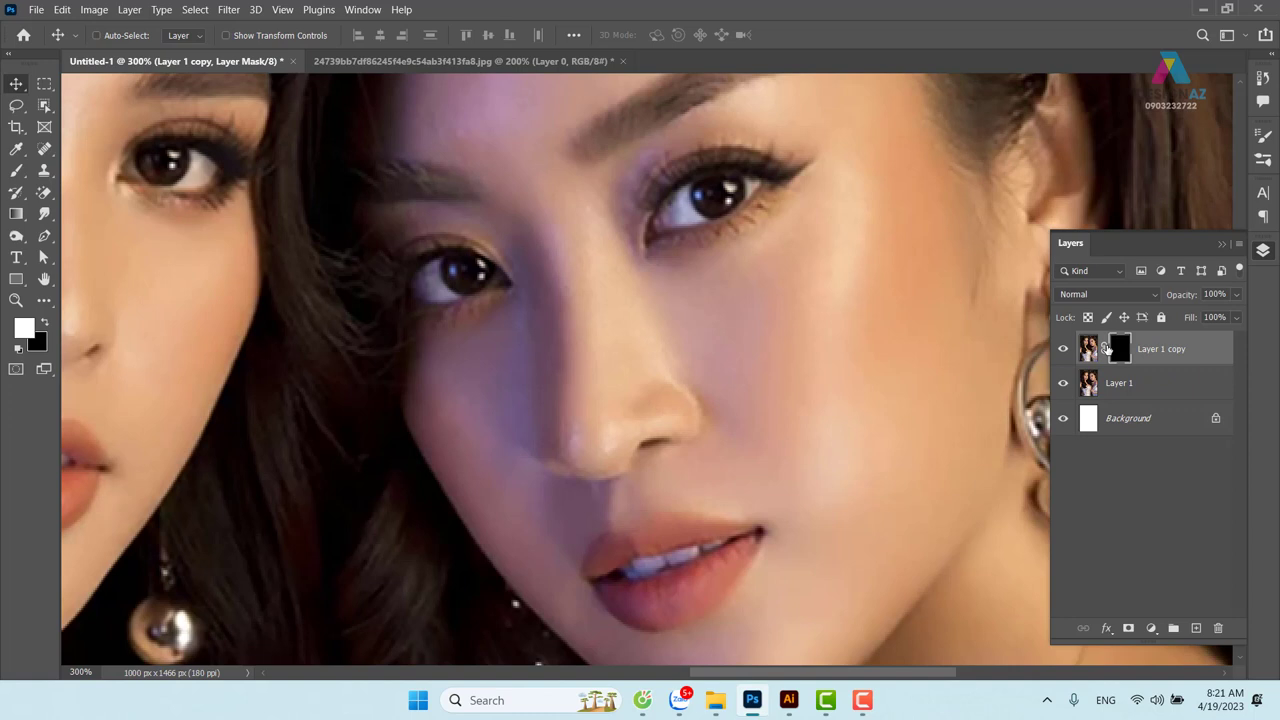
Pick the Brush tool in Normal mode and zoom in on the right woman's nose
key(b)
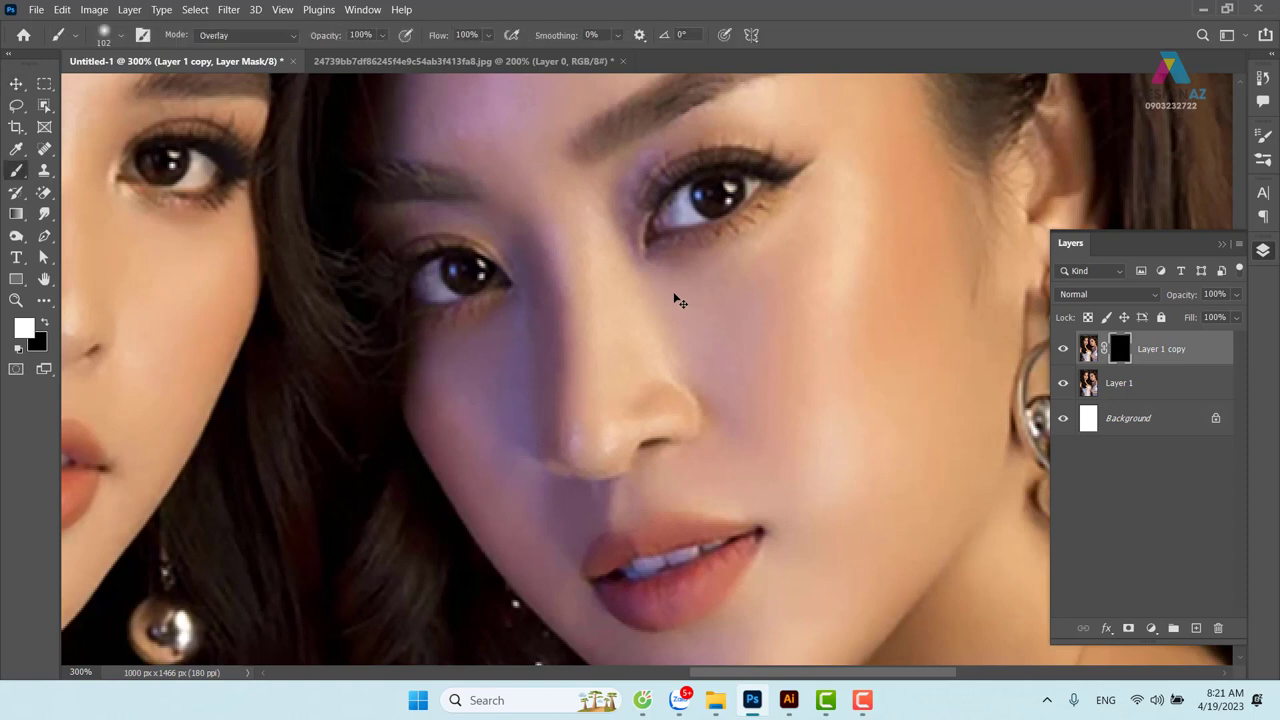
alt+right_click(826, 352)
click(273, 43)
scroll(833, 414, up, 1)
scroll(833, 414, up, 1)
scroll(833, 414, up, 1)
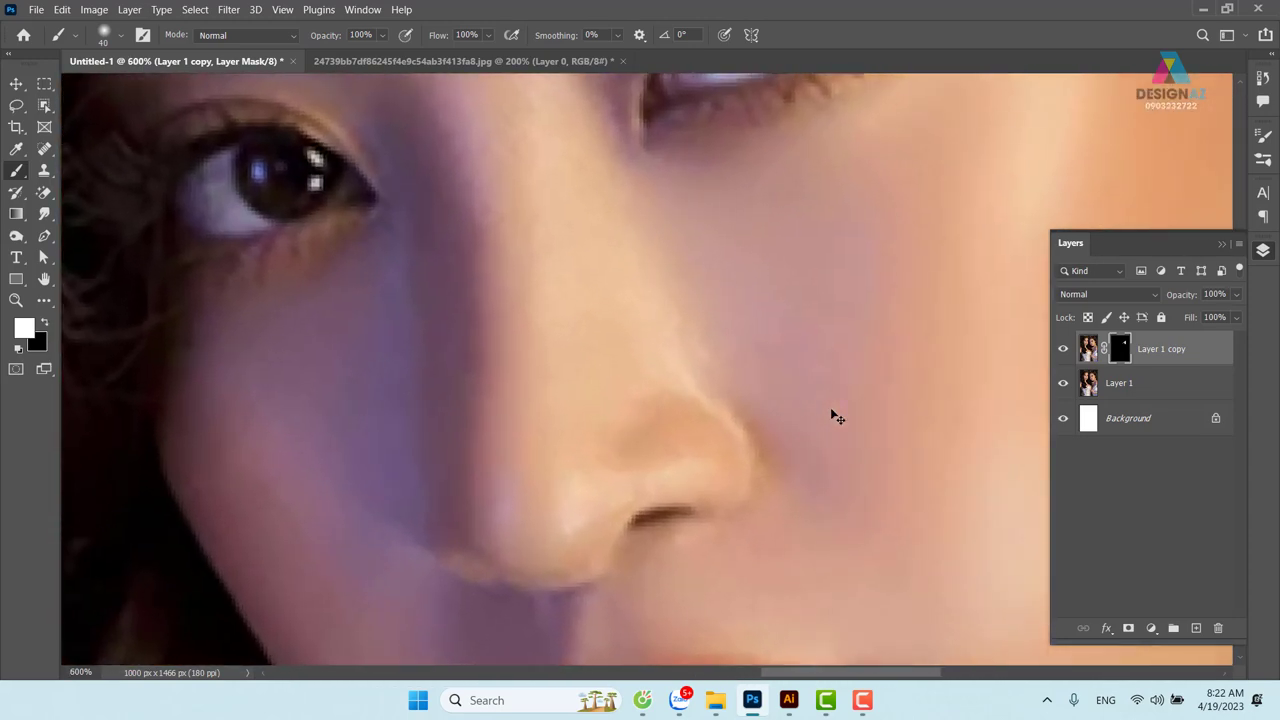
drag(777, 380, 734, 303)
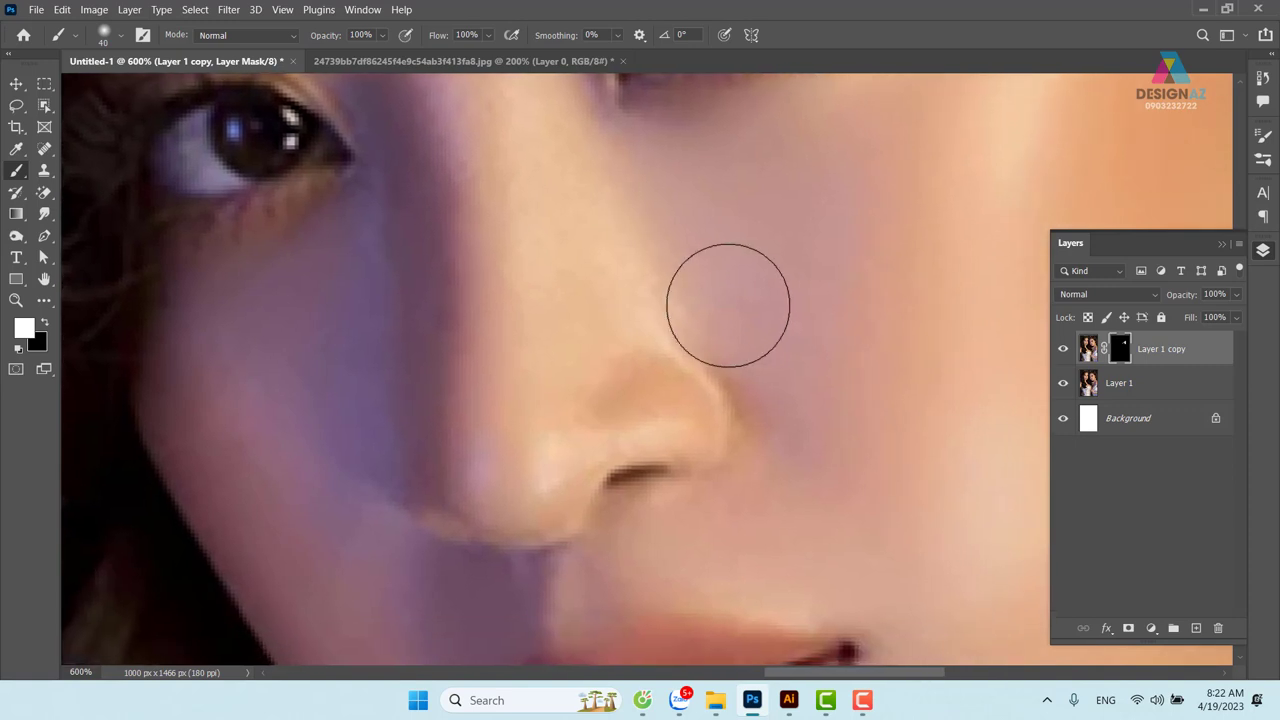
Paint white on the mask over the nose, brow and forehead with a 21–31 px brush
alt+right_click(826, 316)
drag(826, 316, 784, 311)
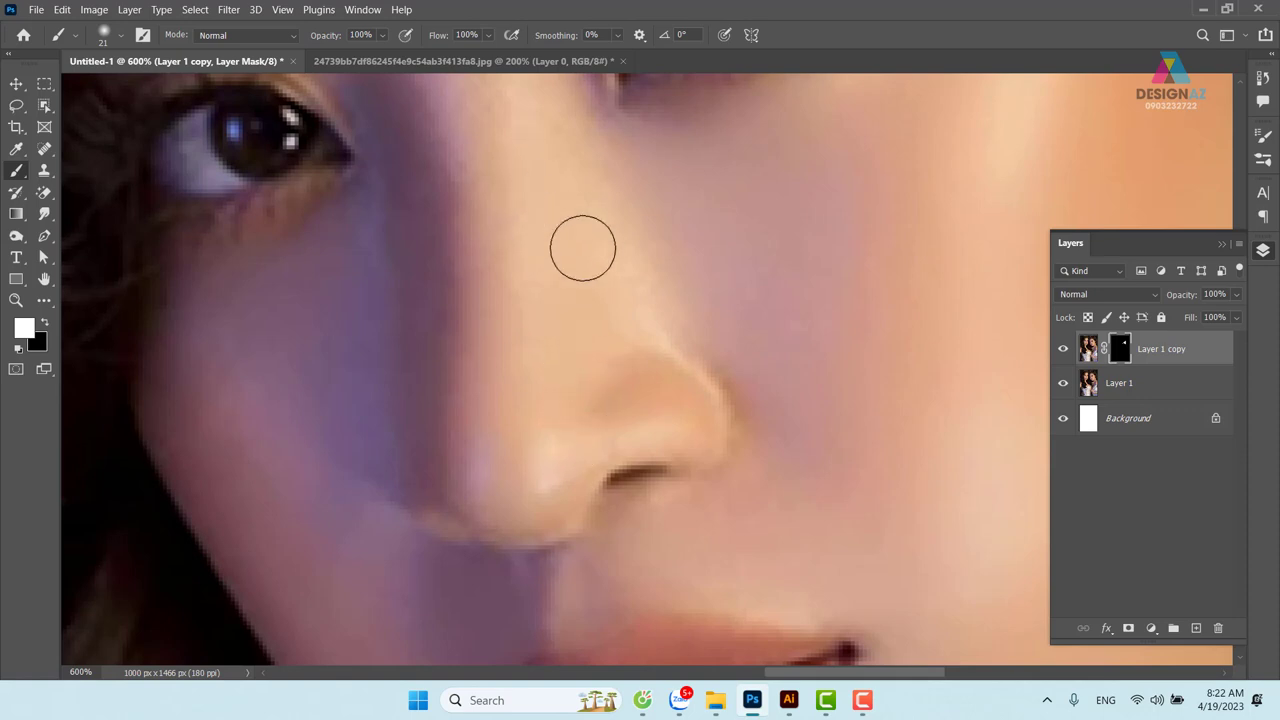
drag(594, 220, 600, 371)
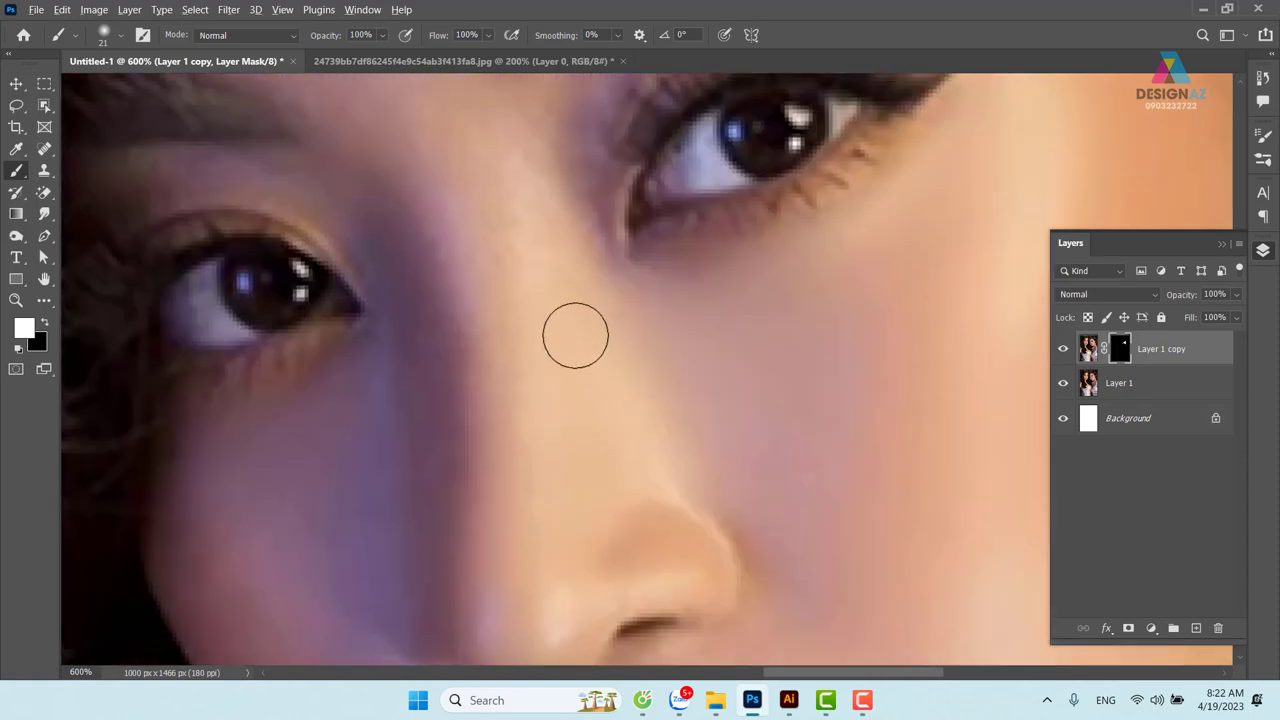
key(bracketright)
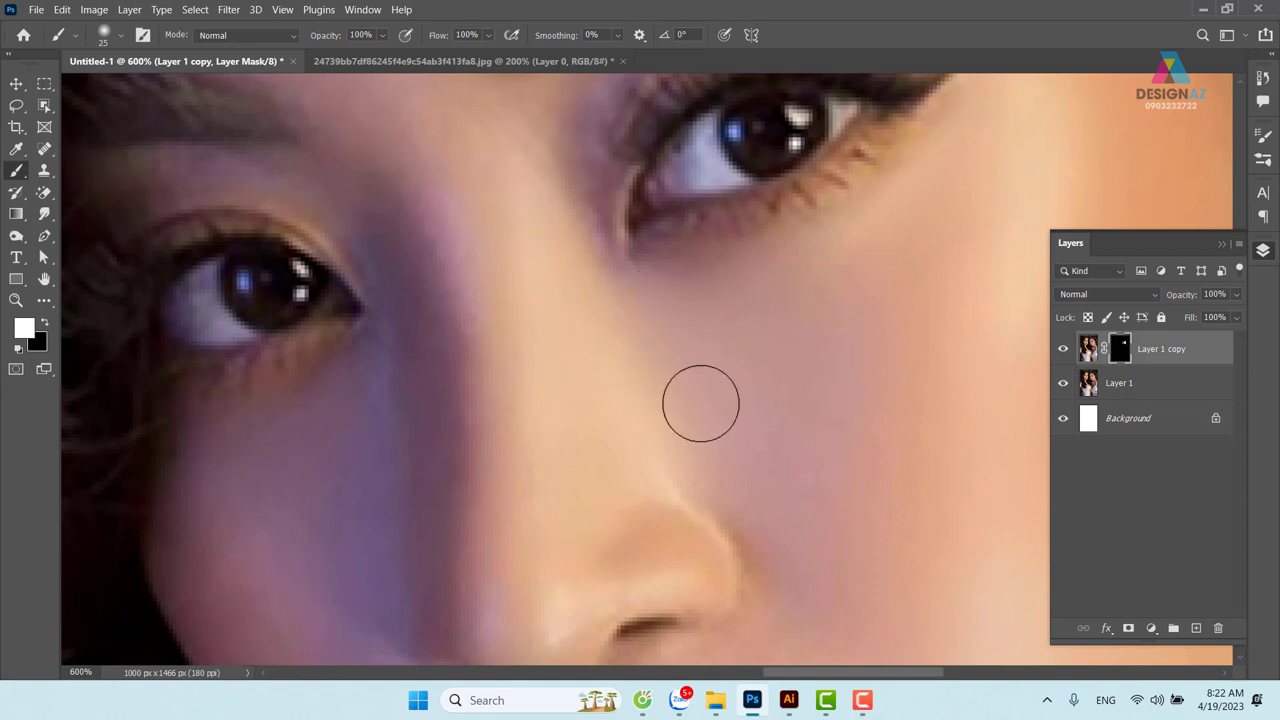
drag(828, 320, 799, 482)
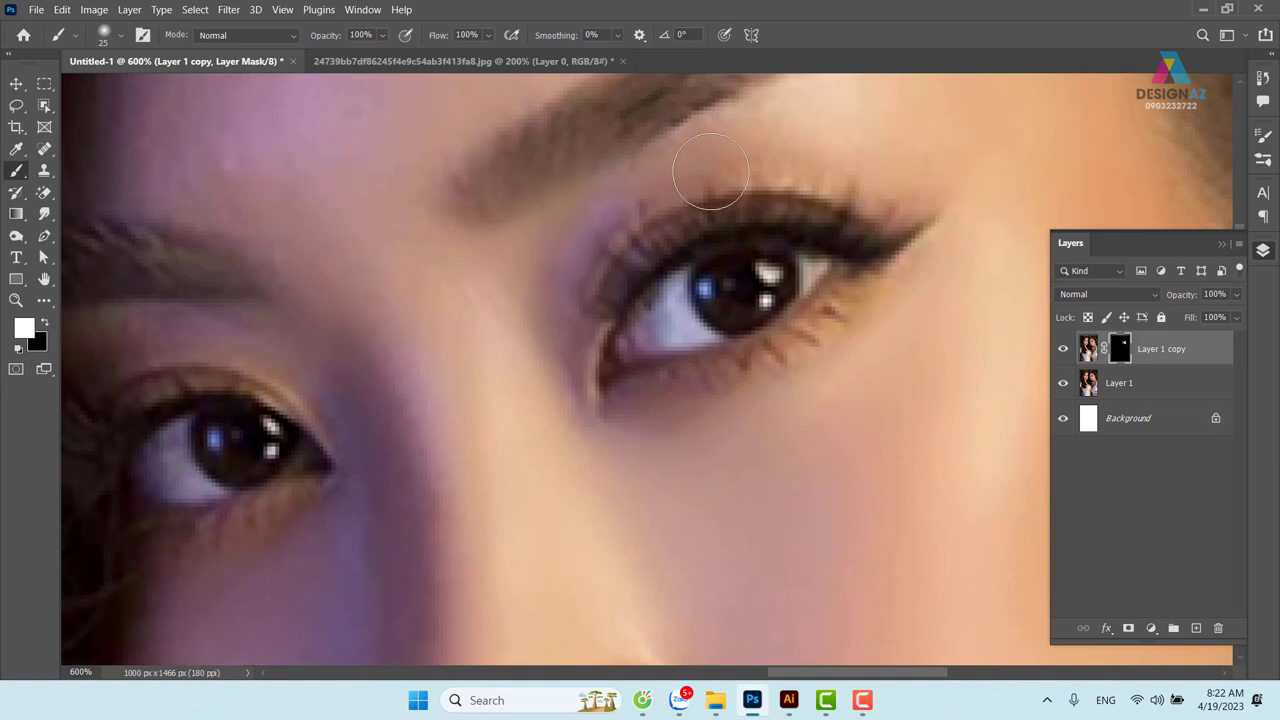
drag(978, 196, 861, 282)
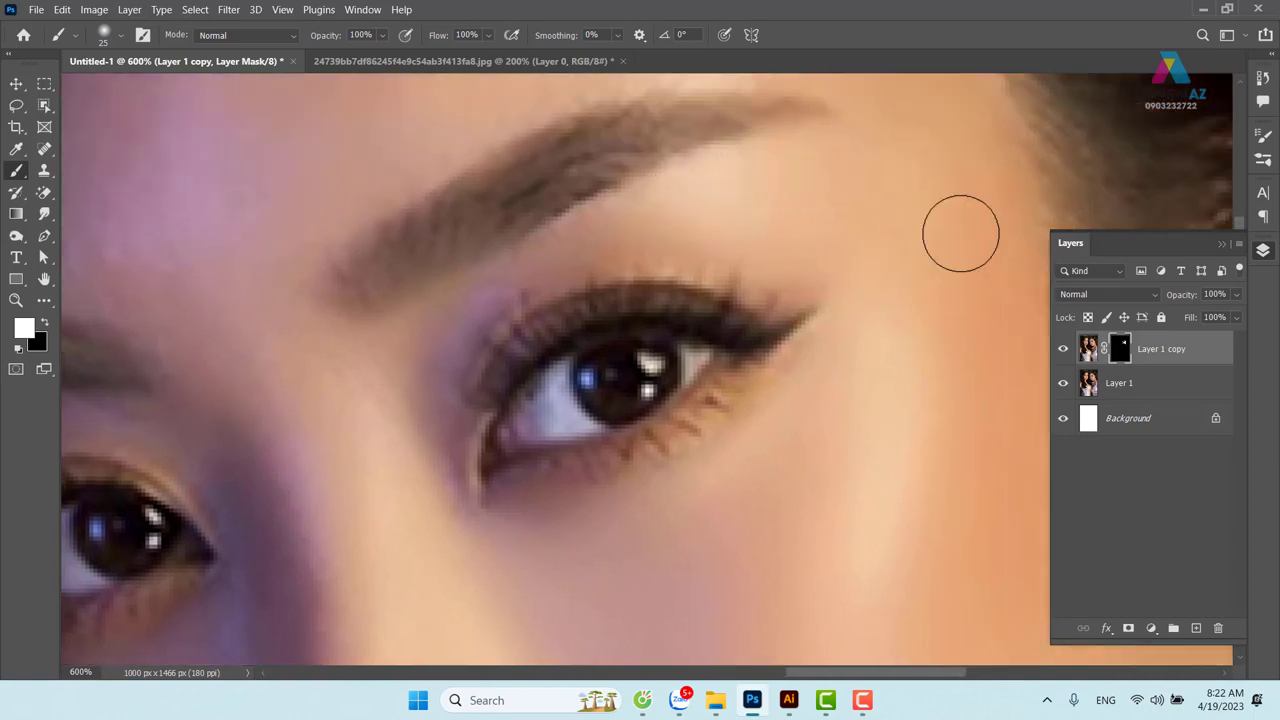
key(ctrl+minus)
key(ctrl+minus)
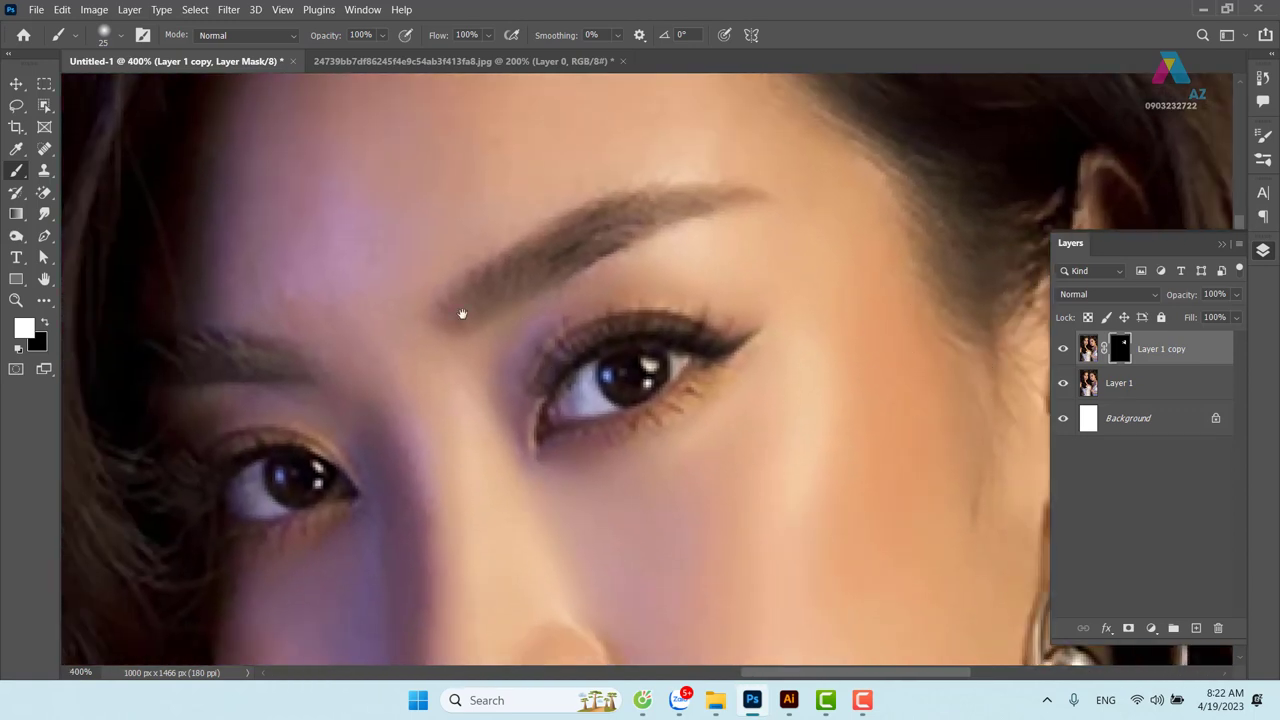
drag(462, 314, 475, 338)
key(bracketright)
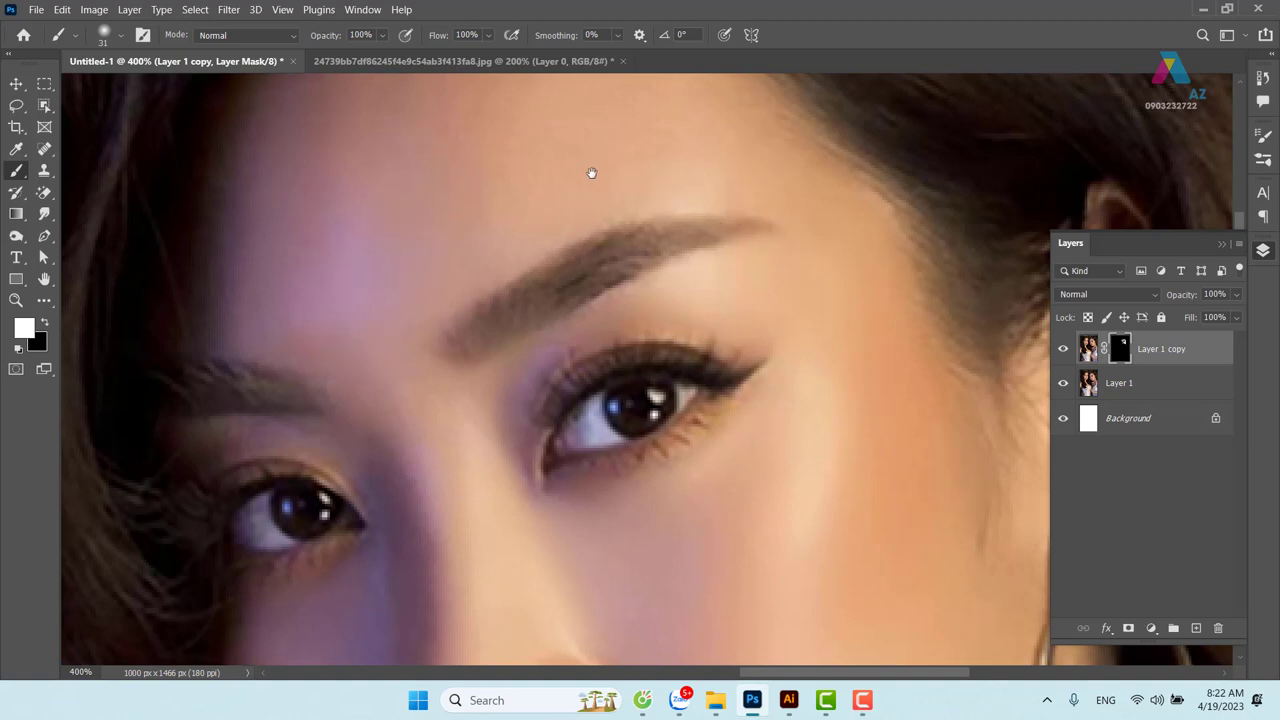
drag(589, 171, 643, 251)
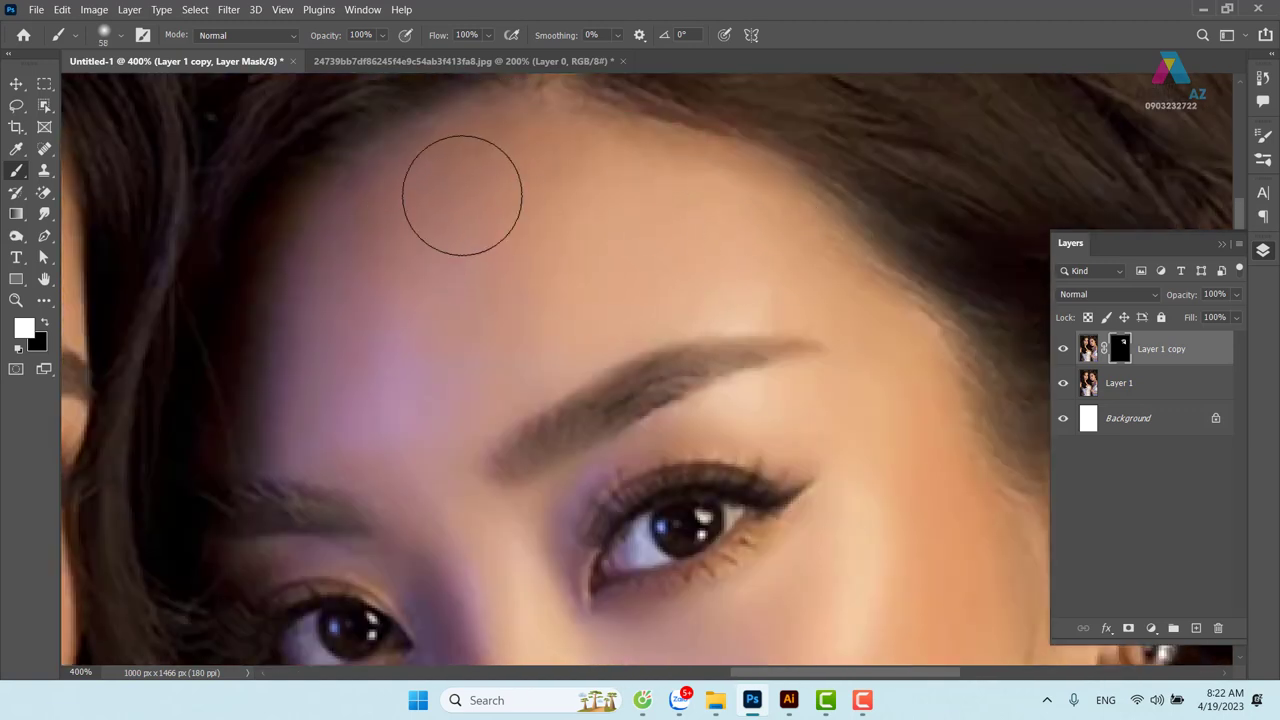
Paint smoothing over the nose, cheeks, lips and chin, shrinking the brush from 58 to 19 px
drag(763, 337, 740, 234)
drag(846, 429, 731, 351)
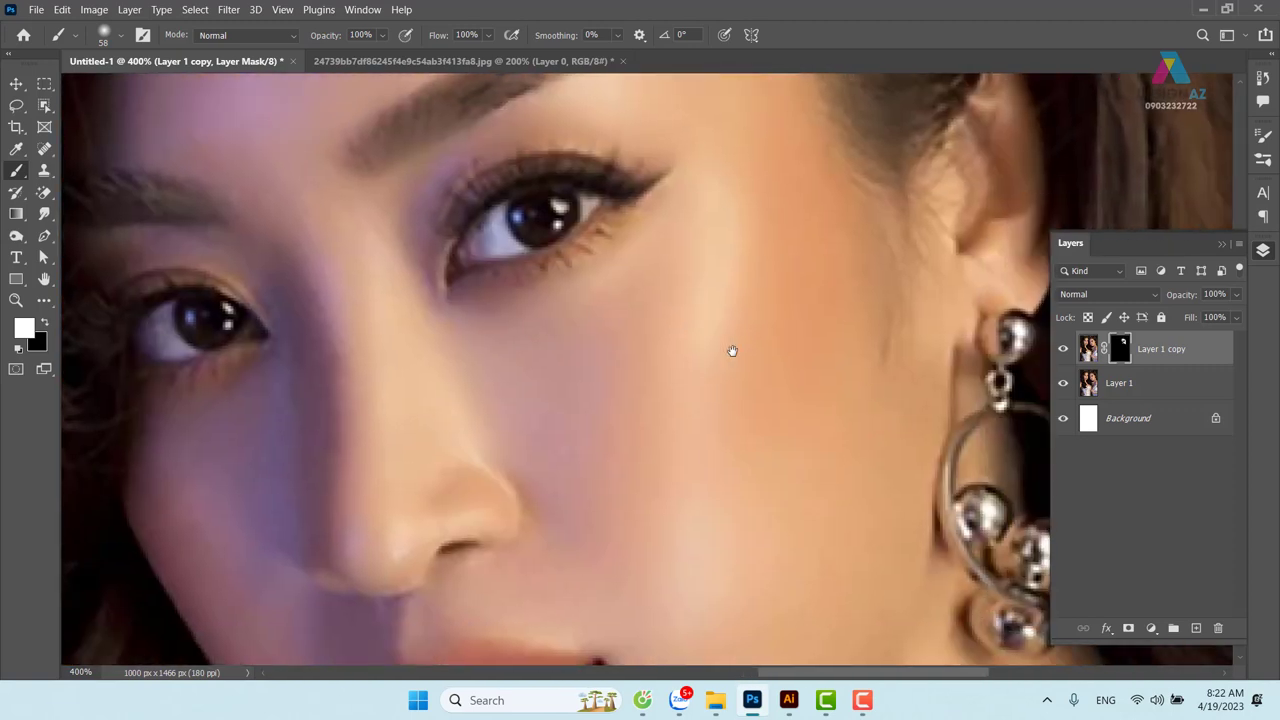
drag(833, 525, 768, 287)
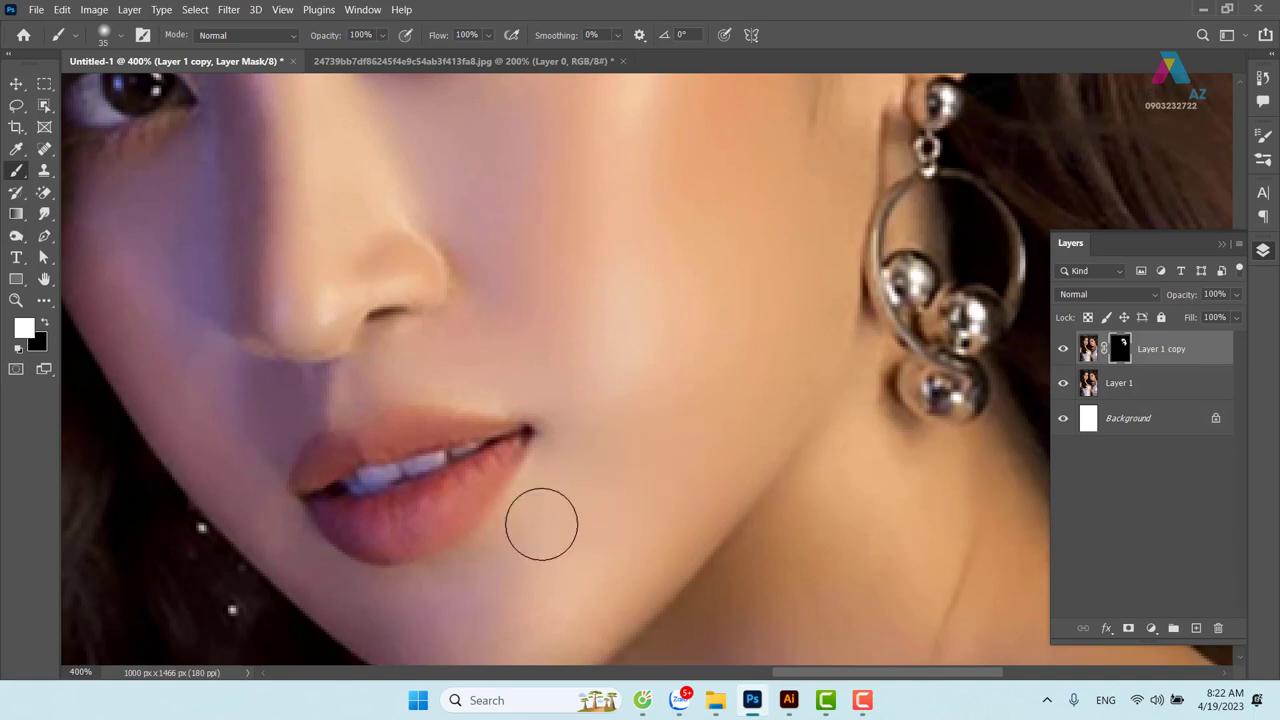
drag(572, 502, 664, 345)
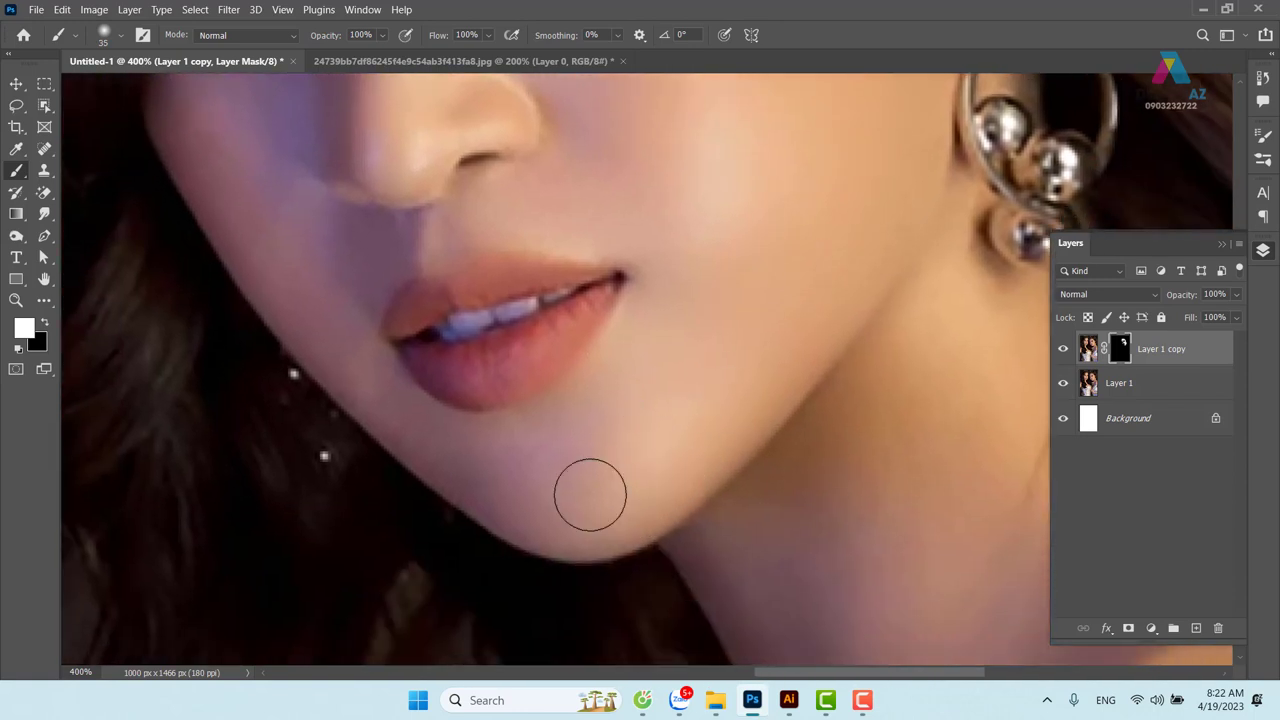
mouse_move(551, 460)
mouse_down()
mouse_move(611, 462)
mouse_move(594, 460)
mouse_up()
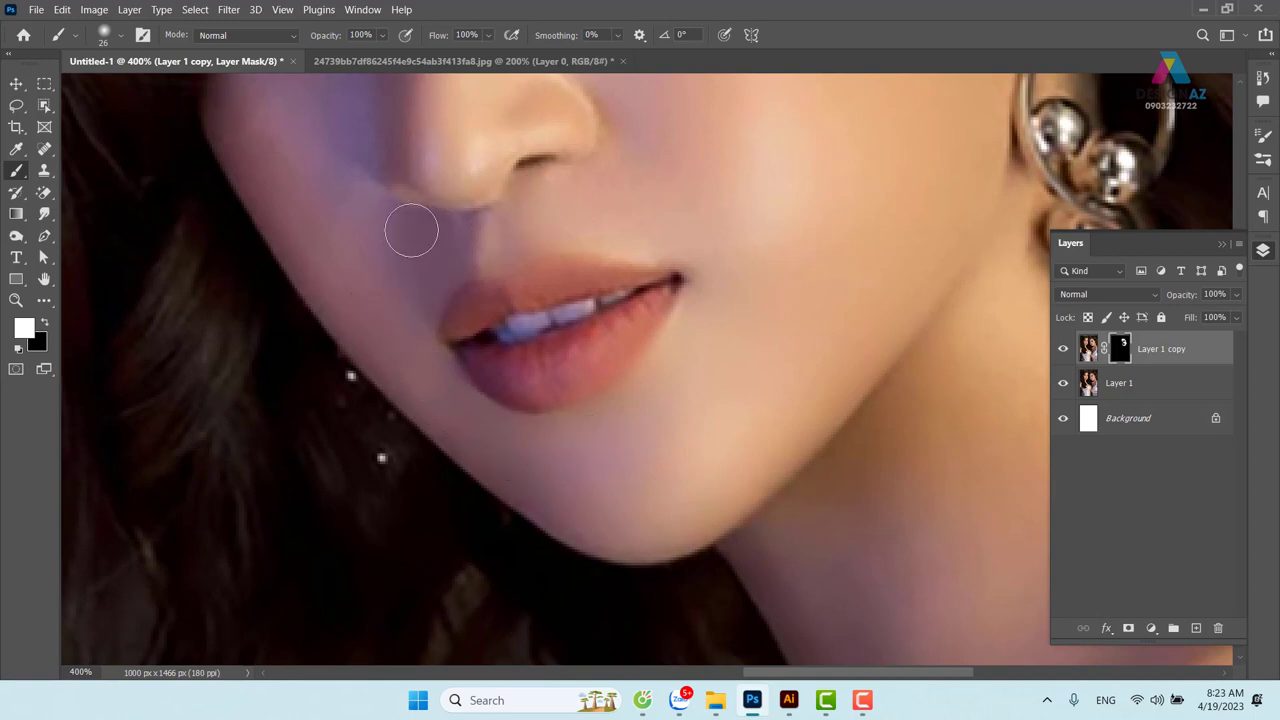
scroll(520, 243, up, 3)
scroll(520, 243, left, 2)
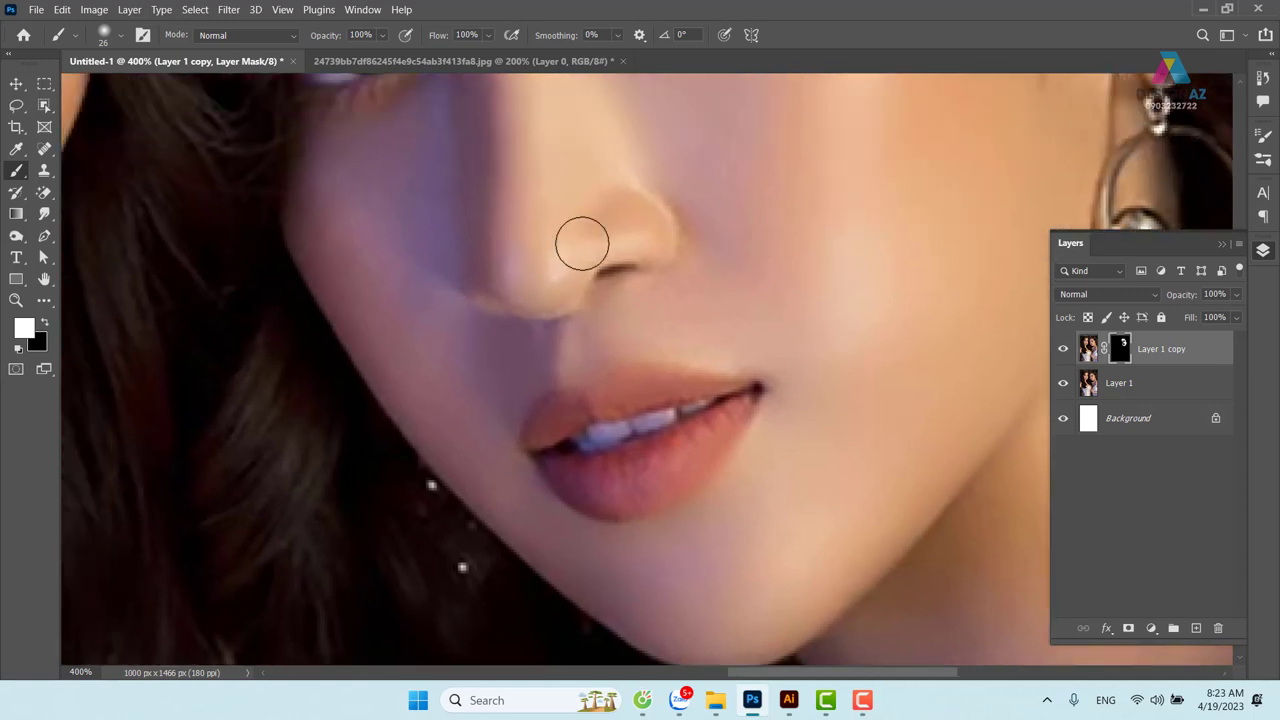
scroll(557, 300, up, 2)
scroll(557, 300, left, 1)
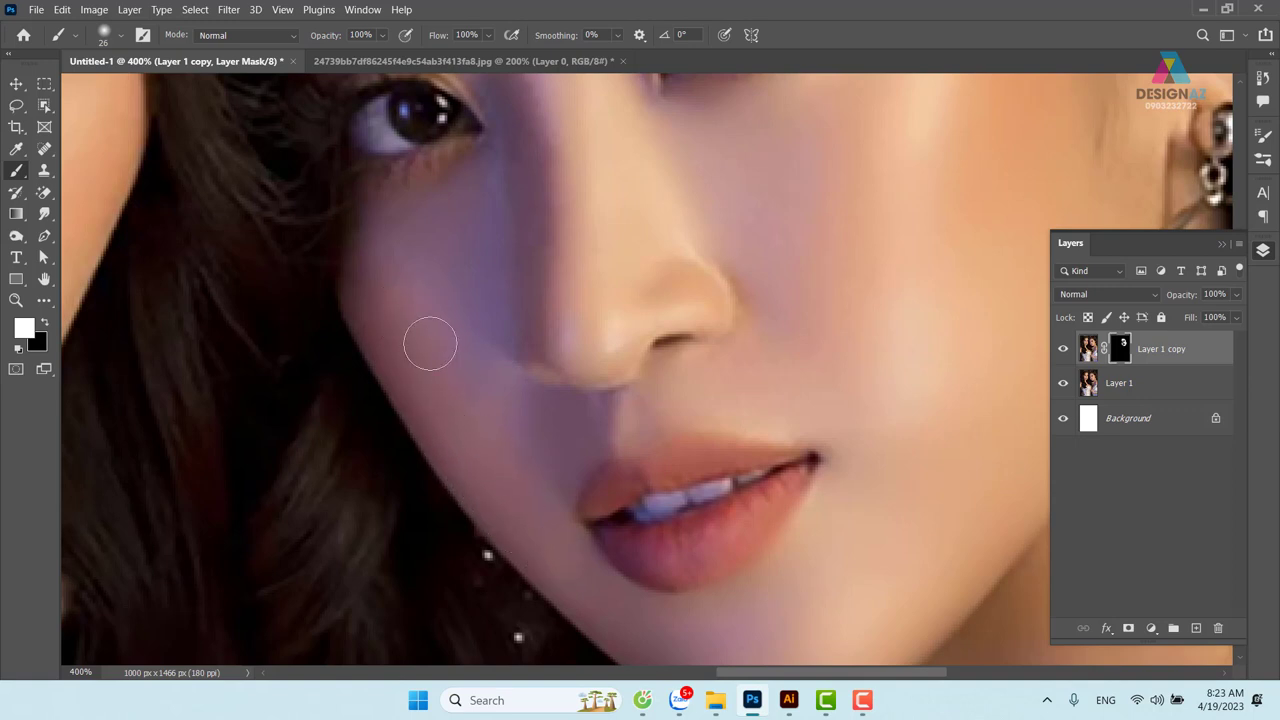
drag(463, 234, 455, 234)
Refine the mask around the eyes, nose and lips with a 19–25 px brush
drag(545, 328, 585, 398)
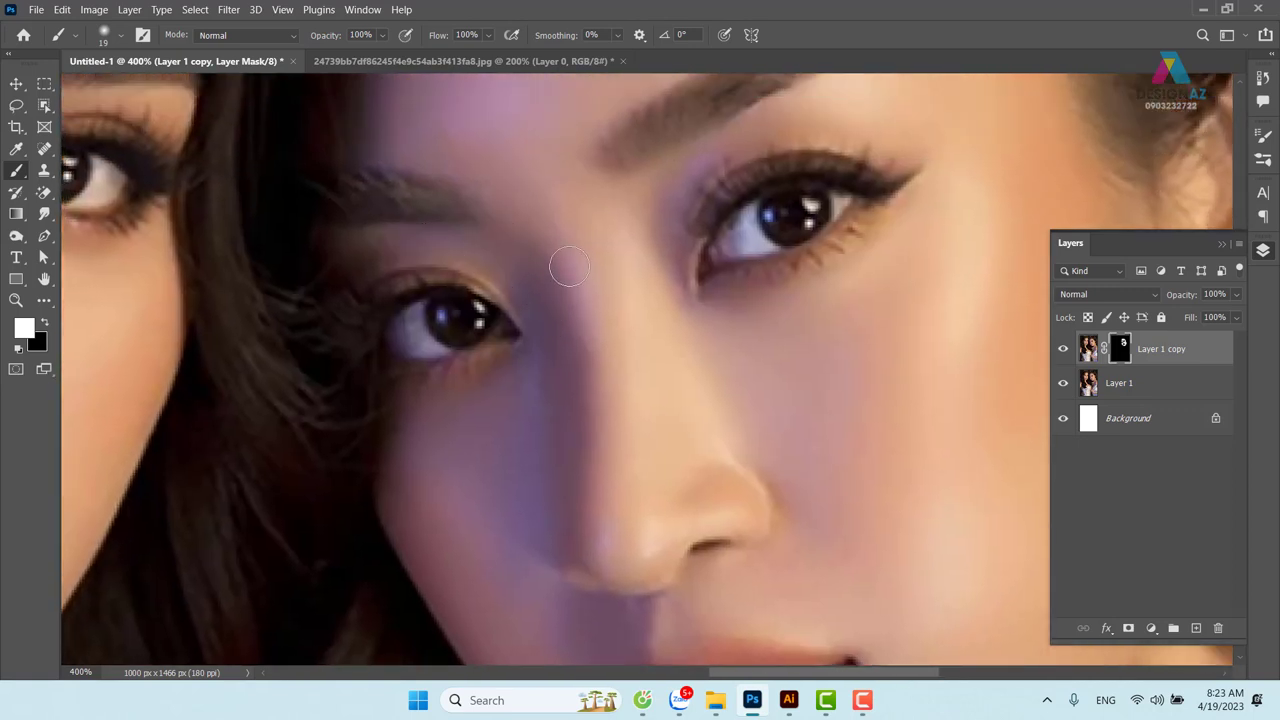
scroll(600, 310, up, 2)
drag(617, 410, 557, 260)
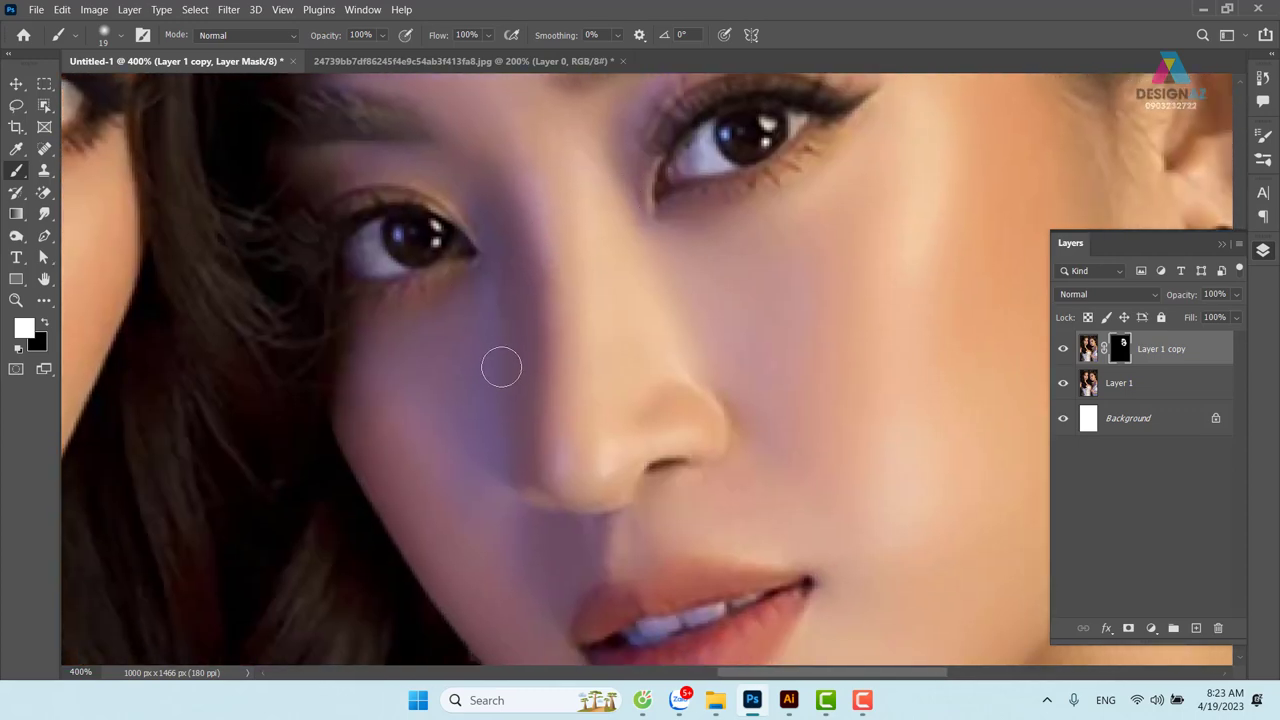
drag(501, 367, 601, 177)
scroll(689, 264, up, 2)
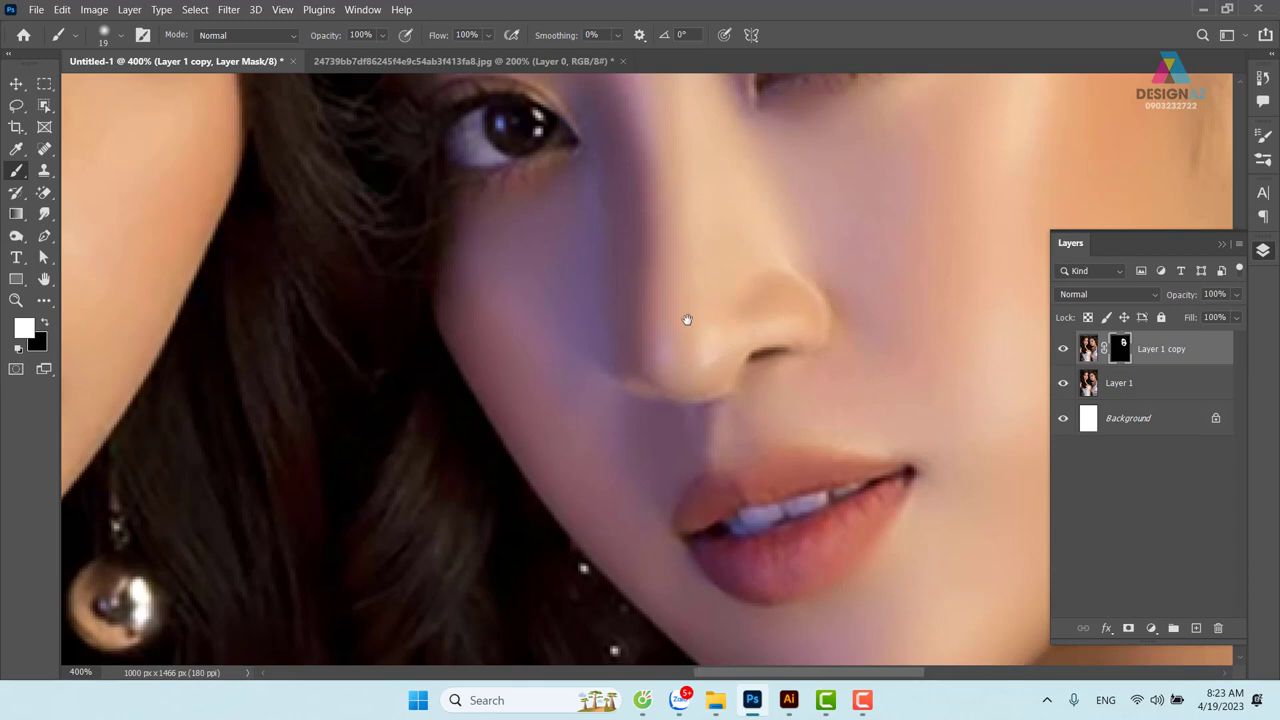
scroll(525, 390, left, 5)
key(bracketright)
key(bracketright)
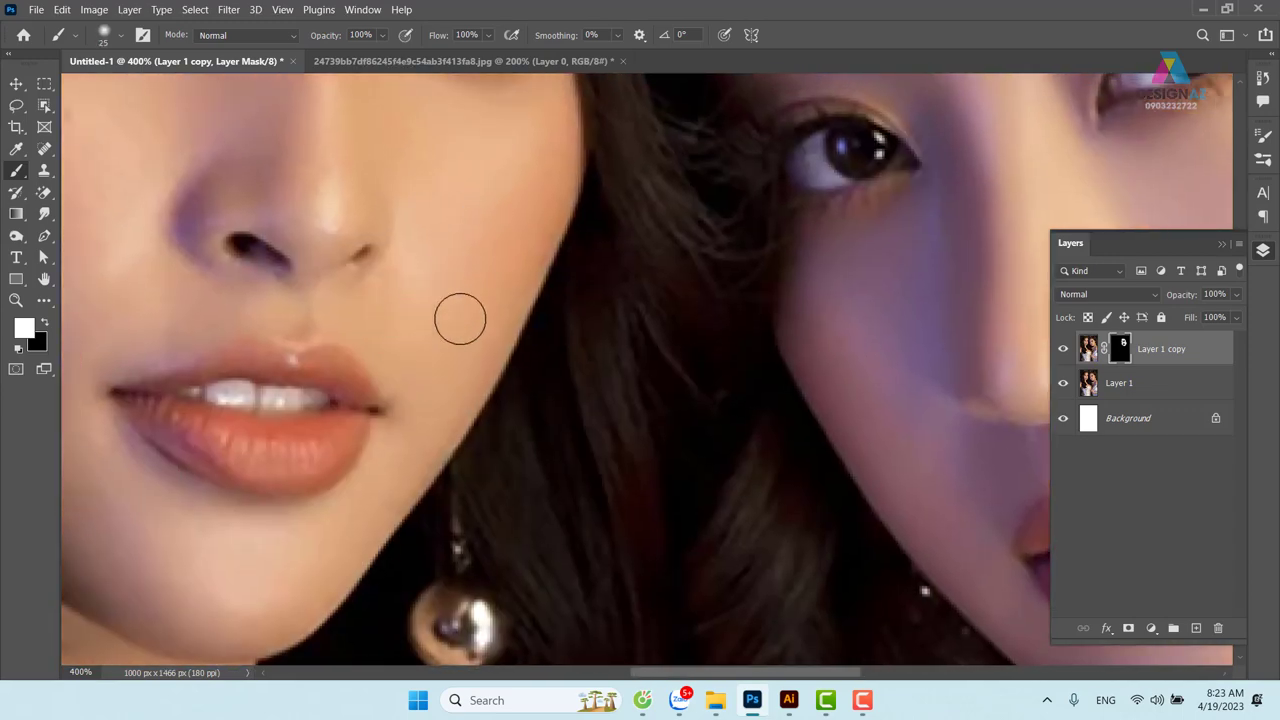
Paint smoothing onto the left woman's cheek and jaw beside her lips
scroll(450, 150, up, 4)
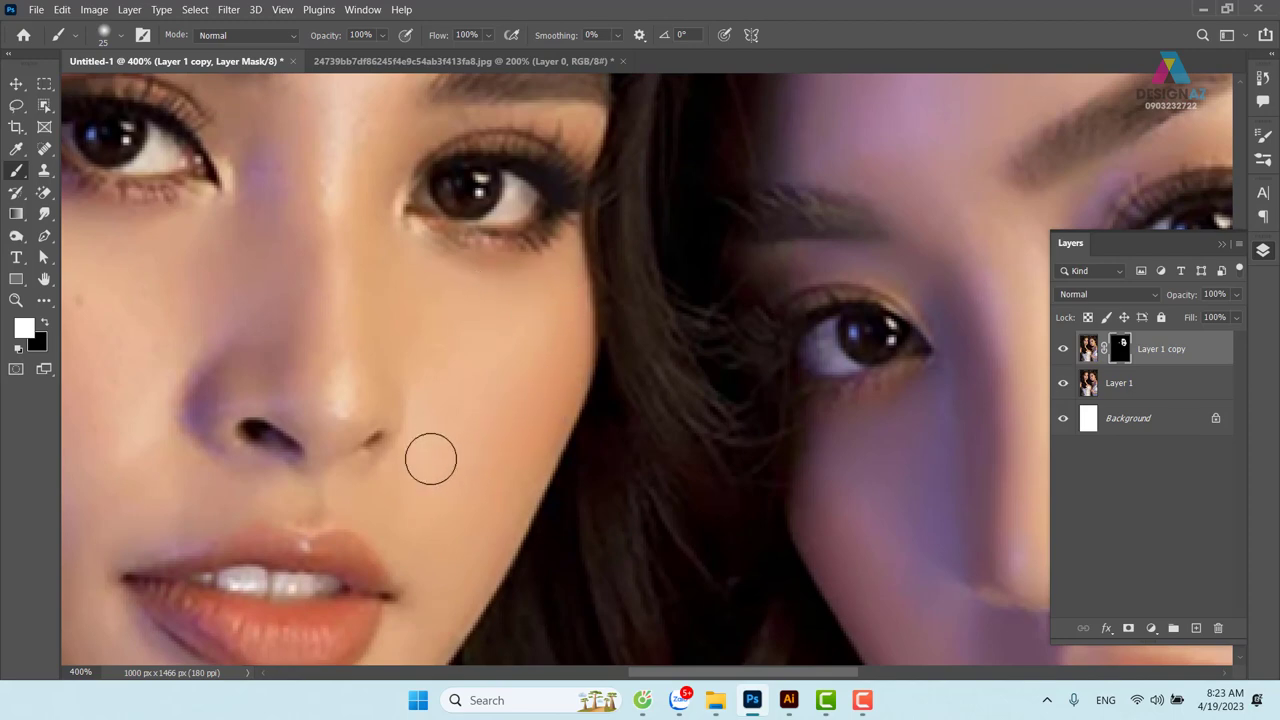
drag(449, 614, 549, 272)
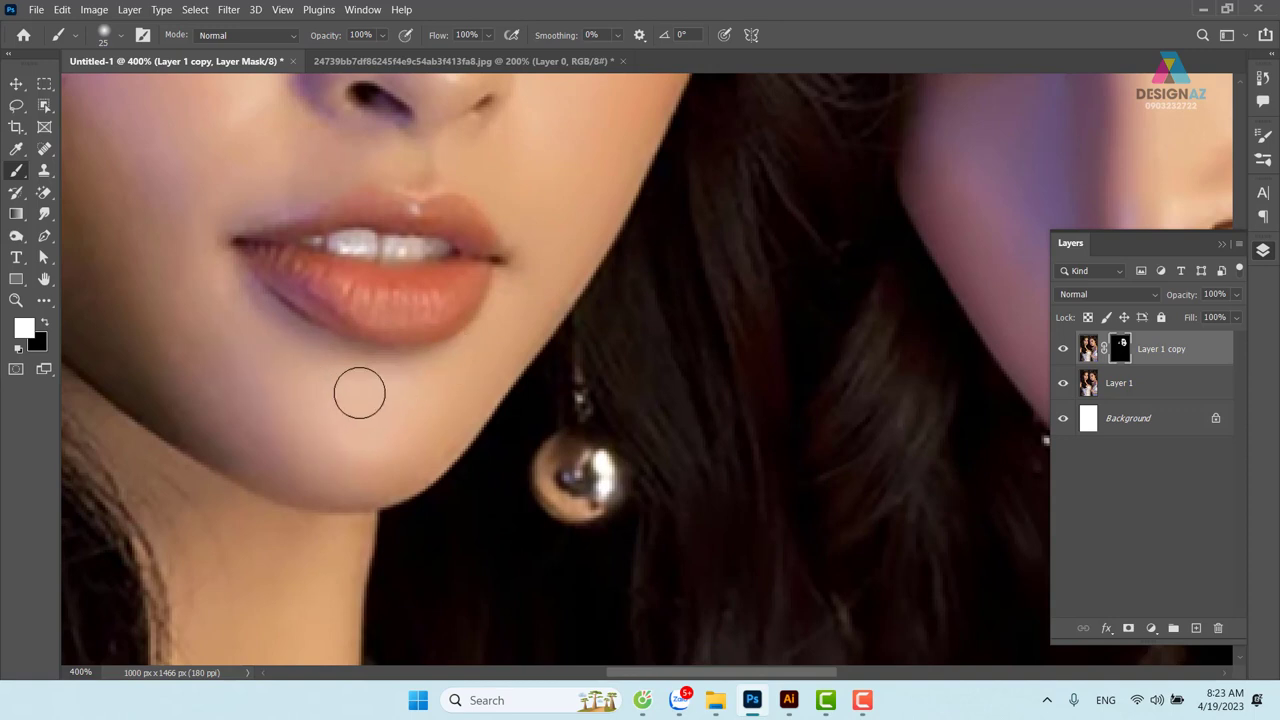
drag(237, 403, 390, 458)
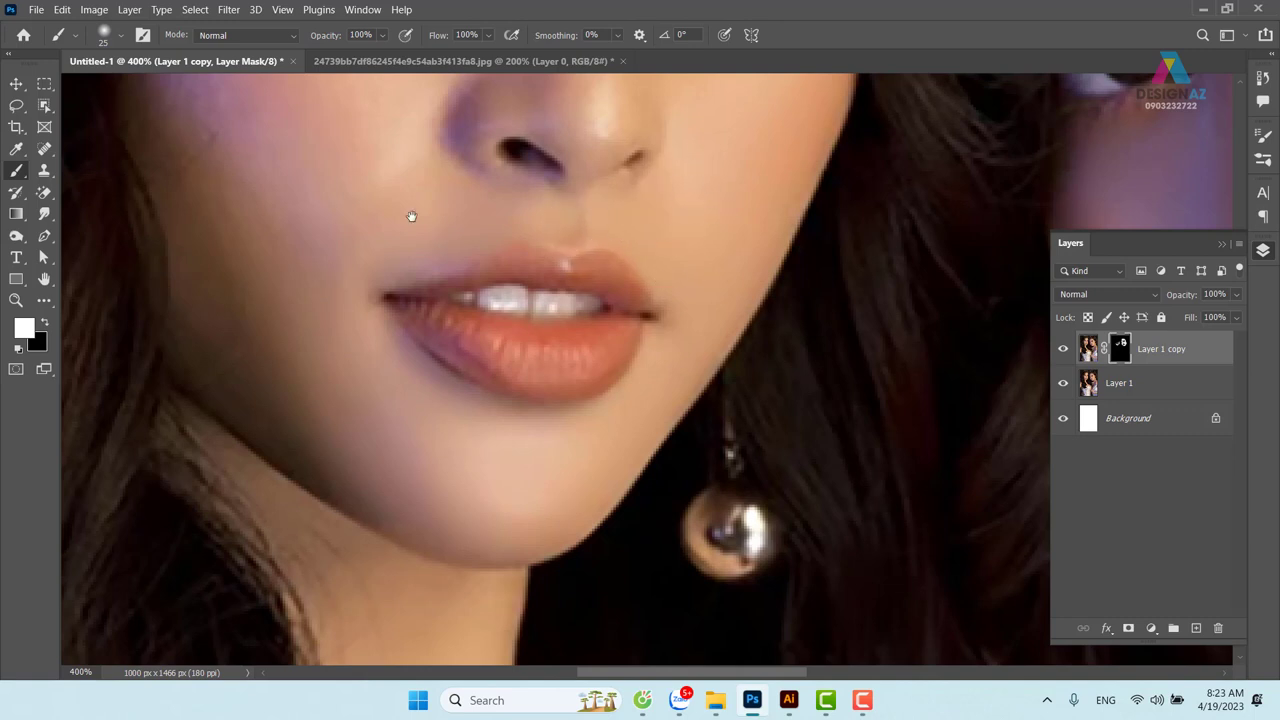
drag(411, 216, 497, 343)
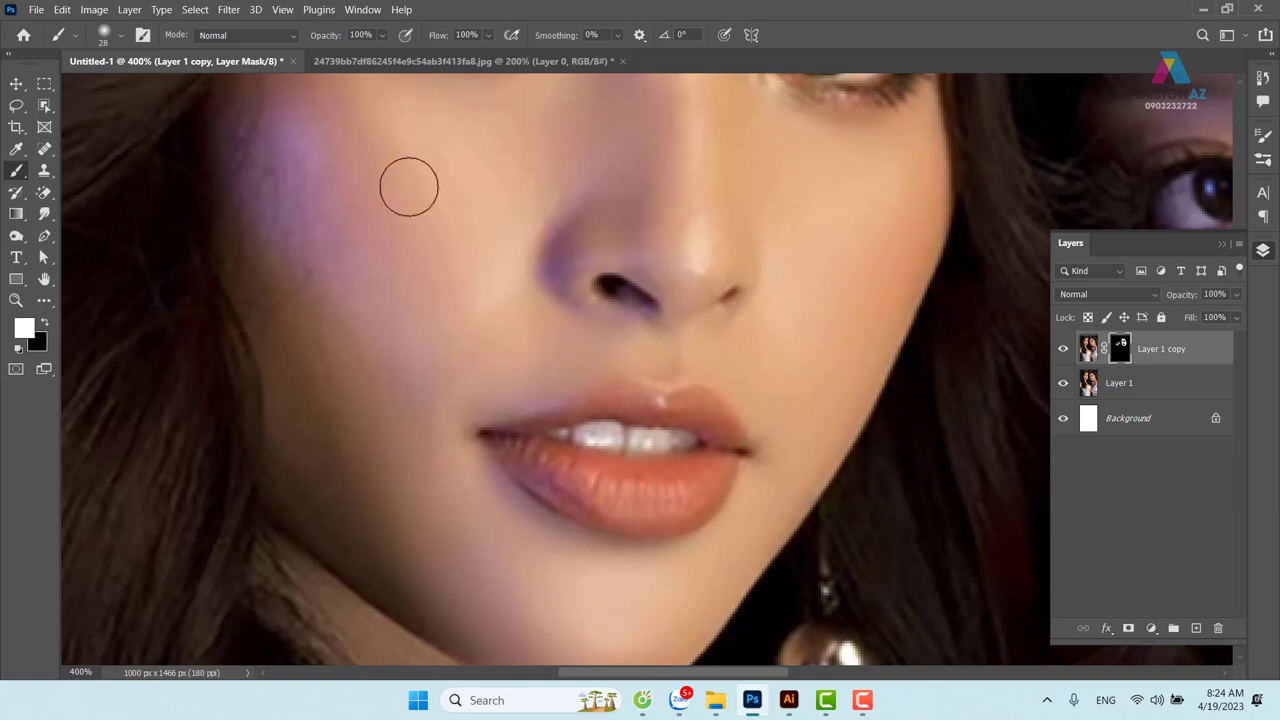
drag(409, 187, 519, 302)
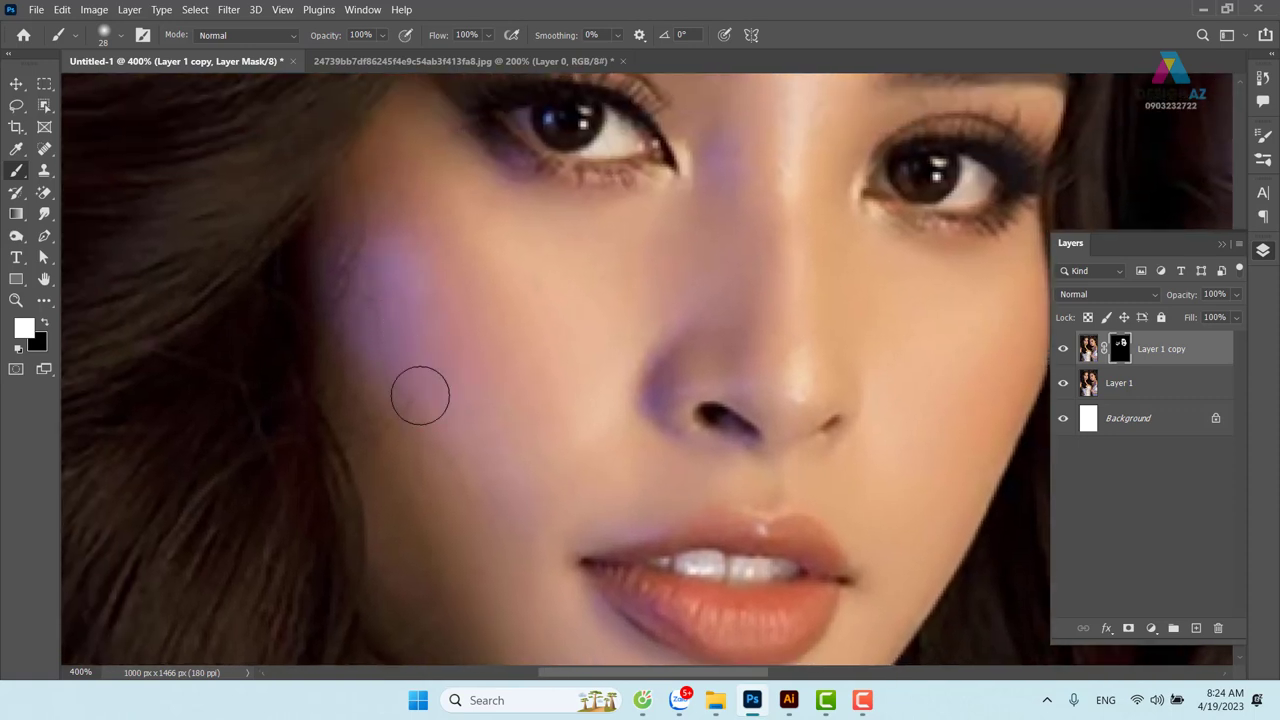
drag(484, 406, 464, 281)
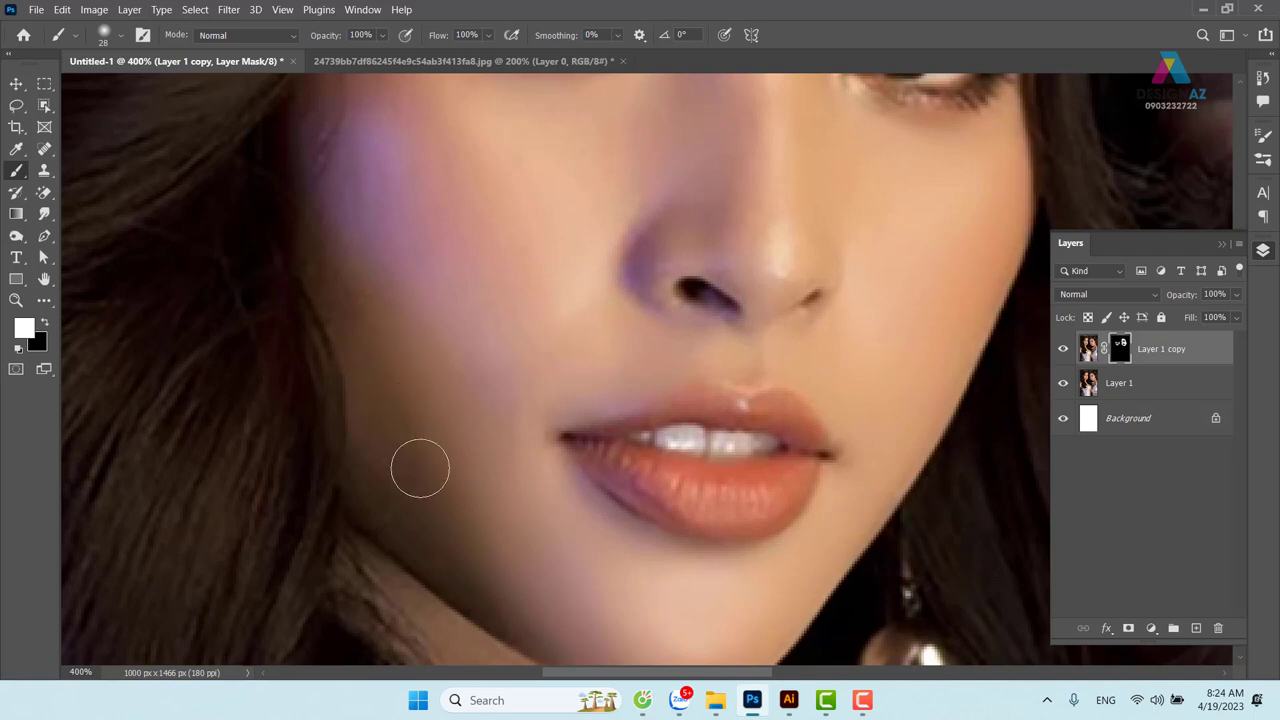
drag(441, 395, 407, 285)
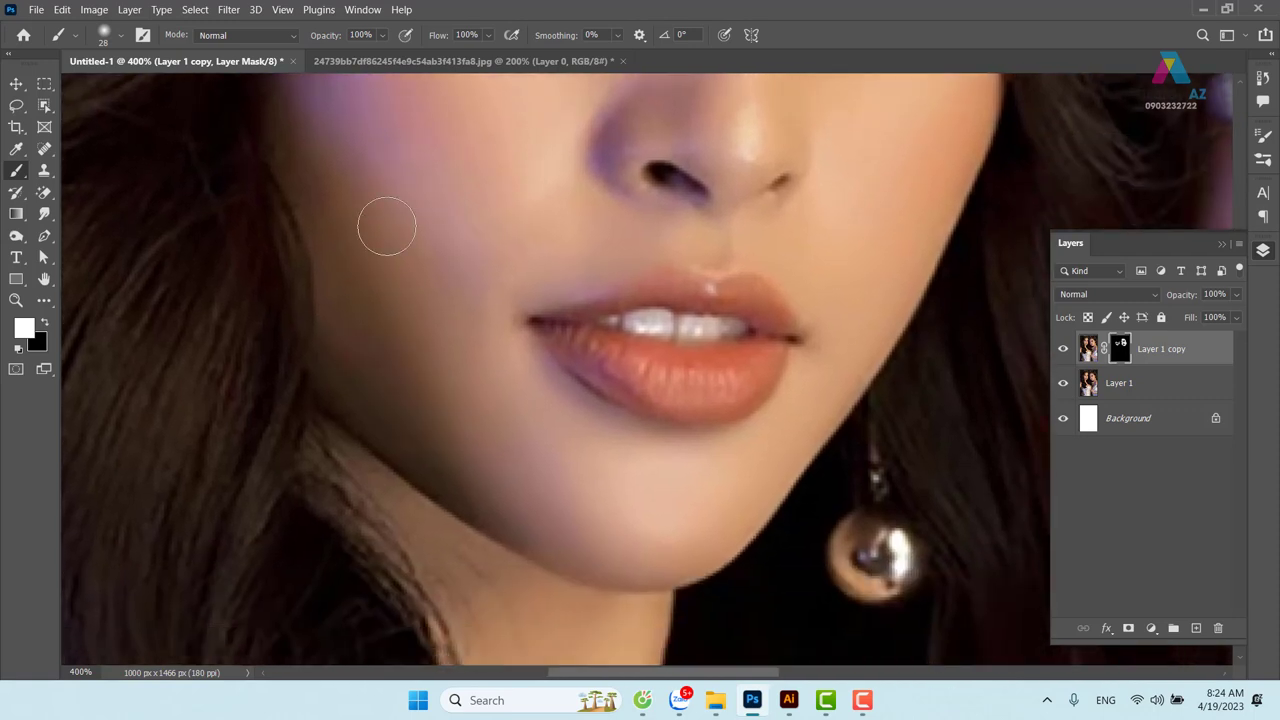
drag(442, 246, 422, 496)
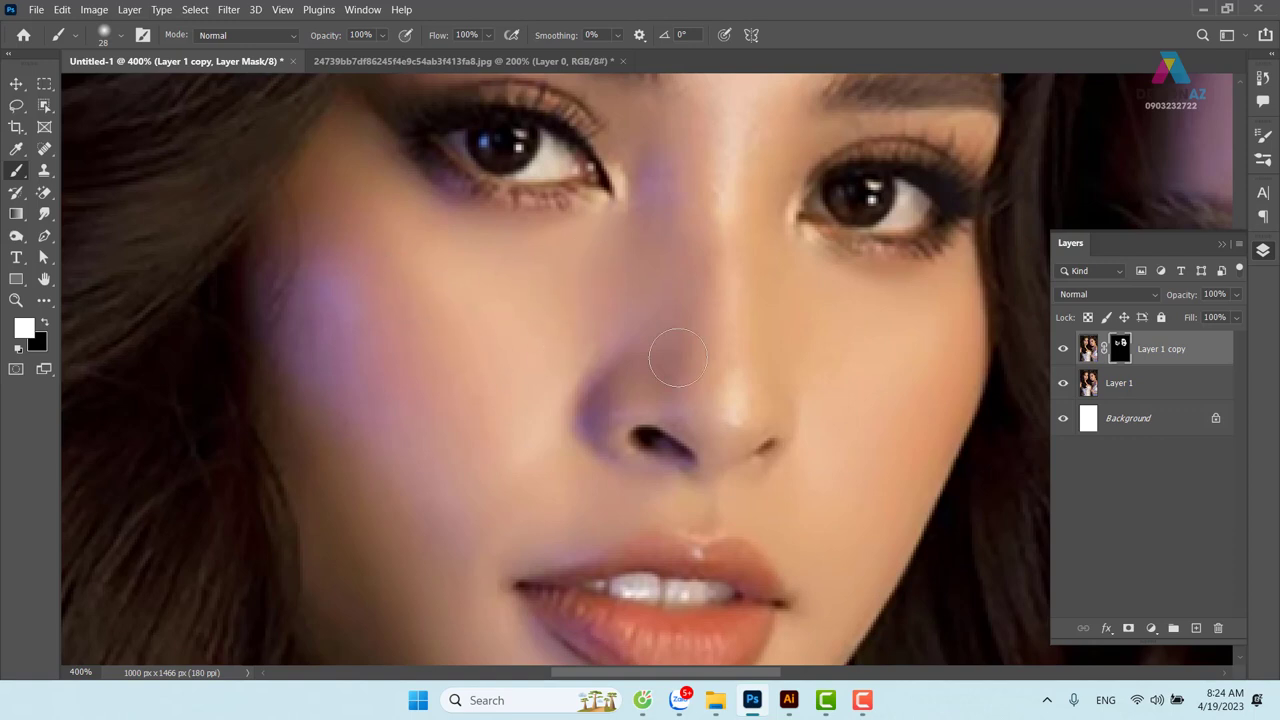
Paint smoothing between her brows and across her forehead with a brush up to about 34 px
drag(742, 266, 700, 357)
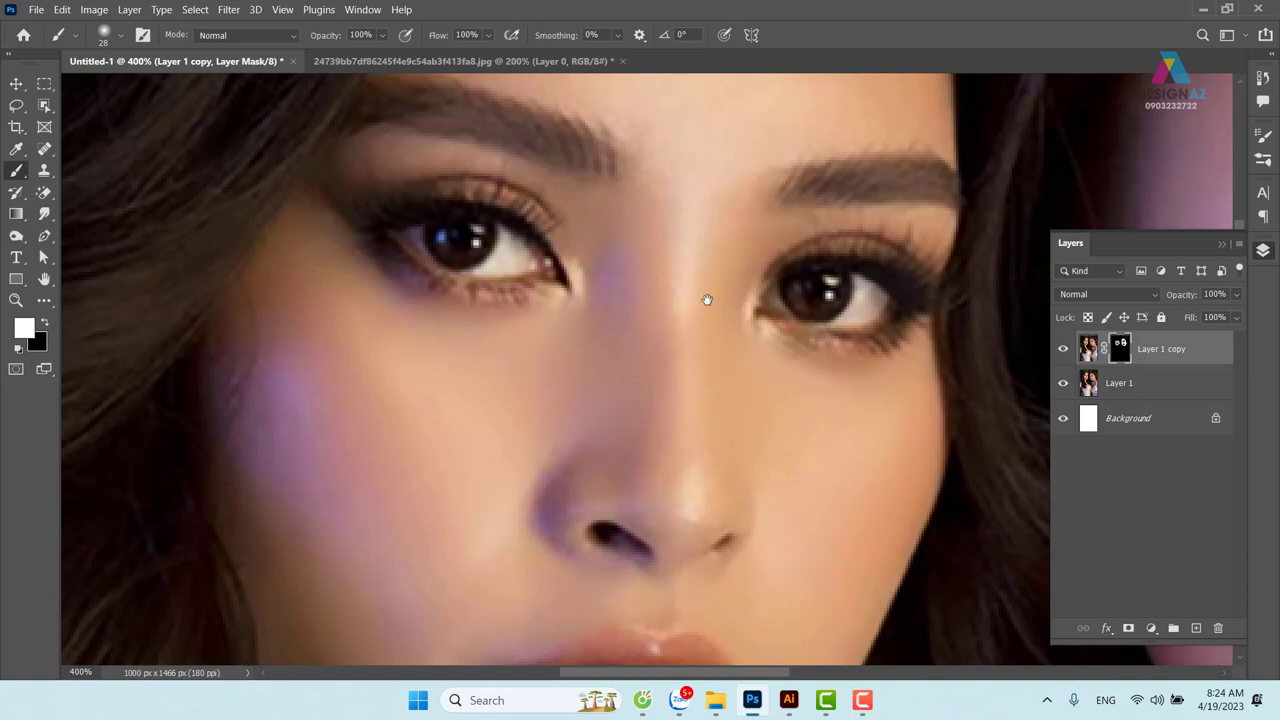
drag(718, 228, 674, 409)
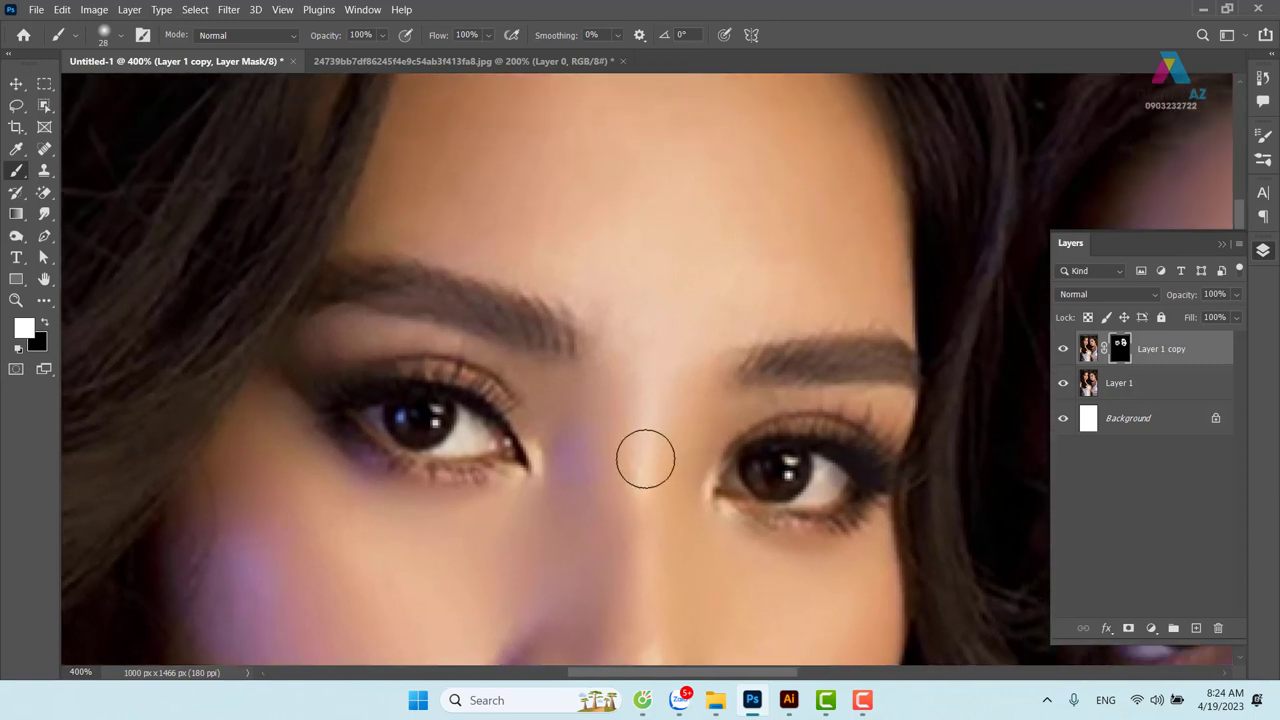
alt+right_click(705, 260)
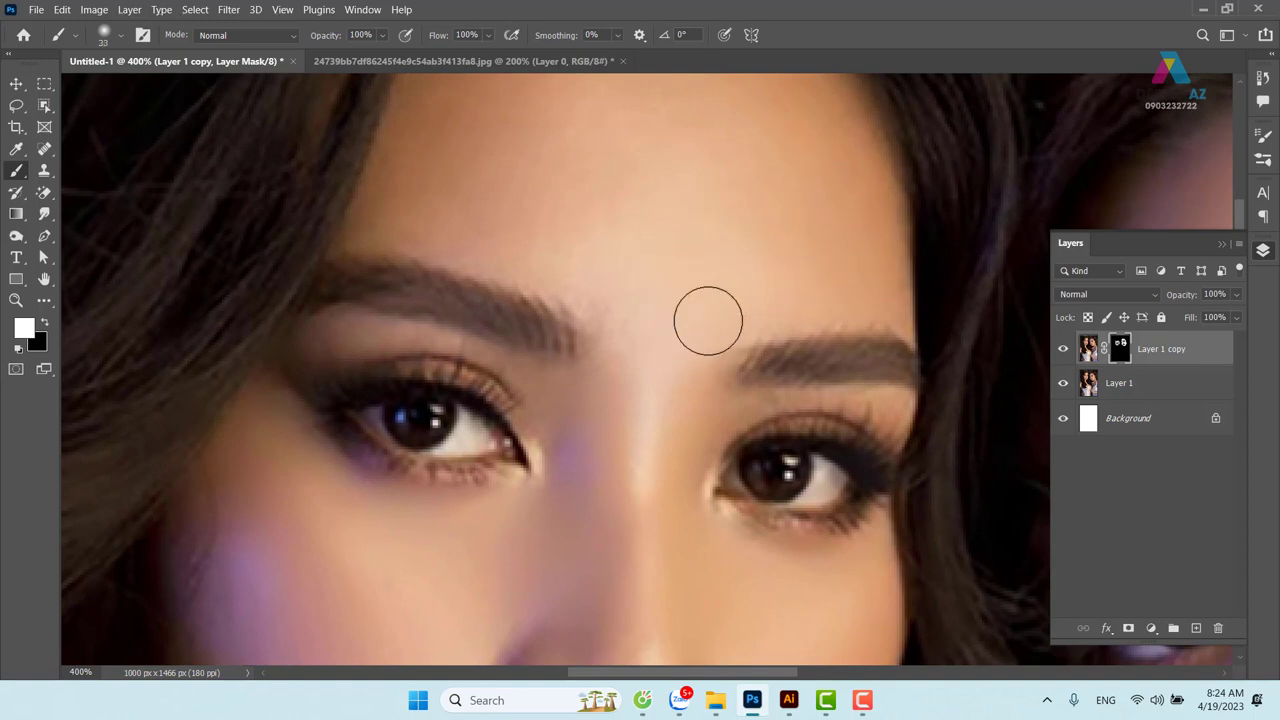
alt+right_click(690, 372)
drag(666, 379, 683, 420)
drag(676, 341, 711, 436)
alt+right_click(686, 304)
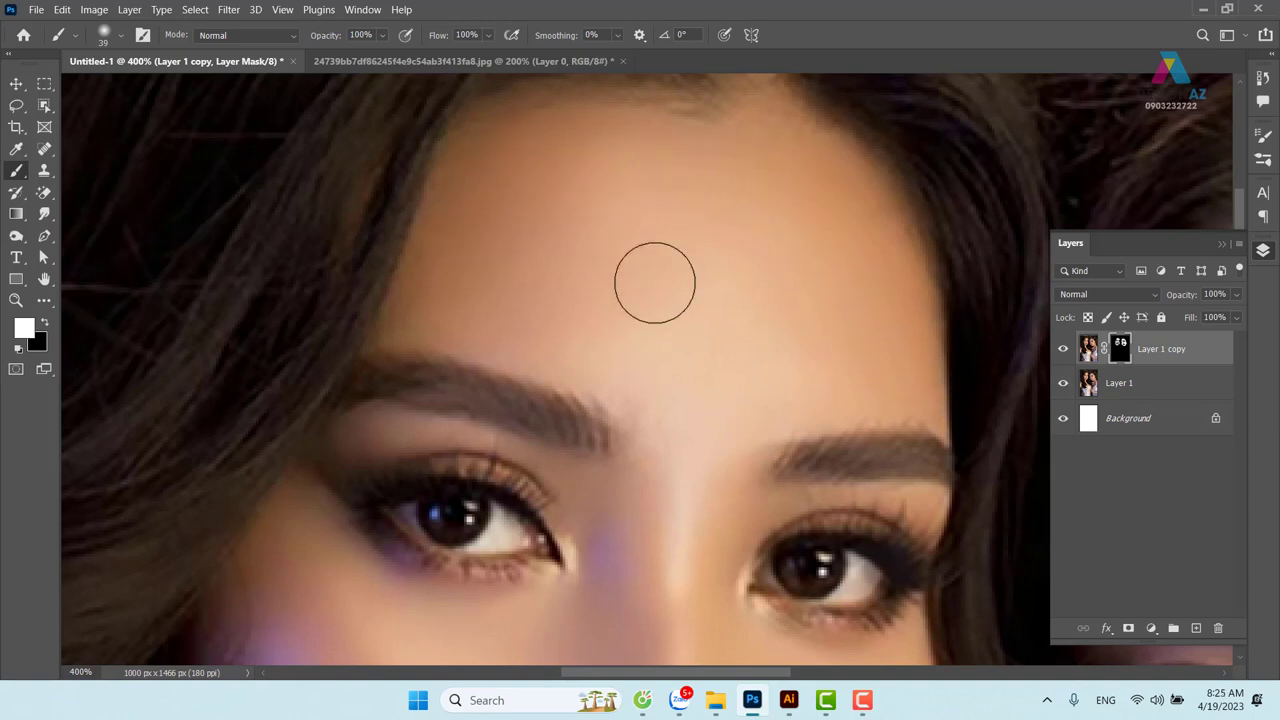
Paint smoothing around the left woman's nose, lips, chin and neck with a 9–24 px brush
drag(674, 434, 668, 241)
drag(645, 418, 668, 179)
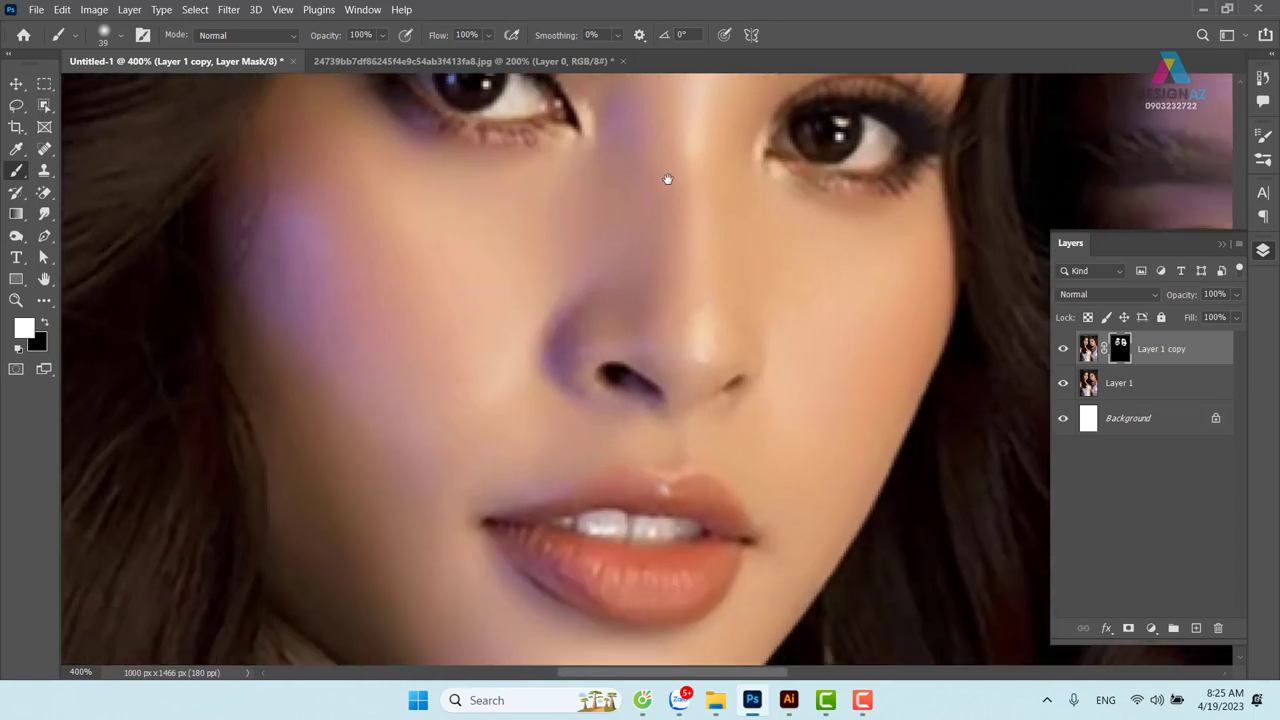
drag(692, 316, 671, 266)
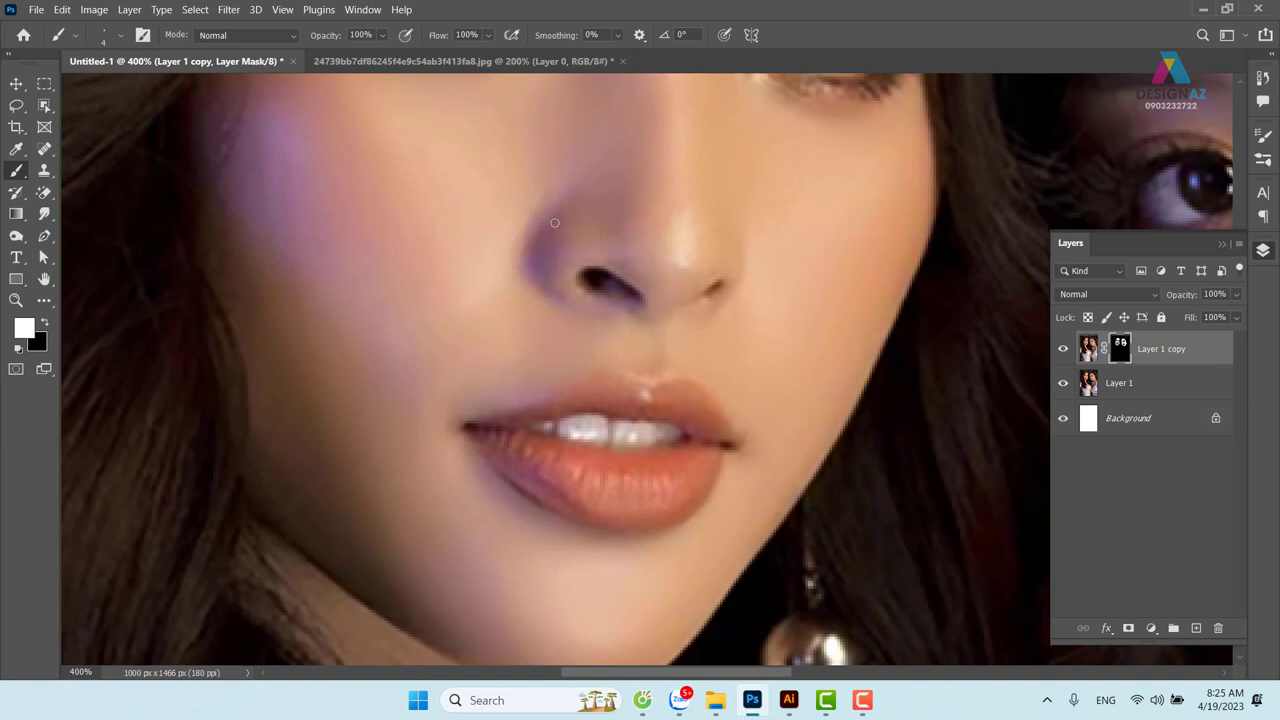
drag(680, 270, 669, 224)
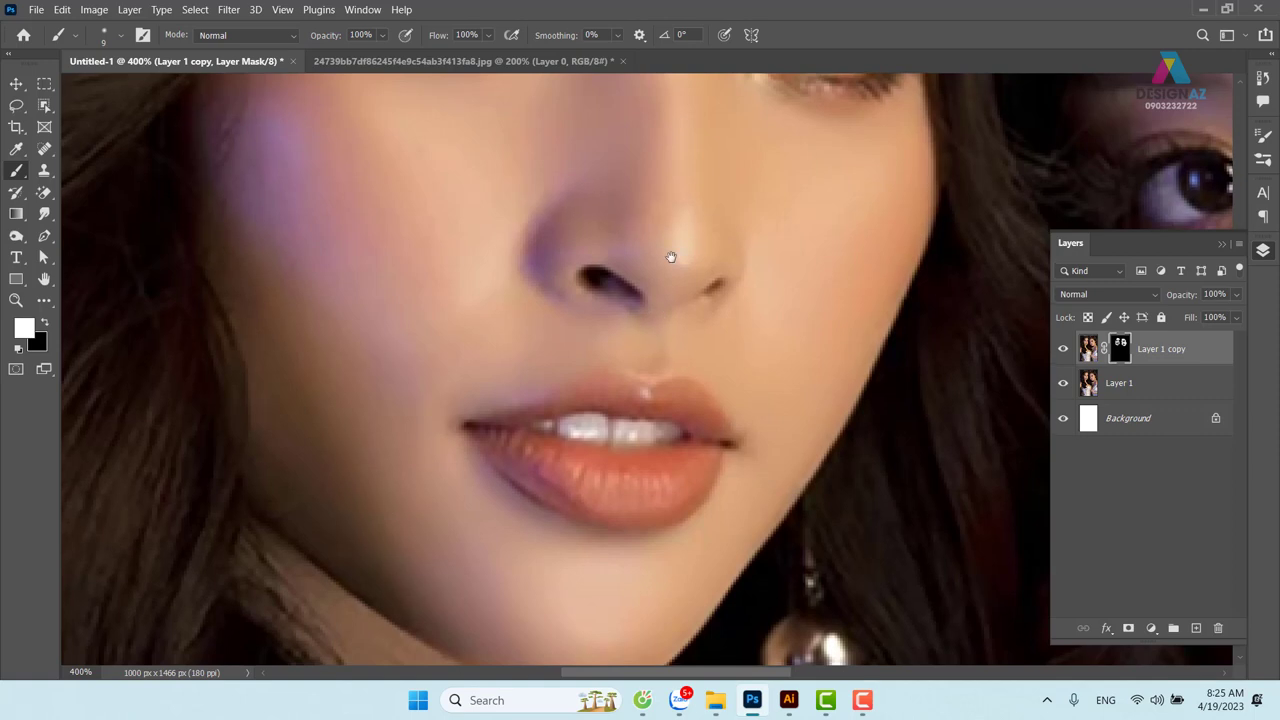
scroll(665, 290, down, 3)
drag(510, 368, 435, 343)
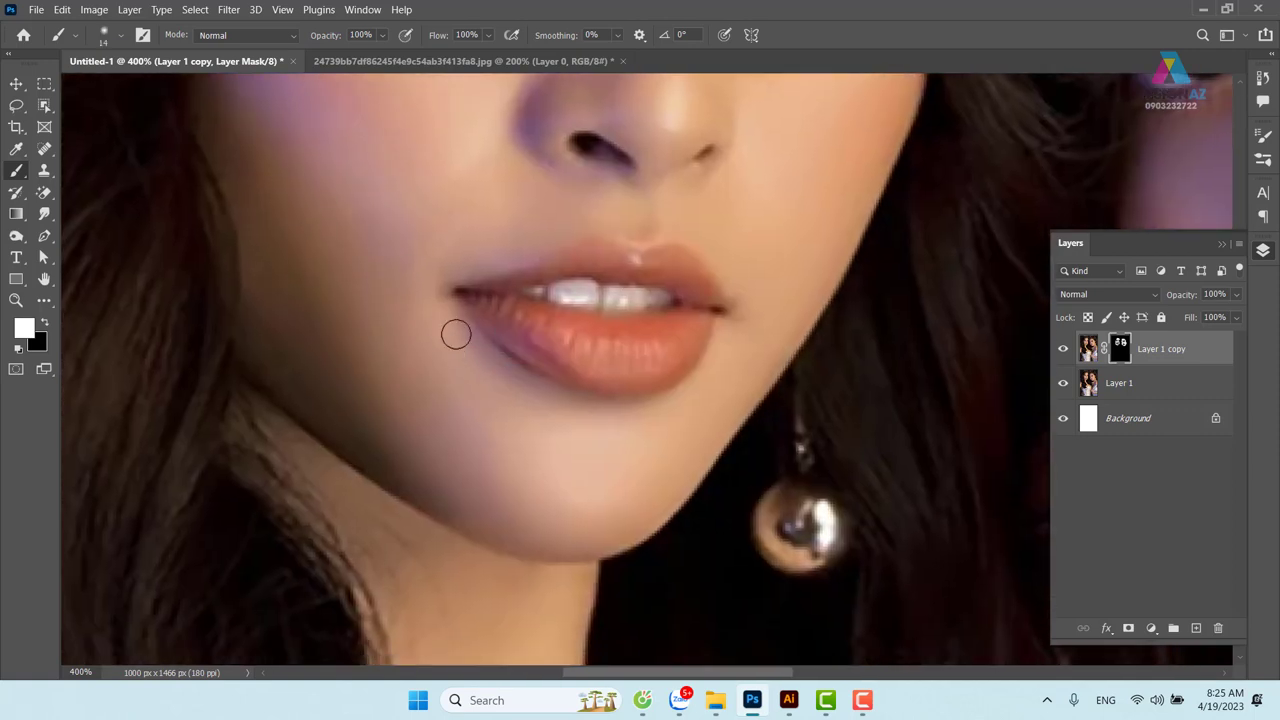
drag(505, 509, 463, 276)
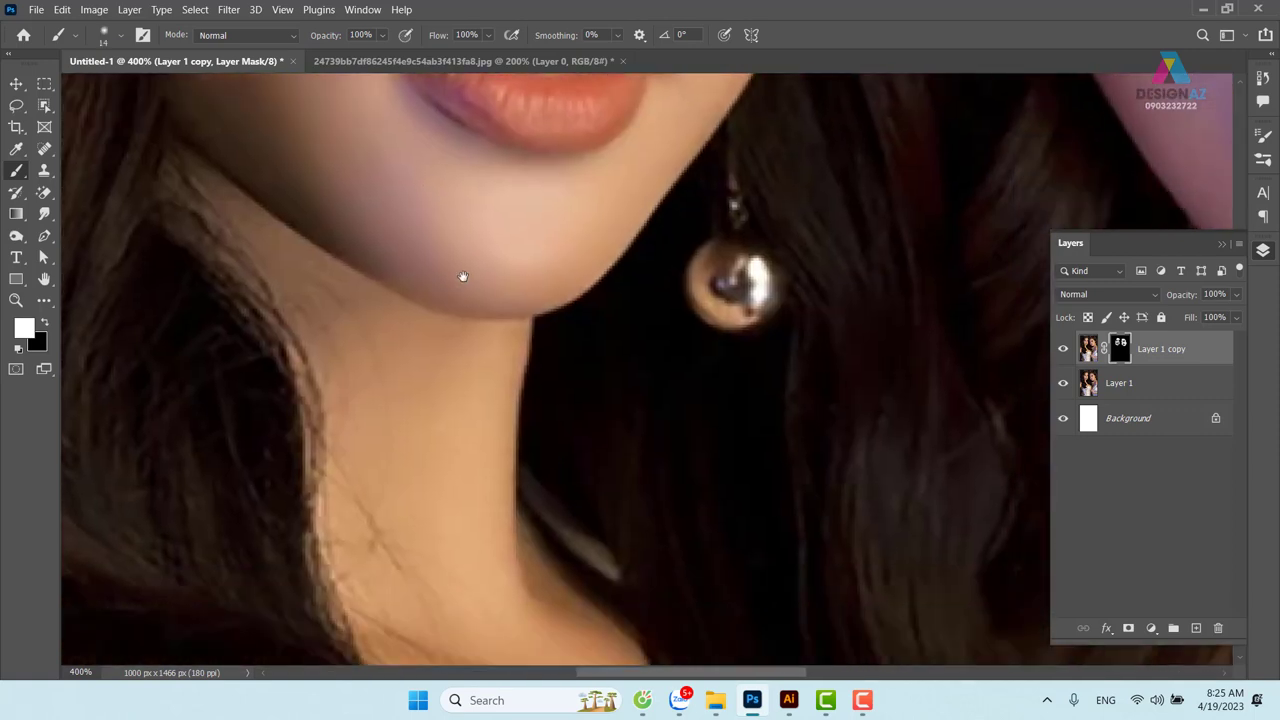
drag(454, 415, 466, 415)
mouse_move(395, 372)
mouse_down()
mouse_move(394, 289)
mouse_move(354, 263)
mouse_up()
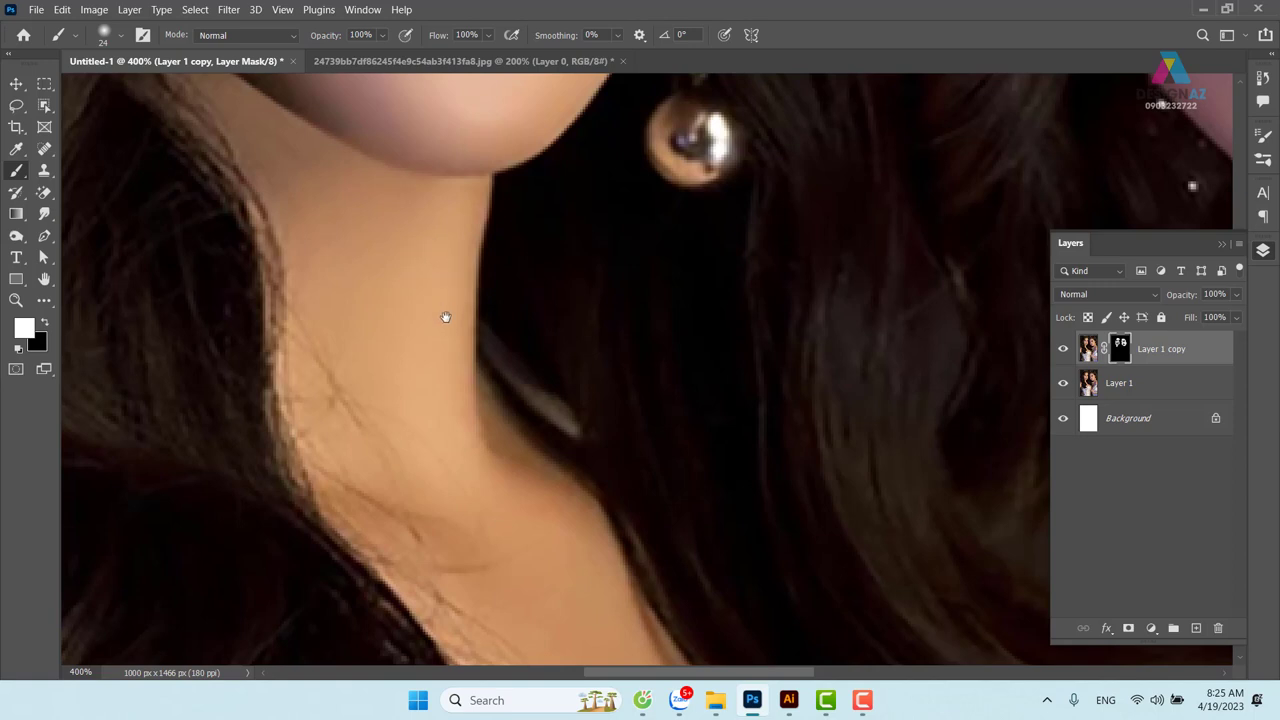
Extend the mask smoothing over the left woman's neck, collarbone and upper chest with a 33 px brush
scroll(443, 314, down, 3)
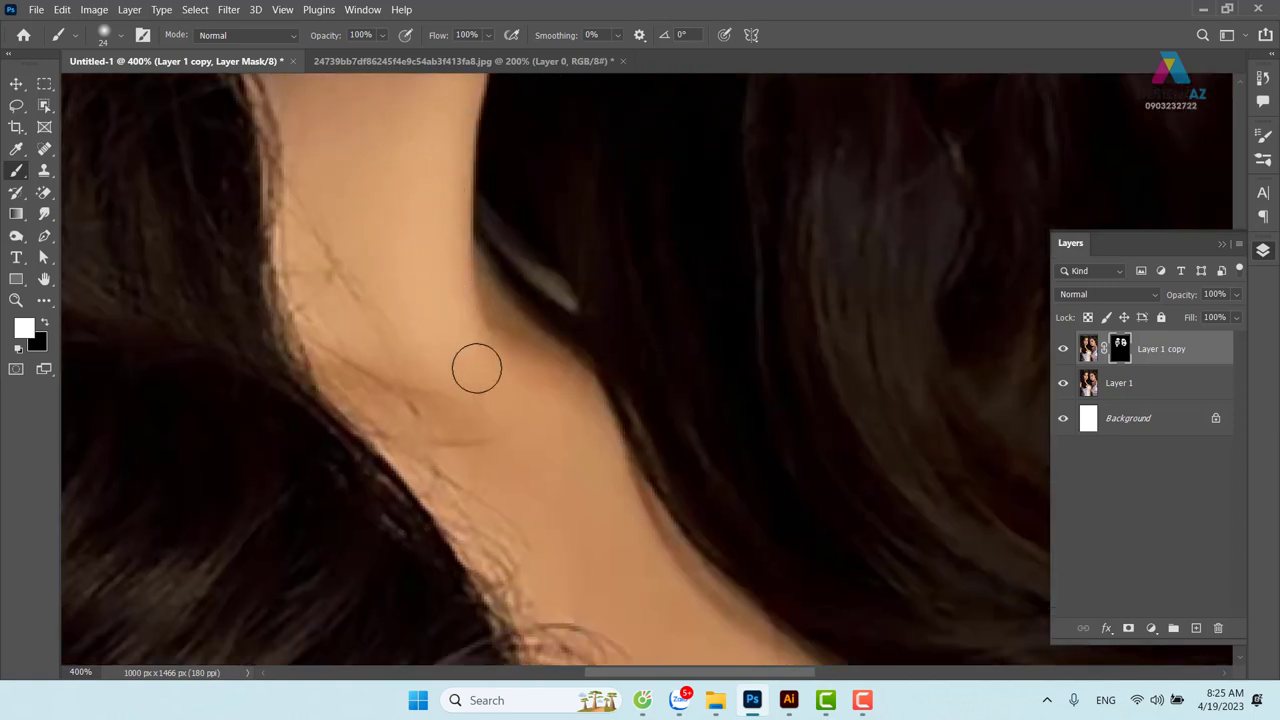
drag(589, 457, 512, 264)
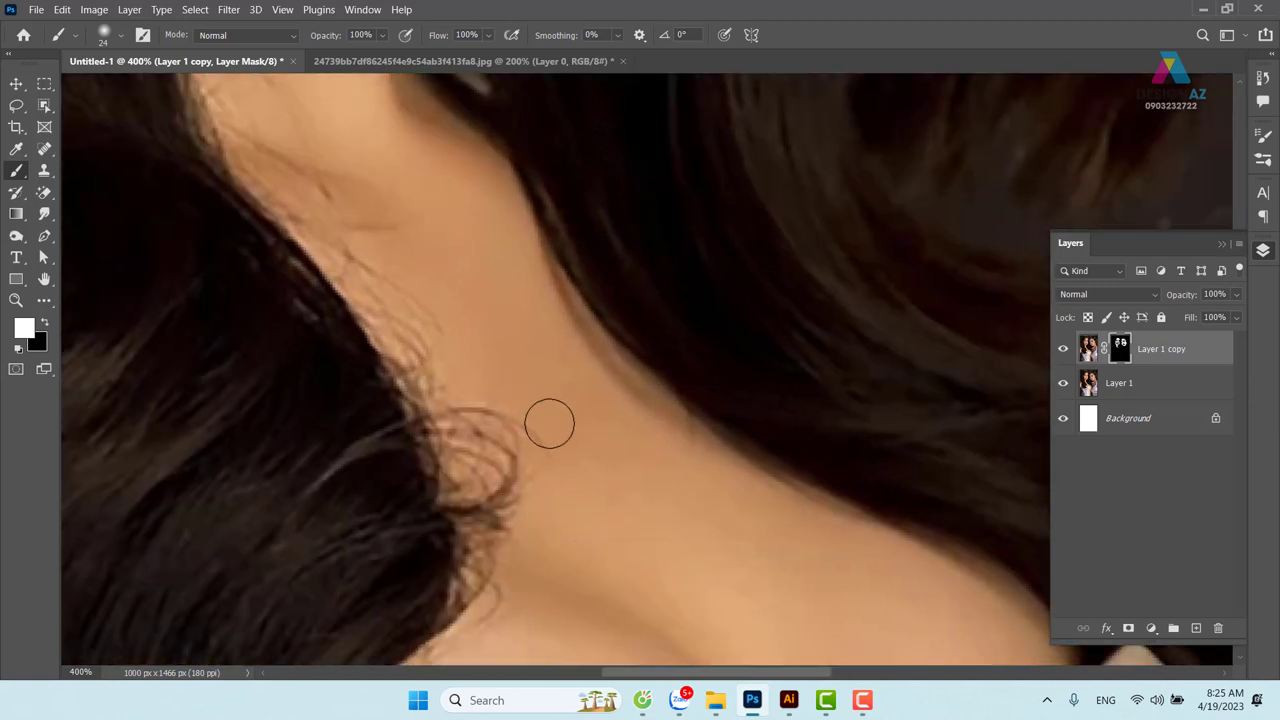
mouse_move(709, 506)
mouse_down()
mouse_move(530, 328)
mouse_move(553, 313)
mouse_up()
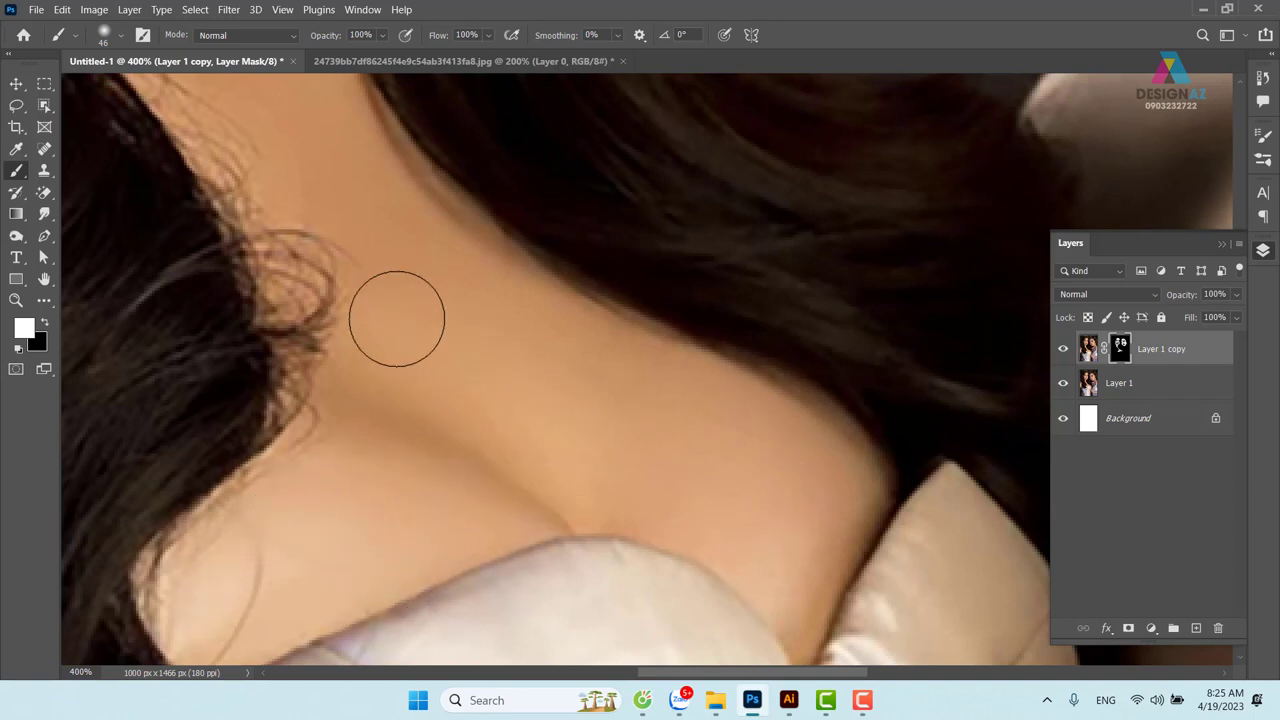
drag(427, 254, 627, 479)
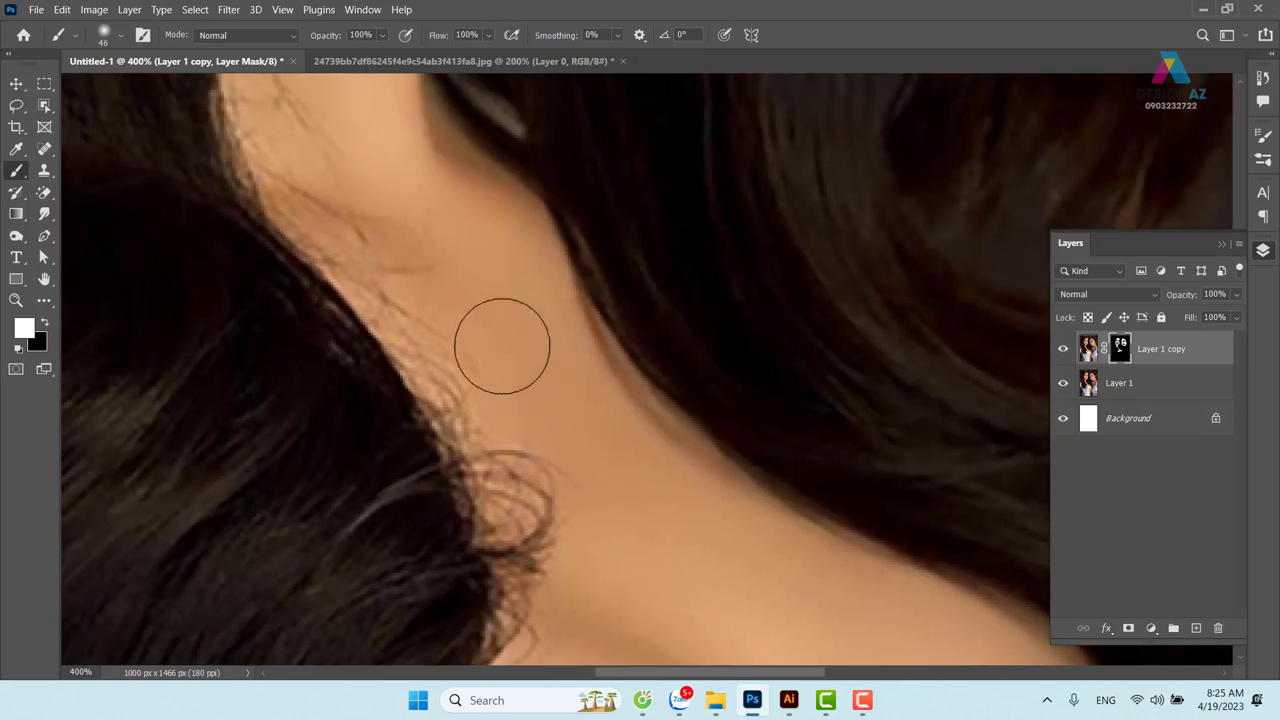
drag(491, 343, 470, 343)
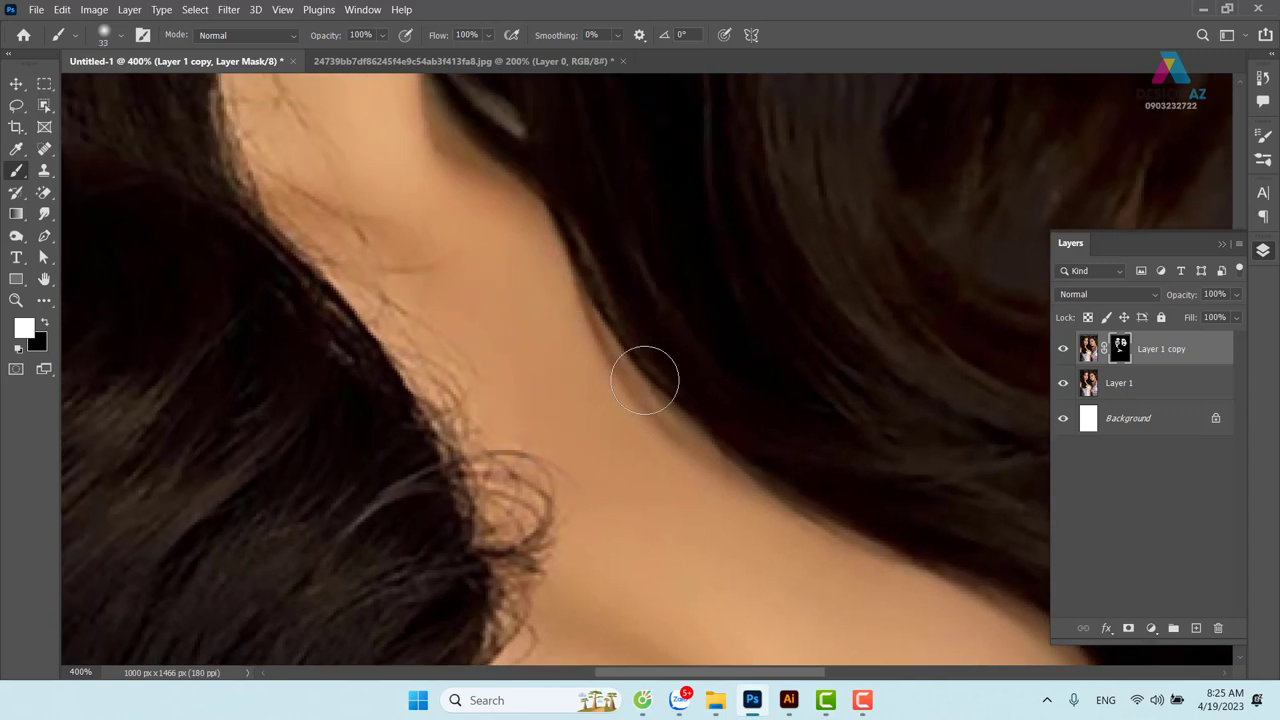
scroll(645, 380, down, 3)
scroll(645, 380, down, 2)
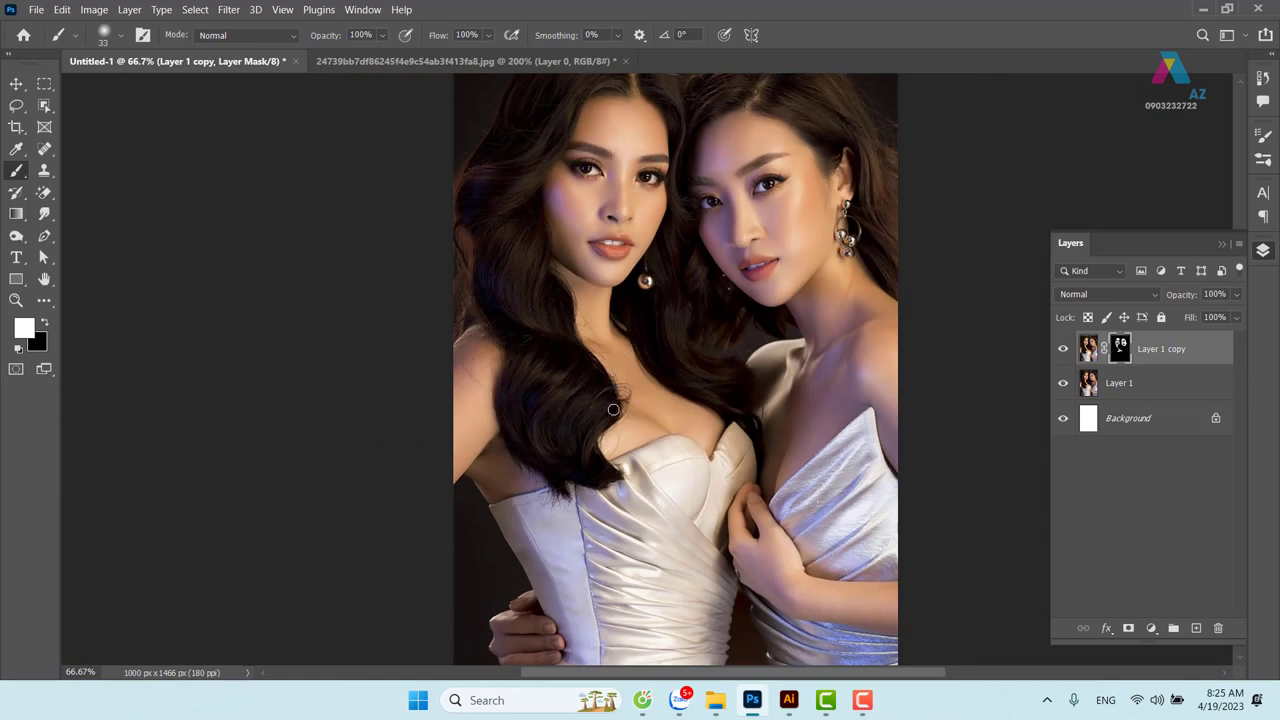
Paint white on Layer 1 copy's mask to smooth the skin on the neck
scroll(613, 409, up, 1)
scroll(613, 409, up, 2)
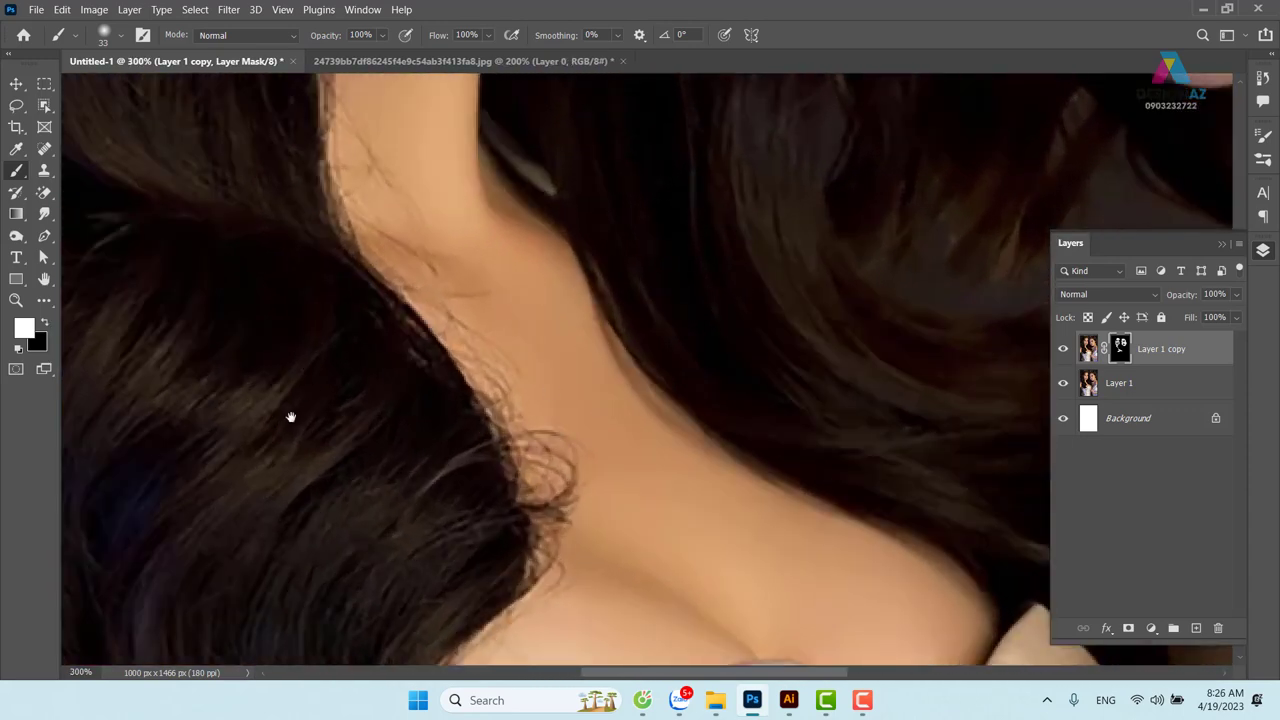
drag(290, 417, 743, 357)
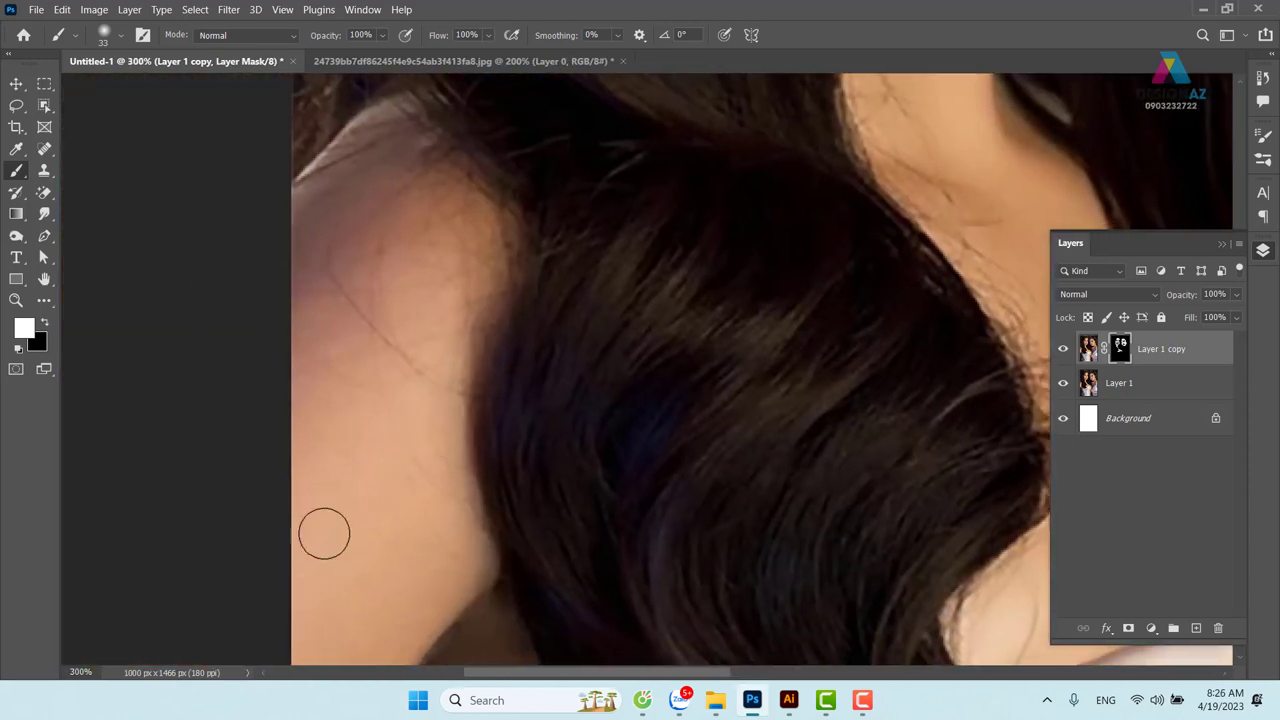
mouse_move(324, 533)
mouse_down()
mouse_move(380, 434)
mouse_move(437, 534)
mouse_move(394, 351)
mouse_move(323, 251)
mouse_move(334, 229)
mouse_move(409, 251)
mouse_move(310, 281)
mouse_move(369, 151)
mouse_move(420, 364)
mouse_move(463, 289)
mouse_move(429, 263)
mouse_move(336, 249)
mouse_up()
drag(499, 352, 214, 429)
scroll(410, 285, up, 2)
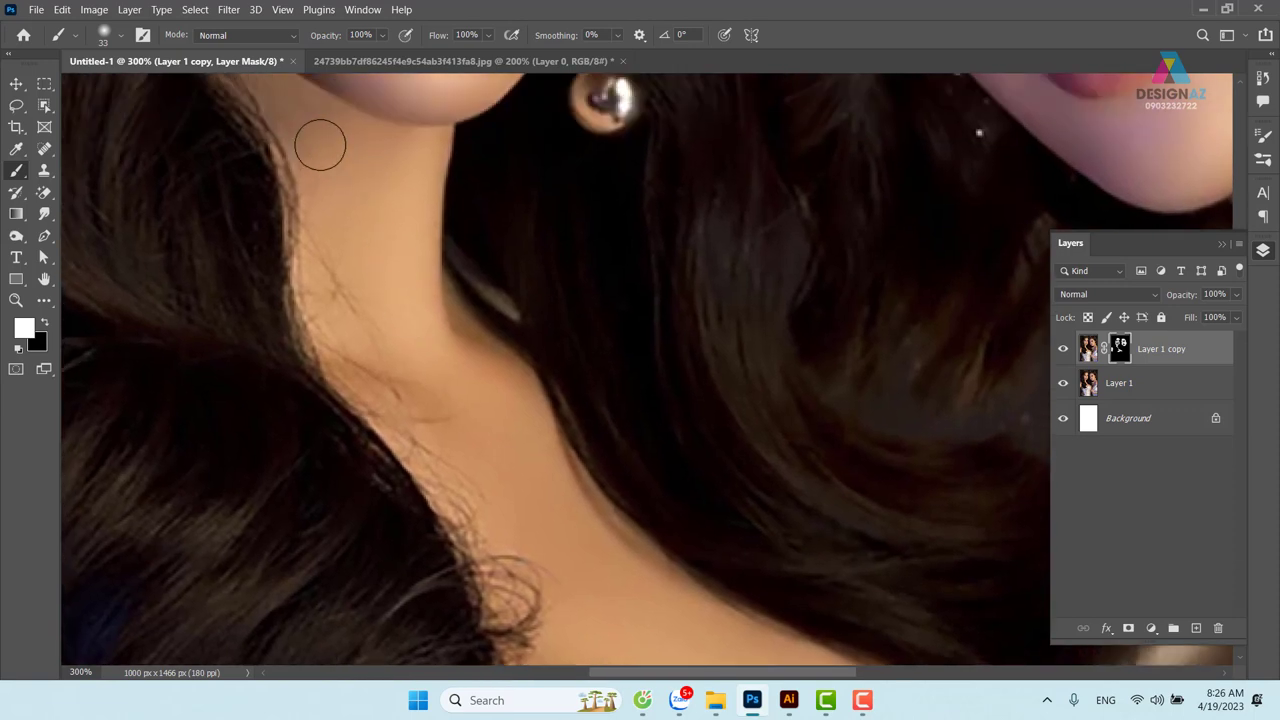
drag(520, 389, 154, 331)
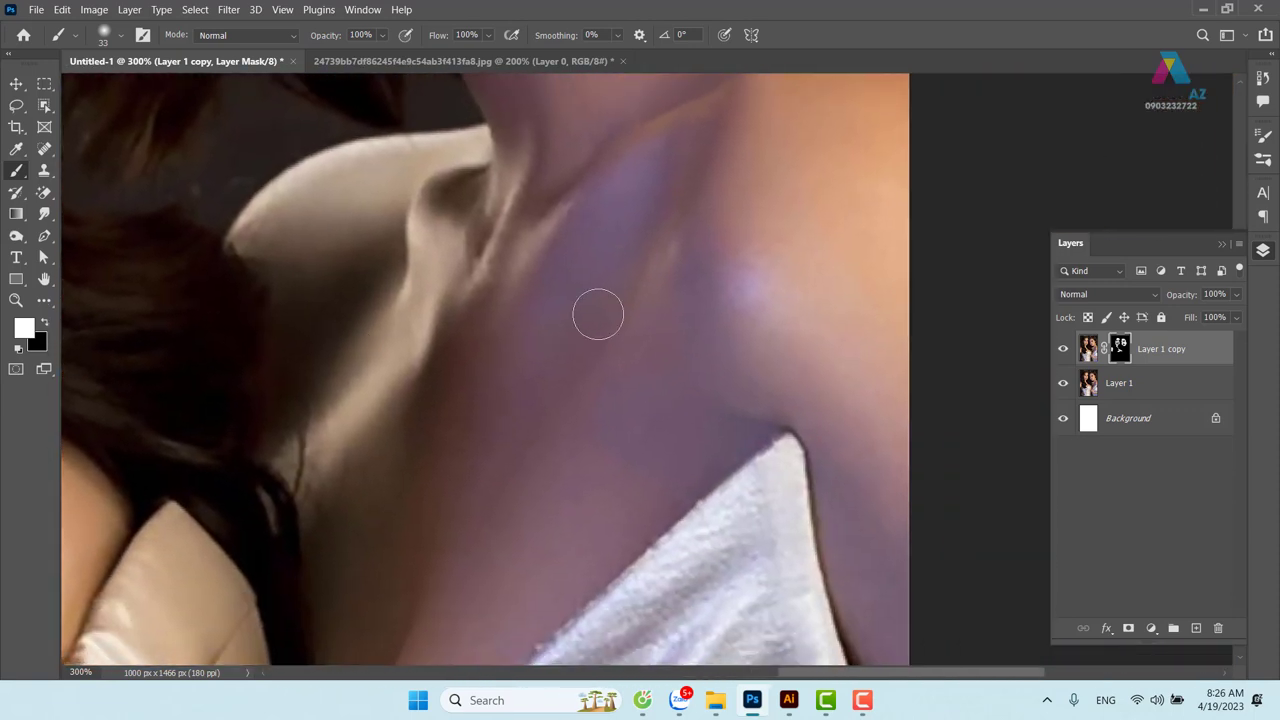
Smooth the right woman's neck and shoulder with a 60 px brush
alt+right_click(730, 317)
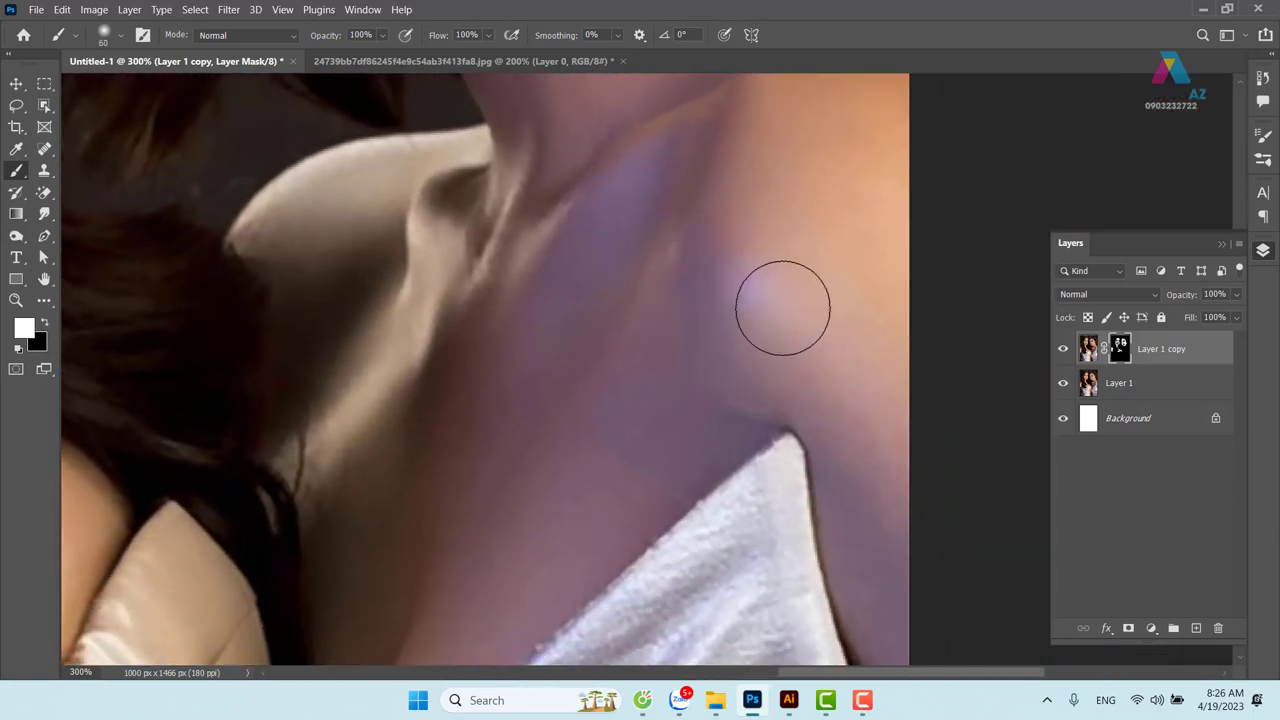
drag(863, 271, 793, 229)
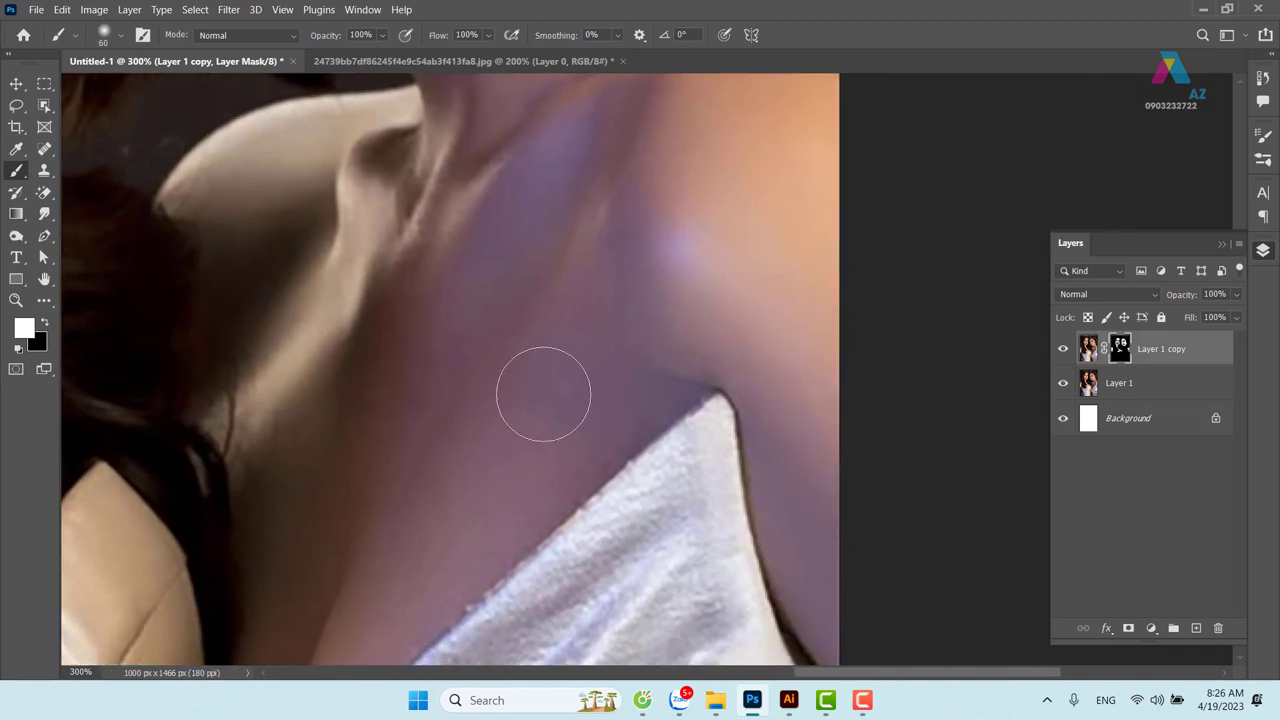
drag(686, 214, 644, 404)
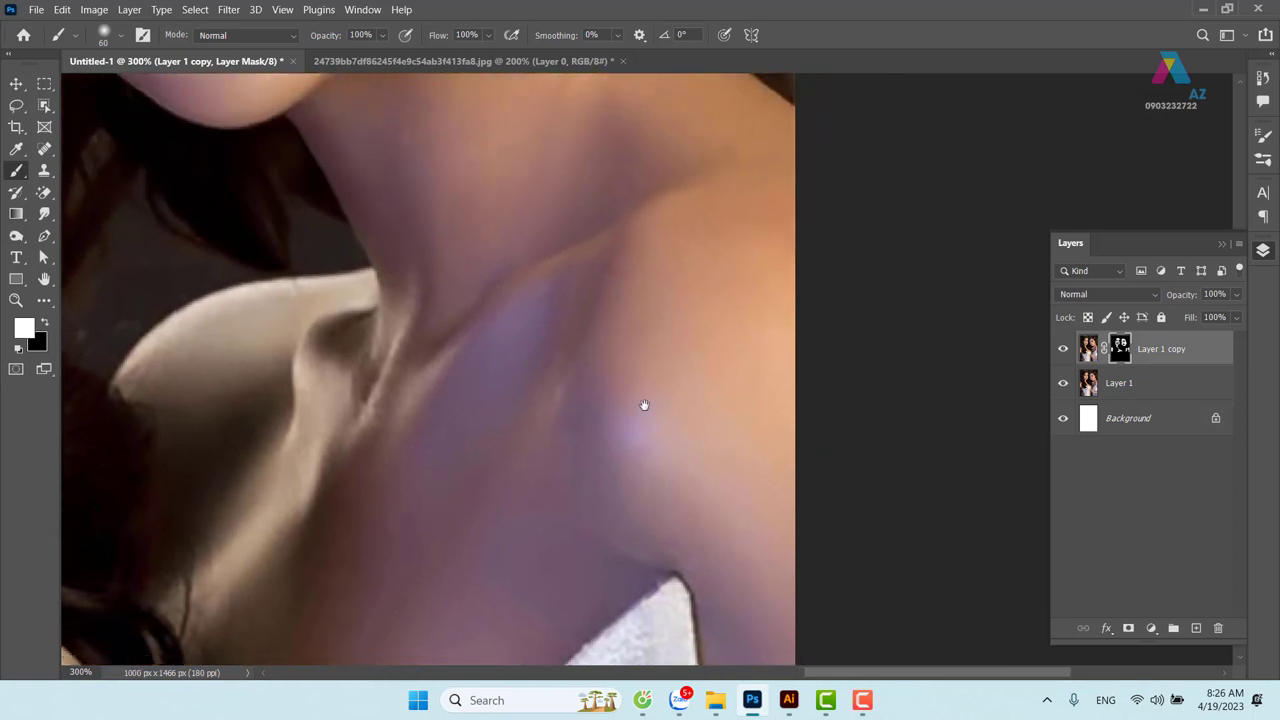
drag(726, 323, 731, 343)
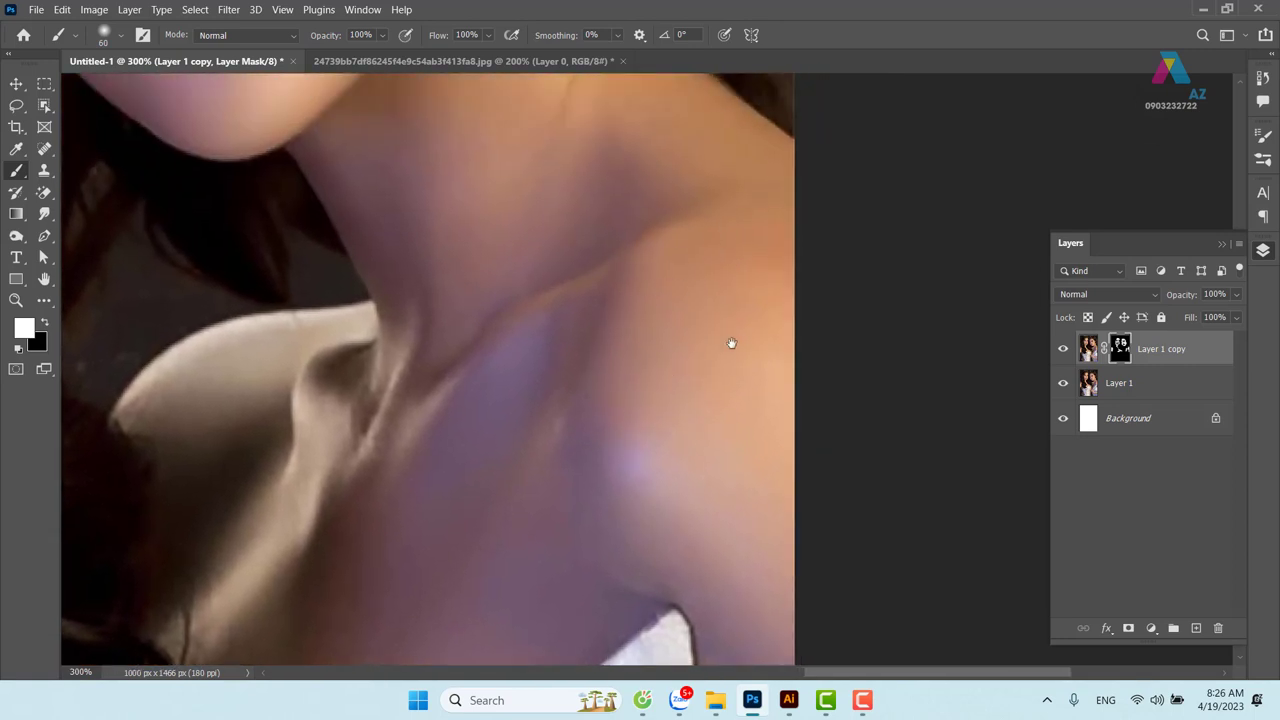
scroll(731, 343, up, 3)
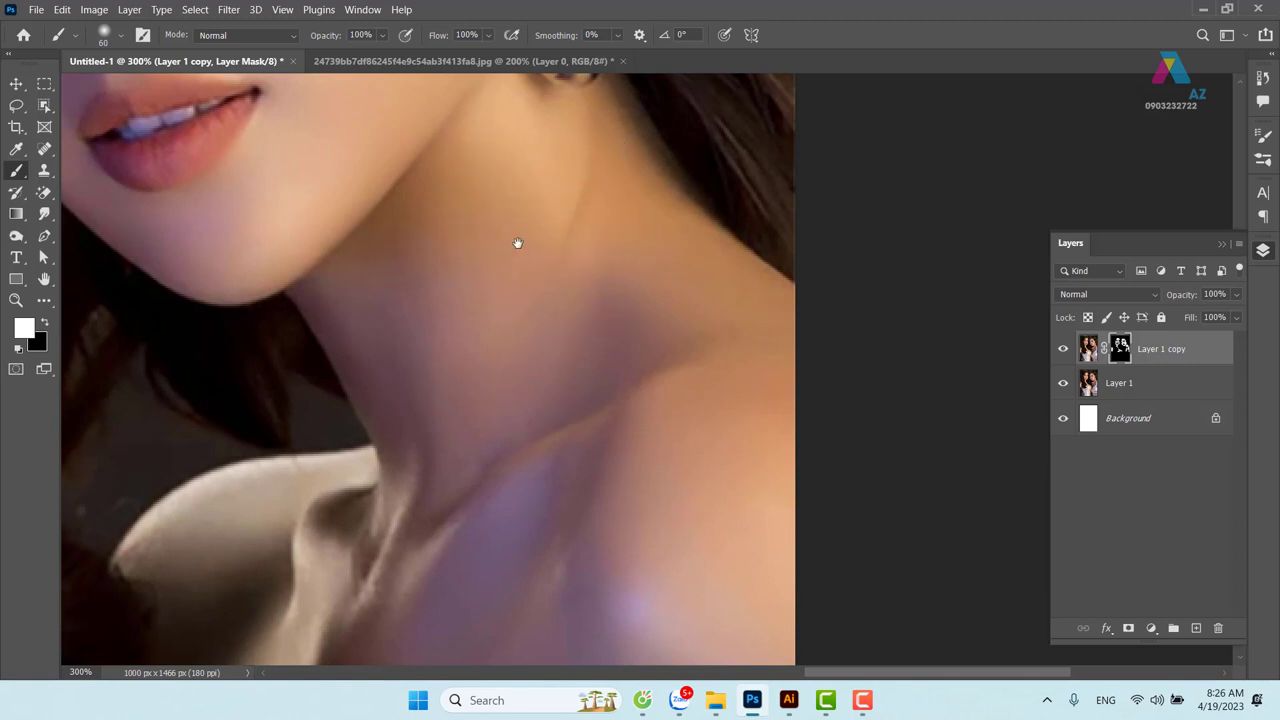
drag(517, 243, 593, 232)
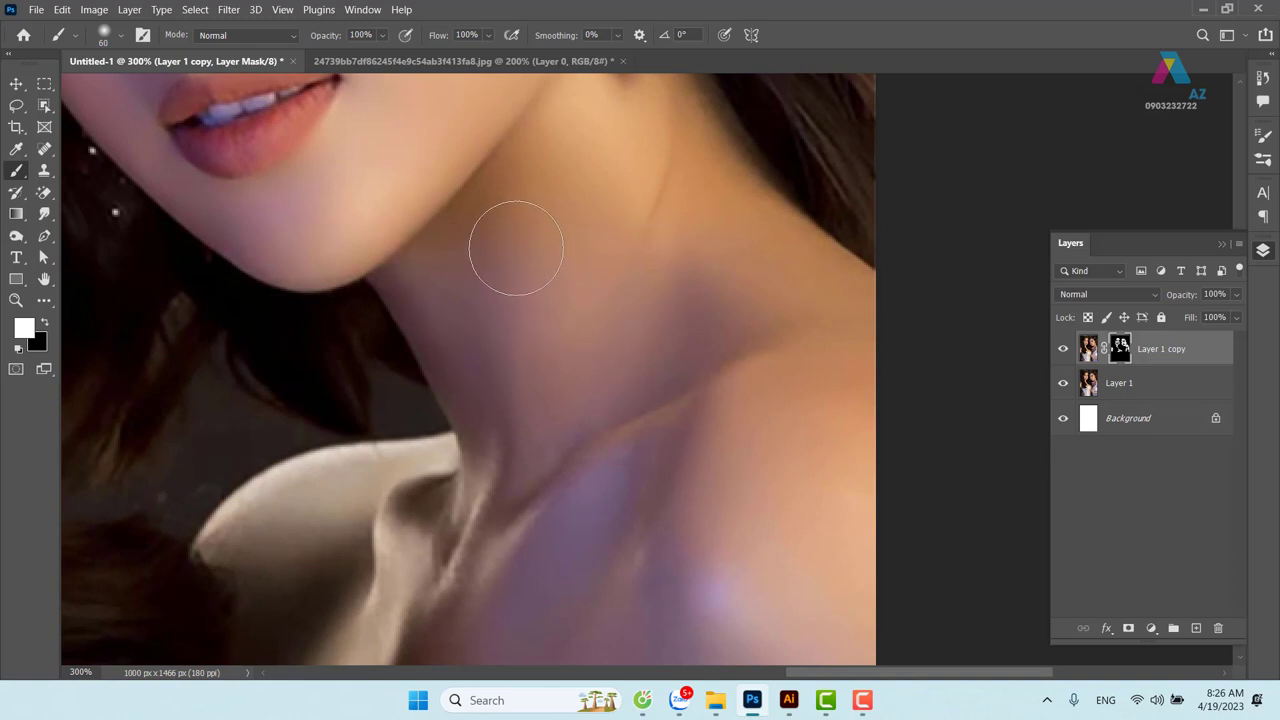
drag(580, 289, 596, 247)
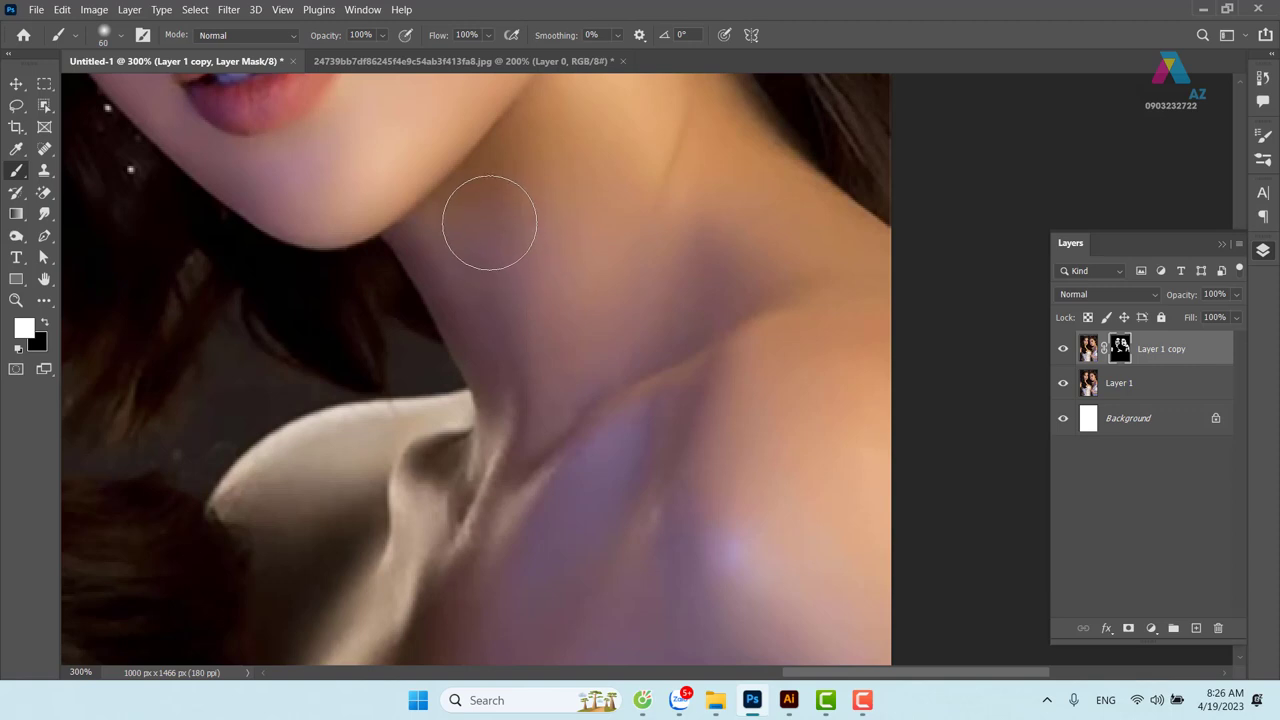
Refine the smoothing around the neck, shoulder and chin with 42 and 18 px brushes
drag(489, 222, 466, 207)
drag(568, 244, 583, 157)
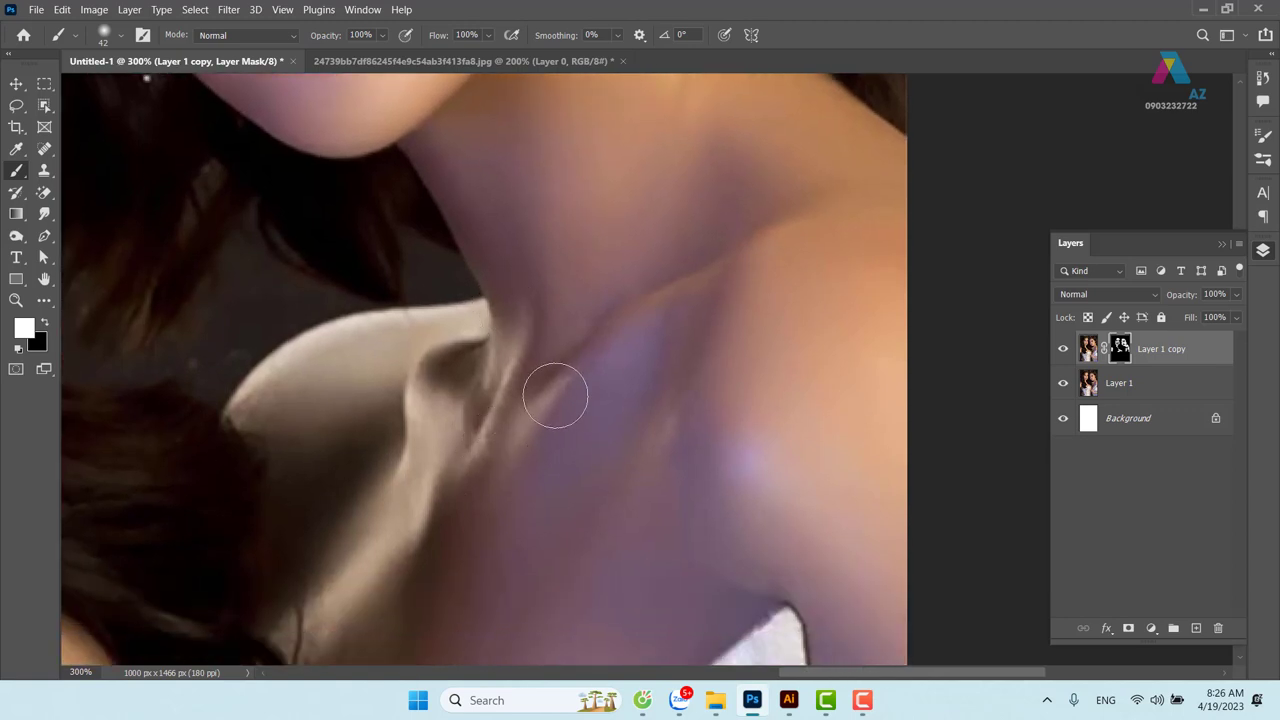
mouse_move(370, 537)
mouse_down()
mouse_move(438, 440)
mouse_move(477, 246)
mouse_up()
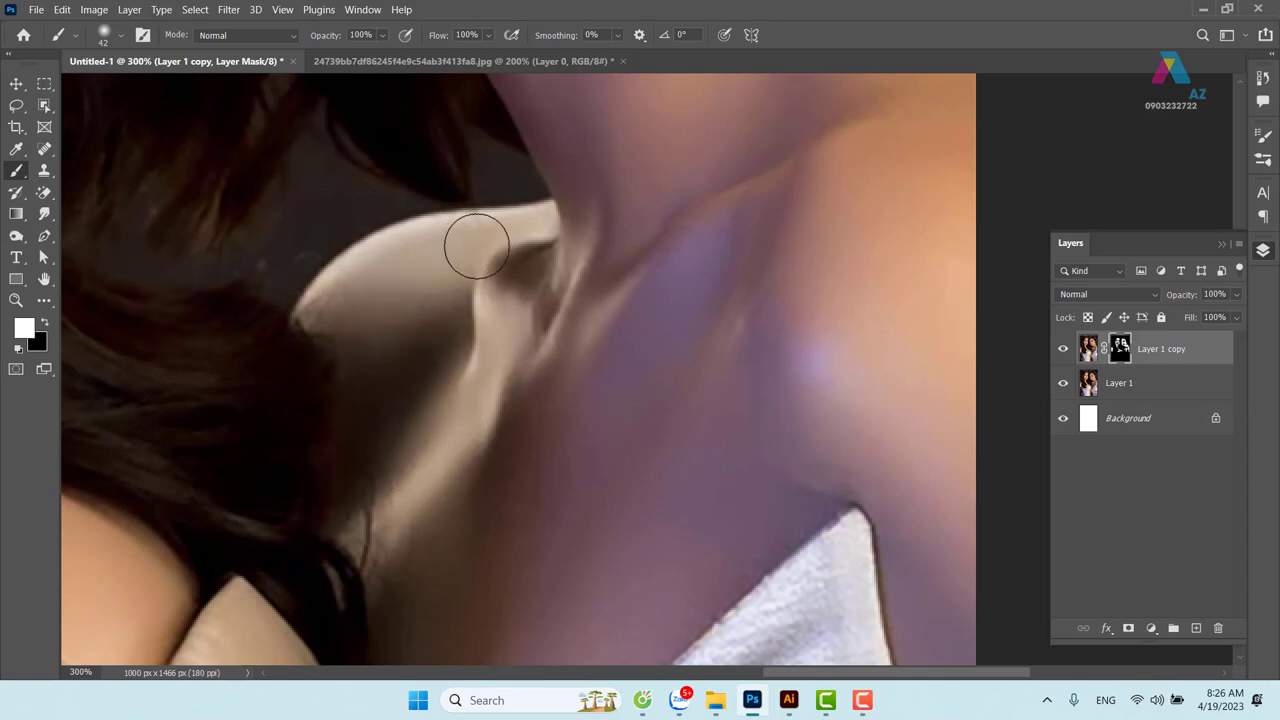
alt+right_click(490, 242)
drag(600, 168, 580, 342)
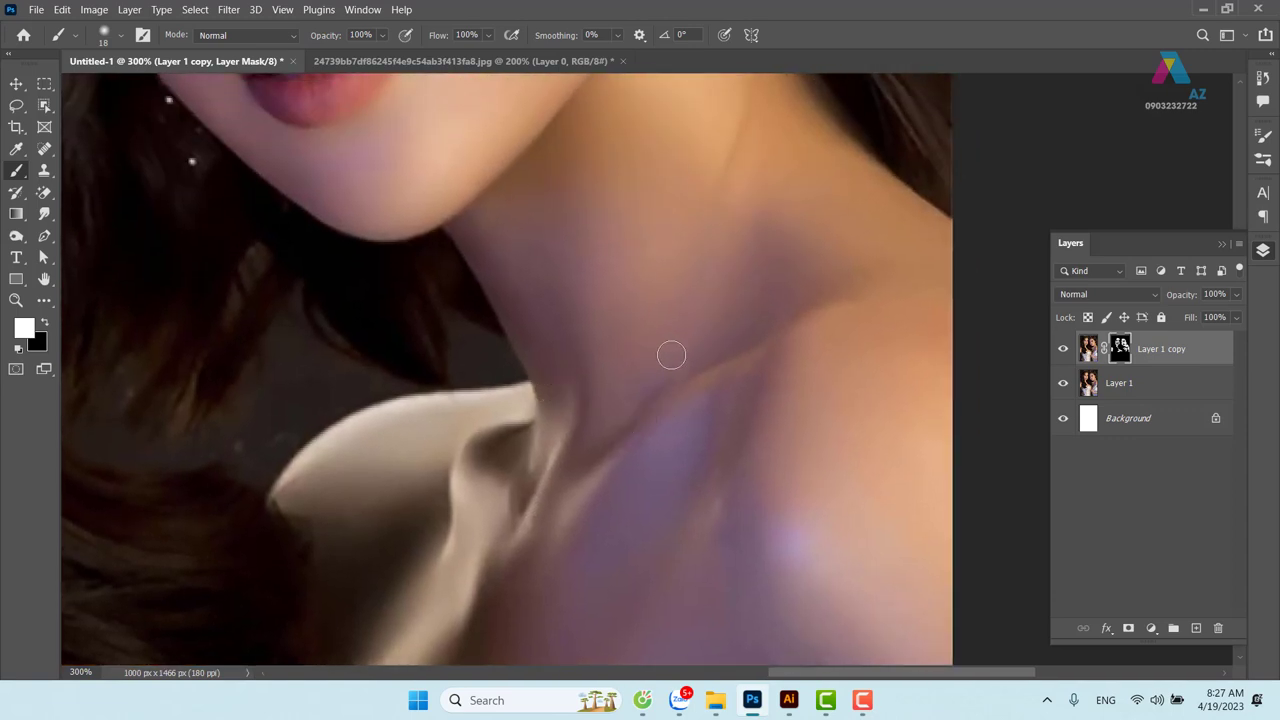
drag(651, 337, 664, 337)
scroll(789, 280, down, 3)
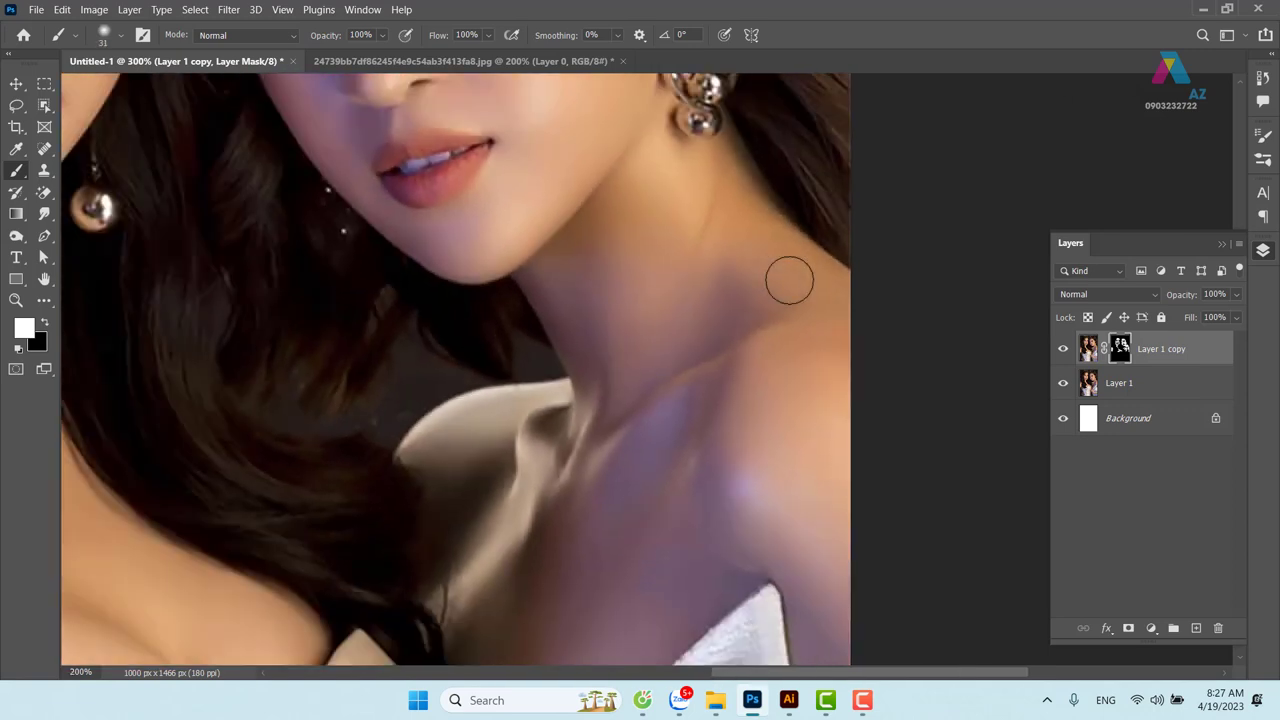
scroll(789, 280, down, 2)
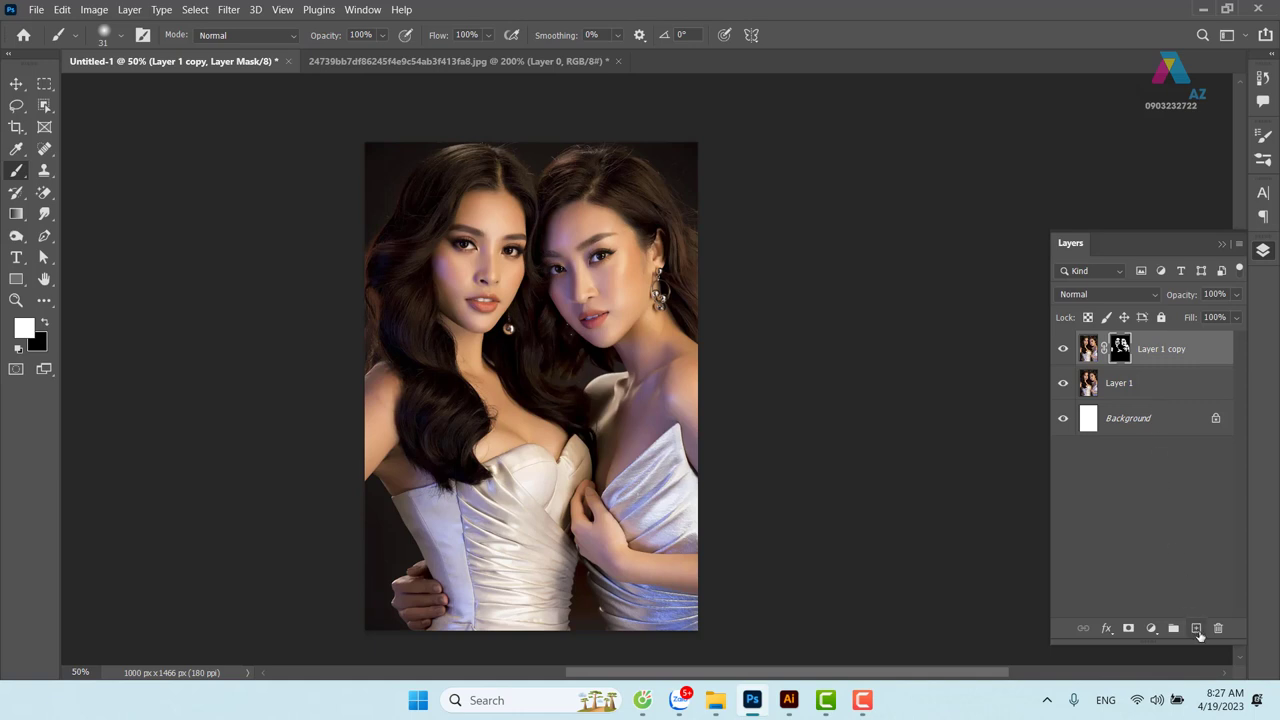
Add an empty Layer 2 on top of the stack, leaving the foreground colour unchanged
click(1197, 628)
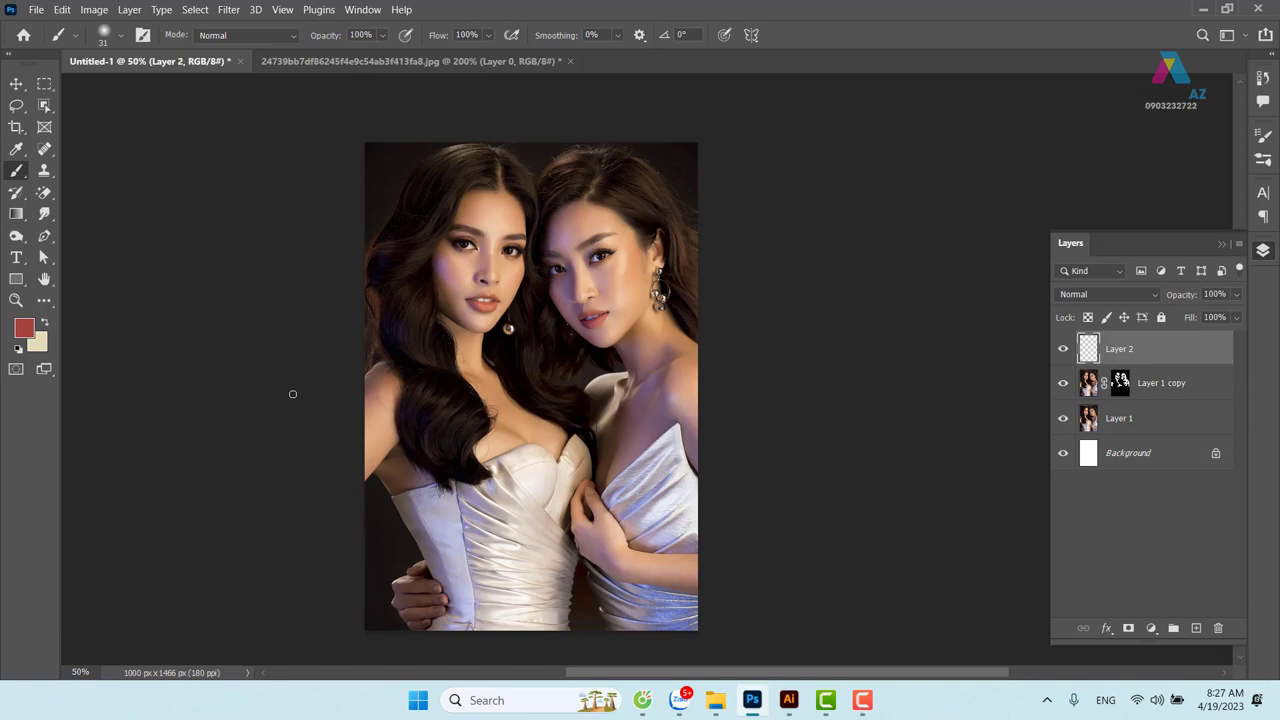
click(25, 327)
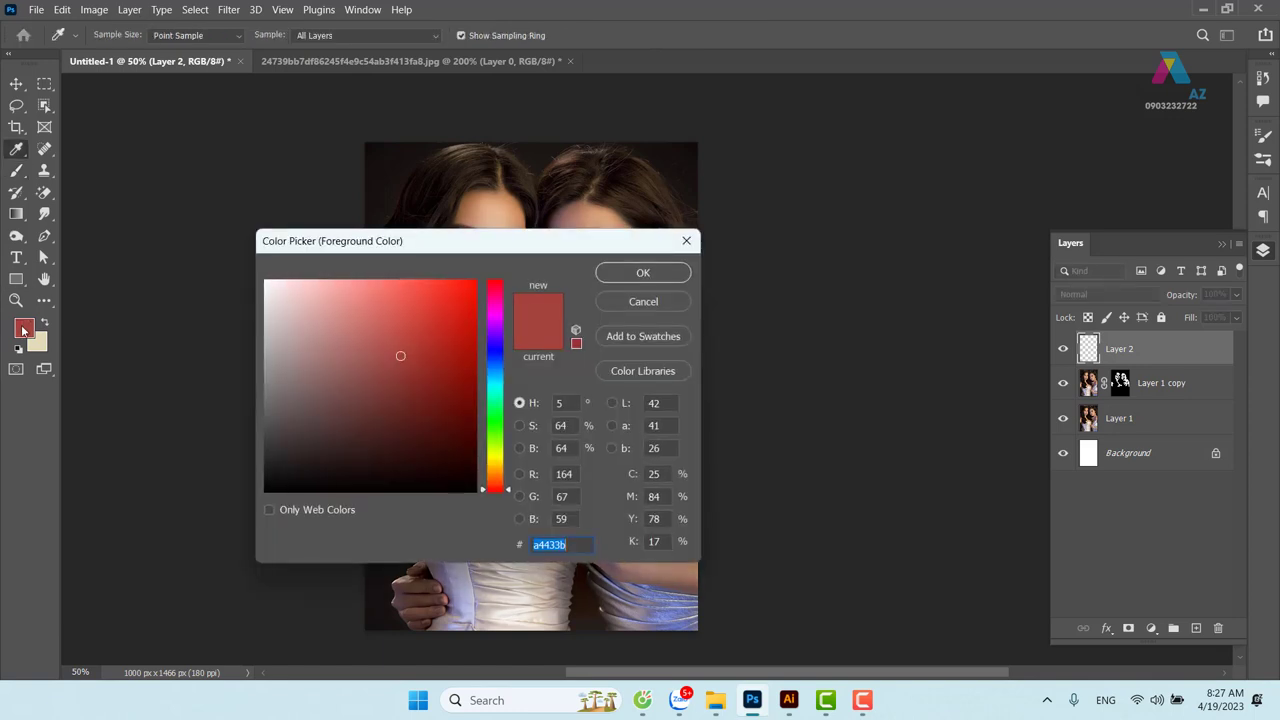
click(686, 241)
click(95, 10)
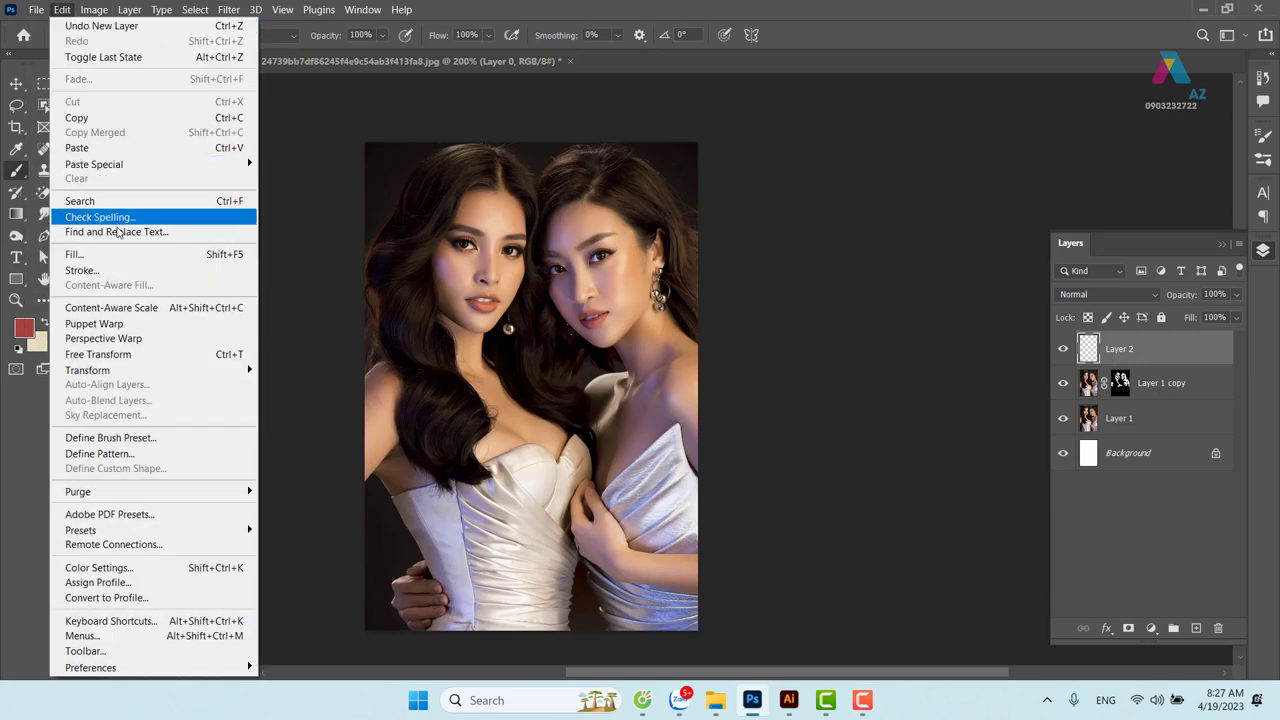
Fill Layer 2 with 50% Gray using Edit > Fill
click(120, 253)
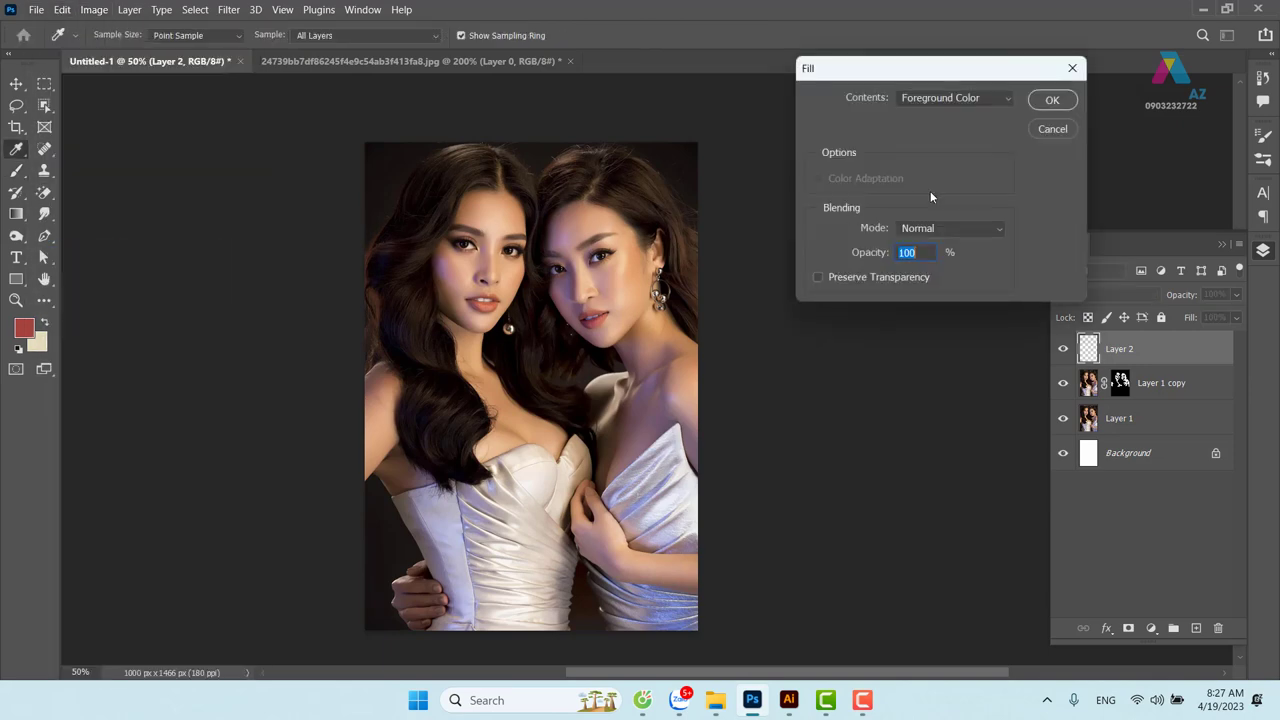
click(993, 100)
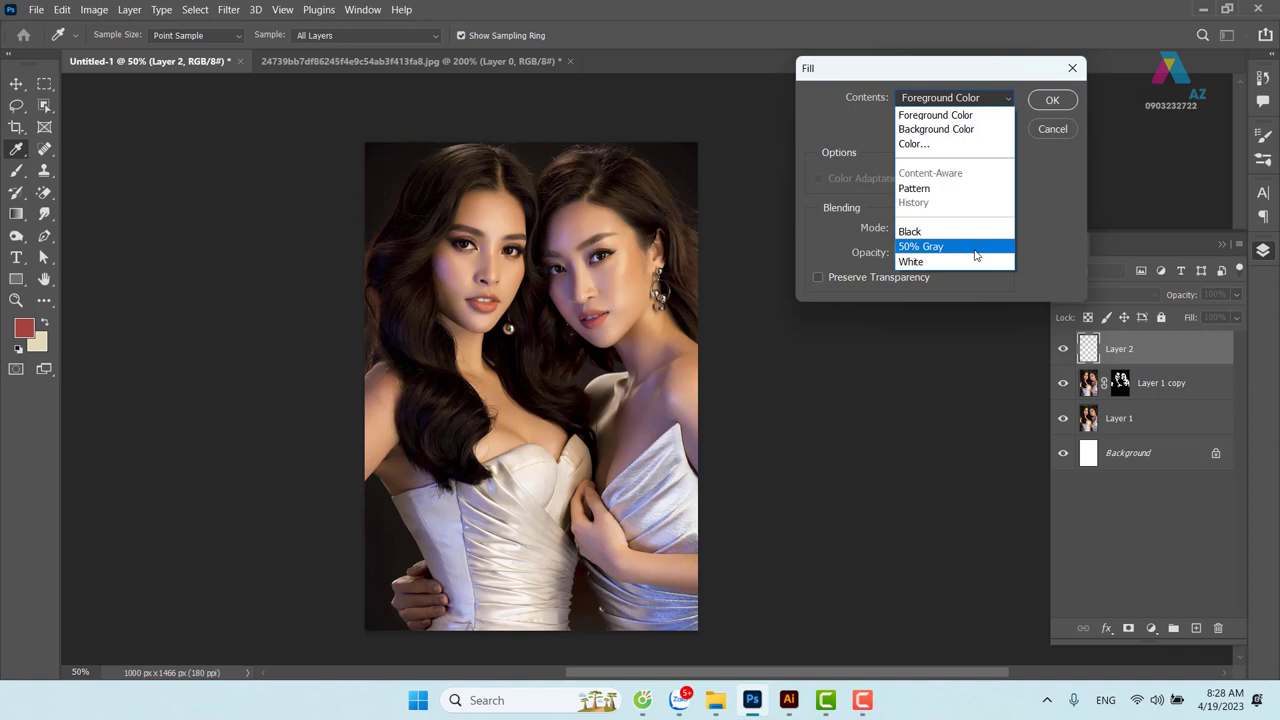
click(976, 246)
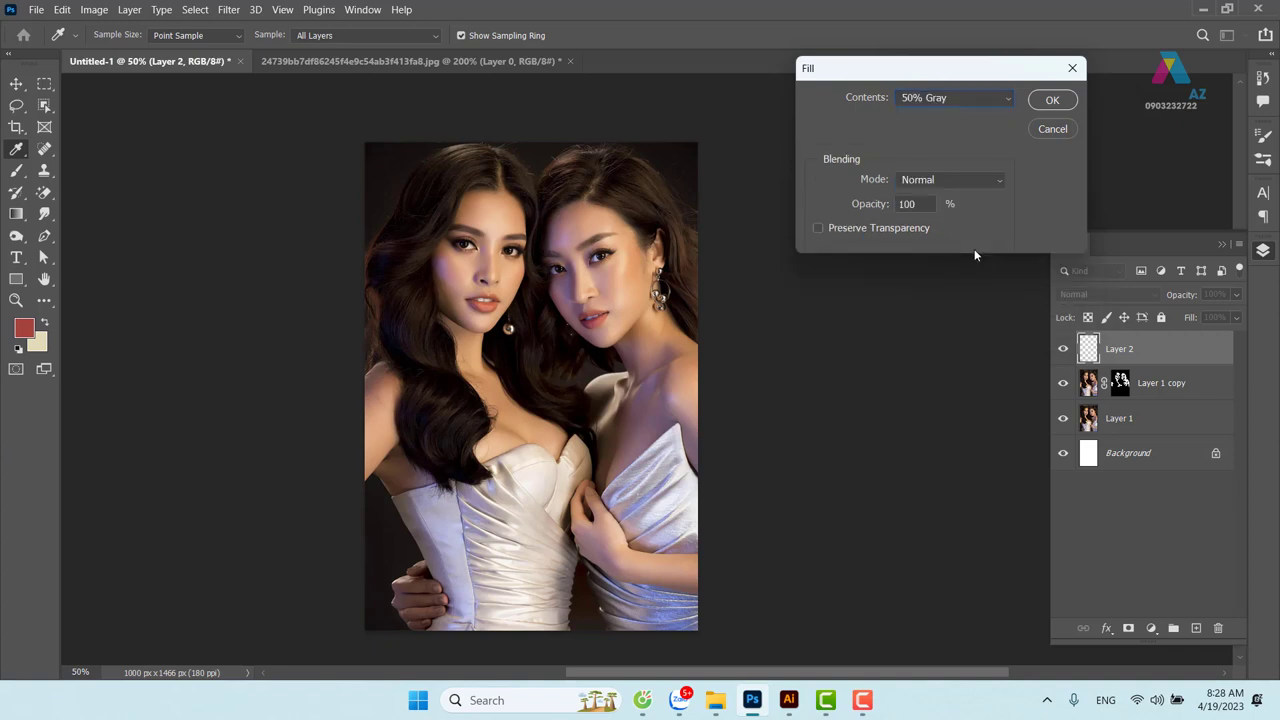
click(1052, 99)
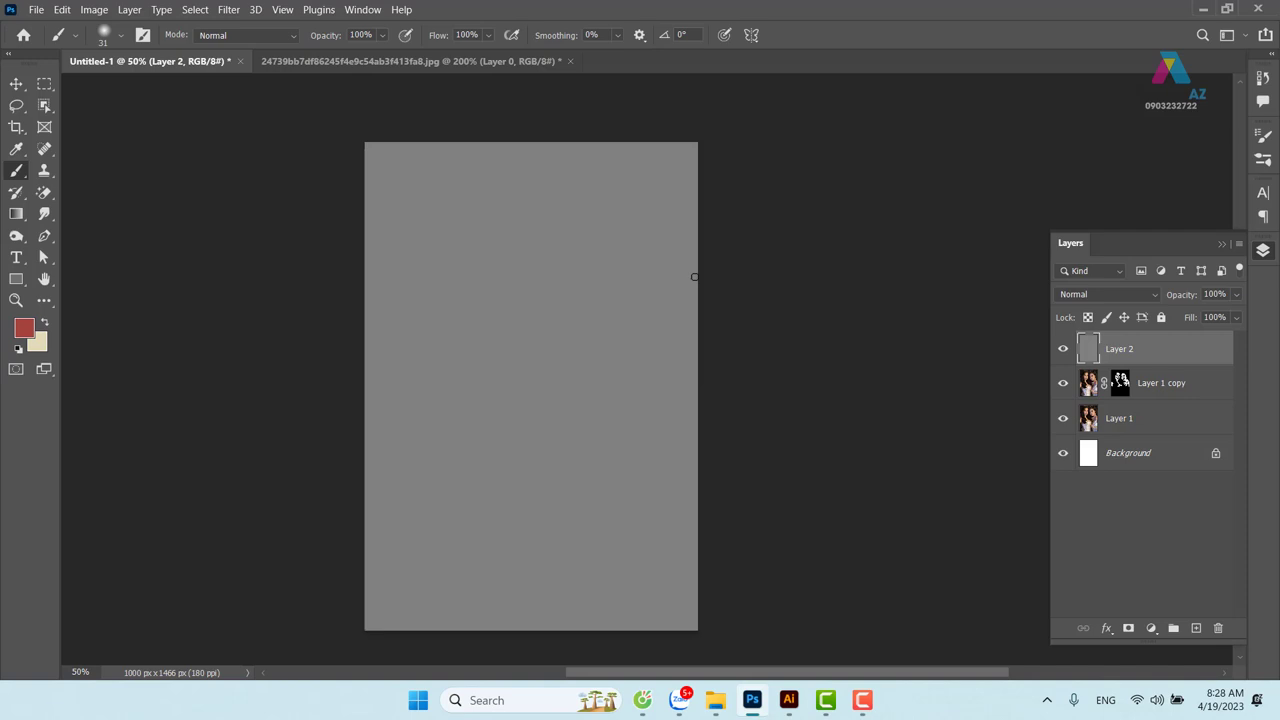
Sample the gray fill with the Eyedropper and confirm foreground colour 808080
key(i)
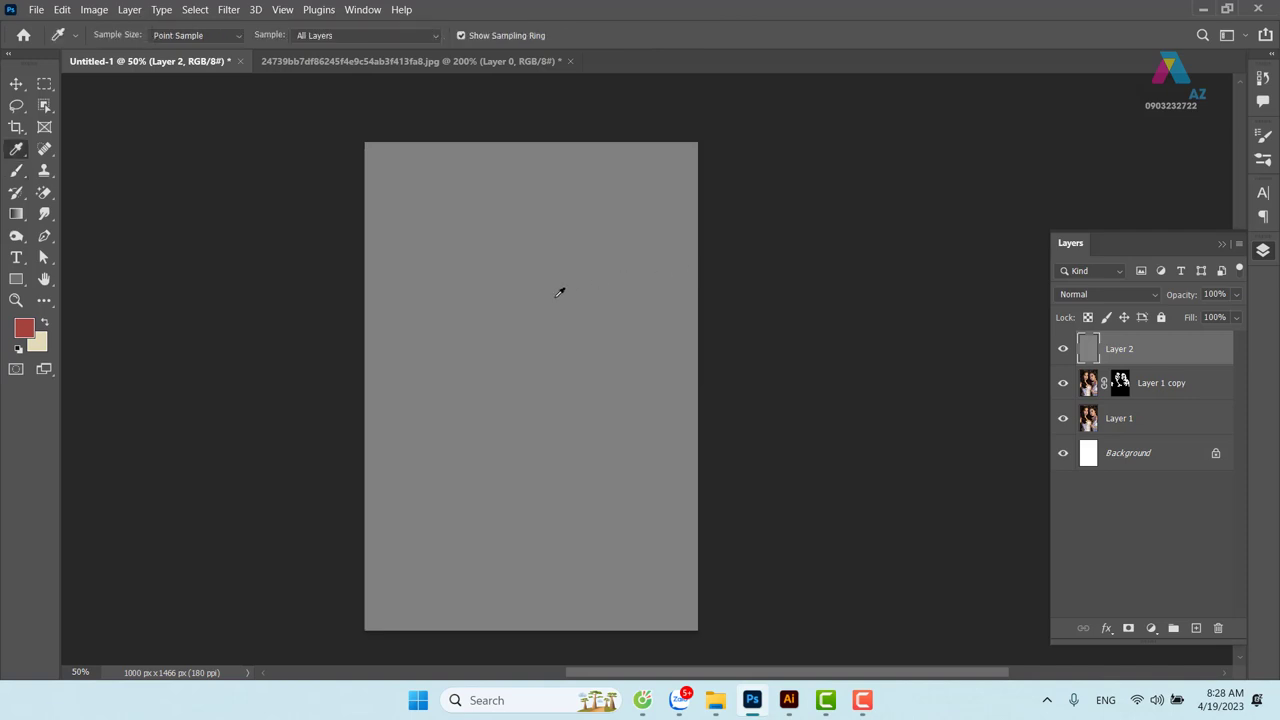
click(558, 292)
click(22, 330)
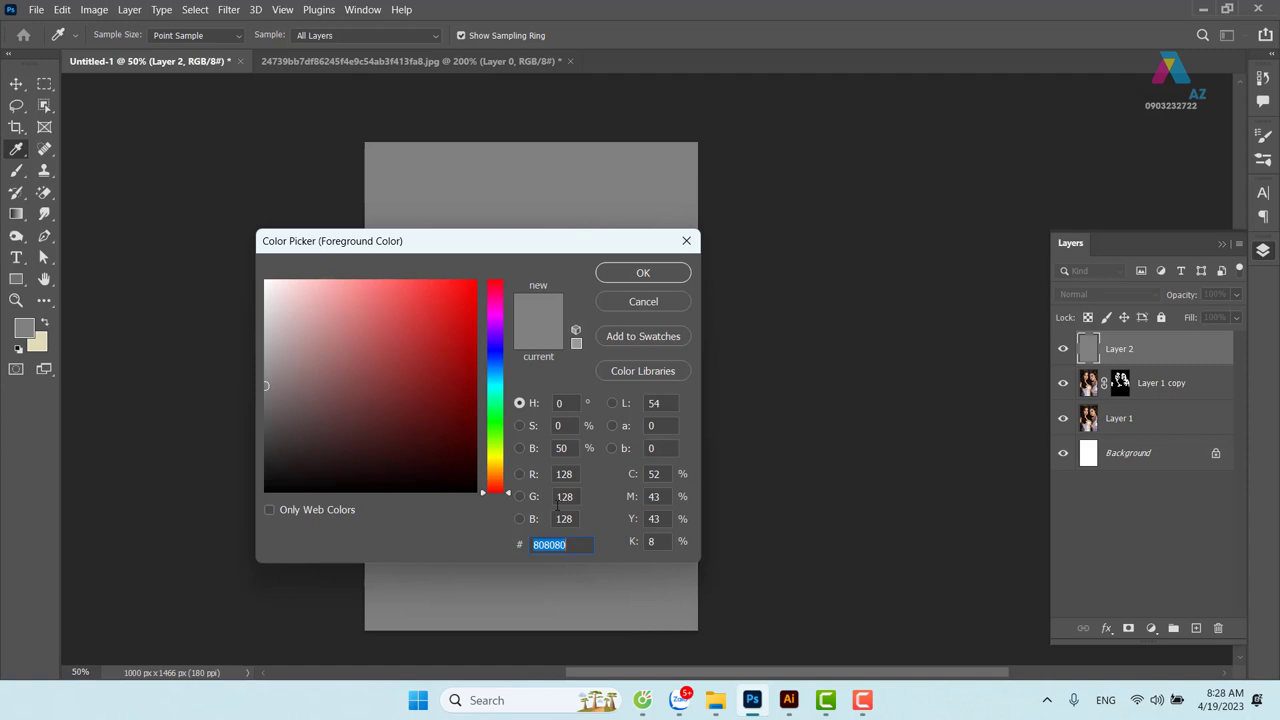
click(643, 273)
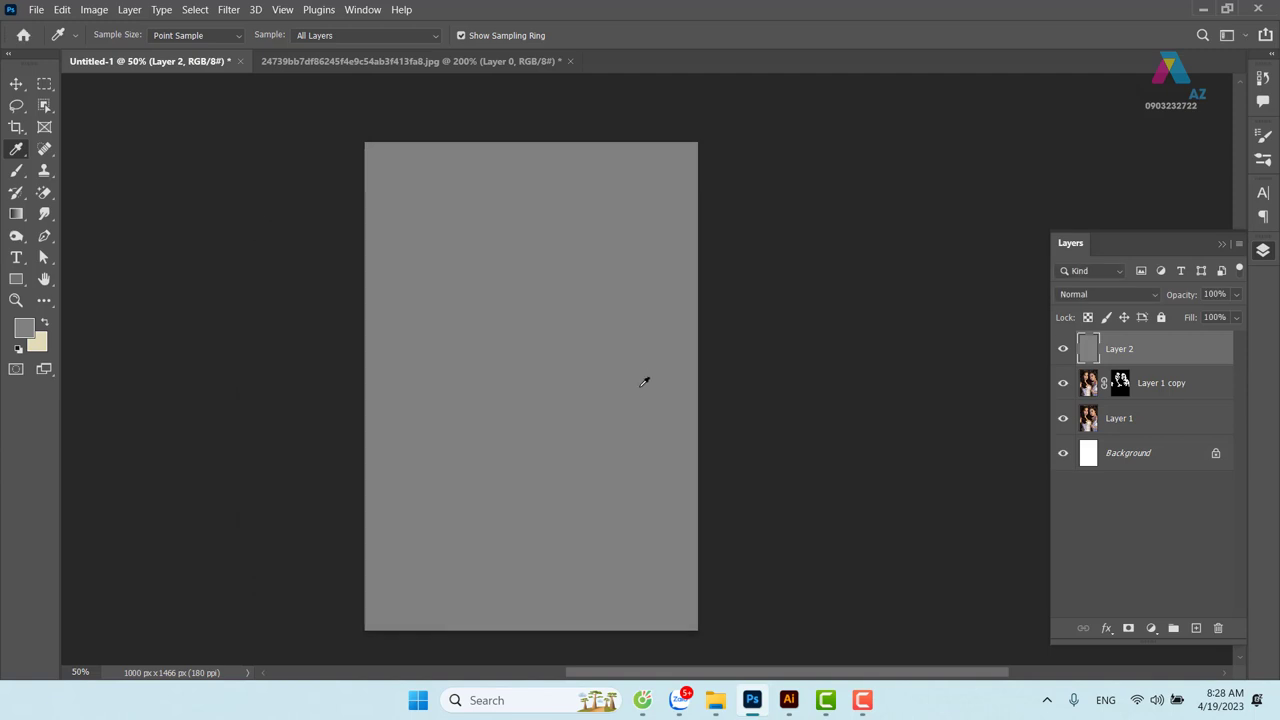
click(1108, 294)
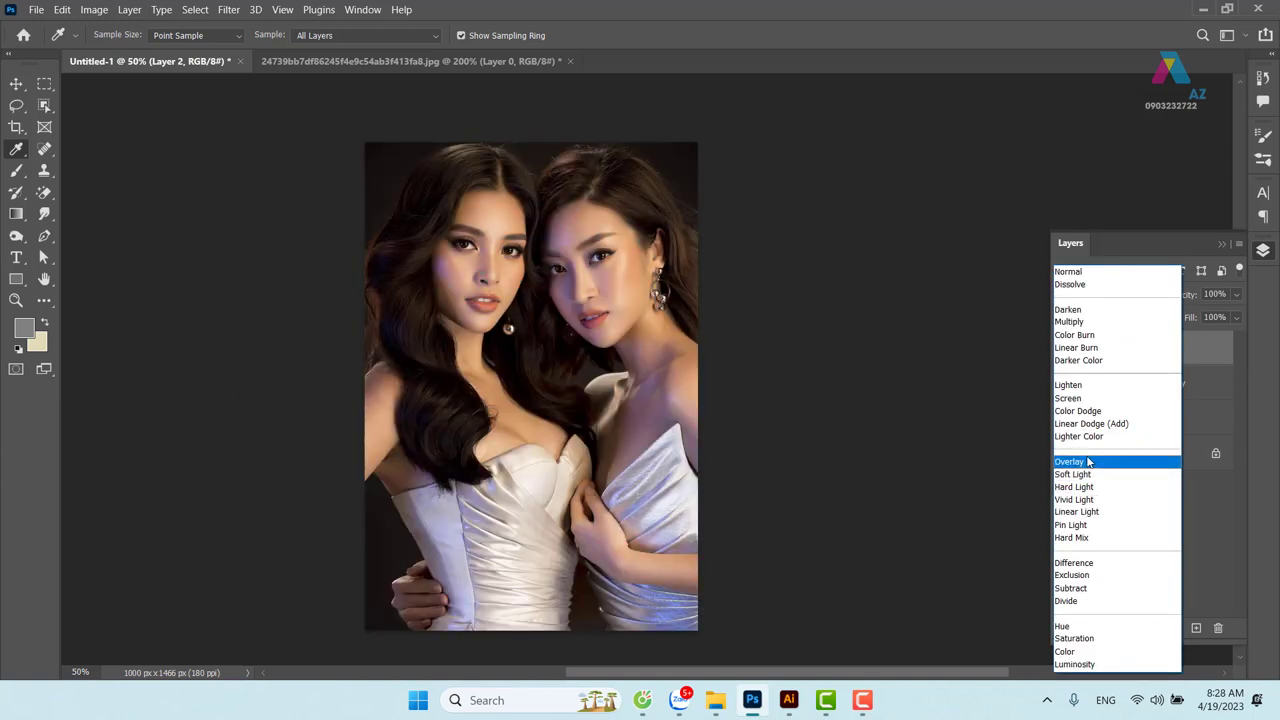
click(1090, 462)
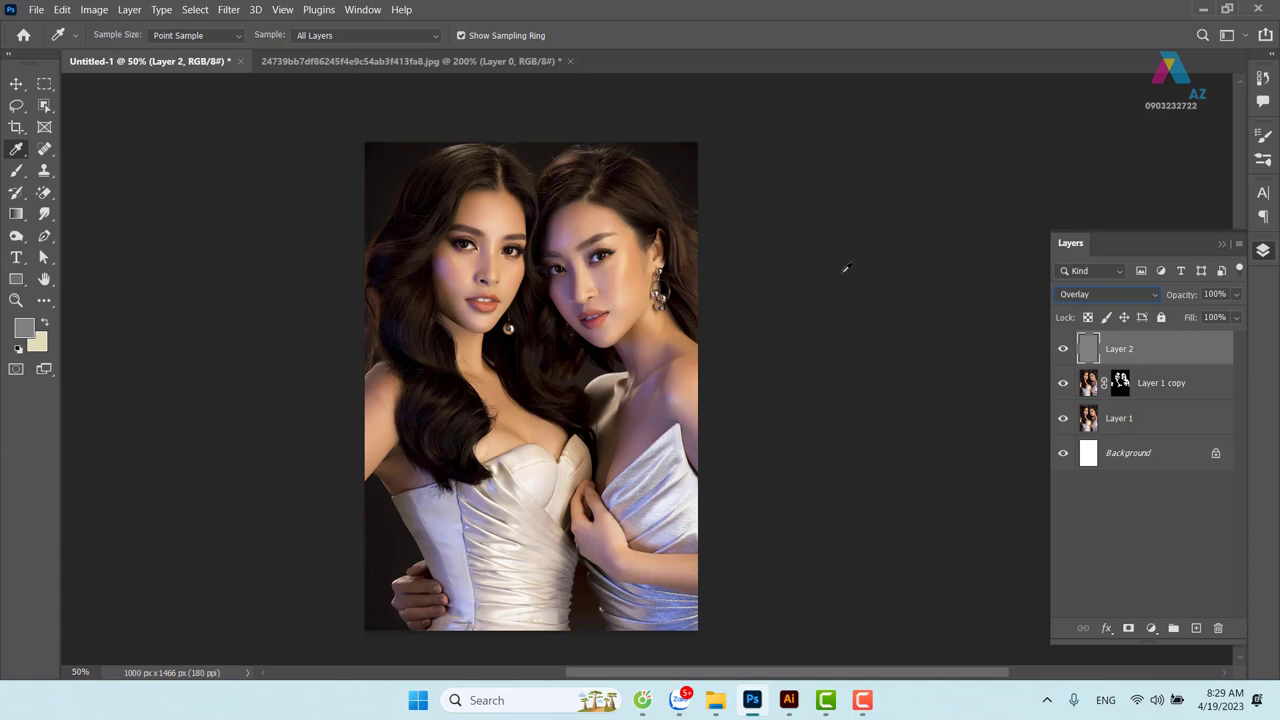
click(1098, 294)
click(1083, 274)
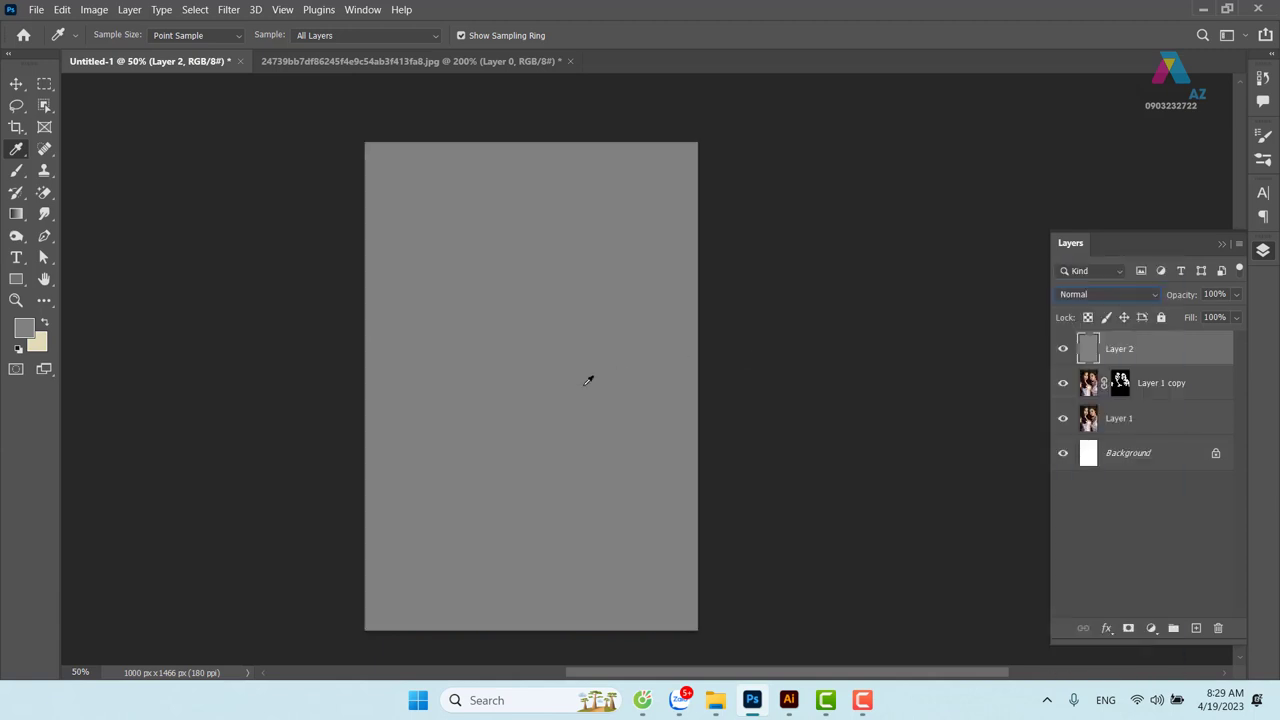
key(ctrl+plus)
key(ctrl+plus)
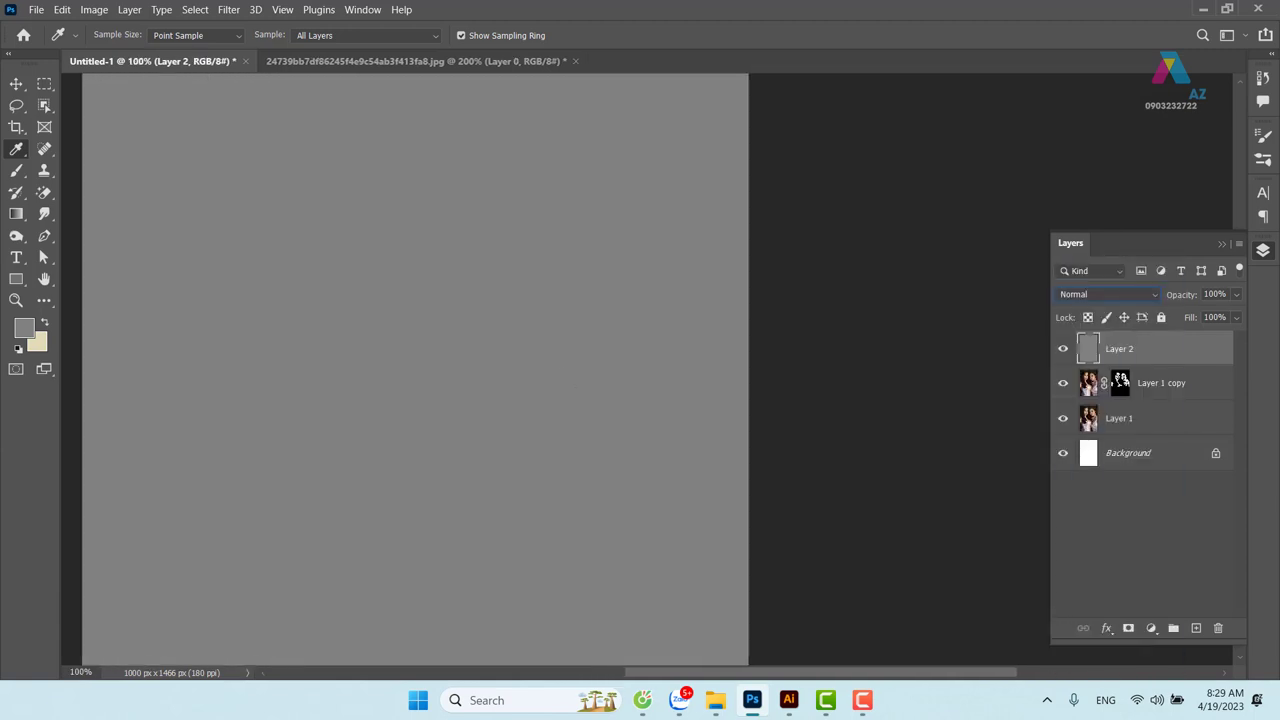
key(v)
drag(343, 206, 437, 308)
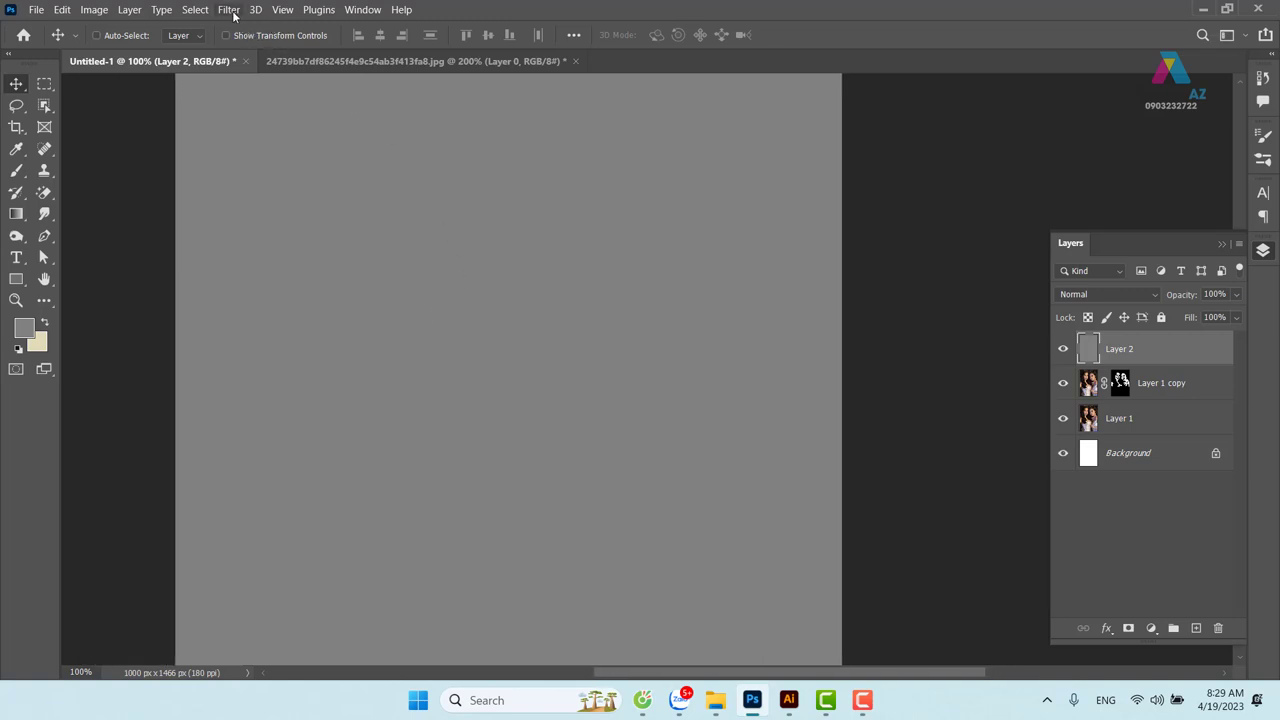
click(232, 12)
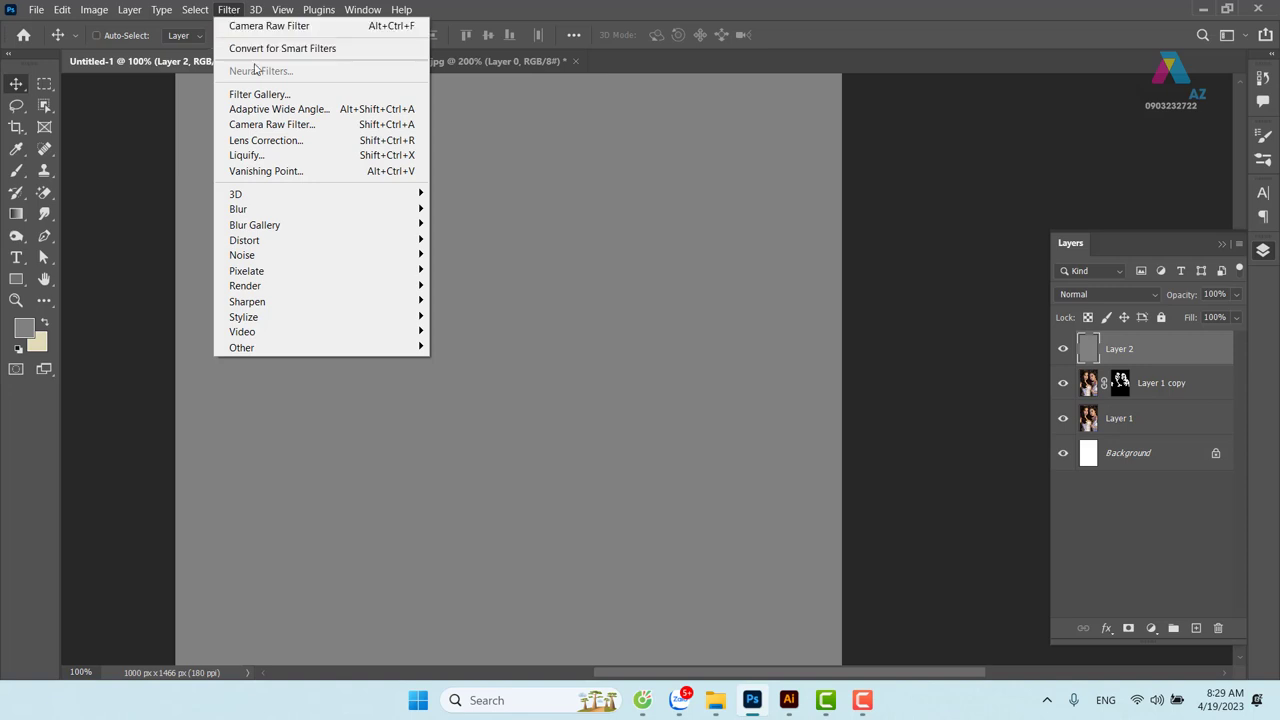
click(305, 128)
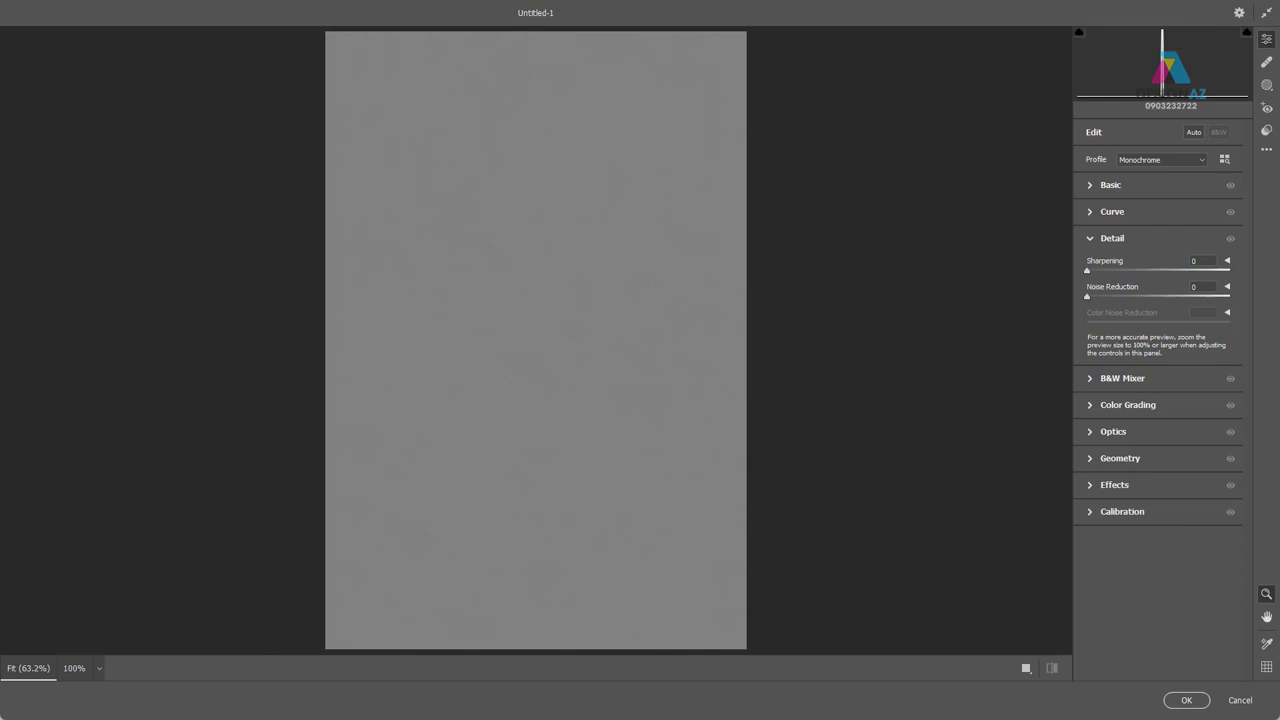
click(1240, 700)
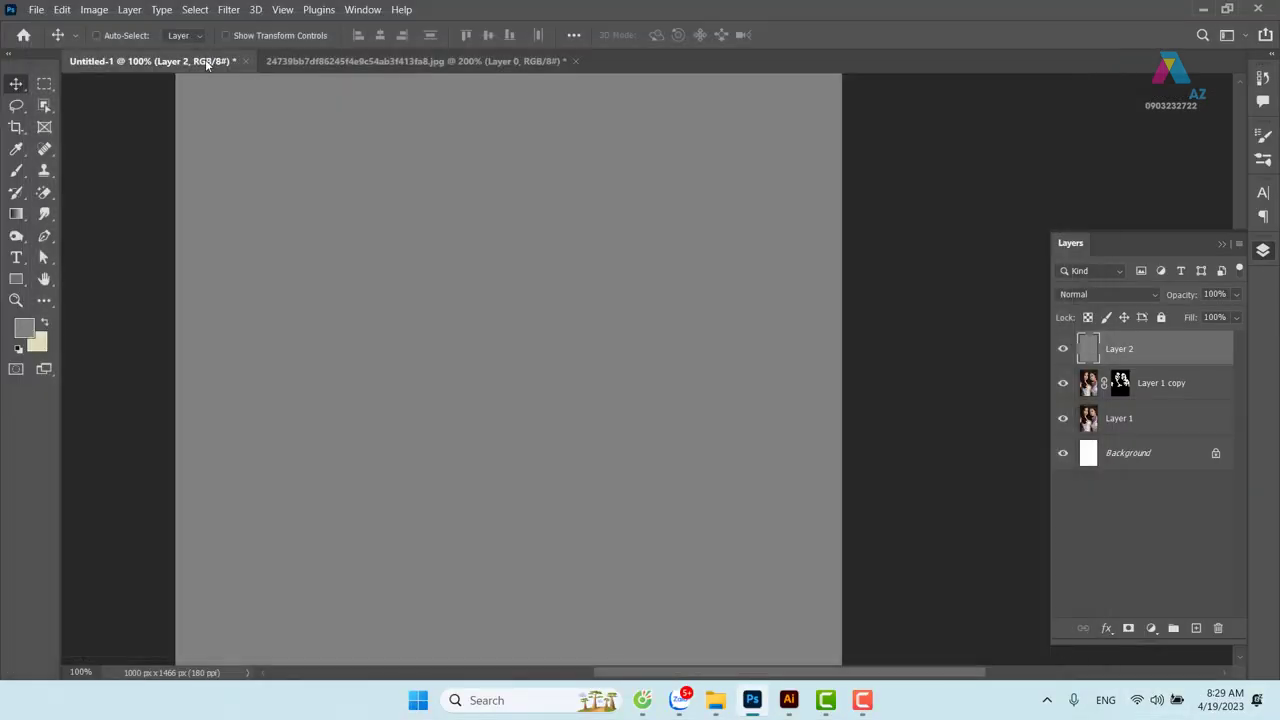
click(233, 9)
mouse_move(242, 255)
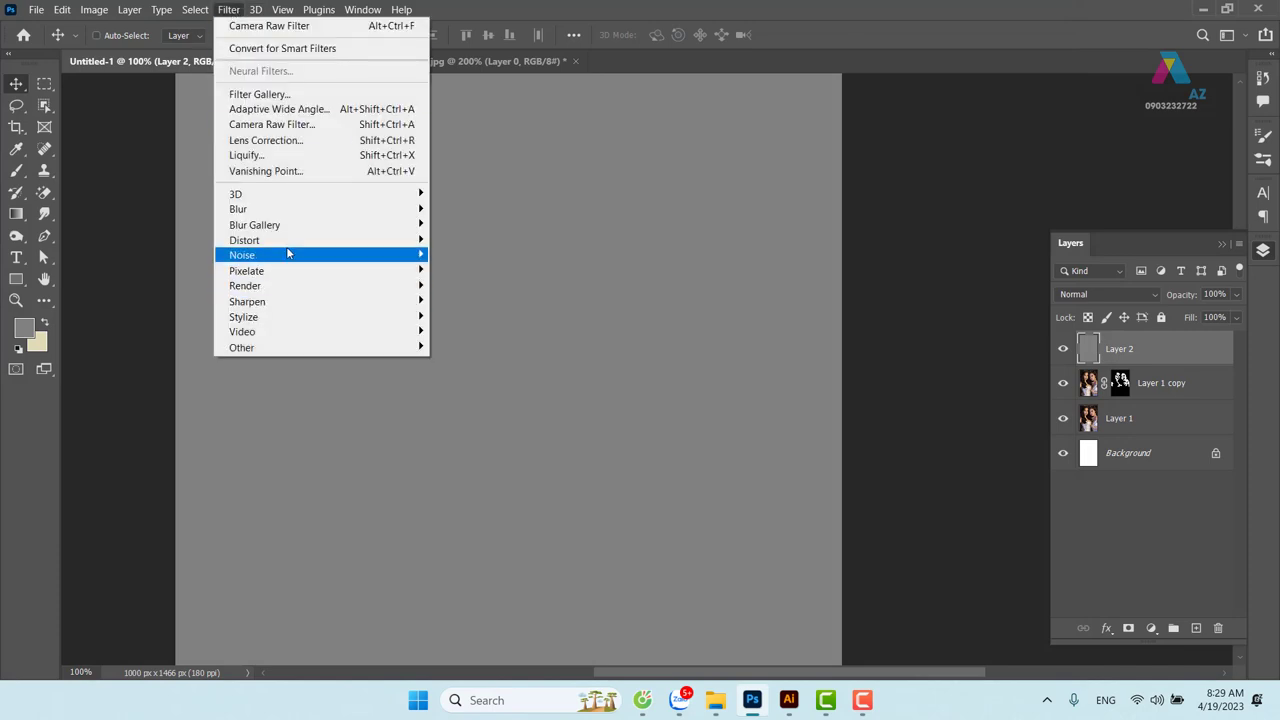
click(466, 255)
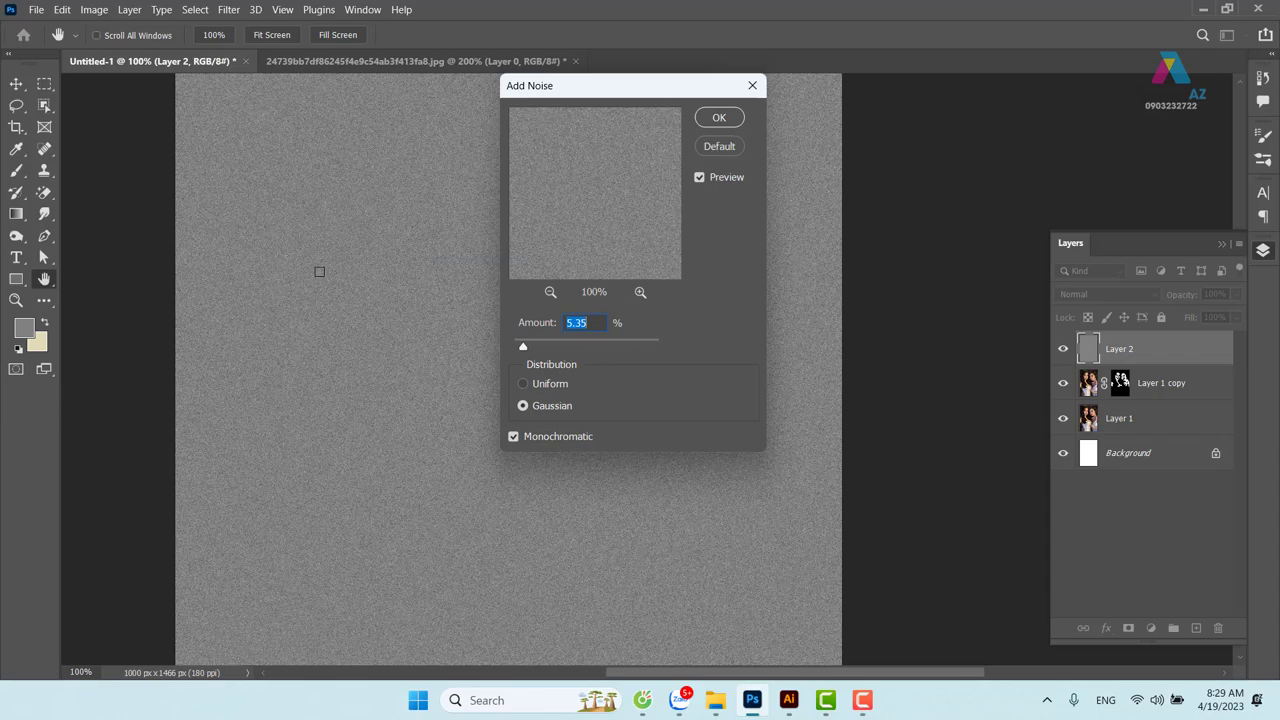
key(ctrl+plus)
key(ctrl+plus)
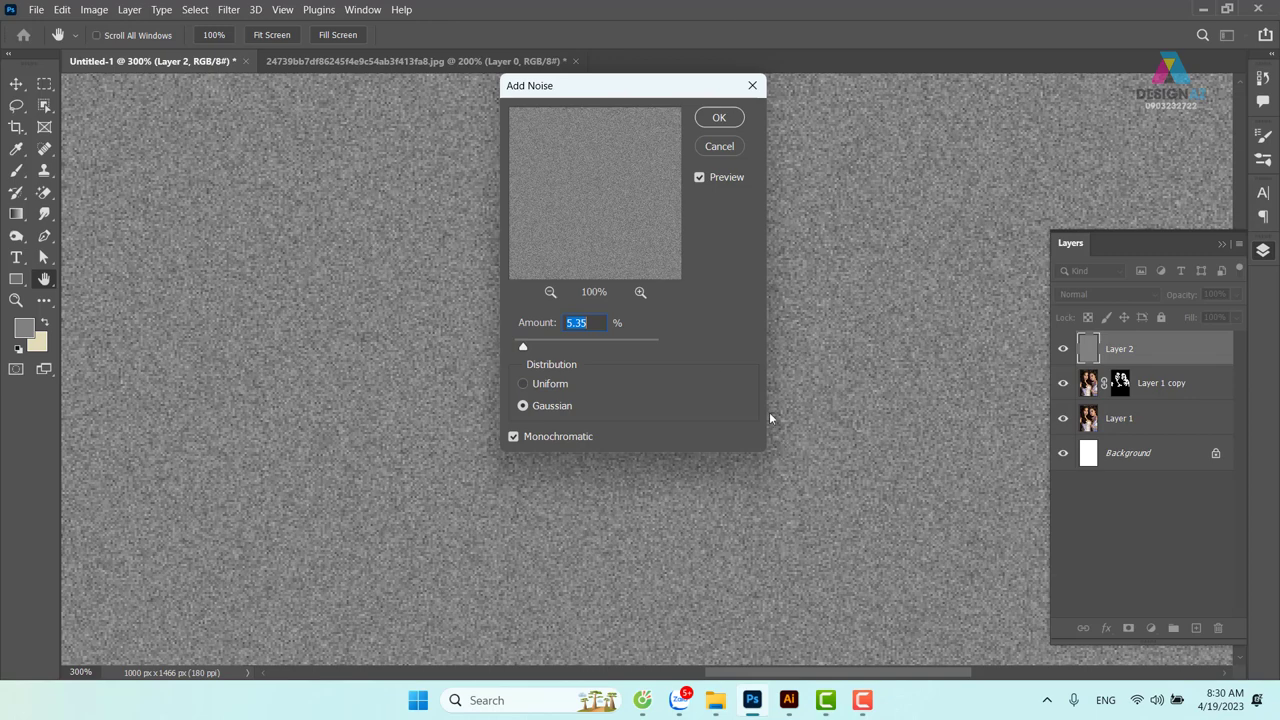
click(733, 157)
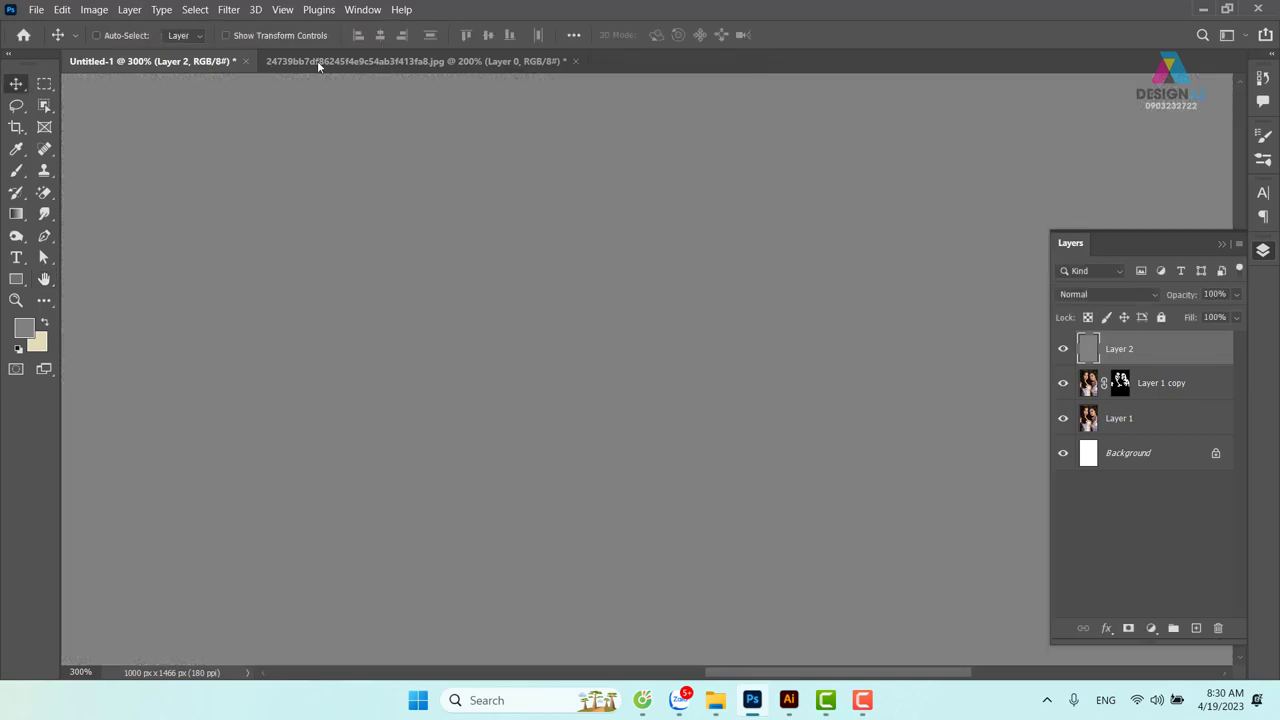
Reopen the Camera Raw Filter and add grain to the gray layer in Effects
click(228, 10)
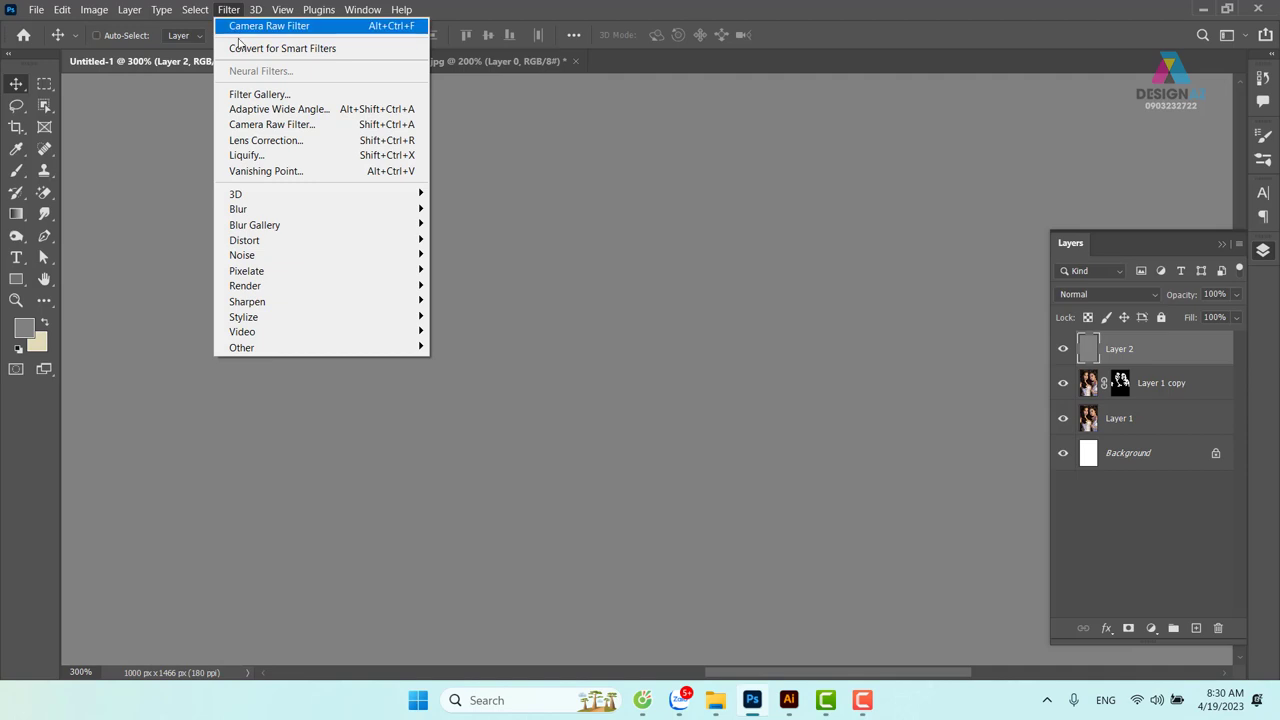
click(296, 126)
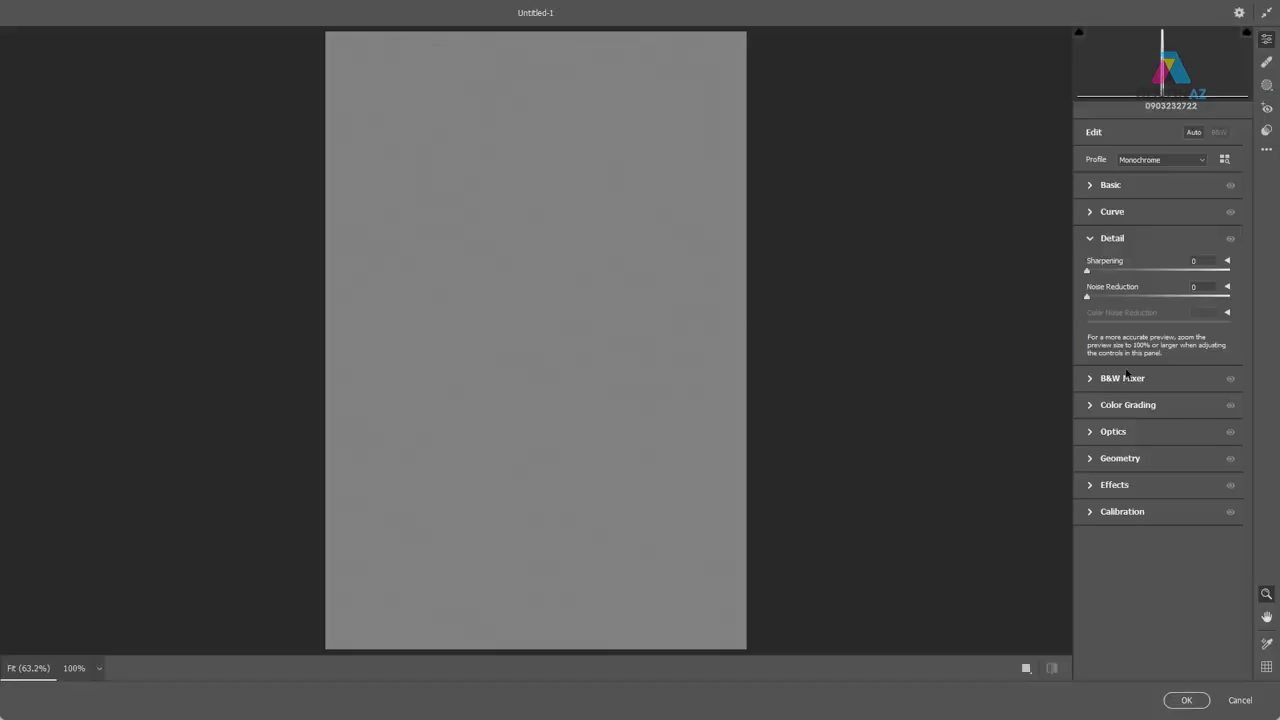
click(1090, 487)
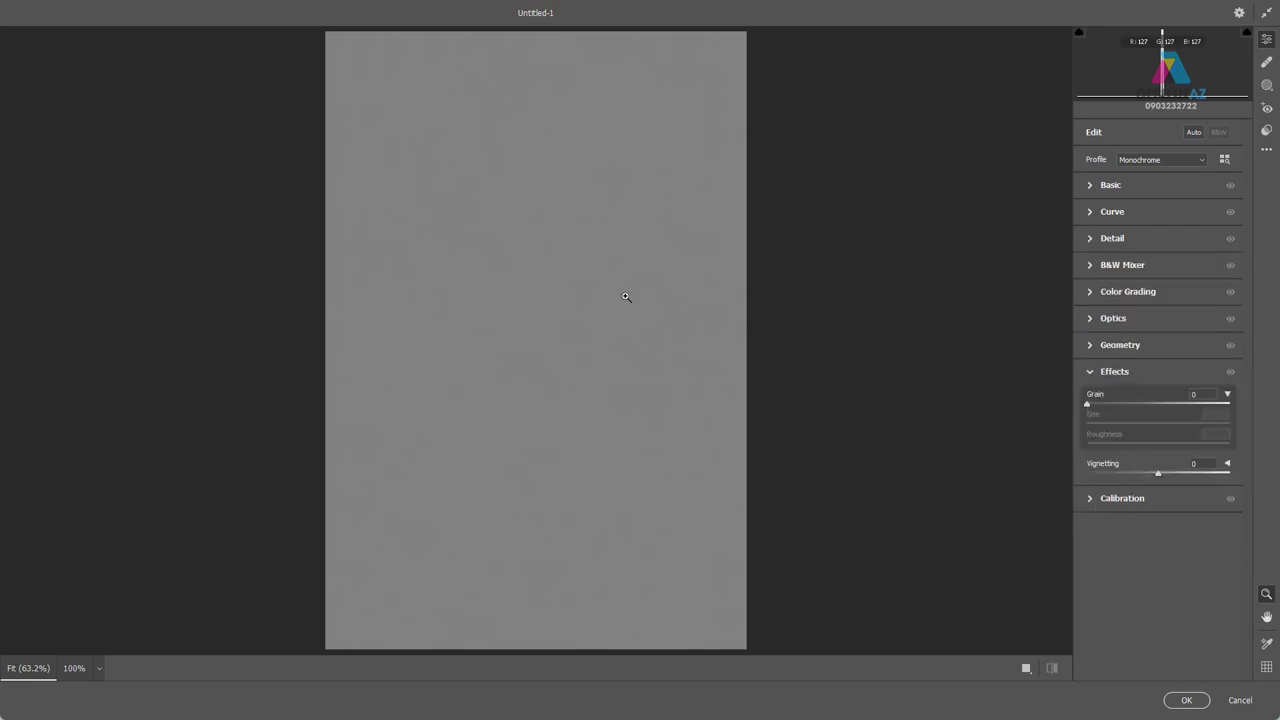
scroll(554, 280, up, 5)
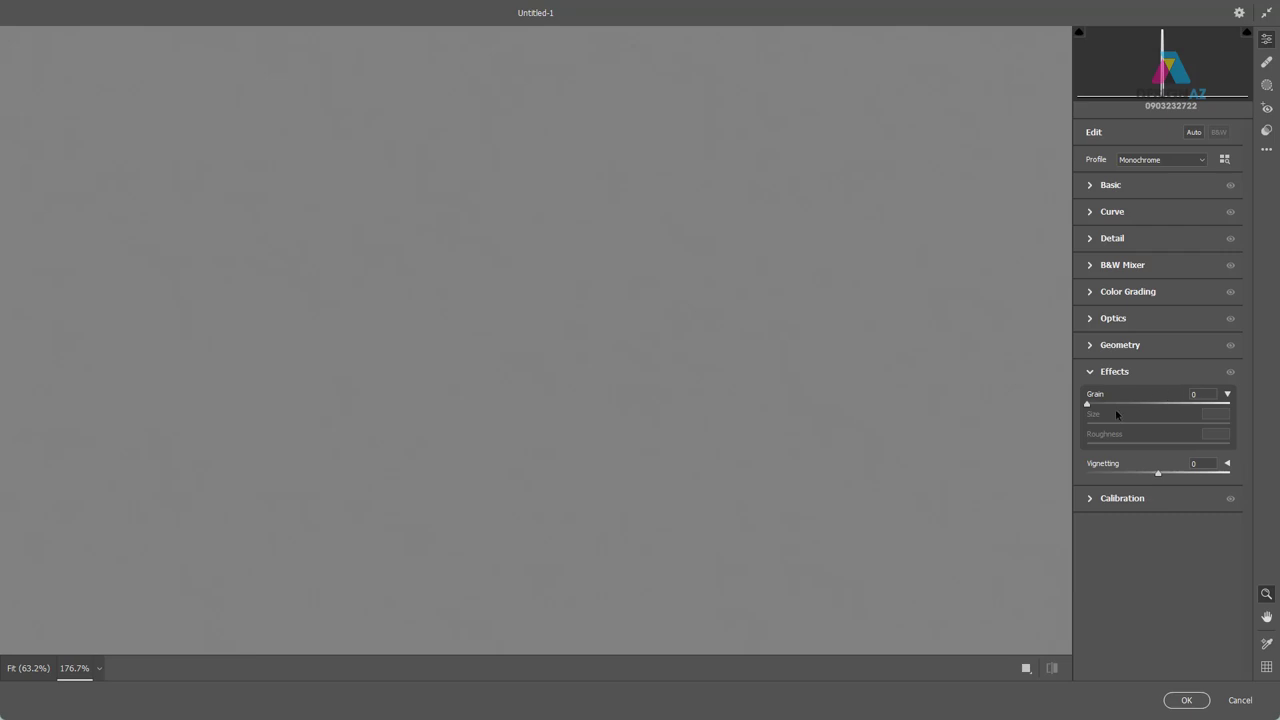
drag(1087, 404, 1121, 404)
scroll(638, 296, up, 2)
scroll(638, 296, up, 2)
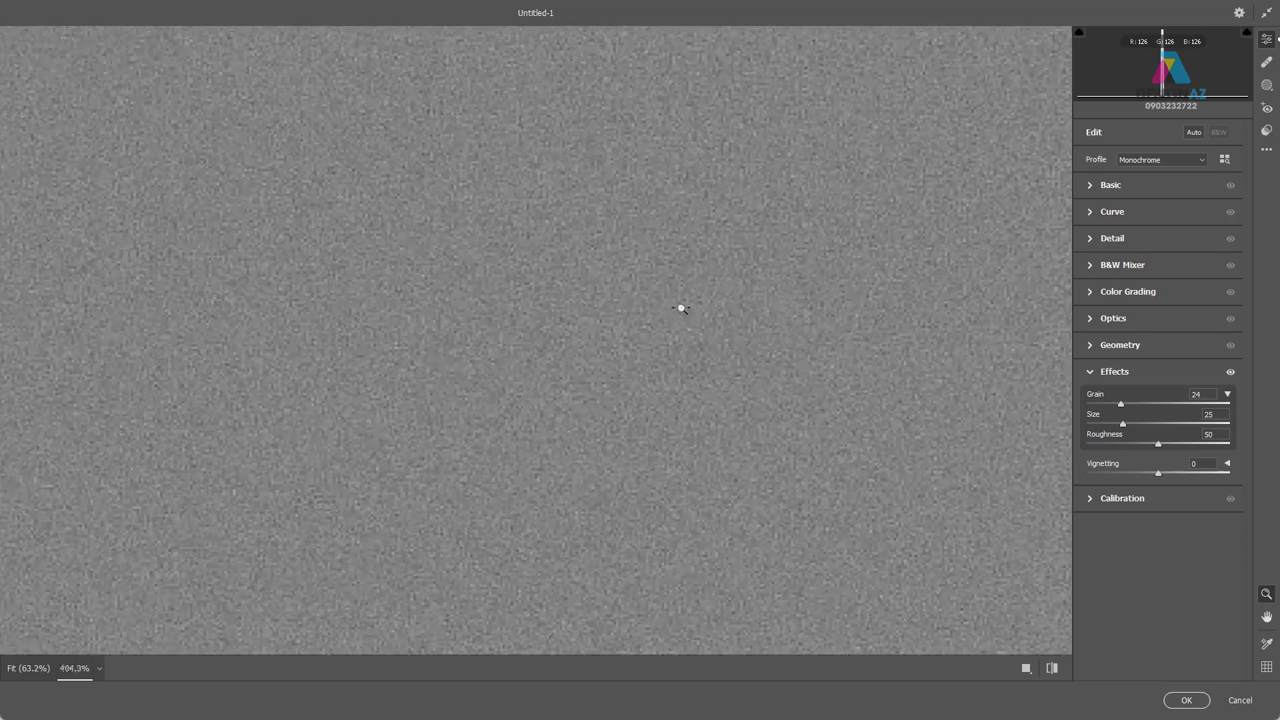
scroll(680, 306, up, 1)
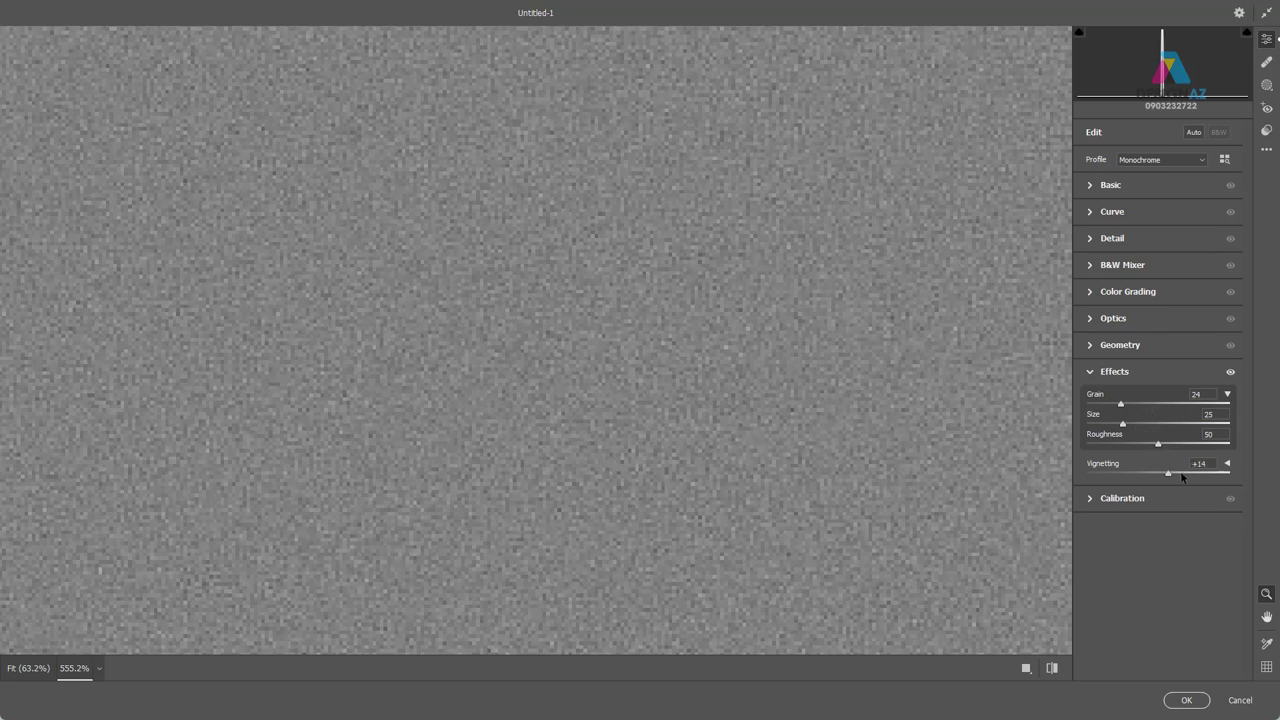
Set grain size 43, reset vignetting to 0, fine-tune grain to 23, and apply
mouse_move(1158, 472)
mouse_down()
mouse_move(1208, 472)
mouse_move(1147, 473)
mouse_up()
drag(1122, 424, 1159, 424)
click(1053, 673)
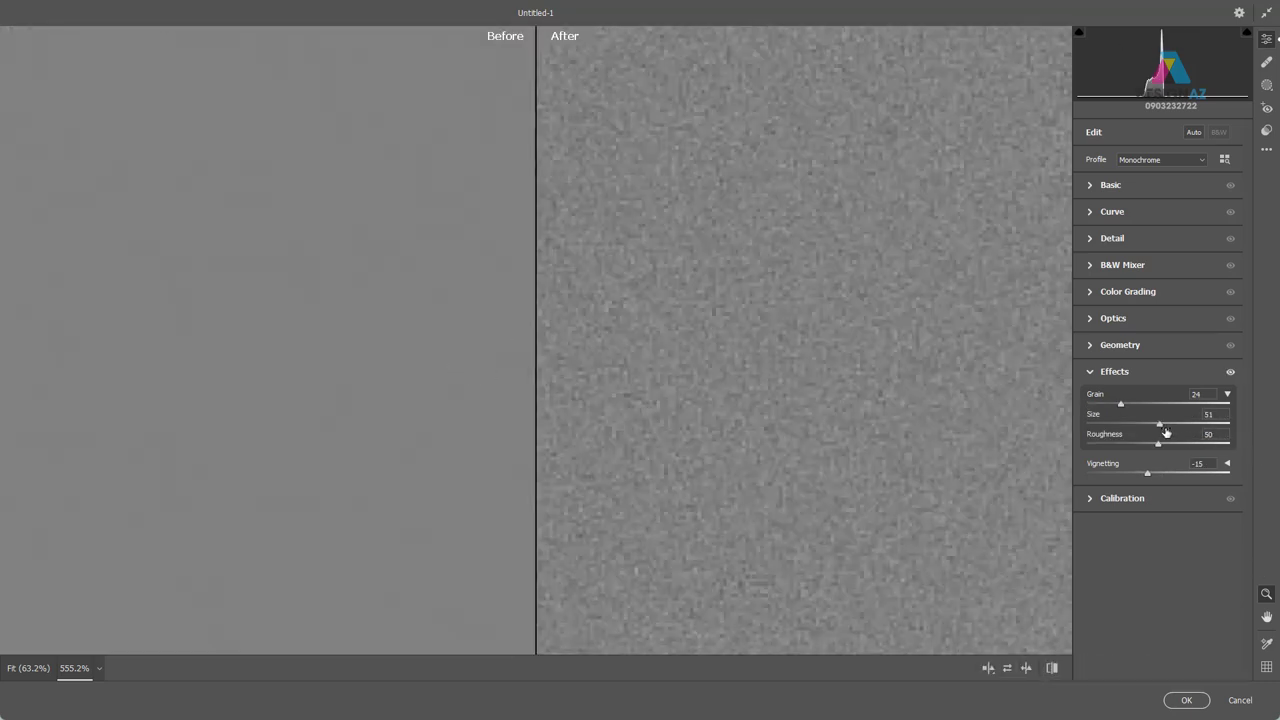
mouse_move(1165, 431)
mouse_down()
mouse_move(1146, 404)
mouse_move(1126, 407)
mouse_up()
click(760, 337)
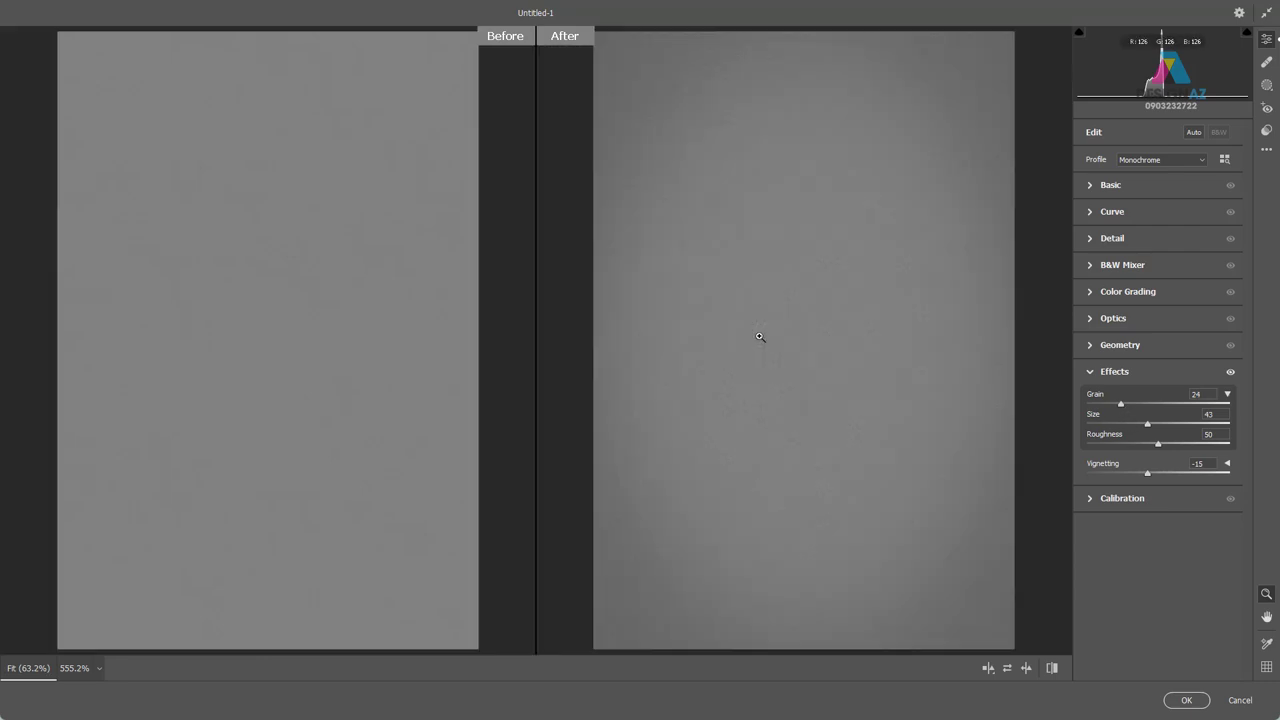
click(785, 309)
click(784, 308)
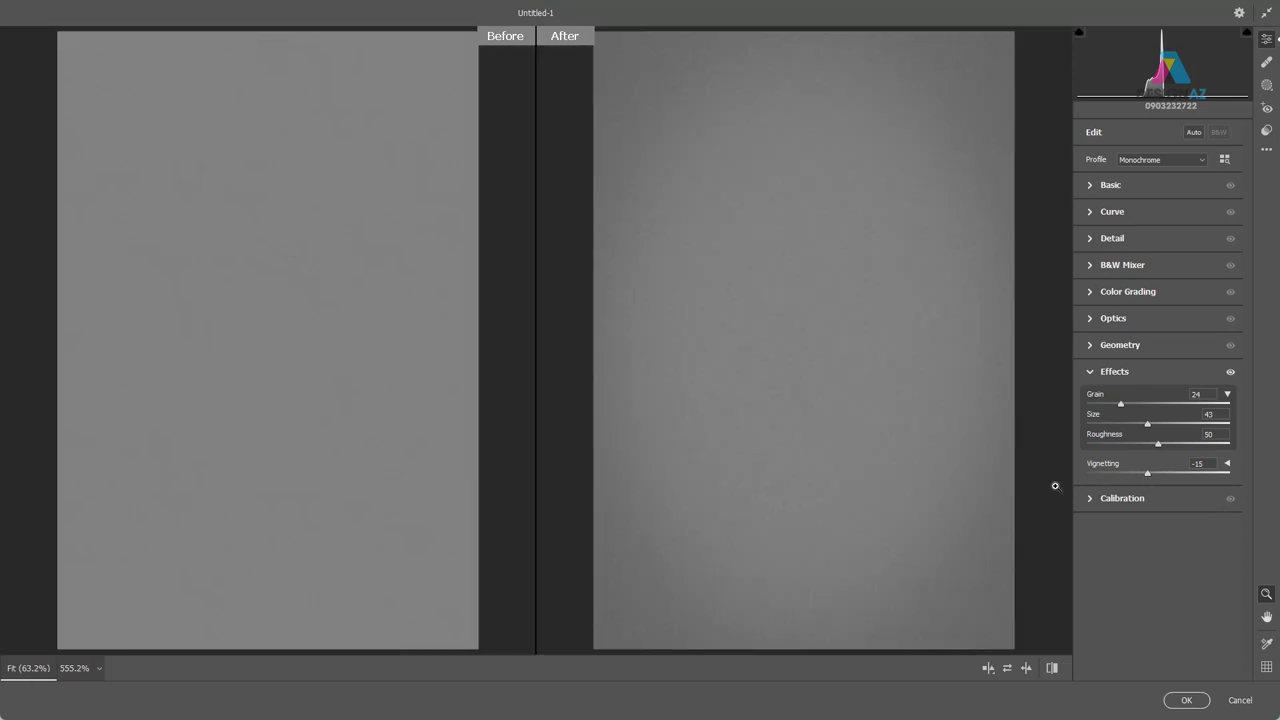
drag(1148, 477, 1155, 481)
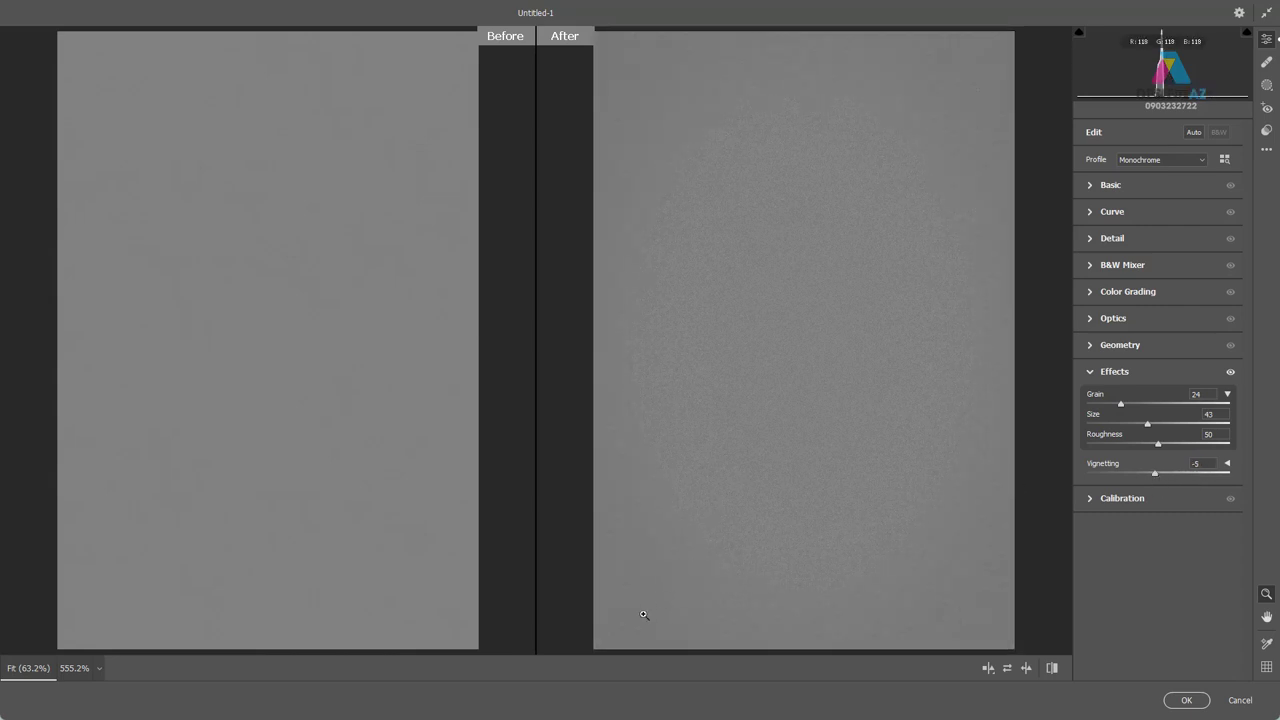
double_click(1156, 476)
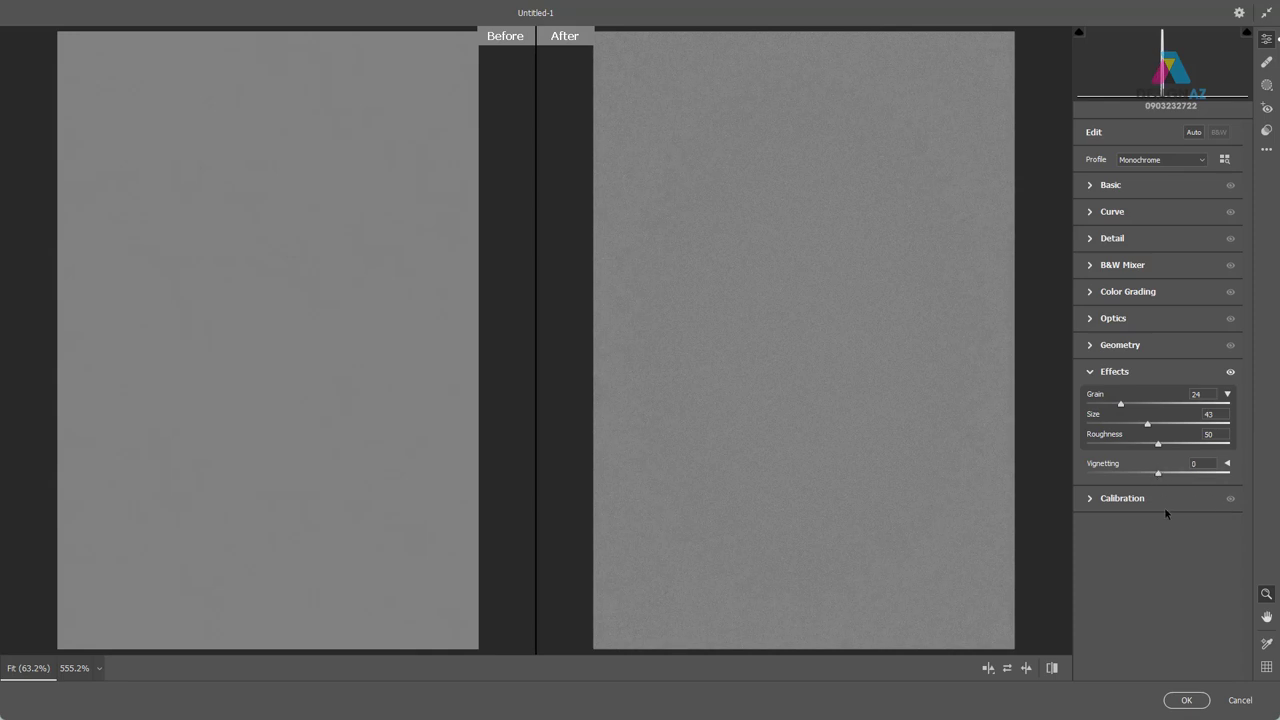
click(860, 389)
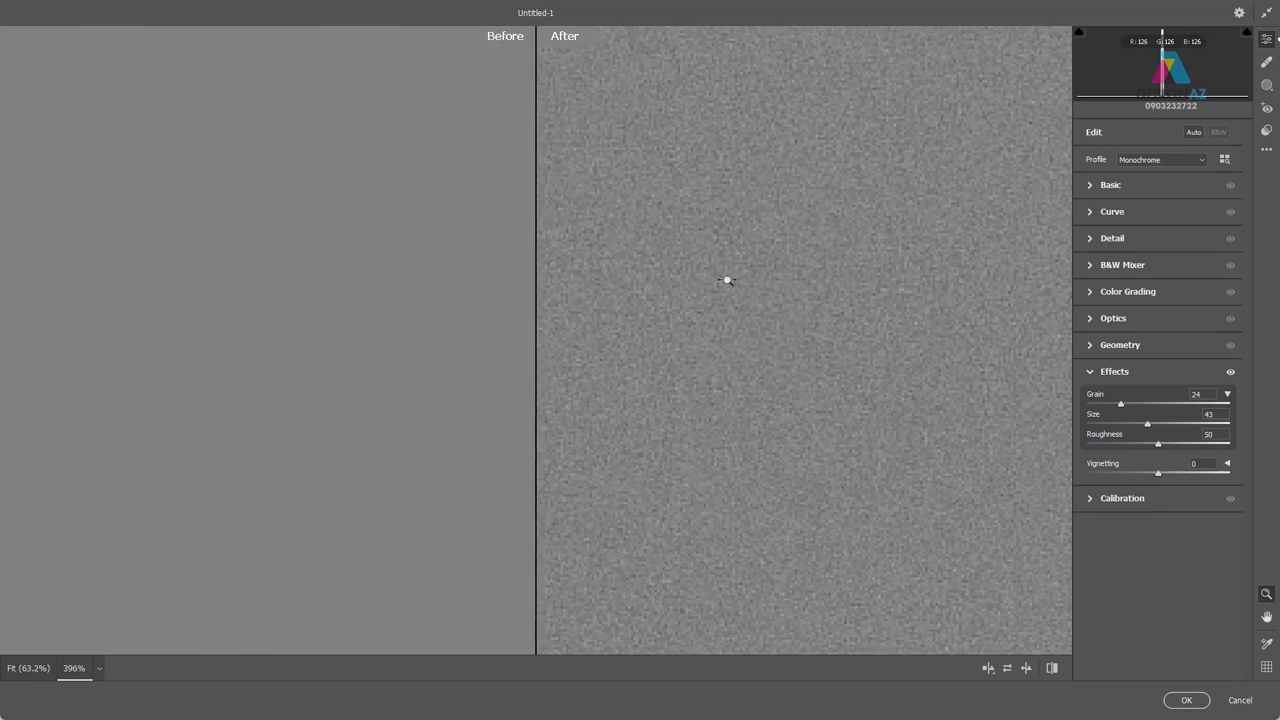
scroll(726, 277, up, 2)
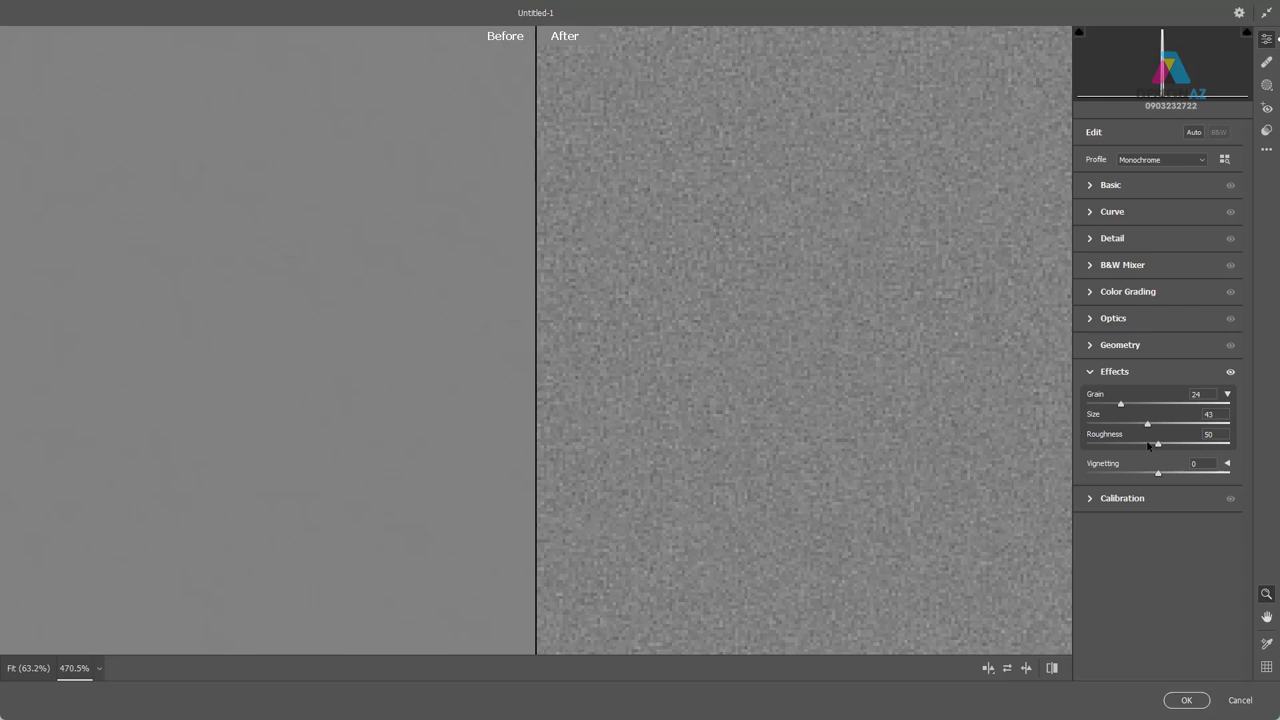
mouse_move(1122, 405)
mouse_down()
mouse_move(1146, 406)
mouse_move(1117, 406)
mouse_up()
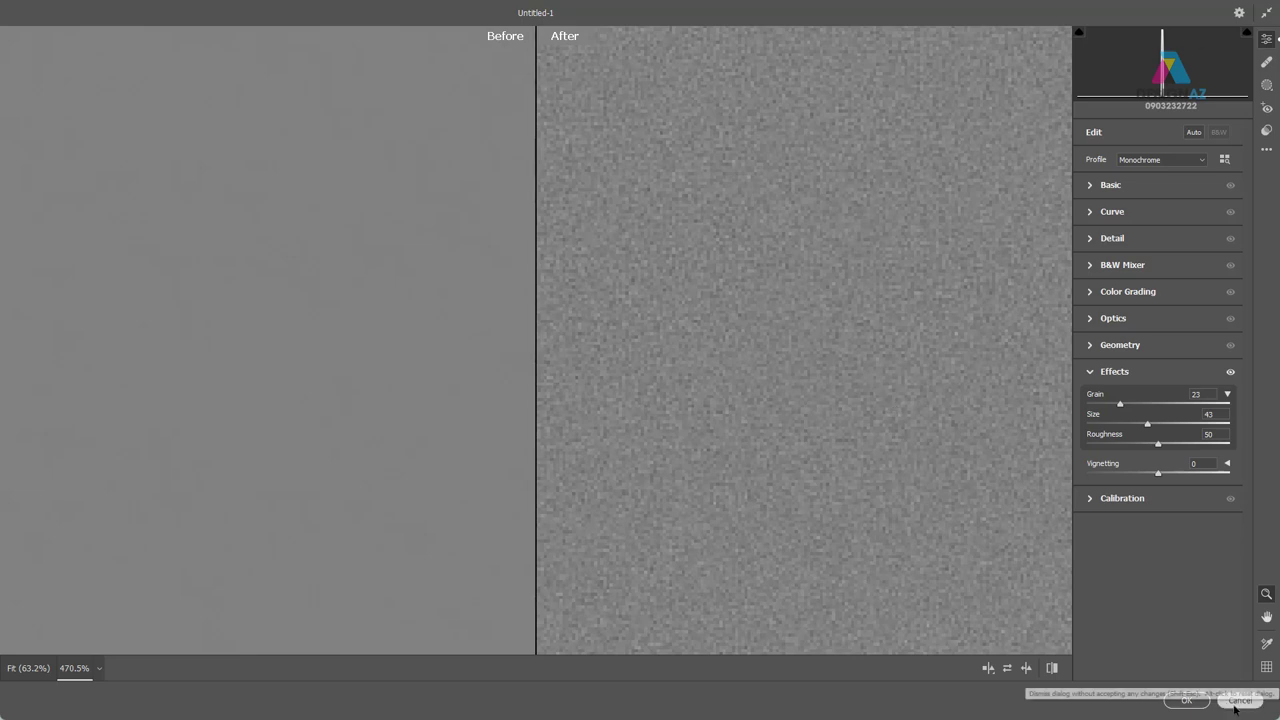
click(1187, 701)
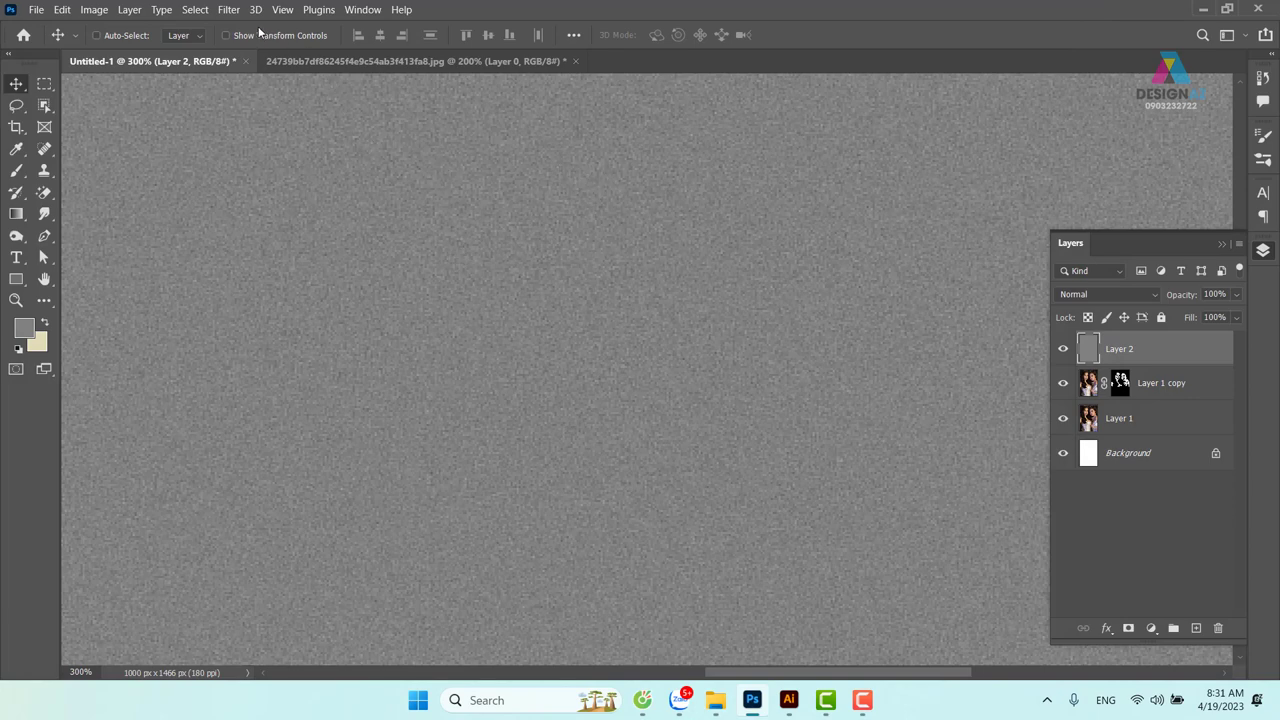
Preview Emboss on Layer 2 at angle 84°, height 15 and amount 59
click(229, 9)
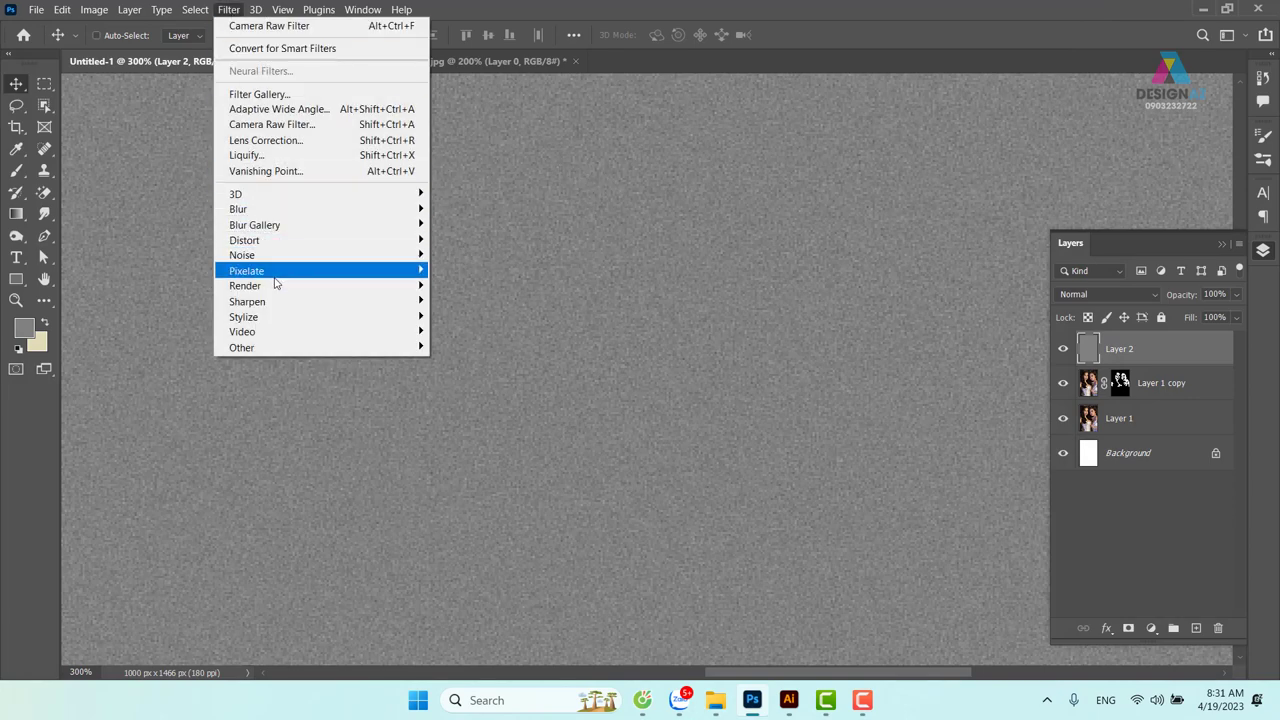
mouse_move(243, 316)
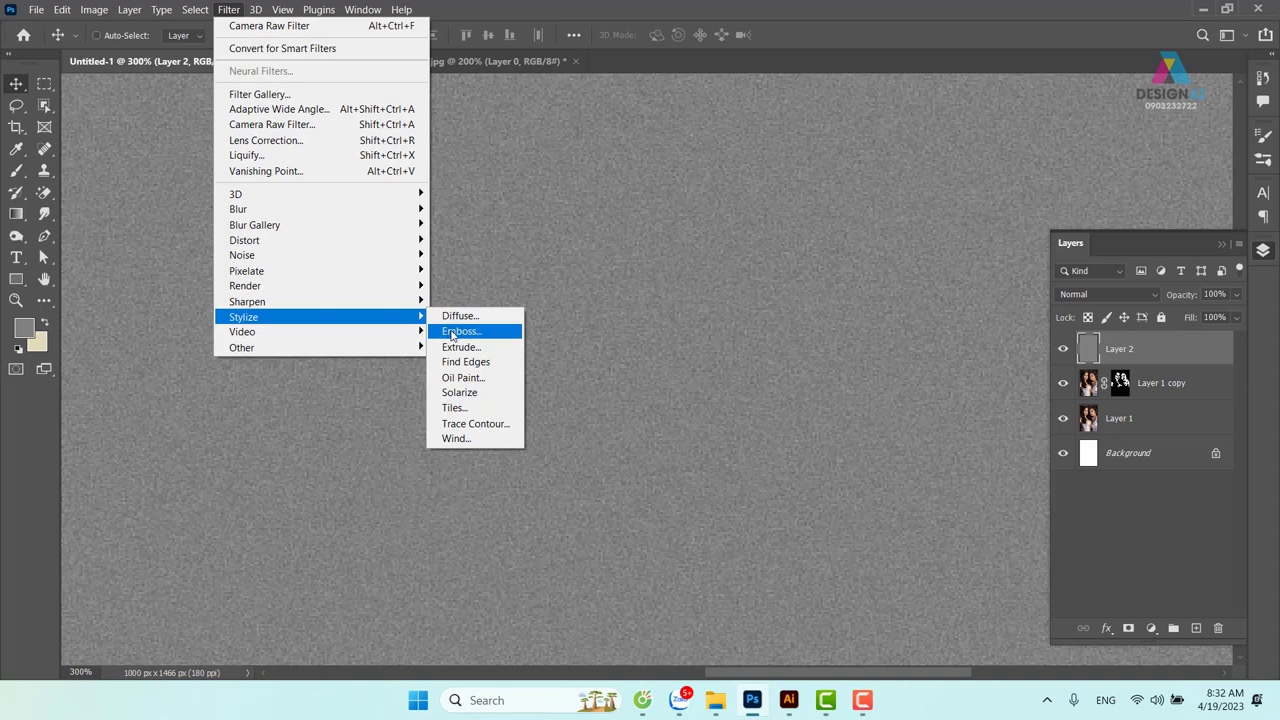
click(452, 334)
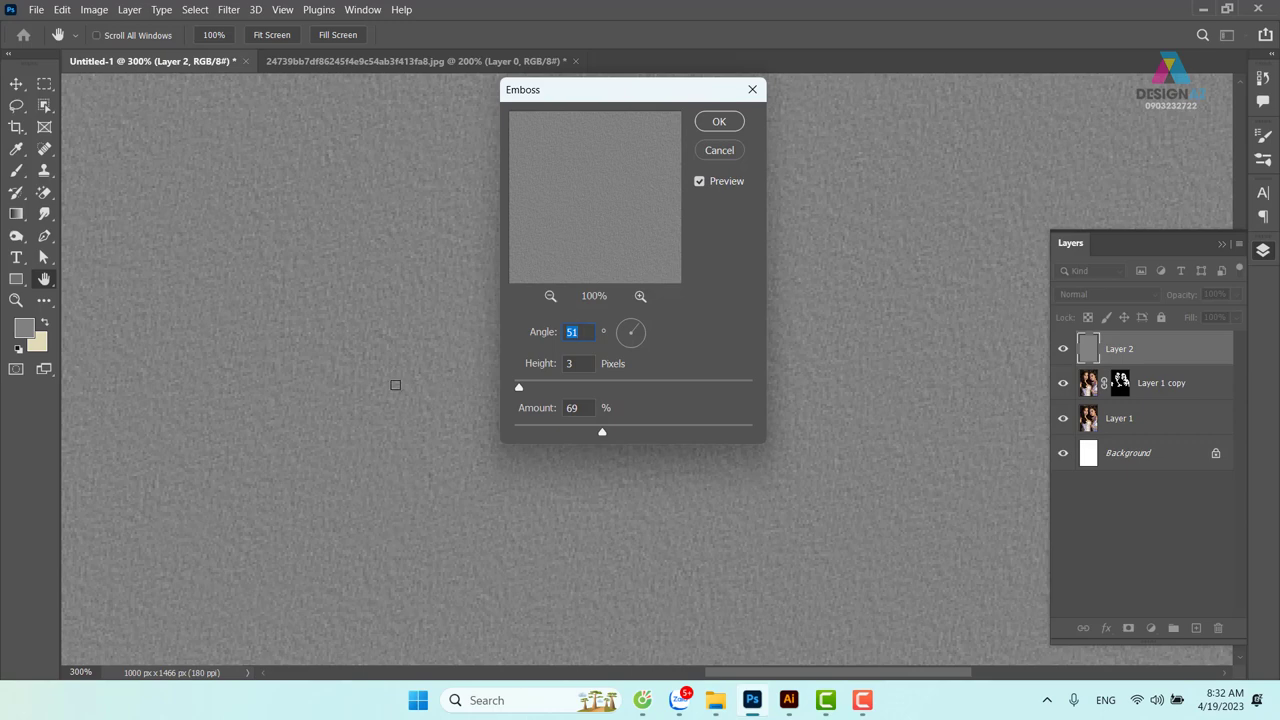
scroll(395, 385, up, 2)
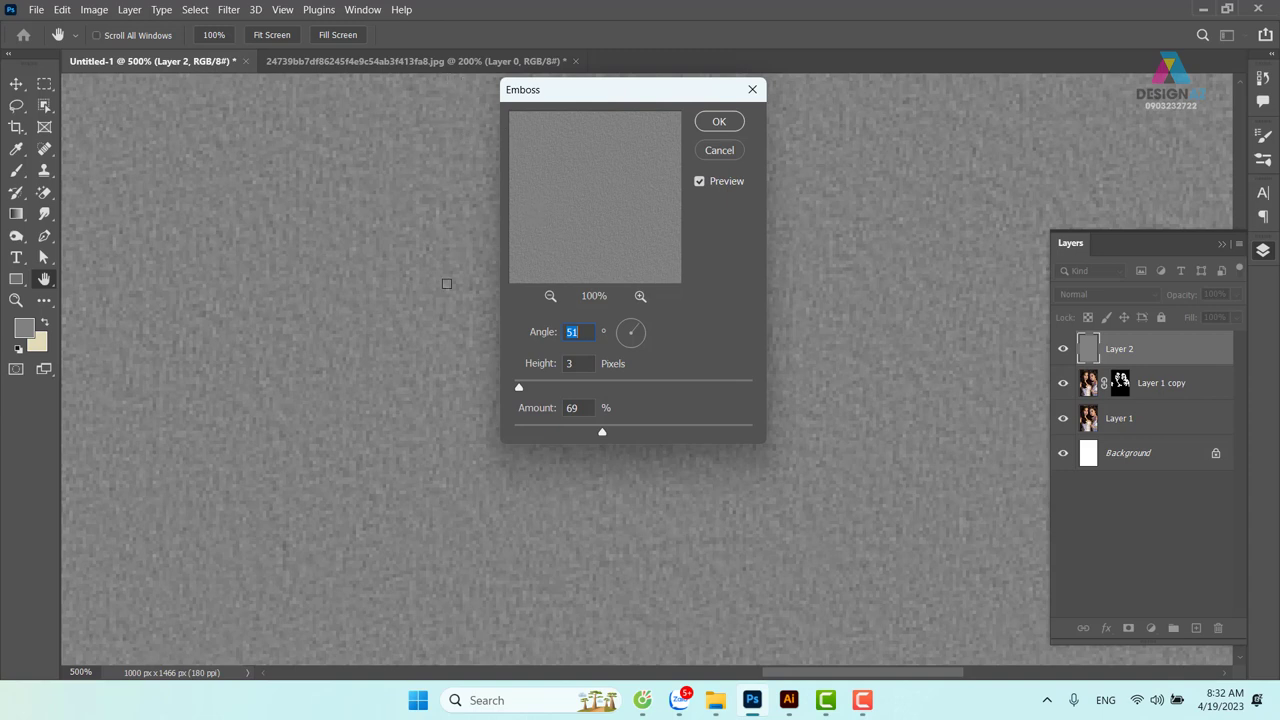
mouse_move(645, 331)
mouse_down()
mouse_move(651, 350)
mouse_move(616, 447)
mouse_up()
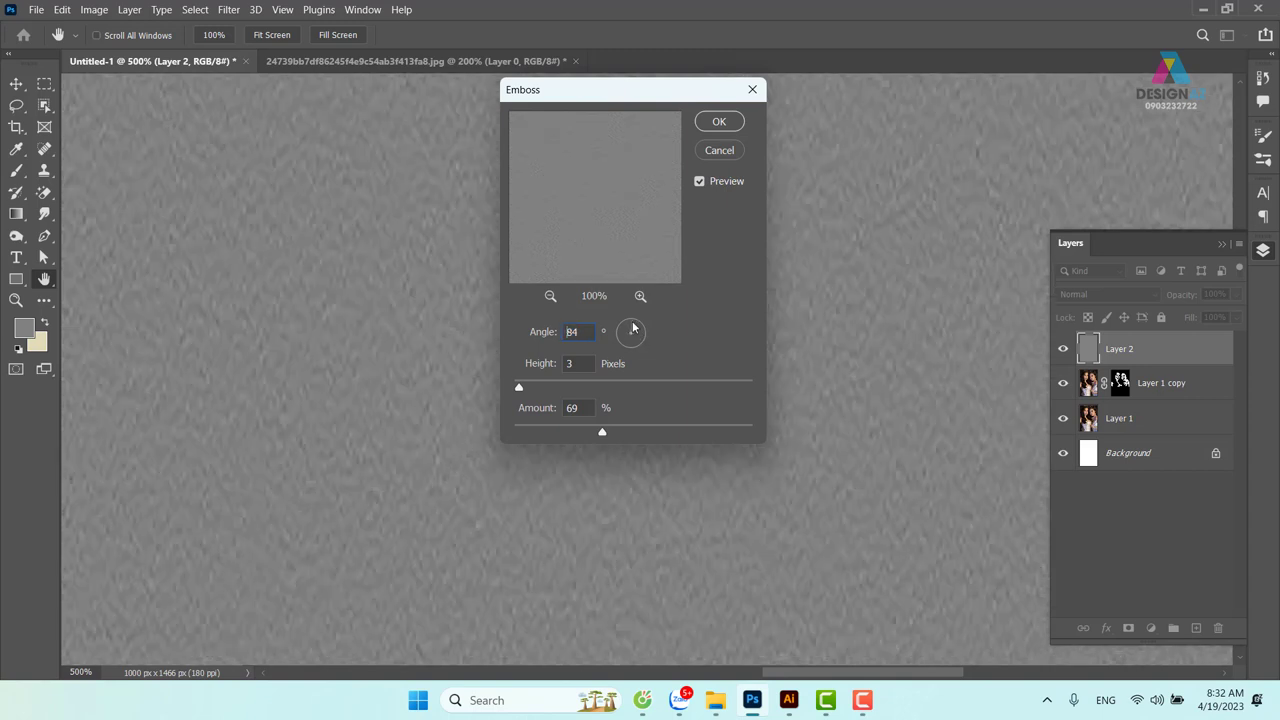
click(573, 436)
drag(571, 435, 569, 435)
drag(519, 388, 525, 388)
drag(525, 390, 536, 390)
drag(570, 434, 589, 433)
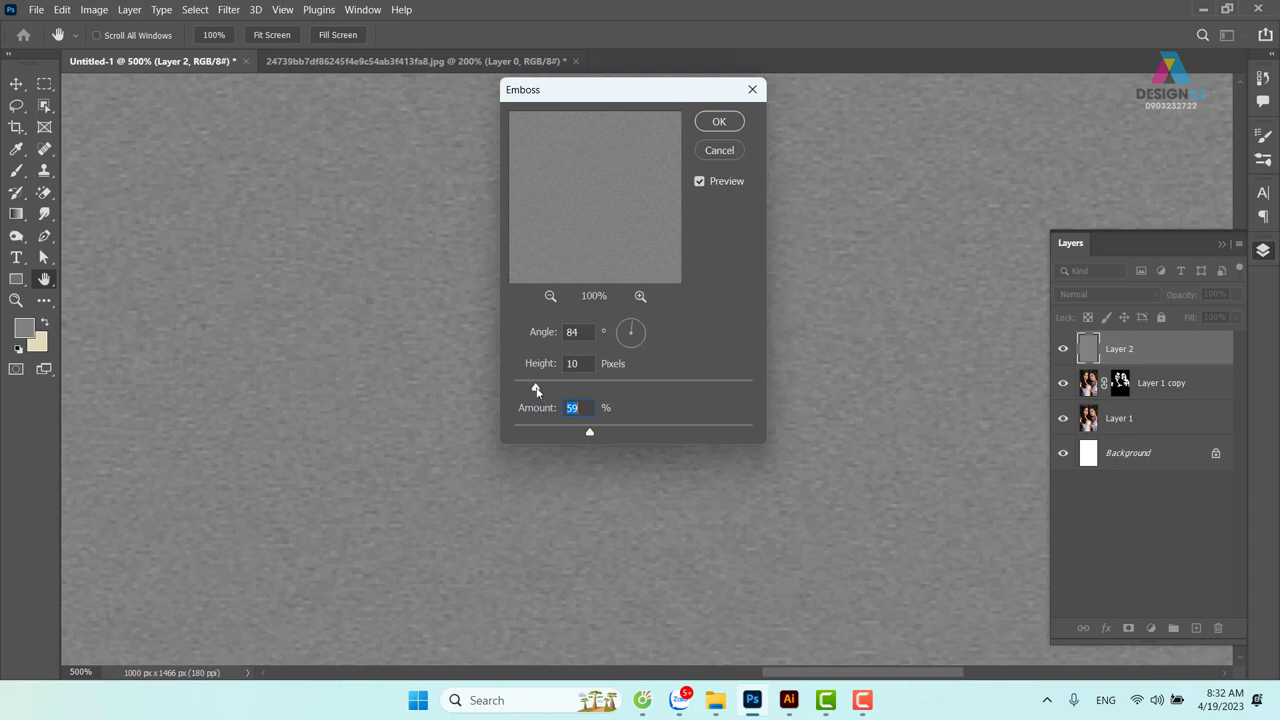
drag(536, 390, 547, 390)
Compare the texture with and without emboss, then cancel the Emboss filter
click(699, 182)
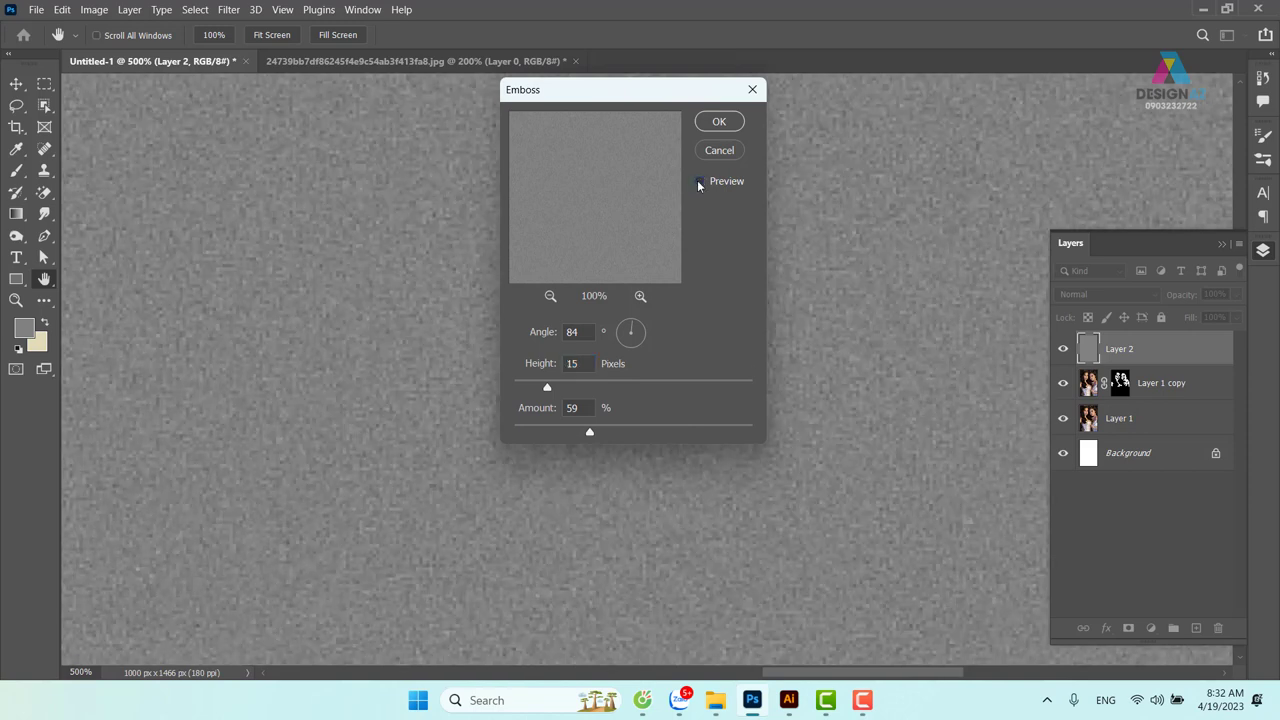
click(699, 182)
click(736, 155)
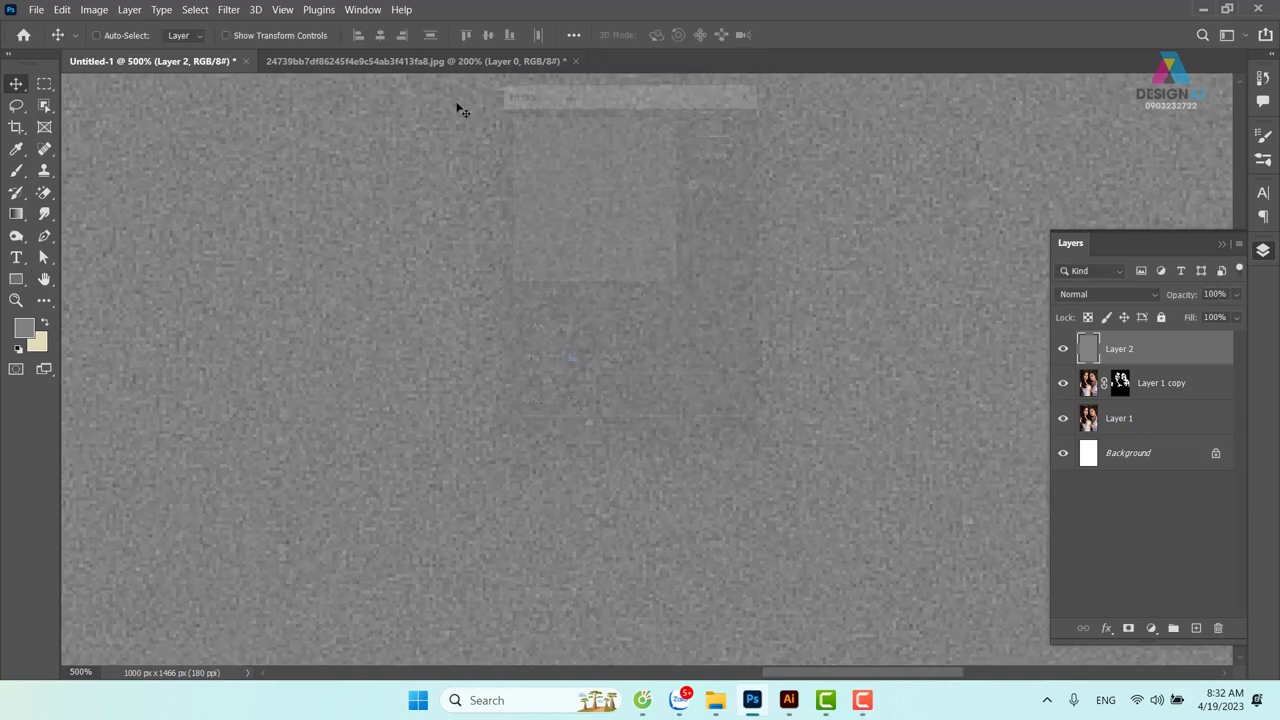
click(229, 10)
mouse_move(243, 317)
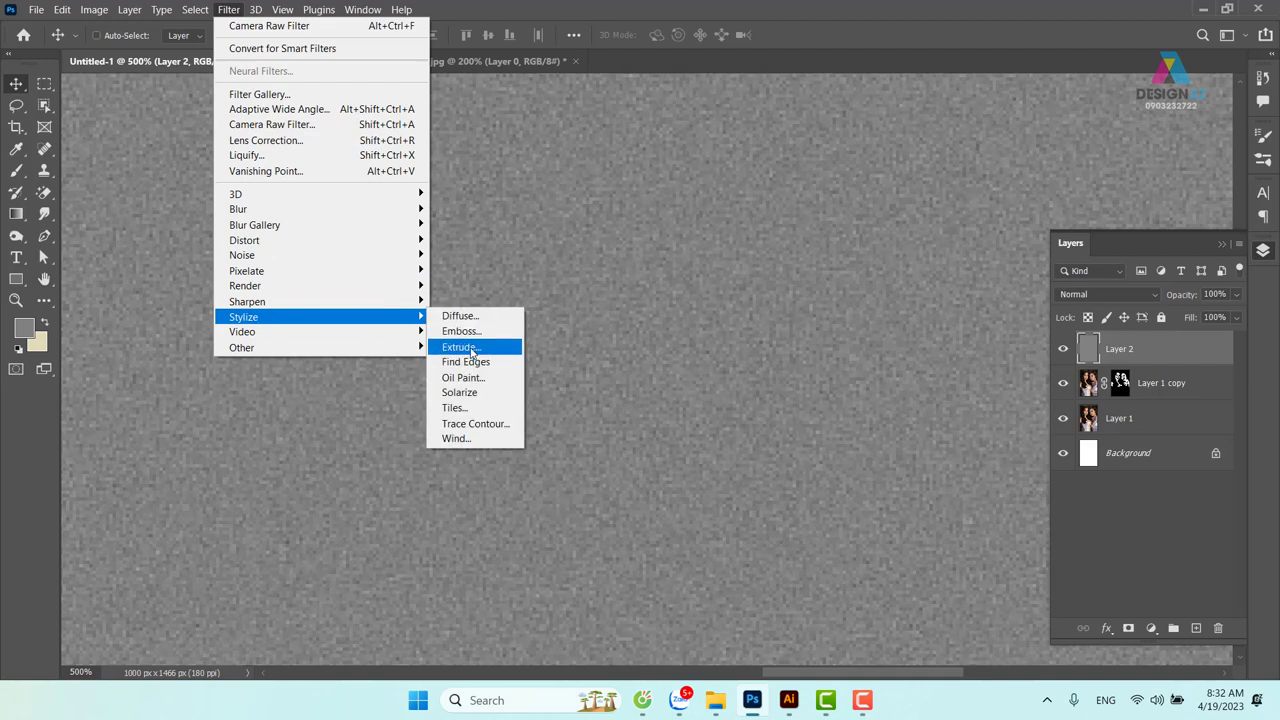
Discard Extrude and apply Emboss at angle 29°, height 10 px, amount 59%
click(475, 348)
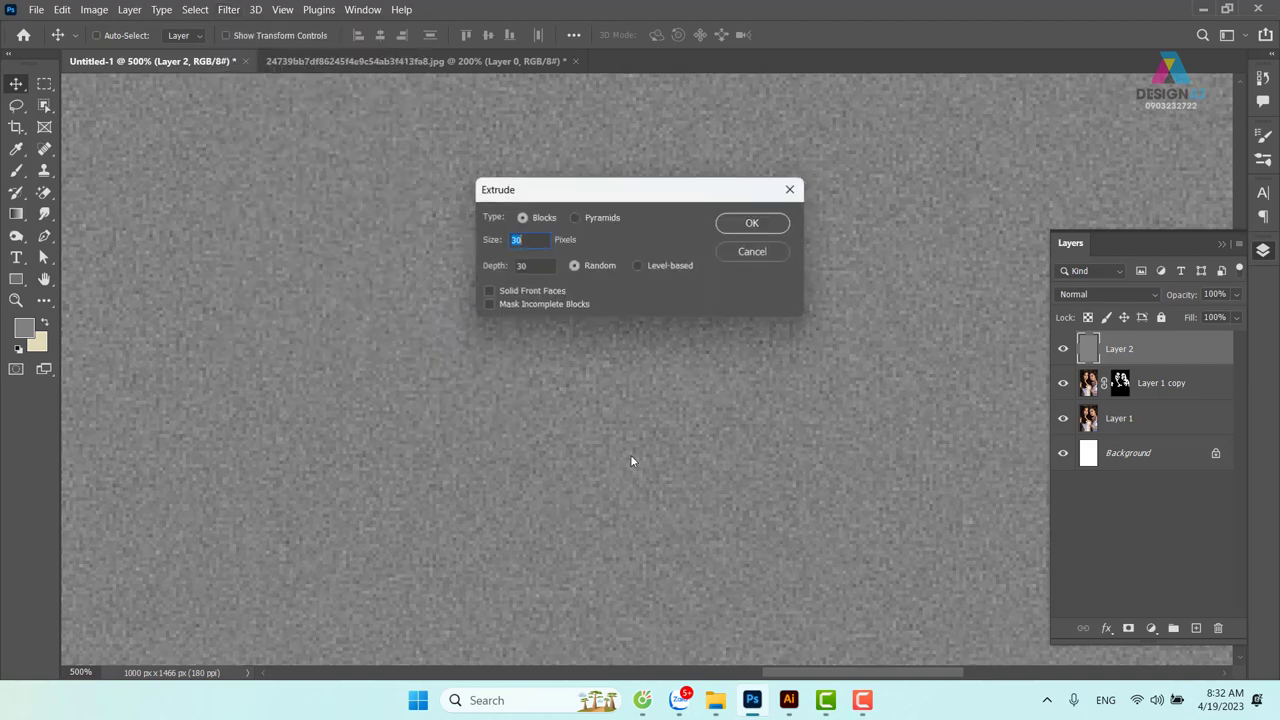
click(760, 252)
click(229, 10)
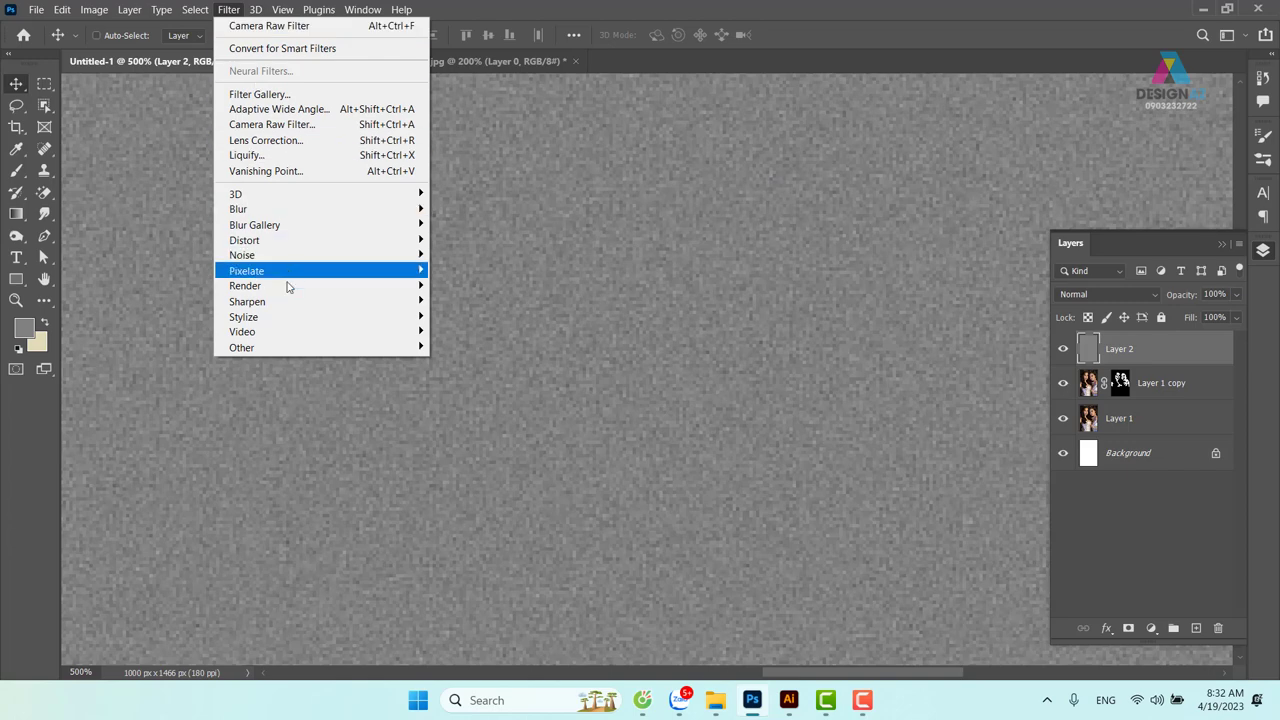
mouse_move(243, 316)
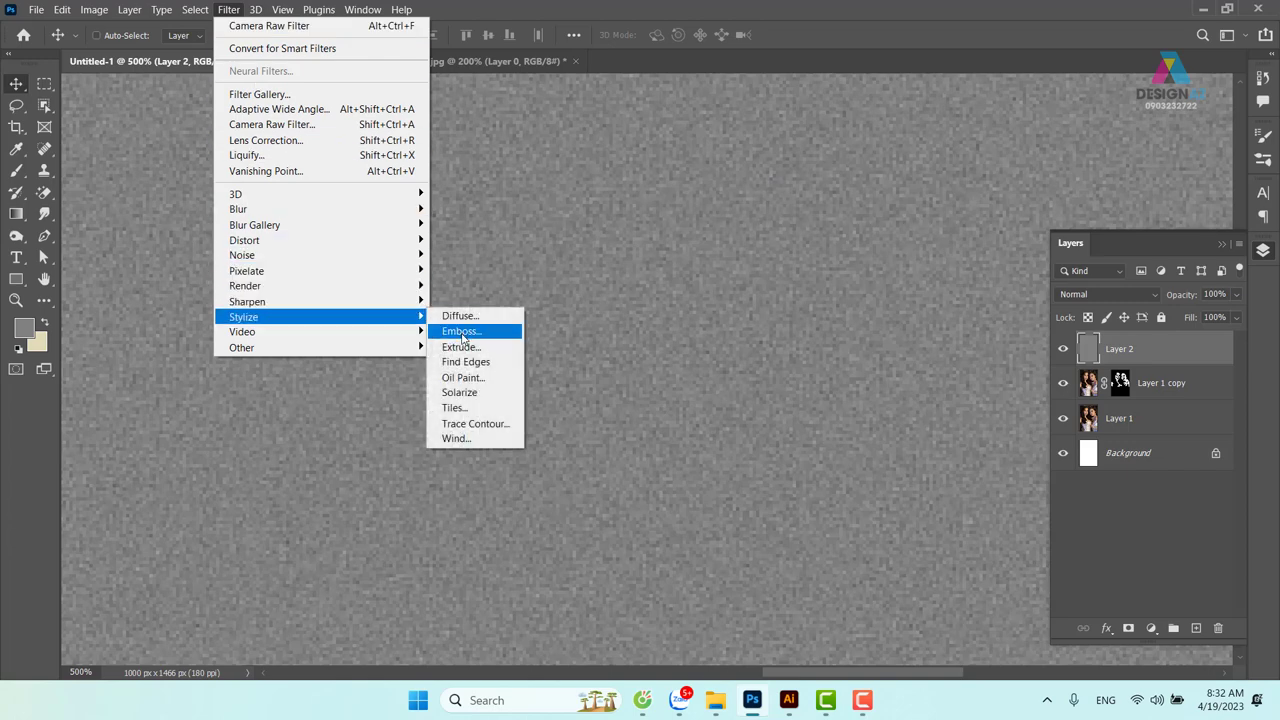
click(460, 331)
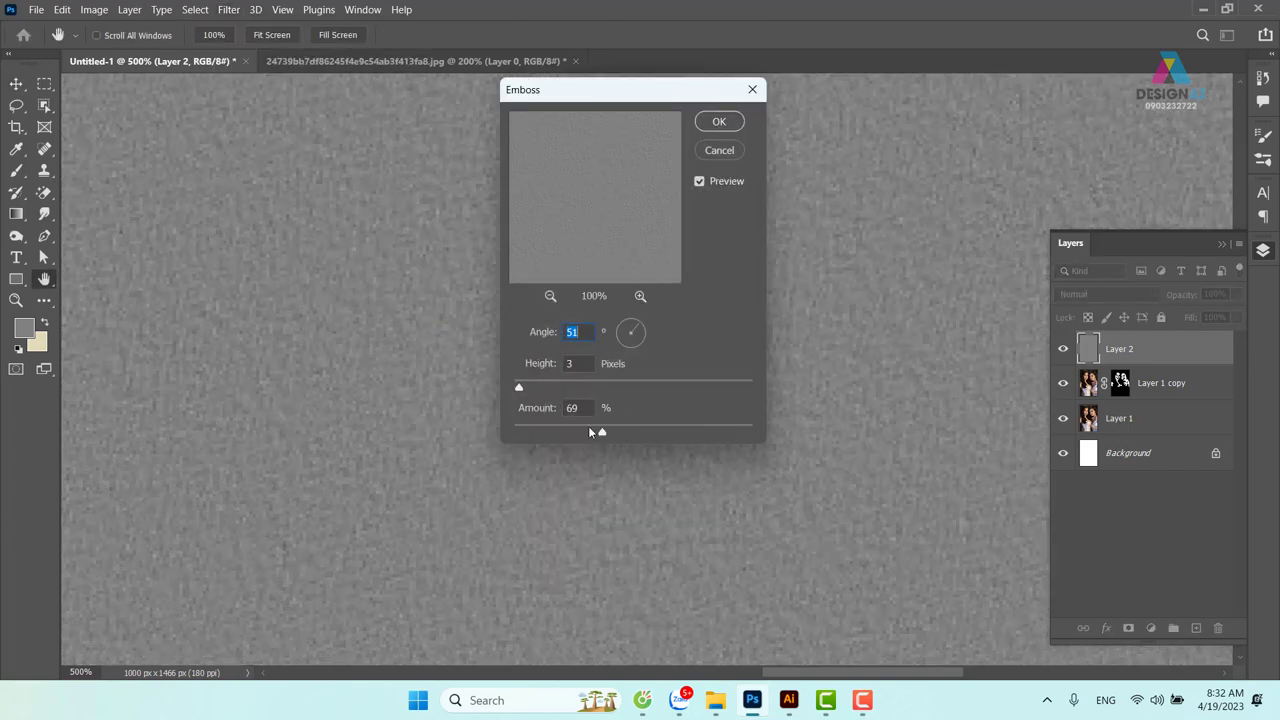
click(641, 327)
drag(519, 389, 521, 389)
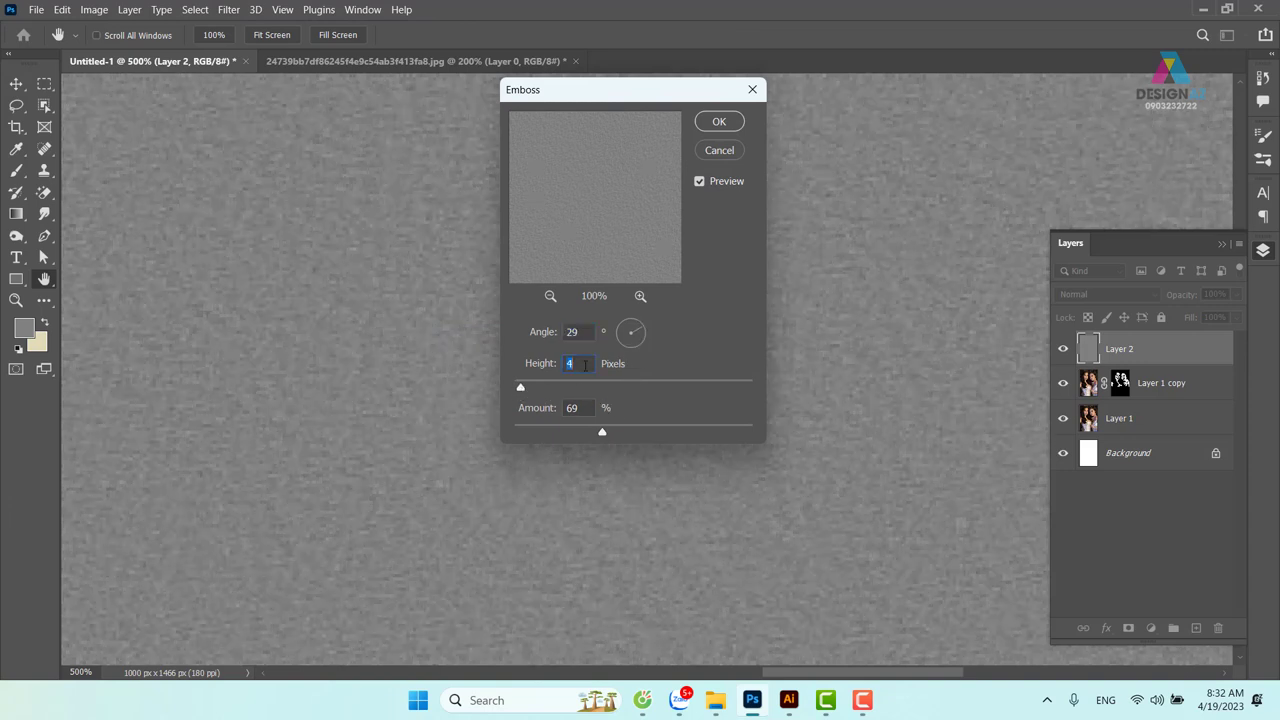
key(Up)
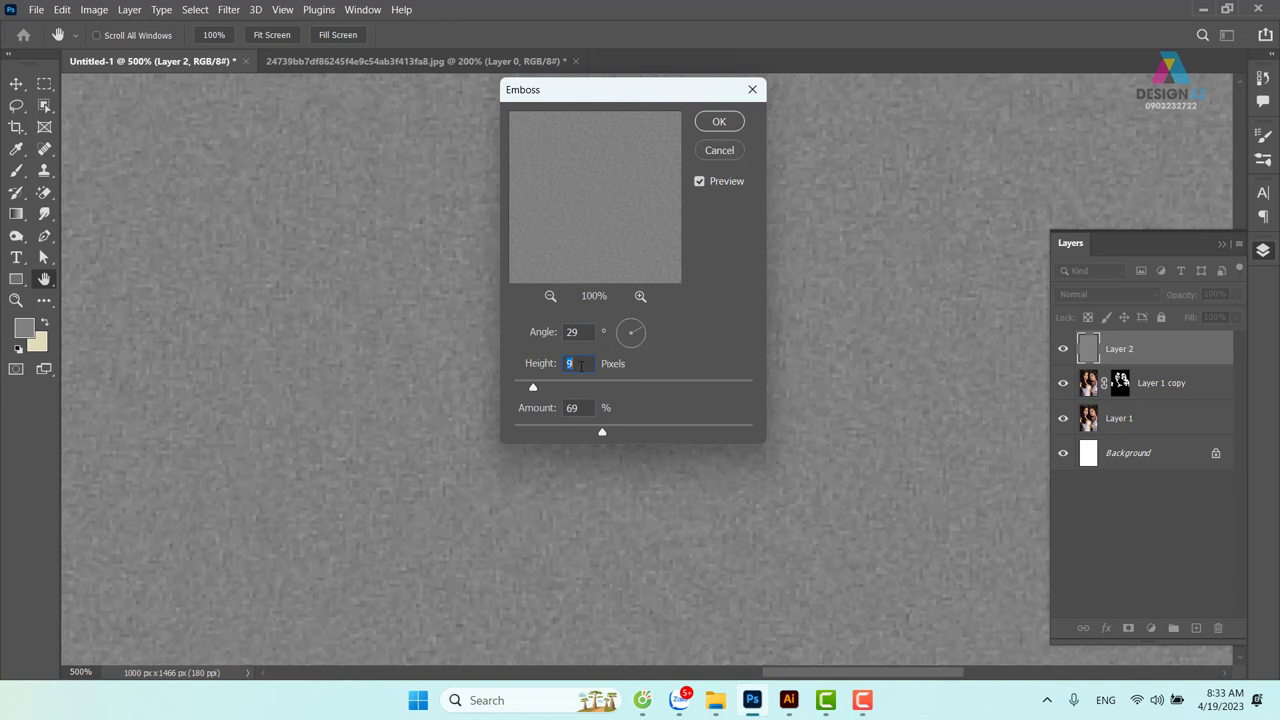
key(Up)
mouse_move(602, 433)
mouse_down()
mouse_move(589, 433)
mouse_move(654, 432)
mouse_move(614, 434)
mouse_up()
click(719, 122)
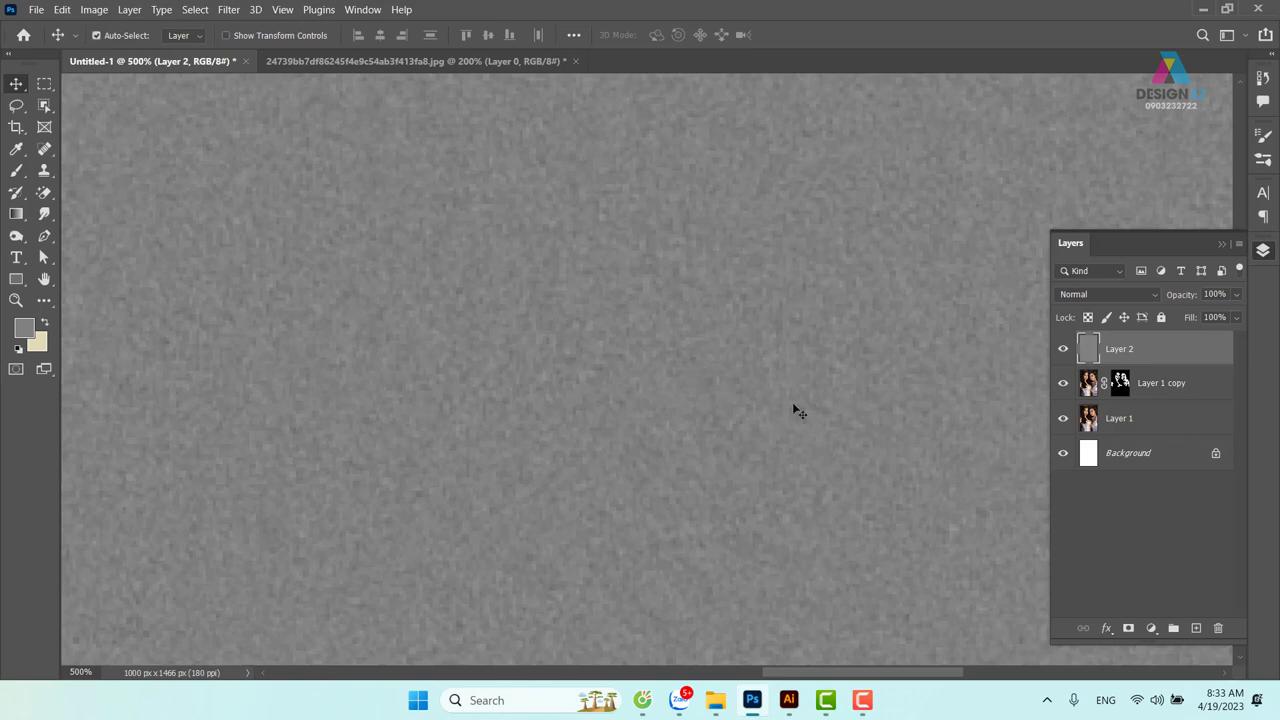
Blend Layer 2 in Overlay mode, toggling its visibility to compare the texture
scroll(793, 405, down, 1)
scroll(793, 405, down, 1)
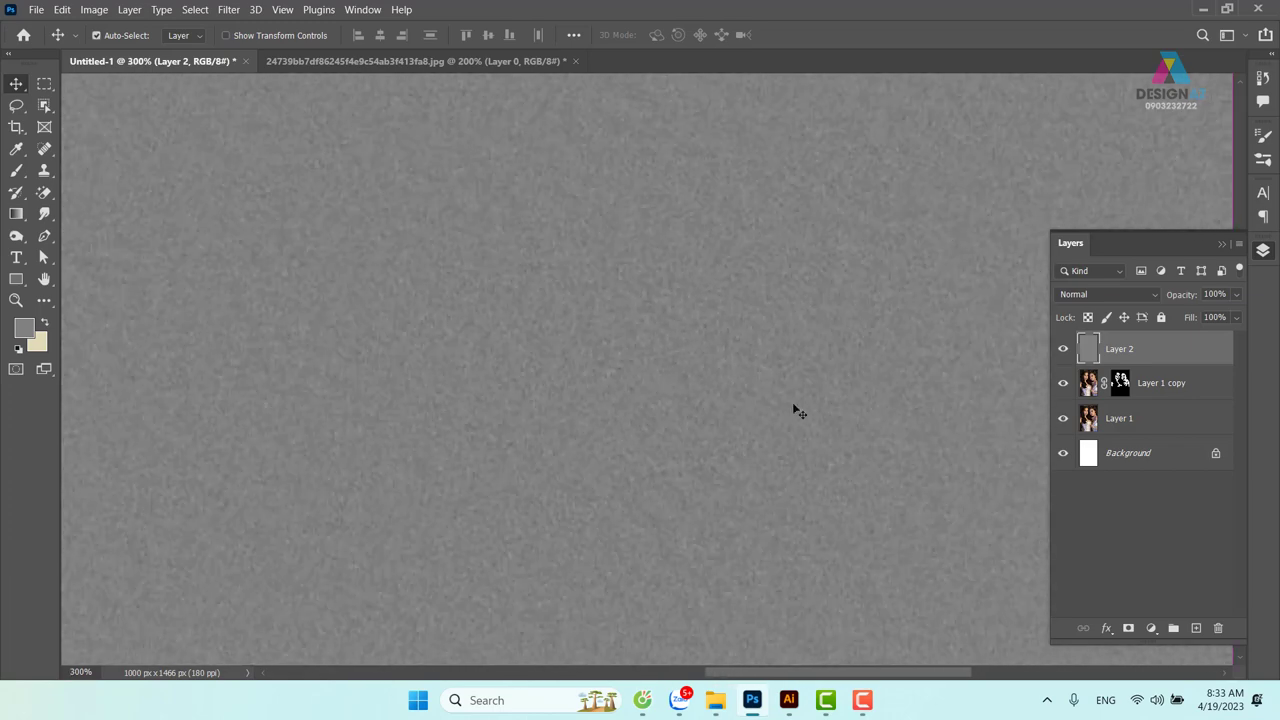
click(1120, 293)
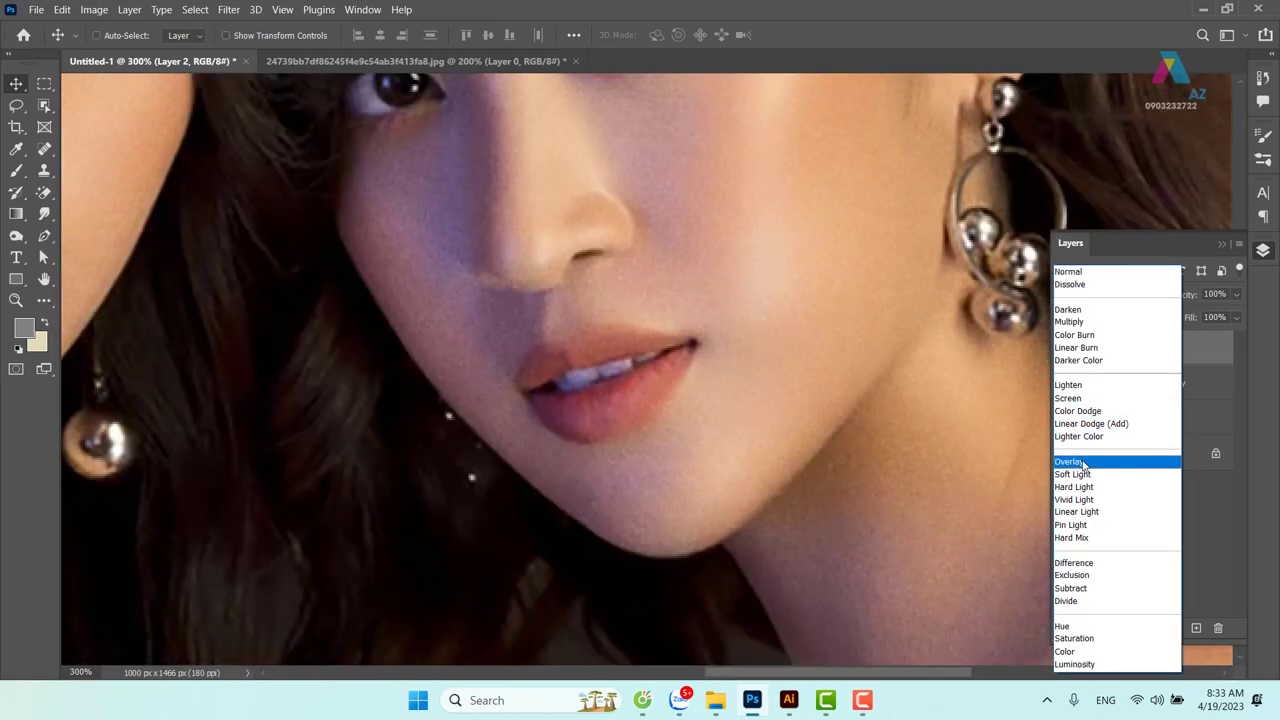
click(1083, 466)
drag(714, 251, 626, 313)
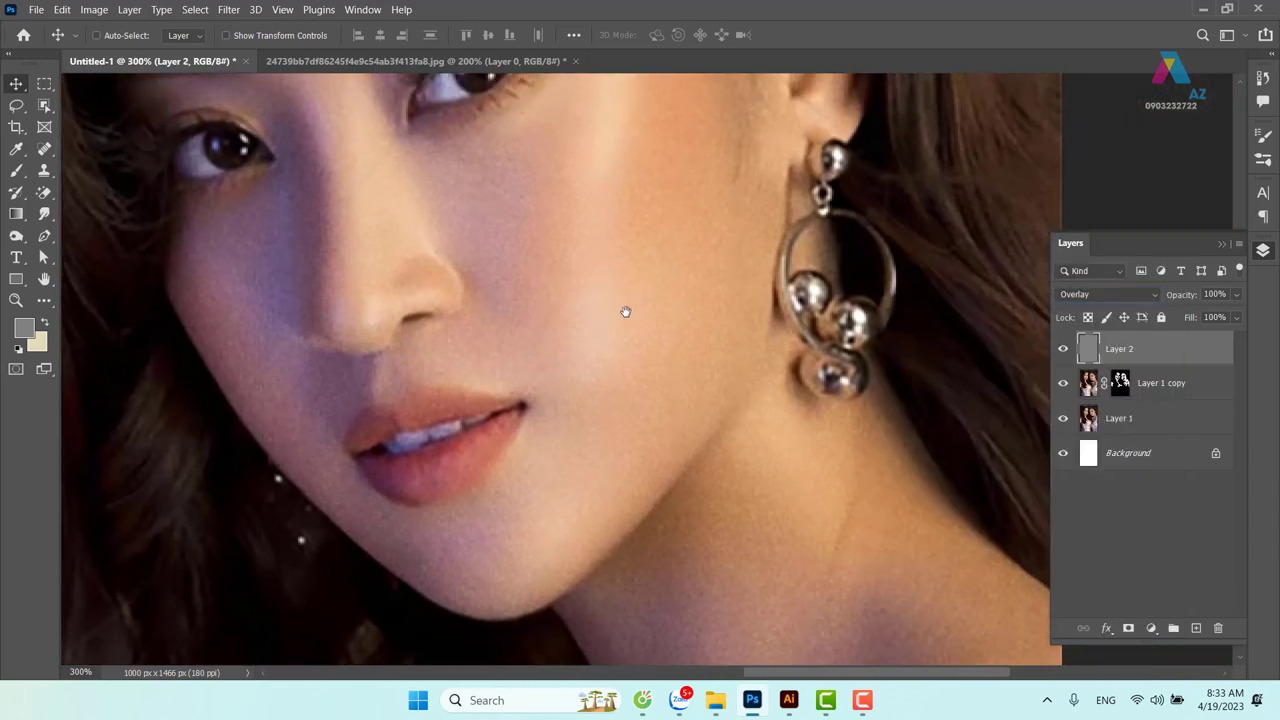
scroll(626, 313, up, 1)
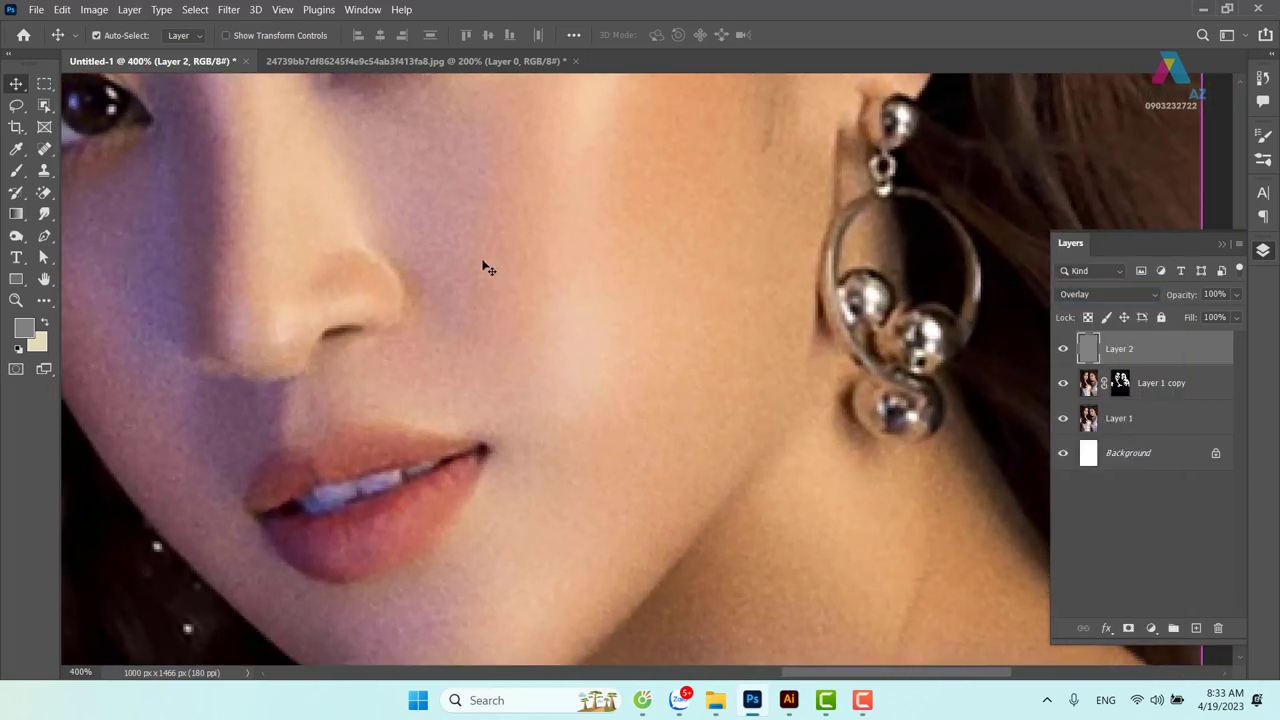
click(1063, 349)
click(1116, 294)
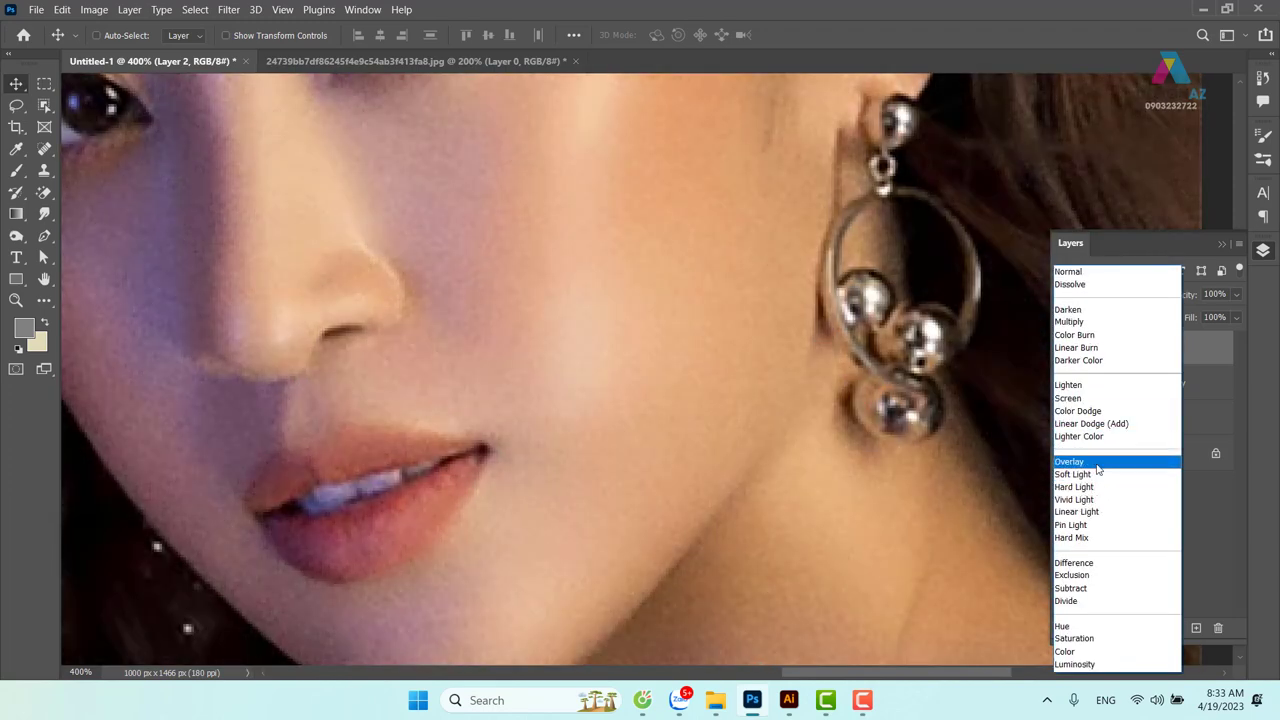
click(1070, 461)
click(229, 9)
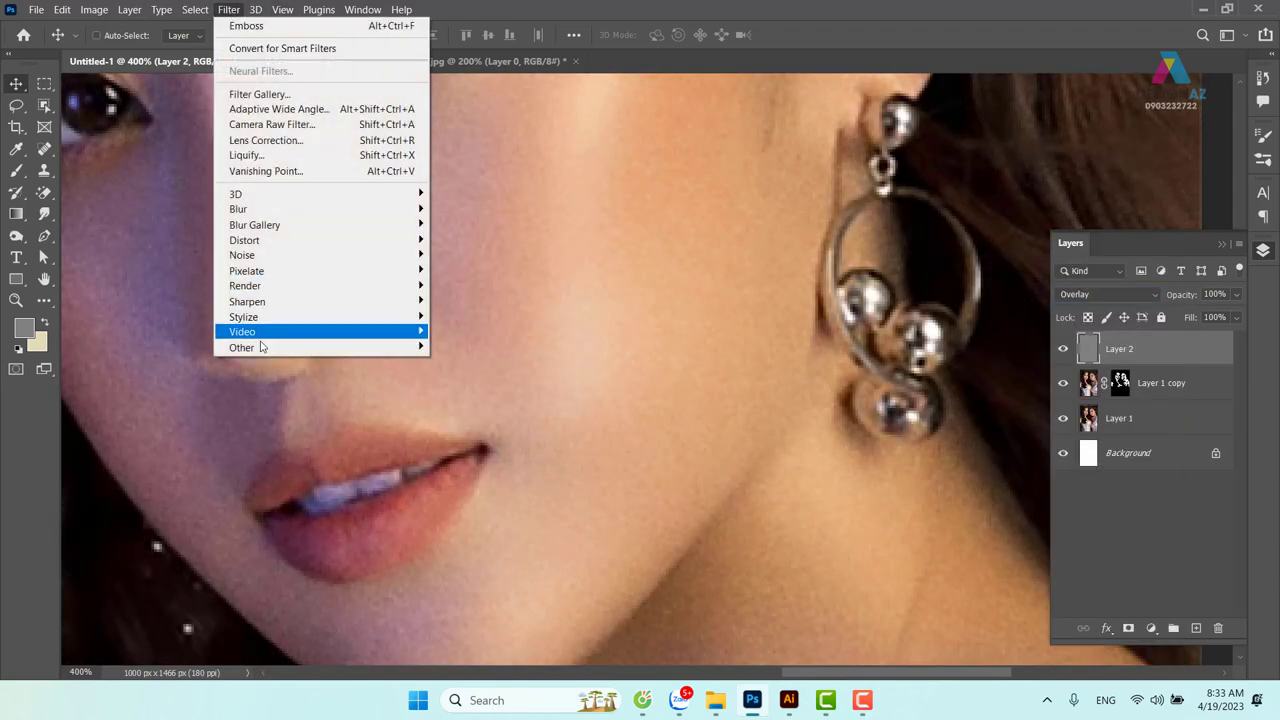
mouse_move(242, 347)
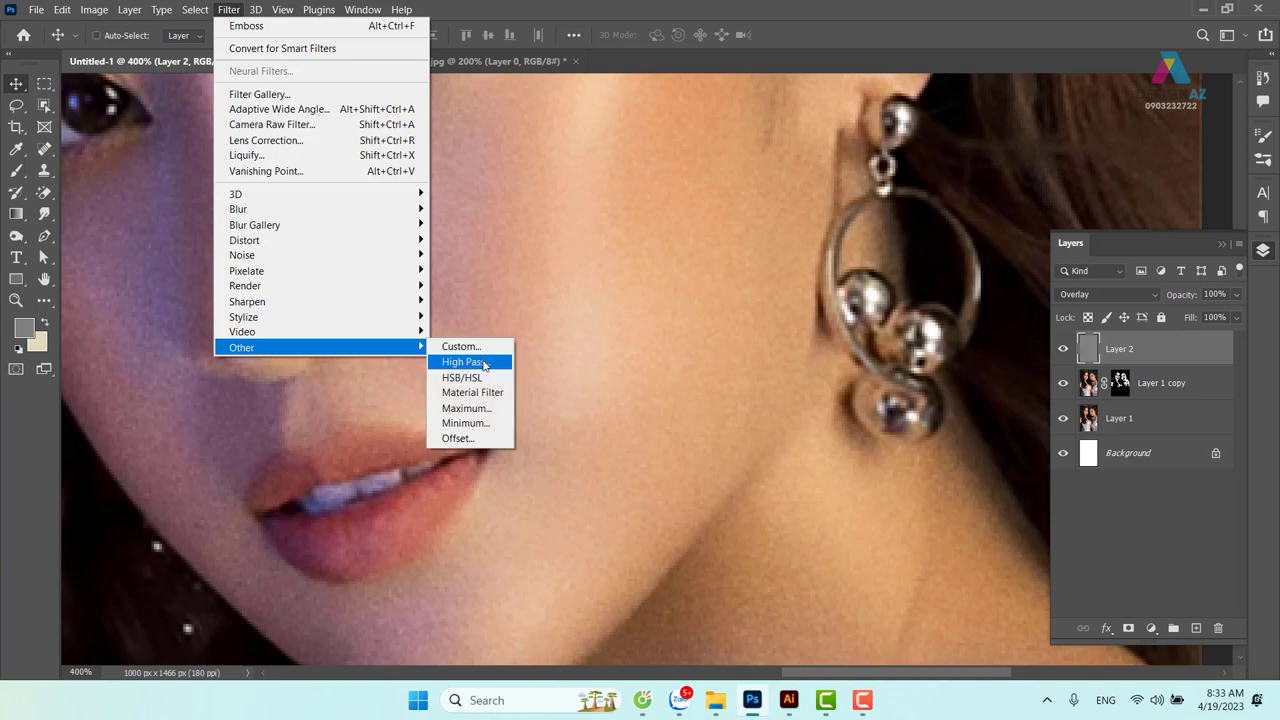
click(463, 362)
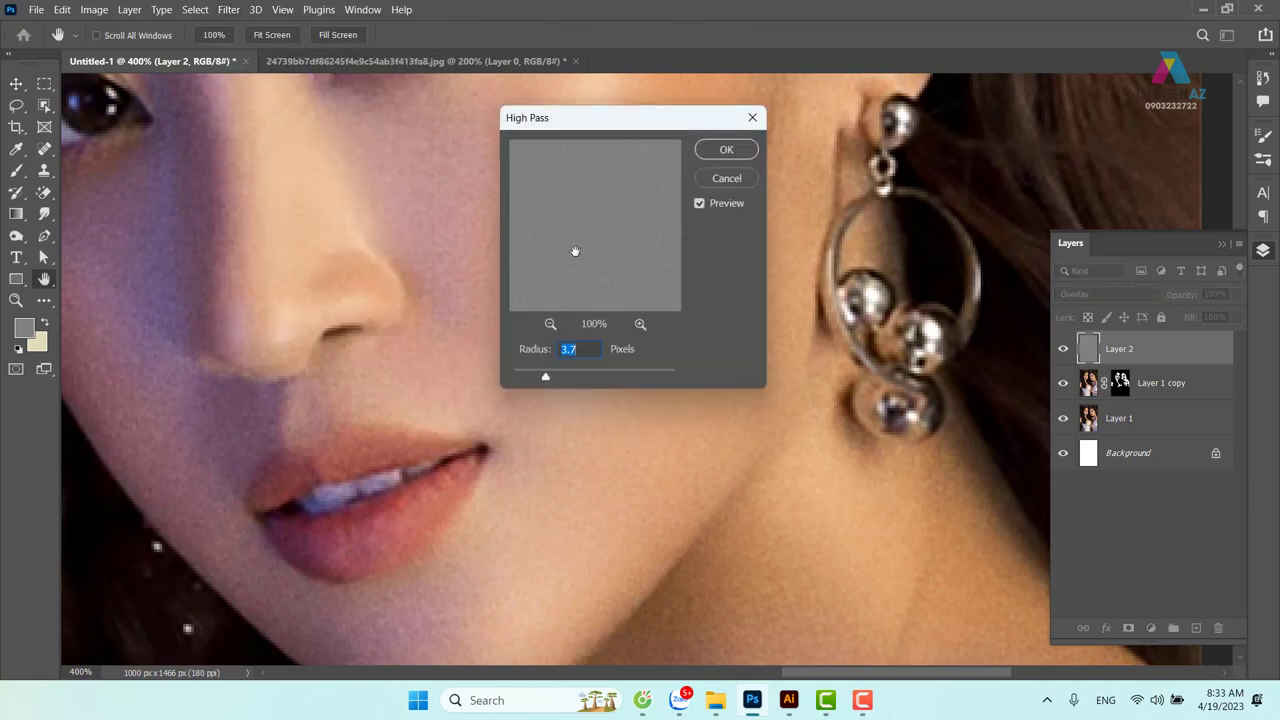
click(641, 323)
click(640, 324)
drag(672, 120, 809, 117)
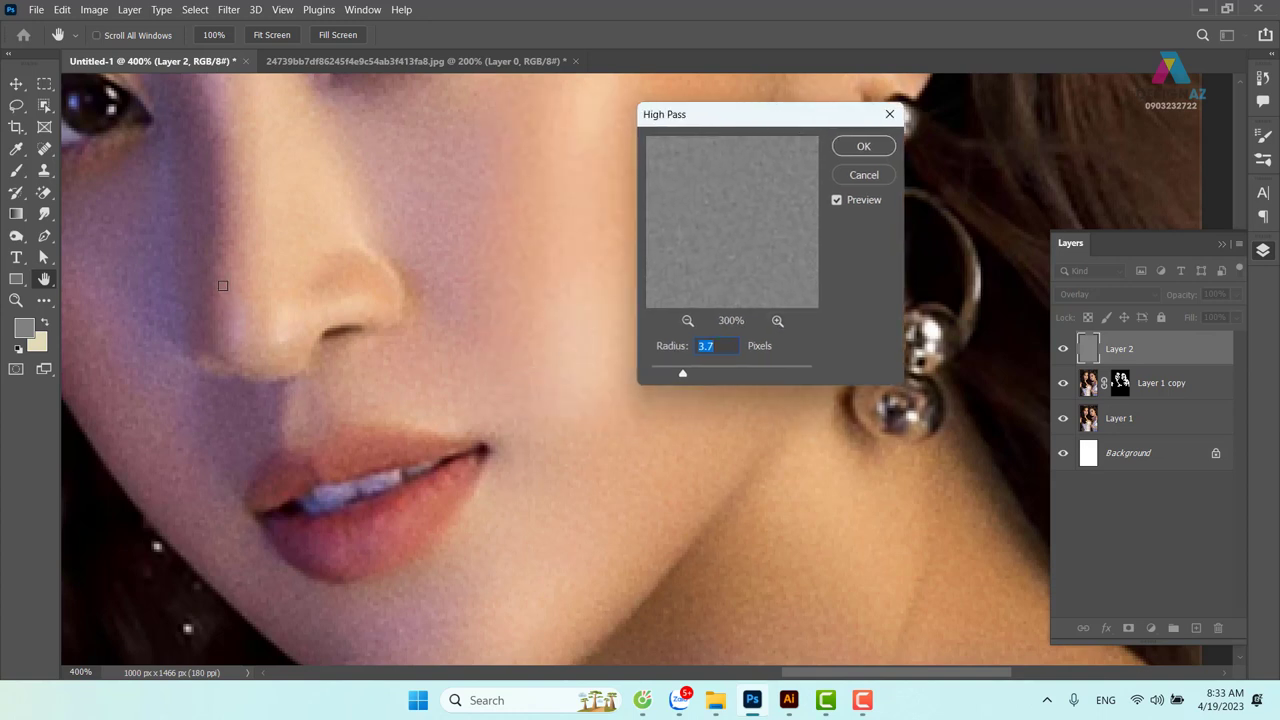
drag(682, 375, 666, 375)
click(863, 147)
key(ctrl+minus)
key(ctrl+minus)
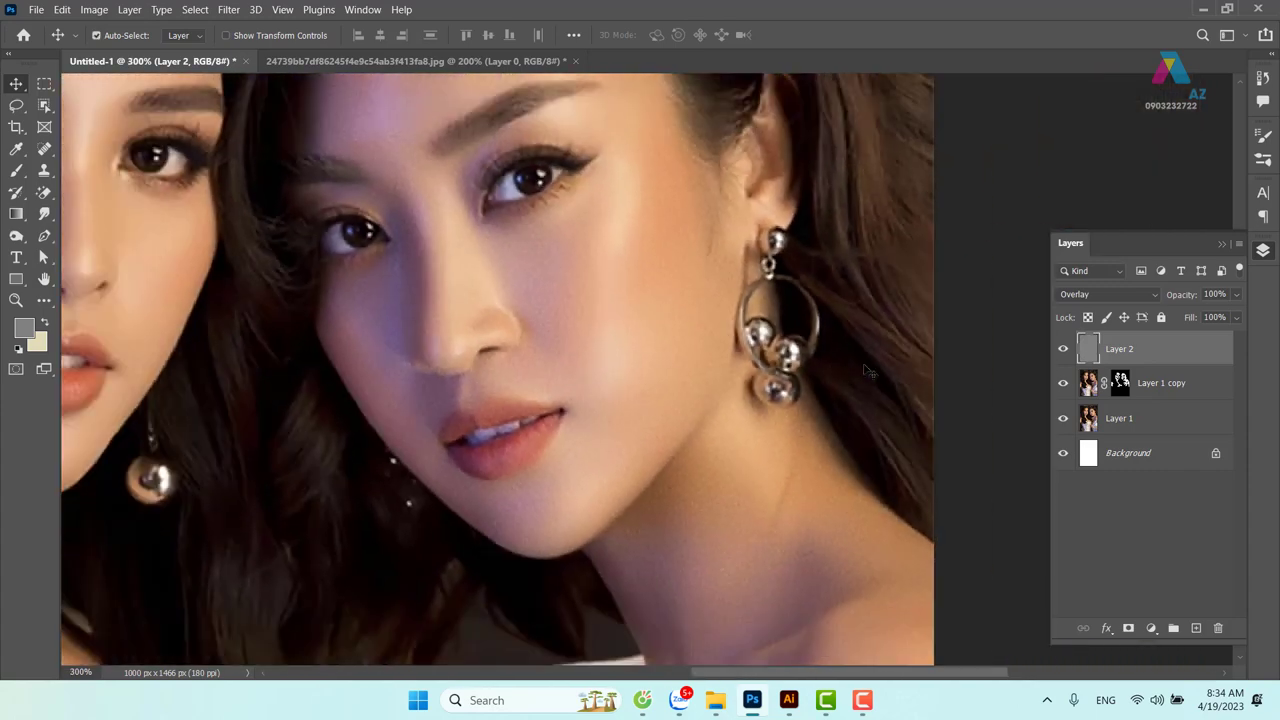
key(ctrl+minus)
key(ctrl+minus)
drag(555, 368, 624, 367)
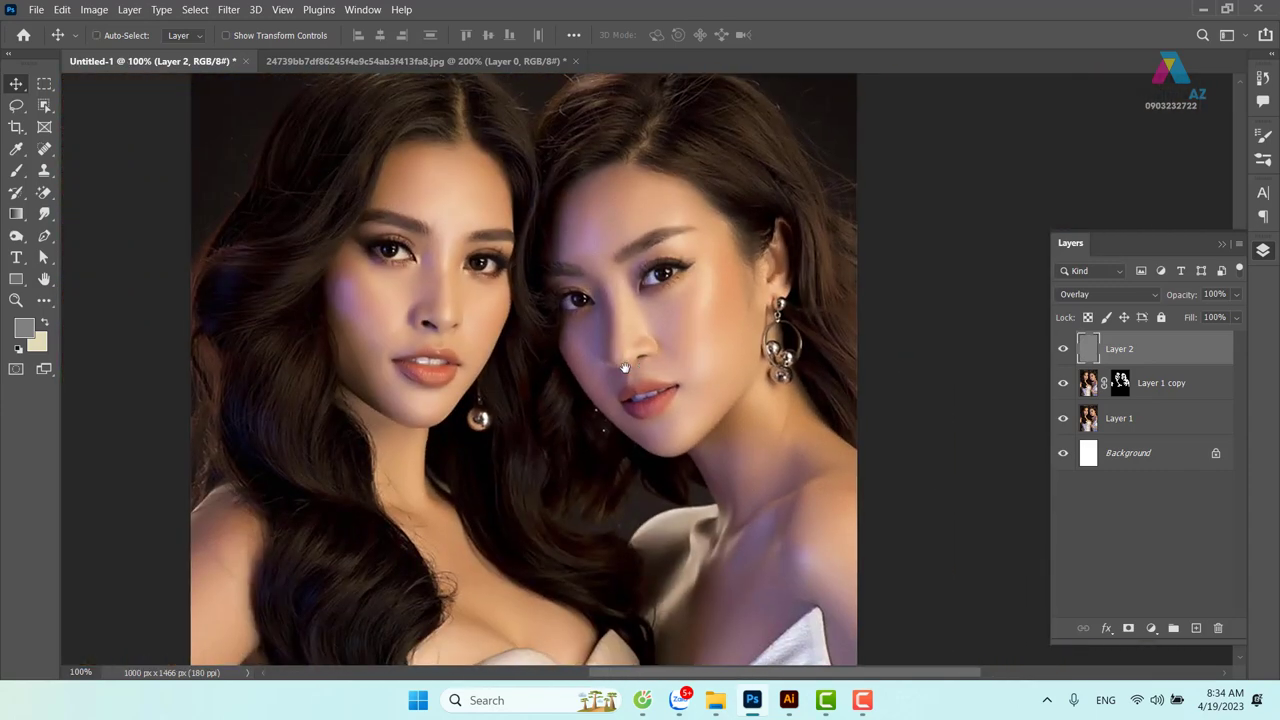
key(ctrl+plus)
key(ctrl+plus)
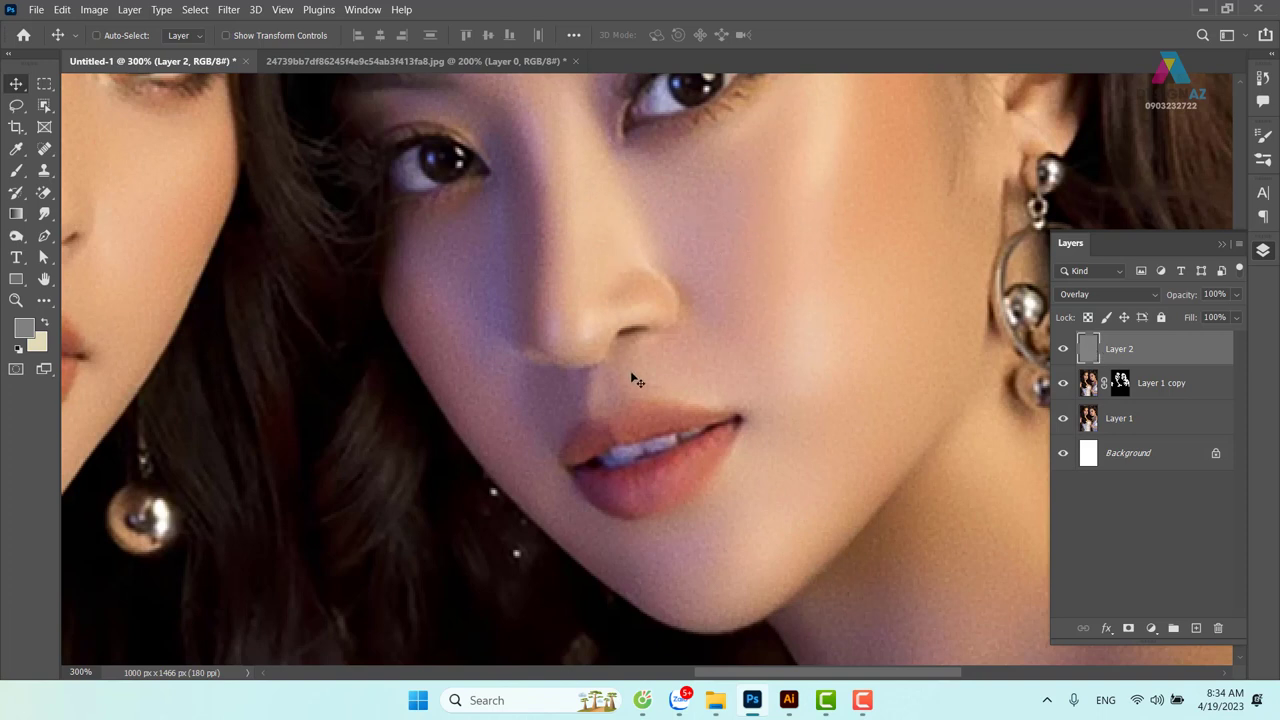
scroll(632, 378, down, 2)
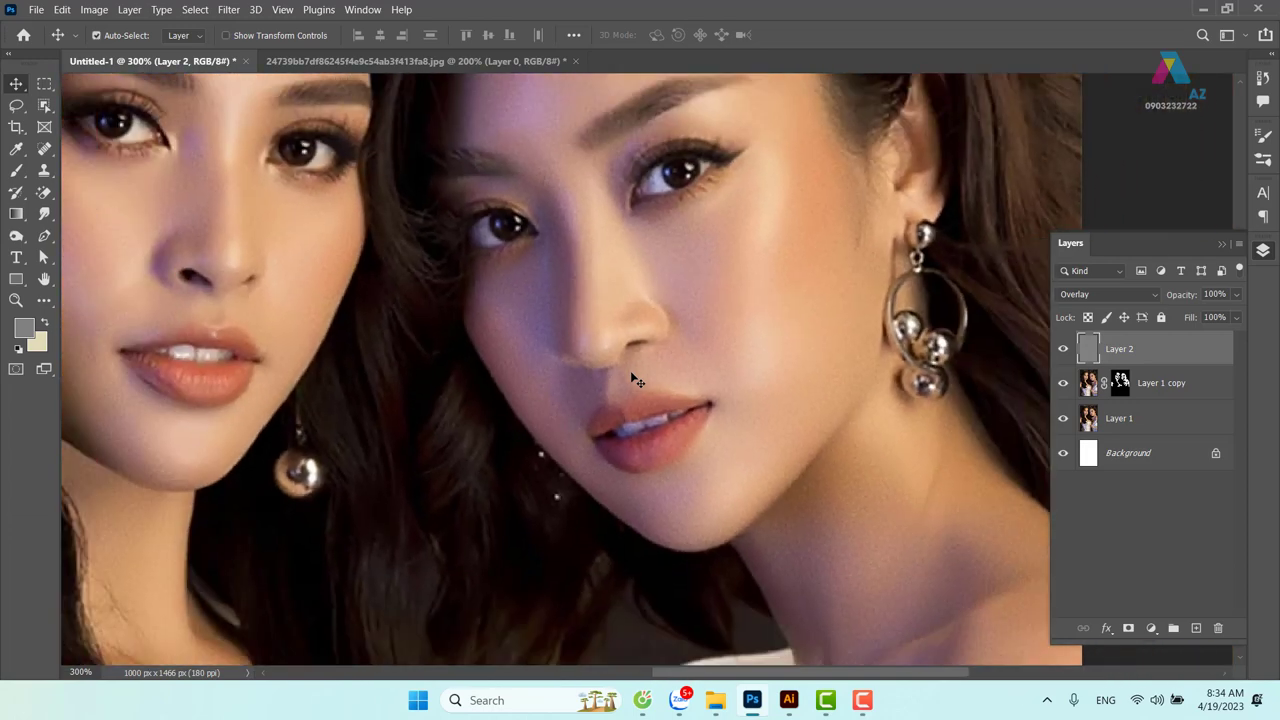
scroll(632, 378, down, 1)
key(ctrl)
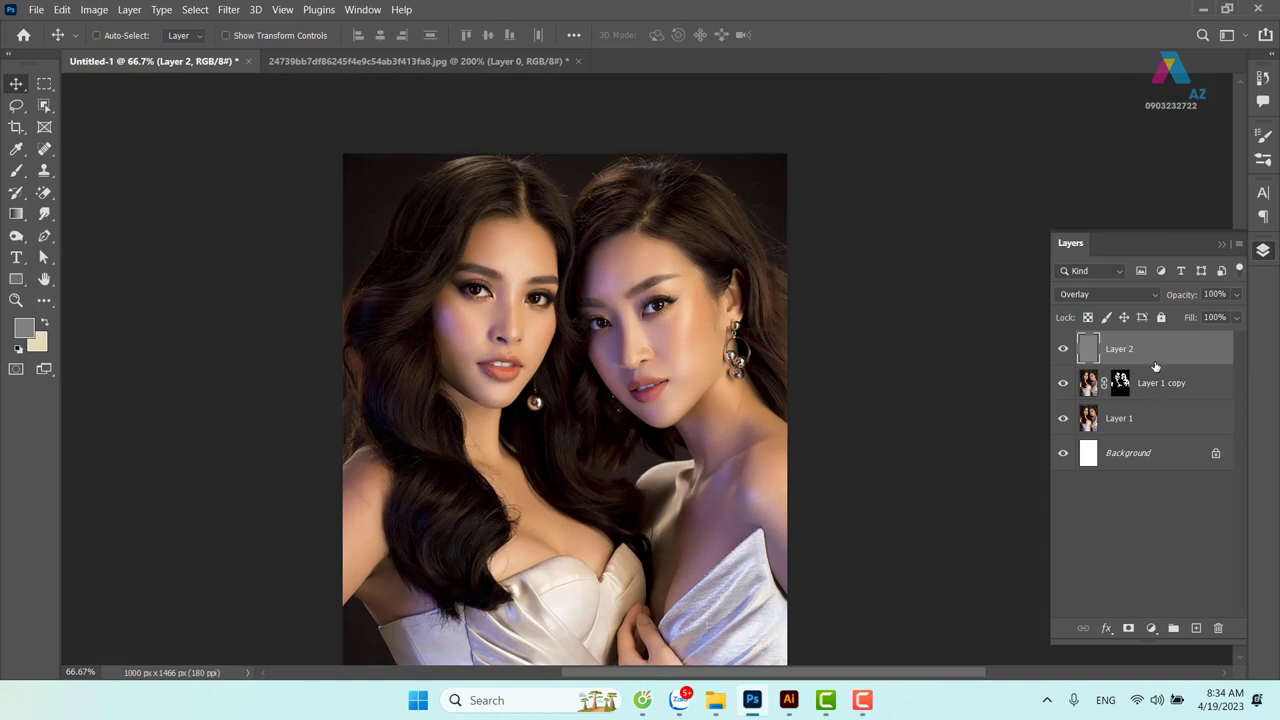
Add a Color Balance adjustment layer with midtones shifted toward green (+21)
click(1151, 629)
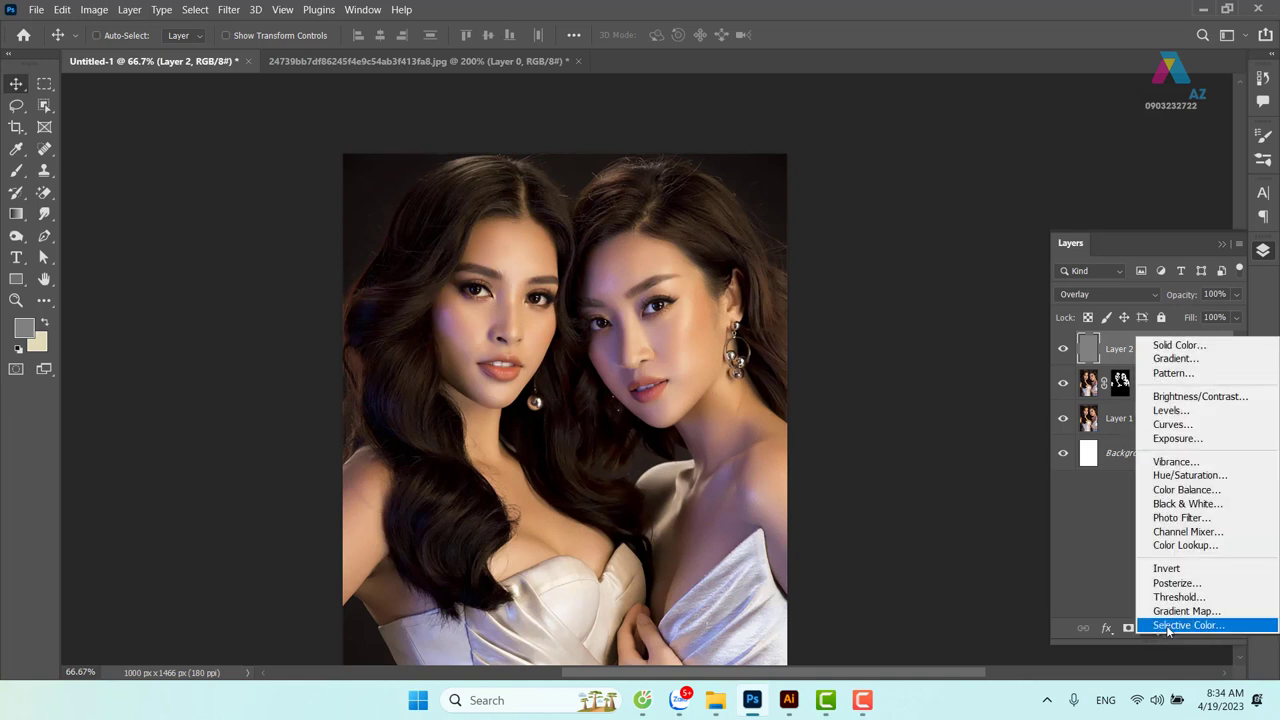
click(1200, 493)
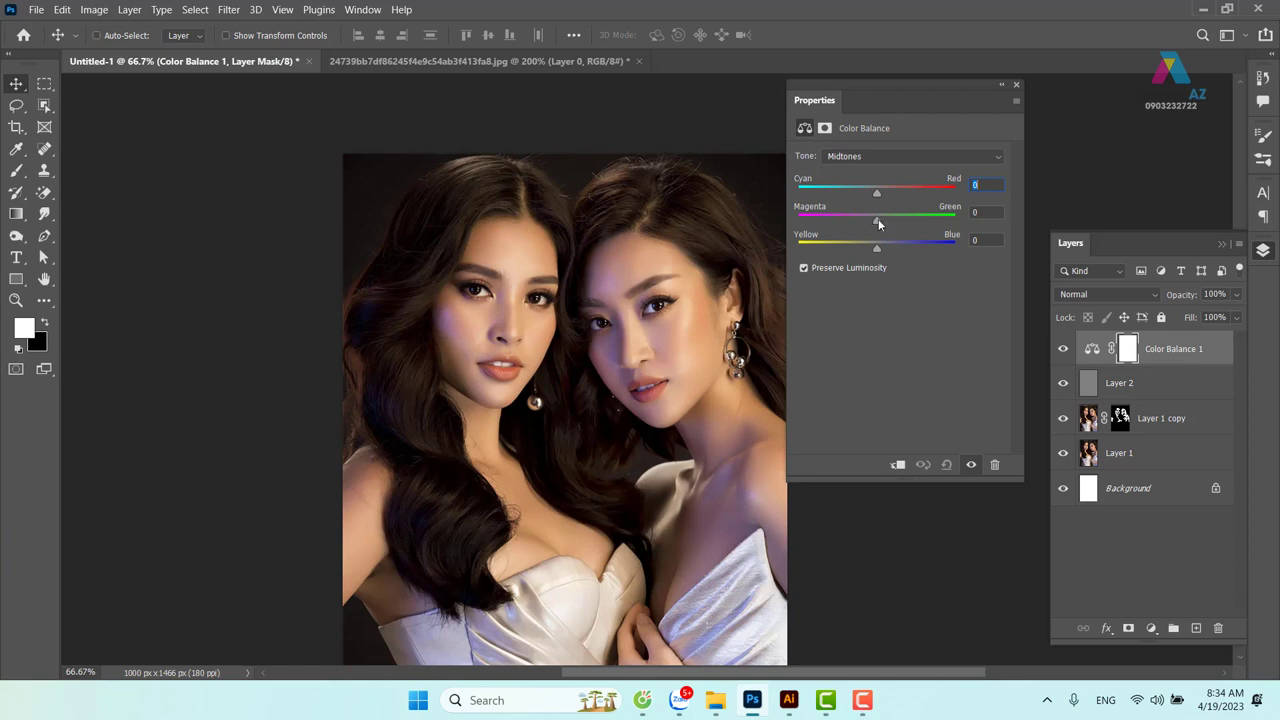
drag(878, 219, 891, 223)
drag(897, 218, 872, 194)
click(878, 194)
Tint the shadows toward green and the highlights slightly toward magenta
click(904, 155)
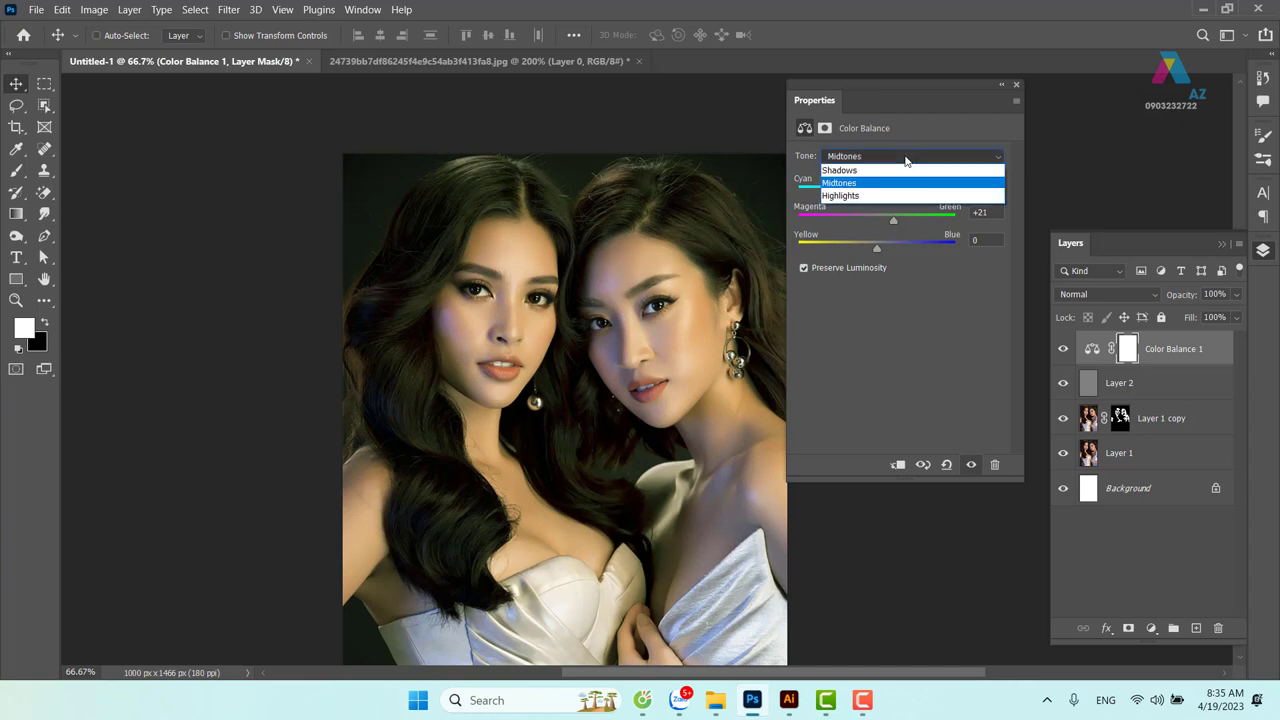
click(857, 171)
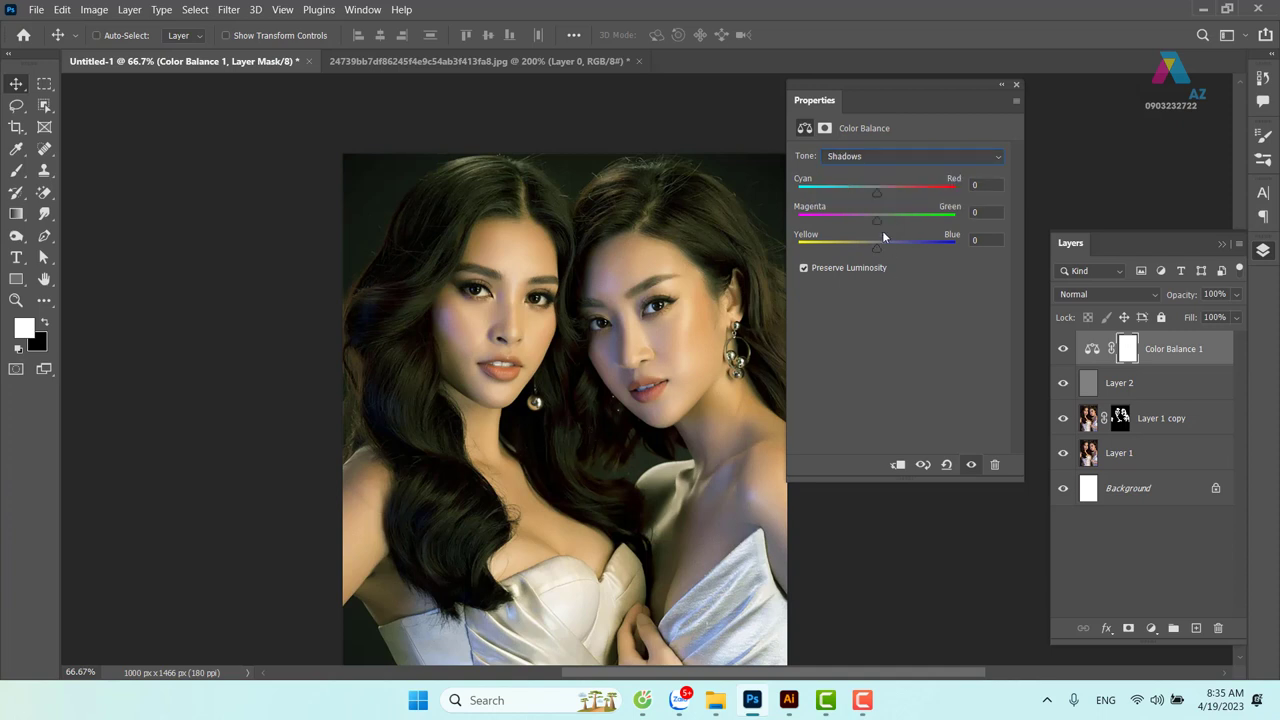
mouse_move(877, 226)
mouse_down()
mouse_move(891, 223)
mouse_move(889, 254)
mouse_up()
click(890, 158)
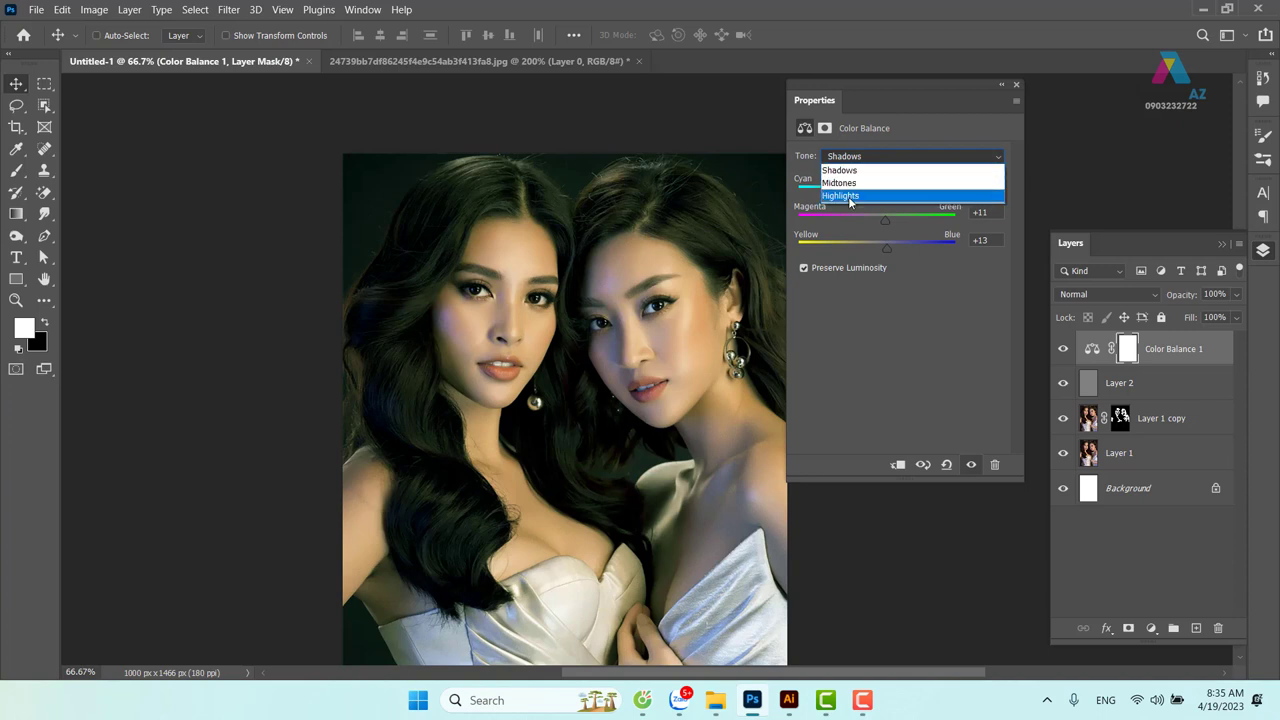
click(850, 196)
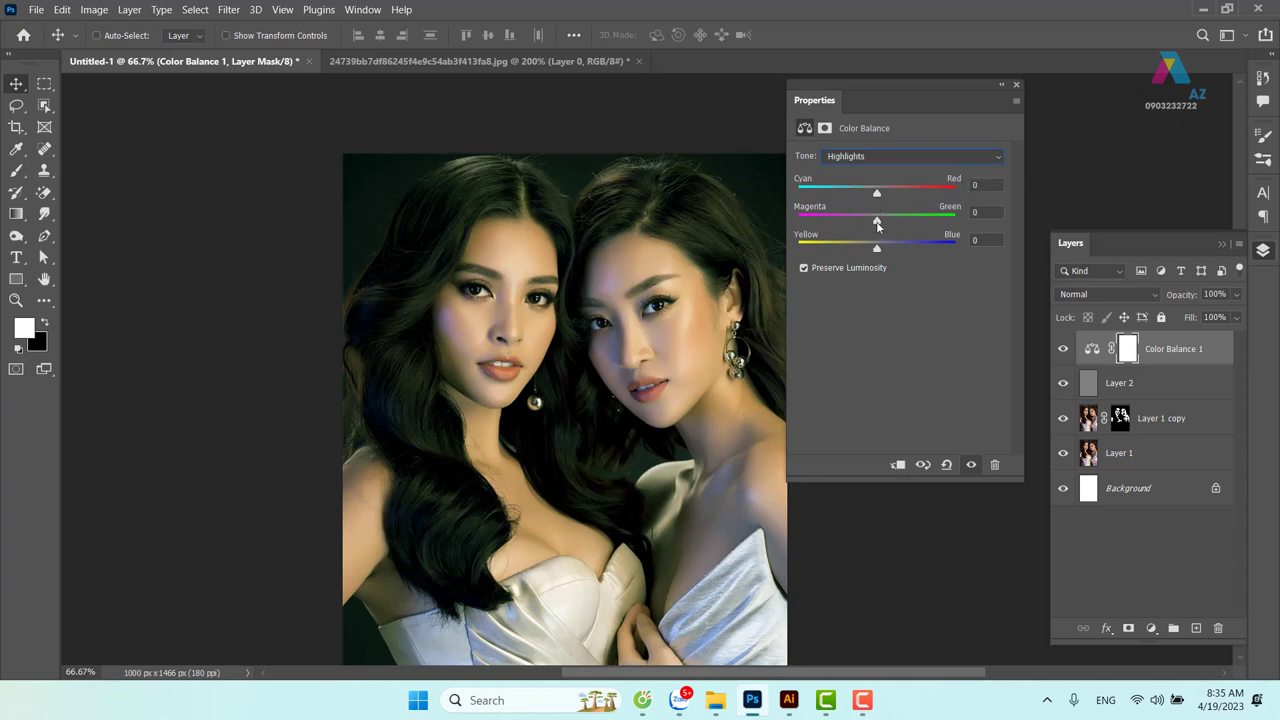
drag(877, 222, 874, 222)
click(1016, 85)
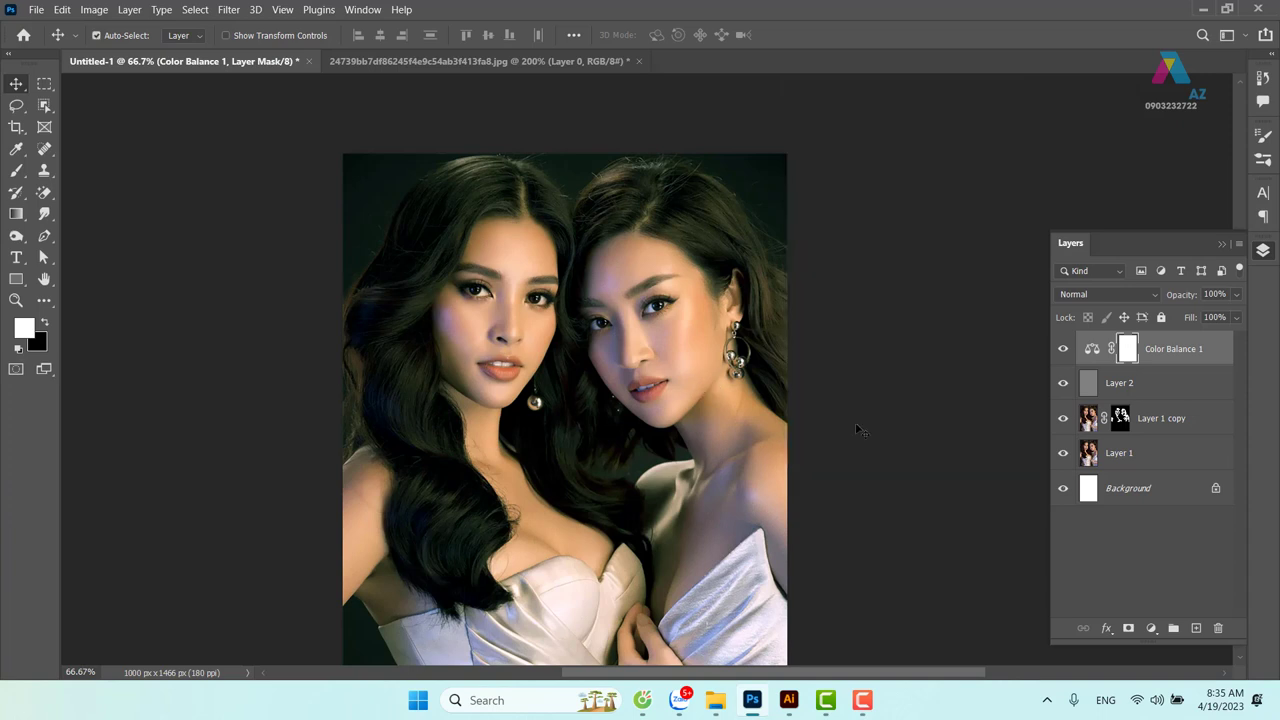
Zoom in on the faces, add a Hue/Saturation layer and sample the lip colour to target Reds
key(ctrl+plus)
key(ctrl+plus)
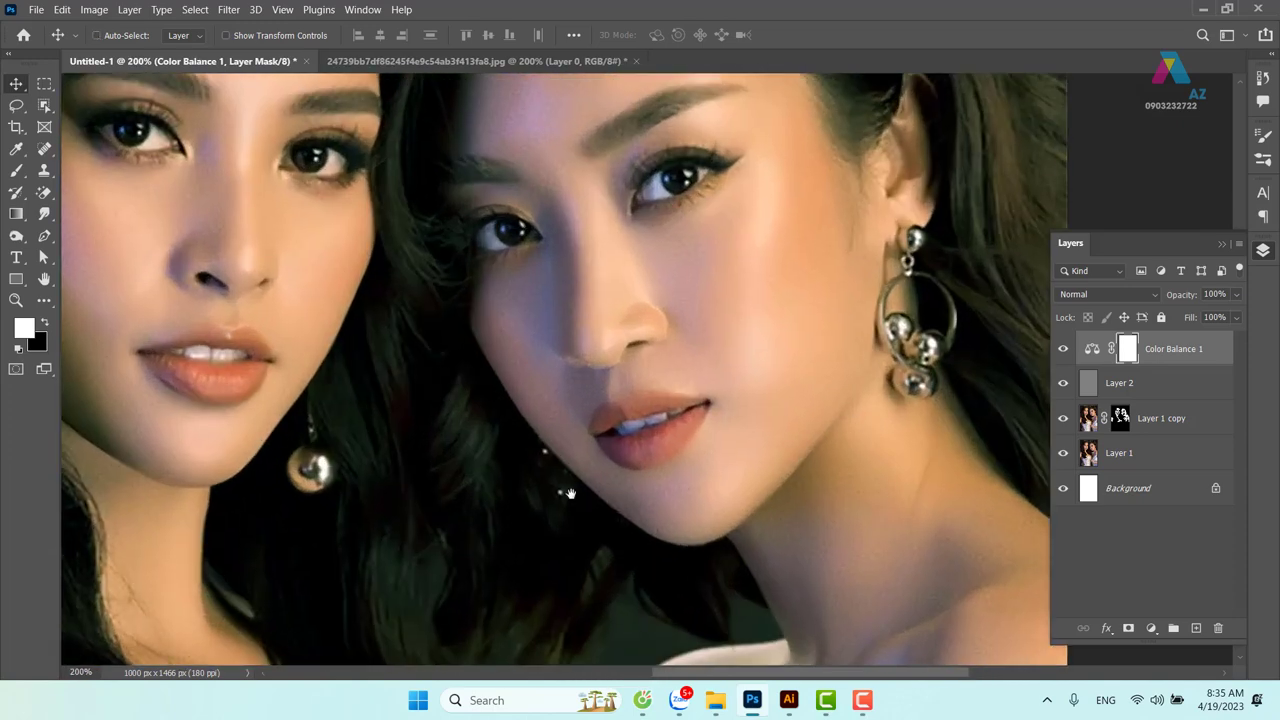
drag(570, 494, 650, 404)
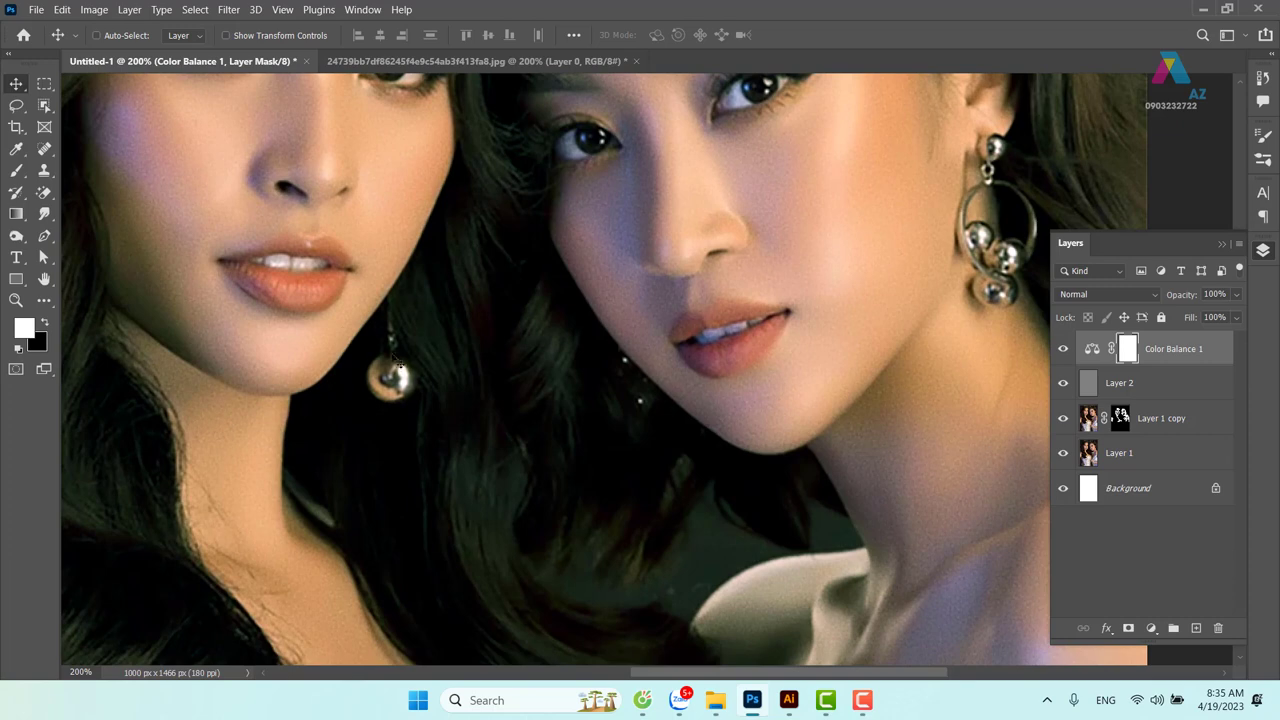
click(1152, 630)
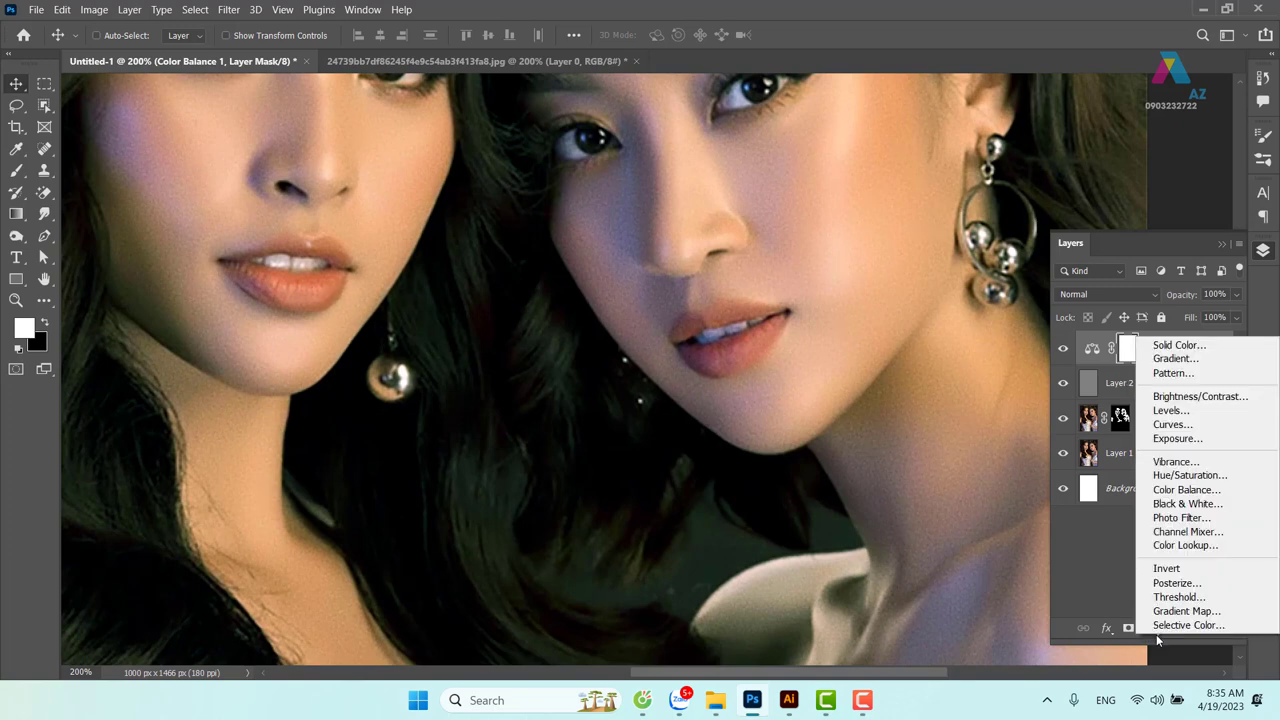
click(1196, 475)
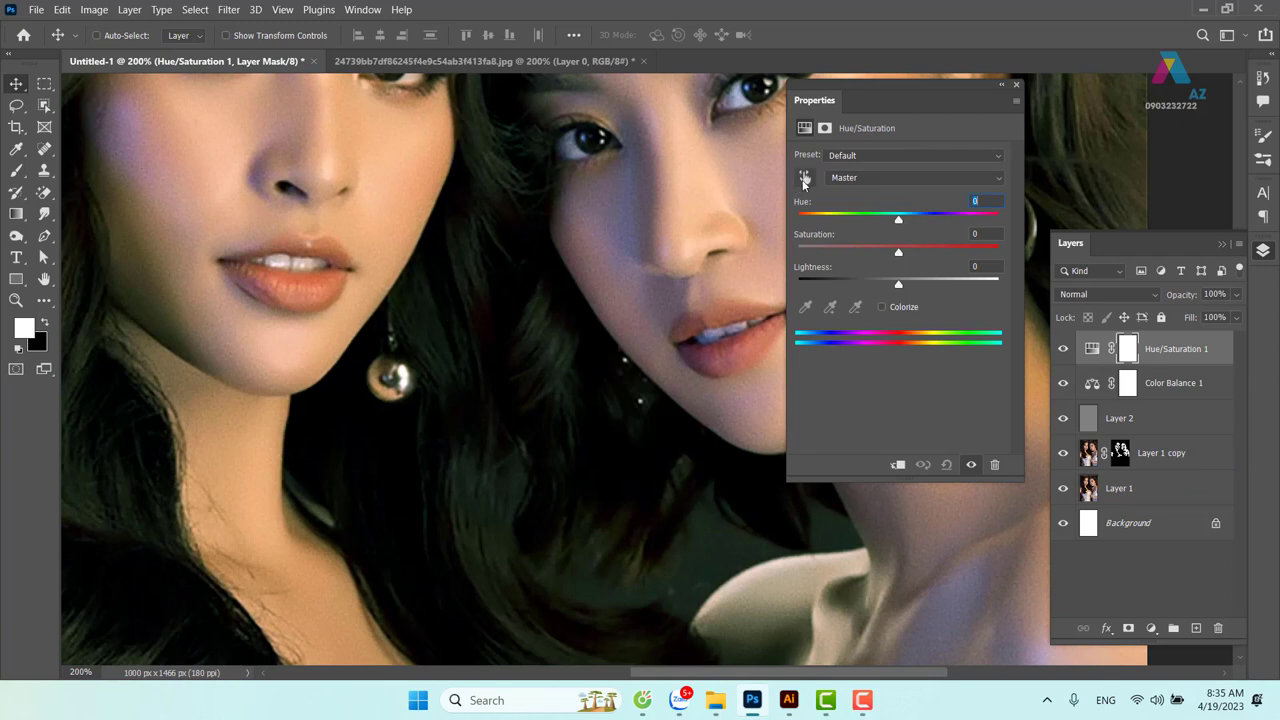
click(805, 177)
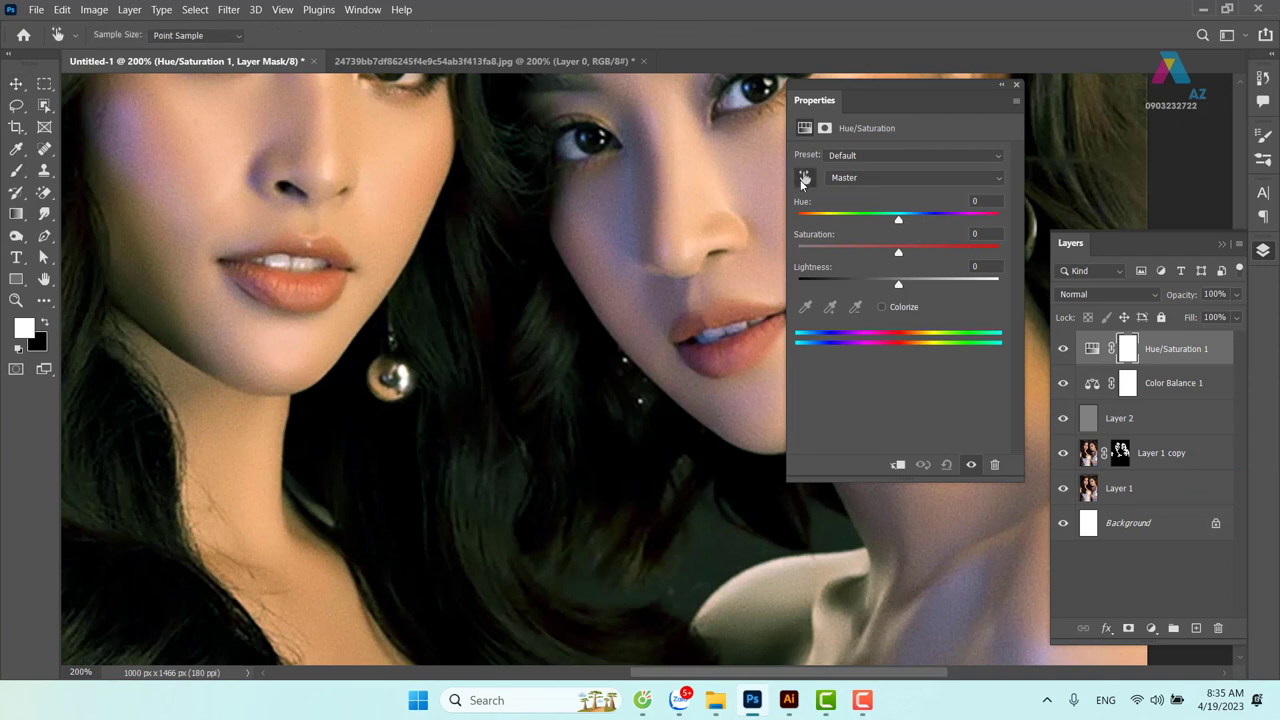
click(310, 284)
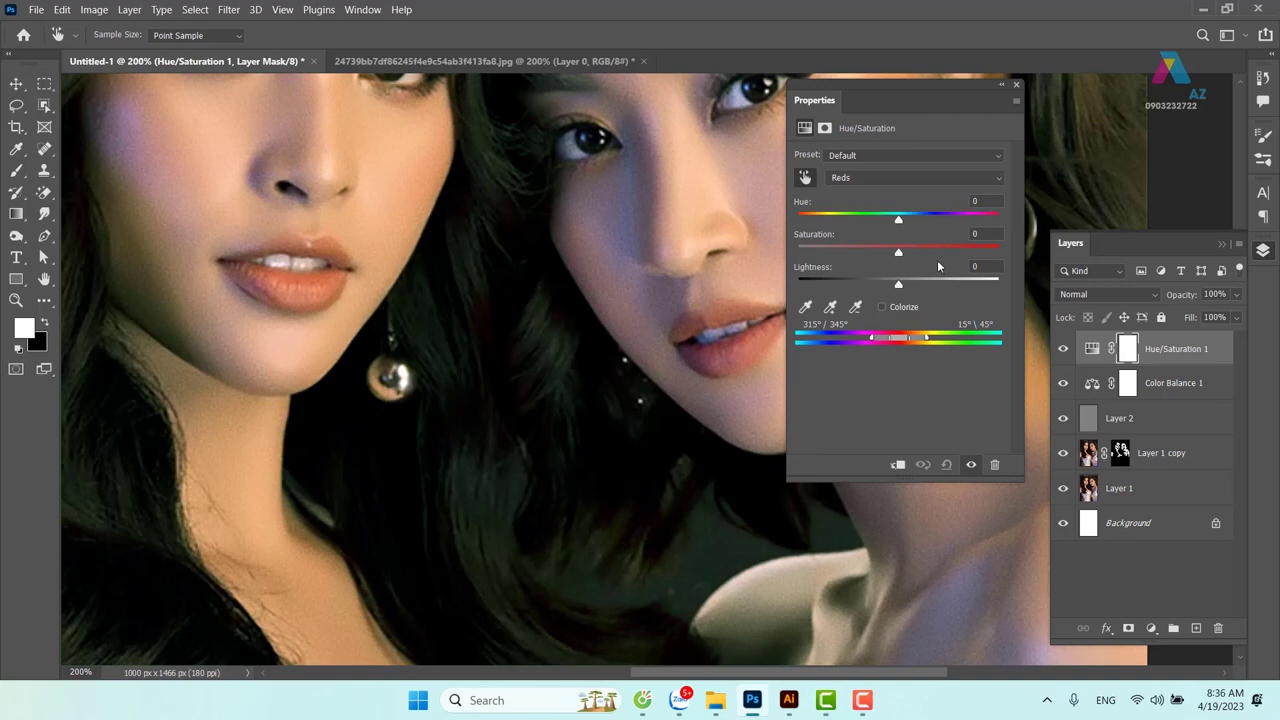
Temporarily max out hue and saturation to preview, then narrow the Reds range to fit the lips
drag(898, 218, 998, 218)
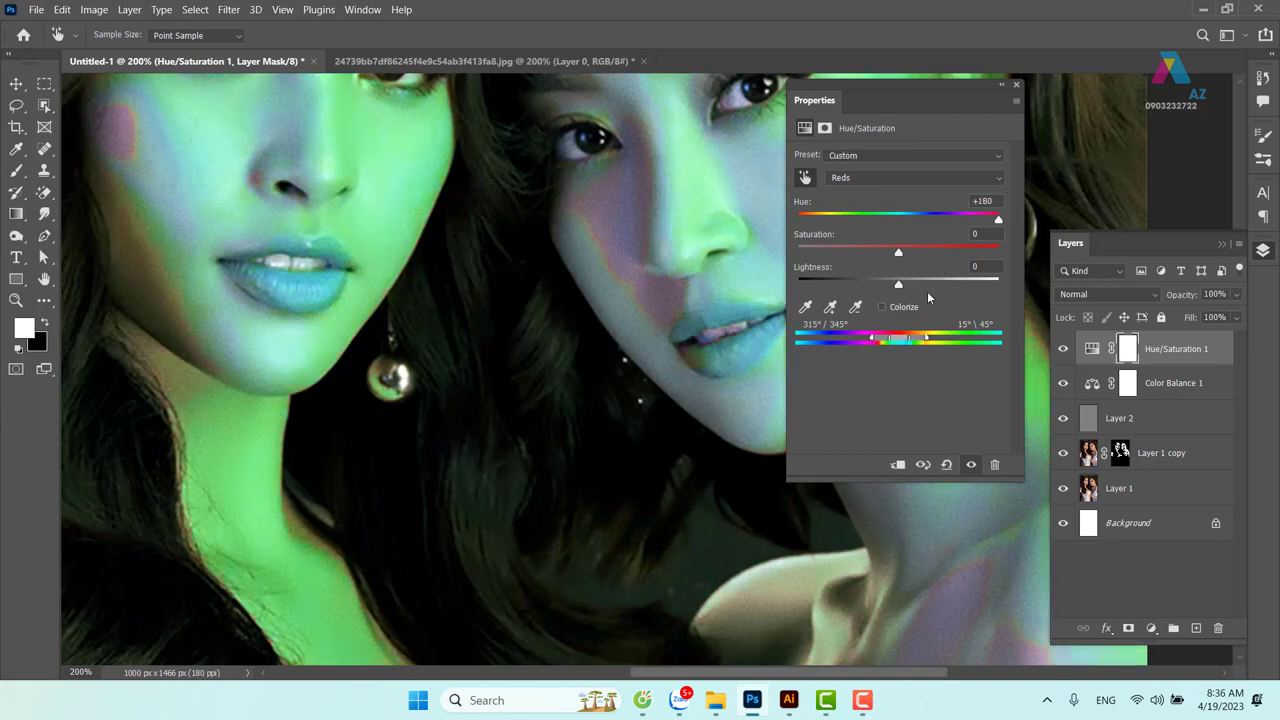
drag(899, 252, 1020, 258)
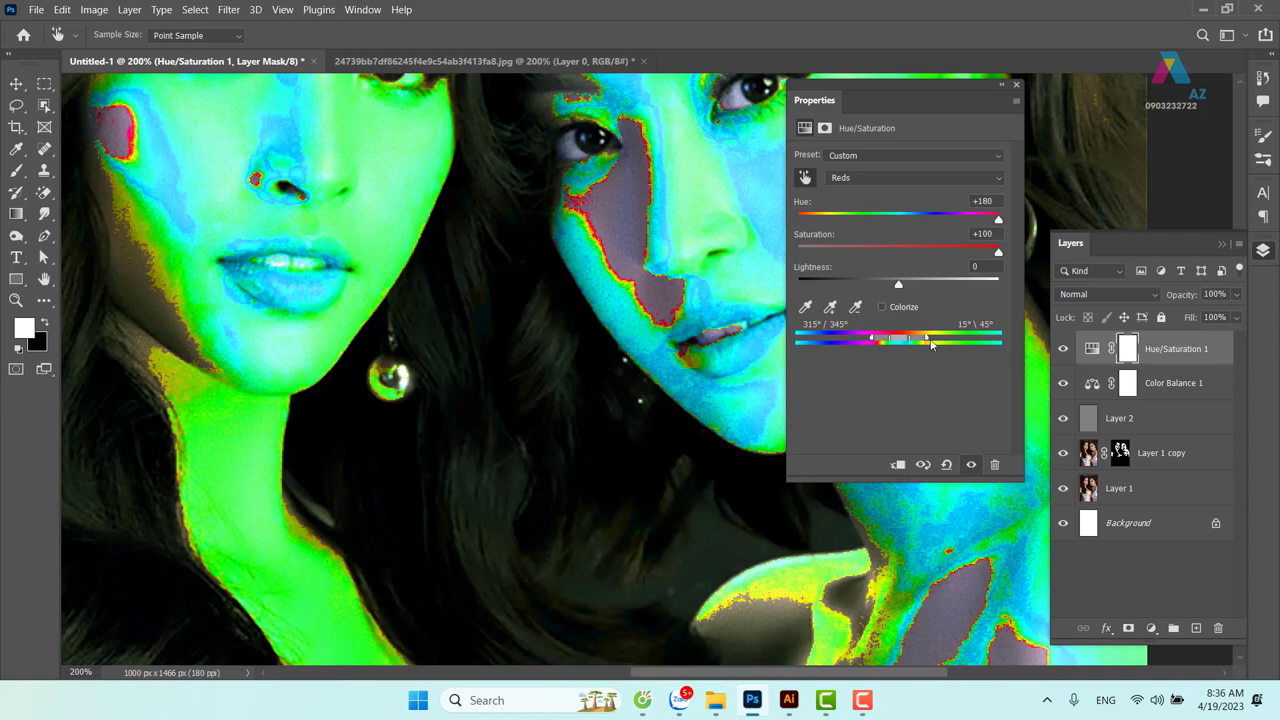
drag(926, 341, 912, 341)
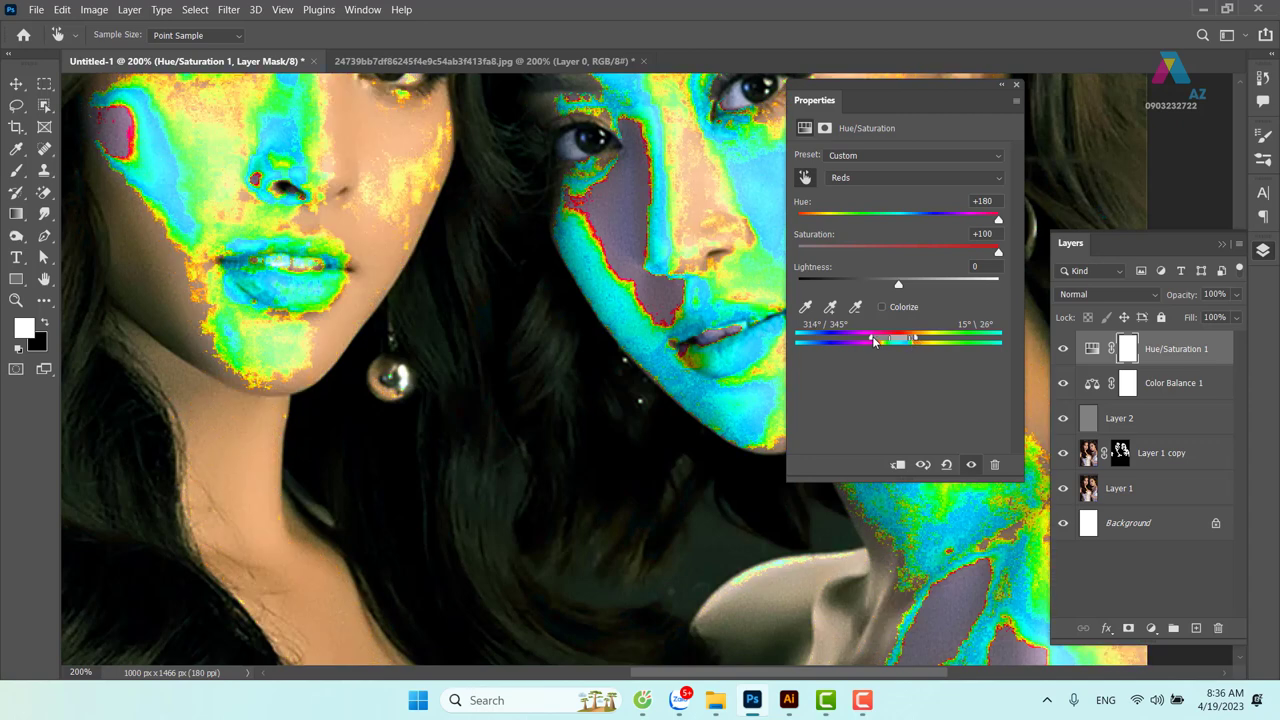
drag(873, 341, 898, 341)
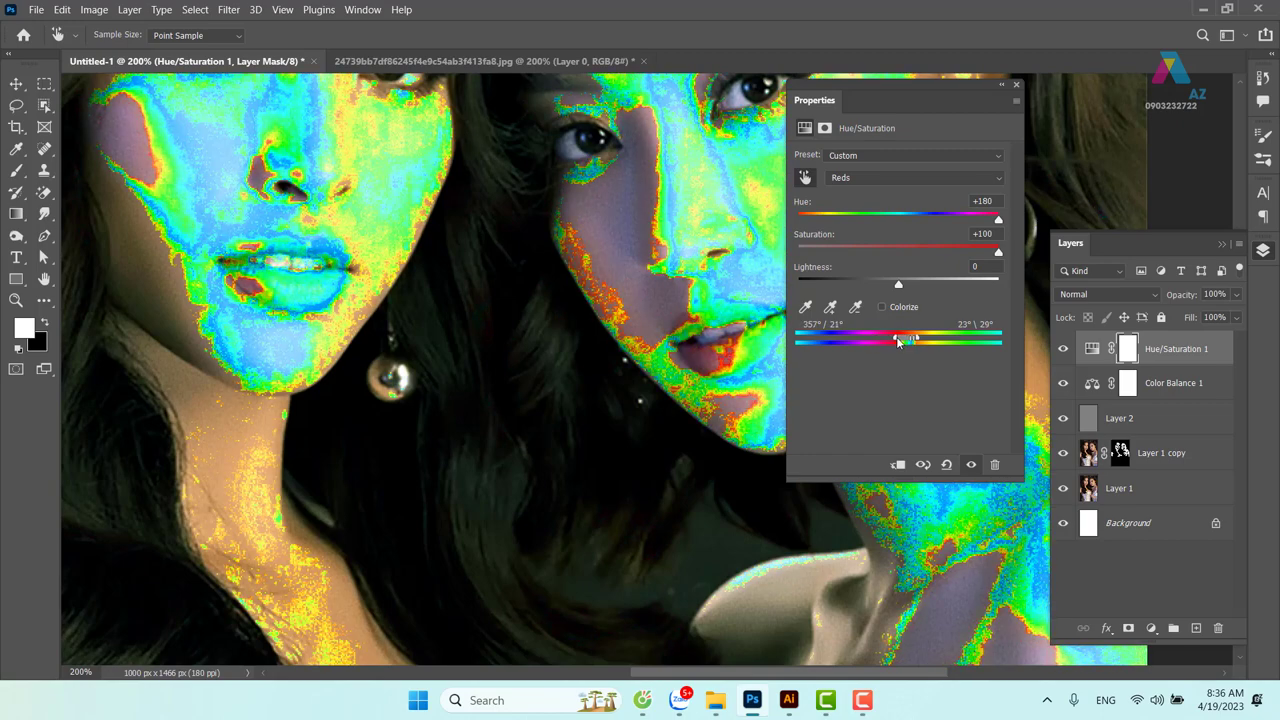
drag(909, 341, 906, 341)
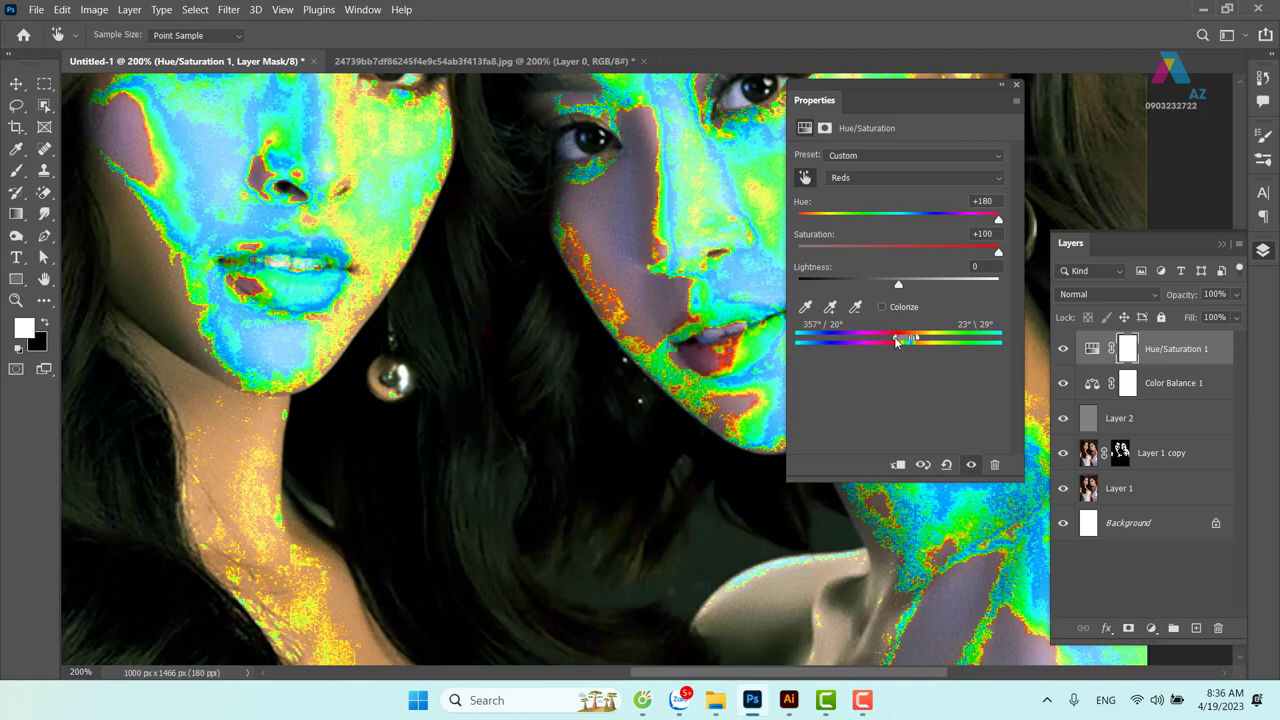
drag(897, 341, 889, 340)
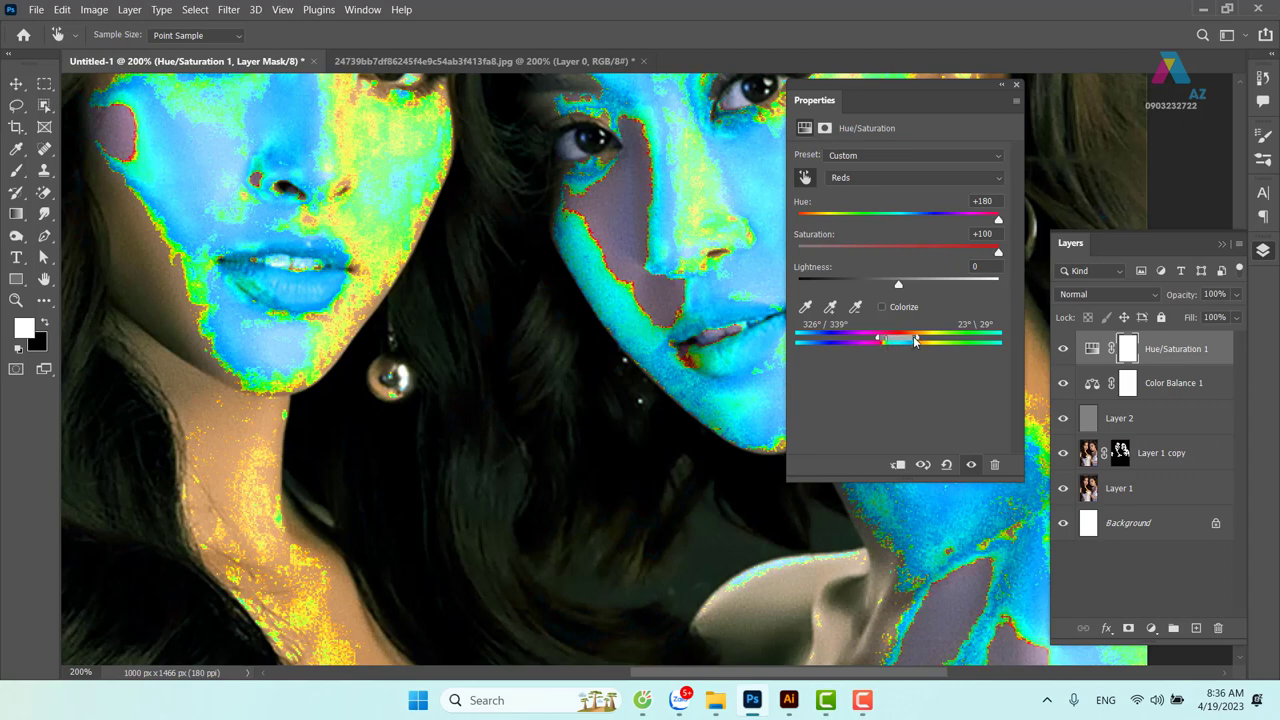
drag(914, 341, 910, 341)
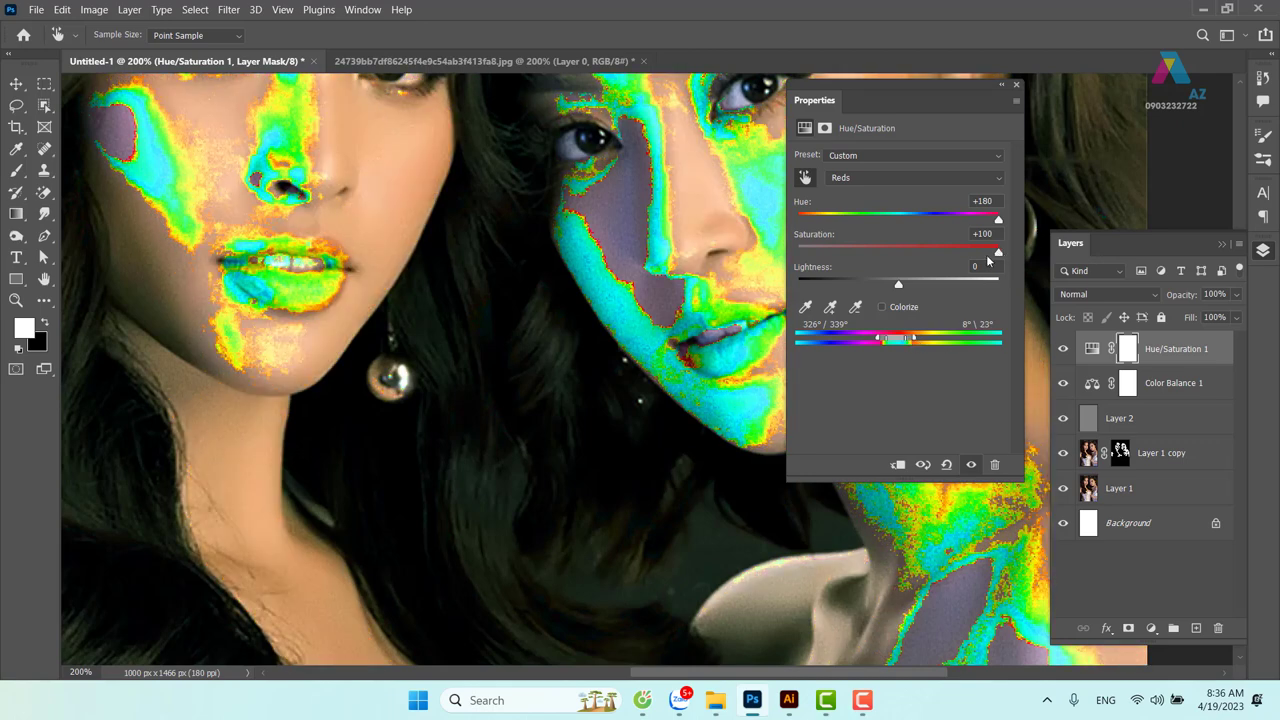
Reset the preview values, then set the Reds to Hue -37 and Saturation +5
drag(999, 253, 907, 258)
click(979, 236)
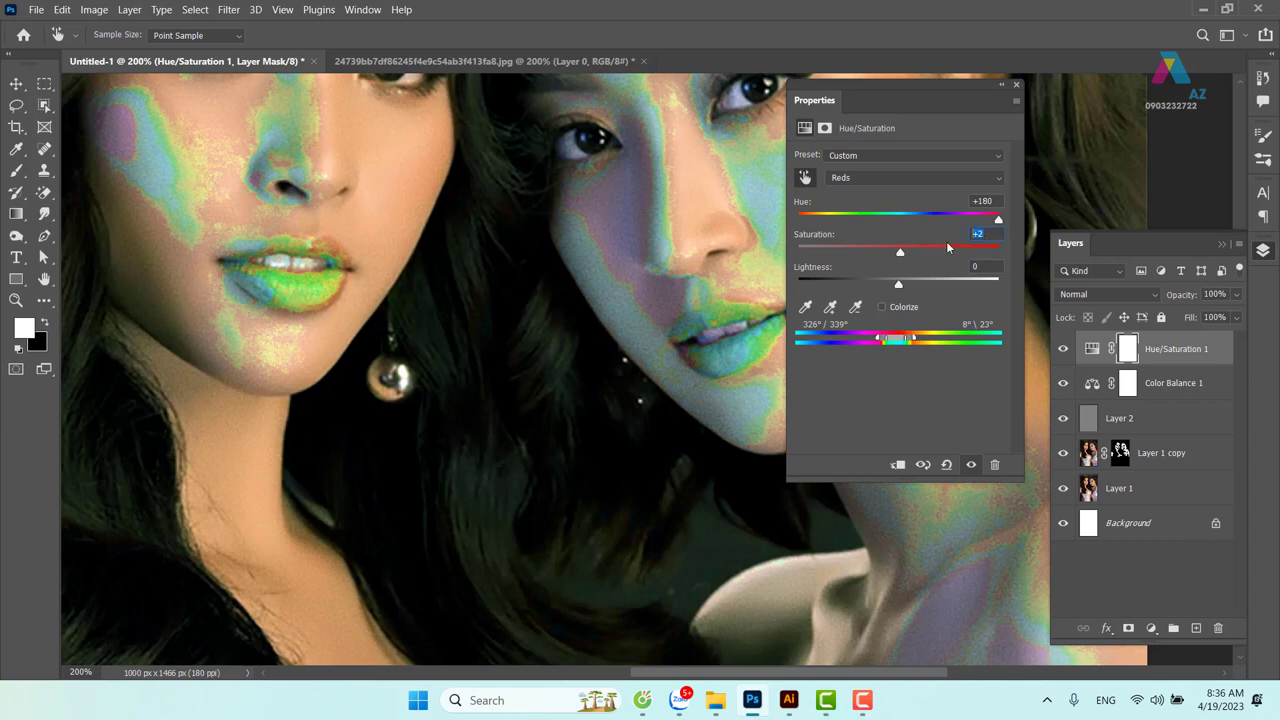
text(0)
click(980, 201)
text(0)
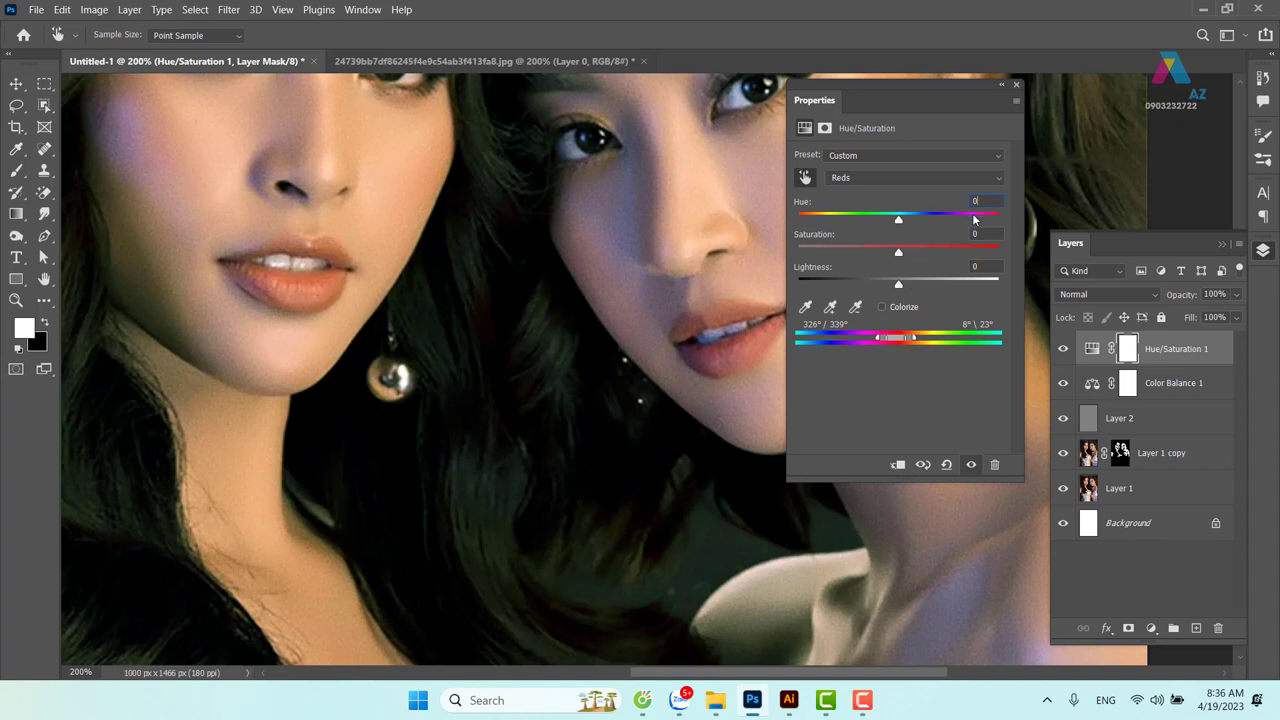
mouse_move(895, 222)
mouse_down()
mouse_move(953, 221)
mouse_move(862, 223)
mouse_move(903, 254)
mouse_up()
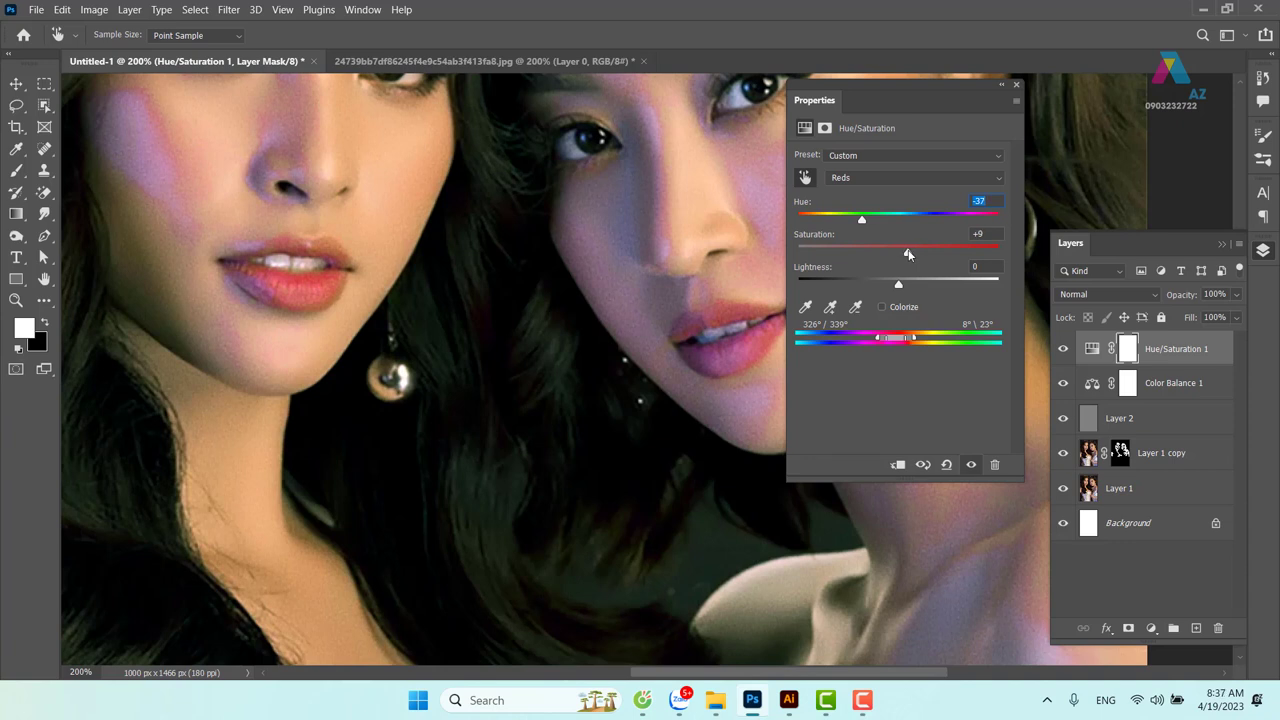
drag(908, 254, 904, 254)
click(1017, 90)
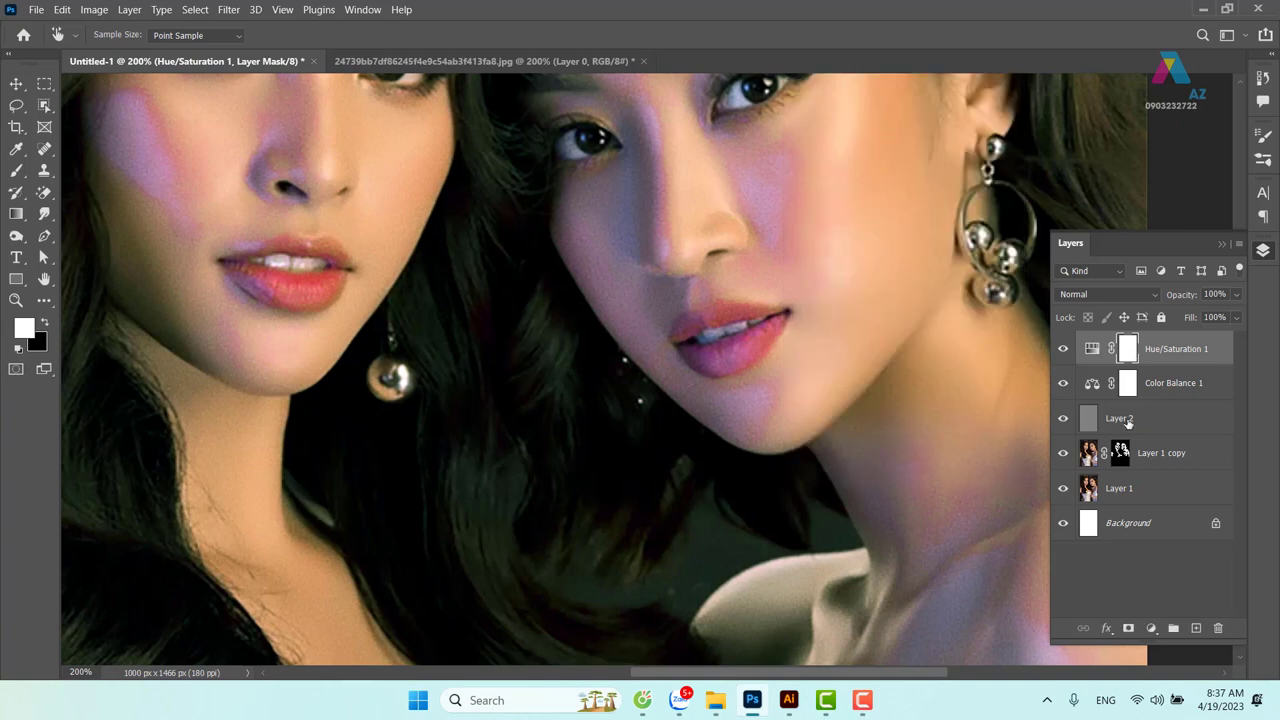
Invert the Hue/Saturation mask to black and paint white over the right woman's lips
key(ctrl+i)
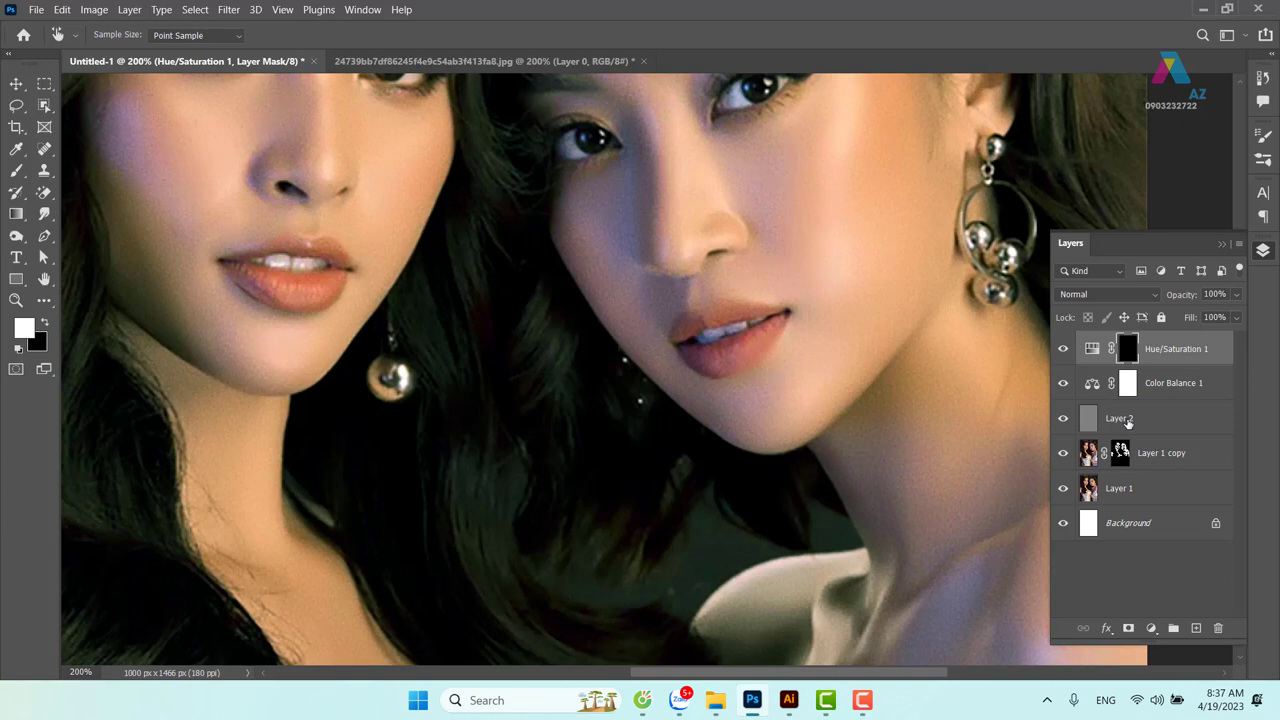
key(ctrl+plus)
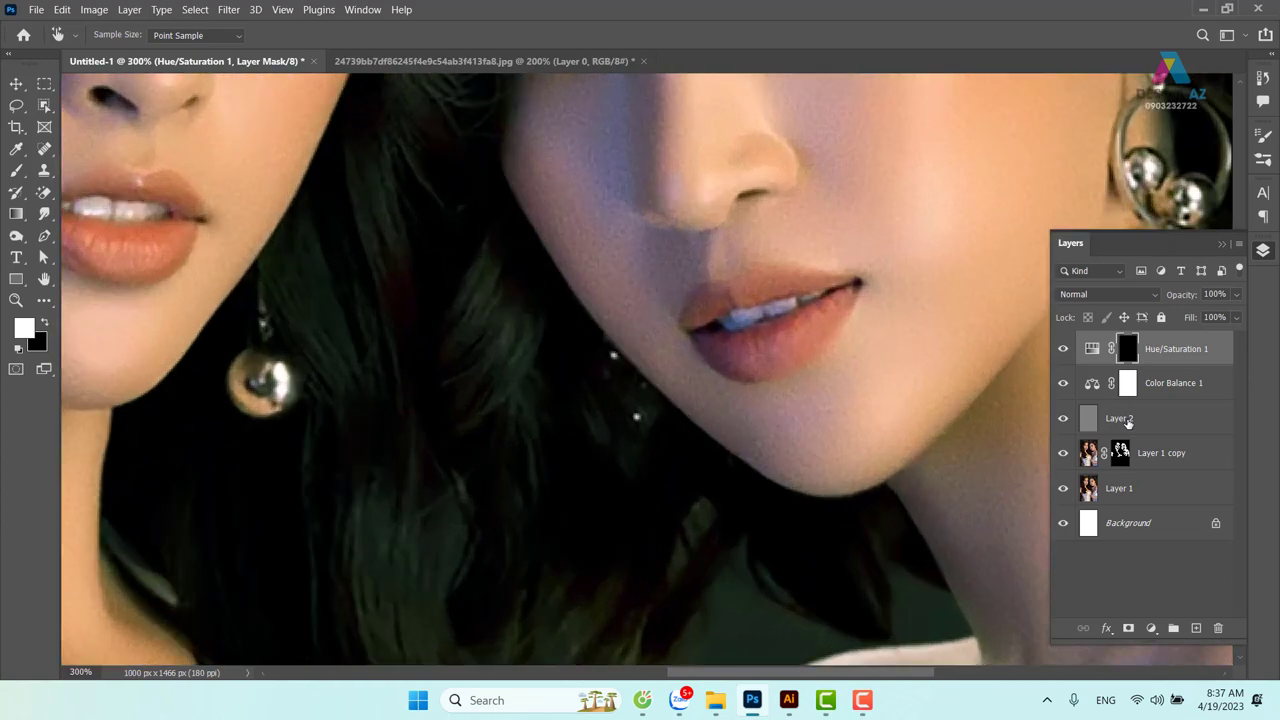
key(ctrl+plus)
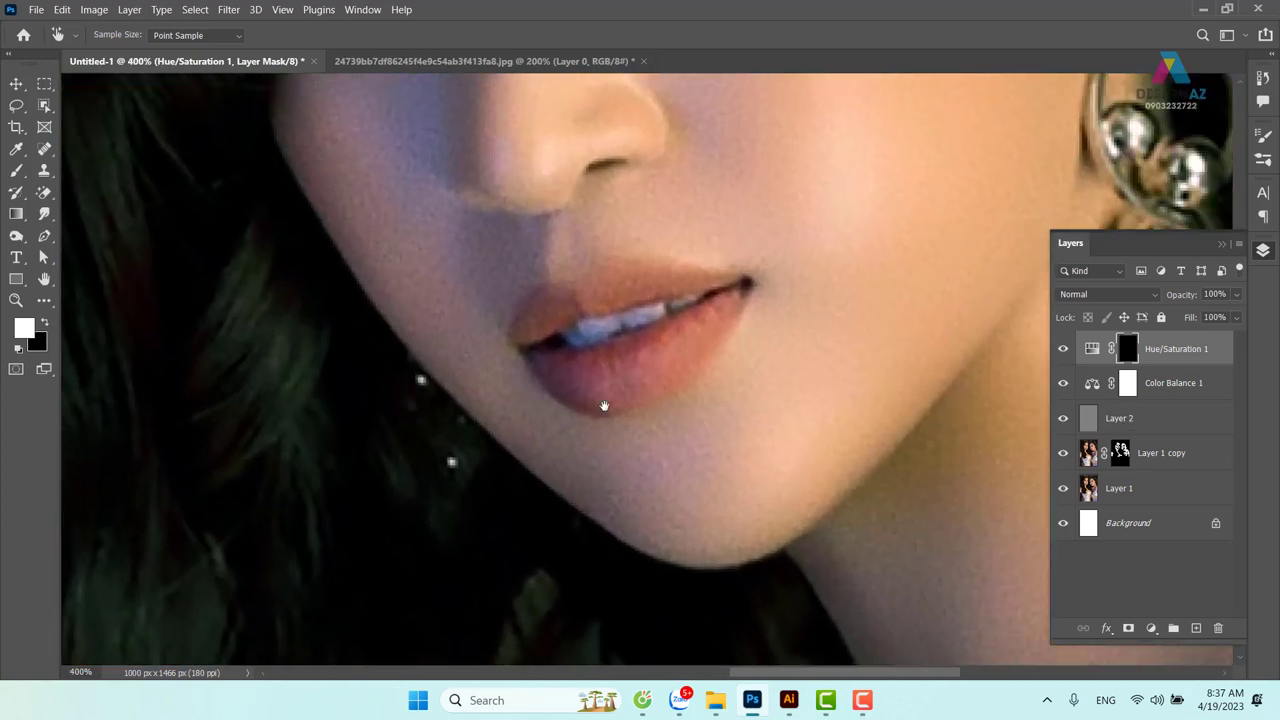
key(b)
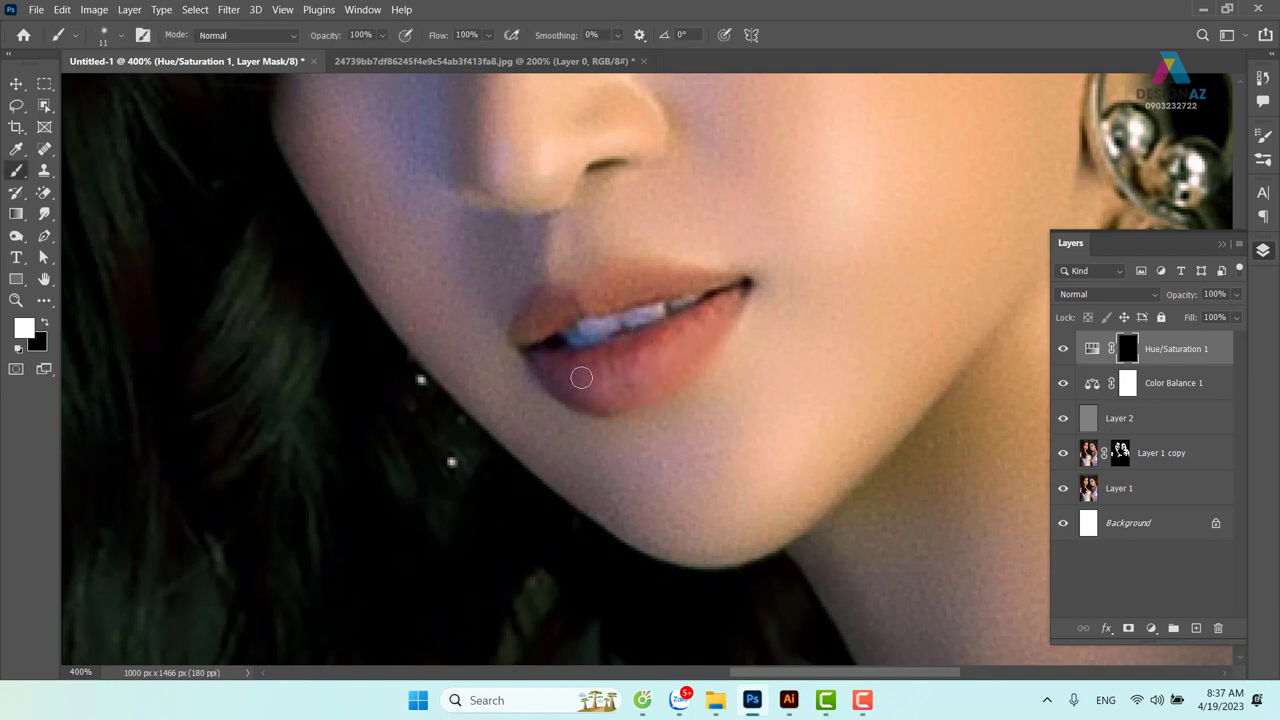
drag(599, 382, 668, 347)
mouse_move(718, 314)
mouse_down()
mouse_move(606, 343)
mouse_move(572, 381)
mouse_up()
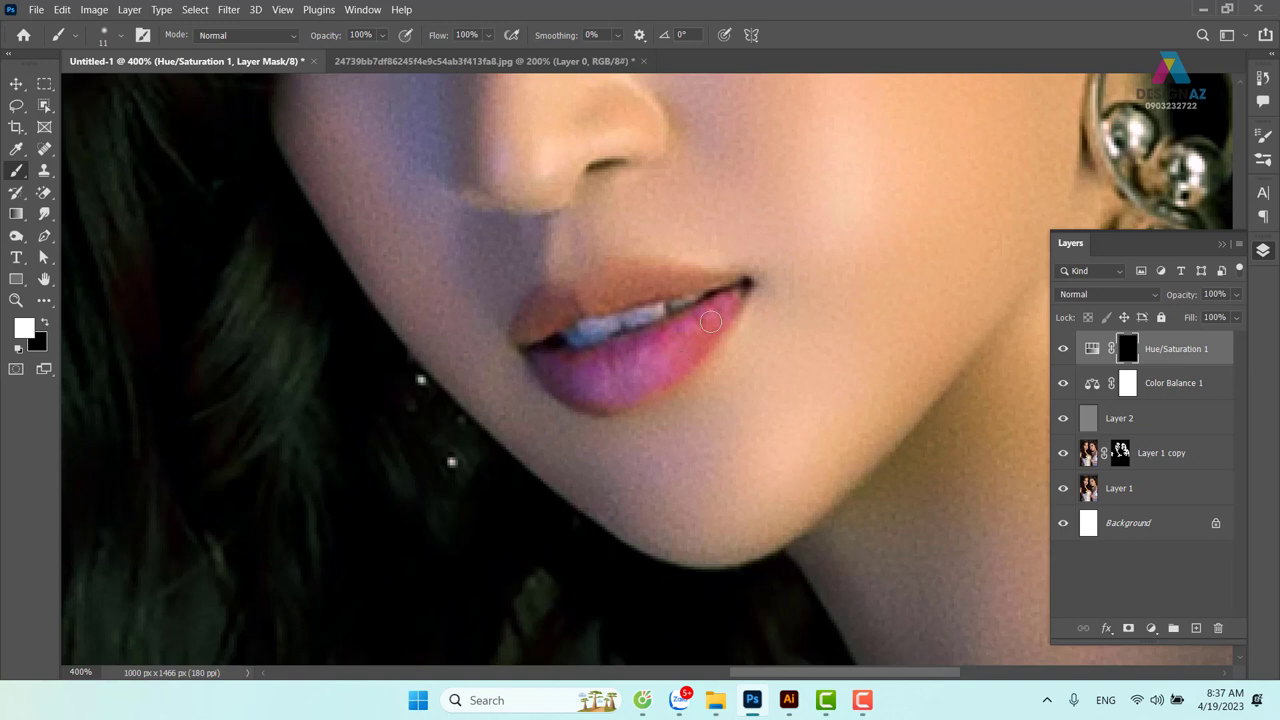
mouse_move(551, 301)
mouse_down()
mouse_move(523, 334)
mouse_move(642, 273)
mouse_move(740, 284)
mouse_up()
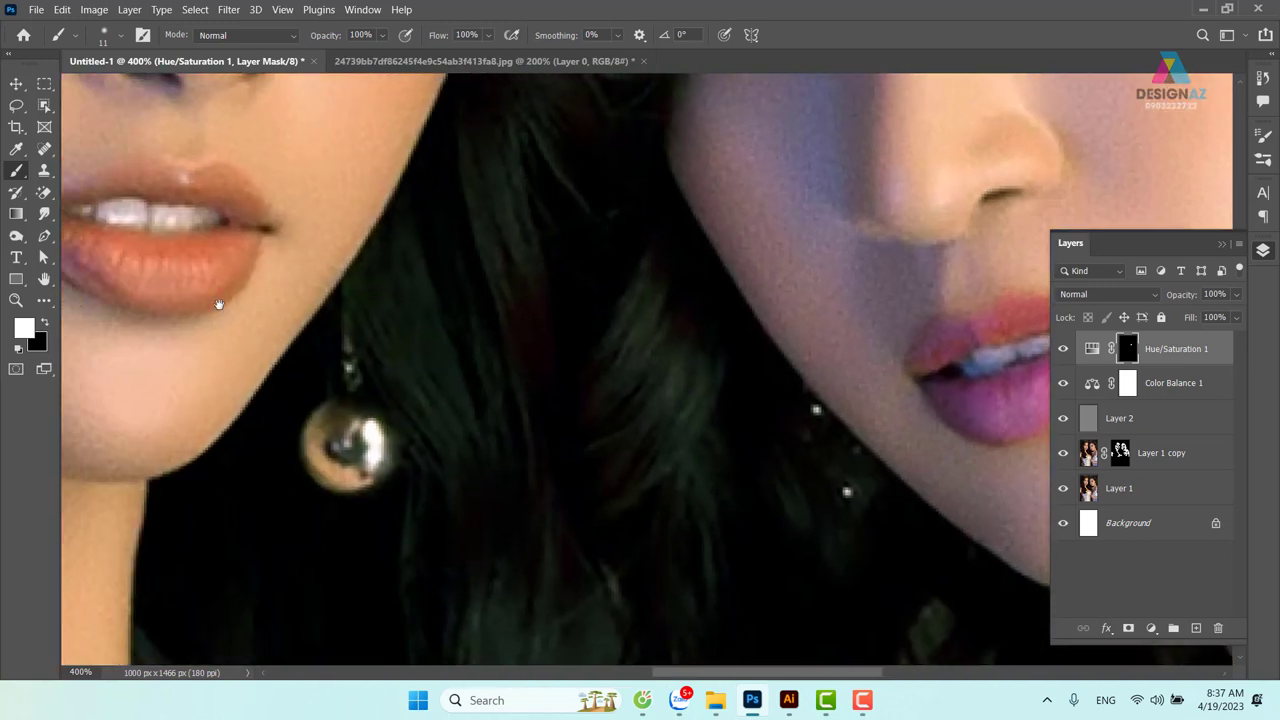
Paint white on the mask over the left woman's lower and upper lips
drag(150, 260, 448, 355)
mouse_move(325, 312)
mouse_down()
mouse_move(273, 273)
mouse_move(357, 330)
mouse_move(304, 303)
mouse_up()
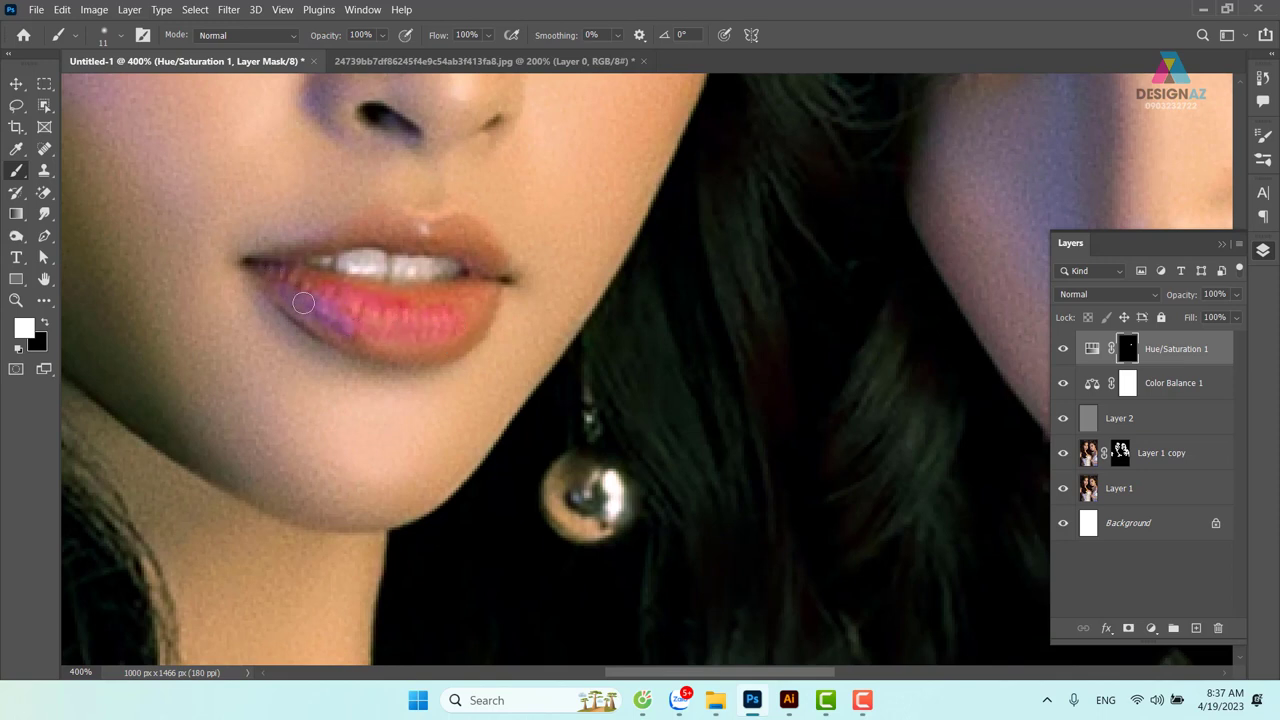
mouse_move(443, 337)
mouse_down()
mouse_move(366, 341)
mouse_move(430, 352)
mouse_move(466, 340)
mouse_move(406, 305)
mouse_up()
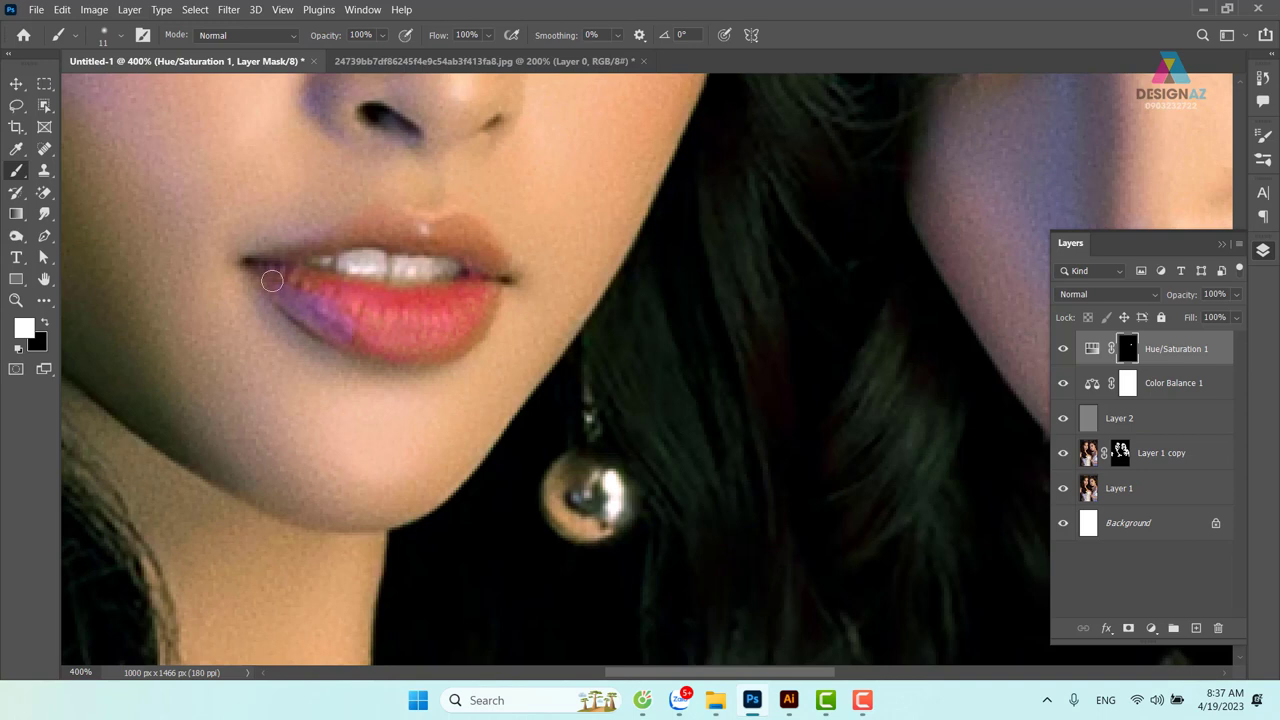
mouse_move(294, 257)
mouse_down()
mouse_move(356, 232)
mouse_move(459, 235)
mouse_move(475, 257)
mouse_up()
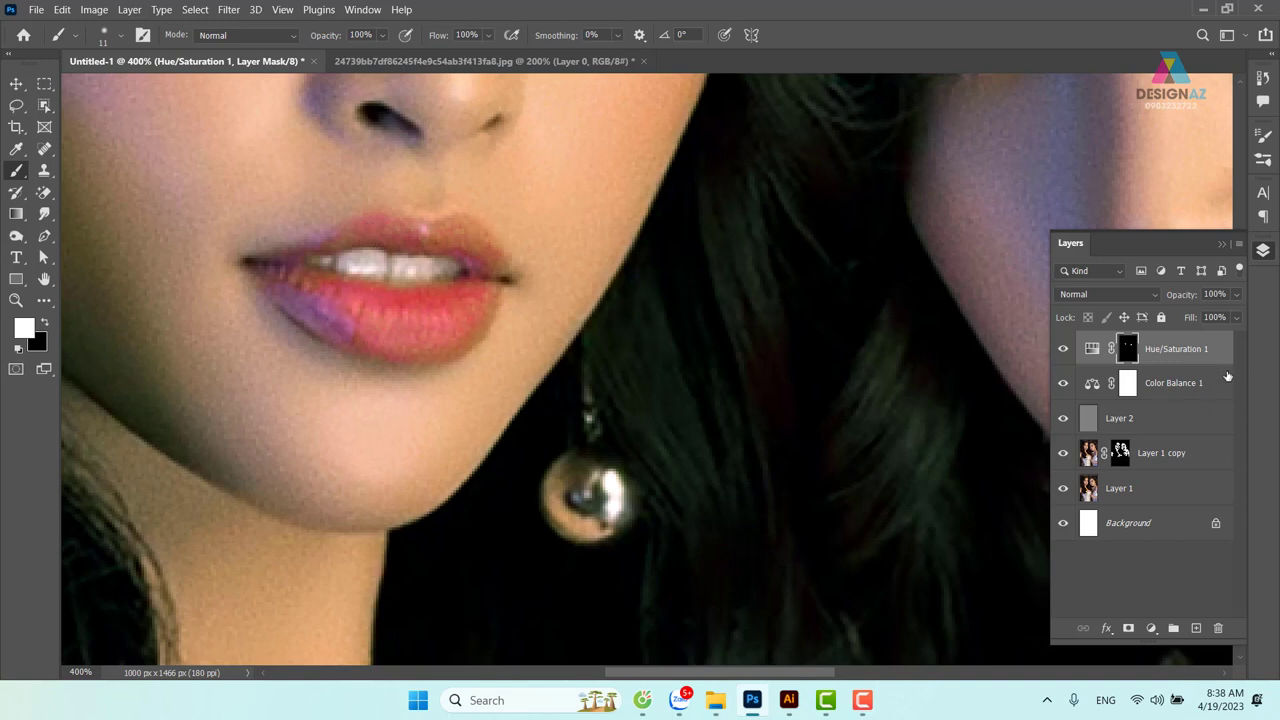
Lower the lip tint layer's Fill to 71% and reframe both faces at 200%
click(1236, 318)
drag(1234, 340, 1210, 340)
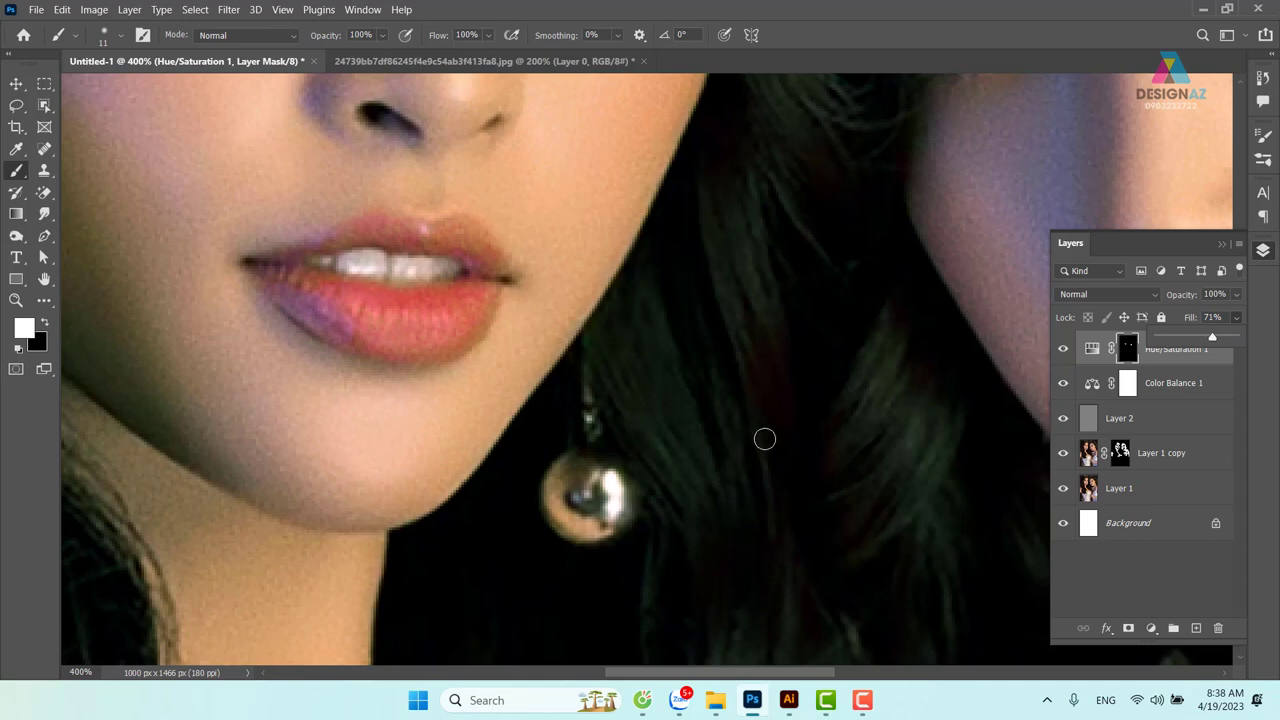
key(ctrl+minus)
key(ctrl+minus)
key(ctrl+minus)
key(ctrl+minus)
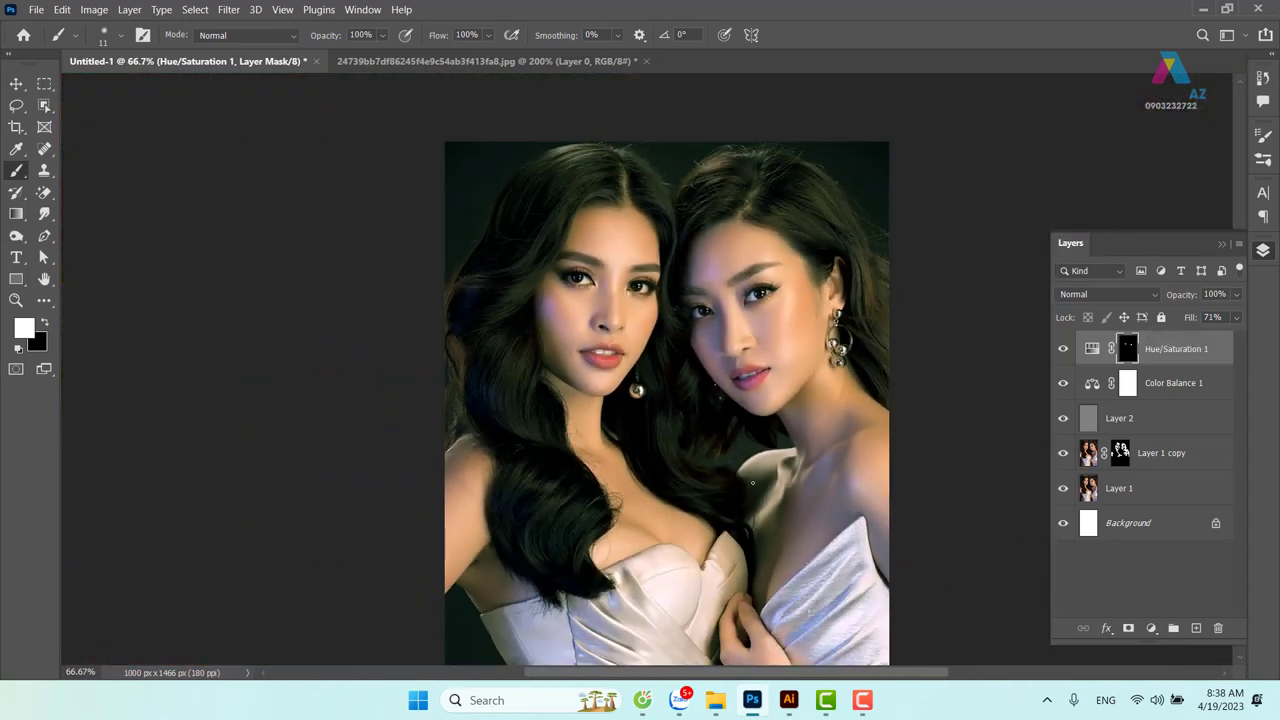
key(ctrl+plus)
key(ctrl+plus)
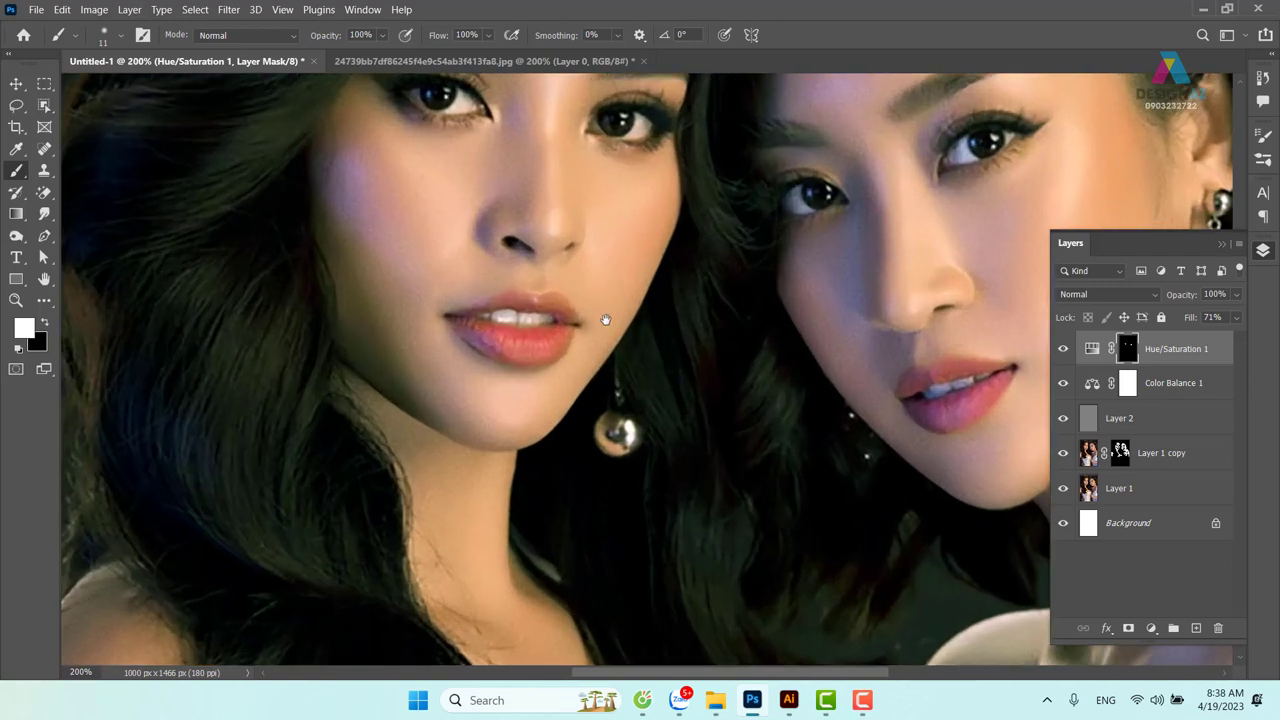
drag(669, 285, 474, 315)
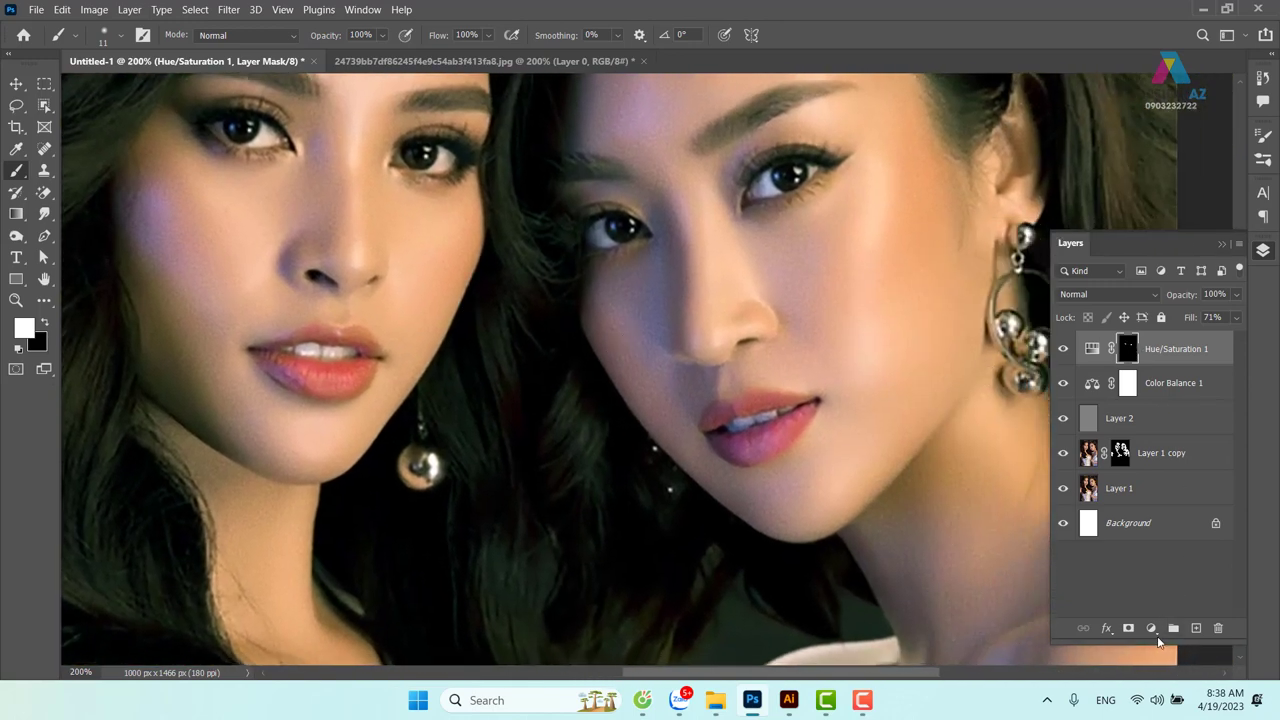
Add a Levels adjustment layer and set its blend mode to Screen
click(1153, 631)
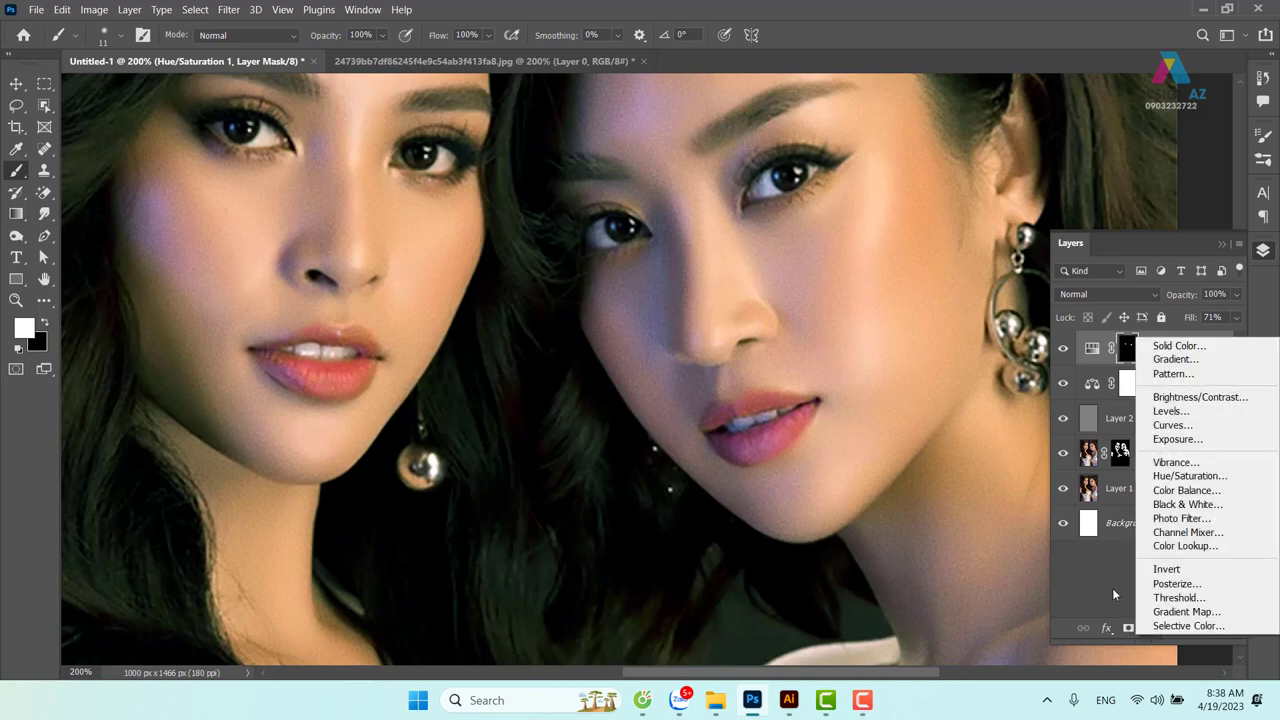
click(1115, 600)
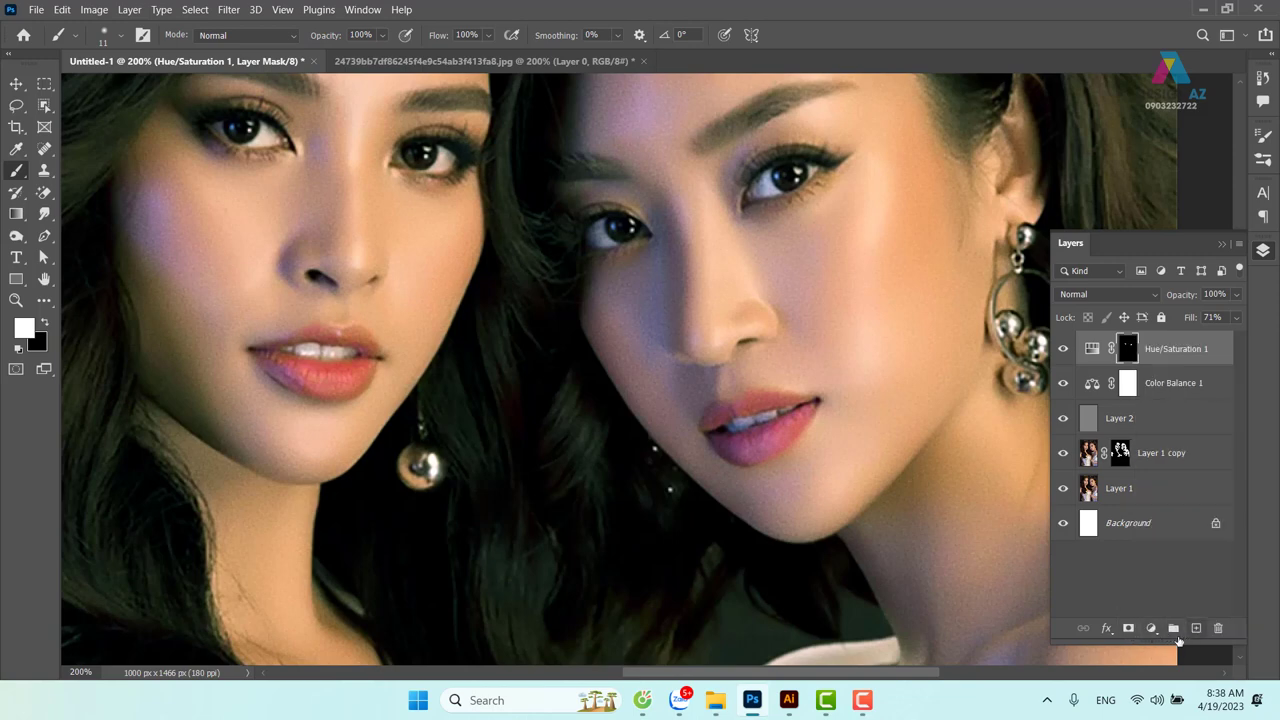
click(1151, 628)
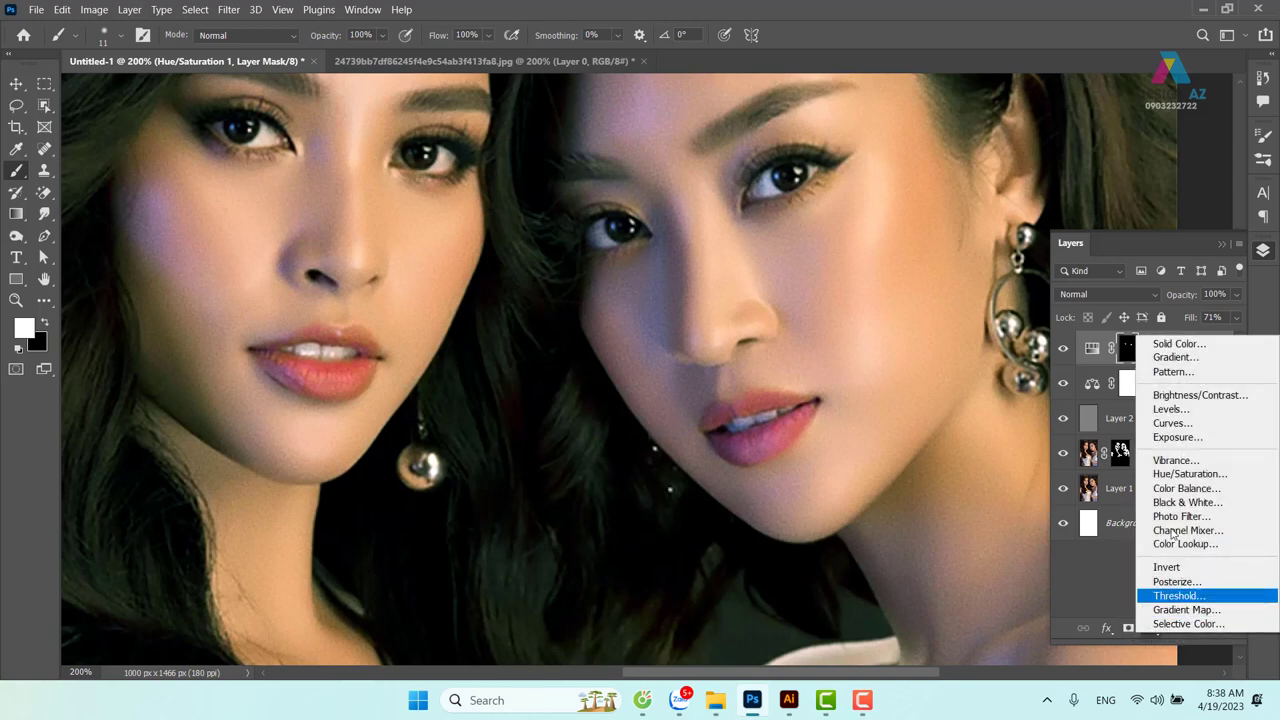
click(1169, 412)
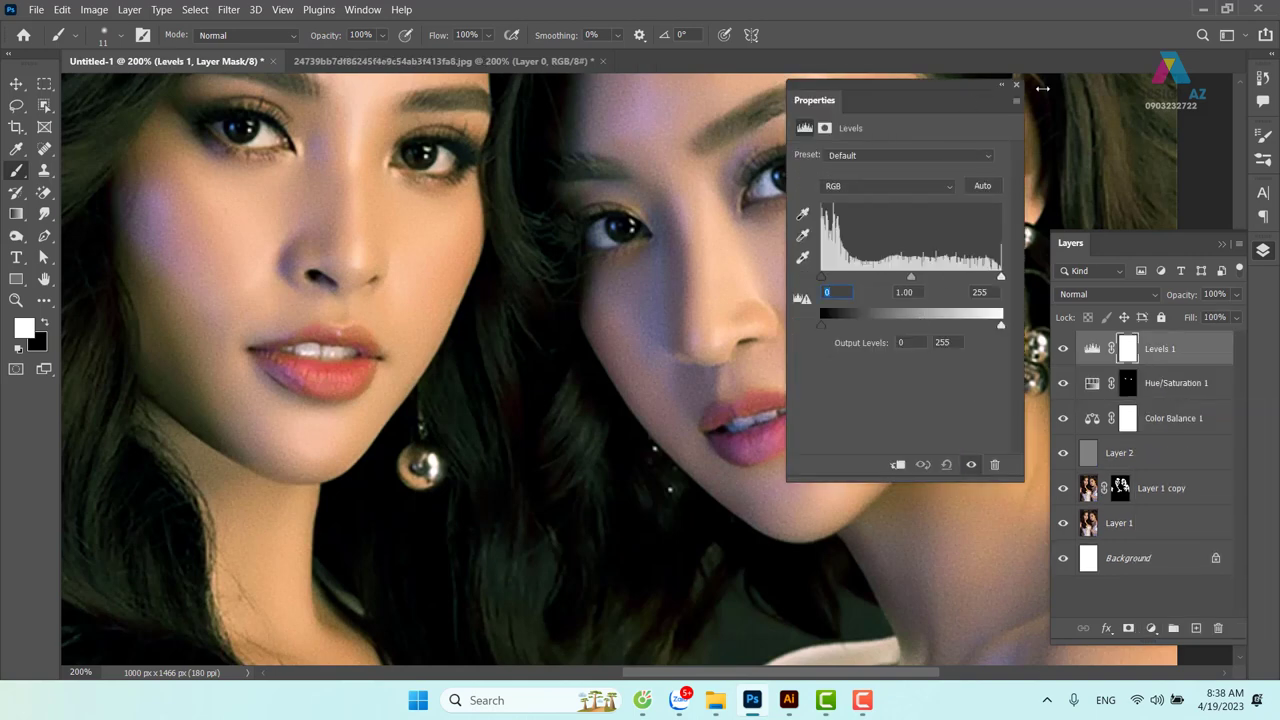
click(1015, 84)
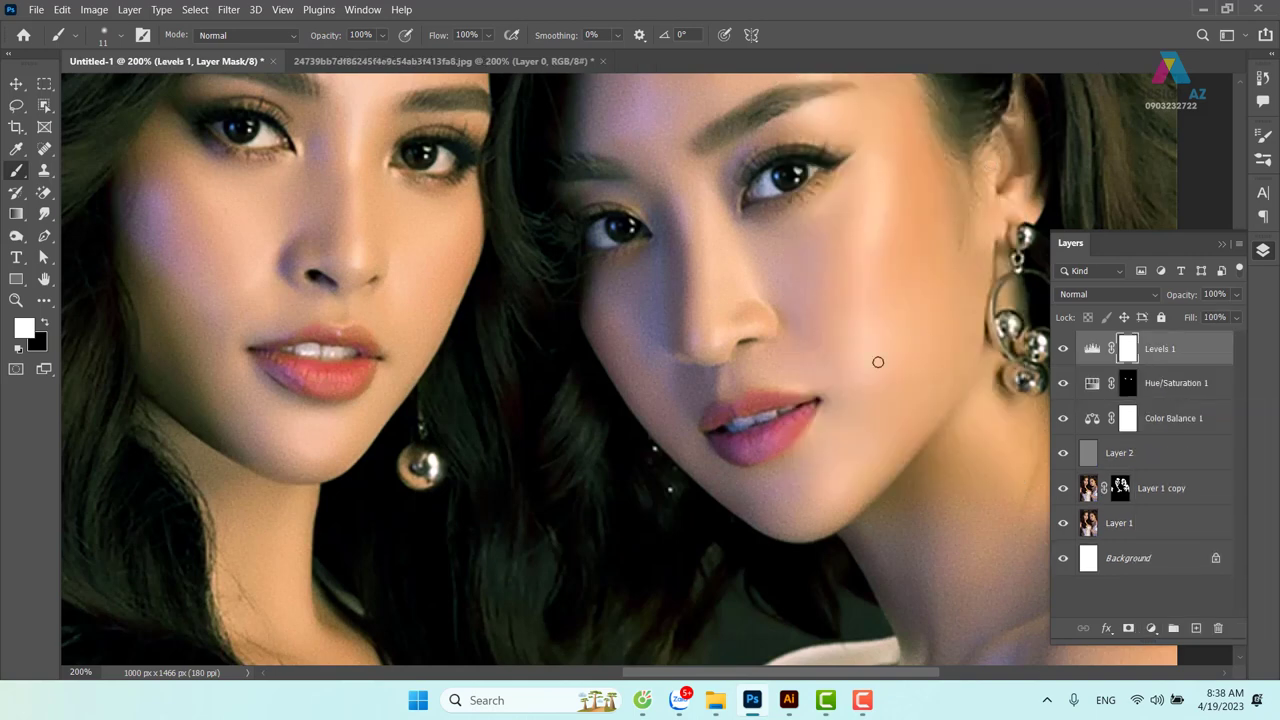
click(1120, 297)
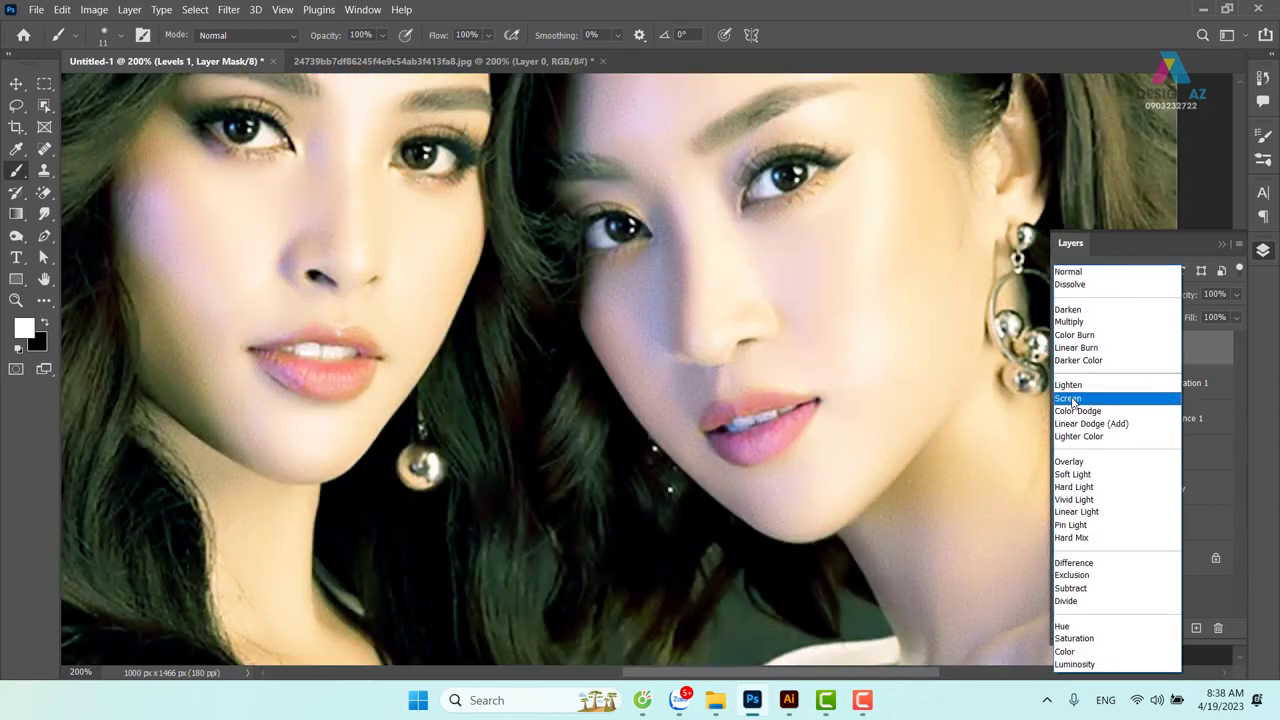
click(1072, 398)
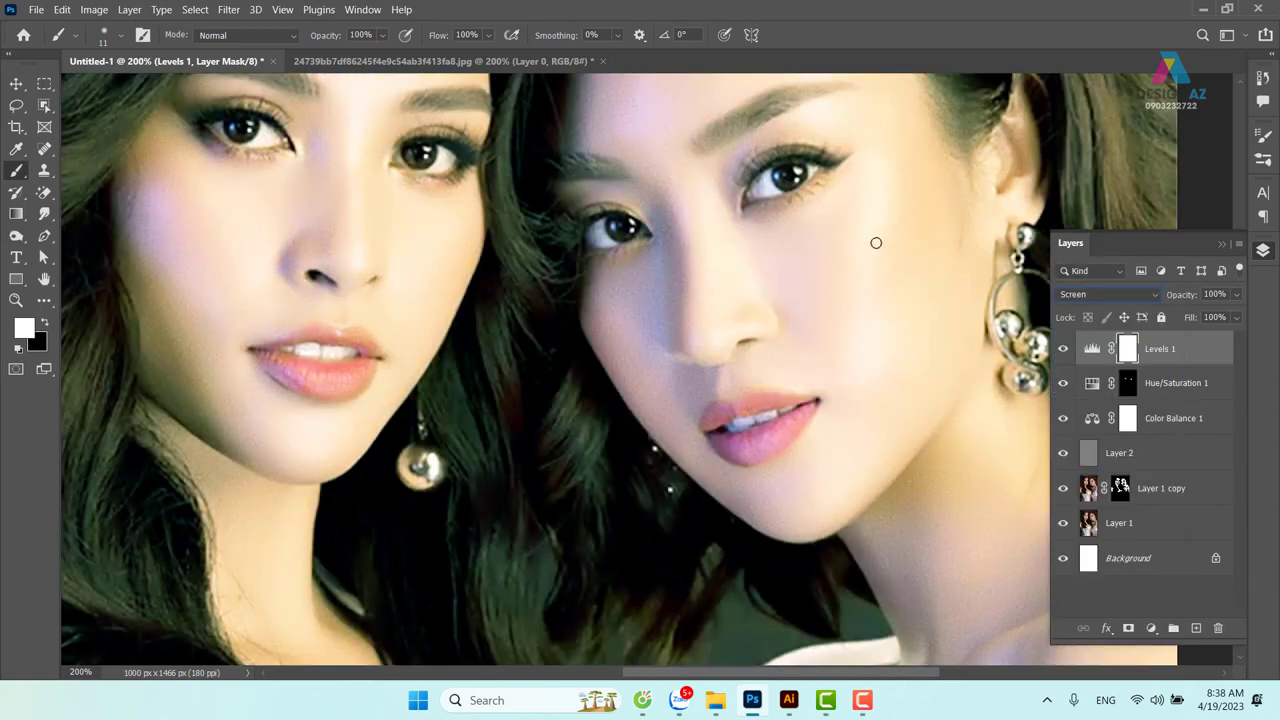
In Blending Options, split the This Layer white slider to 196/245 so only highlights brighten
right_click(1193, 358)
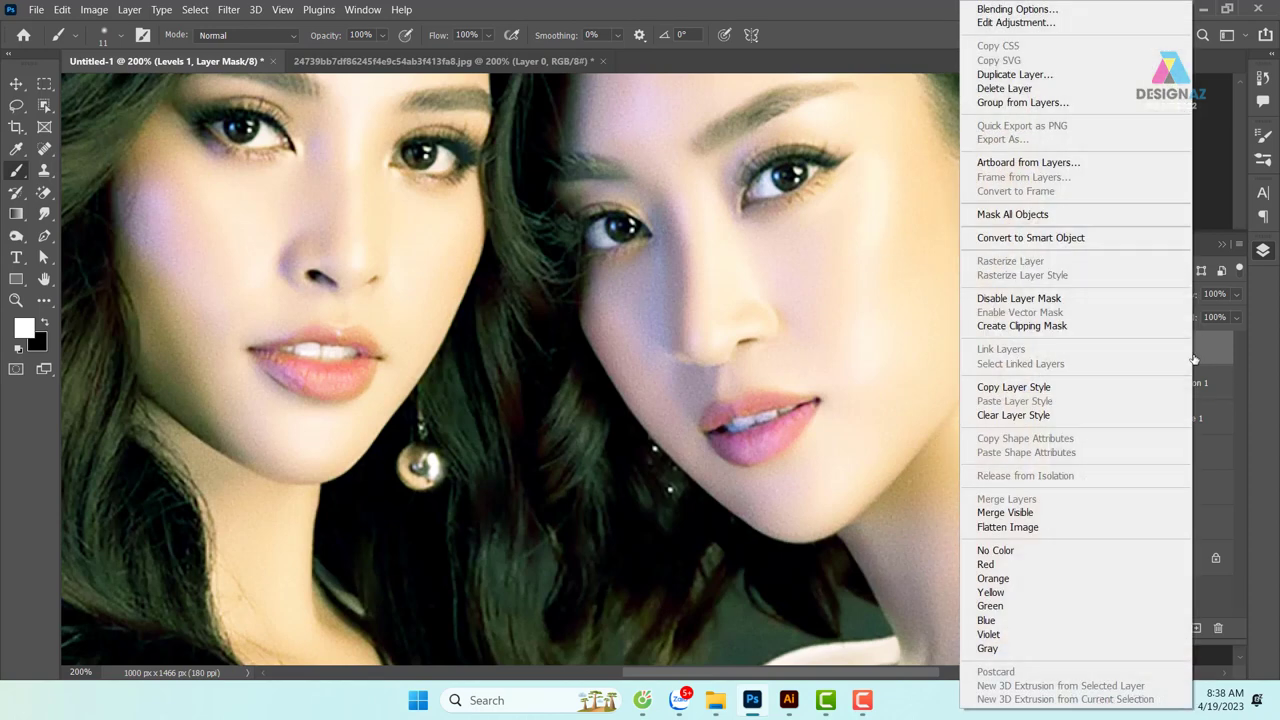
click(1017, 10)
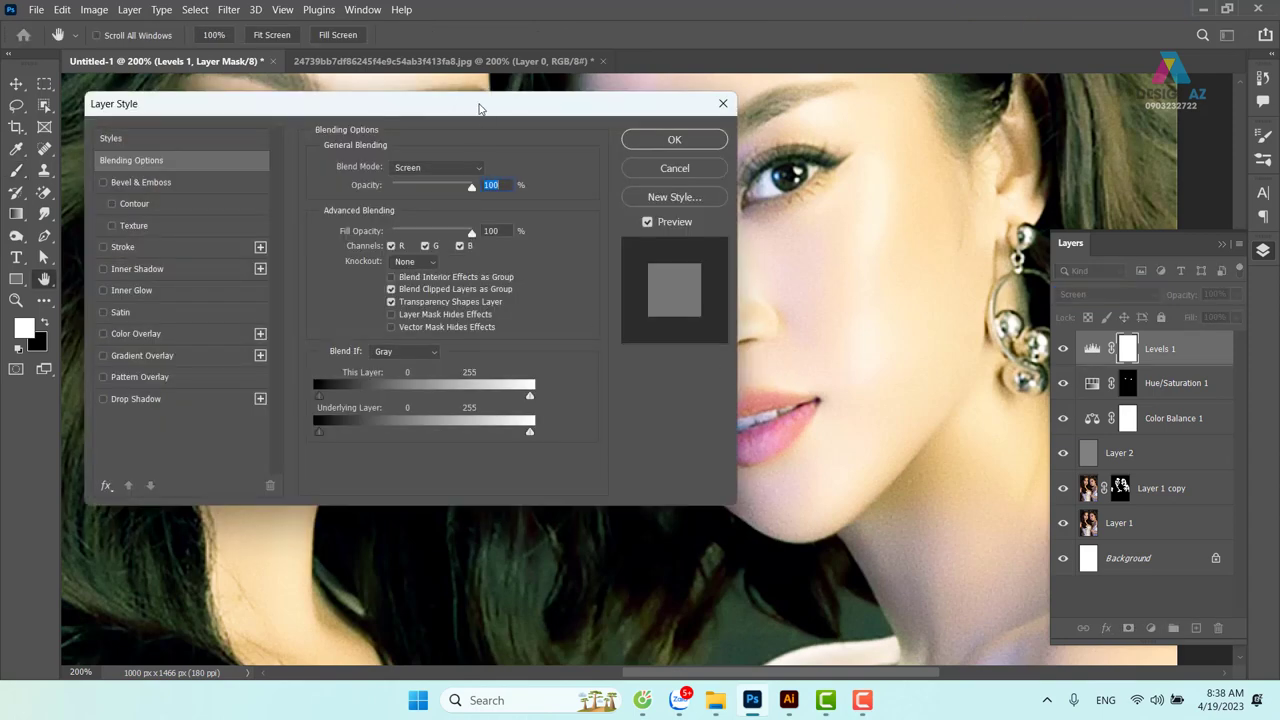
drag(479, 108, 343, 89)
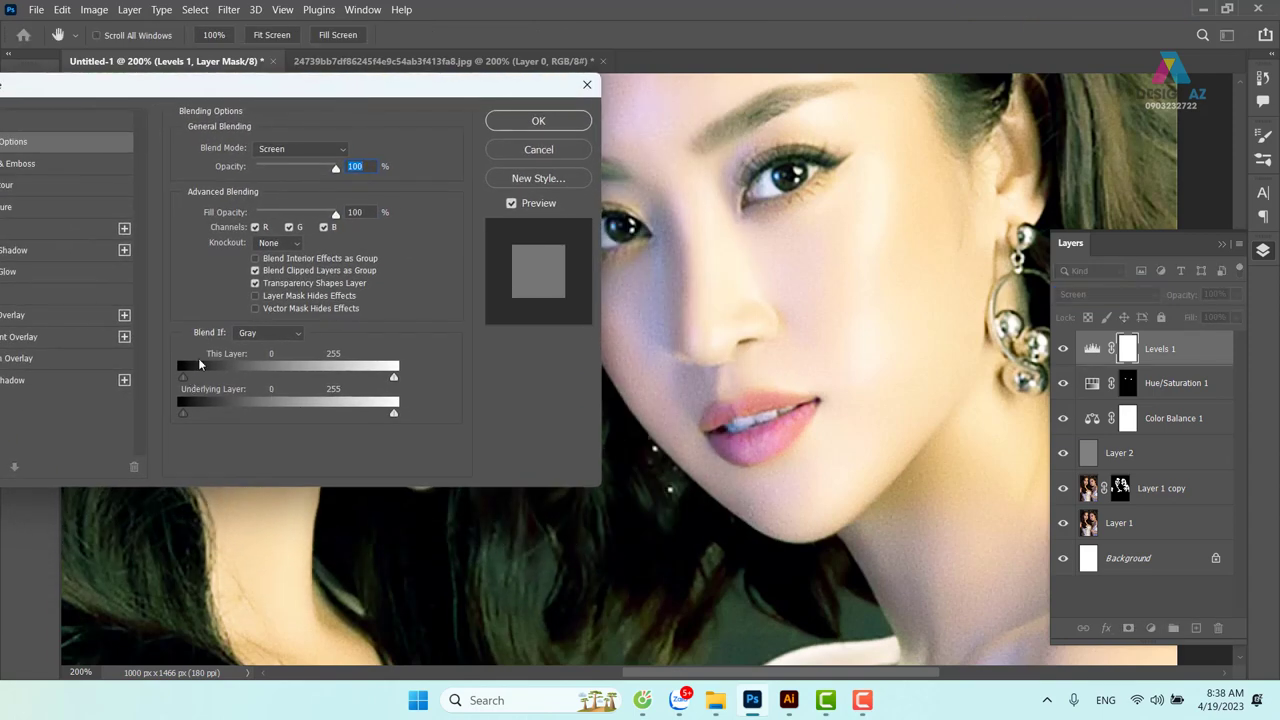
drag(185, 378, 345, 395)
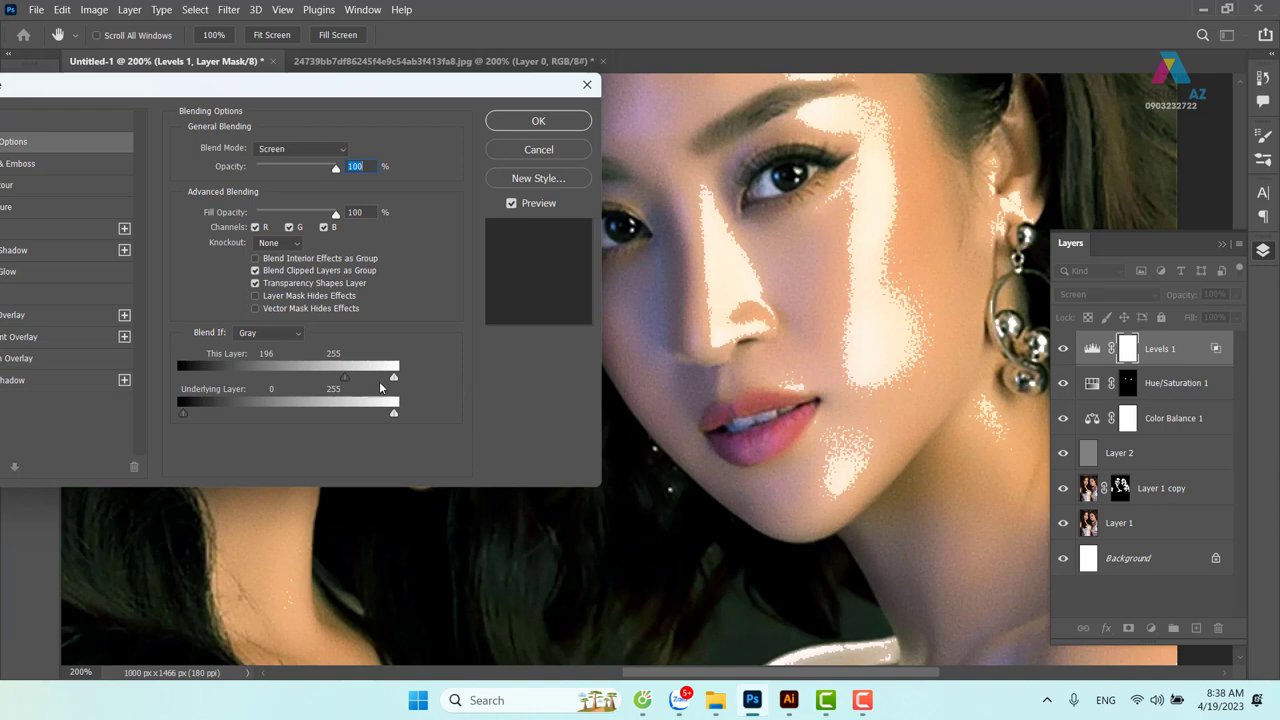
key(alt)
drag(350, 384, 379, 383)
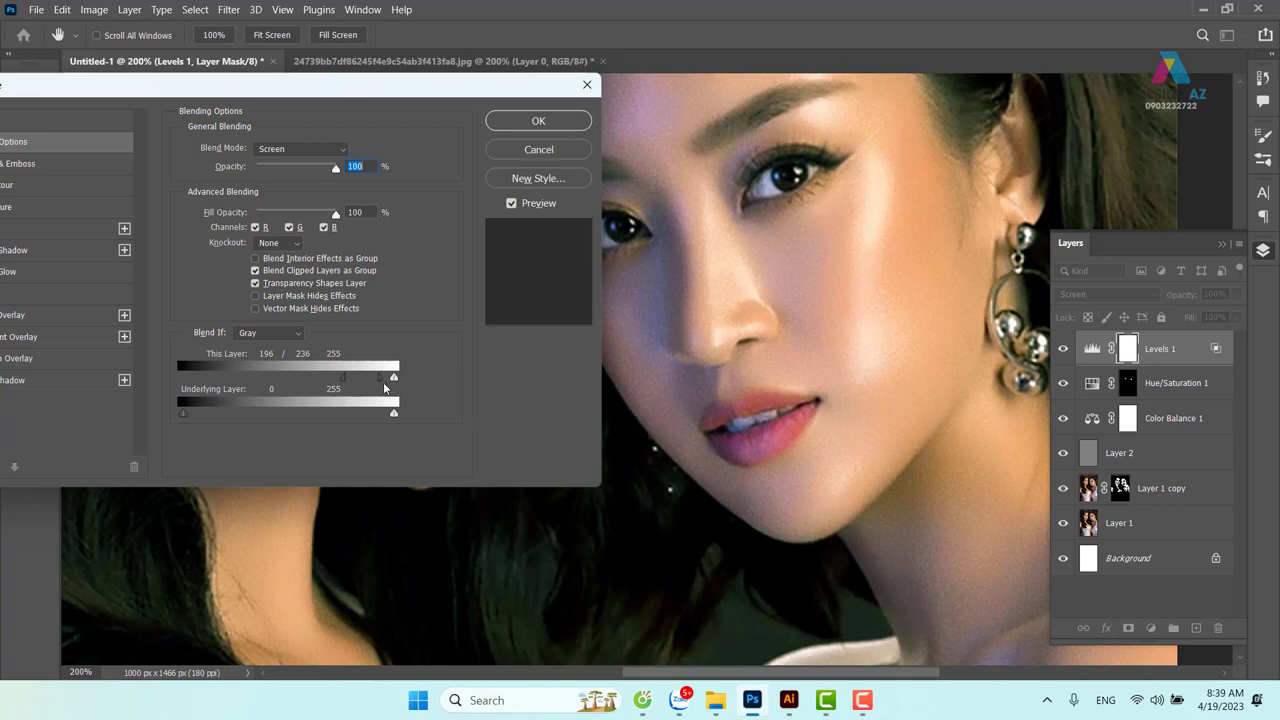
drag(383, 381, 388, 381)
Apply the highlight blending, compare with the glow off, then invert the Levels 1 mask to black
click(560, 123)
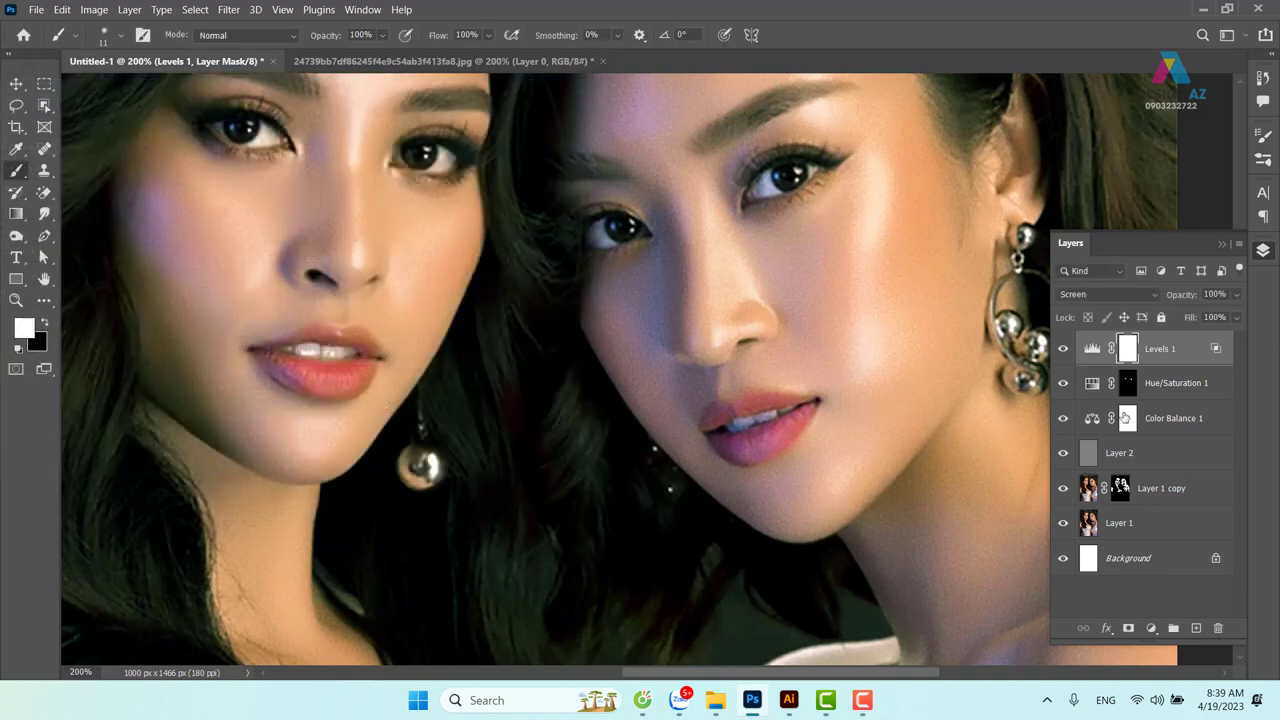
click(1063, 349)
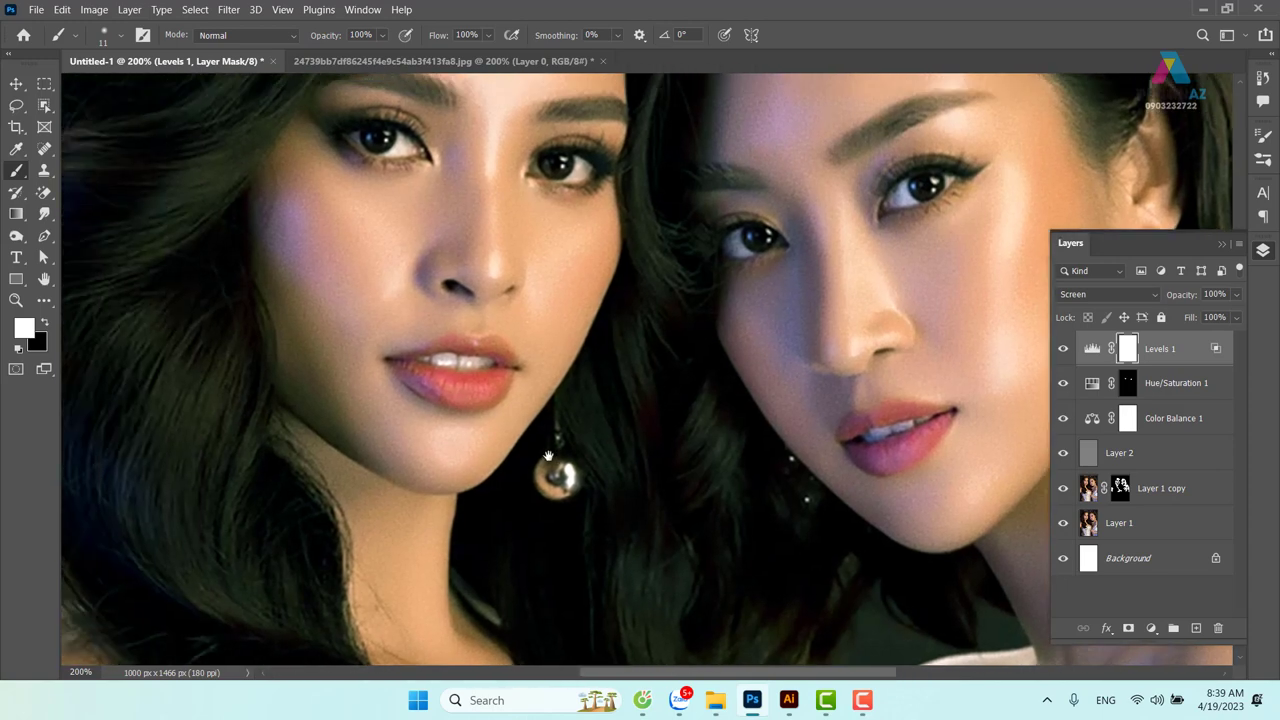
mouse_move(403, 403)
mouse_down()
mouse_move(552, 411)
mouse_move(457, 286)
mouse_move(380, 323)
mouse_move(434, 286)
mouse_up()
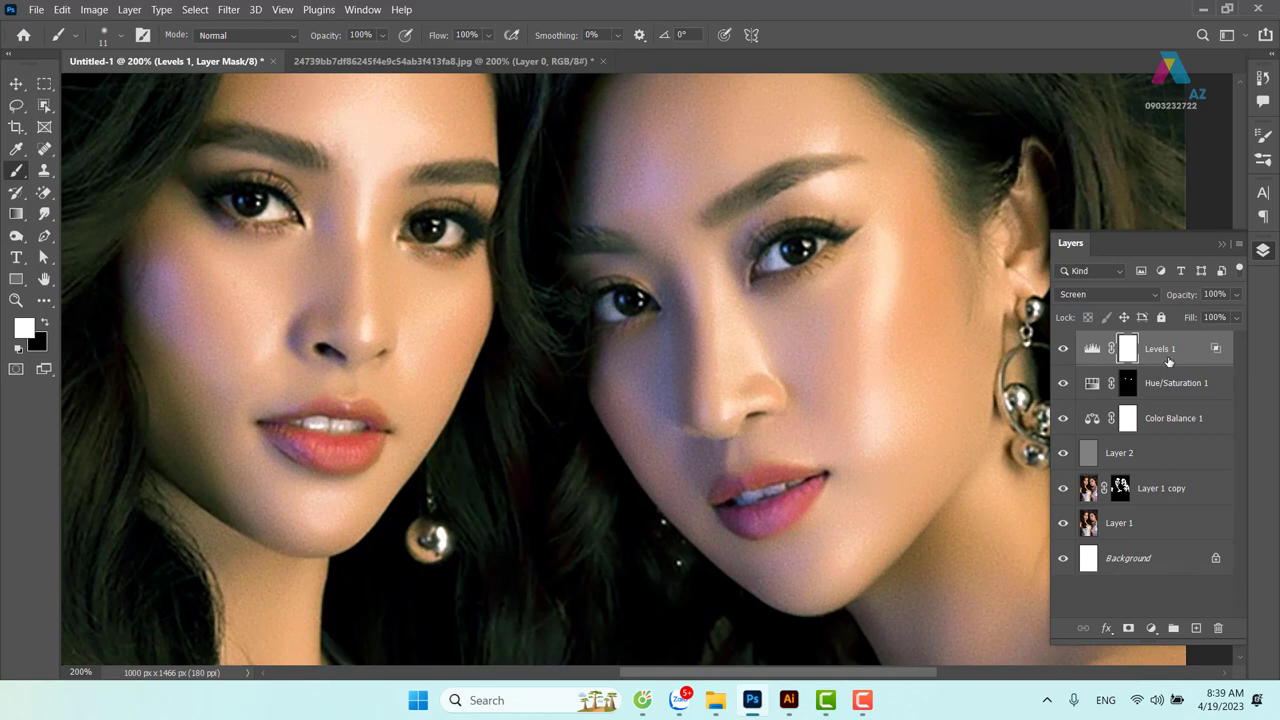
key(ctrl+i)
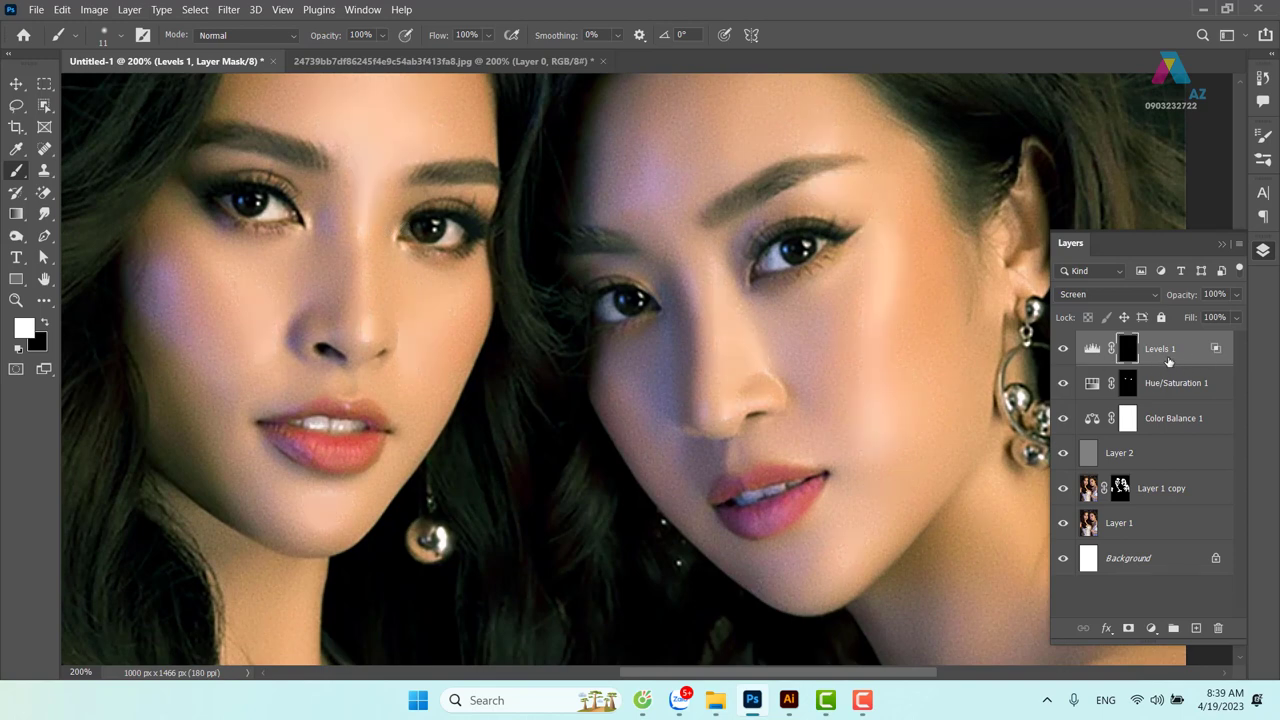
Set the brush to 50% opacity and about 102 px size
click(382, 35)
drag(405, 53, 362, 53)
drag(621, 371, 668, 371)
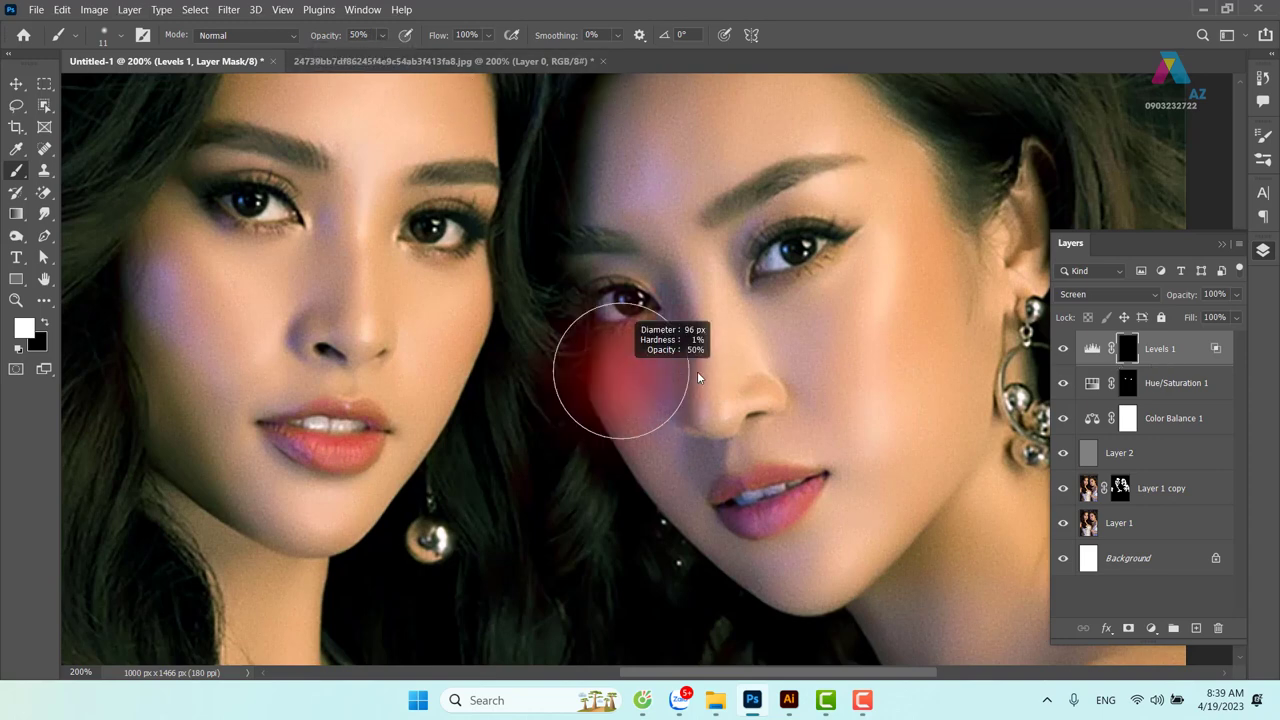
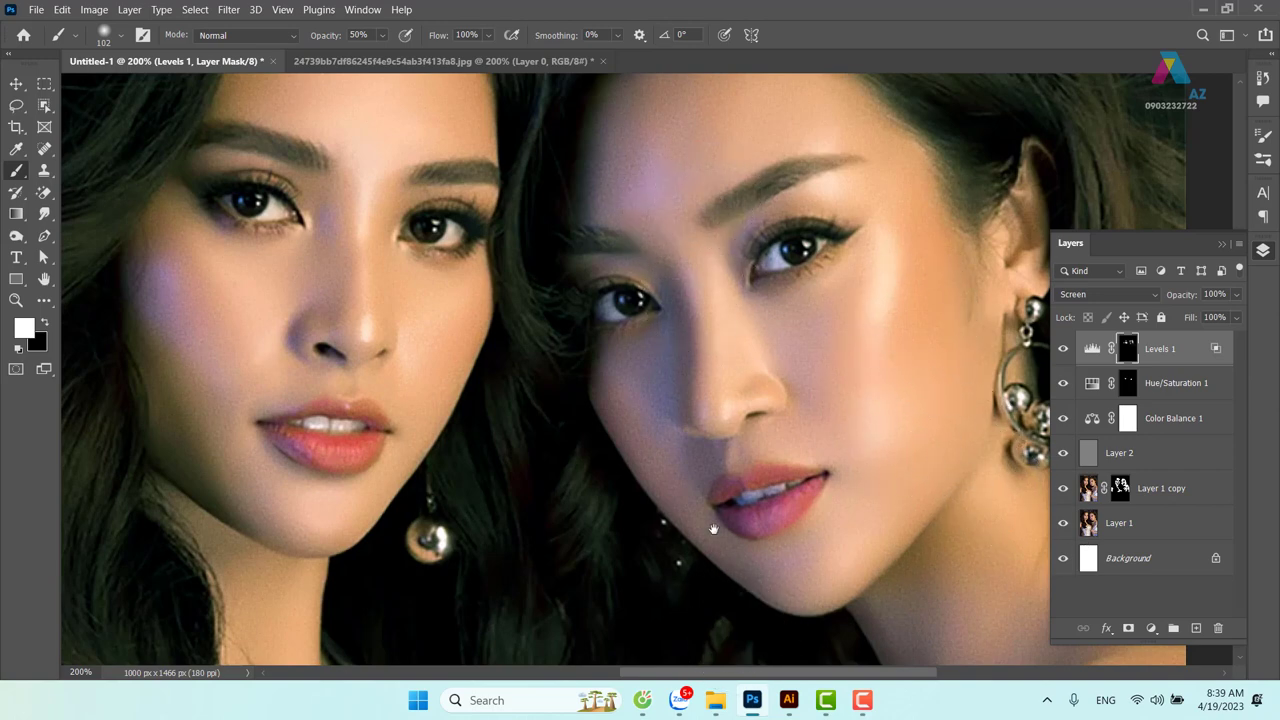
Pan and zoom up to 200% to inspect the necklines, left bodice and dresses
drag(708, 528, 678, 300)
drag(1012, 554, 812, 391)
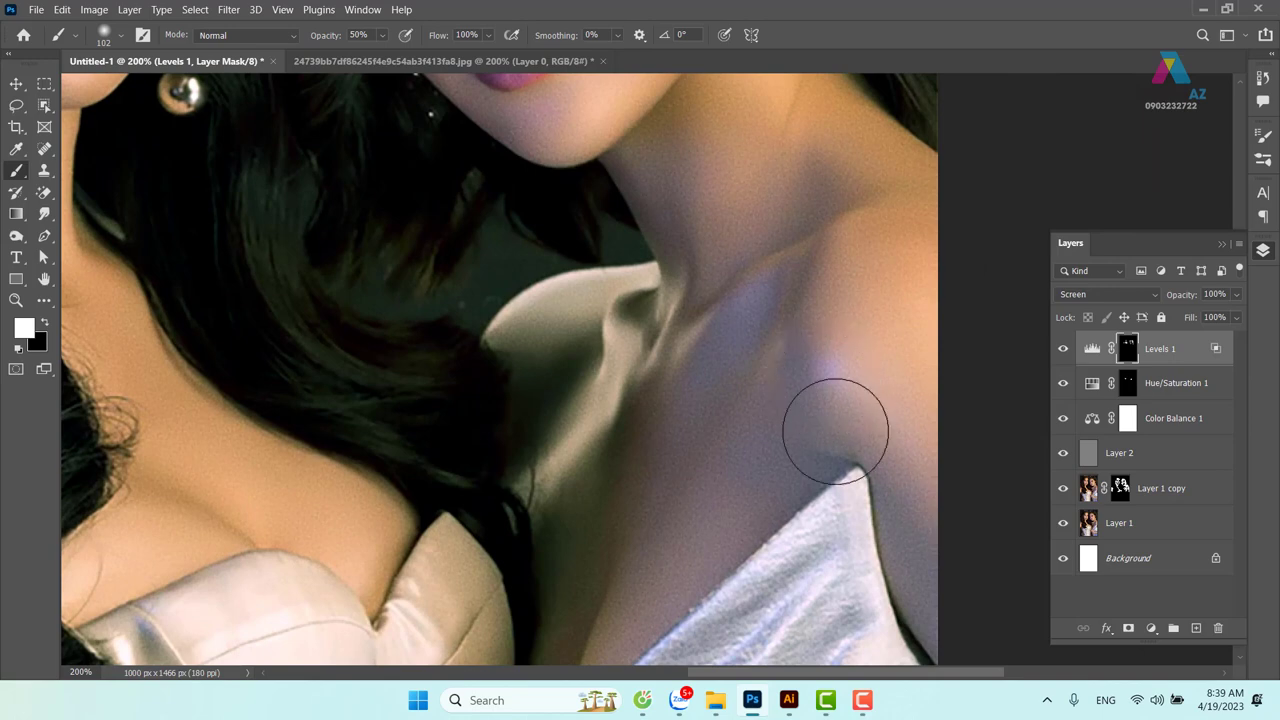
drag(514, 437, 724, 429)
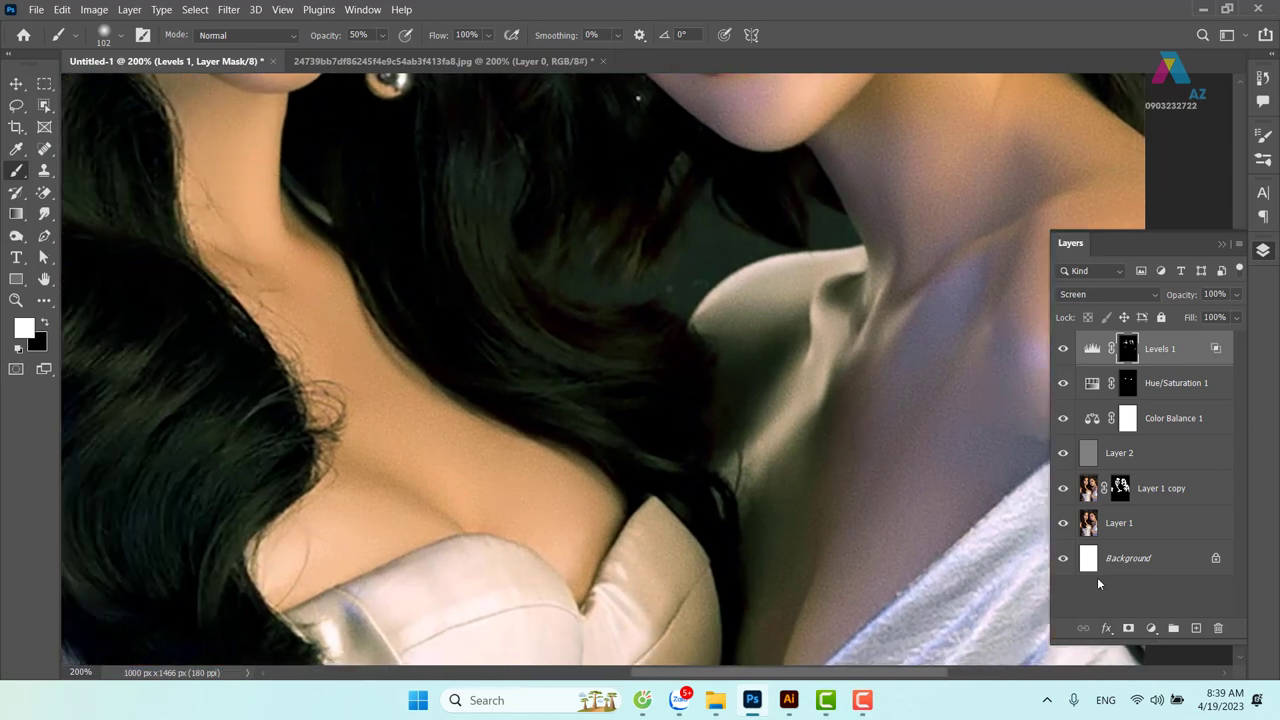
key(ctrl+minus)
key(ctrl+minus)
key(ctrl+minus)
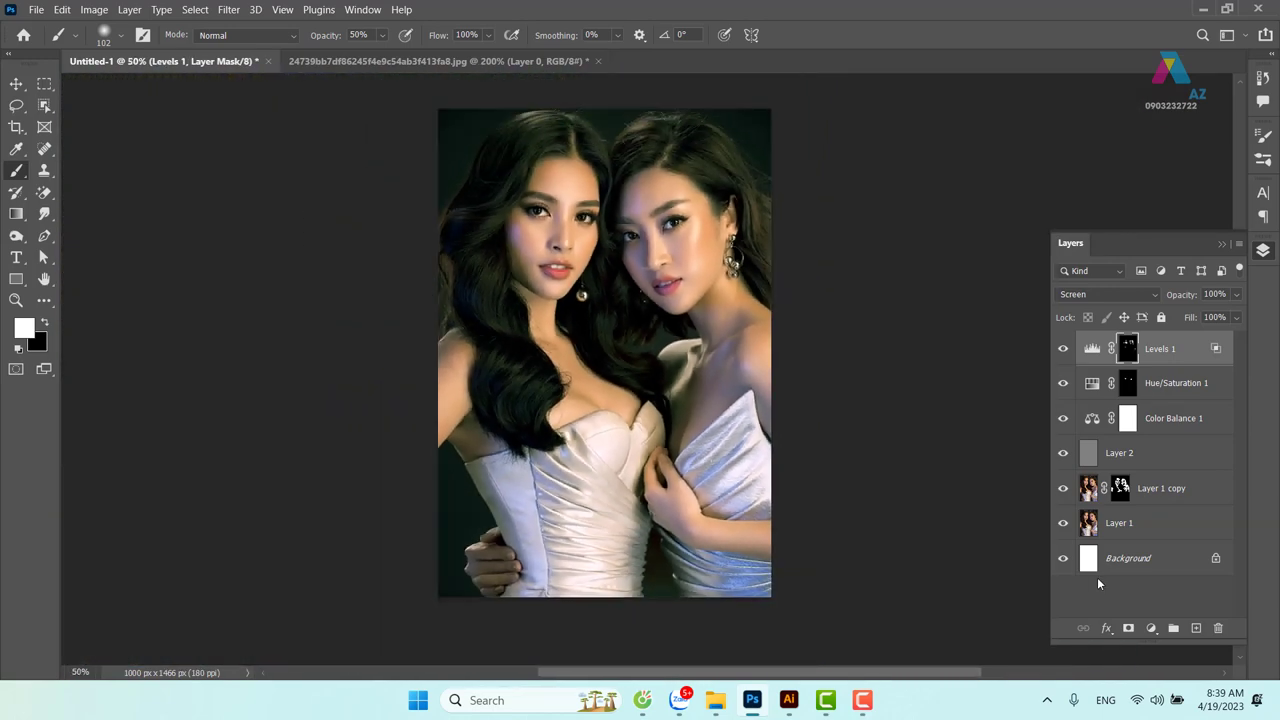
key(ctrl+plus)
key(ctrl+plus)
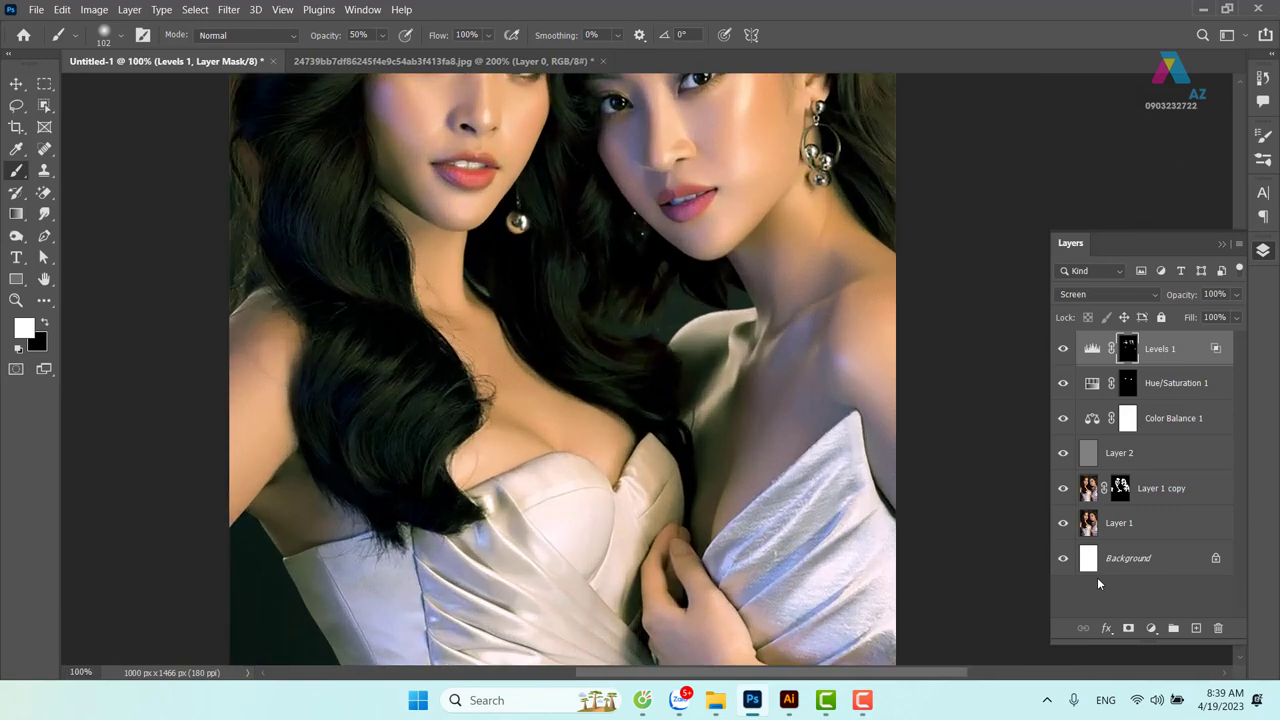
drag(849, 657, 725, 467)
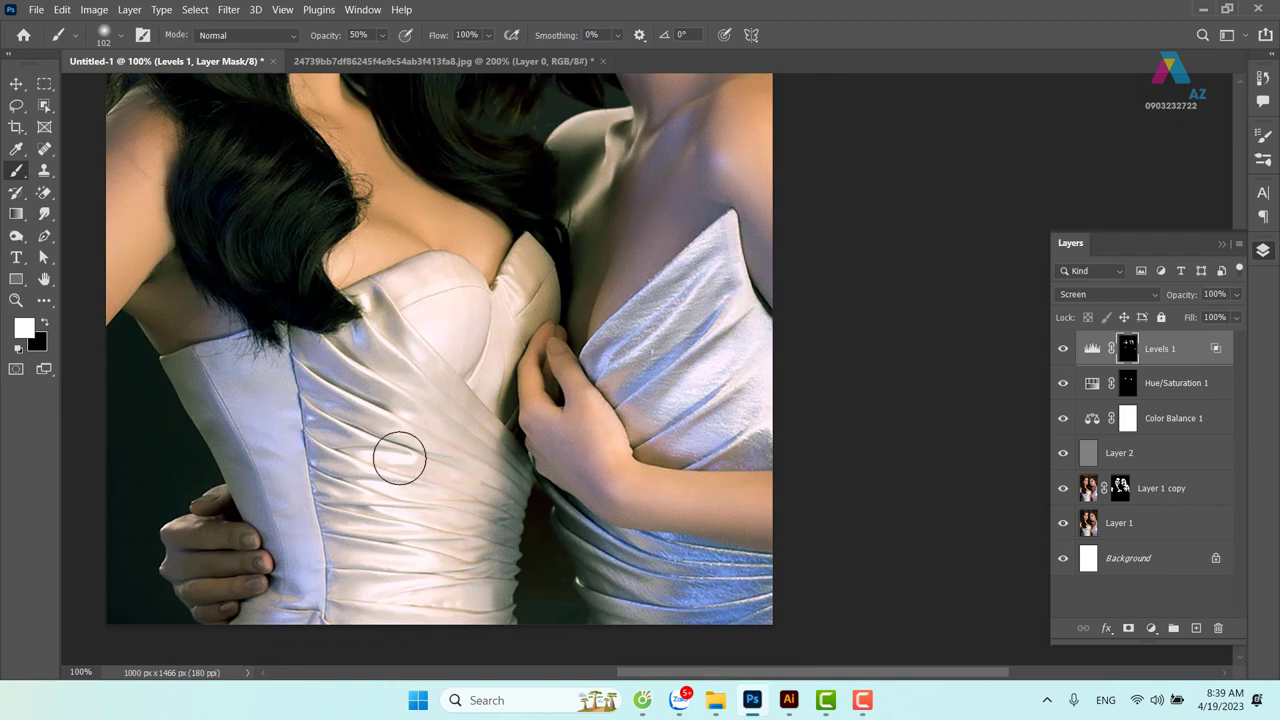
key(ctrl+plus)
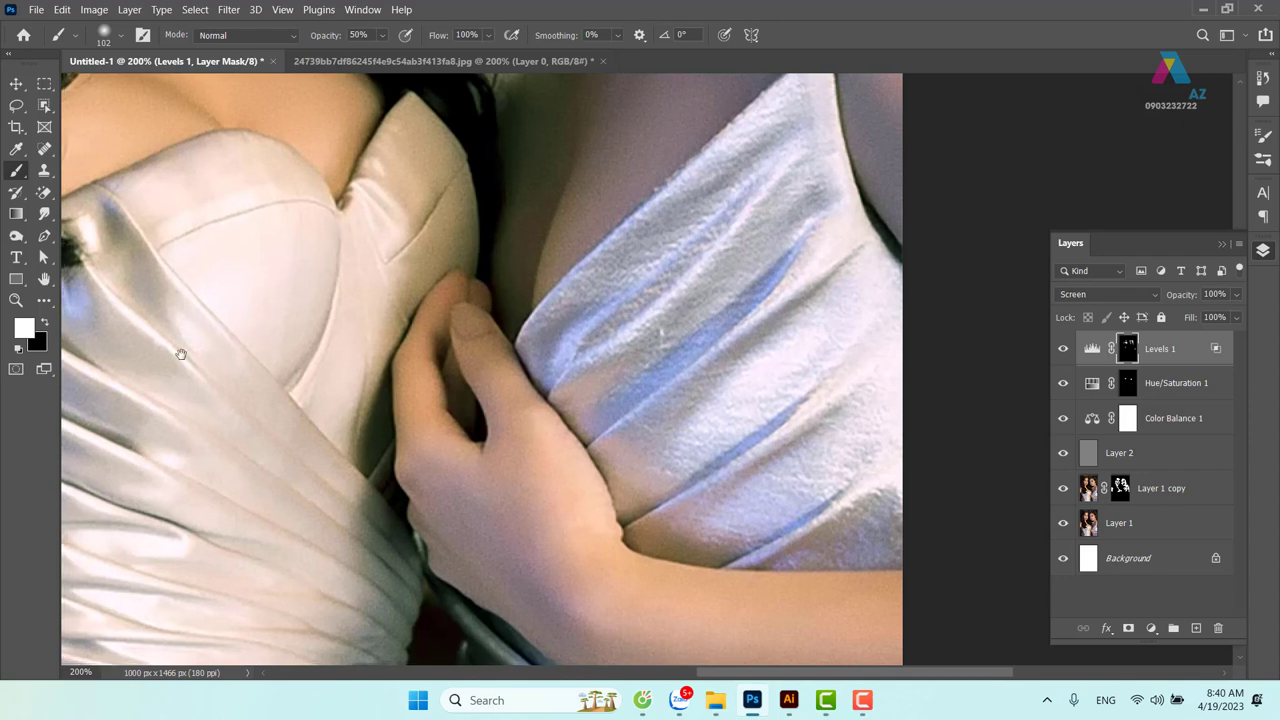
drag(177, 354, 562, 326)
drag(372, 350, 466, 331)
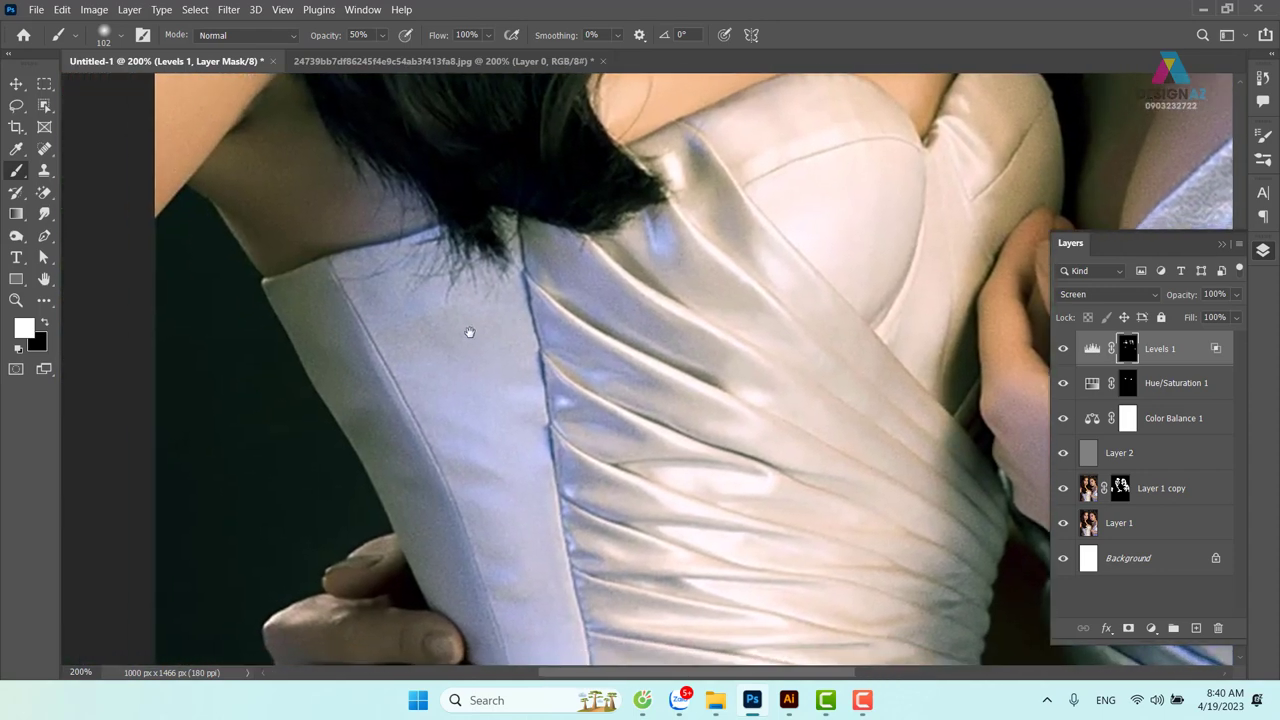
Start a pen path at the dress's top-left edge and trace it to the hair
key(p)
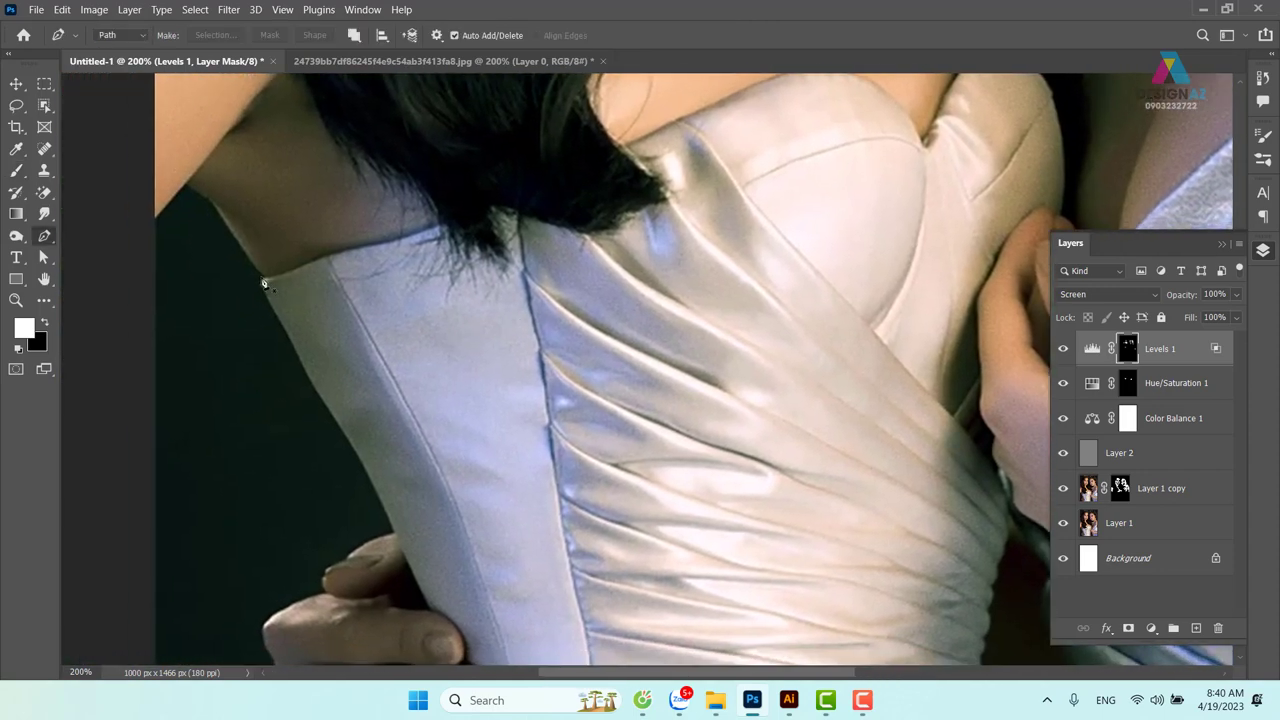
click(261, 276)
drag(330, 251, 366, 231)
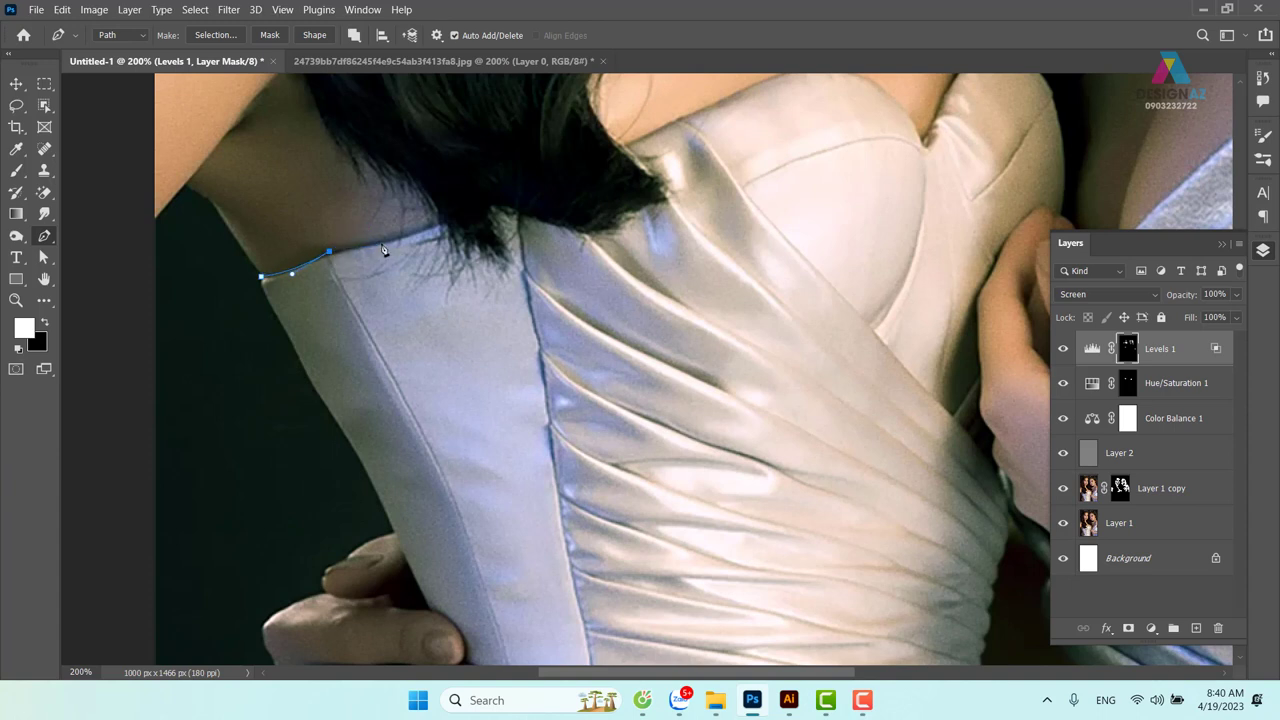
click(380, 243)
click(465, 249)
click(506, 266)
click(493, 232)
click(492, 209)
Extend the path right and up along the hair edge
click(561, 222)
click(596, 229)
click(613, 223)
click(640, 208)
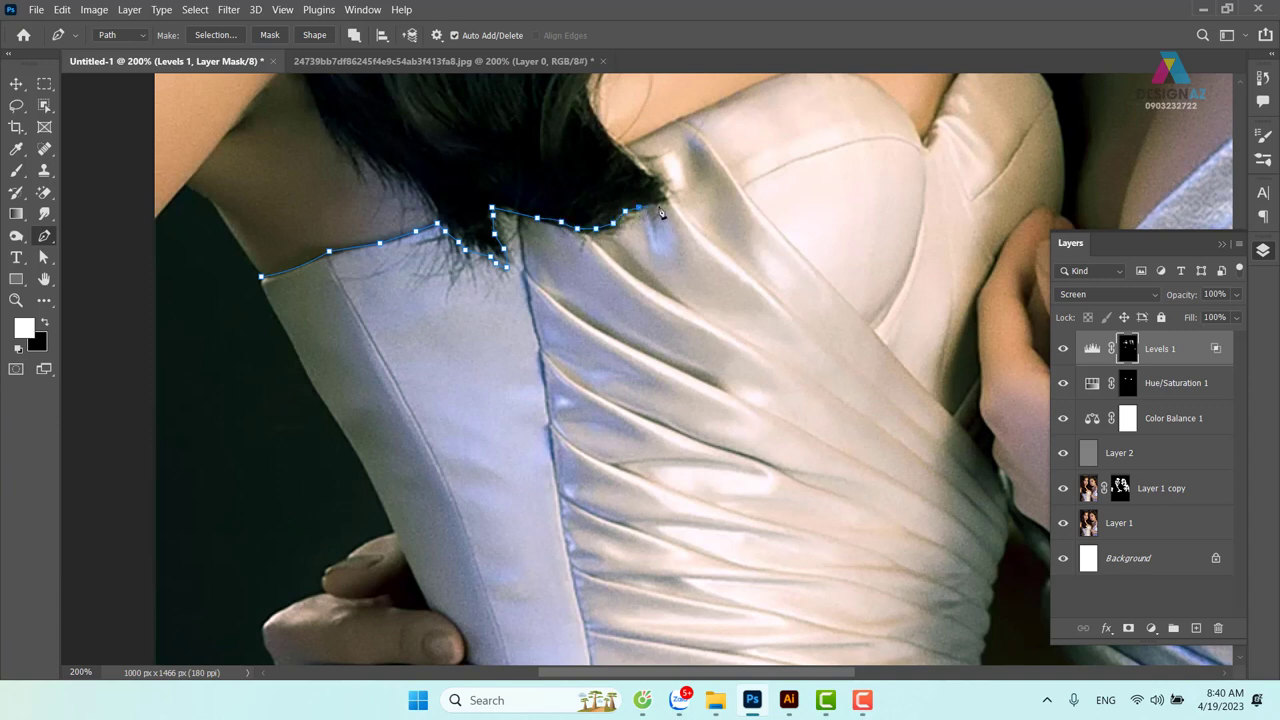
click(649, 180)
click(621, 157)
Curve the path over the neckline's dip and peak and down the bodice's right edge
drag(783, 191, 717, 257)
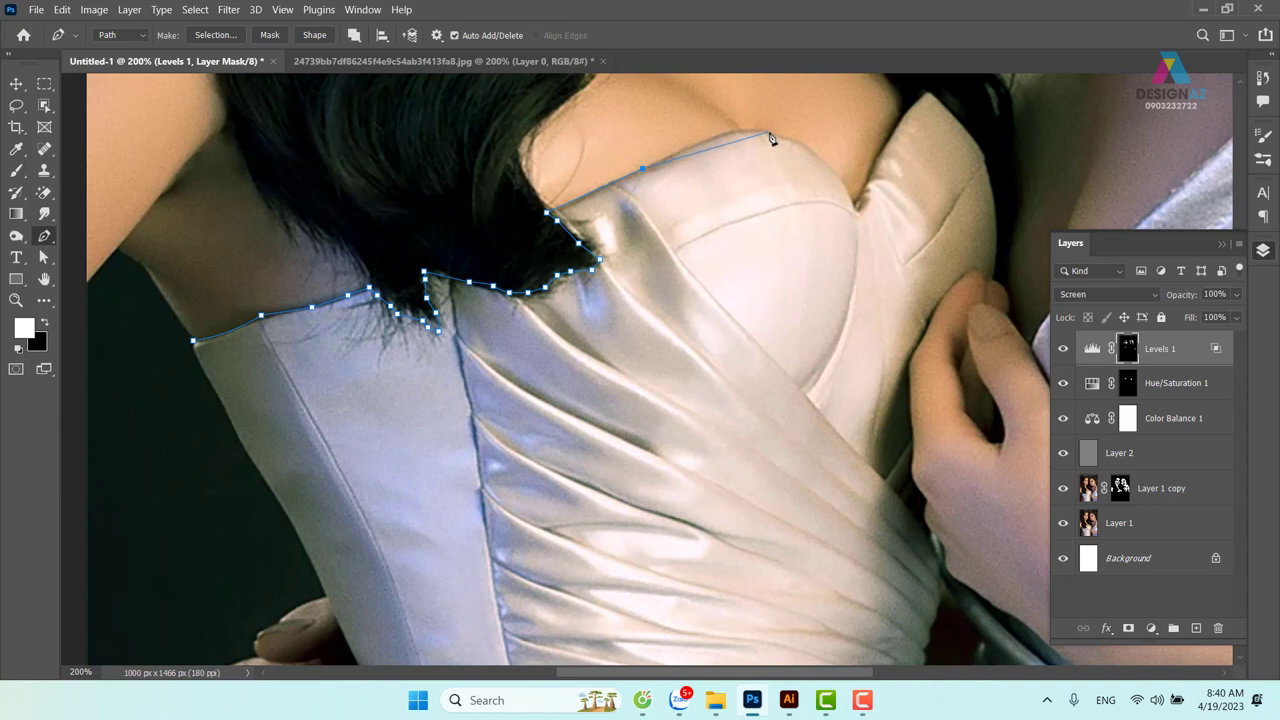
drag(769, 132, 805, 143)
drag(855, 222, 863, 243)
alt+click(854, 206)
click(877, 162)
drag(912, 105, 928, 97)
scroll(929, 97, right, 3)
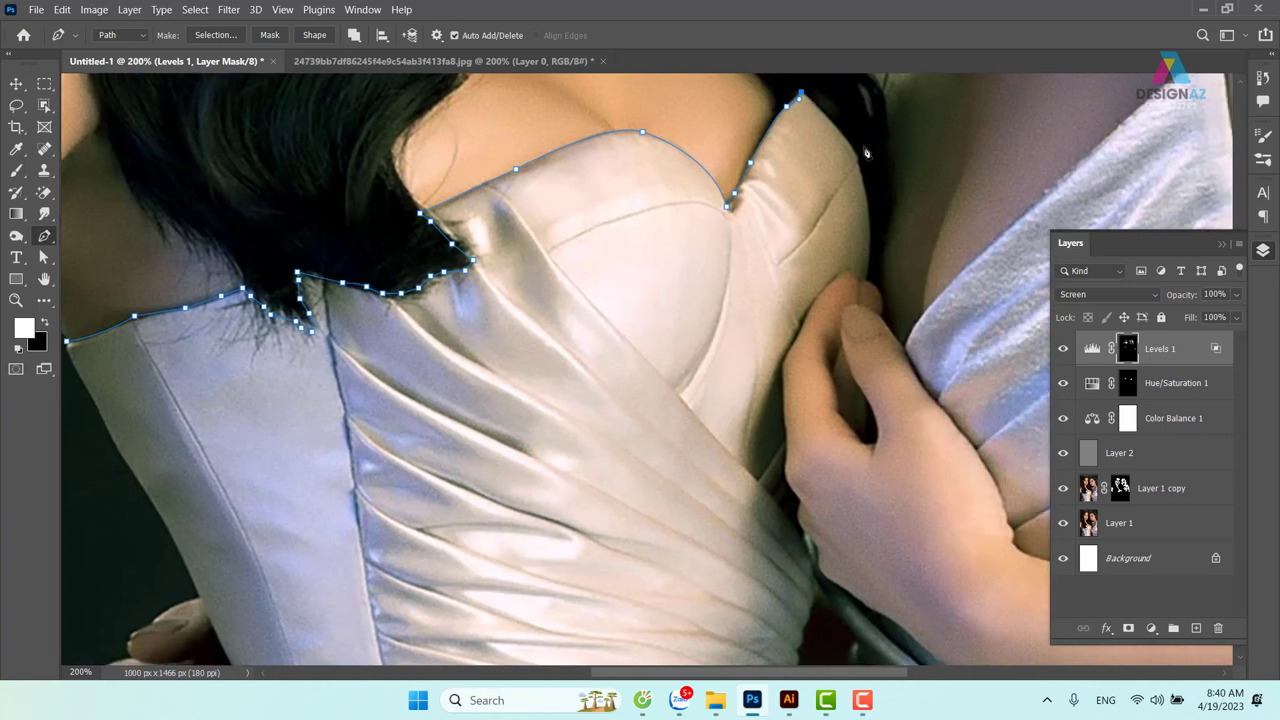
drag(860, 162, 866, 178)
drag(866, 278, 854, 302)
At 500% zoom, curve the path around and down the finger edge
key(ctrl+plus)
key(ctrl+plus)
key(ctrl+plus)
mouse_move(895, 411)
mouse_down()
mouse_move(271, 406)
mouse_move(224, 427)
mouse_up()
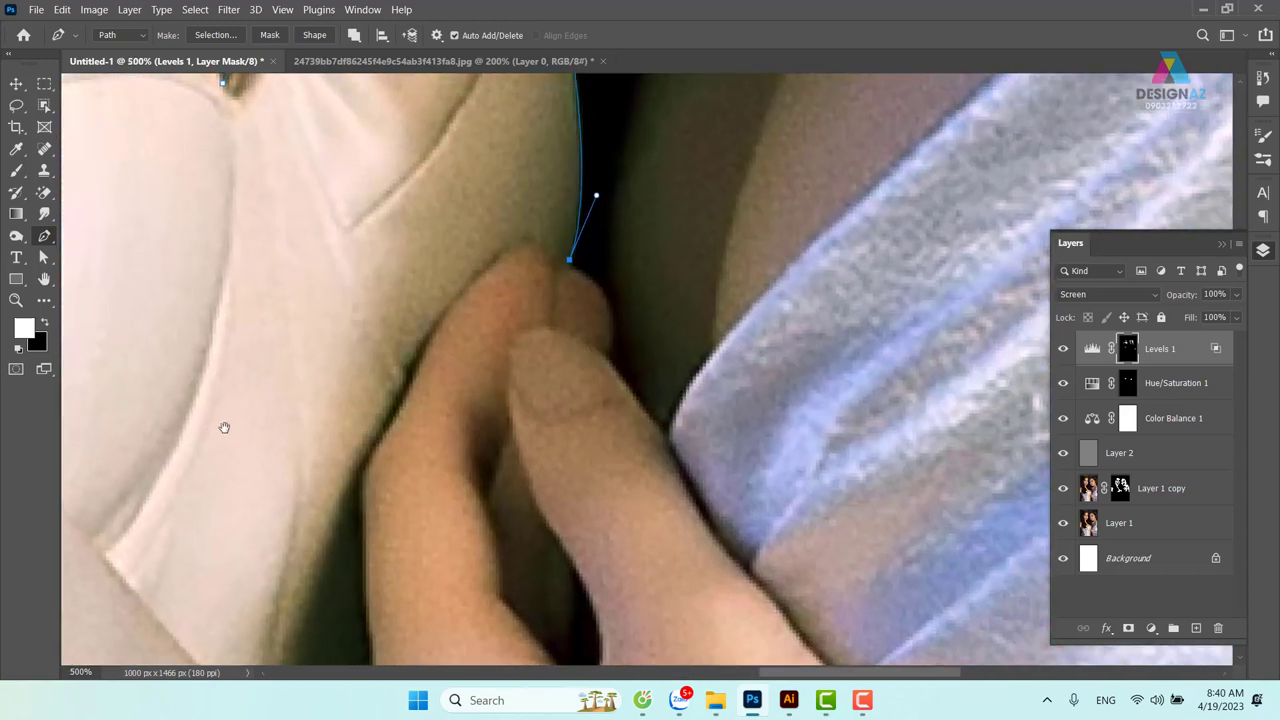
click(556, 269)
drag(521, 240, 503, 246)
drag(423, 346, 420, 367)
drag(372, 443, 356, 462)
click(366, 528)
drag(386, 643, 437, 293)
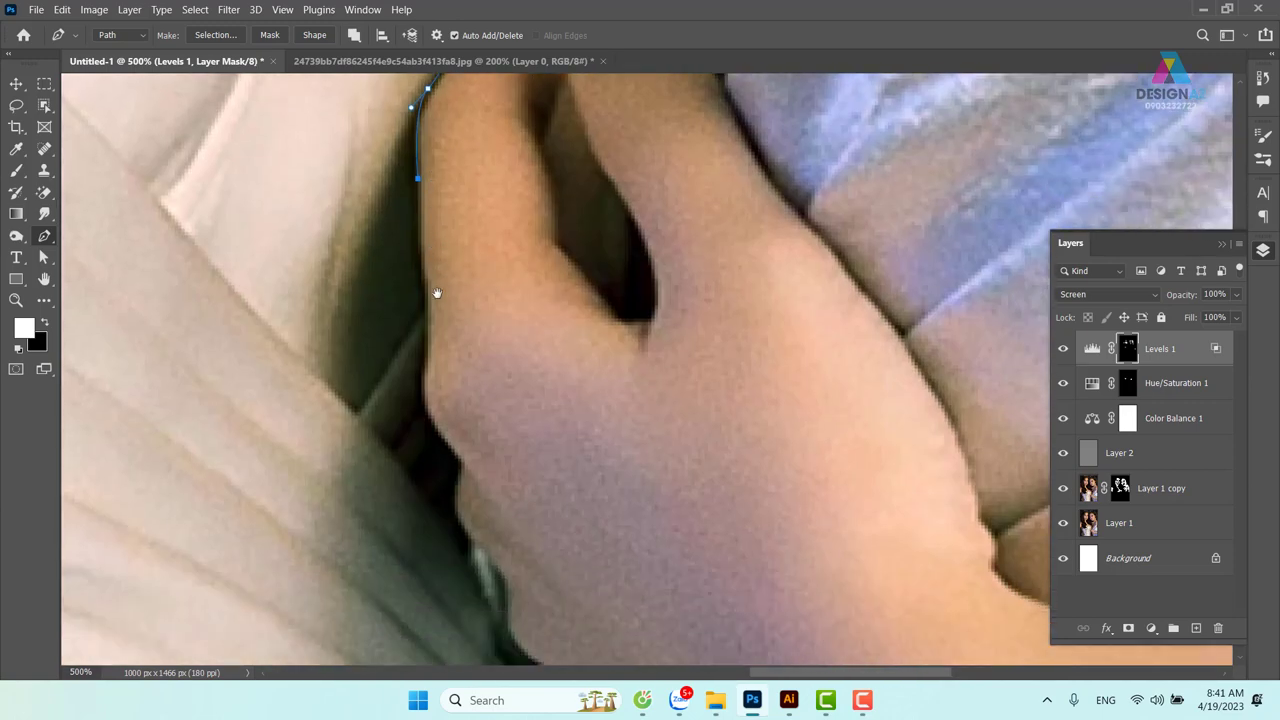
drag(429, 348, 423, 375)
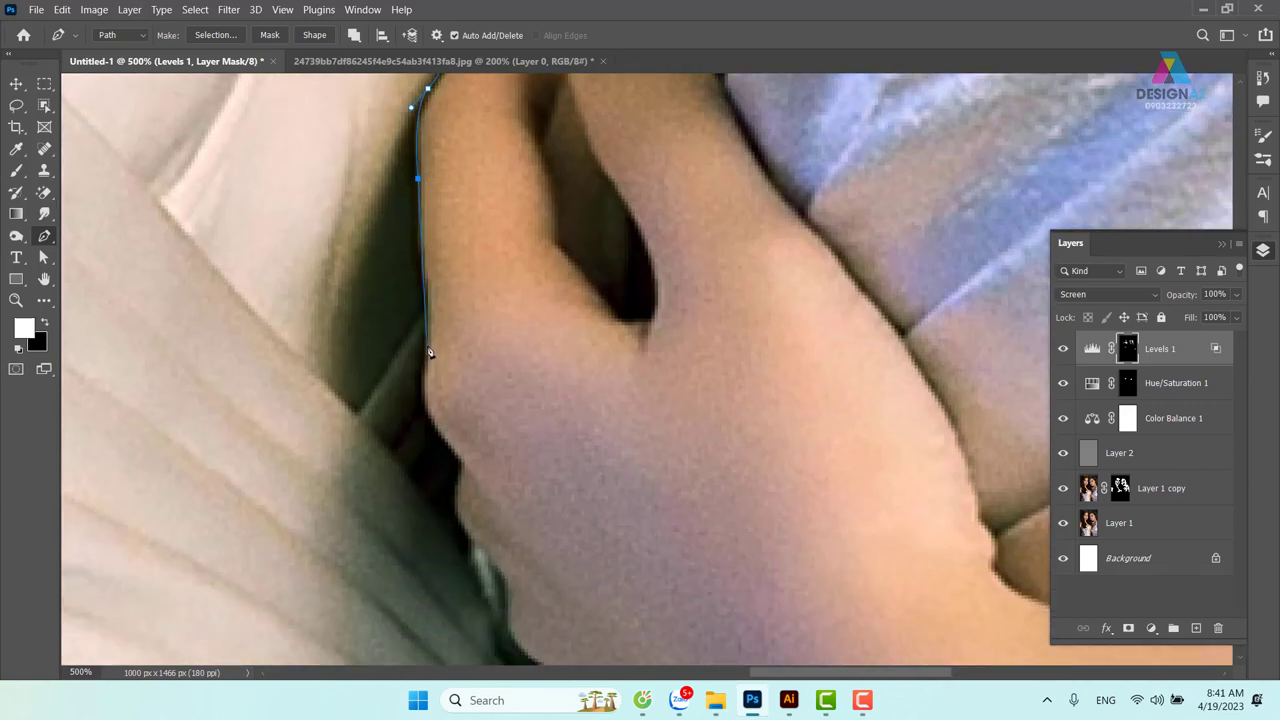
click(462, 466)
Replace a misplaced anchor and continue the path along the hand's edge
key(ctrl+z)
click(449, 448)
drag(449, 448, 472, 464)
scroll(462, 470, down, 3)
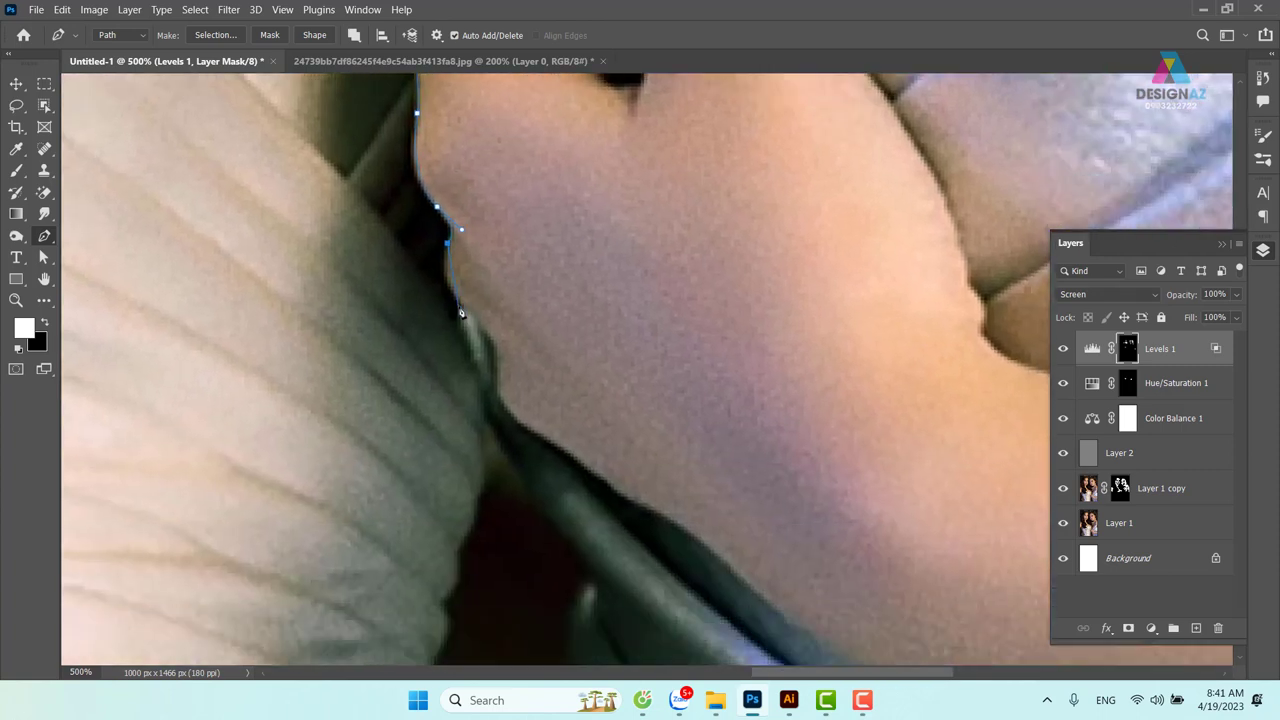
mouse_move(457, 303)
mouse_down()
mouse_move(476, 316)
mouse_move(511, 256)
mouse_up()
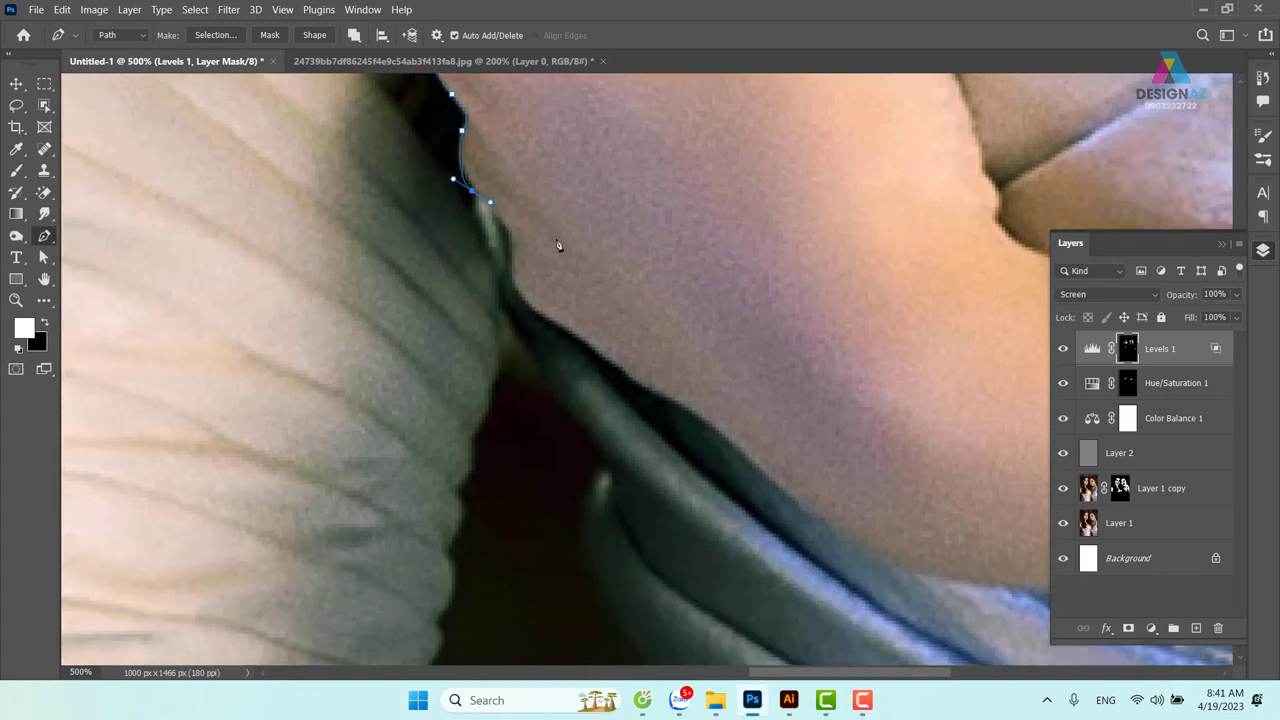
scroll(558, 245, down, 1)
scroll(558, 245, down, 1)
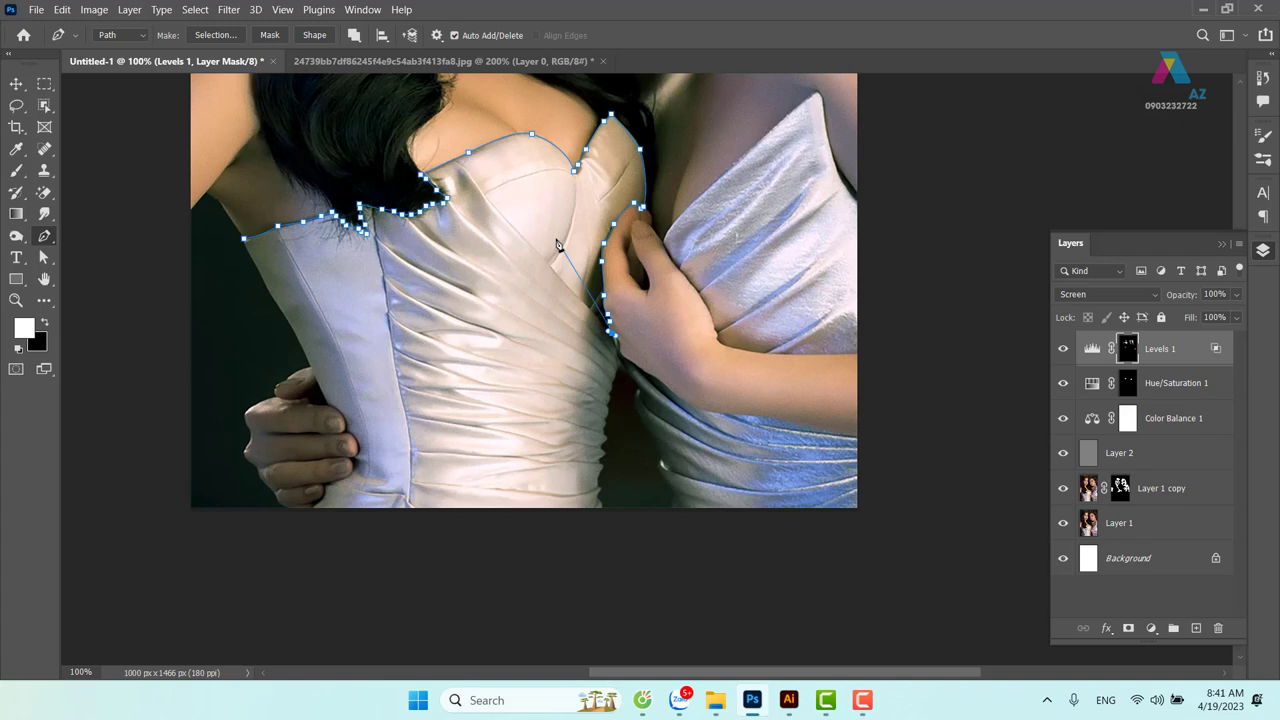
At 300–600% zoom, add anchors down the dress edge beside the hand
key(ctrl+plus)
key(ctrl+plus)
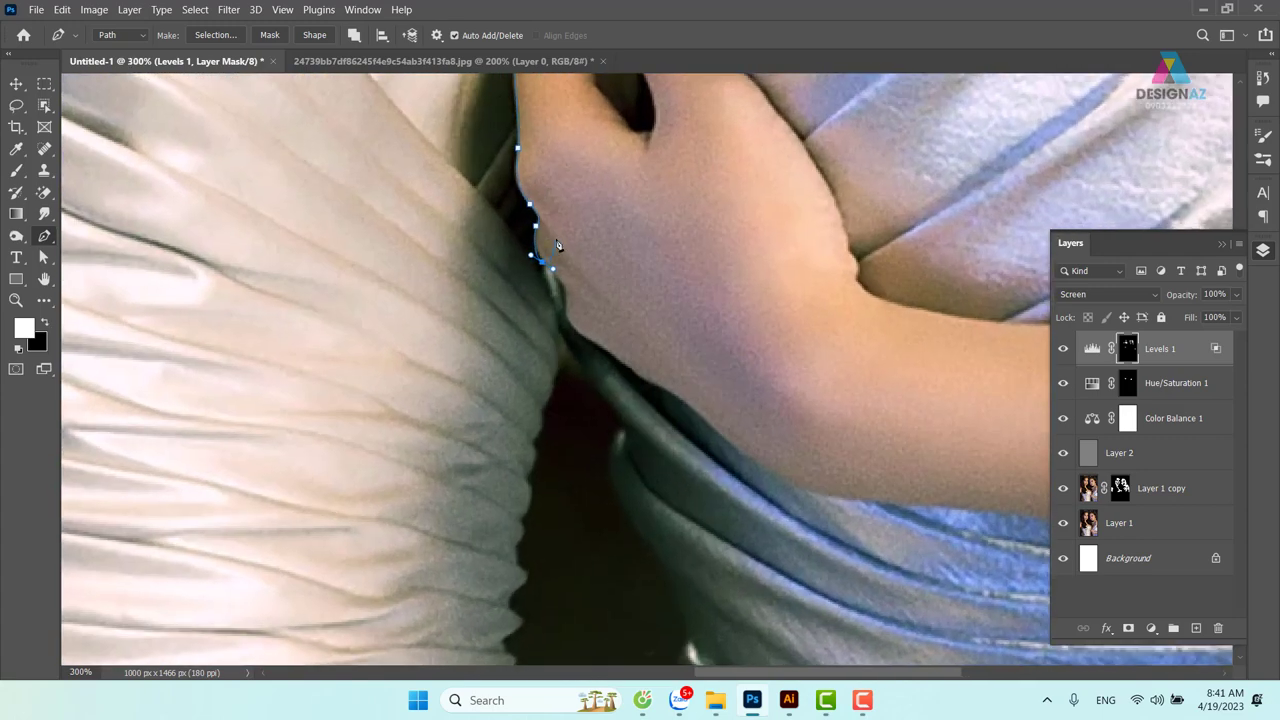
click(563, 322)
drag(563, 317, 560, 343)
click(555, 372)
key(ctrl+plus)
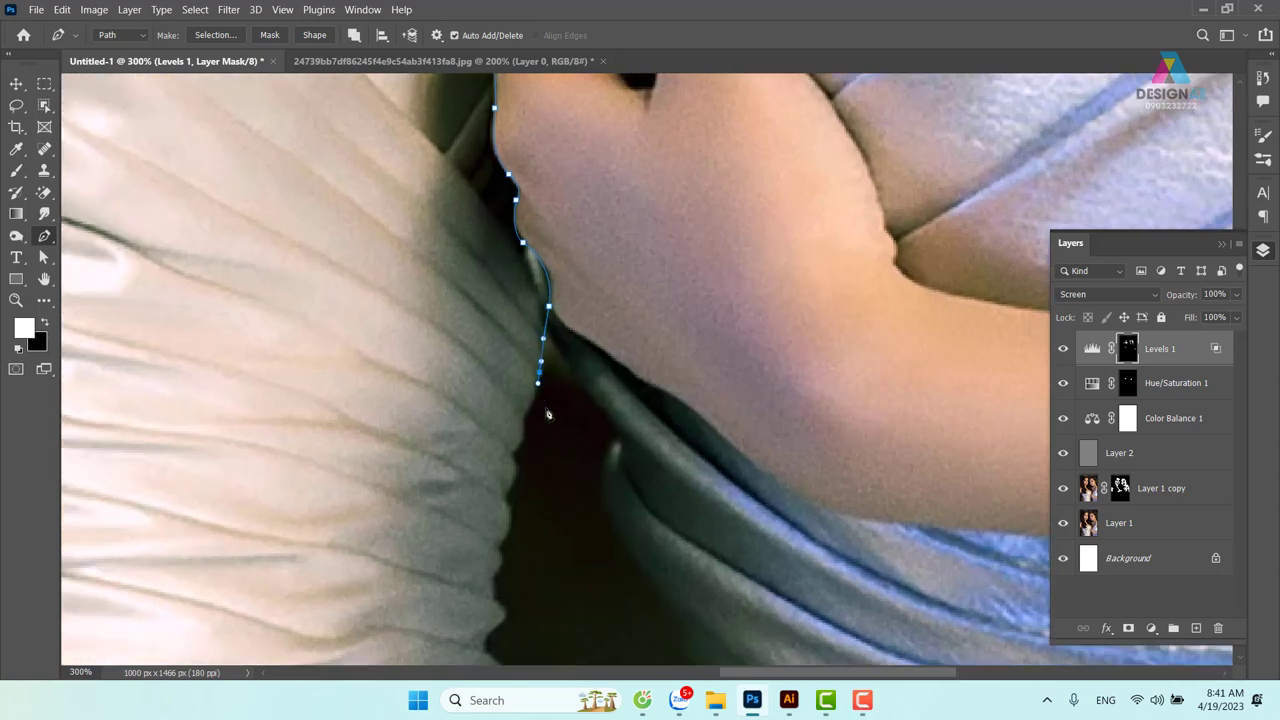
drag(538, 408, 564, 239)
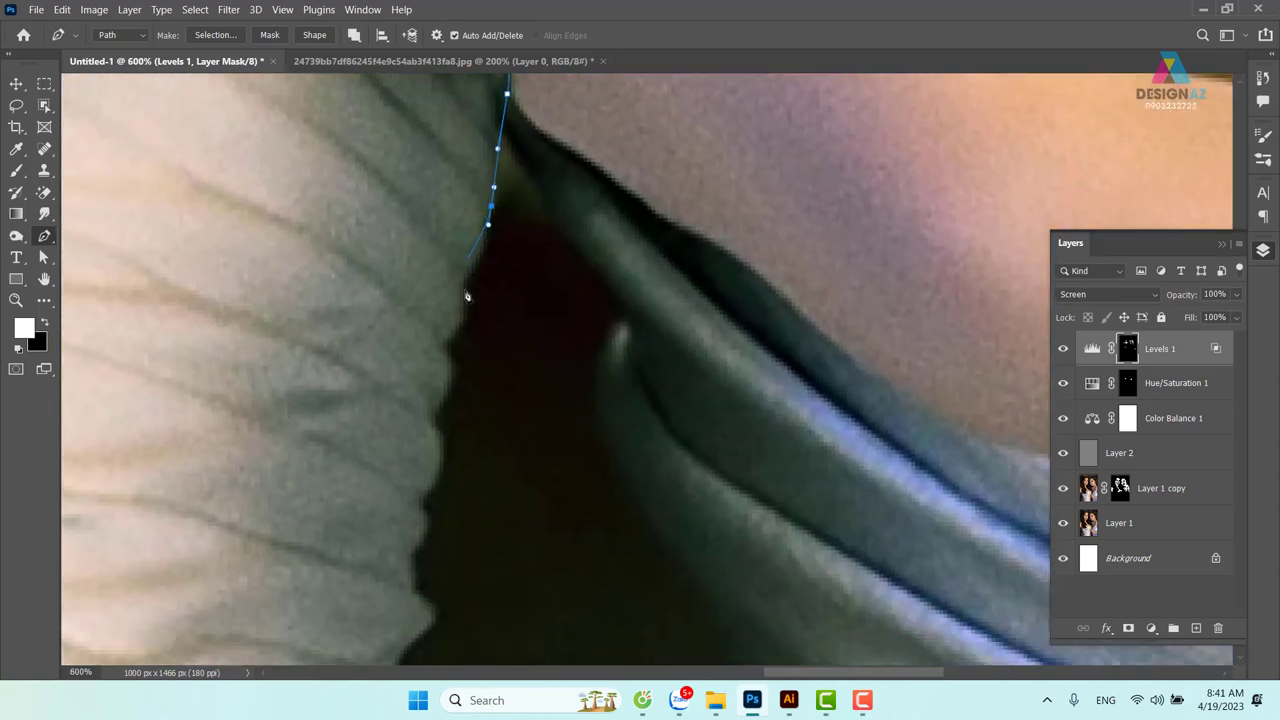
drag(465, 280, 438, 294)
click(463, 280)
Continue the path down the ruffled dress edge to the photo's bottom
drag(444, 343, 414, 360)
click(444, 343)
mouse_move(444, 407)
mouse_down()
mouse_move(425, 430)
mouse_move(439, 478)
mouse_up()
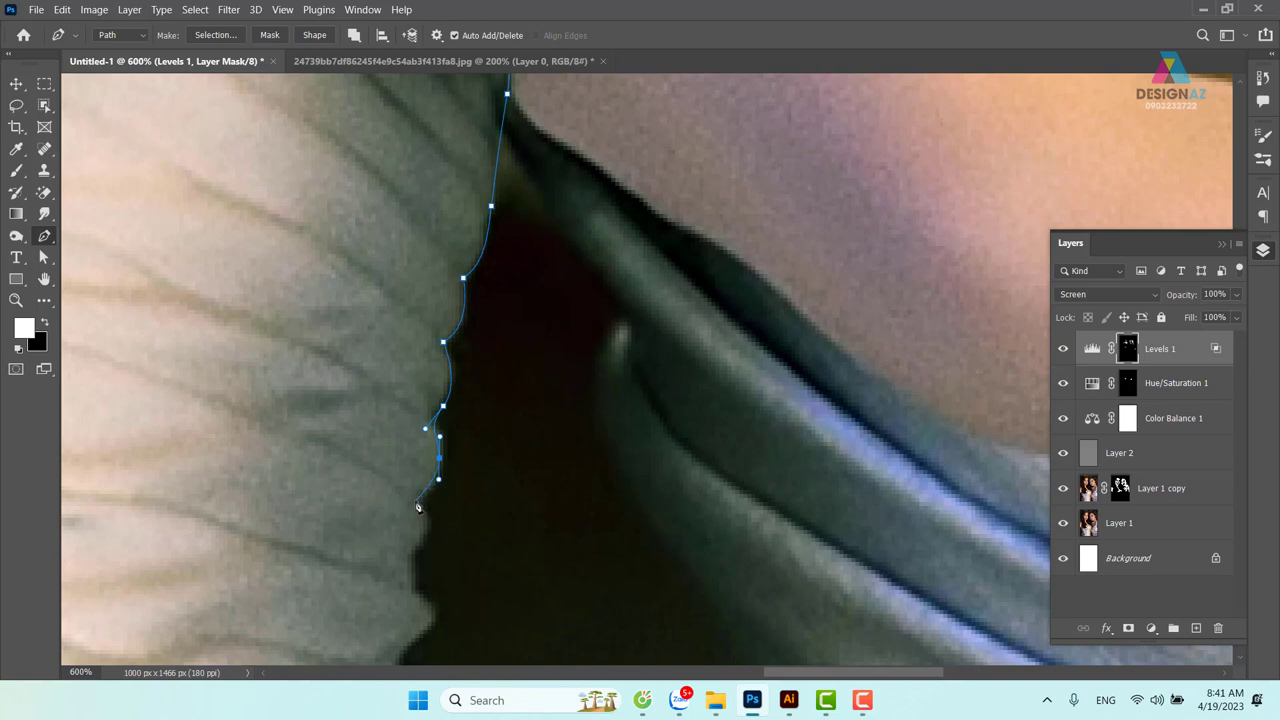
mouse_move(417, 522)
mouse_down()
mouse_move(480, 353)
mouse_move(444, 413)
mouse_up()
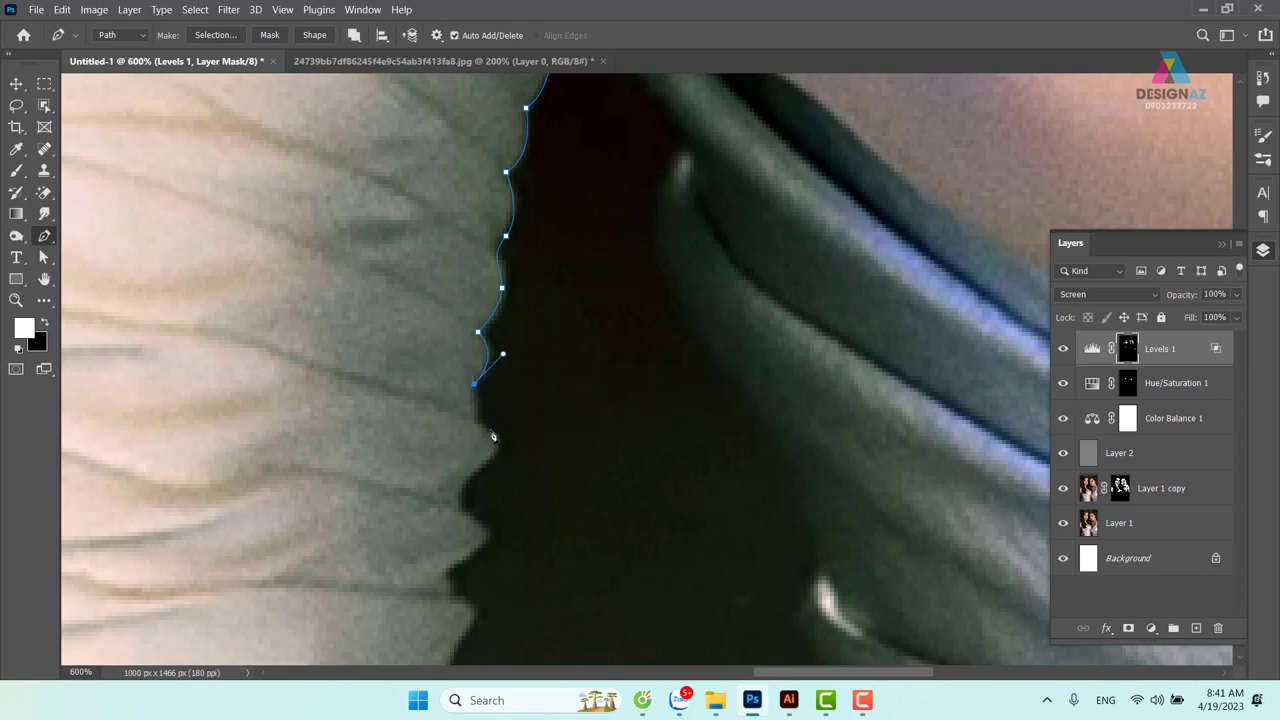
drag(485, 432, 511, 441)
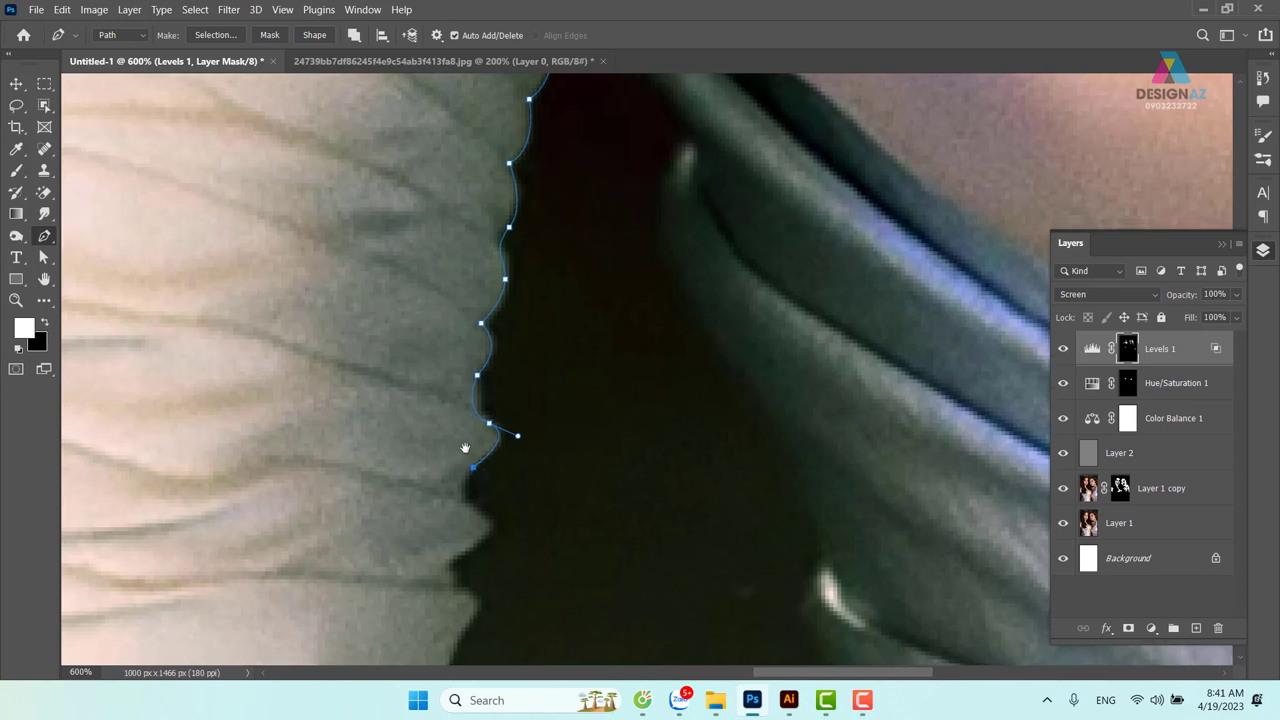
mouse_move(474, 481)
mouse_down()
mouse_move(526, 362)
mouse_move(542, 414)
mouse_up()
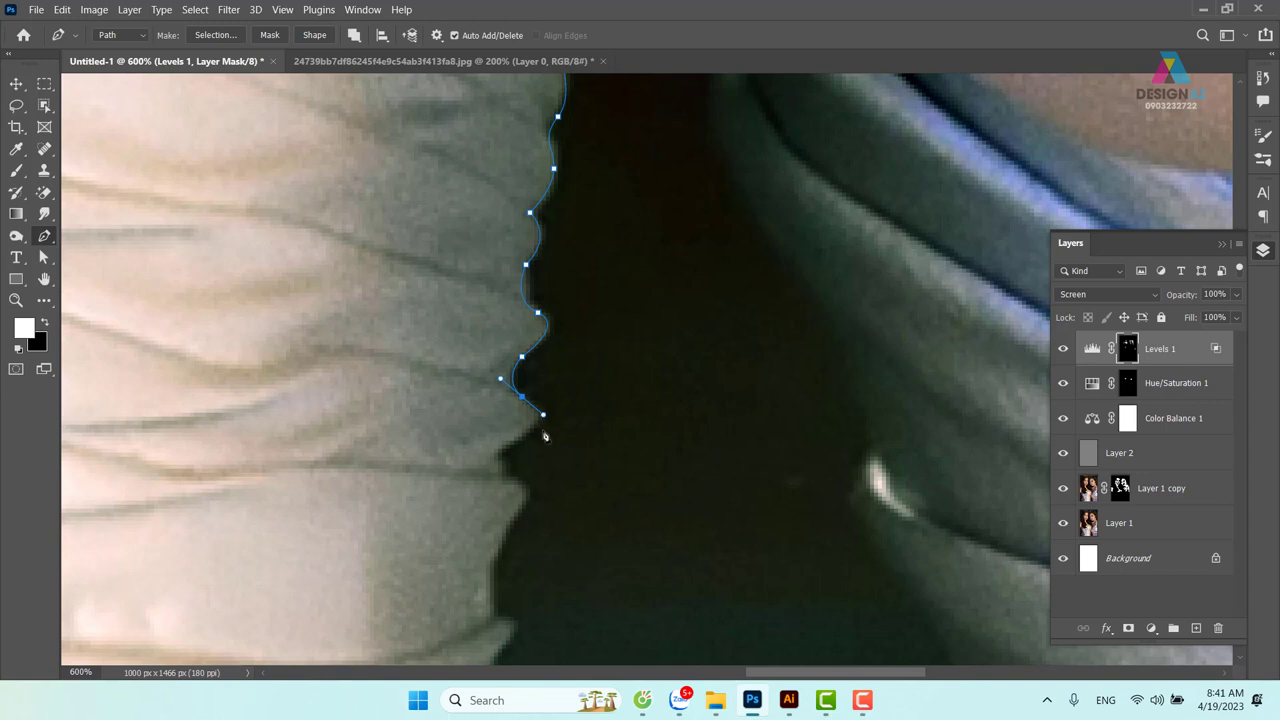
mouse_move(509, 444)
mouse_down()
mouse_move(481, 456)
mouse_move(523, 495)
mouse_move(575, 300)
mouse_up()
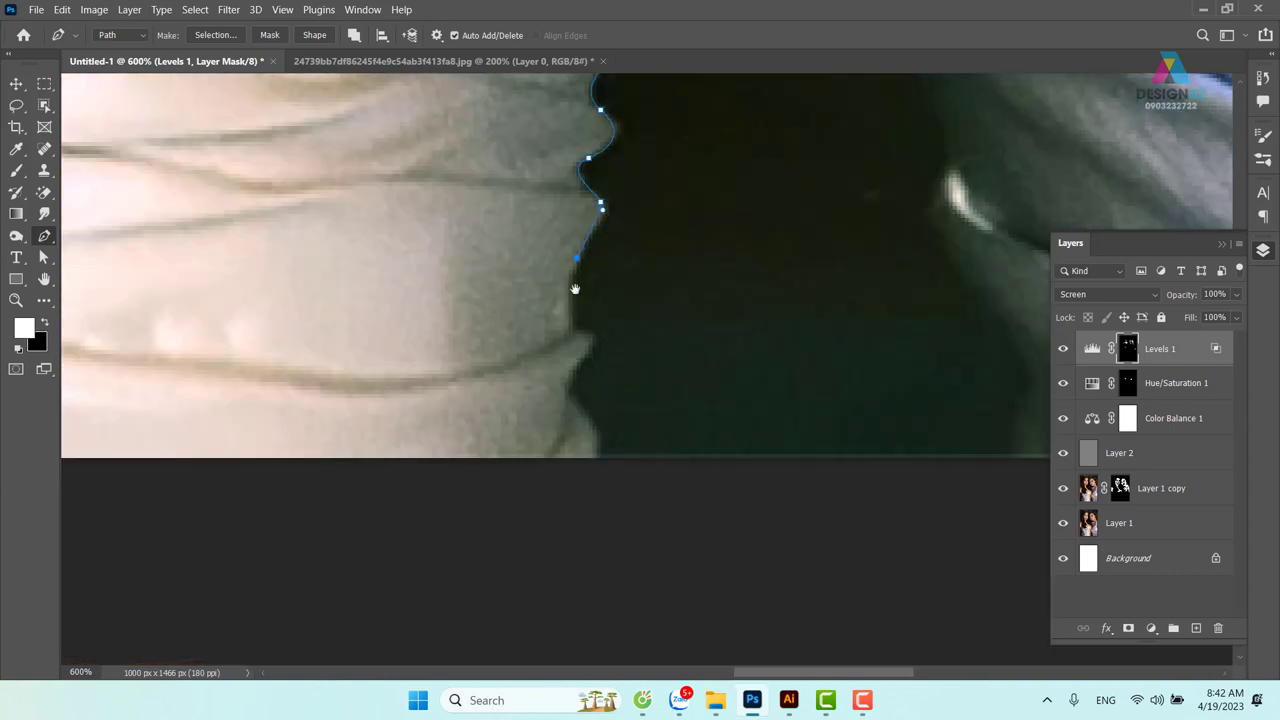
click(578, 353)
drag(593, 353, 576, 416)
Run the path left along and below the photo's bottom edge
drag(598, 459, 543, 503)
scroll(631, 451, left, 2)
scroll(335, 427, left, 3)
scroll(335, 427, down, 1)
scroll(335, 427, left, 2)
scroll(651, 391, left, 2)
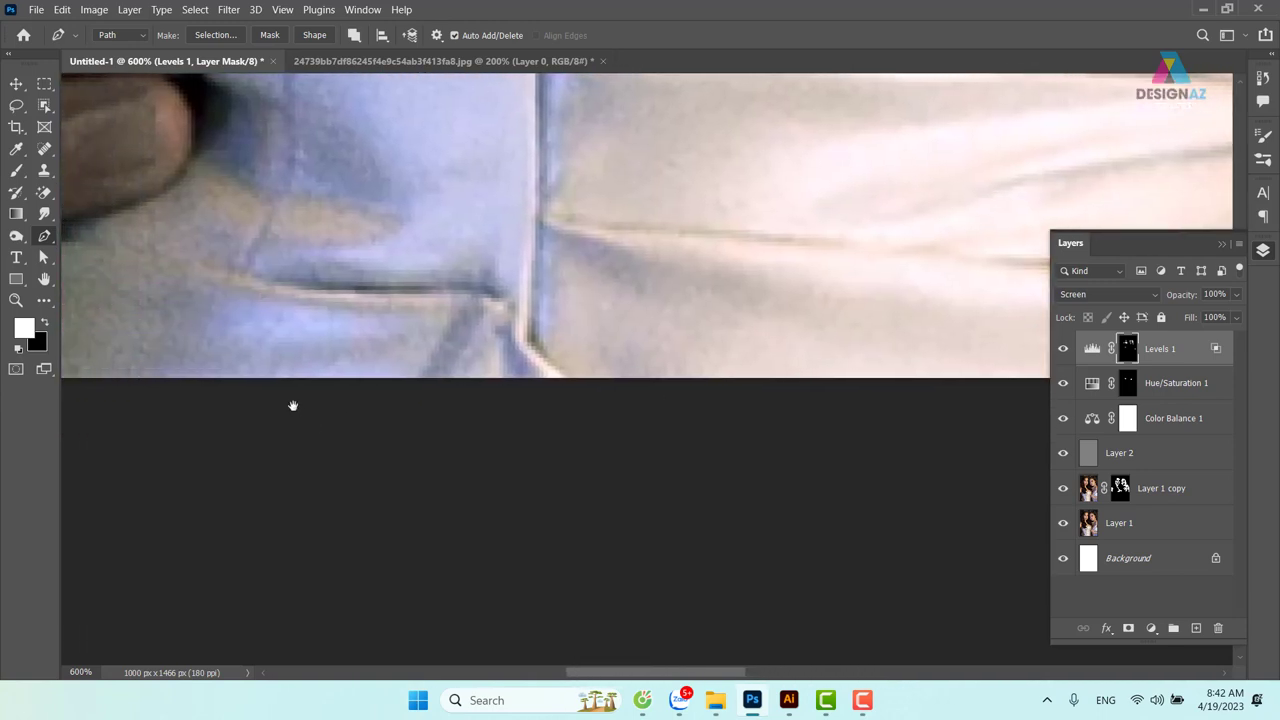
scroll(291, 406, left, 2)
click(316, 386)
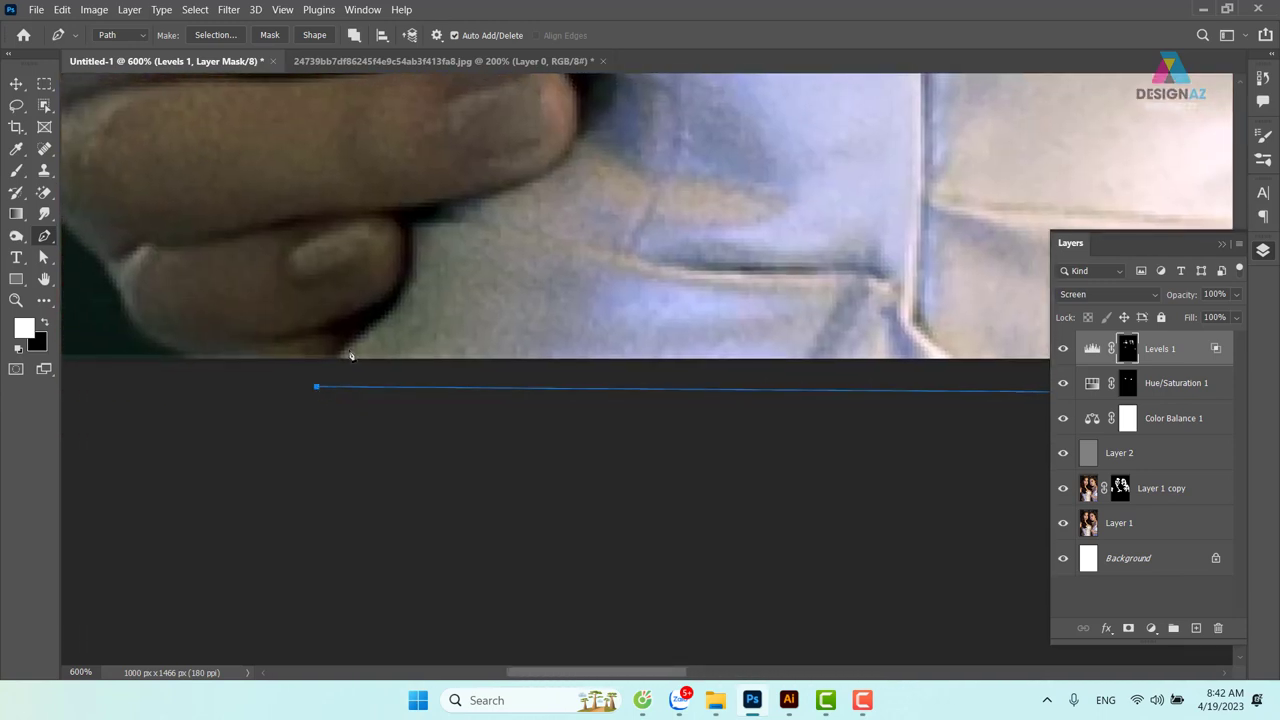
Trace the path up around the lower finger, undoing one misplaced anchor
click(328, 351)
drag(404, 279, 405, 260)
drag(397, 212, 377, 210)
alt+click(397, 212)
drag(545, 168, 590, 117)
key(ctrl+z)
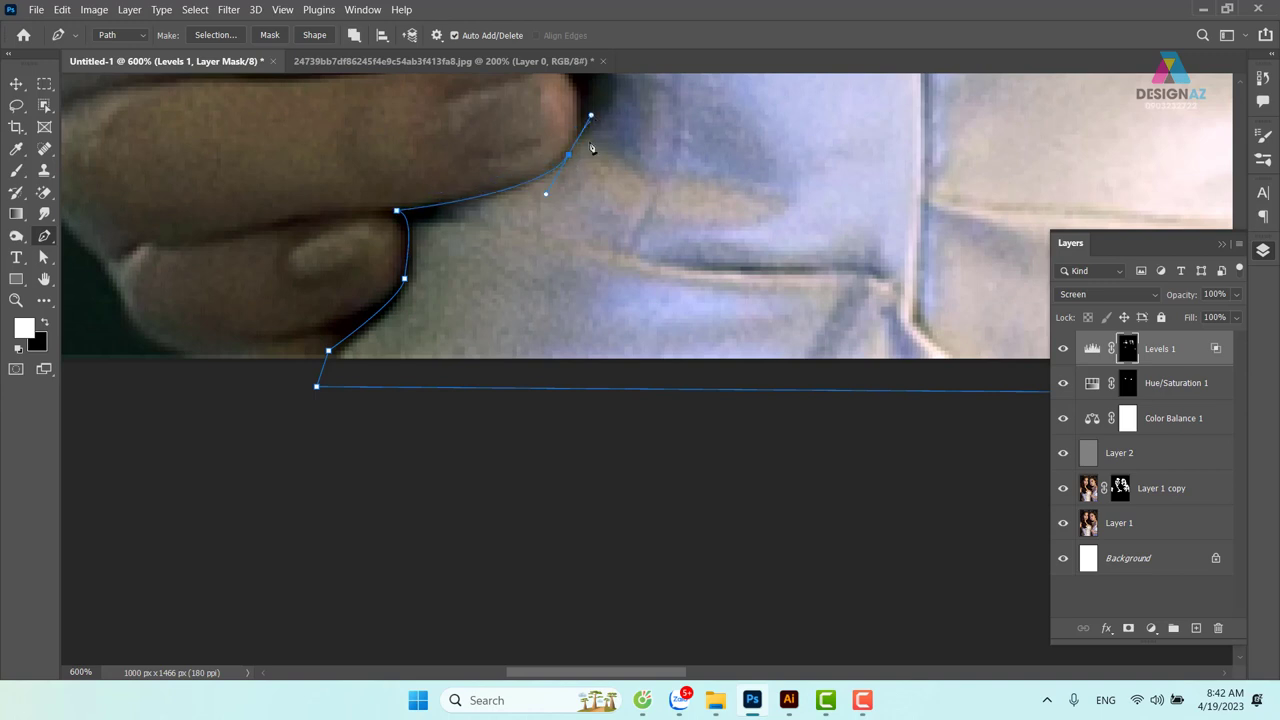
scroll(591, 148, up, 2)
scroll(560, 220, up, 3)
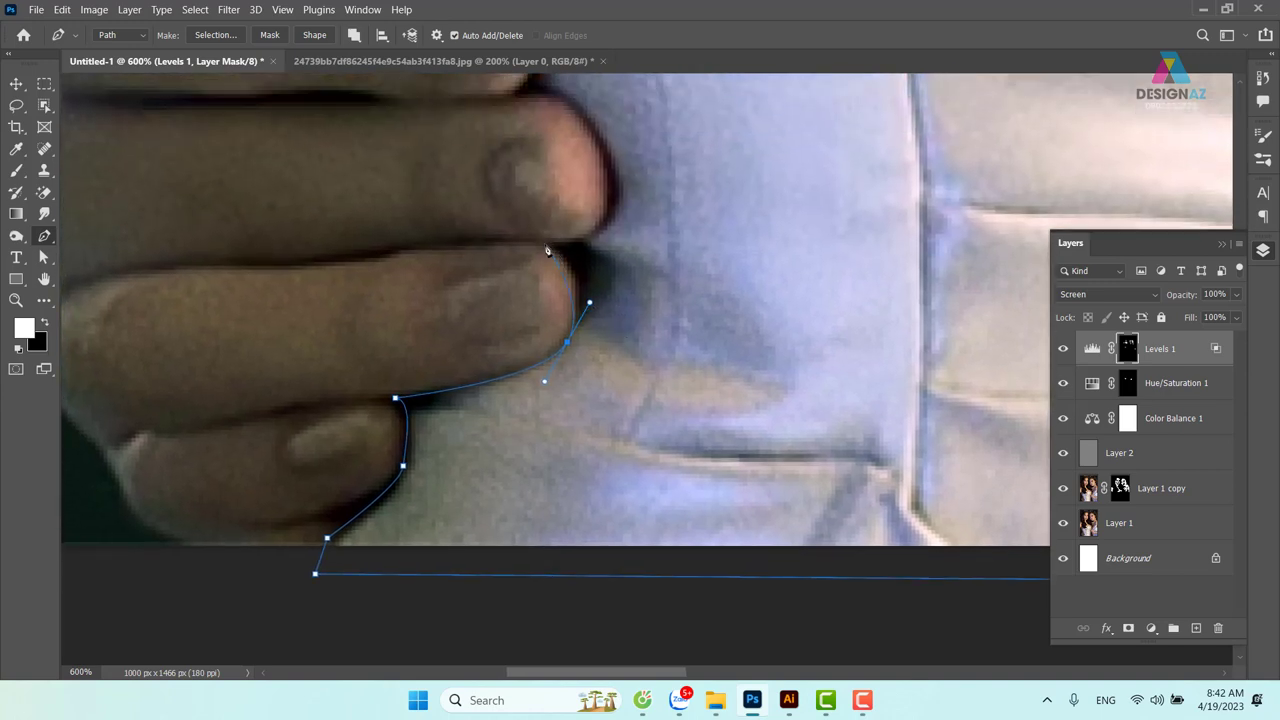
Curve the path around the fingertips and between the fingers with corner anchors
drag(539, 242, 512, 240)
drag(603, 210, 606, 172)
scroll(580, 200, up, 3)
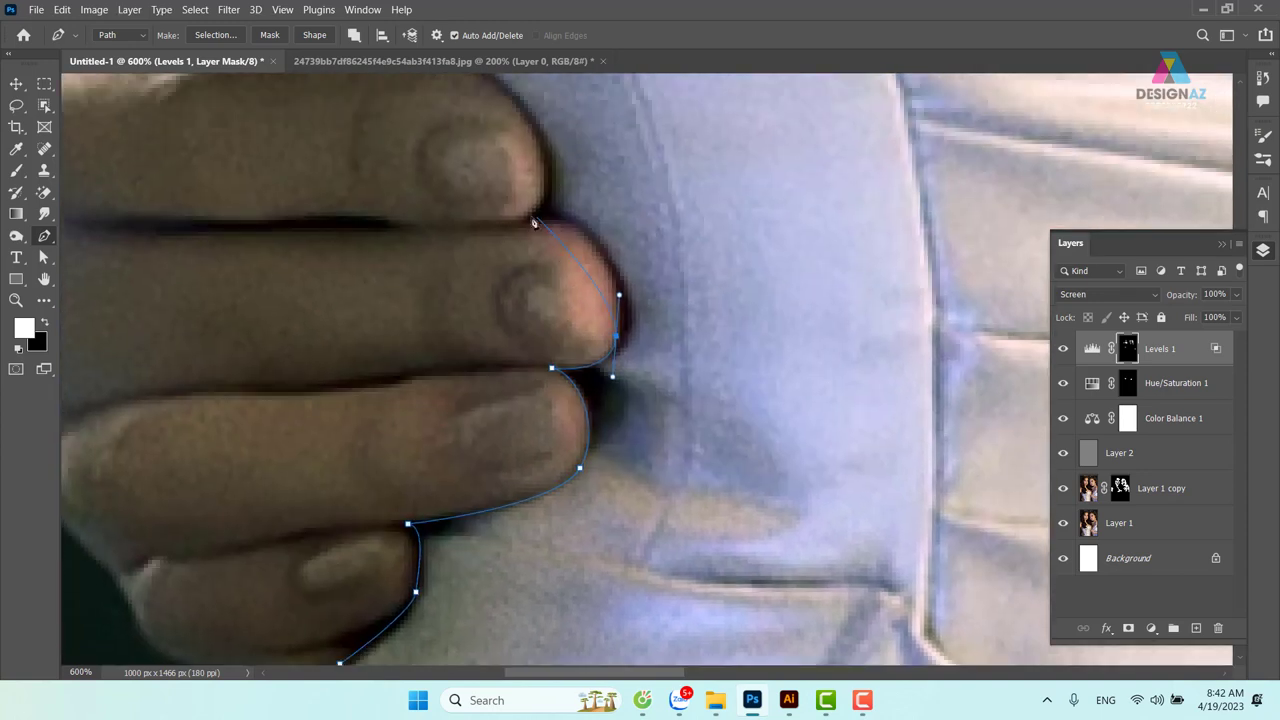
drag(523, 220, 429, 216)
scroll(560, 245, up, 2)
scroll(600, 270, up, 1)
drag(588, 256, 548, 194)
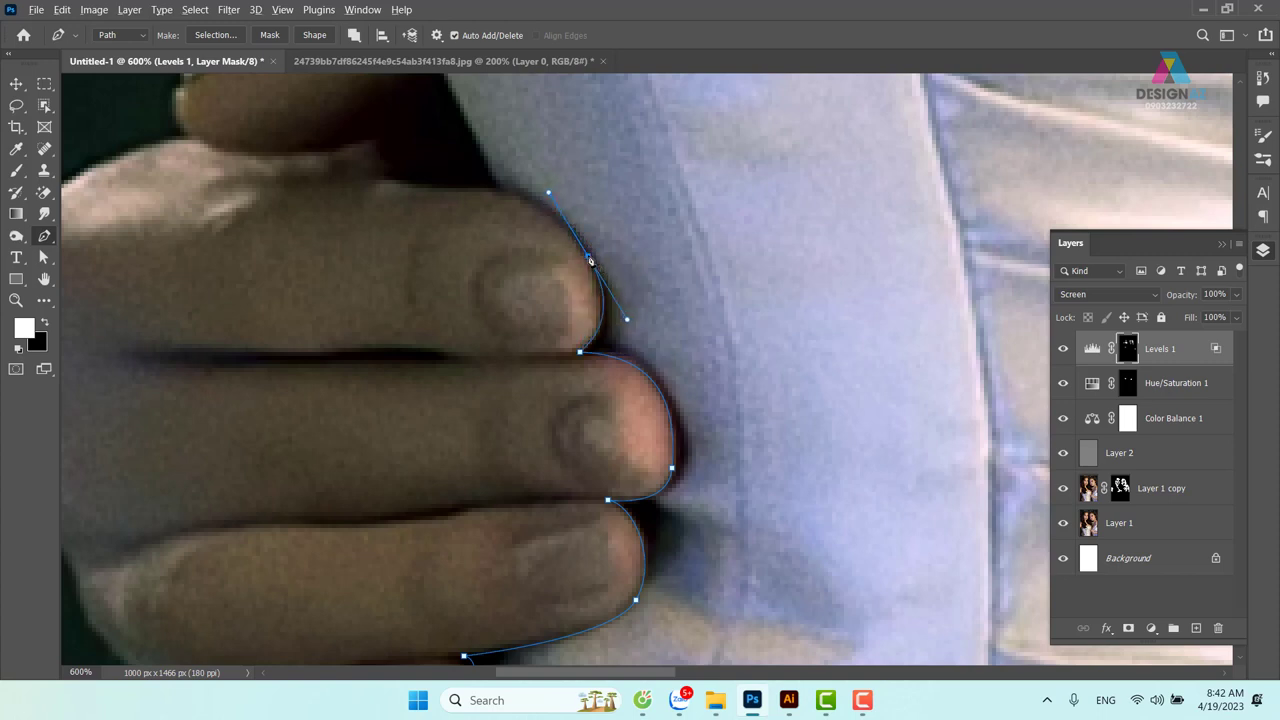
alt+click(588, 257)
drag(499, 187, 443, 177)
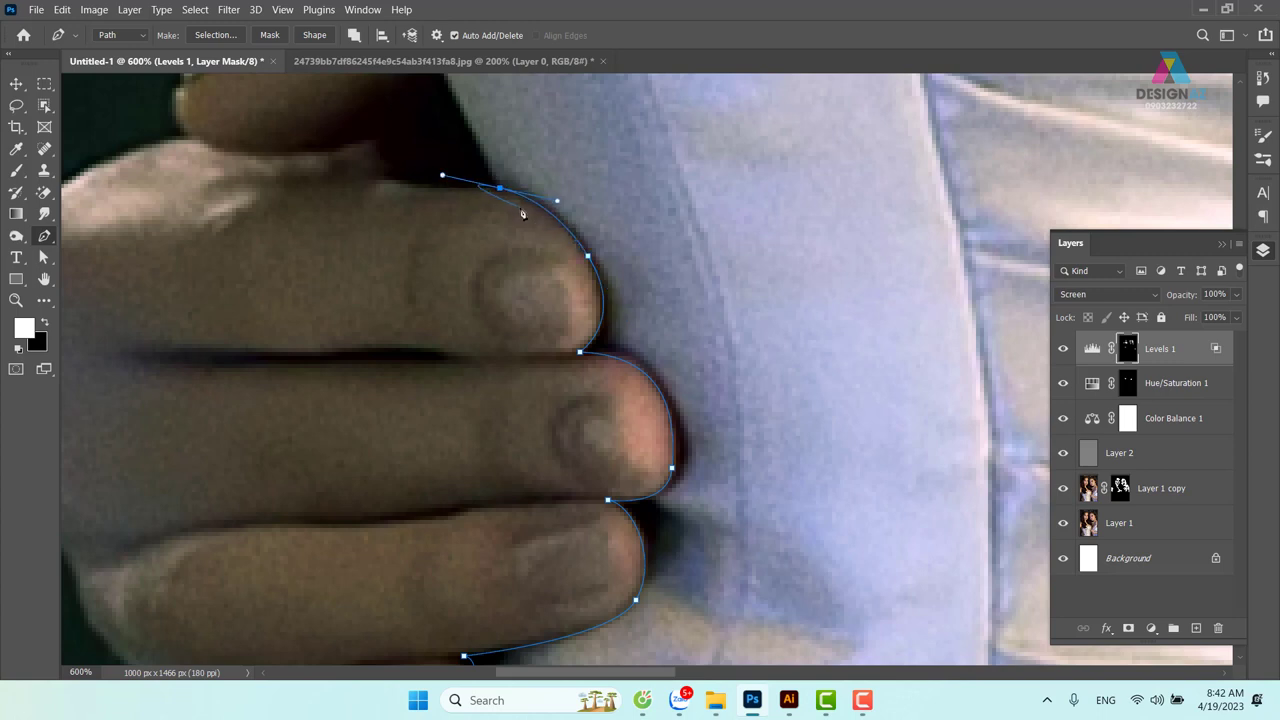
click(499, 187)
Follow the dress edge back up and close the path at its starting anchor
drag(511, 125, 589, 330)
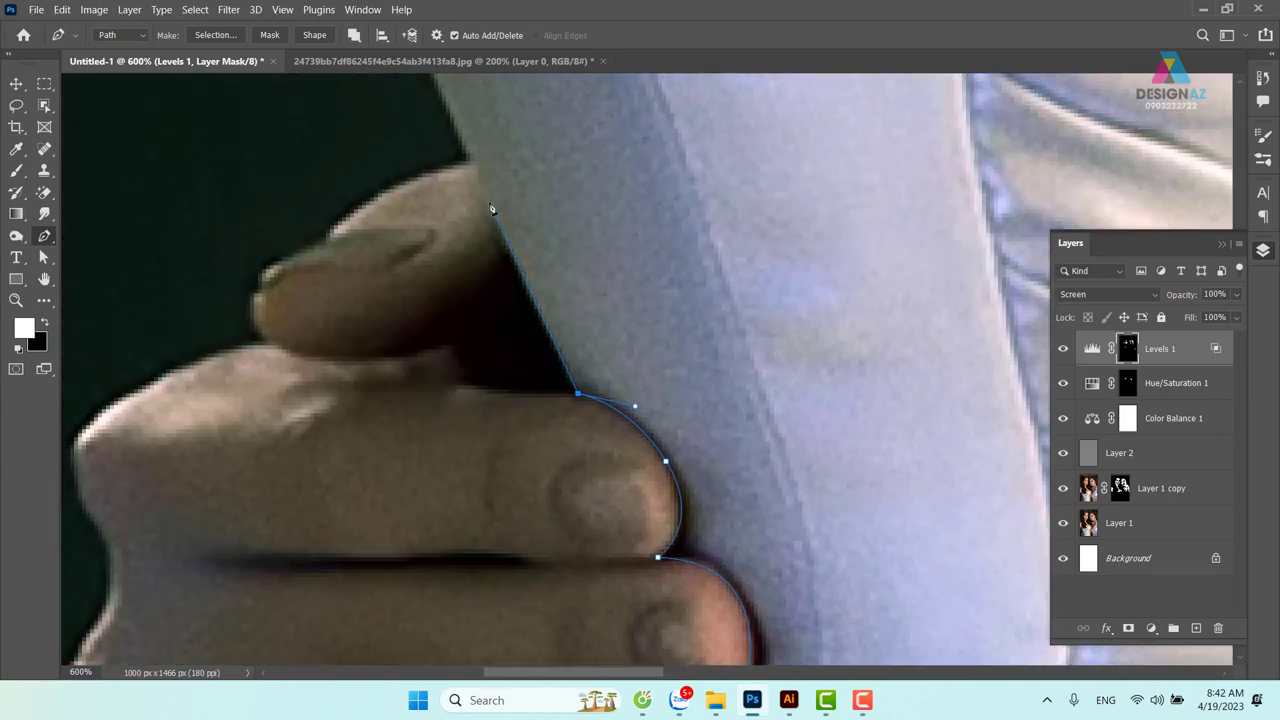
drag(484, 177, 585, 446)
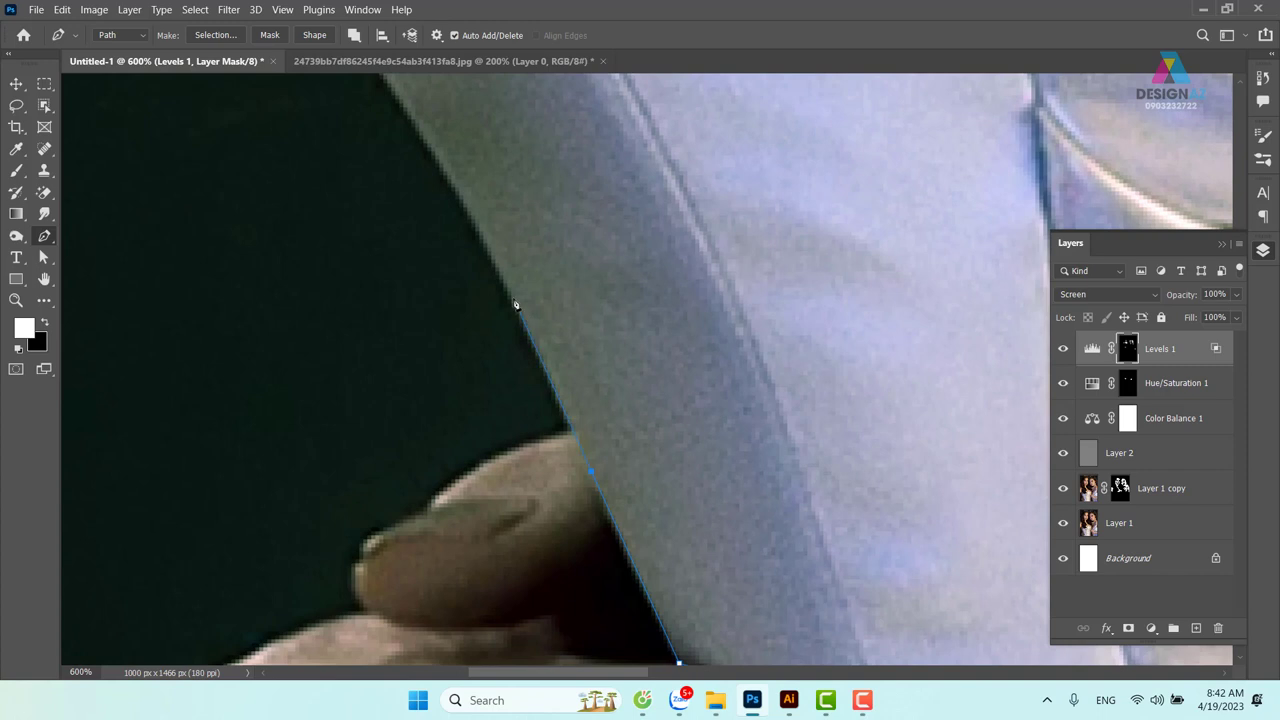
drag(477, 235, 603, 437)
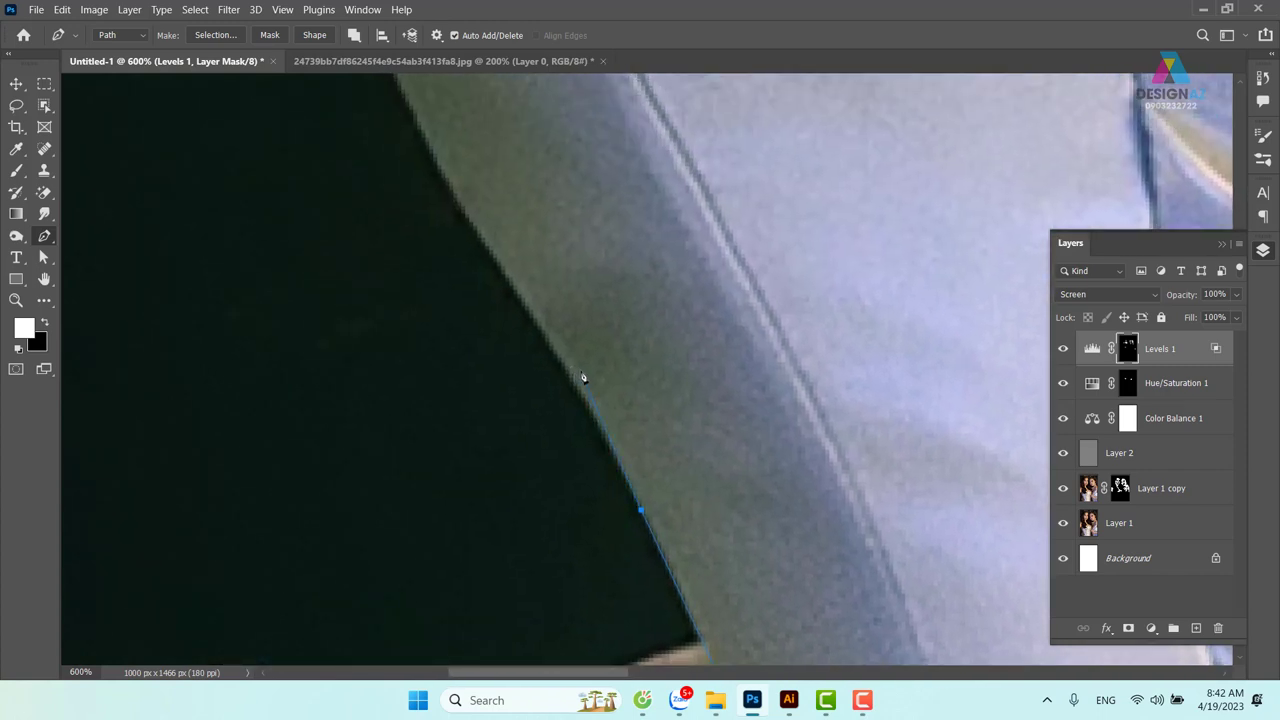
drag(541, 325, 520, 305)
drag(447, 174, 565, 440)
drag(514, 344, 484, 275)
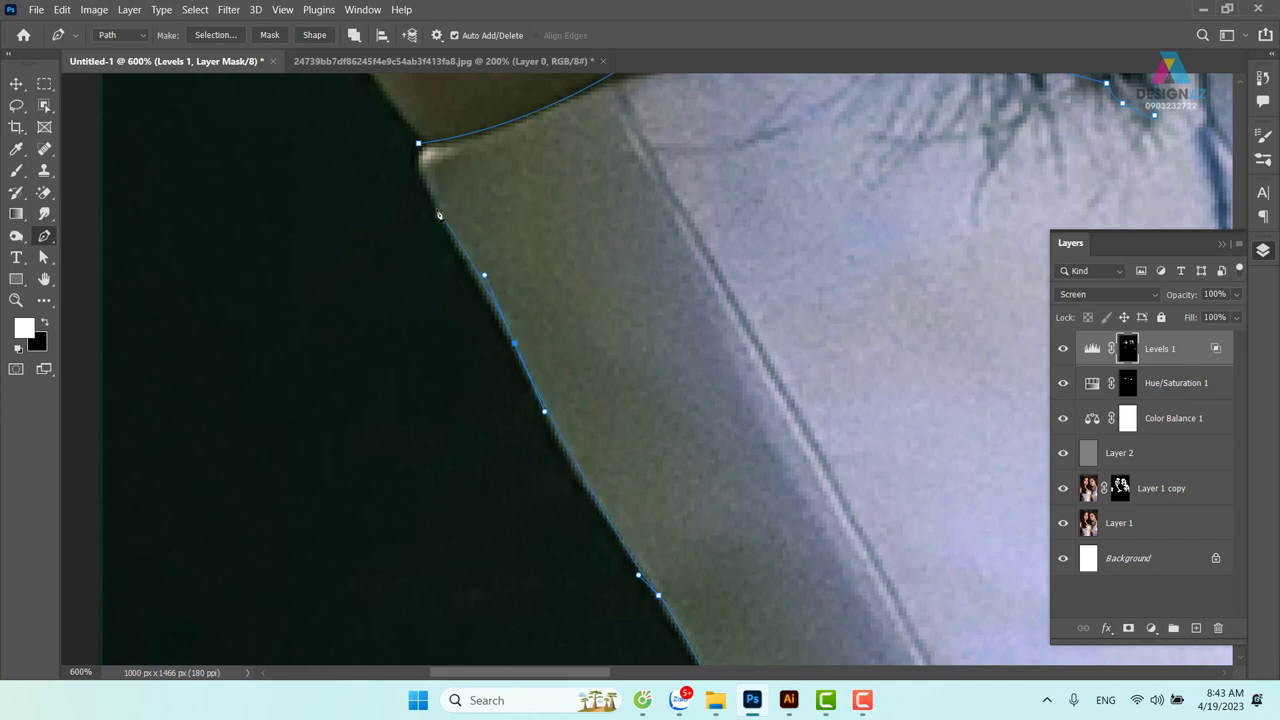
click(434, 207)
drag(418, 143, 440, 139)
Zoom out and center the whole image in view
scroll(910, 396, down, 3)
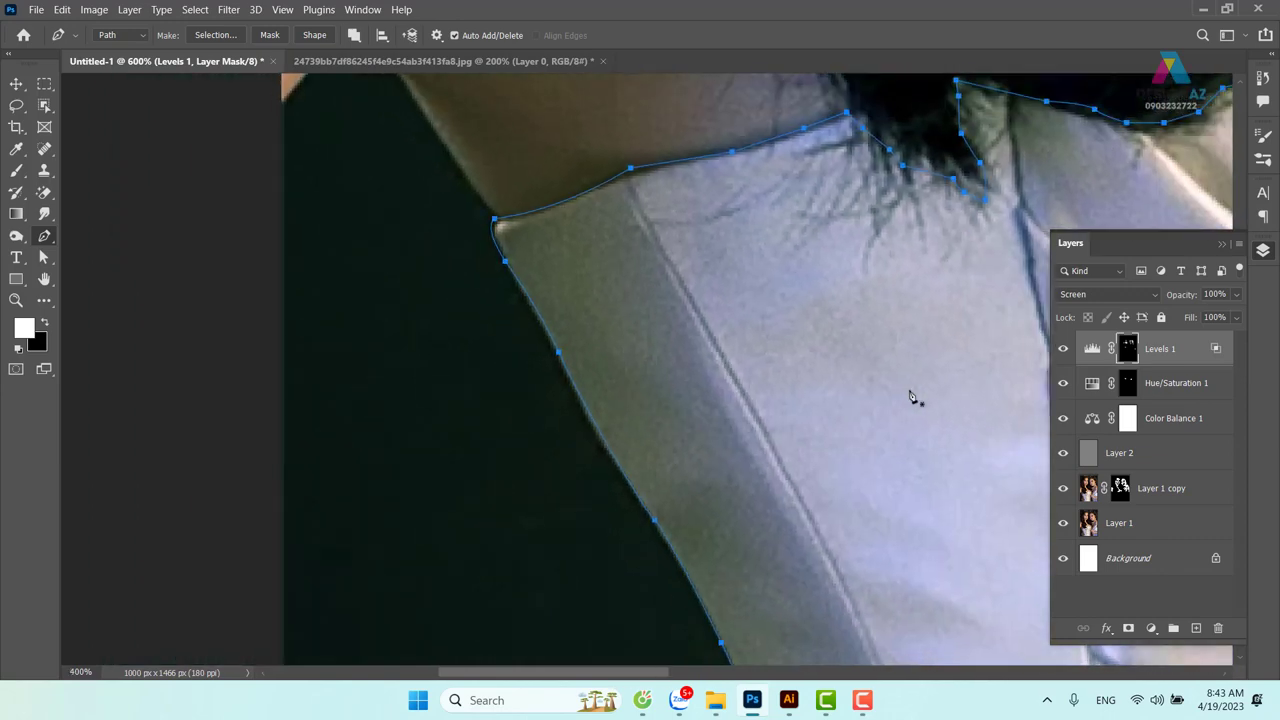
scroll(912, 397, down, 2)
scroll(914, 397, down, 2)
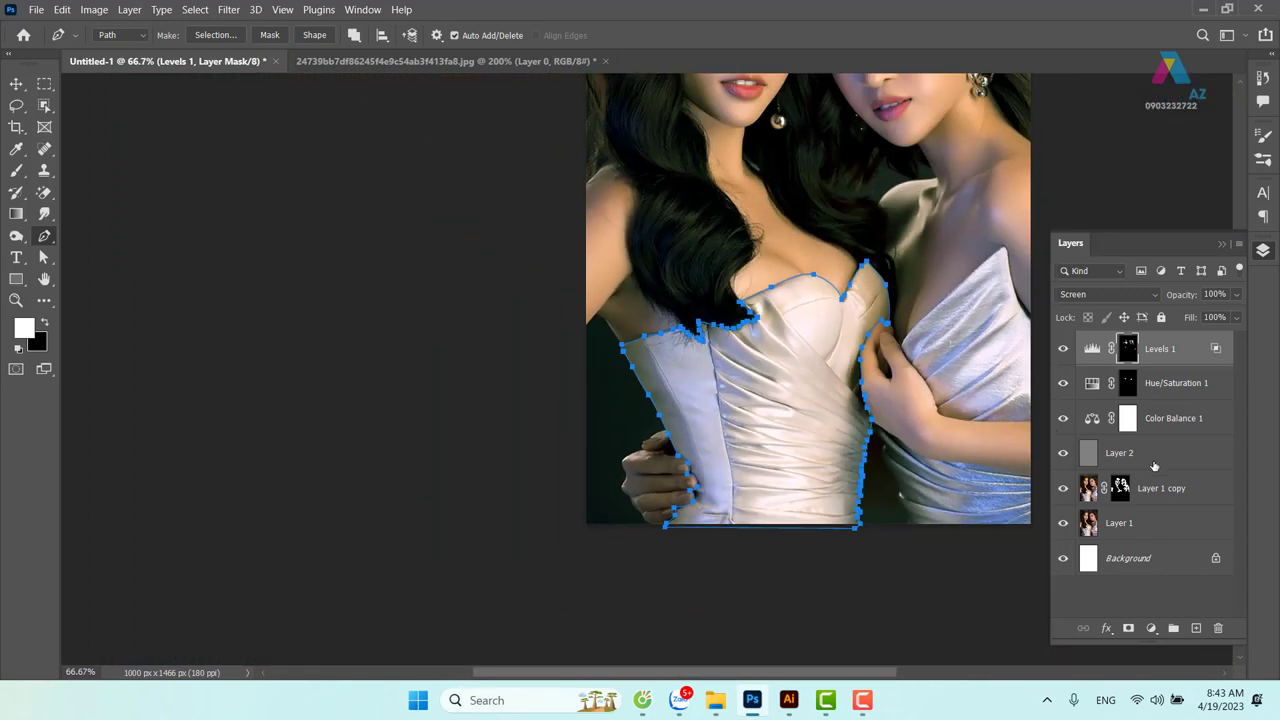
drag(888, 455, 661, 432)
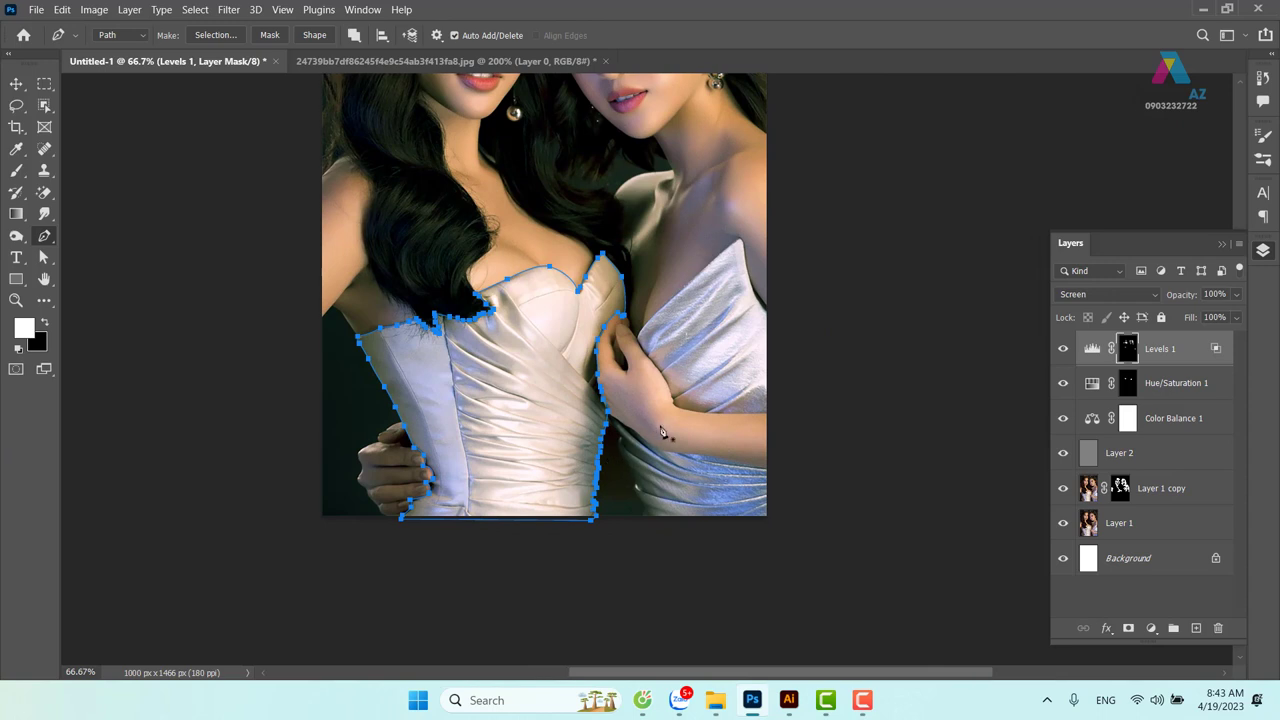
Load the closed bodice path as a selection and make Layer 1 active
key(Return)
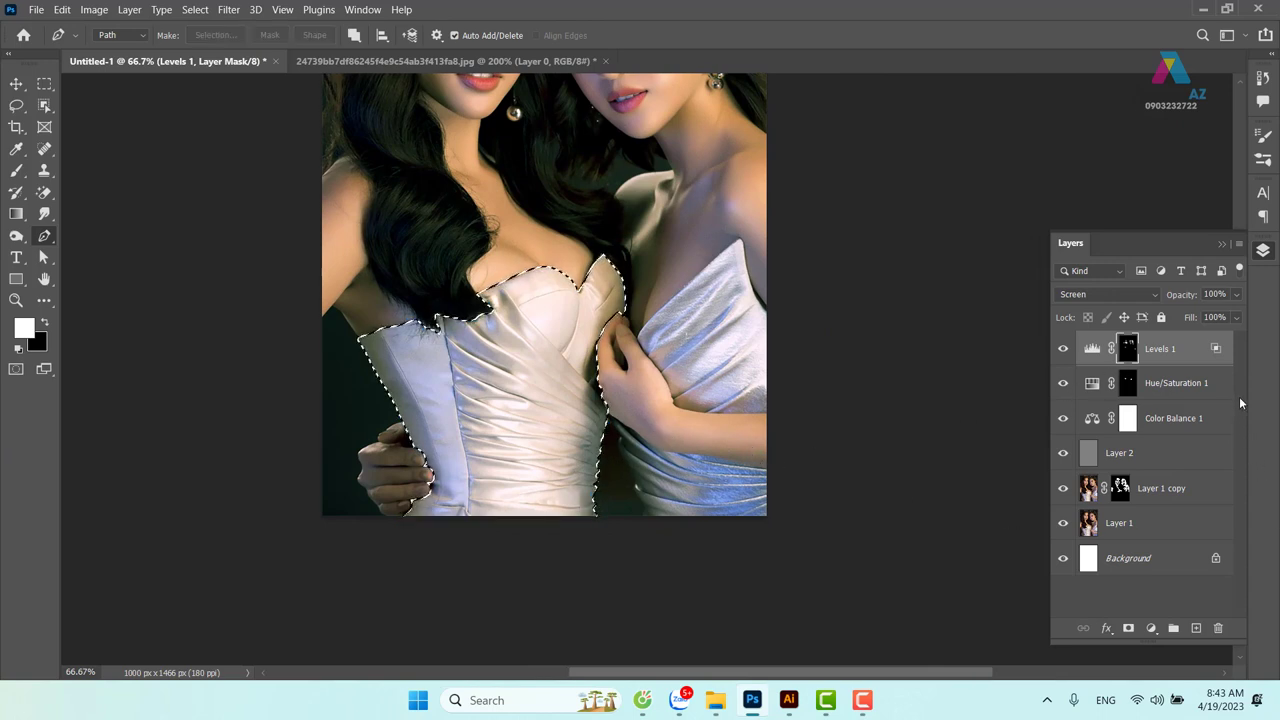
click(1112, 570)
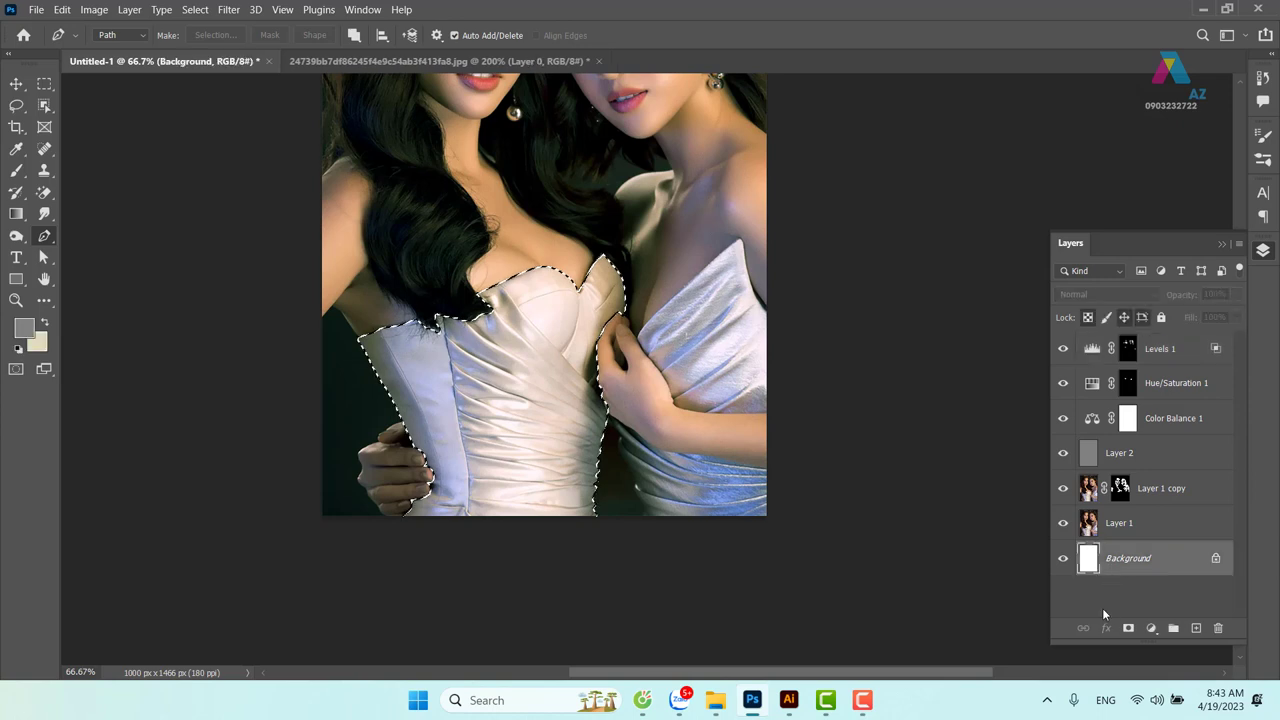
click(1120, 528)
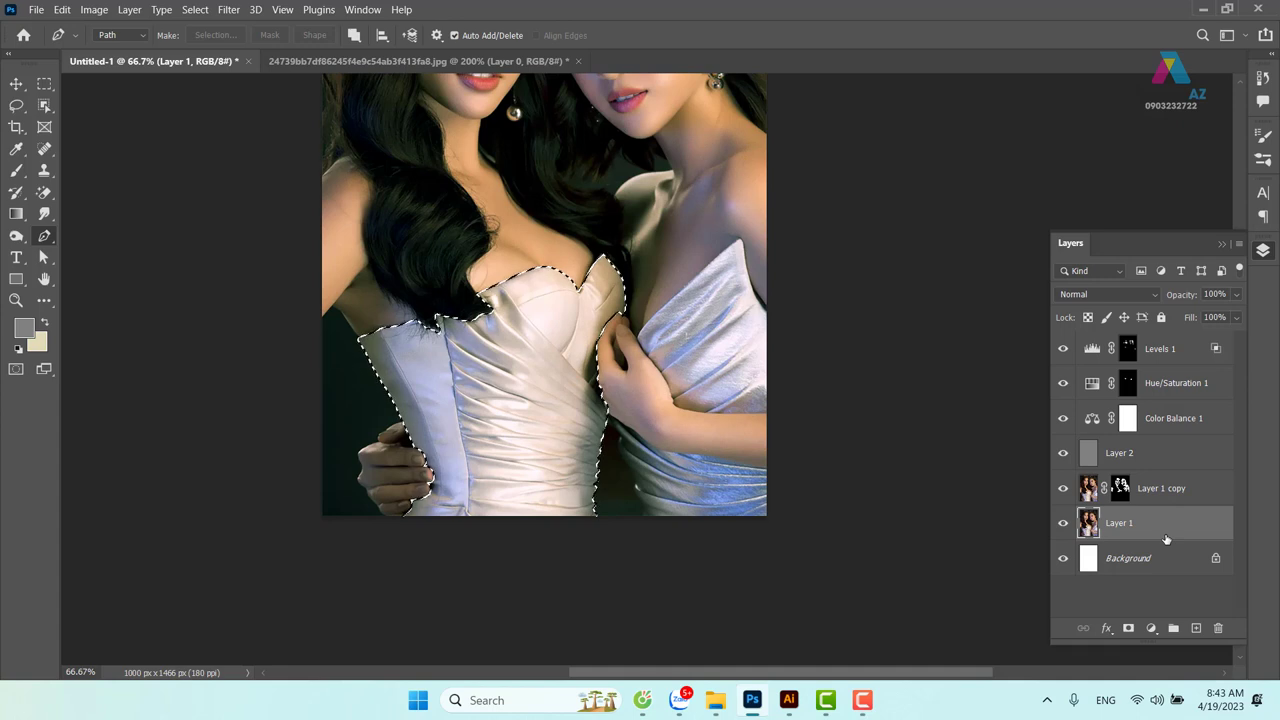
Copy the selected bodice to new Layer 3, test-moving it and undoing the move
key(ctrl+j)
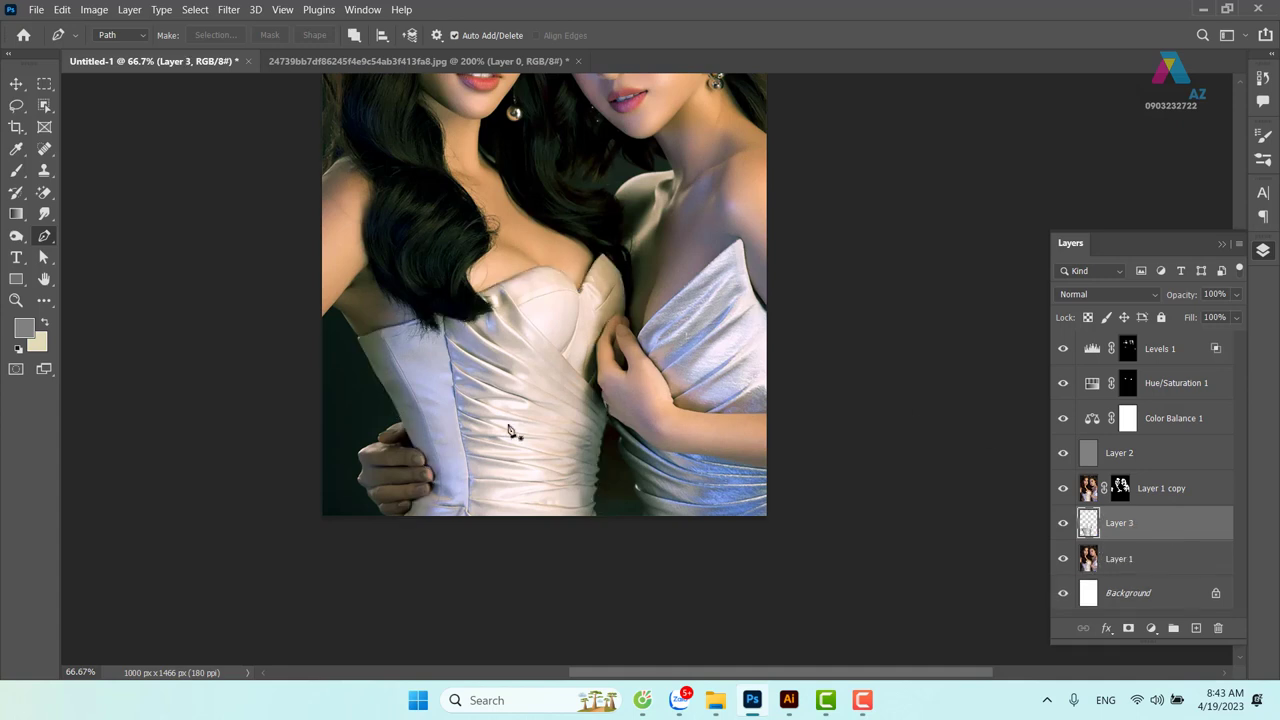
key(v)
drag(533, 457, 400, 489)
key(ctrl+z)
Start a new pen path on the right woman's gown with its first curve
scroll(700, 505, right, 2)
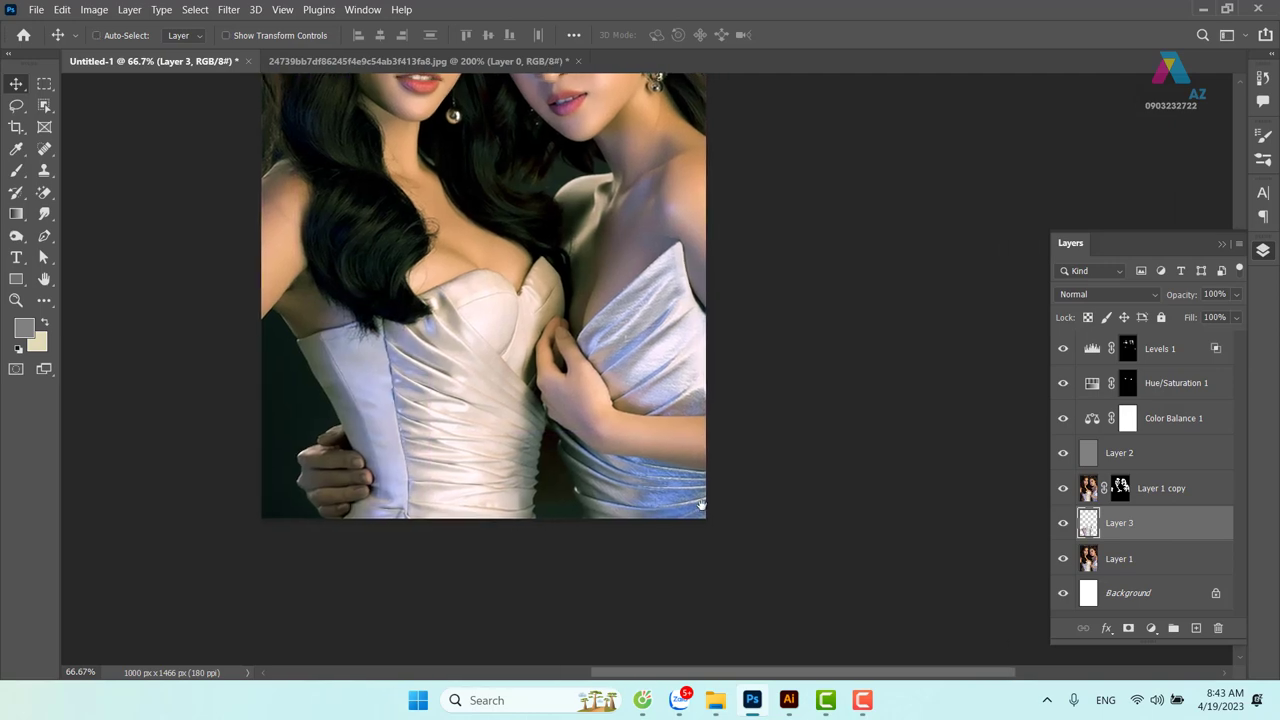
scroll(700, 505, up, 2)
scroll(702, 505, up, 2)
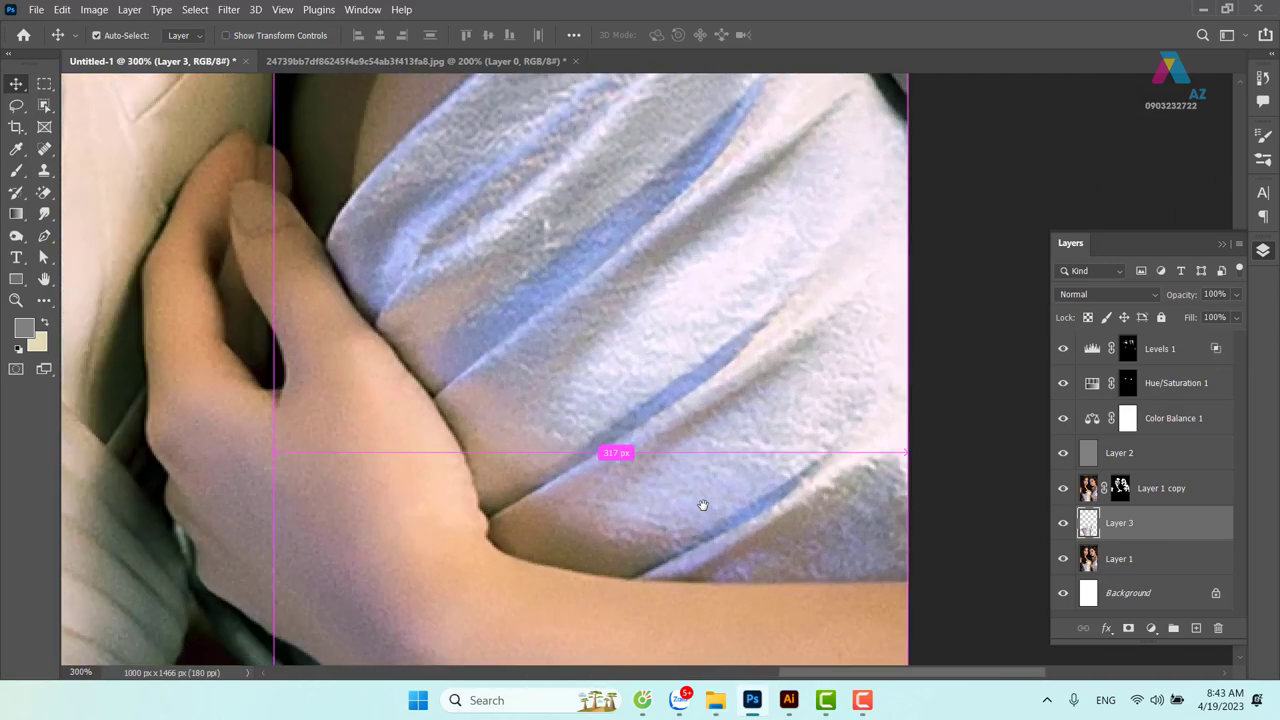
scroll(445, 512, up, 5)
scroll(445, 512, right, 1)
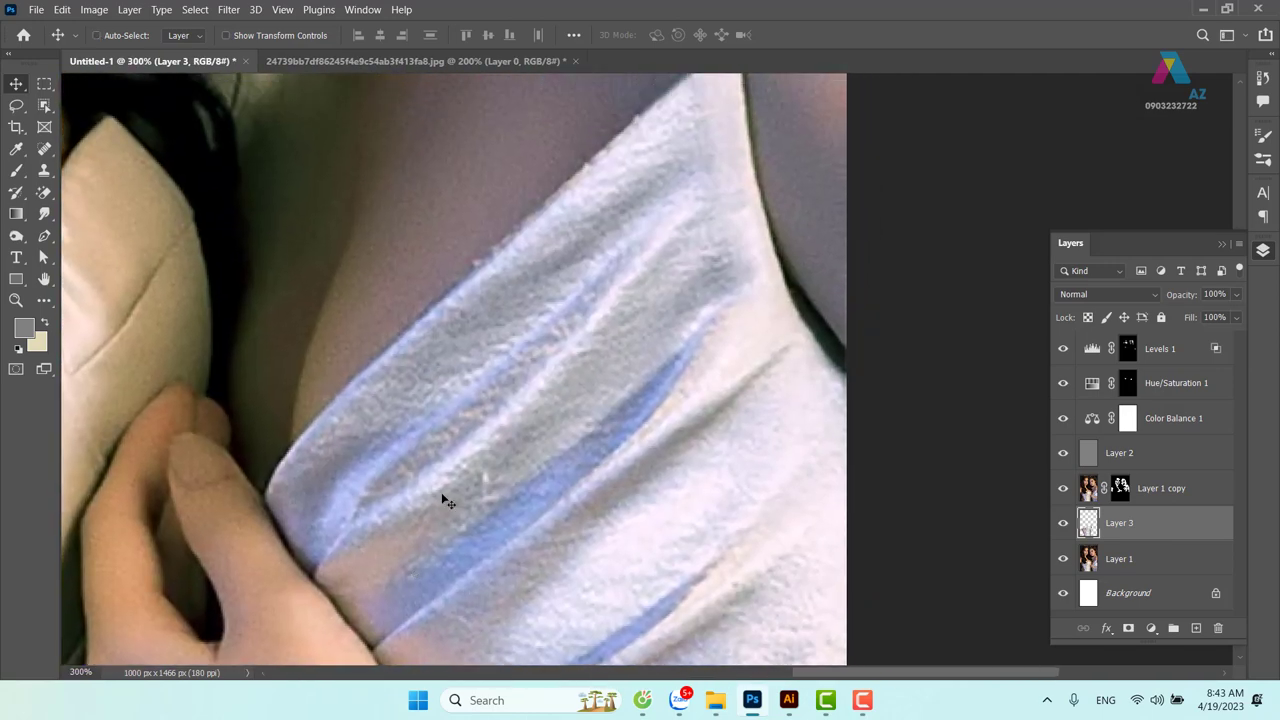
key(p)
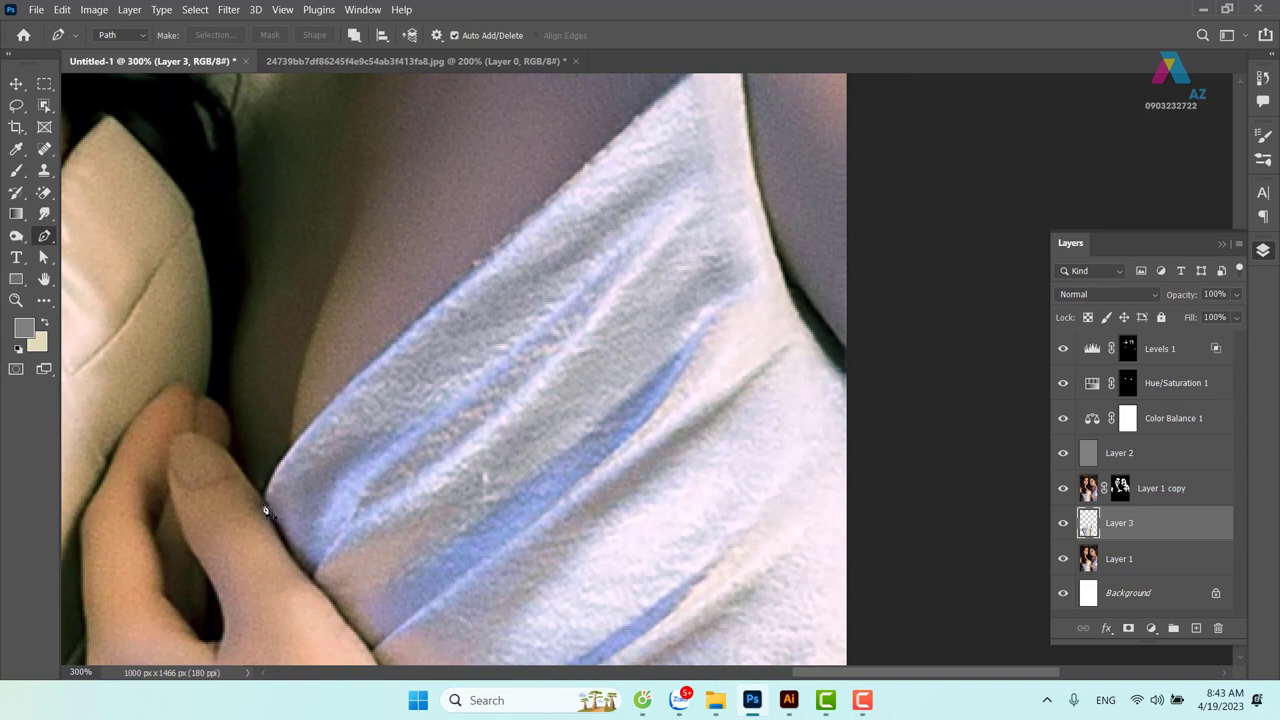
click(262, 503)
drag(316, 420, 351, 392)
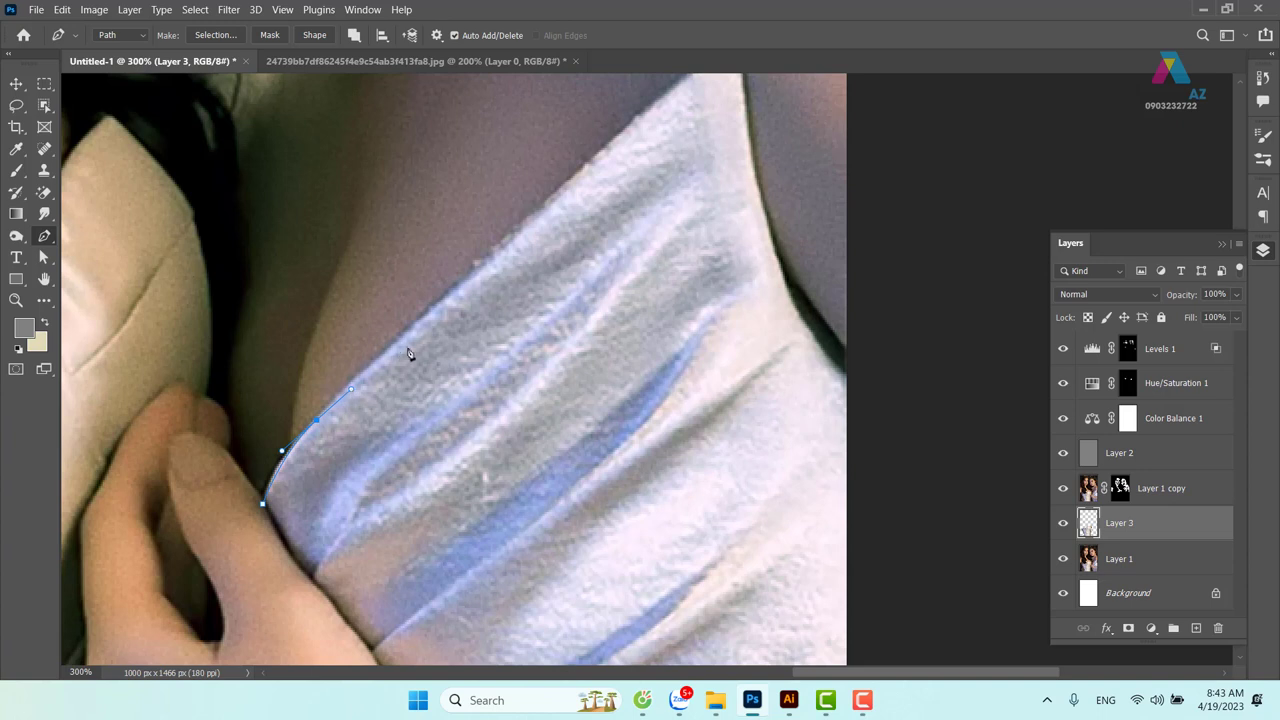
Trace anchors along the right gown's upper edge, top tip and right side
mouse_move(420, 324)
mouse_down()
mouse_move(478, 292)
mouse_move(420, 327)
mouse_up()
drag(505, 262, 415, 431)
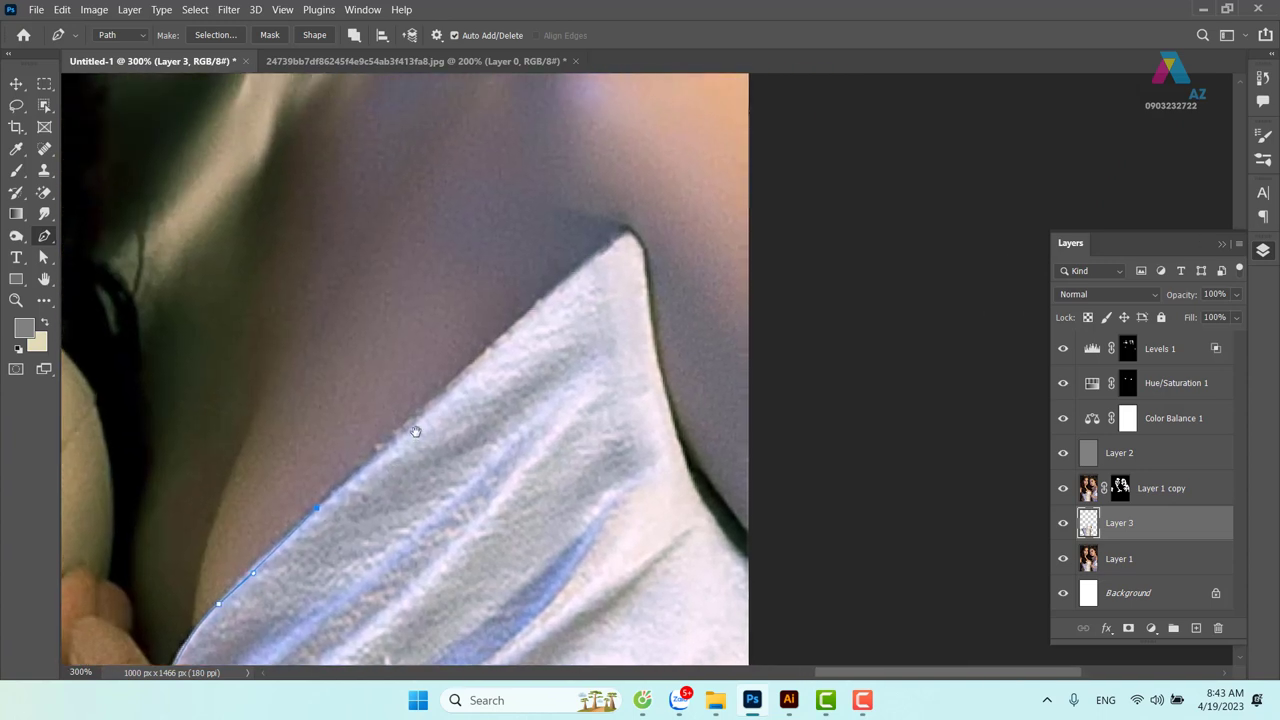
click(436, 397)
click(558, 284)
drag(630, 235, 647, 244)
drag(690, 476, 697, 488)
Trace along the arm to its crease and set the path operation to Combine Shapes
mouse_move(759, 552)
mouse_down()
mouse_move(655, 389)
mouse_move(738, 449)
mouse_up()
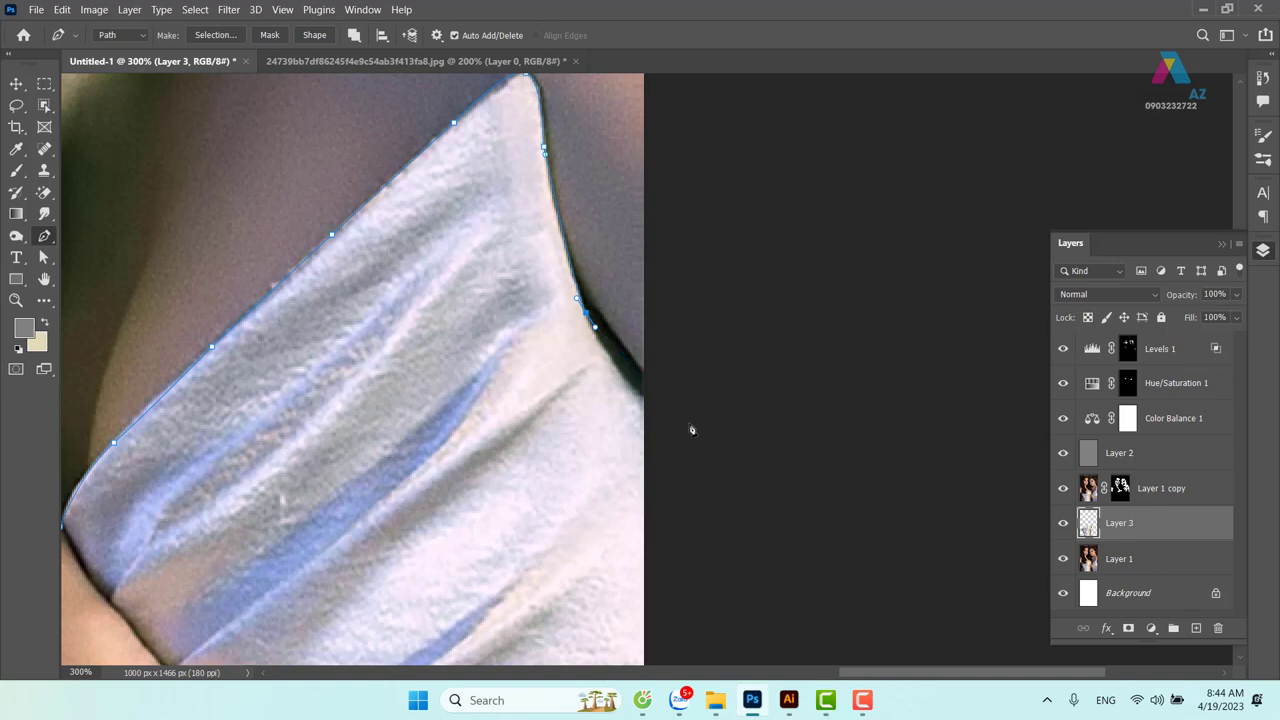
scroll(738, 449, down, 3)
scroll(706, 289, down, 5)
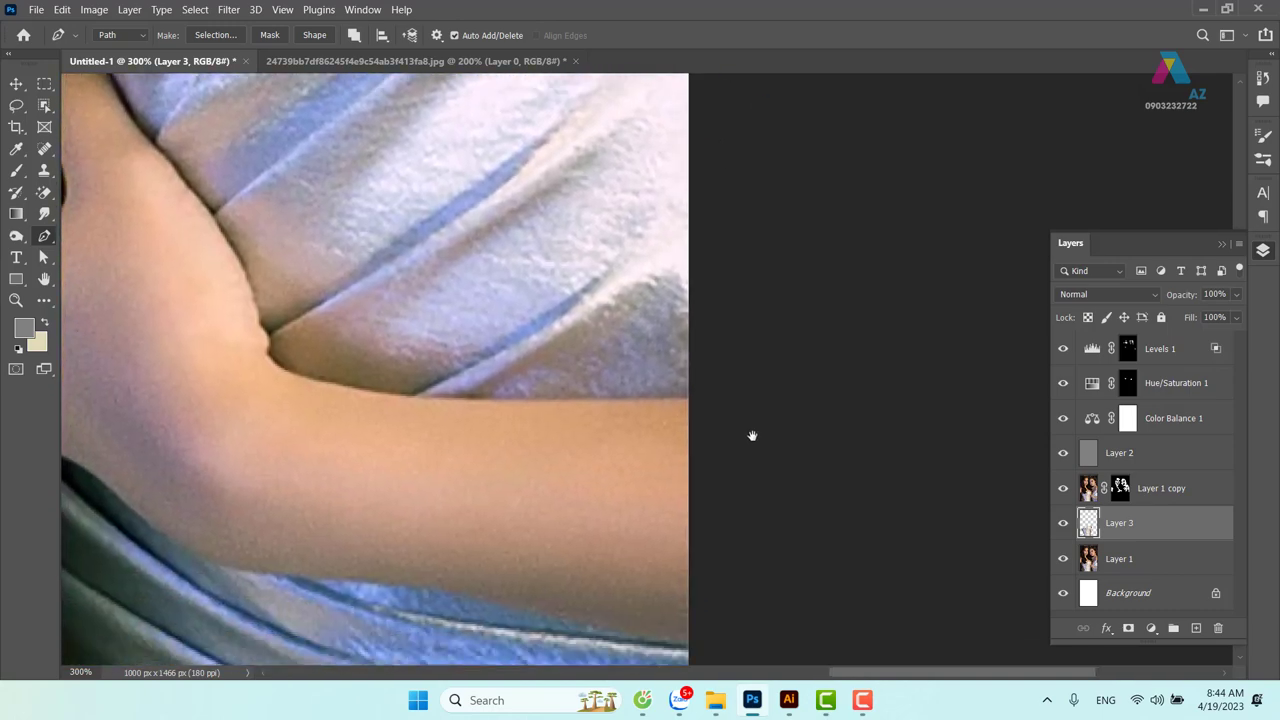
scroll(751, 434, down, 2)
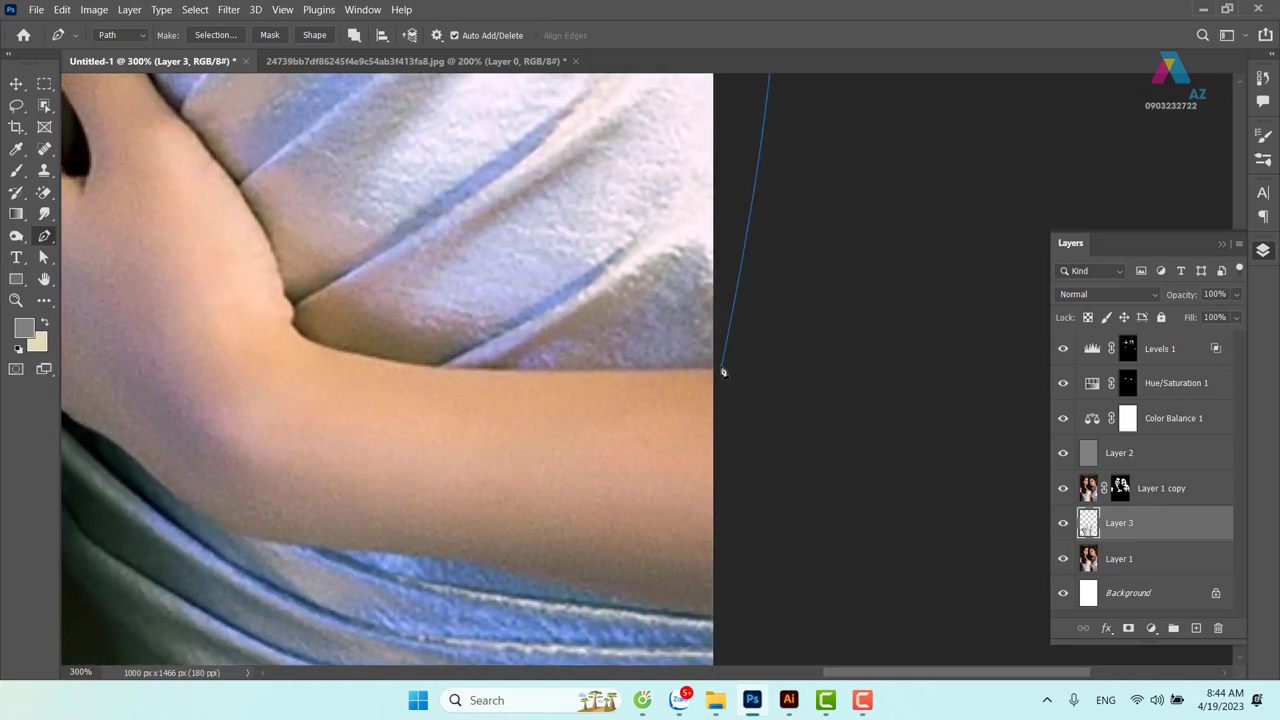
drag(457, 371, 331, 366)
drag(291, 326, 285, 316)
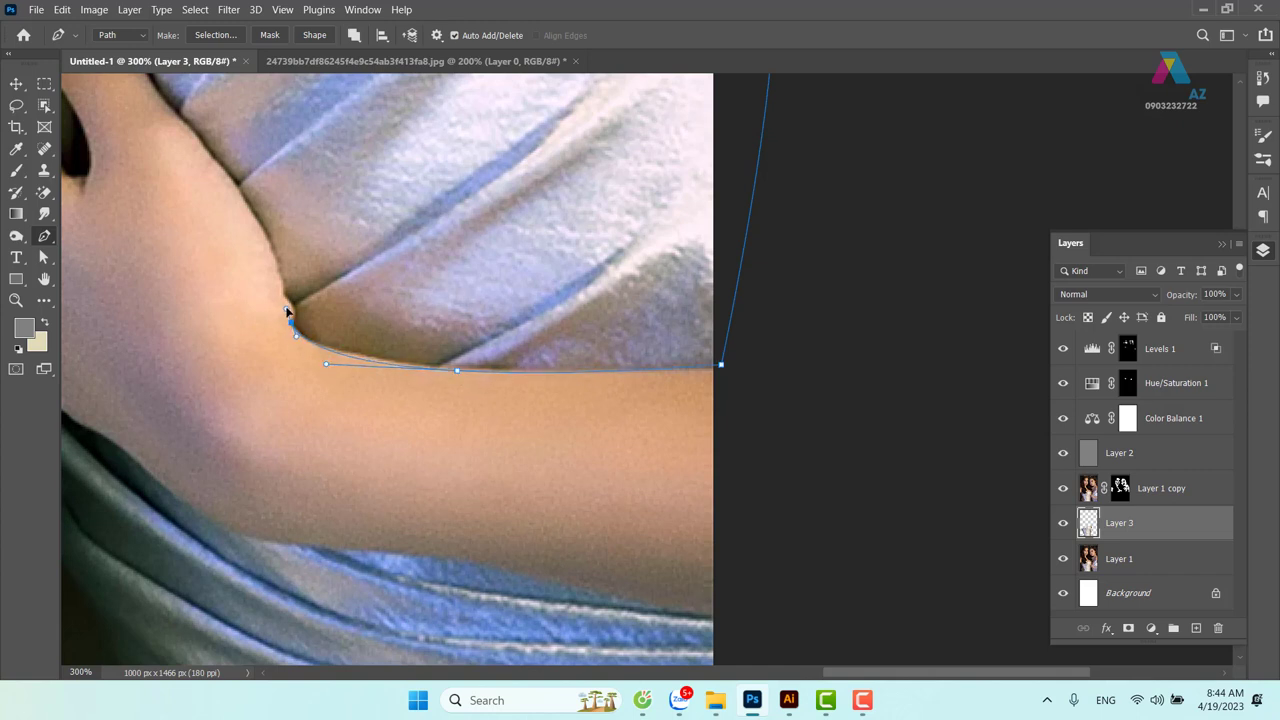
key(ctrl+z)
mouse_move(292, 320)
mouse_down()
mouse_move(276, 258)
mouse_move(465, 497)
mouse_move(401, 423)
mouse_up()
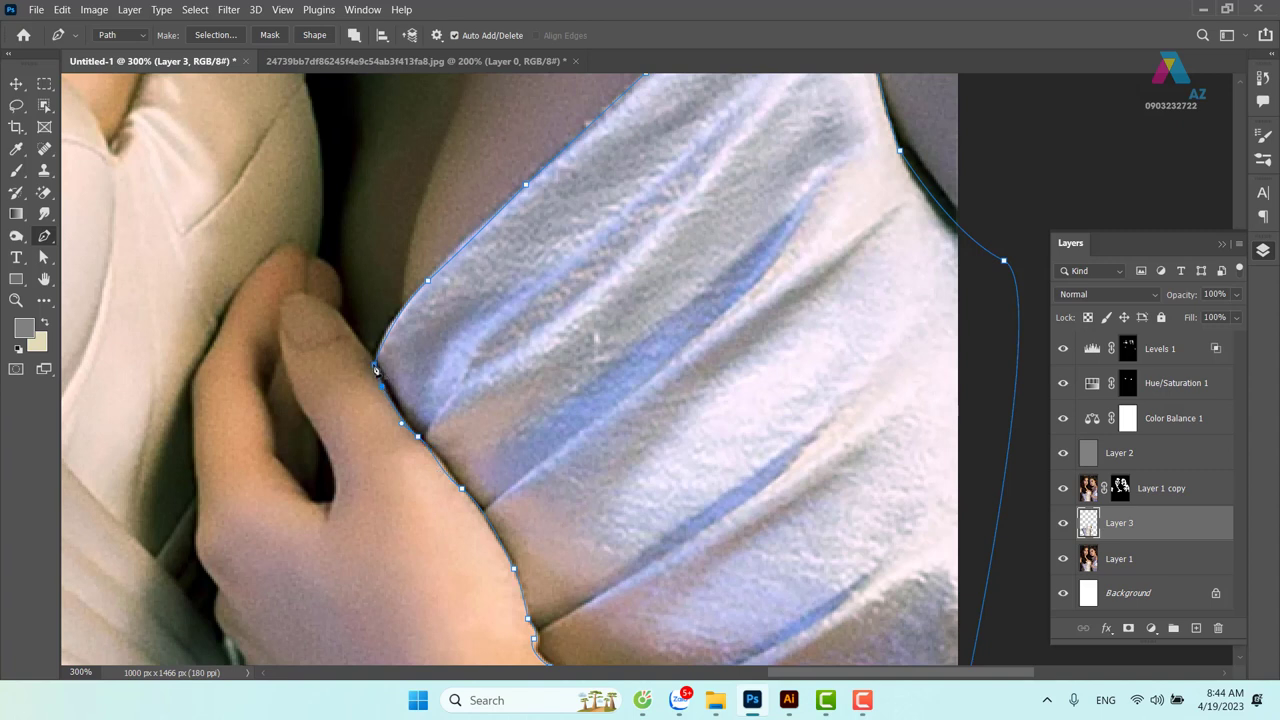
click(354, 35)
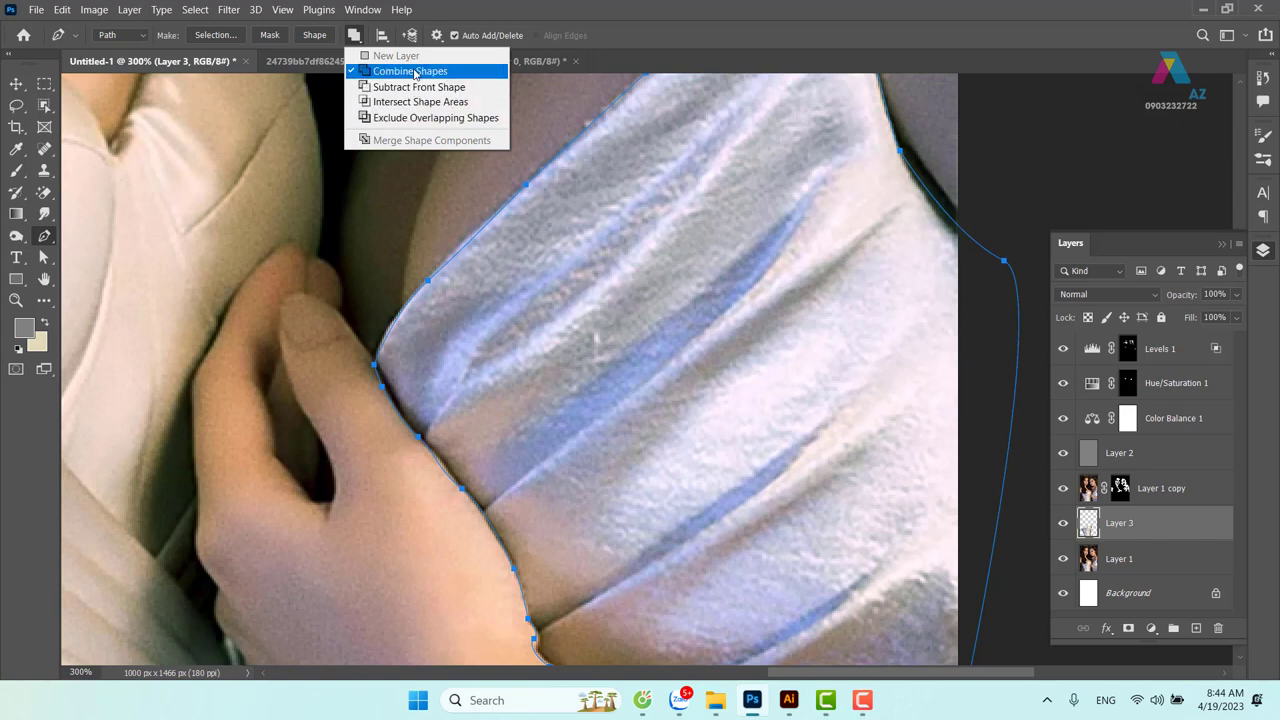
click(686, 268)
Start a new path section with anchors along the lower edge of the second woman's arm
drag(635, 232, 633, 190)
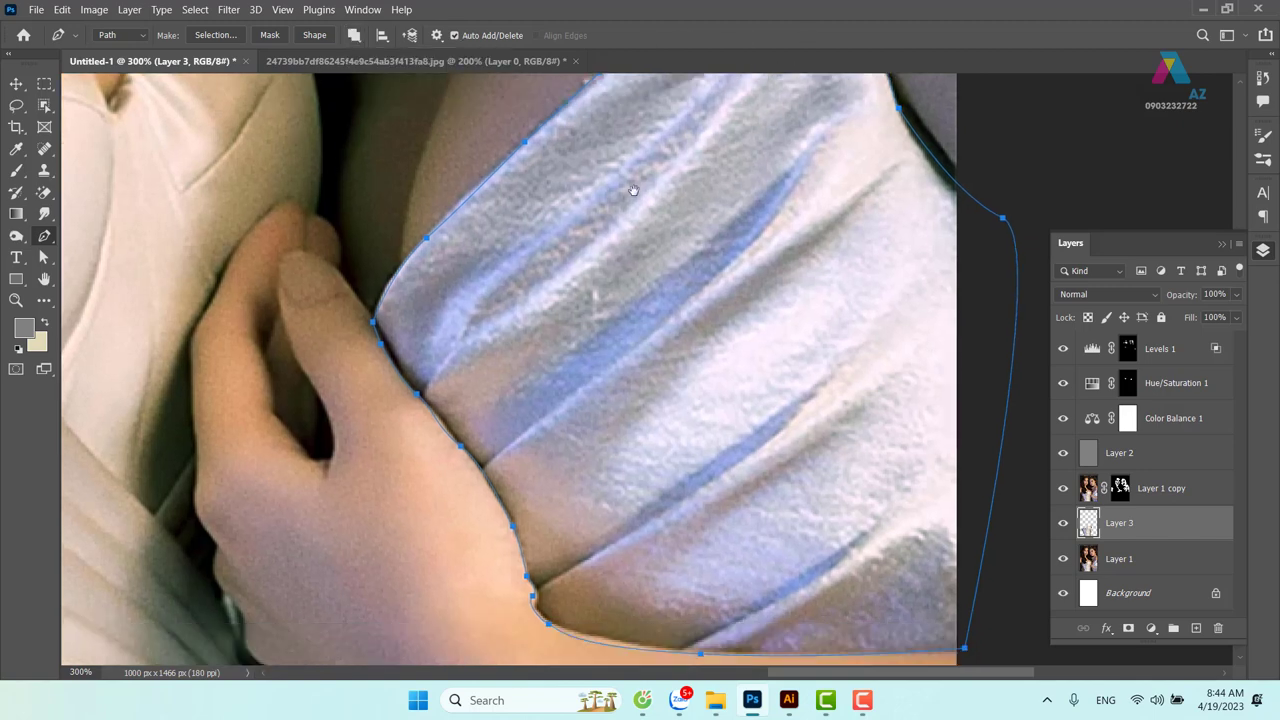
scroll(543, 446, down, 3)
scroll(563, 346, down, 2)
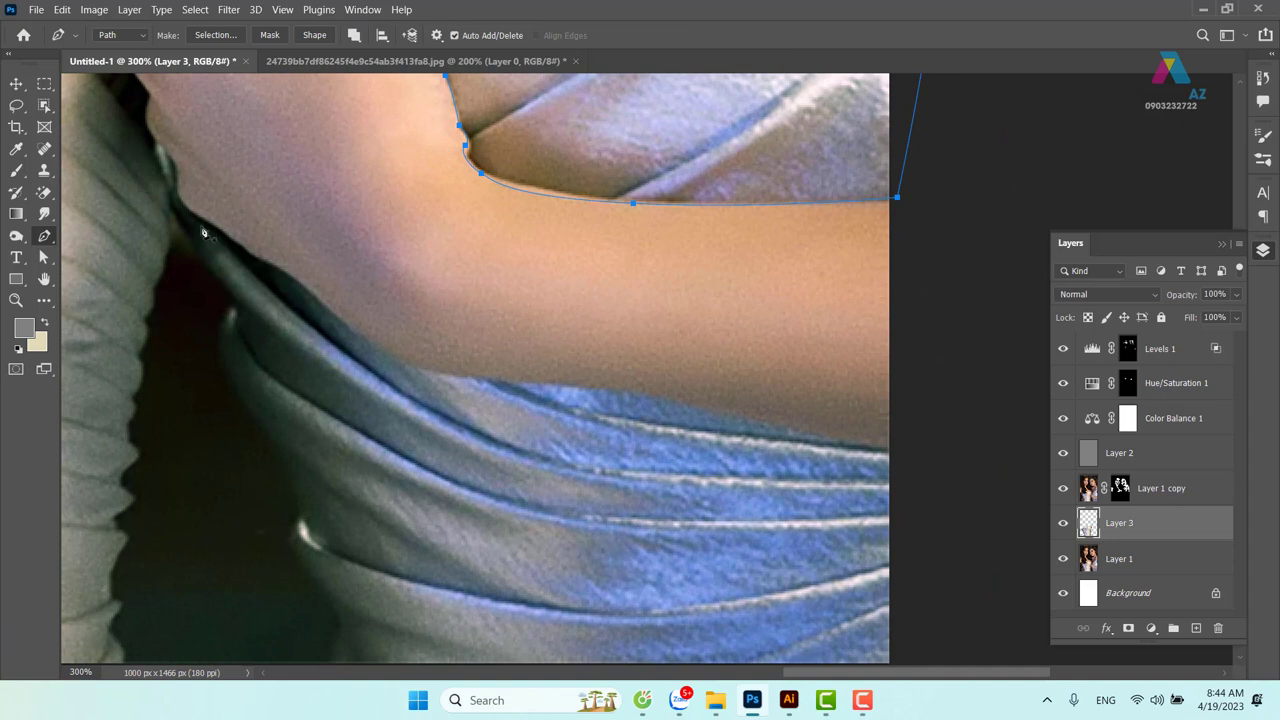
drag(187, 224, 253, 243)
click(240, 190)
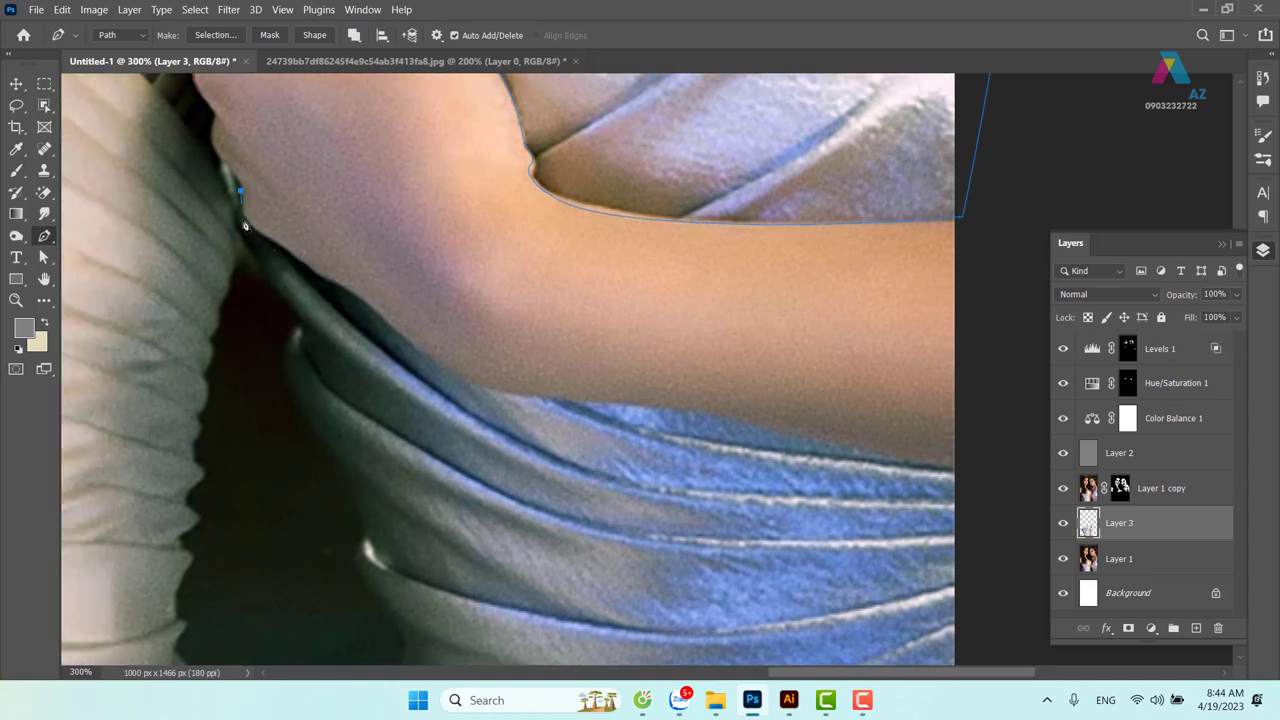
drag(262, 234, 285, 247)
click(290, 249)
click(318, 275)
Continue the path along the fabric below the arm, past the image's right and bottom edges
drag(398, 332, 412, 344)
drag(563, 400, 641, 401)
mouse_move(763, 437)
mouse_down()
mouse_move(480, 365)
mouse_move(556, 377)
mouse_up()
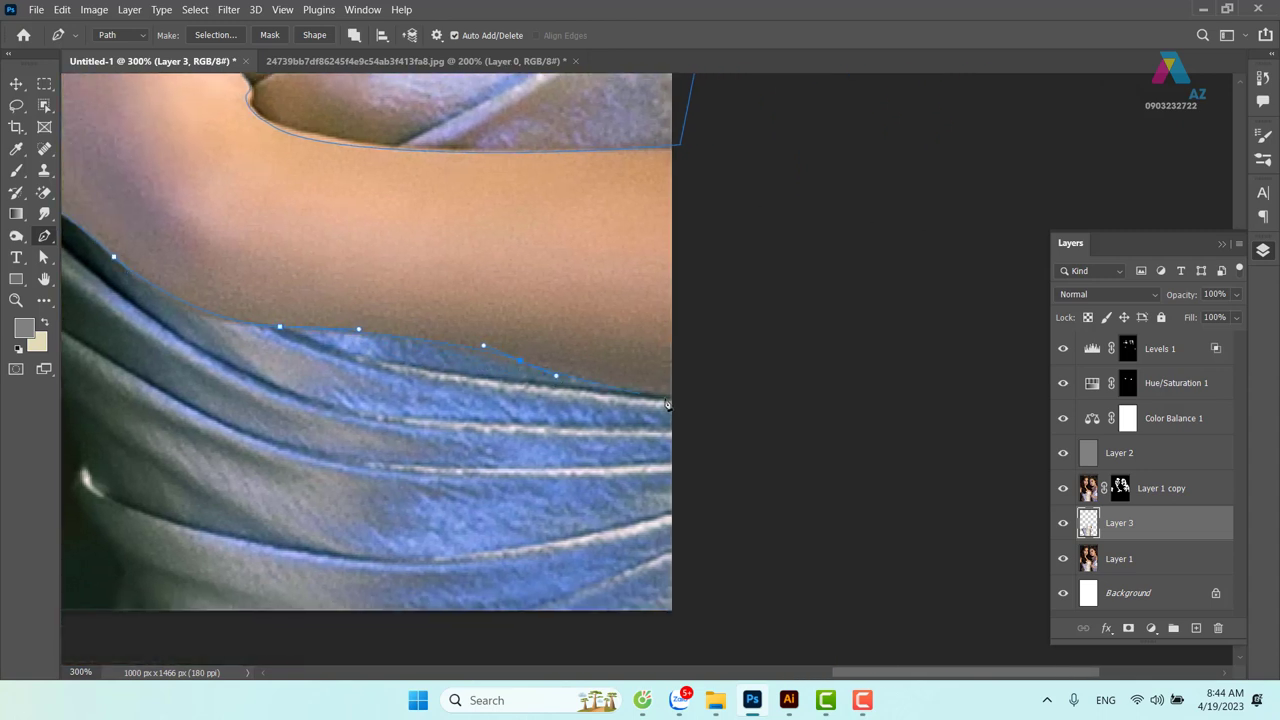
drag(694, 397, 701, 397)
drag(699, 623, 880, 503)
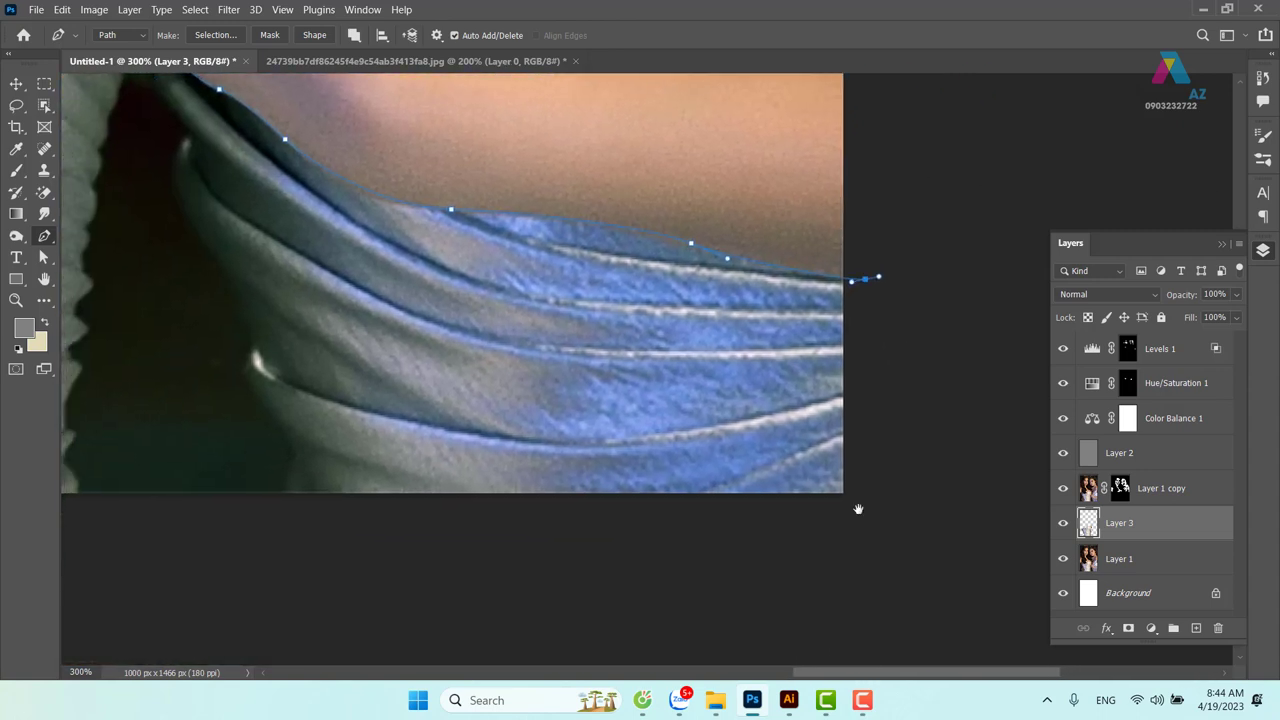
click(919, 515)
click(285, 516)
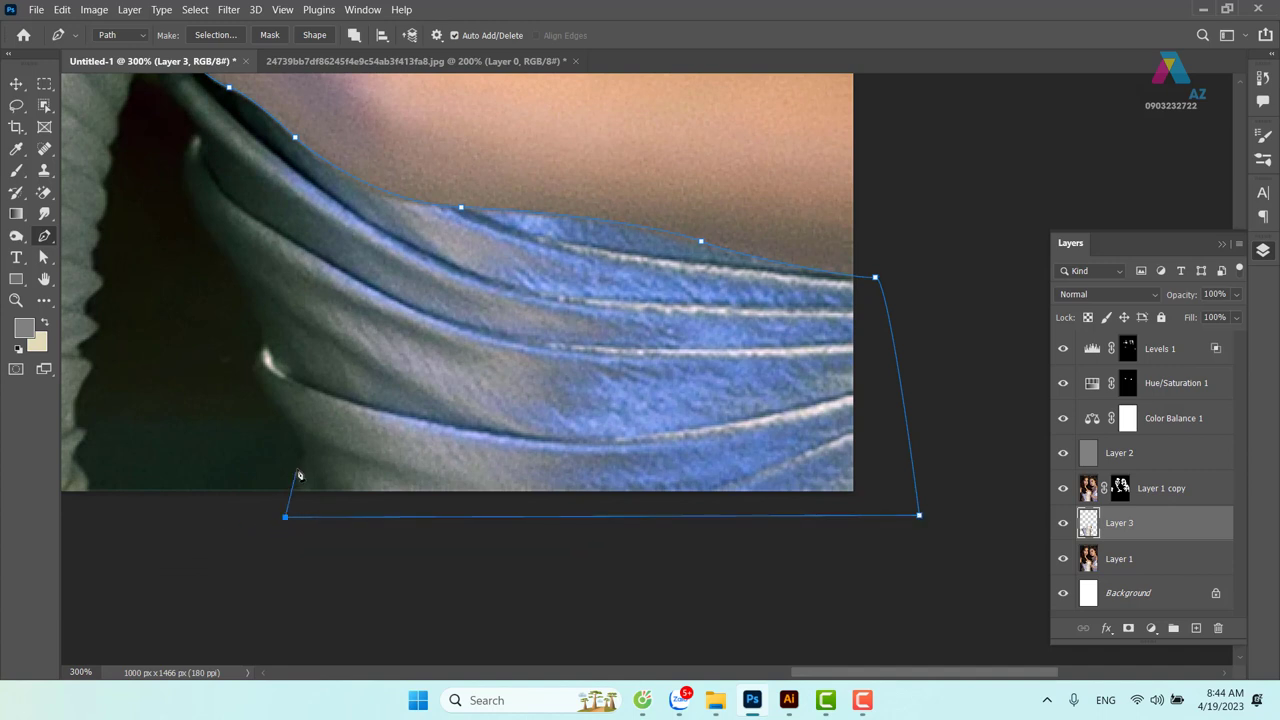
Carry the path up the gown's left fold and shoulder back to the arm edge
drag(301, 465, 273, 400)
drag(266, 342, 284, 314)
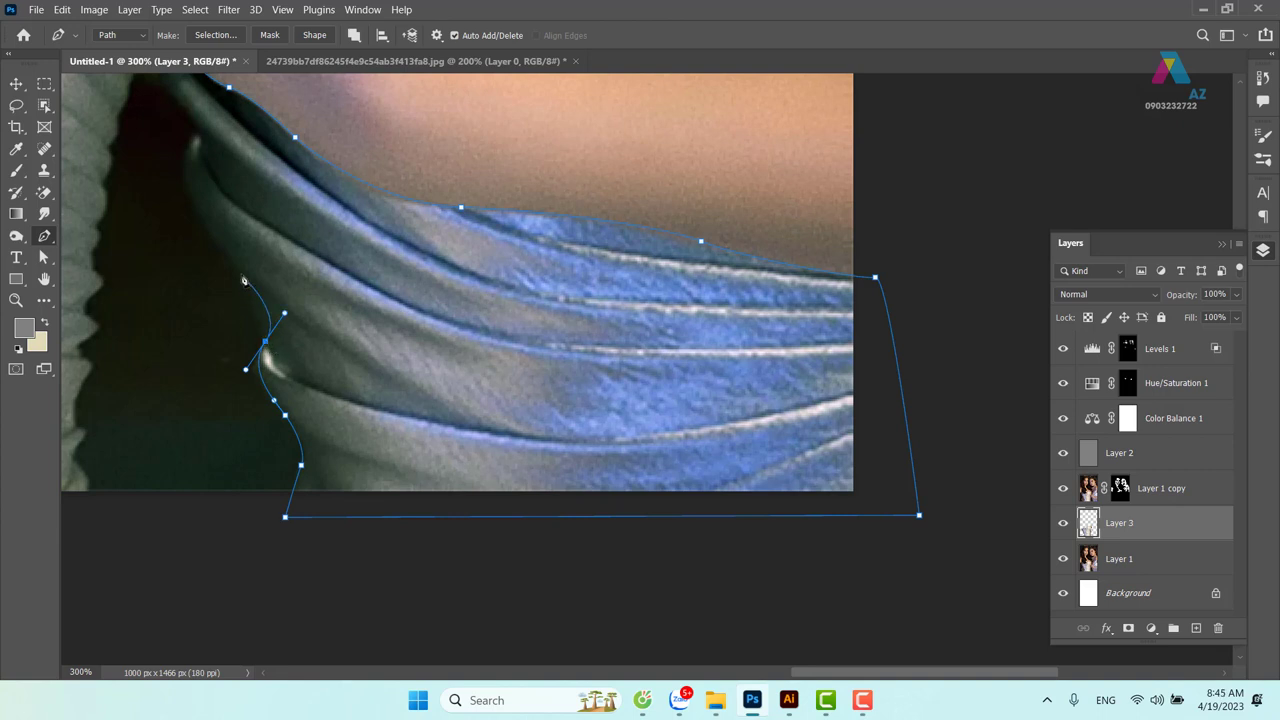
drag(240, 272, 241, 242)
scroll(246, 282, up, 5)
scroll(316, 367, left, 3)
drag(334, 350, 391, 312)
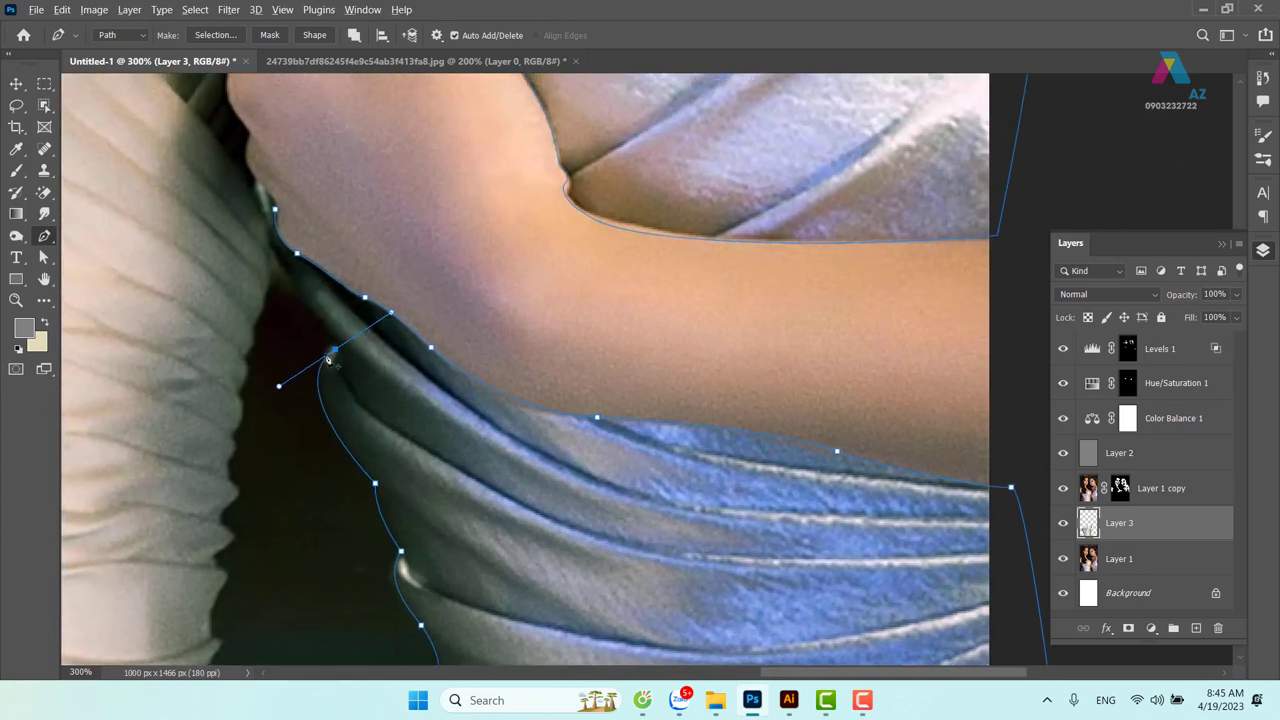
alt+click(335, 351)
mouse_move(288, 298)
mouse_down()
mouse_move(273, 286)
mouse_move(260, 184)
mouse_up()
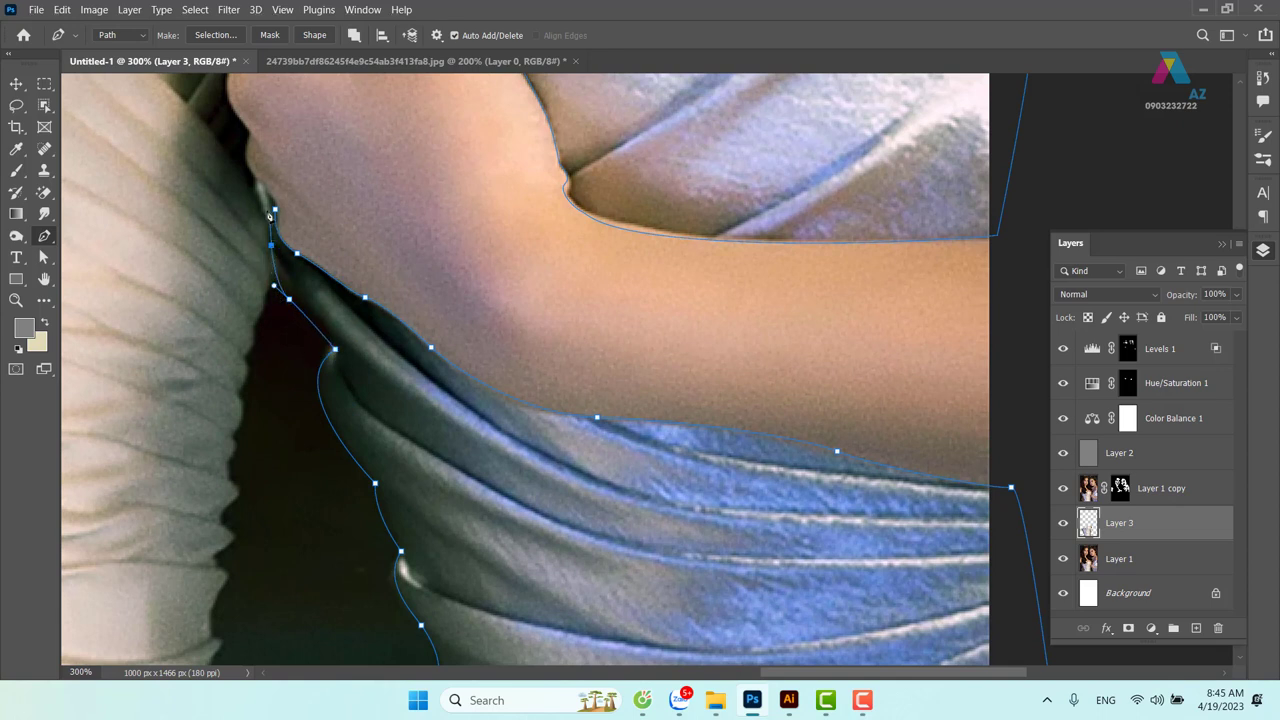
click(276, 209)
Load the traced path as a selection and copy that gown area from Layer 1 into Layer 4
key(ctrl+Return)
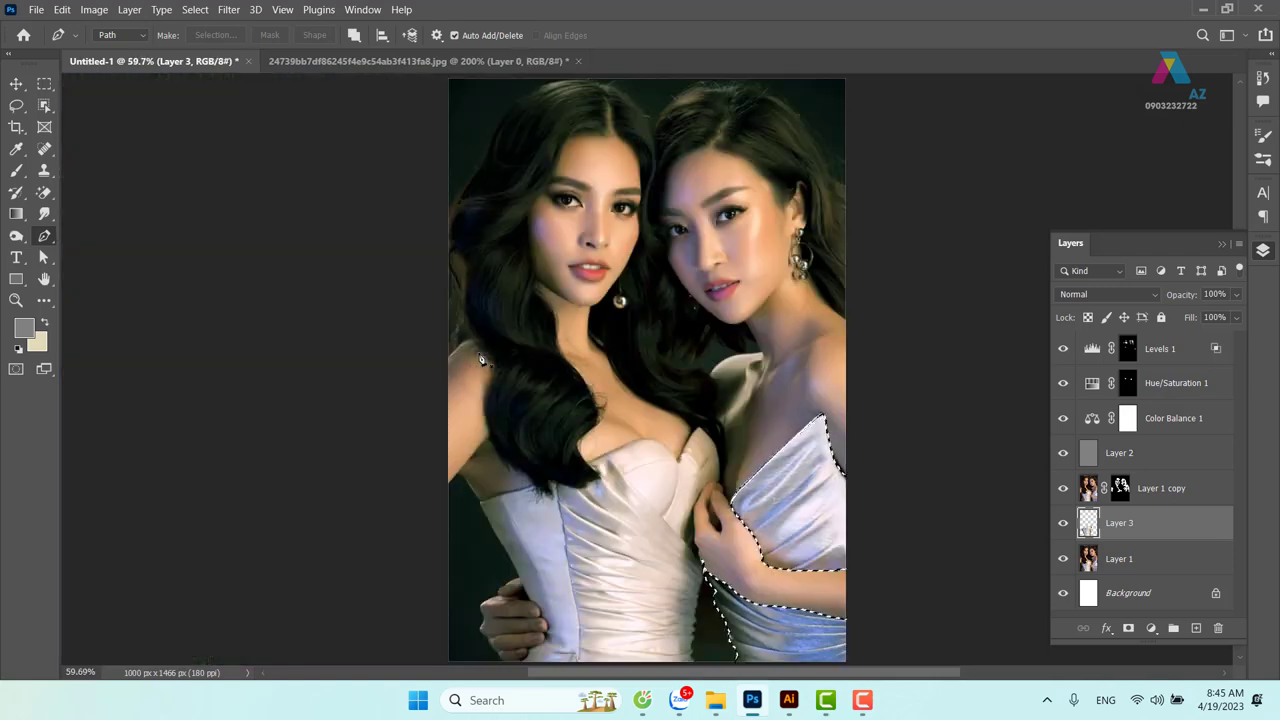
key(ctrl+0)
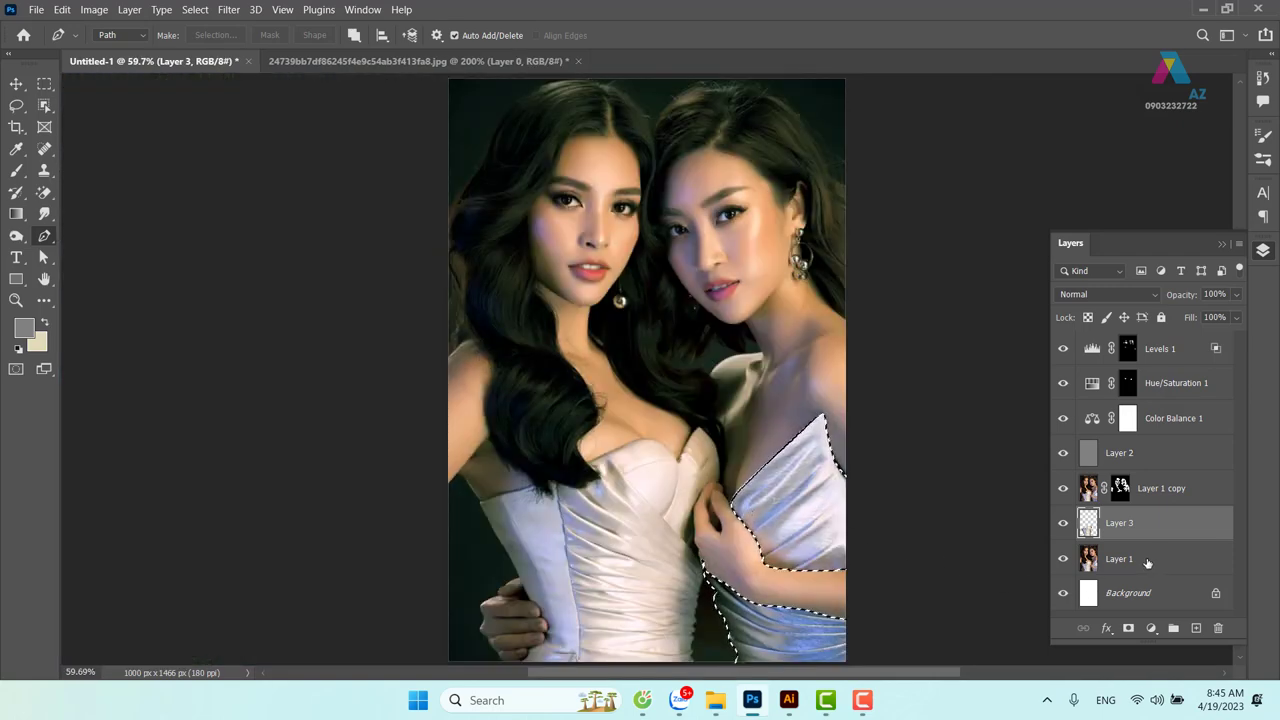
click(1120, 558)
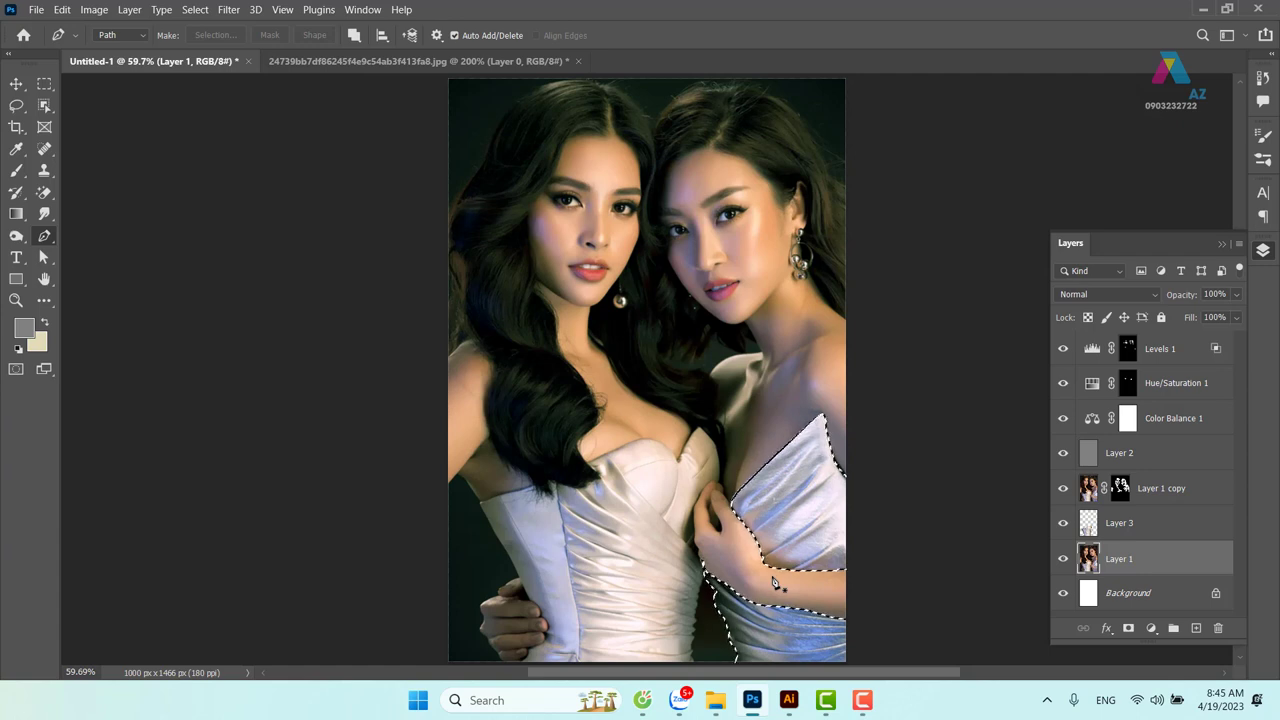
key(ctrl+j)
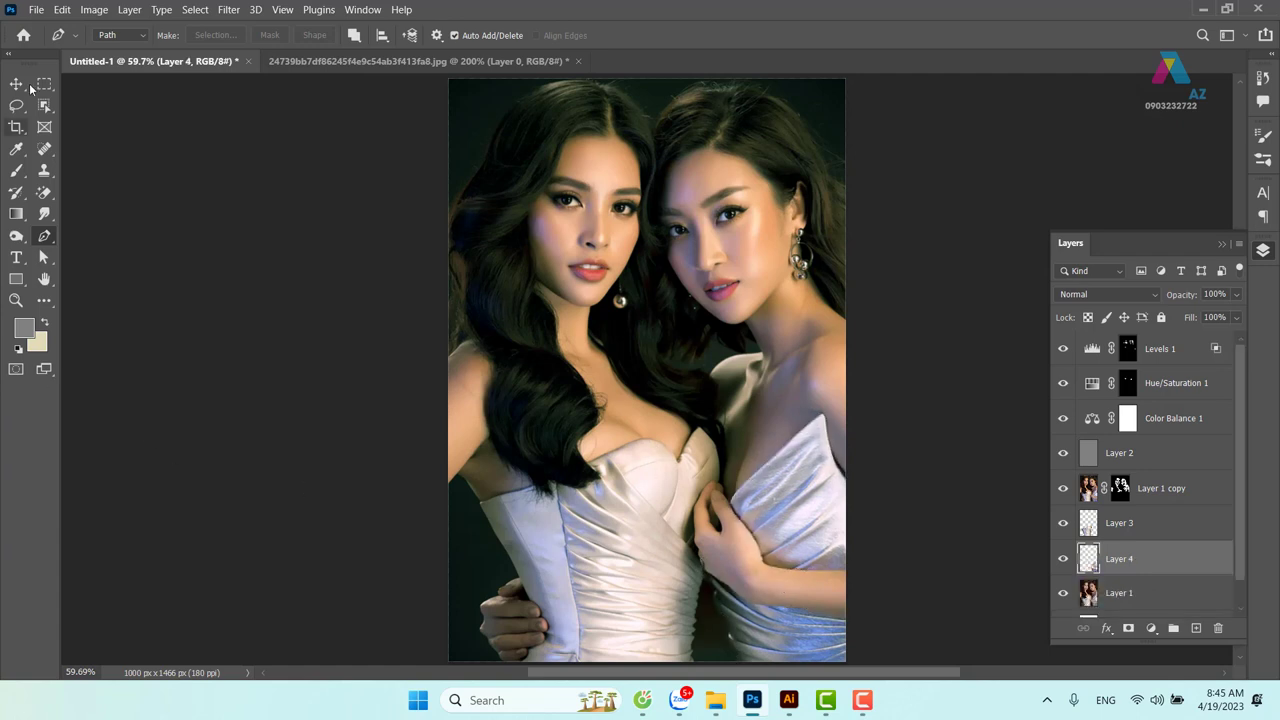
click(17, 85)
drag(850, 549, 832, 505)
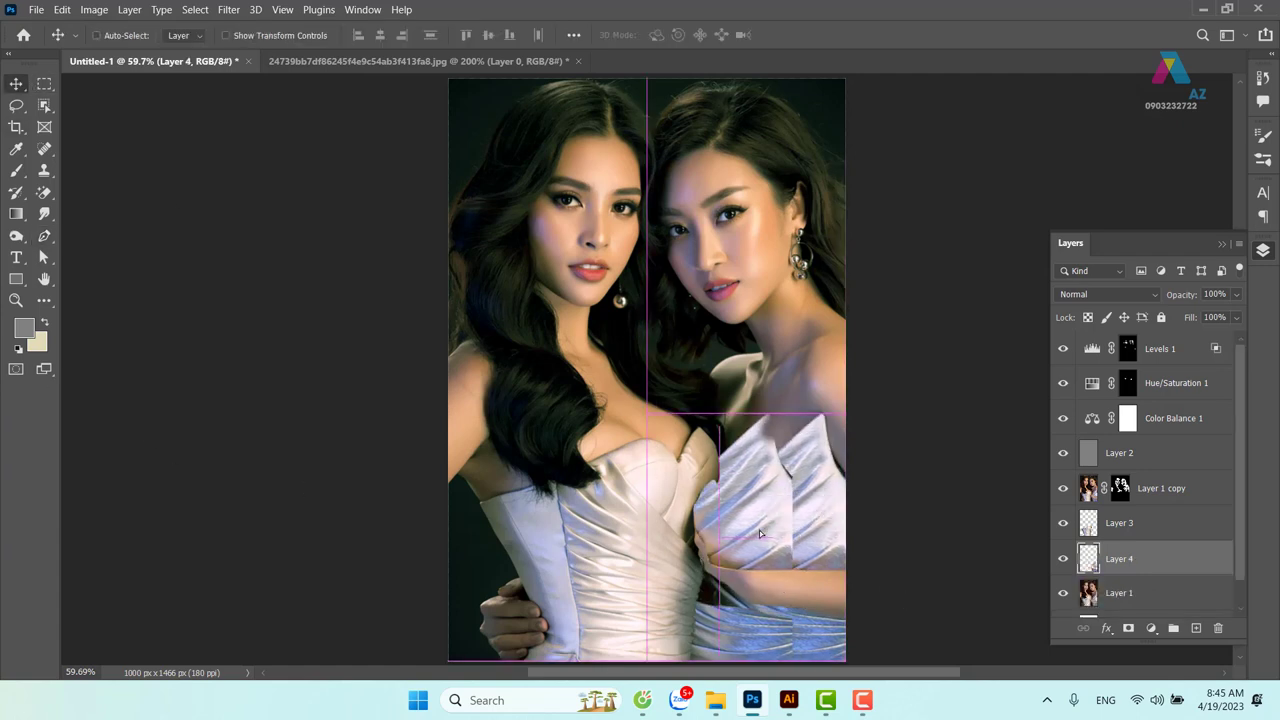
Group Layer 3 and Layer 4 together into Group 1
shift+click(1138, 530)
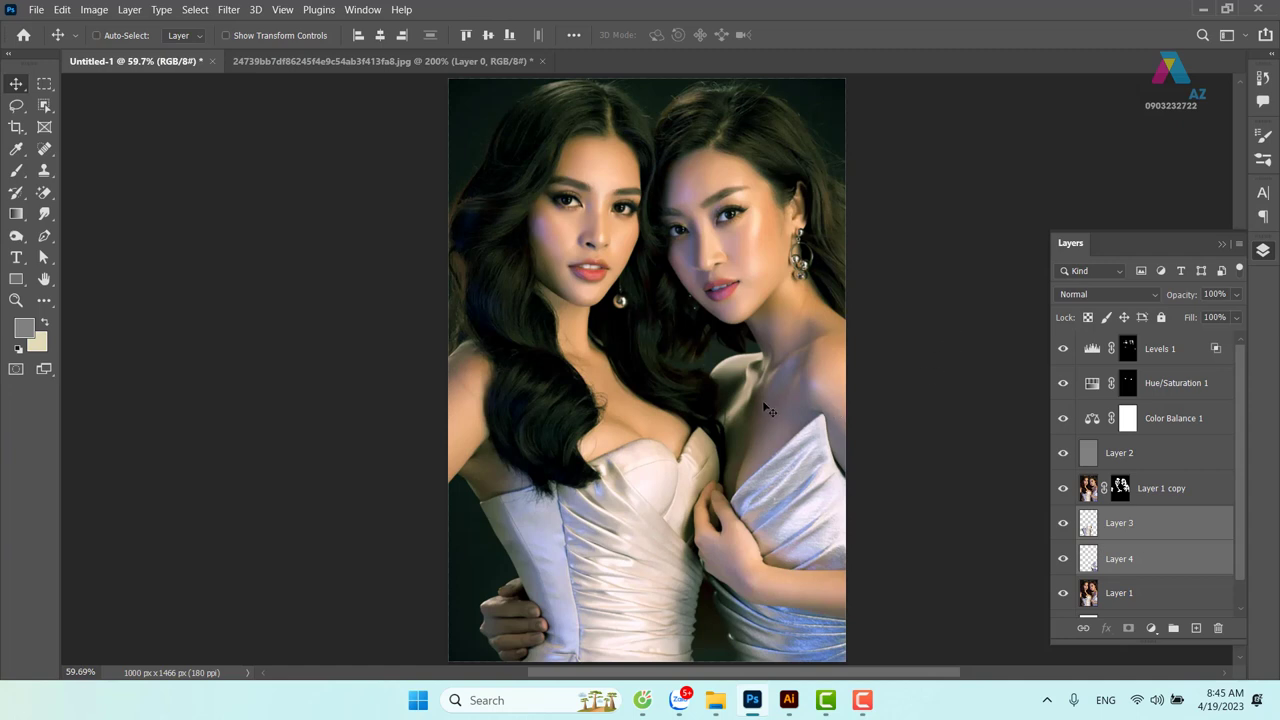
key(ctrl+g)
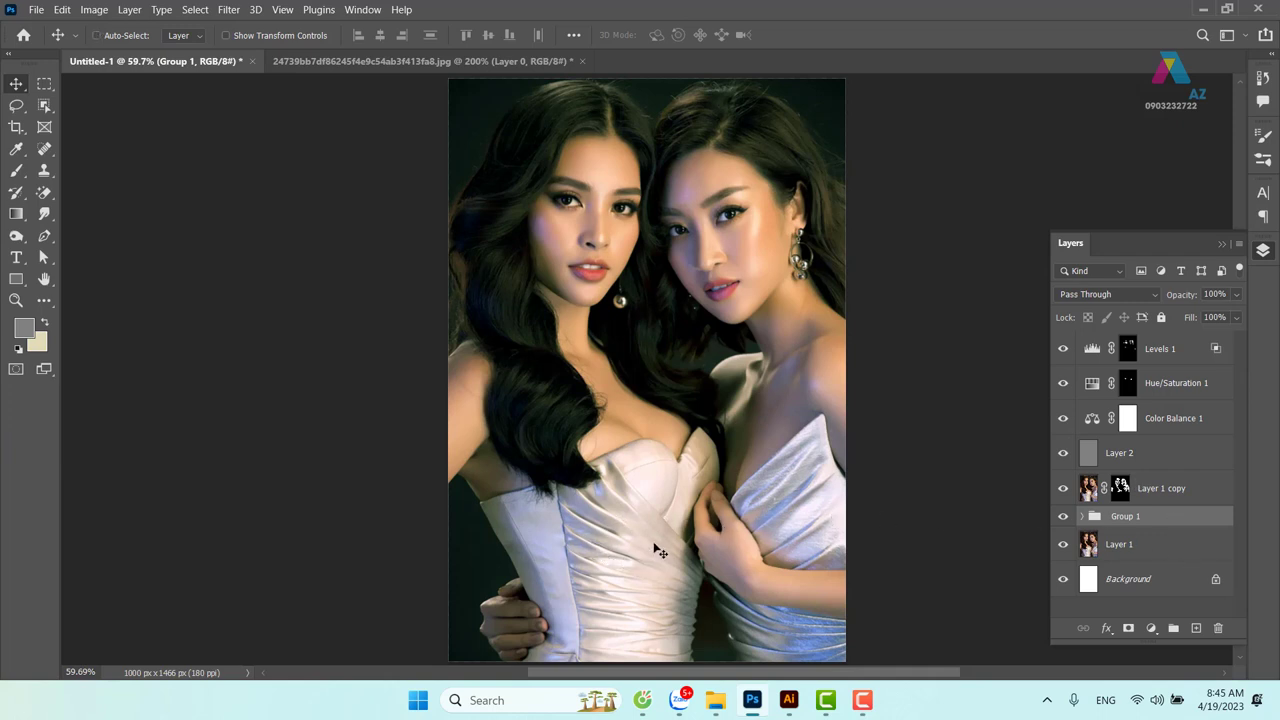
drag(657, 550, 575, 477)
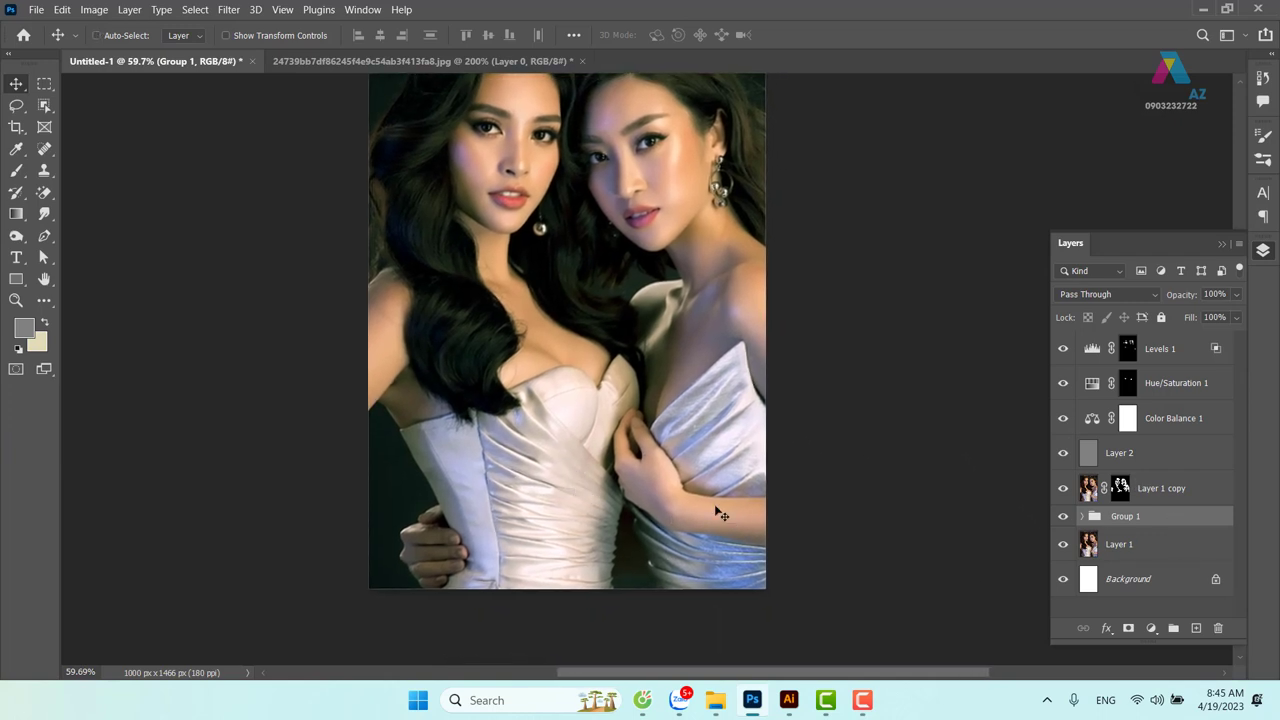
Add a Gradient Map adjustment clipped to Group 1, tinting both gowns cream
click(1151, 628)
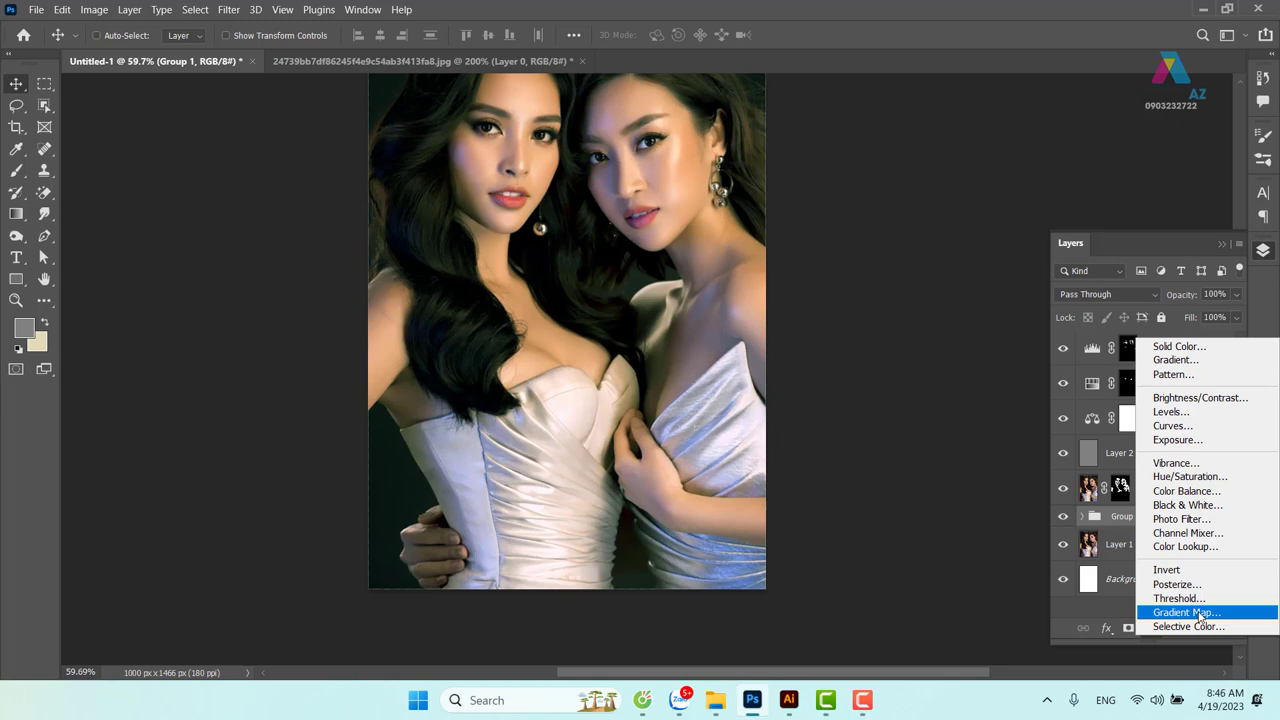
click(1200, 613)
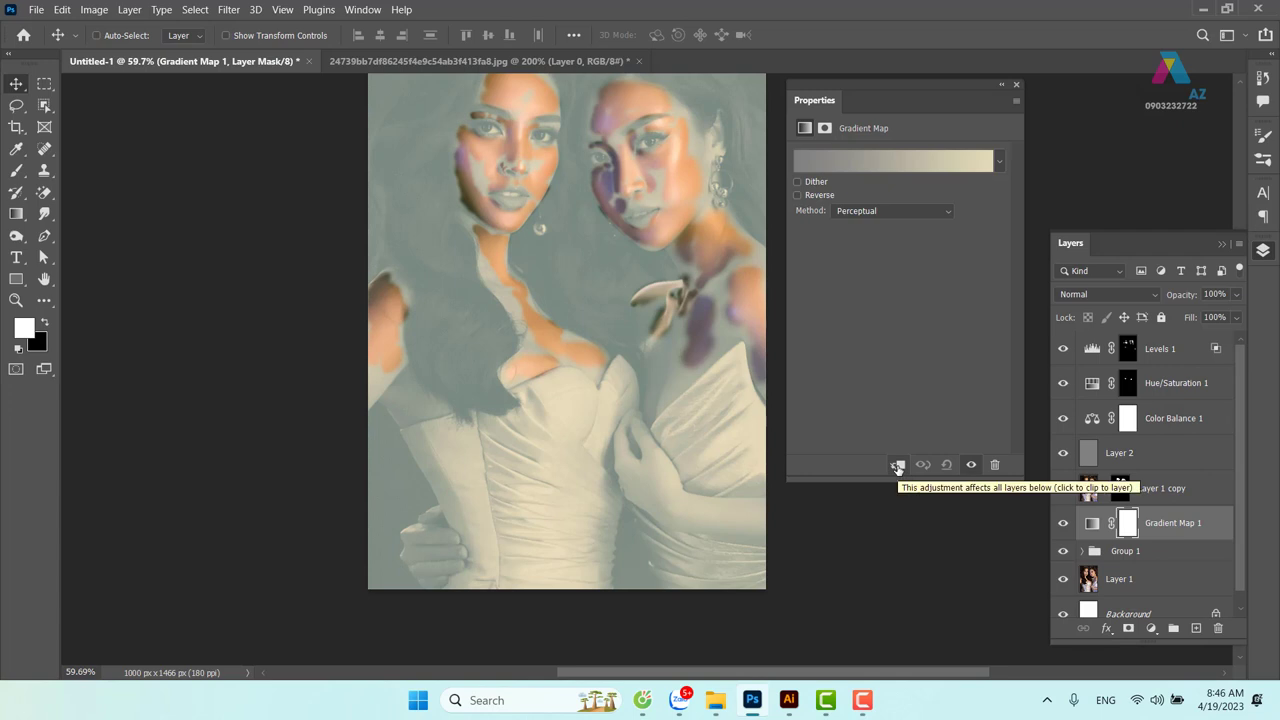
click(897, 465)
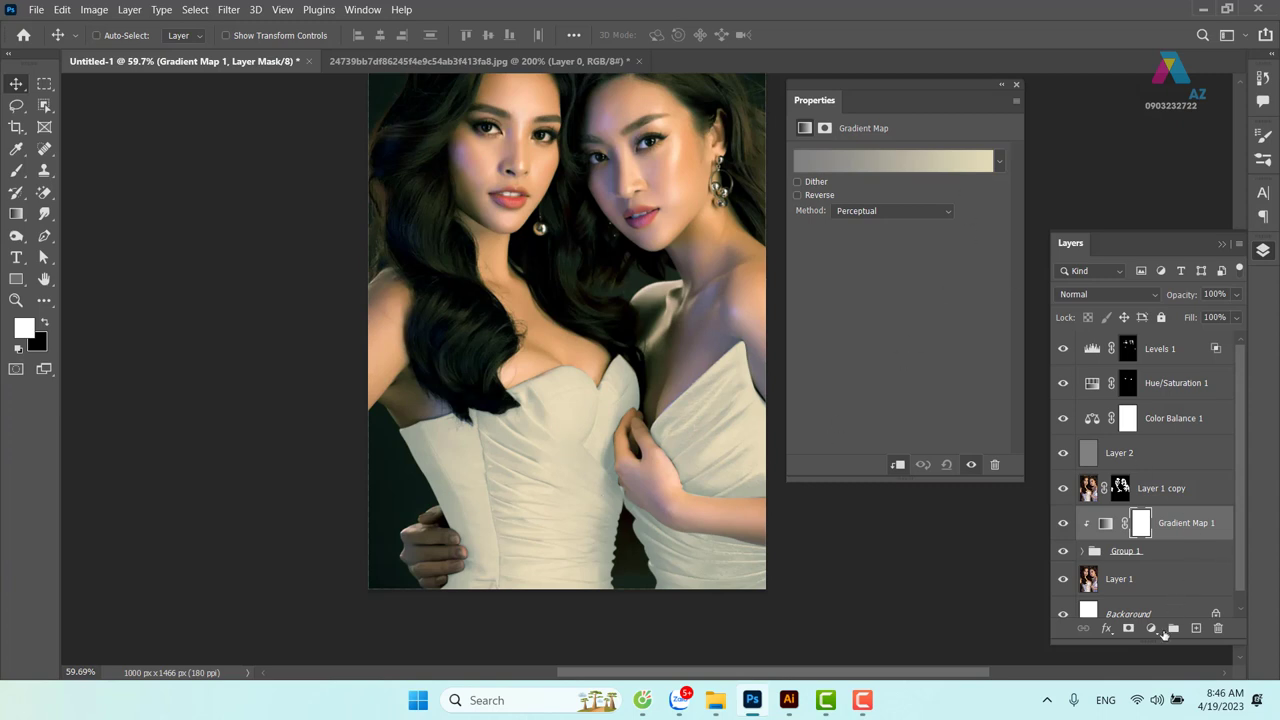
click(105, 17)
mouse_move(119, 49)
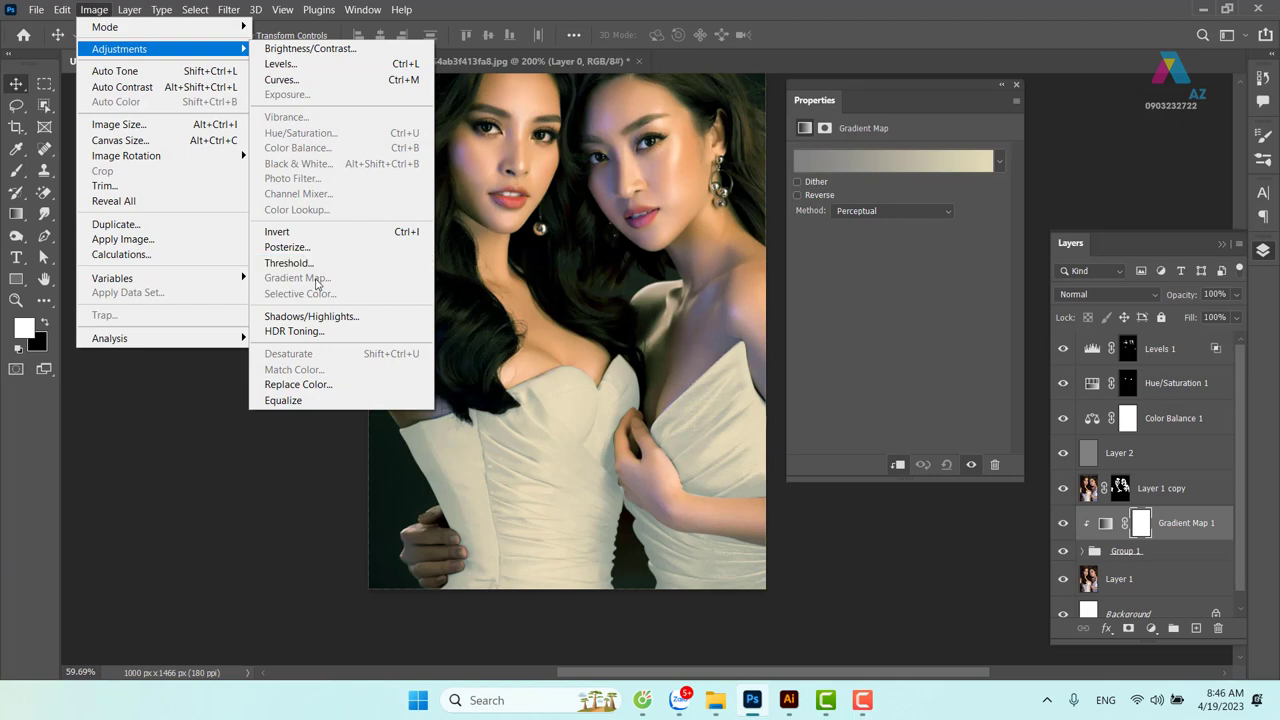
click(935, 21)
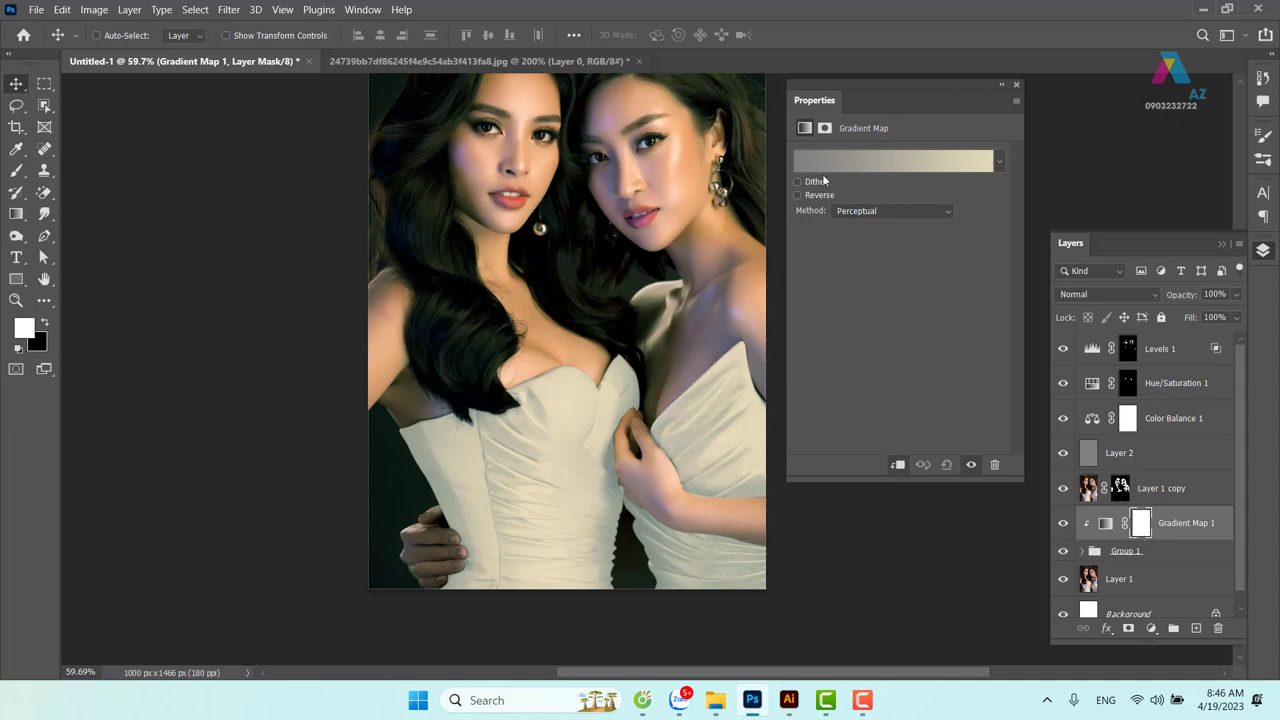
Apply the Black, White gradient preset to Gradient Map 1 and select its black 0% stop
click(881, 161)
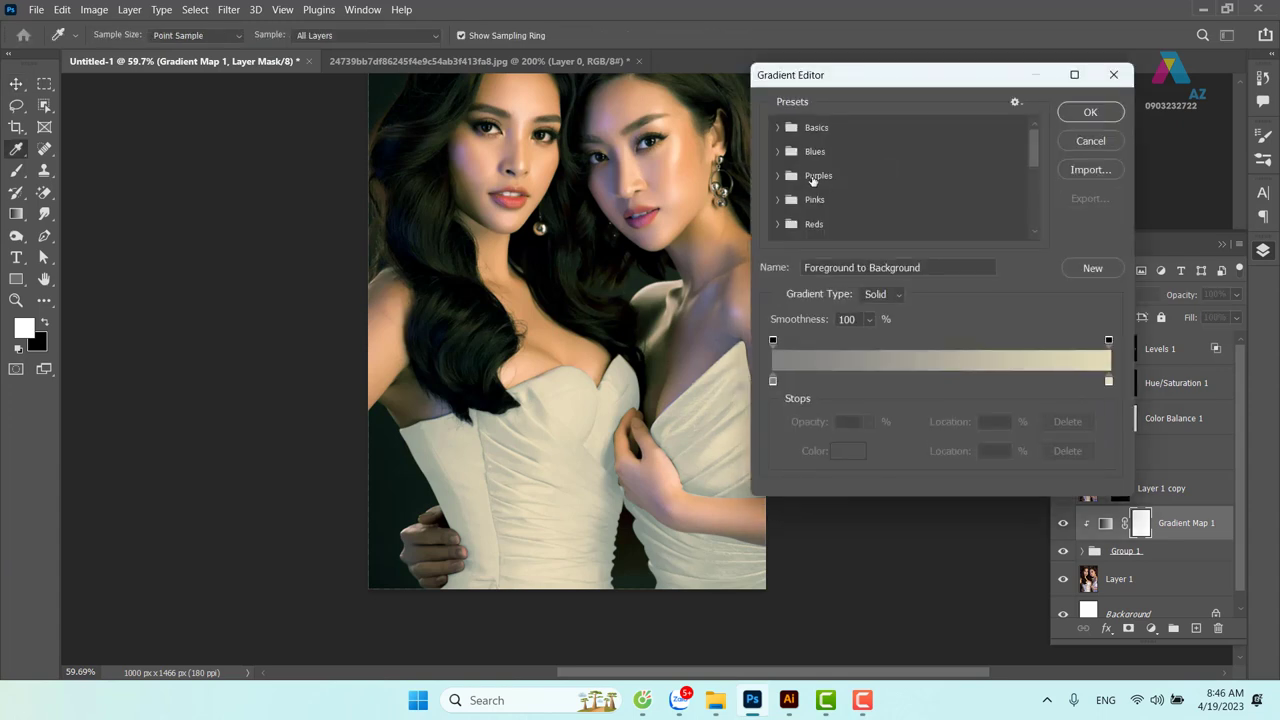
click(778, 128)
click(851, 152)
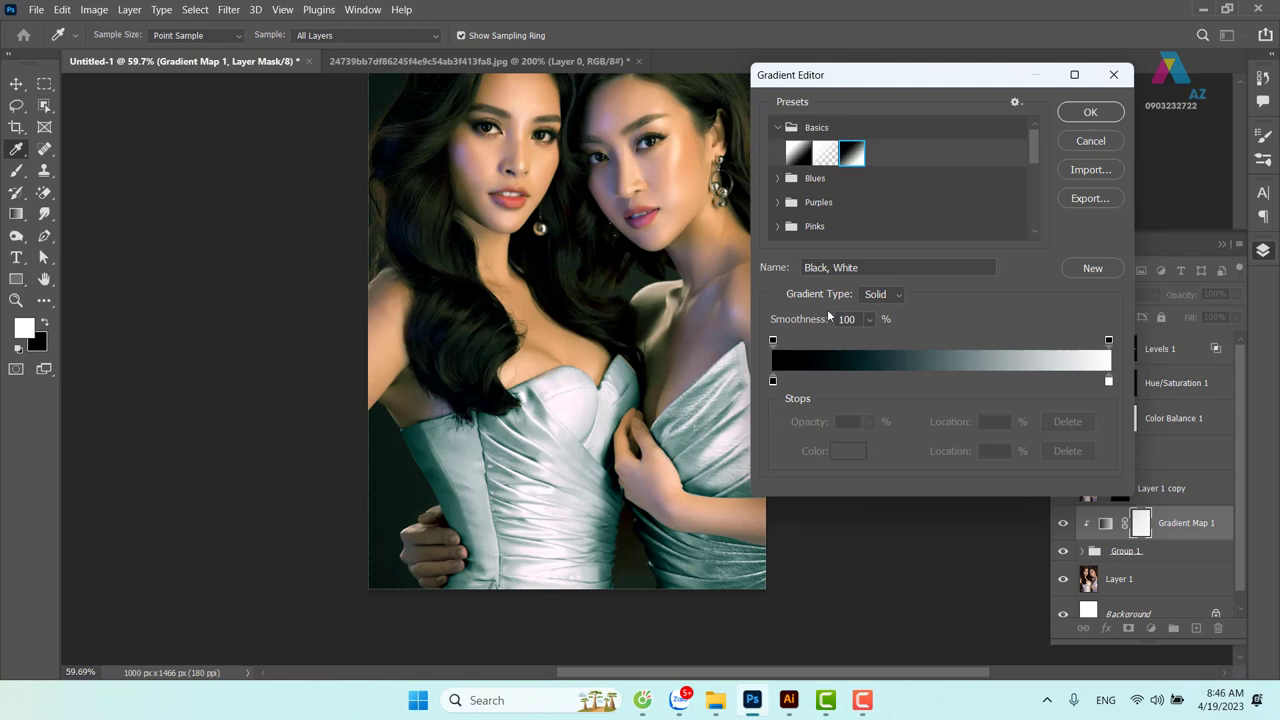
click(773, 382)
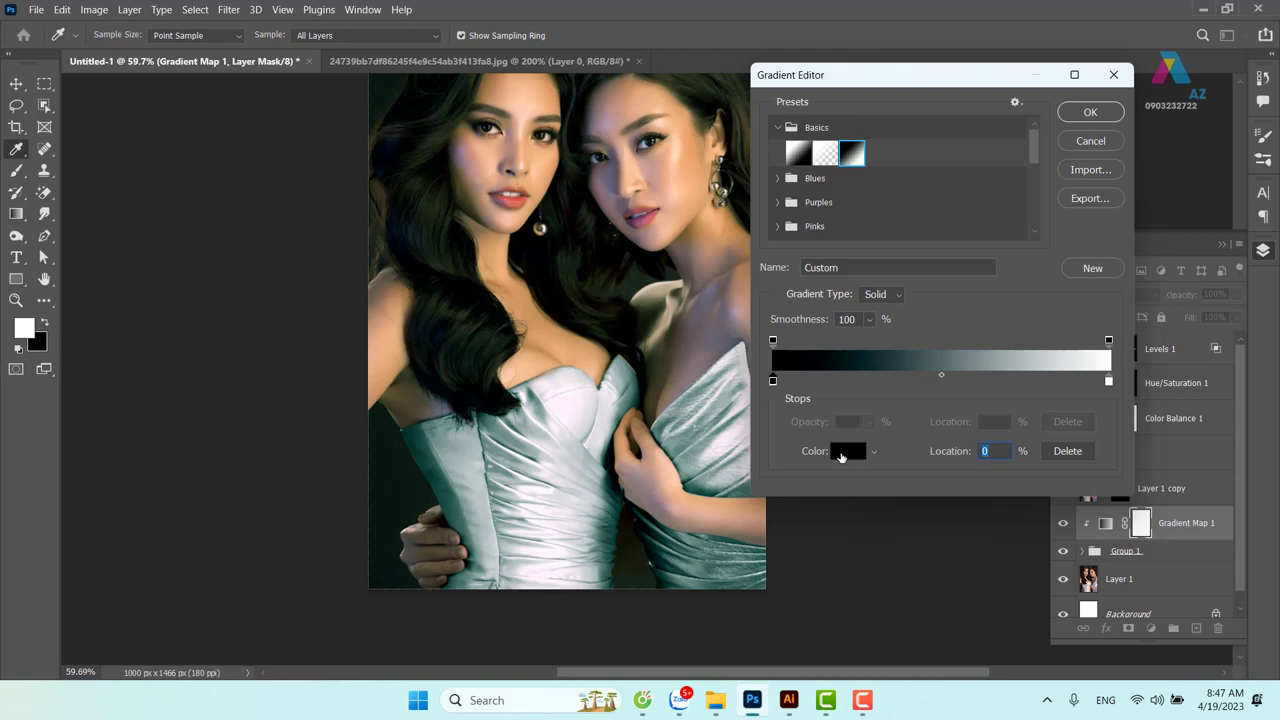
Set the left gradient stop to dark purple 2a001a
click(846, 451)
drag(496, 345, 500, 305)
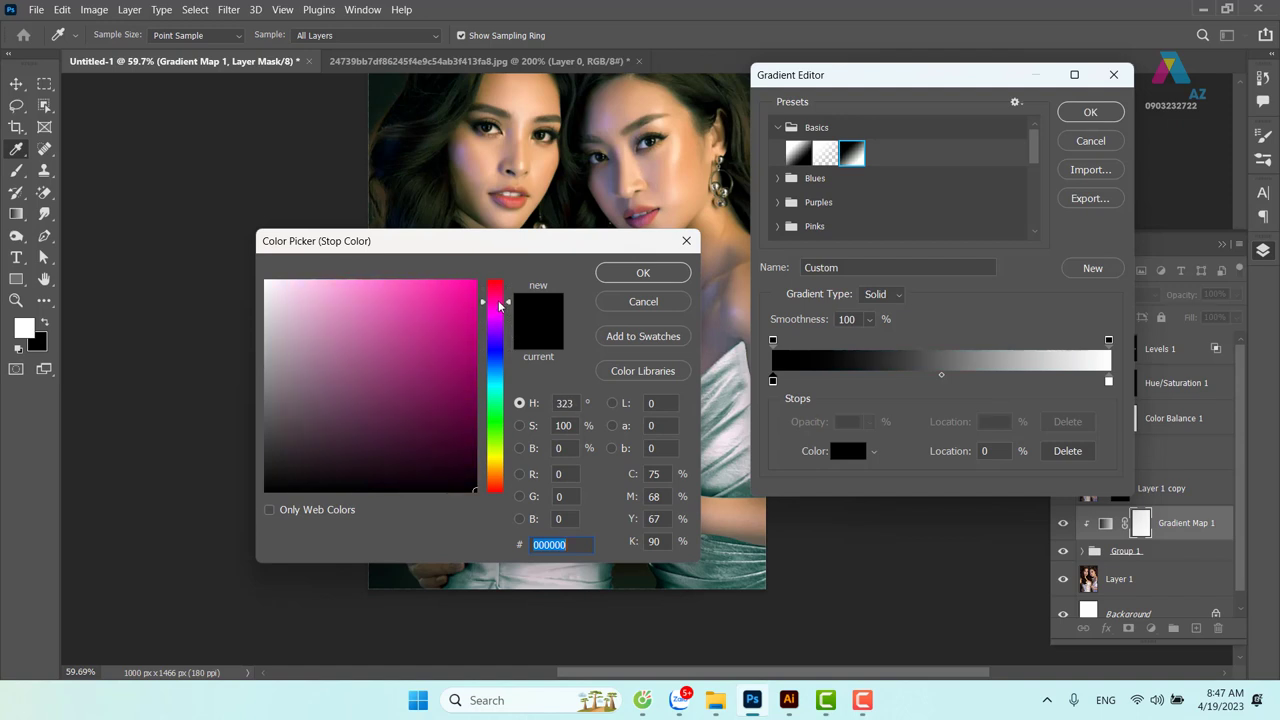
click(479, 457)
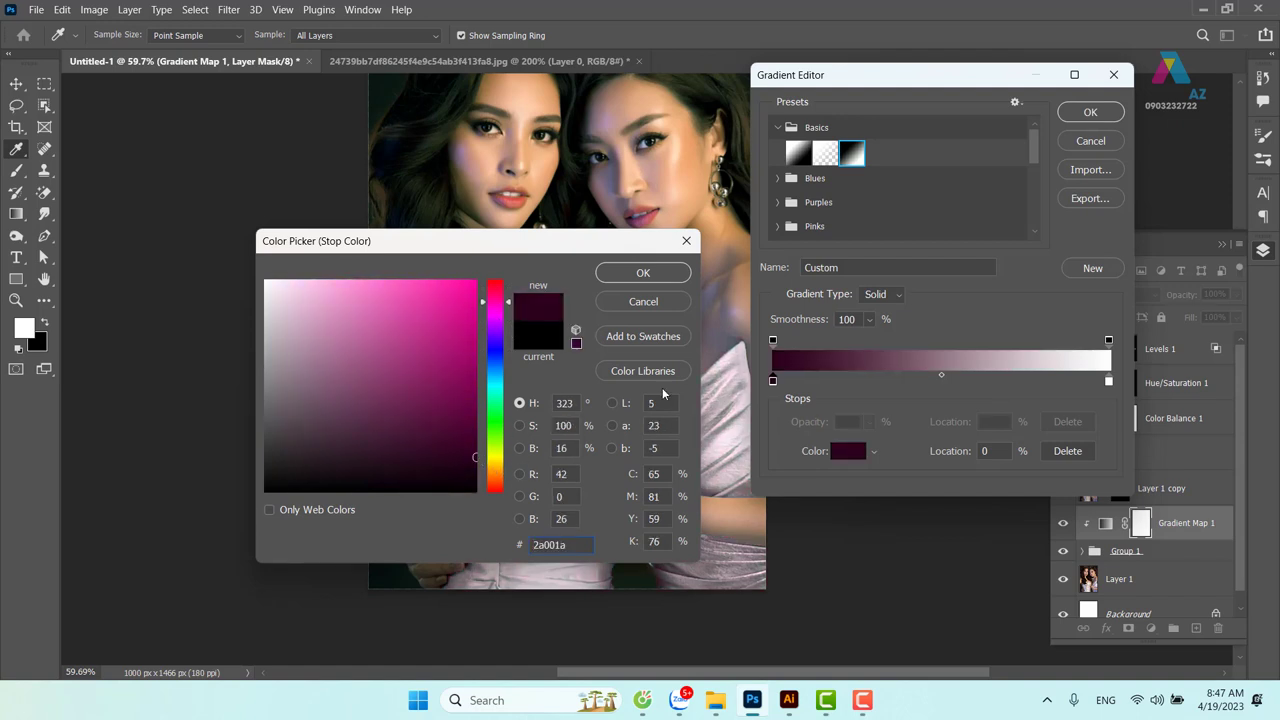
click(648, 276)
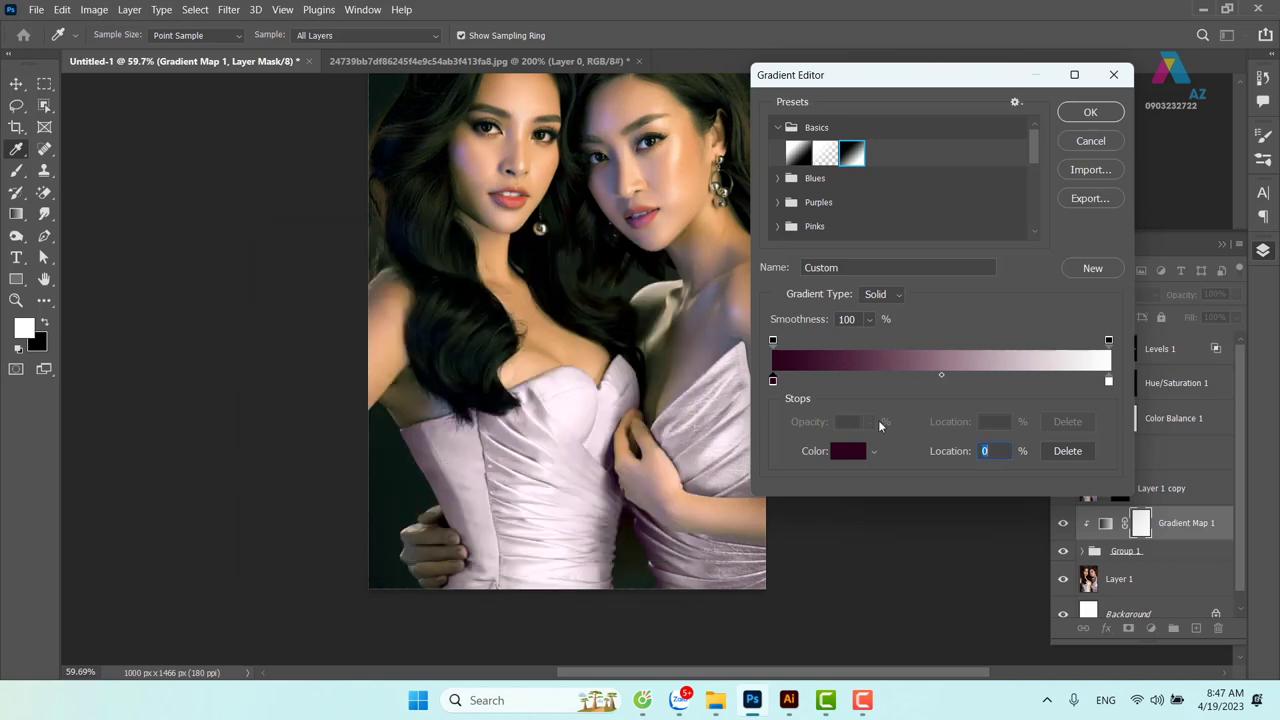
Add a deep magenta 81014f stop at 50% location
click(945, 381)
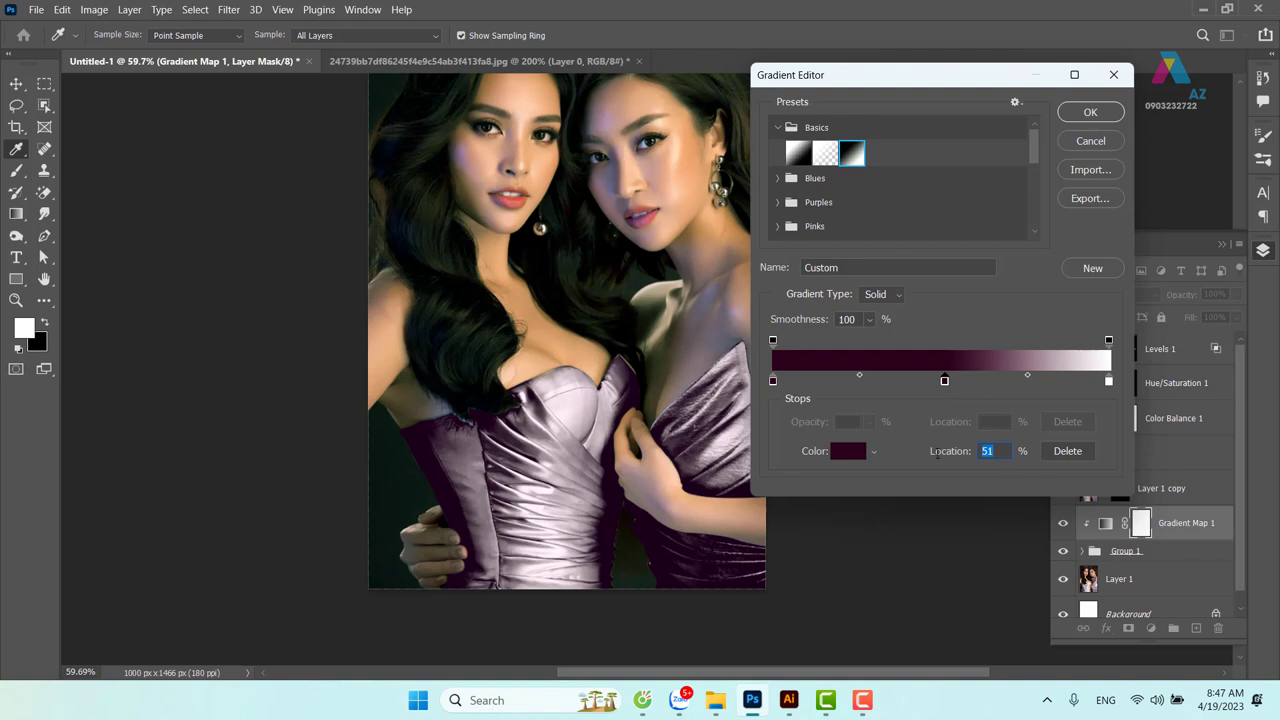
text(50)
click(846, 452)
drag(464, 404, 476, 384)
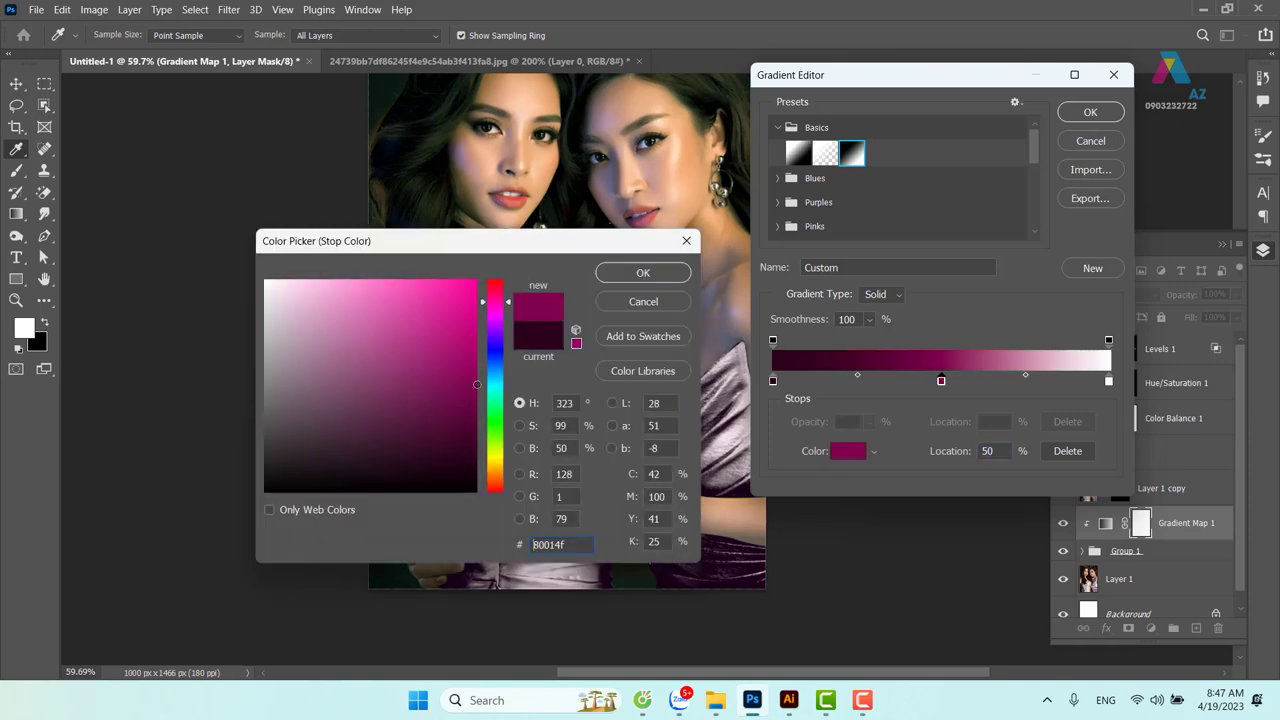
click(643, 273)
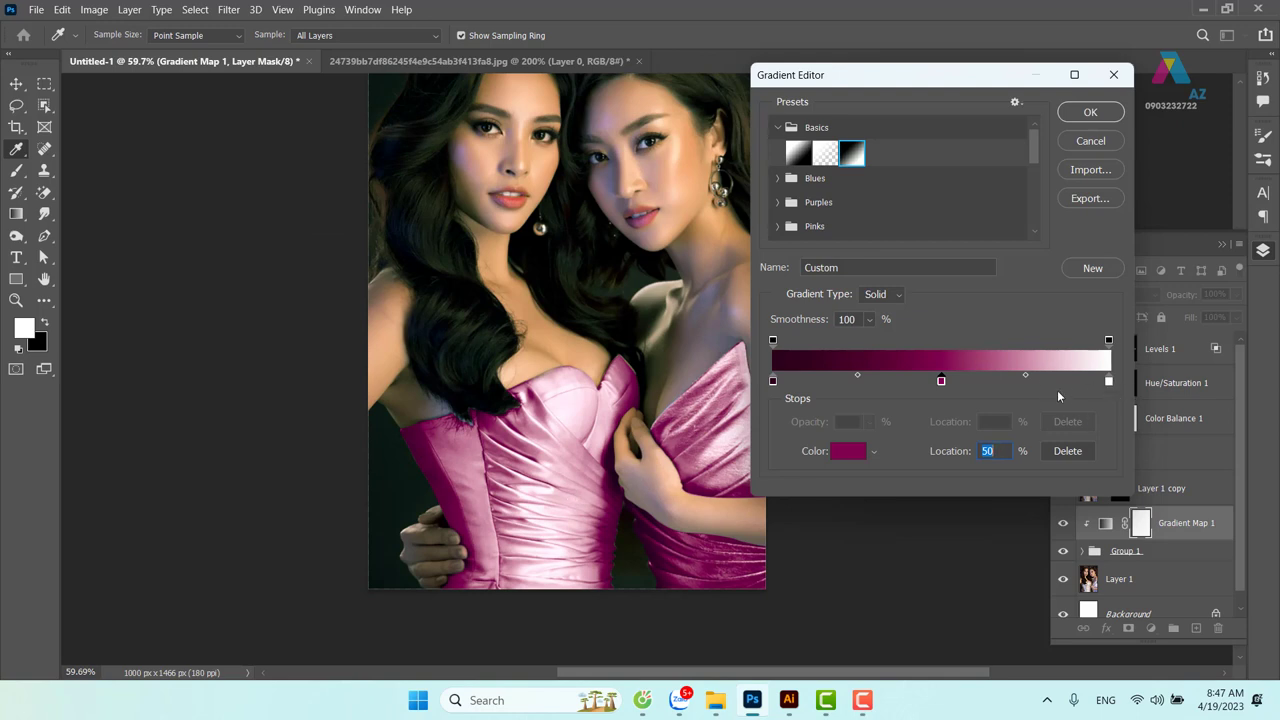
Add a brighter magenta c71d85 stop at 77% location
click(1032, 382)
click(850, 453)
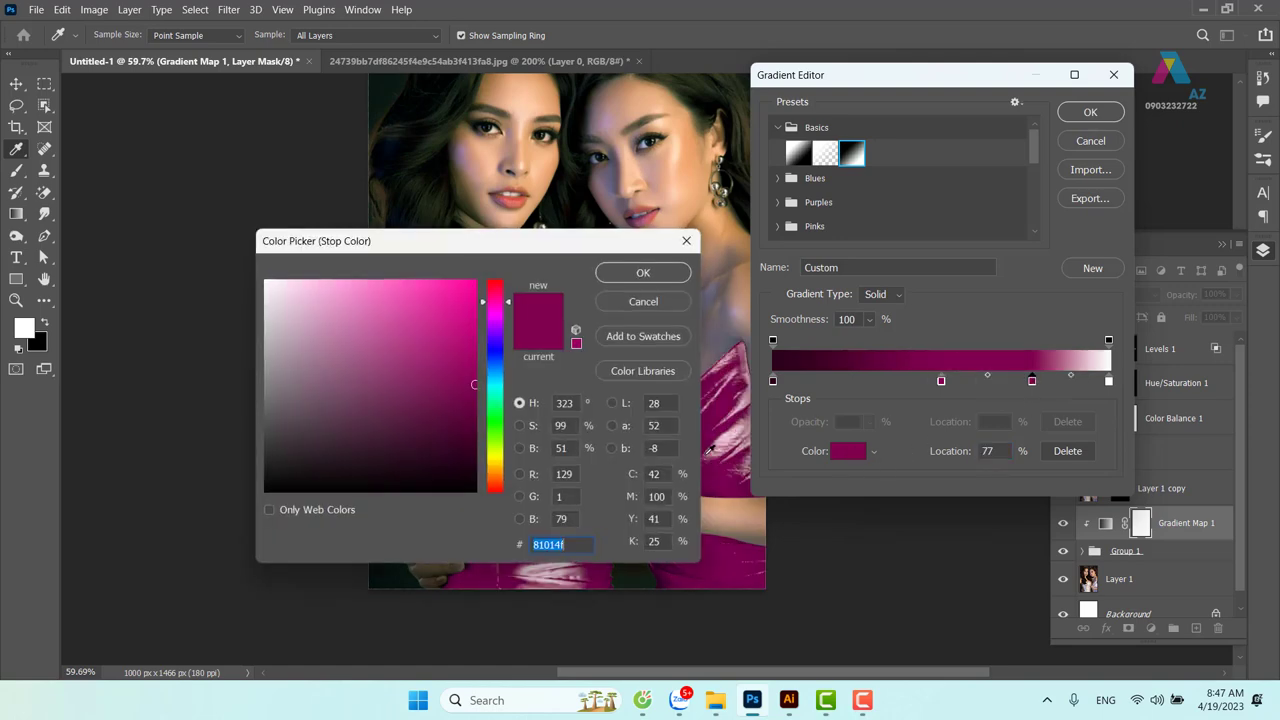
click(445, 327)
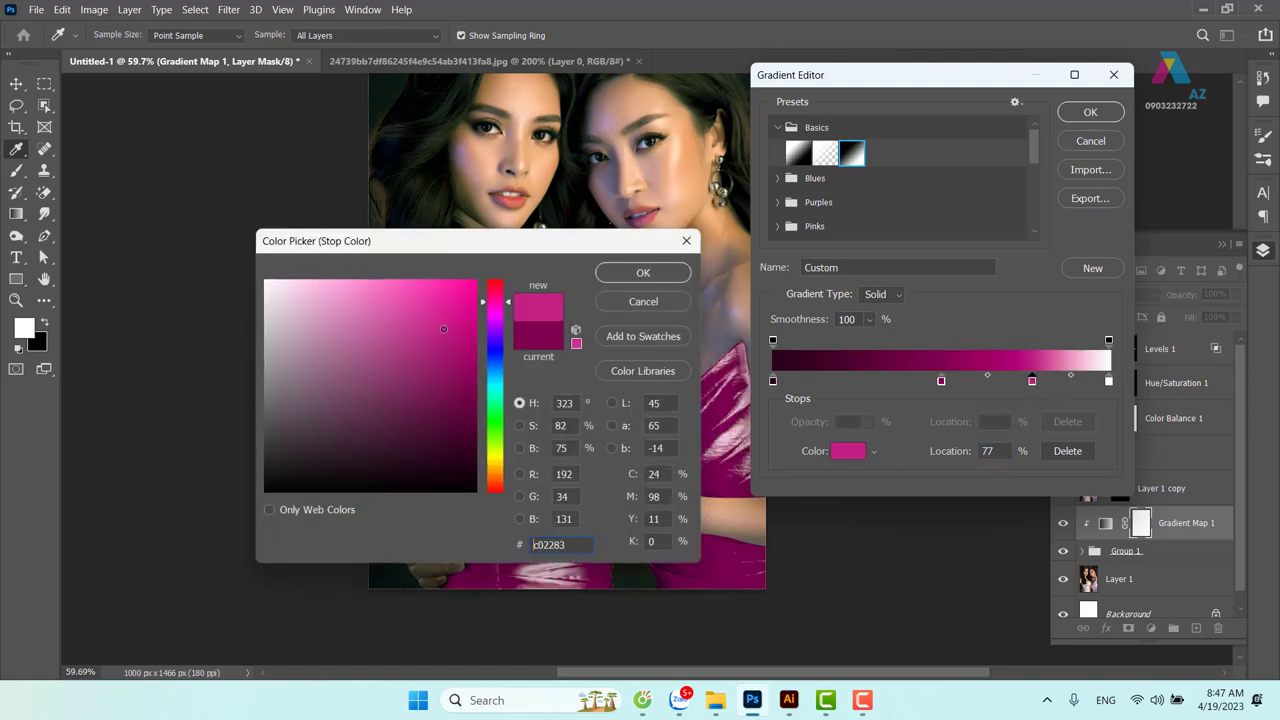
click(643, 272)
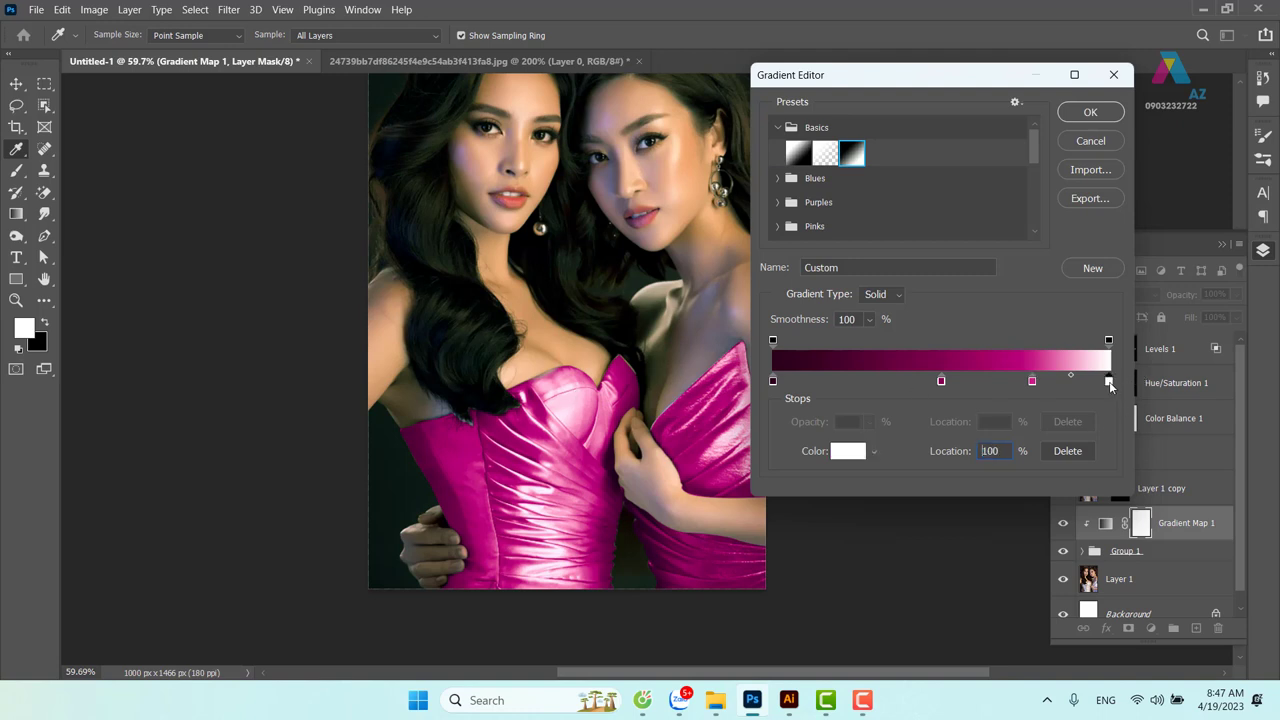
Make the end stop light pink ee70d2, apply the gradient, and zoom to 200%
click(1109, 382)
click(842, 453)
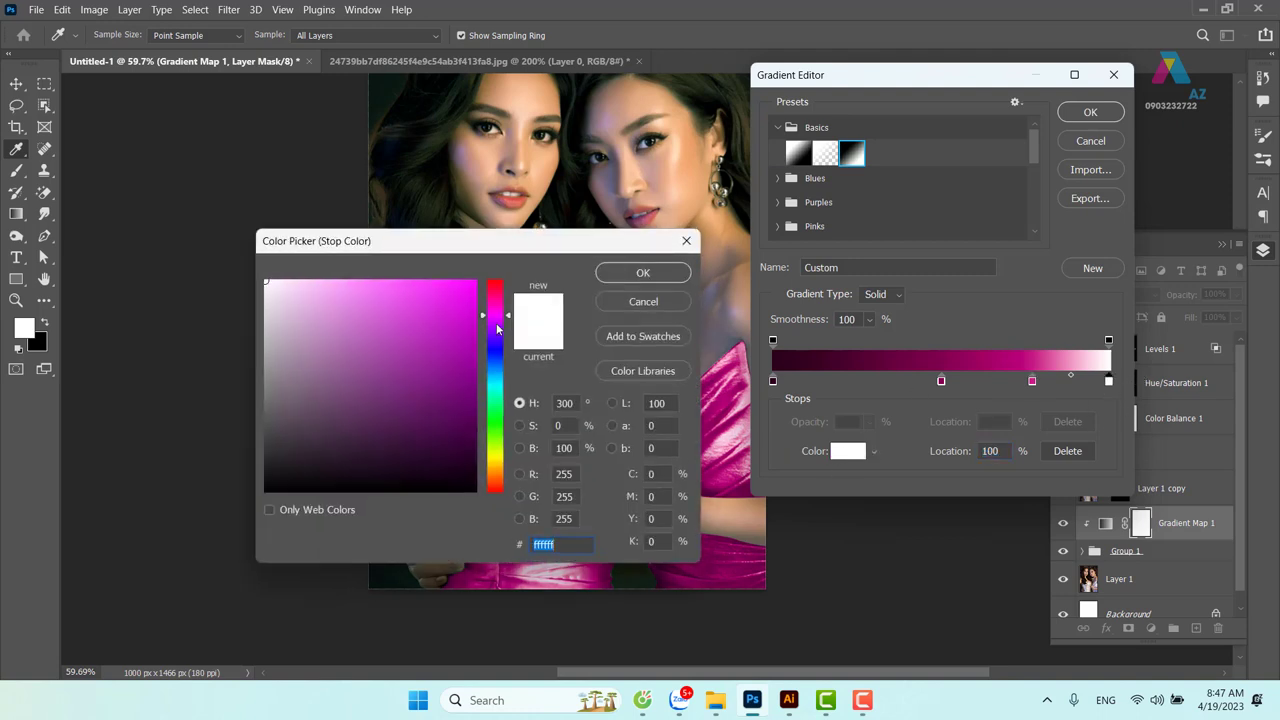
drag(503, 316, 503, 312)
click(377, 294)
drag(538, 250, 225, 338)
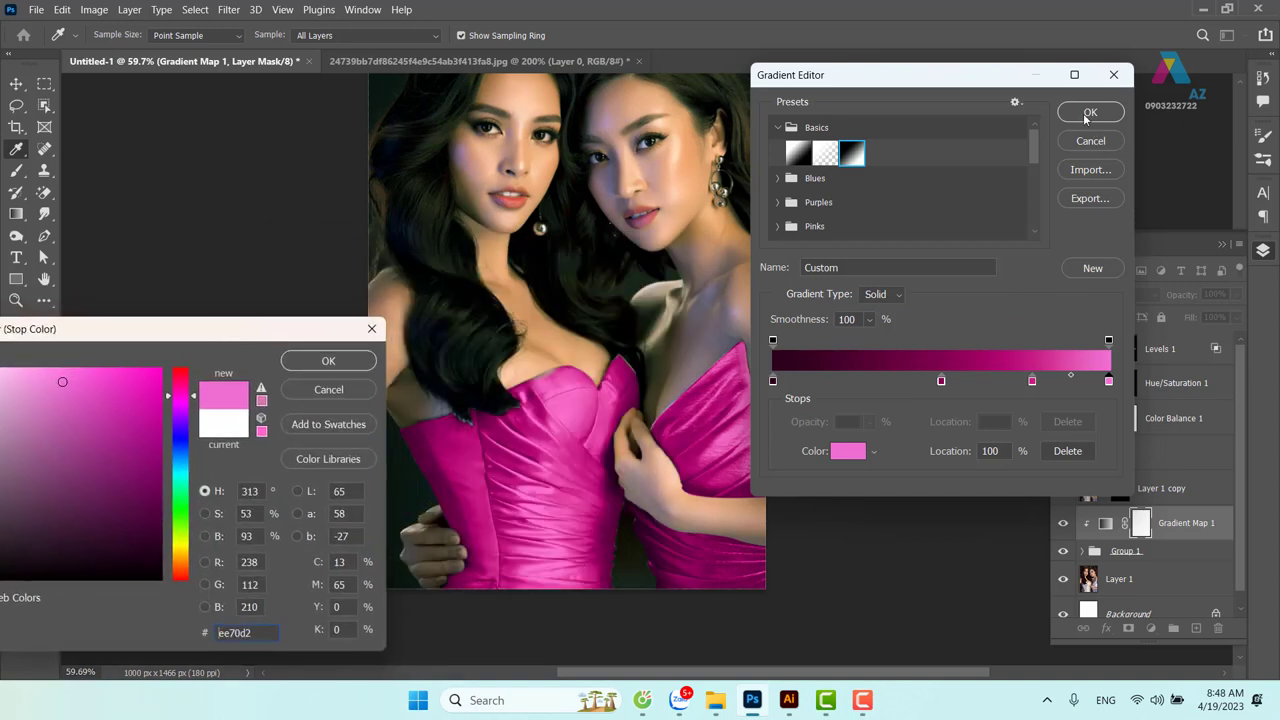
click(329, 363)
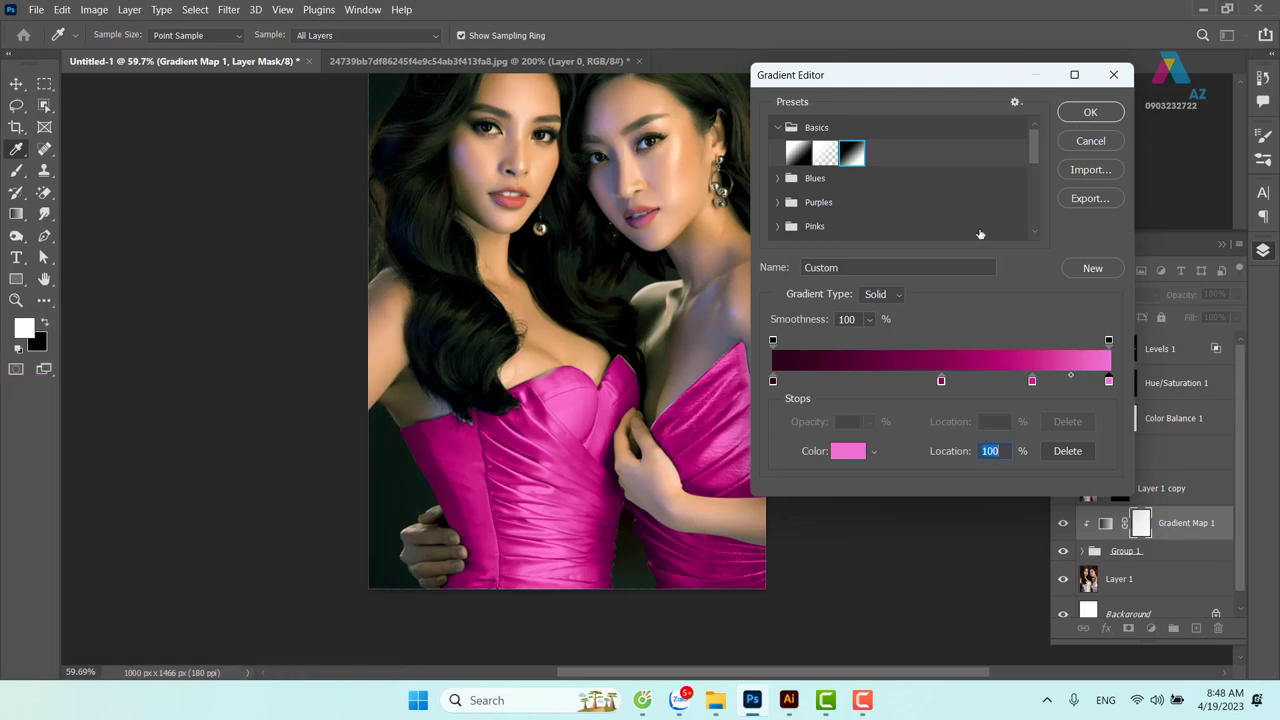
click(1088, 113)
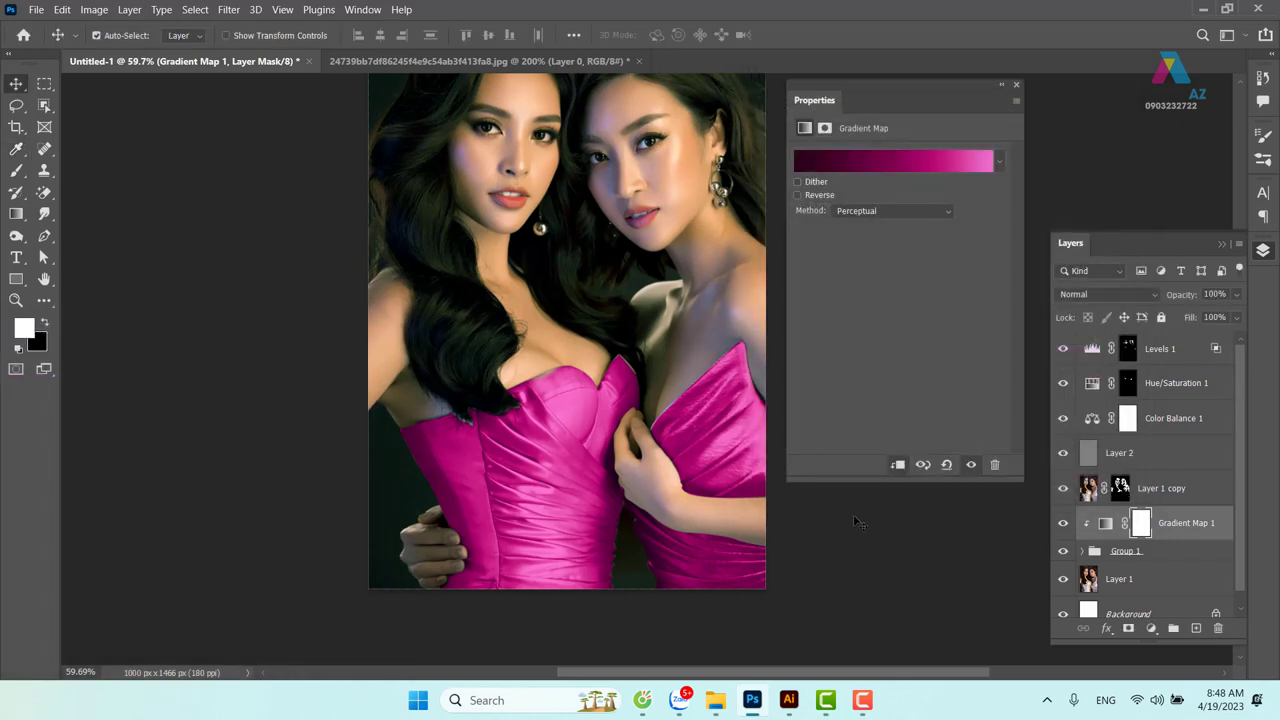
key(ctrl+plus)
key(ctrl+plus)
key(ctrl+plus)
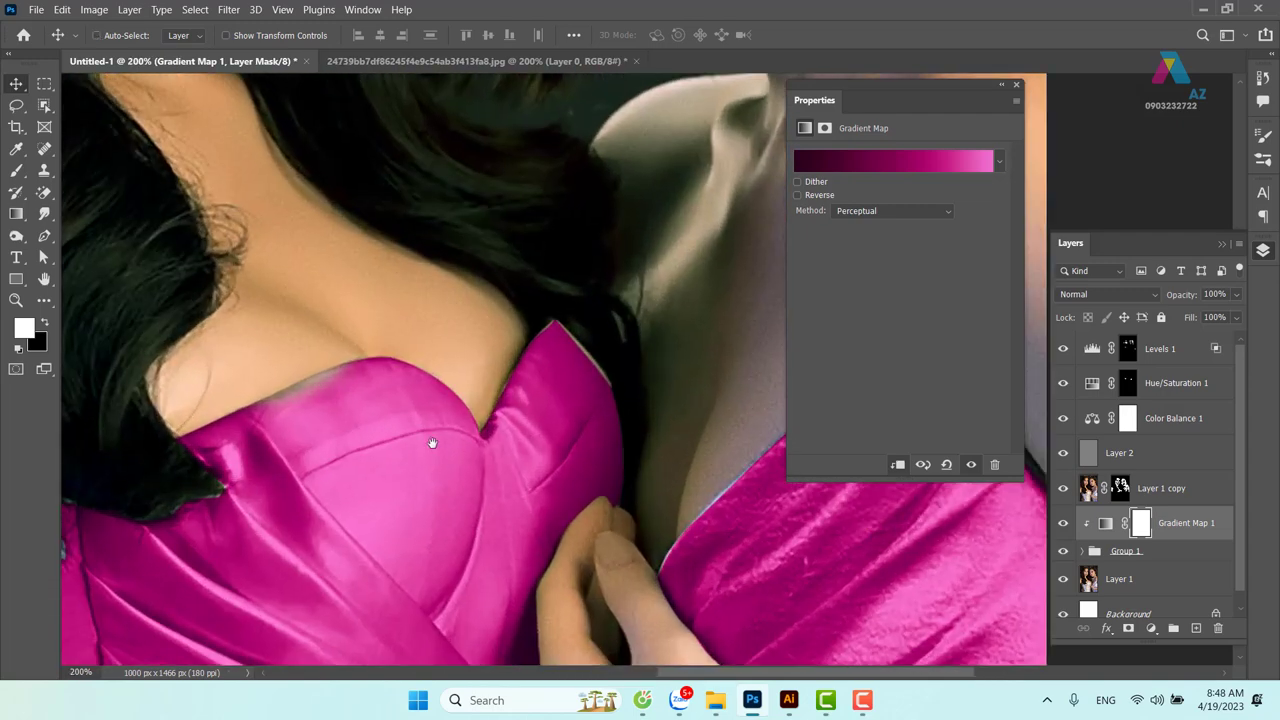
drag(432, 443, 537, 391)
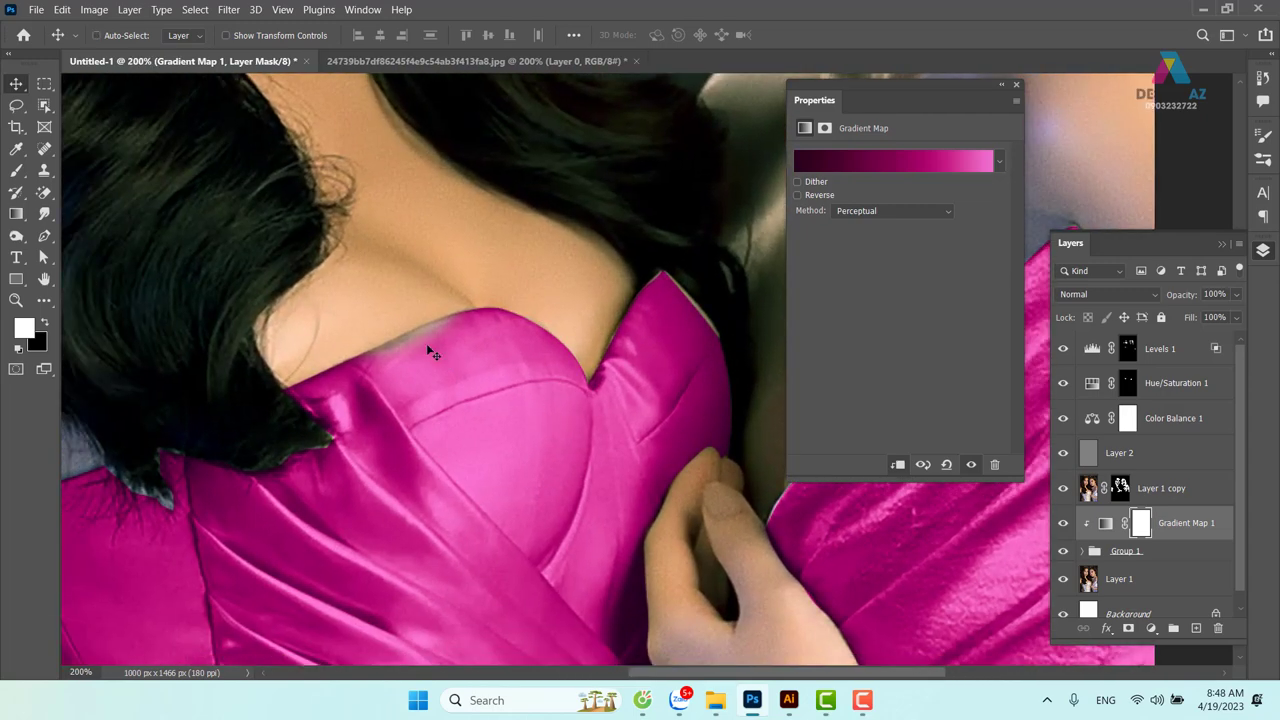
Undo an accidental Group 1 move, zoom to 300%, and select Layer 3 inside Group 1
click(1141, 556)
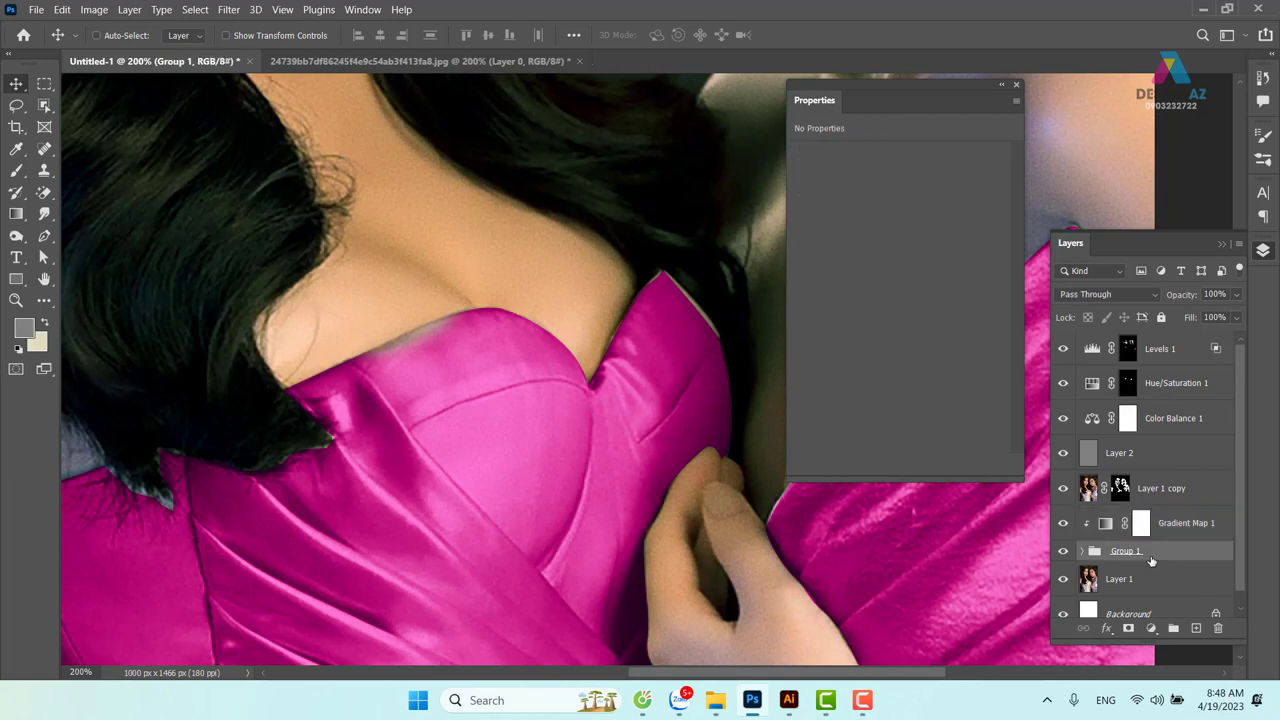
mouse_move(437, 376)
mouse_down()
mouse_move(463, 391)
mouse_move(446, 379)
mouse_up()
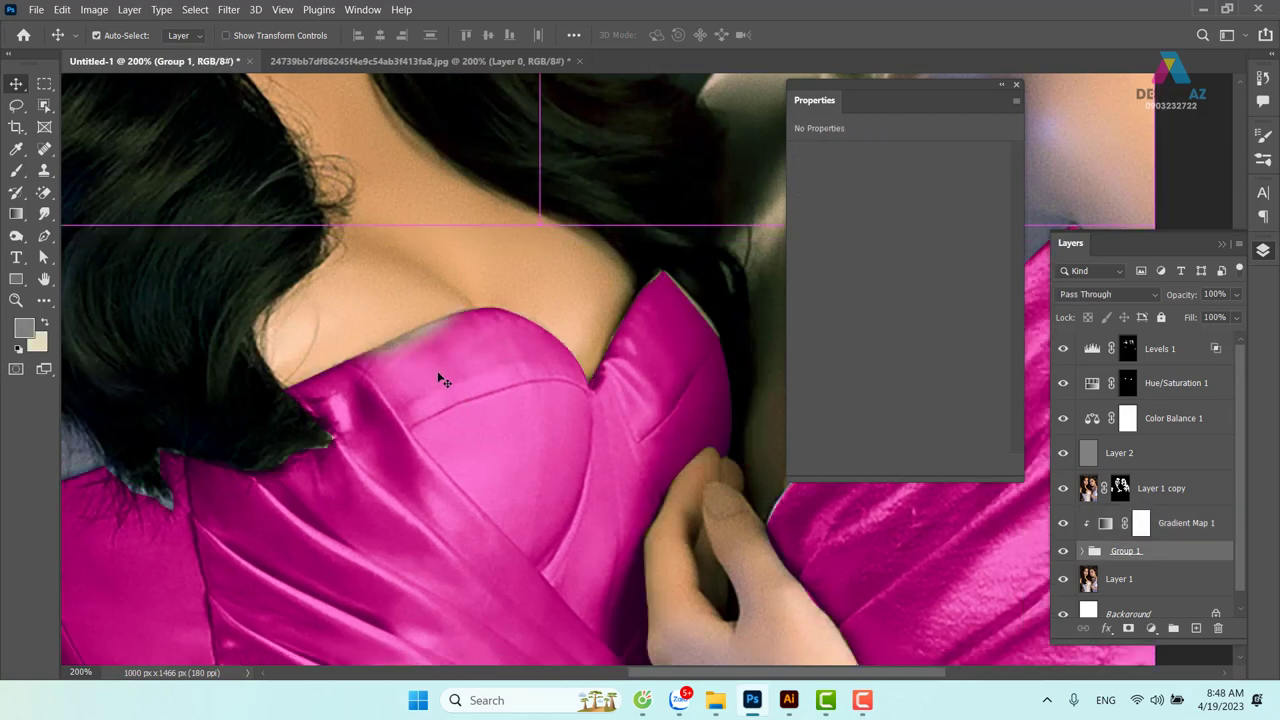
key(ctrl+z)
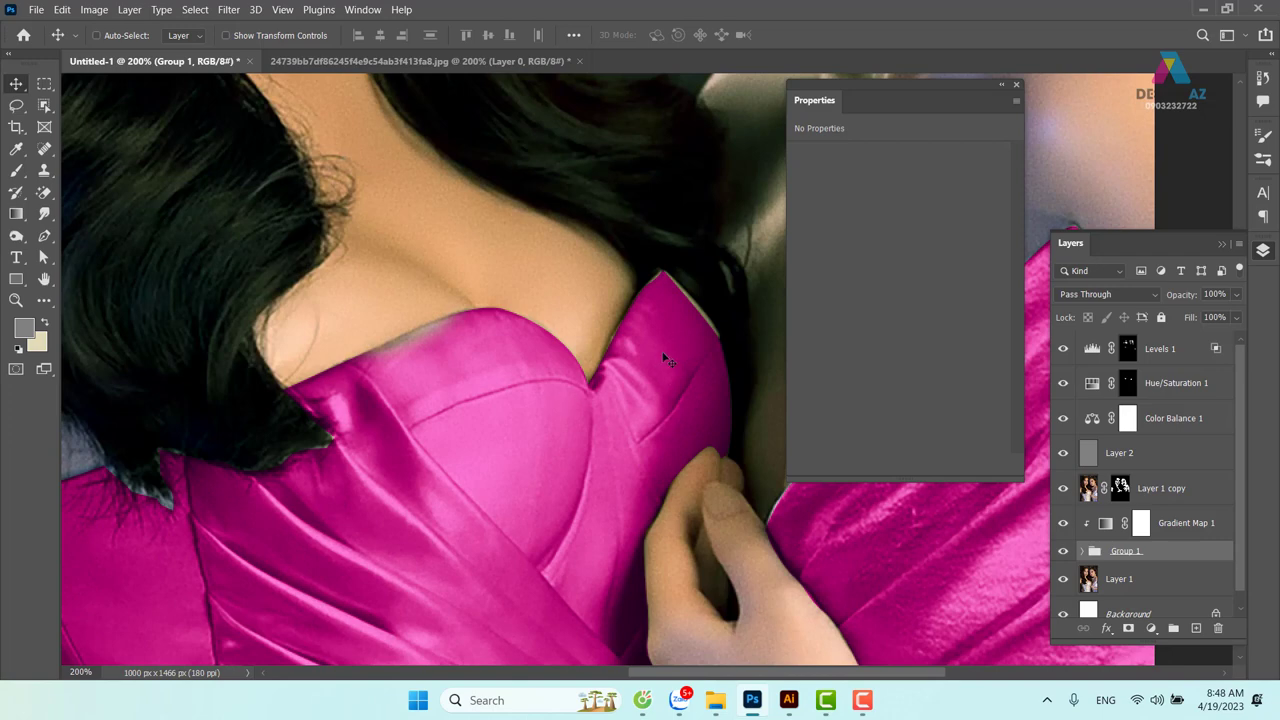
key(ctrl+plus)
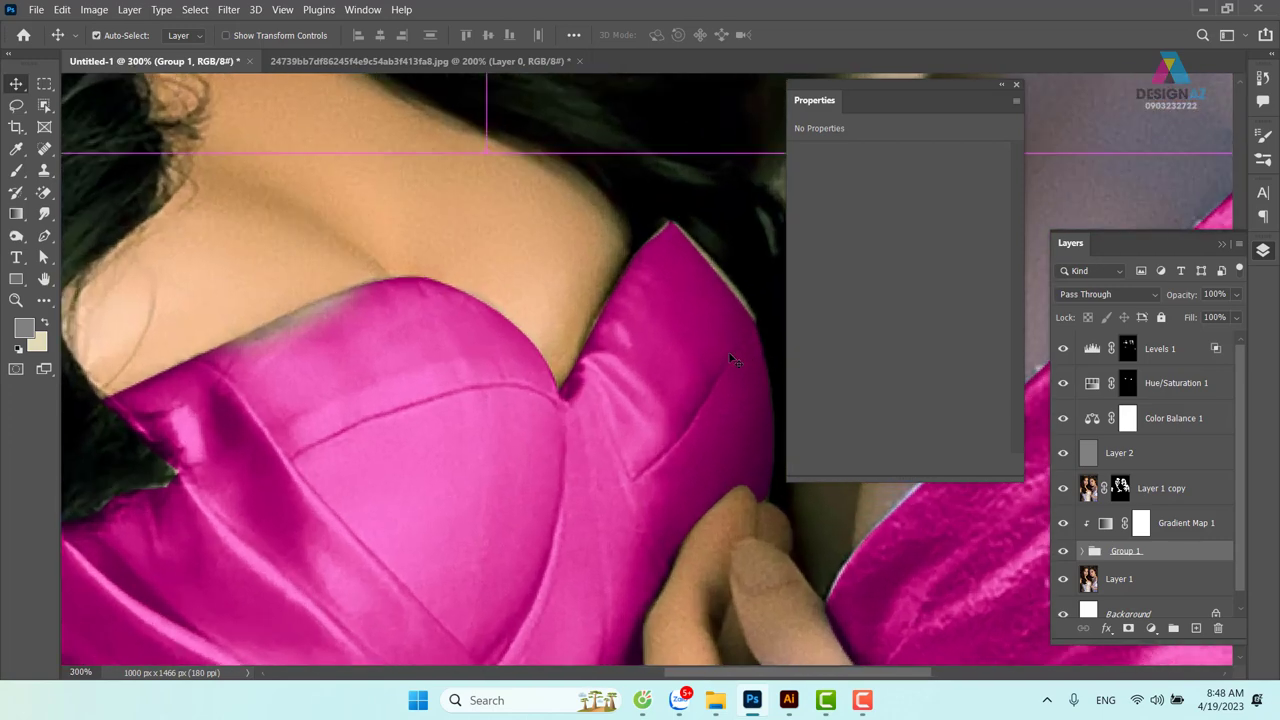
drag(700, 291, 572, 298)
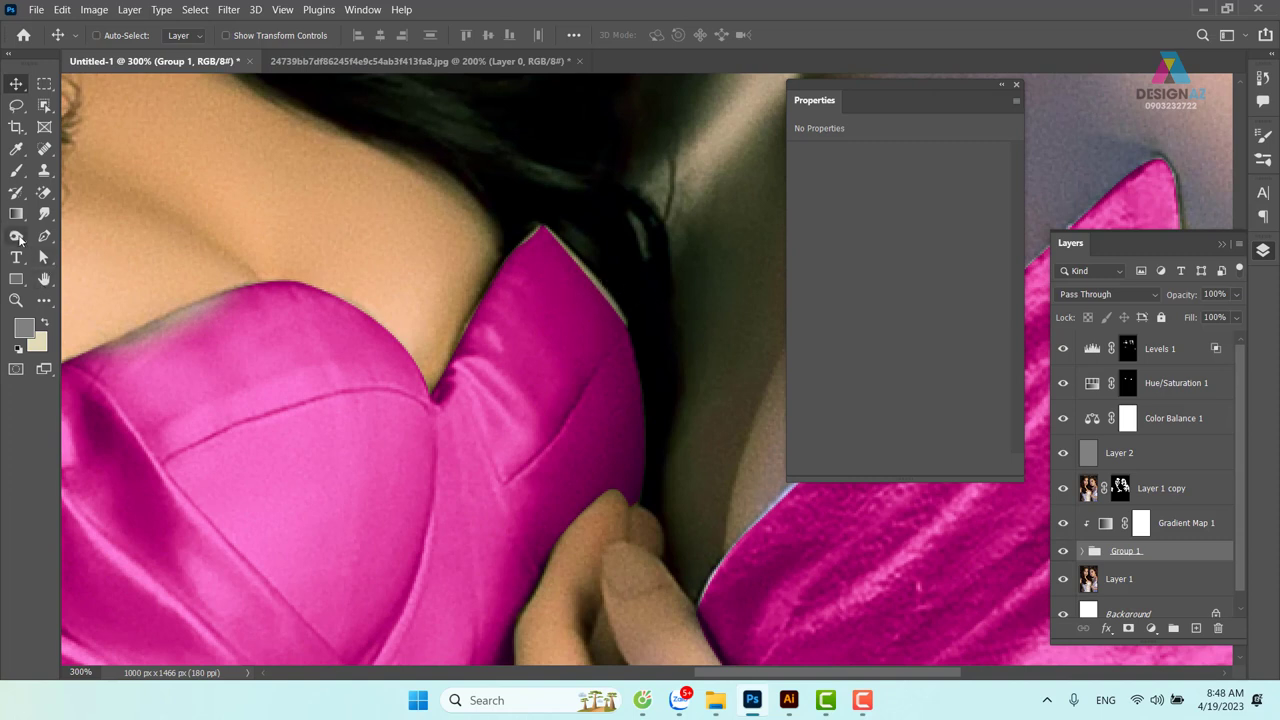
click(1082, 552)
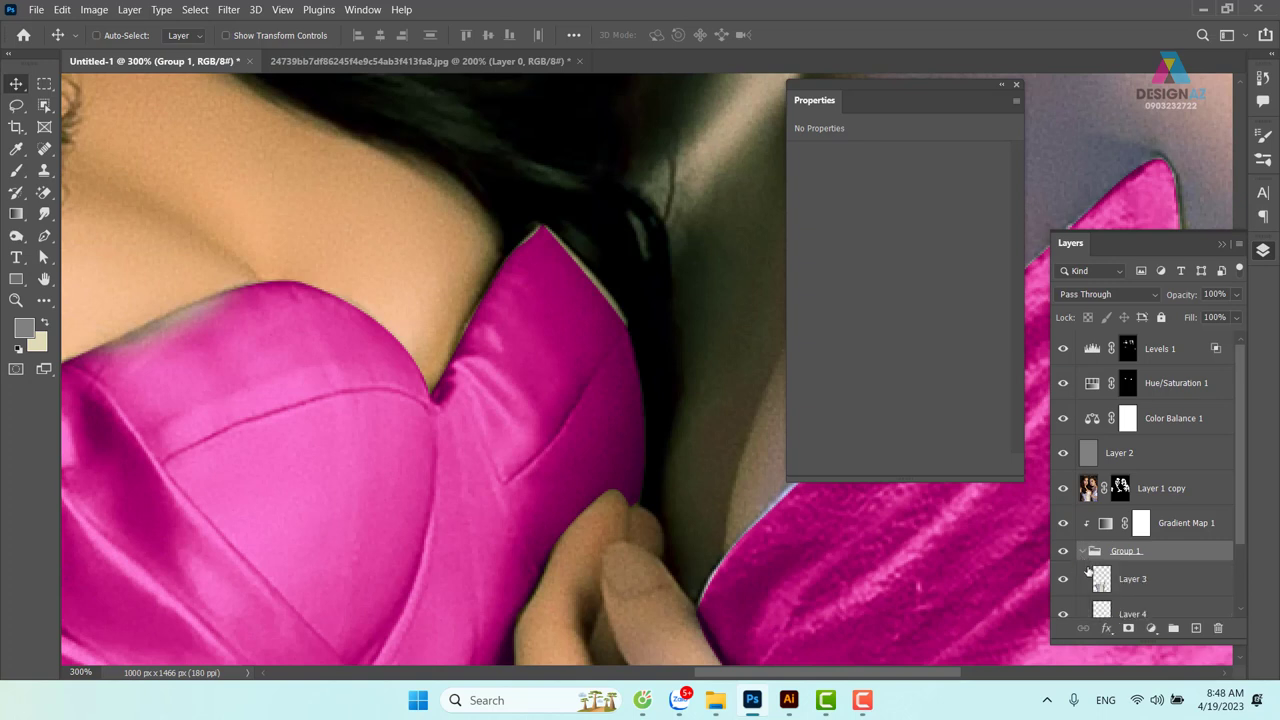
drag(1243, 516, 1245, 543)
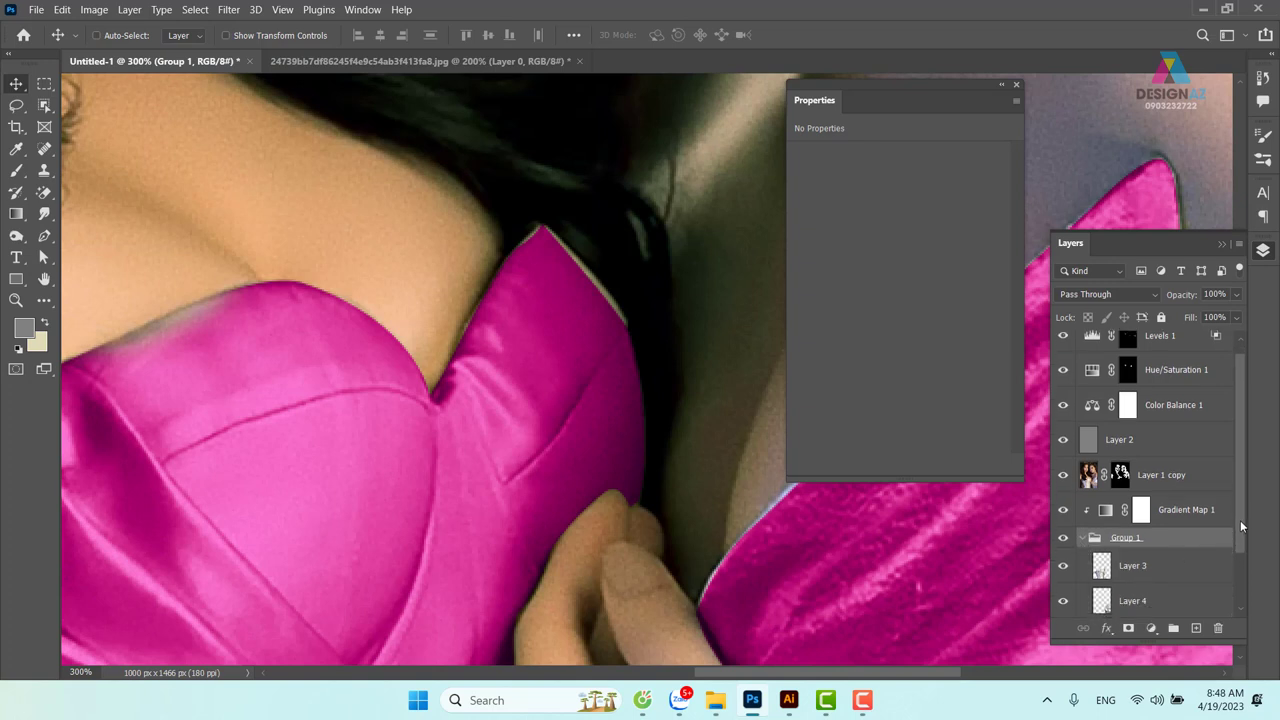
click(1103, 537)
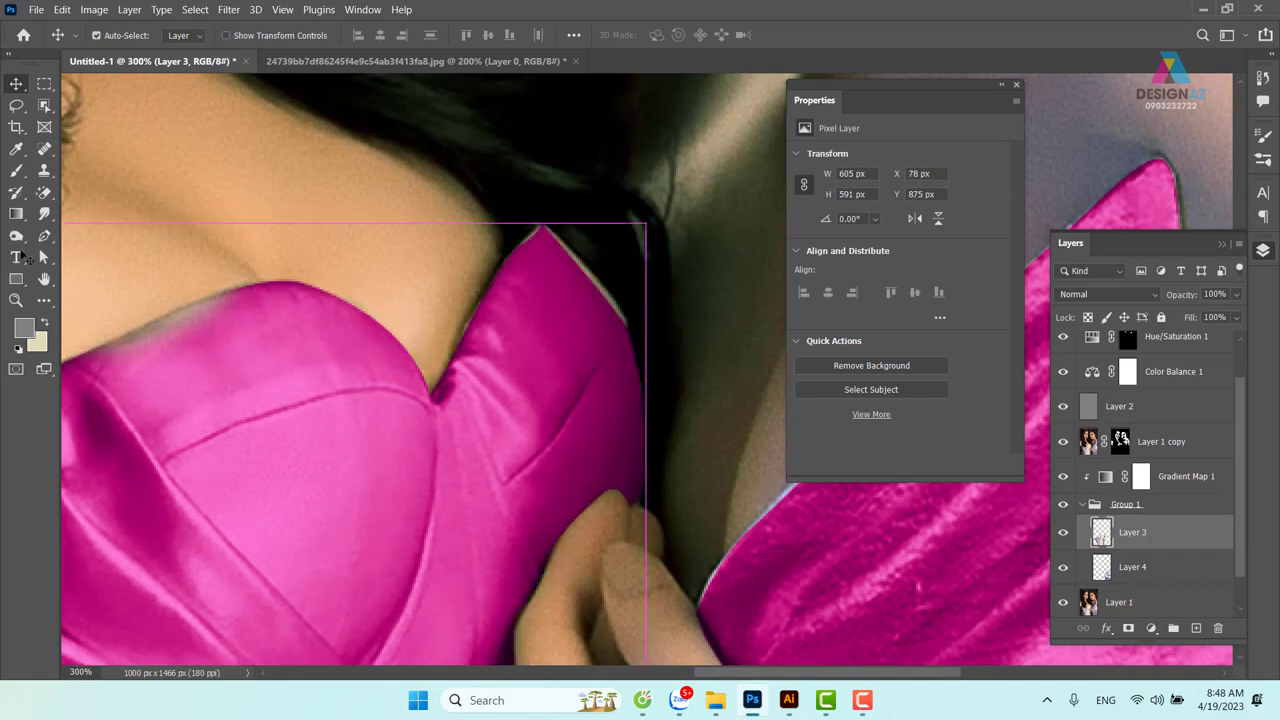
Use the Smudge Tool to blend the grey band along the bodice top into the pink
click(44, 213)
right_click(44, 213)
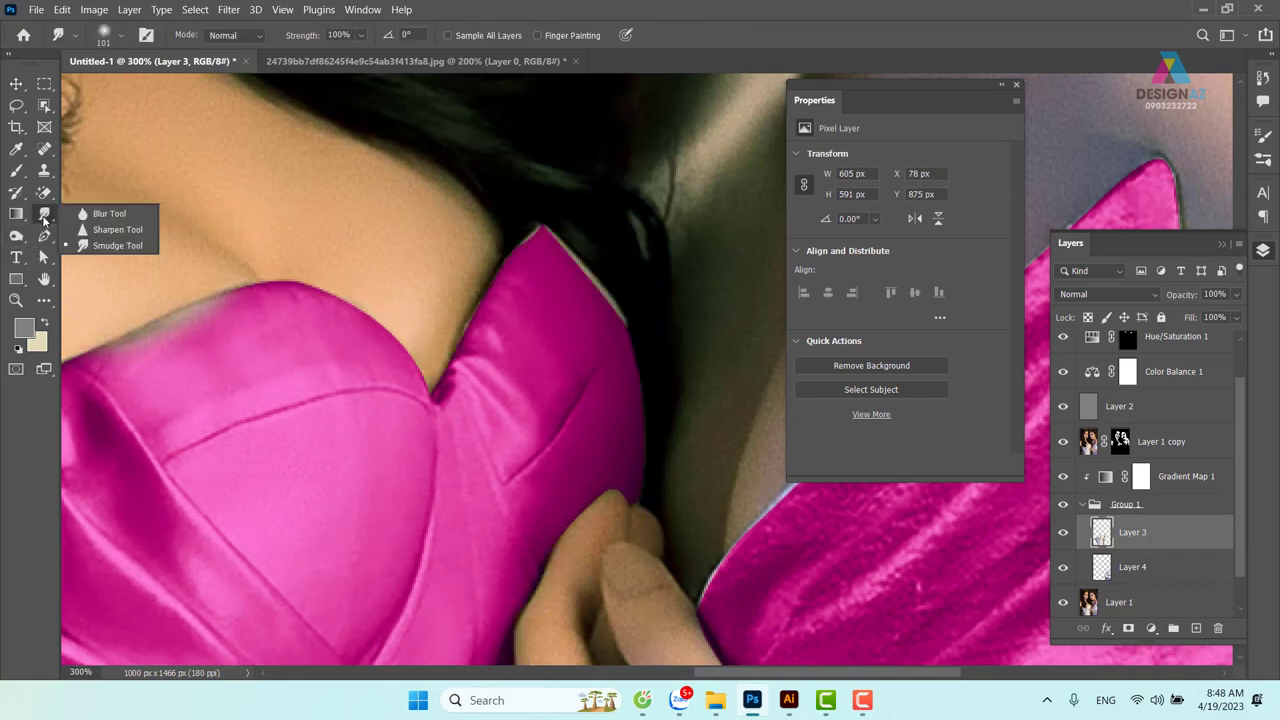
click(100, 246)
mouse_move(558, 285)
mouse_down()
mouse_move(594, 280)
mouse_move(555, 475)
mouse_up()
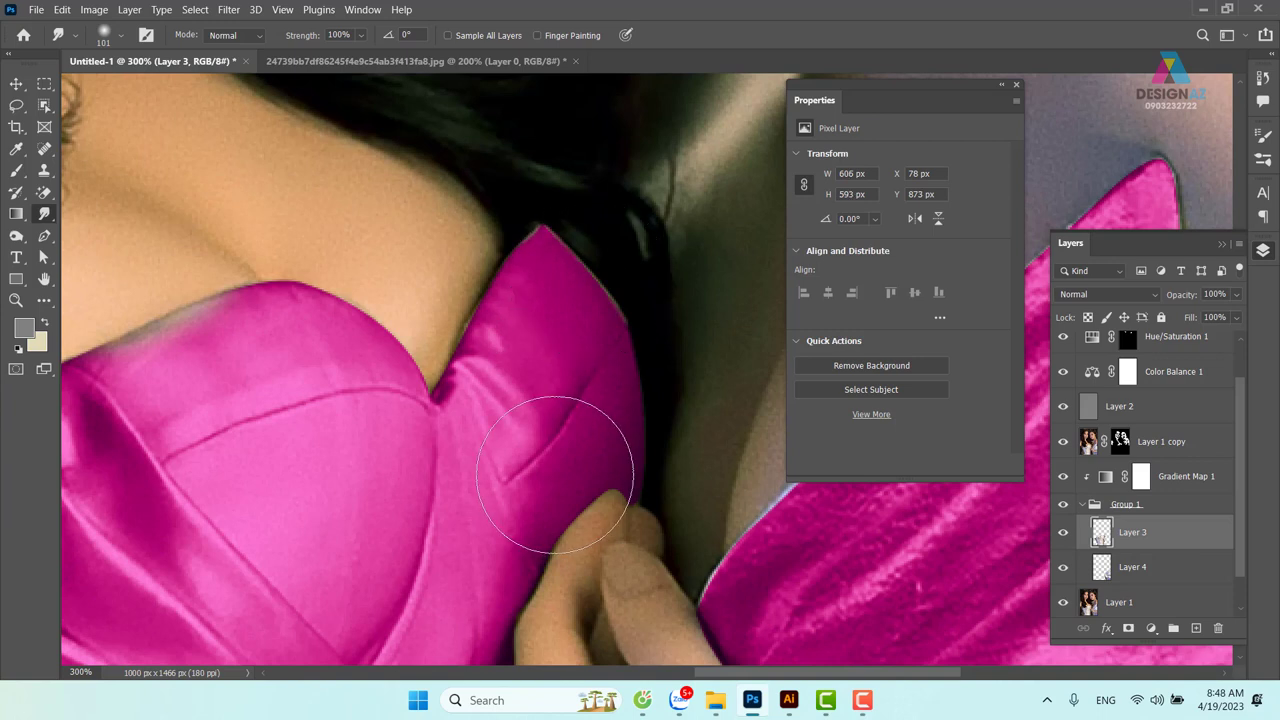
drag(234, 374, 337, 374)
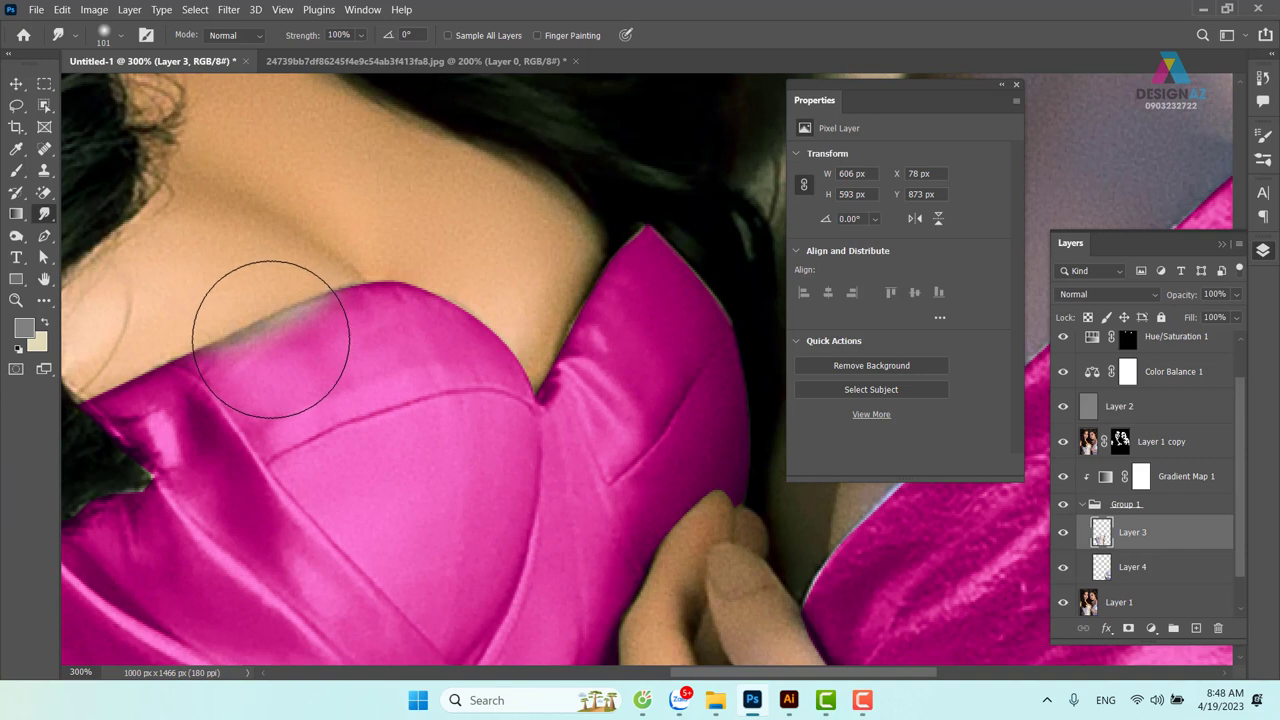
mouse_move(271, 339)
mouse_down()
mouse_move(309, 357)
mouse_move(231, 382)
mouse_up()
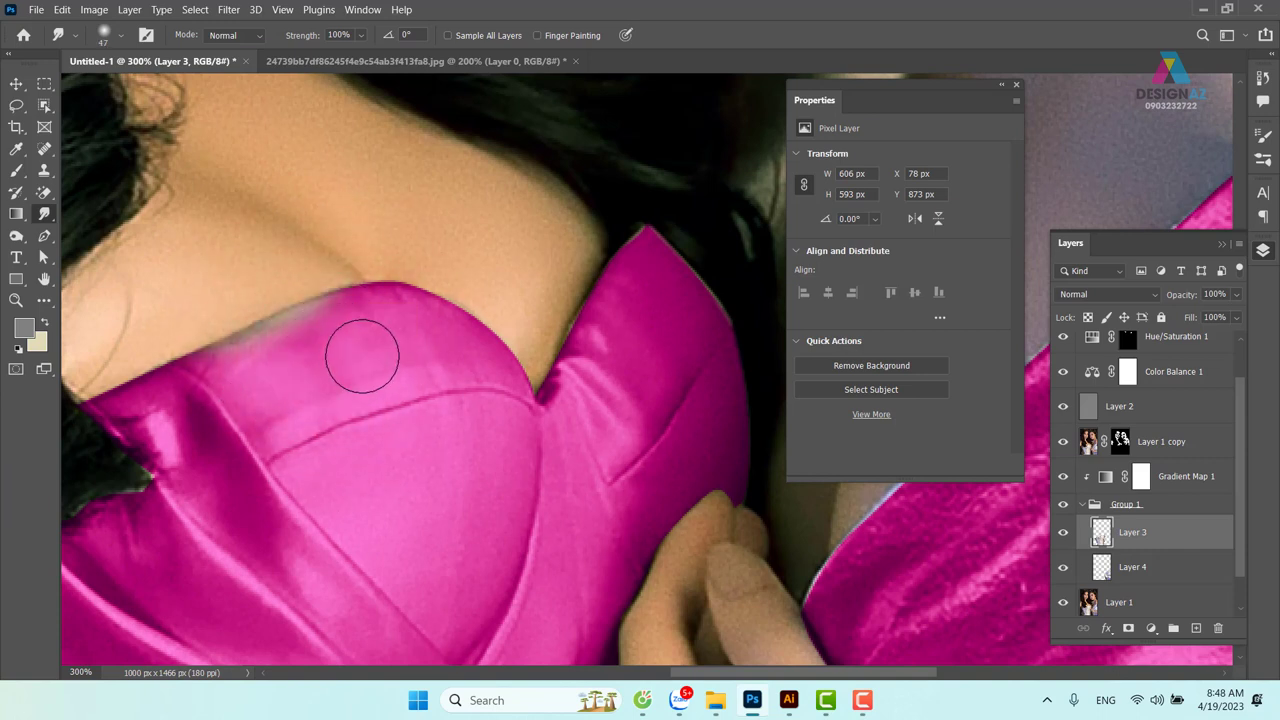
mouse_move(362, 357)
mouse_down()
mouse_move(317, 314)
mouse_move(292, 342)
mouse_move(280, 329)
mouse_move(277, 354)
mouse_move(247, 346)
mouse_up()
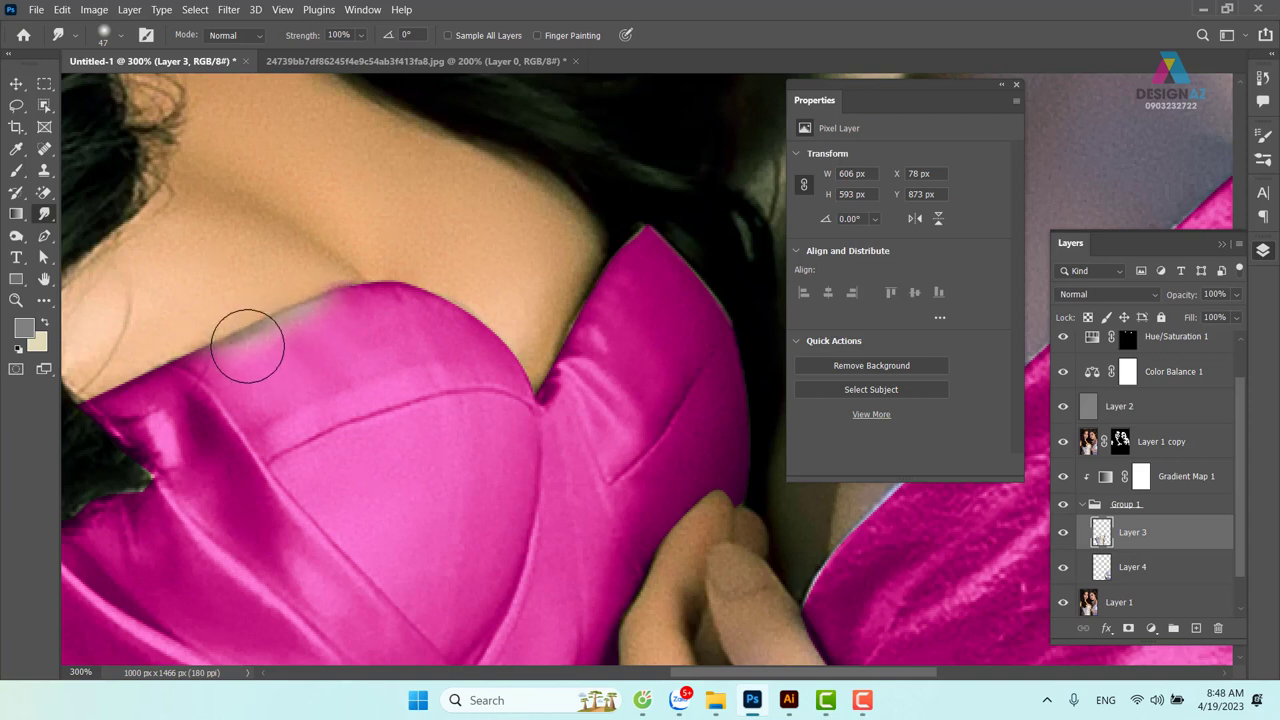
Smudge the rough dress edges along the back seam below the hair
drag(166, 382, 286, 337)
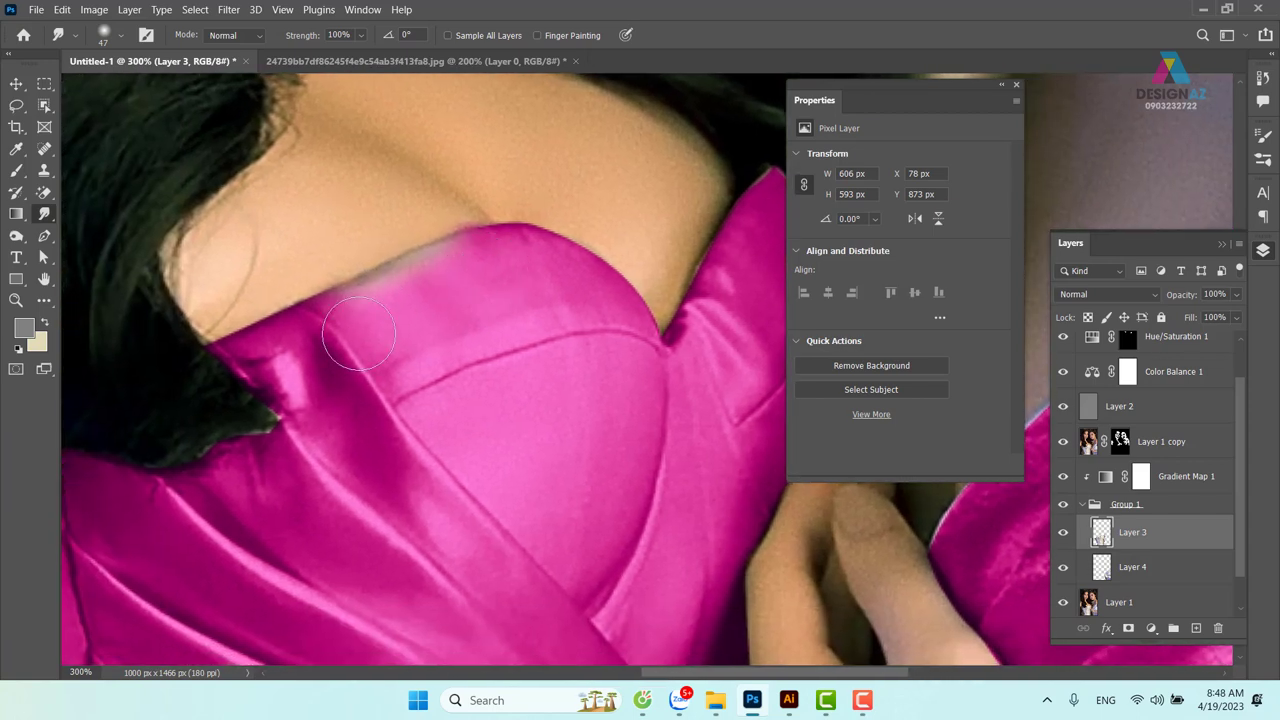
drag(386, 423, 594, 294)
mouse_move(337, 391)
mouse_down()
mouse_move(457, 320)
mouse_move(414, 300)
mouse_move(466, 294)
mouse_move(451, 266)
mouse_move(469, 329)
mouse_move(503, 337)
mouse_move(504, 312)
mouse_up()
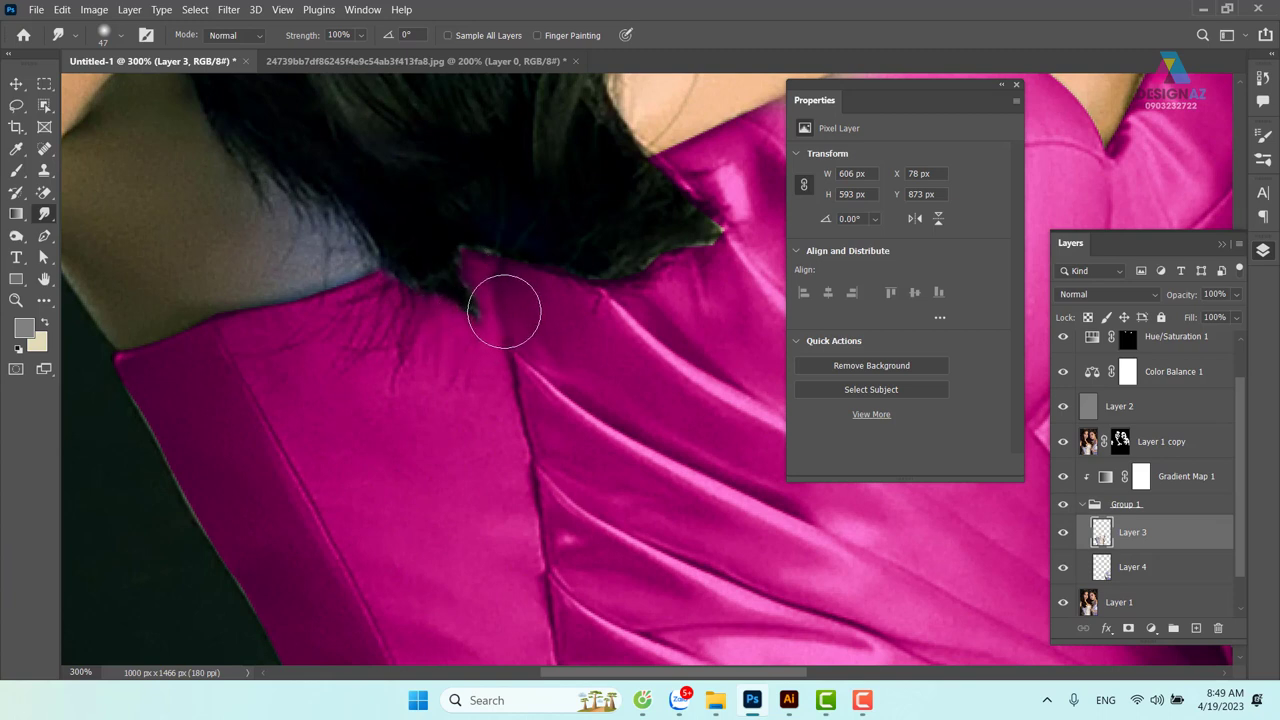
drag(494, 449, 494, 371)
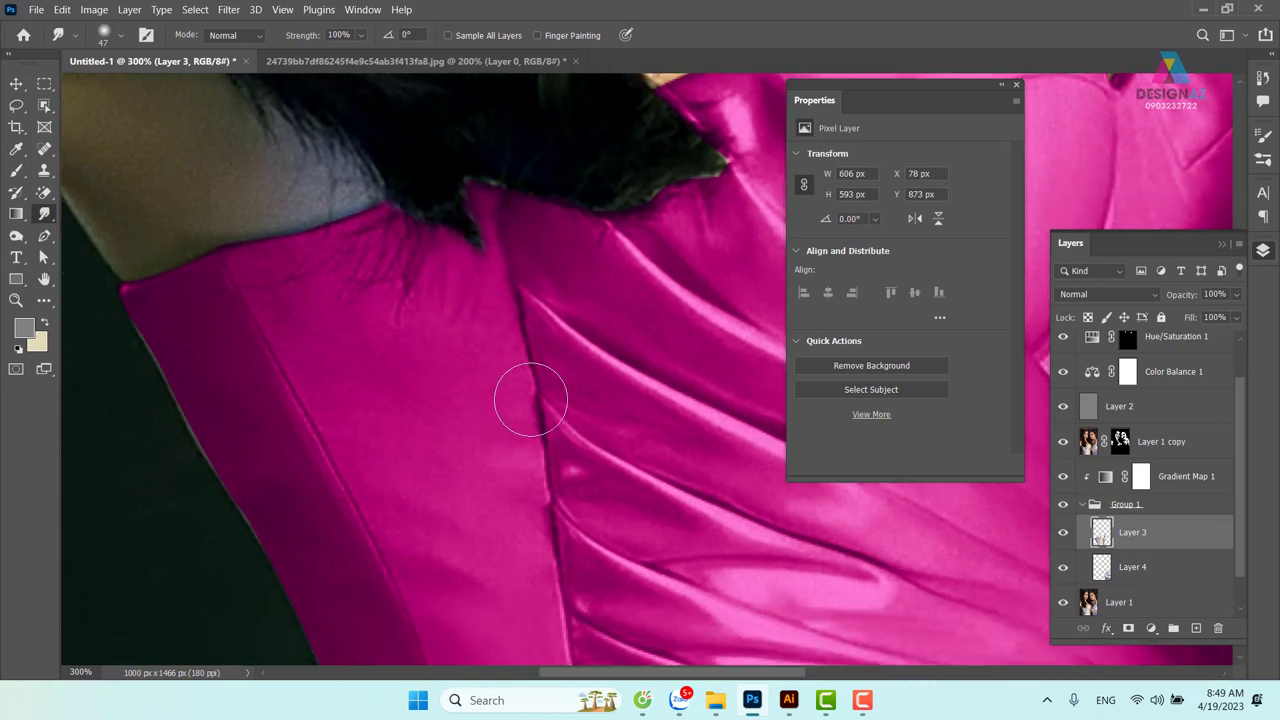
drag(586, 500, 539, 378)
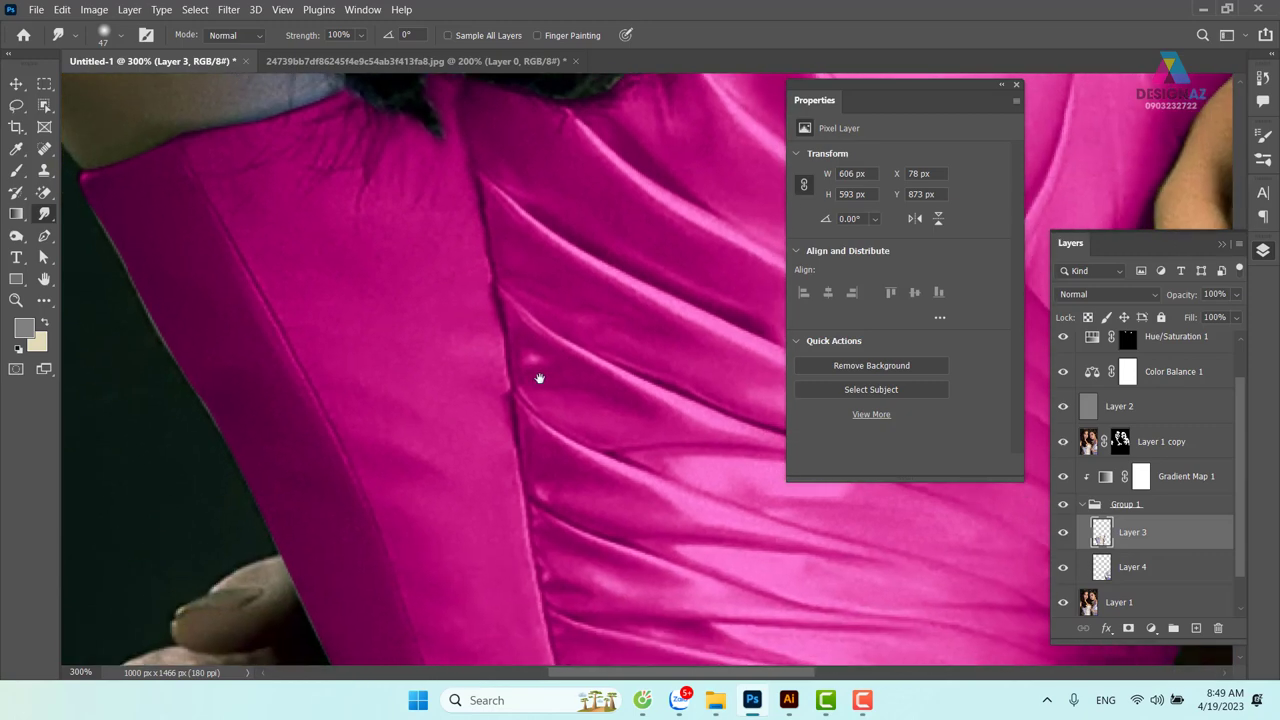
drag(546, 514, 512, 385)
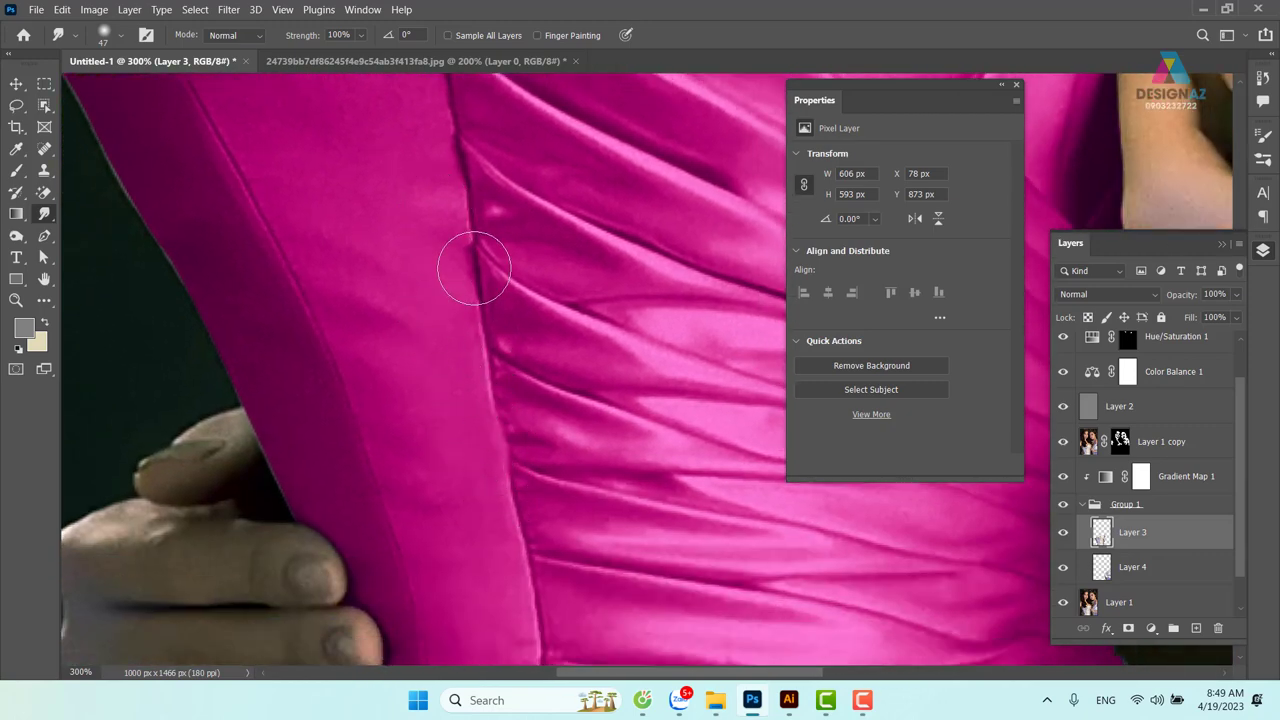
mouse_move(598, 550)
mouse_down()
mouse_move(574, 478)
mouse_move(600, 626)
mouse_up()
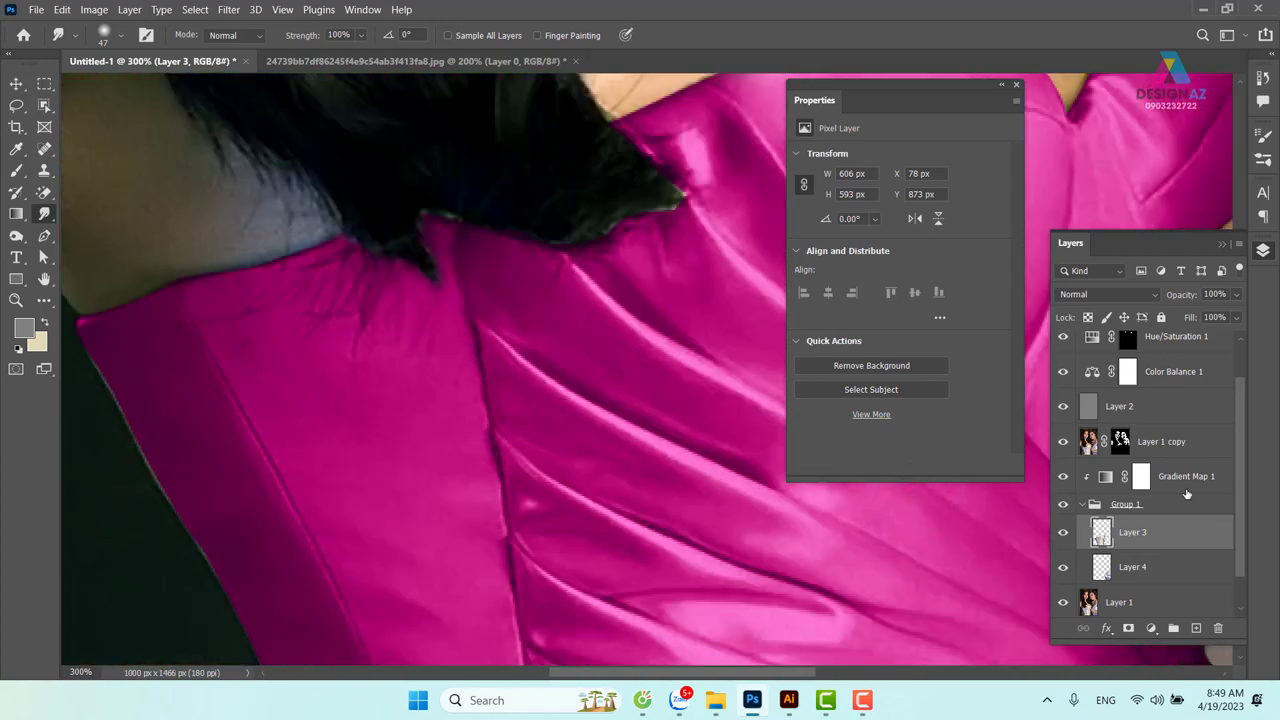
Add a Levels 2 adjustment above Gradient Map 1 with Screen blend mode
click(1107, 486)
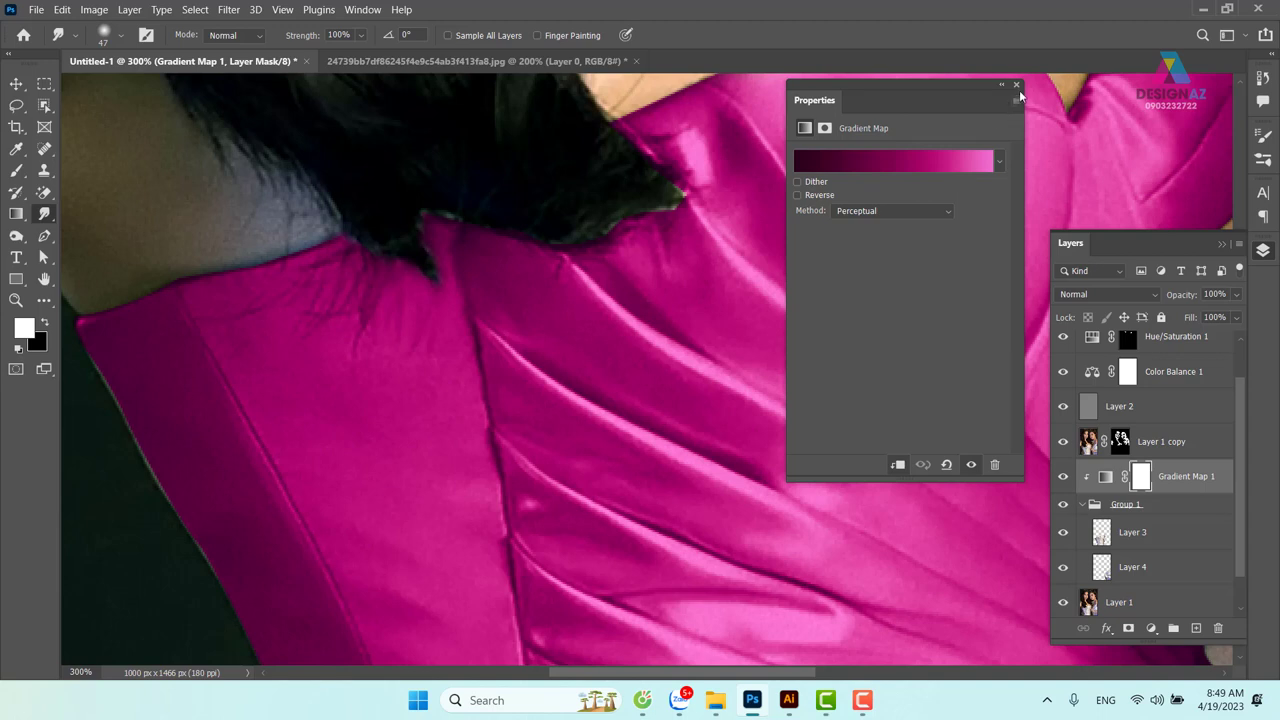
click(1016, 85)
drag(848, 251, 591, 277)
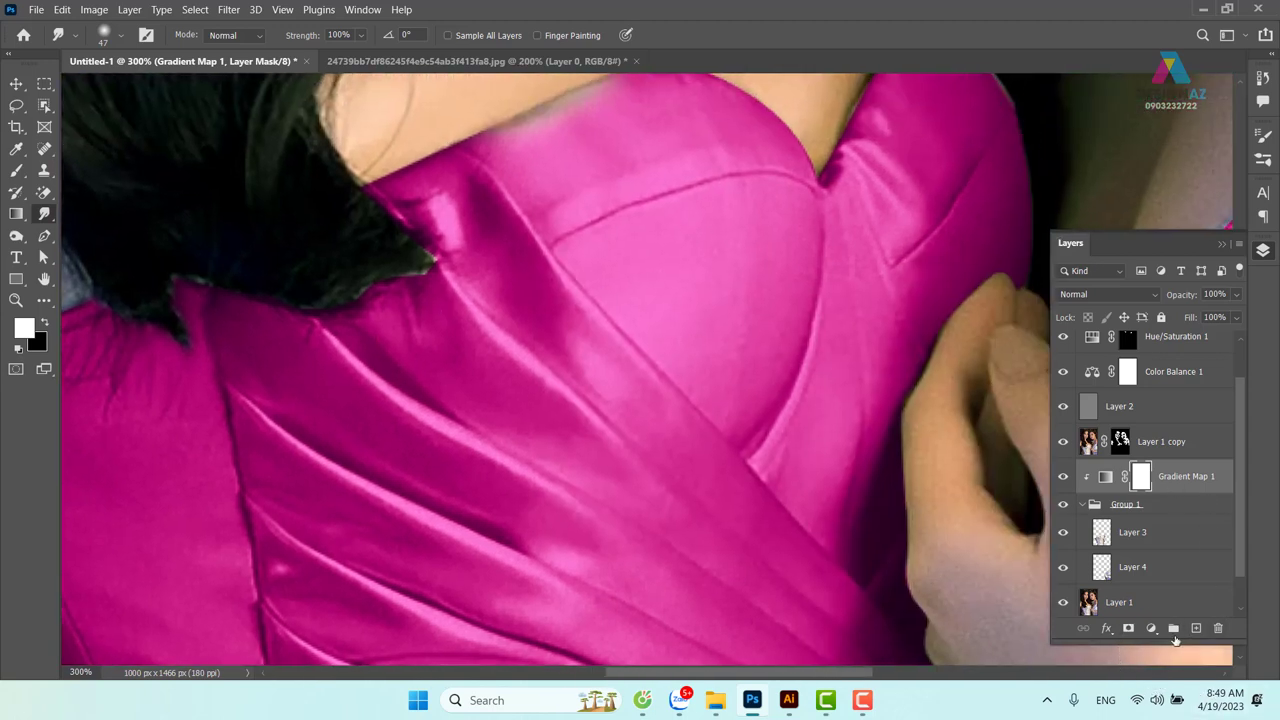
click(1156, 634)
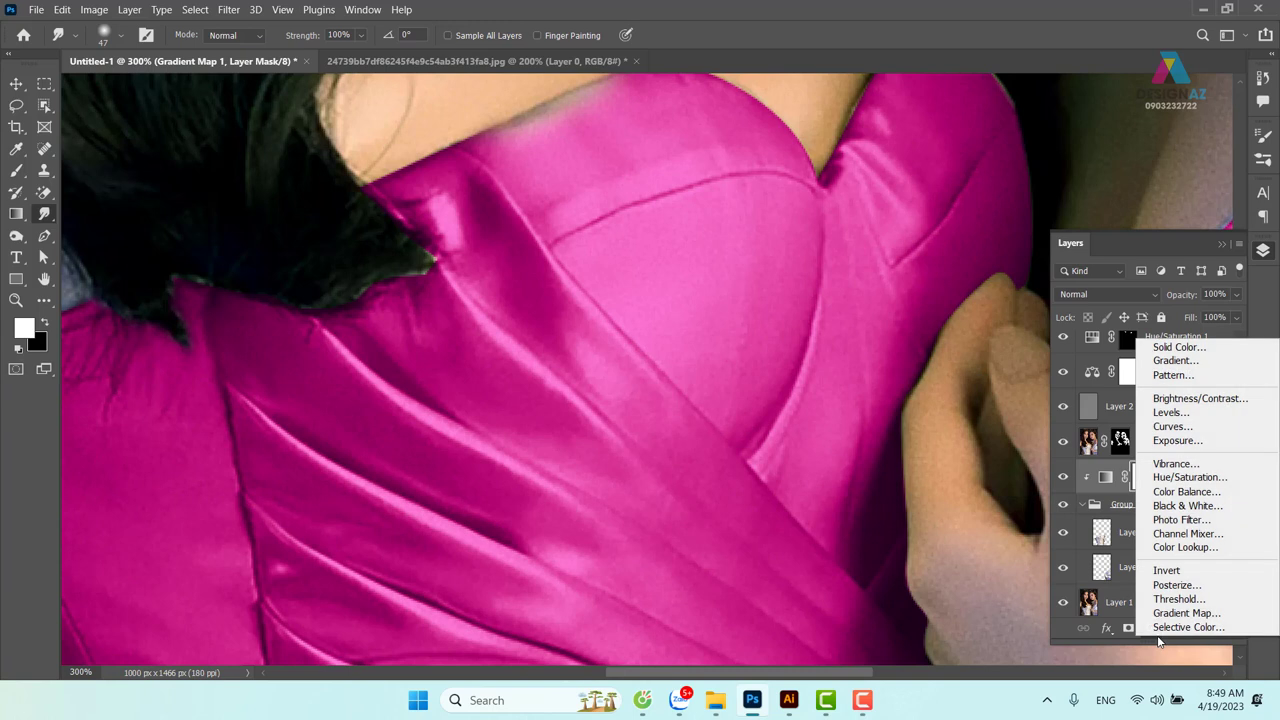
click(1172, 413)
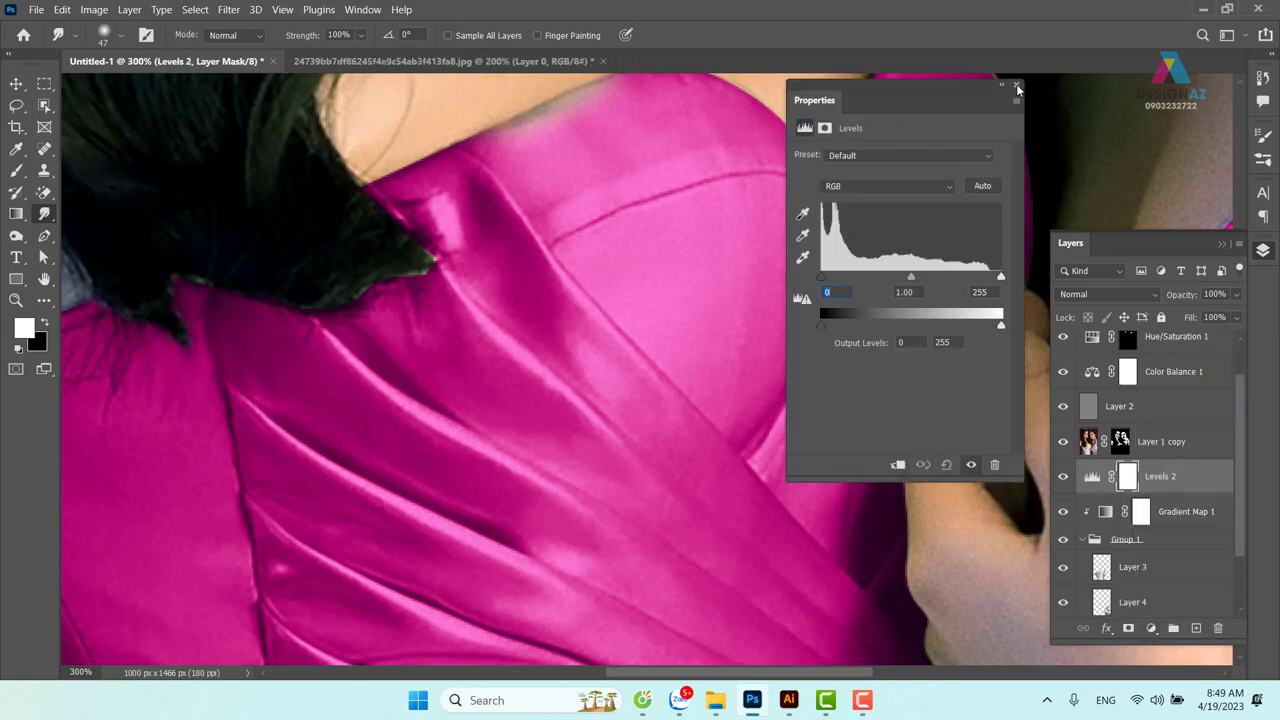
click(1017, 89)
click(1114, 291)
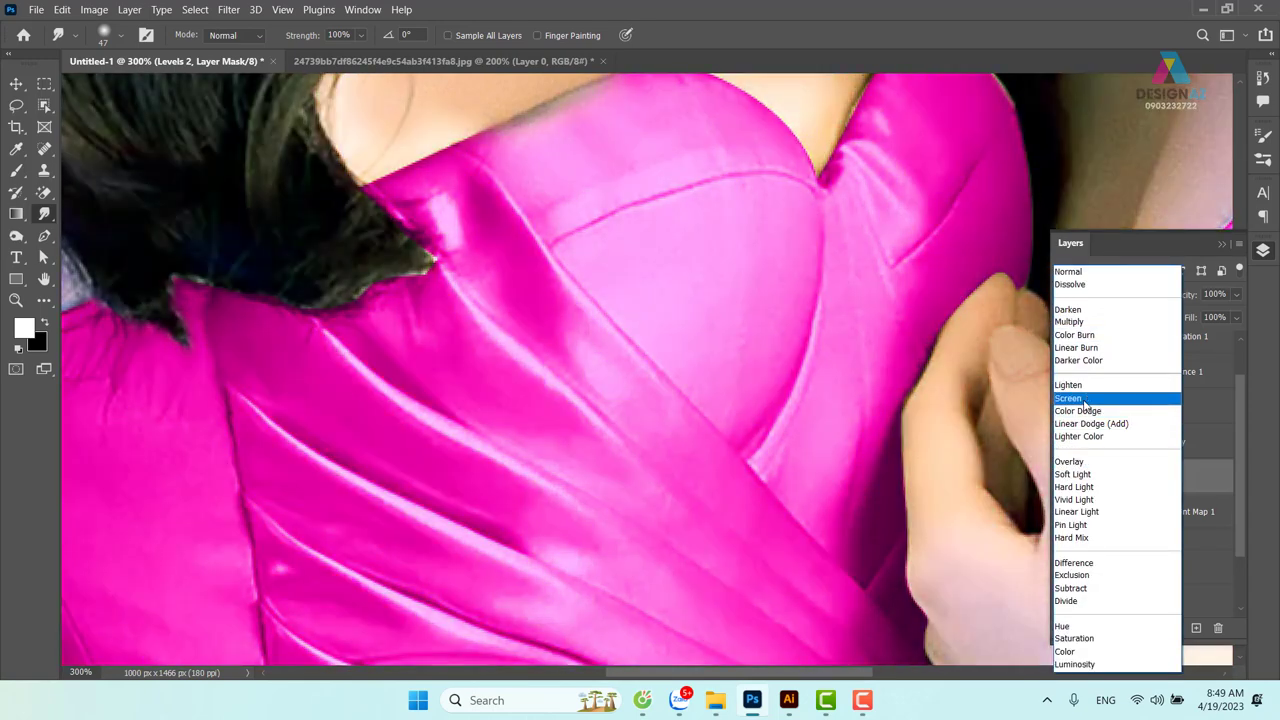
click(1085, 399)
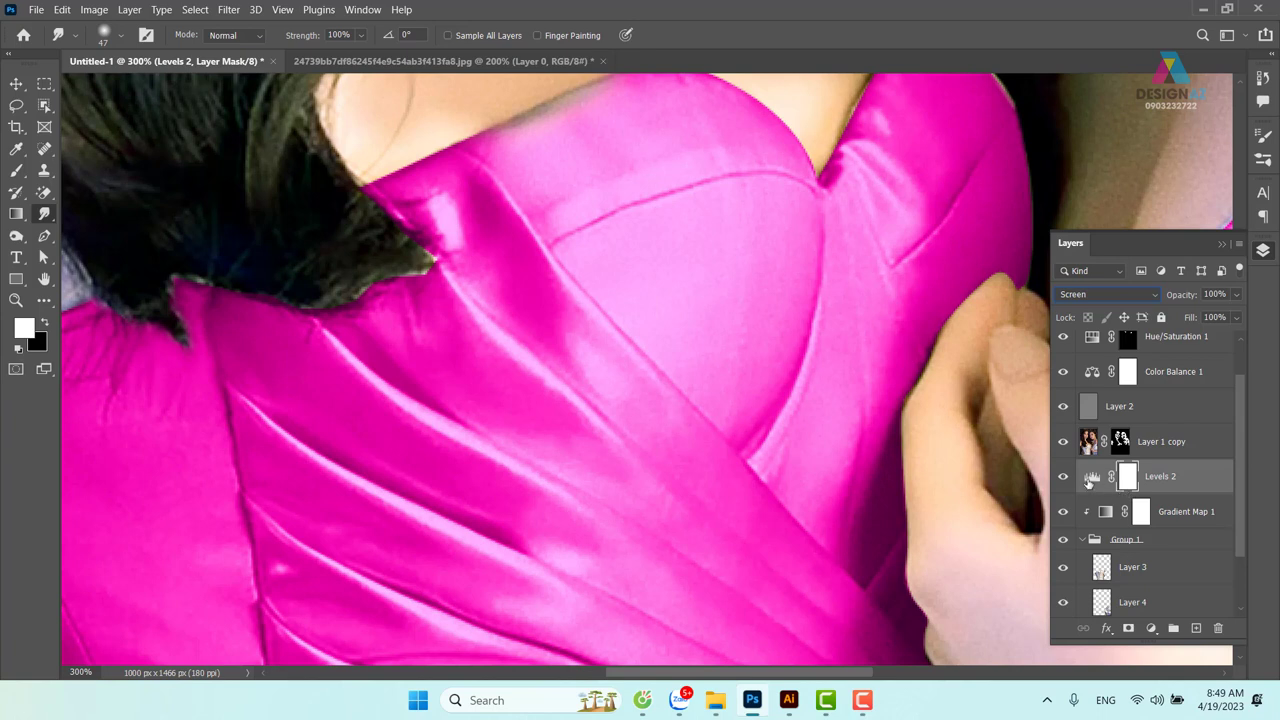
Clip Levels 2 to Gradient Map 1 so only the gowns brighten
double_click(1090, 480)
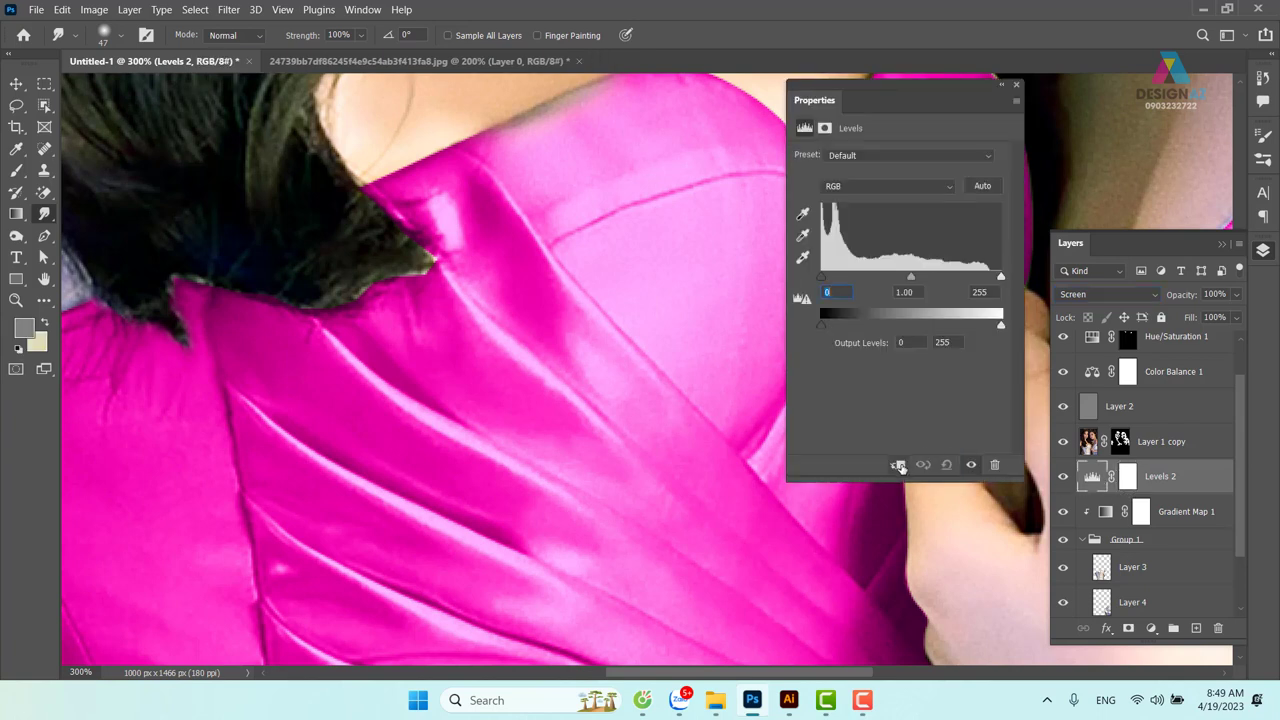
click(898, 465)
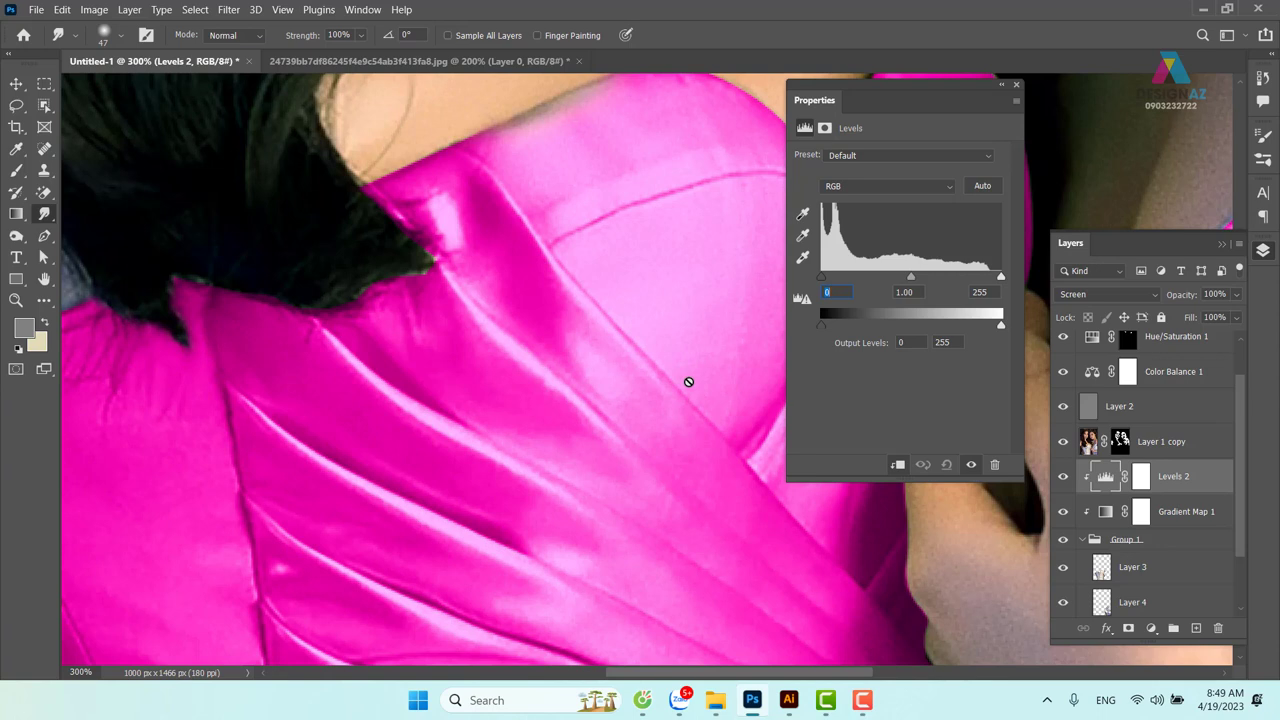
click(1017, 86)
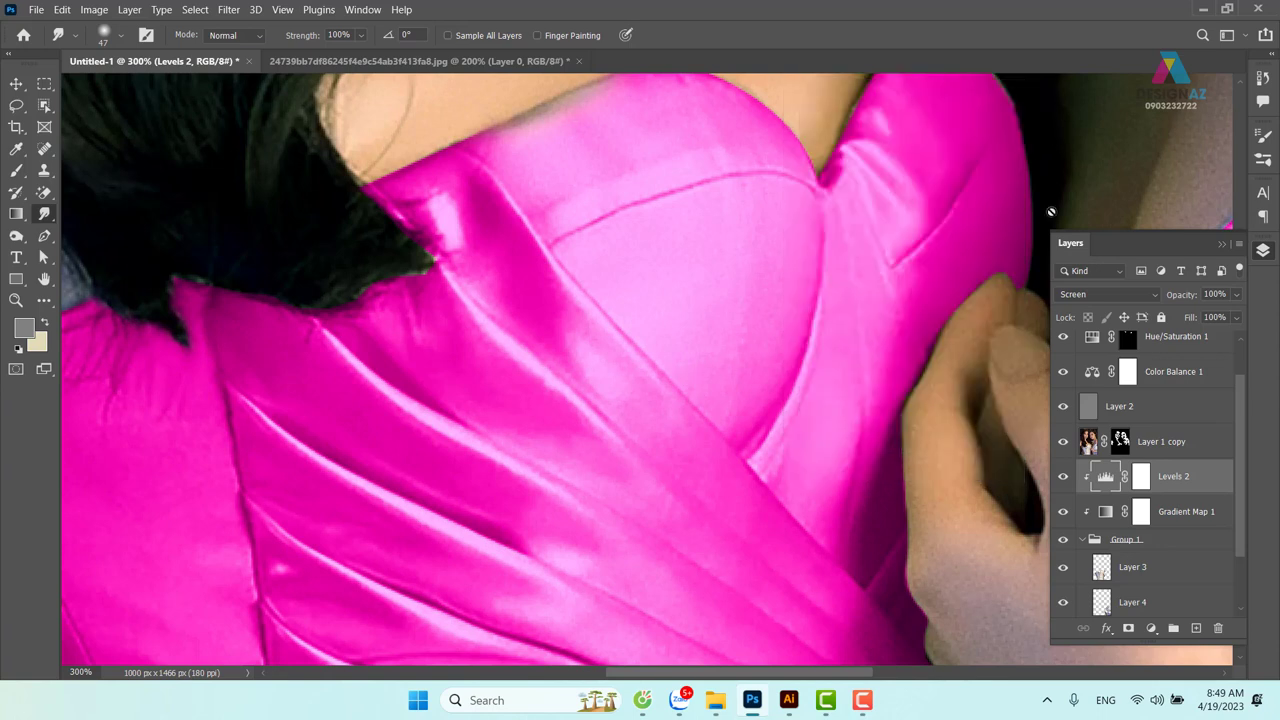
right_click(1200, 490)
Split the Levels 2 Blend If This Layer slider to 136/172 and confirm the Layer Style
click(1020, 10)
mouse_move(474, 100)
mouse_down()
mouse_move(696, 121)
mouse_move(1075, 73)
mouse_up()
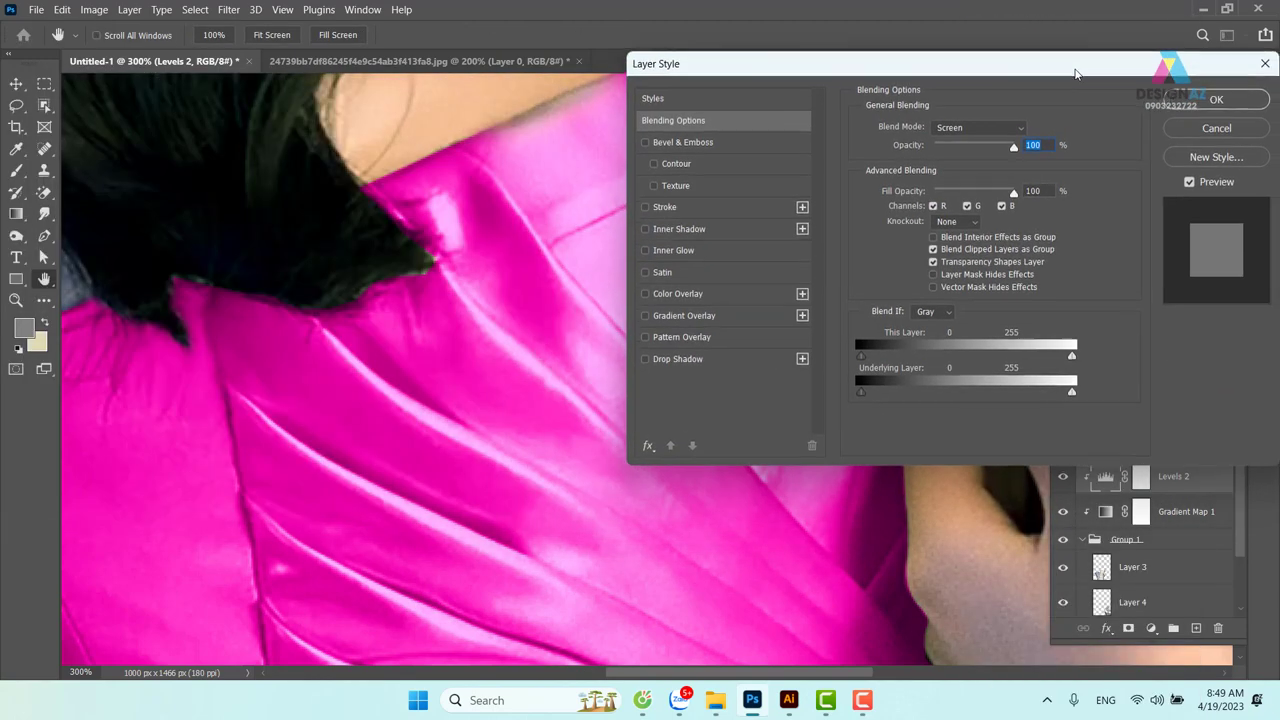
drag(861, 356, 959, 358)
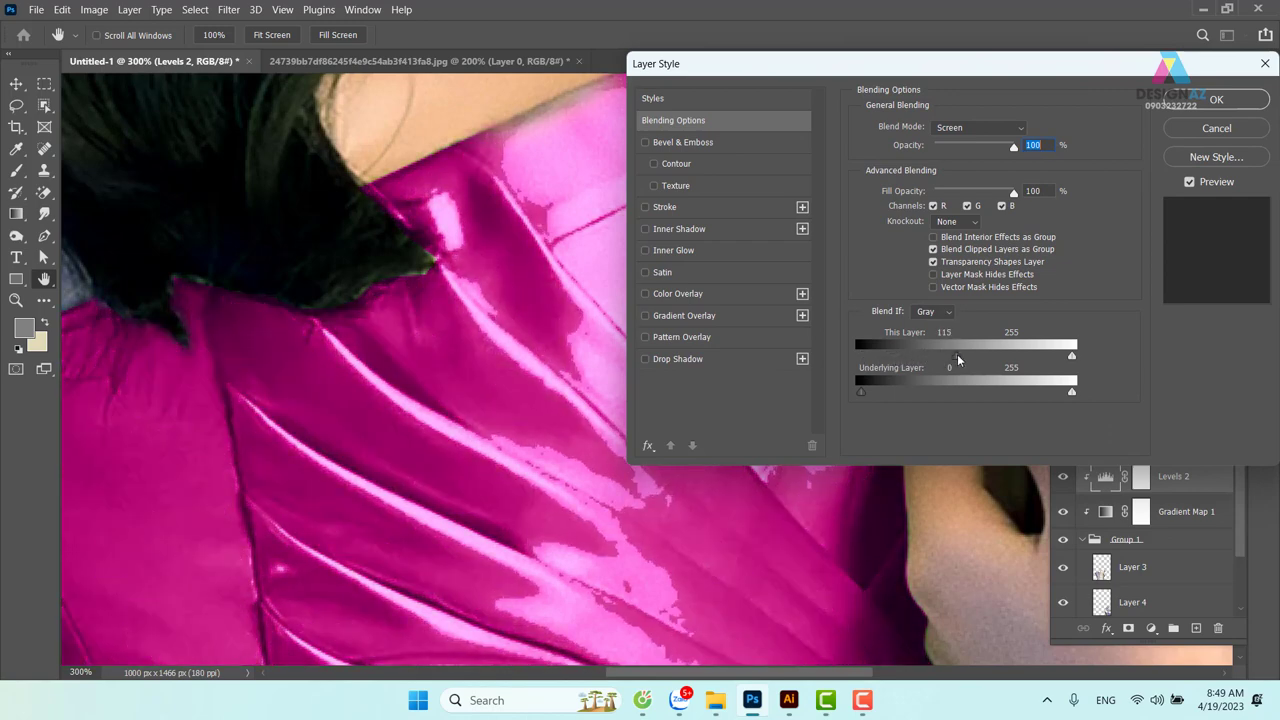
mouse_move(924, 71)
mouse_down()
mouse_move(1035, 75)
mouse_move(1036, 42)
mouse_up()
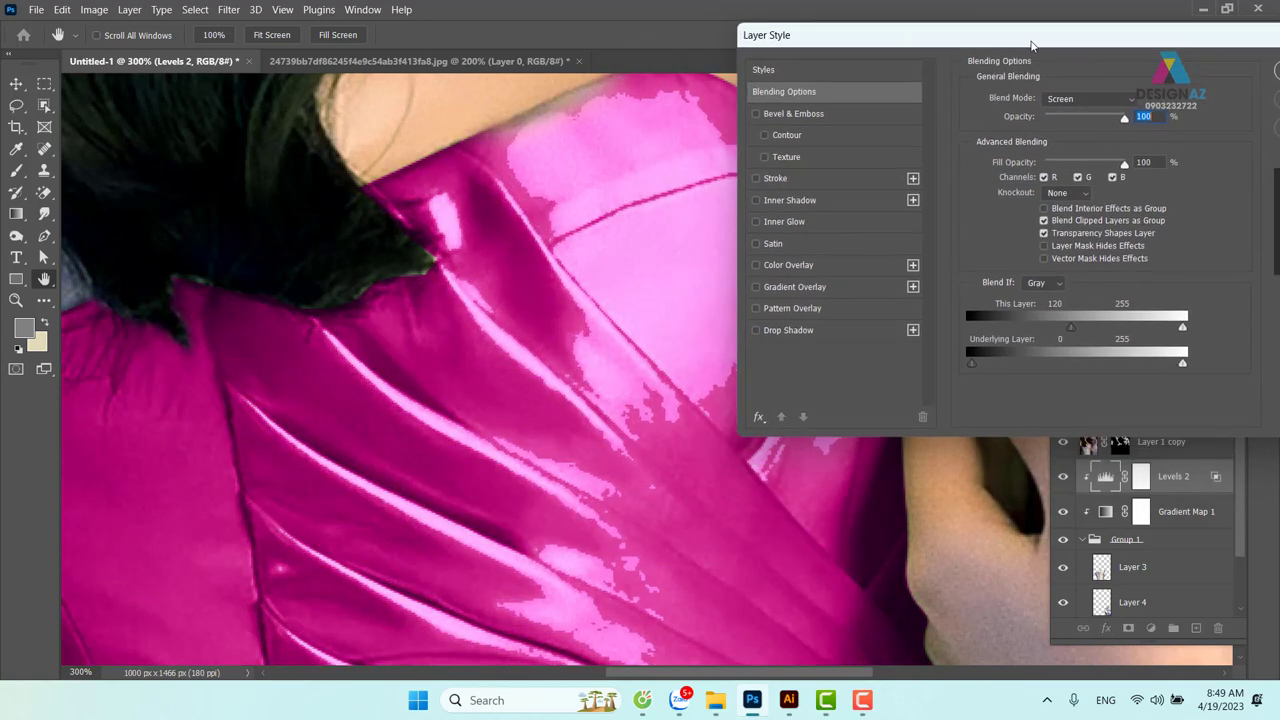
drag(1077, 327, 1085, 327)
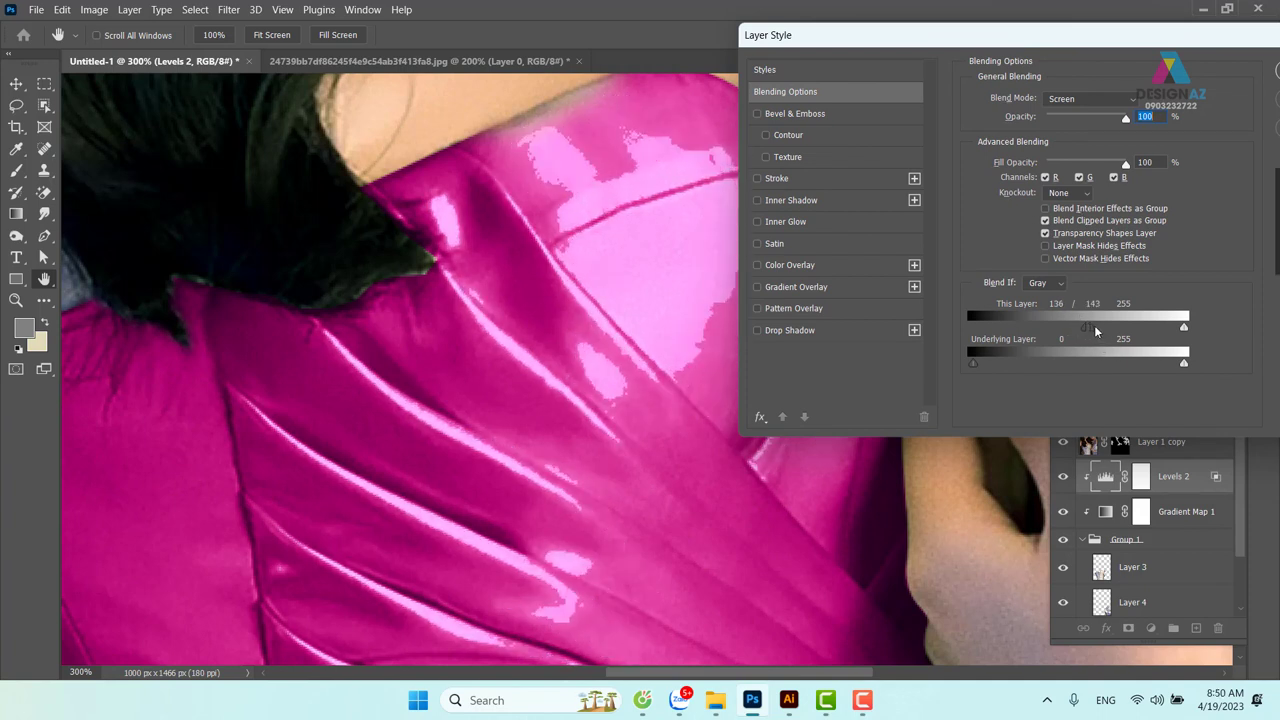
drag(1096, 328, 1105, 328)
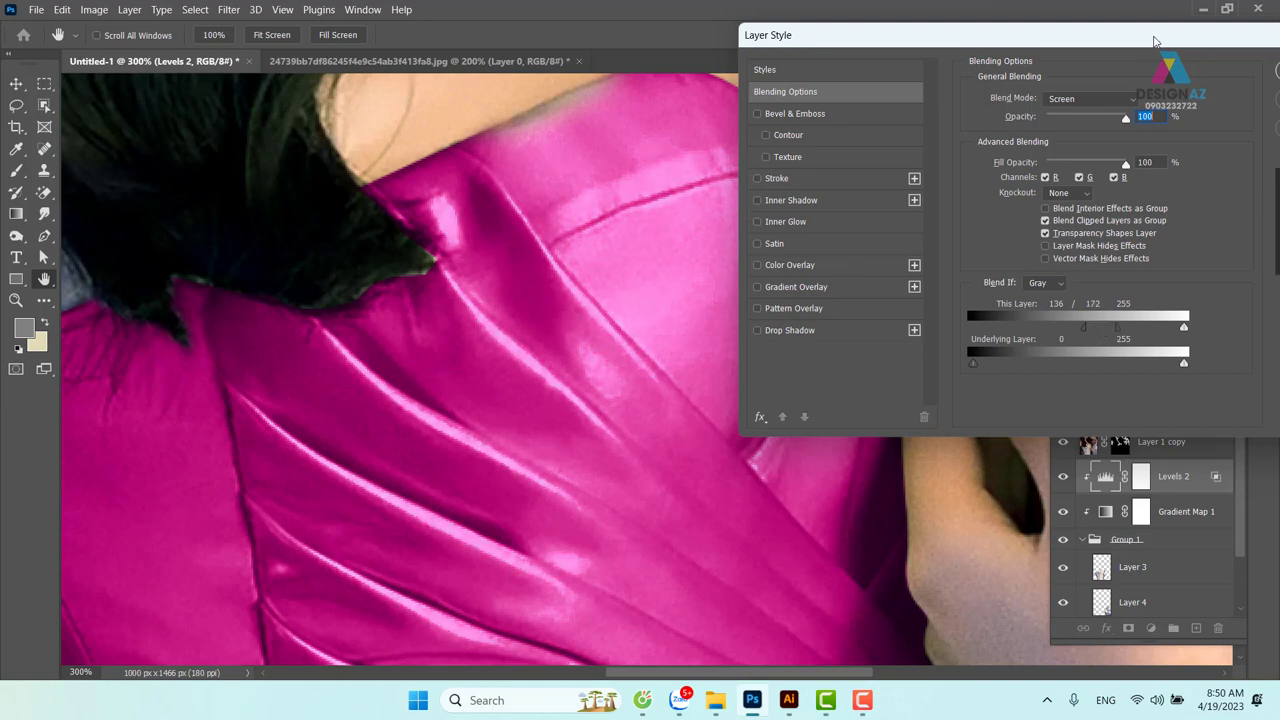
drag(1153, 41, 864, 67)
click(1040, 100)
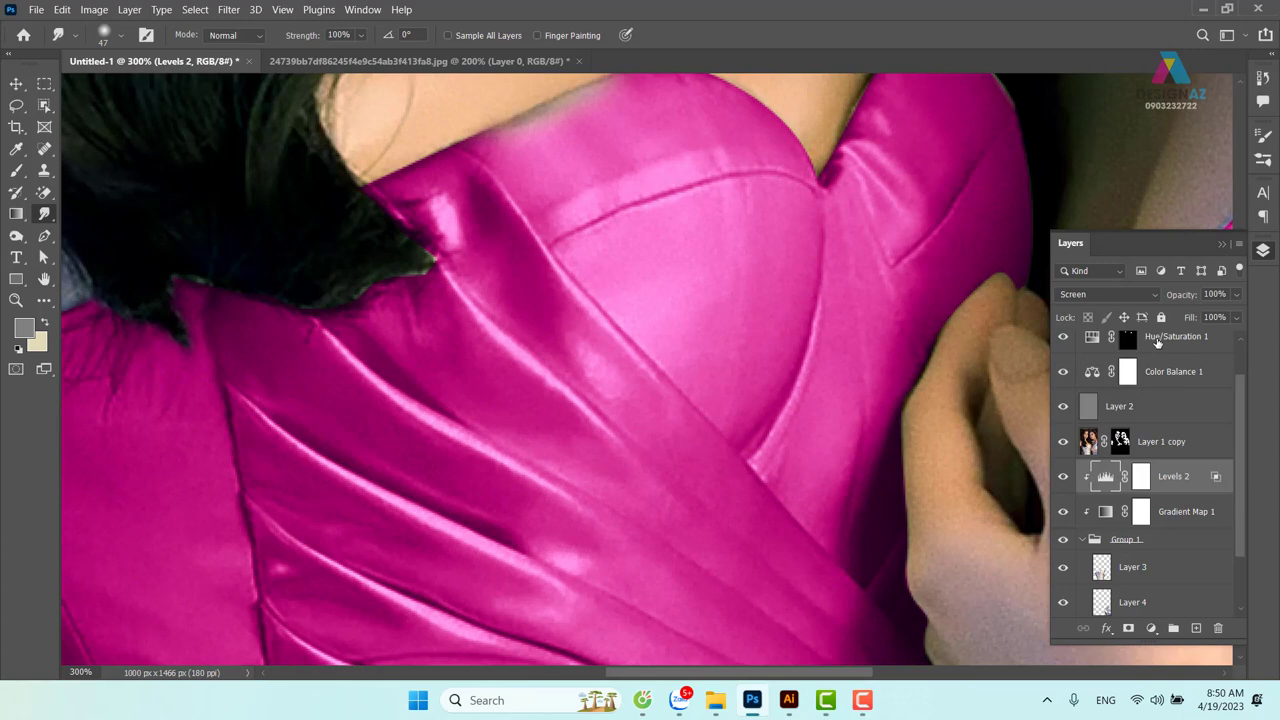
Trace a closed pen path around the grey patch on the dress top and make it a selection
key(ctrl+minus)
key(ctrl+minus)
key(ctrl+minus)
key(ctrl+minus)
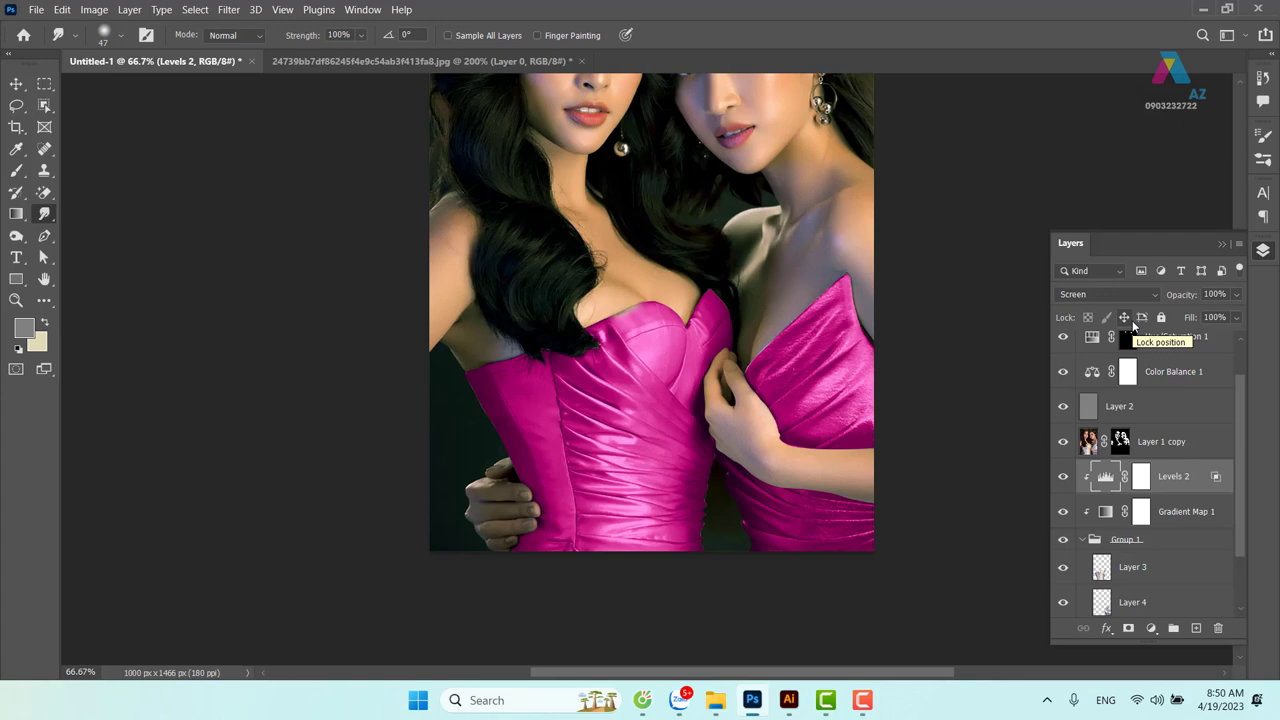
key(ctrl+plus)
key(ctrl+plus)
key(ctrl+plus)
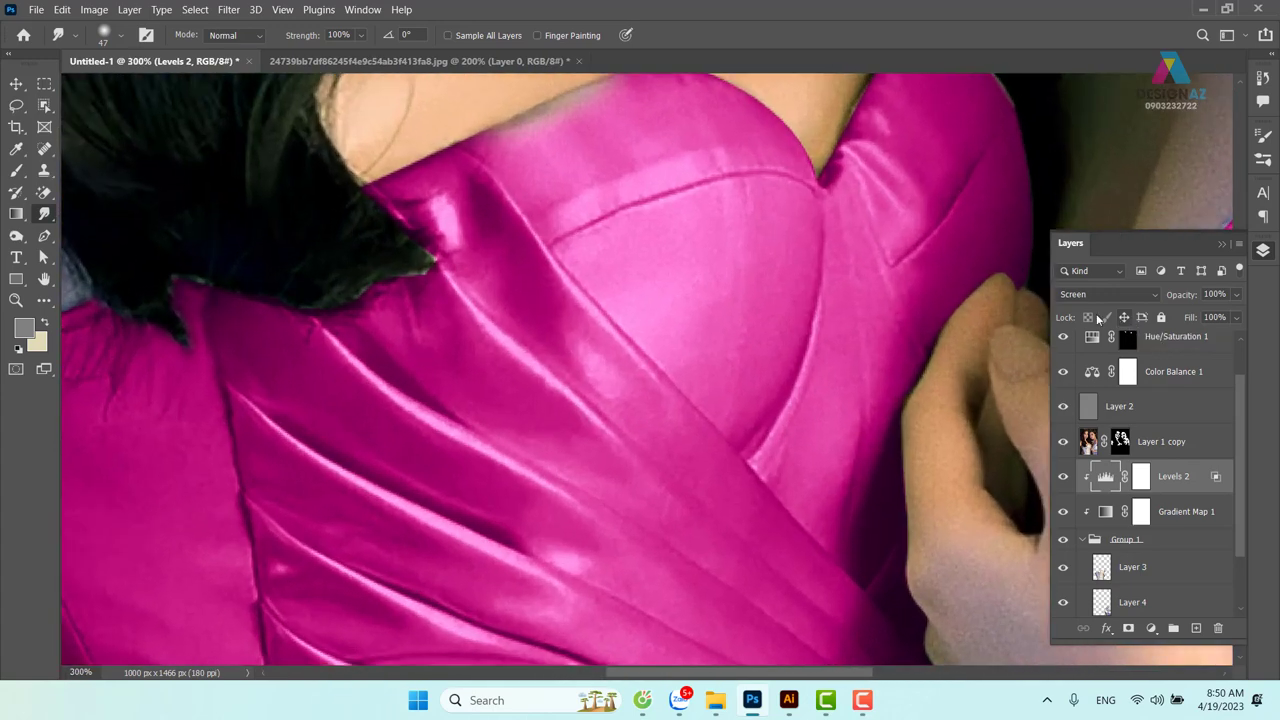
drag(575, 207, 575, 427)
key(ctrl+plus)
key(ctrl+plus)
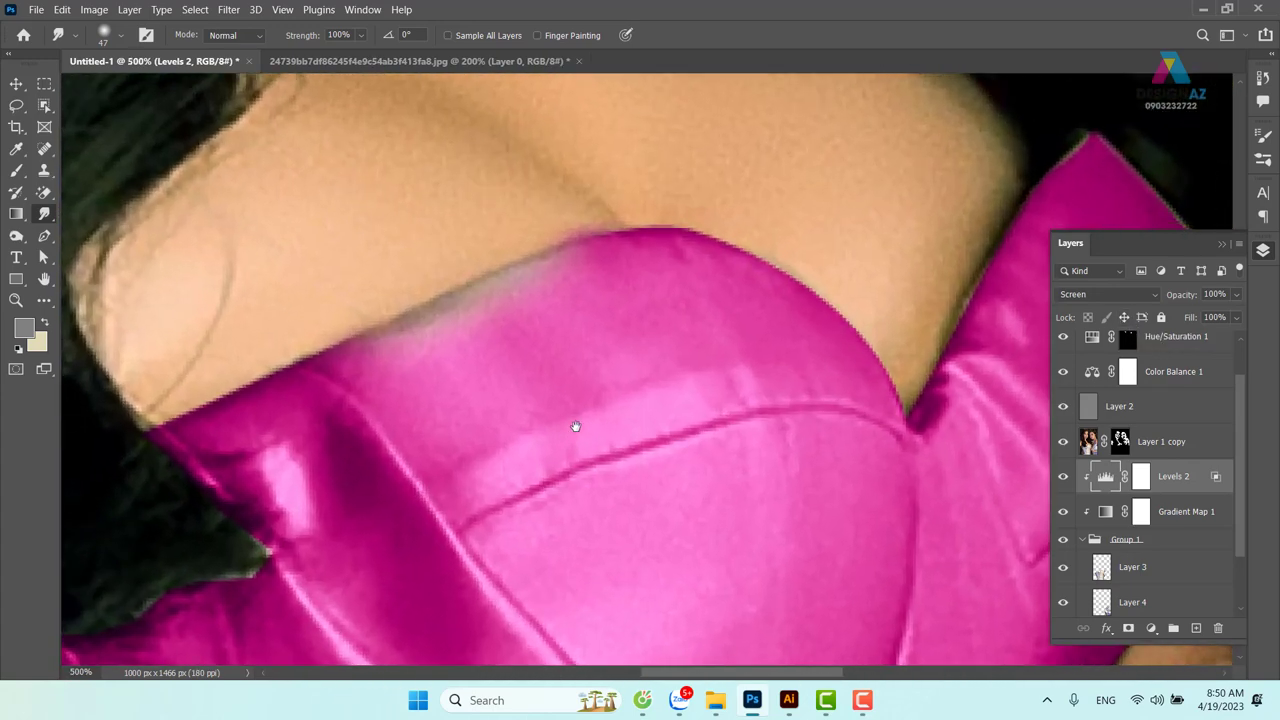
key(p)
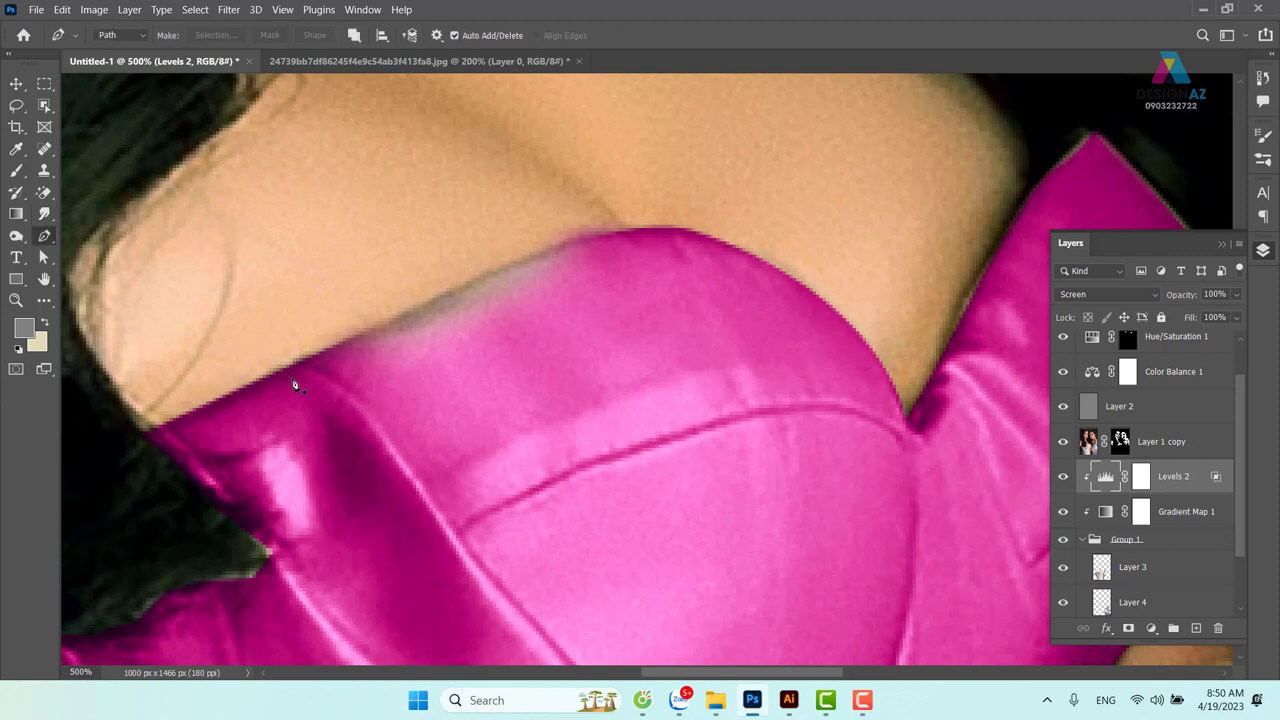
click(296, 364)
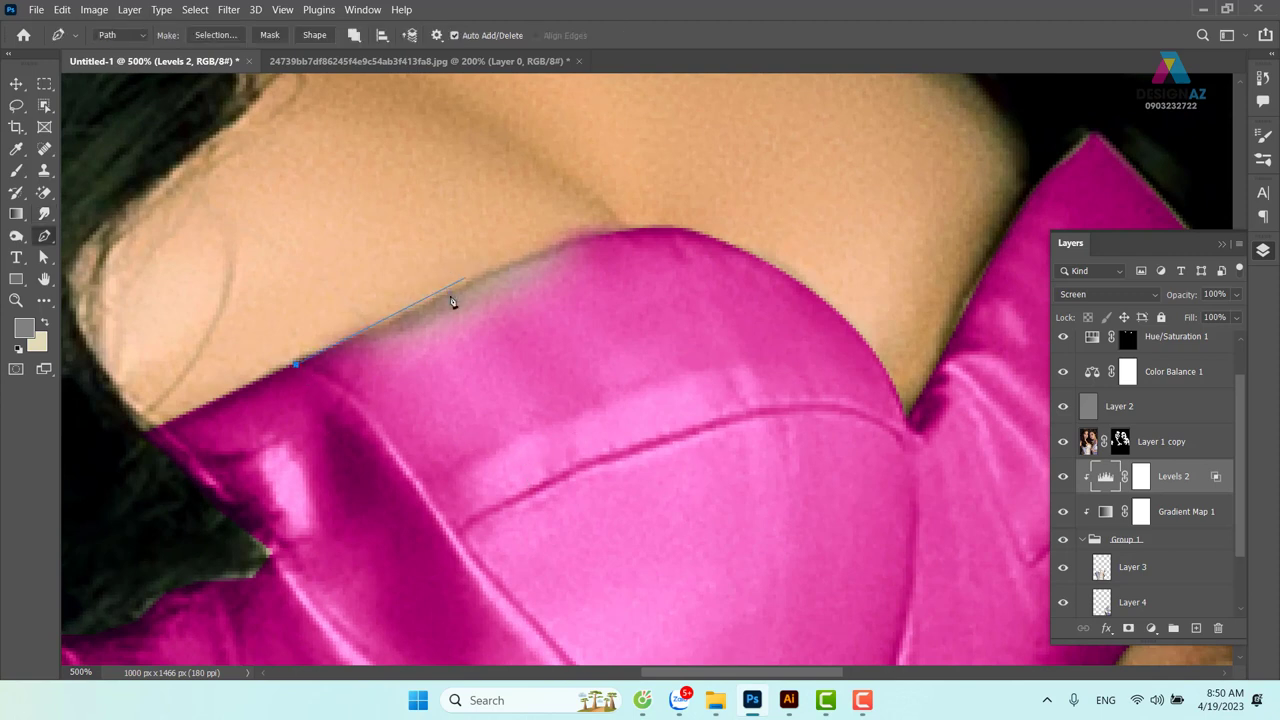
drag(449, 294, 473, 283)
drag(562, 244, 684, 243)
drag(632, 338, 612, 350)
drag(549, 385, 530, 392)
drag(462, 414, 440, 414)
drag(382, 404, 320, 387)
drag(286, 389, 311, 388)
key(ctrl+Return)
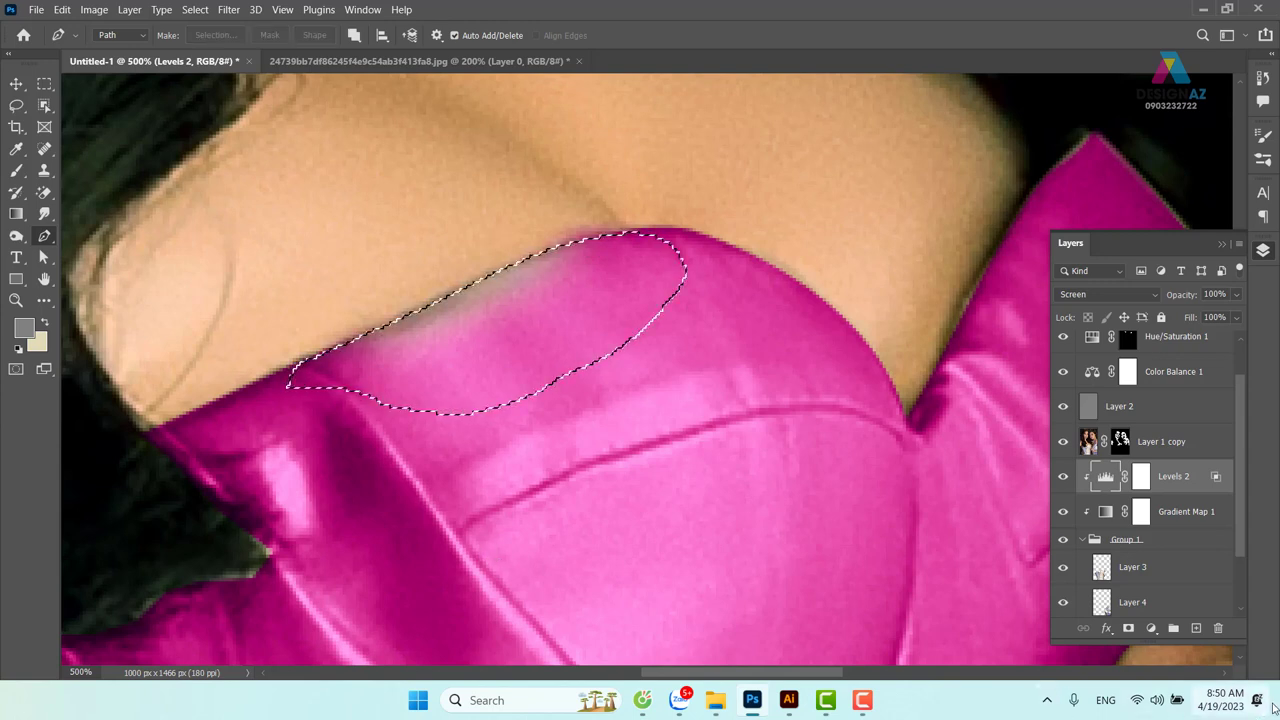
Fill the selection on a new layer with magenta sampled from the dress
click(1196, 628)
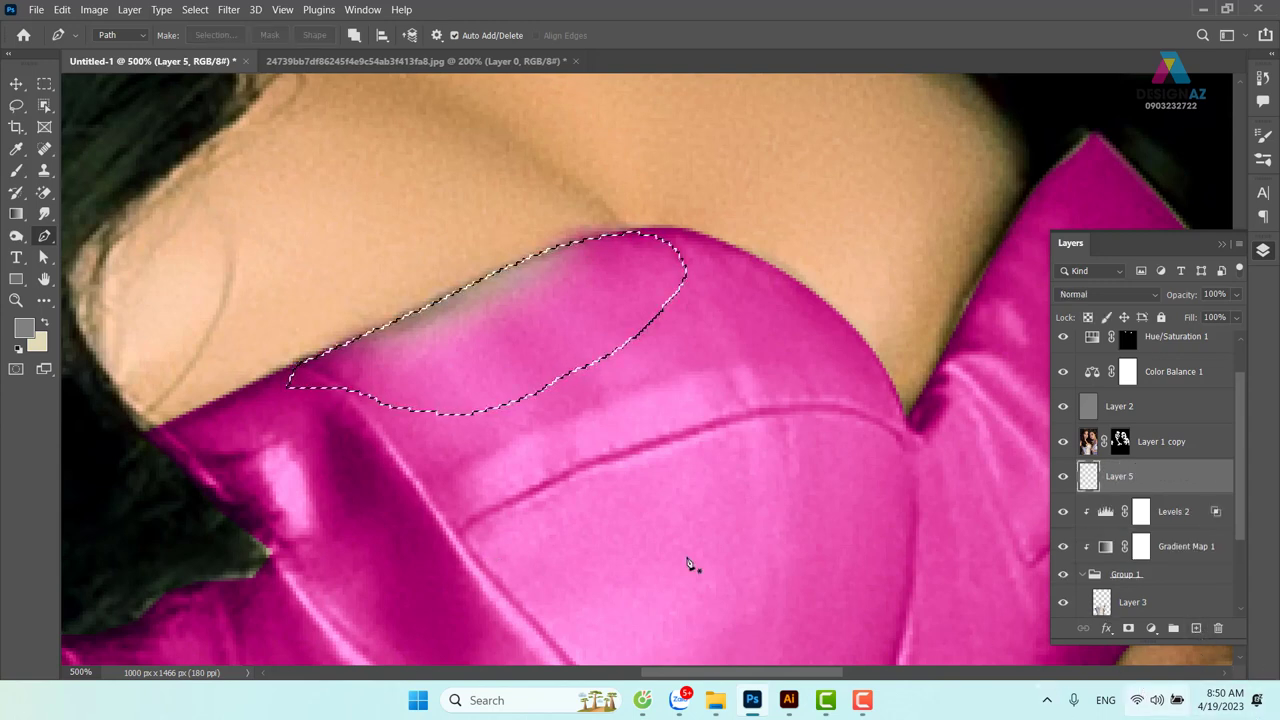
key(i)
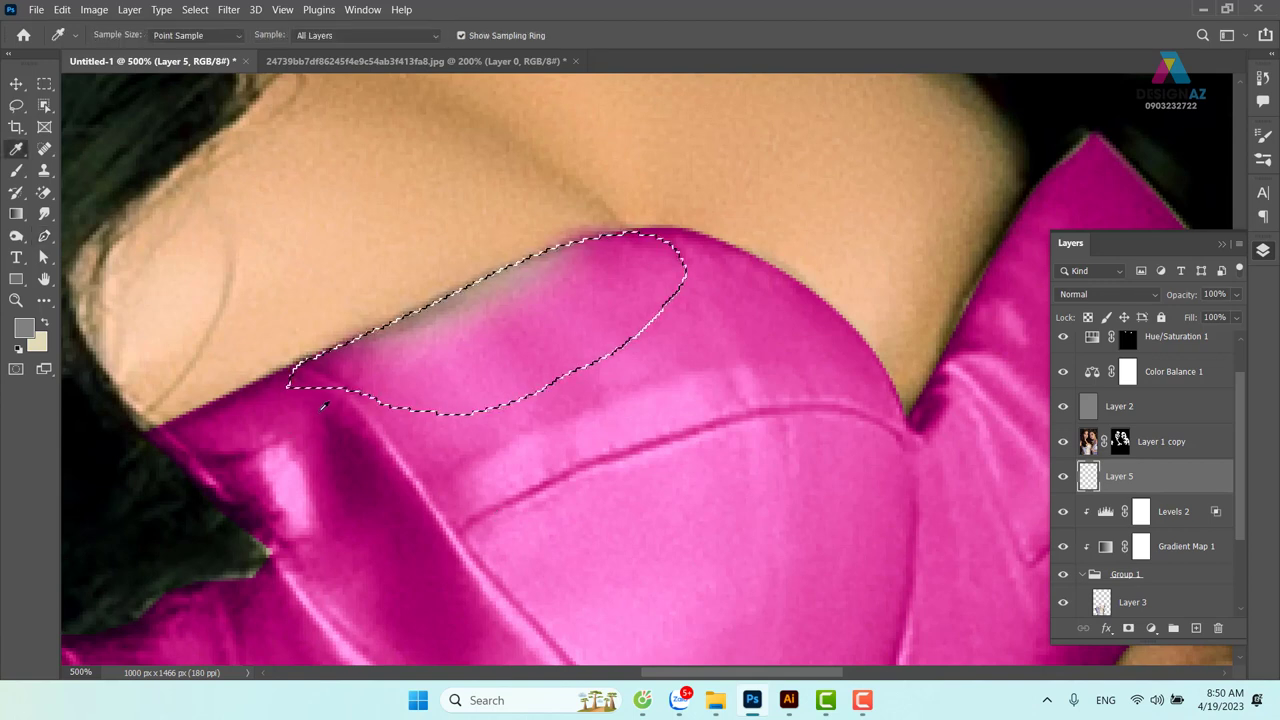
click(562, 517)
key(alt+BackSpace)
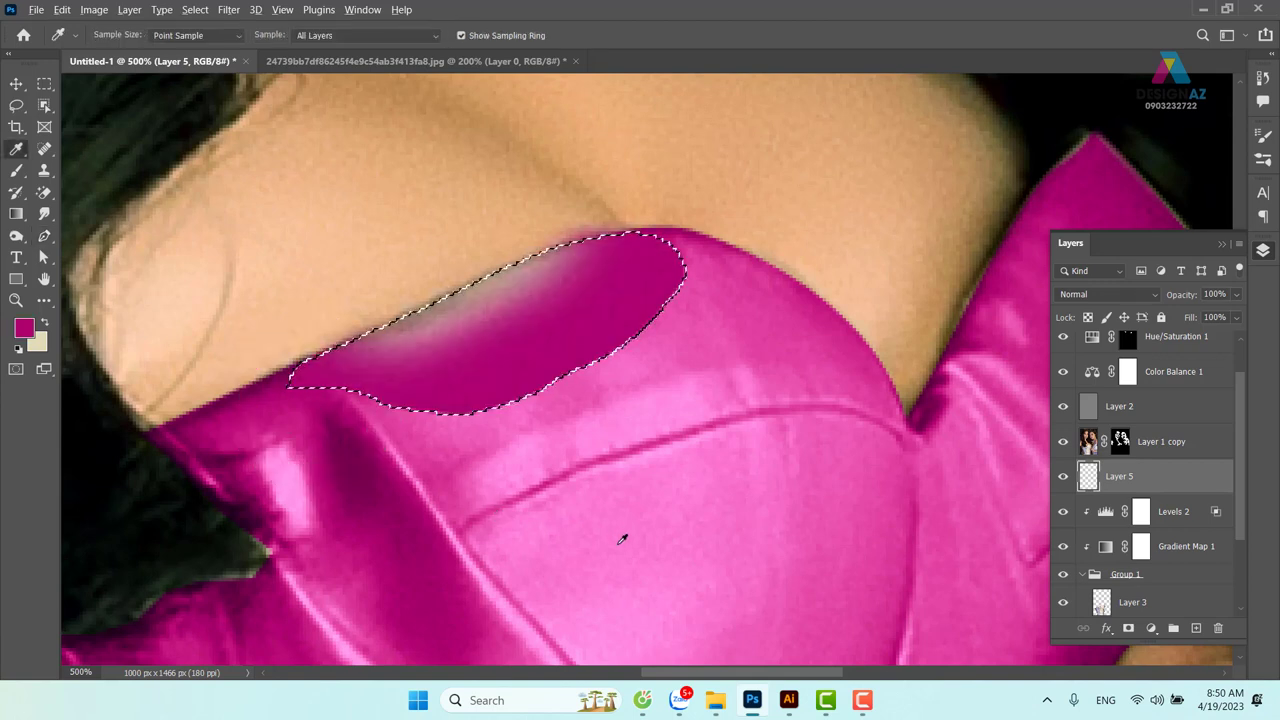
key(v)
key(ctrl+d)
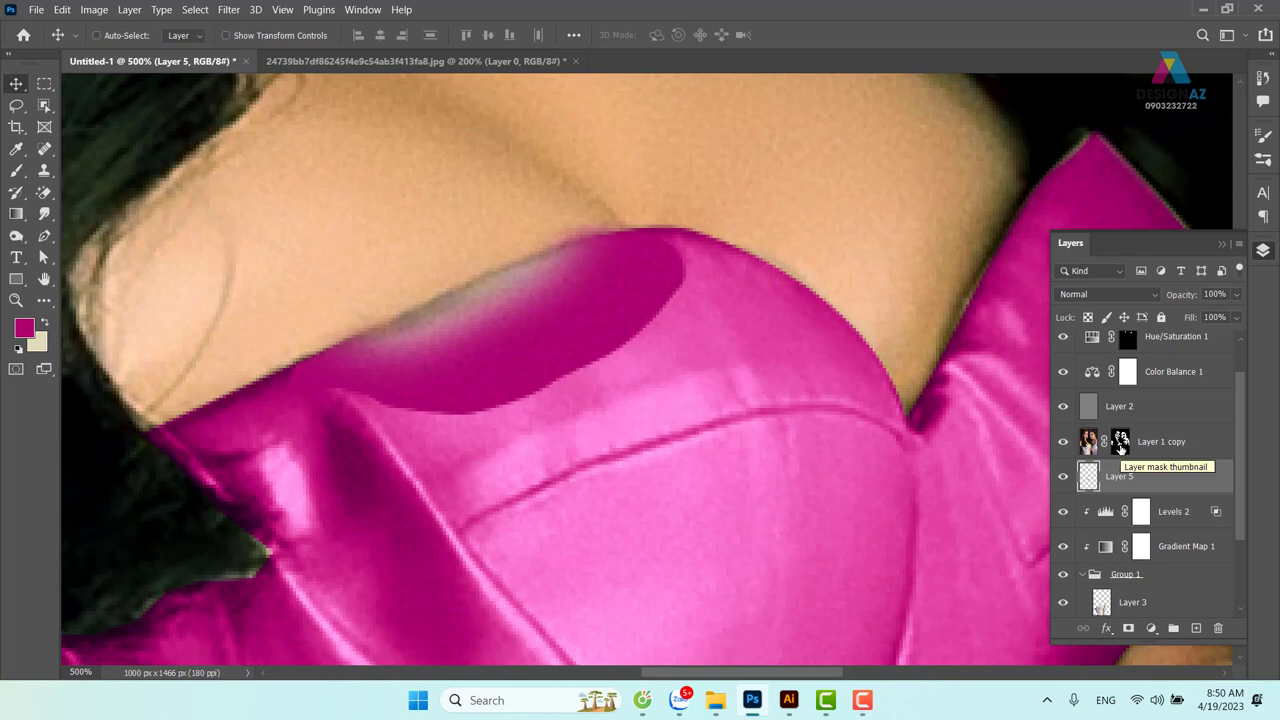
Delete the trial magenta patch layer and hide Layer 1 copy
drag(533, 363, 581, 390)
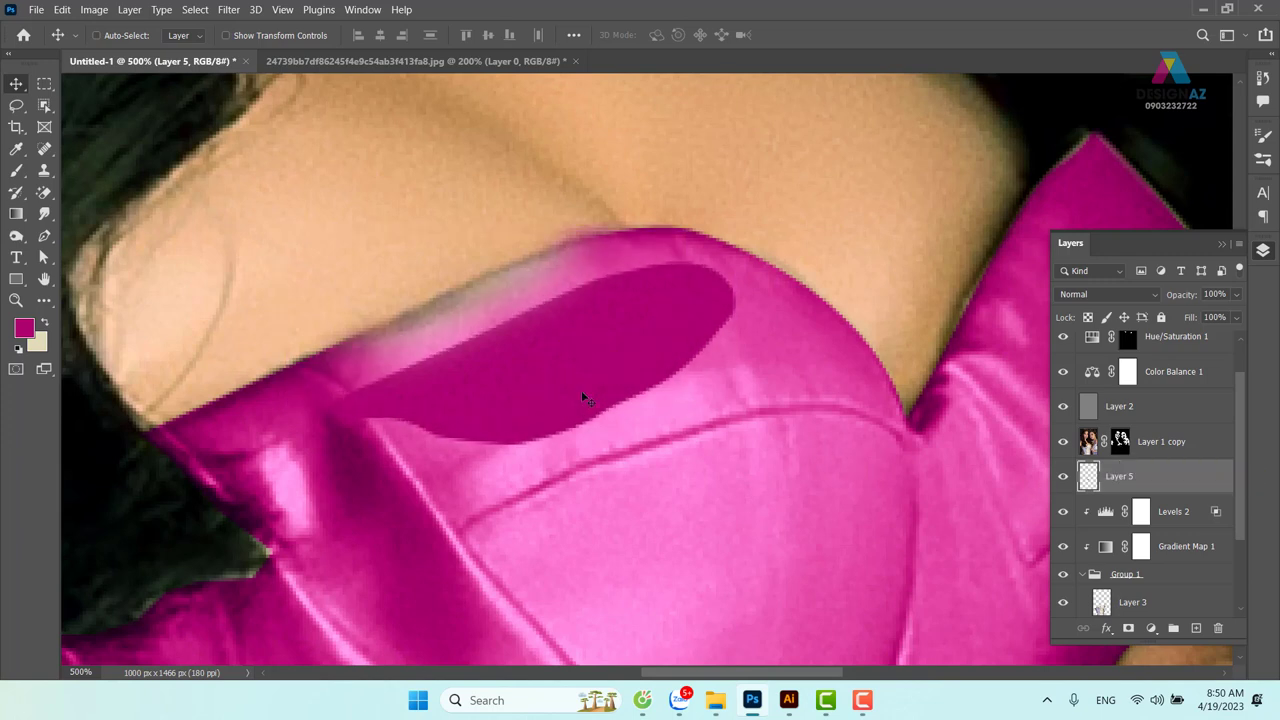
key(Delete)
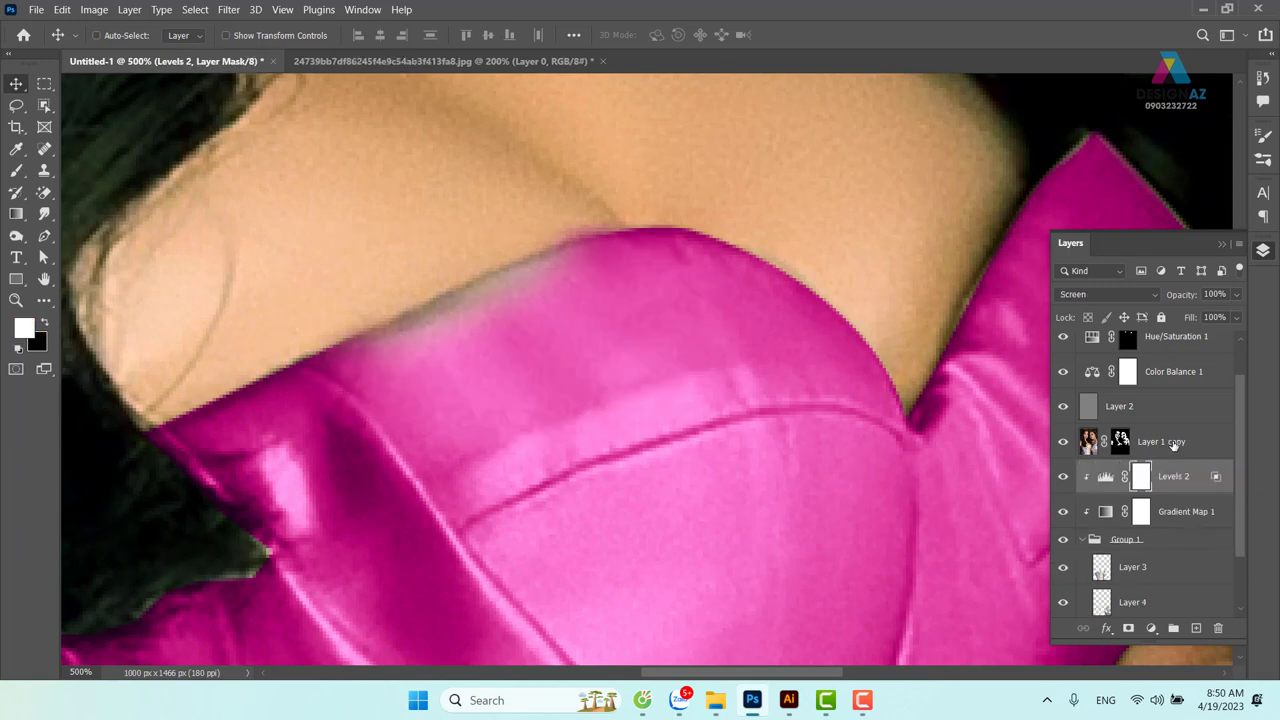
click(1170, 442)
click(1063, 442)
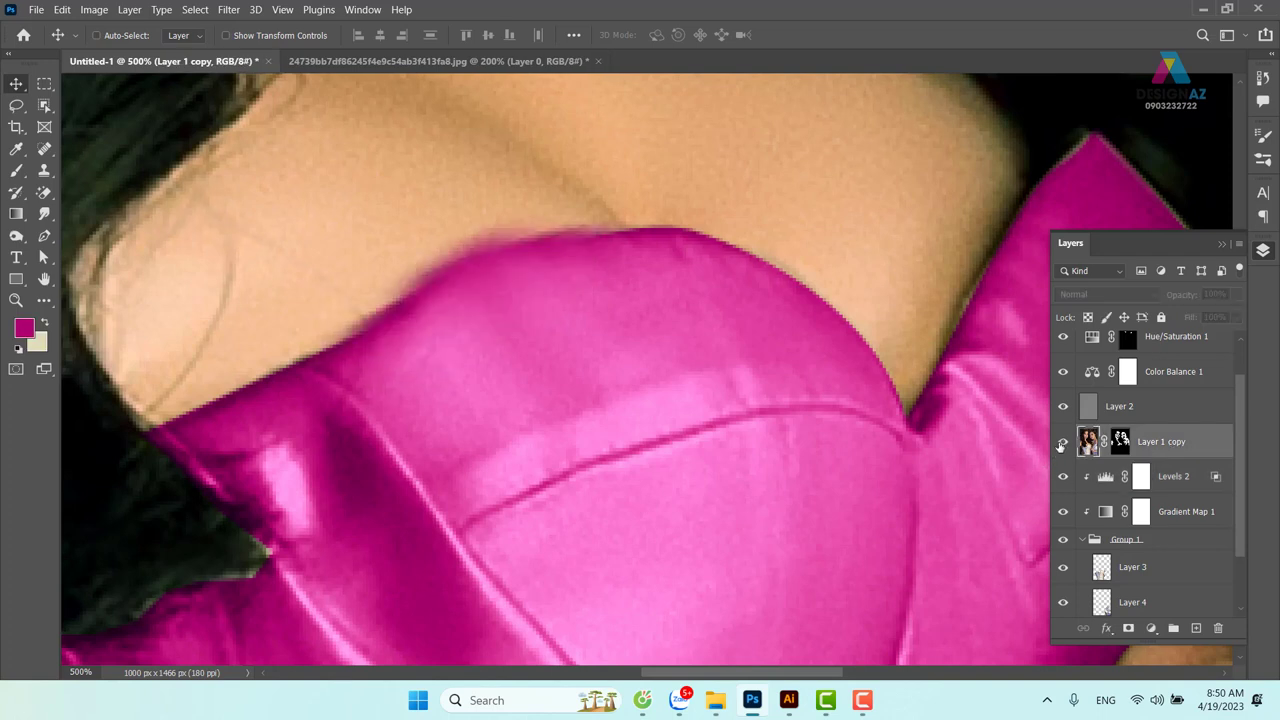
click(1063, 443)
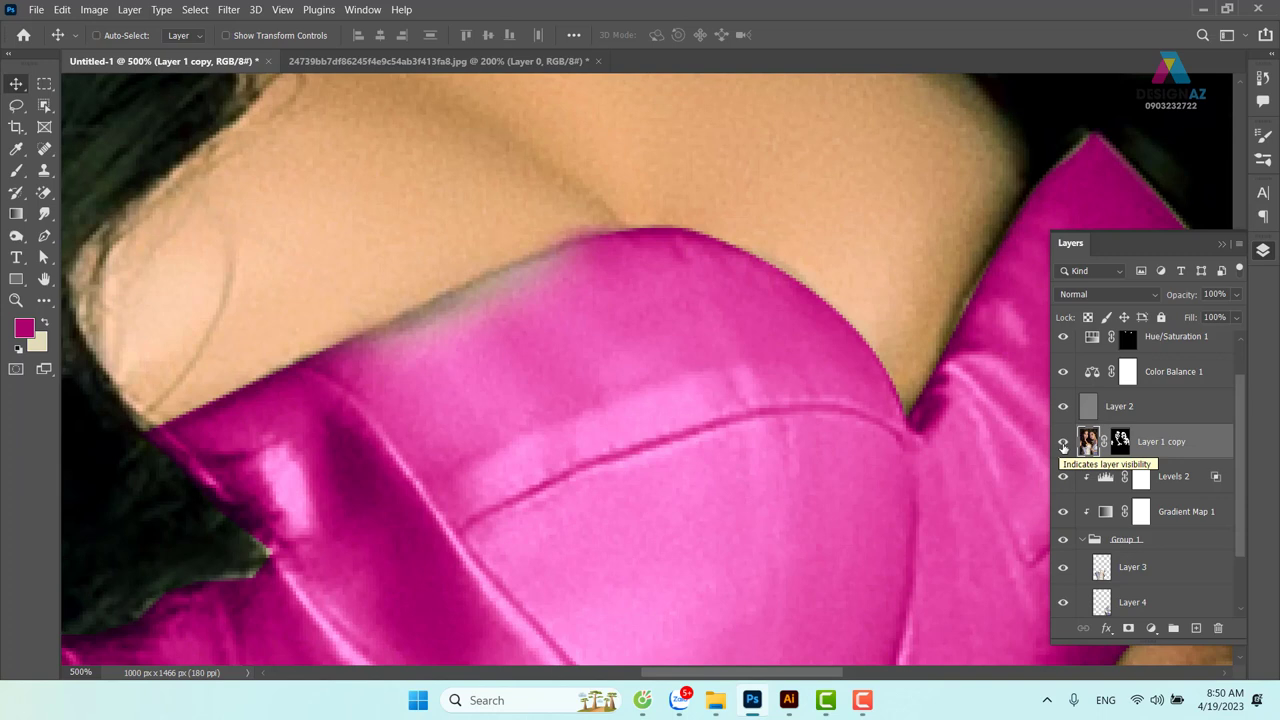
click(1063, 442)
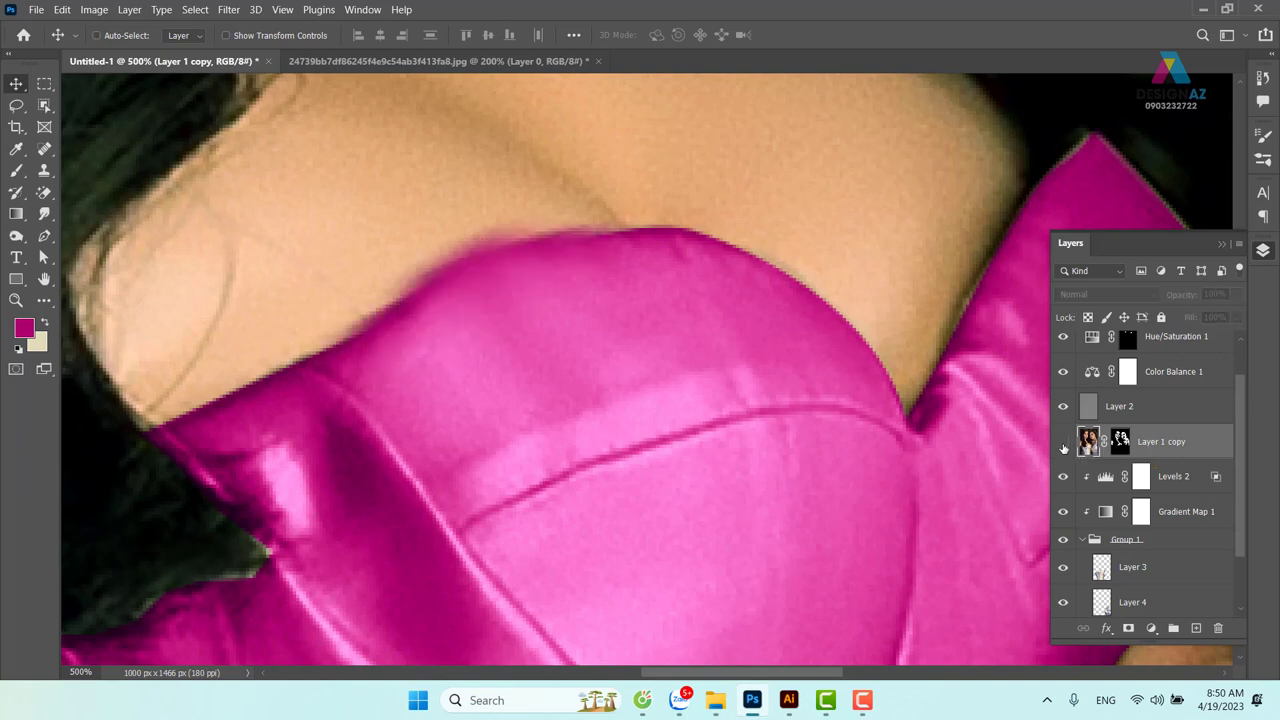
Show Layer 1 copy, target its mask, and lasso the grey smudge on the dress top
click(1063, 442)
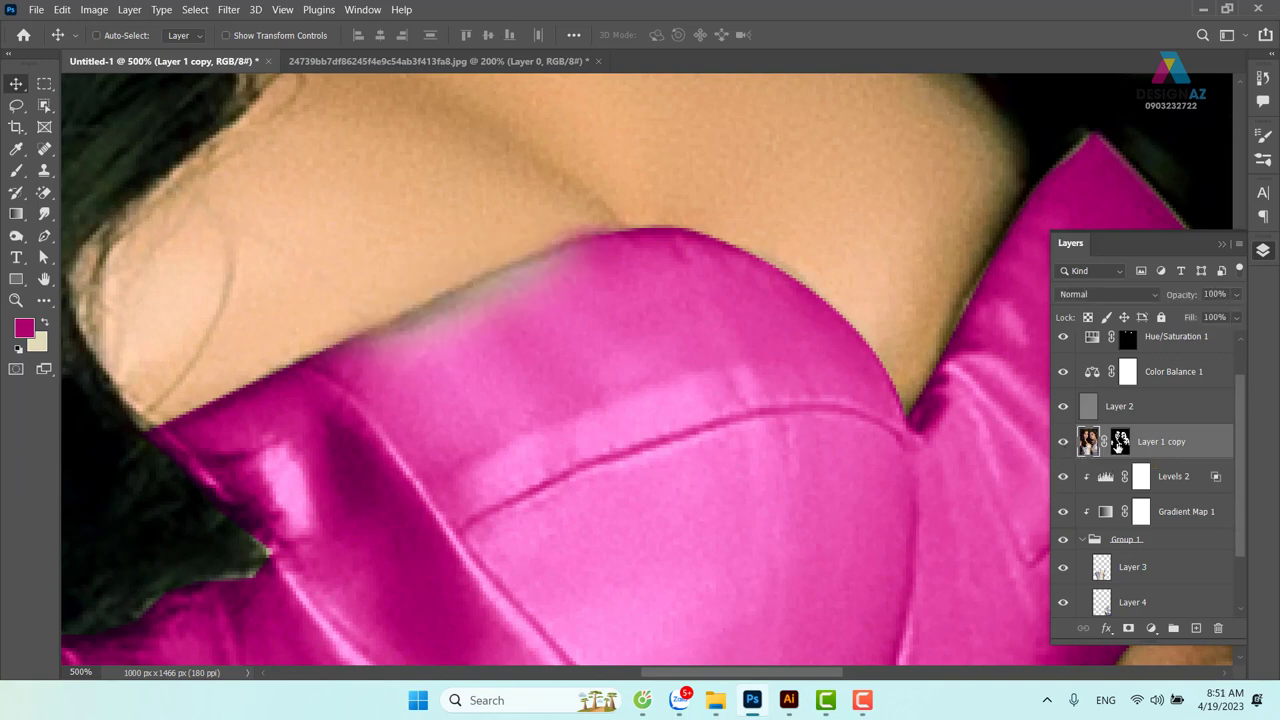
click(1119, 443)
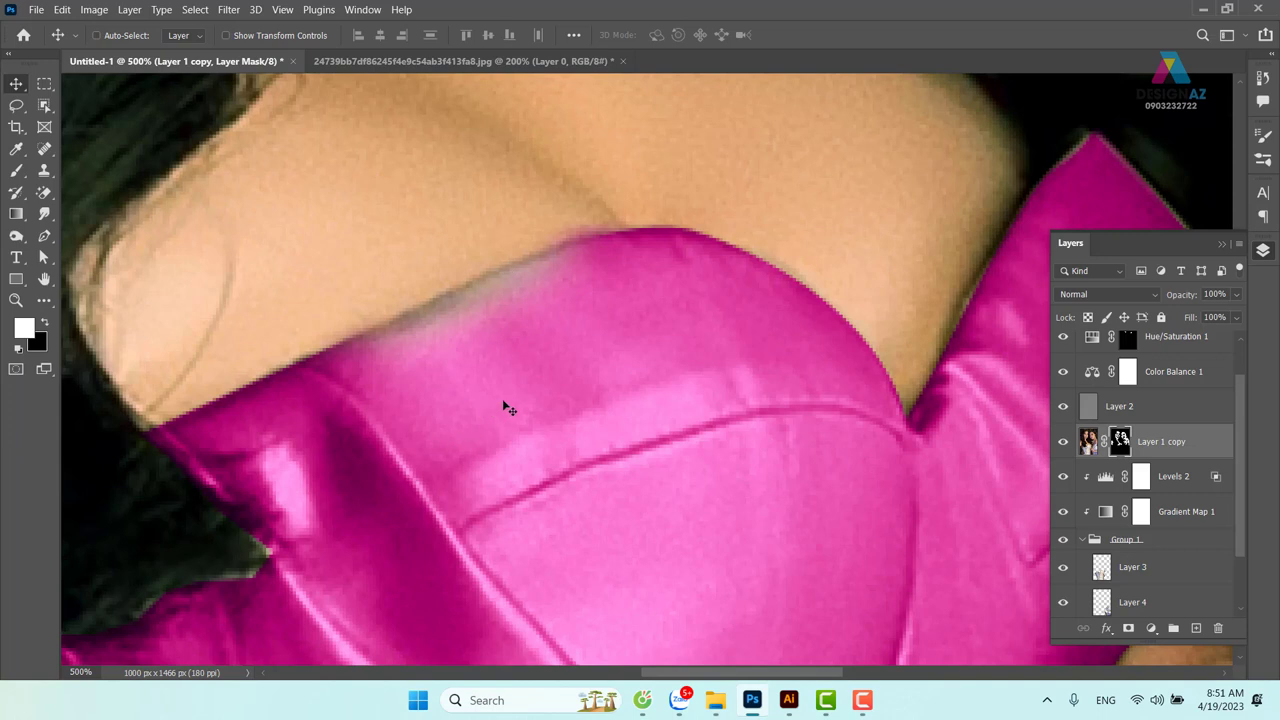
key(p)
key(l)
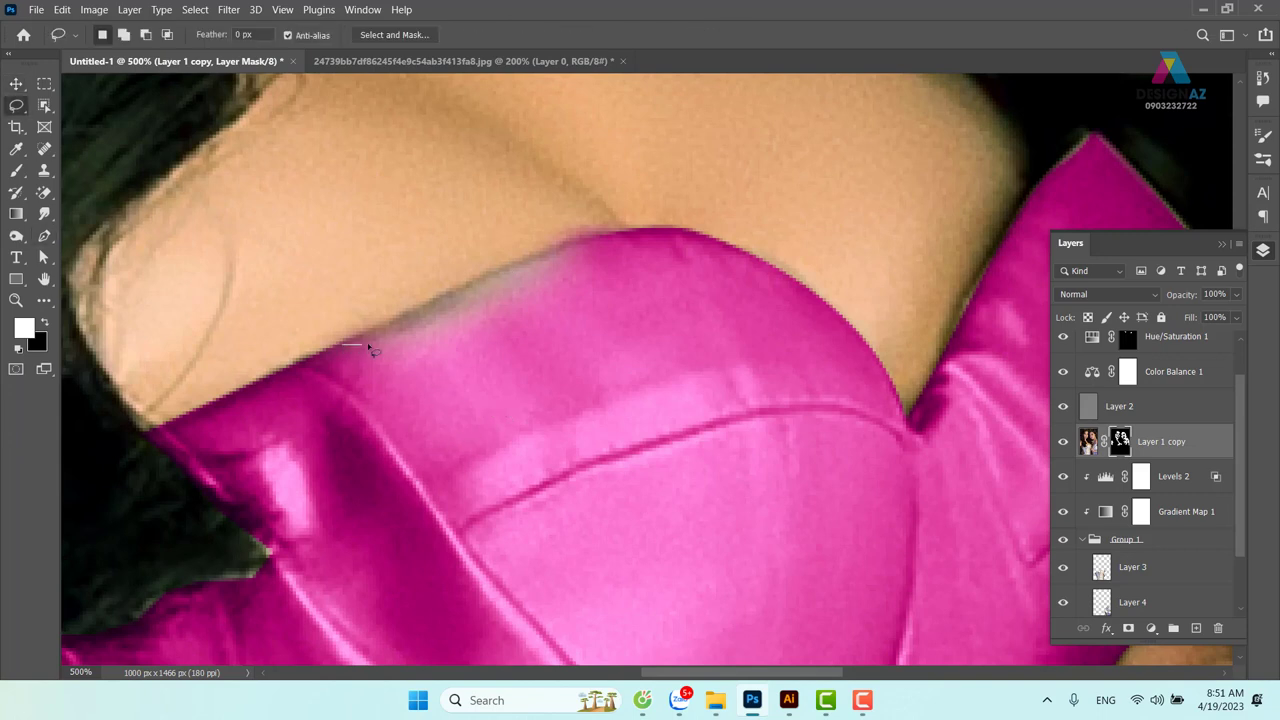
drag(370, 349, 352, 346)
click(651, 271)
mouse_move(360, 343)
mouse_down()
mouse_move(558, 252)
mouse_move(629, 337)
mouse_move(471, 403)
mouse_move(364, 412)
mouse_up()
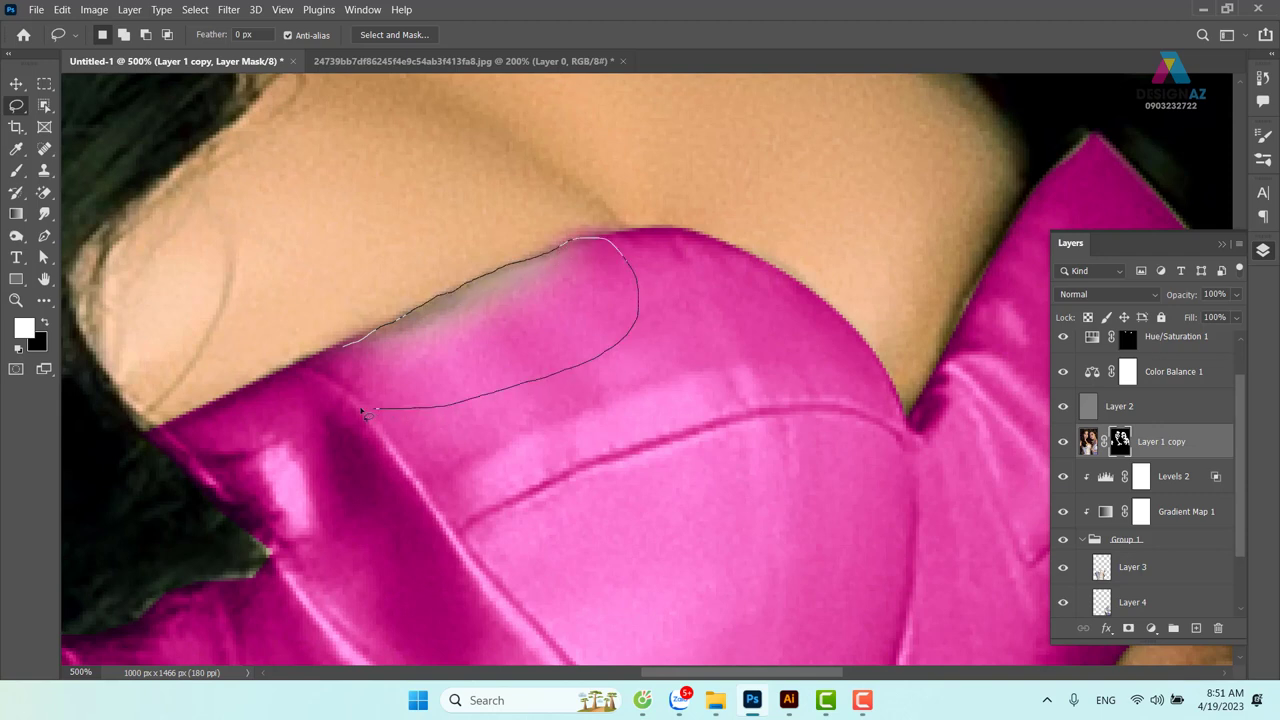
drag(337, 367, 338, 354)
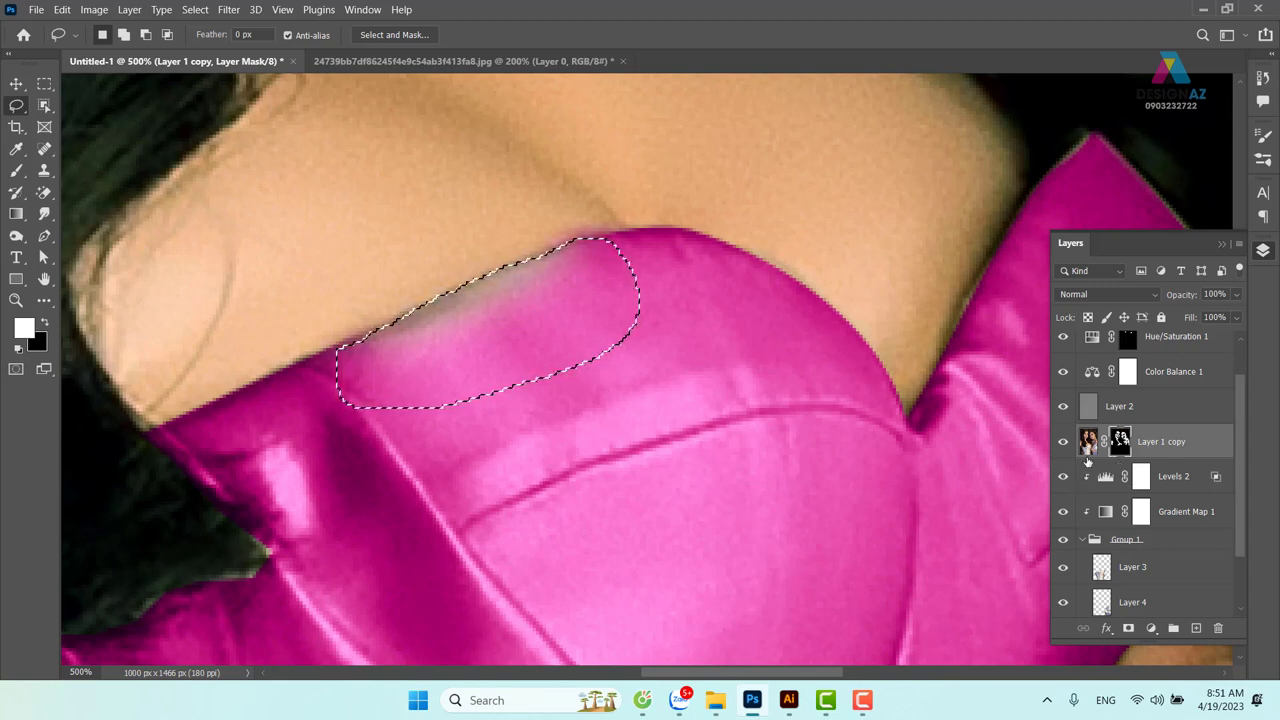
Feather the selection by 40 pixels, fill the mask with black, and deselect
key(shift+F6)
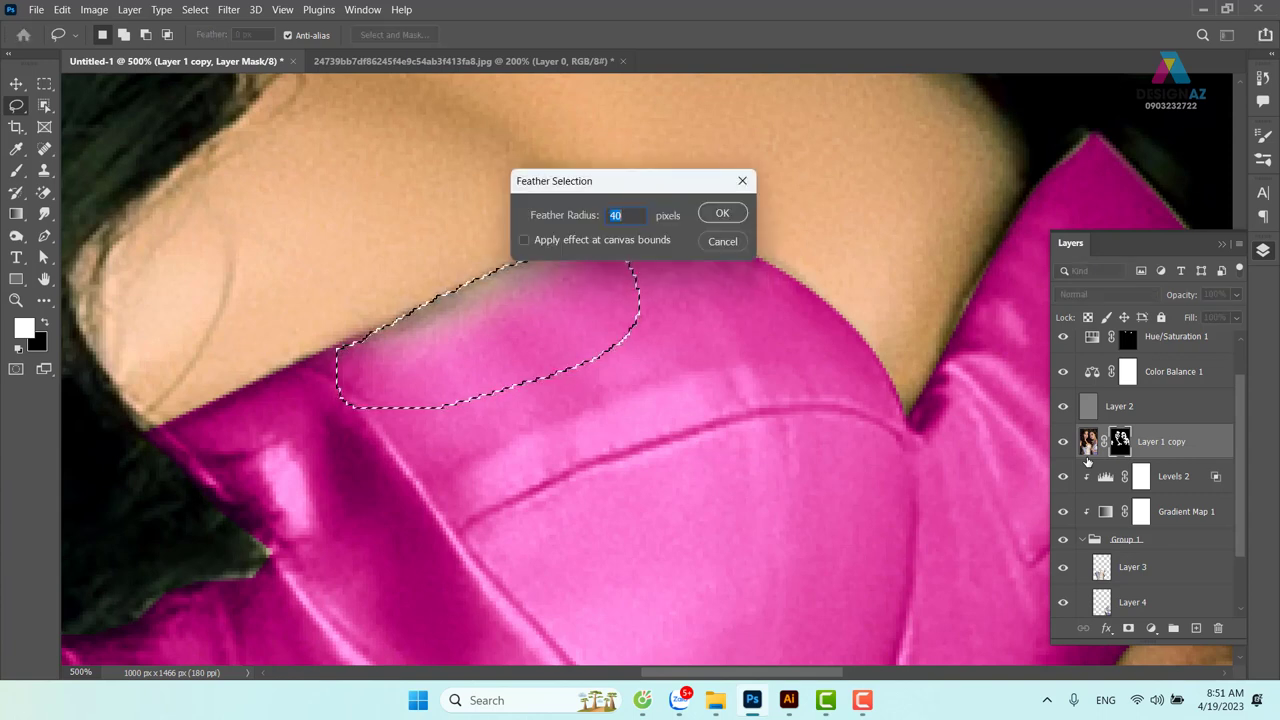
key(Return)
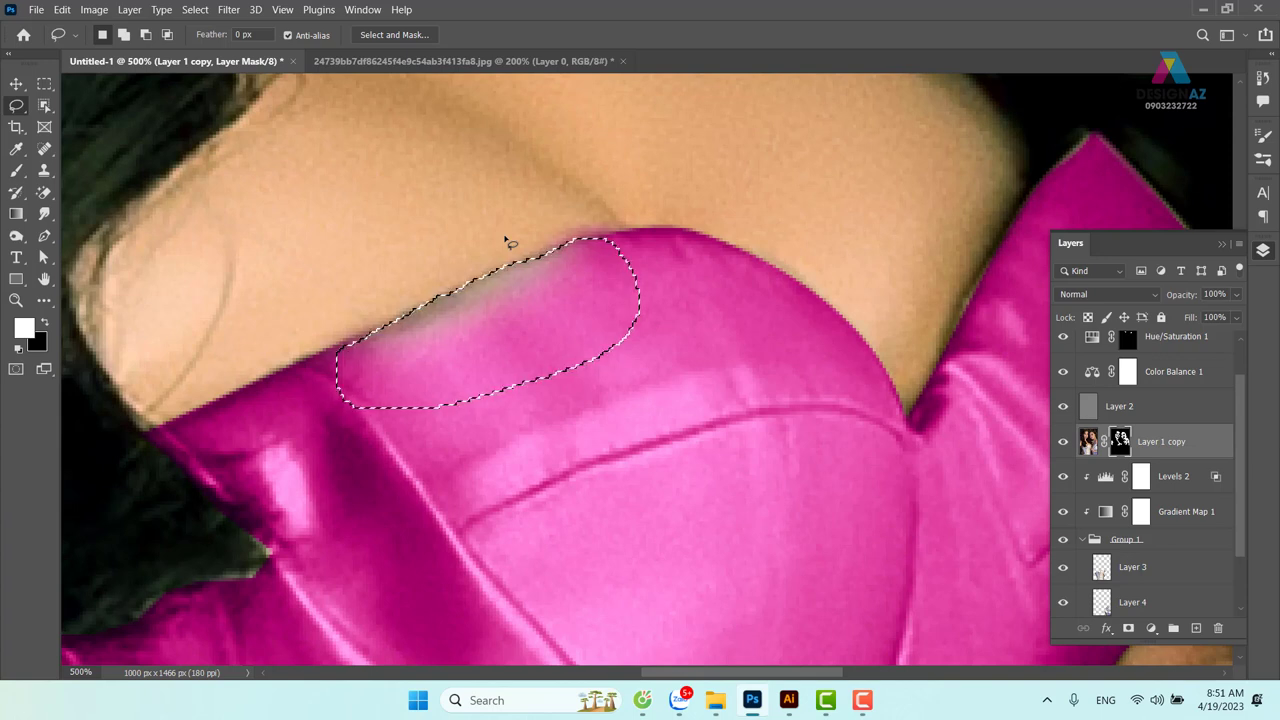
key(alt+BackSpace)
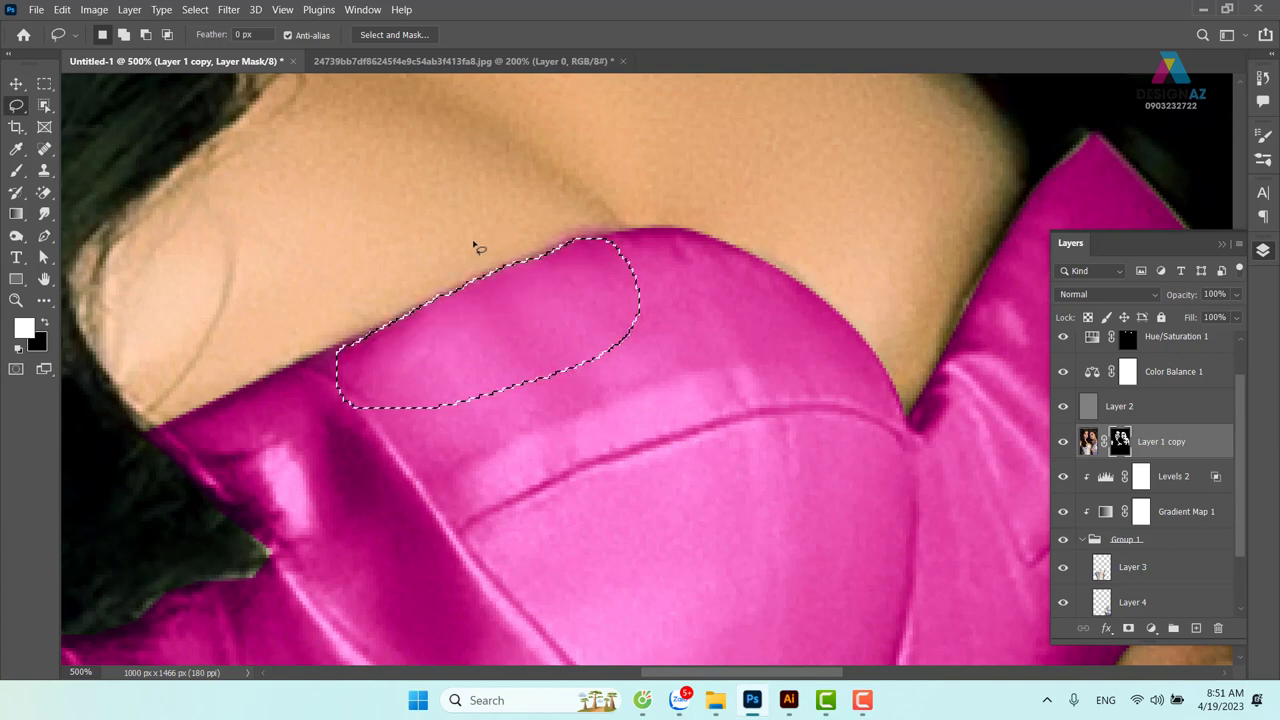
key(v)
key(ctrl+d)
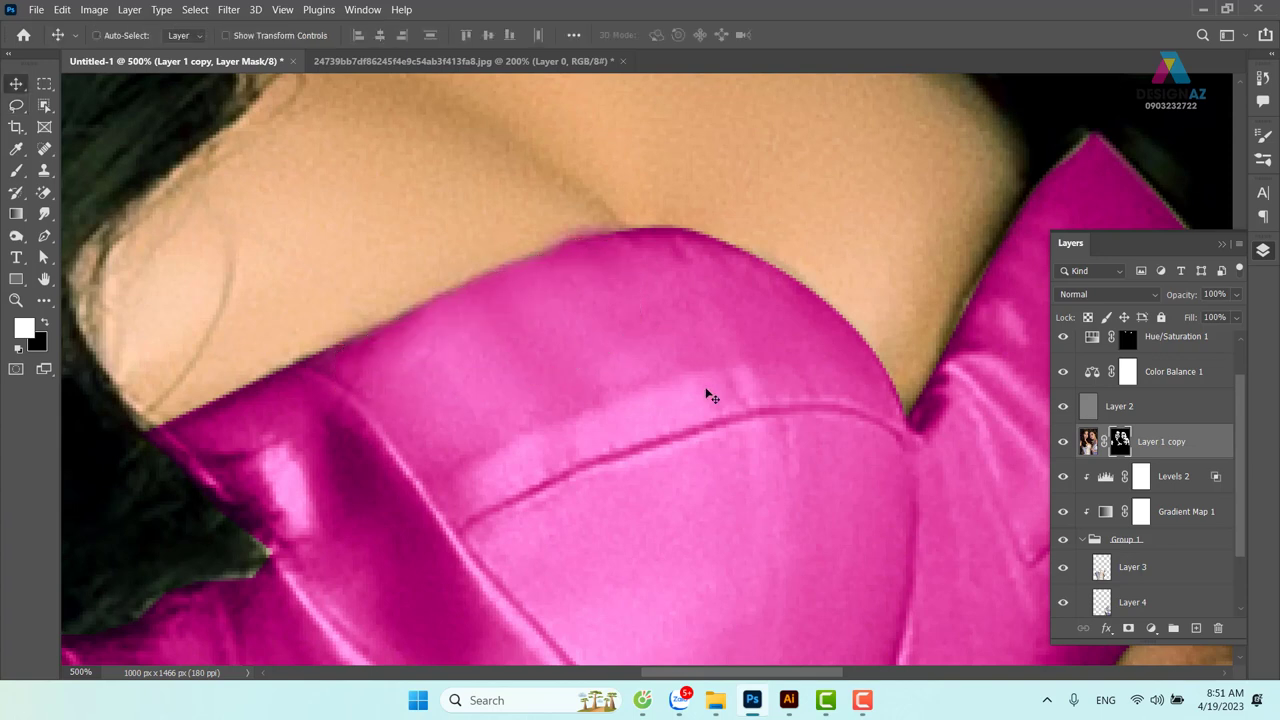
On Layer 4, smudge the ragged pink edge of the right woman's gown at 300%
scroll(710, 395, down, 2)
scroll(710, 395, down, 2)
scroll(710, 395, down, 1)
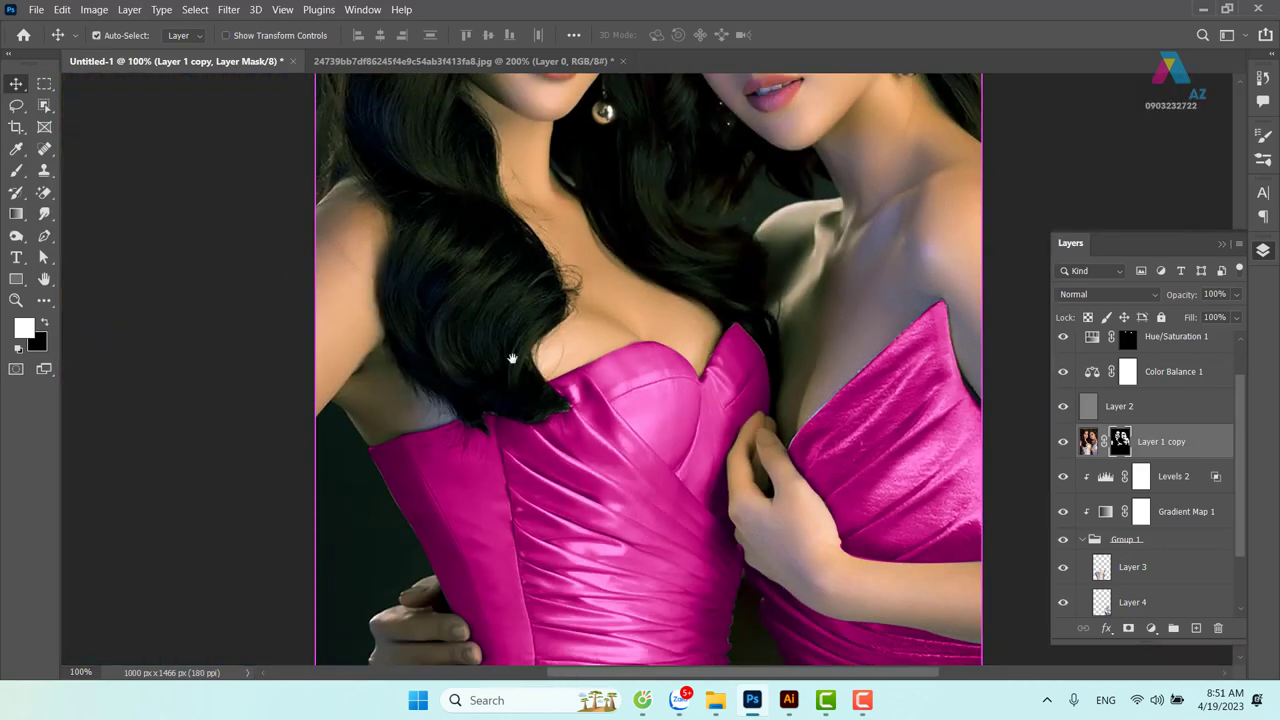
drag(687, 594, 592, 517)
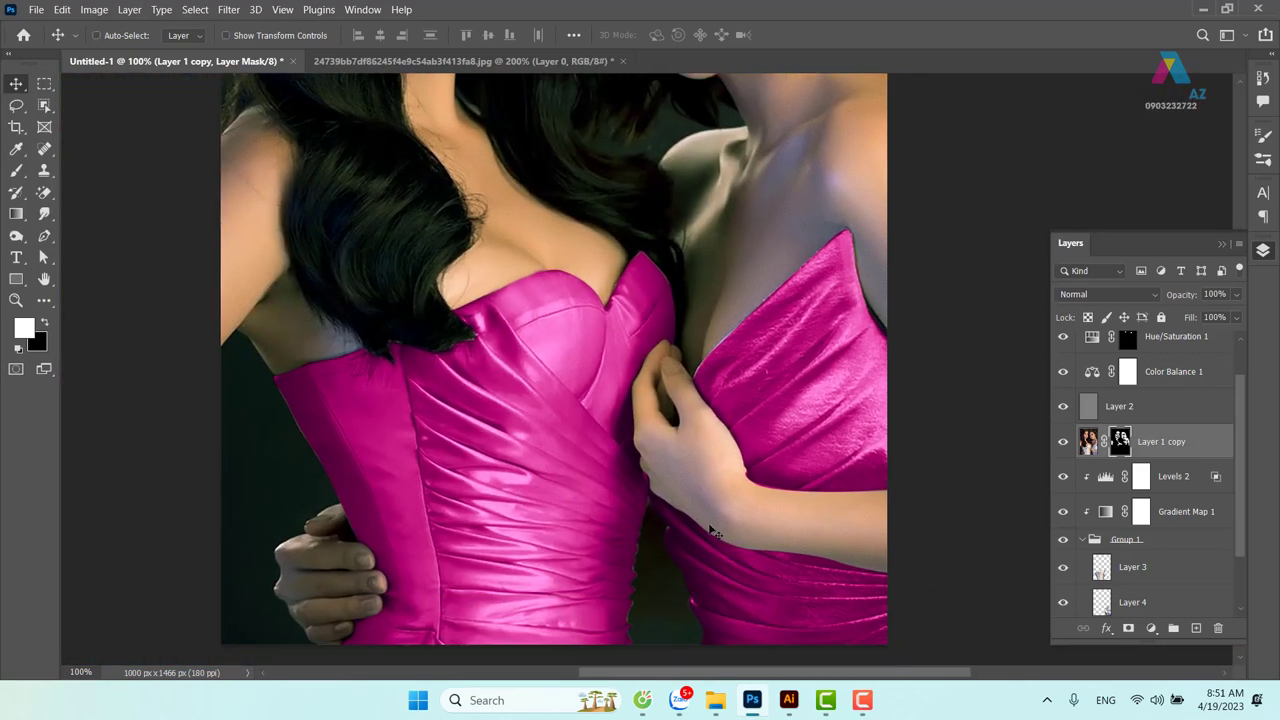
scroll(710, 530, up, 3)
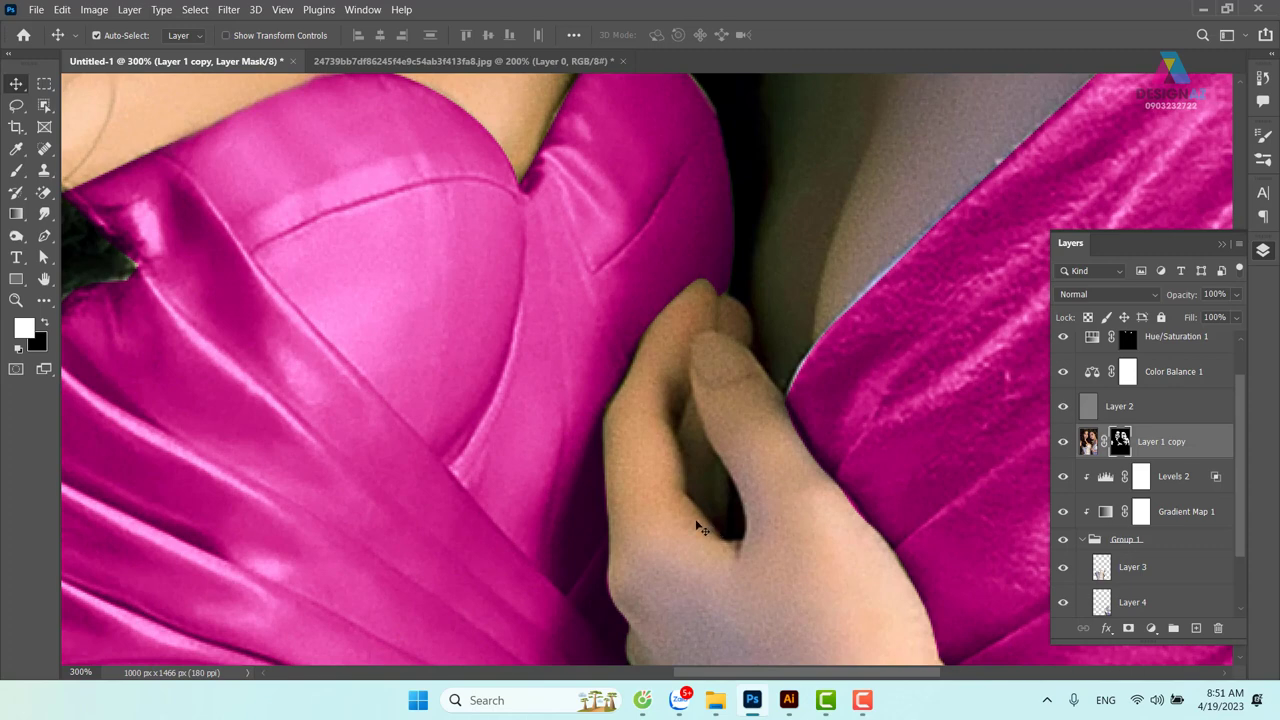
drag(748, 286, 650, 268)
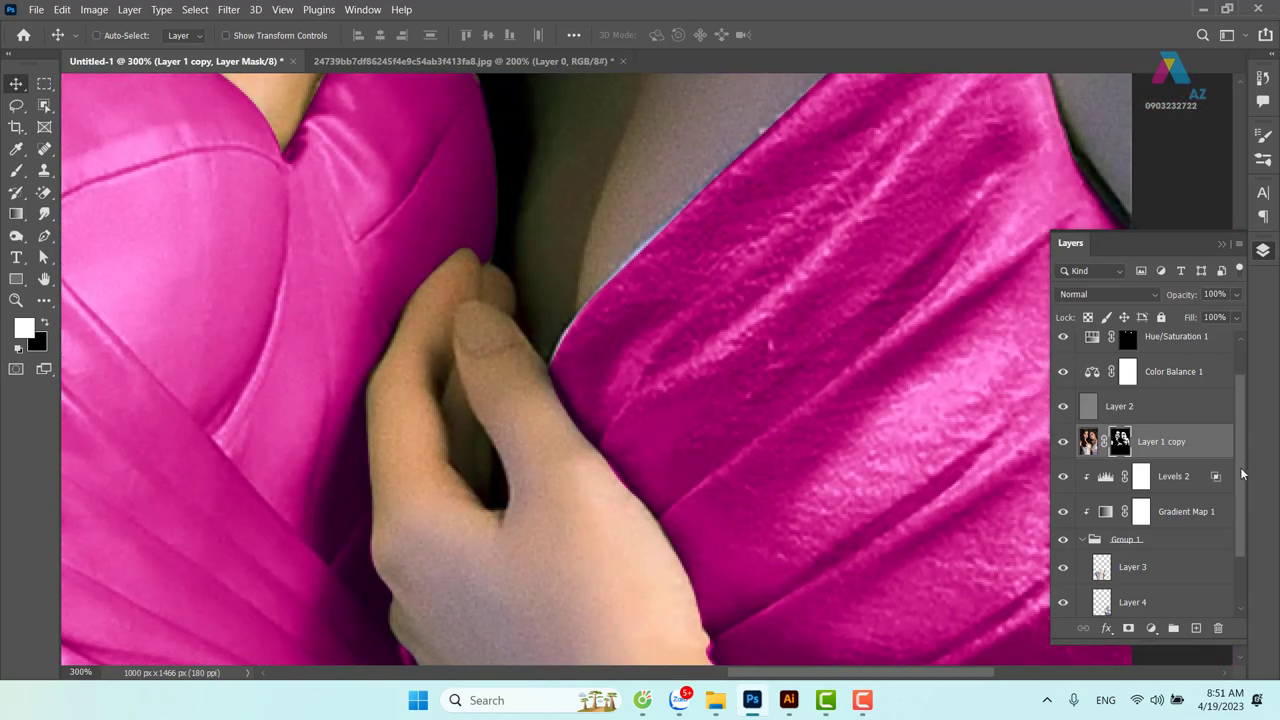
scroll(1242, 474, down, 2)
click(1150, 532)
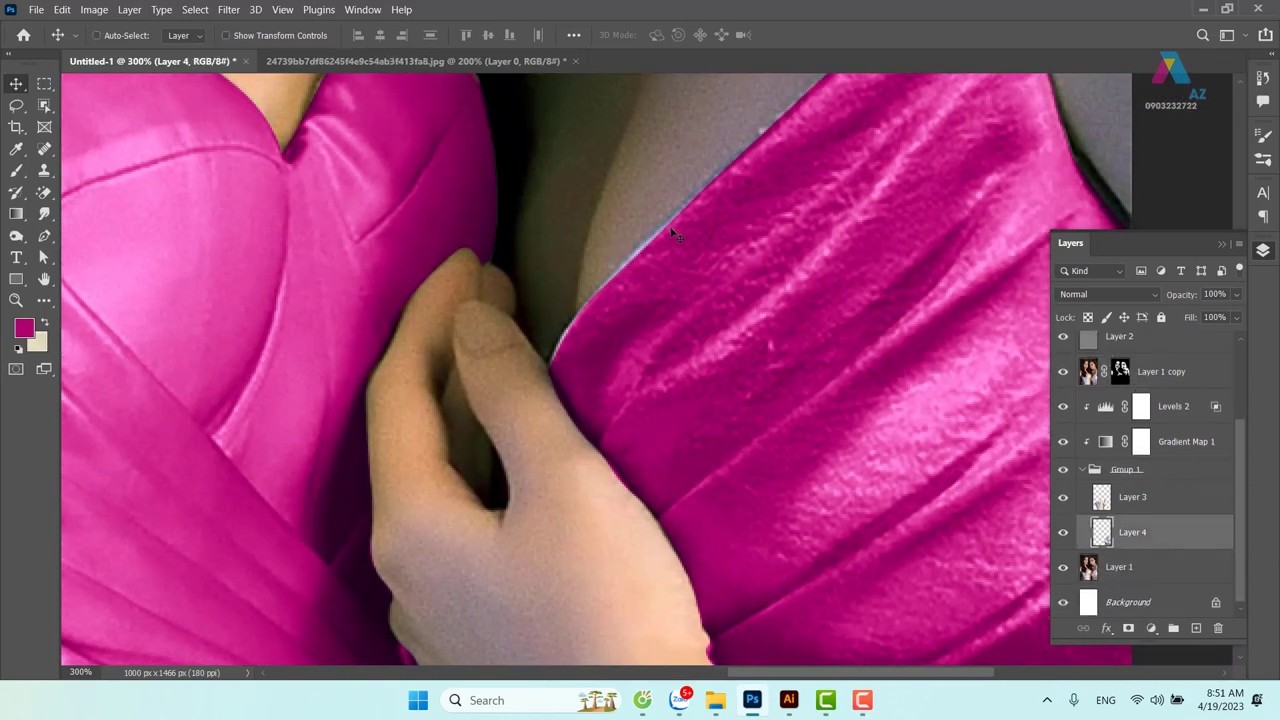
click(44, 214)
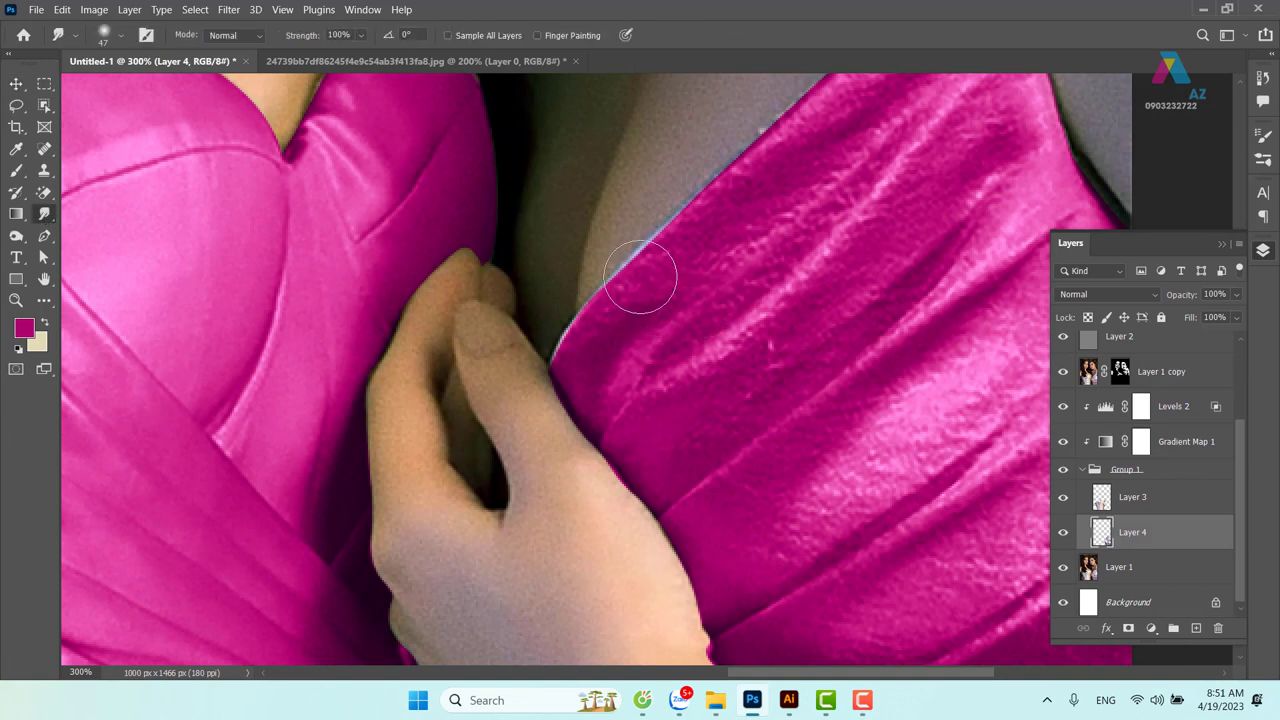
mouse_move(640, 277)
mouse_down()
mouse_move(668, 244)
mouse_move(594, 340)
mouse_up()
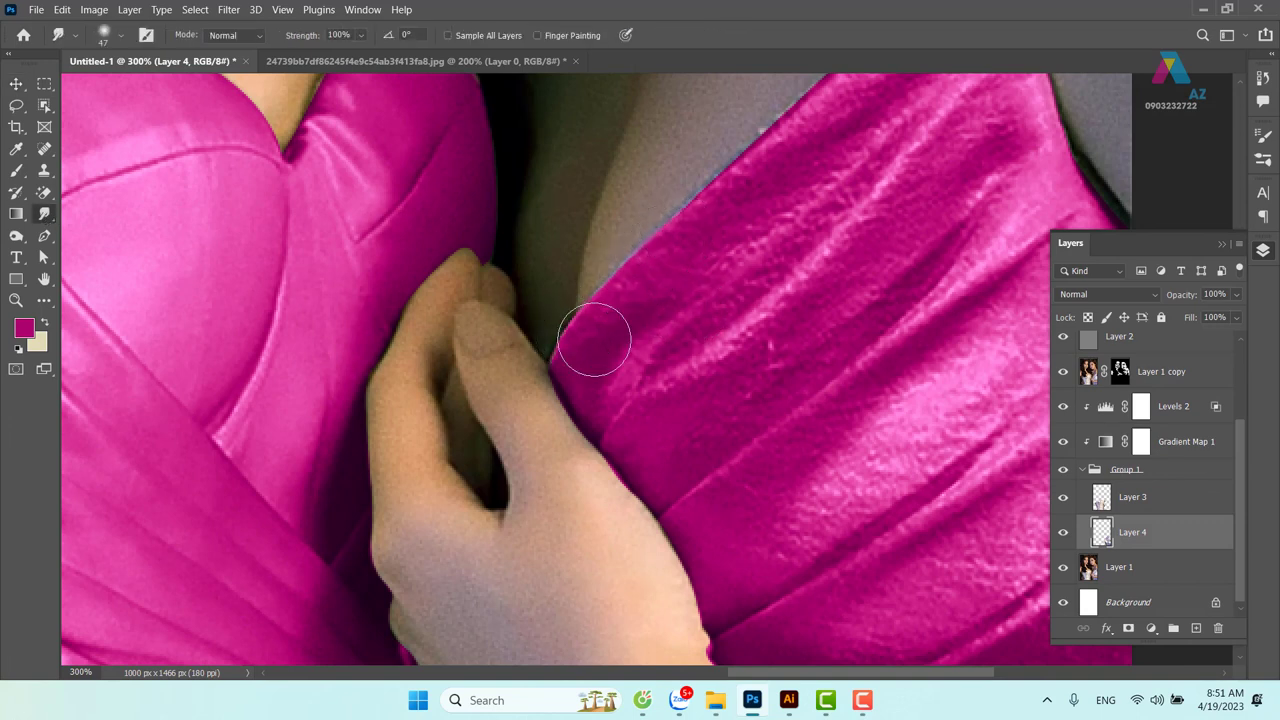
Zoom out to view the whole portrait and switch to the Move tool
drag(720, 243, 660, 363)
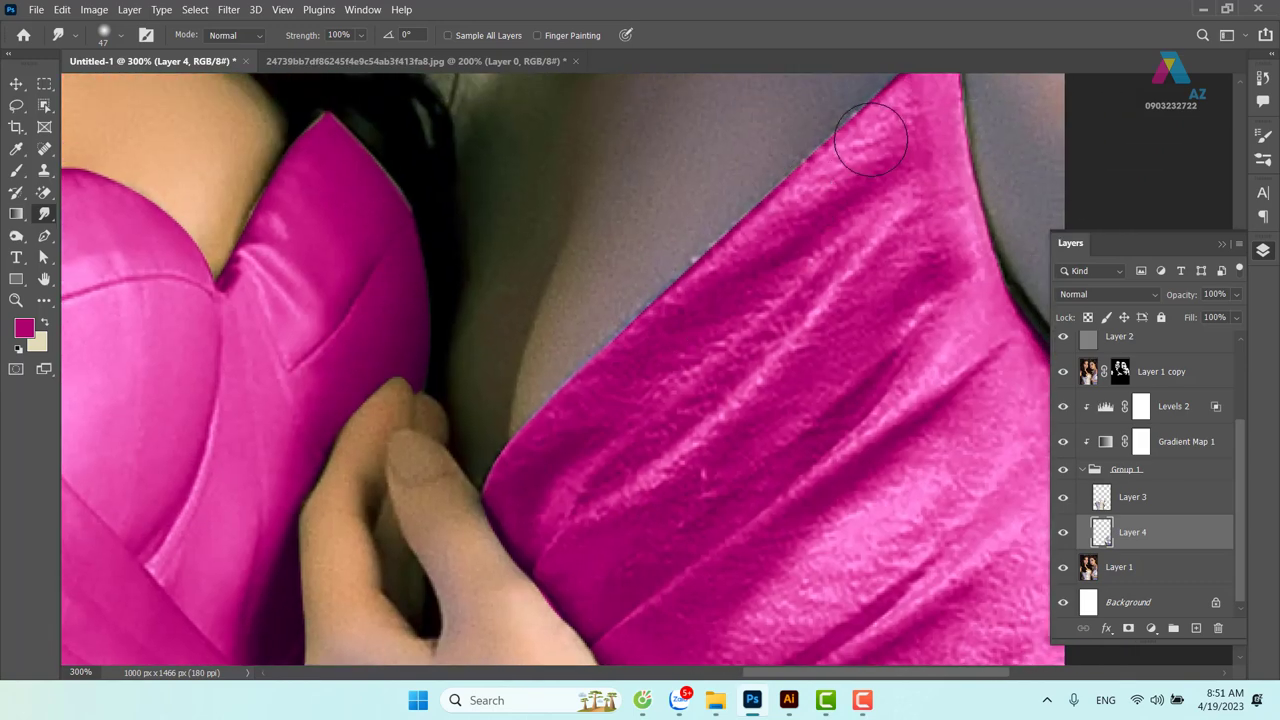
key(ctrl+minus)
key(ctrl+minus)
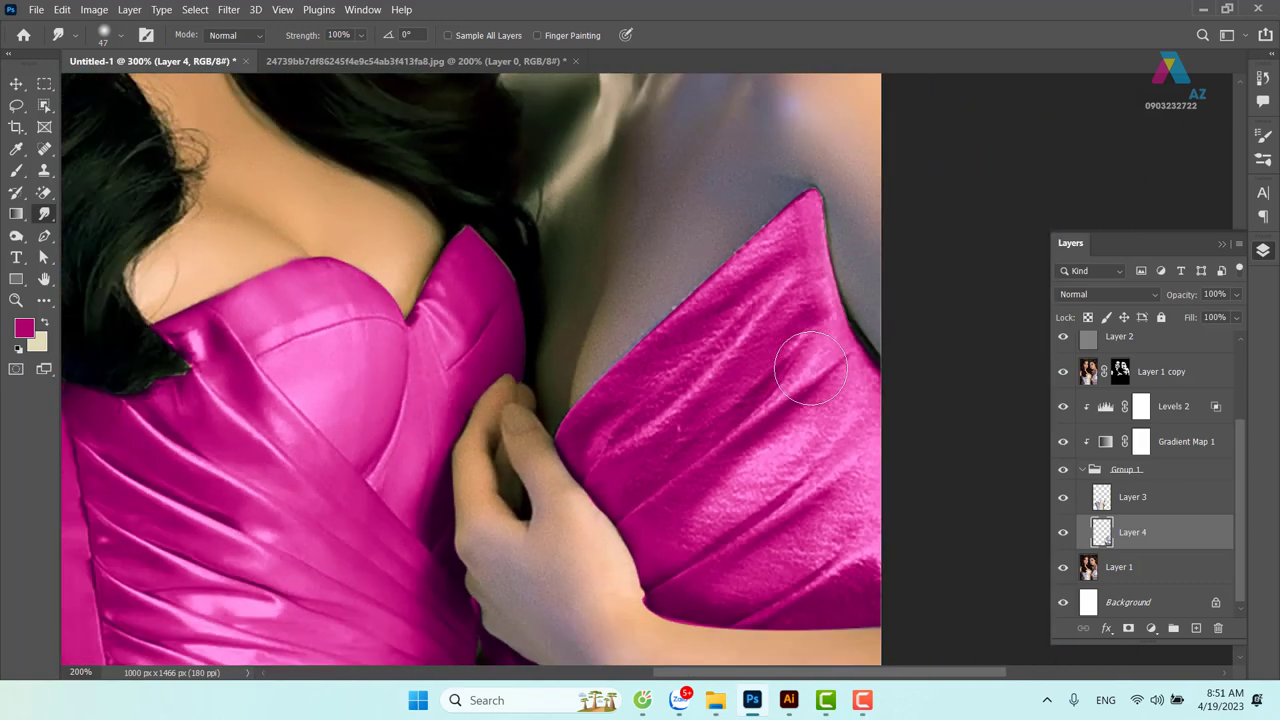
key(ctrl+minus)
key(ctrl+minus)
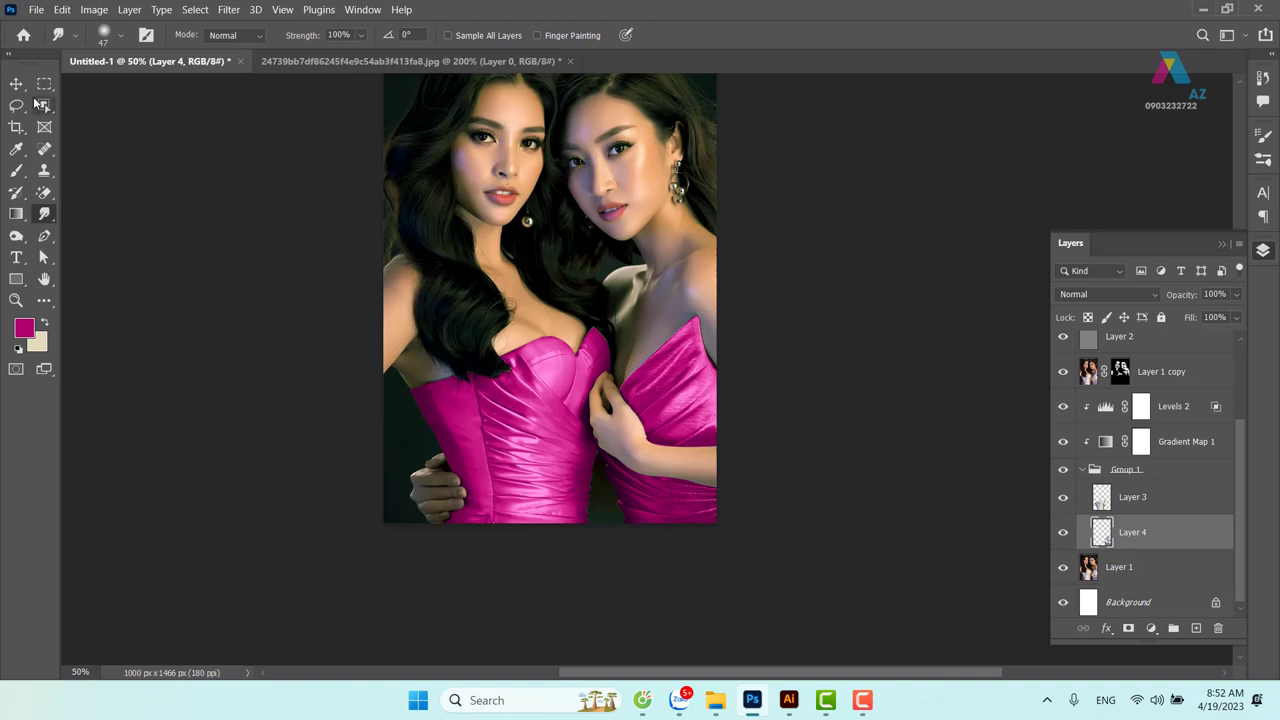
click(16, 84)
Save the document as tk.psd, accept the PSD format options, and select the Levels 1 layer
key(ctrl+s)
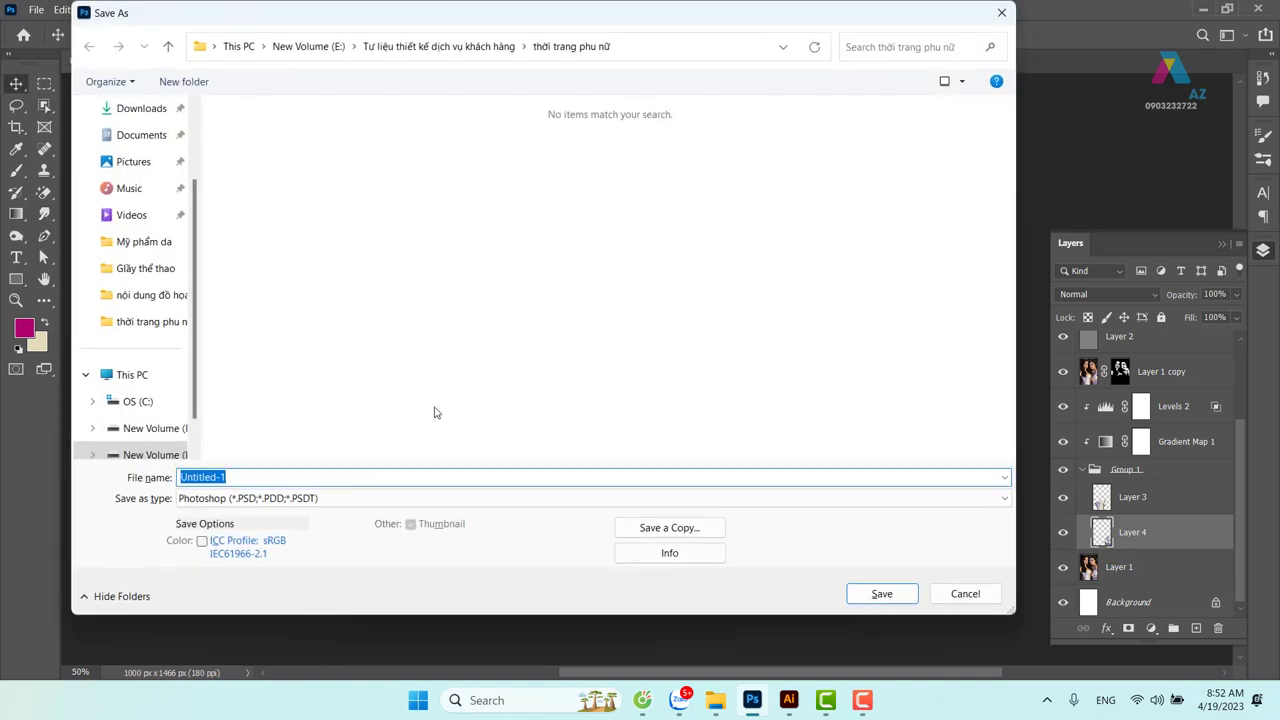
key(BackSpace)
key(Return)
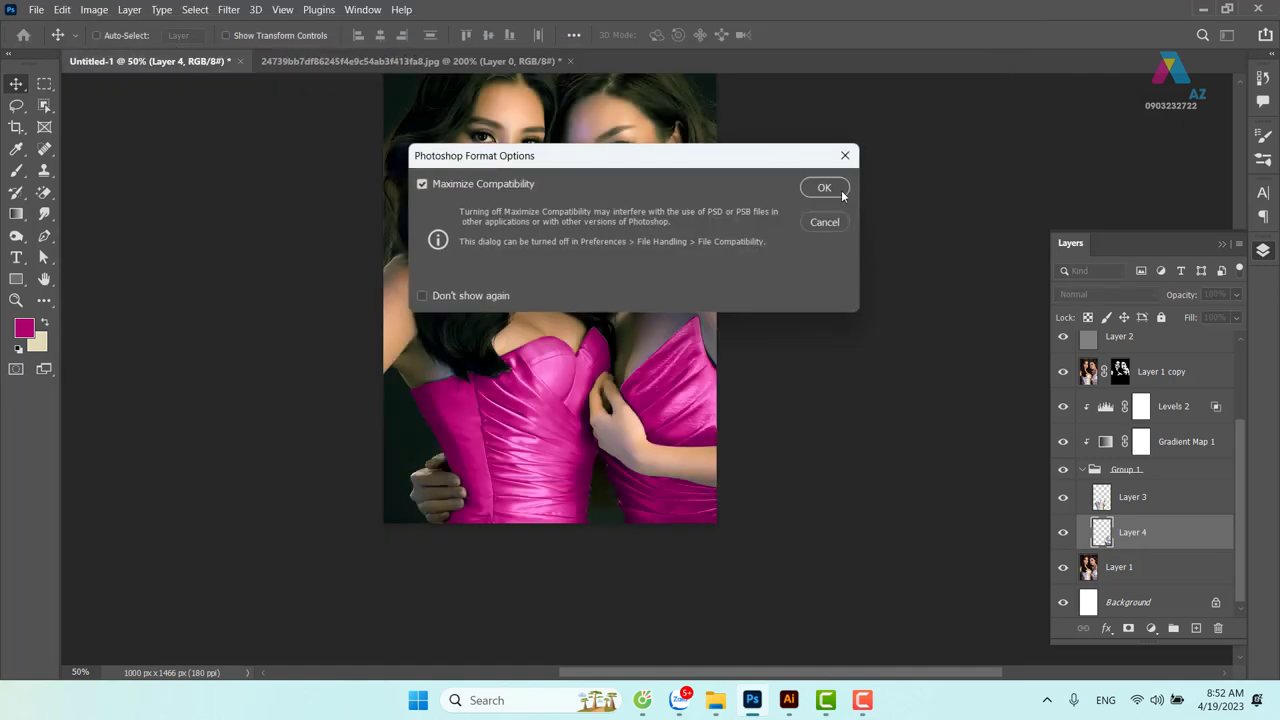
click(841, 192)
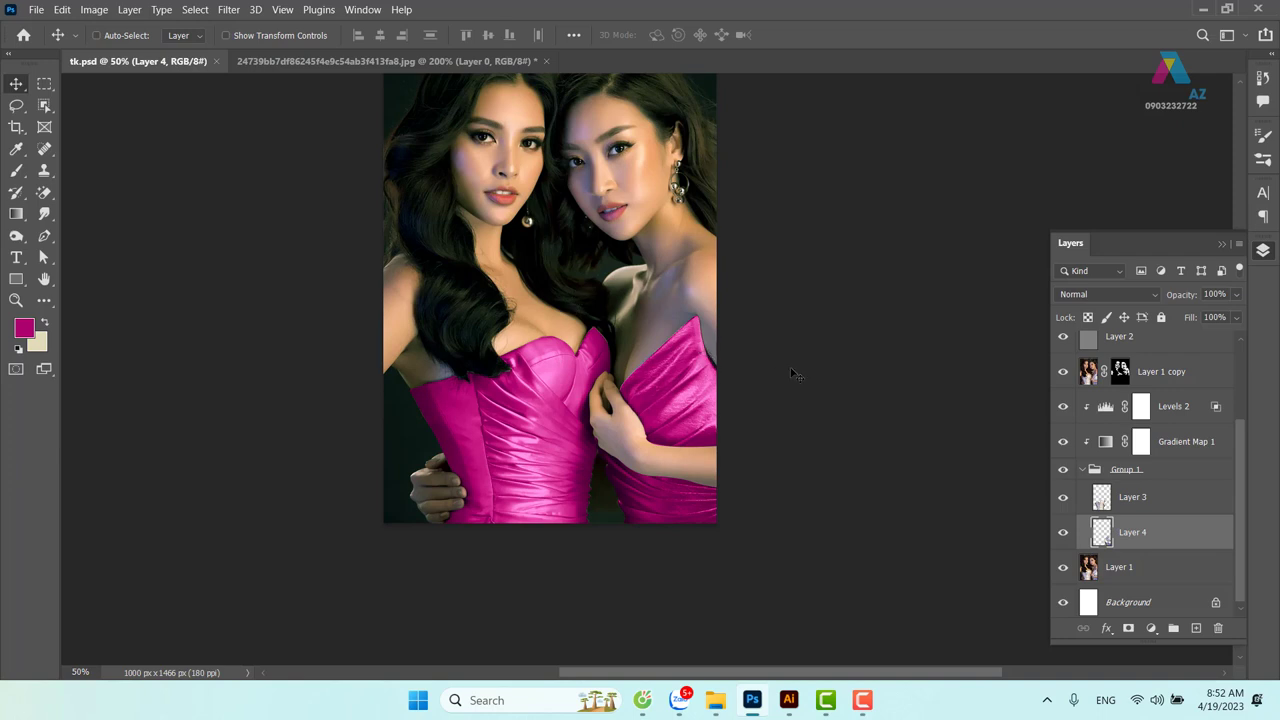
drag(1238, 465, 1248, 374)
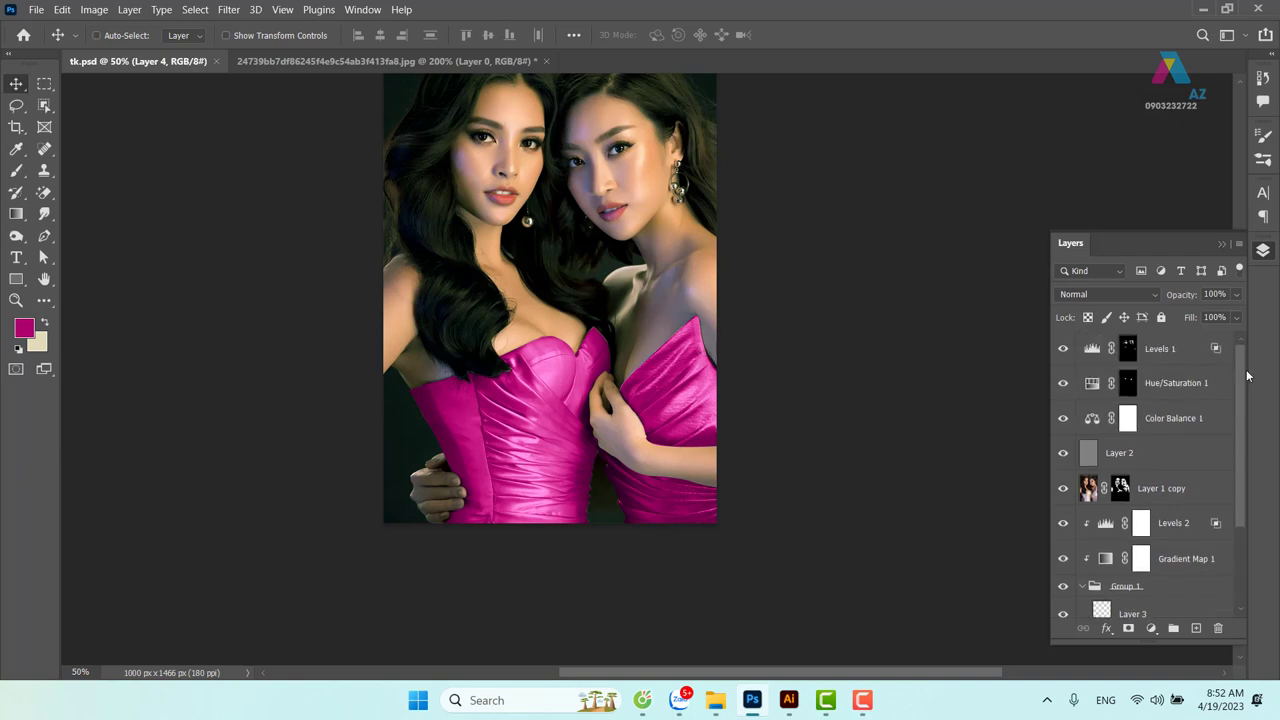
click(1190, 358)
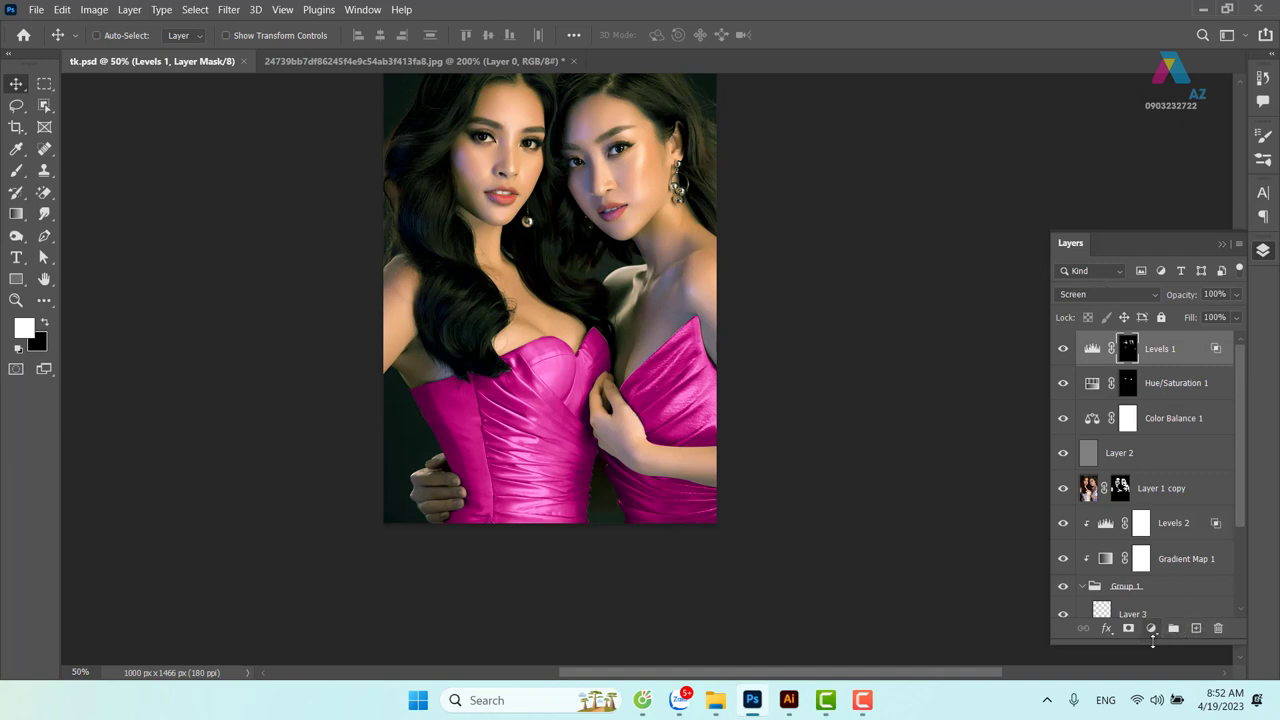
Add a Gradient Map adjustment layer starting from the Black, White preset
click(1152, 630)
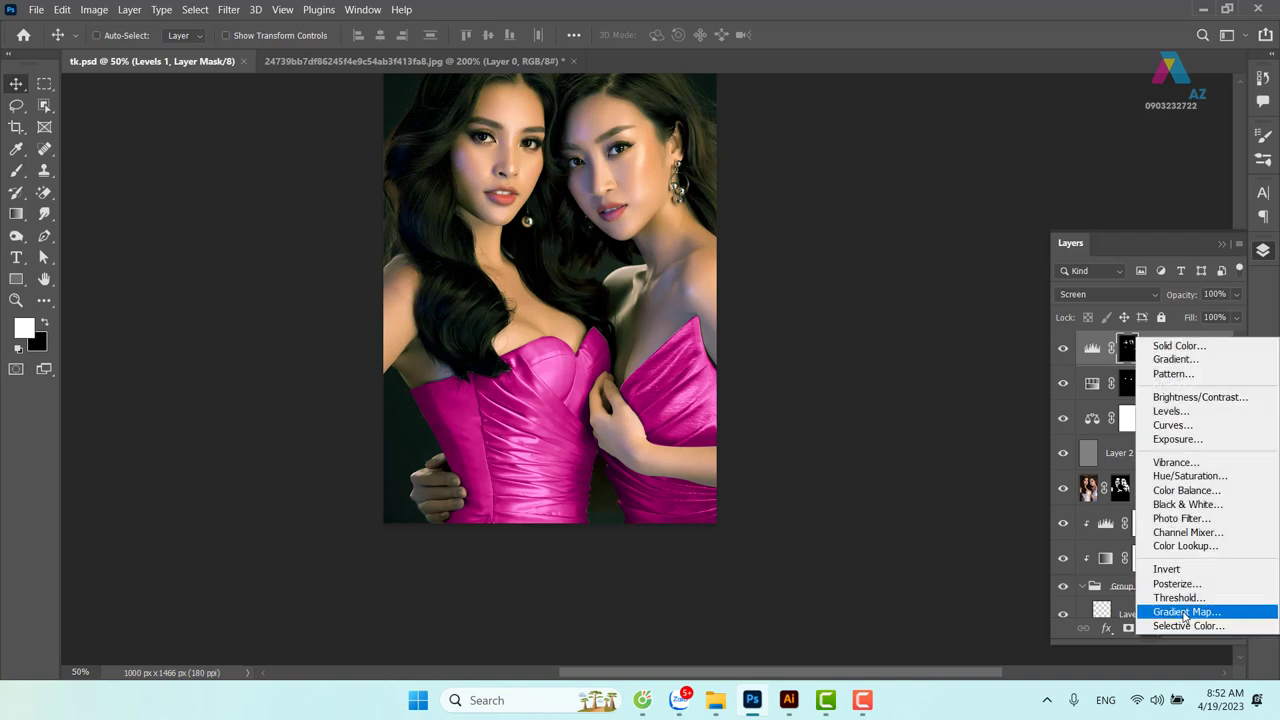
click(1184, 612)
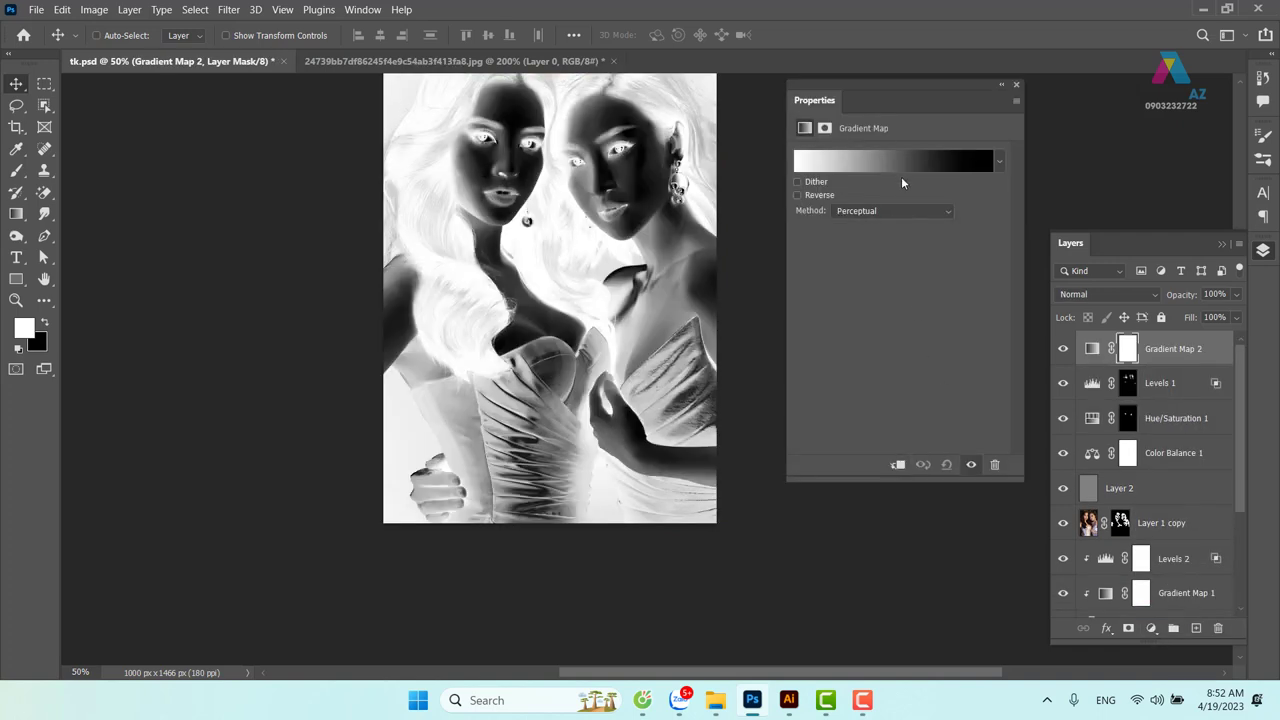
click(901, 172)
click(778, 127)
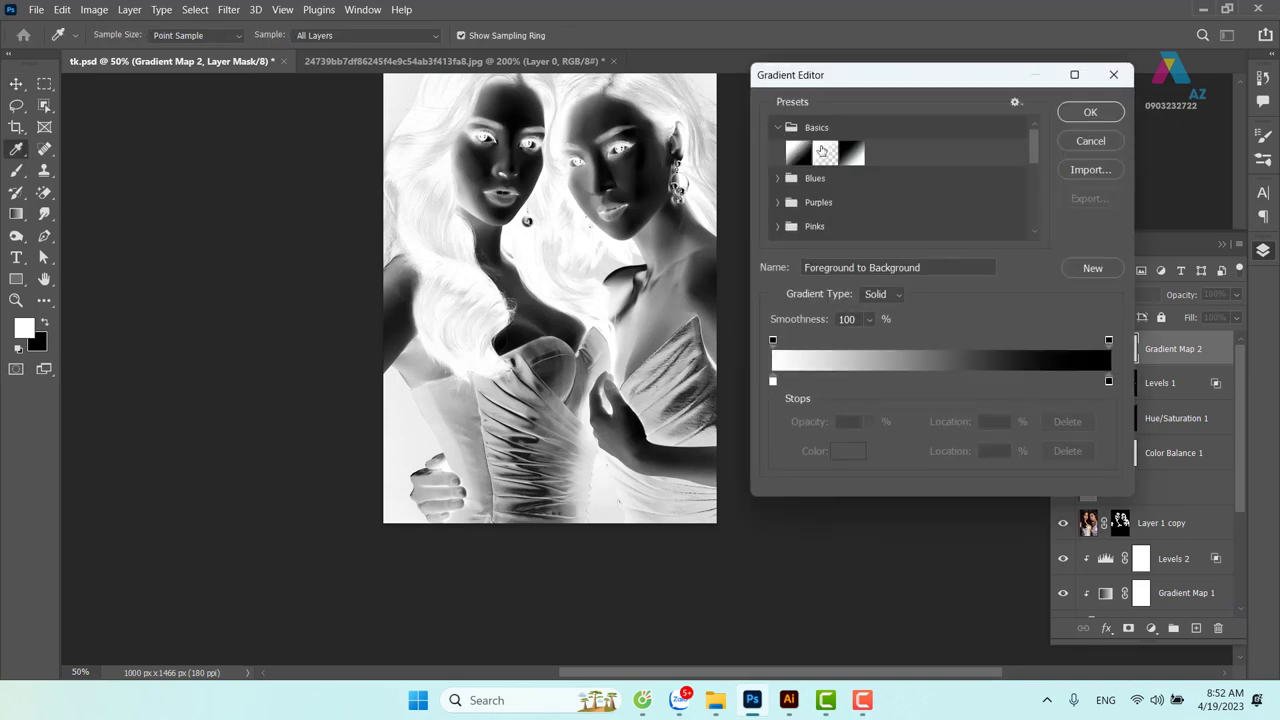
click(858, 155)
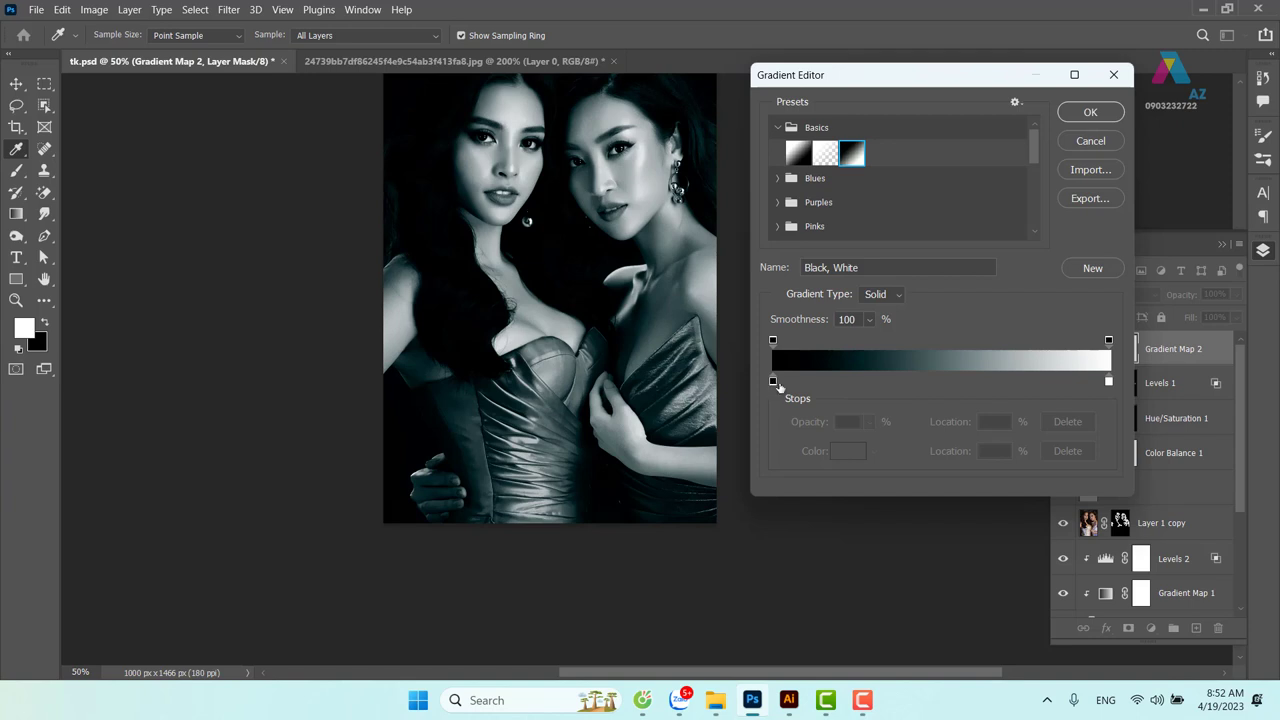
Set the gradient's dark stop to dark magenta #880056
click(773, 382)
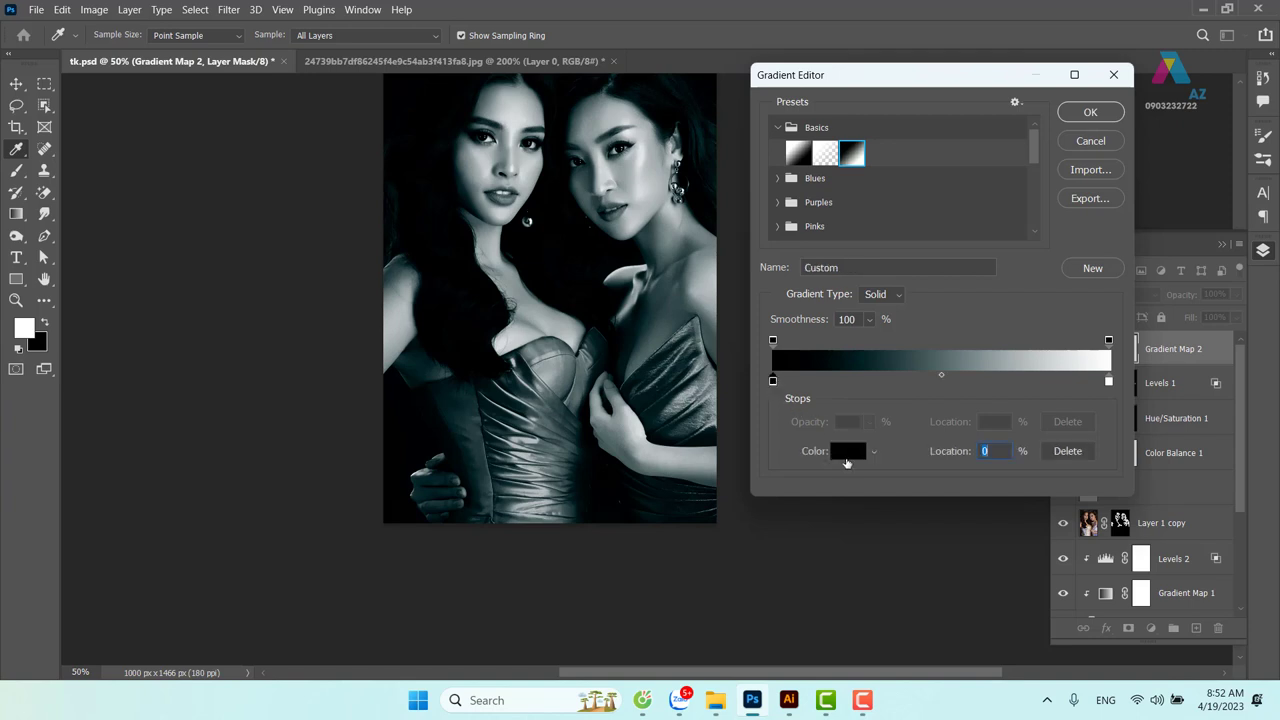
click(847, 453)
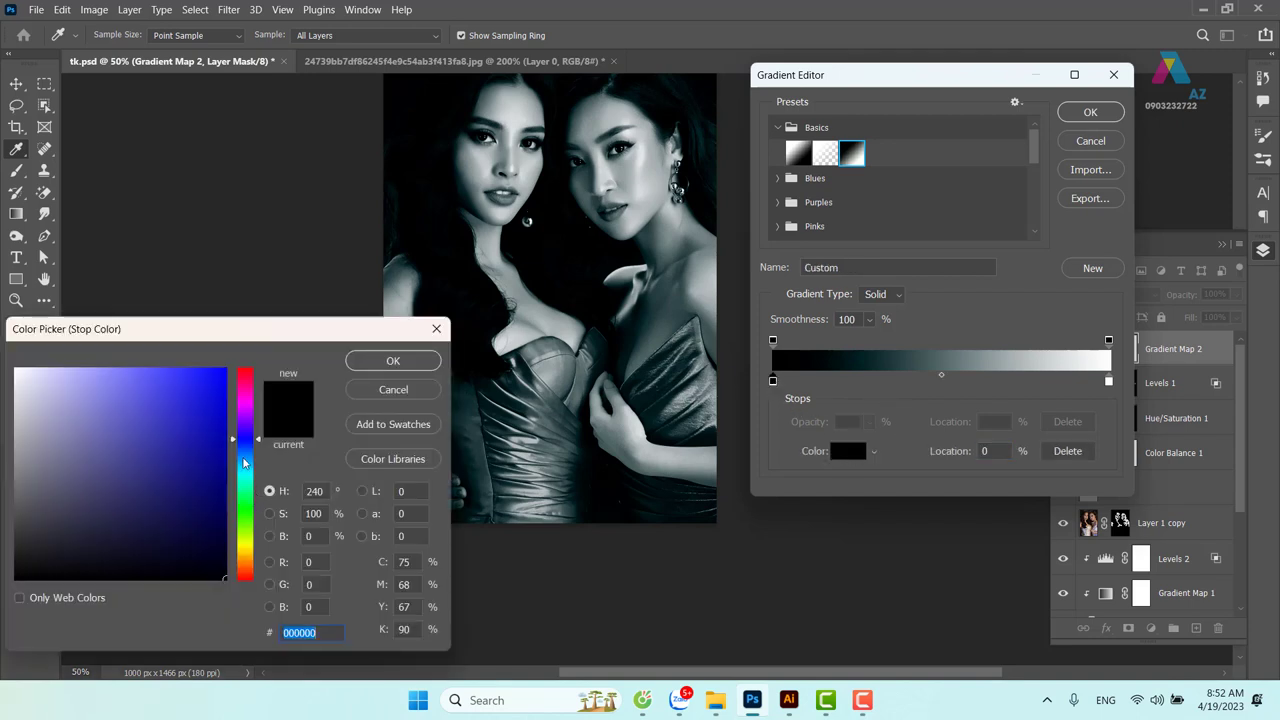
drag(245, 422, 245, 390)
click(225, 467)
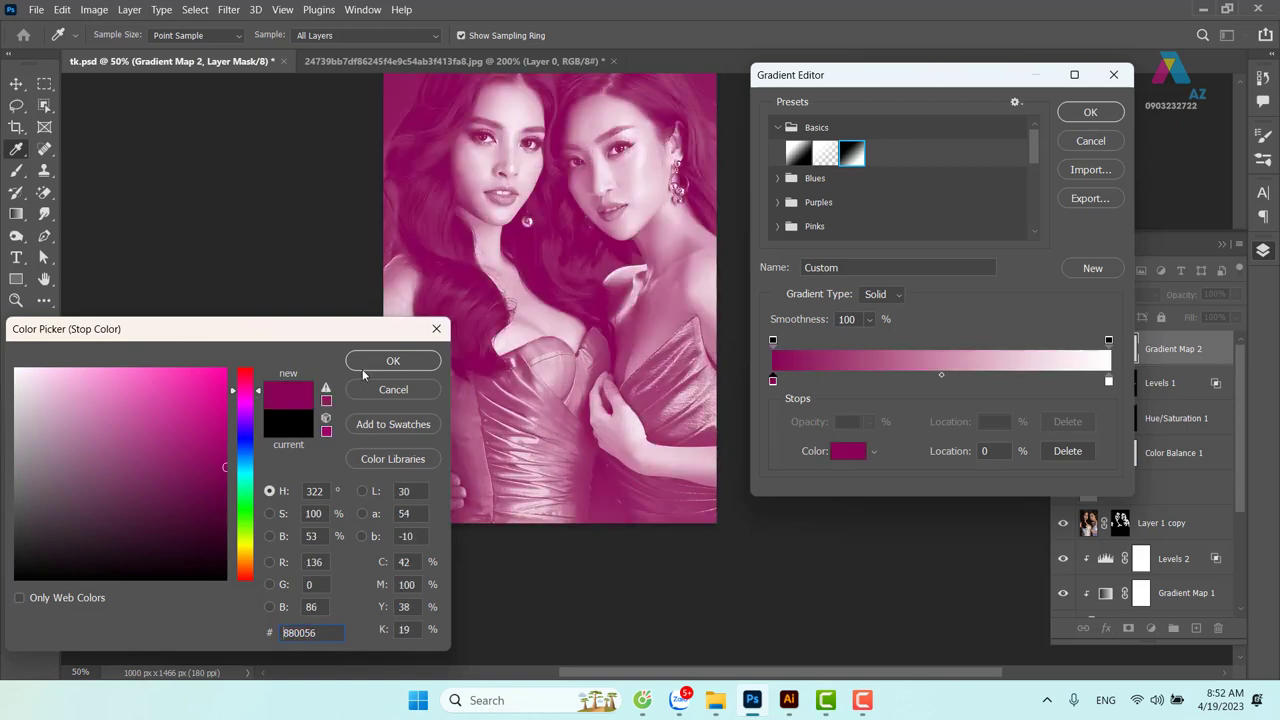
click(389, 361)
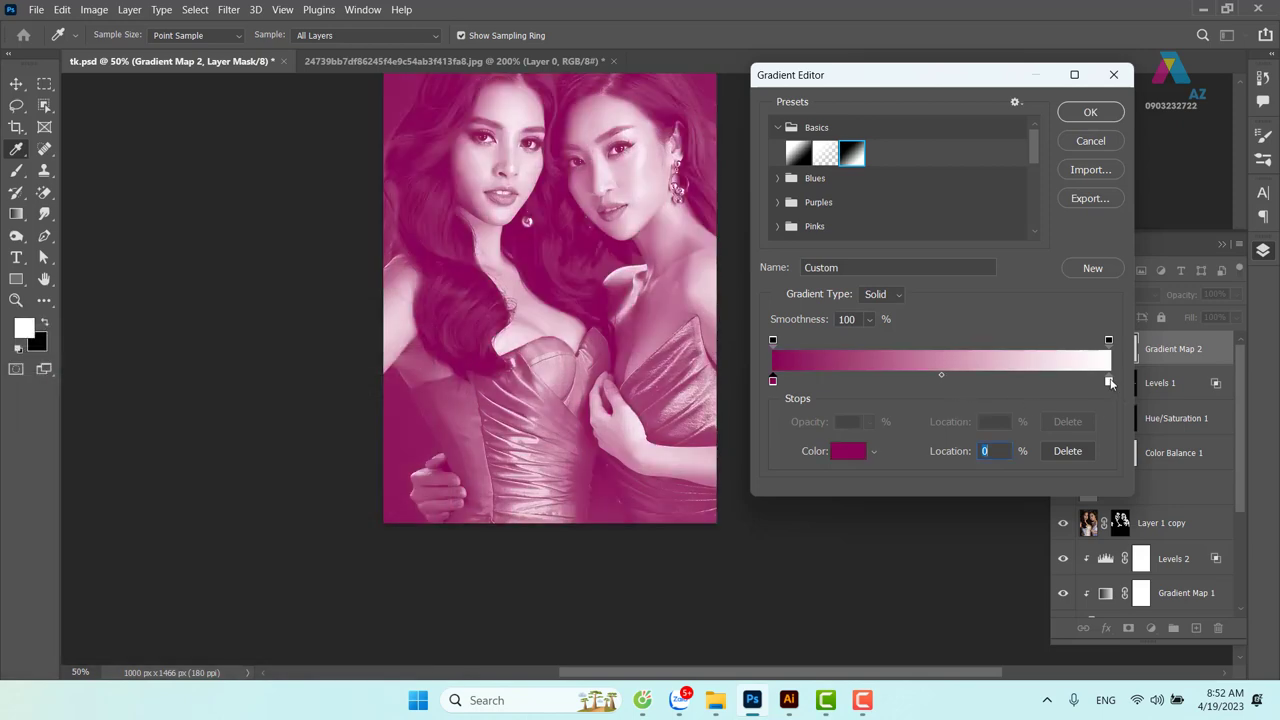
Add a middle stop at 51% coloured medium pink #cc50b9
click(1108, 382)
click(942, 381)
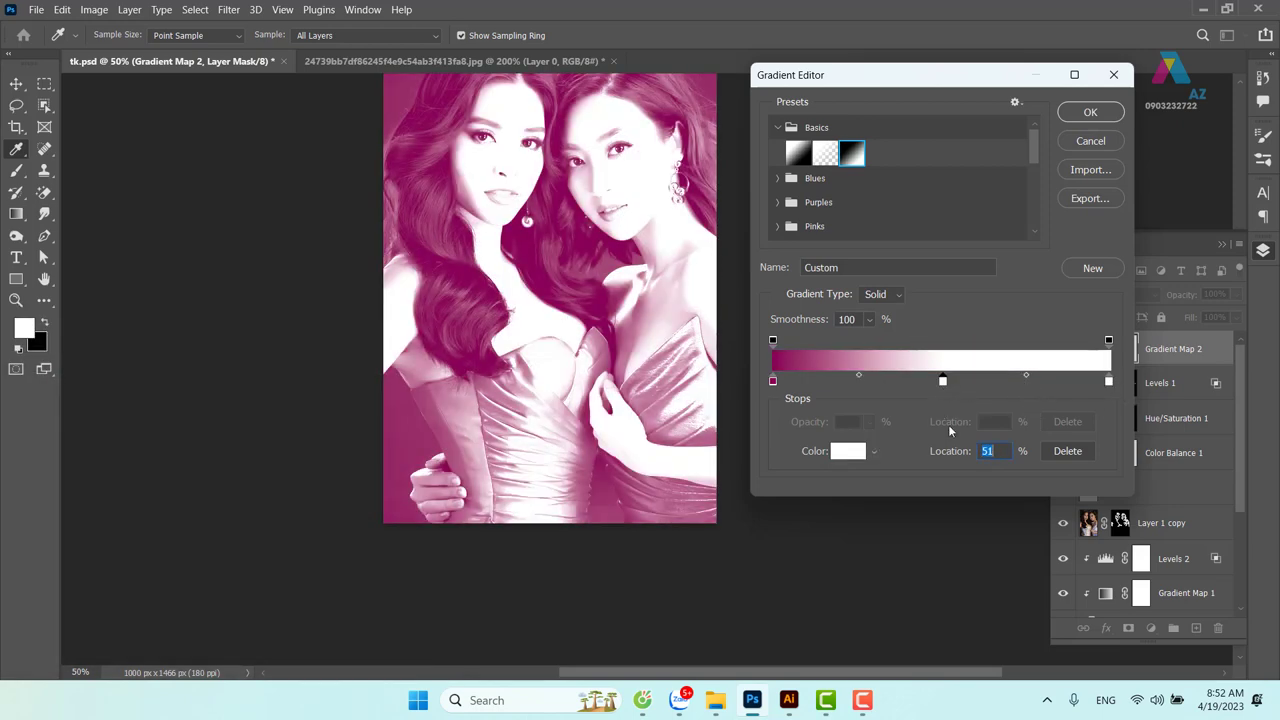
click(848, 452)
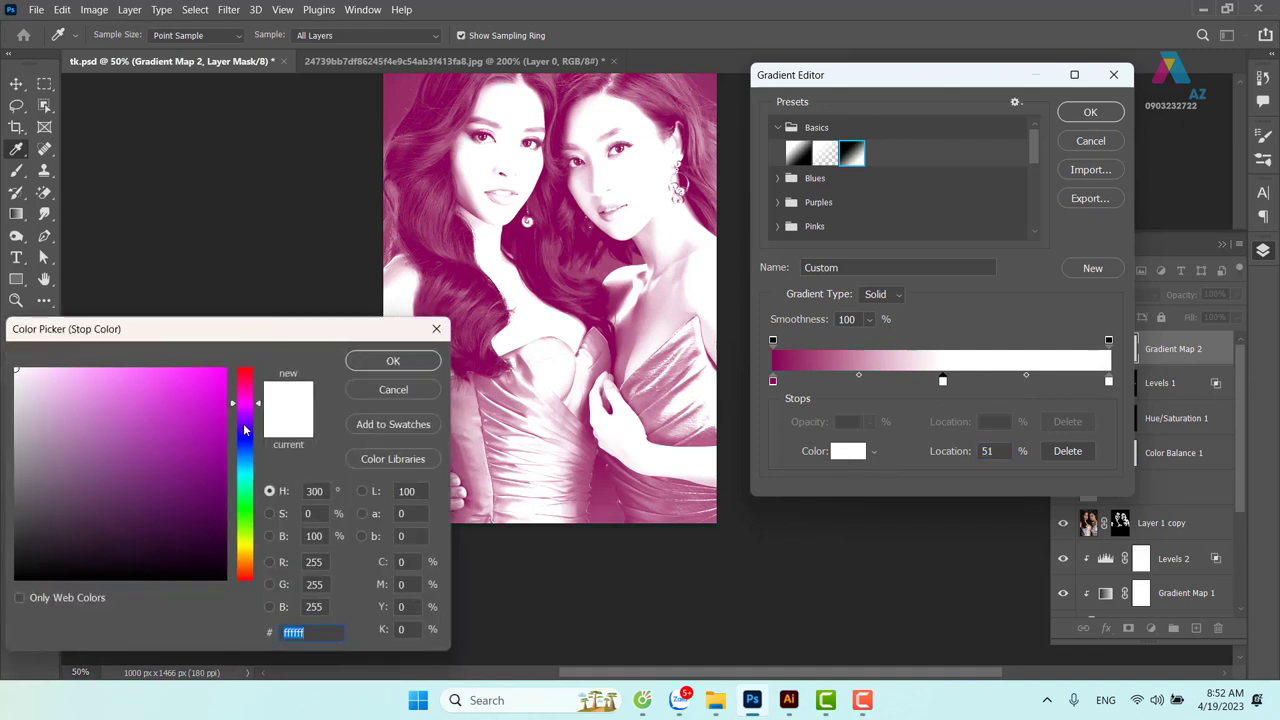
drag(248, 410, 252, 400)
drag(169, 422, 150, 416)
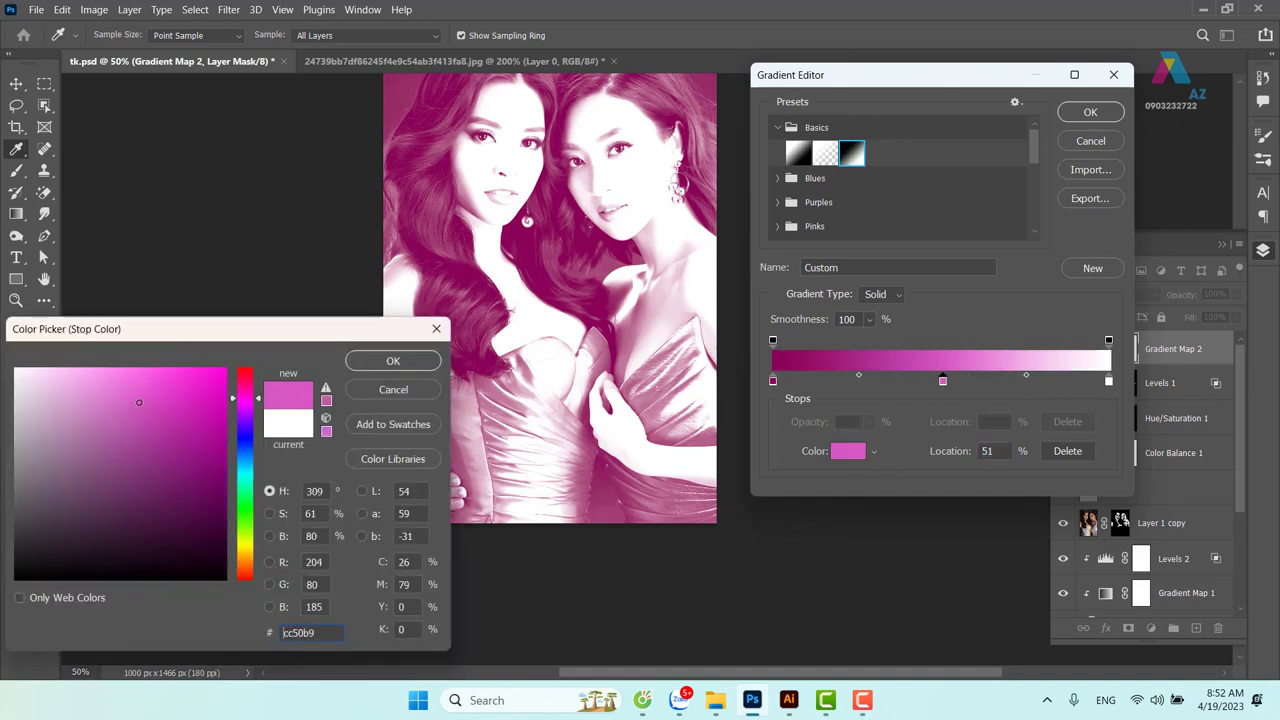
click(393, 362)
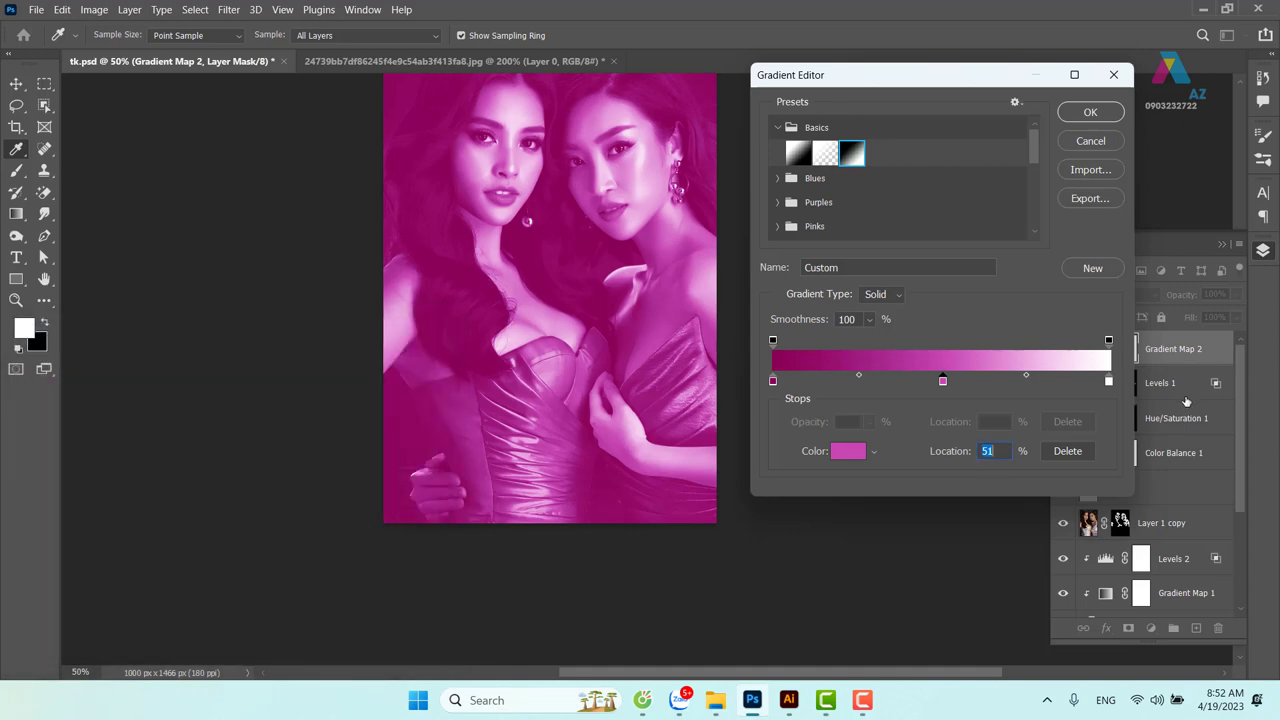
Set the light end stop to pale pink #ffc1ff
click(1108, 382)
click(848, 451)
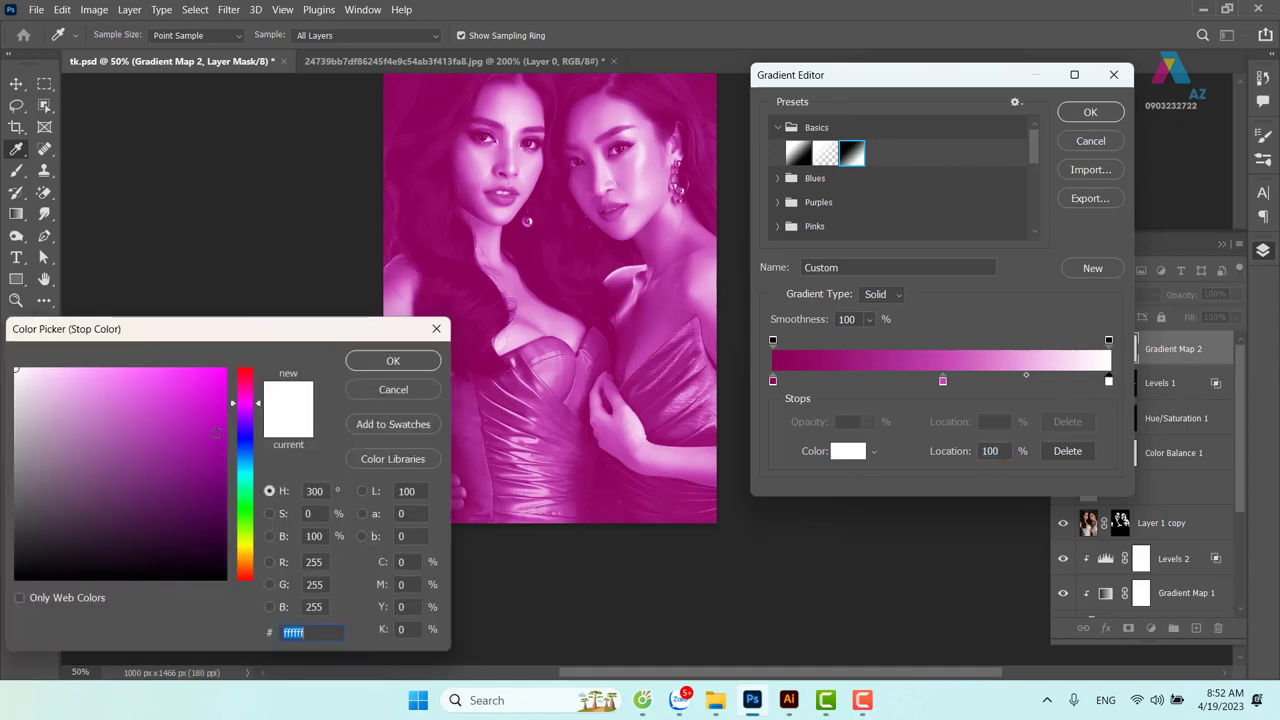
click(65, 369)
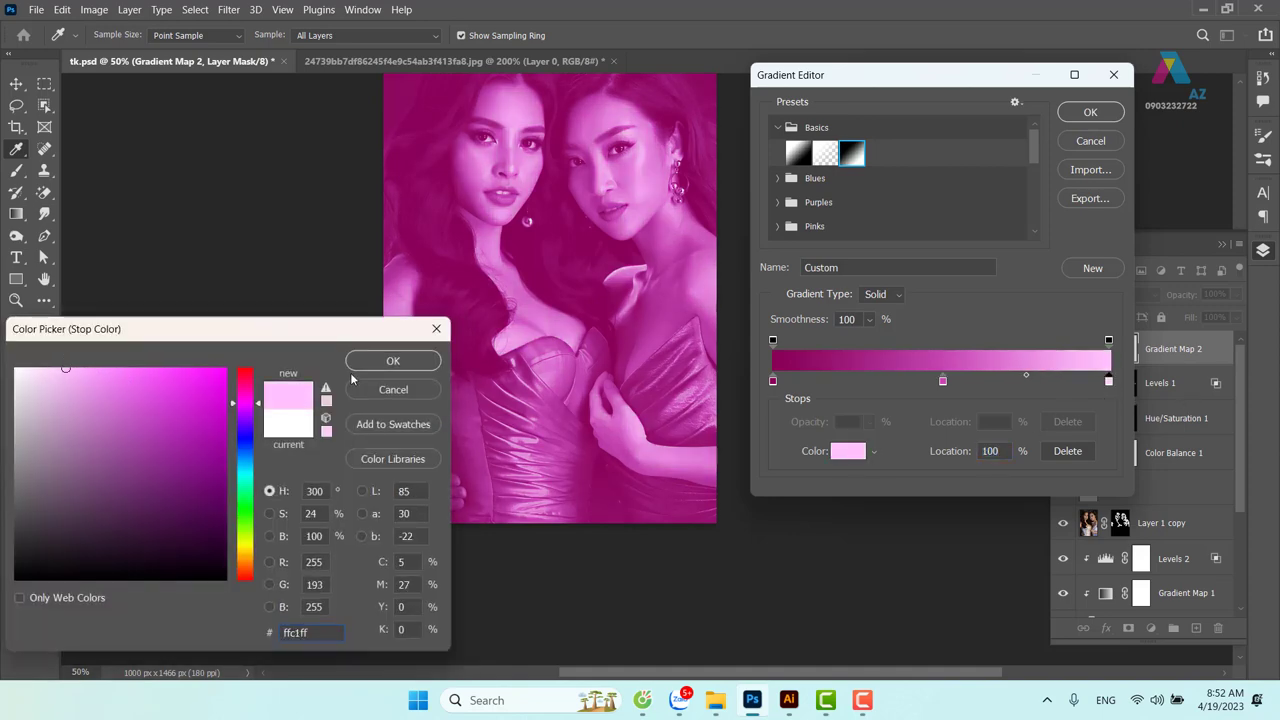
key(Return)
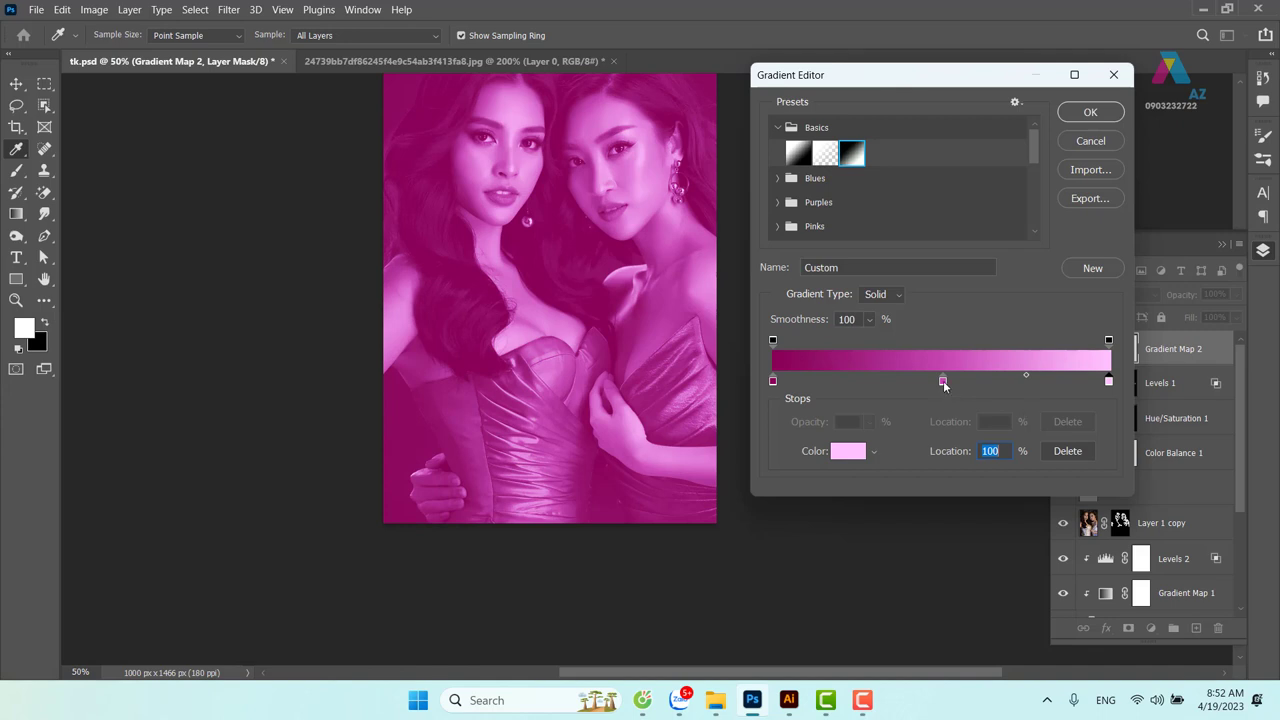
Change the gradient map's left stop to a darker magenta and apply the gradient
click(1091, 112)
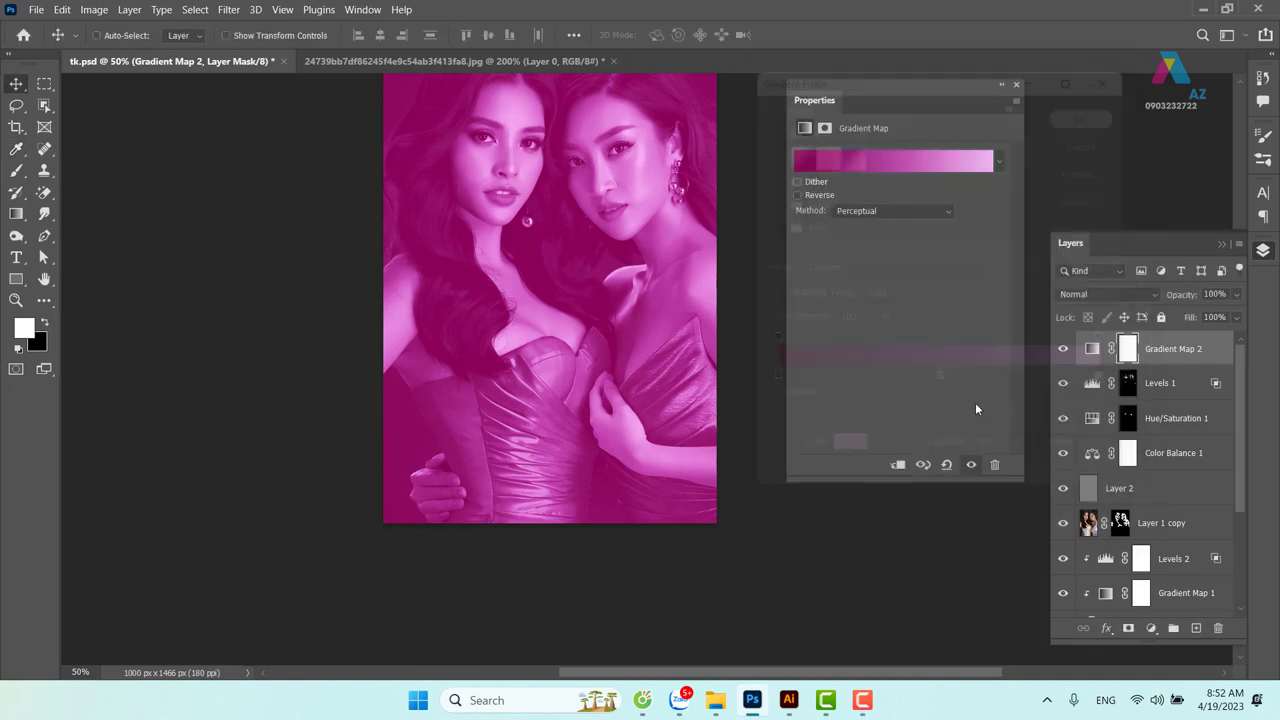
click(861, 170)
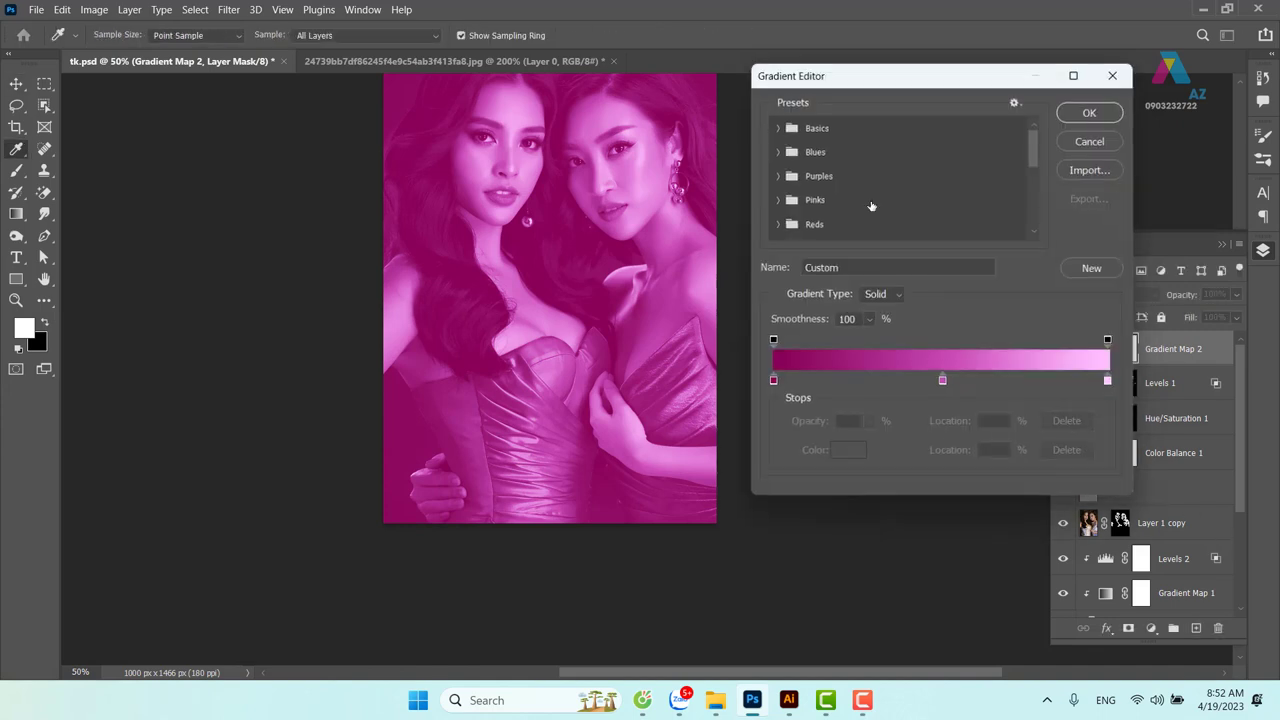
click(773, 382)
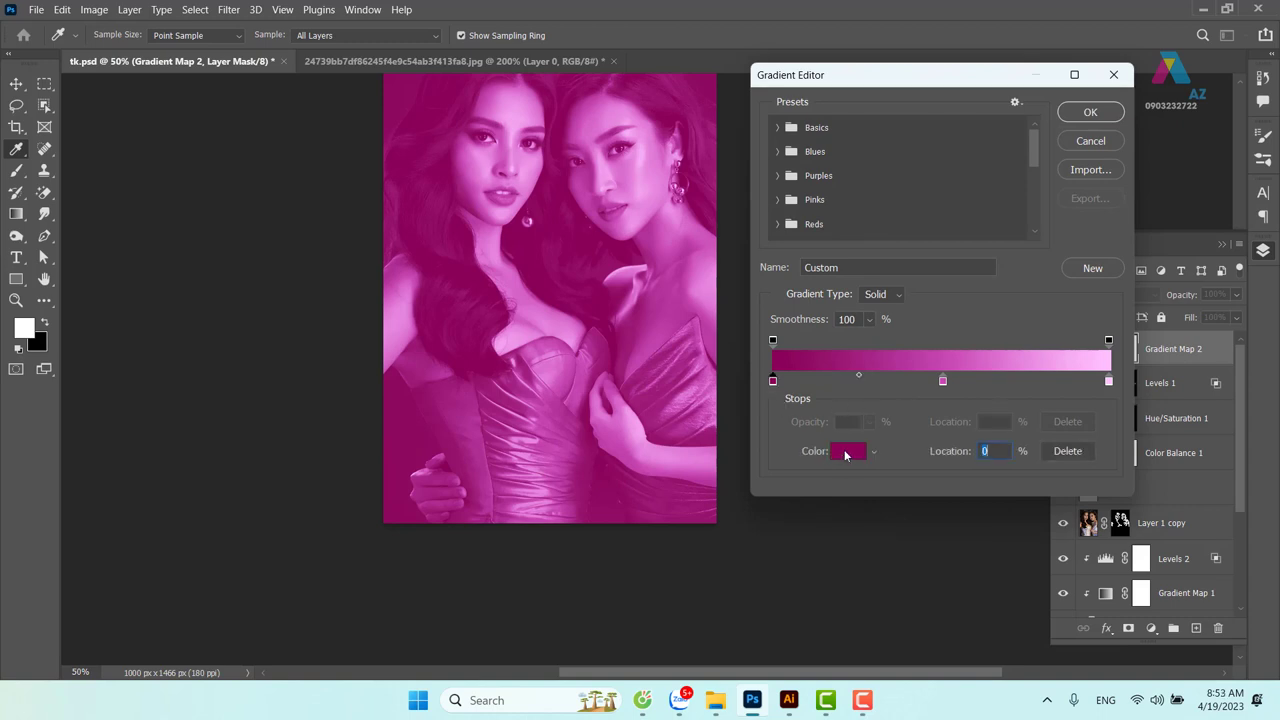
click(848, 451)
click(225, 499)
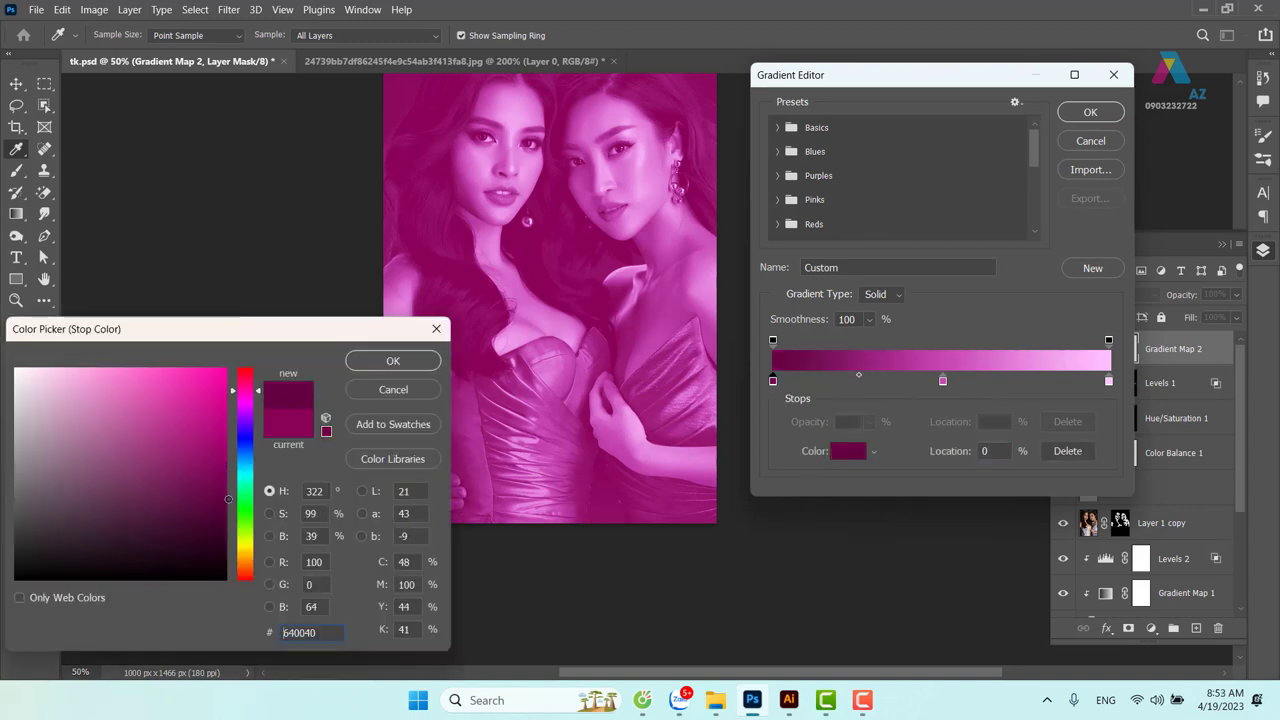
key(Return)
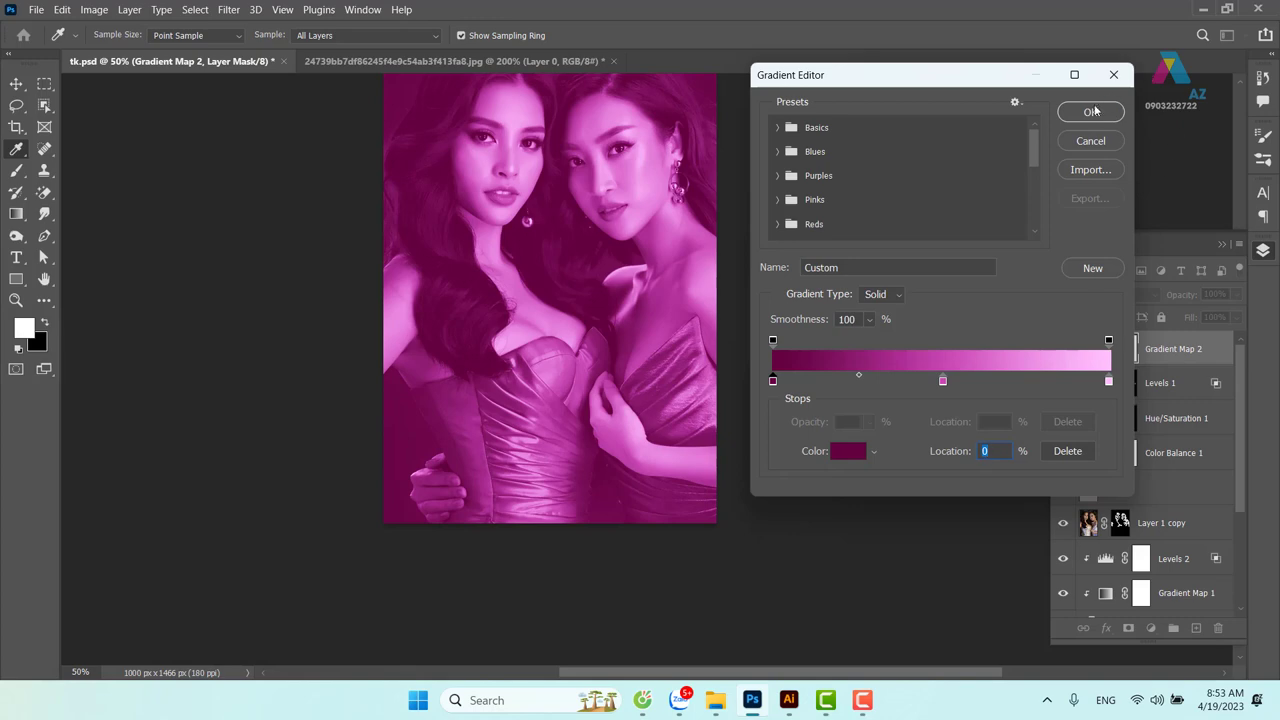
click(1094, 110)
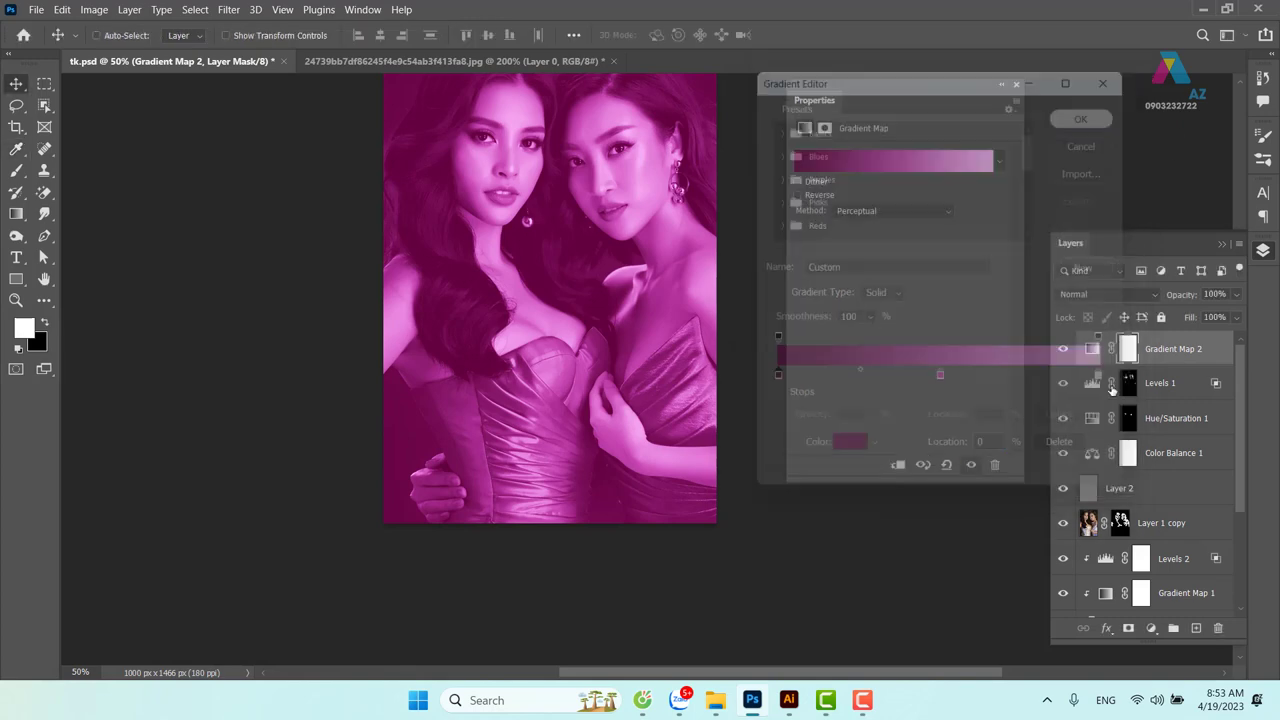
Set Gradient Map 2's blend mode to Screen
click(1016, 86)
click(1138, 295)
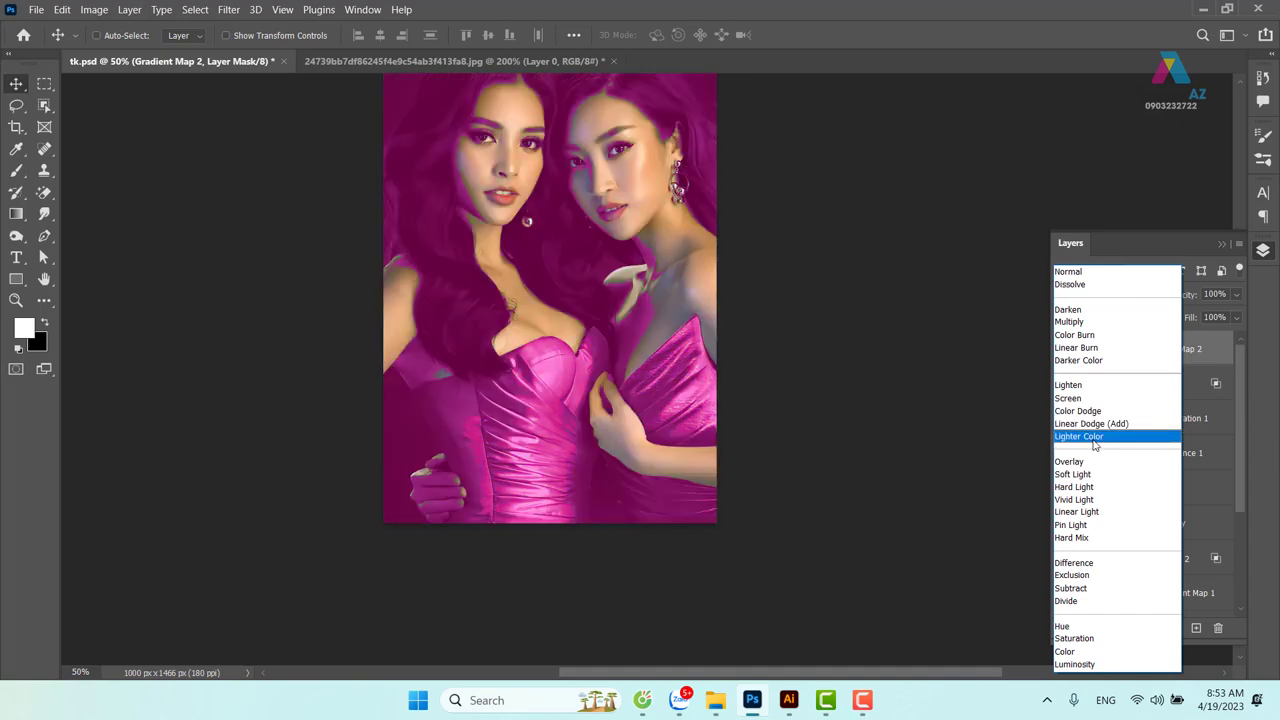
click(1083, 402)
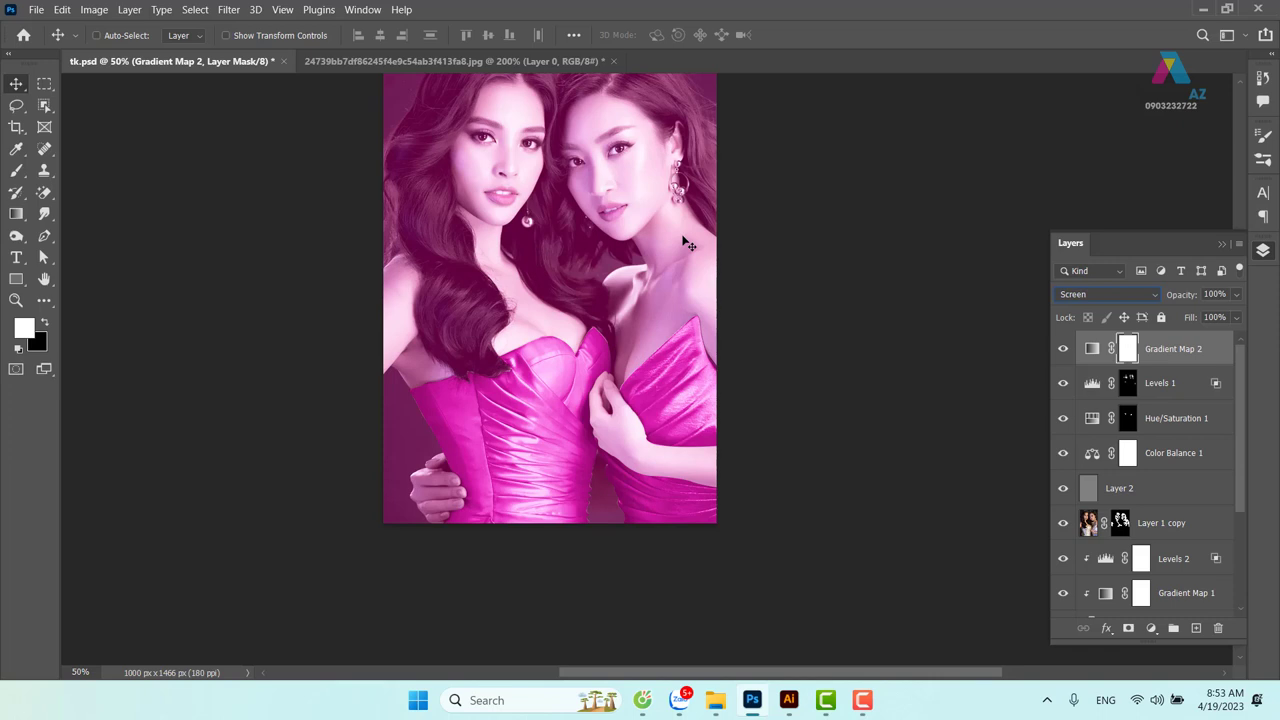
Try Blend If dark-tone sliders in Gradient Map 2's blending options, then cancel without keeping them
right_click(1187, 356)
click(897, 410)
drag(826, 62, 1010, 69)
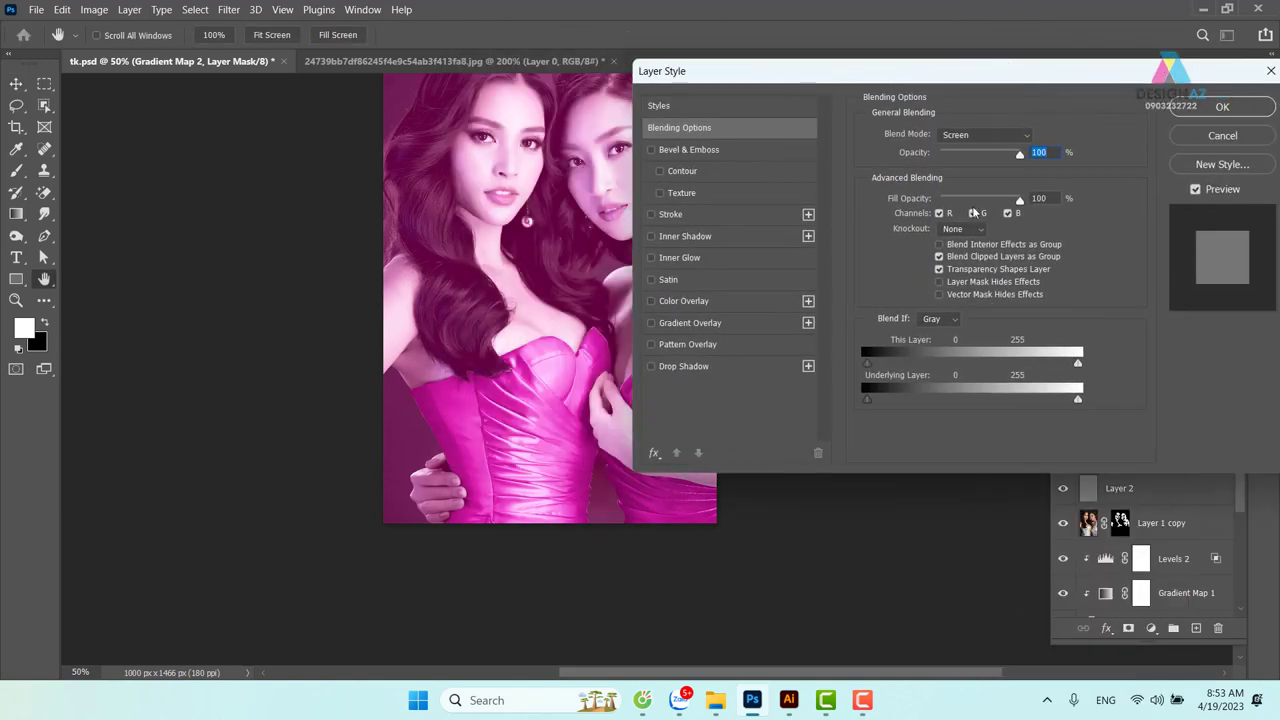
drag(867, 363, 931, 364)
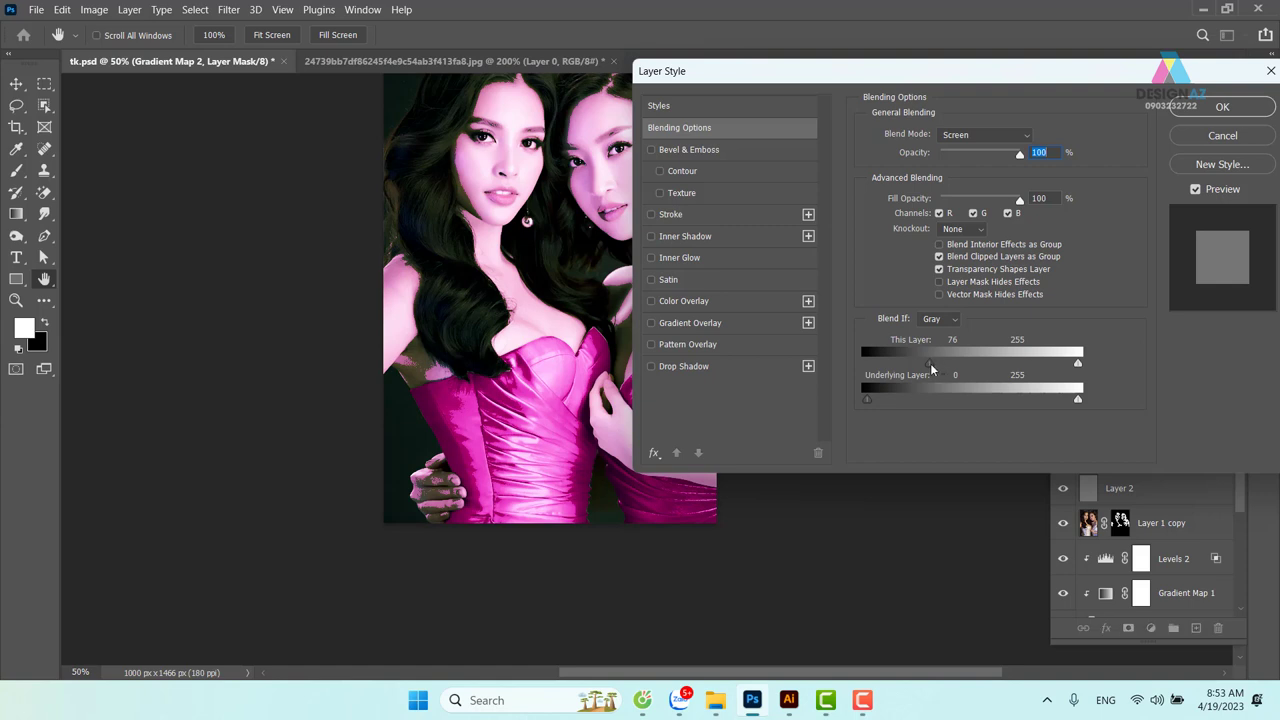
drag(929, 366, 1041, 371)
key(alt)
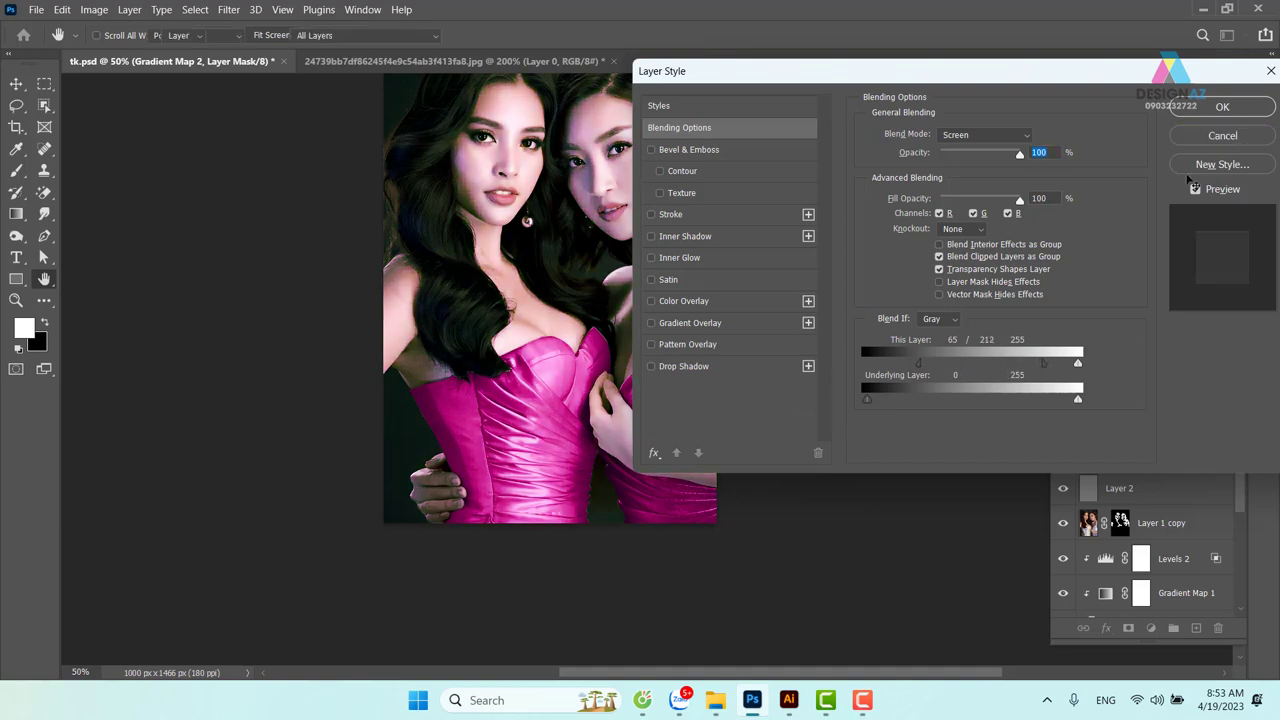
click(1205, 138)
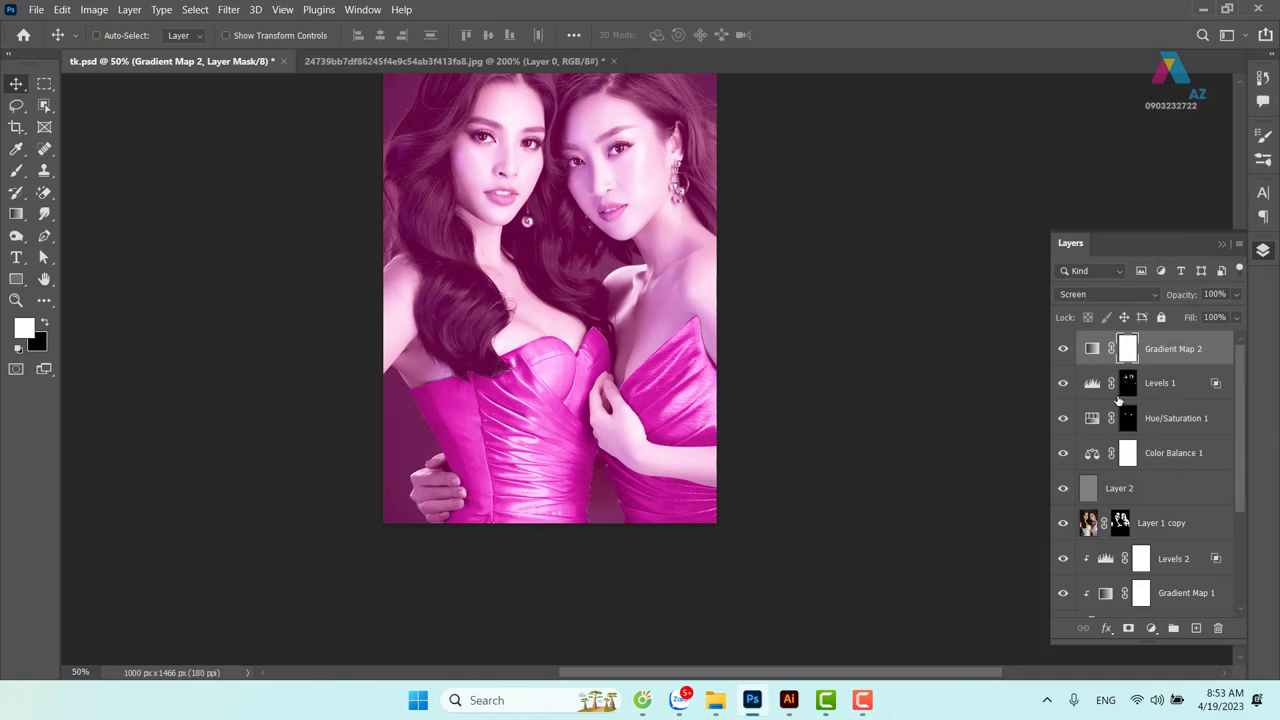
Hide the Gradient Map 2 tint, show the Channels panel and Green channel, then restore the tint
click(1063, 348)
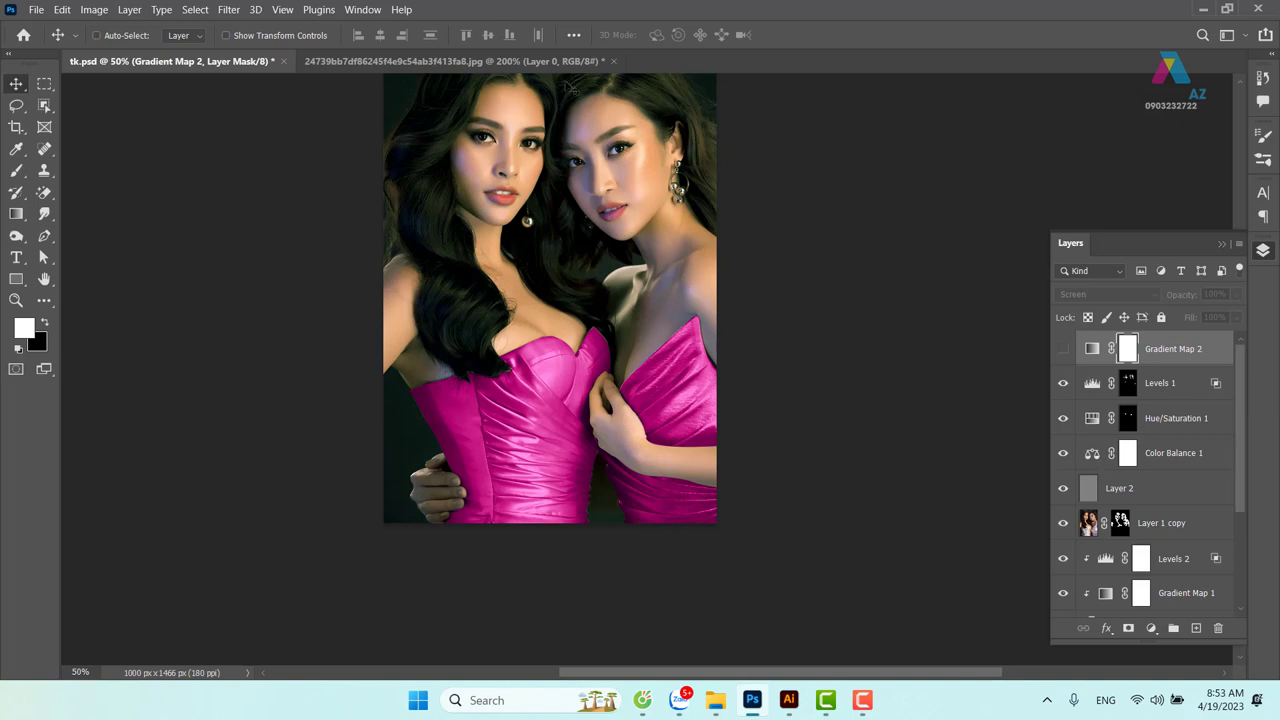
click(363, 10)
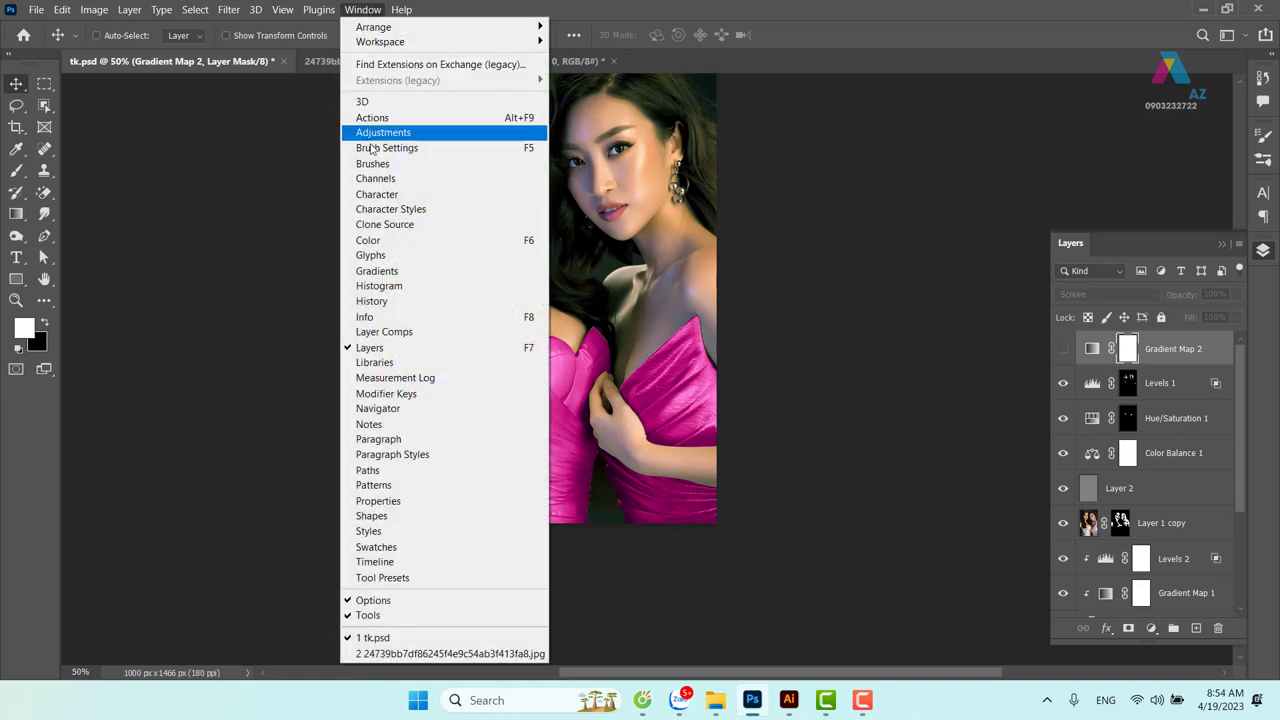
click(383, 182)
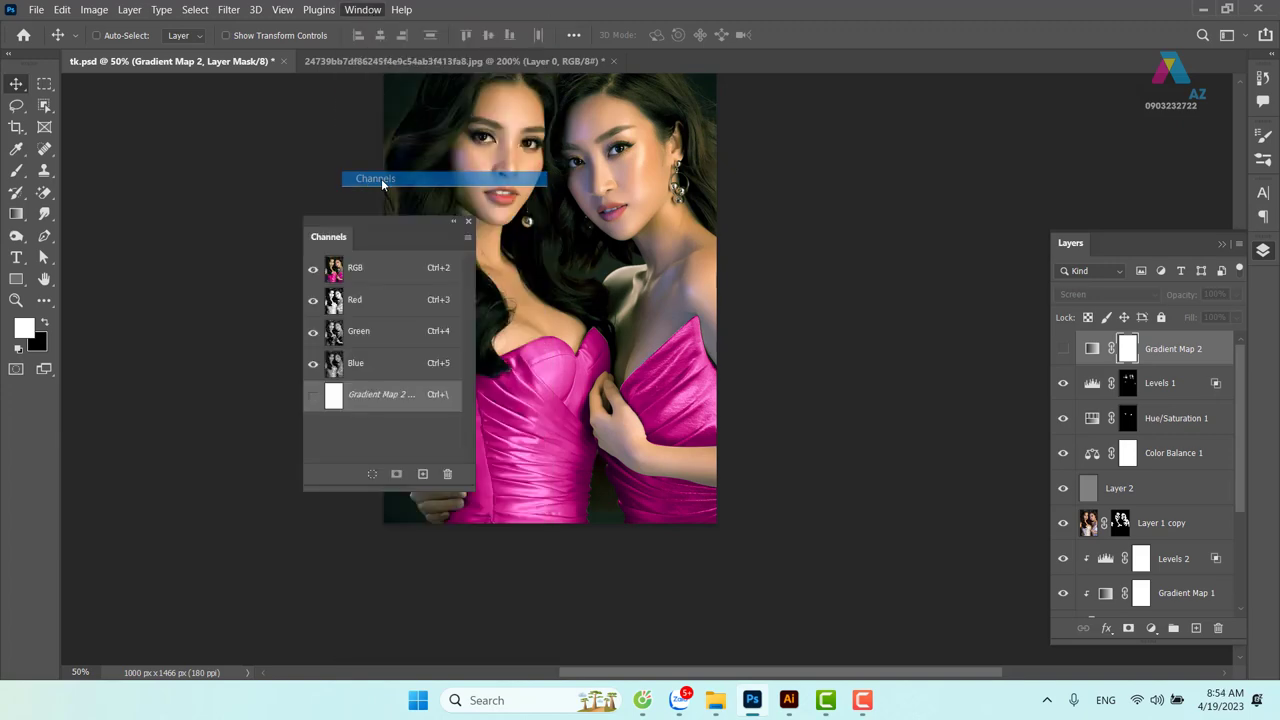
click(335, 342)
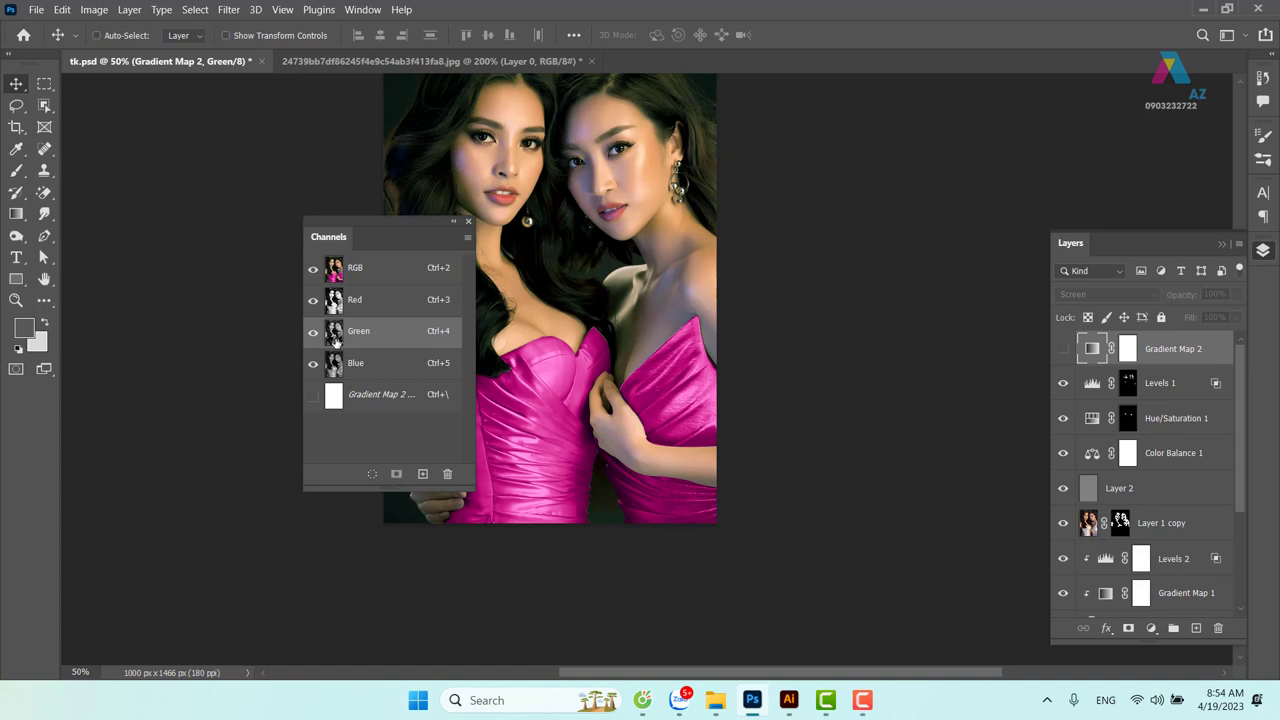
click(1063, 349)
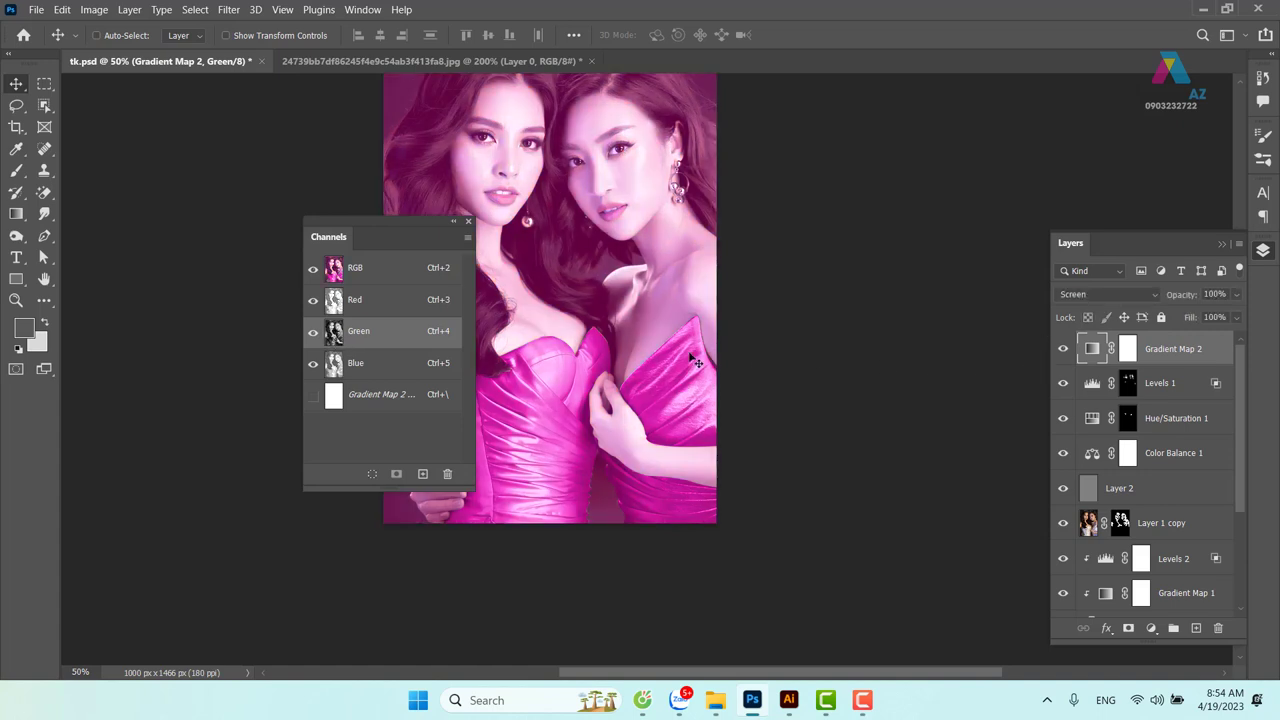
Compare the Red, Green and Blue channels for contrast
click(345, 298)
click(340, 272)
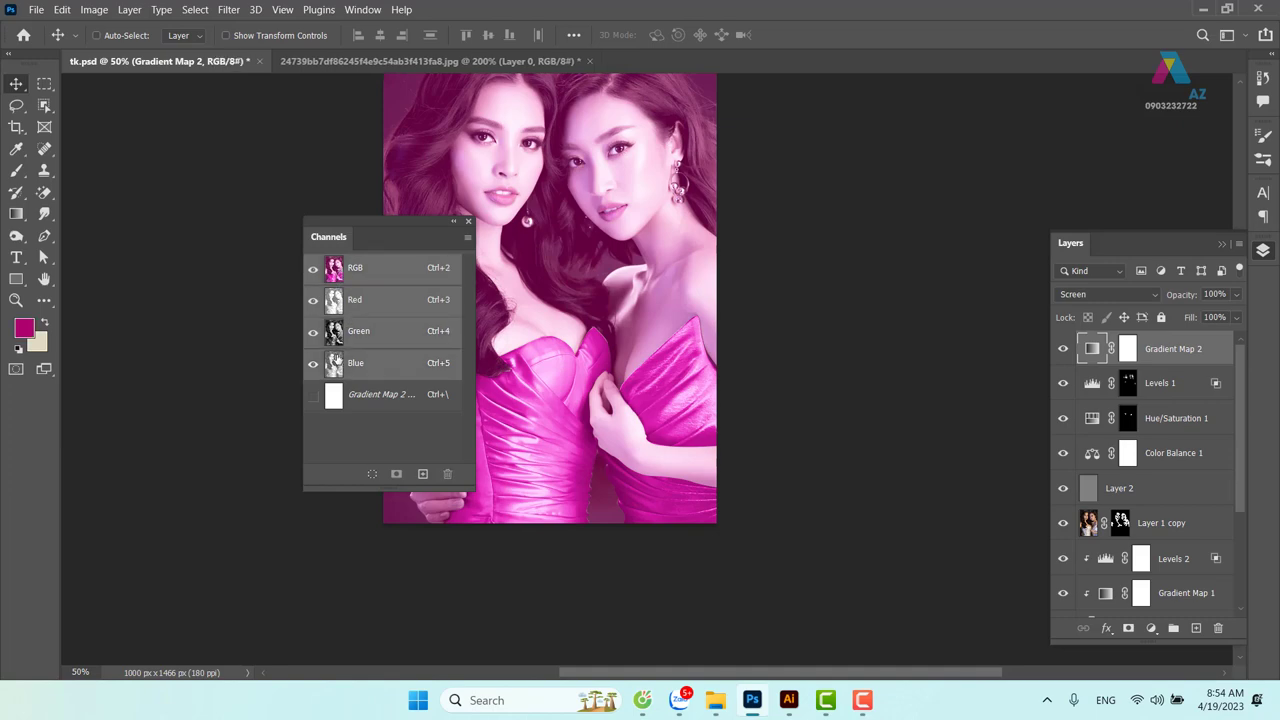
click(348, 330)
click(345, 362)
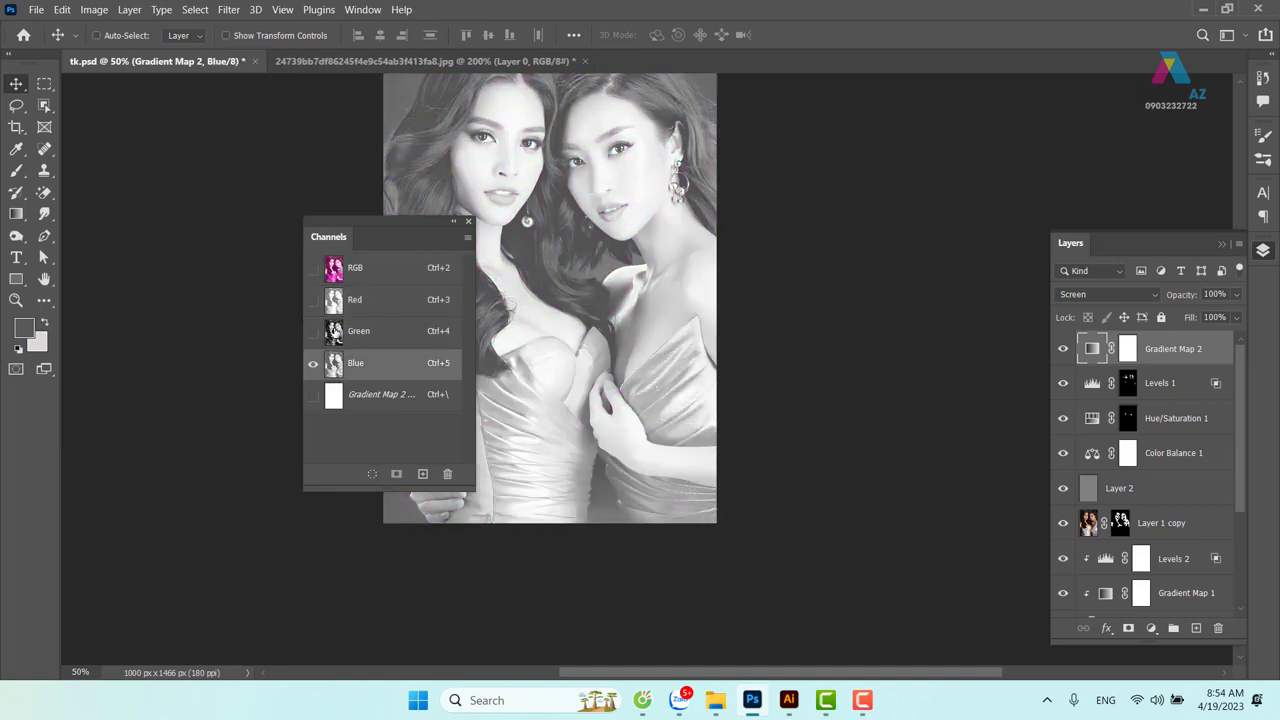
click(350, 331)
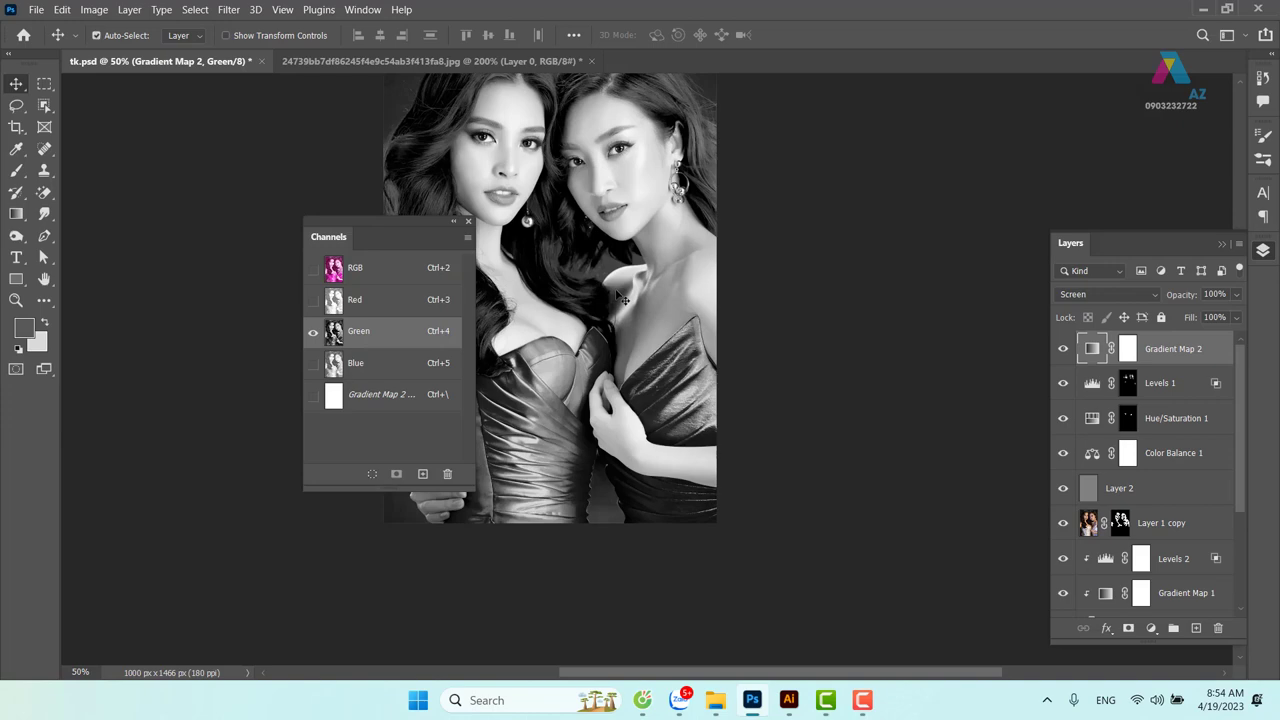
Load the Green channel's bright areas as a selection, return to RGB and close Channels
ctrl+click(333, 331)
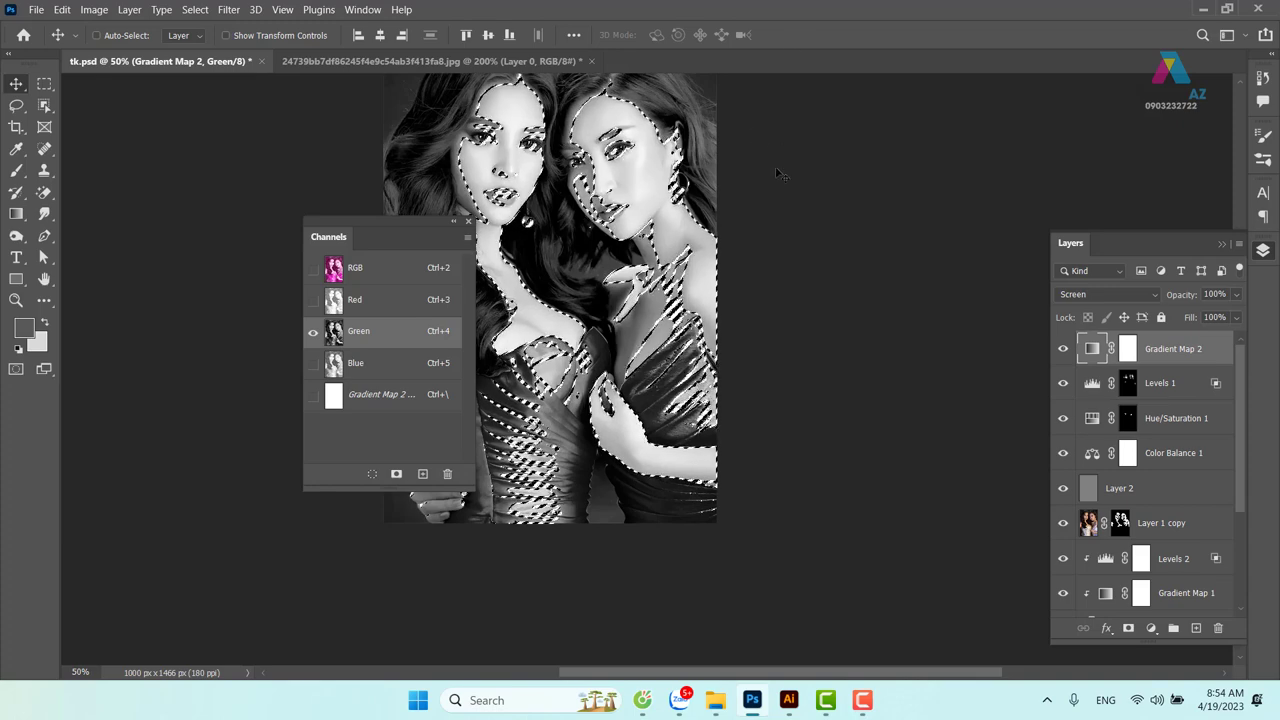
click(391, 271)
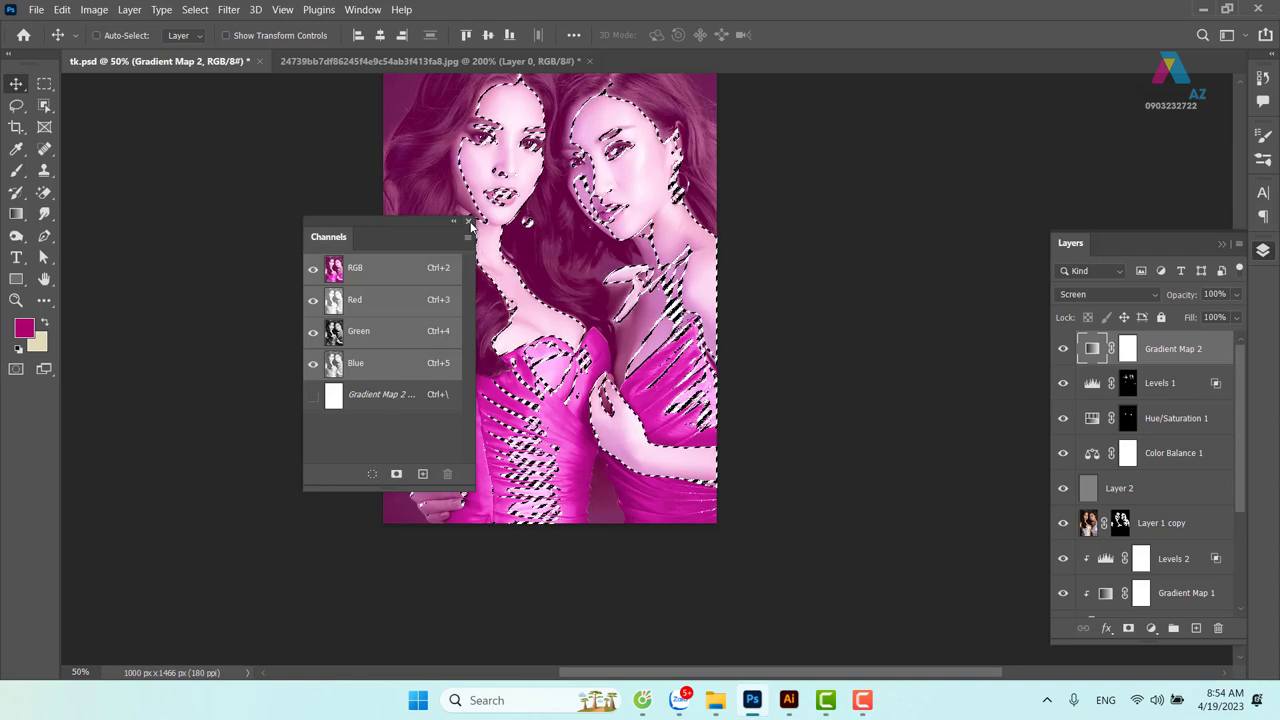
click(467, 222)
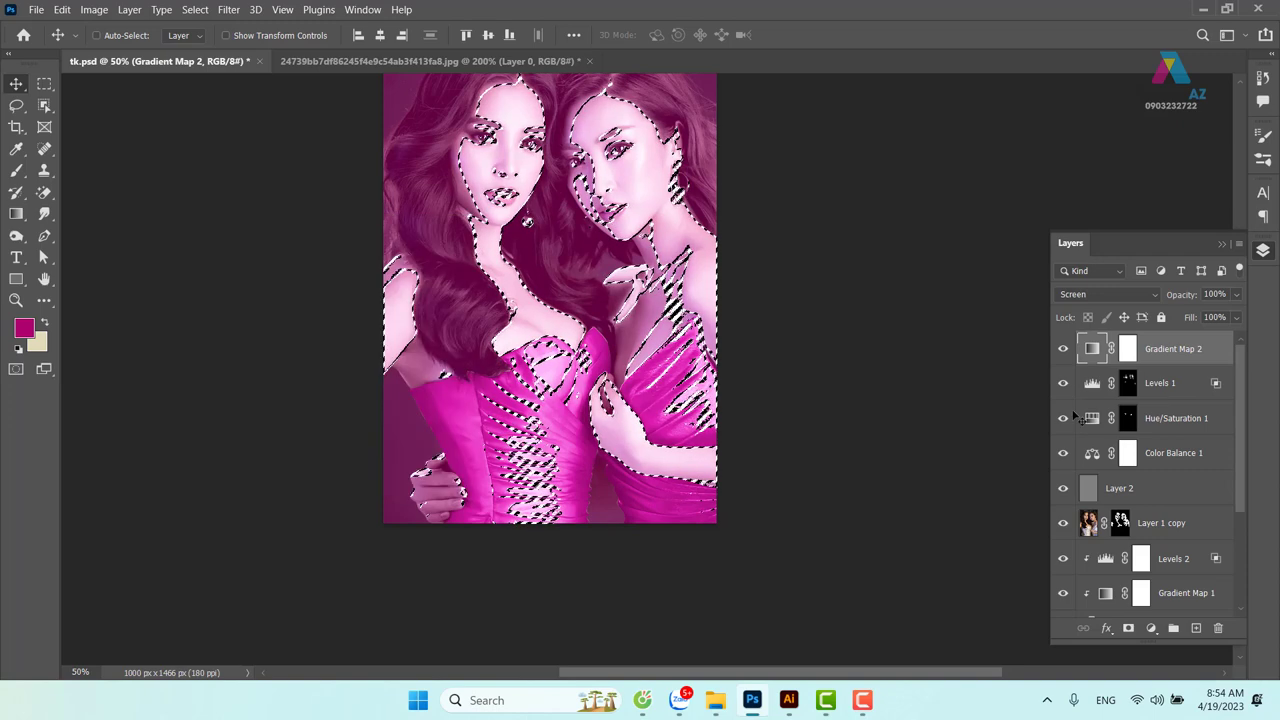
Fill the Gradient Map 2 mask from the Green selection, deselect, and compare with the tint toggled
click(1128, 348)
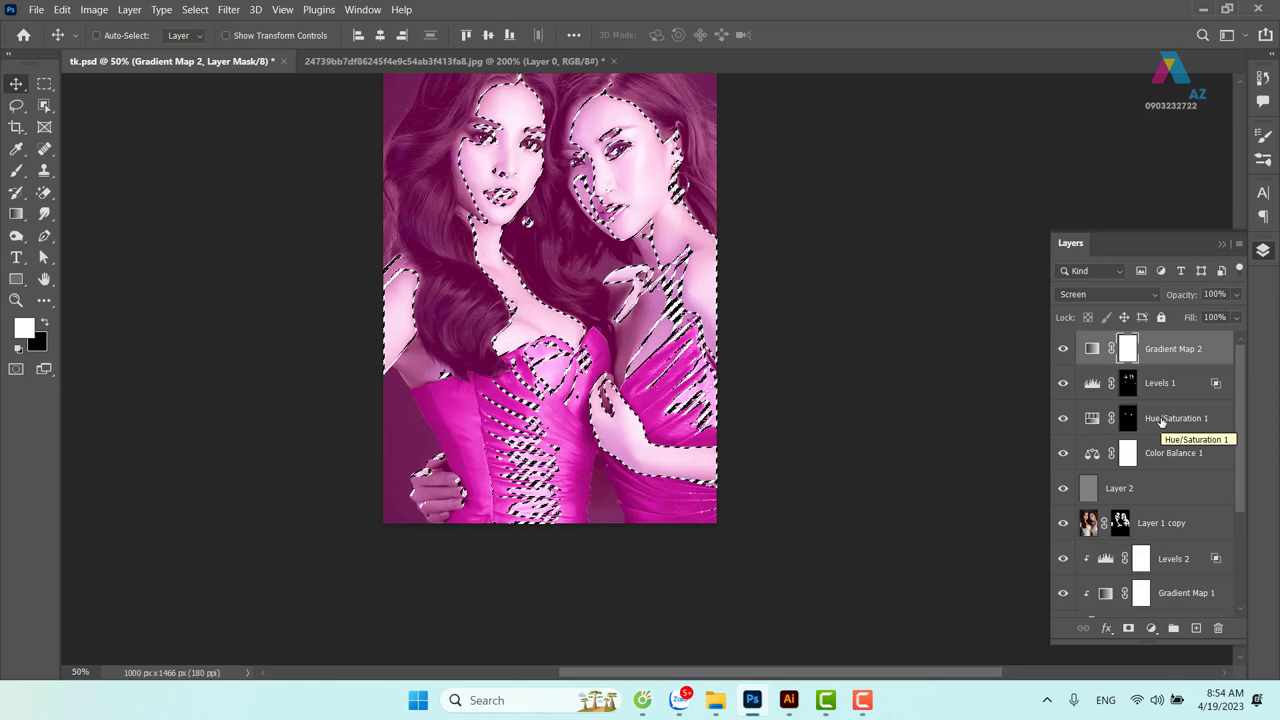
key(ctrl)
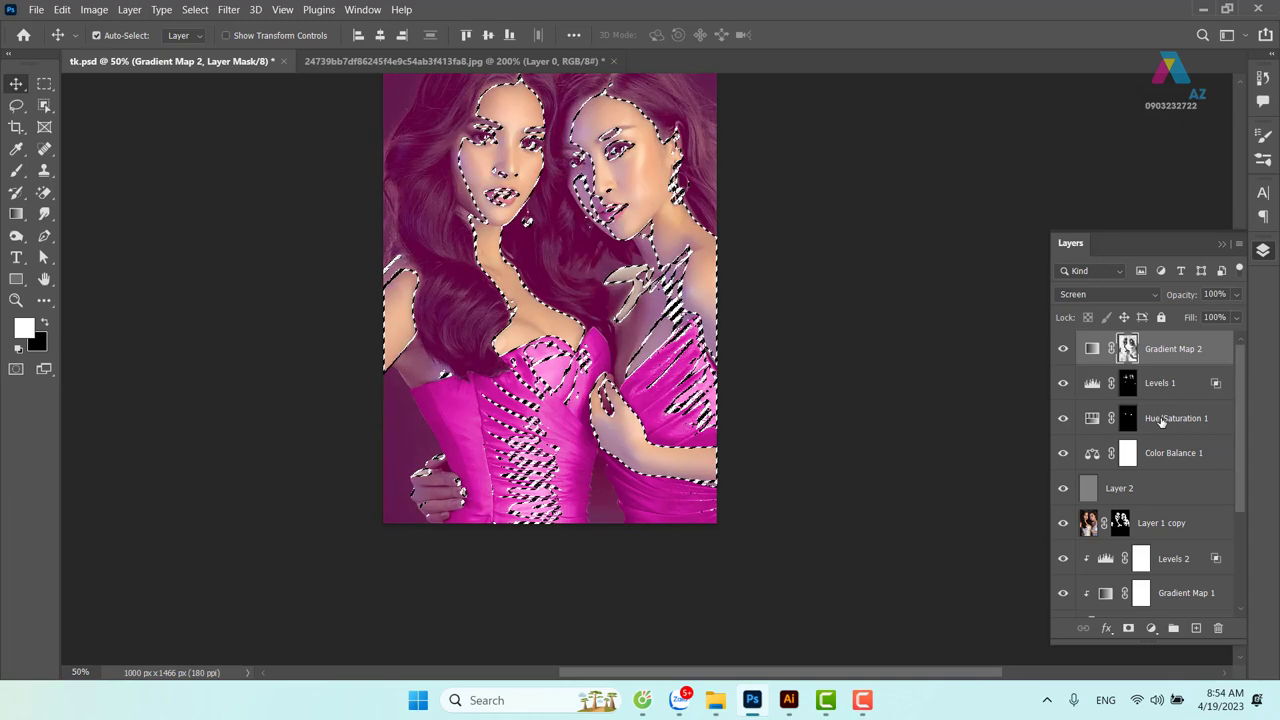
key(ctrl+BackSpace)
key(ctrl+d)
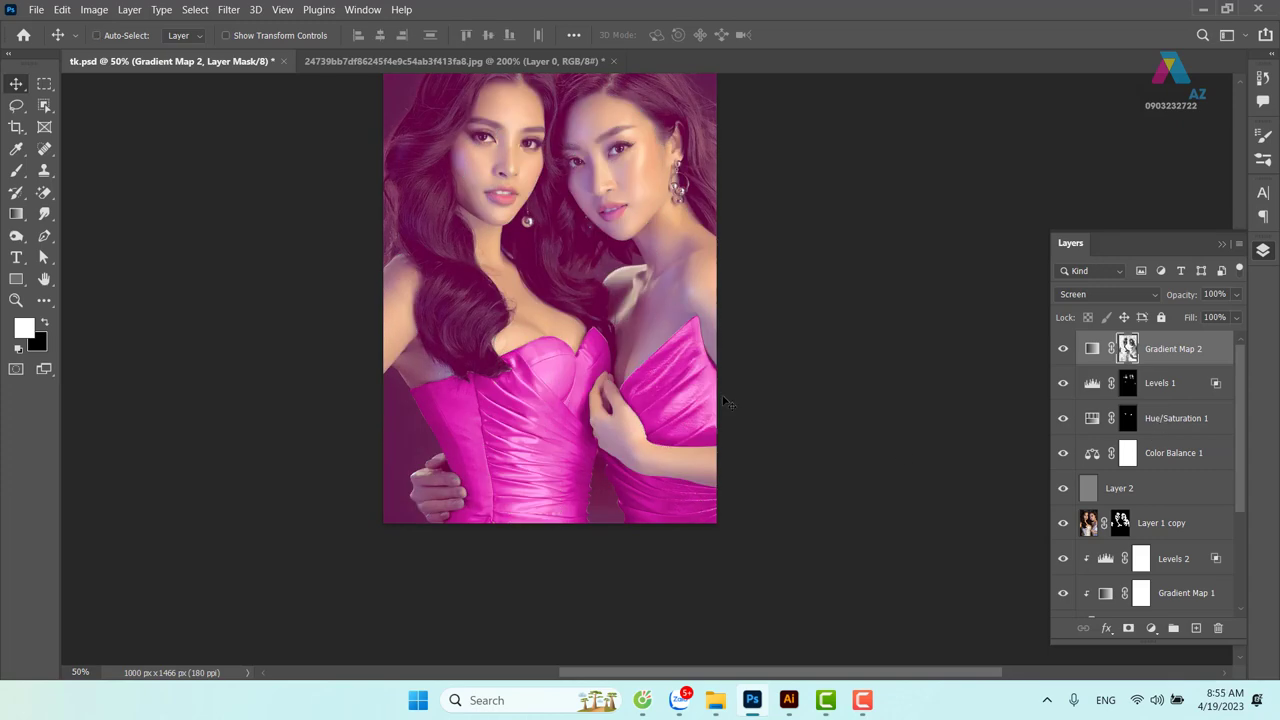
key(ctrl+plus)
drag(530, 245, 578, 397)
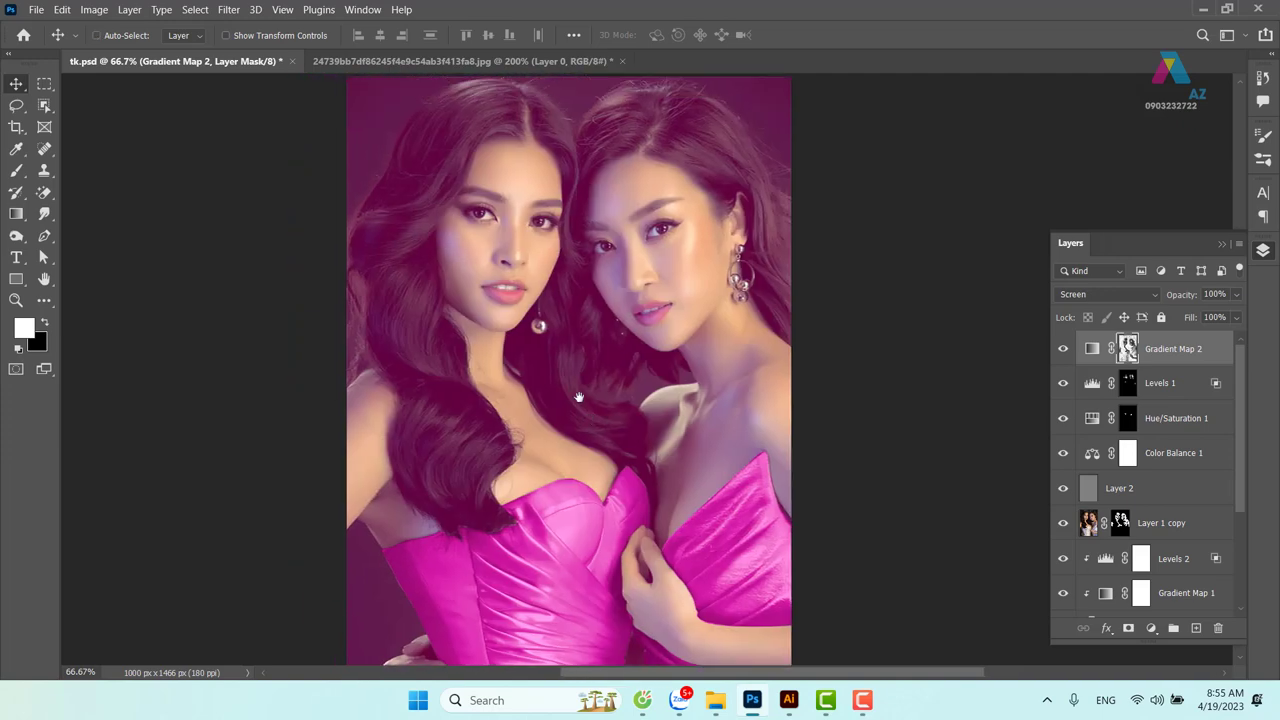
click(1063, 350)
click(1063, 350)
Blend Gradient Map 2 as Soft Light at 46% fill and zoom out
click(1120, 296)
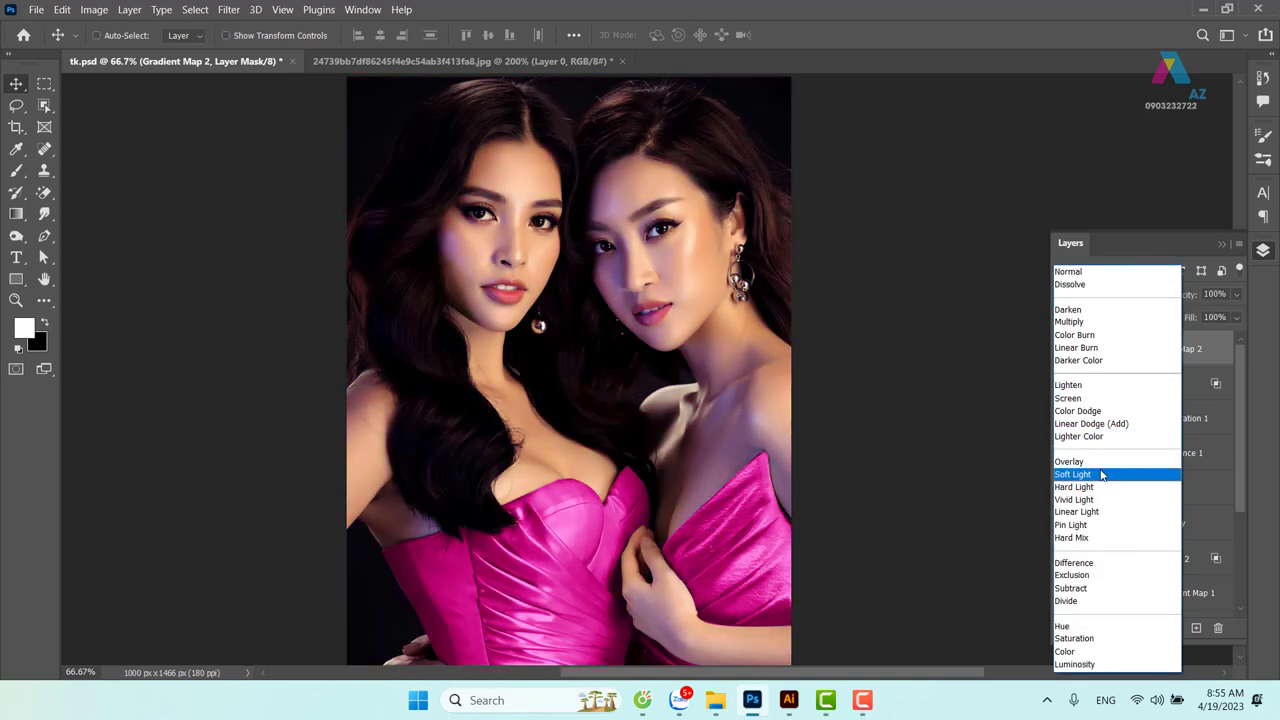
click(1097, 474)
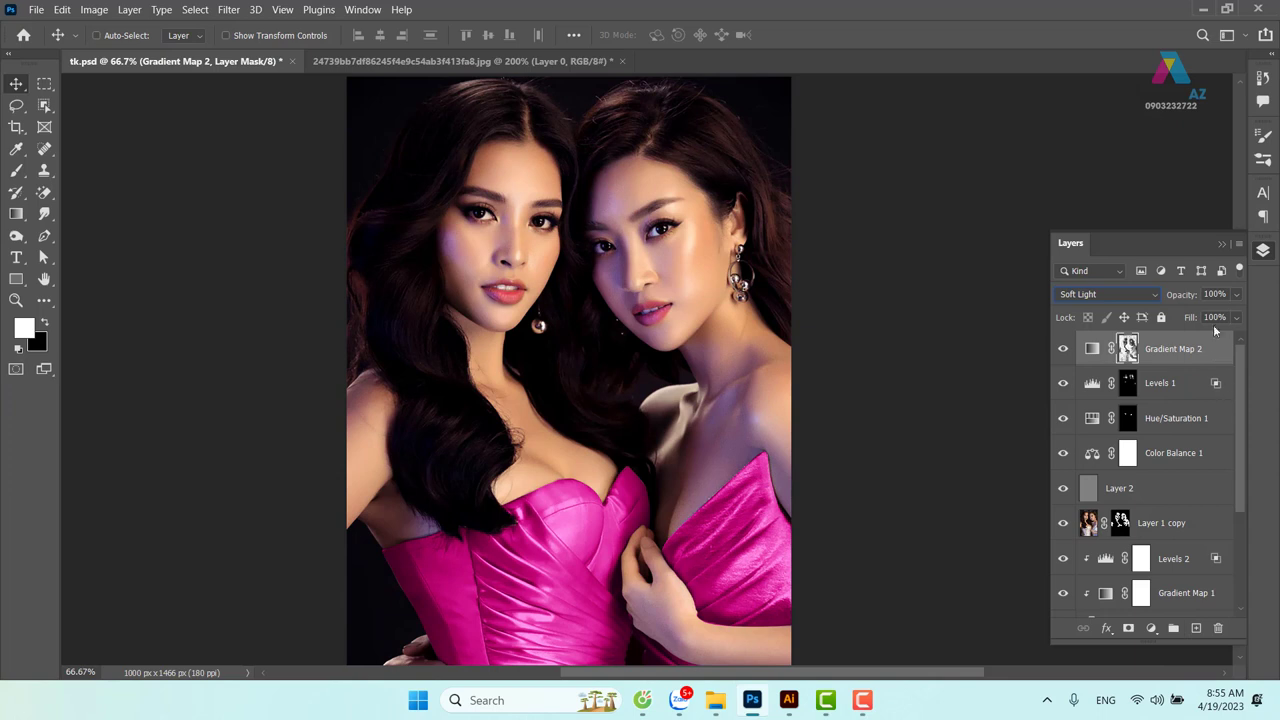
drag(1236, 318, 1200, 341)
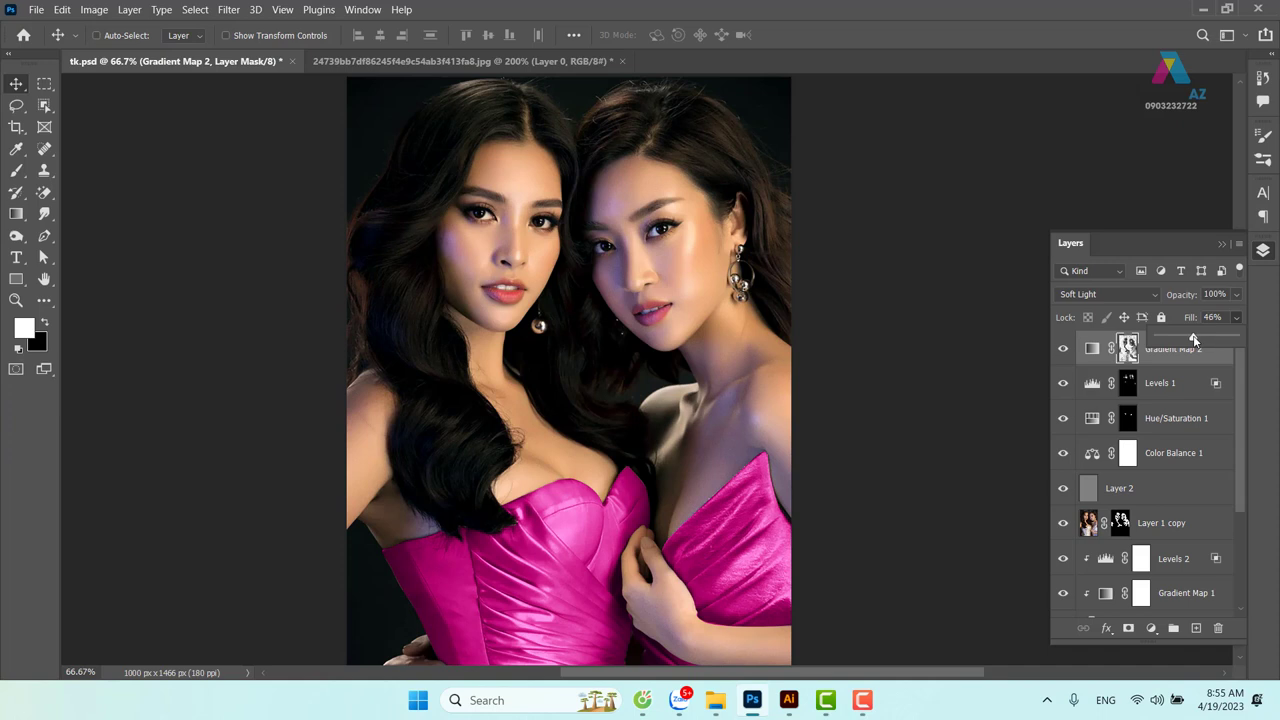
click(885, 346)
key(ctrl+minus)
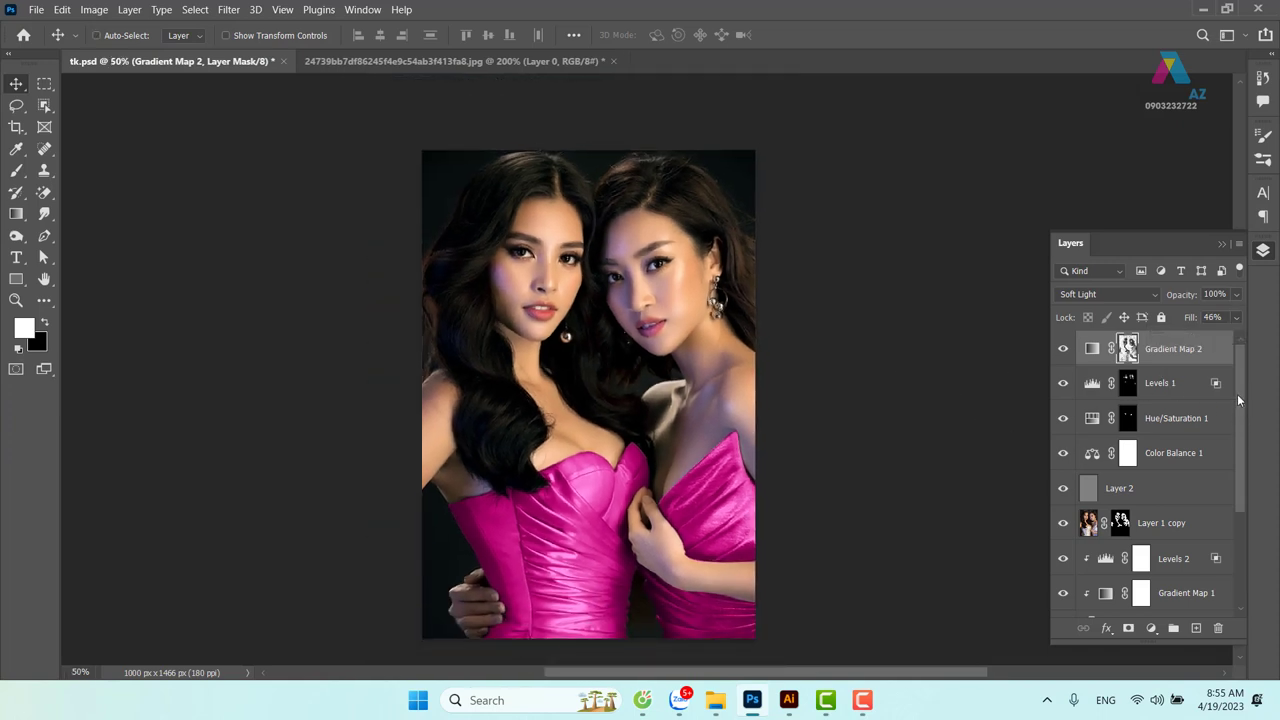
drag(1238, 400, 1238, 490)
alt+click(1062, 567)
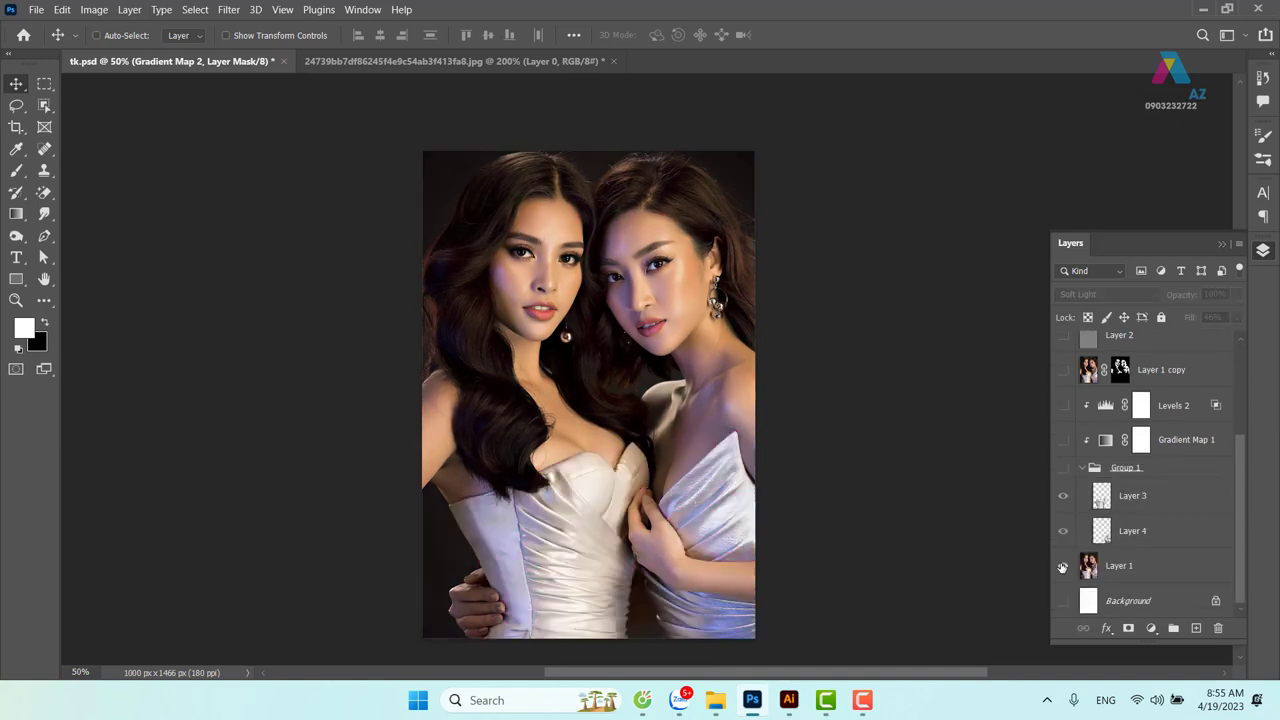
alt+click(1062, 567)
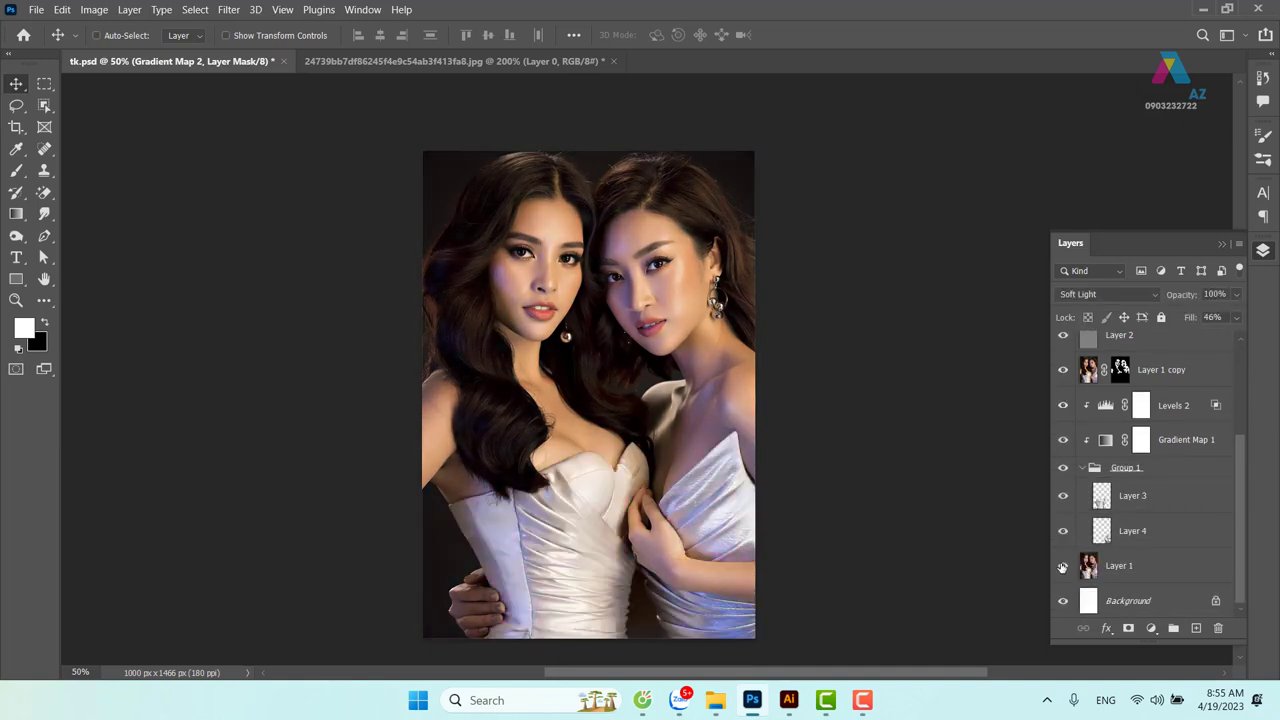
alt+click(1062, 567)
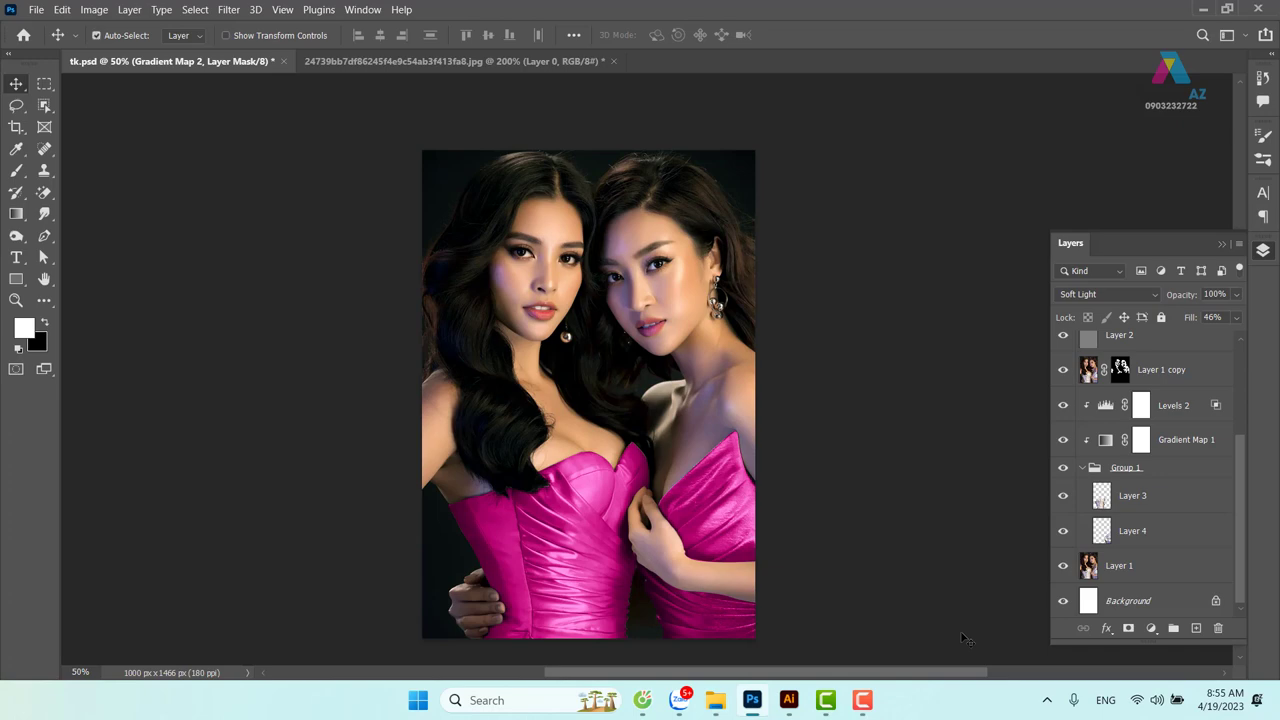
key(ctrl+plus)
key(ctrl+plus)
drag(748, 230, 635, 344)
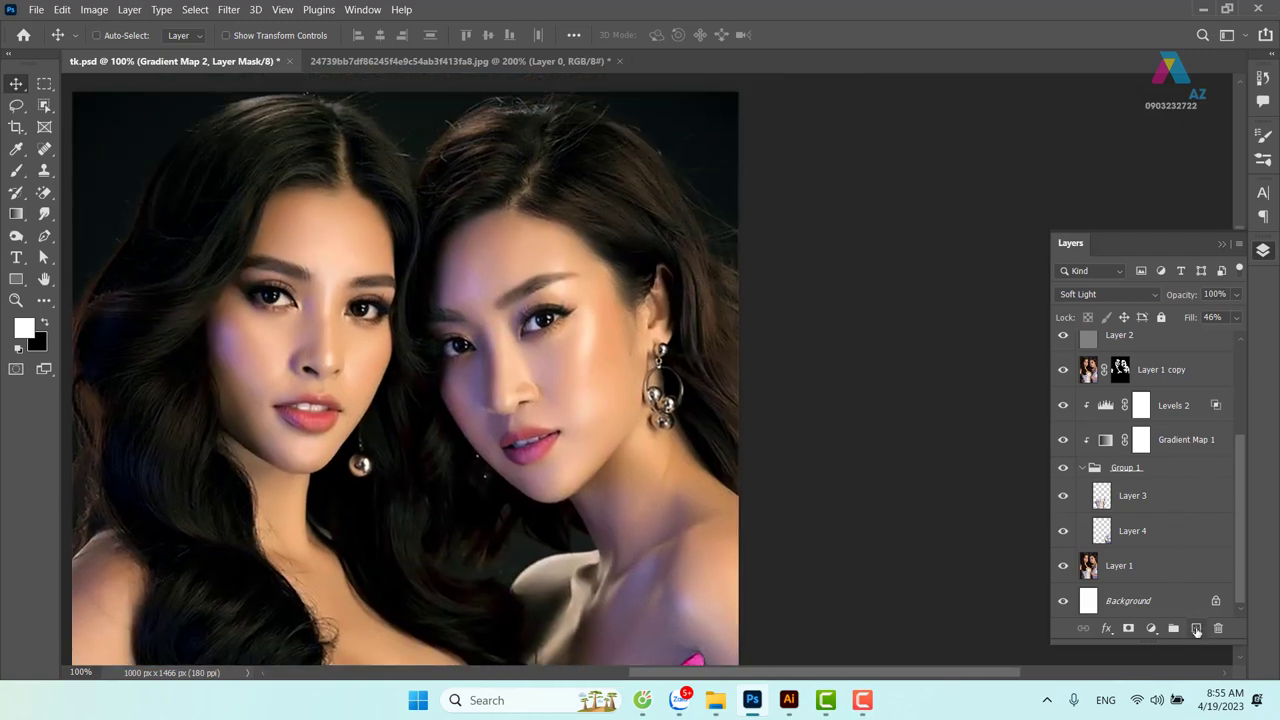
drag(1237, 482, 1238, 343)
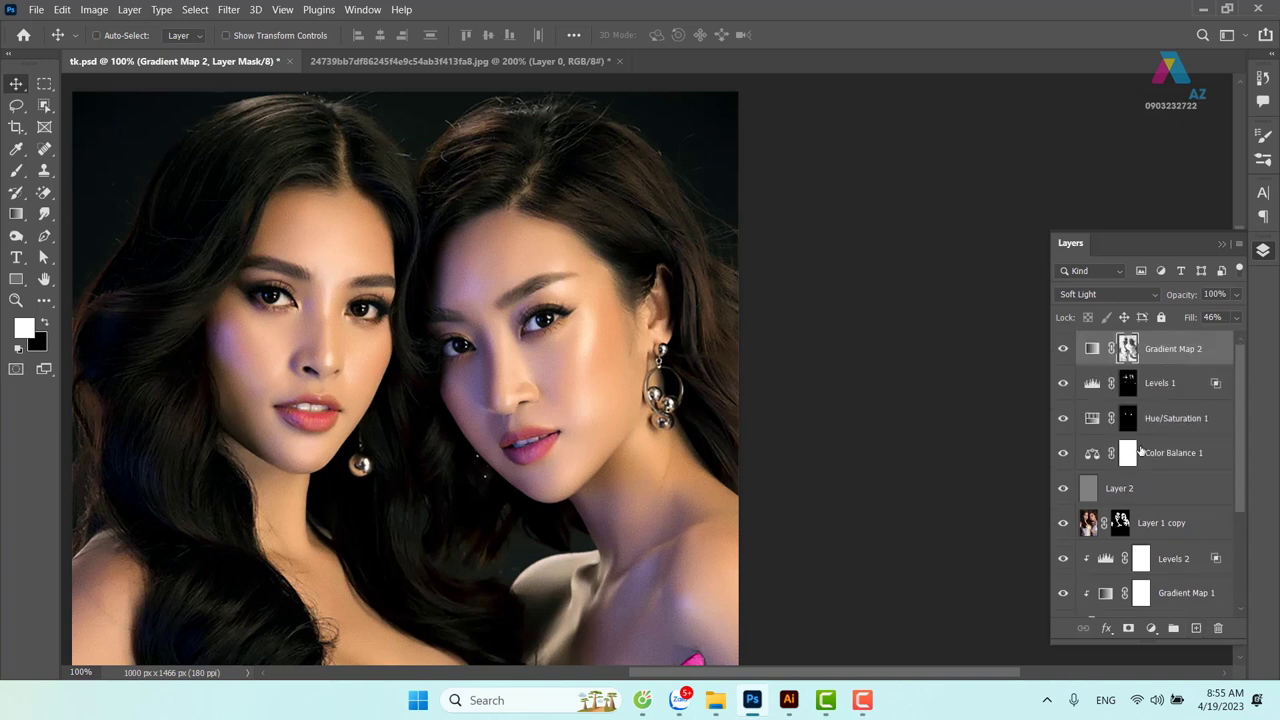
Add a new layer, sample the dress pink, and set the layer to Color blend mode
click(1197, 628)
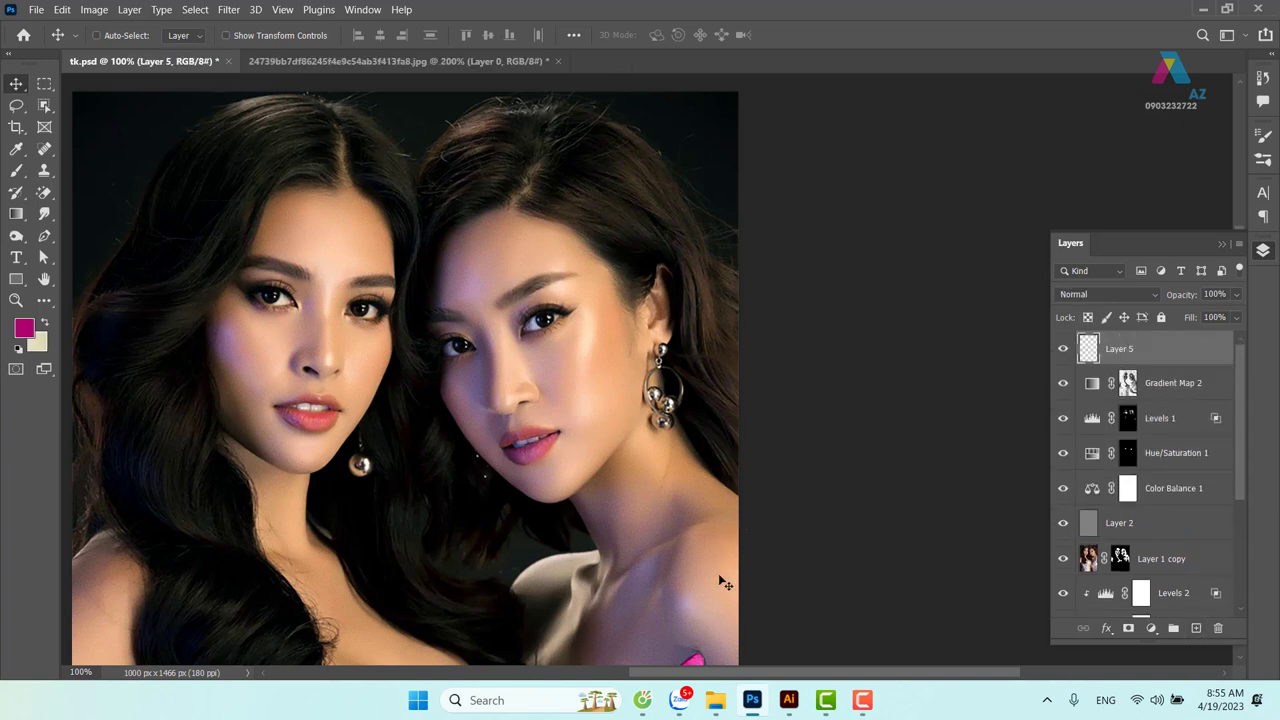
key(i)
scroll(705, 500, down, 3)
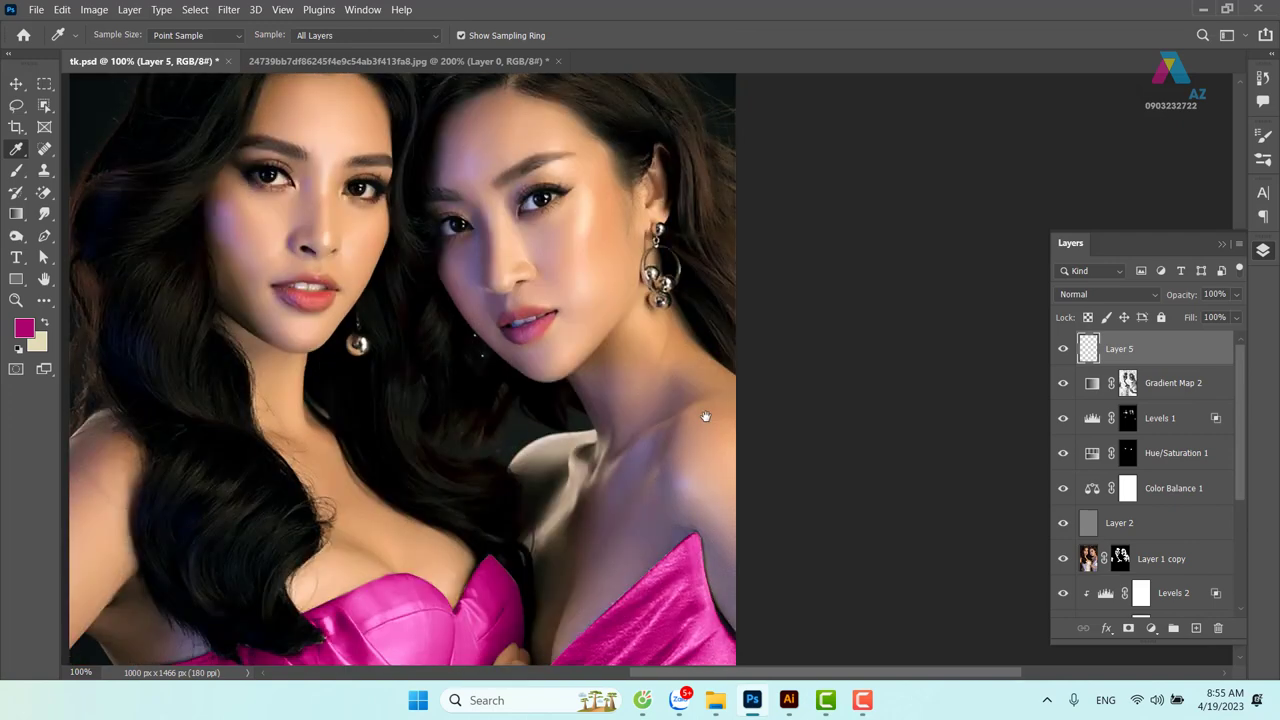
scroll(740, 545, down, 2)
click(721, 558)
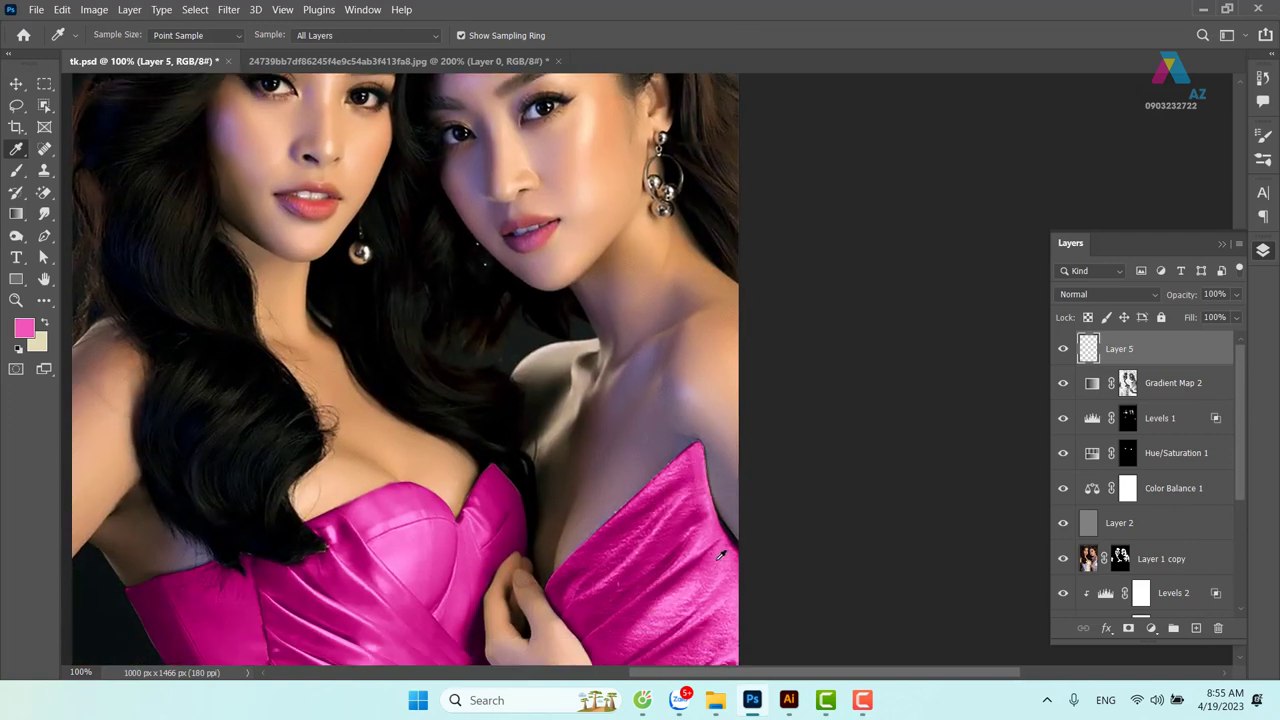
scroll(654, 222, up, 5)
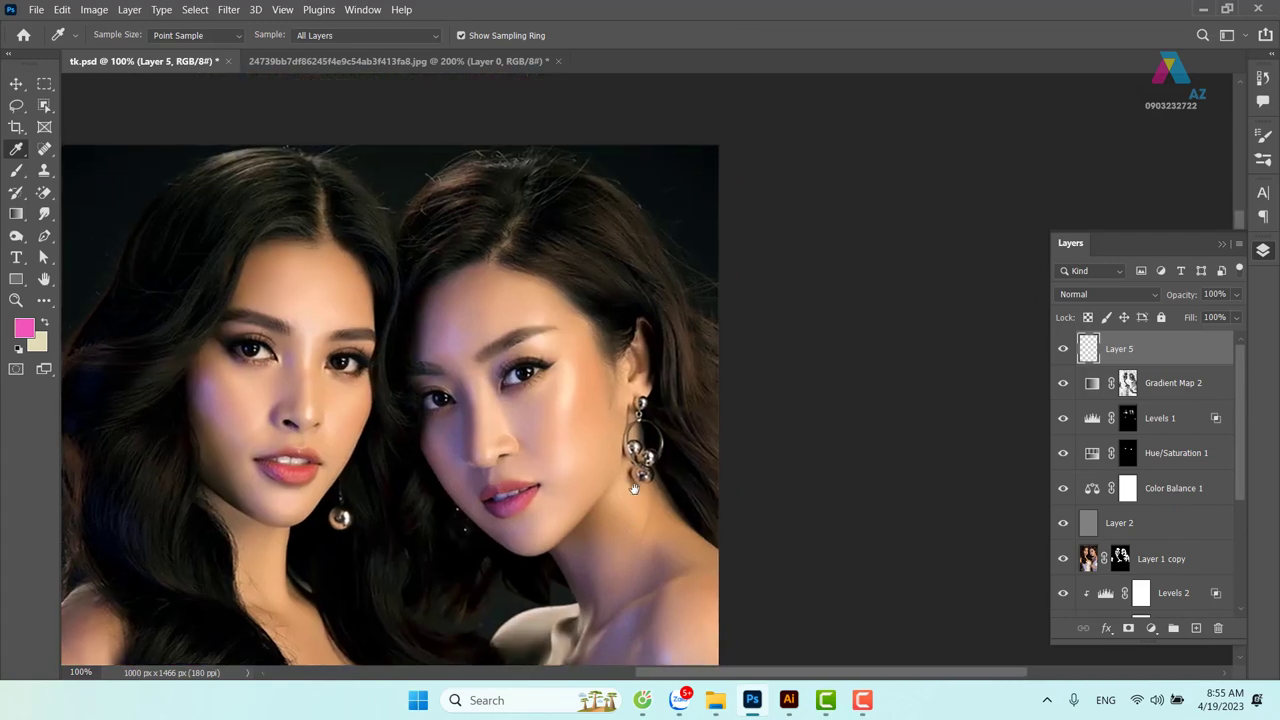
click(1115, 294)
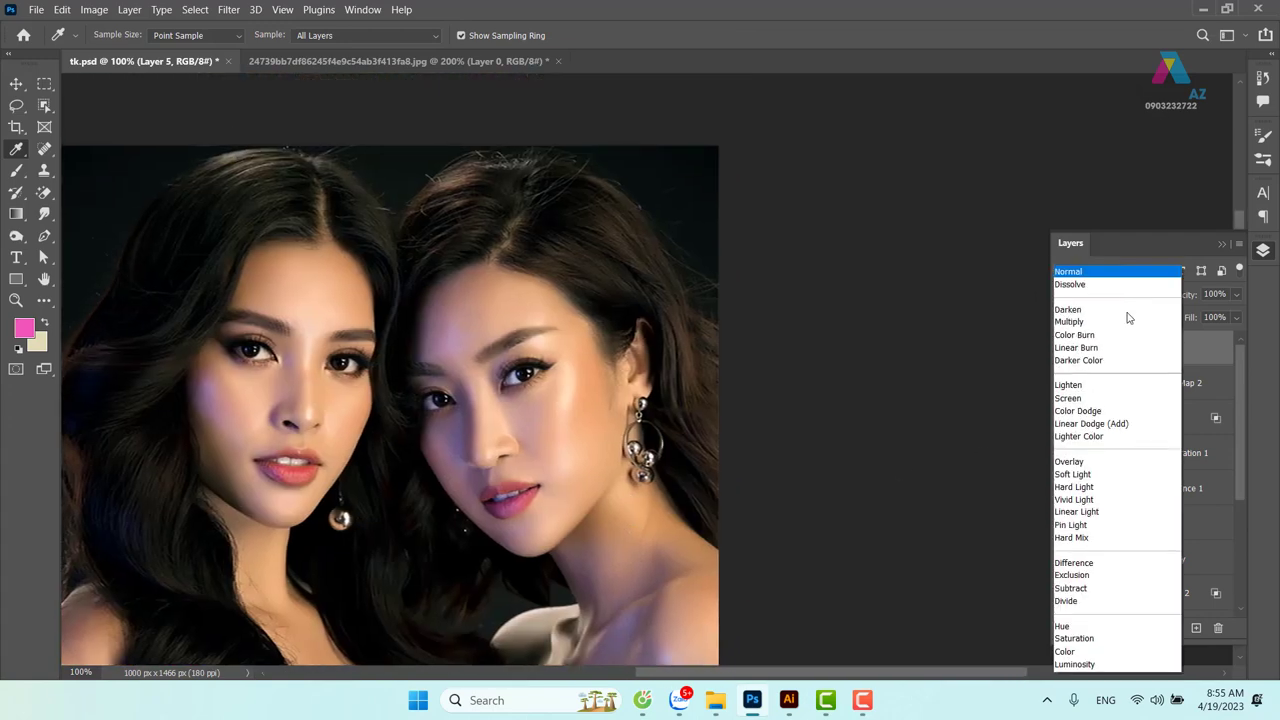
click(1080, 653)
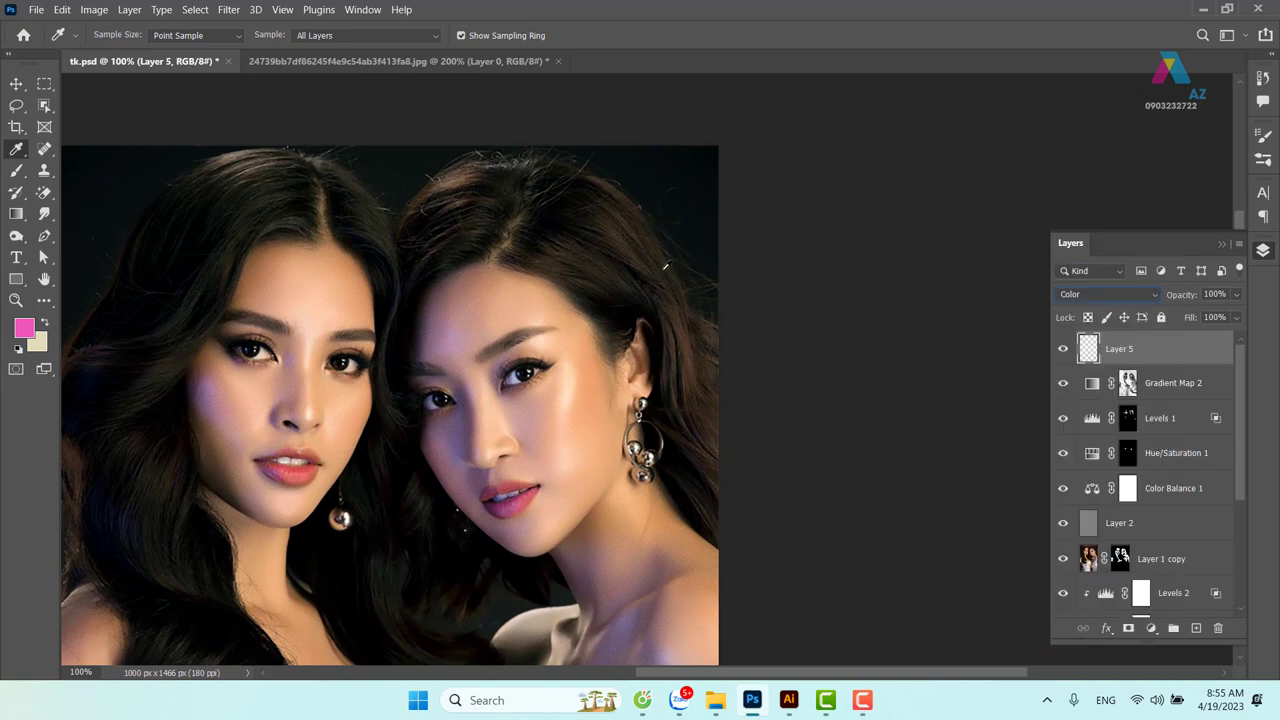
Brush the pink over both women's hair and crowns
key(b)
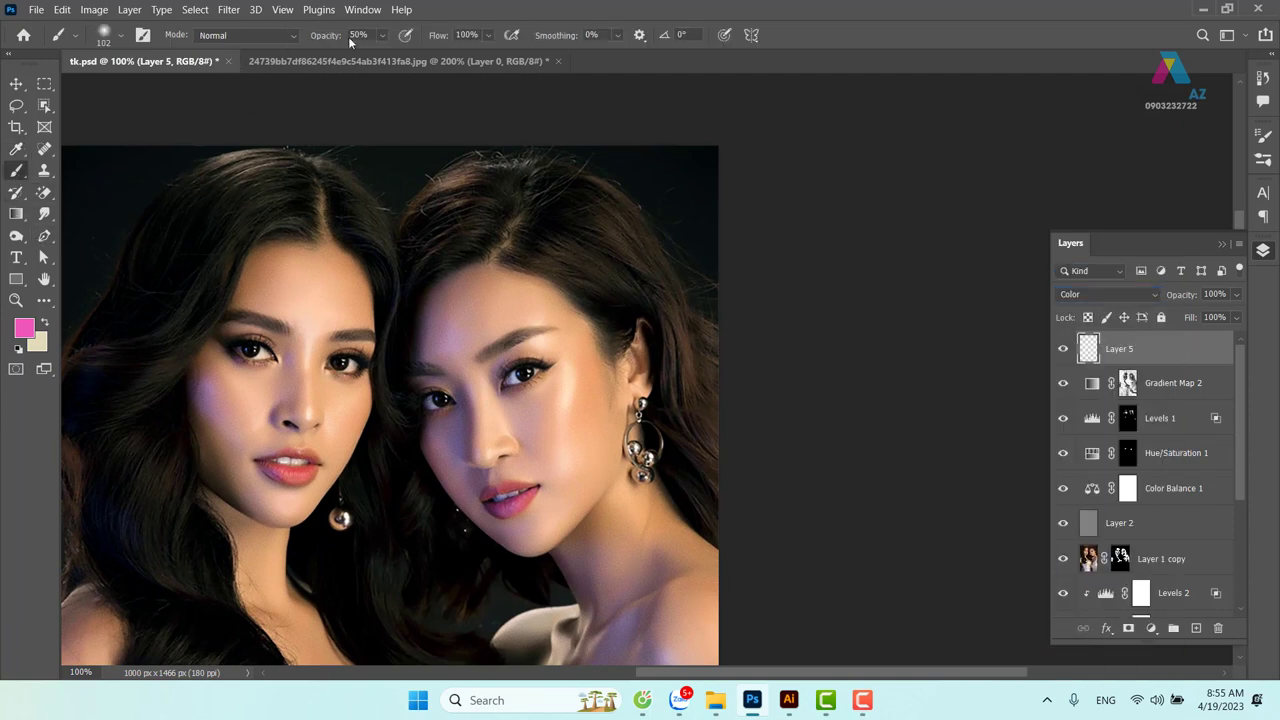
drag(605, 215, 705, 416)
mouse_move(594, 209)
mouse_down()
mouse_move(645, 271)
mouse_move(688, 234)
mouse_up()
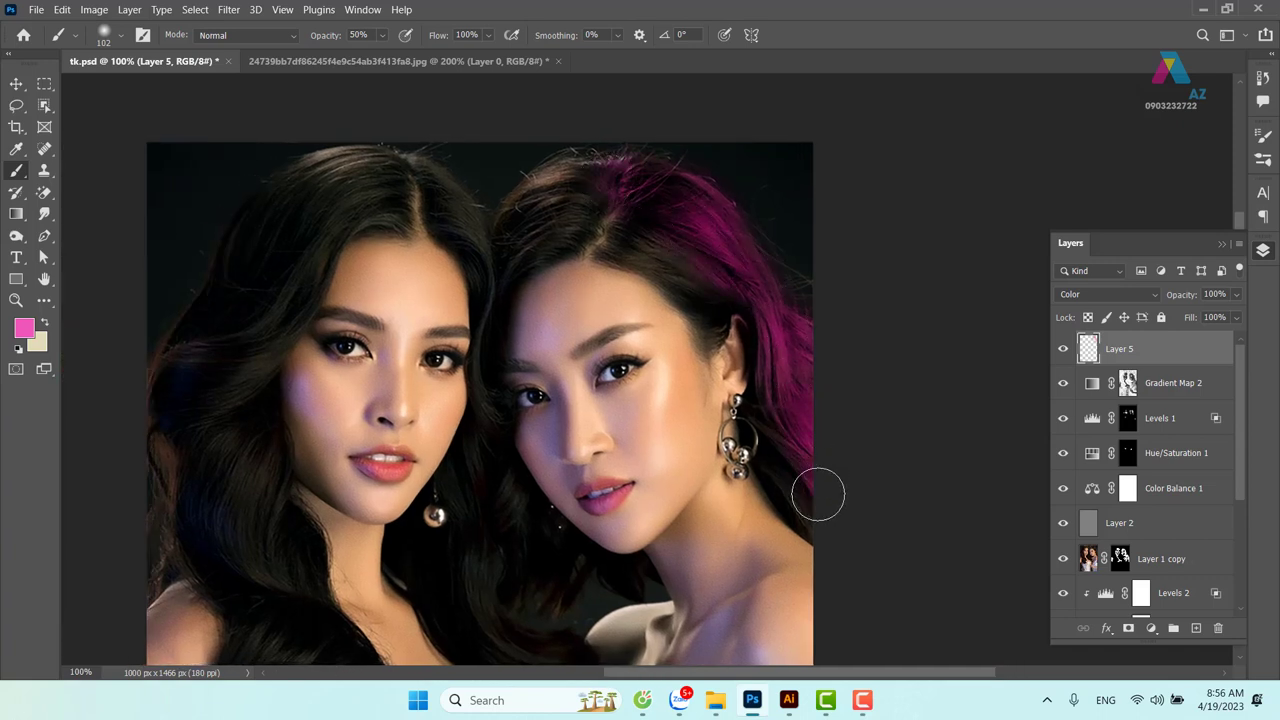
drag(336, 163, 398, 174)
drag(199, 334, 236, 264)
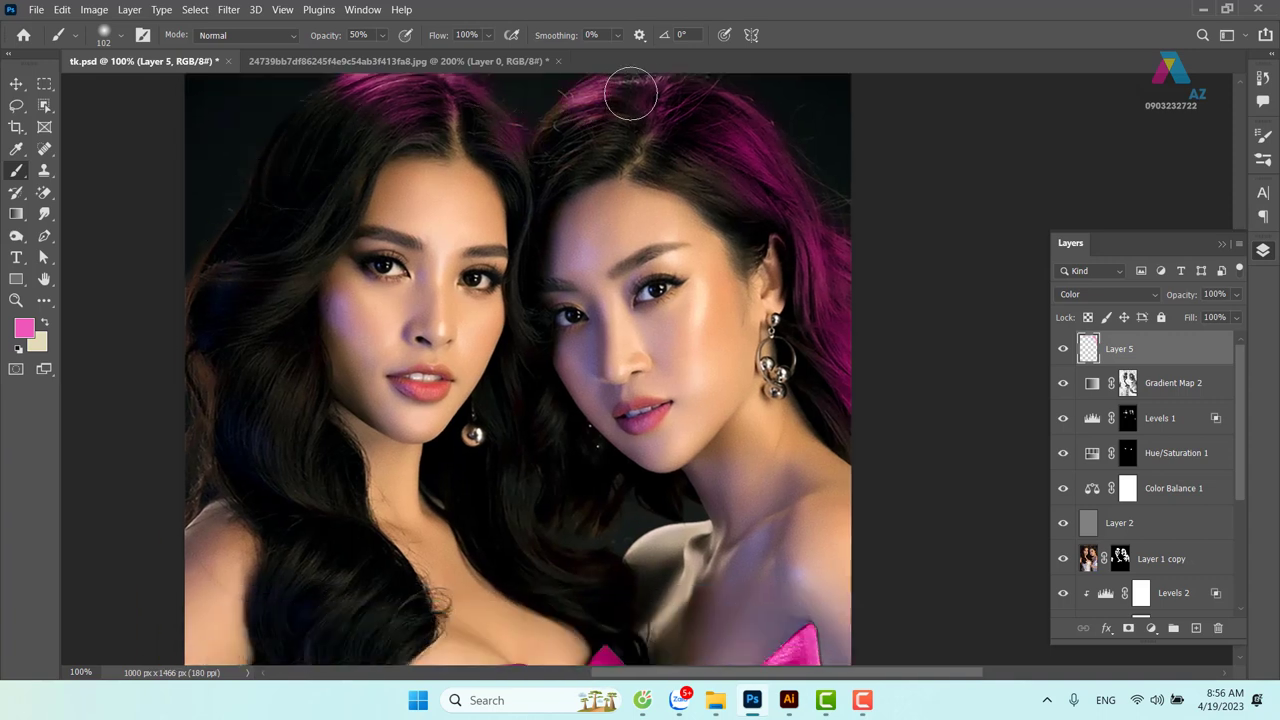
mouse_move(790, 180)
mouse_down()
mouse_move(698, 158)
mouse_move(643, 48)
mouse_up()
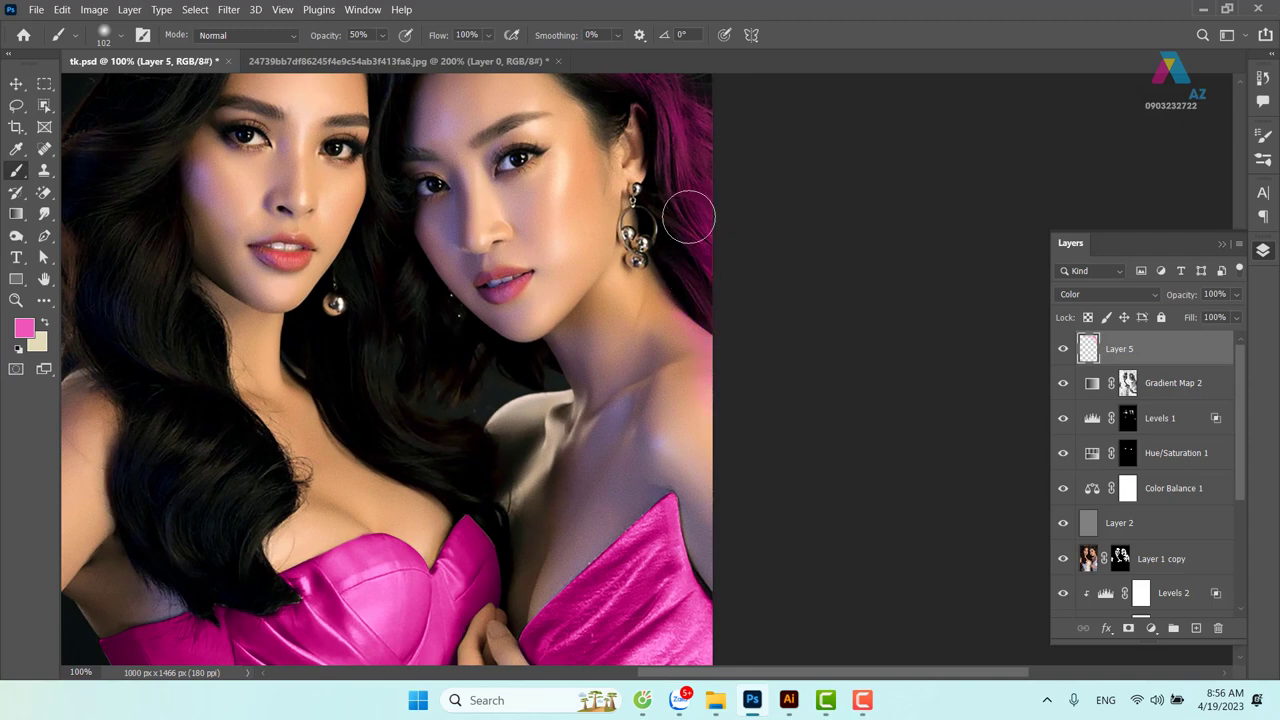
drag(688, 208, 710, 345)
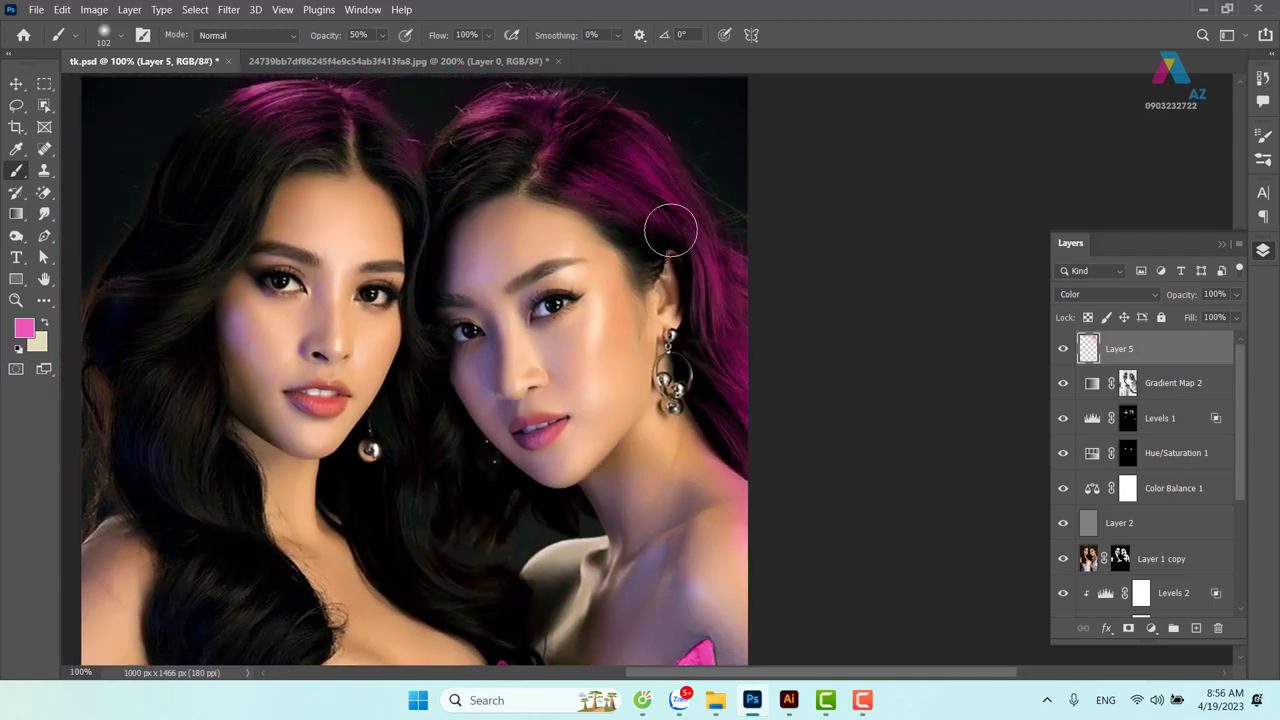
drag(411, 158, 510, 160)
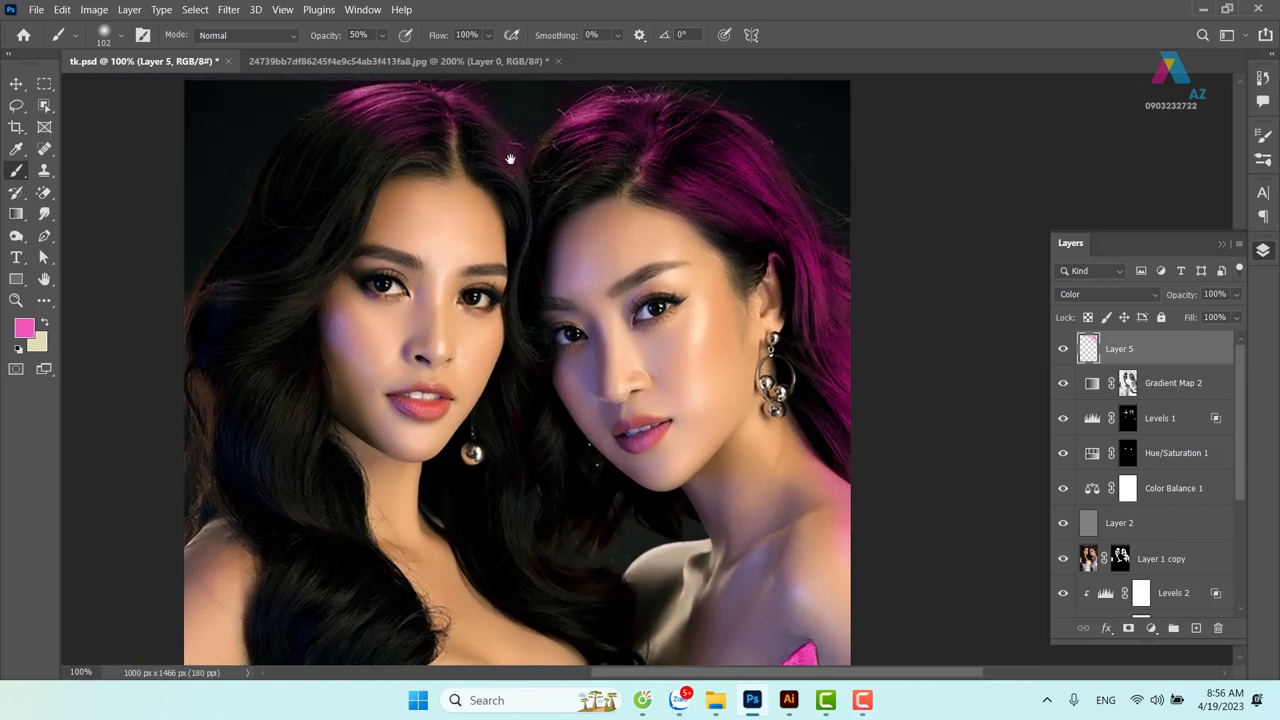
drag(728, 258, 679, 254)
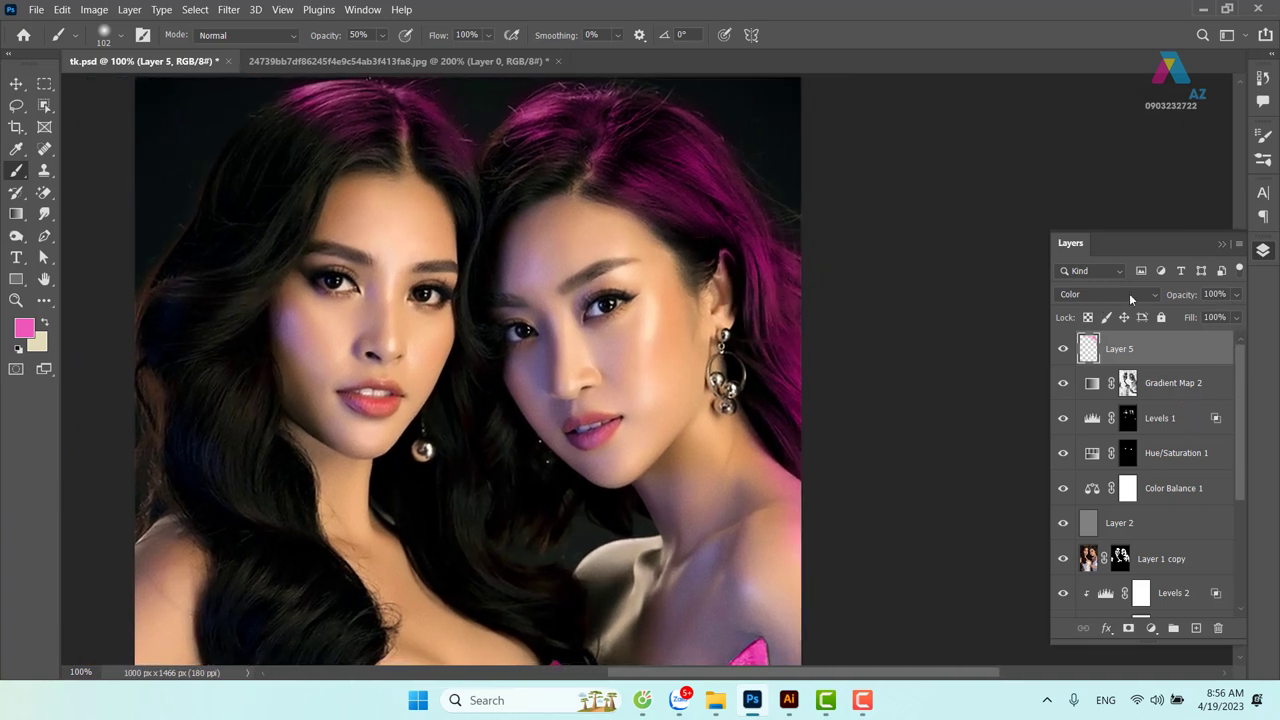
Lower the magenta layer's fill to about 60%
click(1237, 317)
drag(1238, 341, 1222, 341)
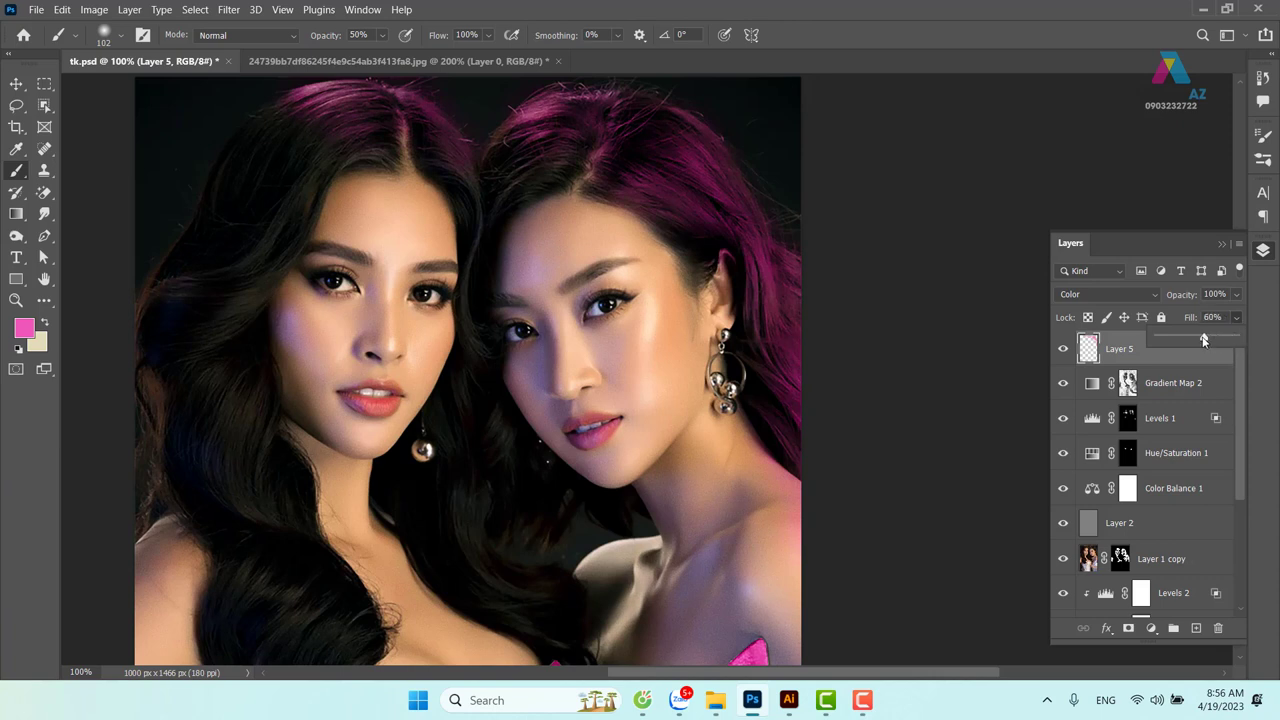
drag(1204, 341, 1198, 342)
Add Layer 6, pick dark green as the paint colour, and start painting the right woman's hair
click(1197, 629)
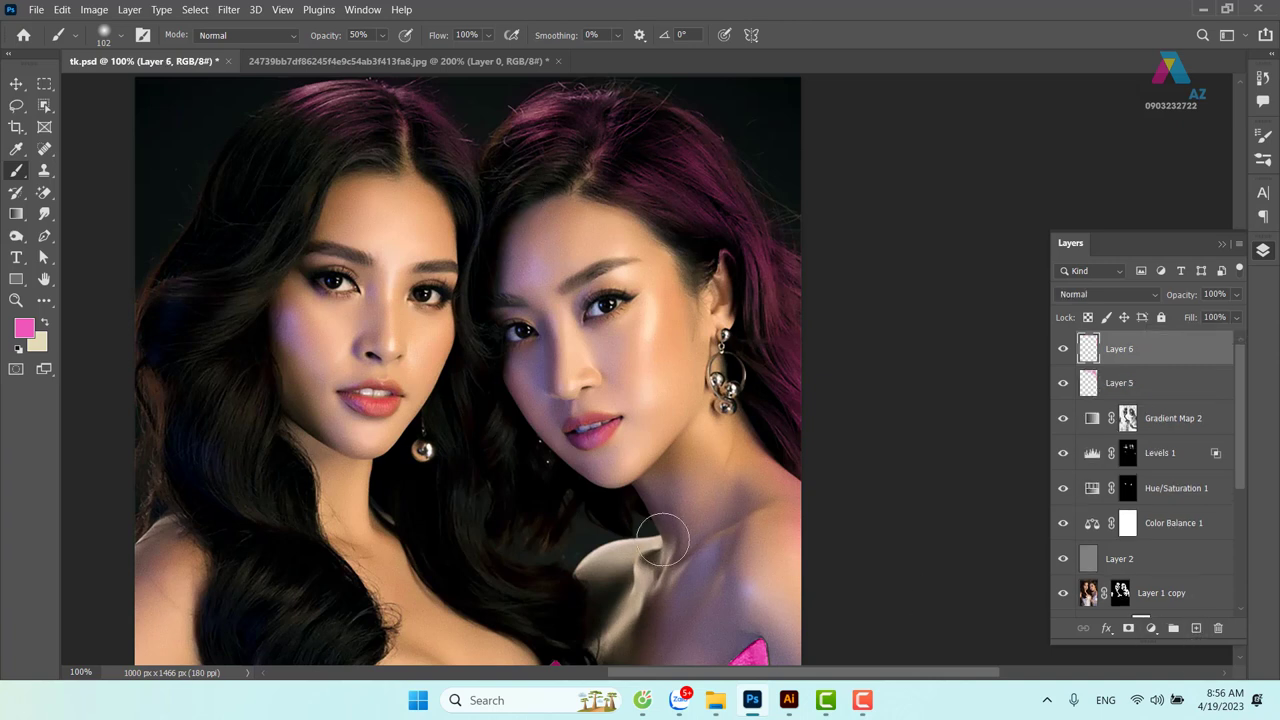
click(25, 329)
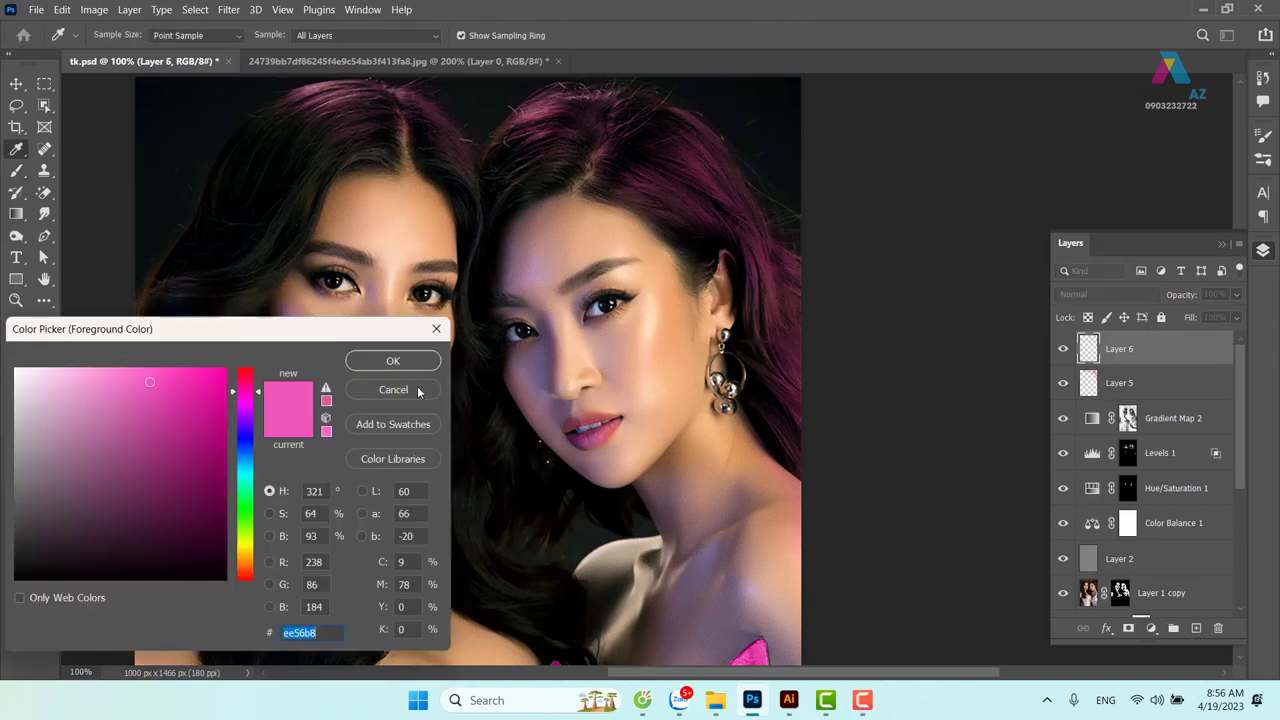
mouse_move(253, 490)
mouse_down()
mouse_move(243, 518)
mouse_move(233, 499)
mouse_up()
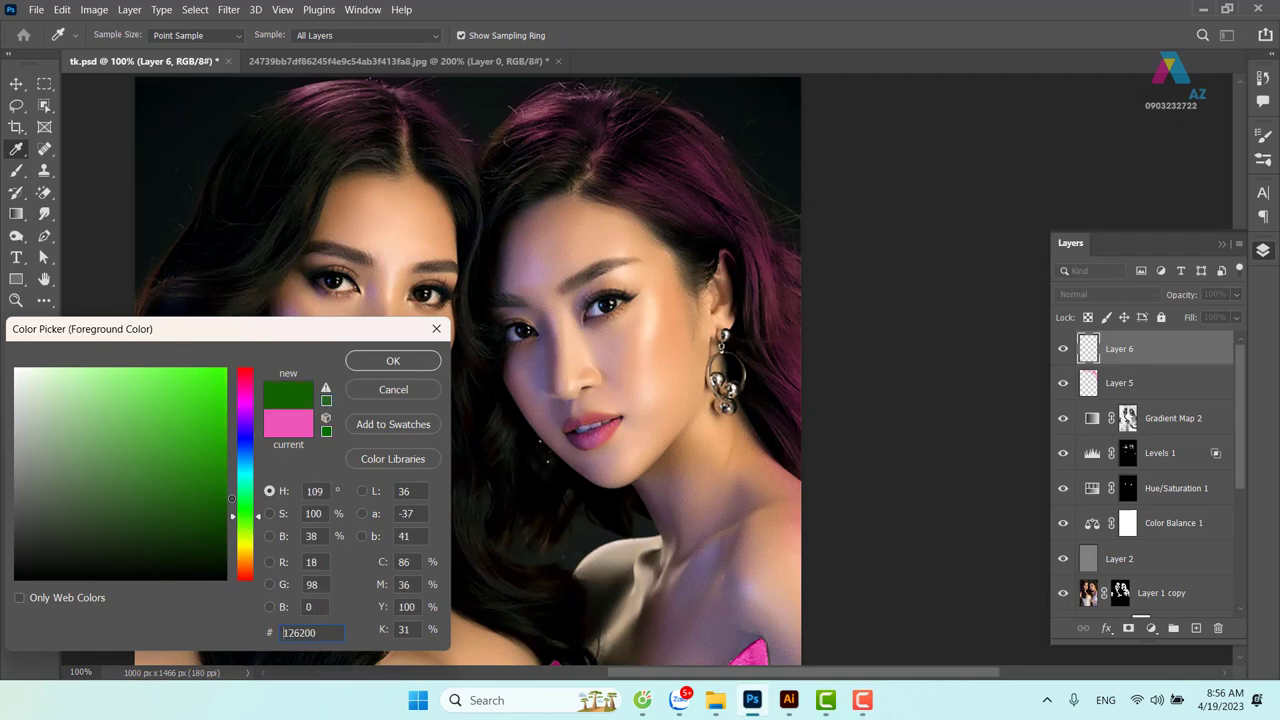
click(390, 362)
key(b)
drag(634, 189, 674, 209)
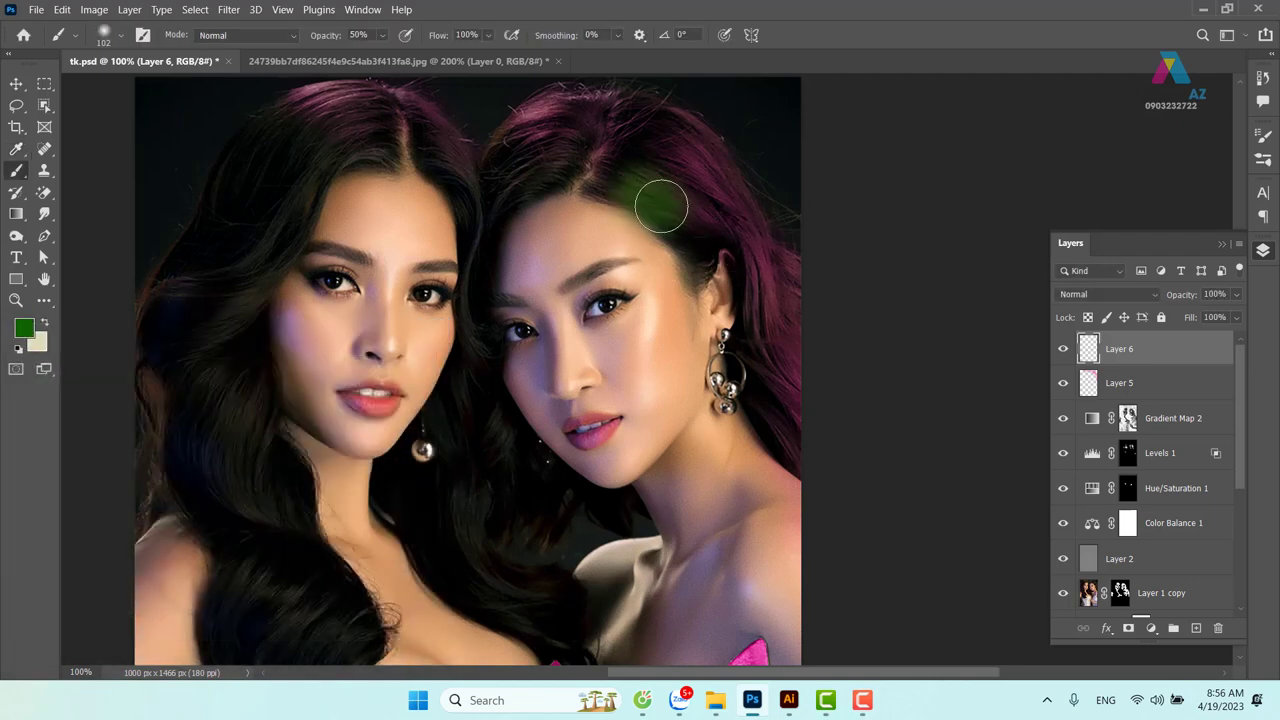
Set Layer 6 to Color mode and paint green over both women's hair
click(1107, 295)
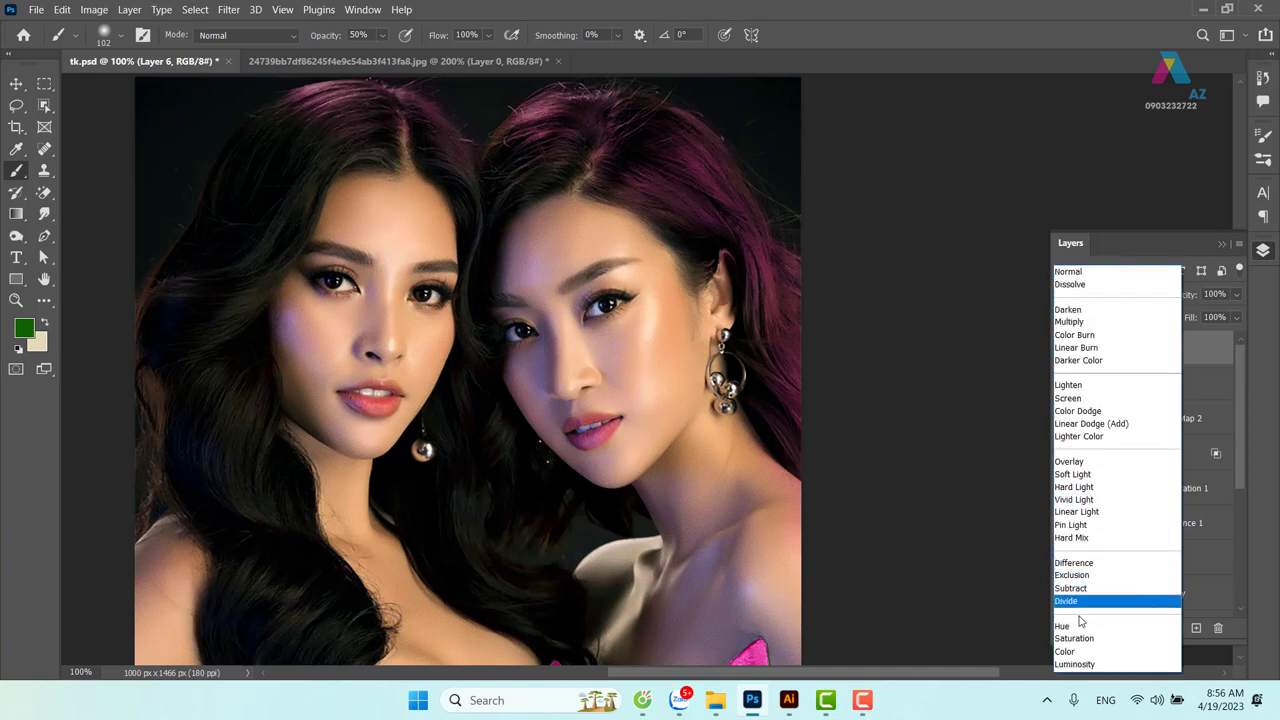
click(1065, 651)
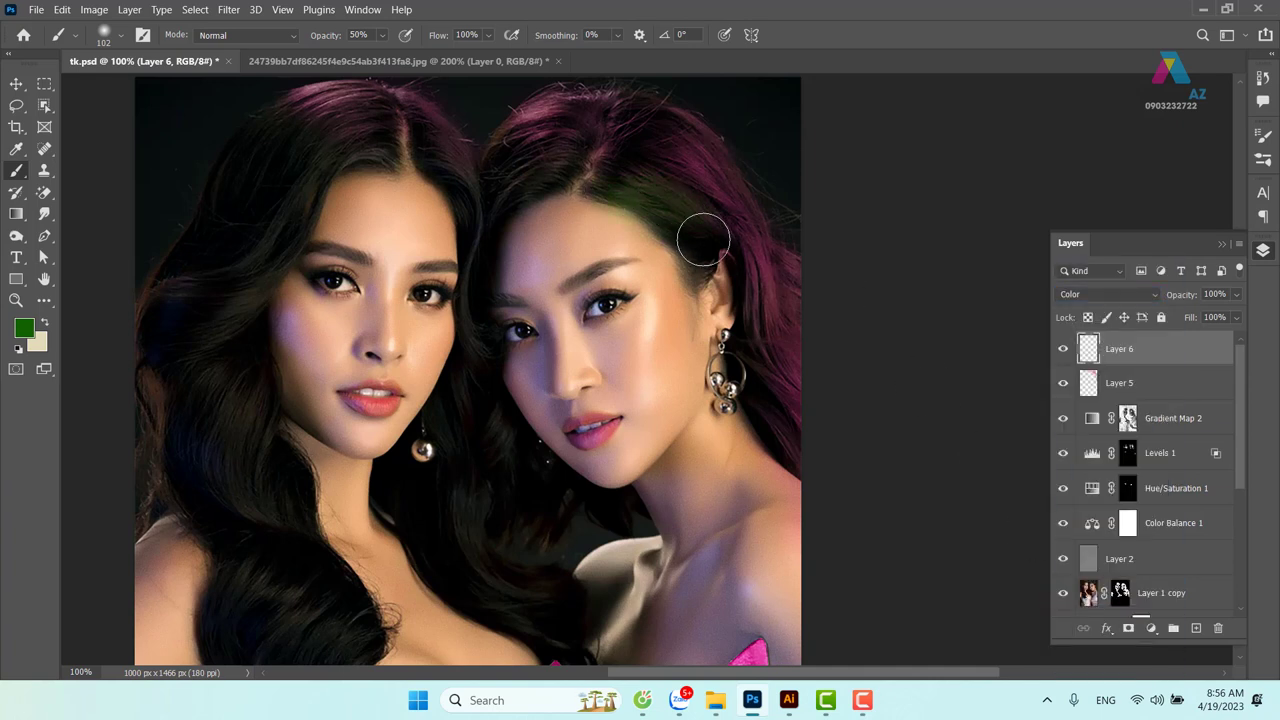
drag(703, 240, 528, 176)
mouse_move(237, 434)
mouse_down()
mouse_move(217, 299)
mouse_move(225, 267)
mouse_up()
drag(290, 594, 311, 397)
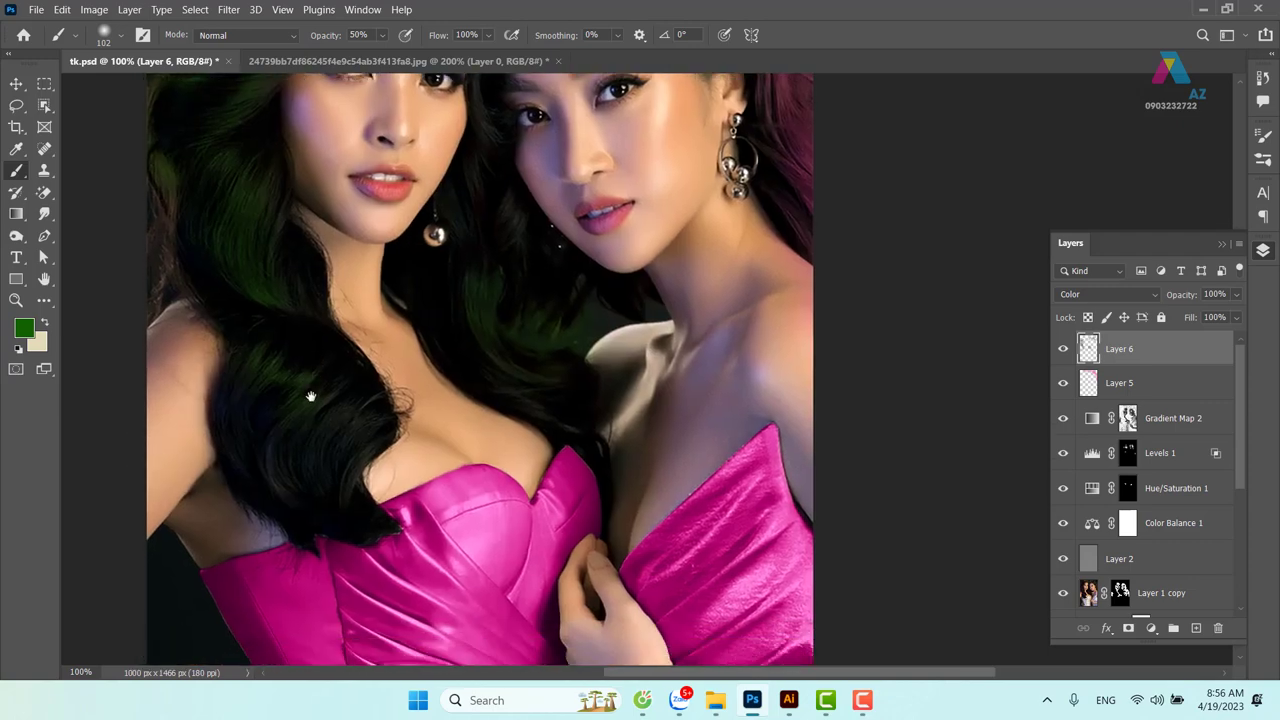
mouse_move(280, 457)
mouse_down()
mouse_move(314, 474)
mouse_move(320, 503)
mouse_move(281, 500)
mouse_up()
mouse_move(286, 366)
mouse_down()
mouse_move(330, 451)
mouse_move(327, 536)
mouse_up()
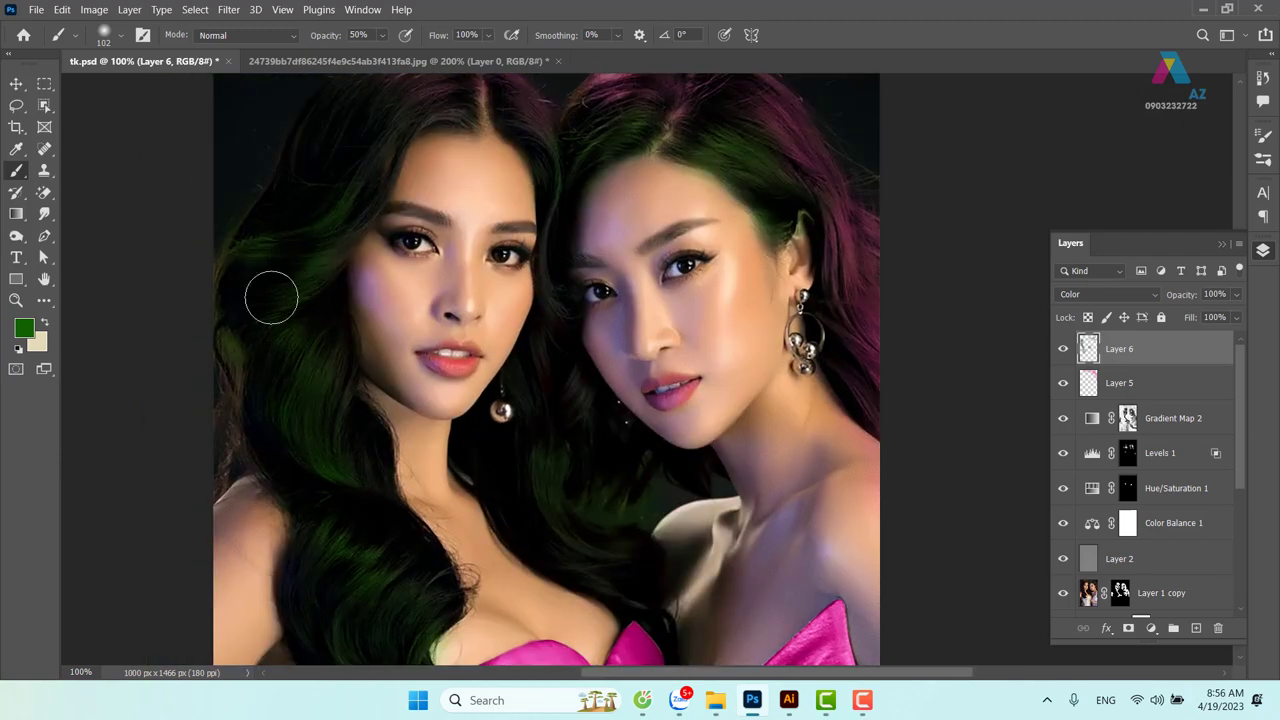
drag(271, 297, 236, 355)
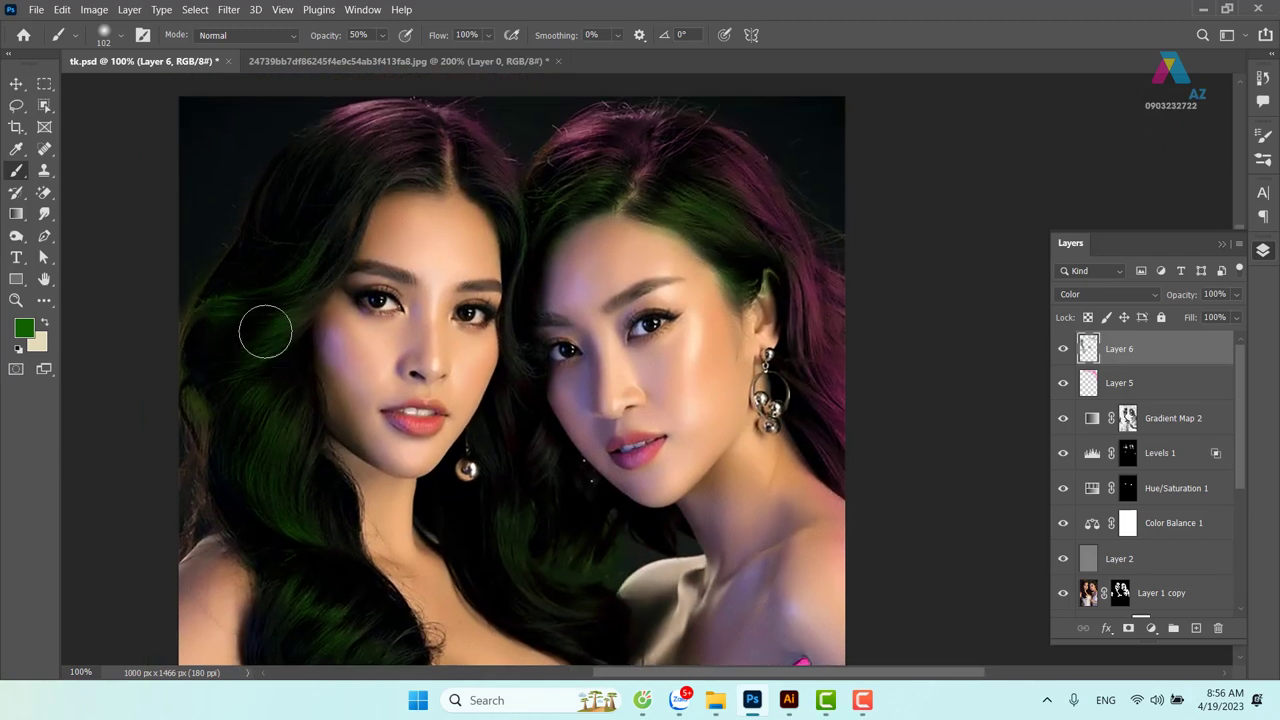
Set the green layer's fill to 62% and zoom out to the whole portrait
click(1236, 317)
drag(1240, 337, 1205, 340)
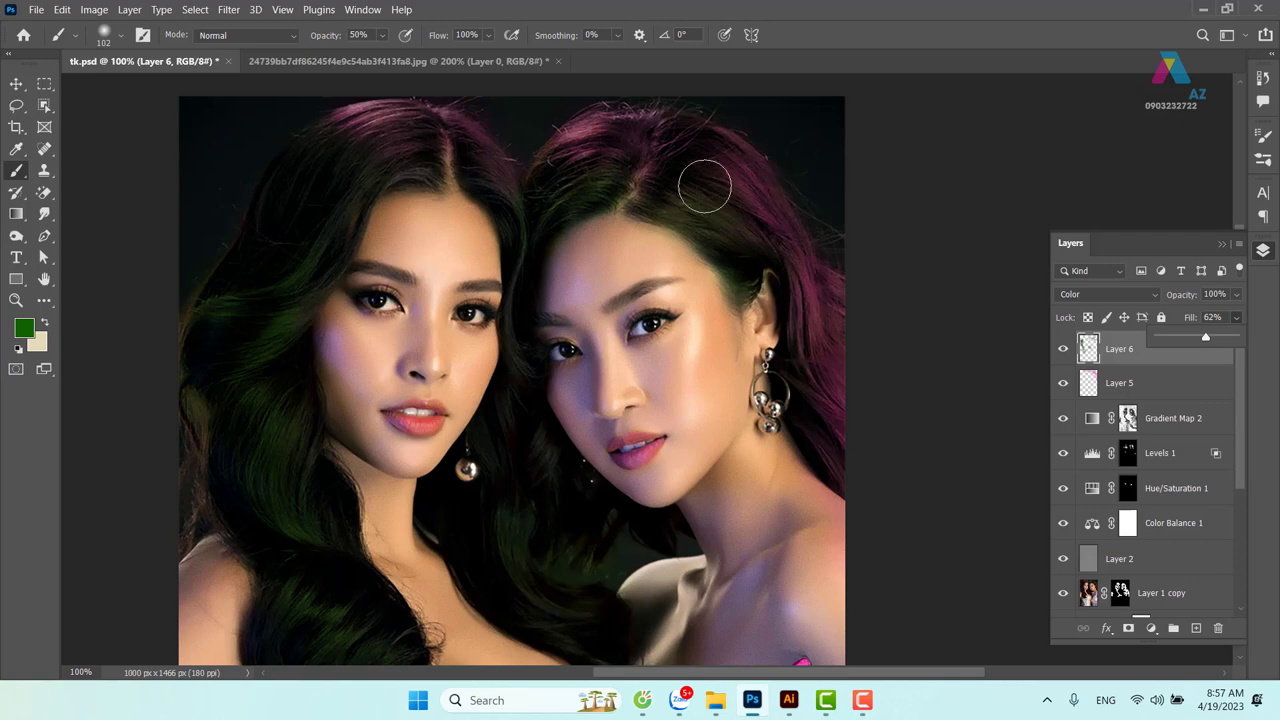
click(669, 168)
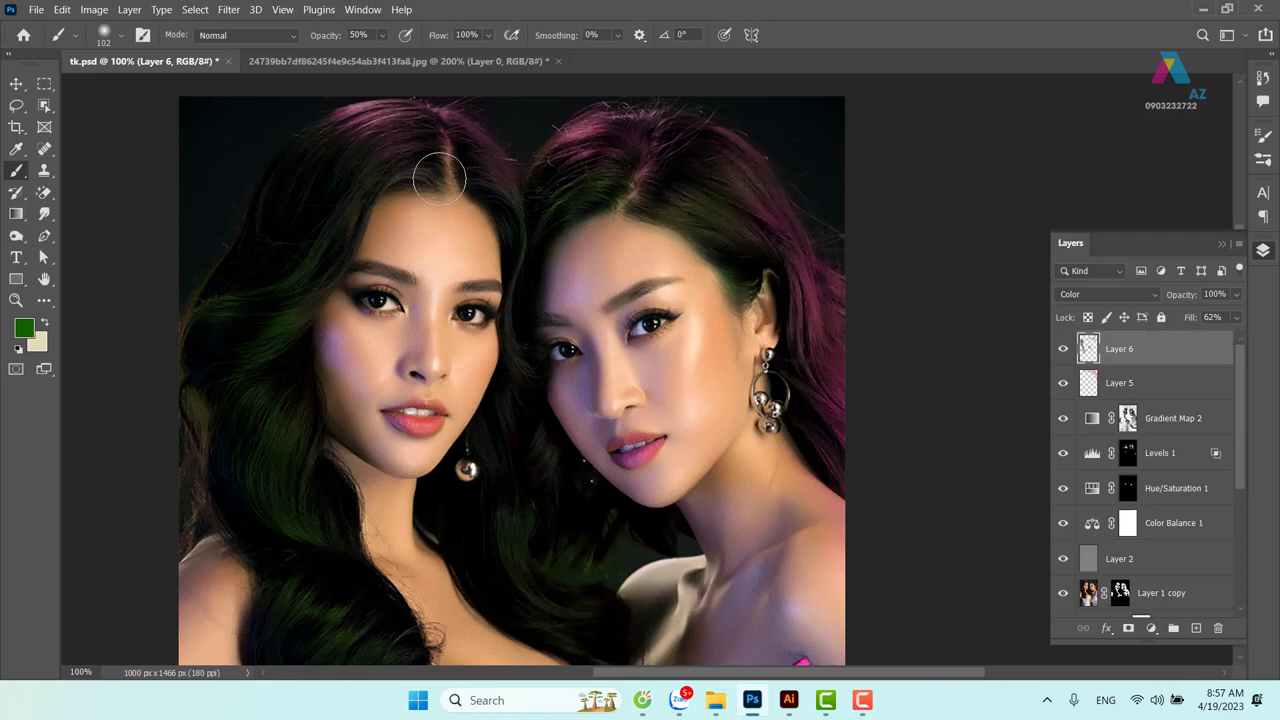
drag(893, 513, 901, 363)
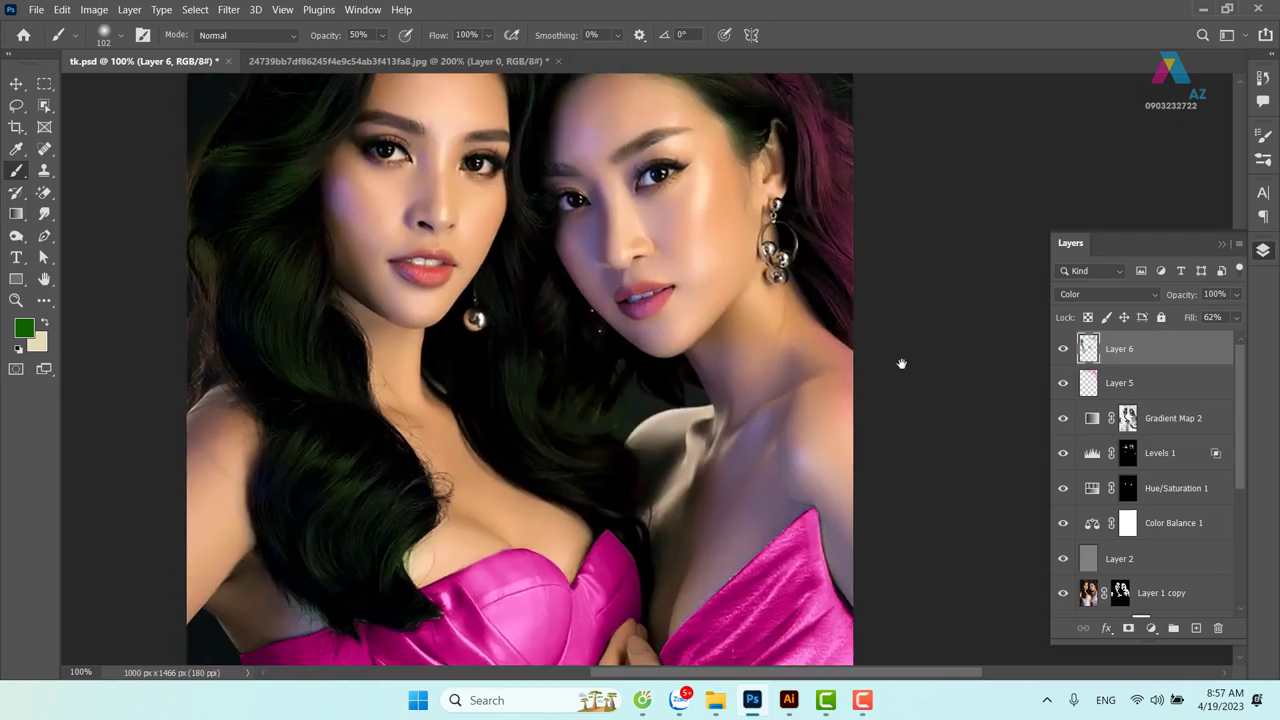
key(ctrl+minus)
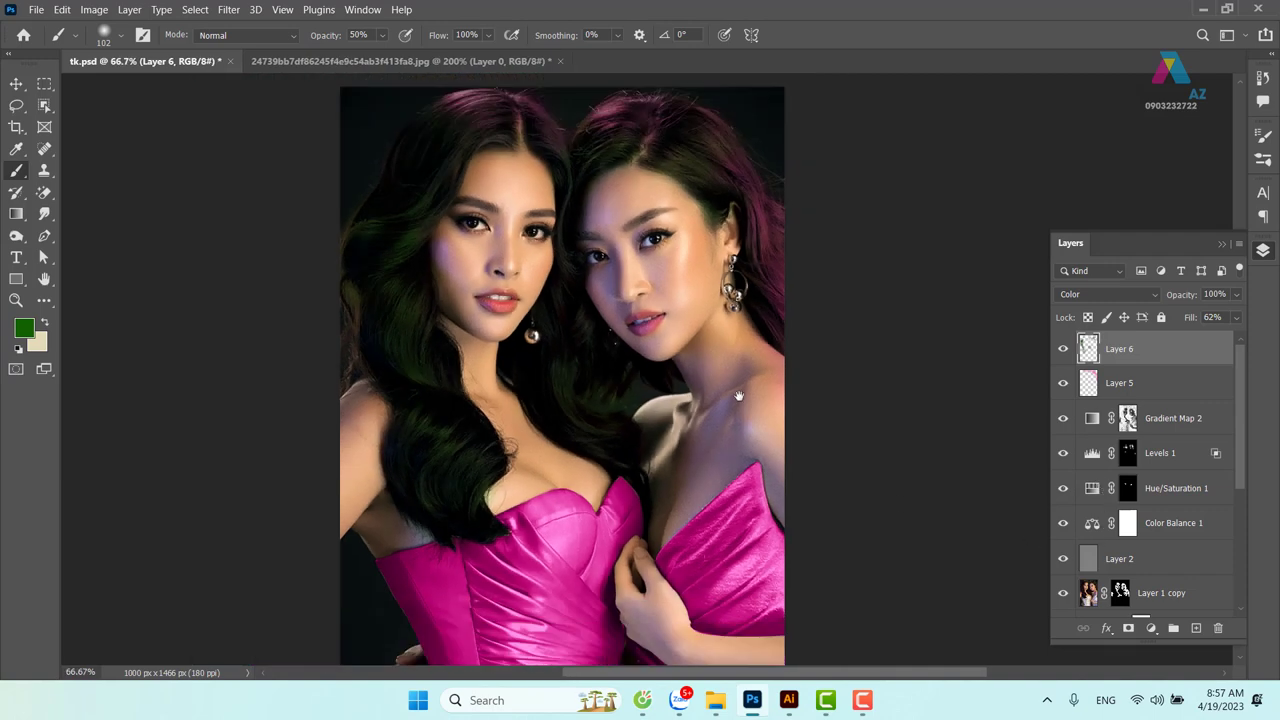
drag(738, 396, 676, 414)
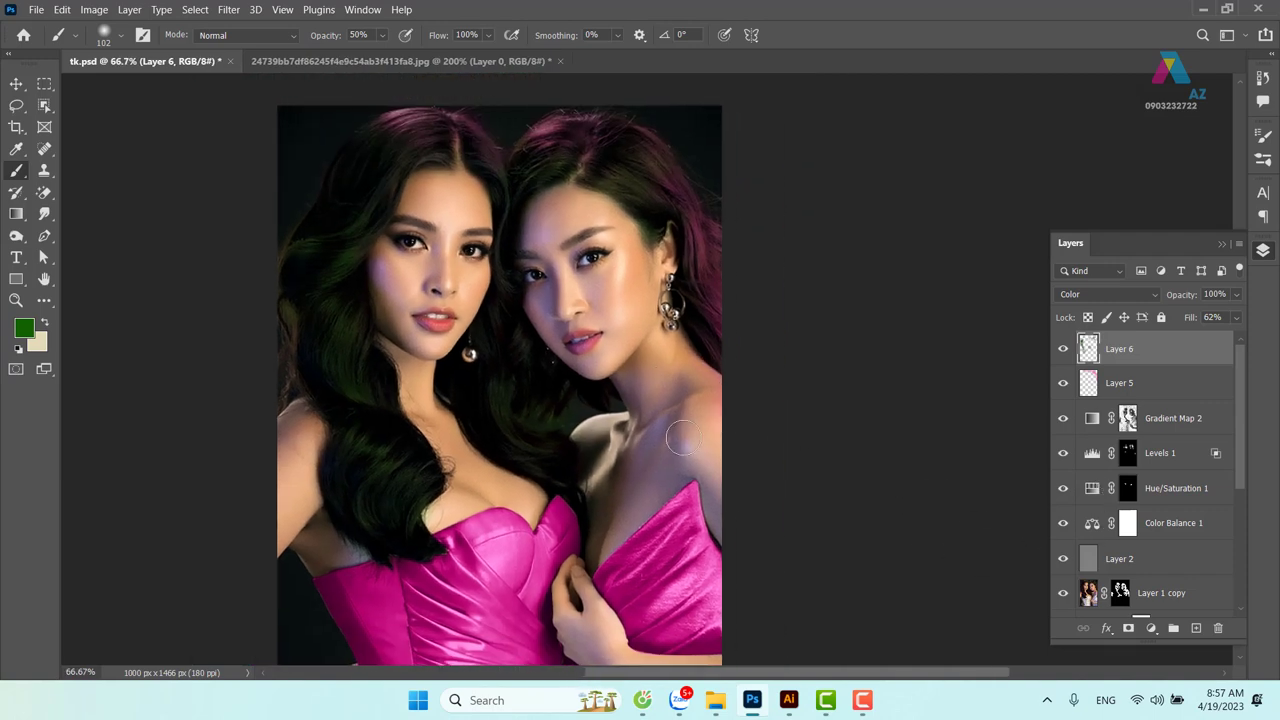
click(15, 83)
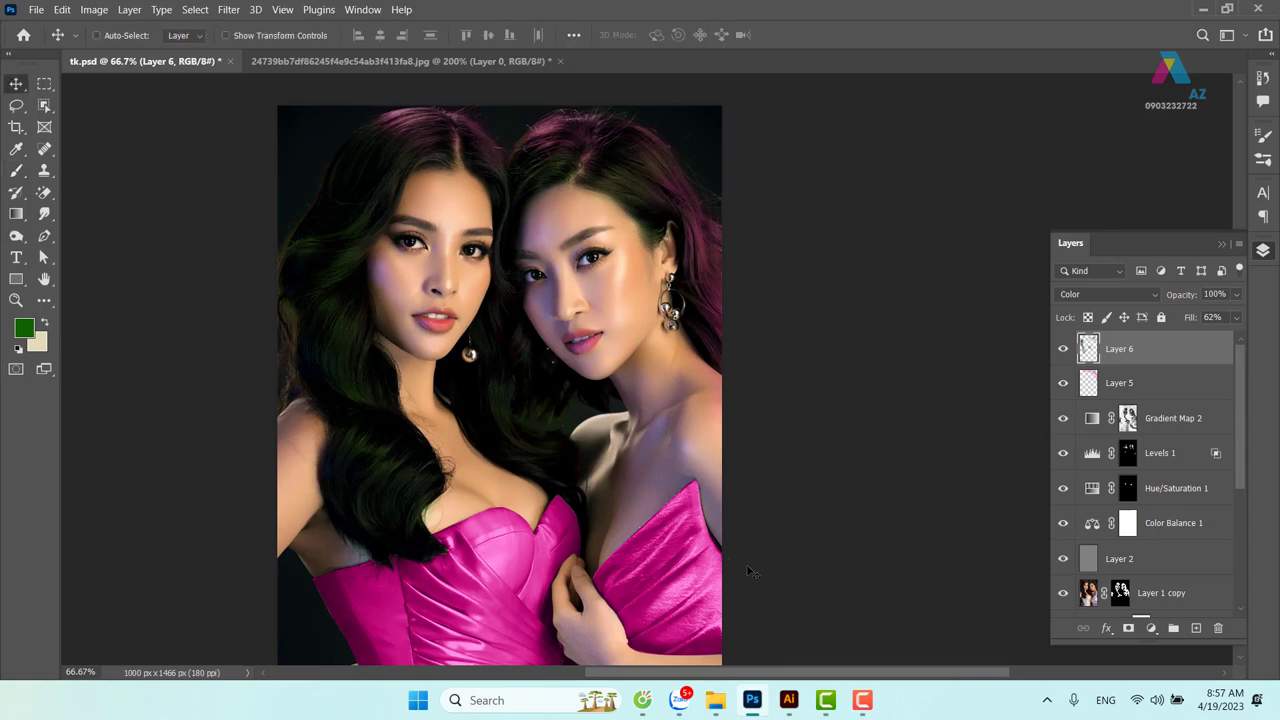
In Illustrator's tk.ai, select all the THE WB logo artwork except the white background
click(789, 700)
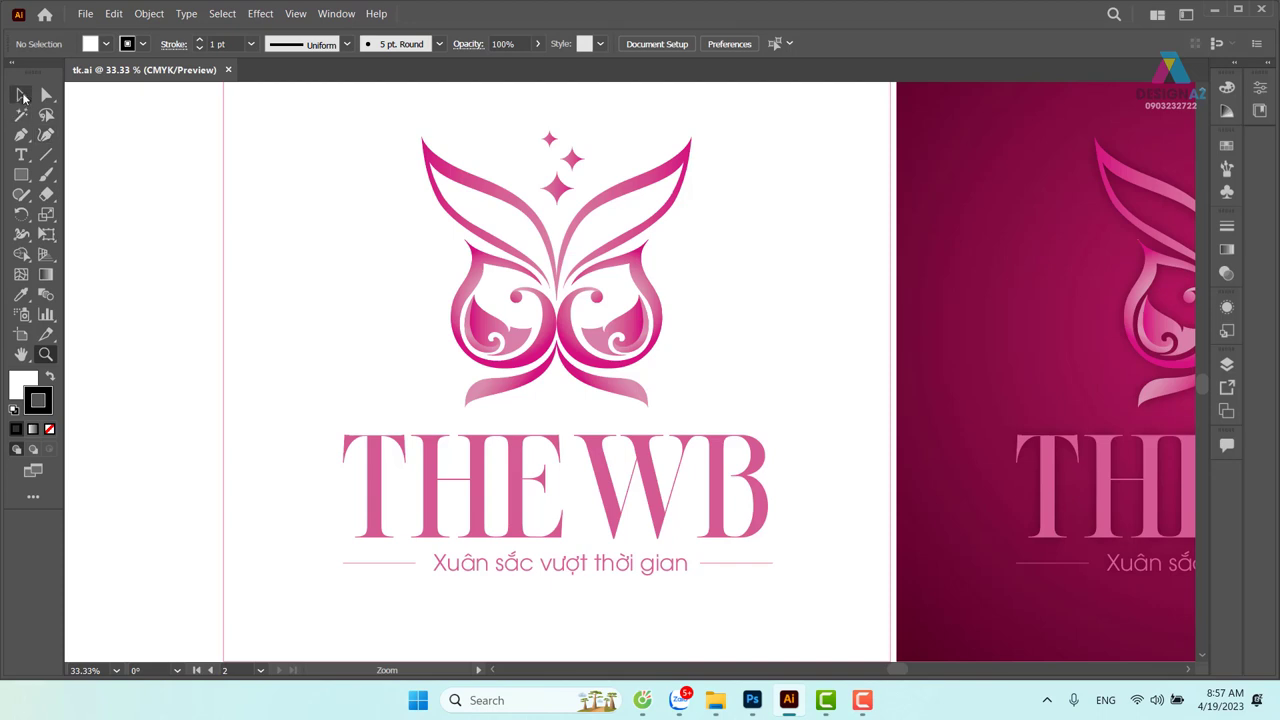
click(21, 95)
drag(339, 121, 817, 592)
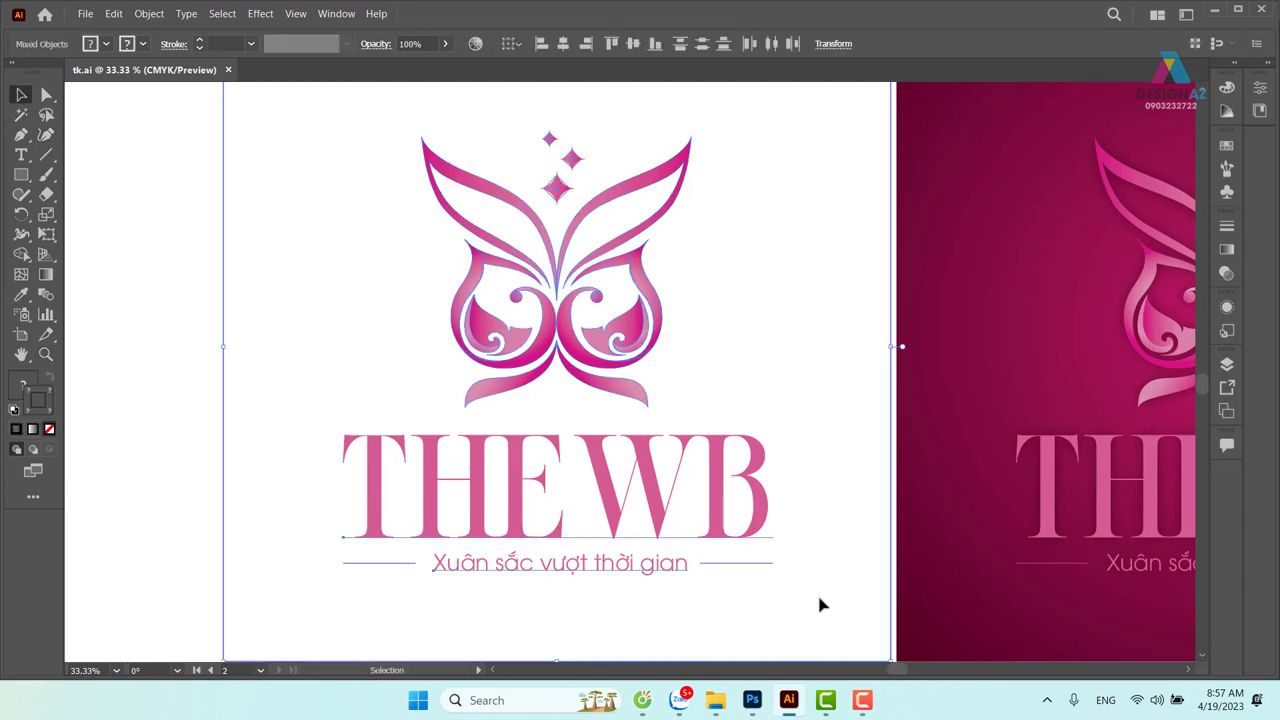
shift+click(222, 391)
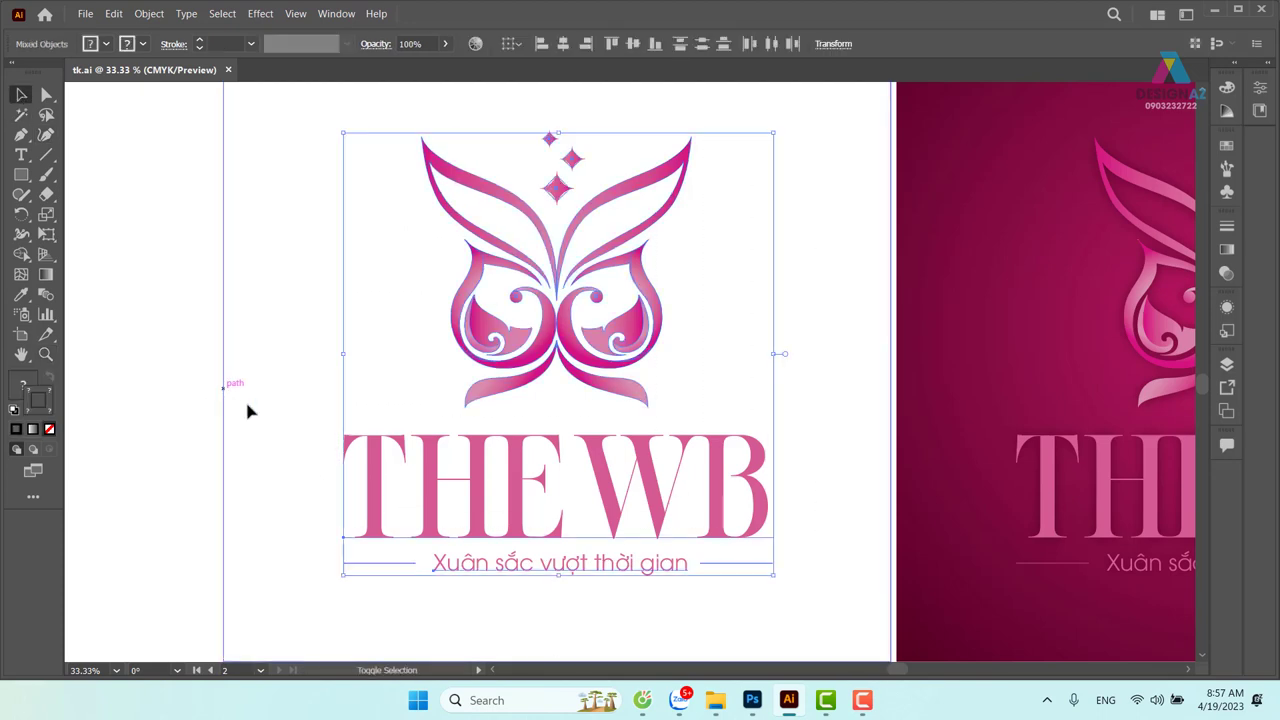
Drag a copy of the logo beside the artboard, then return to Photoshop
drag(555, 487, 824, 417)
mouse_move(867, 288)
mouse_down()
mouse_move(345, 484)
mouse_move(577, 298)
mouse_up()
drag(543, 200, 590, 445)
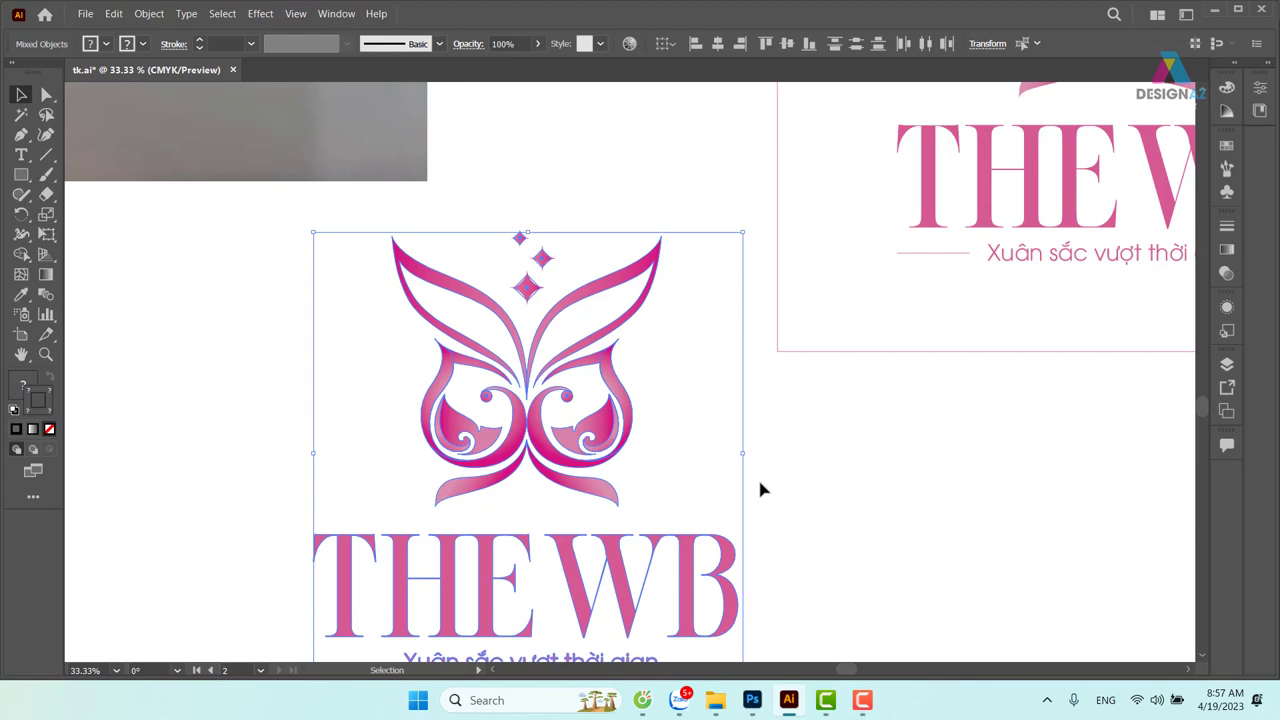
key(a)
key(v)
click(752, 700)
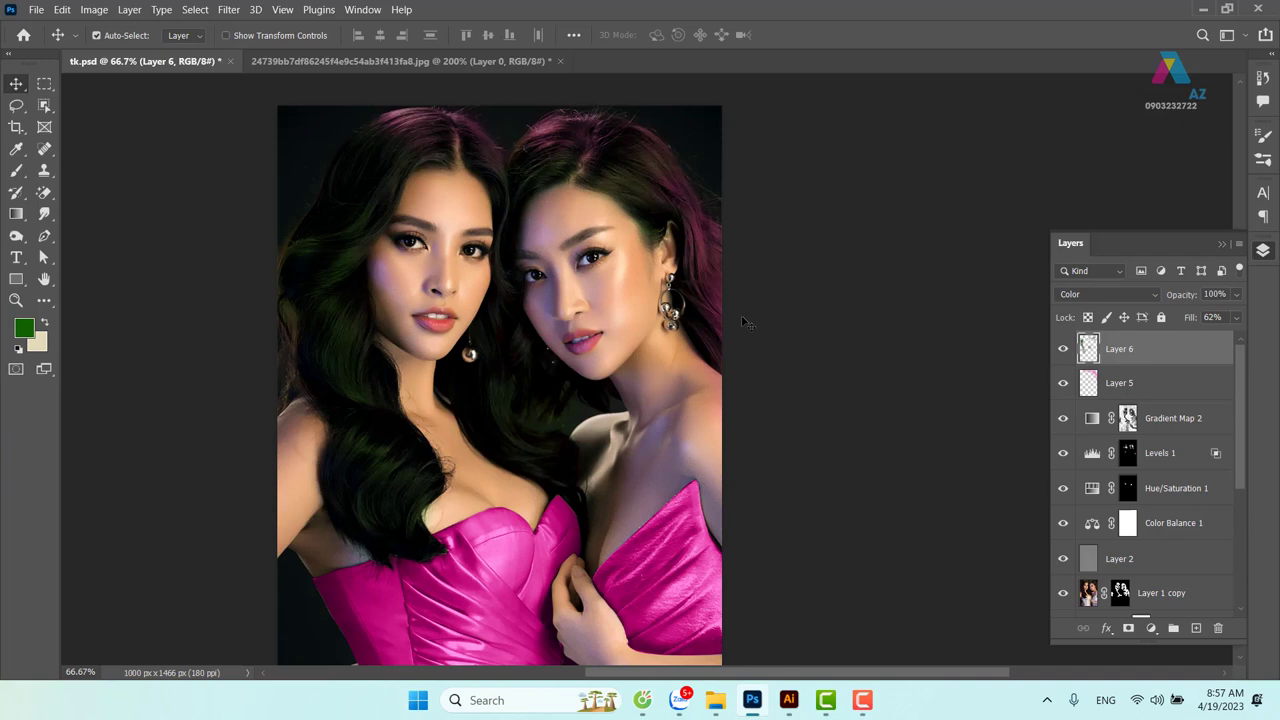
Paste the THE WB logo into Photoshop as pixels
key(ctrl+v)
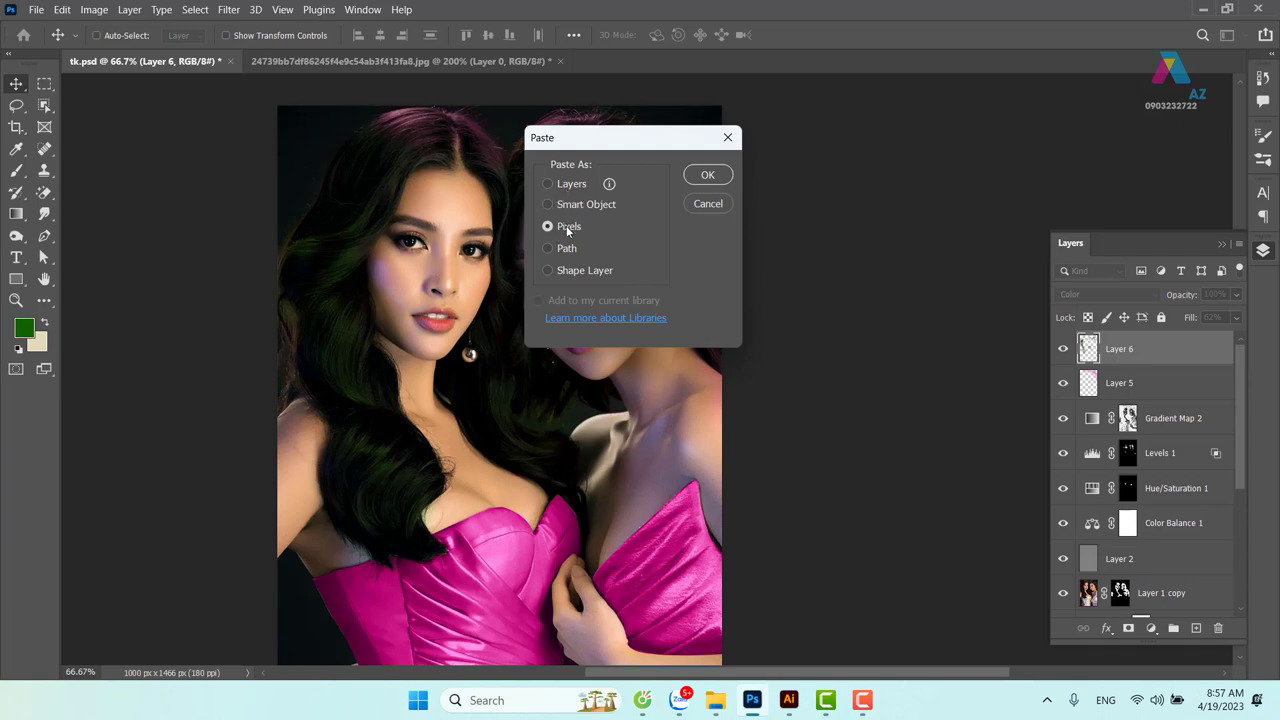
click(709, 182)
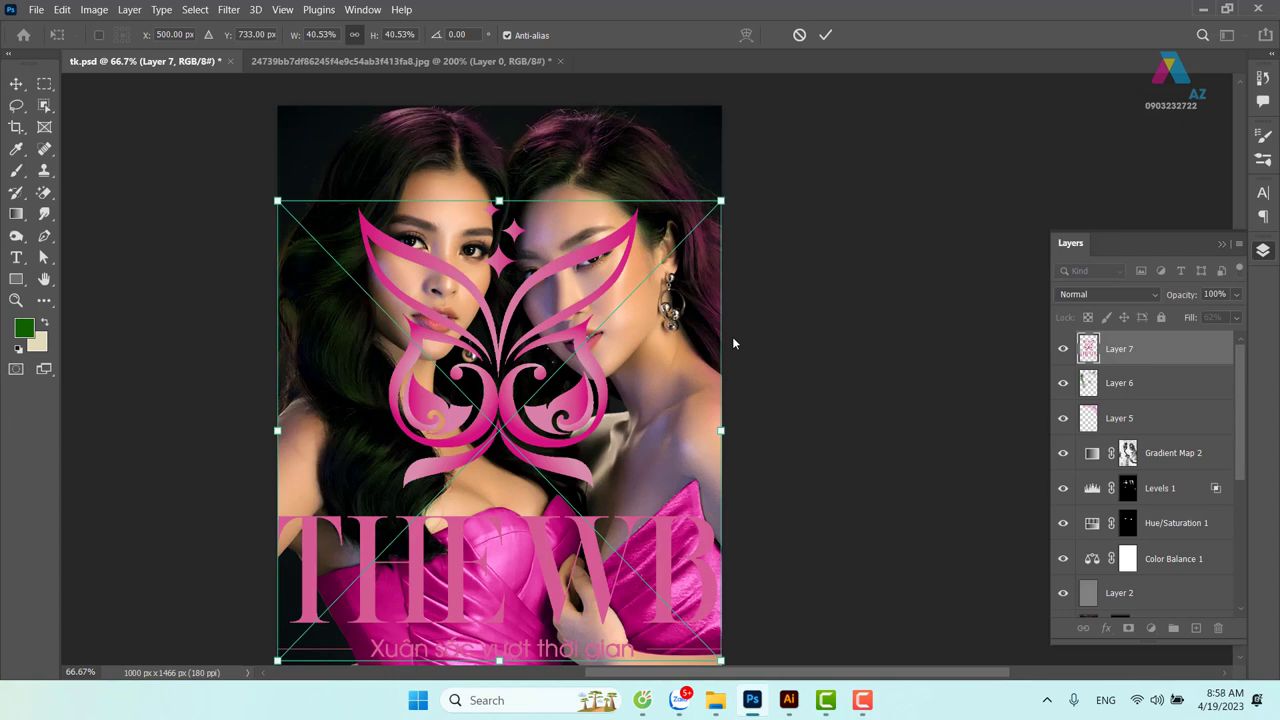
key(Return)
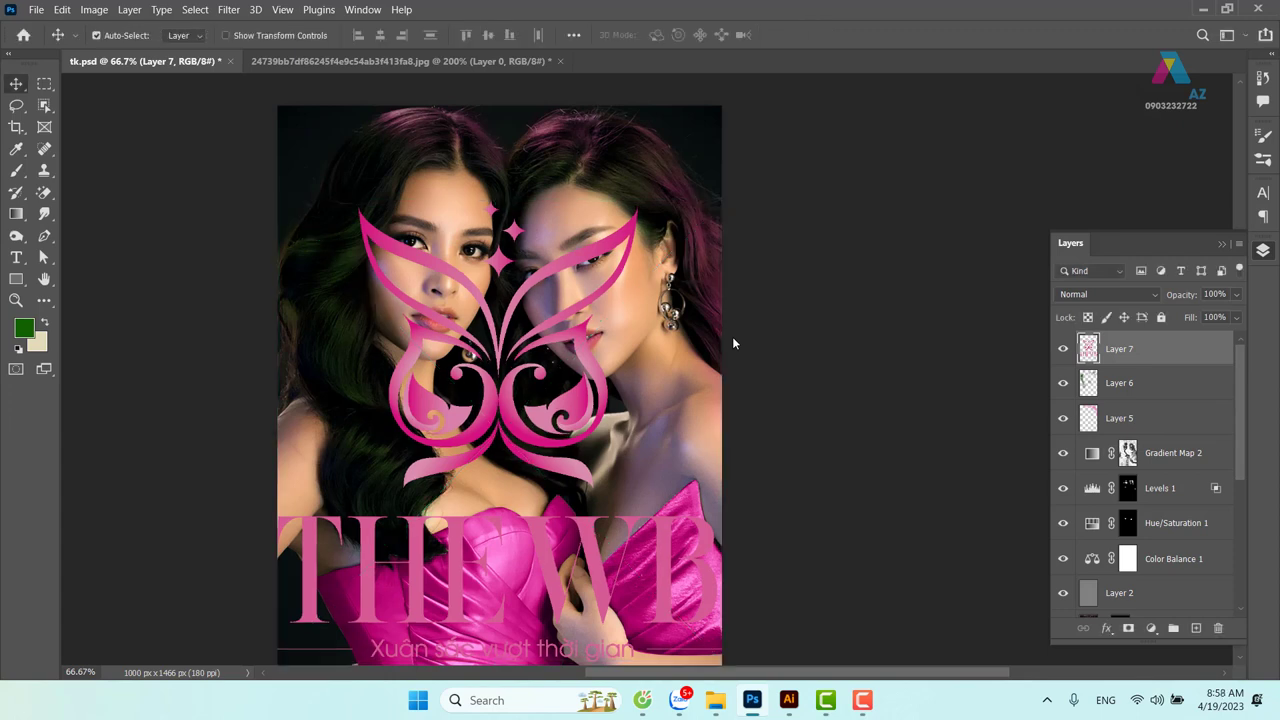
Scale the logo to about 25% and place it between the women's chins
key(ctrl+t)
mouse_move(721, 206)
mouse_down()
mouse_move(397, 443)
mouse_move(352, 578)
mouse_move(540, 345)
mouse_up()
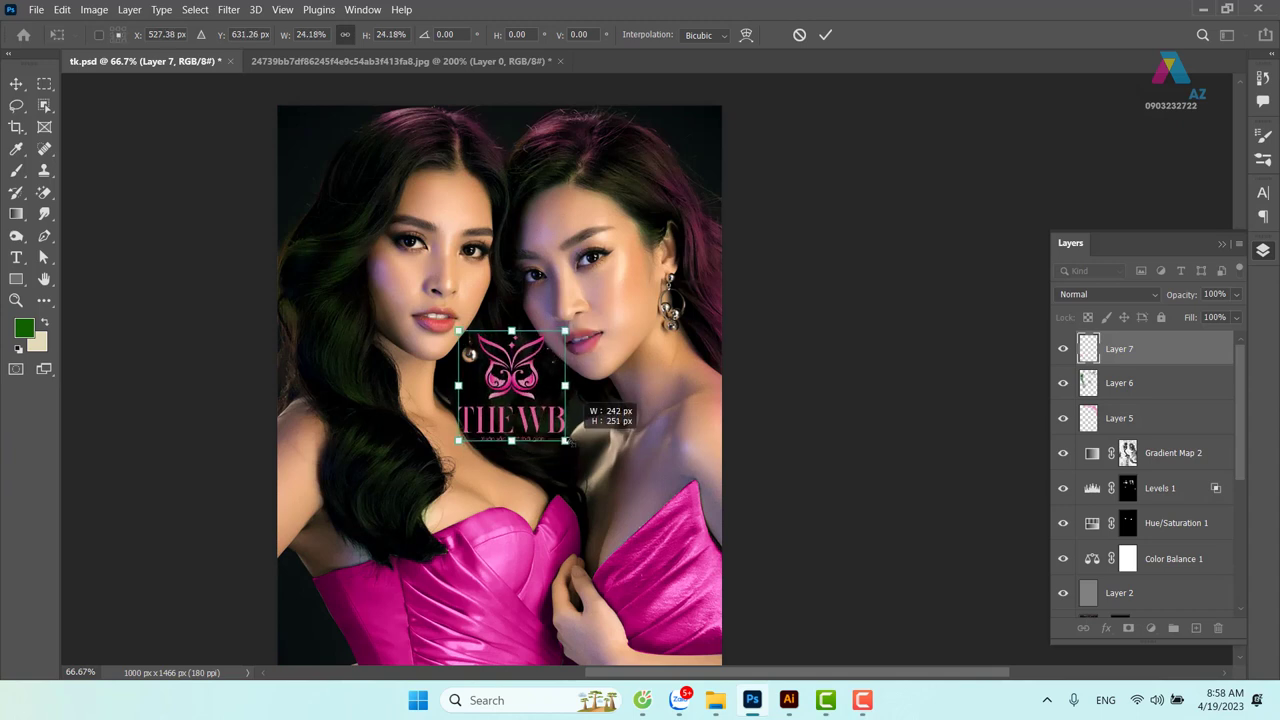
drag(562, 438, 570, 443)
drag(528, 394, 527, 397)
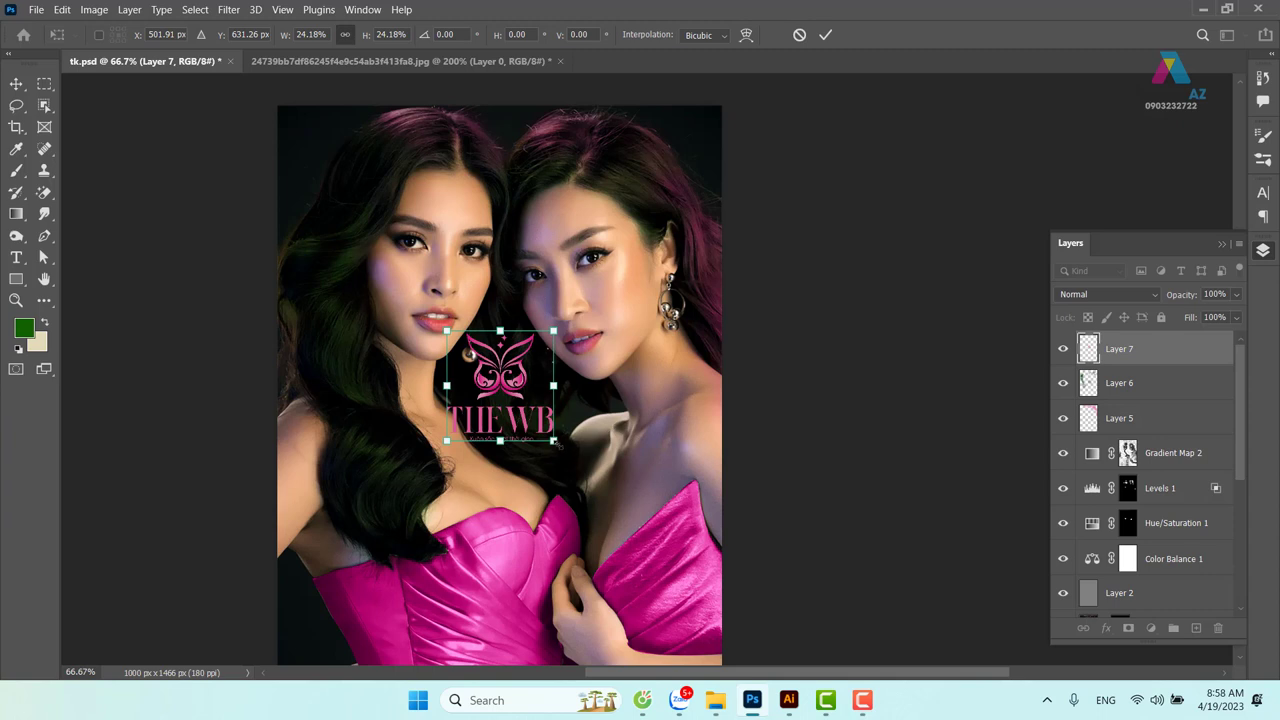
drag(560, 447, 568, 453)
mouse_move(530, 404)
mouse_down()
mouse_move(540, 395)
mouse_move(533, 404)
mouse_up()
key(Return)
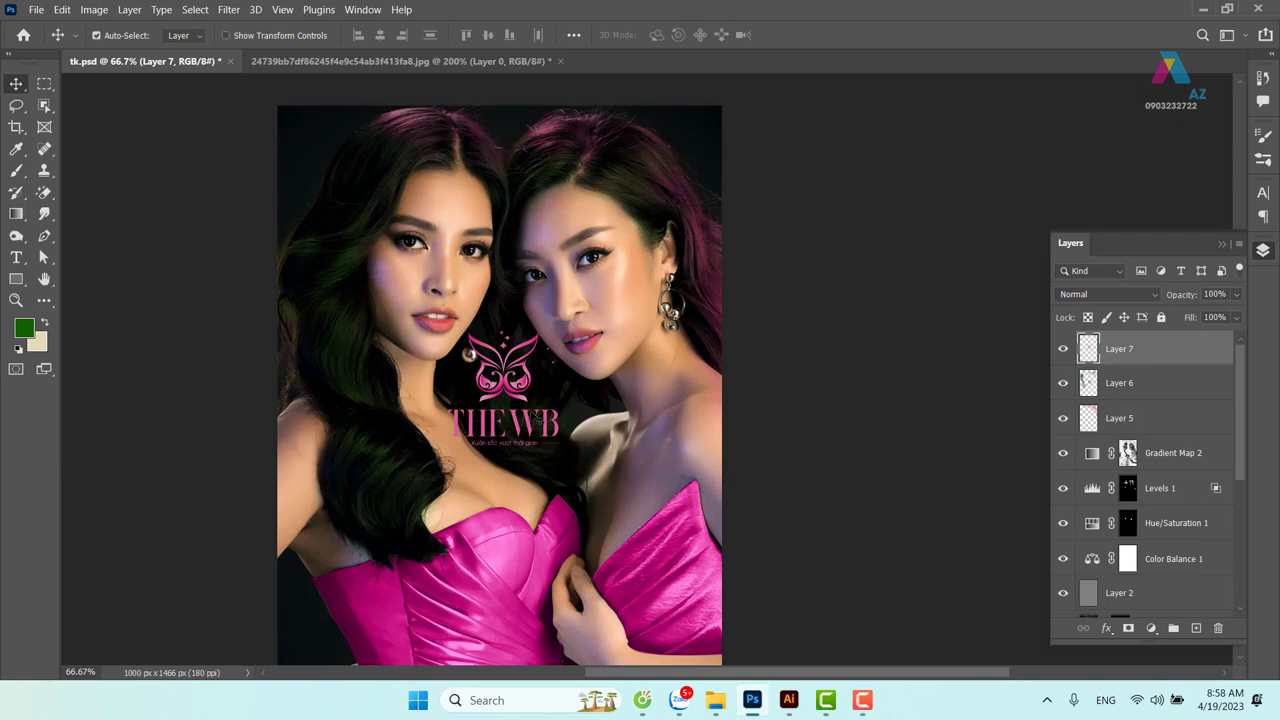
Zoom in on the logo and move Layer 7 about 7 px lower
key(ctrl+plus)
key(ctrl+plus)
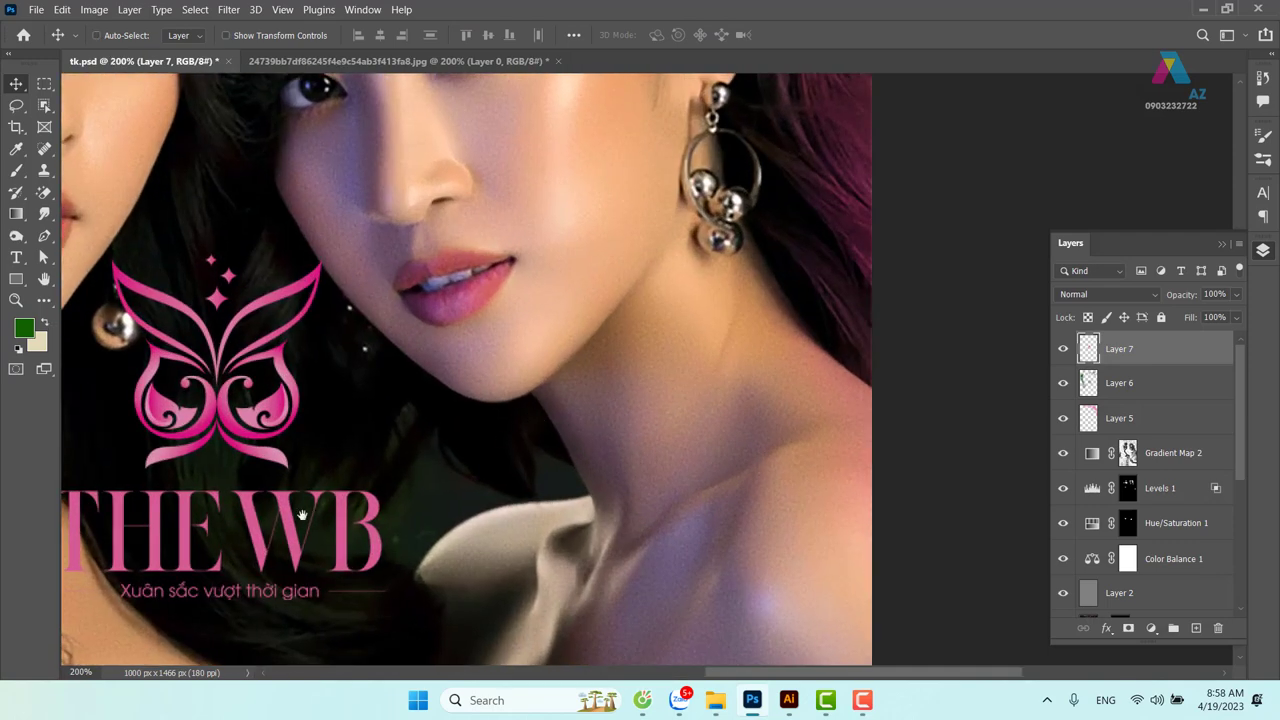
drag(302, 515, 650, 343)
right_click(468, 461)
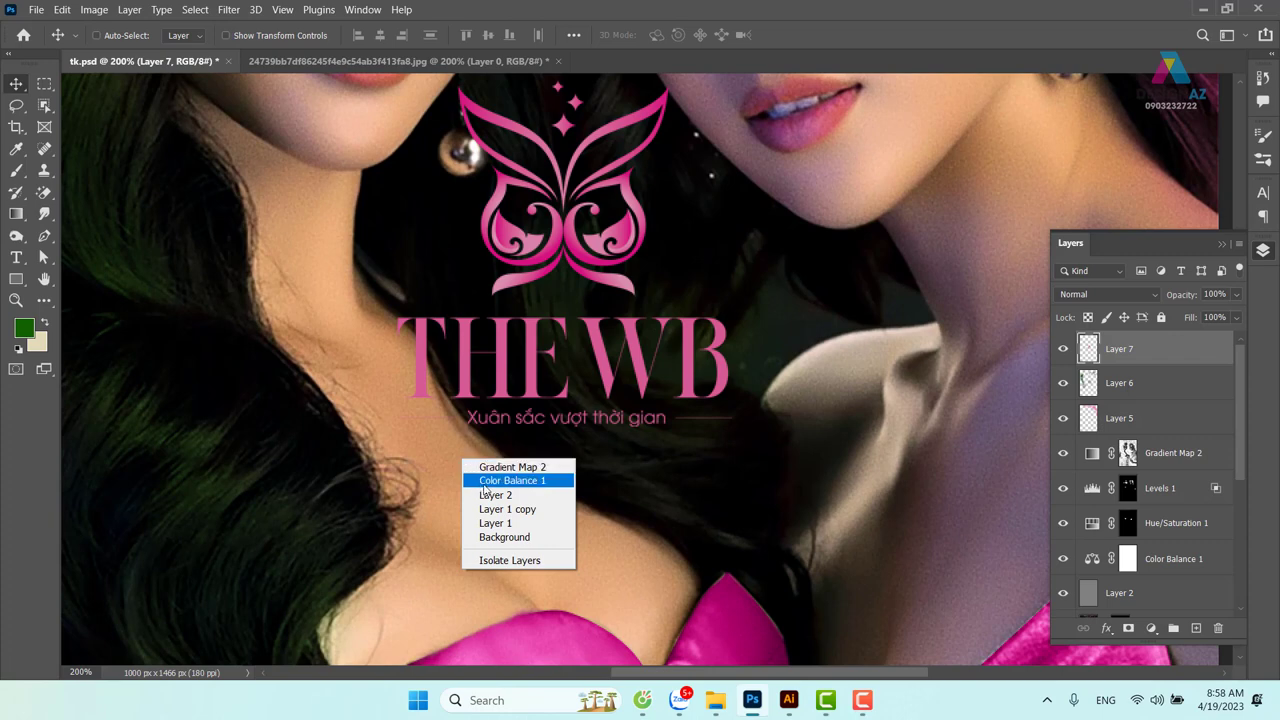
right_click(402, 423)
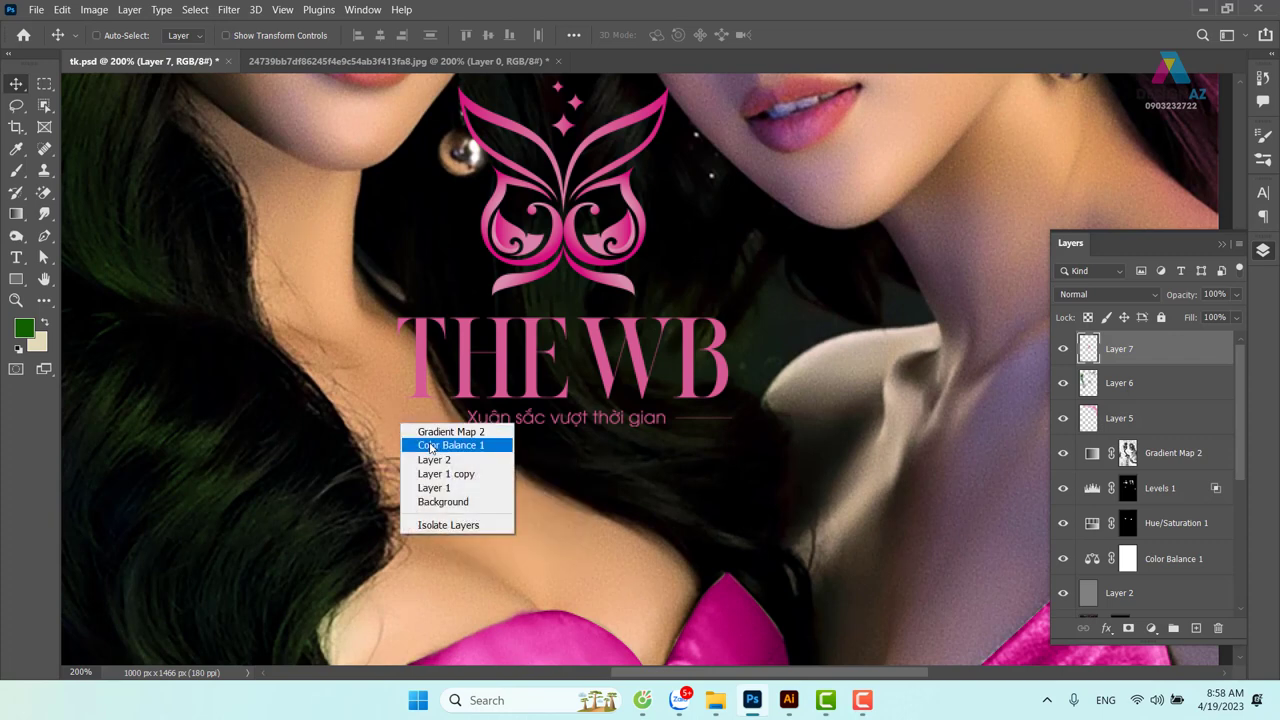
click(375, 400)
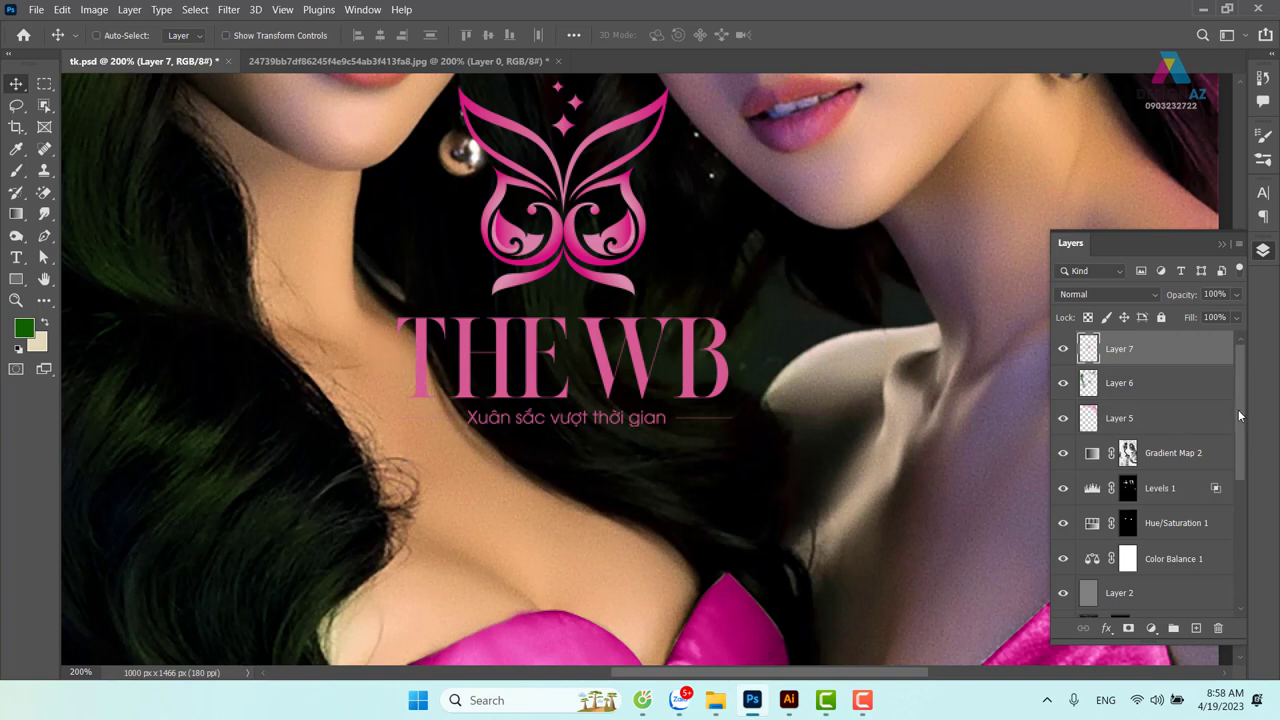
key(ctrl)
drag(605, 215, 599, 221)
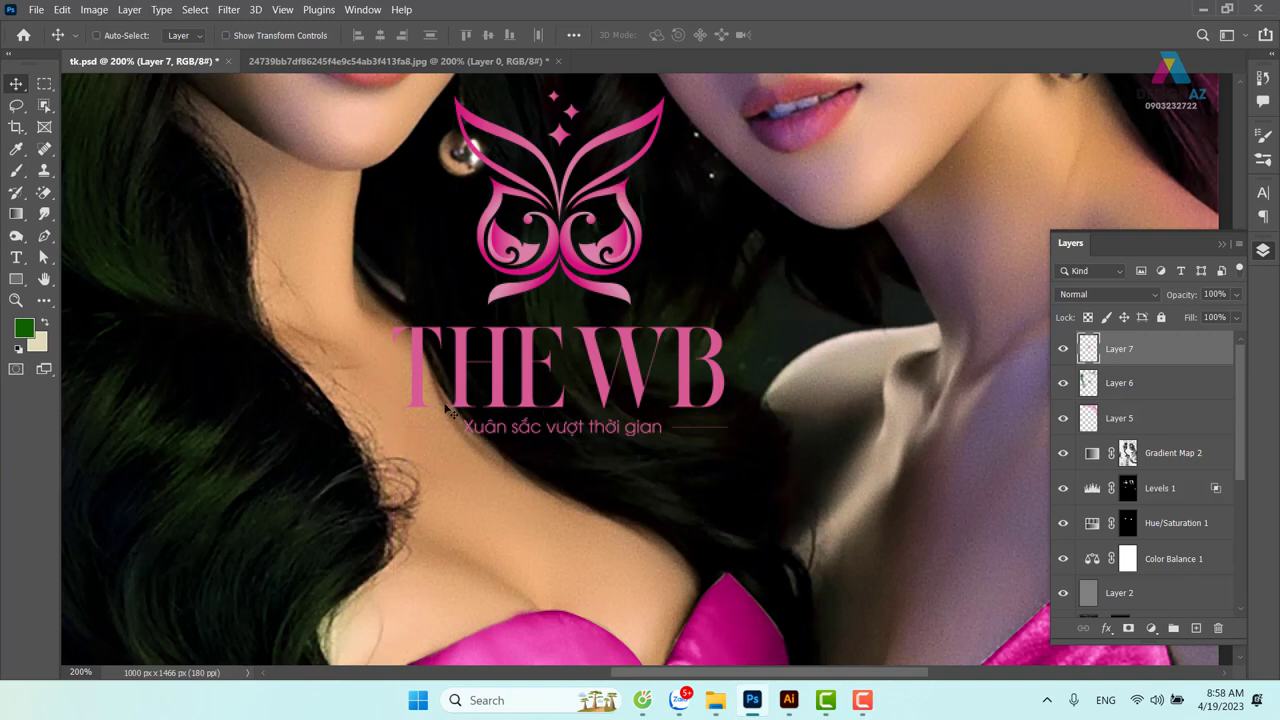
Add Layer 8, fill it with 50% Gray, and set it to Soft Light
click(1197, 627)
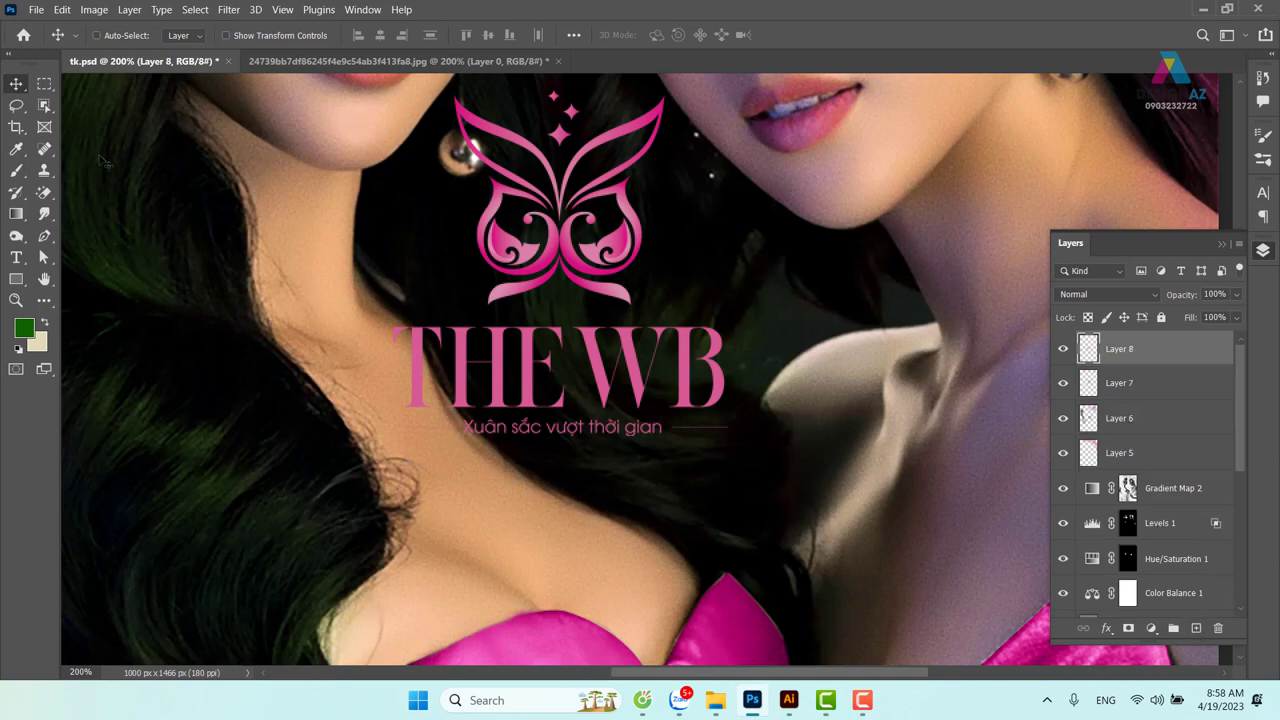
click(62, 10)
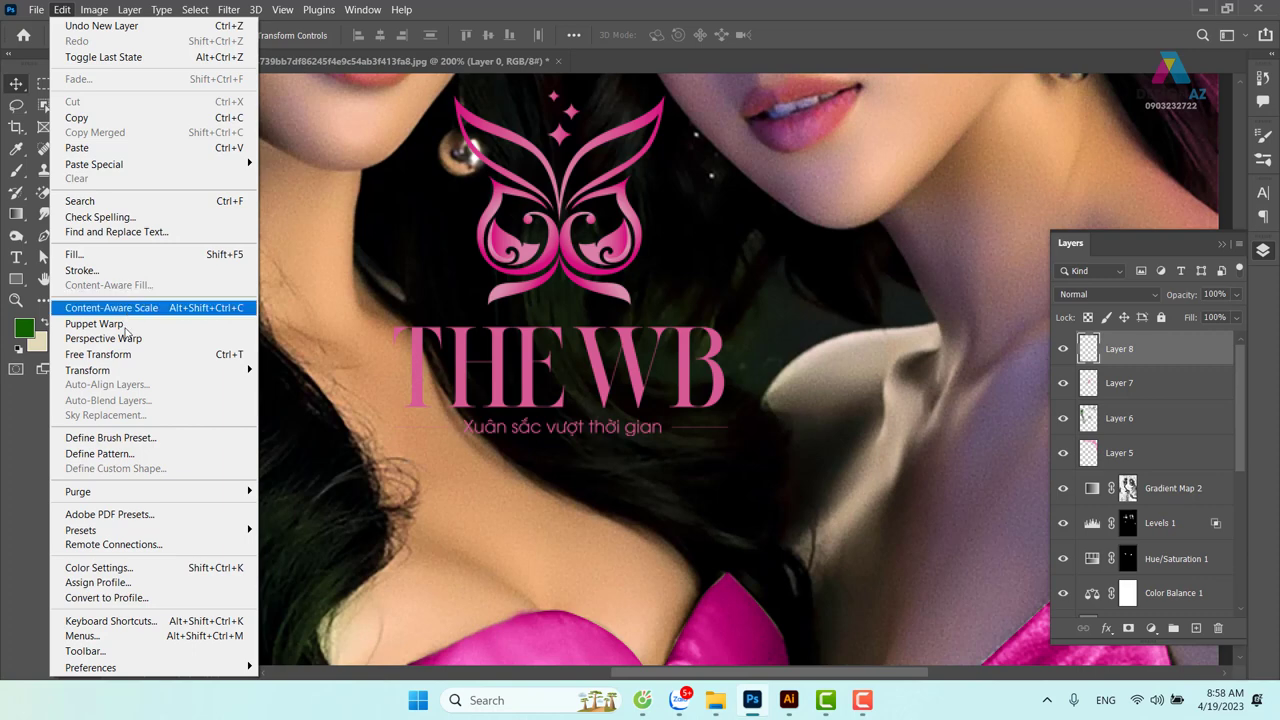
click(150, 256)
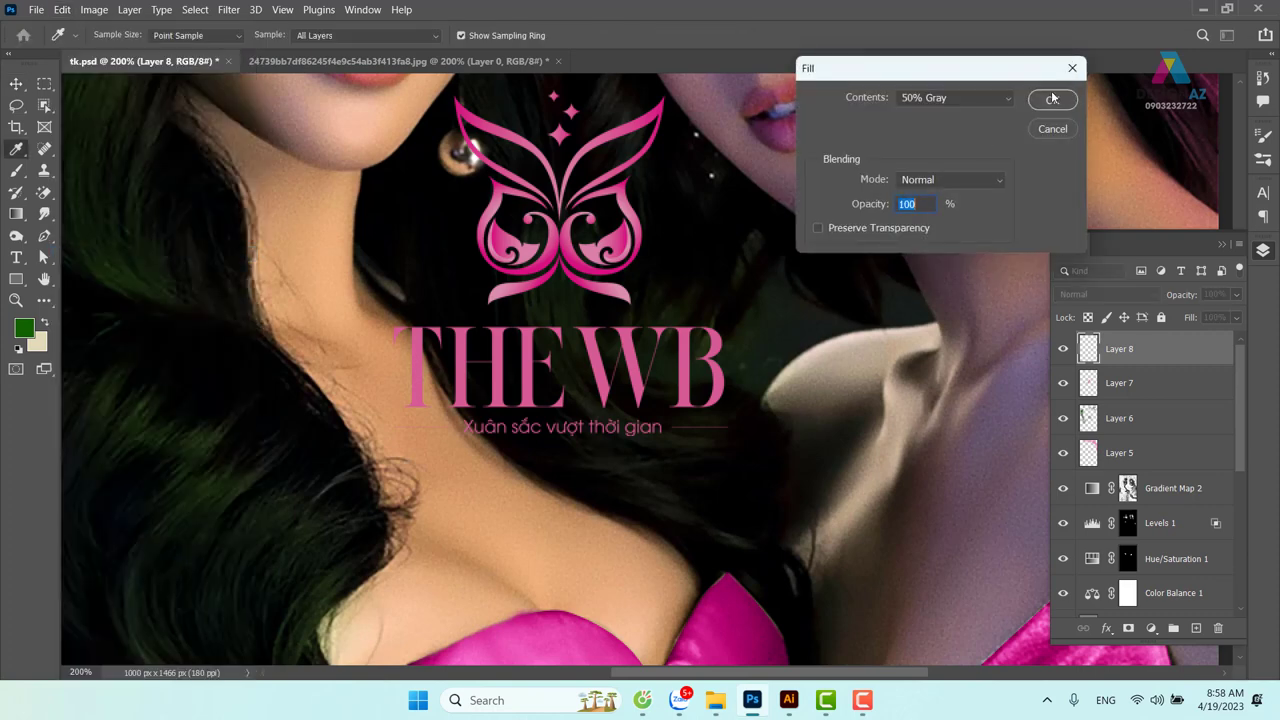
click(1052, 98)
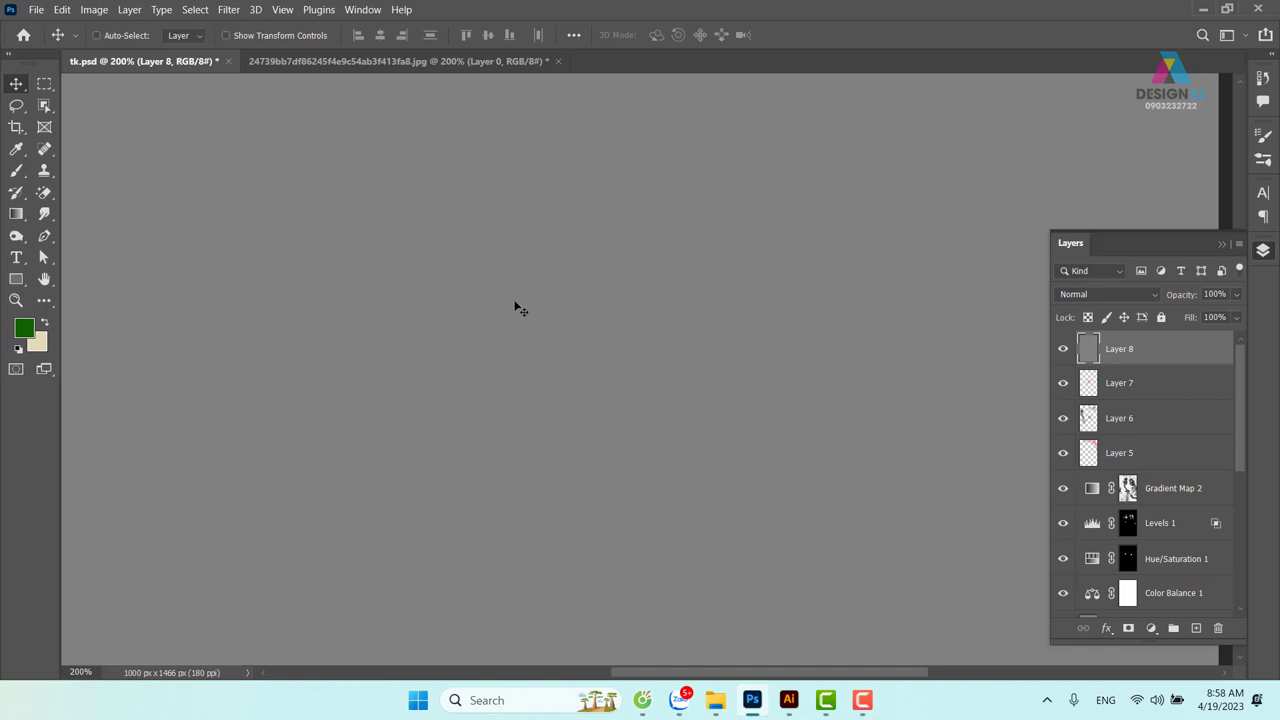
click(1121, 298)
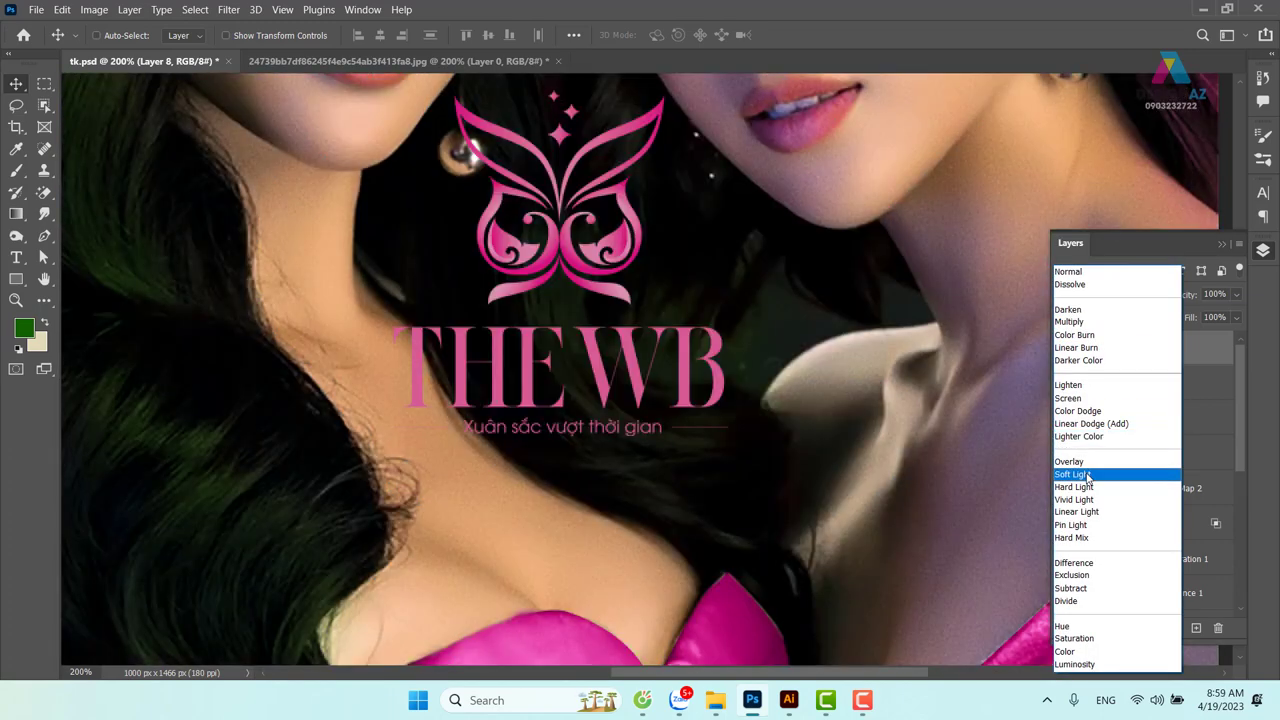
click(1078, 474)
scroll(785, 295, up, 5)
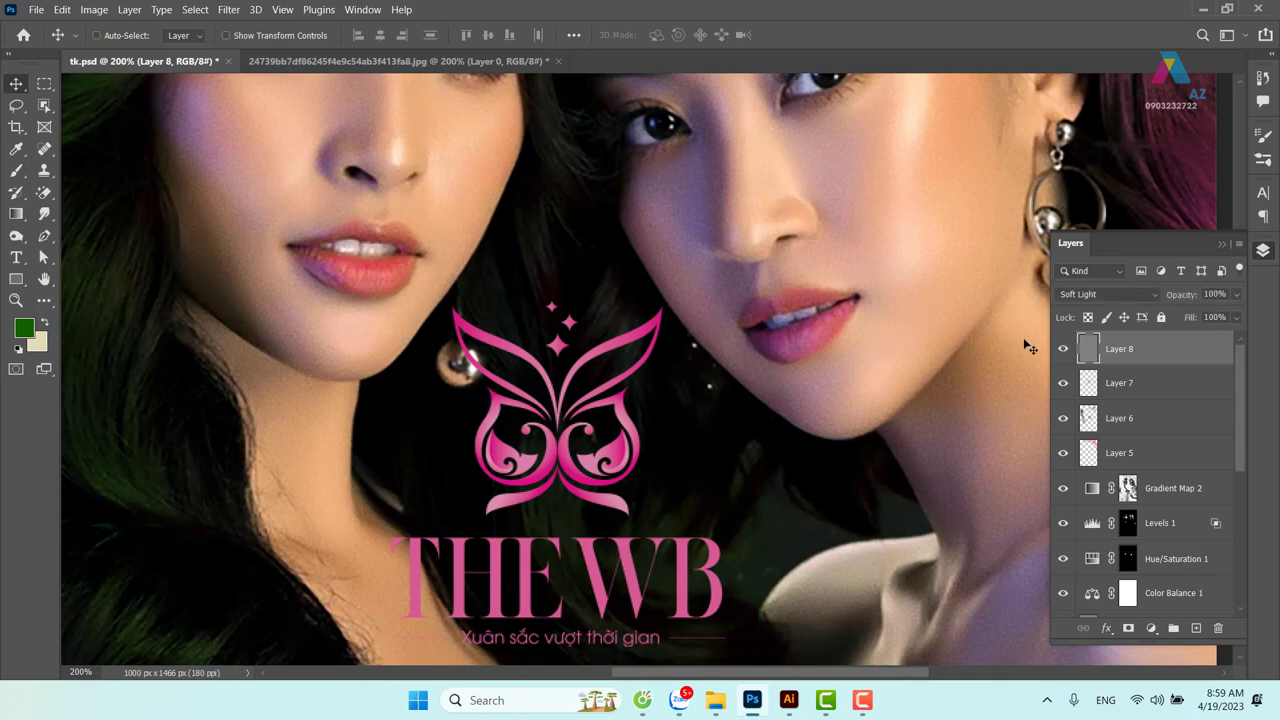
With a 75 px Burn Tool, darken the skin around the neck below the logo
click(44, 215)
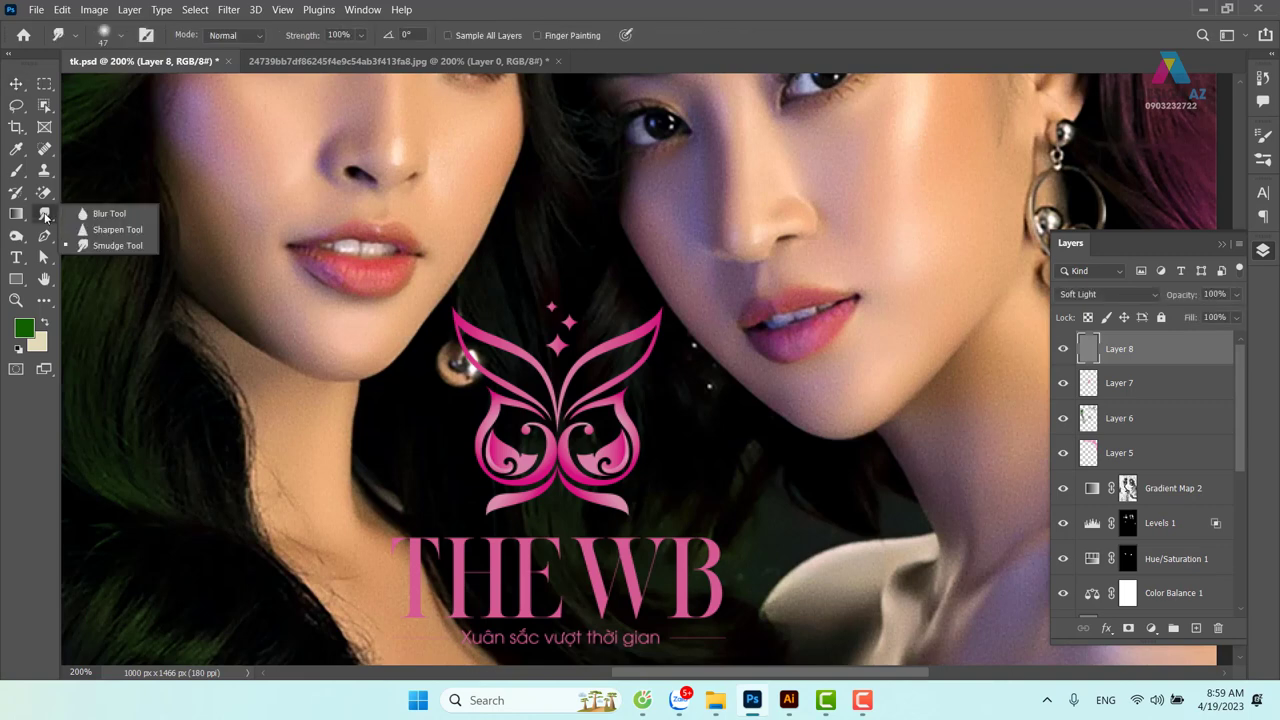
drag(16, 236, 100, 239)
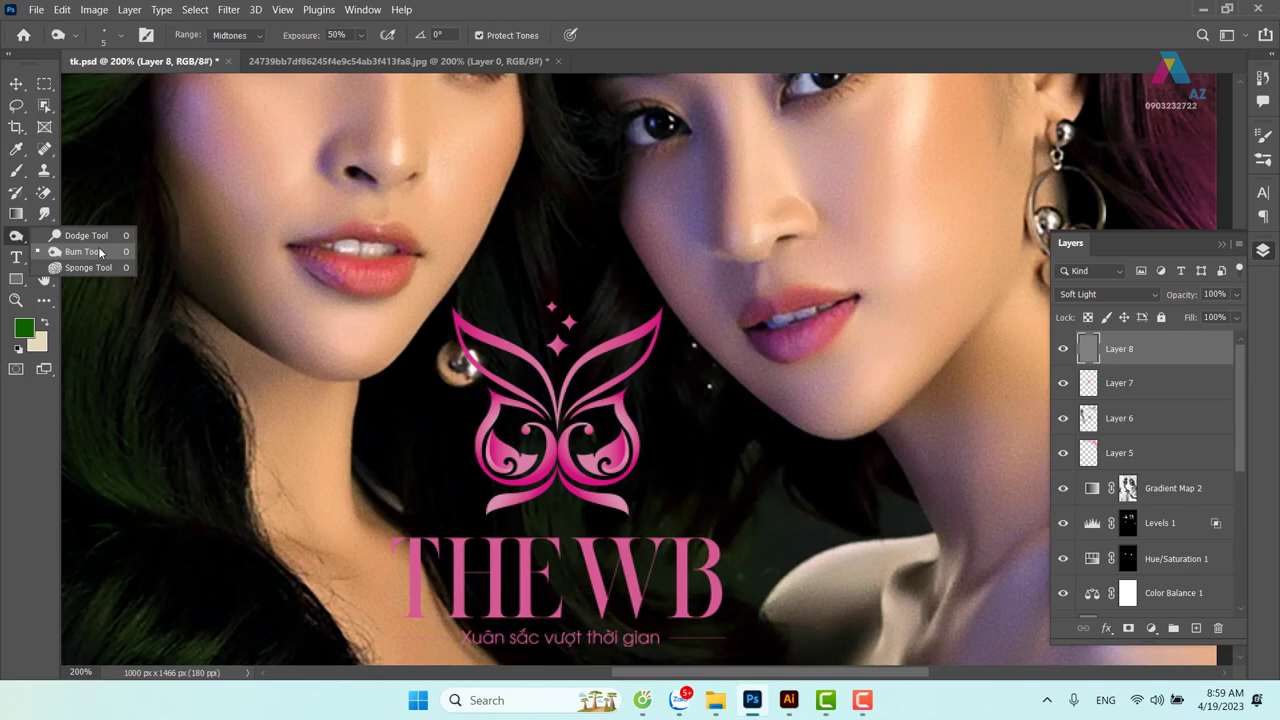
click(100, 253)
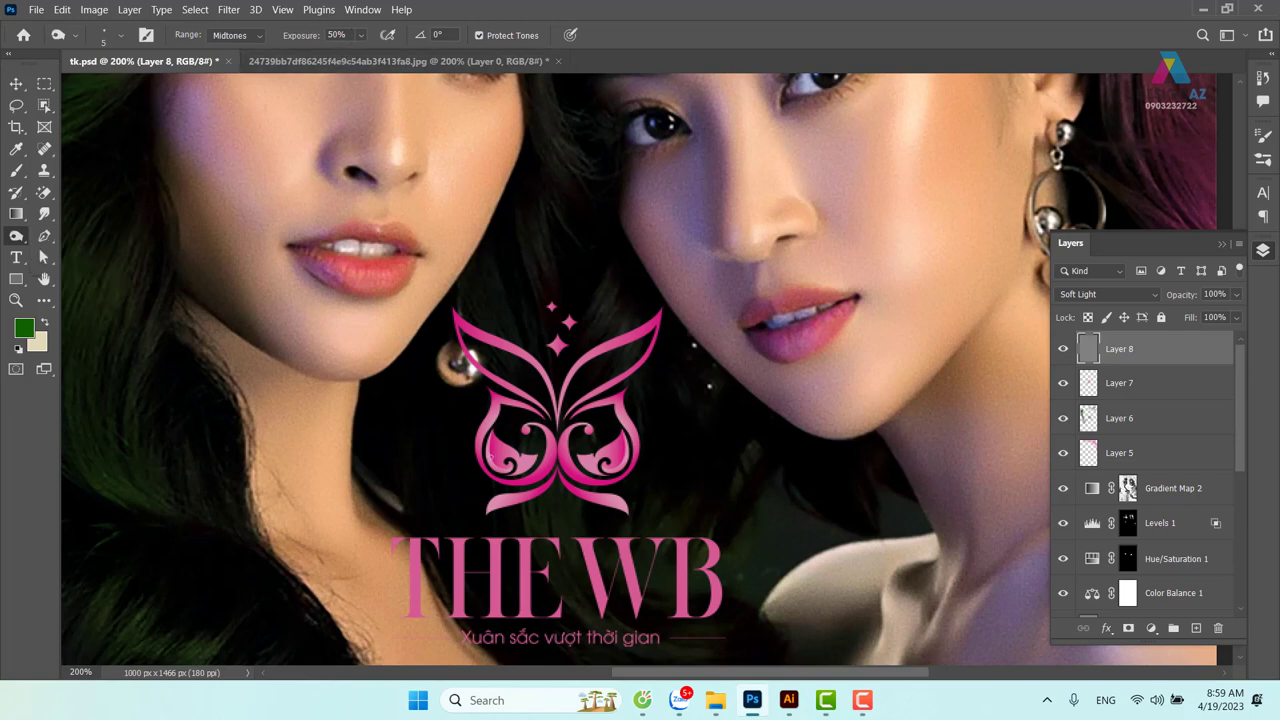
drag(478, 448, 448, 193)
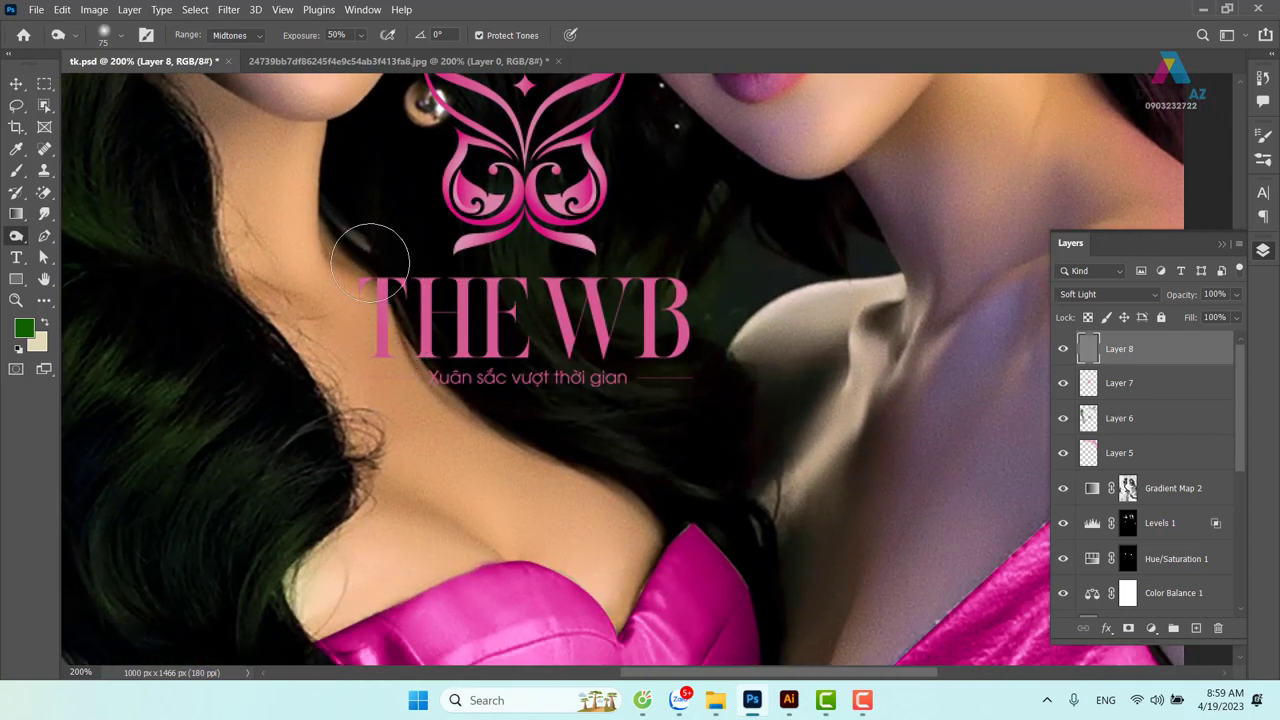
mouse_move(370, 260)
mouse_down()
mouse_move(480, 405)
mouse_move(415, 335)
mouse_move(474, 382)
mouse_move(410, 372)
mouse_move(500, 410)
mouse_move(385, 268)
mouse_up()
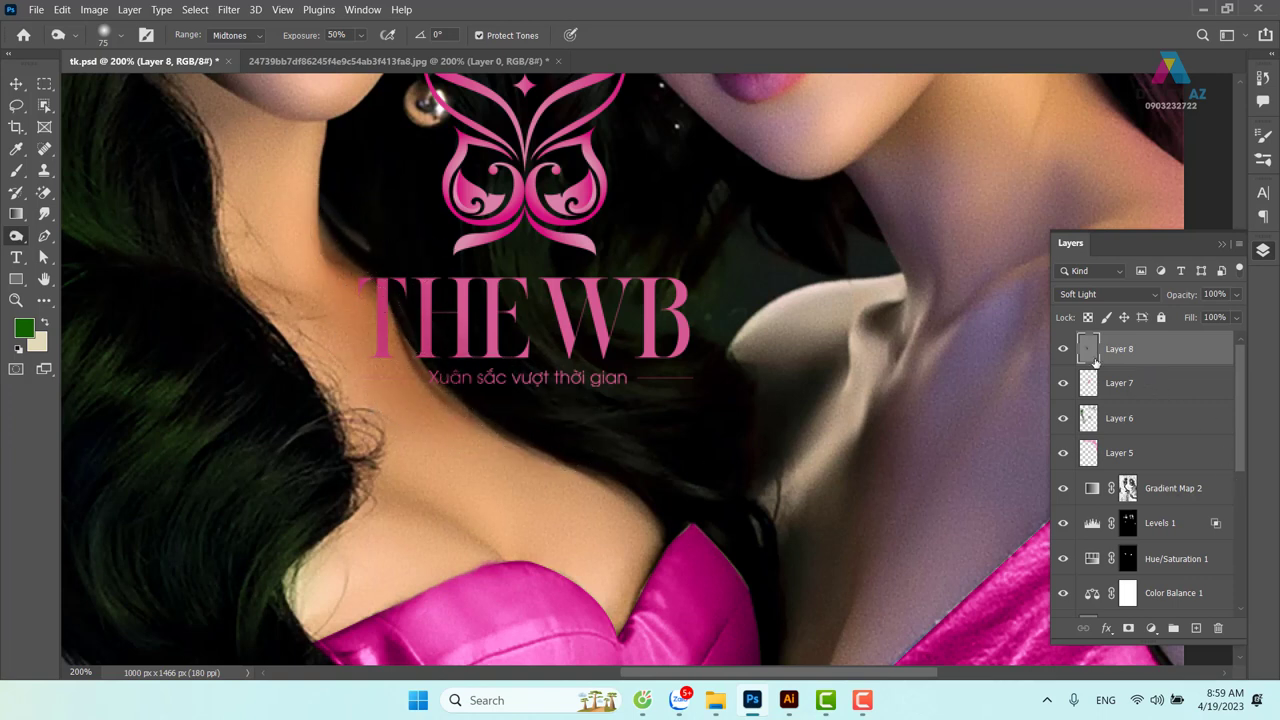
Compare Layer 8 on and off across the shoulders, then set its fill to 70%
click(1063, 349)
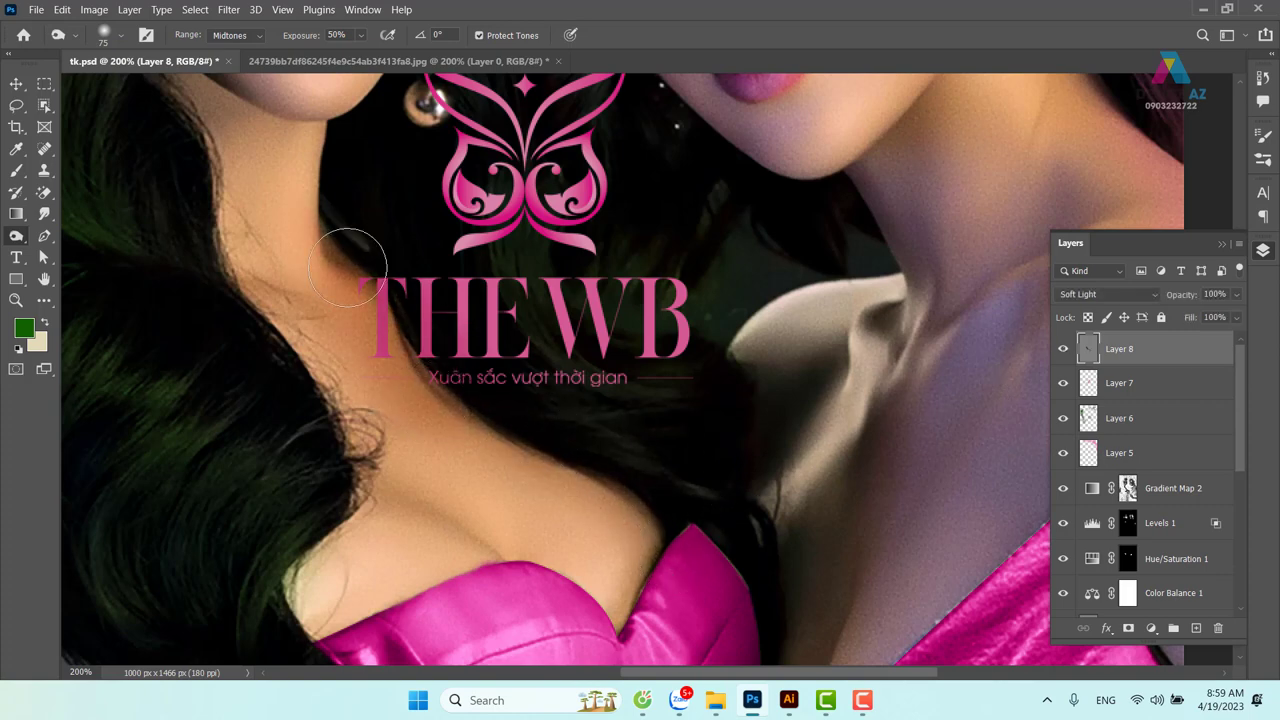
drag(348, 268, 395, 348)
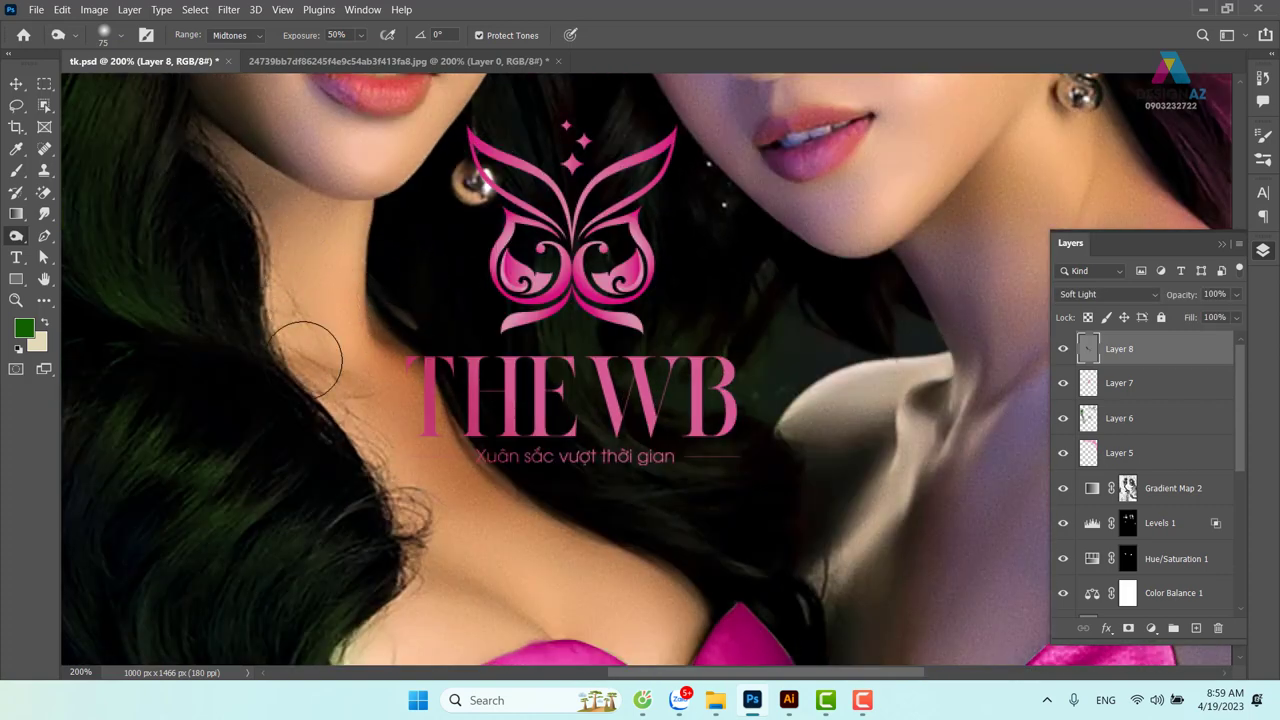
drag(305, 360, 265, 175)
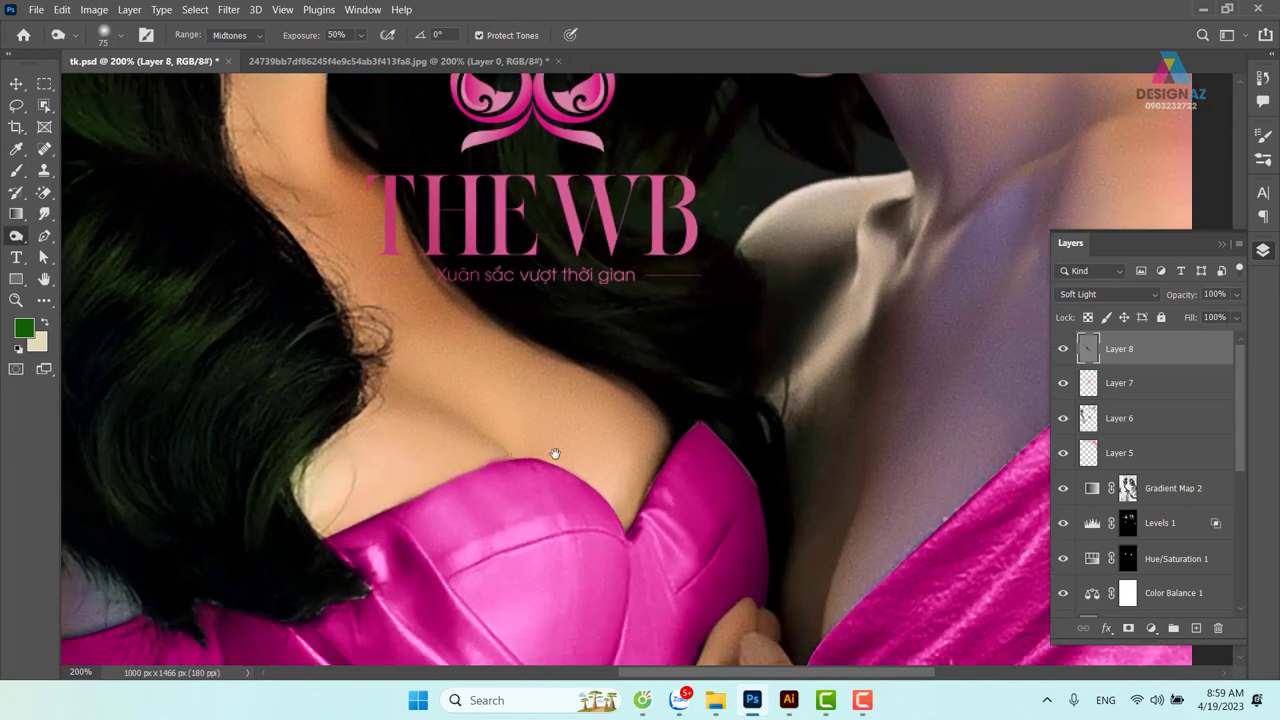
drag(555, 454, 310, 450)
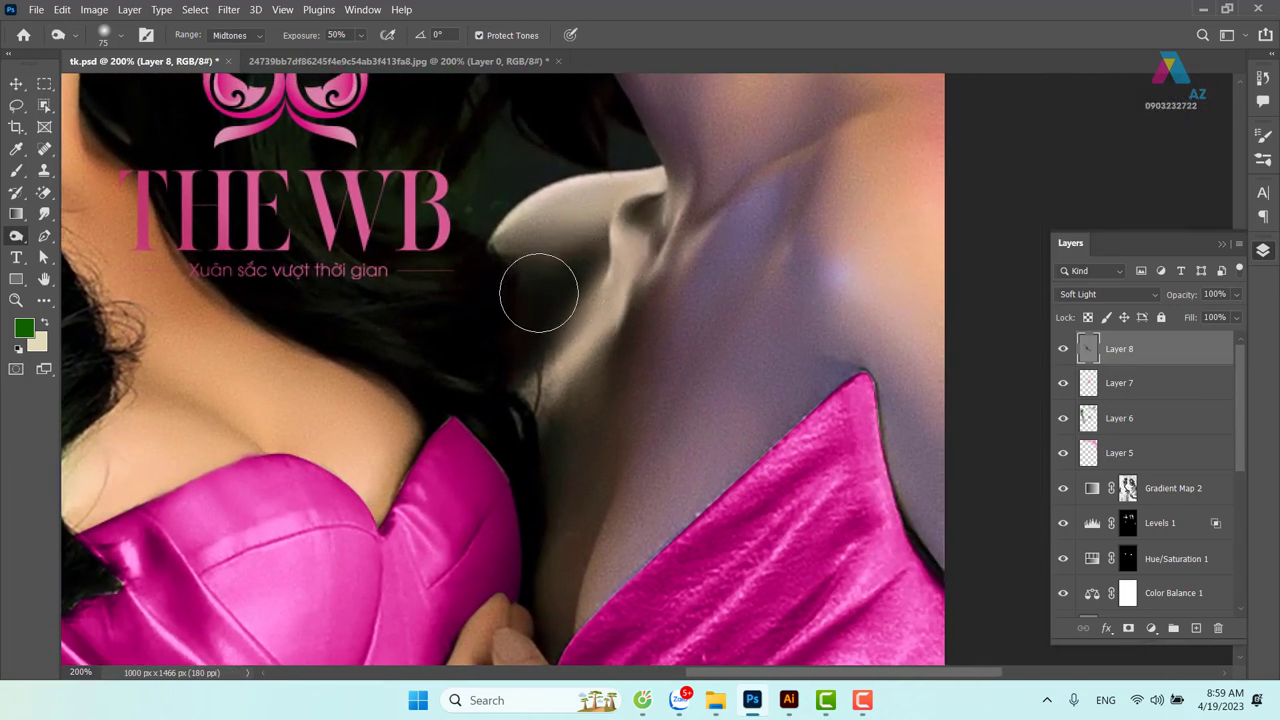
drag(491, 294, 601, 409)
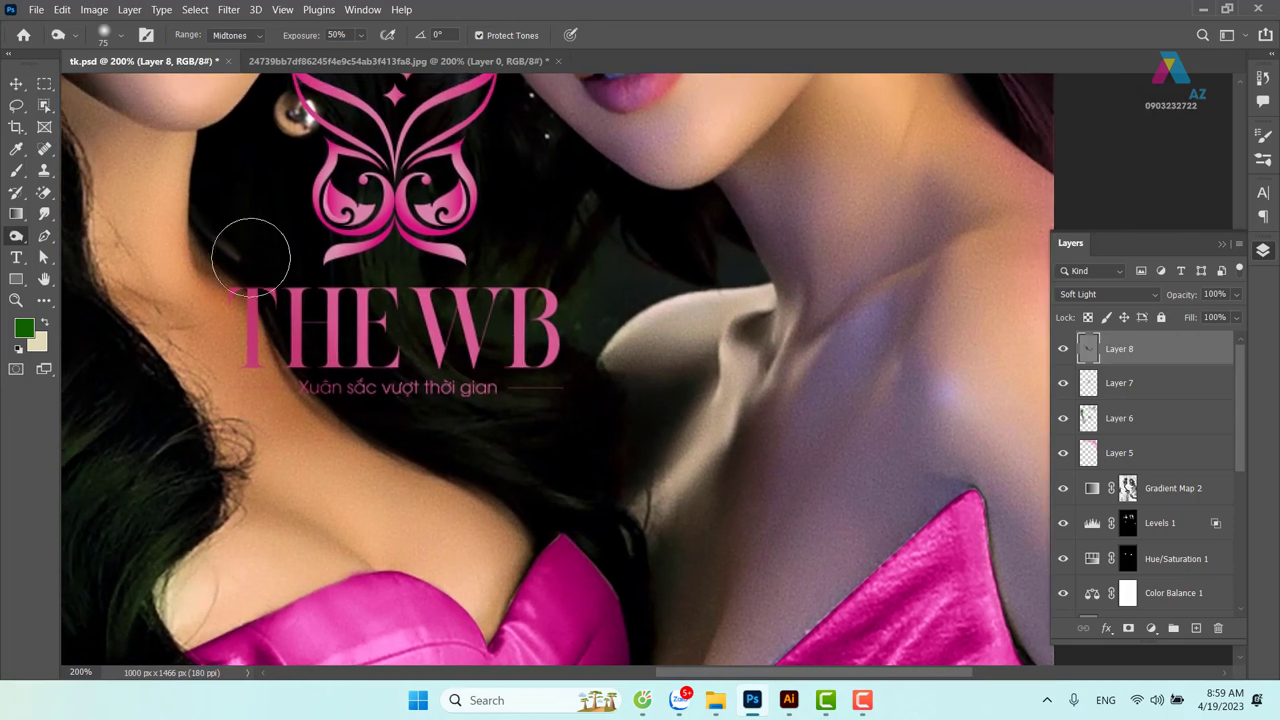
key(ctrl+minus)
key(ctrl+minus)
key(ctrl+minus)
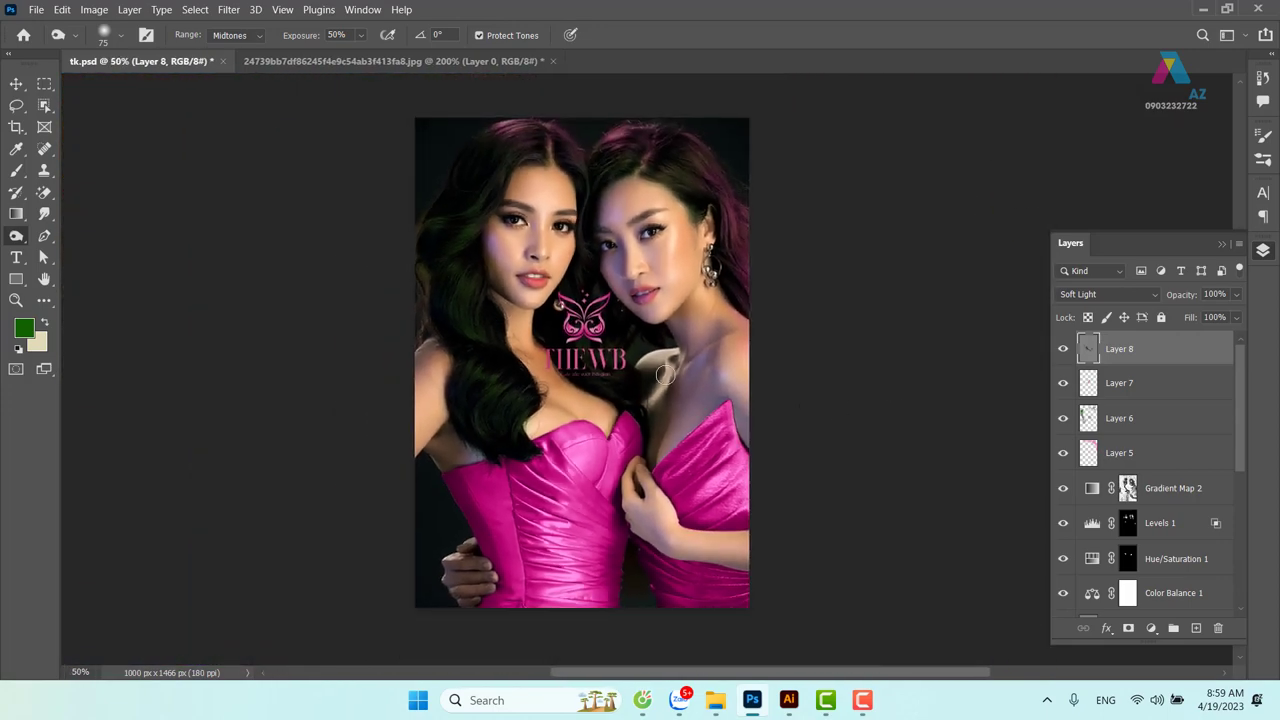
key(ctrl+plus)
key(ctrl+plus)
key(ctrl+plus)
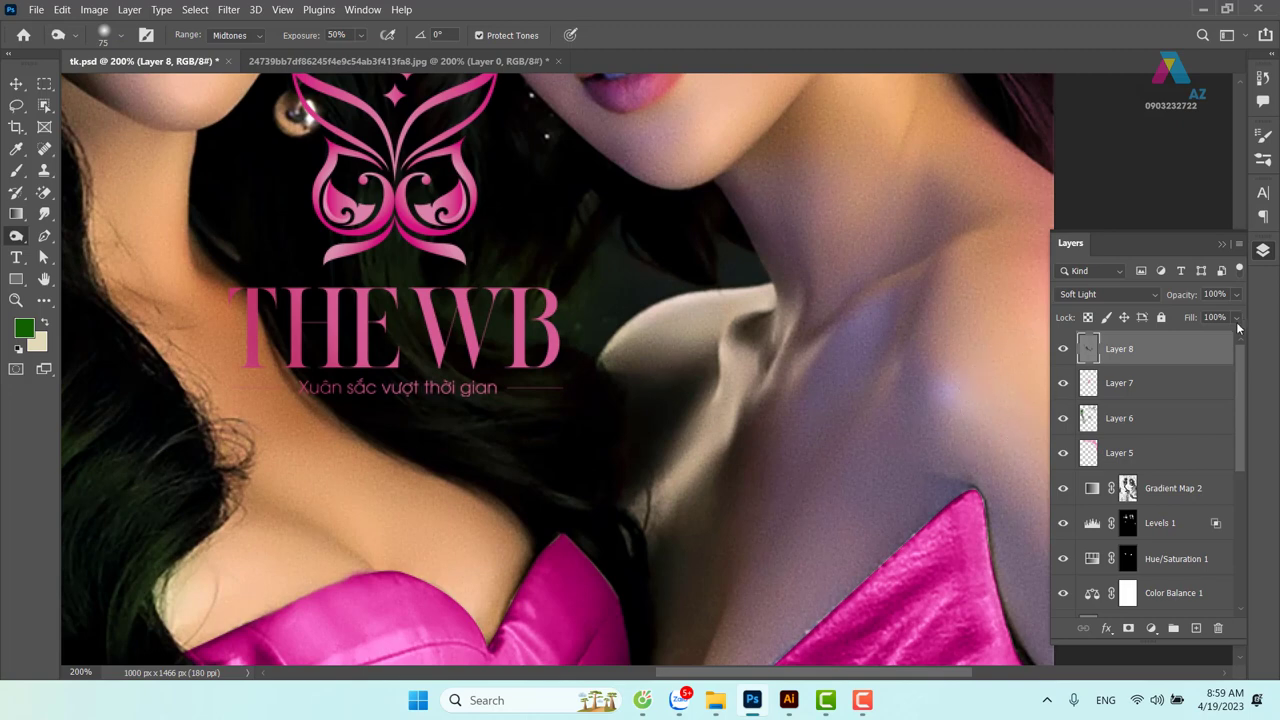
click(1236, 318)
drag(1232, 340, 1213, 343)
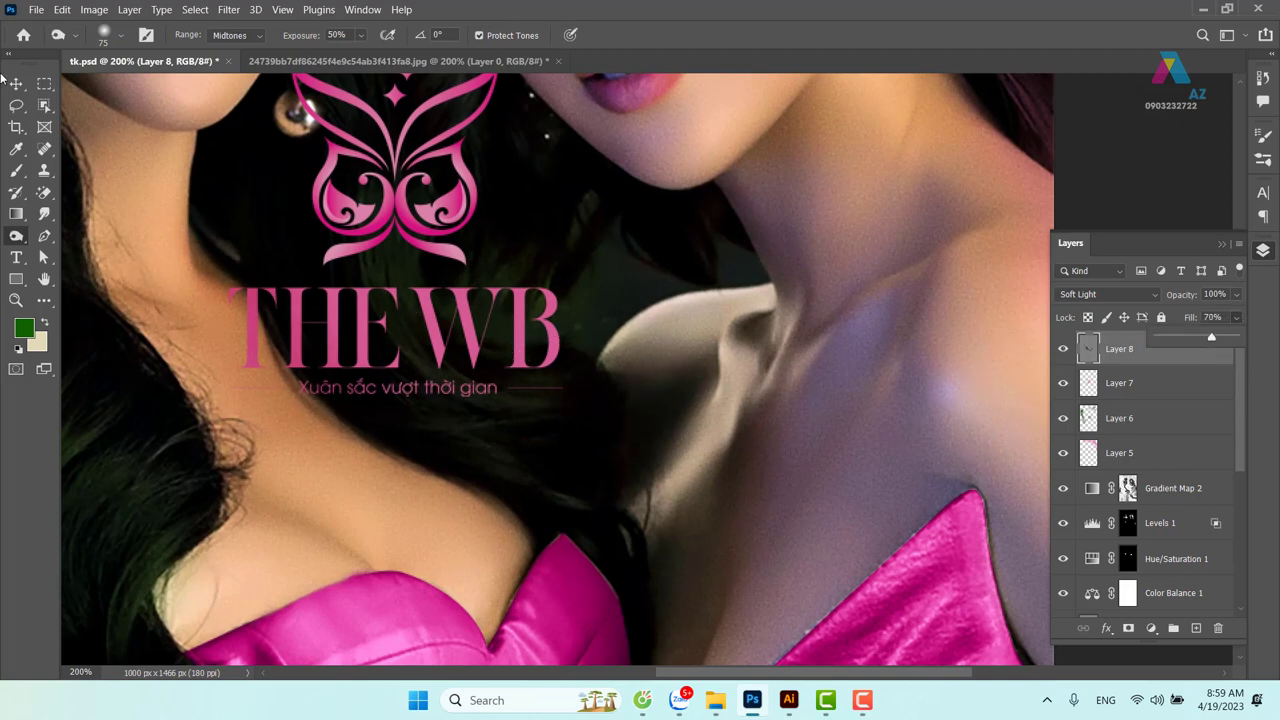
Move Layer 7 above Layer 8, duplicate it, and set the copy to Screen
key(v)
right_click(468, 180)
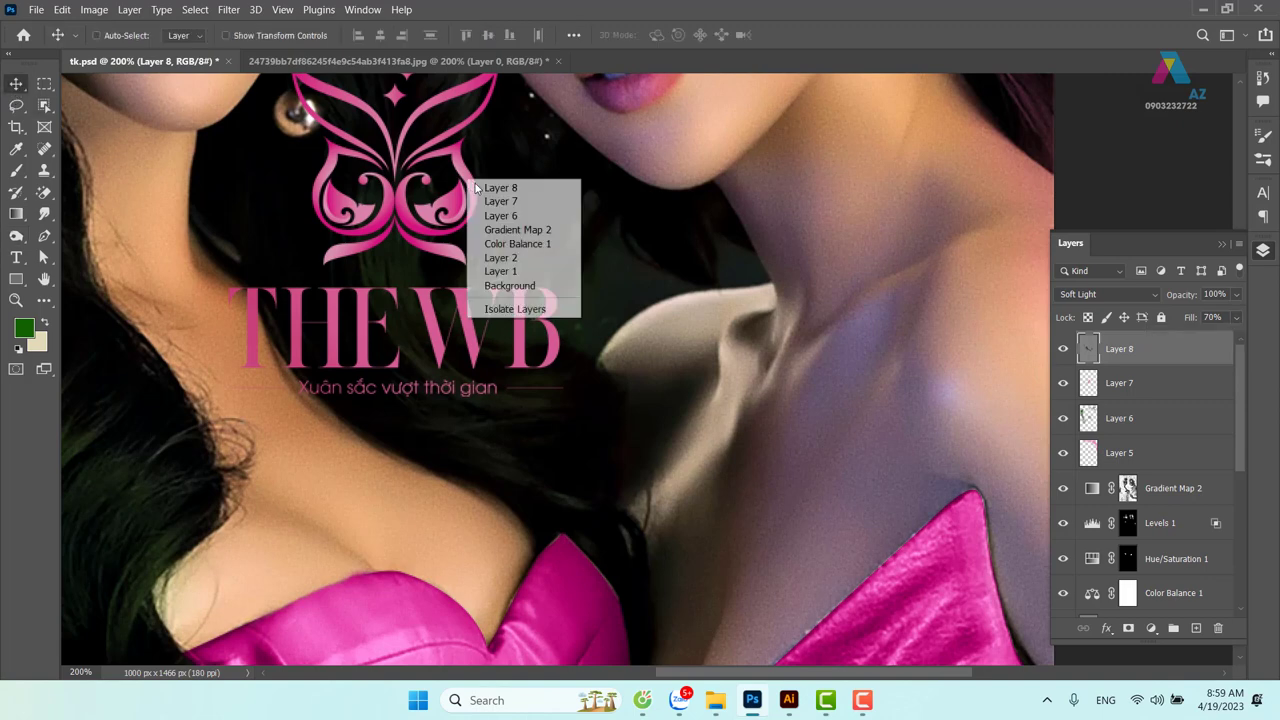
click(500, 186)
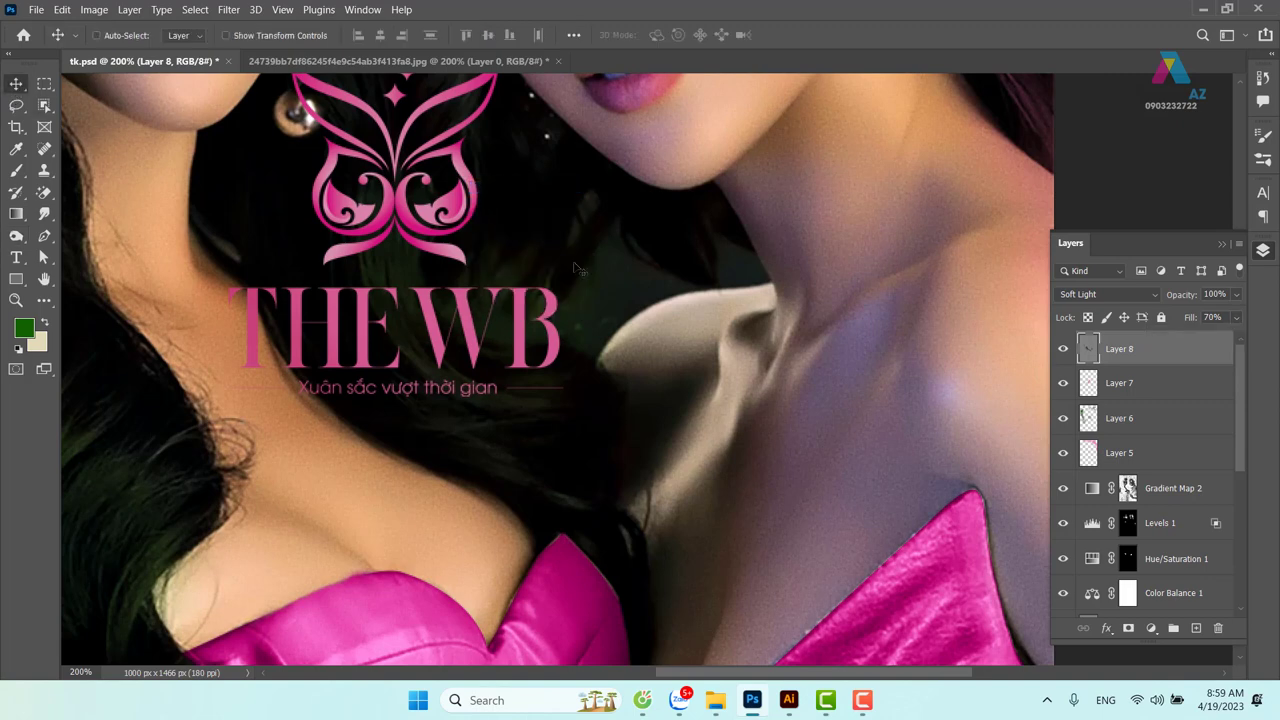
click(1190, 388)
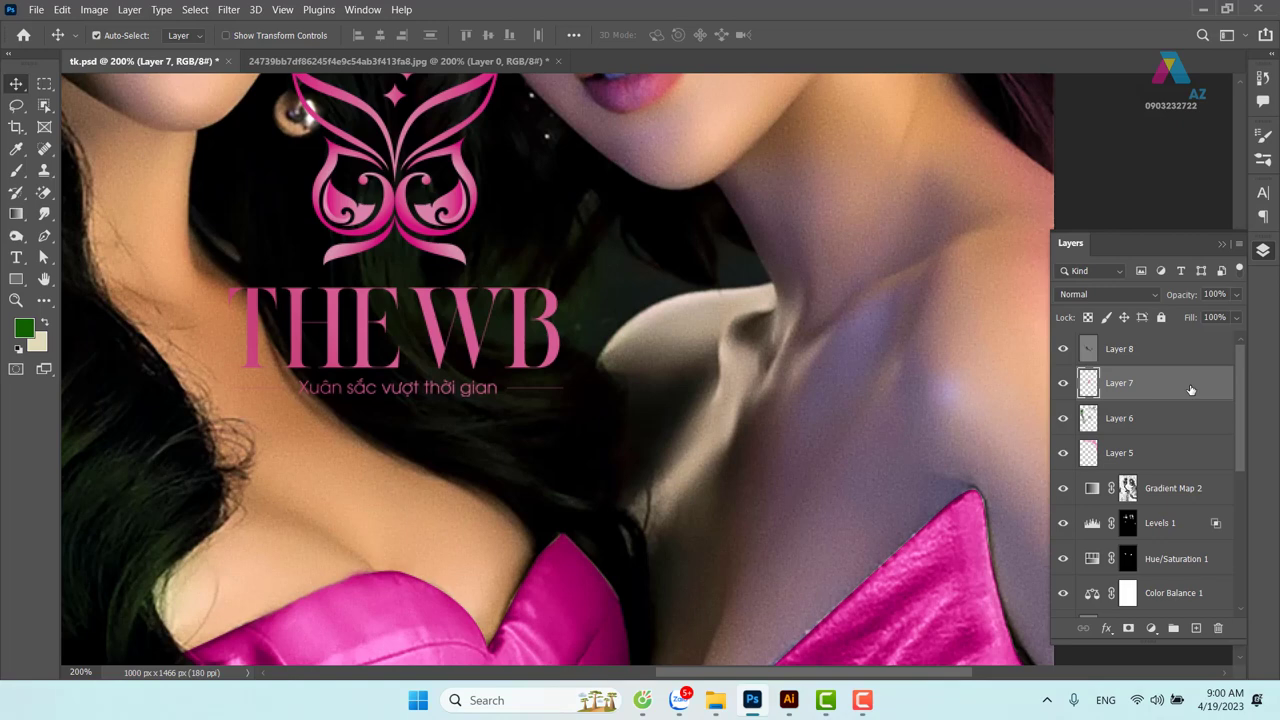
key(ctrl+bracketright)
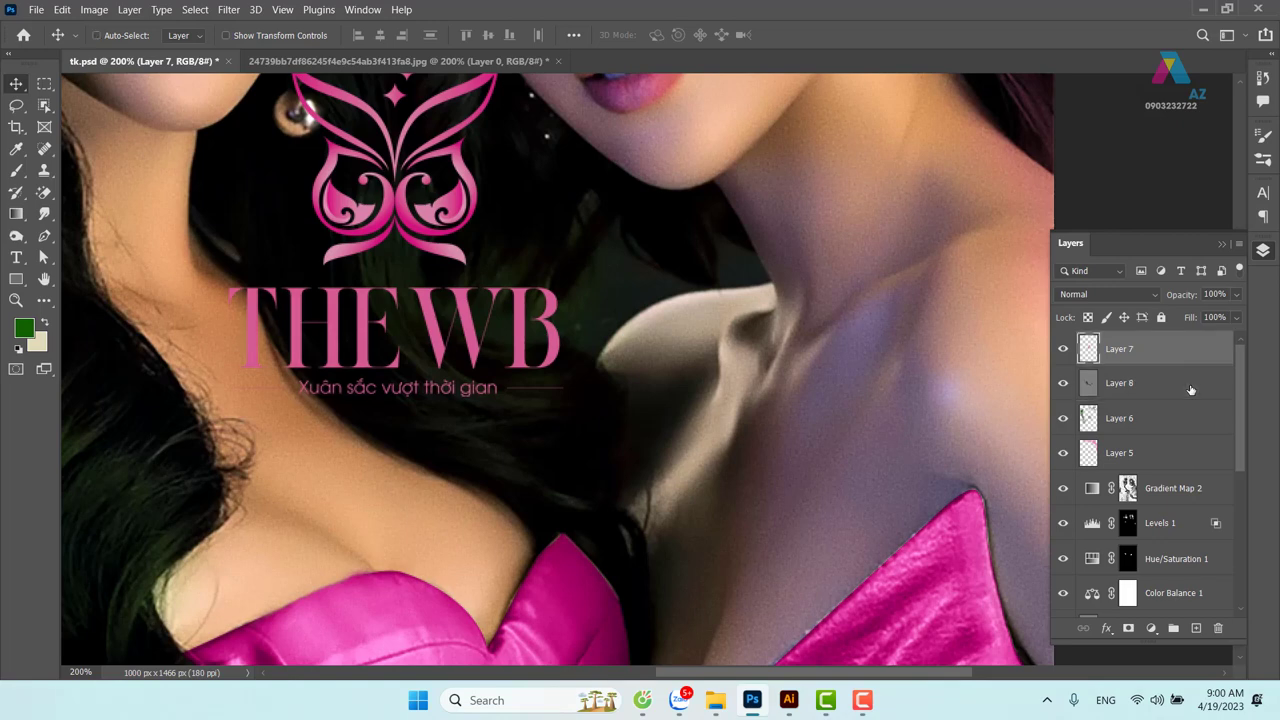
key(ctrl+j)
click(1108, 294)
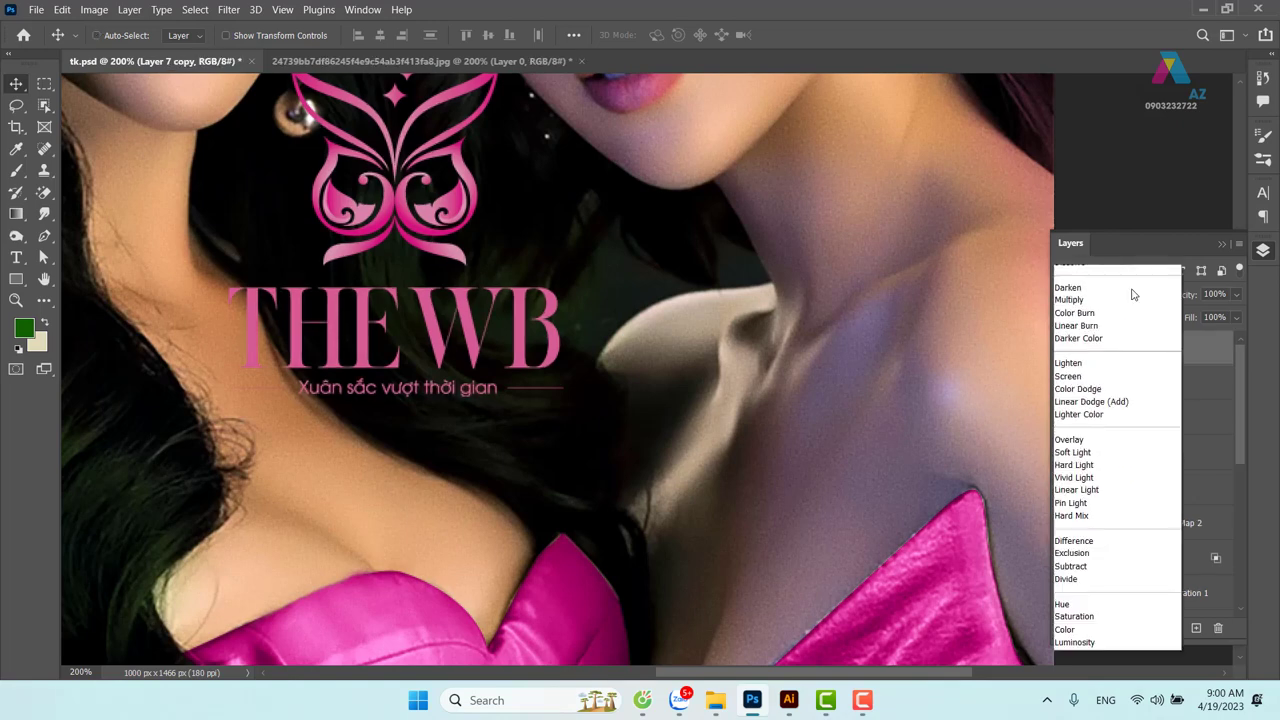
click(1120, 397)
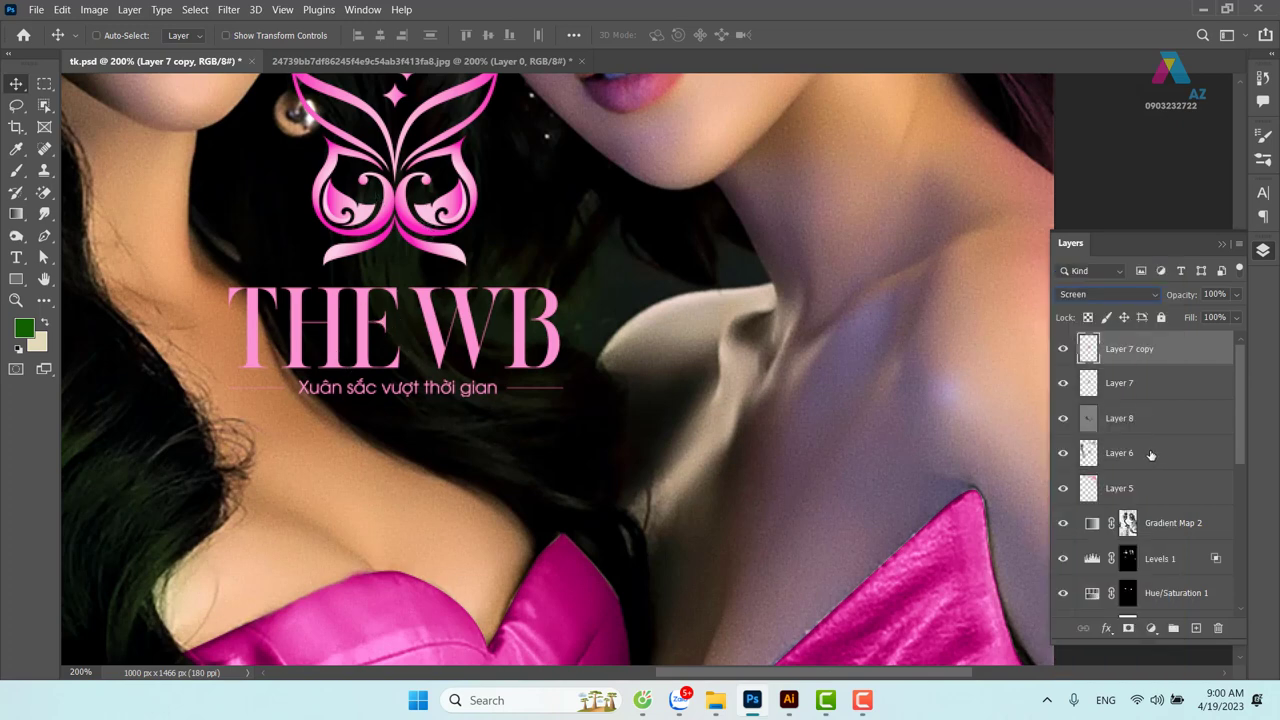
Add a mask to Layer 7 copy and fade it with a diagonal gradient across the THEWB letters
click(1129, 630)
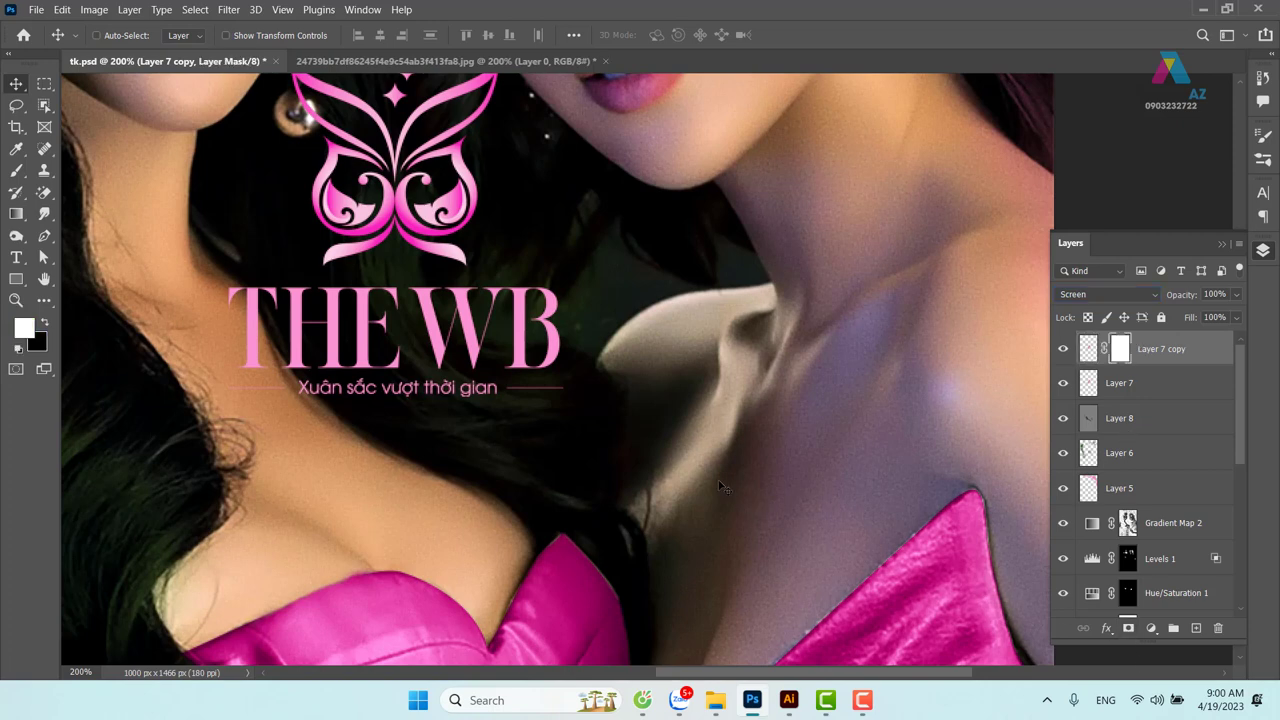
key(g)
drag(378, 388, 413, 180)
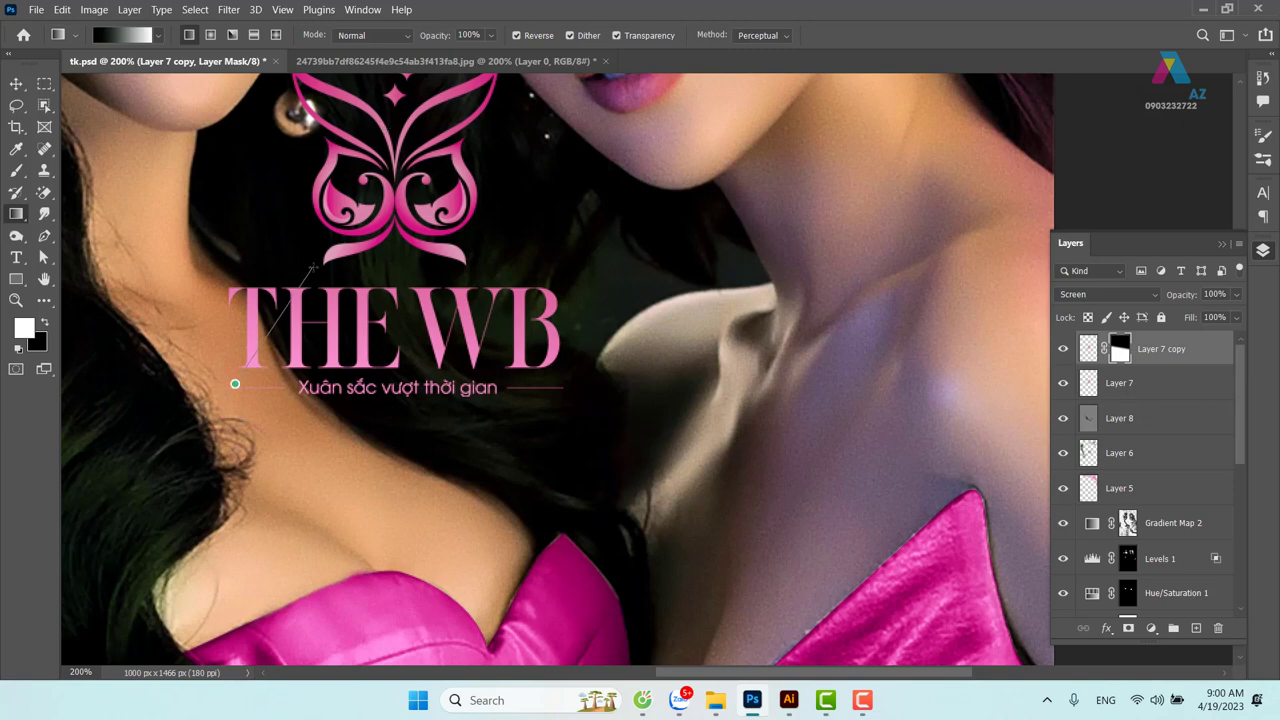
drag(282, 316, 240, 372)
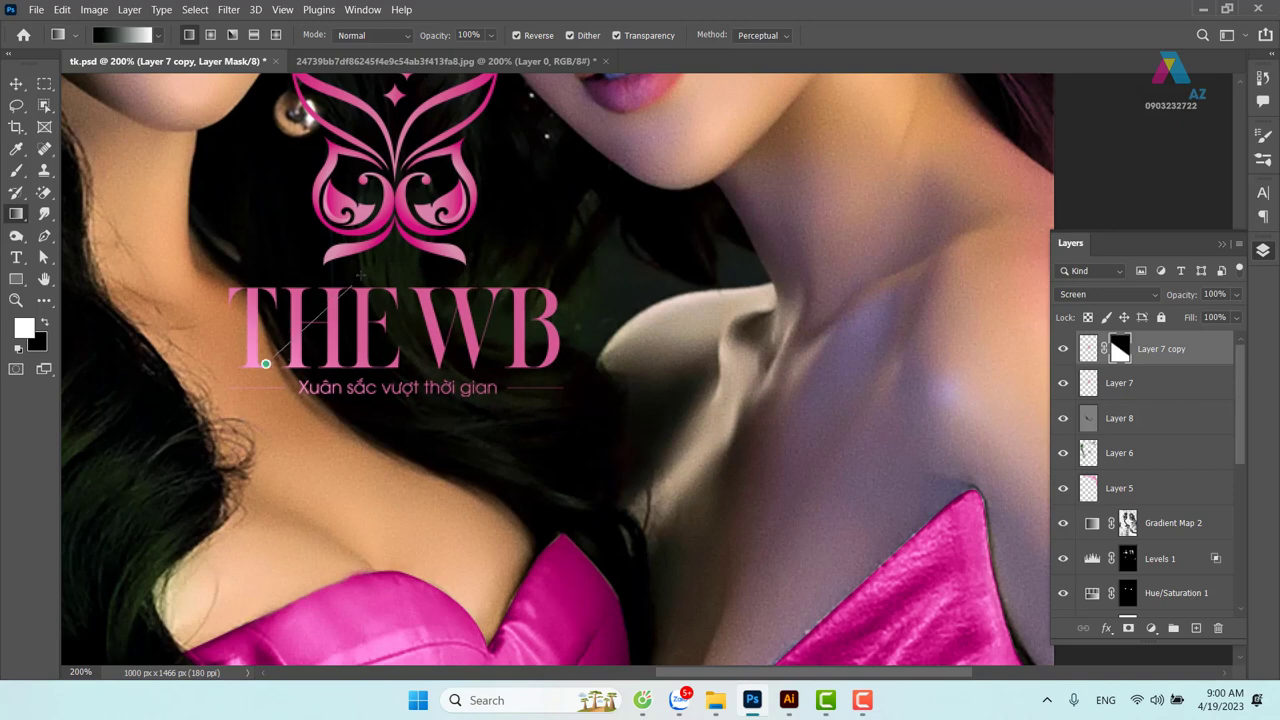
drag(378, 262, 366, 406)
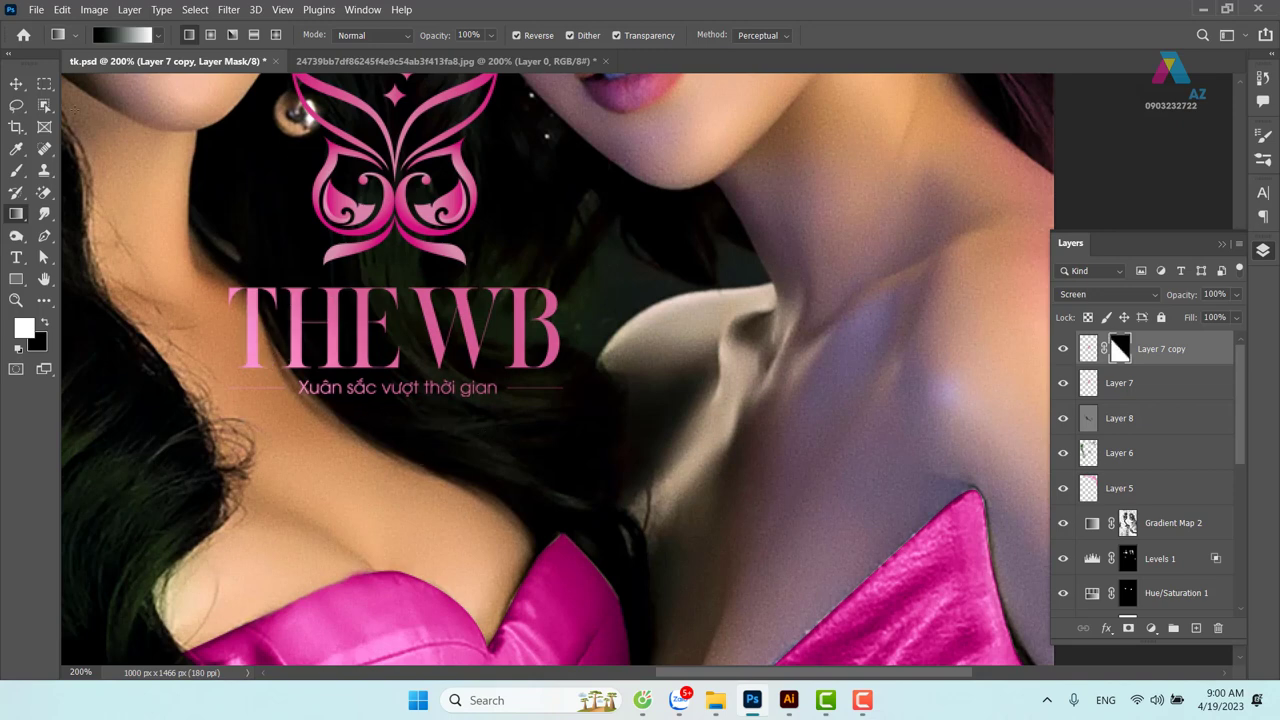
key(v)
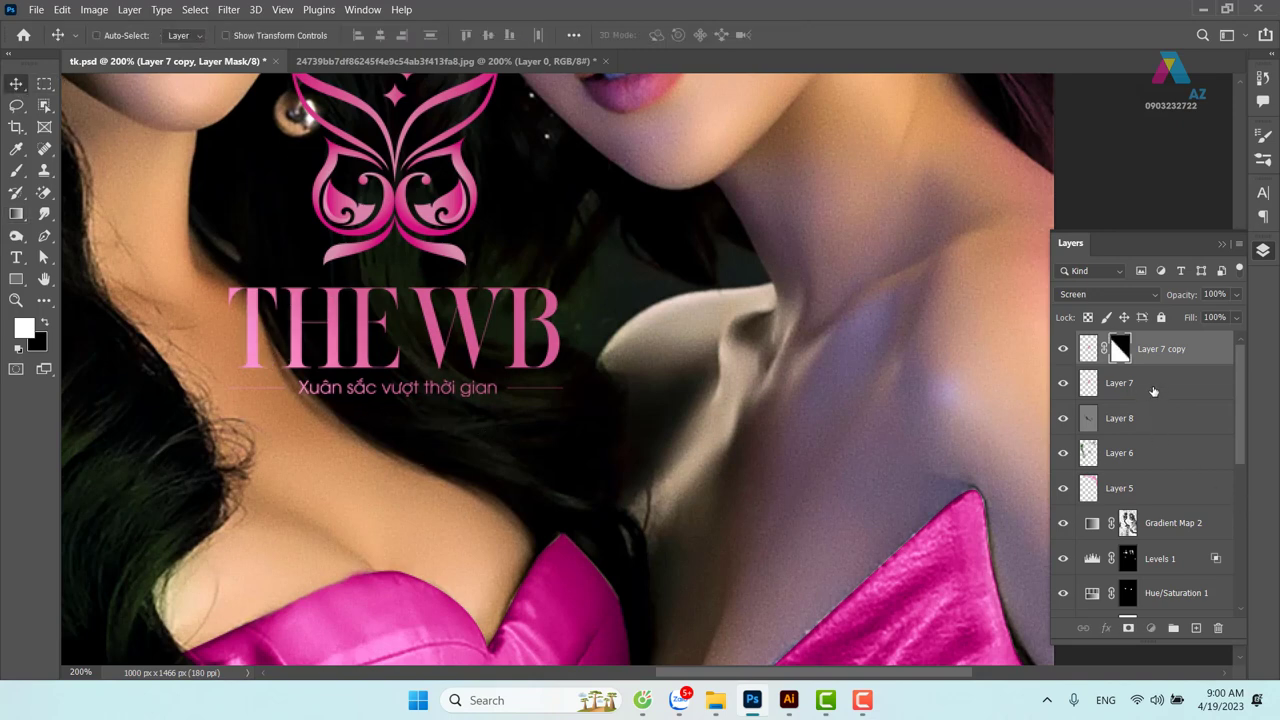
click(1156, 389)
Add a drop shadow with raised opacity to the THEWB logo on Layer 7
right_click(1184, 384)
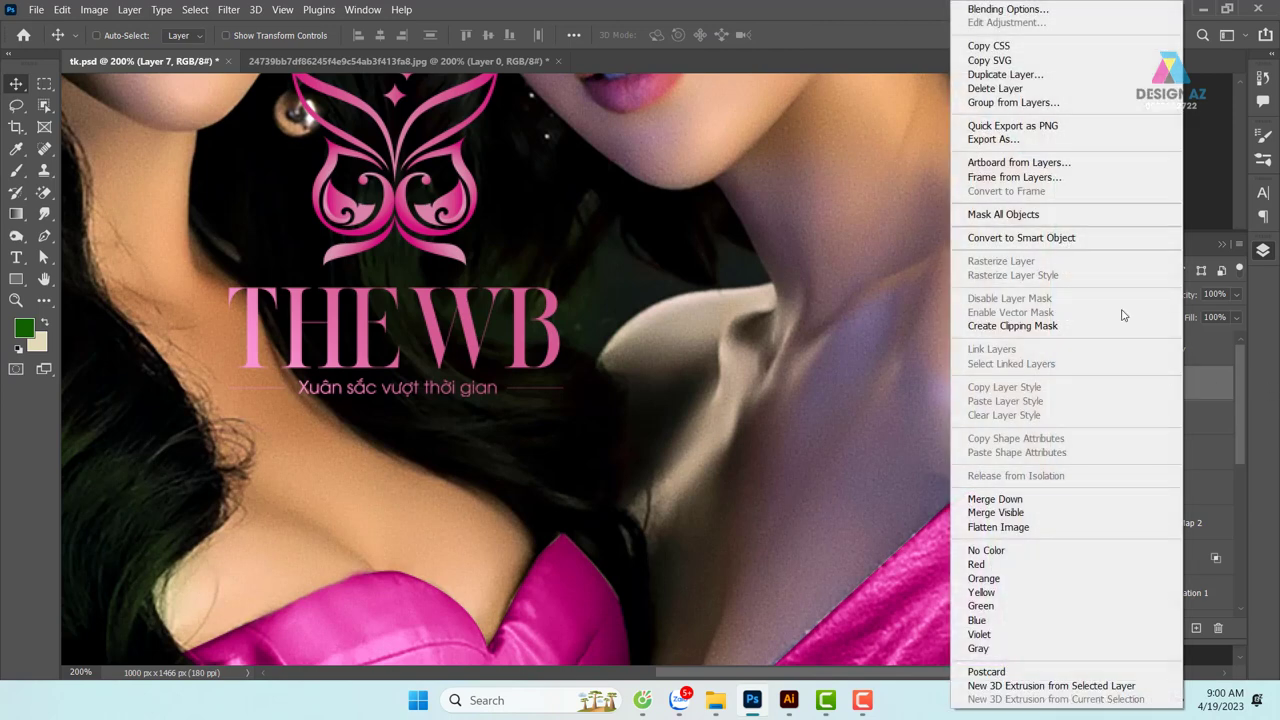
click(1042, 9)
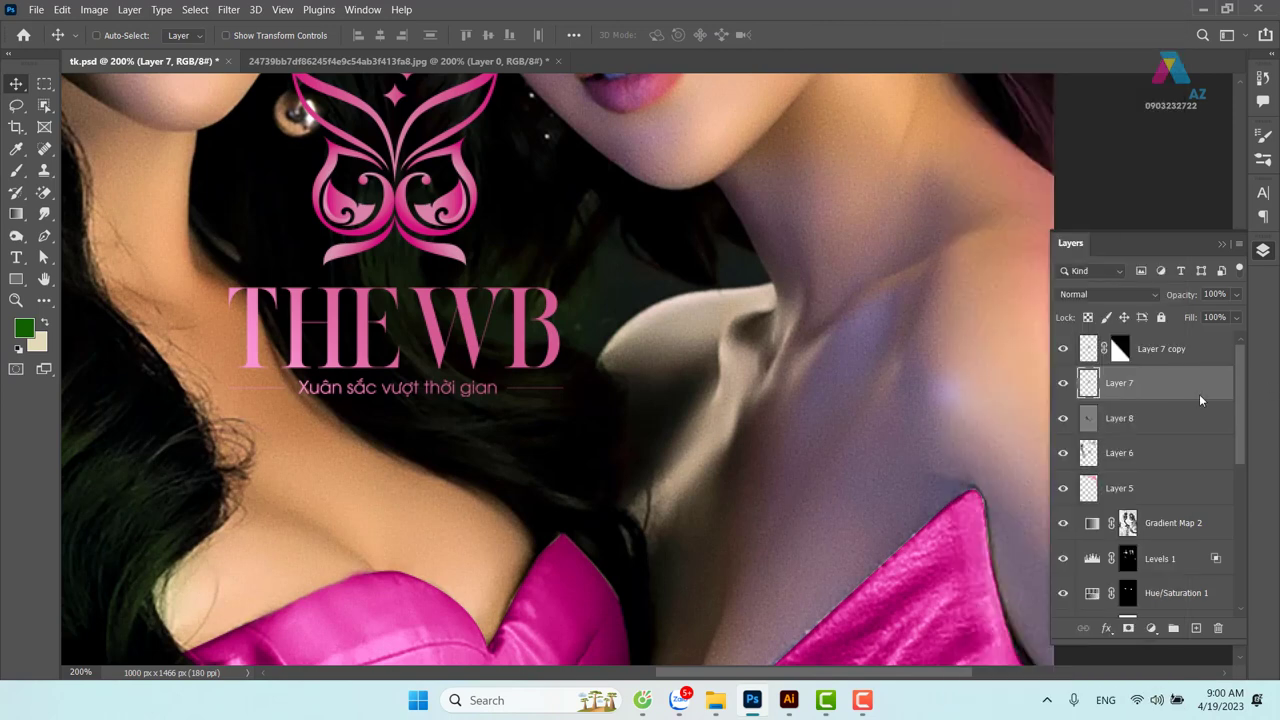
click(700, 366)
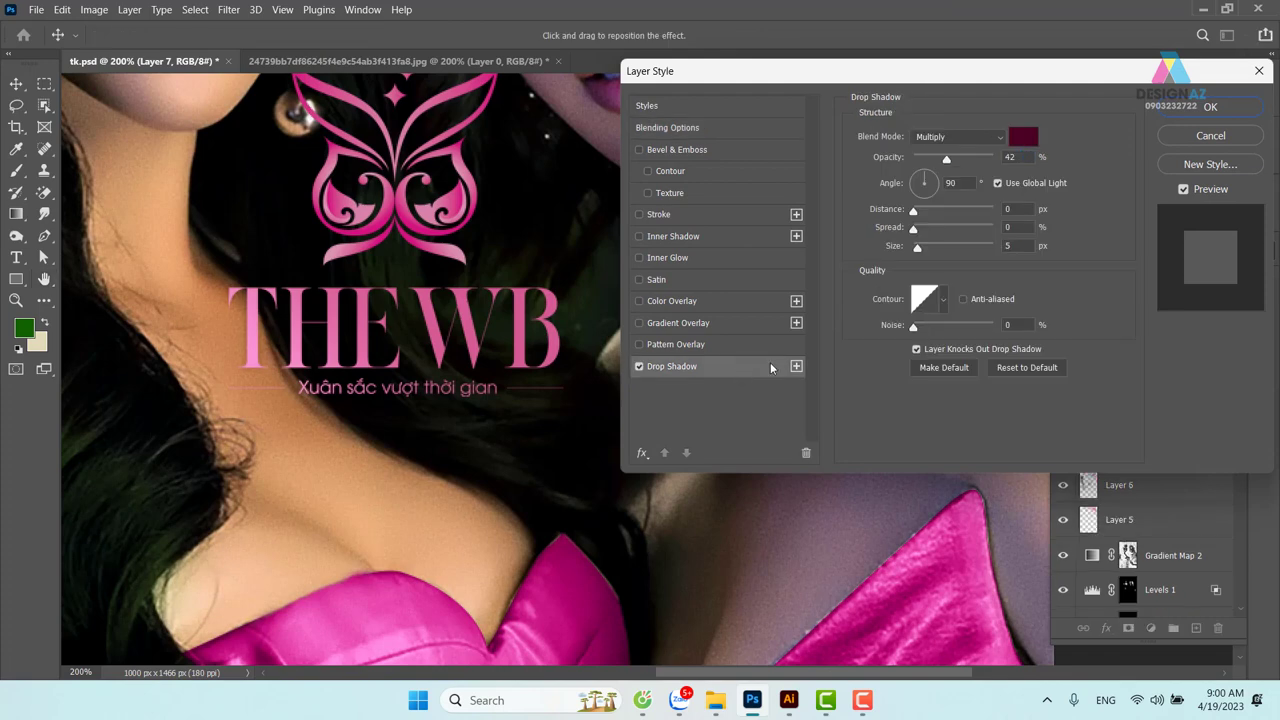
drag(948, 160, 987, 167)
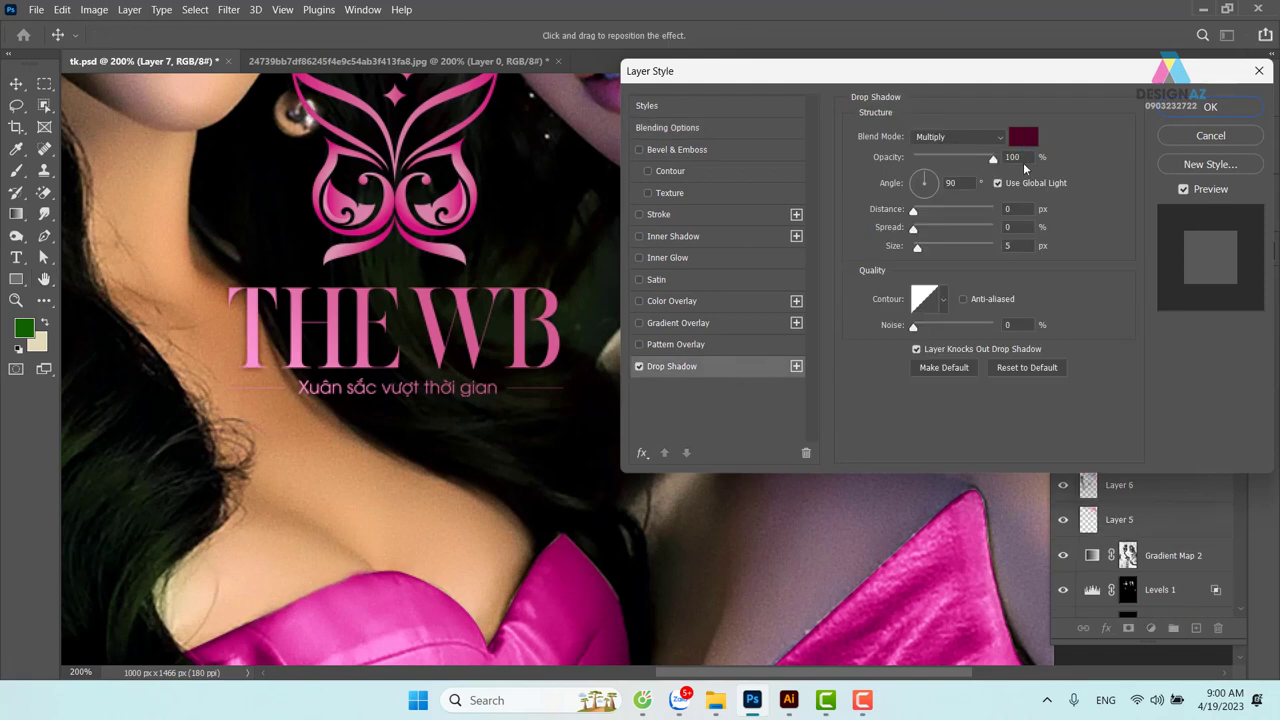
click(1209, 110)
Try moving the THEWB logo right and down, then undo the move
drag(615, 353, 723, 360)
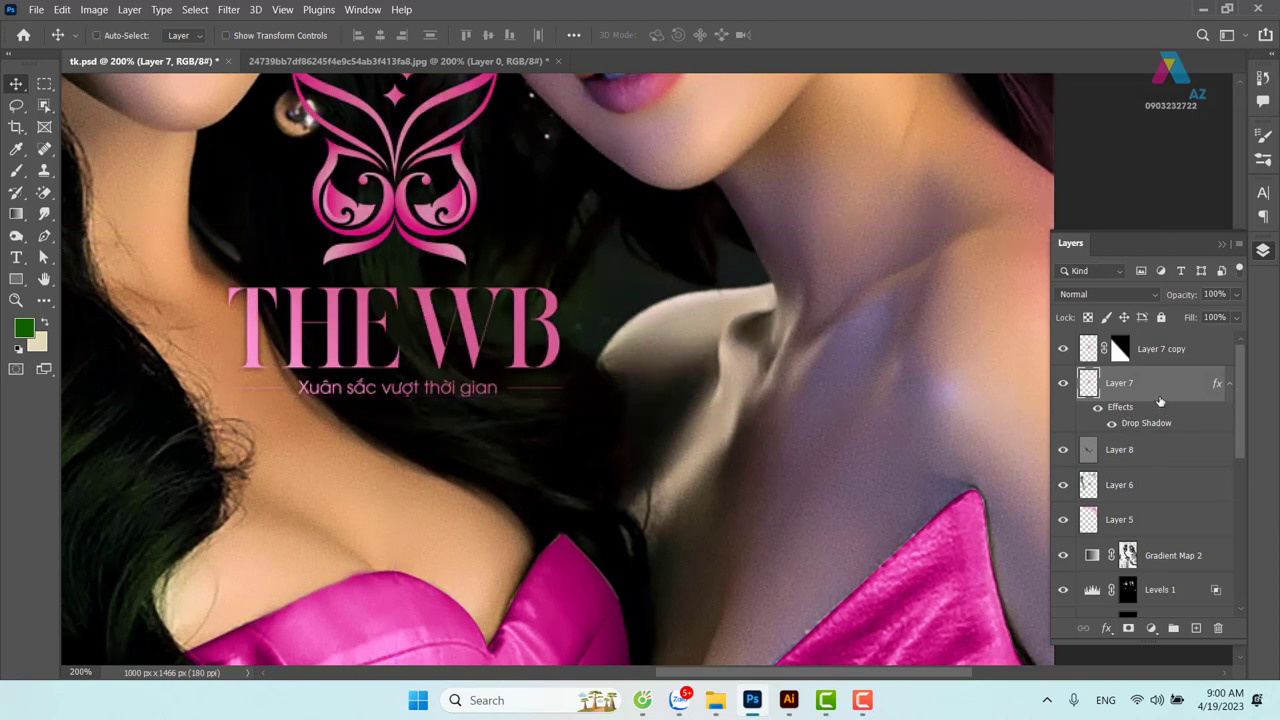
mouse_move(604, 364)
mouse_down()
mouse_move(996, 468)
mouse_move(971, 443)
mouse_up()
key(ctrl+z)
Set the logo's drop shadow to 100% opacity and 21 px size, keeping dark magenta
right_click(1149, 394)
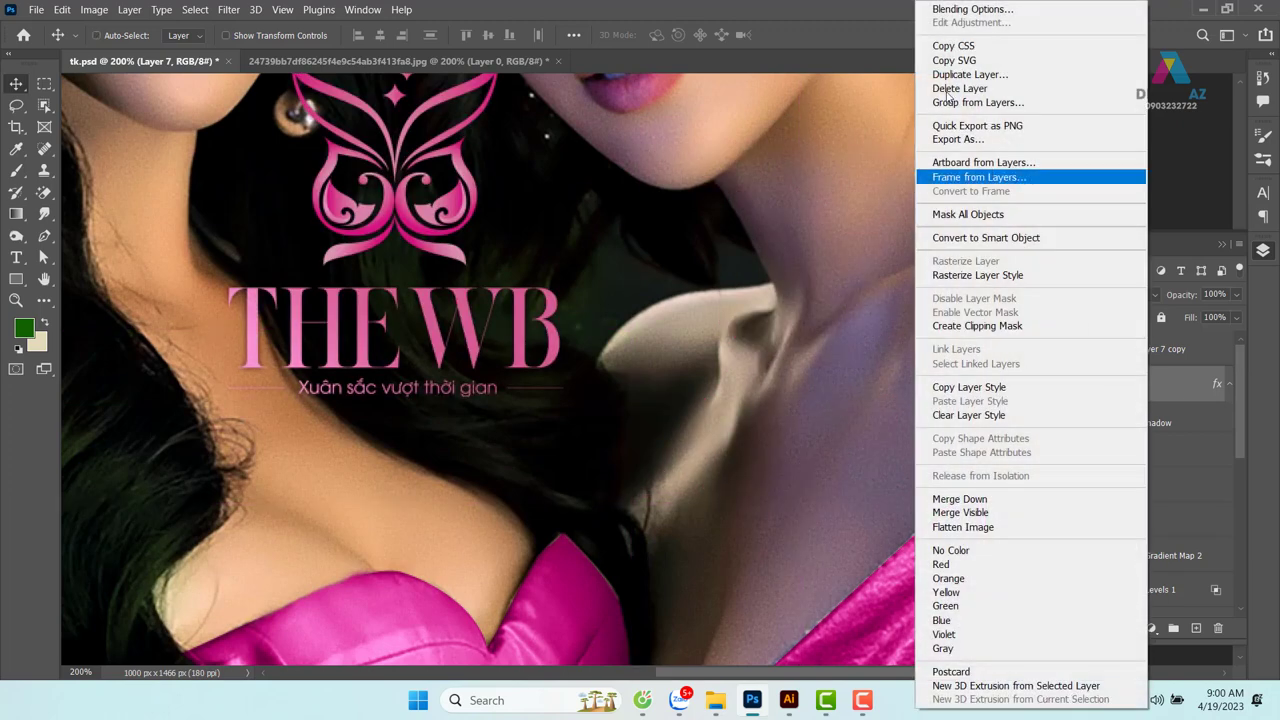
click(965, 12)
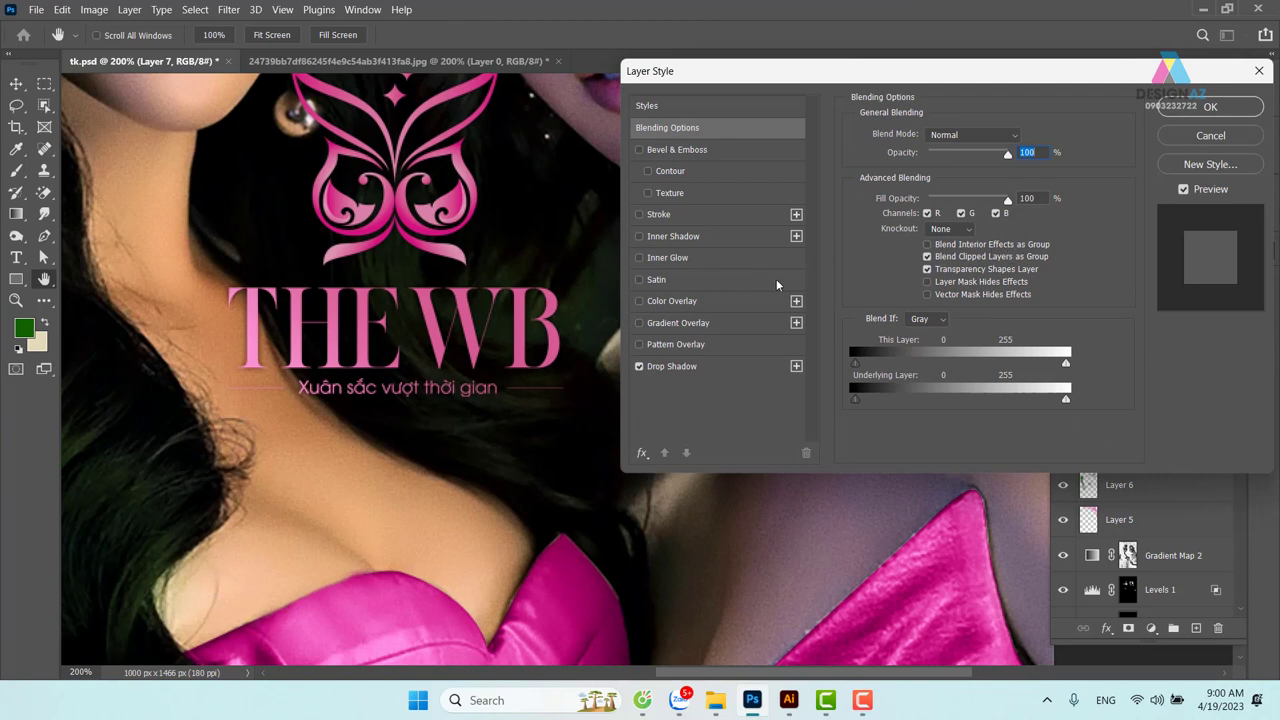
click(736, 370)
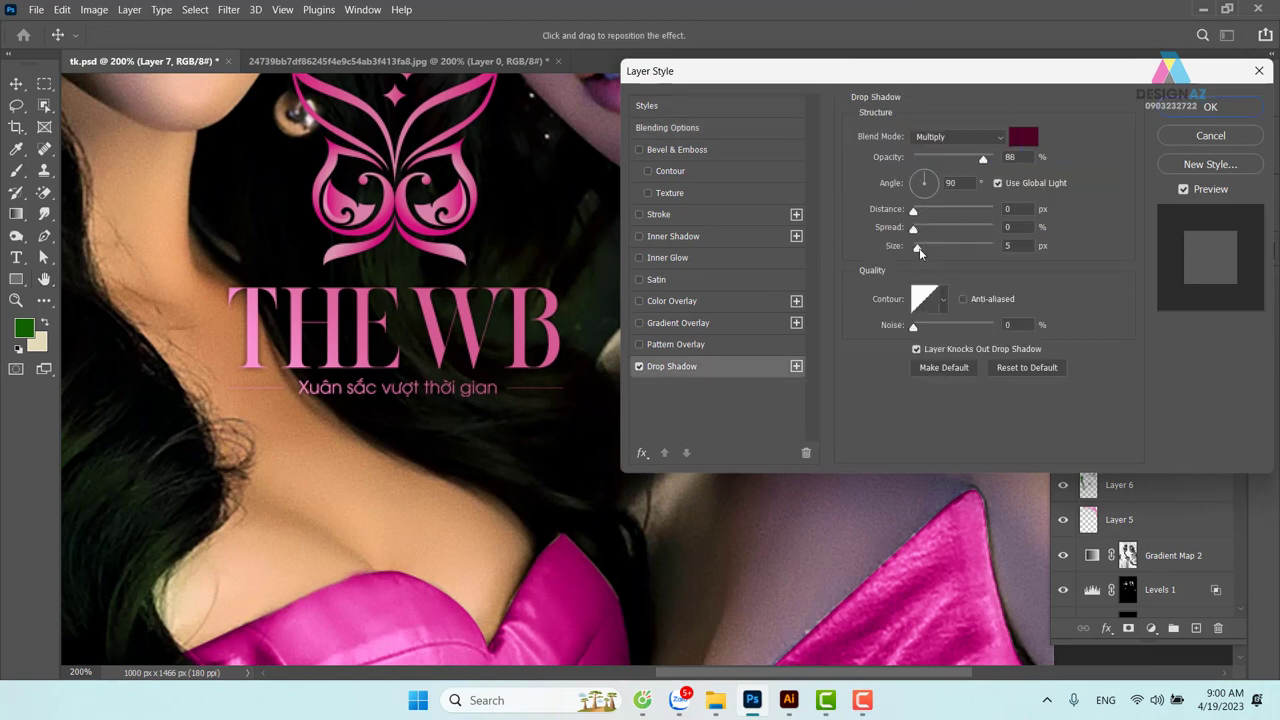
drag(921, 246, 926, 250)
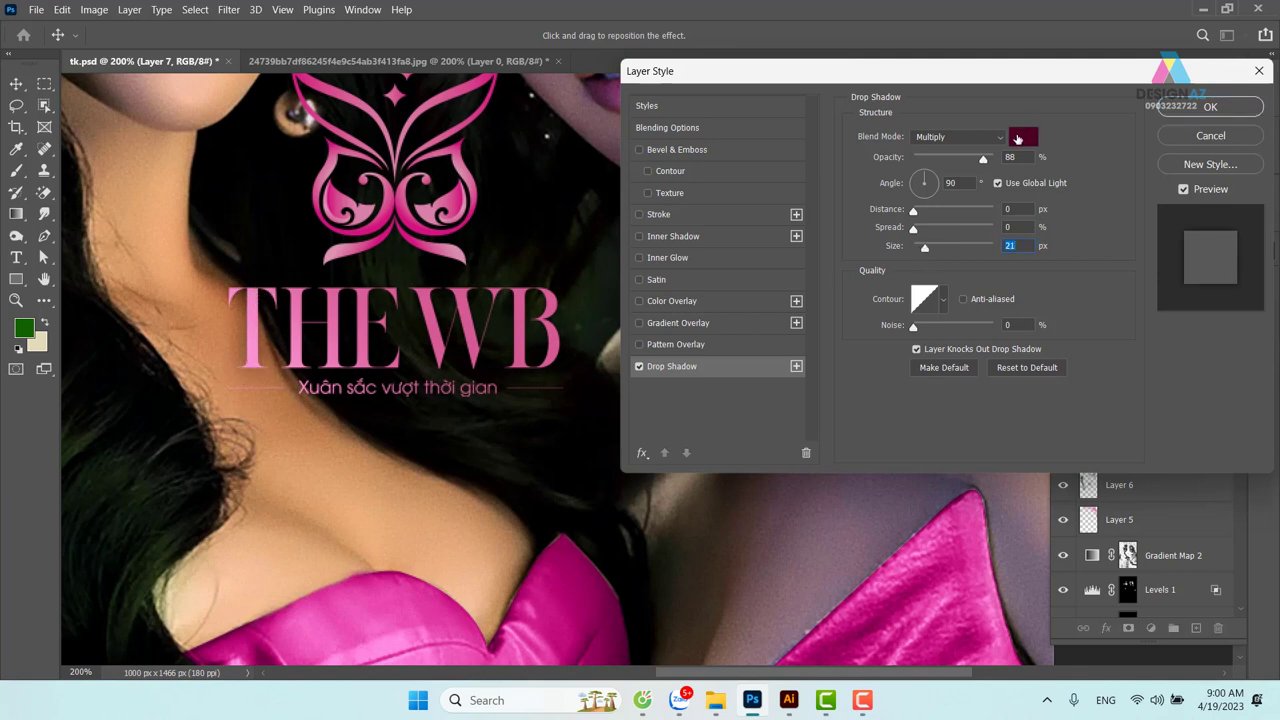
drag(986, 163, 1013, 154)
click(1025, 140)
click(393, 361)
click(1209, 107)
Zoom out to 66.67%, pan down to the pink dresses, and select Layer 7 copy
key(ctrl+minus)
key(ctrl+minus)
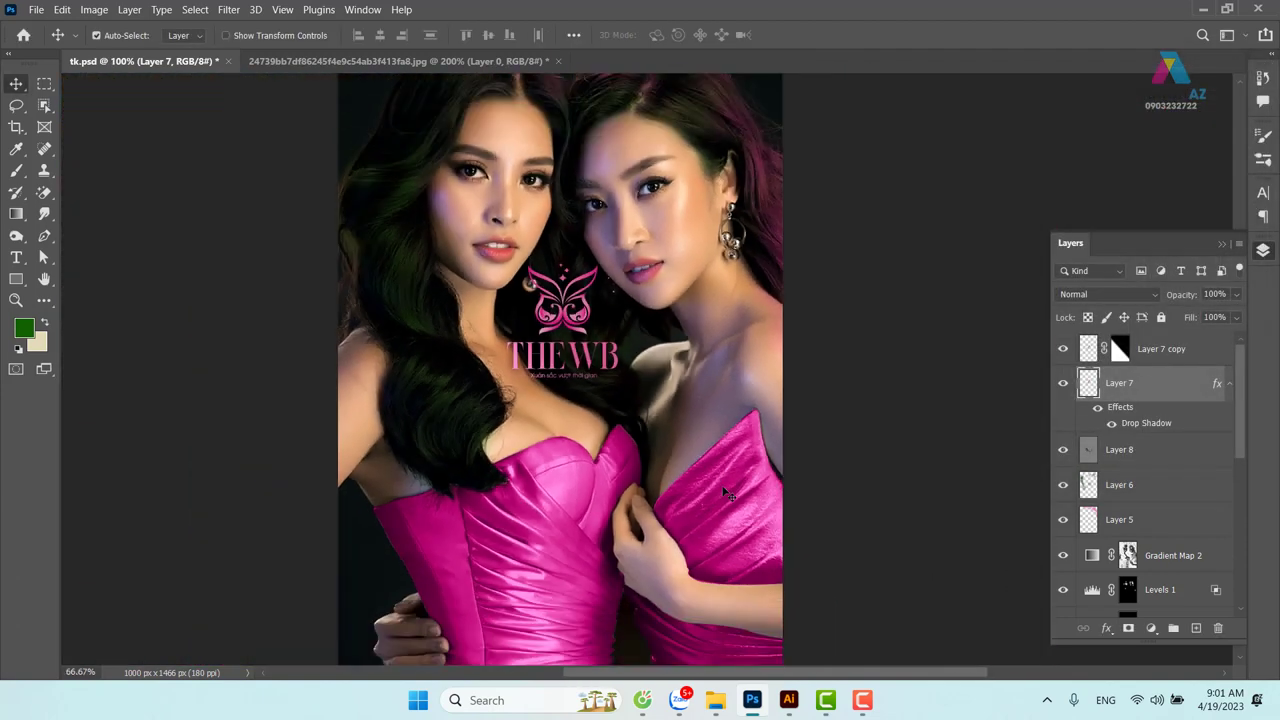
drag(622, 372, 584, 364)
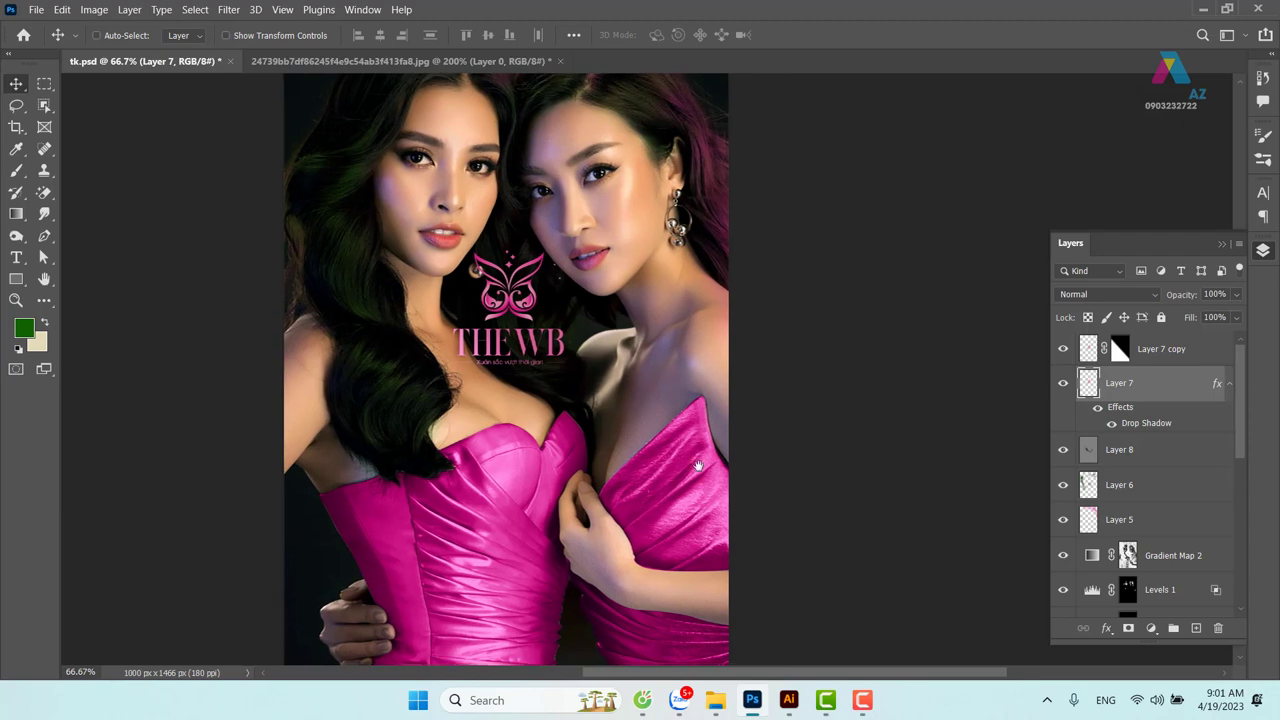
drag(697, 546, 714, 316)
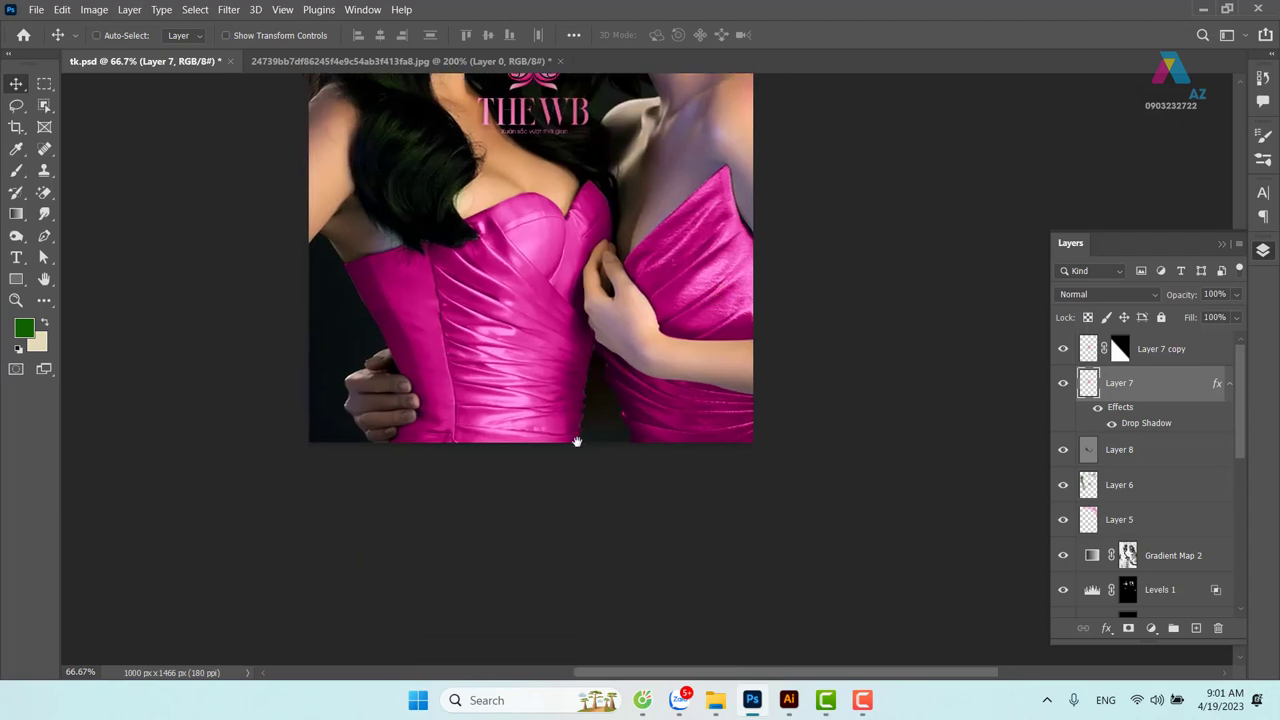
scroll(555, 447, up, 2)
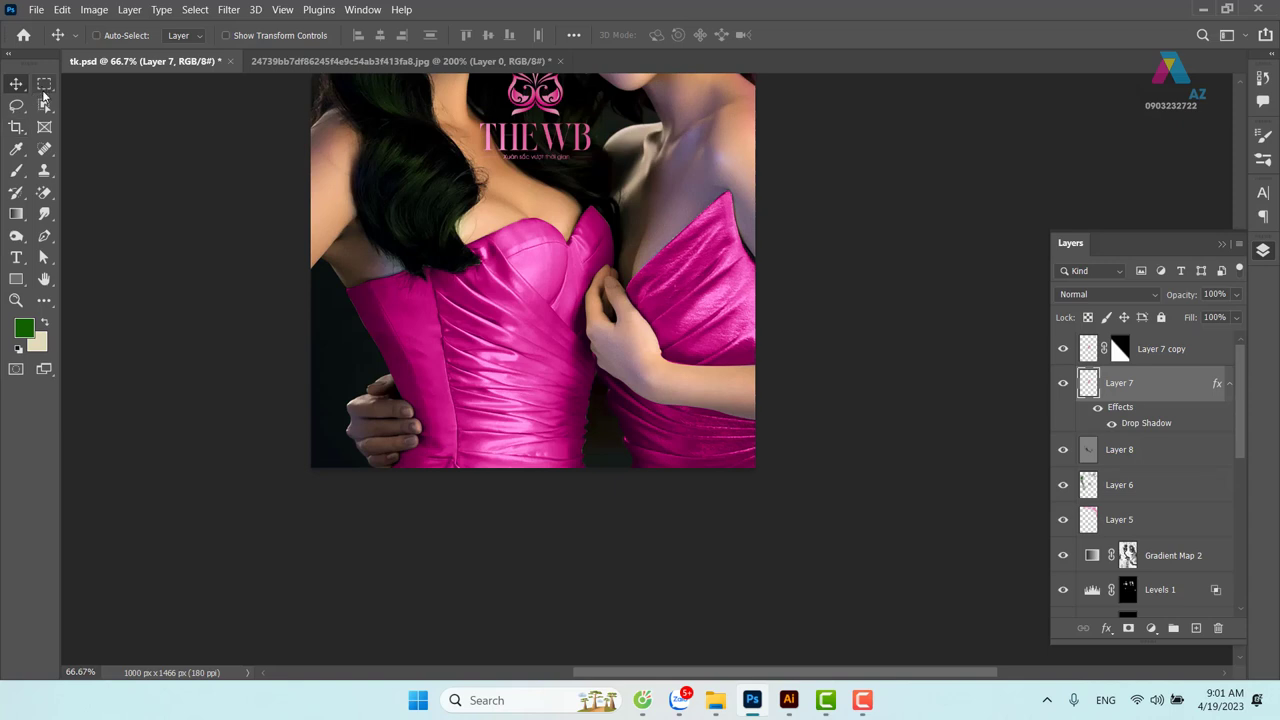
click(46, 85)
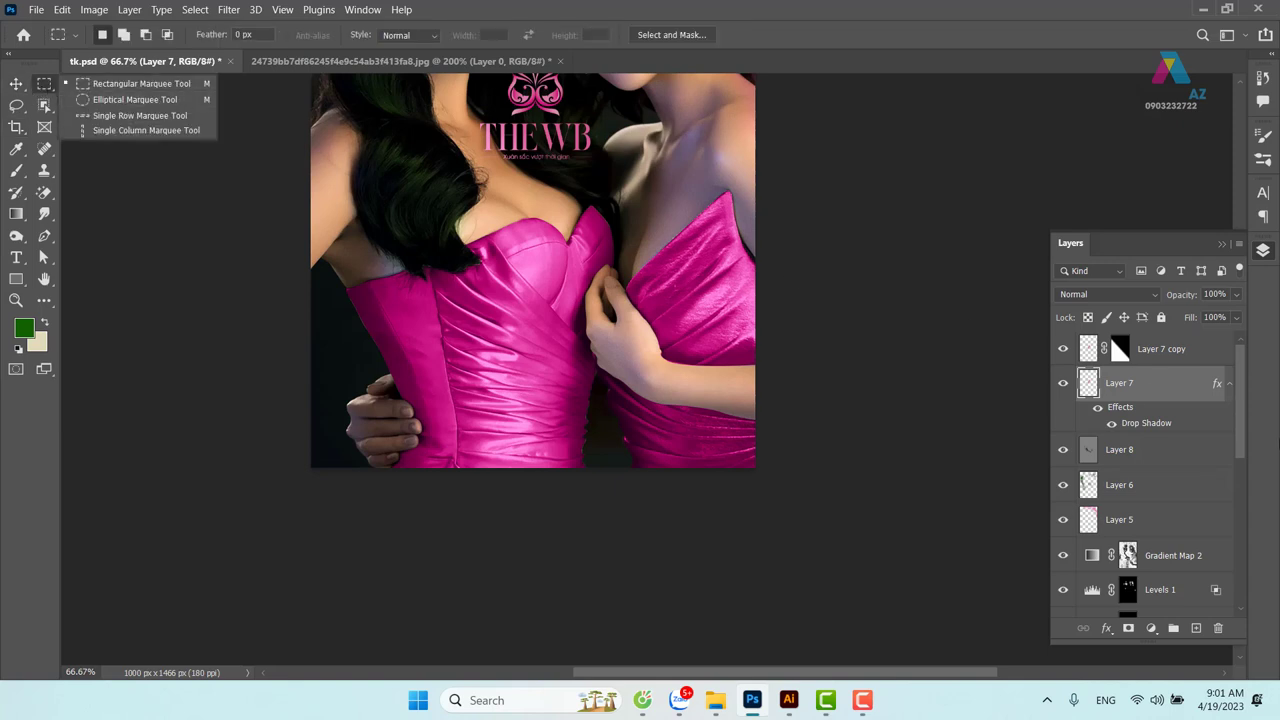
click(1190, 350)
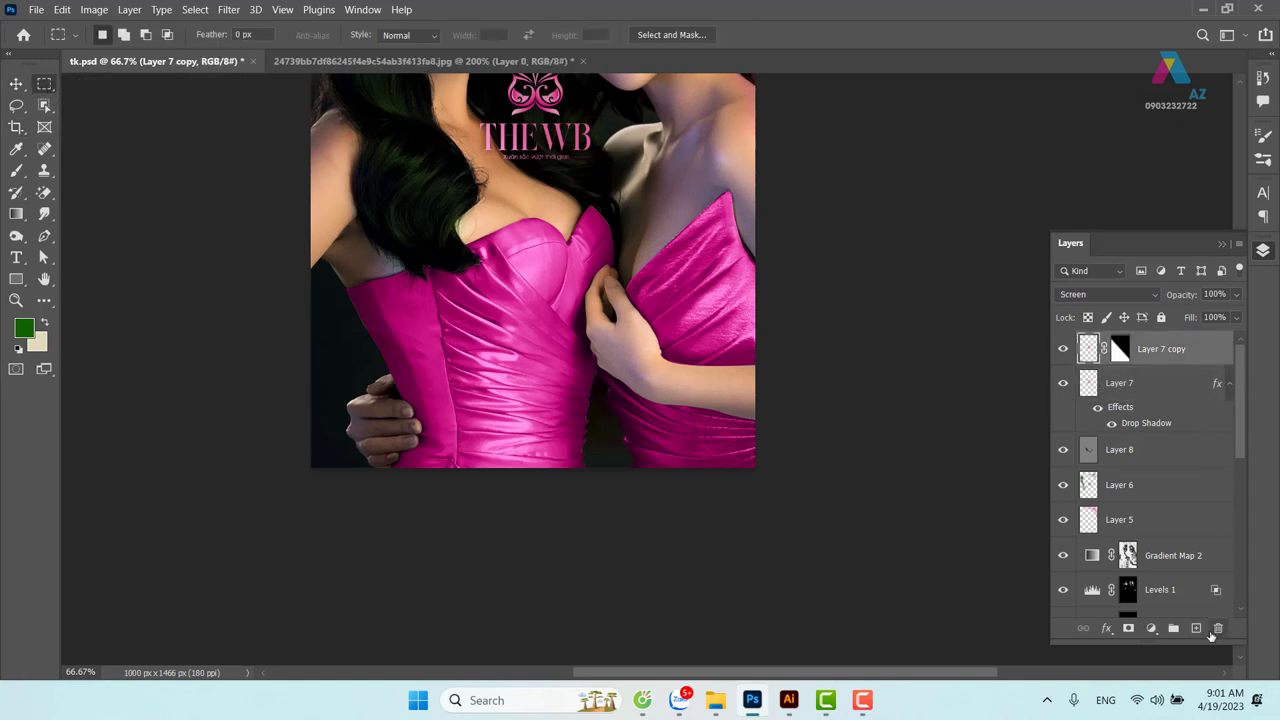
Add a new Layer 9 filled with dark magenta sampled from the portrait
click(1196, 628)
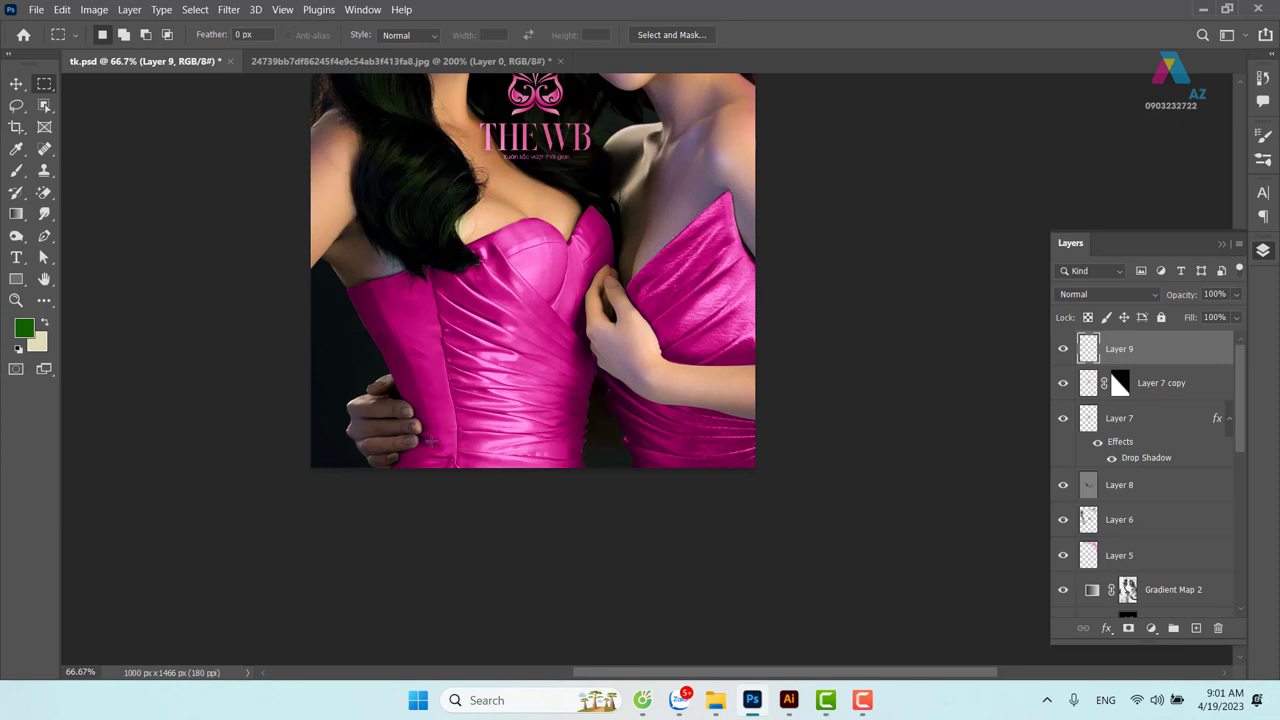
key(i)
click(399, 357)
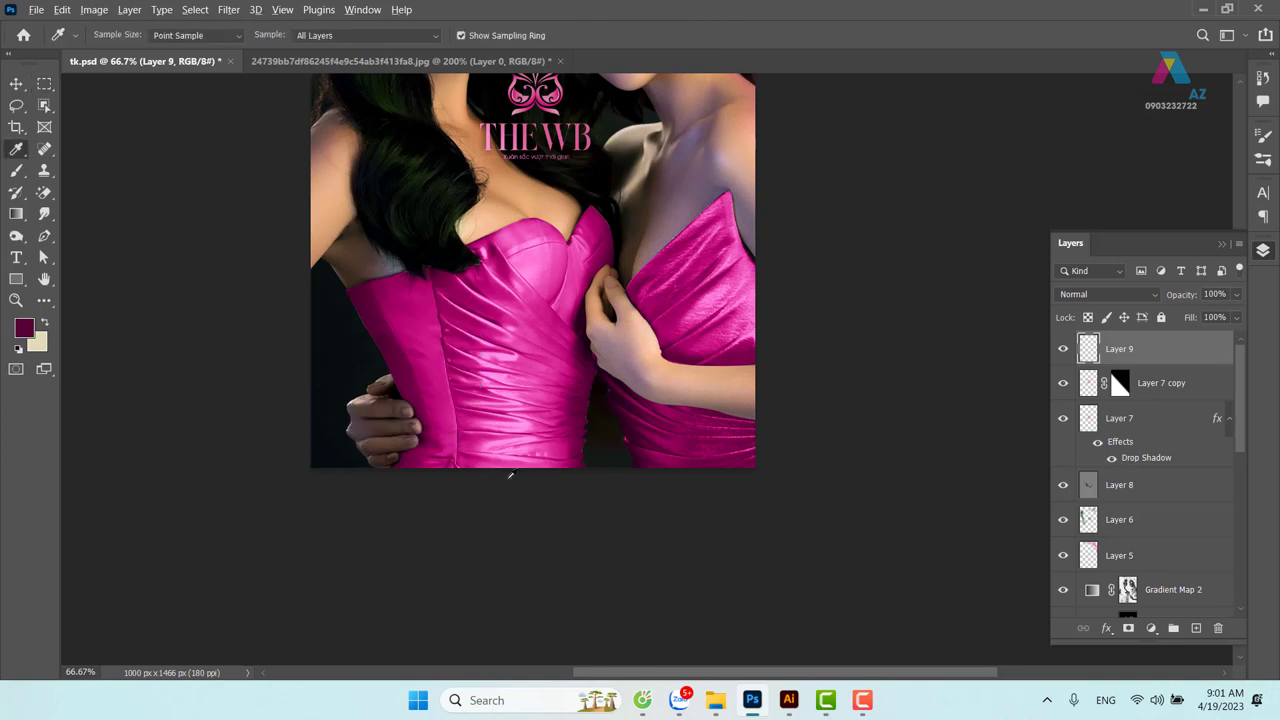
key(alt+BackSpace)
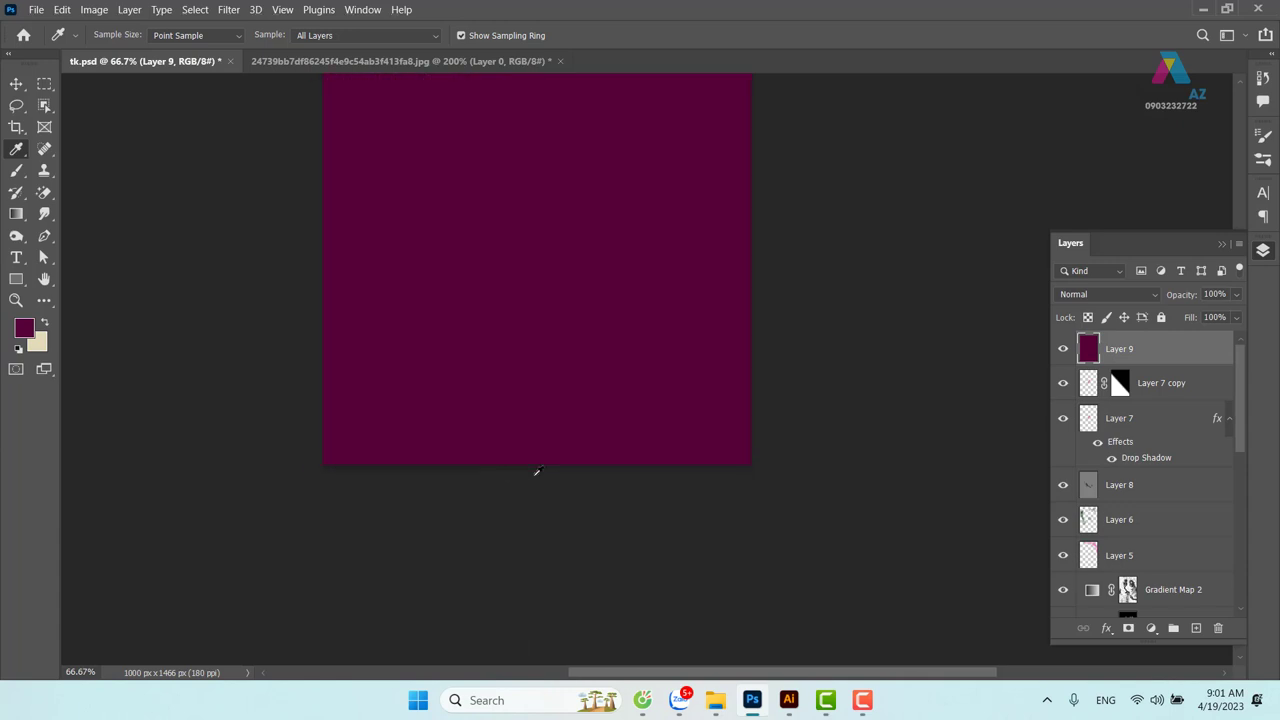
Set Layer 9's opacity to 50% and zoom the view to 50%
key(ctrl+minus)
key(ctrl+minus)
drag(562, 393, 497, 440)
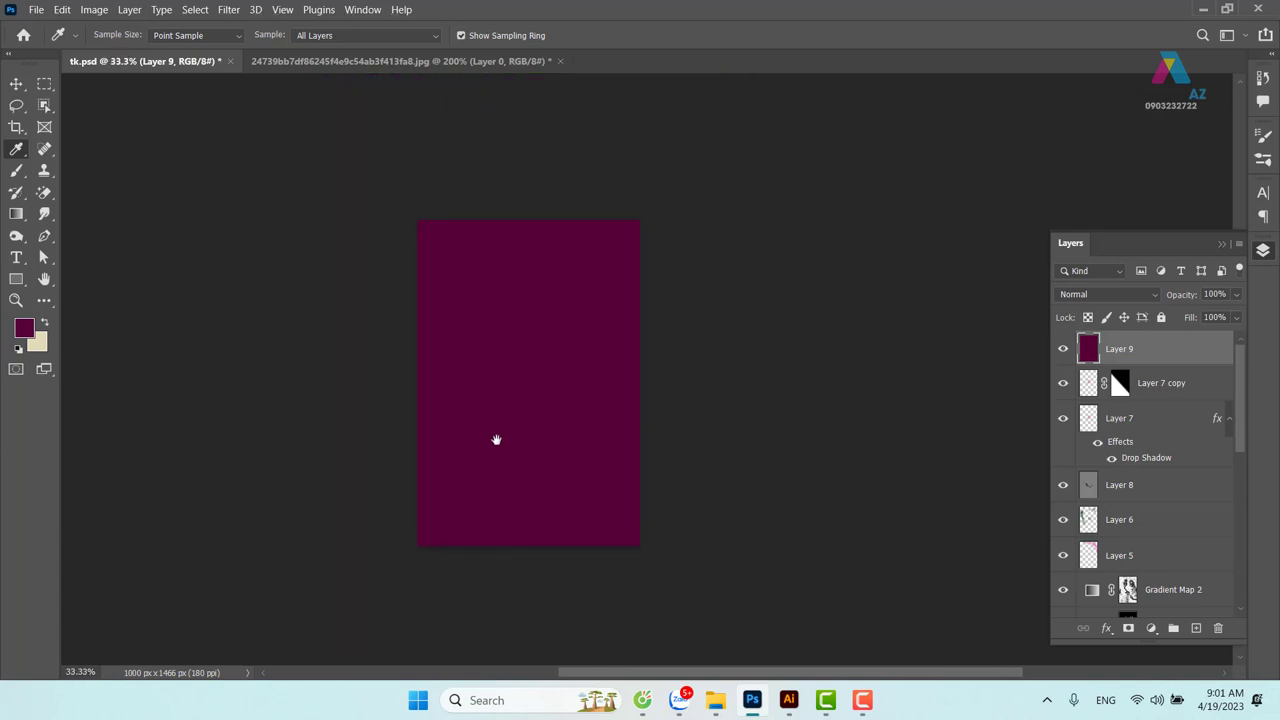
key(5)
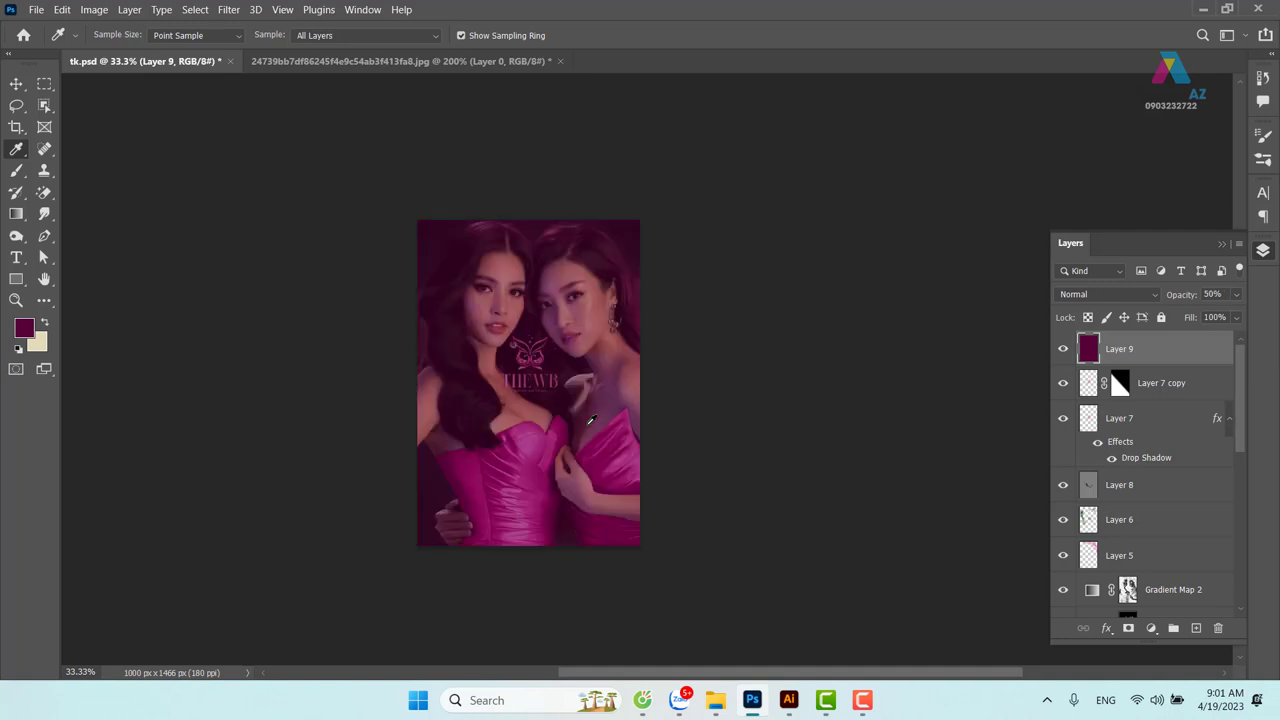
key(ctrl+plus)
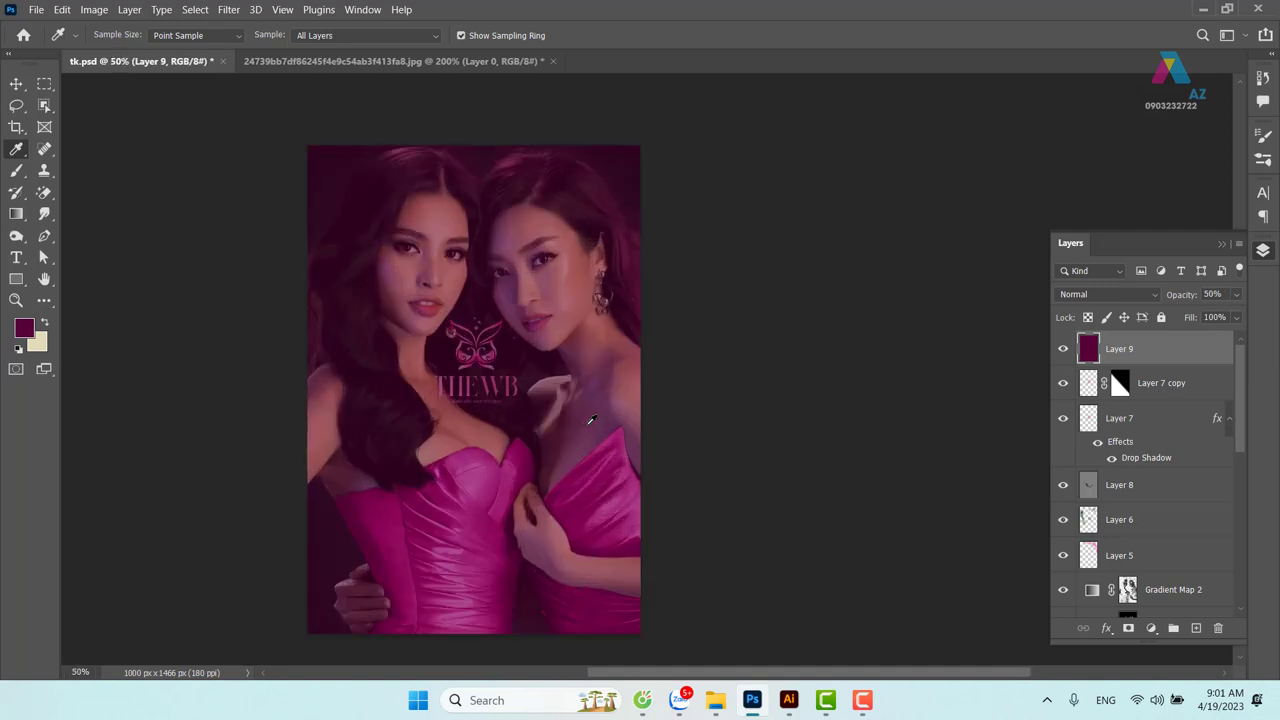
click(44, 86)
Trim Layer 9's magenta fill with a large ellipse, leaving a curved band at the bottom
click(86, 99)
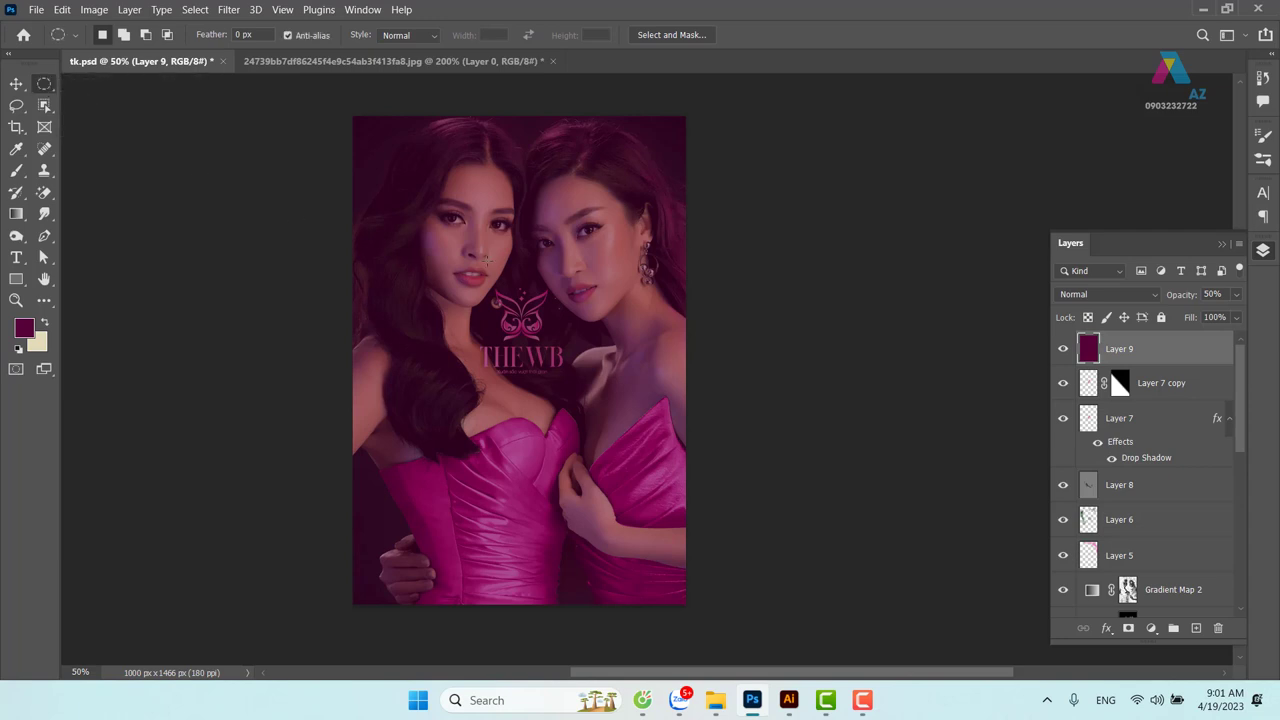
mouse_move(291, 119)
mouse_down()
mouse_move(785, 610)
mouse_move(820, 638)
mouse_move(862, 635)
mouse_up()
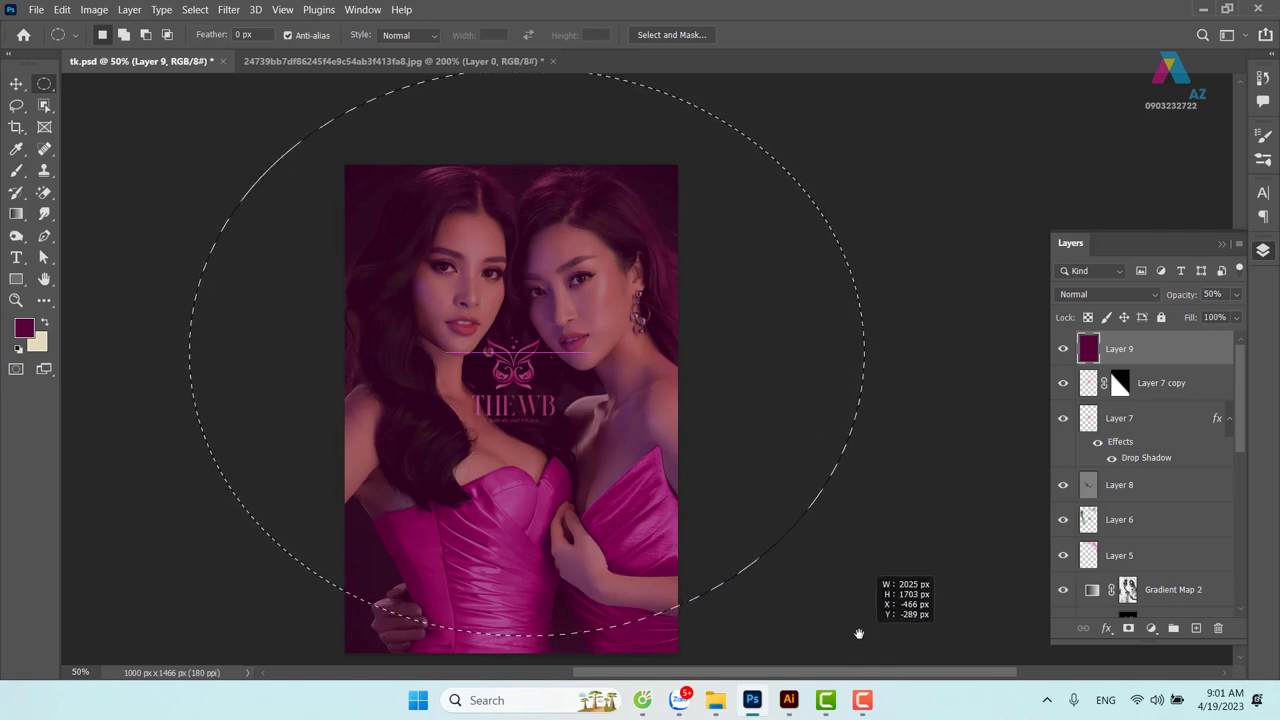
drag(862, 635, 857, 633)
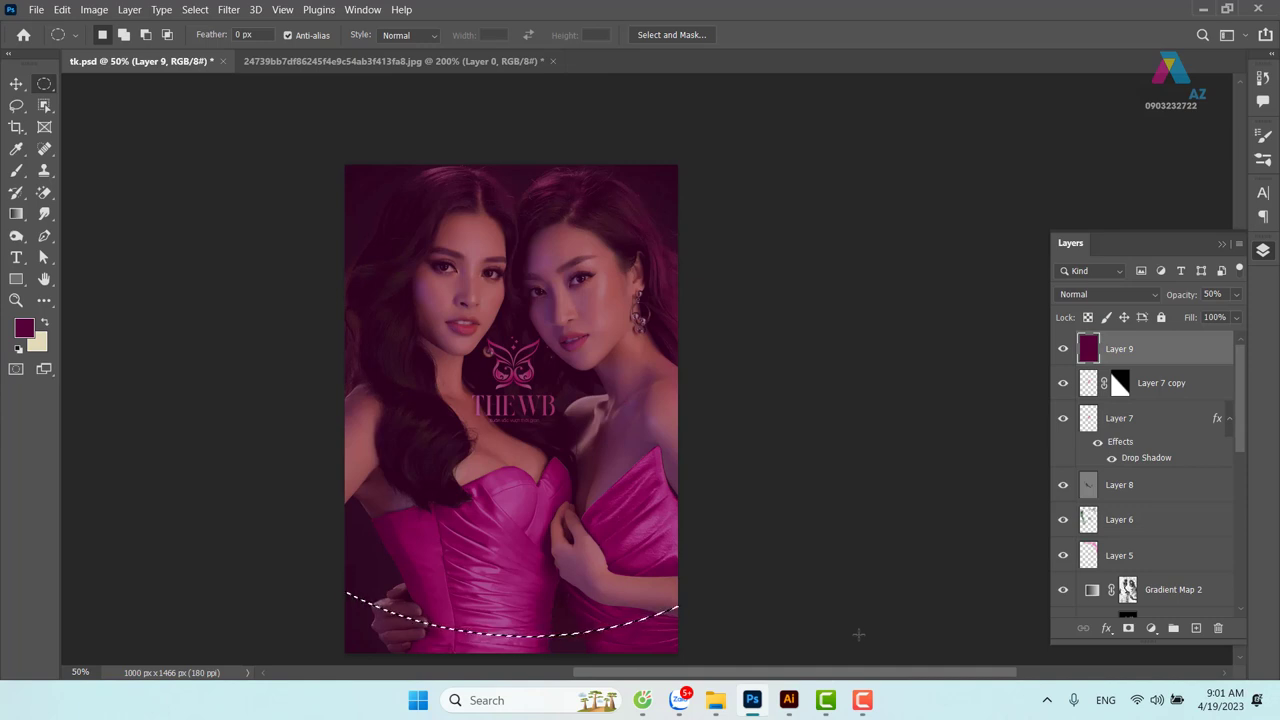
key(Delete)
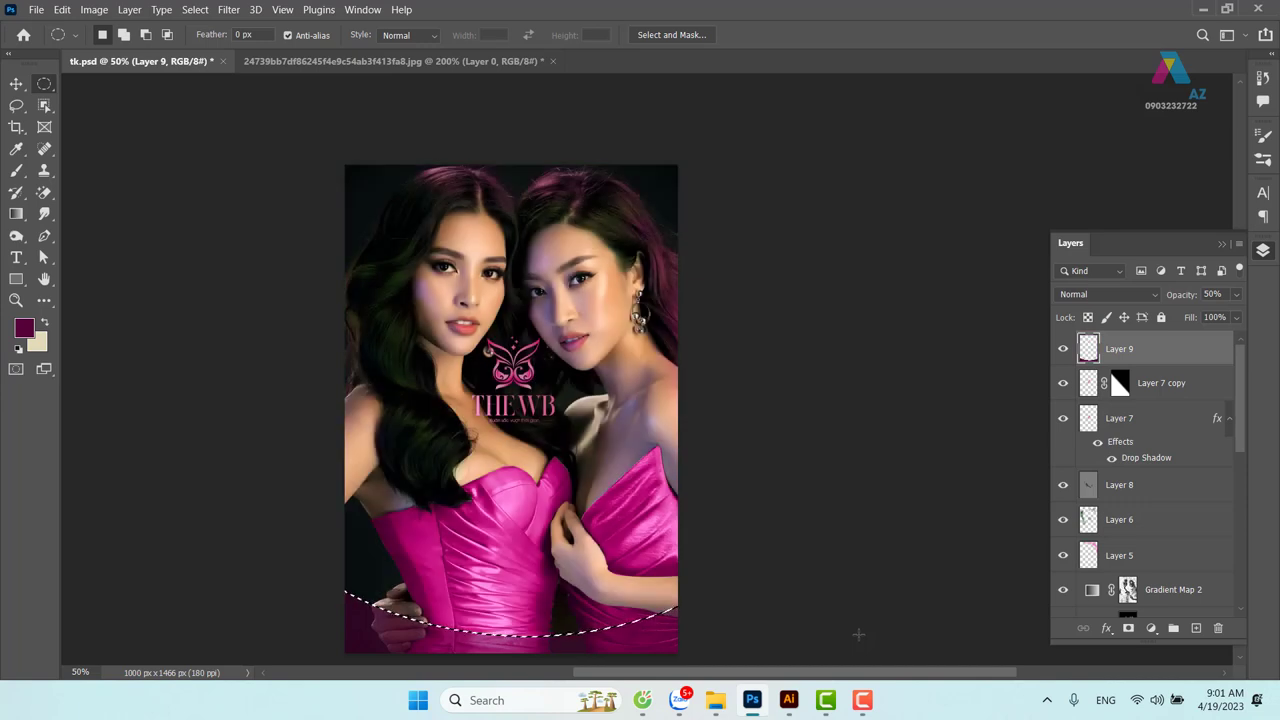
key(v)
key(ctrl+d)
Raise Layer 9 back to 100% opacity and view the dresses at 100% zoom
scroll(686, 651, down, 4)
scroll(706, 506, down, 1)
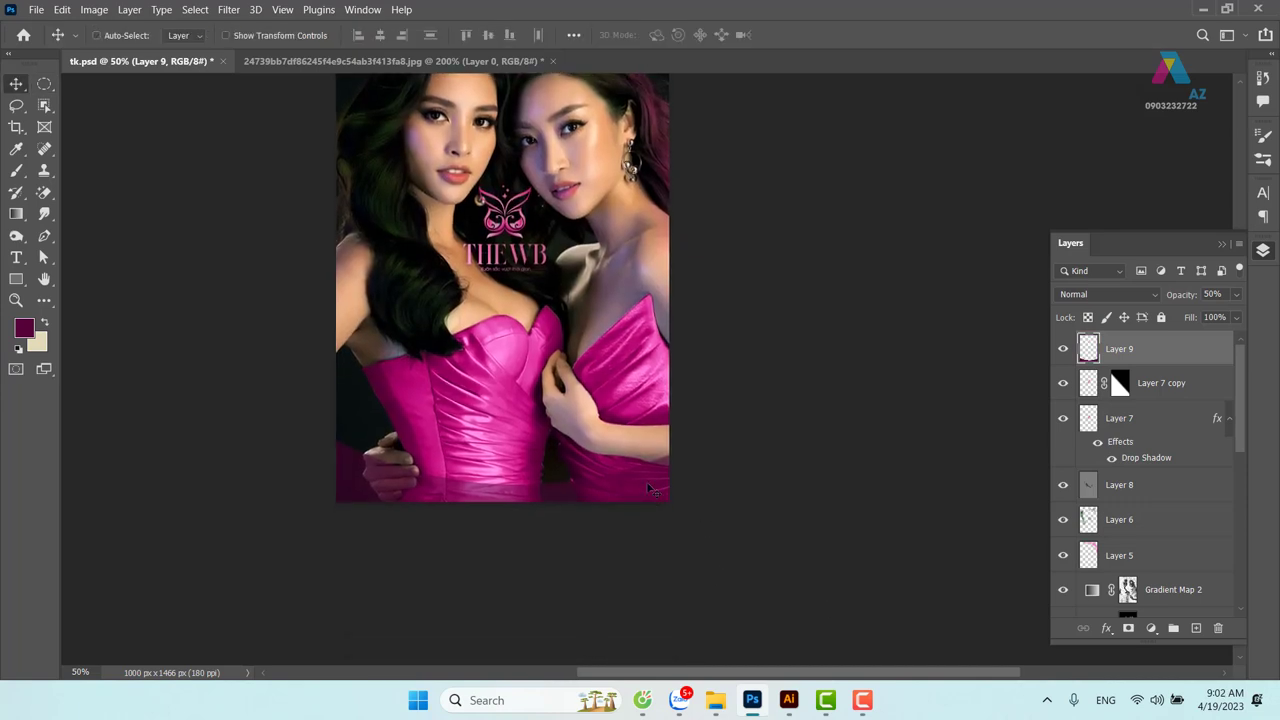
drag(1236, 294, 1252, 320)
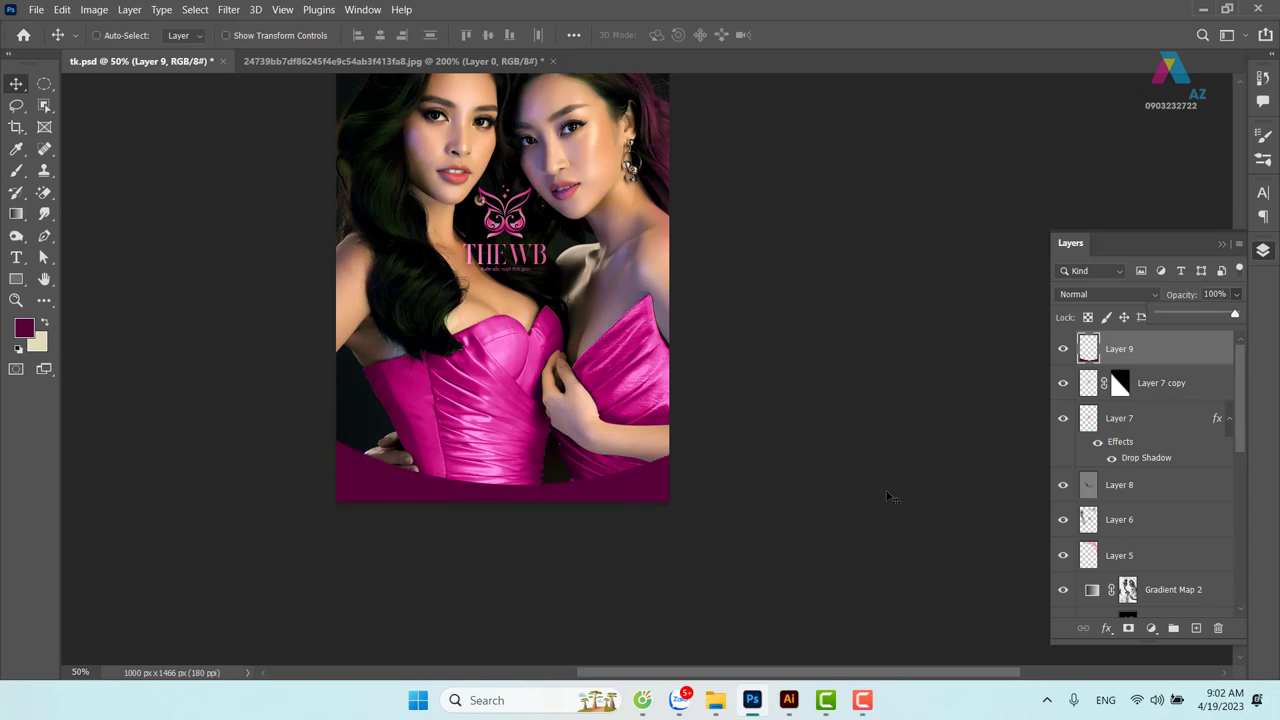
key(ctrl+1)
drag(490, 628, 654, 412)
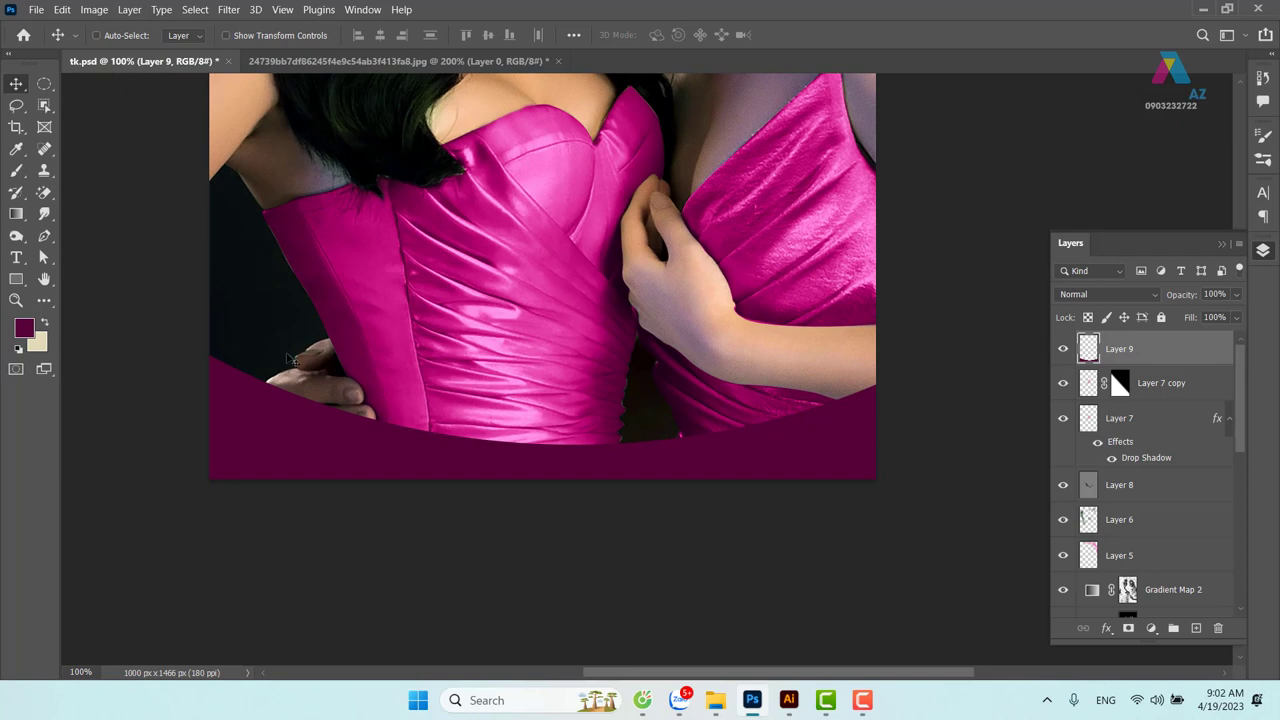
Draw a closed Pen path around the bottom band, extending past the image edges
key(p)
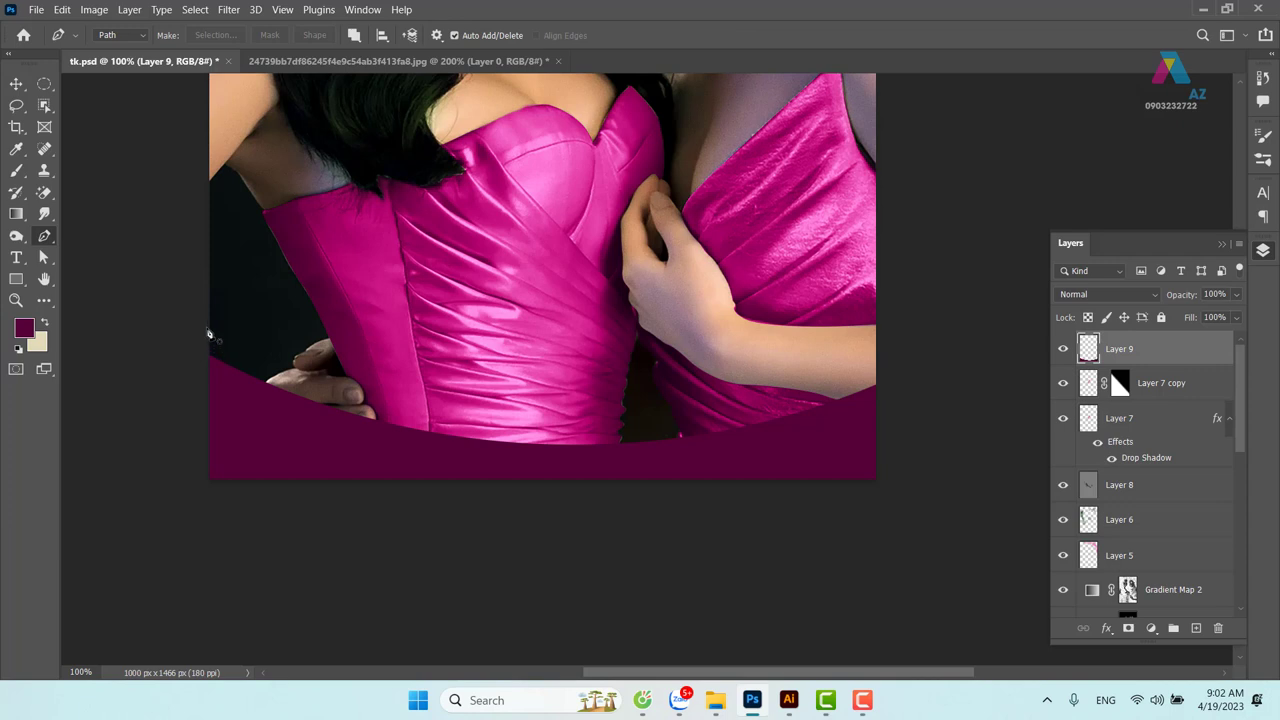
click(207, 328)
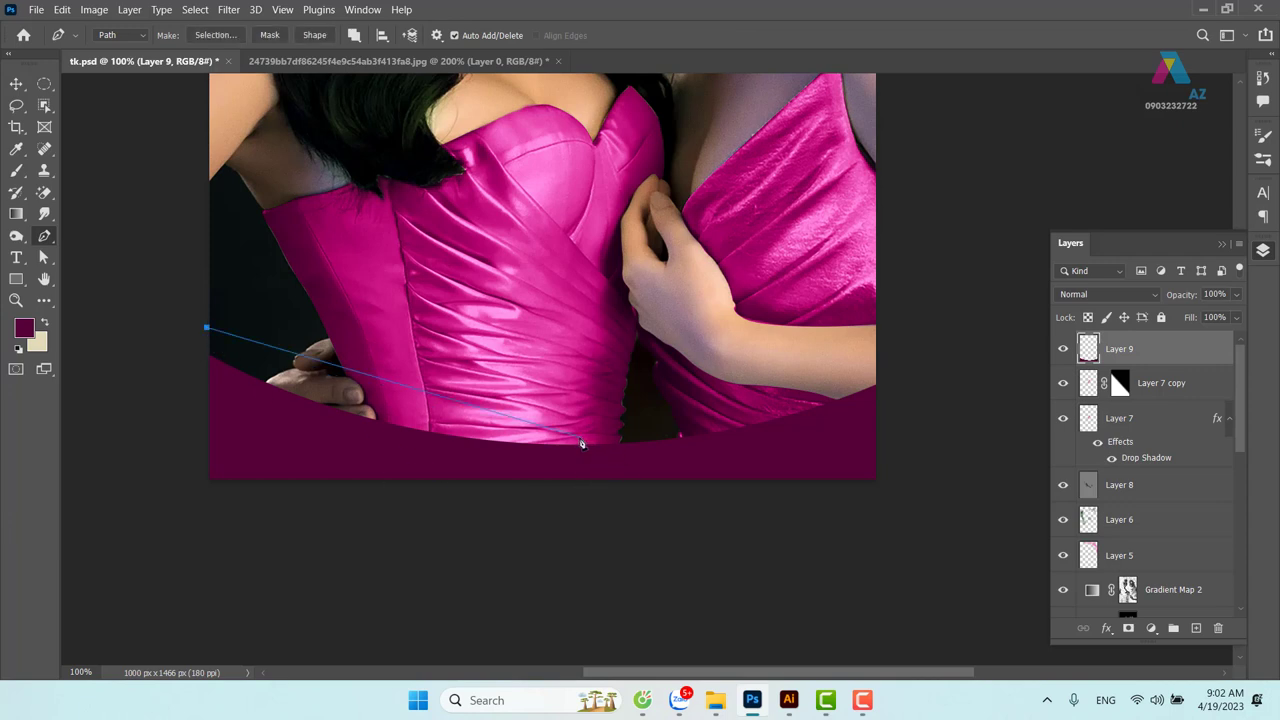
drag(581, 443, 803, 435)
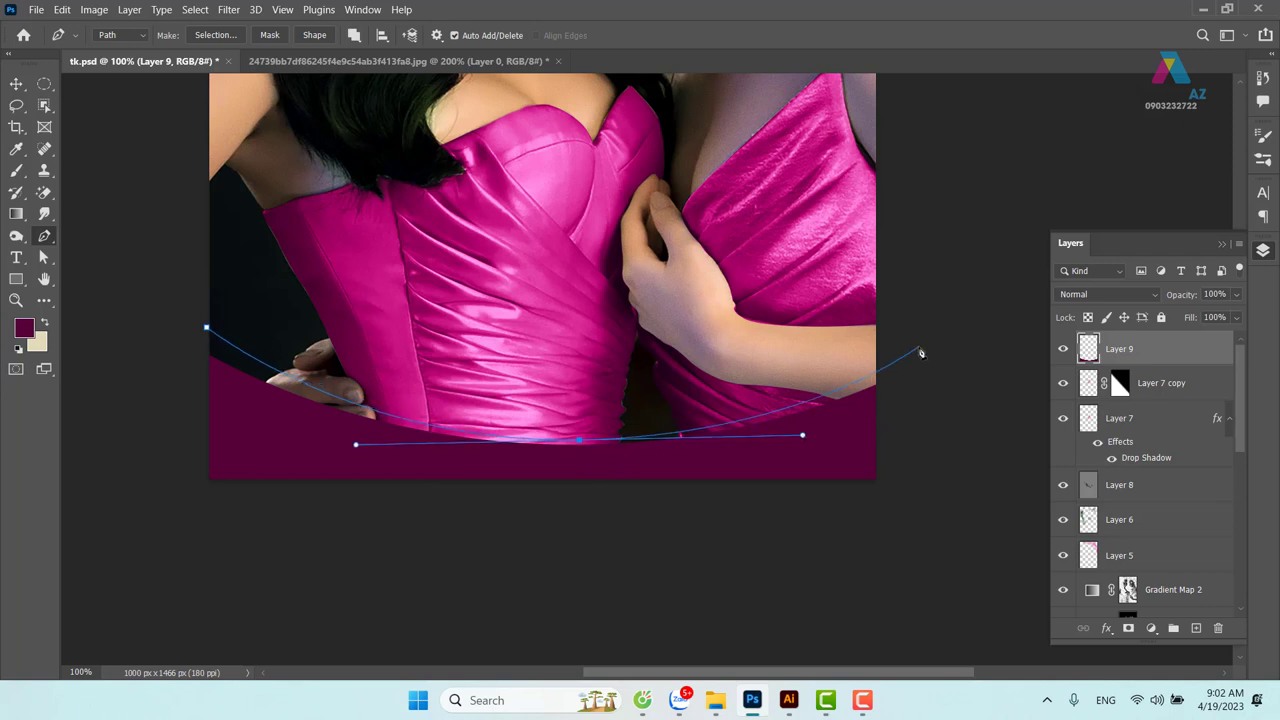
click(920, 349)
click(952, 487)
drag(906, 571, 851, 573)
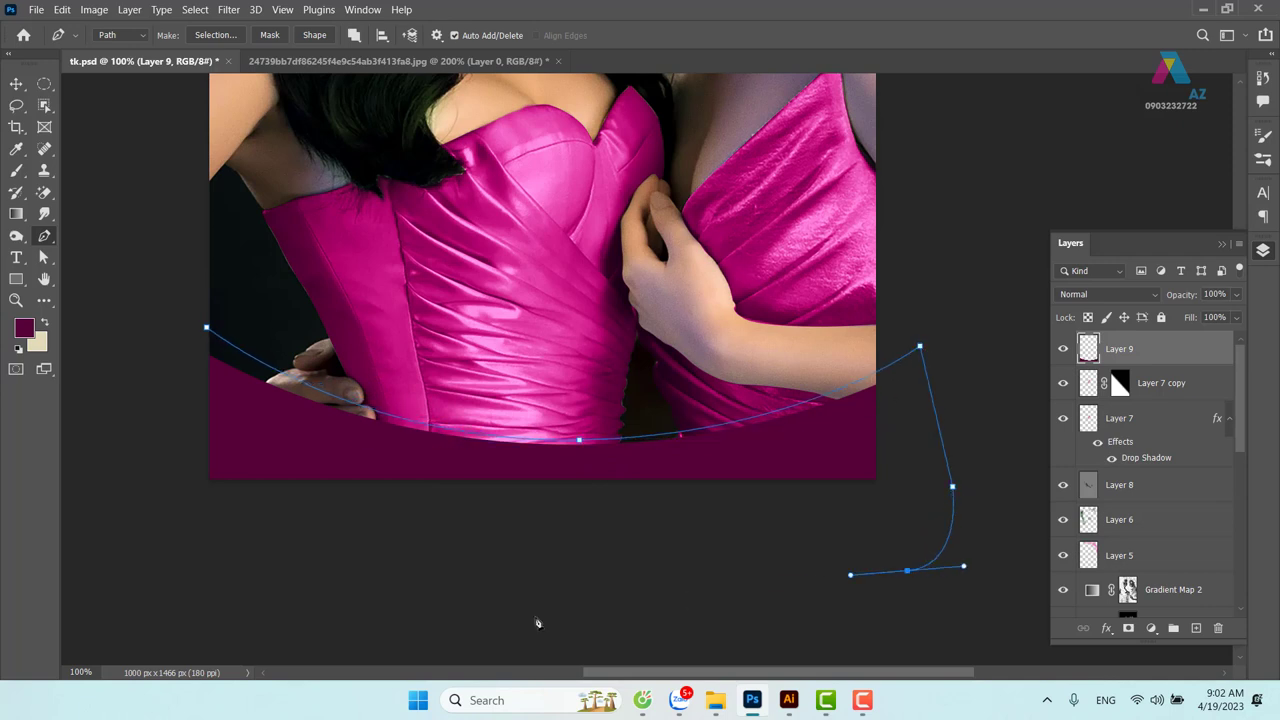
drag(465, 616, 400, 611)
click(161, 529)
click(178, 344)
click(206, 327)
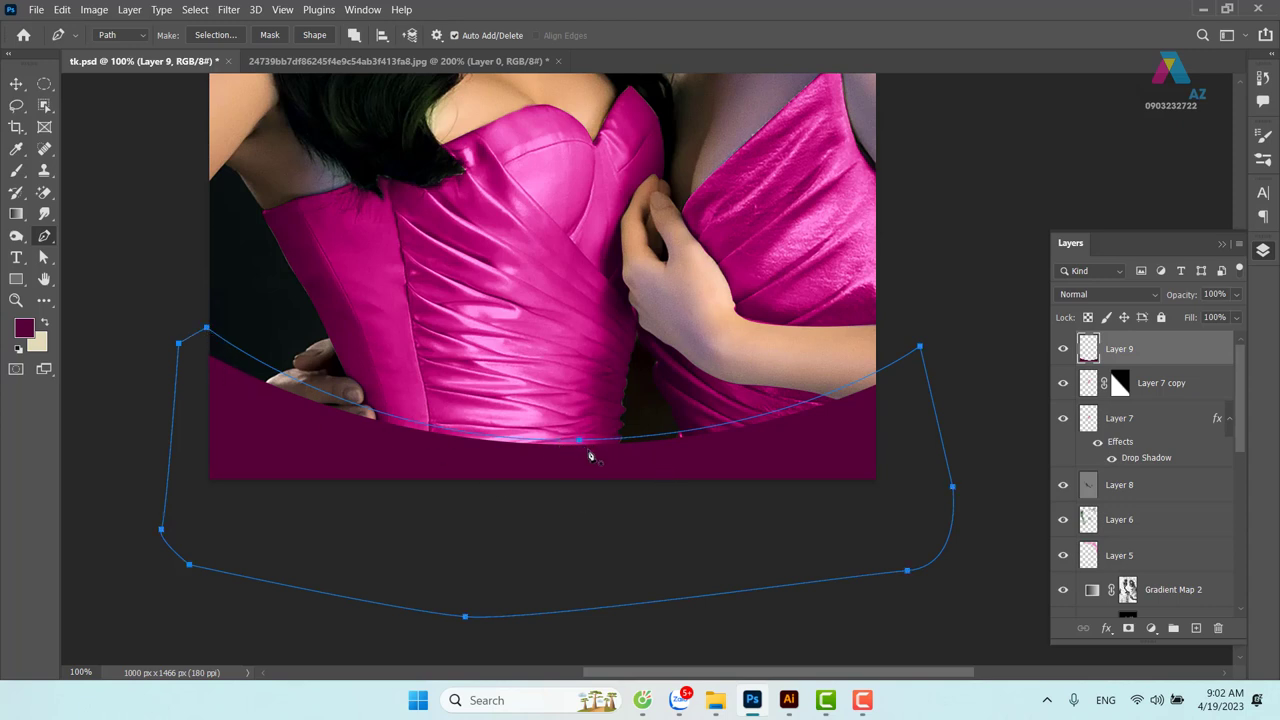
Fit the path's curve to the band's top edge and load it as a selection
ctrl+click(579, 441)
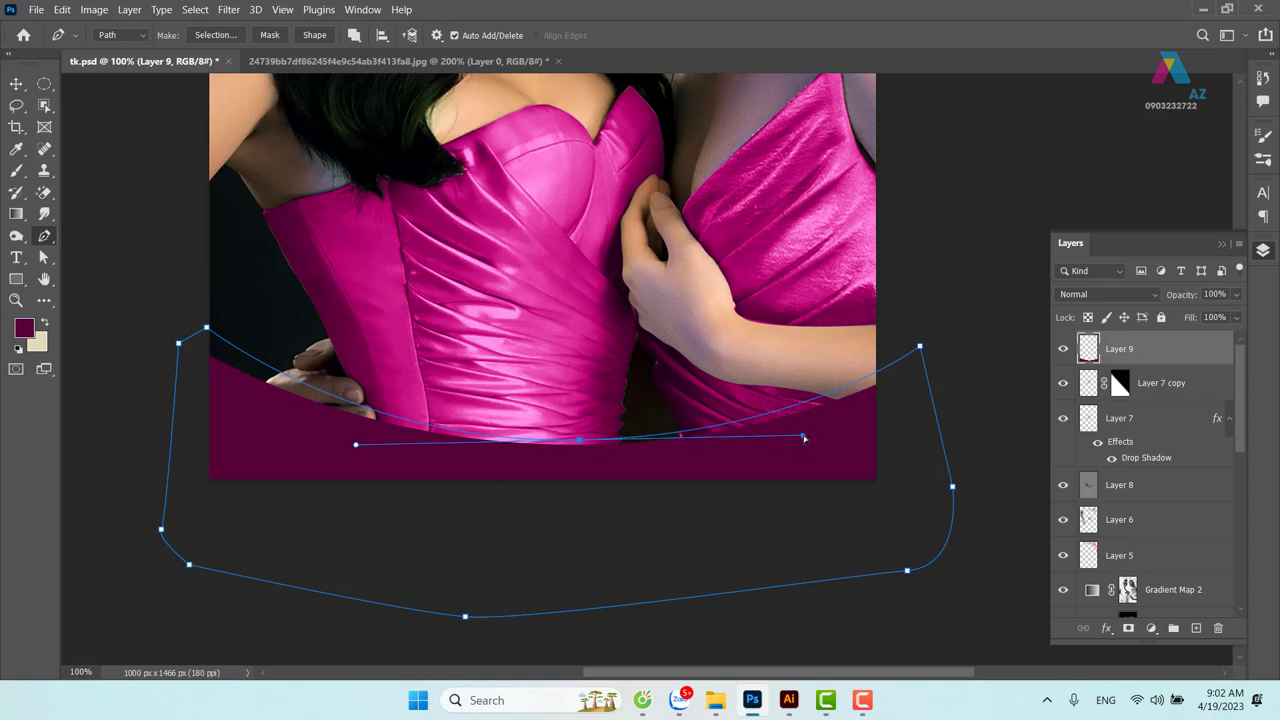
drag(804, 437, 805, 440)
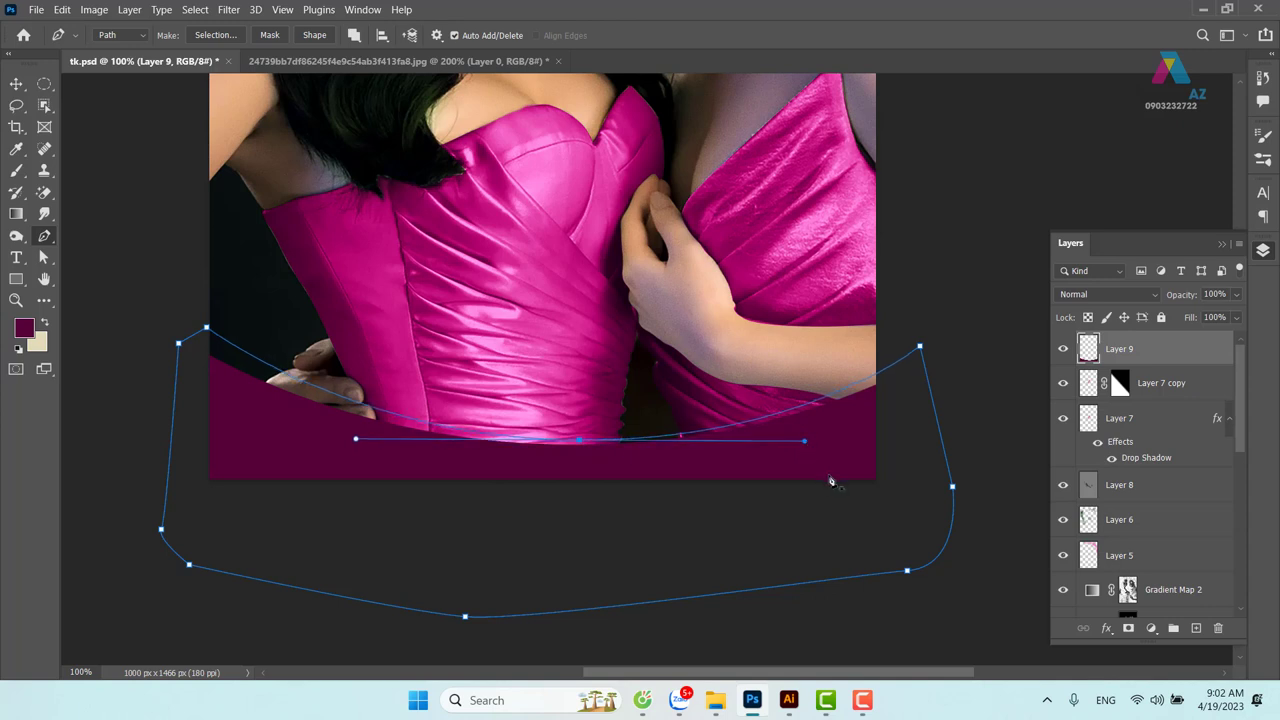
drag(920, 348, 923, 340)
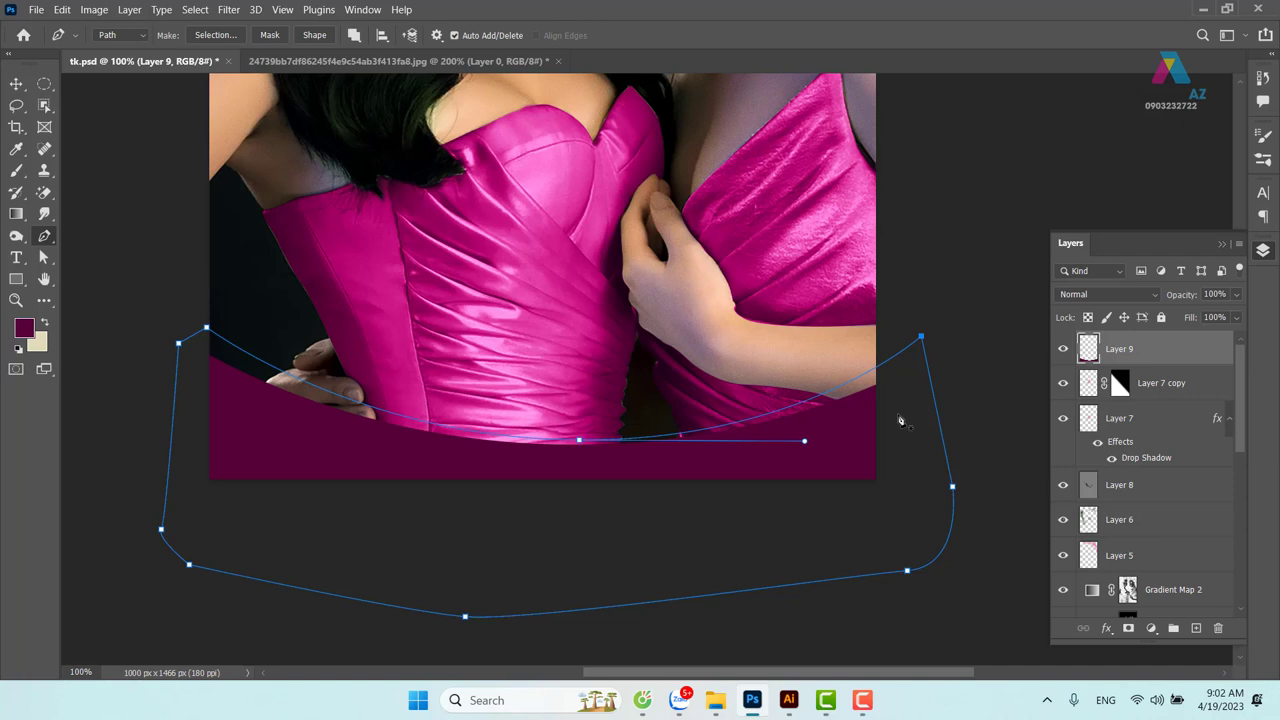
key(ctrl+Return)
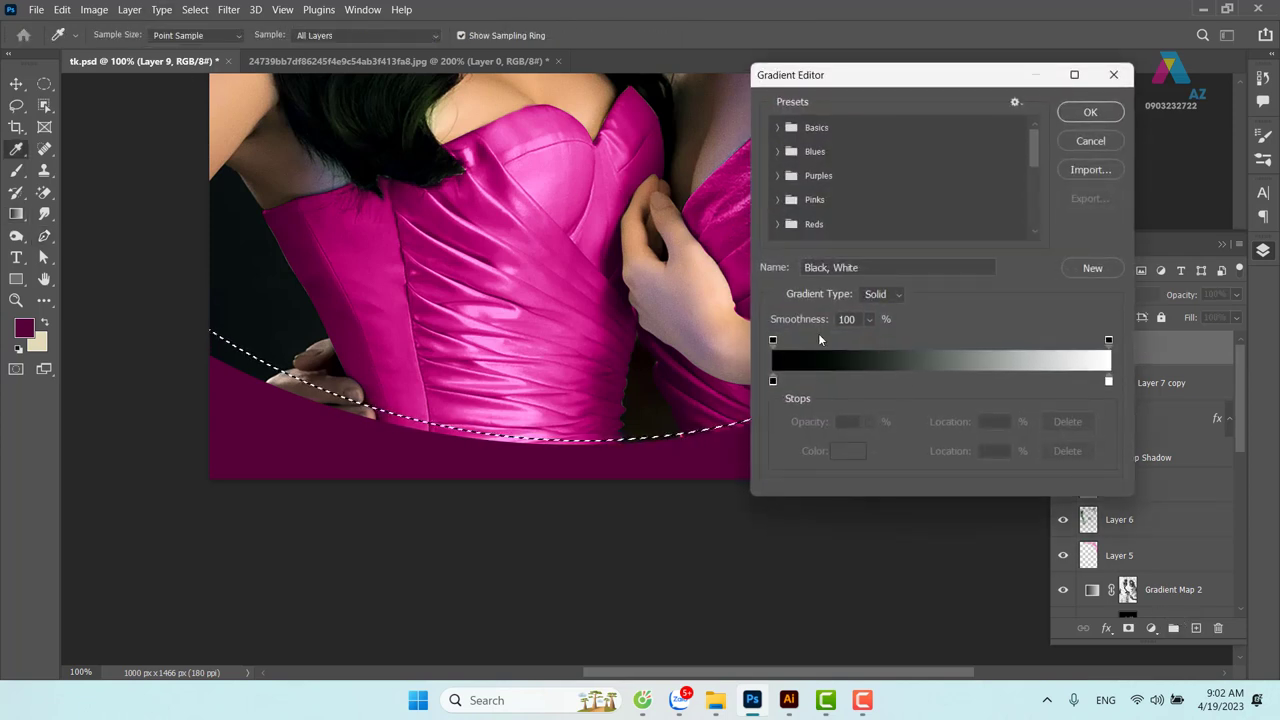
Sample dark maroon and magenta from the image into gradient stops at 0, 39 and 64%
click(773, 381)
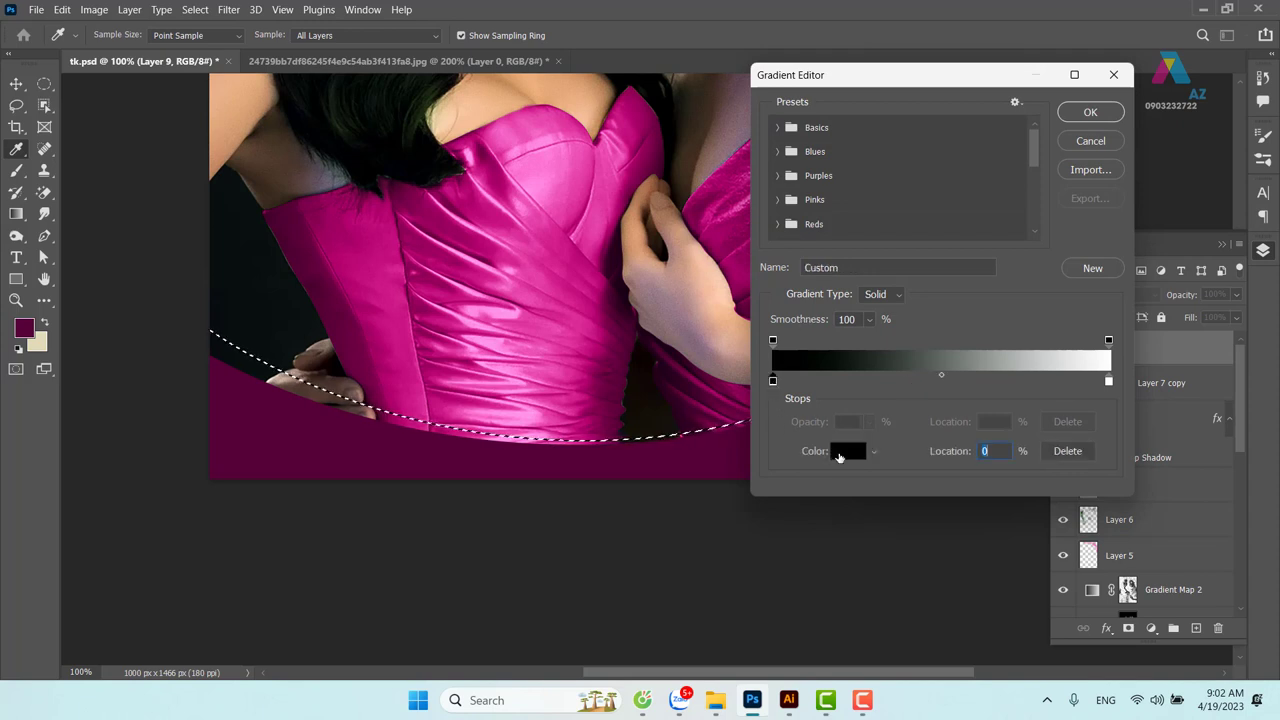
click(840, 453)
click(510, 466)
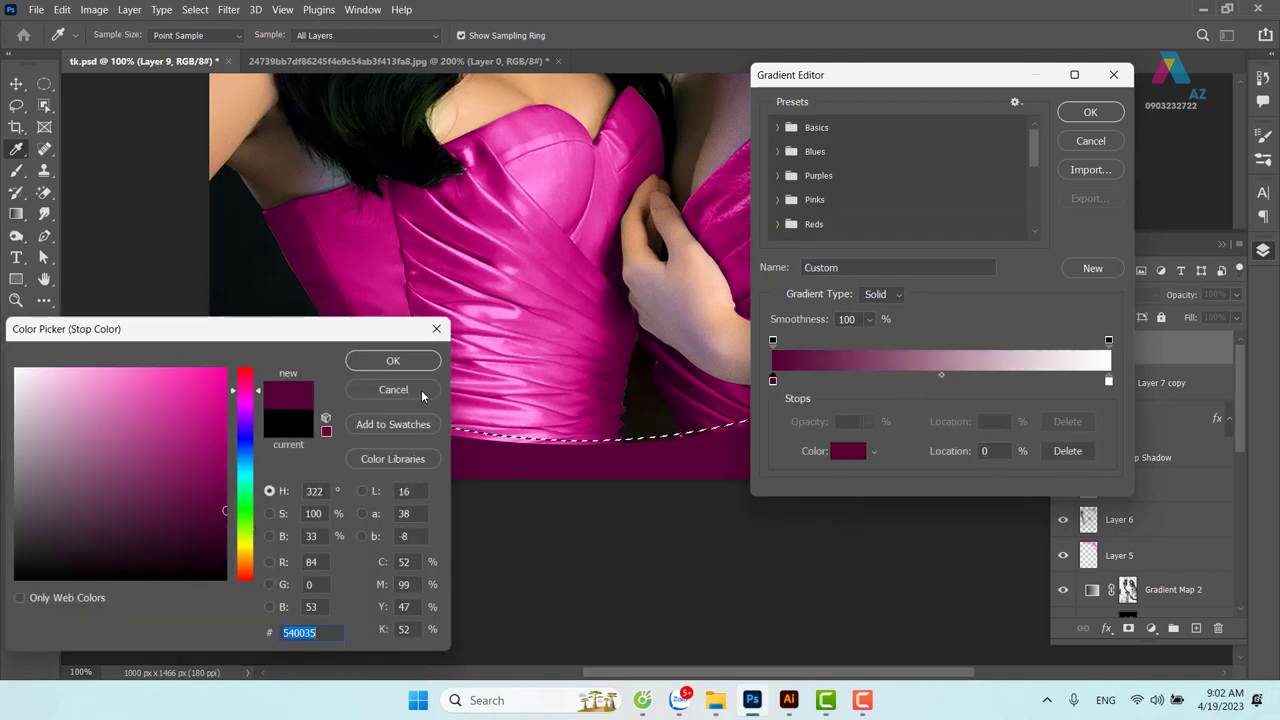
click(393, 361)
click(903, 381)
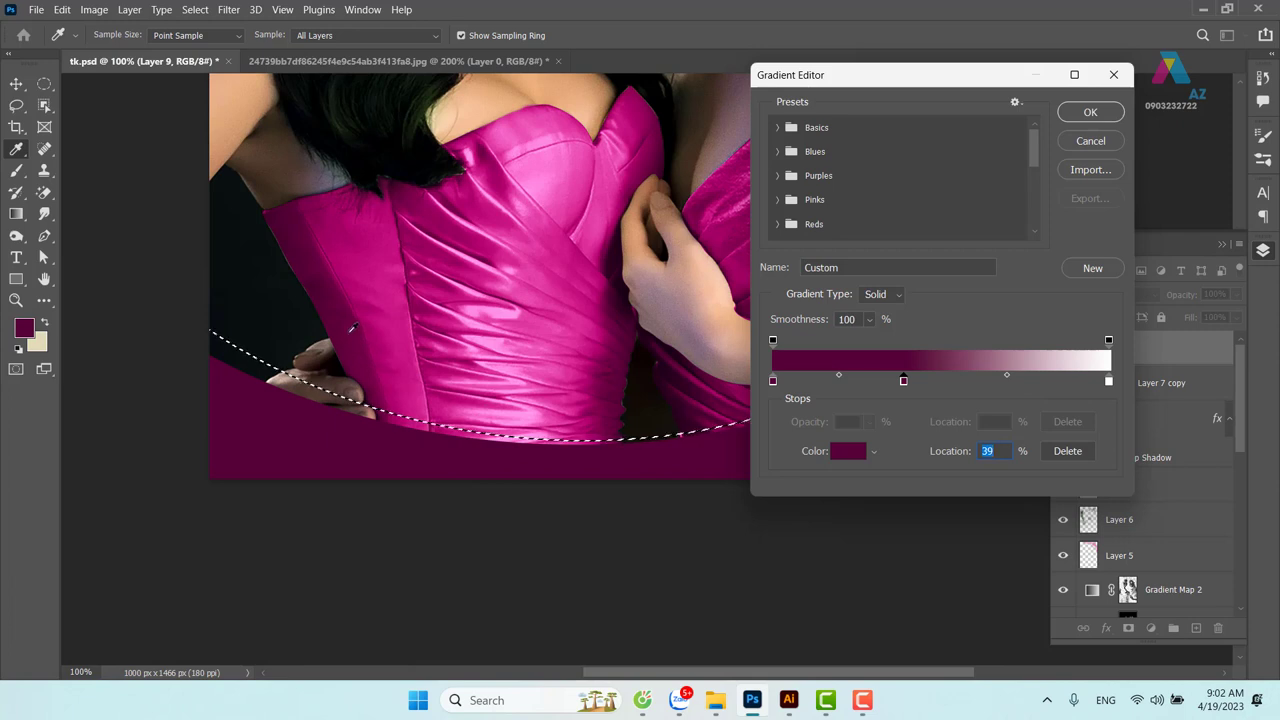
click(493, 398)
click(986, 381)
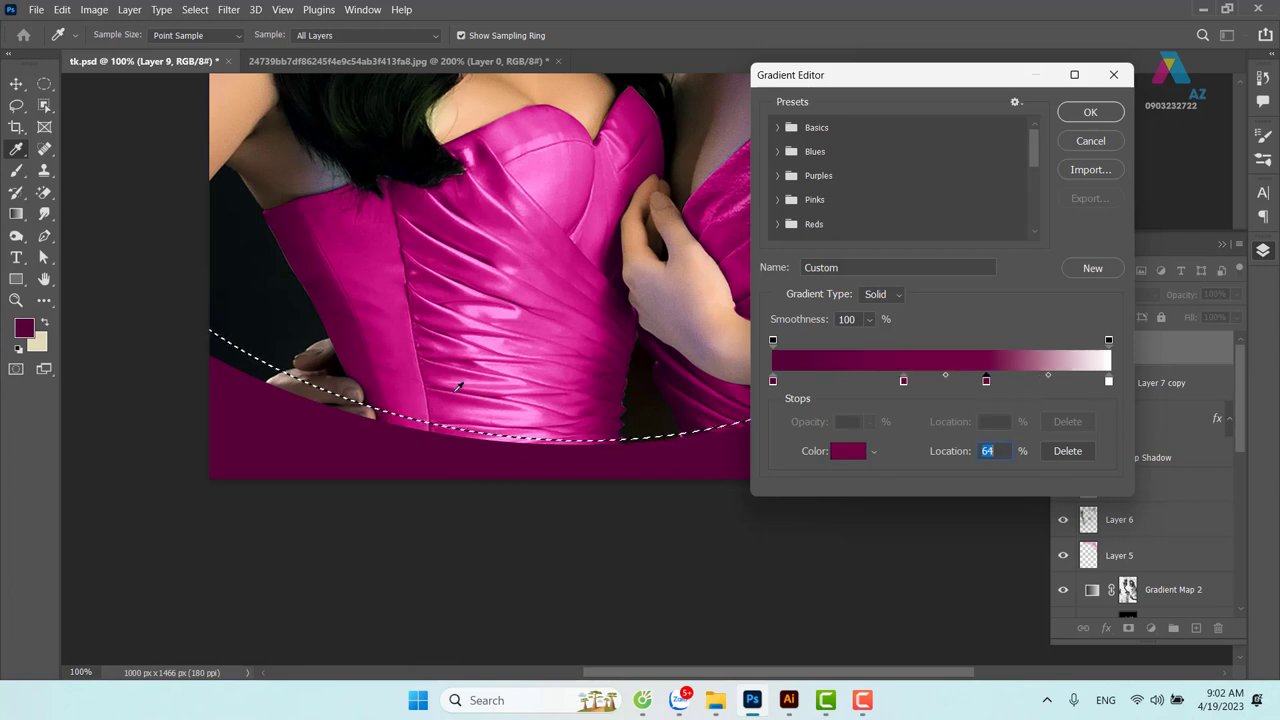
click(412, 385)
Make the 77% and 100% stops light pink, remove the extra stop, and accept the gradient
click(1063, 381)
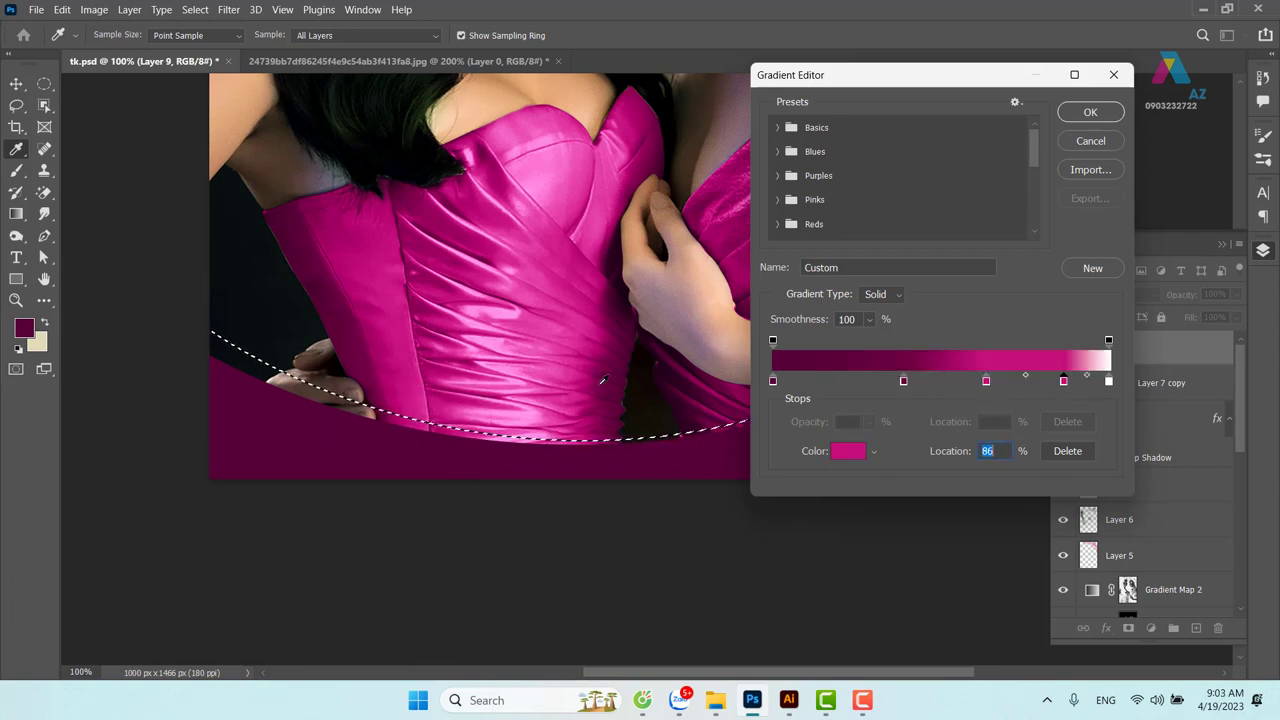
click(533, 322)
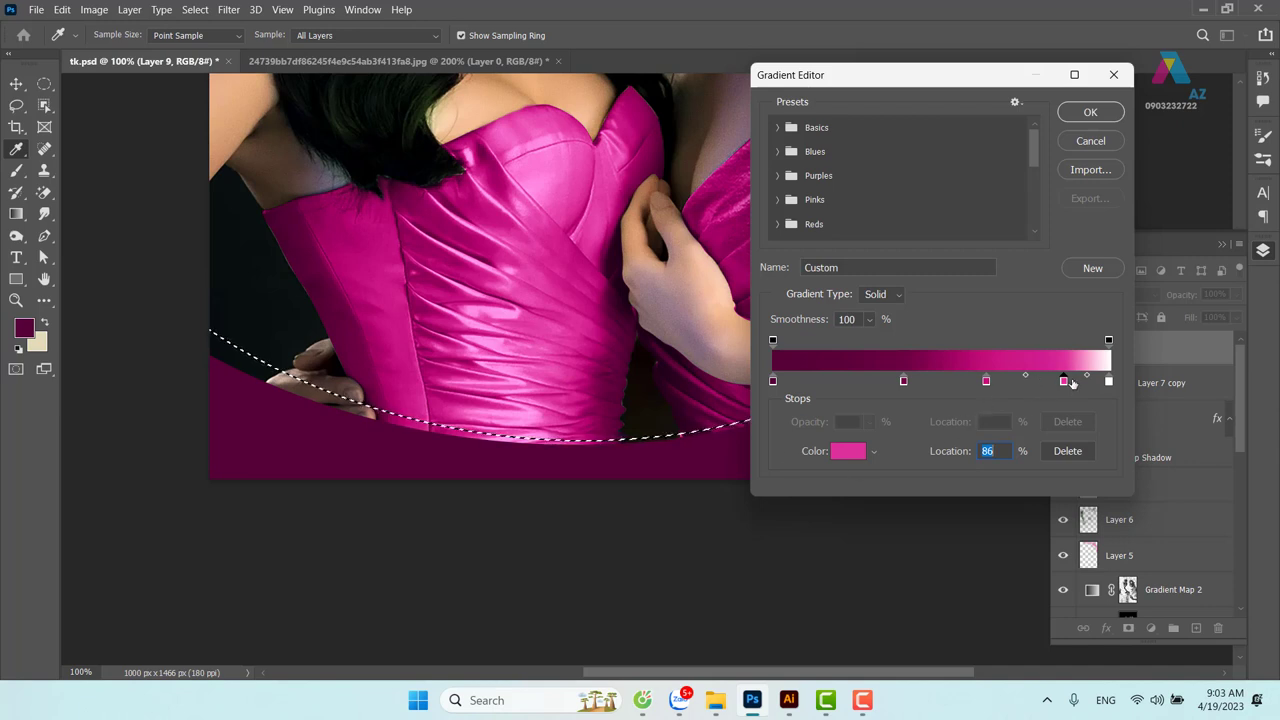
drag(1063, 384, 1056, 384)
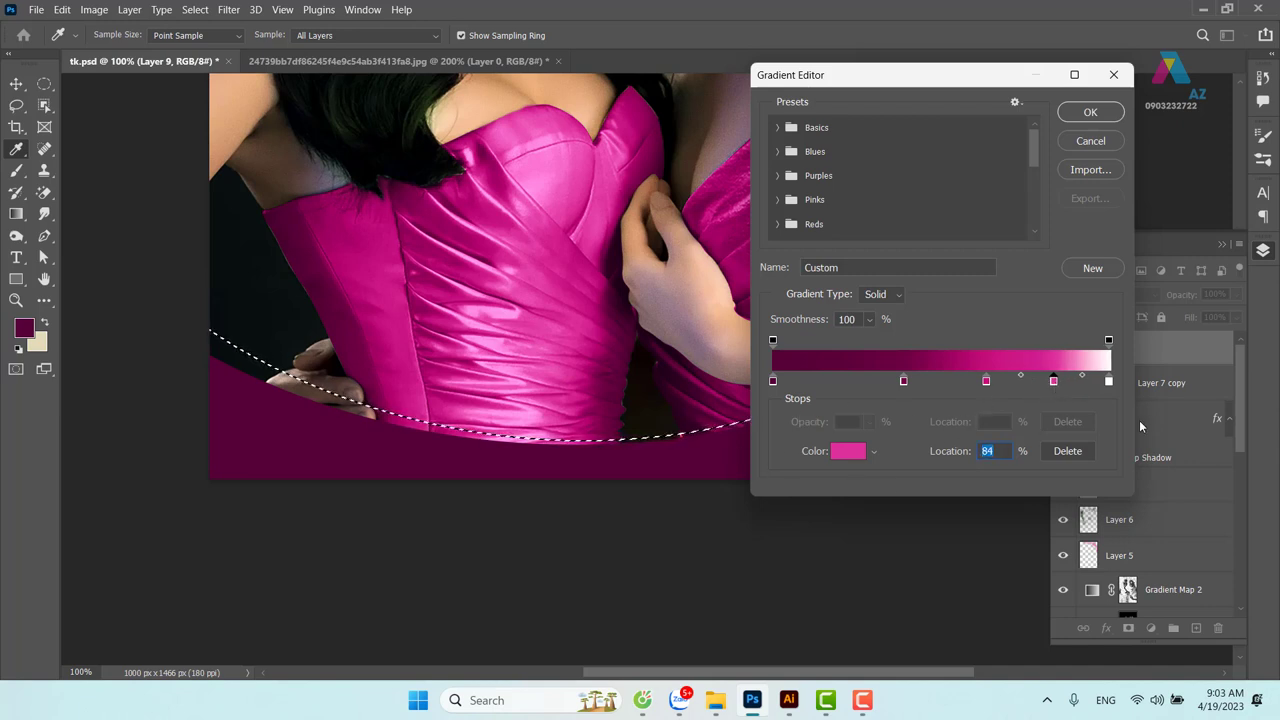
click(1108, 381)
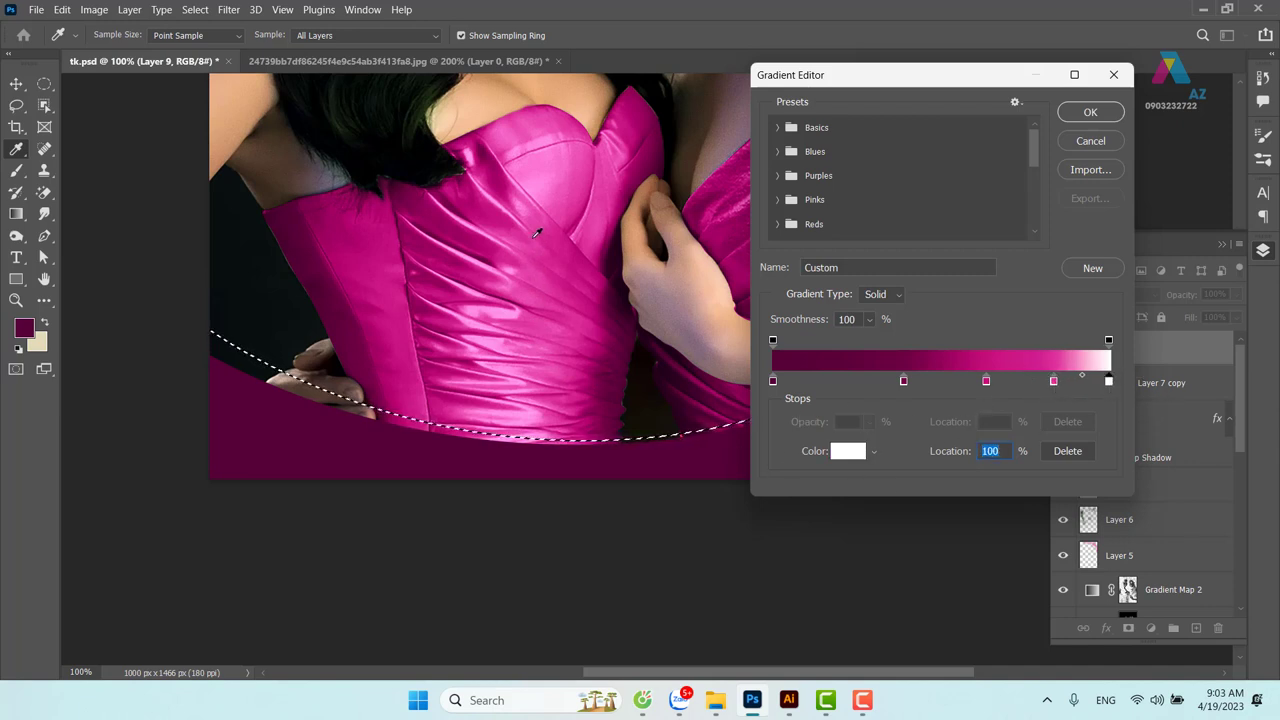
click(505, 311)
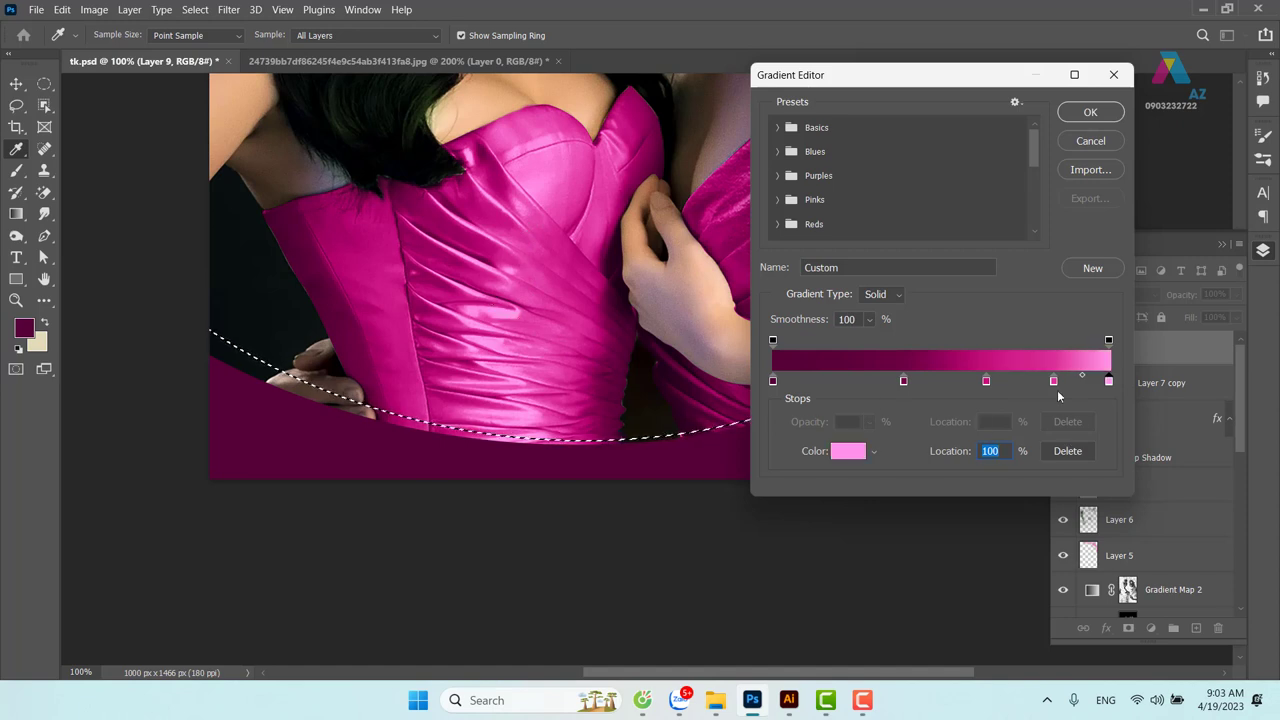
mouse_move(1054, 382)
mouse_down()
mouse_move(1054, 400)
mouse_move(1033, 384)
mouse_up()
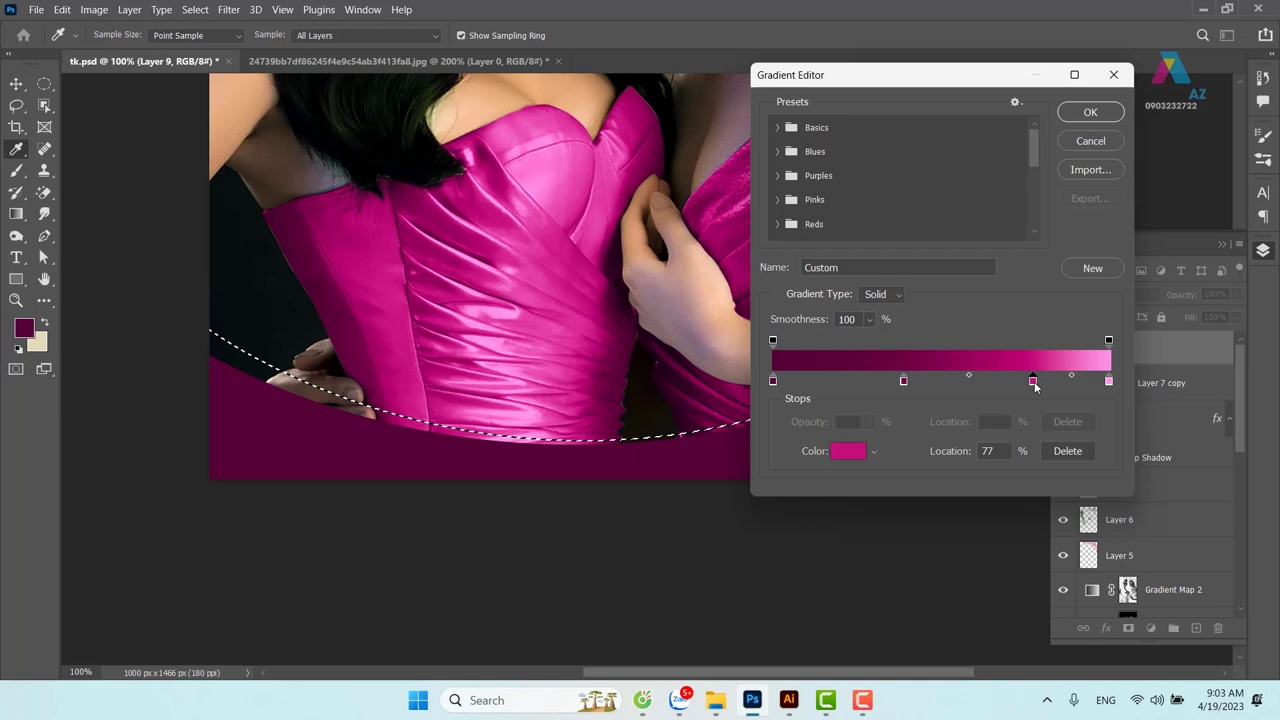
click(1090, 112)
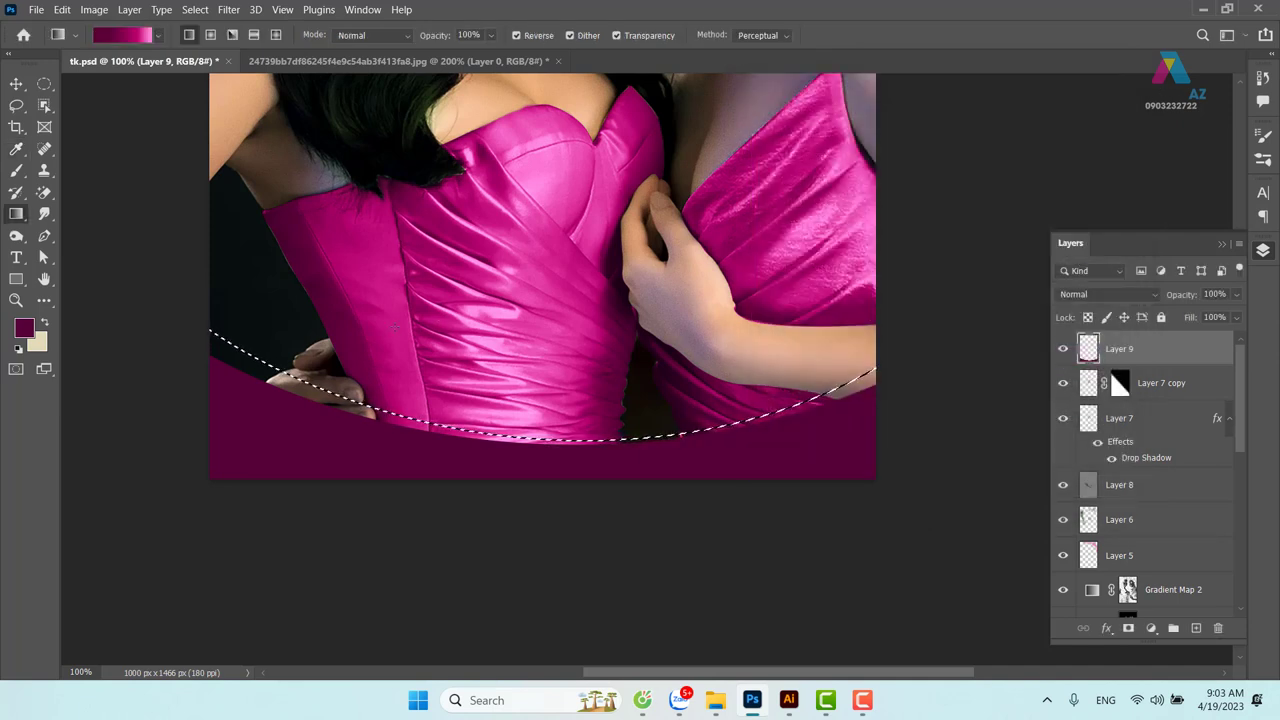
Drag the custom gradient across the band selection and shuffle the layer order
drag(229, 359, 924, 472)
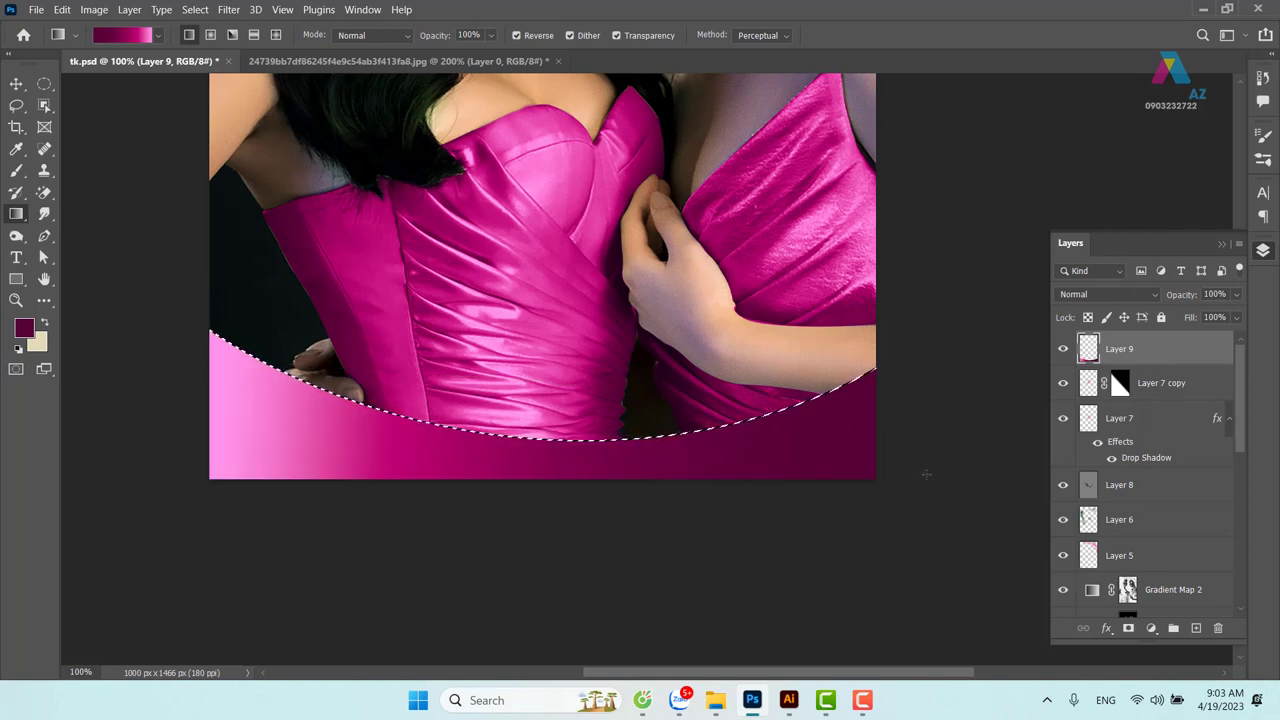
key(ctrl+bracketleft)
key(ctrl+bracketleft)
key(ctrl+bracketright)
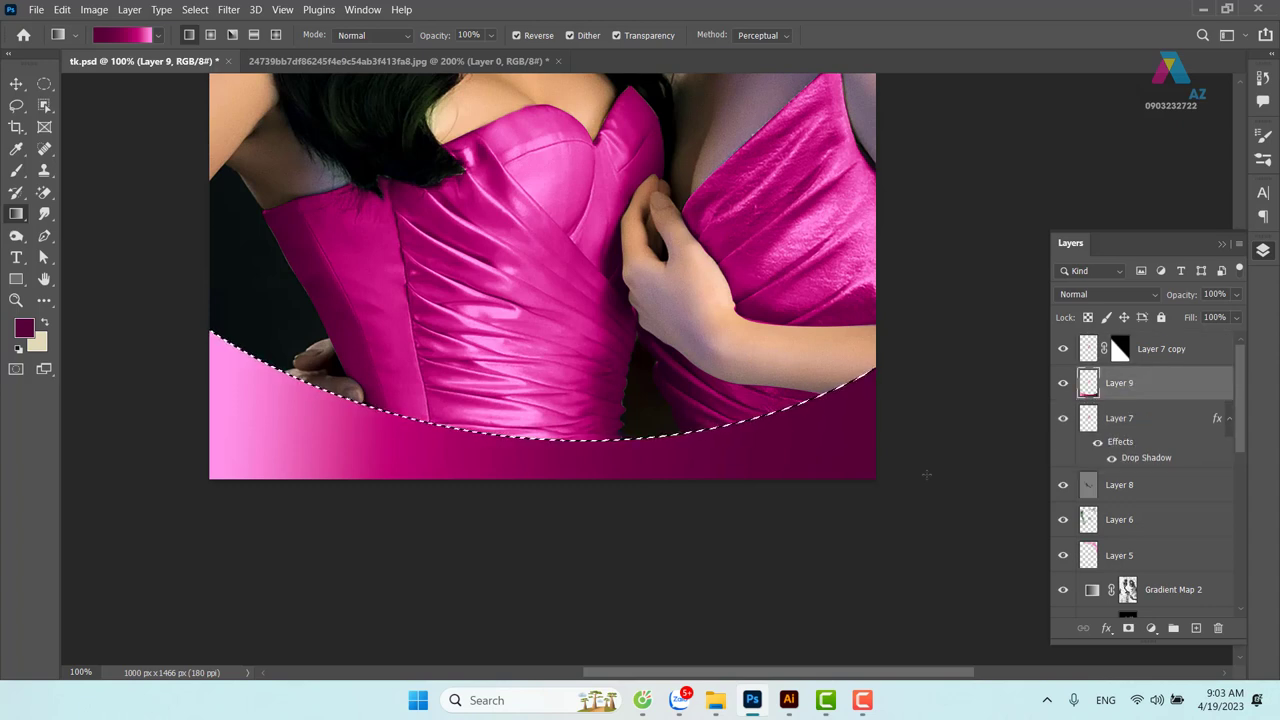
key(ctrl+bracketright)
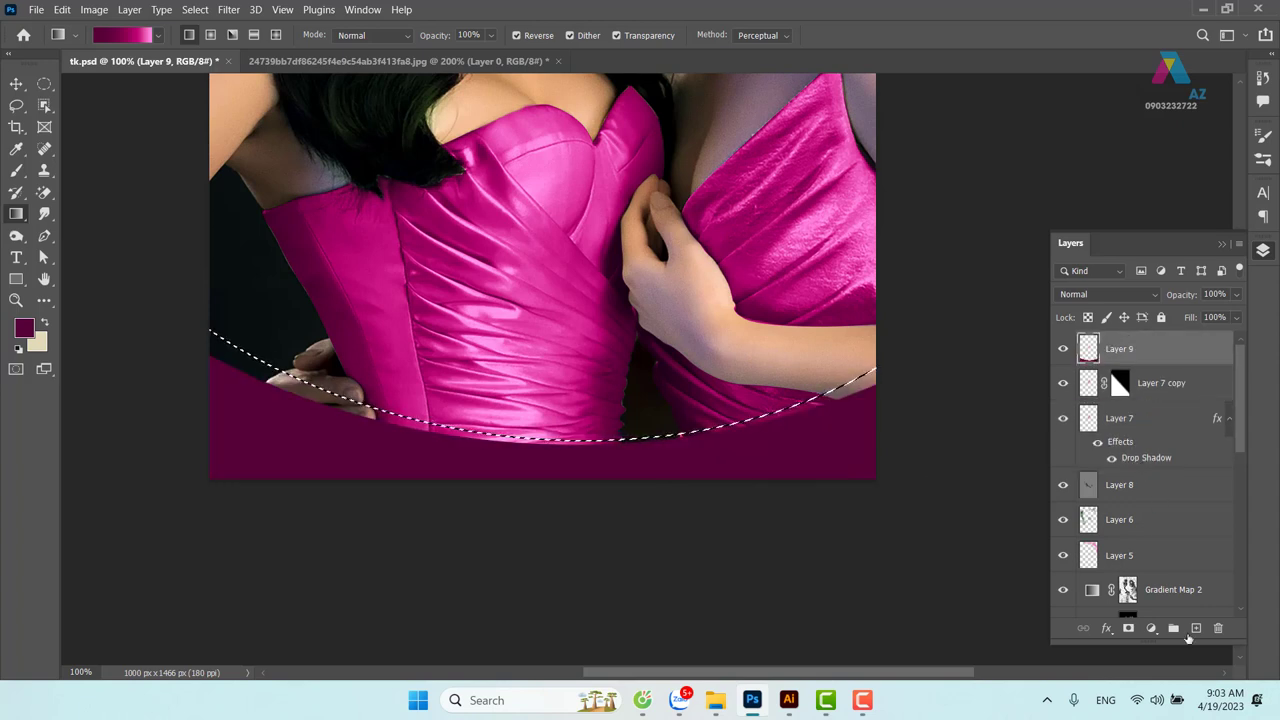
On a new layer below Layer 9, fill the curved band with a bottom-to-top gradient
click(1197, 629)
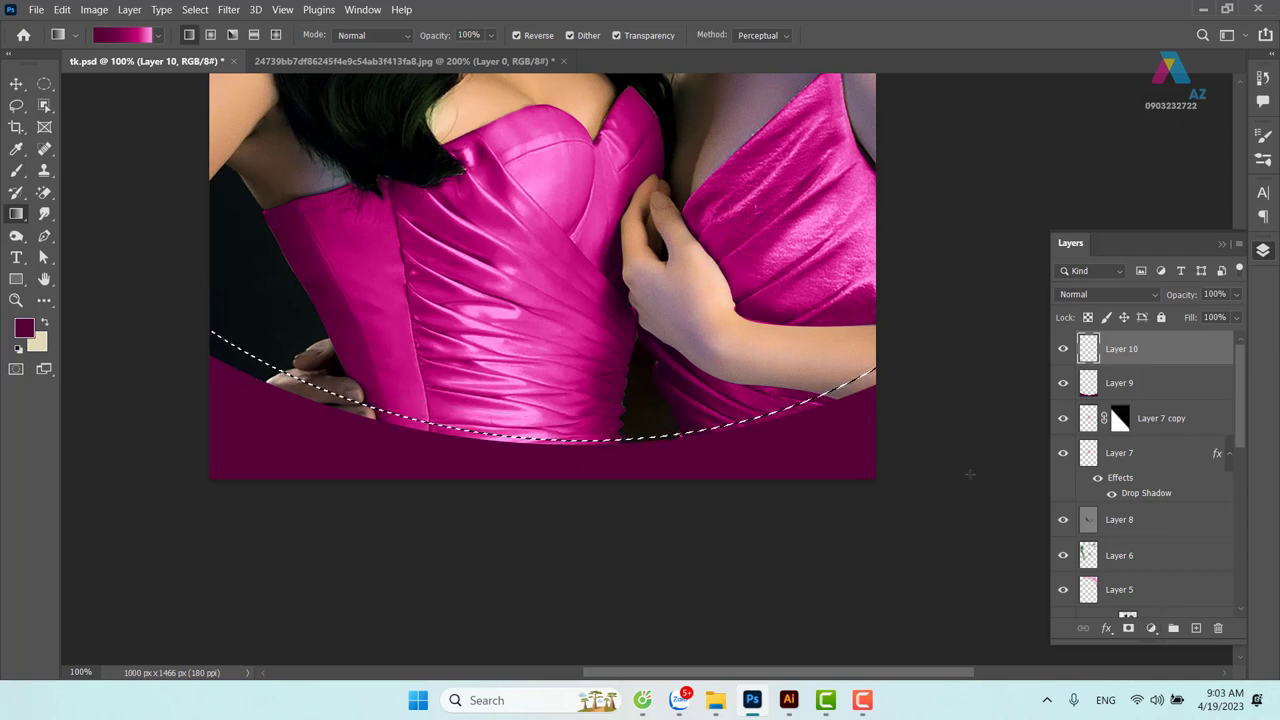
drag(215, 400, 660, 430)
key(ctrl+bracketleft)
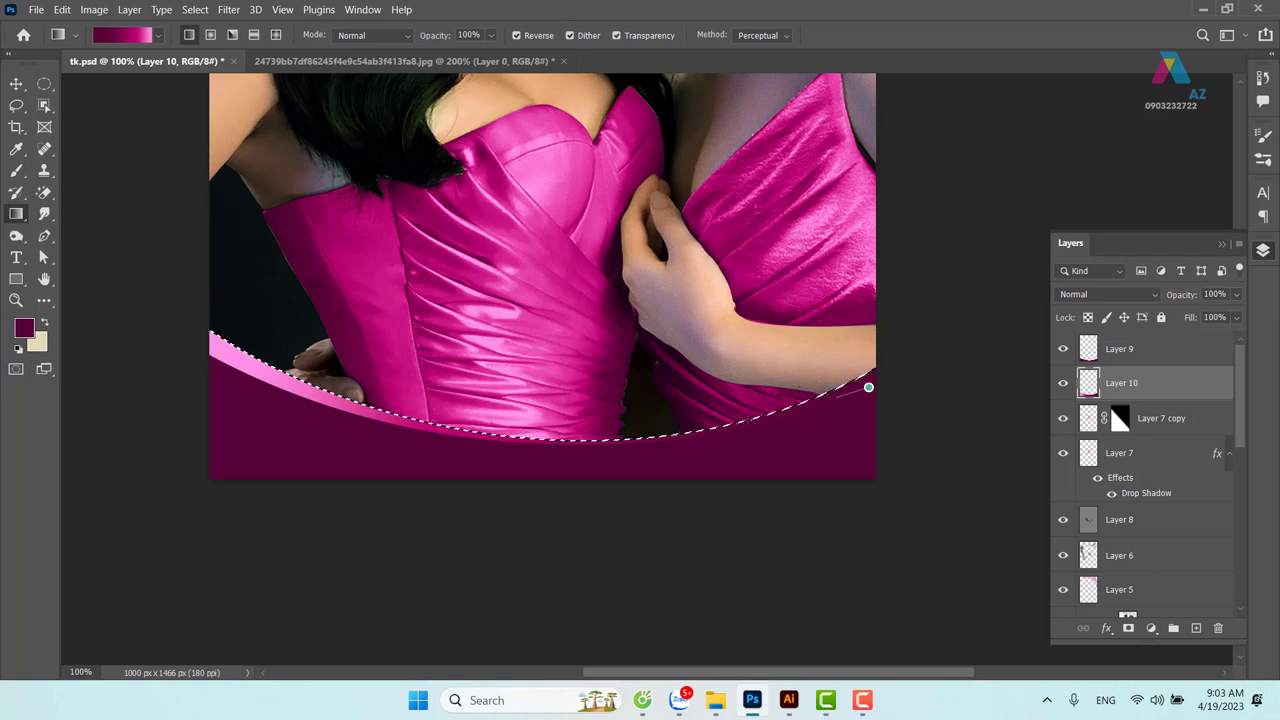
drag(868, 387, 166, 480)
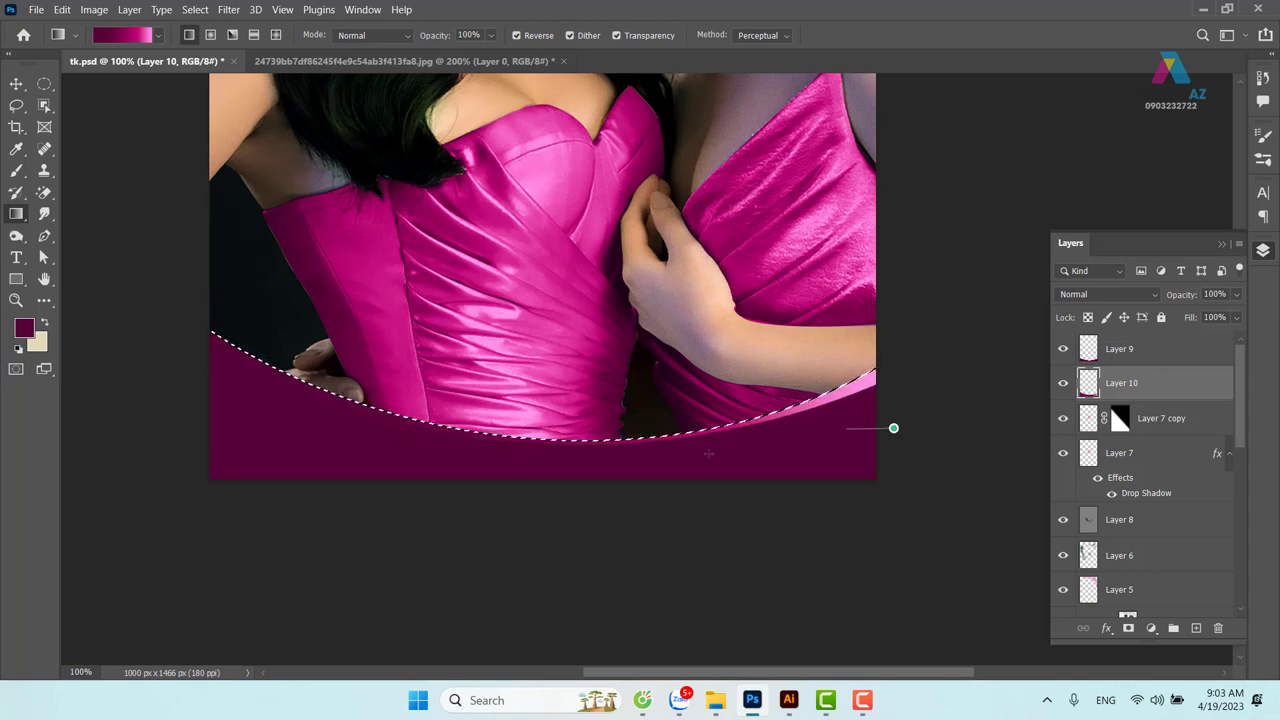
drag(894, 426, 253, 498)
mouse_move(597, 273)
mouse_down()
mouse_move(610, 524)
mouse_move(610, 330)
mouse_up()
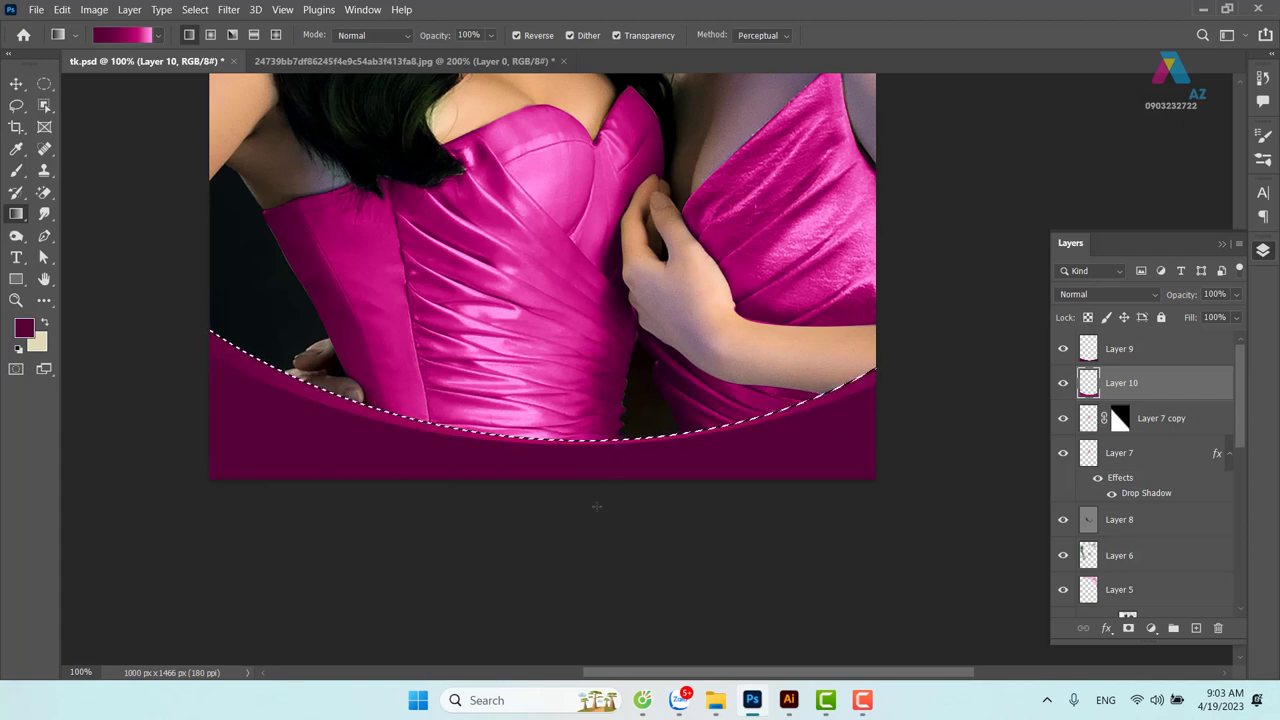
mouse_move(595, 499)
mouse_down()
mouse_move(577, 508)
mouse_move(583, 593)
mouse_move(583, 252)
mouse_up()
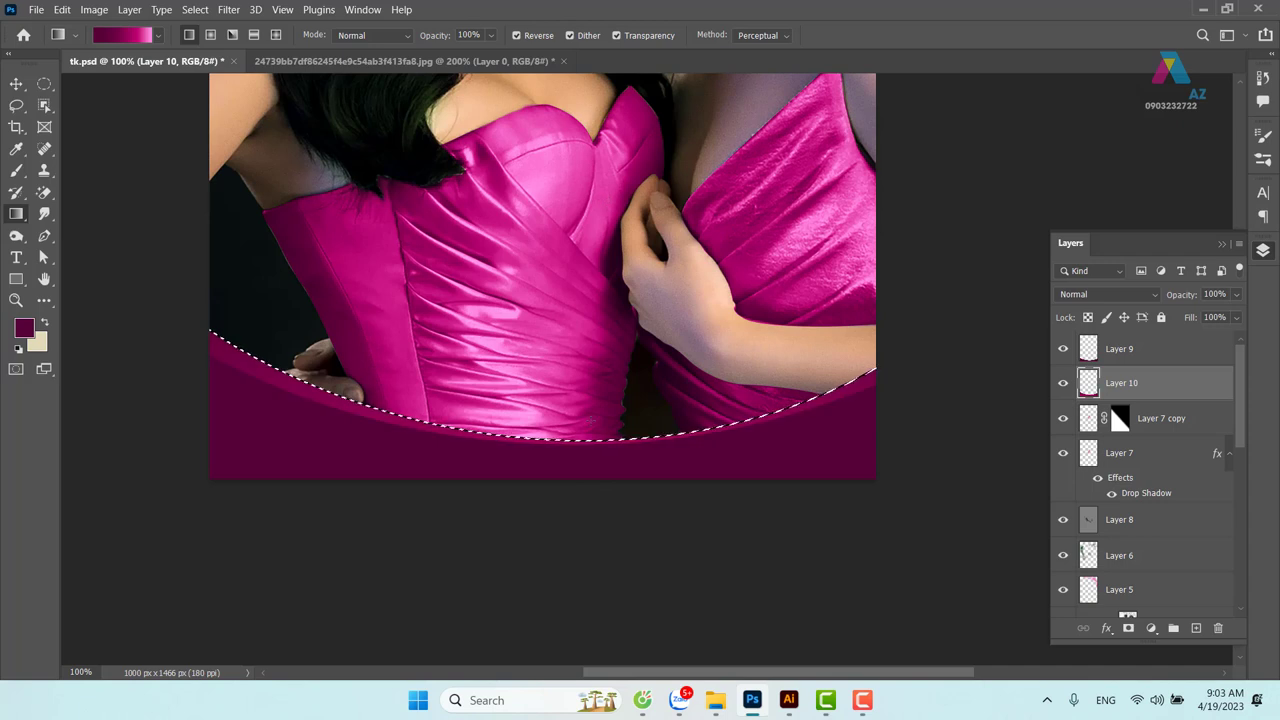
drag(585, 522, 598, 178)
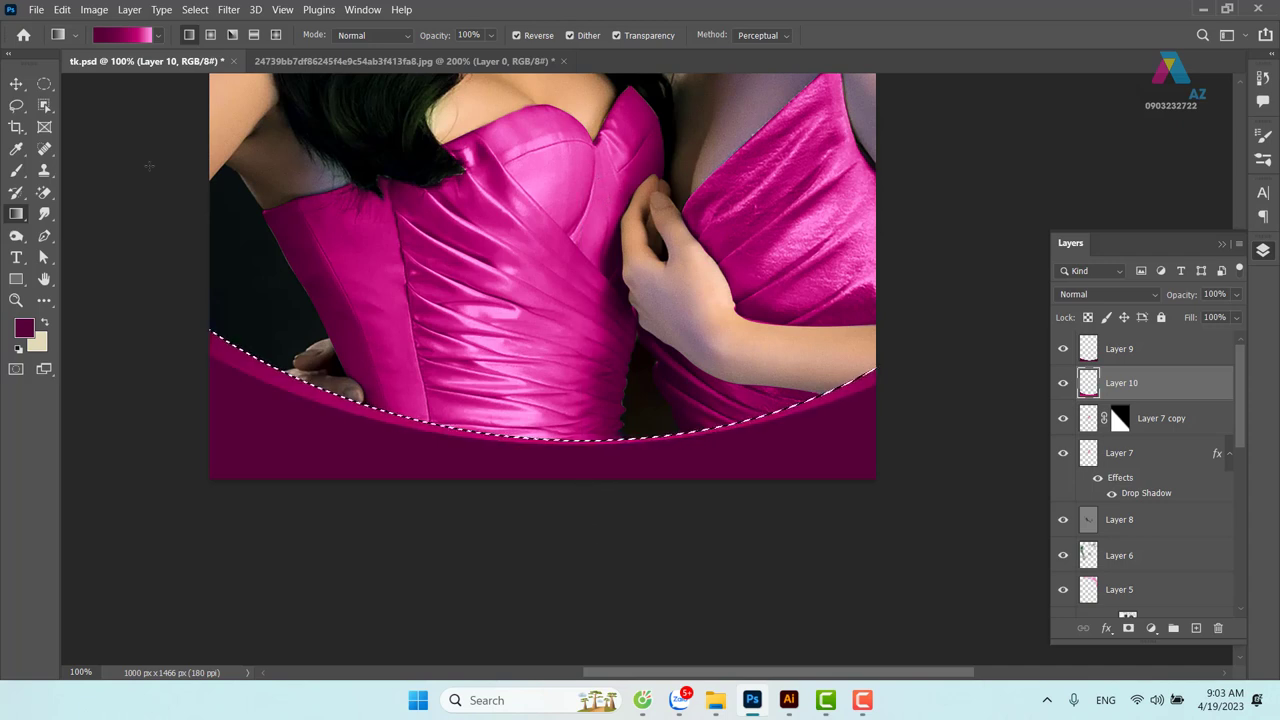
click(16, 84)
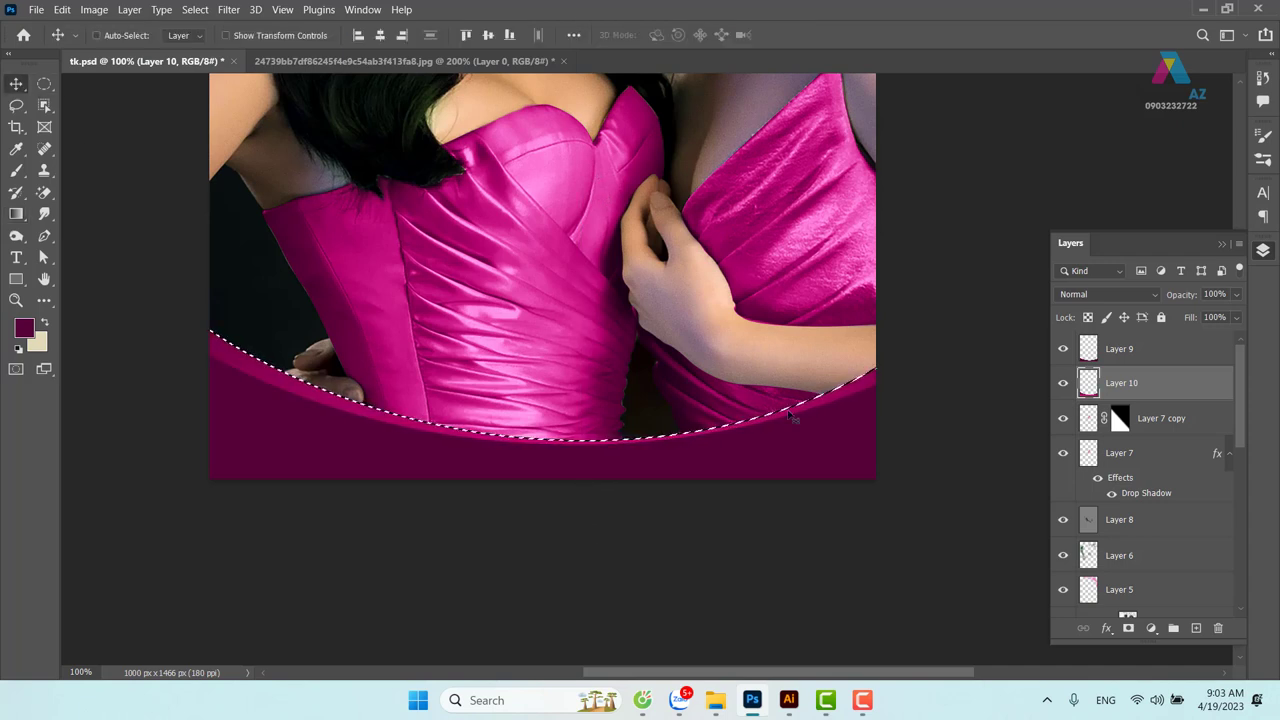
Duplicate Layer 10, set the copy to Screen blend mode, and add a layer mask
key(ctrl+d)
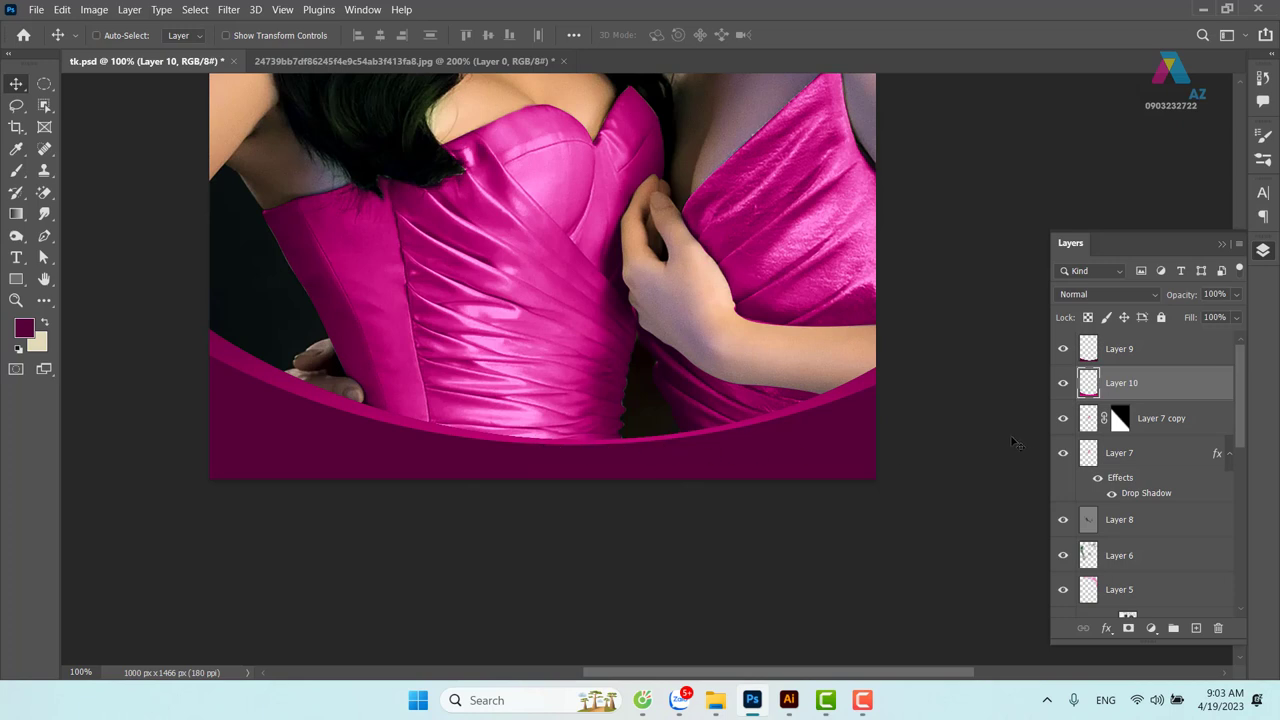
right_click(864, 389)
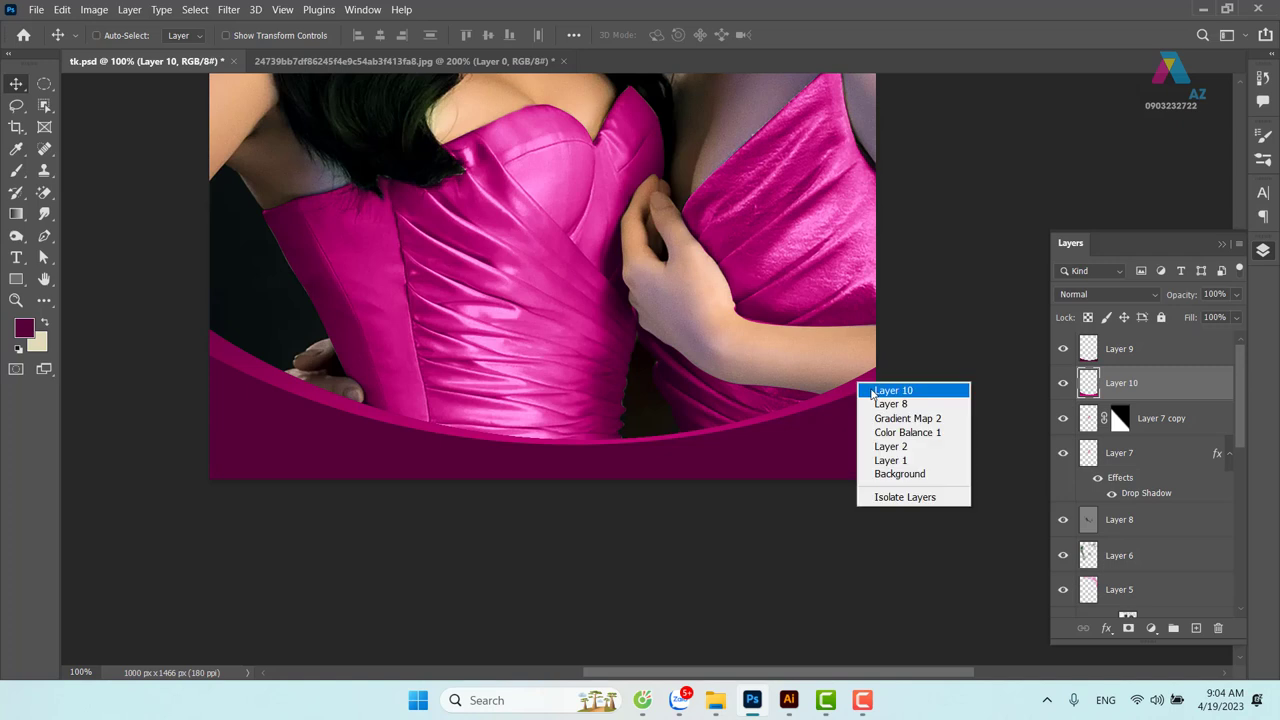
click(866, 390)
key(ctrl)
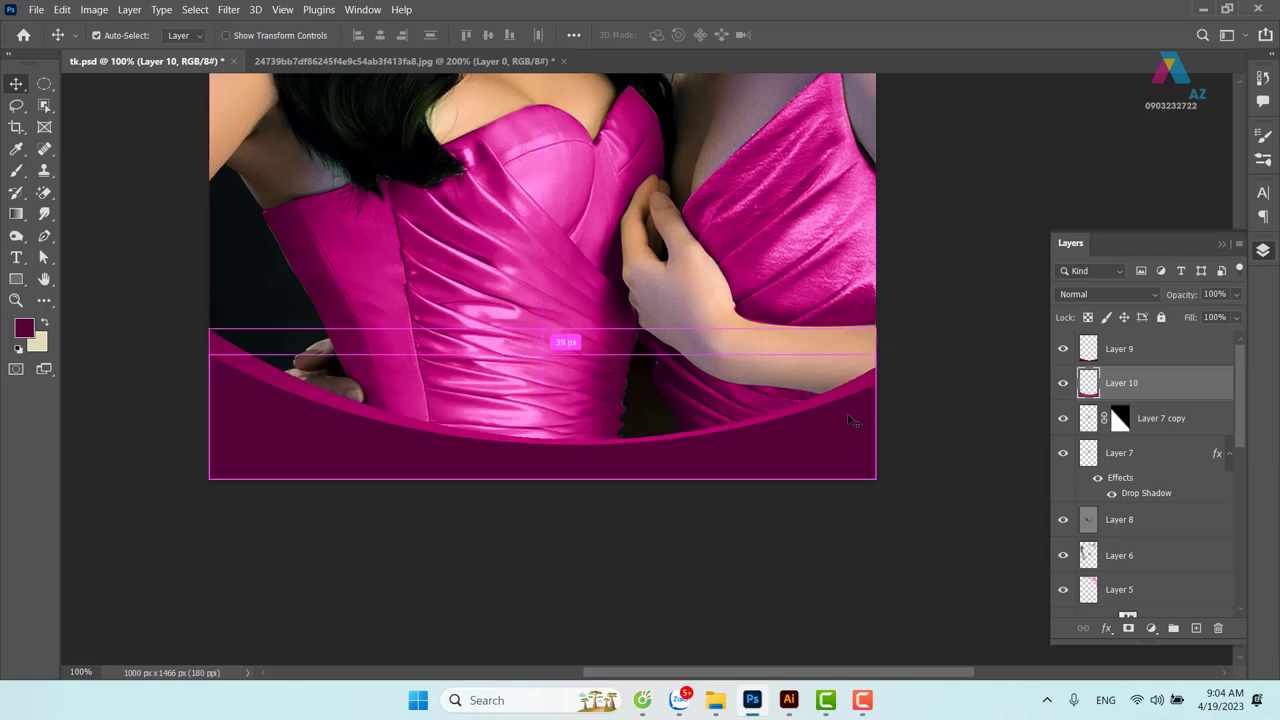
key(ctrl+j)
click(1128, 294)
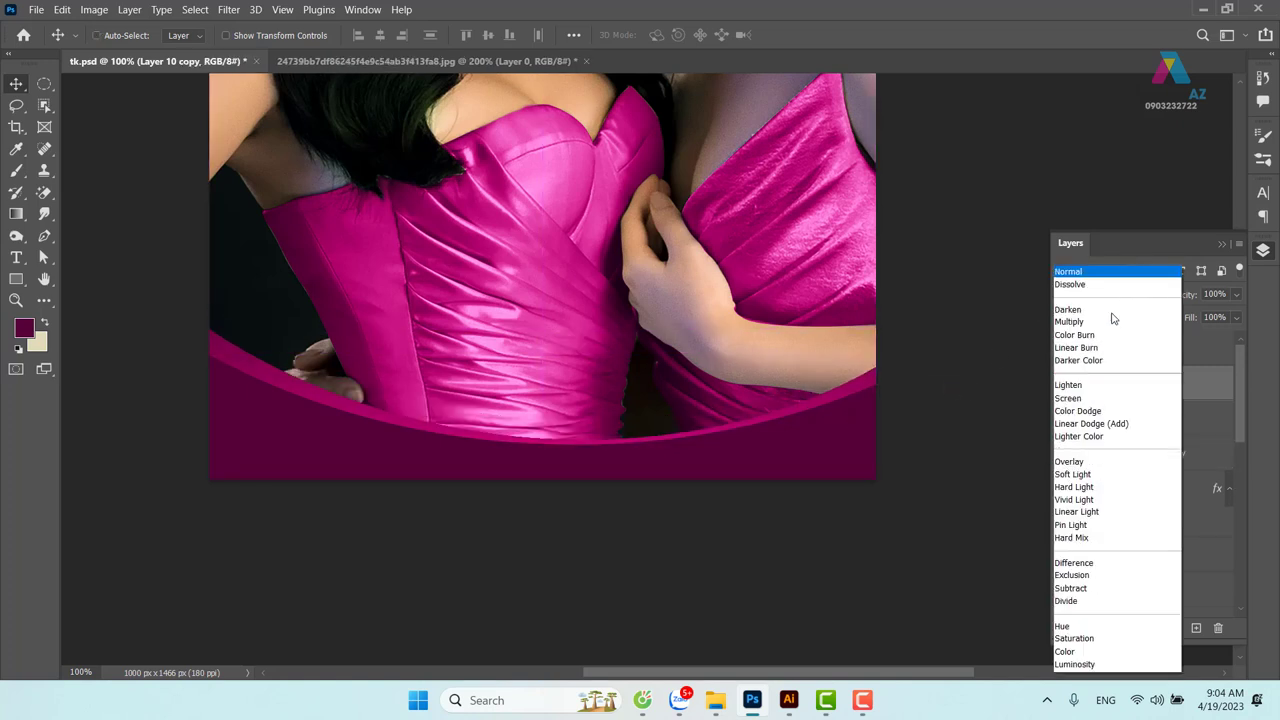
click(1110, 397)
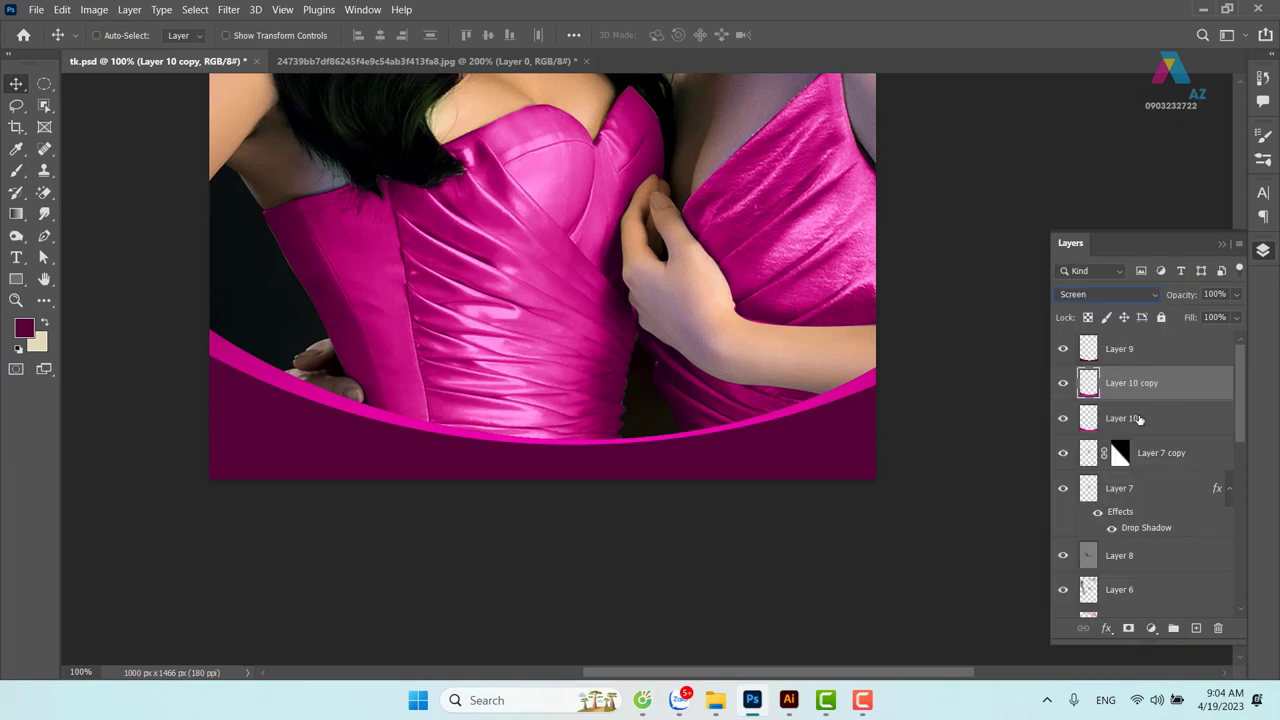
click(1128, 629)
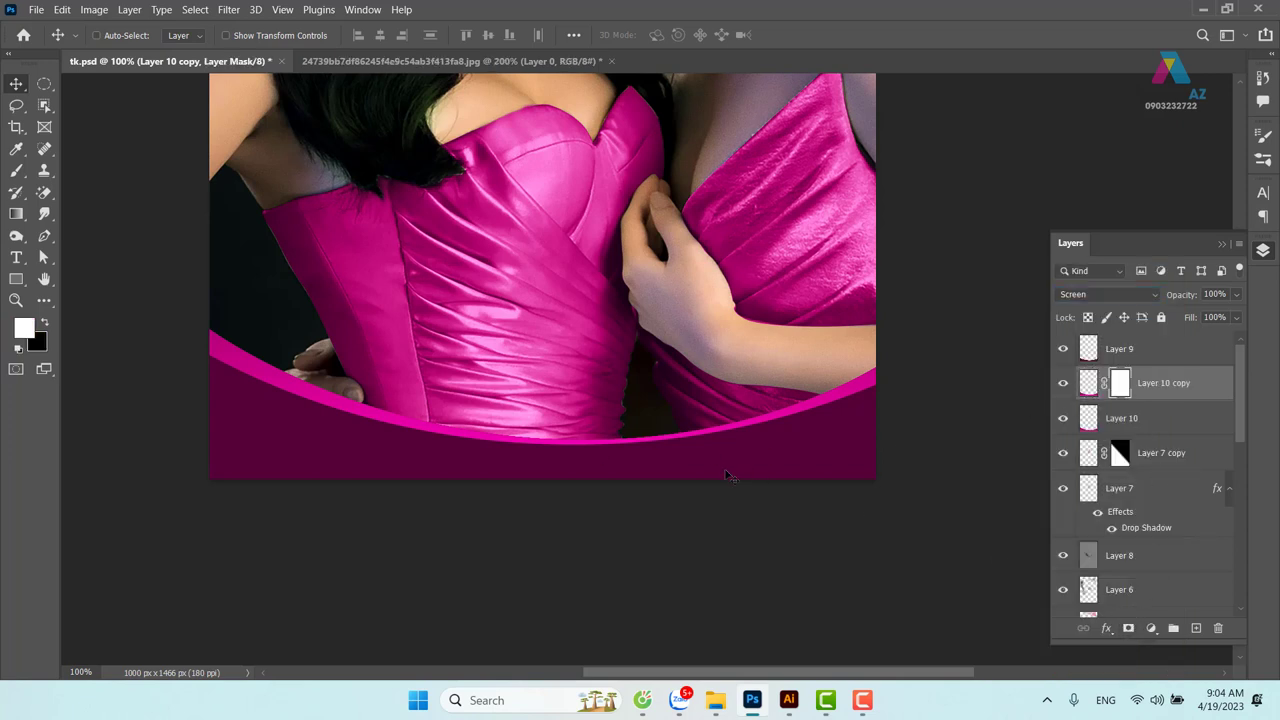
Build a black-white-black gradient with a white stop at 51%
key(g)
click(129, 36)
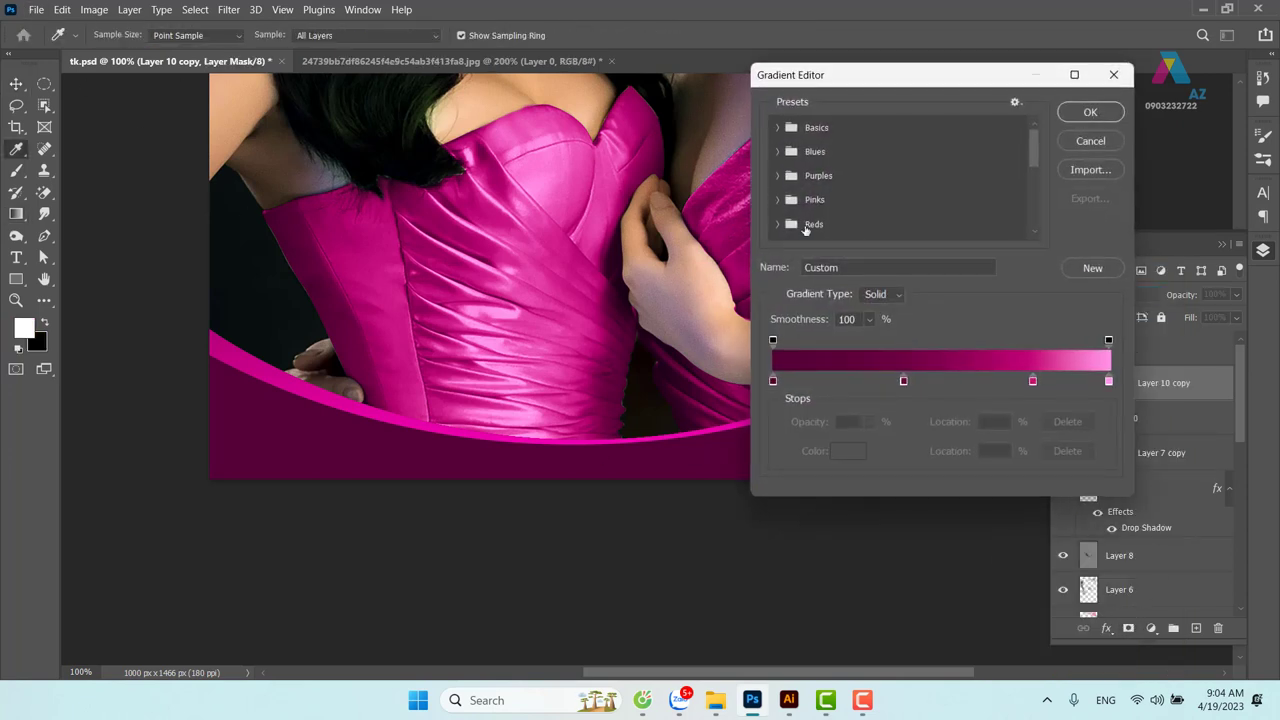
click(778, 128)
click(852, 153)
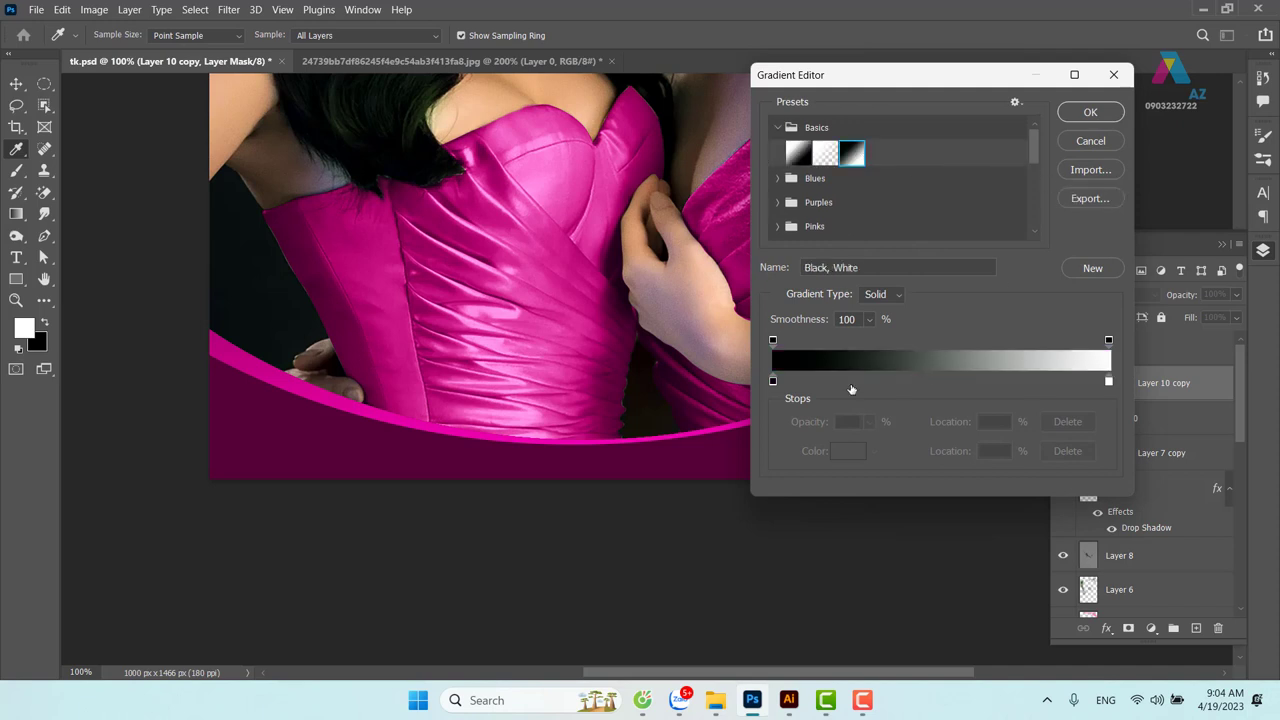
click(1109, 382)
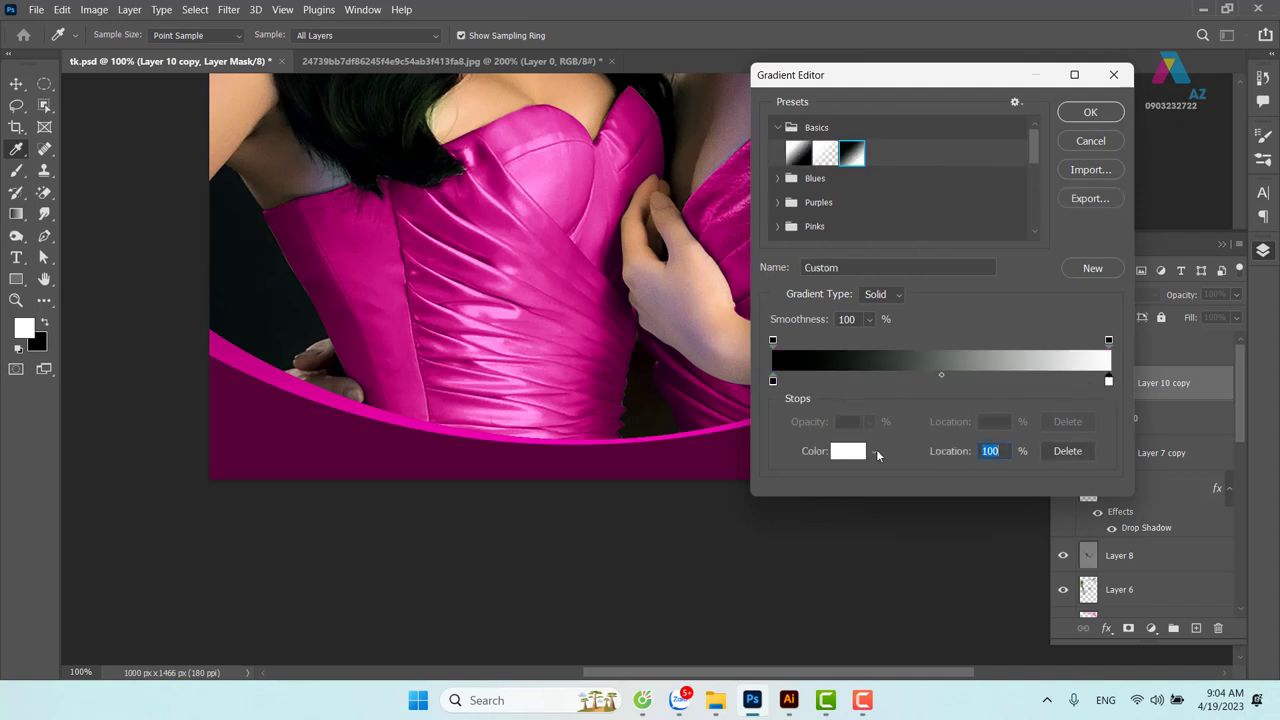
click(848, 451)
text(000000)
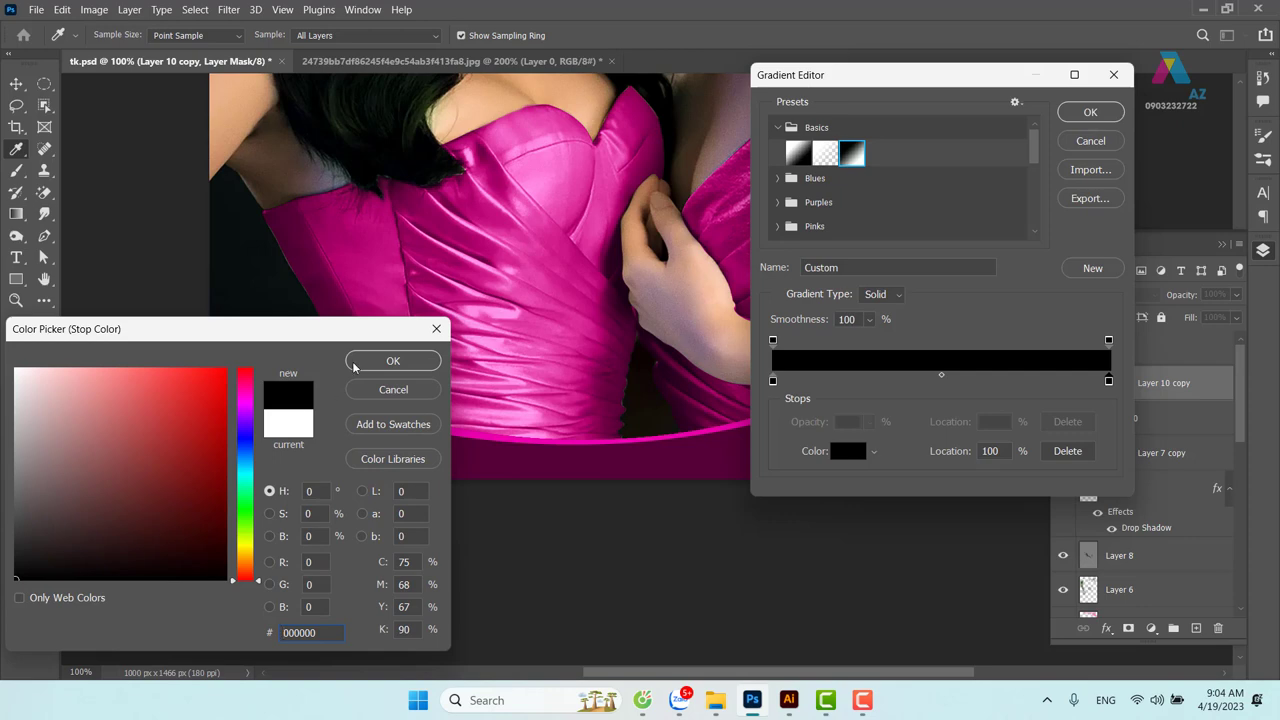
click(400, 362)
click(943, 381)
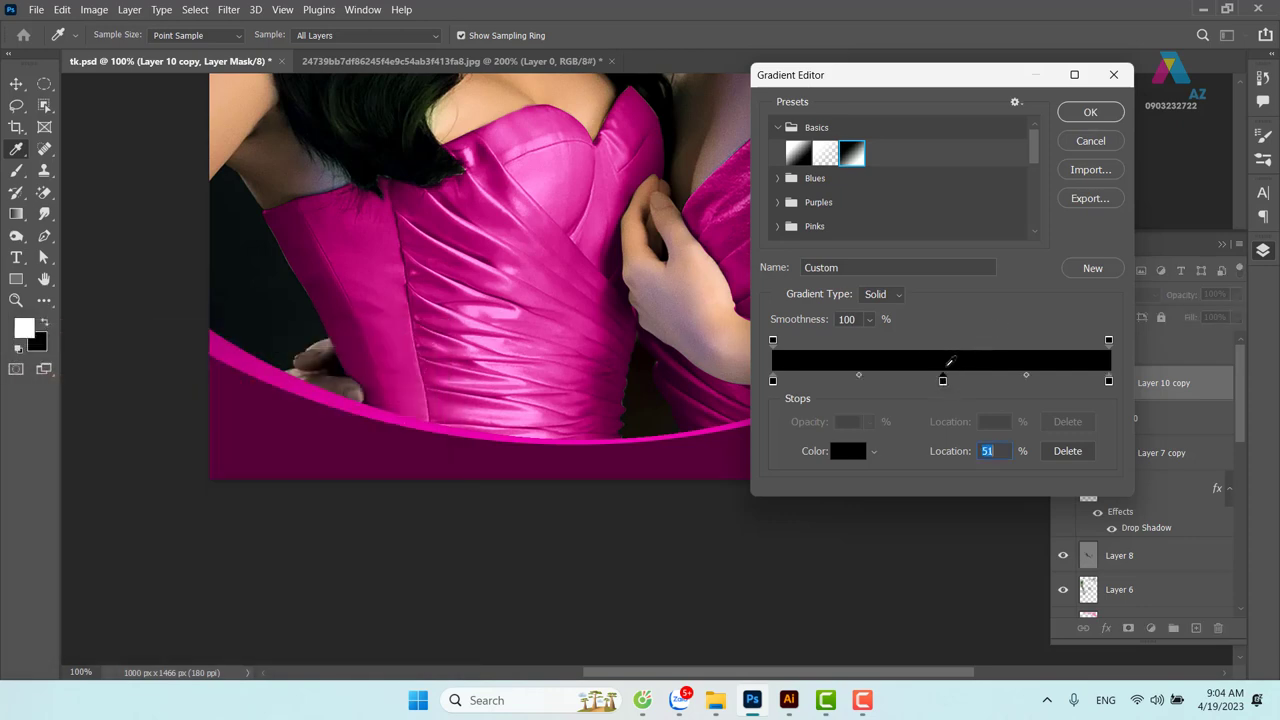
click(848, 451)
drag(32, 416, 8, 352)
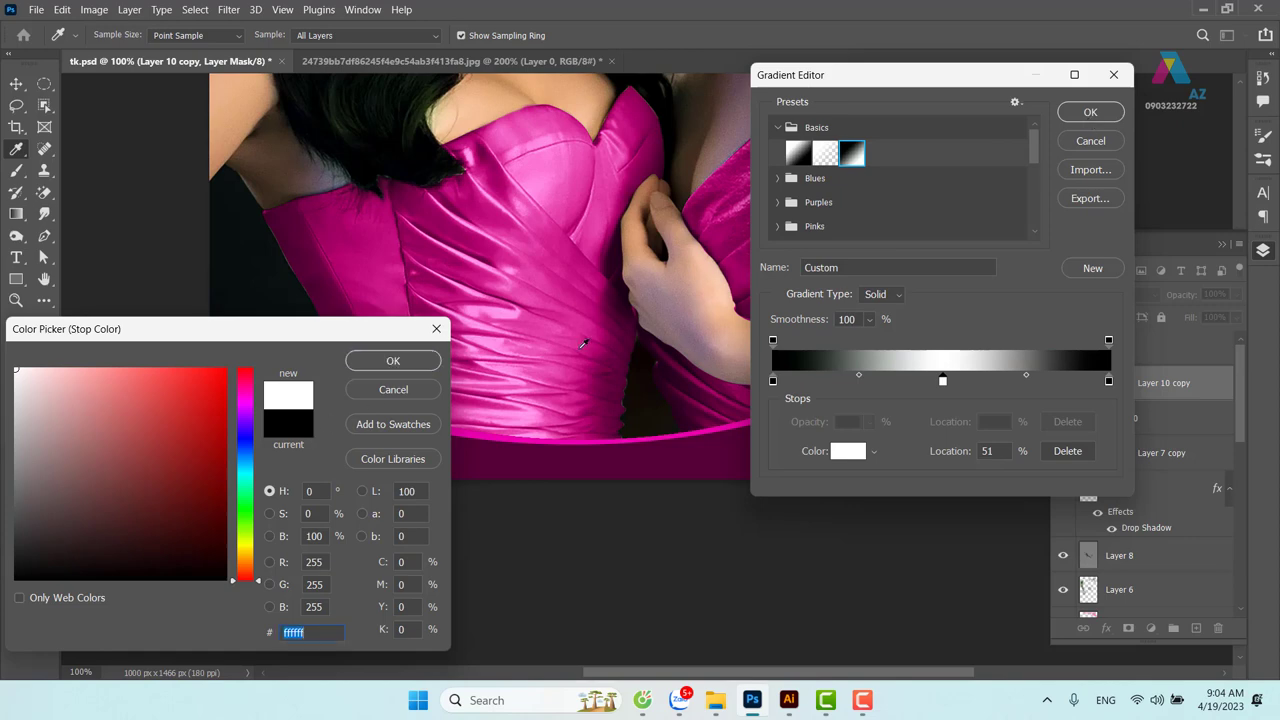
click(395, 362)
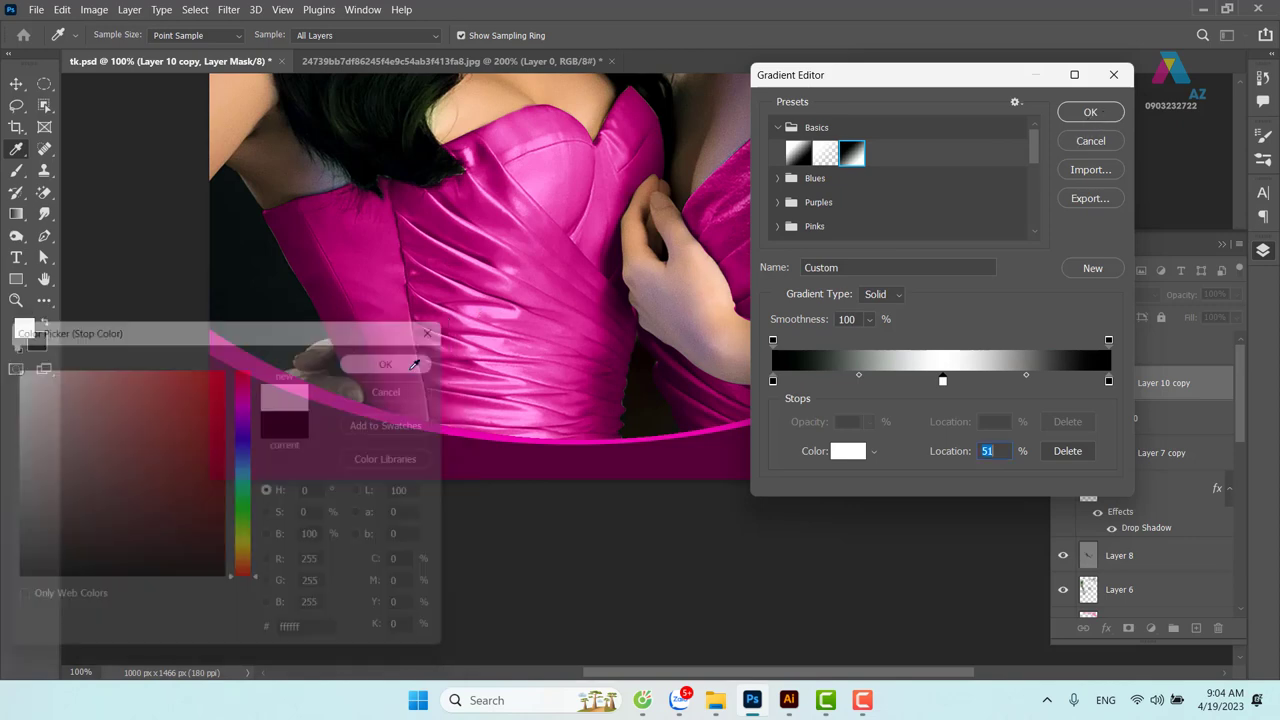
click(1089, 113)
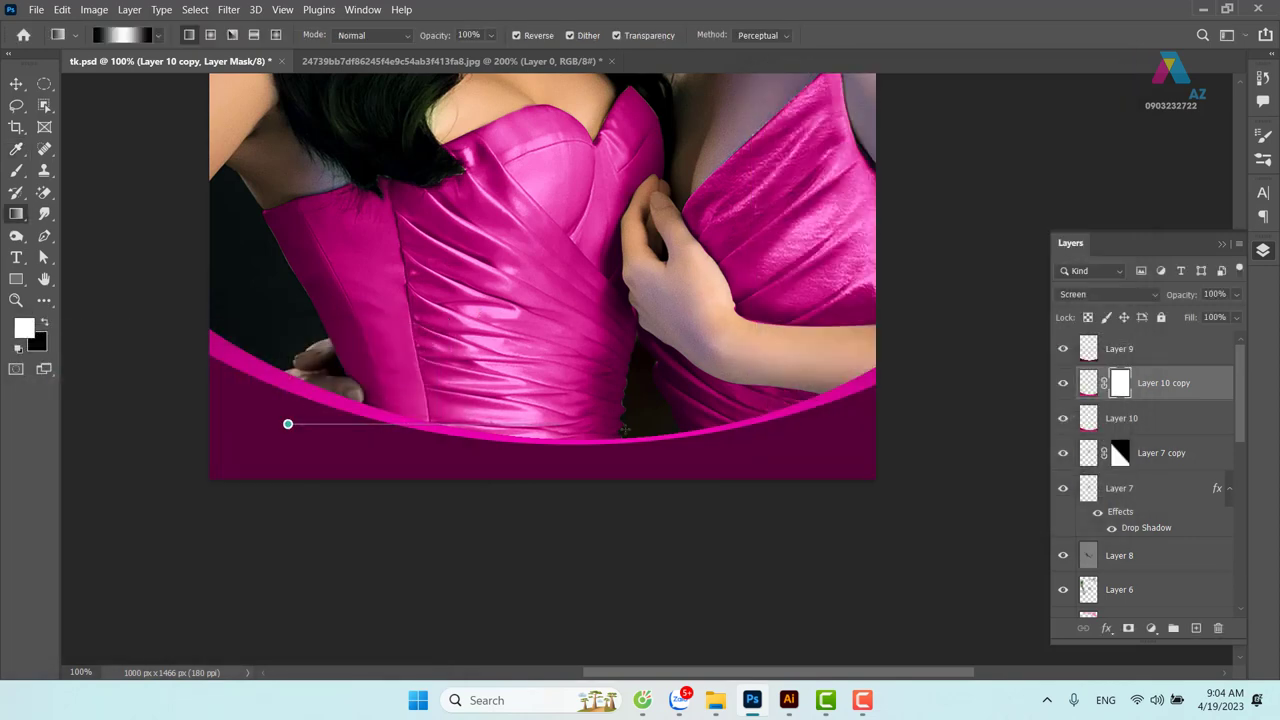
Drag the gradient across the copy's mask so the glow fades toward both ends
drag(286, 423, 777, 448)
drag(300, 426, 745, 427)
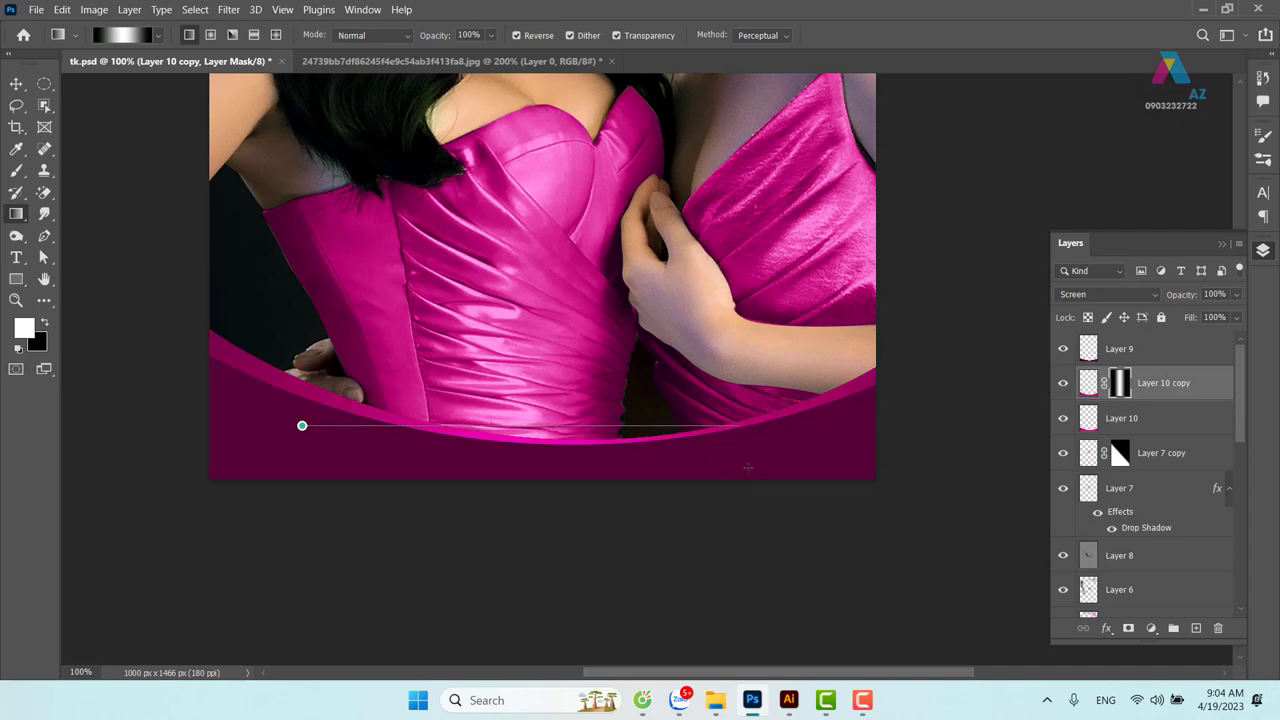
drag(233, 393, 835, 472)
drag(311, 413, 788, 465)
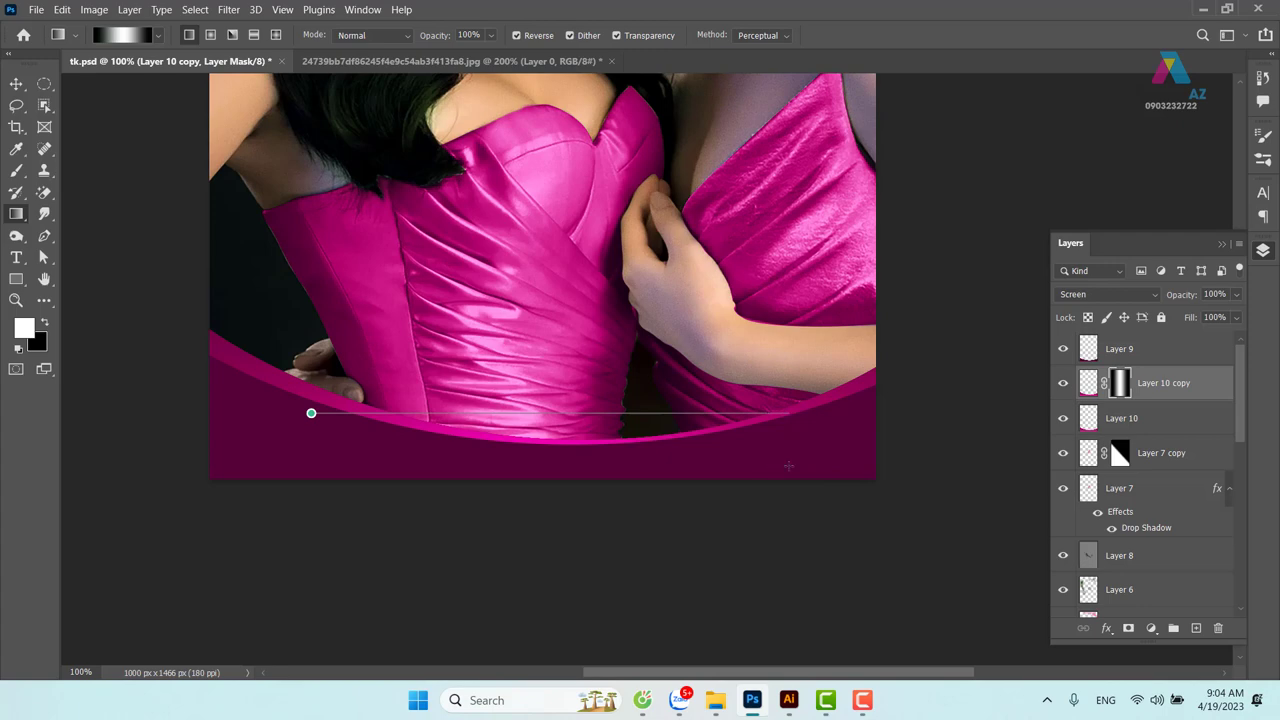
click(16, 85)
mouse_move(680, 210)
mouse_down()
mouse_move(671, 440)
mouse_move(686, 210)
mouse_up()
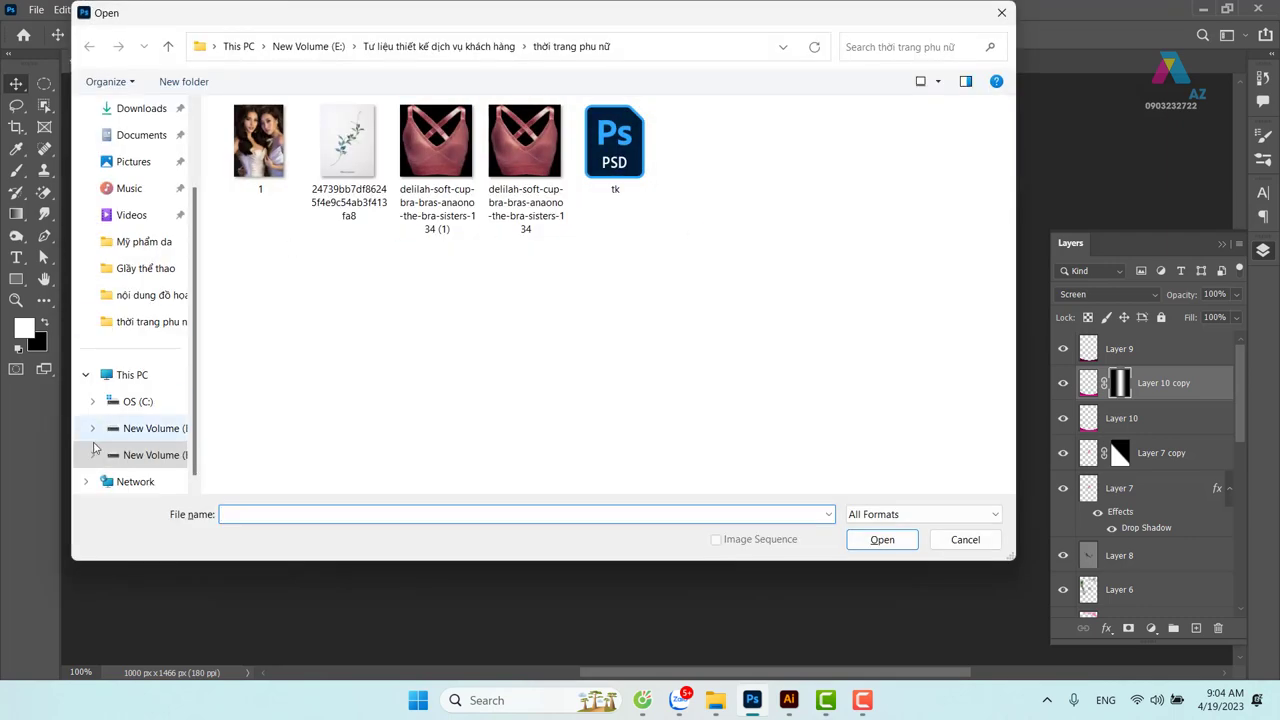
Browse E: > thuvienanh > Backgroud > texture and open 1 (2).jpg
click(128, 458)
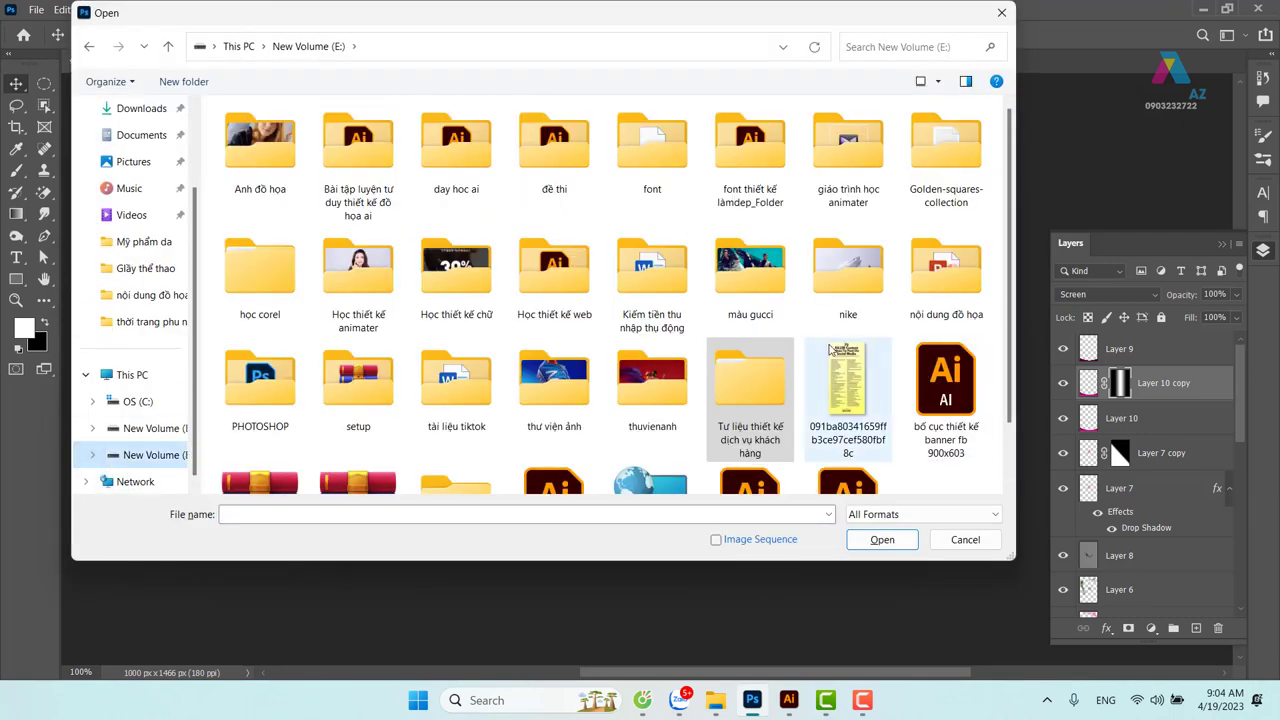
double_click(652, 380)
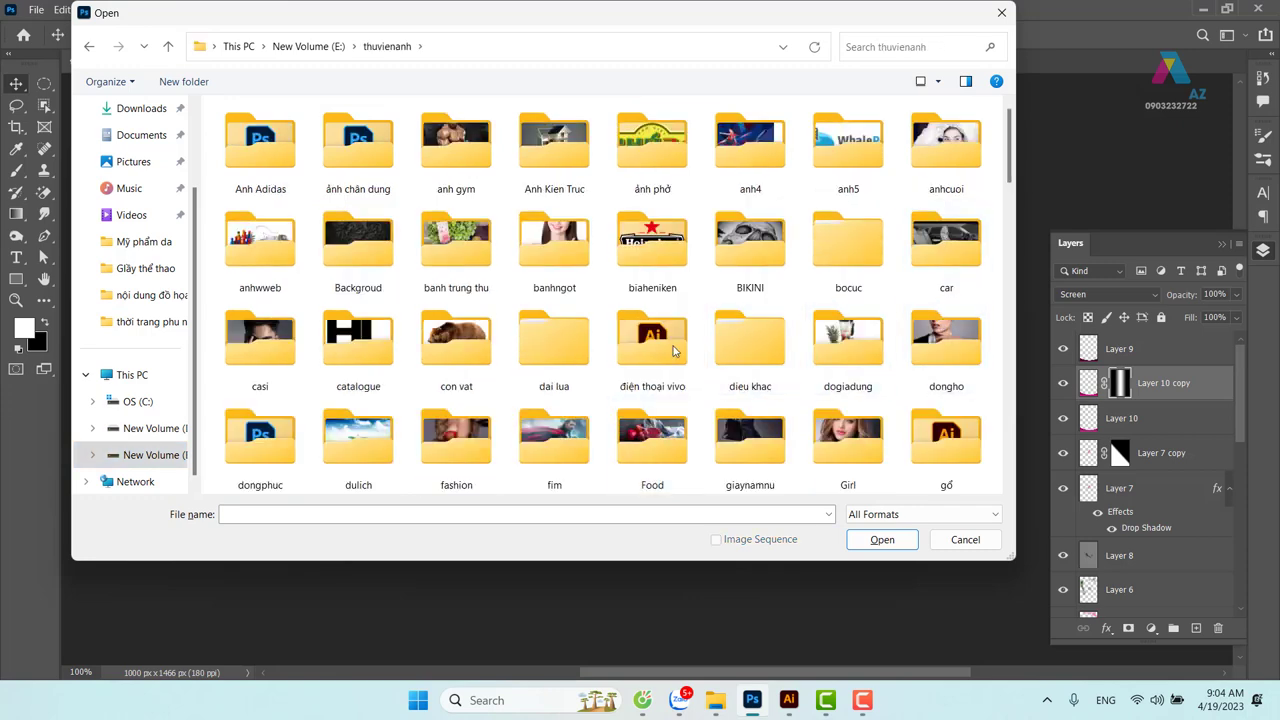
scroll(743, 362, down, 1)
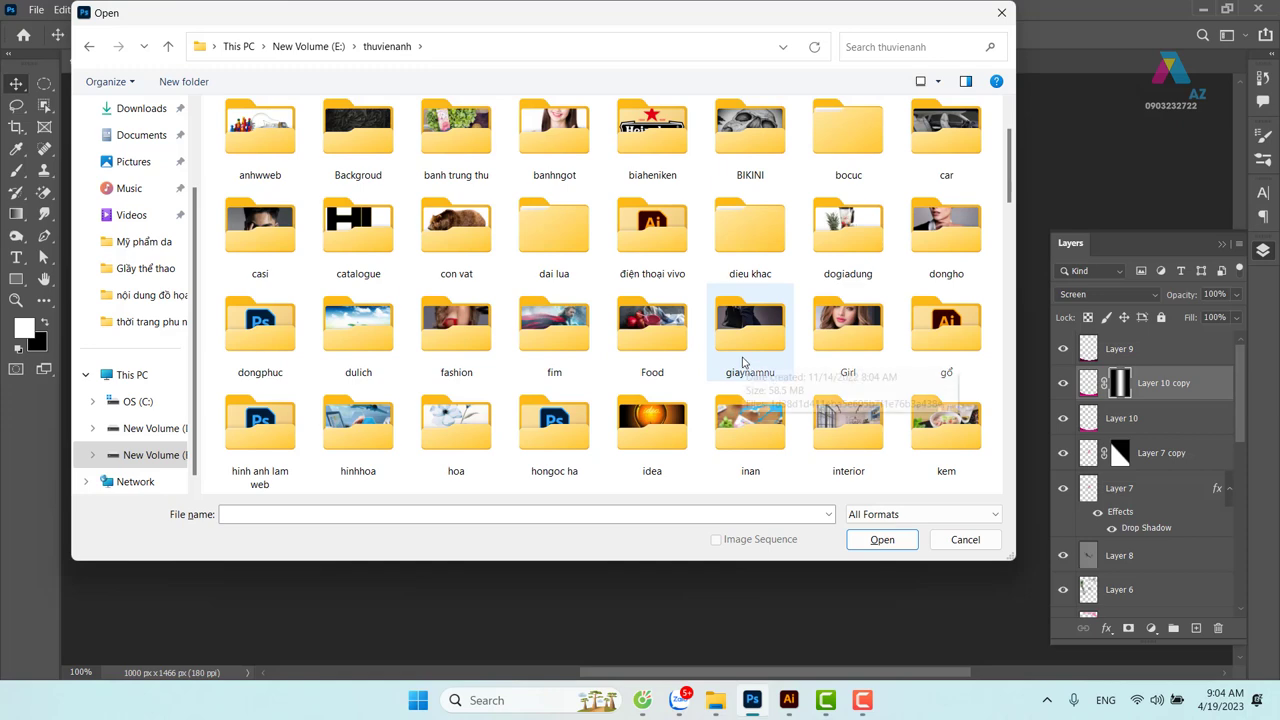
scroll(743, 362, up, 1)
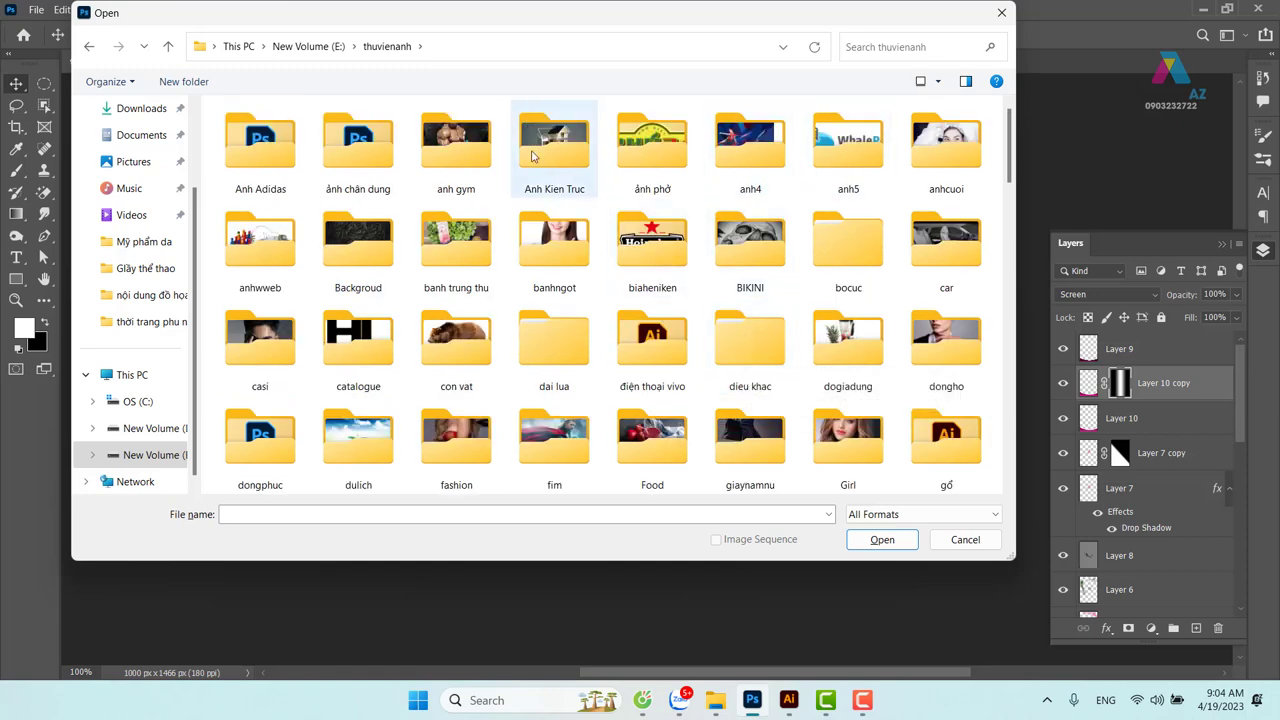
double_click(358, 240)
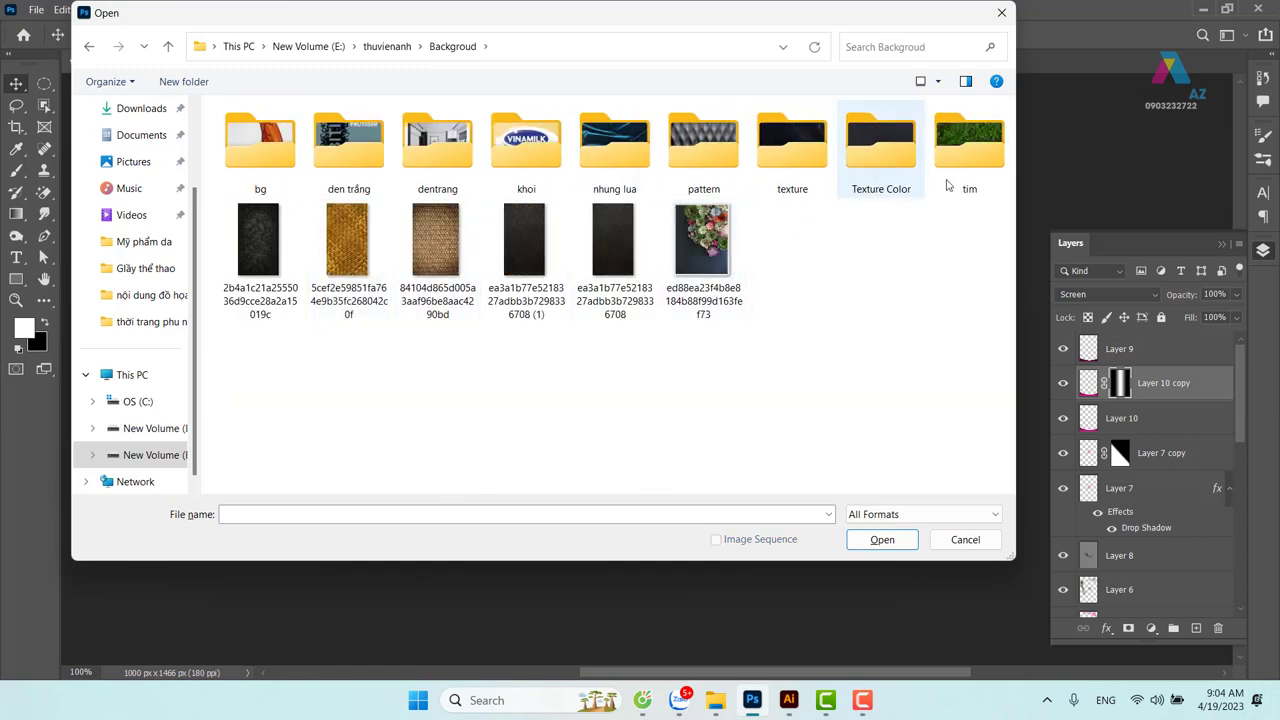
double_click(800, 186)
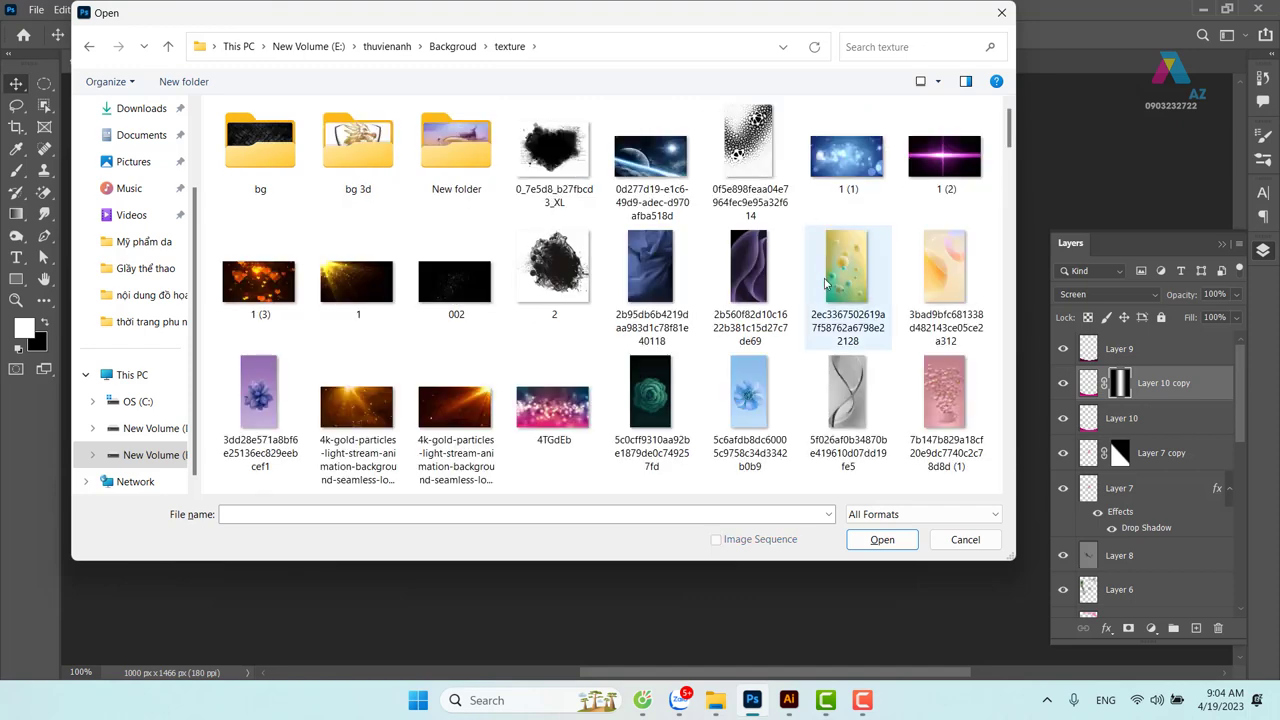
scroll(870, 170, down, 5)
scroll(920, 155, up, 5)
click(941, 150)
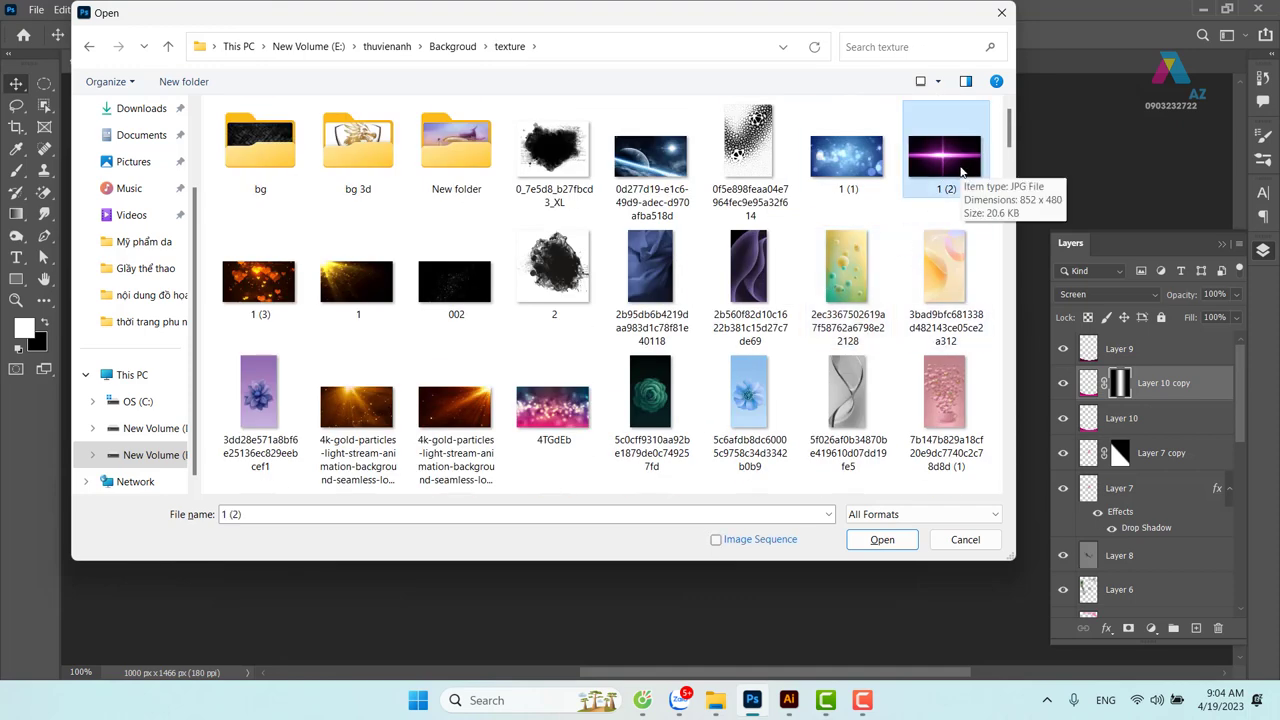
click(882, 540)
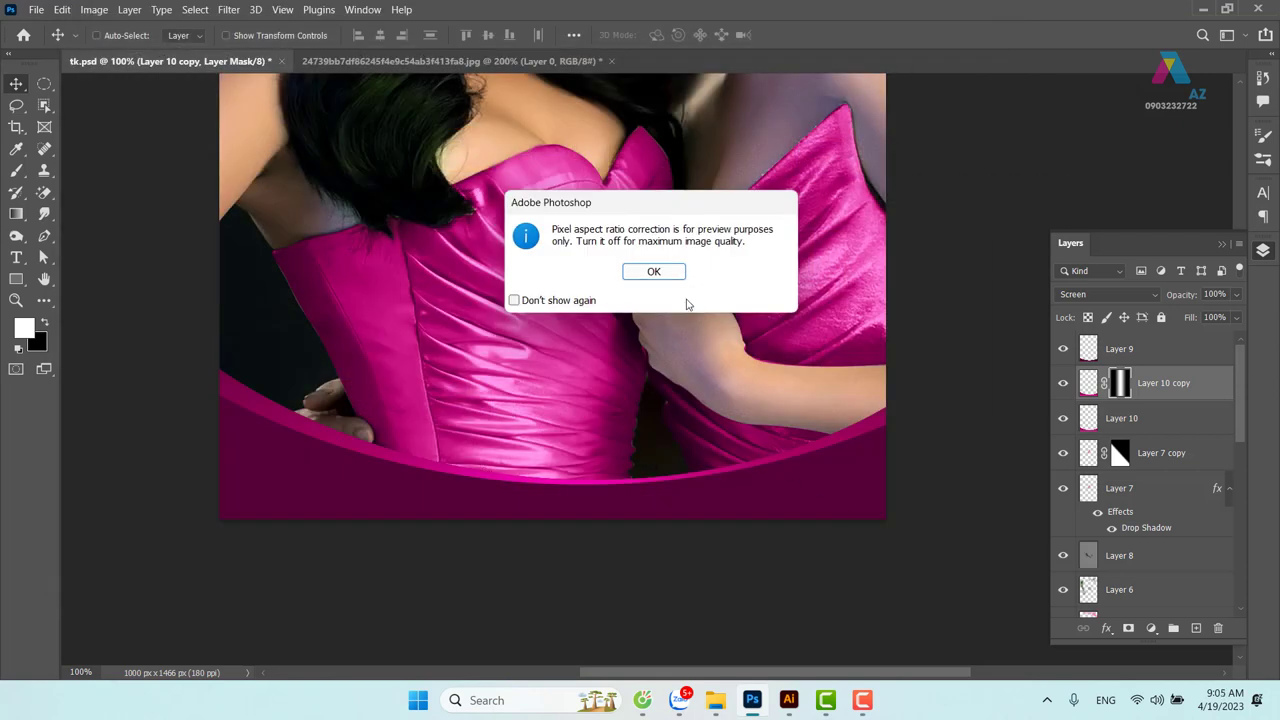
Paste the whole flare image into the poster and move it toward the bottom
click(654, 274)
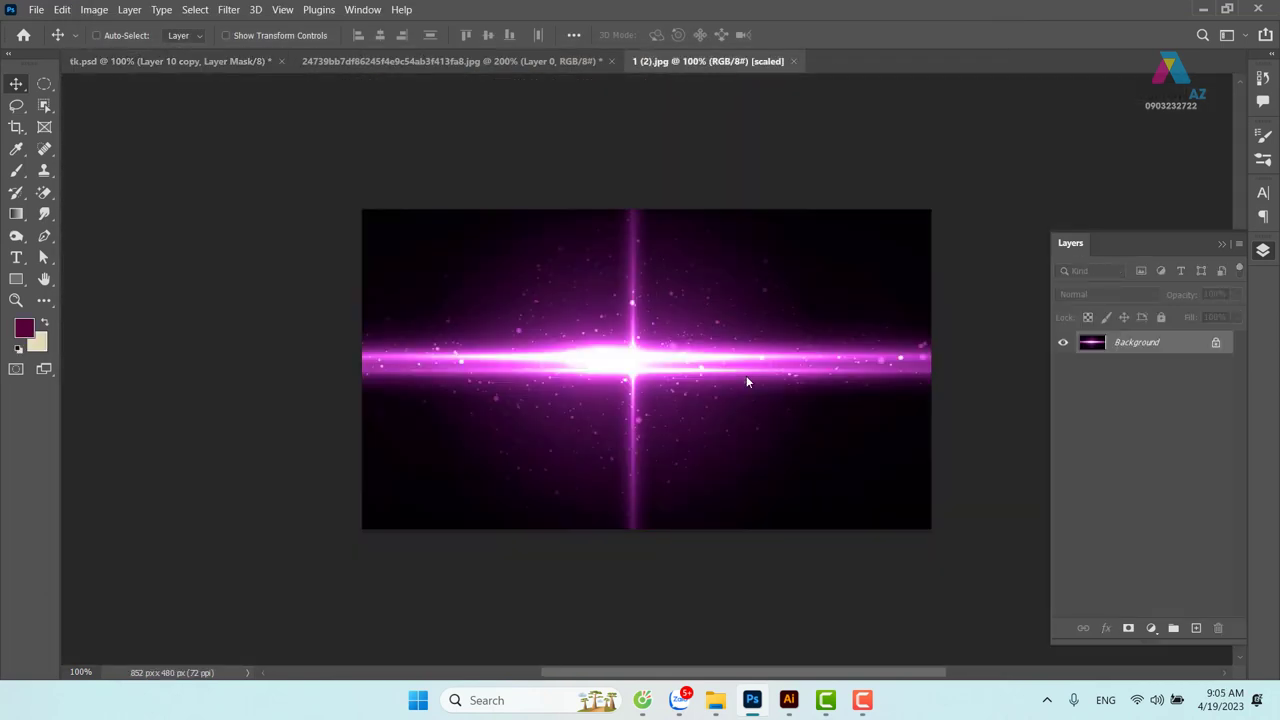
key(ctrl+a)
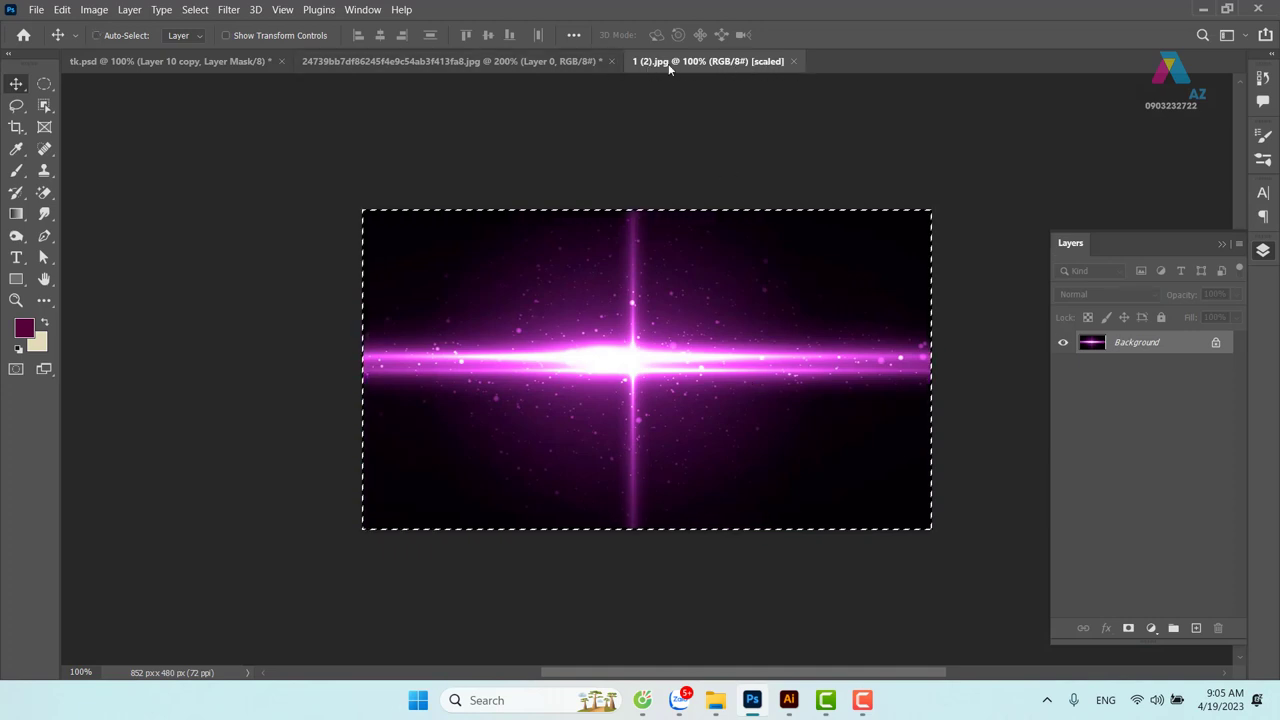
click(793, 61)
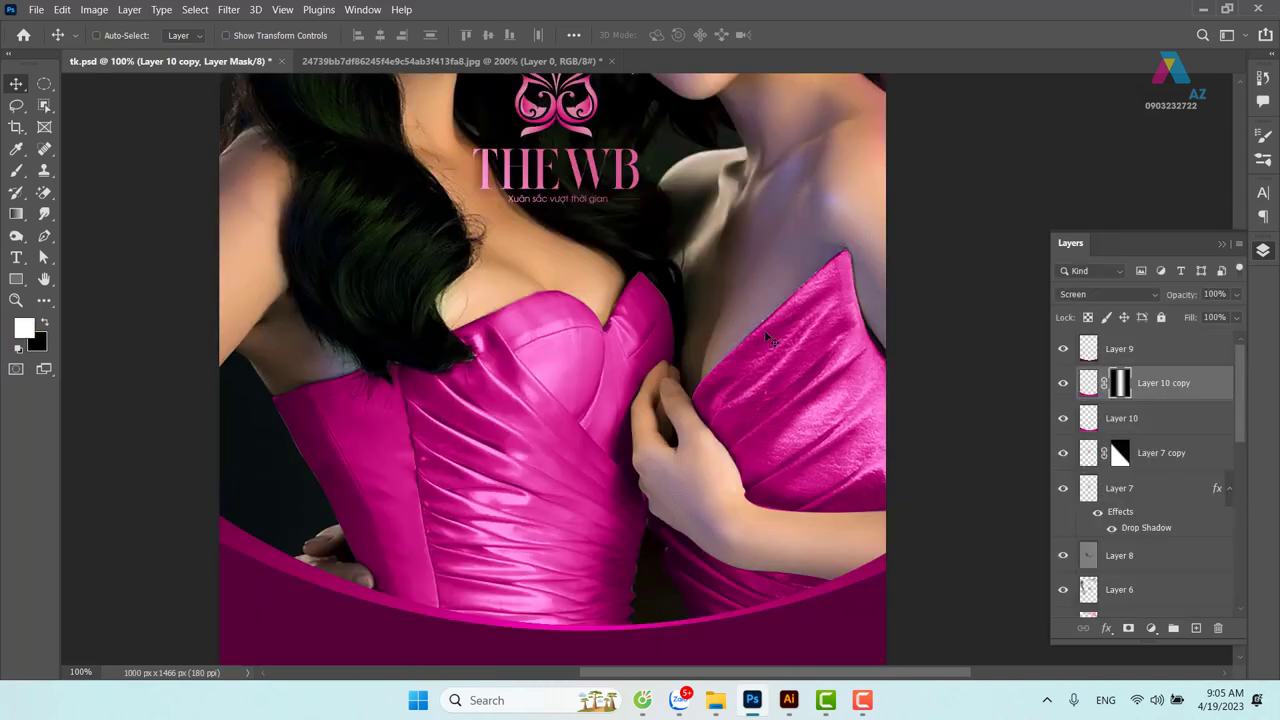
key(ctrl+v)
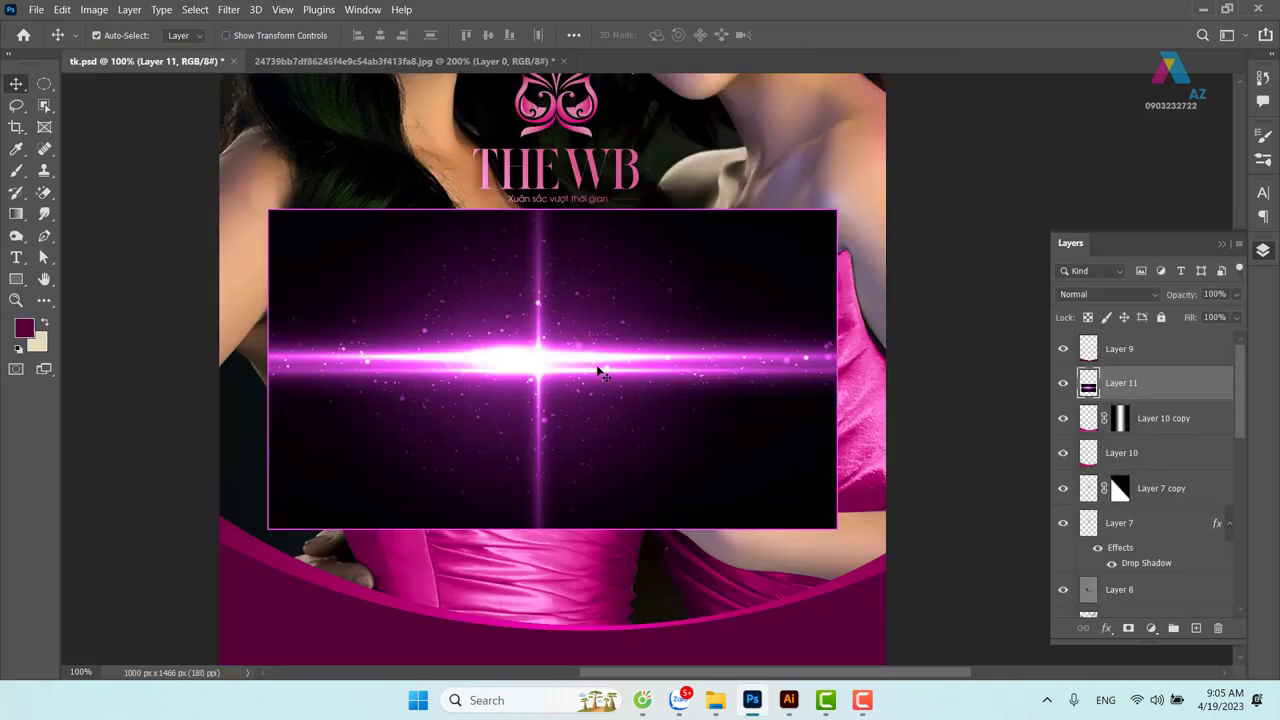
drag(597, 370, 617, 590)
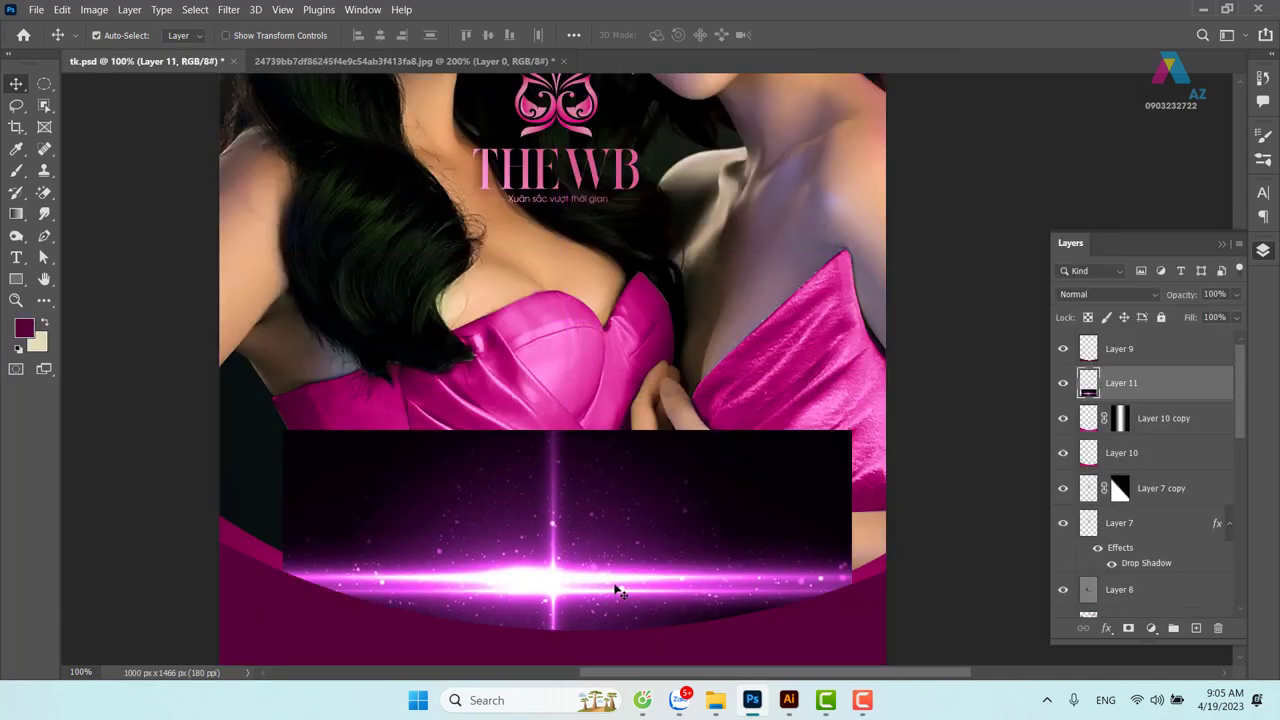
Set the flare layer to Screen blend mode and nudge it slightly lower
click(1116, 296)
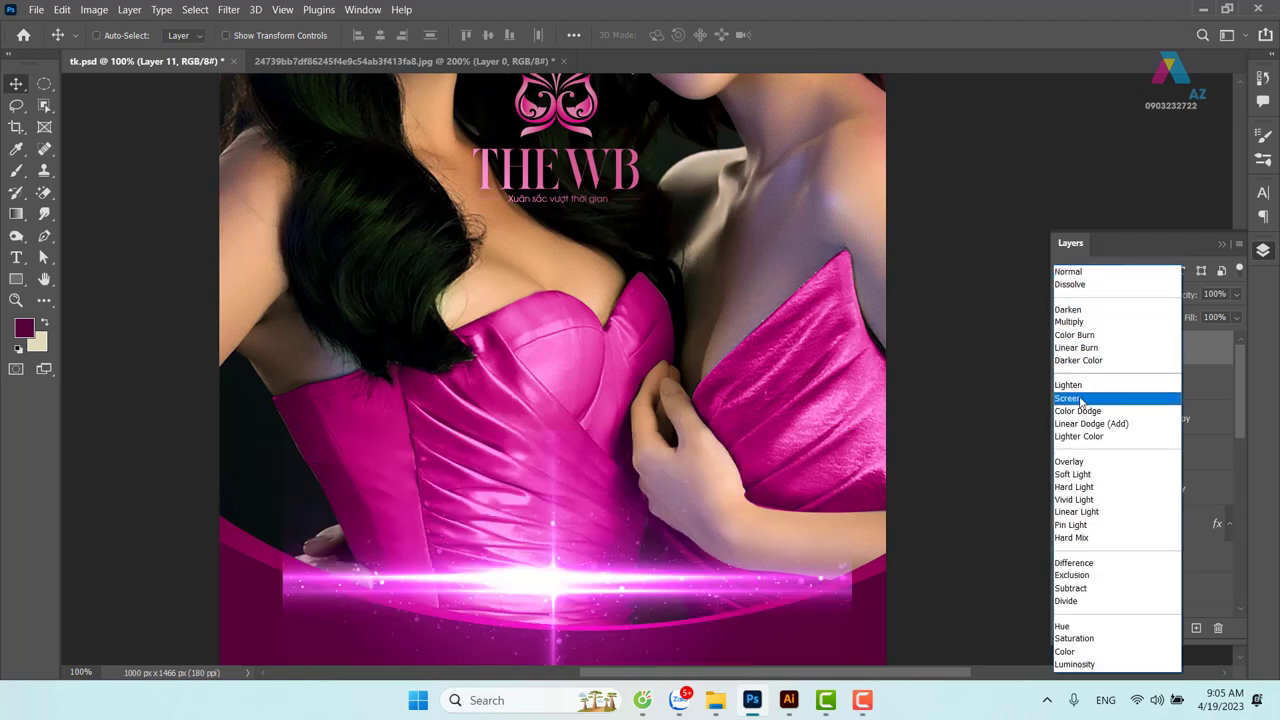
click(1081, 400)
drag(622, 598, 626, 630)
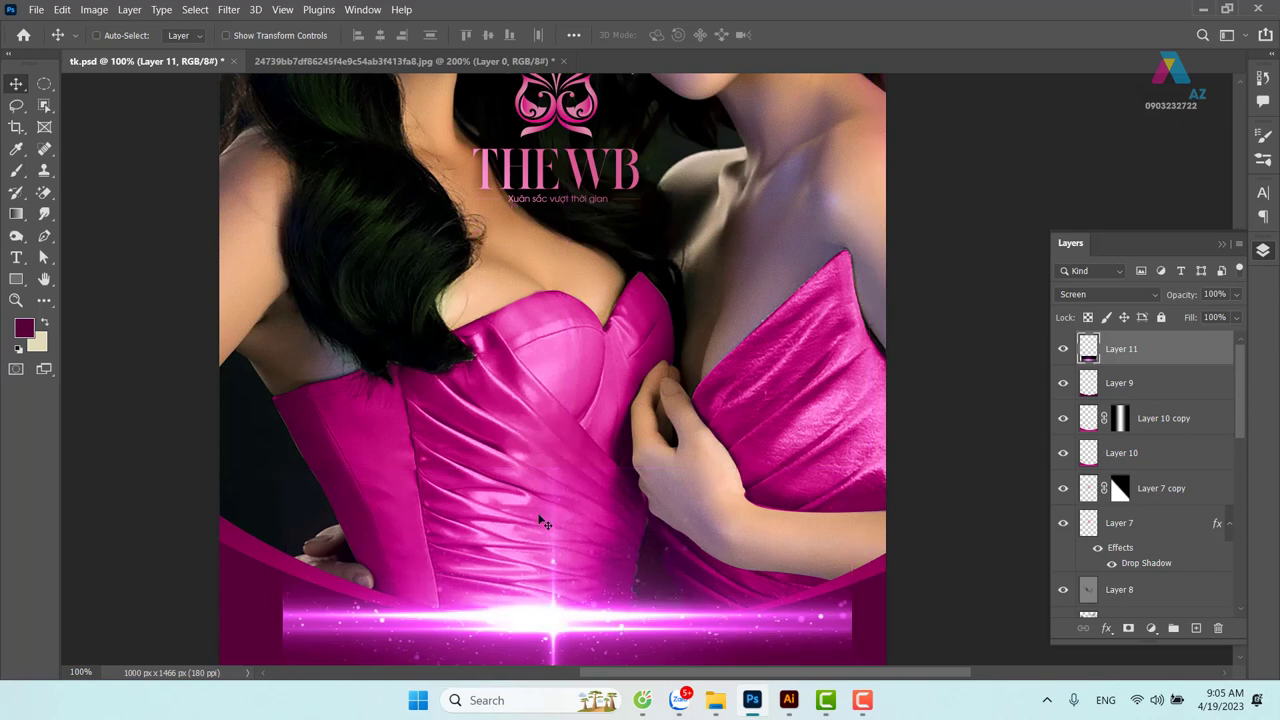
key(ctrl+t)
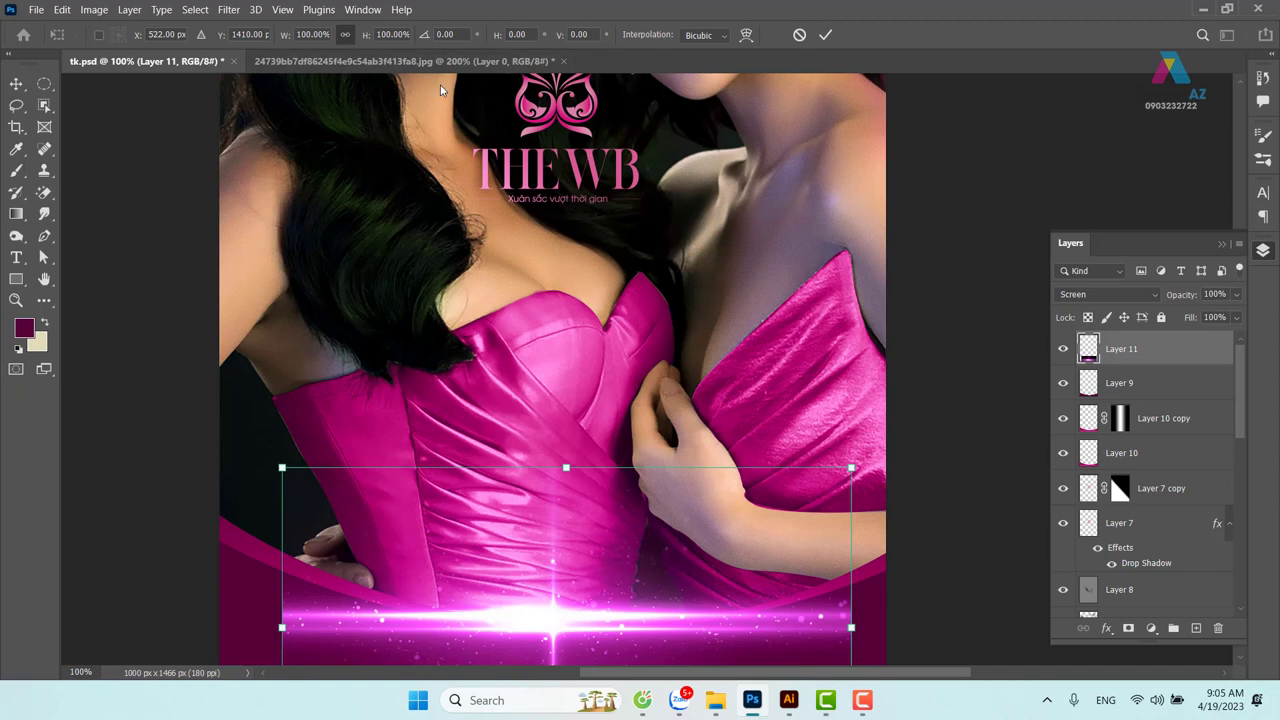
Warp Layer 11's flare with the Arc preset bent to about -38%, raise it, and commit
click(746, 35)
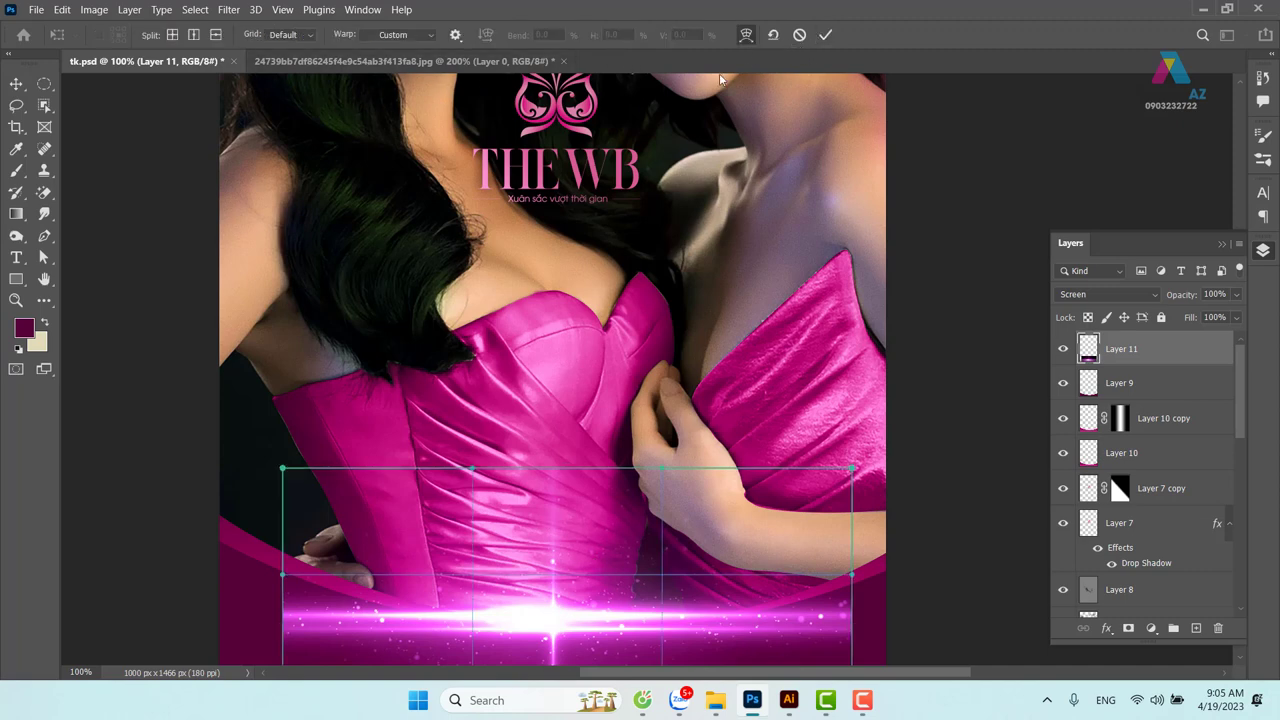
click(313, 36)
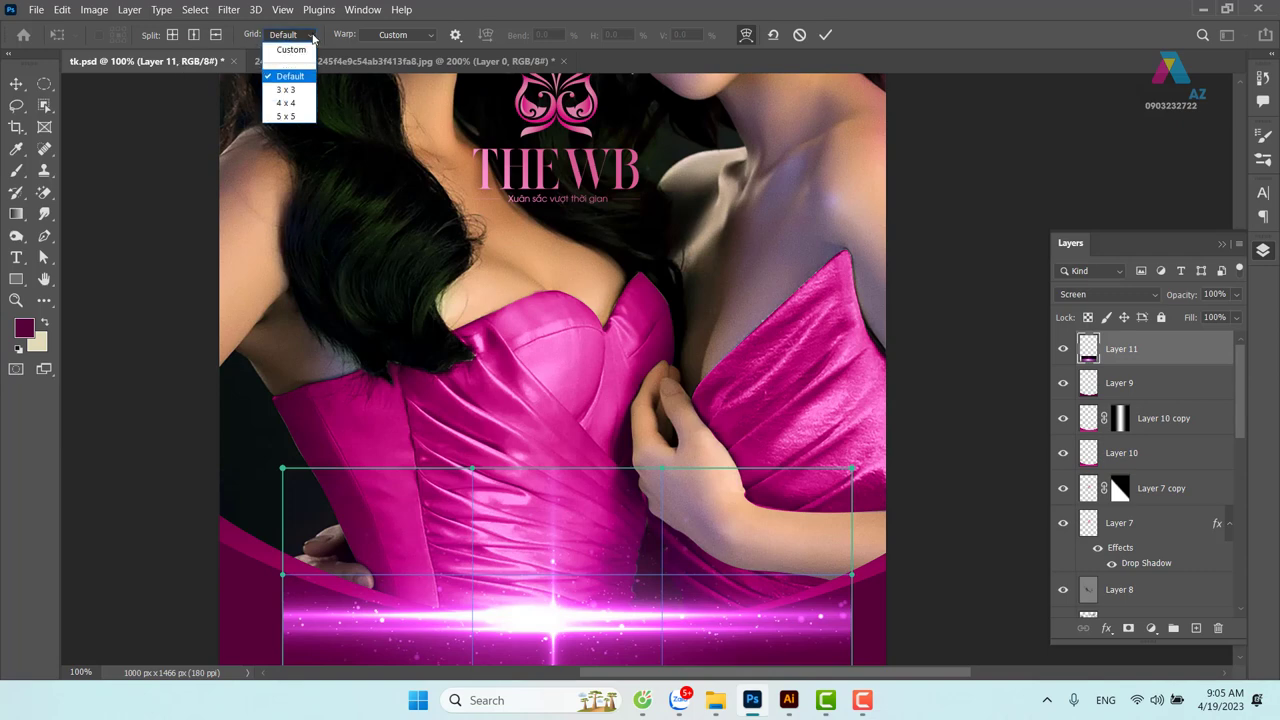
click(429, 36)
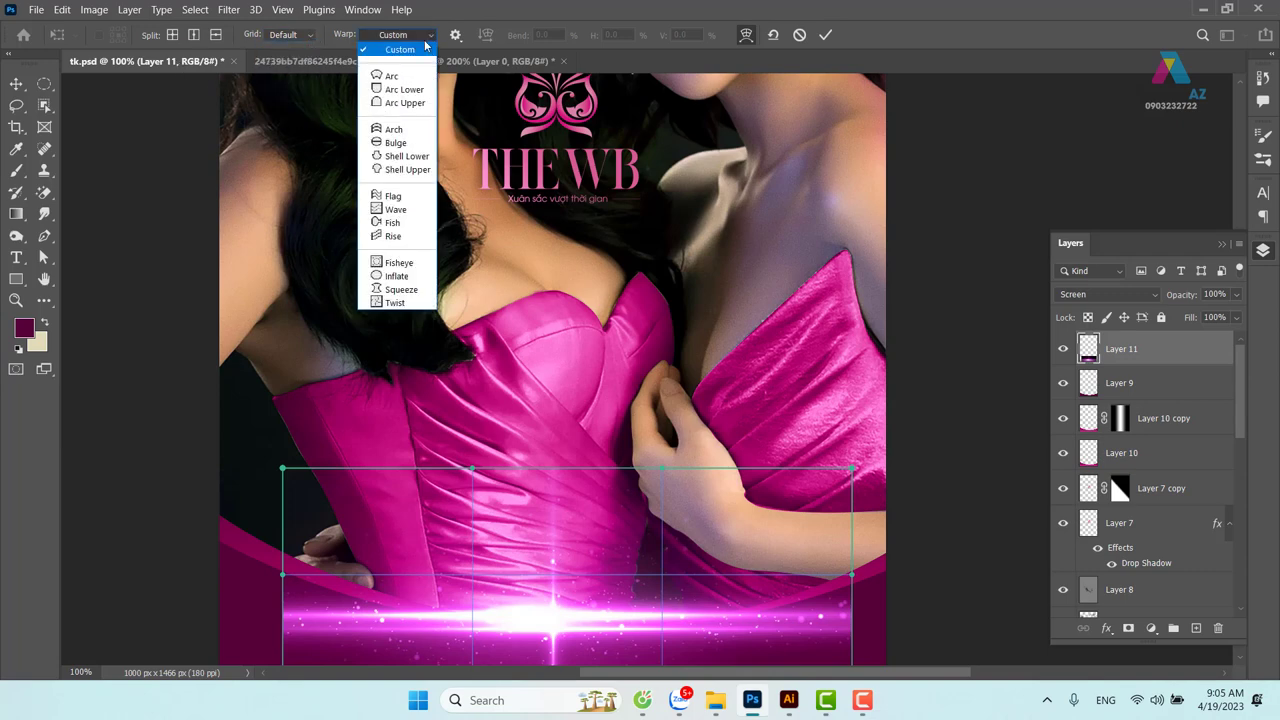
click(407, 78)
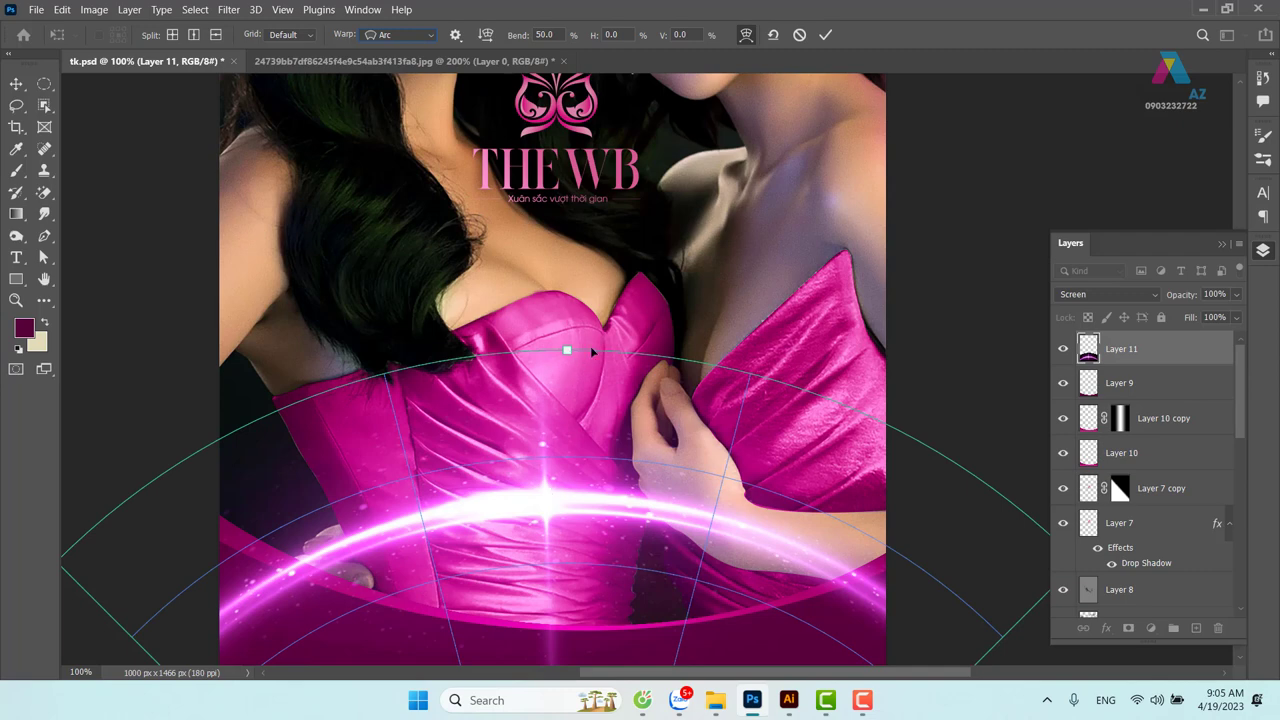
key(ctrl+minus)
key(ctrl+minus)
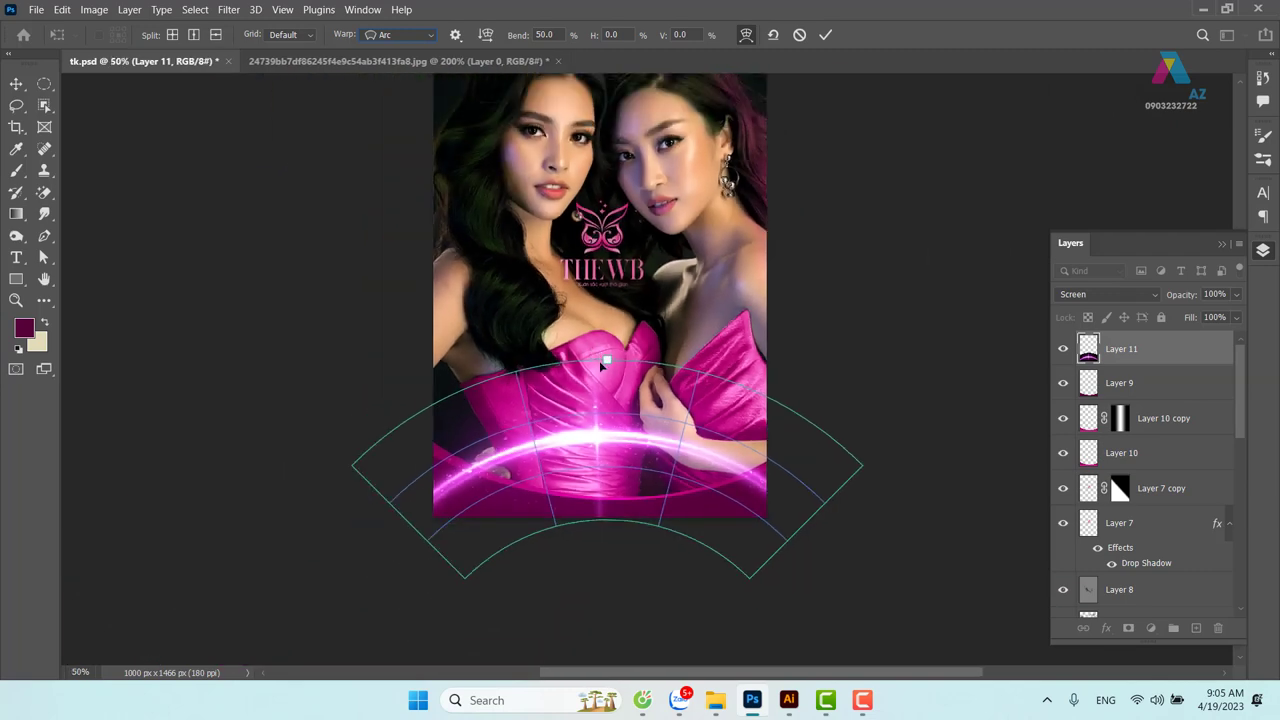
drag(607, 364, 610, 452)
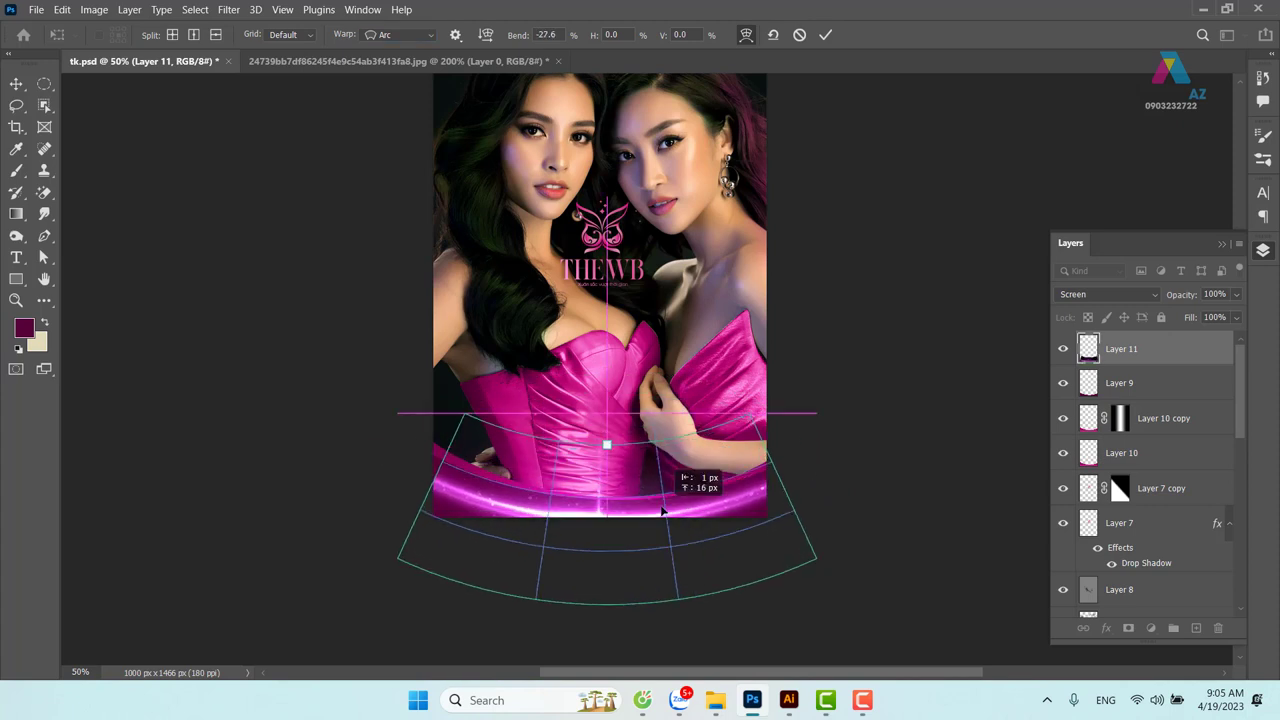
mouse_move(665, 526)
mouse_down()
mouse_move(633, 467)
mouse_move(628, 512)
mouse_up()
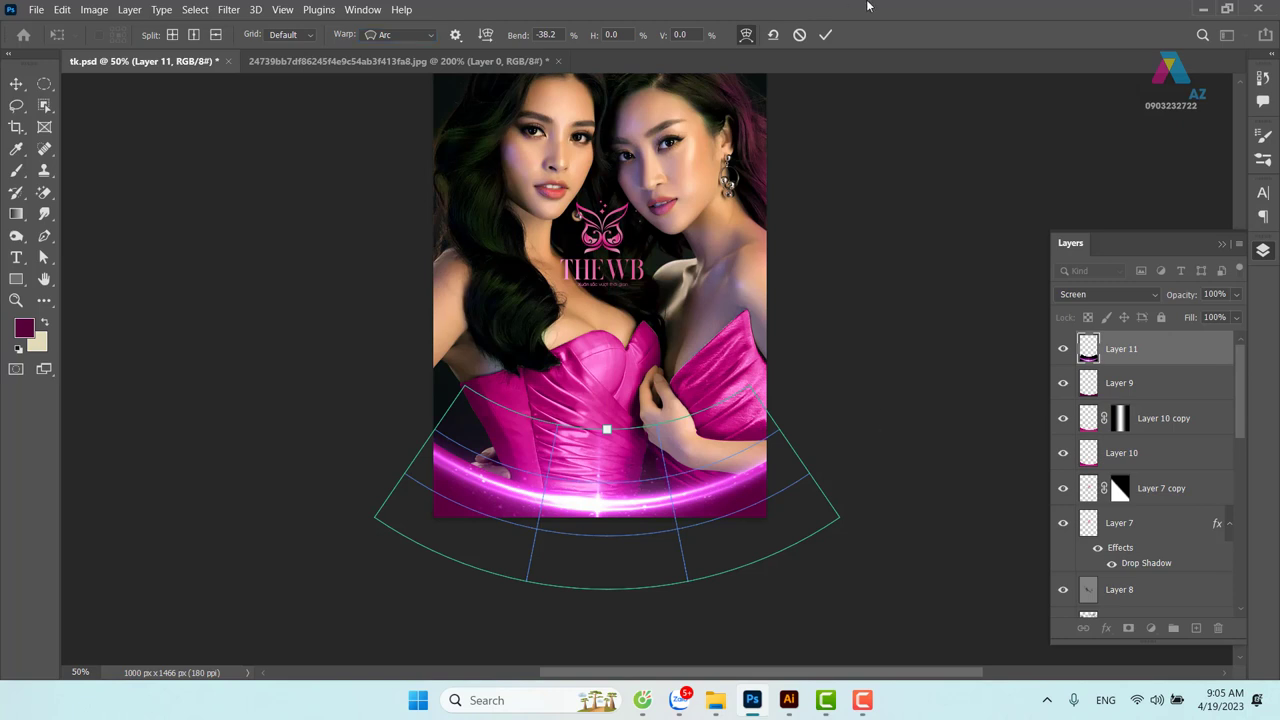
click(825, 34)
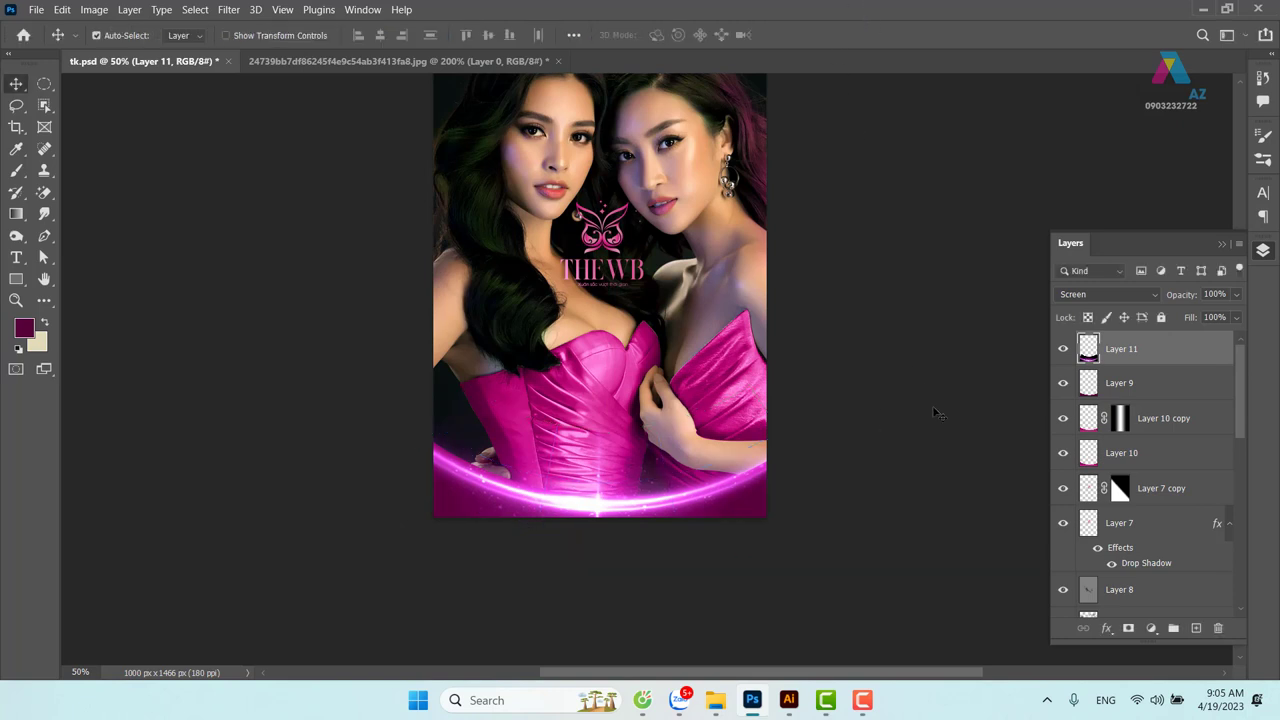
key(ctrl+plus)
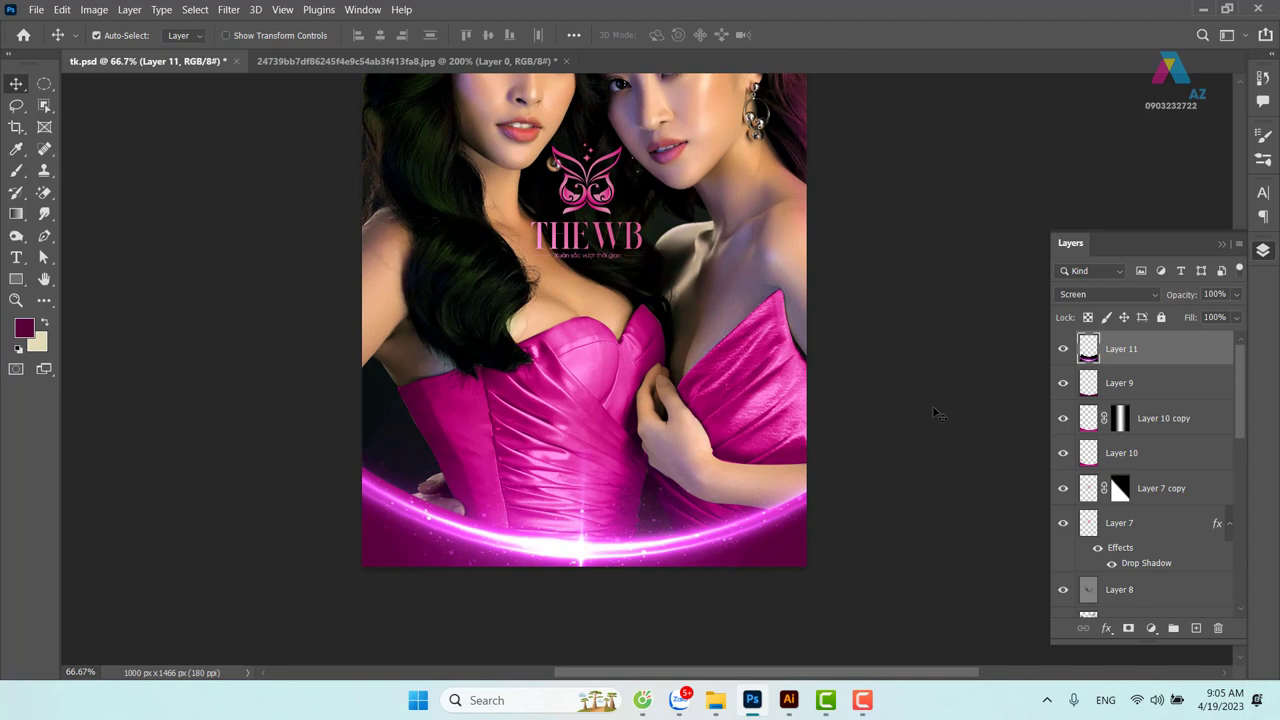
Zoom in on the flare and add a layer mask to Layer 11
key(ctrl+plus)
scroll(598, 416, down, 3)
drag(605, 442, 614, 443)
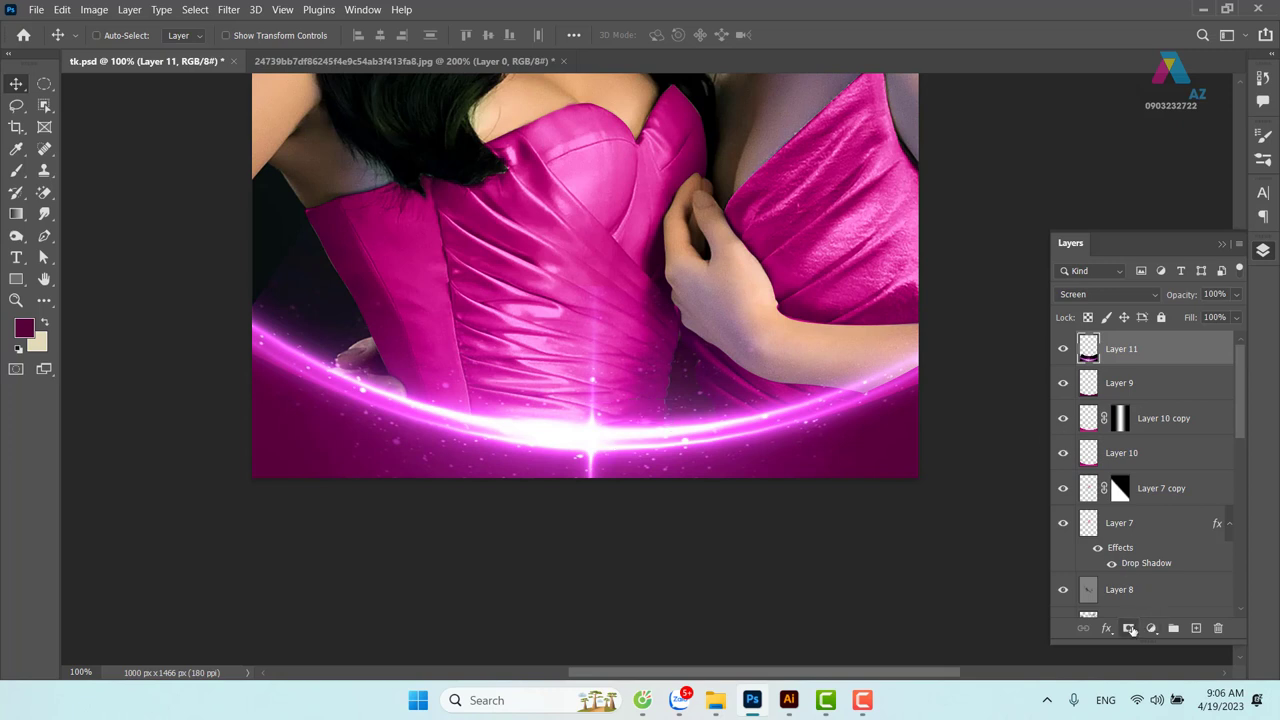
click(1129, 628)
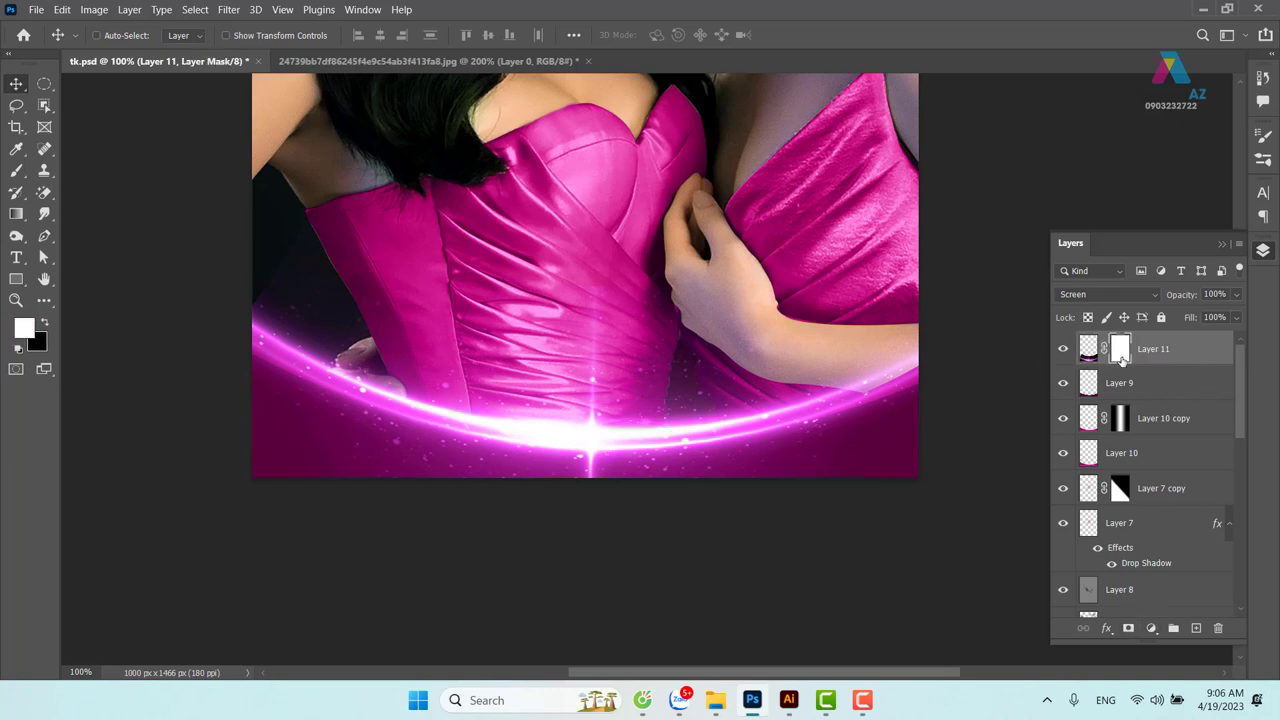
Drag black-to-white gradients across the mask so the glowing arc's ends fade out
key(g)
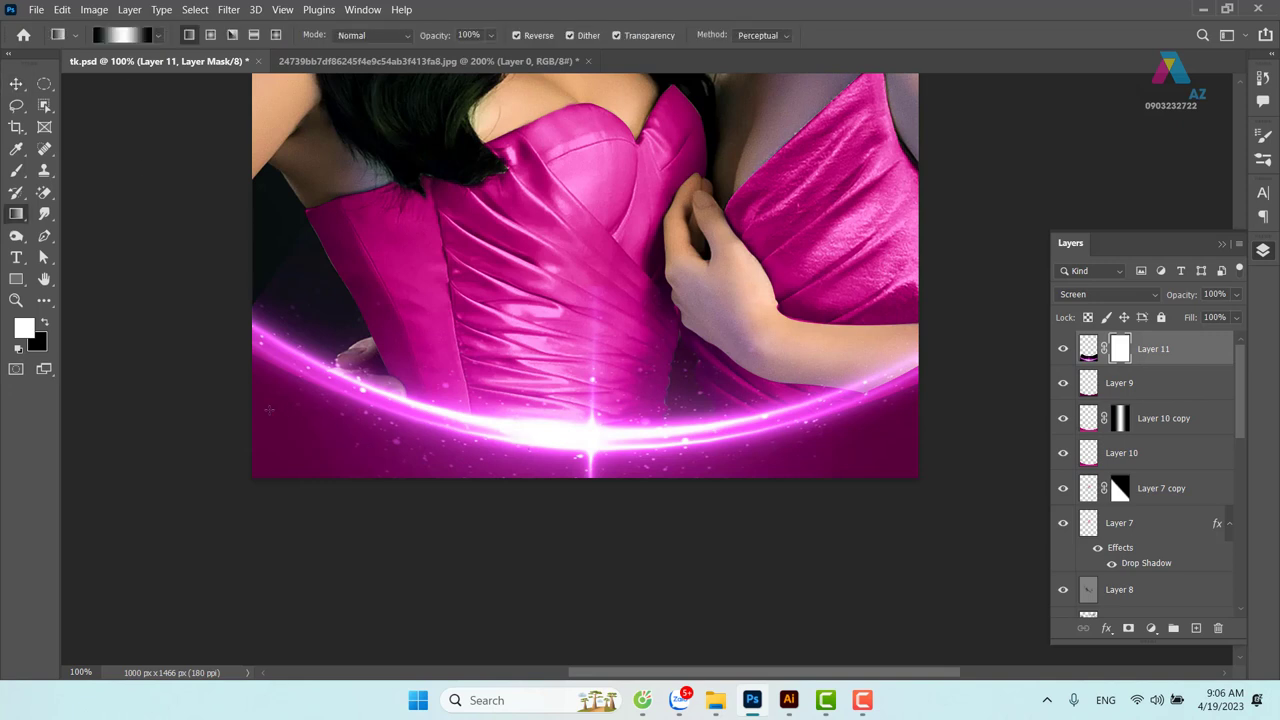
drag(268, 410, 908, 427)
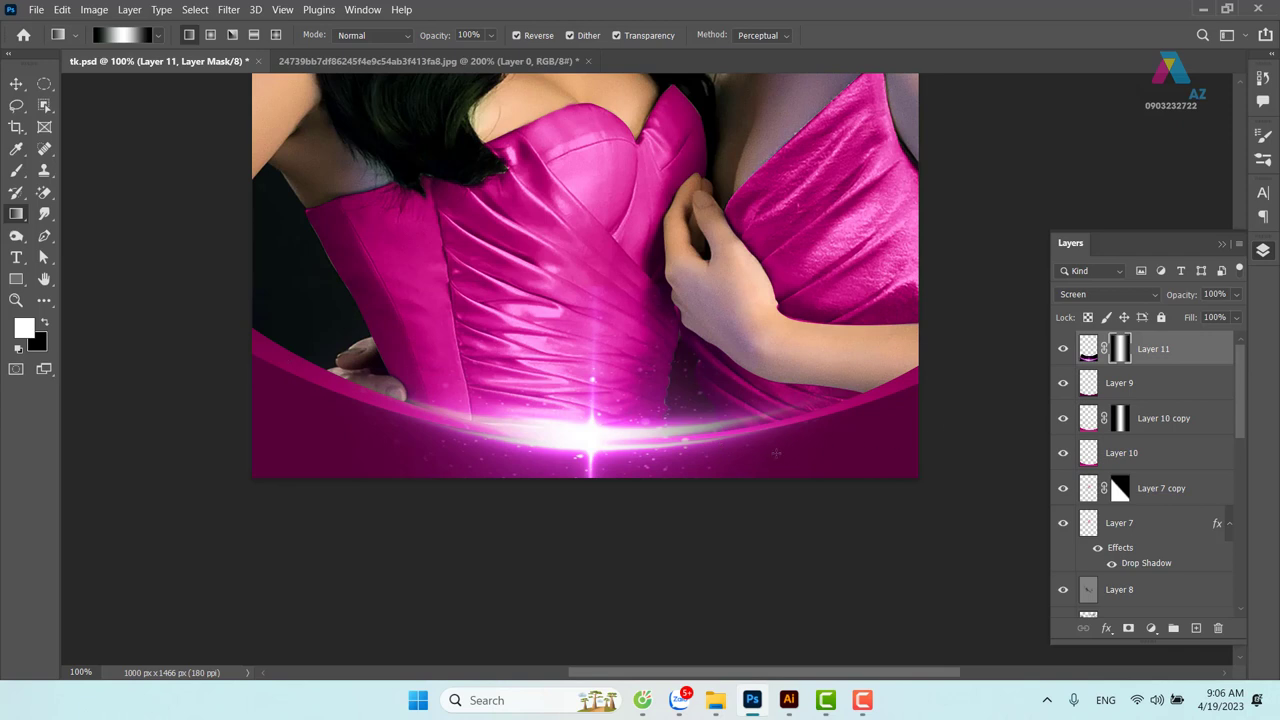
key(ctrl+minus)
key(ctrl+minus)
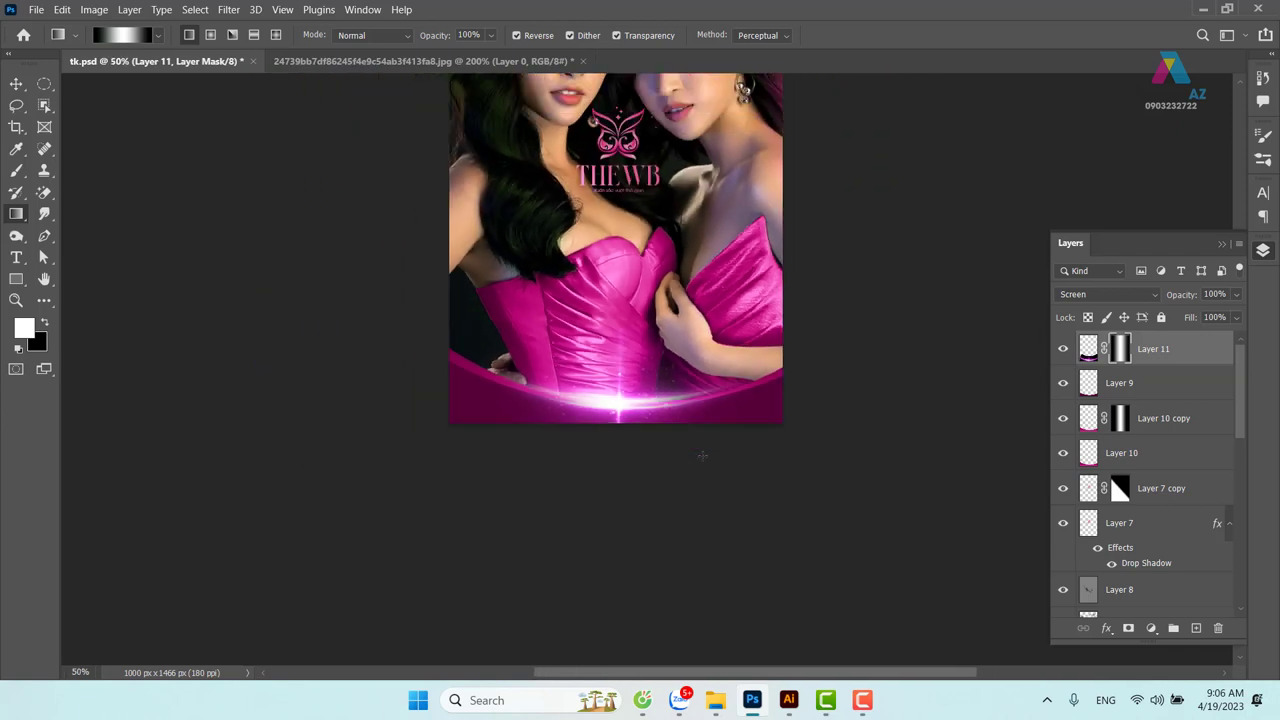
drag(407, 412, 850, 414)
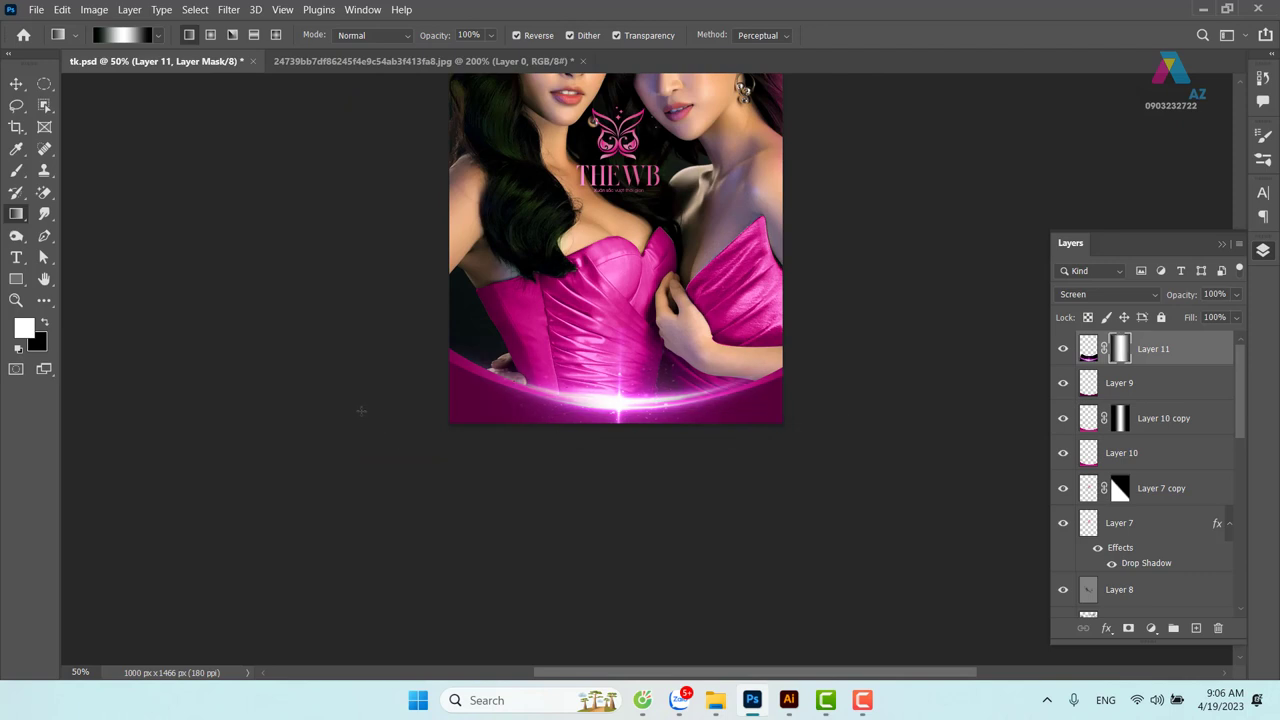
drag(360, 407, 878, 407)
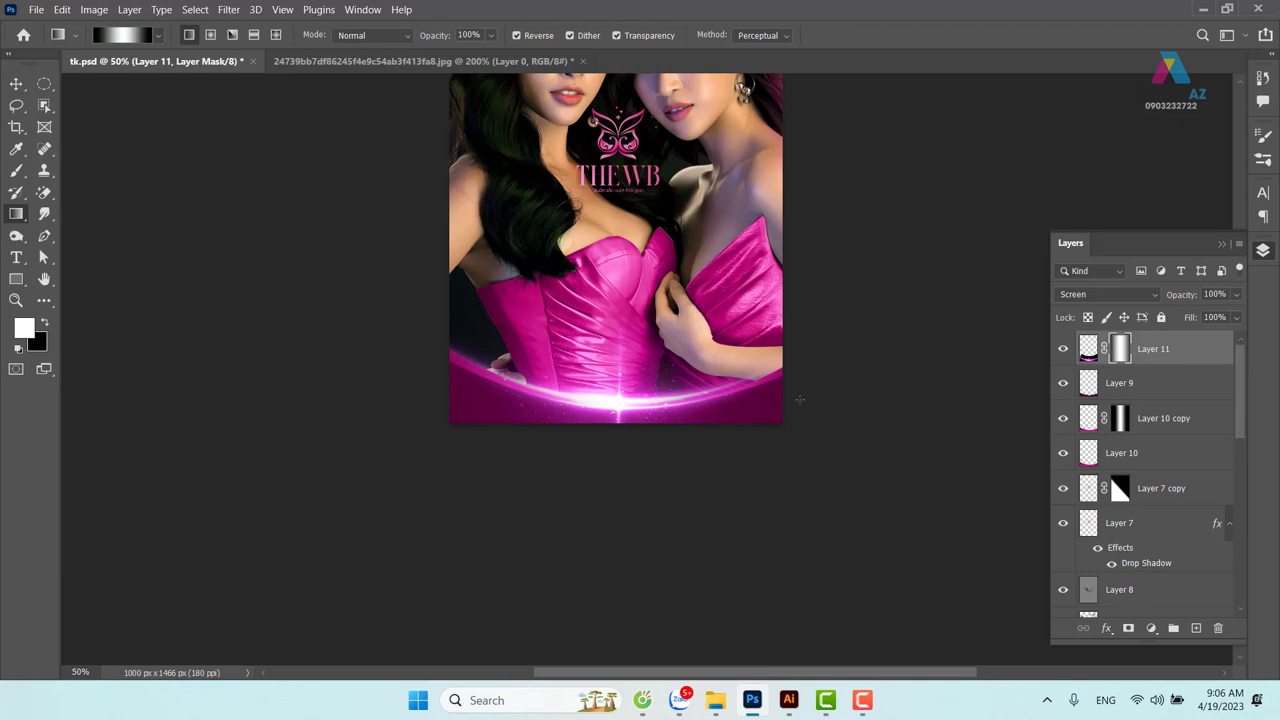
key(ctrl+plus)
key(ctrl+plus)
key(ctrl+plus)
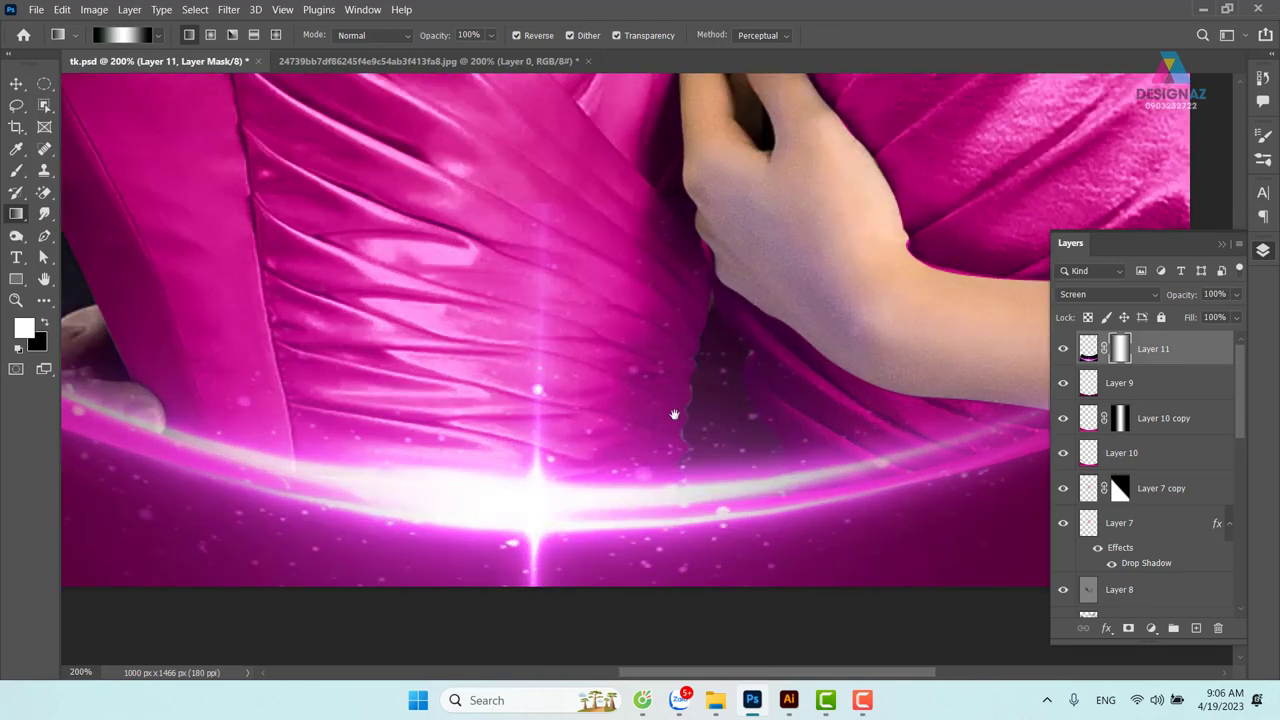
drag(565, 458, 660, 288)
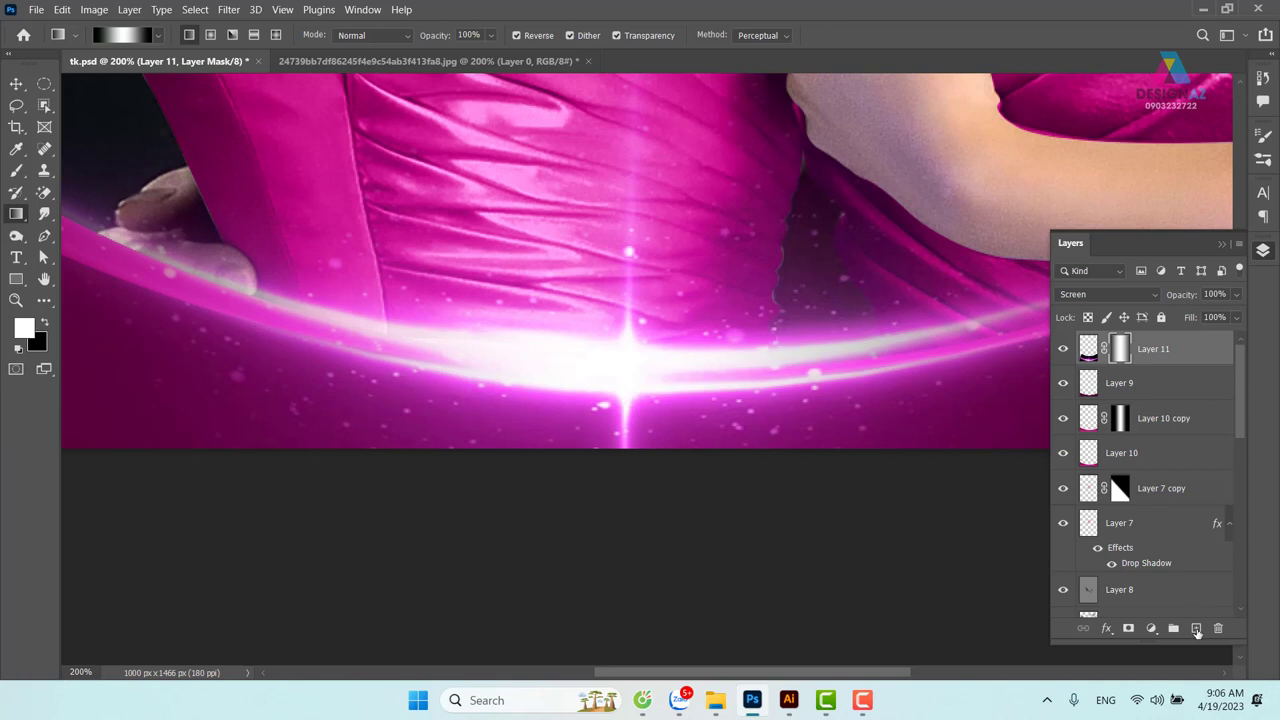
Add a new Layer 12 above Layer 11 and select the hard round brush
click(1196, 628)
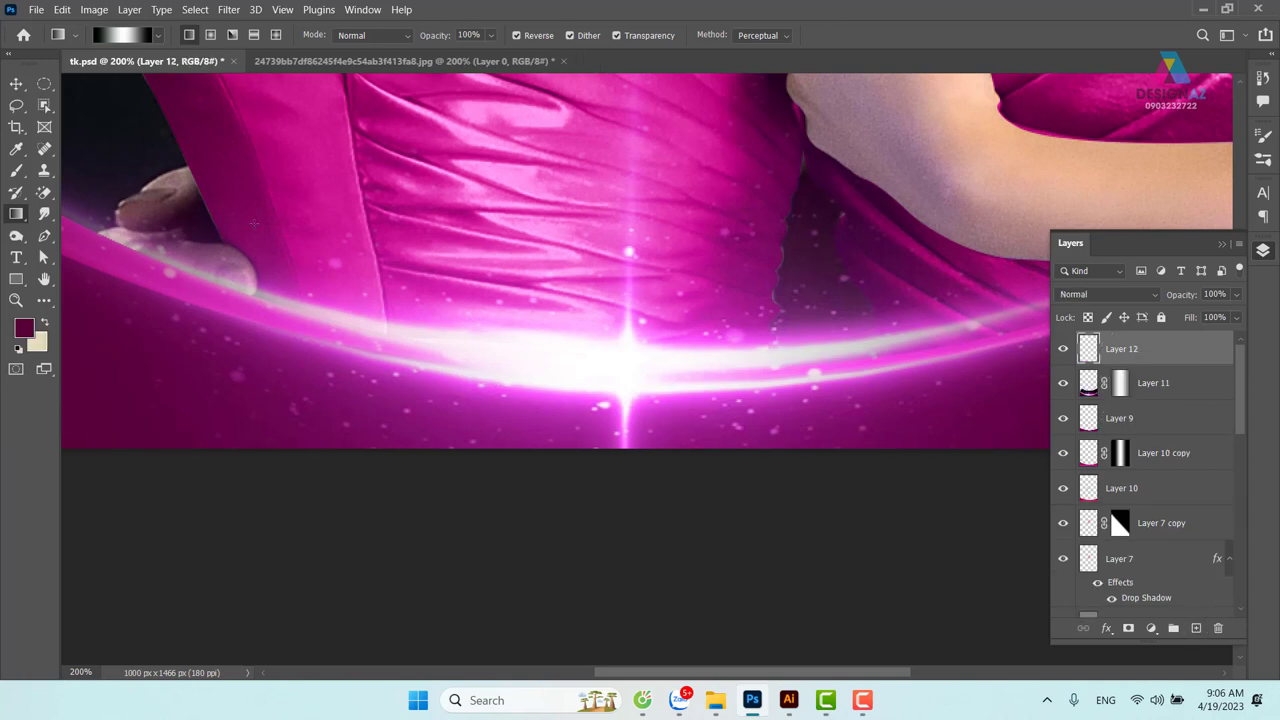
key(b)
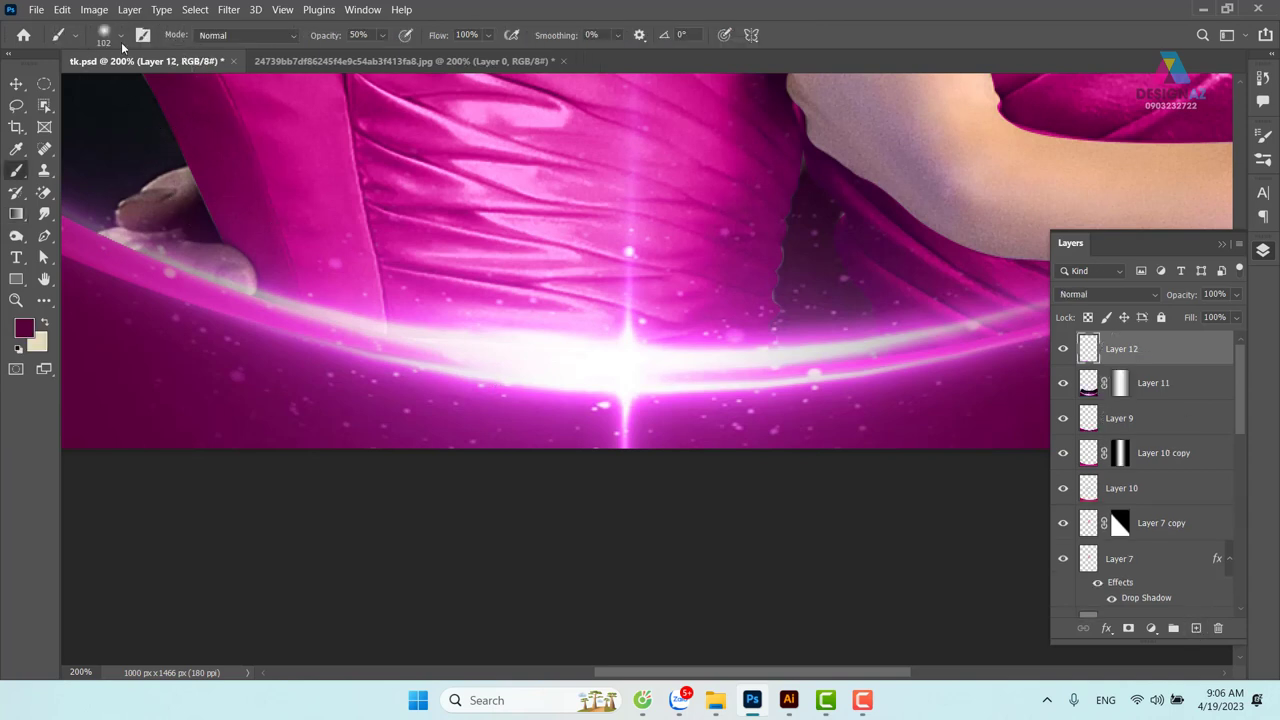
click(120, 35)
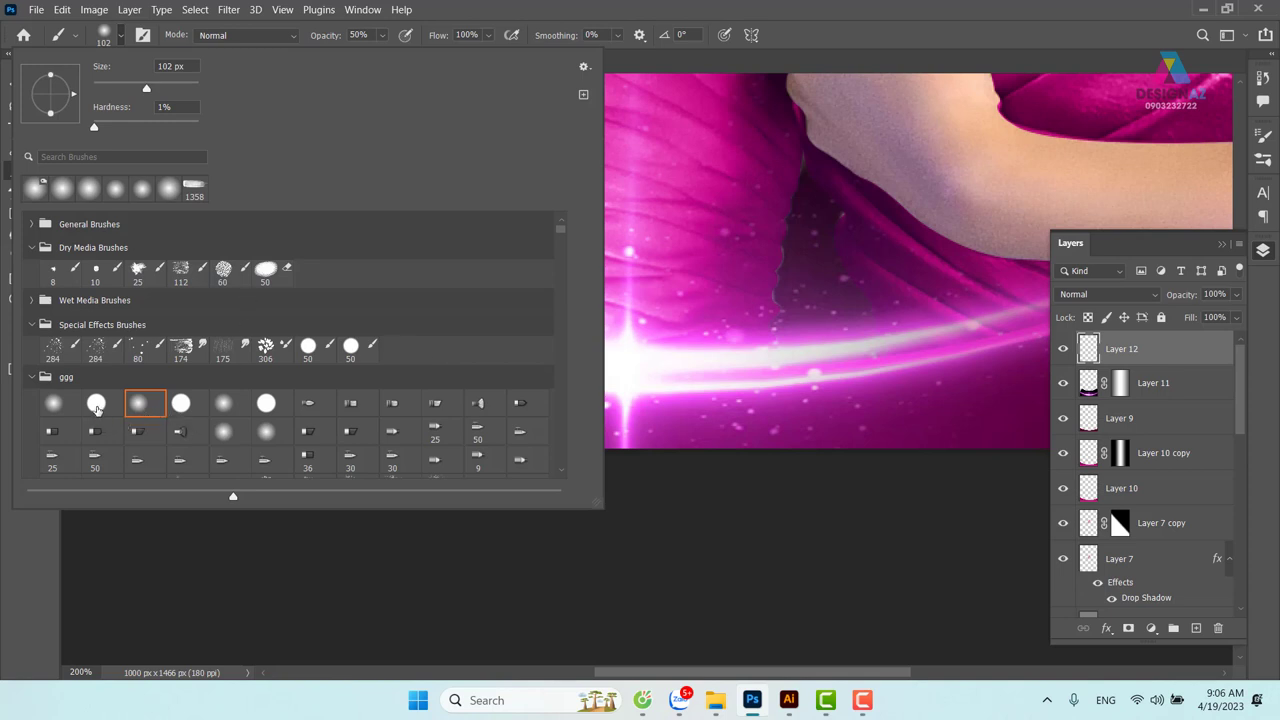
click(96, 405)
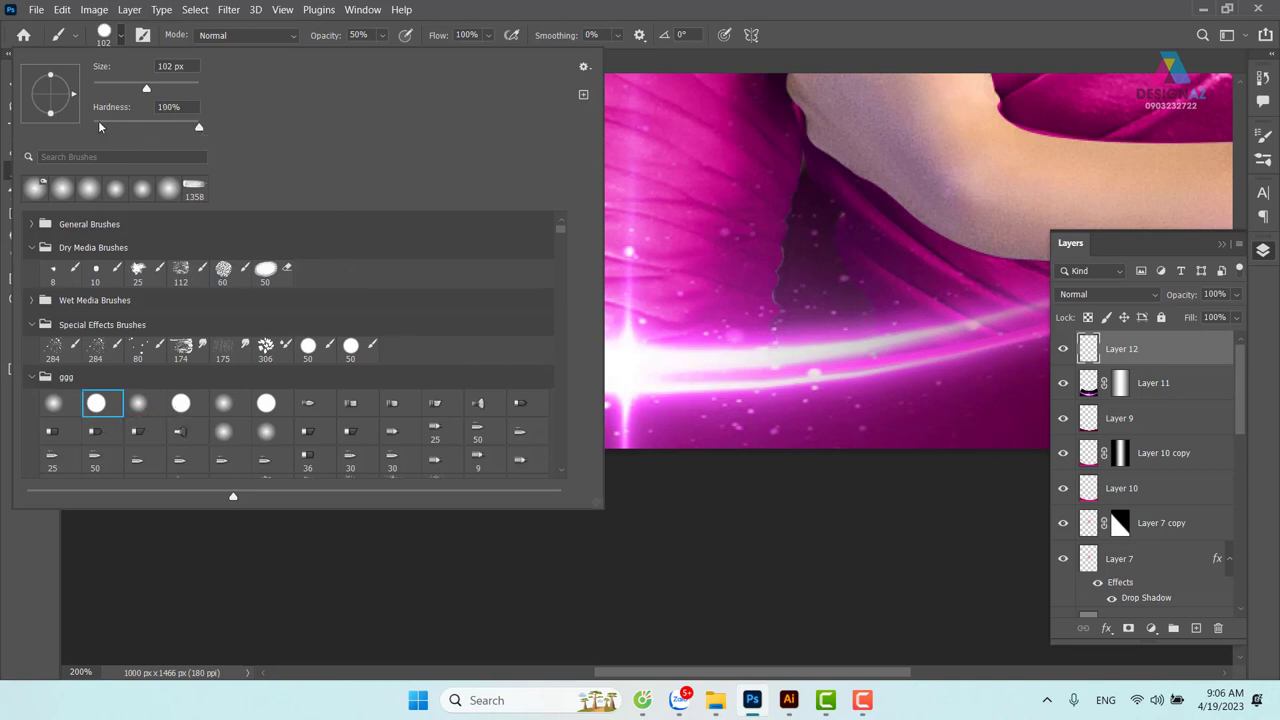
click(730, 225)
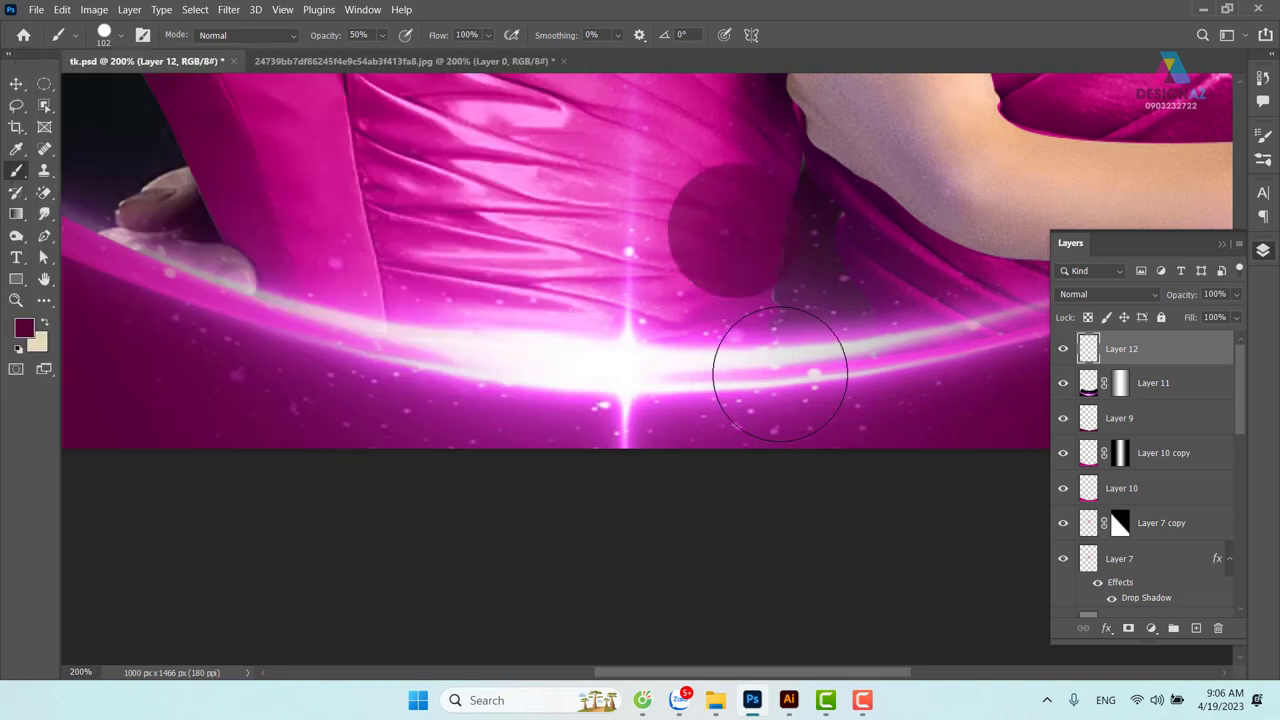
Set the brush colour to white #ffffff and its size to 21 px
key(ctrl+z)
click(24, 328)
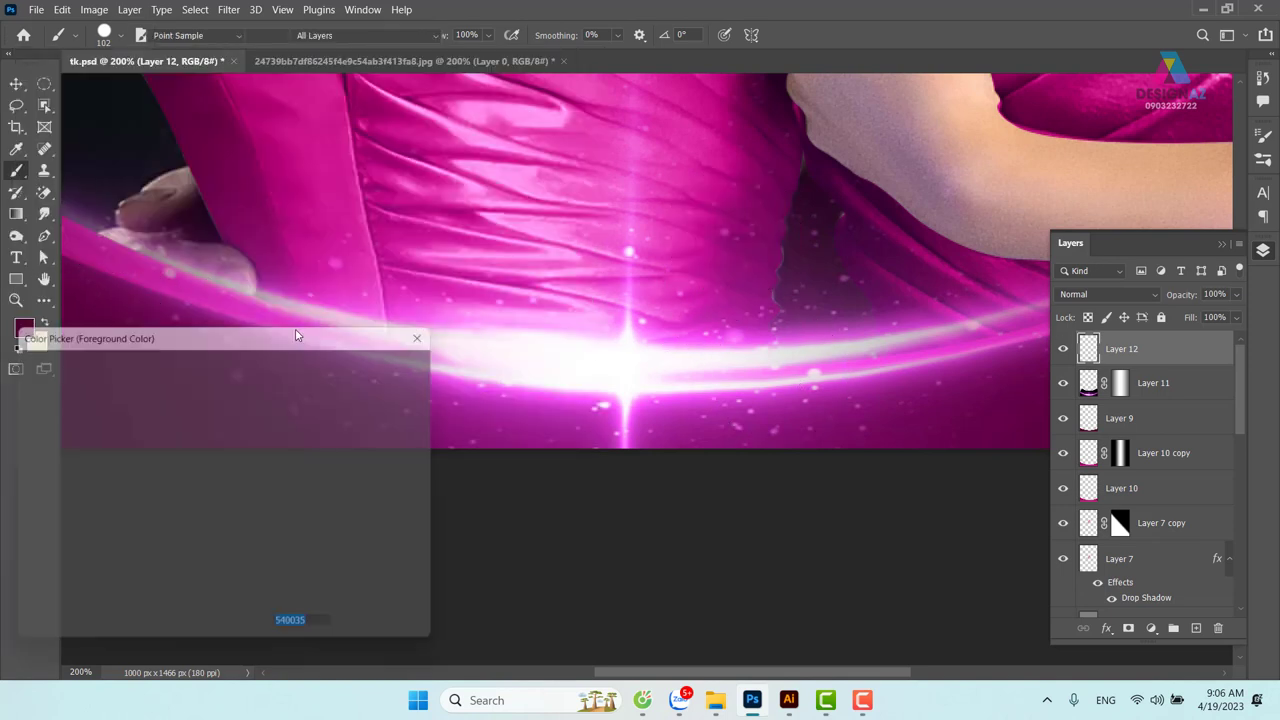
text(ffffff)
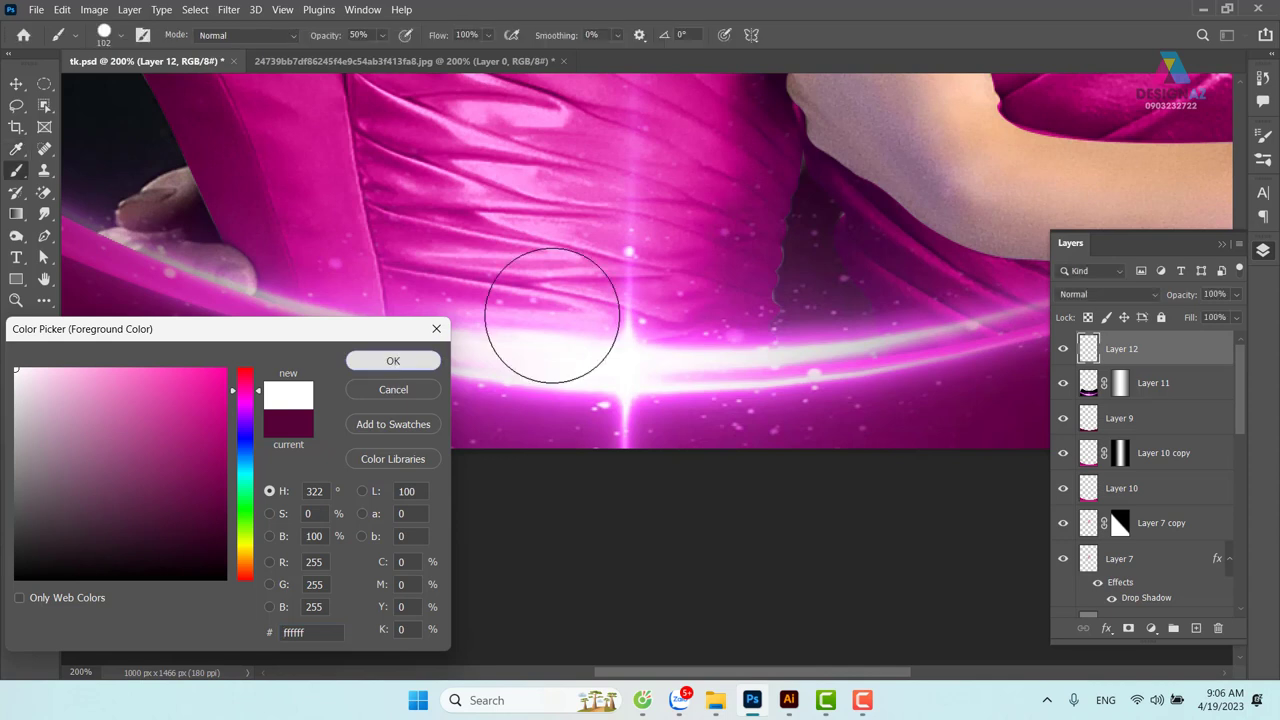
key(Return)
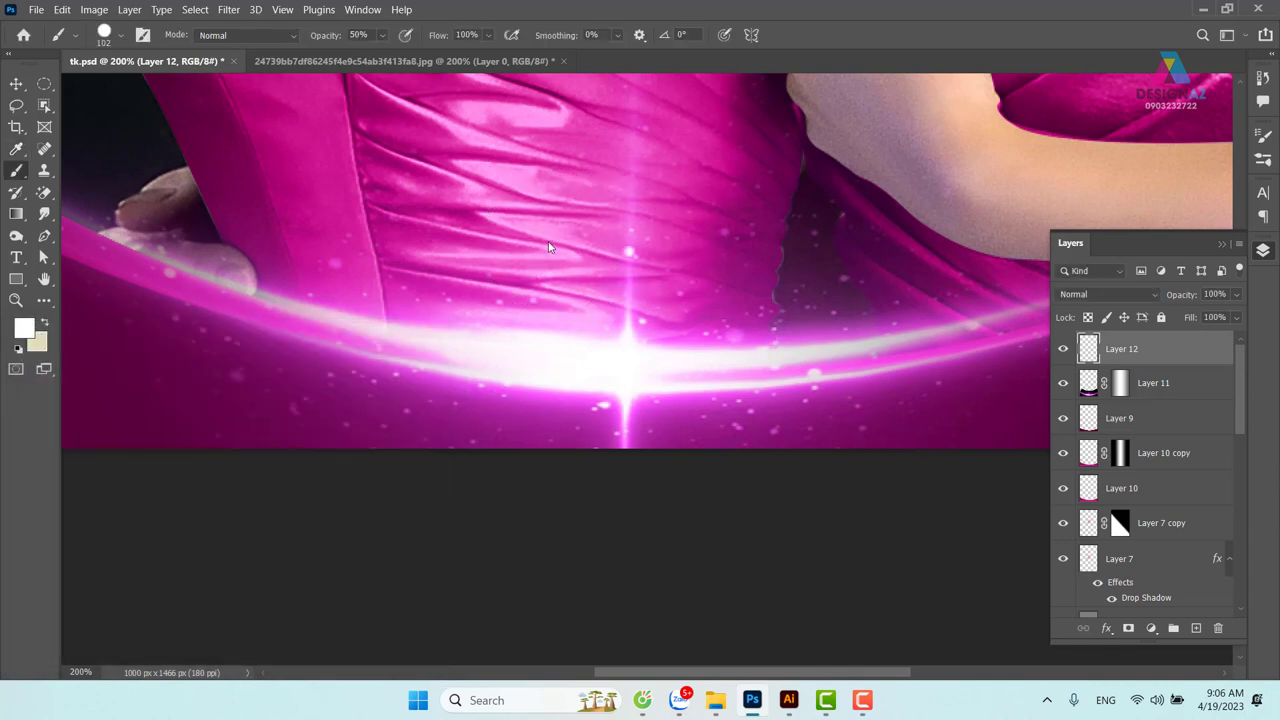
drag(548, 247, 476, 263)
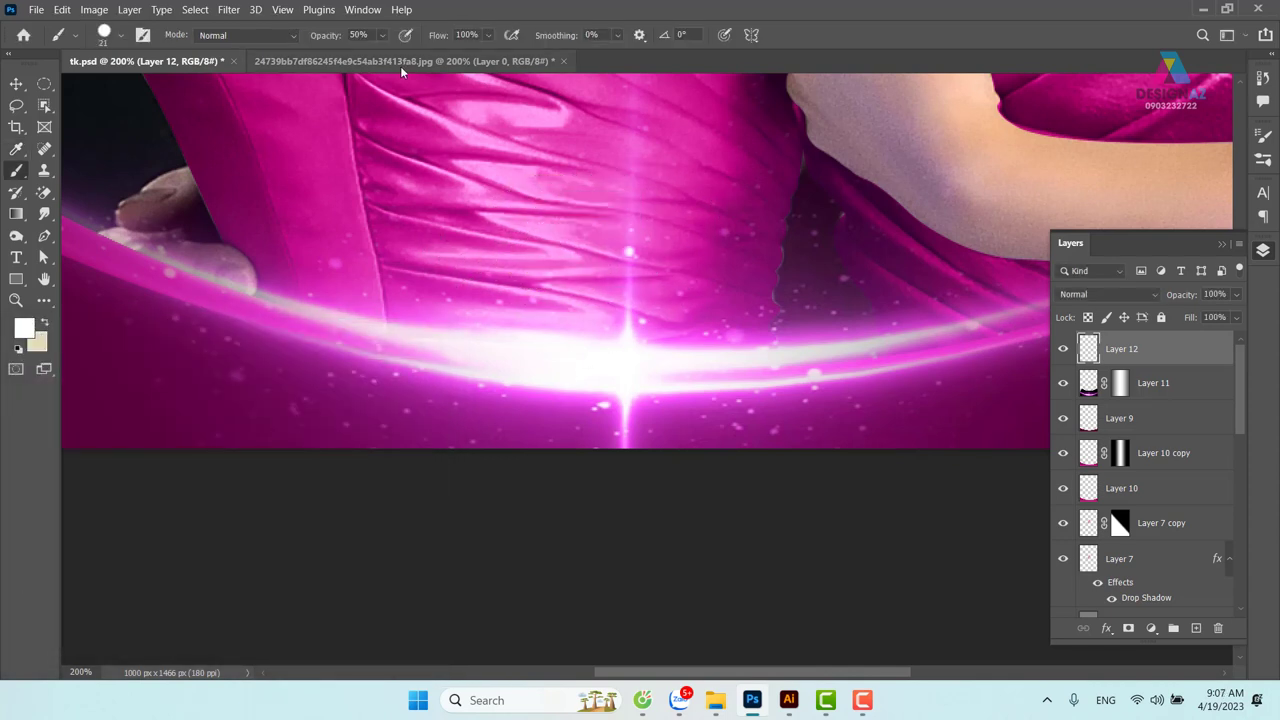
Raise the brush opacity to 100%
click(381, 35)
drag(390, 54, 663, 63)
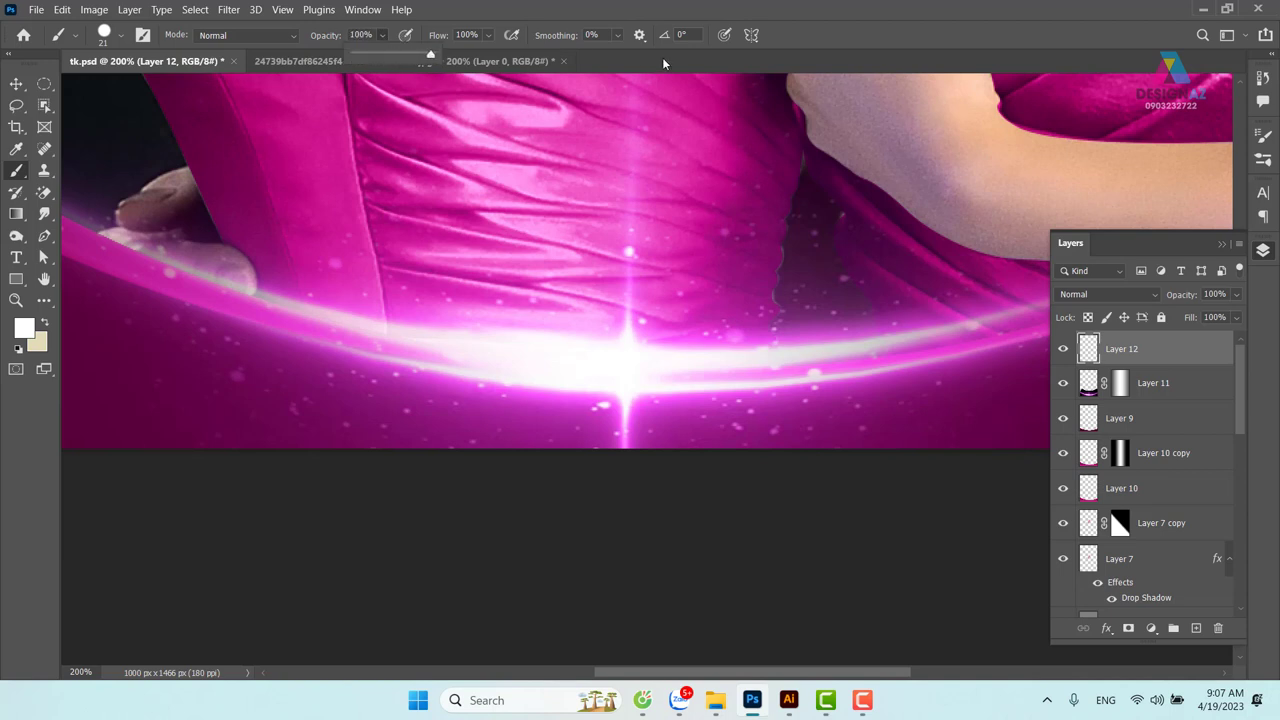
click(435, 243)
key(ctrl+z)
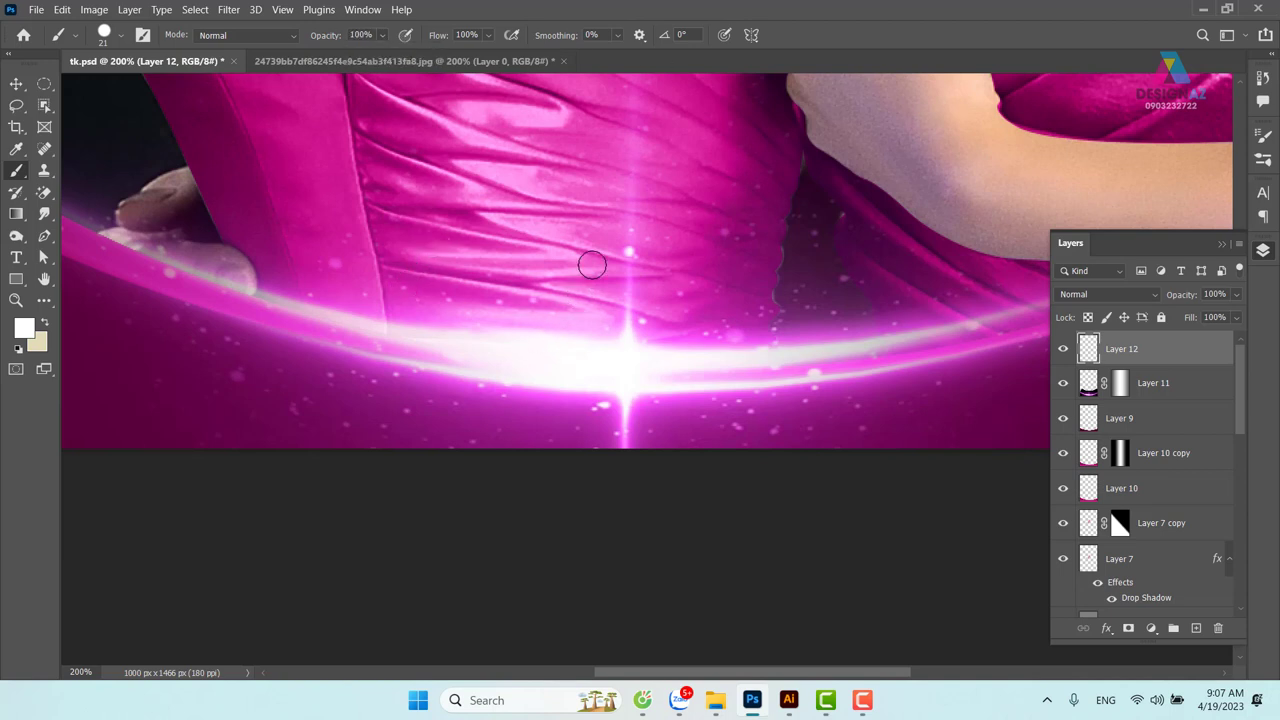
In Brush Settings, set Spacing 157%, Size Jitter 100% and Scattering 539%
key(F5)
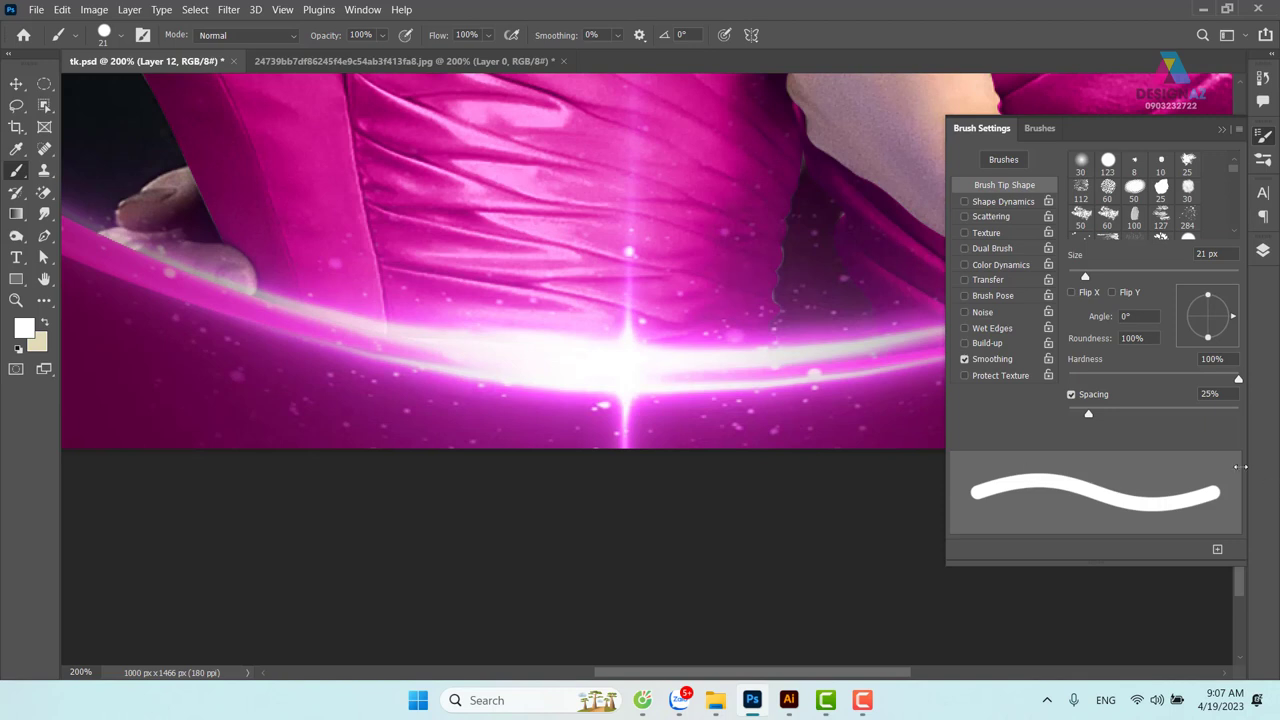
drag(1097, 417, 1177, 417)
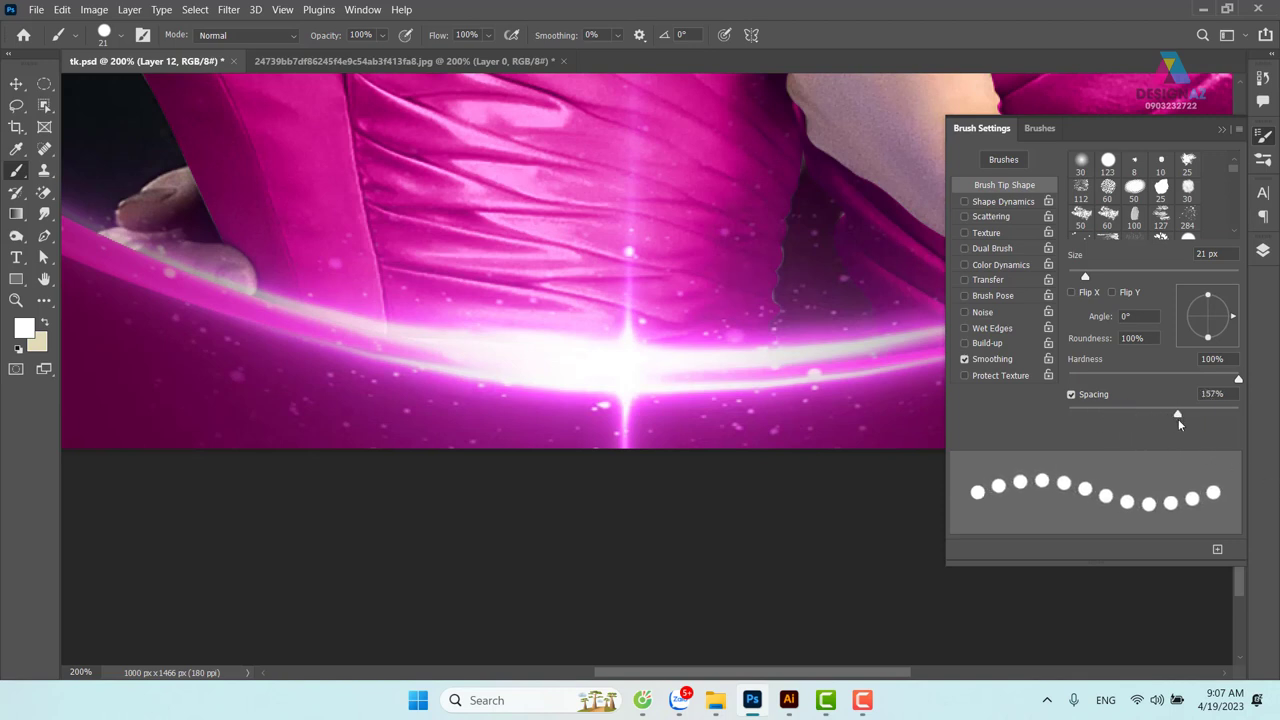
click(1005, 201)
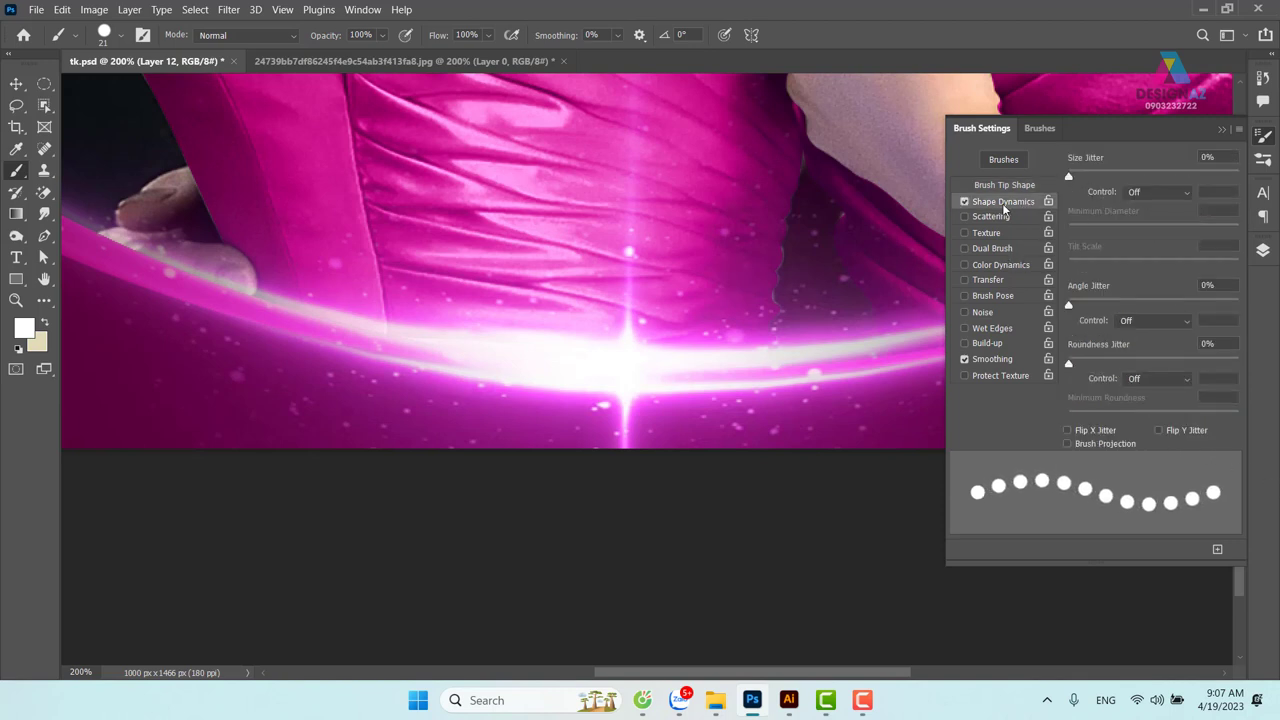
drag(1080, 179, 1238, 176)
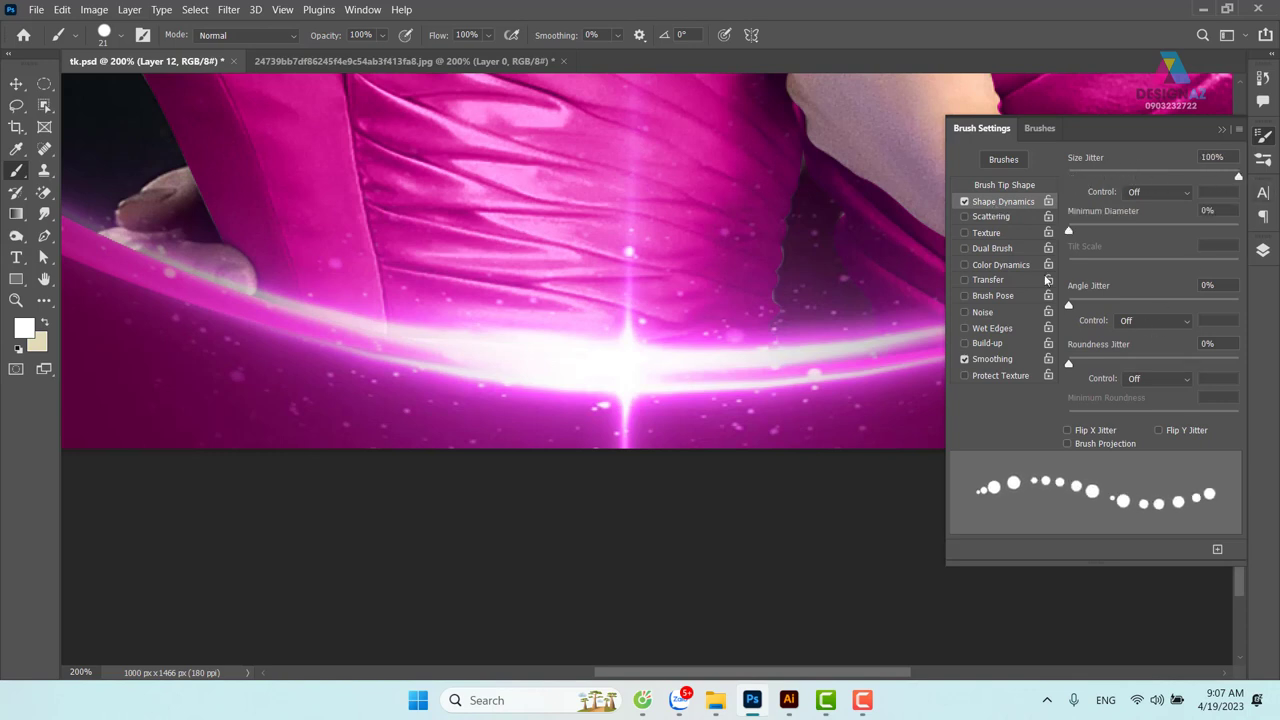
click(1011, 216)
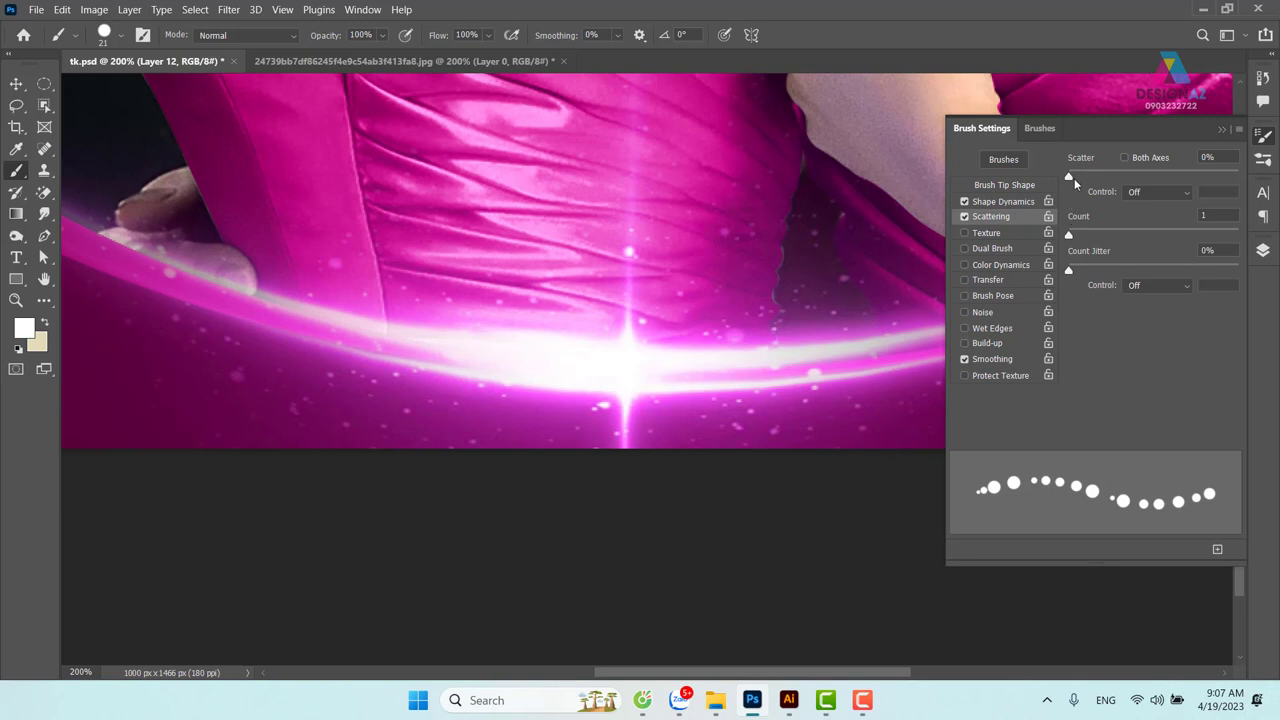
drag(1074, 178, 1160, 174)
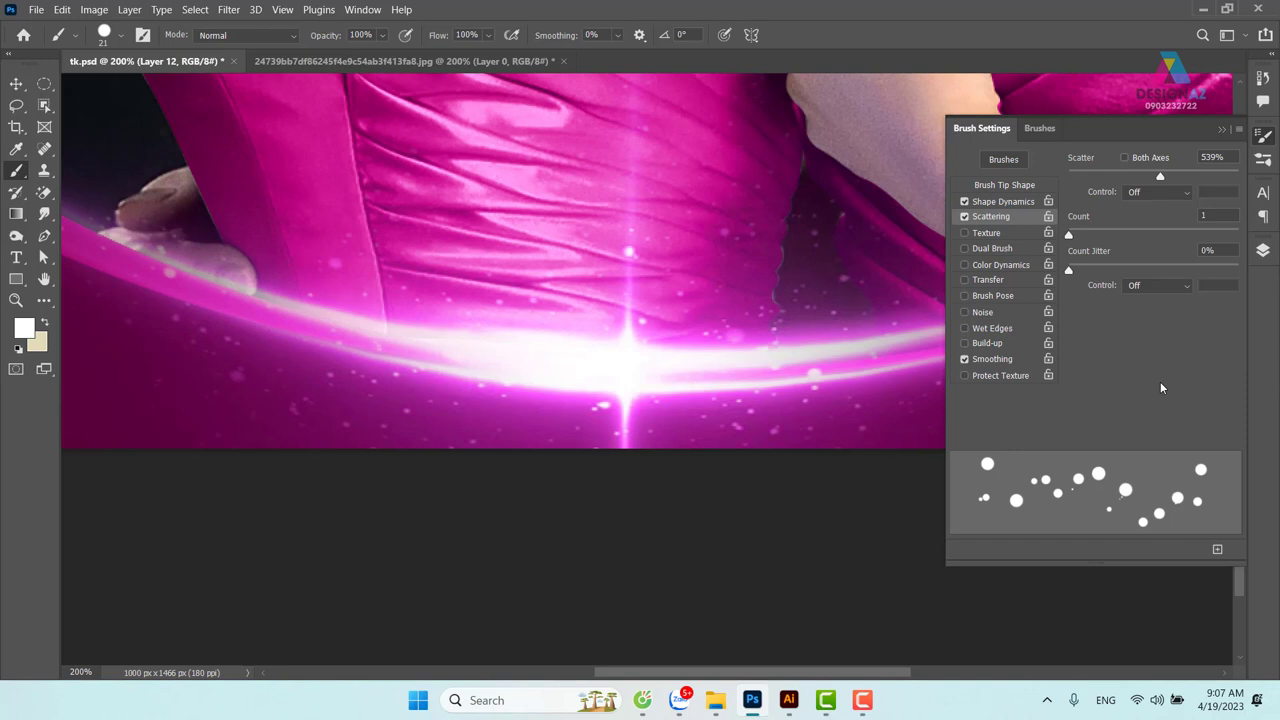
Add Transfer Opacity Jitter of 66%, then paint a trail of white bokeh dots
click(1022, 281)
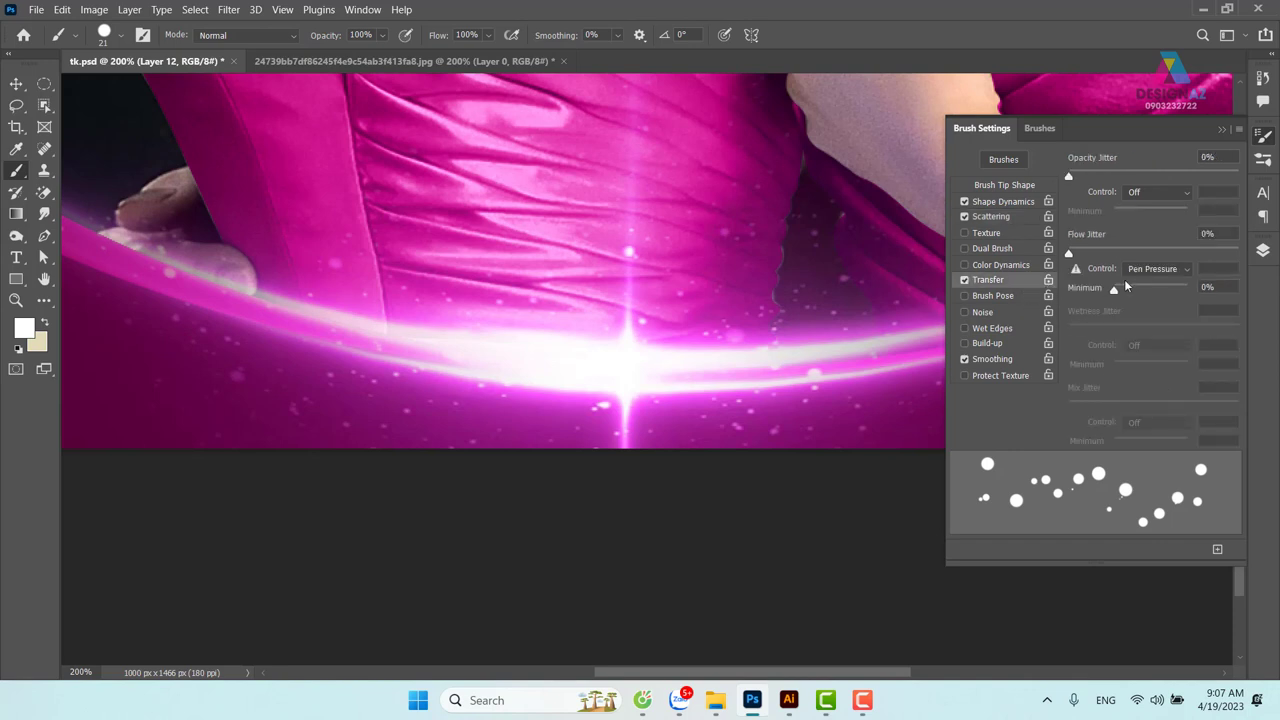
drag(1095, 176, 1176, 180)
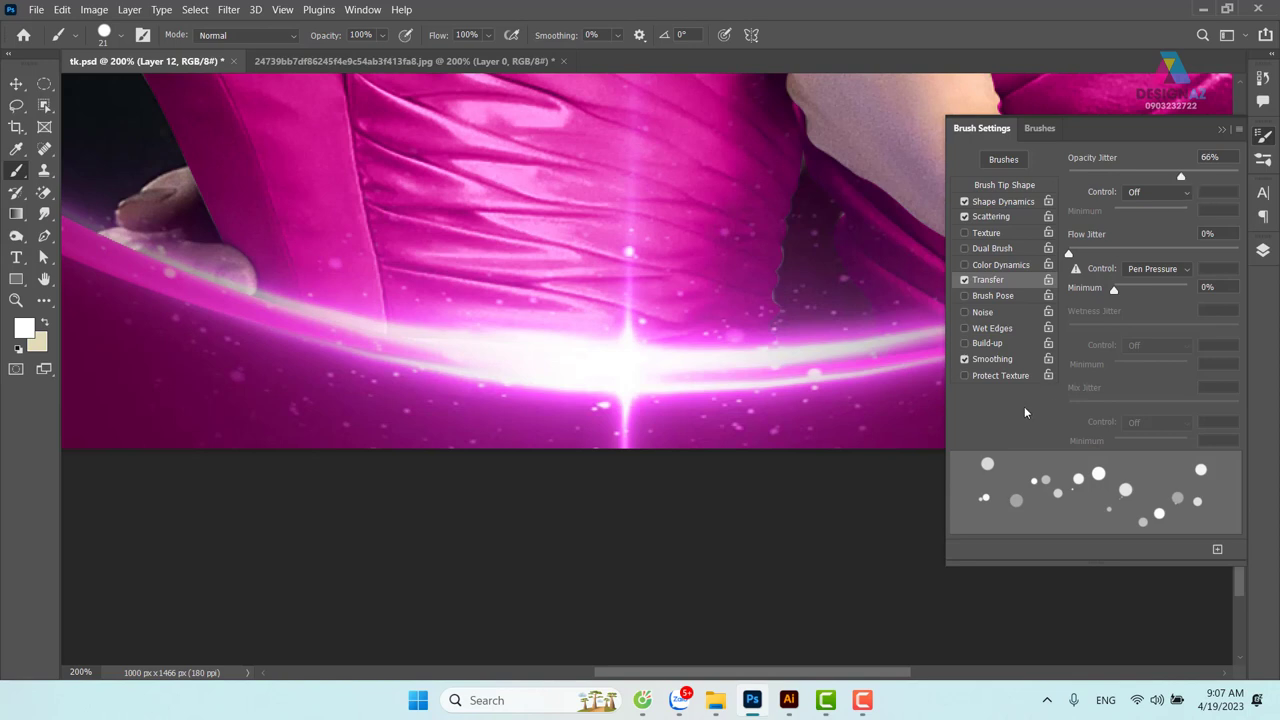
click(1222, 130)
mouse_move(301, 280)
mouse_down()
mouse_move(600, 300)
mouse_move(1013, 284)
mouse_up()
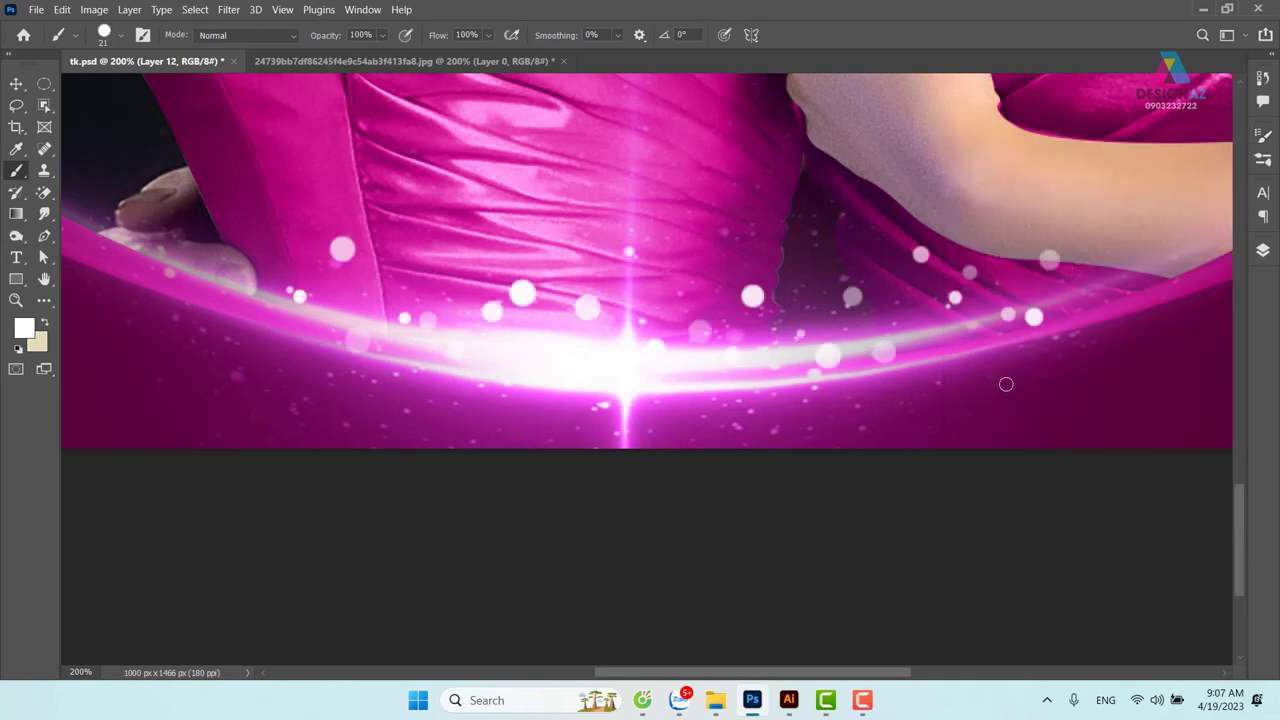
Repaint the bokeh dot stroke along the pink arc at the poster's bottom
key(ctrl+z)
mouse_move(112, 234)
mouse_down()
mouse_move(503, 340)
mouse_move(1075, 300)
mouse_up()
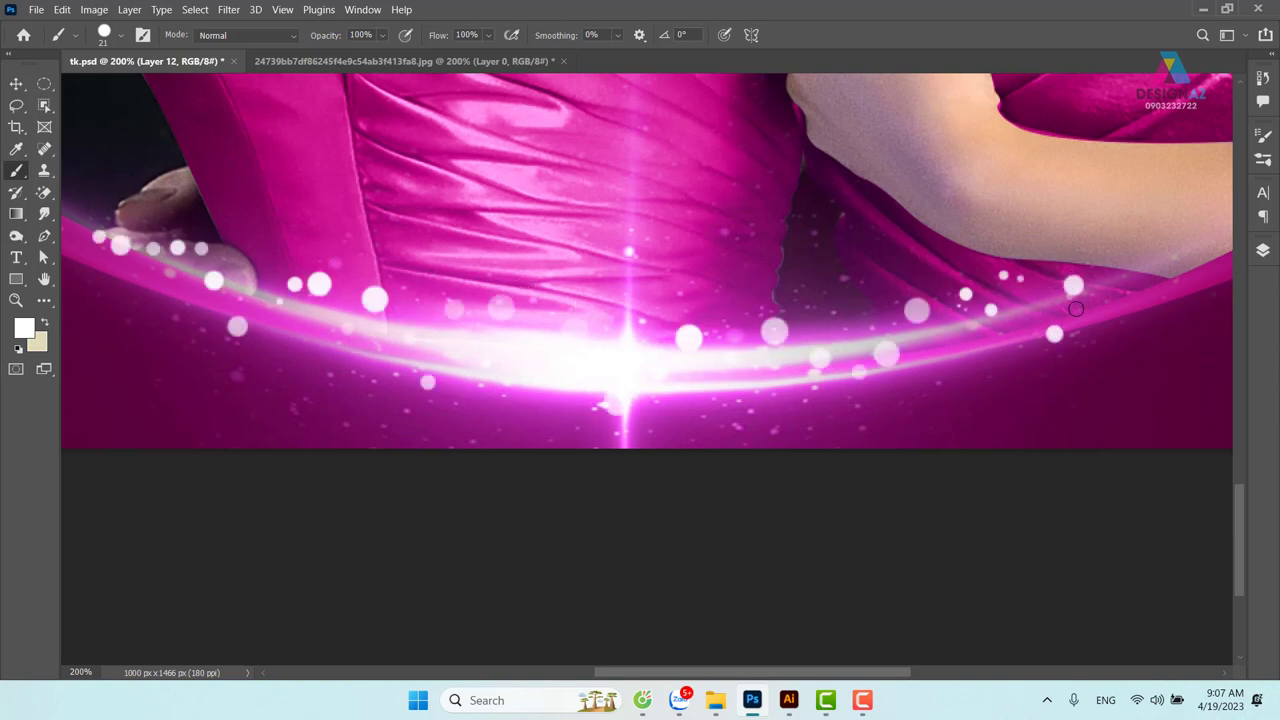
key(ctrl+minus)
key(ctrl+minus)
key(ctrl+minus)
drag(787, 396, 712, 437)
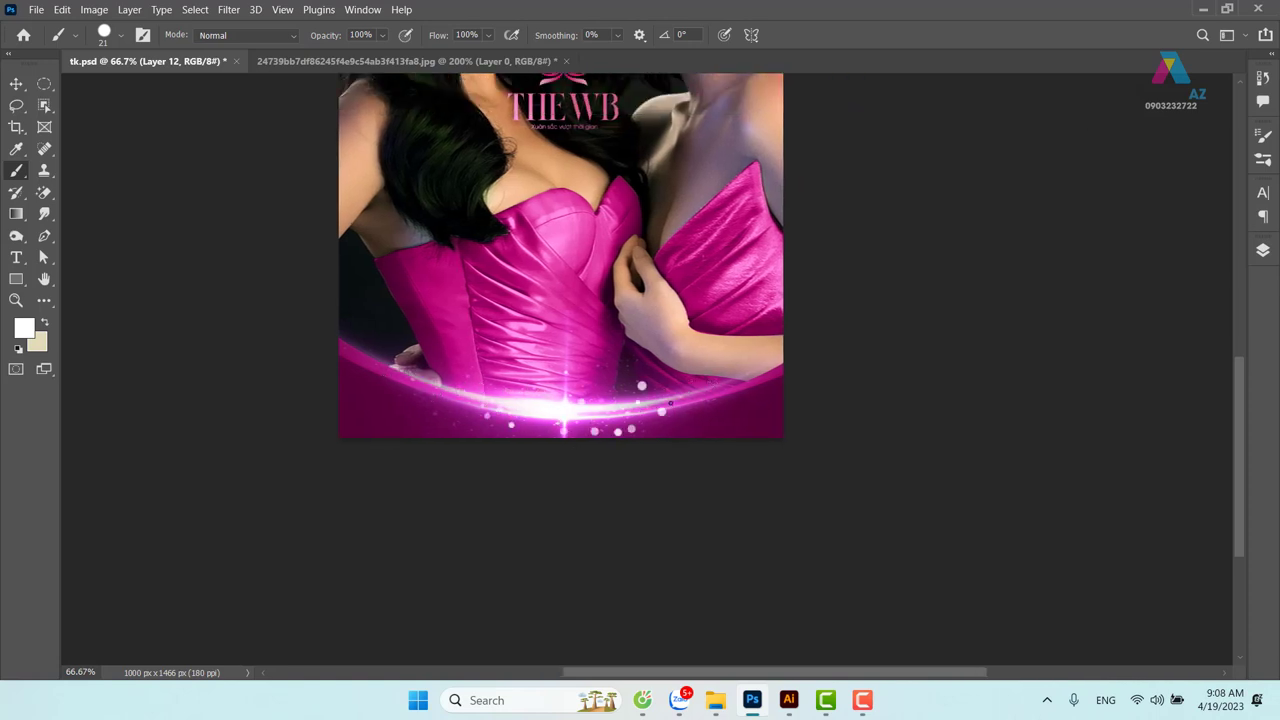
Dab three small sparkle dots on the bottom glow, then zoom back in and show Layers
click(527, 421)
click(542, 426)
click(606, 393)
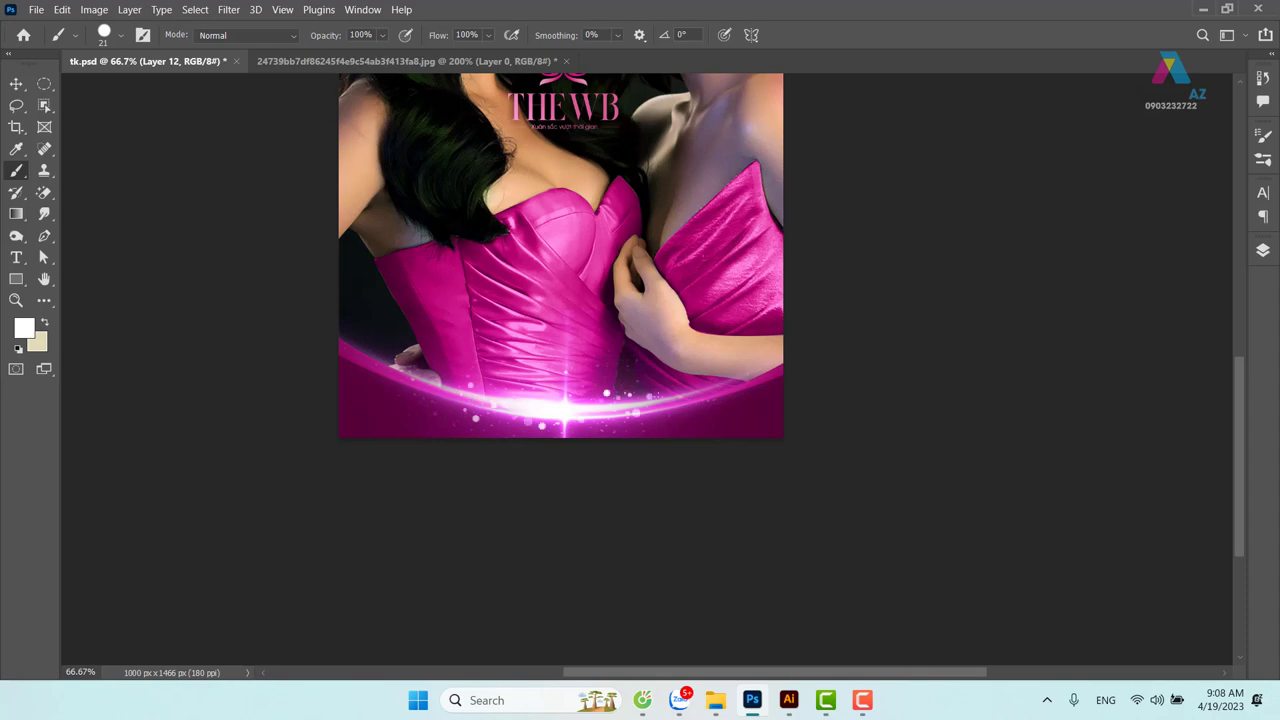
key(ctrl+plus)
key(ctrl+plus)
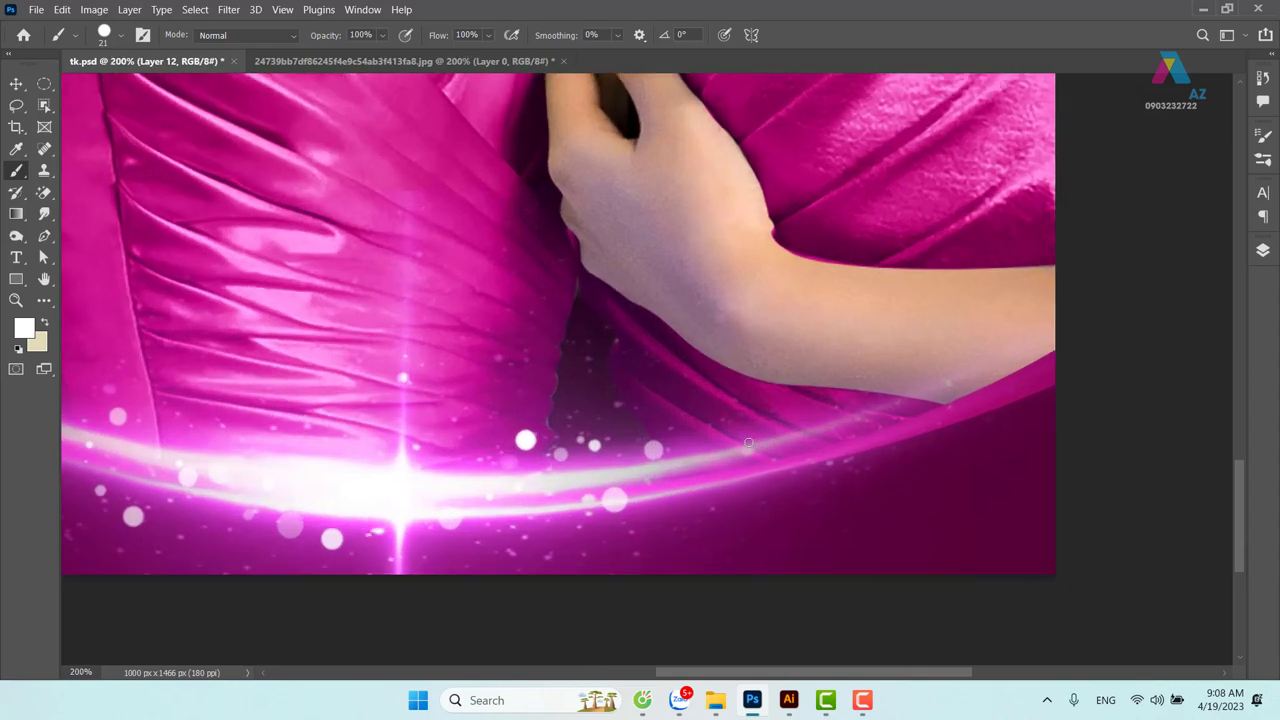
drag(404, 405, 579, 312)
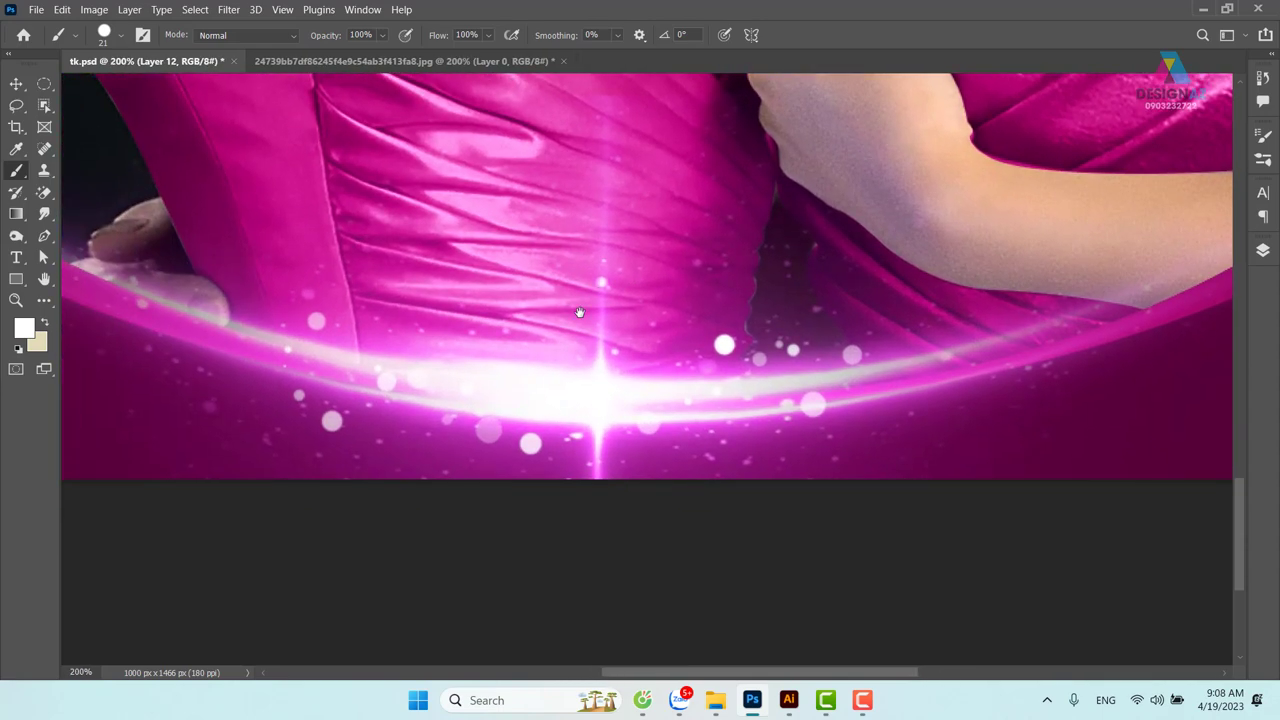
key(F7)
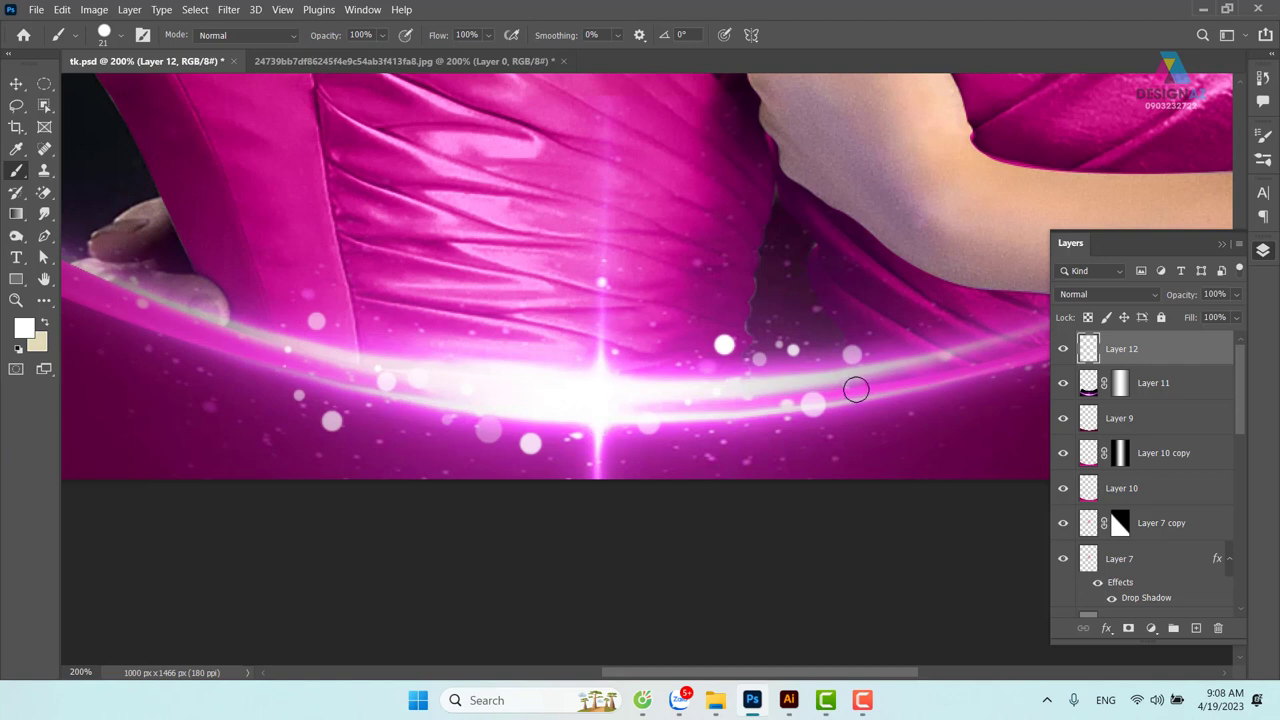
Set Layer 12's blend mode to Color Dodge, clearing the Transparency Shapes option
right_click(1172, 355)
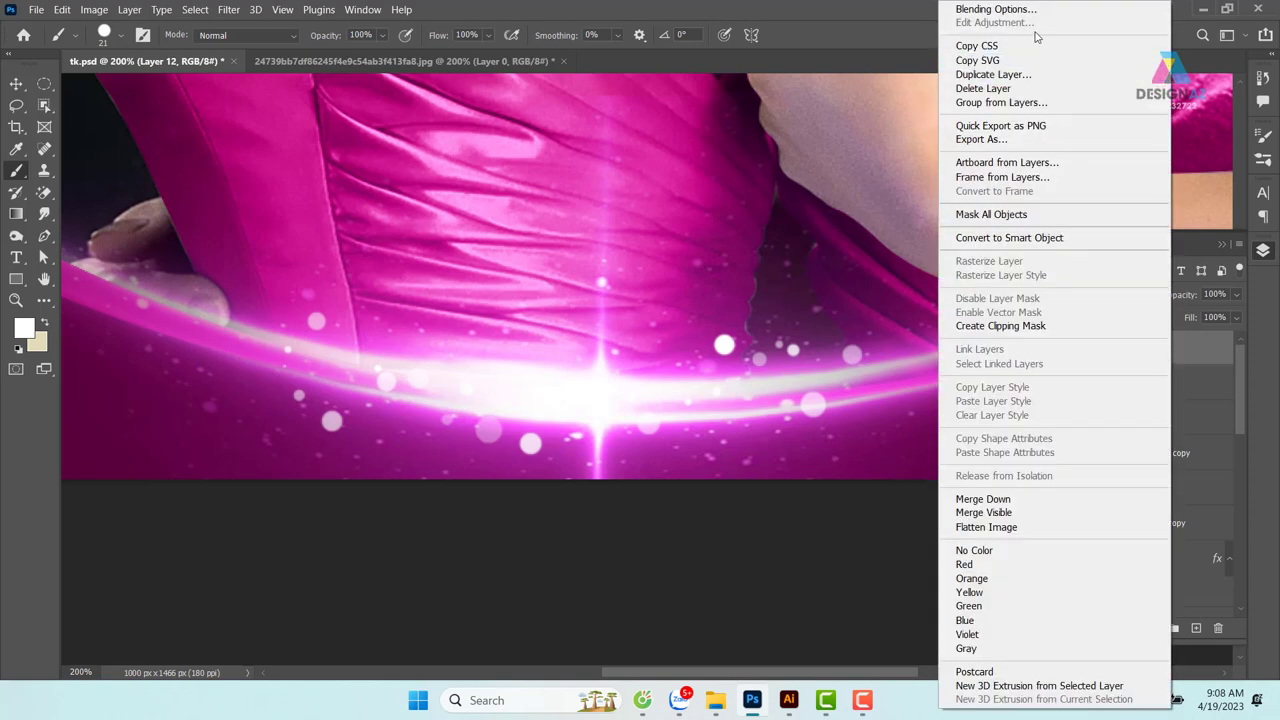
key(Escape)
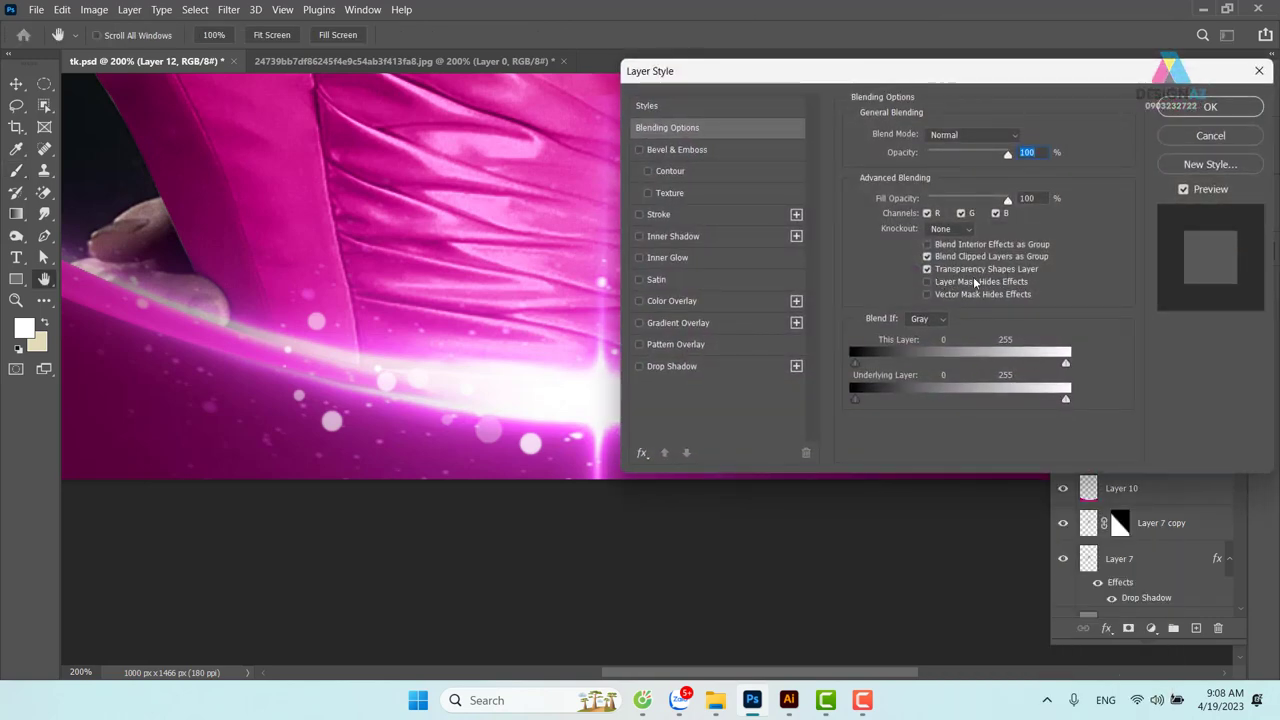
click(927, 269)
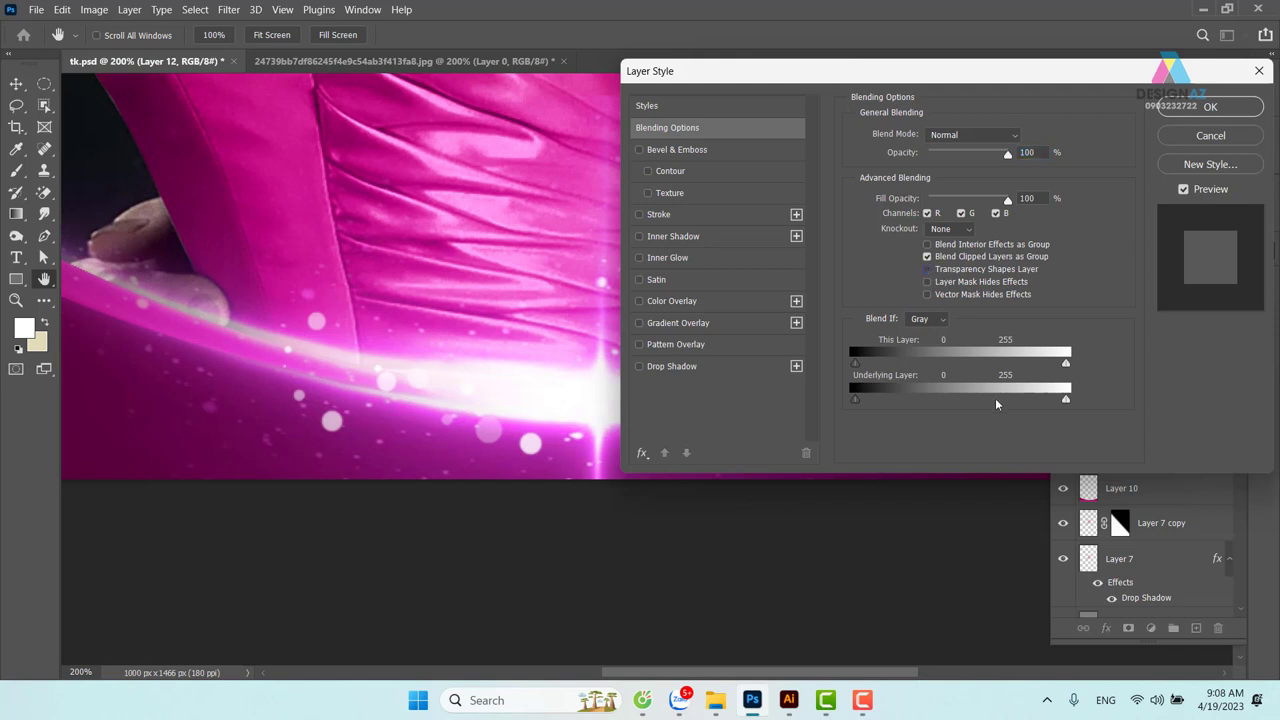
click(989, 136)
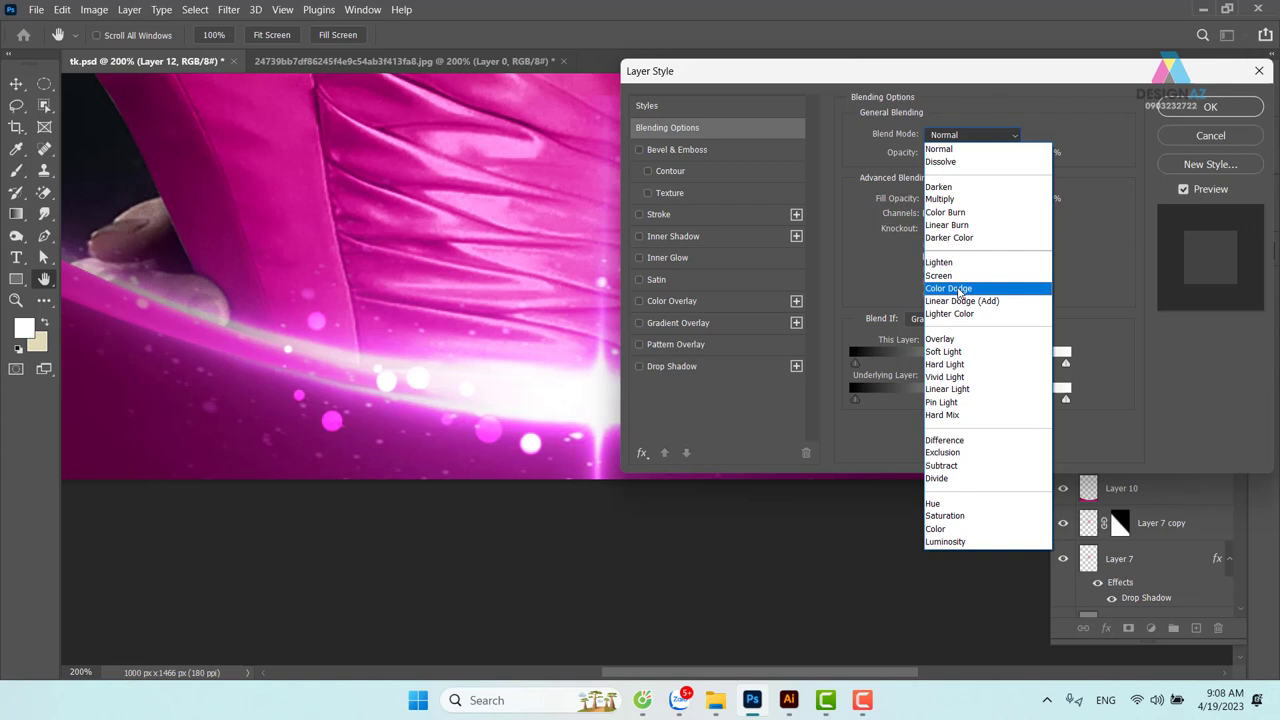
click(960, 291)
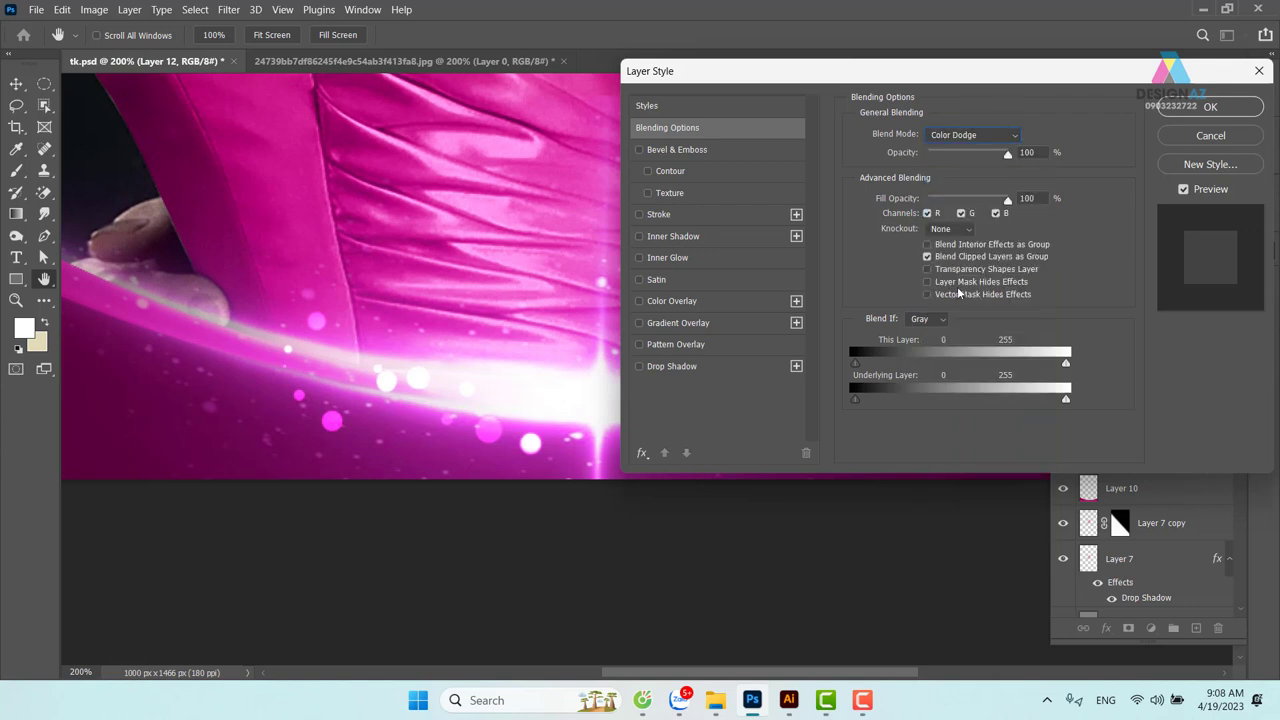
click(1198, 110)
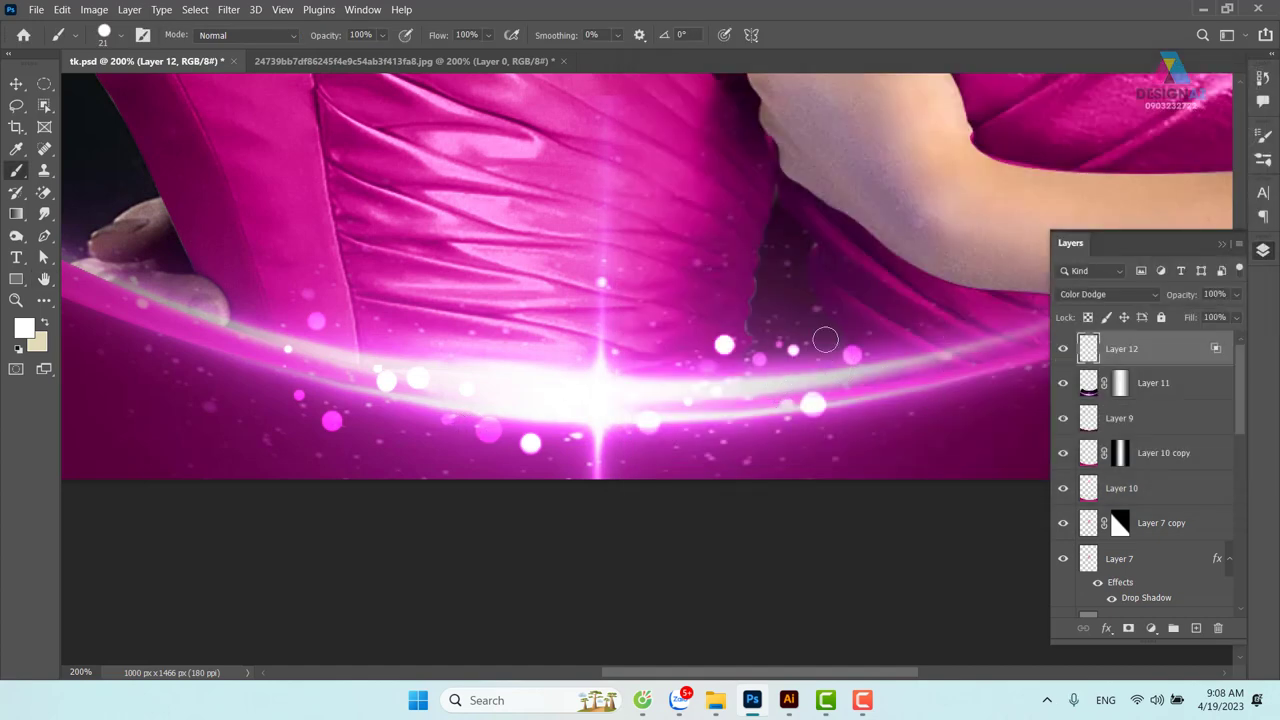
Lower Layer 12's fill to 78% and shrink the brush to 10 px
click(1236, 317)
drag(1240, 339, 1218, 338)
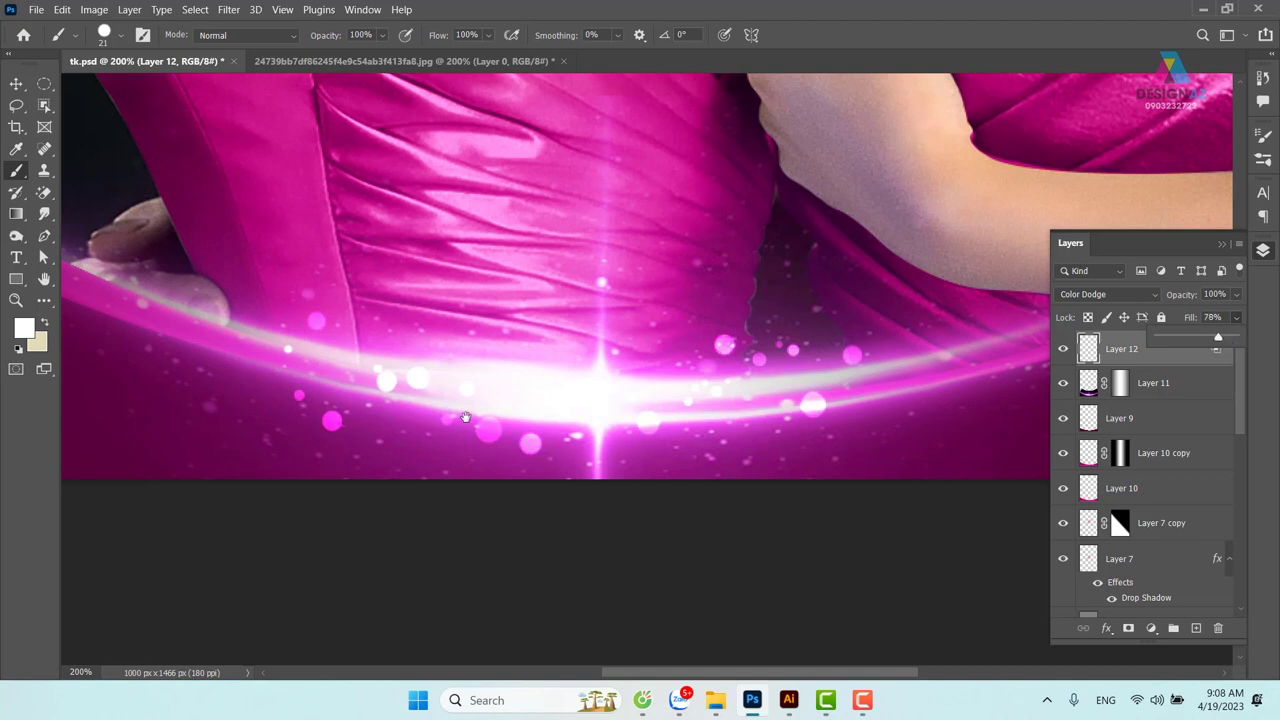
drag(465, 416, 607, 436)
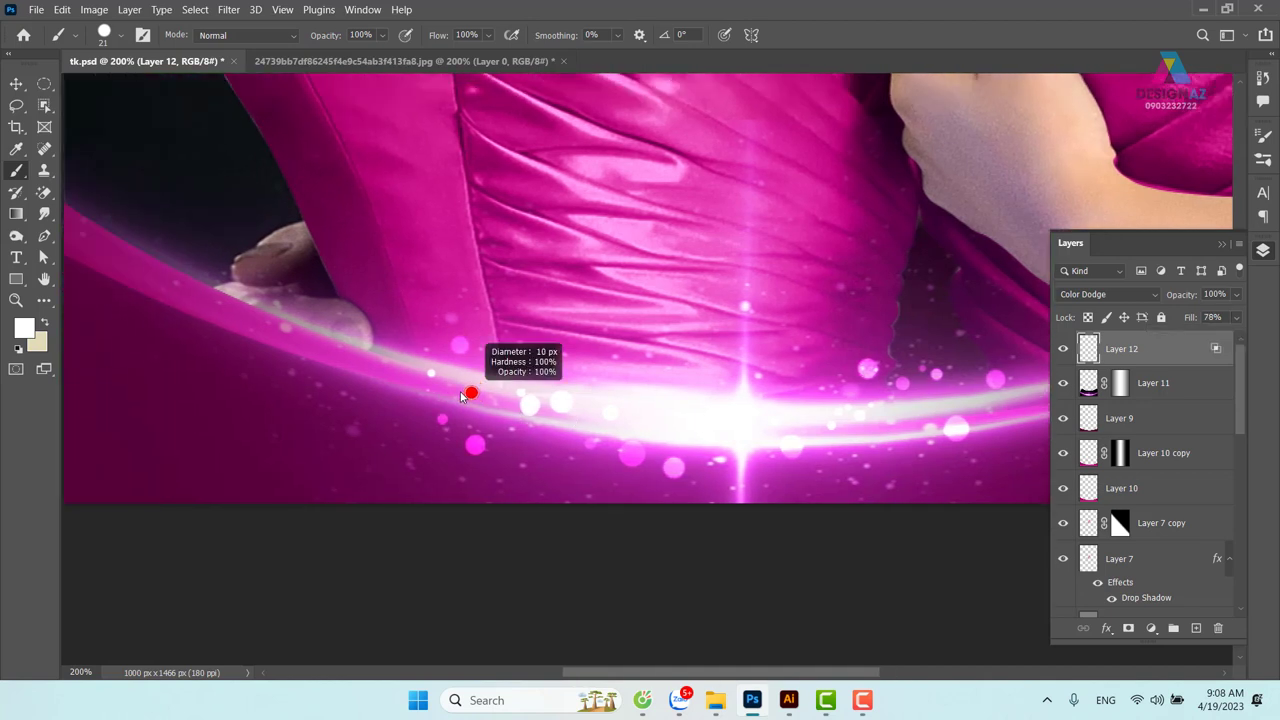
Paint more light dots along the whole glowing streak, then zoom out to the faces and logo
mouse_move(152, 266)
mouse_down()
mouse_move(711, 420)
mouse_move(271, 420)
mouse_up()
mouse_move(460, 415)
mouse_down()
mouse_move(515, 385)
mouse_move(774, 355)
mouse_up()
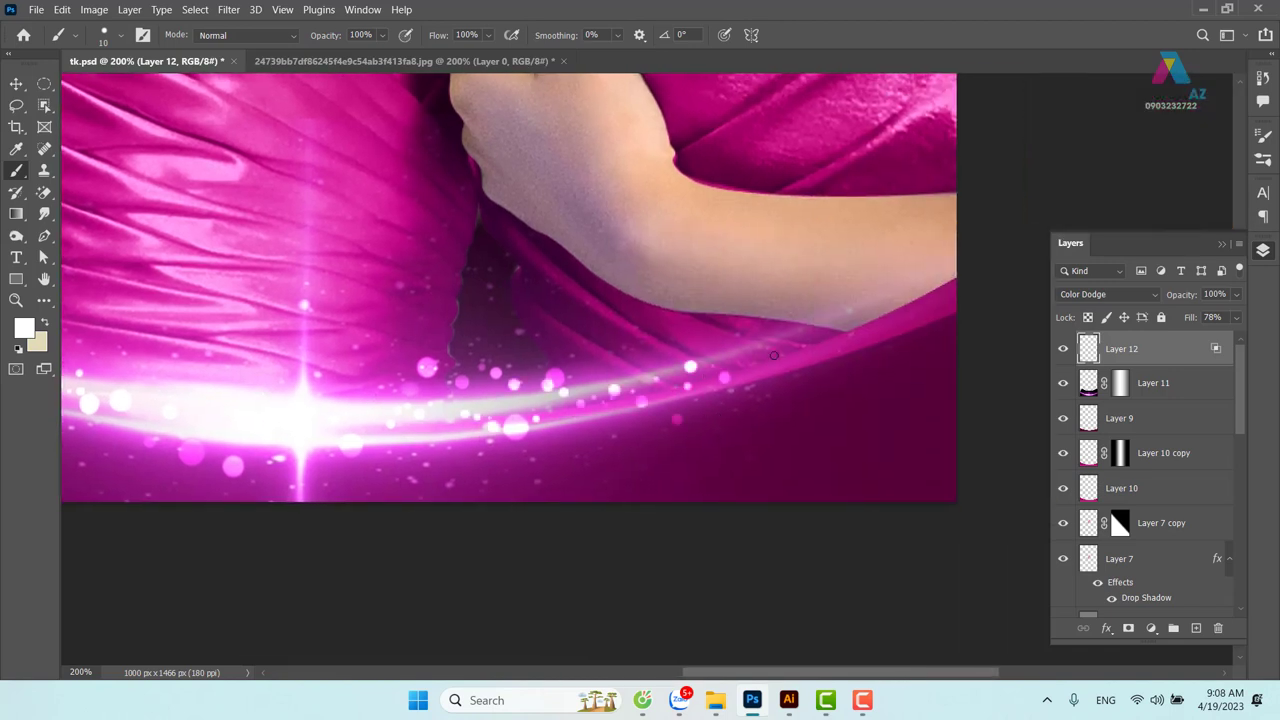
drag(80, 415, 290, 413)
mouse_move(352, 440)
mouse_down()
mouse_move(475, 475)
mouse_move(705, 425)
mouse_move(620, 413)
mouse_move(690, 420)
mouse_move(608, 462)
mouse_up()
scroll(608, 462, down, 2)
scroll(600, 460, down, 3)
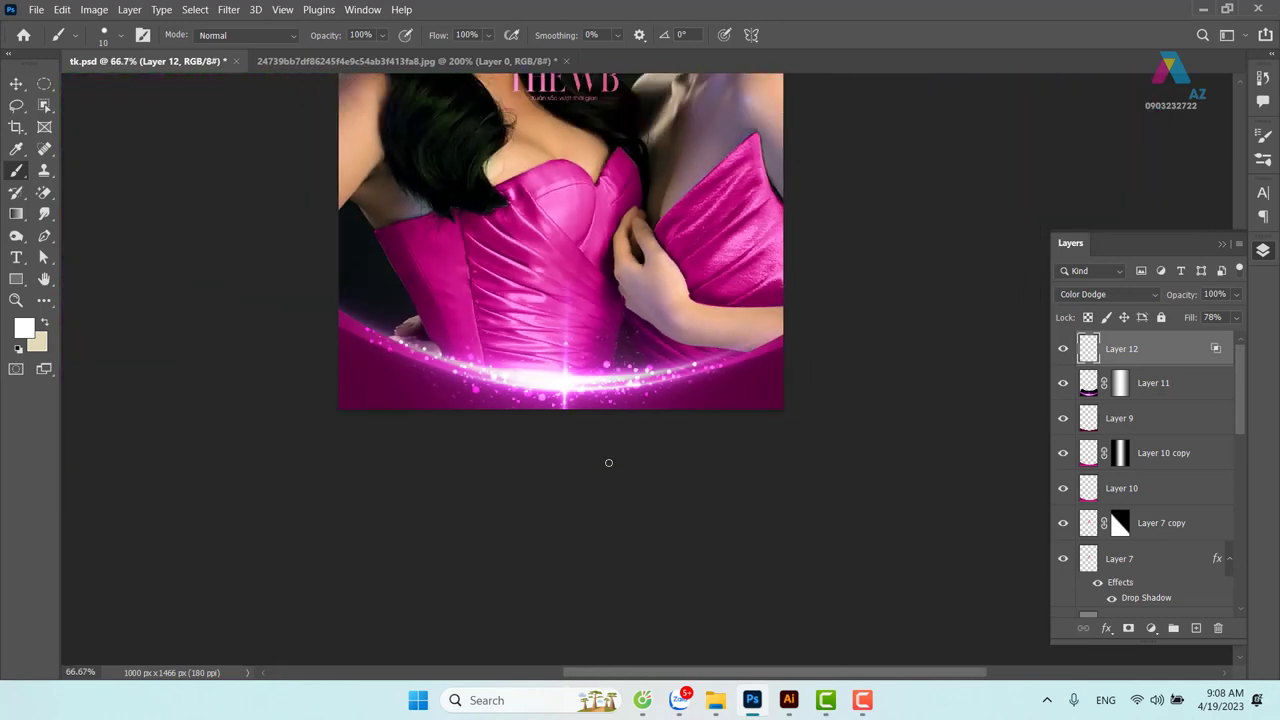
drag(553, 441, 547, 478)
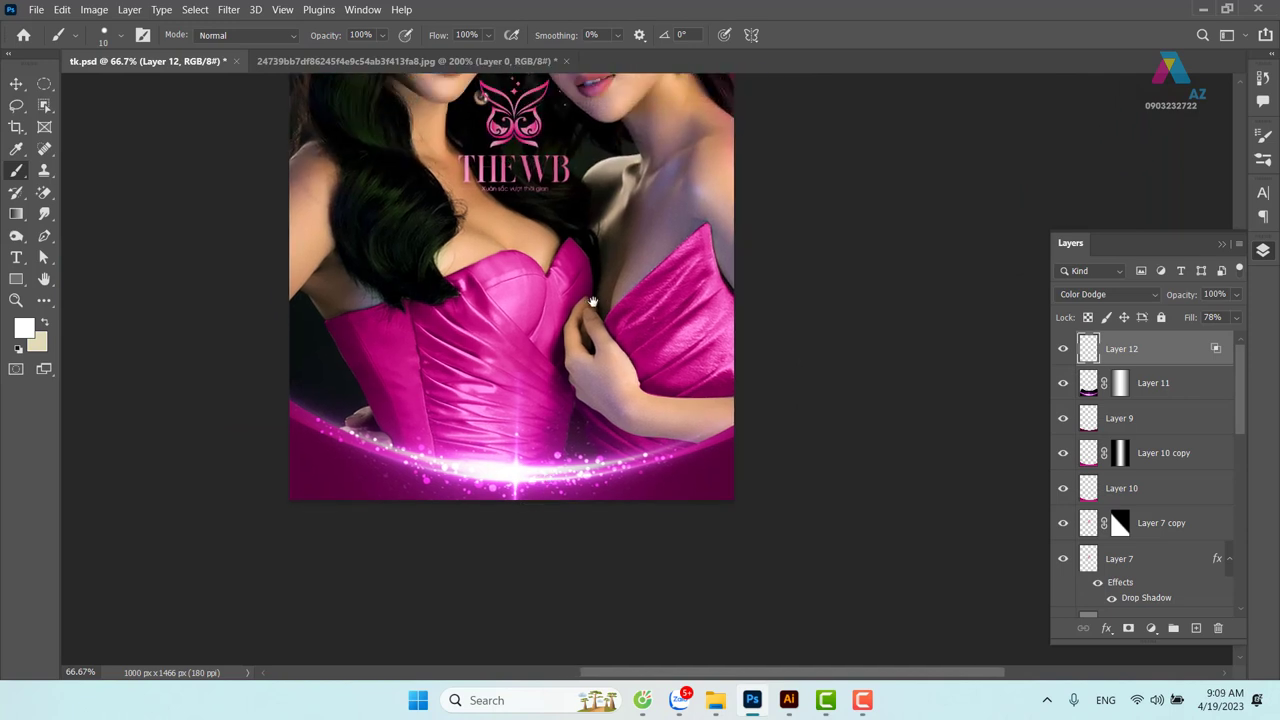
drag(594, 302, 580, 305)
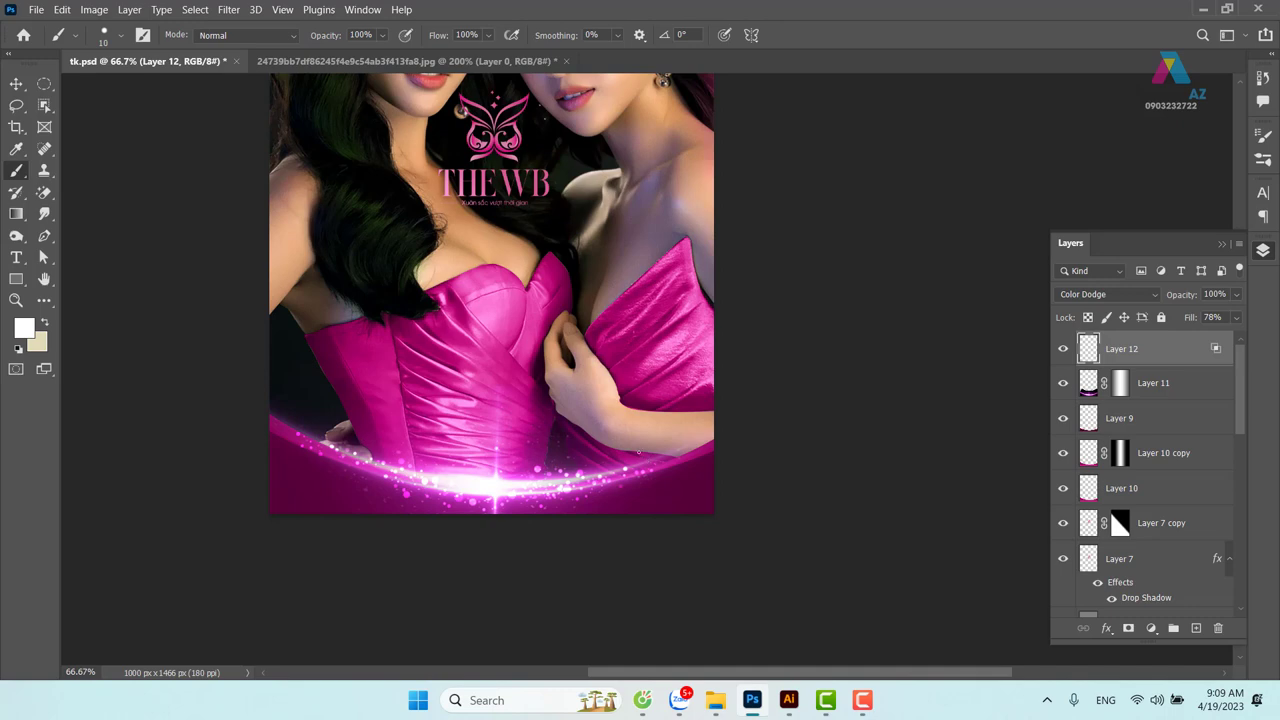
Find the delilah (1) bra image in the source-image folder
click(705, 596)
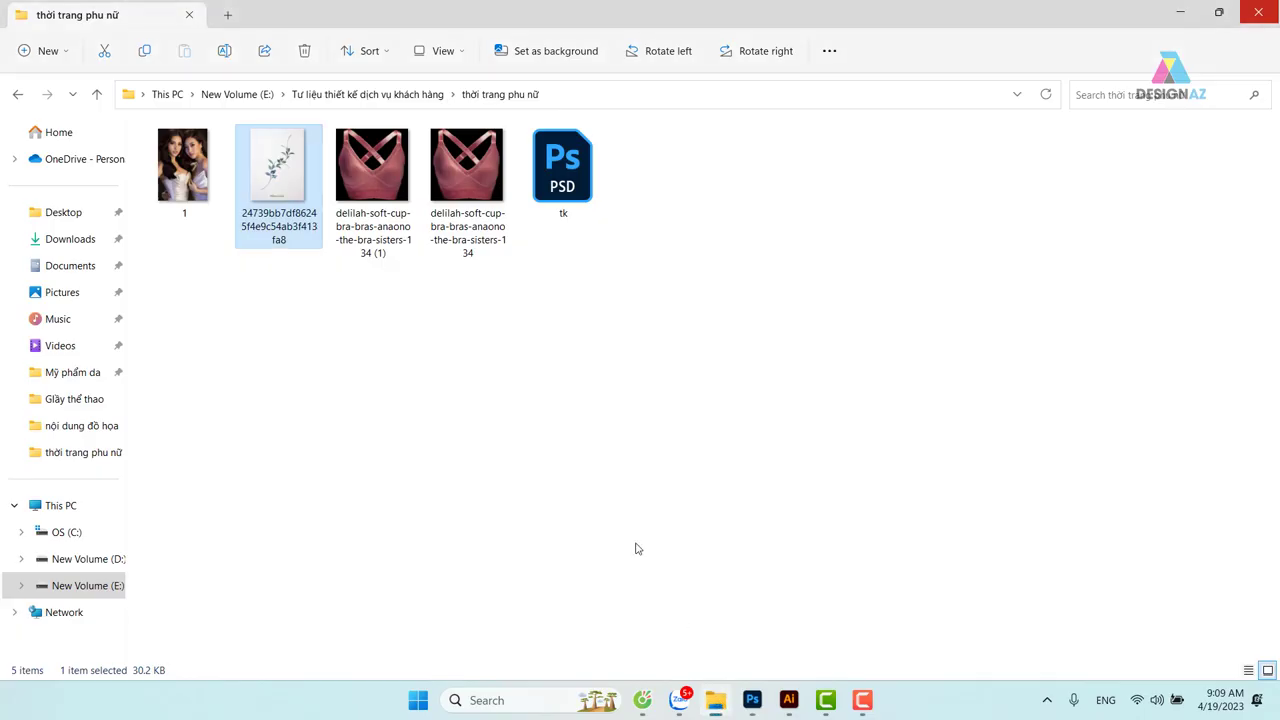
click(407, 186)
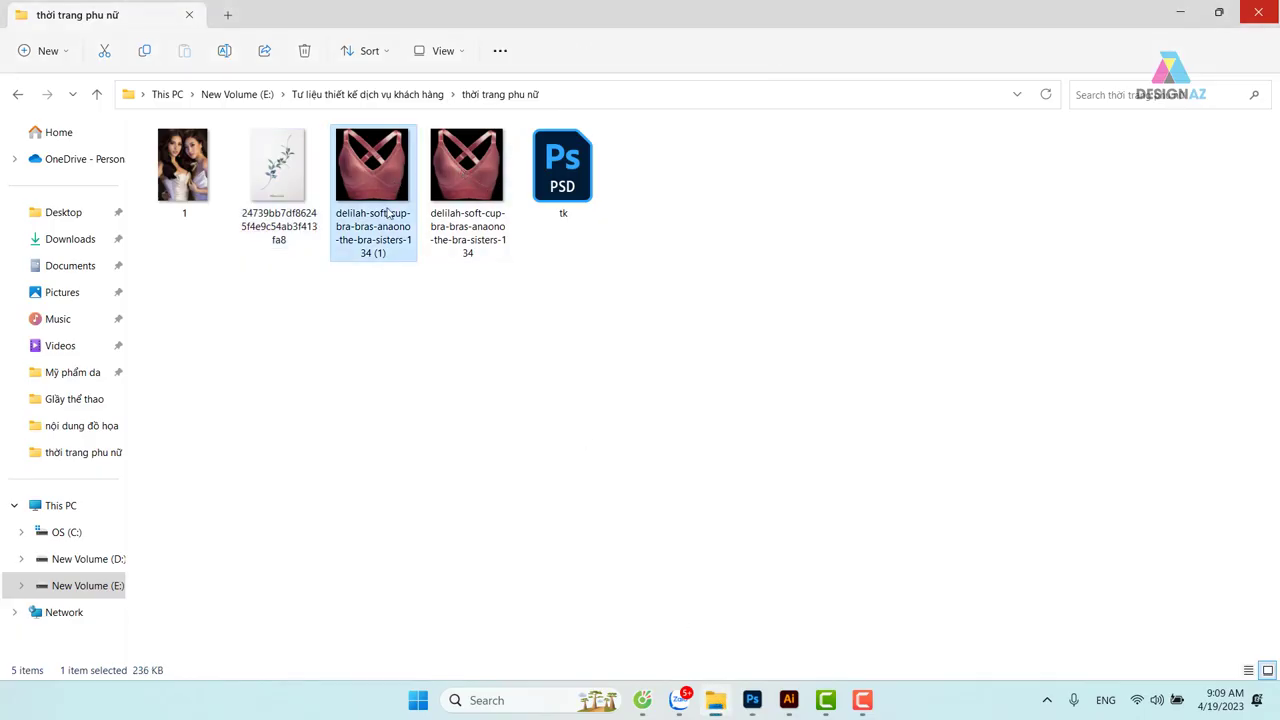
click(752, 700)
Open delilah (1) from E:\Tư liệu thiết kế dịch vụ khách hàng\thời trang phu nữ at 100%
key(ctrl+o)
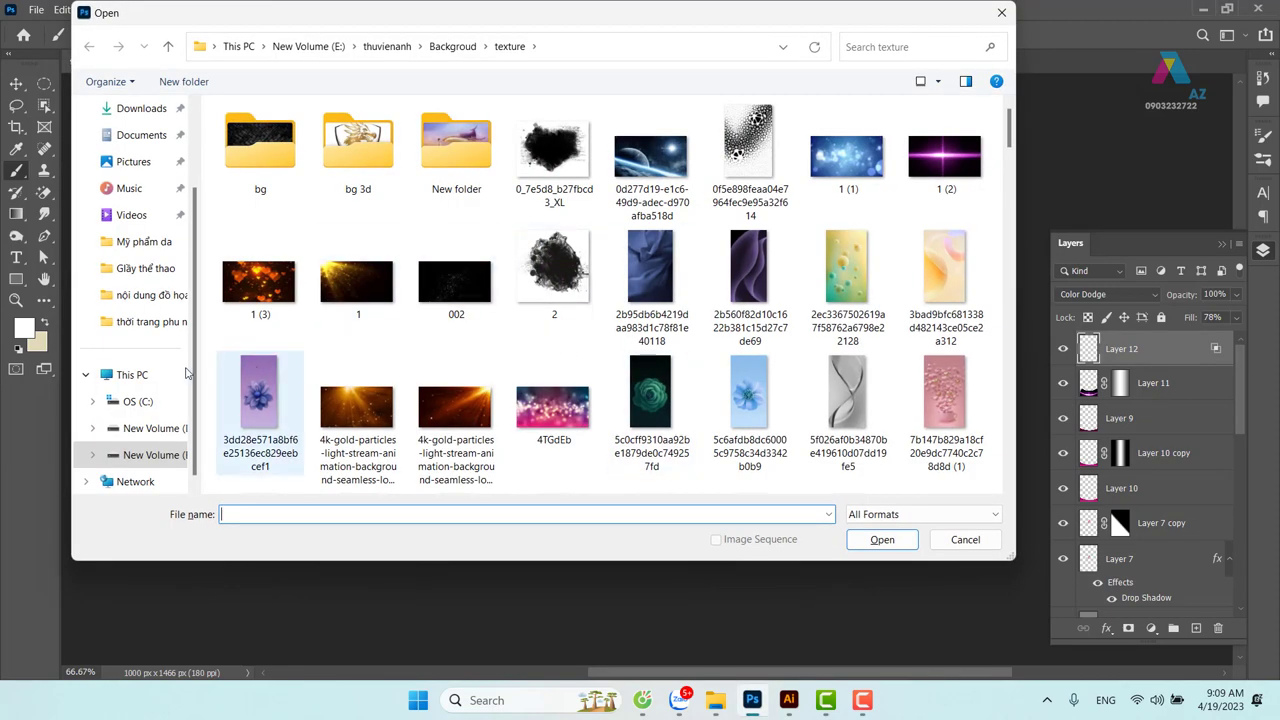
scroll(150, 440, down, 1)
click(150, 428)
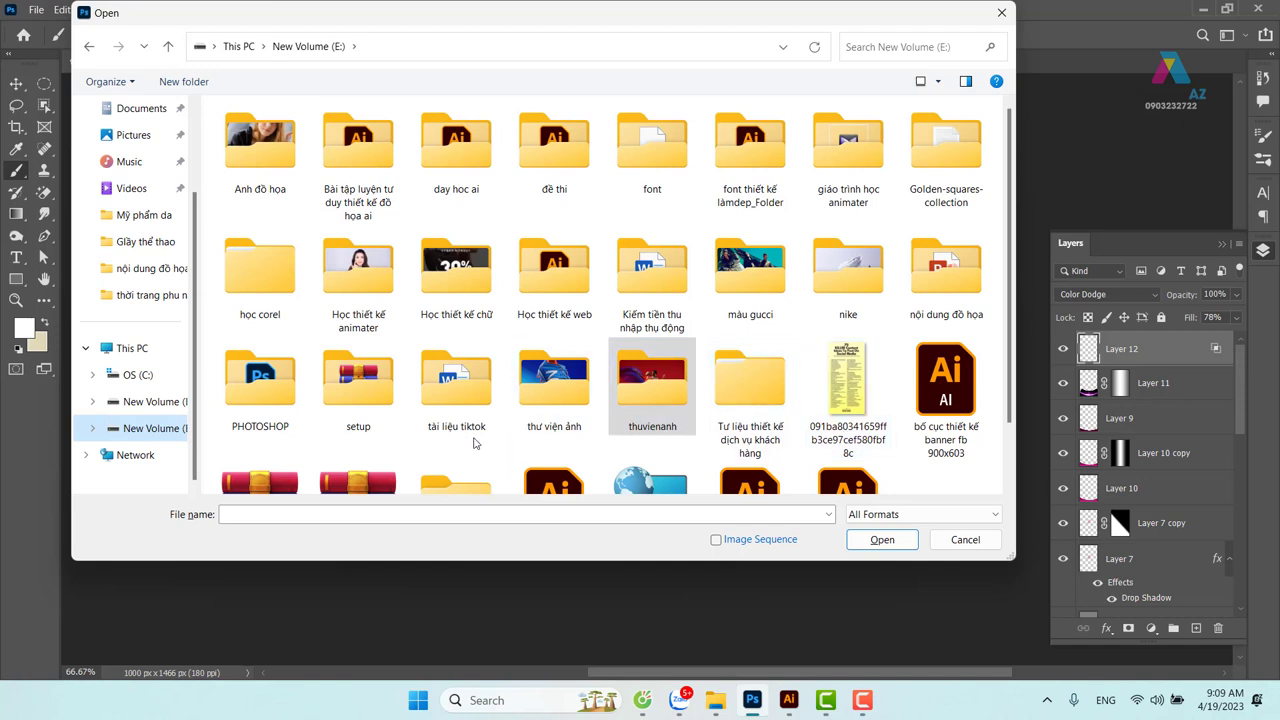
click(757, 390)
double_click(757, 390)
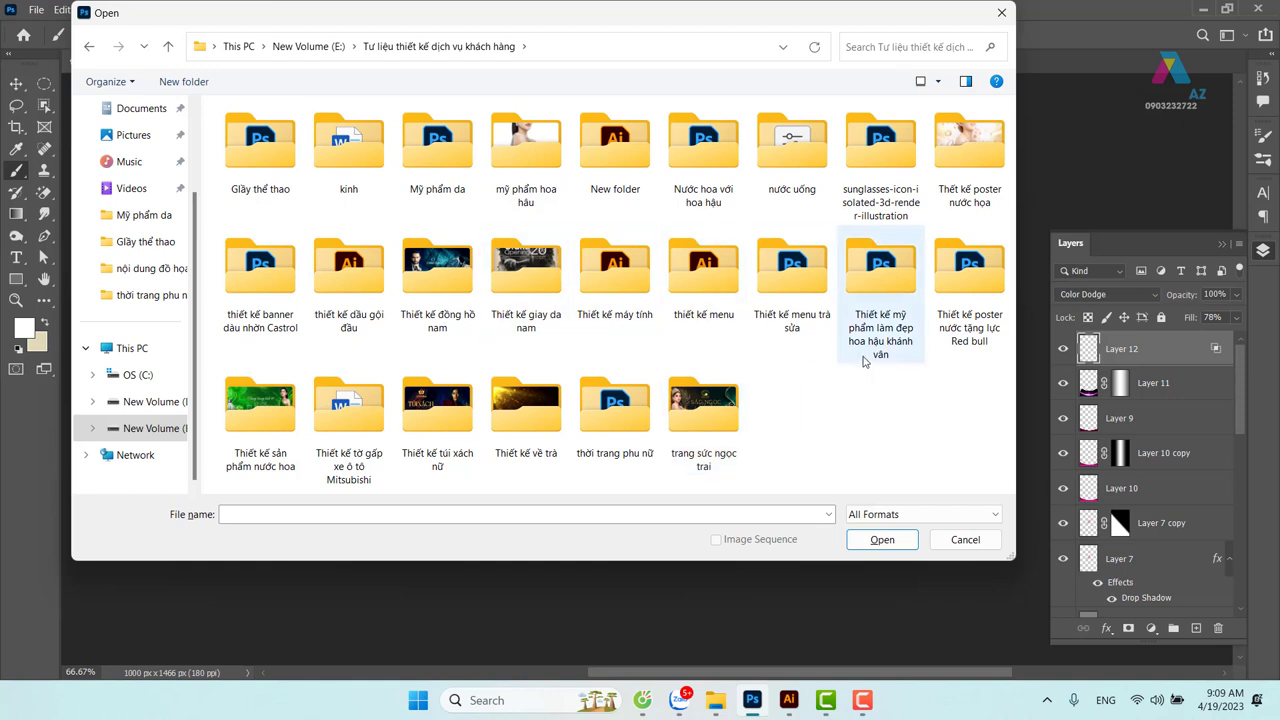
double_click(610, 410)
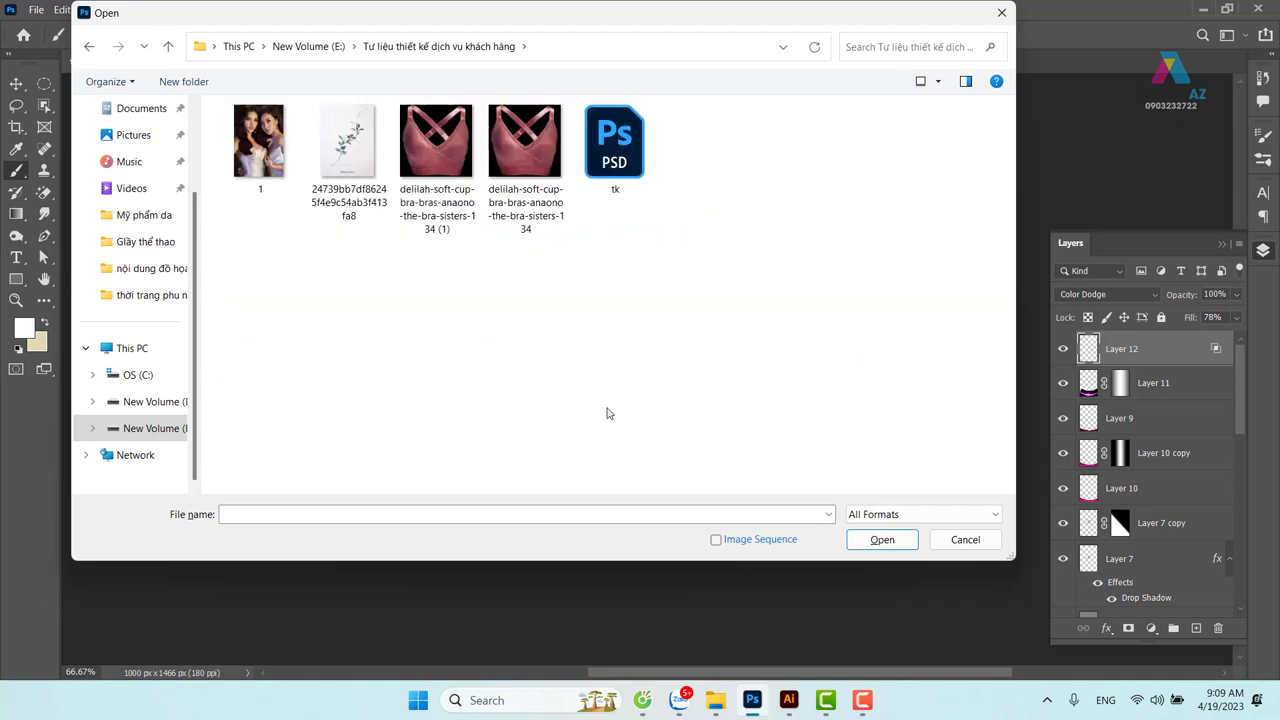
click(445, 224)
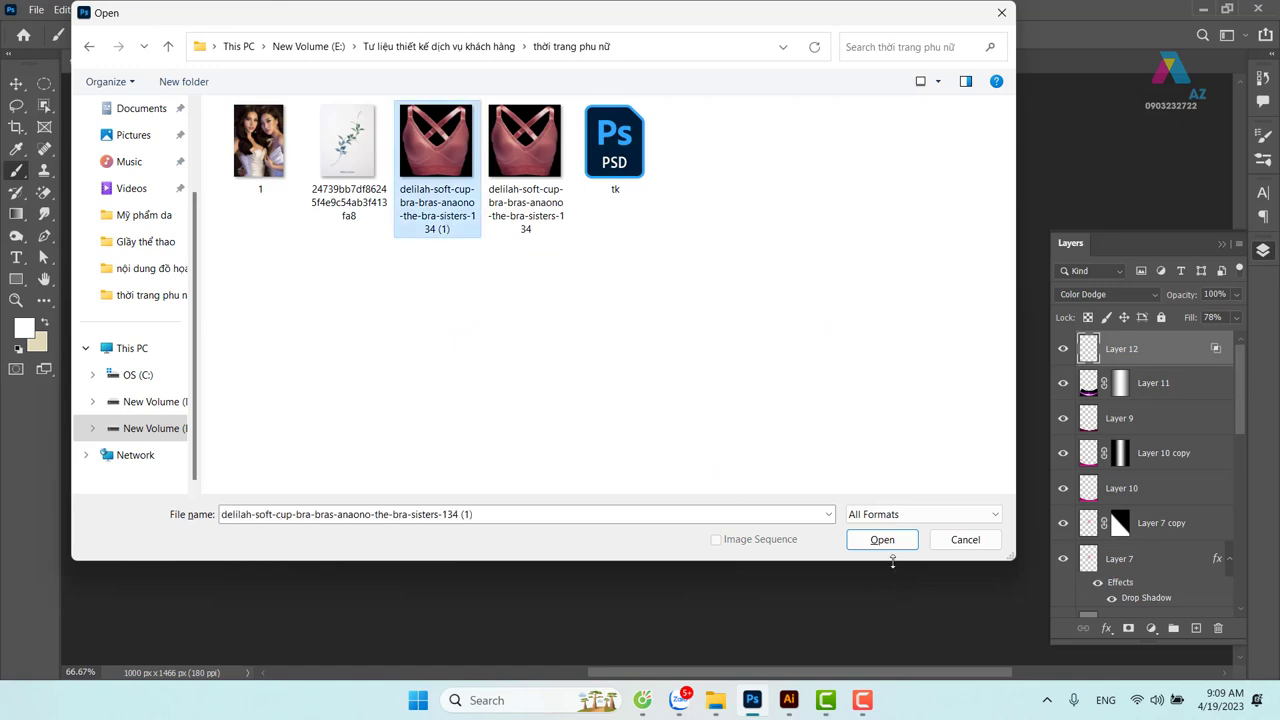
click(890, 542)
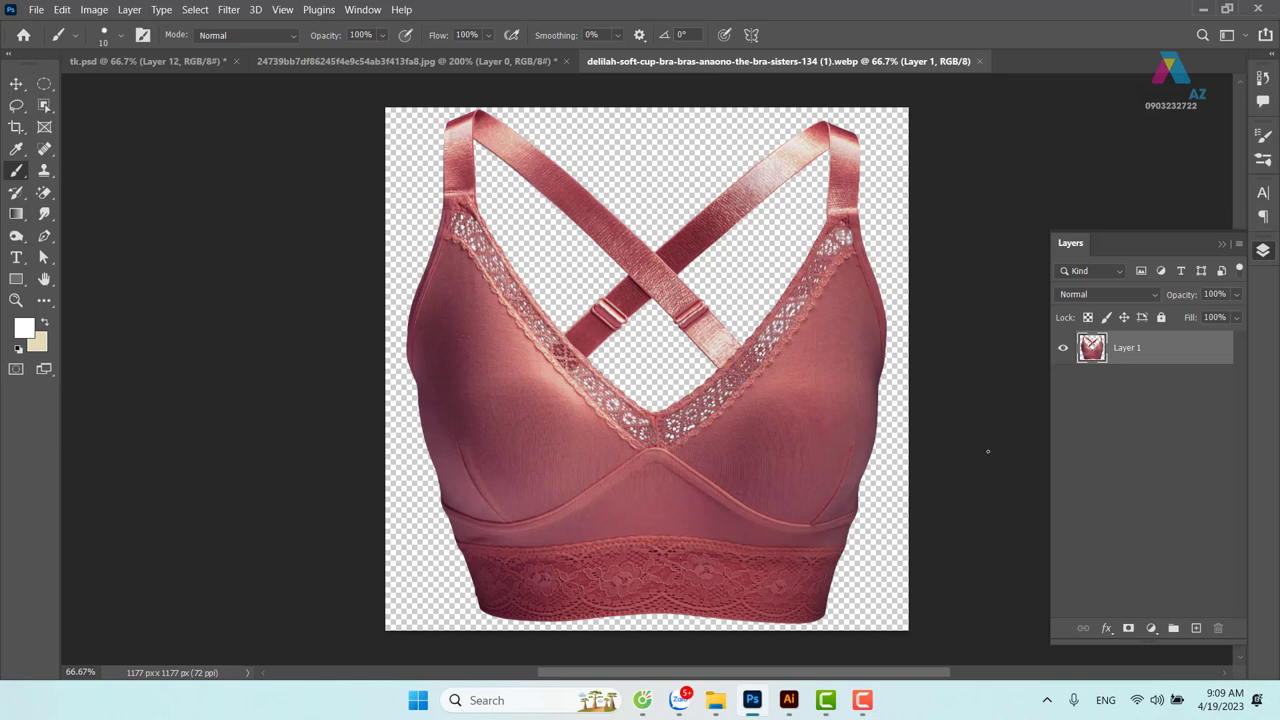
key(ctrl+1)
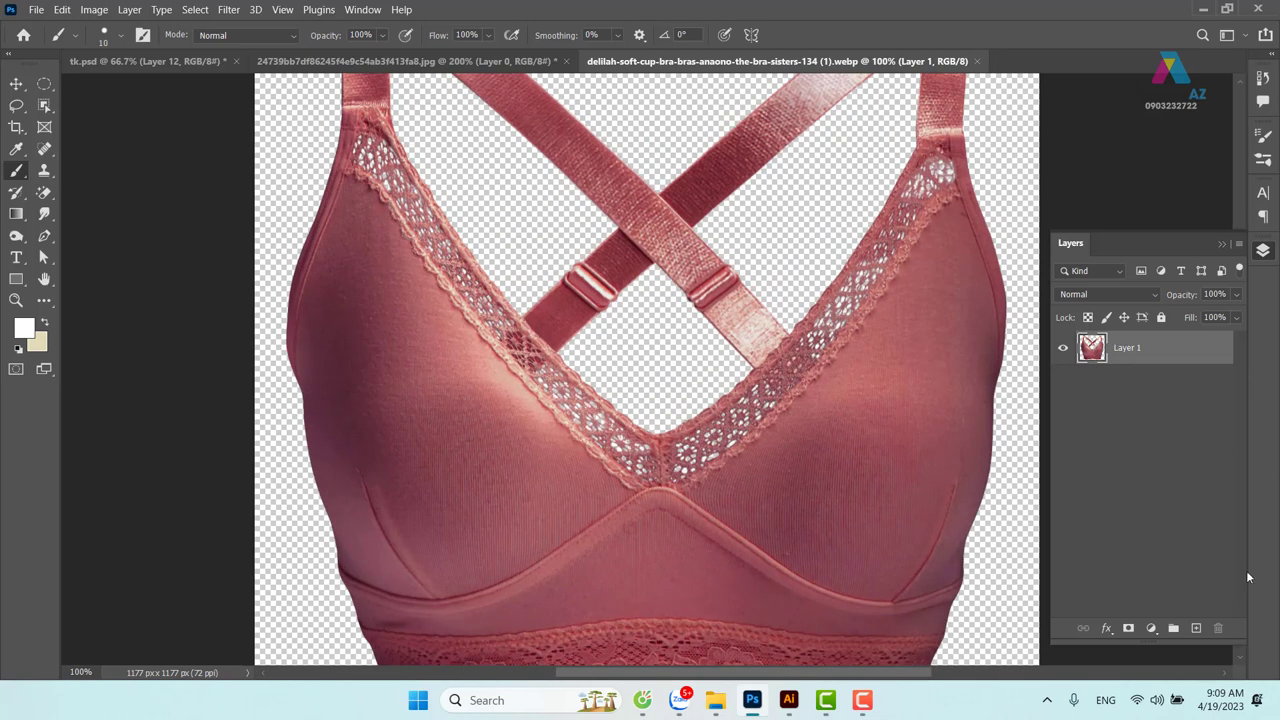
Add a new layer filled with dark magenta #500032 and move it below the bra
click(1196, 628)
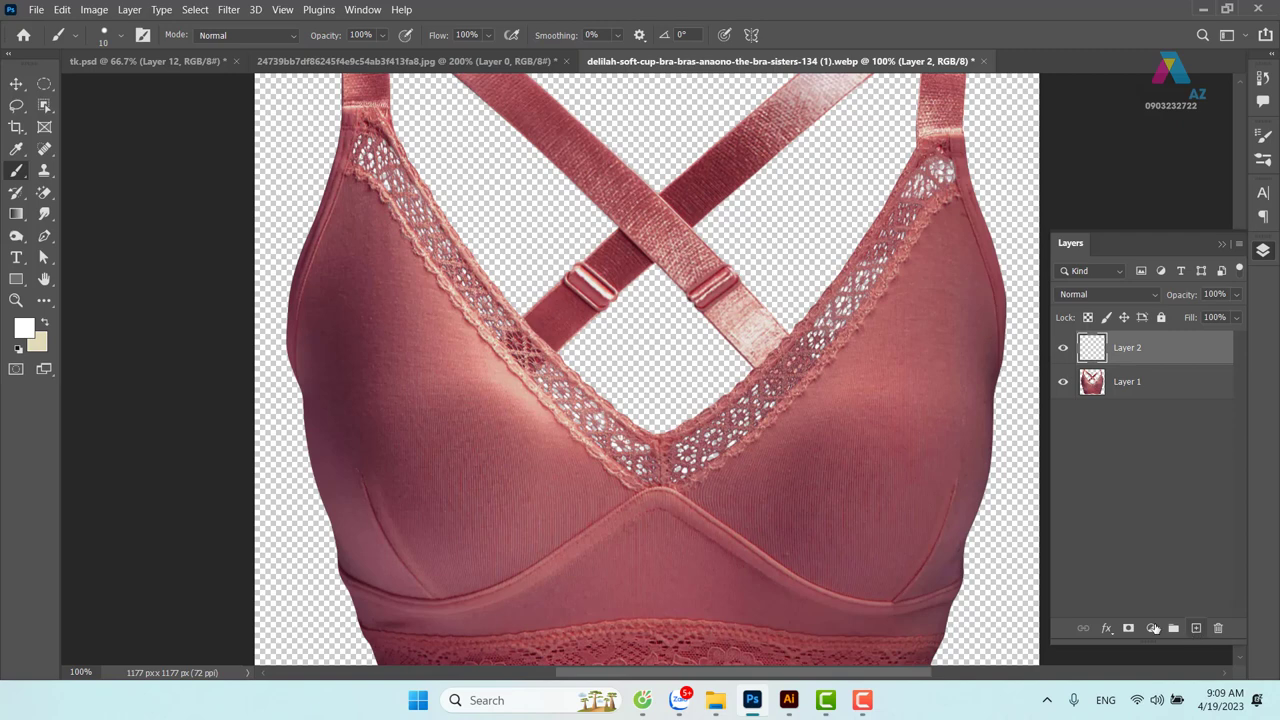
click(22, 325)
drag(206, 484, 229, 514)
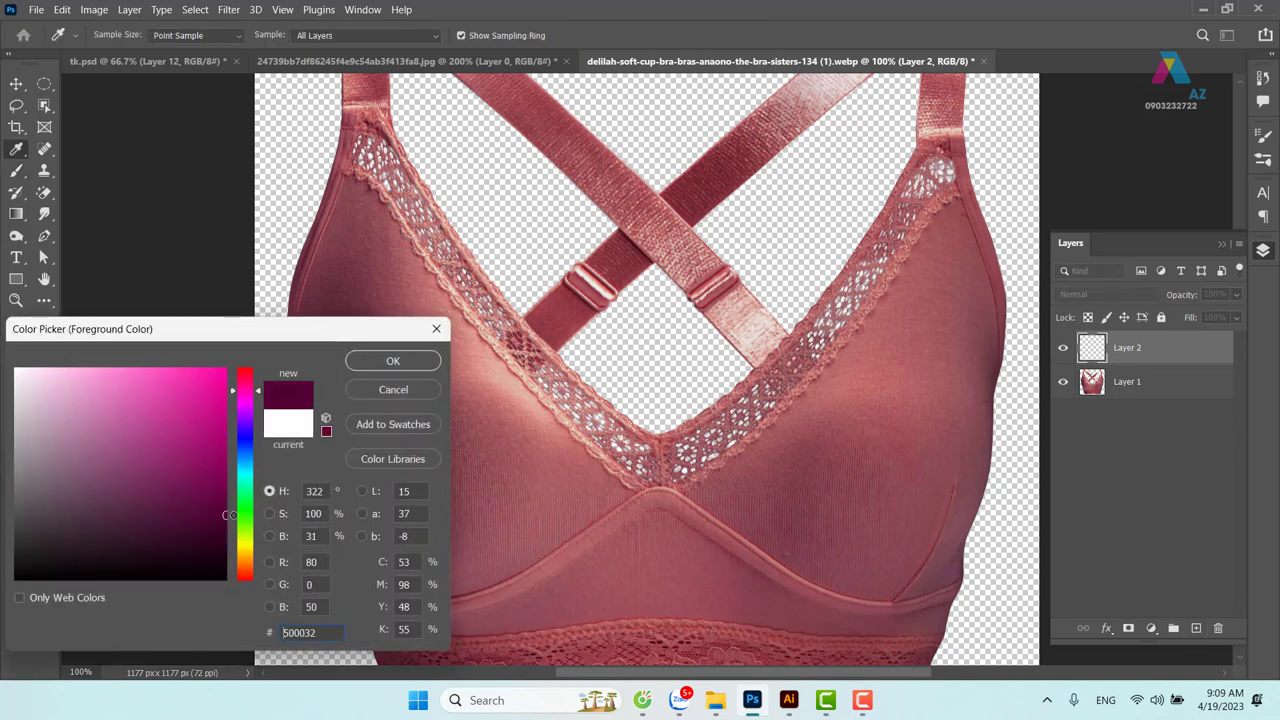
click(393, 361)
key(b)
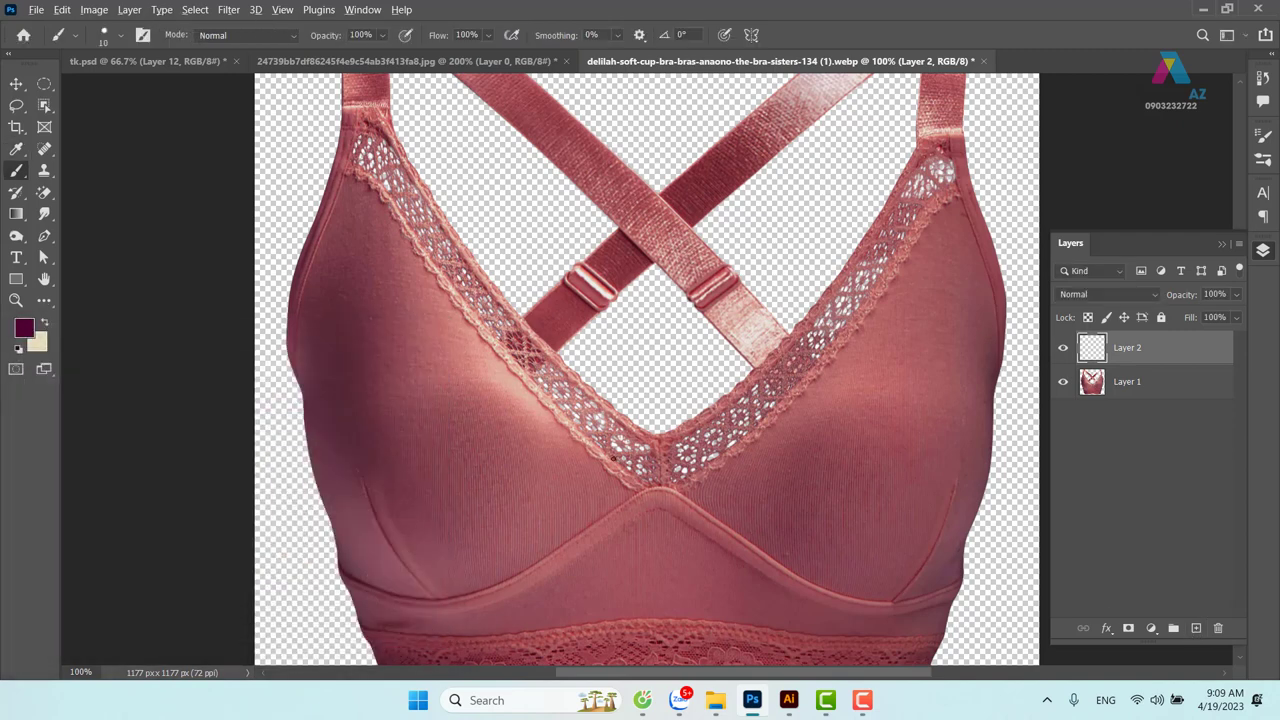
key(alt+BackSpace)
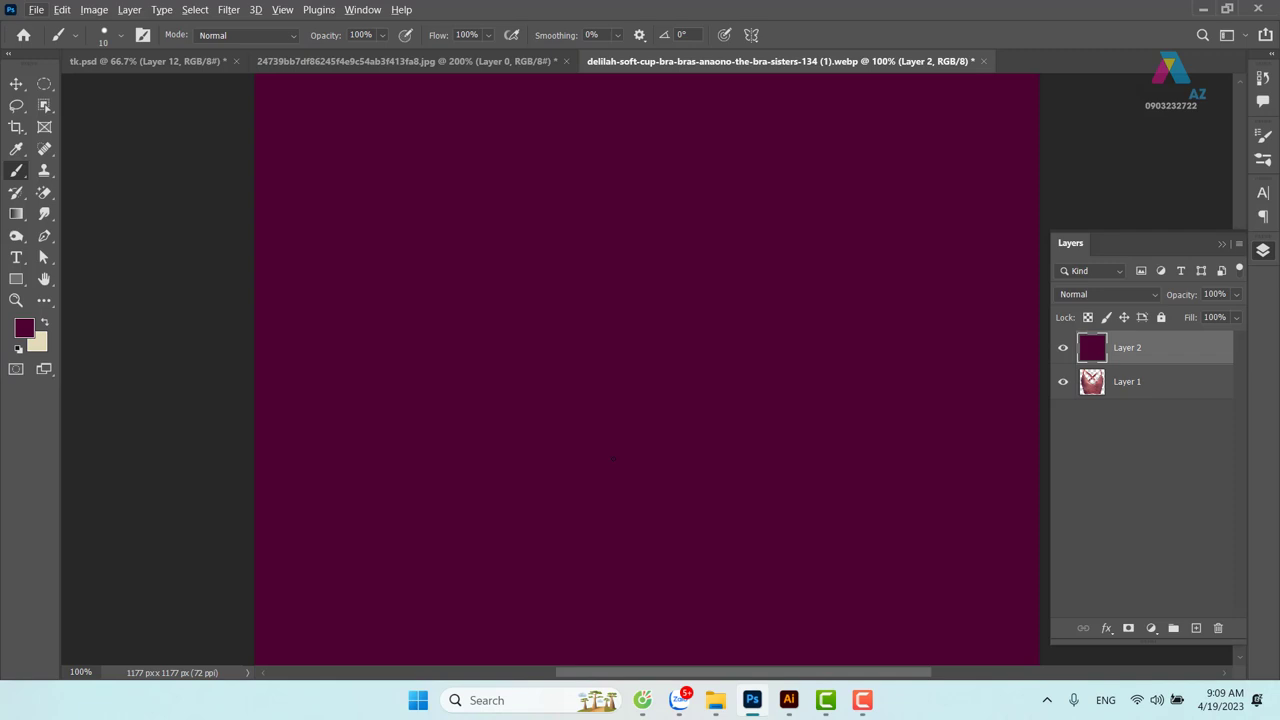
key(ctrl+bracketleft)
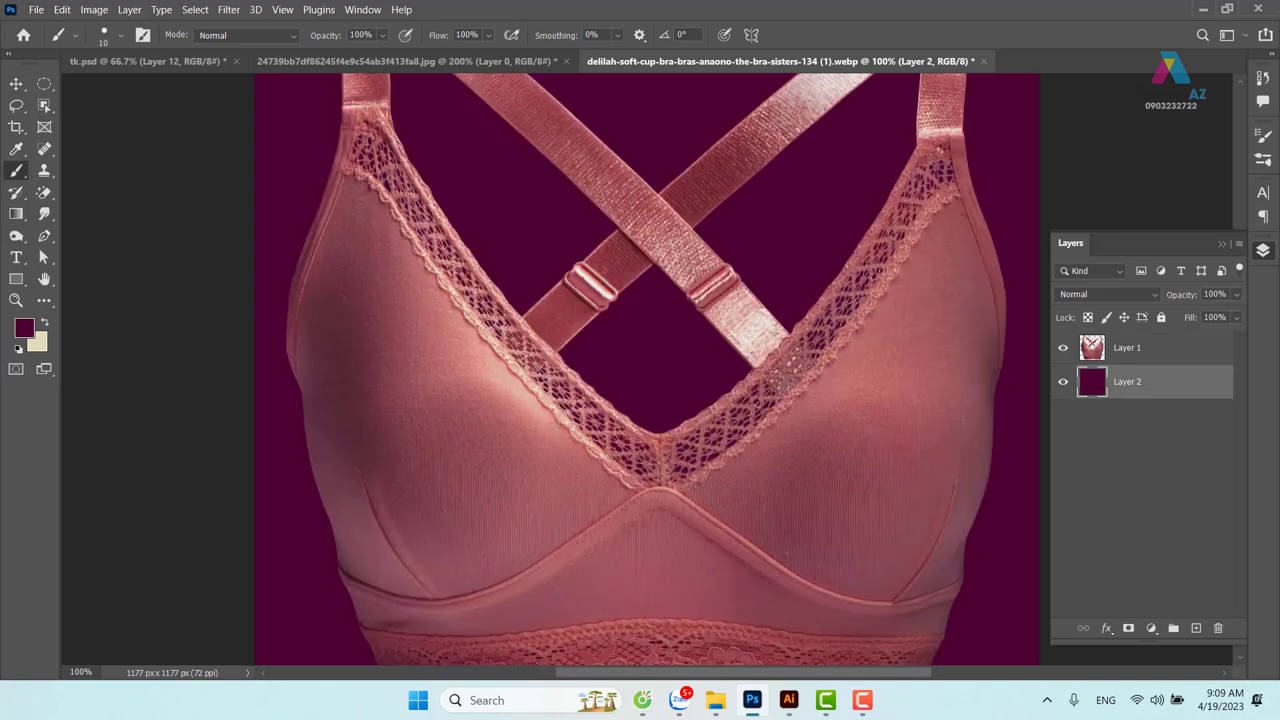
Zoom out and, with the Move tool, list the layers under the bra
key(ctrl+minus)
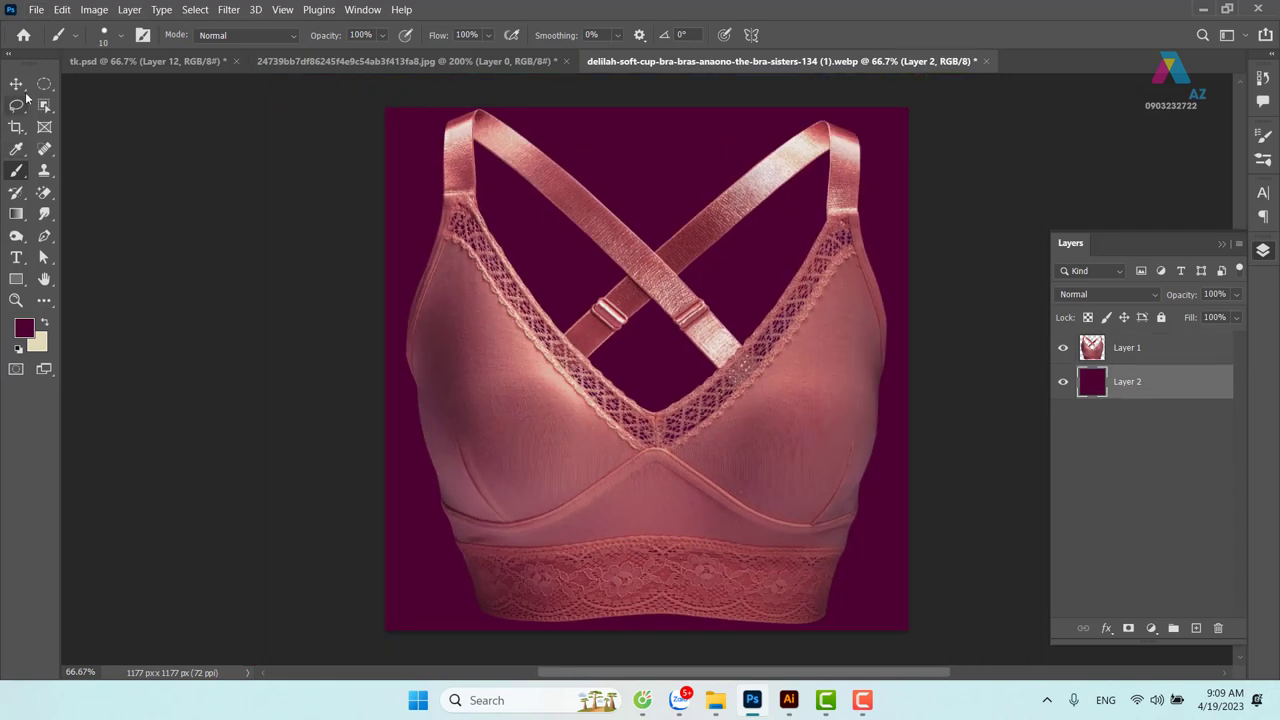
key(v)
right_click(798, 378)
Add a Gradient Map adjustment clipped to the bra's Layer 1
click(812, 362)
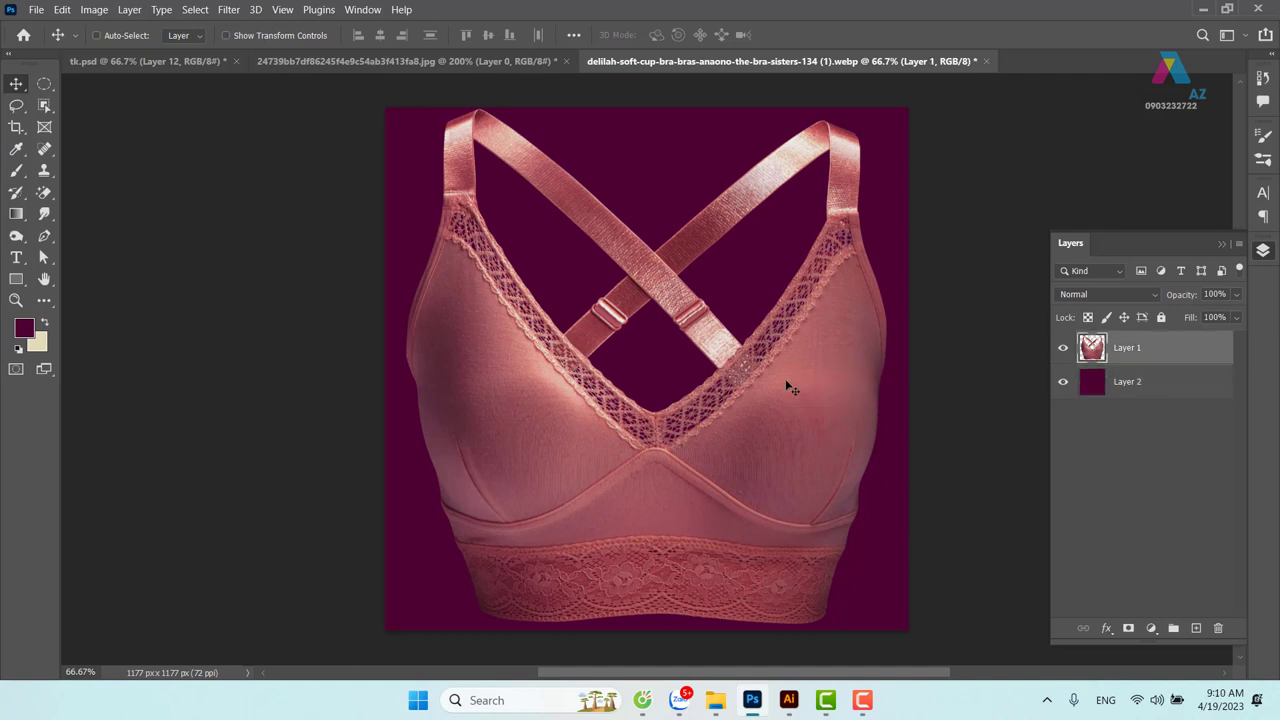
click(1151, 628)
click(1180, 611)
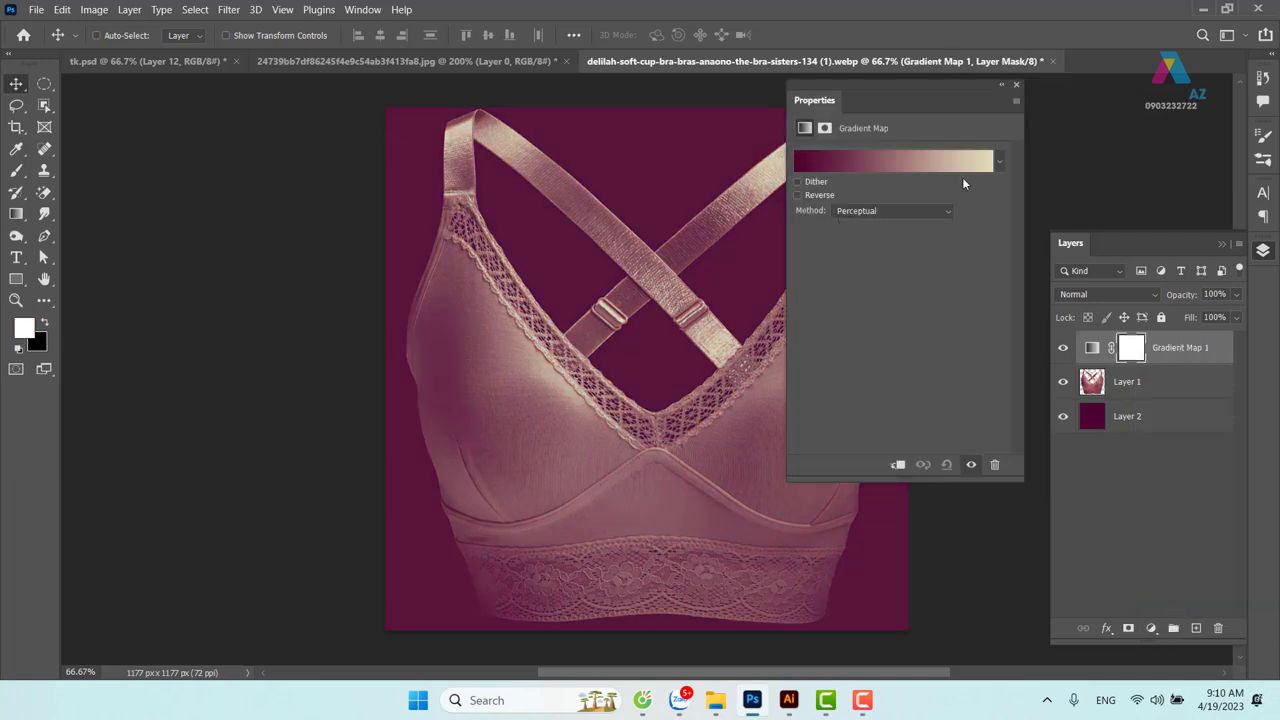
click(1016, 85)
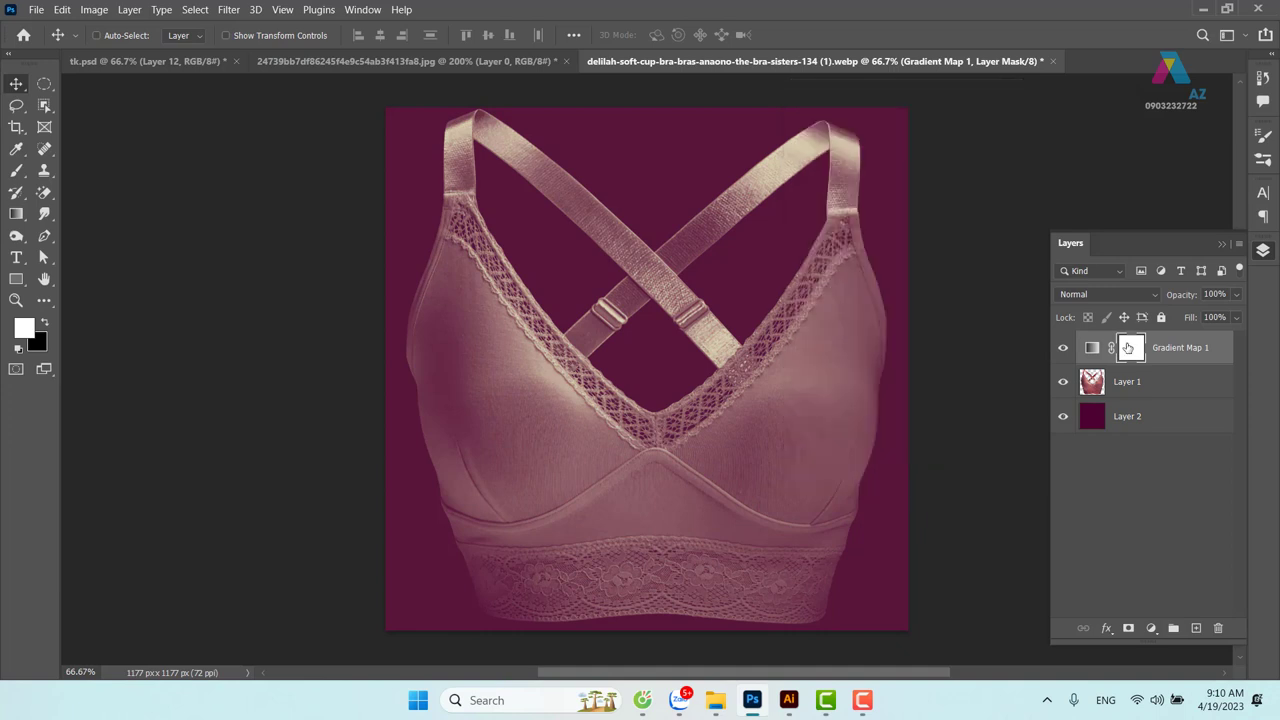
double_click(1092, 347)
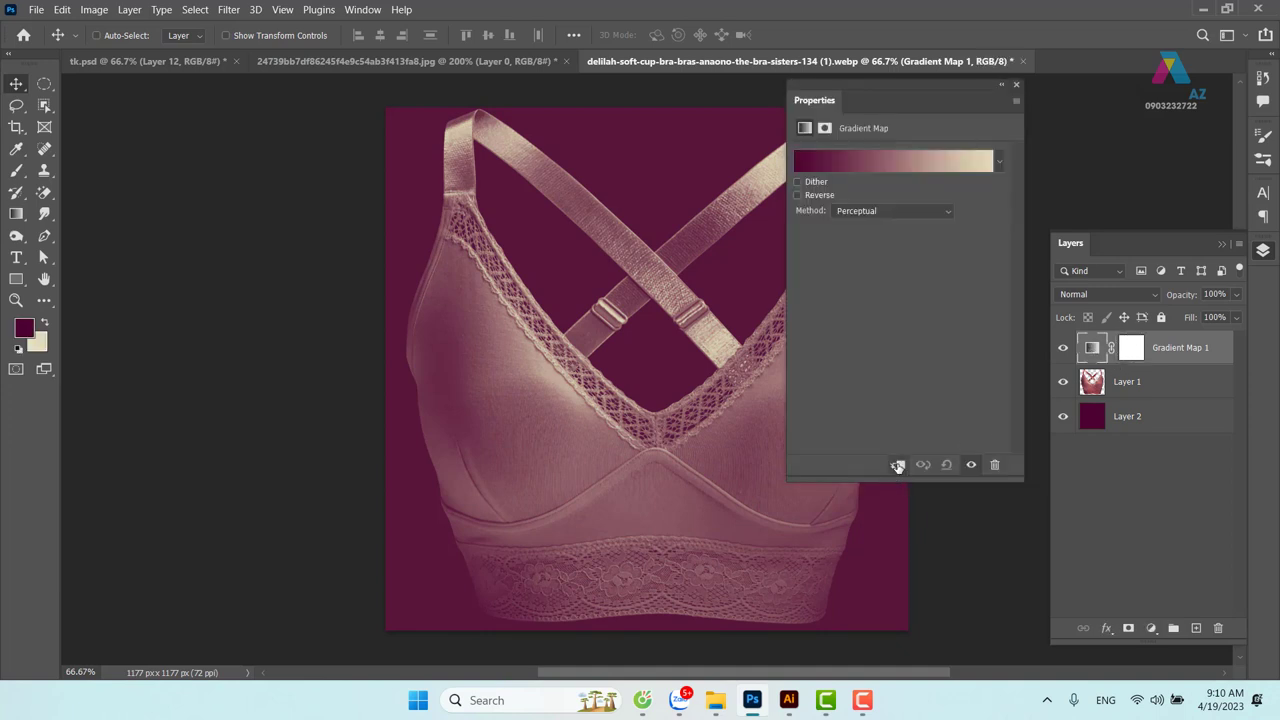
click(897, 466)
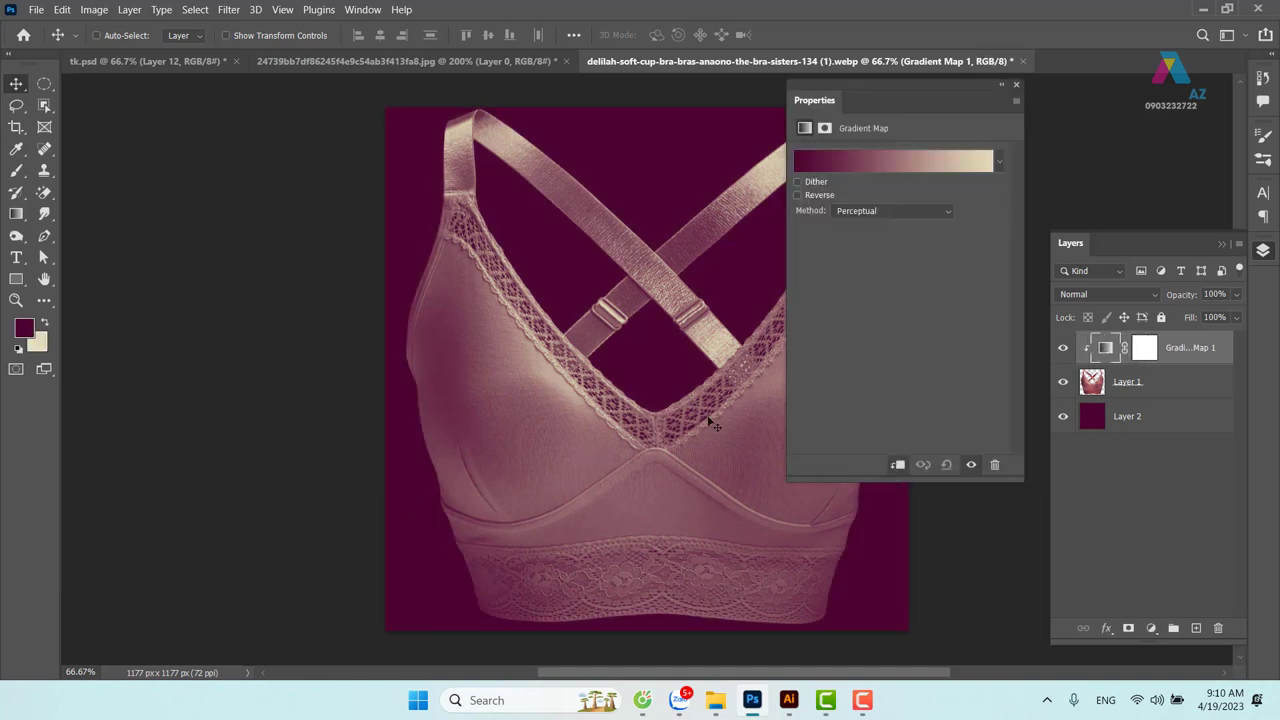
click(896, 160)
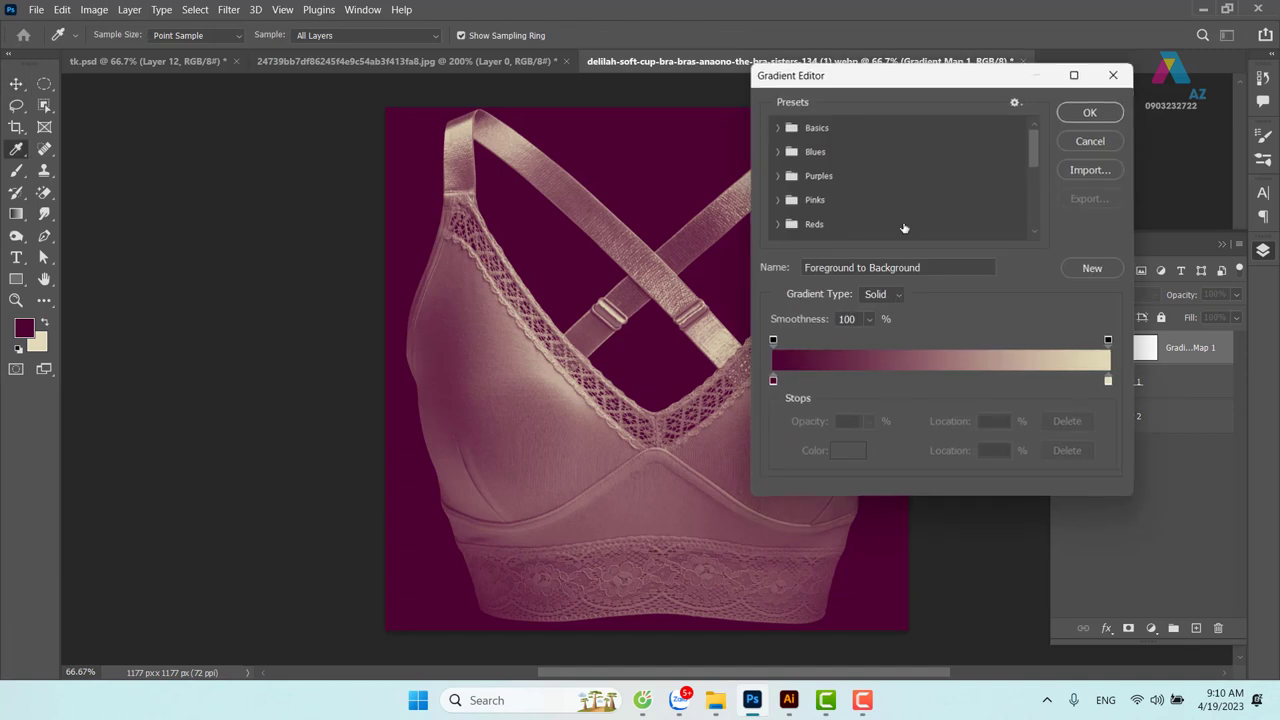
Darken the left gradient stop to 350021 and add a magenta 86195e stop at 53%
click(773, 384)
click(848, 451)
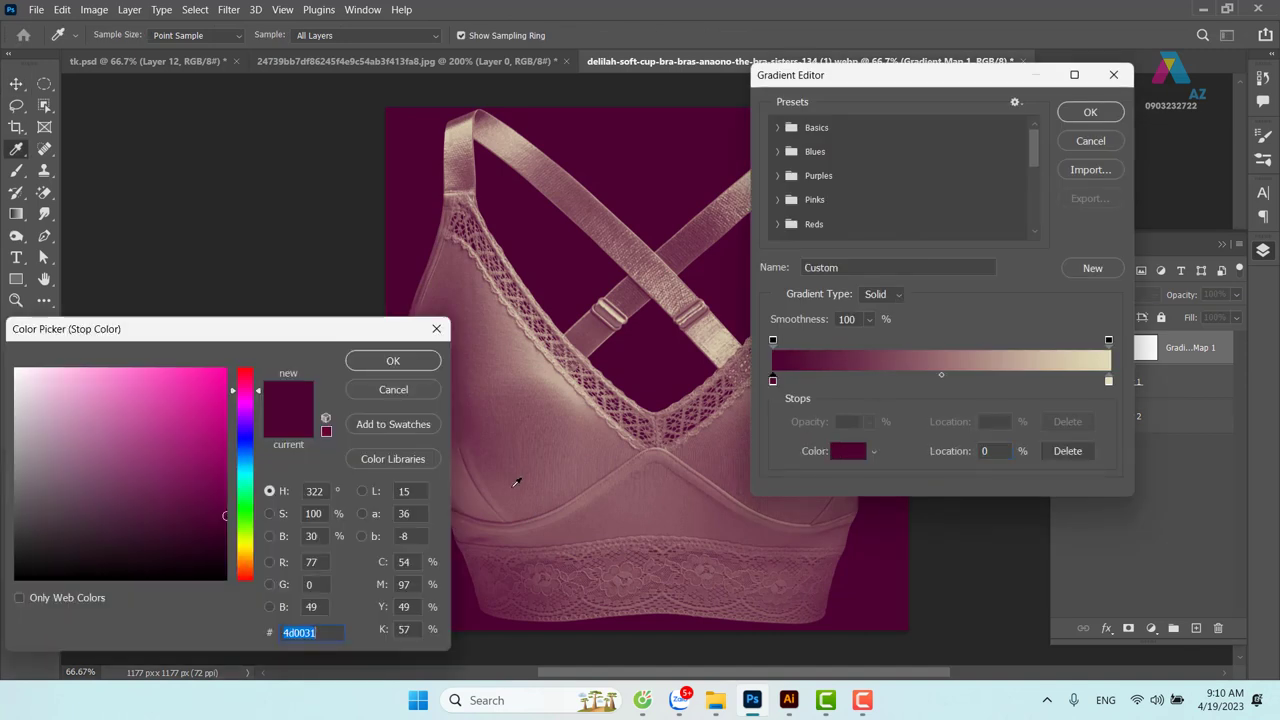
click(225, 536)
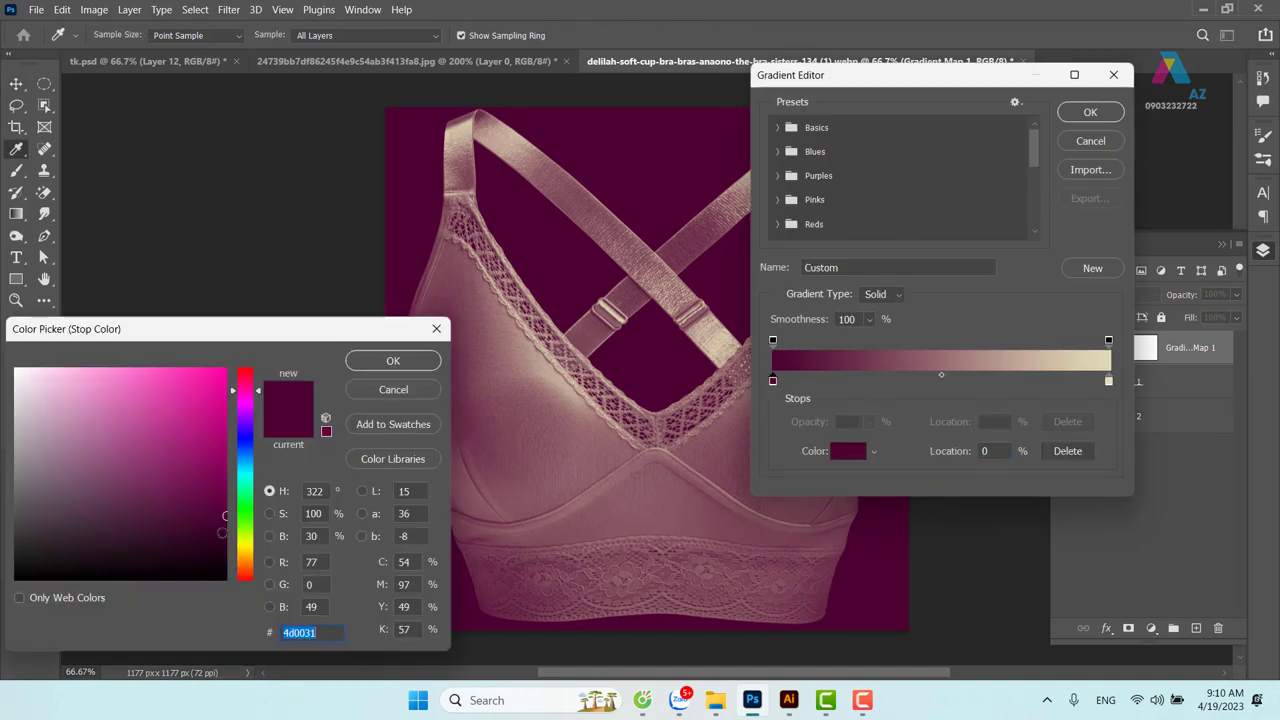
click(402, 360)
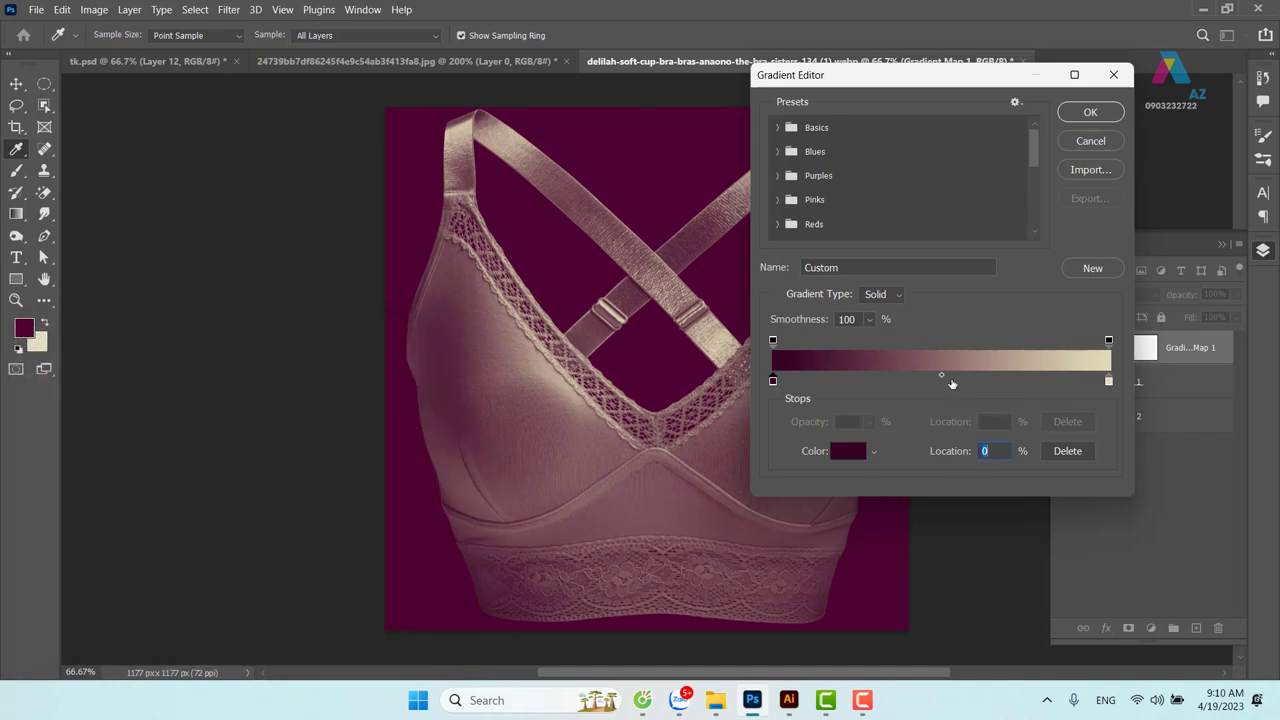
click(950, 382)
click(846, 452)
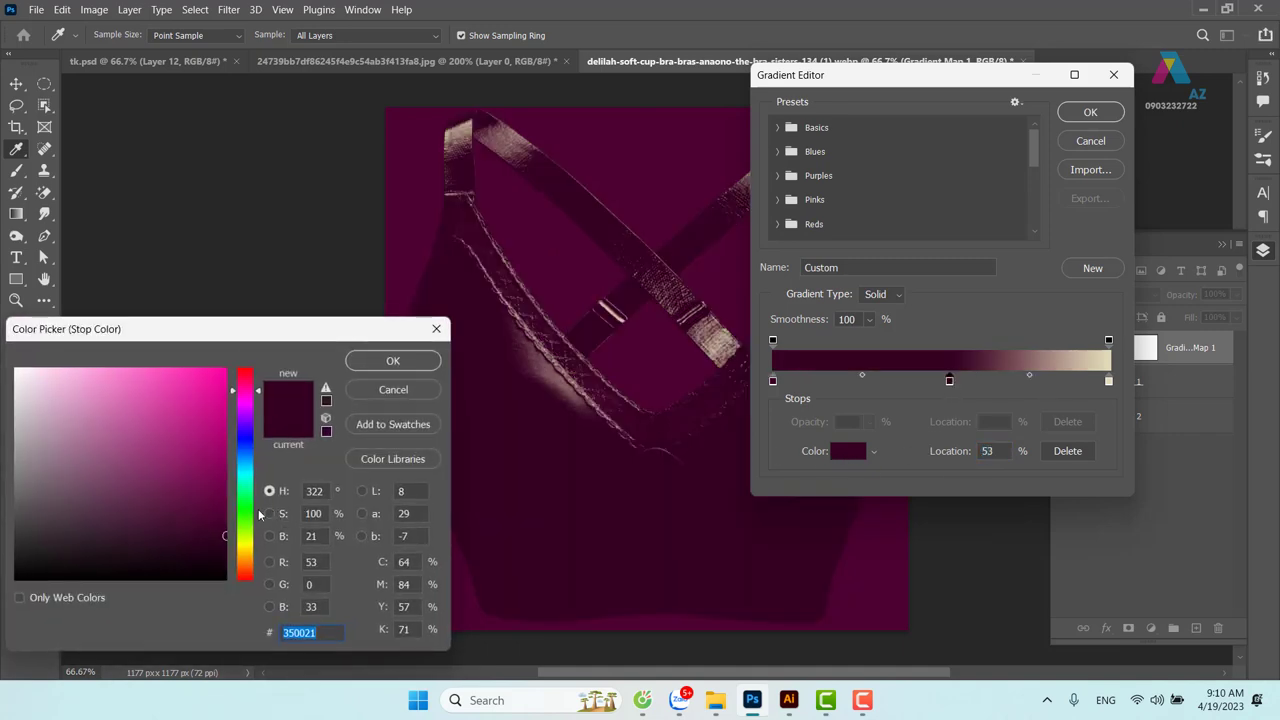
drag(195, 486, 187, 468)
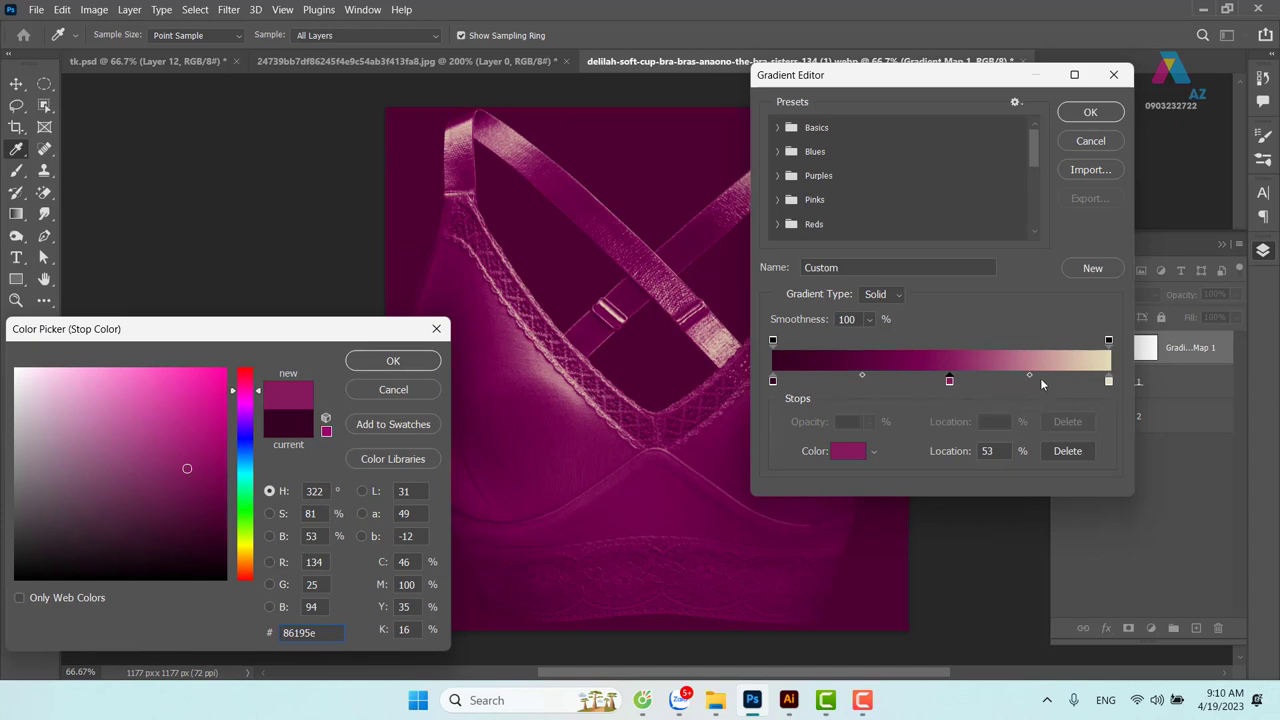
click(401, 364)
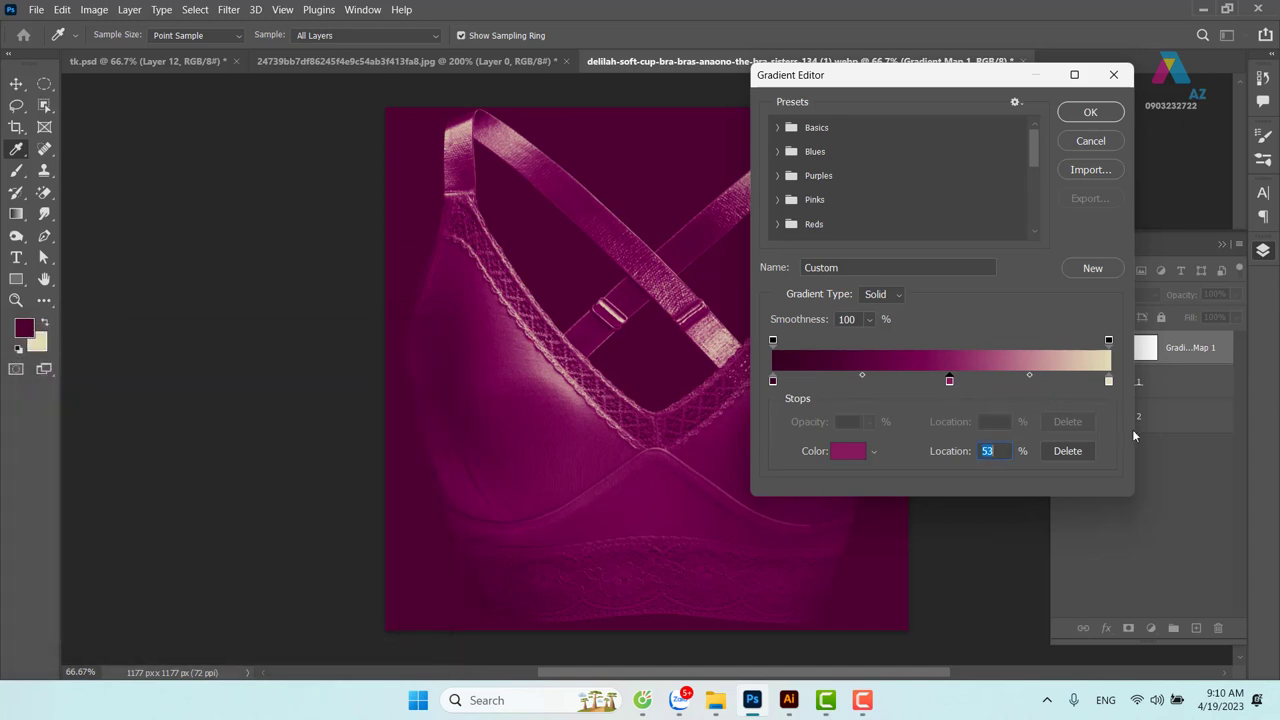
Add a lighter pink stop at 80%, make the end stop pale pink ffbbf9, and apply
click(1042, 382)
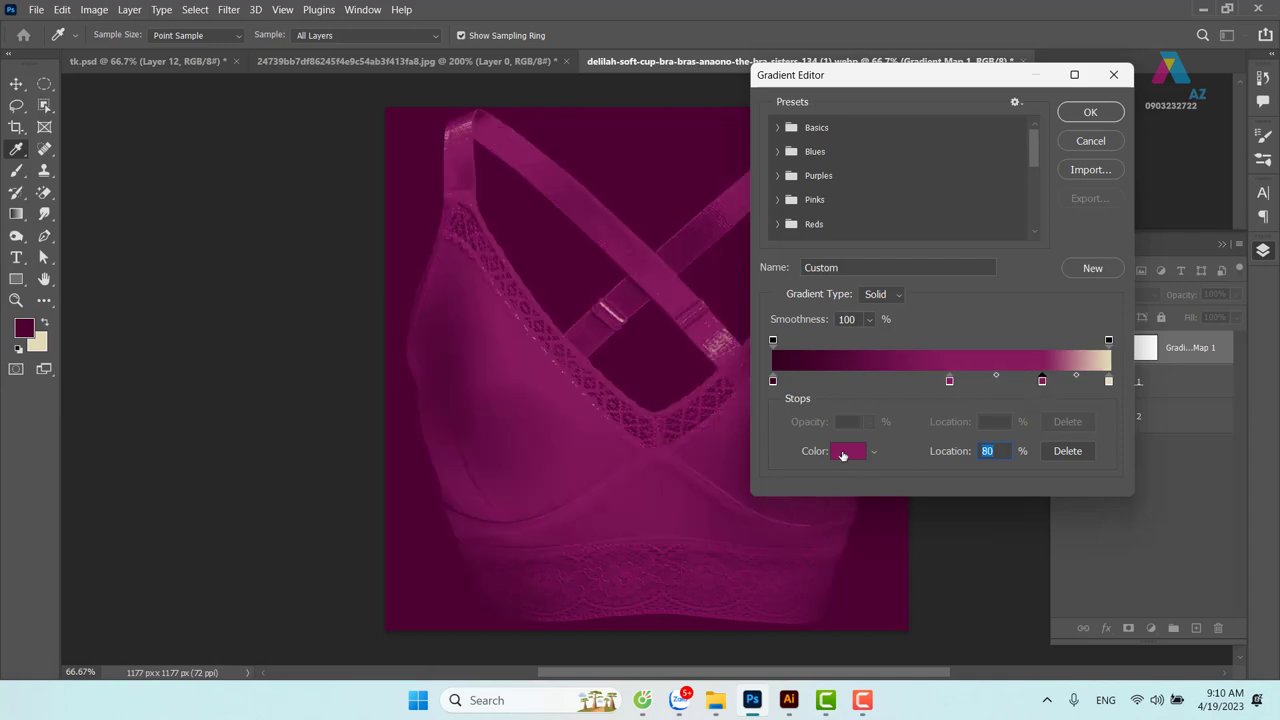
click(842, 453)
drag(152, 426, 110, 409)
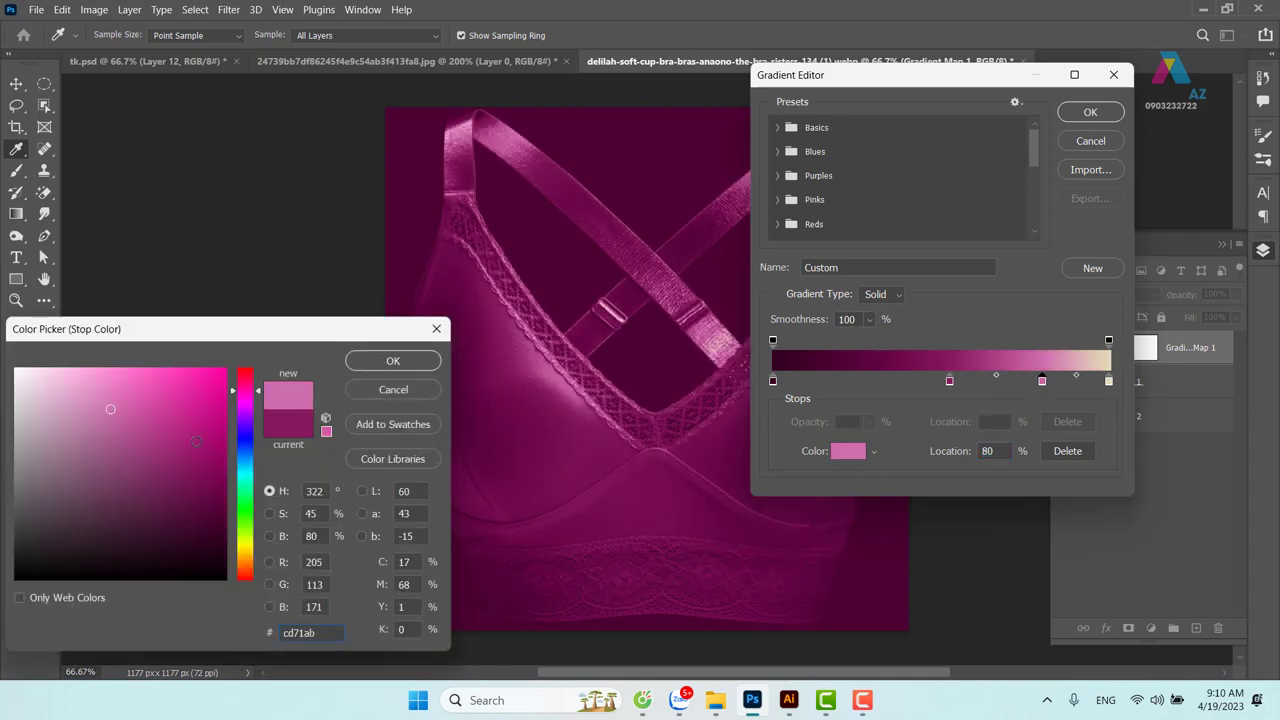
click(391, 362)
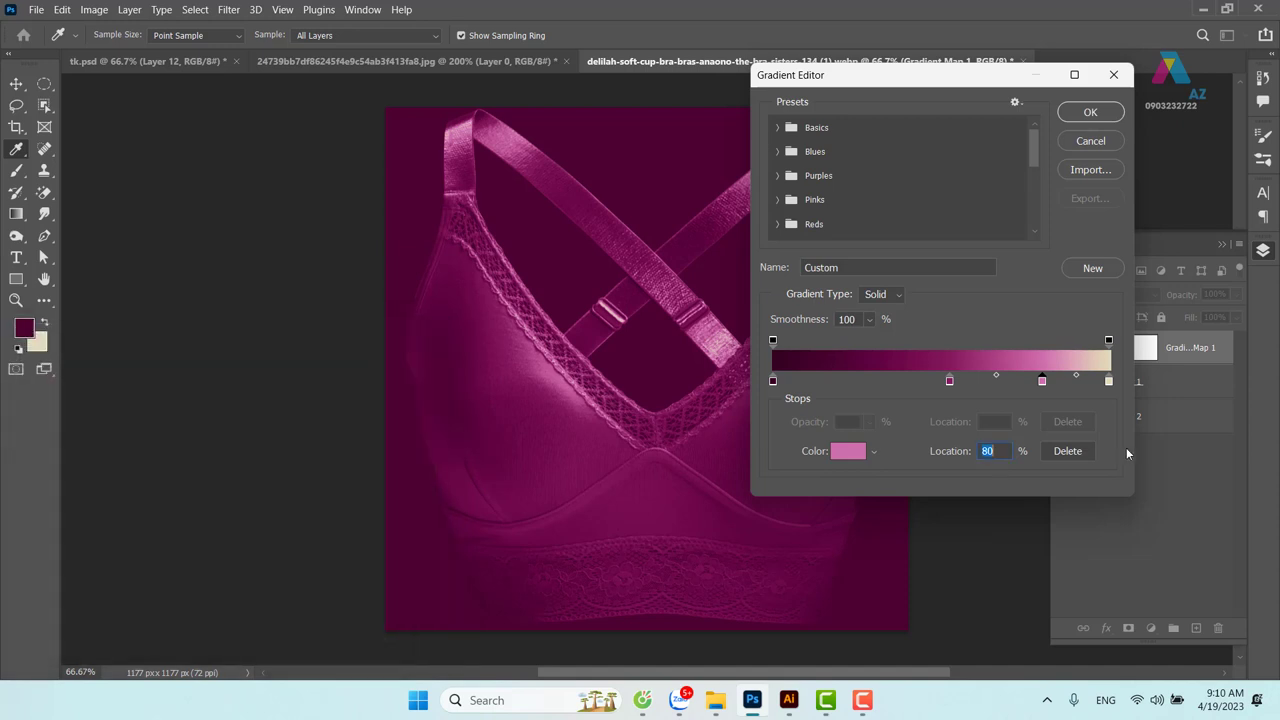
click(1109, 381)
click(843, 455)
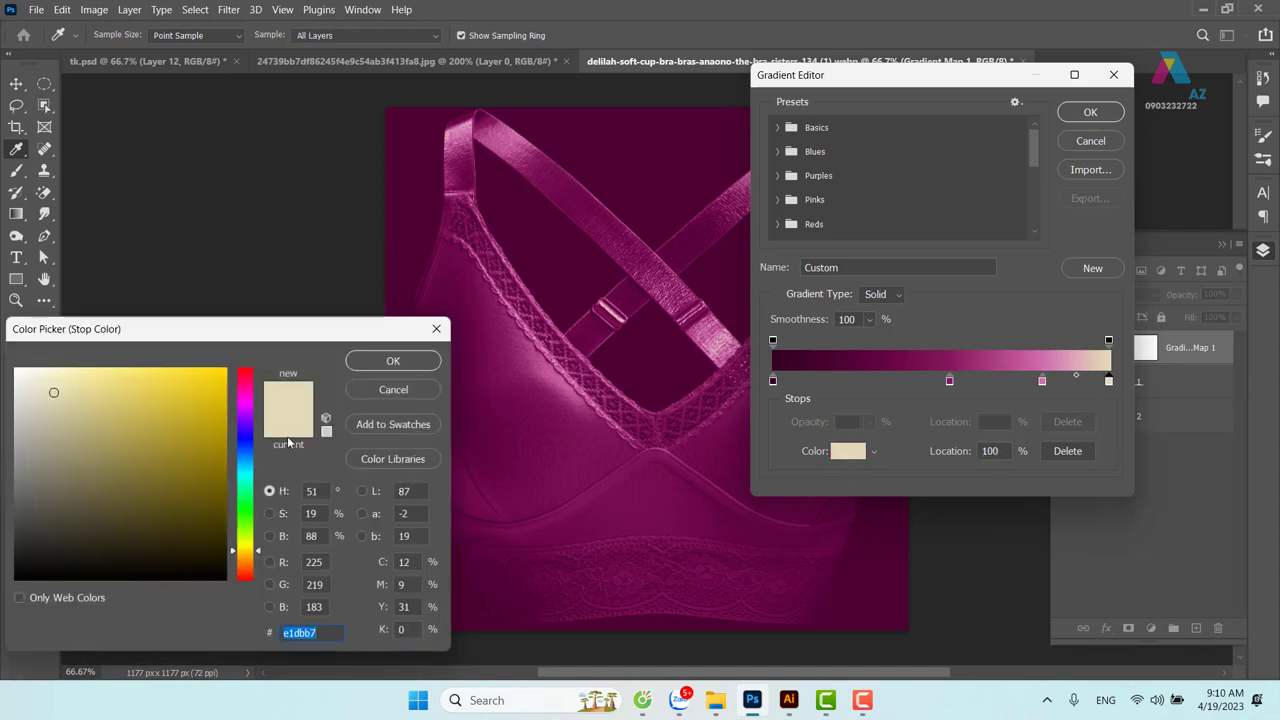
click(245, 402)
drag(91, 379, 71, 369)
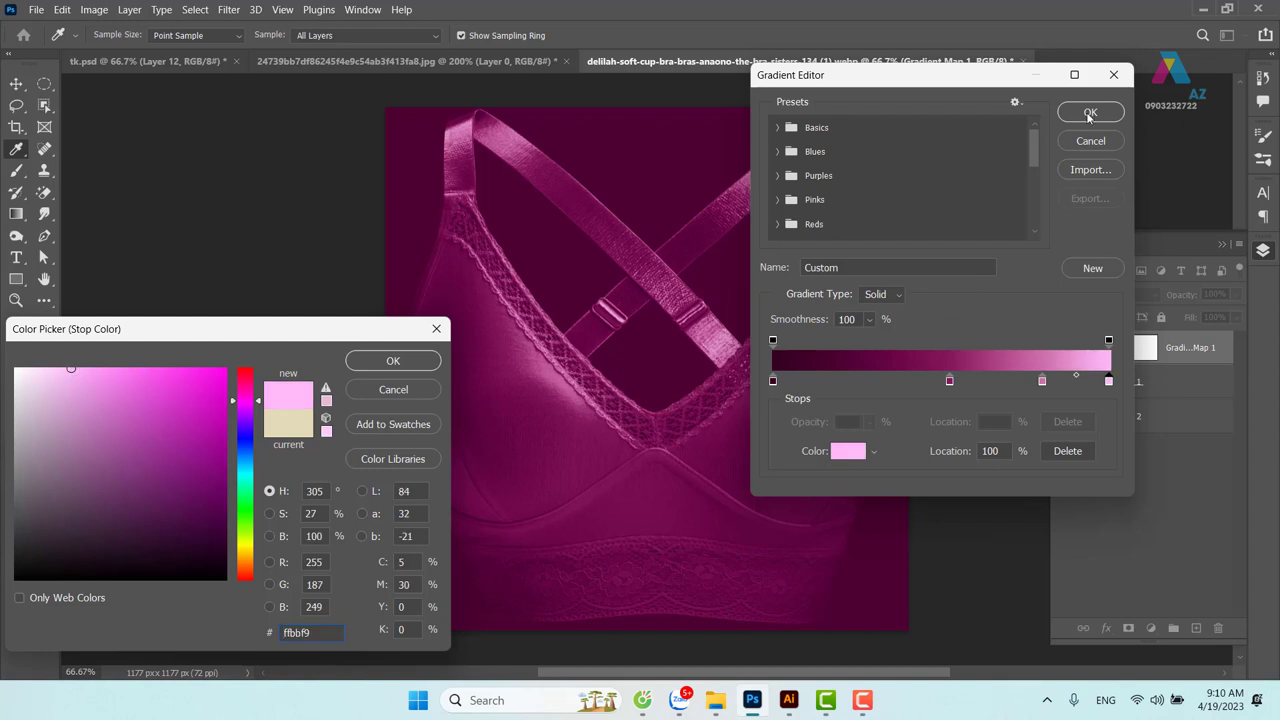
click(418, 364)
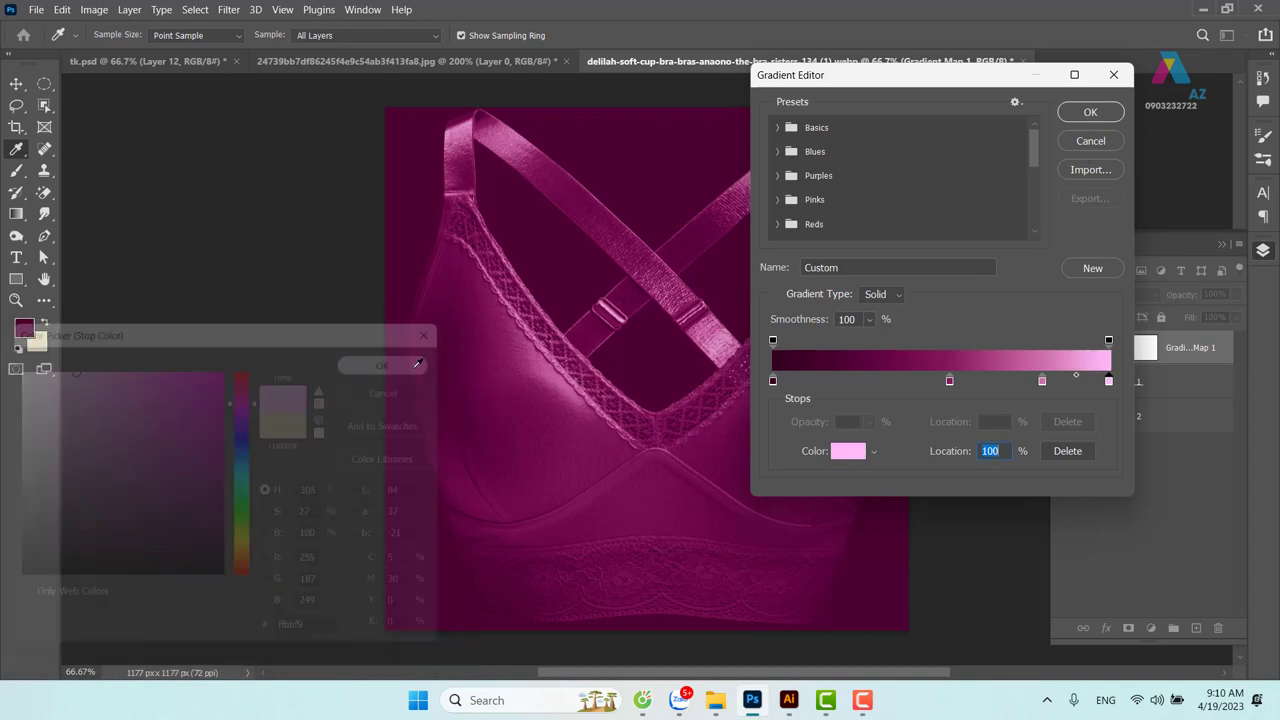
click(1097, 114)
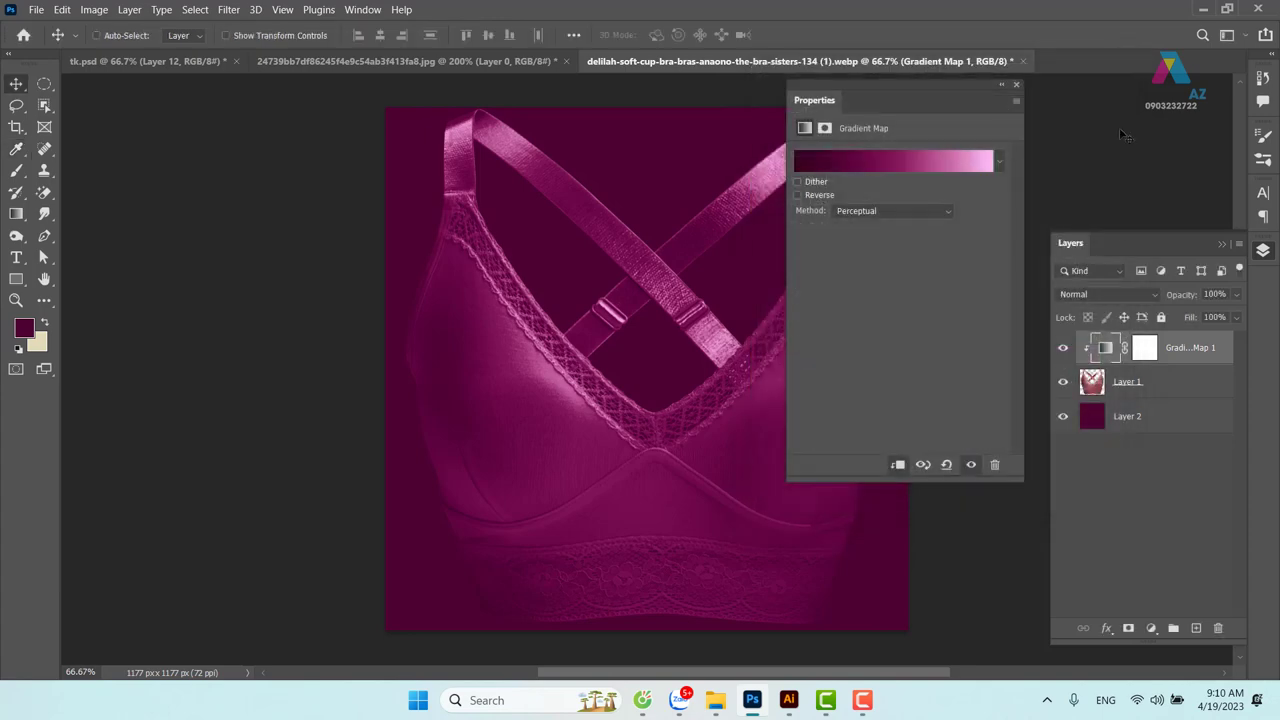
Hide the Layer 2 background fill and shift the magenta and pink gradient stops left
click(1033, 124)
click(1063, 417)
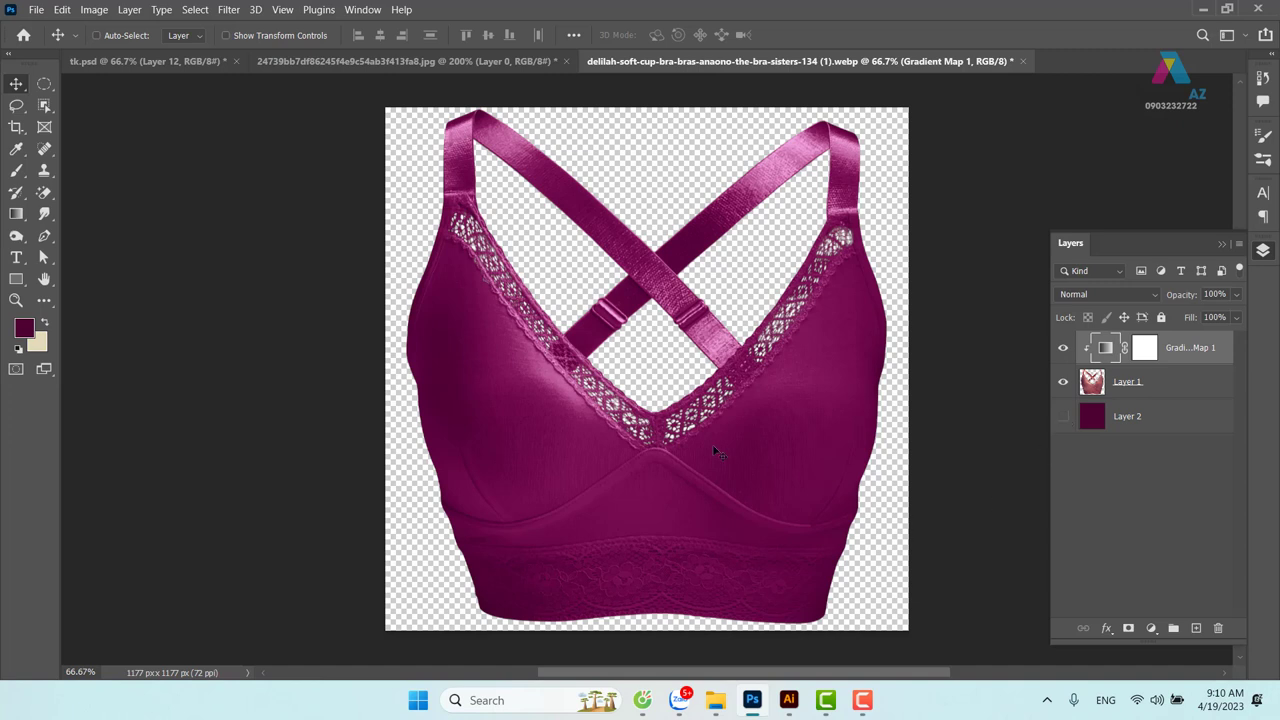
double_click(1108, 354)
click(900, 162)
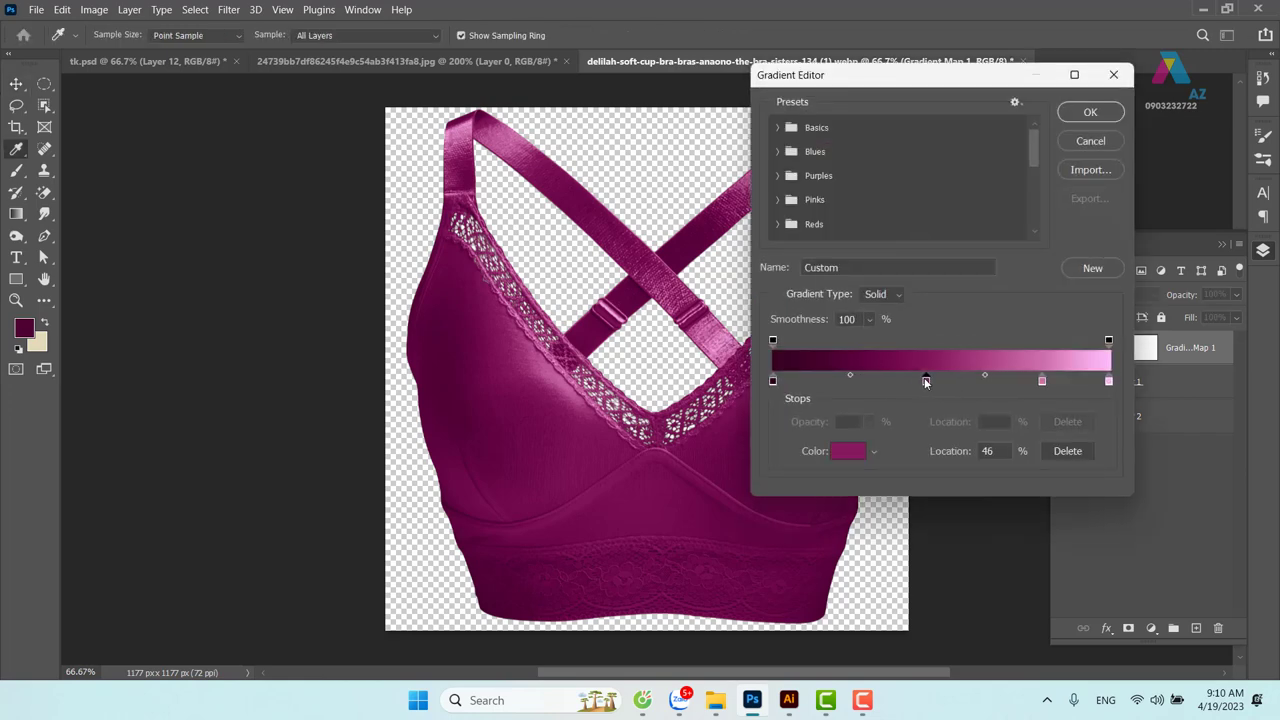
drag(950, 383, 918, 381)
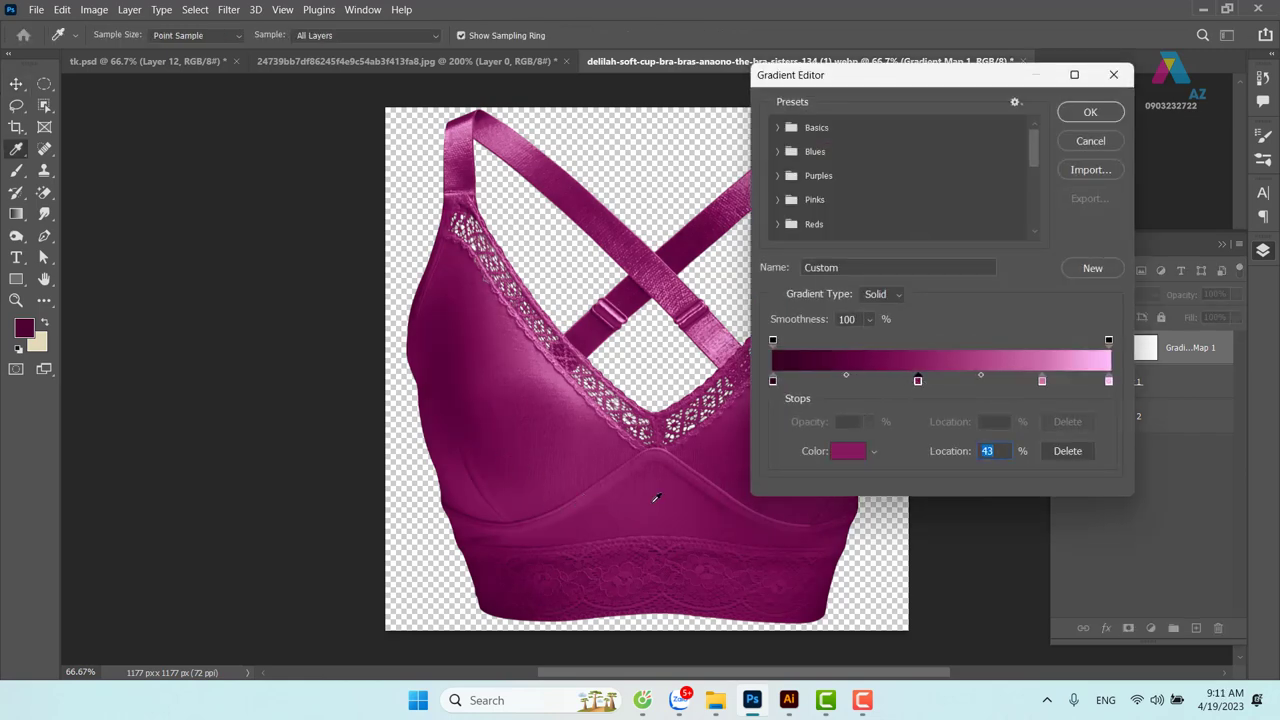
drag(918, 381, 903, 381)
drag(1042, 381, 996, 382)
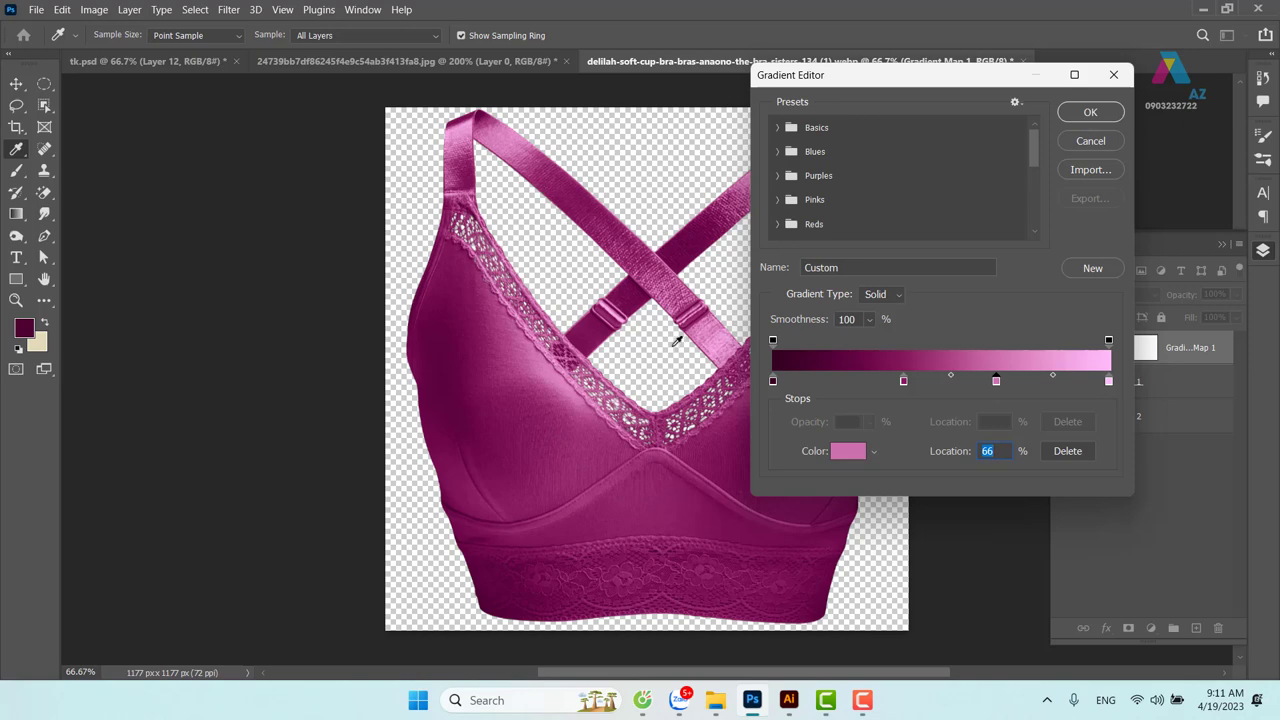
click(1089, 116)
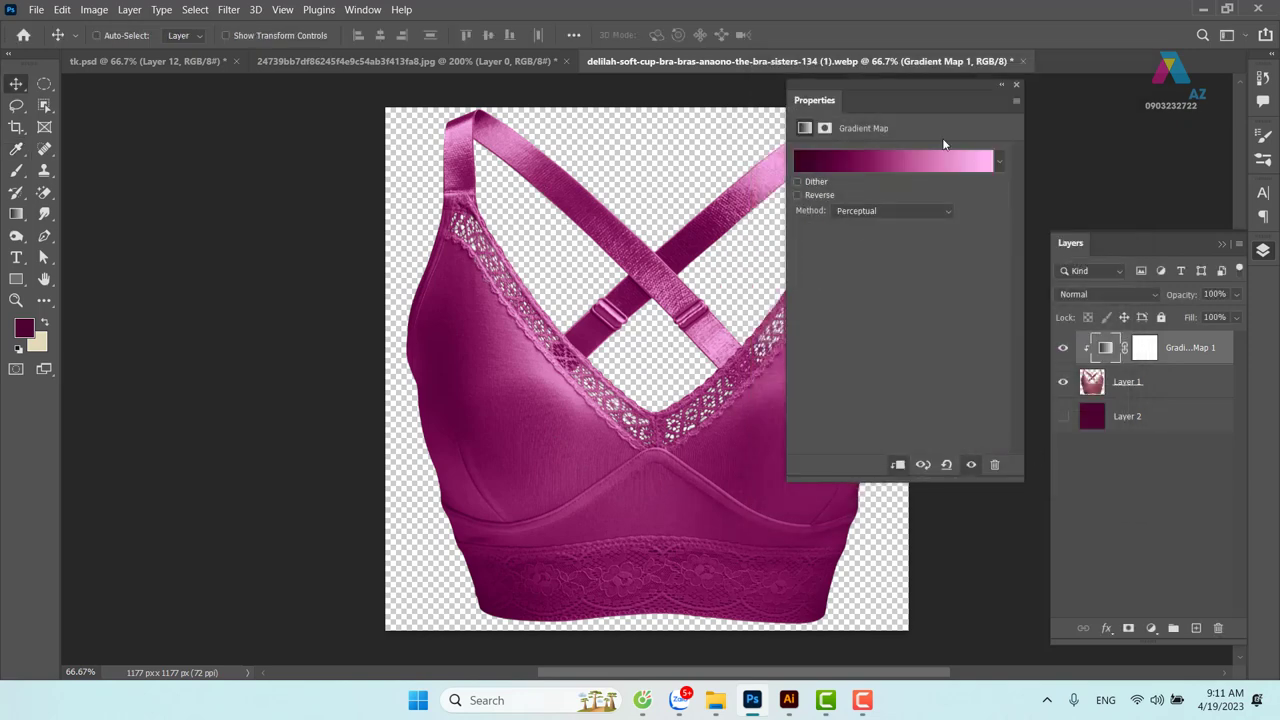
Add a Levels adjustment clipped to the gradient map, with inputs 20, 1.00 and 227
click(1016, 84)
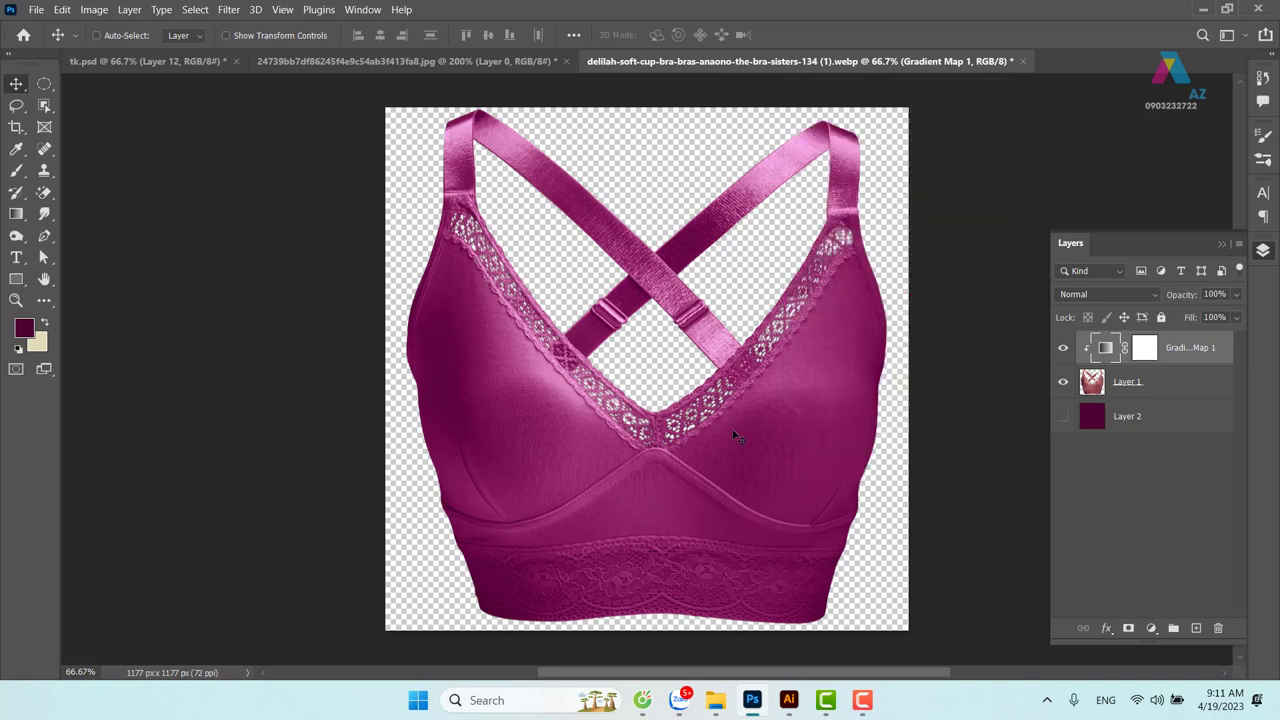
click(1152, 630)
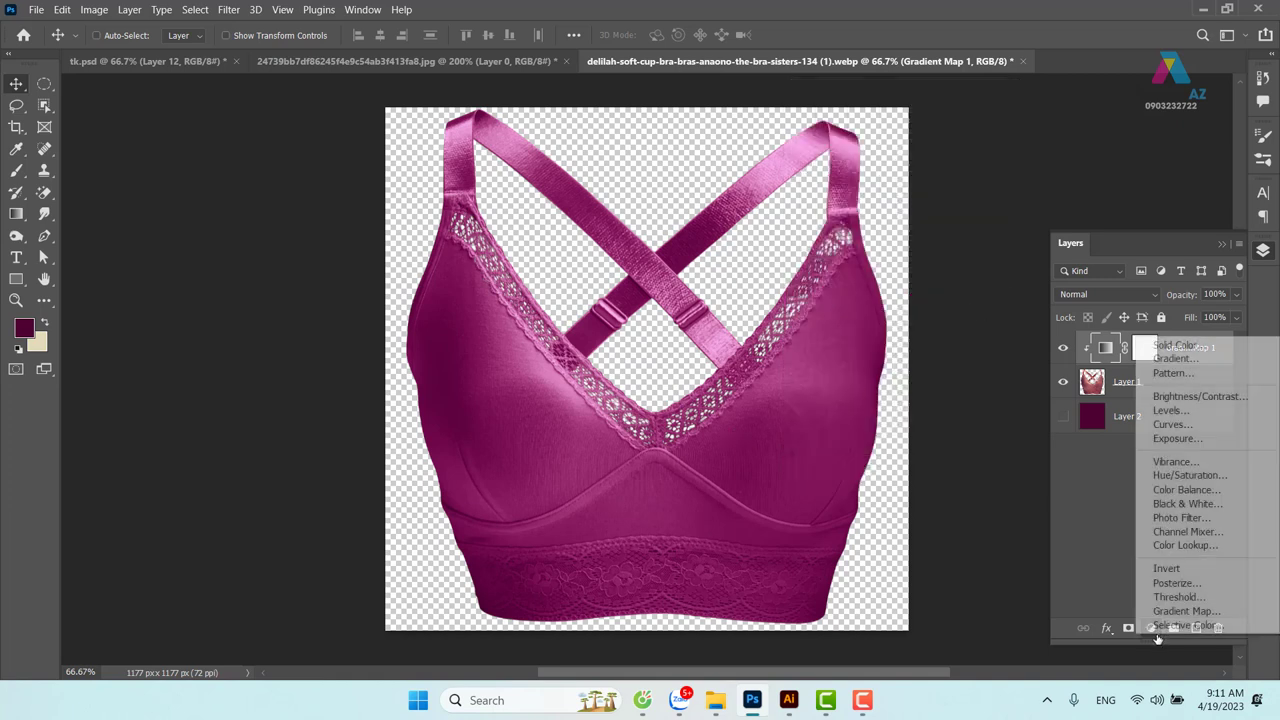
click(1165, 411)
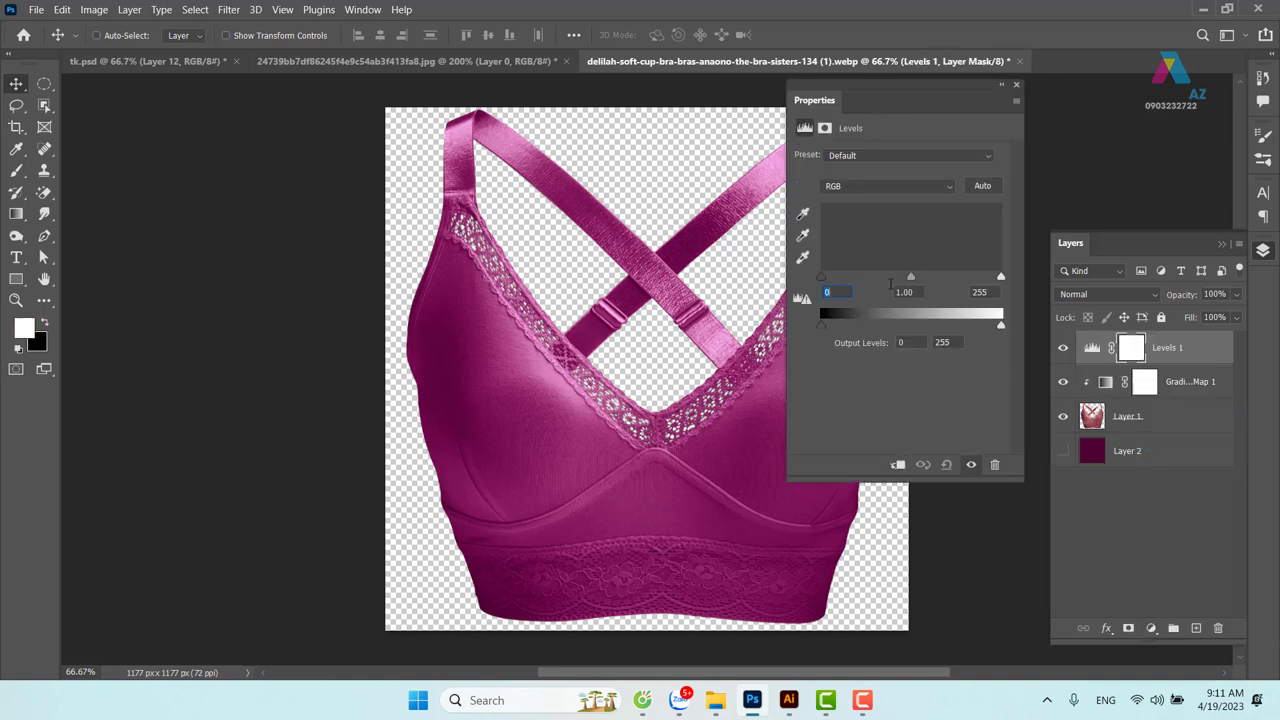
click(898, 465)
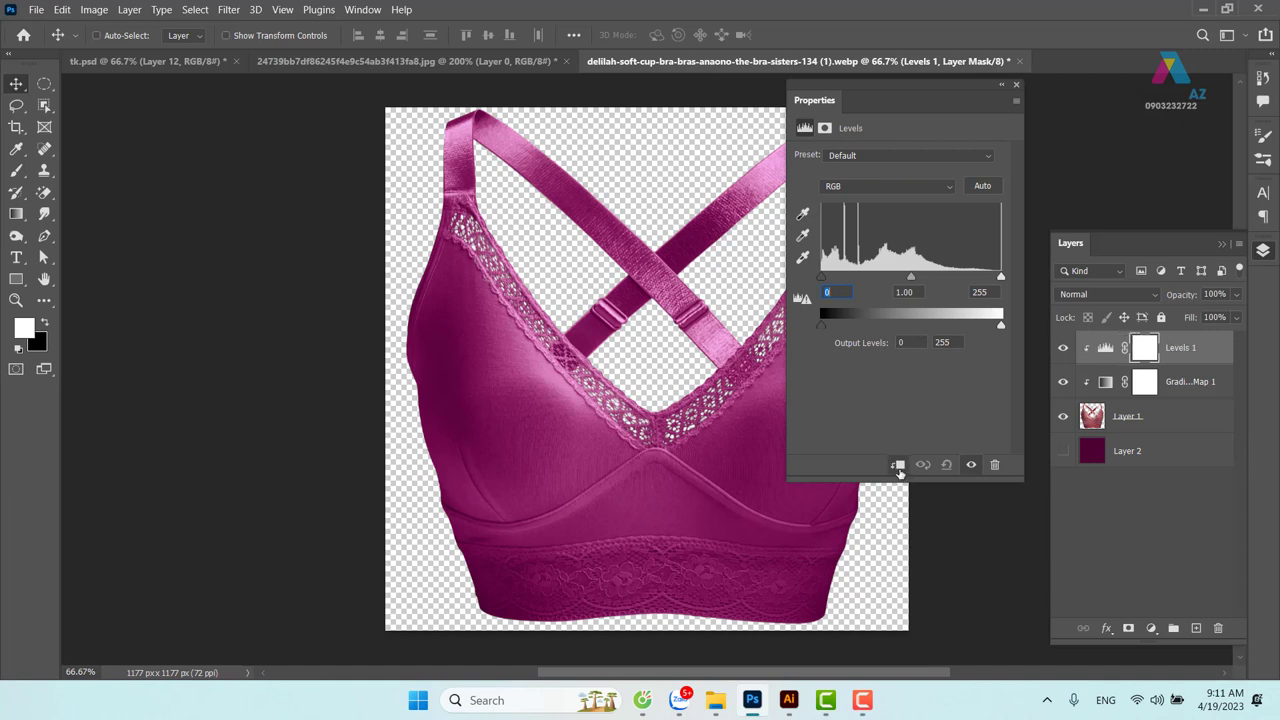
text(15)
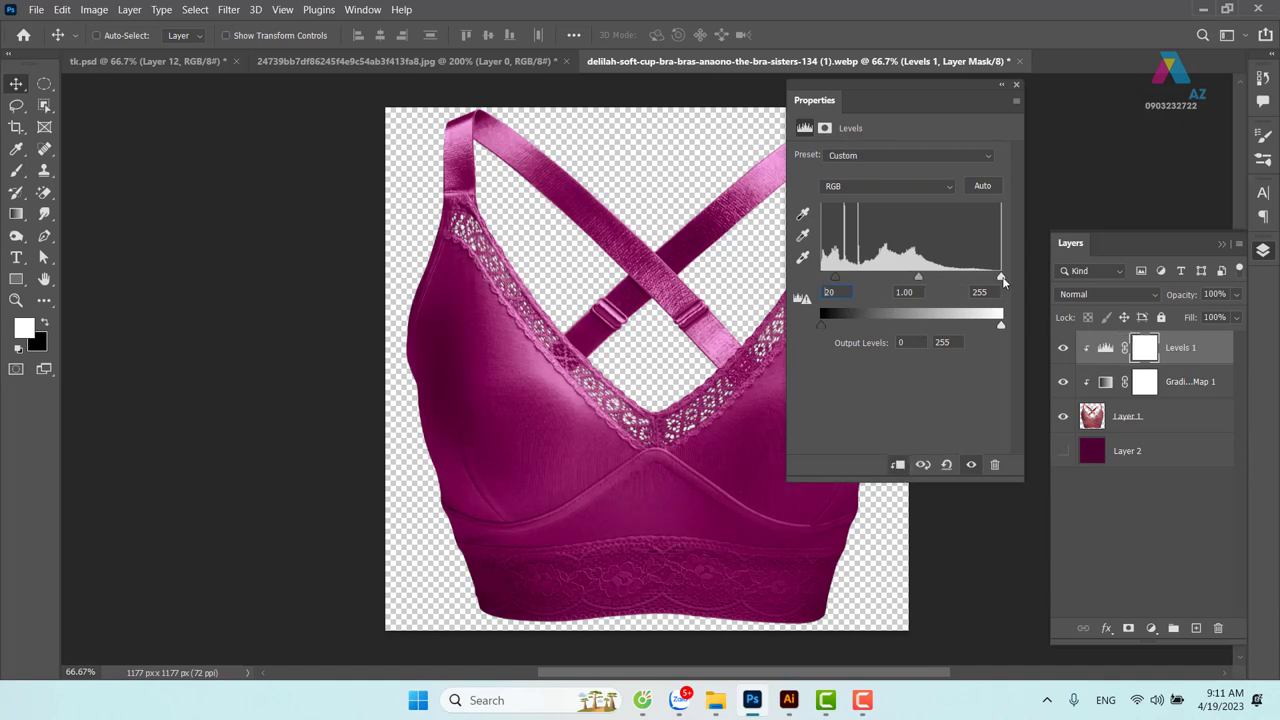
drag(1003, 282, 987, 280)
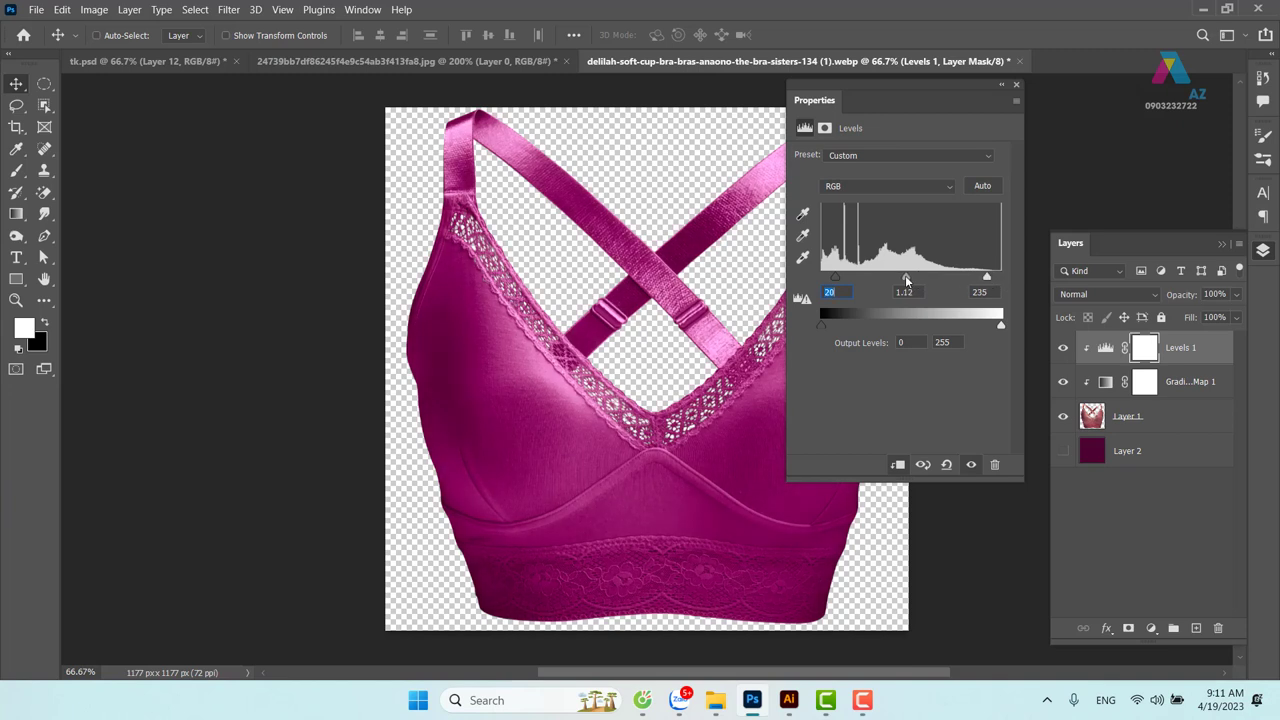
drag(979, 280, 982, 281)
click(1017, 87)
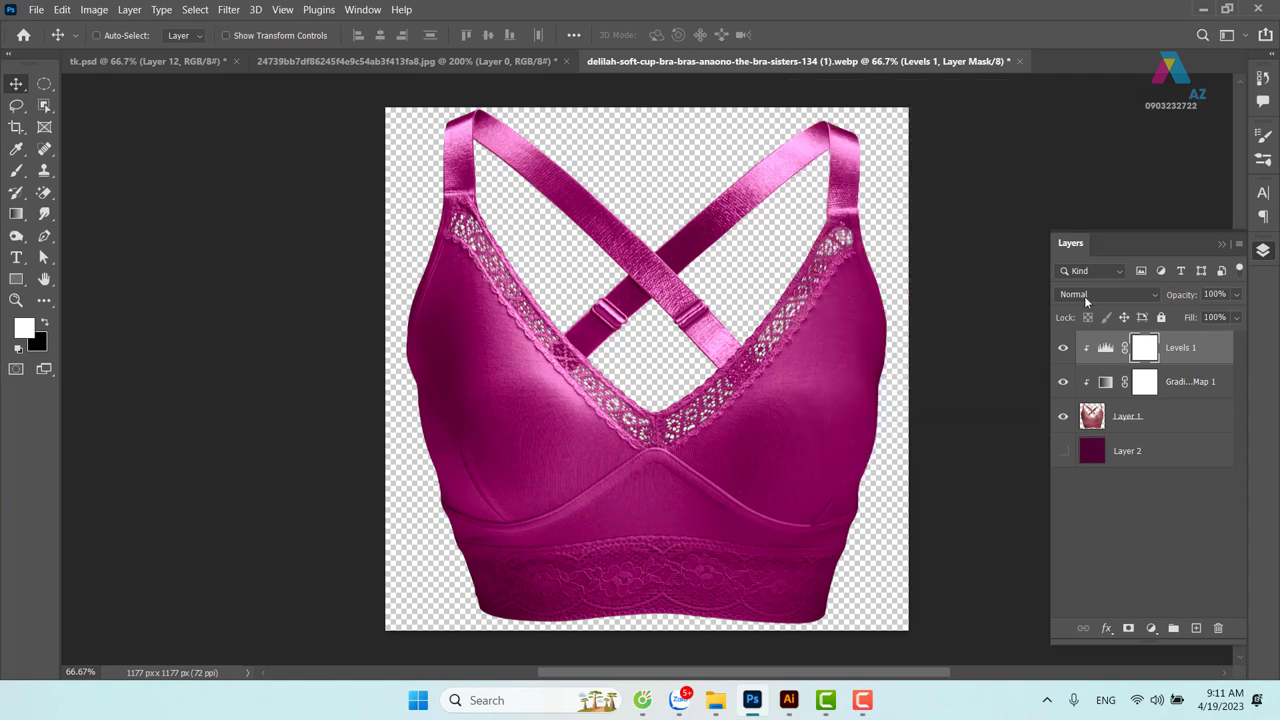
click(1192, 428)
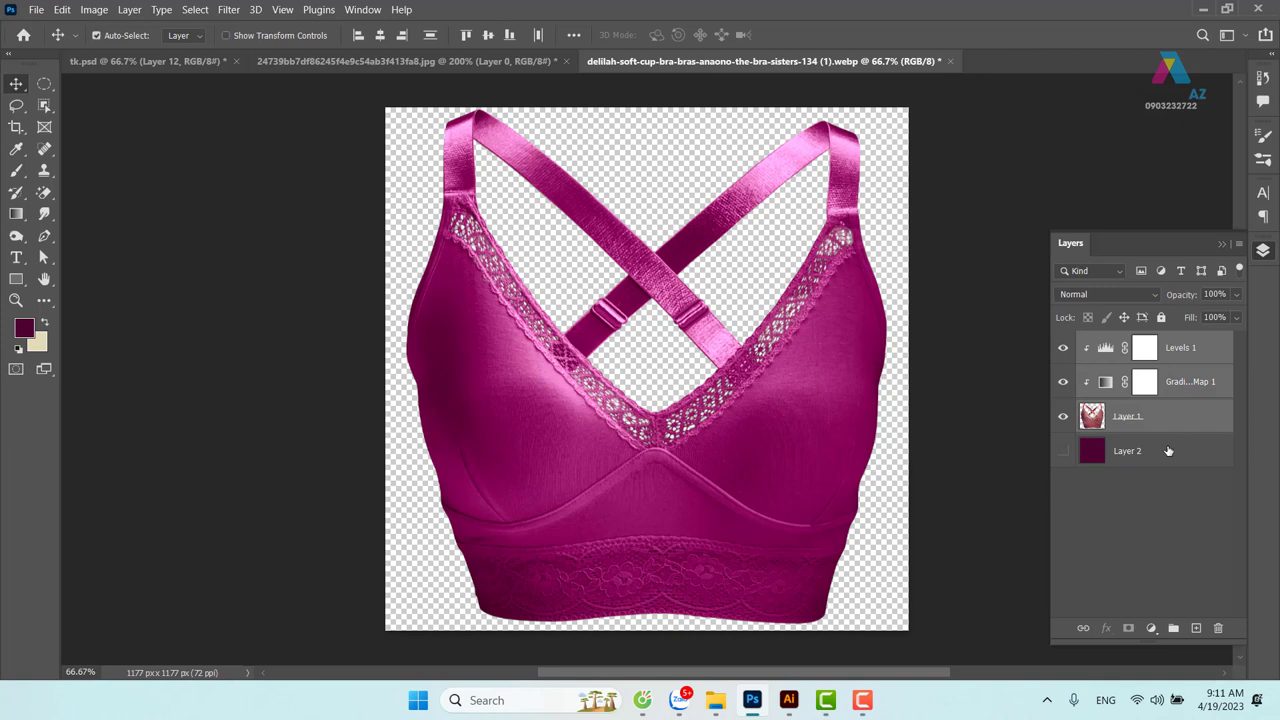
Group the bra with its two adjustments, bring it into tk.psd, and shrink it to about 44%, centred
key(ctrl+g)
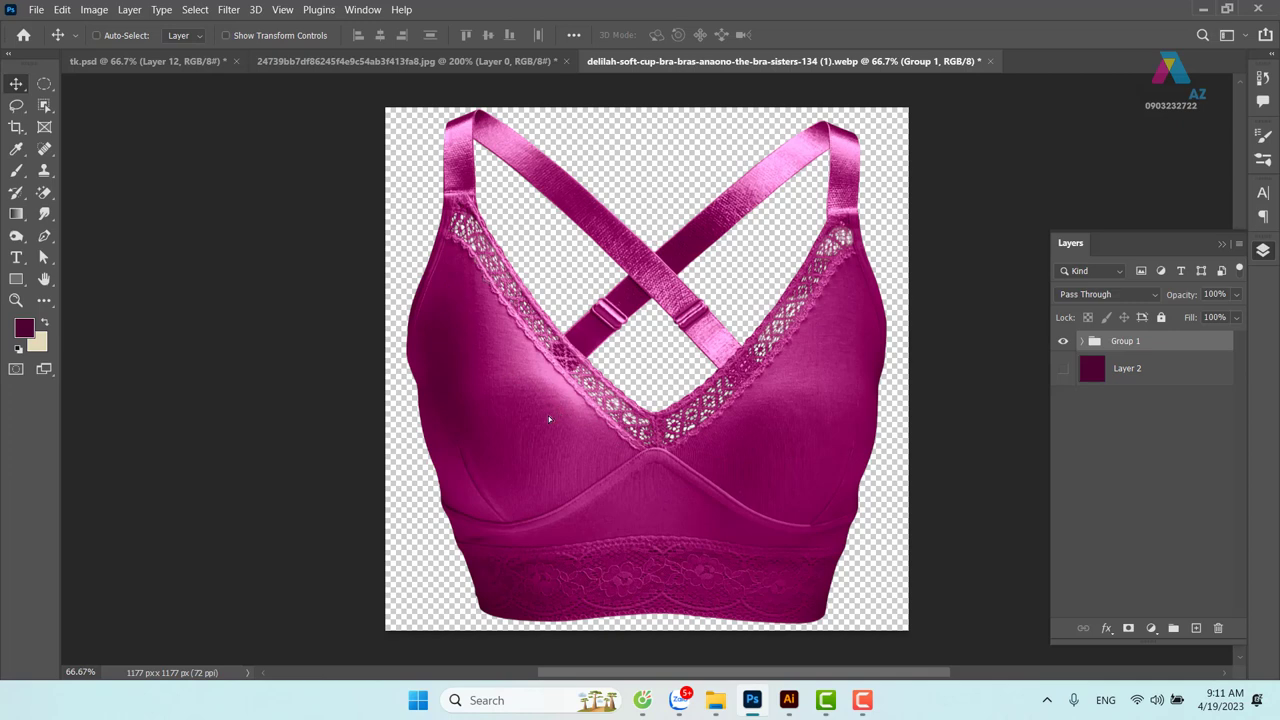
mouse_move(548, 415)
mouse_down()
mouse_move(407, 299)
mouse_move(530, 495)
mouse_move(591, 502)
mouse_move(568, 471)
mouse_up()
key(ctrl+t)
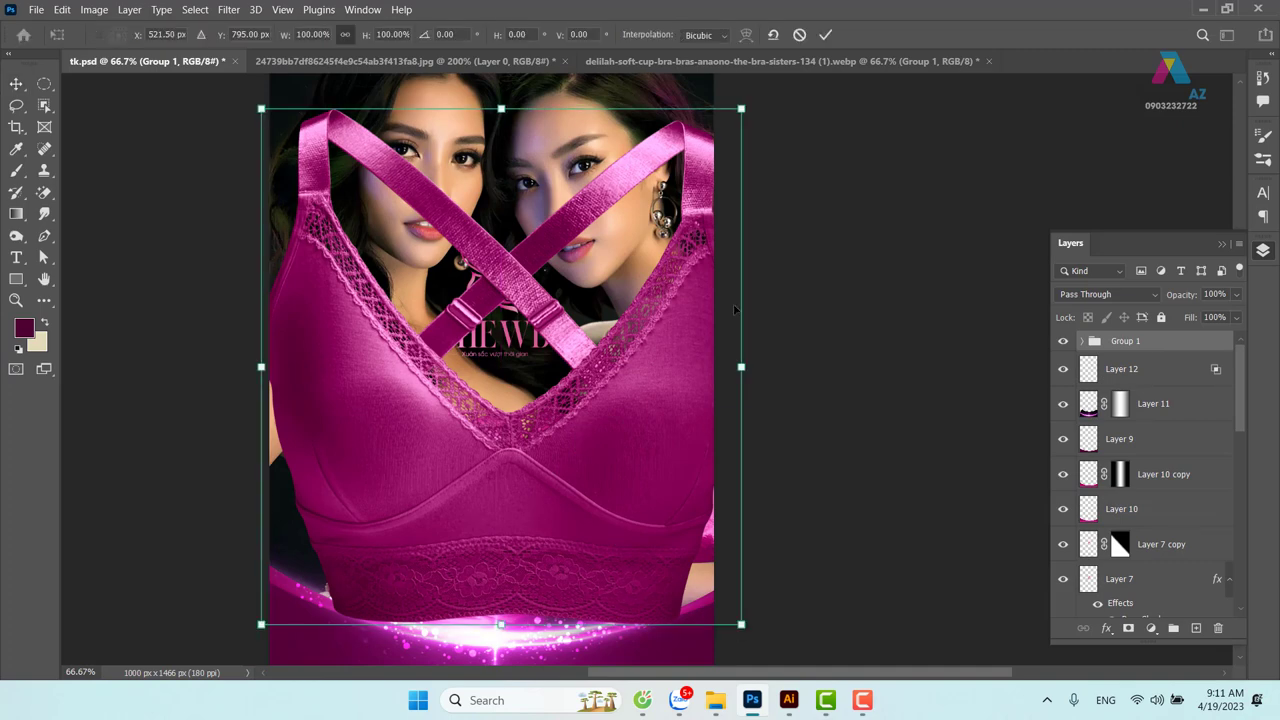
drag(749, 116, 484, 405)
drag(418, 532, 543, 529)
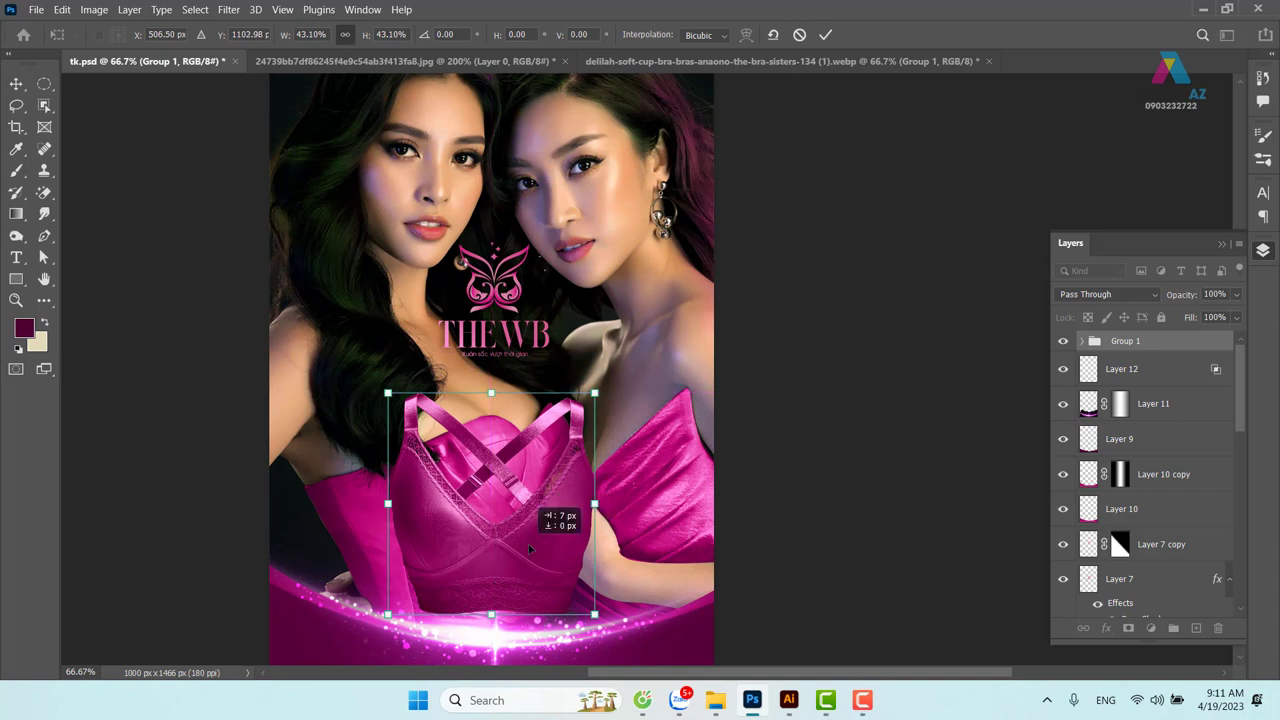
drag(520, 554, 523, 553)
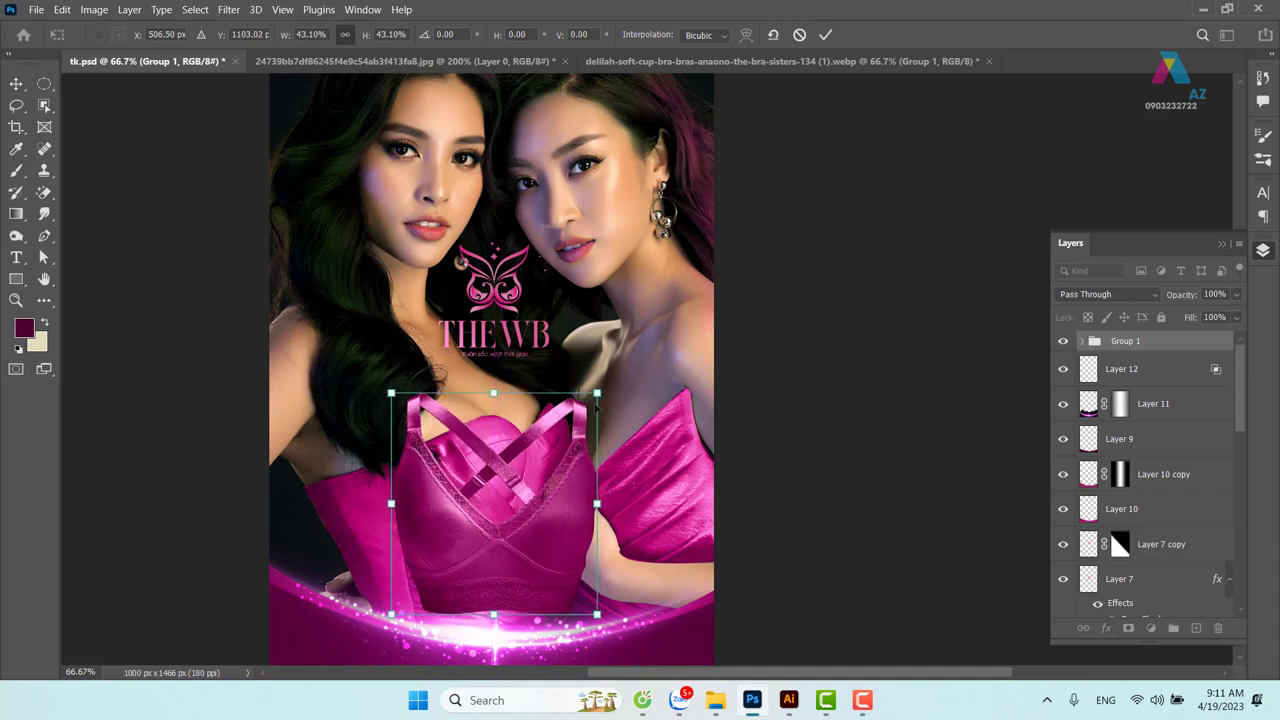
Try bra scales of about 41% and 43%, commit, then undo back to the large bra
drag(597, 396, 590, 401)
mouse_move(527, 502)
mouse_down()
mouse_move(533, 565)
mouse_move(536, 555)
mouse_up()
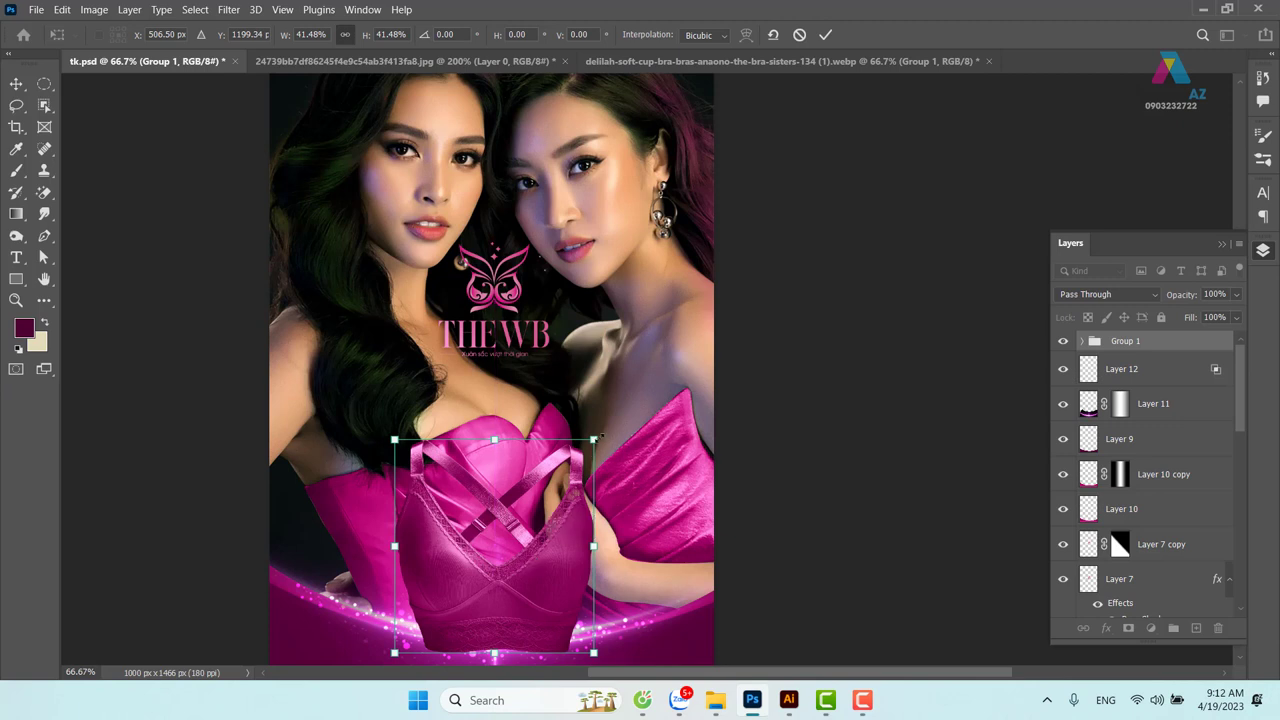
drag(597, 439, 604, 428)
mouse_move(553, 530)
mouse_down()
mouse_move(551, 496)
mouse_move(581, 520)
mouse_up()
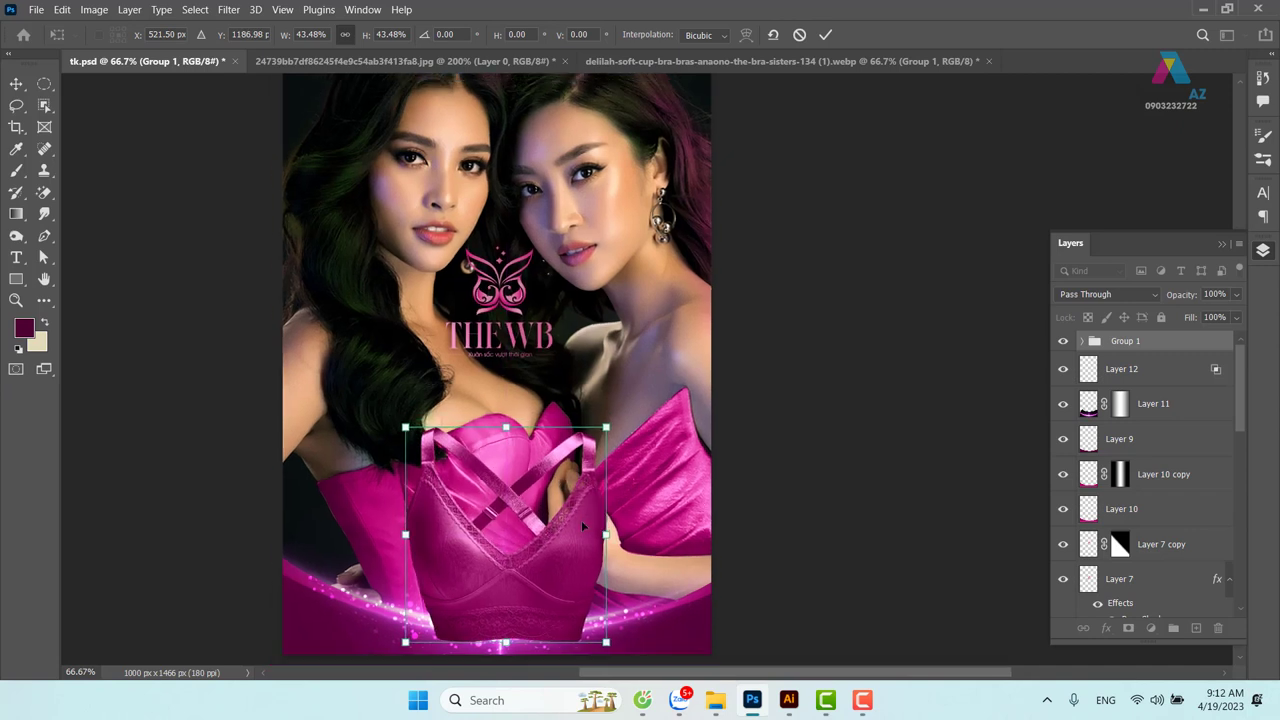
key(ctrl+minus)
key(ctrl+minus)
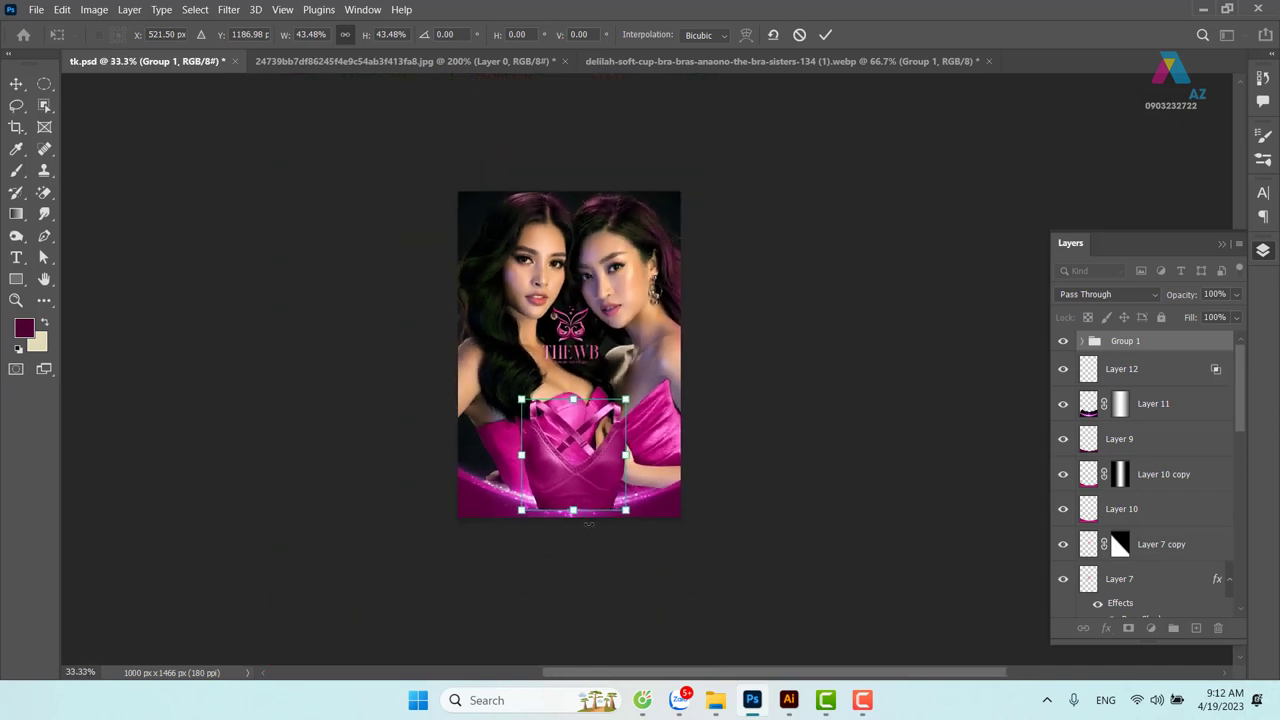
key(Return)
key(ctrl+z)
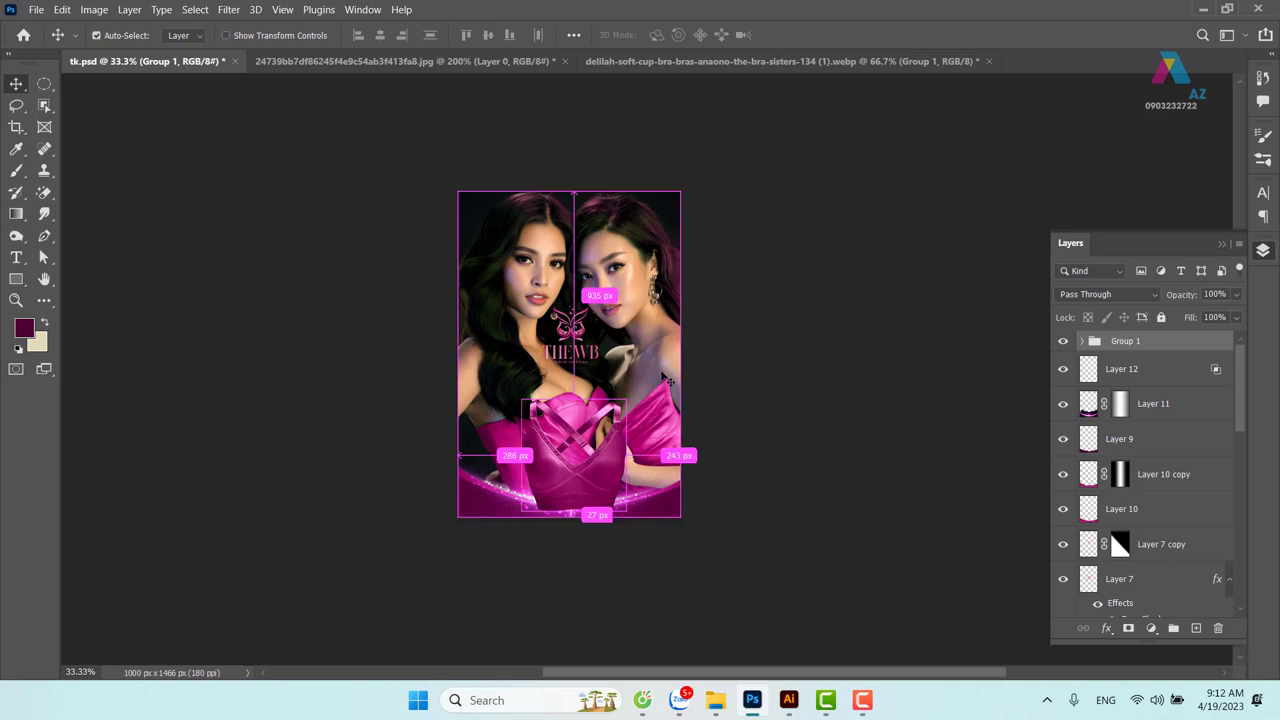
key(ctrl+z)
Scale the large bra down from its corner and place it over the models
drag(614, 409, 593, 407)
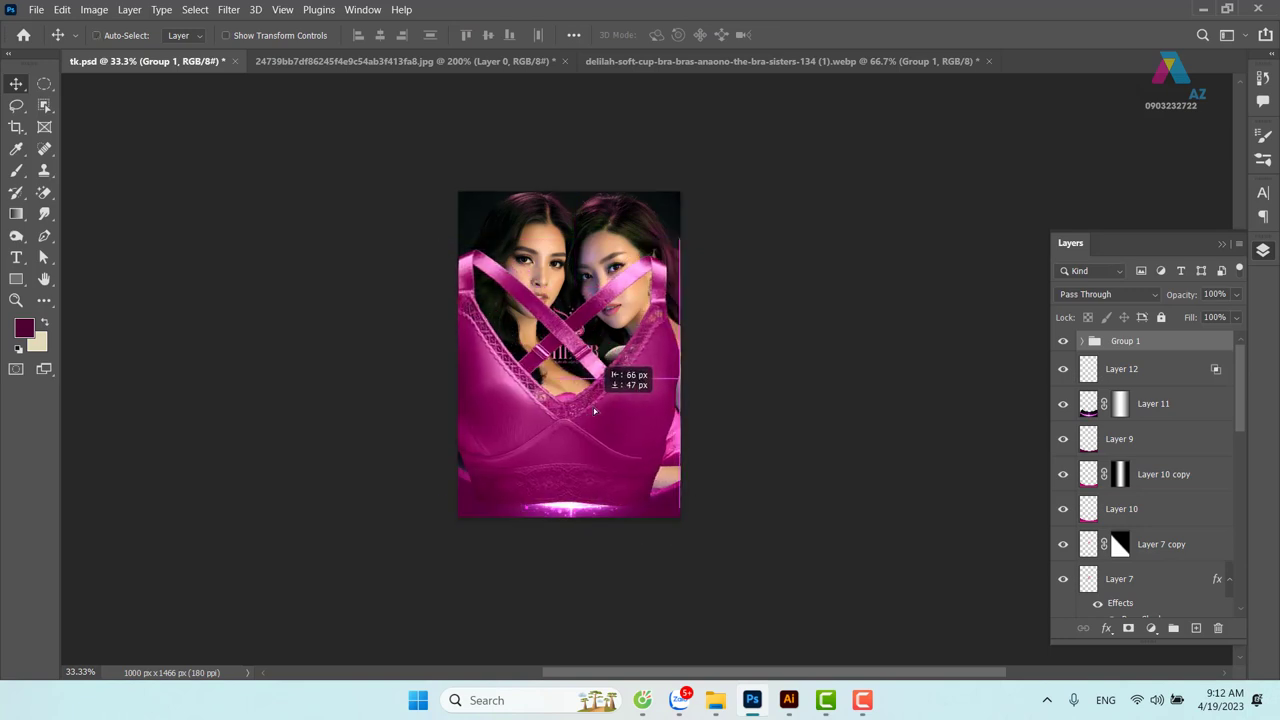
key(ctrl+t)
drag(680, 251, 660, 291)
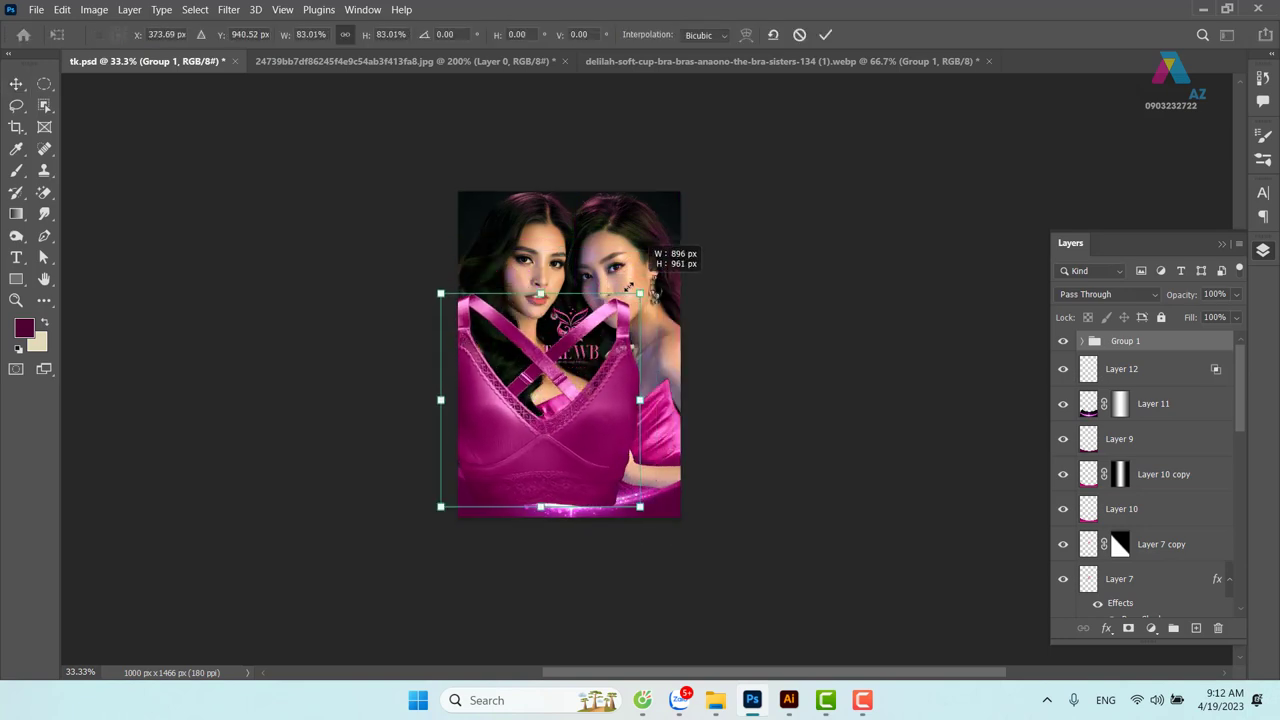
key(Return)
drag(566, 425, 605, 440)
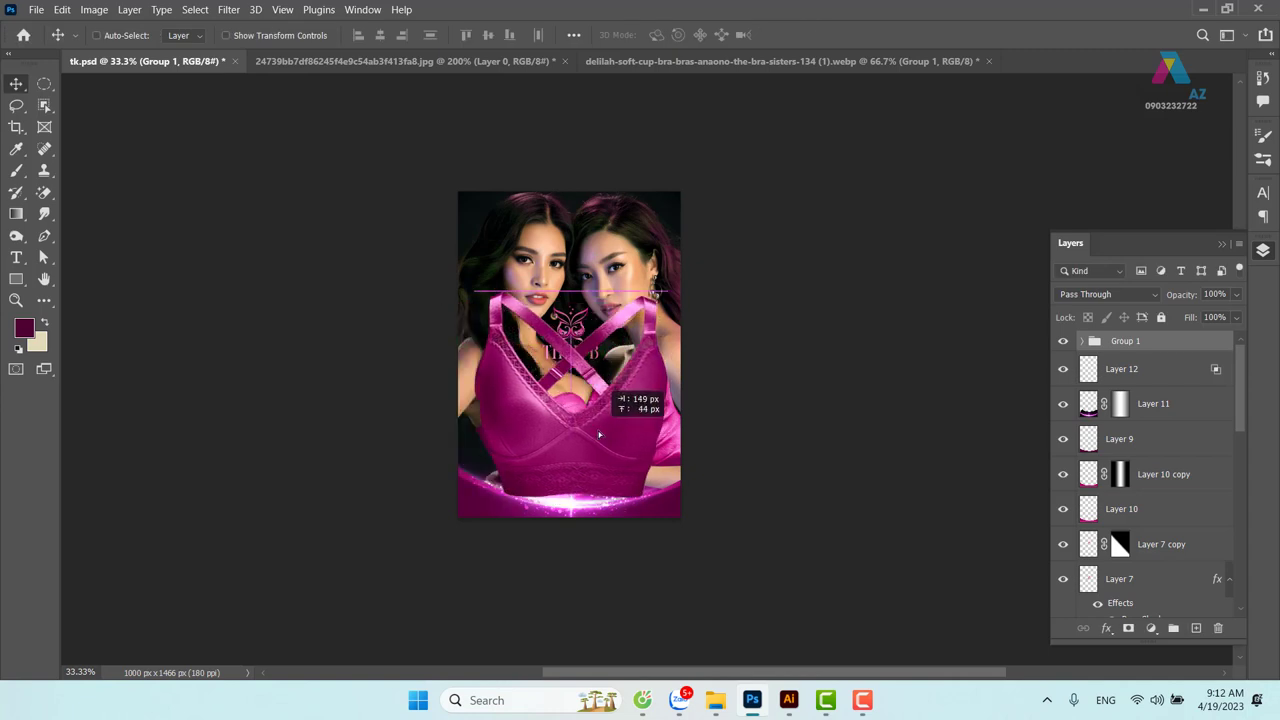
Extend the poster canvas downward to 1604 px tall with the Crop tool
key(c)
drag(575, 532, 574, 536)
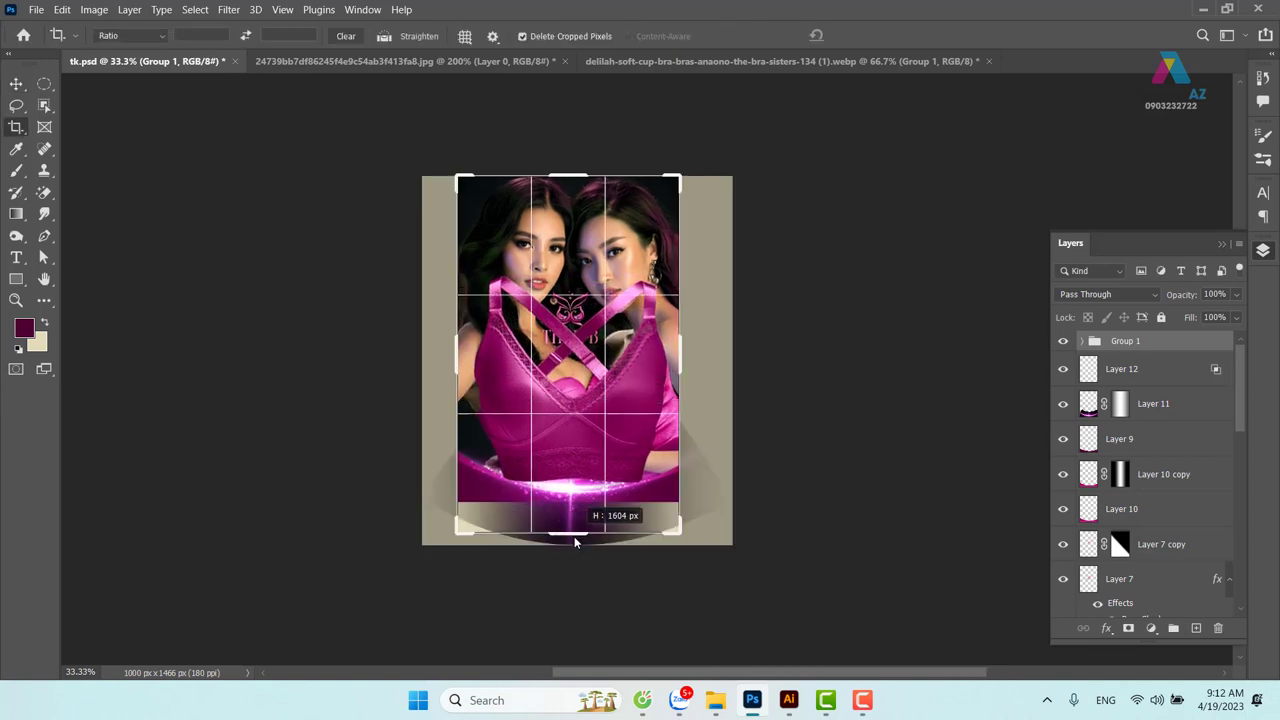
key(Return)
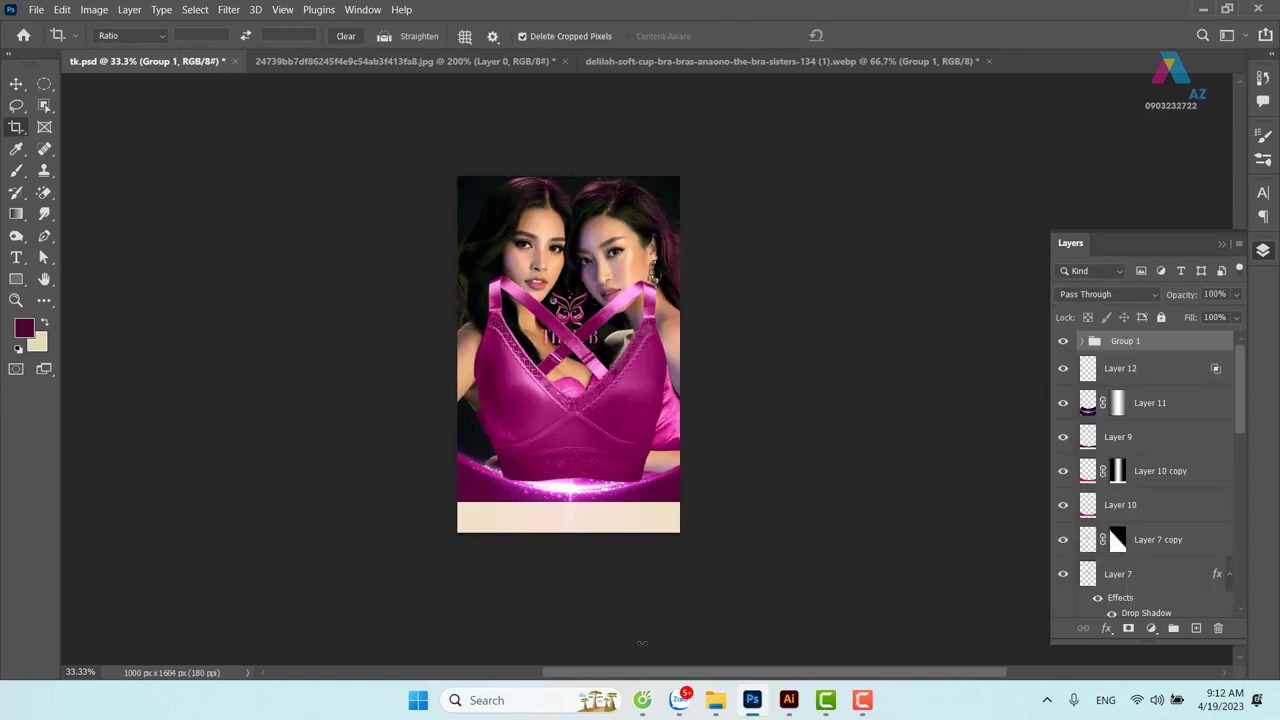
key(ctrl+plus)
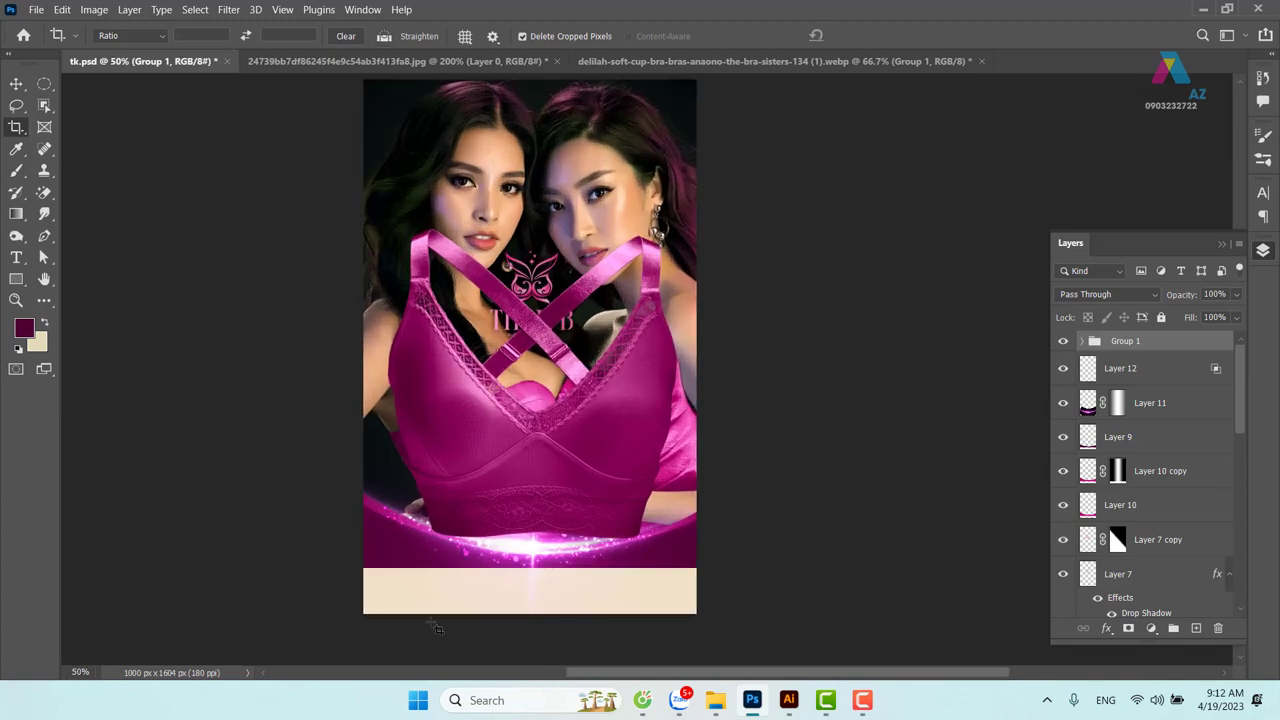
Select Layer 9, the glow band, and move it lower on the canvas
key(v)
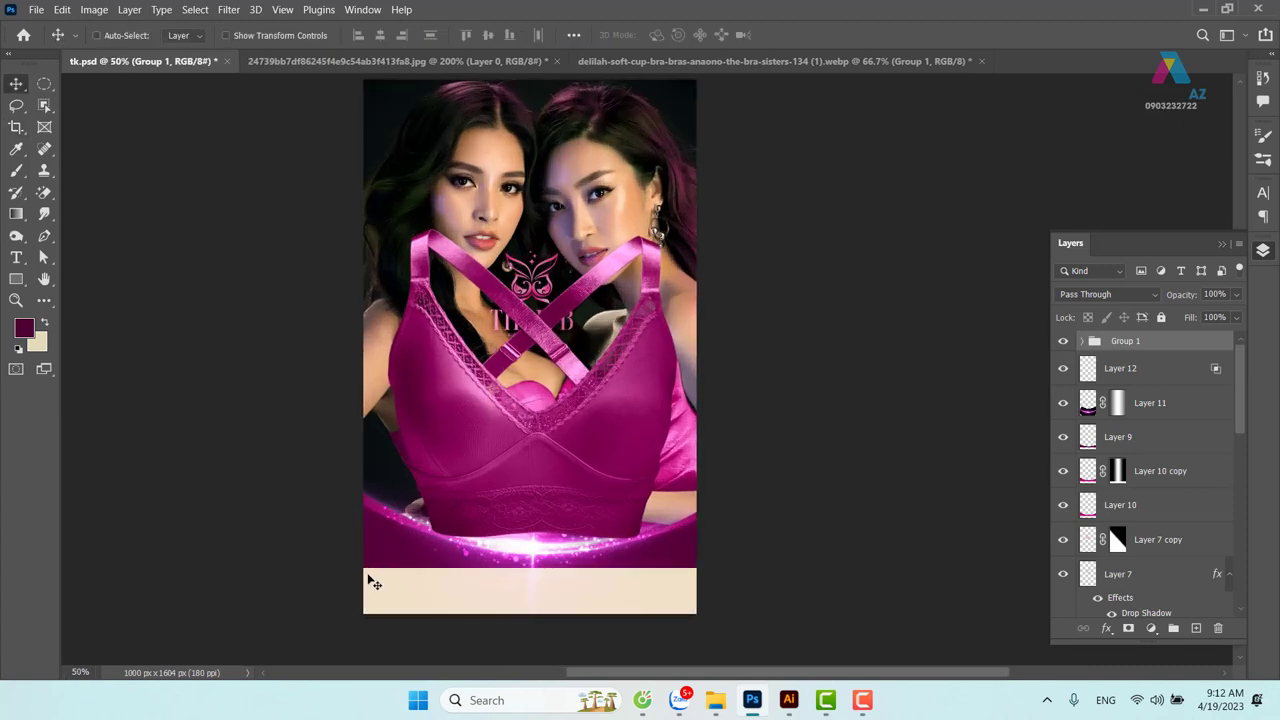
right_click(368, 562)
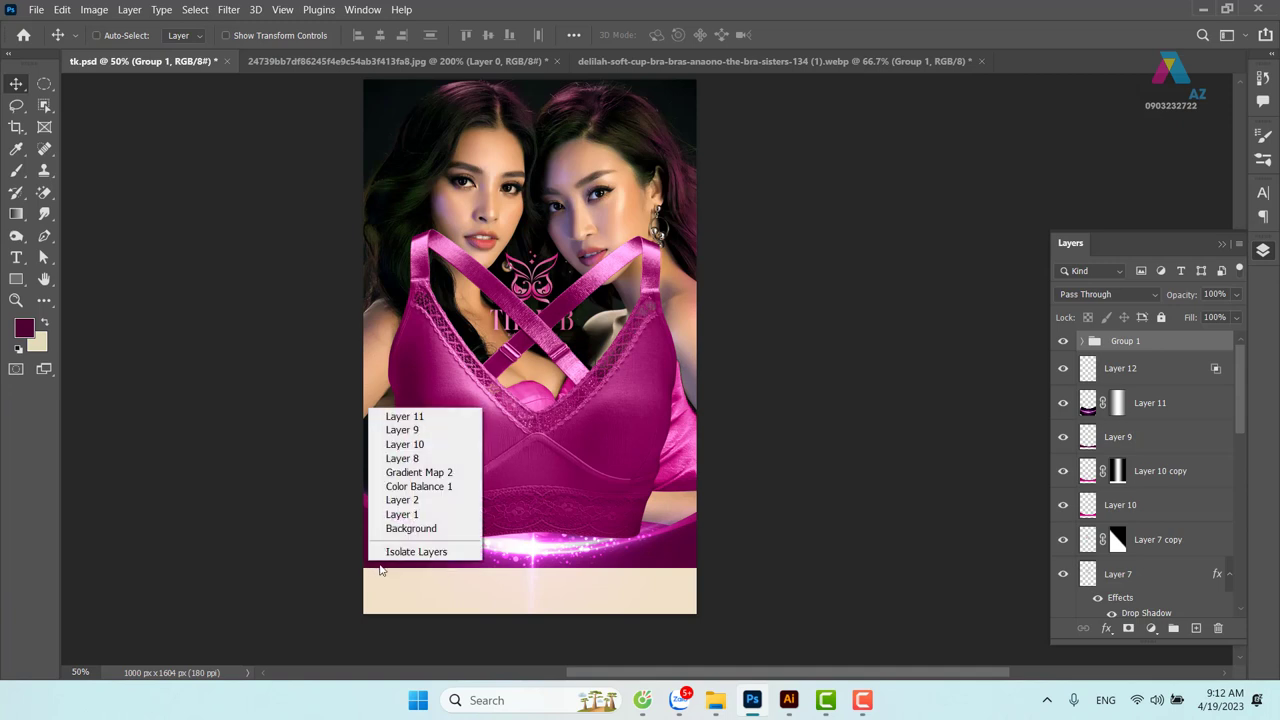
click(405, 416)
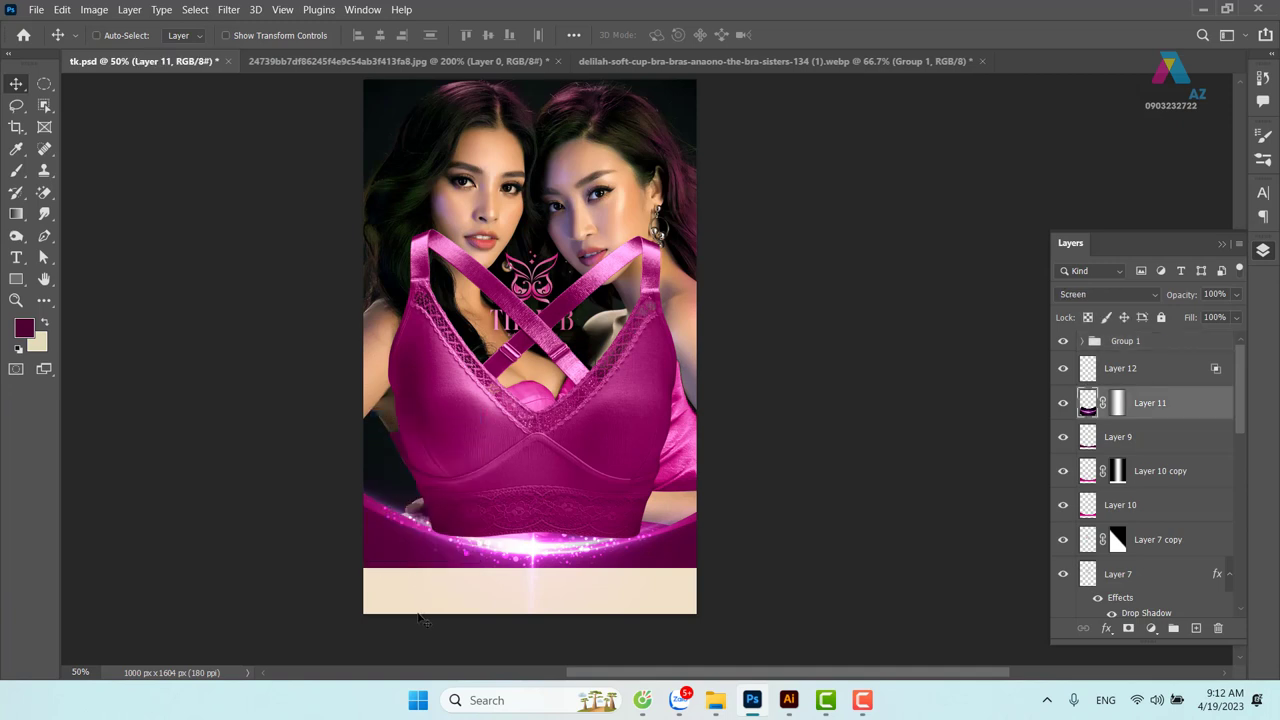
right_click(386, 405)
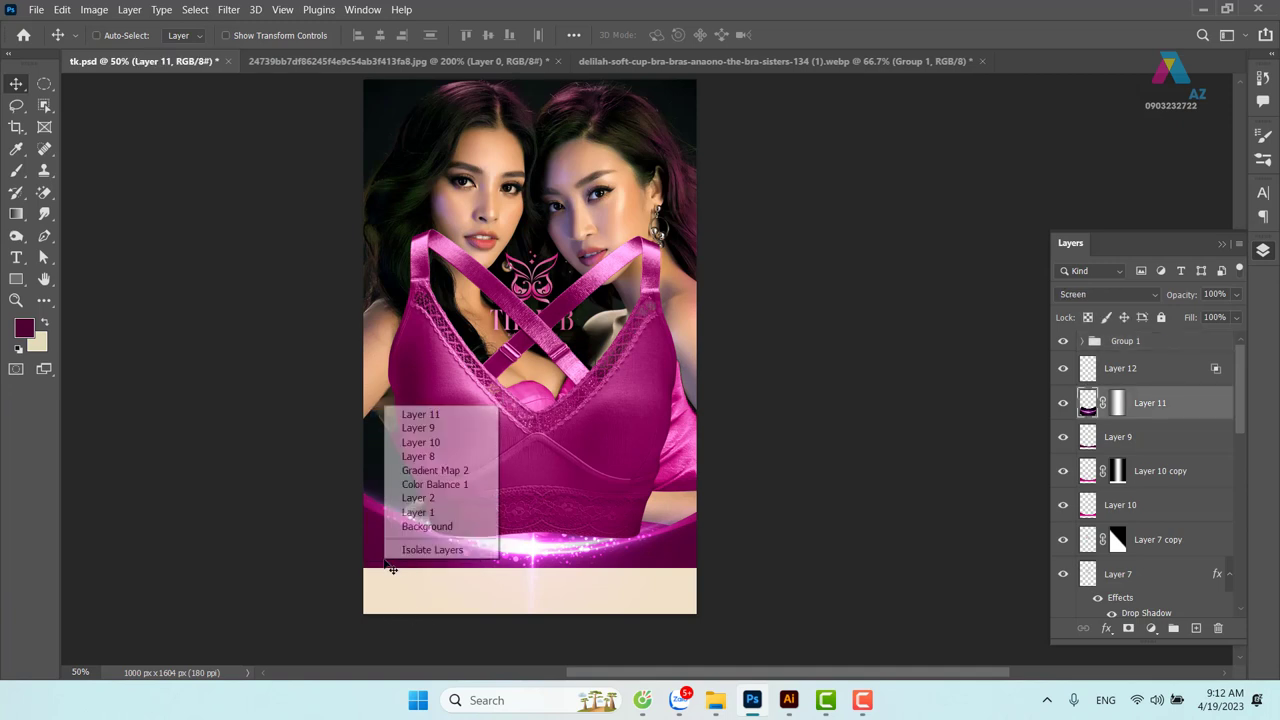
click(426, 430)
drag(374, 570, 507, 580)
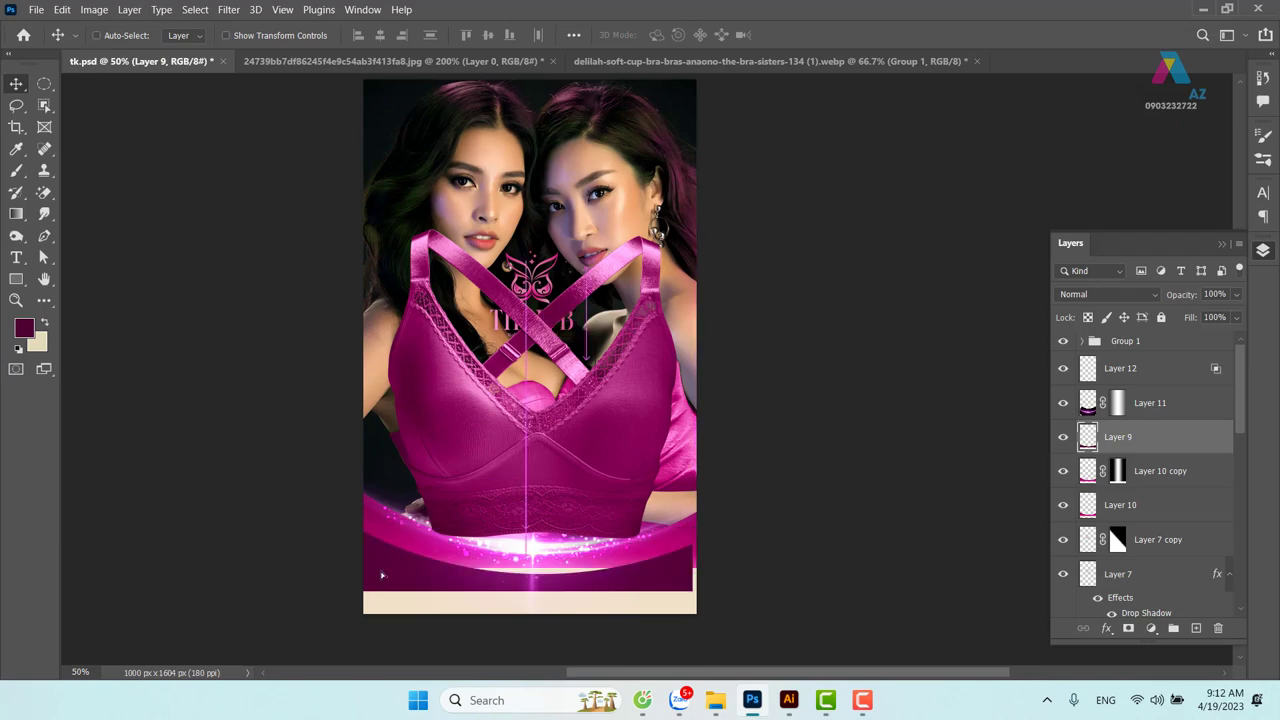
scroll(507, 580, up, 1)
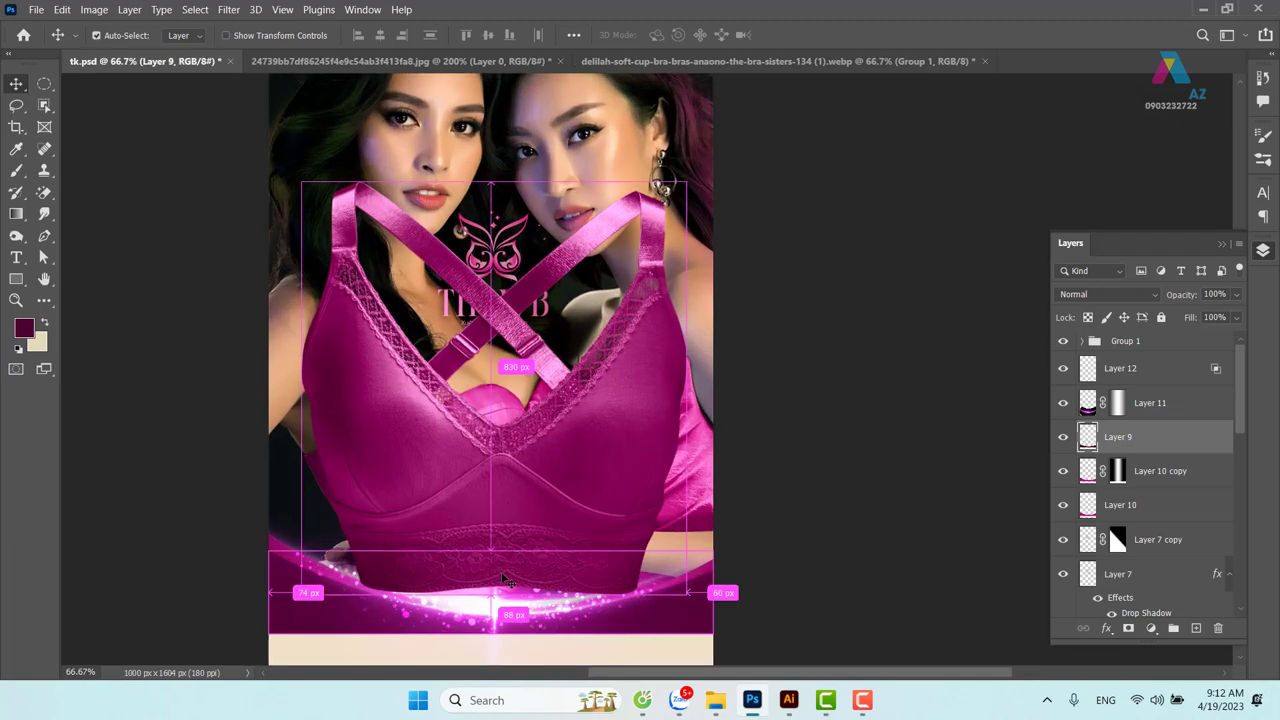
drag(591, 600, 593, 390)
Select the beige strip at the bottom with a rectangular marquee and fill it with dark magenta
key(m)
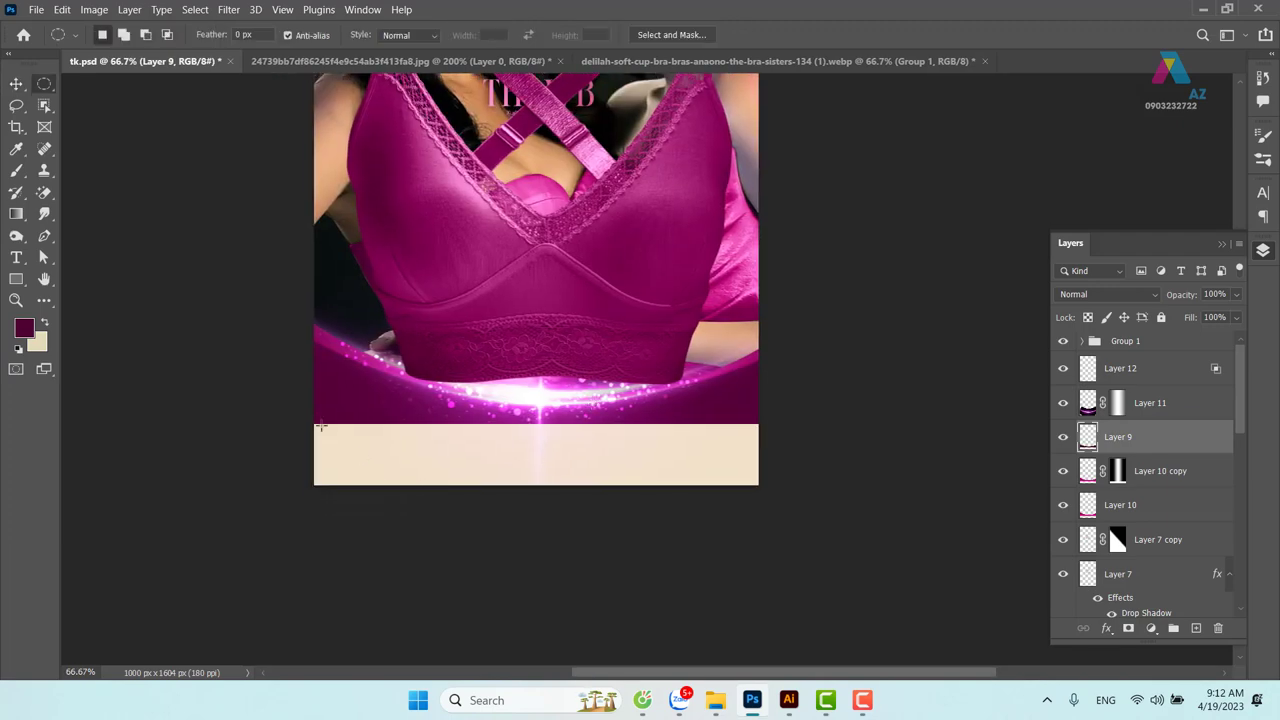
drag(307, 420, 686, 551)
key(shift+m)
click(312, 422)
drag(309, 421, 792, 555)
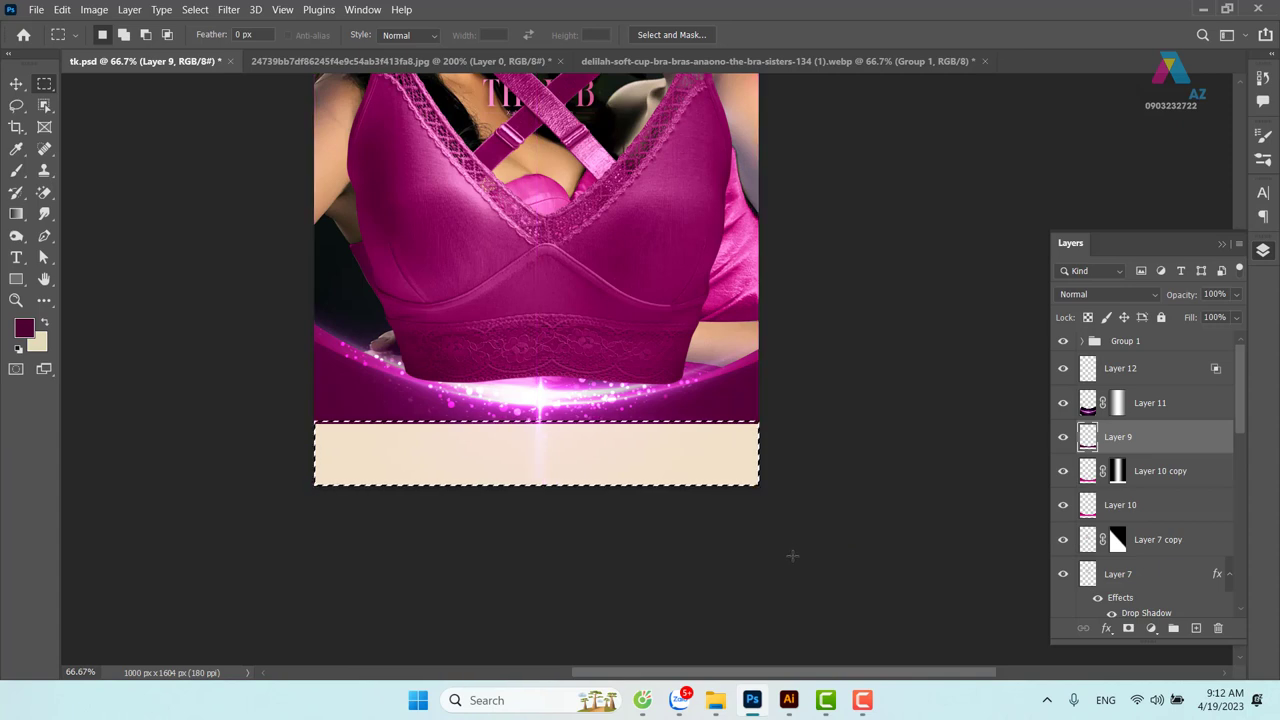
key(i)
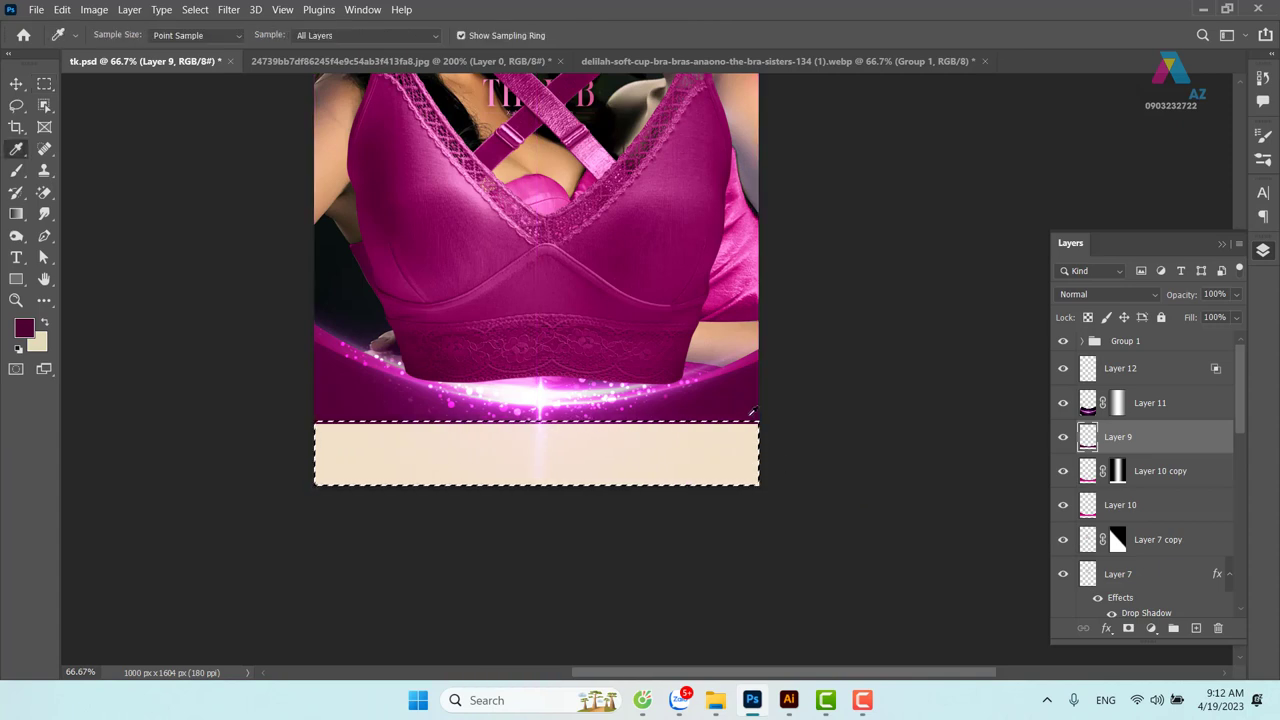
key(alt+BackSpace)
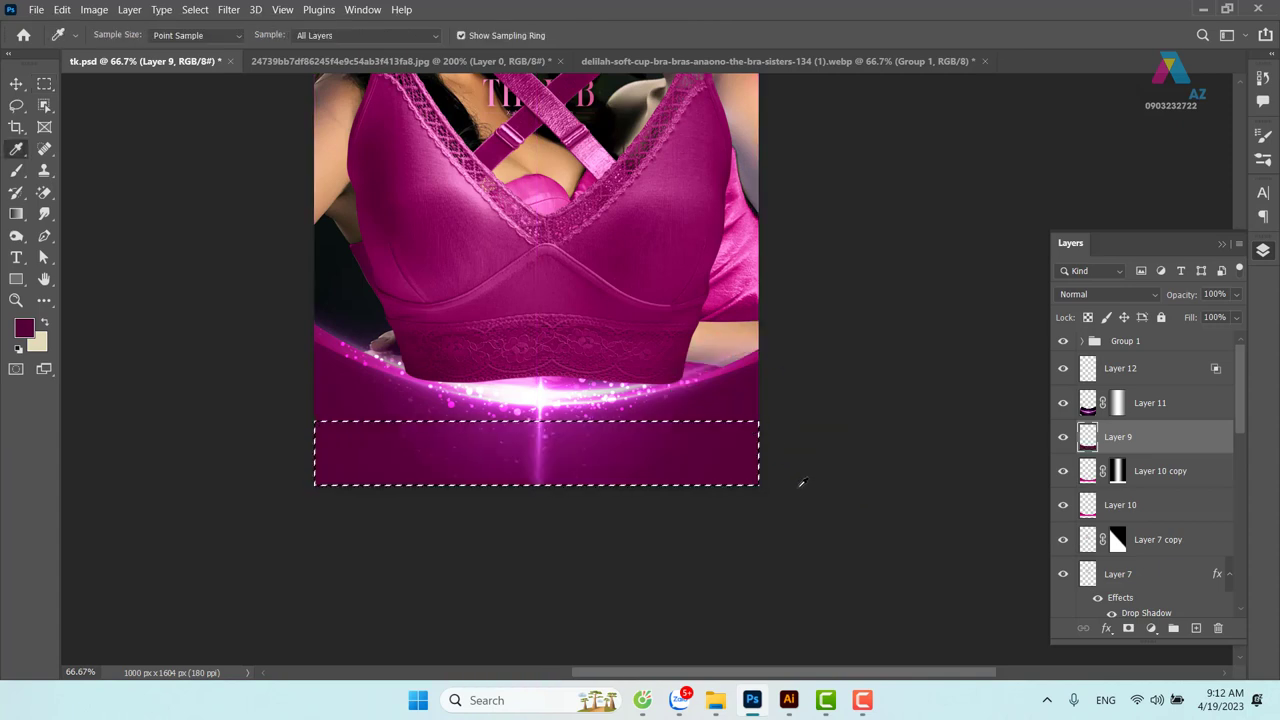
key(v)
key(ctrl+d)
Select Group 1, the bra group, and move it down the canvas
right_click(626, 276)
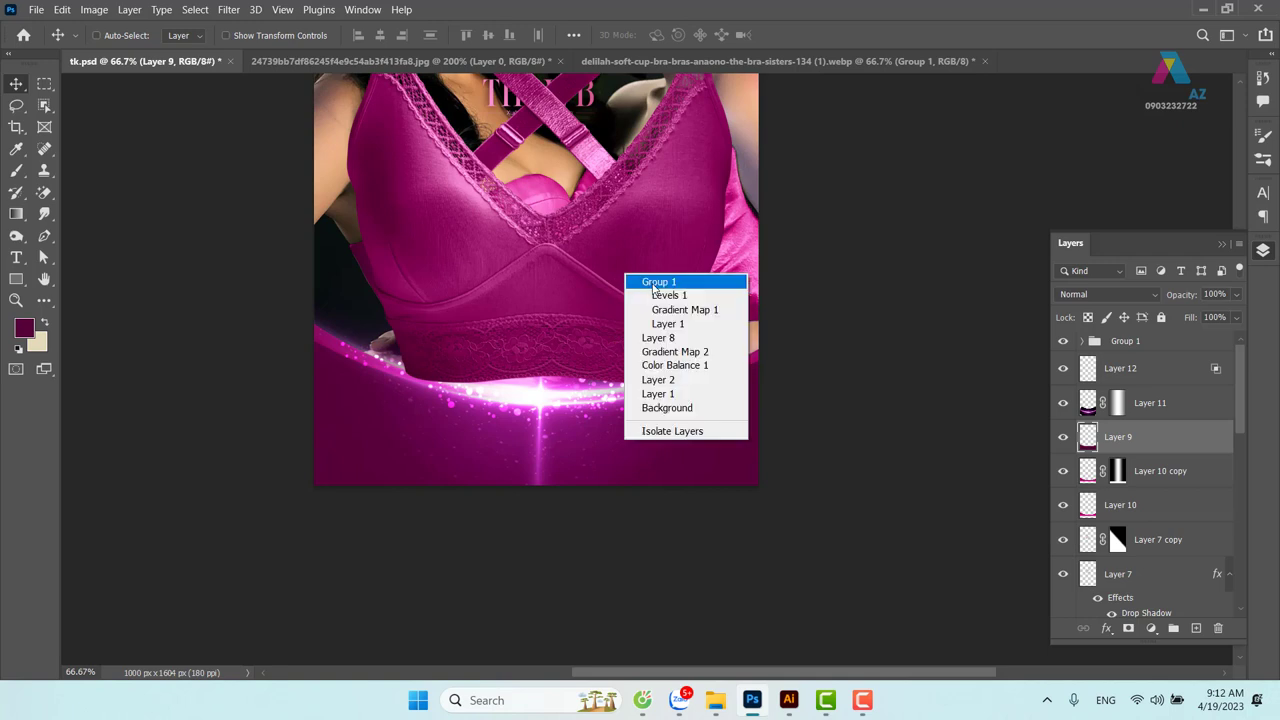
click(653, 284)
drag(599, 222, 602, 298)
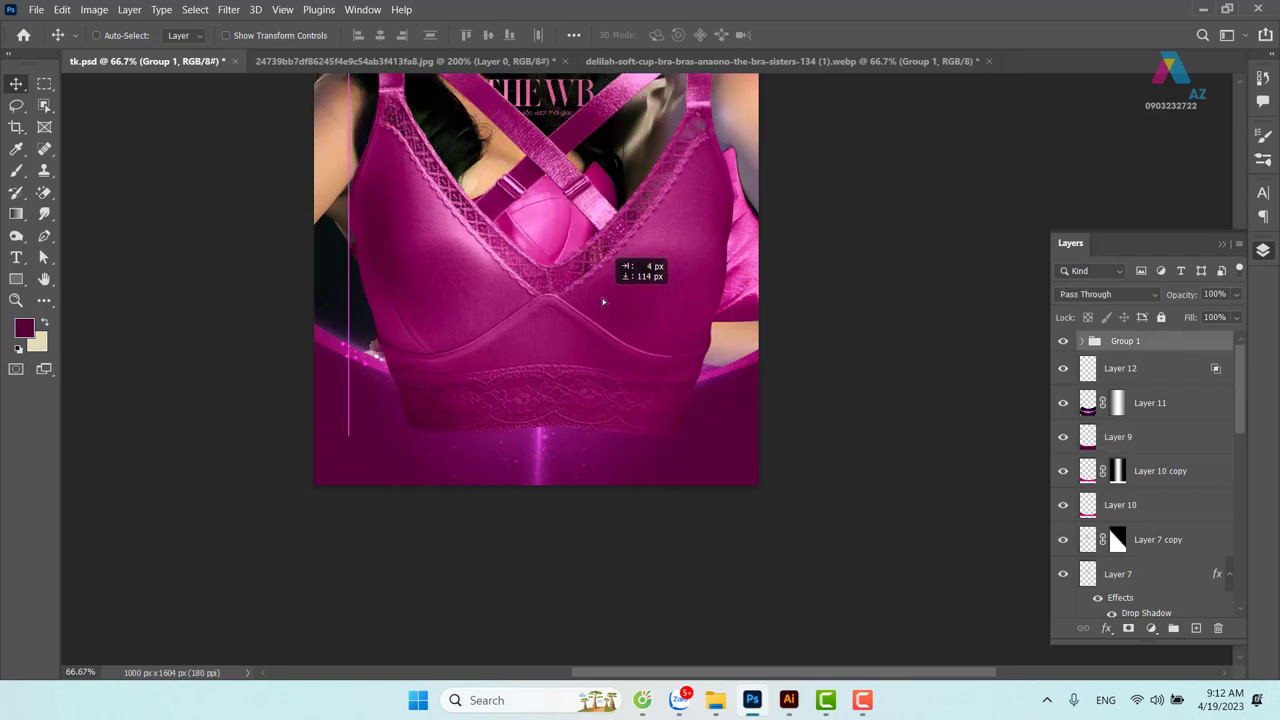
drag(618, 227, 608, 372)
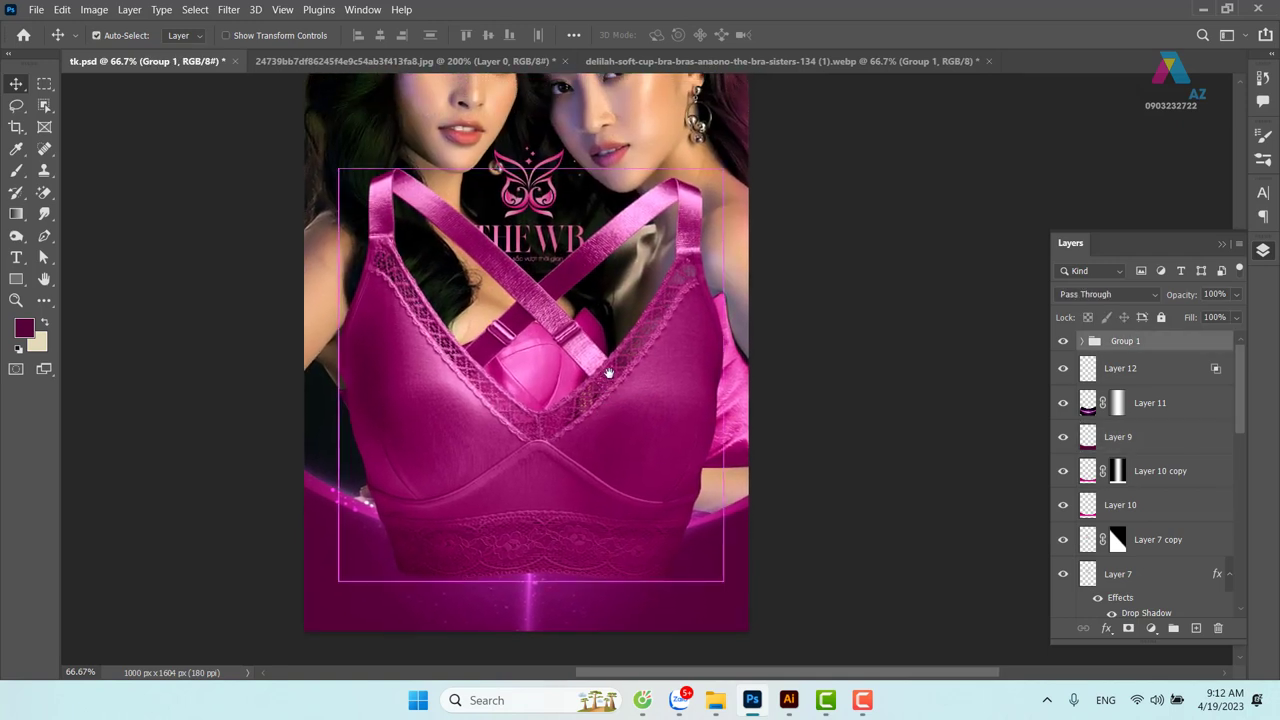
Scale the bra group to about 57% and lower it to sit just above the glow band
key(ctrl+t)
drag(722, 168, 556, 346)
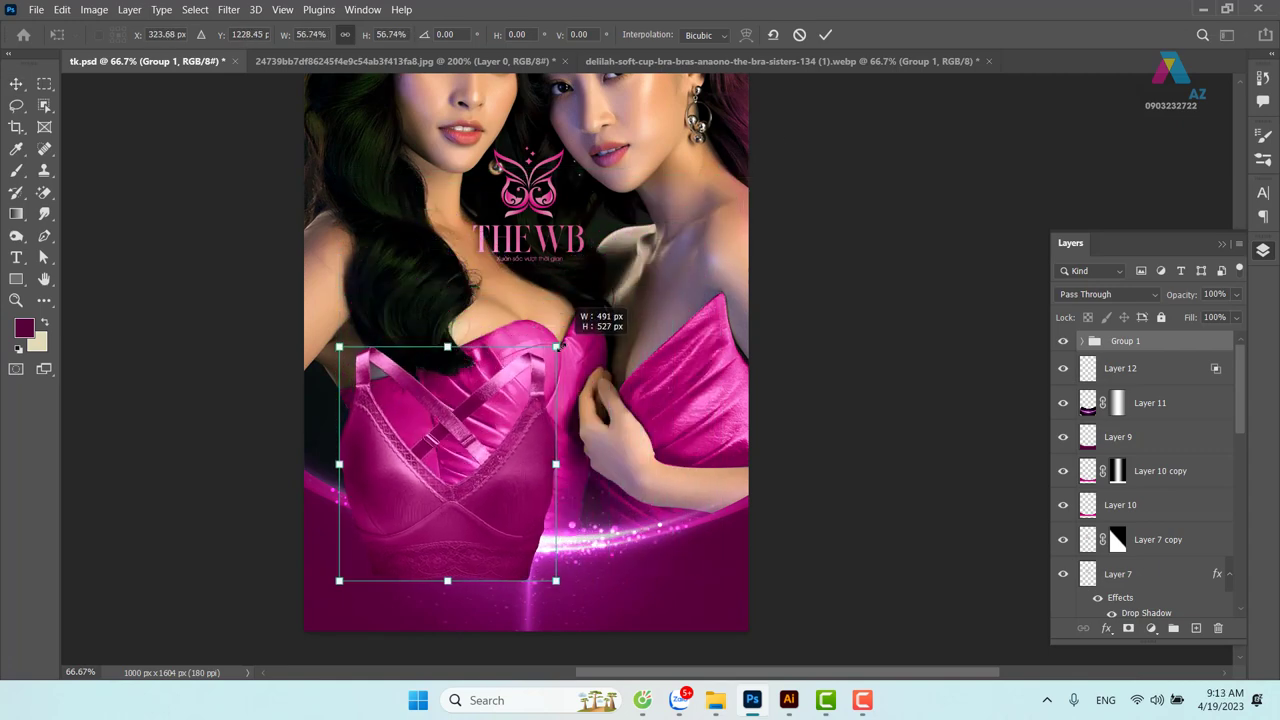
drag(454, 510, 538, 515)
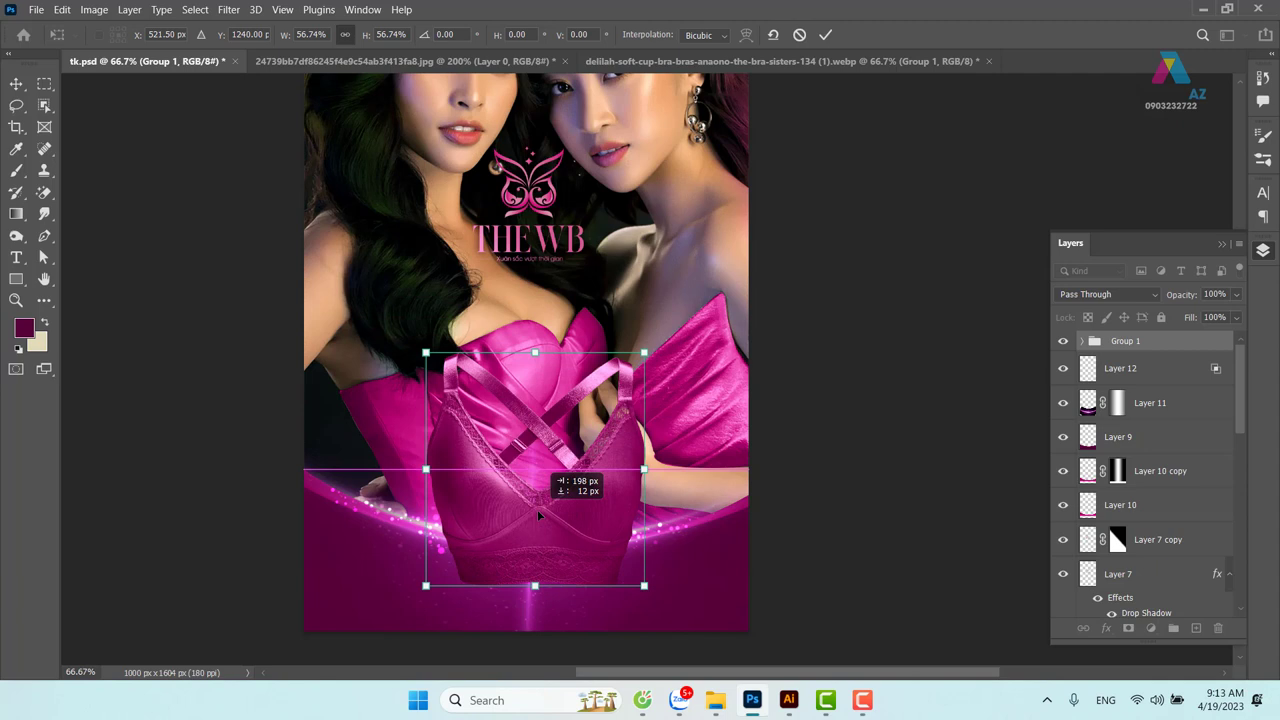
drag(538, 515, 532, 503)
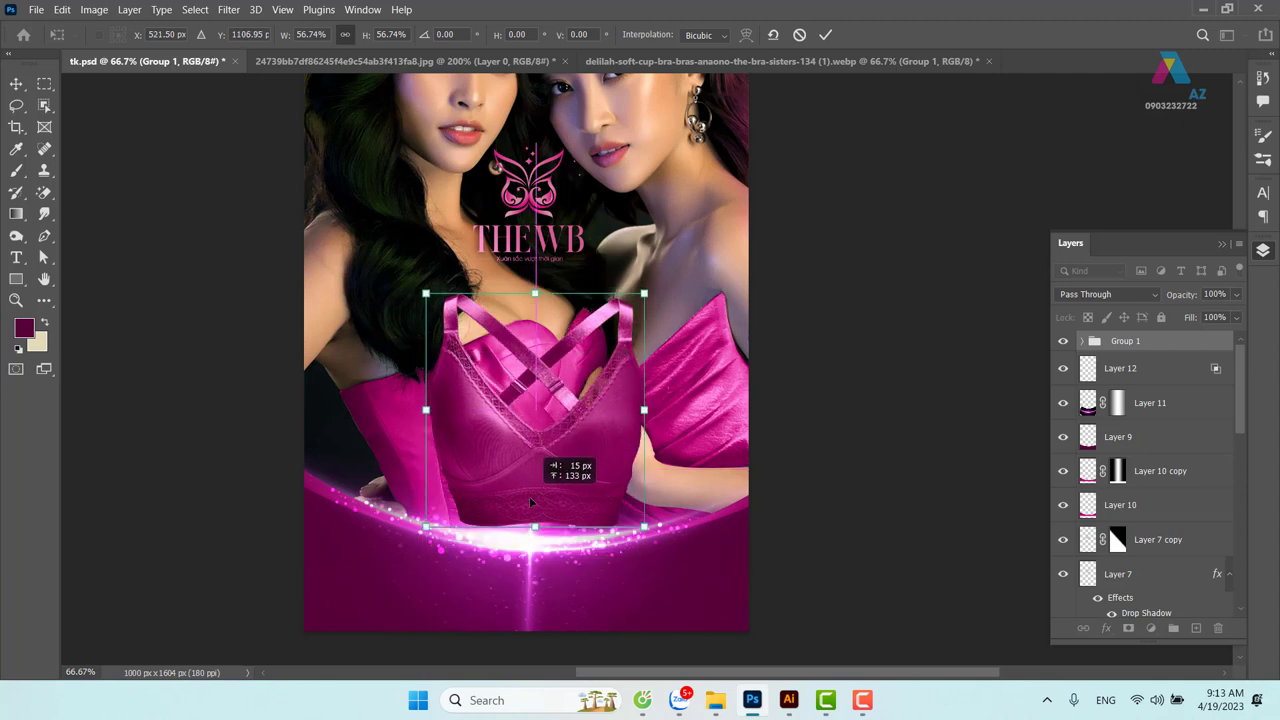
key(shift+Down)
key(shift+Down)
key(shift+Down)
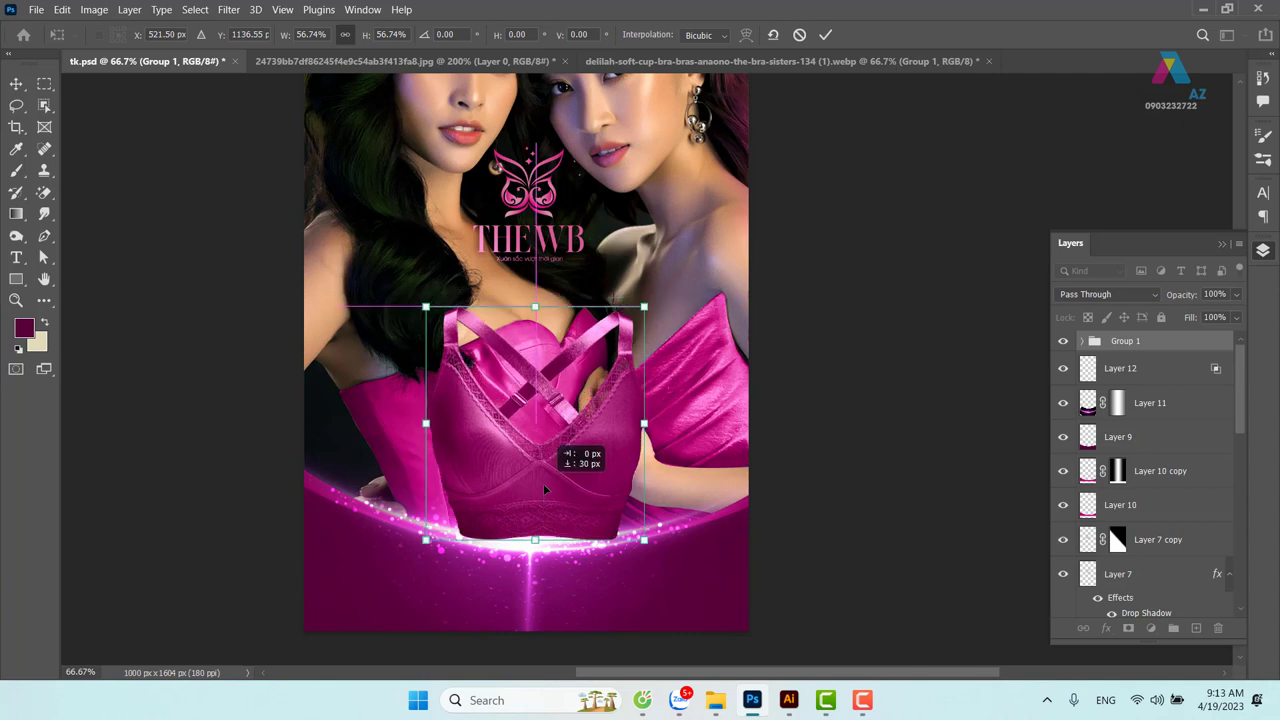
drag(543, 483, 556, 533)
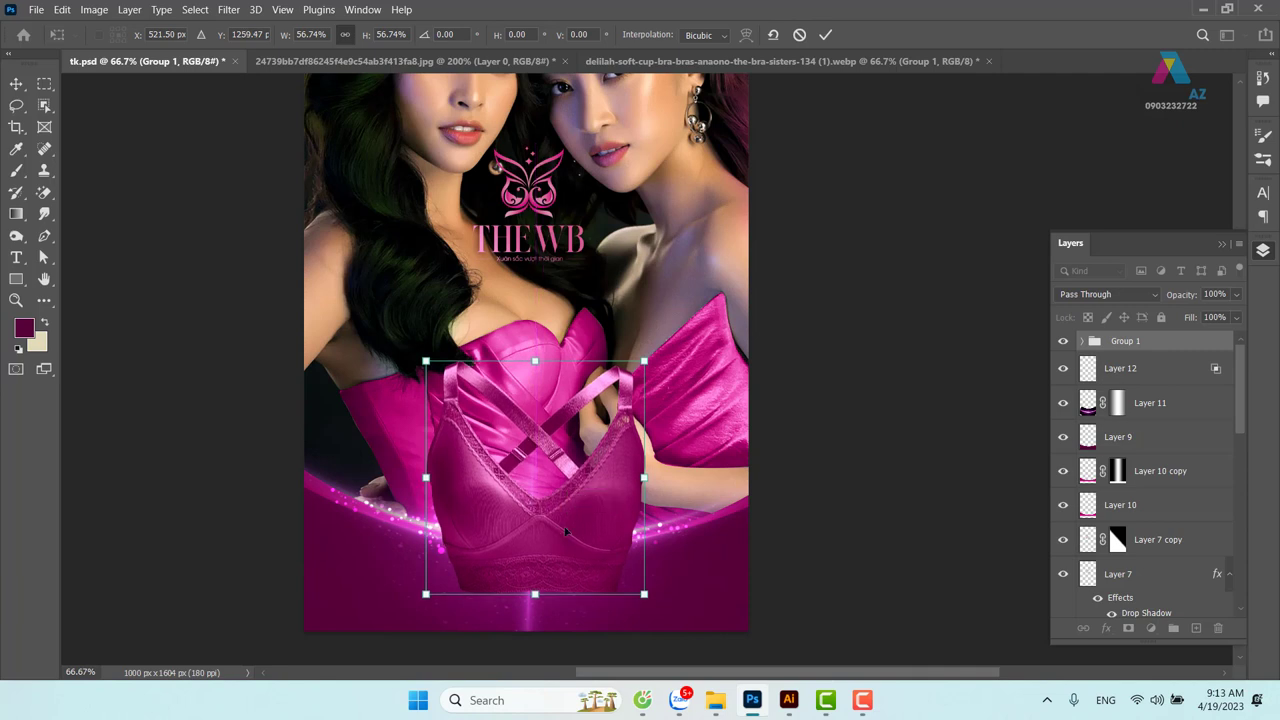
key(Return)
key(ctrl)
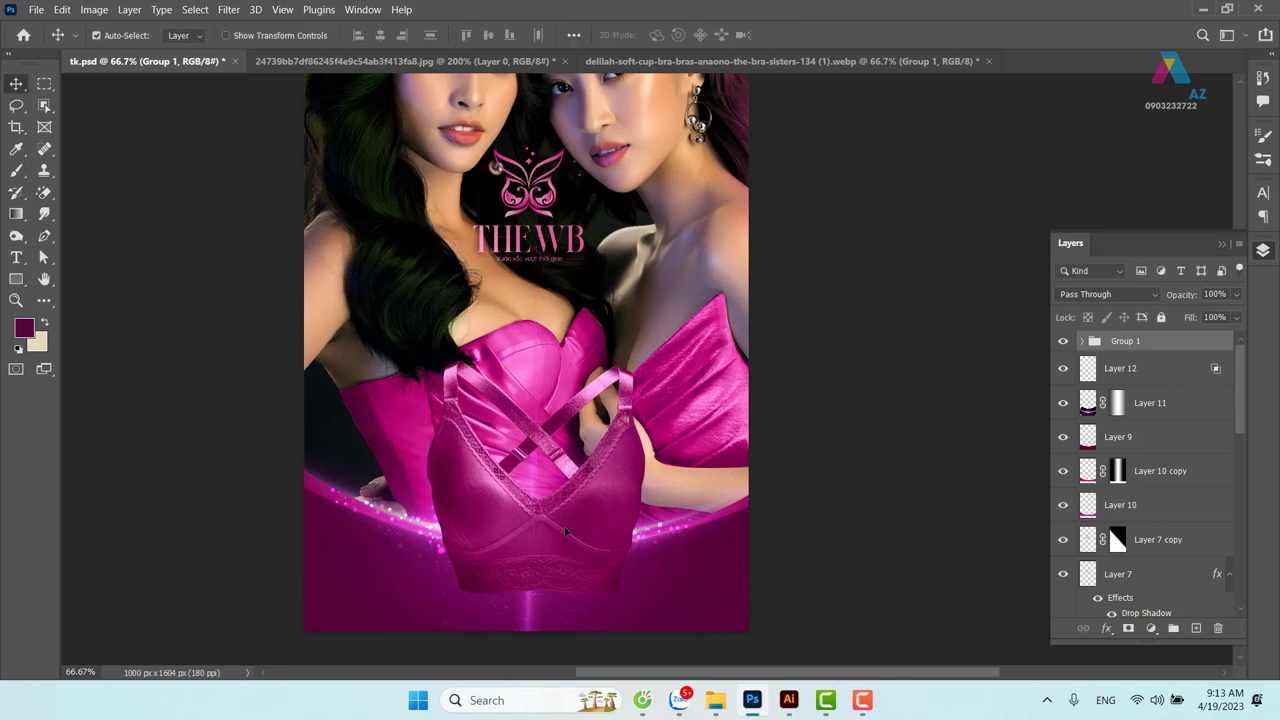
scroll(565, 532, up, 1)
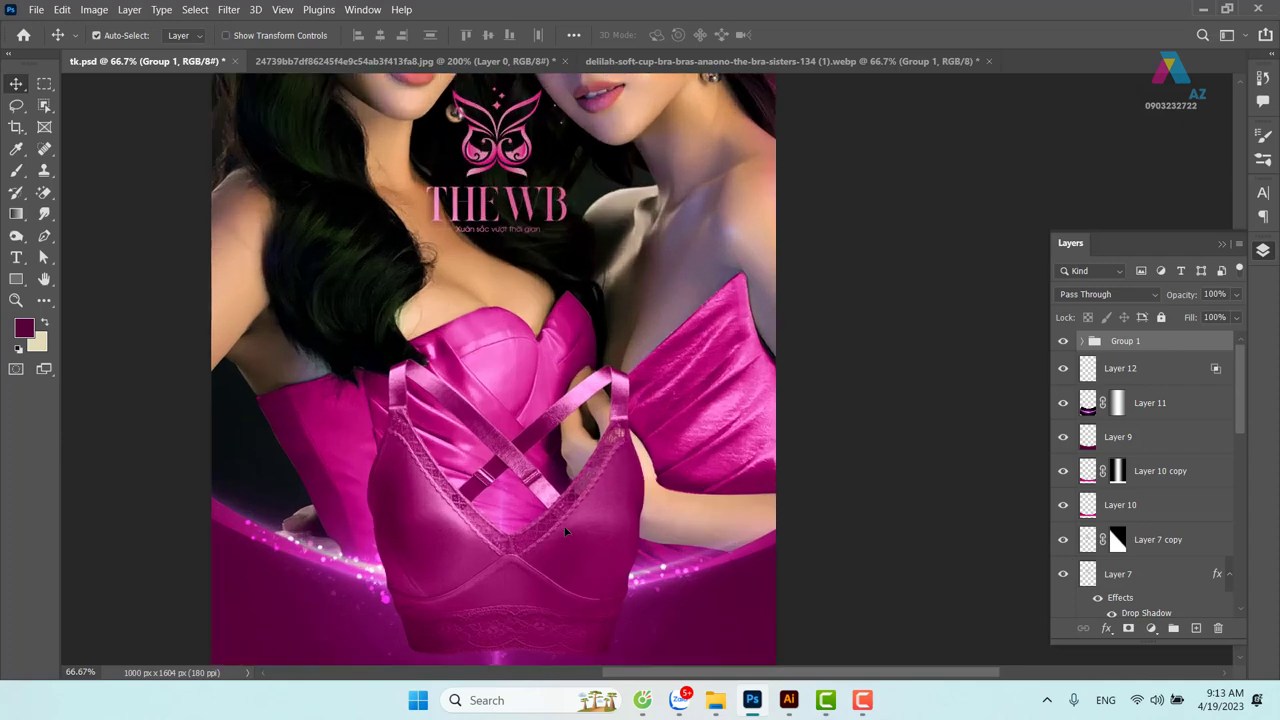
drag(611, 549, 617, 330)
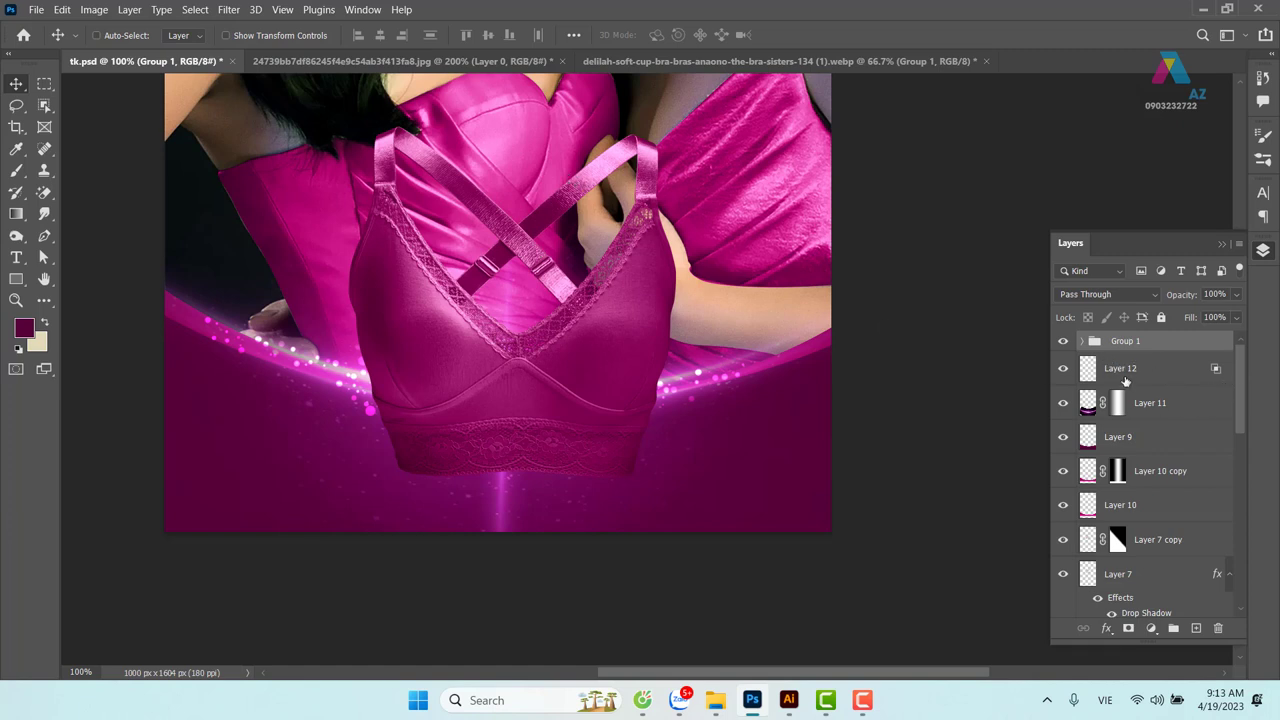
right_click(620, 331)
click(558, 400)
ctrl+click(560, 410)
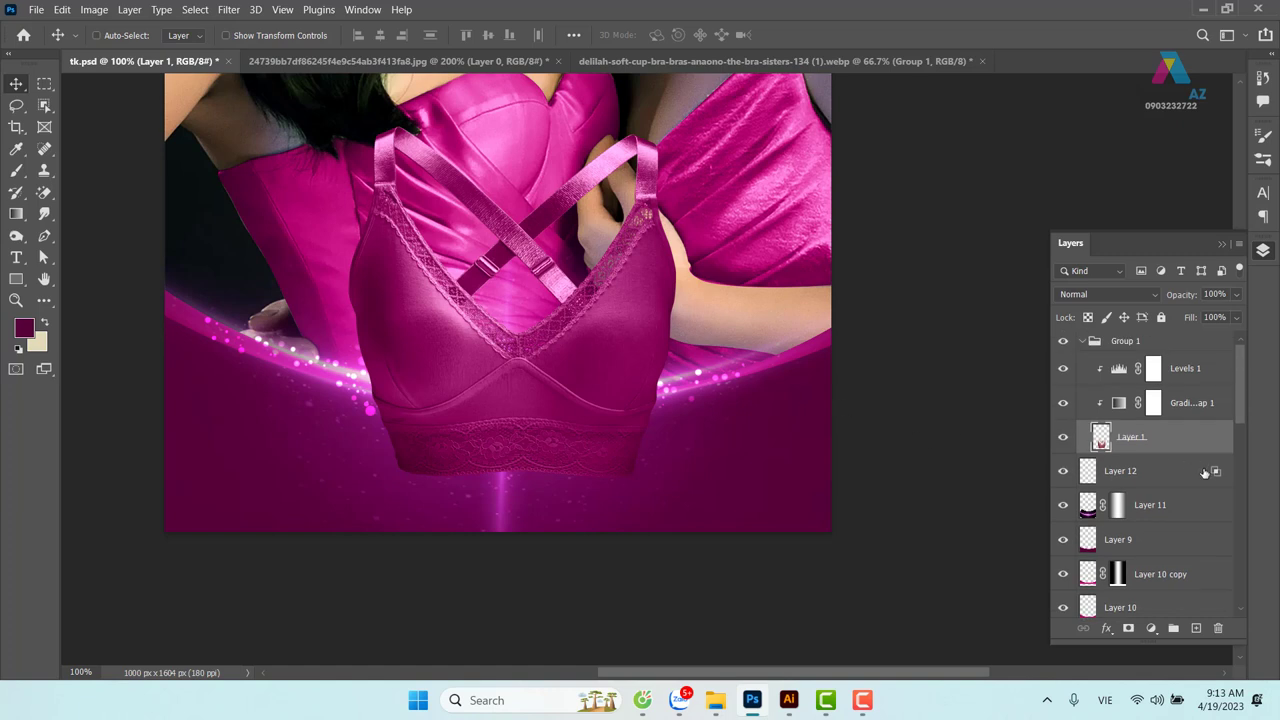
key(ctrl)
key(ctrl+shift+alt+e)
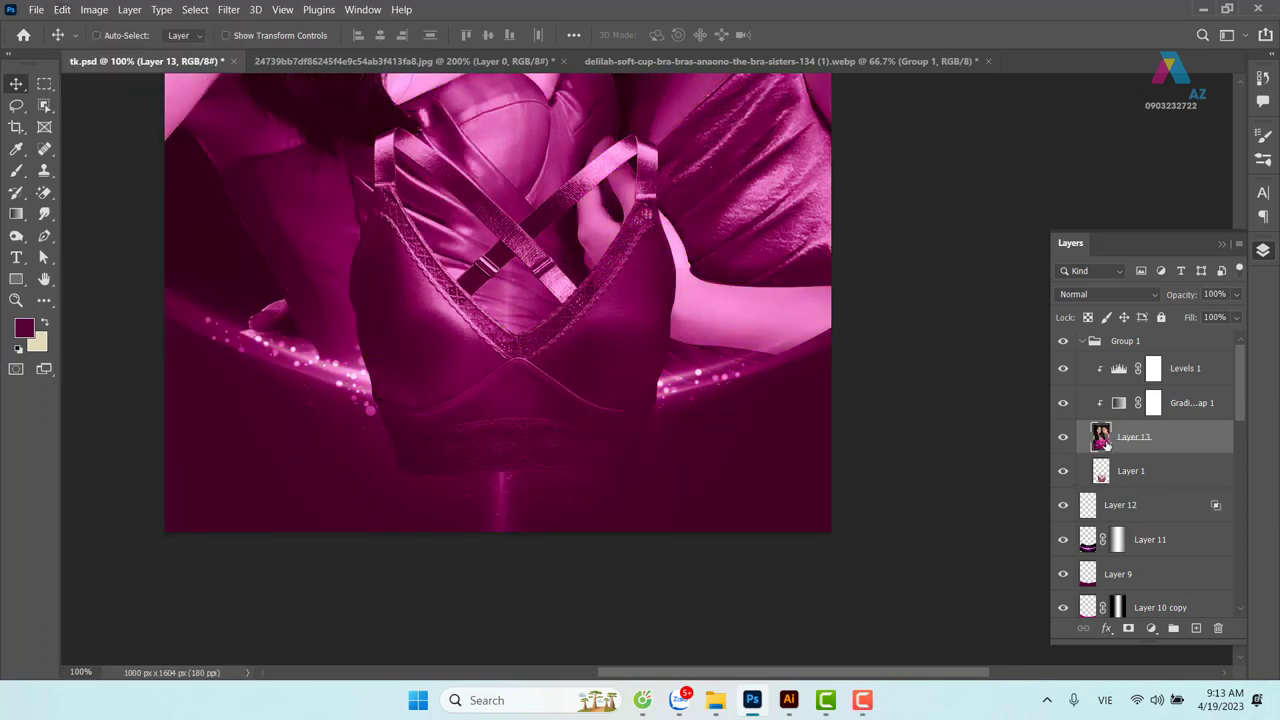
click(1121, 296)
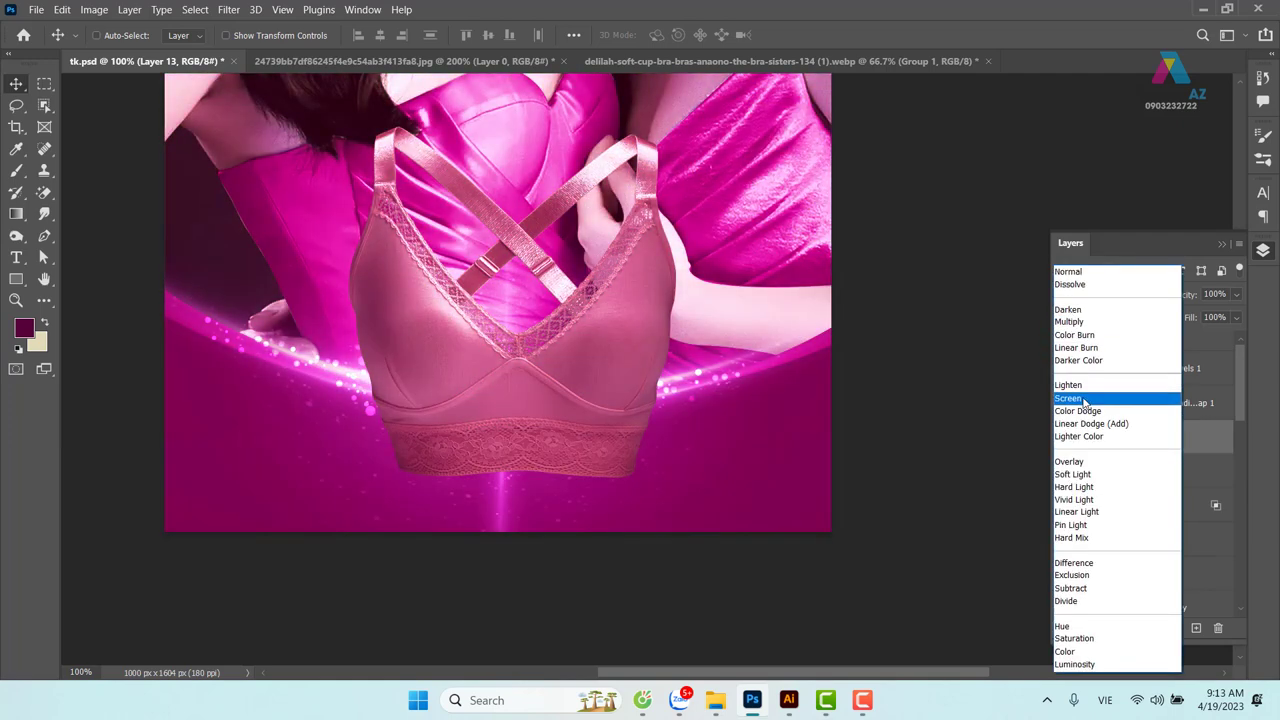
click(1085, 401)
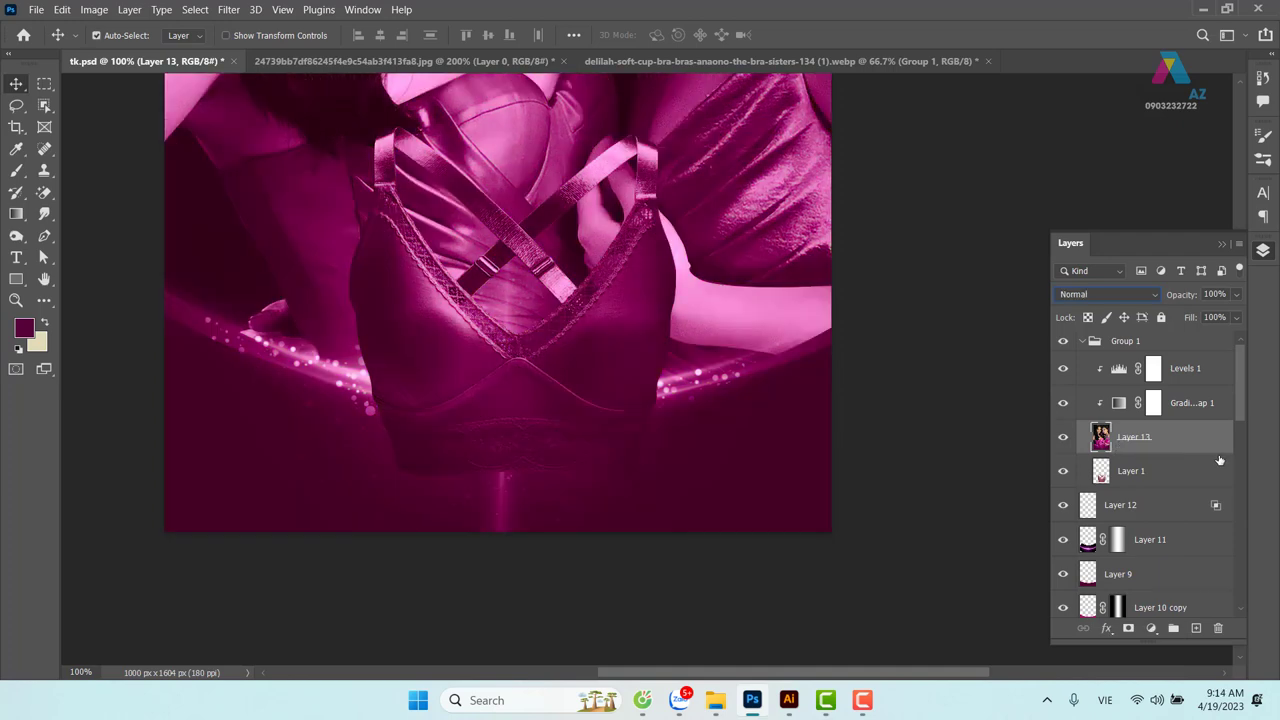
click(1140, 341)
click(1082, 341)
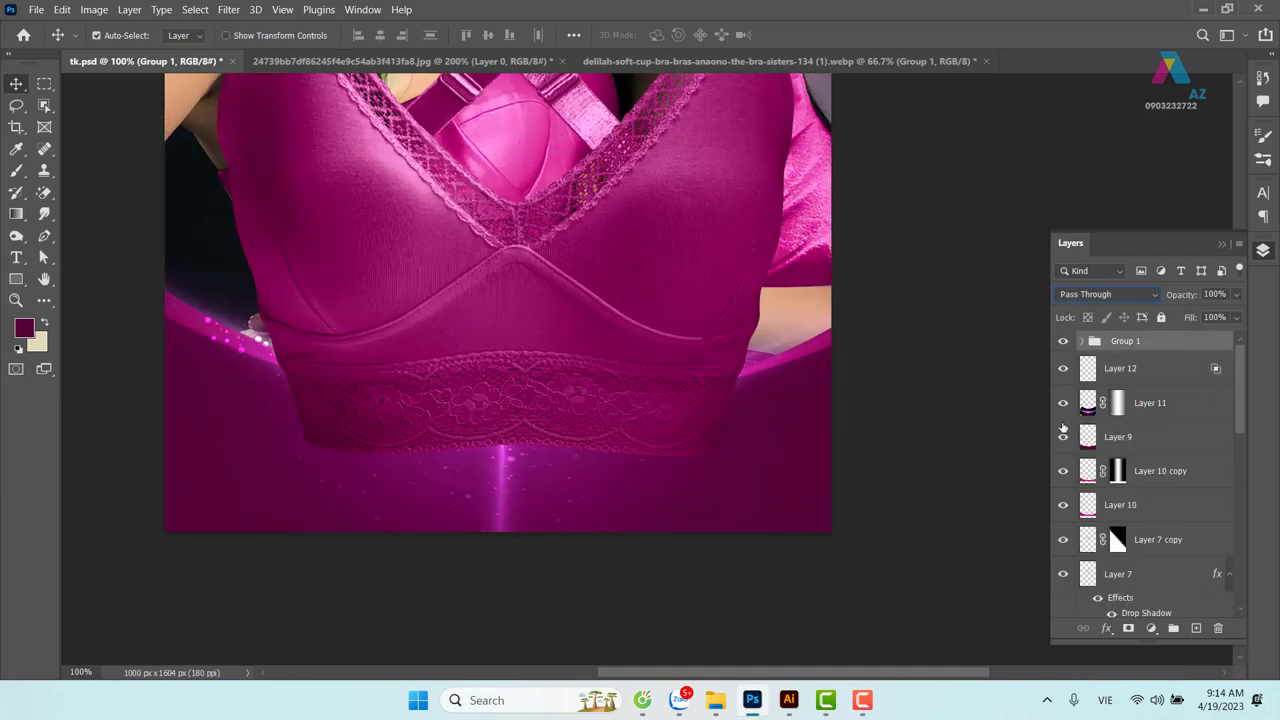
Select the bra layer in Group 1, try a move, and fill the bottom selection with cream
right_click(640, 305)
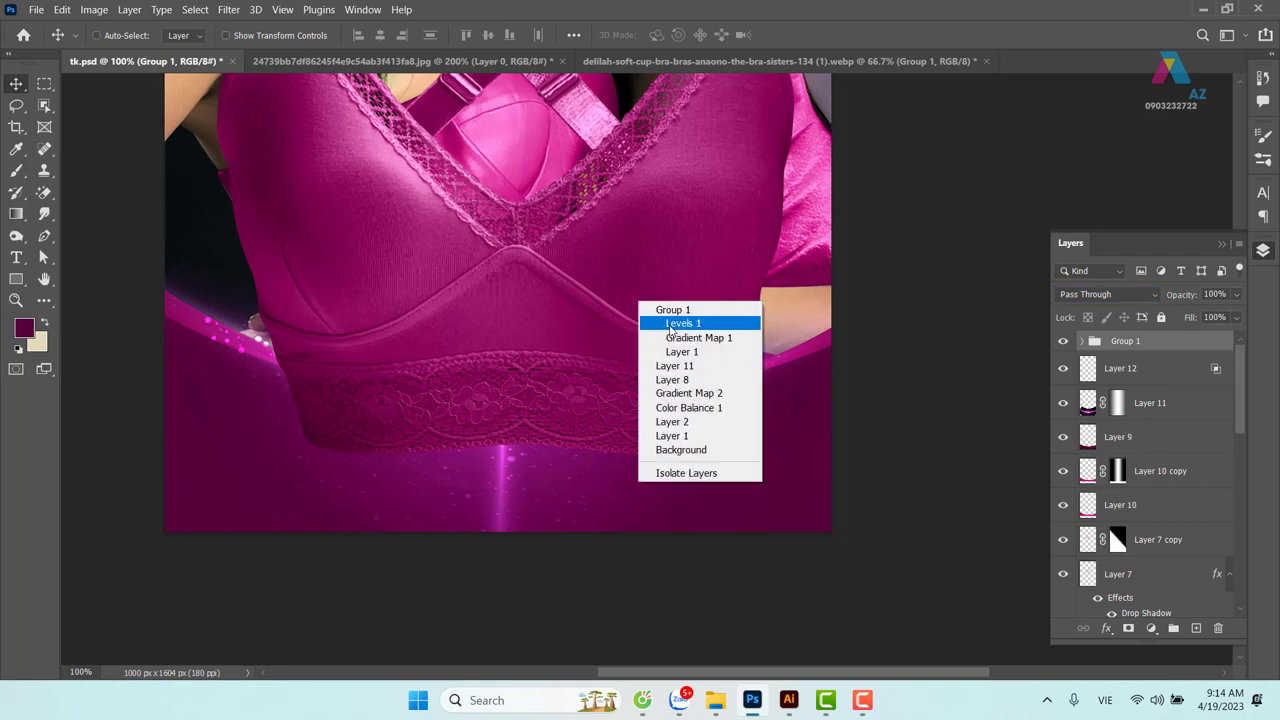
click(595, 325)
drag(578, 343, 567, 352)
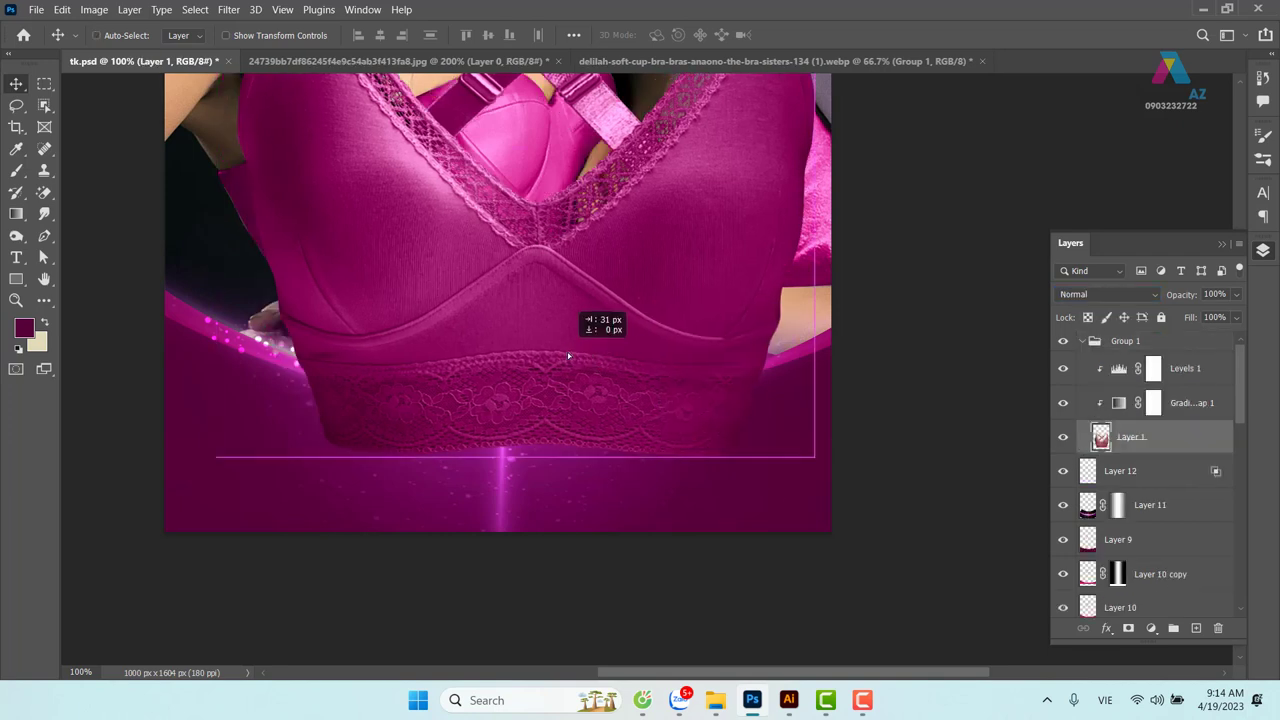
key(ctrl+z)
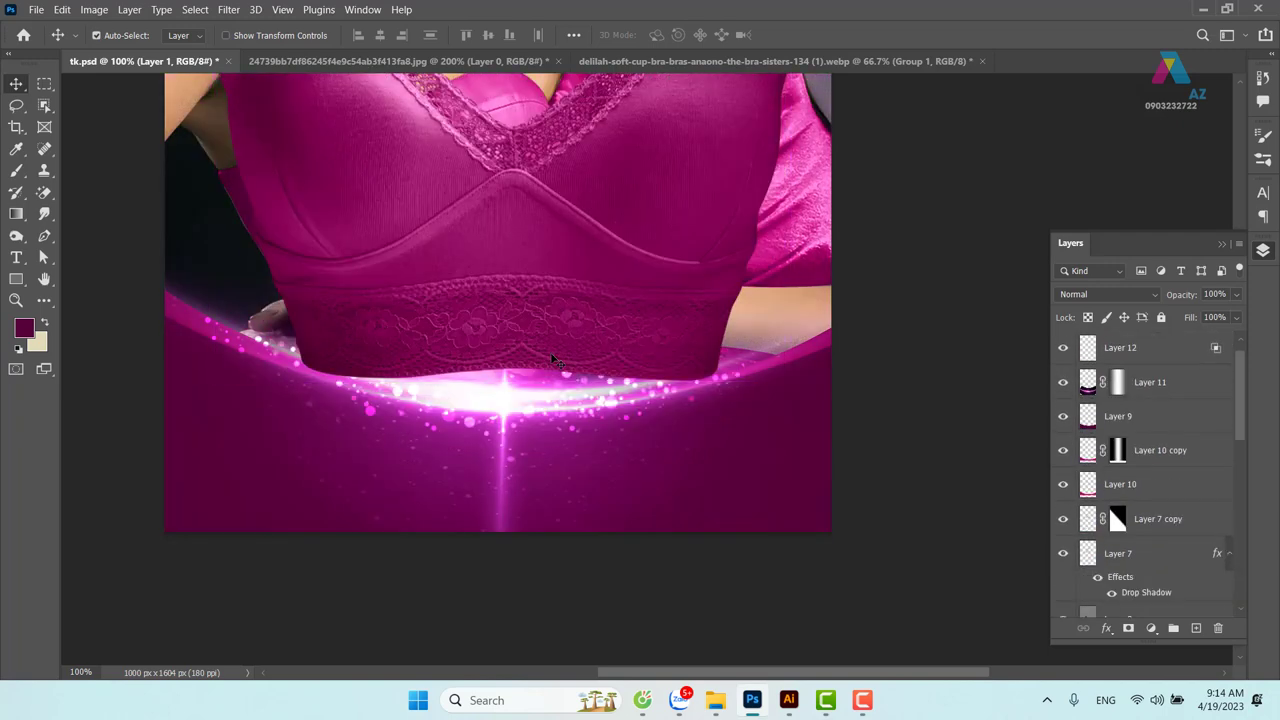
key(ctrl+BackSpace)
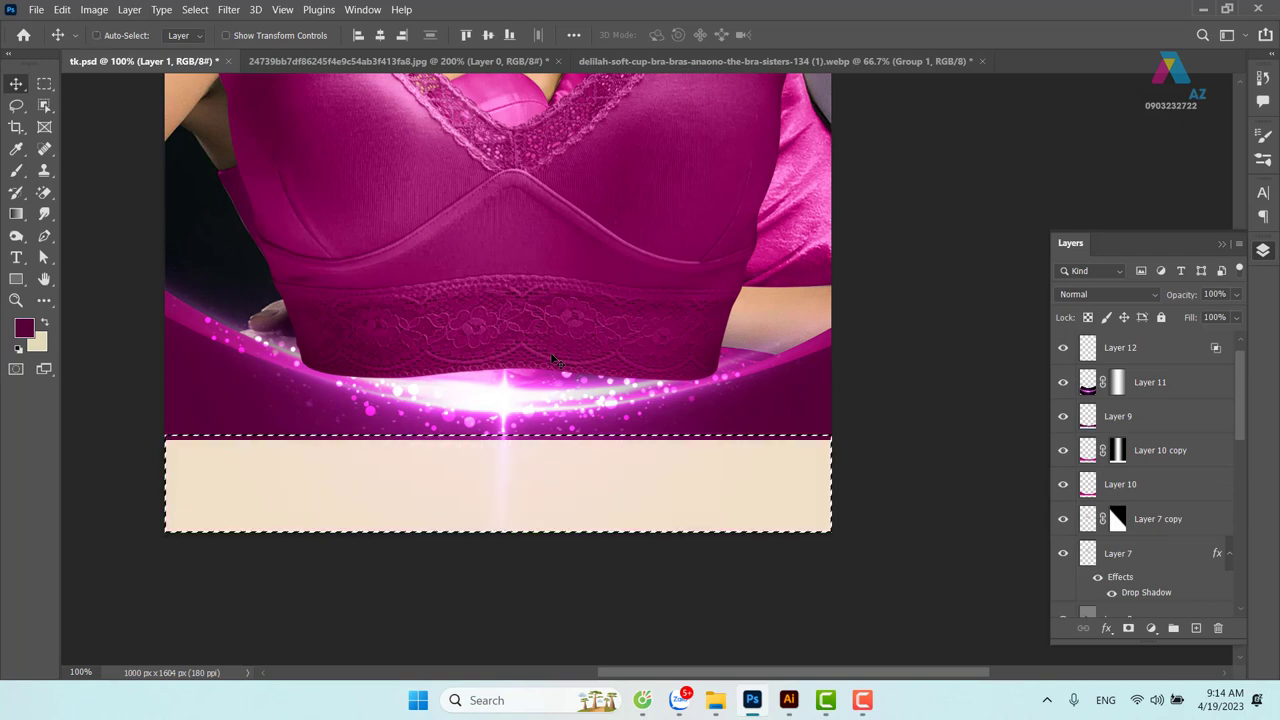
key(ctrl+d)
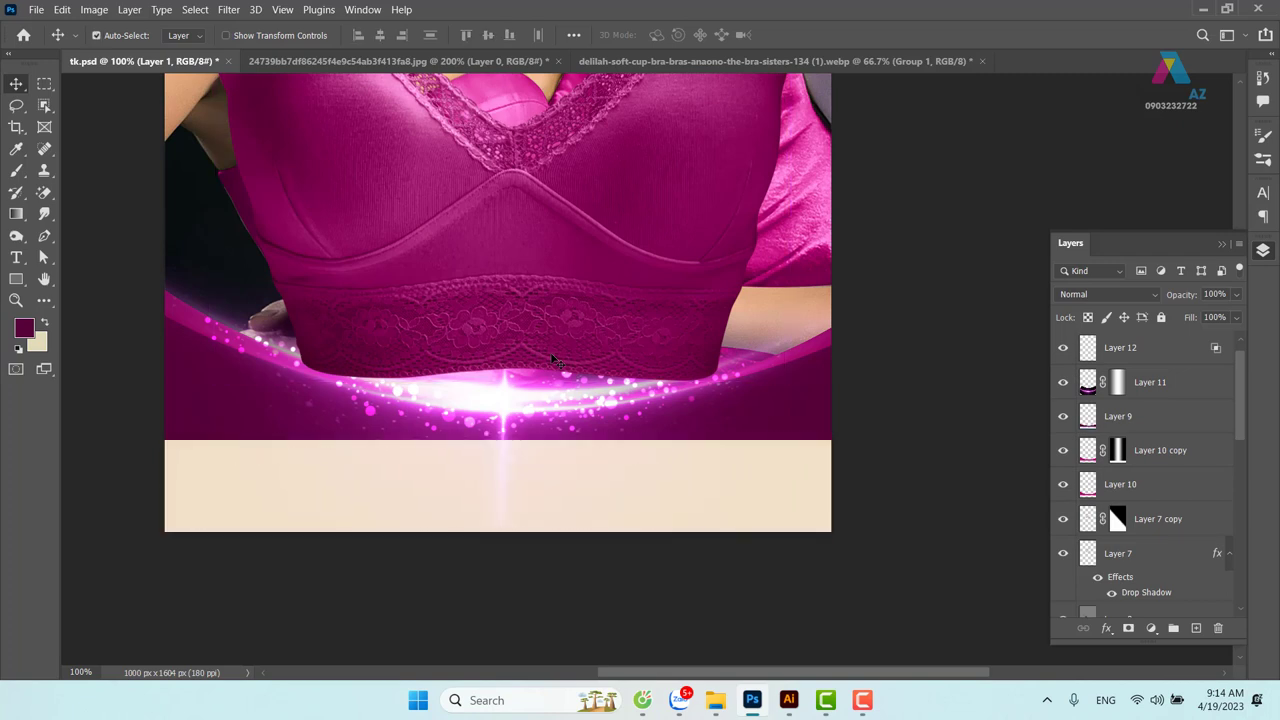
Undo the pasted bra image, cream band and bra moves, restoring the glowing pink bottom edge
right_click(652, 253)
click(636, 240)
drag(600, 262, 634, 250)
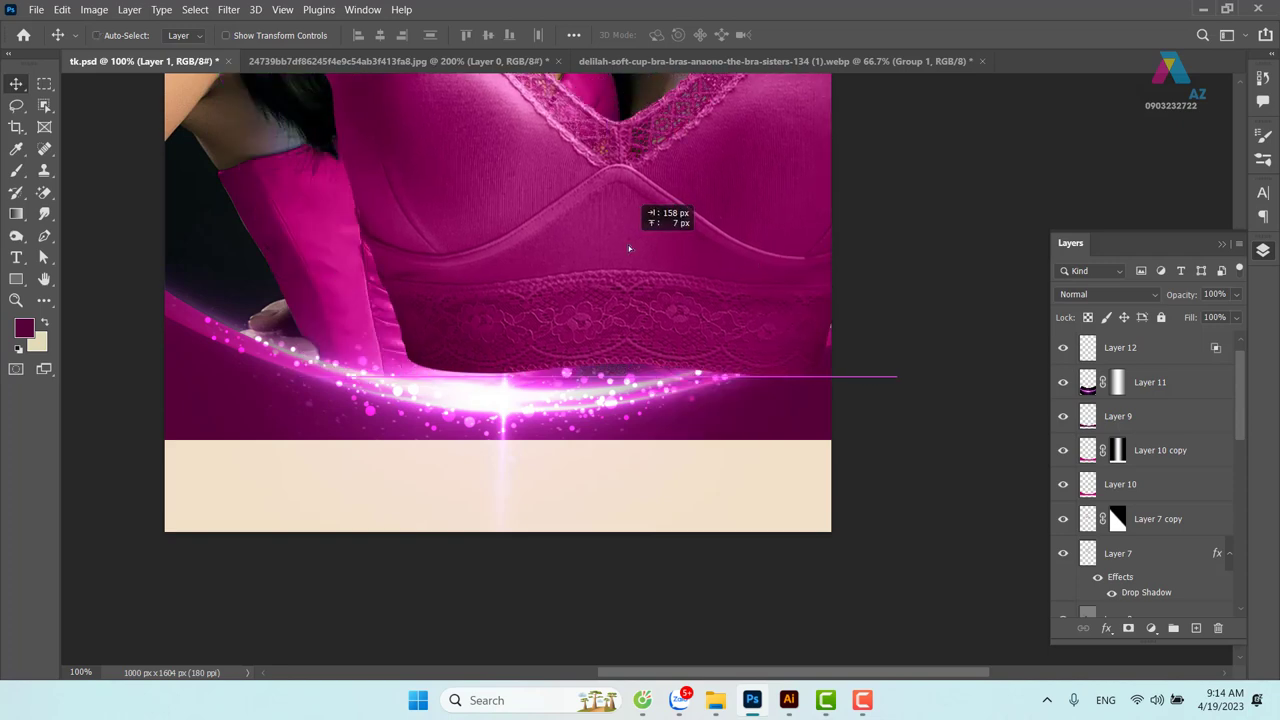
key(ctrl+v)
key(ctrl+z)
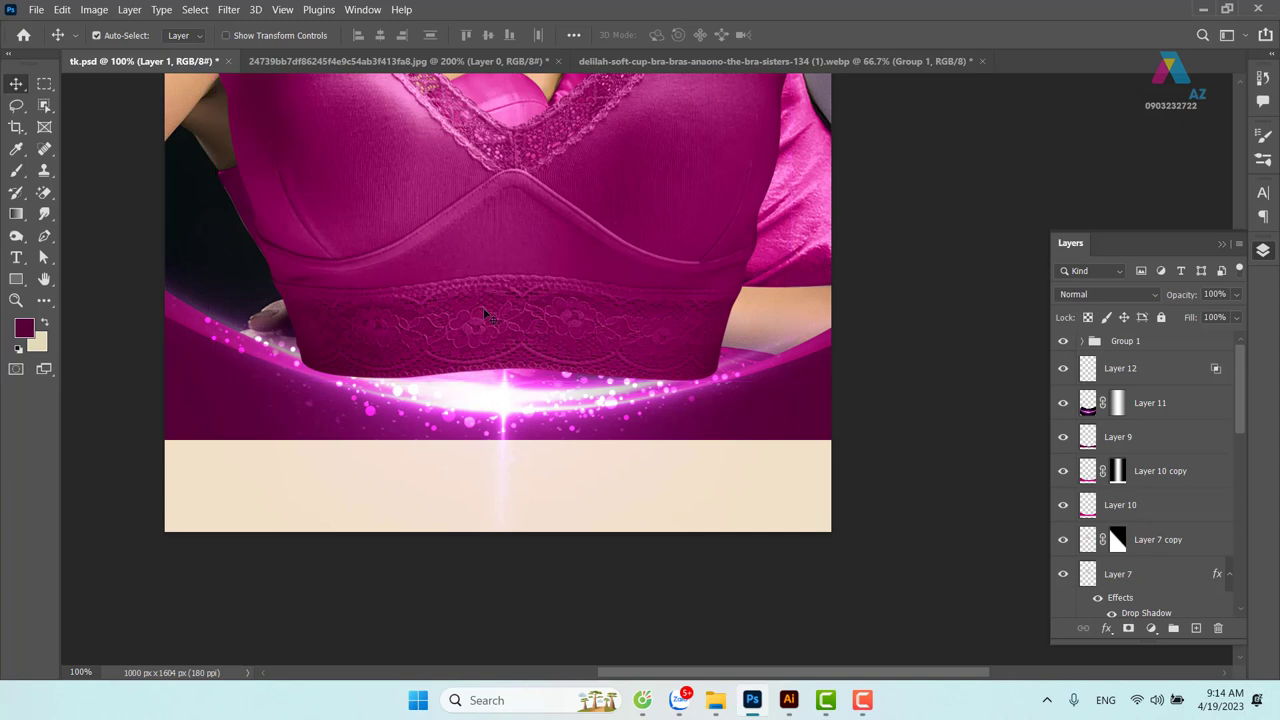
key(ctrl+z)
key(ctrl+z)
key(ctrl+z)
key(ctrl+z)
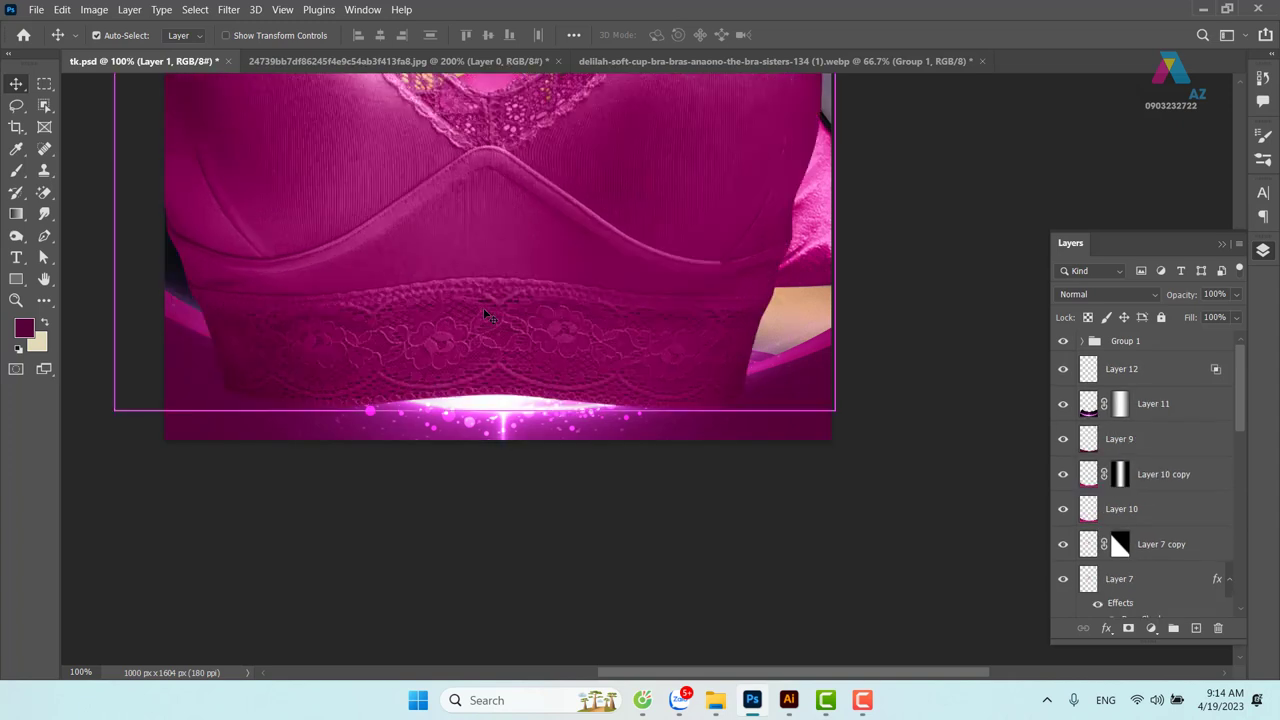
key(ctrl+z)
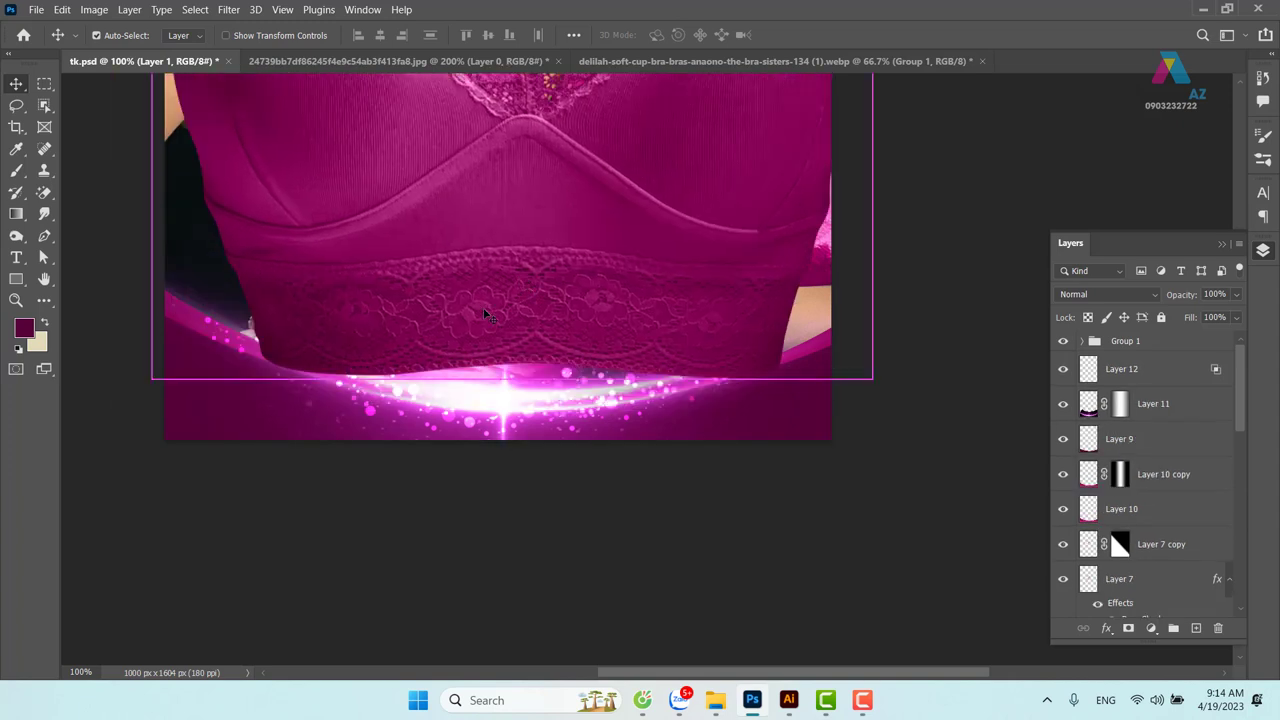
key(ctrl+z)
key(ctrl+z)
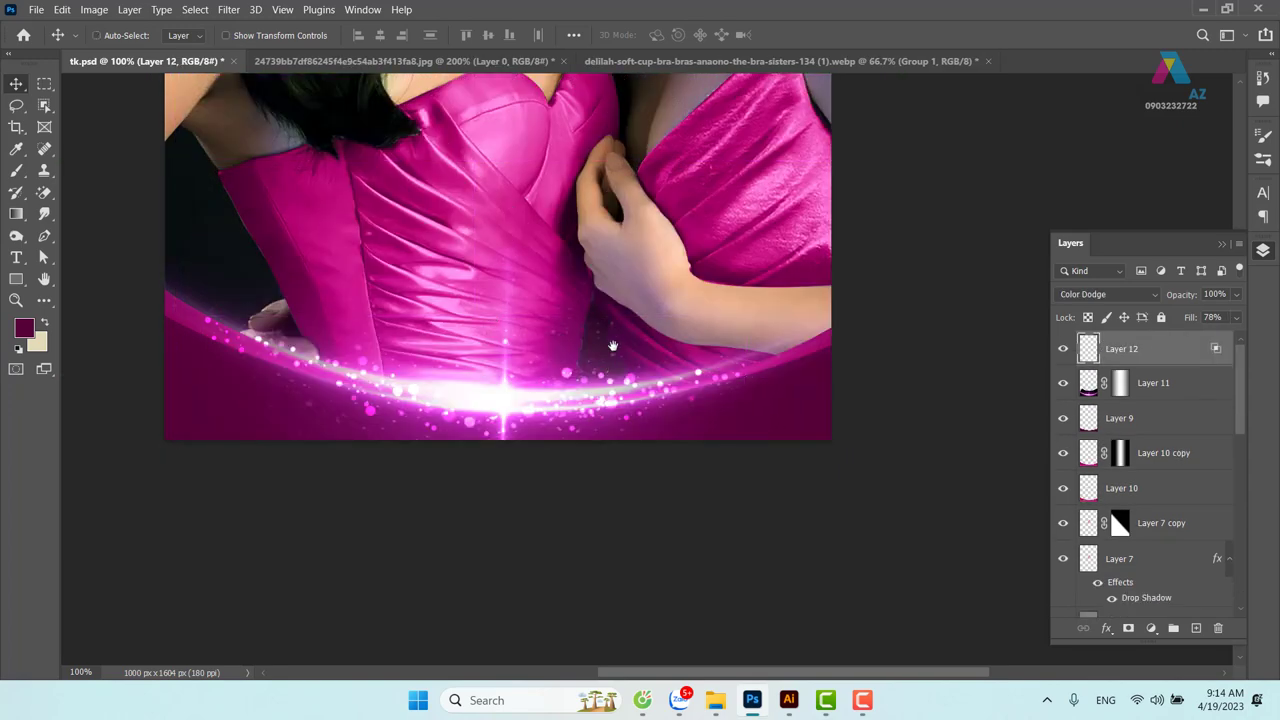
drag(611, 343, 660, 507)
Extend the canvas downward to 1000 × 1682 px, adding a cream strip at the bottom
key(ctrl+minus)
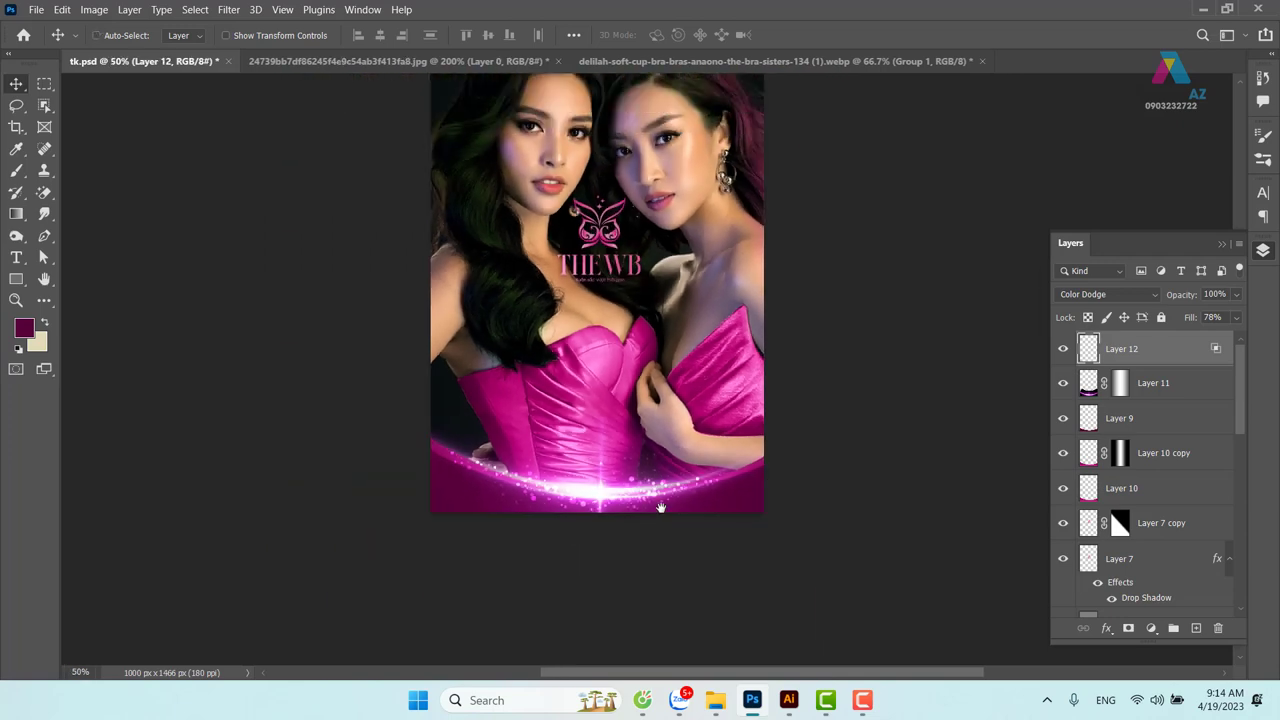
key(c)
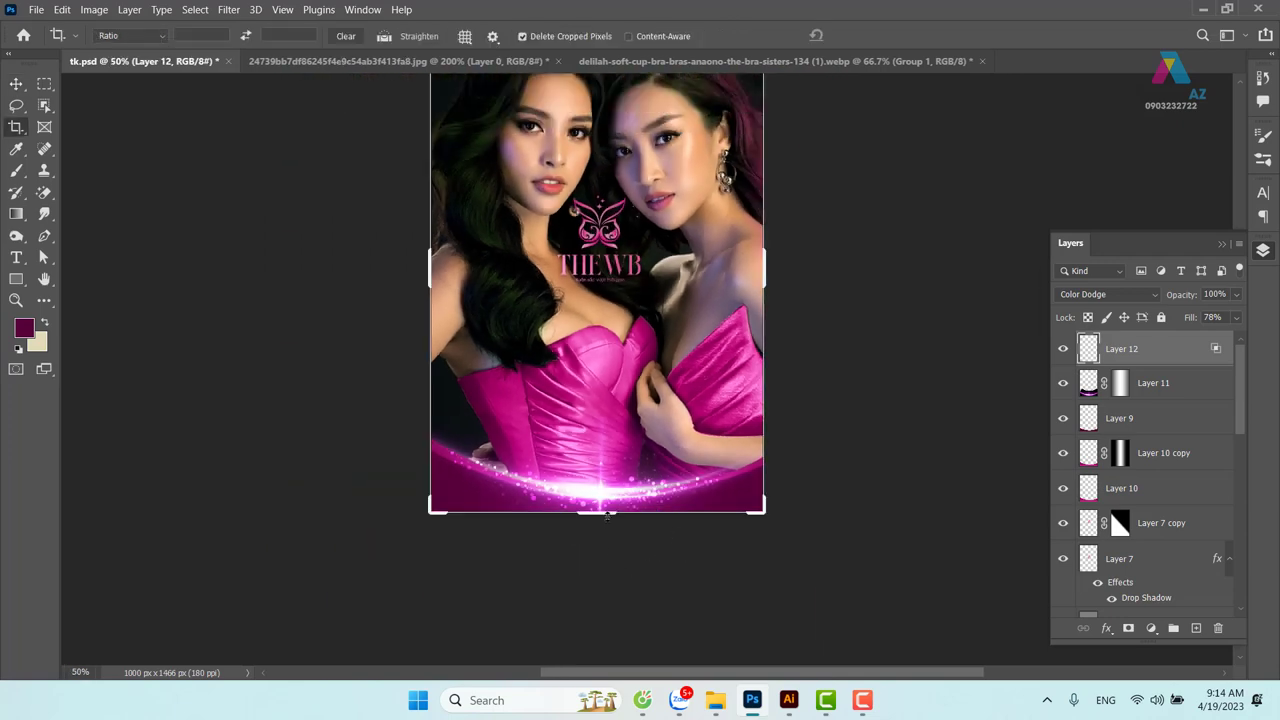
drag(607, 514, 609, 549)
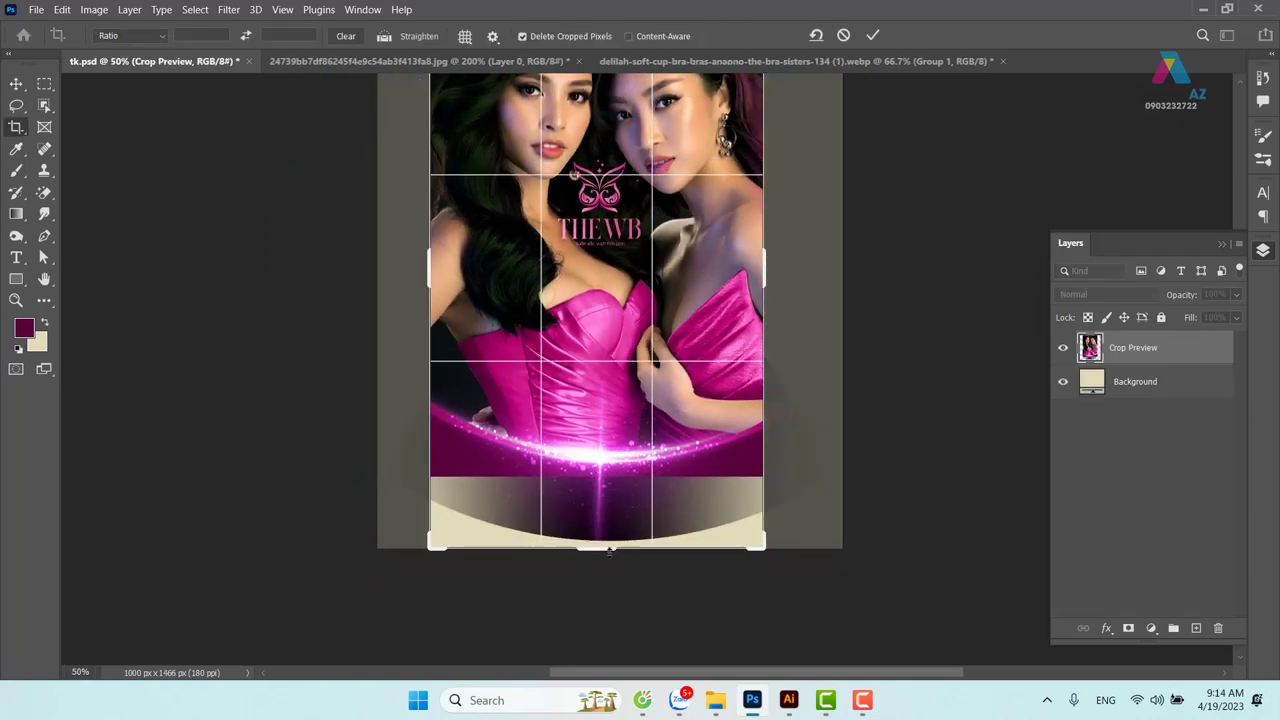
key(Return)
Select Layer 11, the glow layer, and lower it by 43 px
key(v)
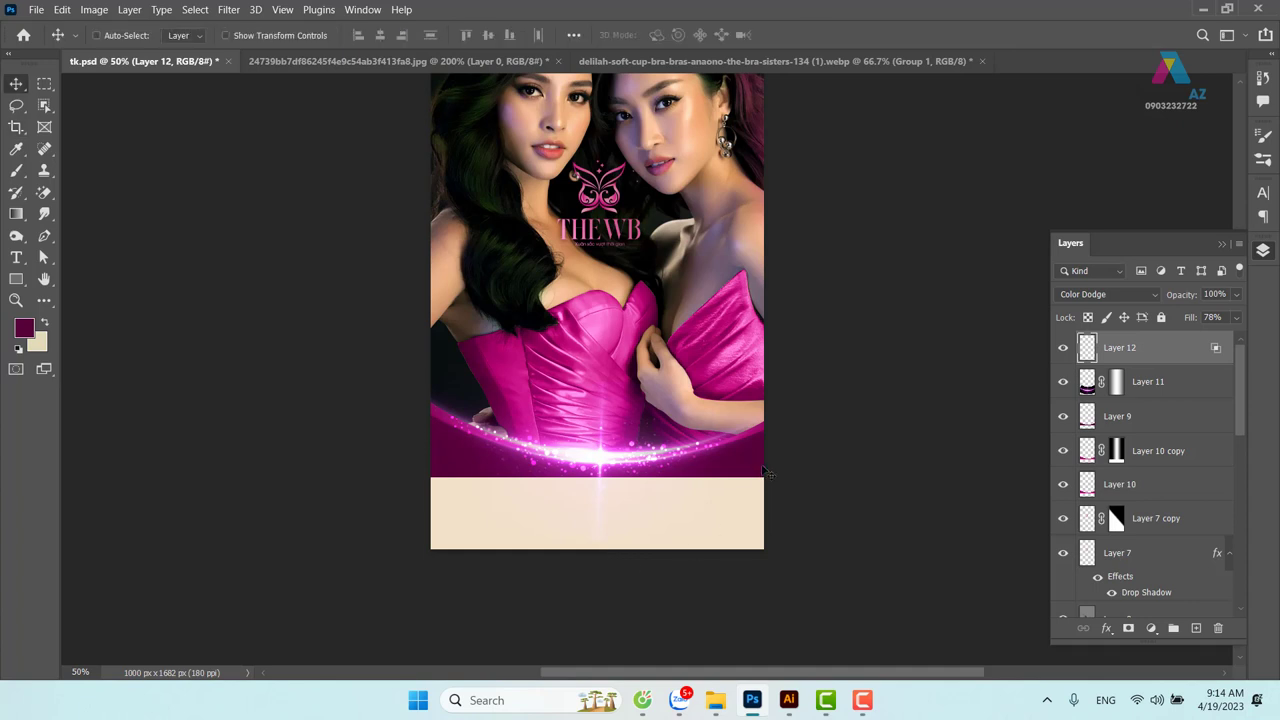
right_click(763, 471)
click(790, 475)
drag(755, 465, 755, 486)
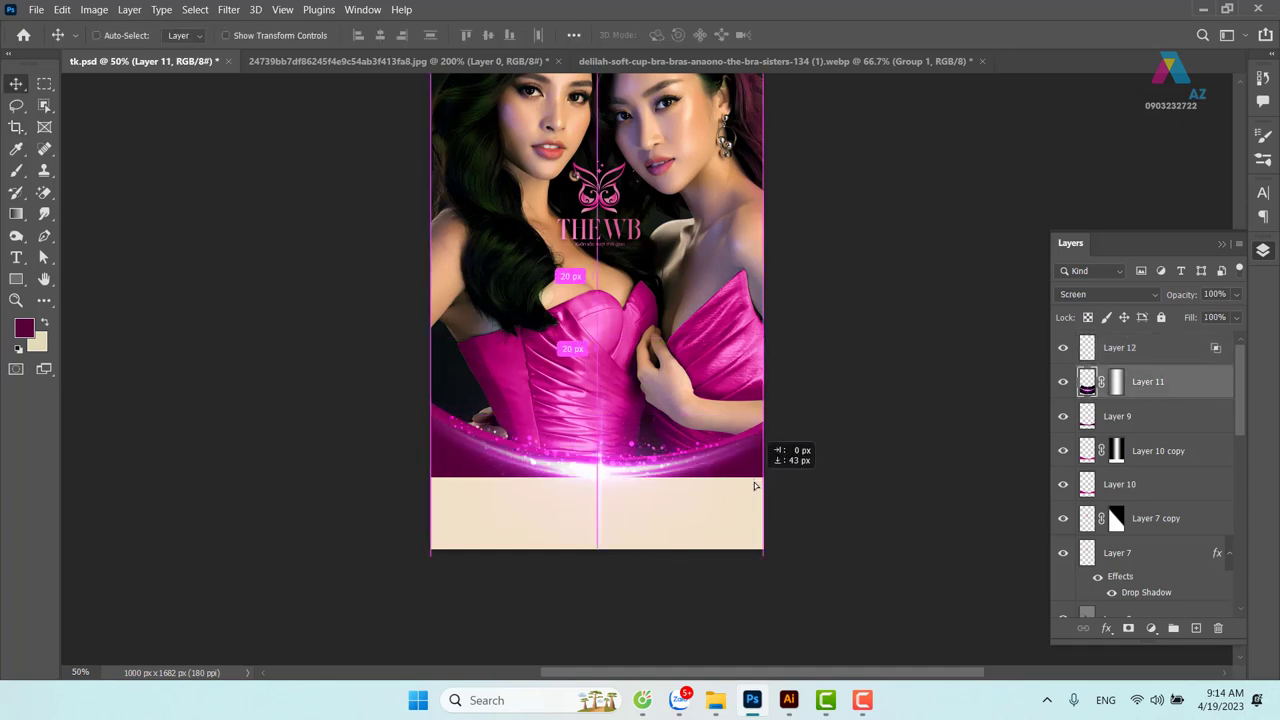
right_click(757, 459)
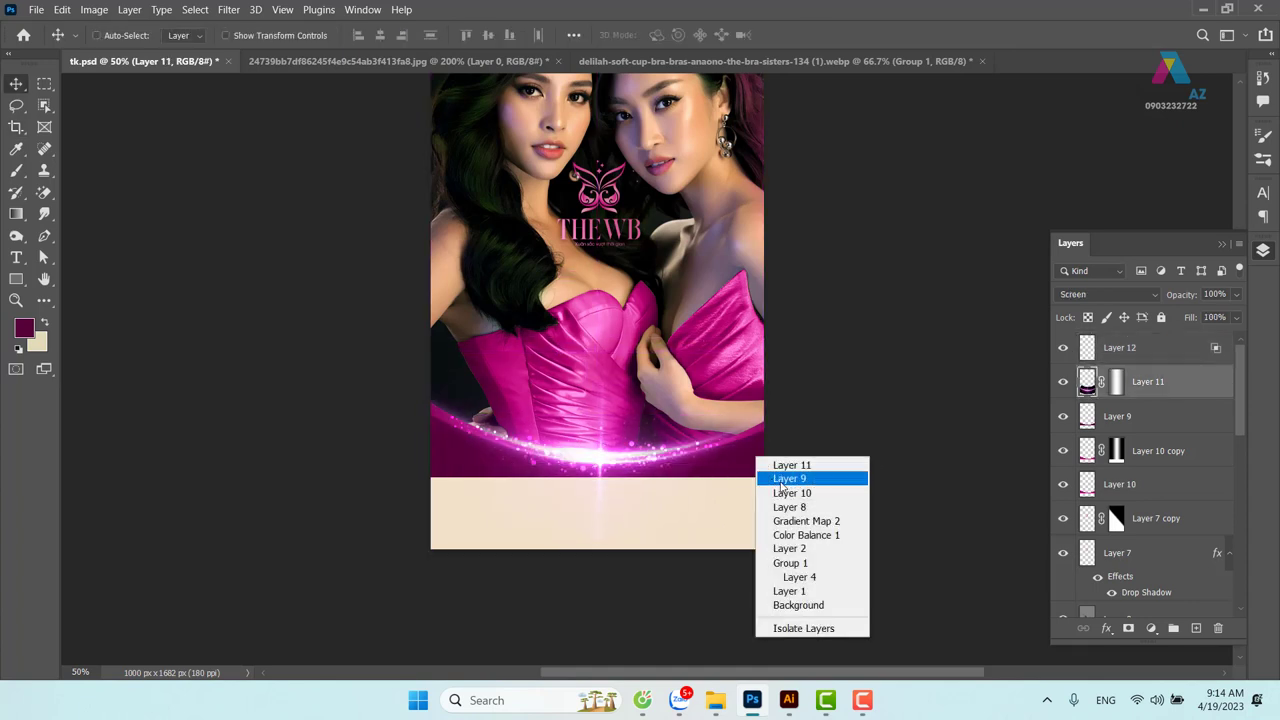
Reposition Layer 9, then fill the cream bottom band with dark magenta using a rectangular selection
click(789, 479)
drag(760, 478, 551, 486)
key(m)
drag(422, 474, 803, 632)
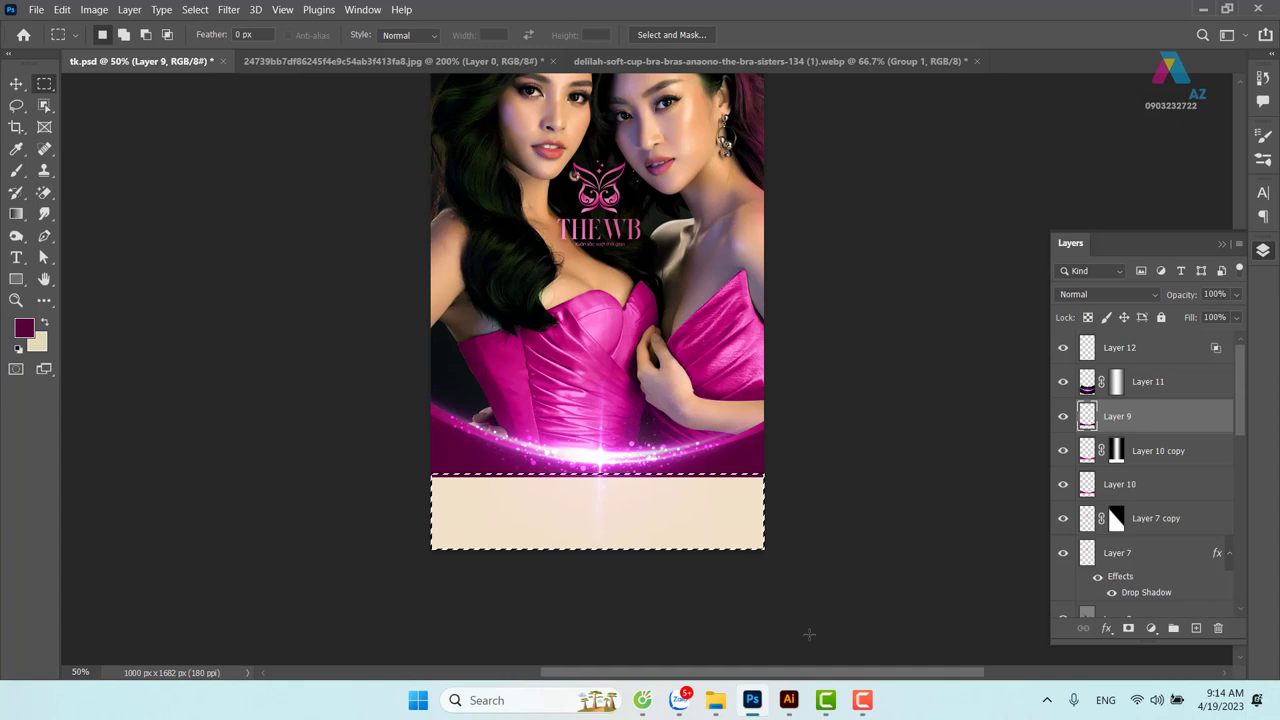
key(alt+BackSpace)
key(v)
key(ctrl+d)
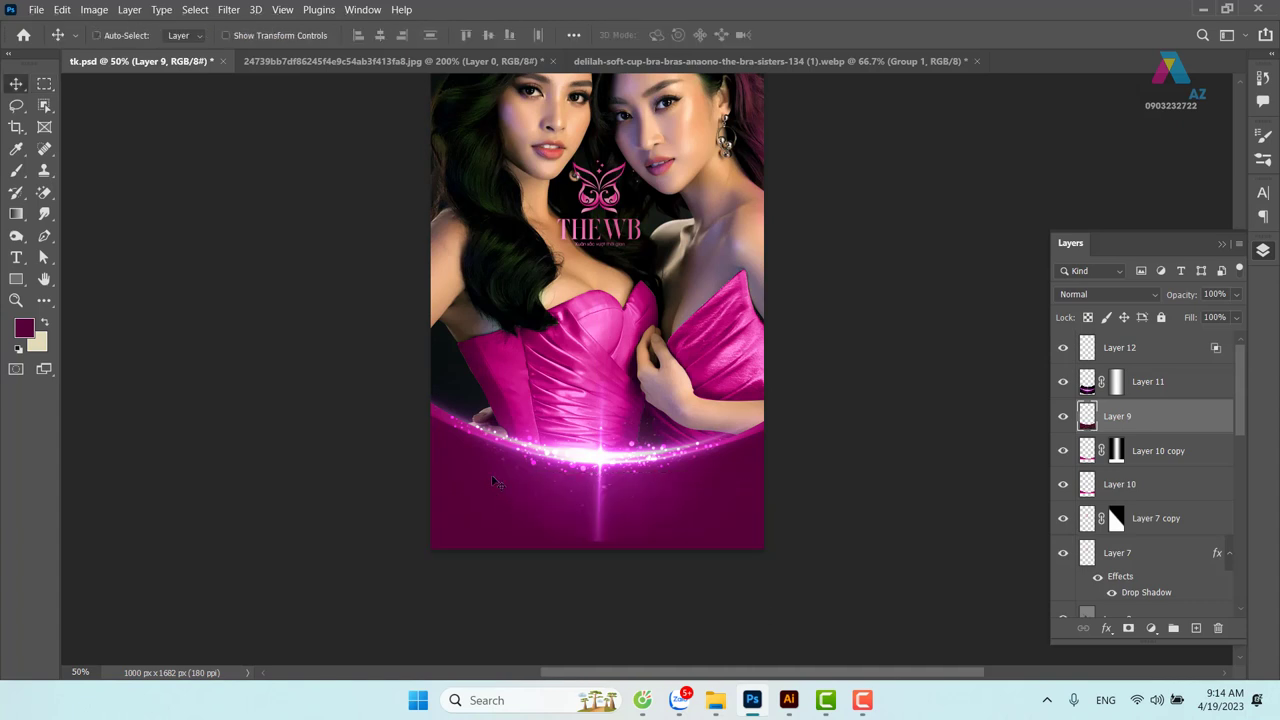
key(ctrl+plus)
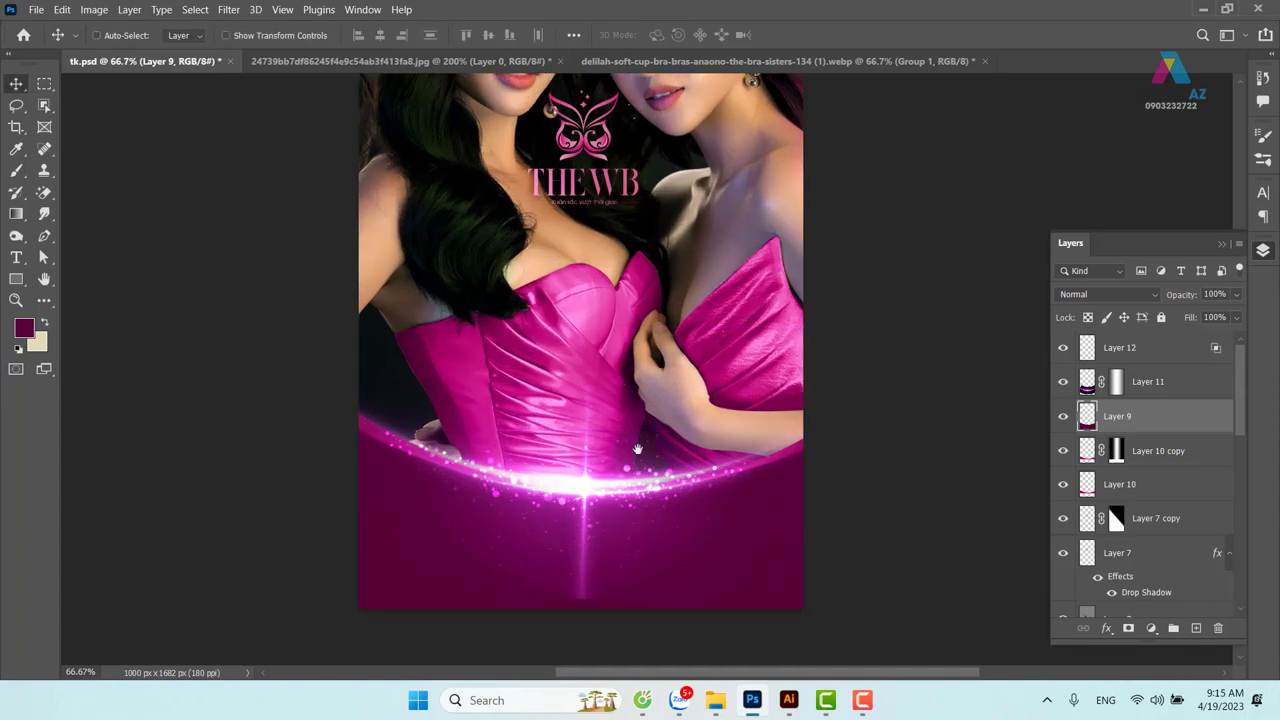
scroll(632, 420, down, 3)
Paint black with a 236 px soft round brush on Layer 11's mask over the lower glow streak
right_click(577, 388)
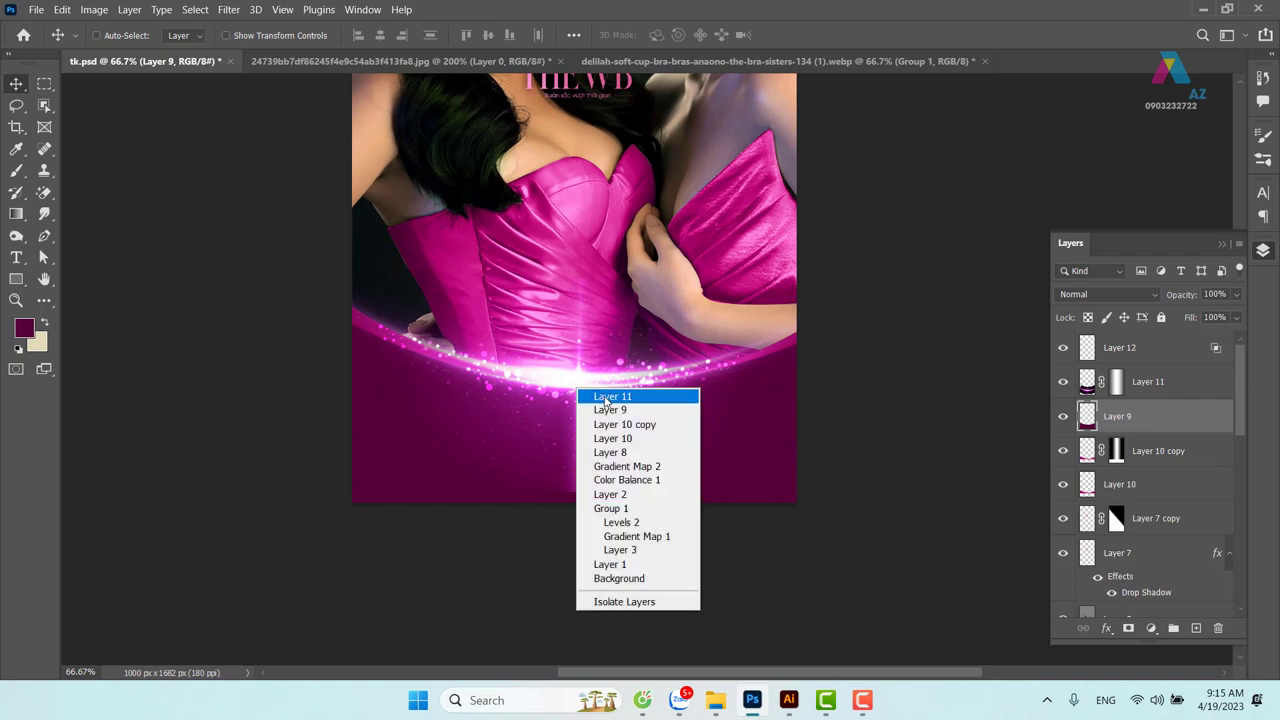
click(605, 399)
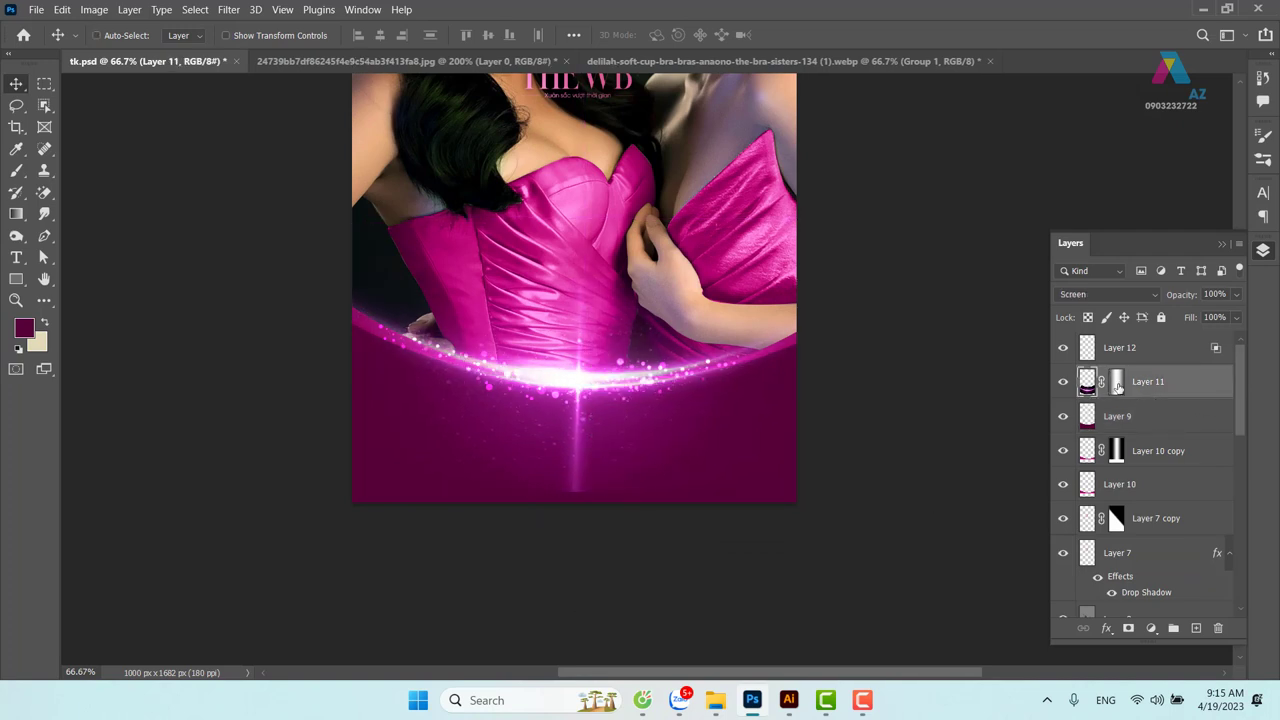
click(1116, 382)
key(b)
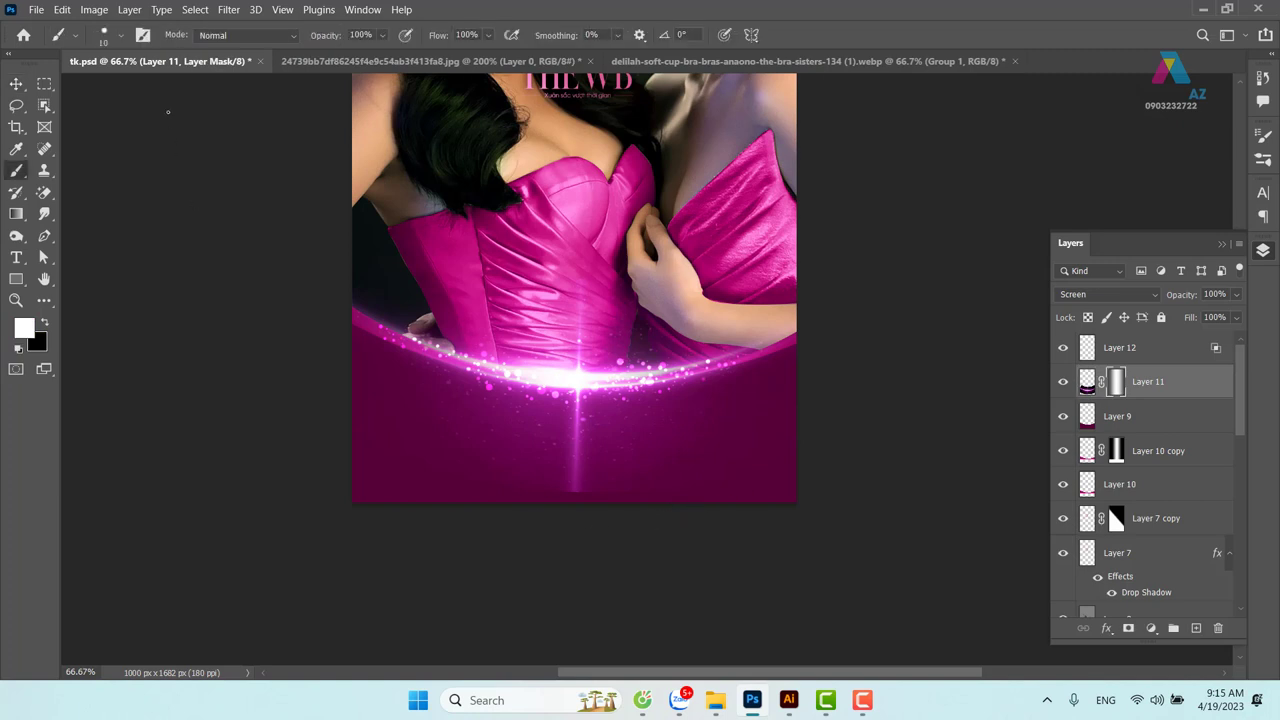
click(120, 36)
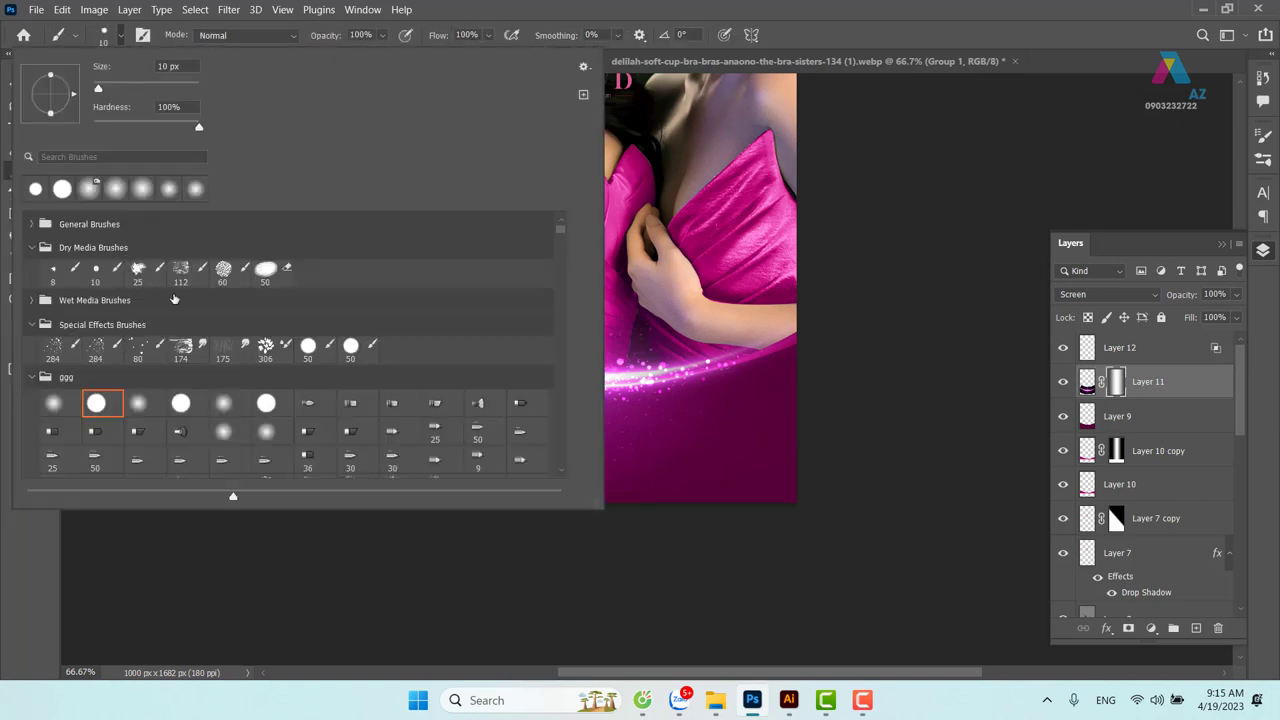
click(145, 408)
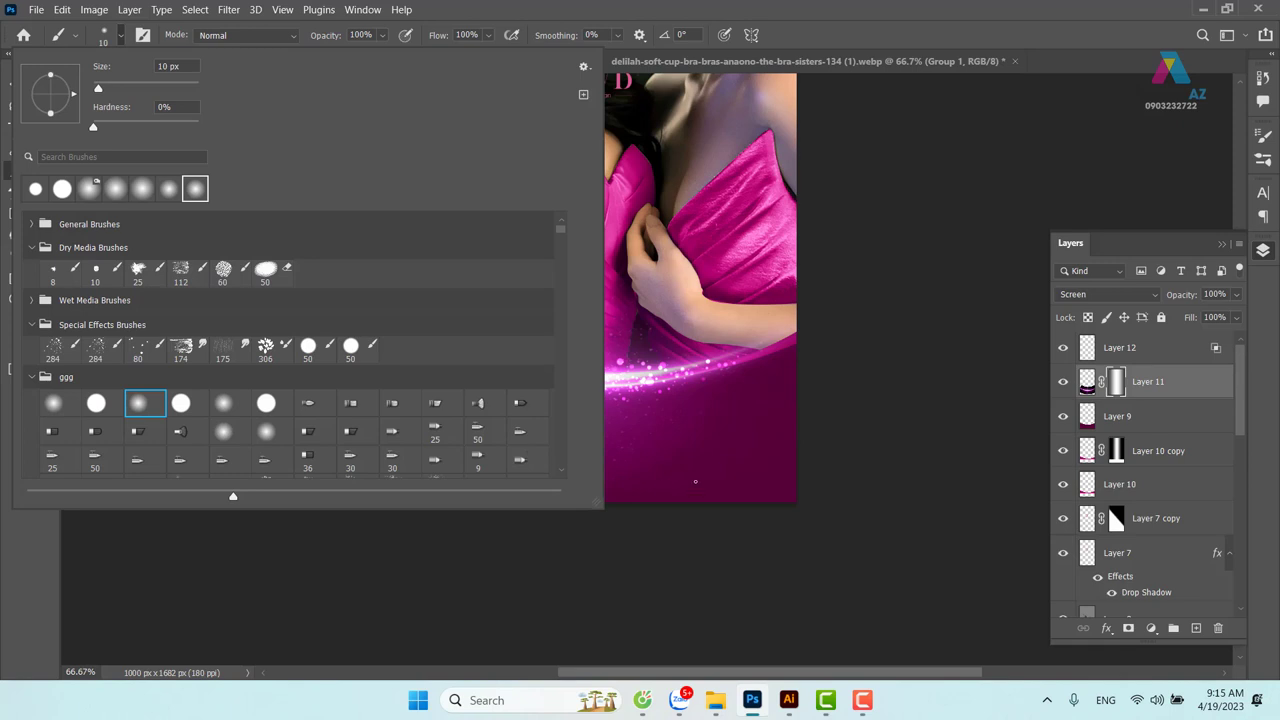
drag(700, 437, 790, 437)
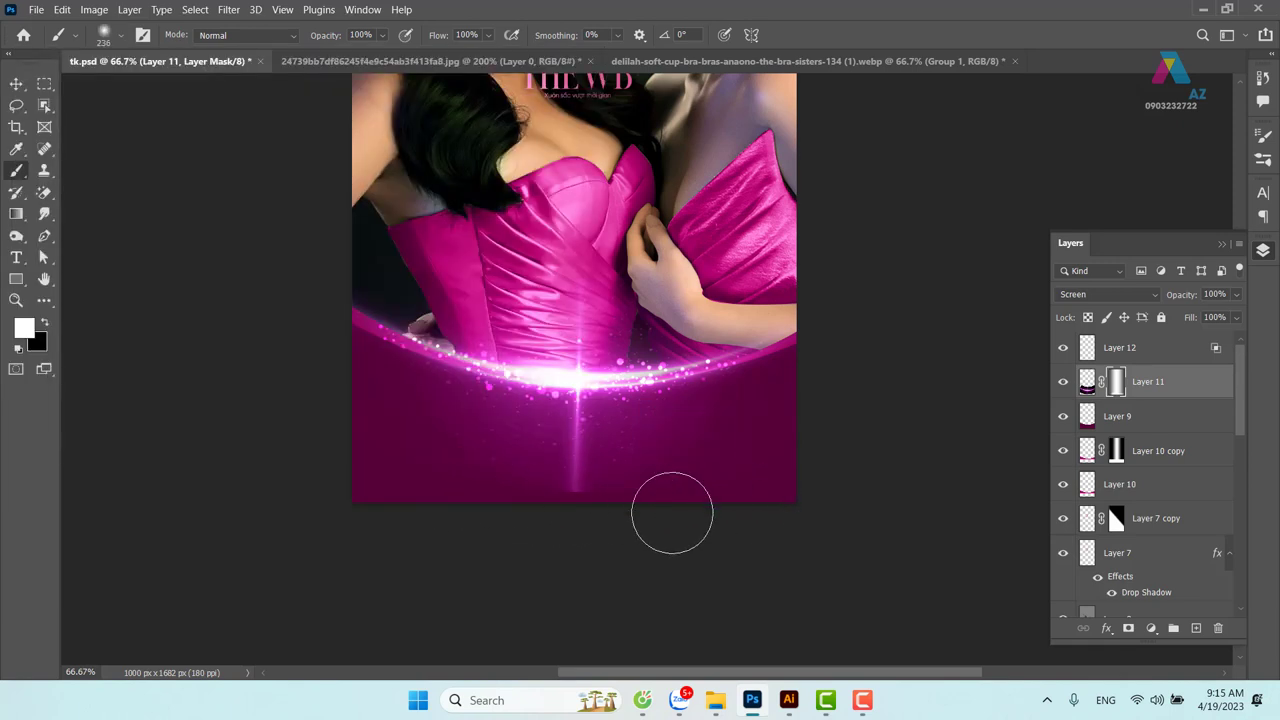
key(x)
mouse_move(457, 486)
mouse_down()
mouse_move(663, 503)
mouse_move(778, 474)
mouse_up()
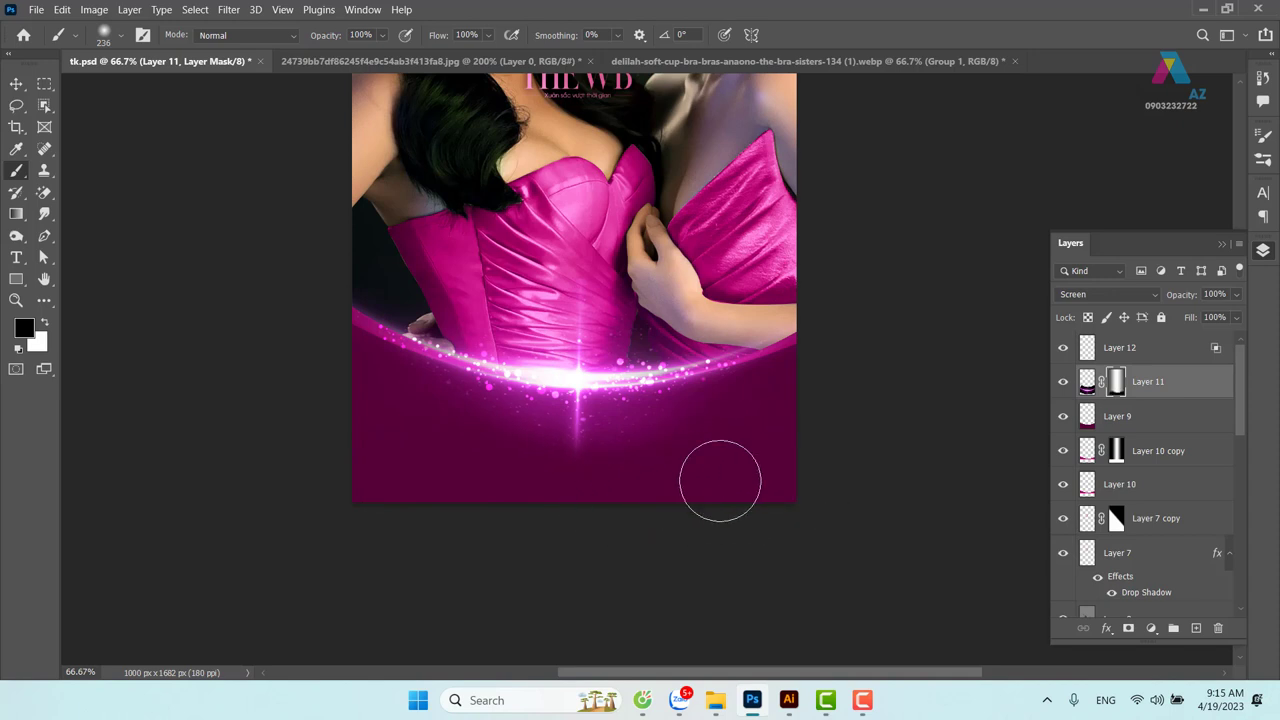
click(16, 84)
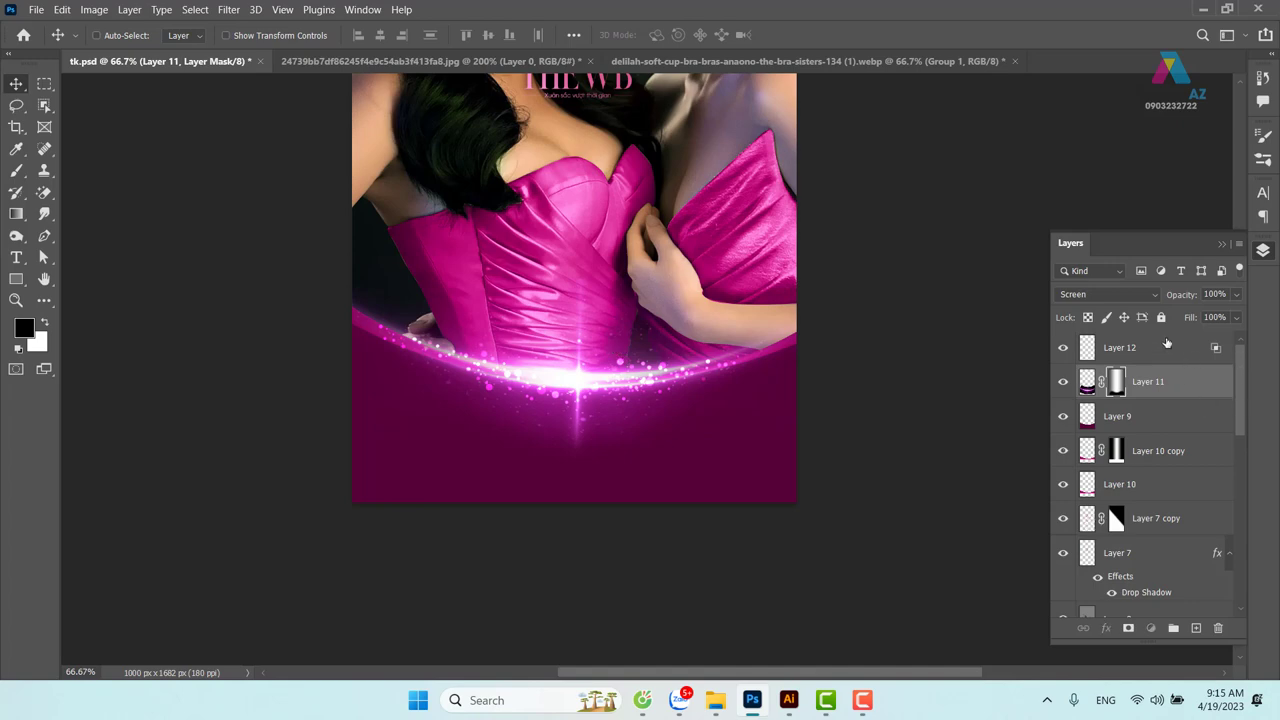
click(1166, 343)
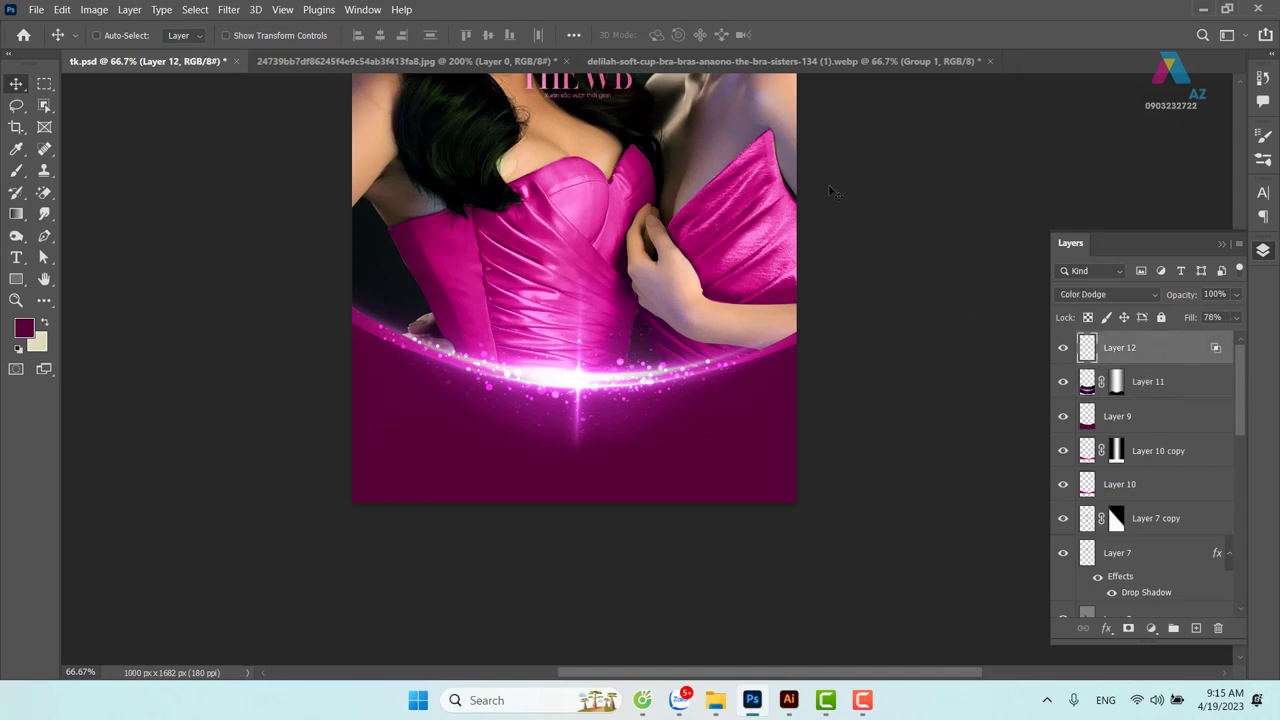
Bring Group 1 from the bra document into tk.psd, scale it to about 49.67%, and centre it
click(827, 57)
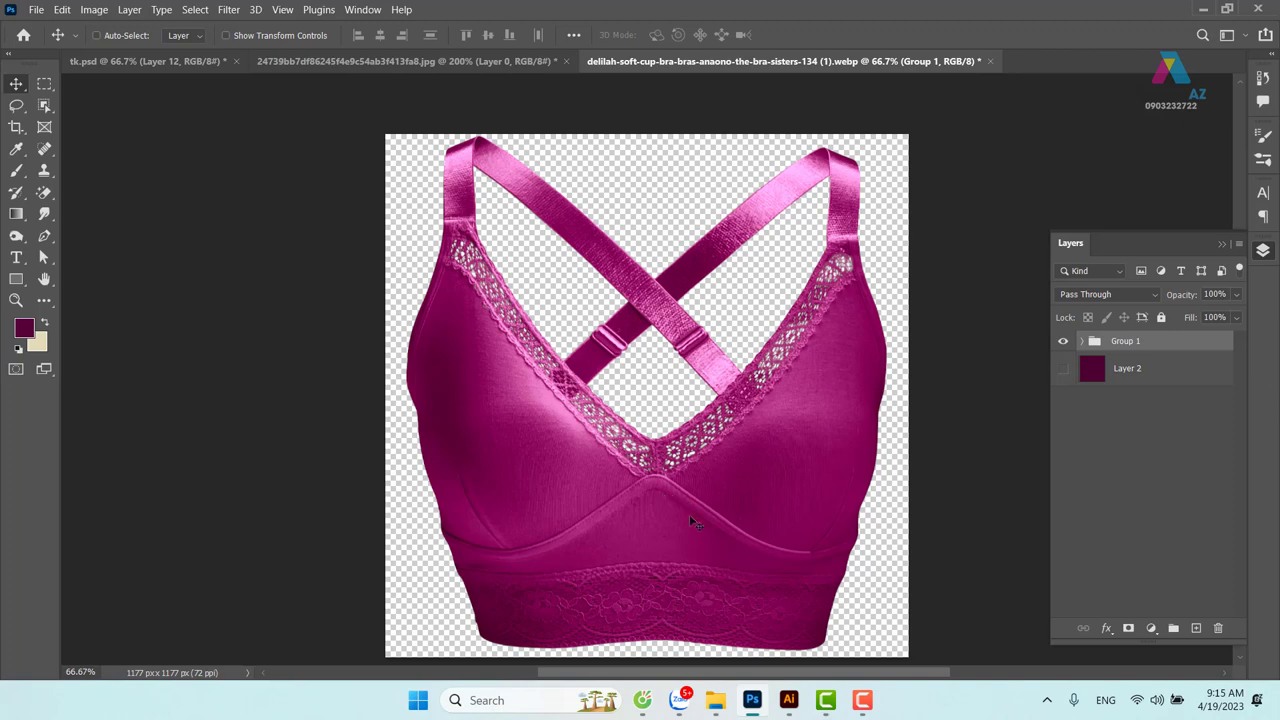
mouse_move(689, 514)
mouse_down()
mouse_move(640, 432)
mouse_move(700, 470)
mouse_up()
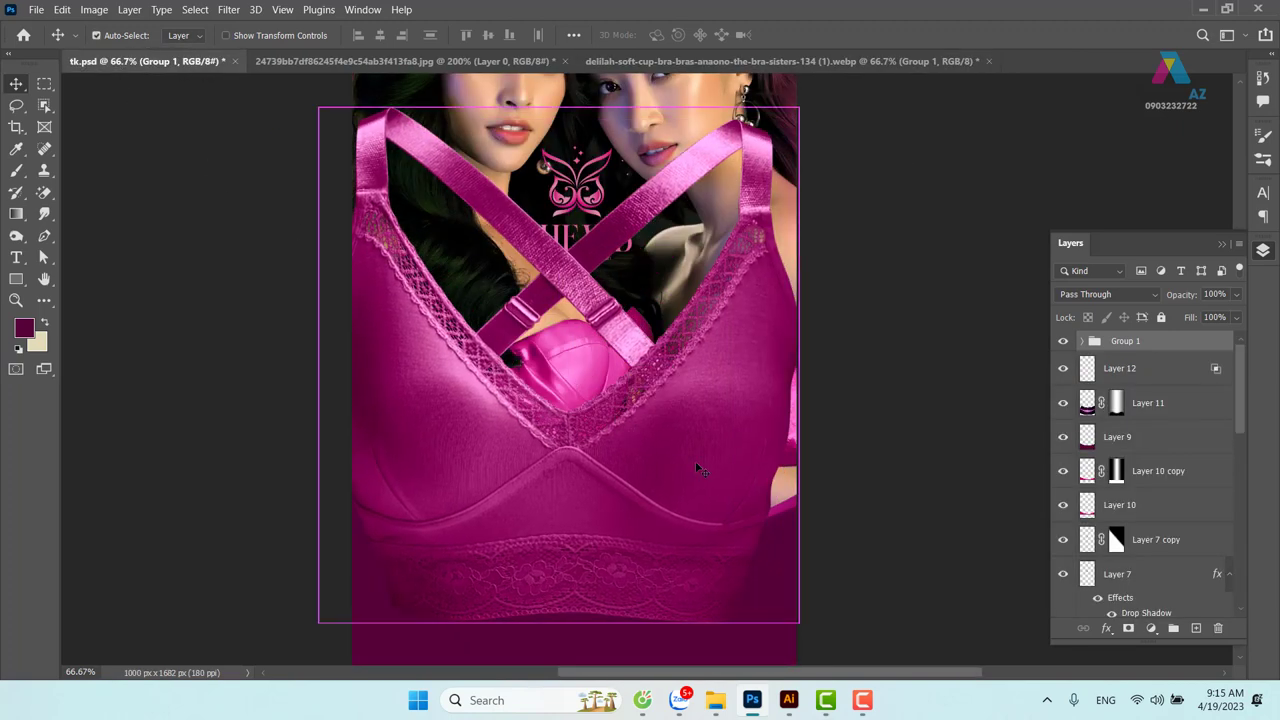
key(ctrl+t)
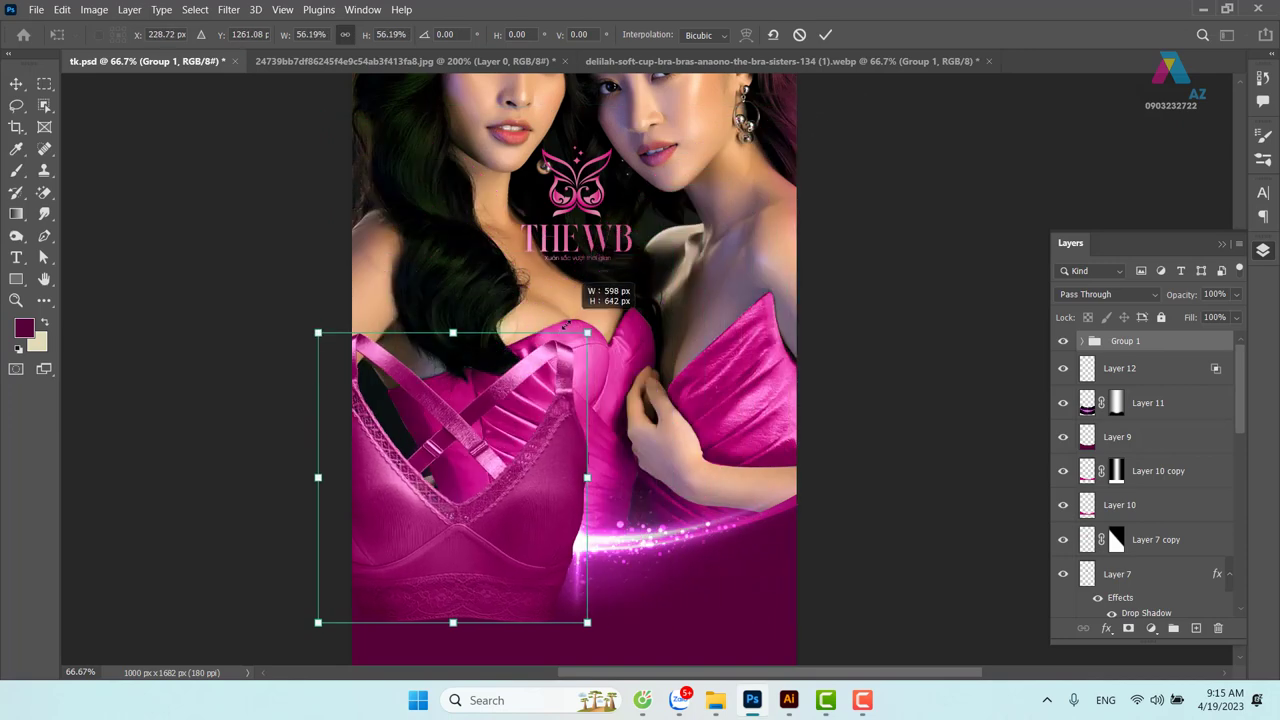
drag(798, 106, 557, 368)
drag(510, 487, 598, 481)
key(Return)
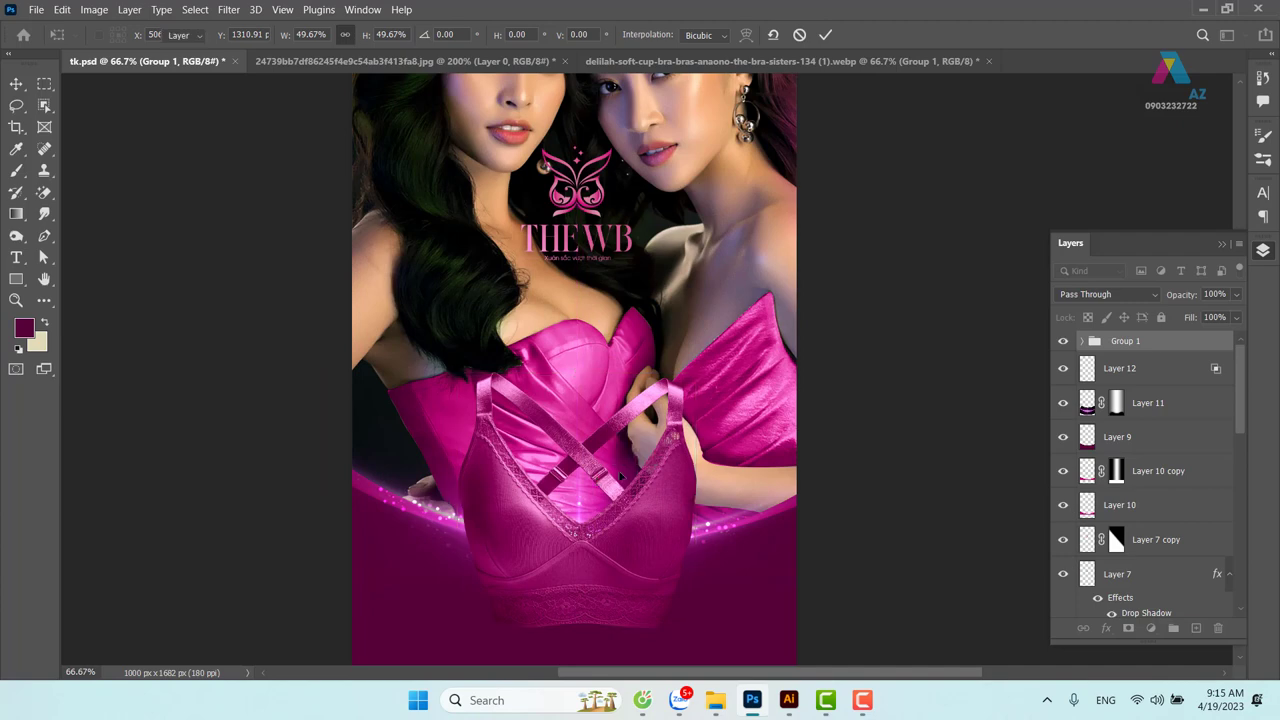
key(ctrl+1)
drag(557, 560, 594, 410)
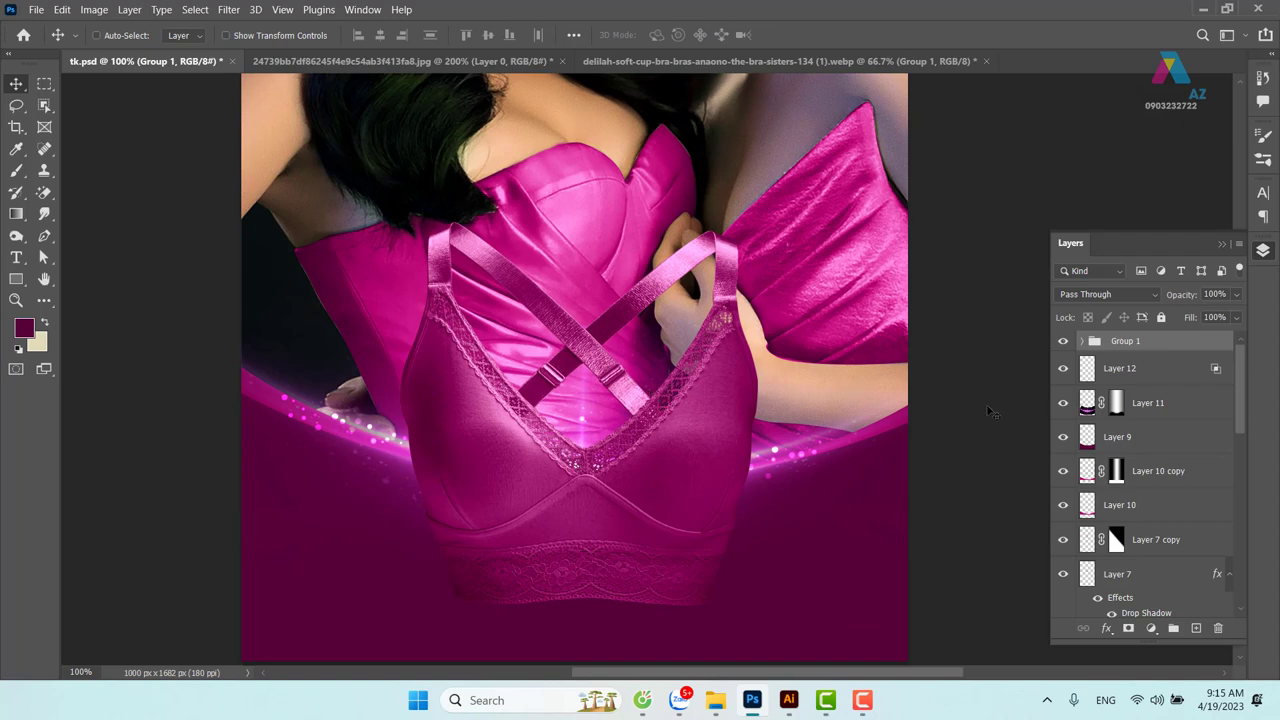
Give Group 1 a white Overlay inner shadow with distance 0, opacity 100% and size 23
right_click(1162, 343)
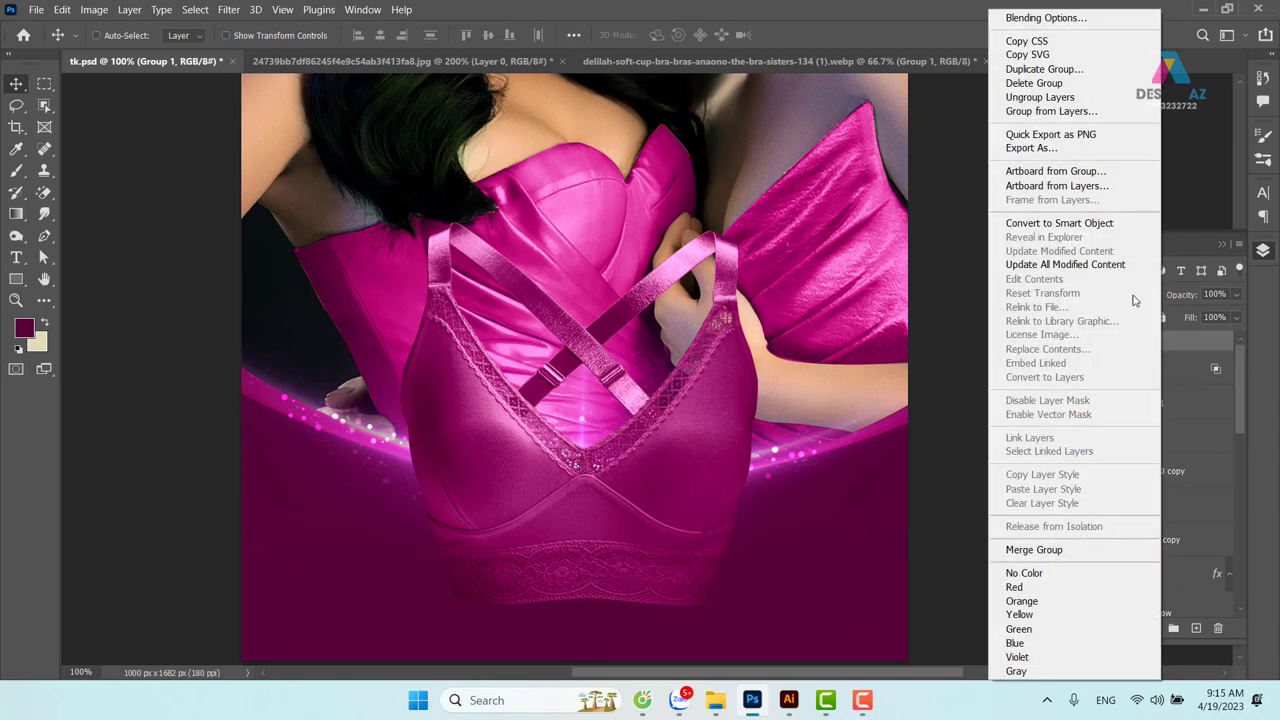
click(1037, 12)
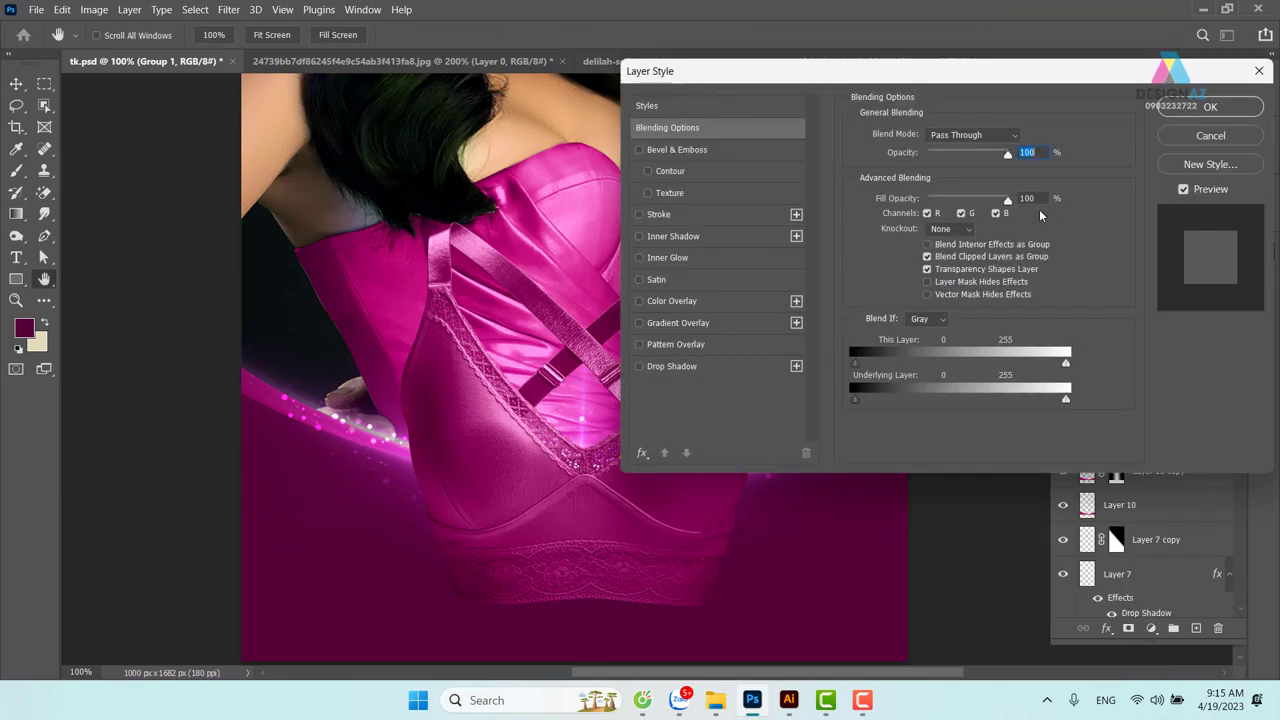
drag(880, 95, 1007, 52)
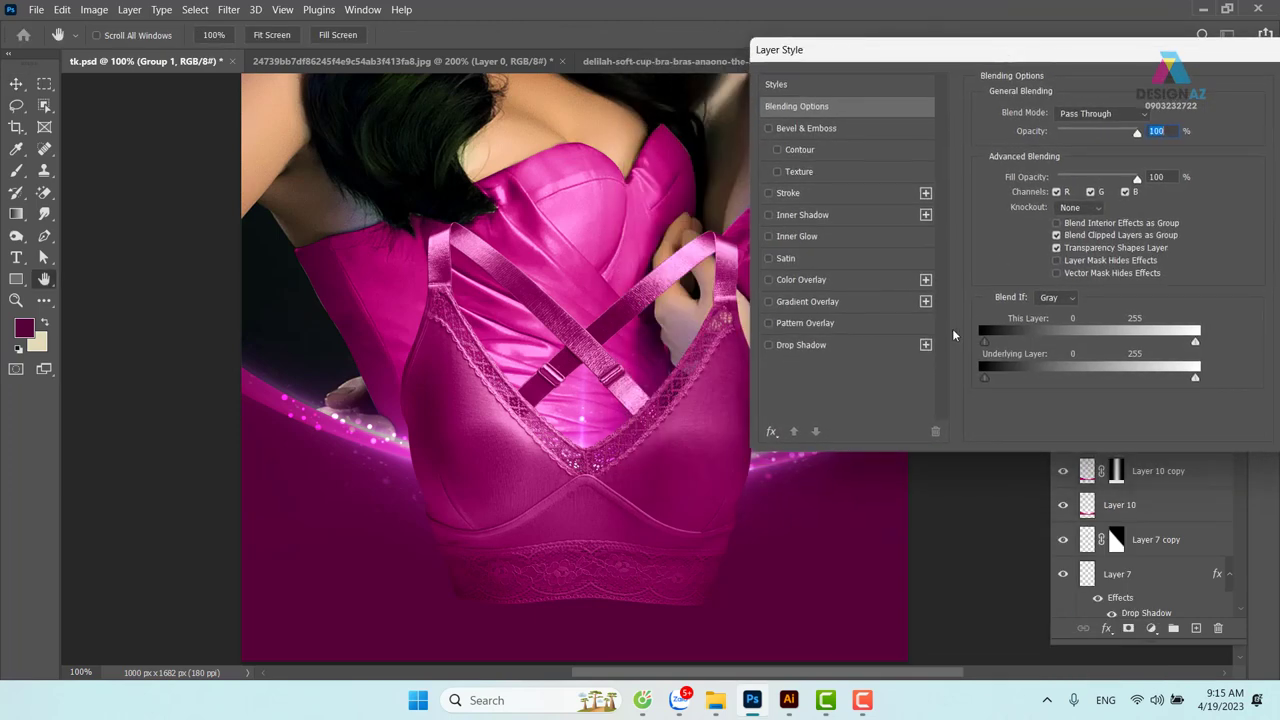
click(836, 216)
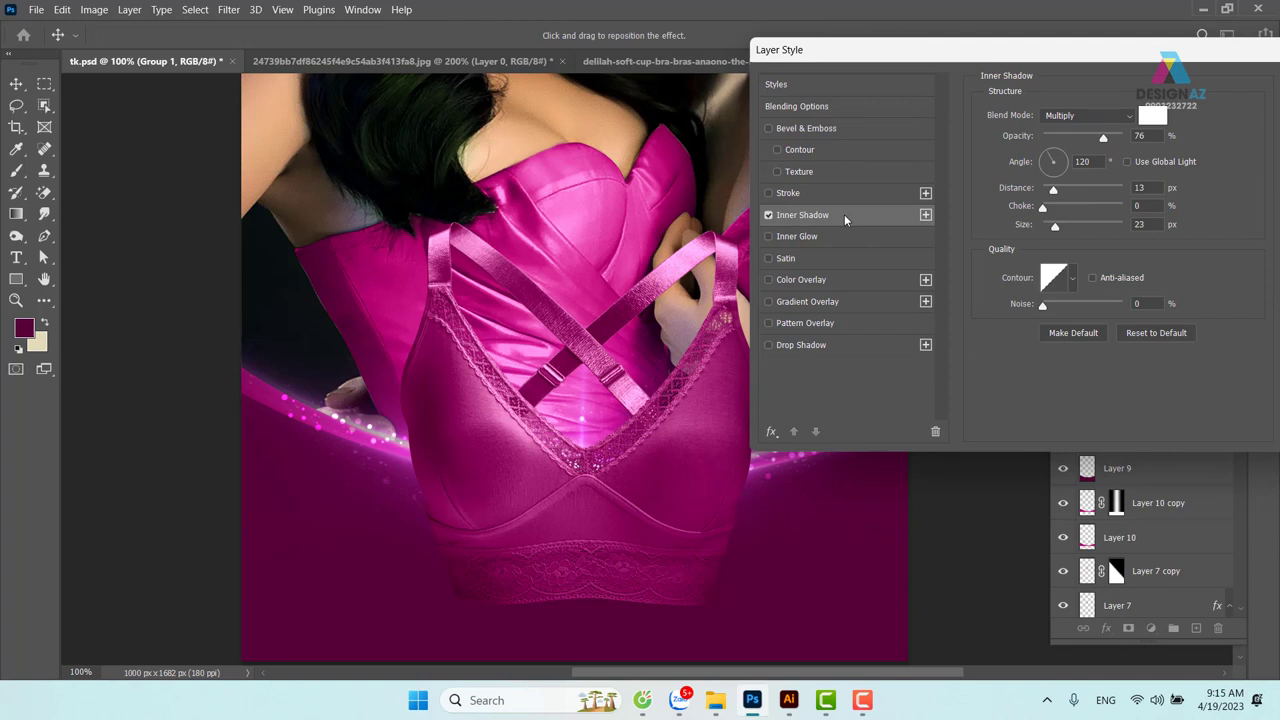
click(1113, 118)
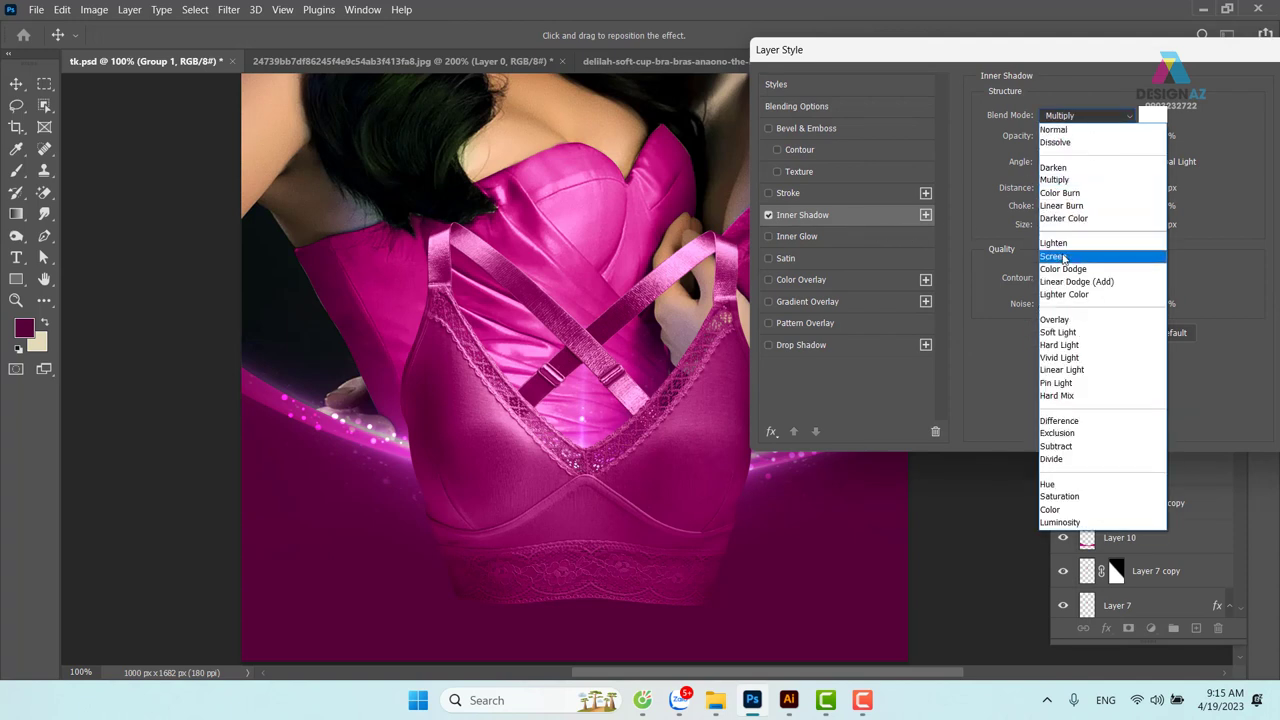
click(1060, 256)
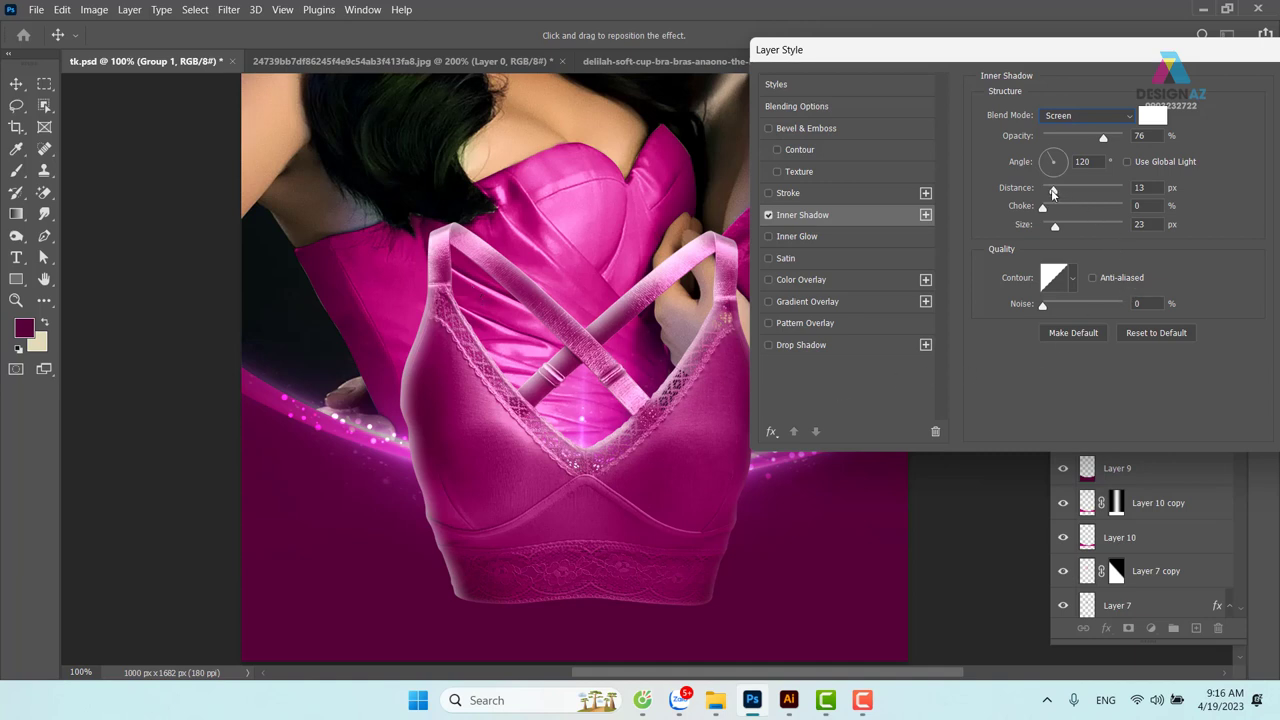
drag(1053, 192, 1044, 192)
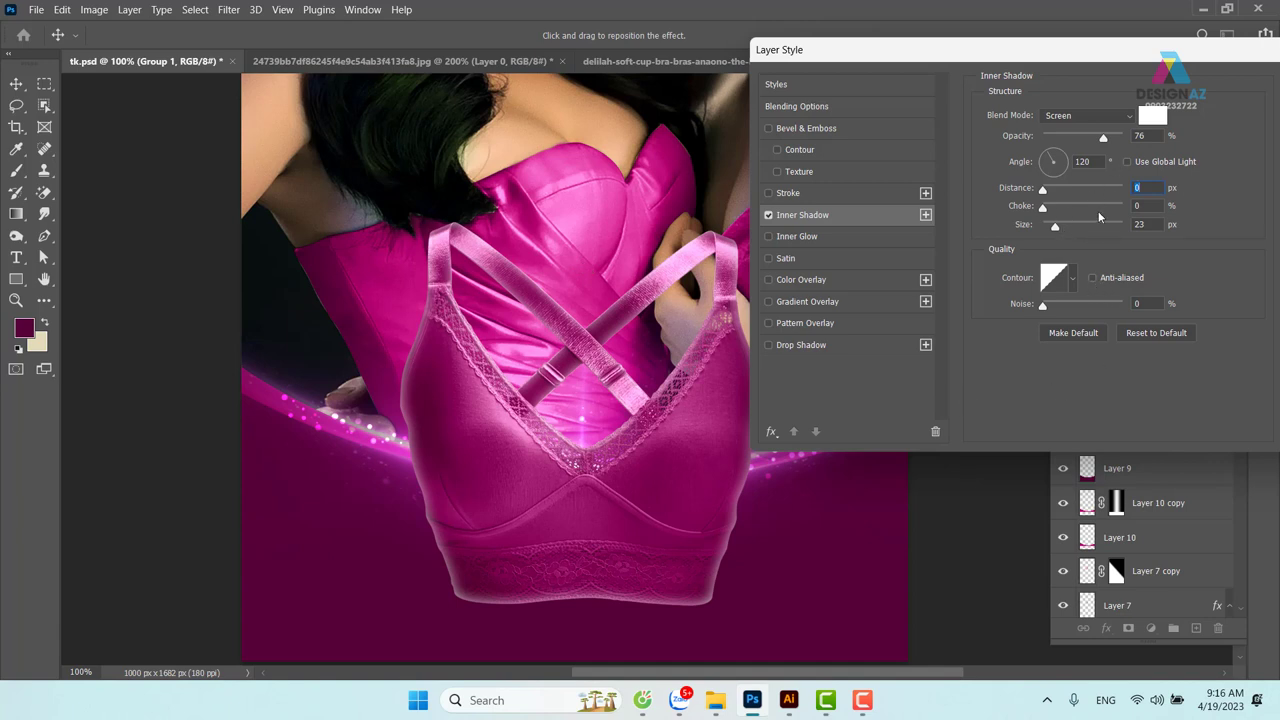
drag(1103, 137, 1124, 137)
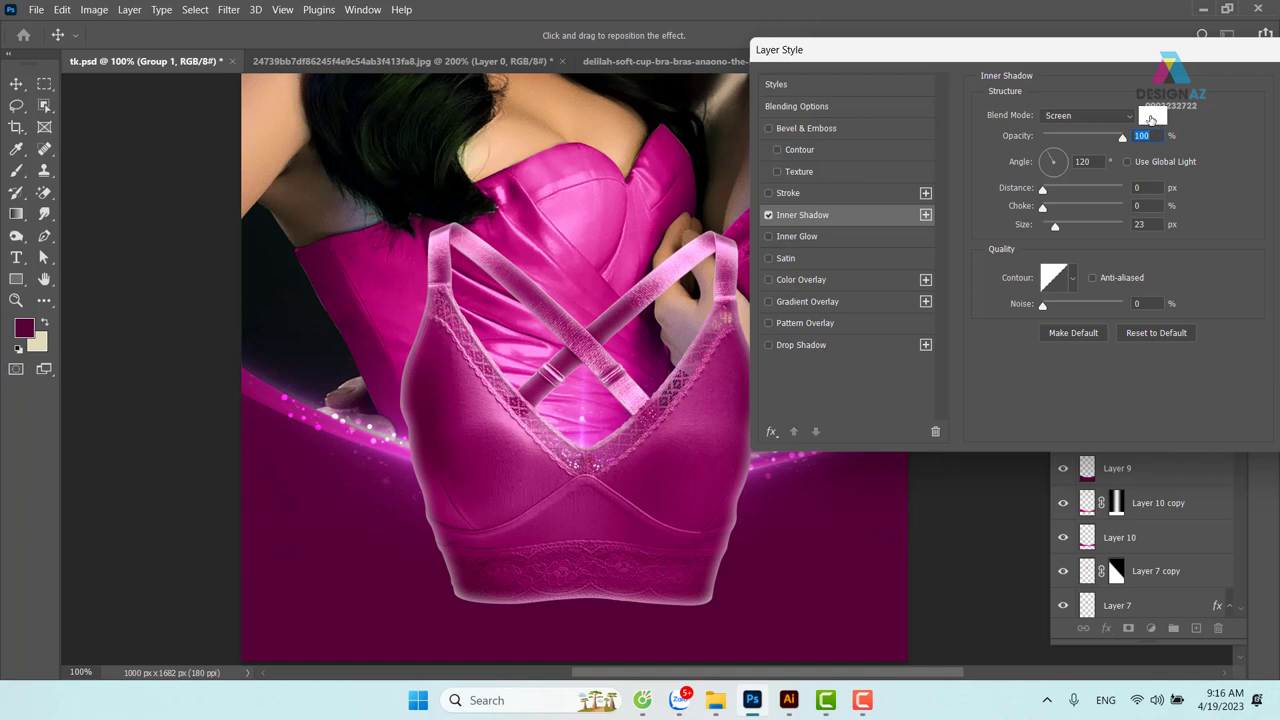
click(1104, 118)
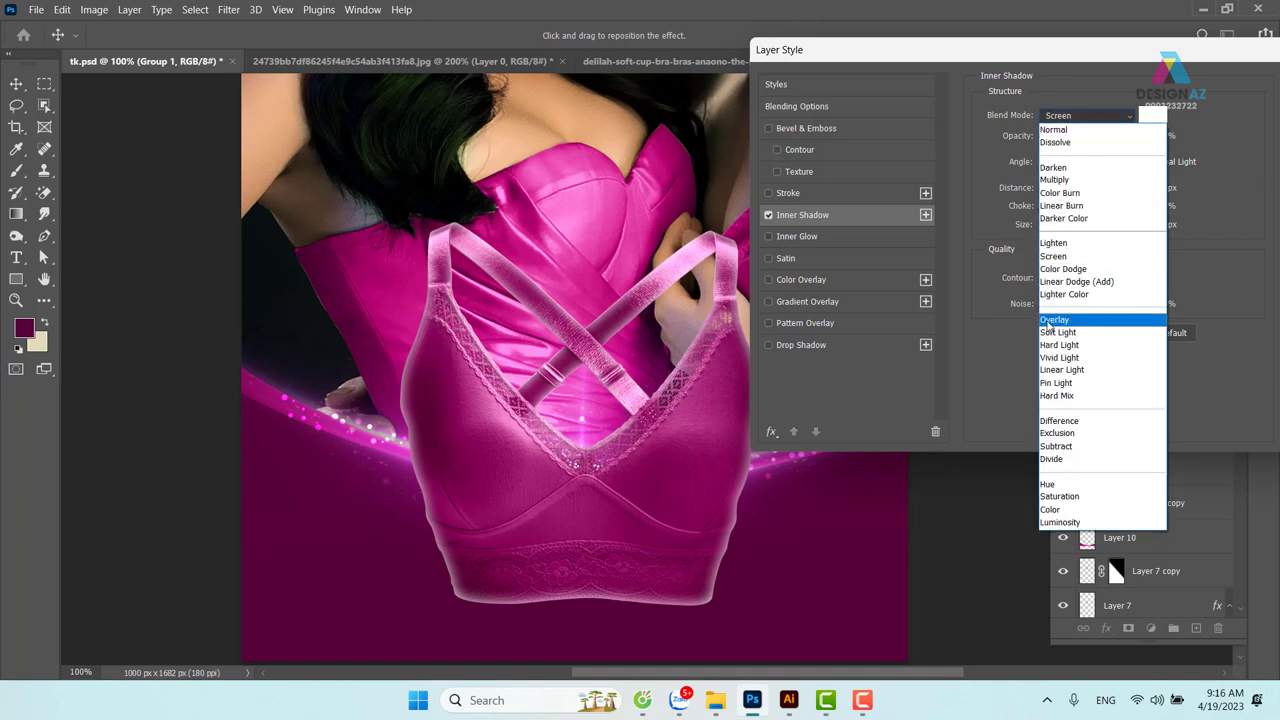
click(1075, 319)
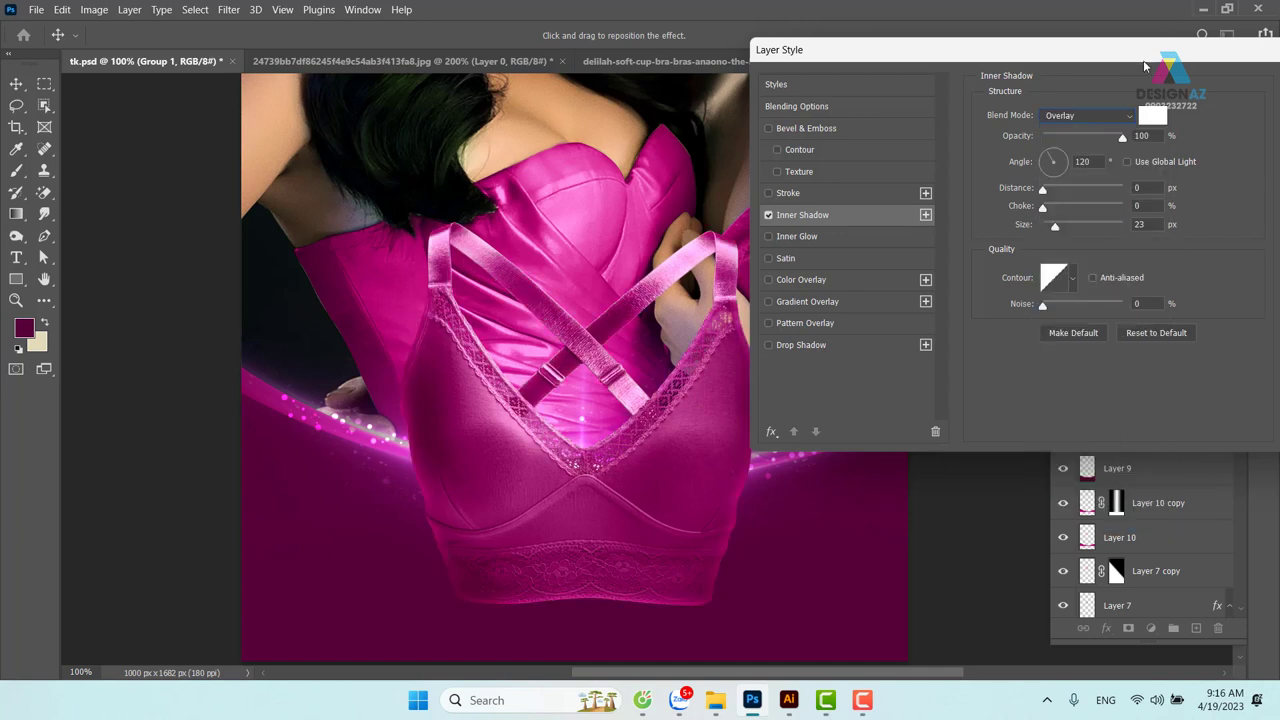
drag(1143, 57, 987, 59)
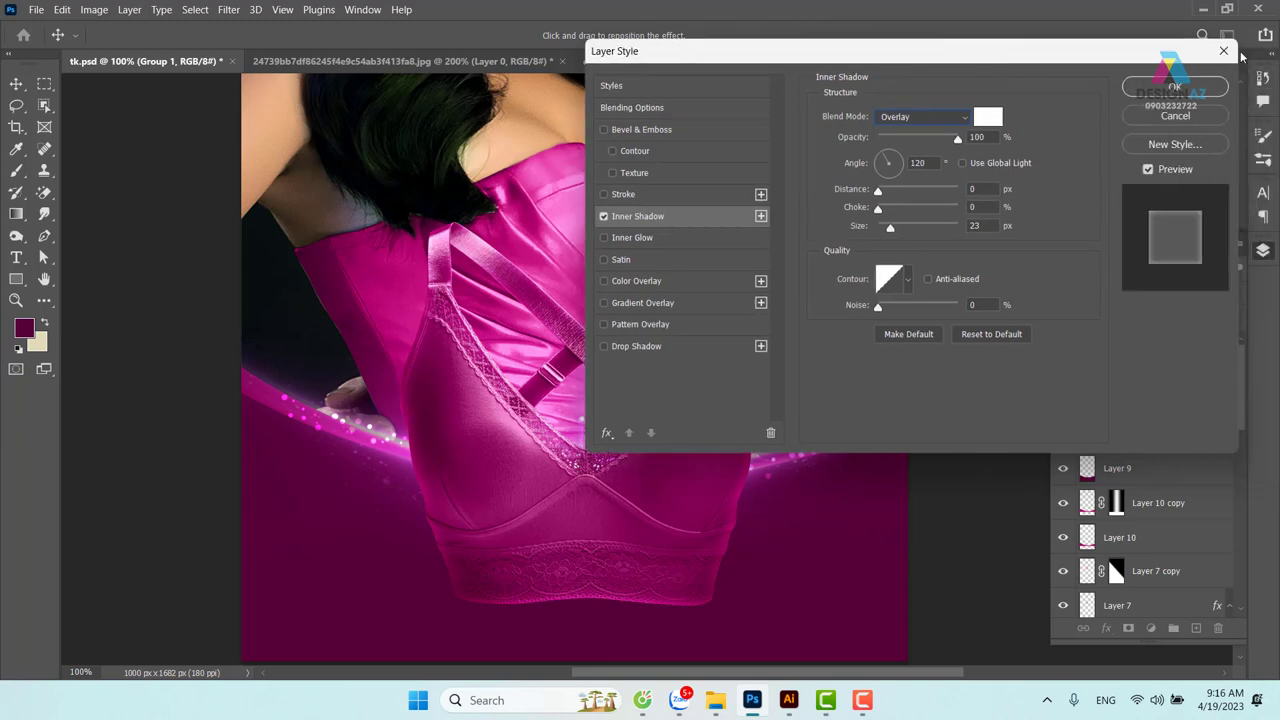
click(1175, 87)
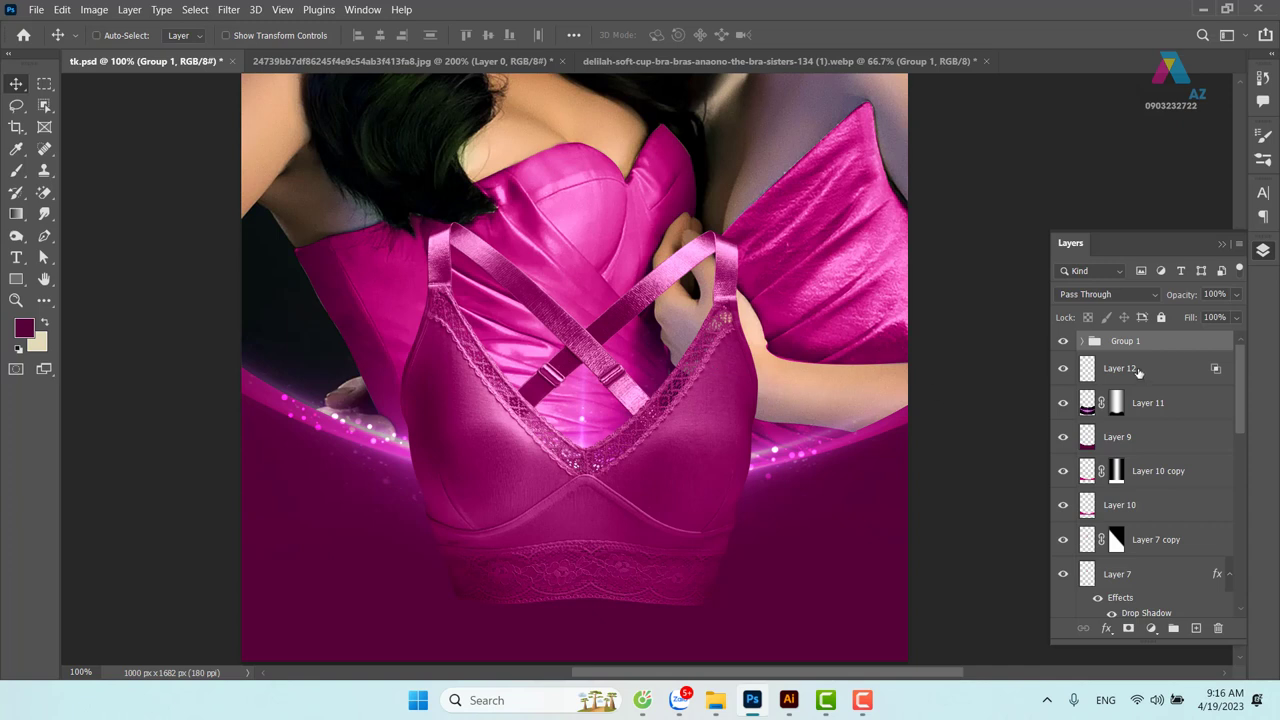
Load Layer 1's bra shape as a selection and fill it with light pink on a new top layer
click(1082, 342)
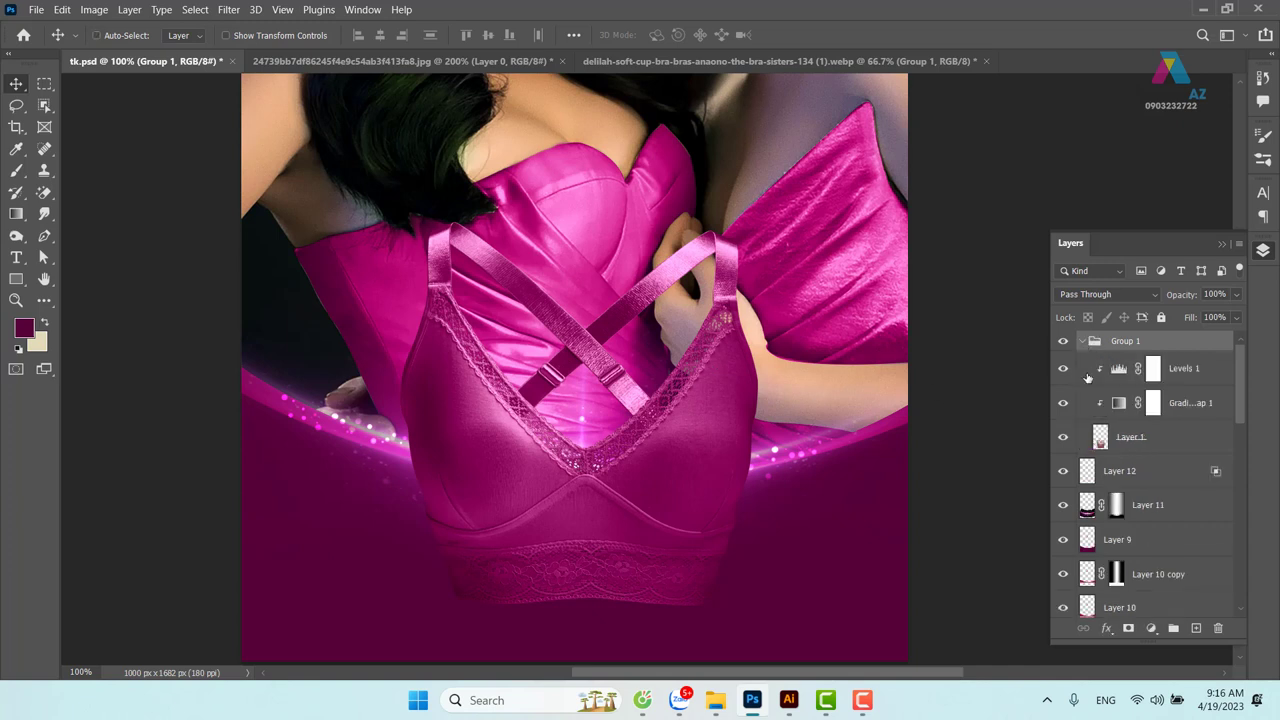
ctrl+click(1100, 440)
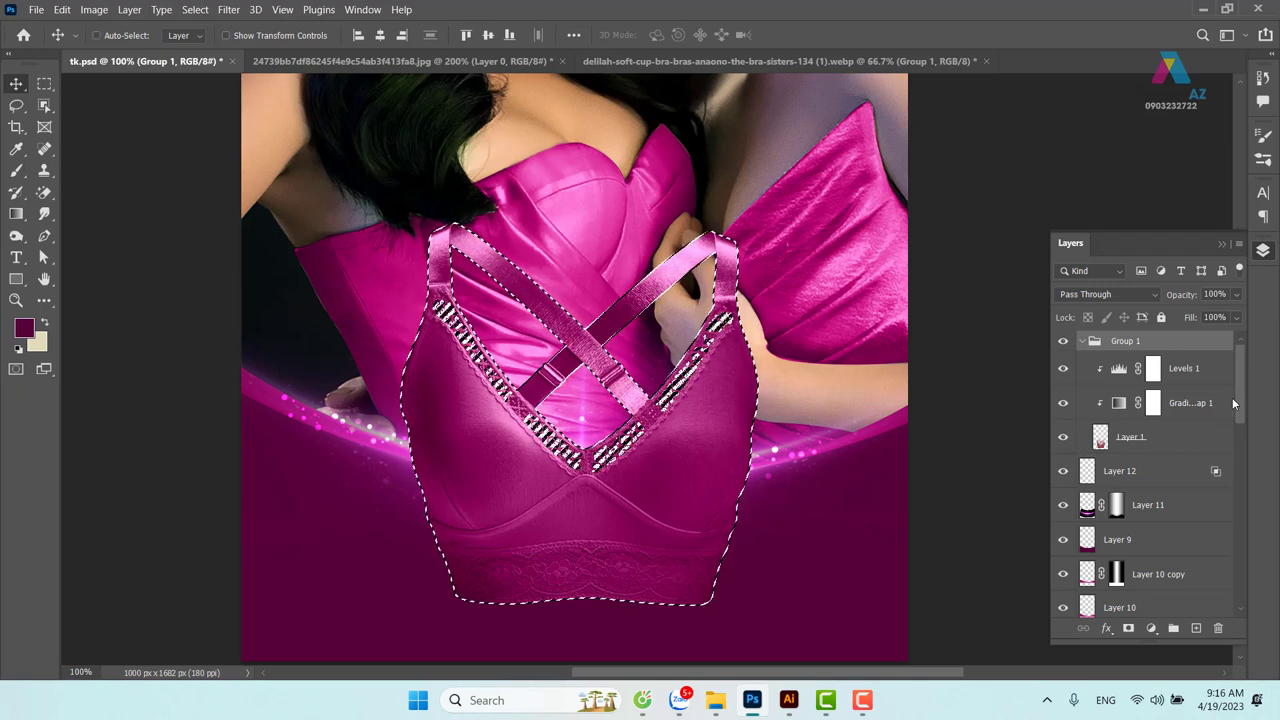
click(1084, 342)
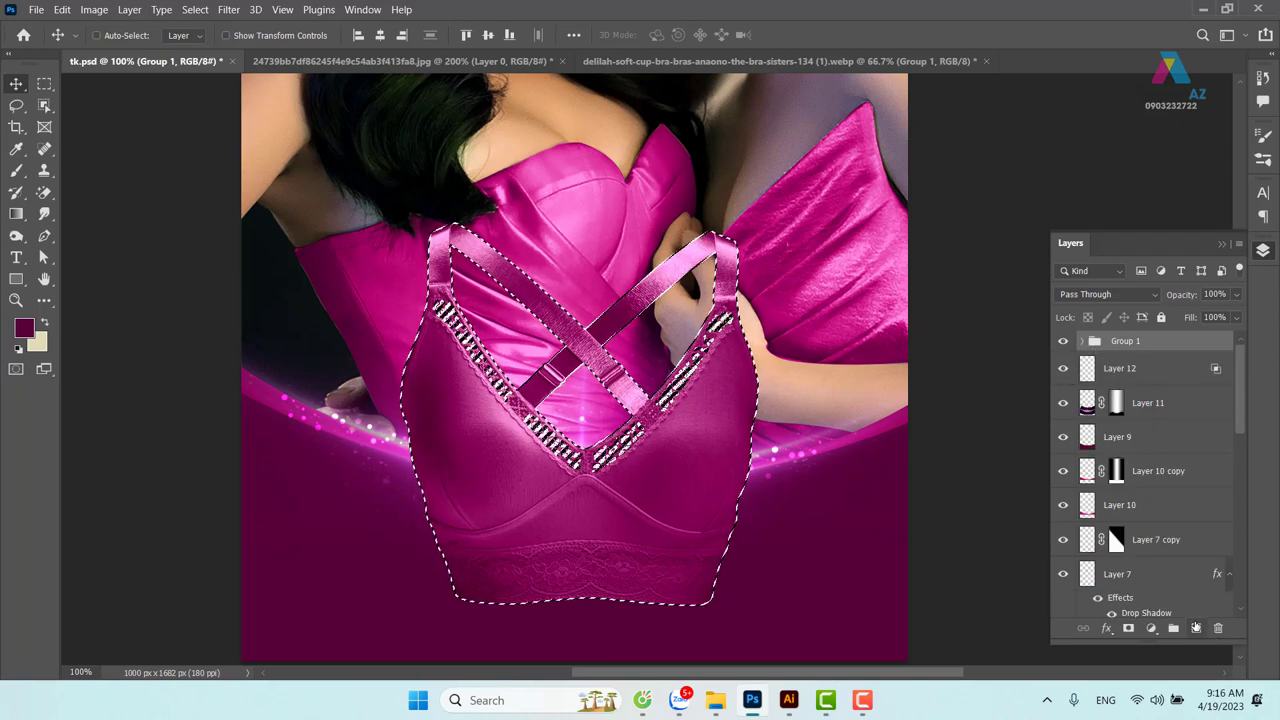
click(1196, 628)
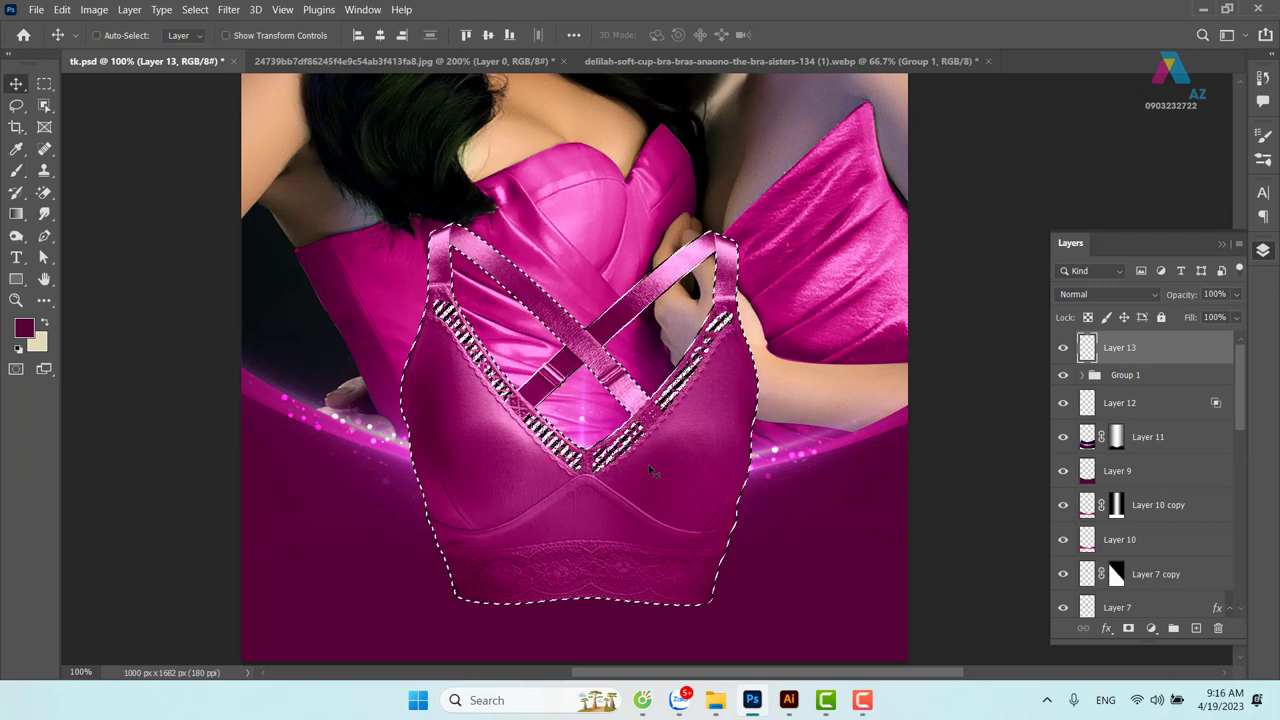
click(24, 328)
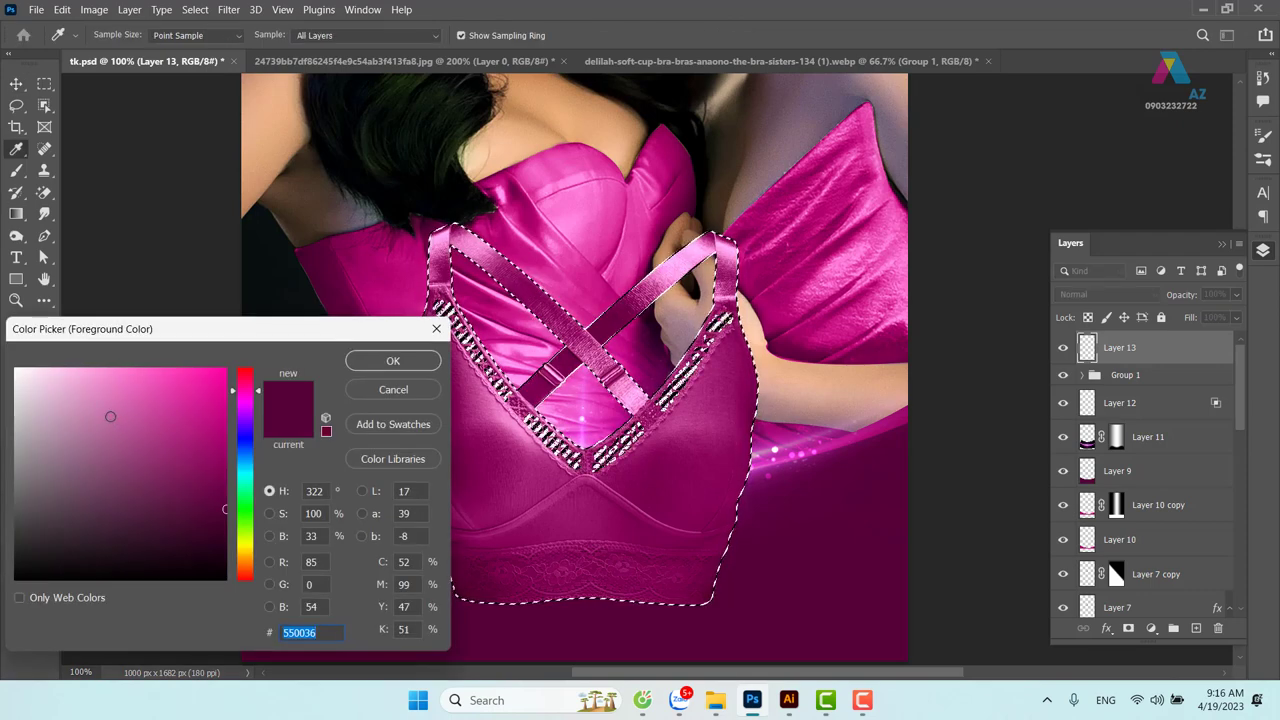
key(ctrl+v)
click(393, 360)
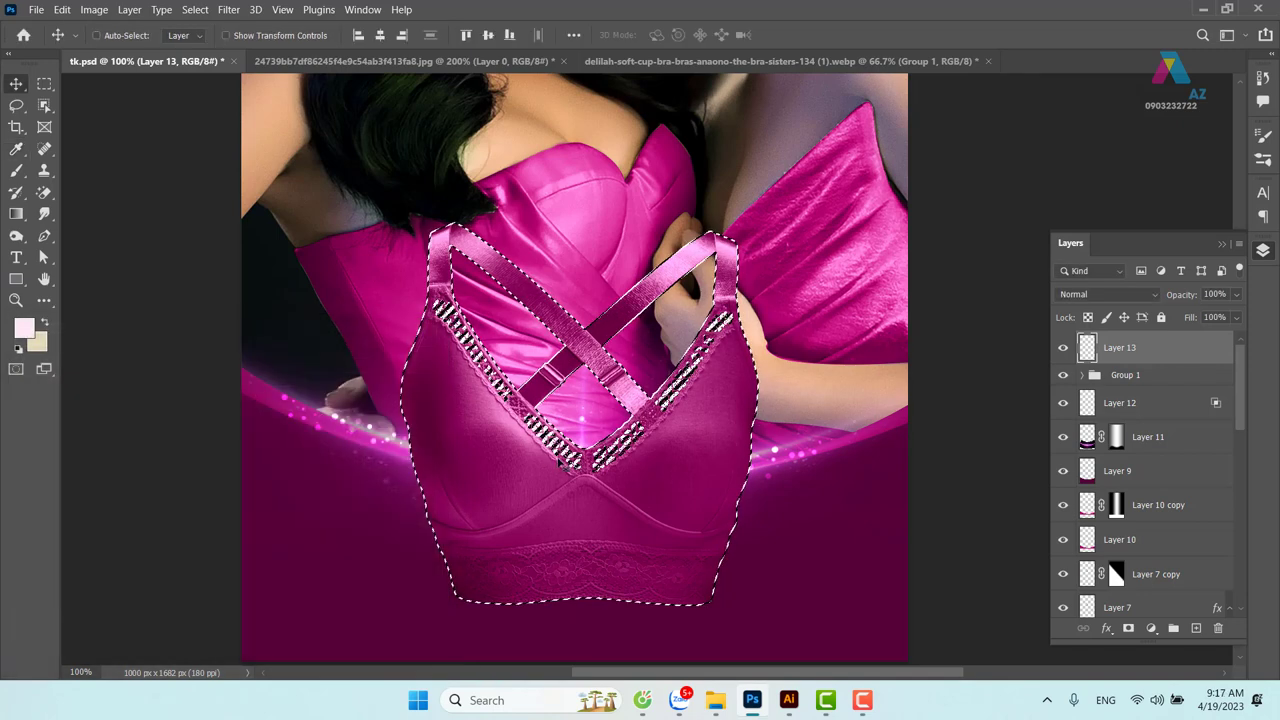
key(alt+BackSpace)
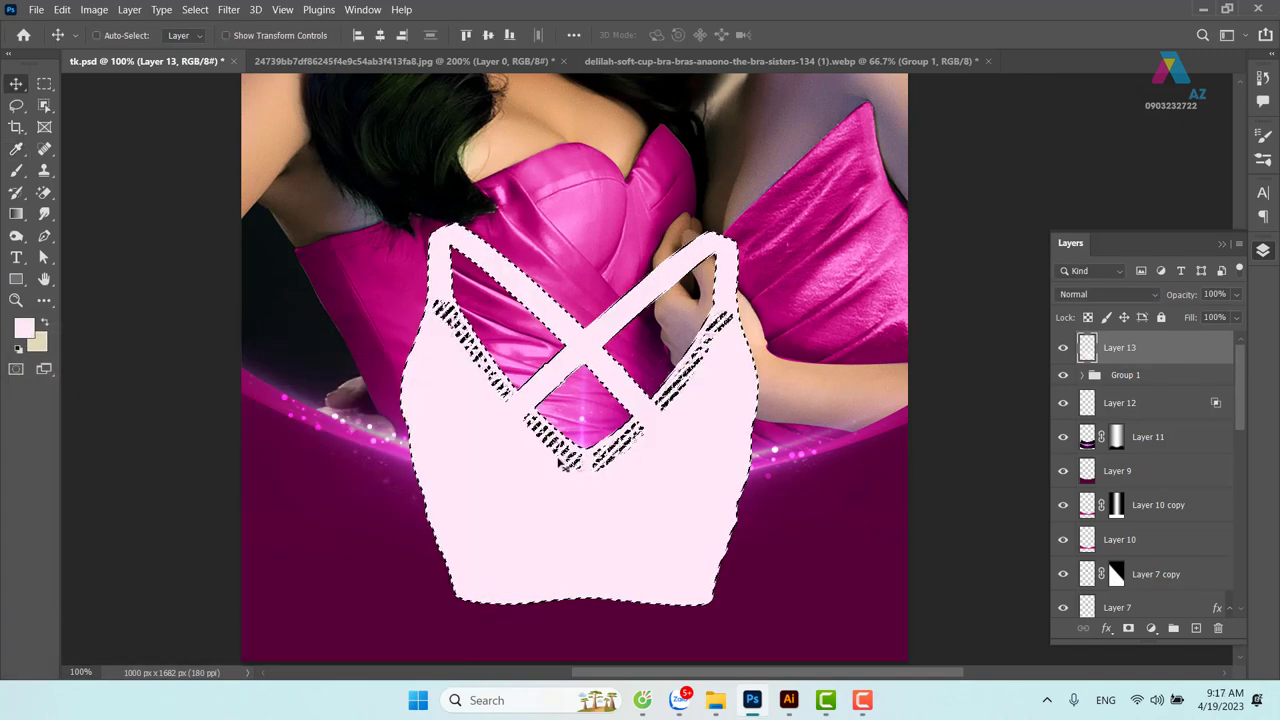
key(ctrl+d)
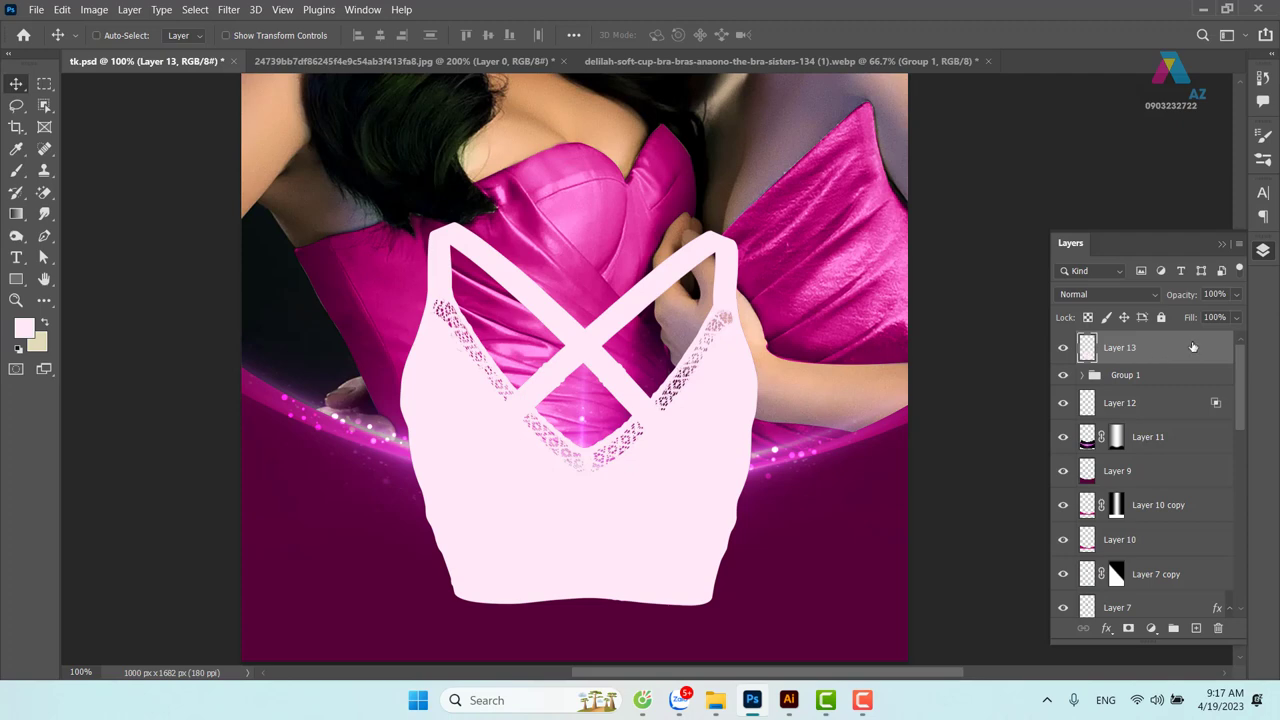
Set Layer 13's blend mode to Color Dodge in Blending Options
right_click(1146, 354)
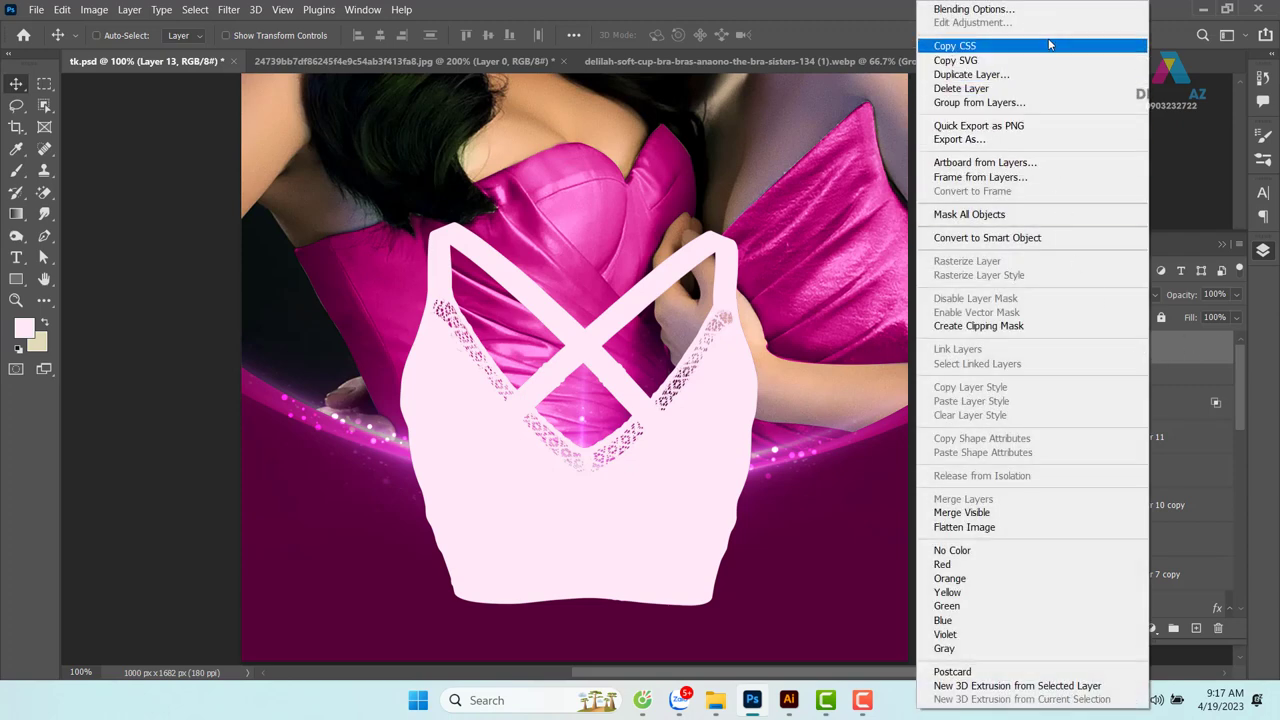
click(960, 9)
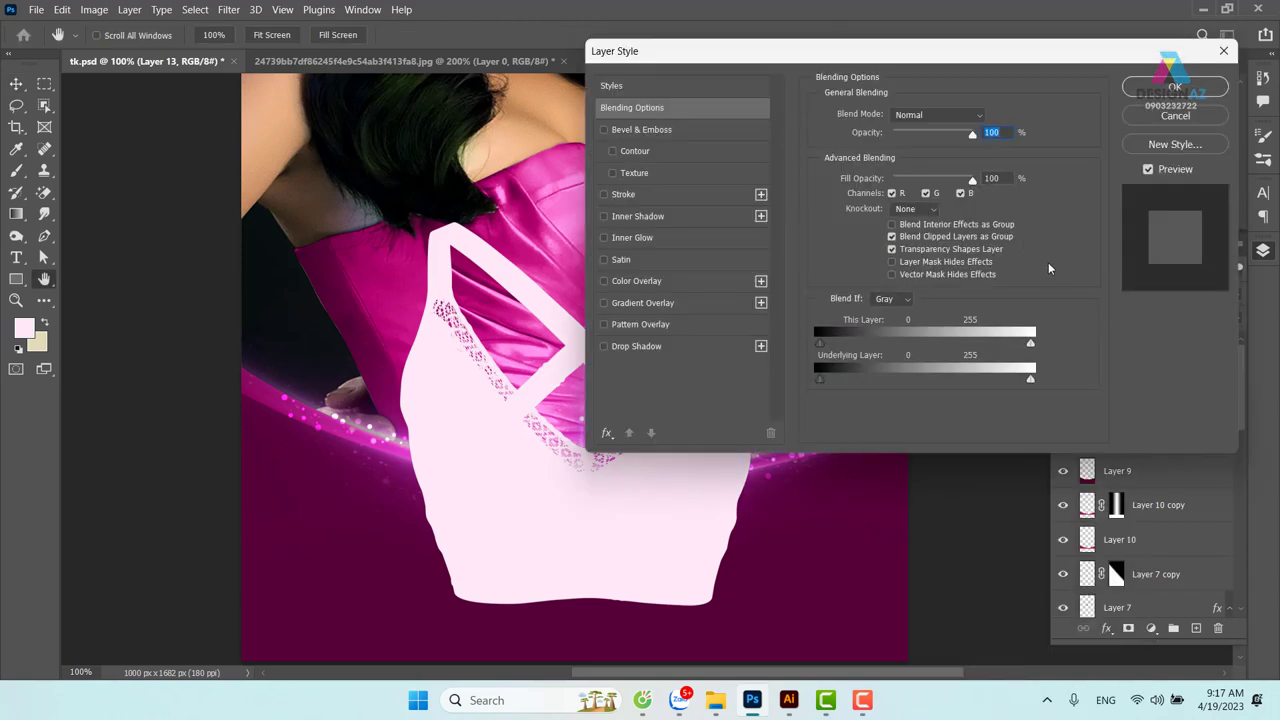
drag(925, 57, 1101, 54)
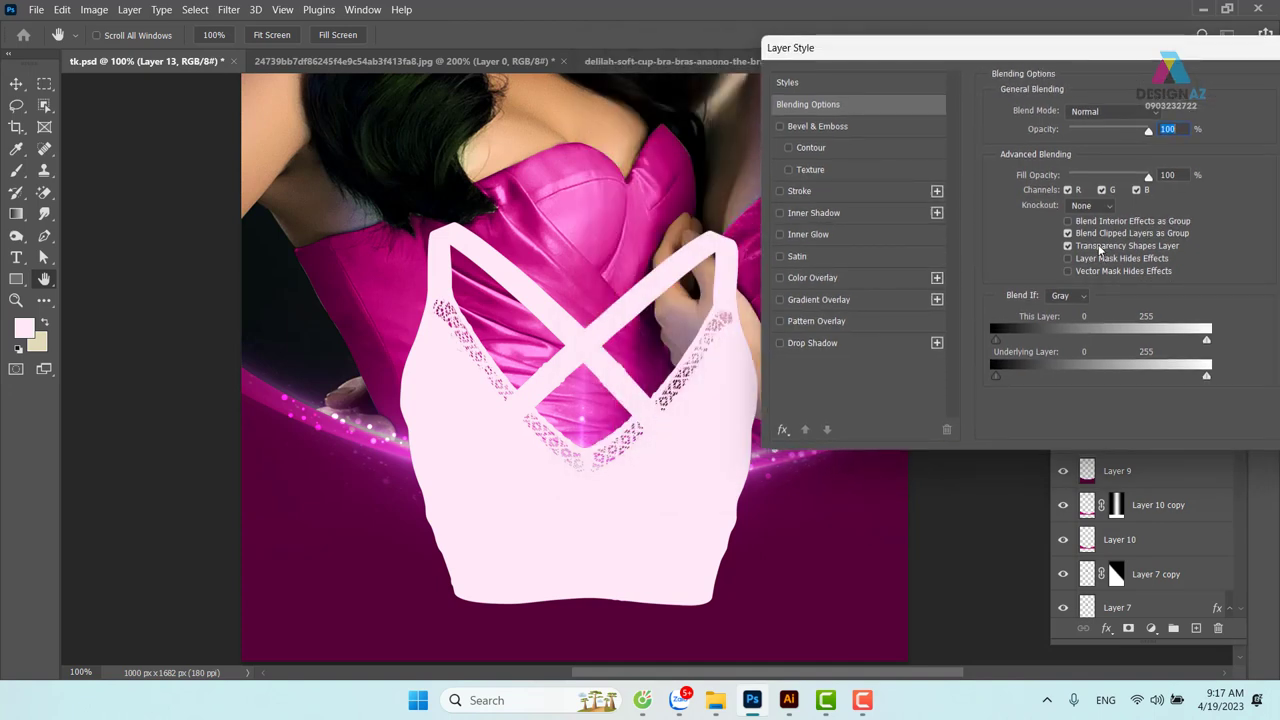
click(1133, 113)
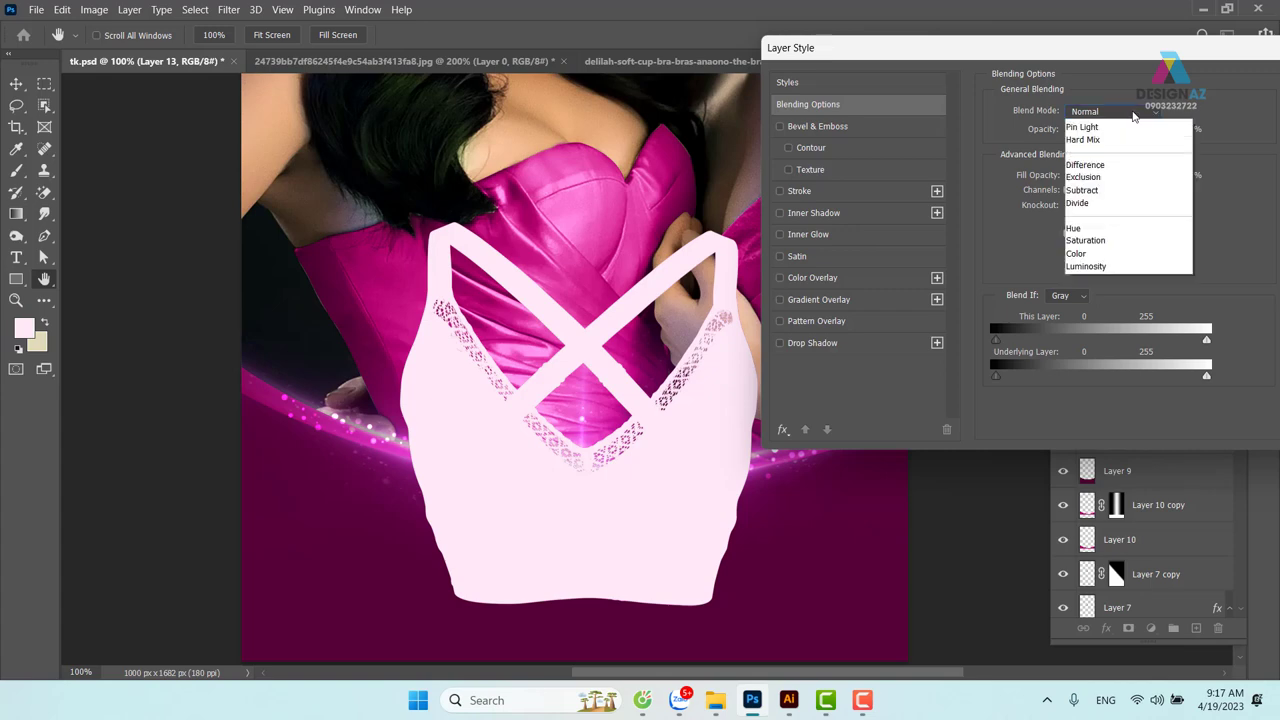
click(1095, 256)
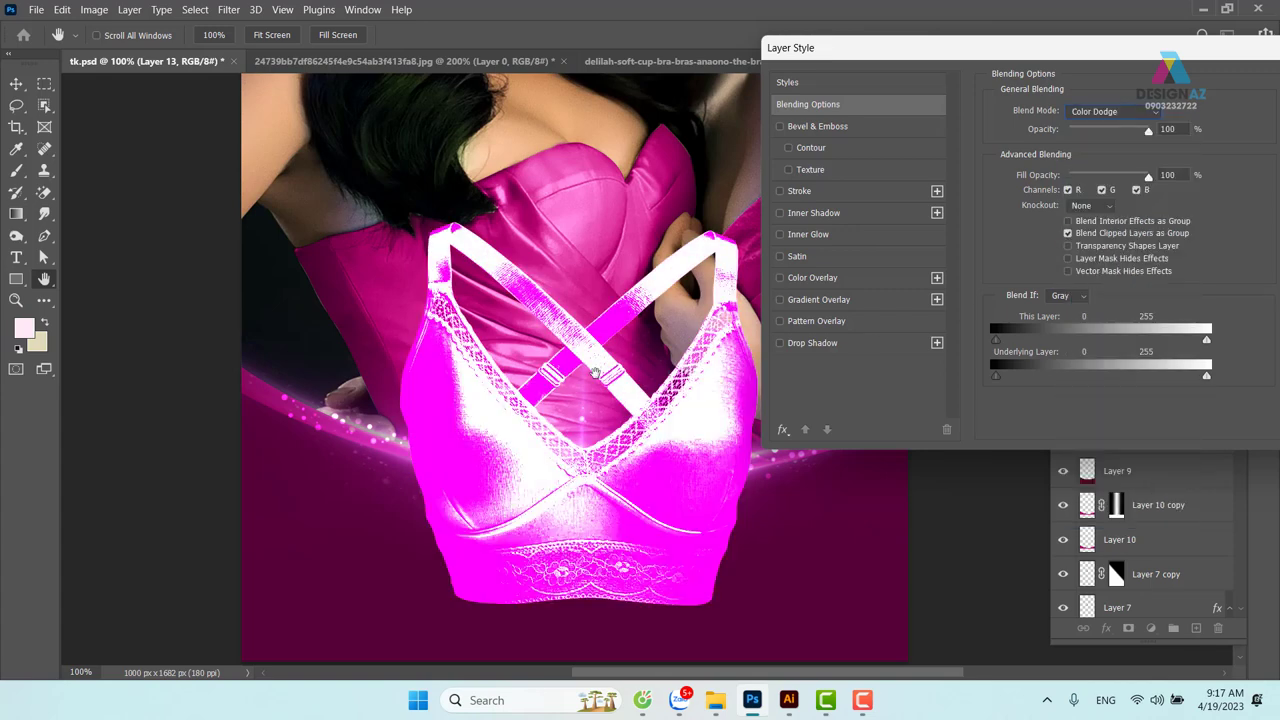
drag(1181, 62, 1096, 62)
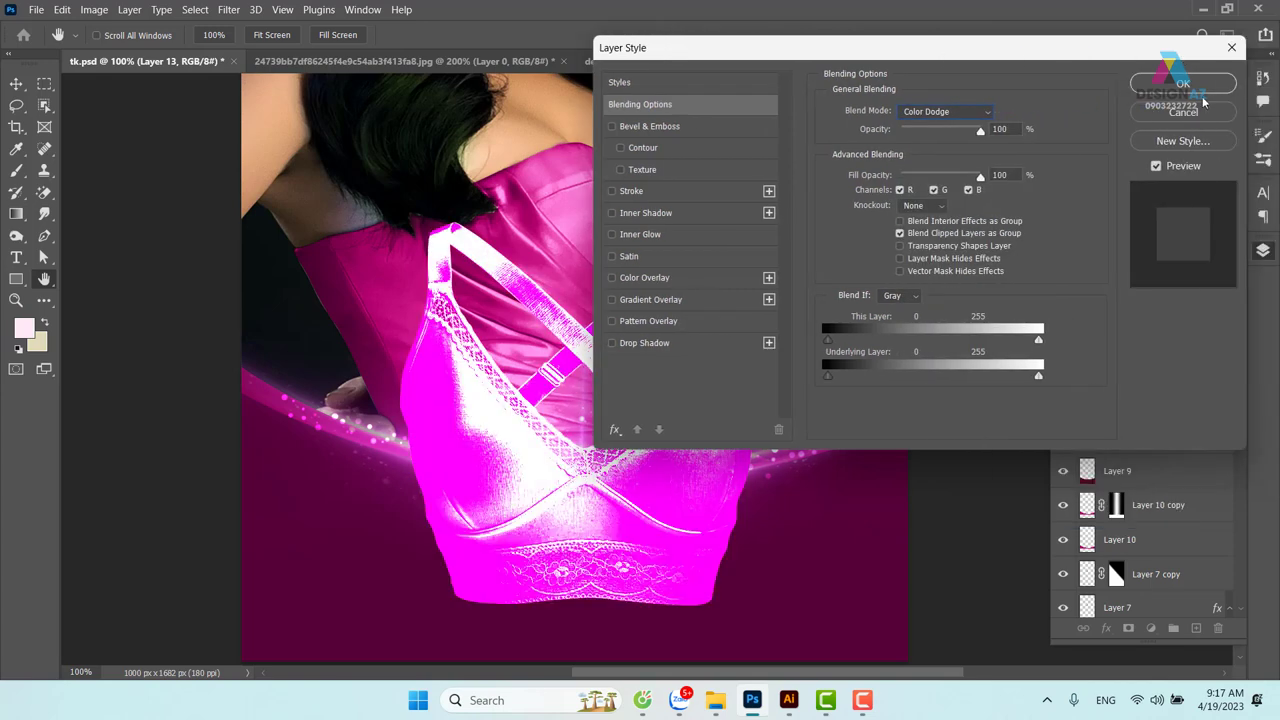
click(1190, 85)
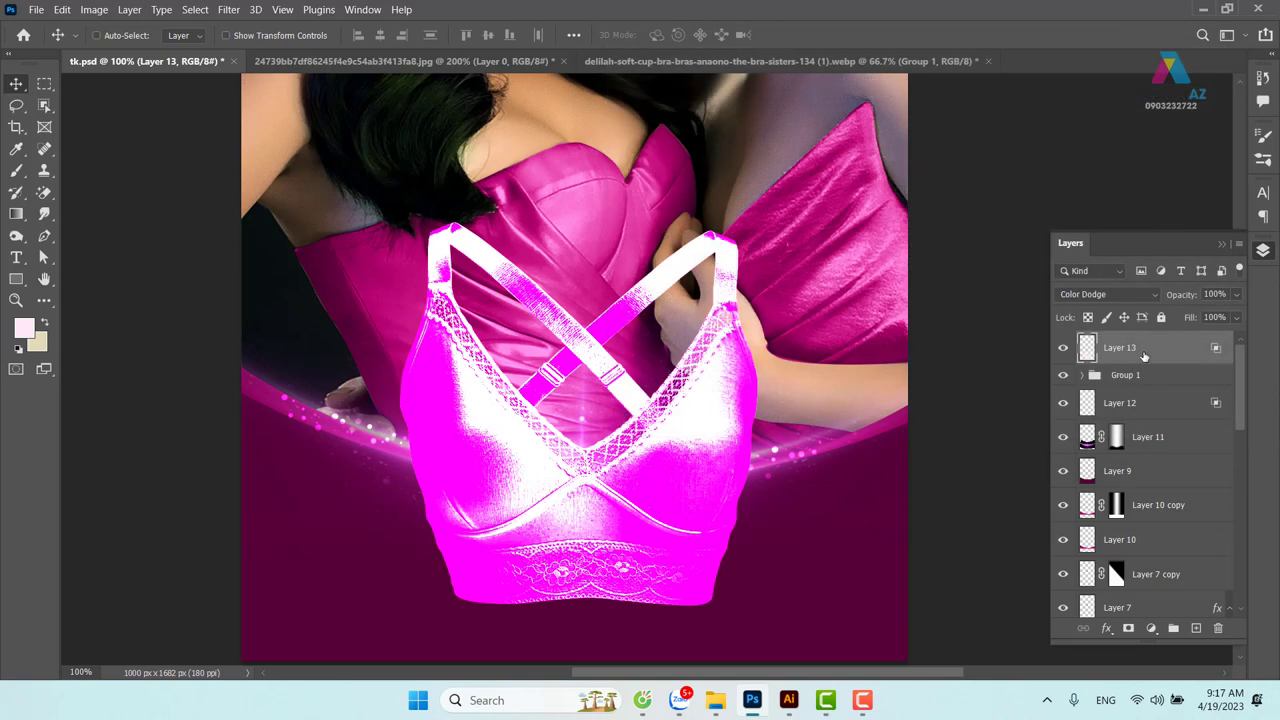
Add a Screen inner shadow to Layer 13 with 0 px distance and 100% opacity
right_click(1147, 356)
click(1008, 10)
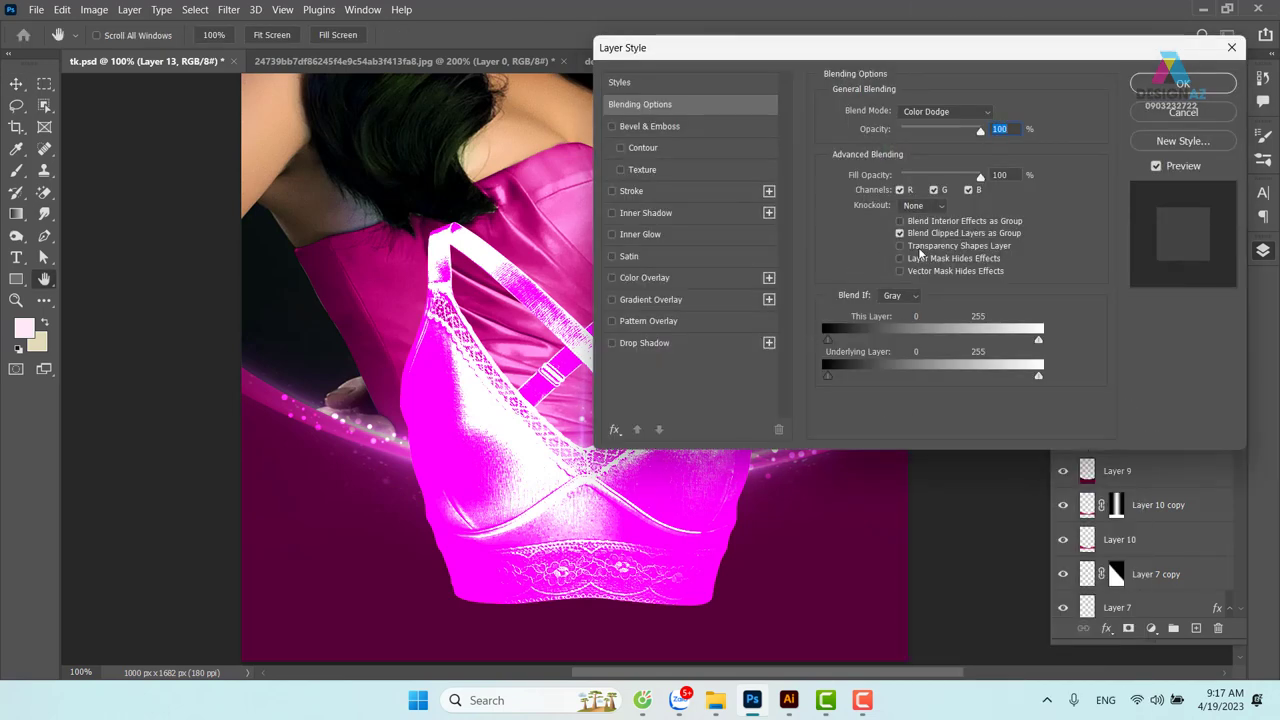
drag(908, 52, 1024, 46)
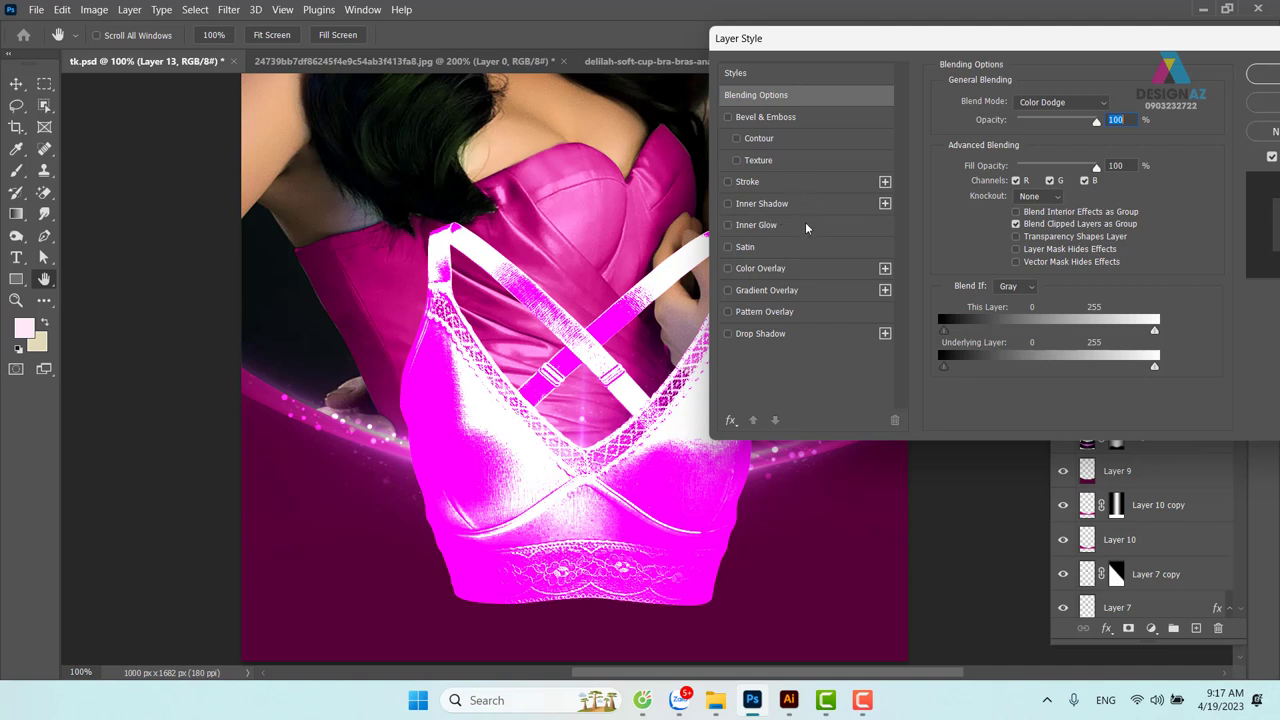
click(811, 204)
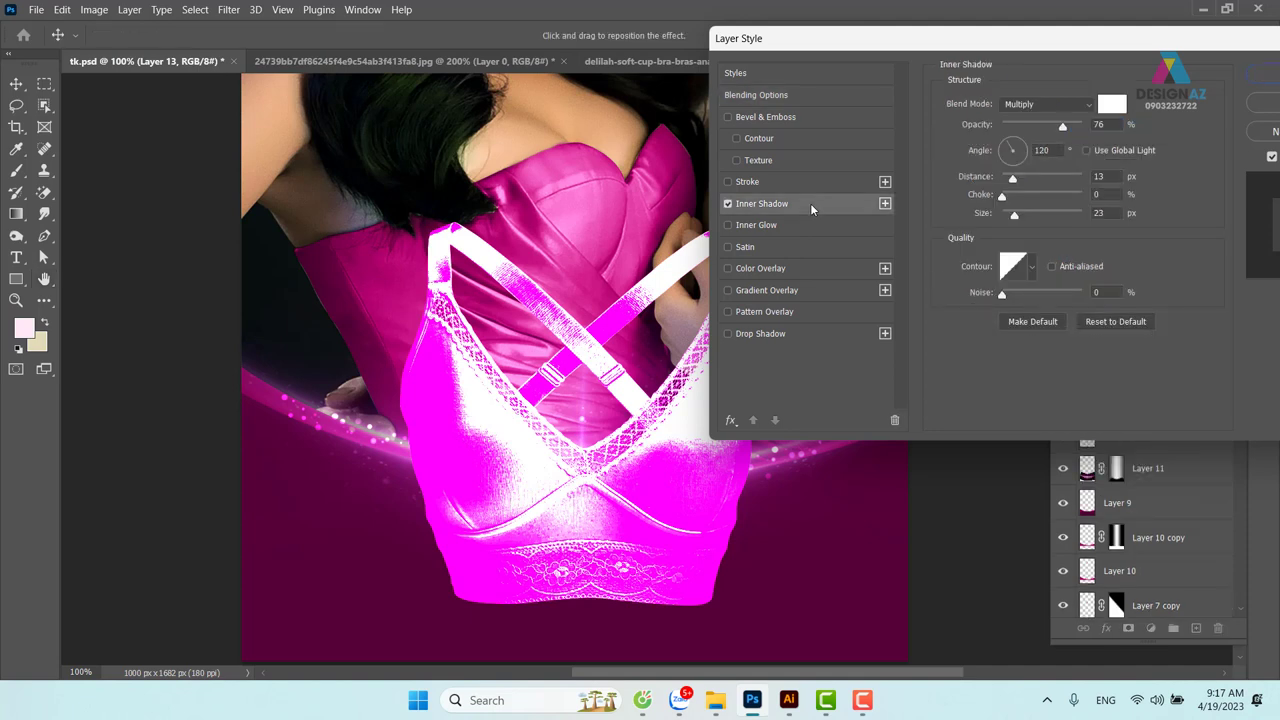
click(1057, 106)
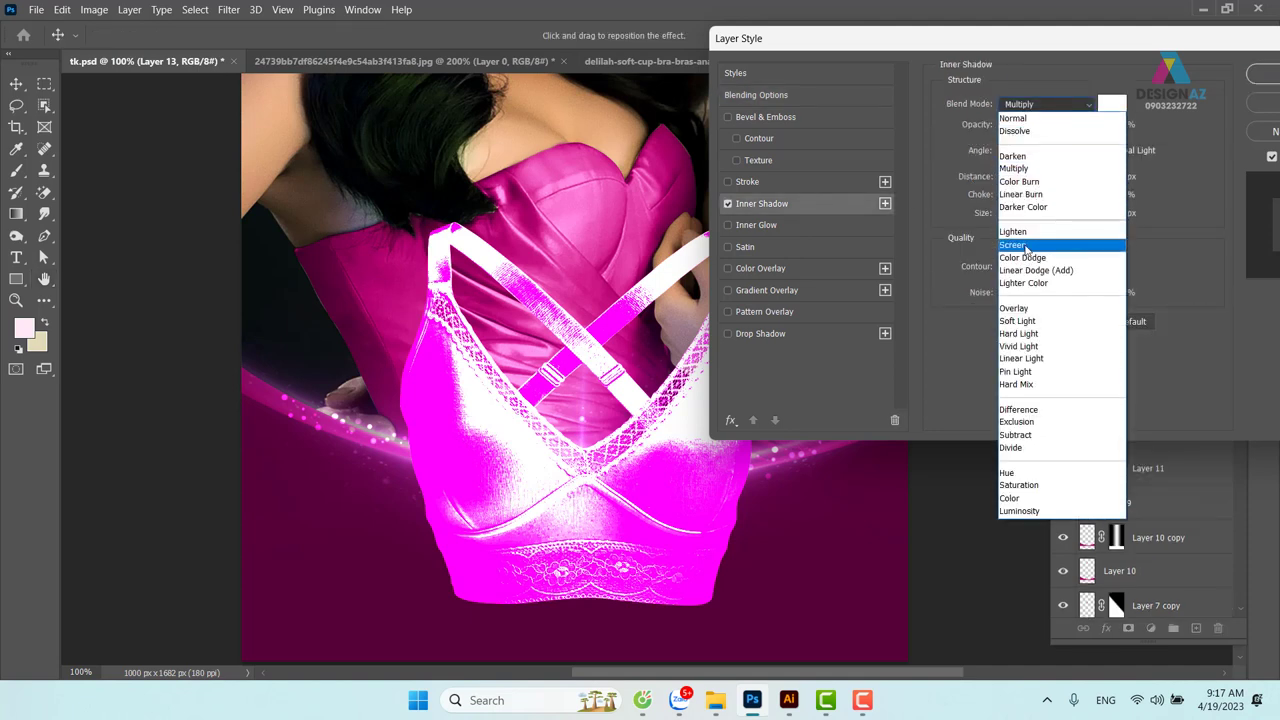
click(1026, 246)
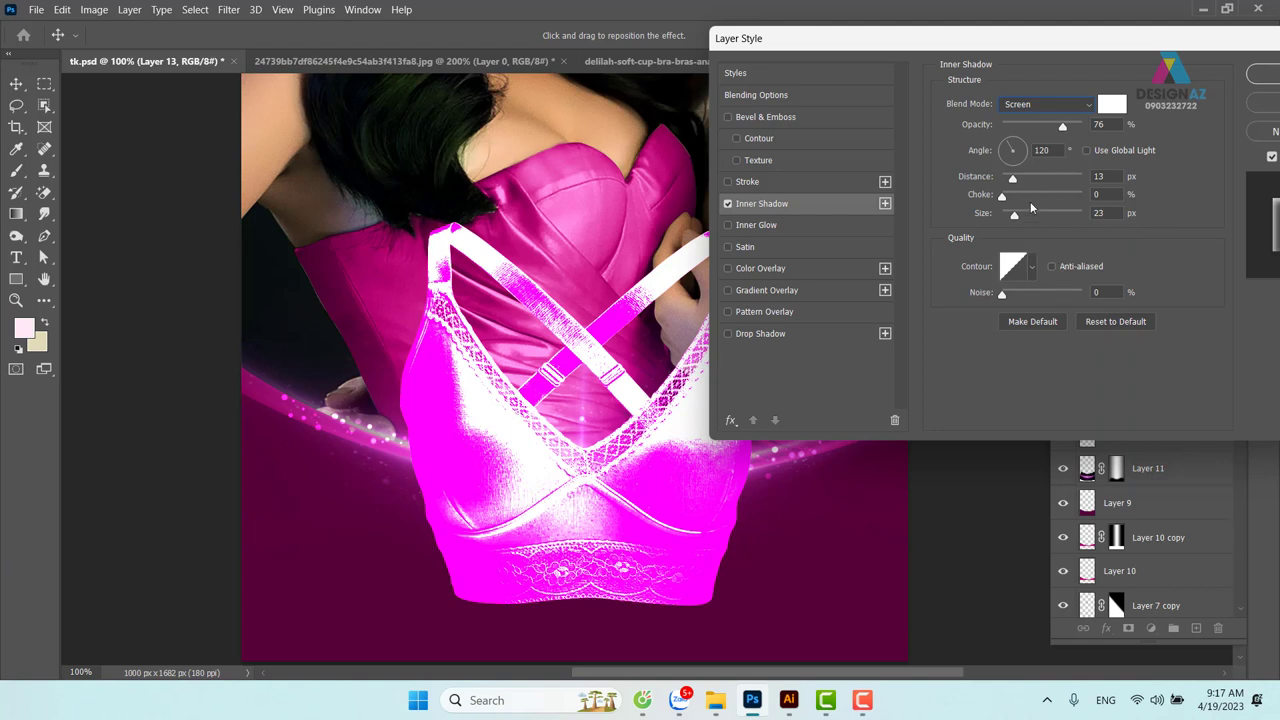
drag(1015, 183, 984, 186)
drag(1050, 42, 812, 58)
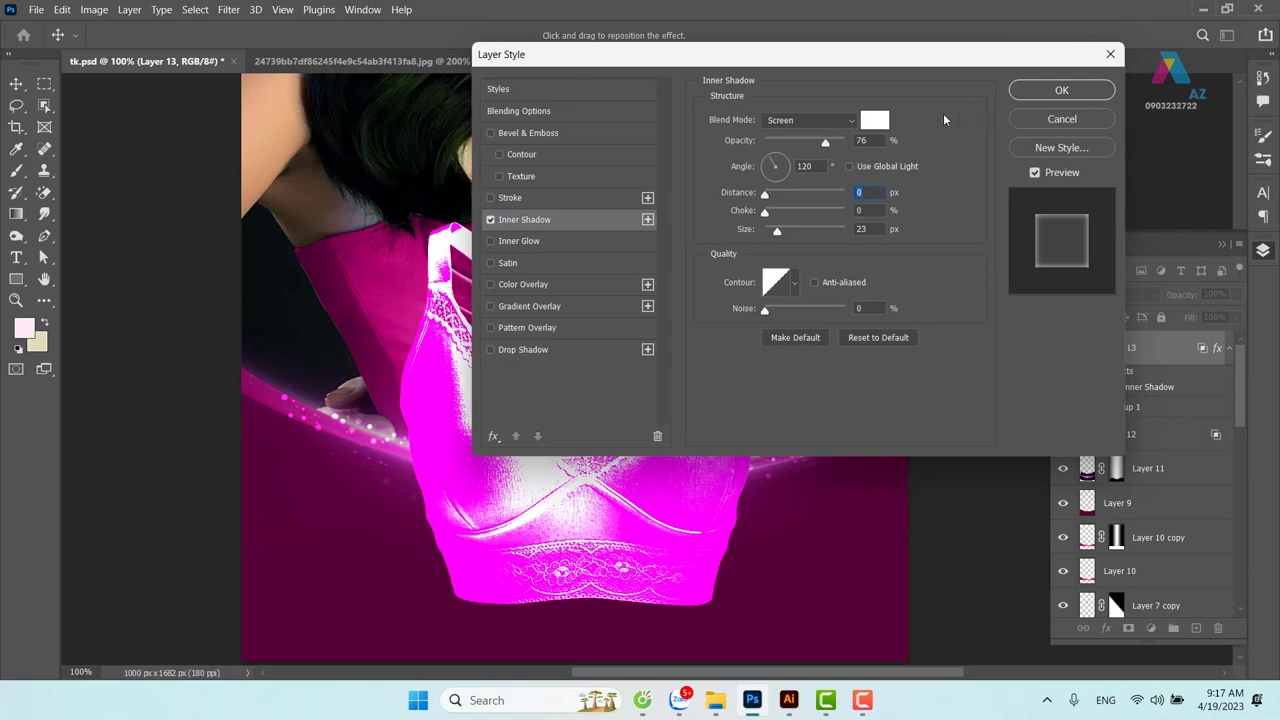
drag(933, 62, 435, 73)
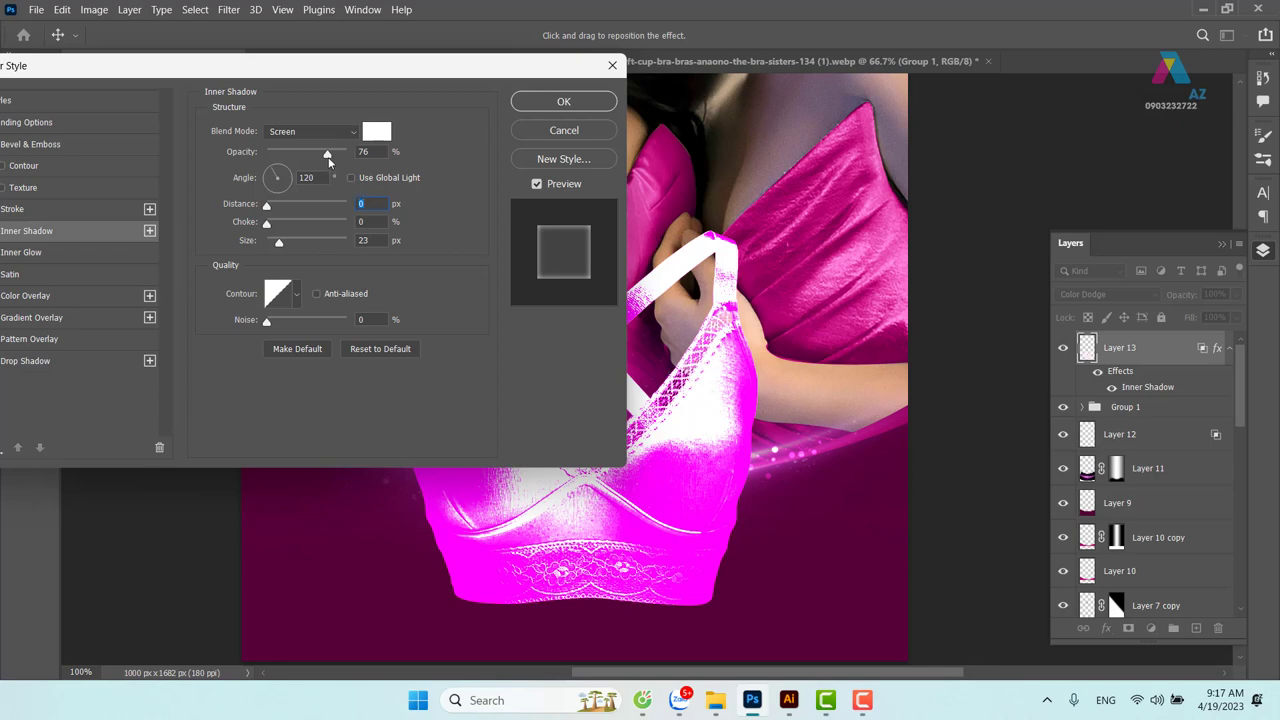
drag(327, 153, 459, 177)
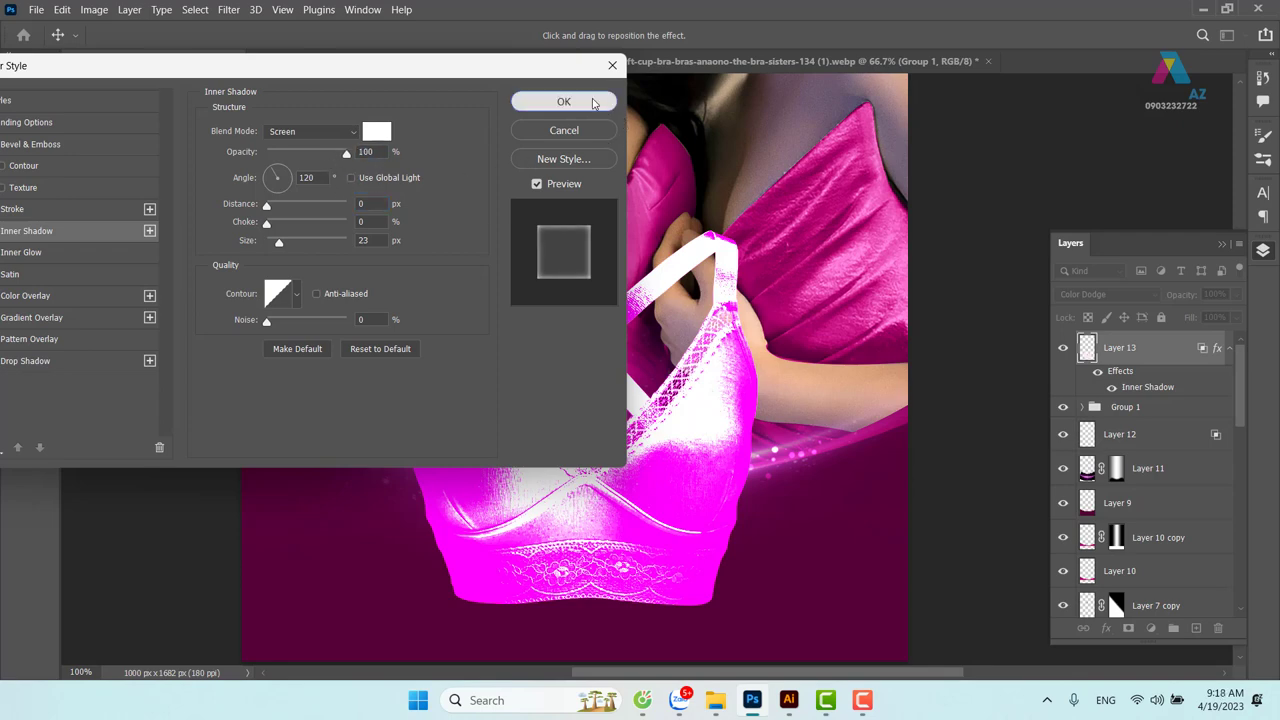
click(593, 102)
click(1236, 318)
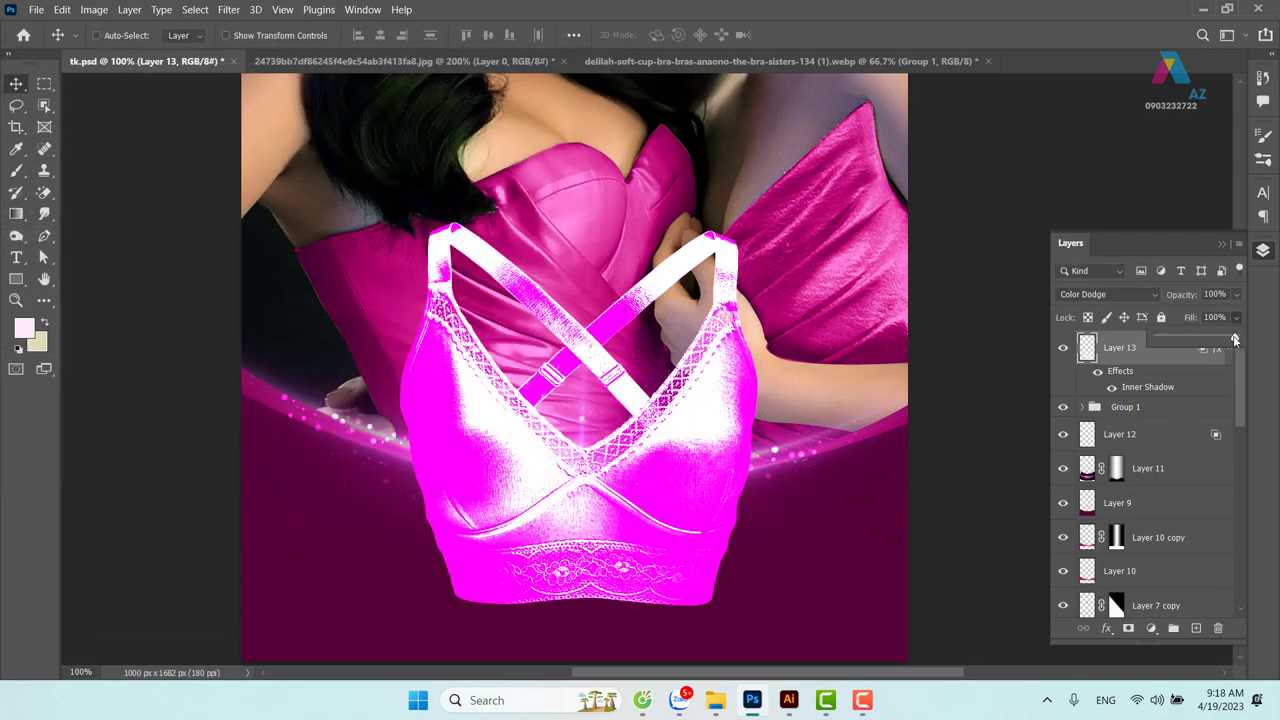
Test Layer 13's fill at 0%, then restore it to 100%
drag(1235, 340, 1158, 340)
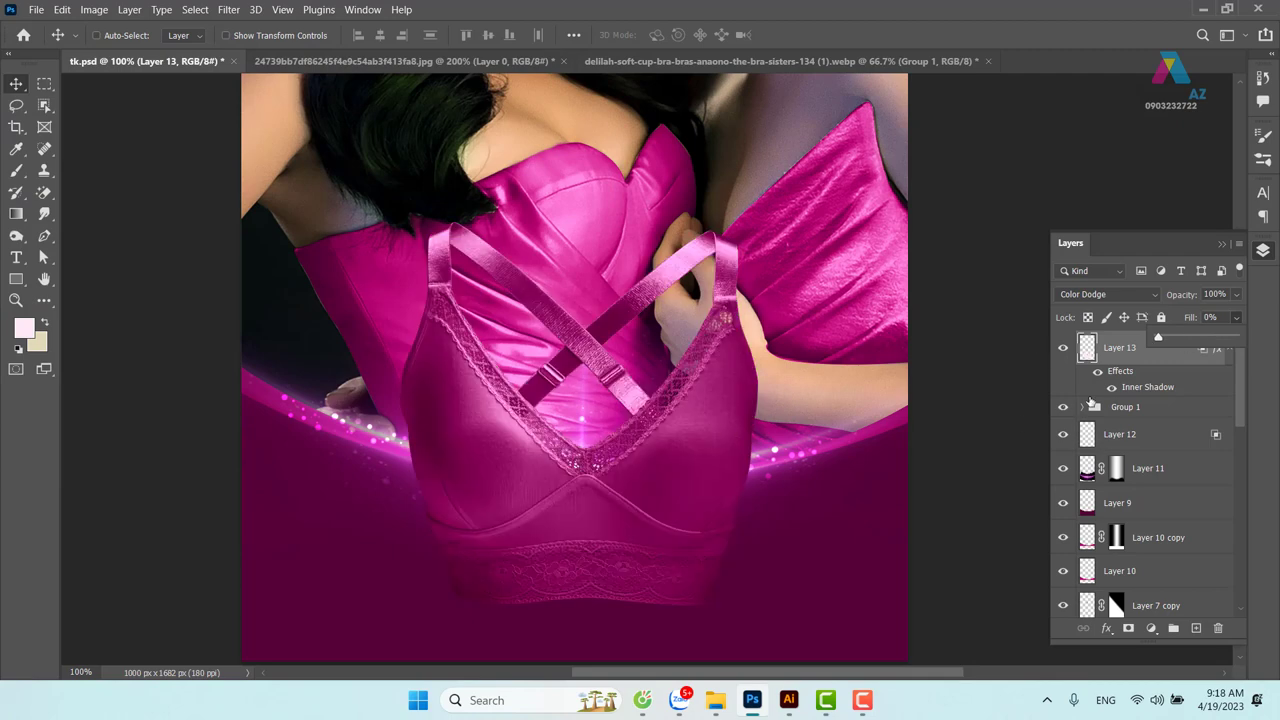
click(720, 436)
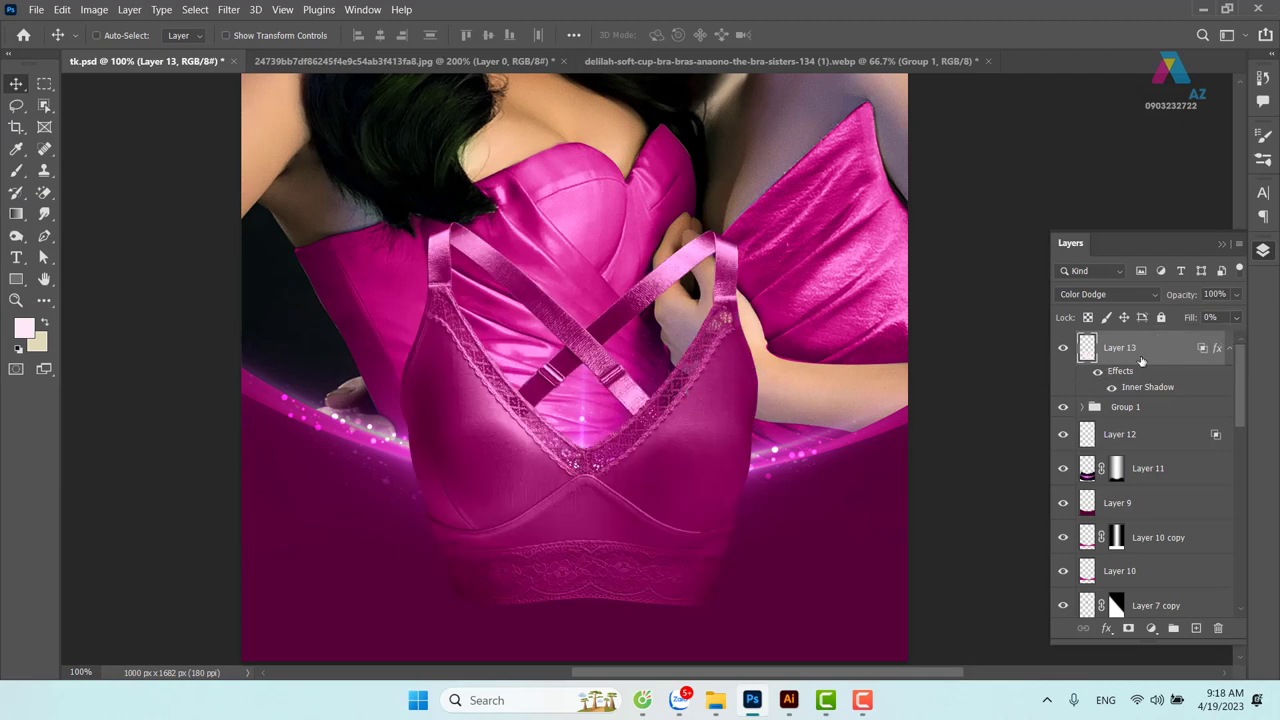
right_click(1141, 360)
click(1150, 358)
click(1237, 317)
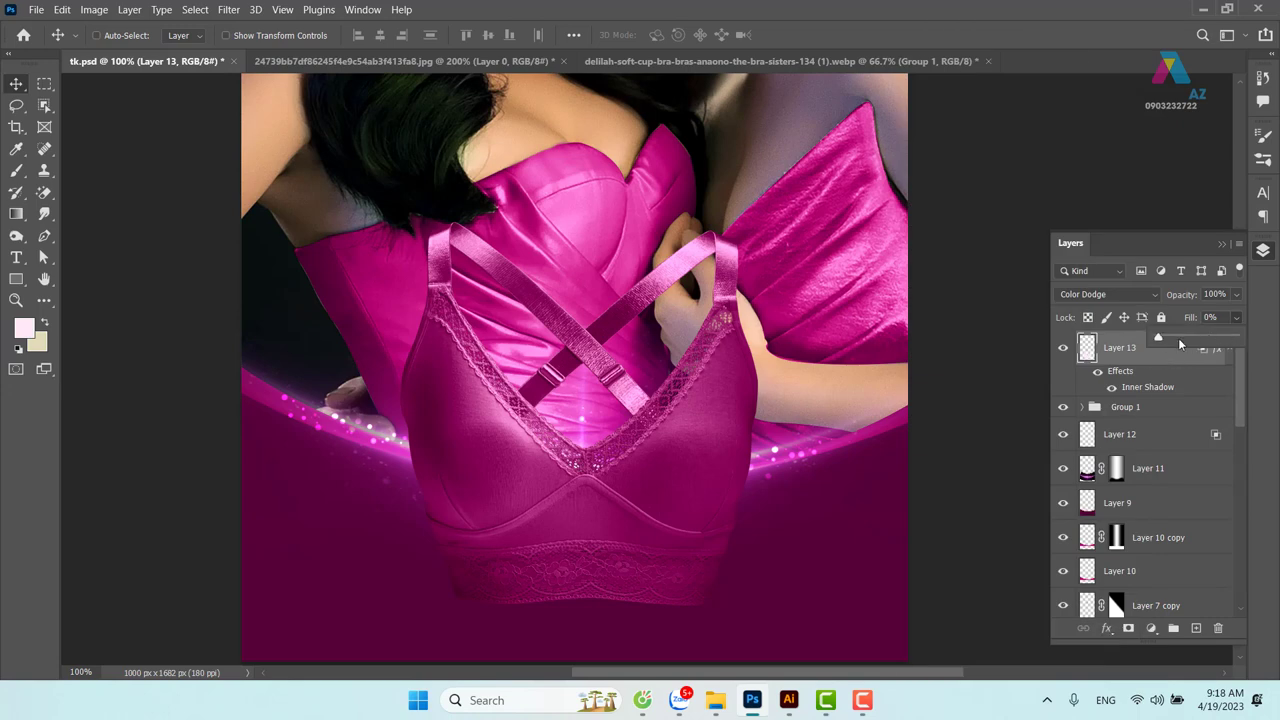
drag(1158, 337, 1262, 344)
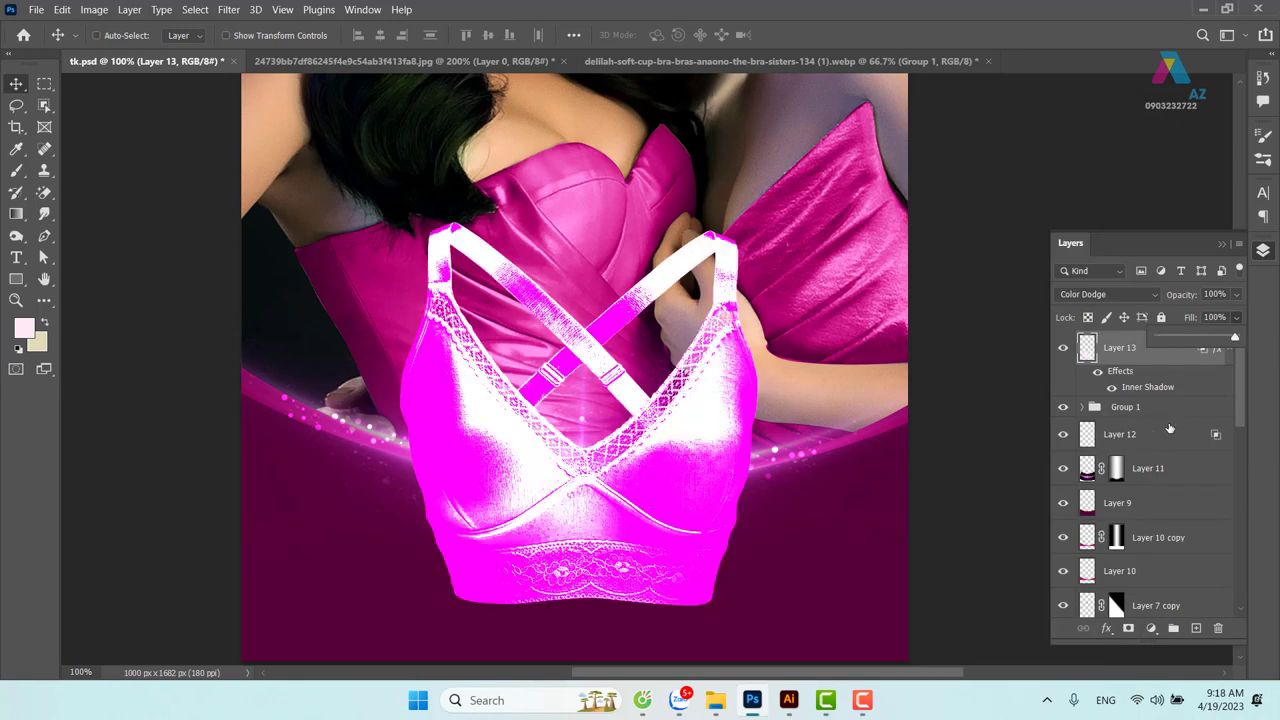
click(1110, 368)
Undo a test nudge of the bra copy and set Layer 13's blending to Normal
drag(660, 465, 676, 465)
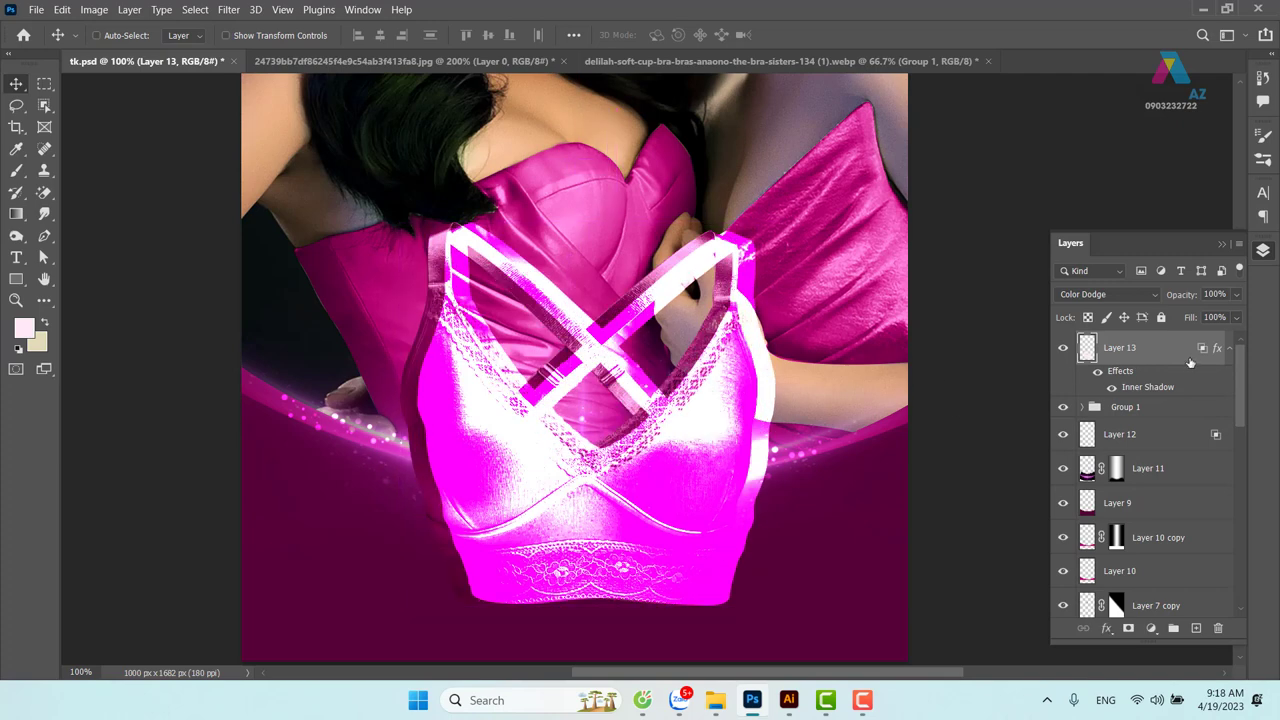
key(ctrl+z)
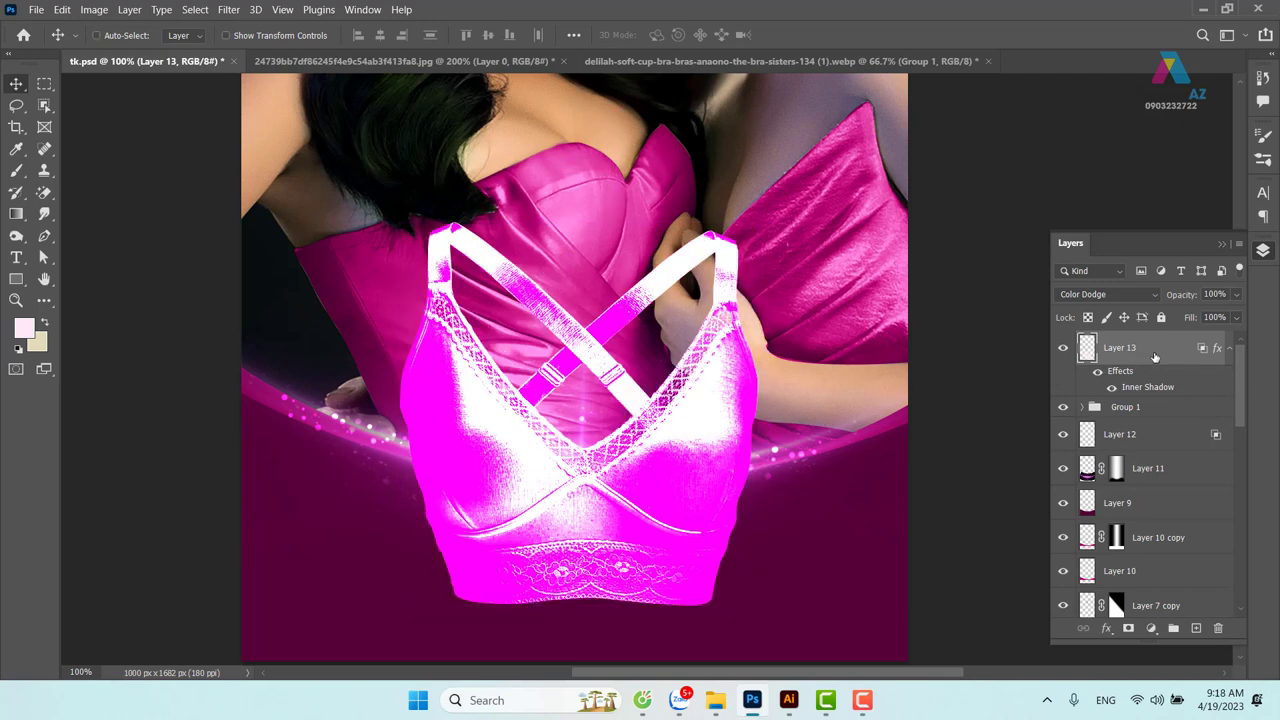
click(1128, 294)
click(1082, 280)
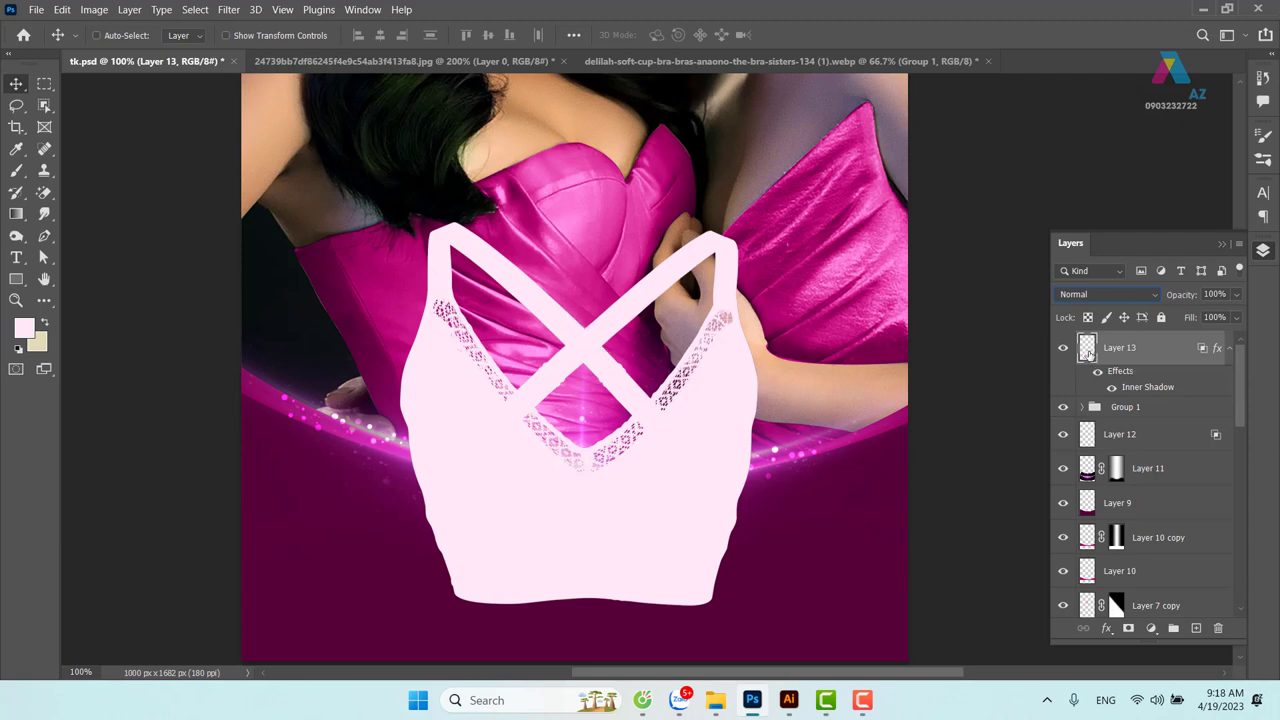
Load Layer 13's bra shape as a selection and contract it by 3, then 5 pixels
ctrl+click(1088, 350)
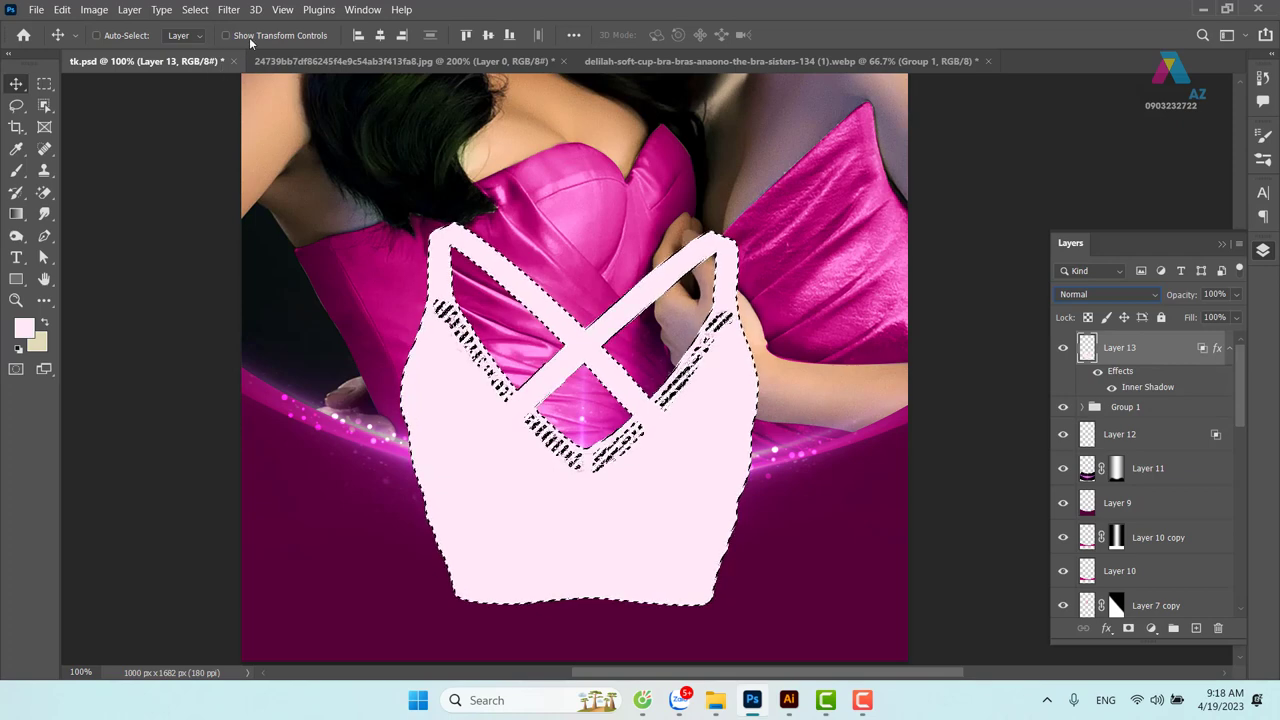
click(229, 10)
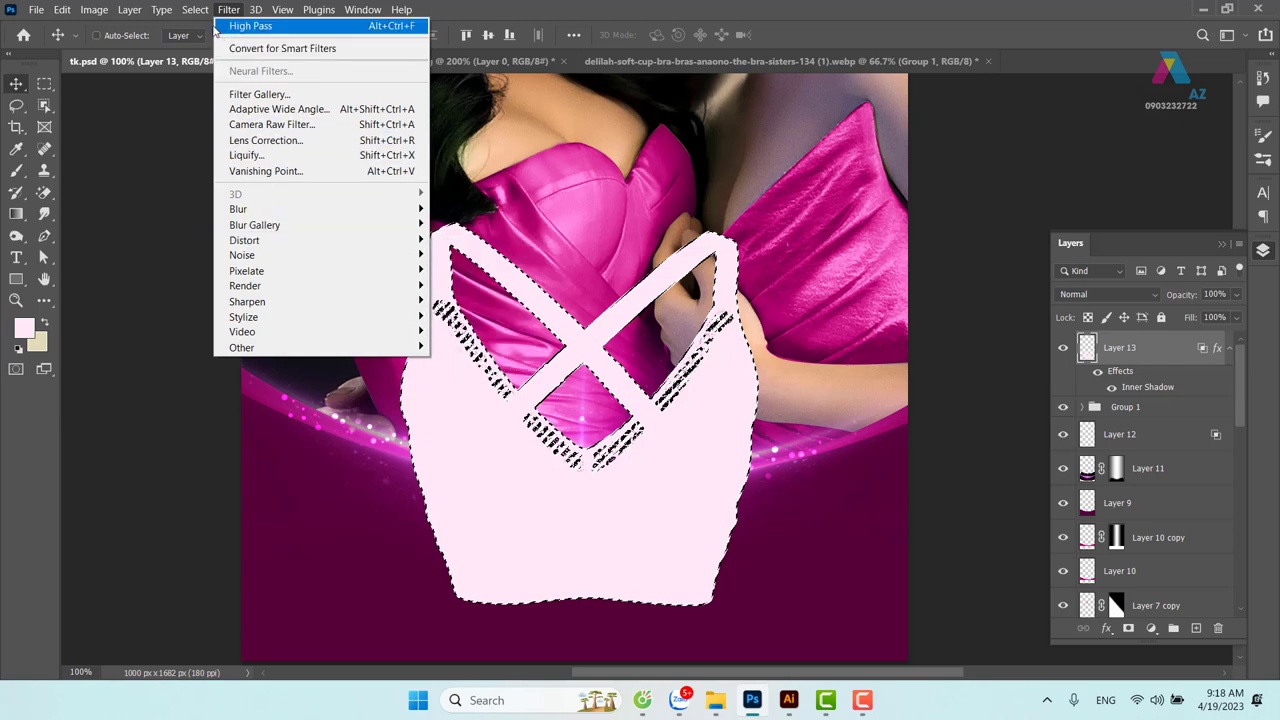
click(229, 10)
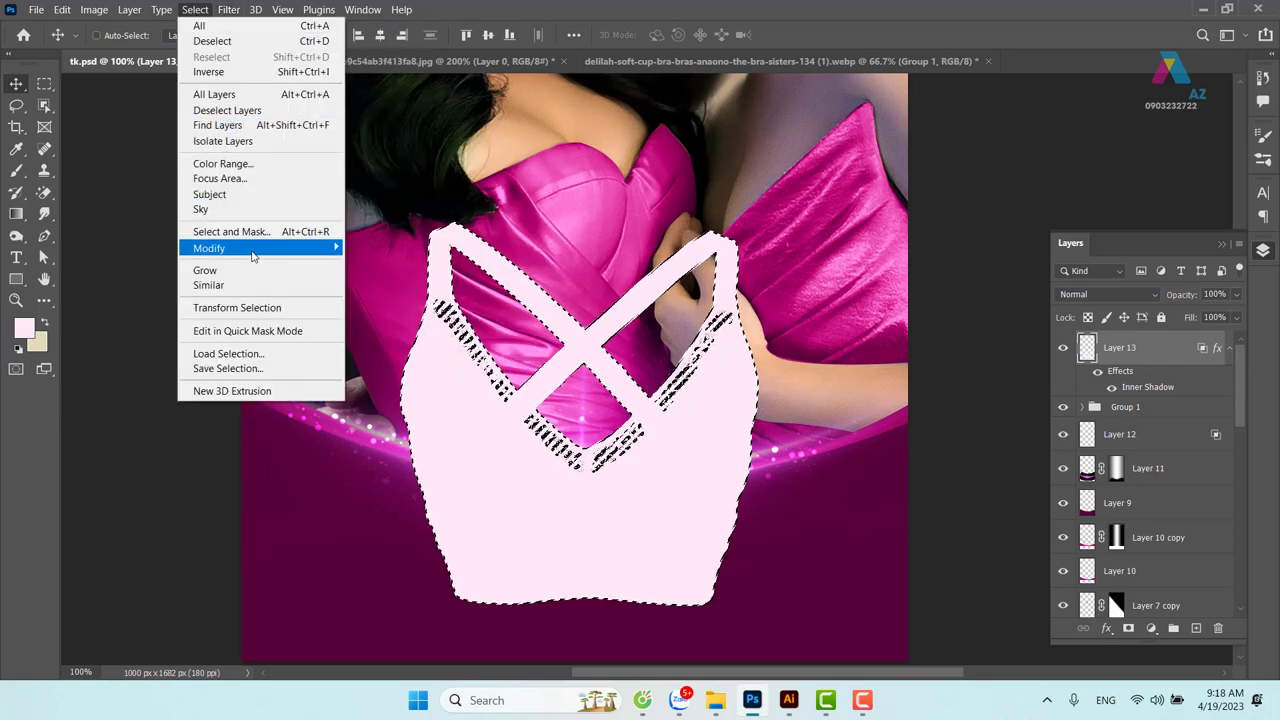
mouse_move(209, 248)
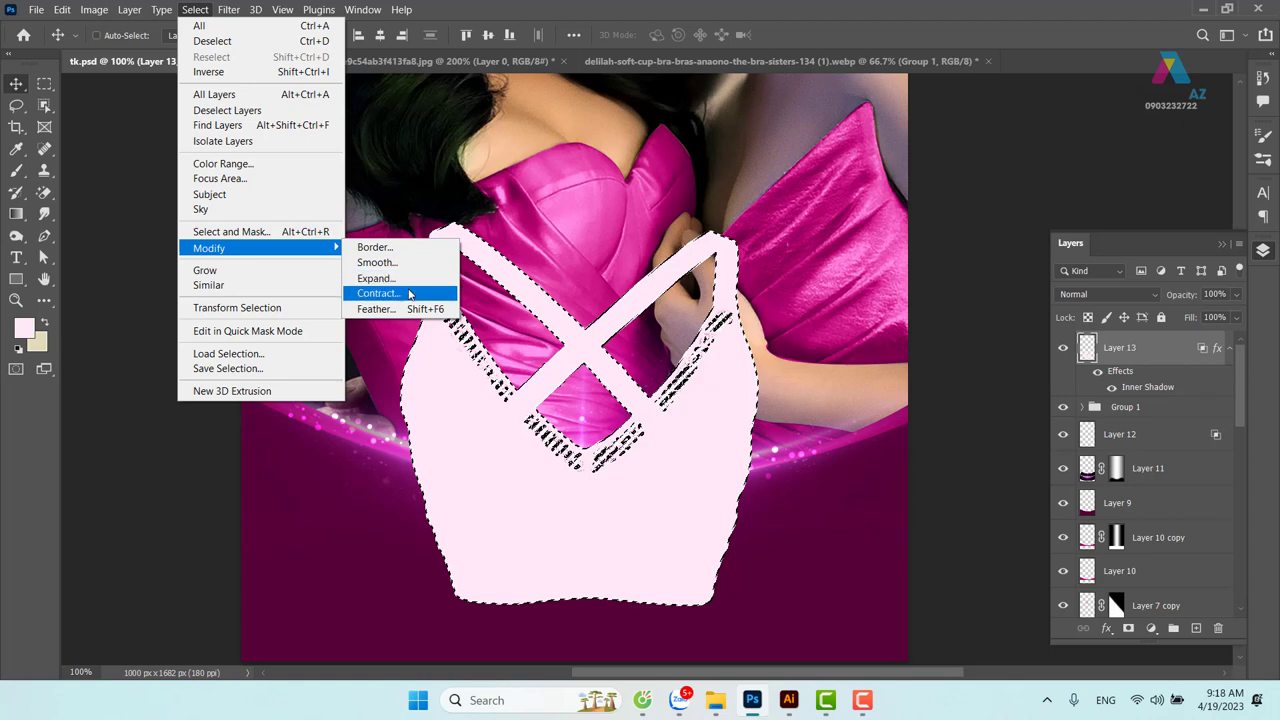
click(409, 293)
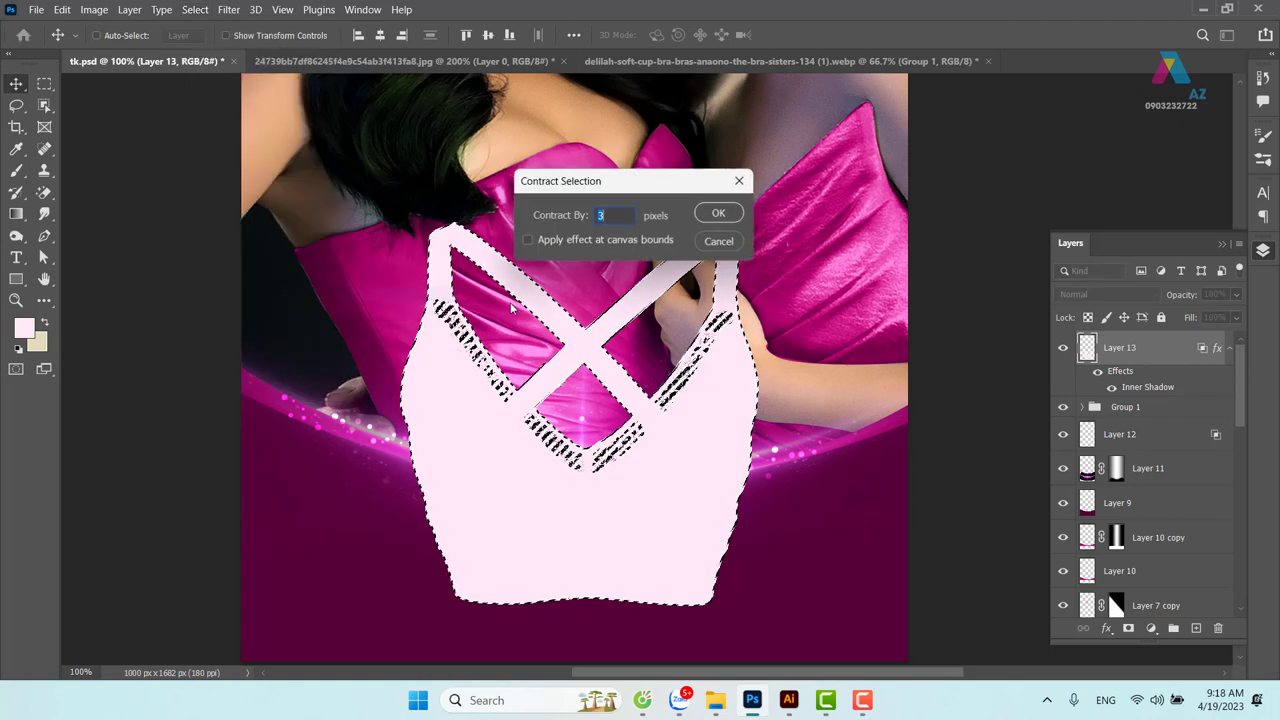
click(722, 213)
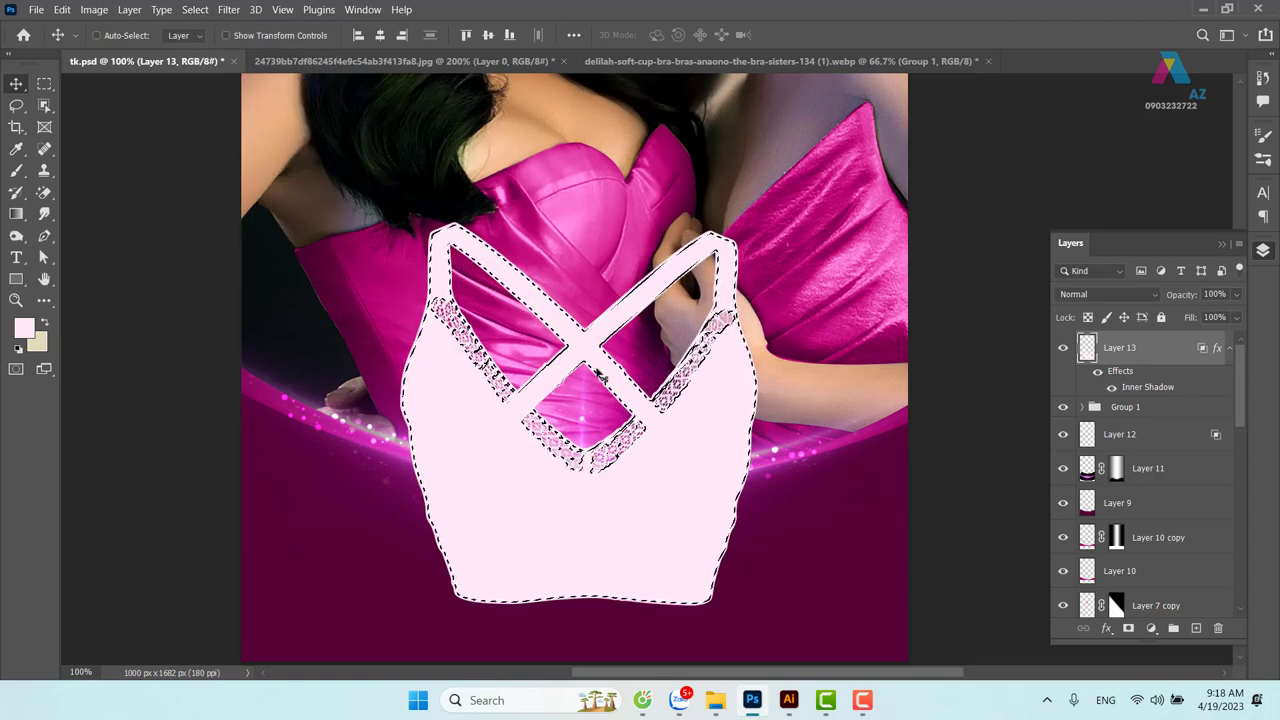
click(193, 9)
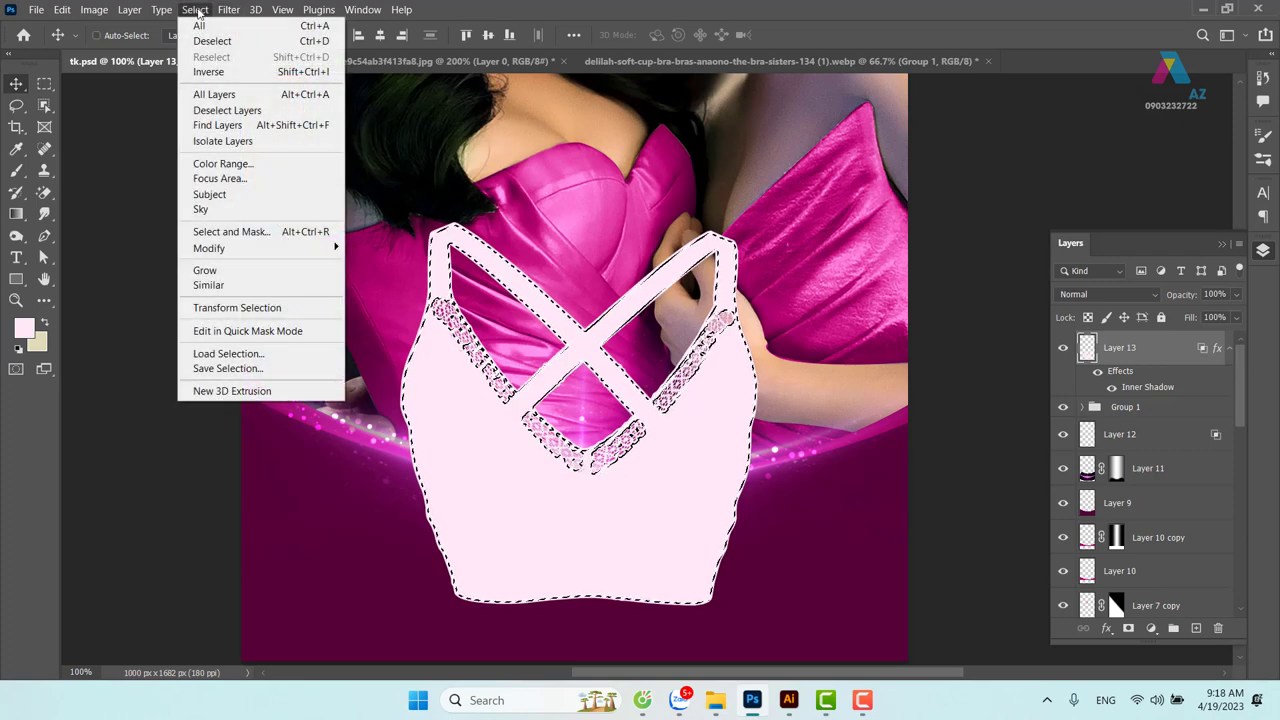
mouse_move(259, 247)
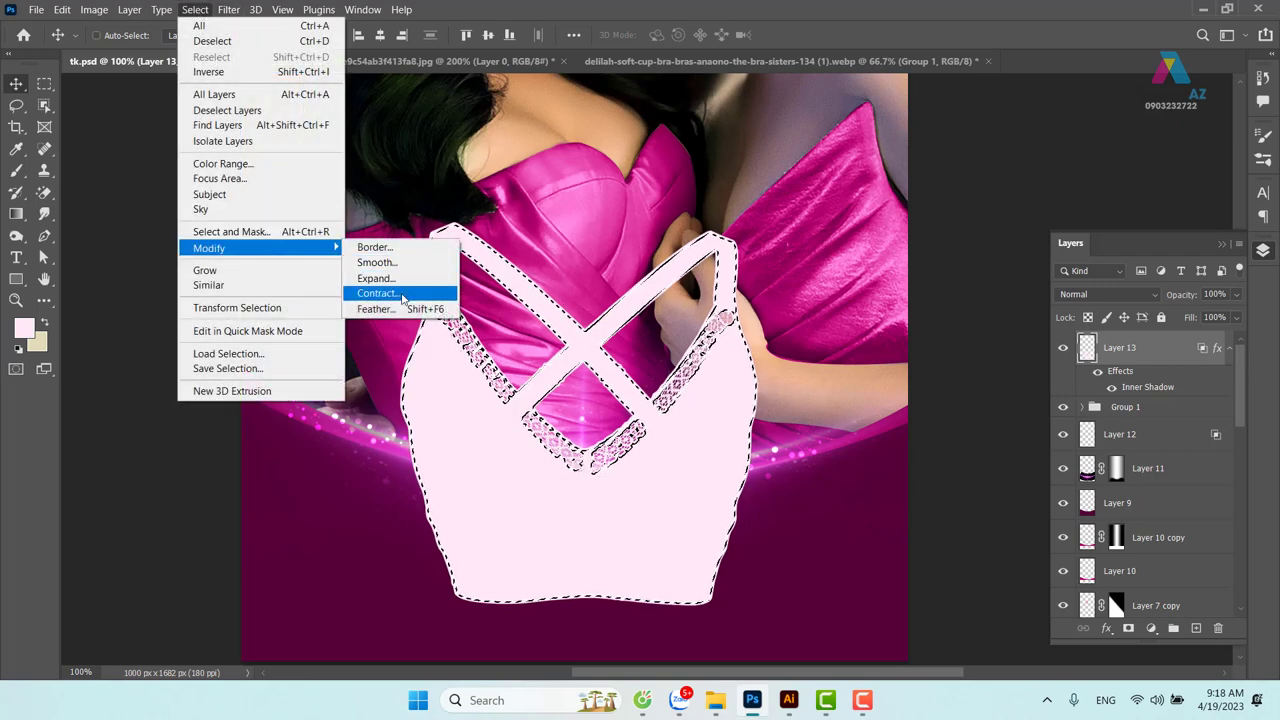
click(380, 292)
text(5)
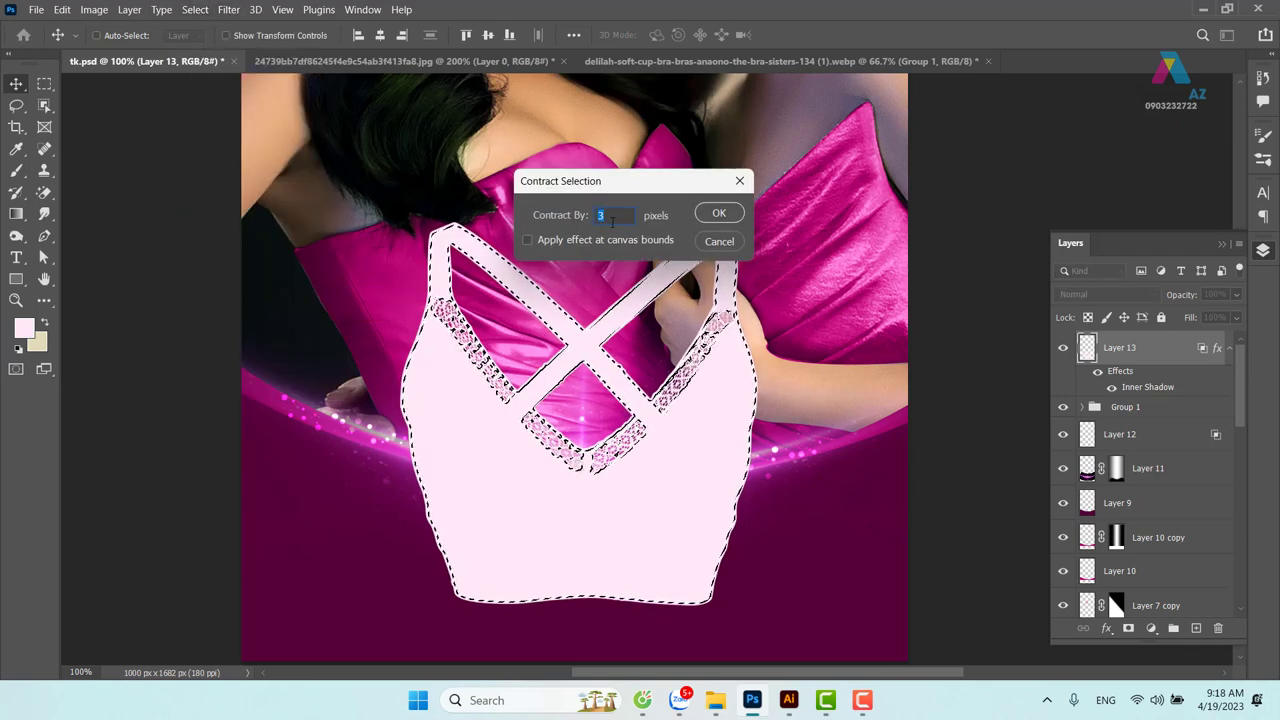
key(Return)
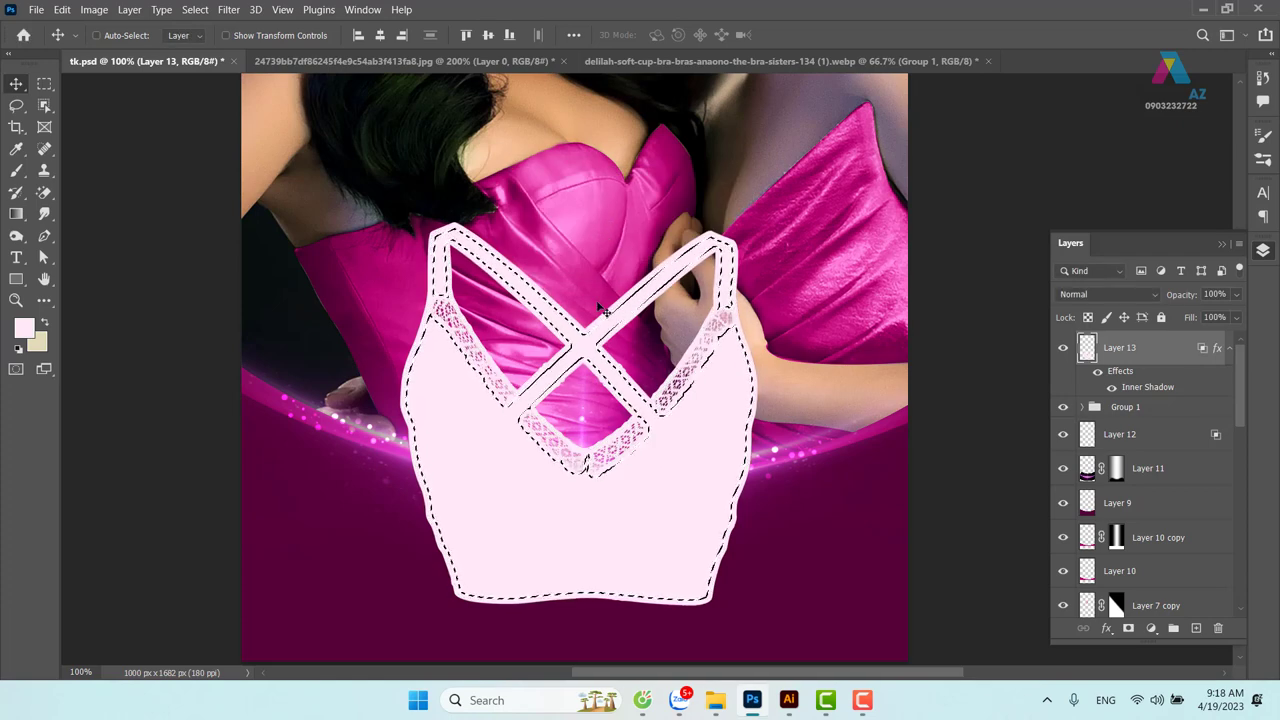
Feather the selection 10 px, delete the pink fill inside, and deselect
key(shift+F6)
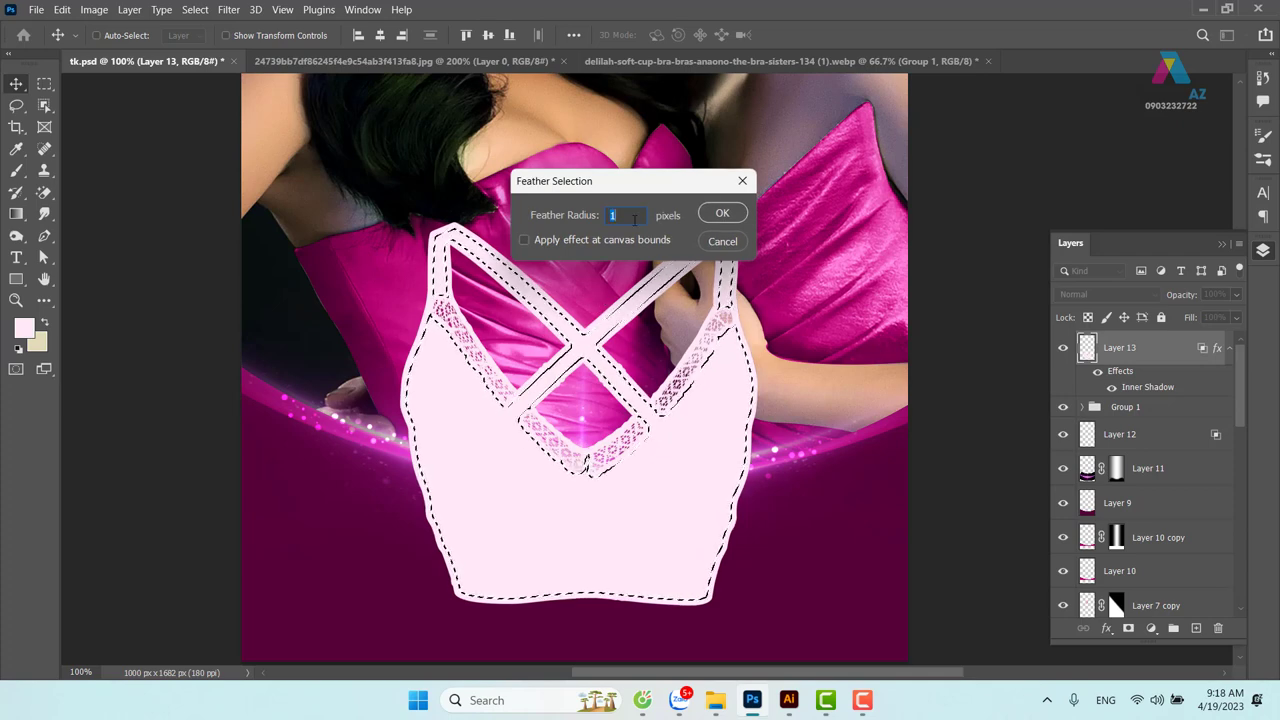
key(Return)
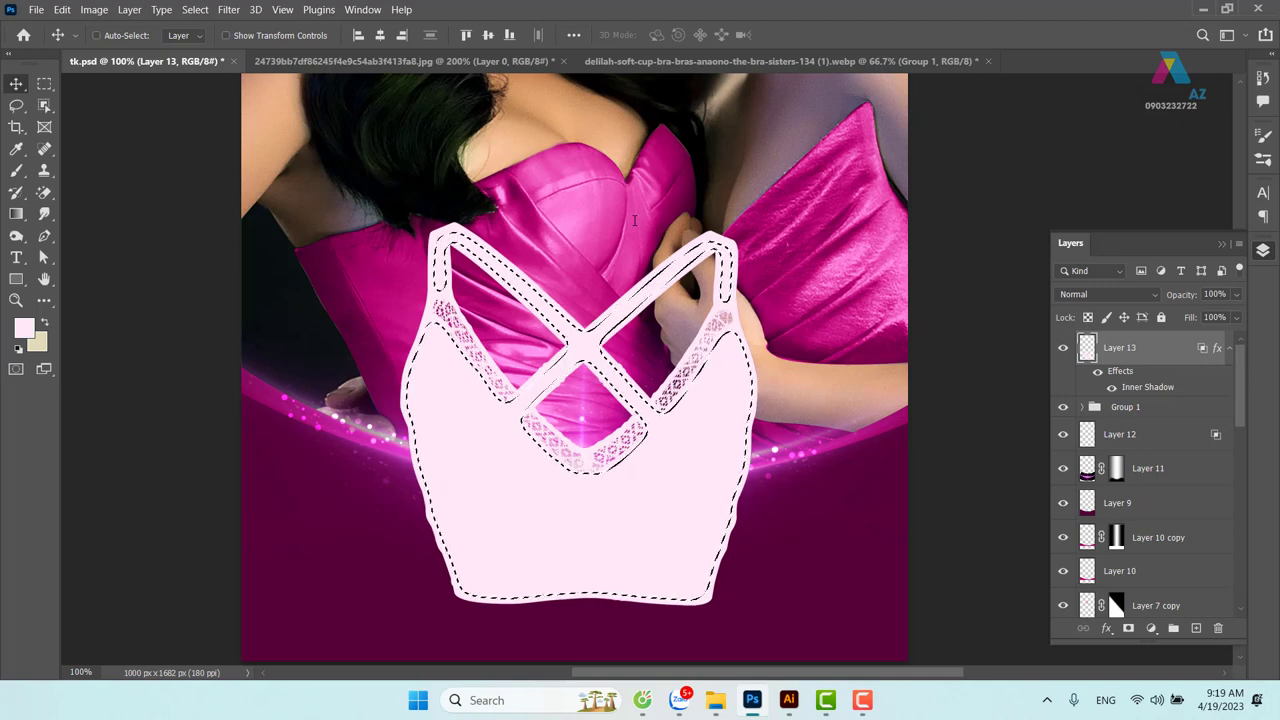
key(Delete)
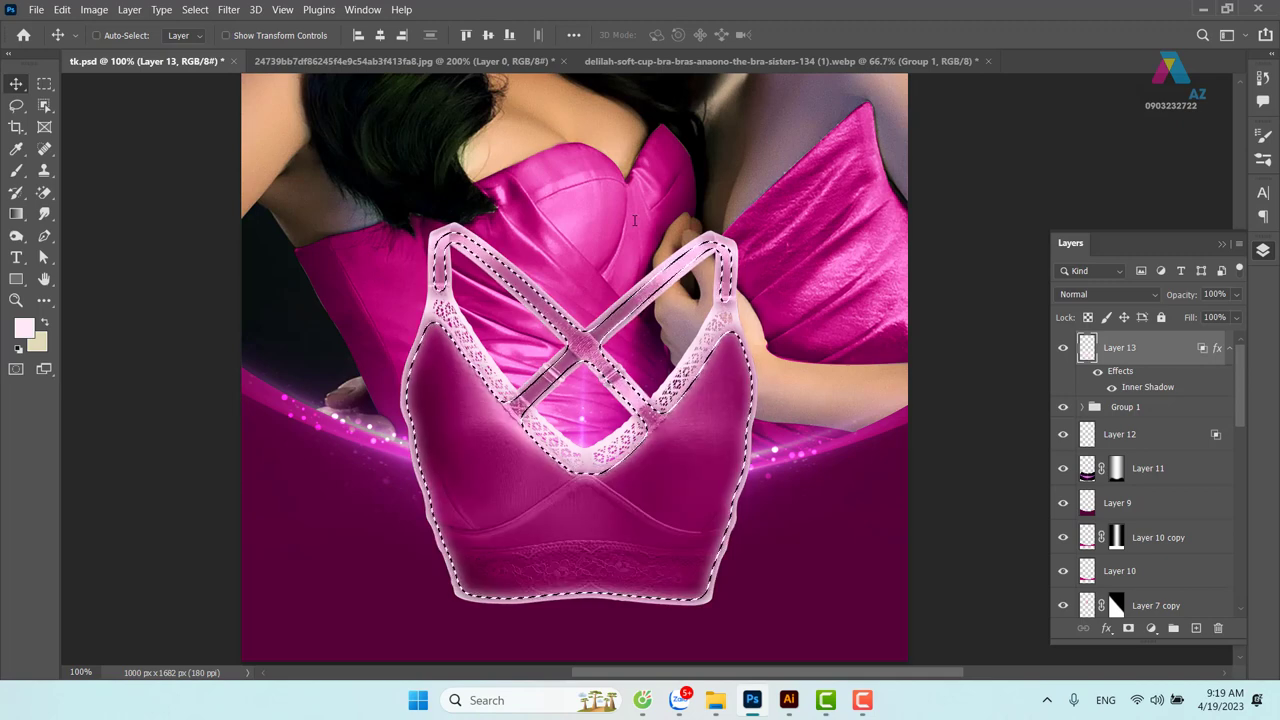
key(ctrl+d)
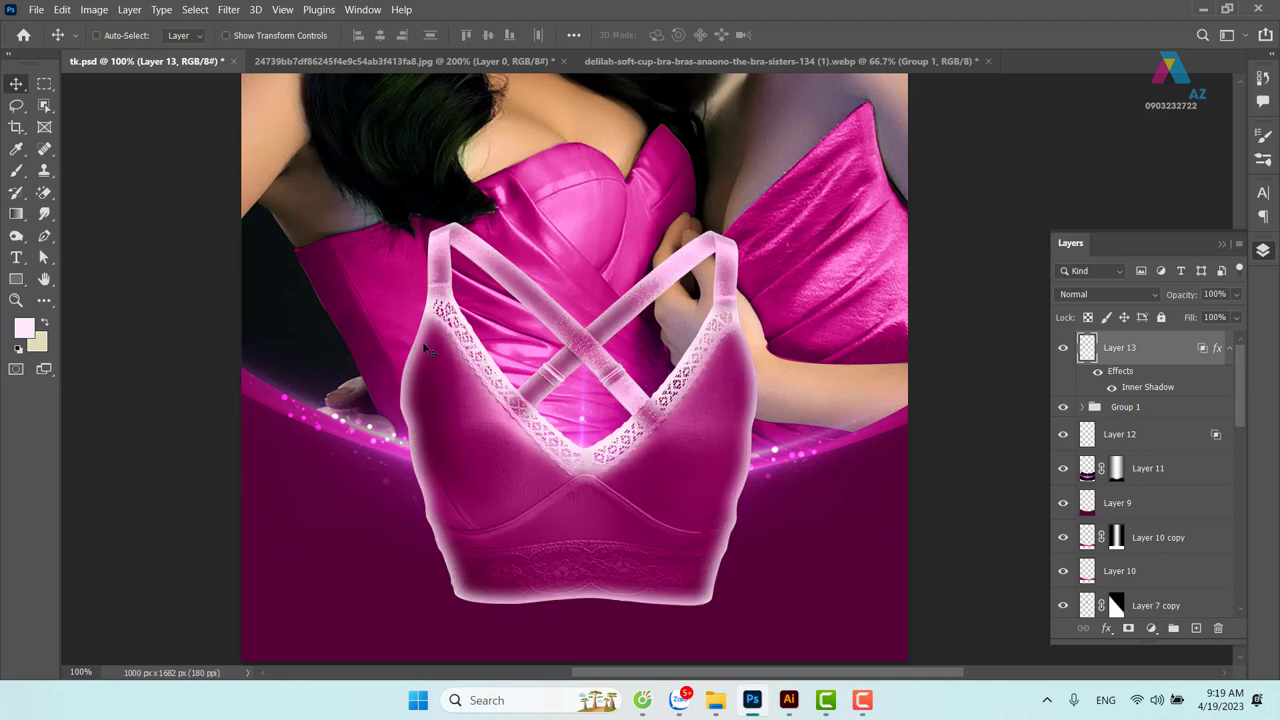
Set Layer 13's blending to Color Dodge, keeping the rim aligned with the bra
mouse_move(424, 348)
mouse_down()
mouse_move(340, 424)
mouse_move(562, 397)
mouse_up()
drag(461, 296, 461, 297)
right_click(1186, 362)
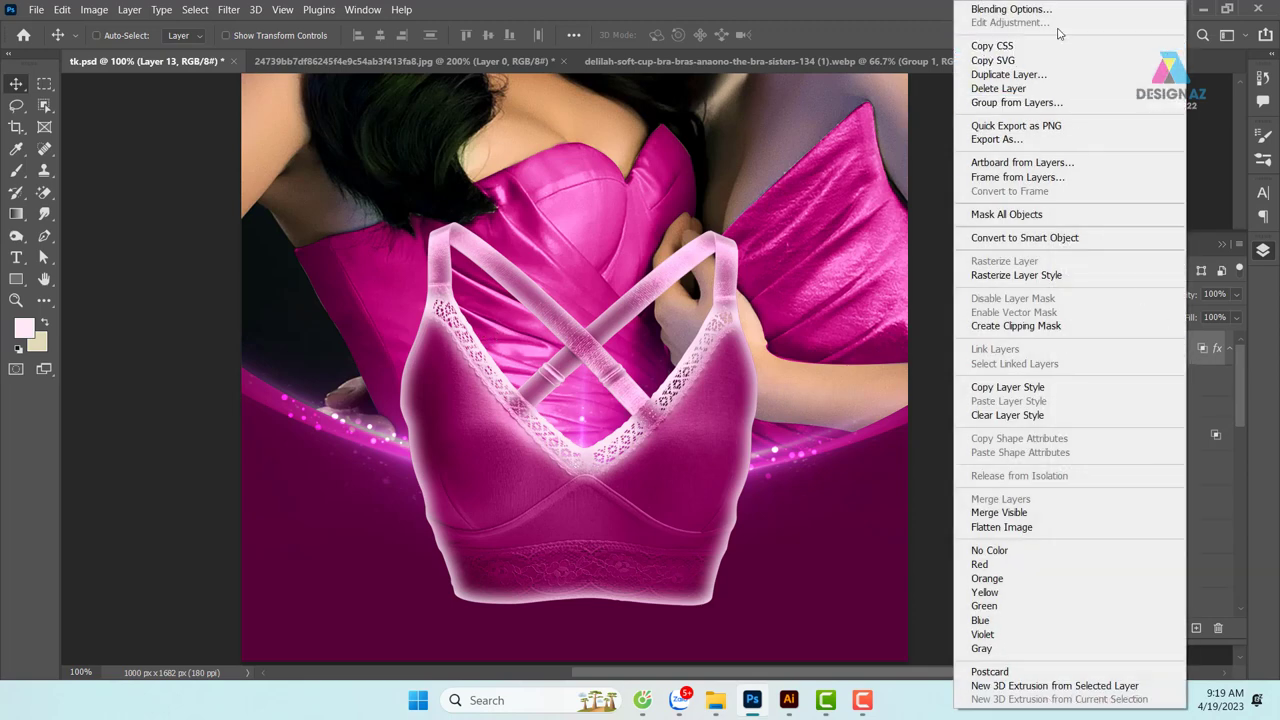
click(1043, 12)
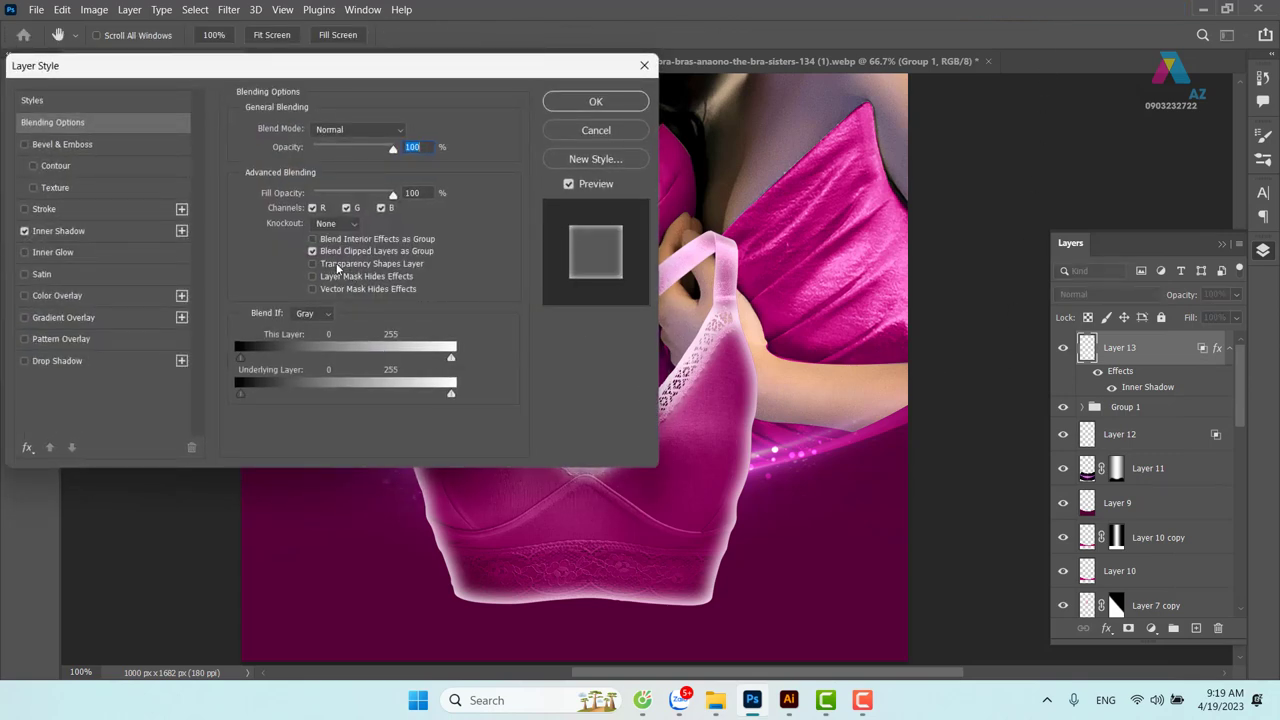
click(358, 129)
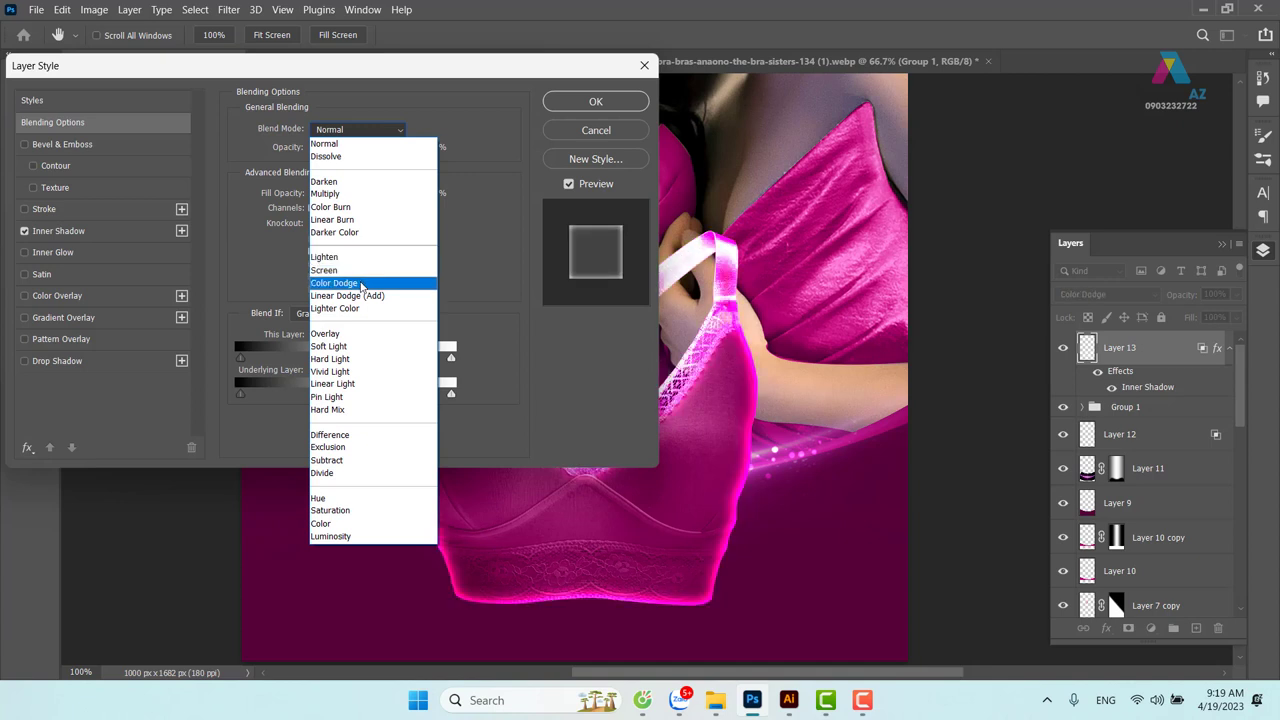
click(362, 284)
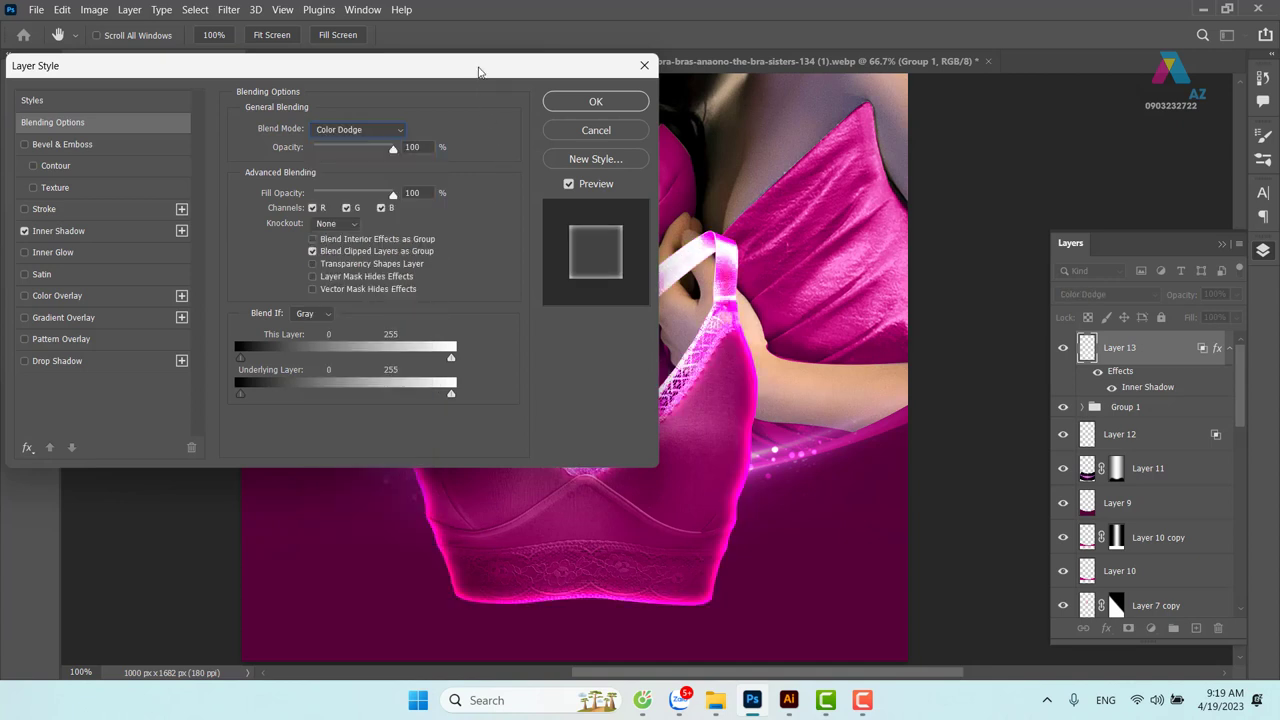
drag(478, 71, 421, 83)
click(540, 113)
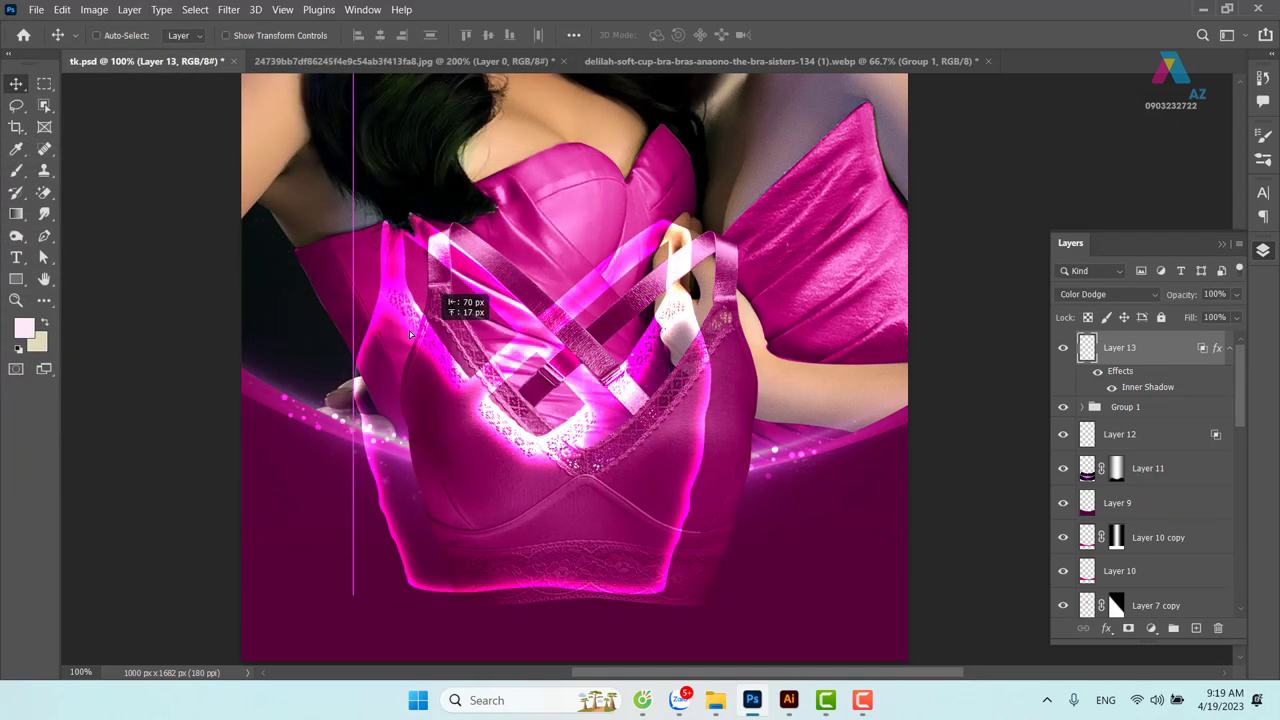
drag(496, 350, 428, 300)
key(ctrl+z)
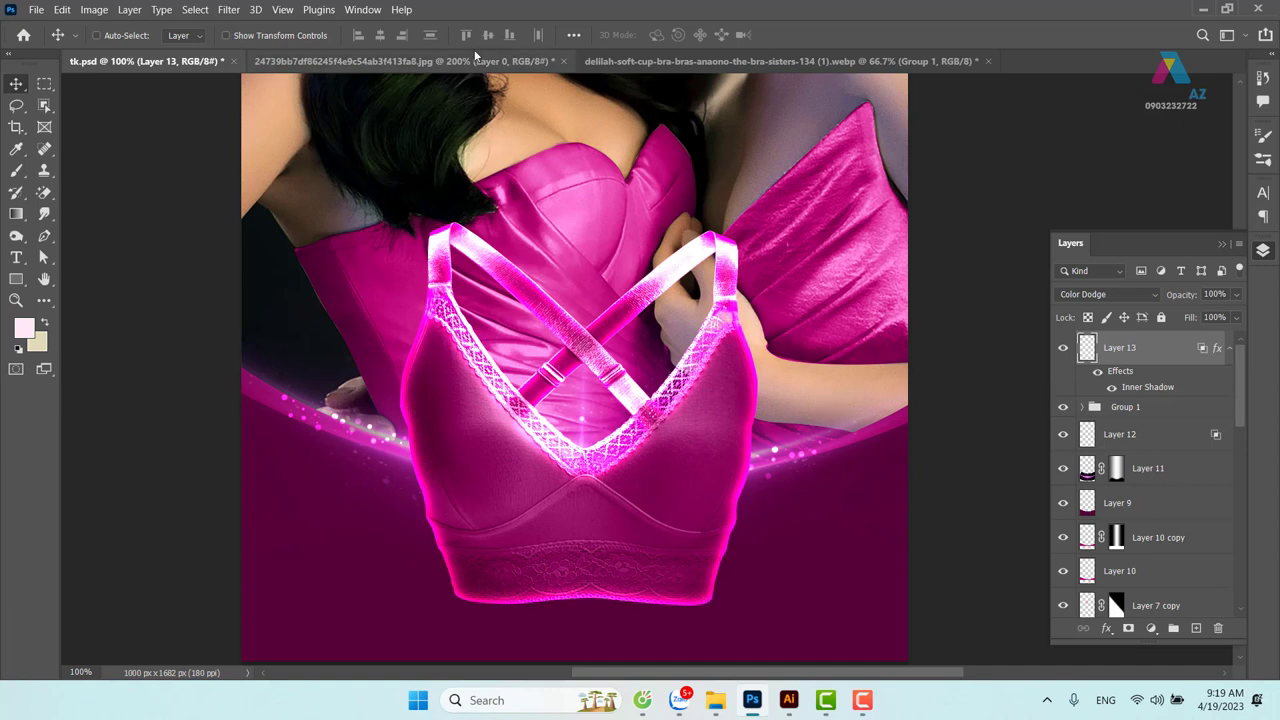
Lower Layer 13's fill to 70% and zoom in on the straps
click(1237, 318)
drag(1236, 338, 1207, 340)
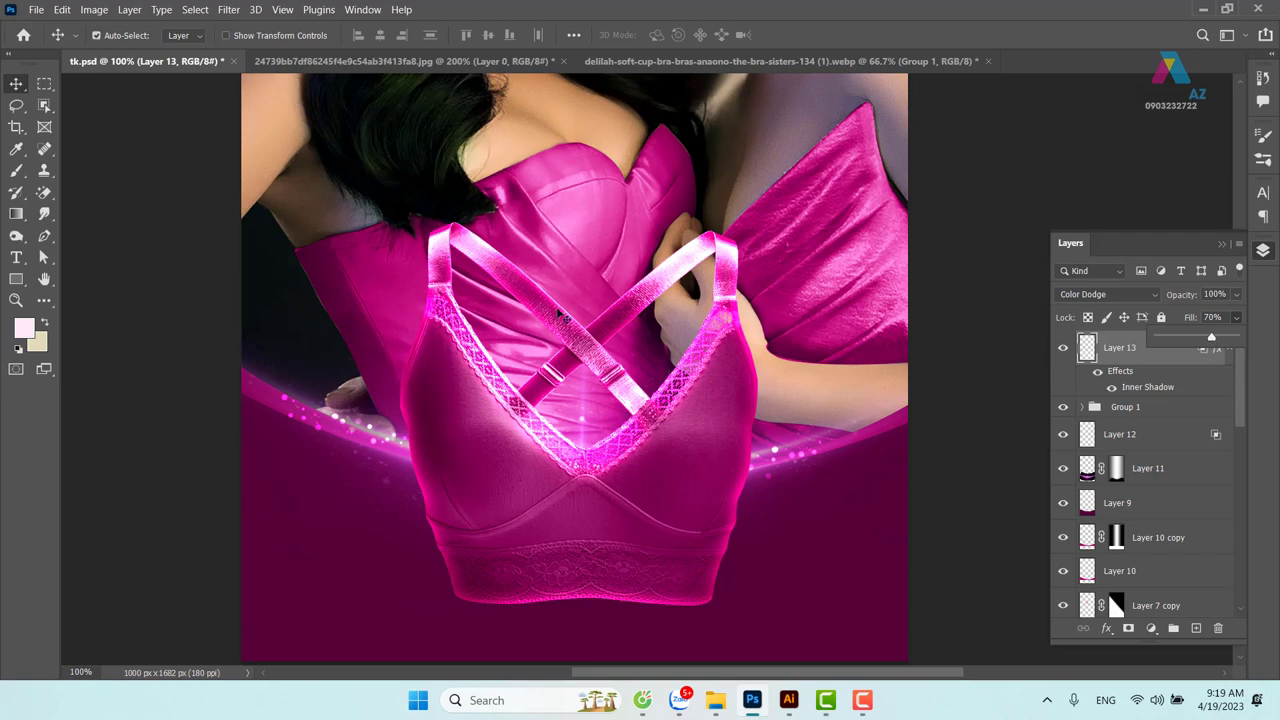
scroll(562, 318, up, 3)
drag(428, 320, 551, 355)
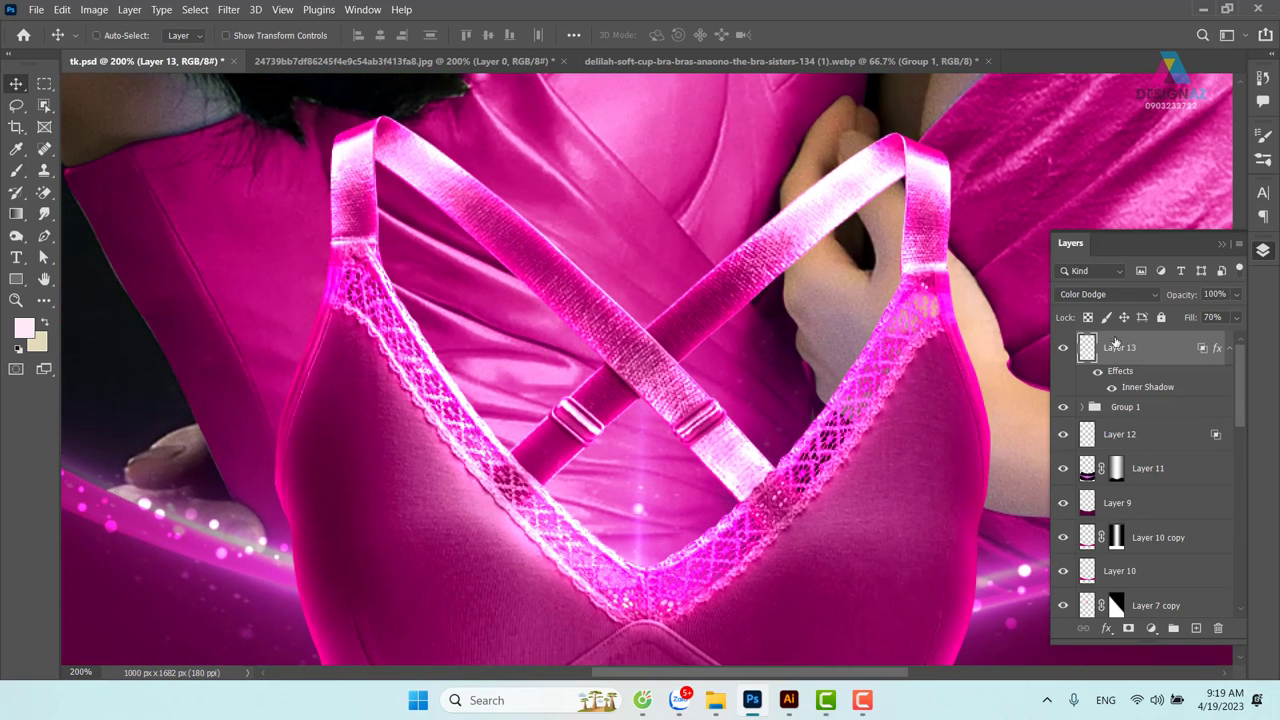
Add a mask to Layer 13 and paint the left strap and V lace with a 27 px brush
click(1128, 628)
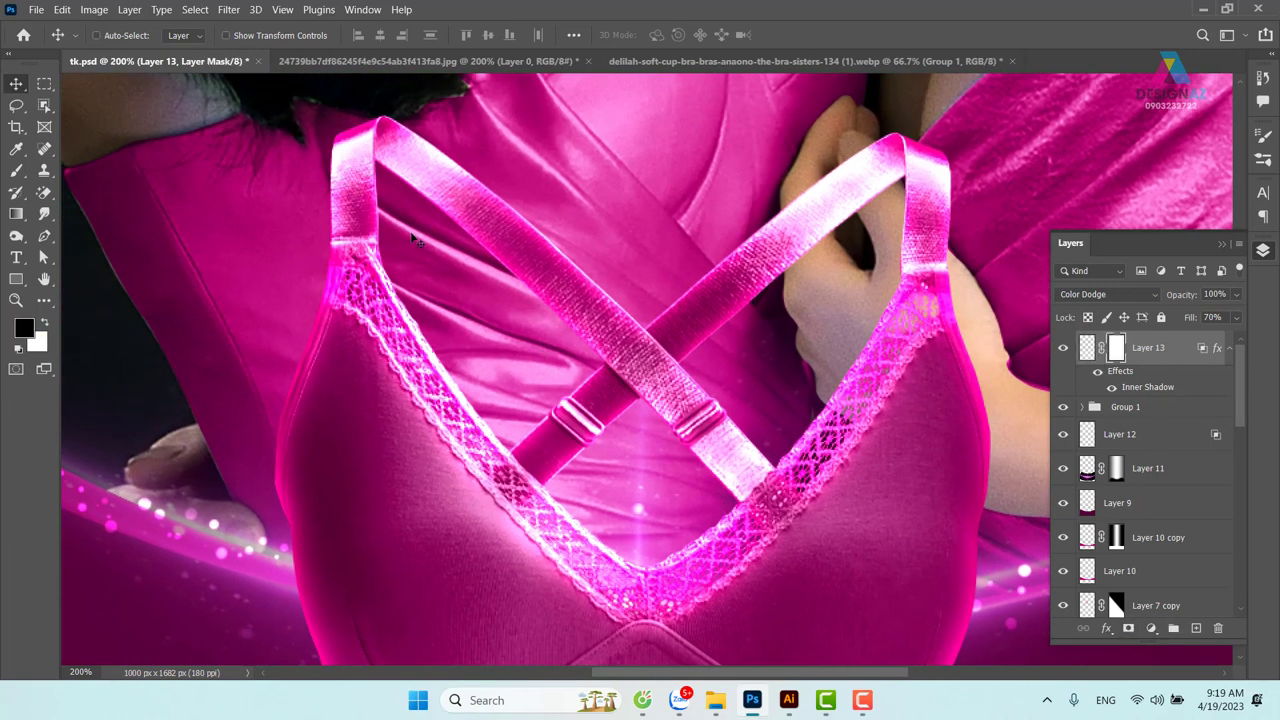
key(b)
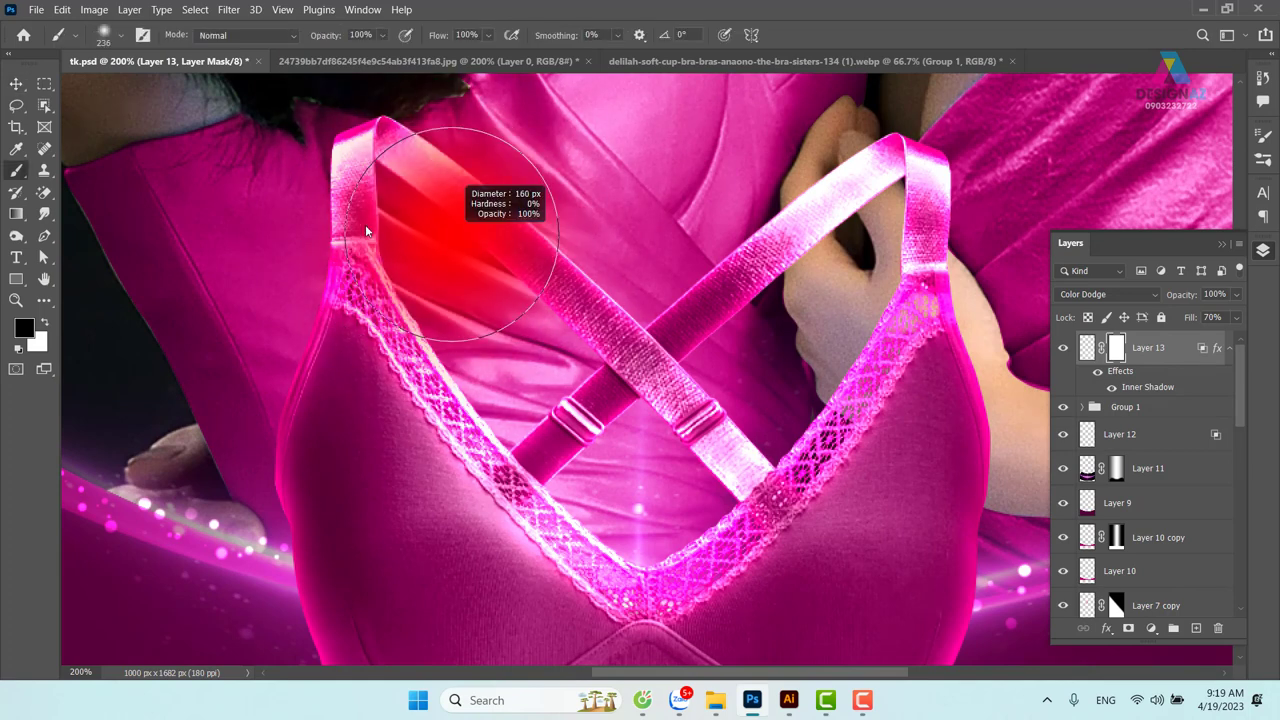
mouse_move(320, 238)
mouse_down()
mouse_move(355, 148)
mouse_move(343, 175)
mouse_move(350, 245)
mouse_move(357, 130)
mouse_move(348, 140)
mouse_up()
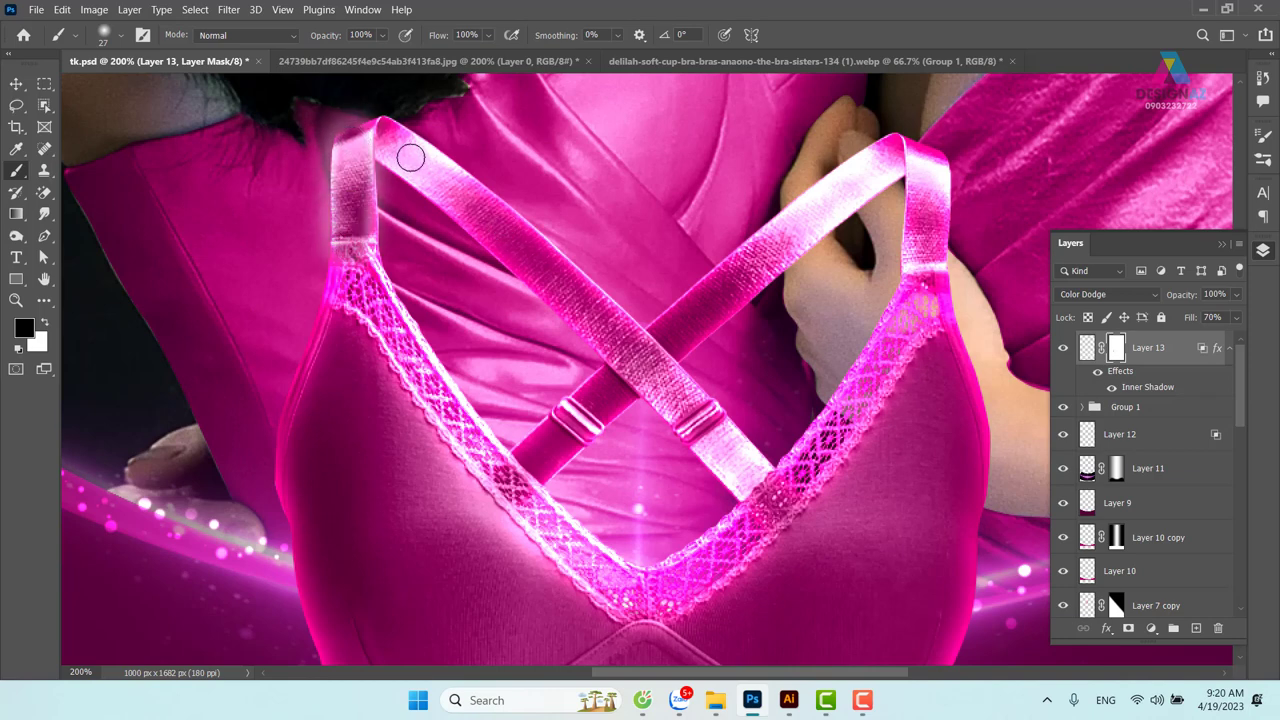
mouse_move(426, 167)
mouse_down()
mouse_move(443, 200)
mouse_move(389, 143)
mouse_move(495, 220)
mouse_move(690, 410)
mouse_move(581, 304)
mouse_up()
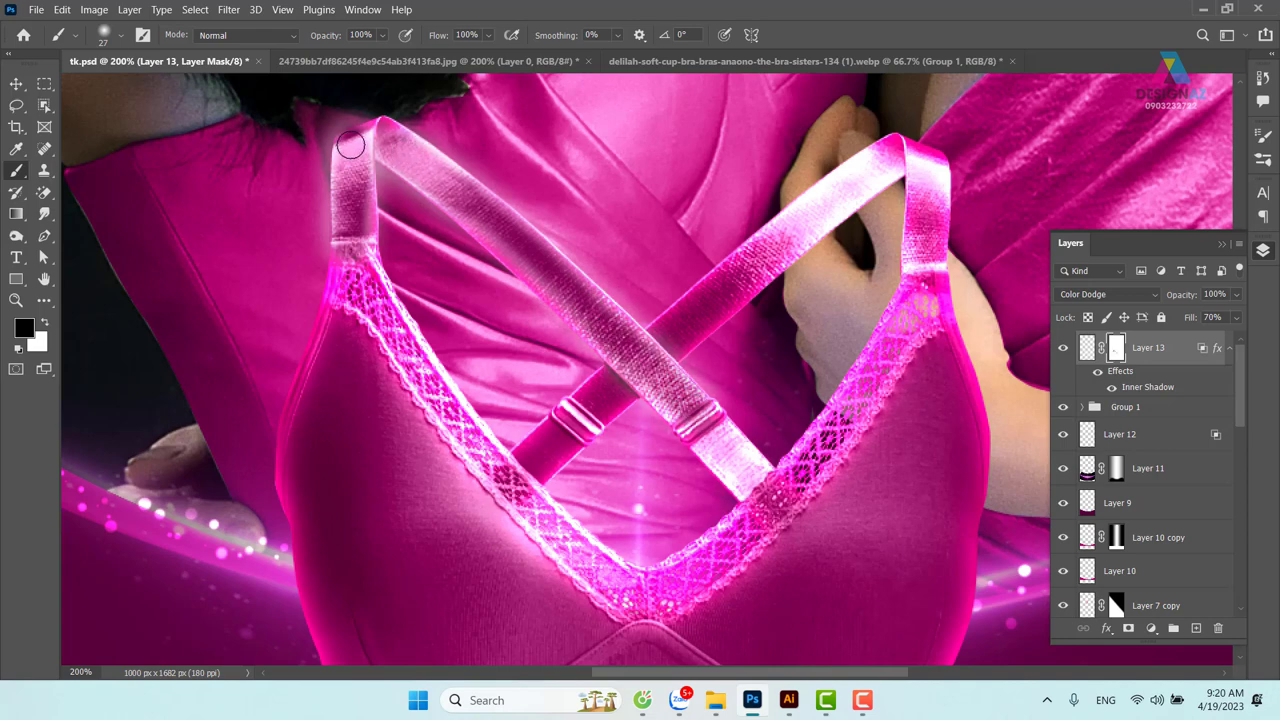
mouse_move(493, 483)
mouse_down()
mouse_move(571, 579)
mouse_move(644, 620)
mouse_move(741, 572)
mouse_up()
Paint over the right strap, undo two strokes, and zoom out to the whole poster
scroll(794, 555, right, 2)
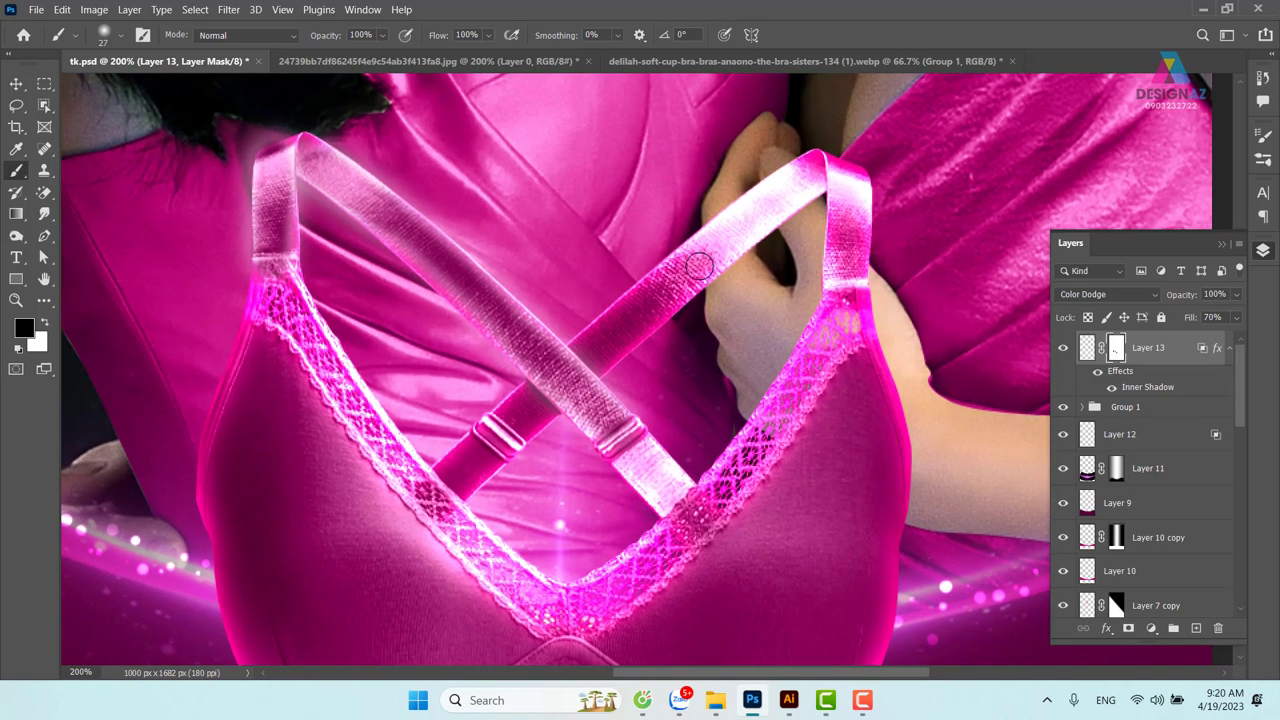
drag(824, 176, 643, 313)
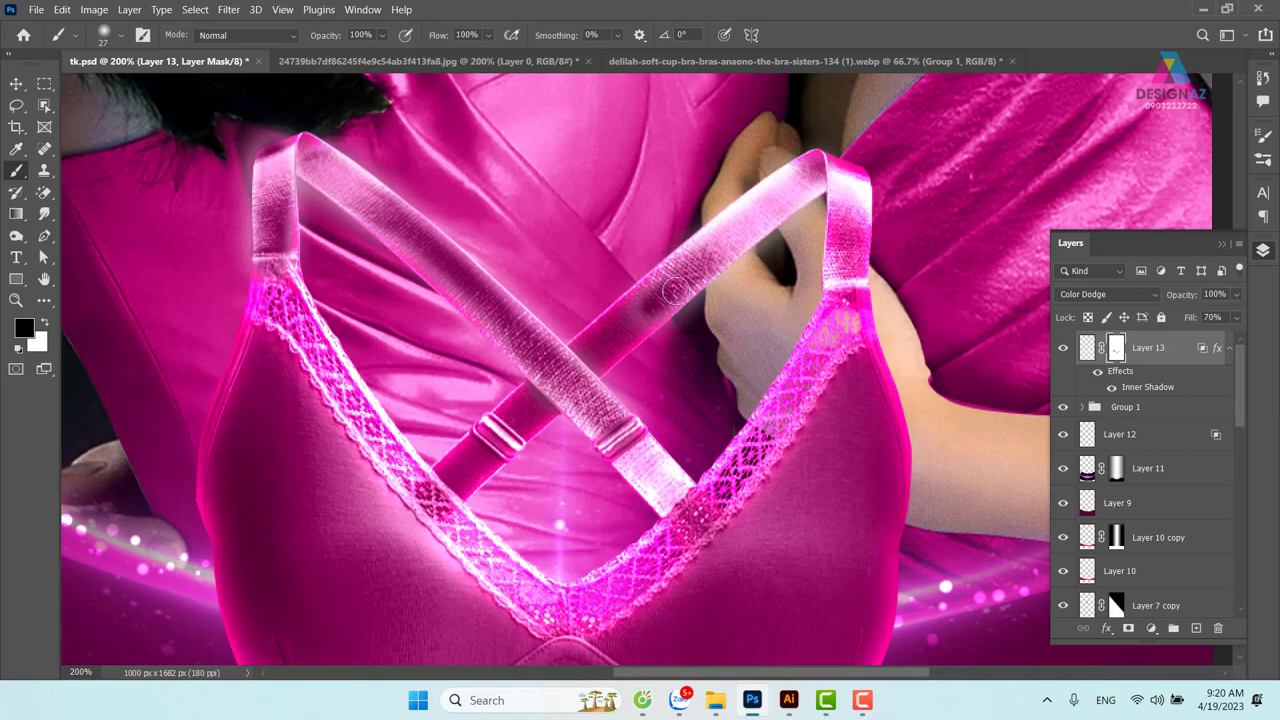
mouse_move(665, 287)
mouse_down()
mouse_move(596, 356)
mouse_move(610, 351)
mouse_up()
key(ctrl+z)
key(ctrl+z)
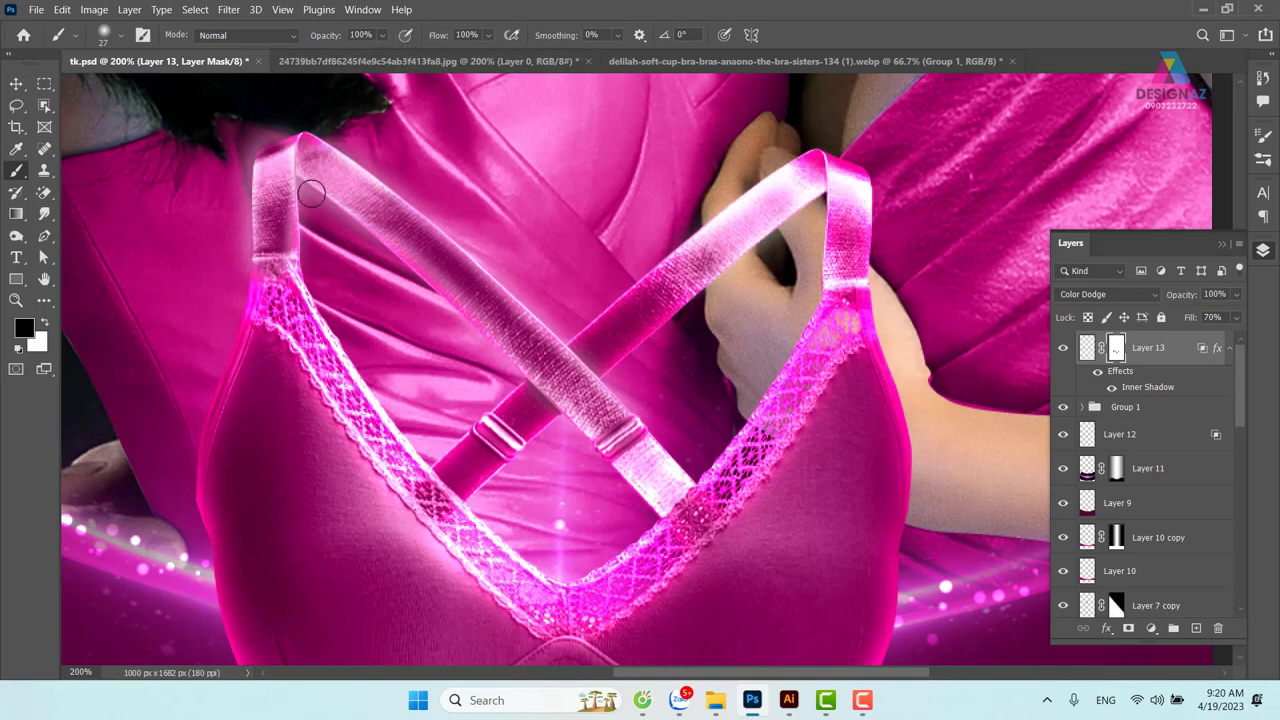
key(ctrl+z)
key(ctrl+z)
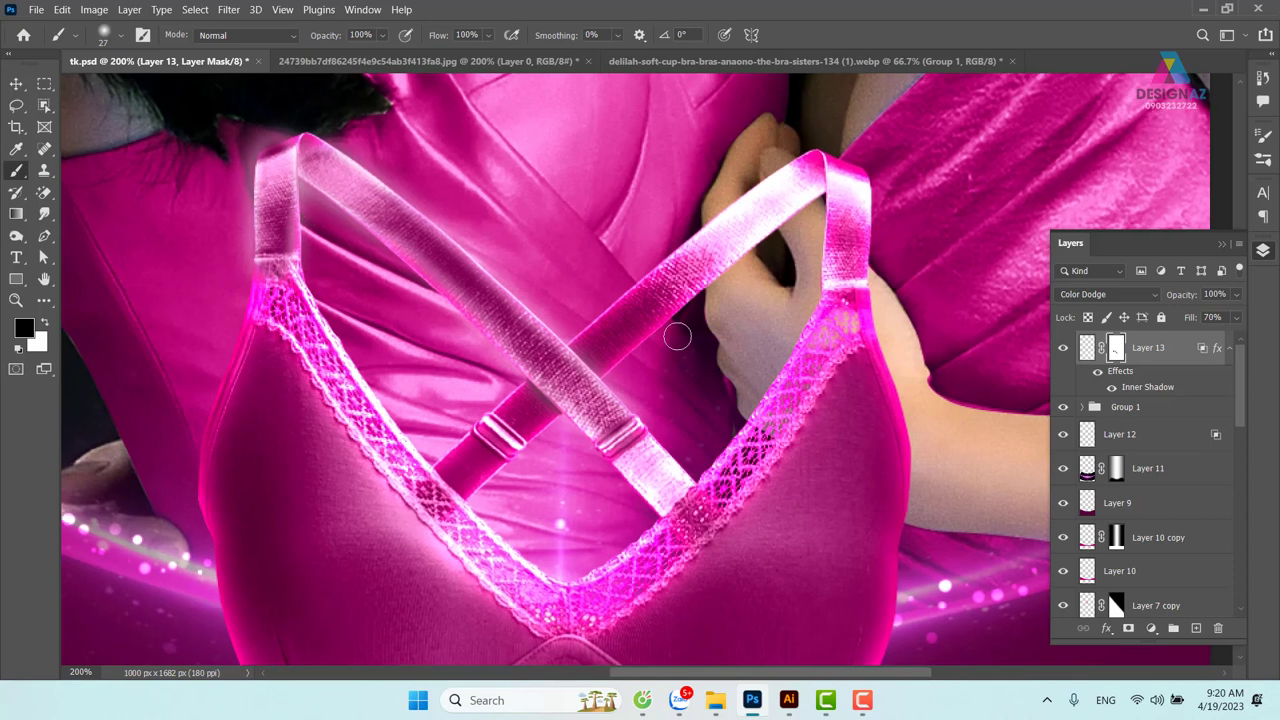
key(ctrl+minus)
key(ctrl+minus)
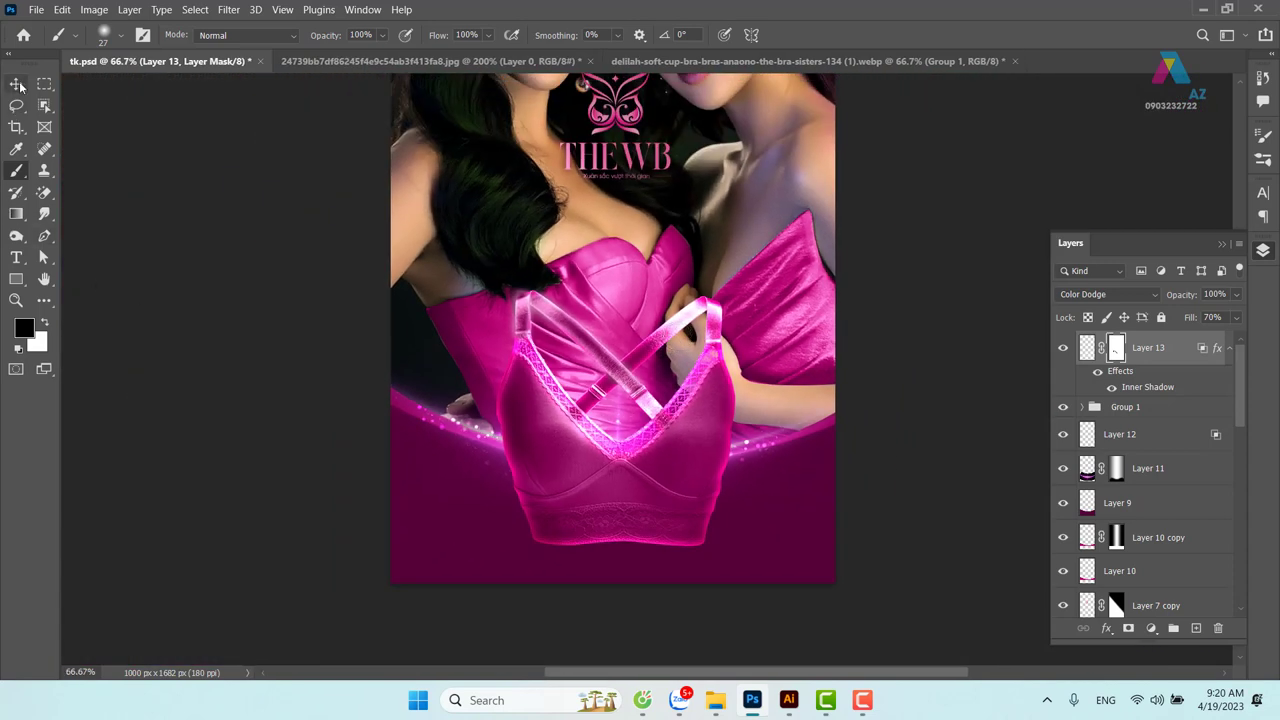
Target Layer 13's pixels, then add a new empty layer above Layer 12
click(18, 85)
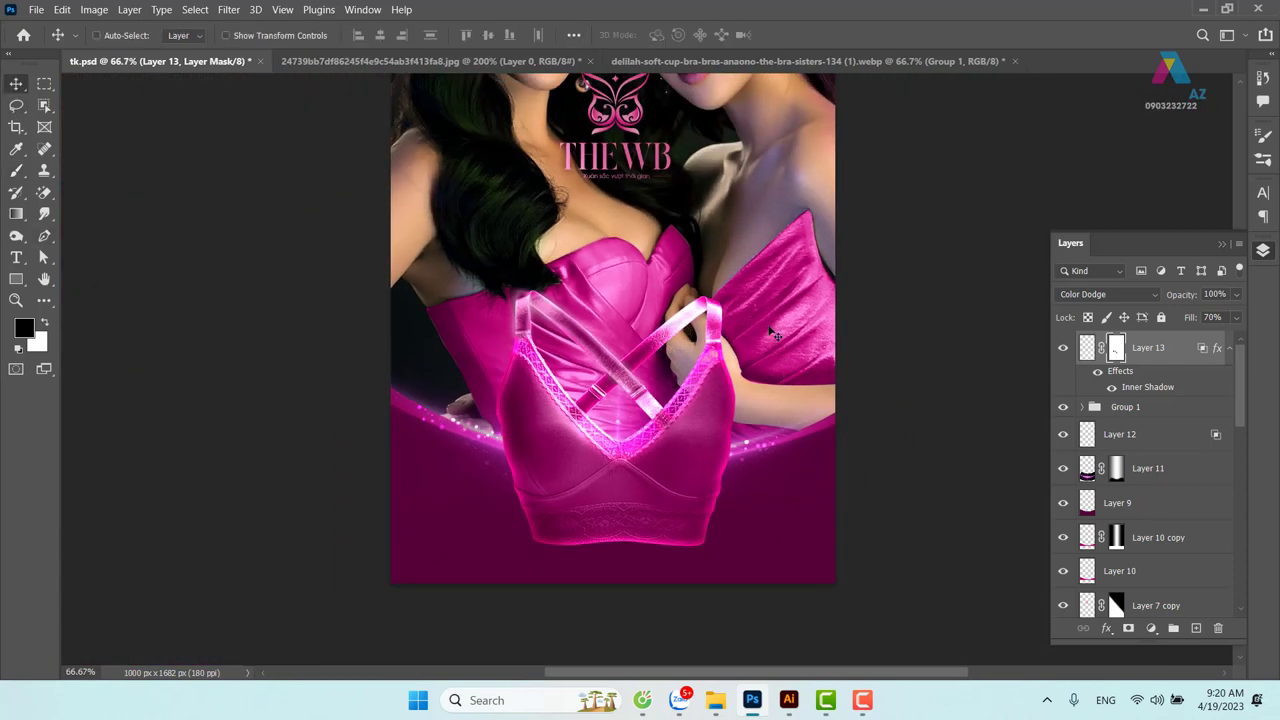
right_click(775, 335)
click(775, 302)
click(1085, 350)
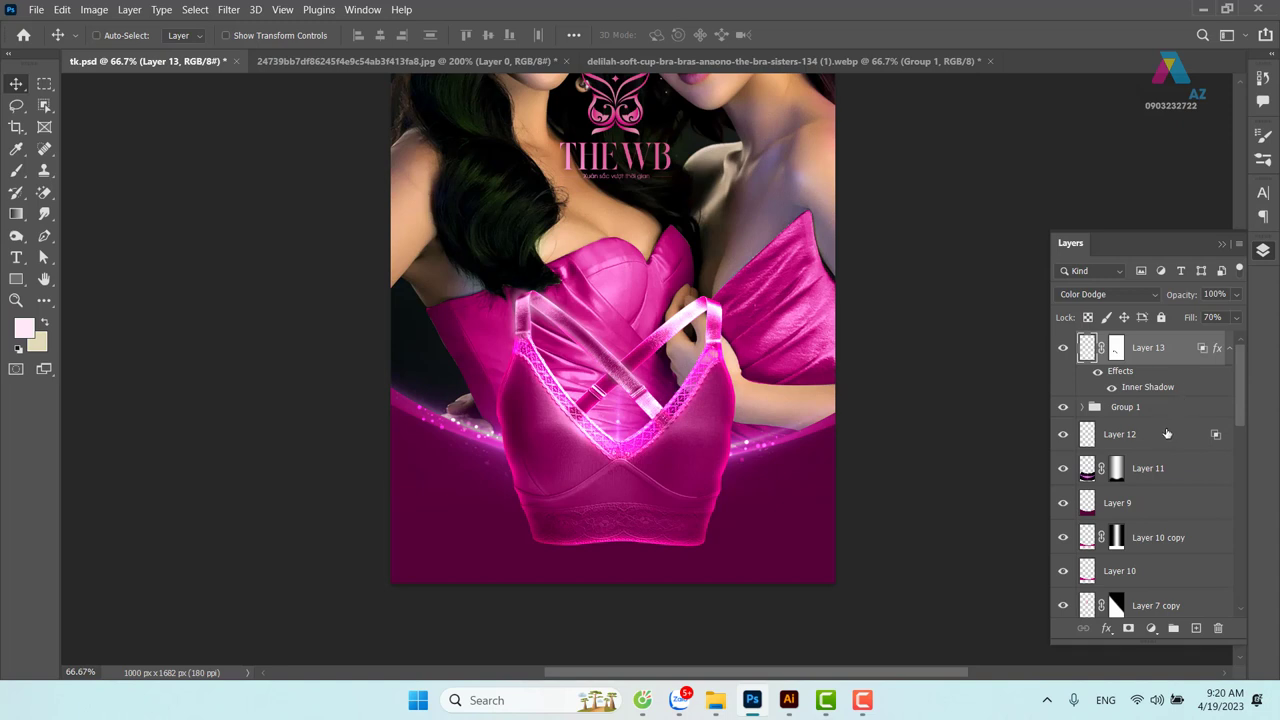
click(1166, 410)
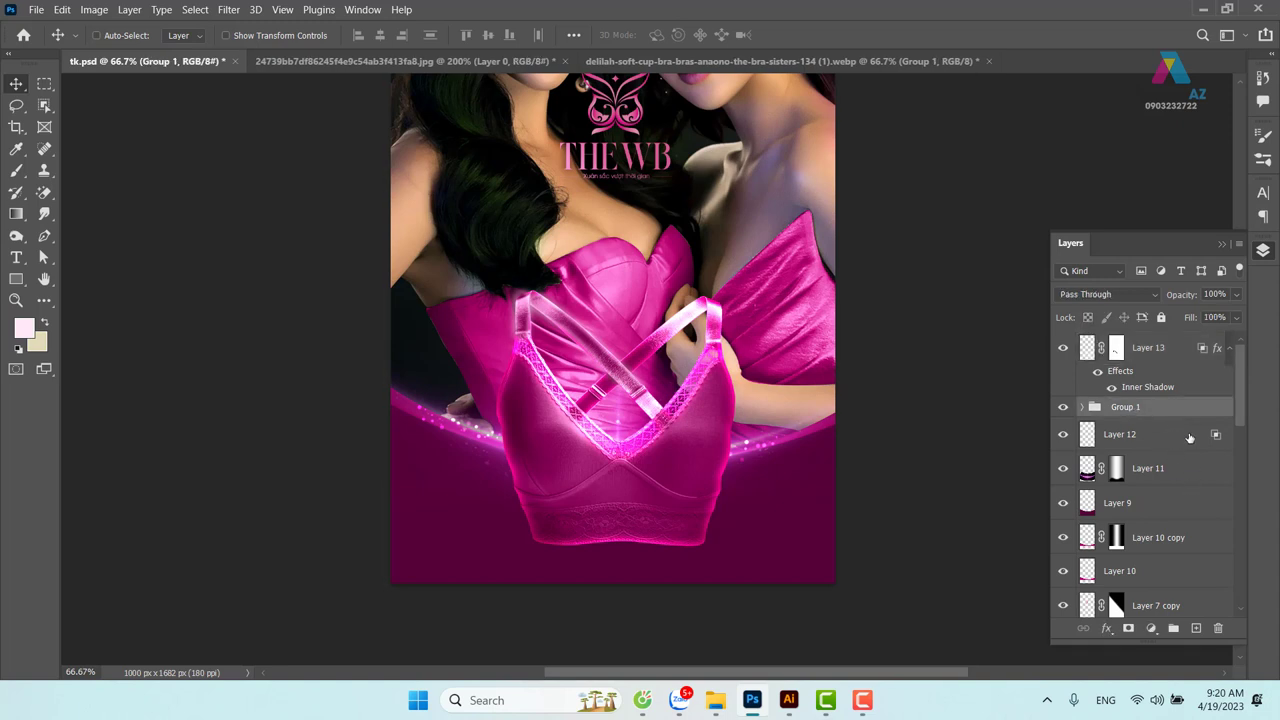
click(1189, 438)
click(1196, 628)
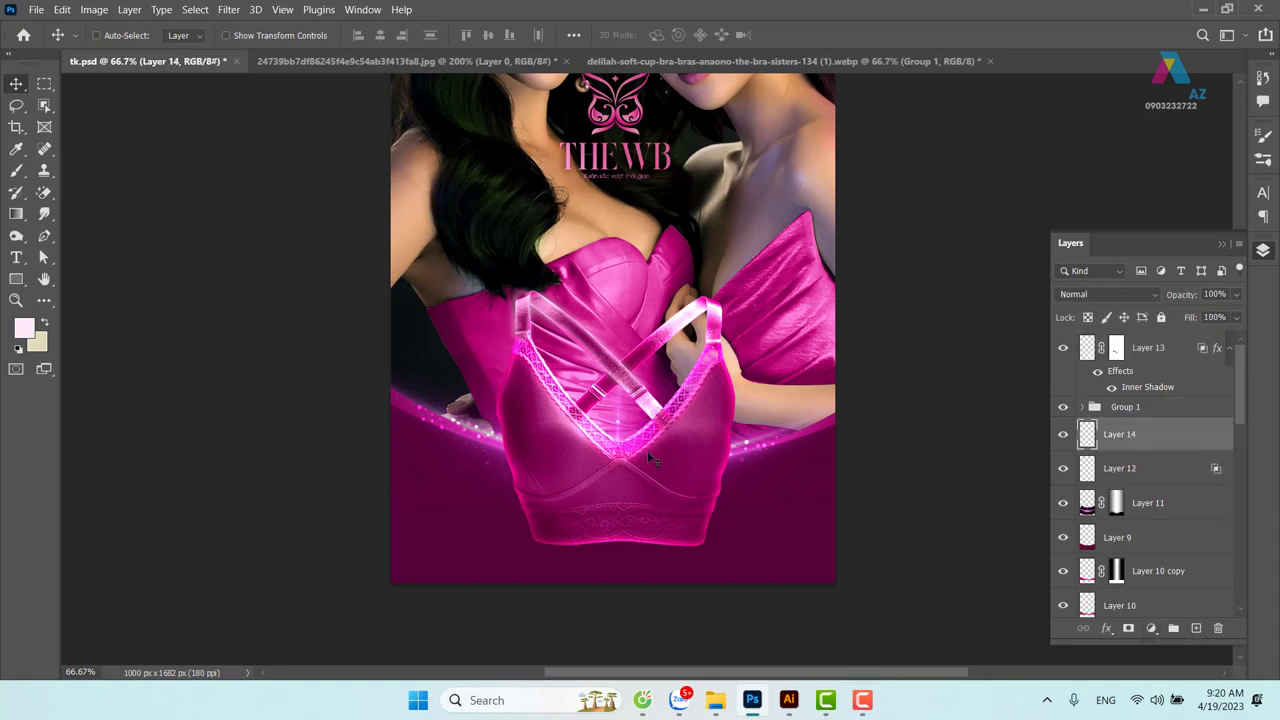
Paint soft white light along the bra's left edge, both straps and the strap crossing
key(b)
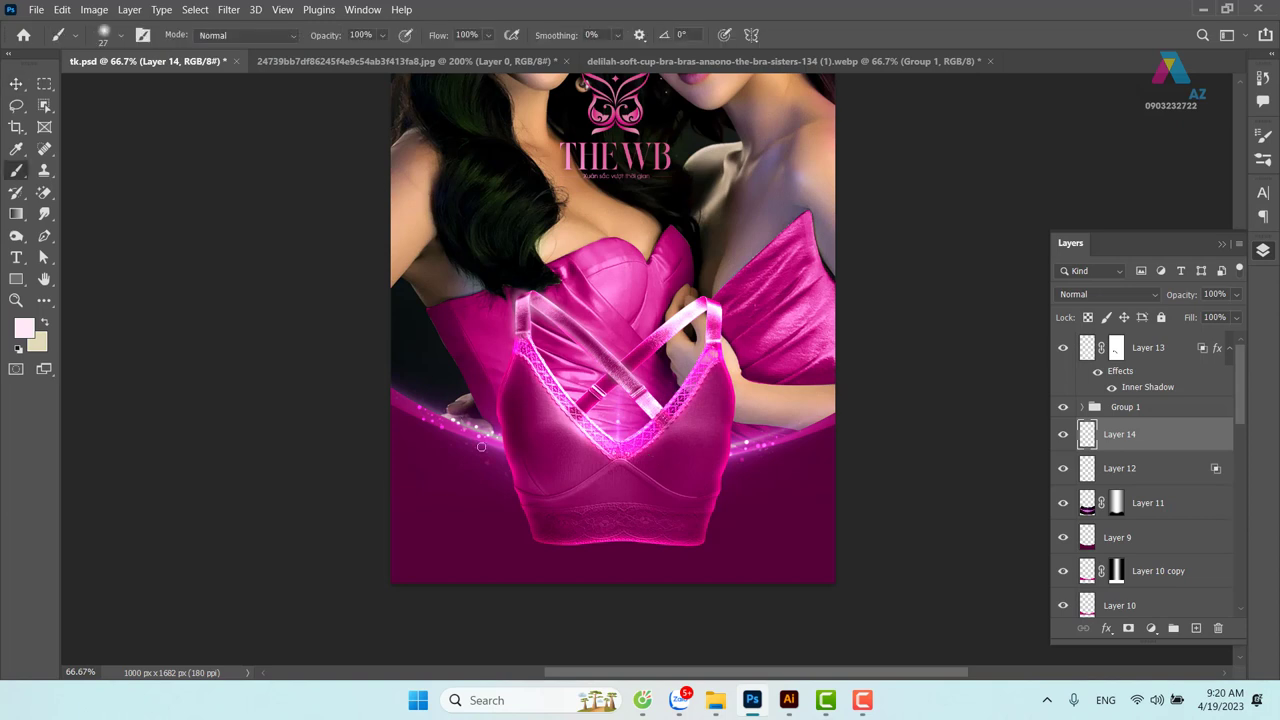
drag(510, 360, 509, 434)
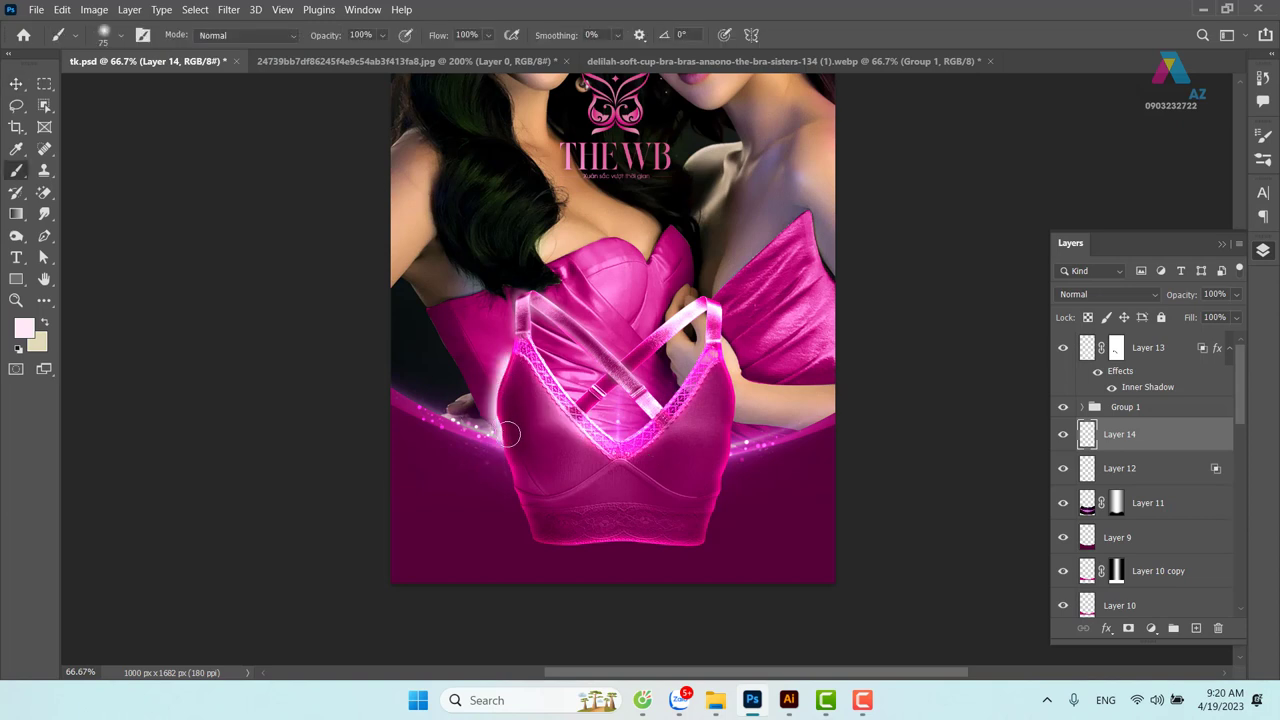
mouse_move(528, 296)
mouse_down()
mouse_move(607, 358)
mouse_move(706, 311)
mouse_move(744, 460)
mouse_up()
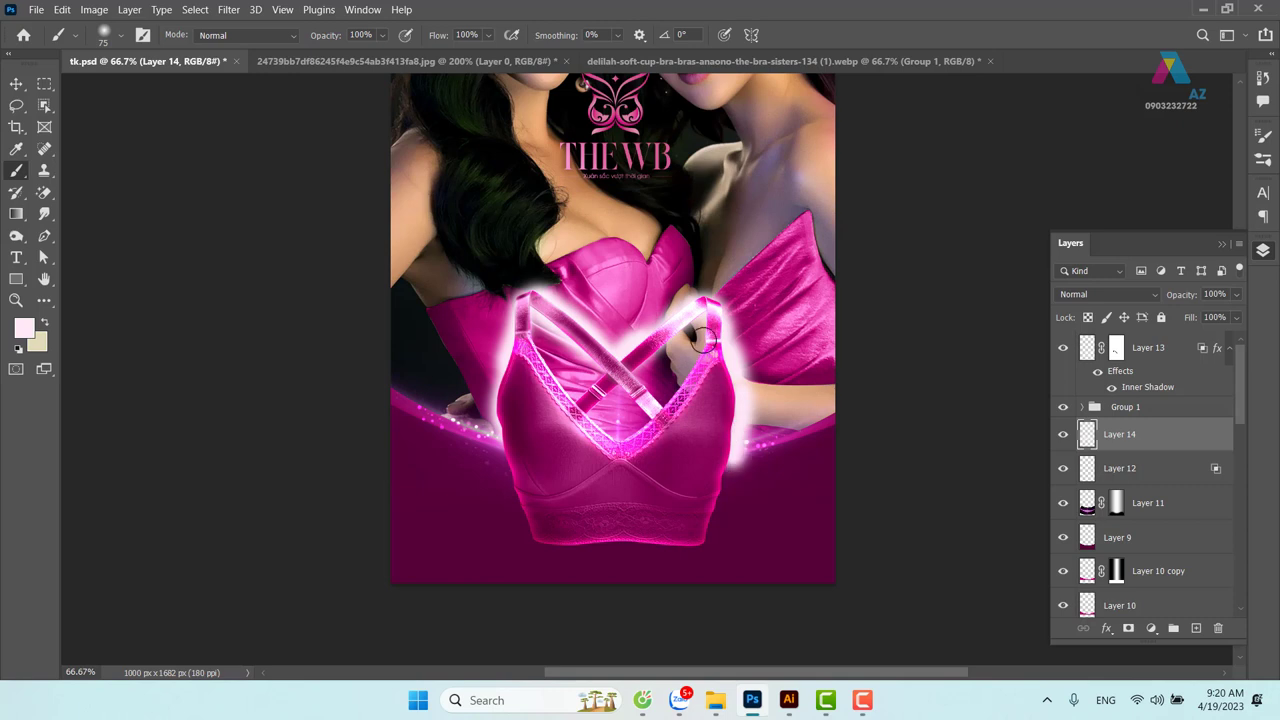
drag(525, 318, 580, 392)
drag(495, 405, 493, 438)
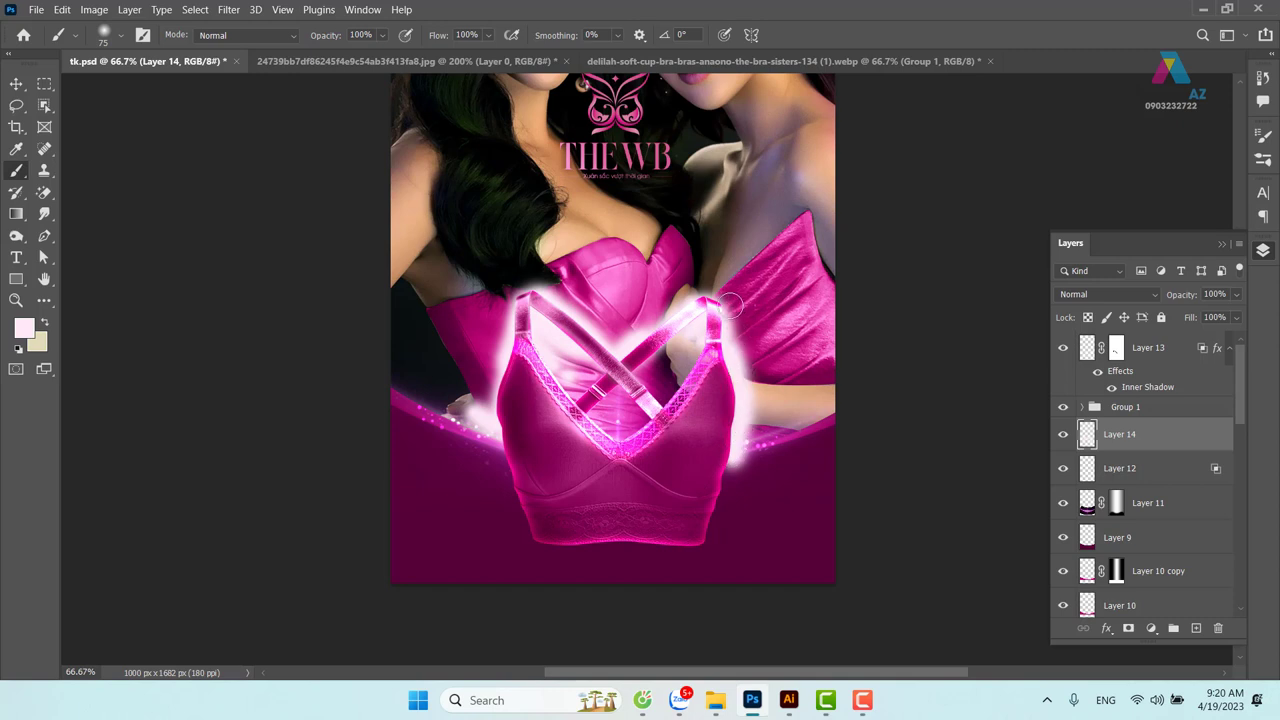
drag(730, 305, 718, 297)
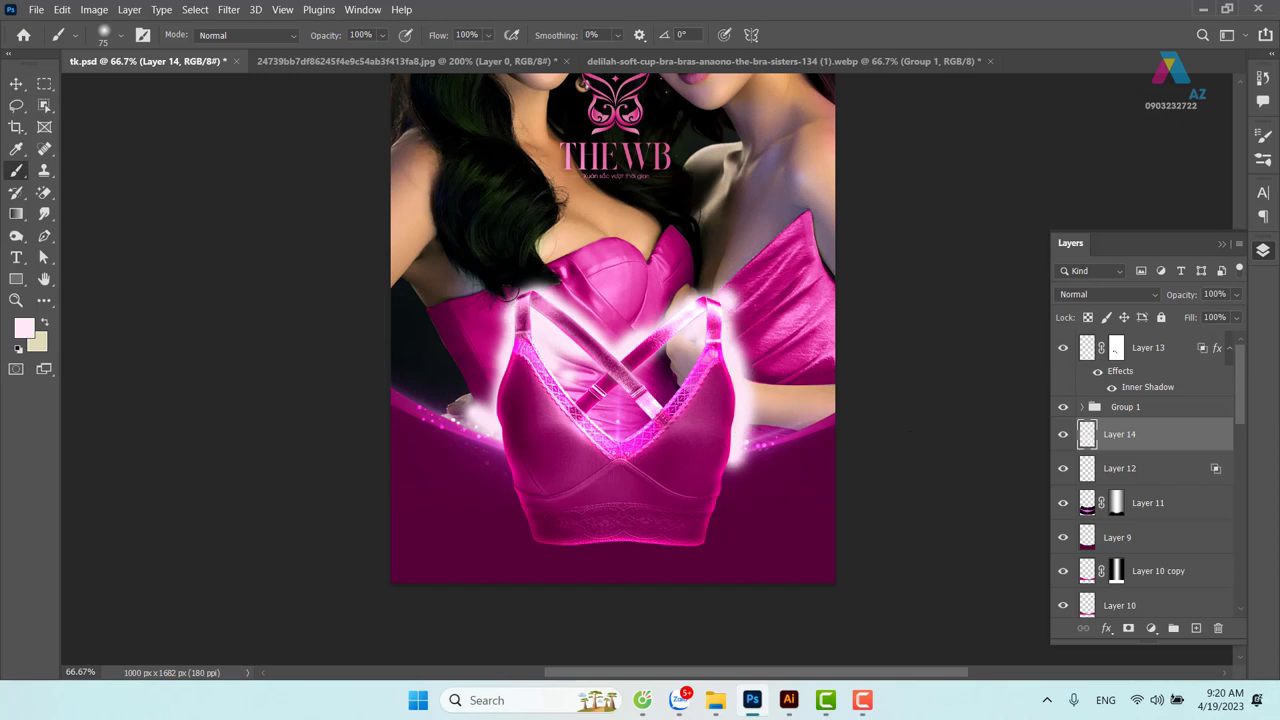
drag(512, 295, 522, 282)
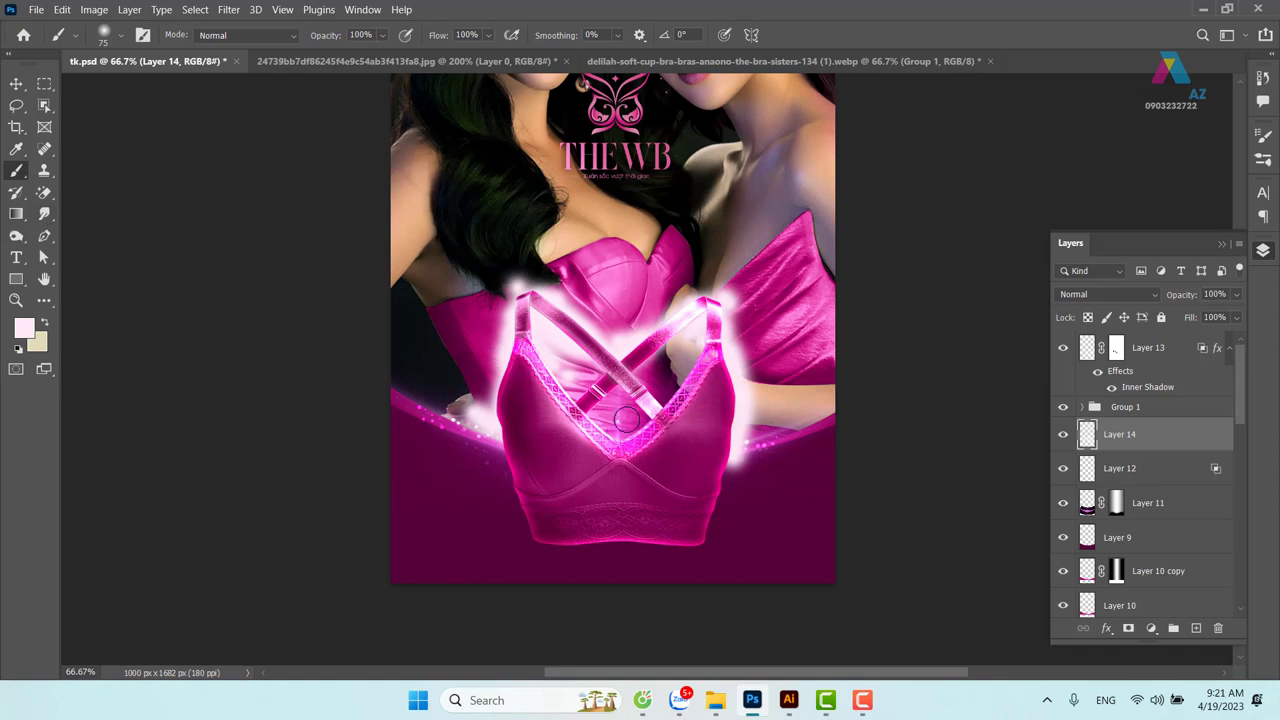
drag(626, 419, 665, 386)
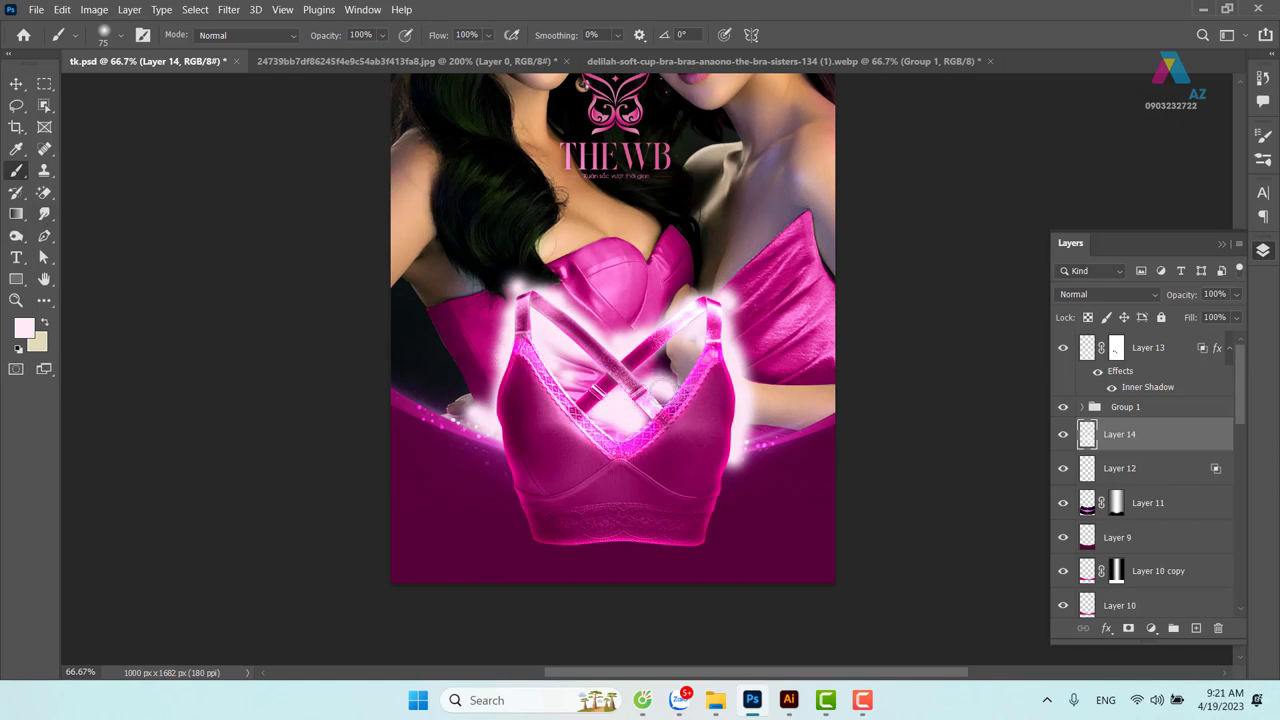
key(ctrl+z)
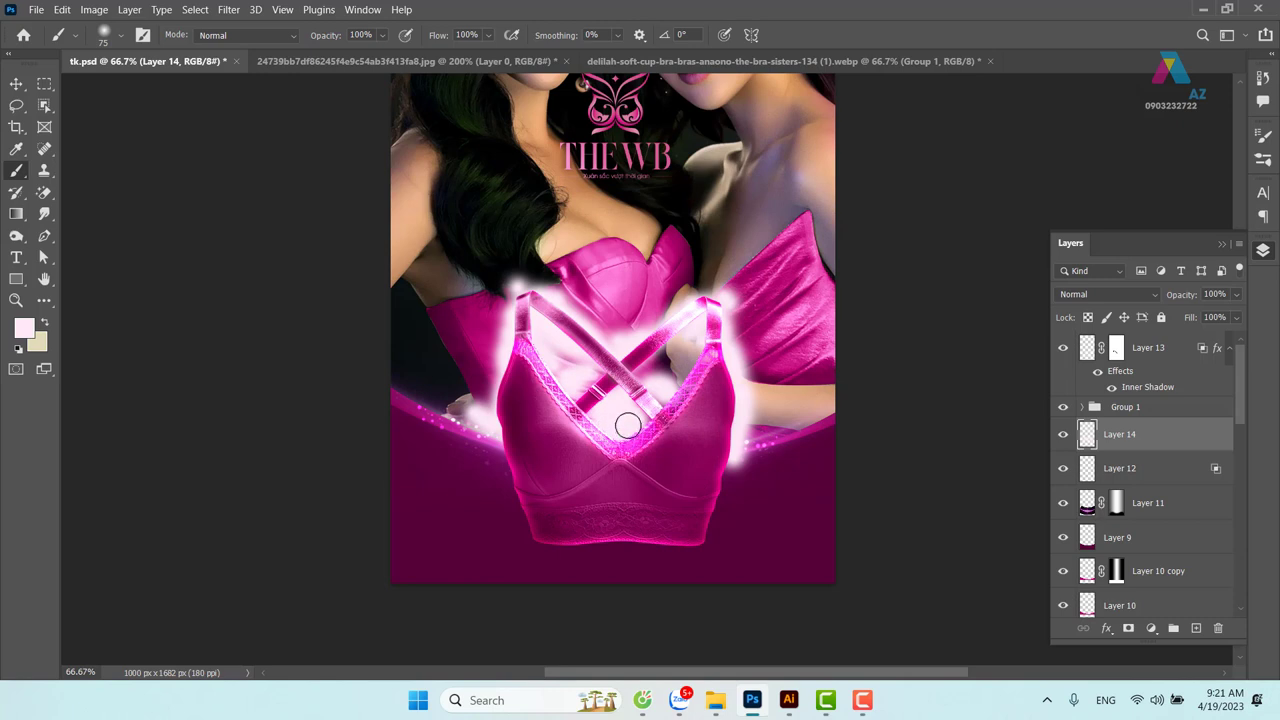
drag(627, 425, 592, 398)
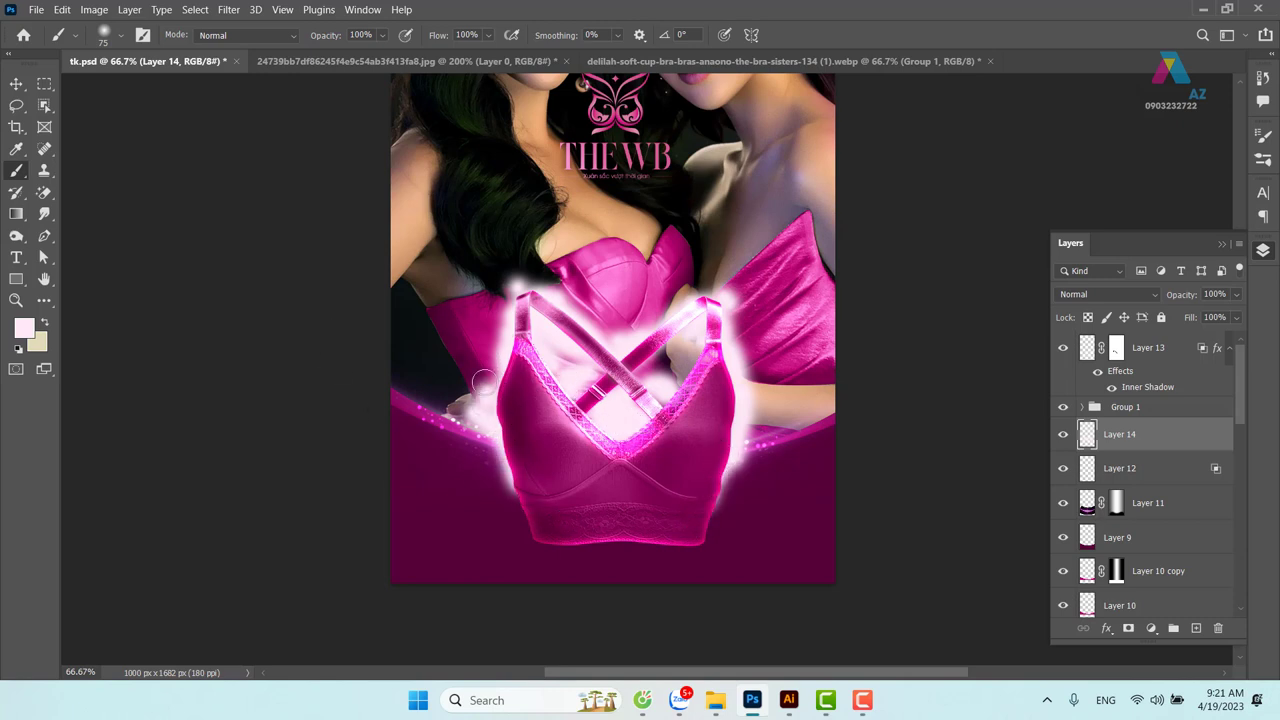
Set Layer 14's blending to Color Dodge with Transparency Shapes Layer turned off
click(16, 84)
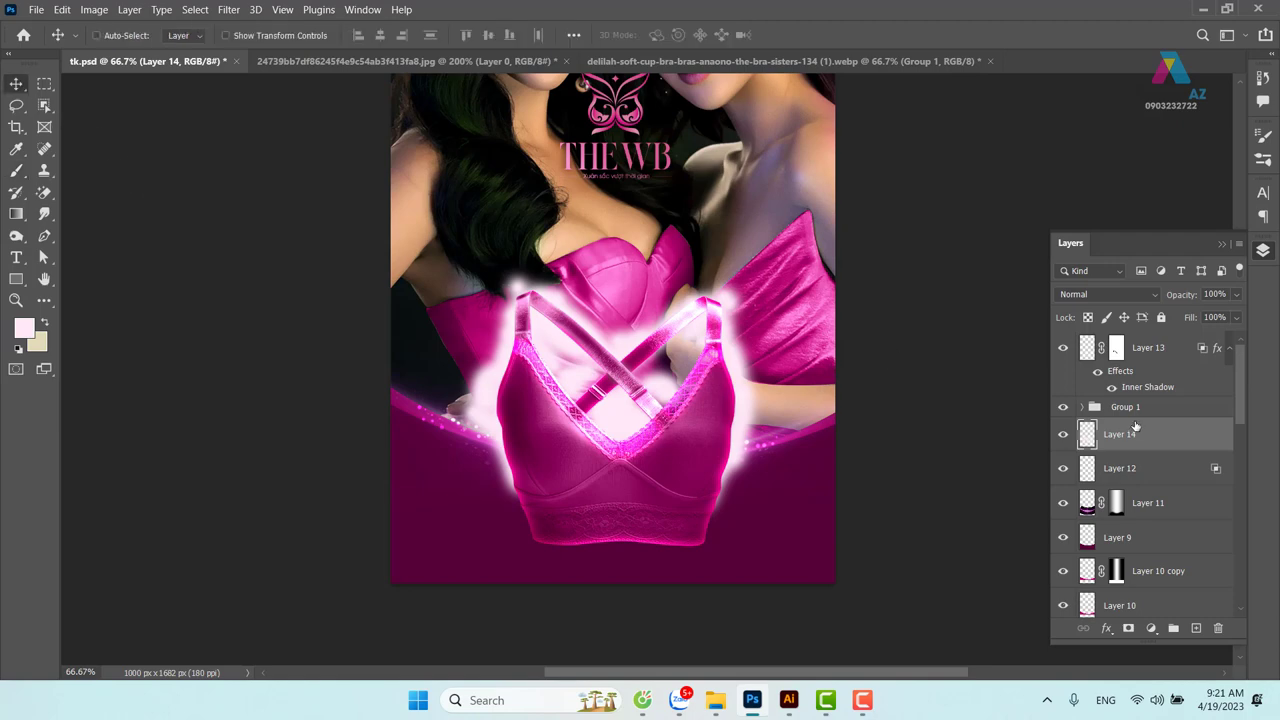
right_click(1180, 443)
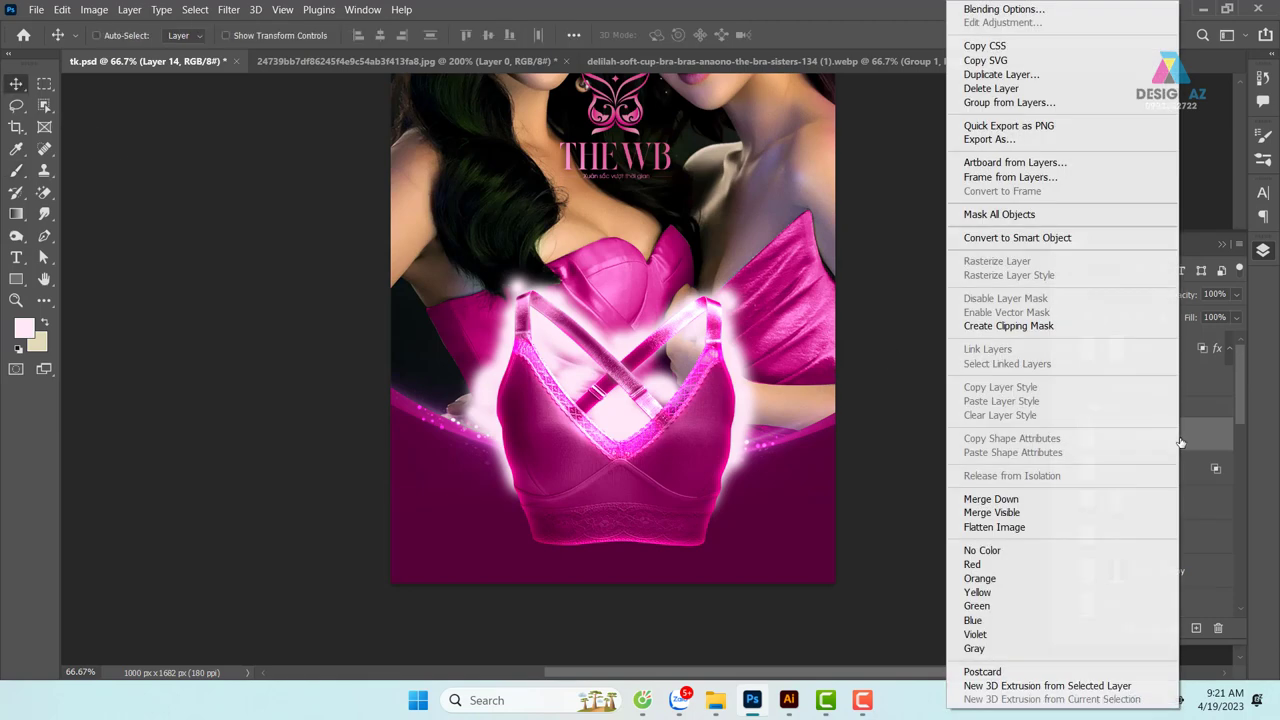
click(1005, 9)
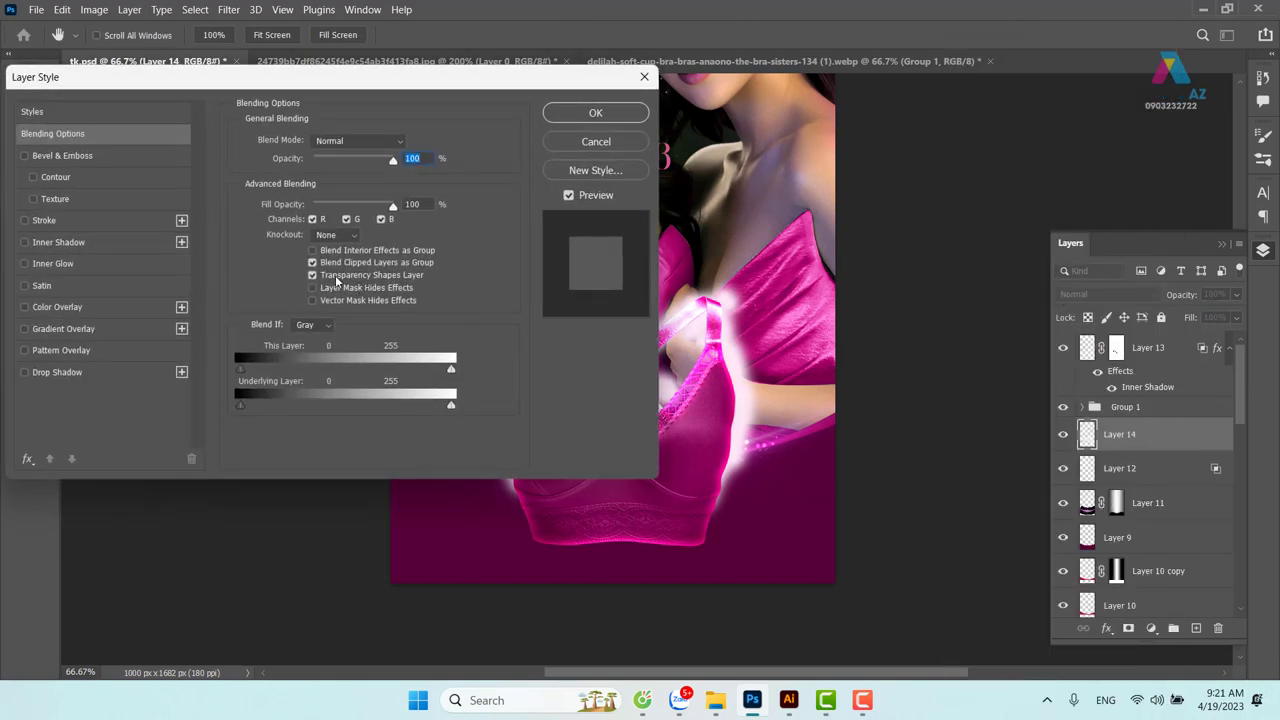
click(312, 275)
click(383, 141)
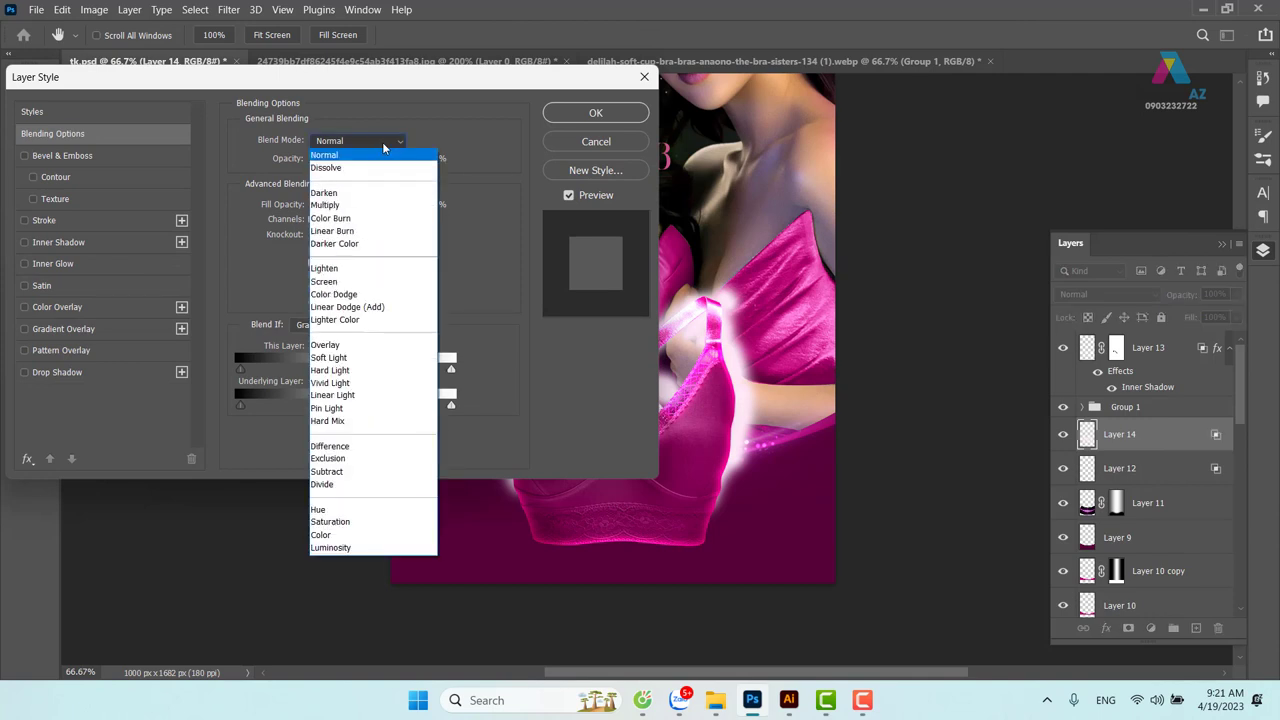
click(353, 295)
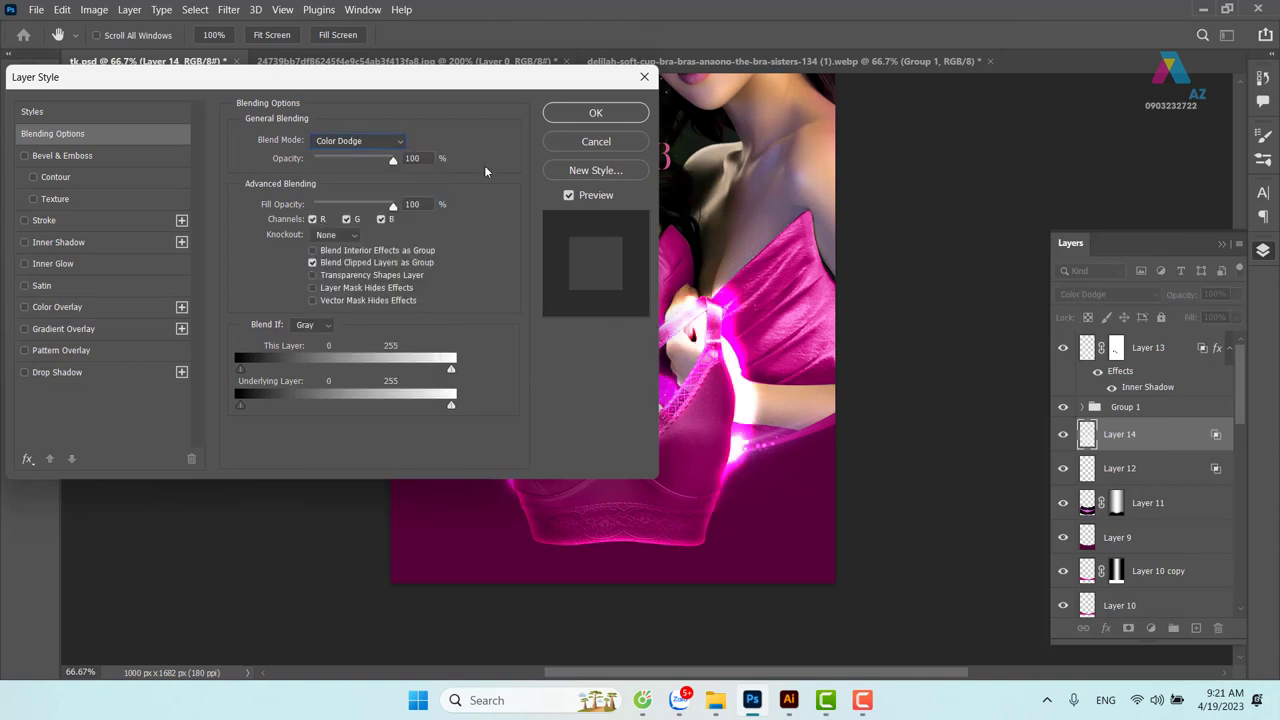
drag(492, 76, 499, 97)
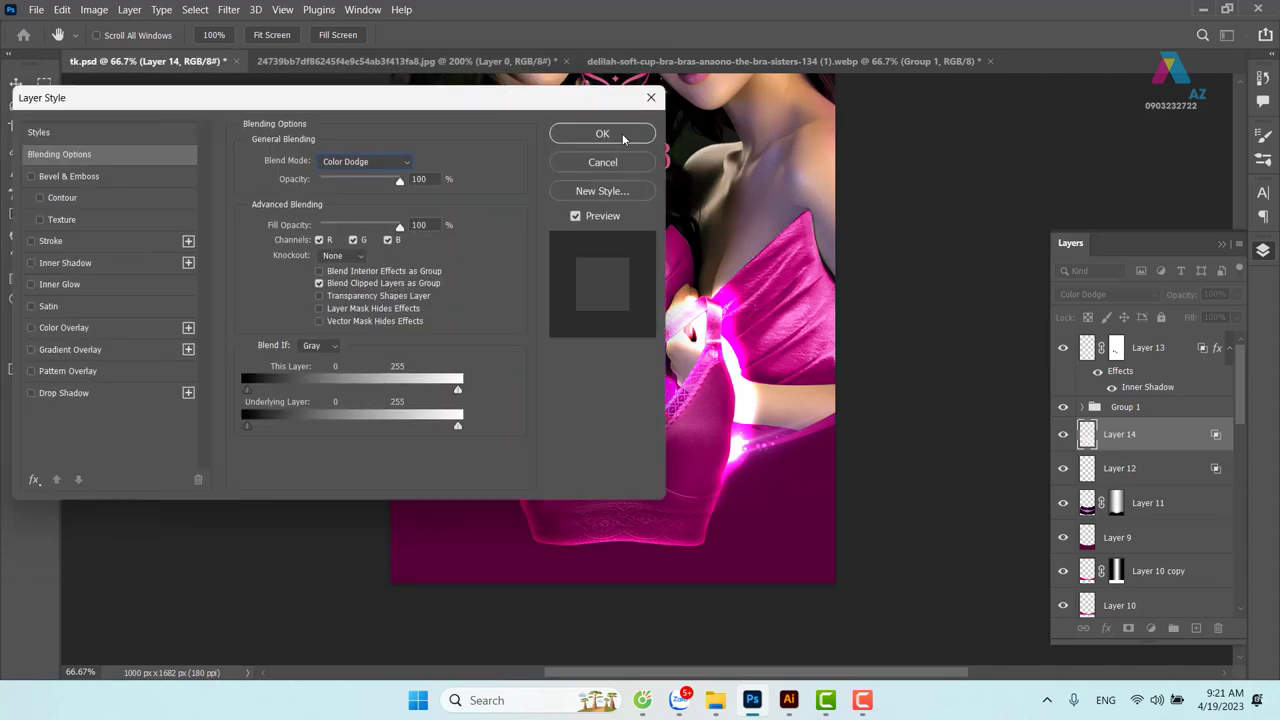
click(602, 134)
Lower Layer 14's fill to 42% and inspect the glow at 100% zoom
click(1236, 317)
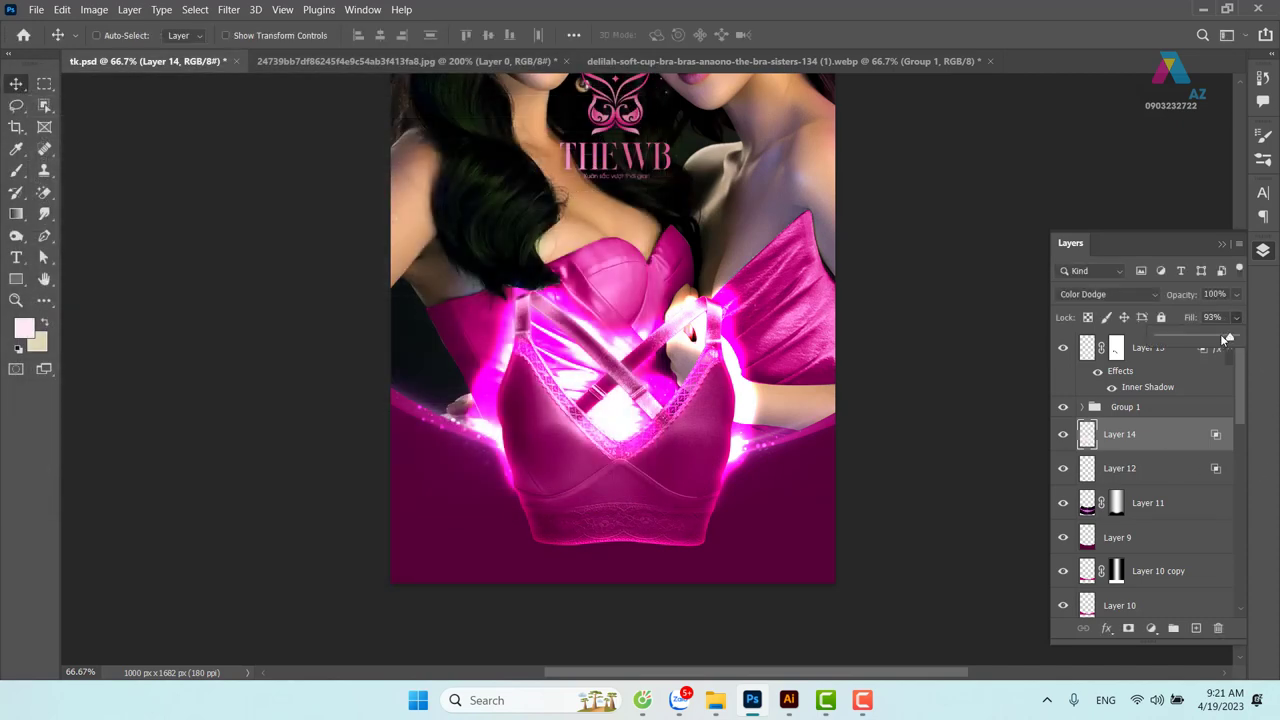
drag(1238, 338, 1196, 340)
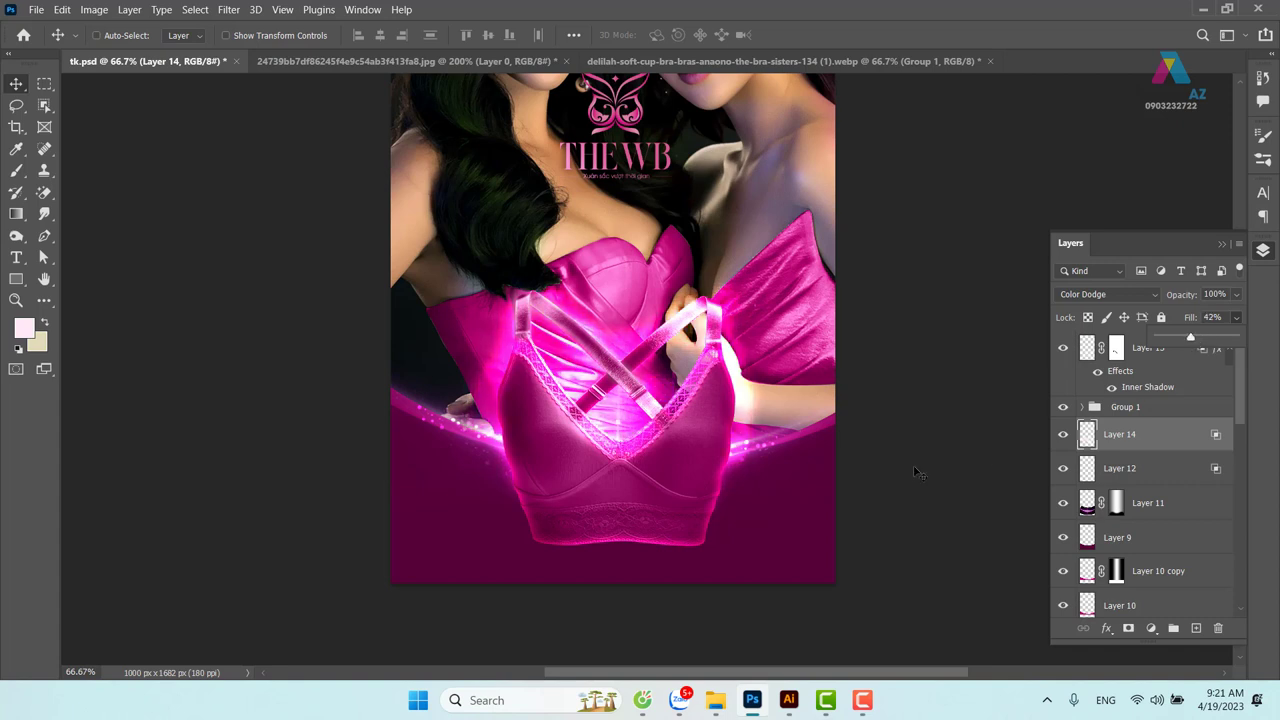
key(ctrl+plus)
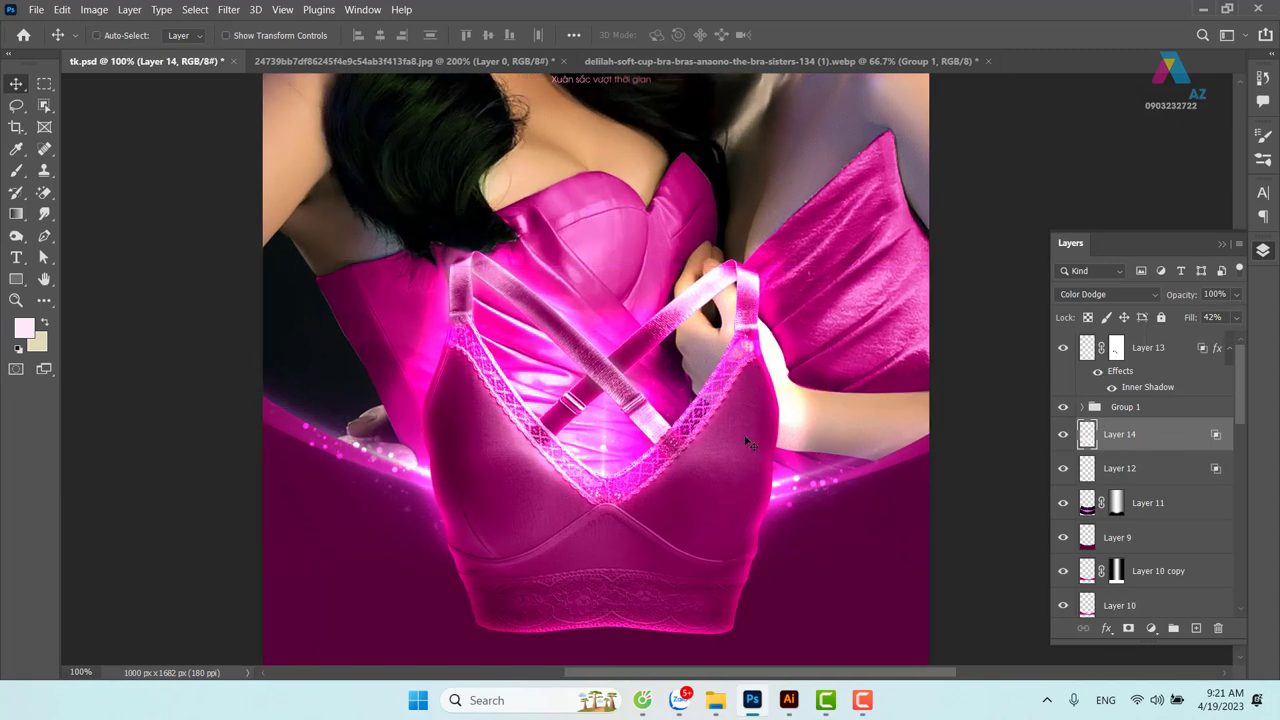
scroll(528, 430, right, 2)
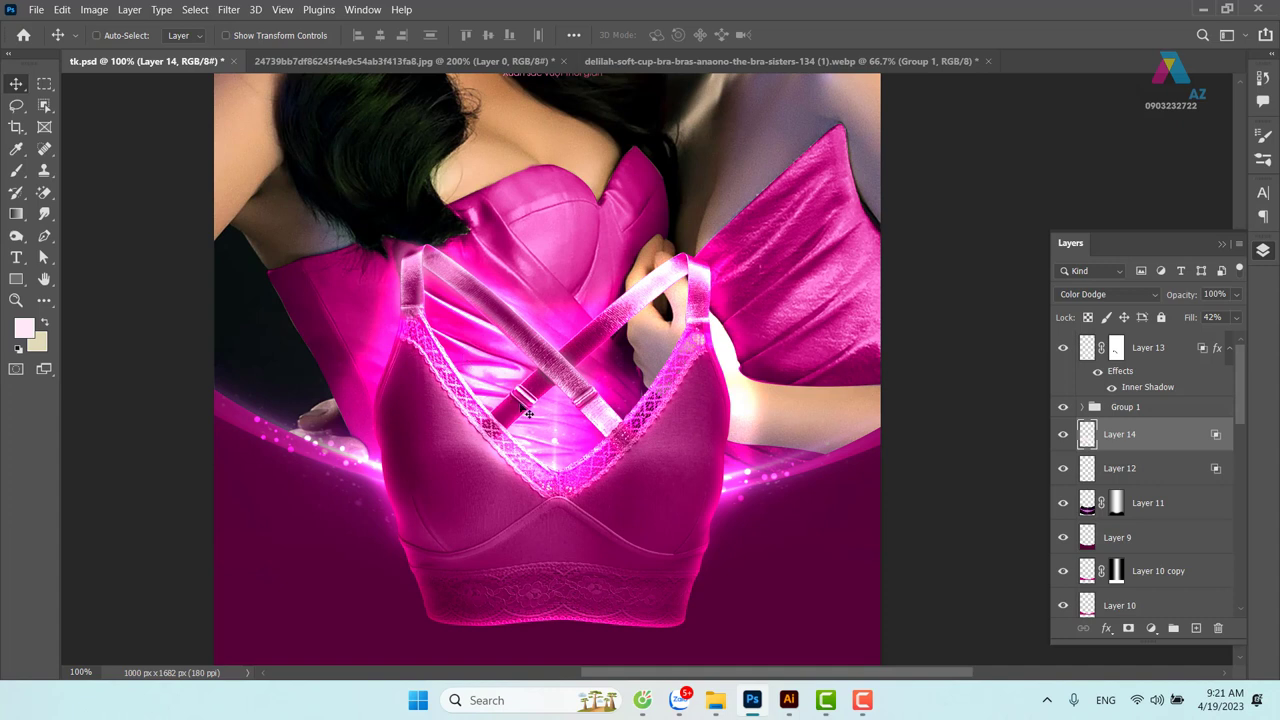
scroll(580, 440, down, 2)
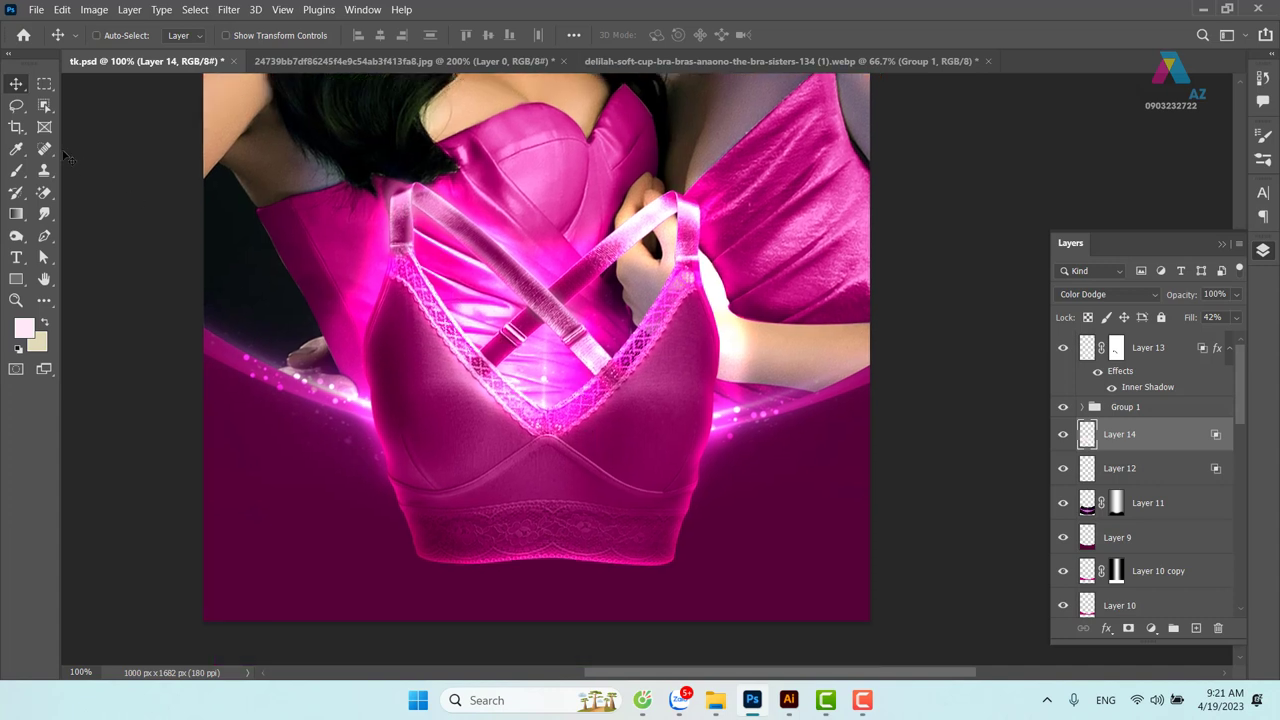
scroll(442, 337, up, 1)
scroll(442, 337, left, 1)
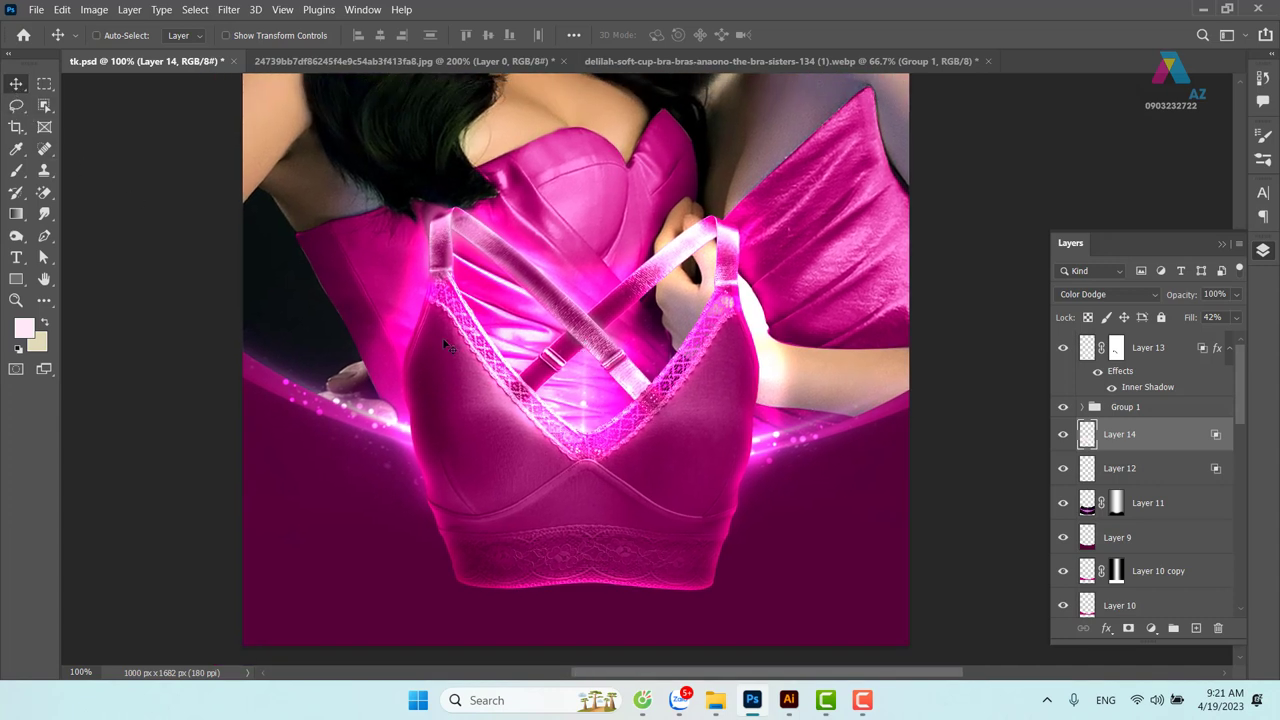
drag(400, 305, 402, 308)
Apply a Gaussian blur with radius 18 to Layer 14's glow
click(228, 10)
mouse_move(238, 209)
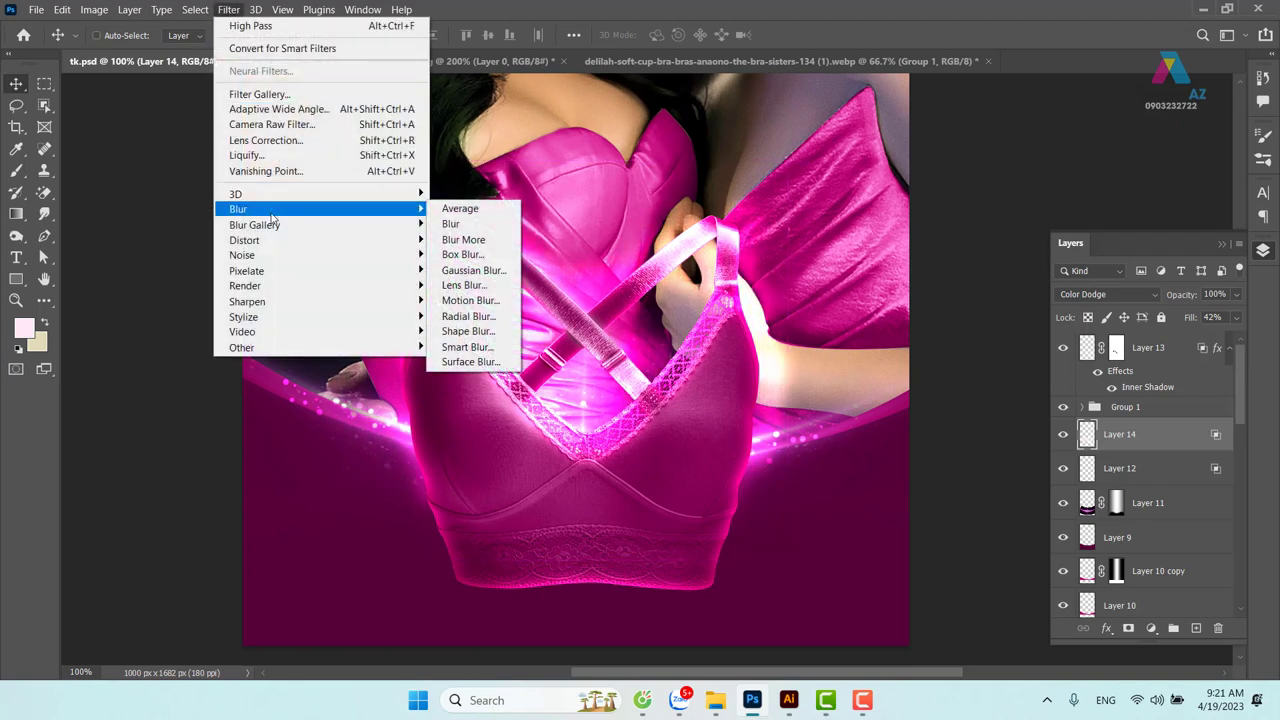
click(475, 270)
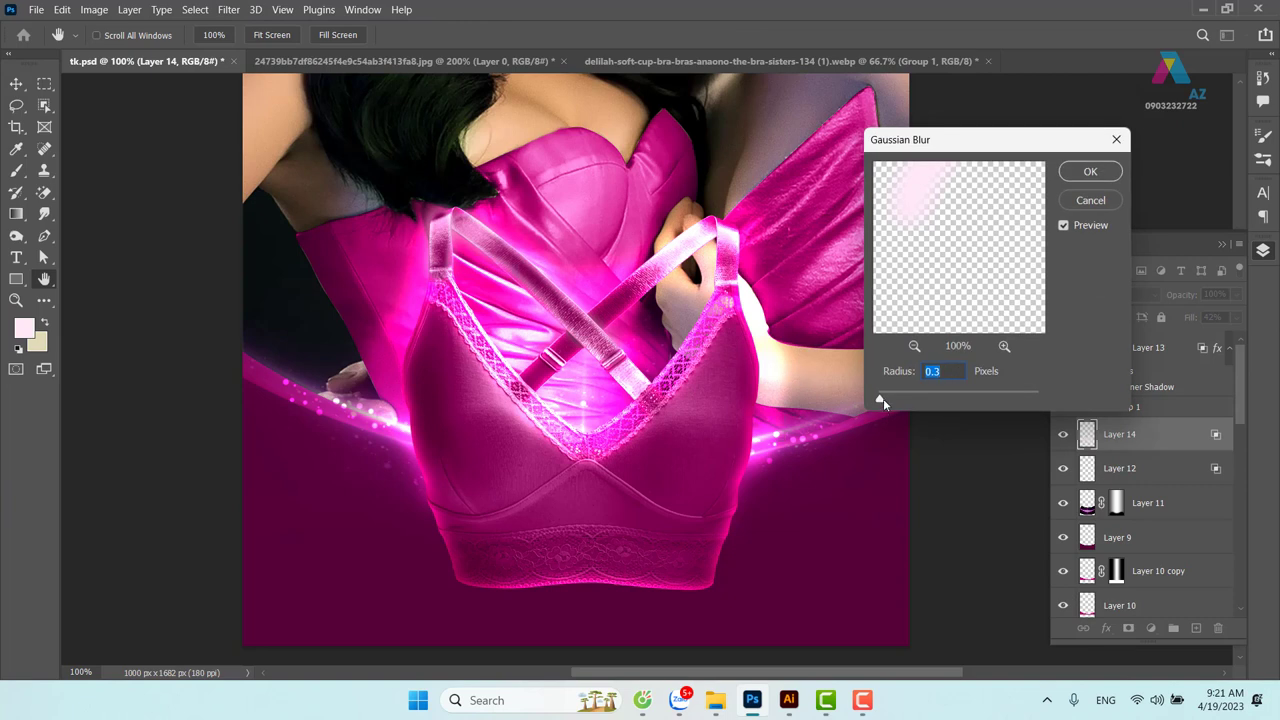
drag(883, 398, 948, 399)
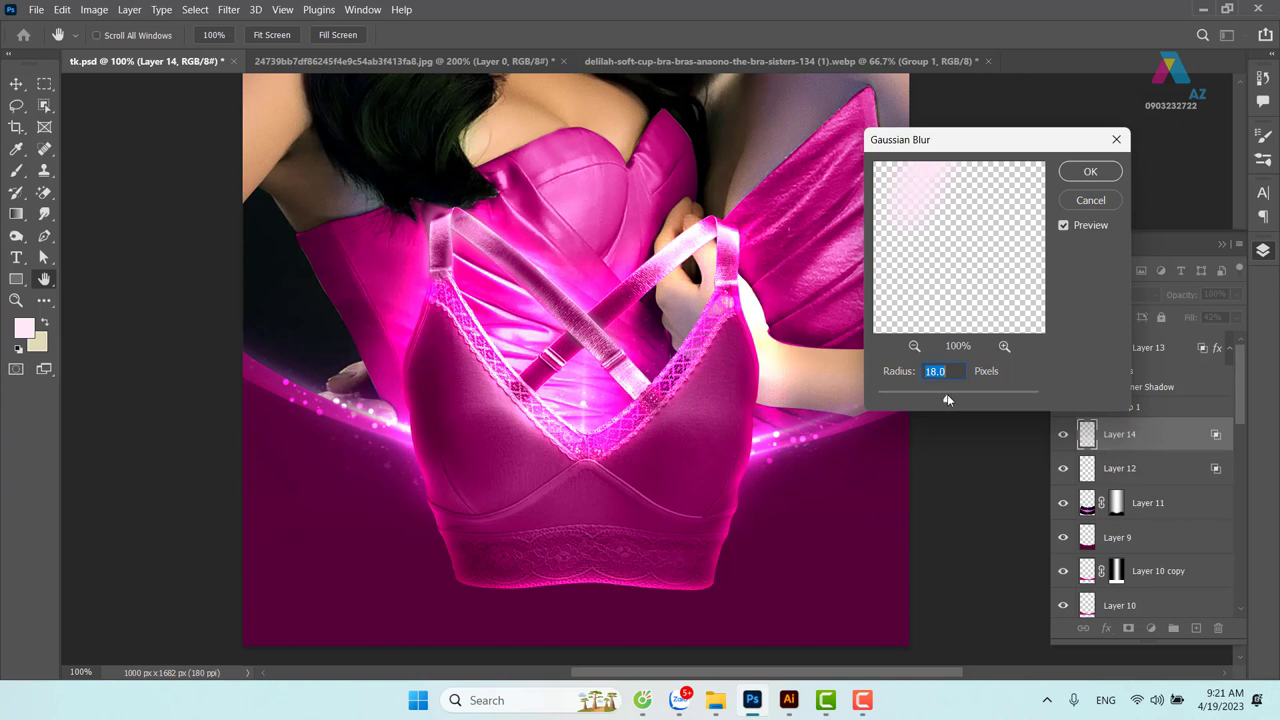
click(1088, 172)
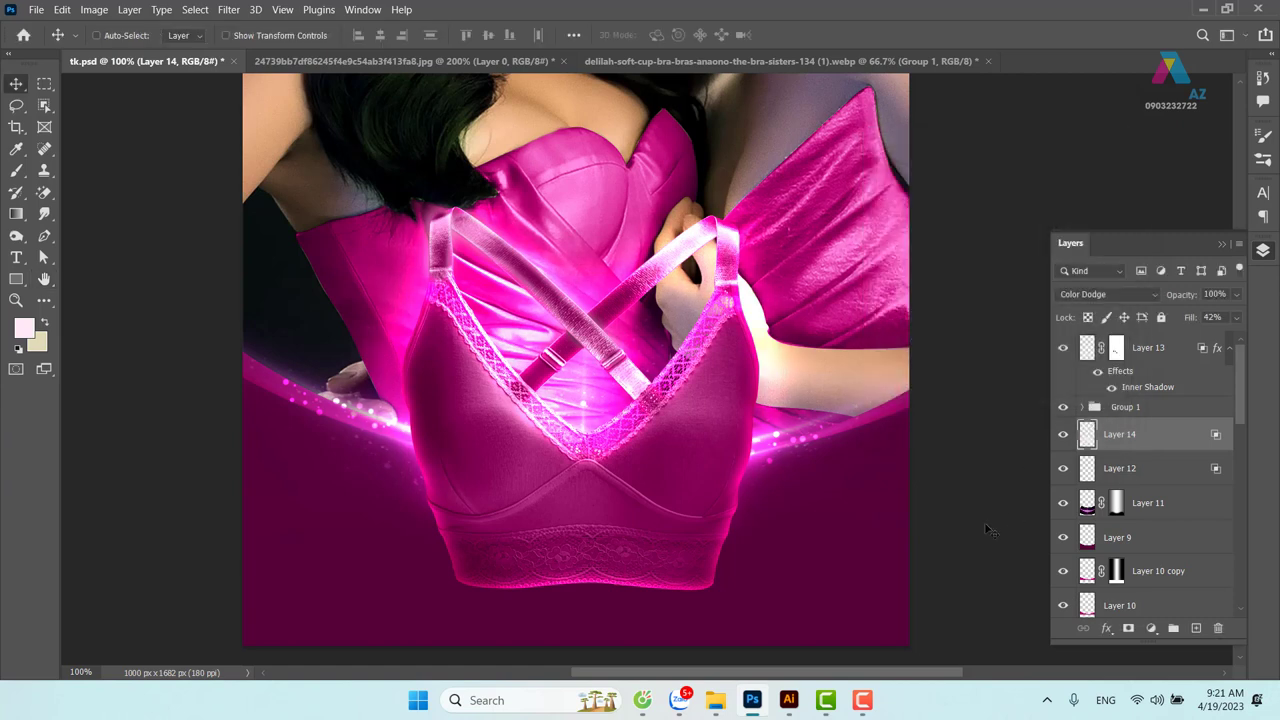
drag(714, 406, 678, 390)
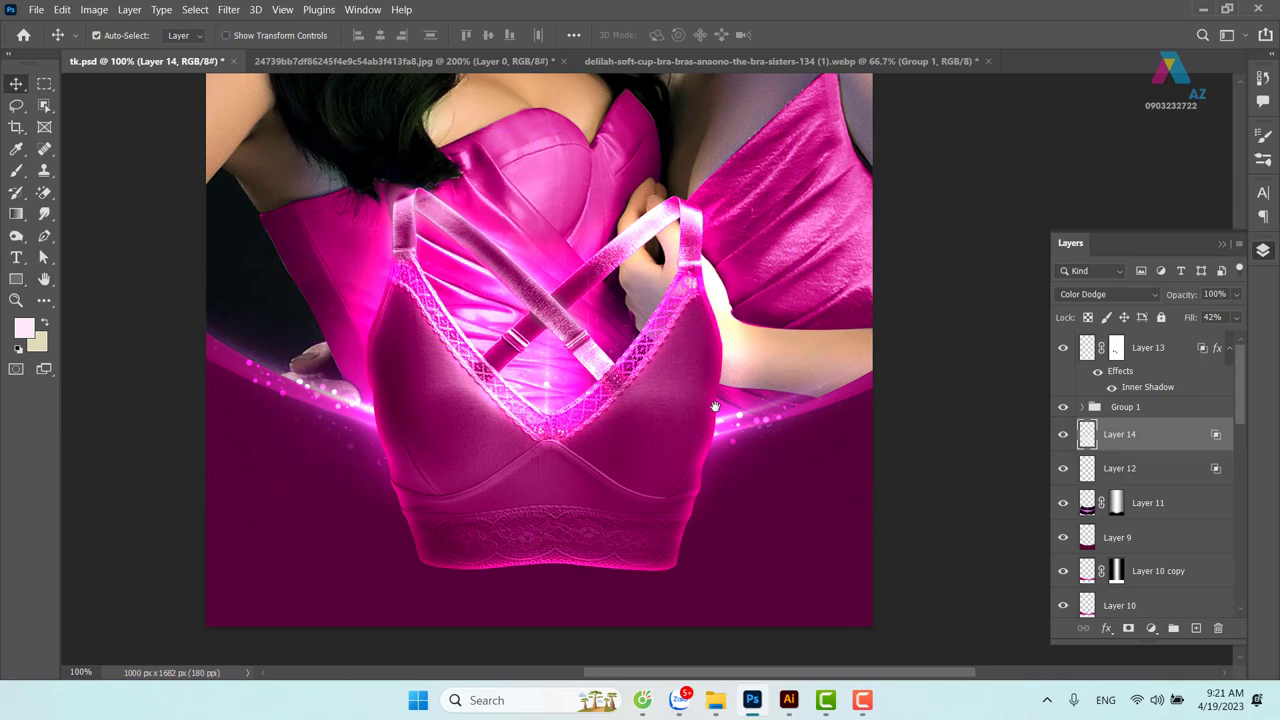
key(ctrl+minus)
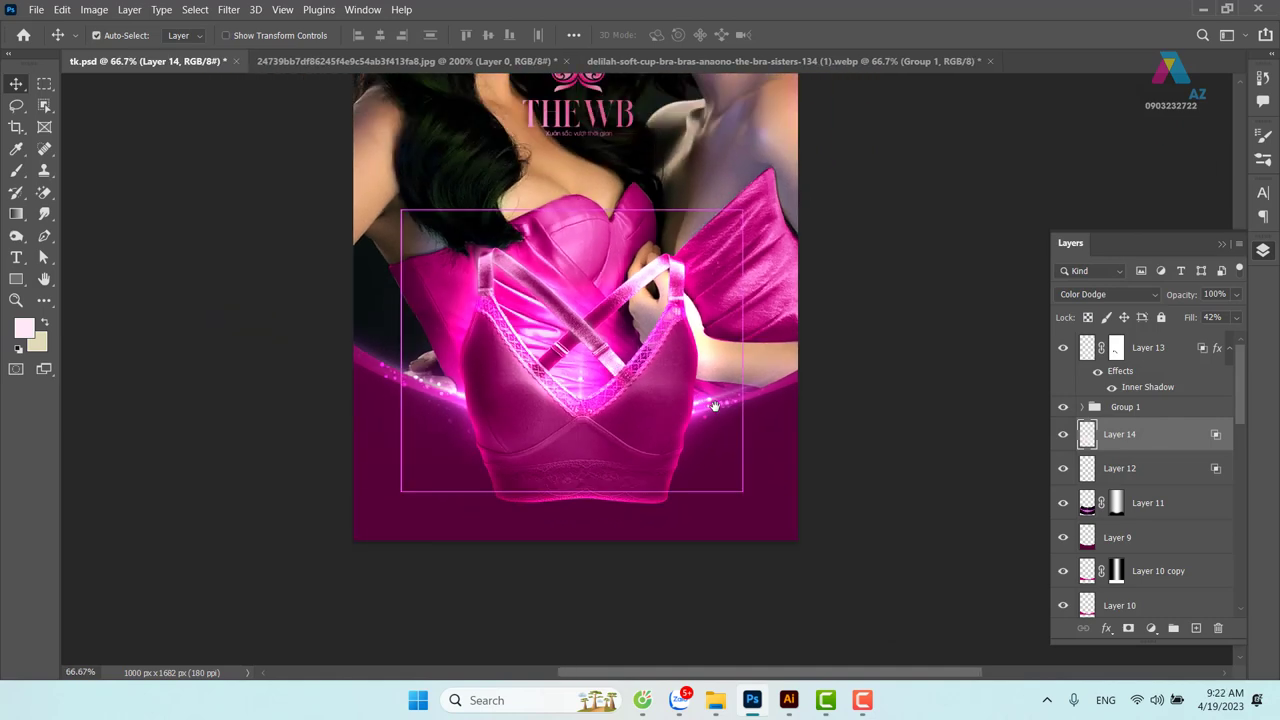
Try a duplicate glow layer and undo it, then turn off layer auto-select and zoom in on the bra
key(ctrl+j)
key(ctrl+z)
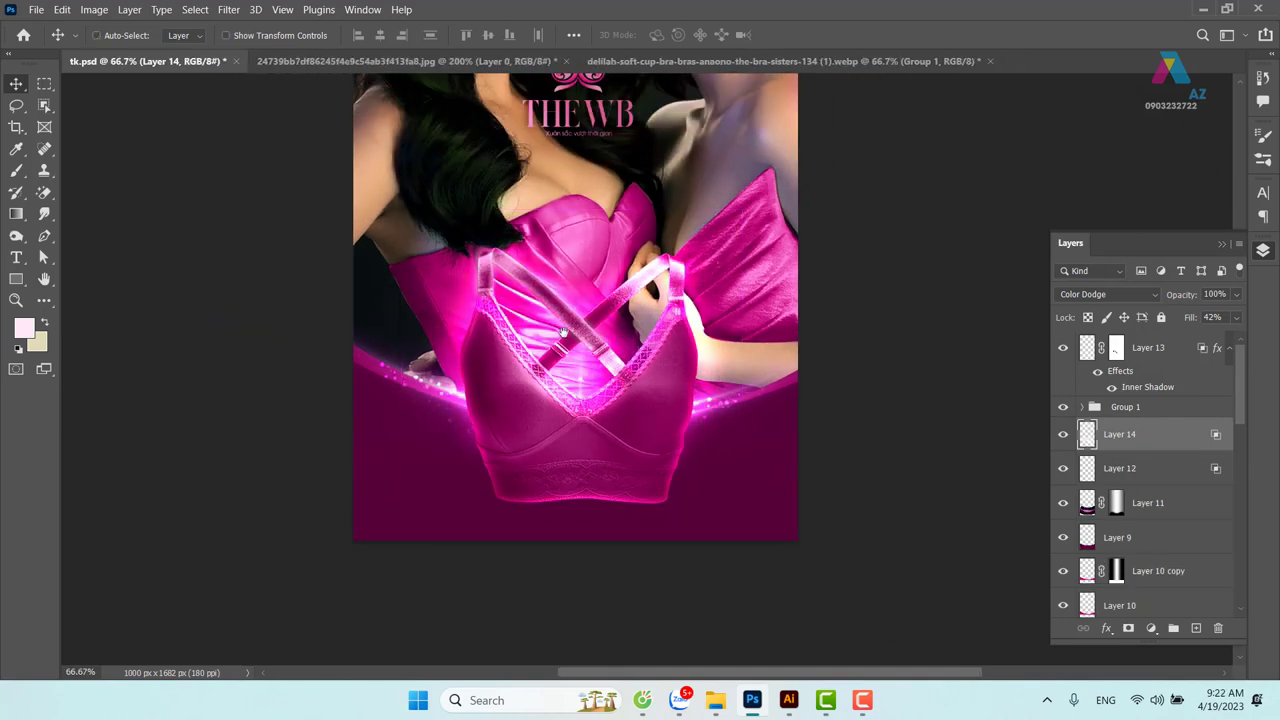
scroll(585, 360, up, 2)
scroll(585, 360, down, 2)
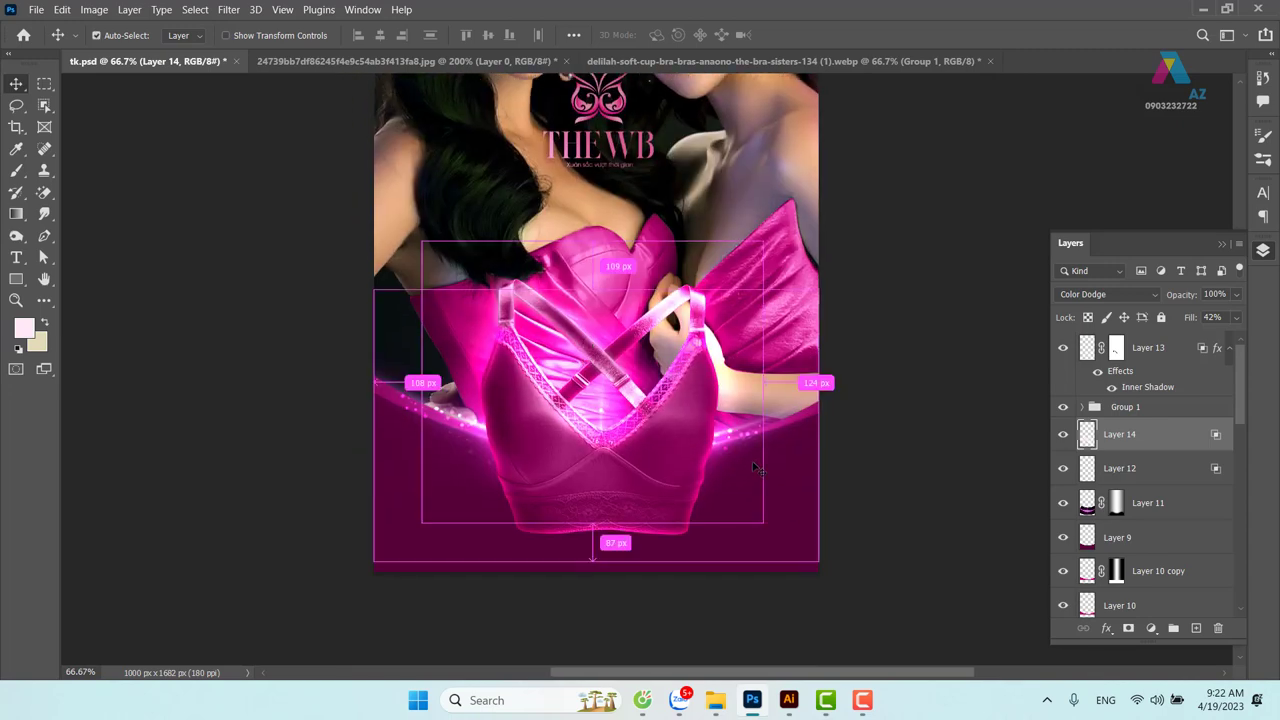
key(ctrl+minus)
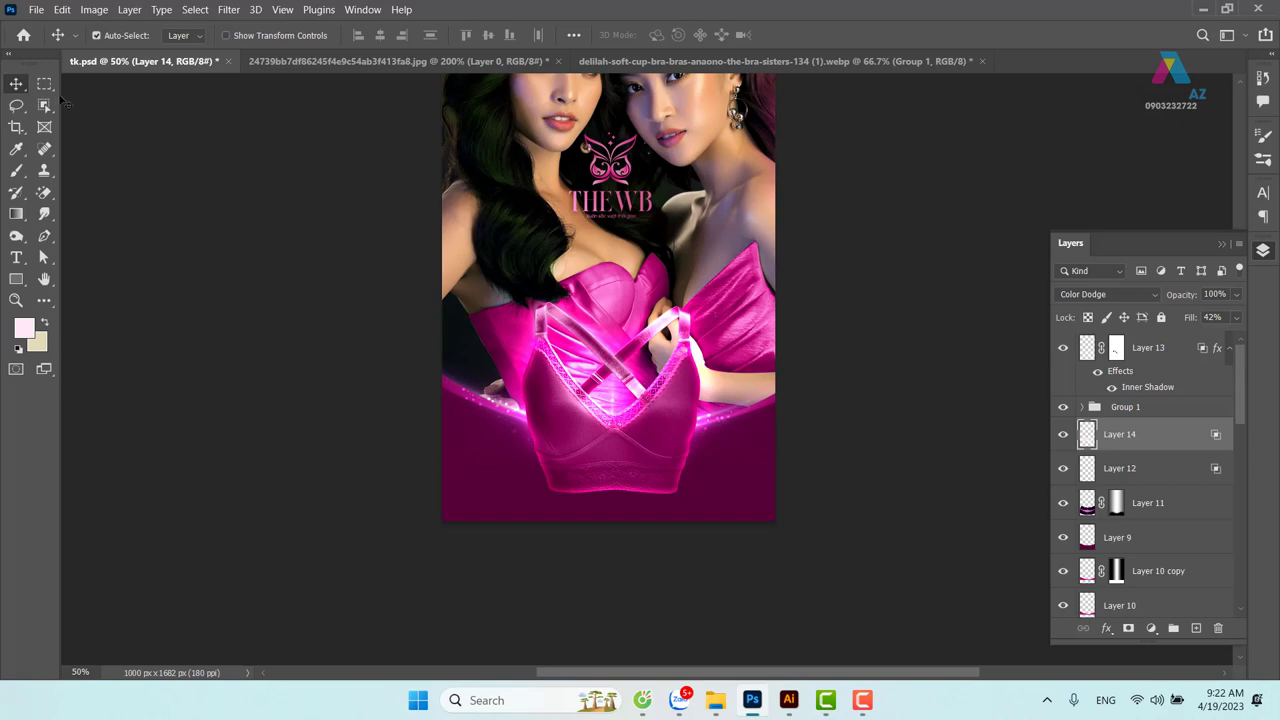
click(97, 35)
key(ctrl+plus)
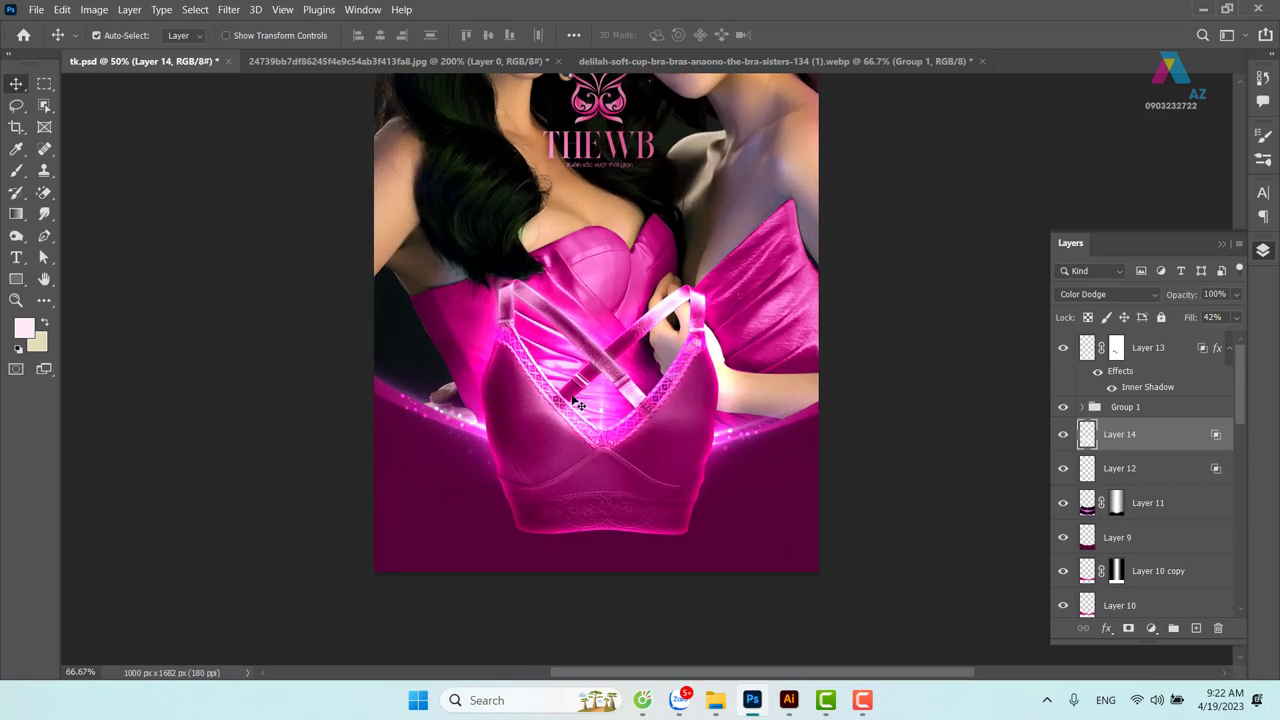
key(ctrl+plus)
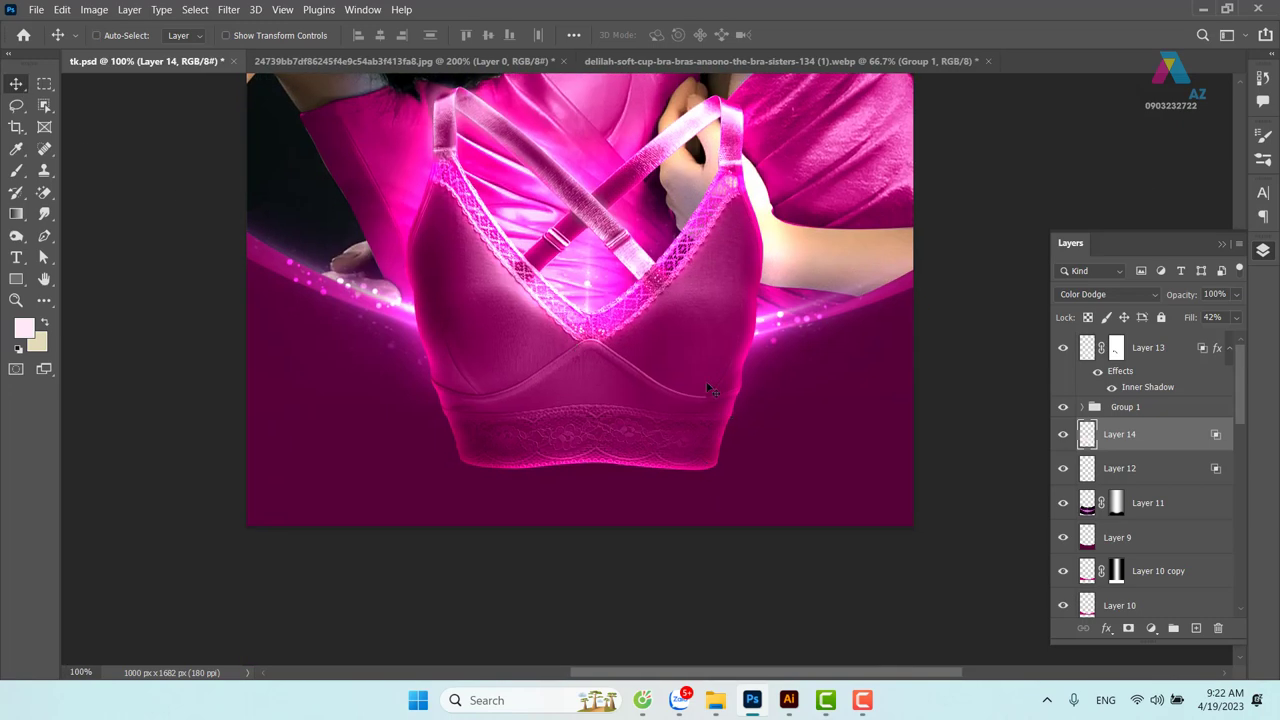
Select Layer 13 from the layers listed under the bra
right_click(688, 353)
click(731, 374)
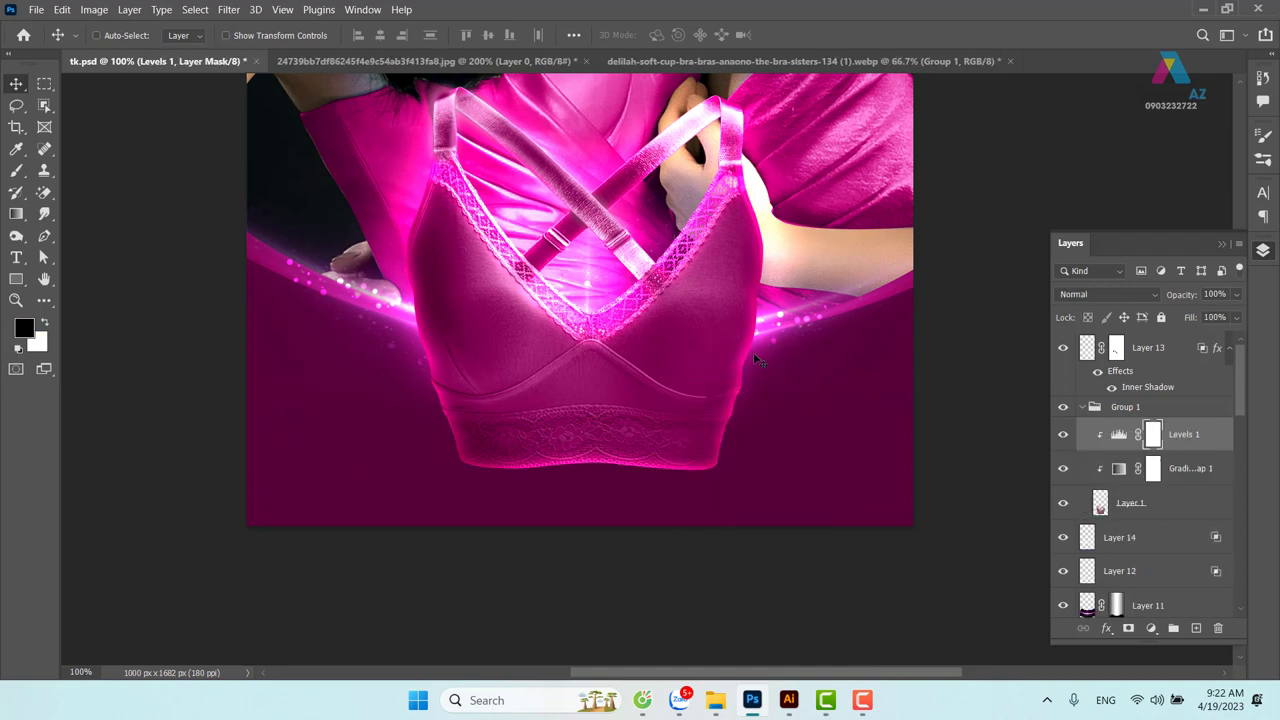
right_click(745, 357)
click(771, 363)
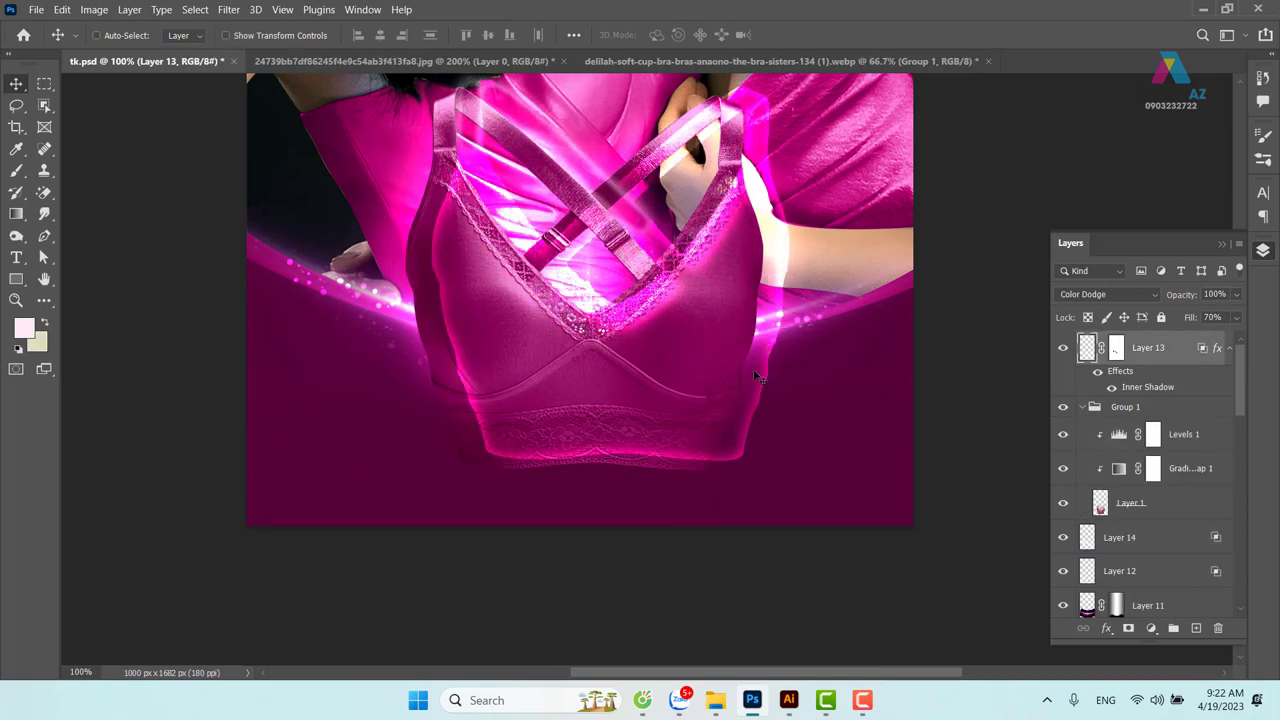
Paint black on Layer 13's mask over the straps with a soft 248 px brush
drag(726, 300, 720, 372)
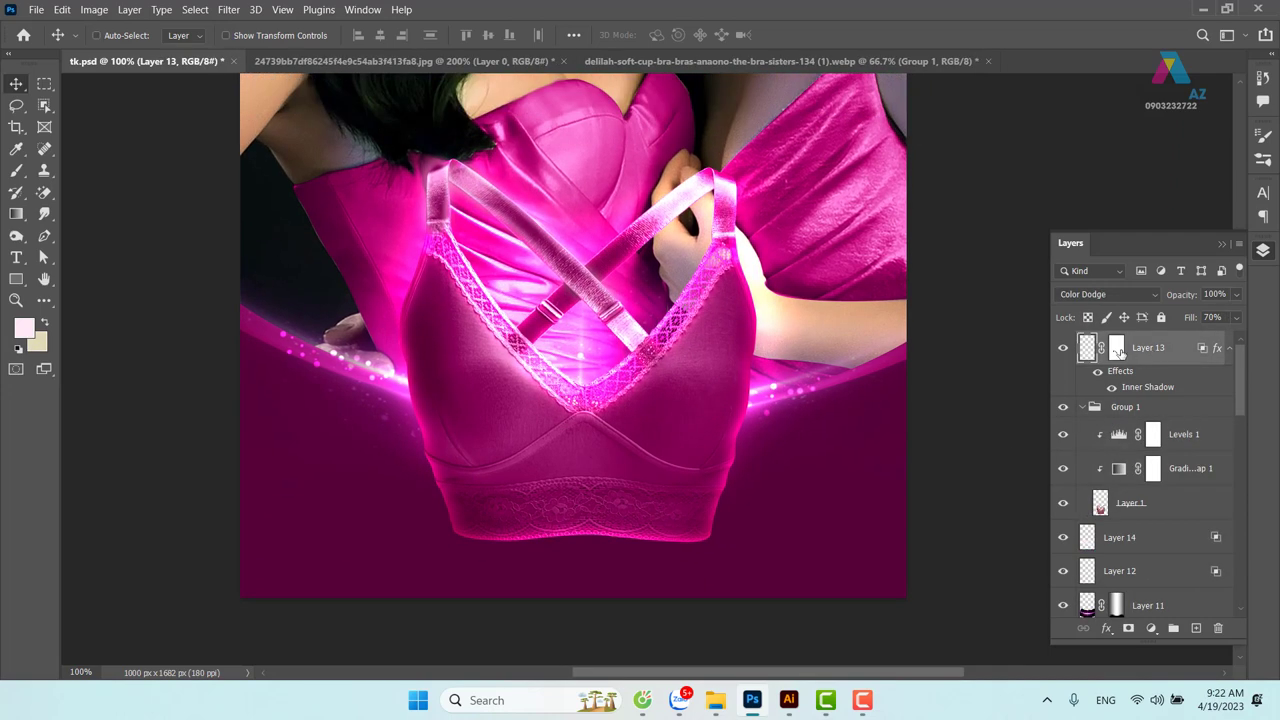
click(1117, 348)
key(b)
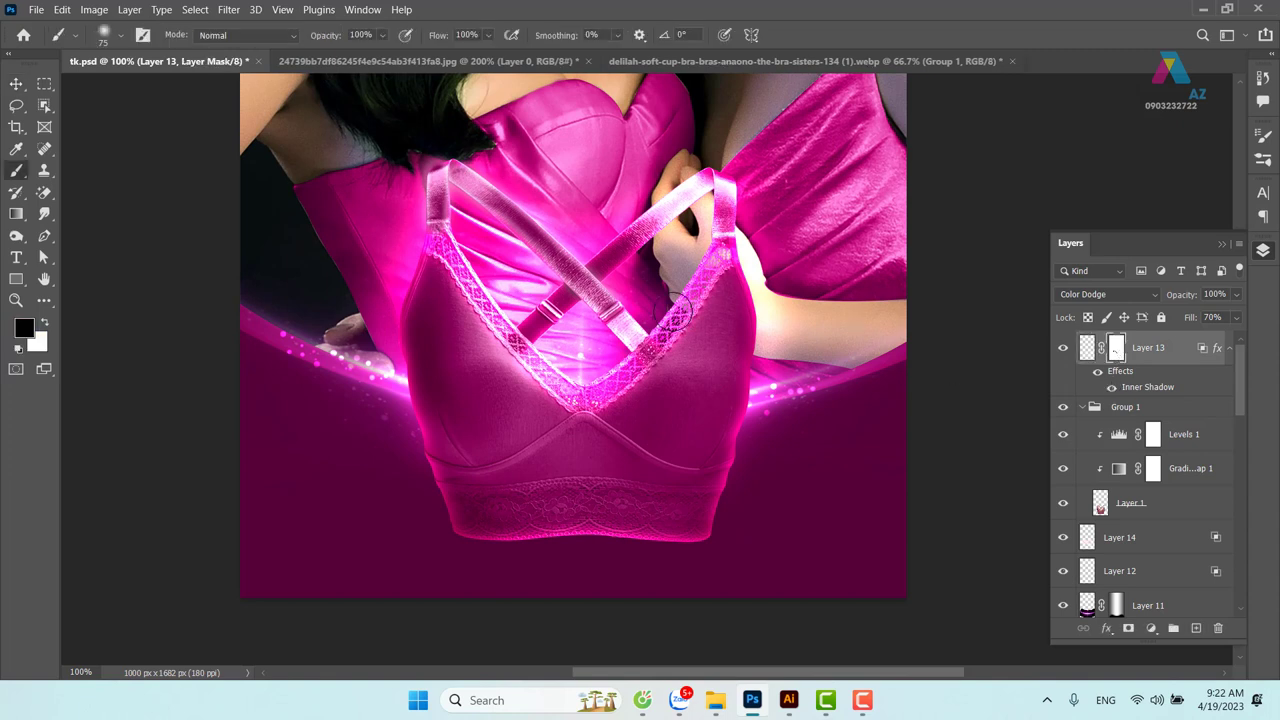
drag(445, 168, 725, 200)
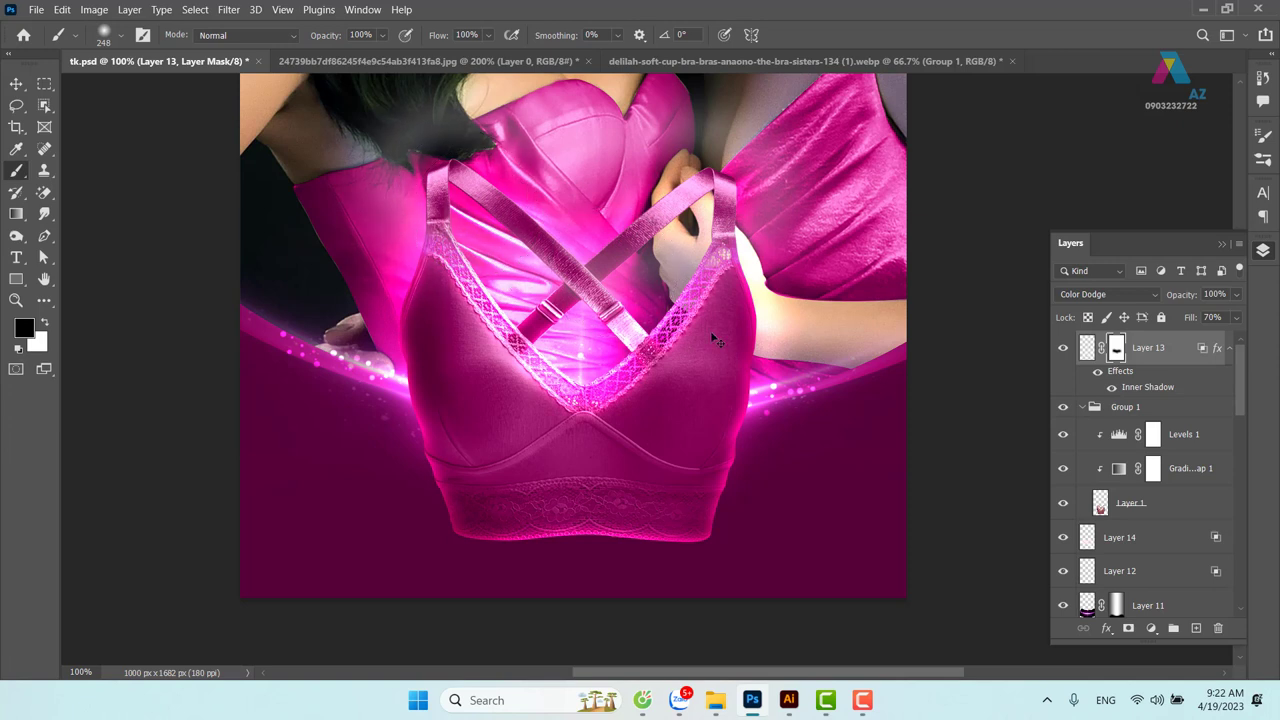
Move Layer 13's glow overlay off and back into alignment with the bra, then return to the brush
key(v)
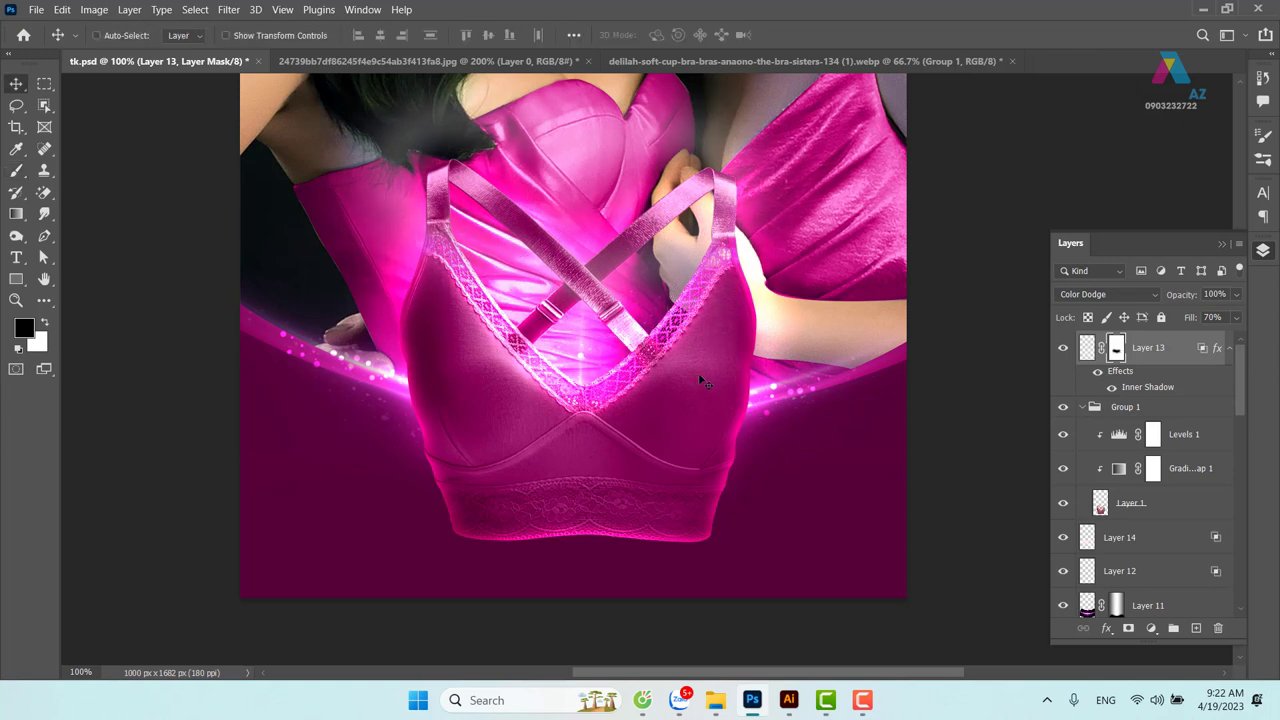
right_click(720, 351)
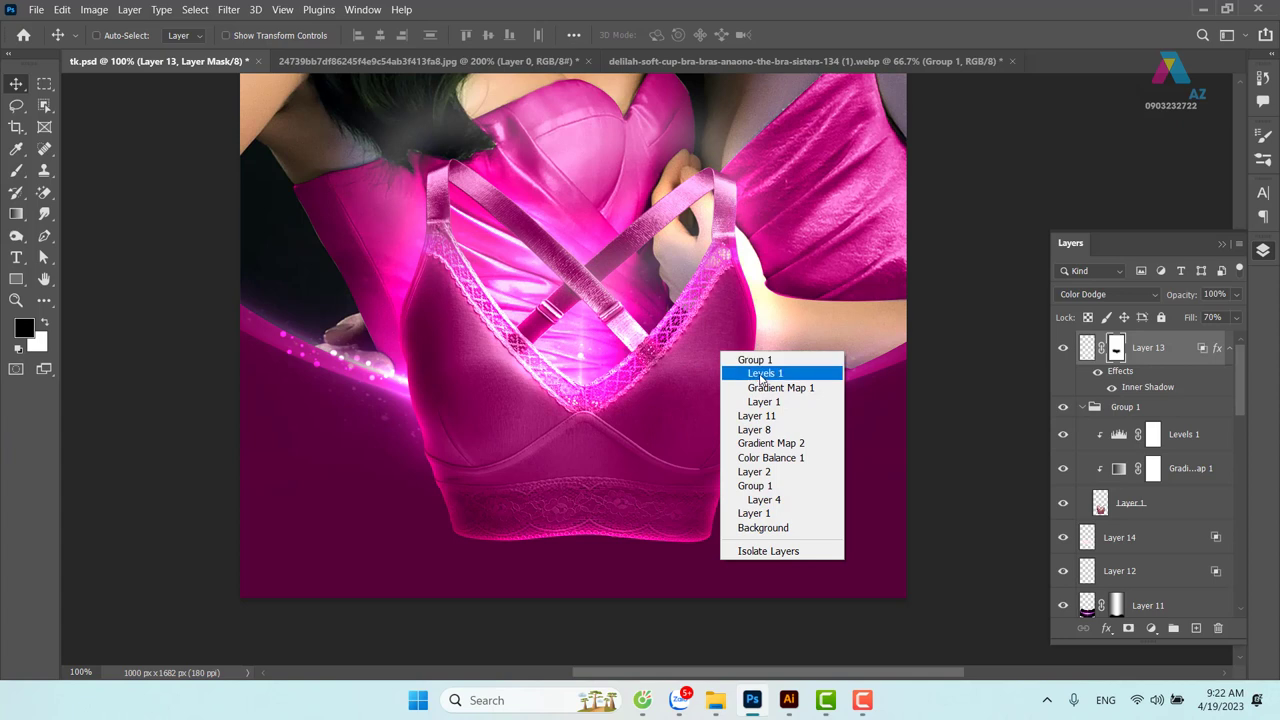
right_click(694, 360)
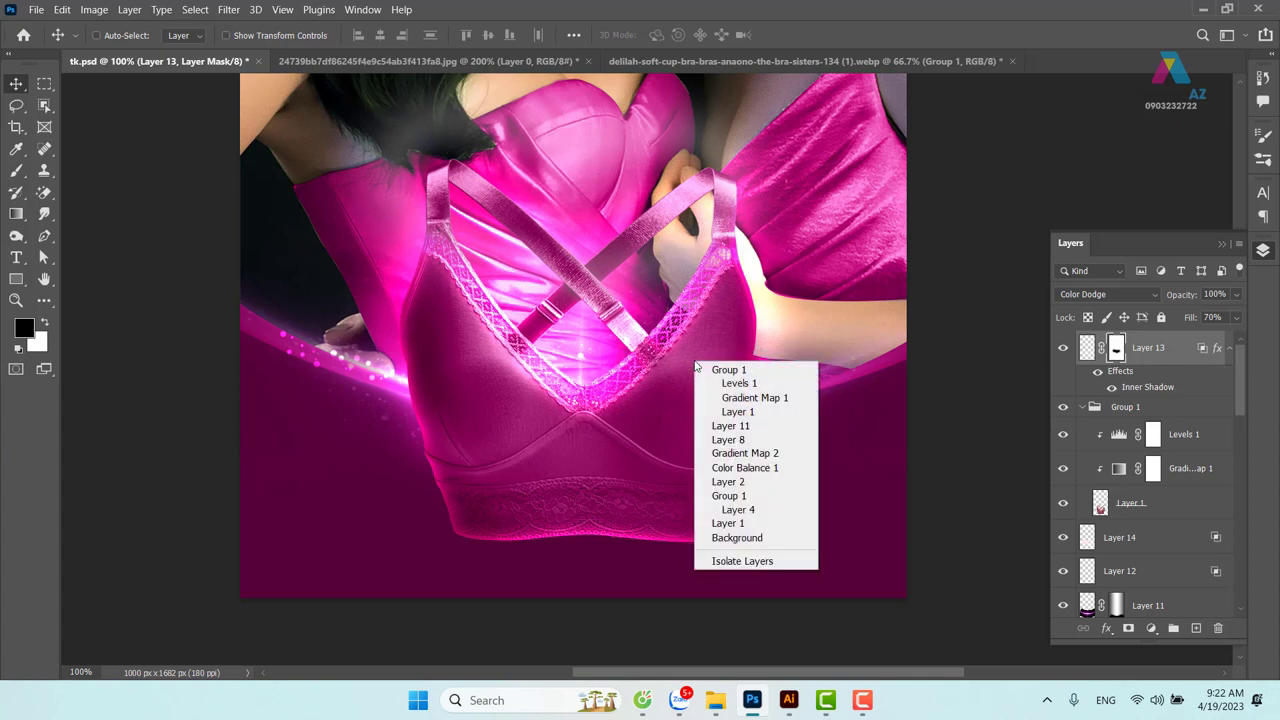
click(663, 358)
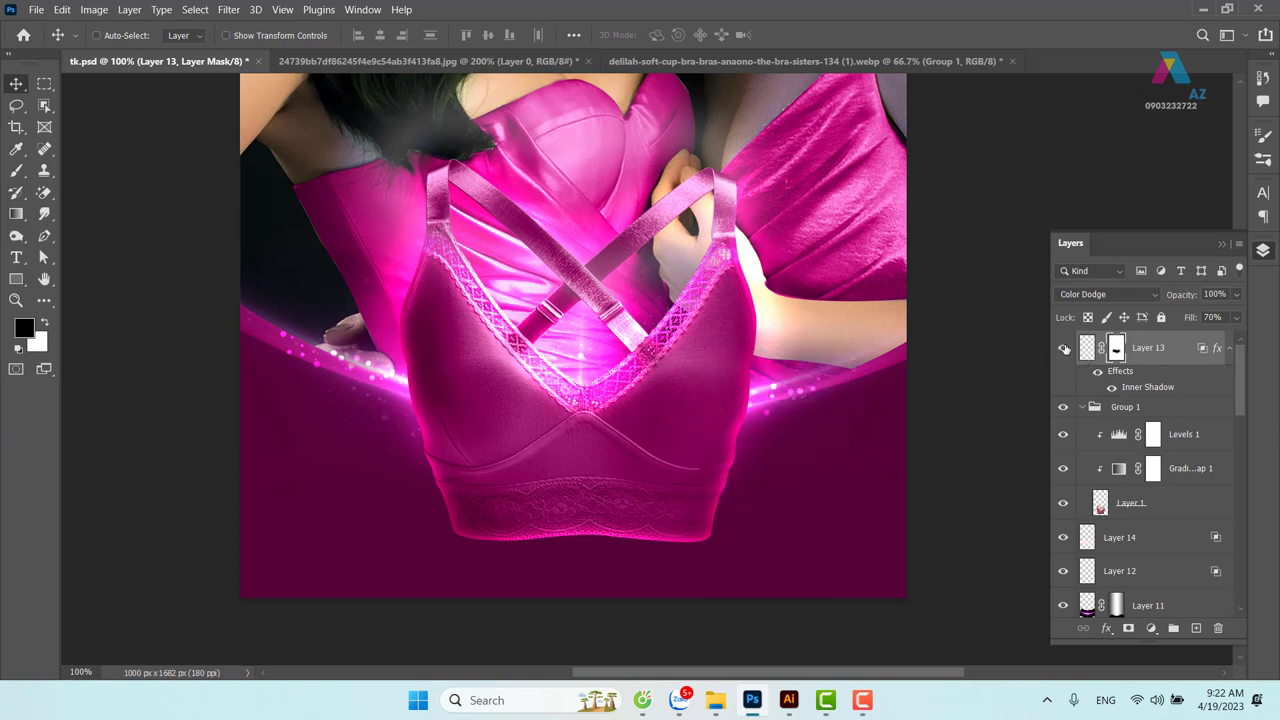
mouse_move(675, 388)
mouse_down()
mouse_move(499, 494)
mouse_move(518, 412)
mouse_up()
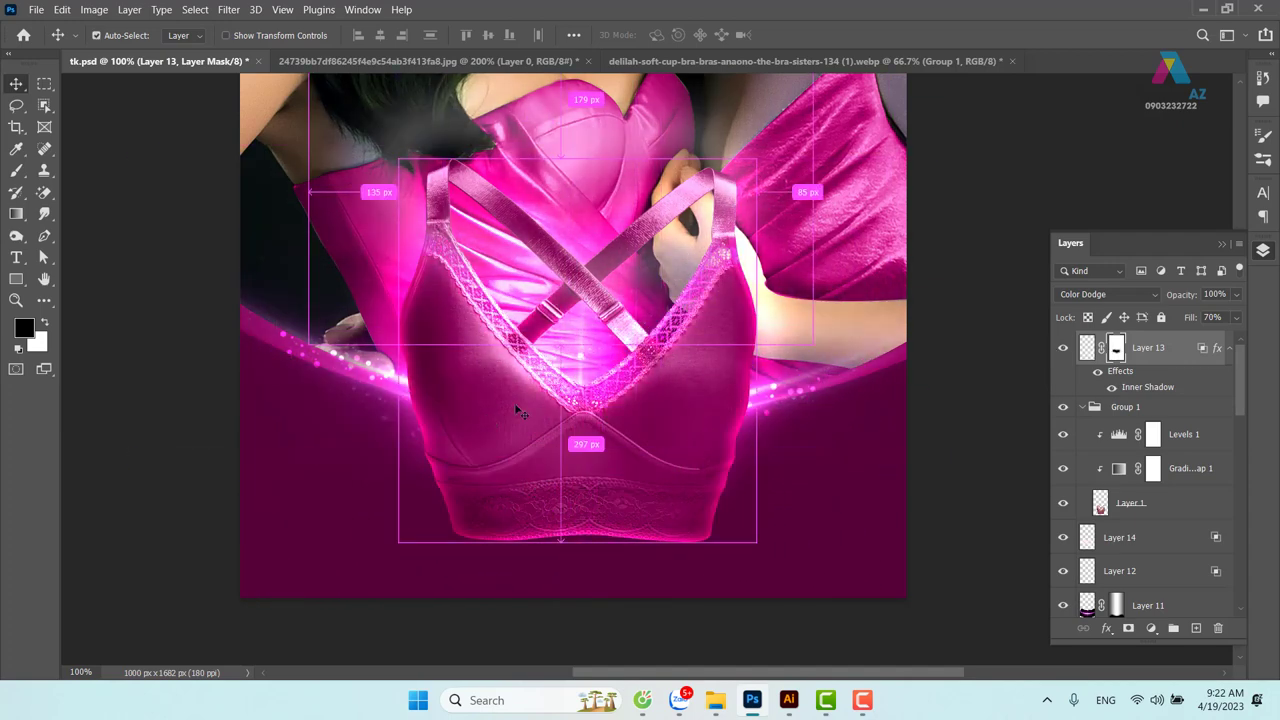
drag(660, 374, 680, 393)
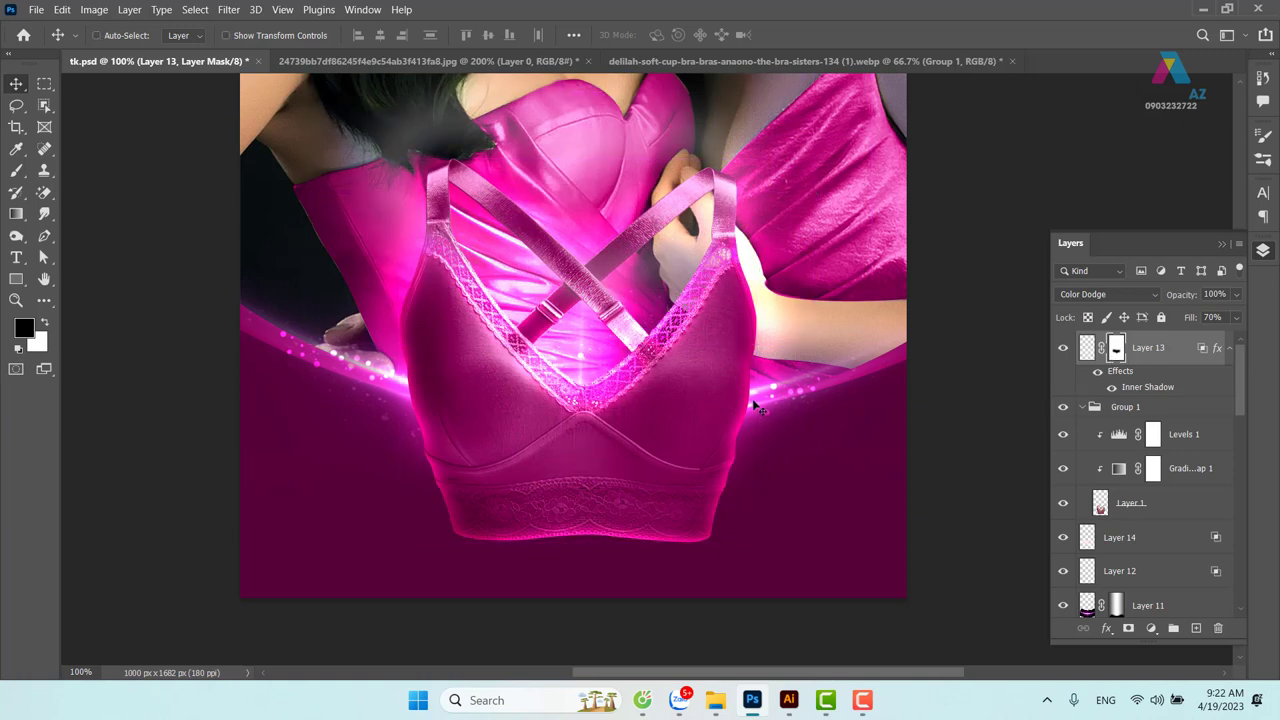
key(b)
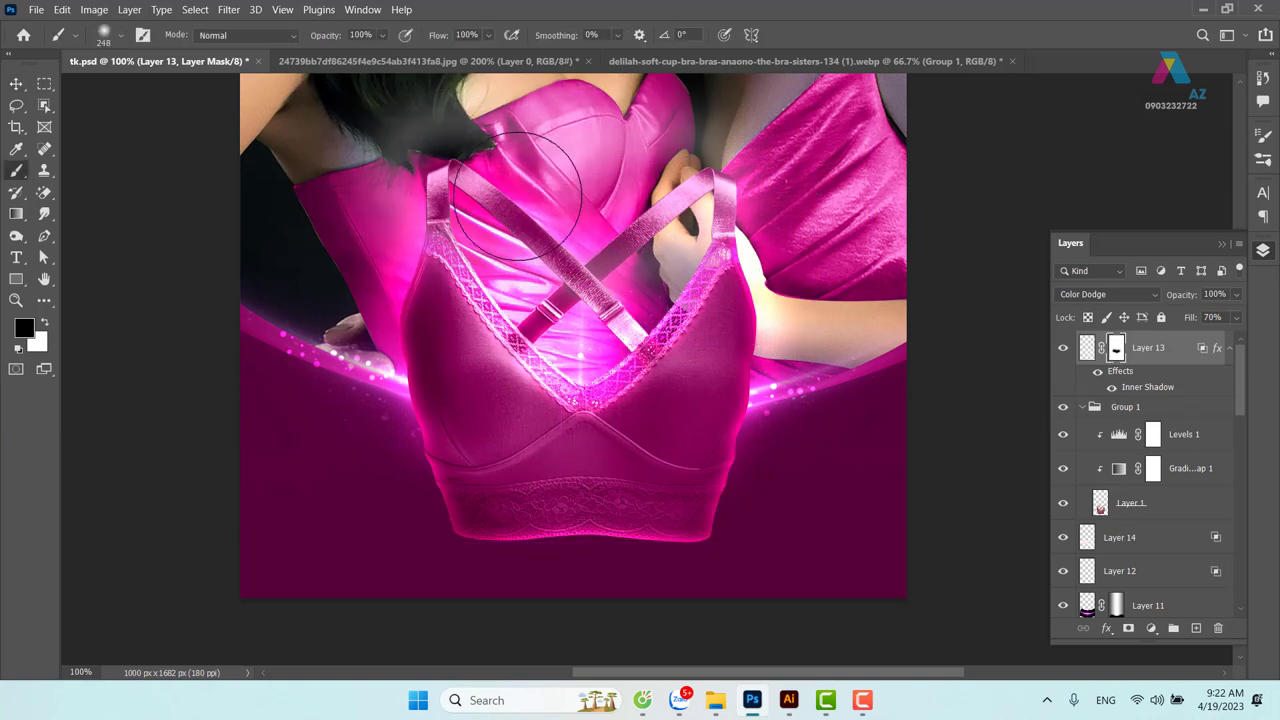
scroll(820, 351, up, 5)
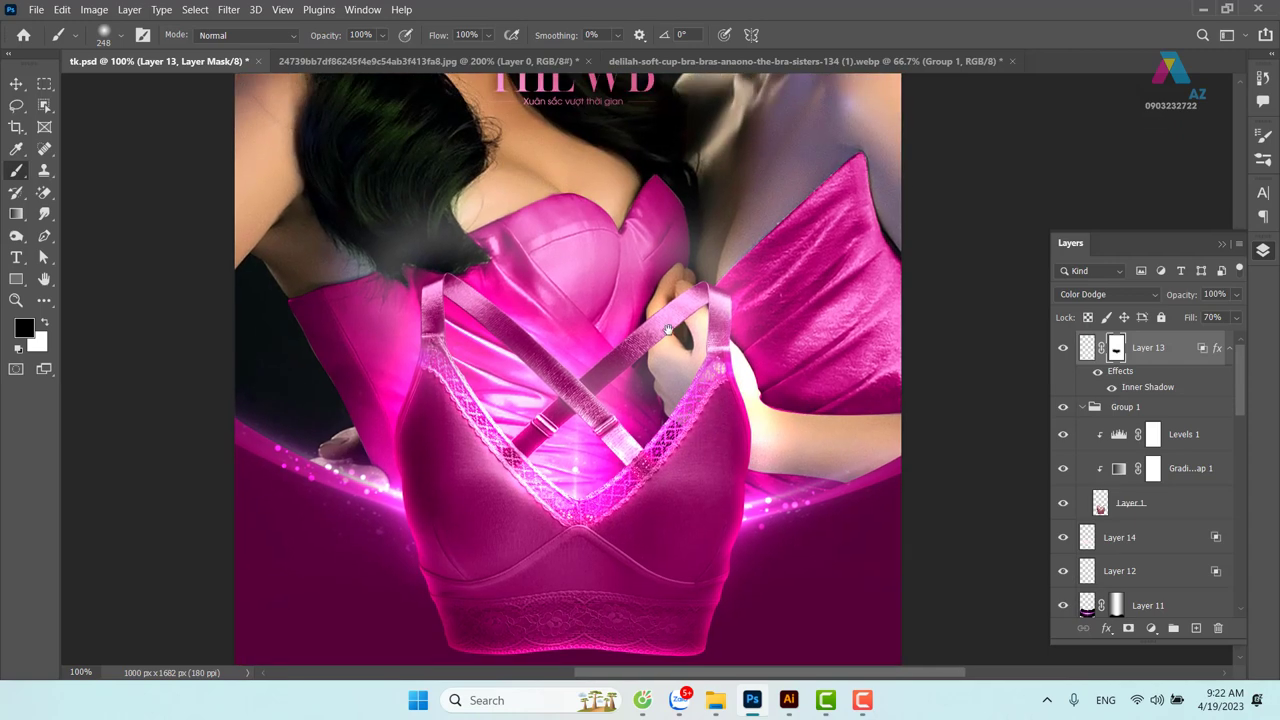
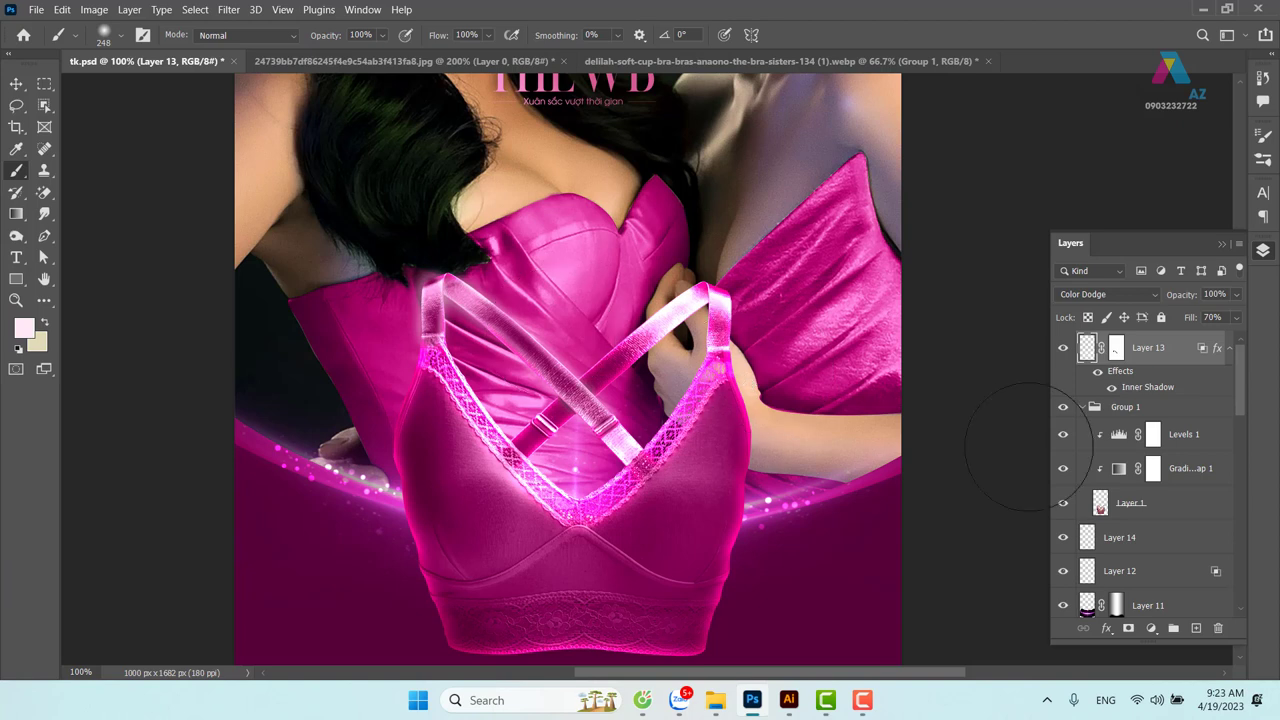
Create Layer 15 and paint a soft white glow over the bra
click(1197, 627)
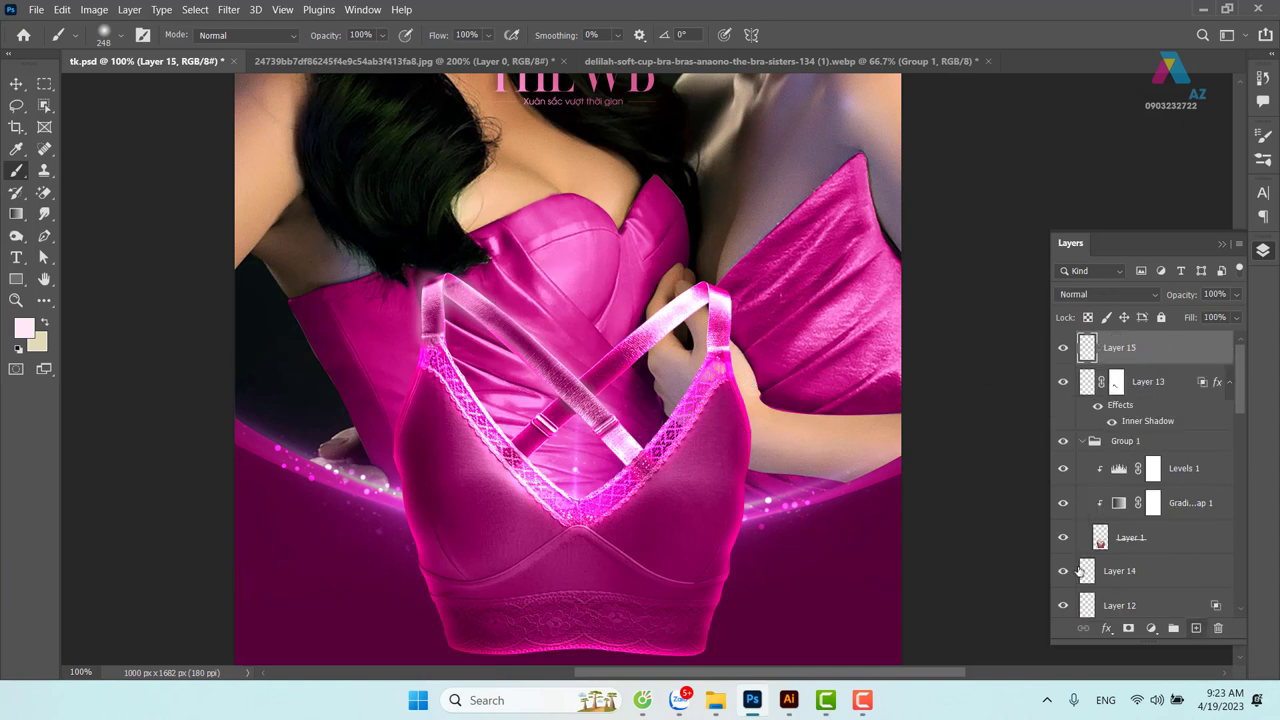
mouse_move(437, 474)
mouse_down()
mouse_move(428, 457)
mouse_move(555, 390)
mouse_move(431, 484)
mouse_move(623, 394)
mouse_move(720, 323)
mouse_move(549, 443)
mouse_up()
key(ctrl+z)
click(16, 83)
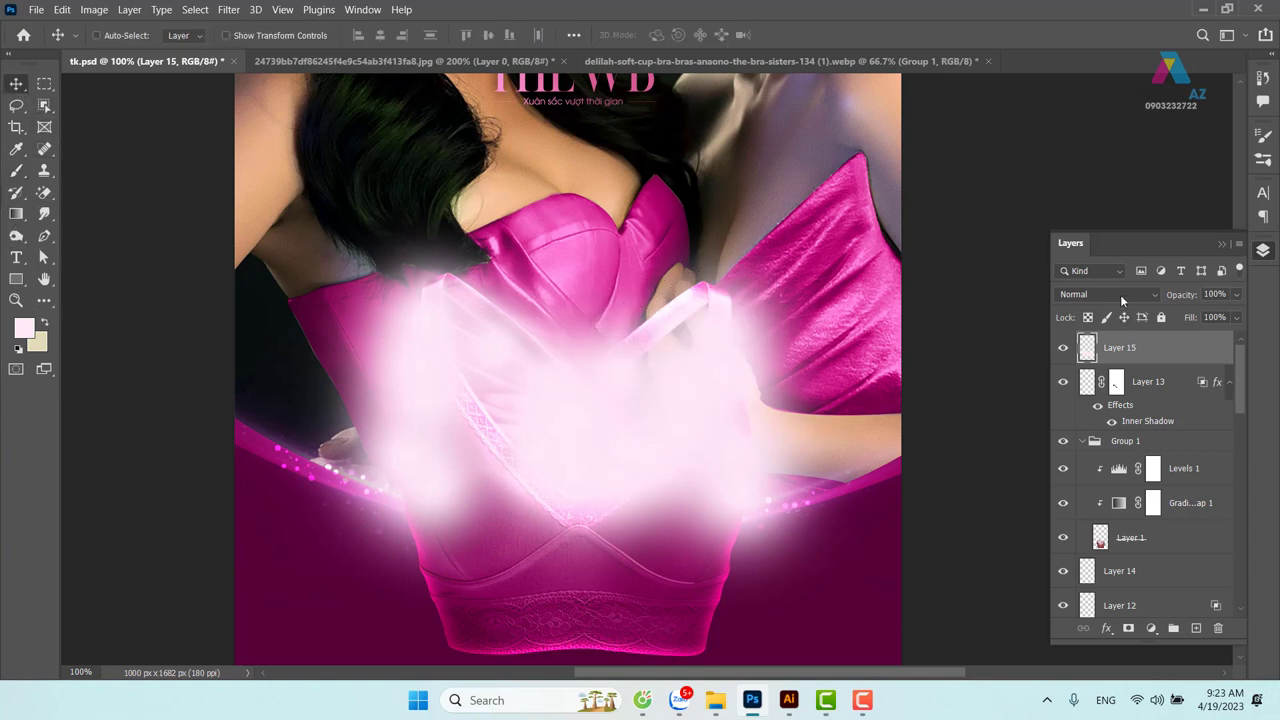
Set Layer 15 to Color Dodge in Blending Options, with transparency shapes turned off
right_click(1150, 355)
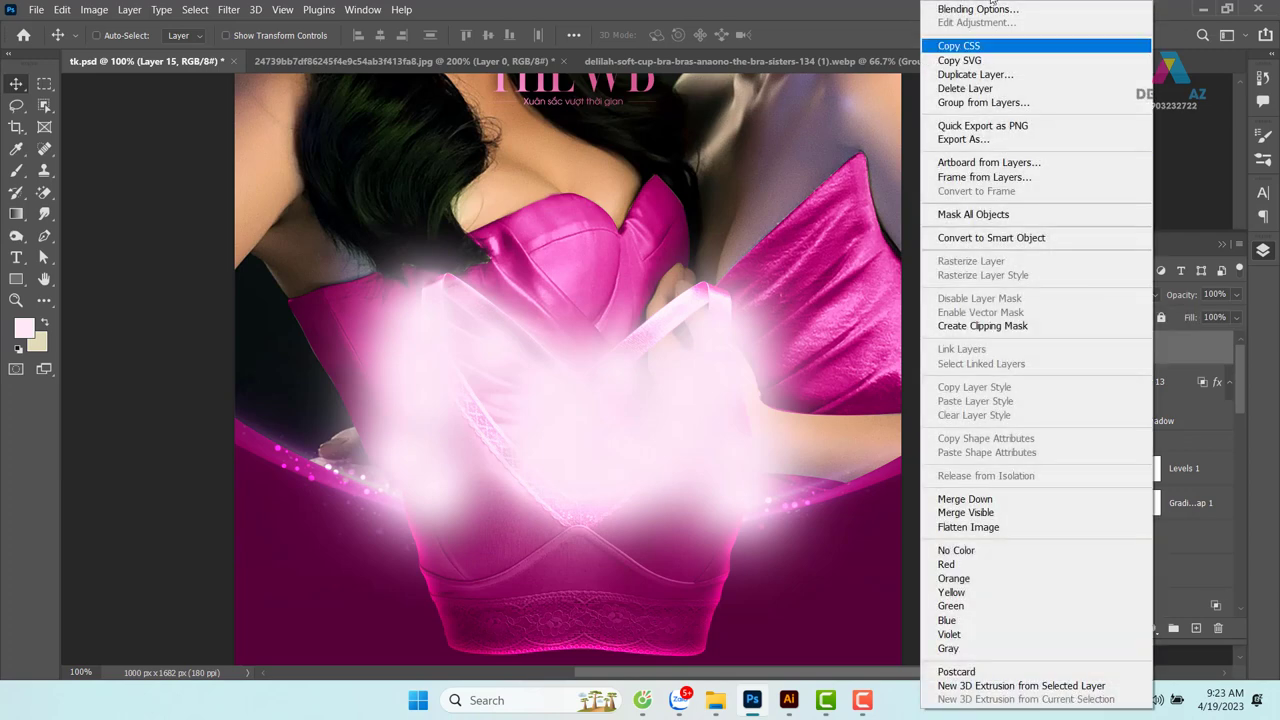
click(978, 9)
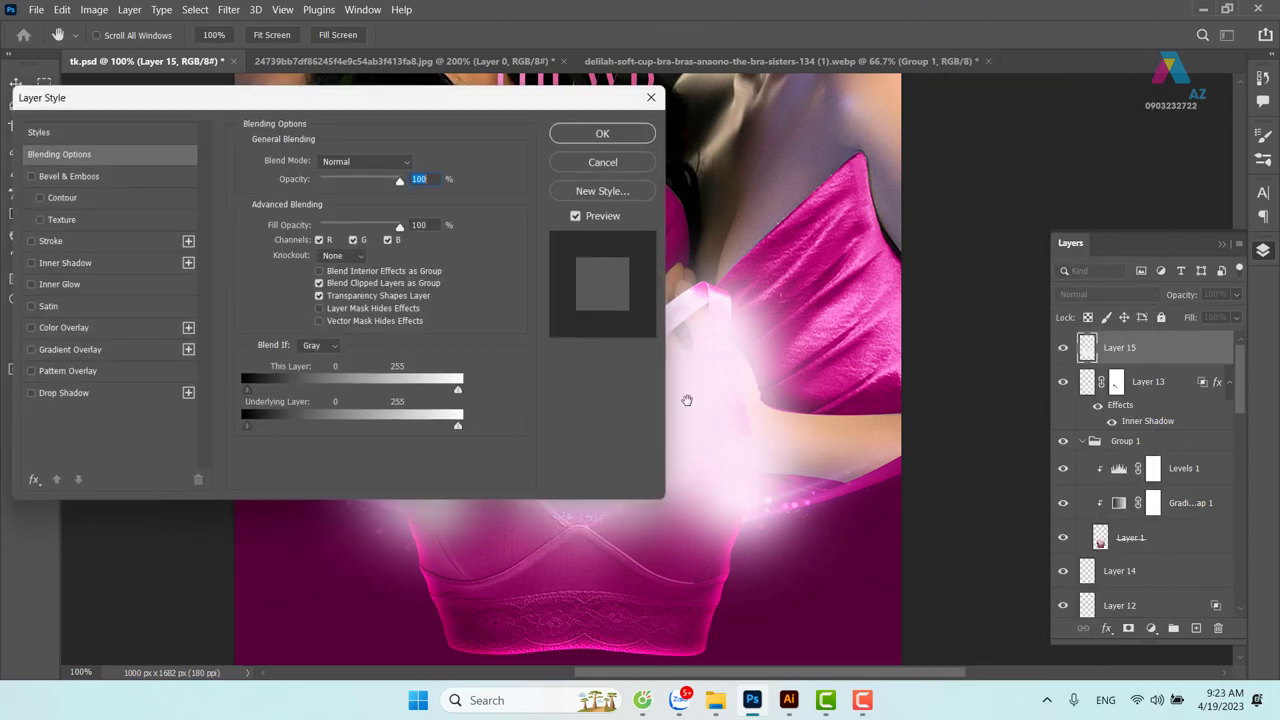
click(319, 296)
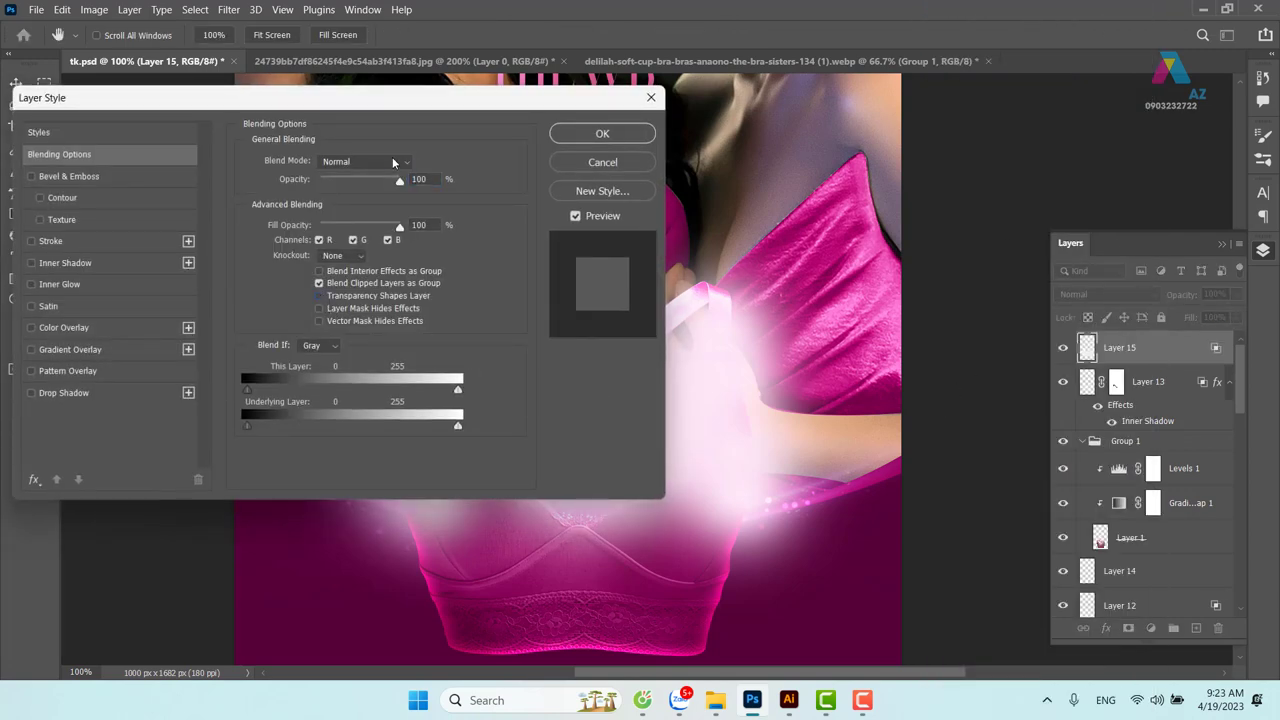
click(393, 162)
click(362, 318)
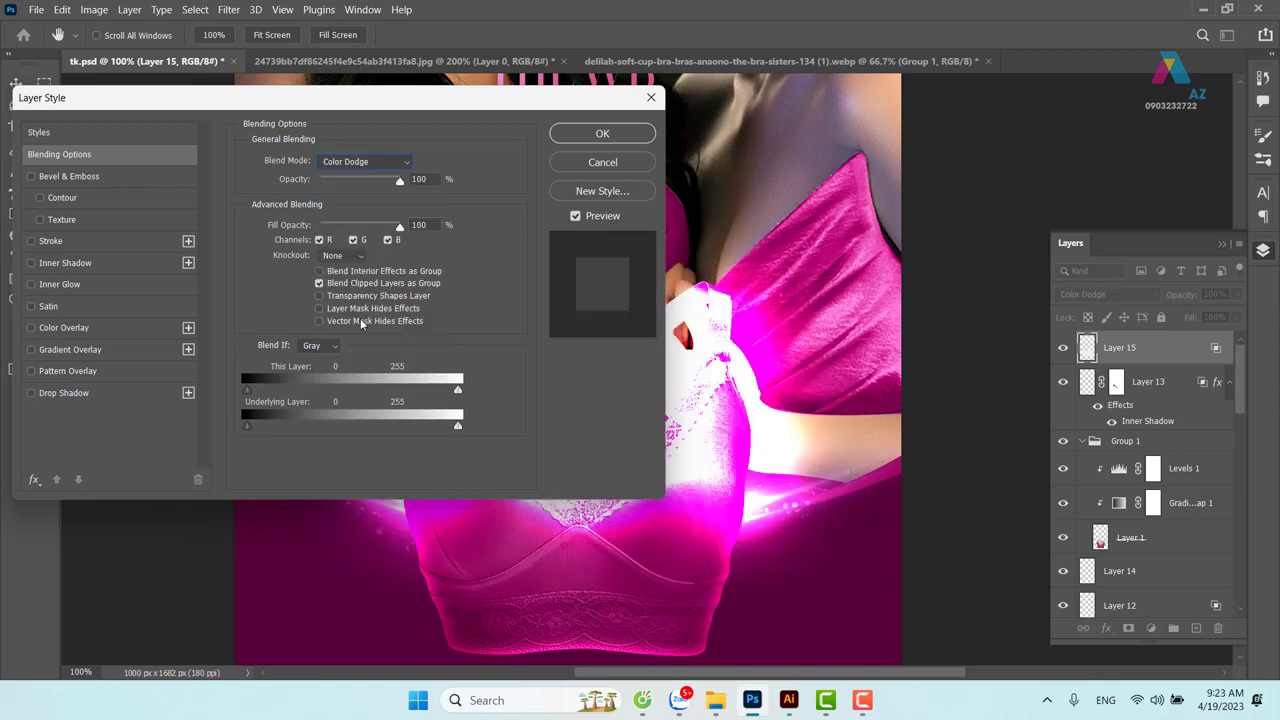
click(602, 136)
Move Layer 15 beneath Layer 1, lower its fill to 26%, and duplicate it
key(ctrl)
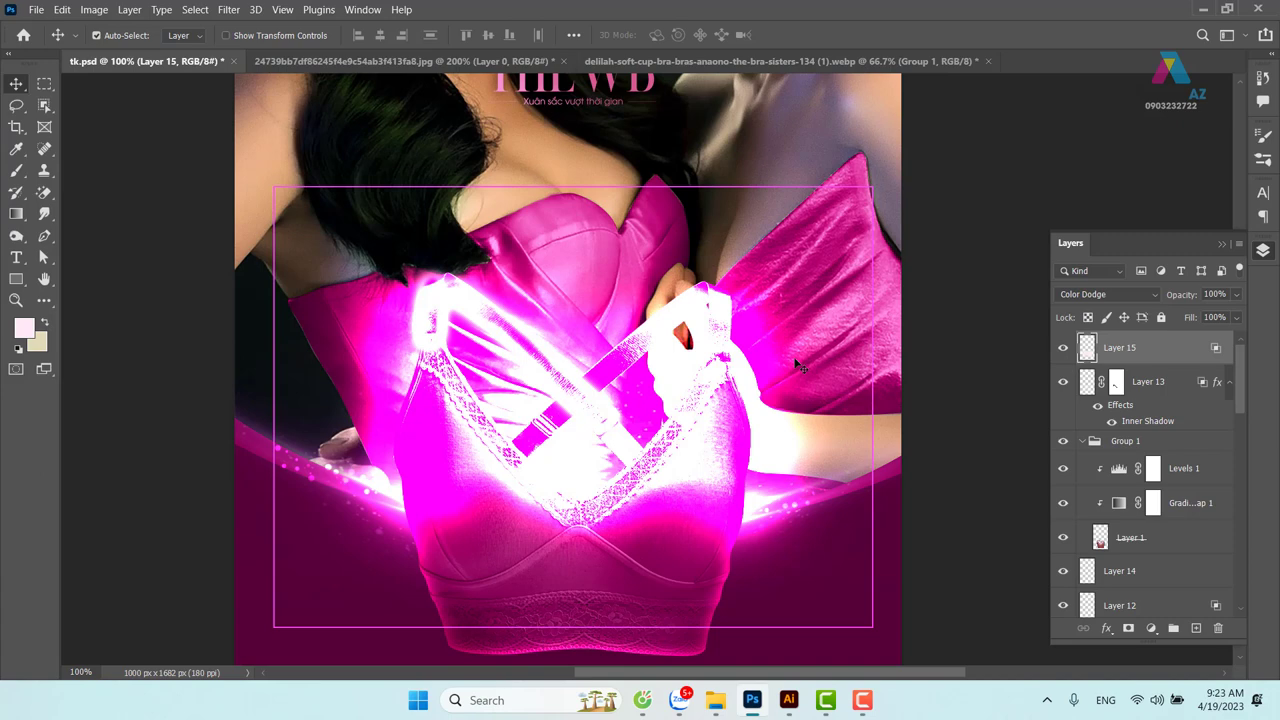
key(ctrl+bracketleft)
key(ctrl+bracketleft)
key(ctrl+bracketleft)
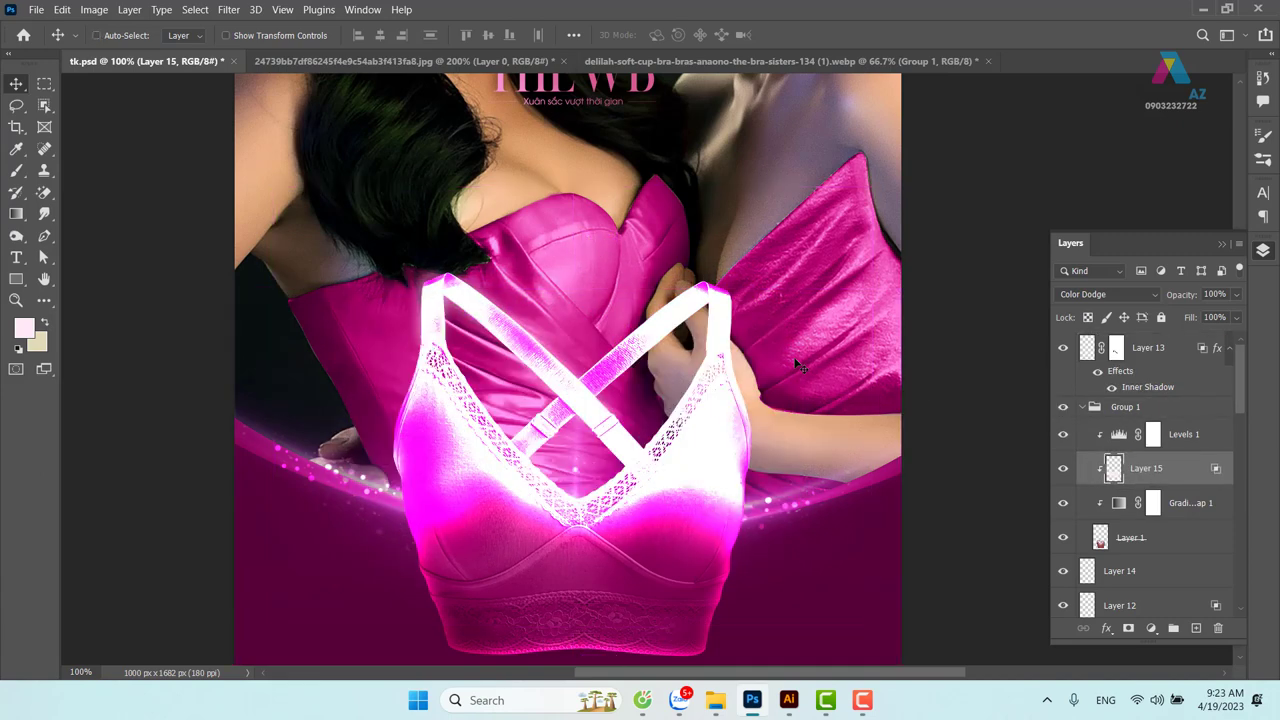
key(ctrl+bracketleft)
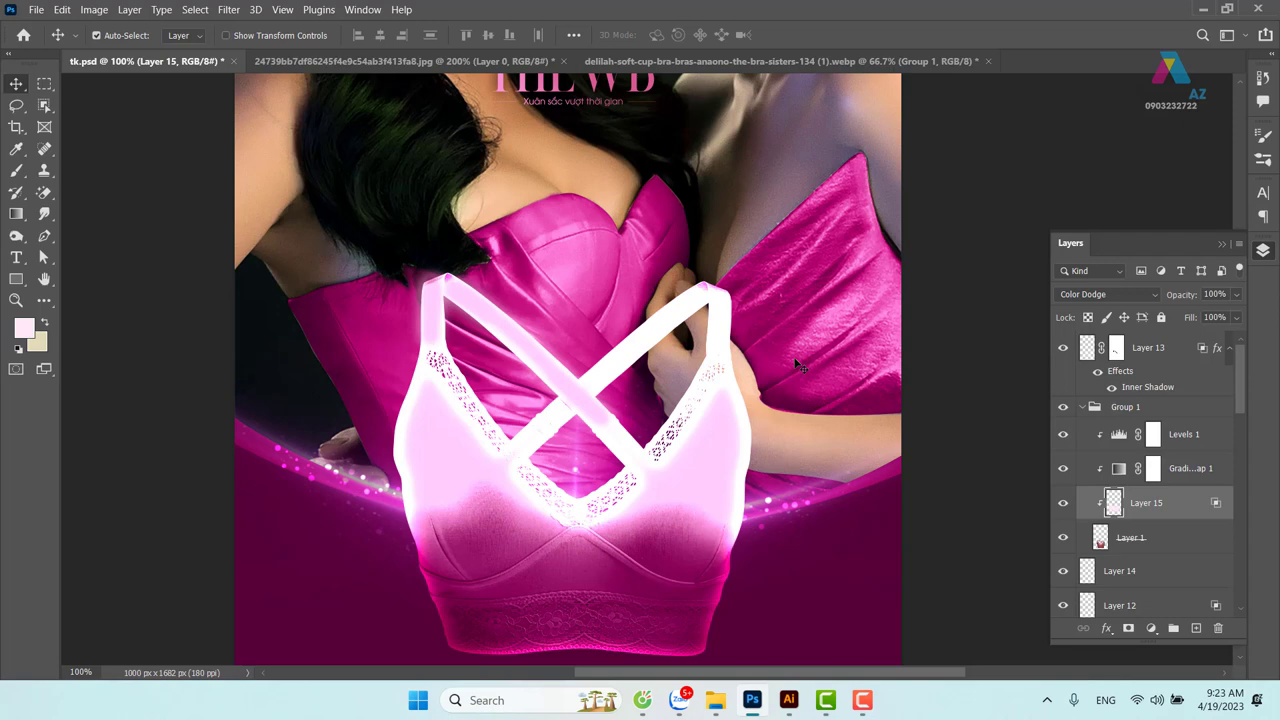
key(ctrl+bracketleft)
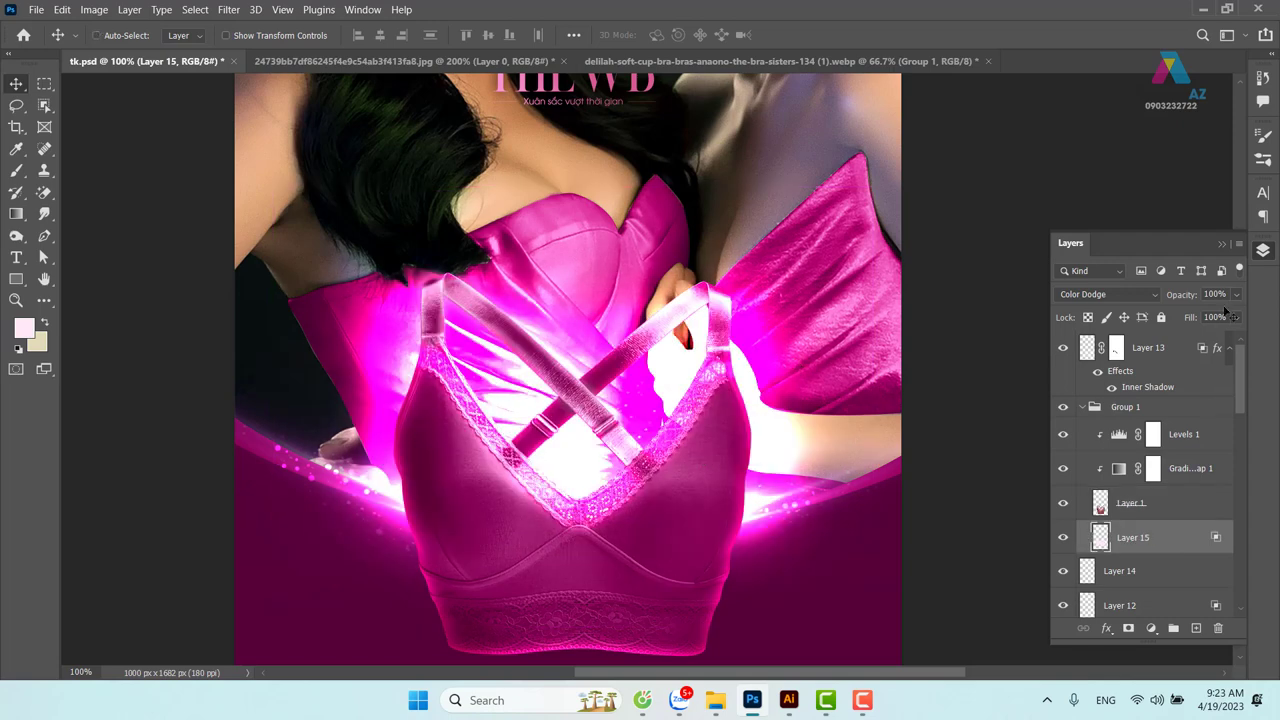
click(1238, 317)
drag(1238, 340, 1205, 343)
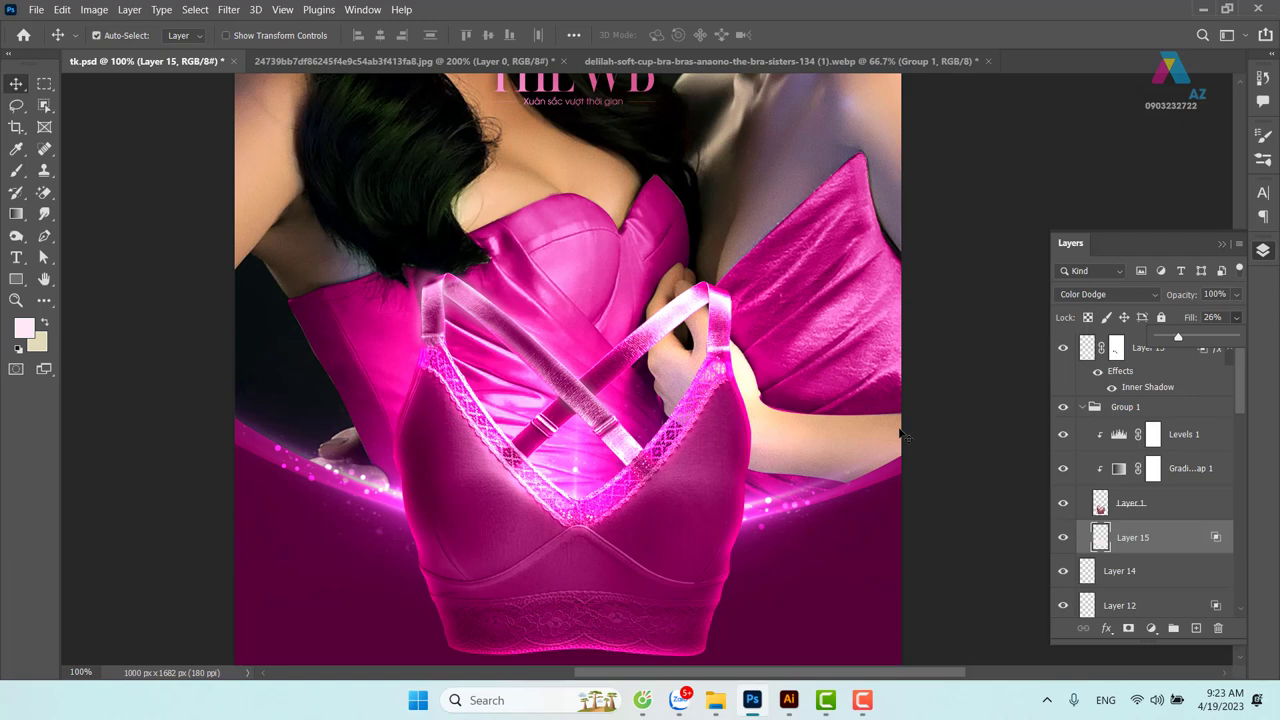
key(ctrl+j)
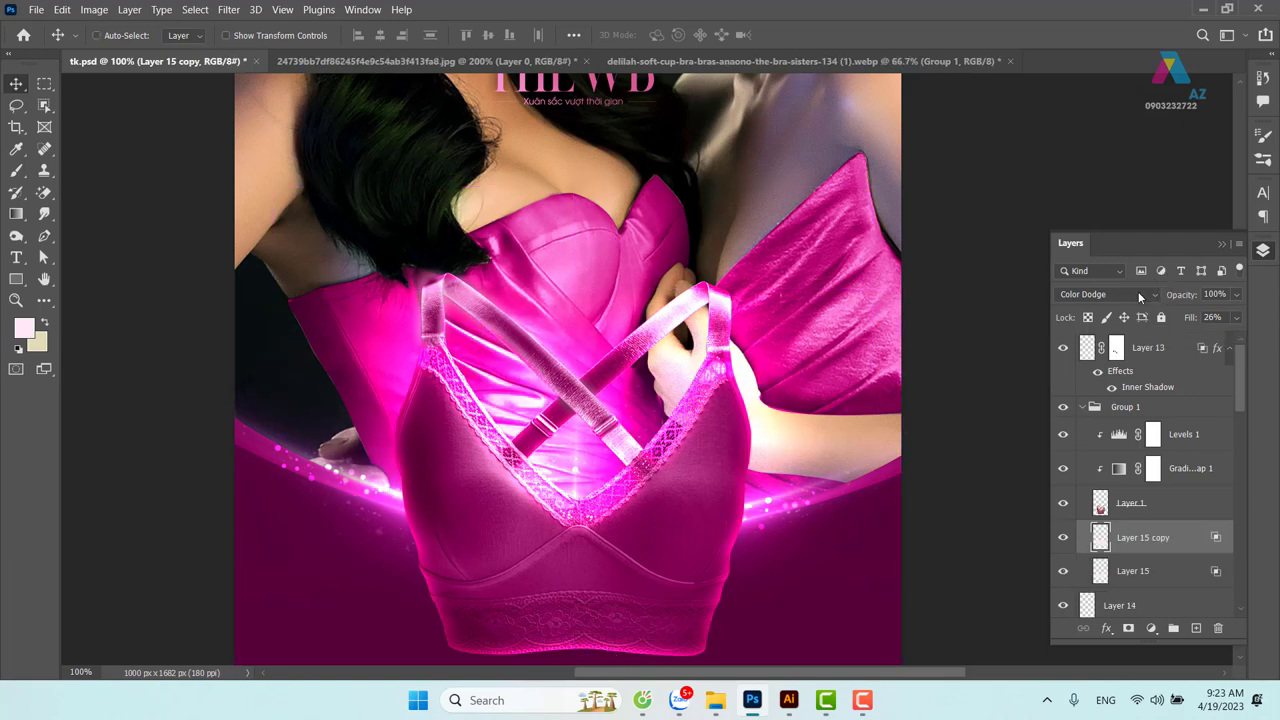
Set Layer 15 copy to Screen blending with fill around 42%
click(1138, 298)
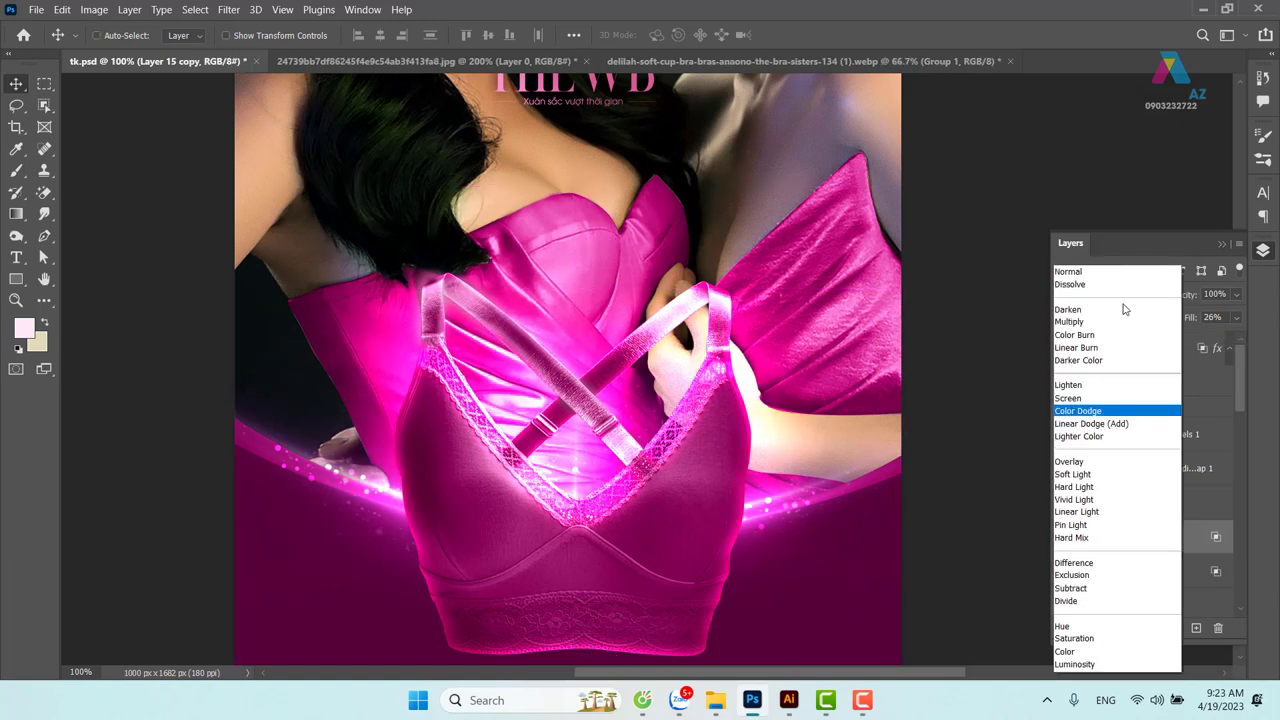
click(1069, 399)
key(ctrl)
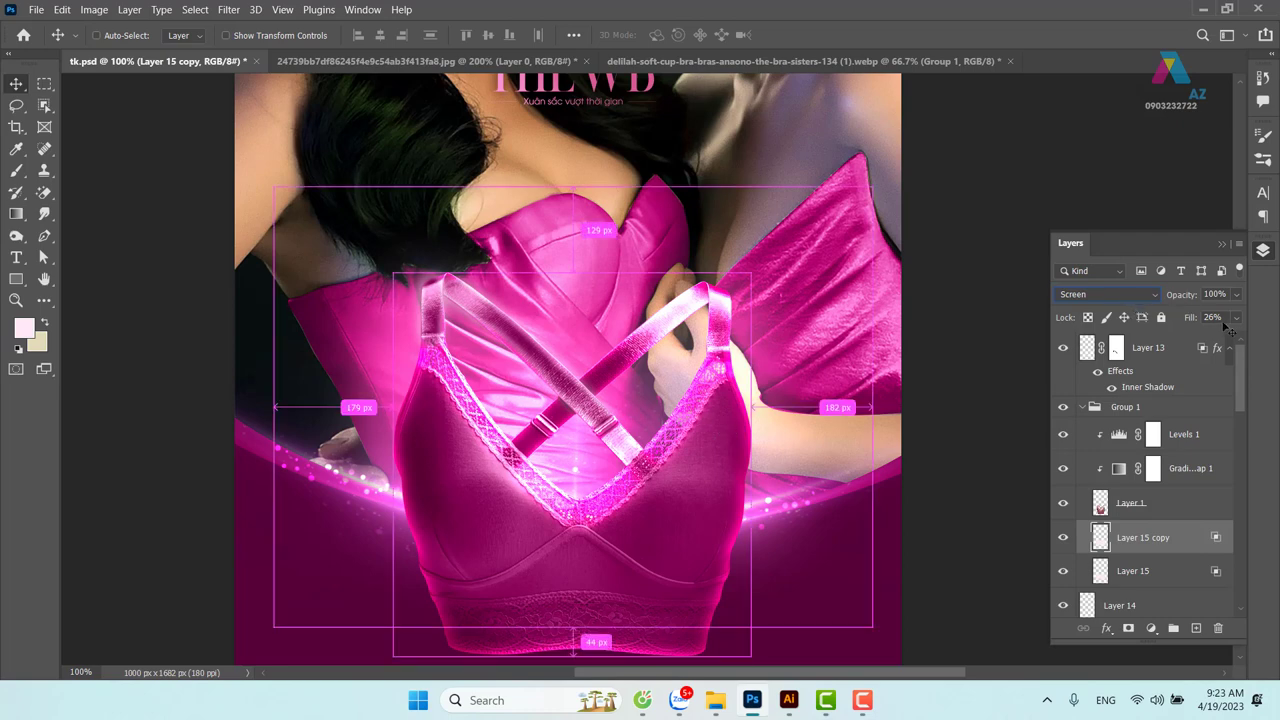
click(1236, 318)
click(1190, 338)
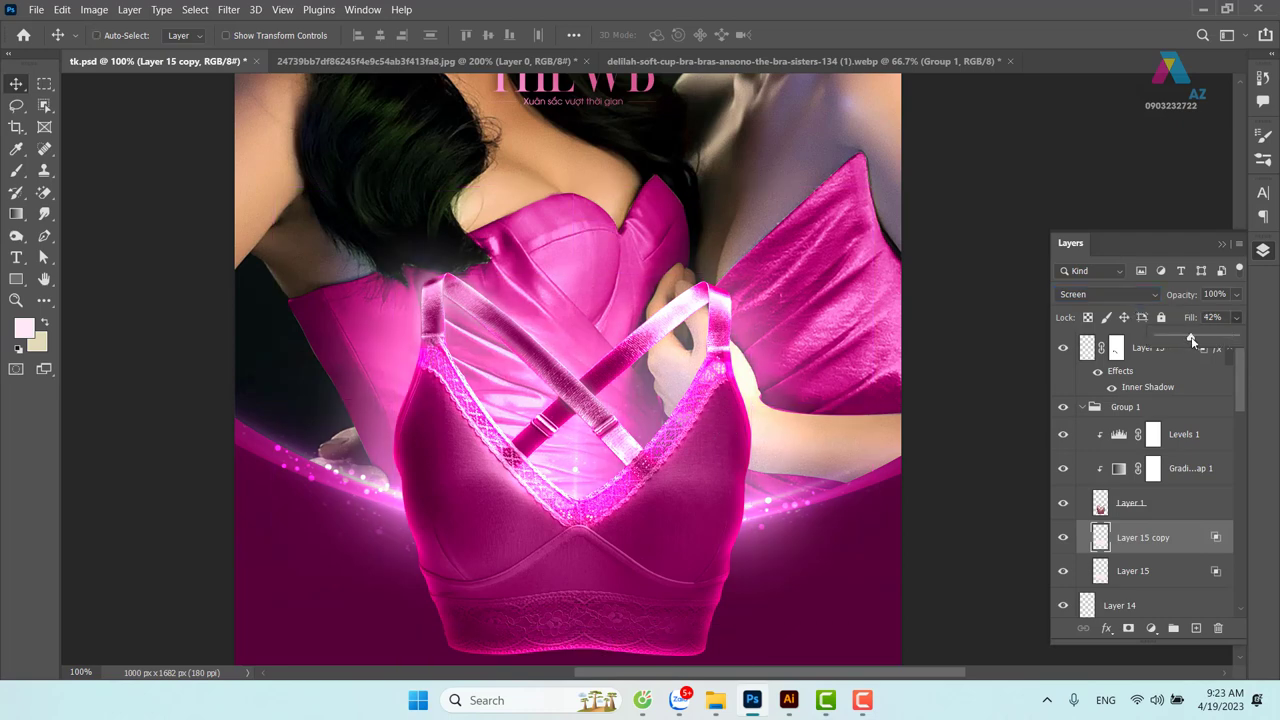
Scale the glow copy to about 81% by 85%, fill 60%, and nudge it lower over the bra
key(ctrl+t)
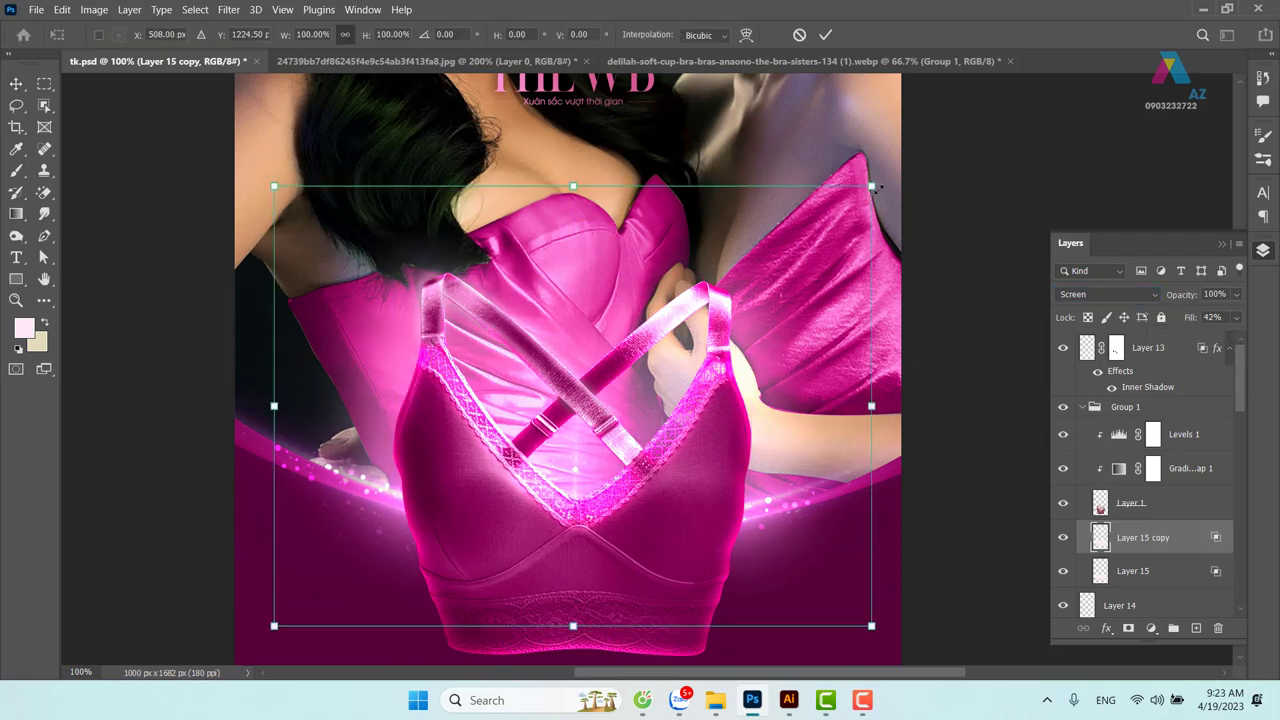
drag(871, 186, 815, 219)
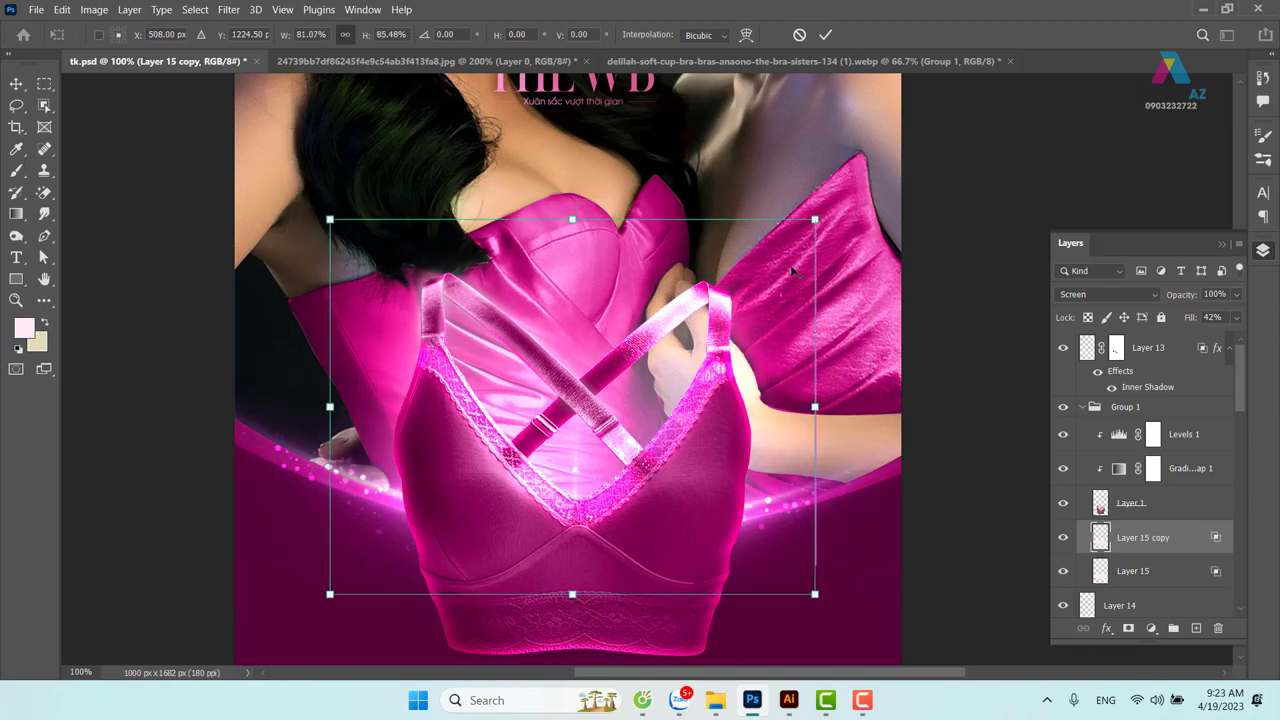
drag(791, 270, 792, 287)
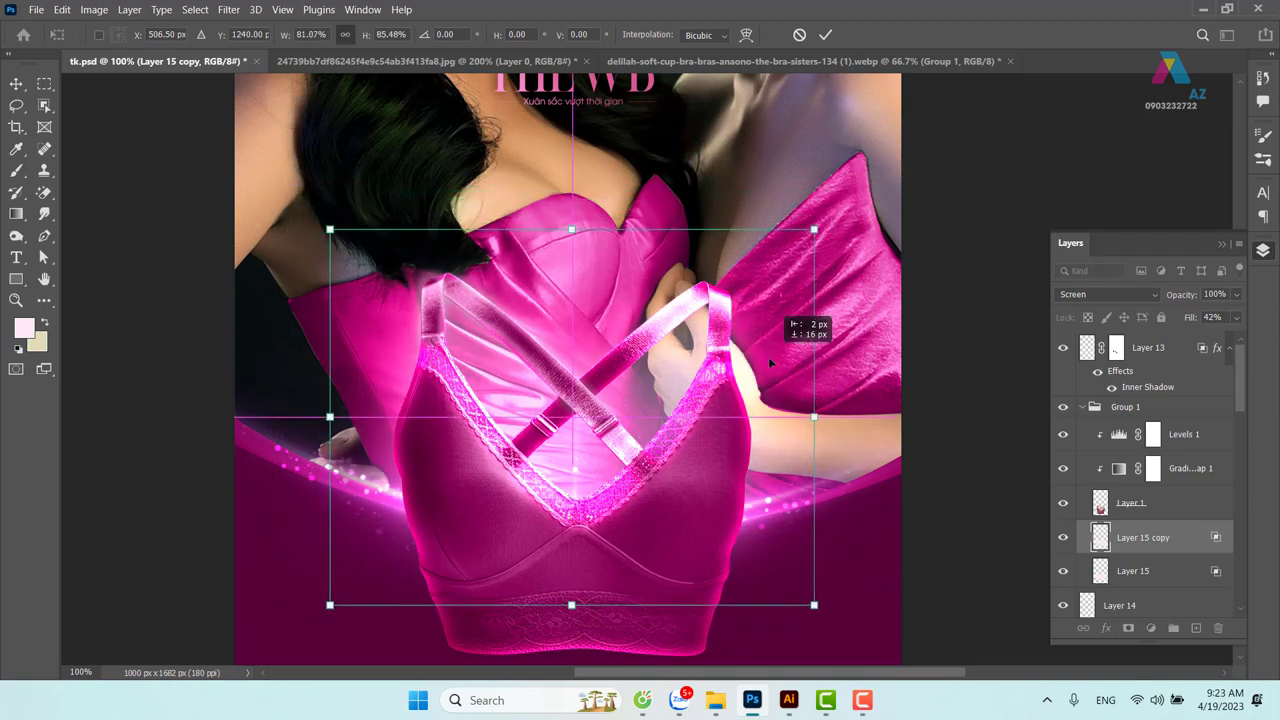
click(1237, 320)
drag(1200, 340, 1203, 340)
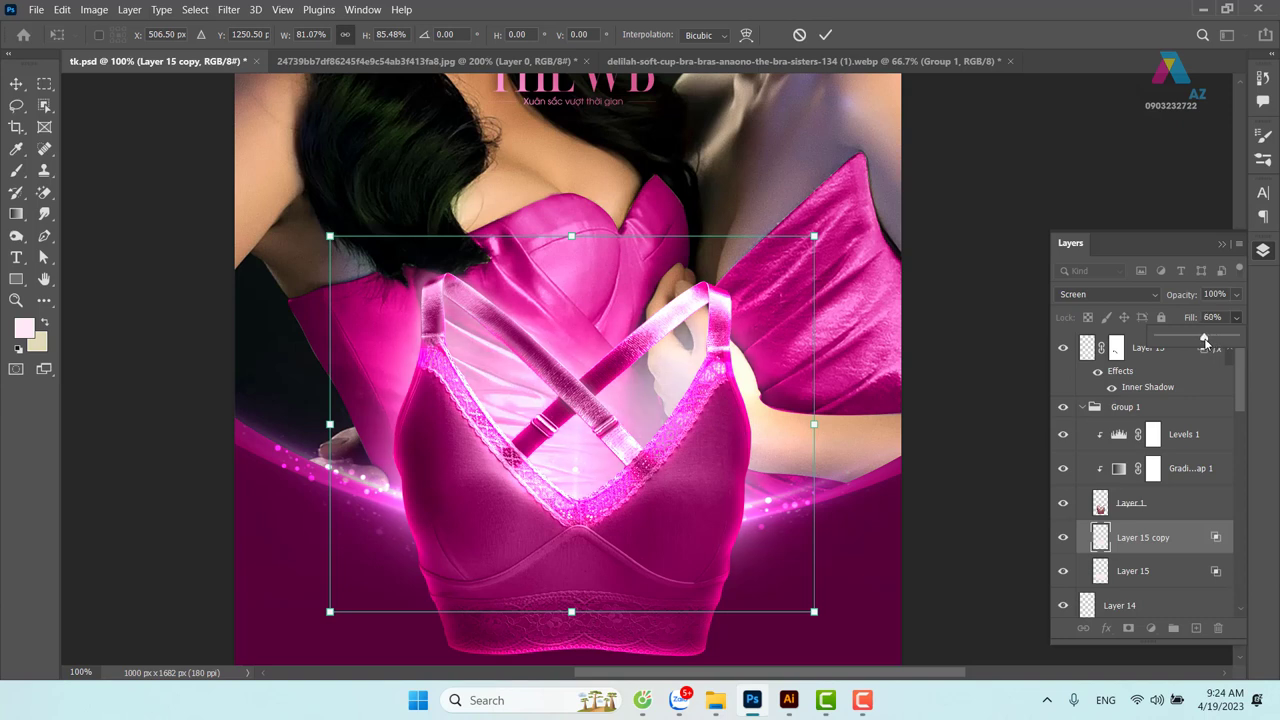
click(516, 298)
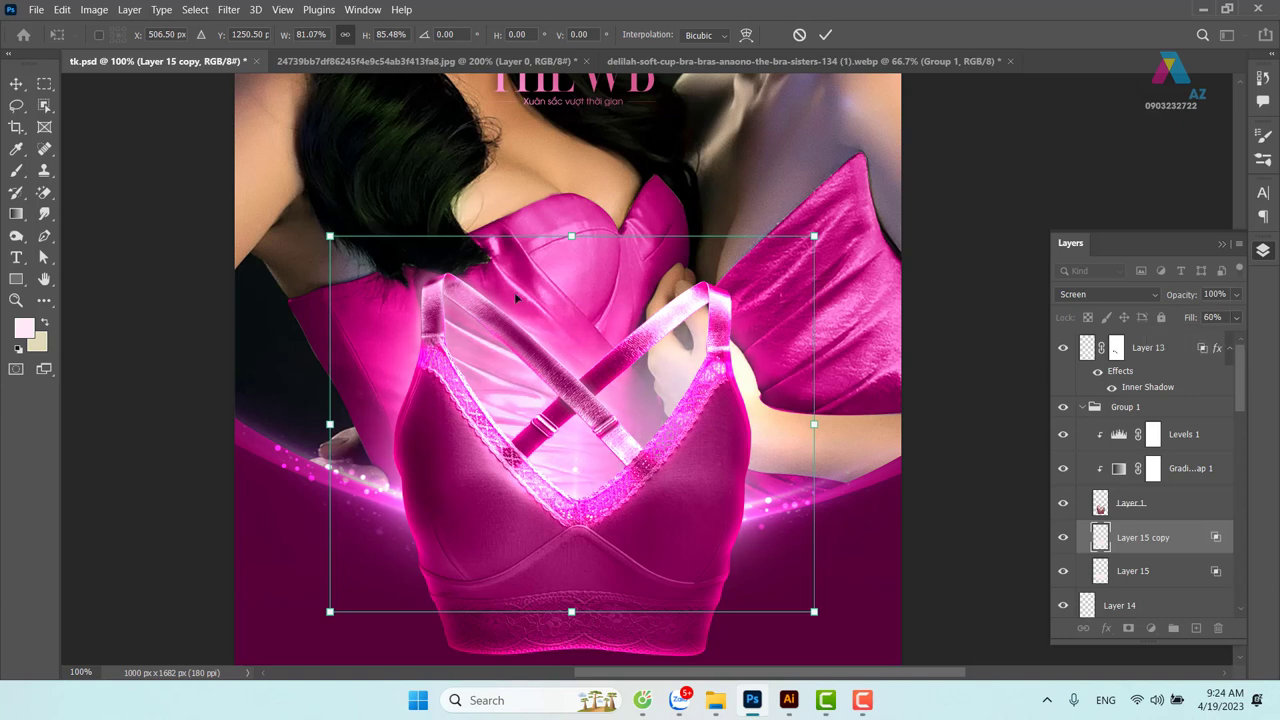
key(Return)
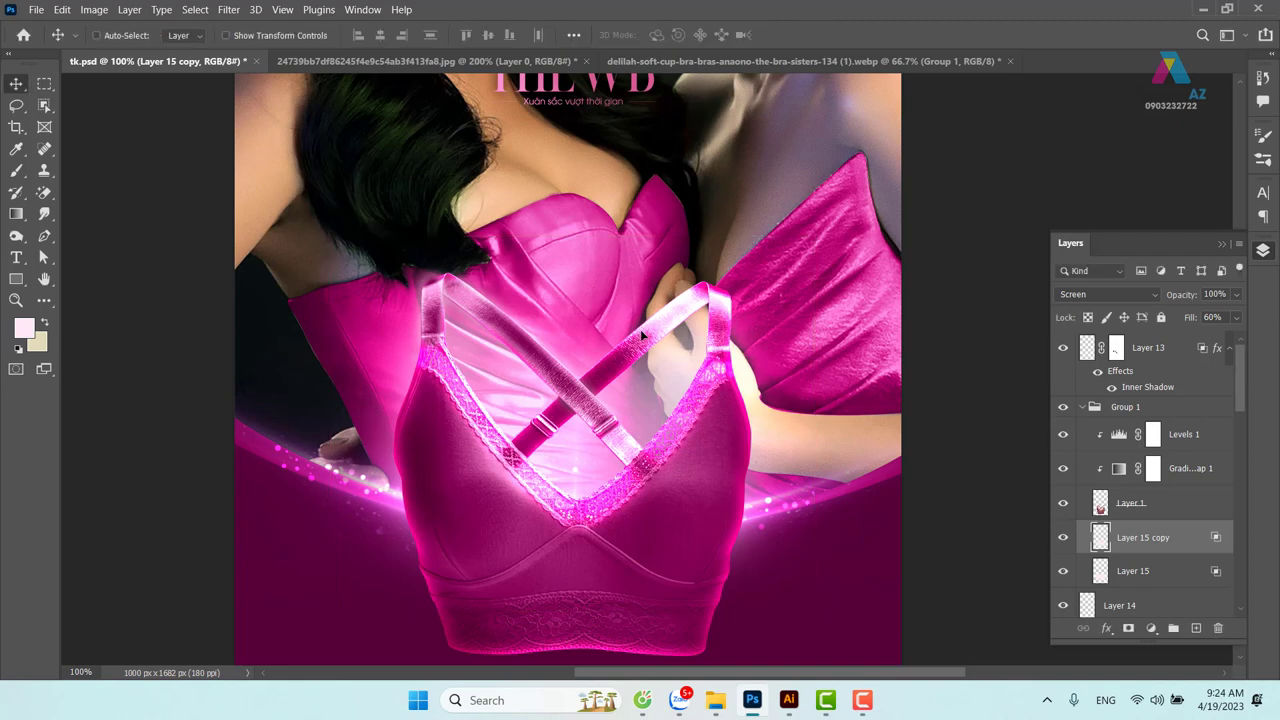
drag(591, 434, 590, 454)
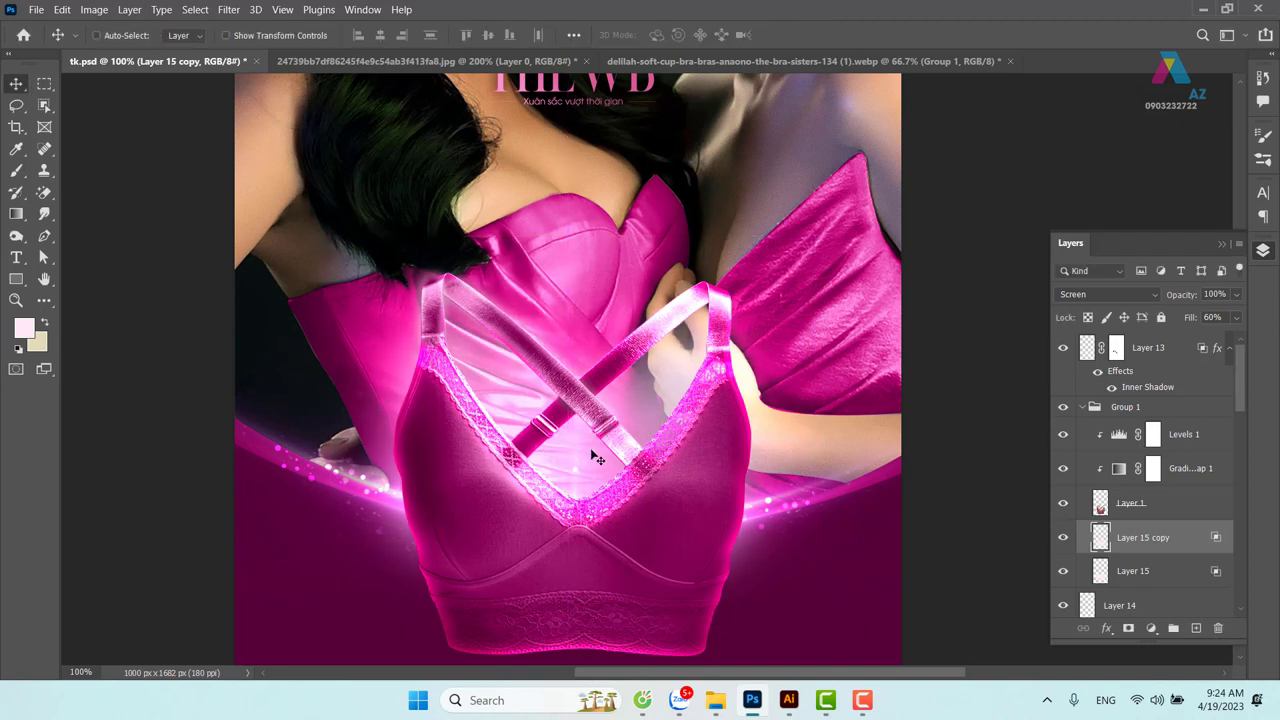
Review the whole poster, return to the bra area, and select Layer 14
key(ctrl+minus)
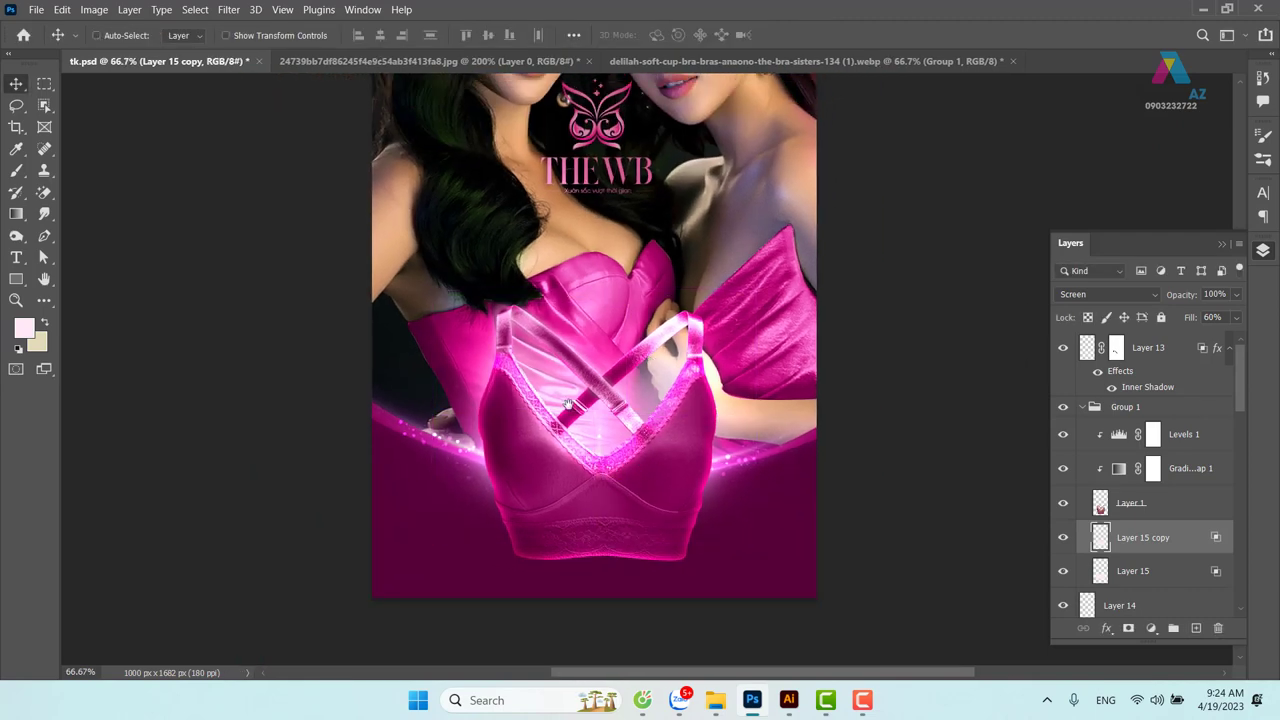
drag(633, 450, 504, 504)
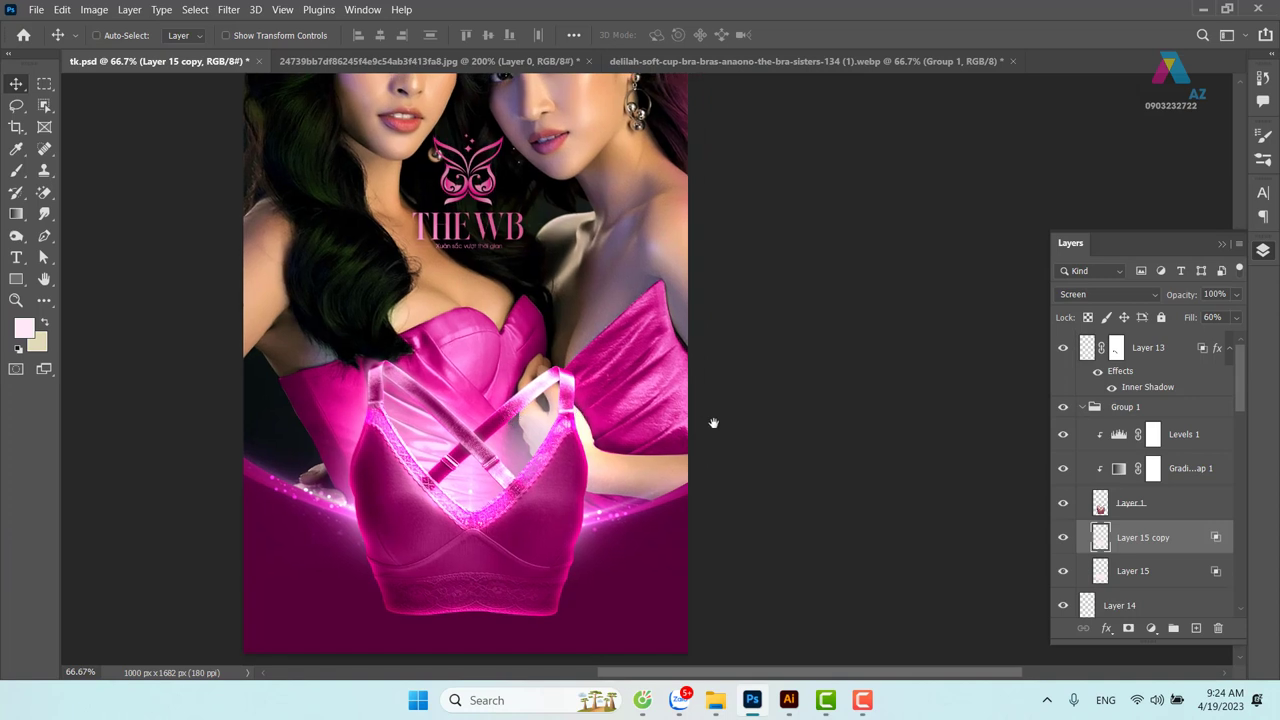
key(ctrl+plus)
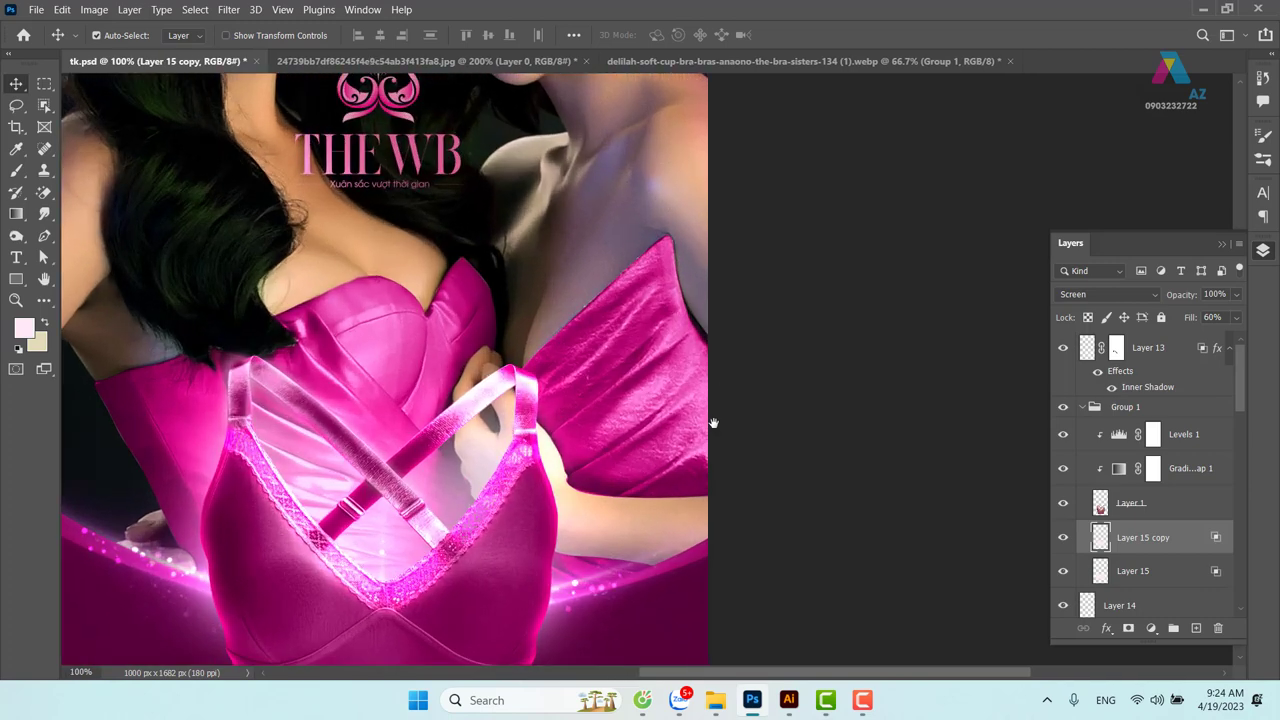
drag(326, 444, 420, 386)
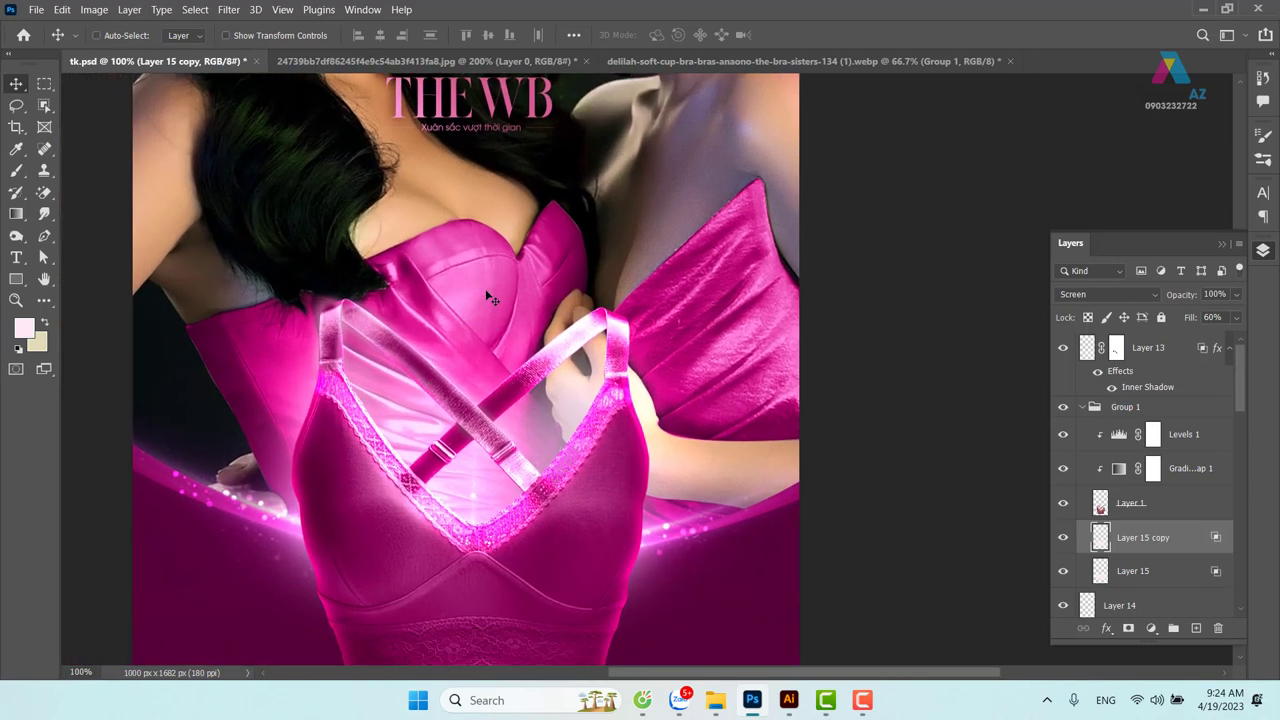
drag(1241, 399, 1241, 430)
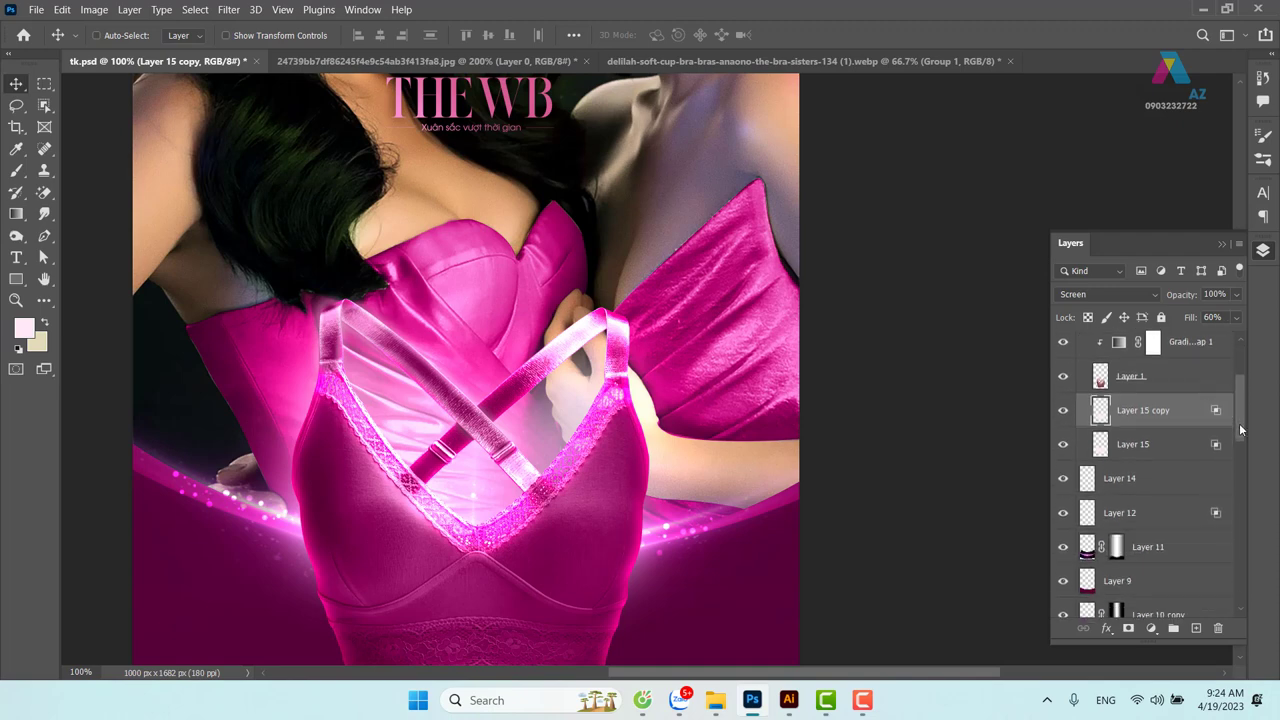
click(1153, 445)
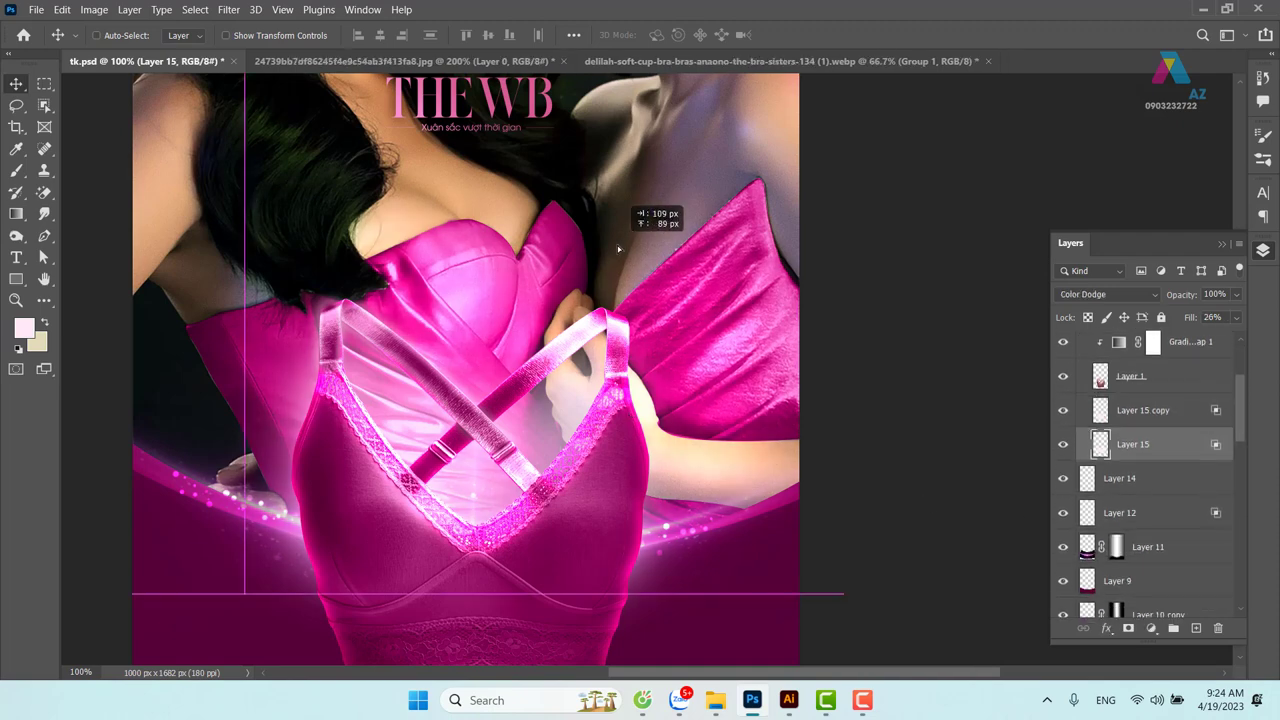
click(1158, 482)
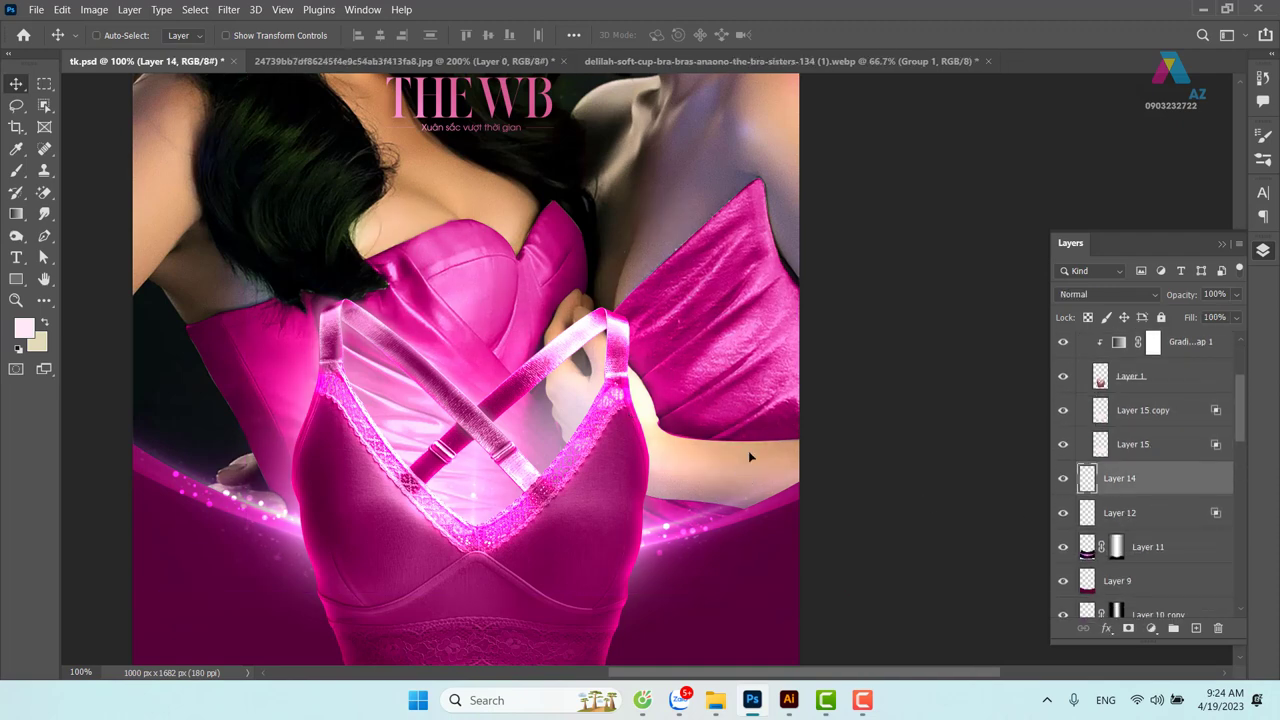
Add Layer 16 above Layer 14, fill it with grey, and blend it as Overlay
click(1196, 629)
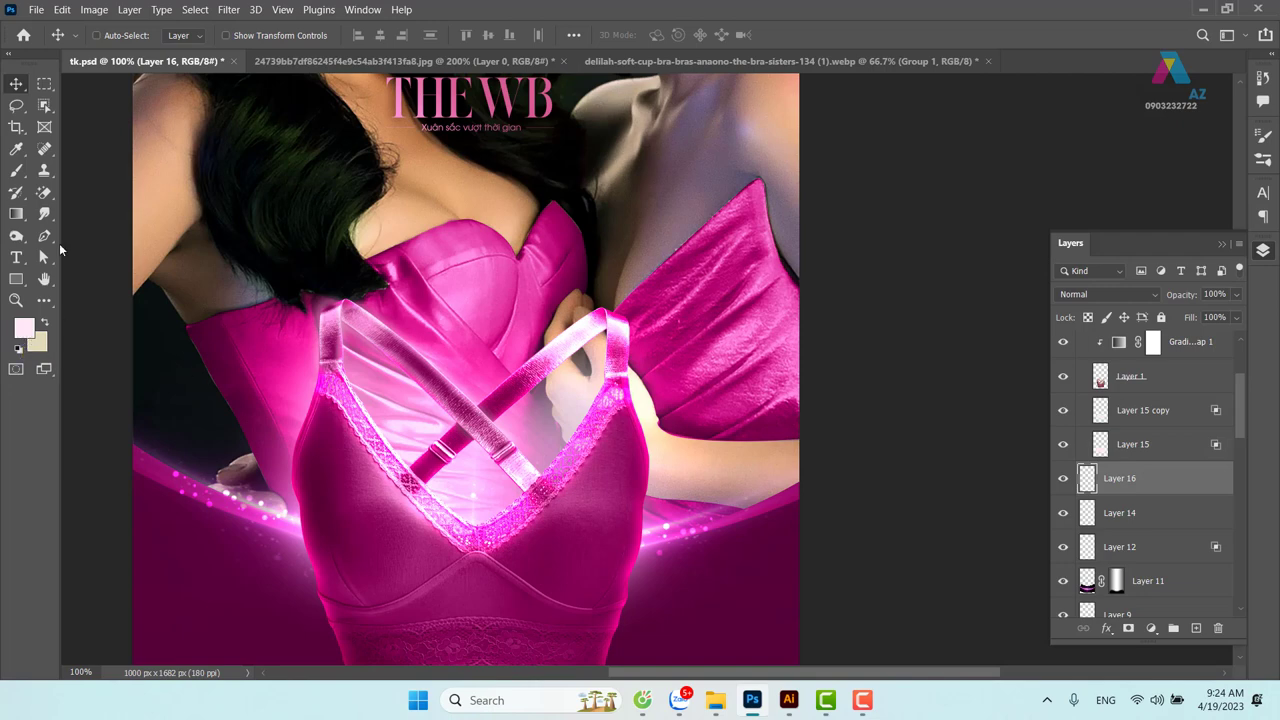
click(62, 10)
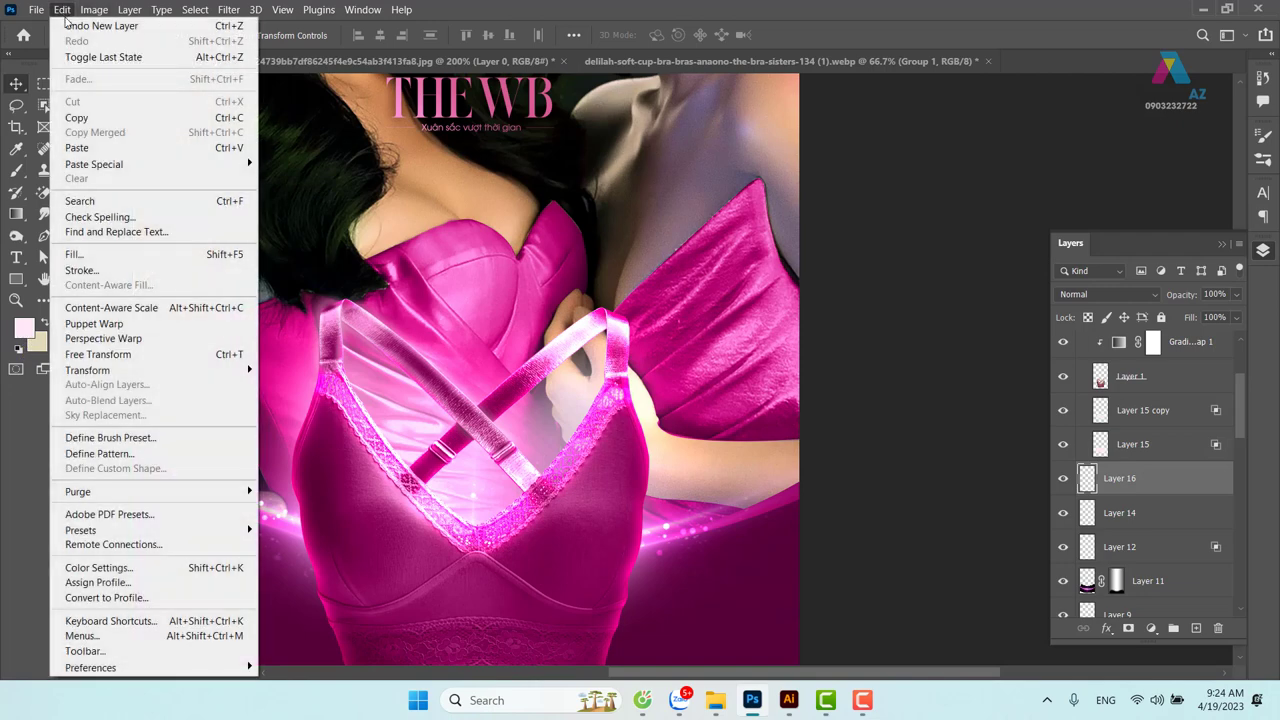
click(197, 254)
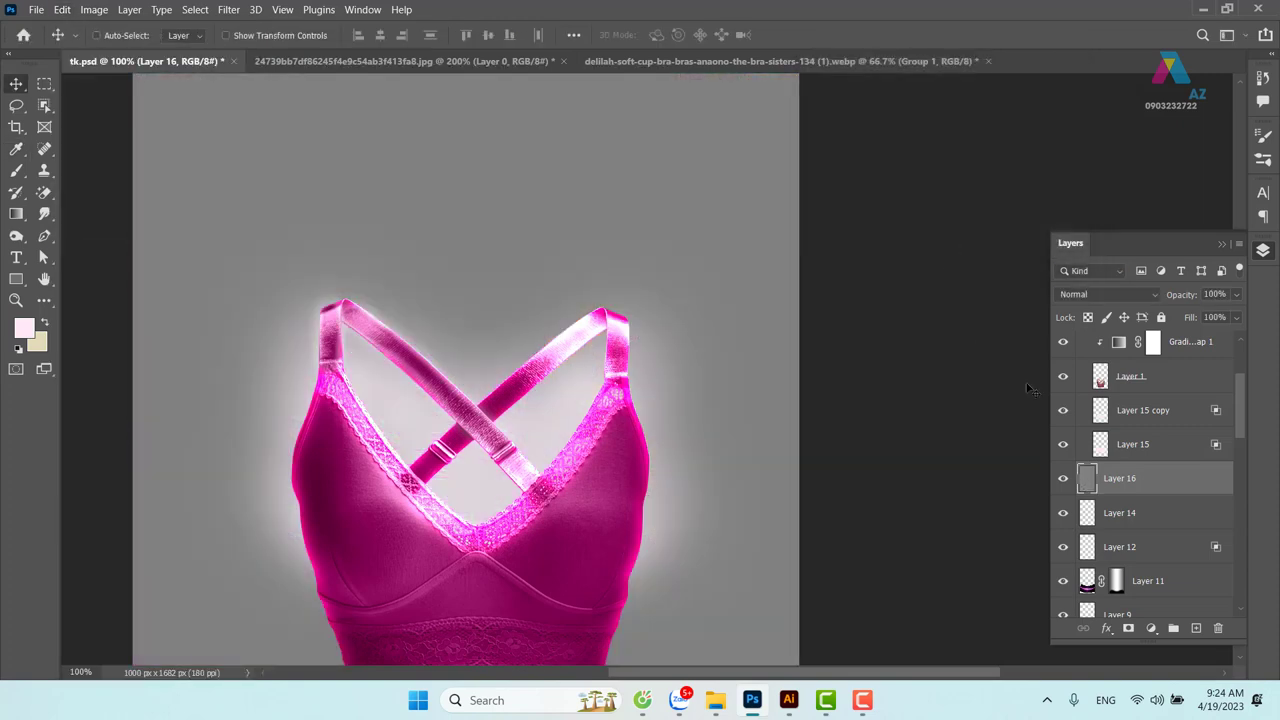
click(1138, 295)
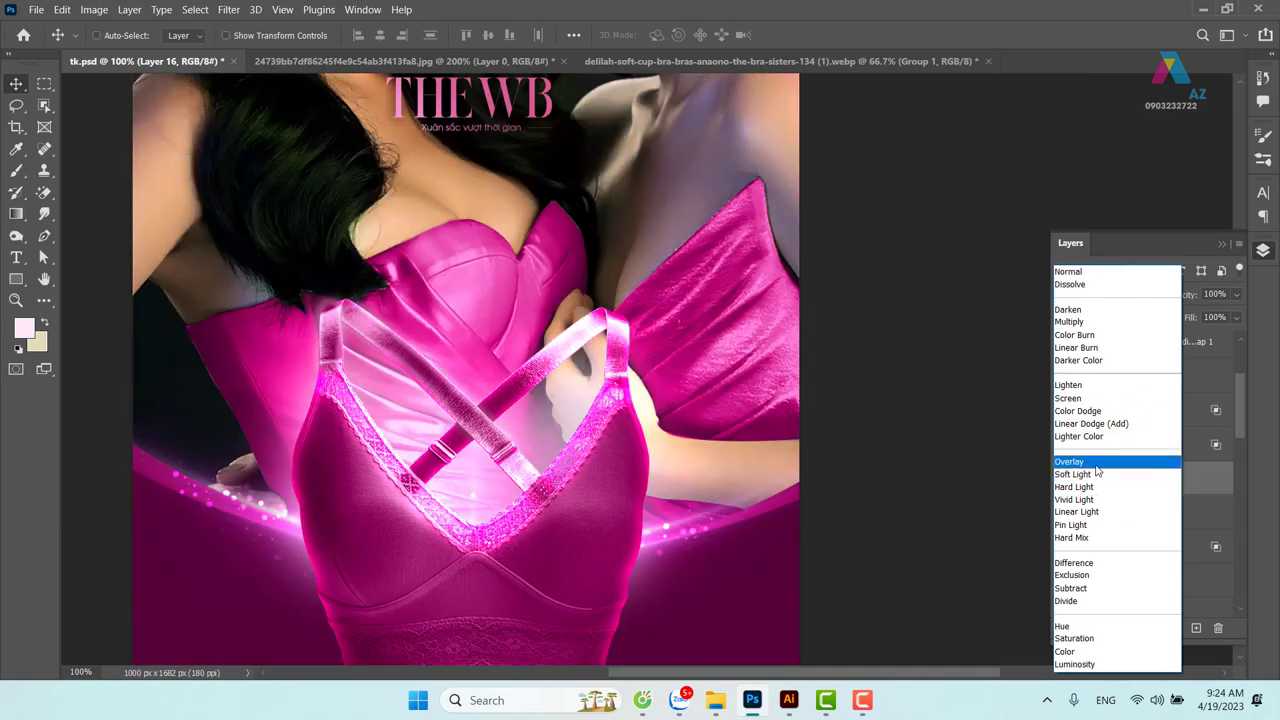
click(1096, 464)
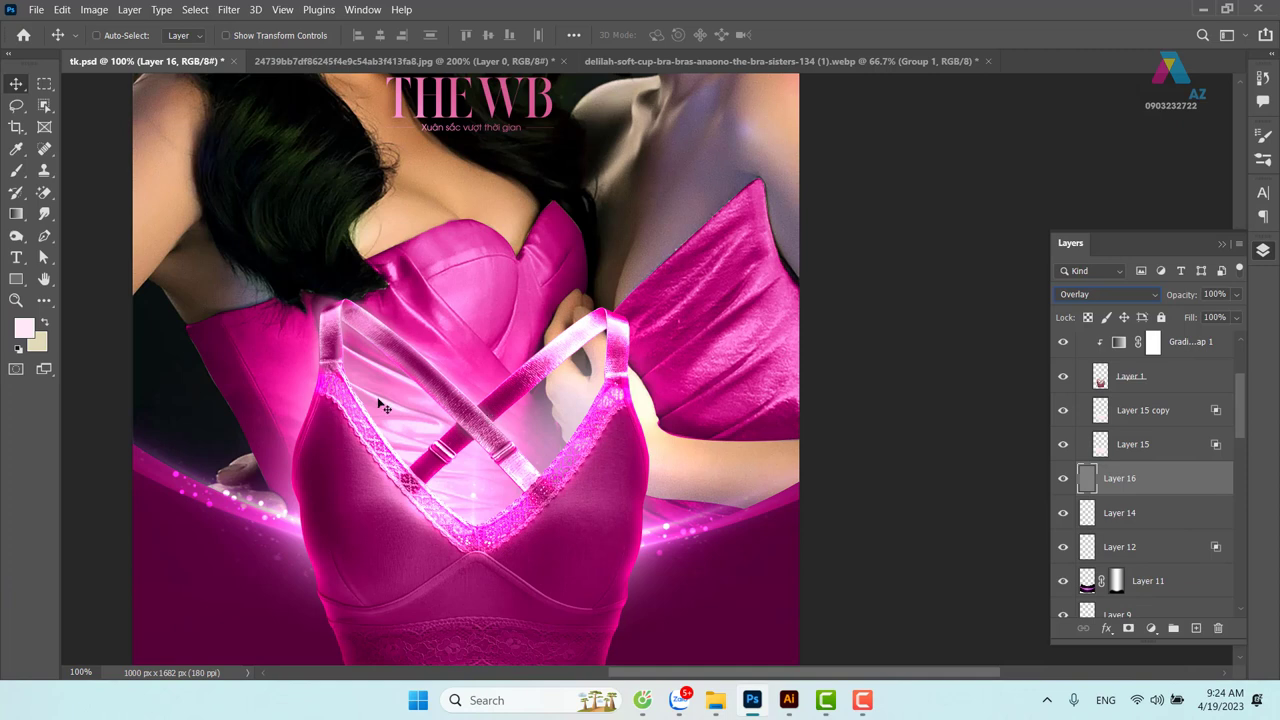
Burn the strap, neckline lace and cup with Range set to Shadows, then switch to Multiply
click(20, 242)
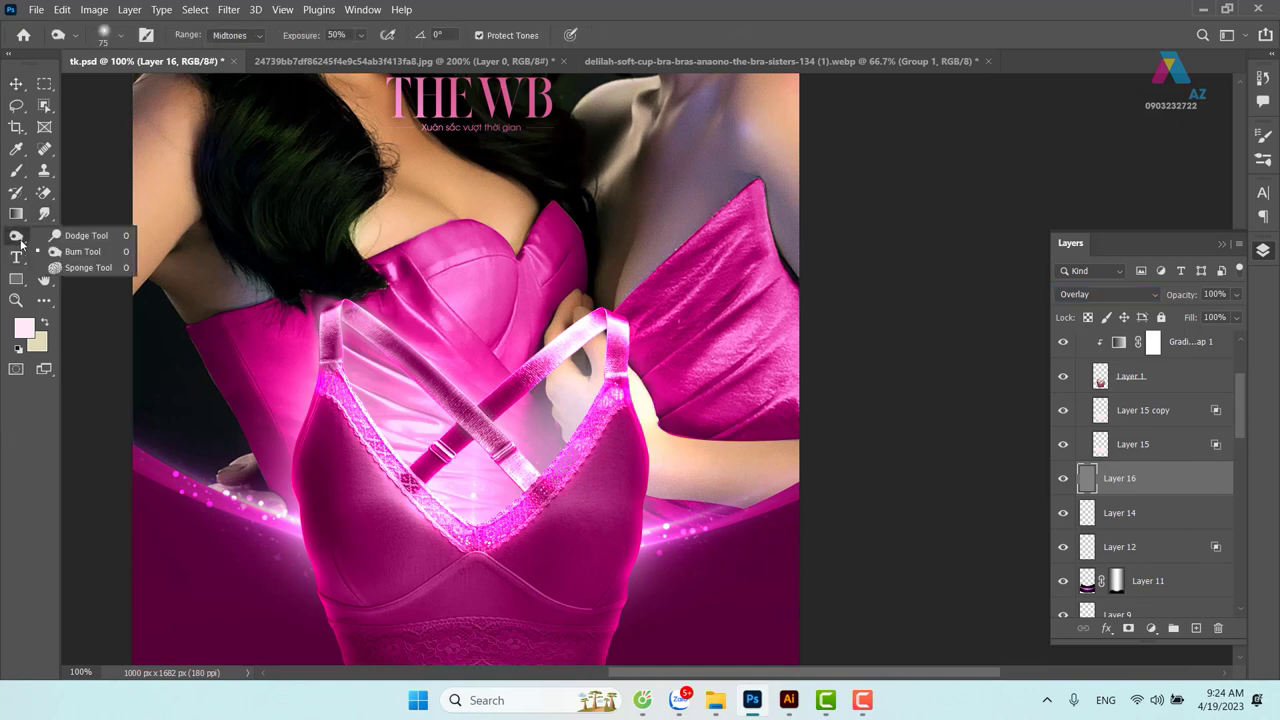
click(62, 254)
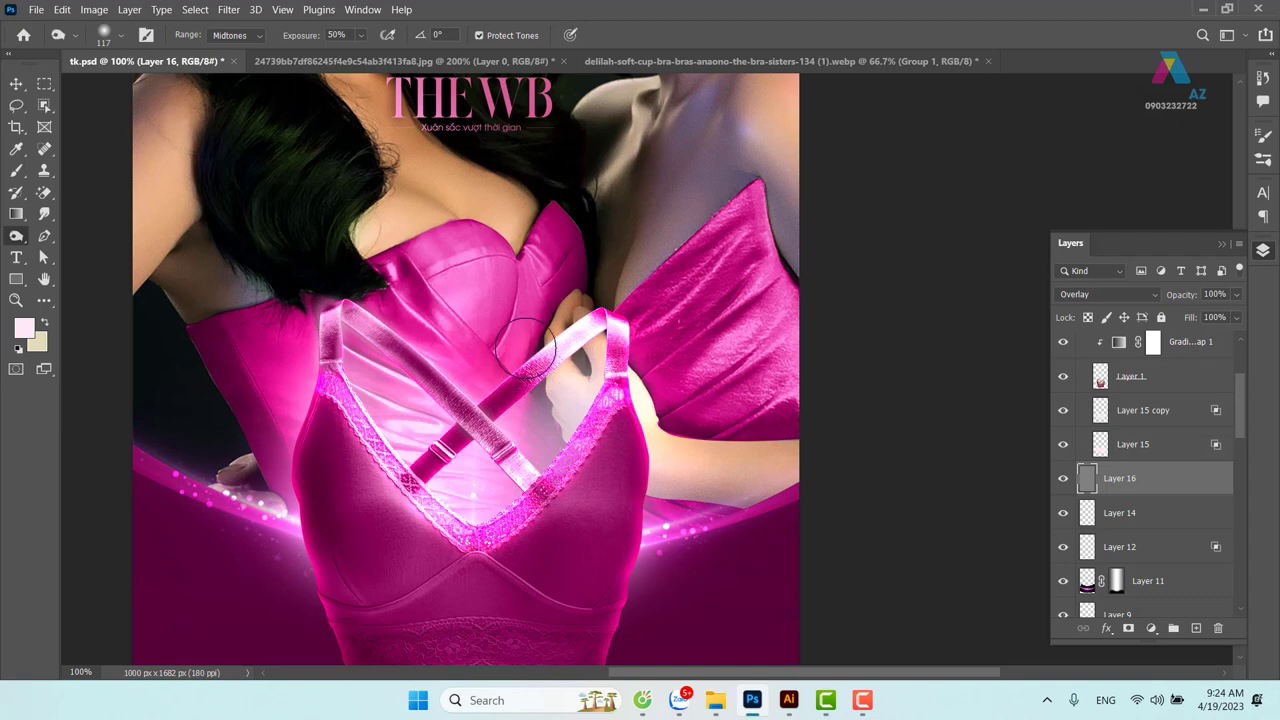
mouse_move(566, 320)
mouse_down()
mouse_move(550, 322)
mouse_move(530, 392)
mouse_up()
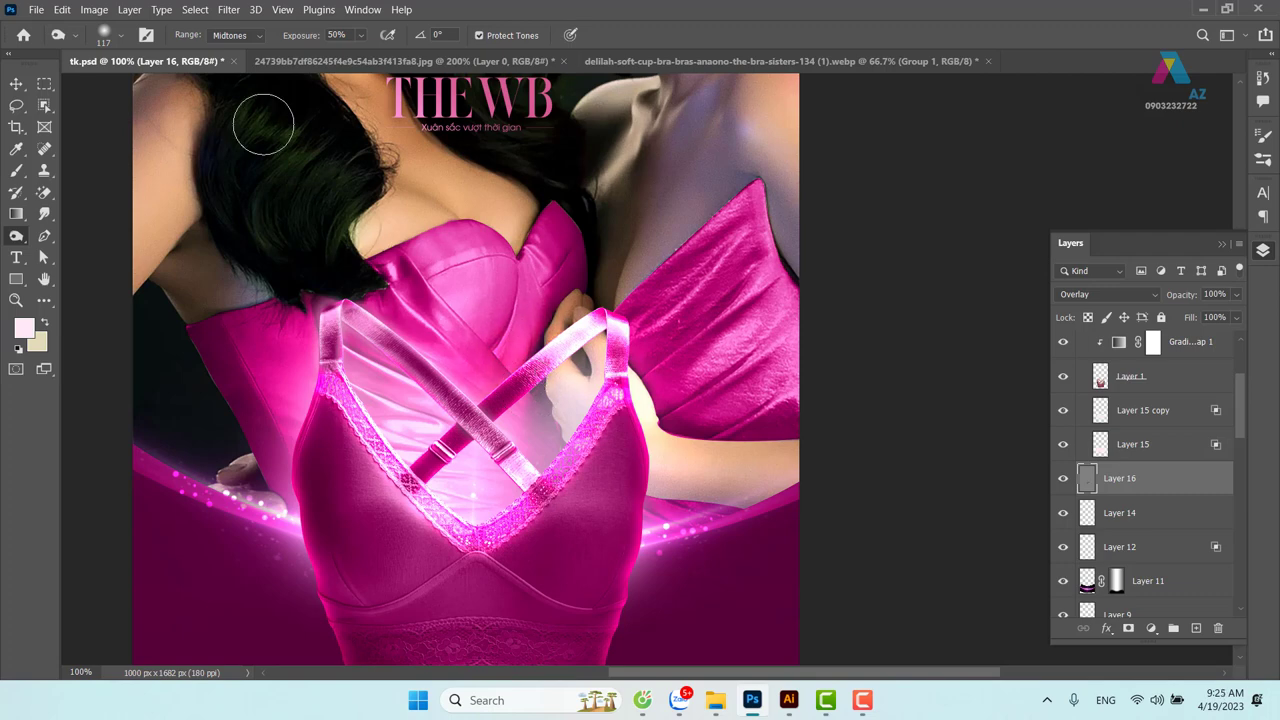
click(257, 38)
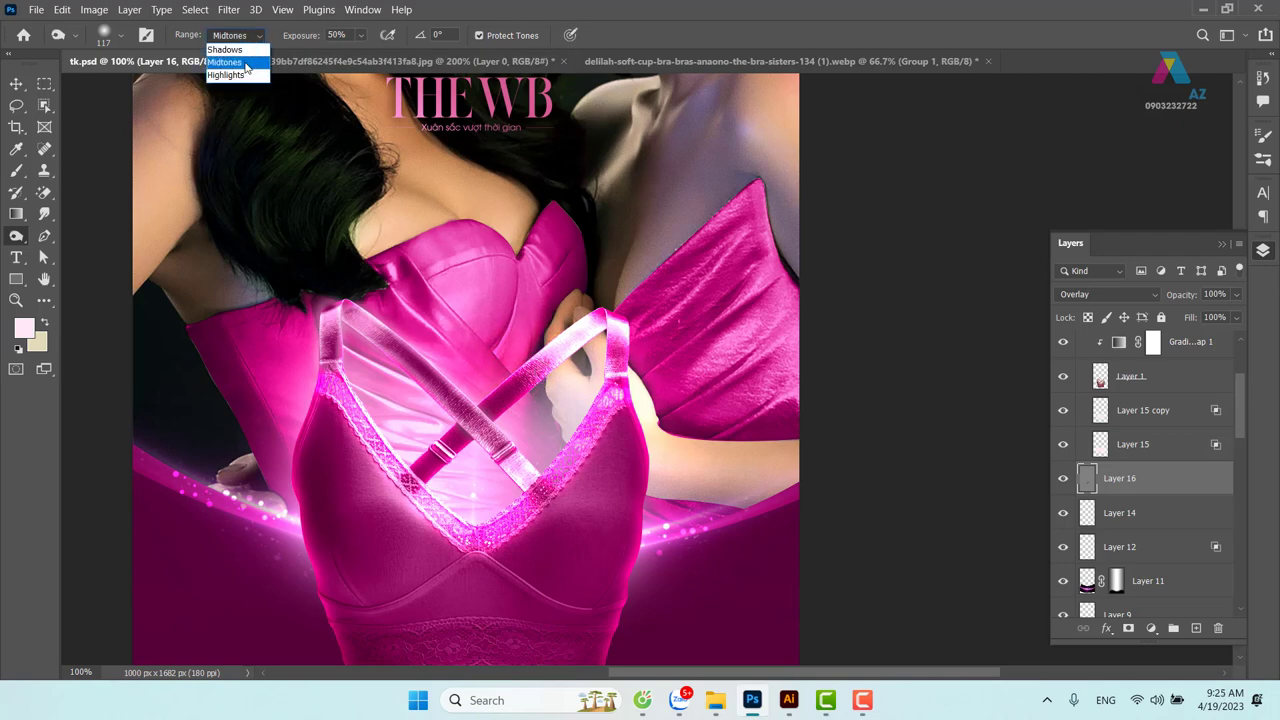
click(243, 50)
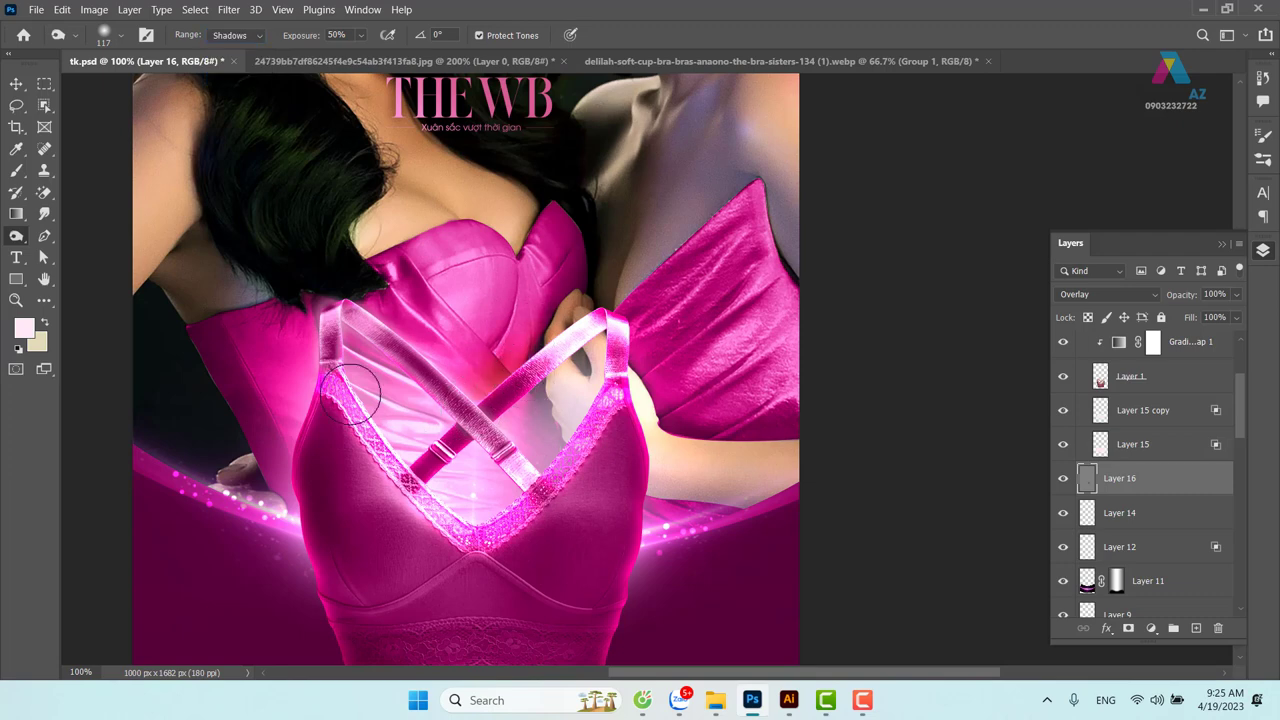
click(504, 479)
mouse_move(586, 486)
mouse_down()
mouse_move(598, 437)
mouse_move(520, 388)
mouse_up()
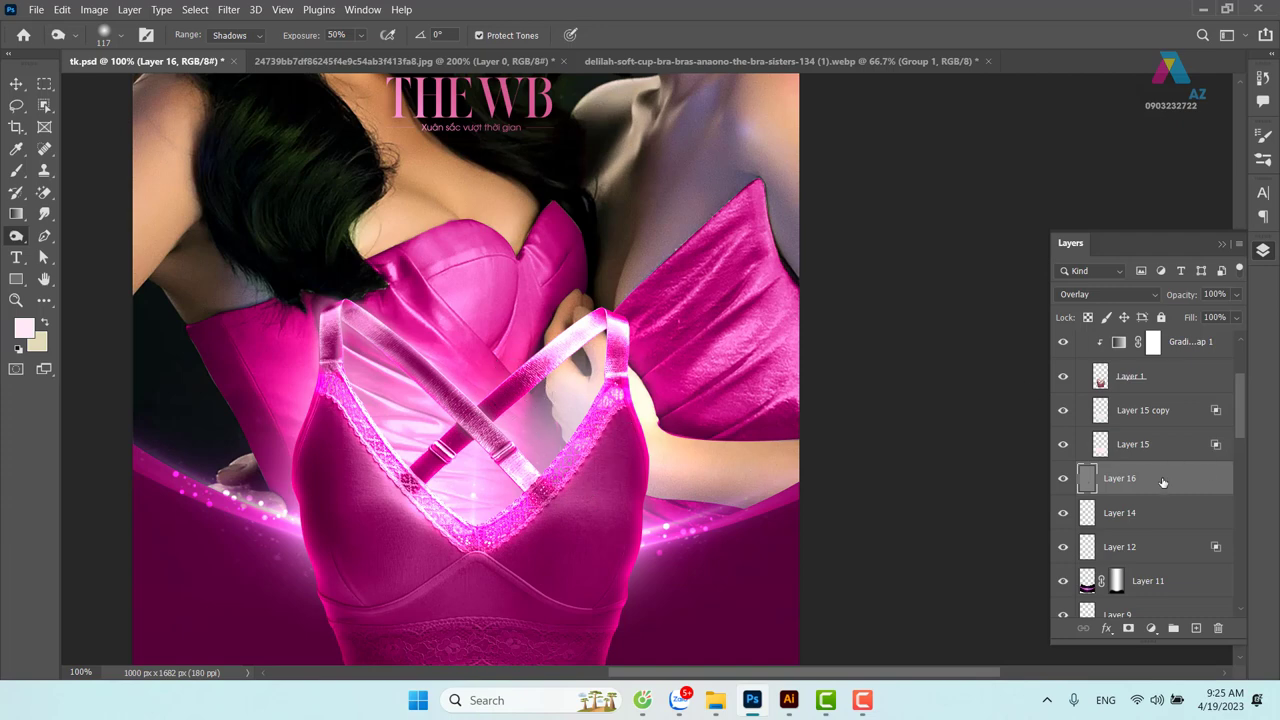
click(1122, 292)
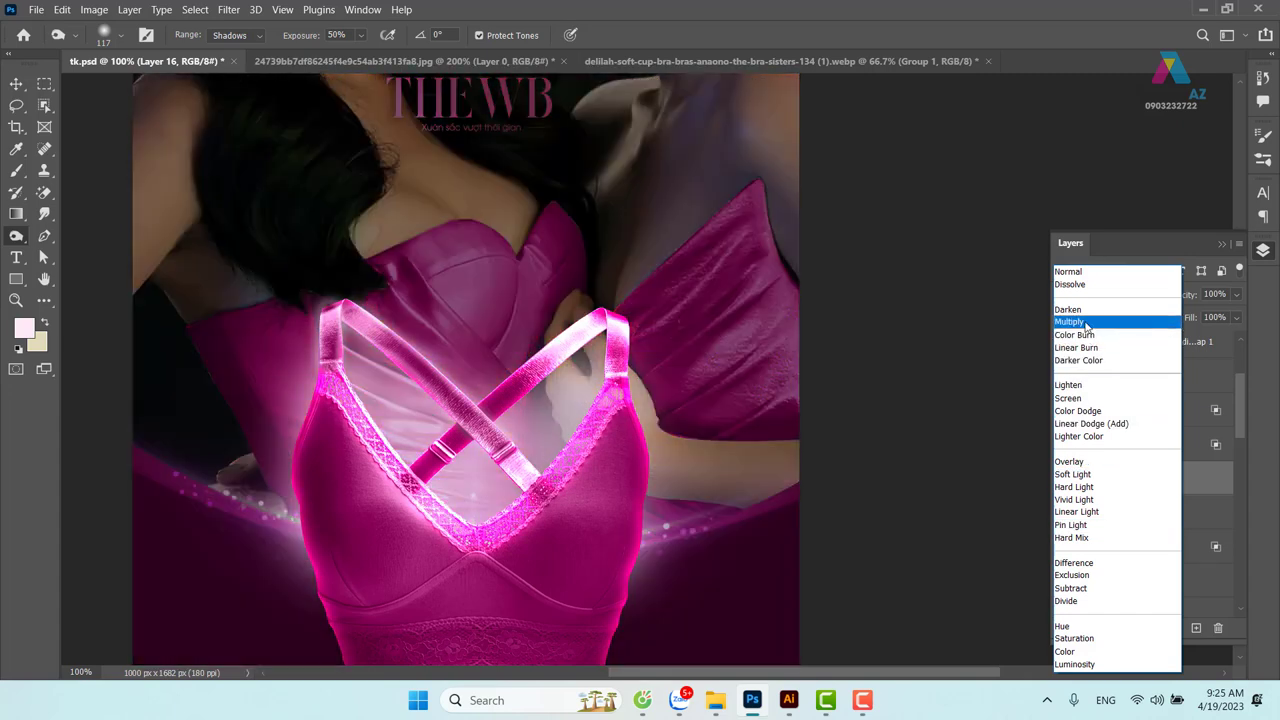
click(1086, 322)
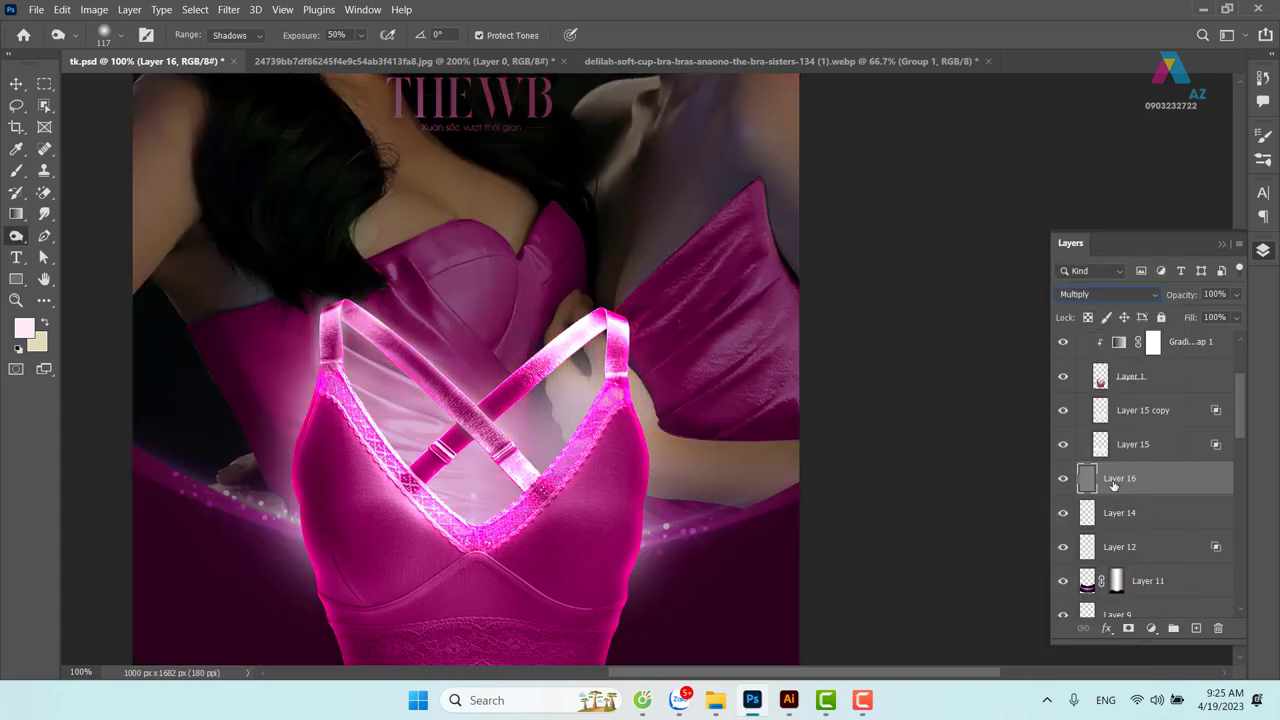
Give Layer 16 an inverted black mask and start brushing white over the right strap
click(1128, 628)
key(ctrl+i)
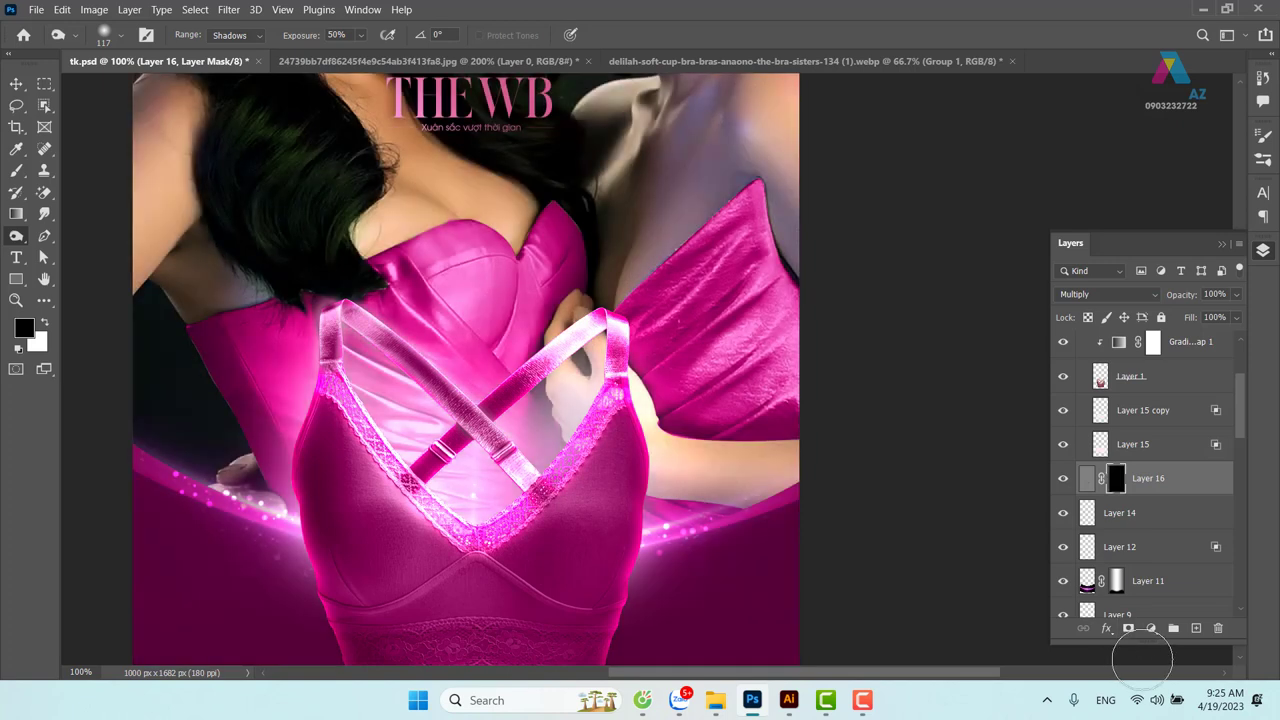
mouse_move(525, 345)
mouse_down()
mouse_move(503, 386)
mouse_move(571, 365)
mouse_up()
key(x)
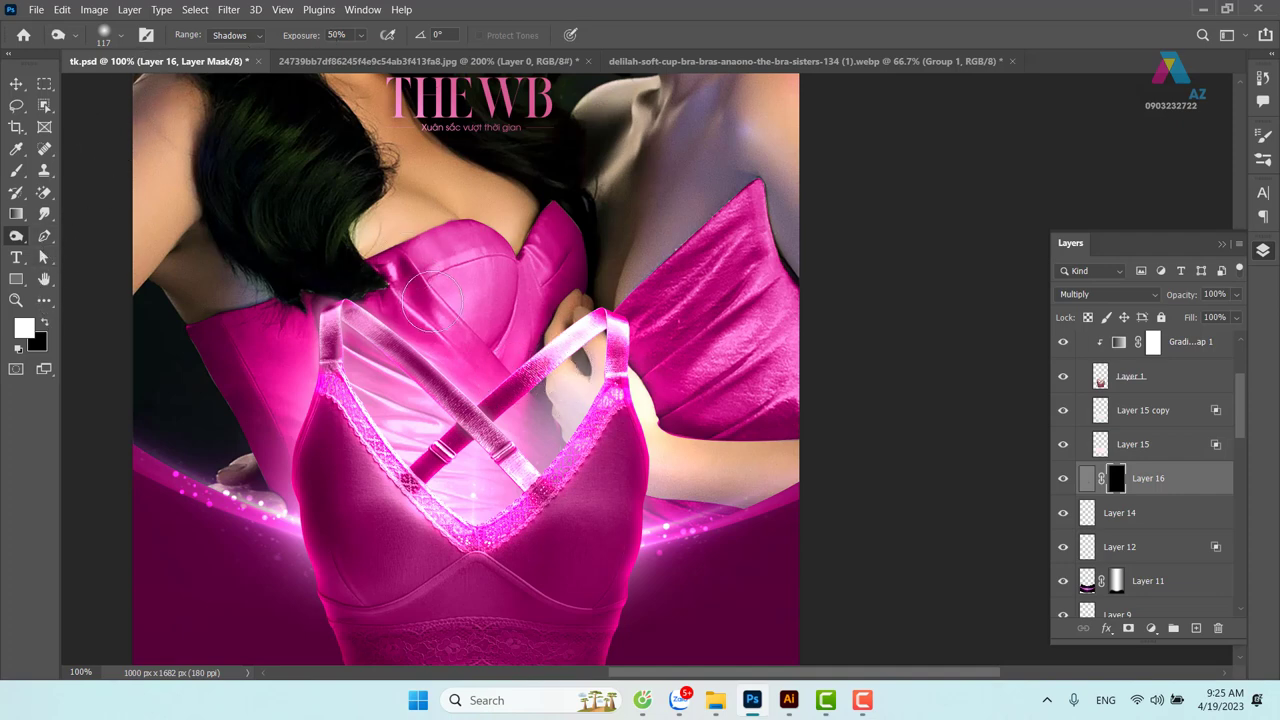
key(b)
mouse_move(537, 362)
mouse_down()
mouse_move(493, 398)
mouse_move(497, 385)
mouse_up()
key(ctrl+z)
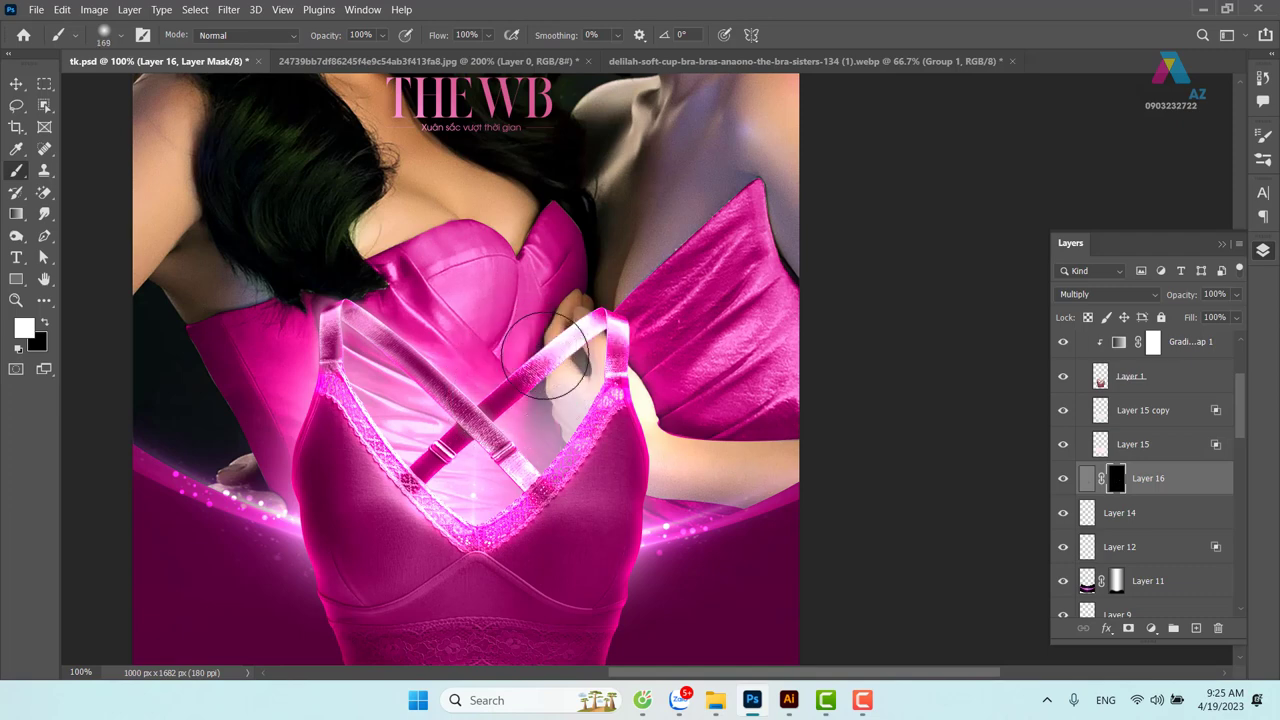
Set Layer 16's fill to 43% and paint the mask along the strap, hand and crossing strap
click(1238, 318)
text(43)
click(509, 360)
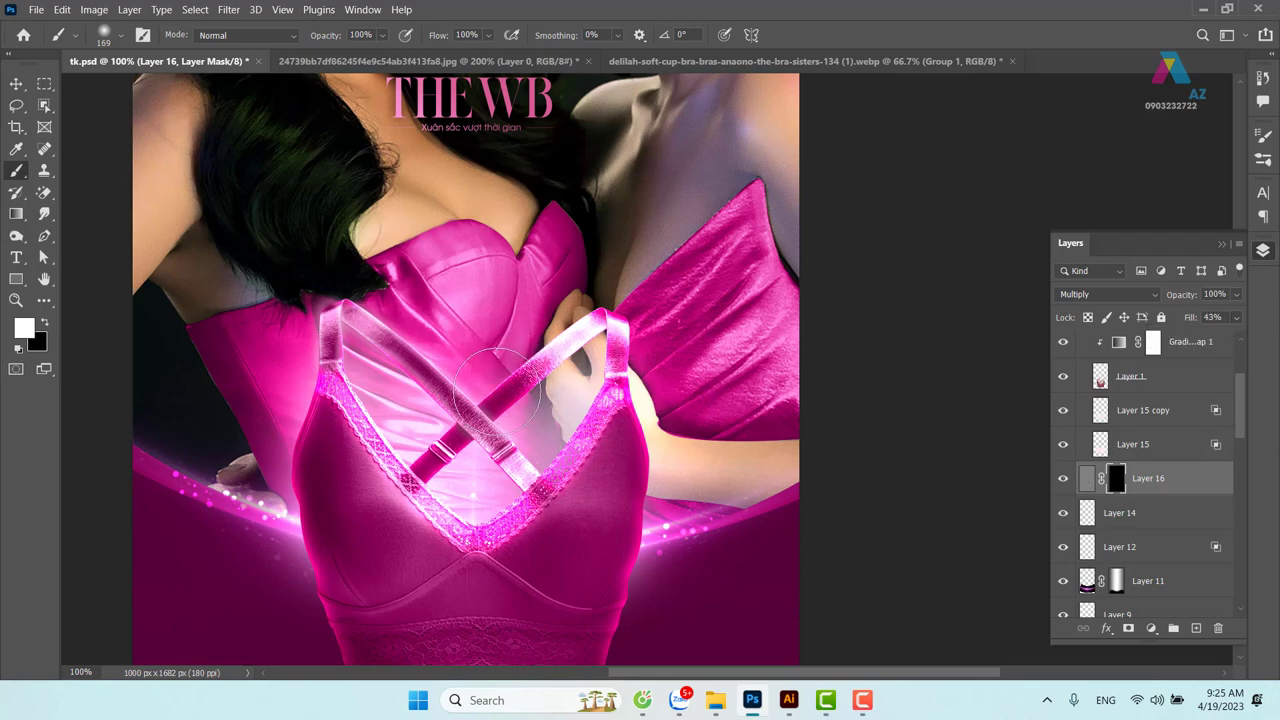
mouse_move(480, 375)
mouse_down()
mouse_move(509, 391)
mouse_move(440, 365)
mouse_up()
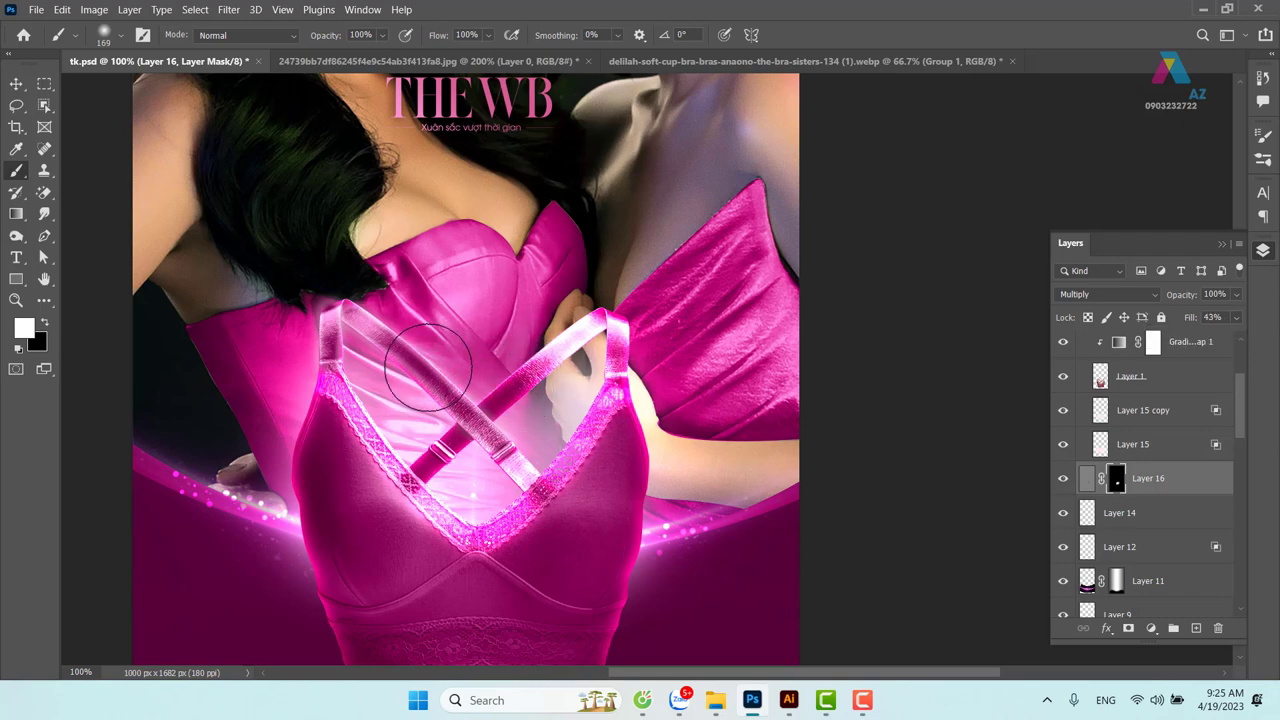
key(ctrl+z)
mouse_move(674, 490)
mouse_down()
mouse_move(624, 380)
mouse_move(585, 355)
mouse_up()
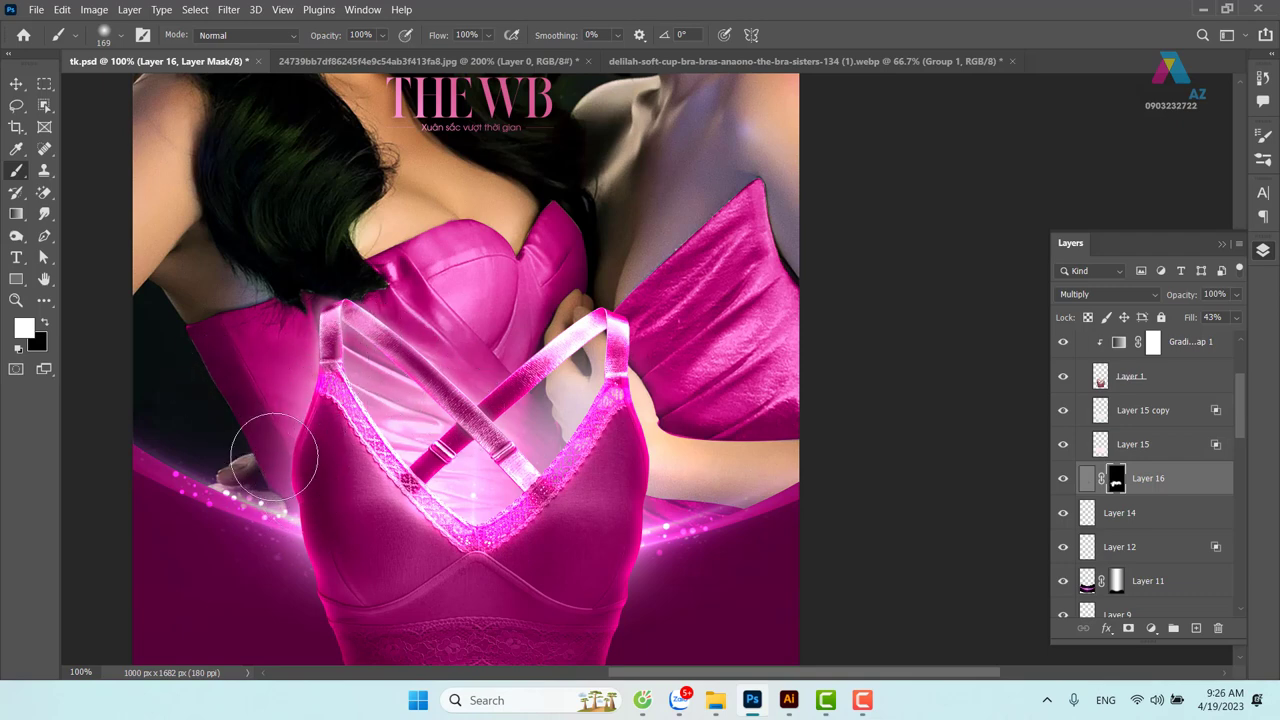
drag(429, 486, 507, 391)
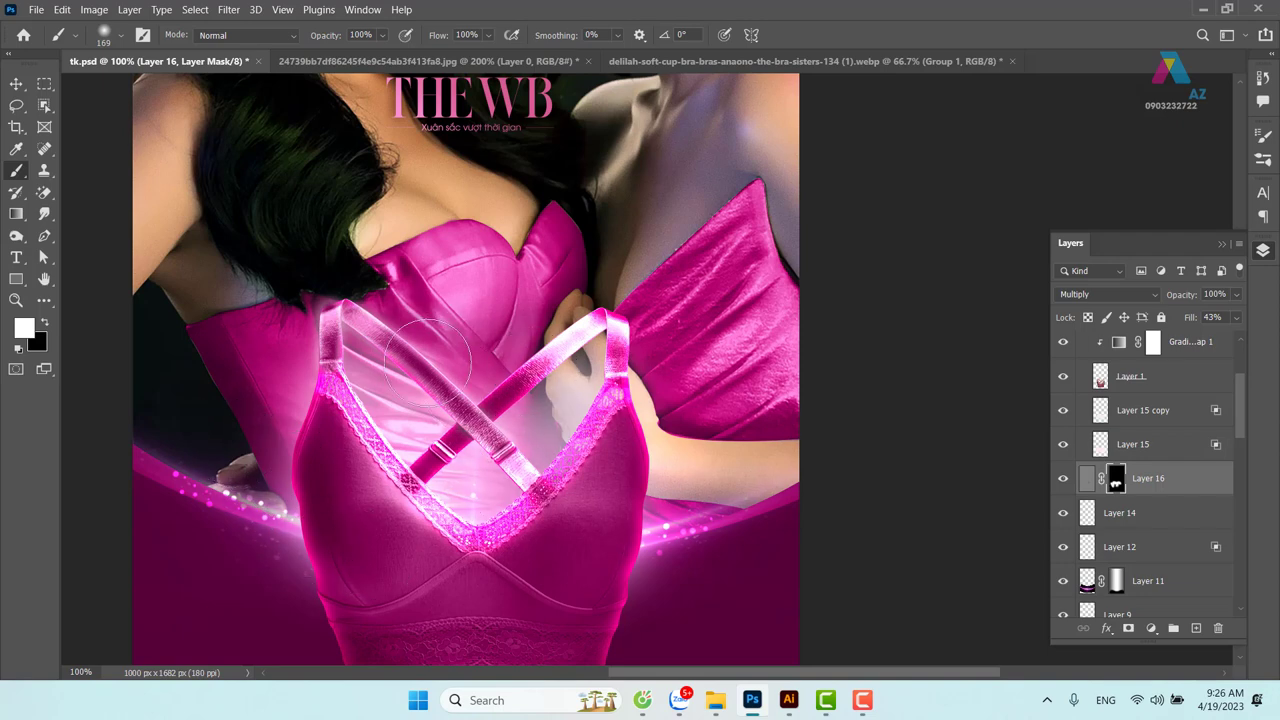
key(ctrl+minus)
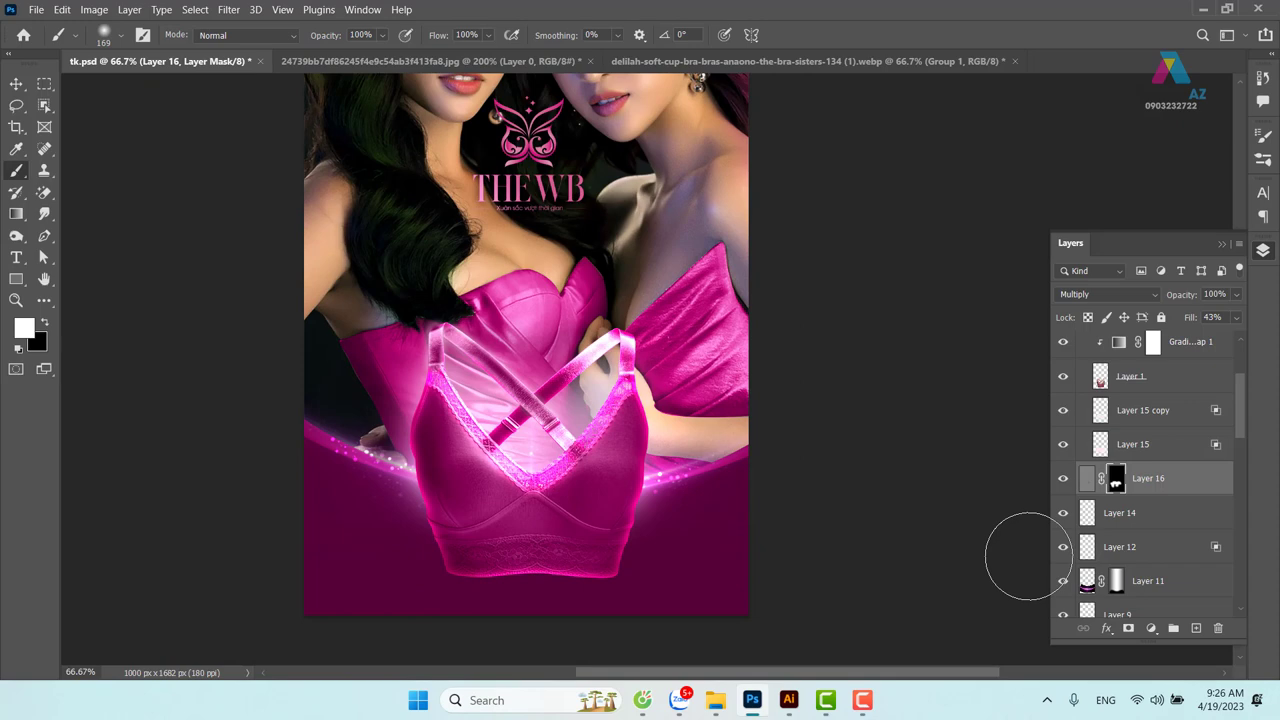
Save the poster and select Group 1 from the layers under the bra
key(v)
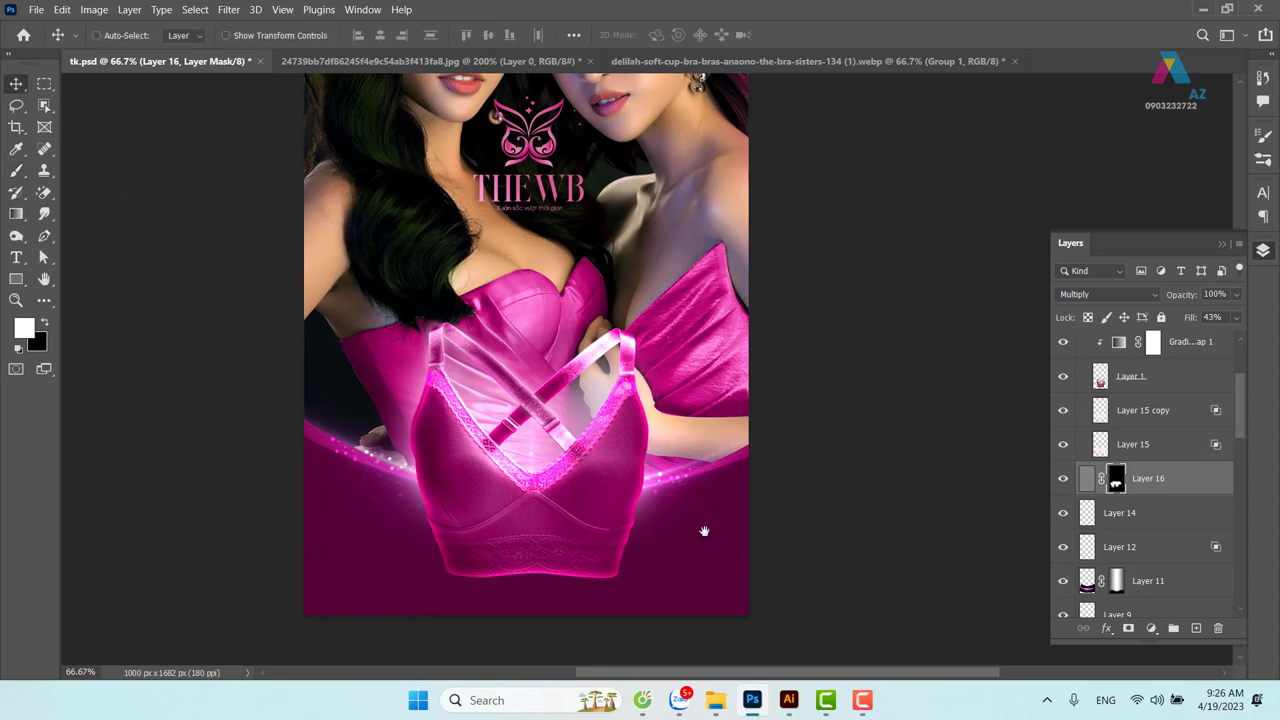
key(ctrl+plus)
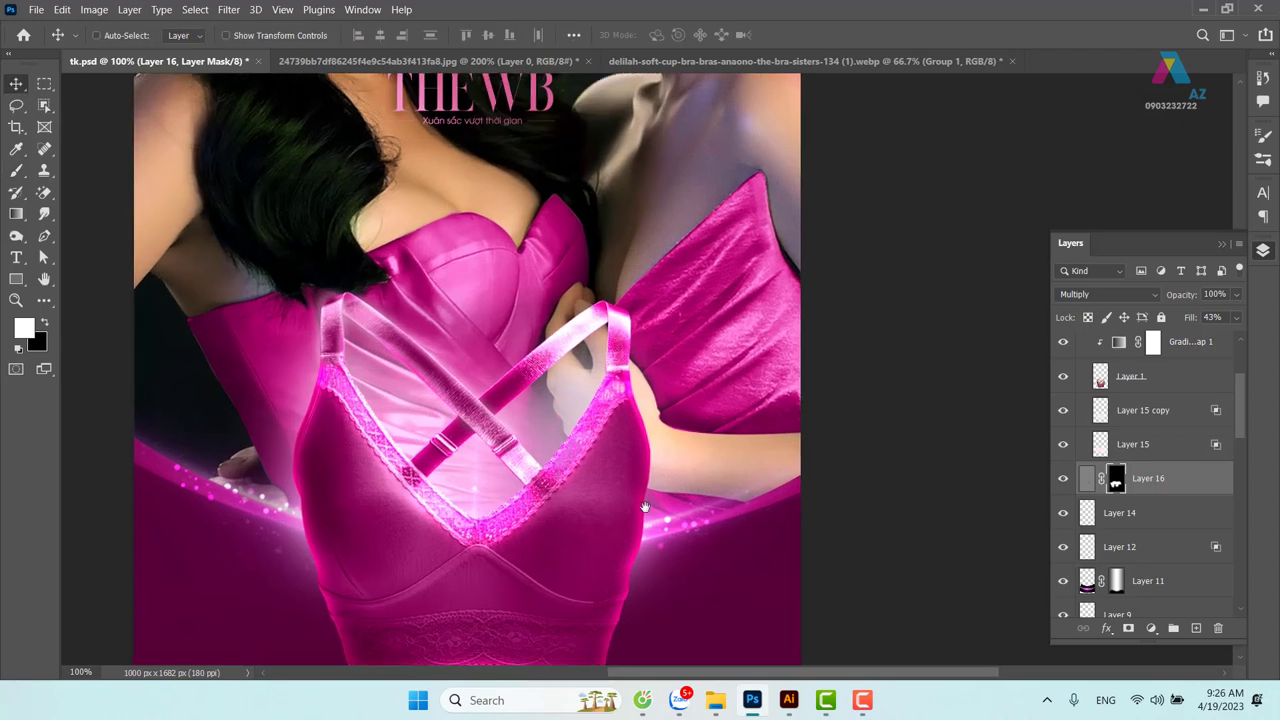
key(ctrl+s)
scroll(750, 550, down, 1)
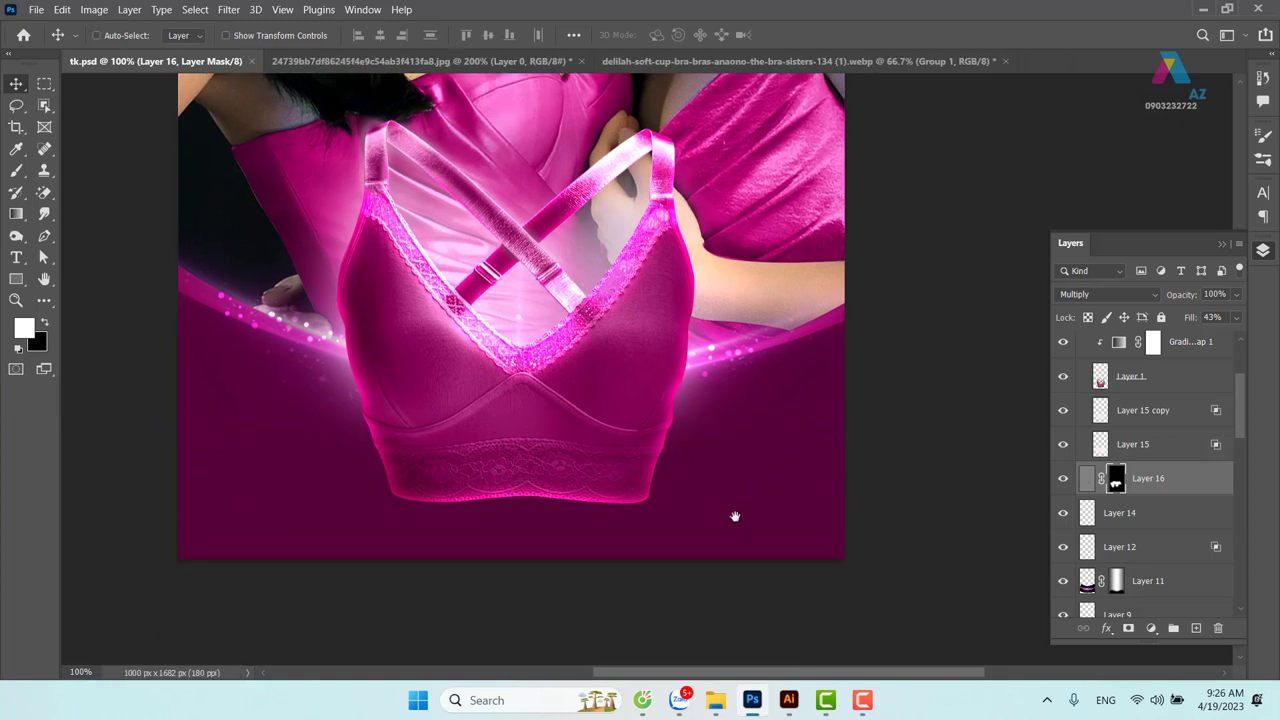
right_click(633, 420)
click(650, 421)
Select the bra layer, Layer 1, and try a shift on the canvas
right_click(627, 400)
click(594, 393)
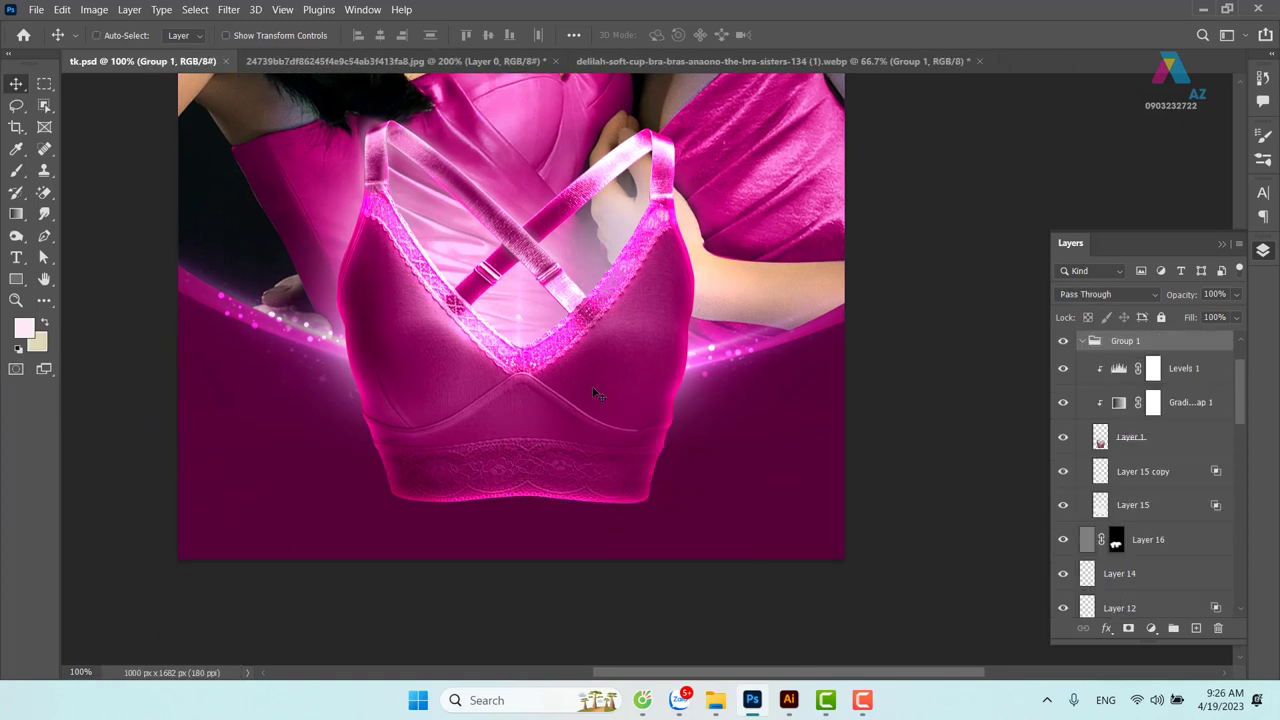
ctrl+click(613, 396)
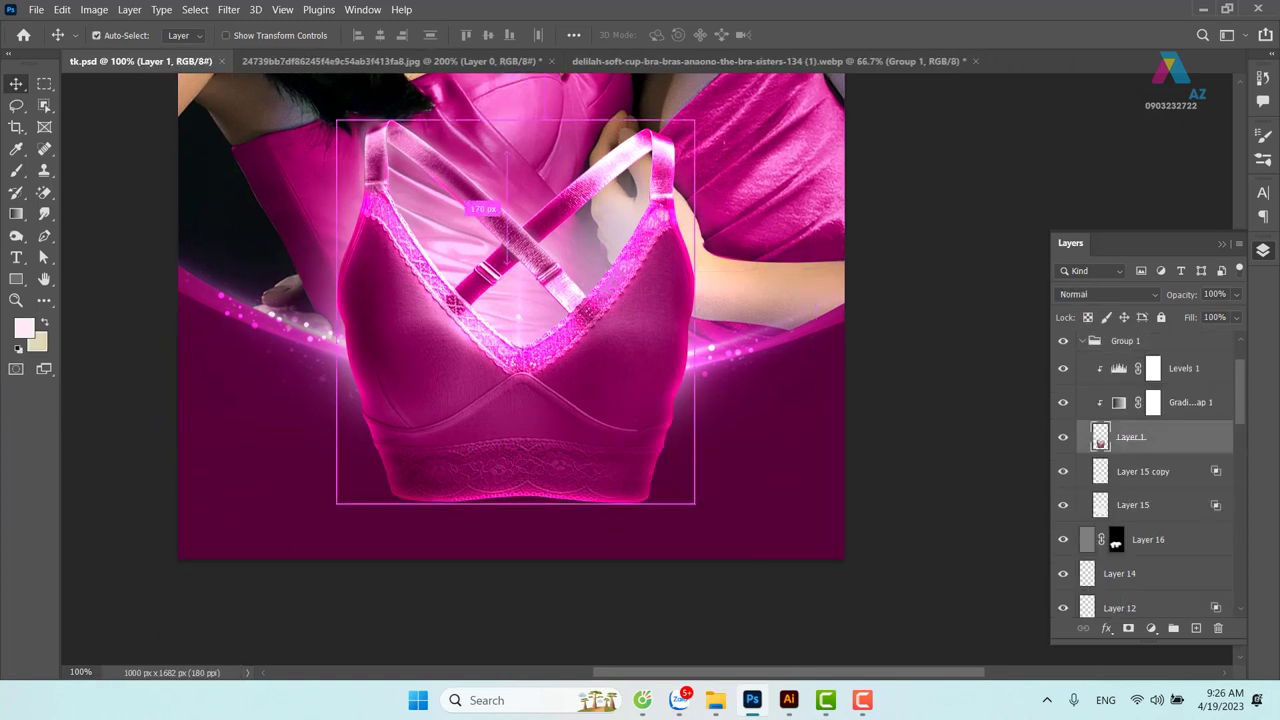
mouse_move(1241, 409)
mouse_down()
mouse_move(1247, 432)
mouse_move(1246, 410)
mouse_up()
drag(638, 427, 724, 447)
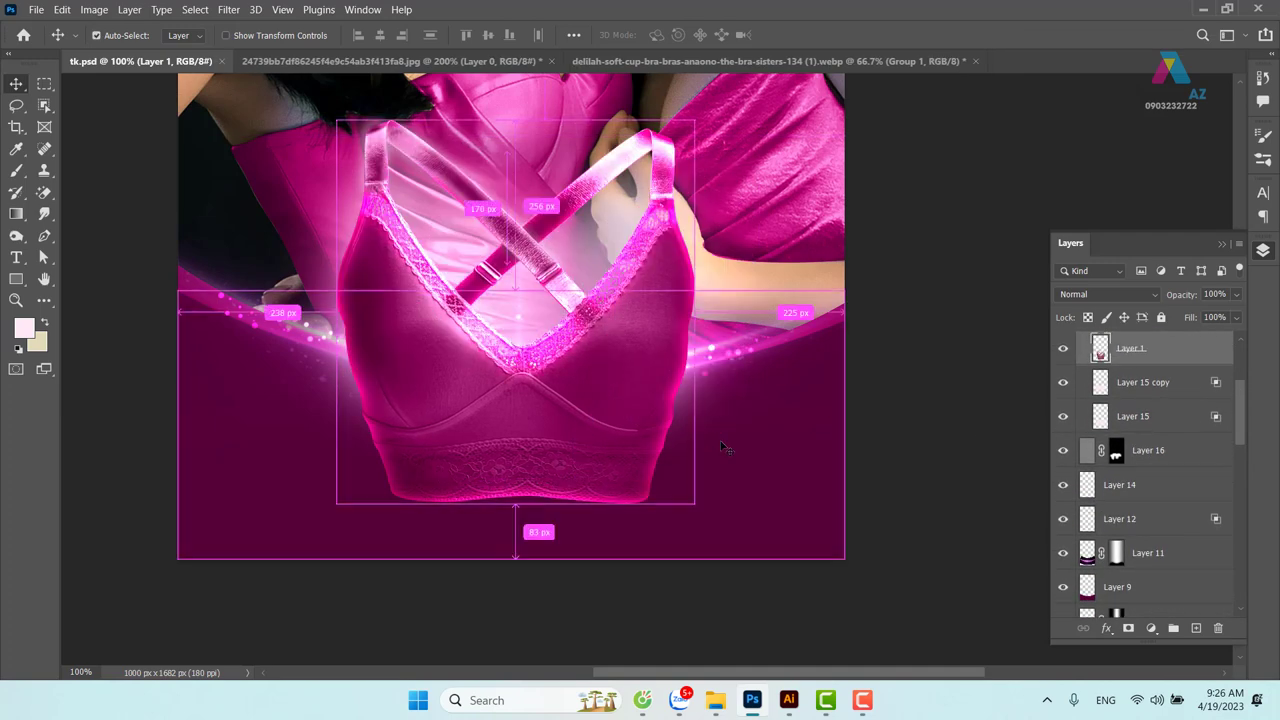
key(ctrl)
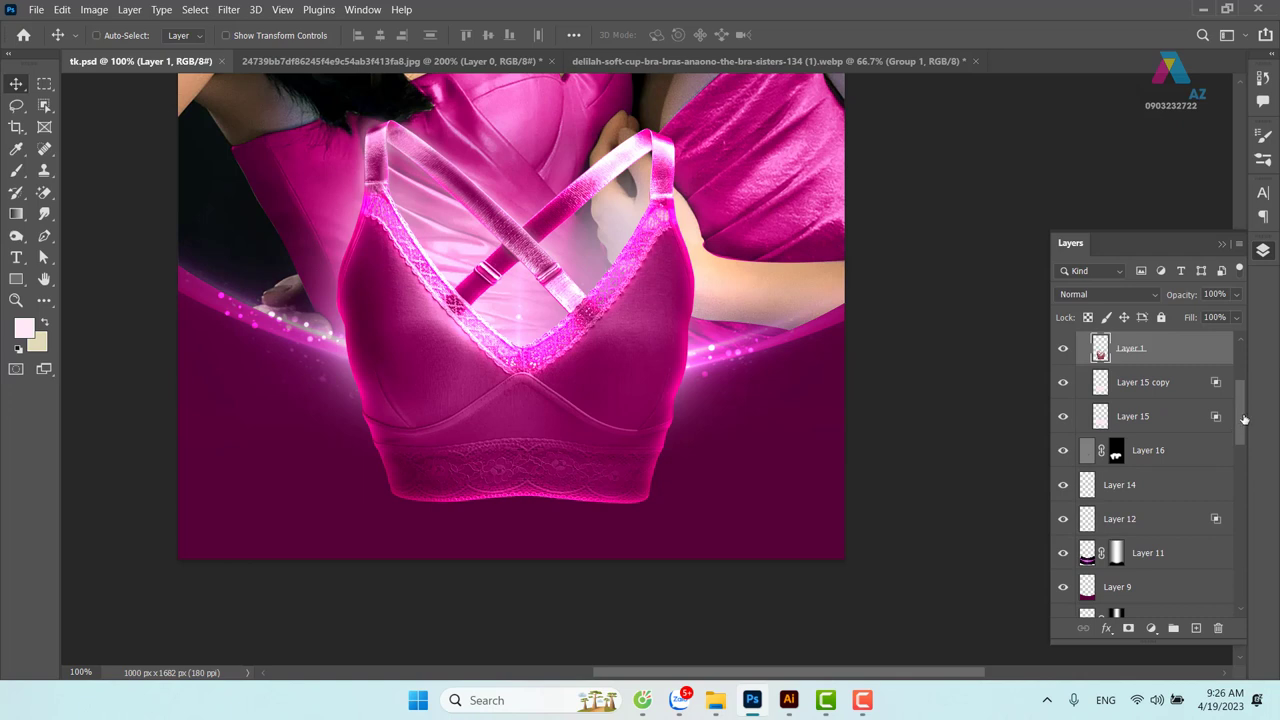
Place Layer 1 back inside Group 1, expand the group, and reselect Layer 1
mouse_move(1244, 418)
mouse_down()
mouse_move(1260, 420)
mouse_move(1254, 393)
mouse_up()
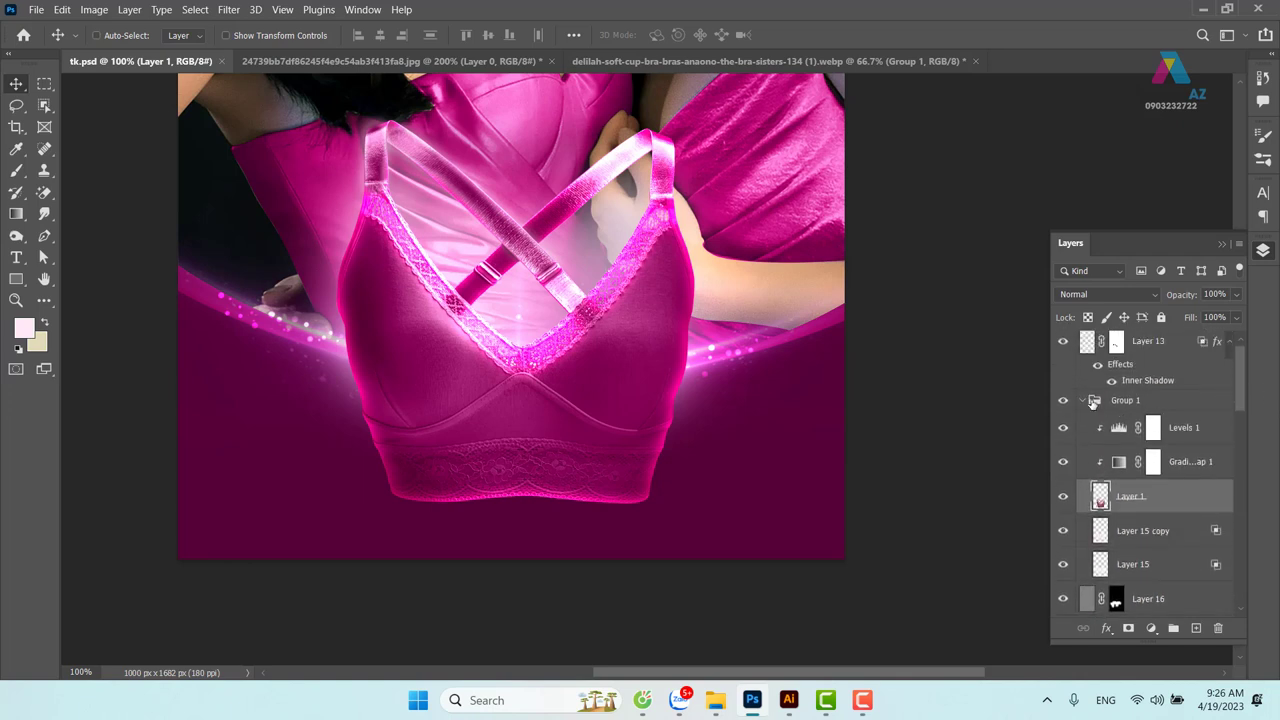
drag(1086, 402, 1088, 402)
drag(536, 395, 630, 405)
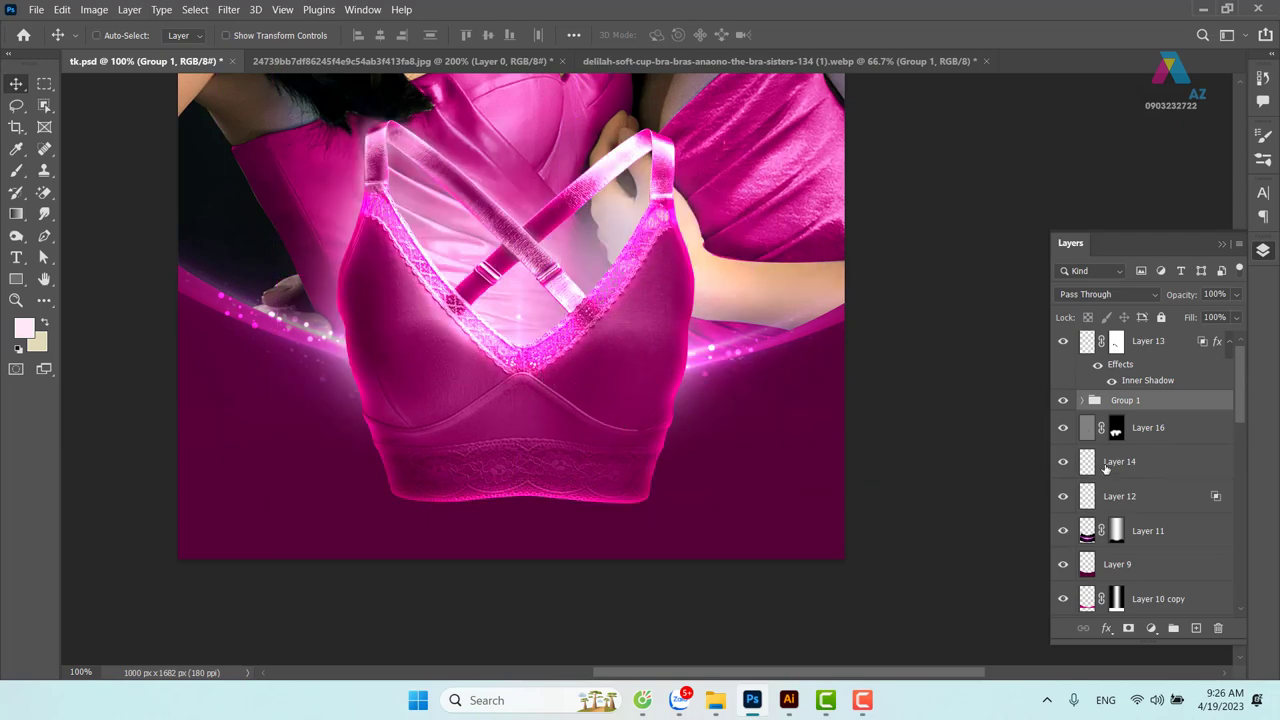
click(1085, 401)
click(1115, 505)
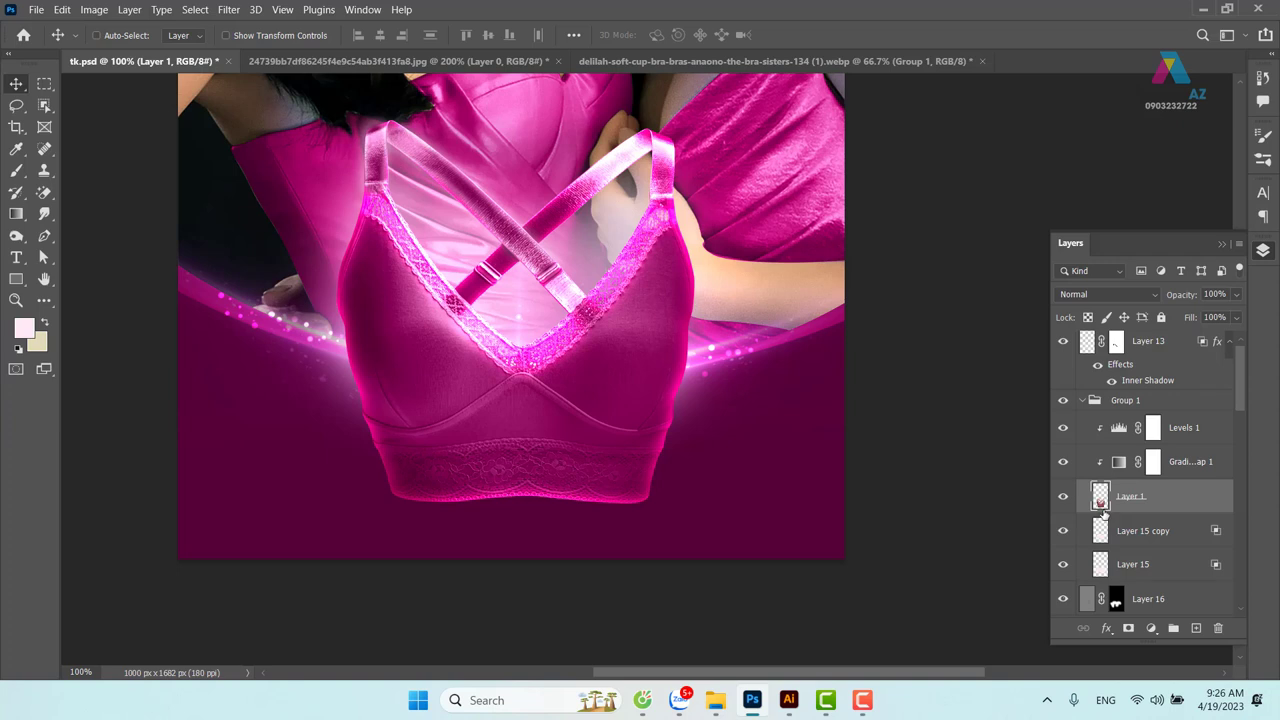
Duplicate Layer 1, then flip the original beneath the bra and stretch it into a reflection
key(ctrl+j)
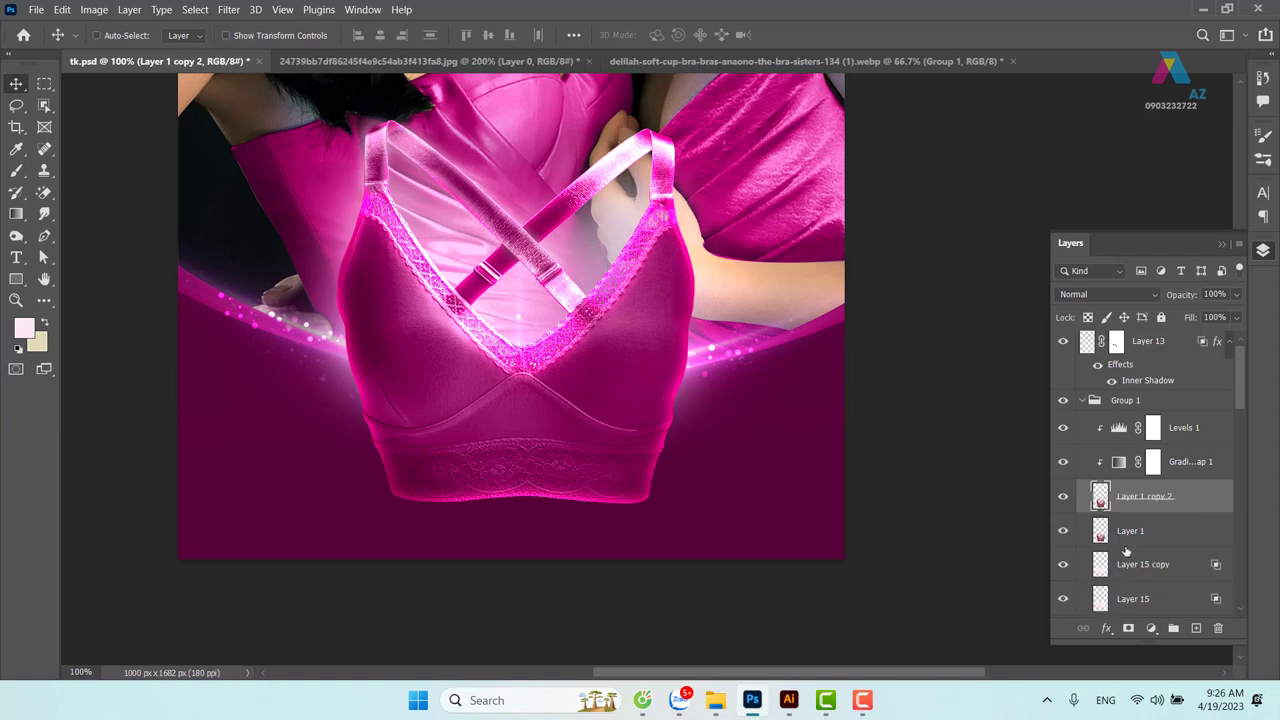
click(1146, 535)
key(ctrl+t)
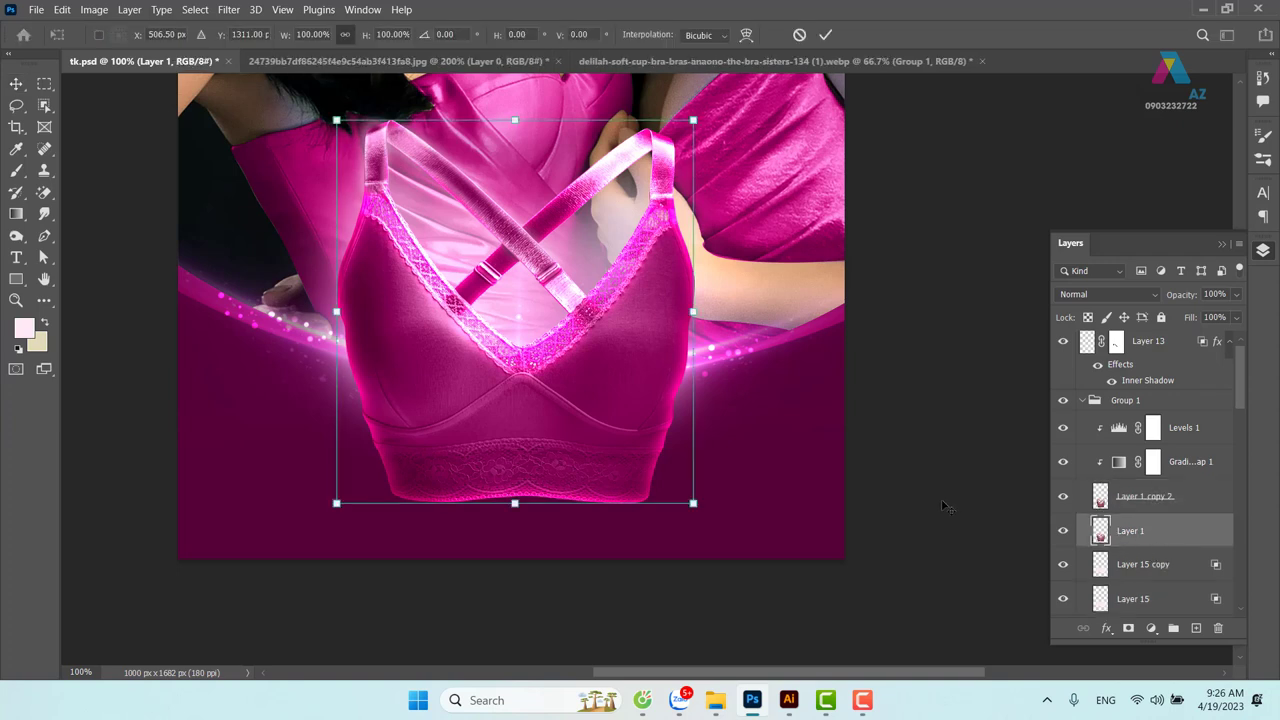
drag(517, 116, 510, 649)
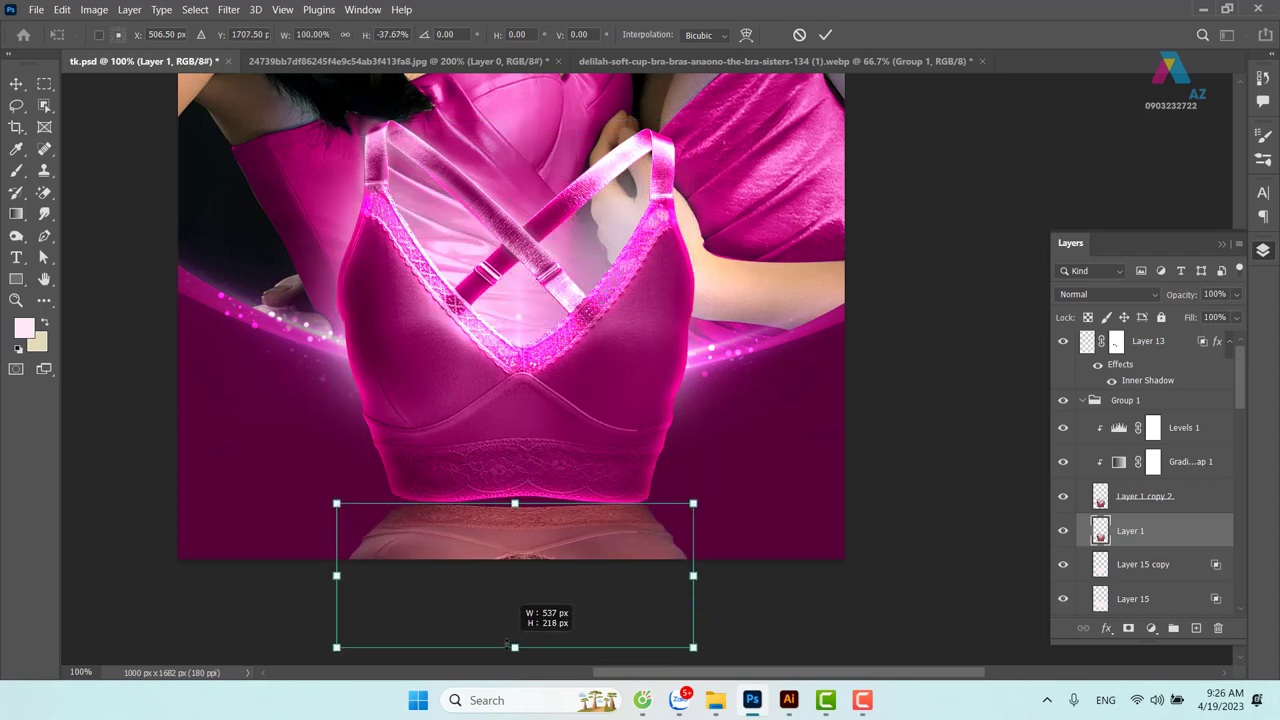
key(ctrl+minus)
key(ctrl+minus)
key(ctrl+minus)
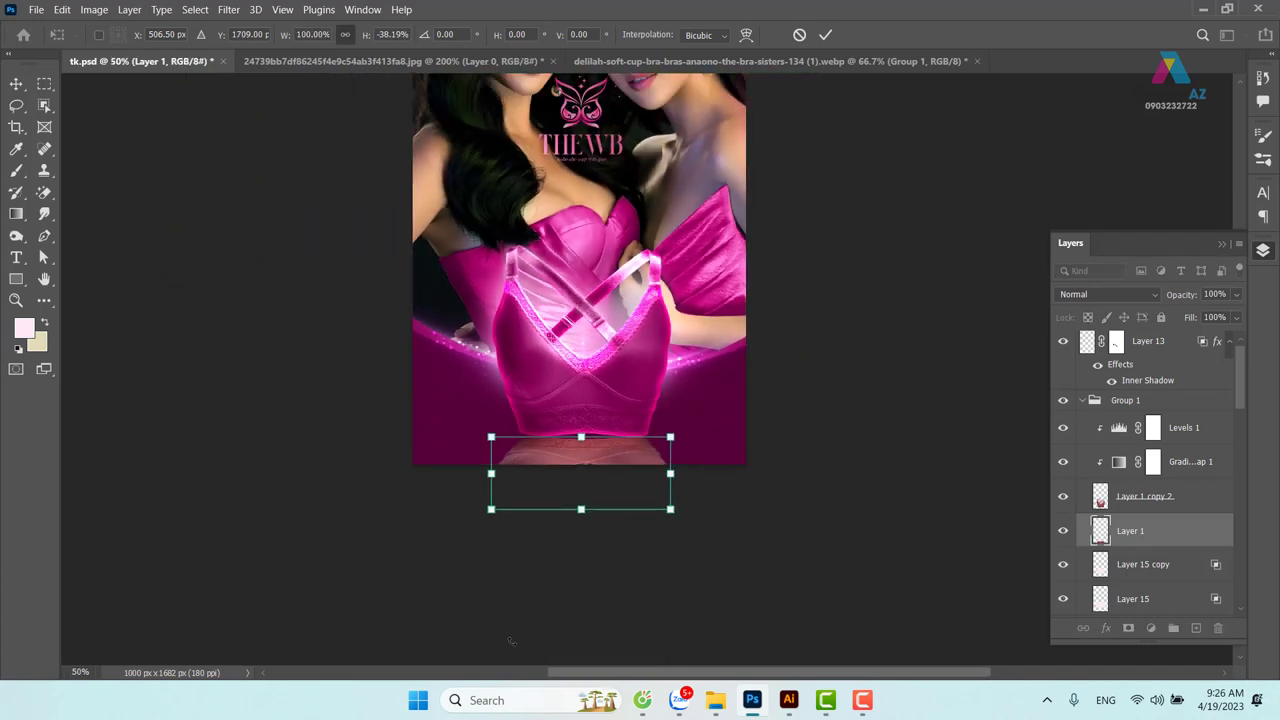
drag(582, 511, 582, 567)
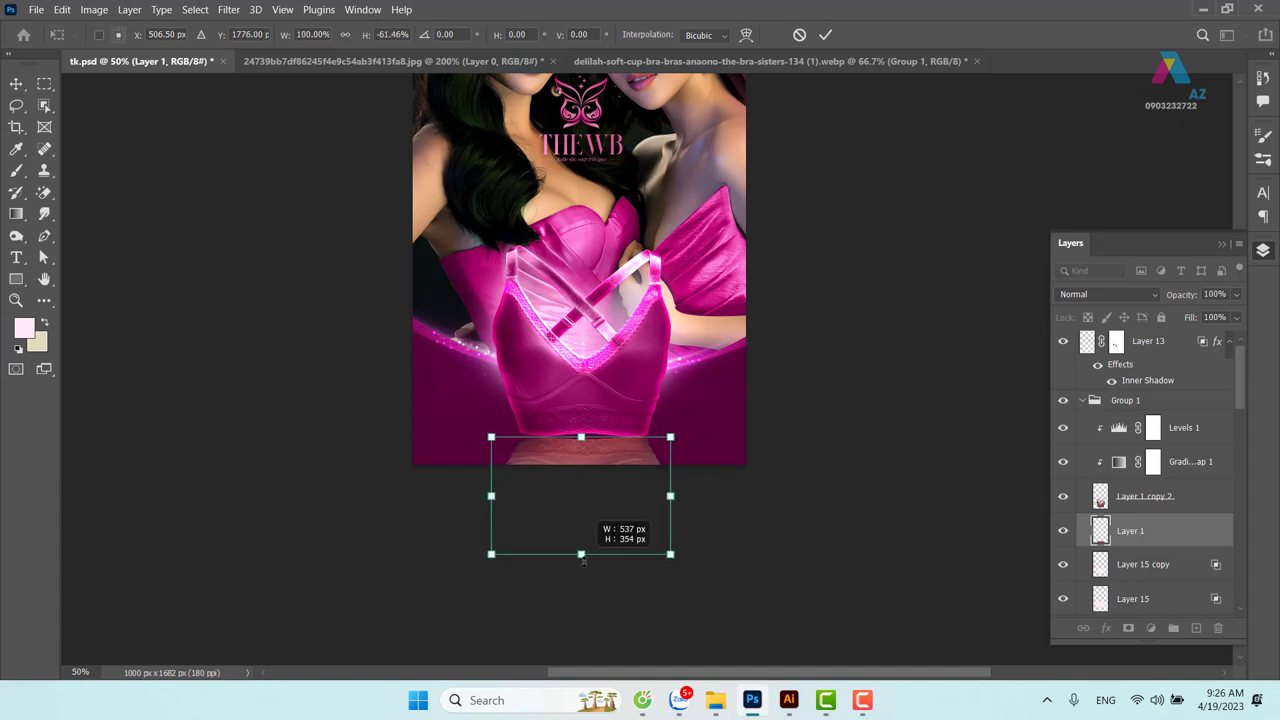
key(Return)
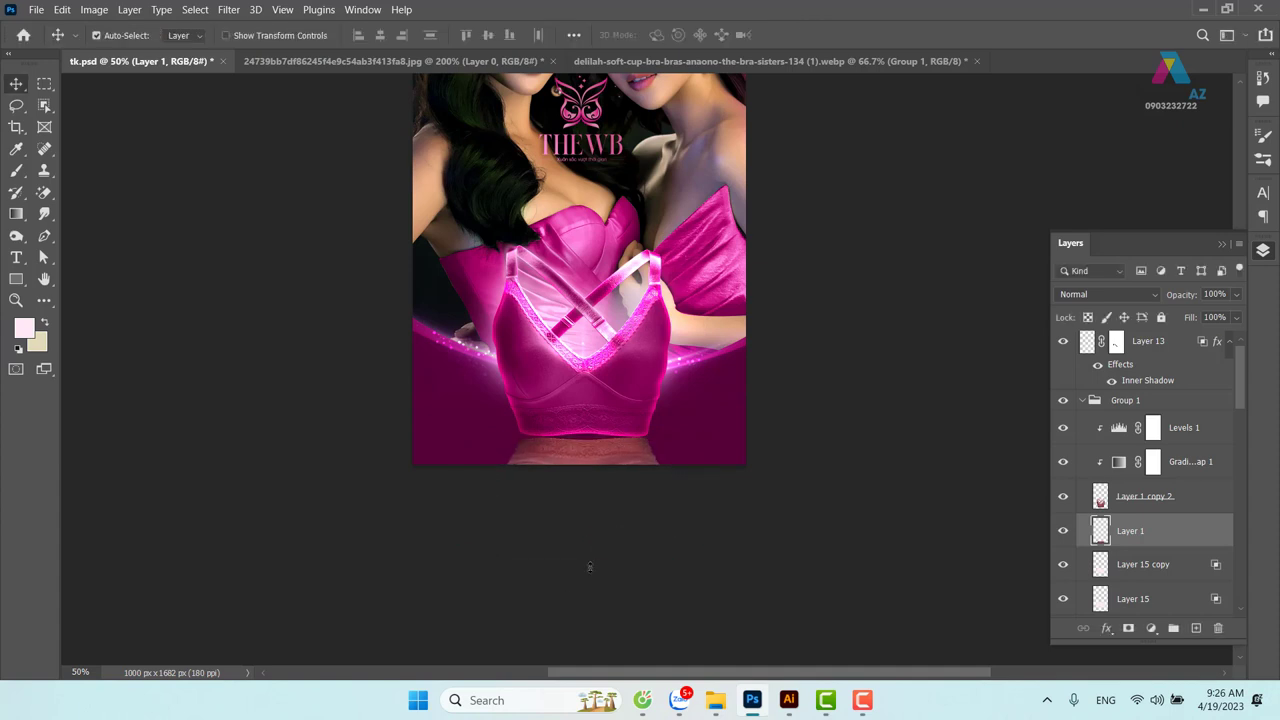
key(ctrl+plus)
key(ctrl+plus)
drag(563, 568, 603, 567)
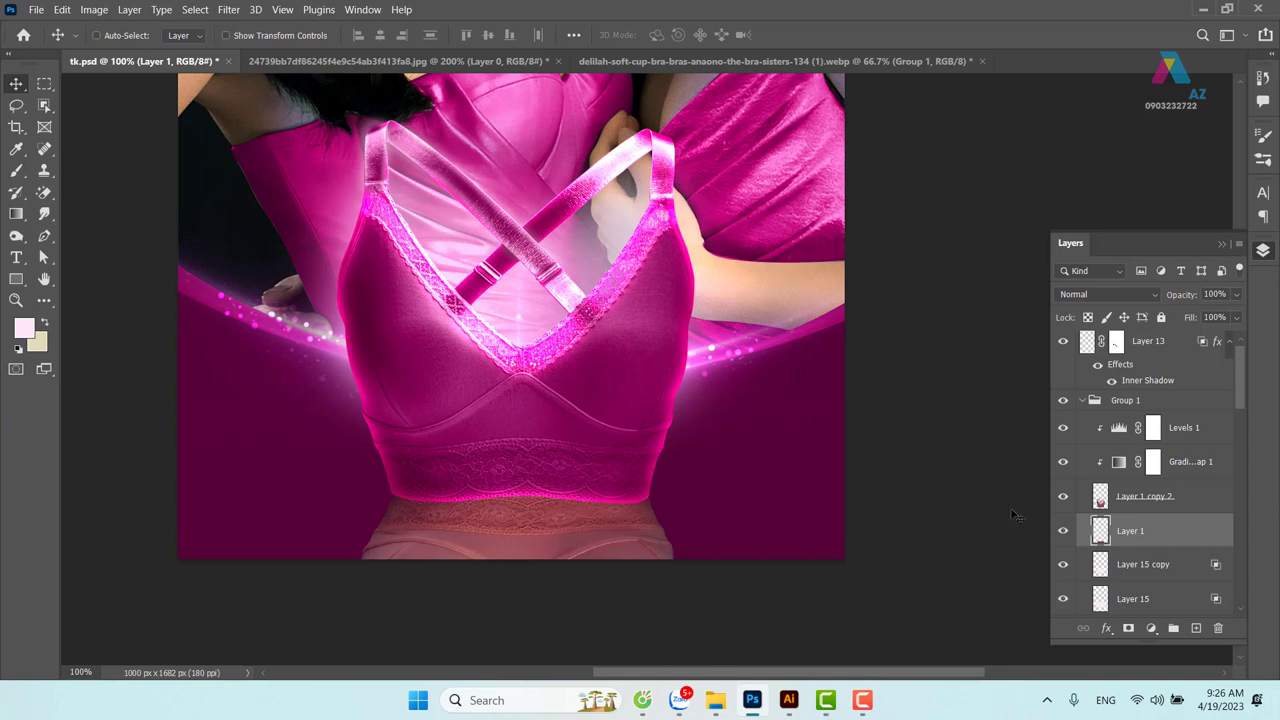
Add a mask to Layer 1 and draw trial vertical gradients over the reflection
click(1129, 629)
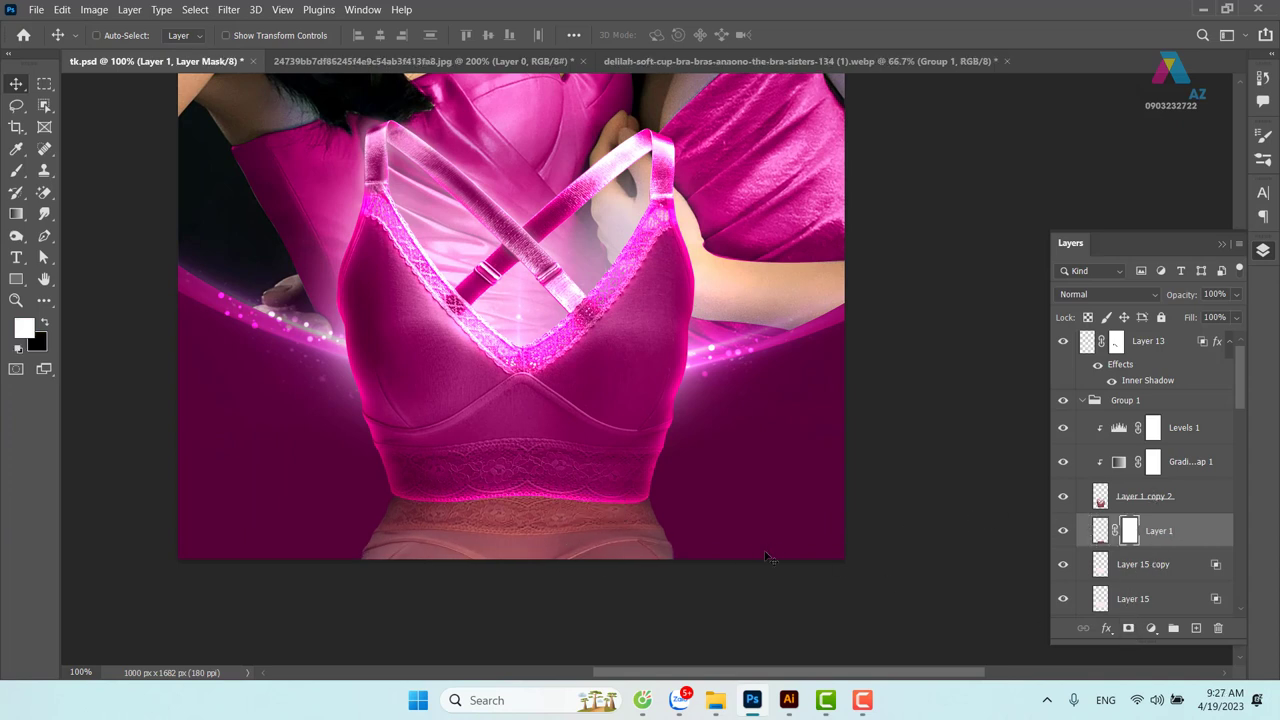
key(g)
drag(526, 481, 526, 557)
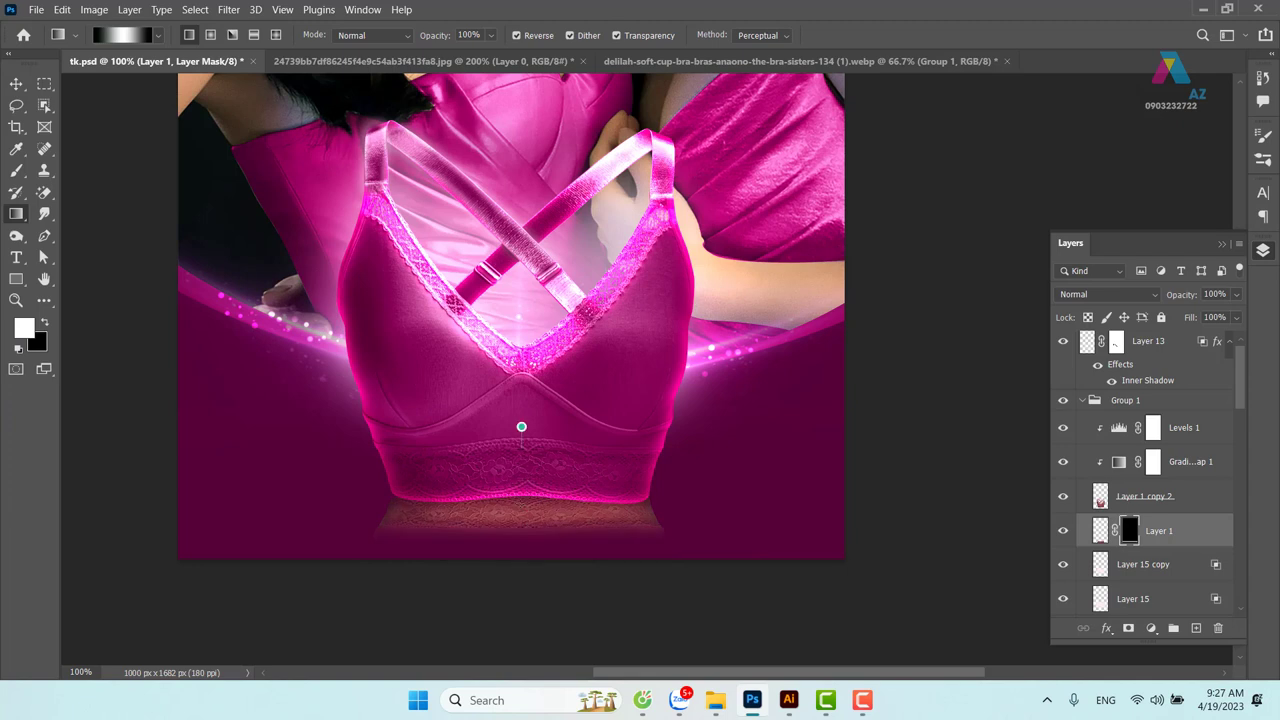
drag(521, 427, 540, 542)
drag(530, 425, 531, 459)
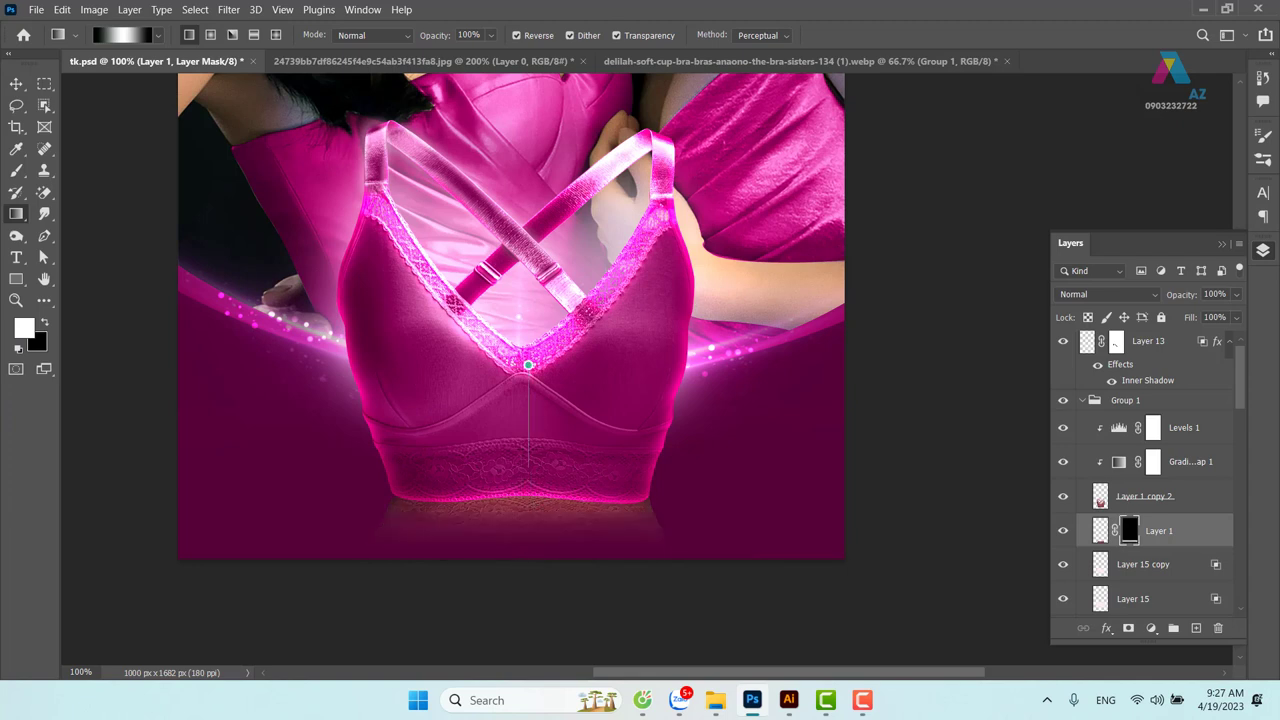
drag(531, 547, 503, 590)
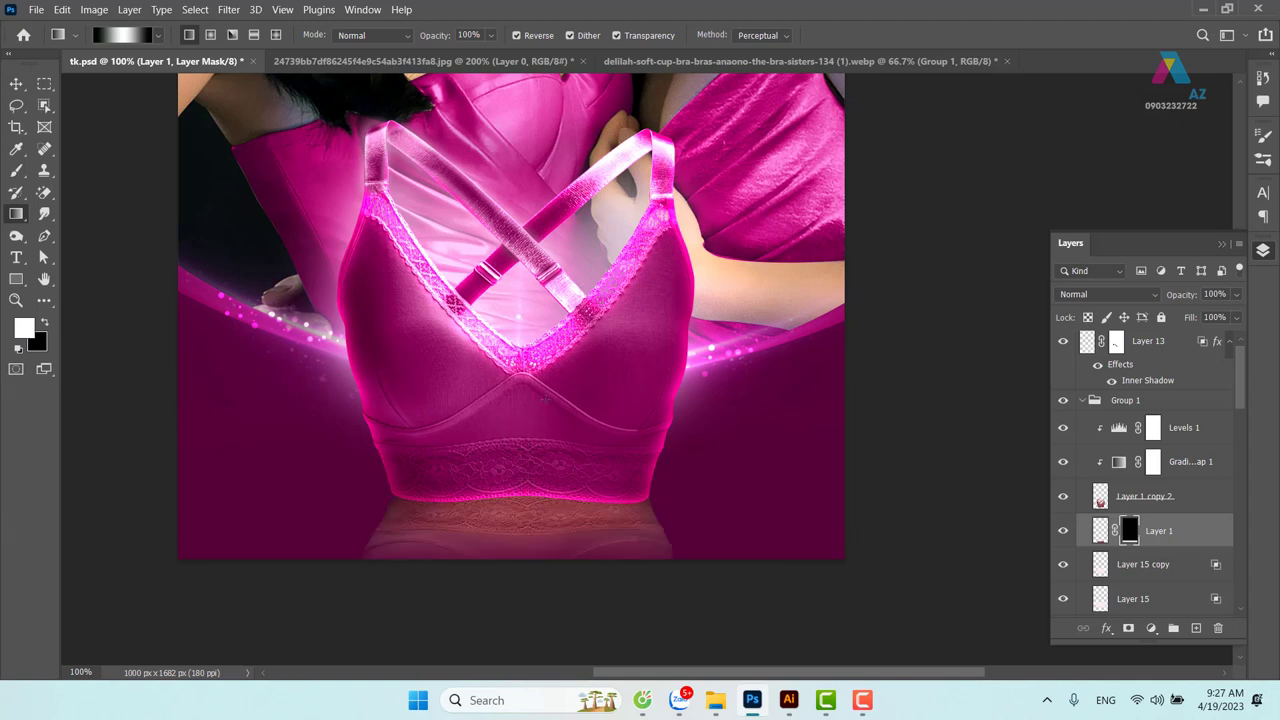
drag(527, 546, 527, 548)
drag(514, 395, 520, 585)
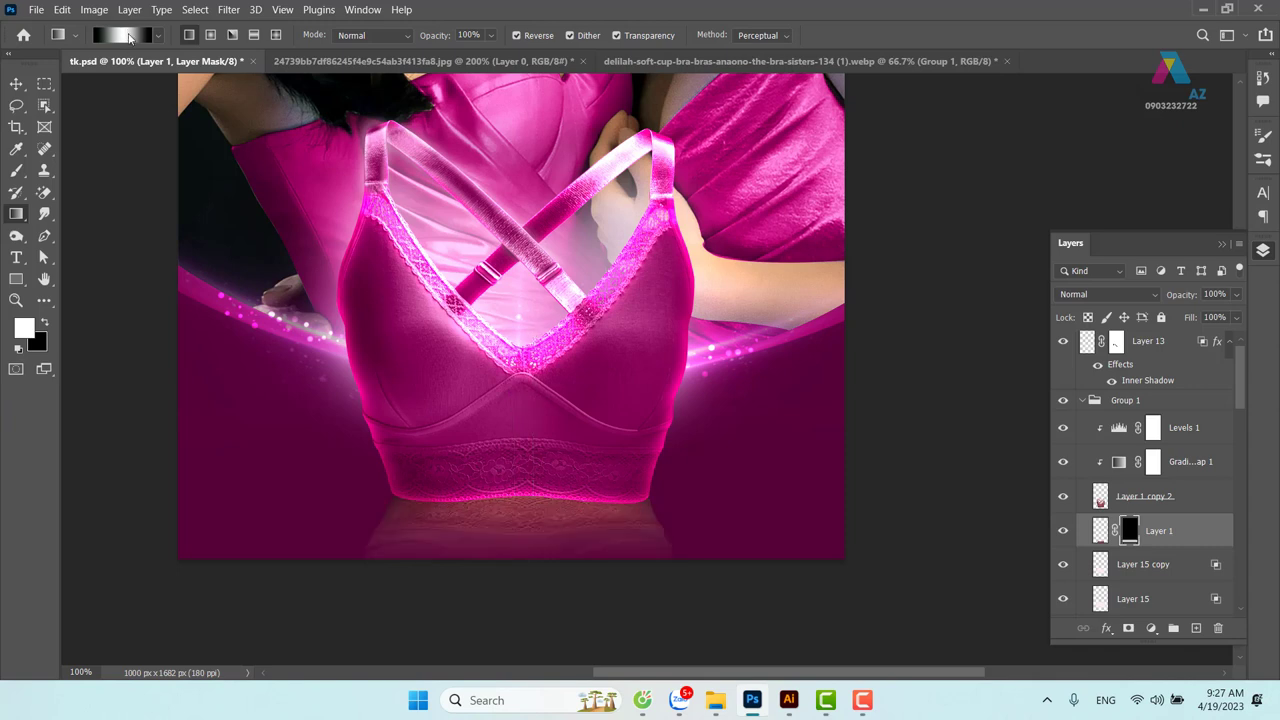
Choose the Basics black-and-white gradient preset and redraw the mask so the reflection fades downward
click(128, 37)
click(790, 130)
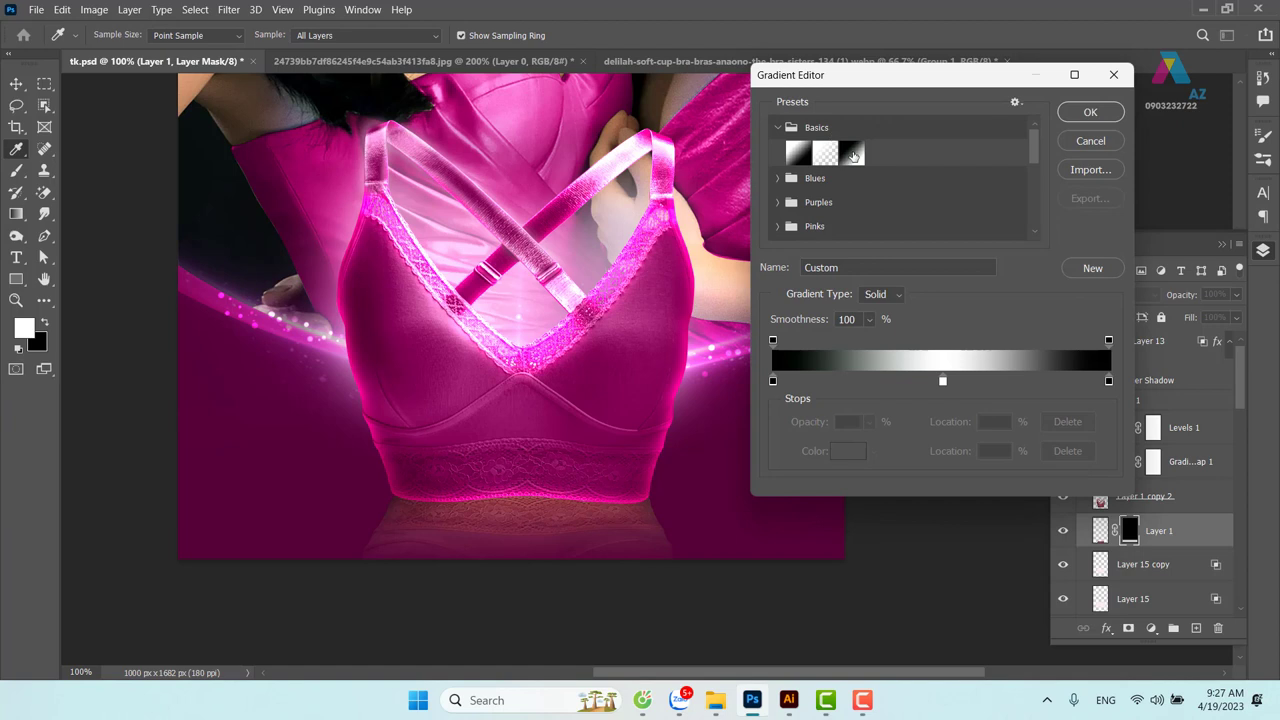
click(853, 155)
click(1090, 112)
mouse_move(536, 466)
mouse_down()
mouse_move(536, 500)
mouse_move(510, 320)
mouse_up()
mouse_move(538, 428)
mouse_down()
mouse_move(538, 586)
mouse_move(499, 632)
mouse_up()
Bring the THEWB logo into view and select its layer, Layer 7
key(v)
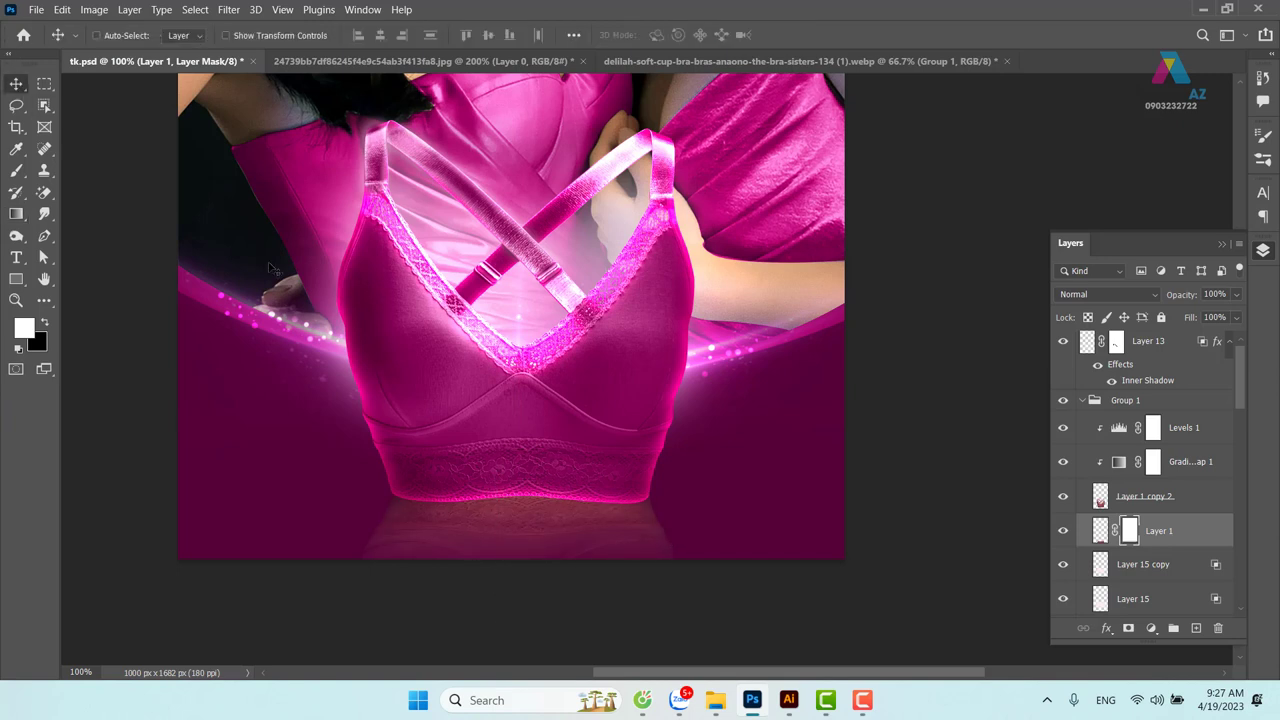
key(ctrl+minus)
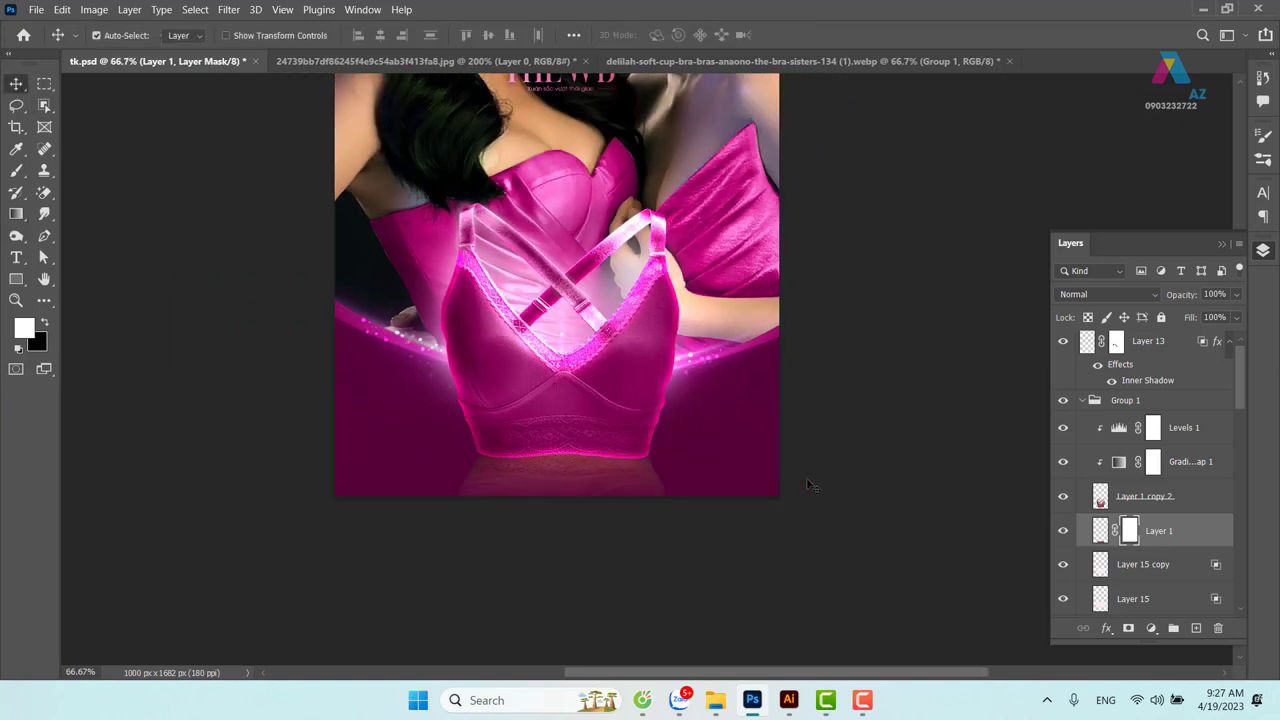
scroll(729, 451, up, 3)
scroll(700, 470, up, 1)
scroll(670, 485, up, 2)
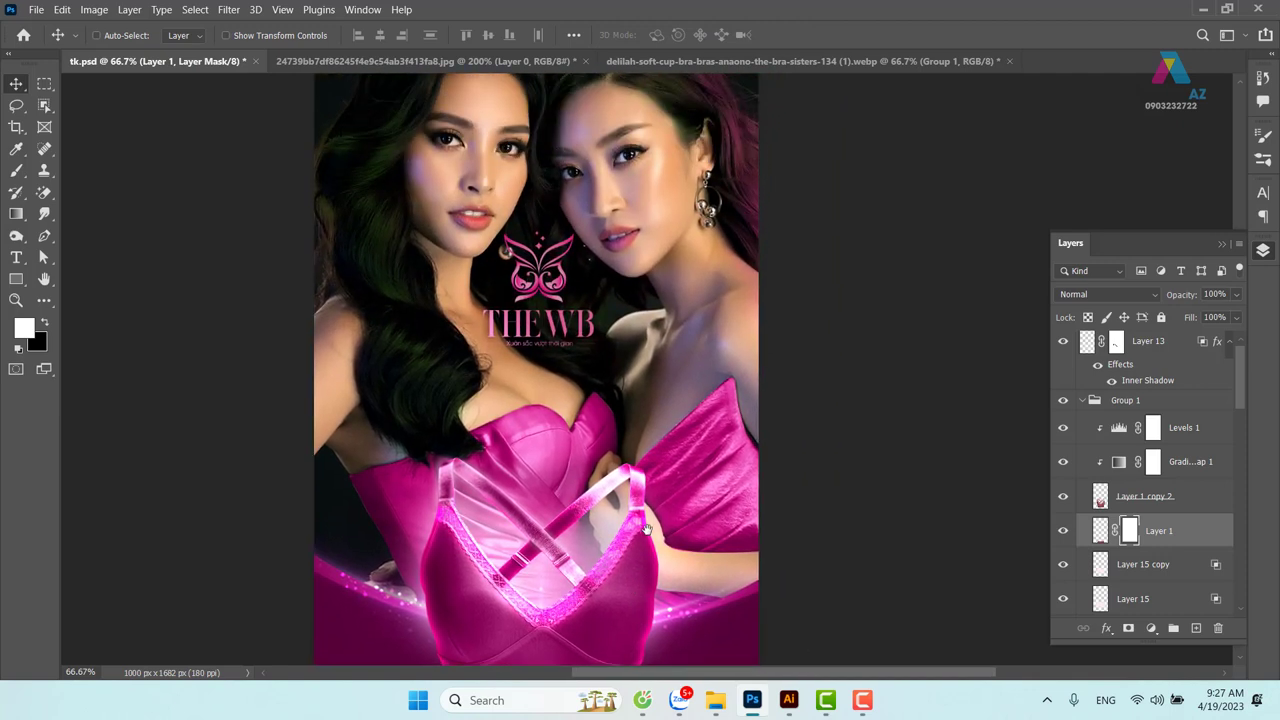
scroll(645, 500, up, 1)
drag(585, 293, 570, 350)
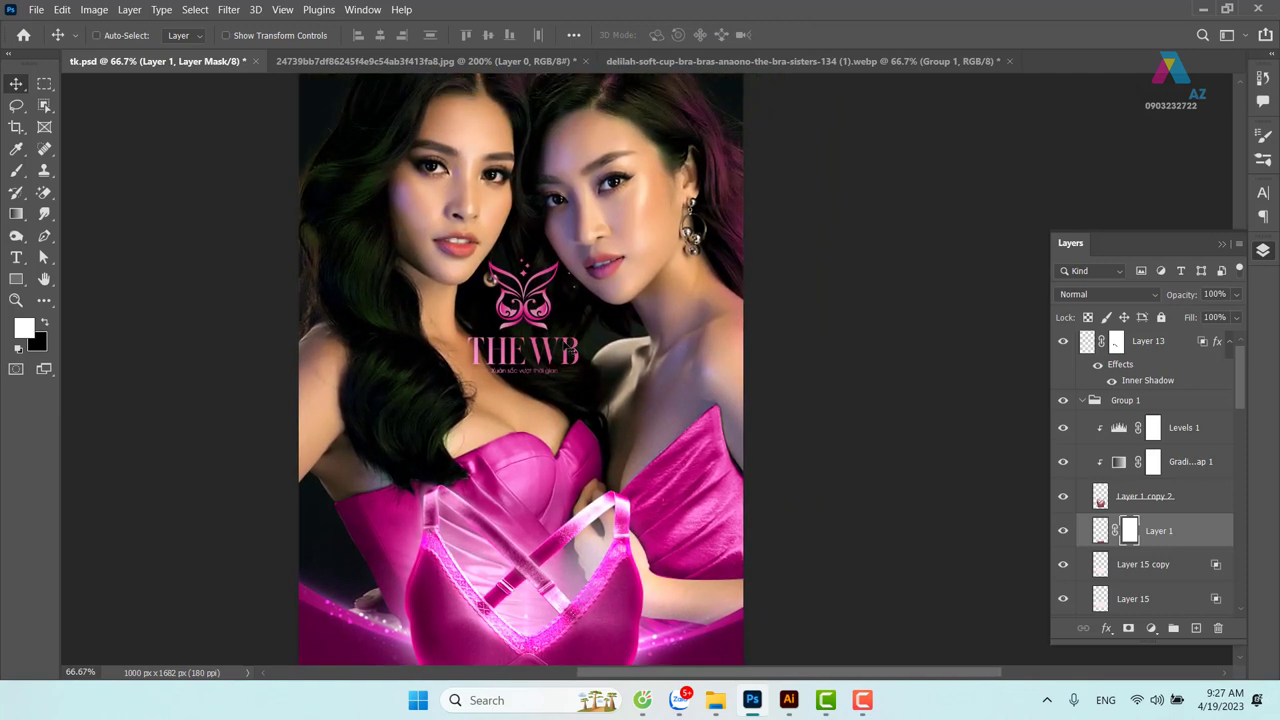
right_click(549, 303)
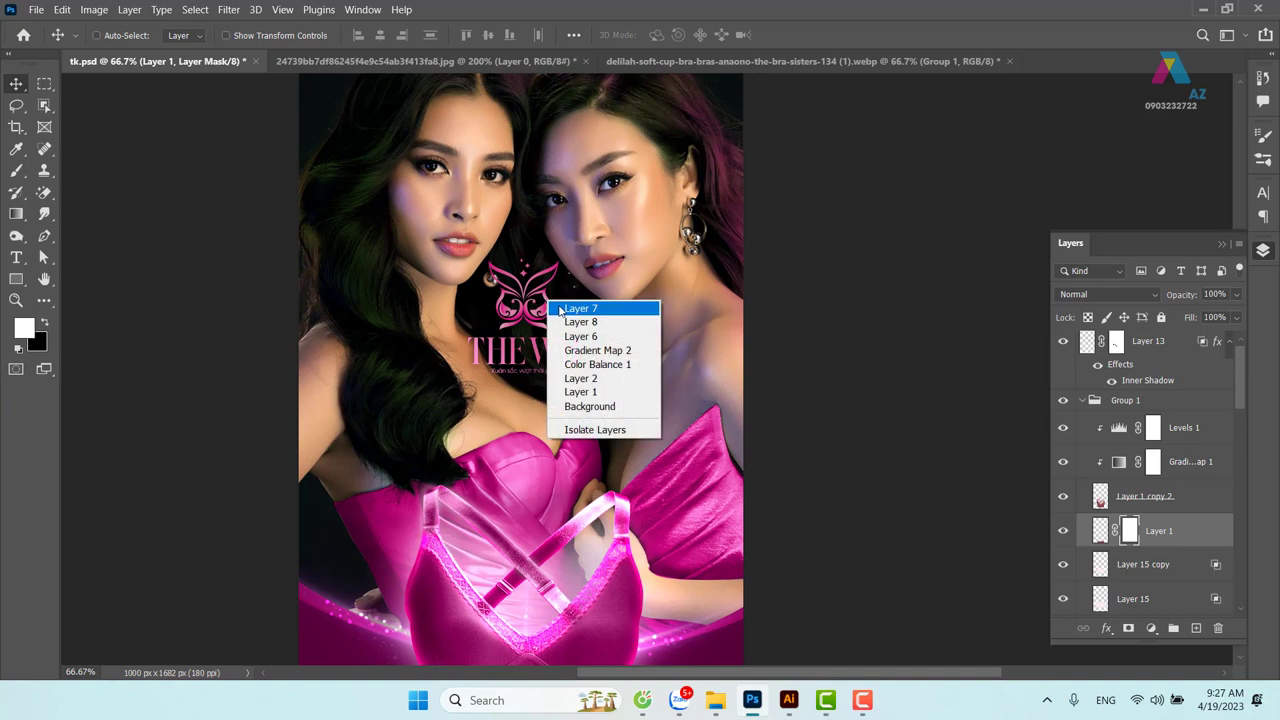
click(565, 307)
Move the Layer 7 logo up slightly and scale it to about 94%
drag(549, 307, 550, 291)
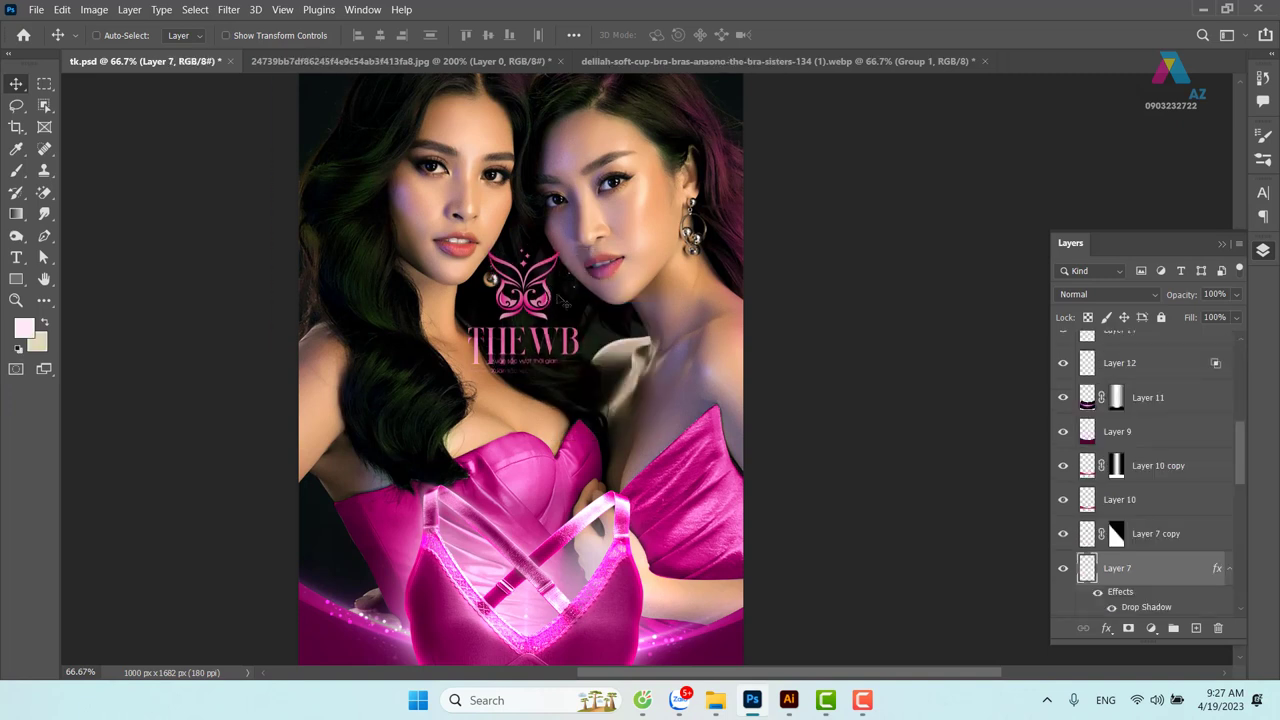
key(ctrl+t)
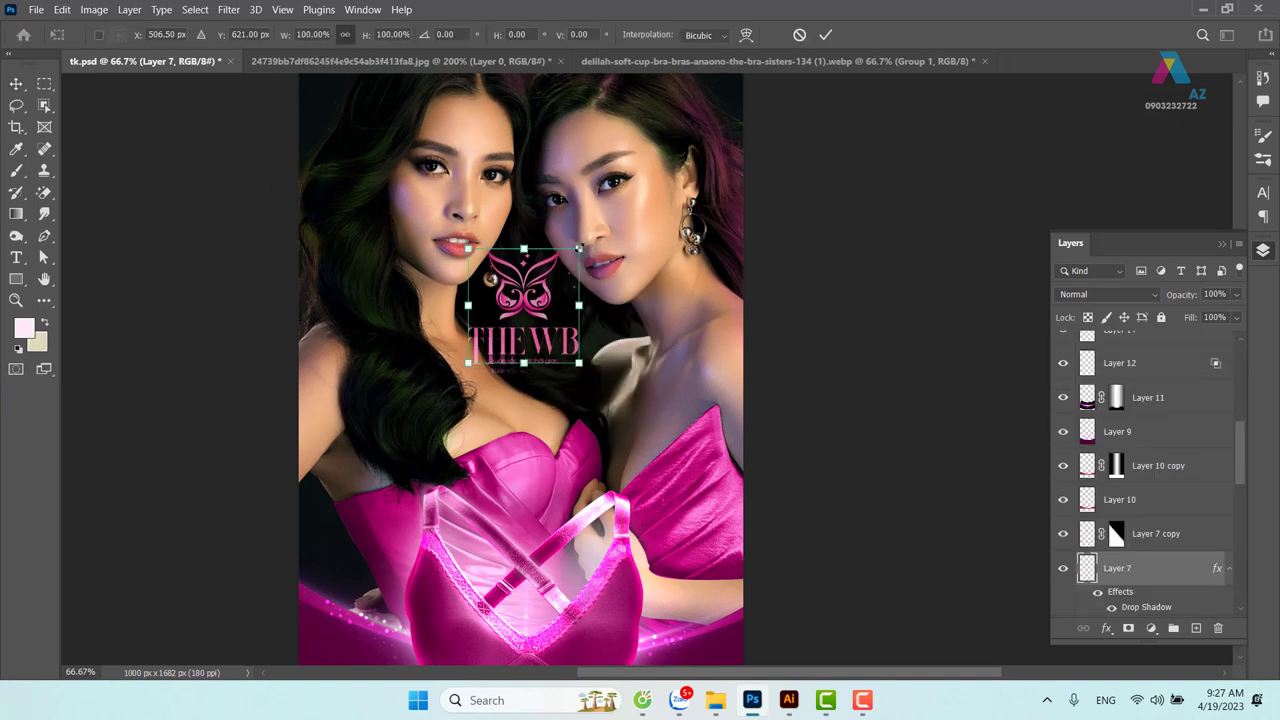
drag(578, 247, 574, 250)
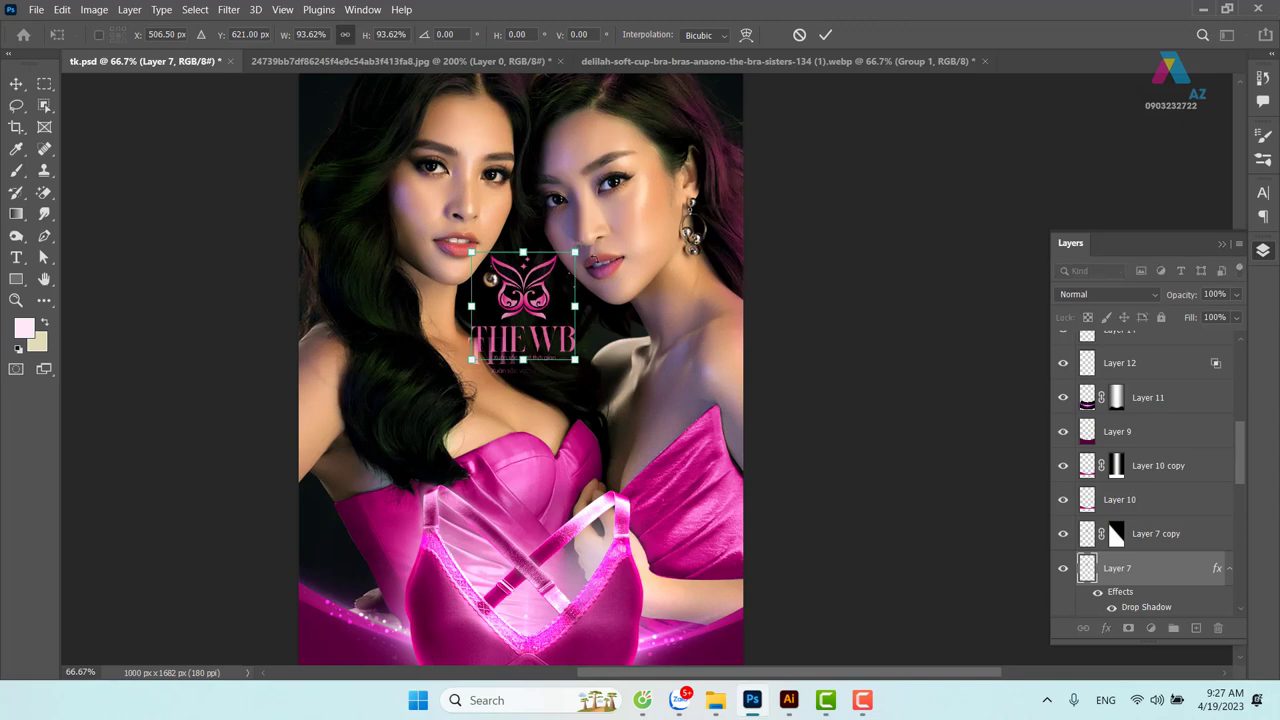
key(ctrl+plus)
key(ctrl+plus)
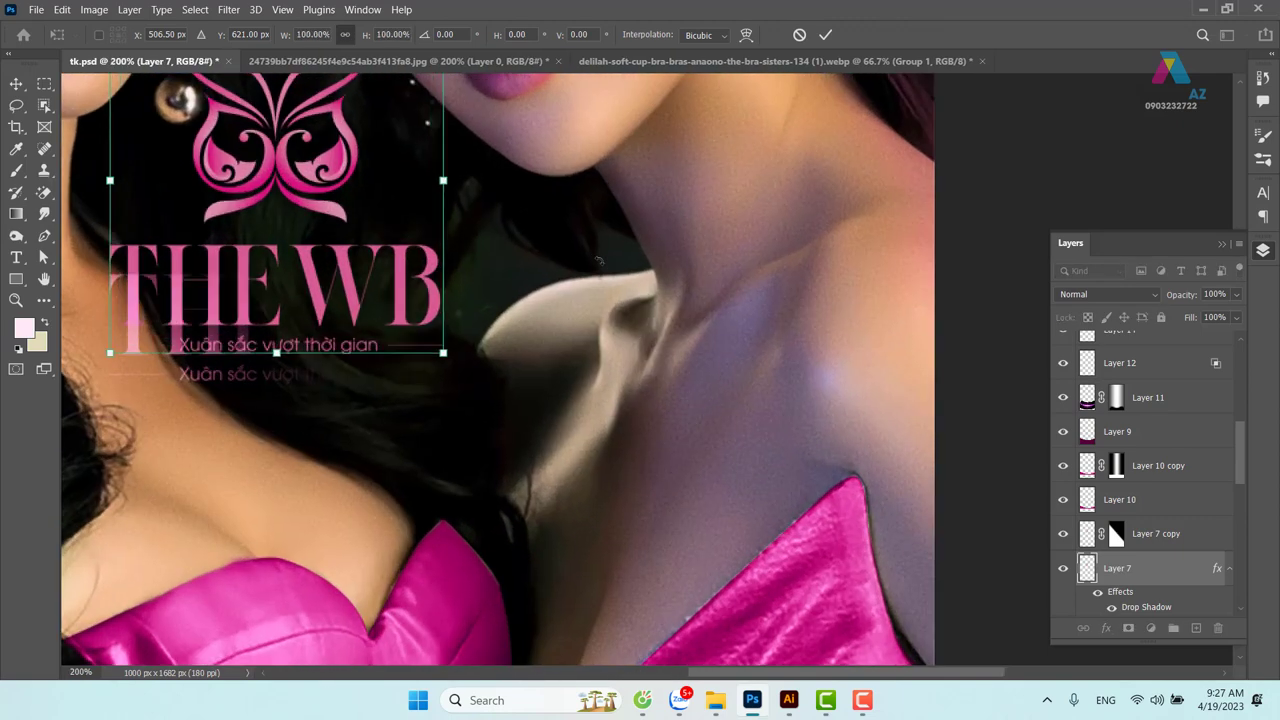
key(Return)
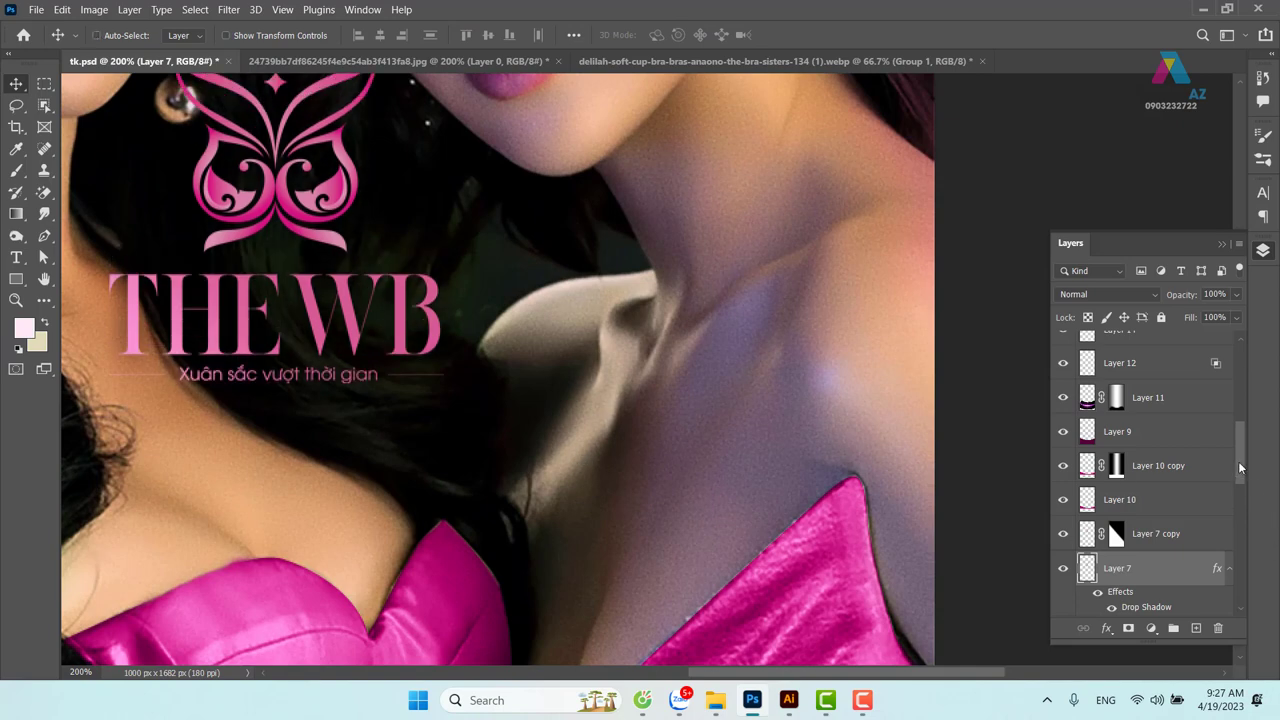
Add Layer 7 copy, then raise the logo and tagline together and scale them to about 90%
scroll(1107, 428, down, 3)
ctrl+click(1107, 422)
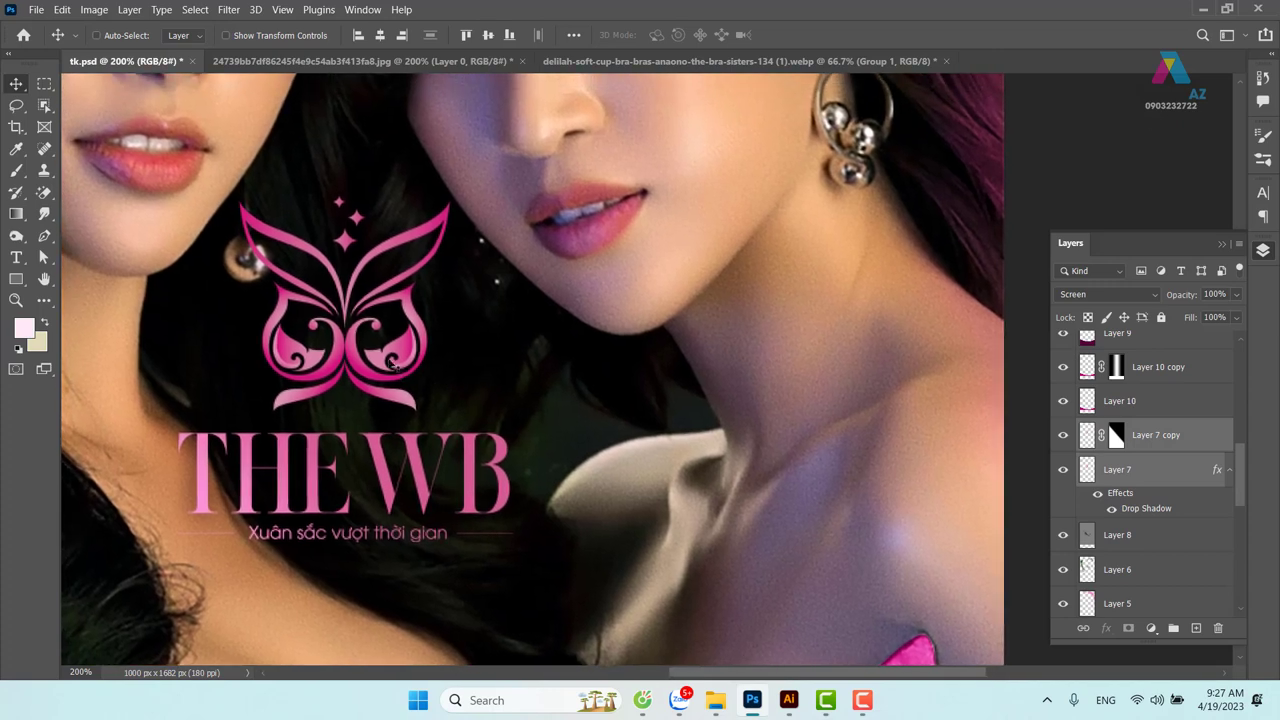
drag(395, 367, 392, 332)
key(ctrl+t)
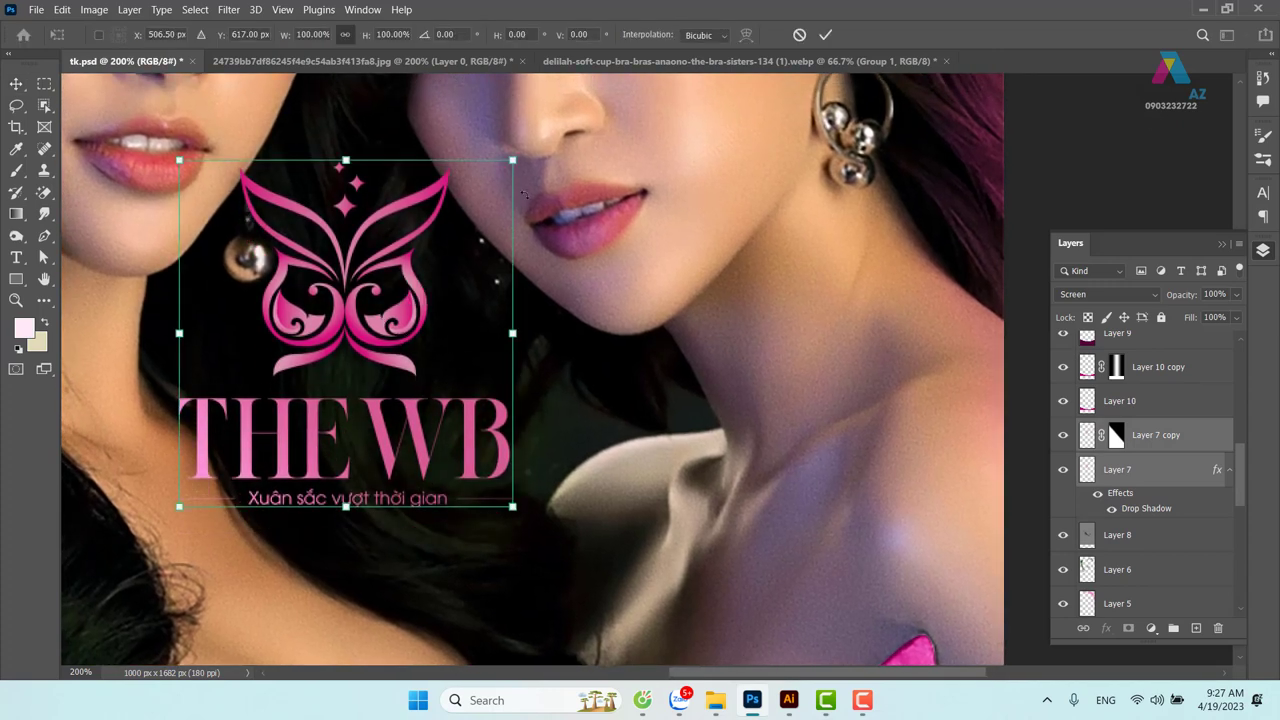
drag(512, 160, 496, 174)
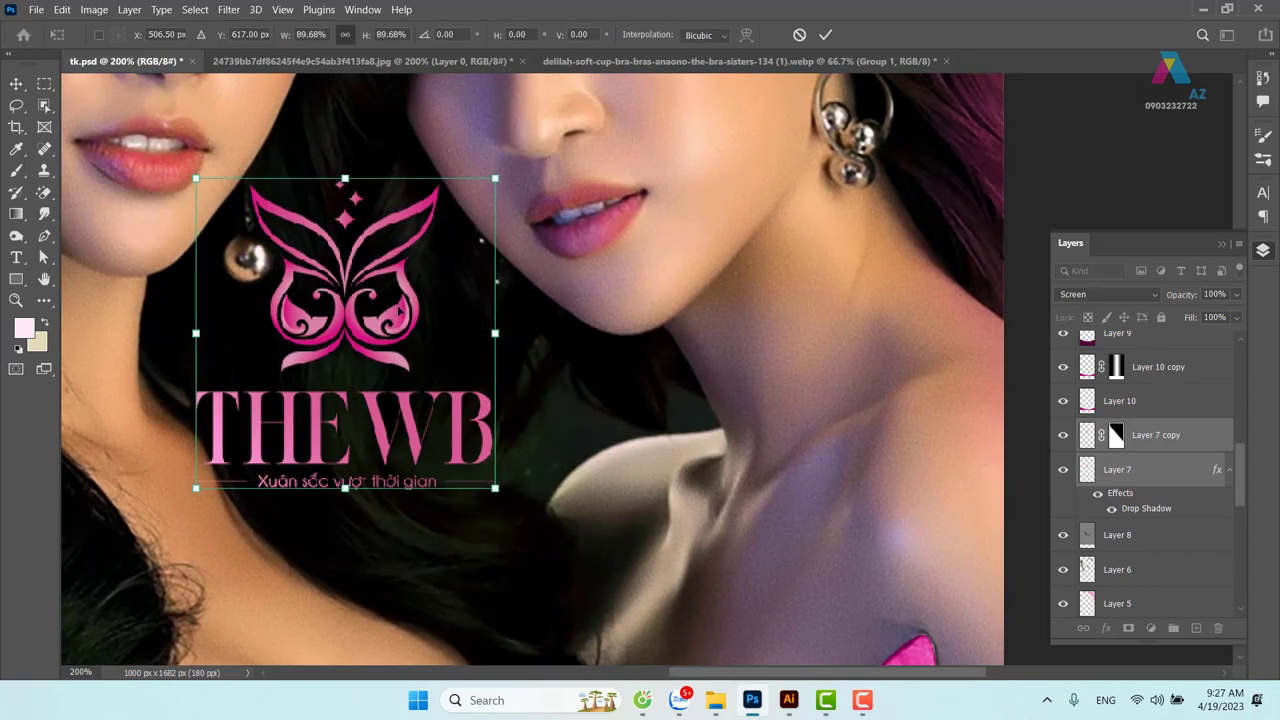
drag(400, 304, 400, 288)
key(Return)
key(ctrl+minus)
key(ctrl+minus)
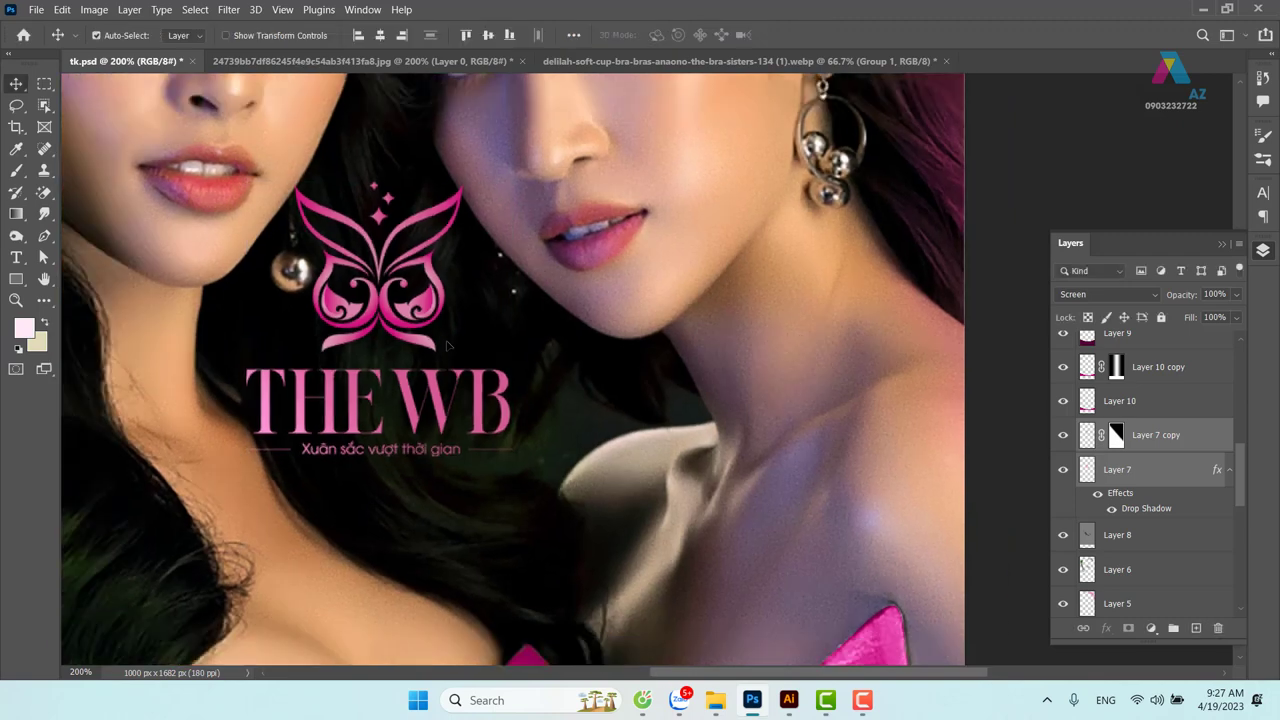
key(ctrl+minus)
scroll(651, 433, down, 3)
scroll(774, 463, down, 1)
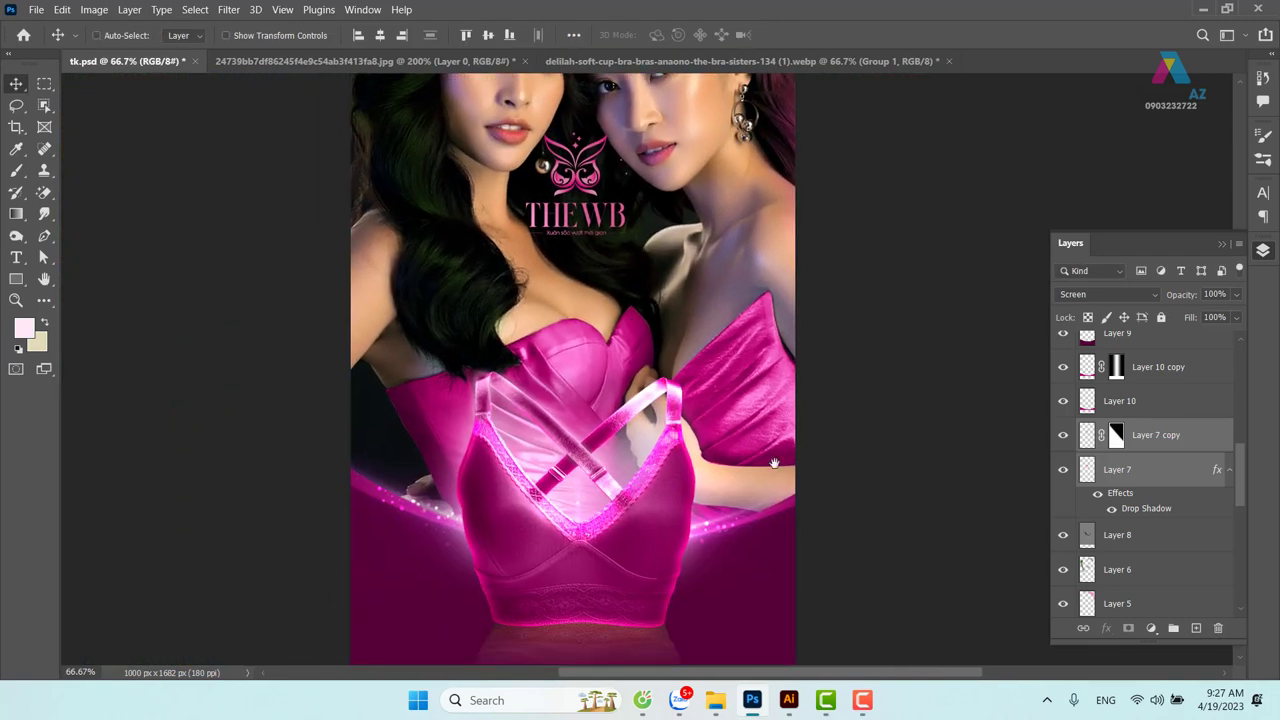
Draw a wide elliptical selection across the models' chests and feather it by 20 pixels
mouse_move(733, 487)
mouse_down()
mouse_move(723, 473)
mouse_move(744, 483)
mouse_up()
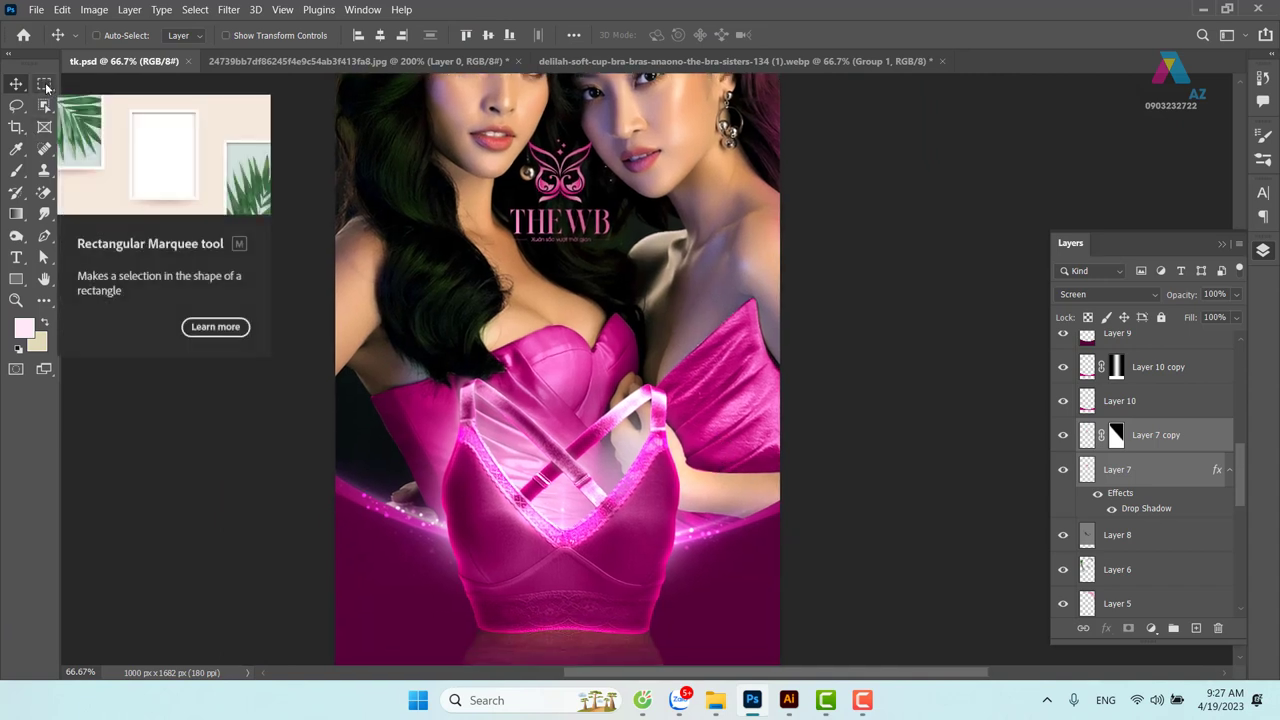
click(45, 88)
click(135, 99)
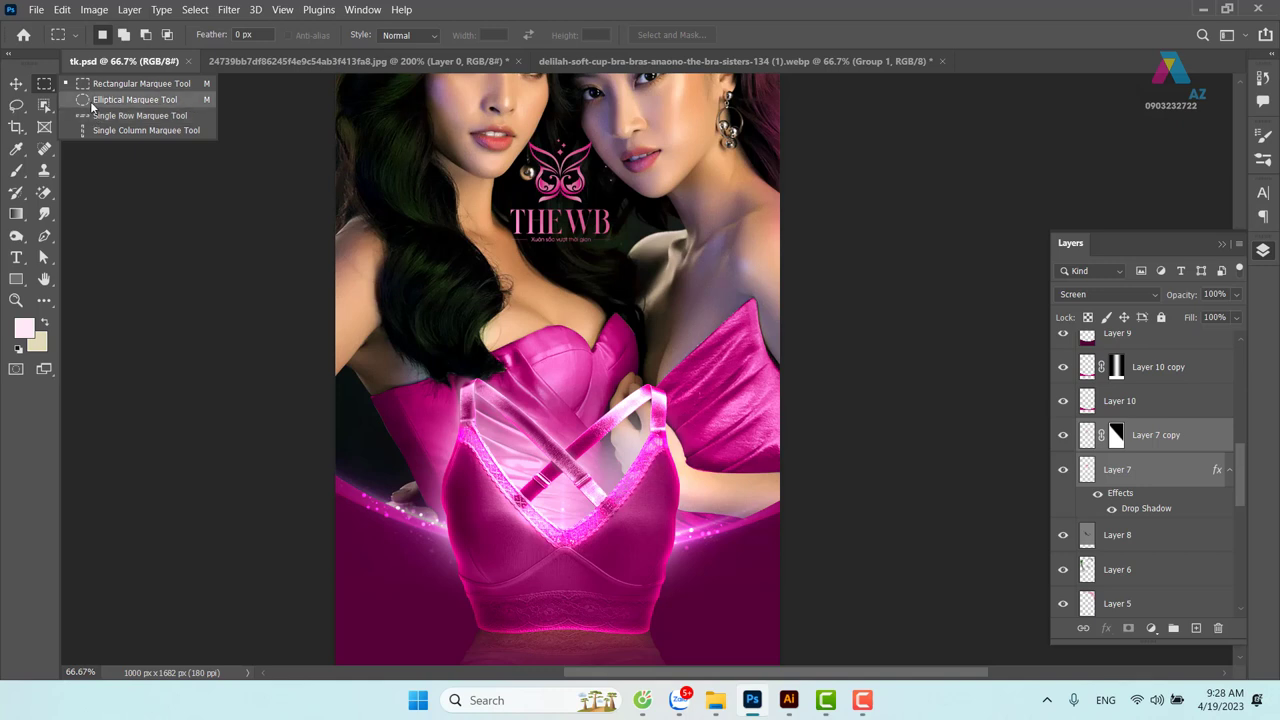
mouse_move(491, 331)
mouse_down()
mouse_move(650, 485)
mouse_move(786, 561)
mouse_up()
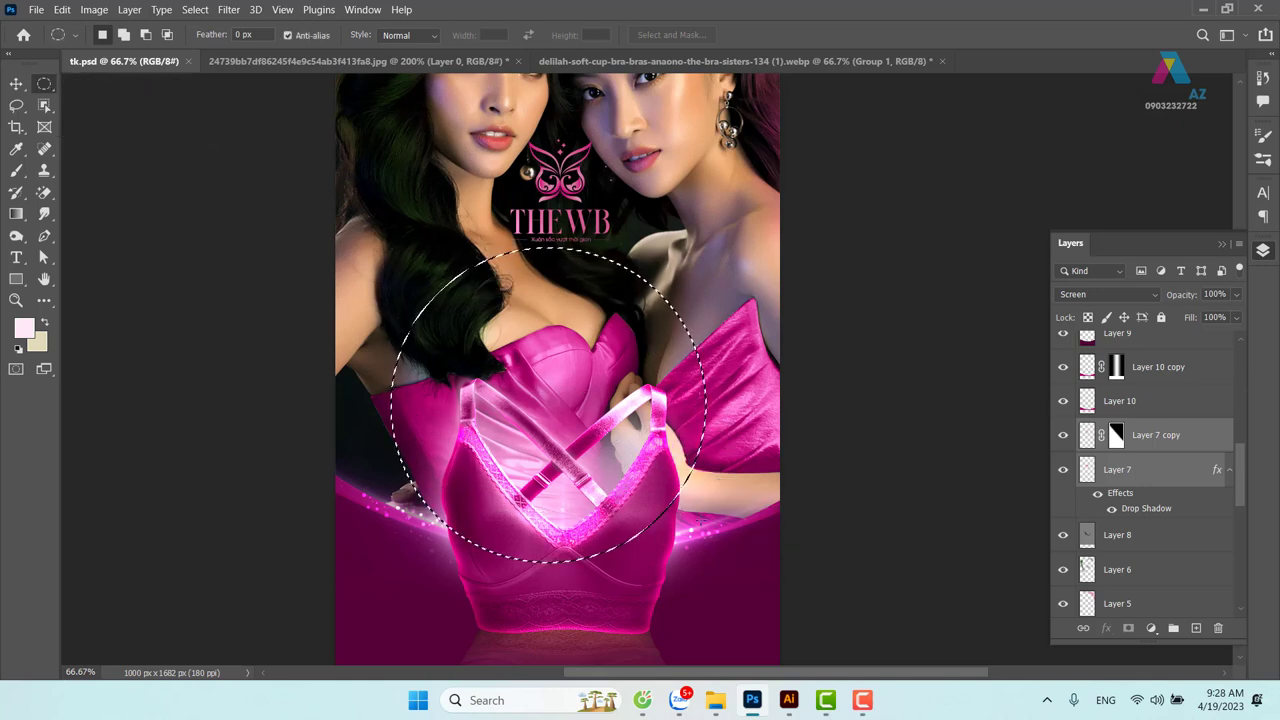
click(585, 352)
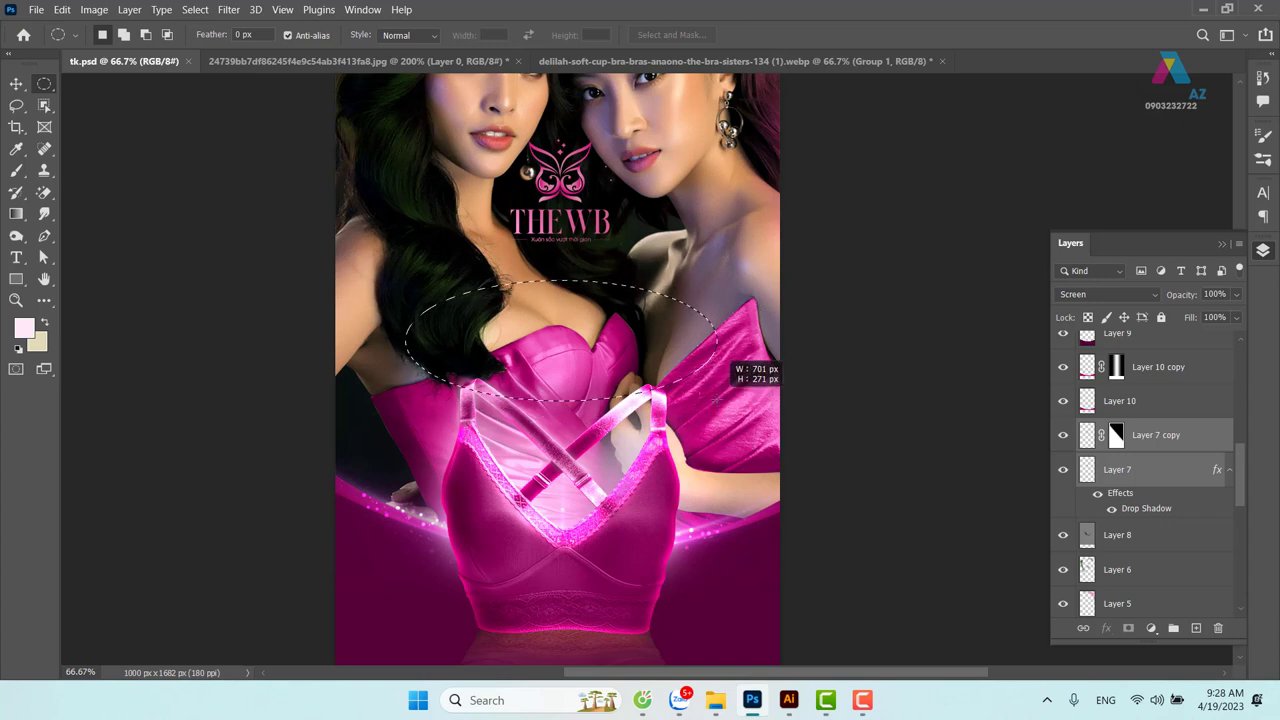
drag(440, 297, 718, 400)
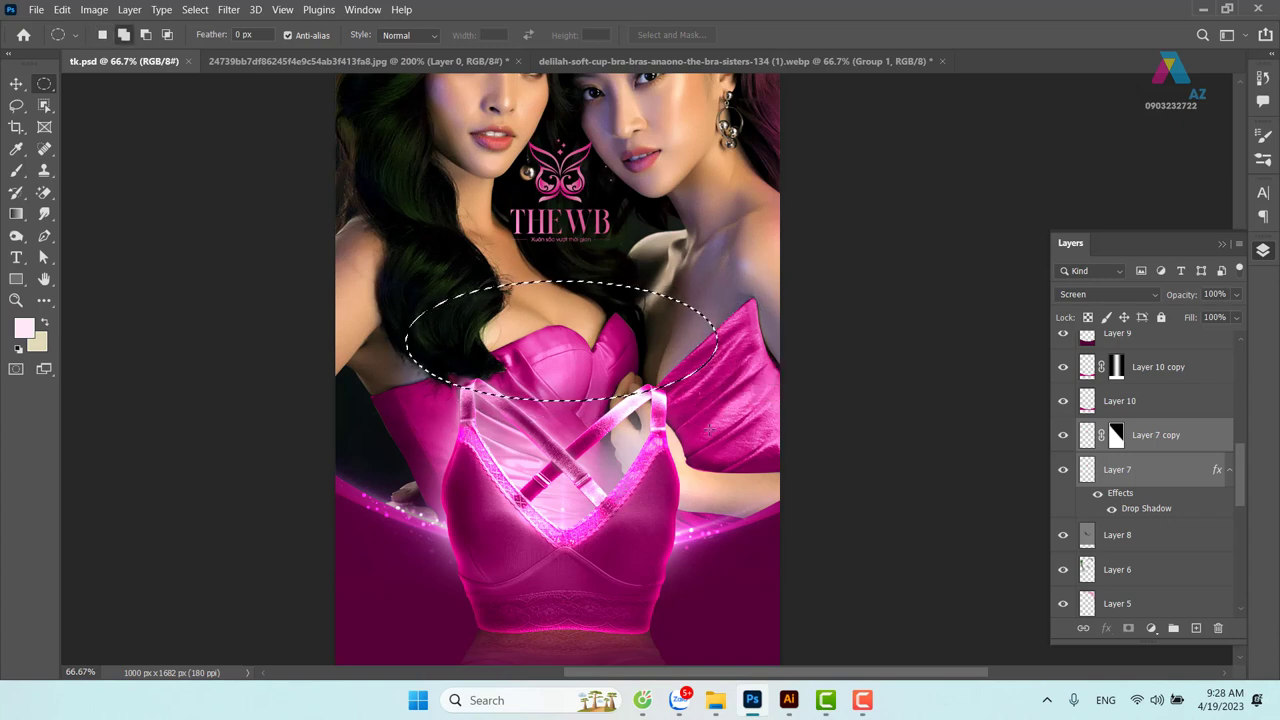
key(shift+F6)
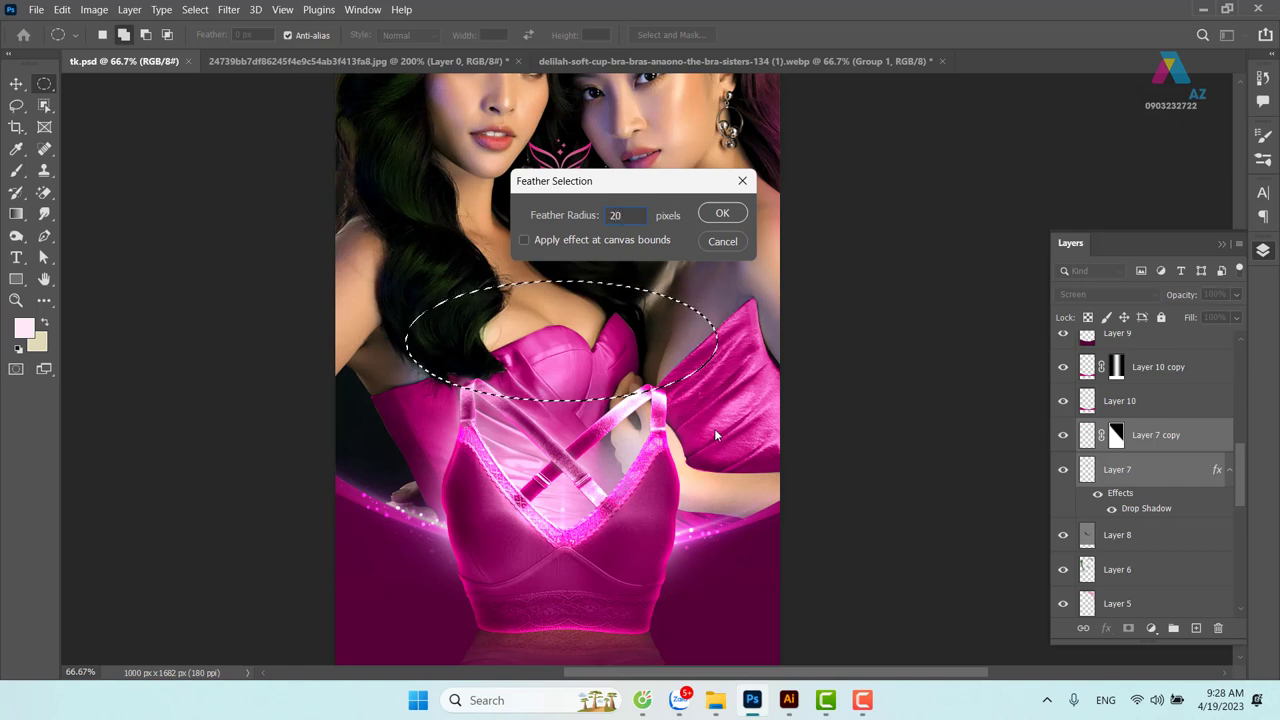
key(Return)
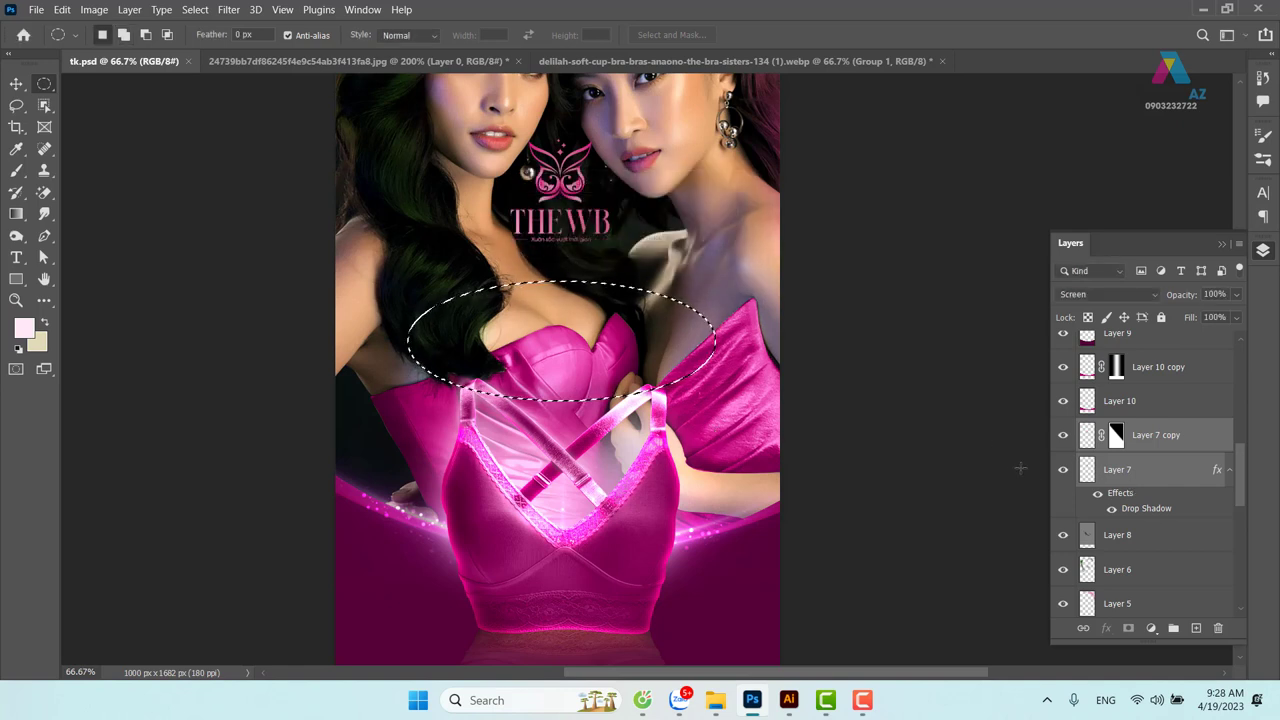
Fill the ellipse with light pink on a new layer above Layer 13
drag(1244, 480, 1228, 348)
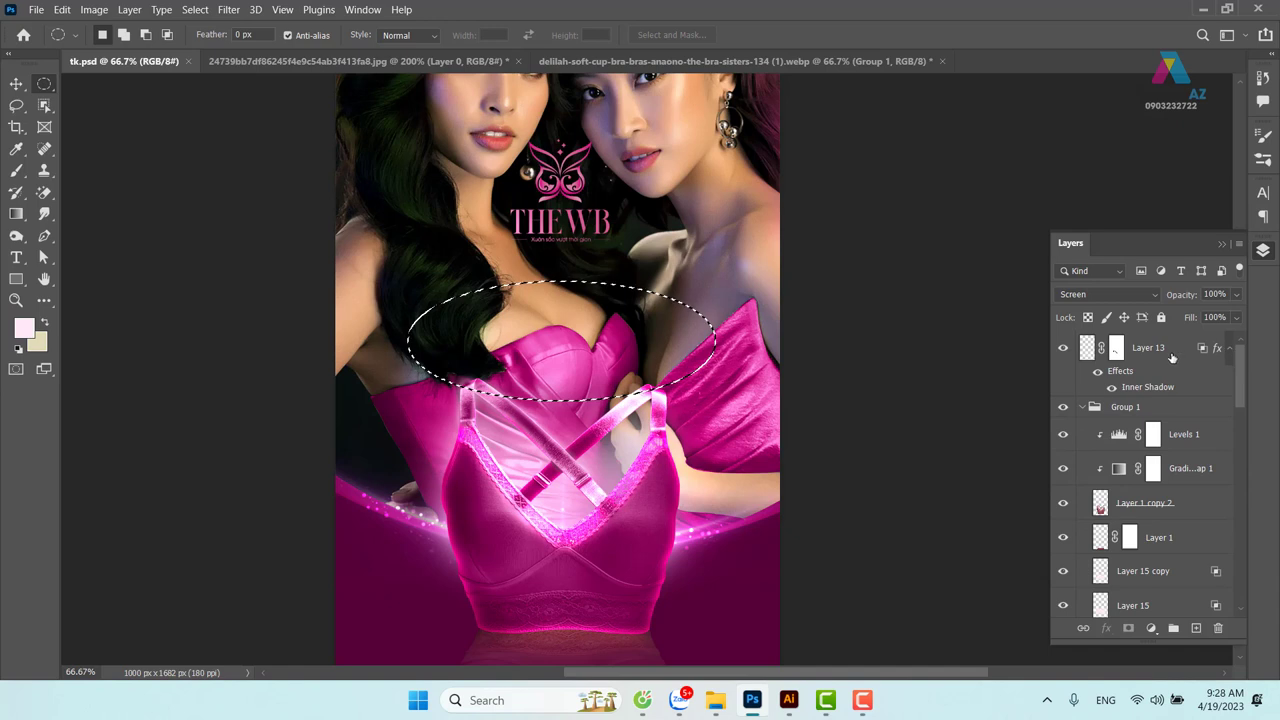
click(1172, 357)
click(1196, 628)
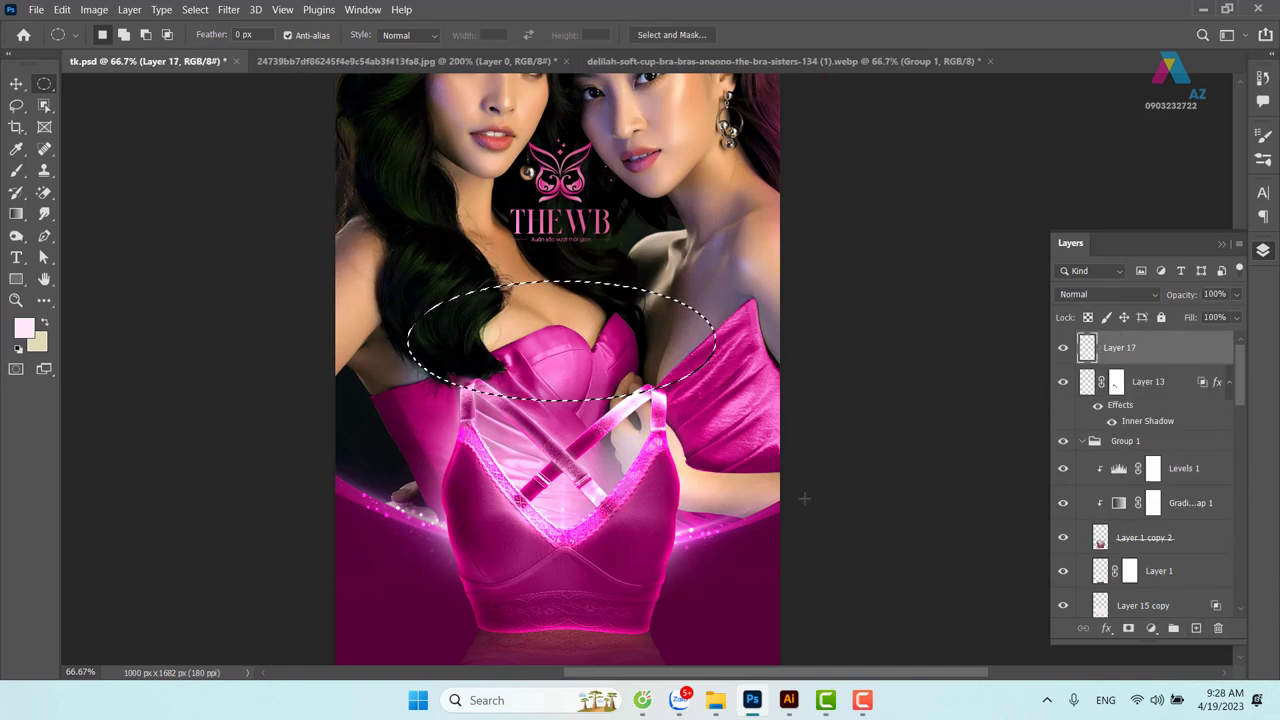
key(alt)
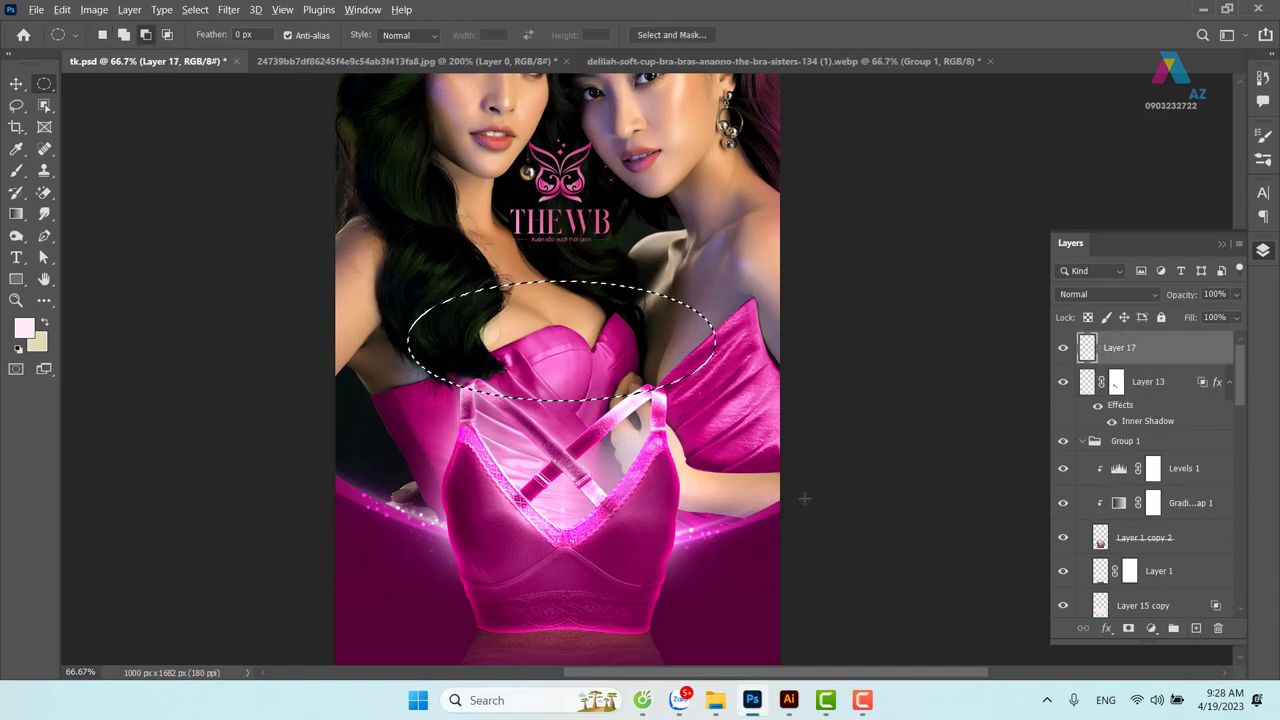
key(alt+BackSpace)
key(v)
key(ctrl+d)
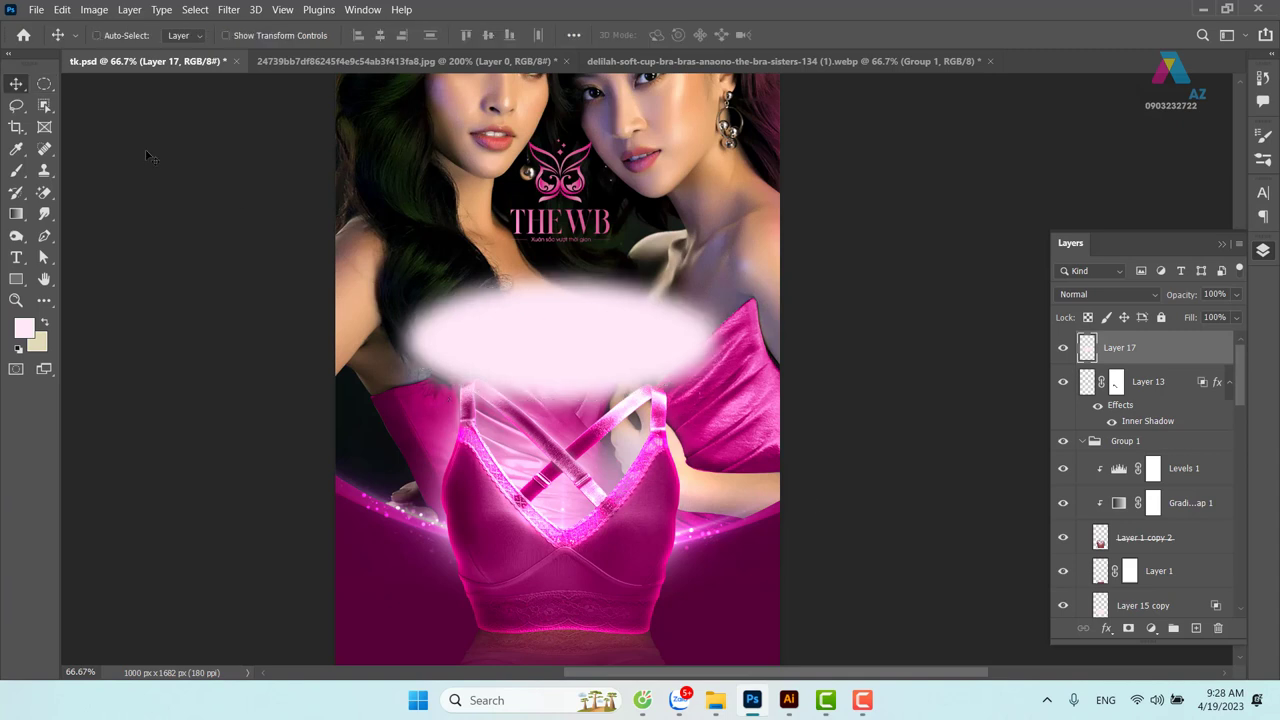
Cut away the glow's upper half with a rectangular selection and move the band up
drag(44, 84, 88, 90)
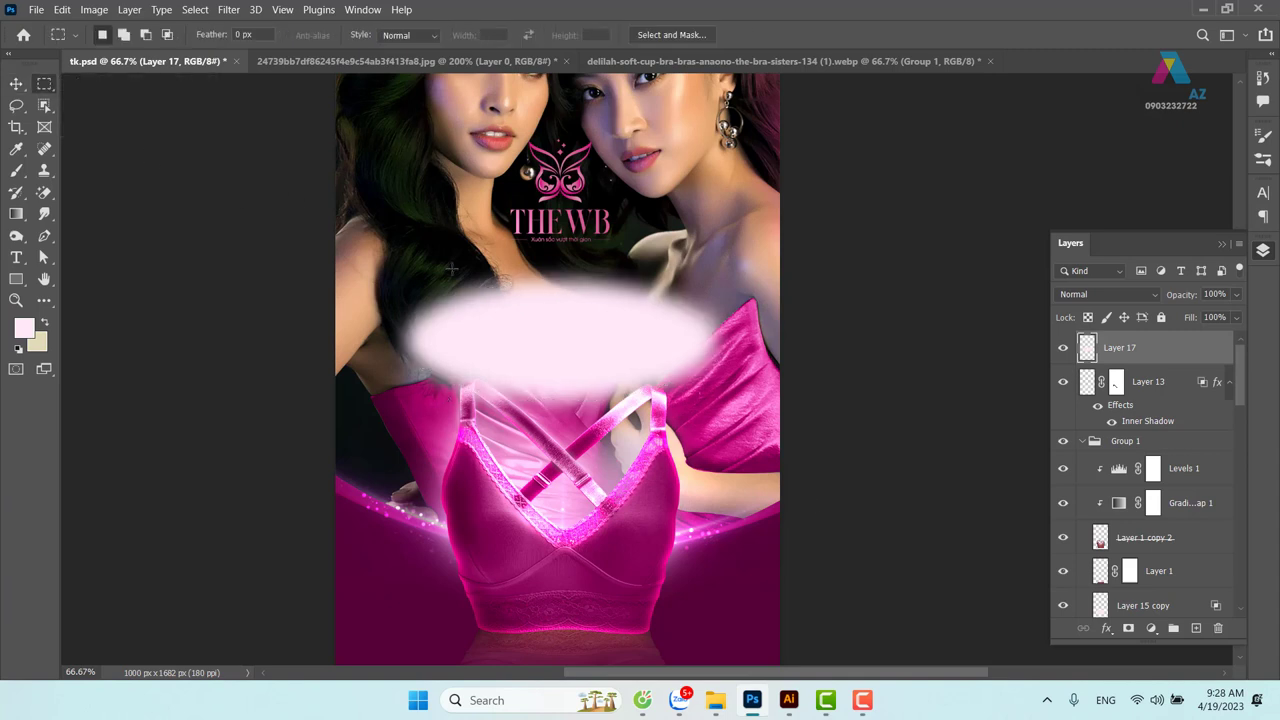
drag(318, 200, 864, 382)
key(Delete)
key(v)
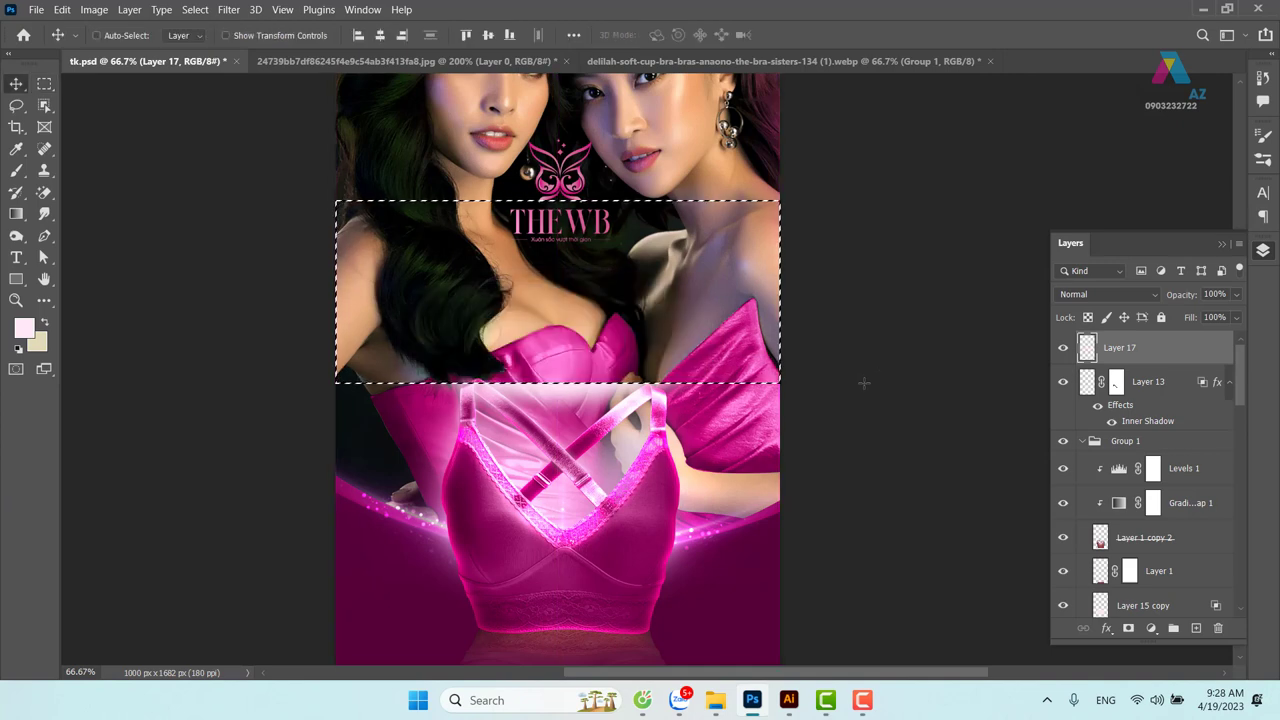
key(ctrl+d)
drag(560, 407, 553, 297)
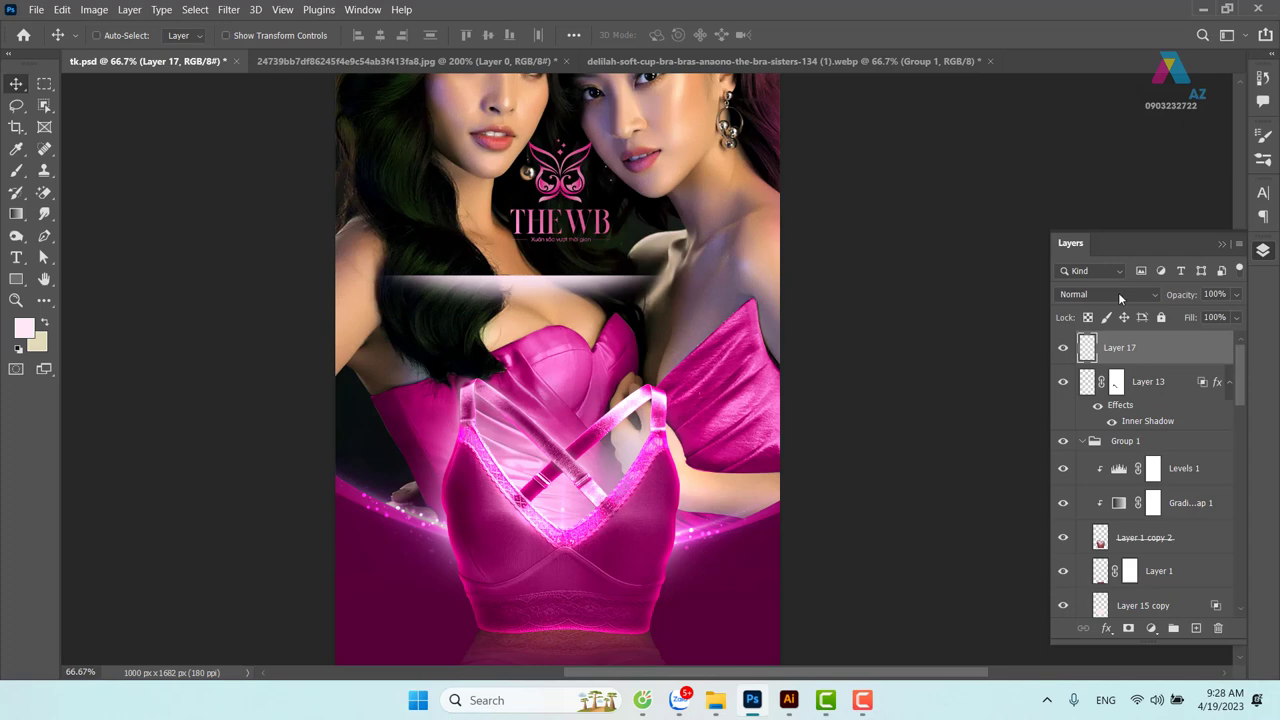
Set Layer 17 to Color Dodge with Transparency Shapes Layer off, then lower it to the bra's neckline
right_click(1181, 353)
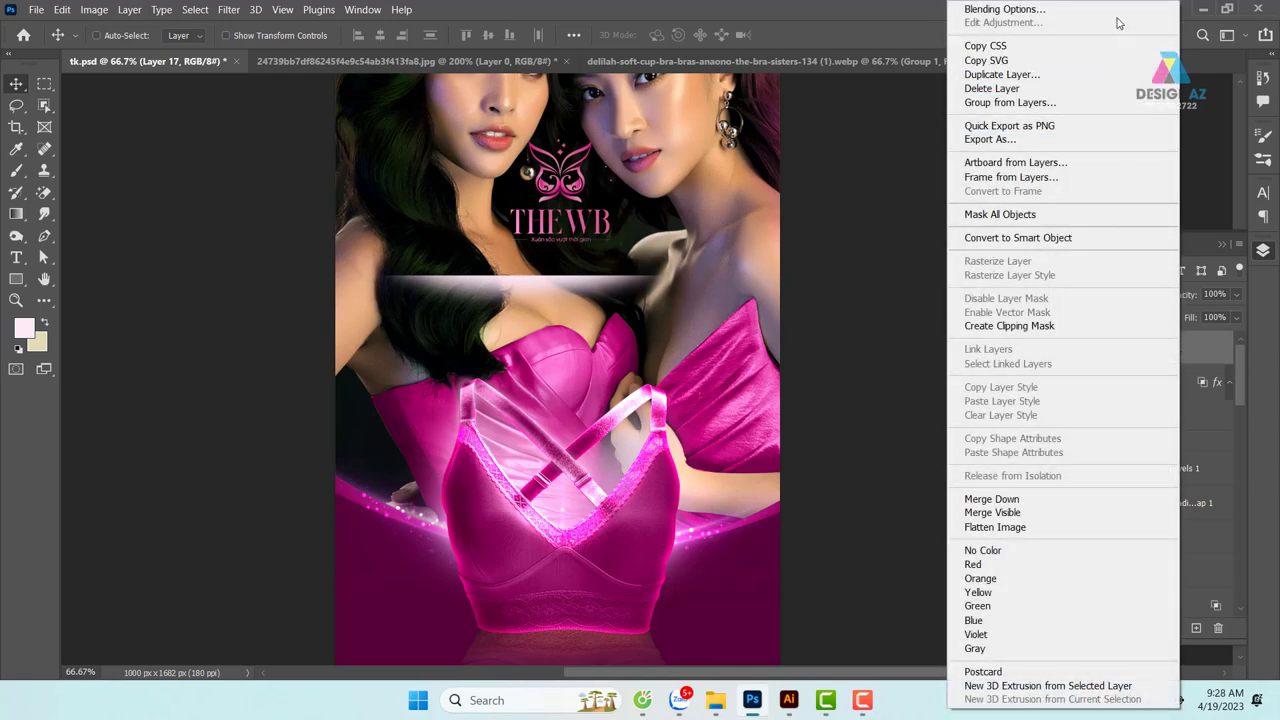
click(1000, 9)
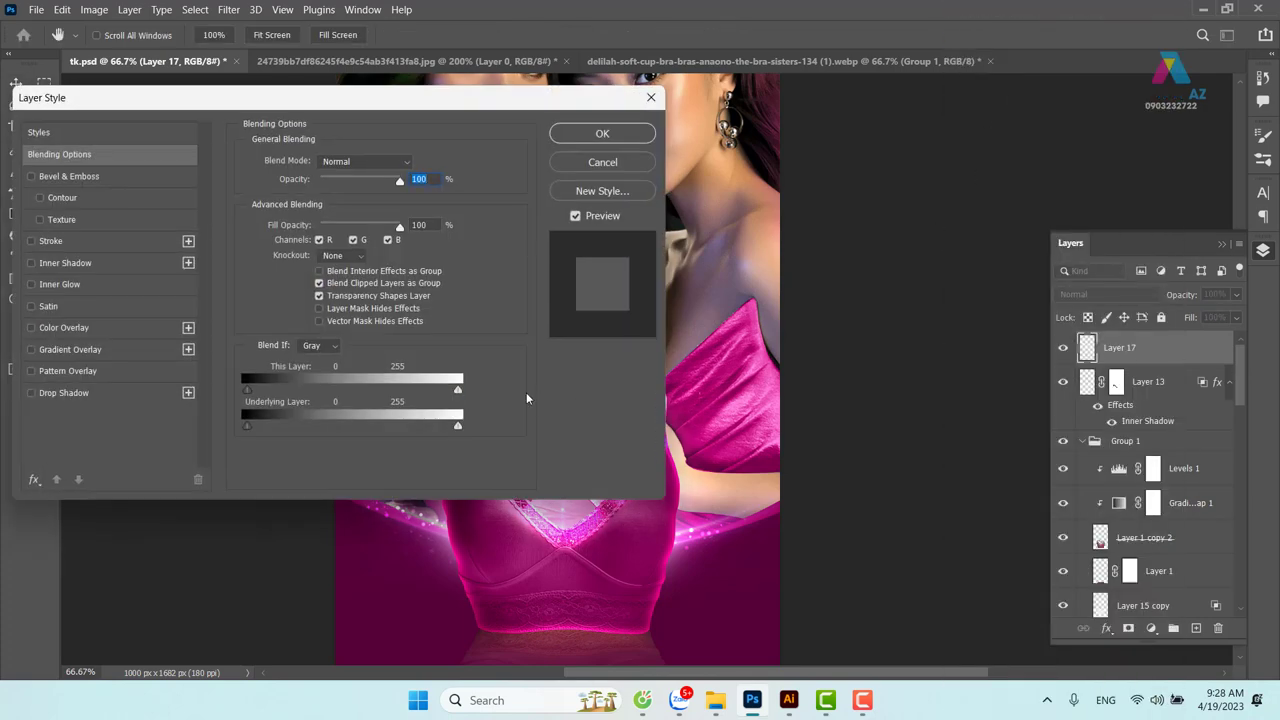
click(325, 296)
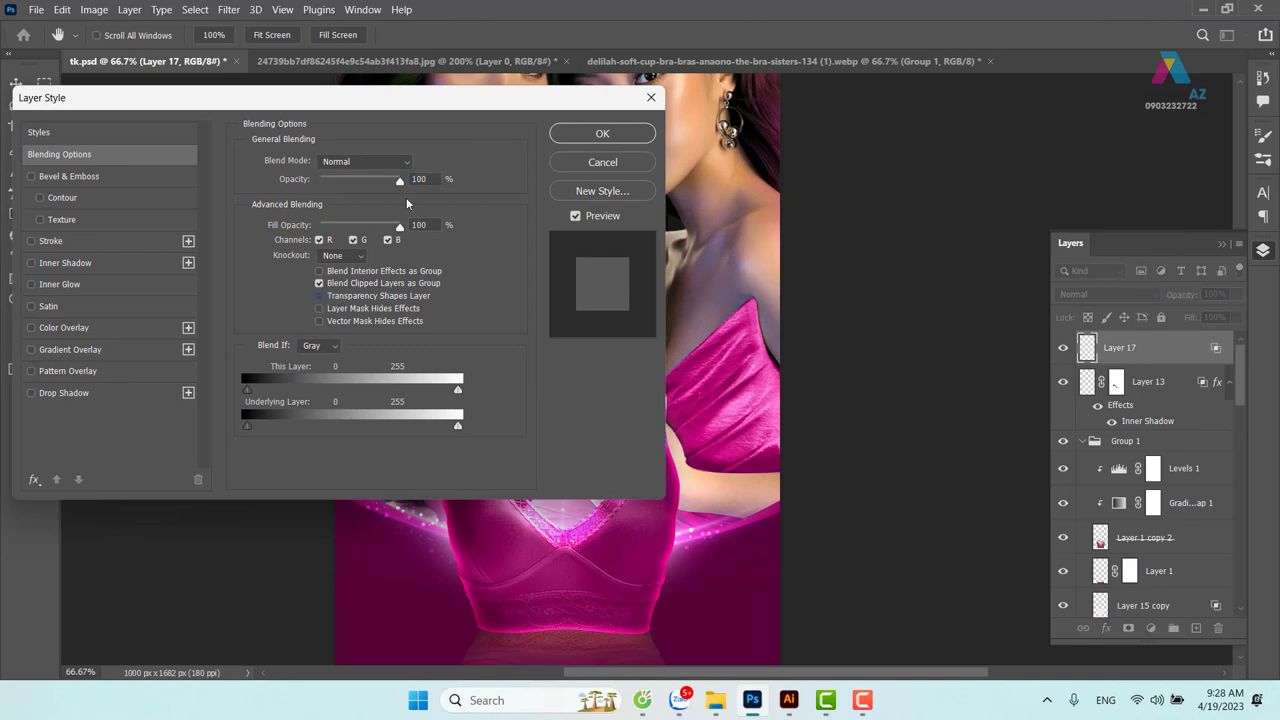
click(391, 165)
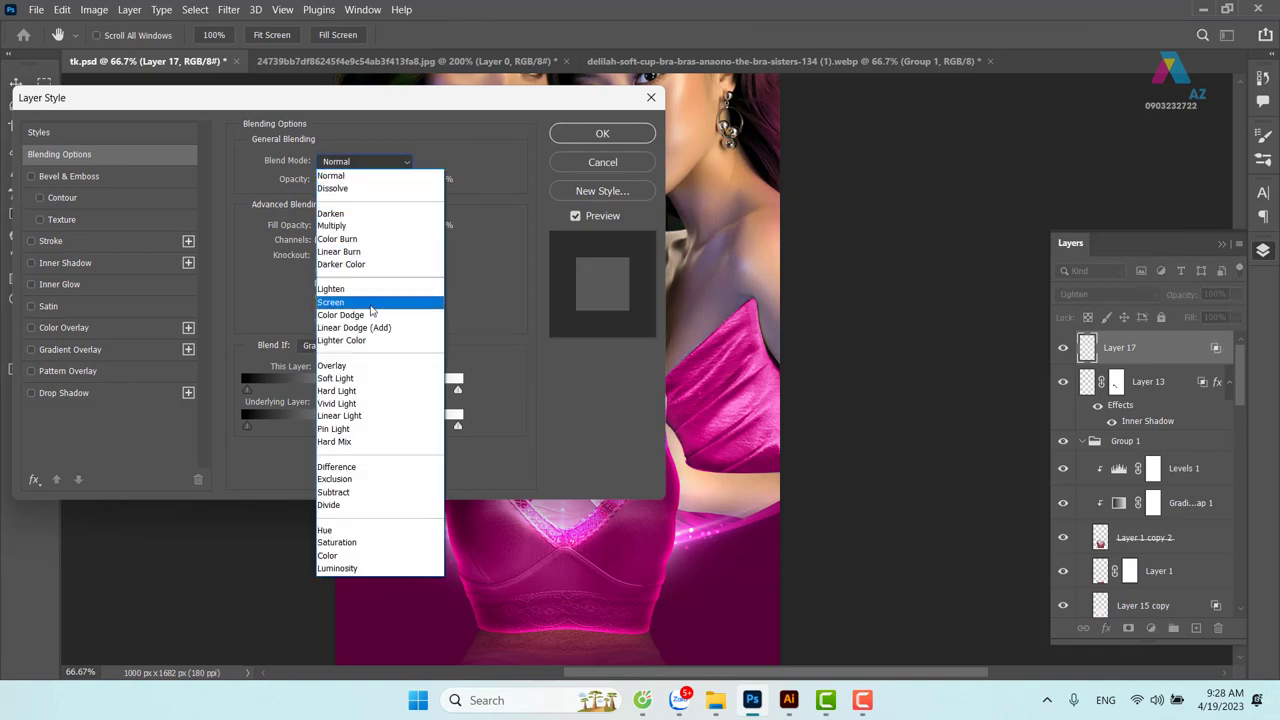
click(369, 318)
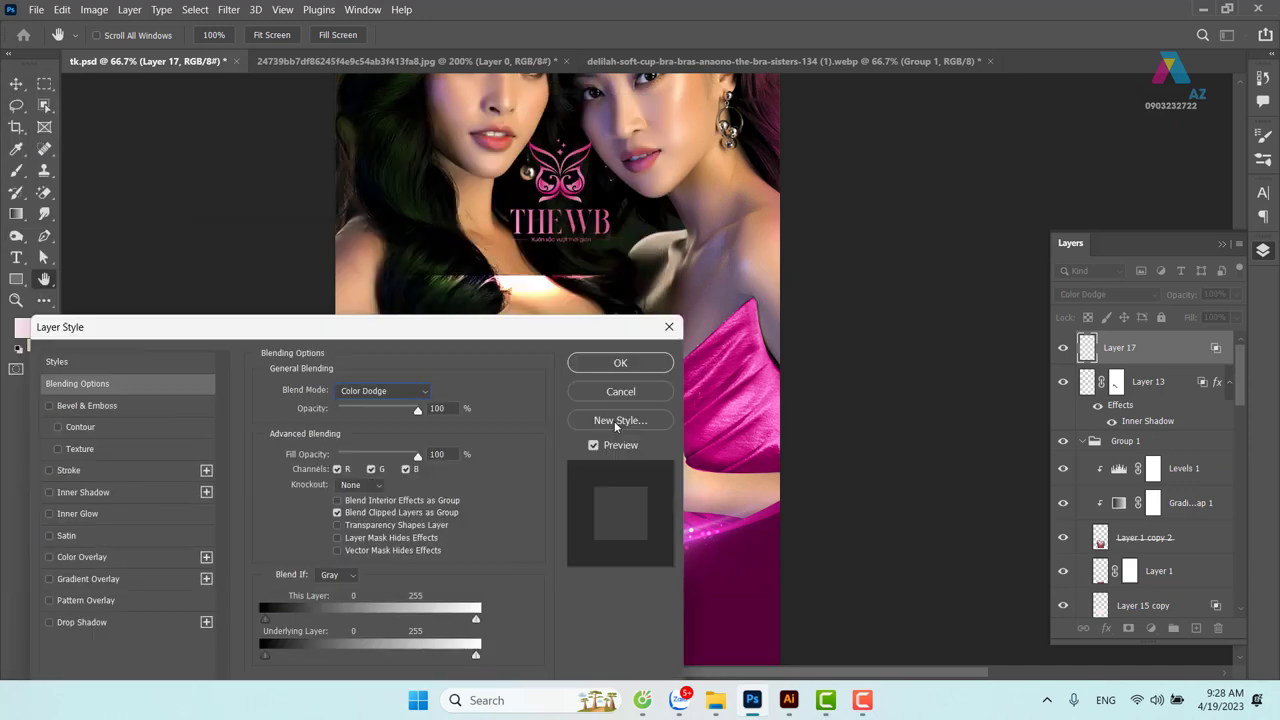
drag(575, 100, 626, 364)
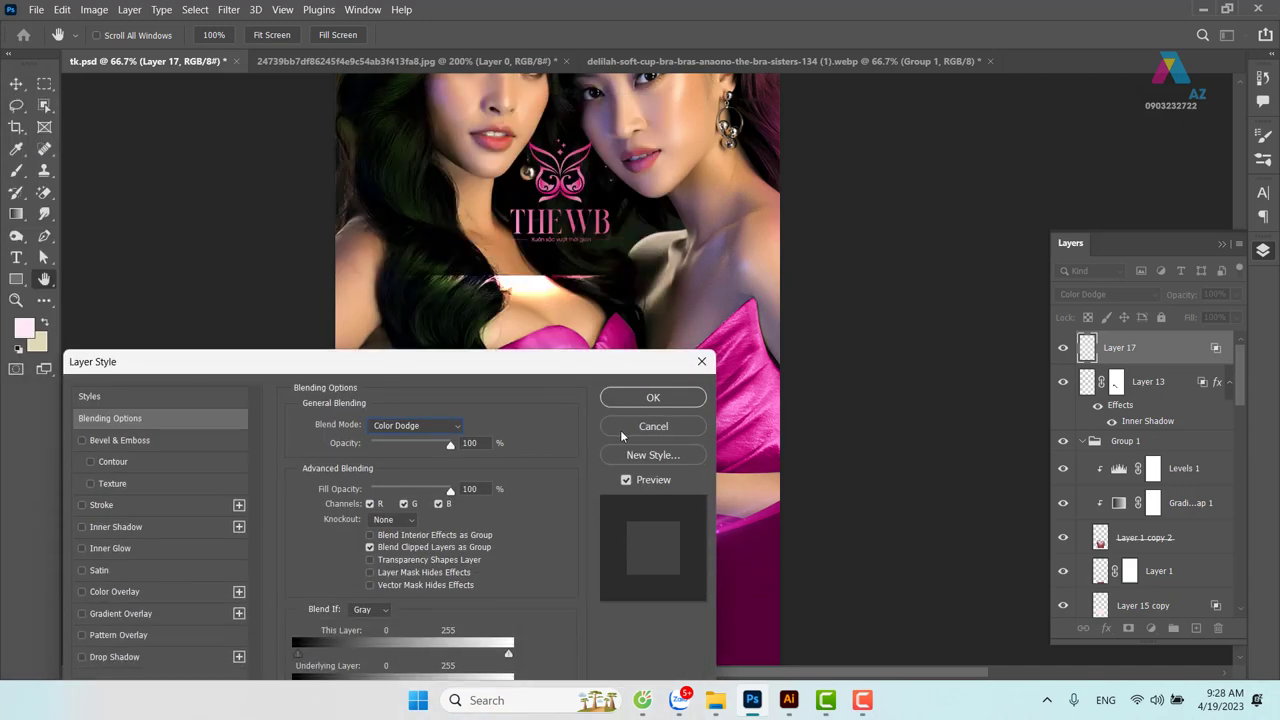
click(659, 398)
key(v)
drag(533, 320, 533, 467)
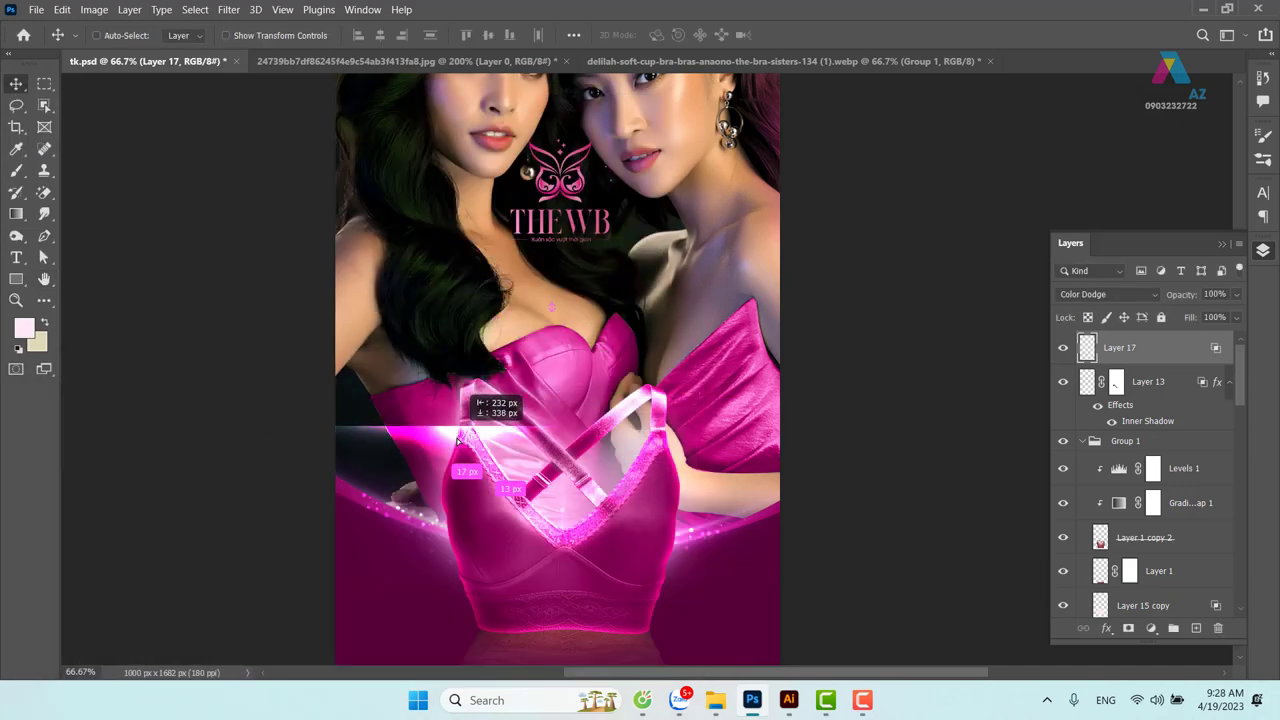
Rotate the glow band into a diagonal beam at about half size, and lower its fill
key(ctrl+t)
drag(628, 443, 648, 455)
mouse_move(430, 433)
mouse_down()
mouse_move(430, 470)
mouse_move(407, 488)
mouse_up()
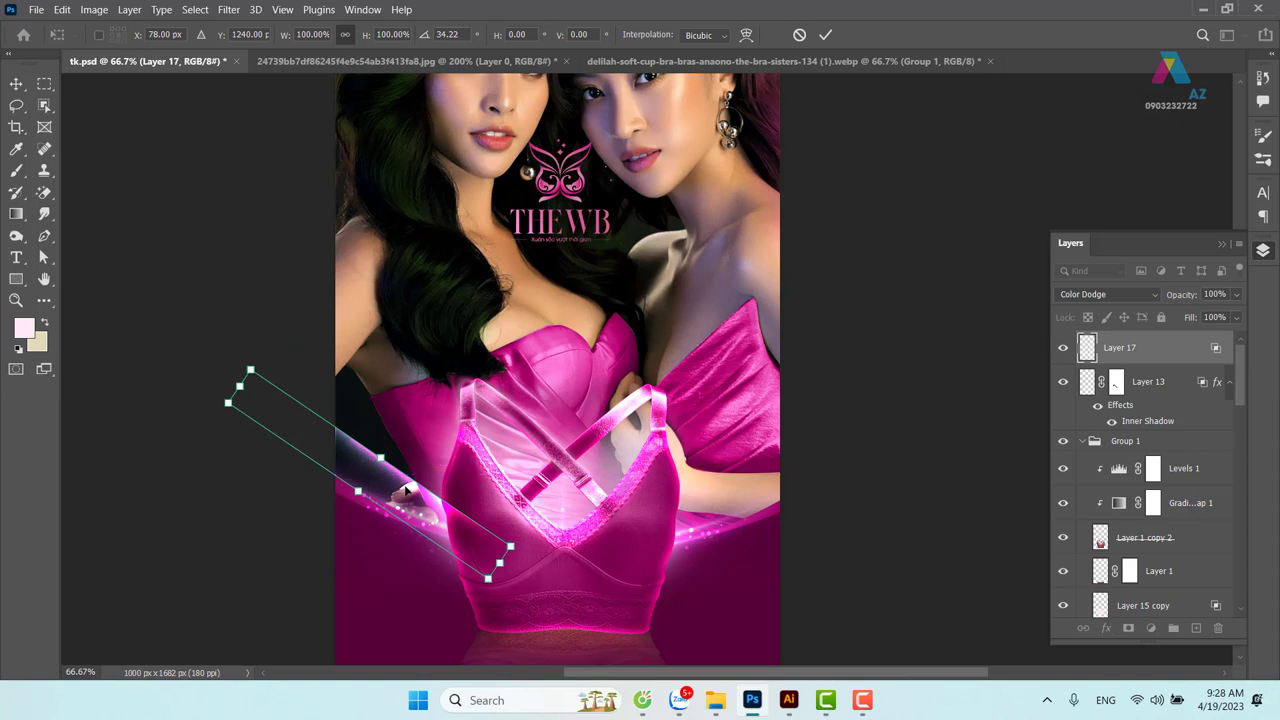
key(Return)
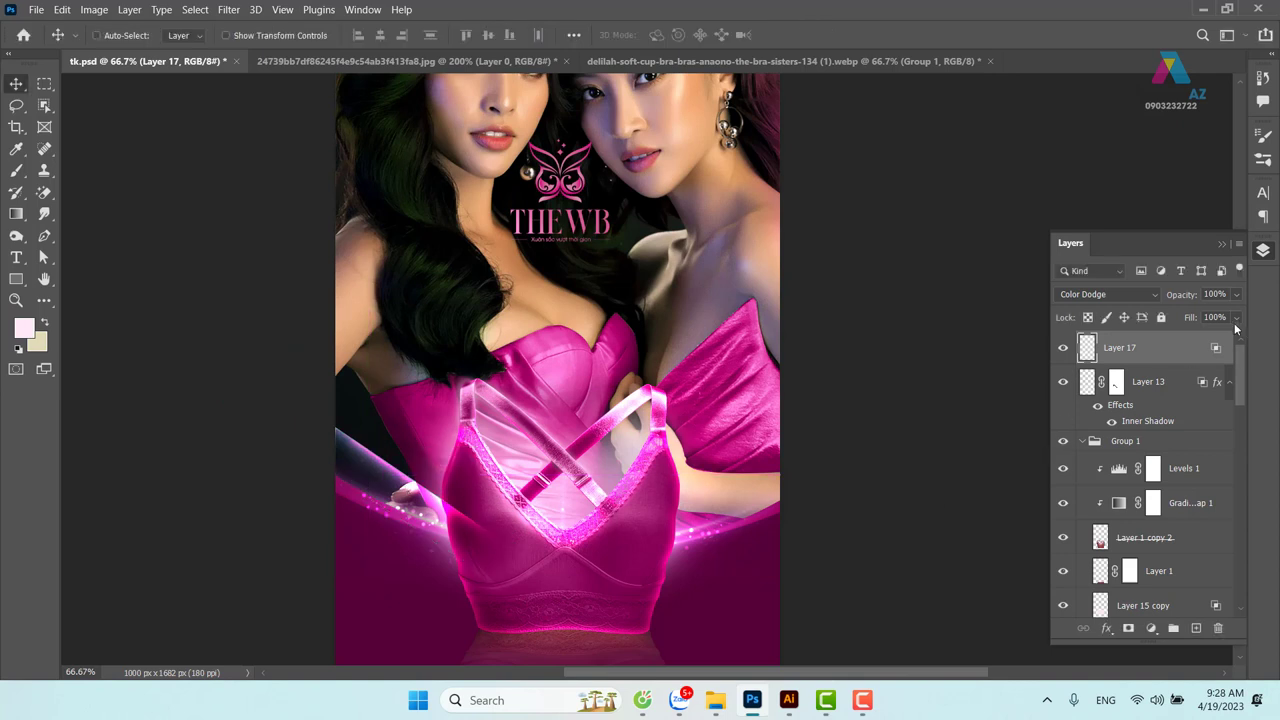
drag(1236, 318, 1218, 339)
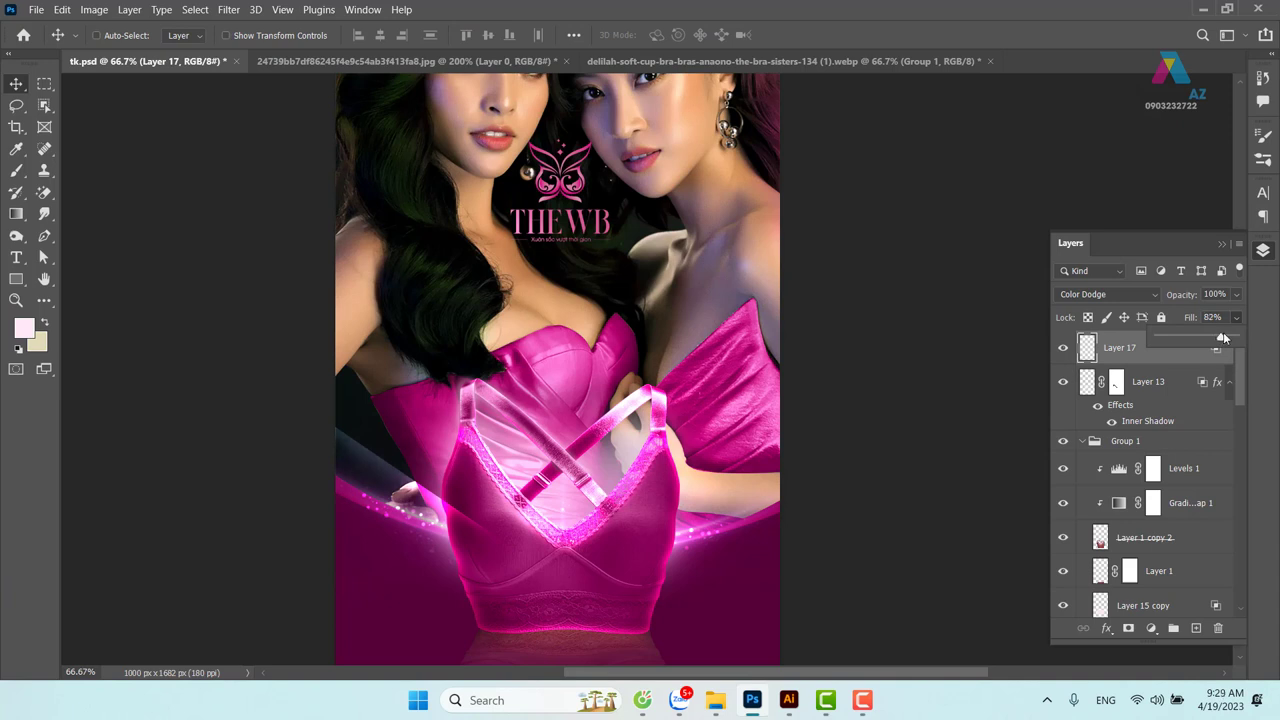
Add a second beam copy, rotated slightly and positioned beside the first
drag(400, 484, 400, 440)
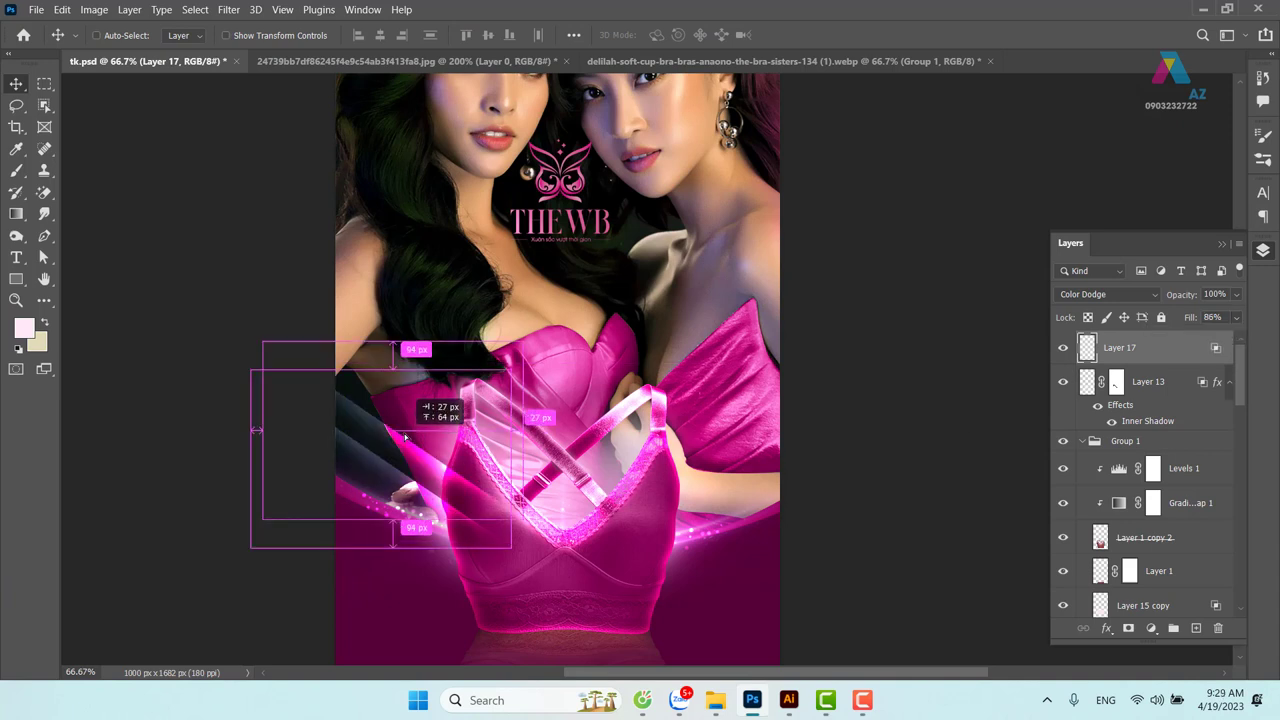
key(ctrl+t)
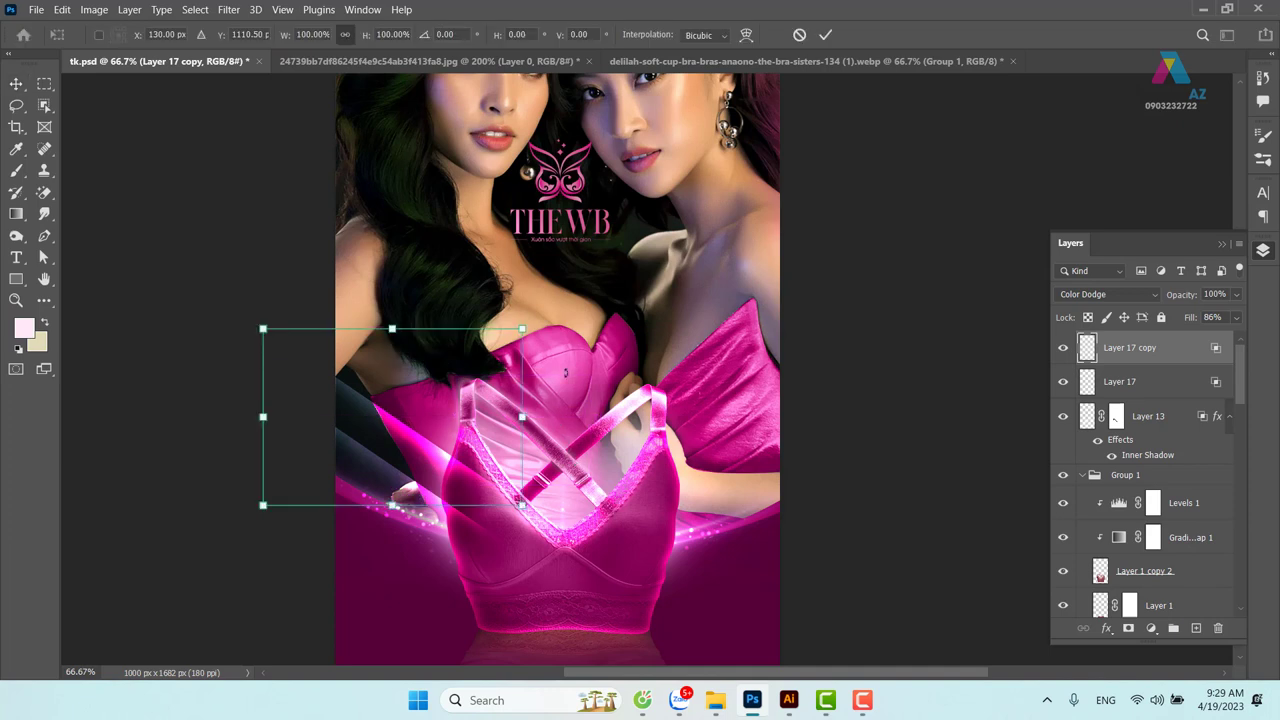
drag(560, 341, 570, 362)
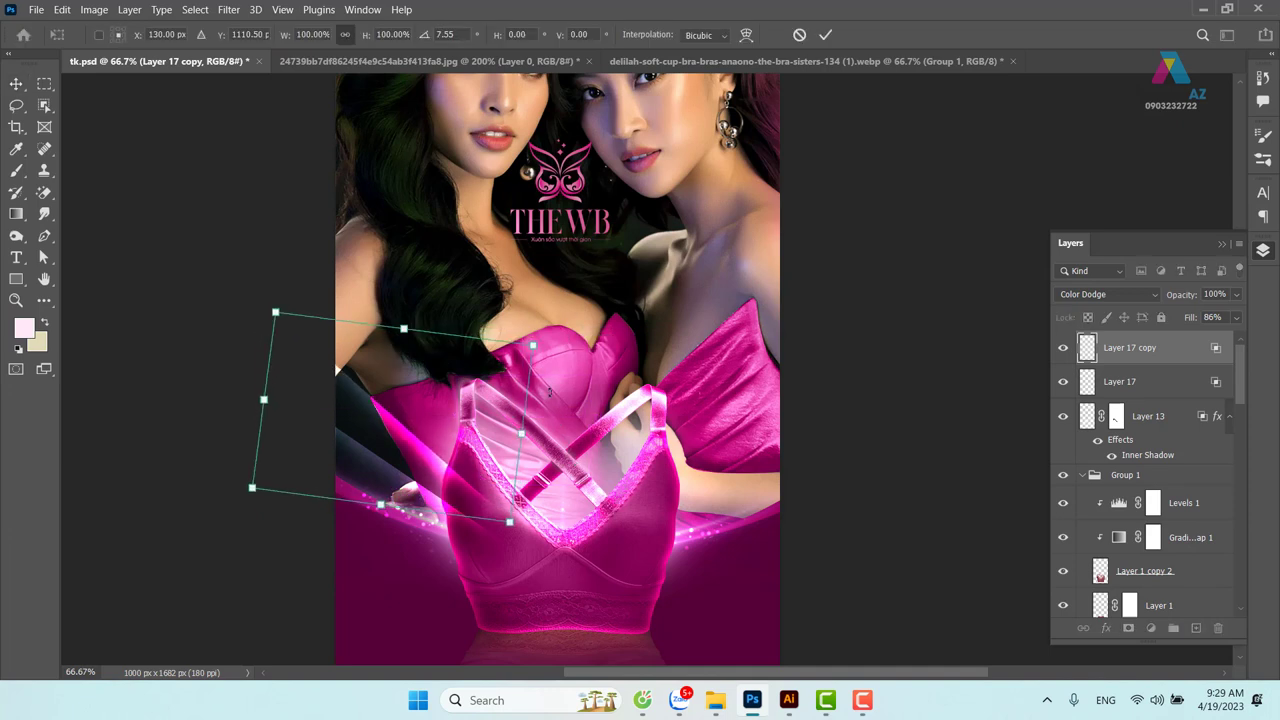
drag(459, 438, 450, 446)
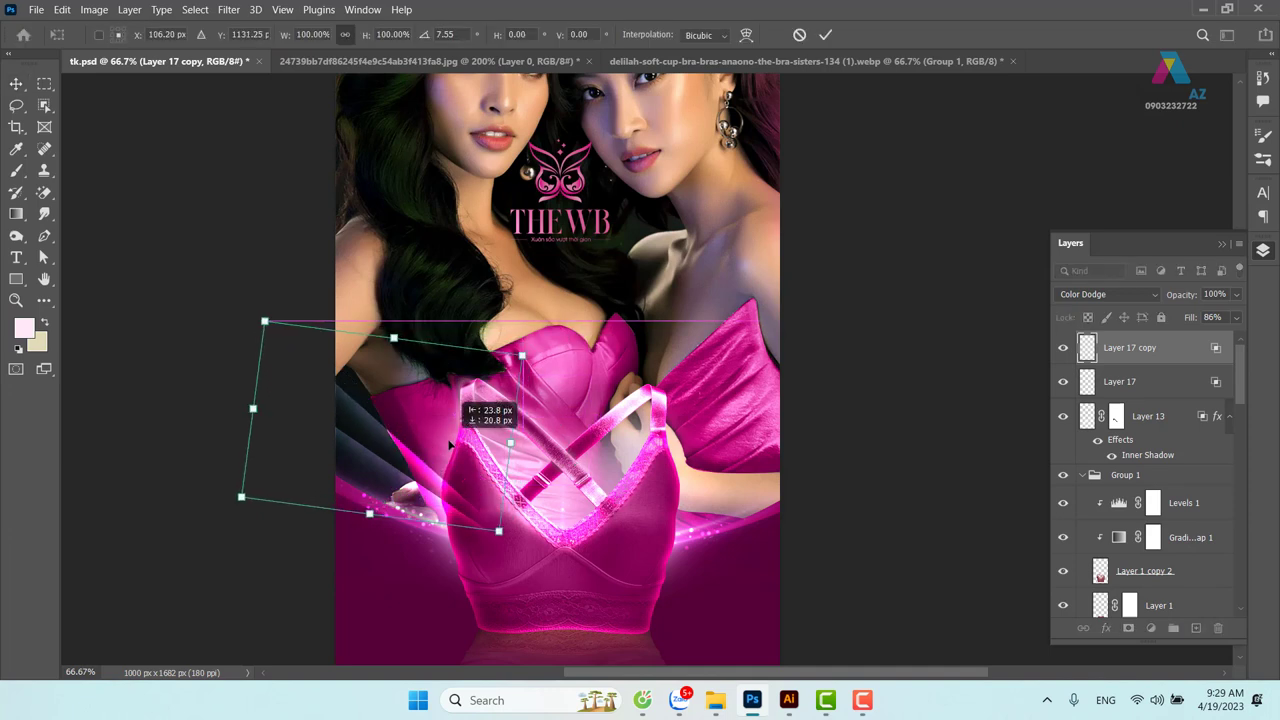
drag(450, 446, 453, 441)
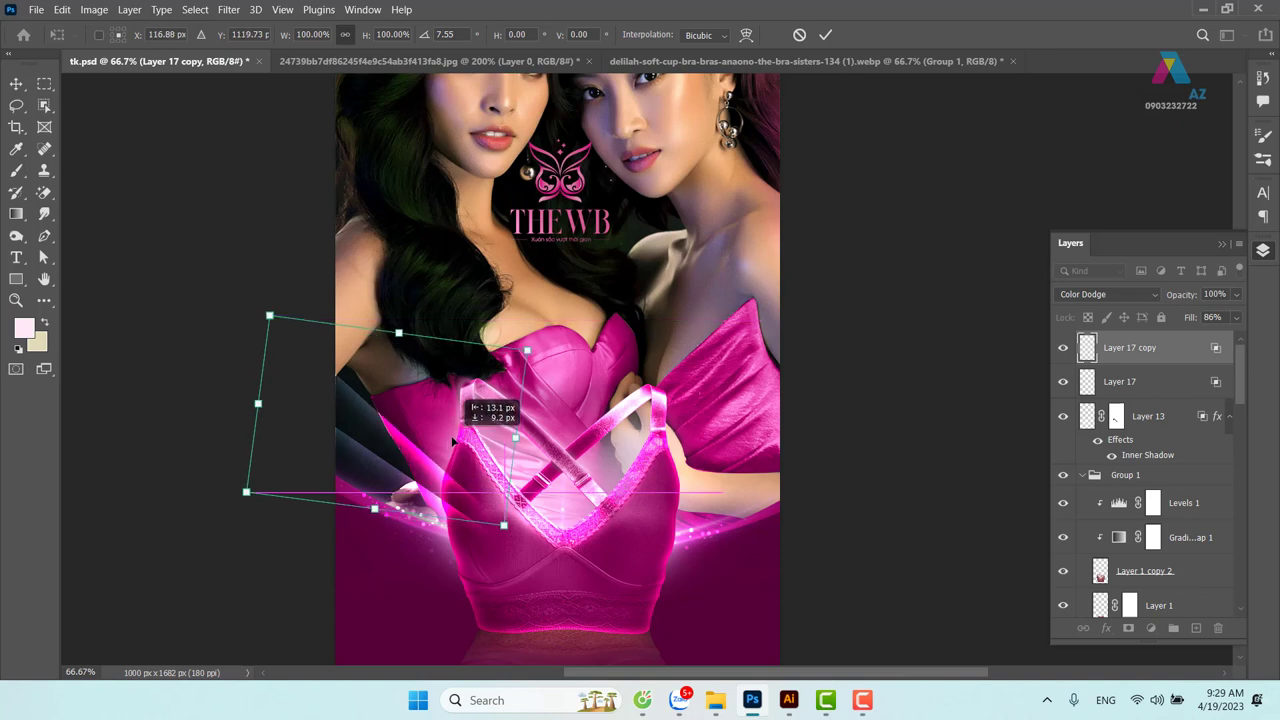
key(Return)
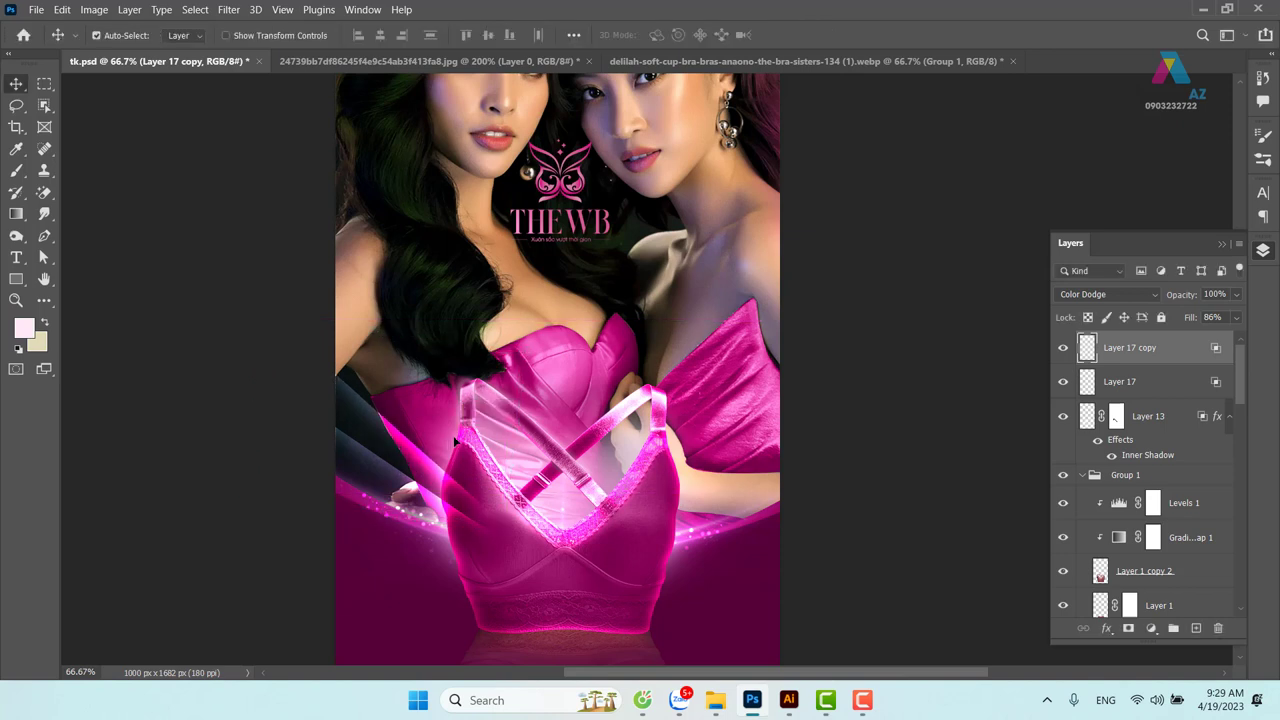
Add a third beam rotated about 5.5° on the left, at 54% fill
key(ctrl+j)
drag(453, 441, 476, 395)
key(ctrl+t)
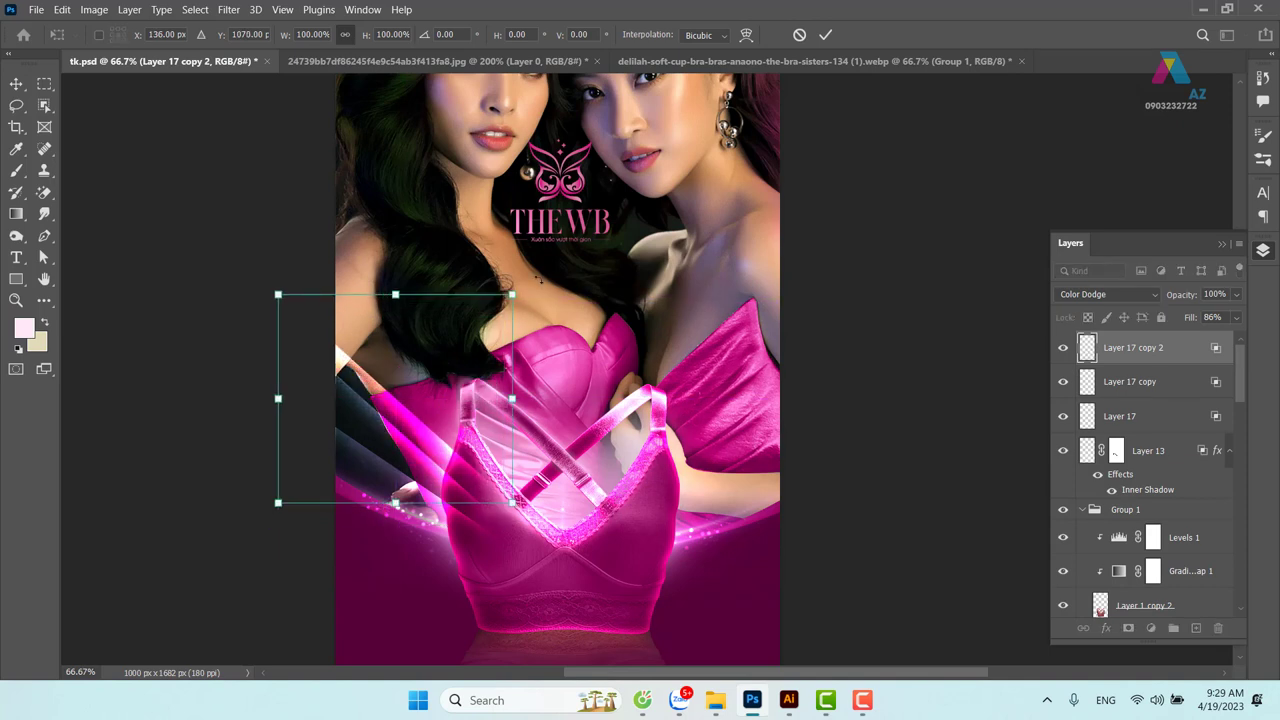
drag(260, 480, 255, 465)
drag(382, 389, 385, 384)
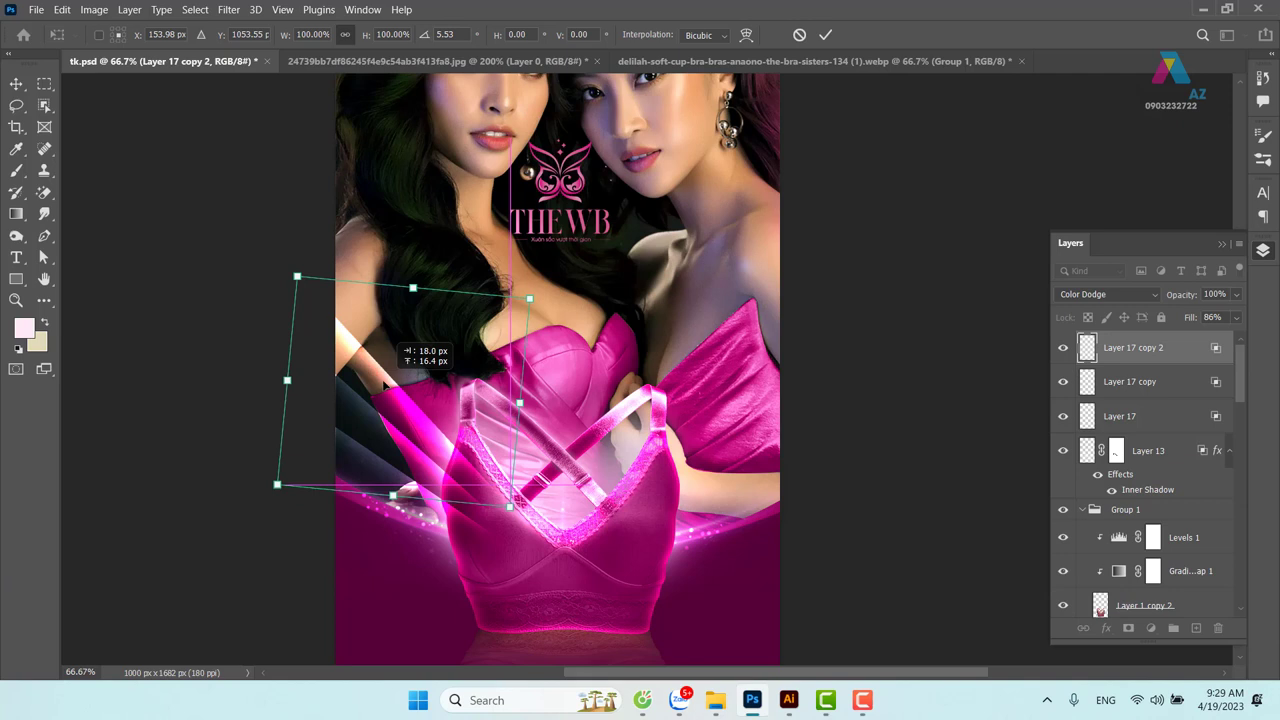
key(Return)
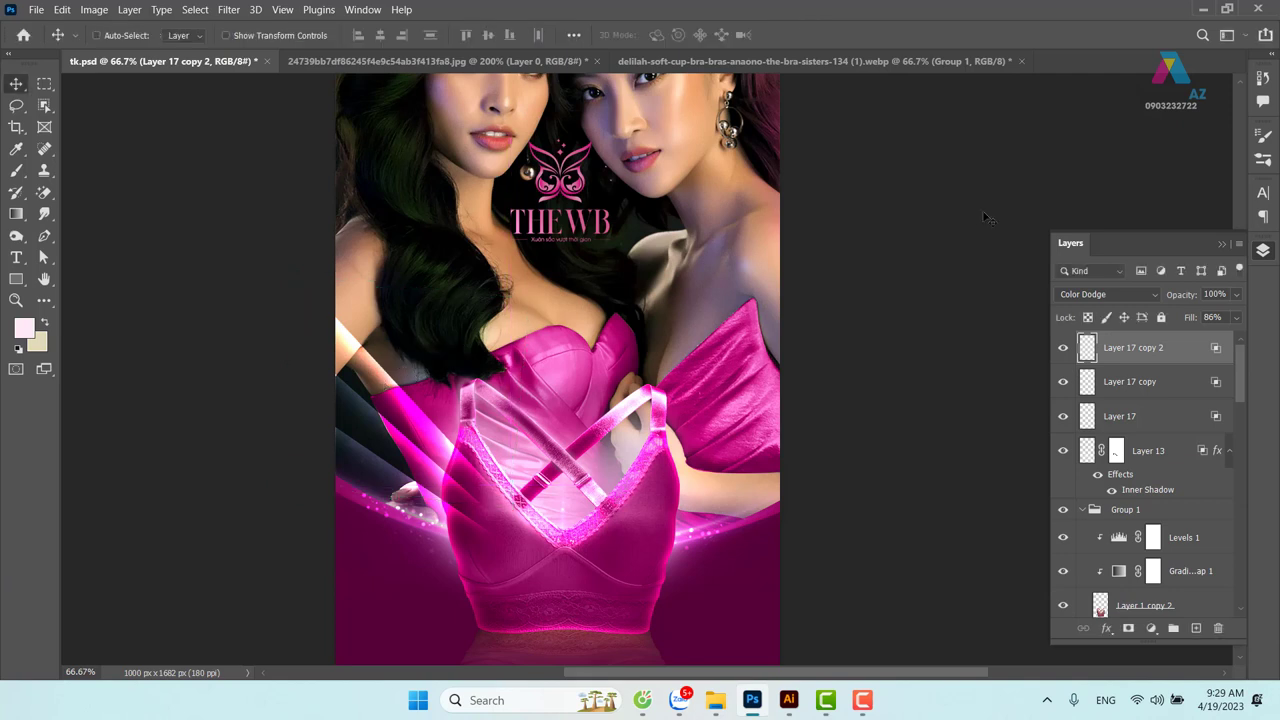
click(1240, 318)
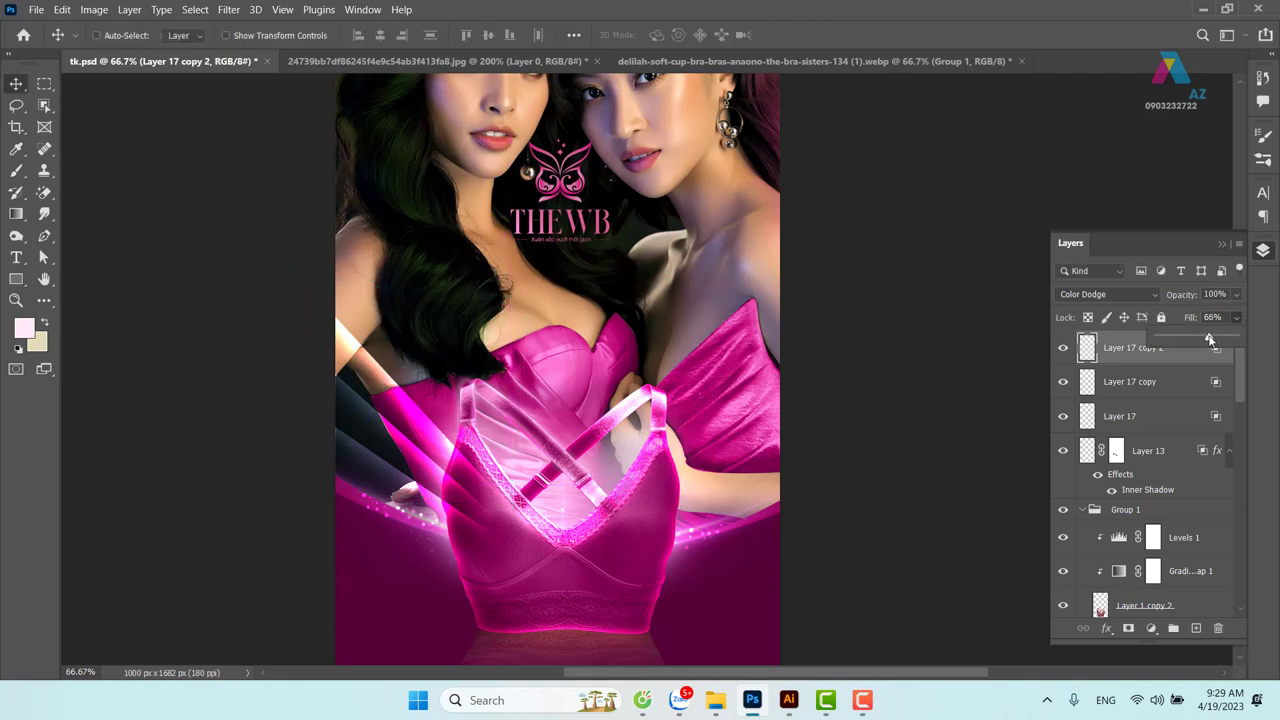
drag(1229, 338, 1200, 340)
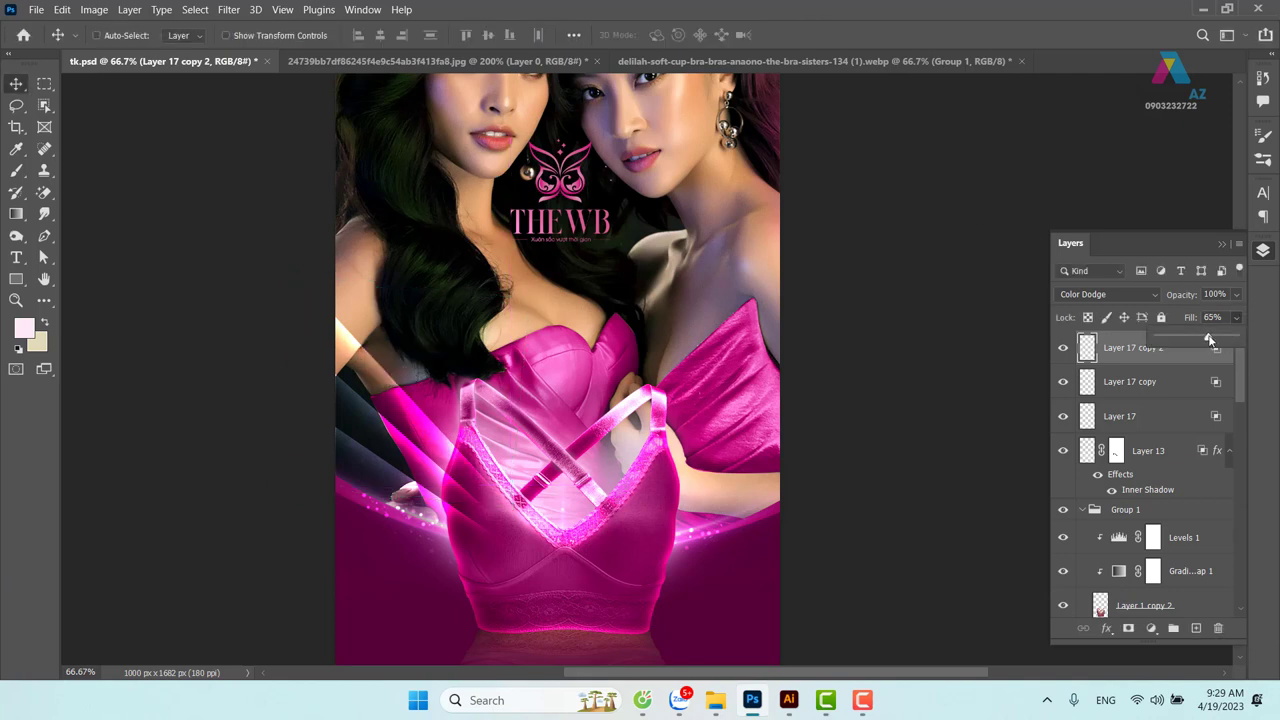
Set Layer 17 copy to 73% fill and Layer 17 to 78% fill
right_click(431, 478)
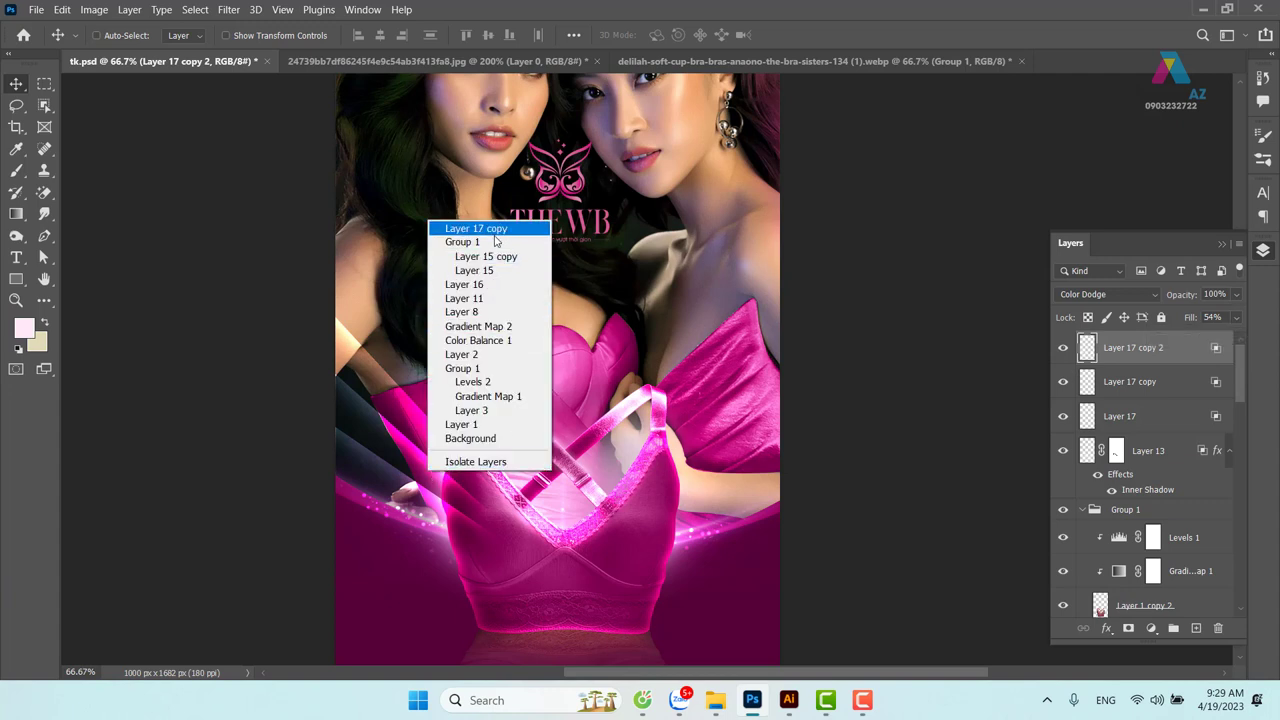
click(358, 455)
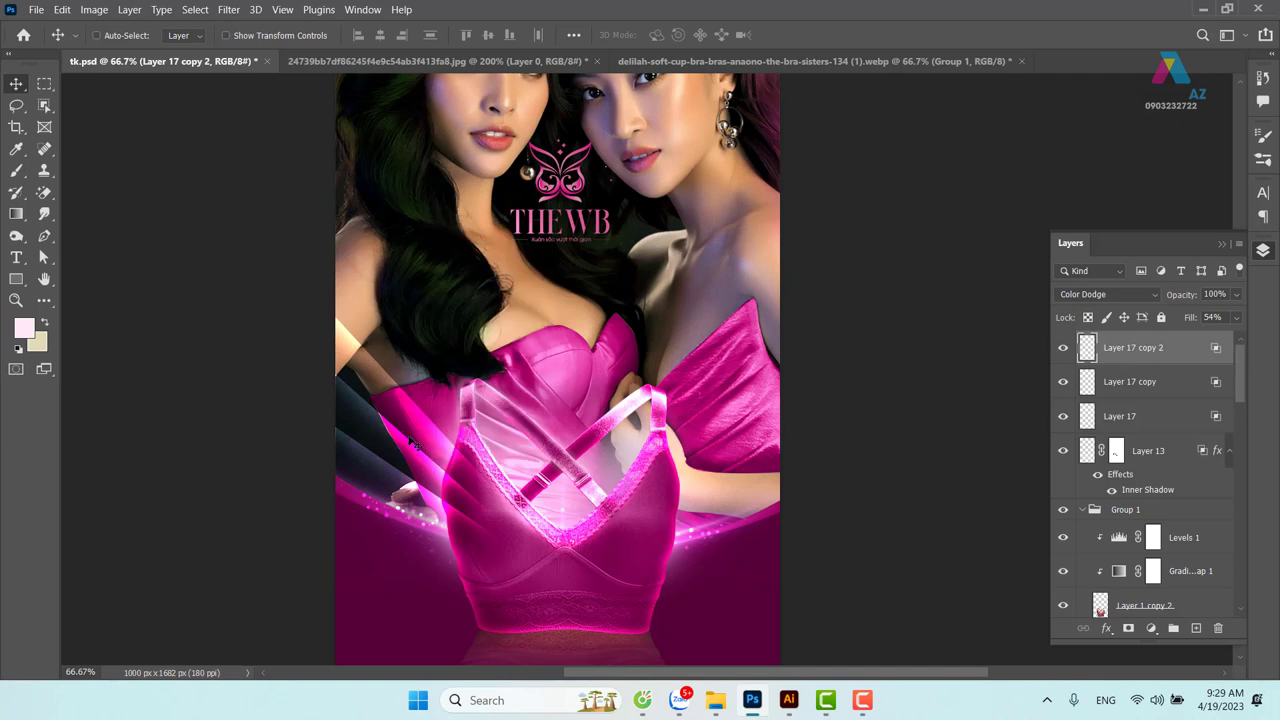
click(1150, 381)
click(1237, 317)
drag(1225, 341, 1213, 341)
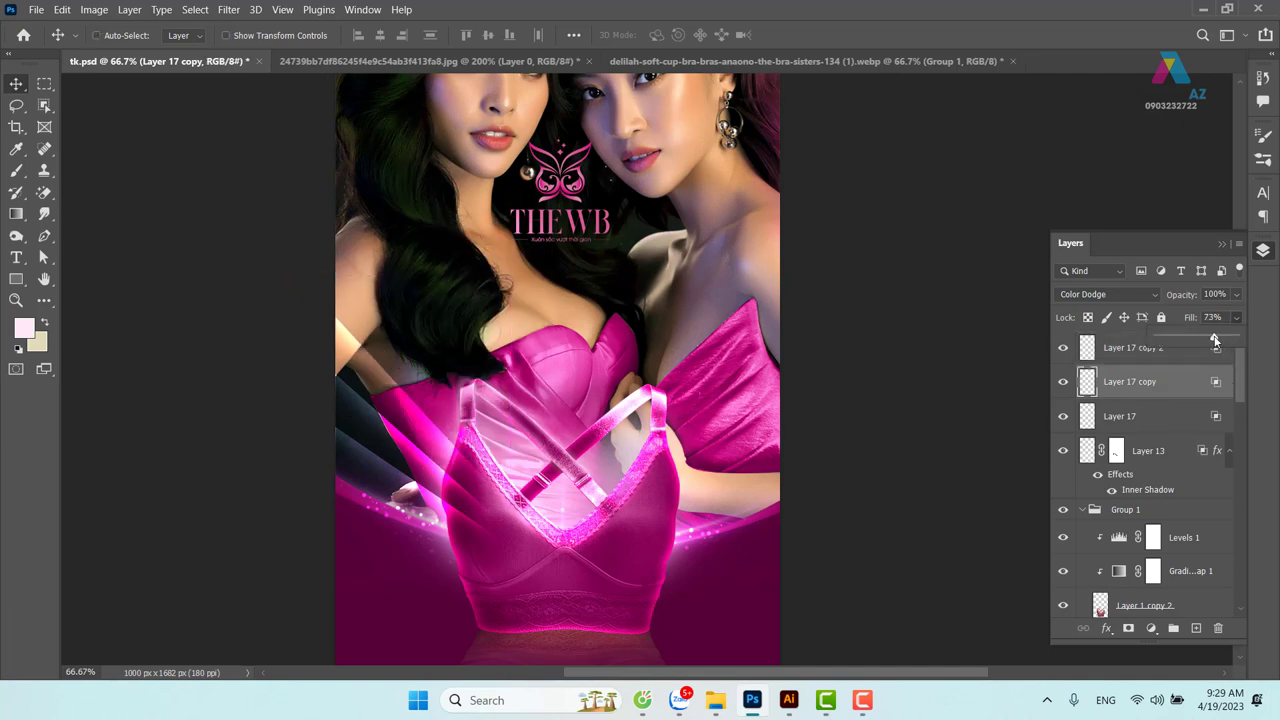
click(1152, 416)
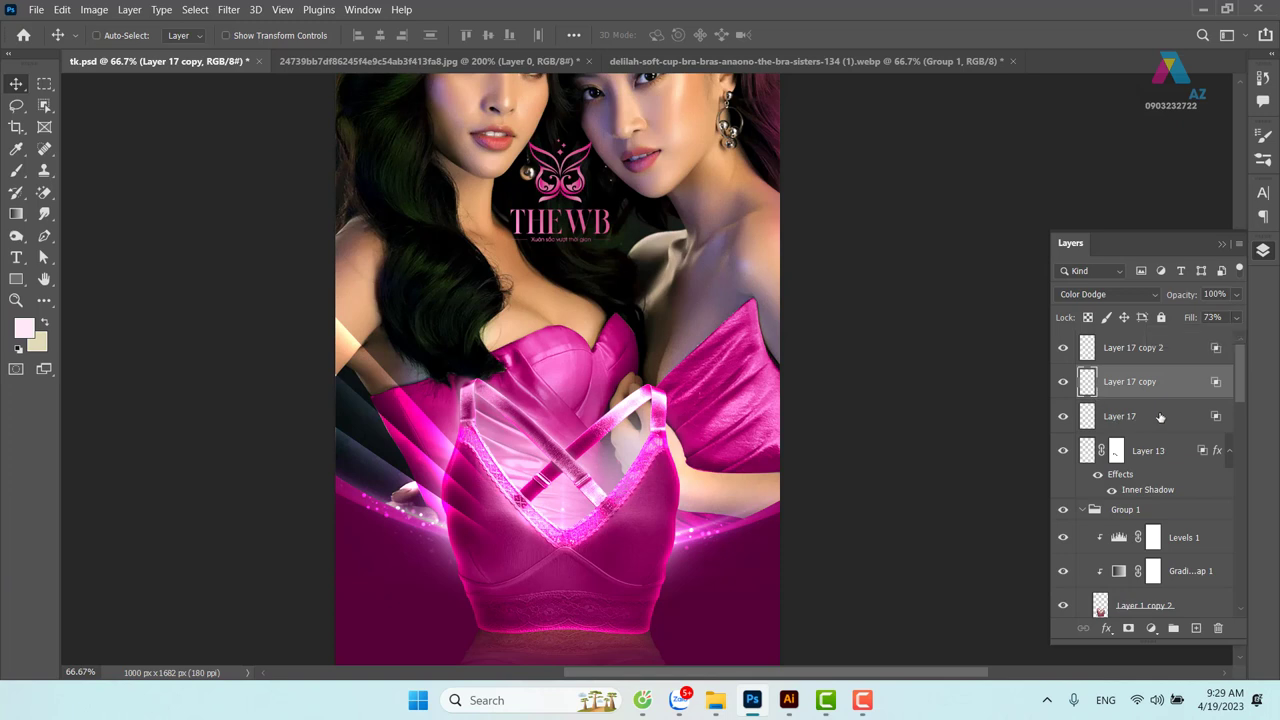
click(1237, 317)
drag(1225, 341, 1219, 341)
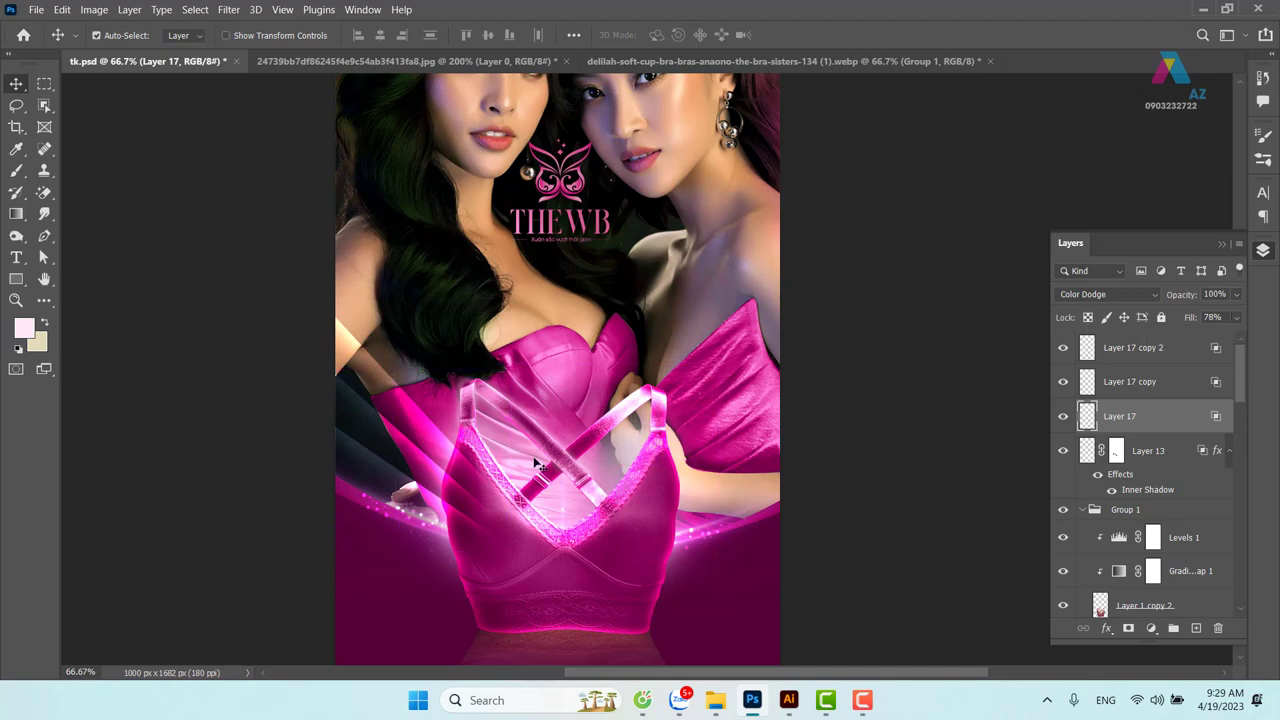
Zoom in on the left beams and select Layer 17 copy 2
key(ctrl+plus)
key(ctrl+plus)
drag(345, 440, 737, 282)
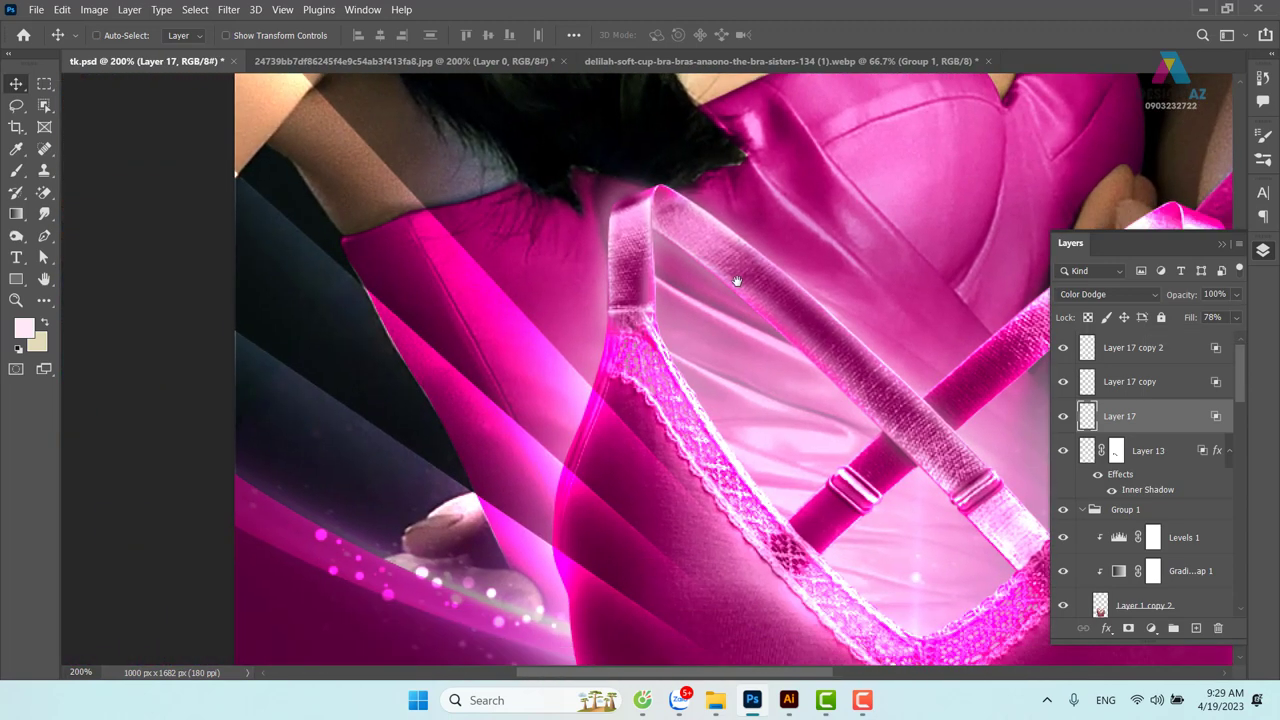
right_click(564, 373)
click(601, 380)
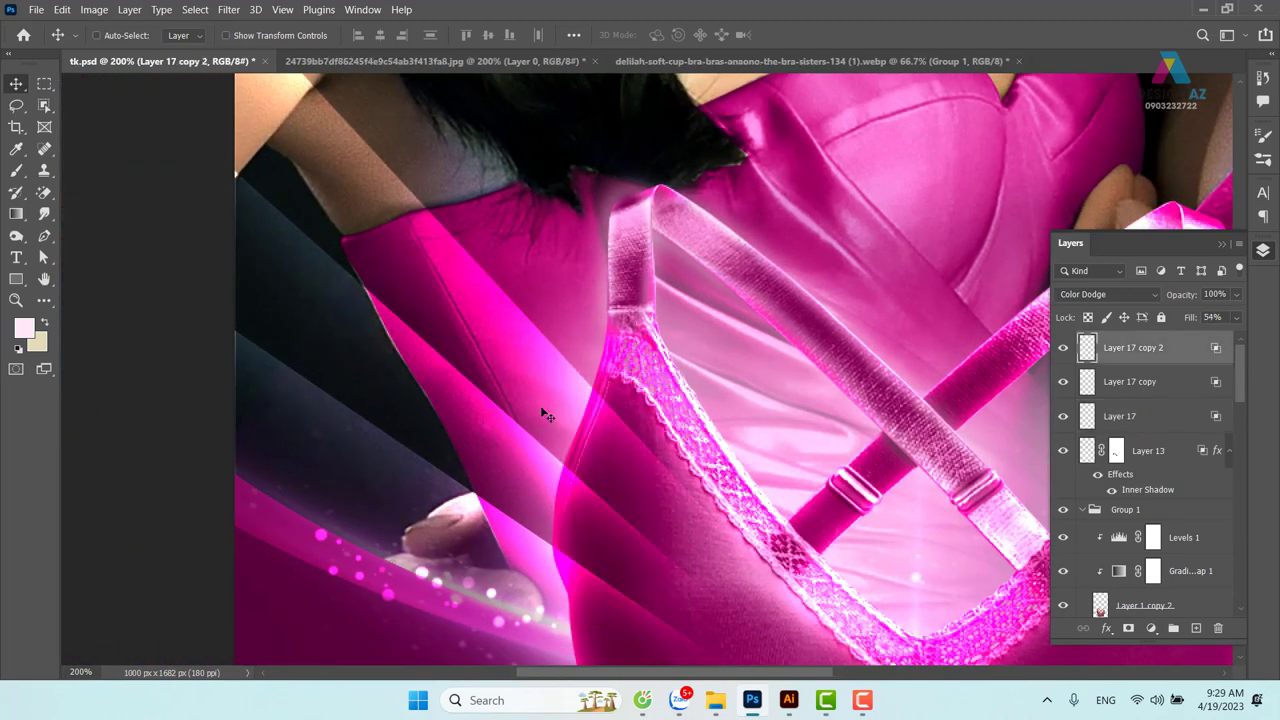
Set up a round brush at 27 px
key(b)
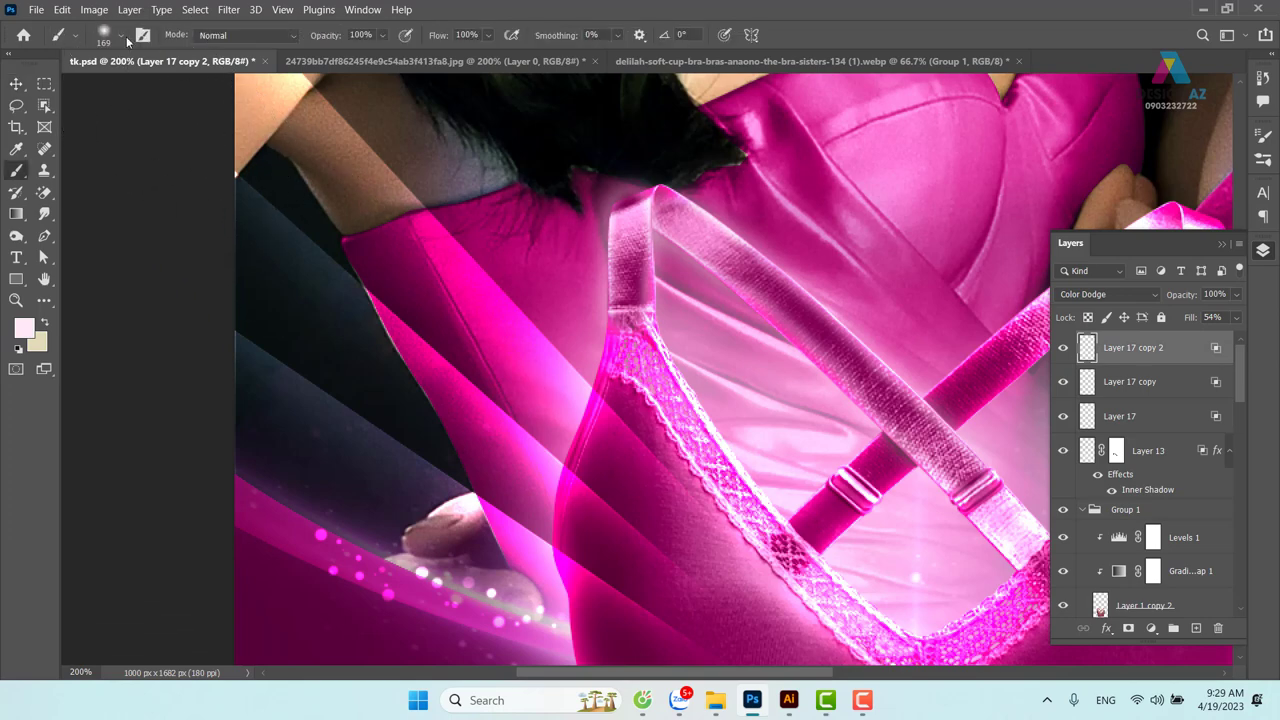
click(124, 40)
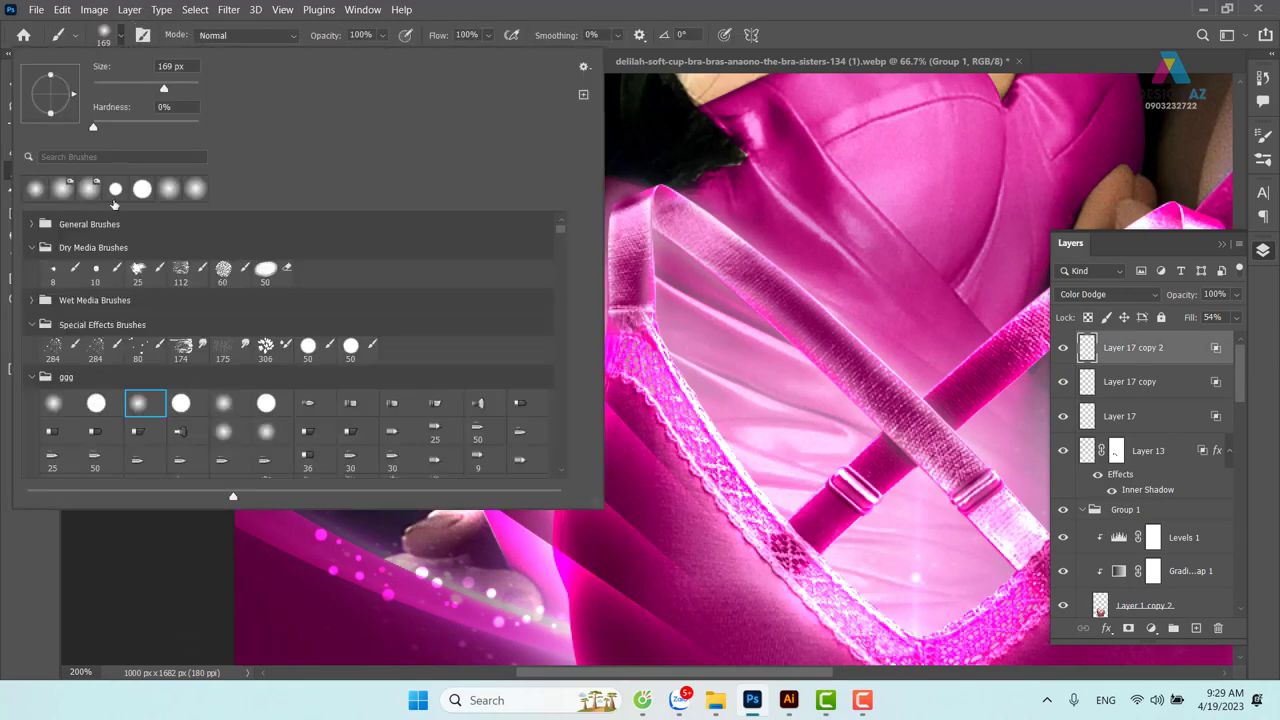
click(115, 189)
click(730, 310)
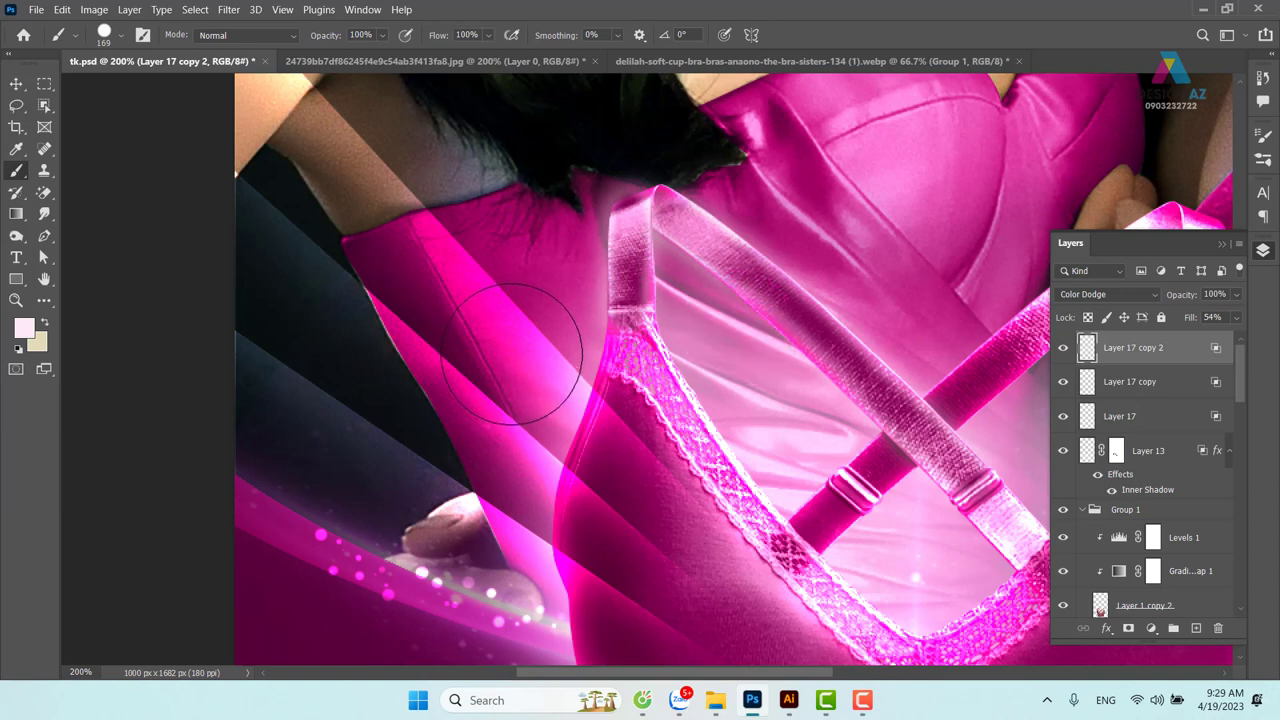
drag(551, 358, 424, 368)
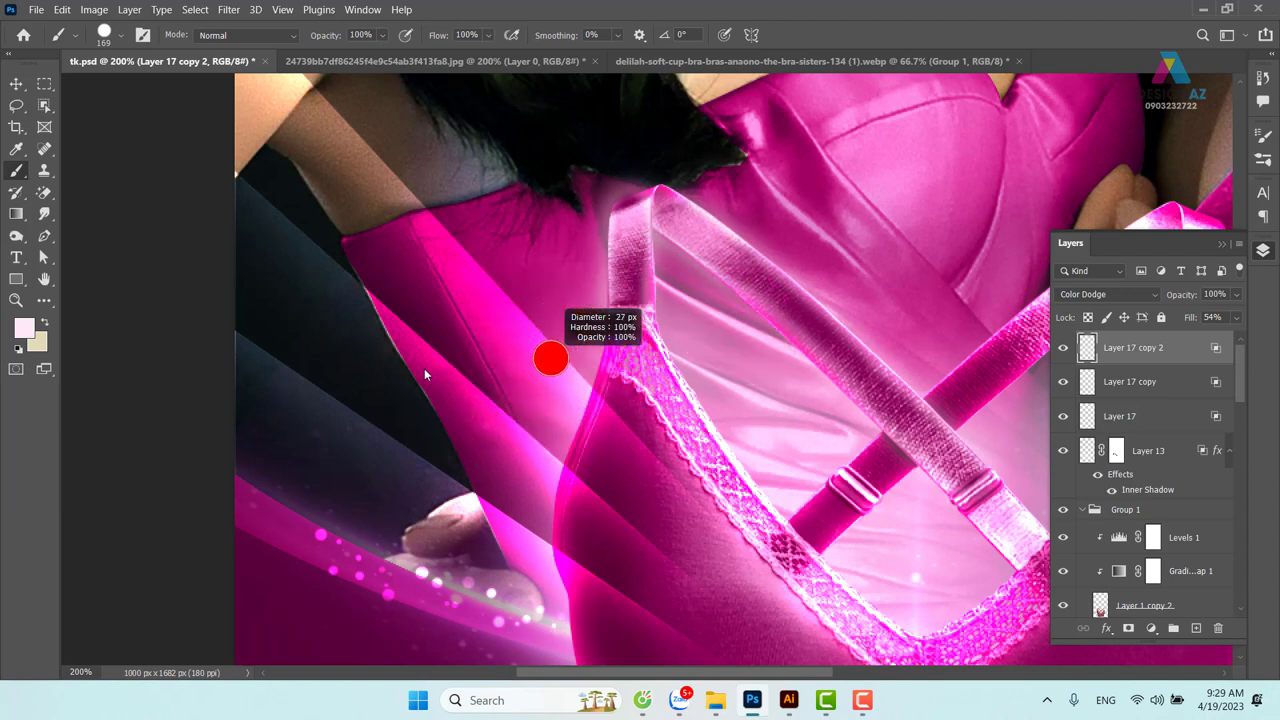
Paint four pink glow dots along the beam on Layer 17 copy 2
click(512, 233)
click(545, 312)
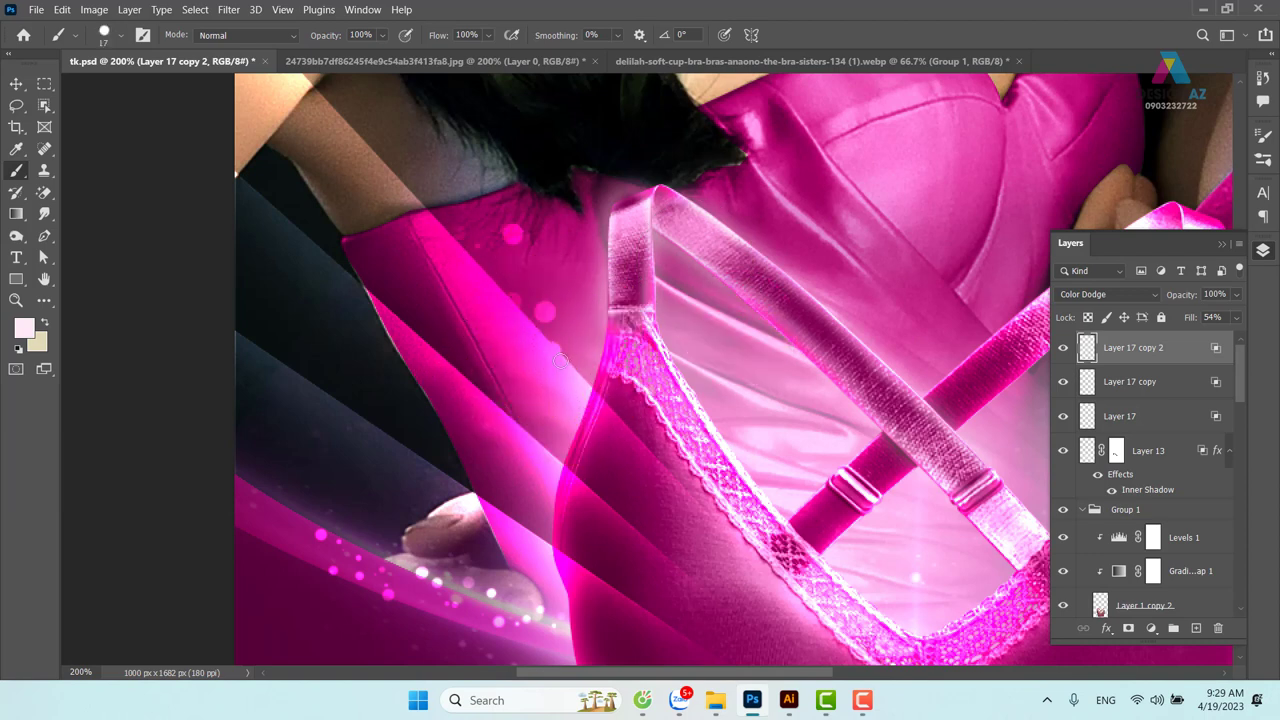
click(583, 362)
click(623, 390)
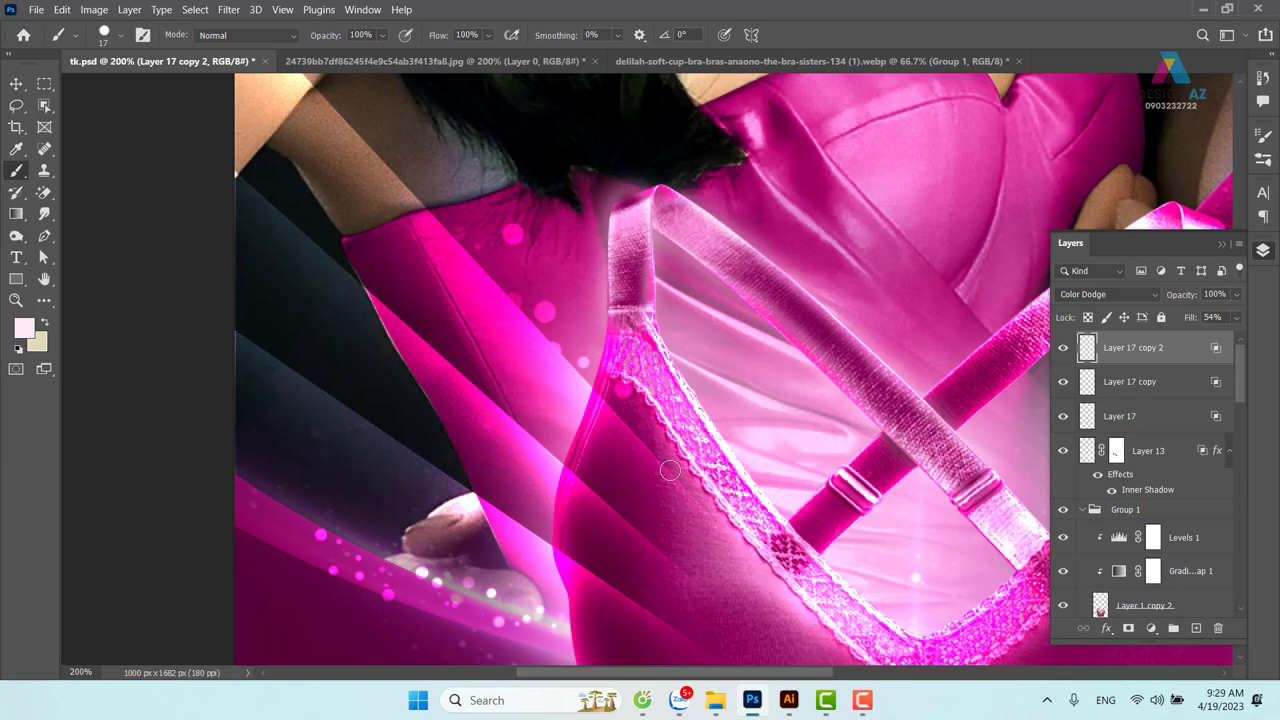
Paint five glow dots along the beam on Layer 17 copy
click(1145, 384)
click(431, 308)
click(497, 353)
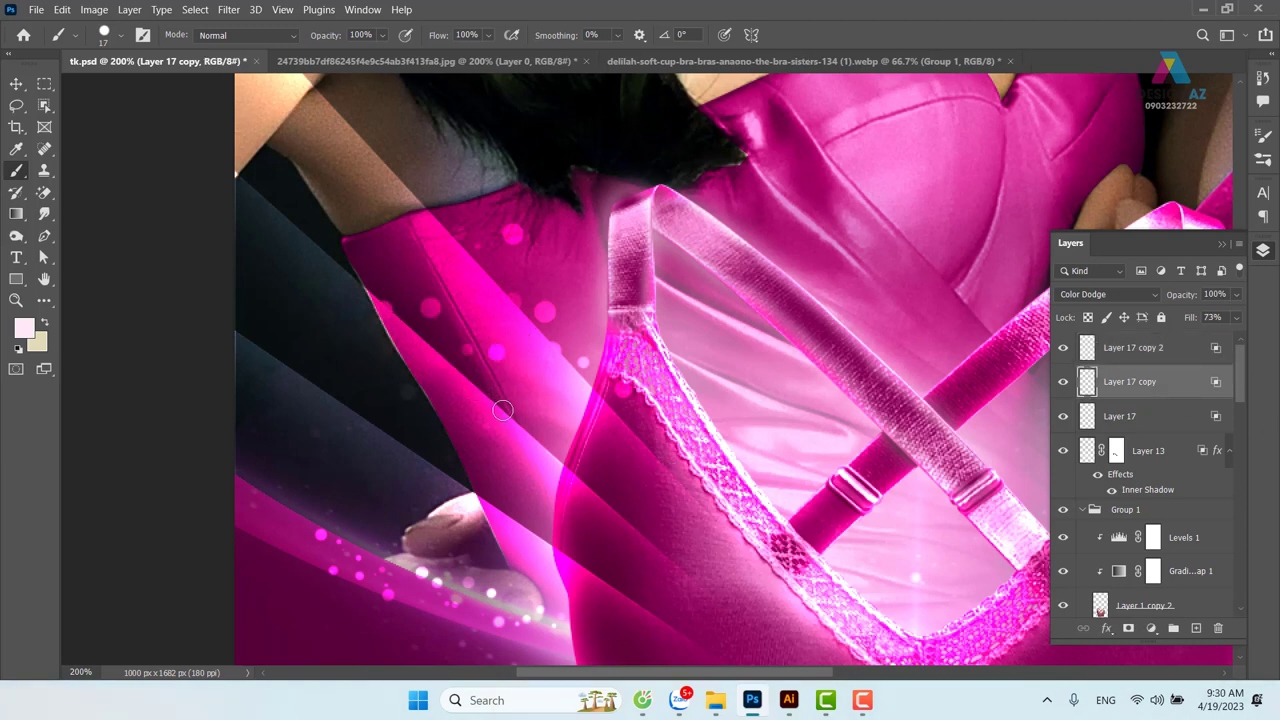
click(525, 384)
click(503, 457)
click(506, 486)
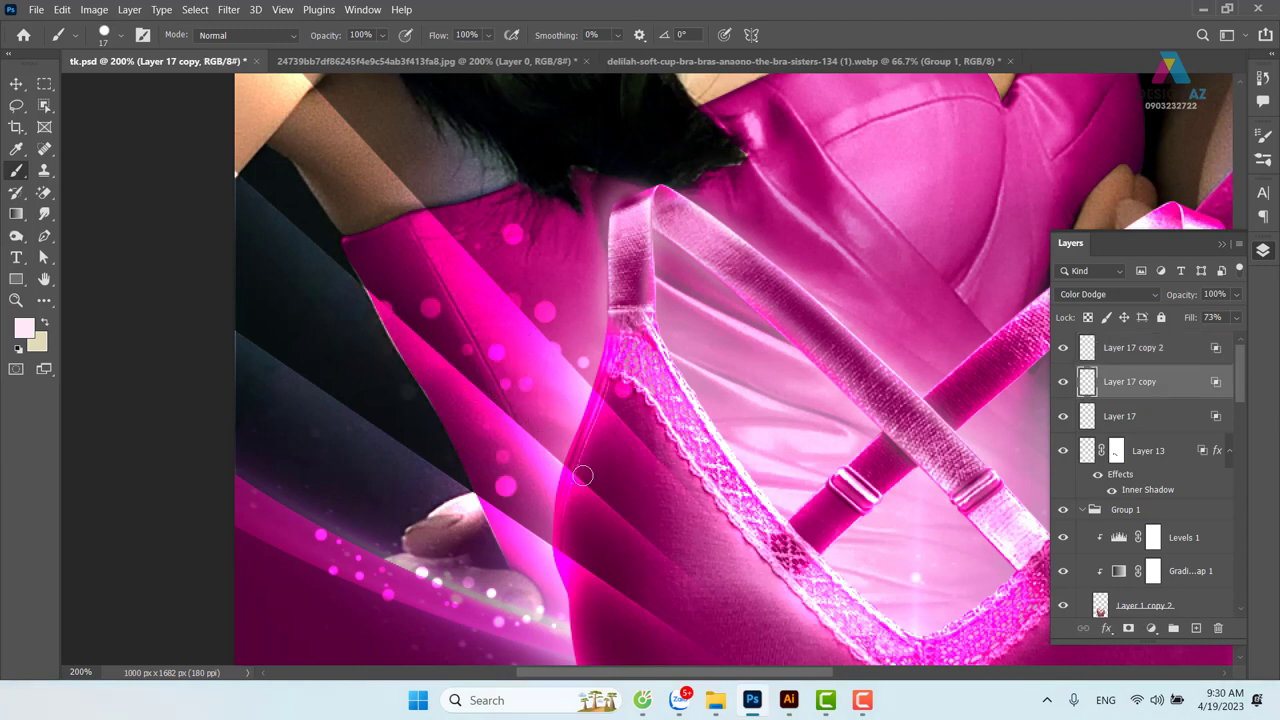
Paint five glow dots on Layer 17, then zoom out to the whole poster
click(1172, 428)
click(408, 392)
click(472, 460)
click(385, 485)
click(565, 532)
click(558, 602)
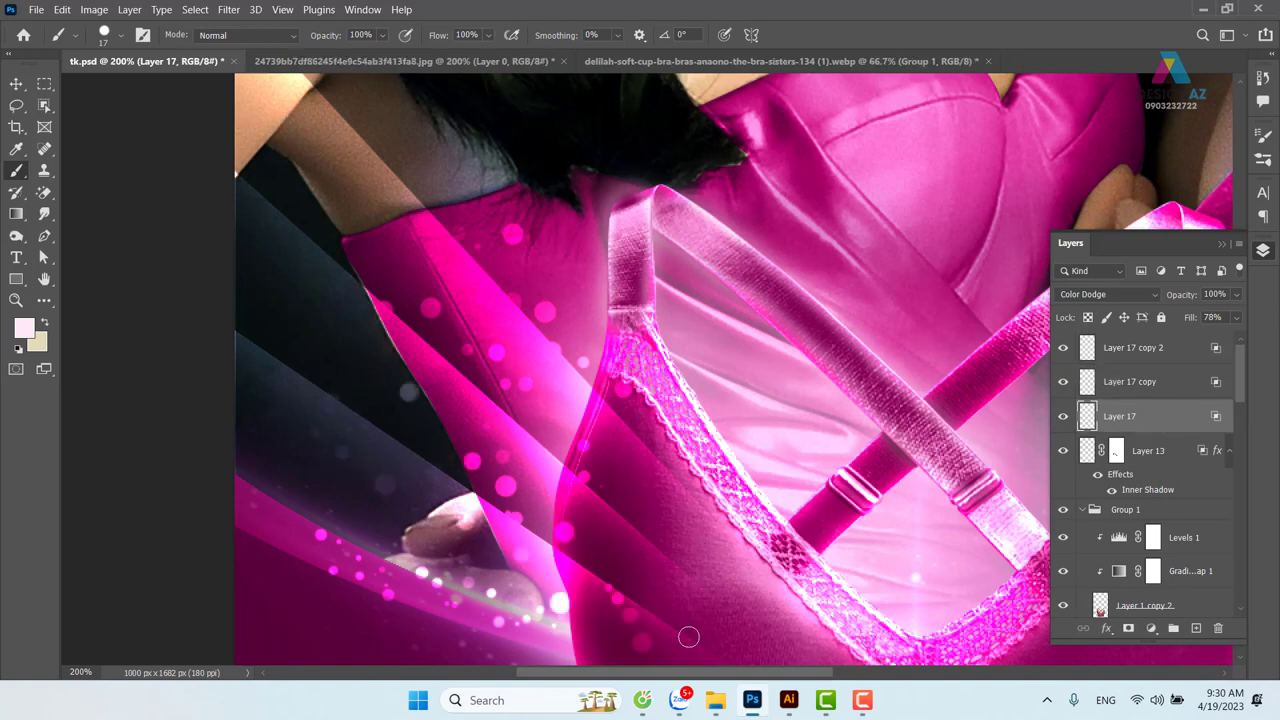
drag(830, 570, 632, 462)
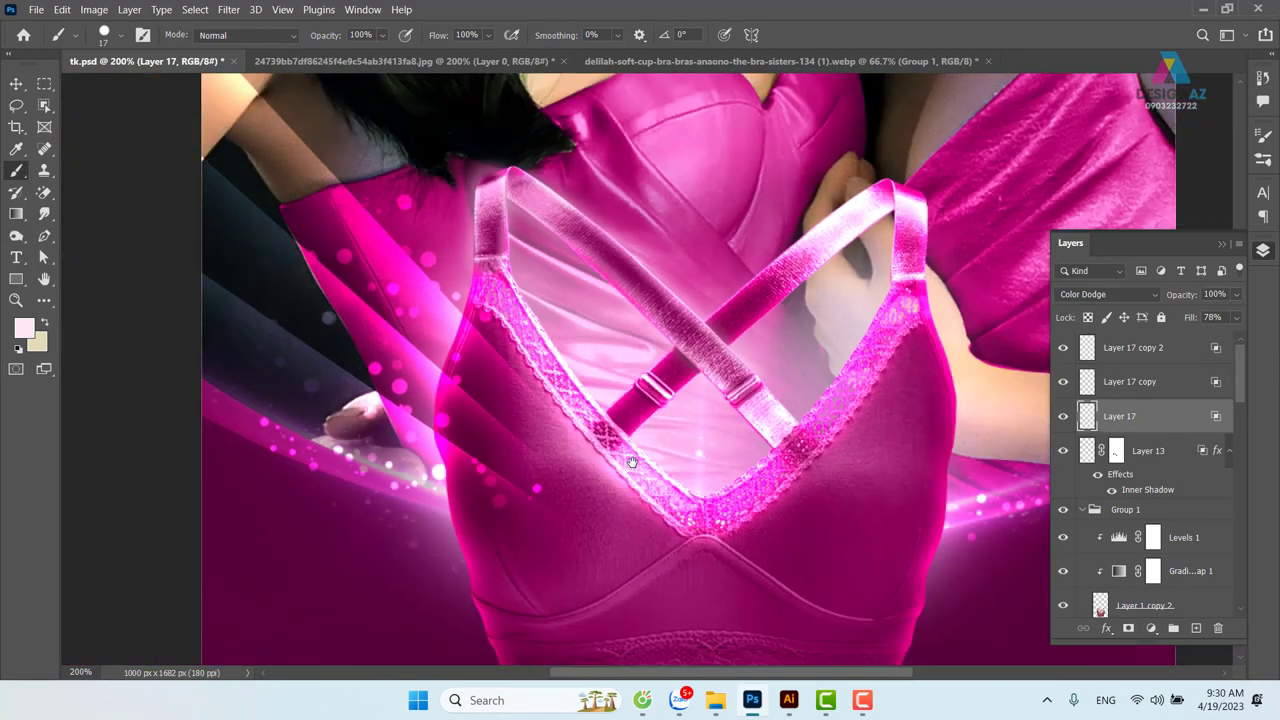
key(ctrl+minus)
key(ctrl+minus)
Duplicate the dotted beam layers to the right, flip them horizontally, and place them right of the bra
click(16, 83)
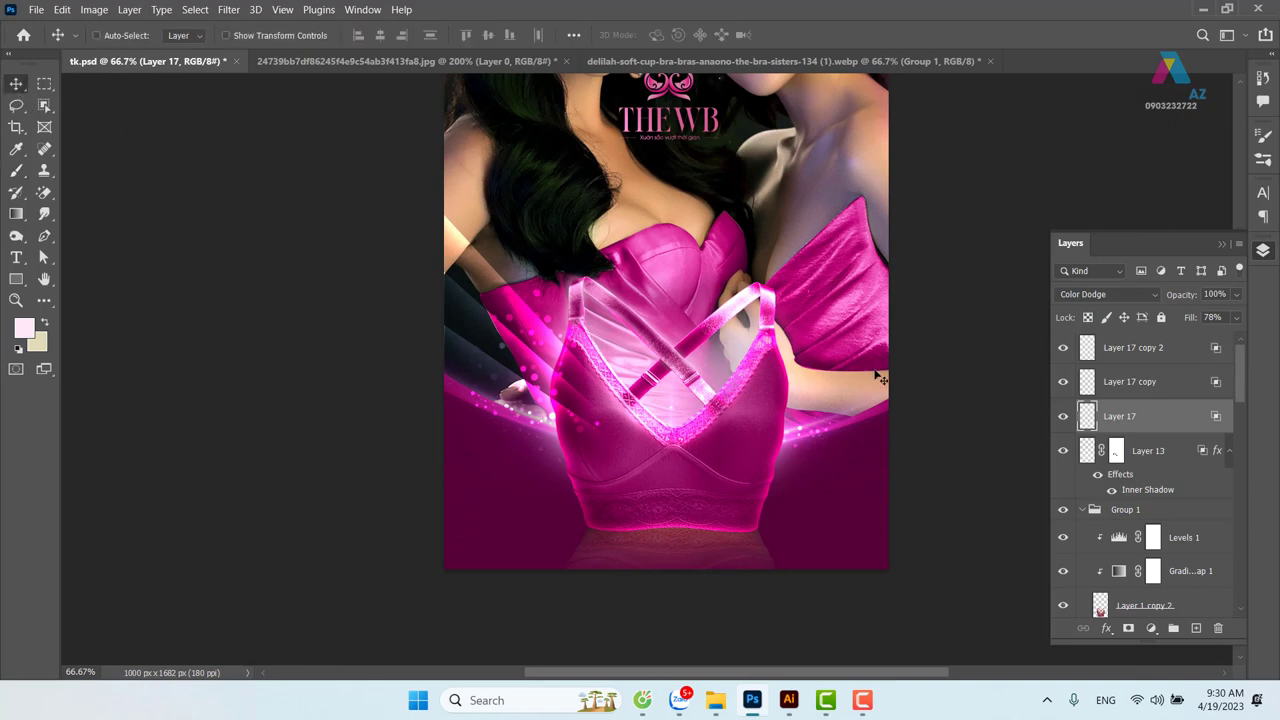
shift+click(1163, 357)
mouse_move(519, 355)
mouse_down()
mouse_move(713, 355)
mouse_move(818, 373)
mouse_up()
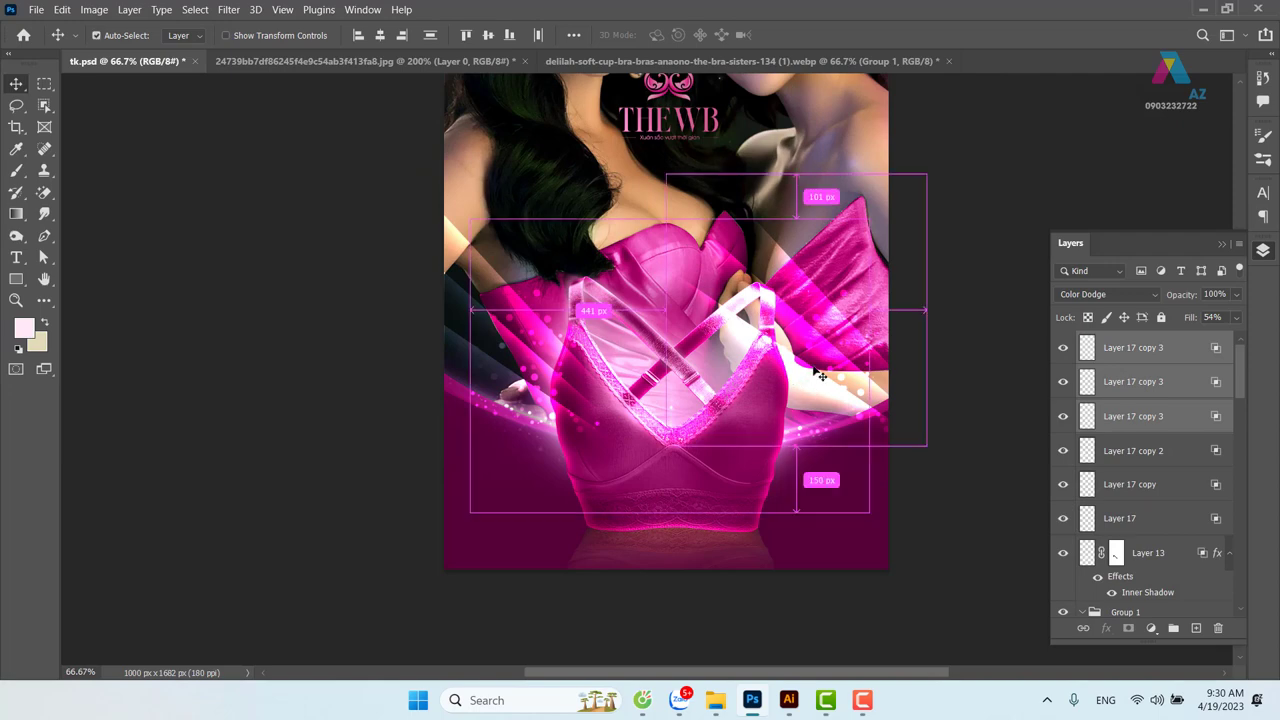
key(ctrl+t)
right_click(831, 348)
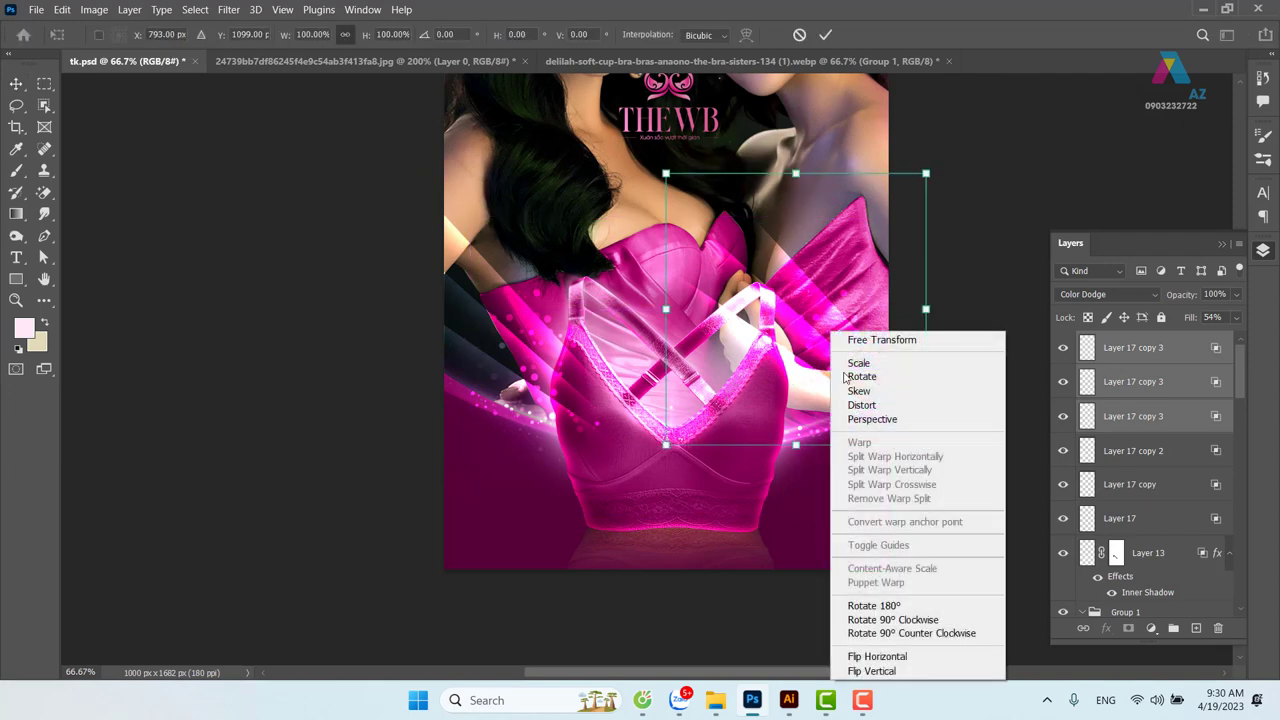
click(877, 657)
drag(815, 345, 885, 356)
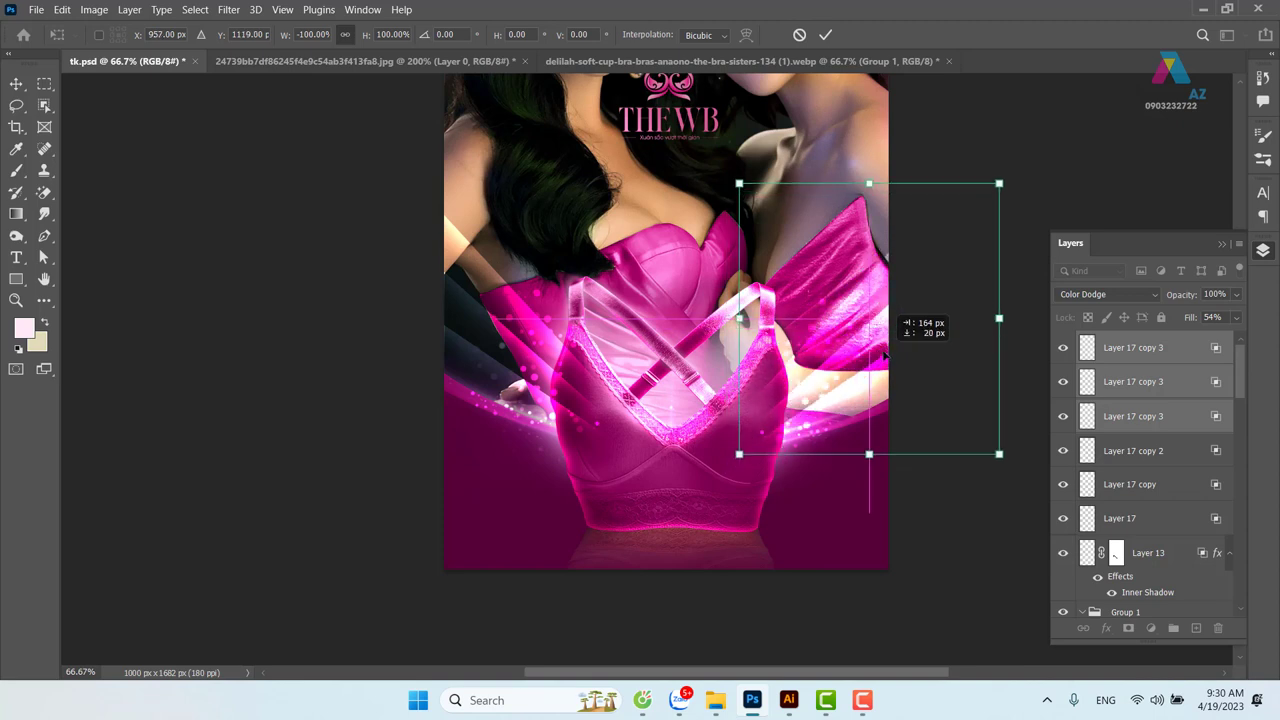
drag(826, 468, 732, 500)
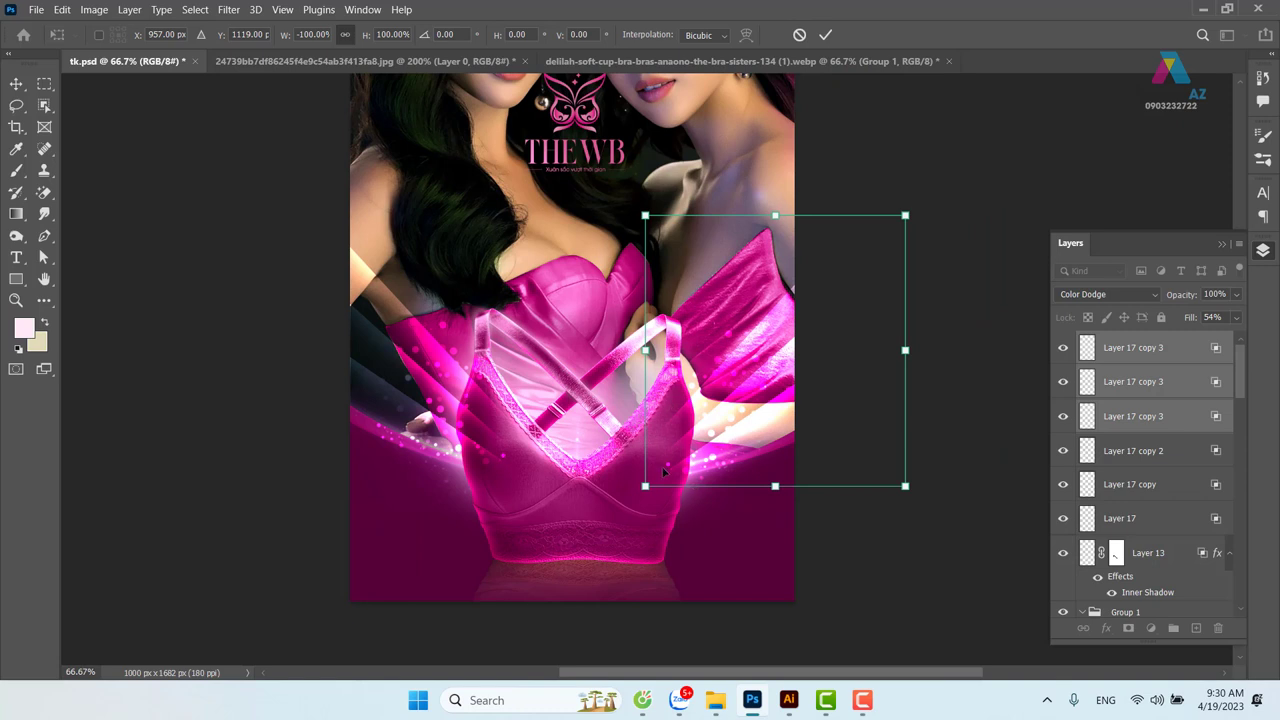
Apply the flip, then group Layer 17 through Layer 17 copy 3 into Group 2
key(Return)
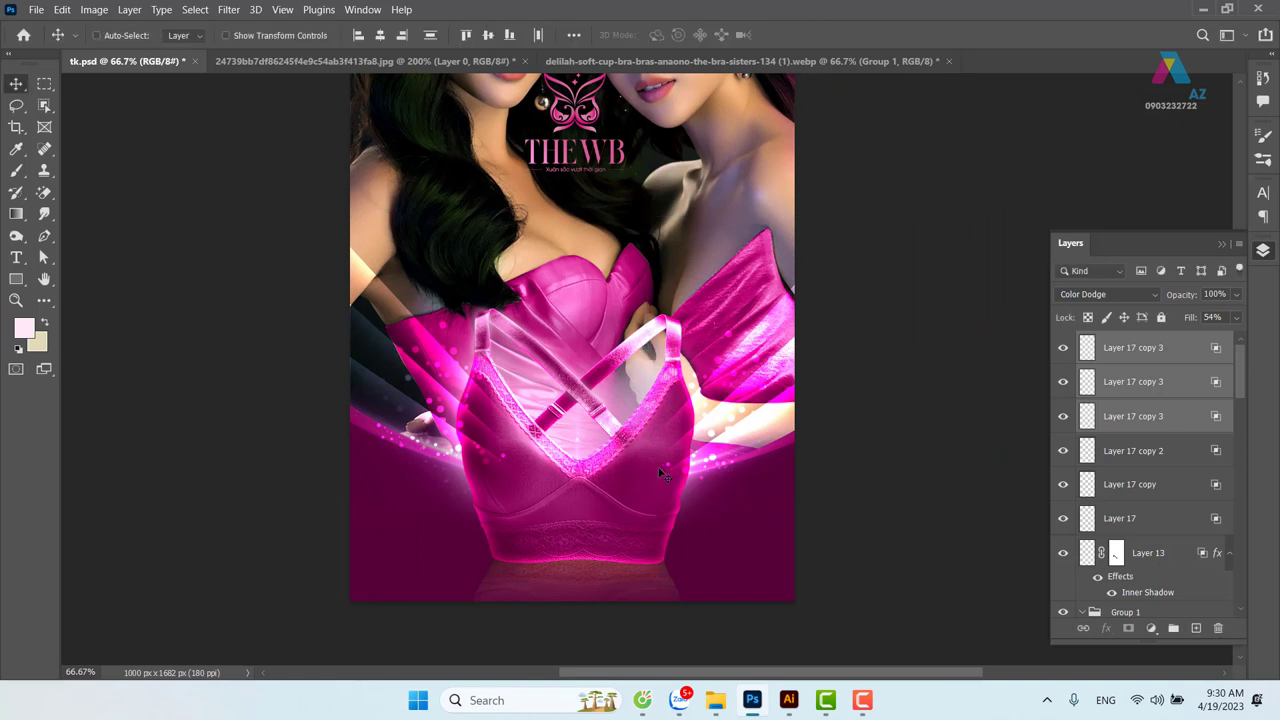
click(1161, 522)
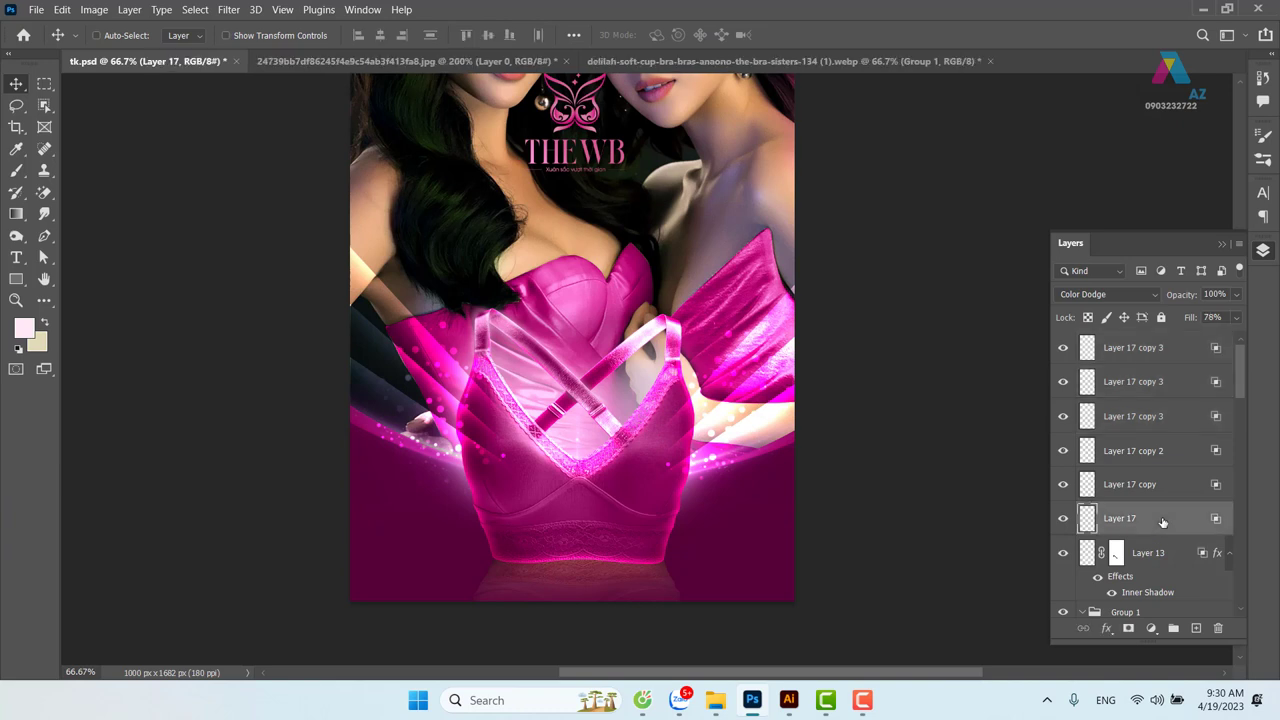
shift+click(1155, 355)
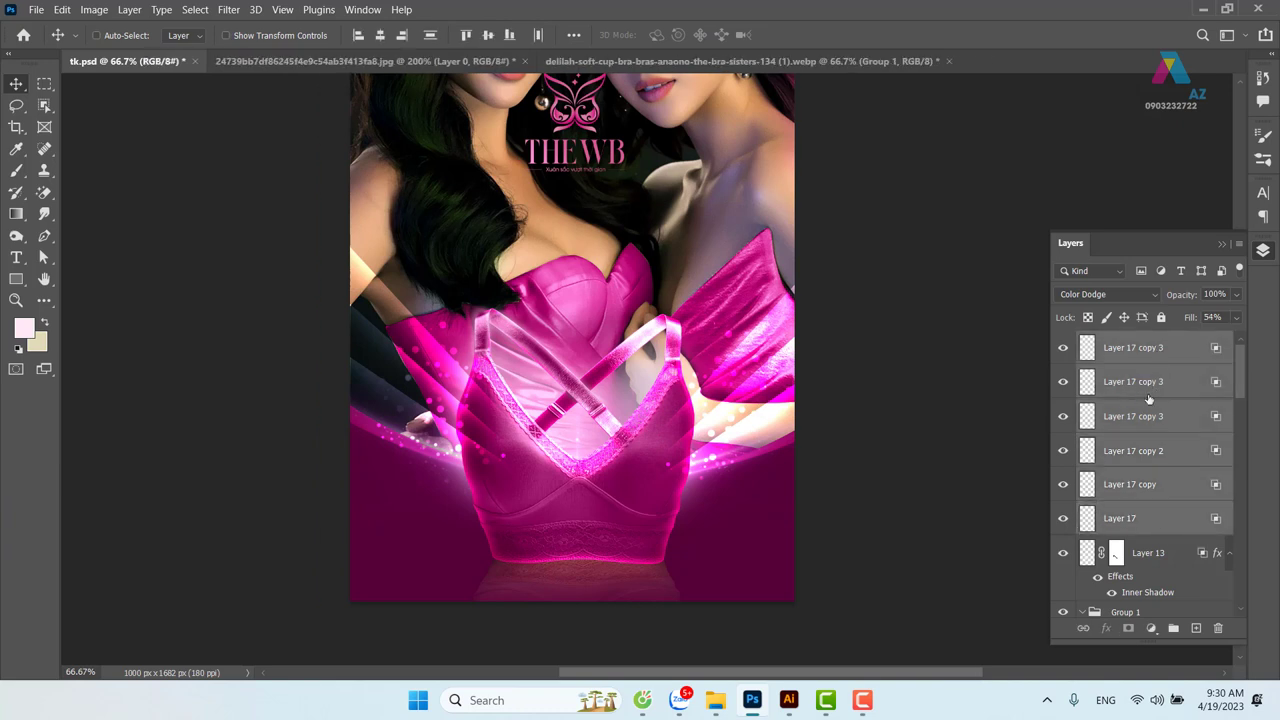
click(1233, 381)
click(1155, 347)
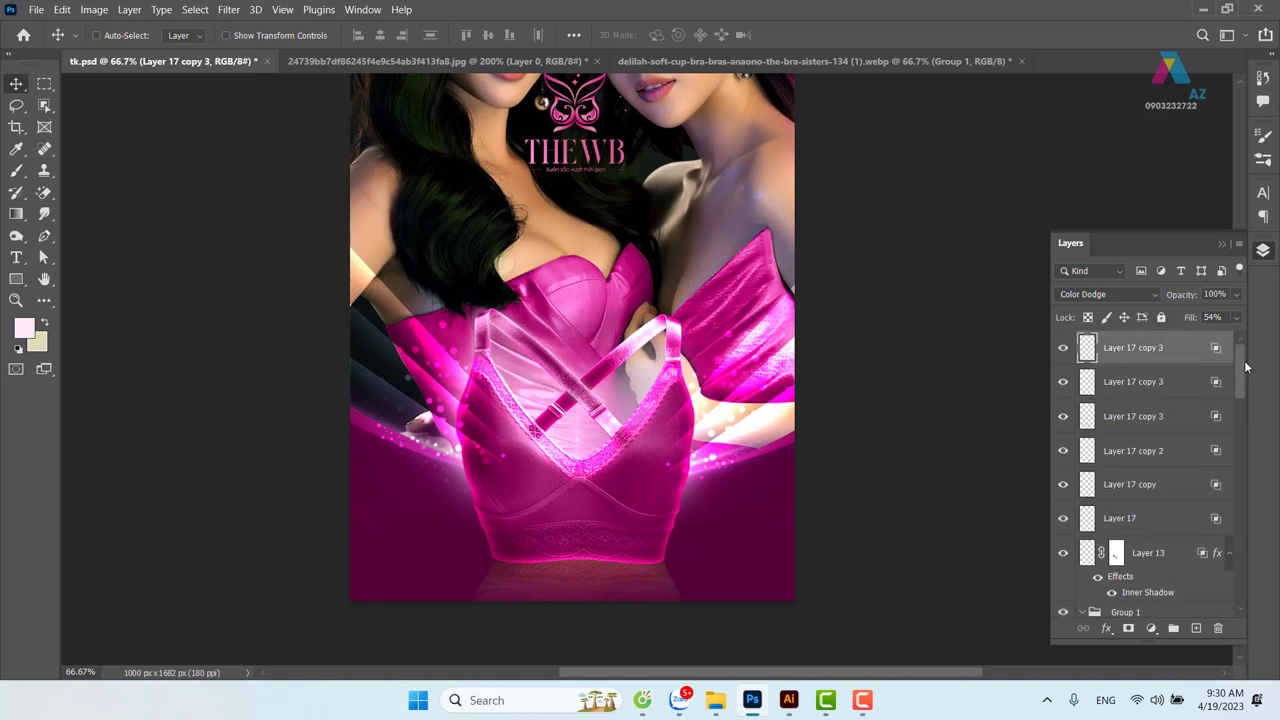
shift+click(1173, 521)
key(ctrl)
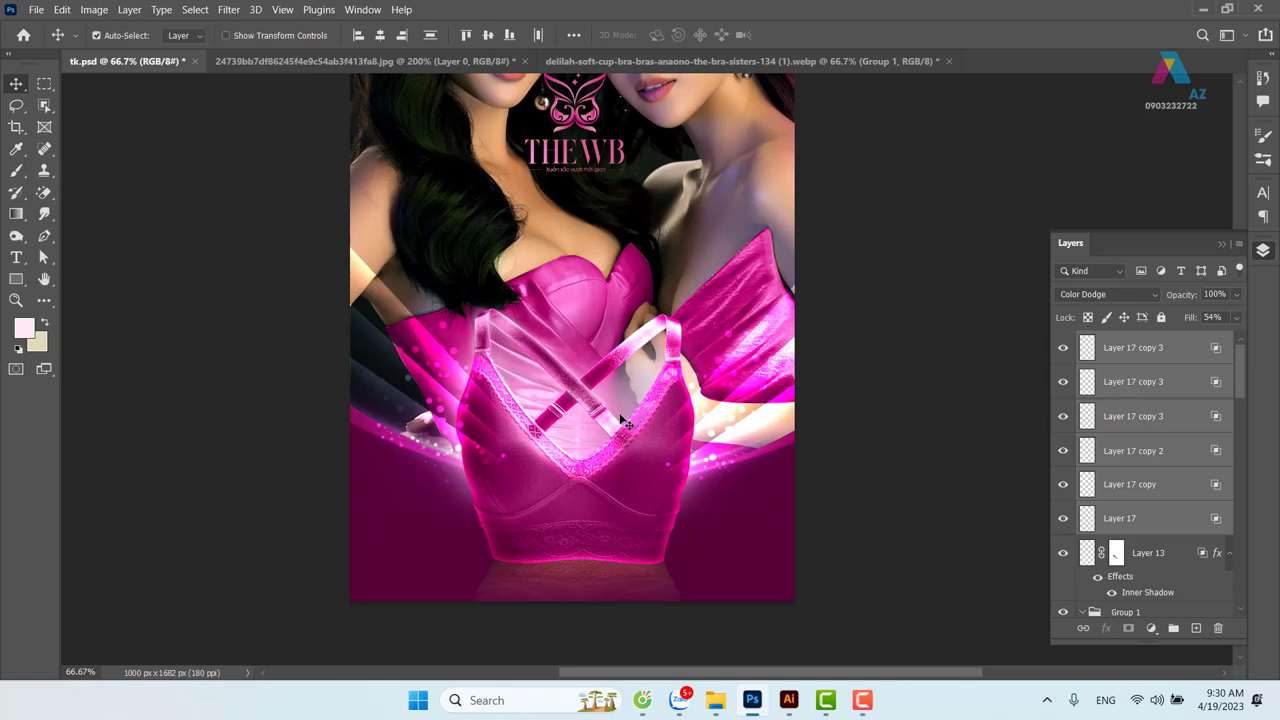
key(ctrl+g)
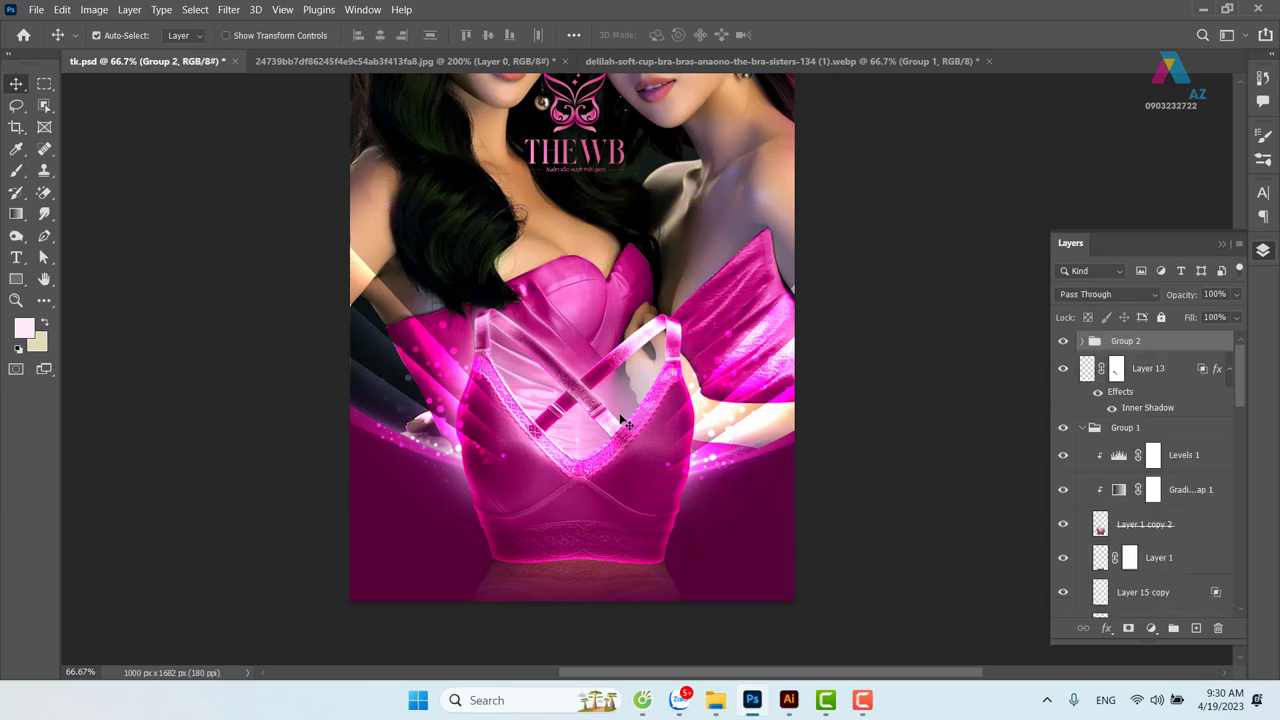
Restack Group 2 with arrange shortcuts until it sits below Layer 1
key(ctrl+shift+bracketleft)
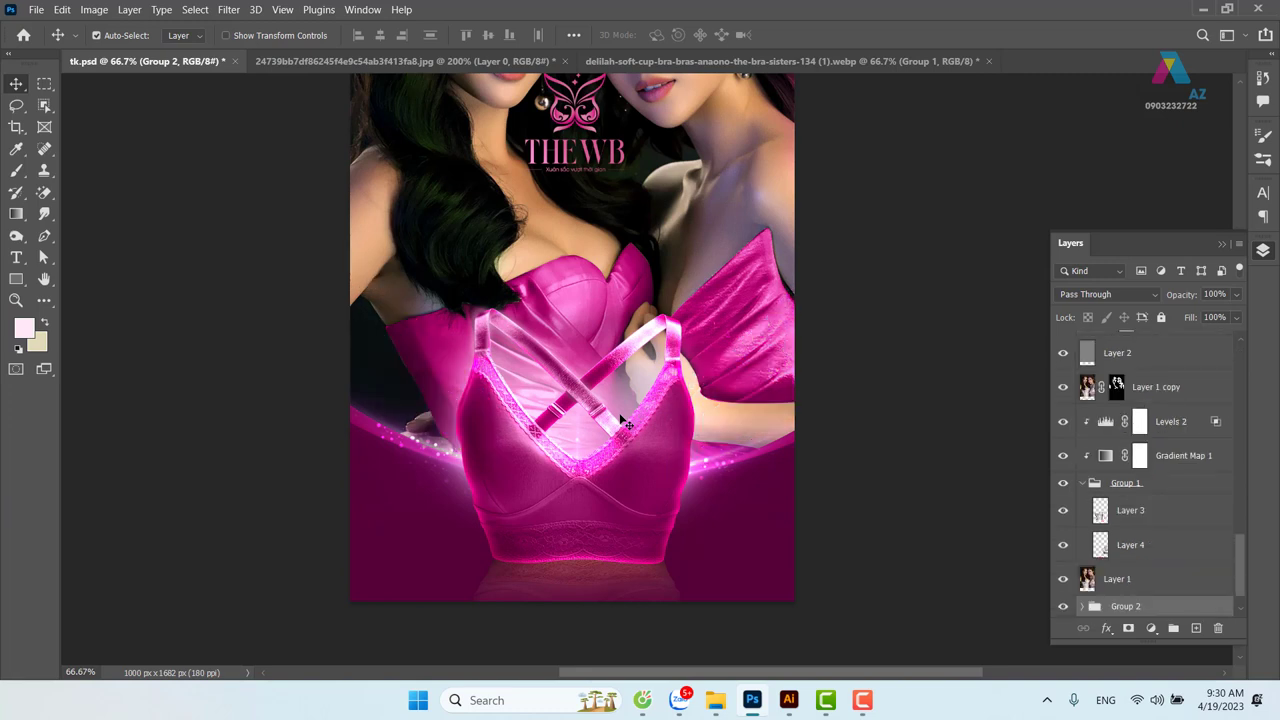
key(ctrl+bracketright)
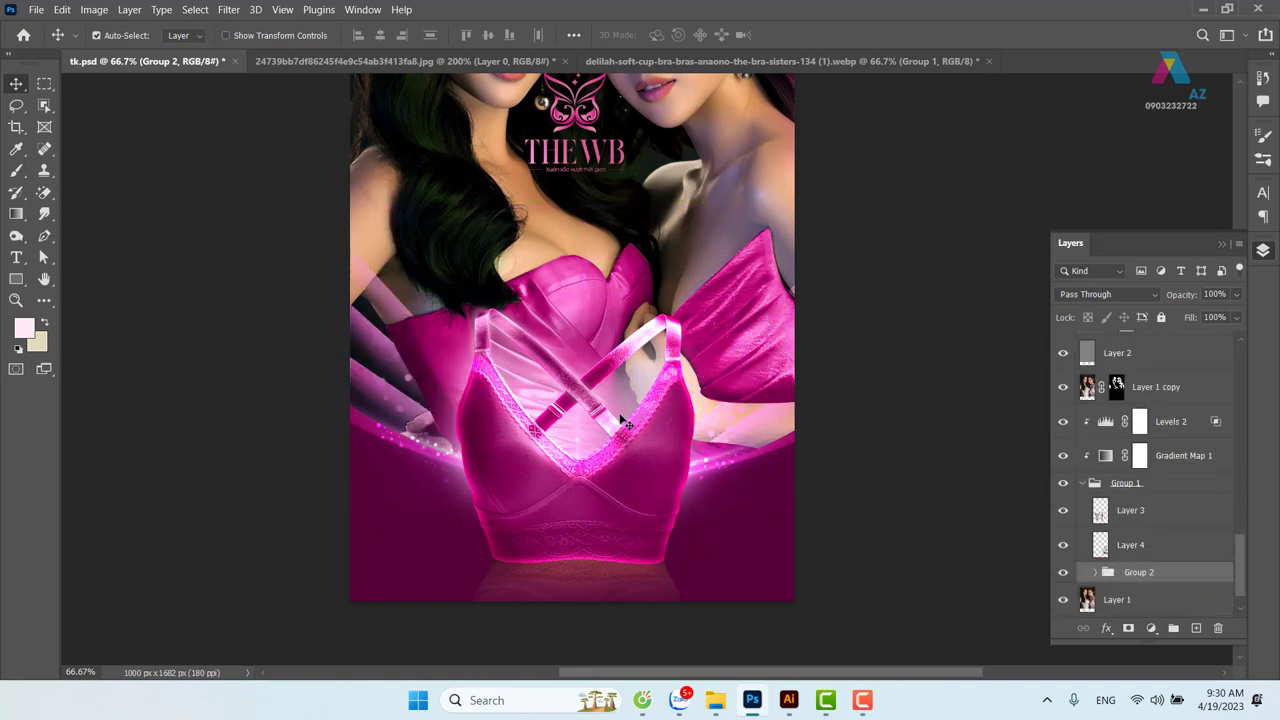
key(ctrl+bracketright)
key(ctrl+bracketright)
key(ctrl+bracketright)
key(ctrl+bracketright)
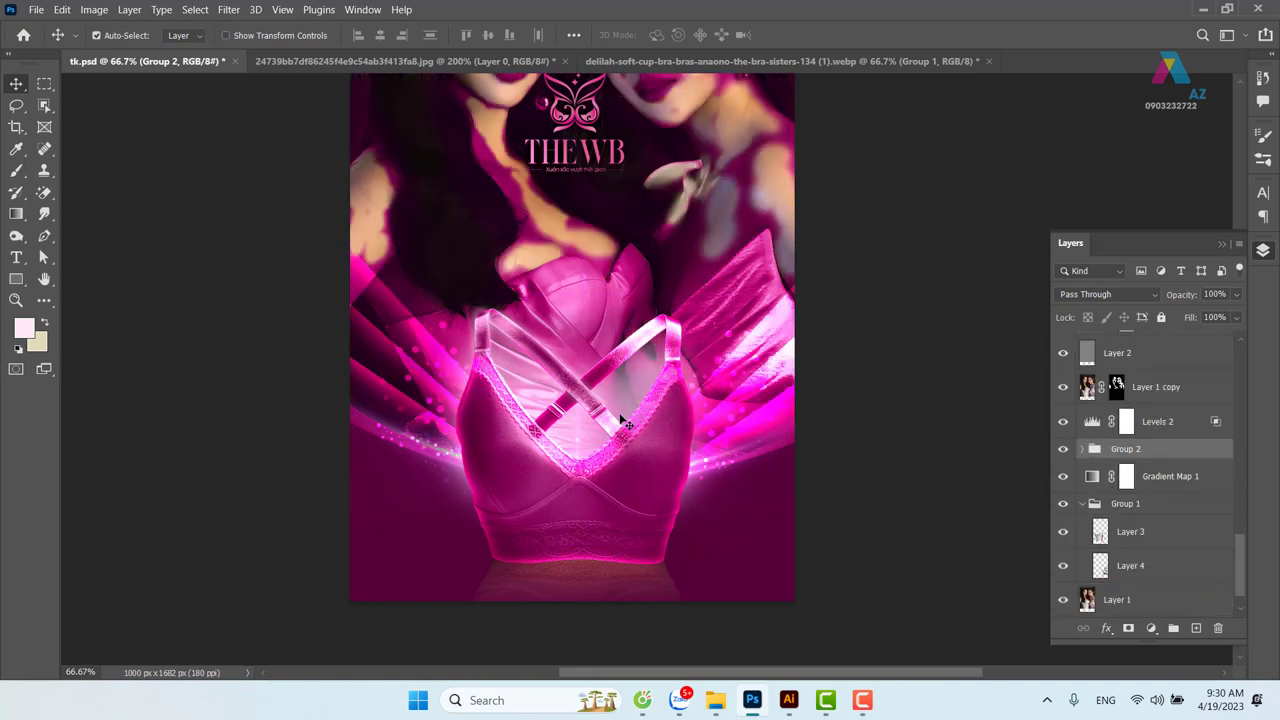
key(ctrl+bracketright)
key(ctrl+bracketright)
key(ctrl+bracketright)
key(ctrl+bracketright)
key(ctrl+bracketright)
key(ctrl+bracketright)
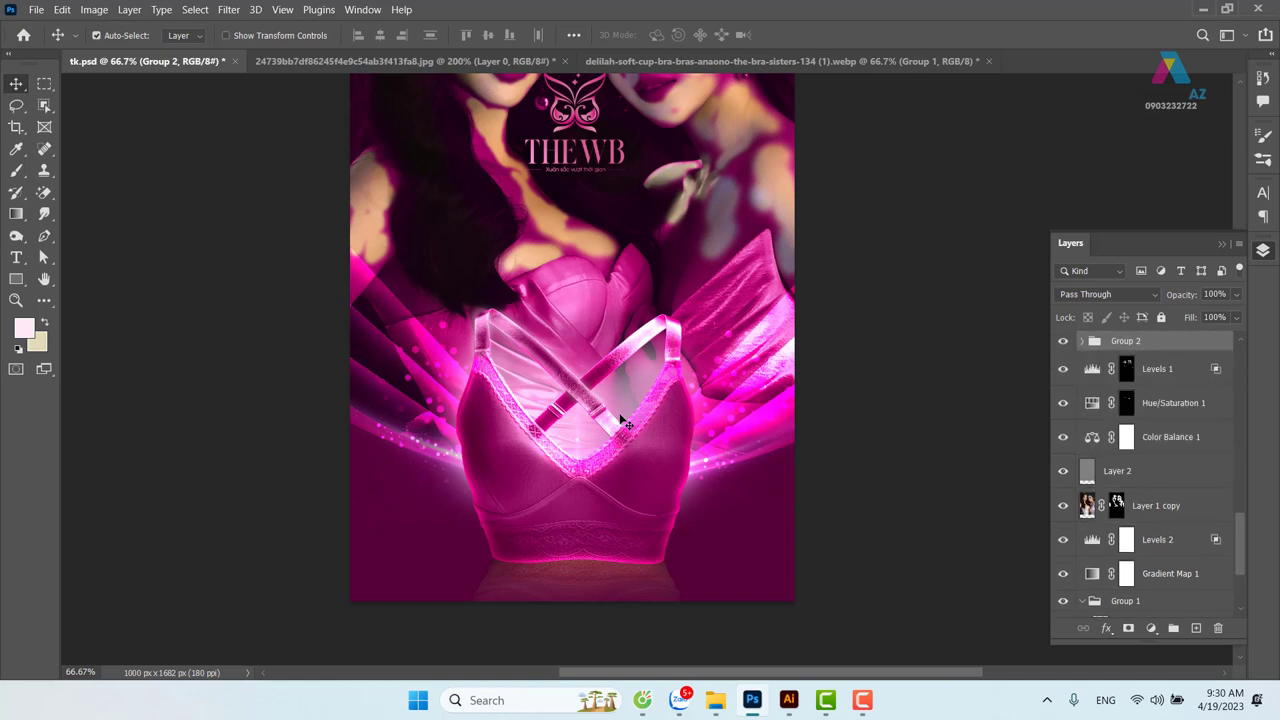
key(ctrl+bracketright)
key(ctrl+bracketright)
key(ctrl+bracketright)
key(ctrl+bracketright)
key(ctrl+bracketright)
key(ctrl+bracketright)
key(ctrl+bracketright)
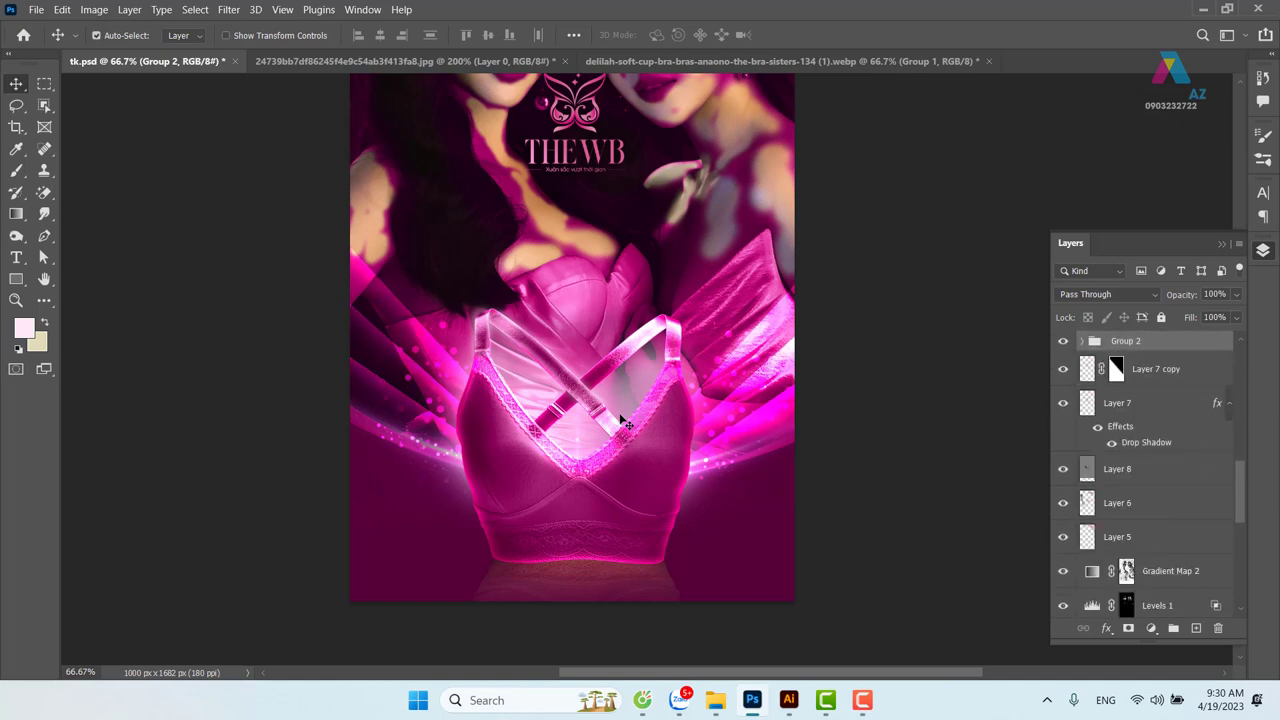
key(ctrl+bracketleft)
key(ctrl+bracketleft)
key(ctrl+bracketleft)
key(ctrl+bracketleft)
key(ctrl+bracketleft)
key(ctrl+bracketleft)
key(ctrl+bracketleft)
key(ctrl+bracketleft)
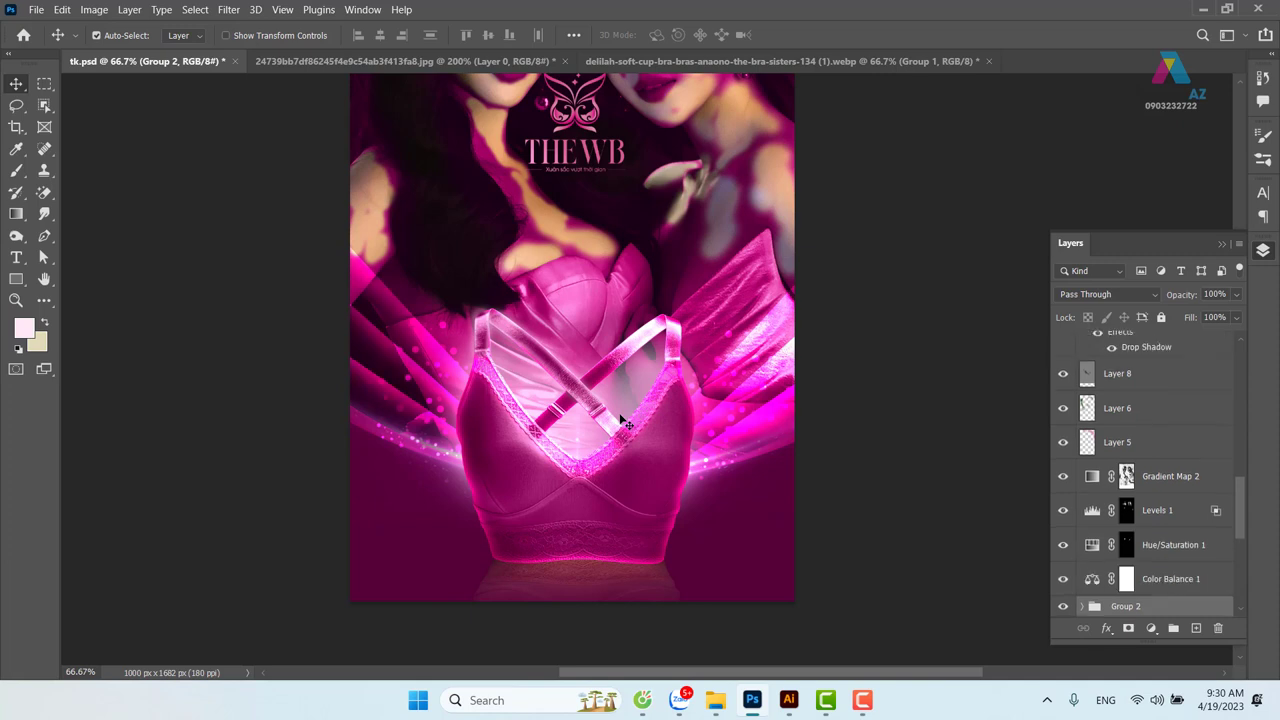
key(ctrl+bracketleft)
key(ctrl+bracketleft)
key(ctrl+bracketleft)
key(ctrl+bracketleft)
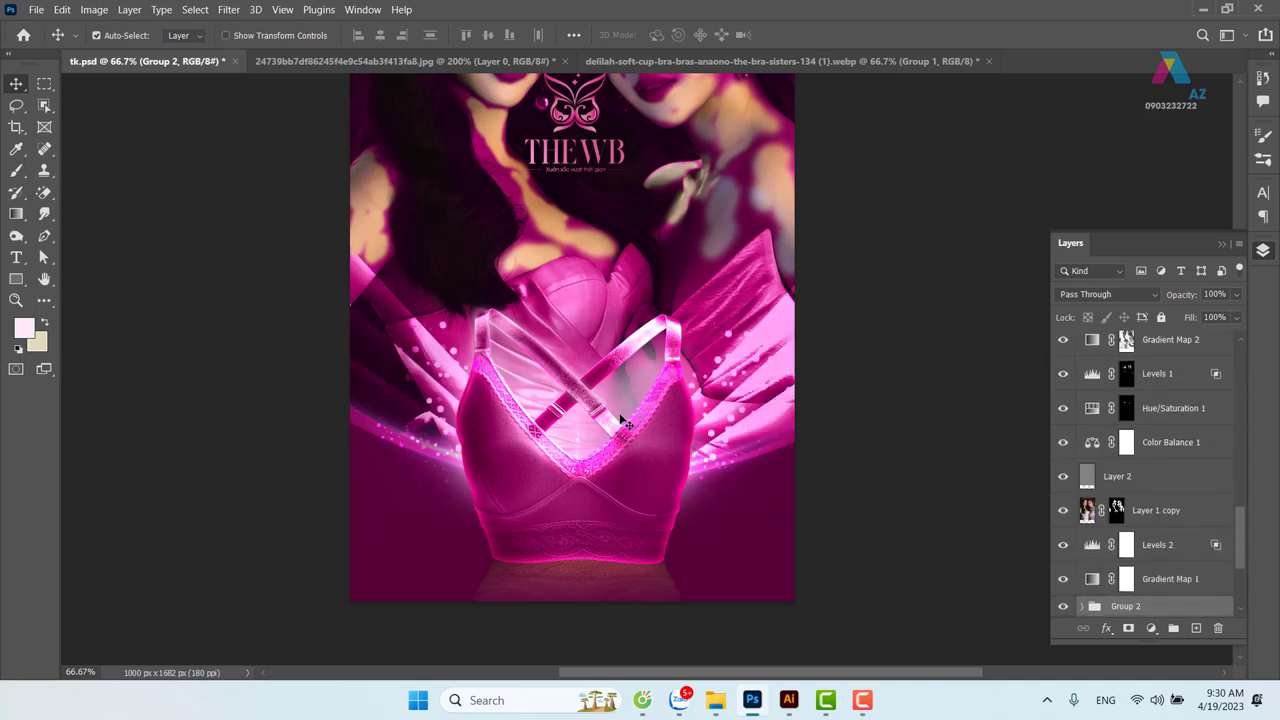
key(ctrl+bracketleft)
key(ctrl+bracketleft)
key(ctrl+bracketleft)
key(ctrl+bracketleft)
key(ctrl+bracketleft)
key(ctrl+bracketleft)
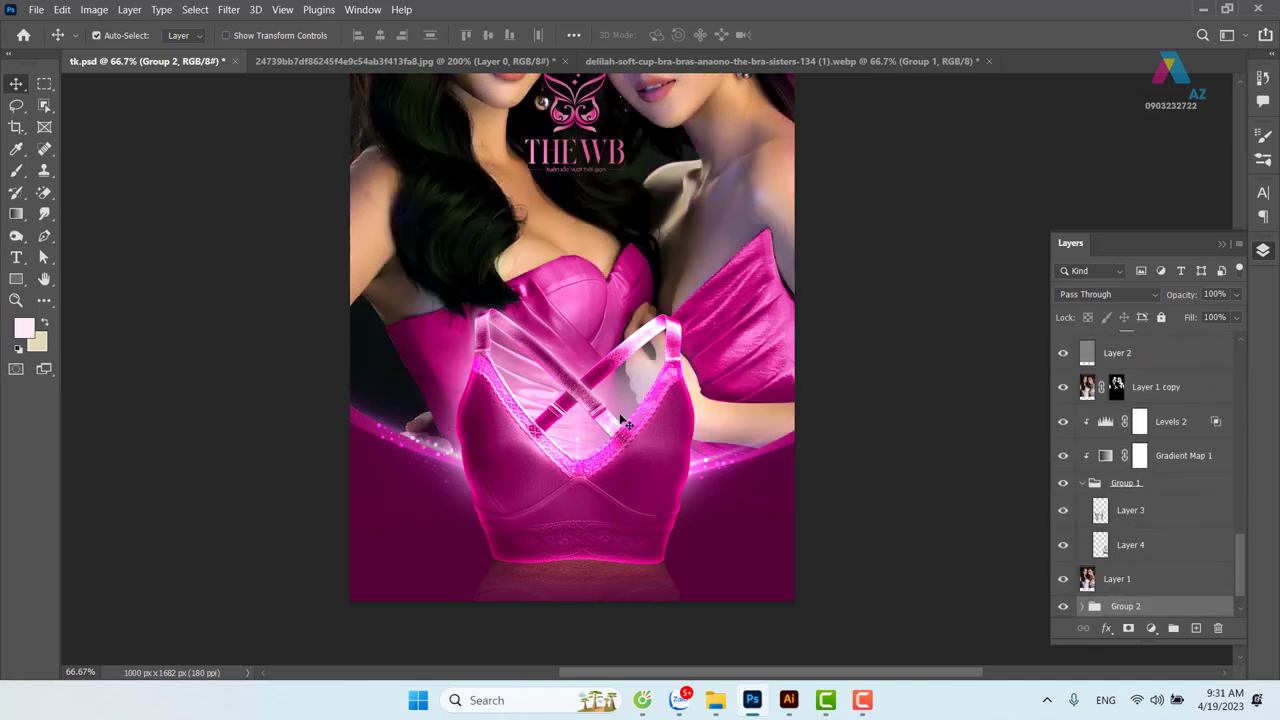
key(ctrl+bracketleft)
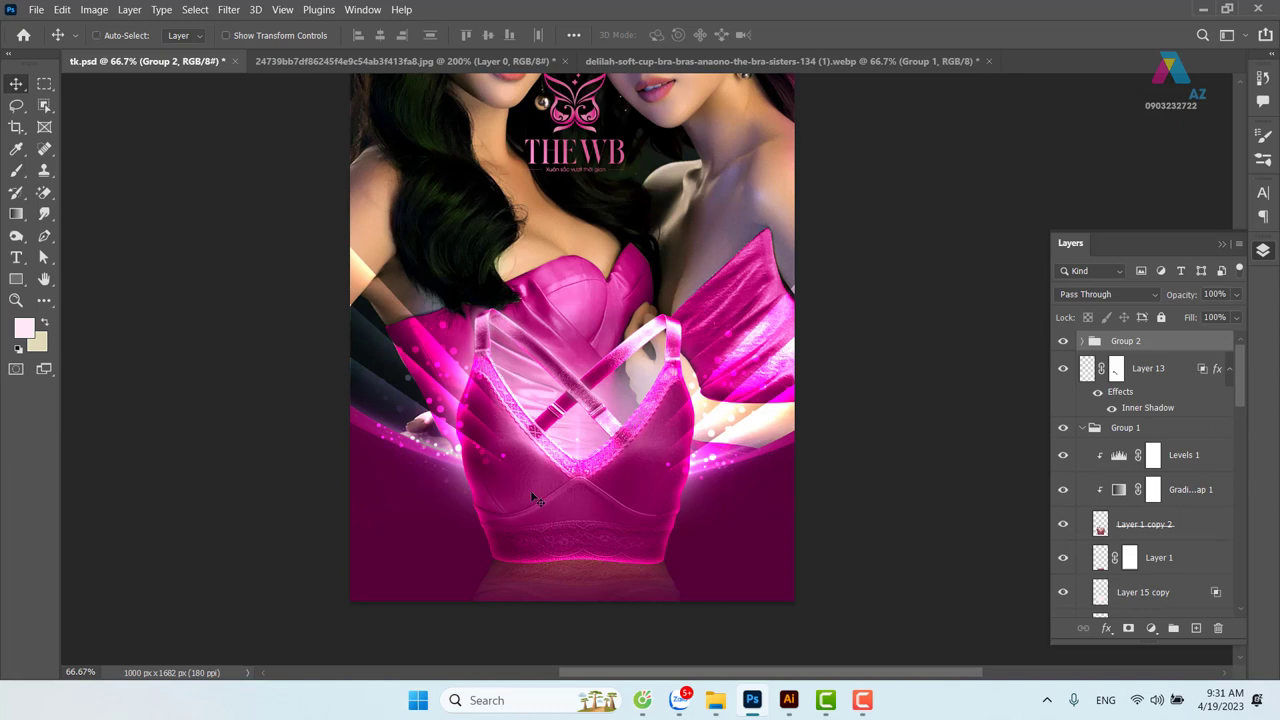
Select Group 1 and toggle Layer 13's visibility to compare the glow
right_click(533, 497)
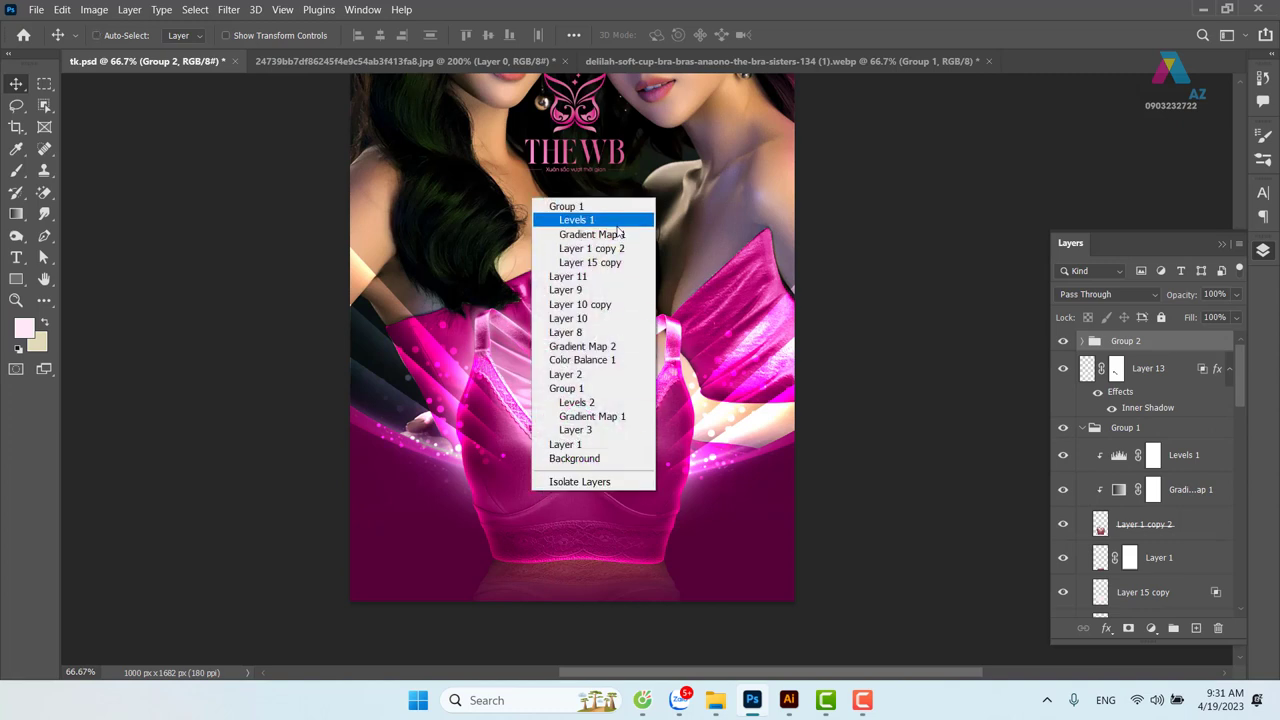
click(1196, 431)
click(1187, 432)
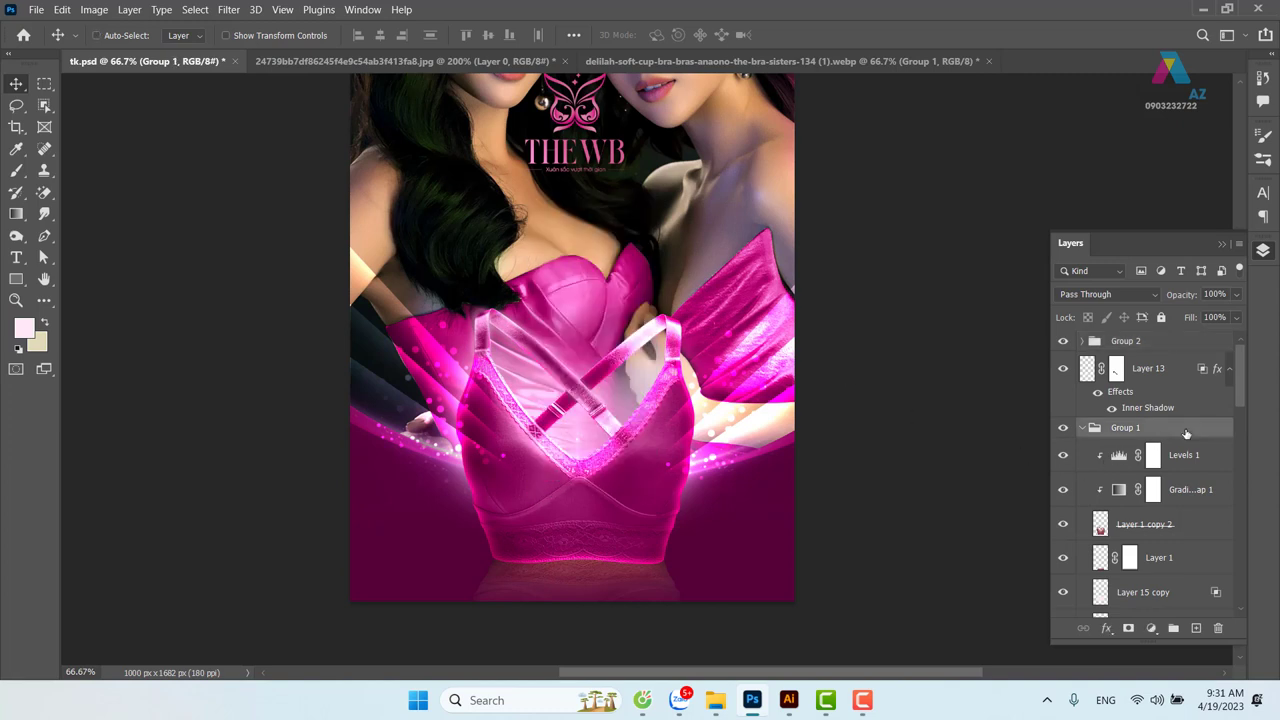
click(1063, 369)
click(1063, 369)
Raise Layer 13 and Group 1 together above Group 2
right_click(770, 341)
click(813, 358)
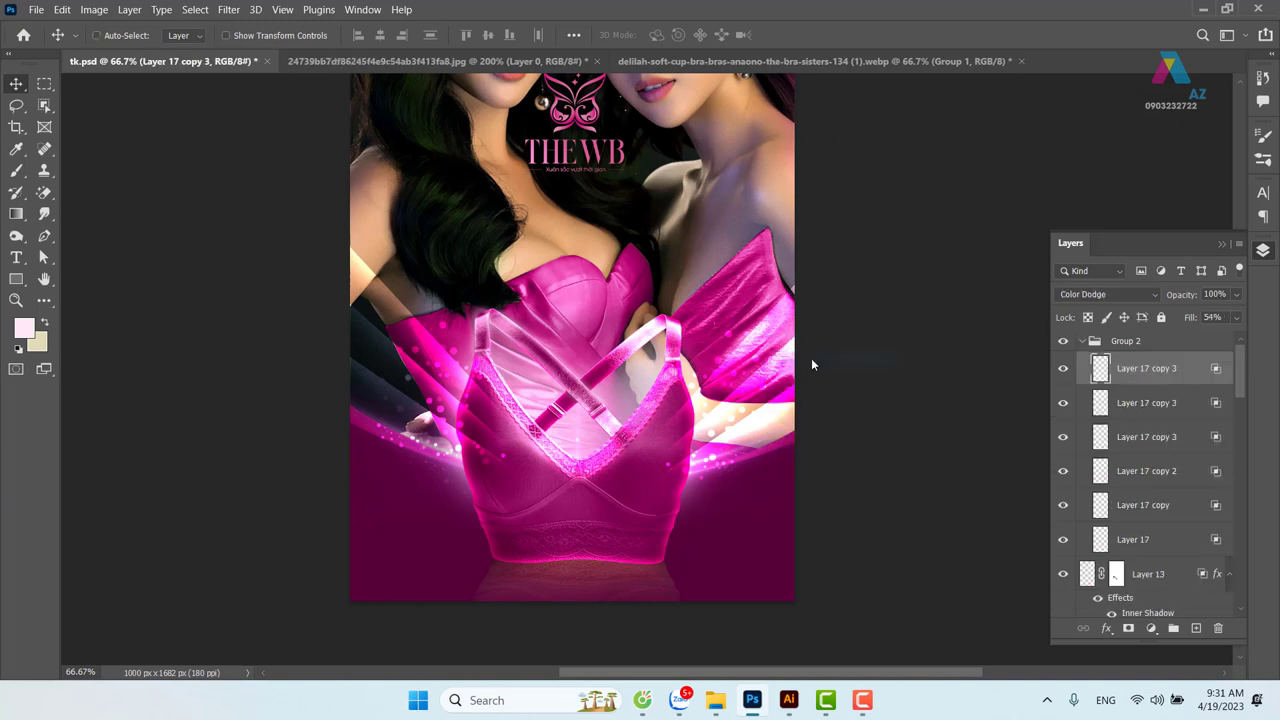
click(1082, 341)
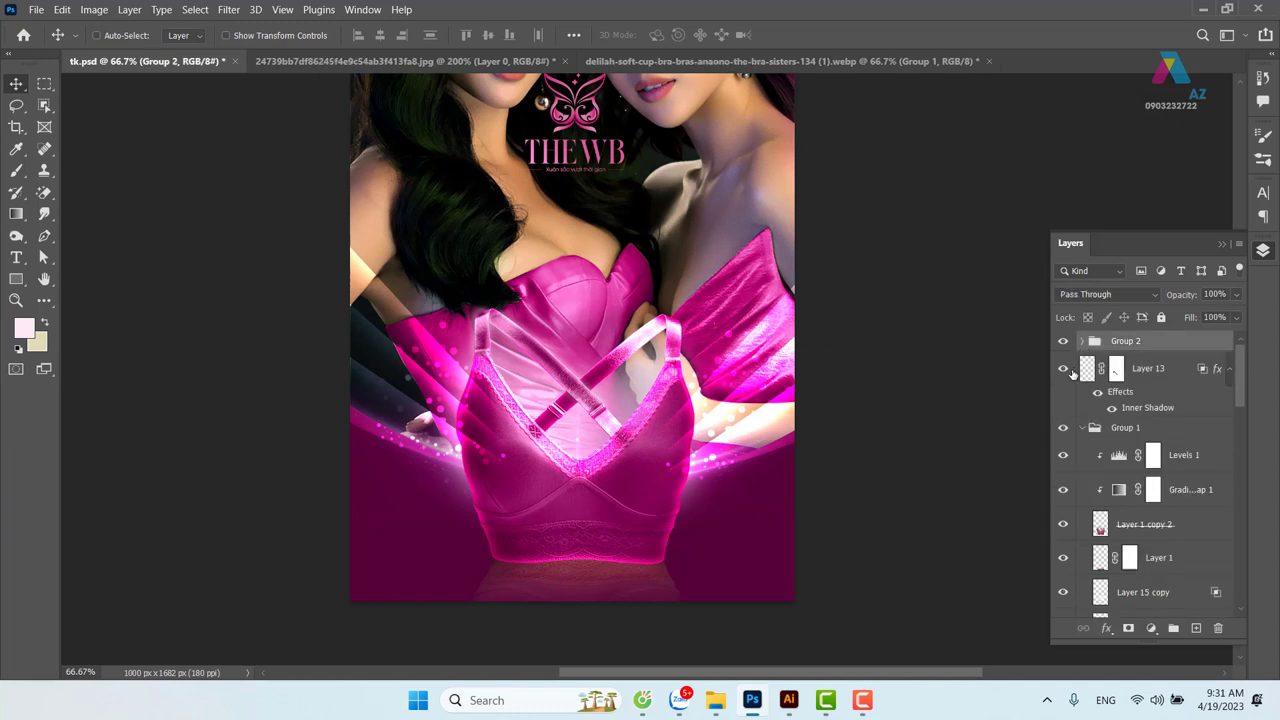
click(1160, 370)
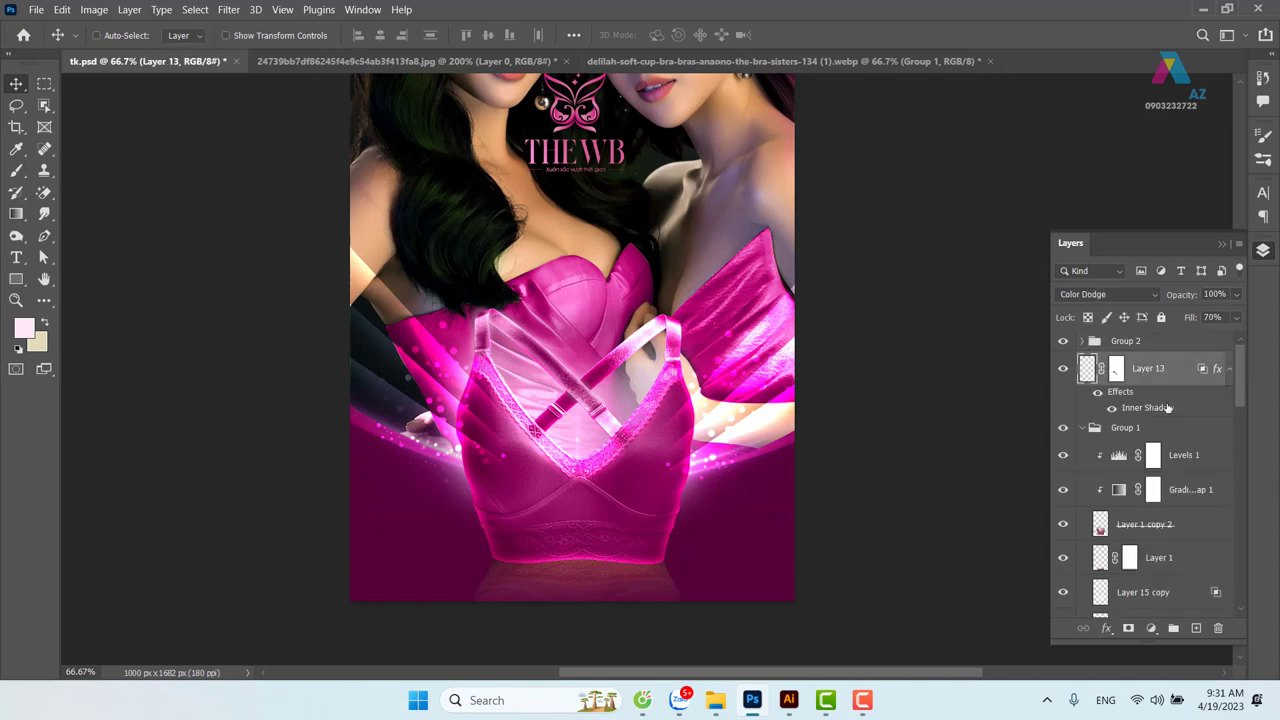
ctrl+click(1178, 430)
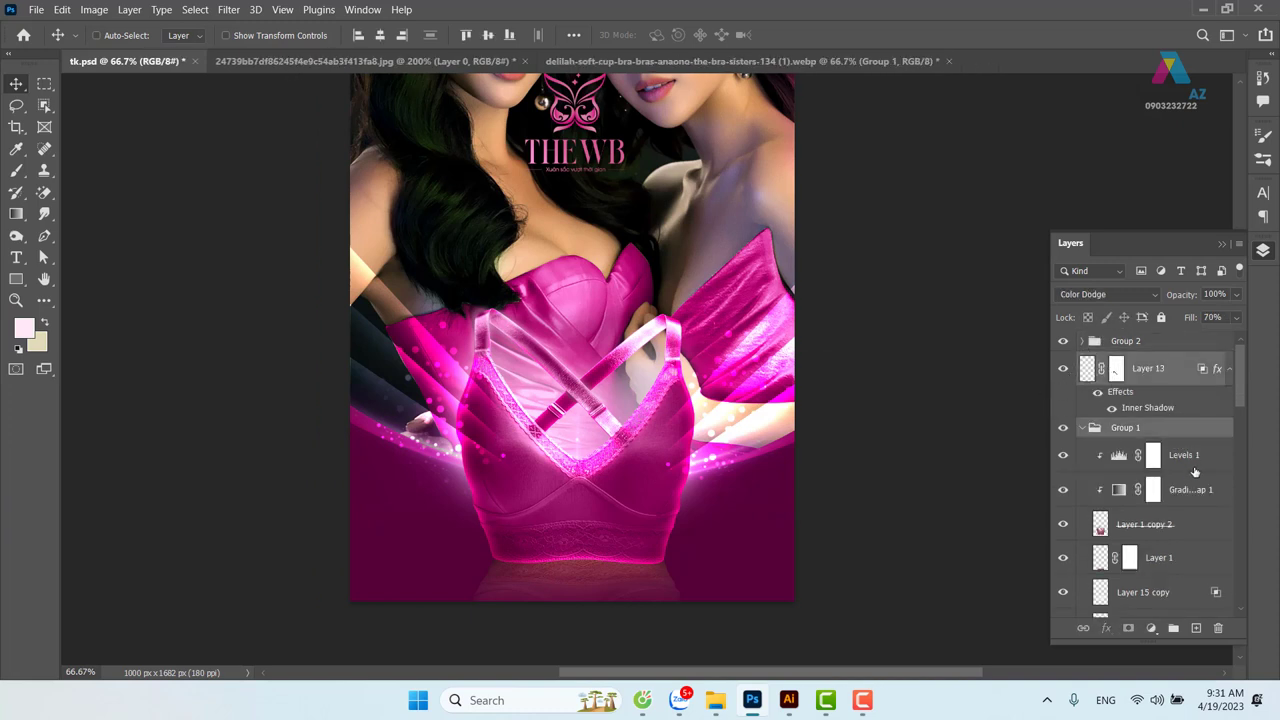
click(1082, 428)
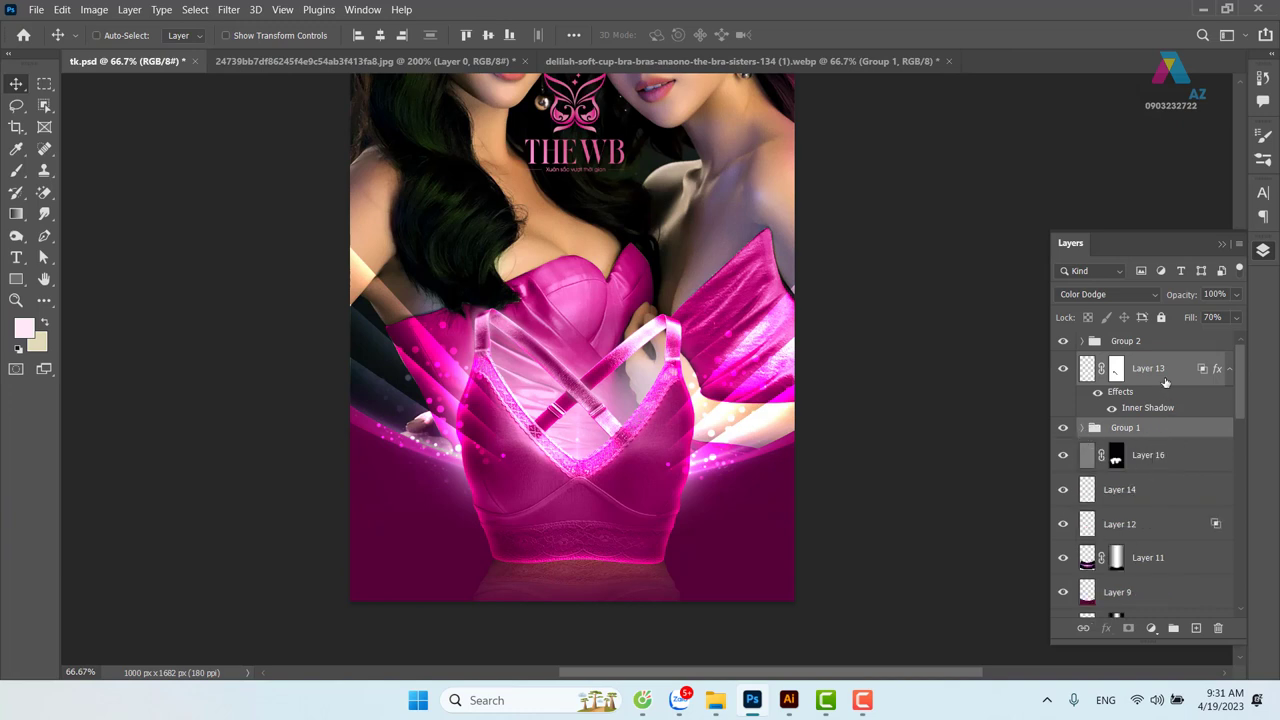
key(ctrl+bracketright)
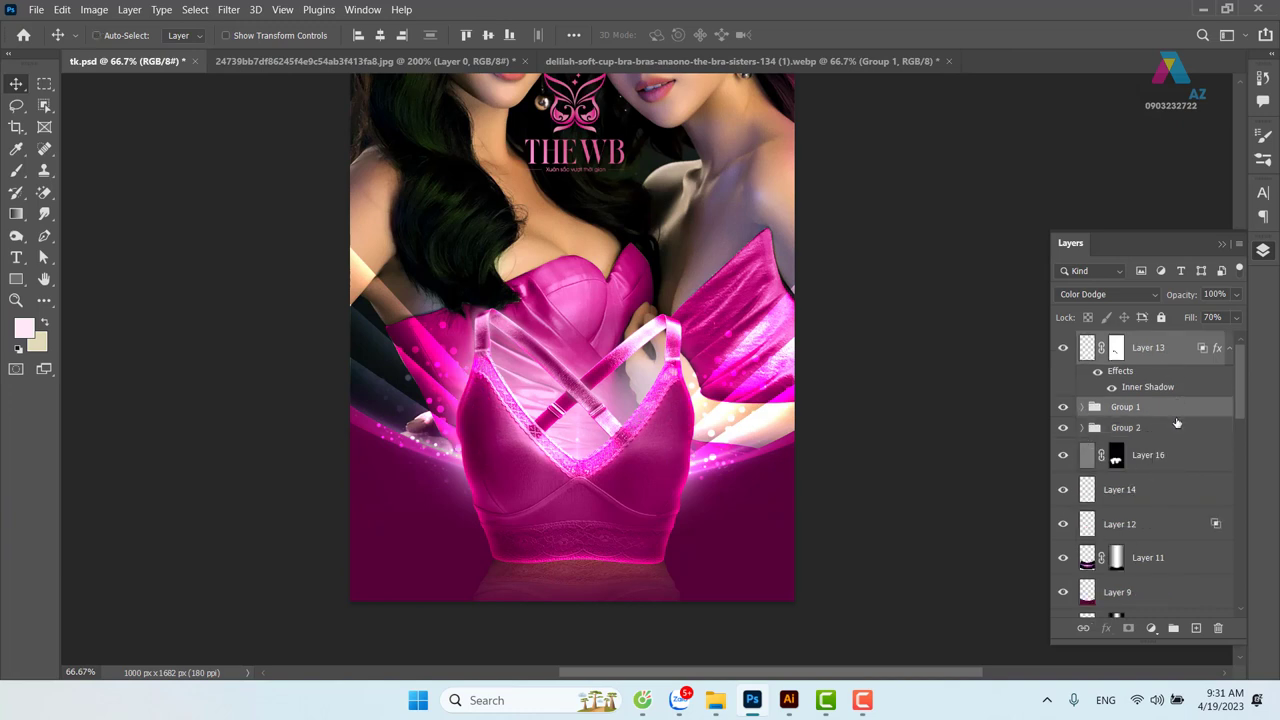
Reposition Group 1's bra, nudge Group 2's glow about 30 px left, then select Layer 1 copy 2
right_click(738, 401)
click(762, 408)
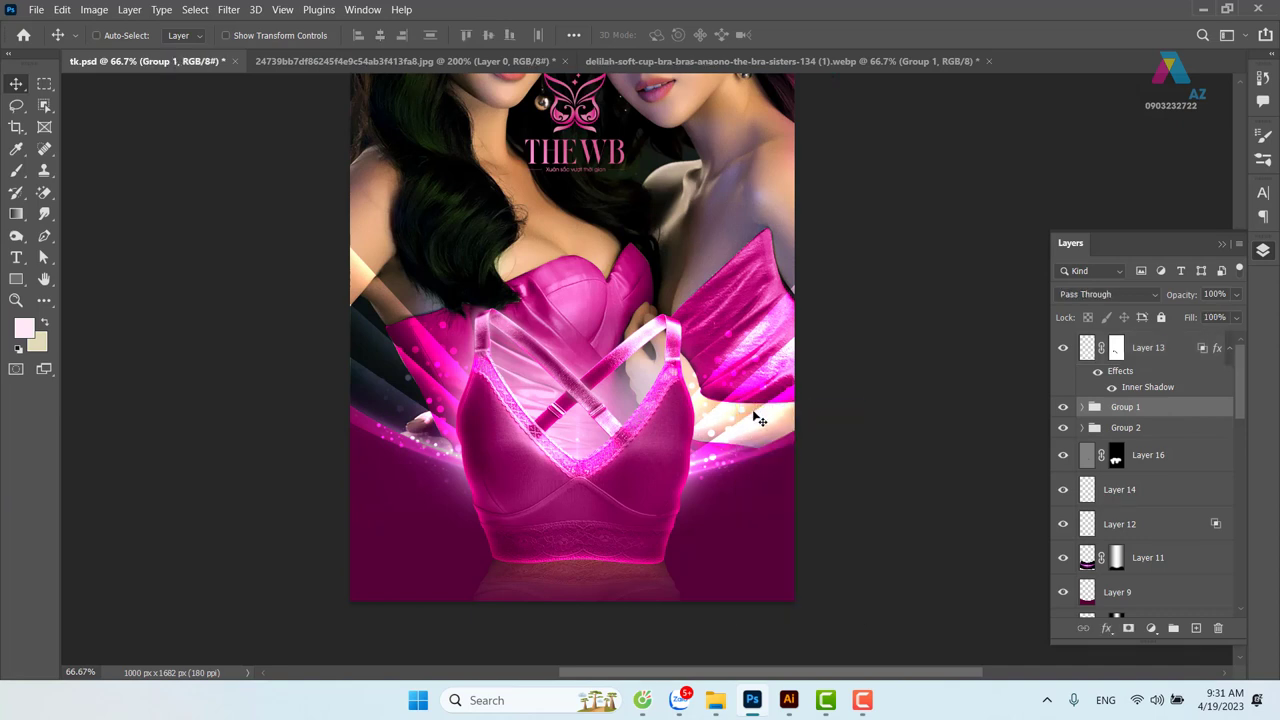
drag(745, 379, 497, 373)
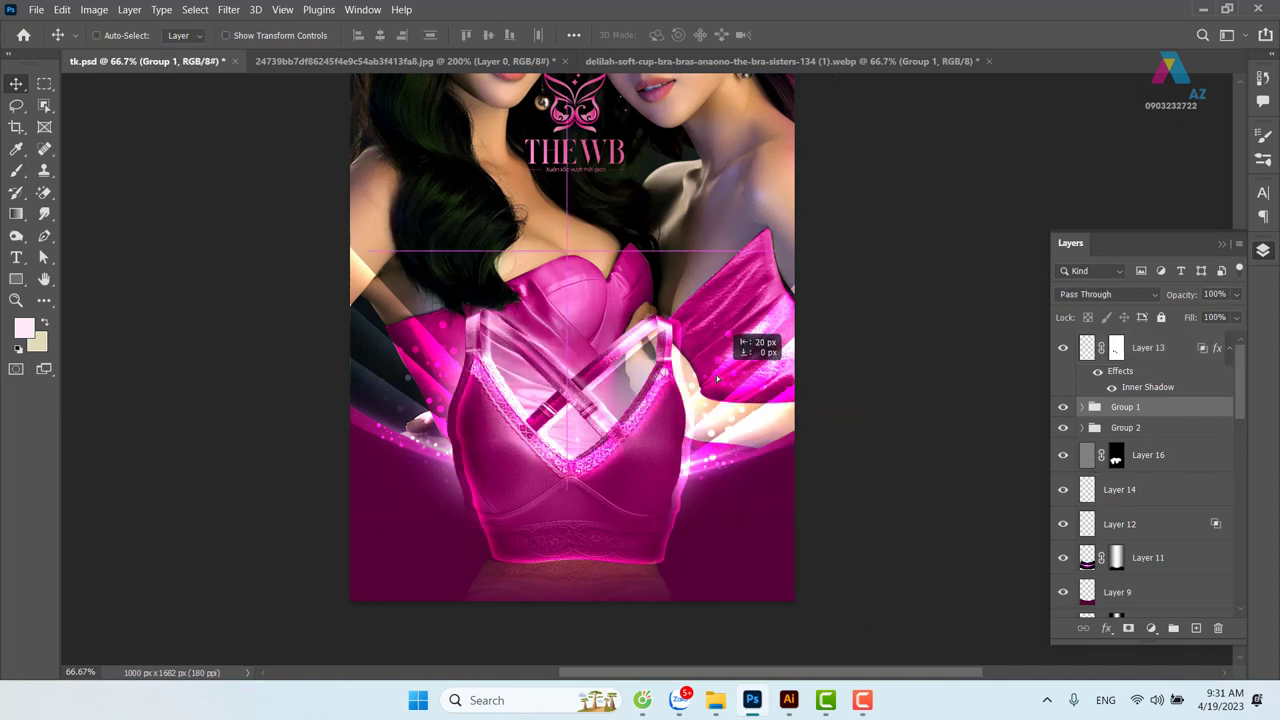
right_click(447, 358)
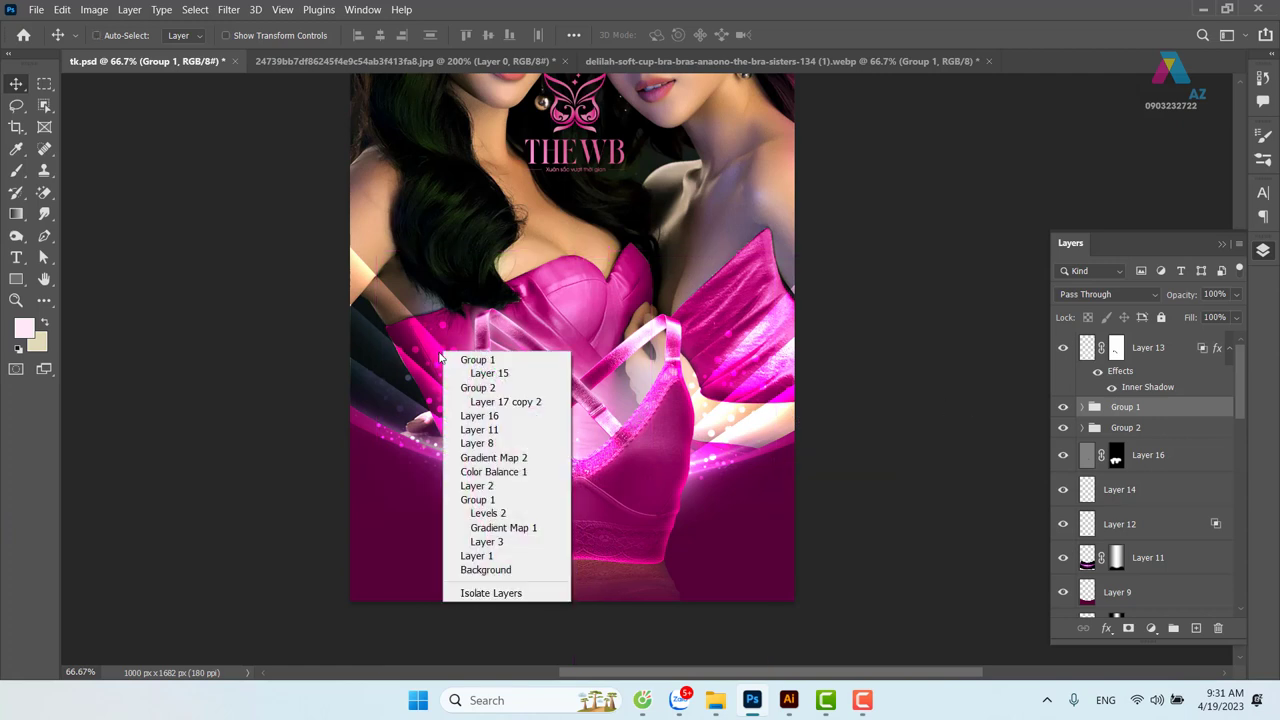
click(474, 396)
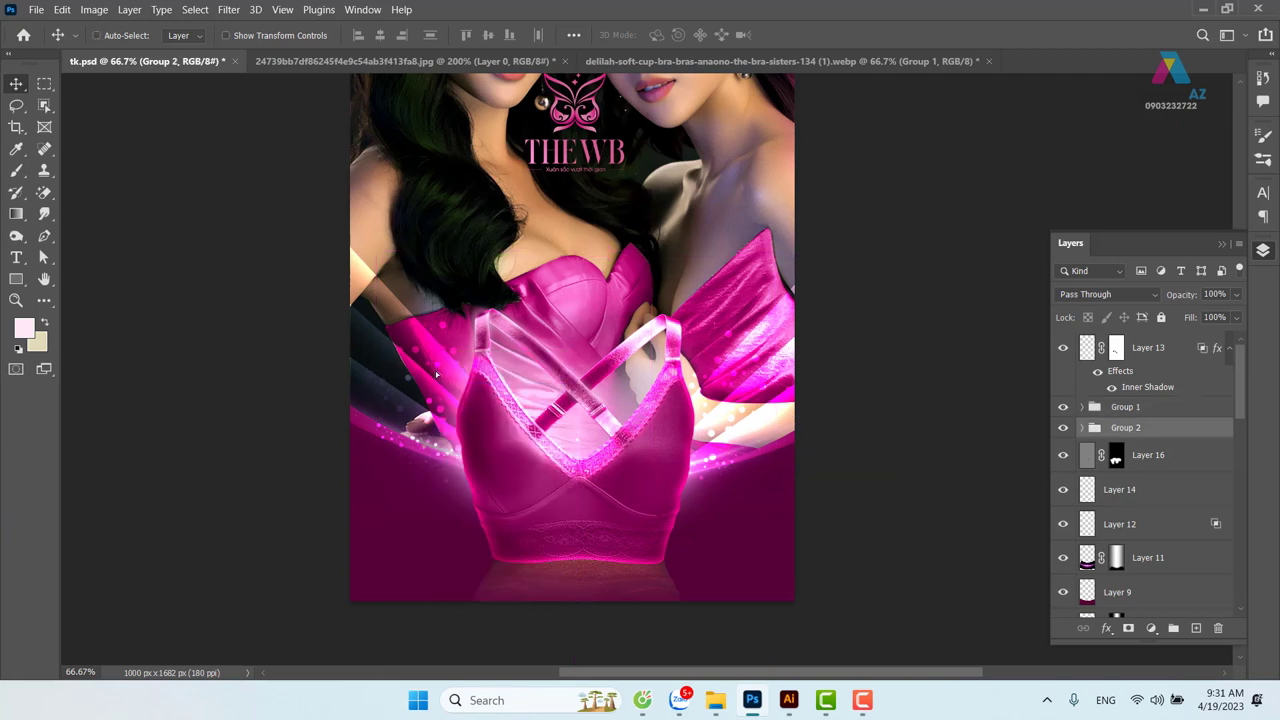
drag(448, 380, 432, 375)
drag(749, 437, 751, 437)
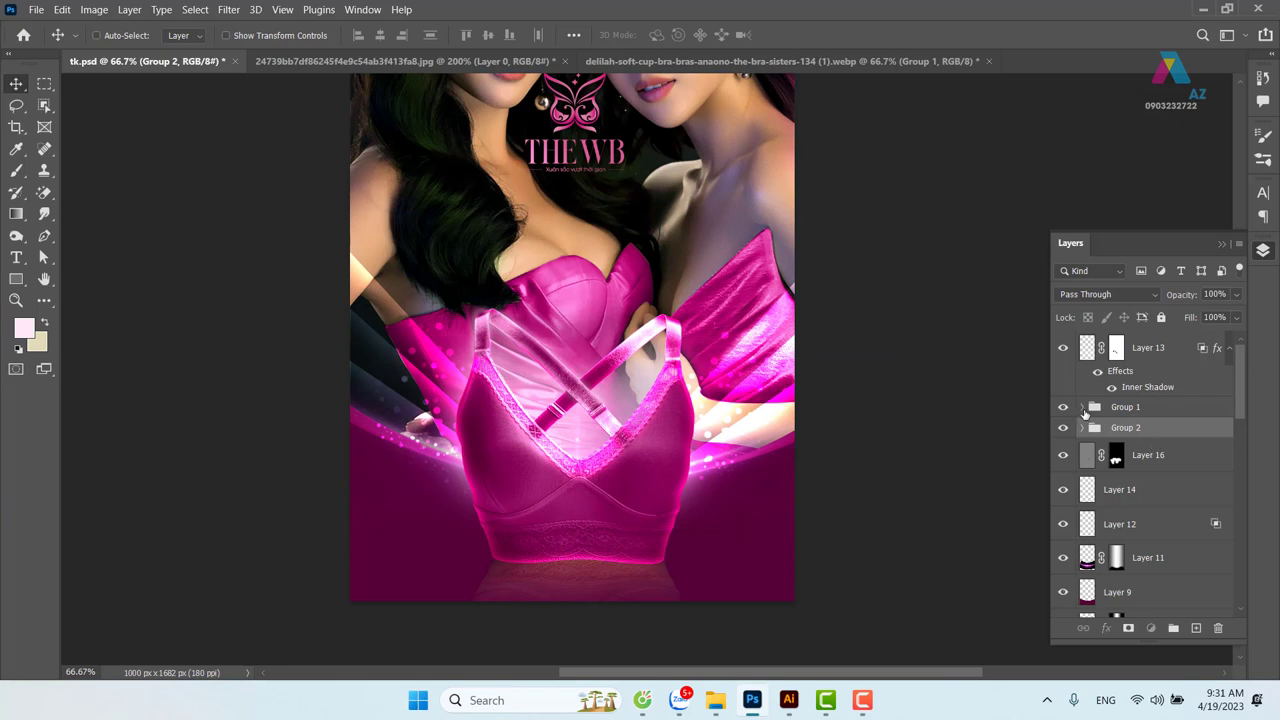
click(1082, 407)
click(1100, 508)
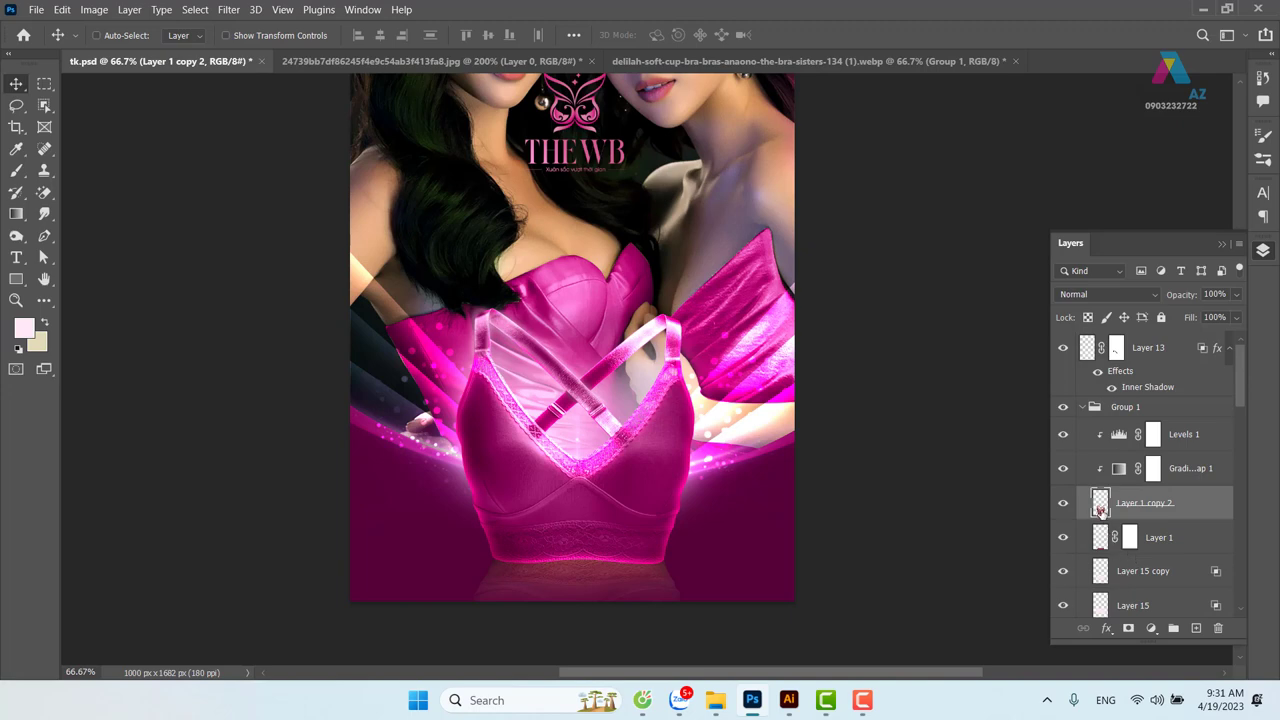
Fill a new layer below Layer 1 copy 2 with the bra's outline, then deselect
ctrl+click(1100, 508)
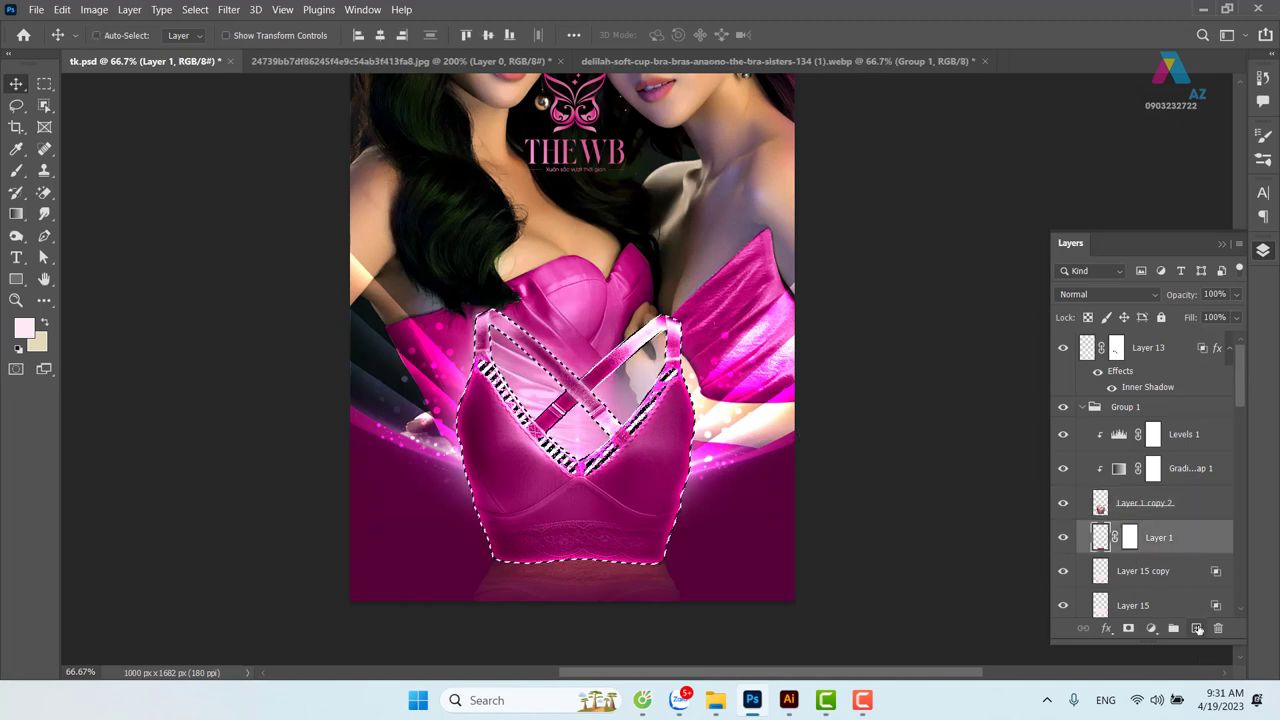
ctrl+click(1196, 628)
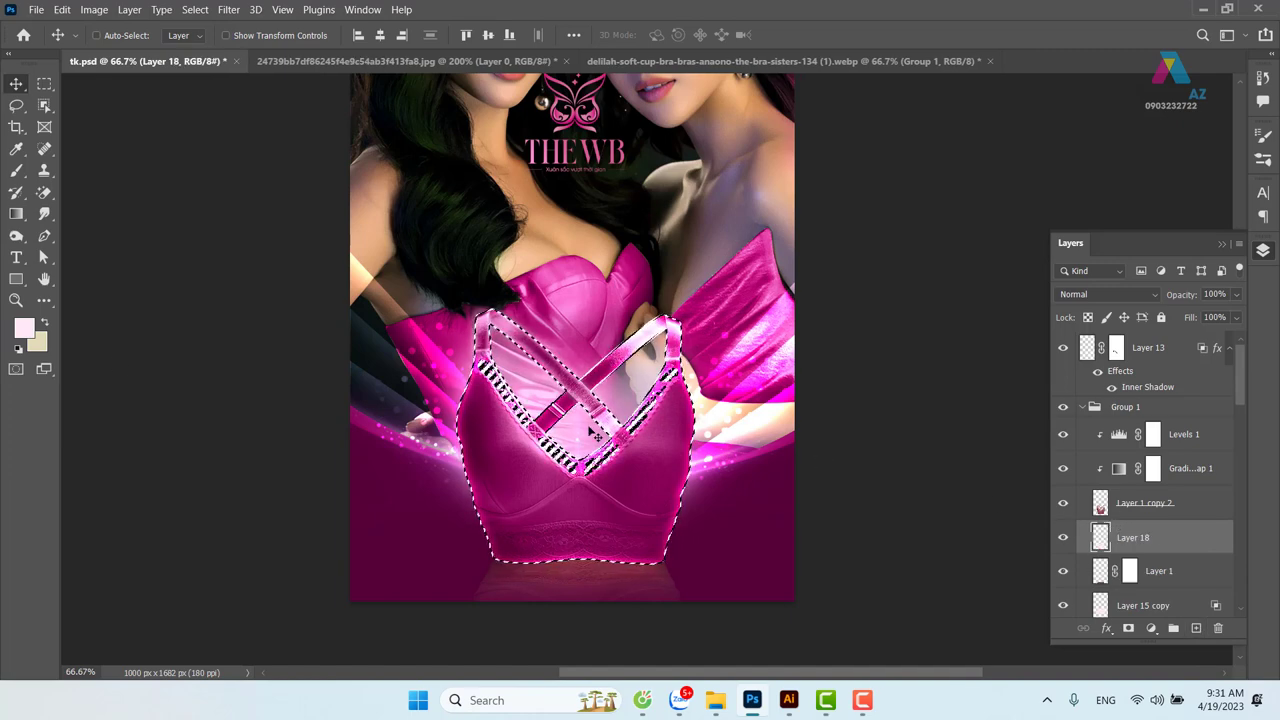
key(ctrl+d)
drag(651, 464, 688, 477)
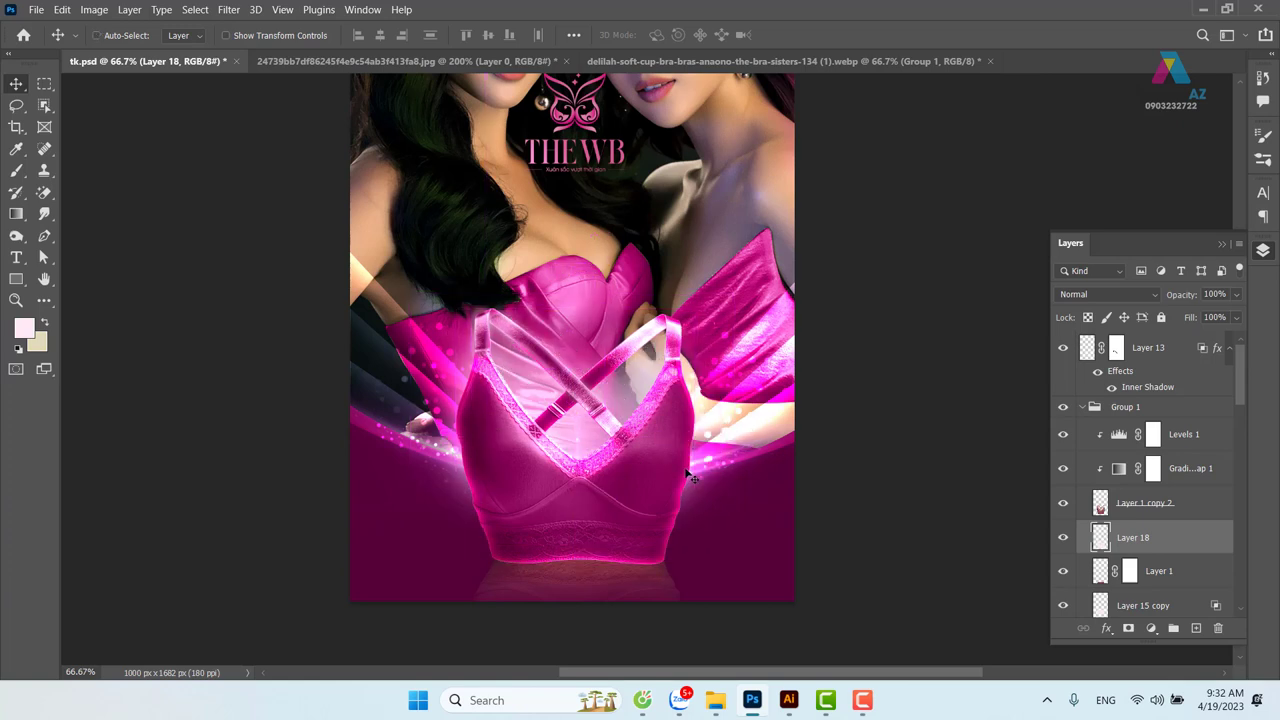
key(ctrl+shift)
key(ctrl+plus)
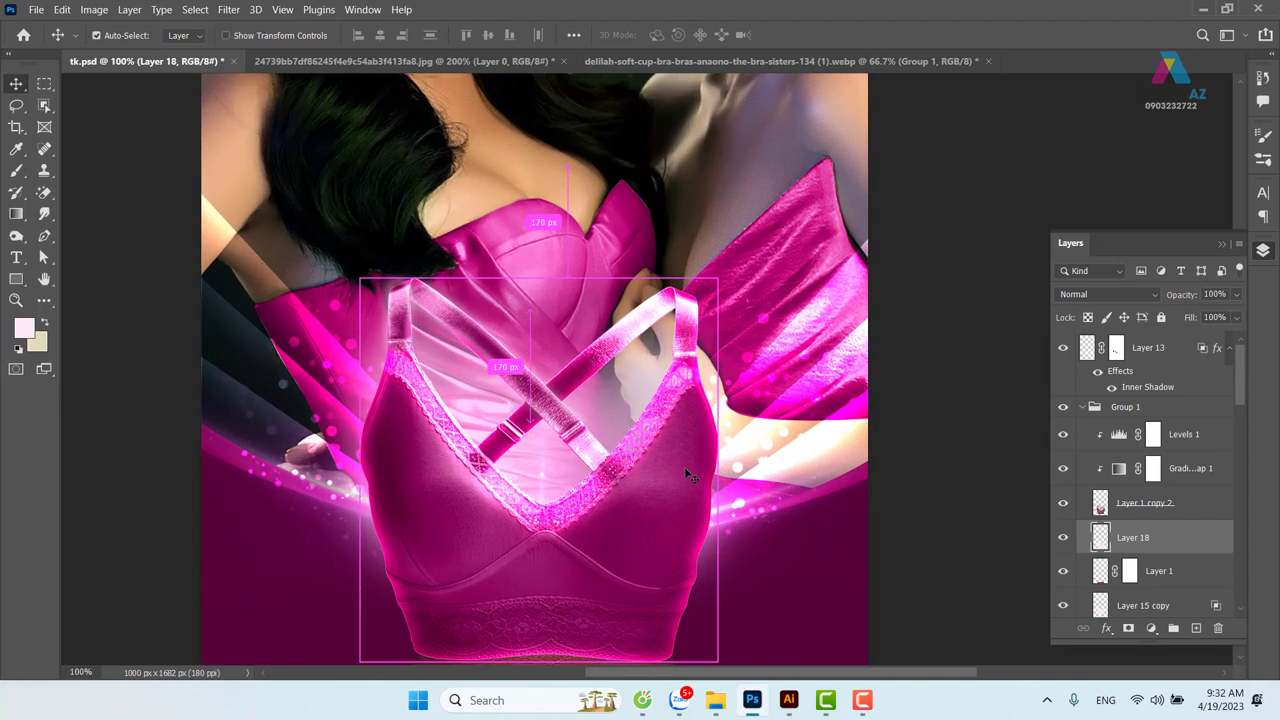
drag(596, 455, 599, 424)
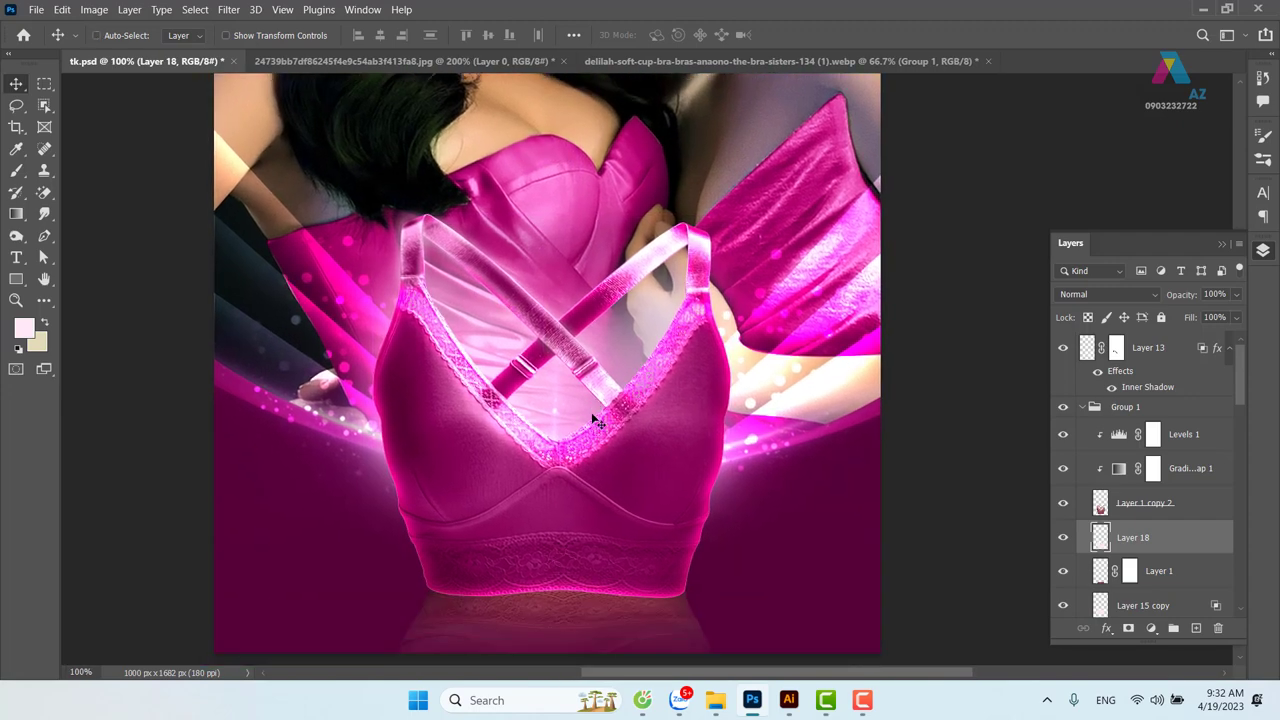
Soften the new Layer 18 into a halo with a 9.2-pixel Gaussian Blur
click(228, 10)
mouse_move(238, 208)
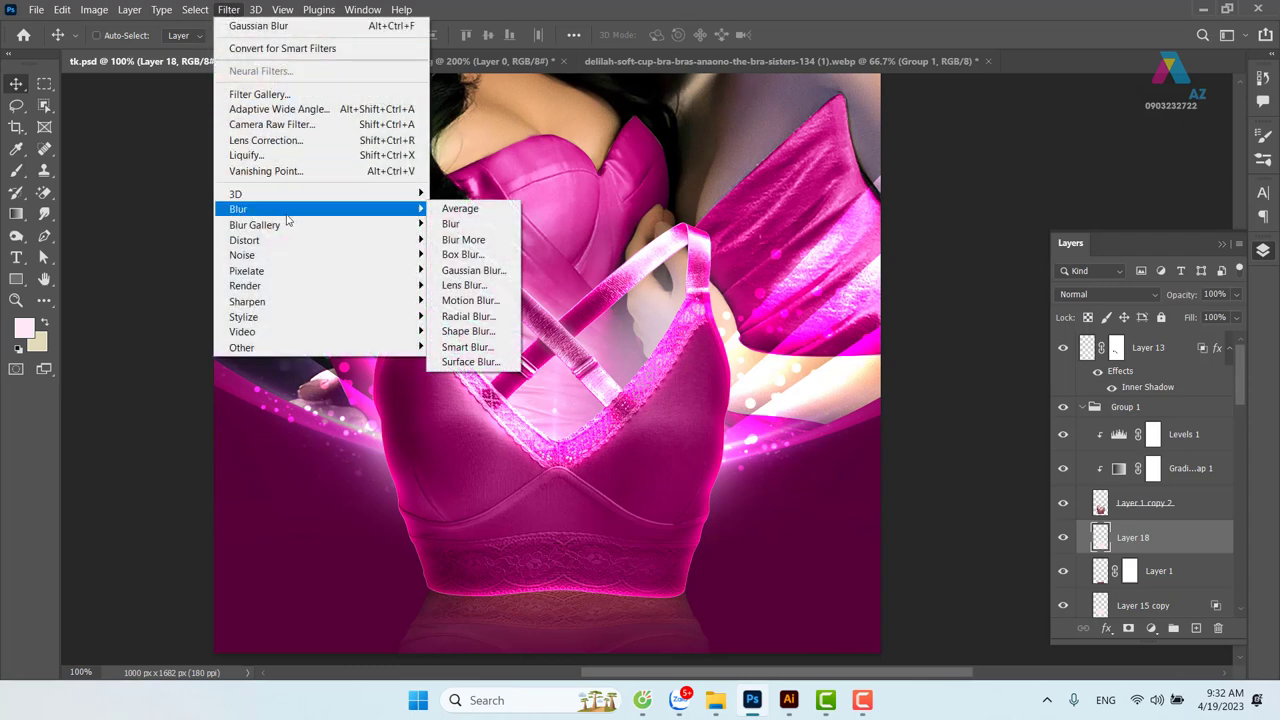
click(474, 270)
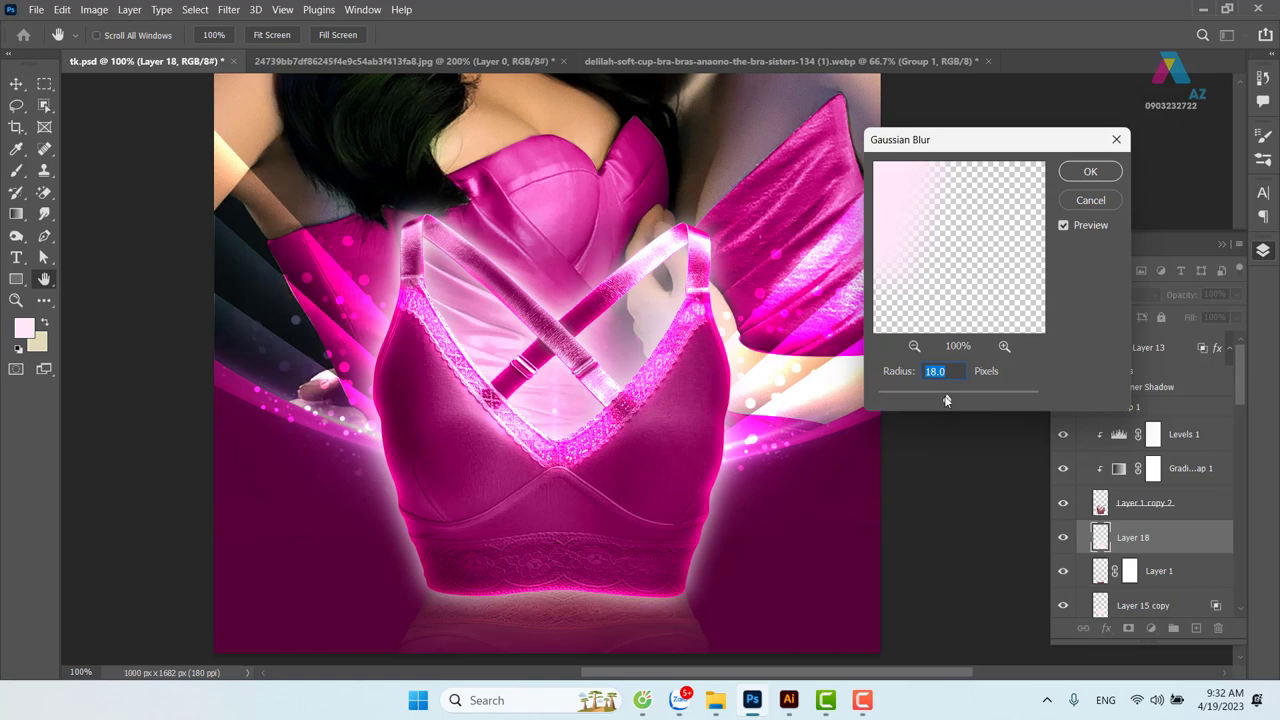
drag(946, 400, 939, 400)
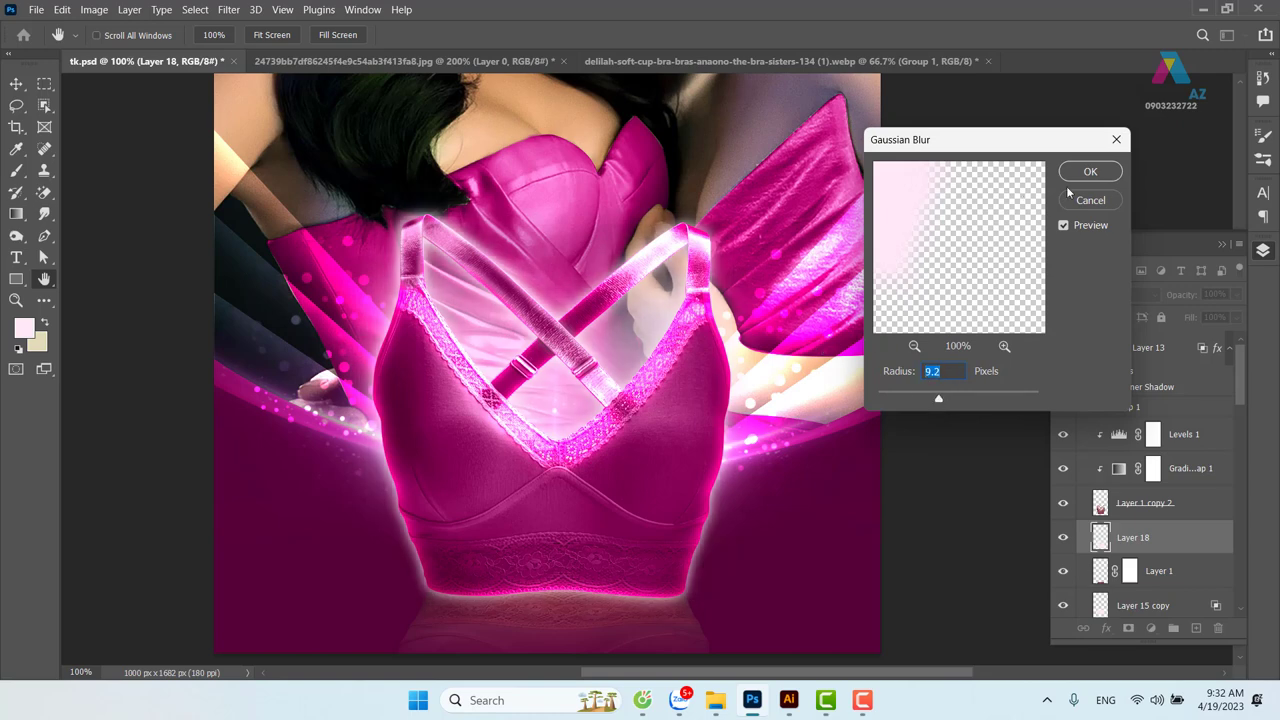
click(1105, 178)
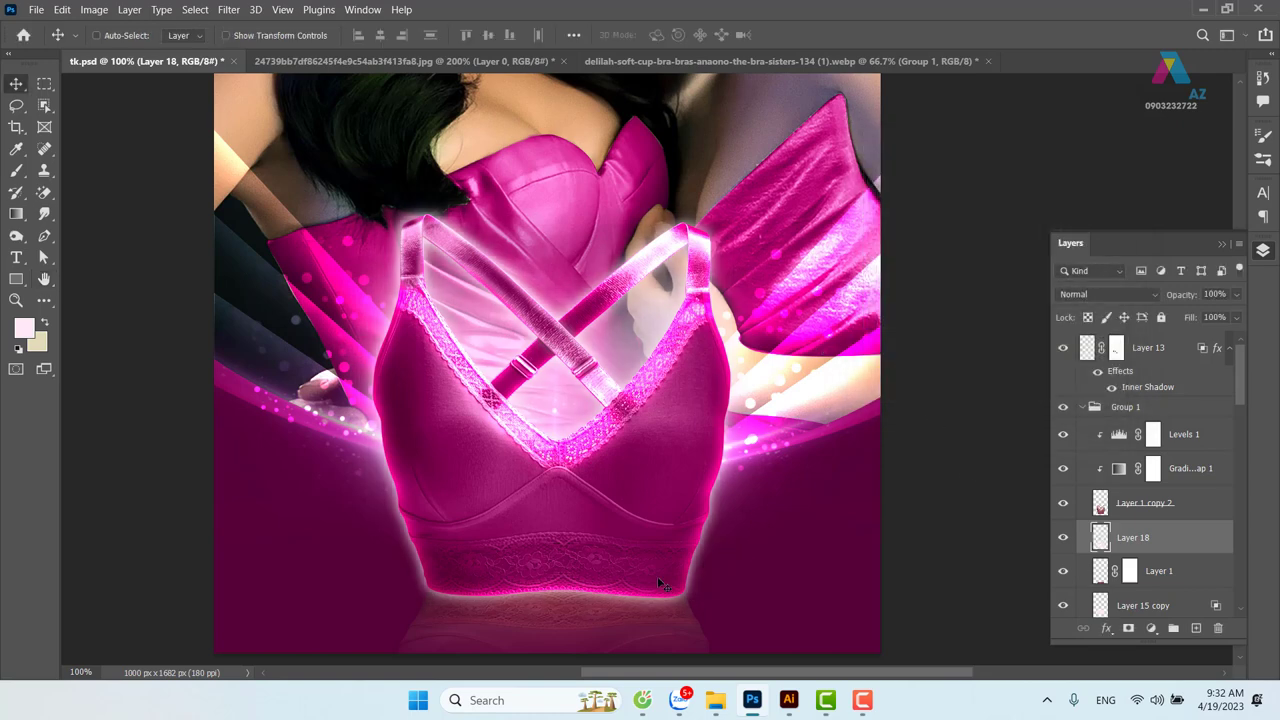
Set Layer 18 to Overlay blending and duplicate it twice to strengthen the glow
click(1130, 296)
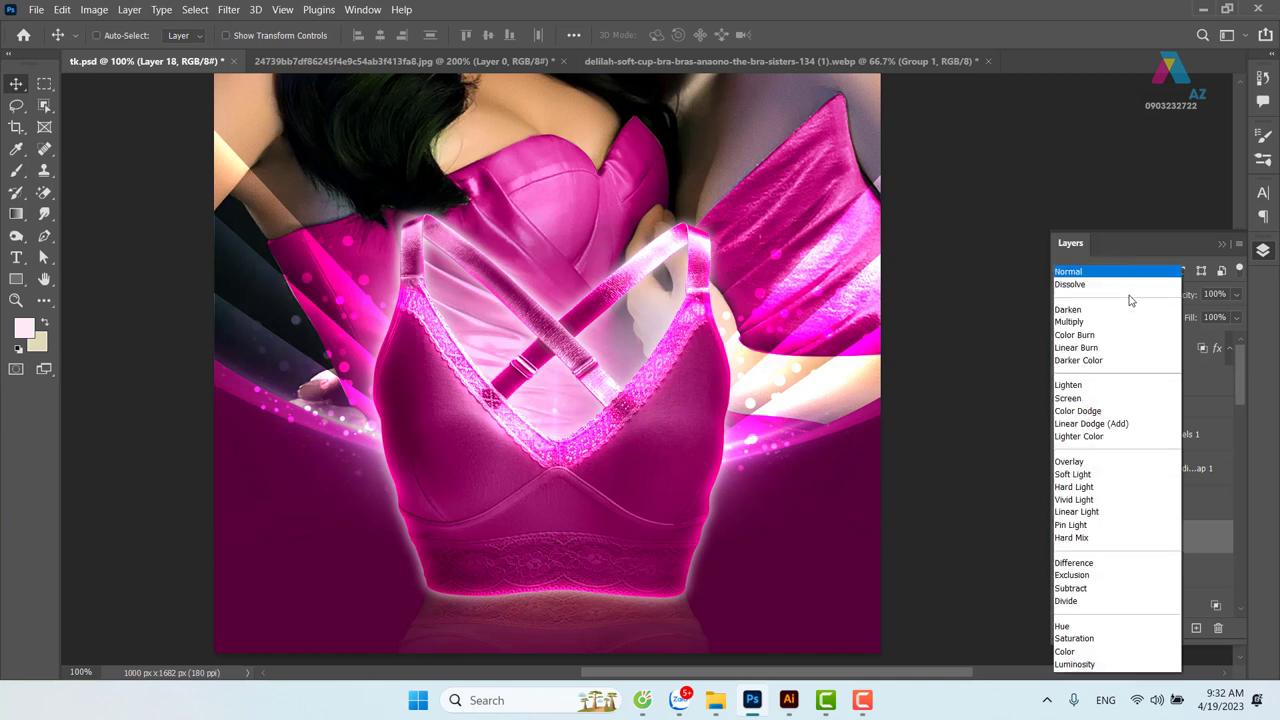
click(1096, 463)
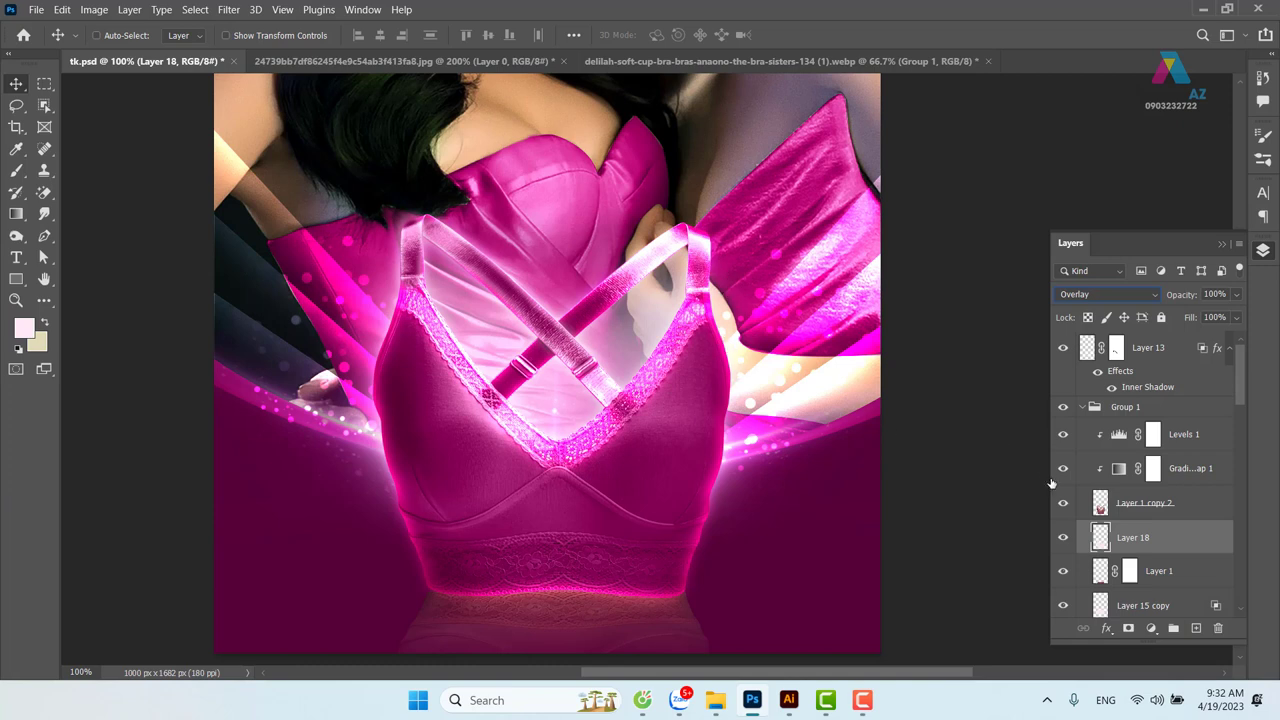
key(ctrl+j)
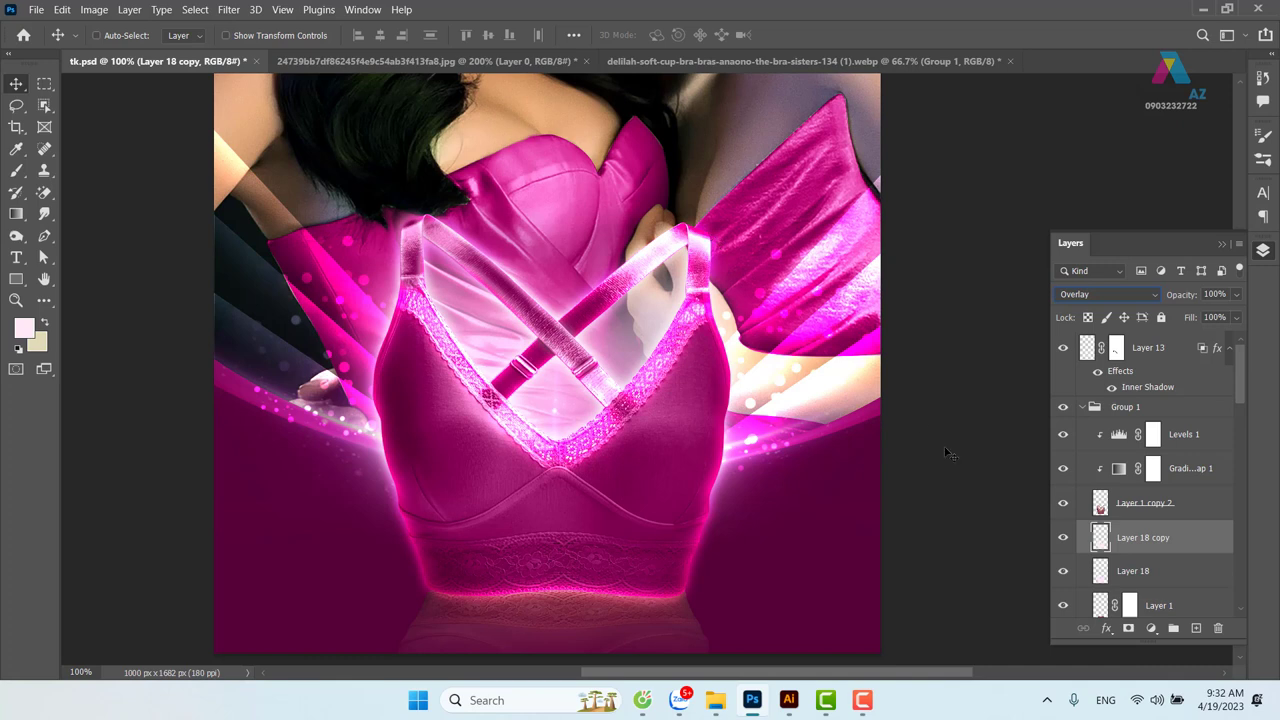
key(ctrl+j)
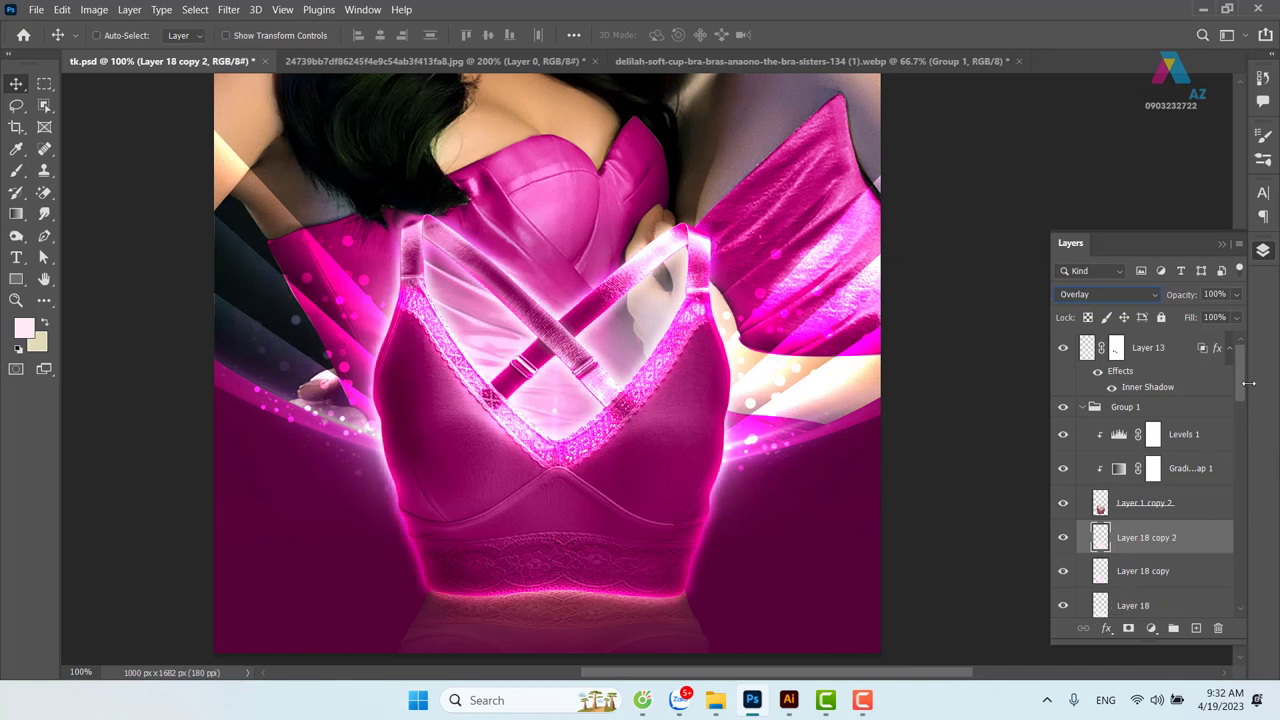
scroll(1247, 390, down, 2)
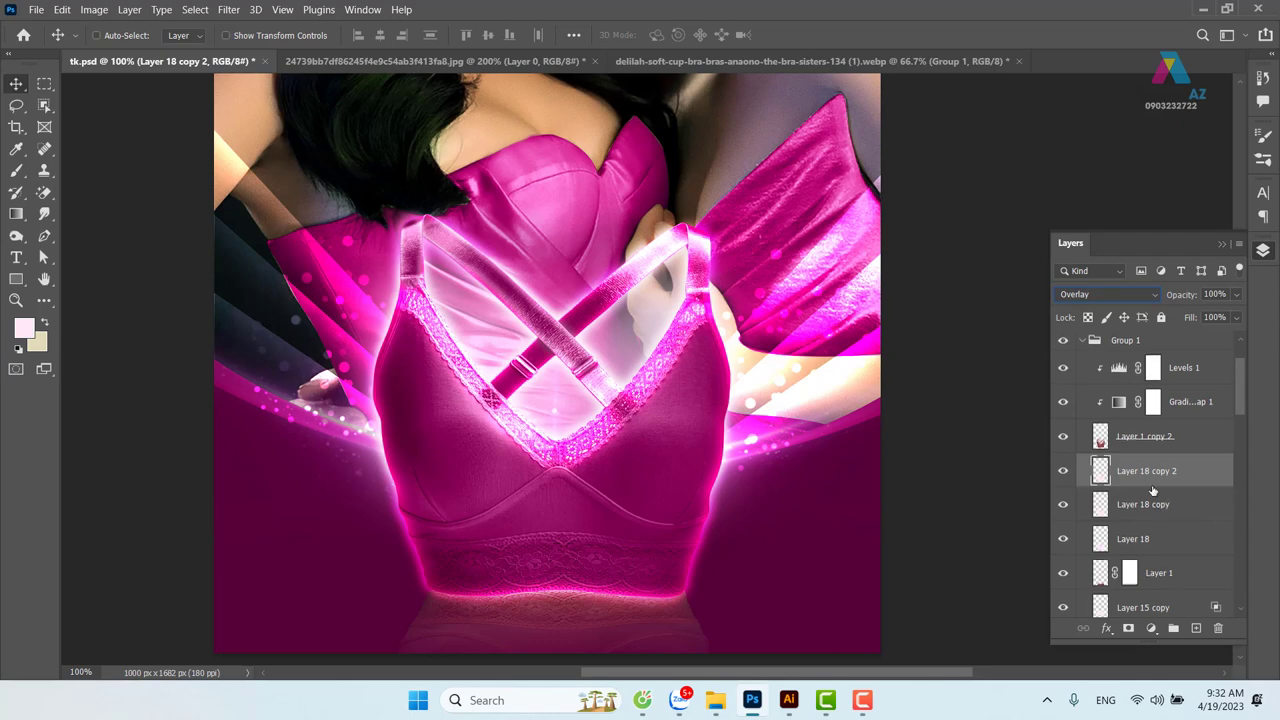
Merge the three glow layers into one and set it to Overlay blending
shift+click(1179, 544)
drag(777, 529, 846, 508)
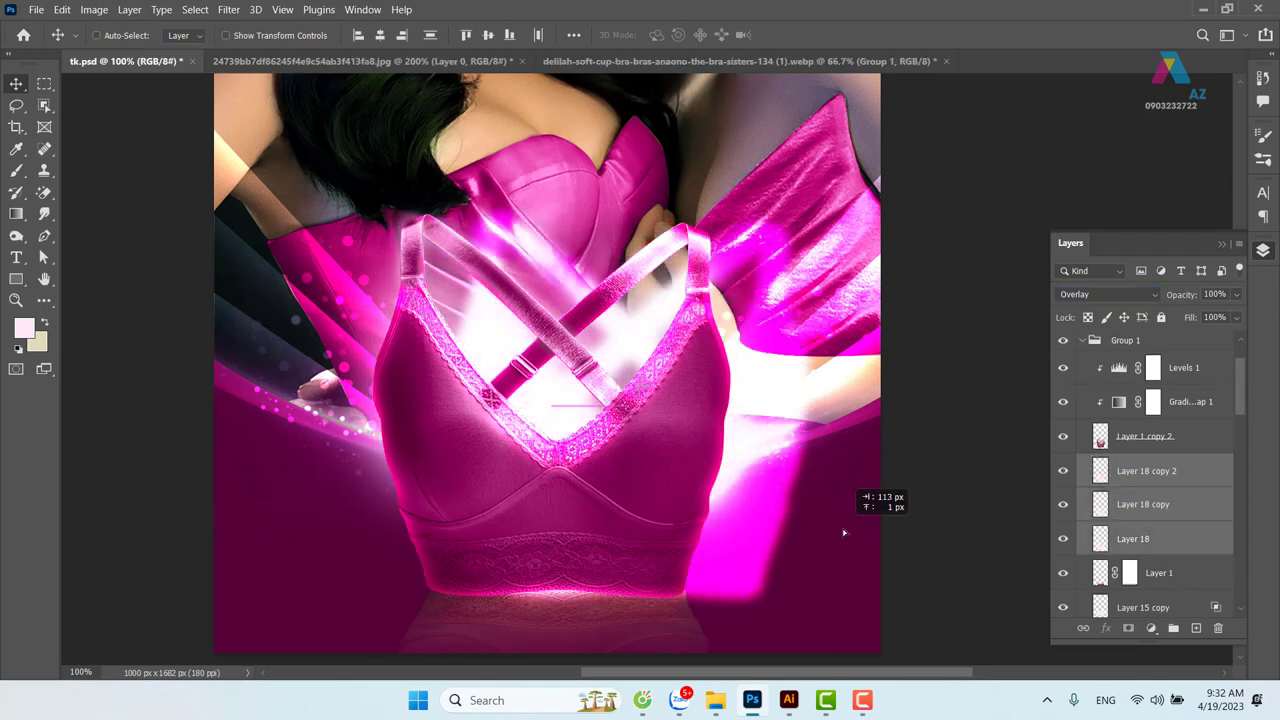
key(ctrl+z)
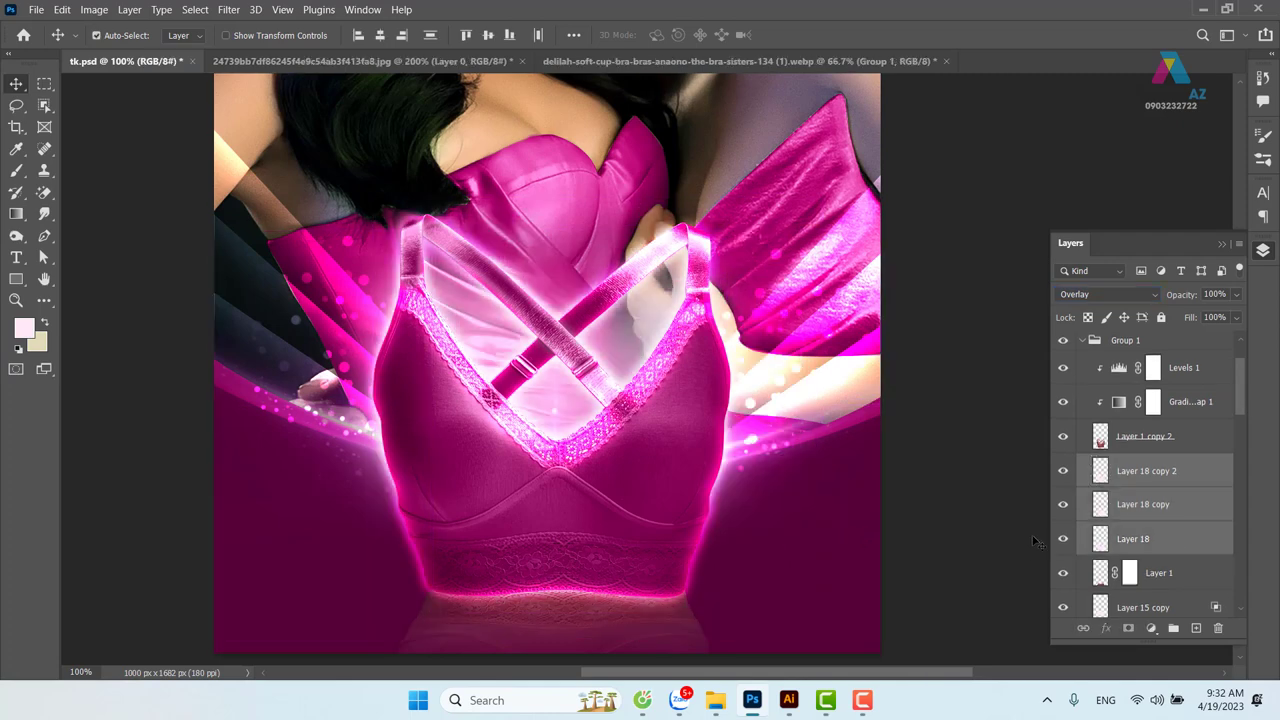
key(ctrl+e)
click(1135, 298)
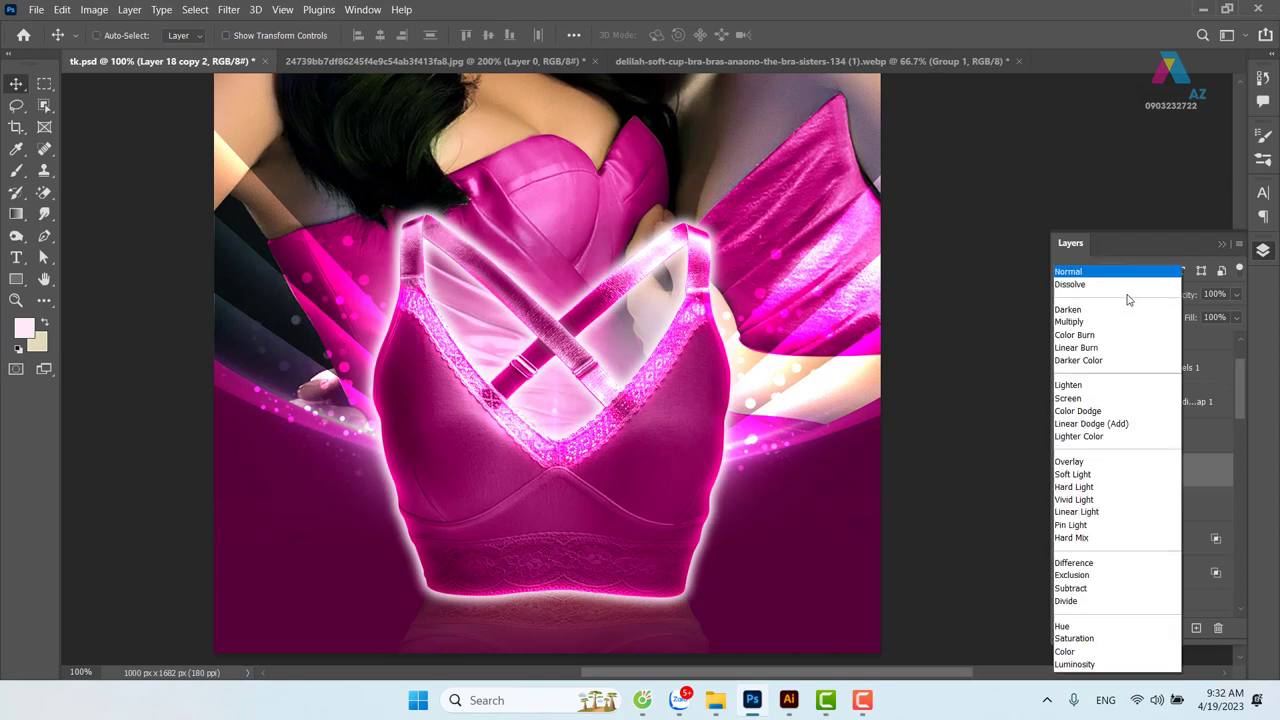
click(1065, 458)
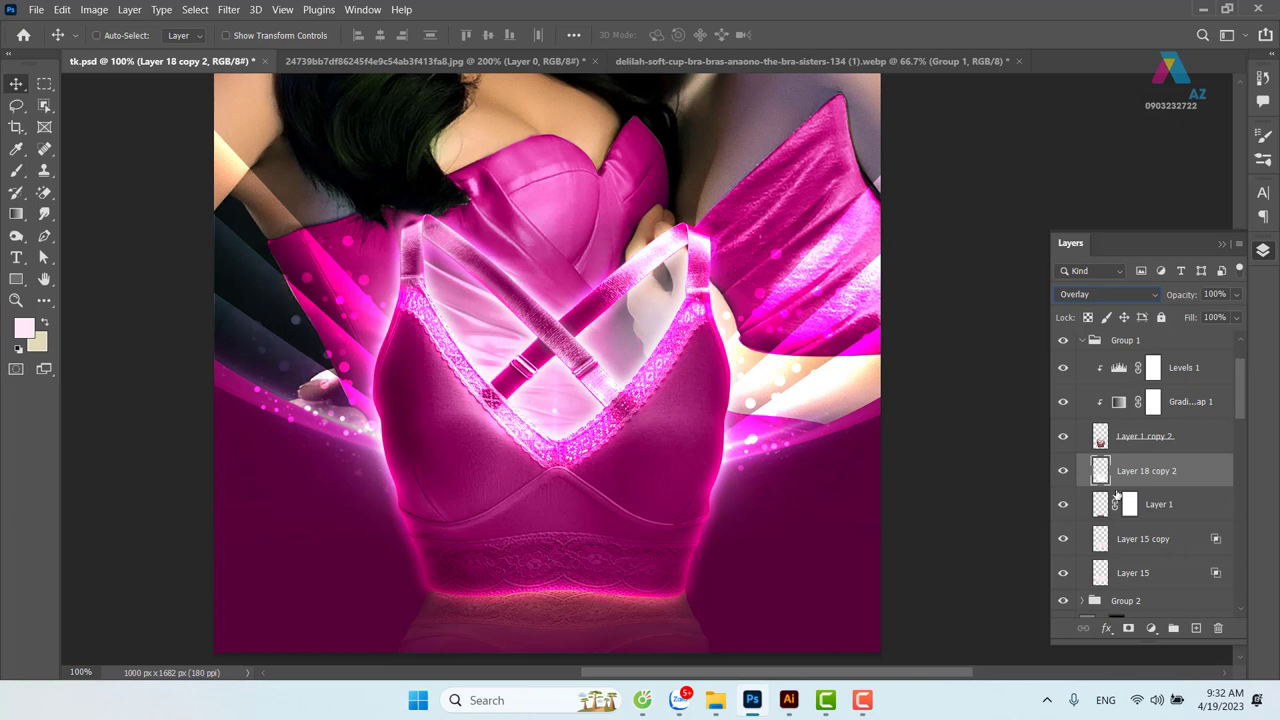
Mask the merged glow with a gradient fading toward the bottom, then view the whole poster
click(1128, 628)
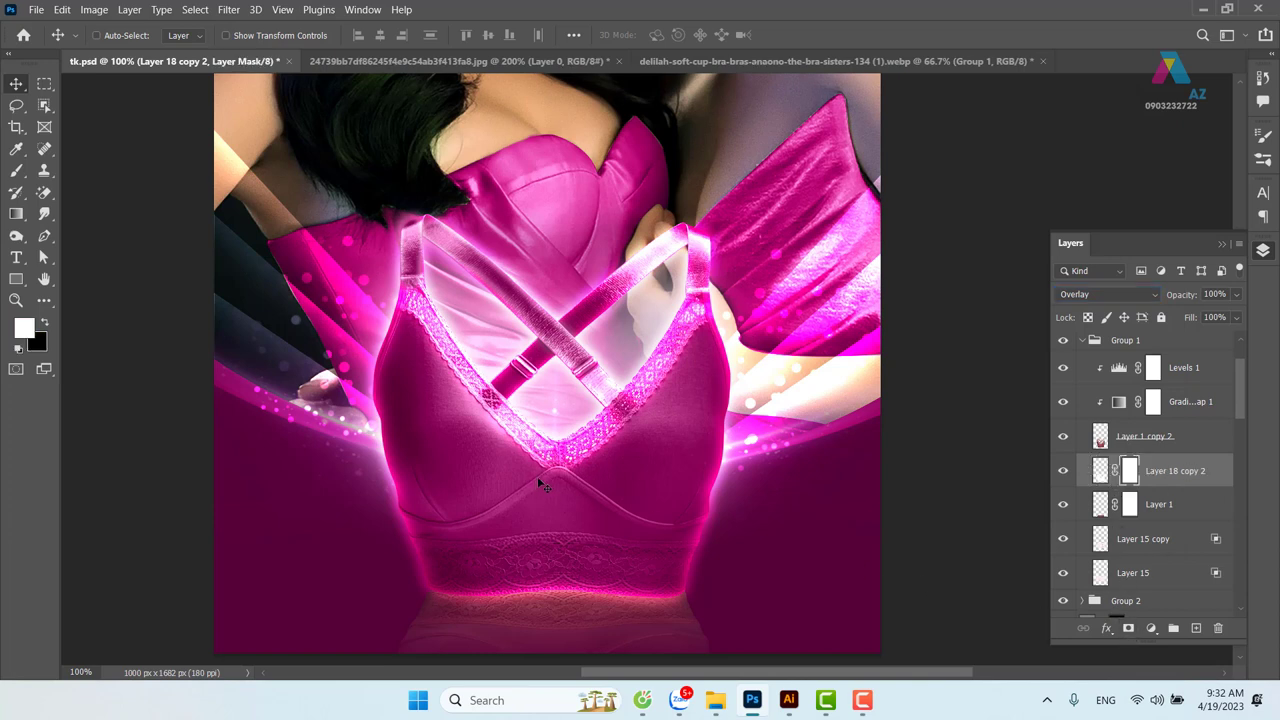
key(g)
drag(544, 410, 545, 536)
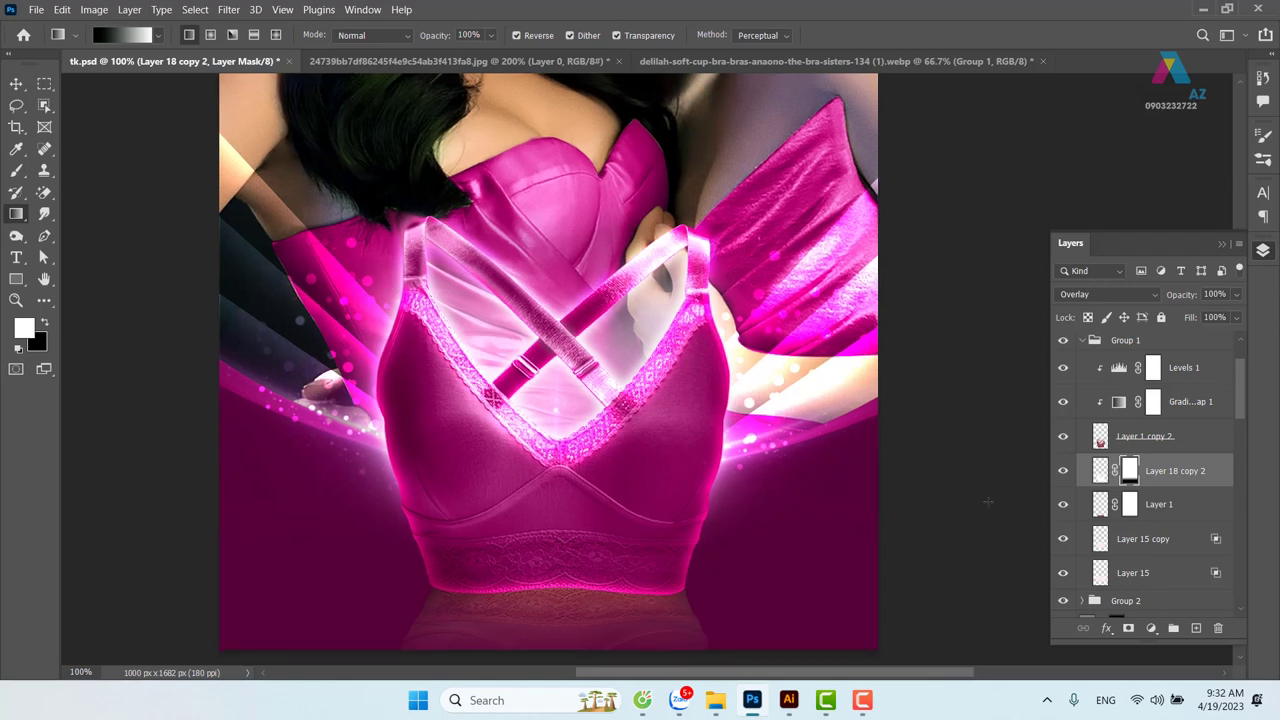
key(ctrl+minus)
key(ctrl+minus)
drag(726, 477, 719, 507)
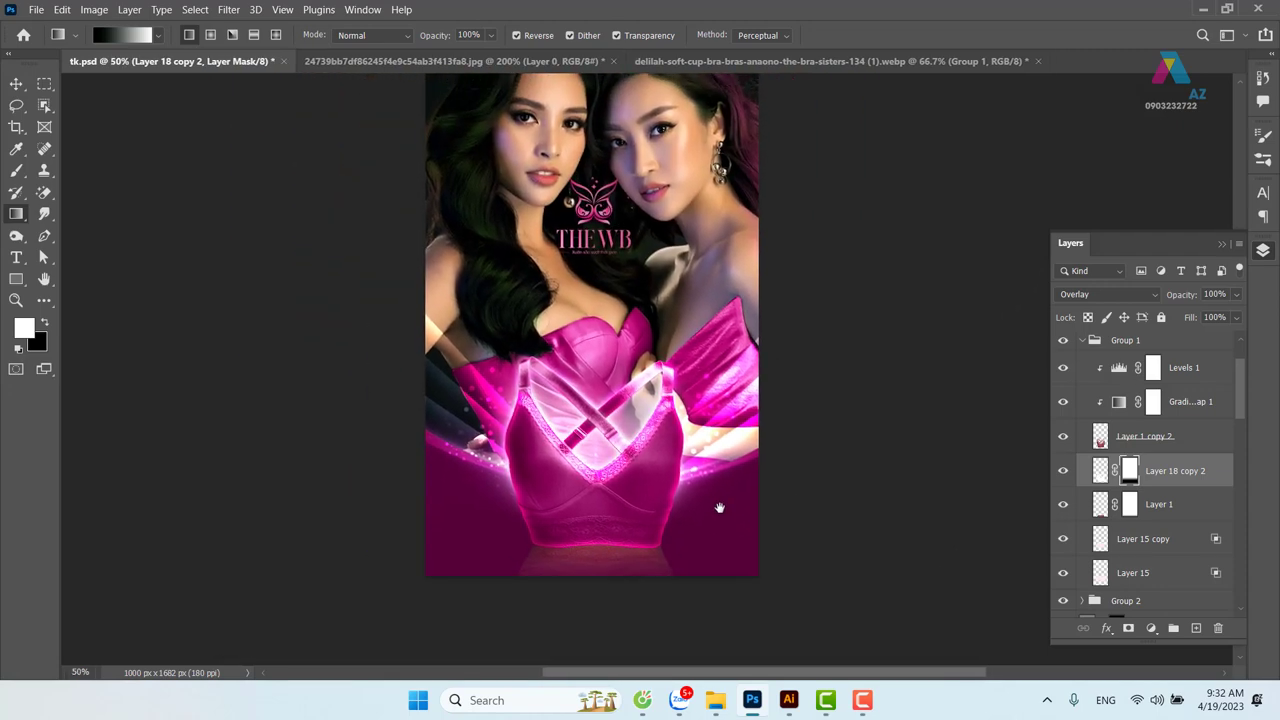
click(16, 90)
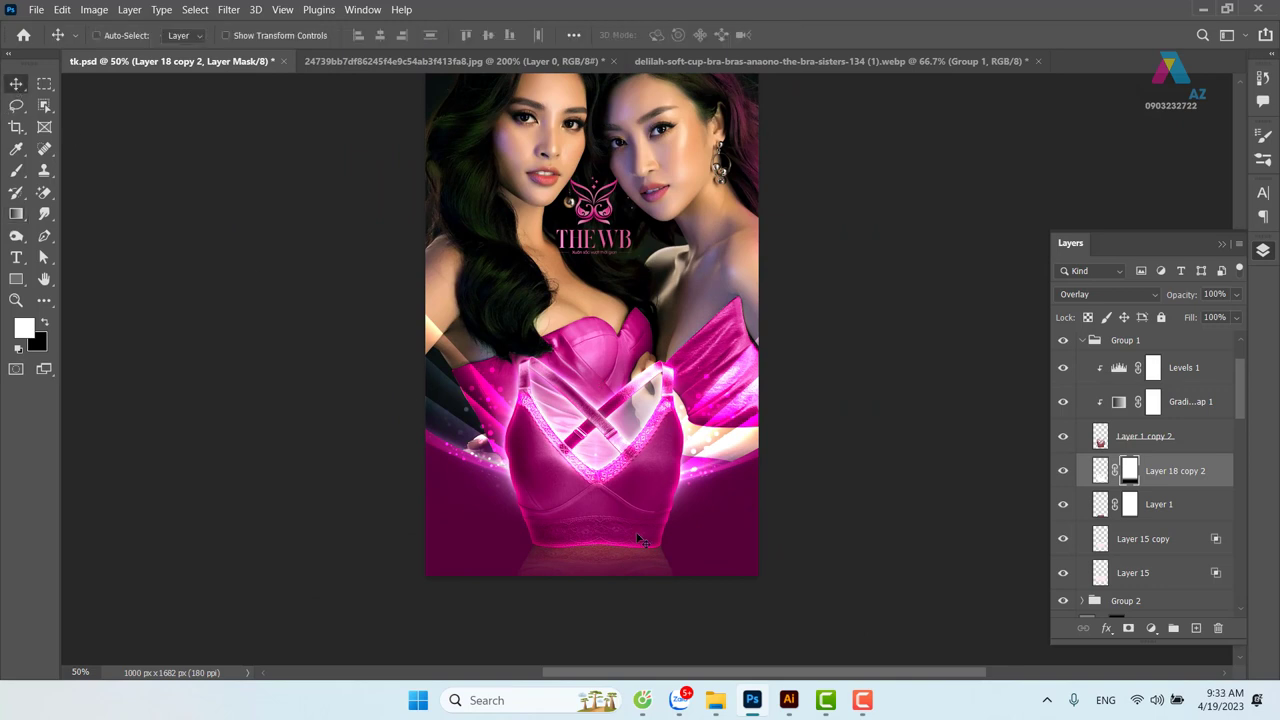
Duplicate the Layer 1 copy 2 bra layer and set the copy to Screen blending
click(1103, 448)
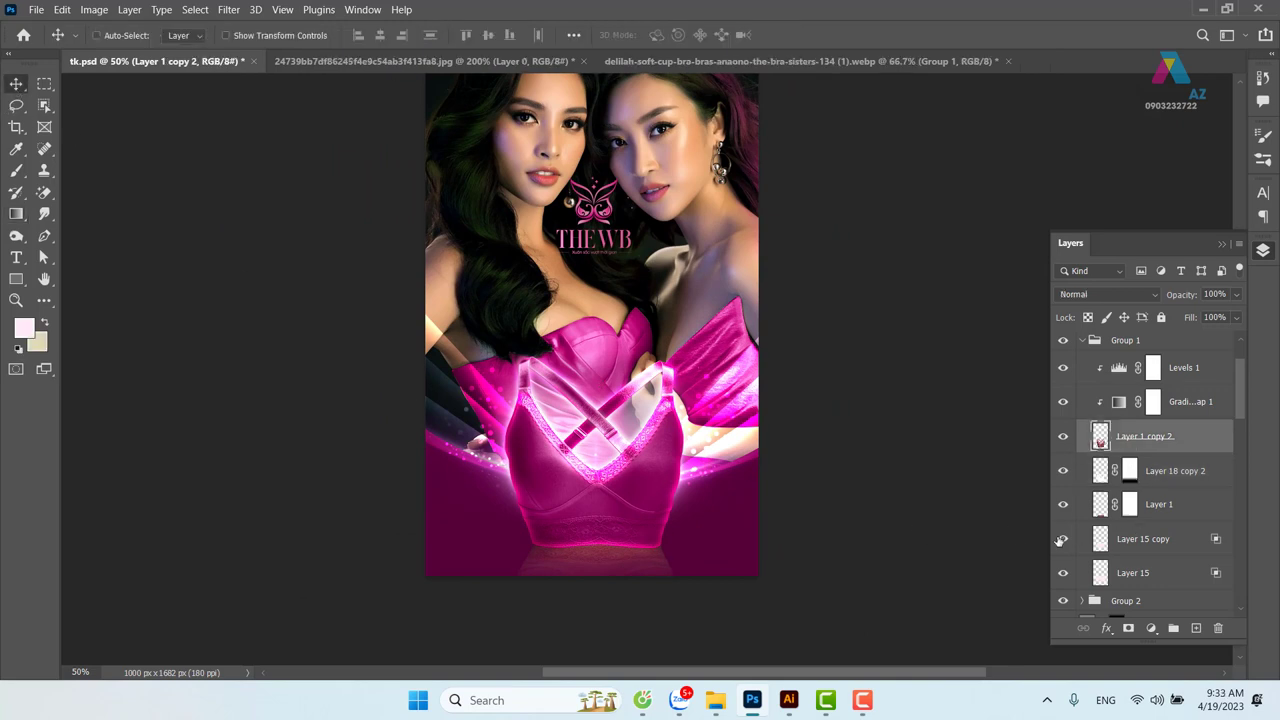
scroll(620, 590, up, 1)
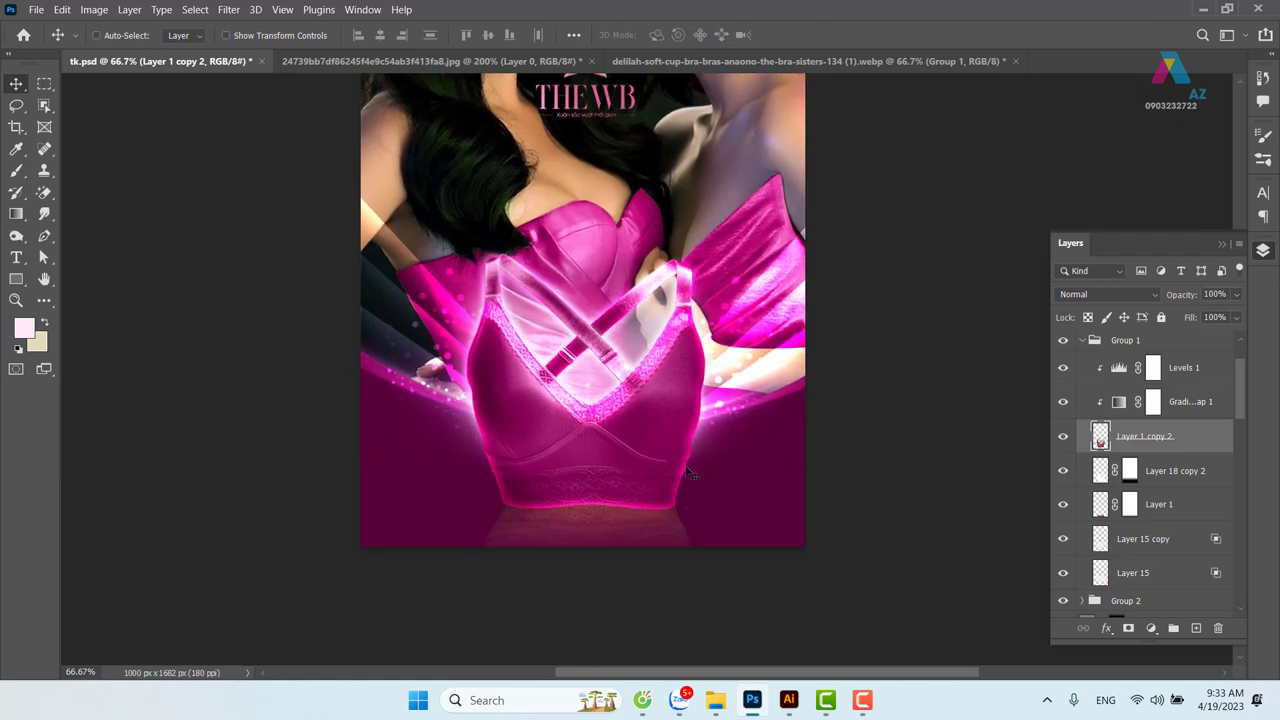
key(ctrl+j)
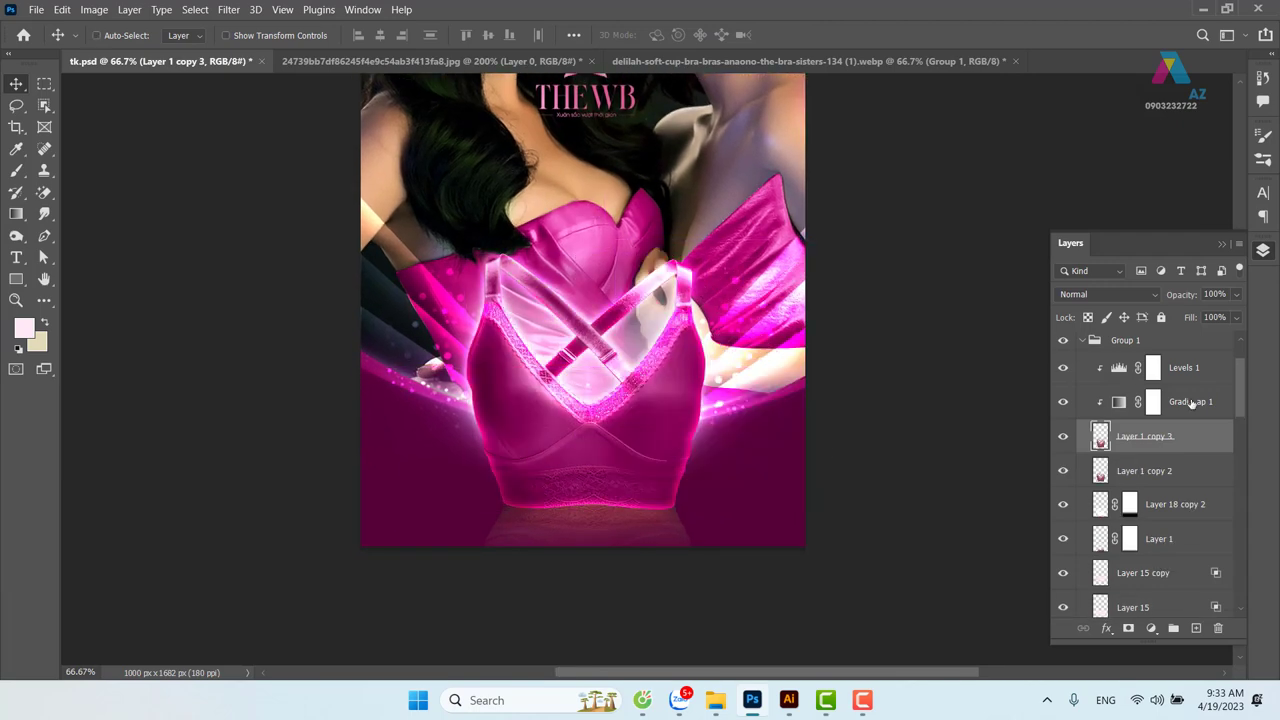
click(1121, 298)
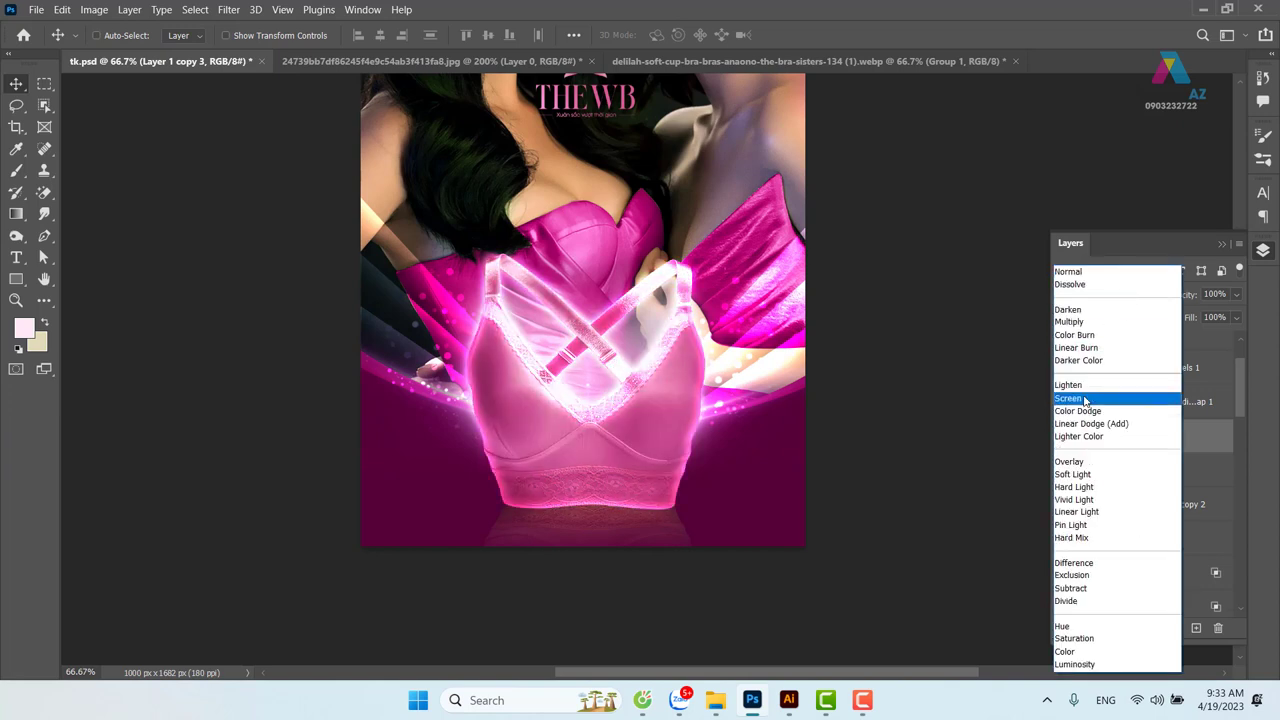
click(1085, 400)
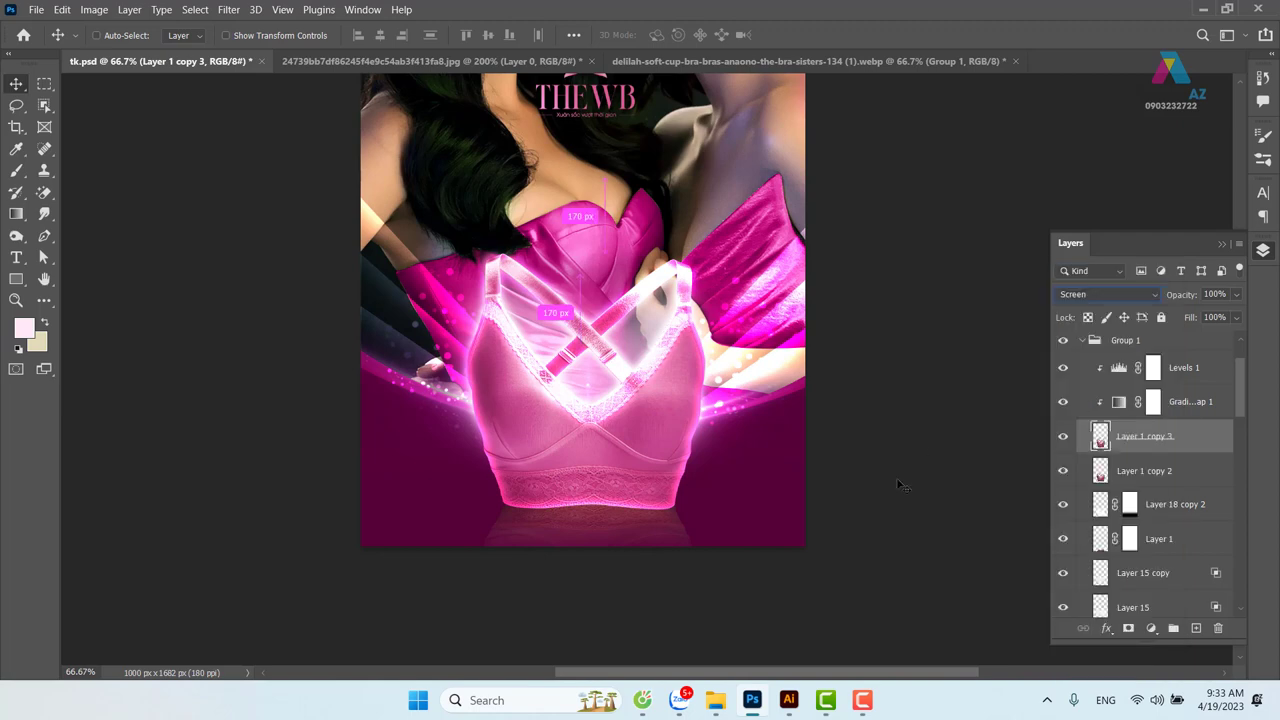
key(ctrl+plus)
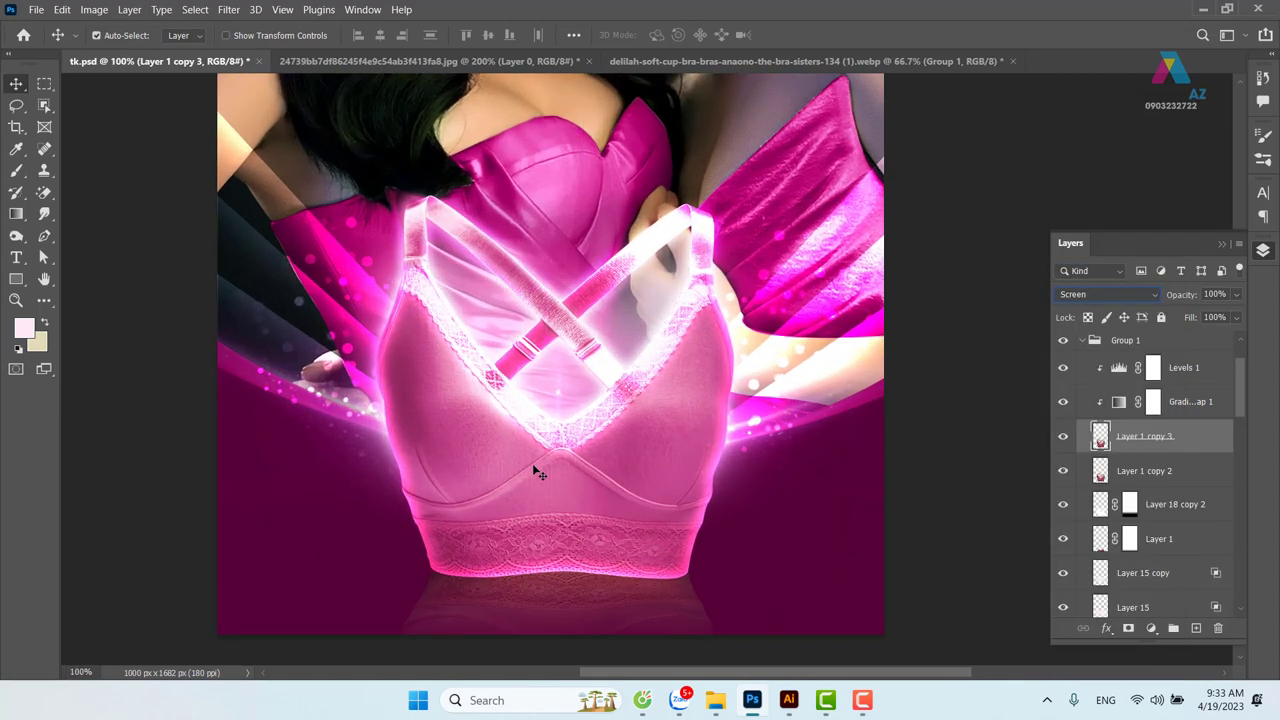
Split Layer 1 copy 3's This Layer black Blend If slider to about 47/141
right_click(1179, 449)
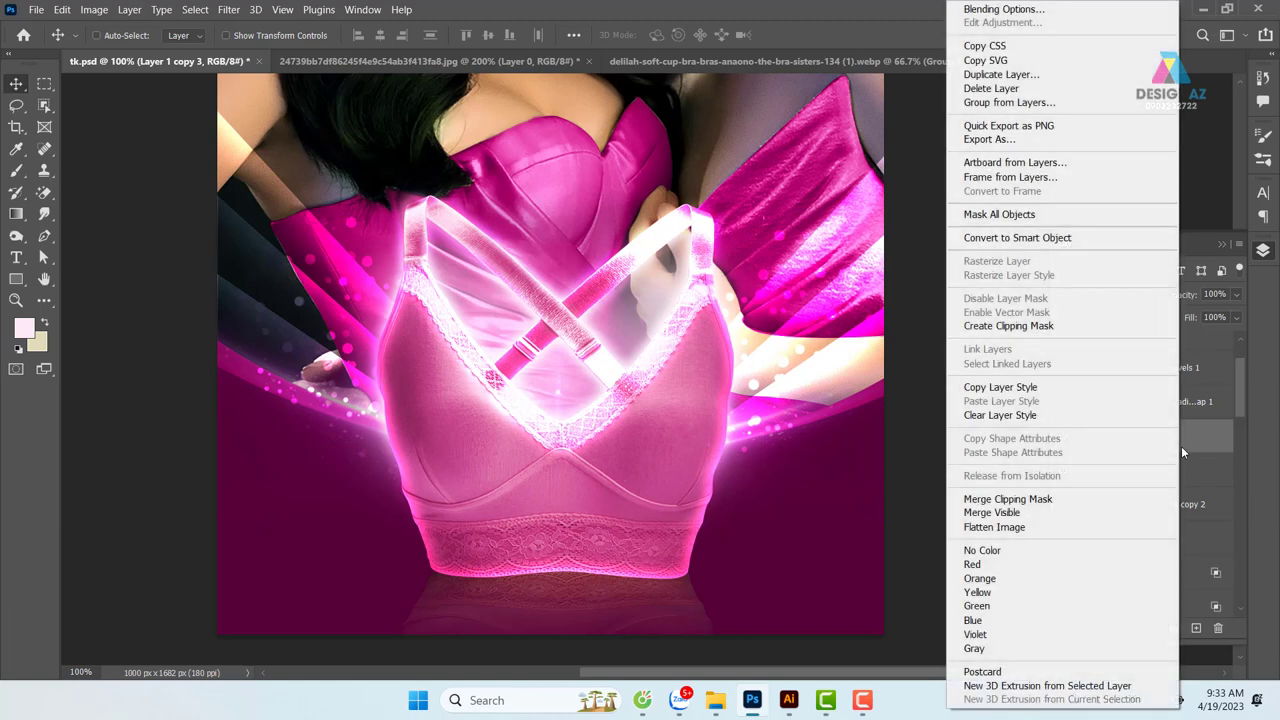
click(1067, 18)
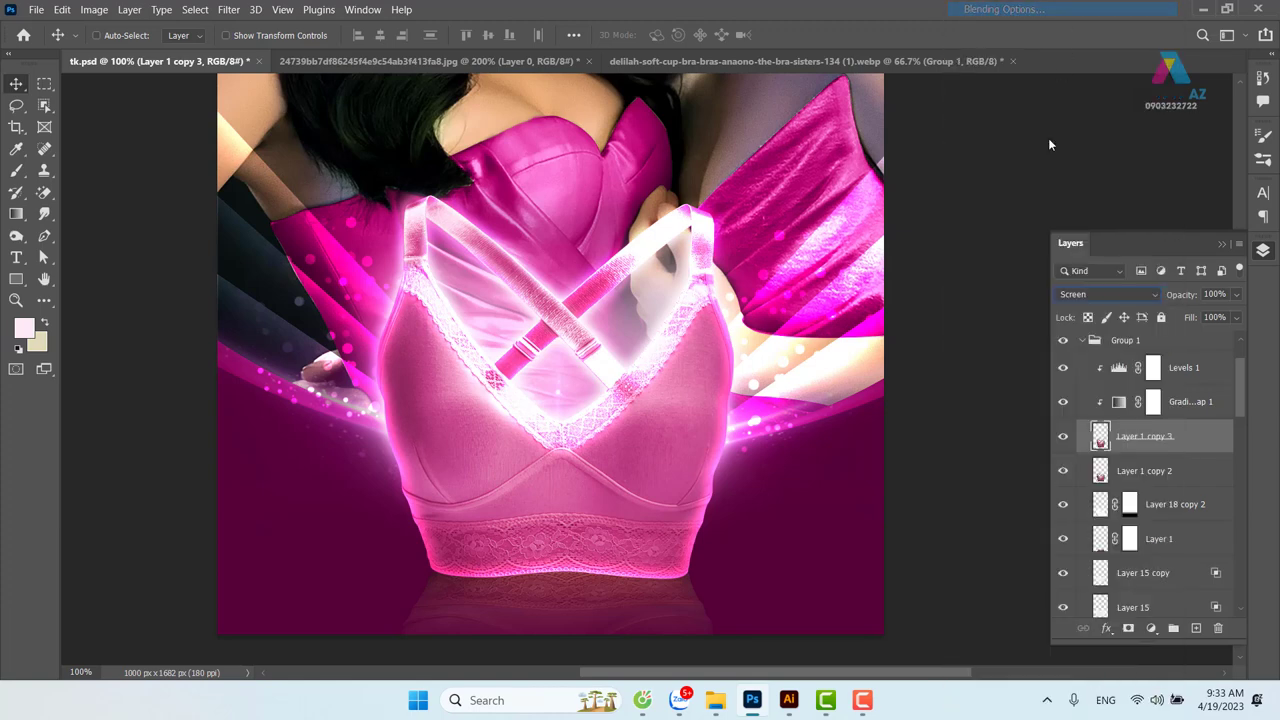
drag(485, 281, 1086, 120)
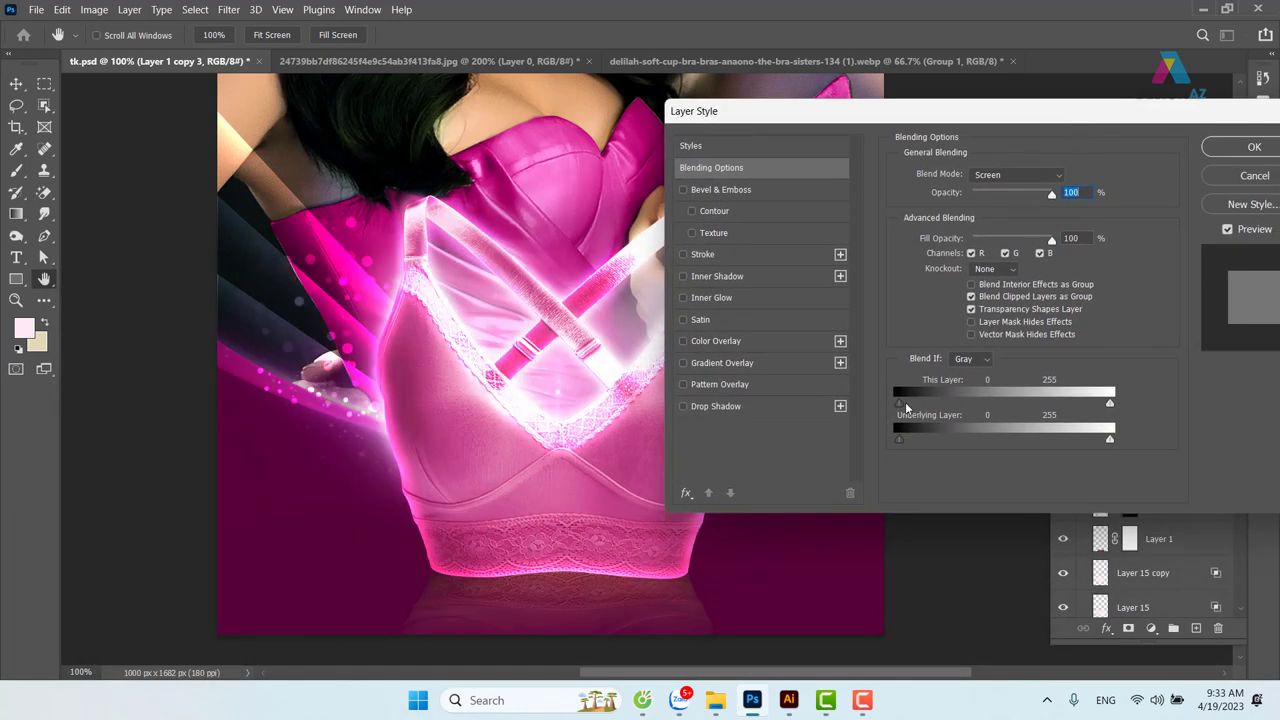
drag(904, 405, 1000, 405)
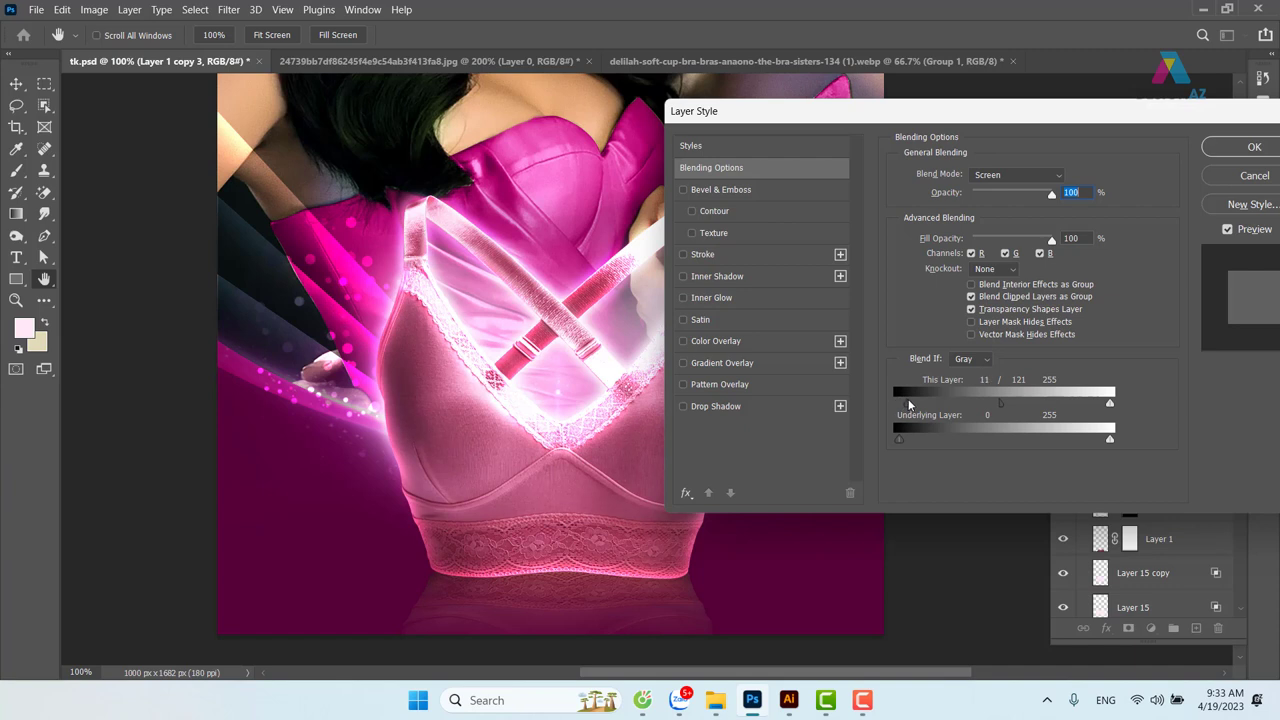
drag(1000, 403, 1017, 405)
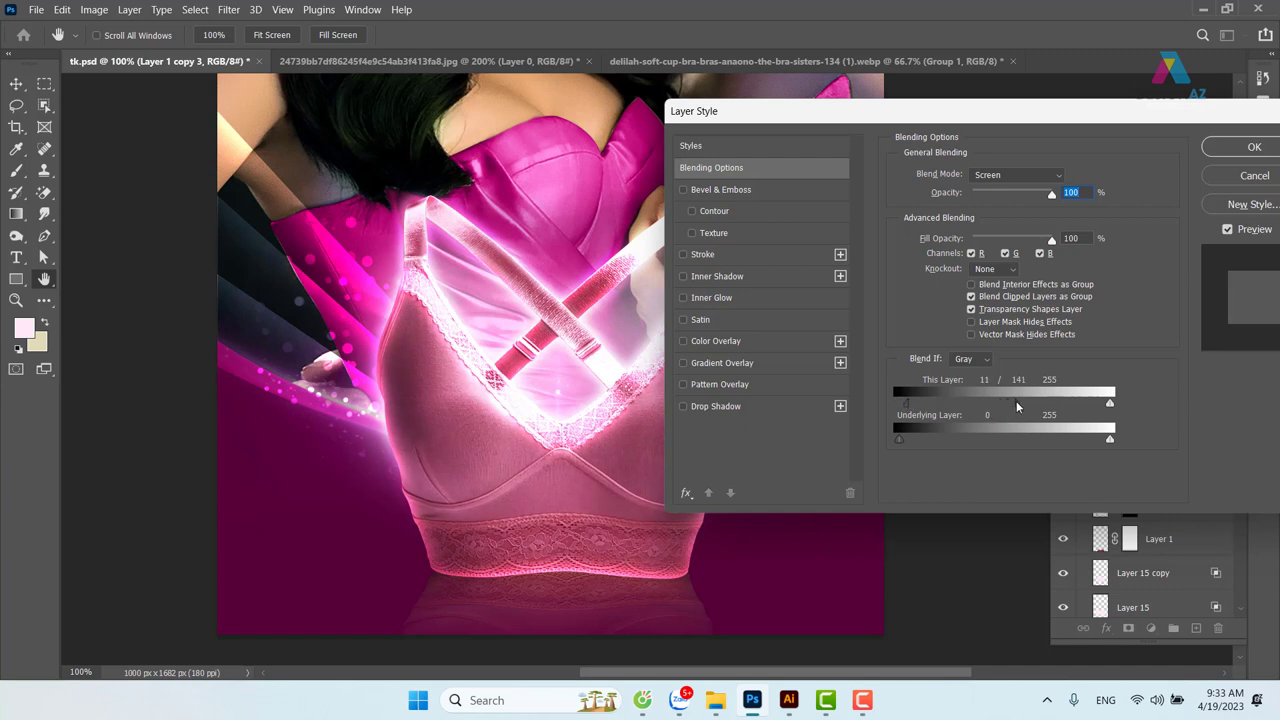
drag(916, 405, 932, 401)
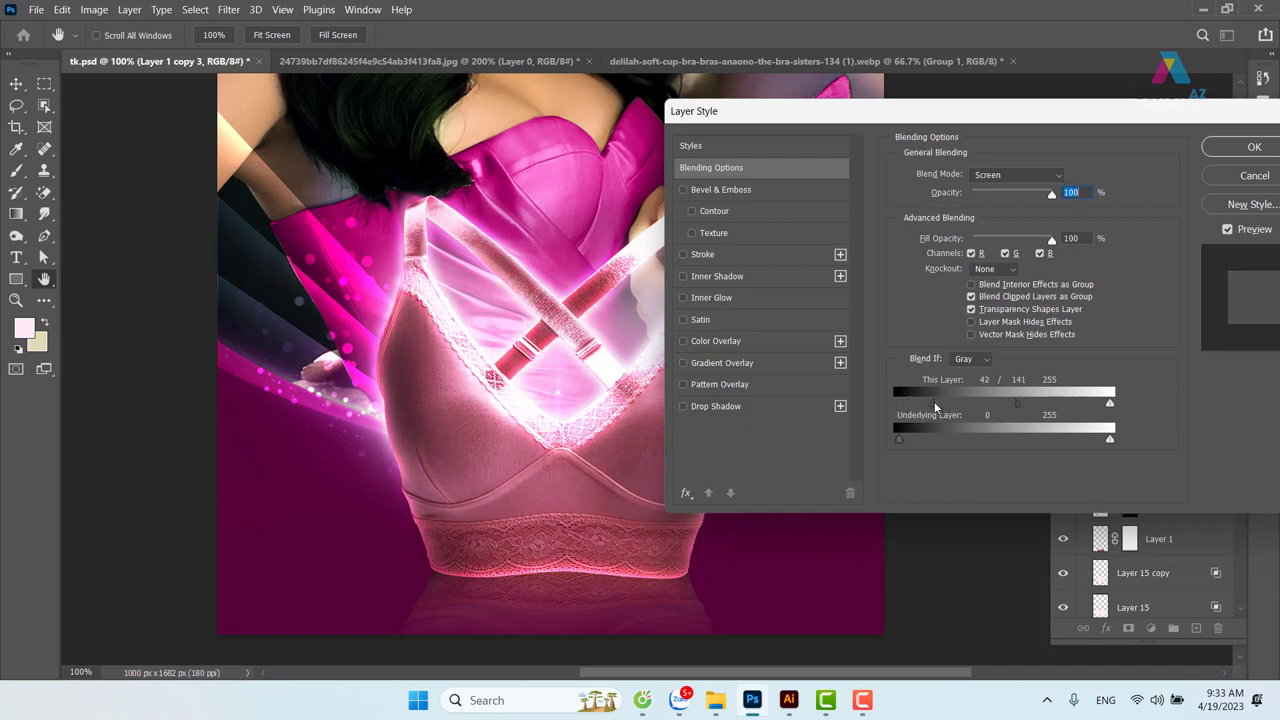
drag(1085, 122, 857, 121)
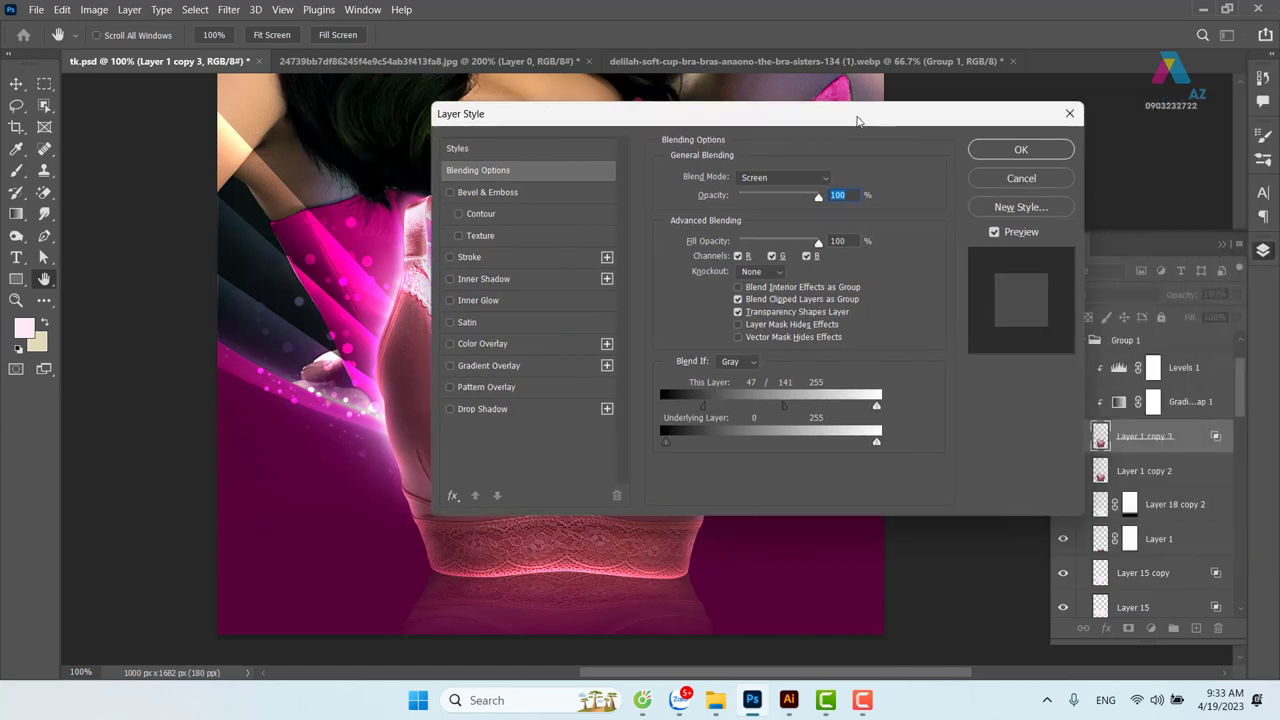
click(1021, 149)
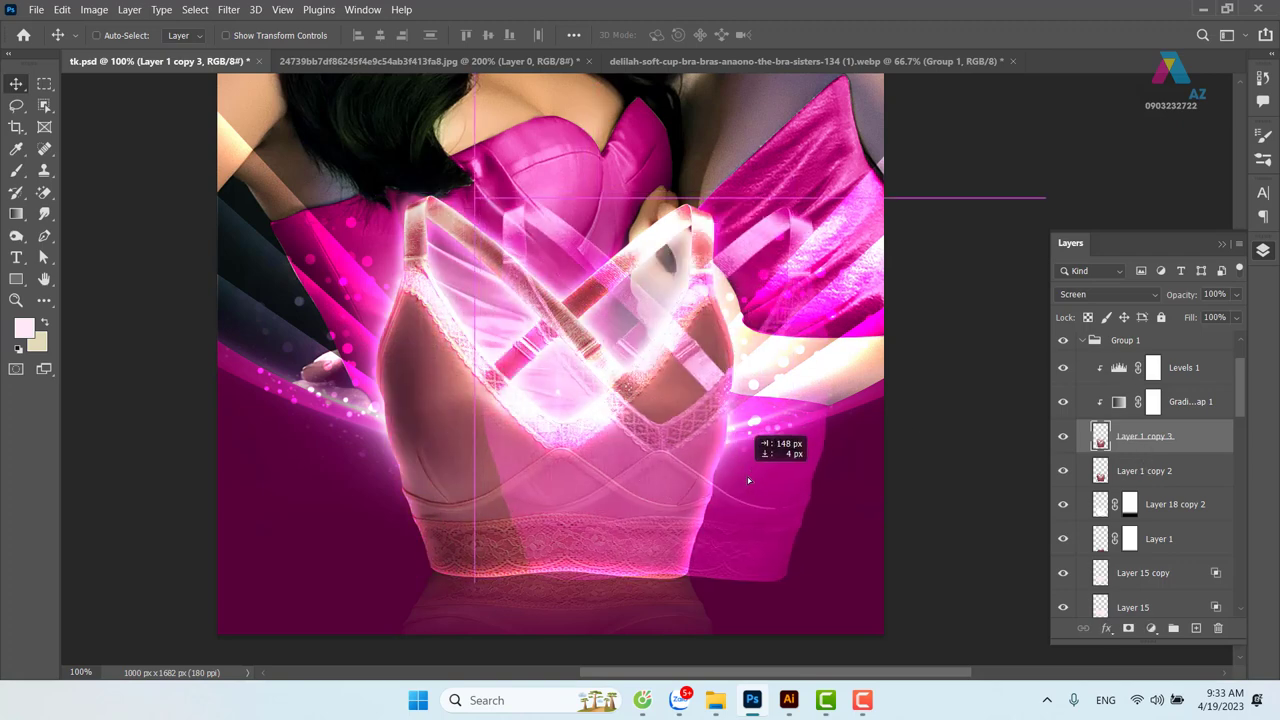
Move Layer 1 copy 2 to the top of Group 1, above the adjustment layers
drag(645, 480, 750, 445)
key(ctrl+z)
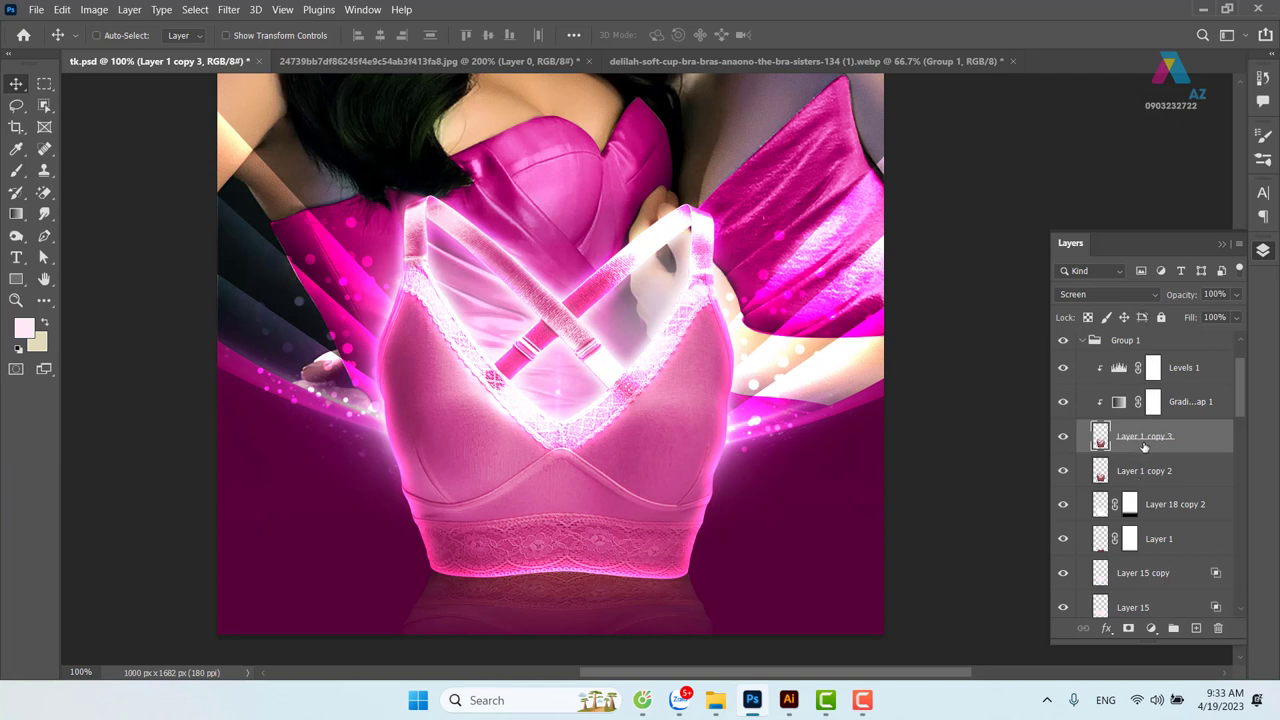
drag(1152, 472, 1160, 362)
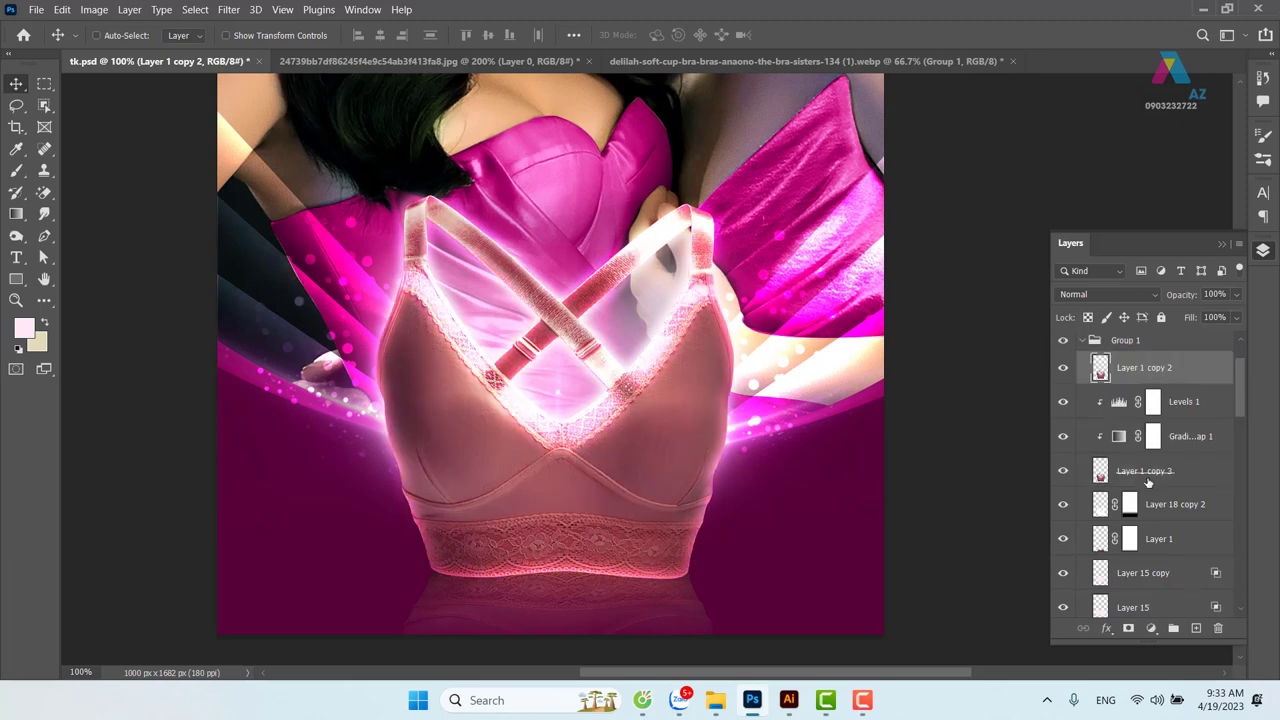
Switch Layer 1 copy 3 from Screen back to Normal blending
click(1148, 476)
click(1110, 294)
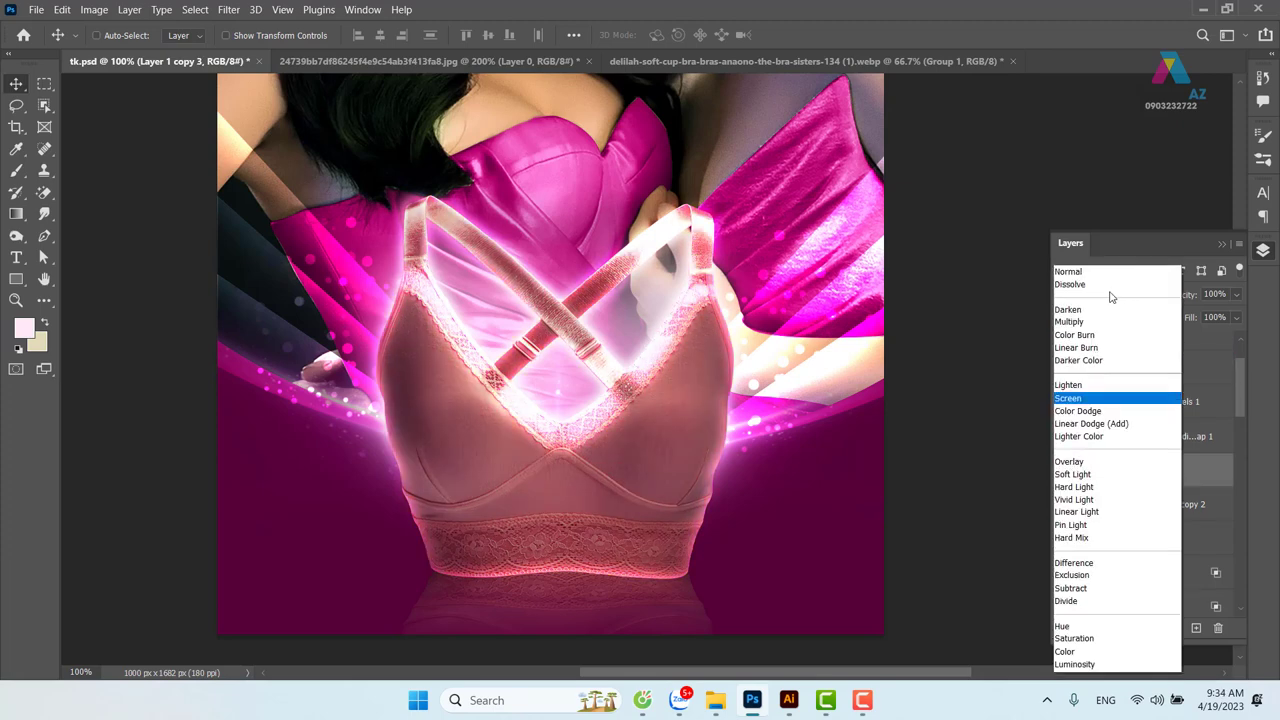
click(1088, 272)
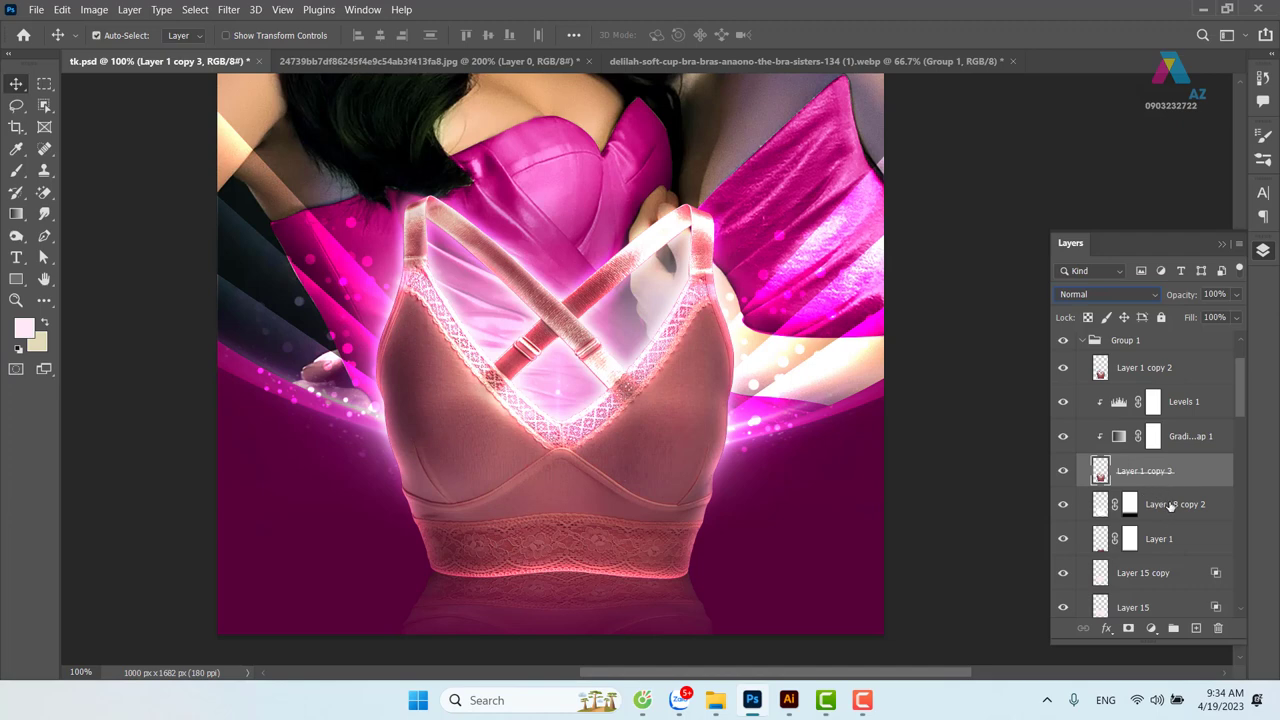
key(ctrl+z)
key(ctrl+z)
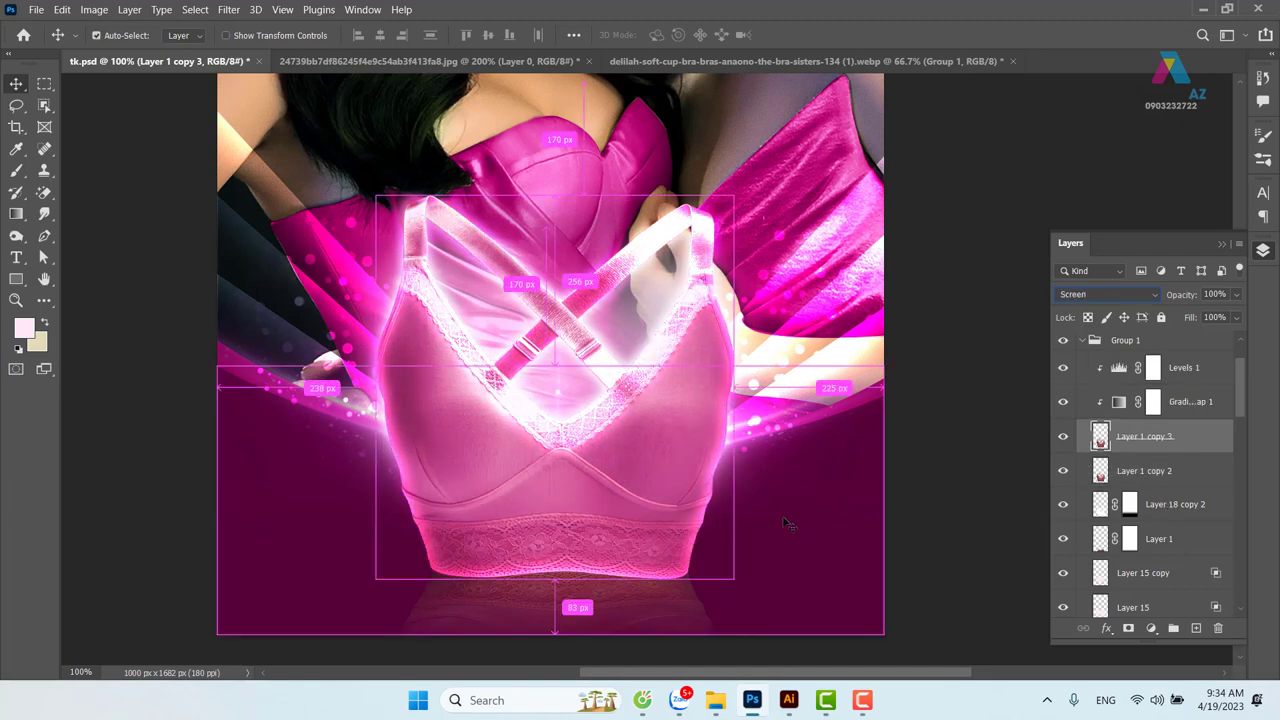
key(ctrl+shift+z)
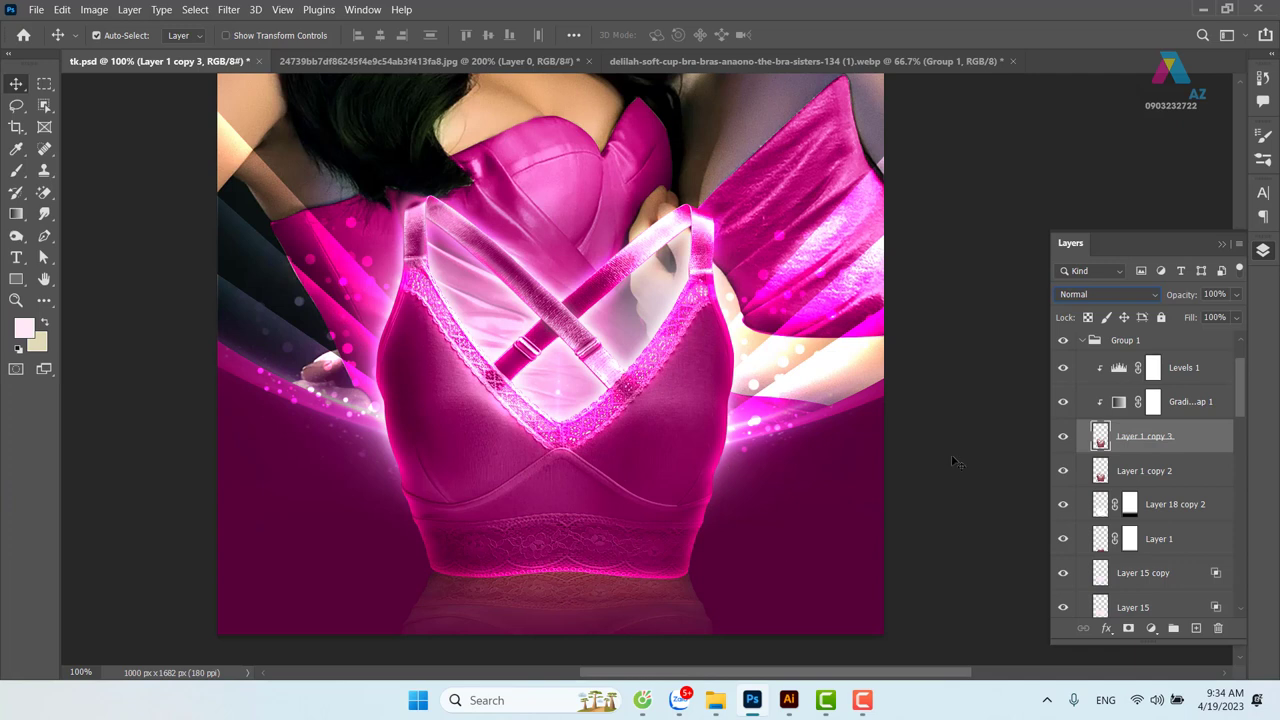
key(ctrl)
Add a Levels adjustment with inputs 0, 1.23 and 228 to brighten the bra
click(1150, 628)
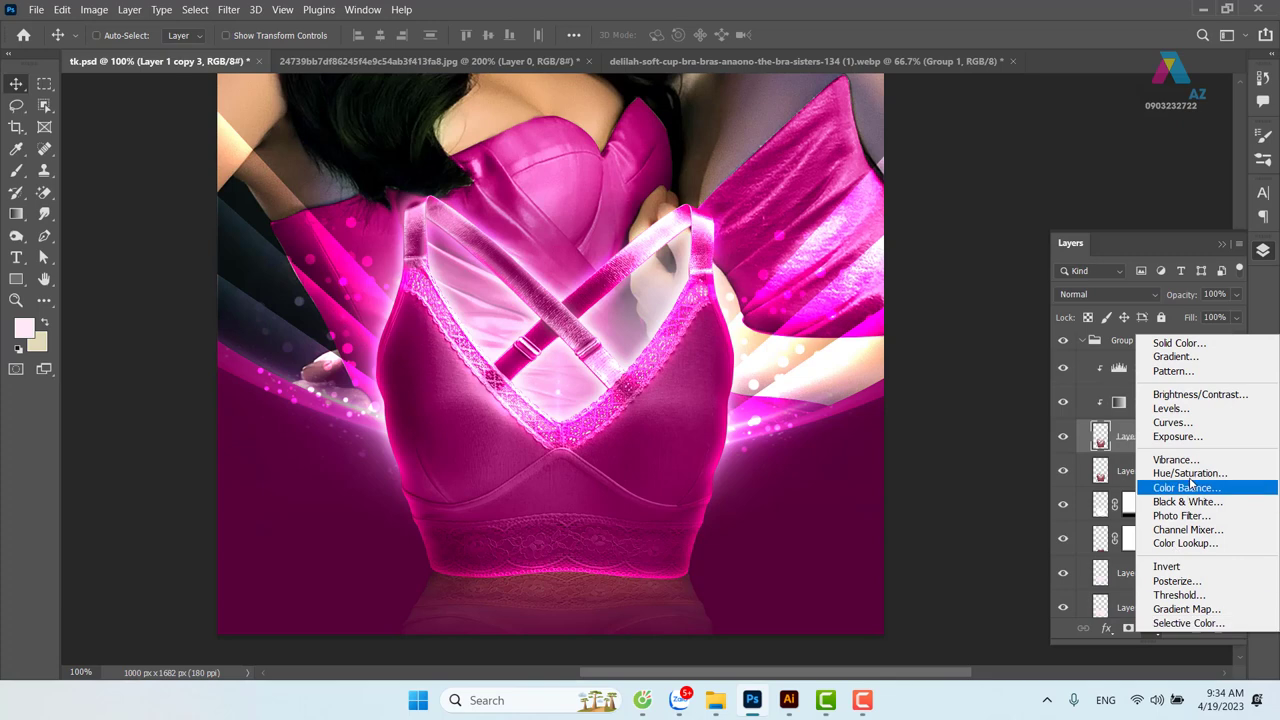
click(1188, 413)
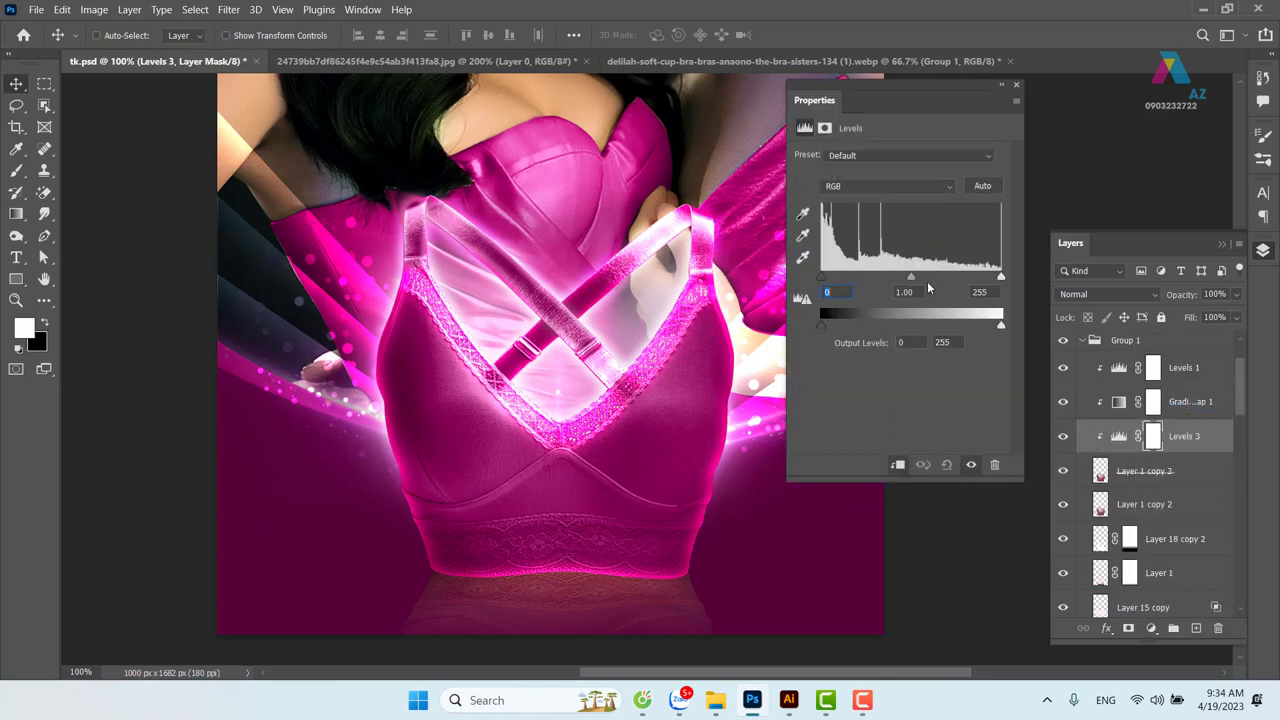
drag(910, 278, 895, 278)
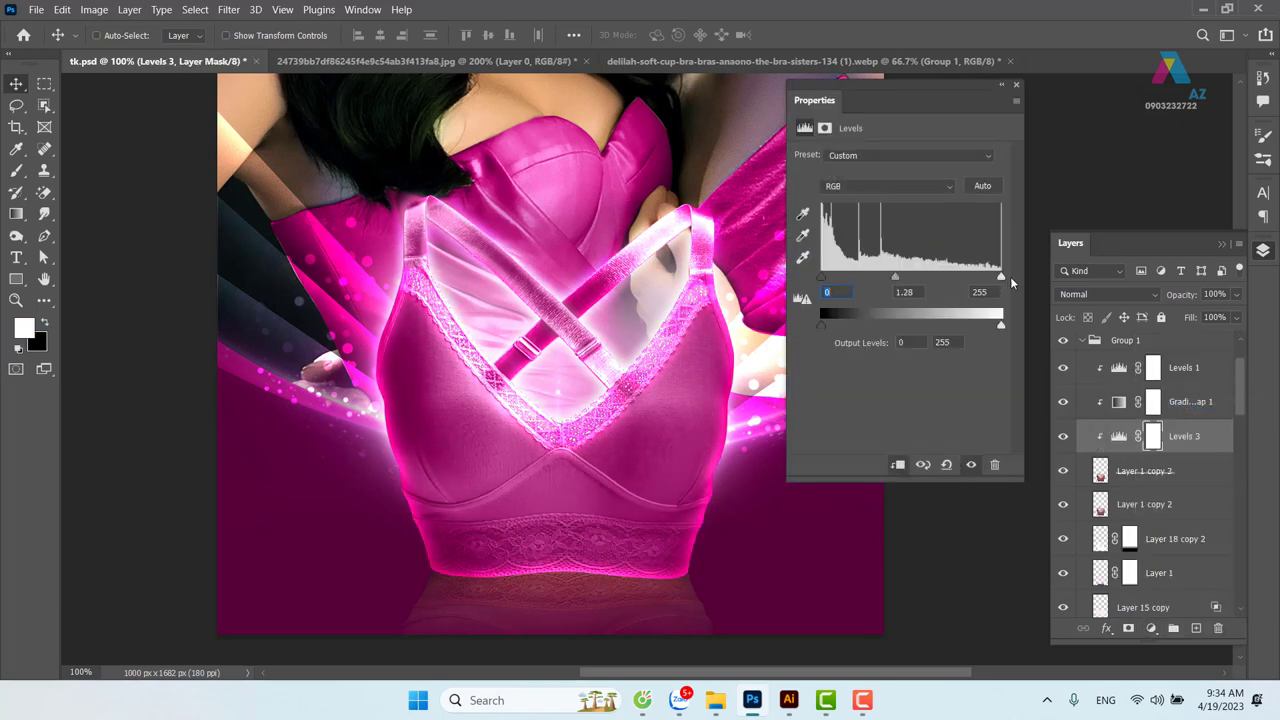
drag(996, 280, 989, 280)
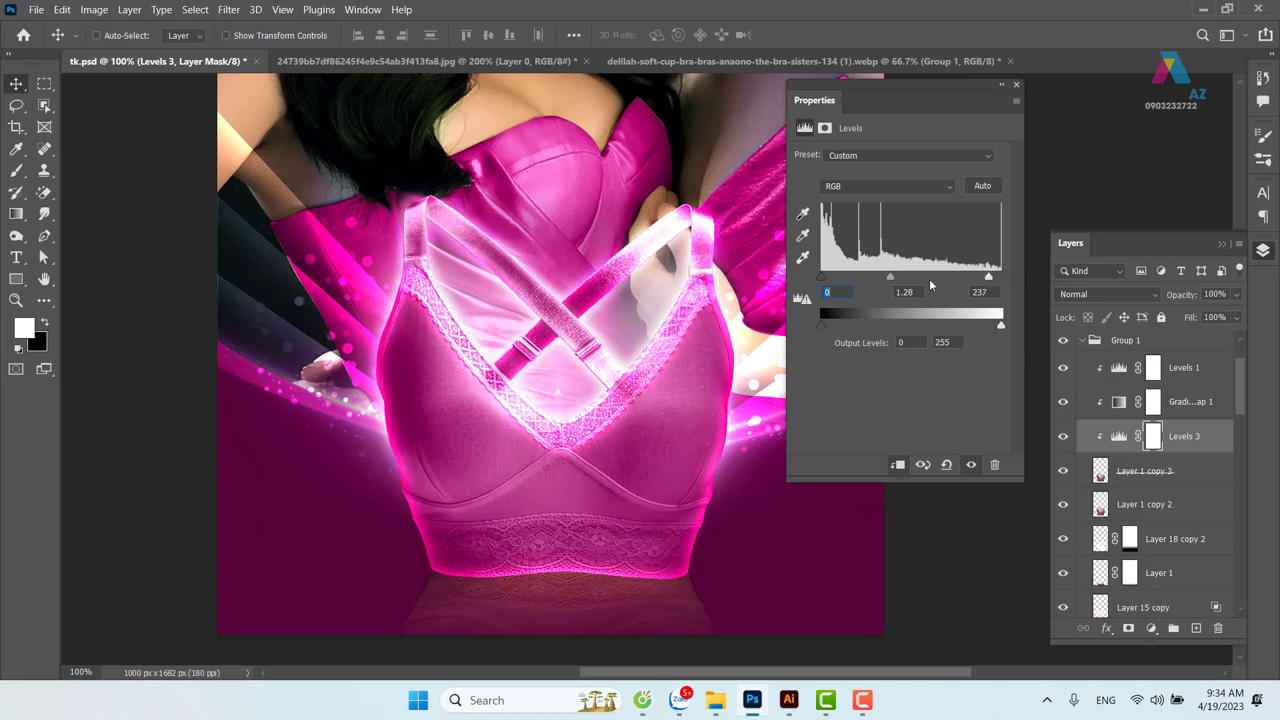
drag(989, 279, 984, 280)
click(1017, 85)
Save the poster, then zoom in on its lower half
key(ctrl+minus)
key(ctrl+minus)
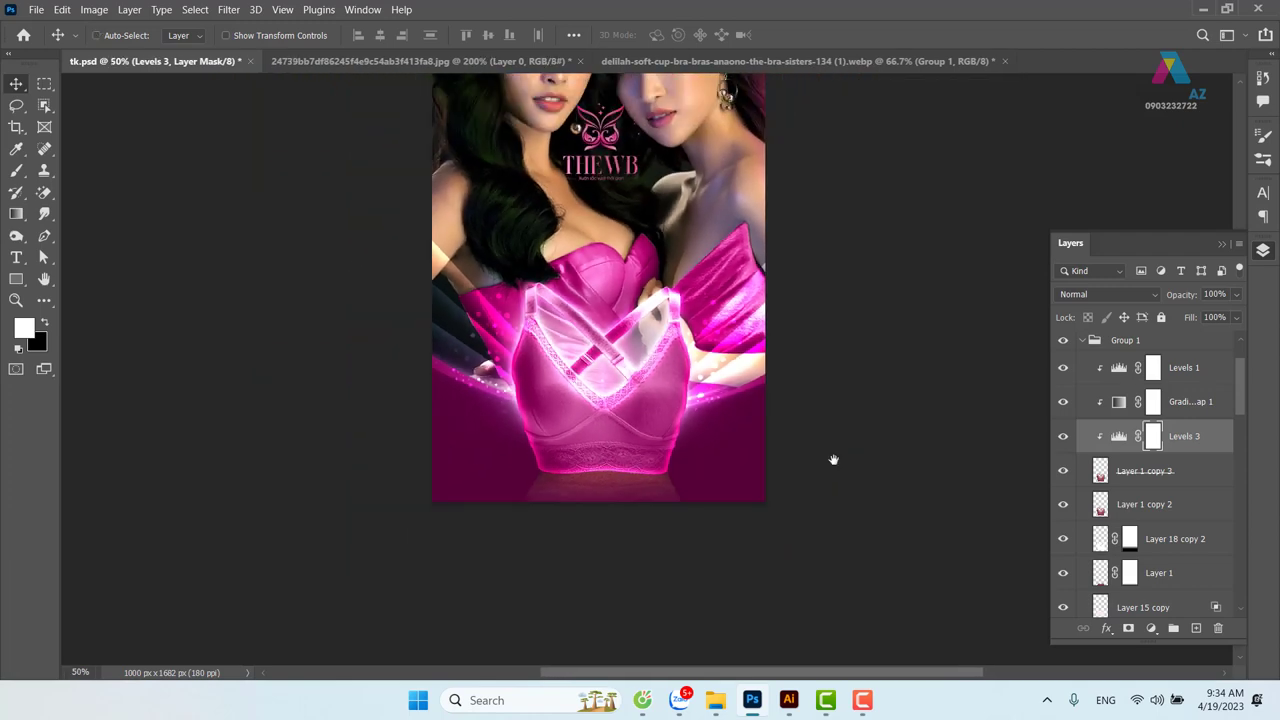
scroll(646, 414, right, 1)
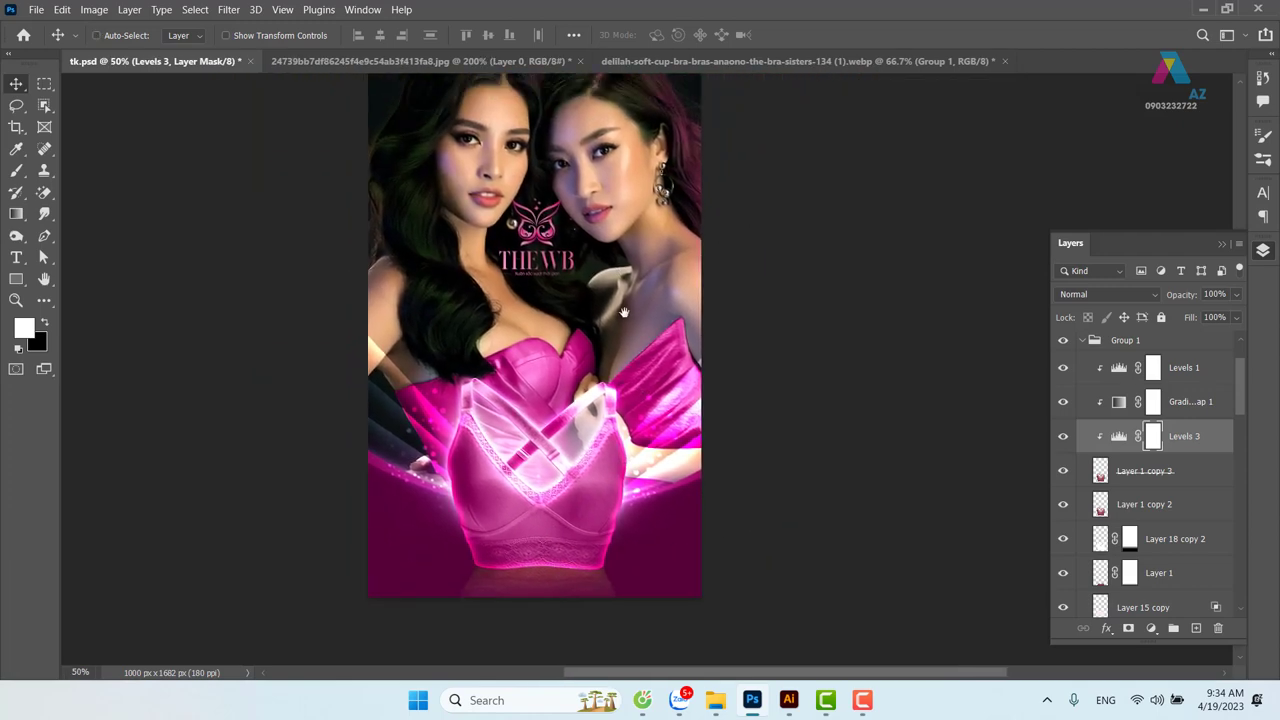
scroll(619, 450, up, 2)
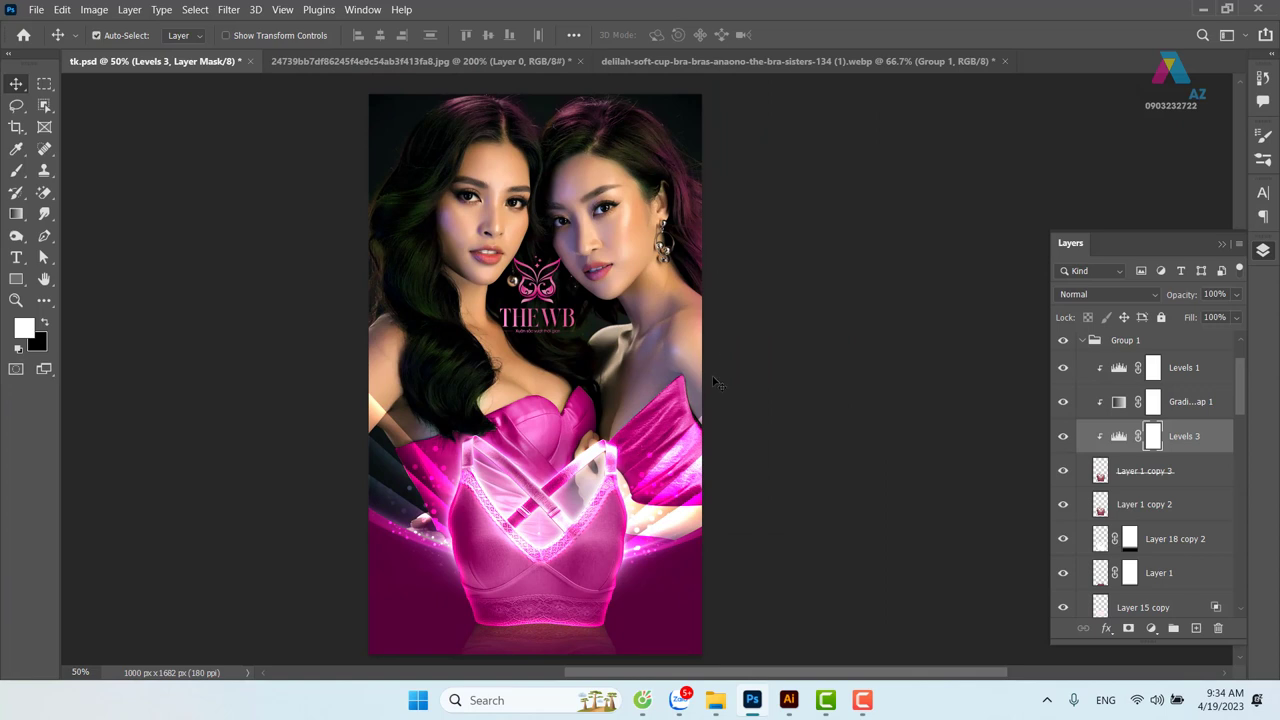
key(ctrl+s)
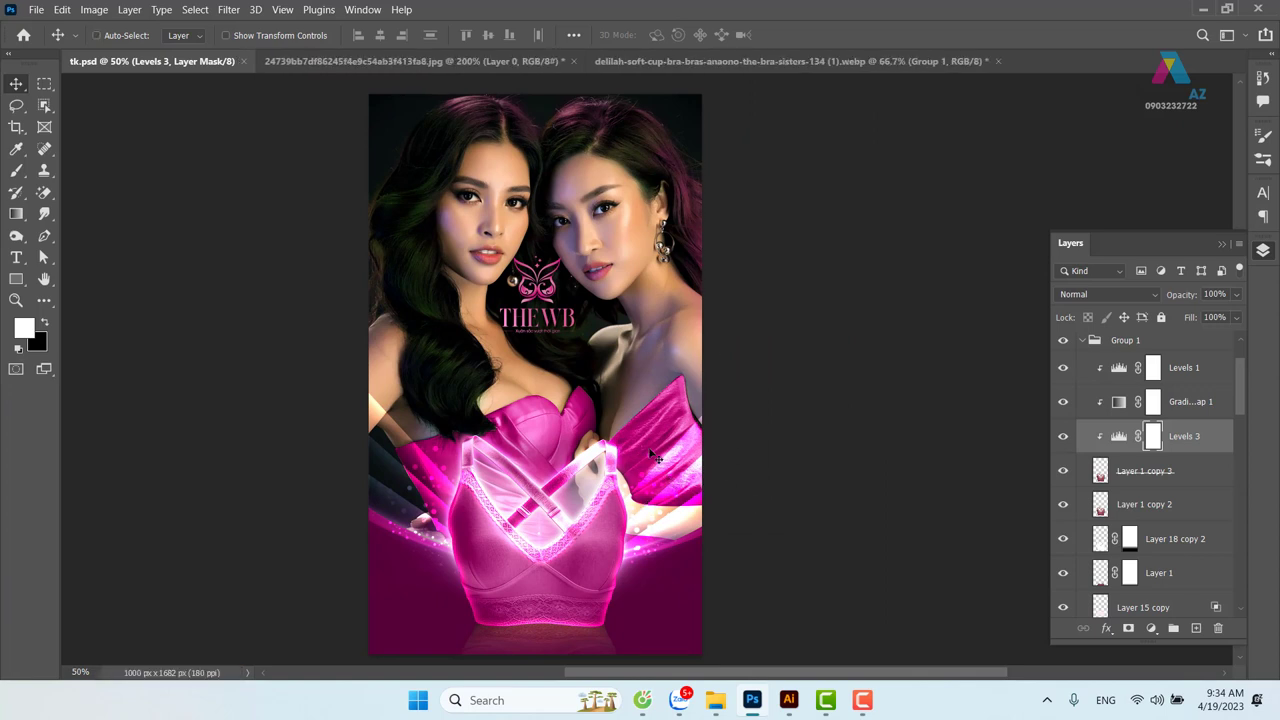
key(ctrl+z)
key(ctrl+plus)
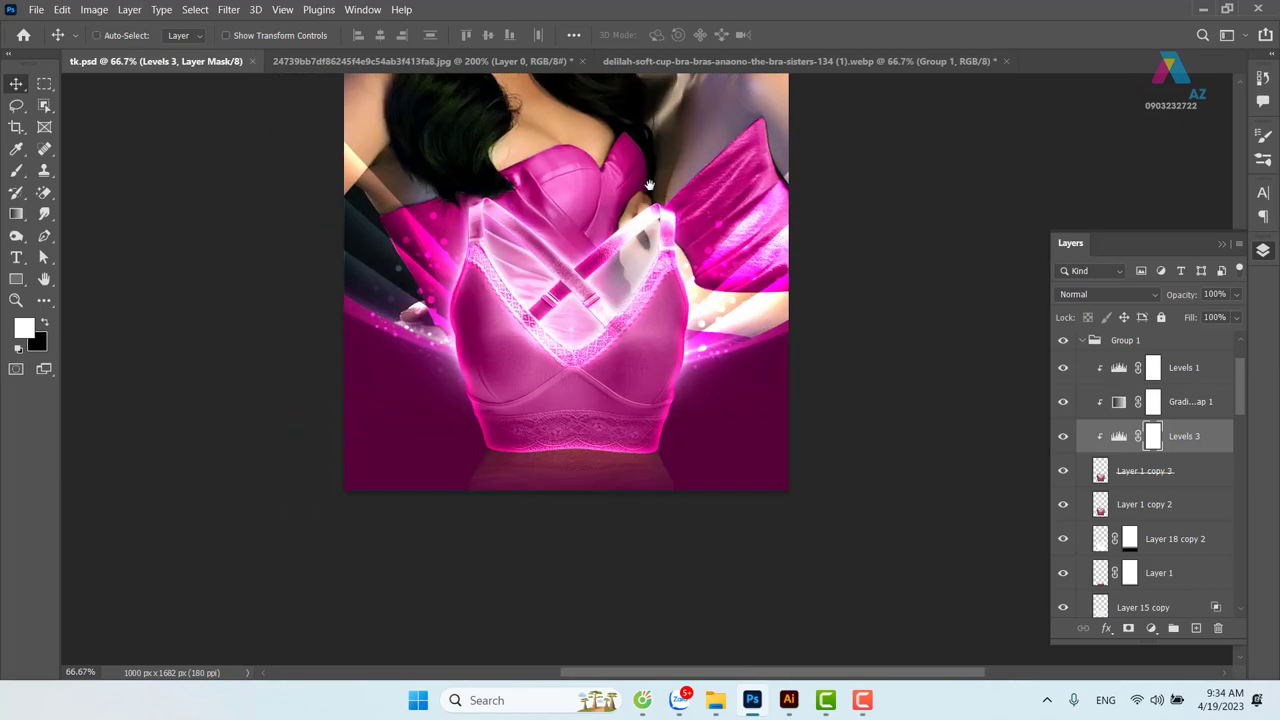
scroll(568, 410, down, 2)
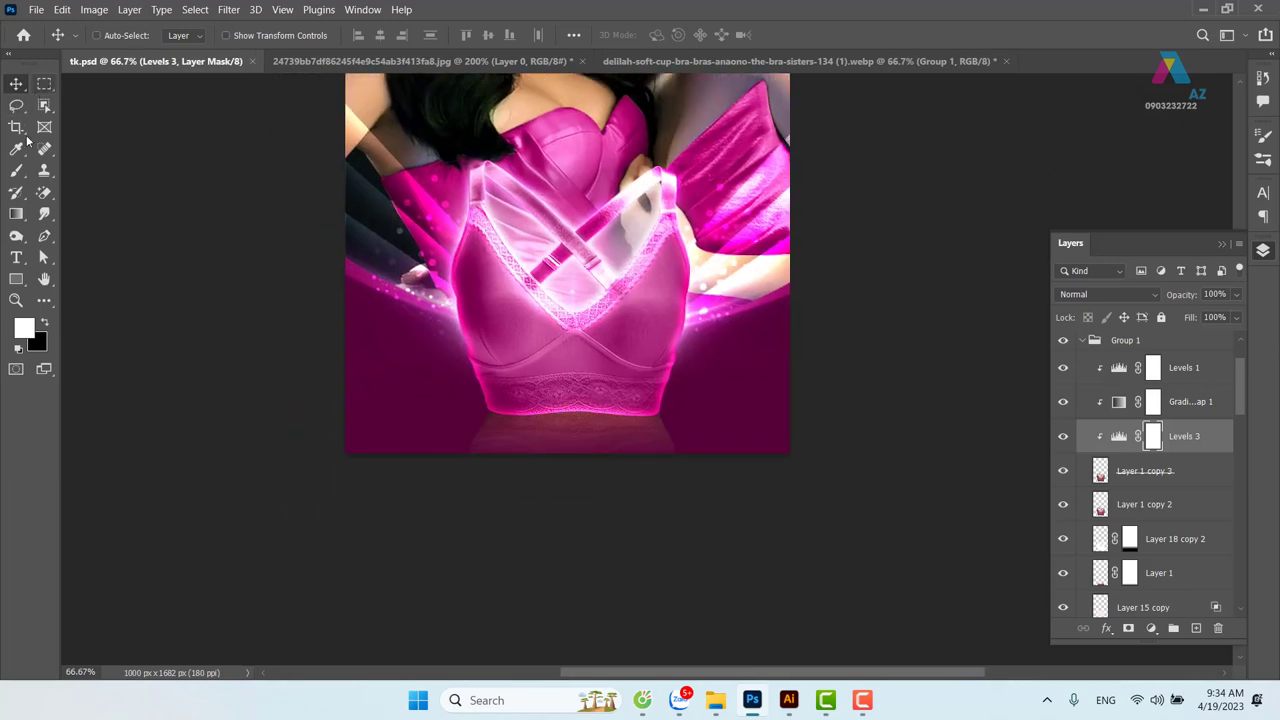
Add a text layer reading 'SALE' near the bottom of the poster
click(16, 257)
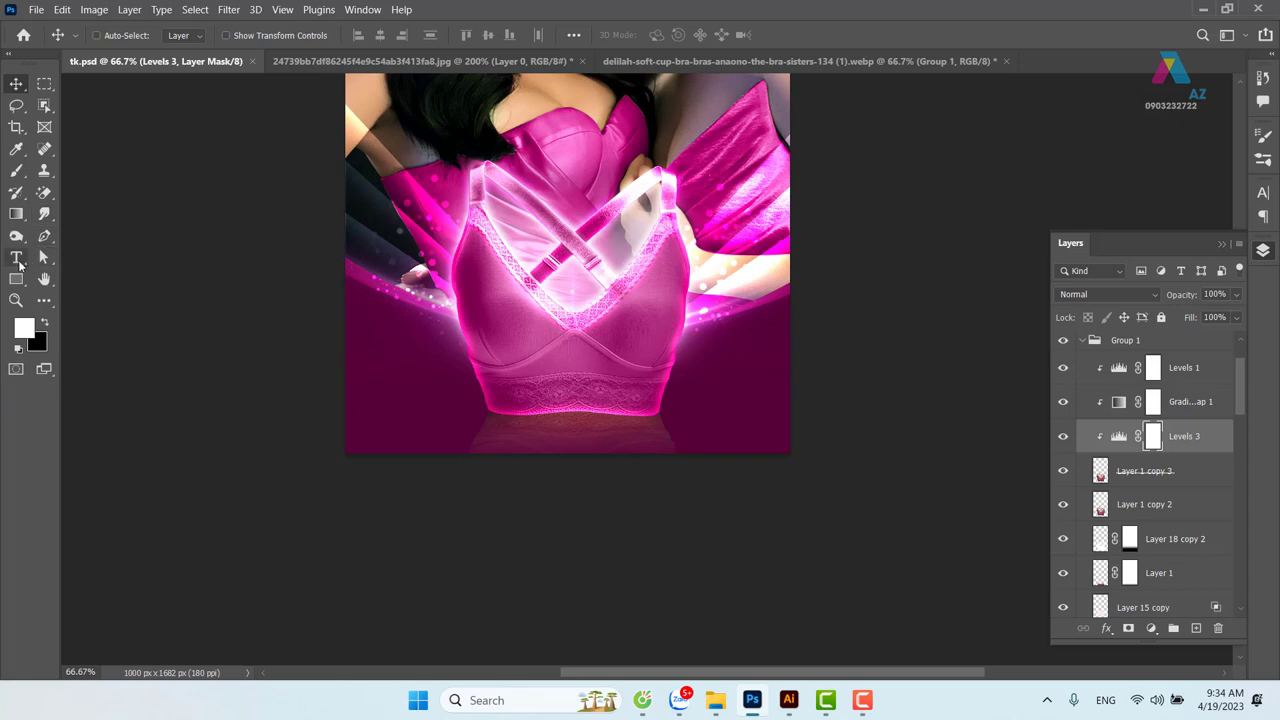
click(466, 443)
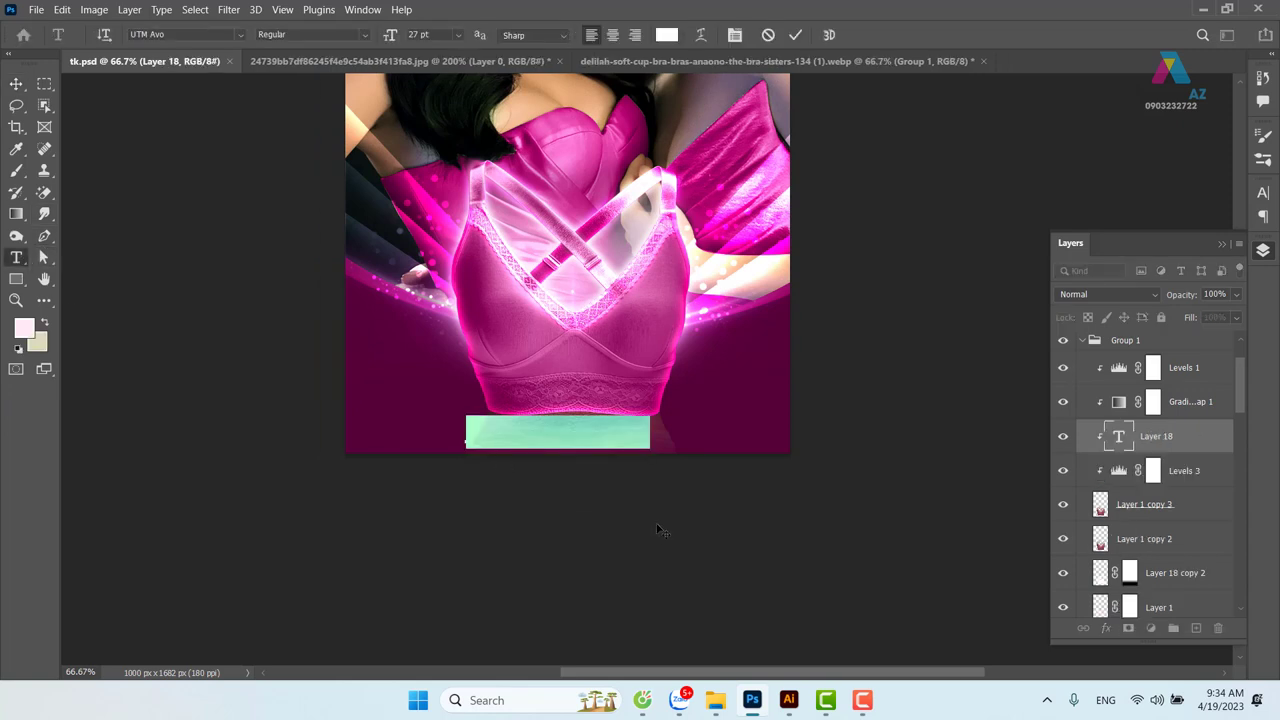
text(SALE)
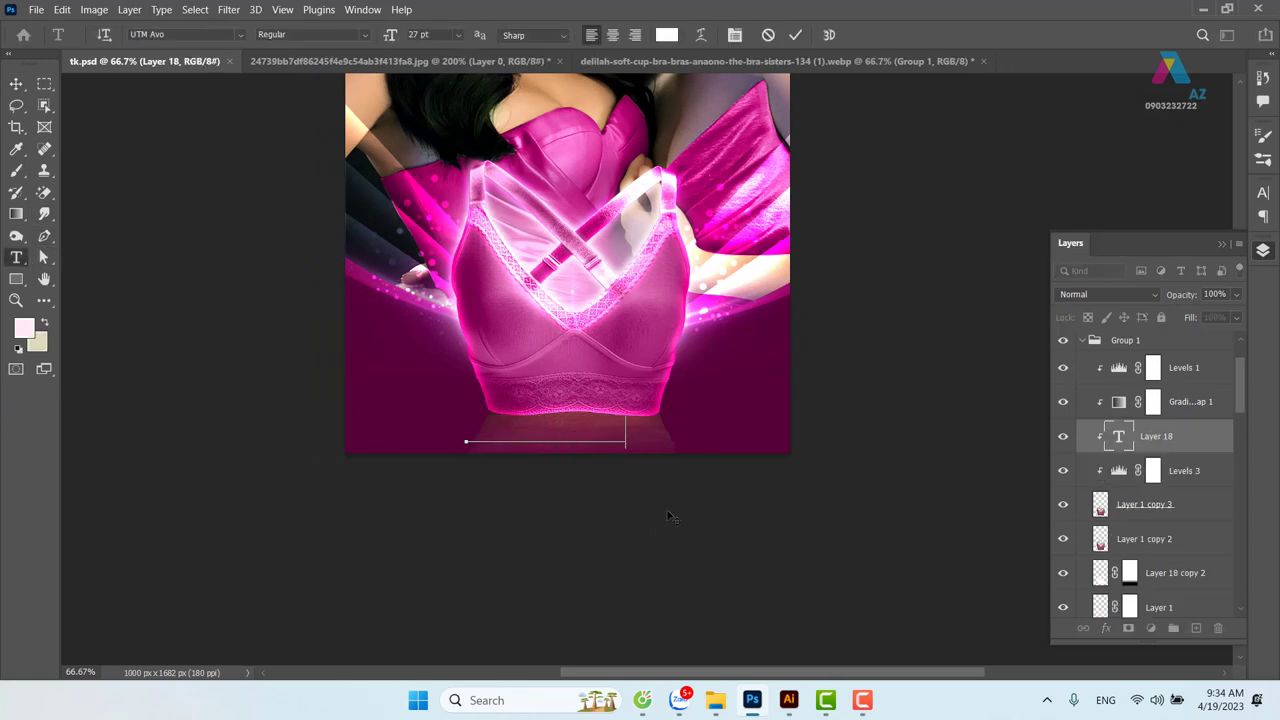
key(ctrl+Return)
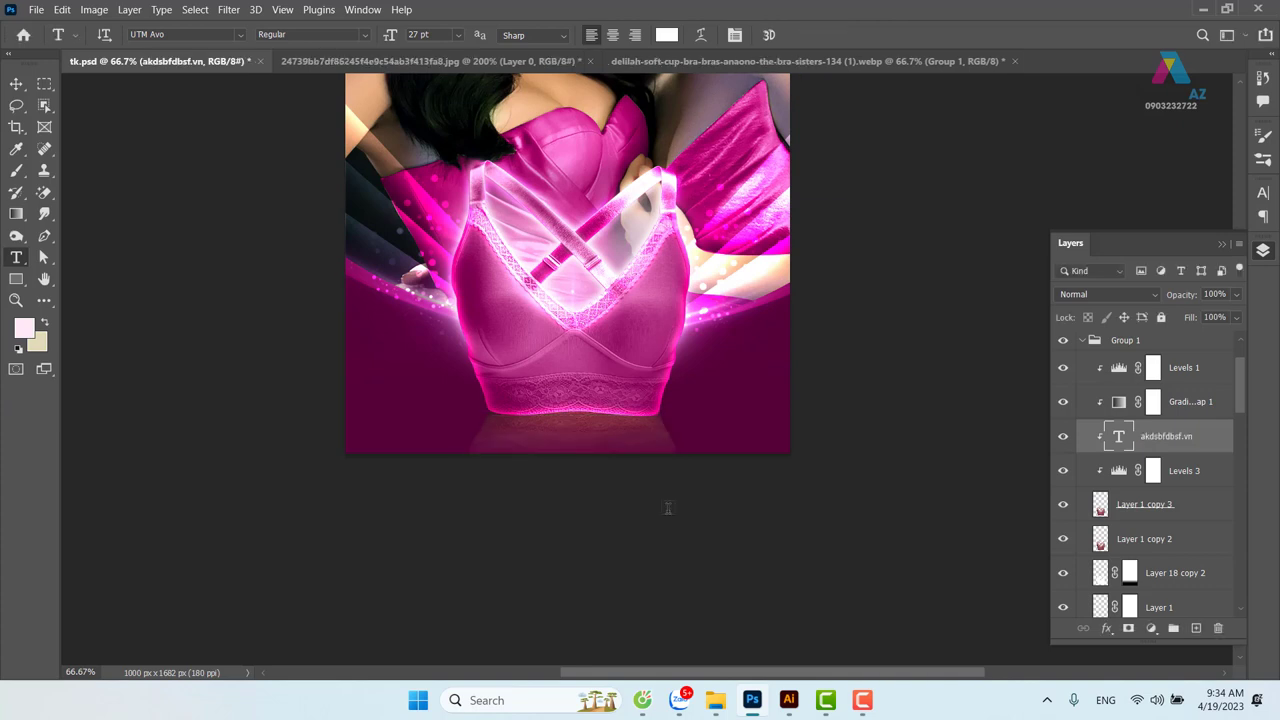
click(17, 84)
key(t)
Colour the text pink f66bca sampled from the bra and move it to the top of the stack
click(665, 36)
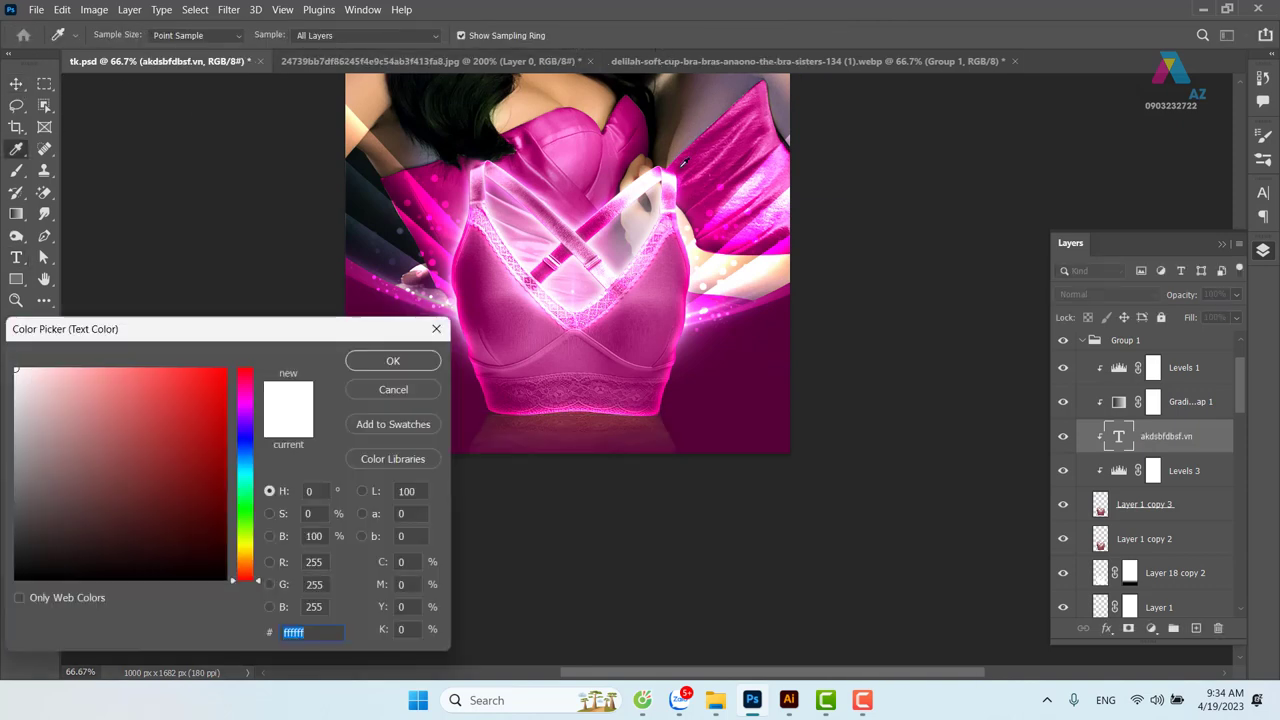
click(591, 147)
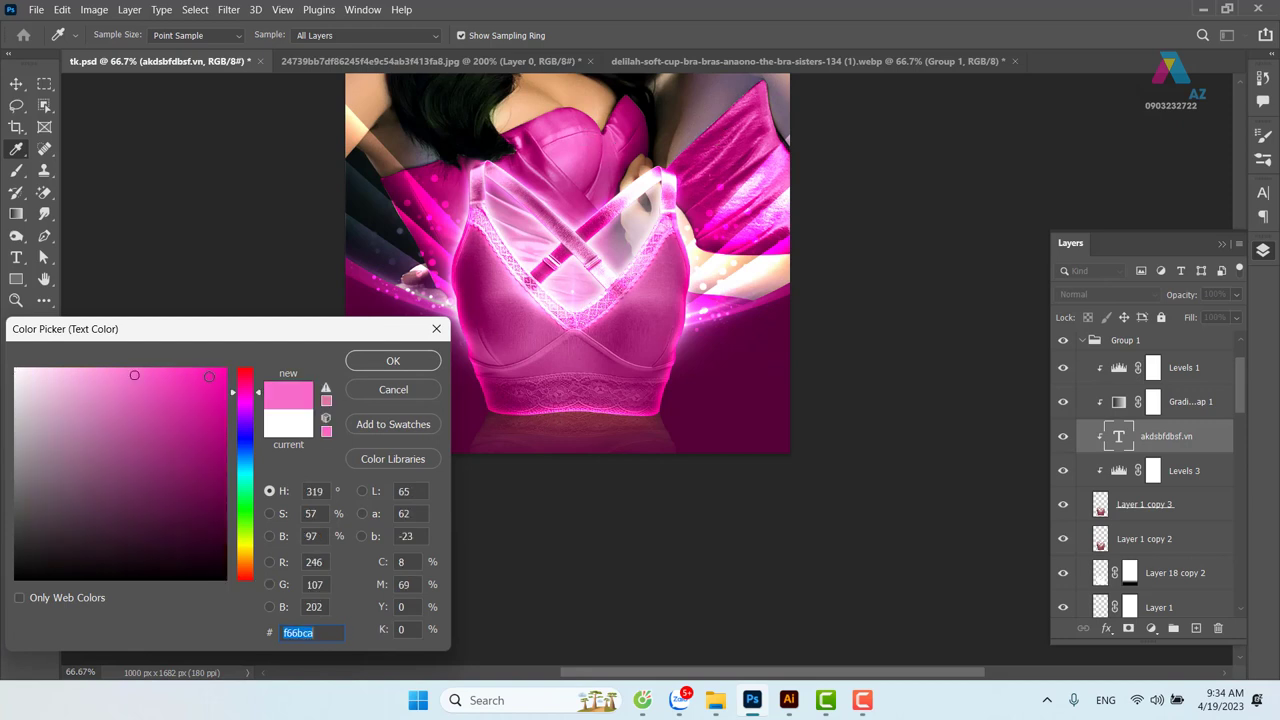
click(380, 362)
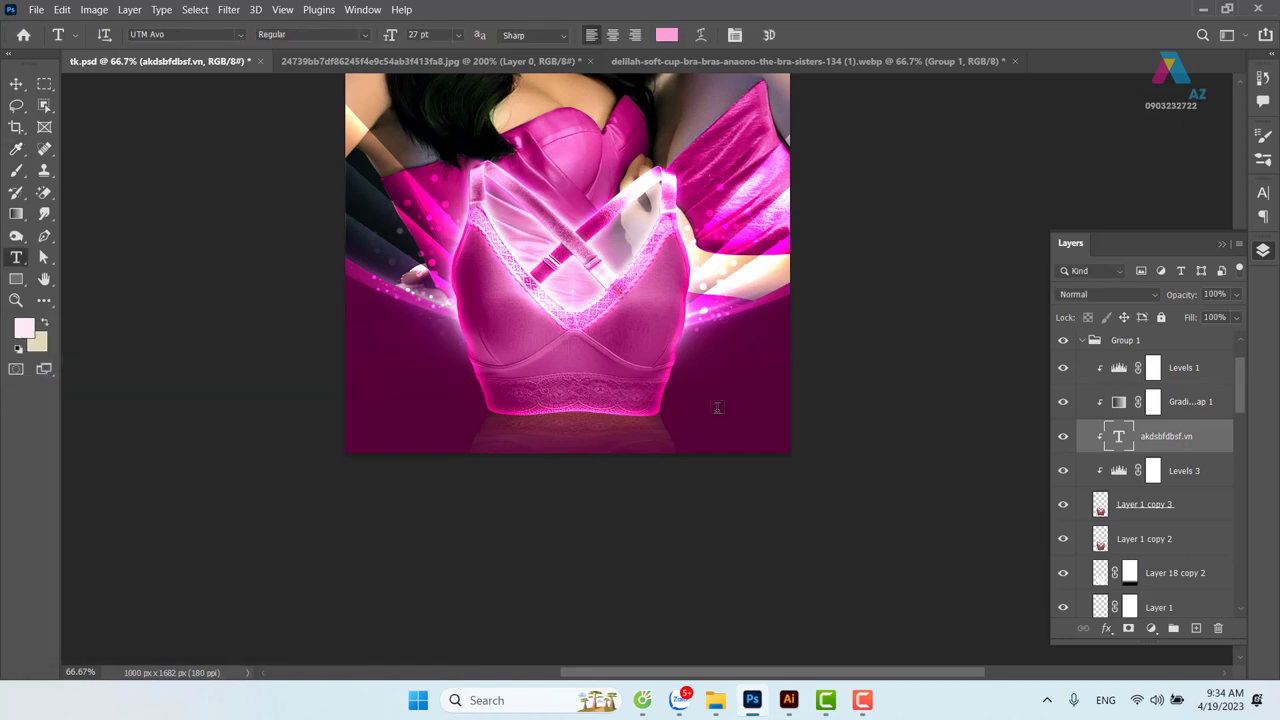
key(ctrl+shift+bracketright)
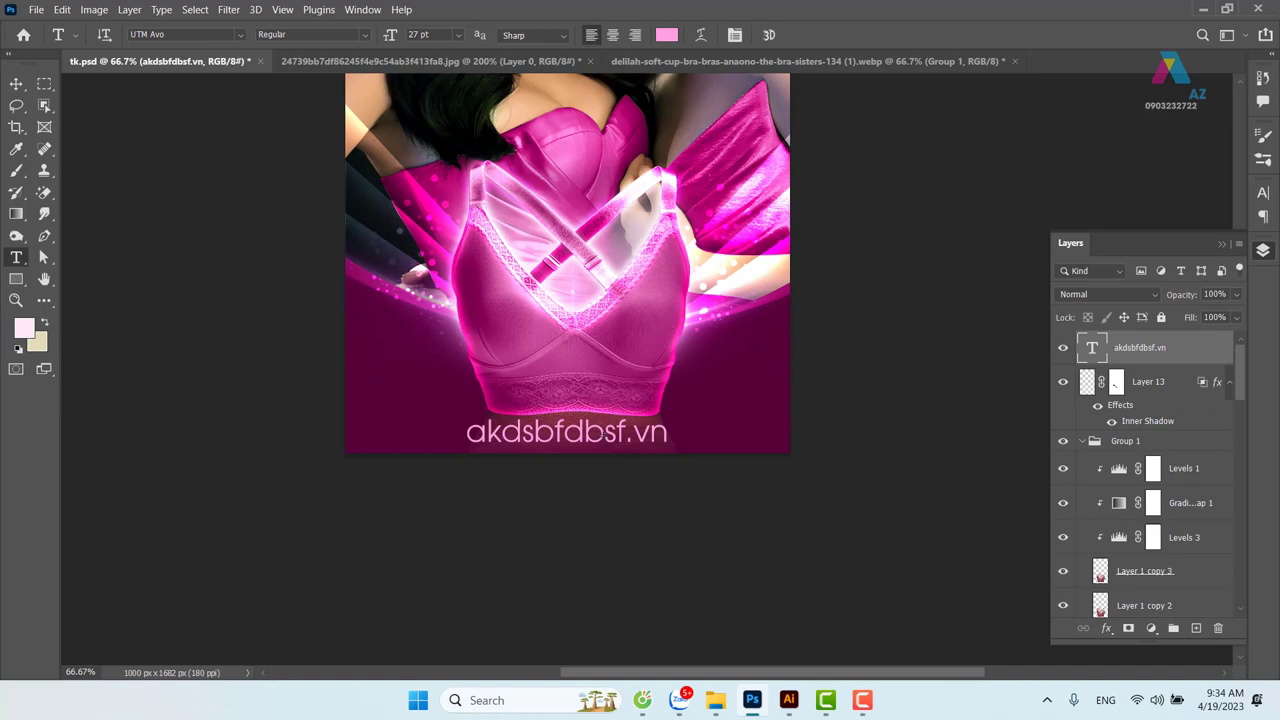
Replace the placeholder letters so the text reads 'wb.vn'
key(ctrl+plus)
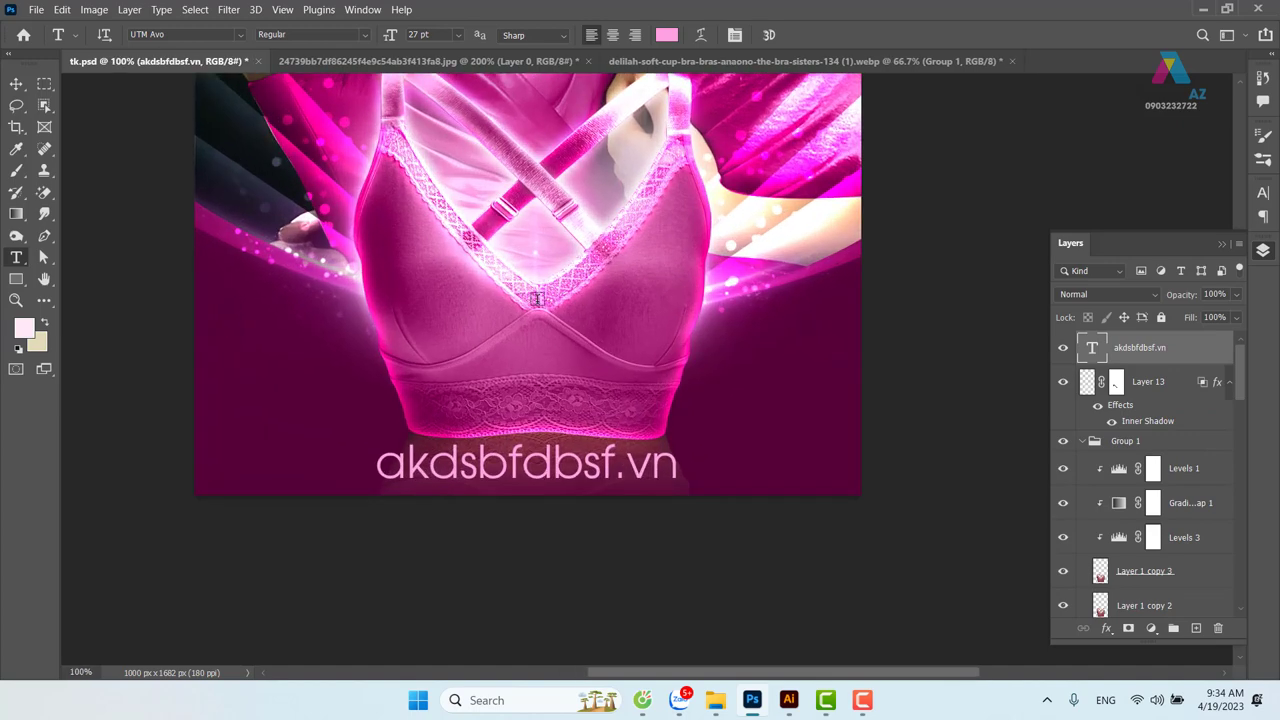
drag(545, 298, 570, 288)
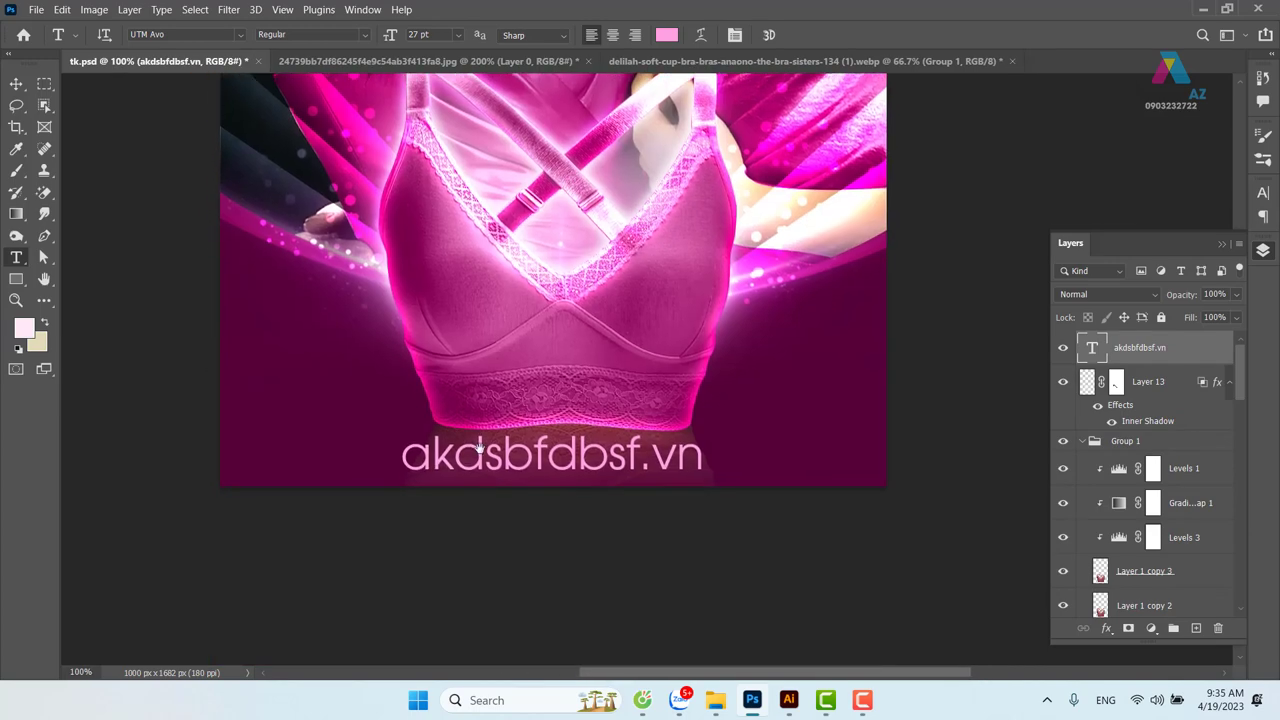
mouse_move(405, 455)
mouse_down()
mouse_move(706, 455)
mouse_move(637, 458)
mouse_up()
key(BackSpace)
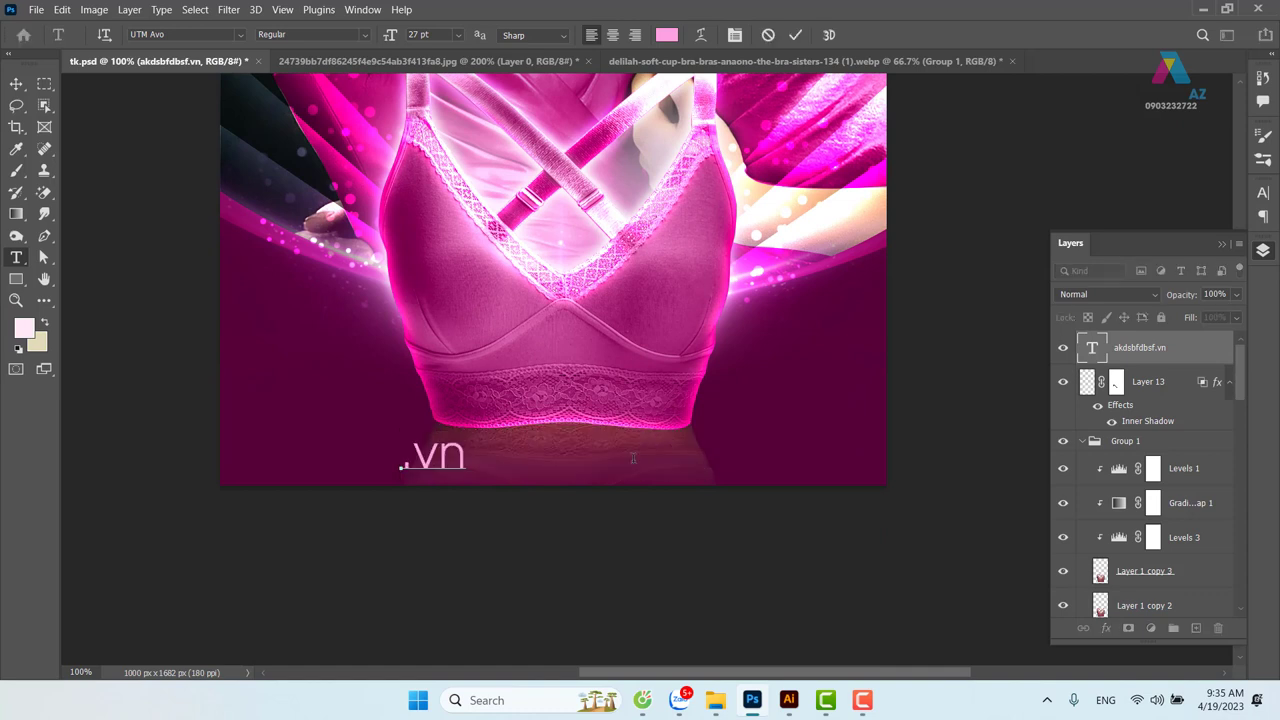
text(ww)
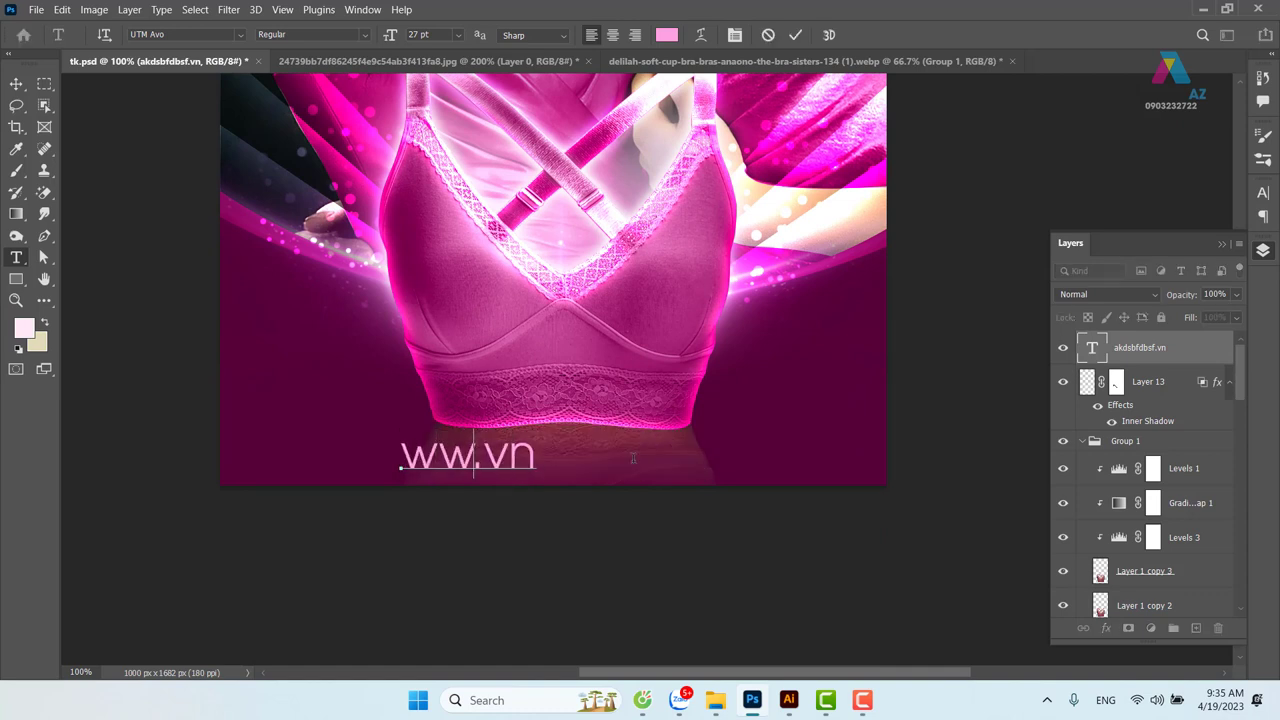
key(Delete)
text(b)
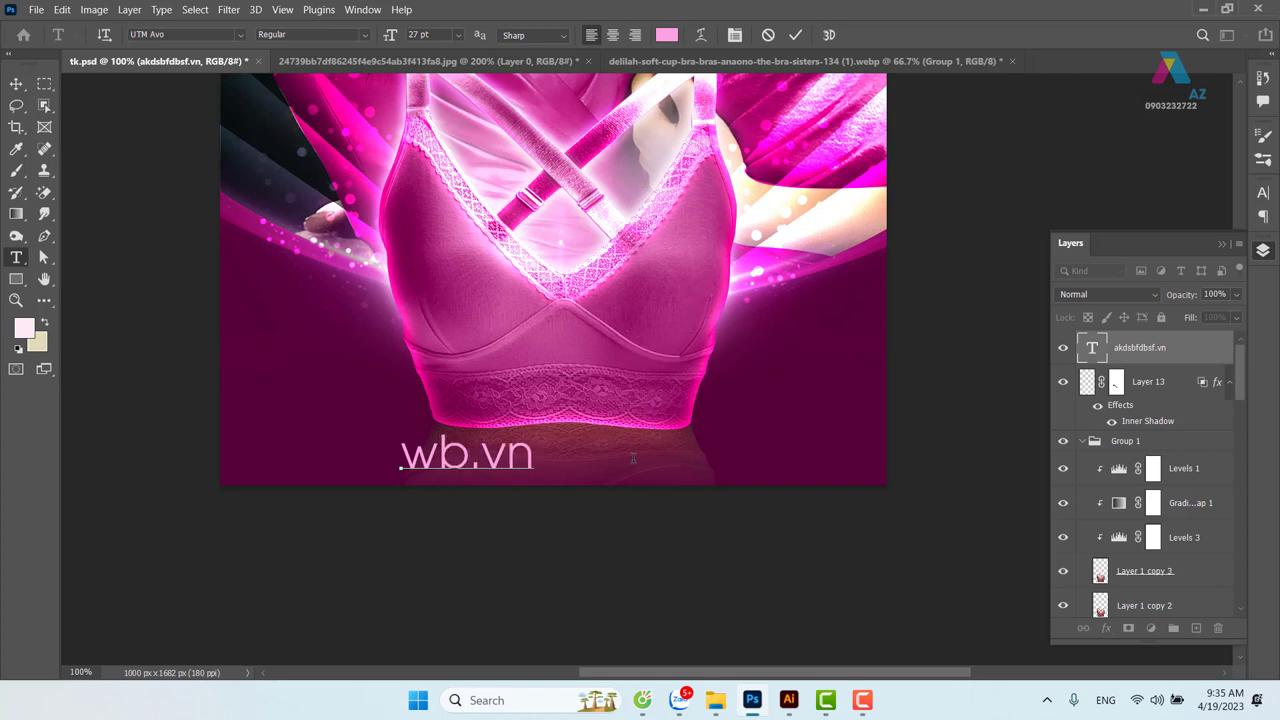
Move the text to the lower centre and edit it to read 'wb.com.vn'
click(16, 83)
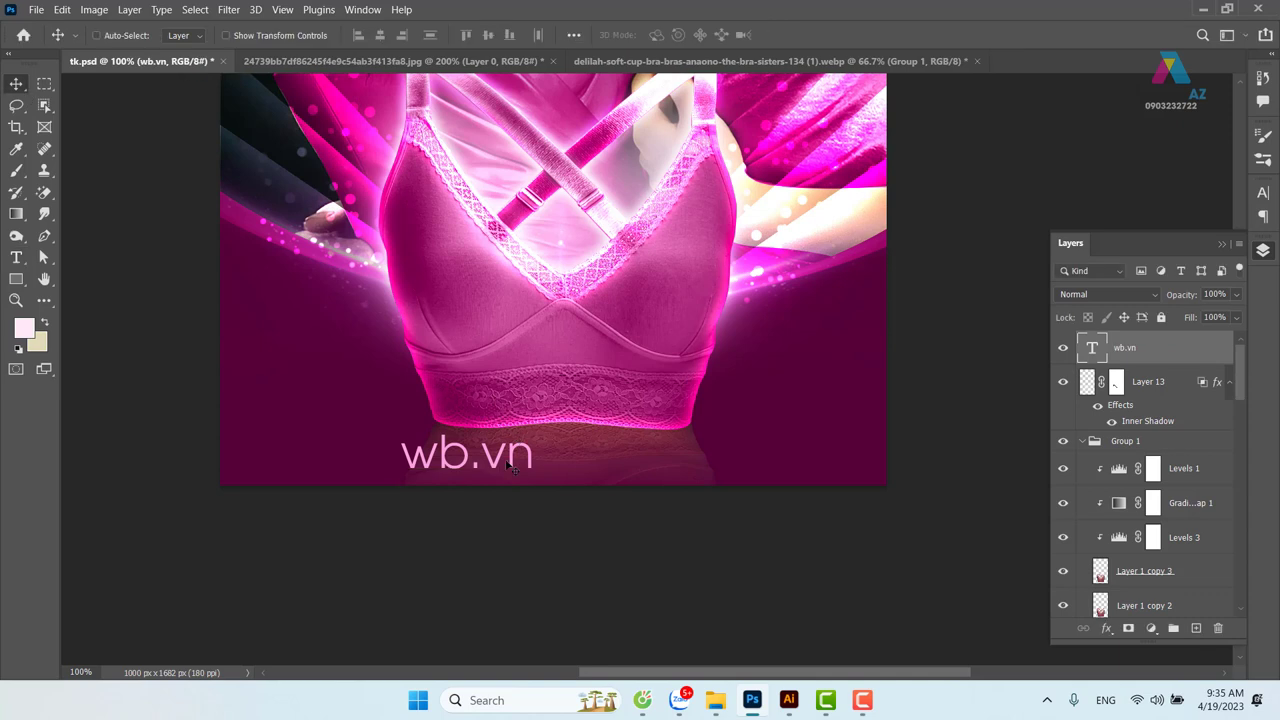
drag(509, 464, 576, 471)
double_click(576, 471)
key(shift+Left)
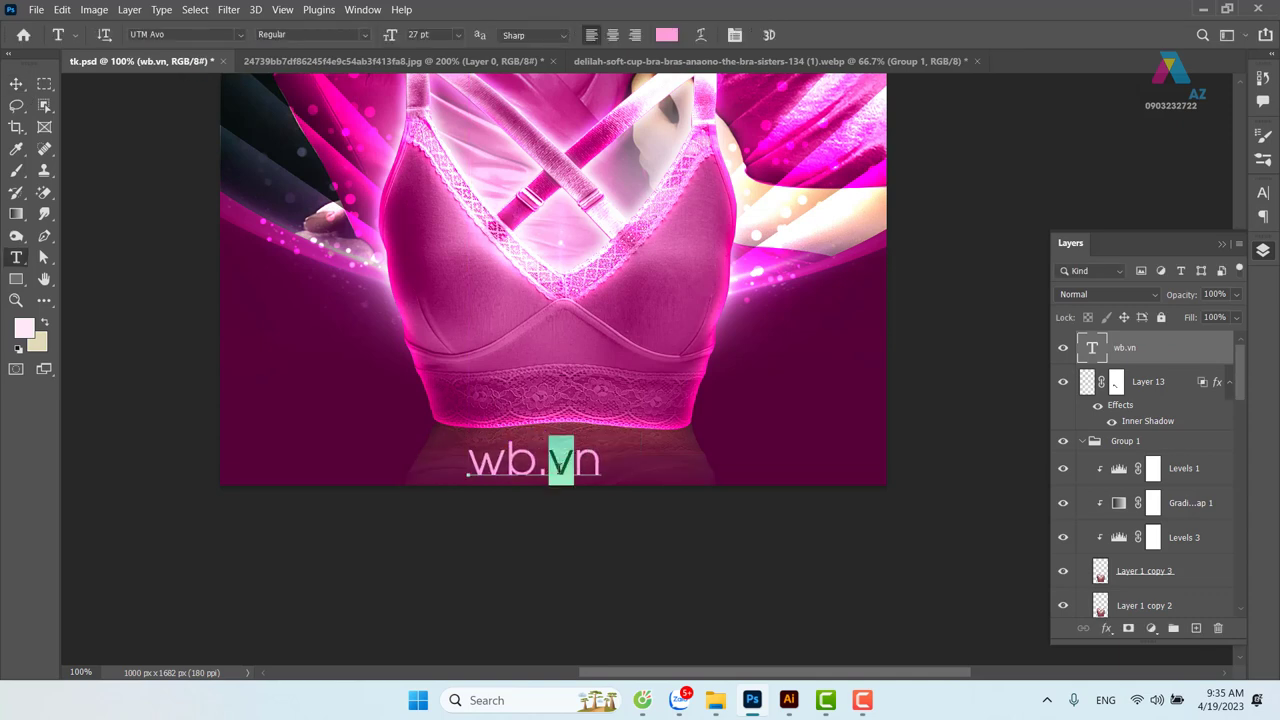
key(Left)
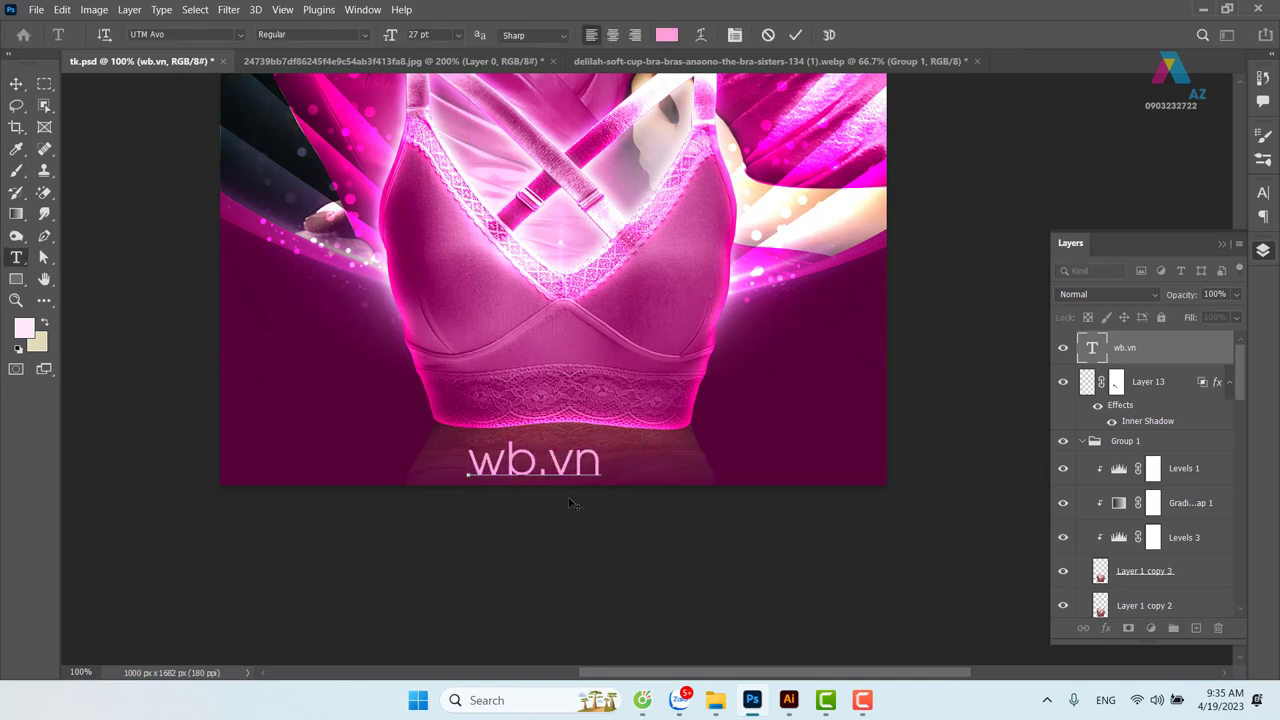
text(com)
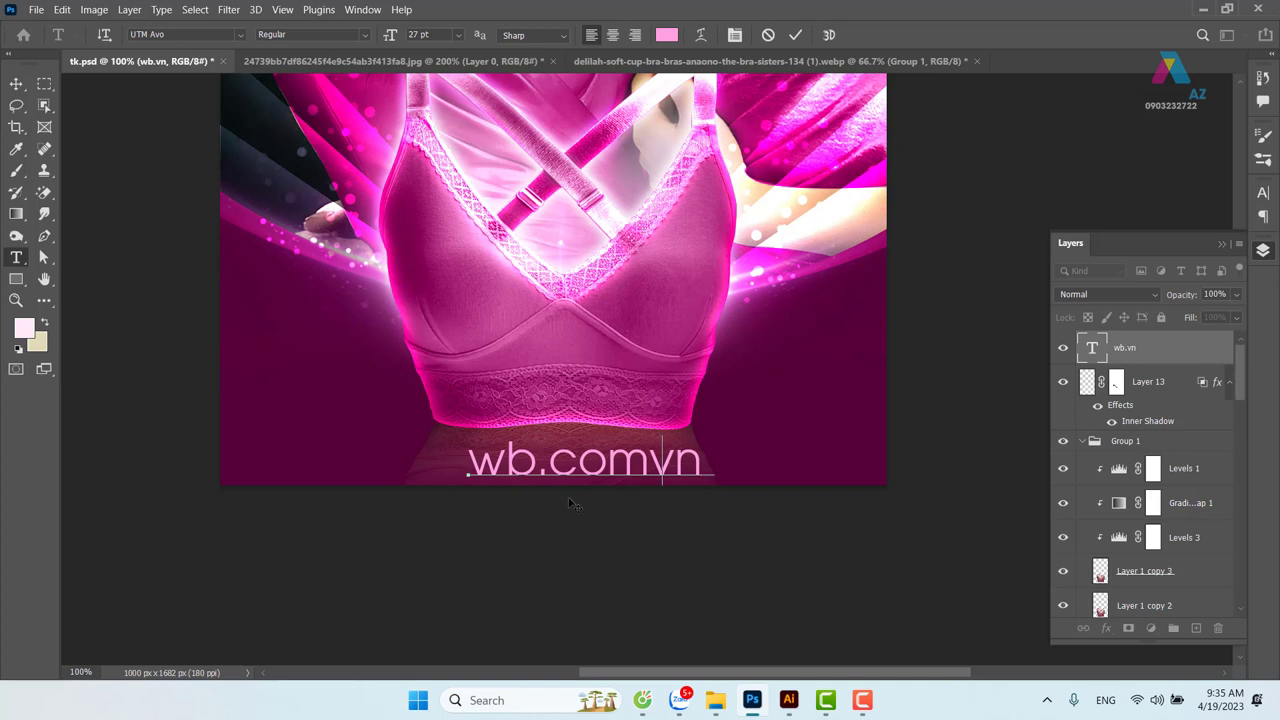
text(.)
click(16, 83)
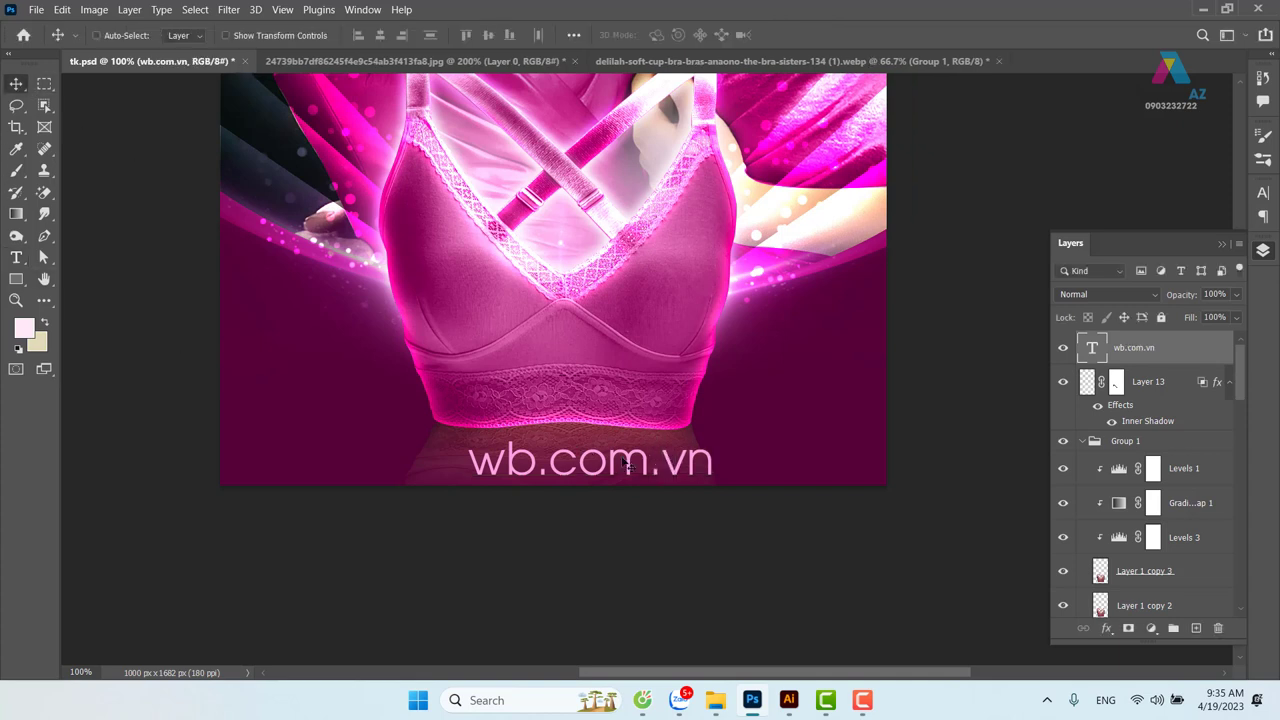
Scale the website text to about 47.7% and zoom out to the whole poster
drag(624, 462, 612, 461)
key(ctrl+t)
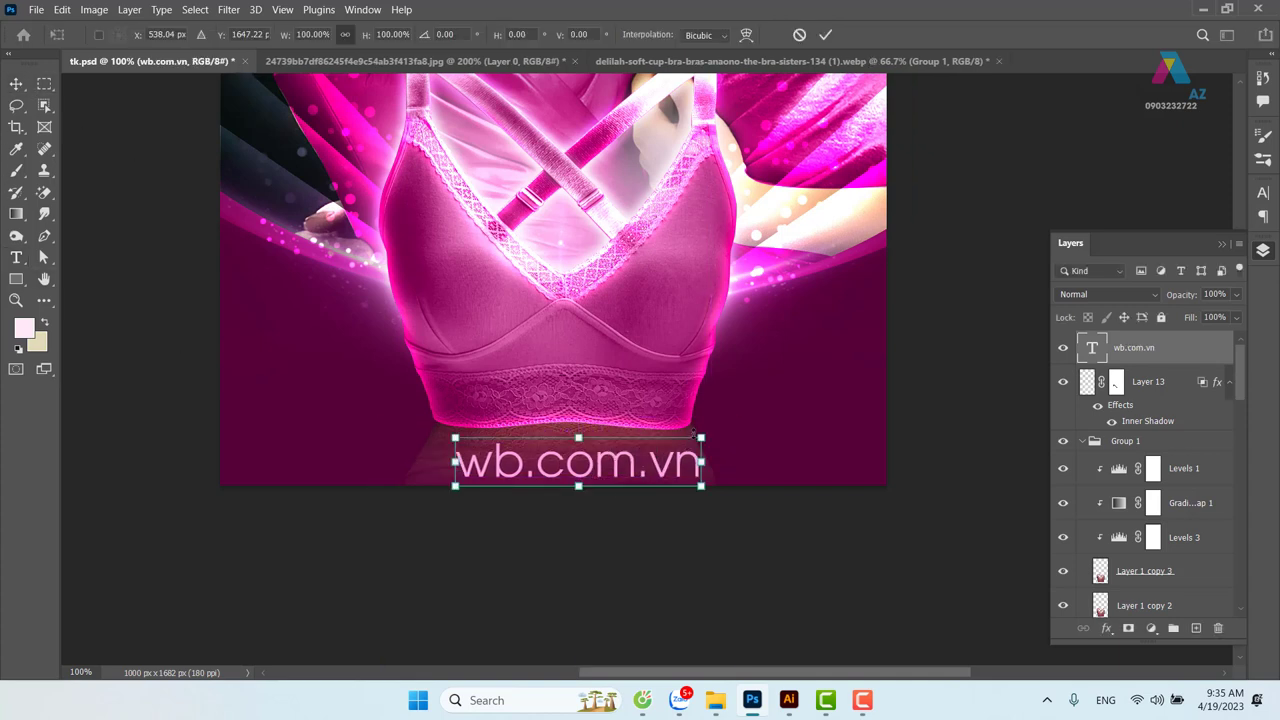
mouse_move(702, 437)
mouse_down()
mouse_move(573, 463)
mouse_move(588, 473)
mouse_up()
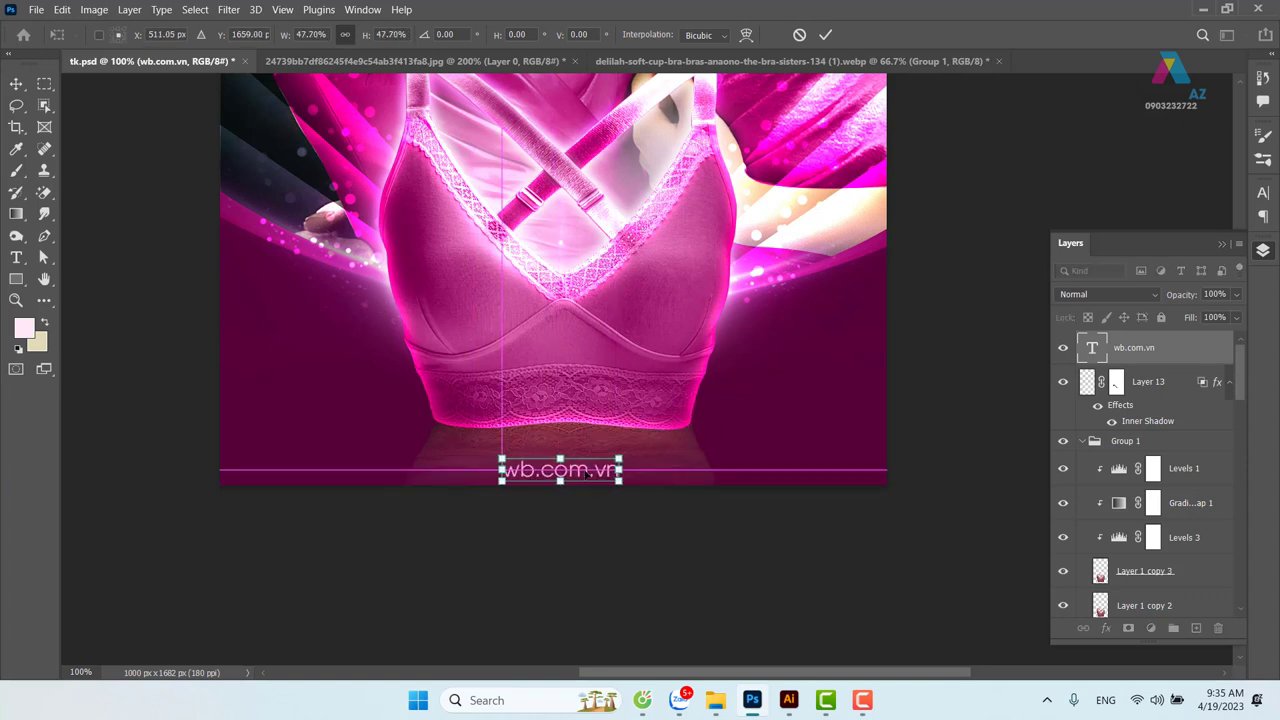
key(Return)
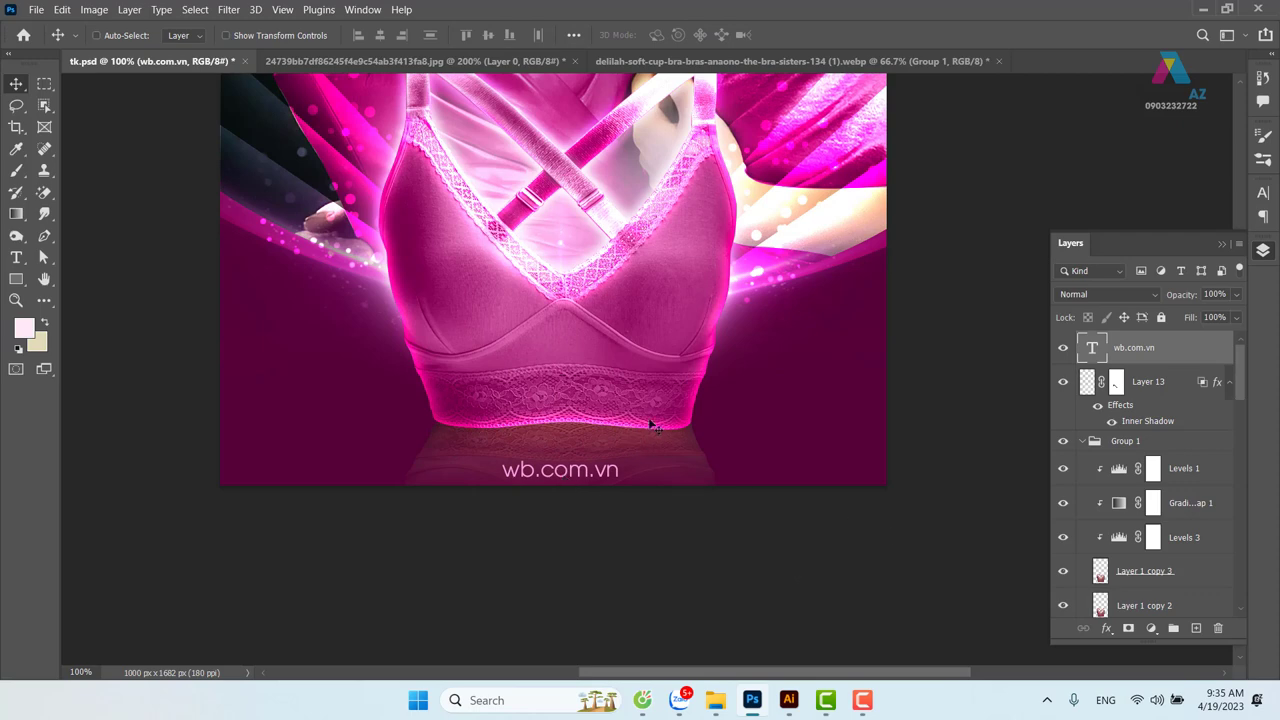
scroll(648, 417, down, 1)
drag(614, 129, 534, 338)
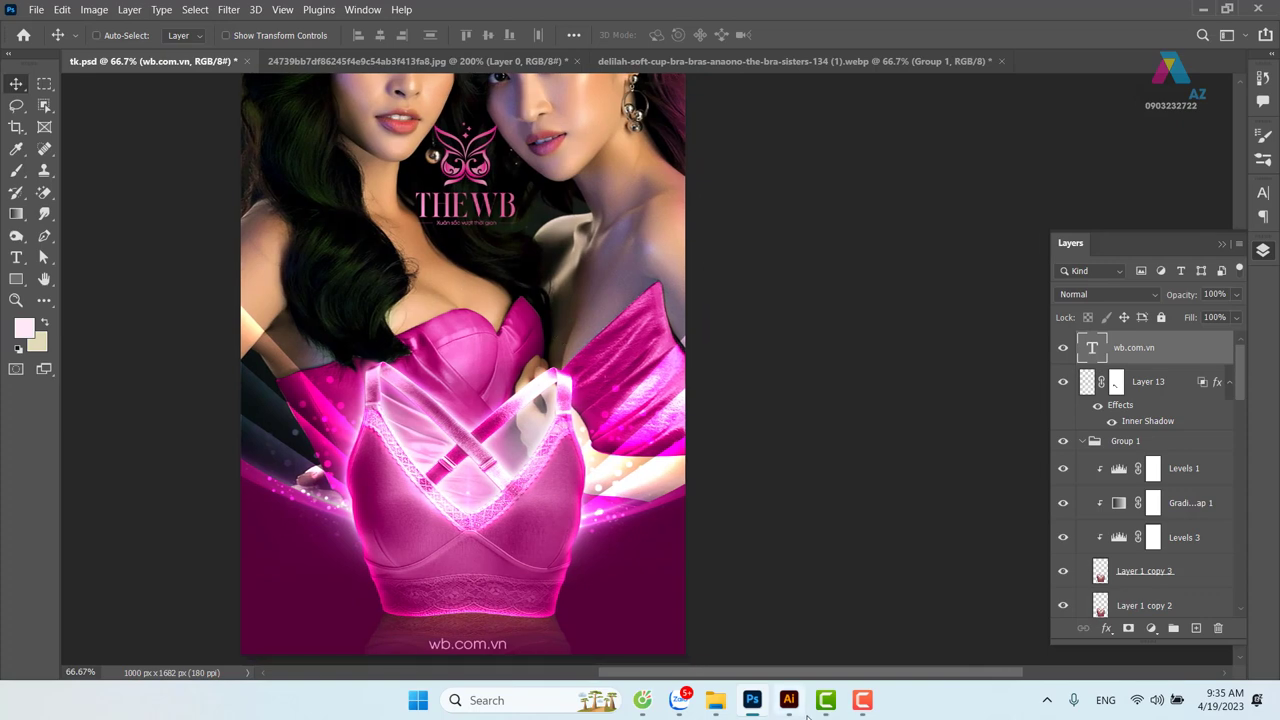
Launch Figma from Windows Search and open the first Untitled design file
click(536, 701)
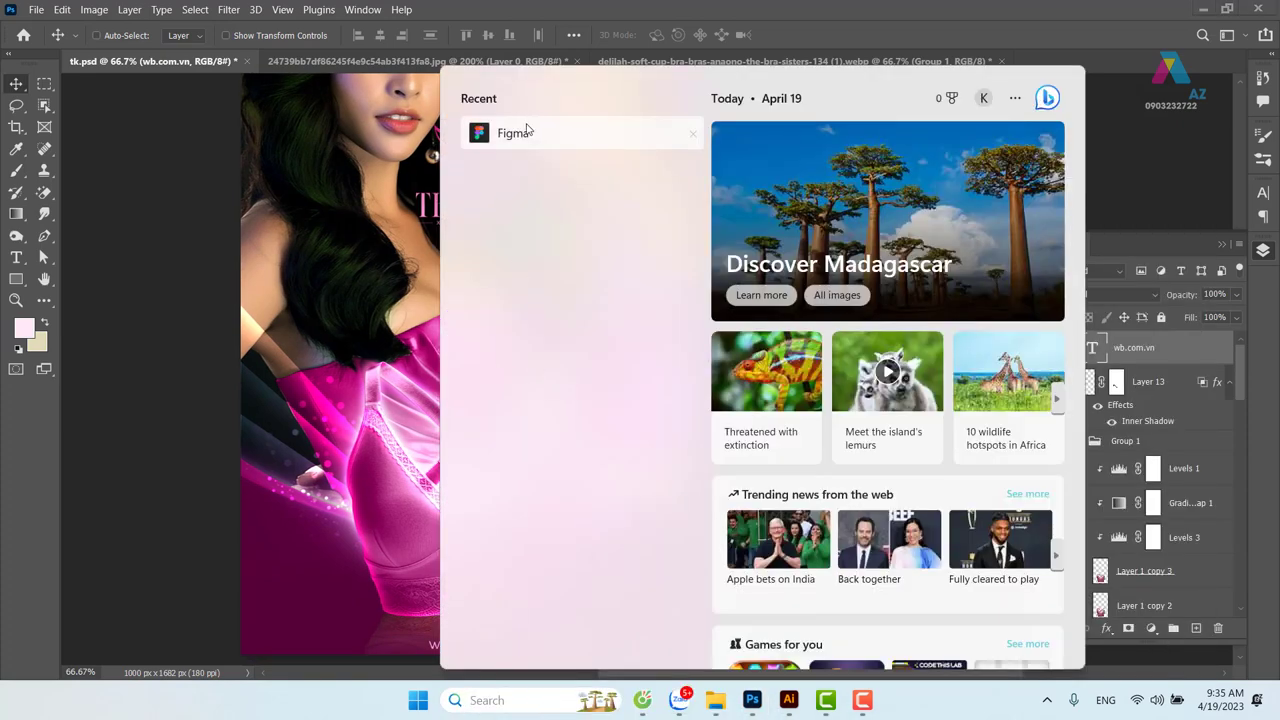
click(515, 133)
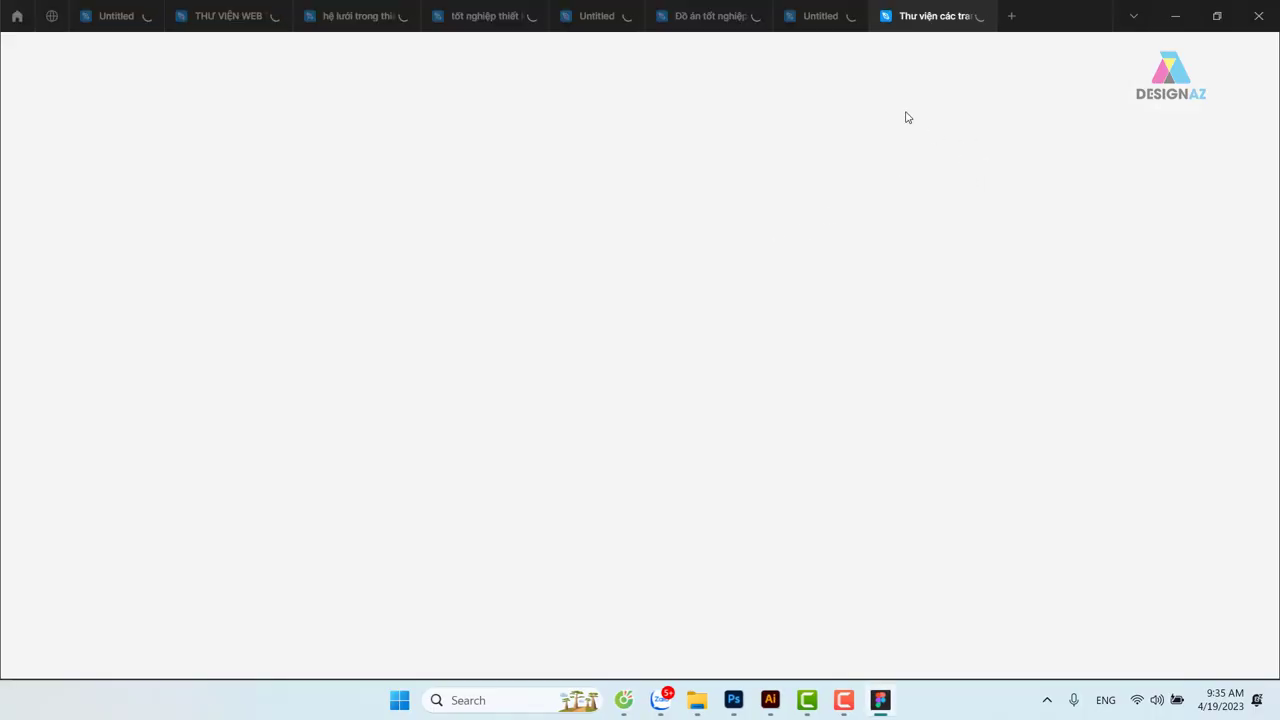
mouse_move(818, 16)
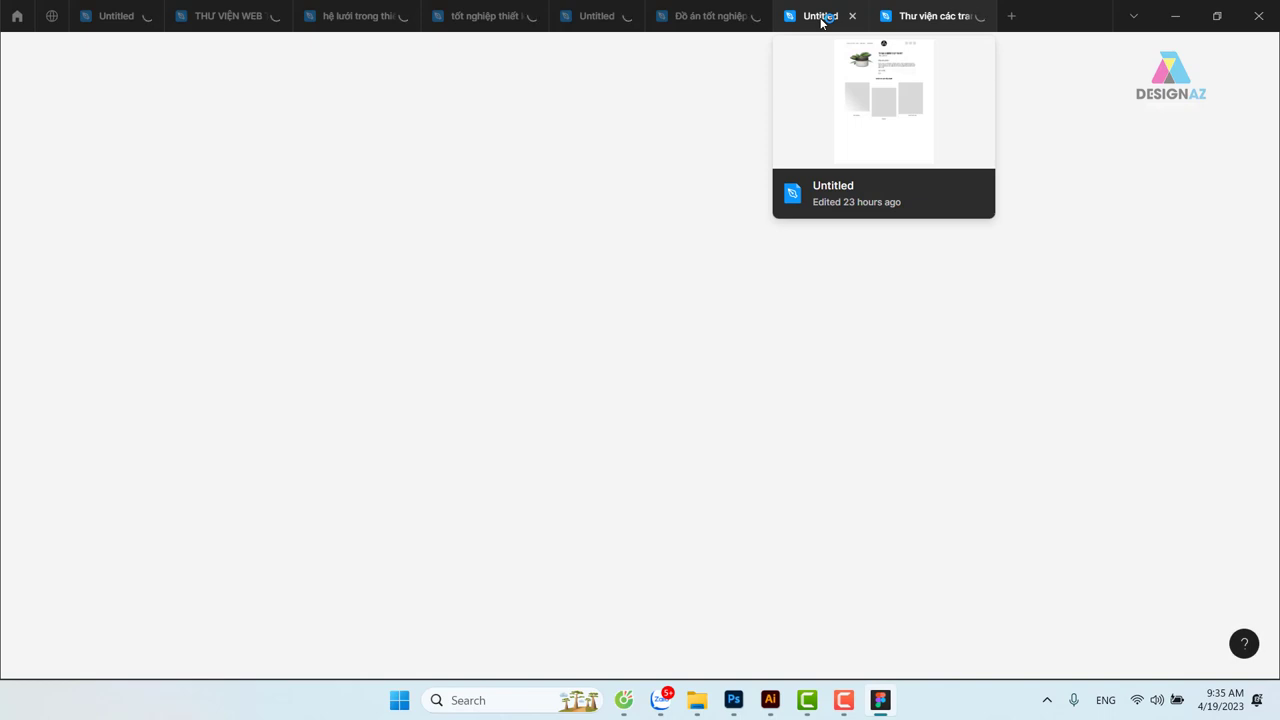
click(594, 17)
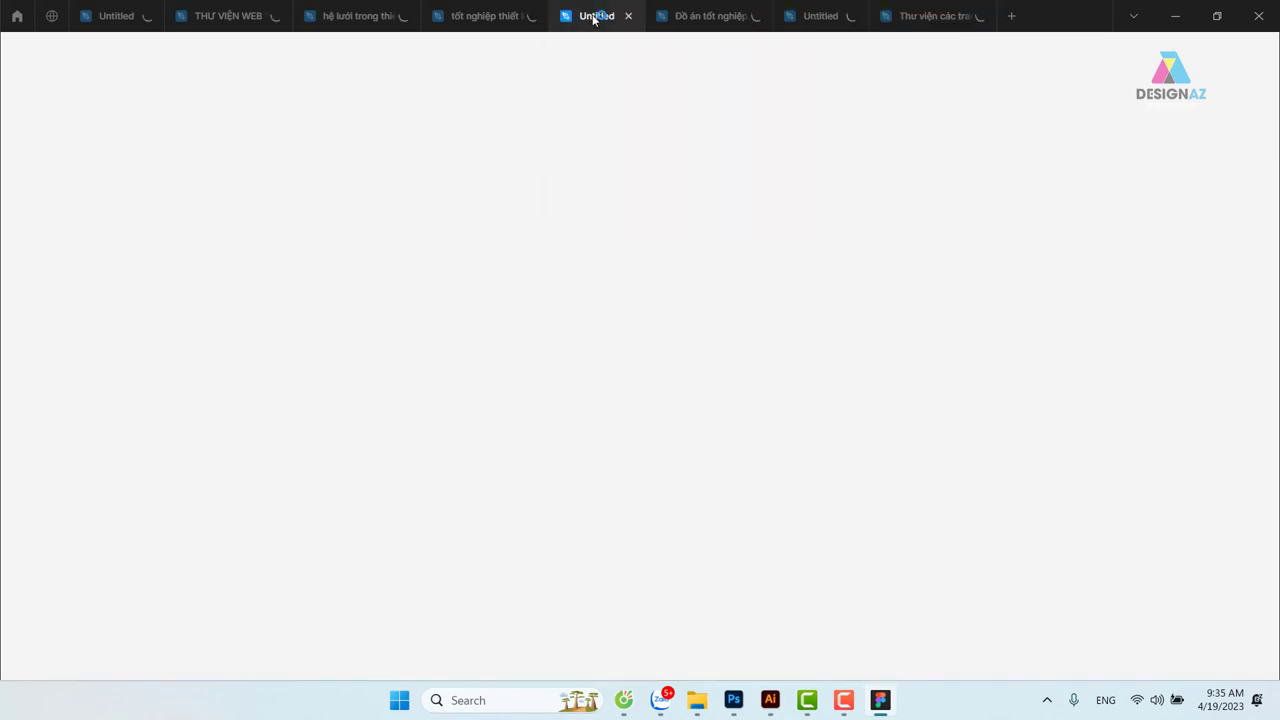
click(822, 16)
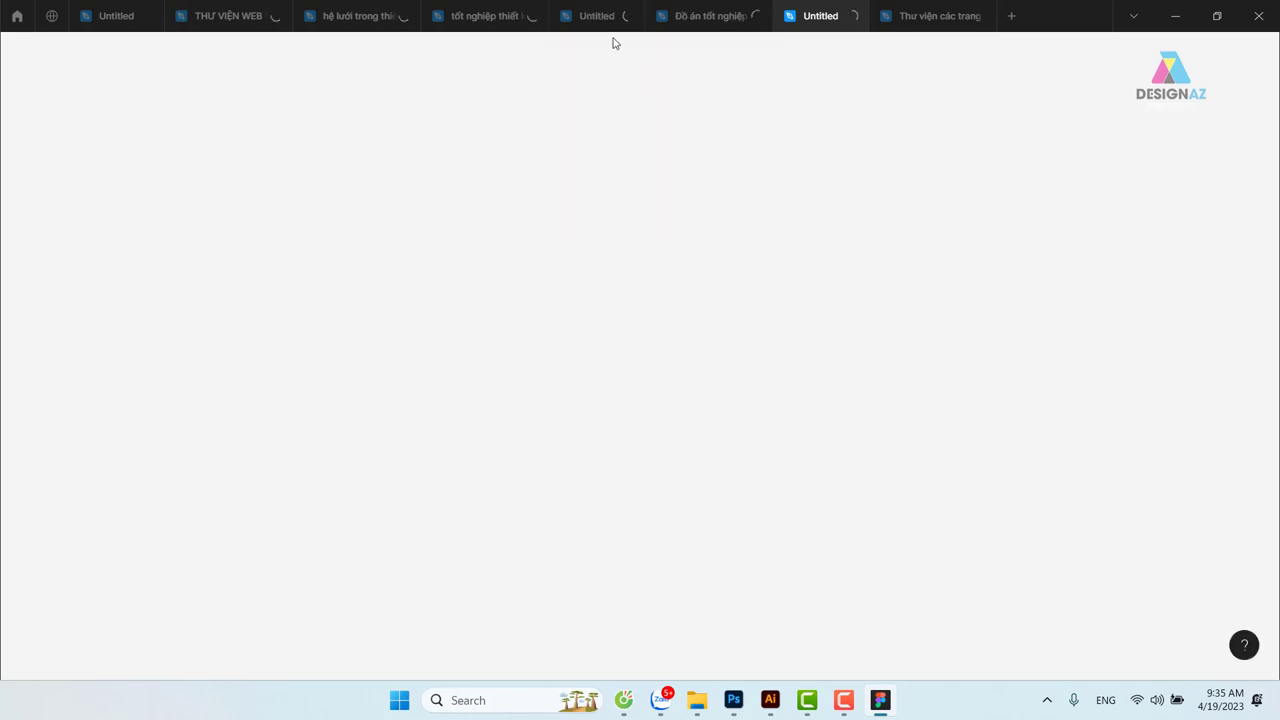
click(603, 27)
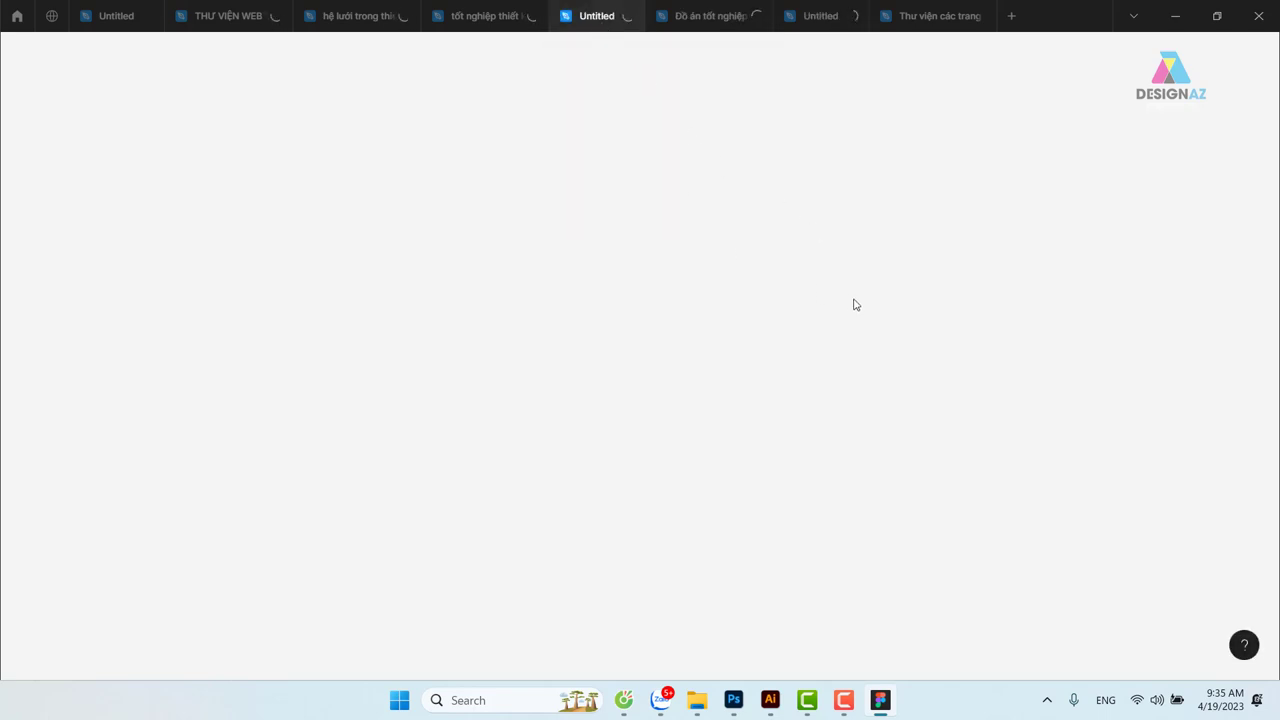
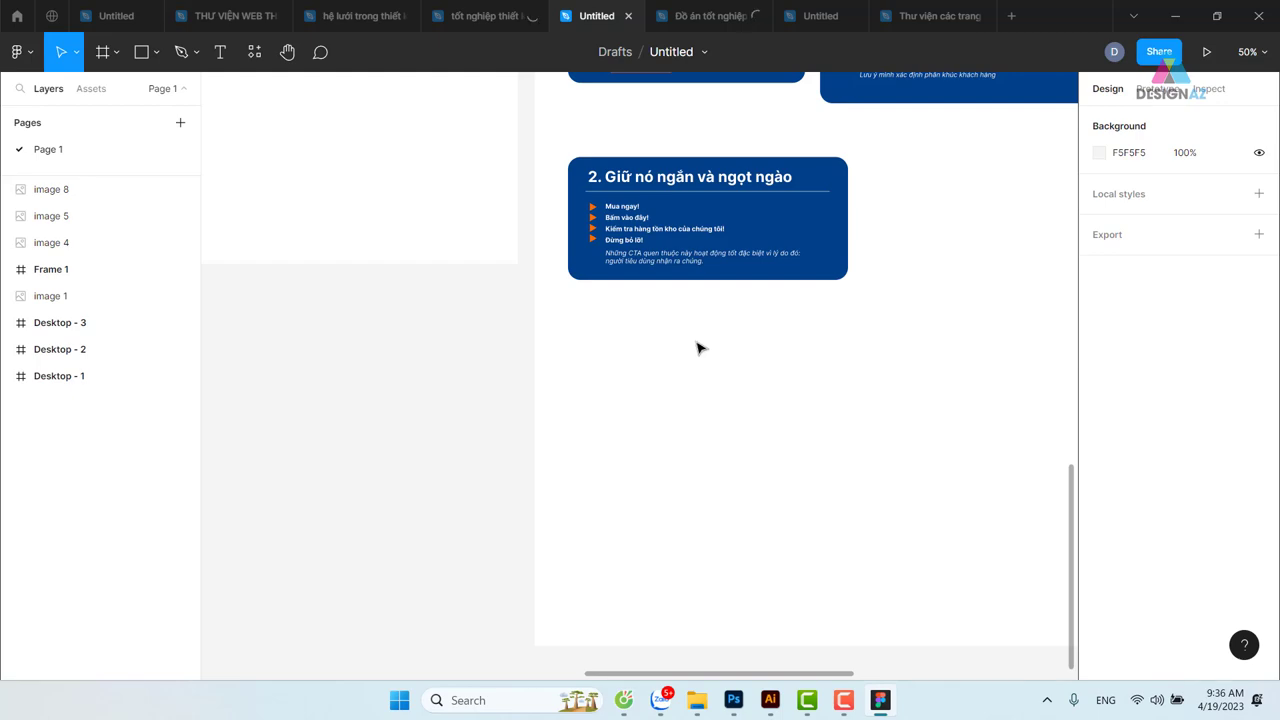
Navigate the Figma wireframe to the 'Giảm 5%' text block and select it
scroll(657, 384, up, 3)
scroll(657, 384, up, 3)
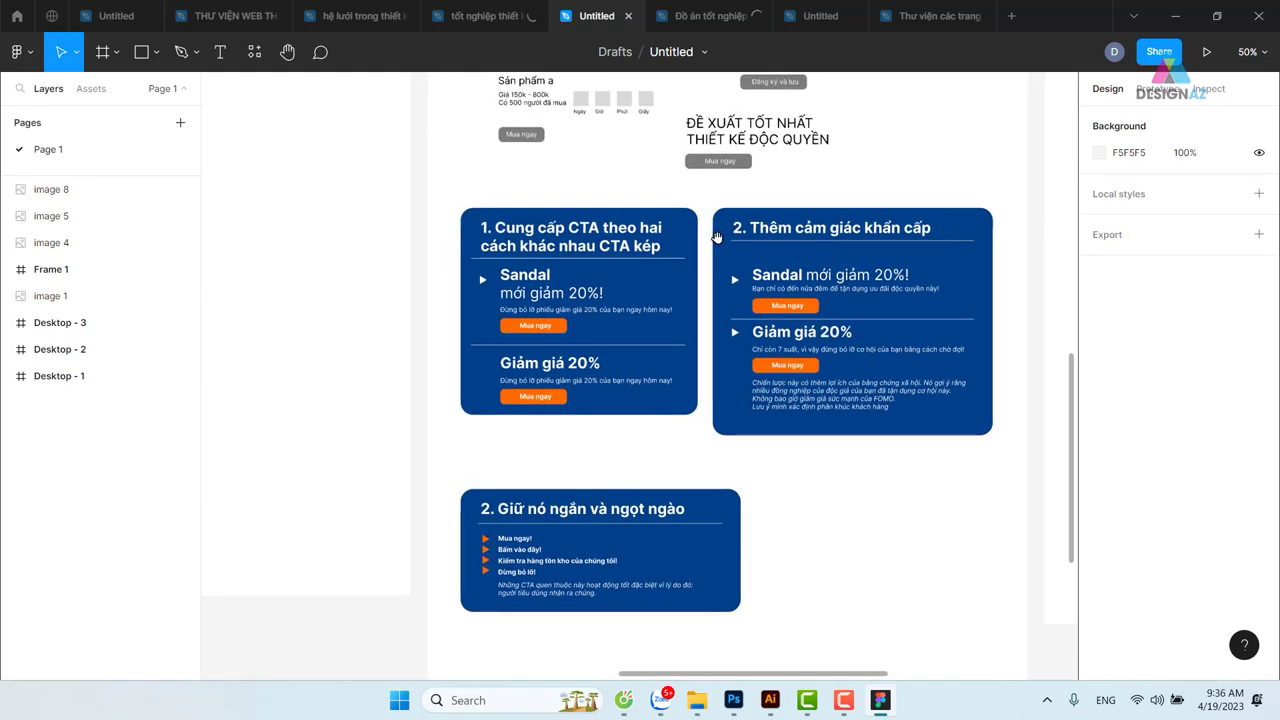
scroll(655, 420, up, 5)
scroll(650, 470, up, 3)
scroll(655, 485, up, 1)
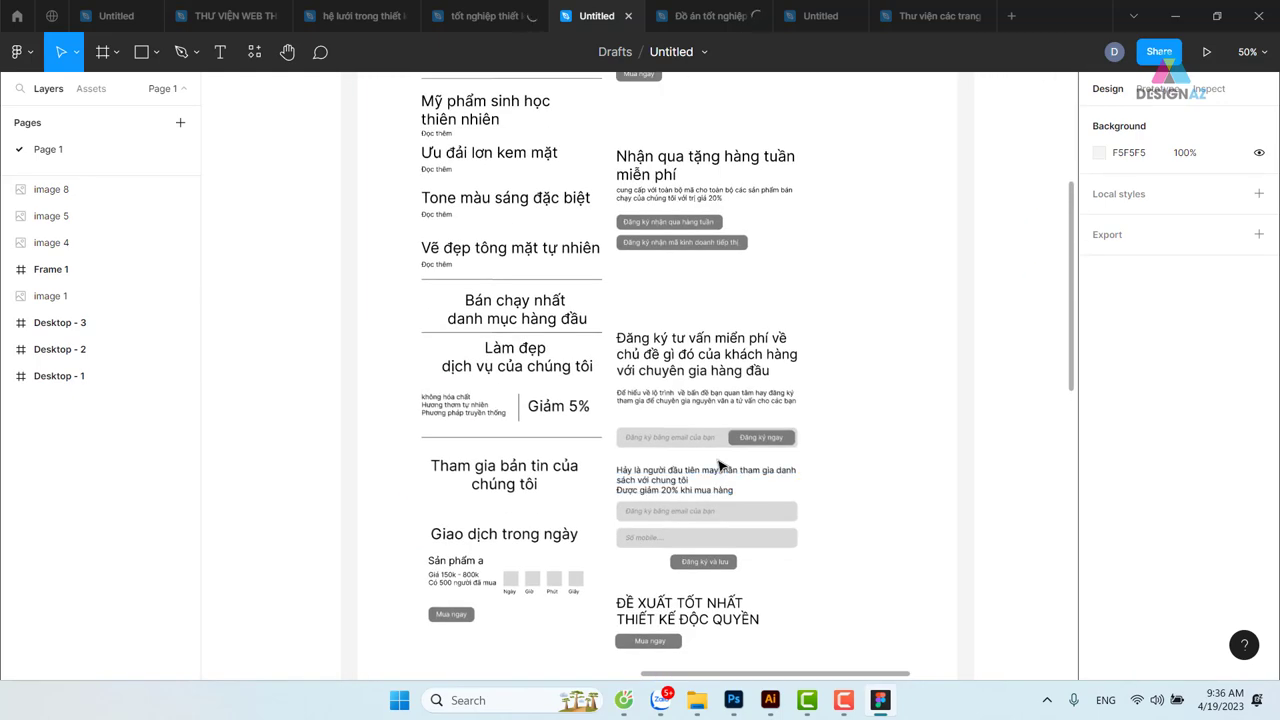
ctrl+scroll(720, 463, up, 3)
ctrl+scroll(640, 455, up, 3)
scroll(636, 452, left, 5)
scroll(636, 452, down, 1)
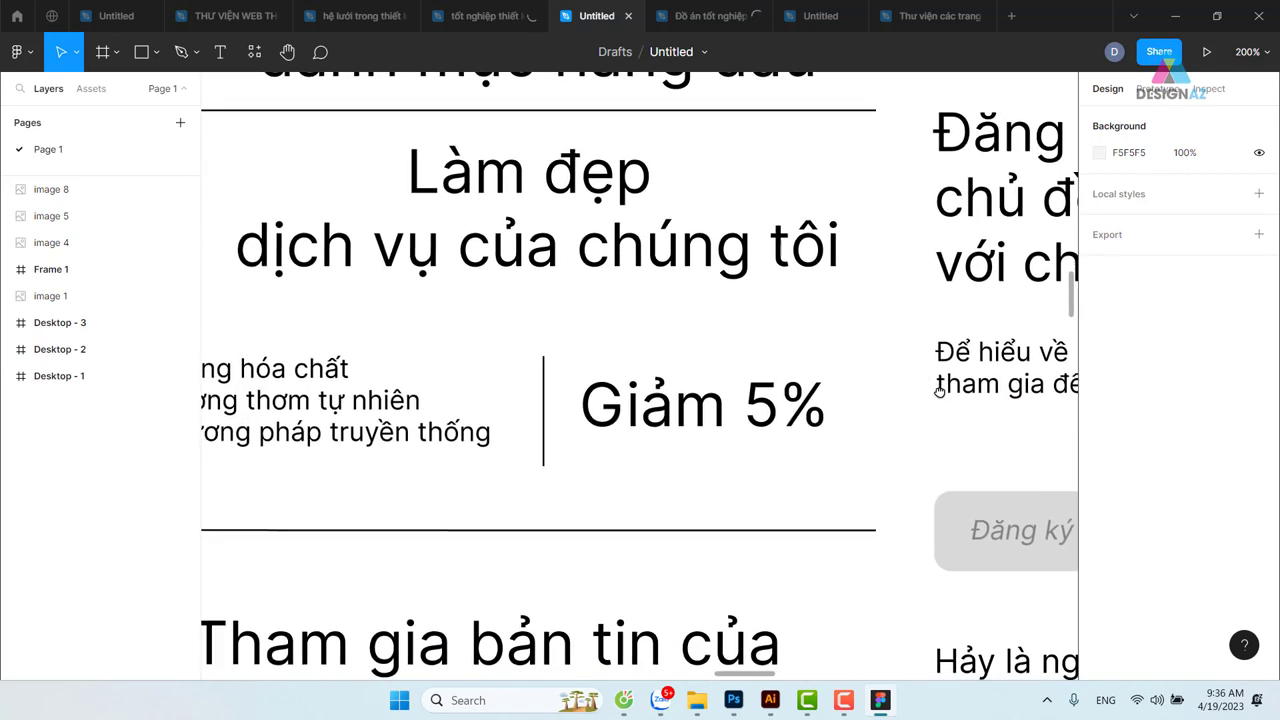
scroll(766, 371, left, 1)
scroll(843, 365, right, 1)
scroll(842, 365, right, 1)
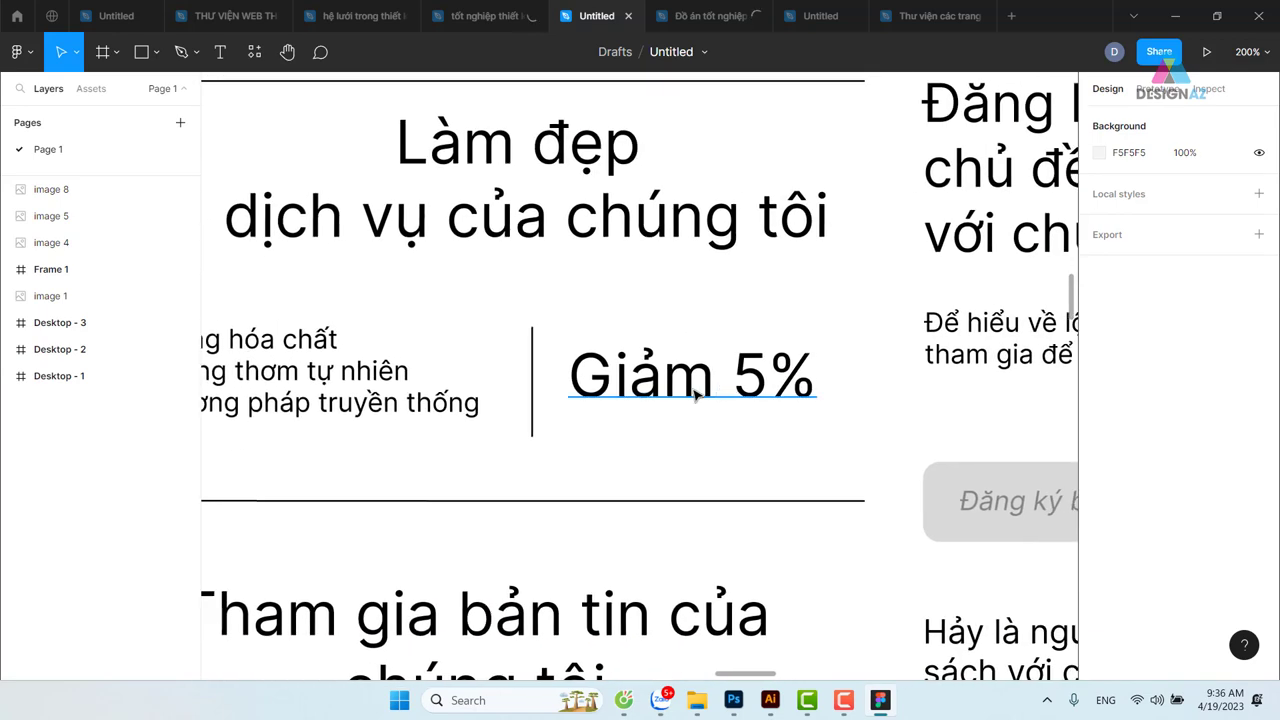
click(690, 390)
Select the full 'Giảm 5%' wording, exit text editing, and return to the Photoshop poster
scroll(560, 399, right, 1)
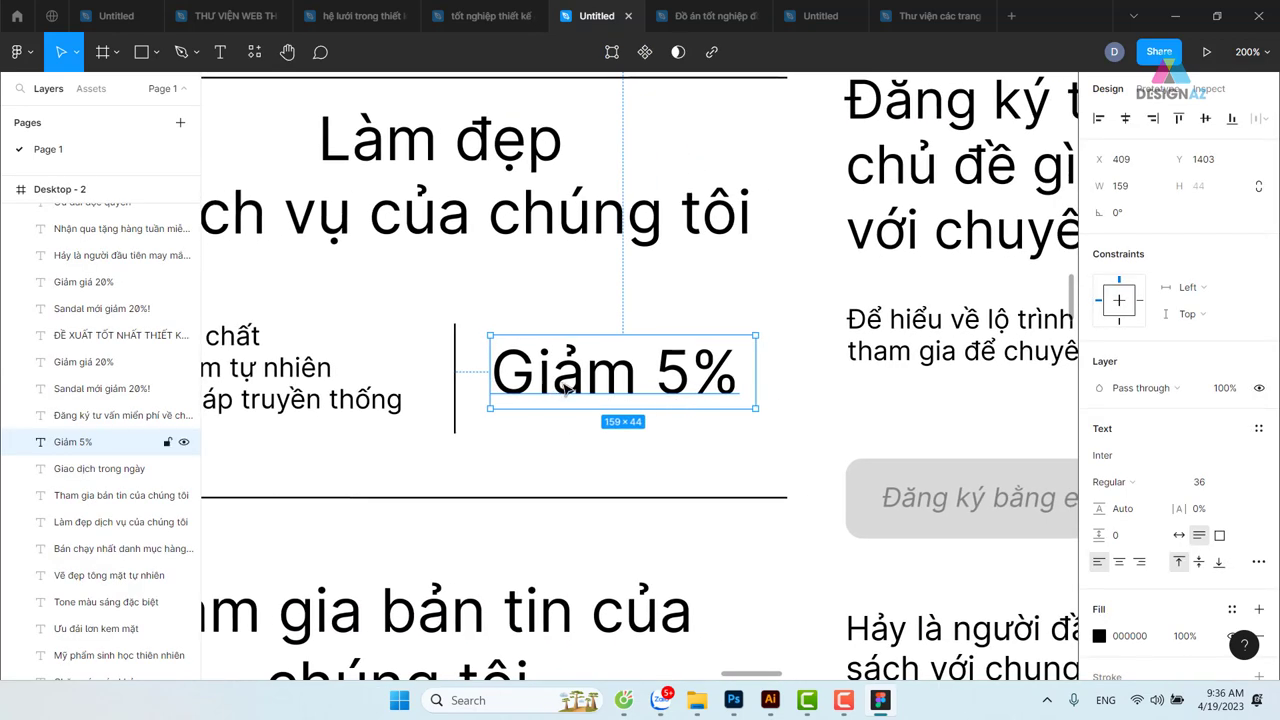
scroll(566, 390, right, 1)
scroll(566, 390, right, 1)
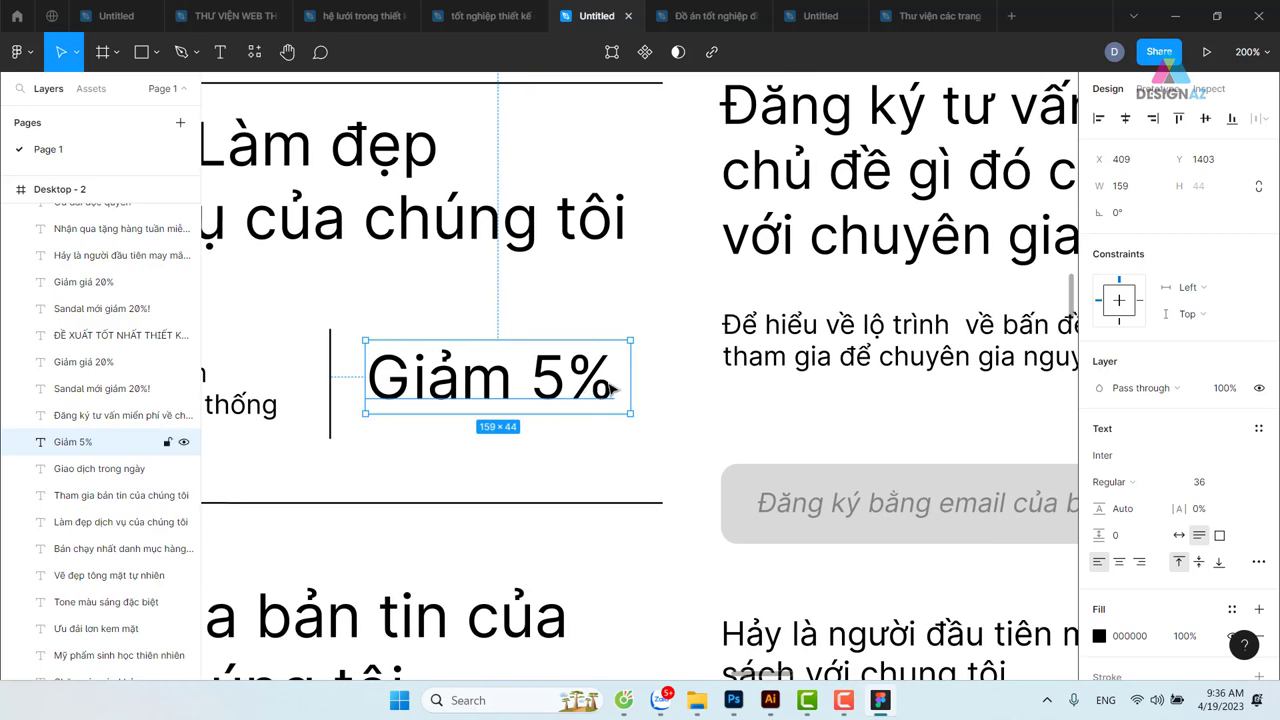
double_click(521, 388)
drag(366, 378, 626, 378)
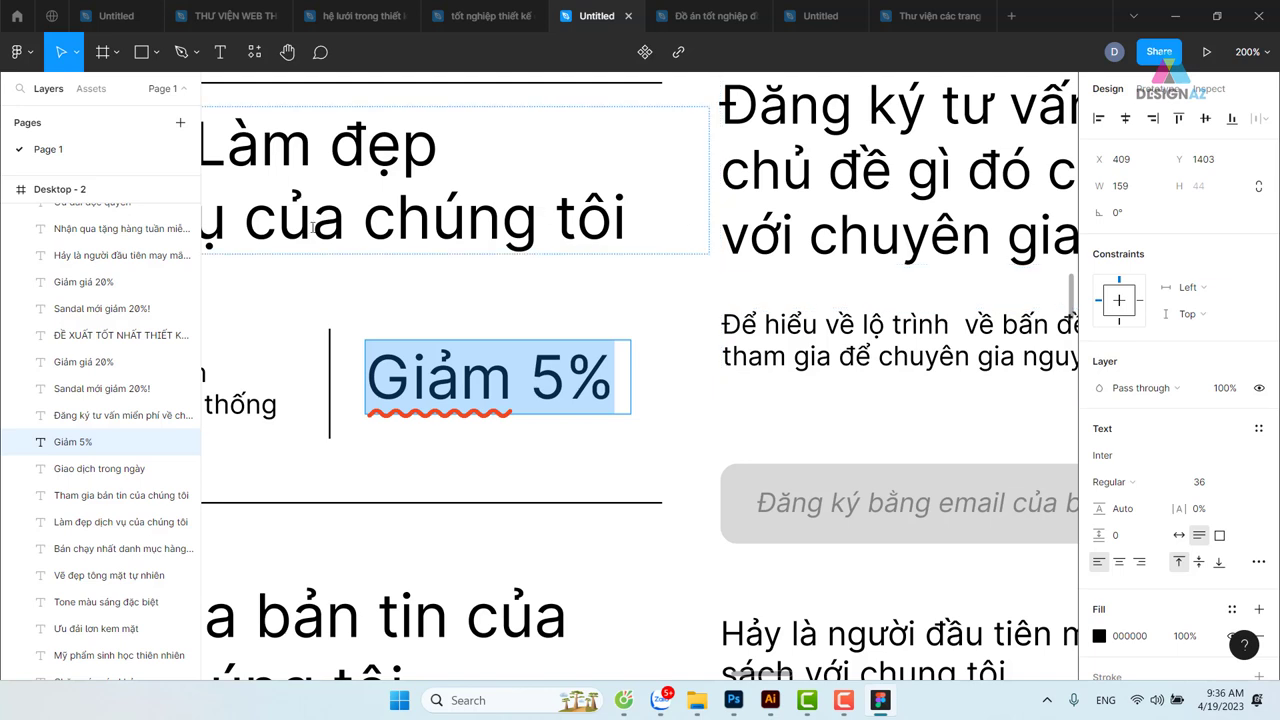
key(Escape)
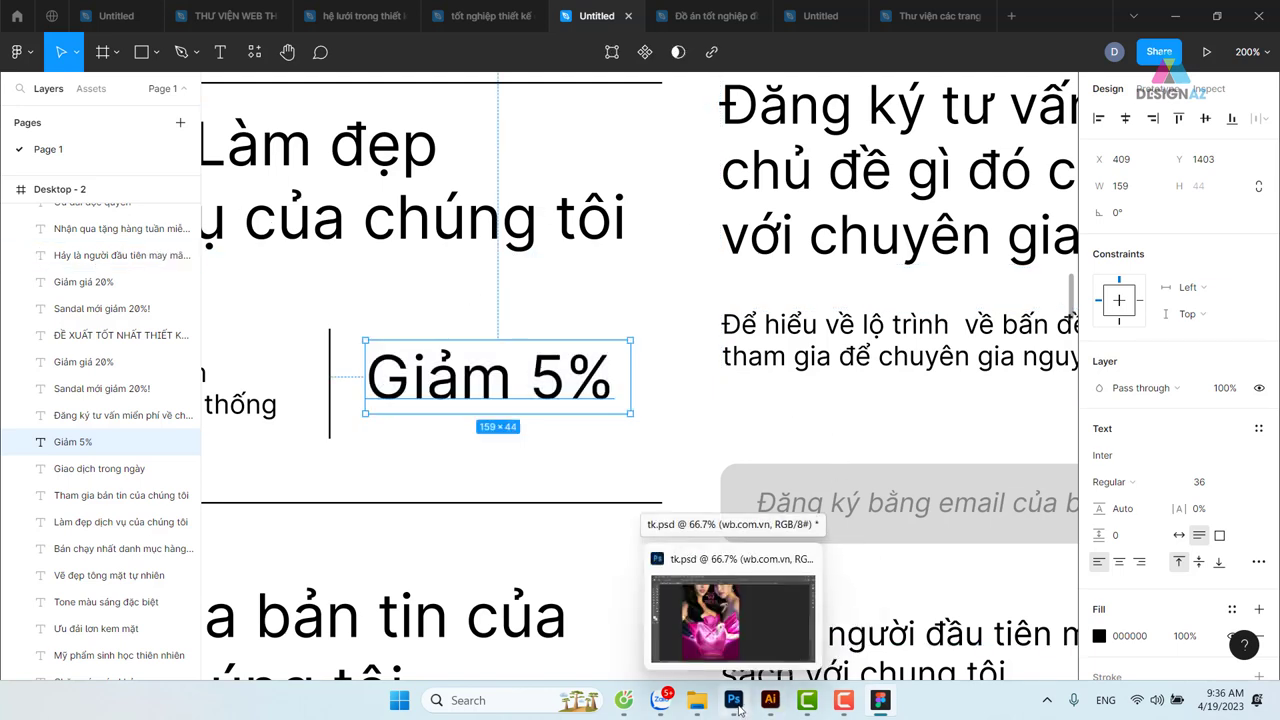
click(735, 706)
Add a 'Giảm 5%' text layer to the poster and move it down toward the bra
scroll(415, 297, up, 1)
scroll(415, 297, left, 2)
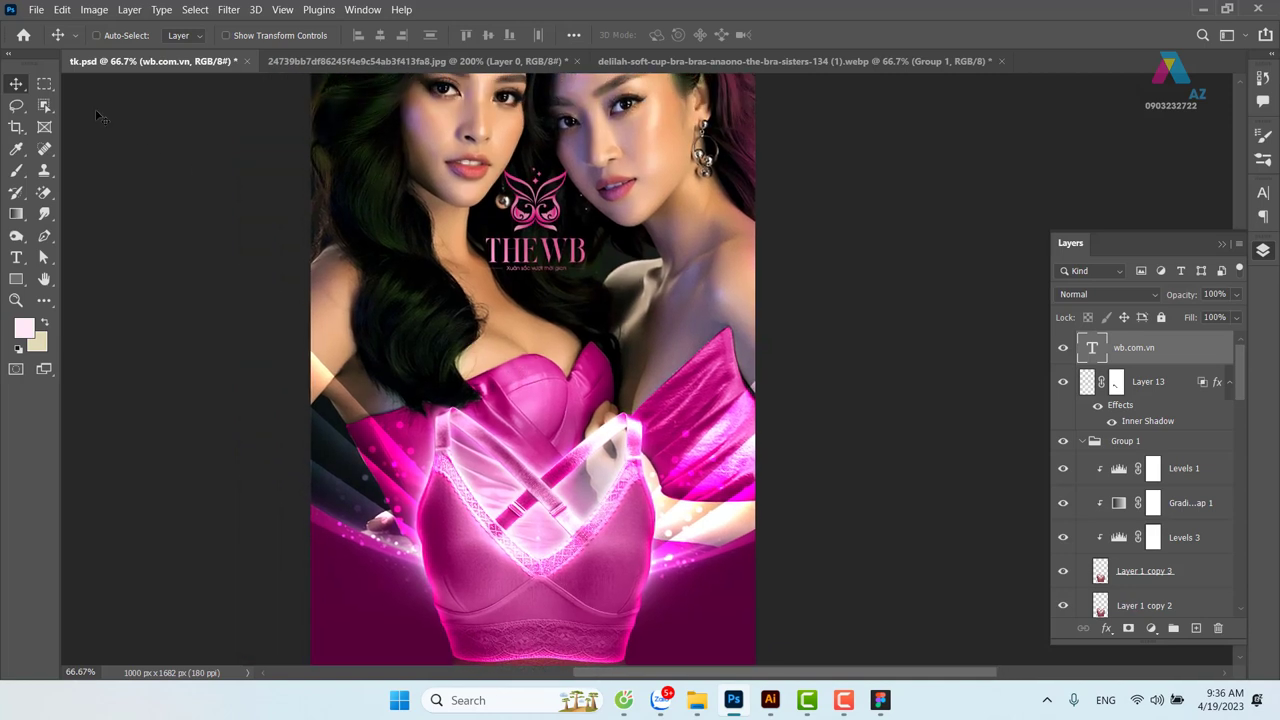
click(16, 257)
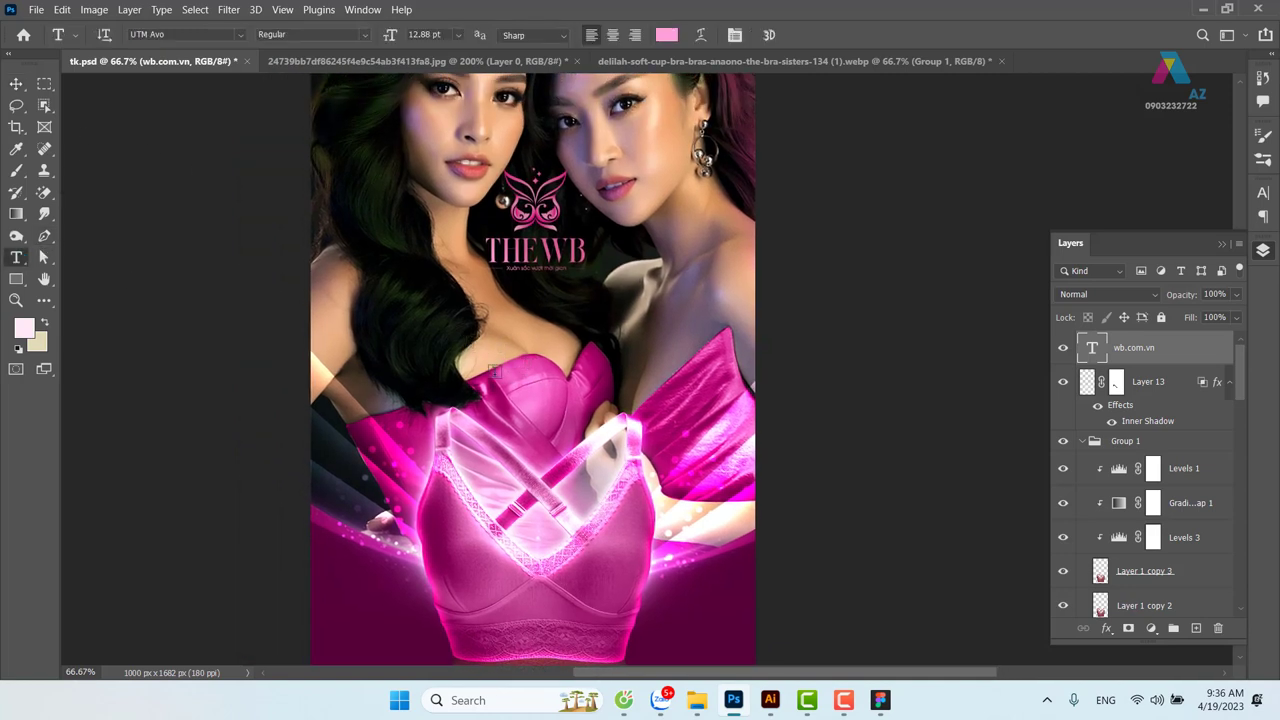
click(470, 343)
text(Giảm 5%)
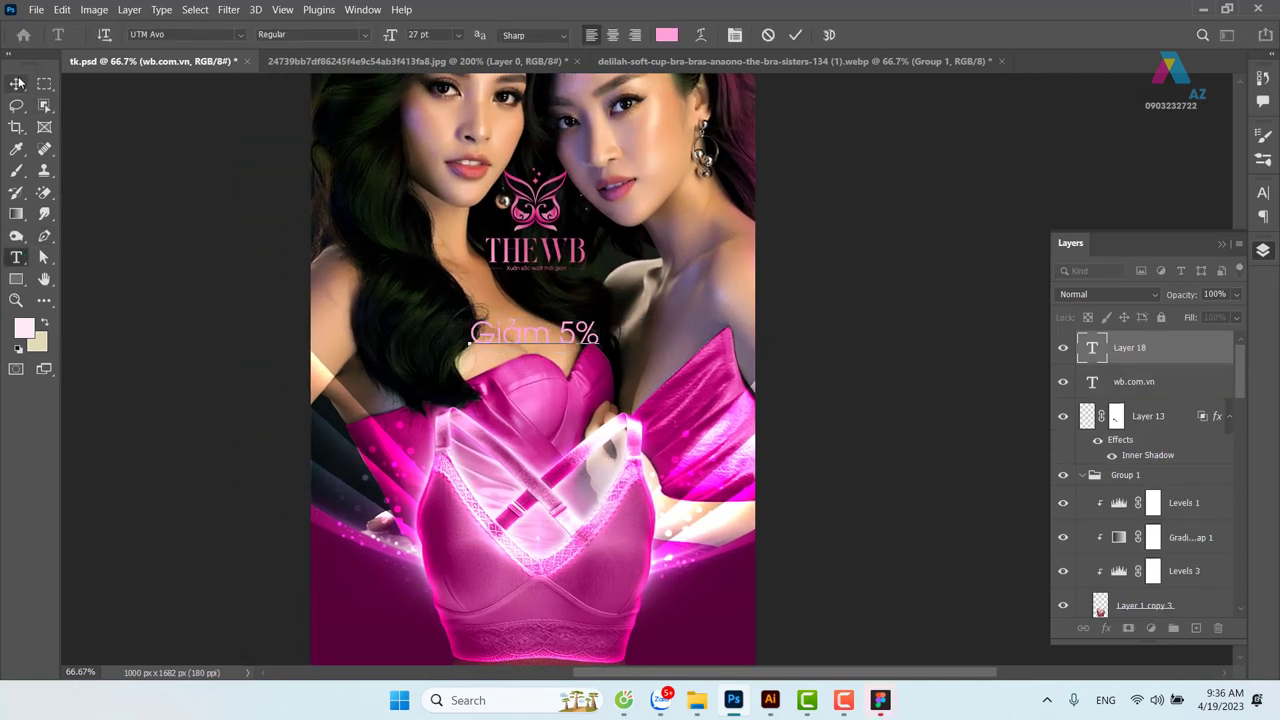
click(17, 83)
drag(533, 335, 538, 417)
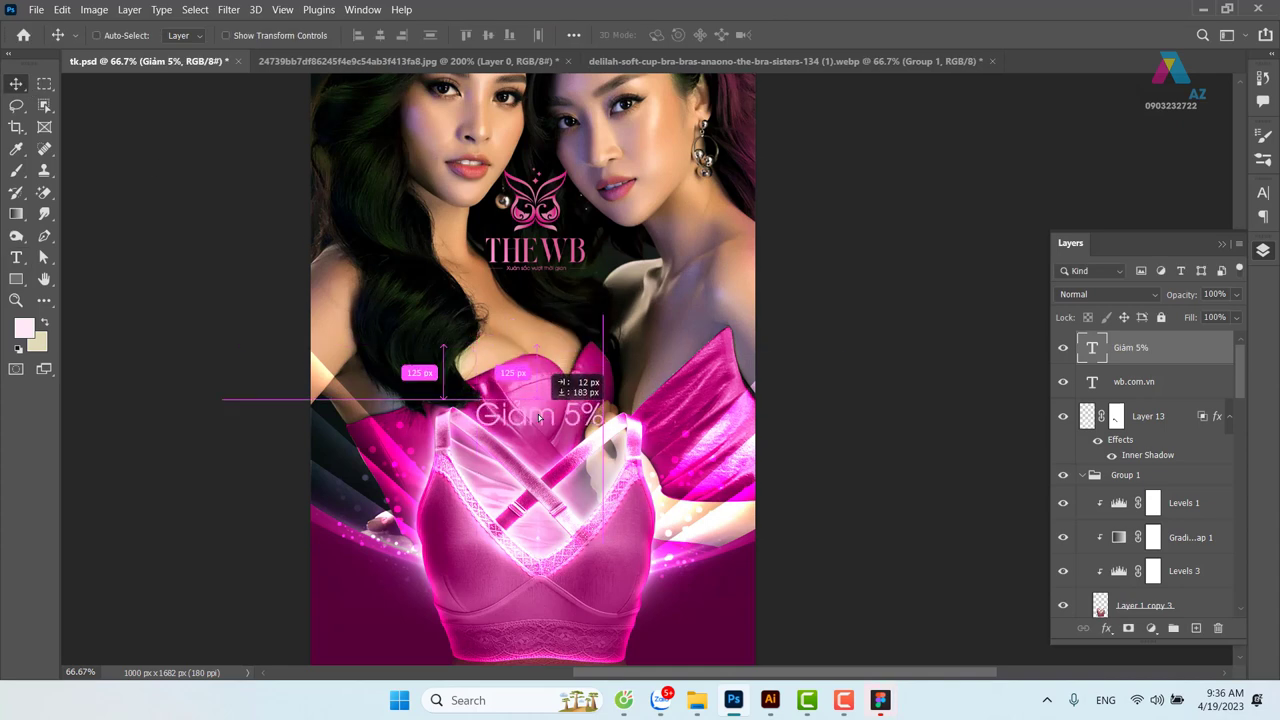
Set the 'Giảm 5%' text colour to white #ffffff and nudge it into a centred position
key(t)
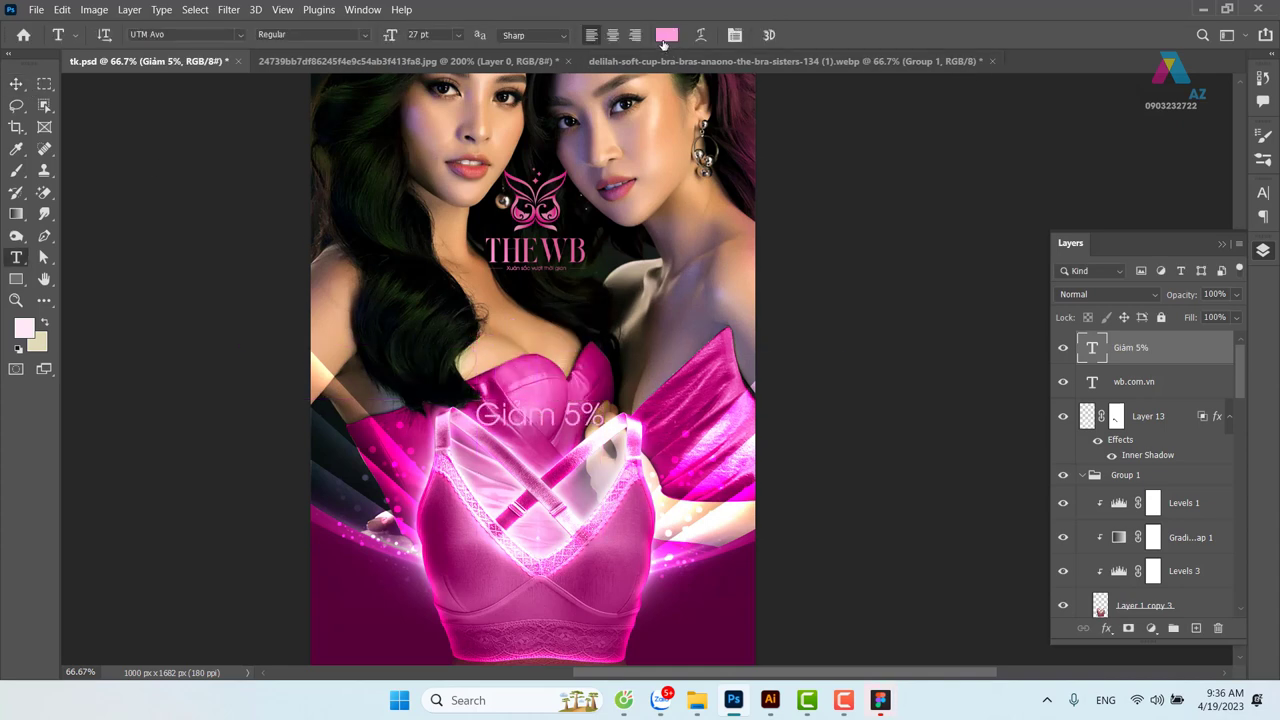
click(662, 37)
click(78, 384)
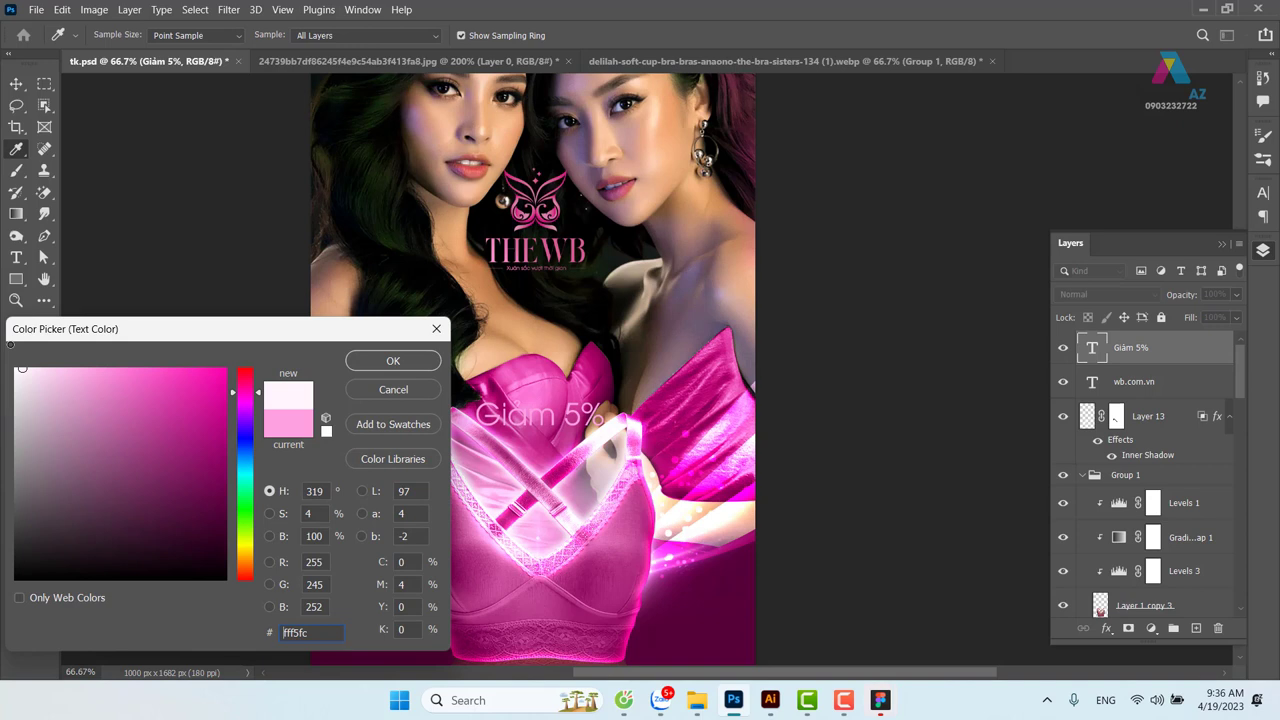
click(420, 362)
click(16, 84)
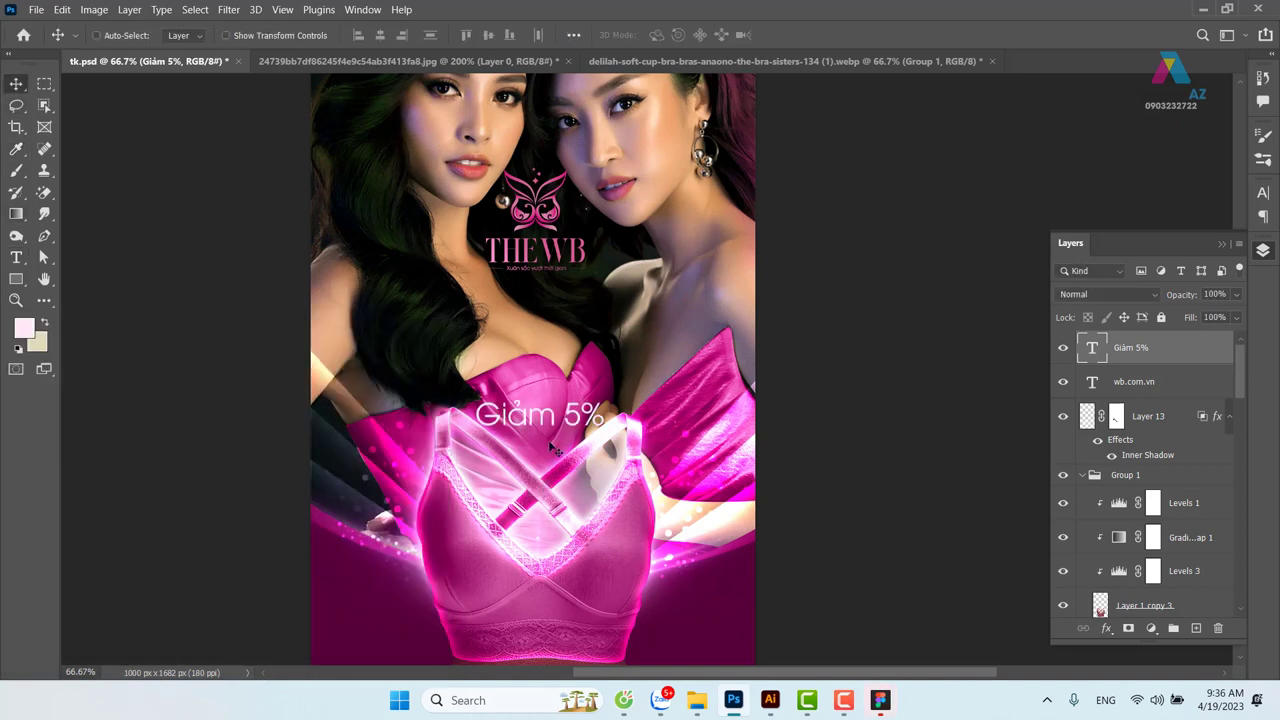
drag(553, 420, 555, 405)
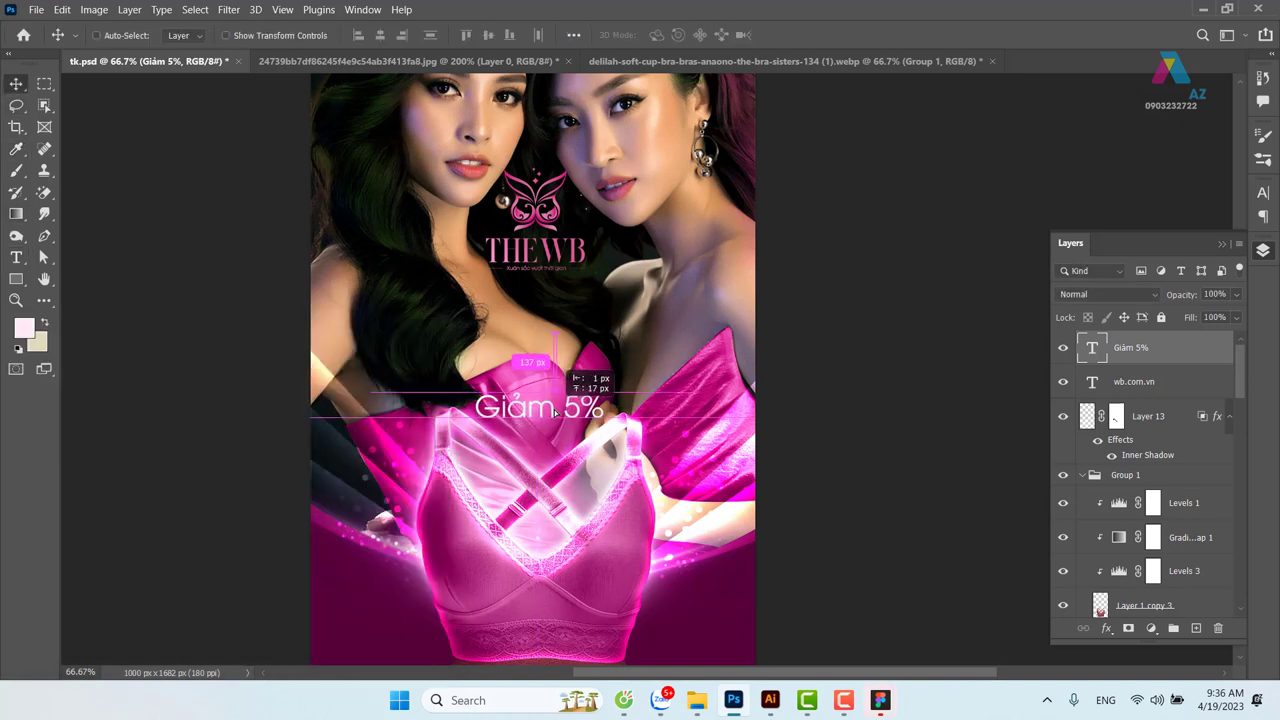
drag(683, 439, 651, 403)
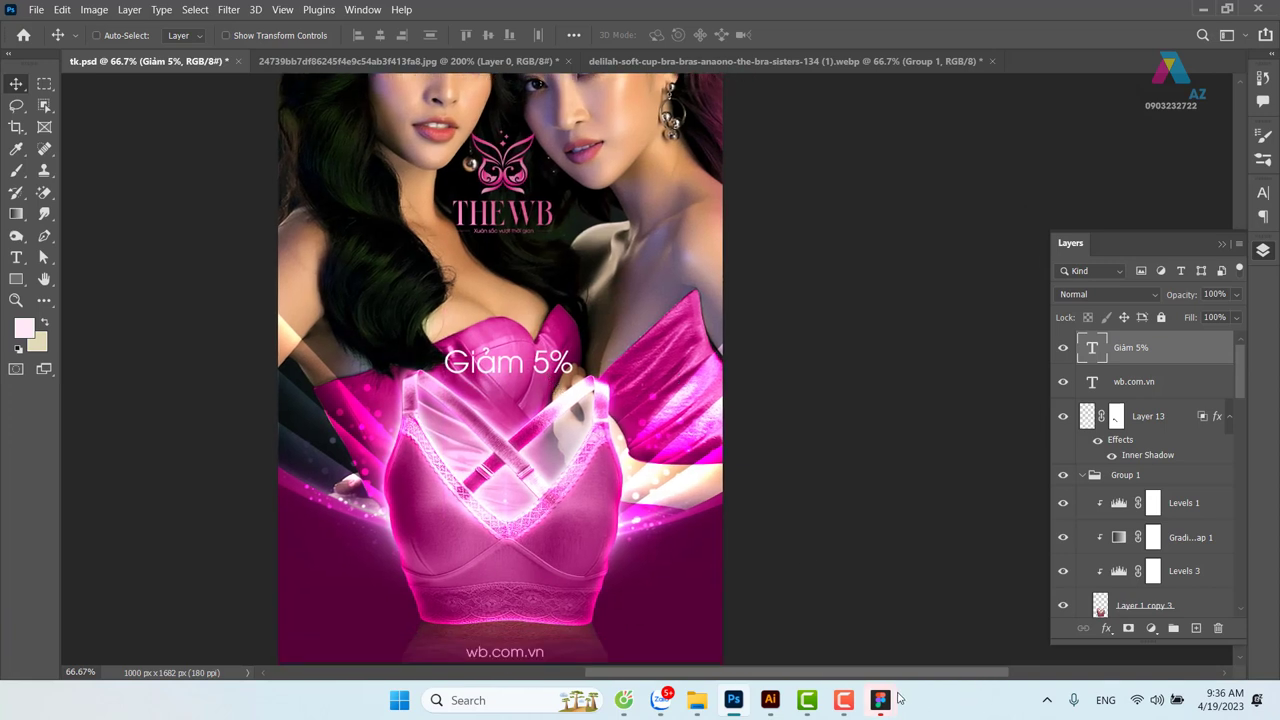
mouse_move(770, 700)
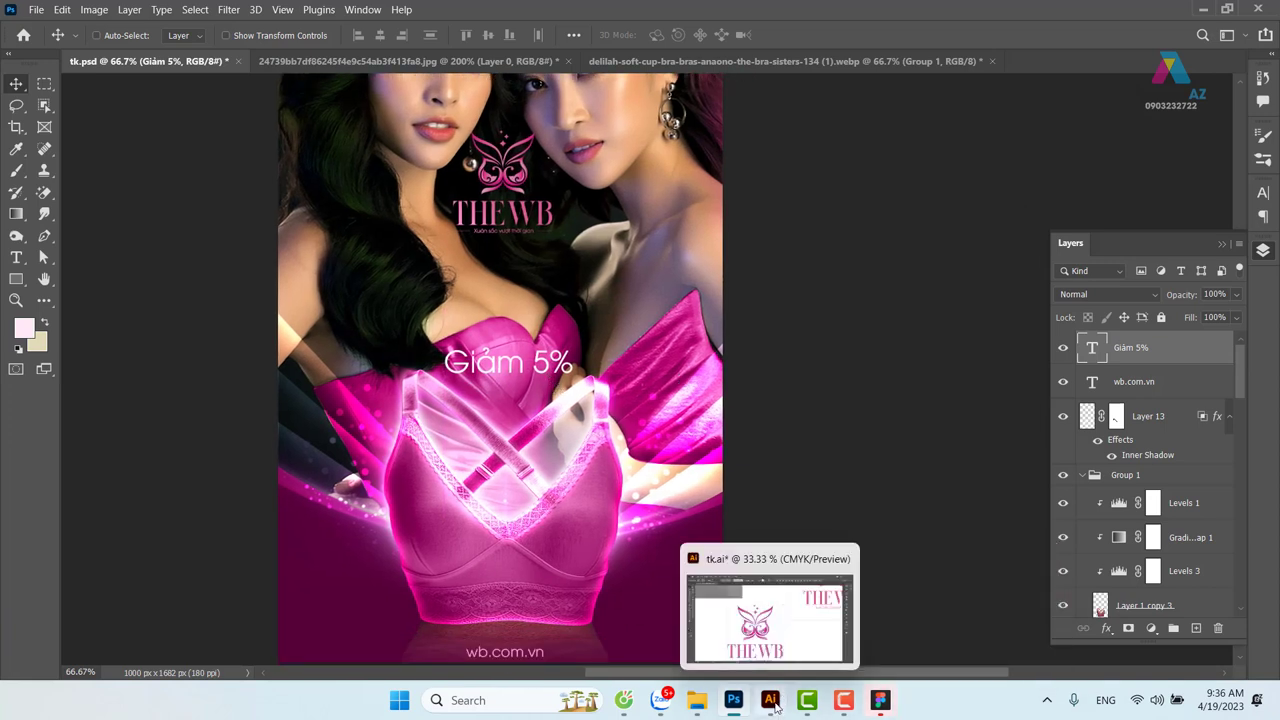
In Illustrator, open the recent file 'font thiết kế làmdep.ai'
click(770, 700)
click(938, 492)
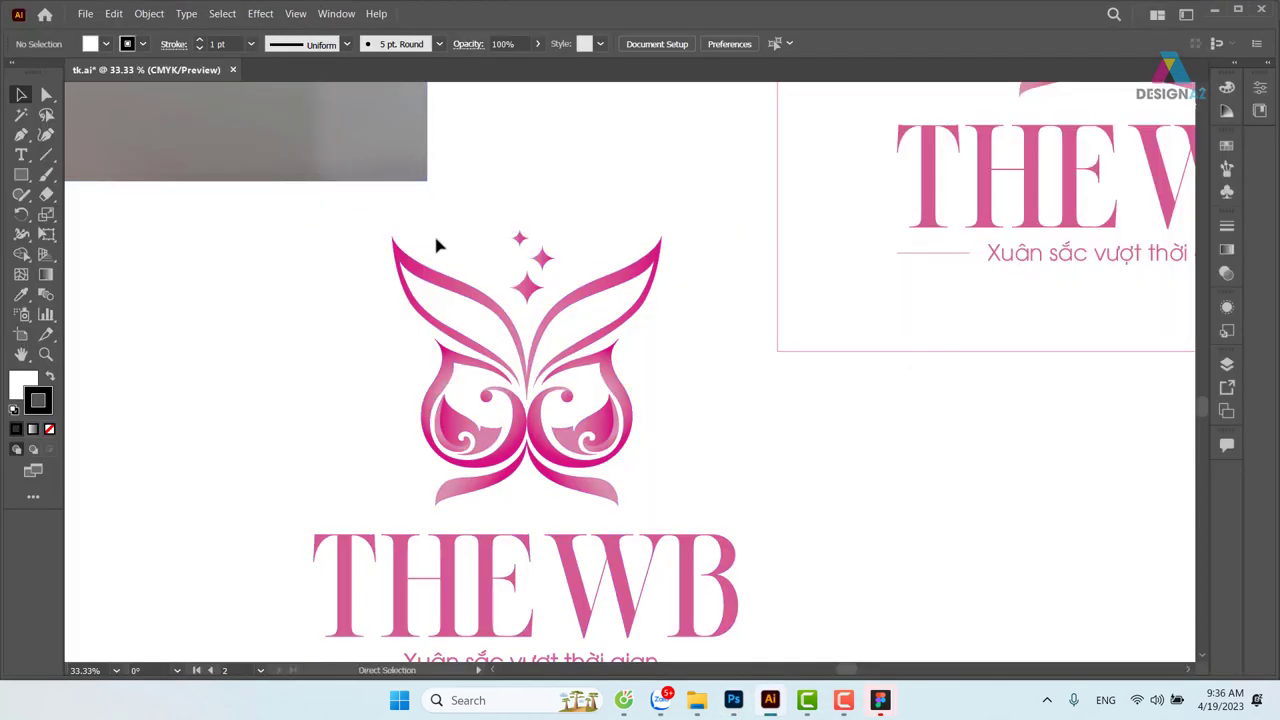
key(ctrl+o)
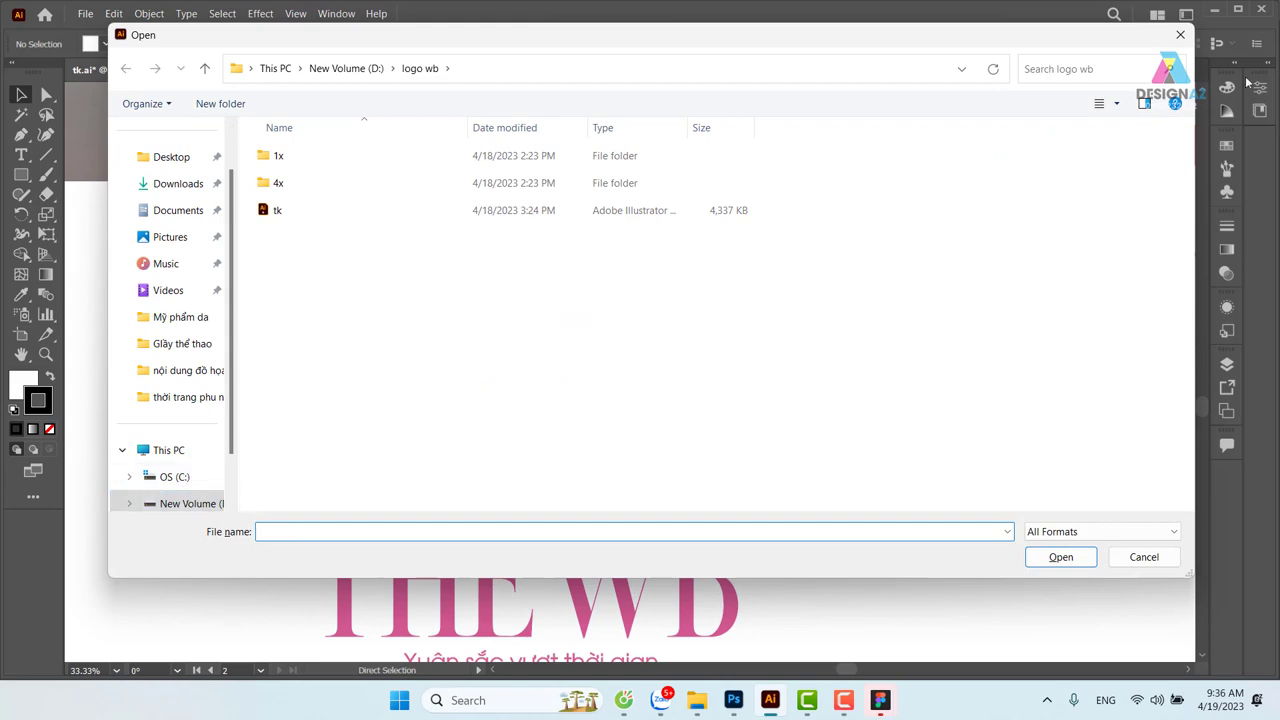
click(1180, 34)
click(85, 13)
mouse_move(141, 84)
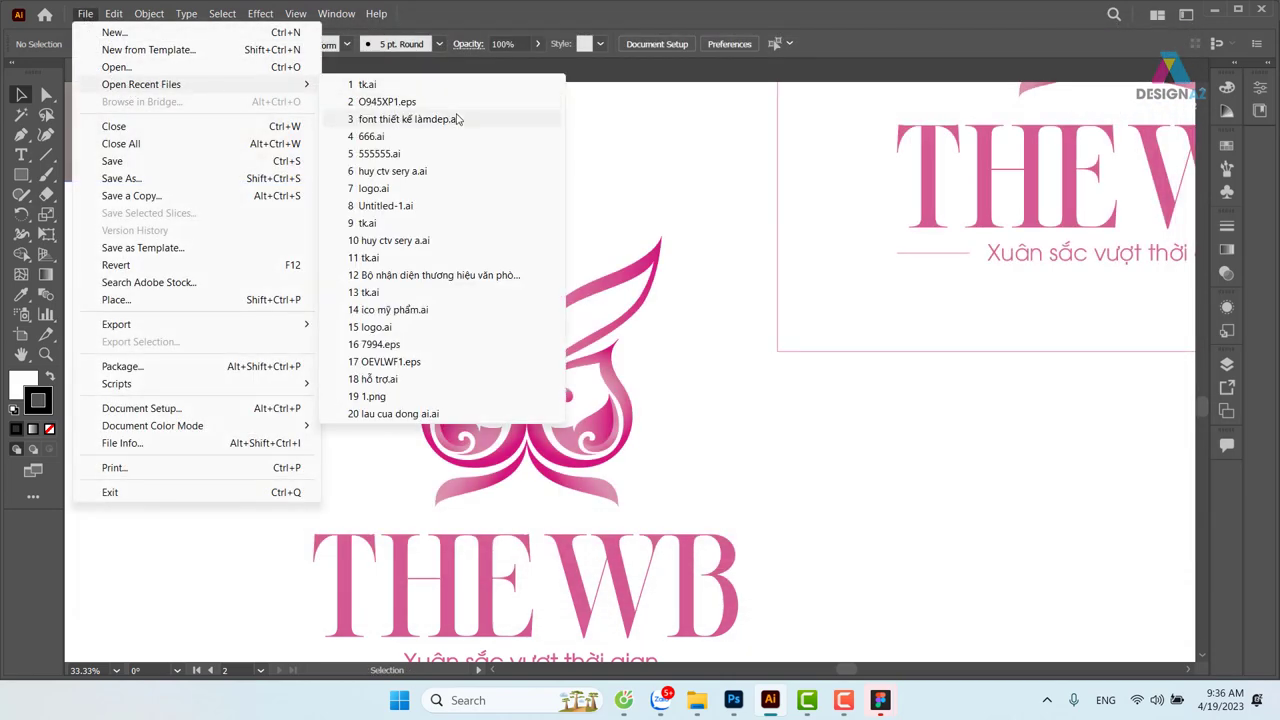
click(457, 118)
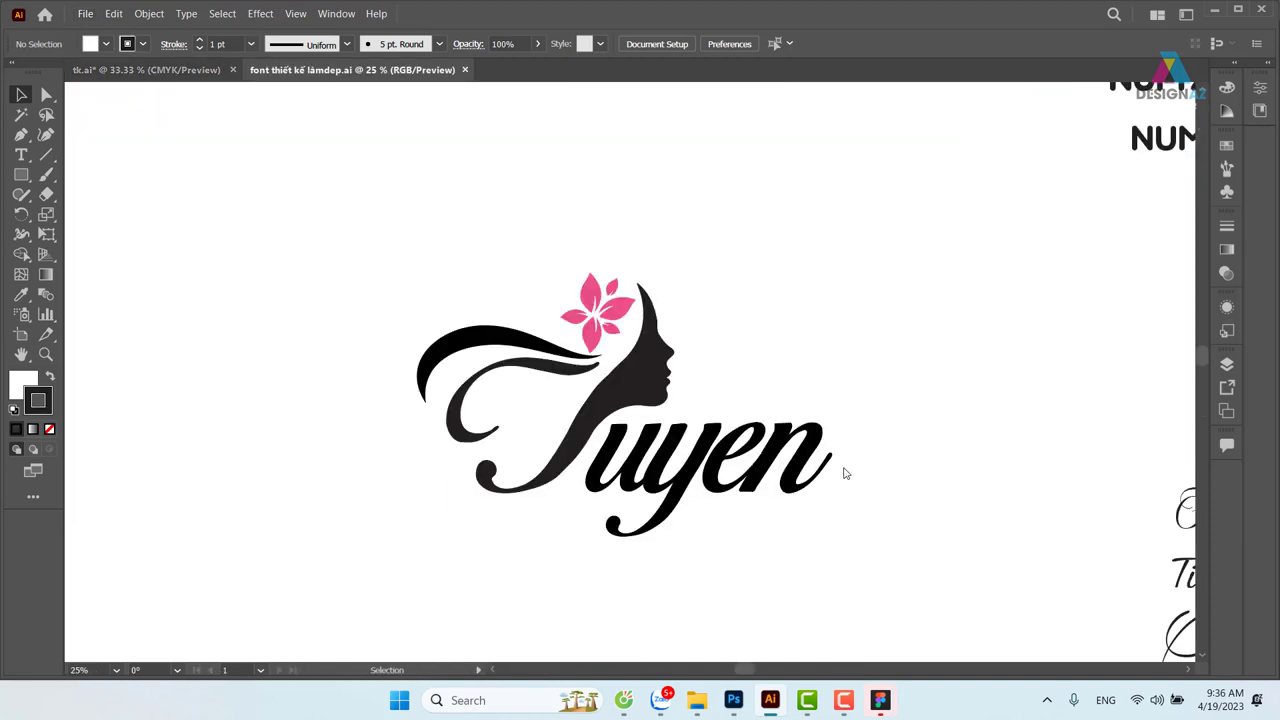
Pan to the font samples and select a Gondgir sample to reveal its Satista font
mouse_move(894, 351)
mouse_down()
mouse_move(777, 394)
mouse_move(543, 357)
mouse_move(427, 358)
mouse_up()
scroll(427, 358, up, 3)
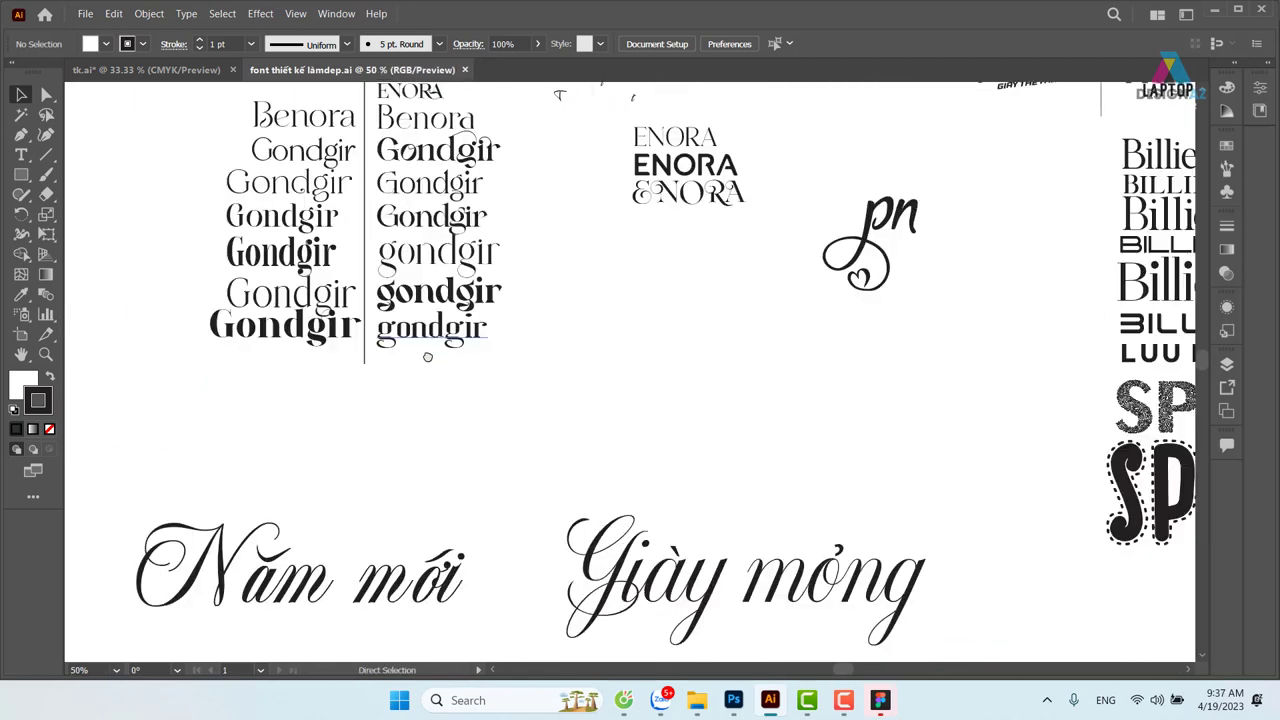
scroll(595, 440, up, 1)
drag(595, 440, 600, 446)
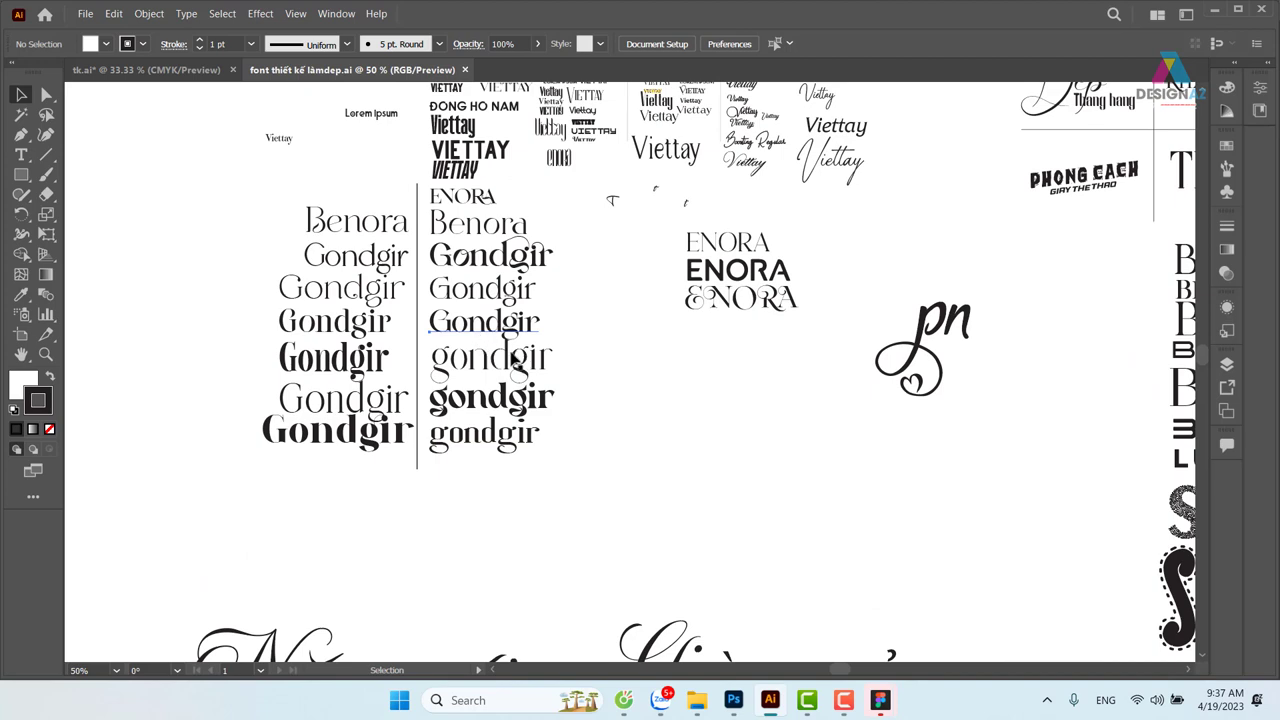
click(522, 338)
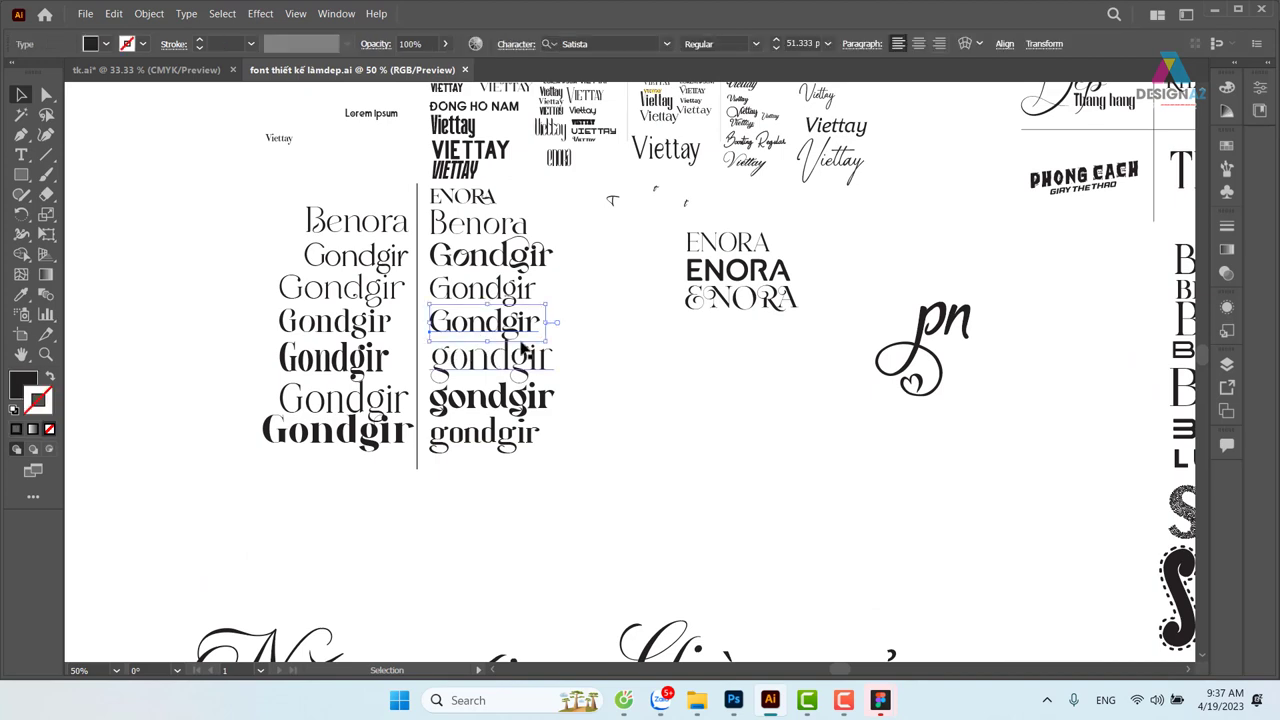
click(613, 43)
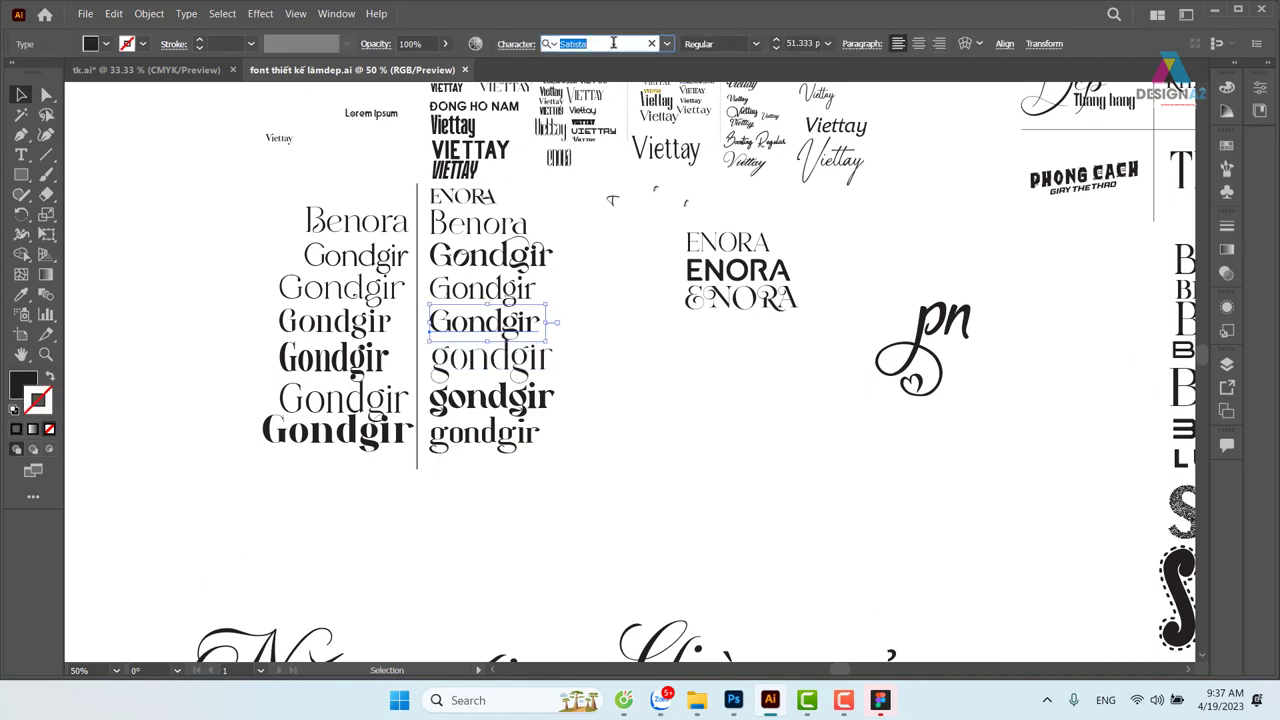
click(735, 700)
Add a 'Satista' text layer just above the 'Giảm 5%' line
key(t)
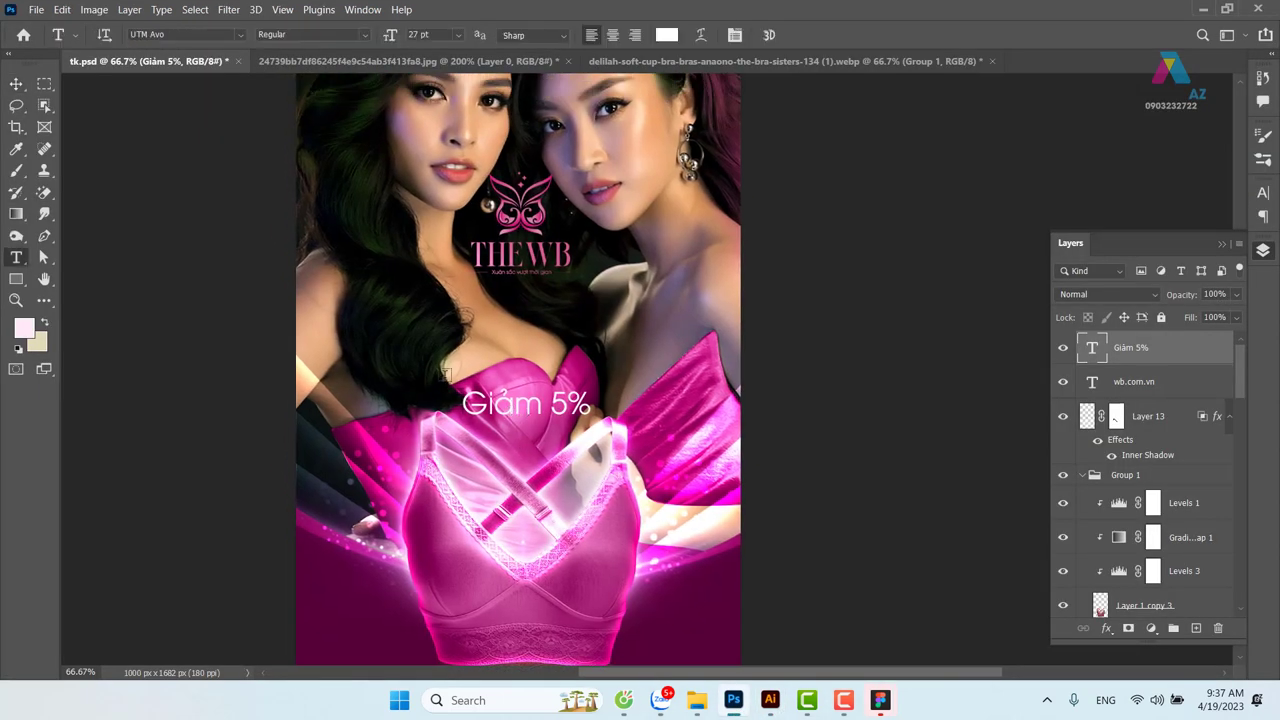
click(428, 332)
text(Satista)
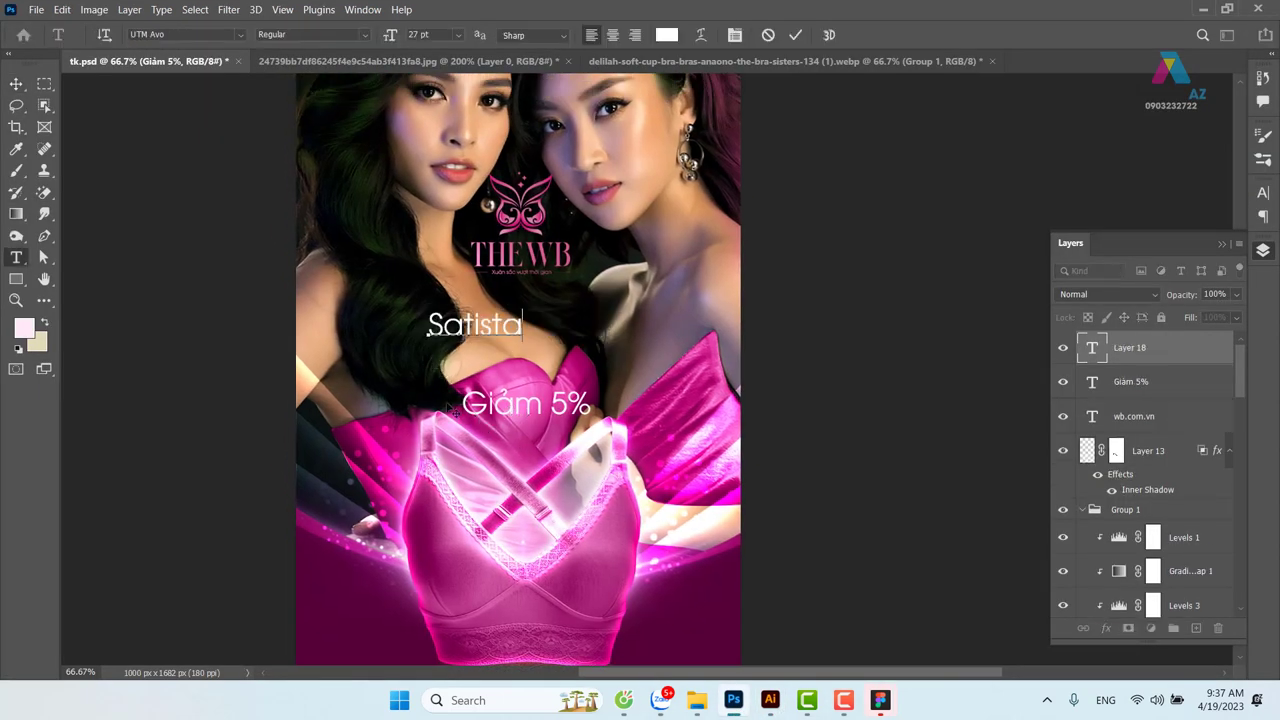
click(16, 84)
drag(490, 338, 518, 357)
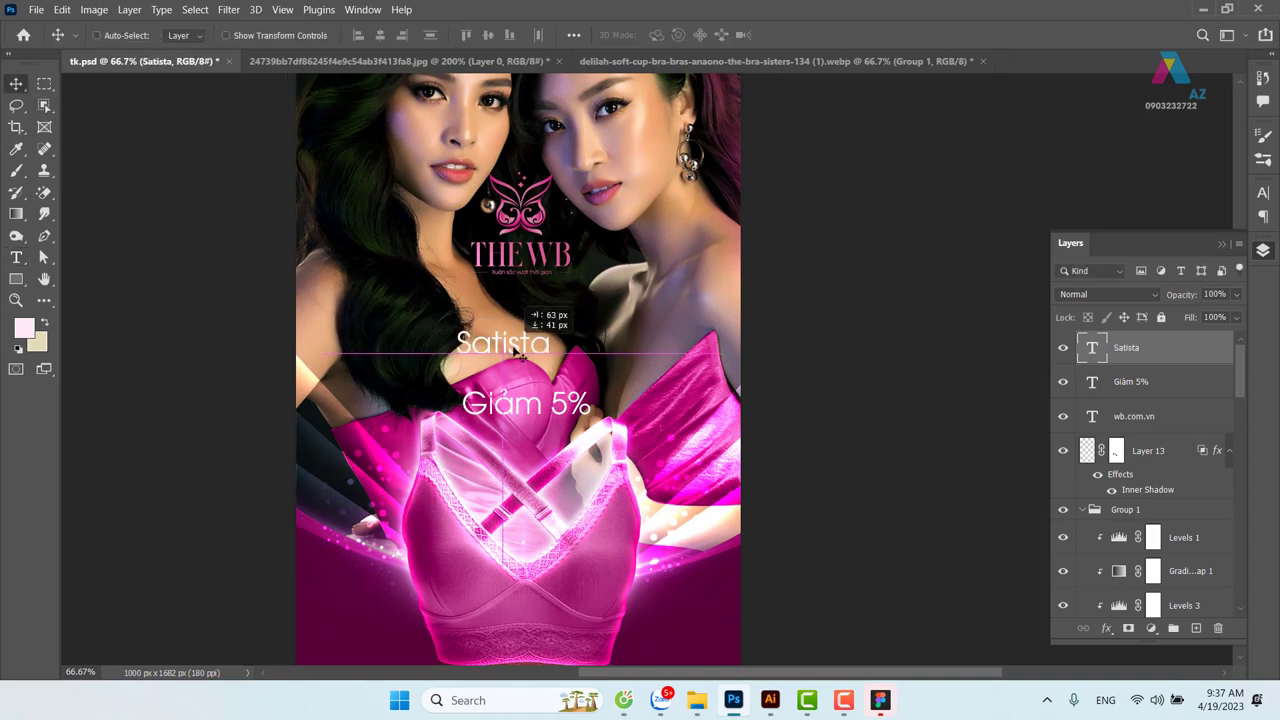
Apply the Satista typeface to the headline and reposition it
key(t)
click(188, 36)
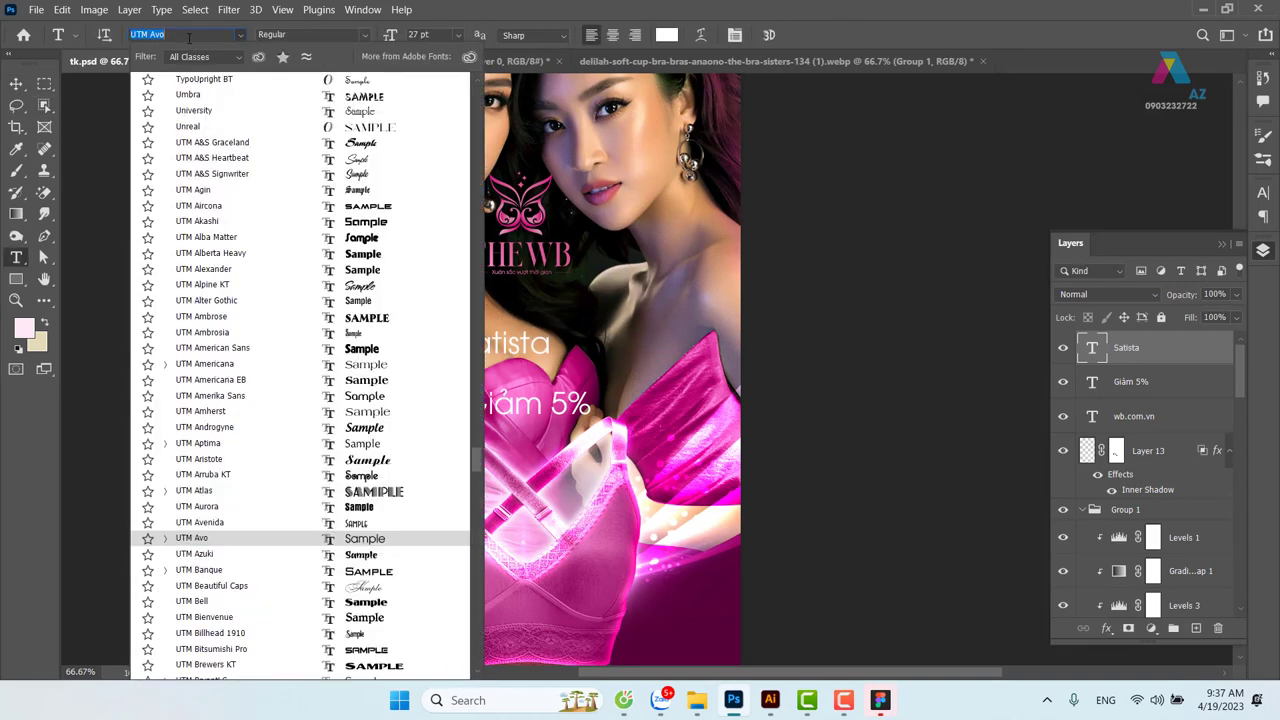
text(Satista)
key(Return)
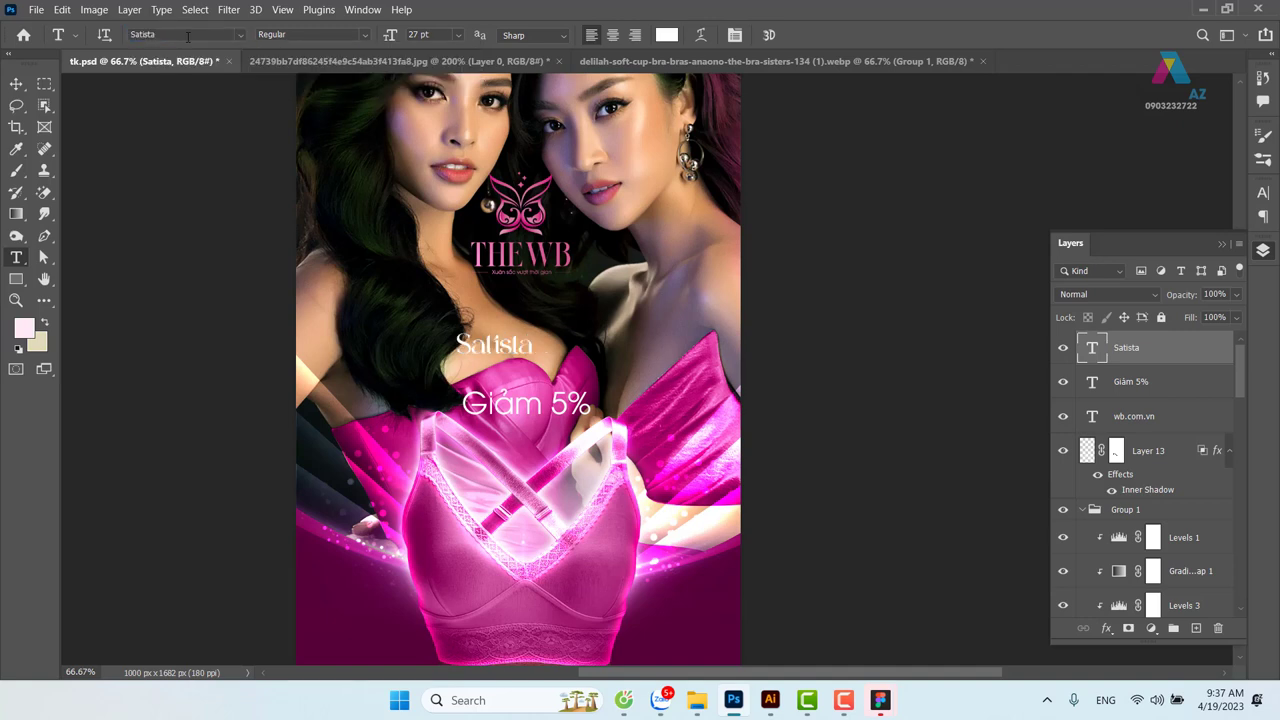
click(17, 84)
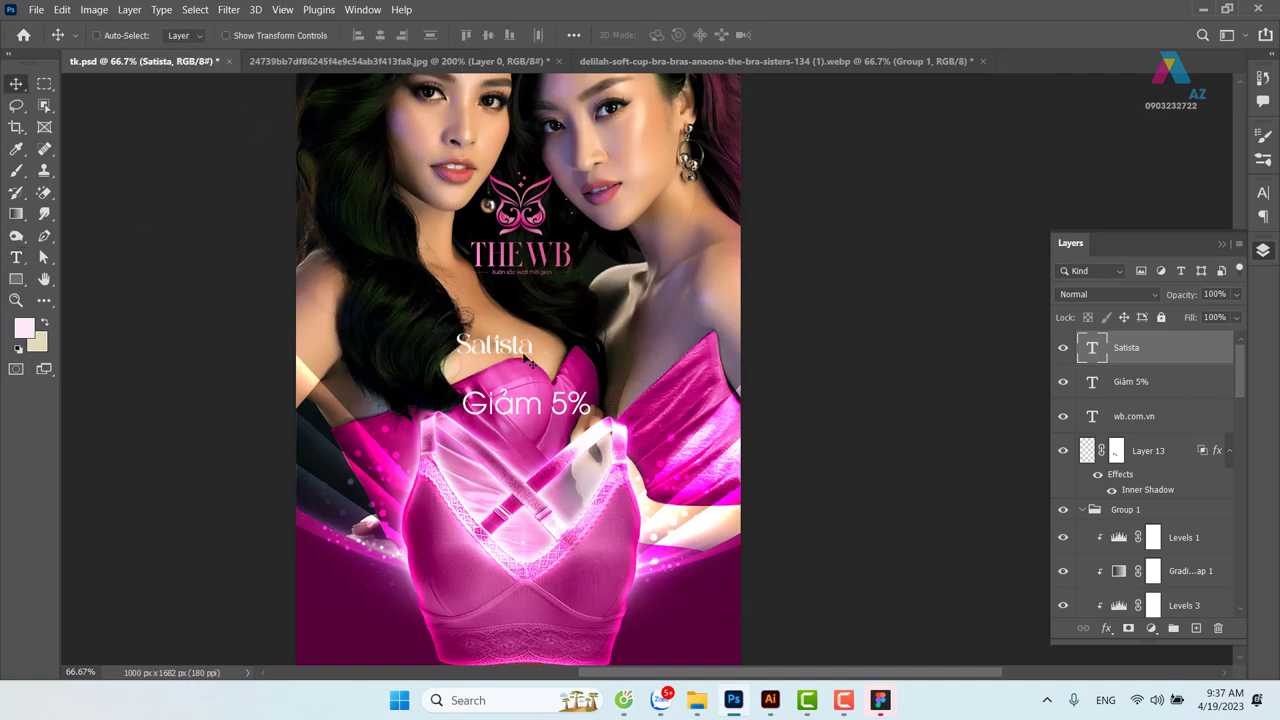
mouse_move(525, 360)
mouse_down()
mouse_move(528, 373)
mouse_move(770, 262)
mouse_up()
Enlarge the Satista headline to about 356% and shift it slightly left and down
key(ctrl+t)
drag(633, 310, 568, 315)
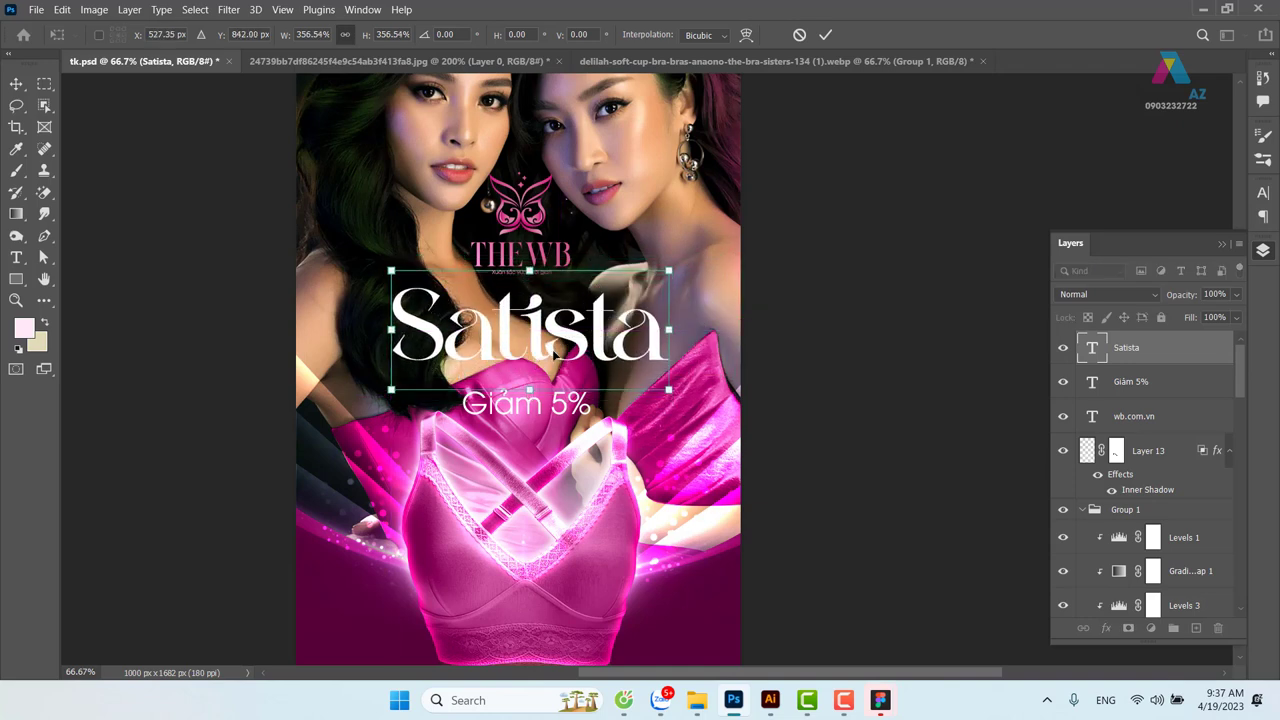
key(Return)
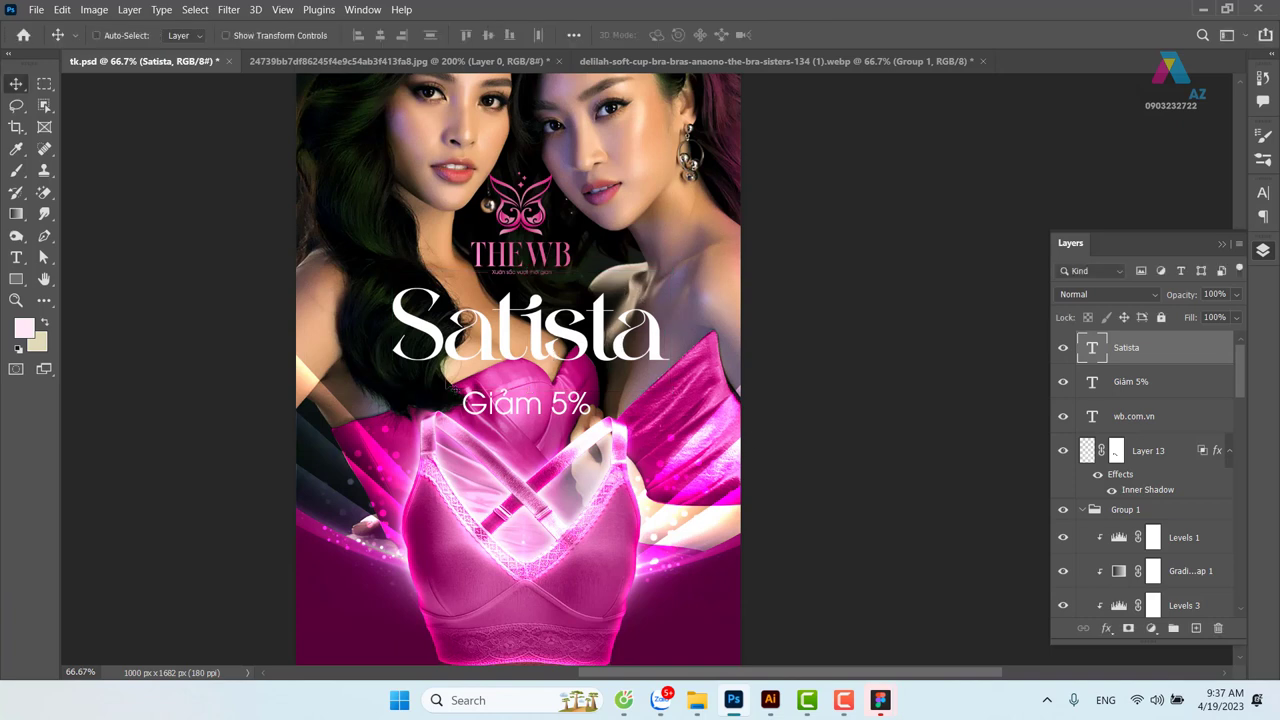
drag(536, 340, 529, 346)
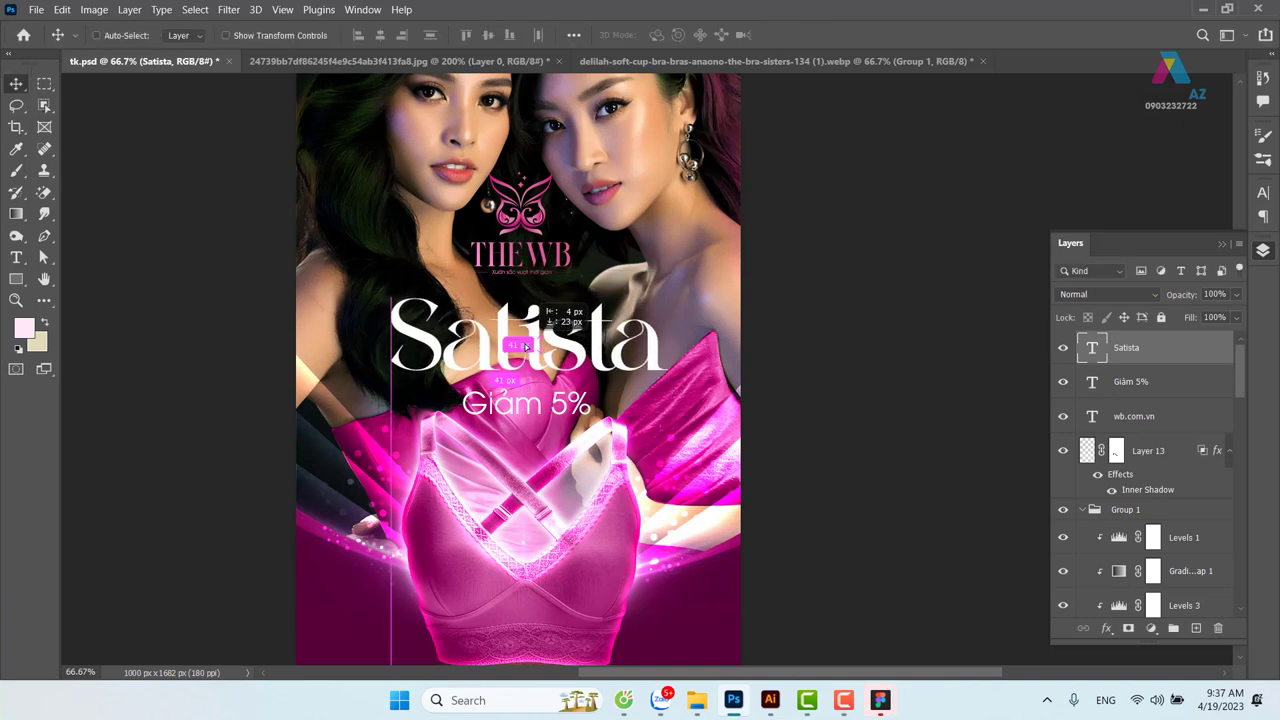
Move the 'Giảm 5%' layer up under the headline, then reselect the Satista layer
right_click(547, 418)
click(565, 424)
drag(547, 410, 534, 397)
right_click(560, 342)
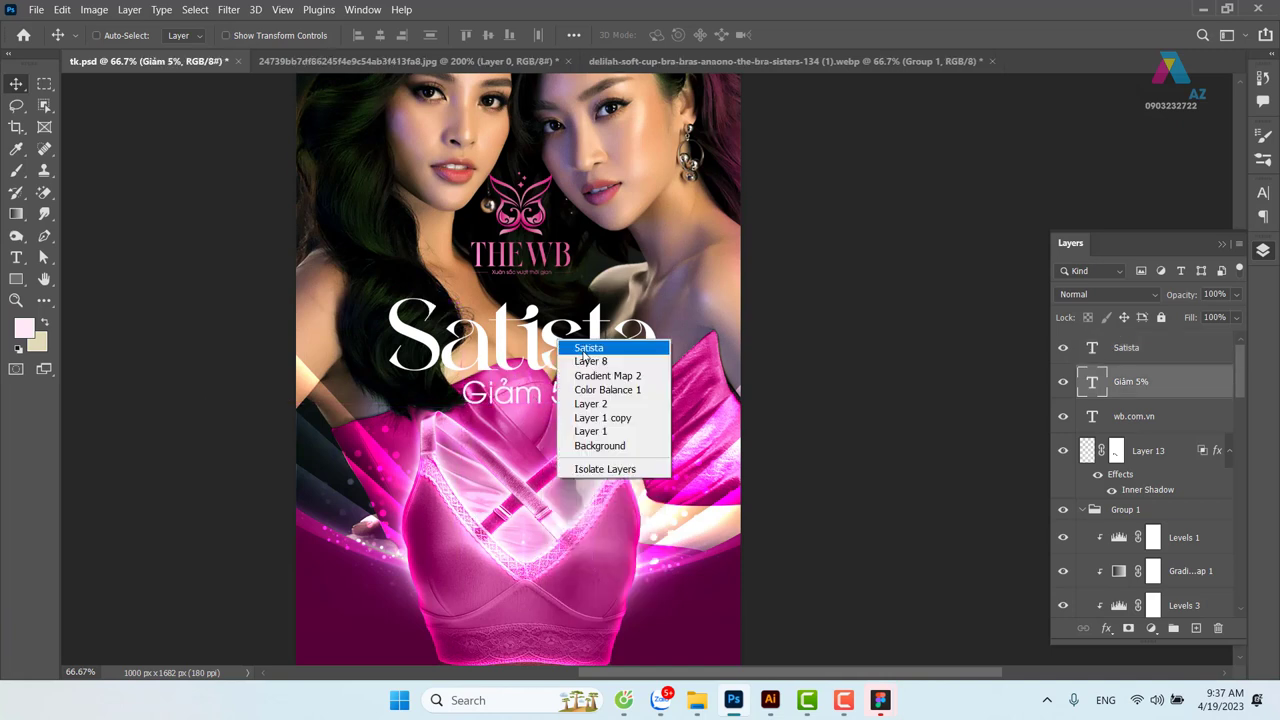
click(588, 349)
mouse_move(769, 700)
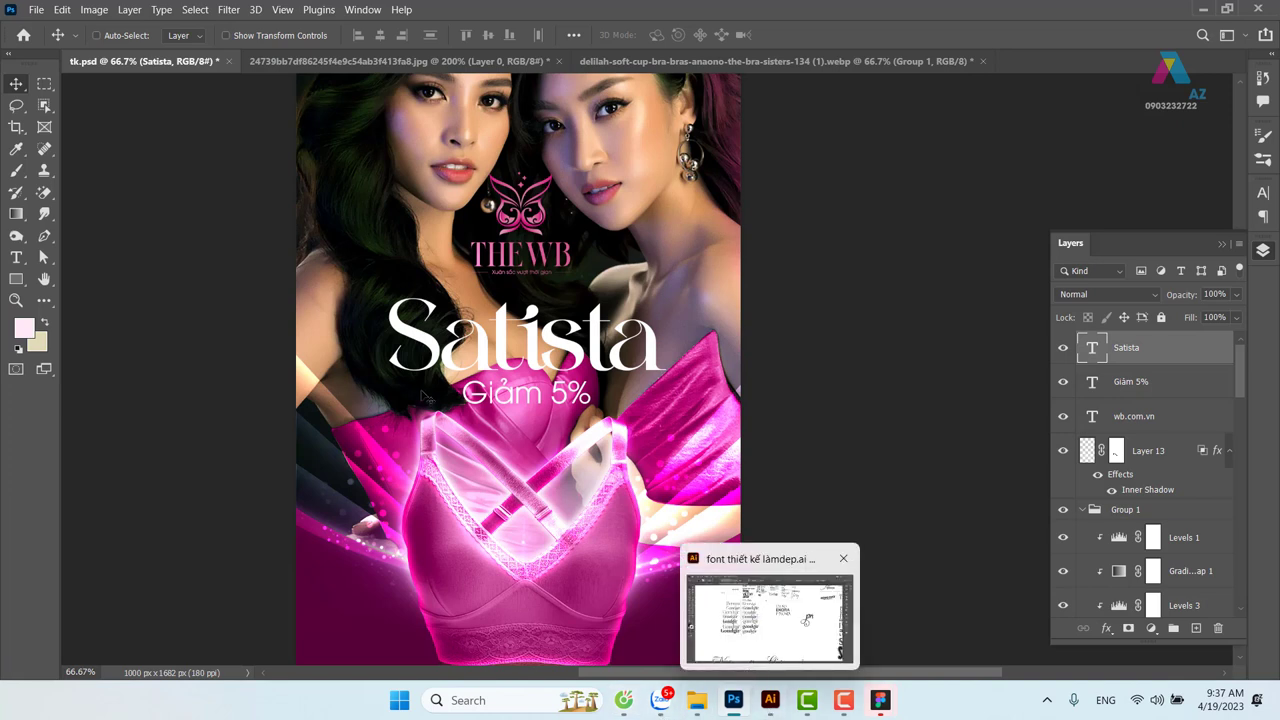
key(t)
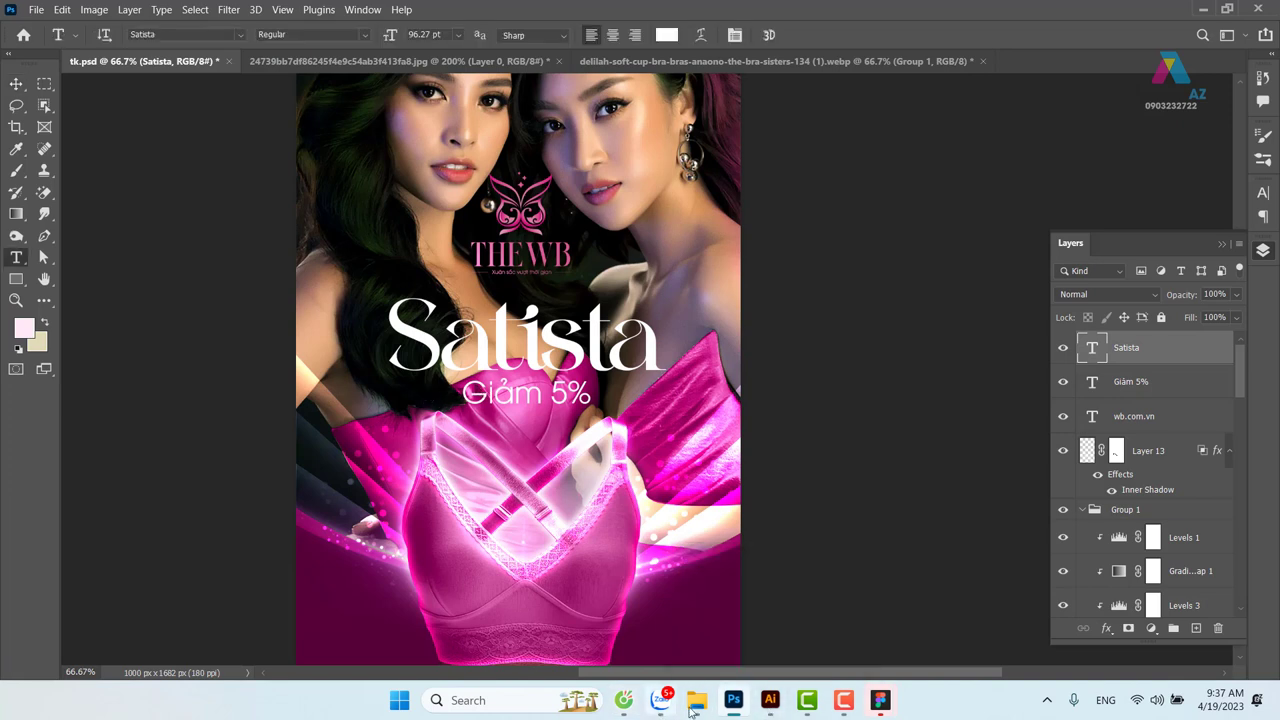
mouse_move(880, 700)
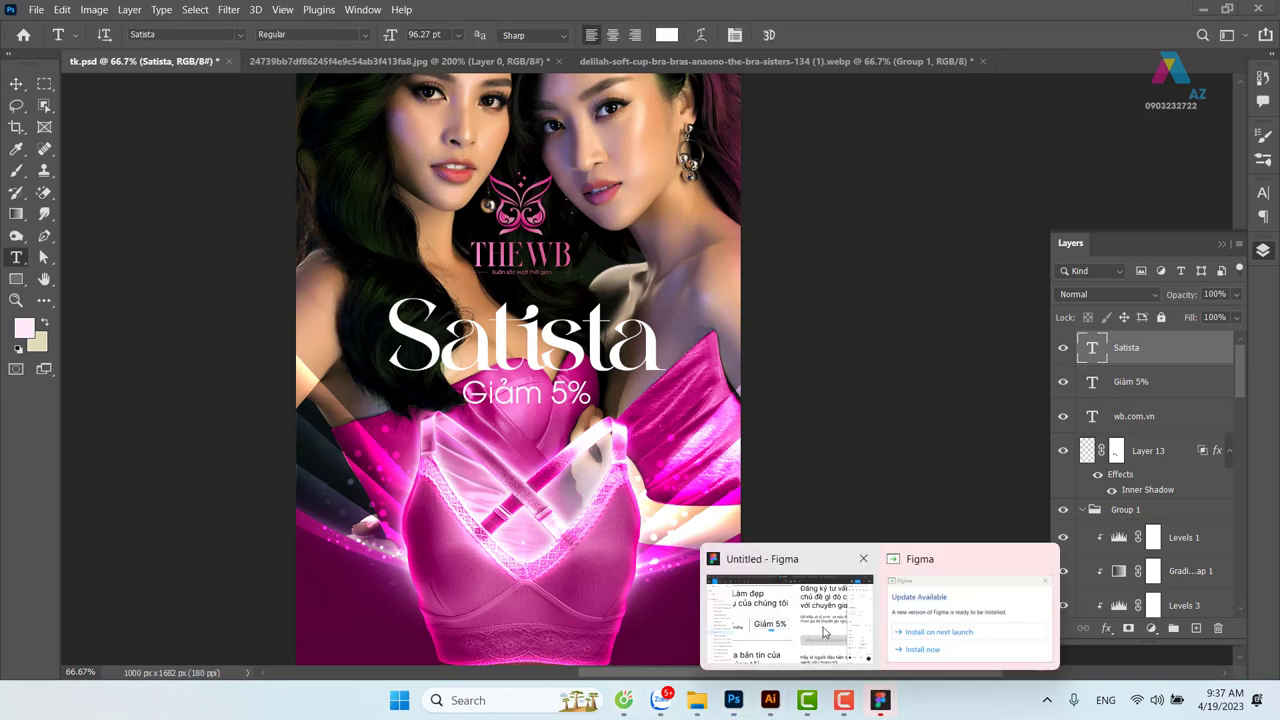
click(825, 630)
Zoom out to the top section and select all text of the 'Ưu đãi độc quyền' heading
scroll(720, 348, down, 2)
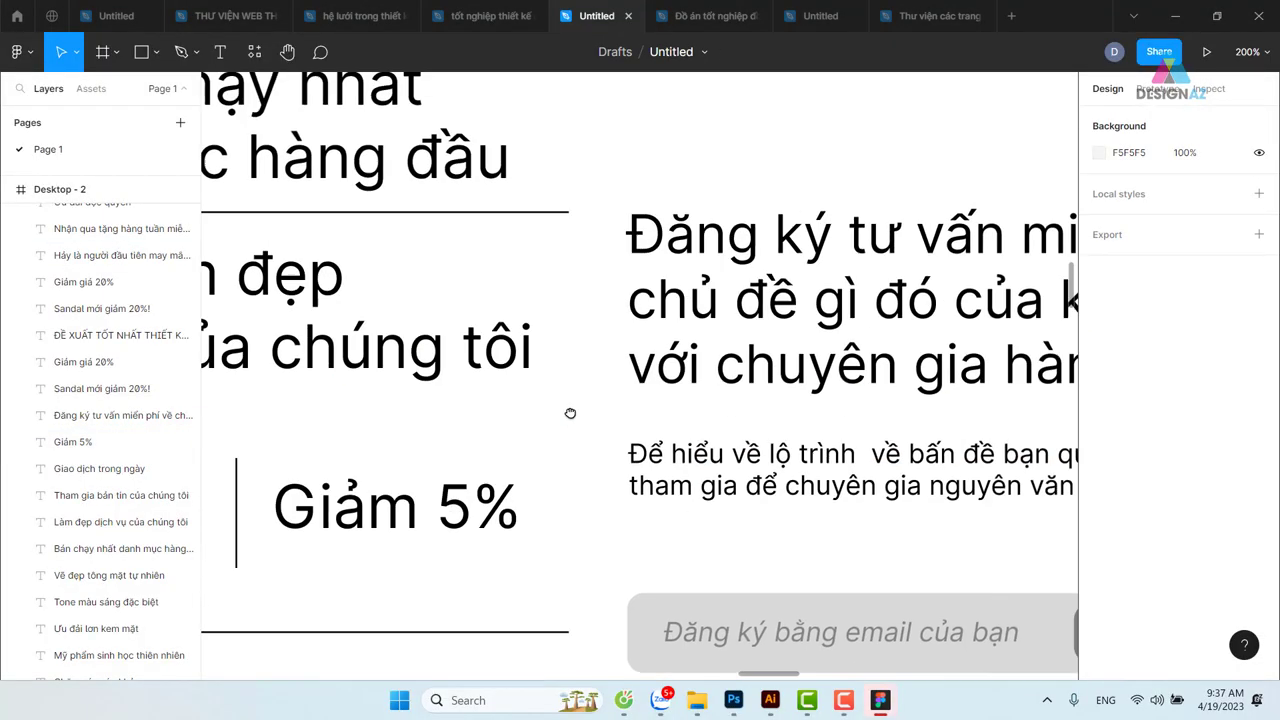
scroll(772, 416, down, 5)
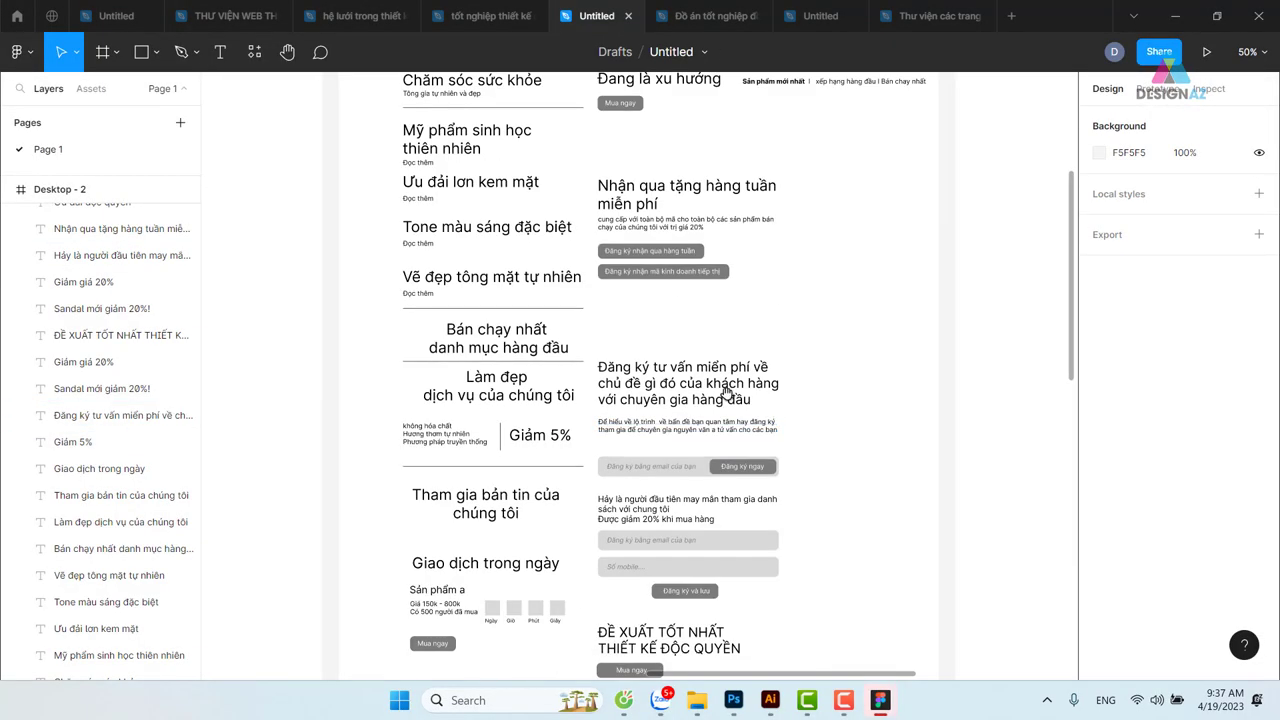
scroll(689, 323, left, 1)
scroll(654, 451, up, 4)
scroll(626, 384, up, 1)
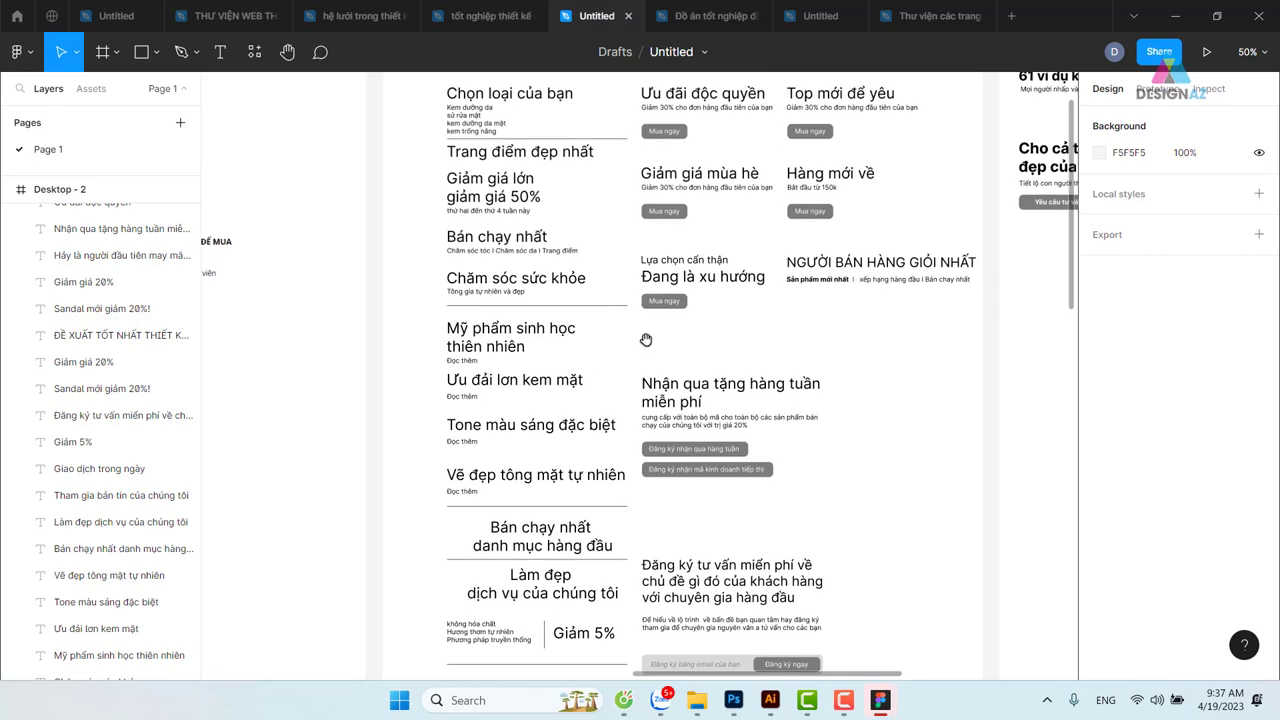
scroll(617, 391, right, 1)
scroll(620, 400, up, 2)
scroll(640, 394, right, 1)
scroll(650, 360, right, 1)
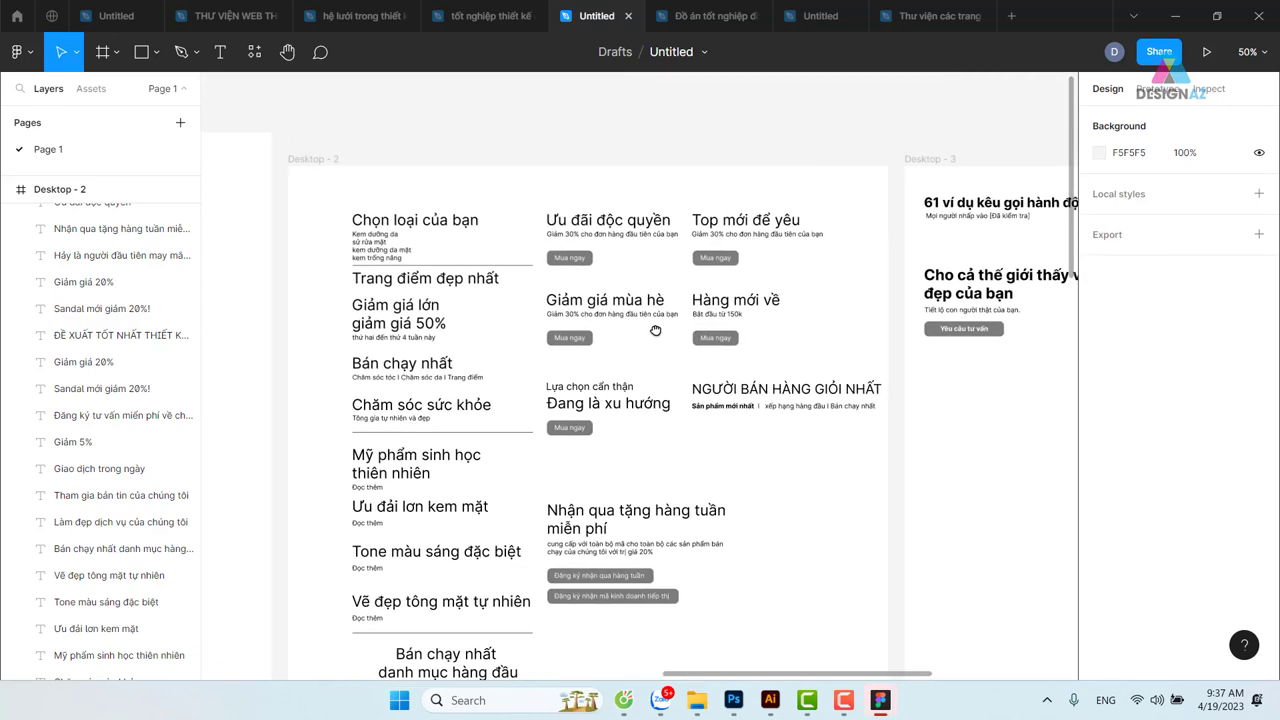
scroll(620, 310, right, 2)
click(527, 223)
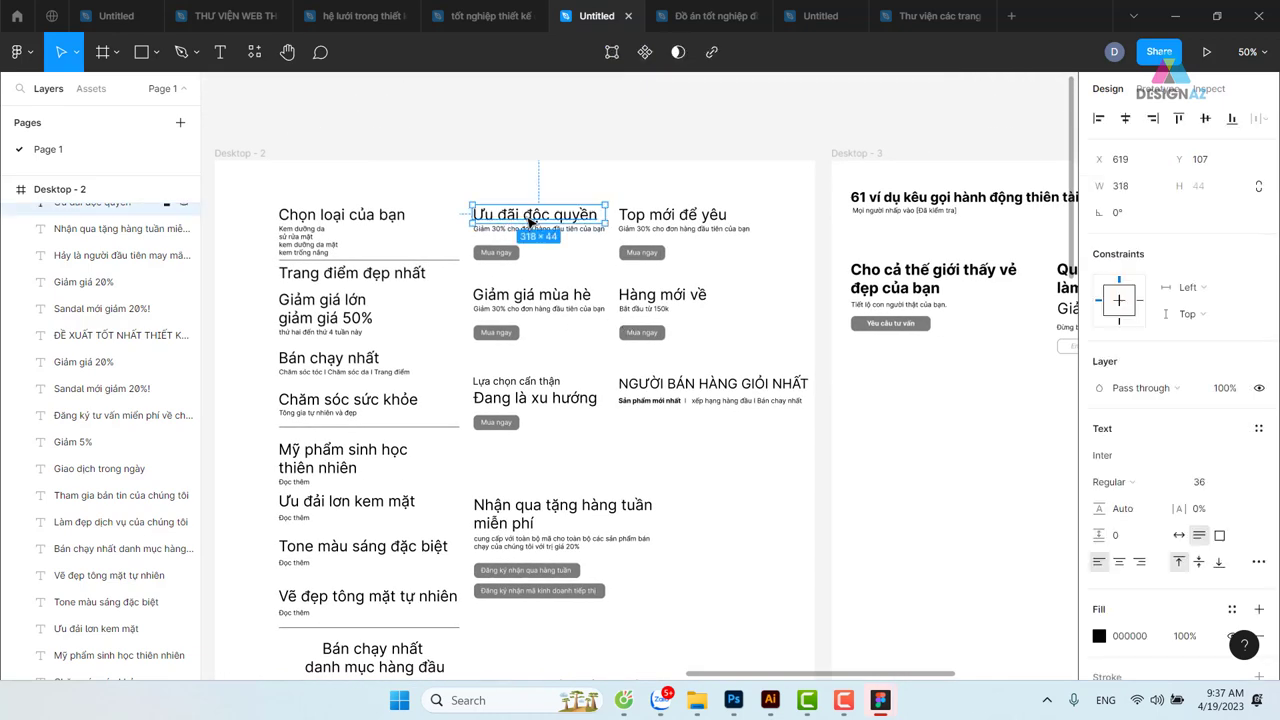
click(650, 212)
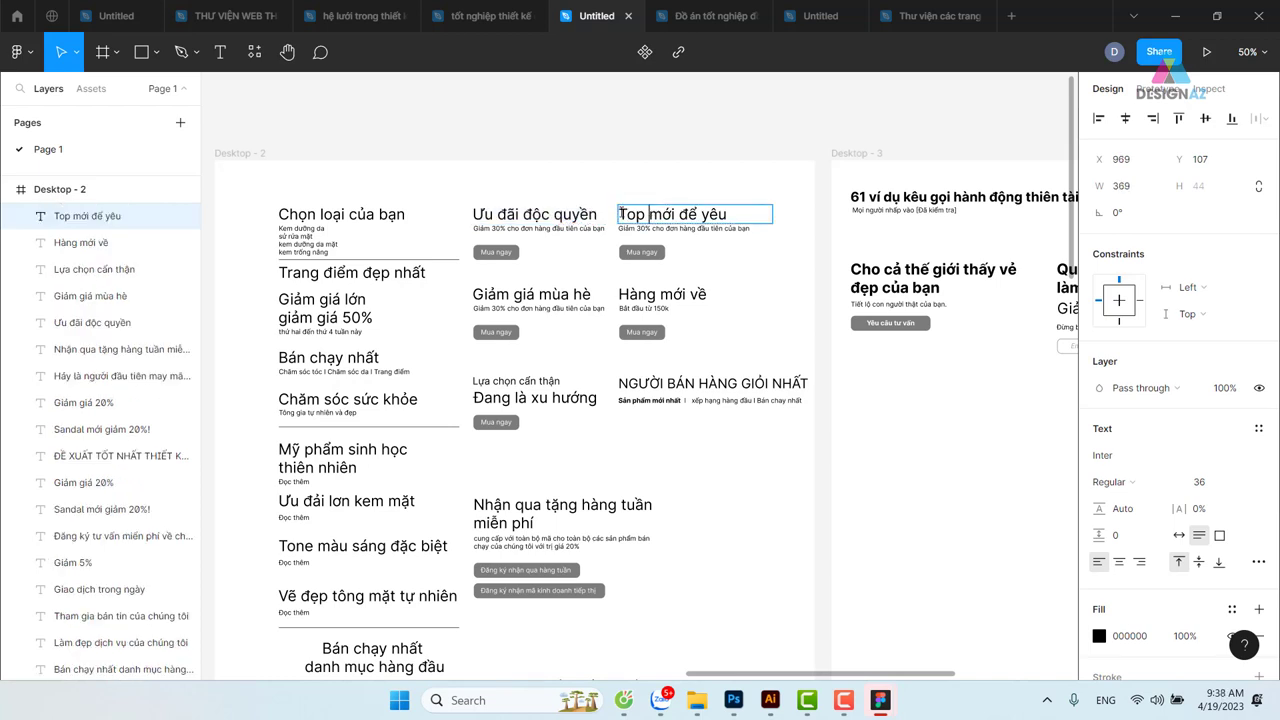
double_click(605, 214)
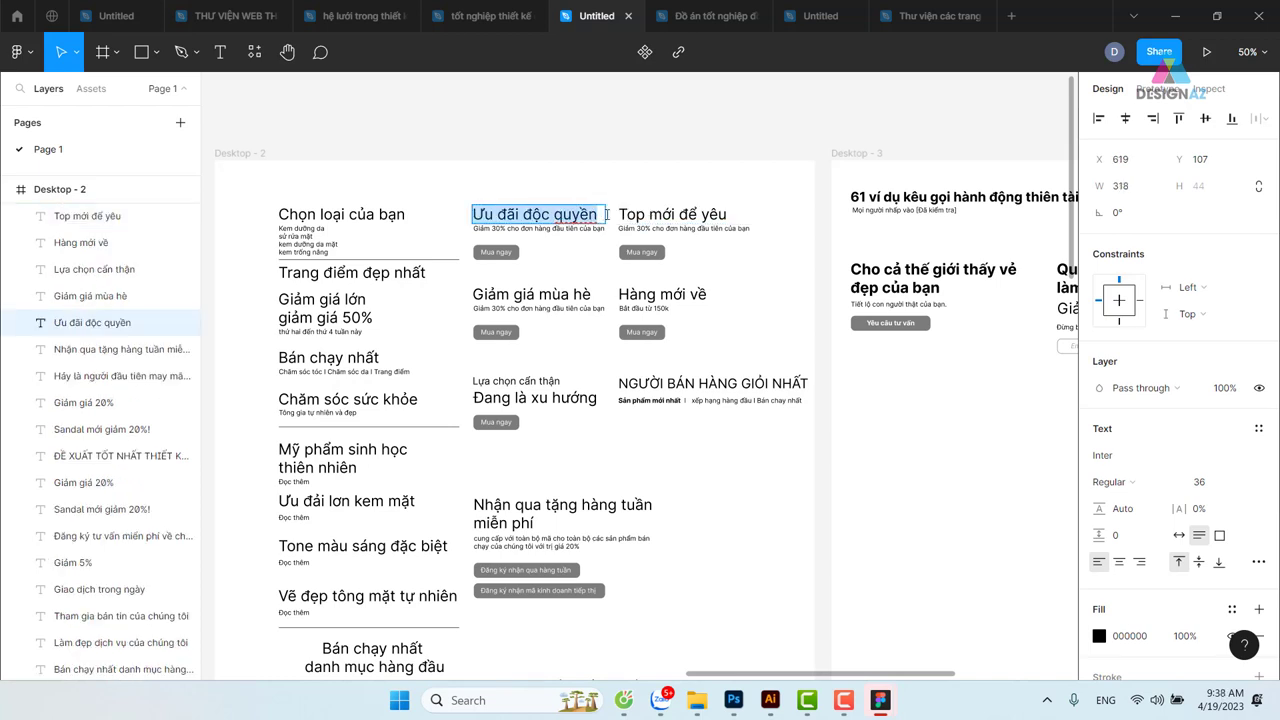
Paste the copied heading over the Satista headline, then undo back to Satista and shift it
click(741, 707)
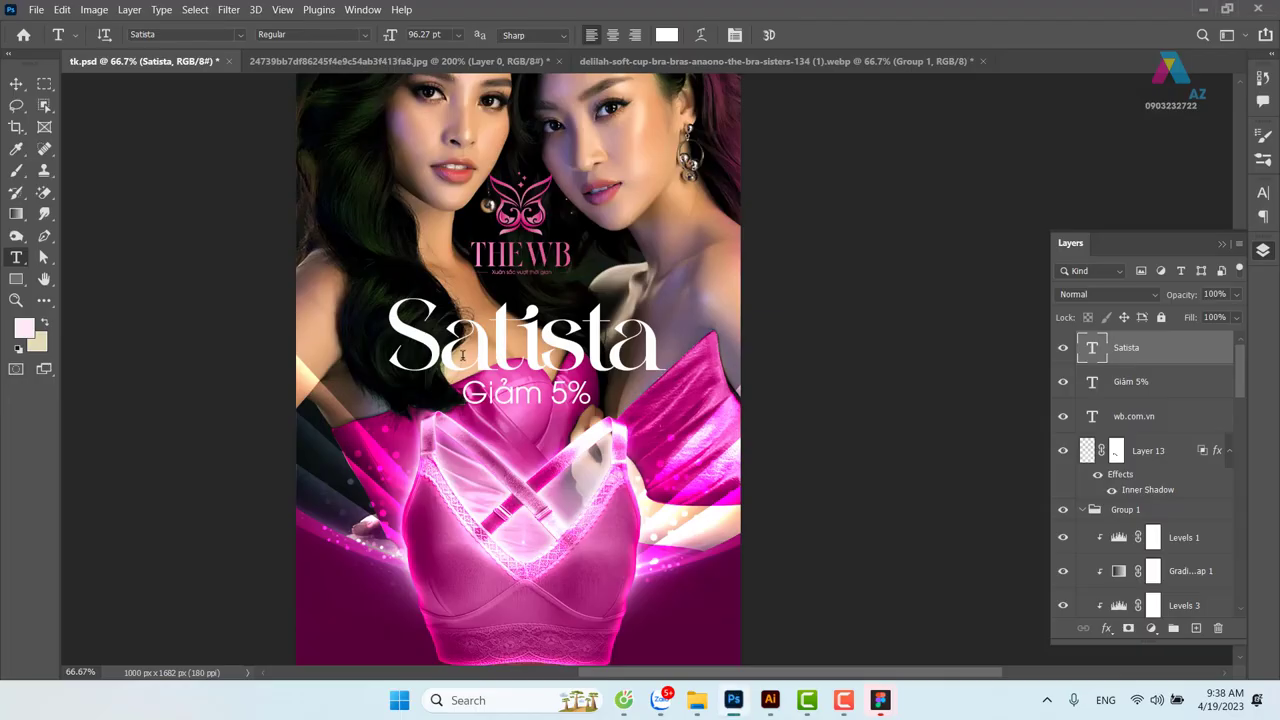
double_click(410, 336)
key(ctrl+v)
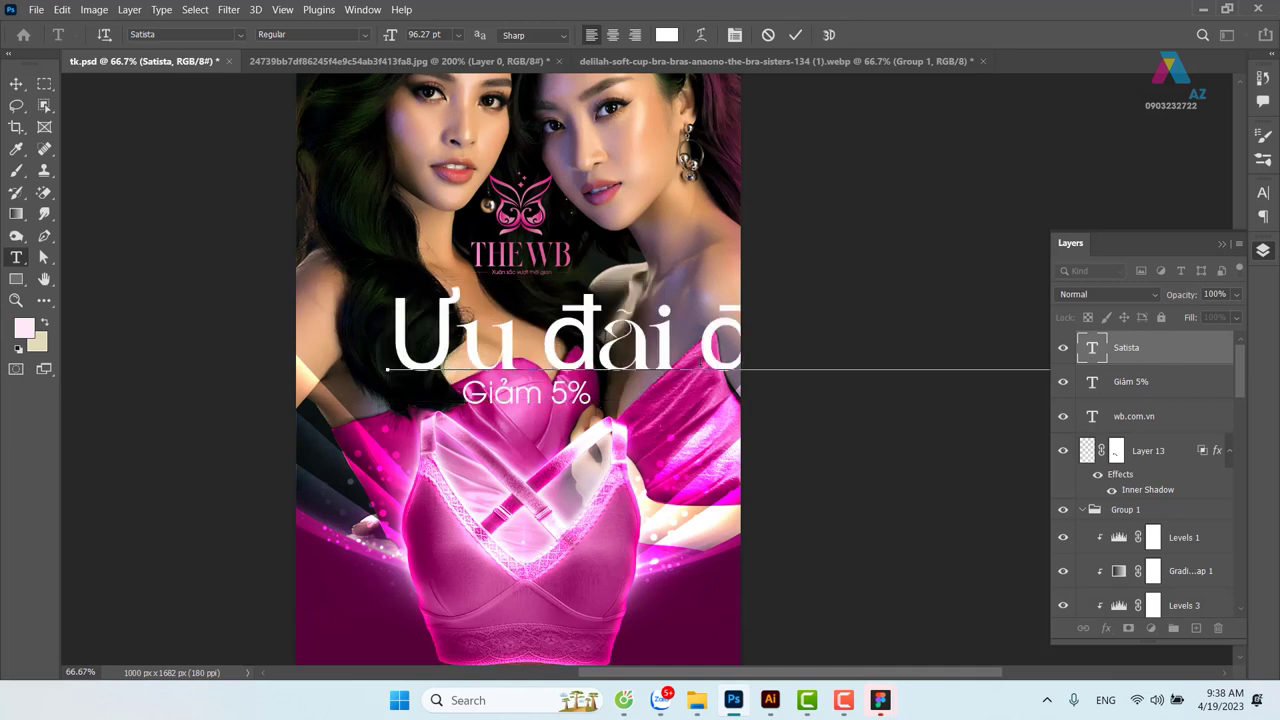
click(16, 83)
key(ctrl+z)
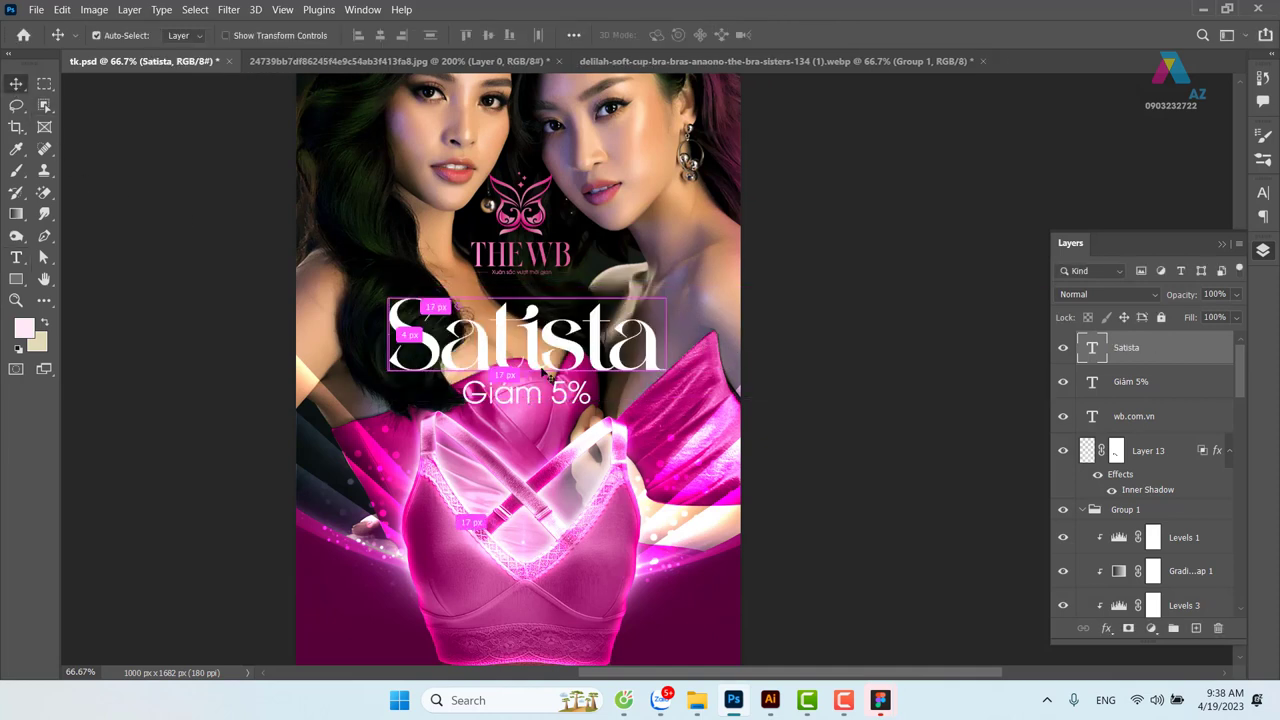
drag(500, 358, 490, 350)
Replace the headline text with 'Qua tang' and commit it
key(t)
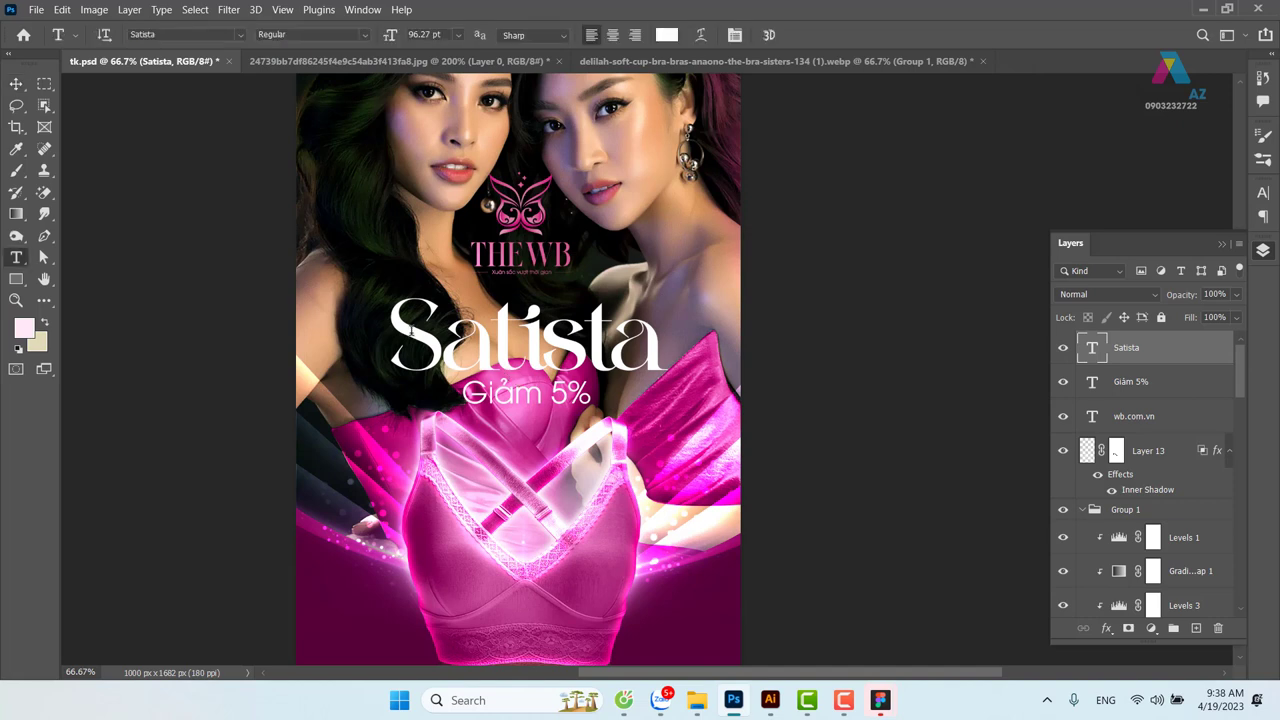
double_click(410, 331)
key(BackSpace)
text(q)
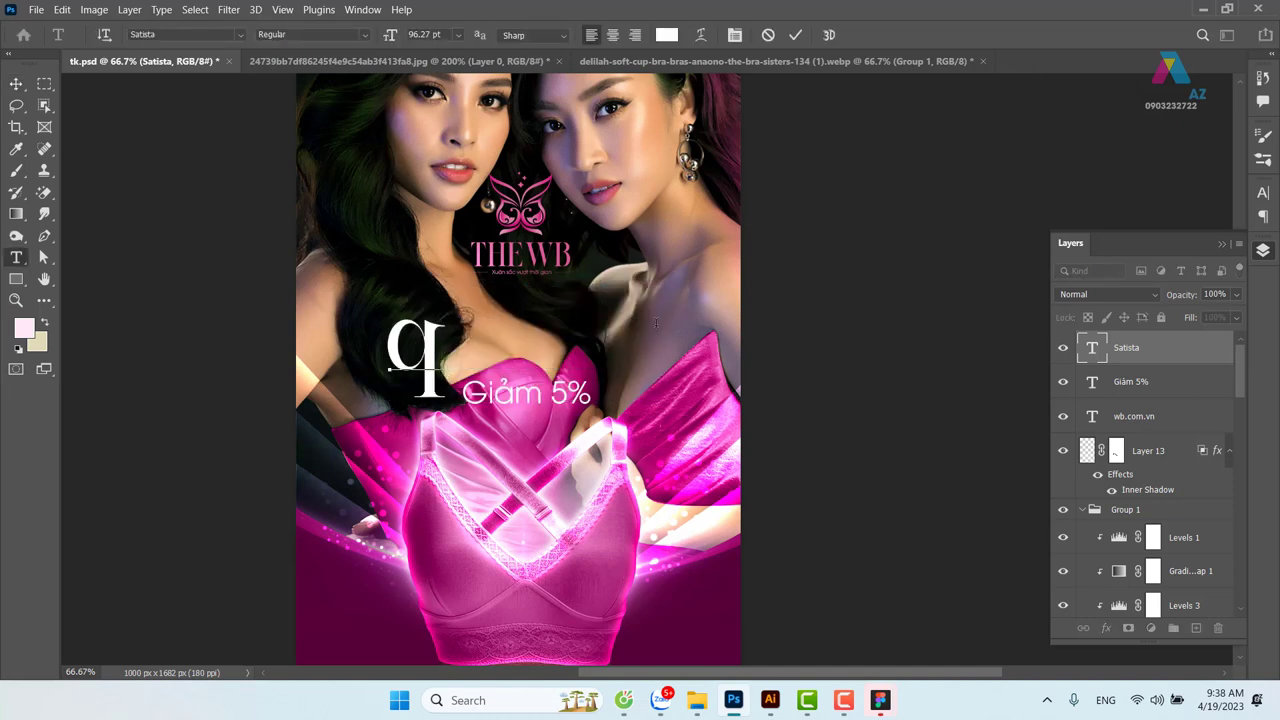
key(BackSpace)
text(Q)
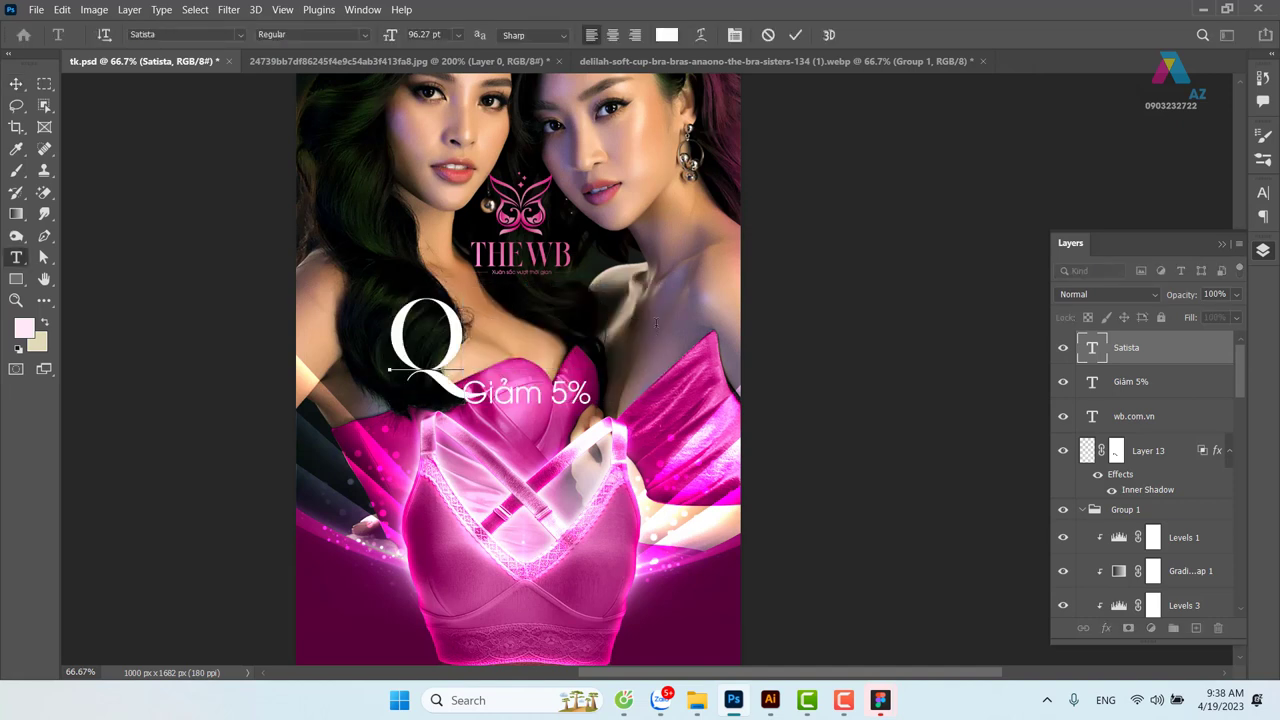
text(ua ta)
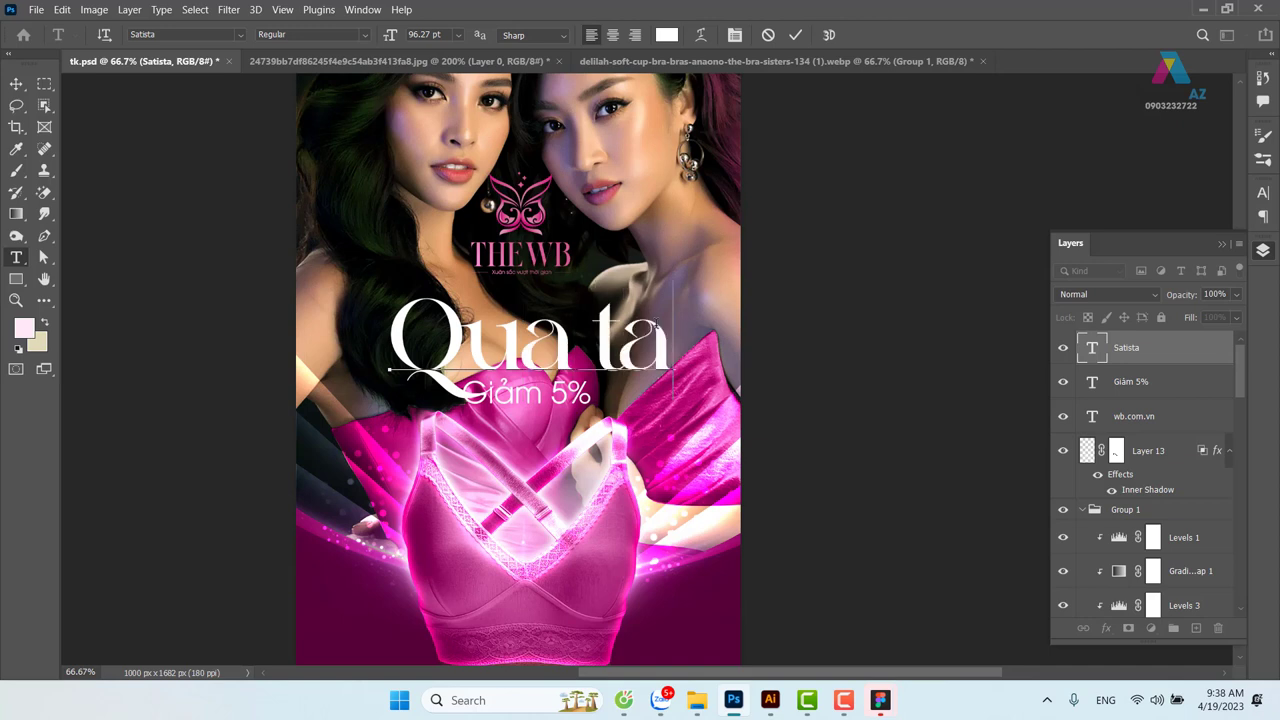
text(w)
key(BackSpace)
text(w)
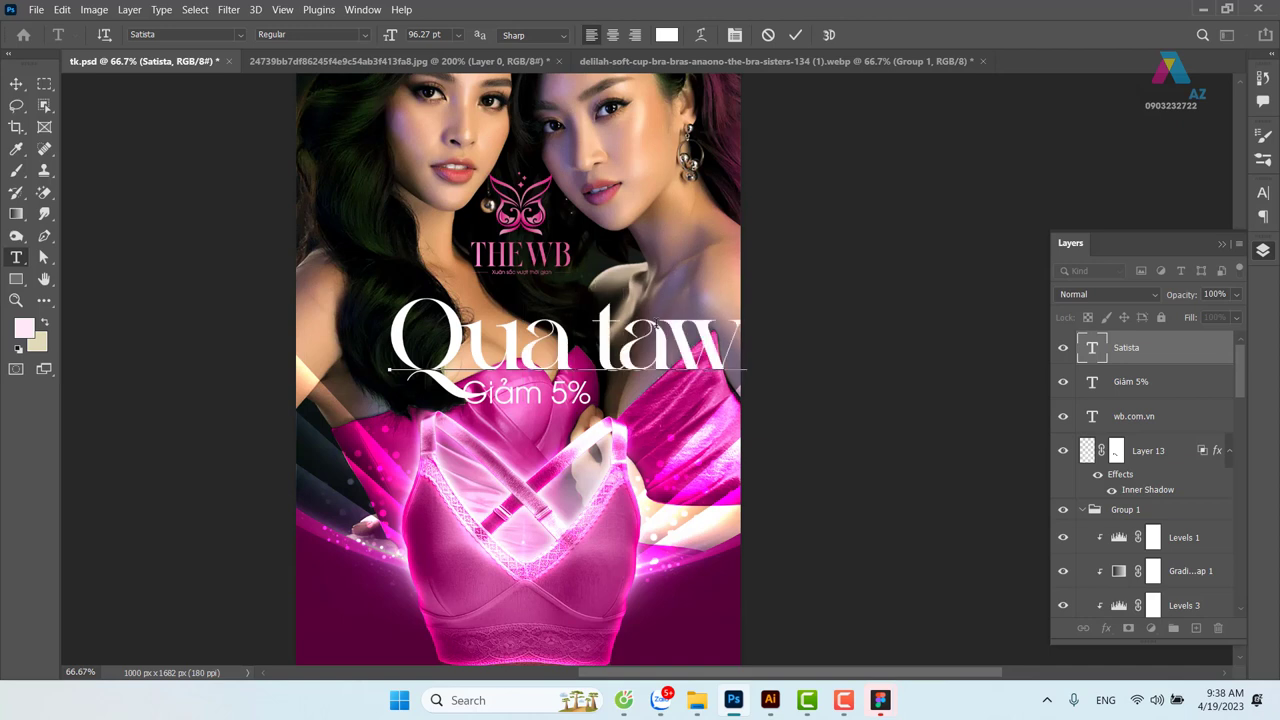
key(BackSpace)
text(ng)
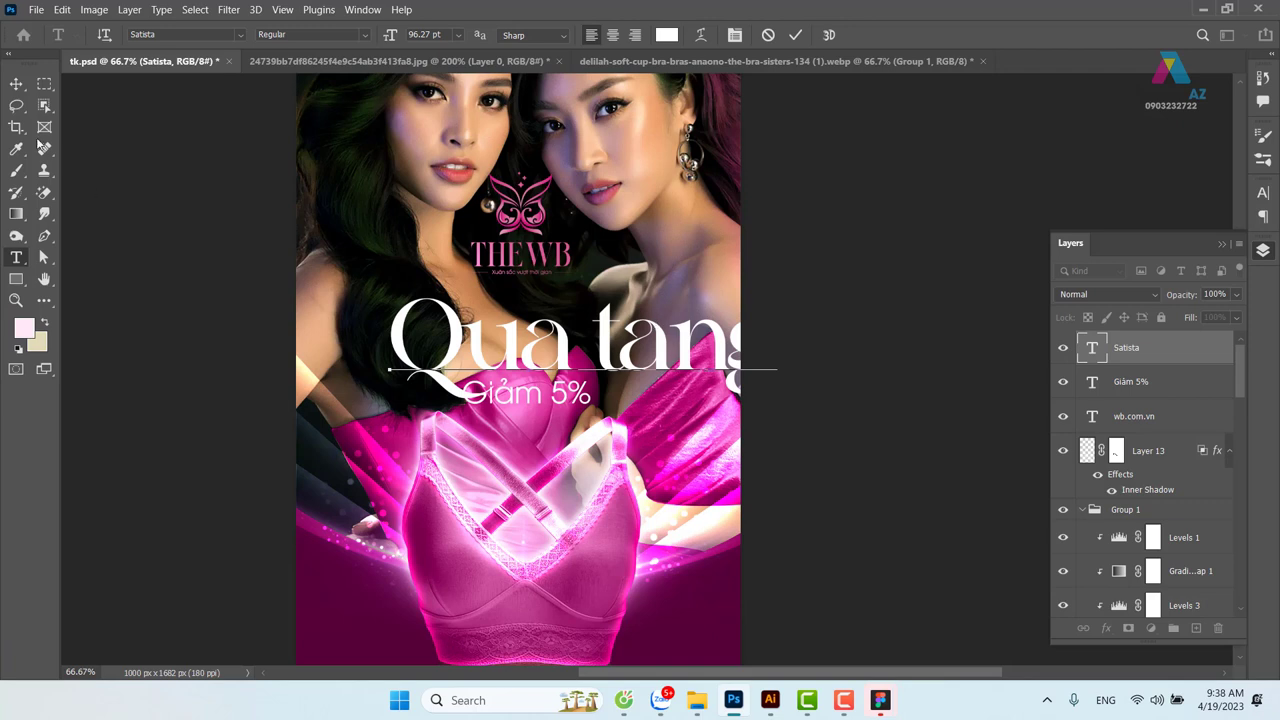
click(16, 83)
drag(688, 418, 590, 372)
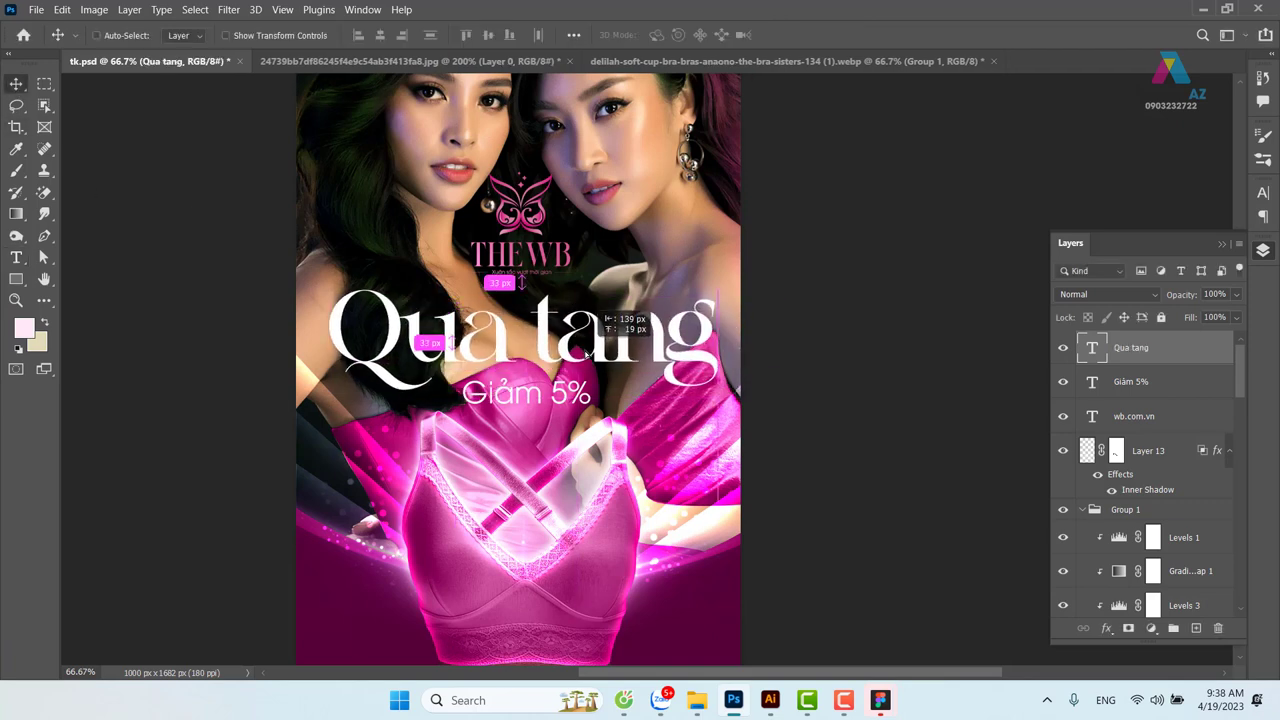
key(ctrl+t)
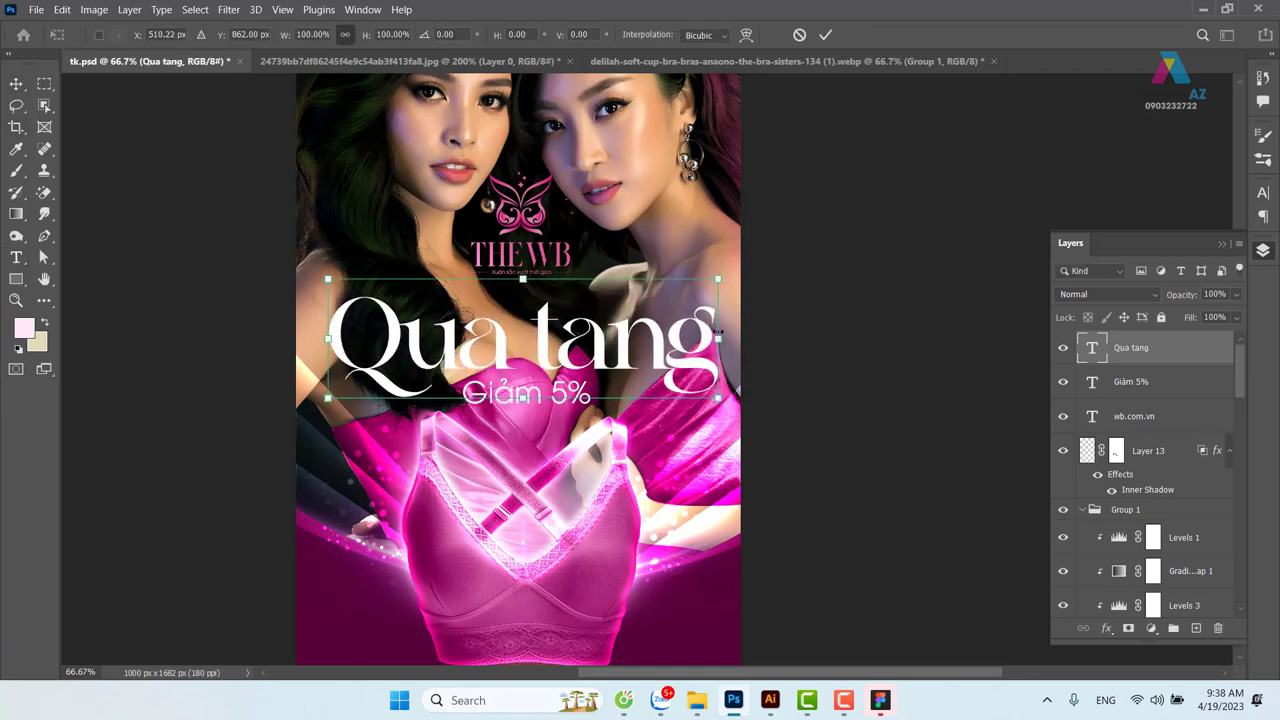
drag(717, 283, 675, 279)
mouse_move(600, 332)
mouse_down()
mouse_move(602, 356)
mouse_move(598, 318)
mouse_up()
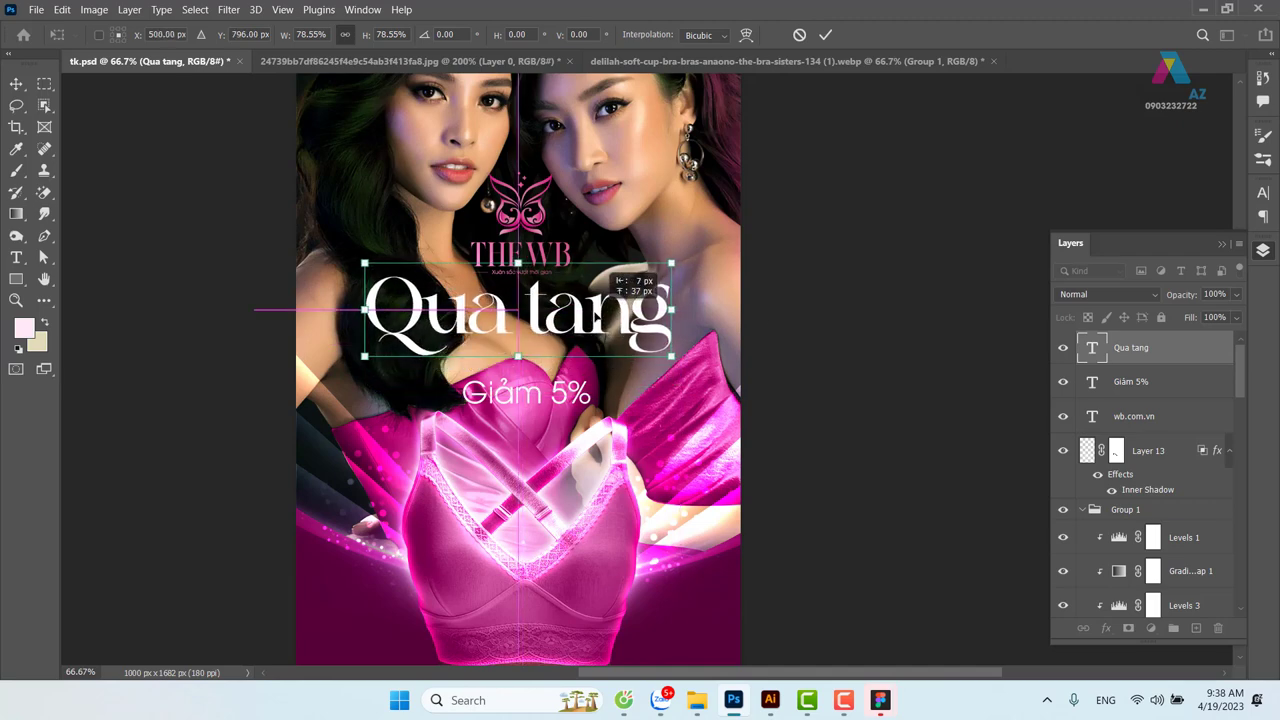
key(Return)
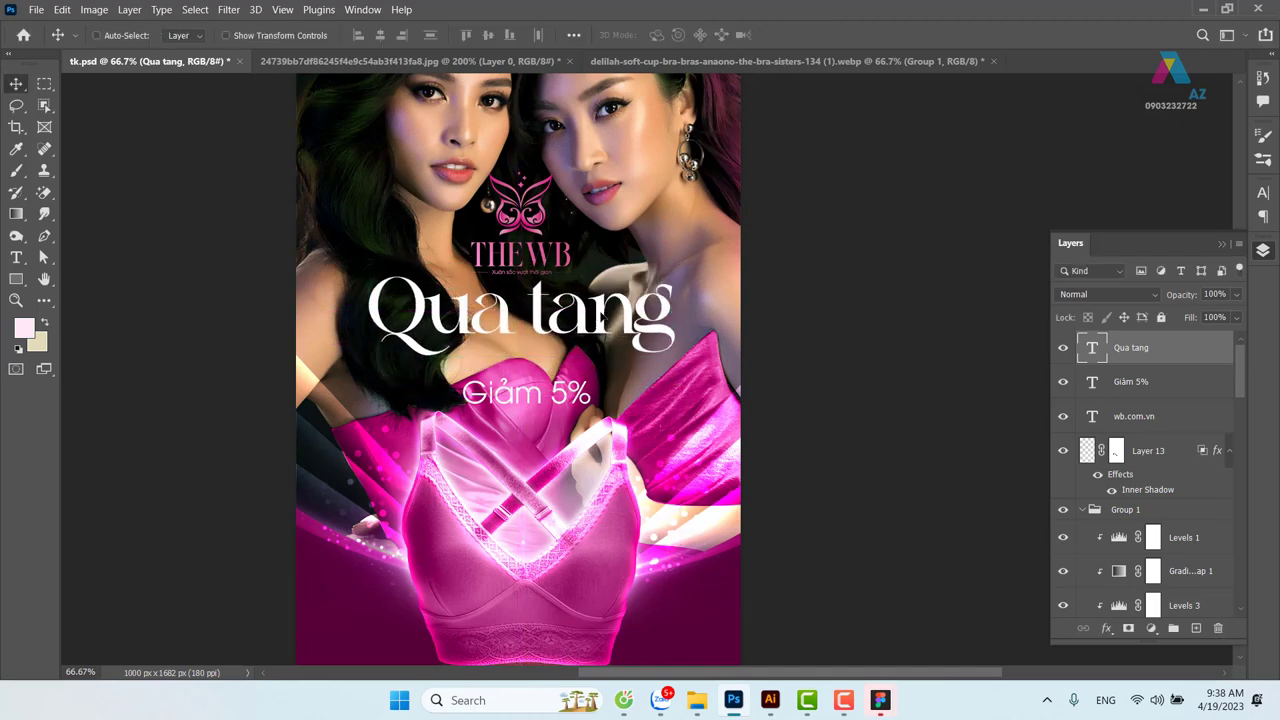
scroll(603, 316, up, 2)
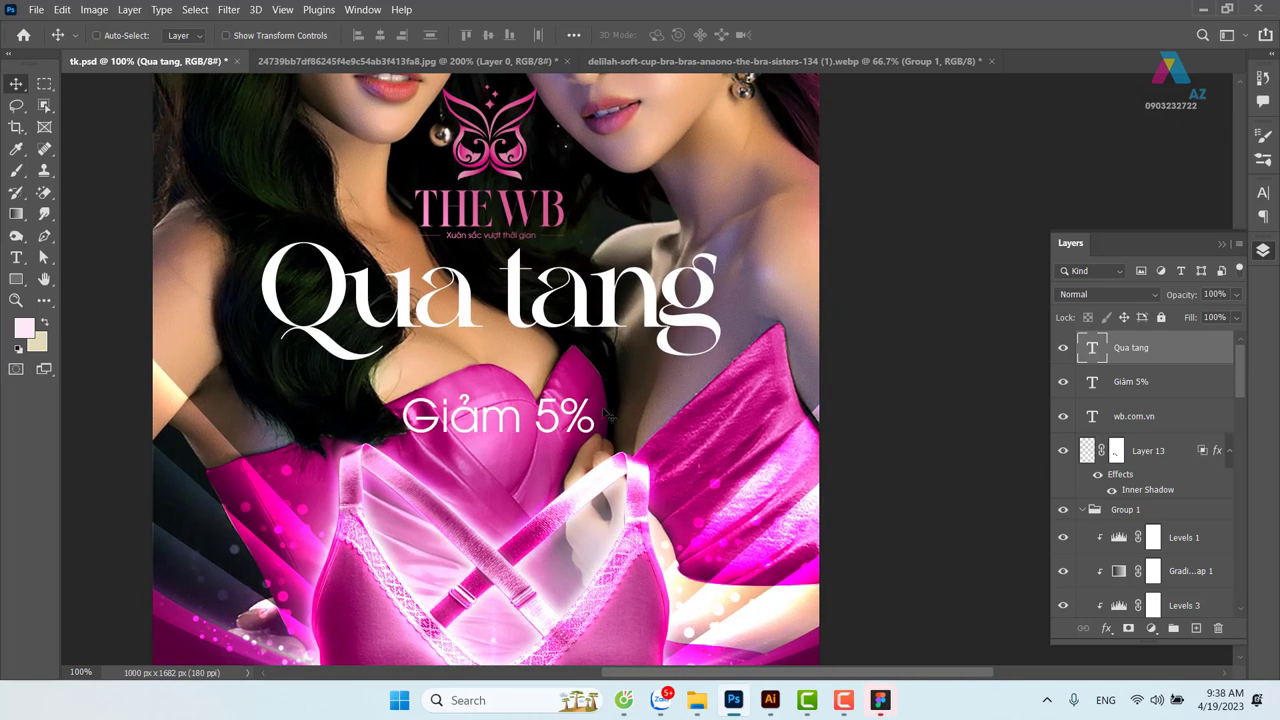
scroll(637, 376, right, 2)
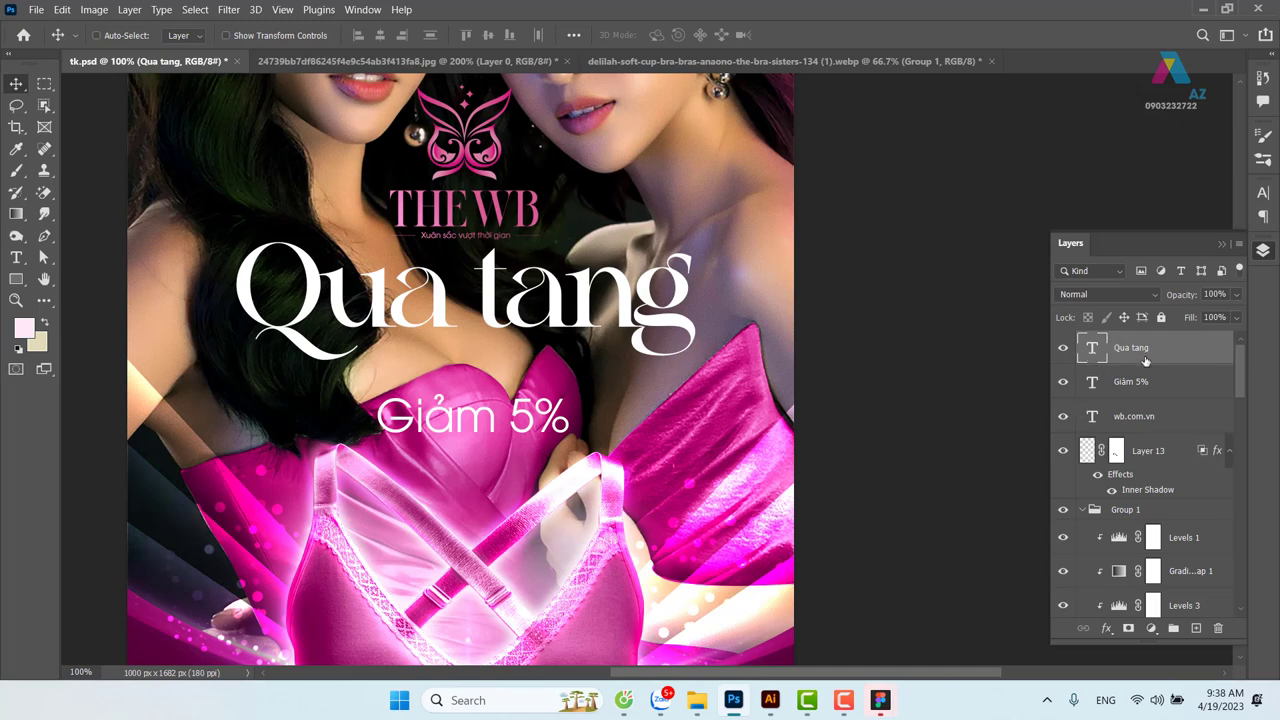
Set Qua tang to Overlay blending, duplicate it, and add a Stroke effect to the copy
click(1123, 296)
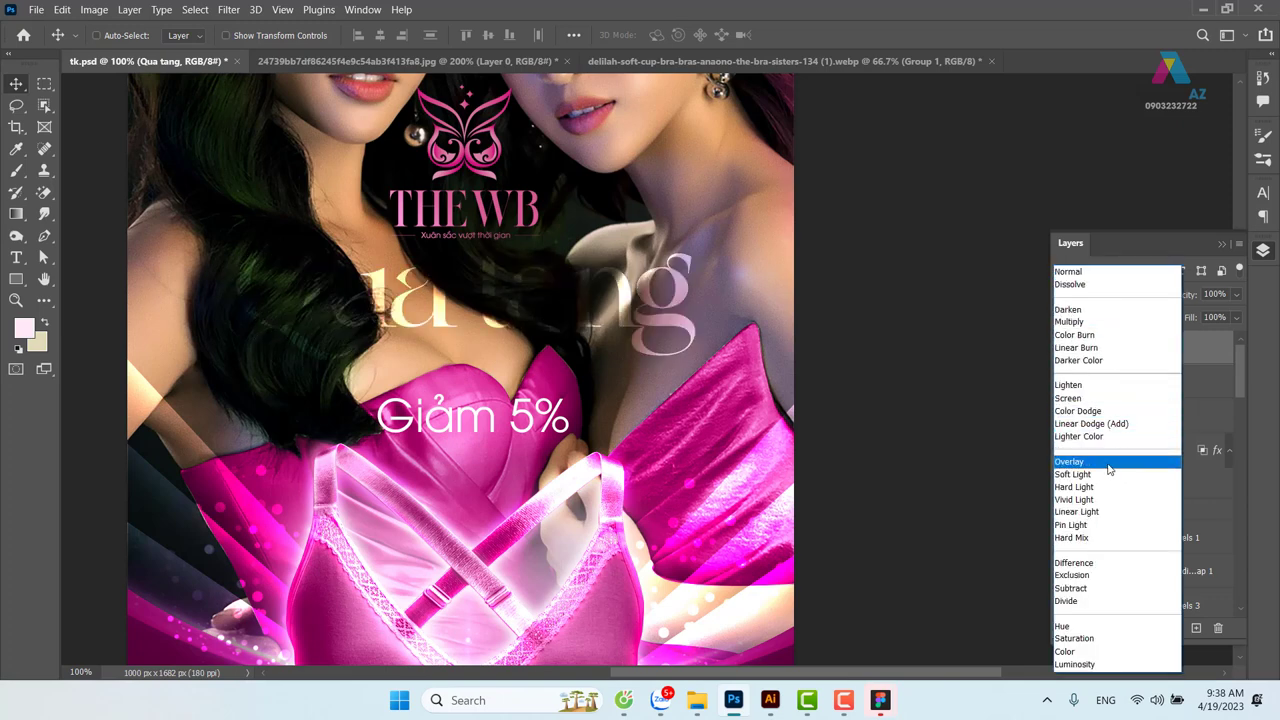
click(1108, 465)
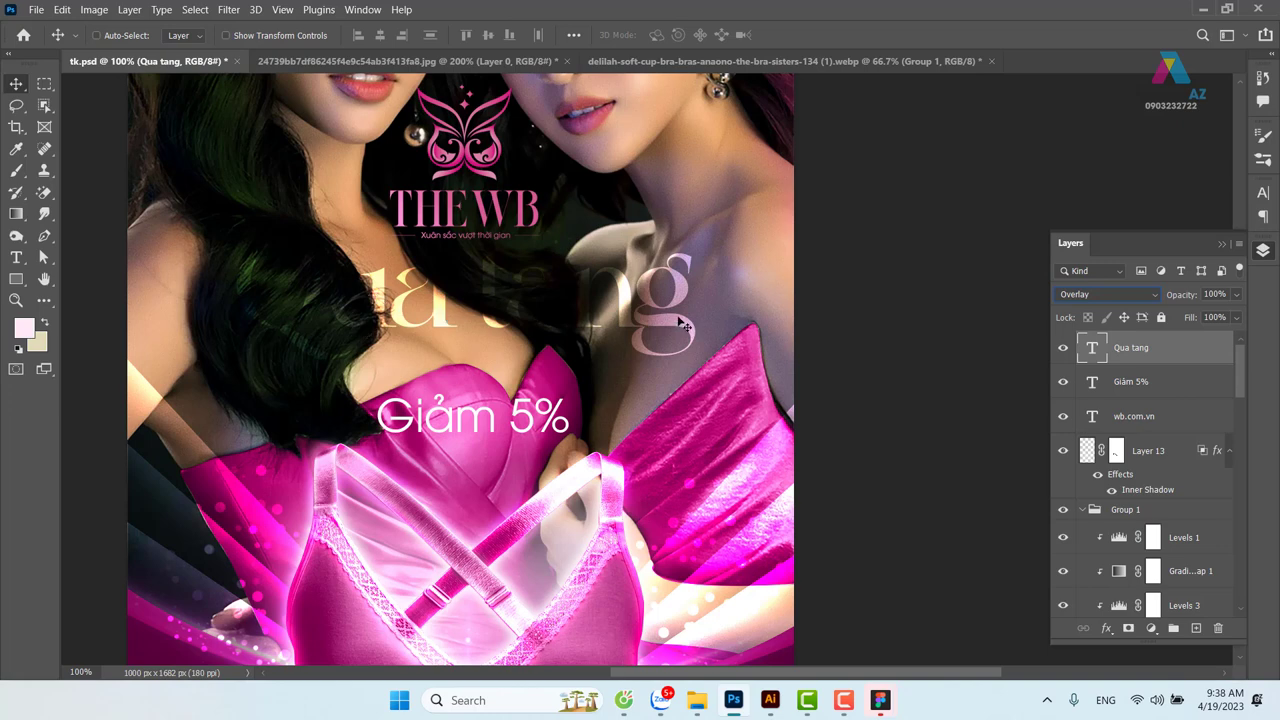
key(ctrl+j)
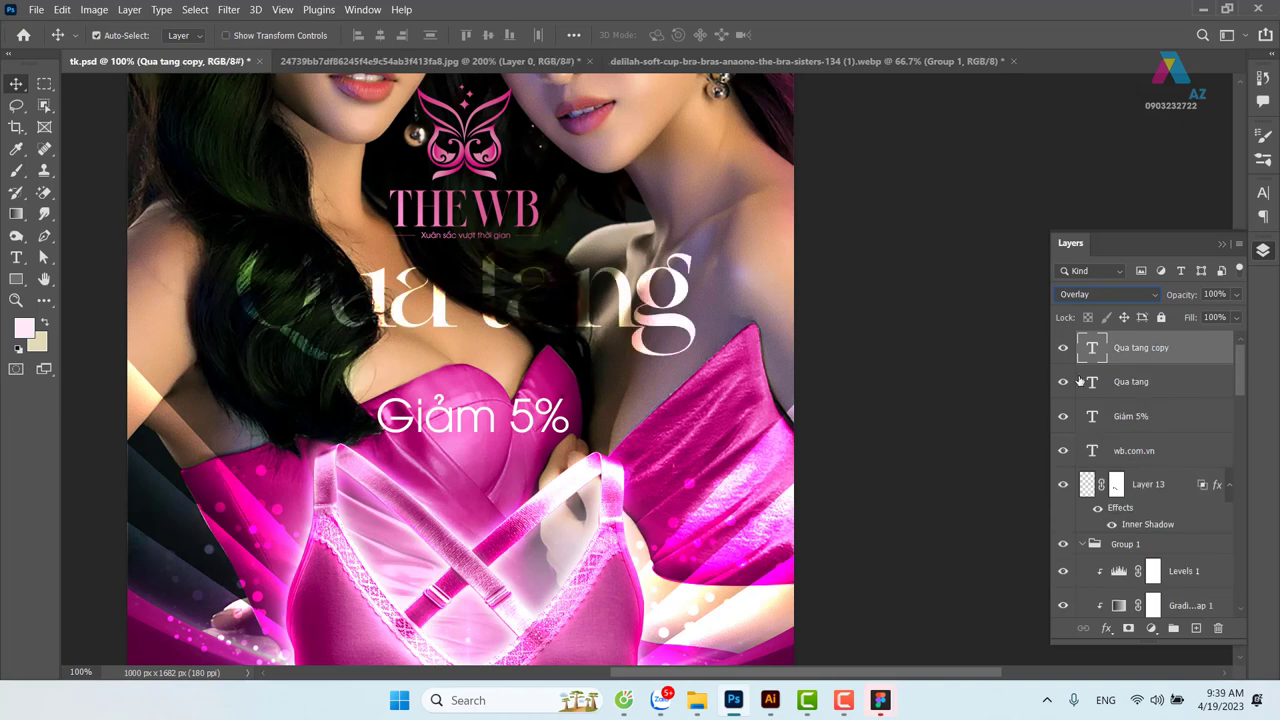
right_click(1145, 361)
click(824, 432)
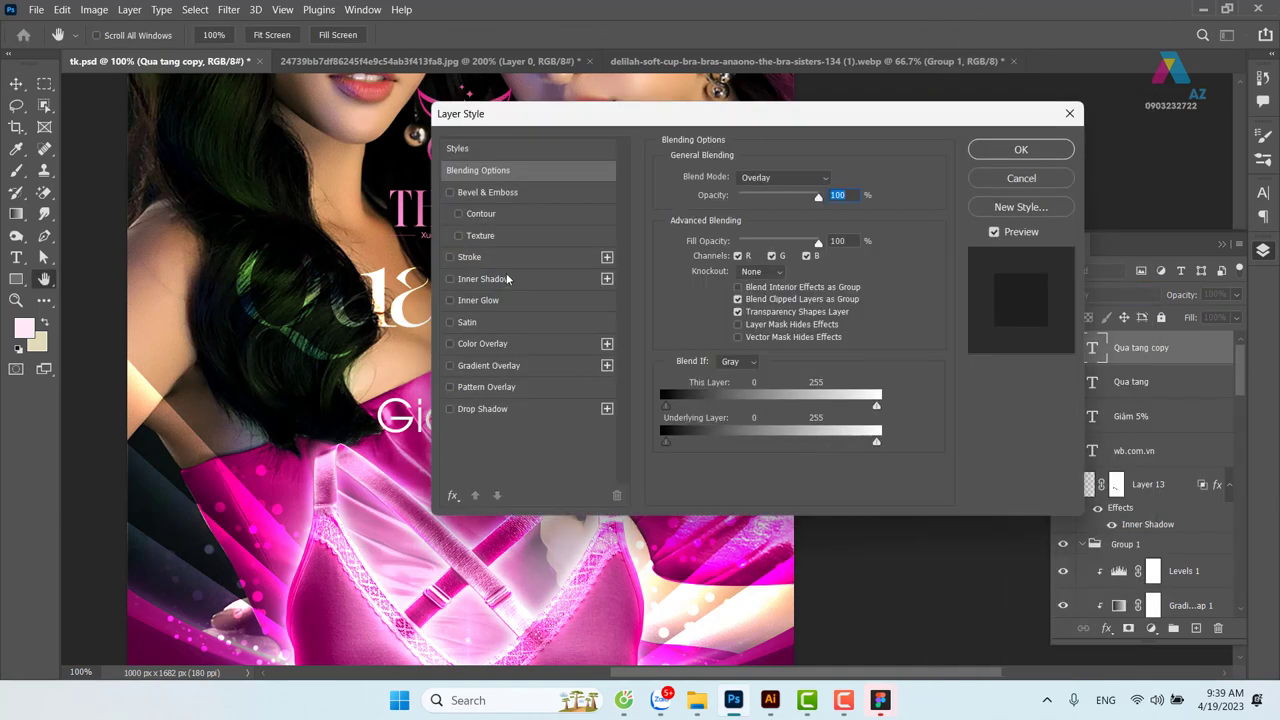
click(508, 256)
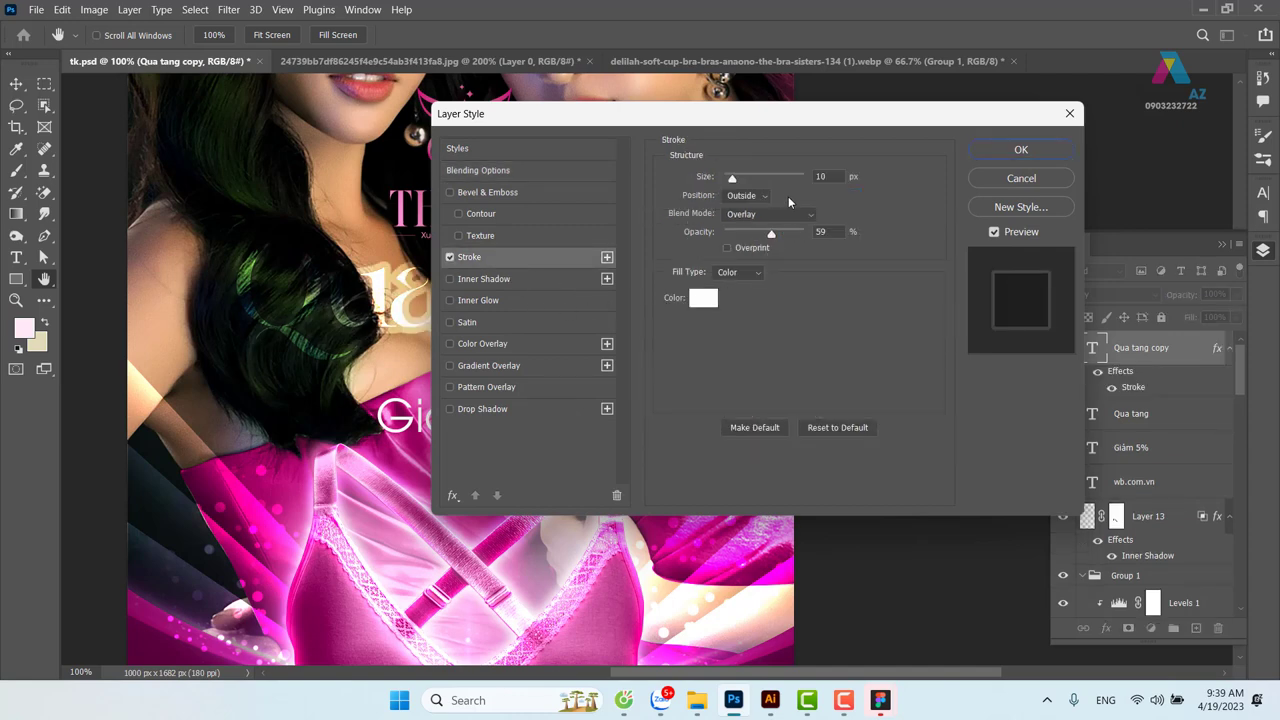
click(1016, 150)
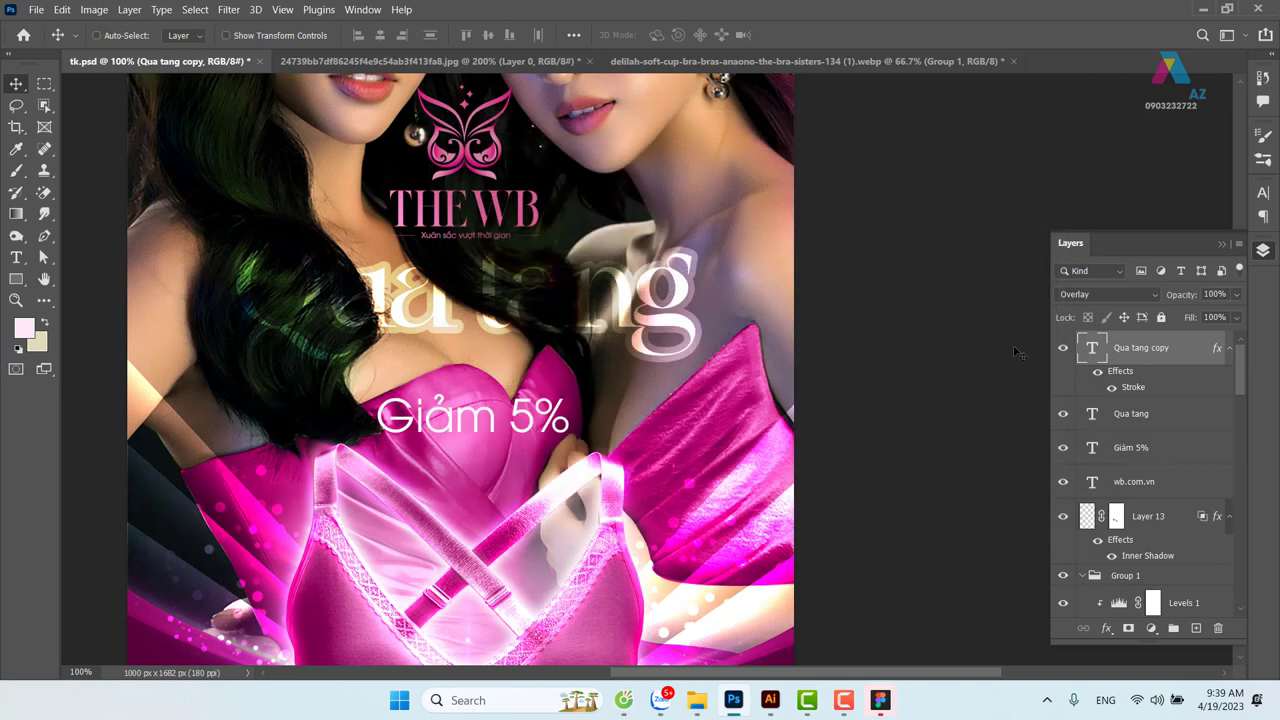
Reduce the copy's fill to 0% and return its blending to Normal
click(1236, 318)
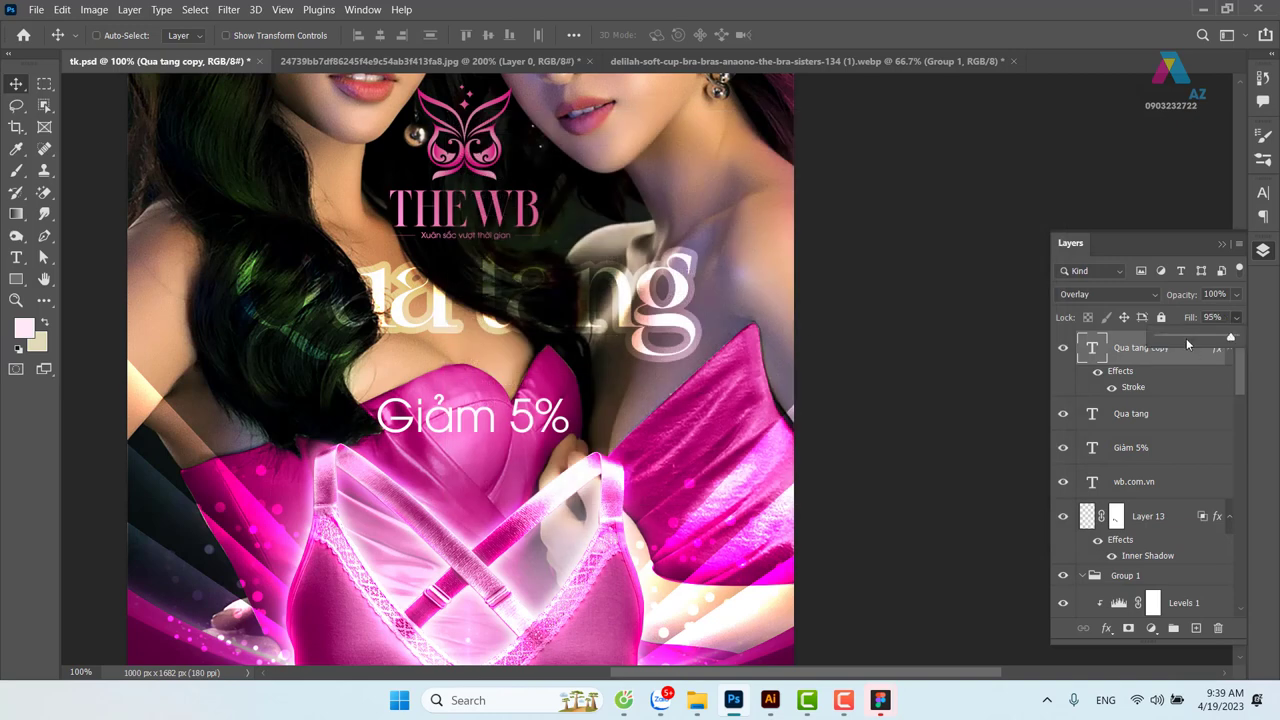
drag(1236, 338, 1158, 338)
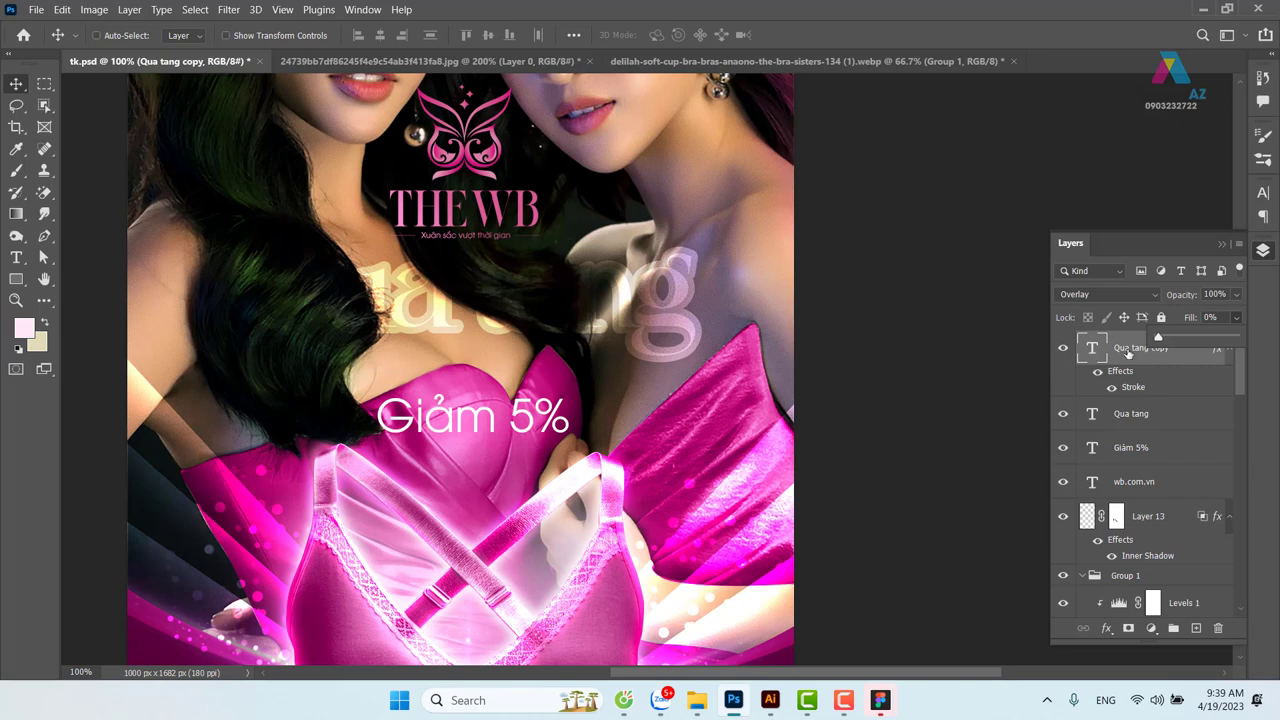
click(1108, 294)
click(1075, 281)
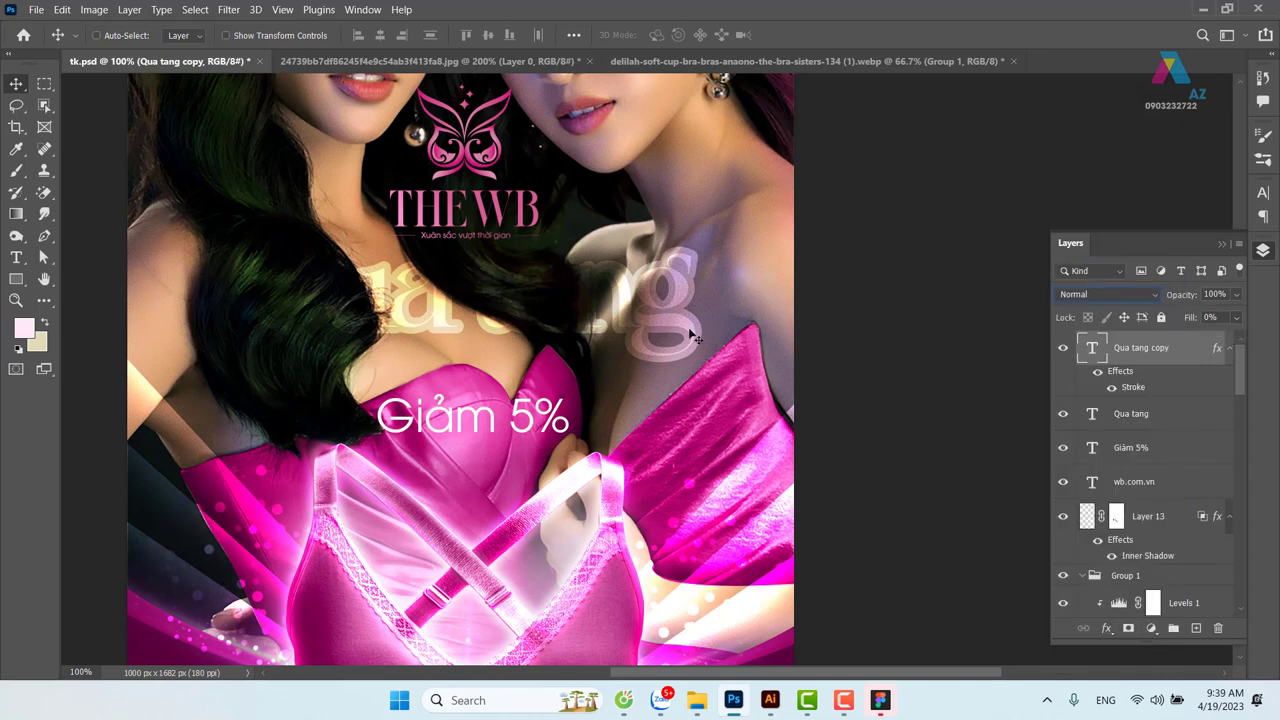
drag(645, 335, 700, 290)
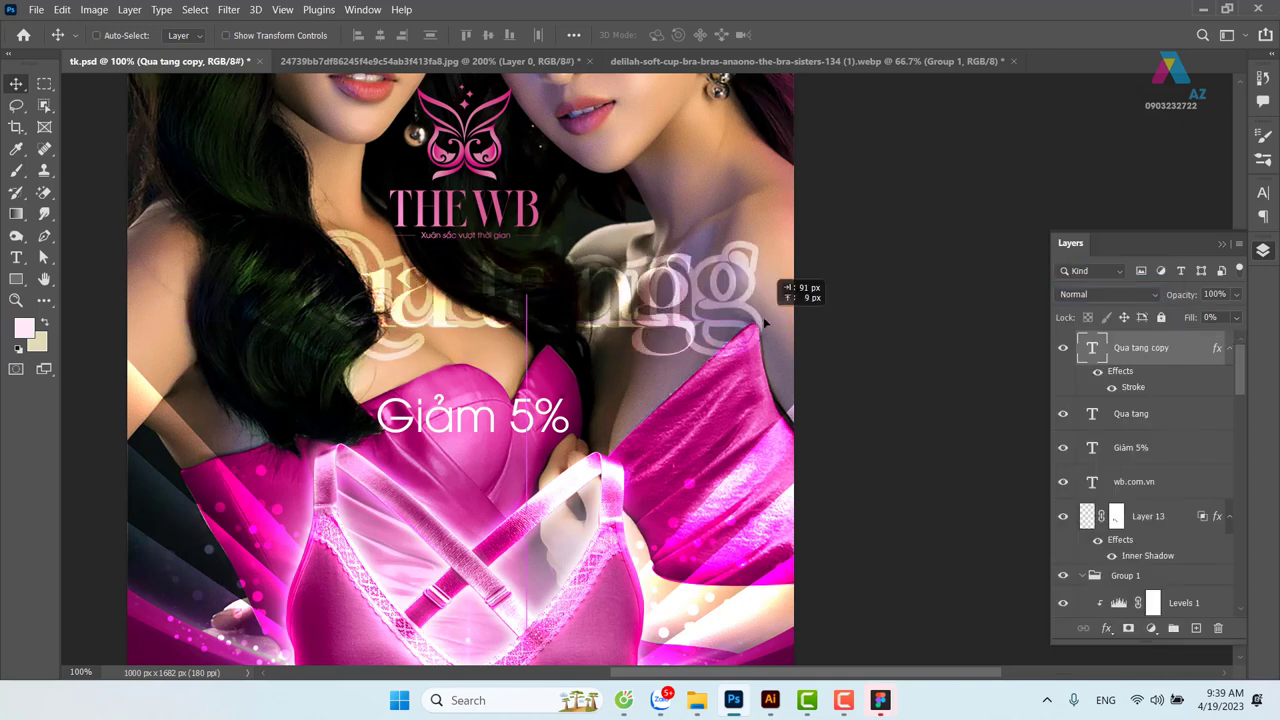
key(ctrl+z)
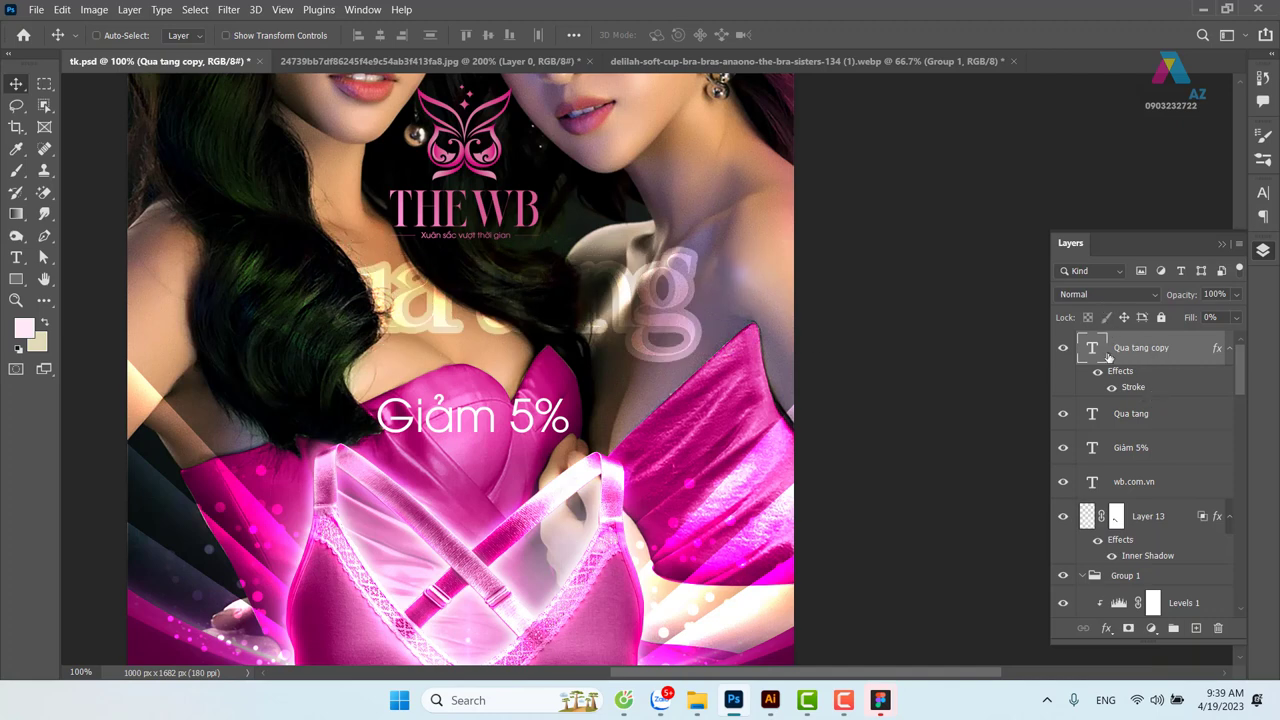
right_click(1145, 357)
click(1177, 350)
key(ctrl)
right_click(1153, 362)
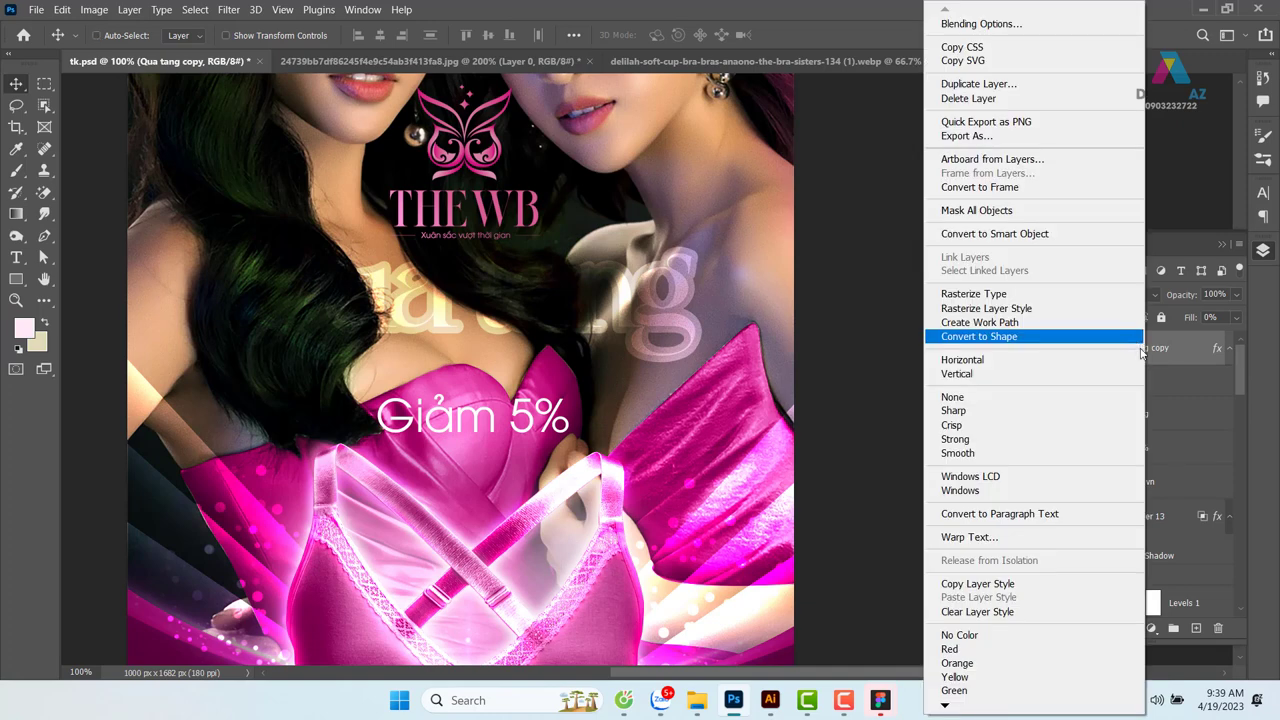
Edit the copy's Stroke effect: size 4 px with Normal blending
click(1062, 26)
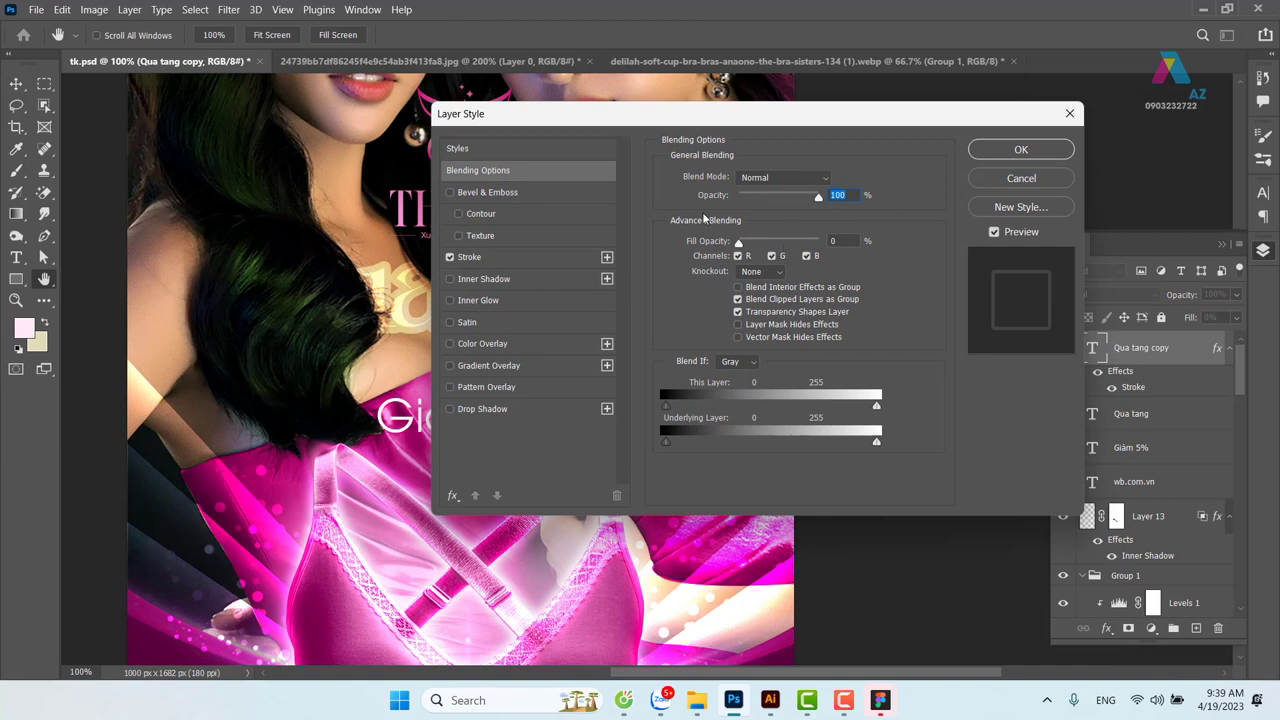
click(551, 262)
click(822, 176)
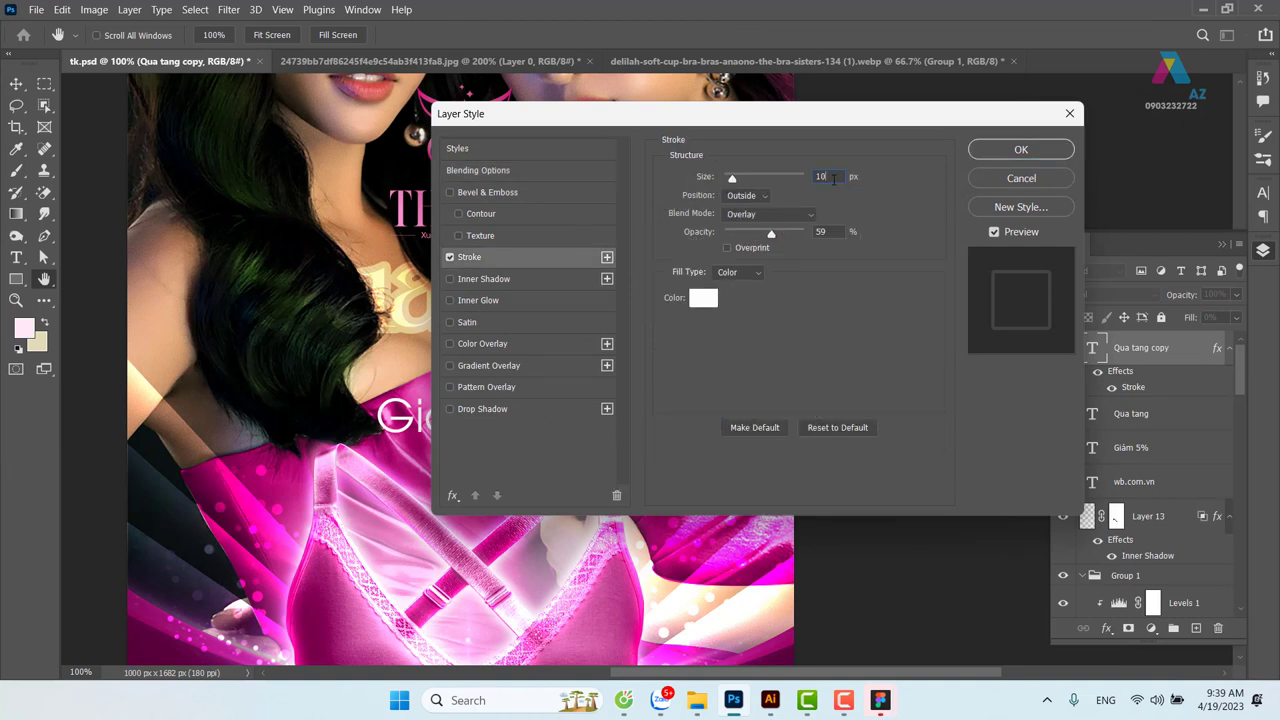
key(Down)
key(Down)
key(Down)
key(Down)
key(Down)
key(Down)
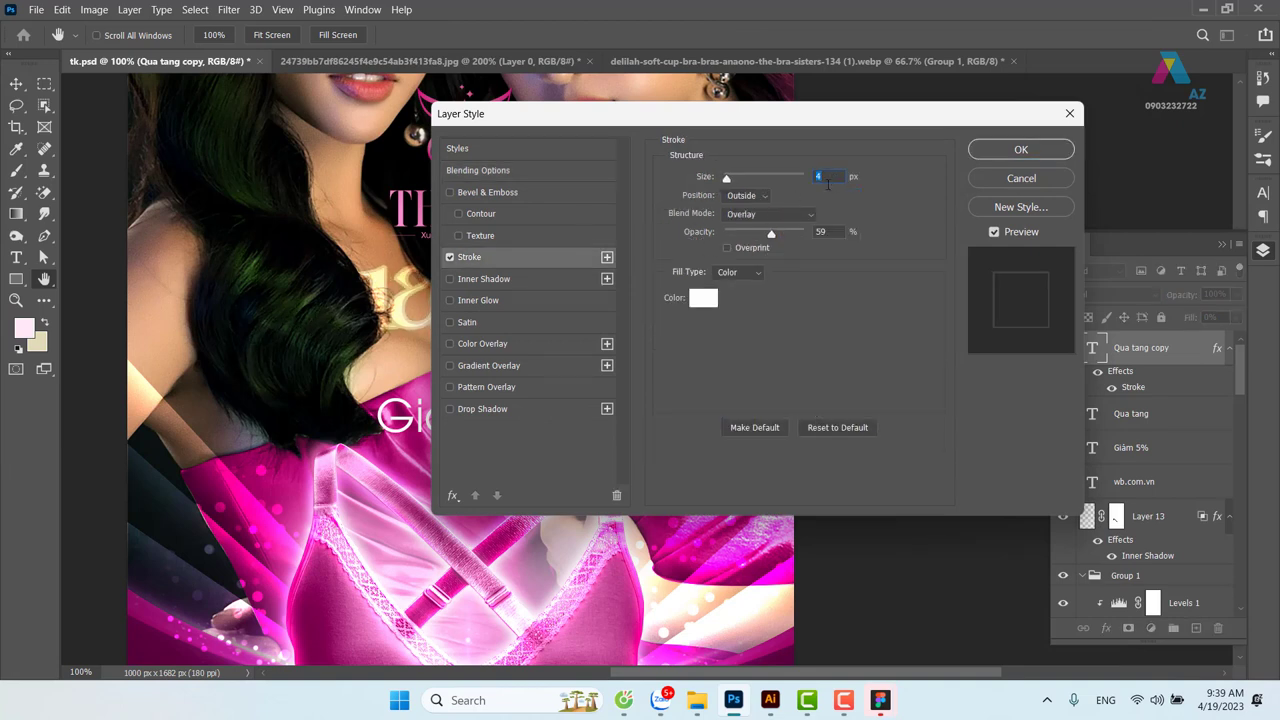
drag(867, 120, 737, 119)
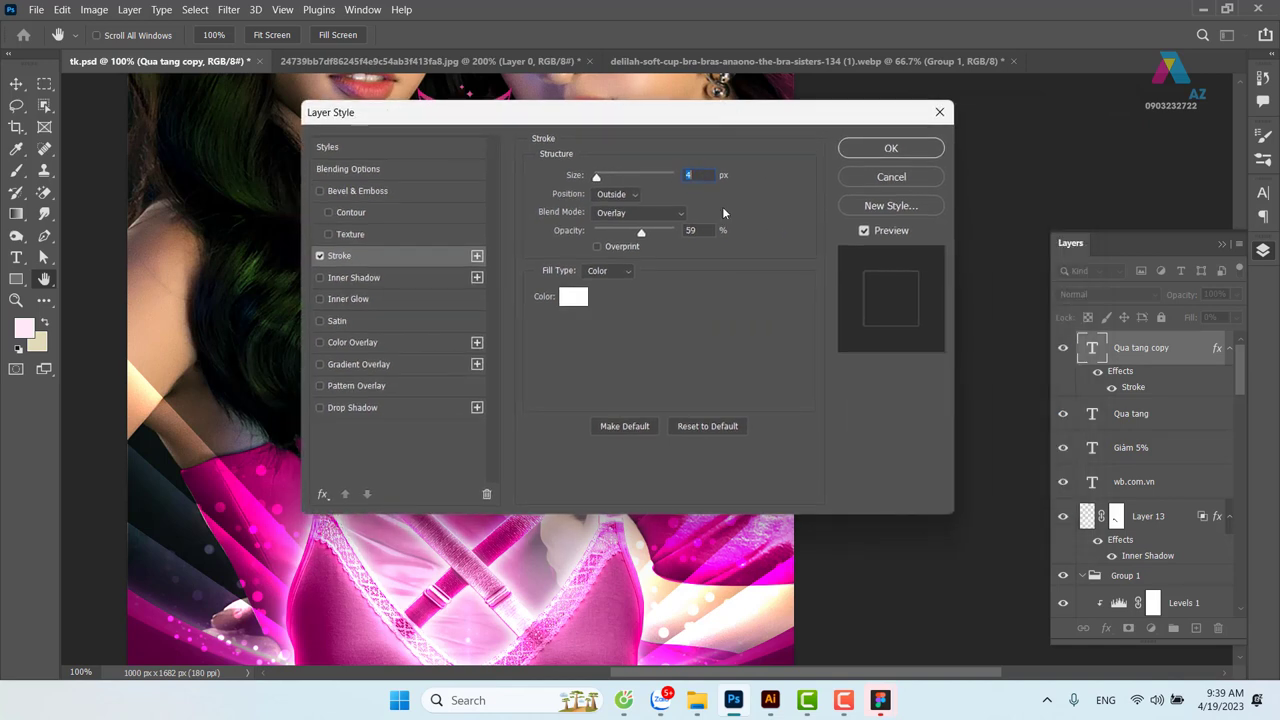
click(650, 212)
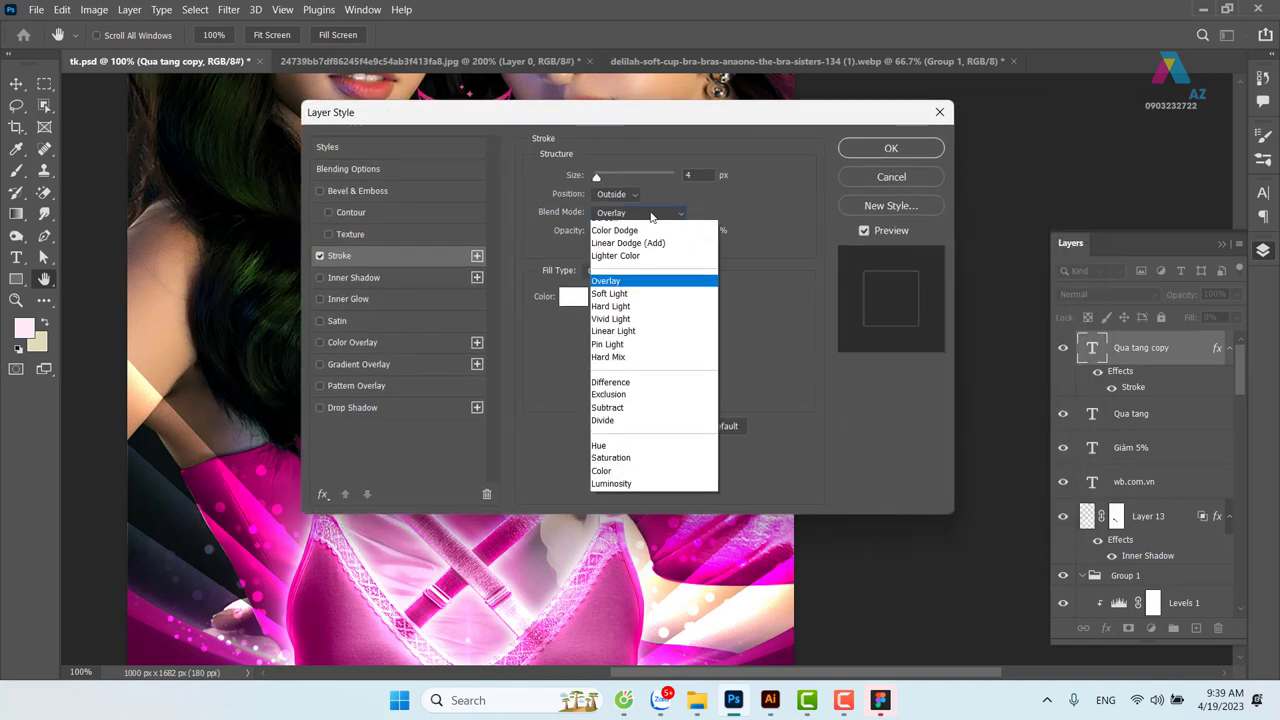
click(638, 228)
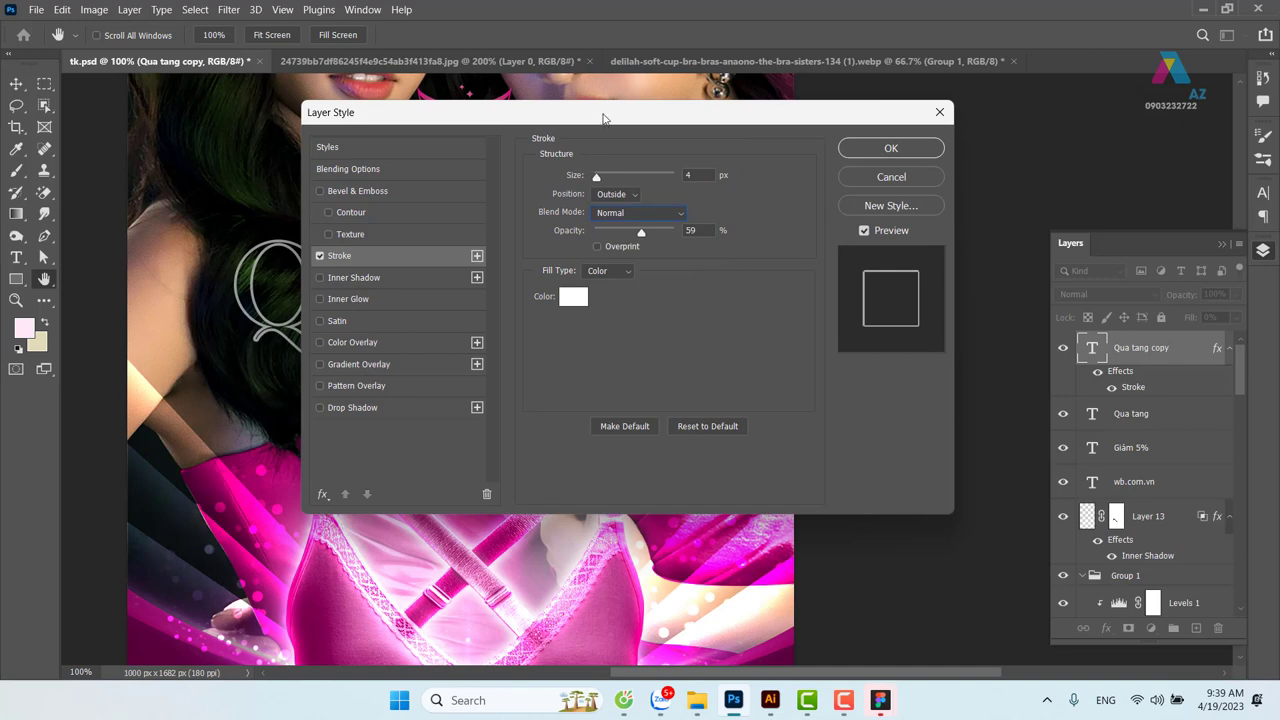
Raise the stroke opacity to full, keep Normal blending, and set size to 3 px
drag(603, 118, 907, 114)
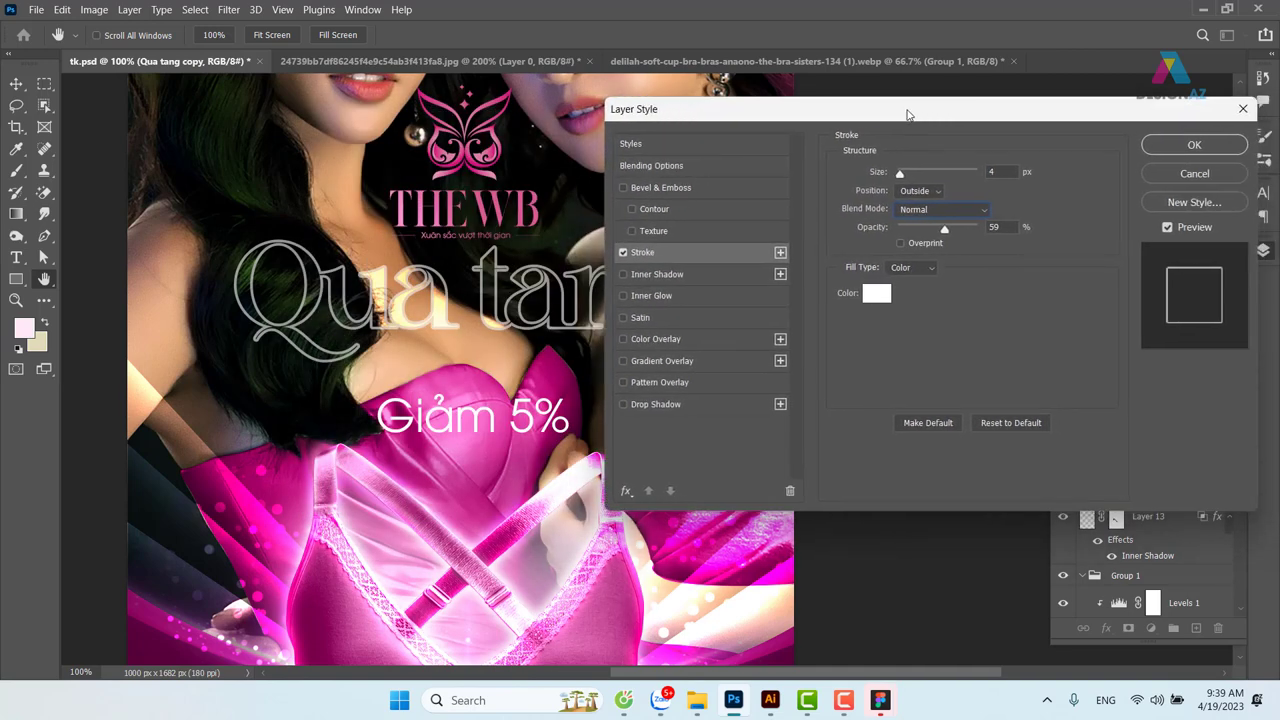
drag(950, 230, 977, 229)
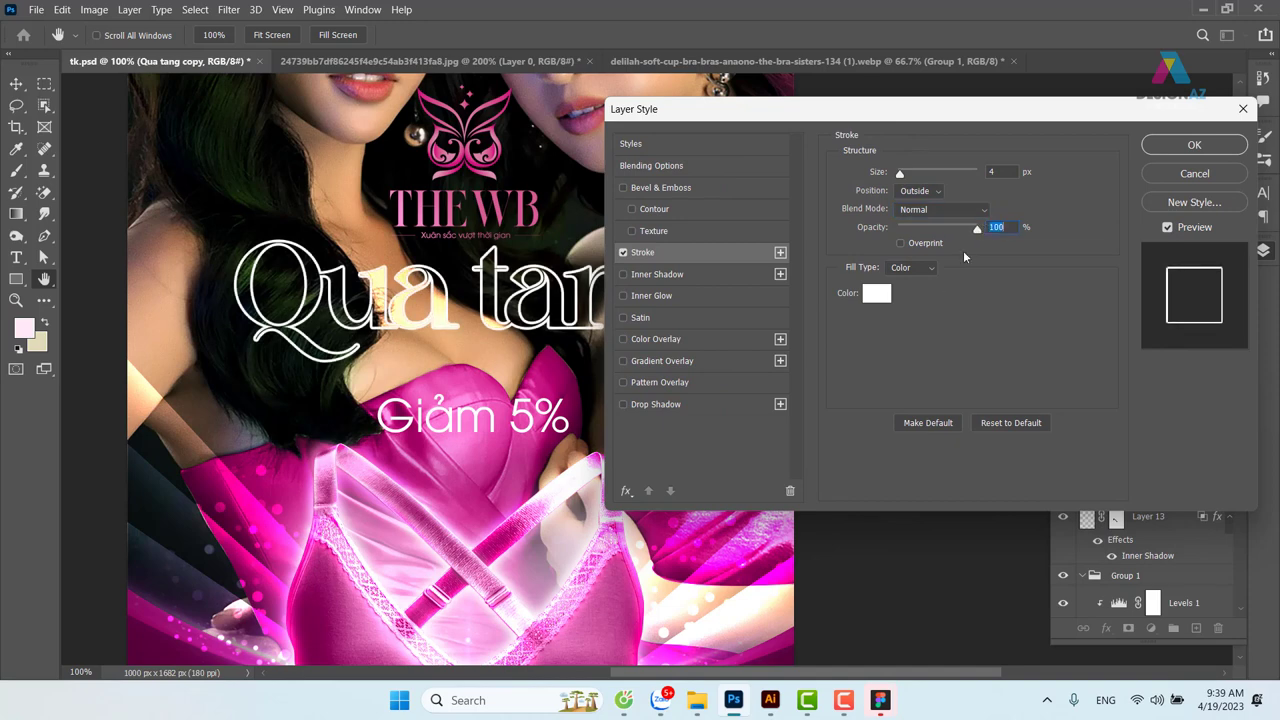
click(948, 212)
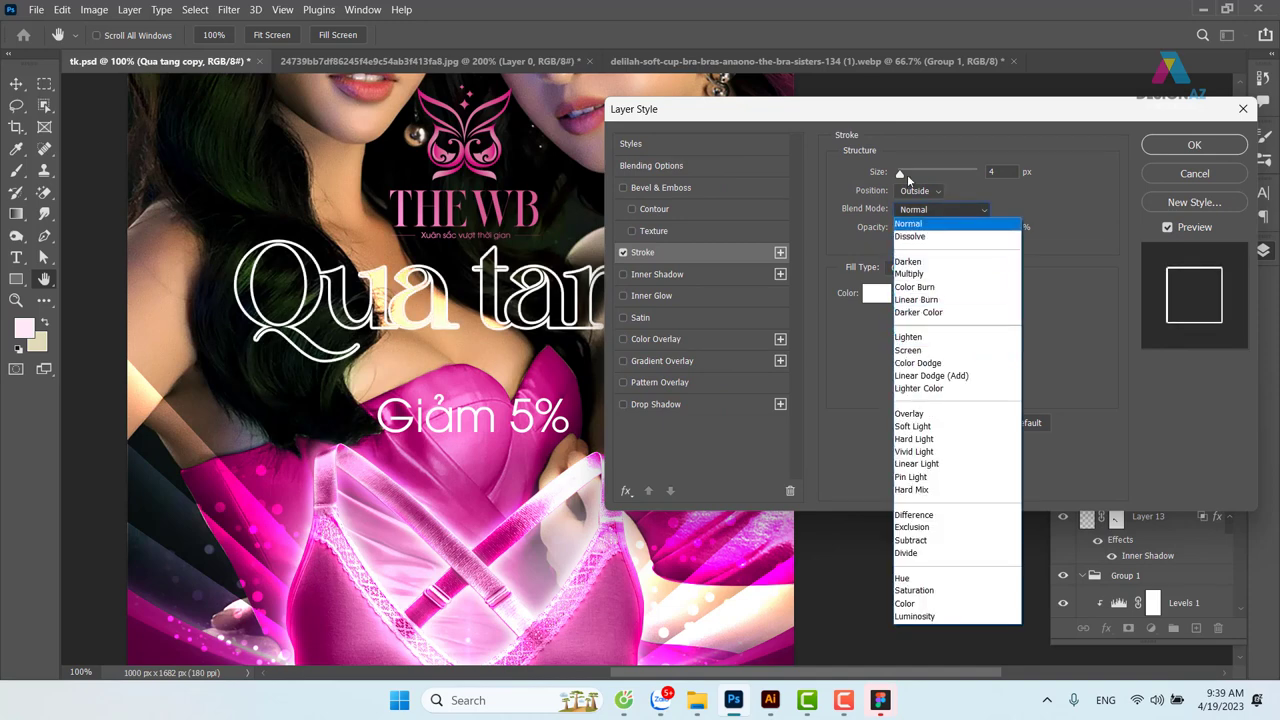
click(900, 175)
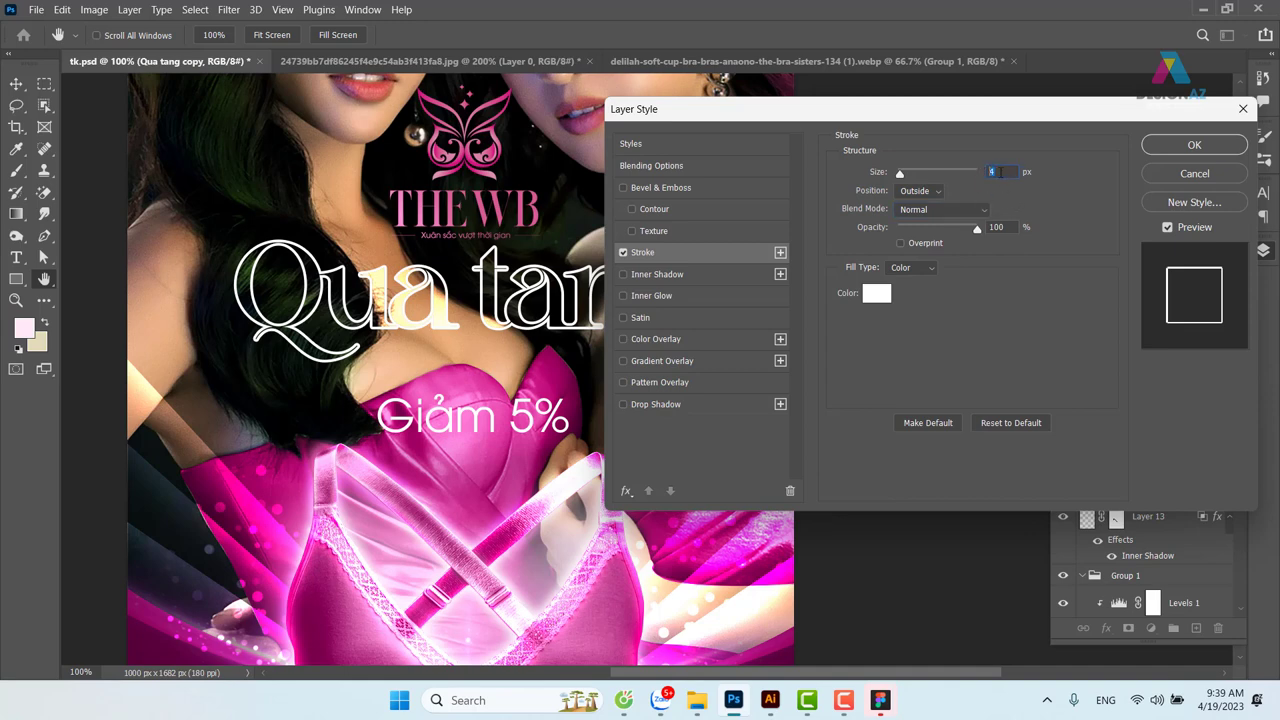
key(Down)
key(Down)
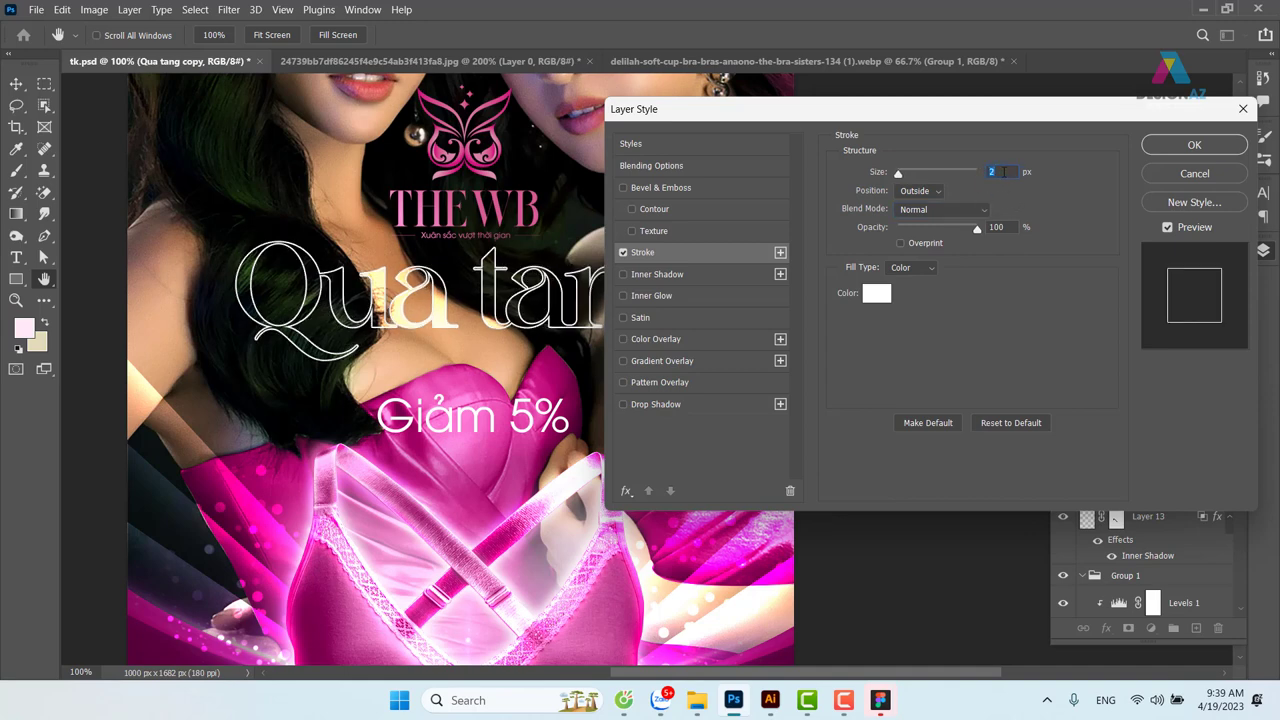
key(Up)
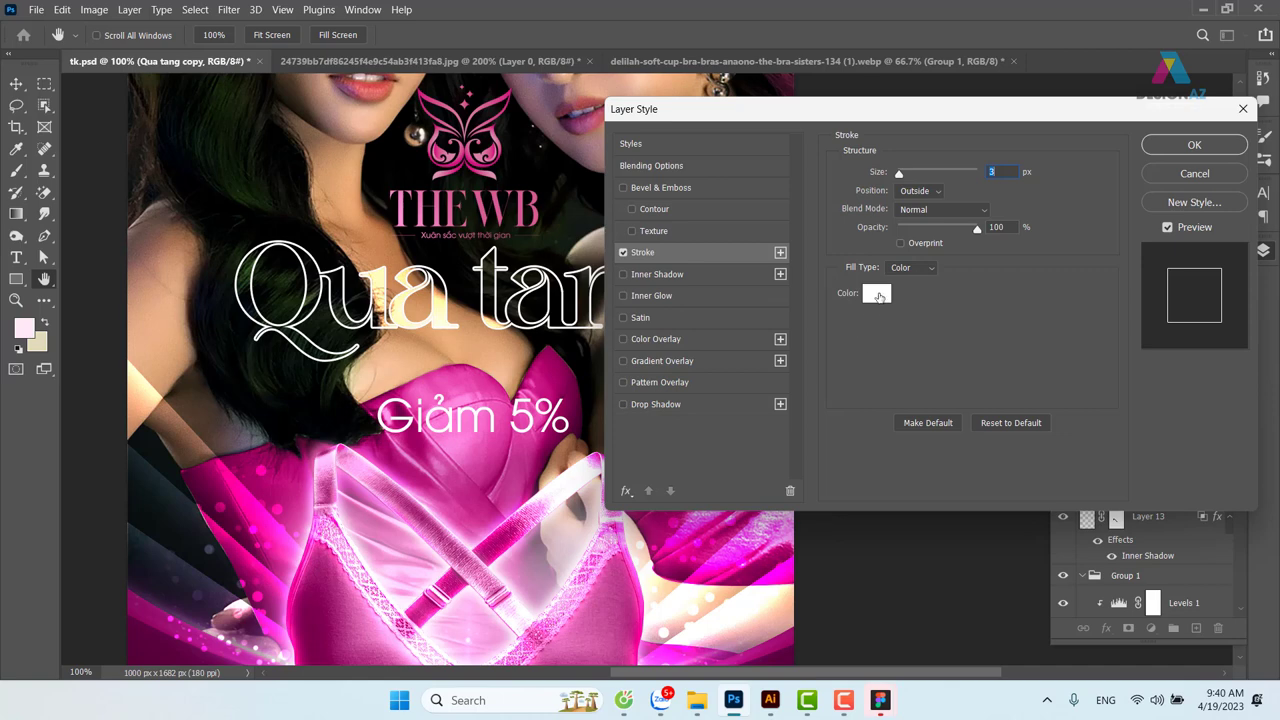
Set the stroke colour to pink #ff7edc and apply the layer style
click(877, 294)
click(249, 399)
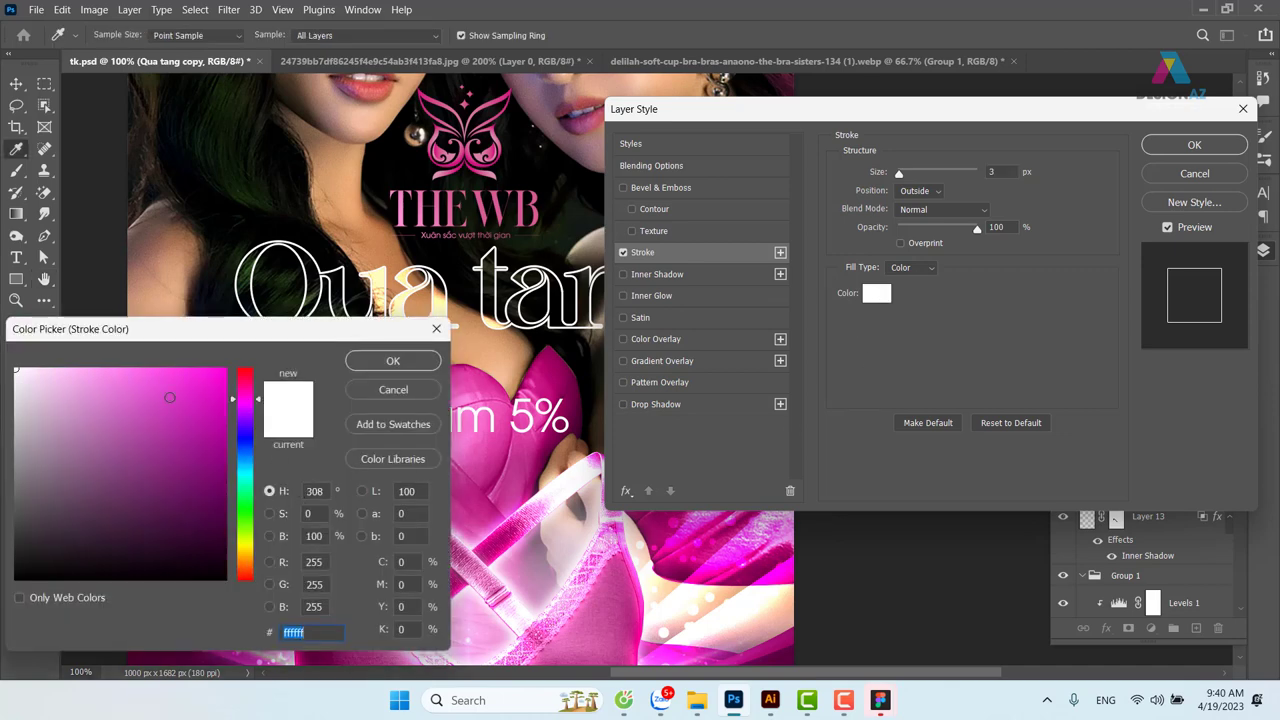
click(248, 395)
click(121, 369)
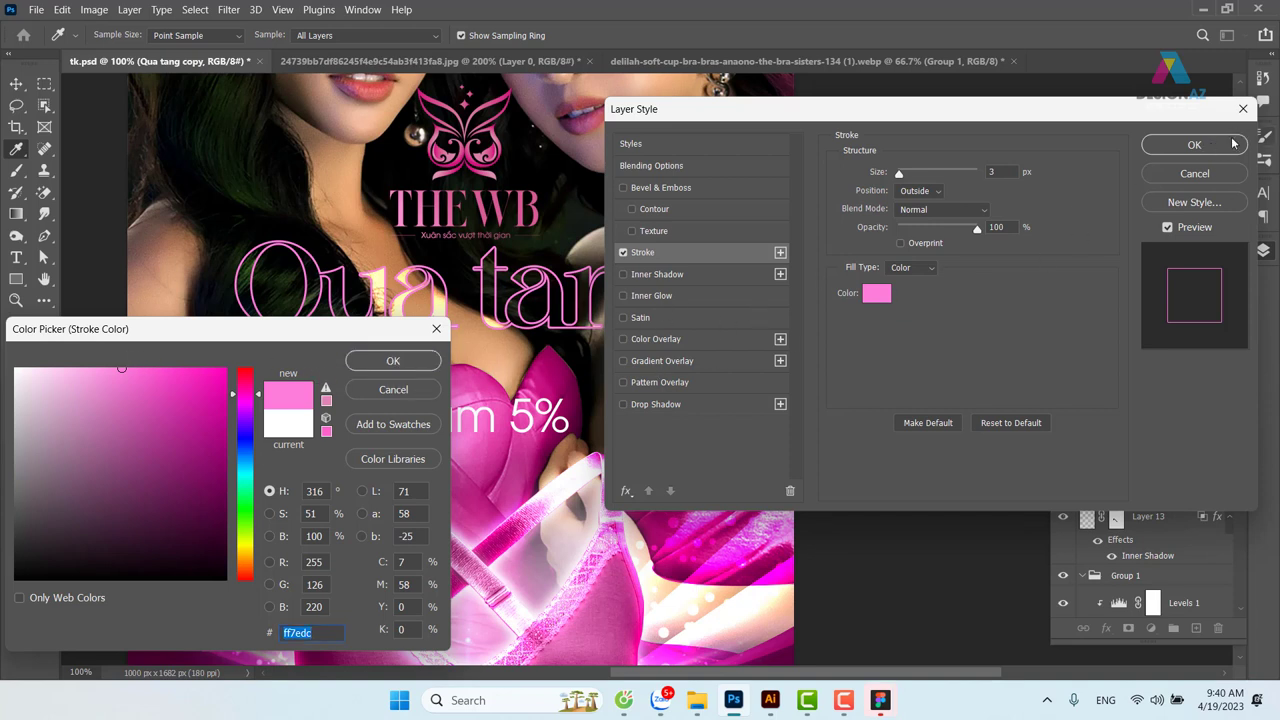
click(393, 361)
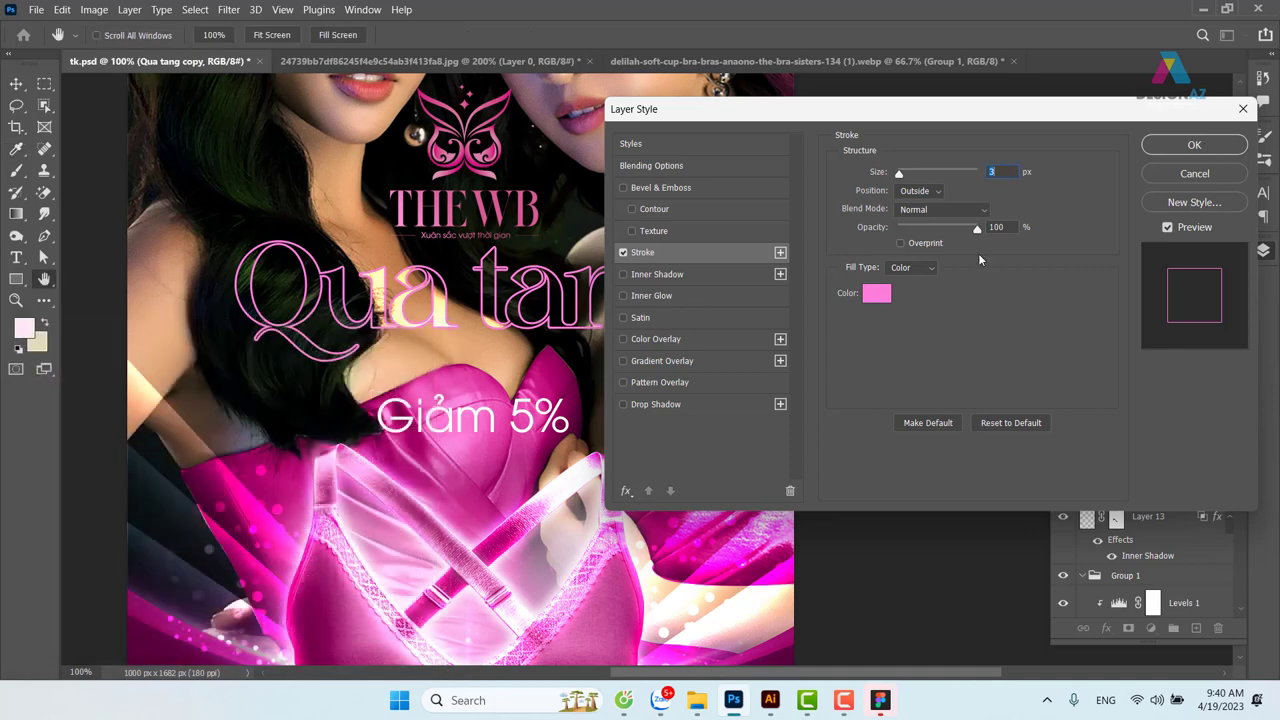
click(1196, 145)
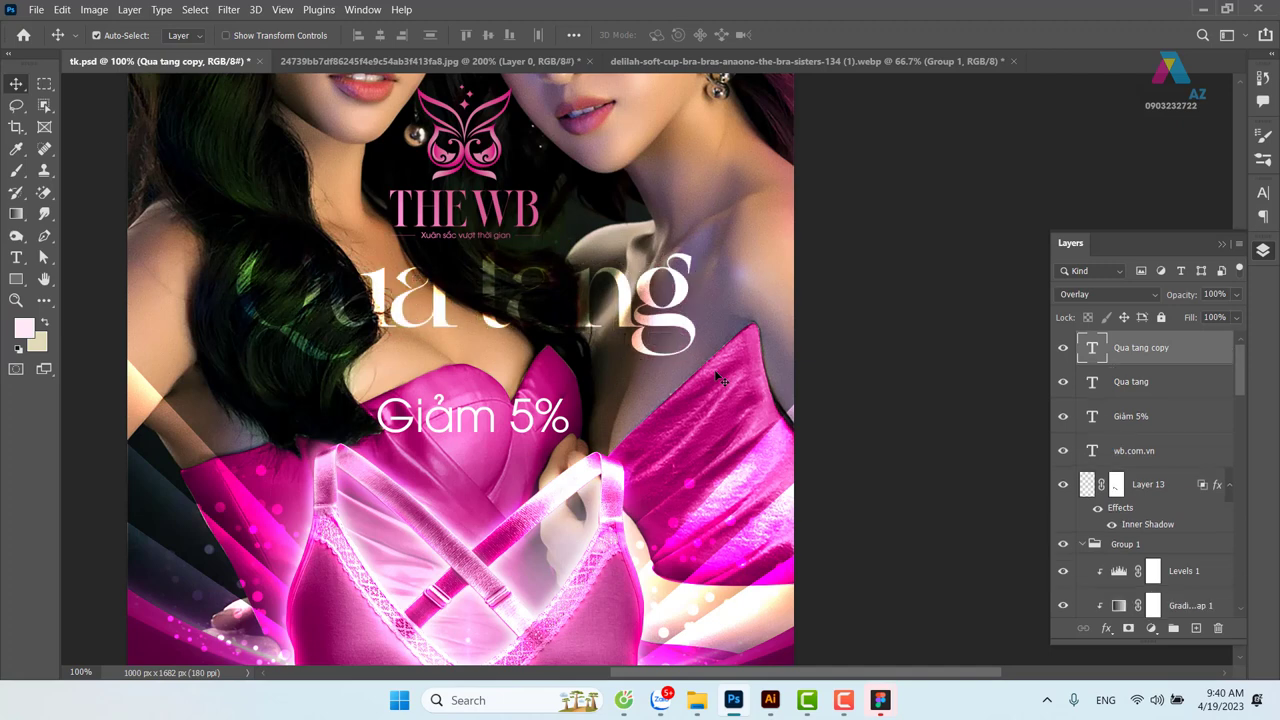
Set the Qua tang copy layer to Normal blending and give it a Drop Shadow
click(1105, 294)
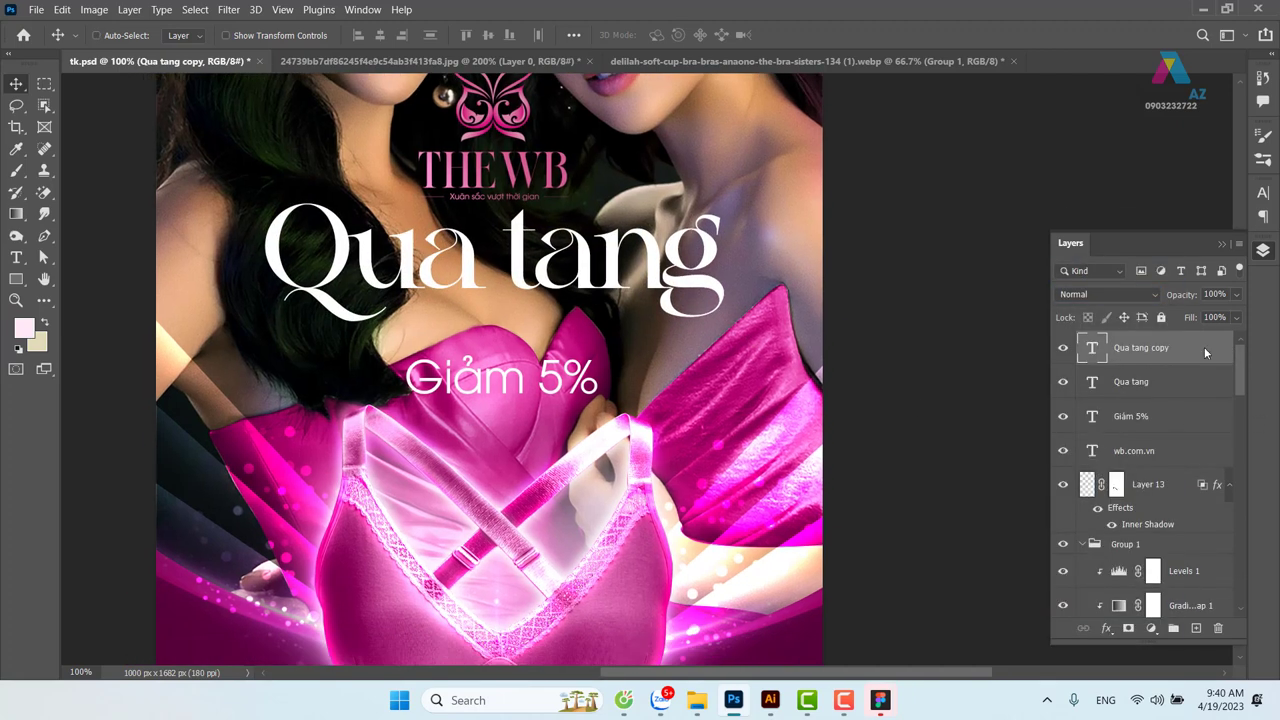
right_click(1205, 352)
click(1050, 22)
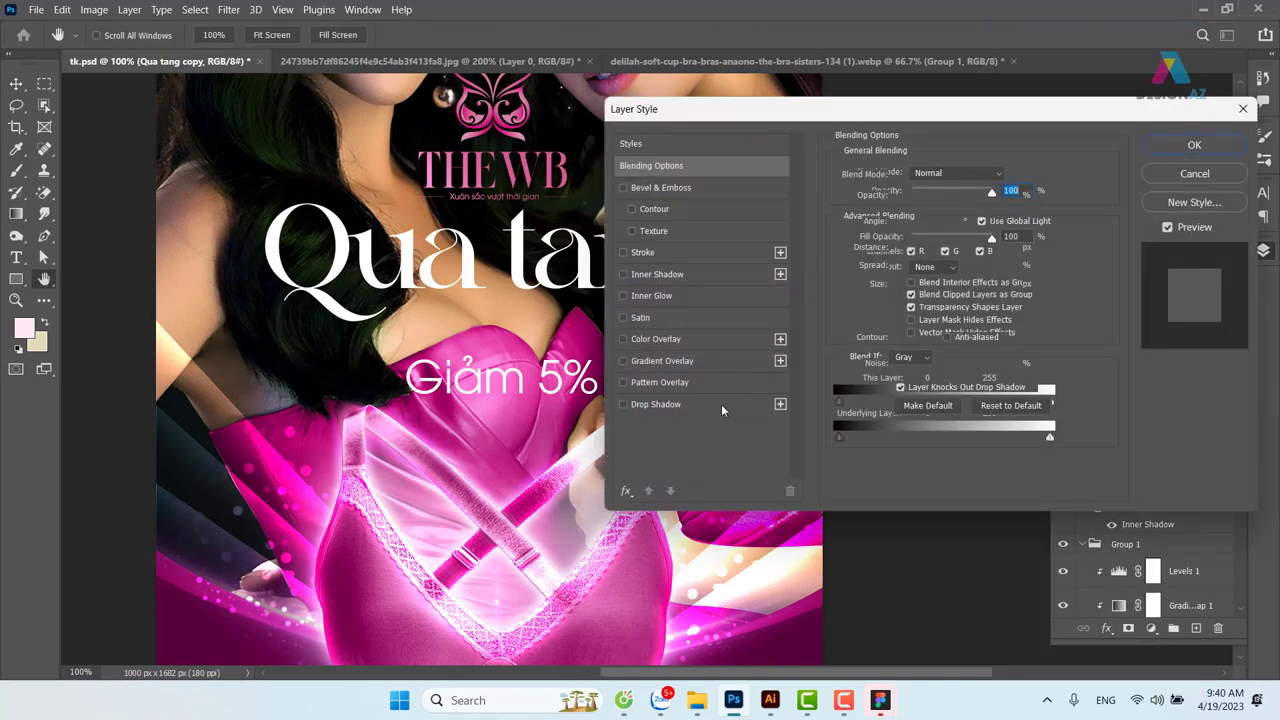
click(721, 404)
click(1194, 145)
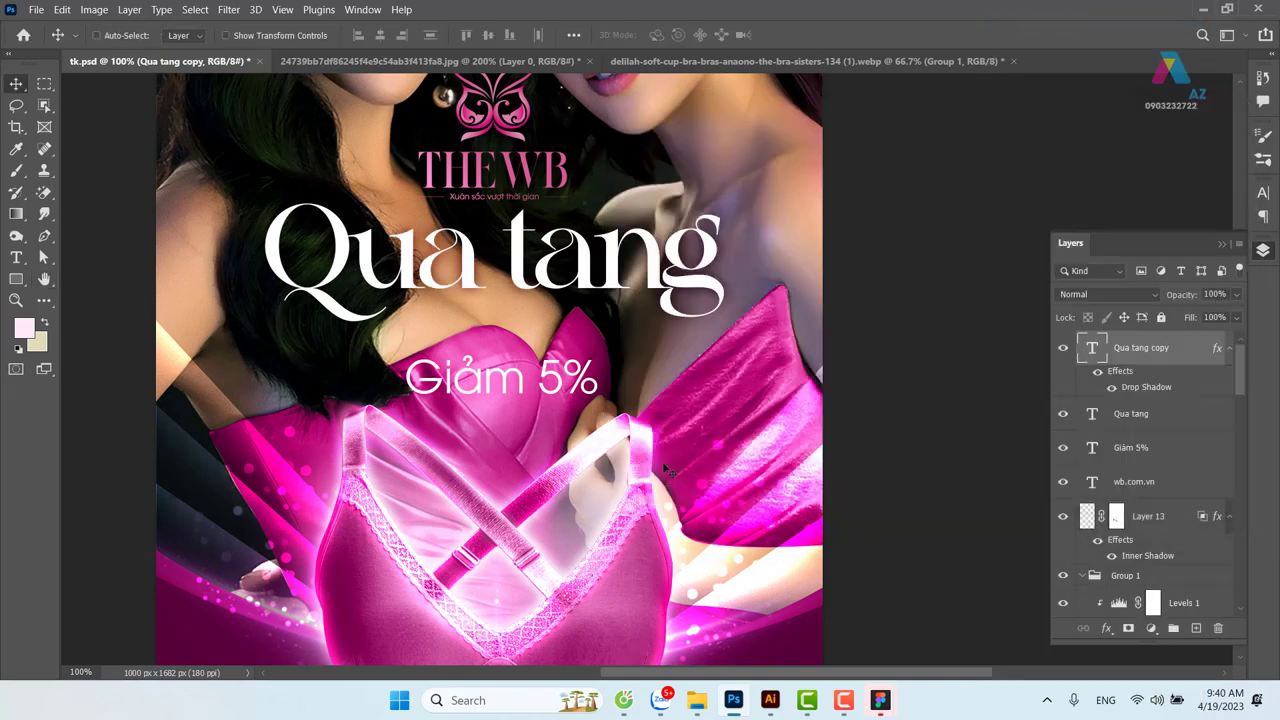
Move the headline copy down toward Giảm 5% and delete the original Qua tang layer
key(ctrl+minus)
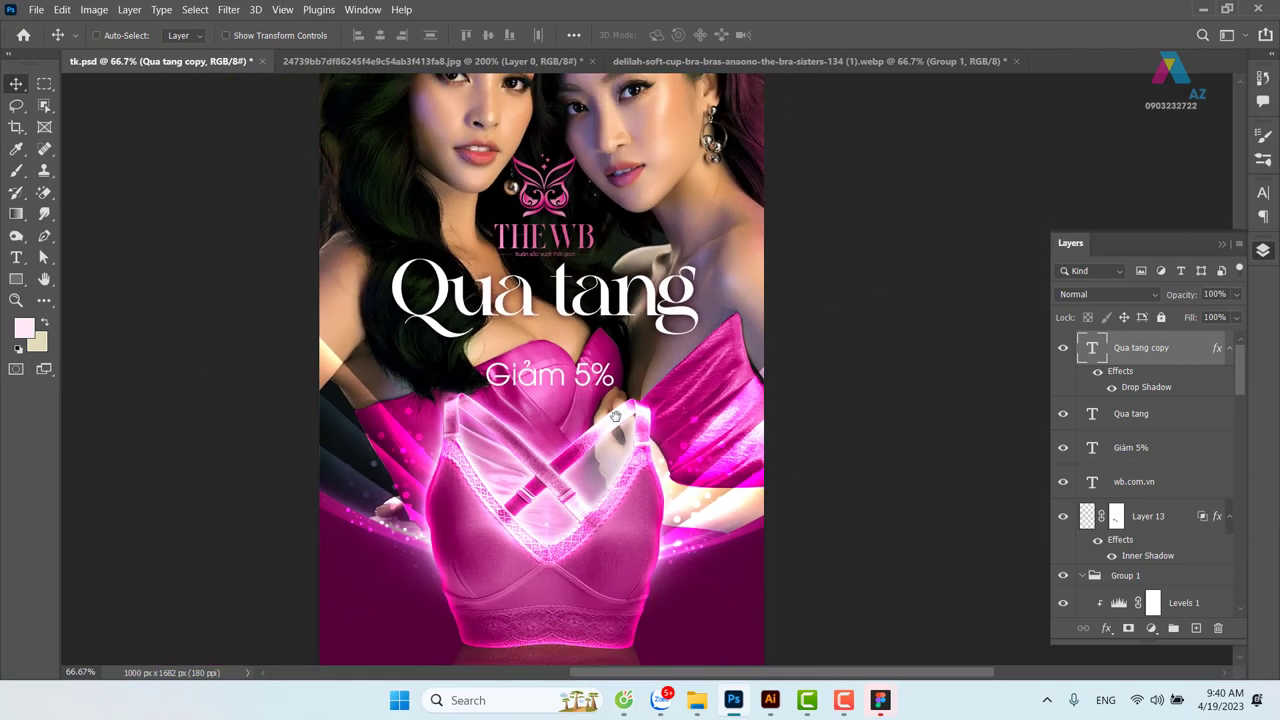
drag(616, 416, 563, 400)
mouse_move(530, 325)
mouse_down()
mouse_move(582, 318)
mouse_move(582, 358)
mouse_up()
right_click(648, 292)
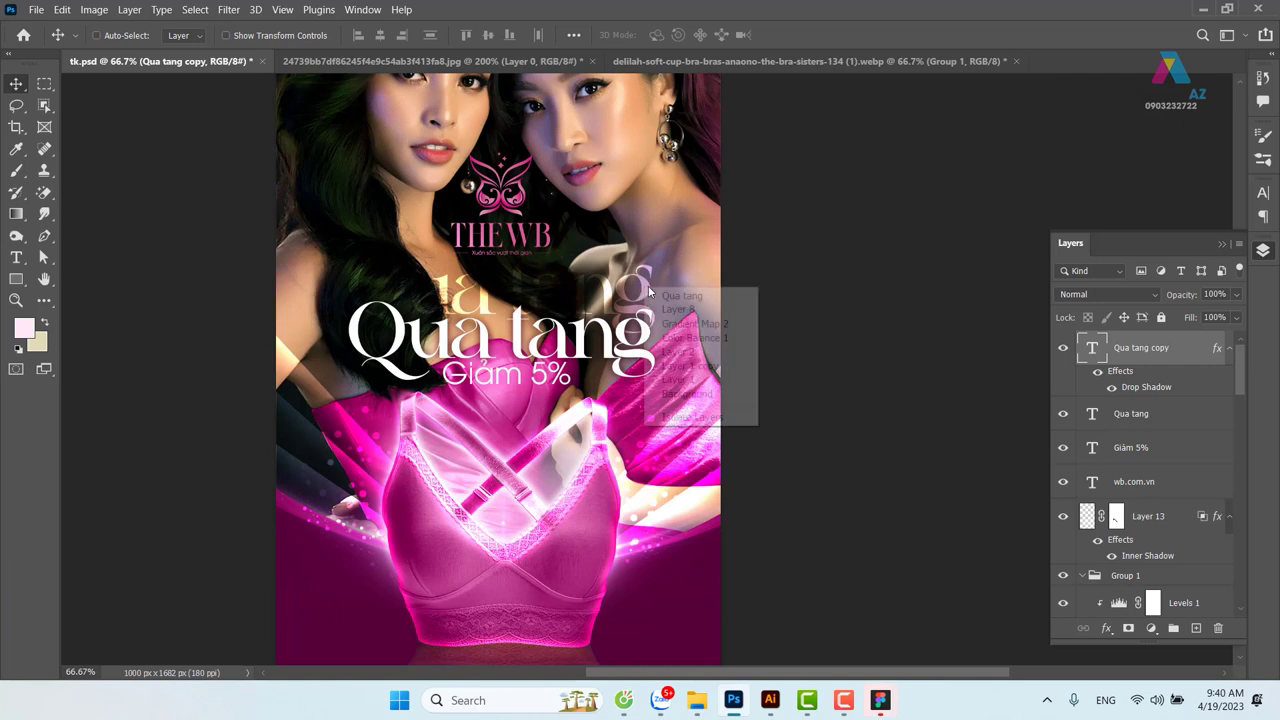
click(663, 298)
key(Delete)
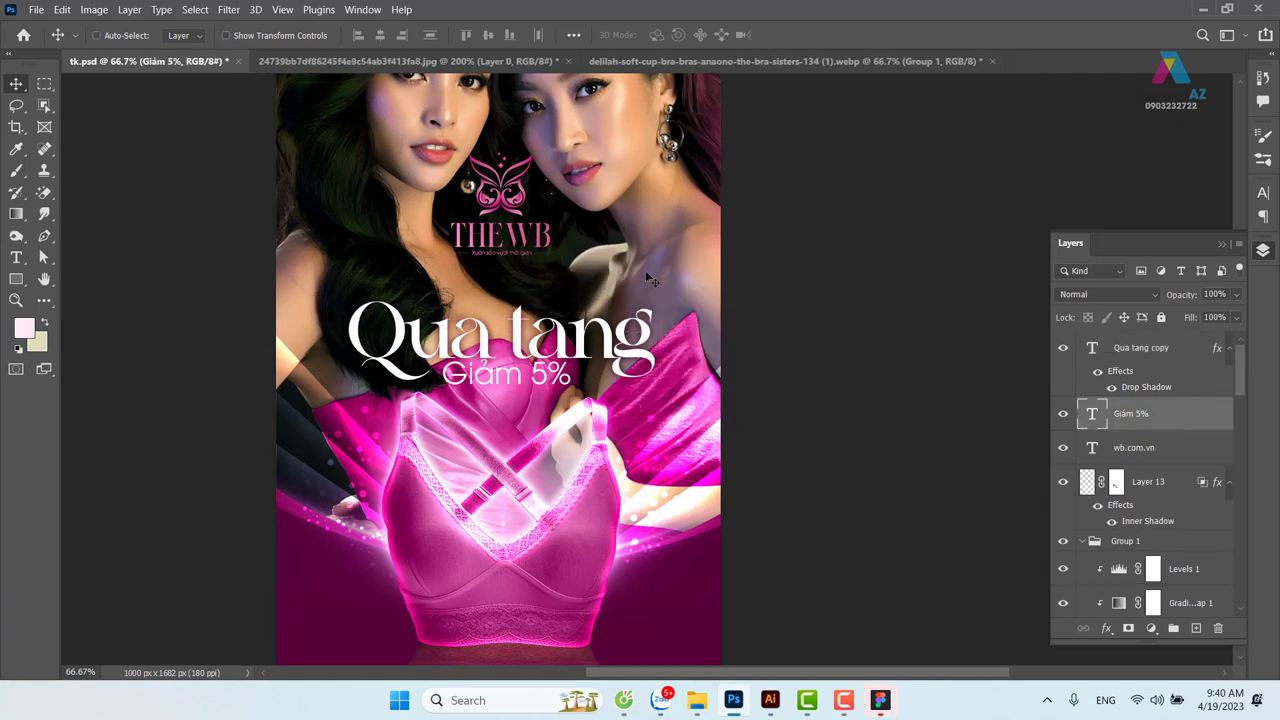
Nudge the Qua tang copy to sit just above Giảm 5%, back at 100% zoom
right_click(560, 340)
click(575, 346)
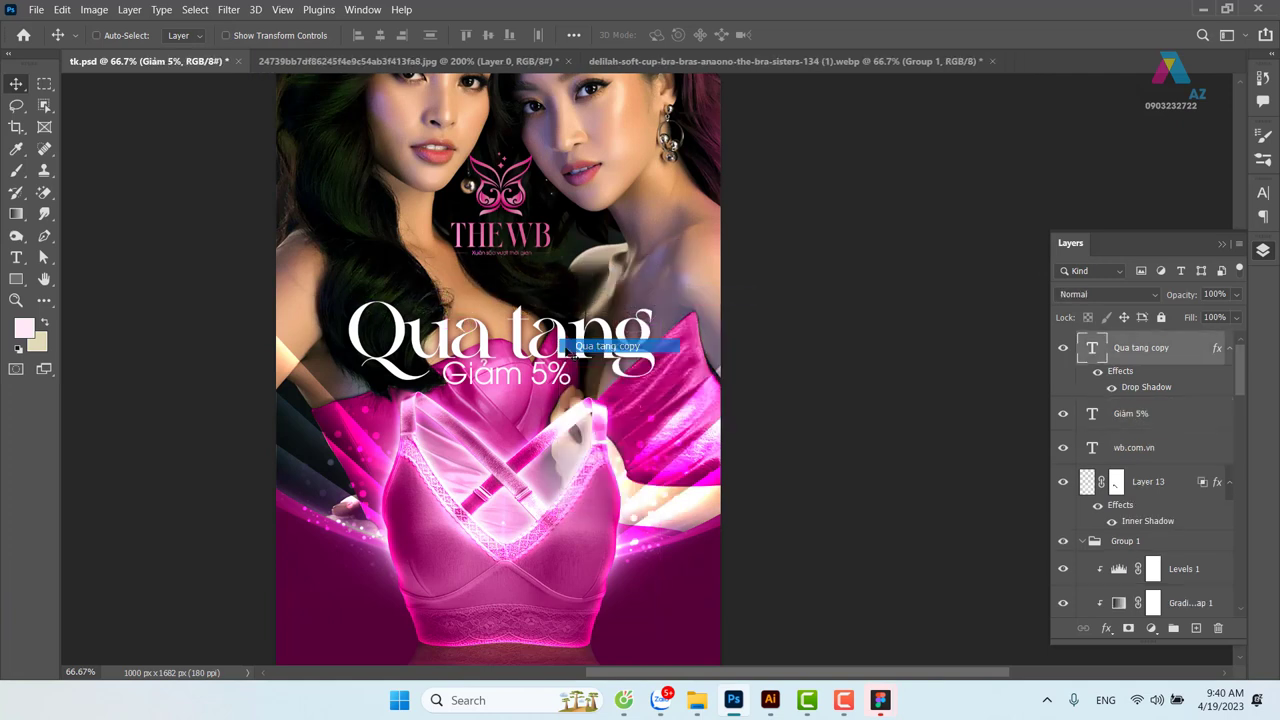
drag(575, 346, 566, 340)
key(ctrl+plus)
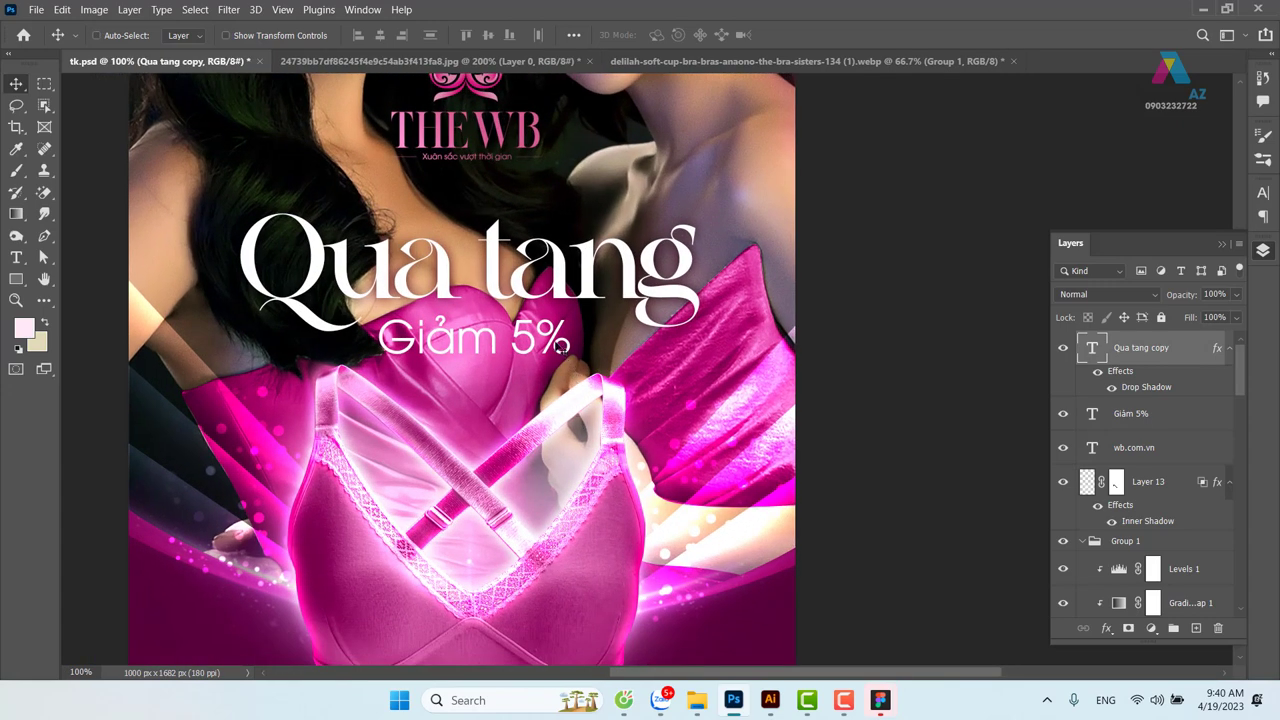
right_click(562, 345)
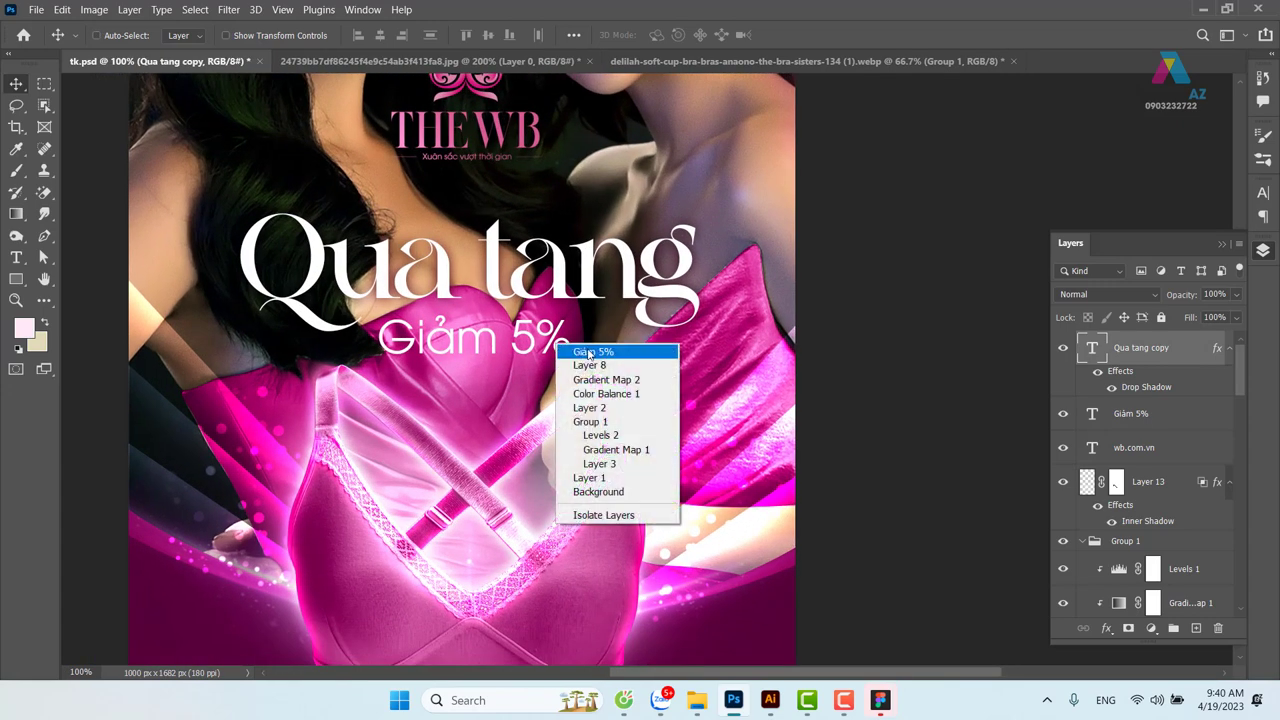
Convert the Qua tang copy headline to a Smart Object and open its contents
click(585, 347)
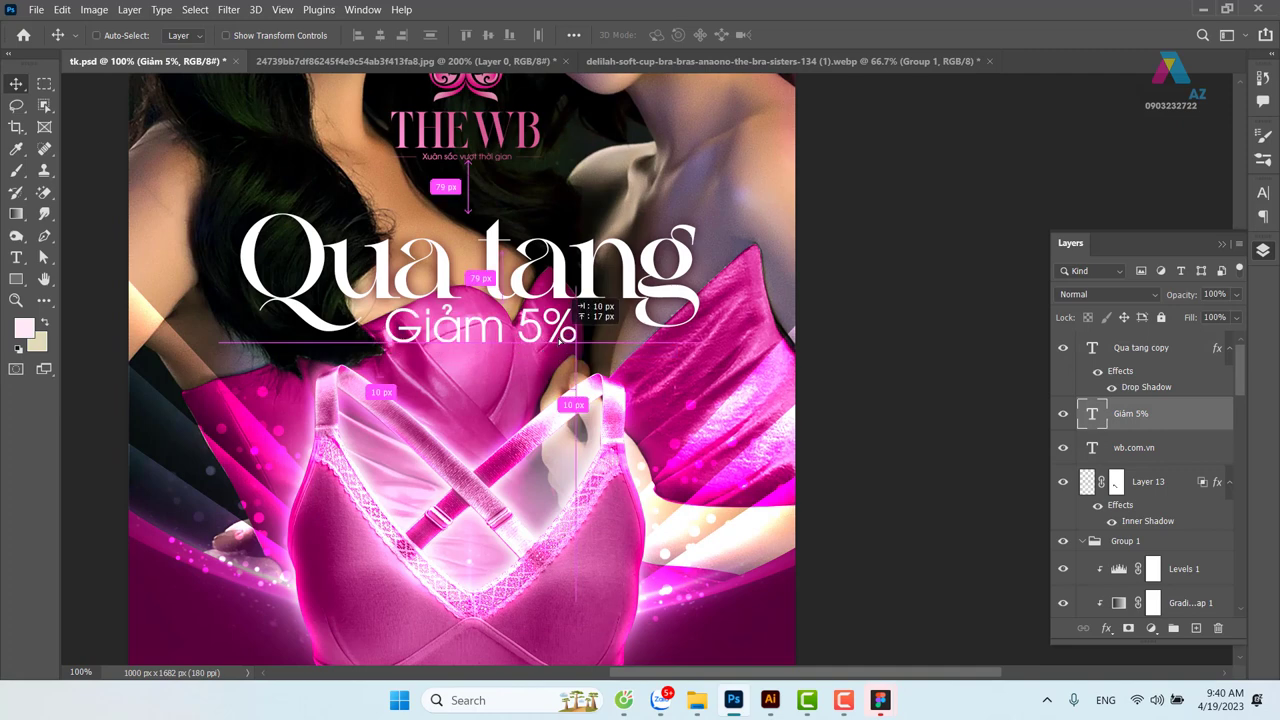
right_click(624, 272)
click(652, 278)
right_click(1188, 358)
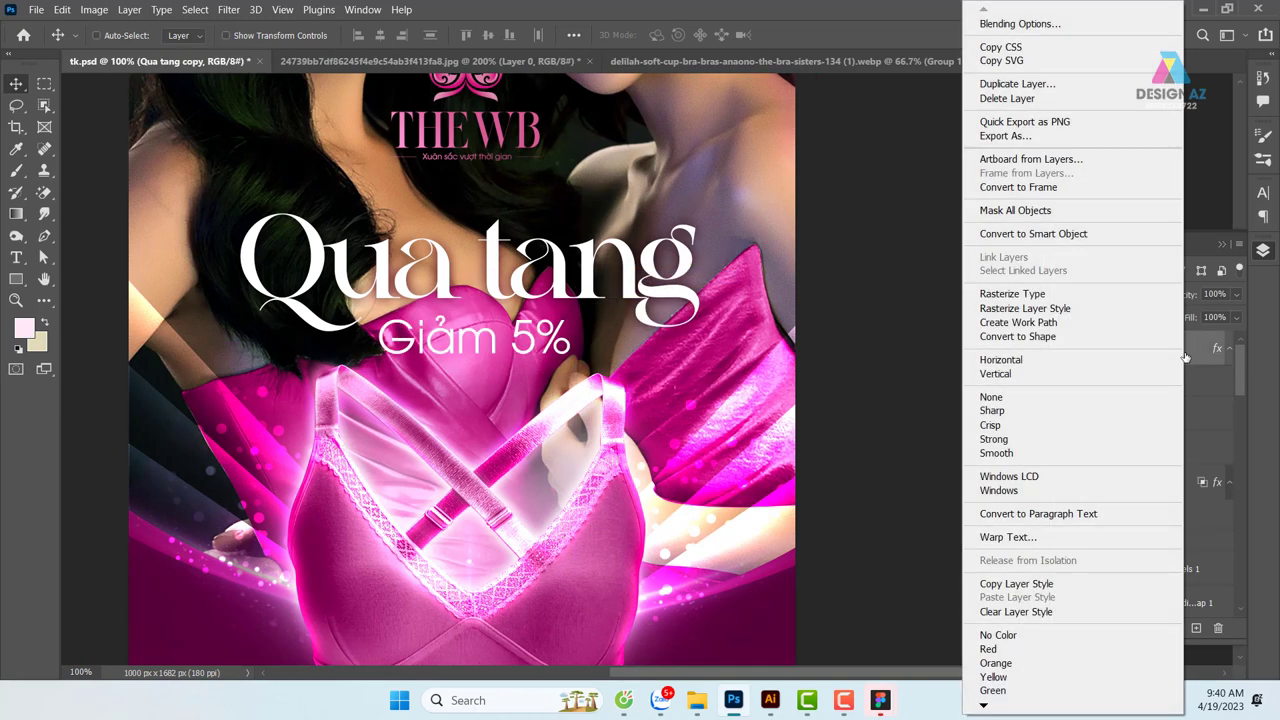
click(1074, 238)
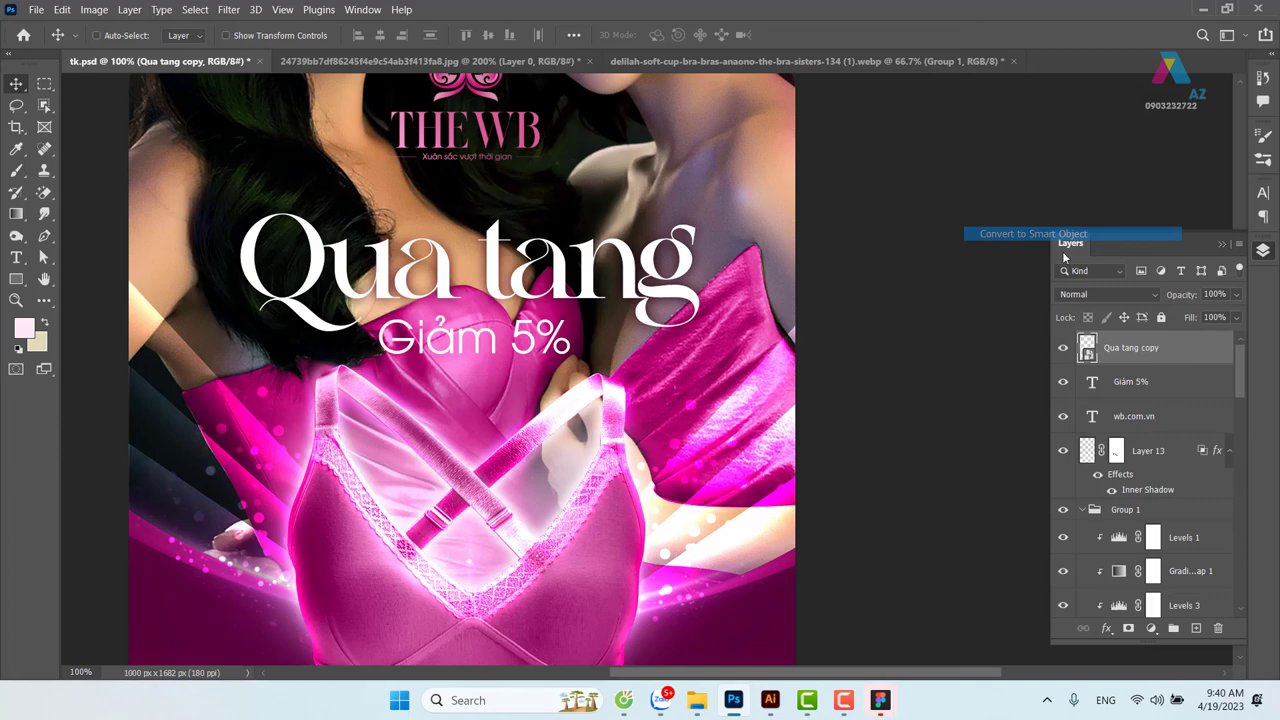
double_click(1087, 346)
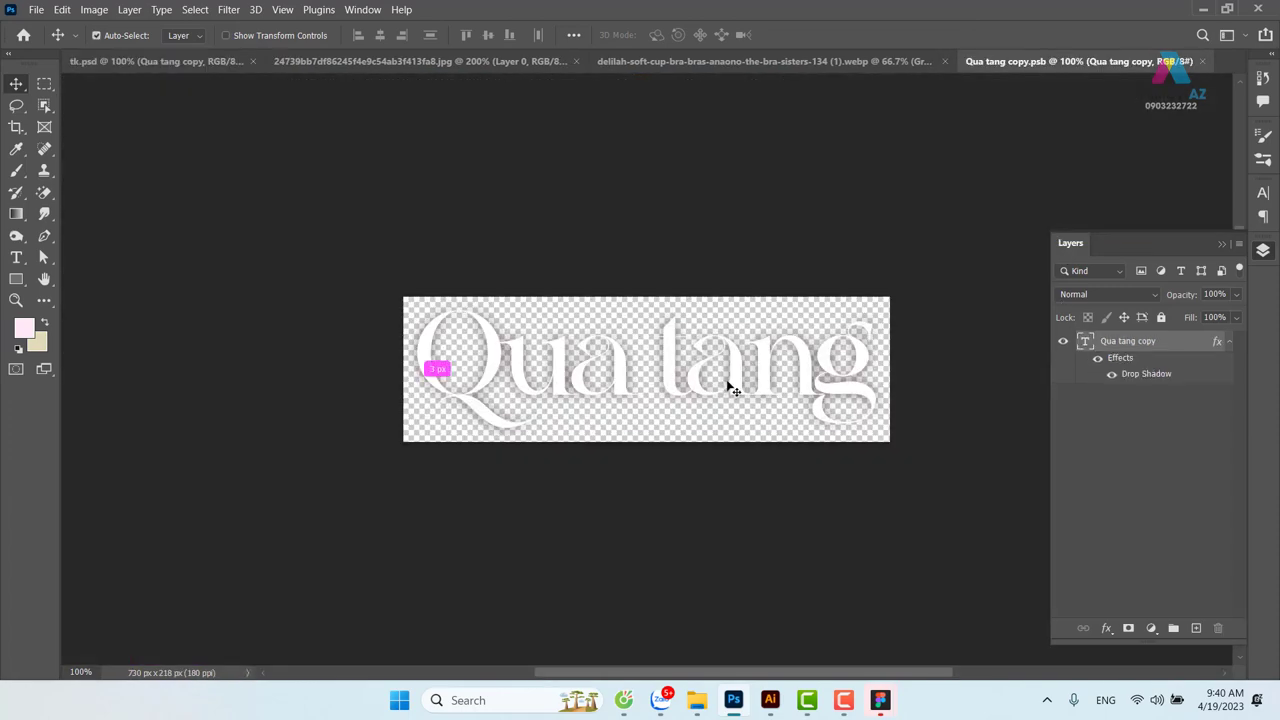
Draw a curved breve path above the first a with the Pen tool and make it a selection
key(ctrl+plus)
key(ctrl+plus)
scroll(437, 331, up, 2)
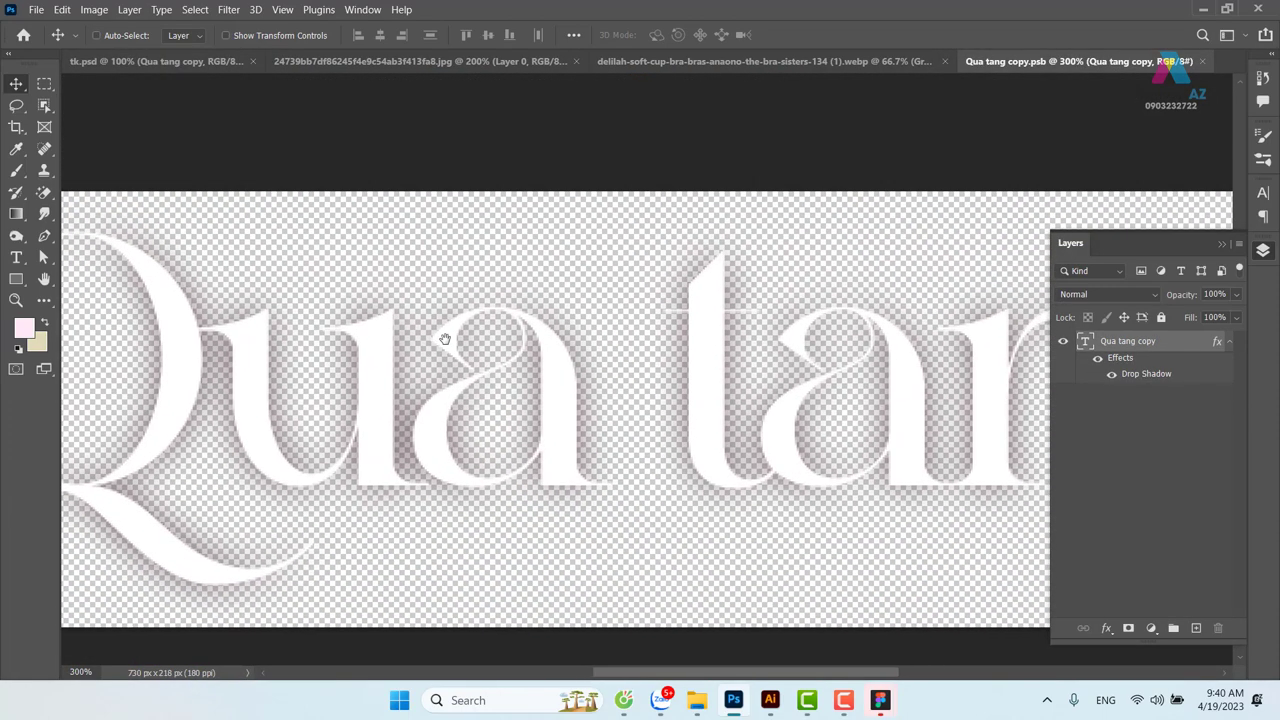
key(o)
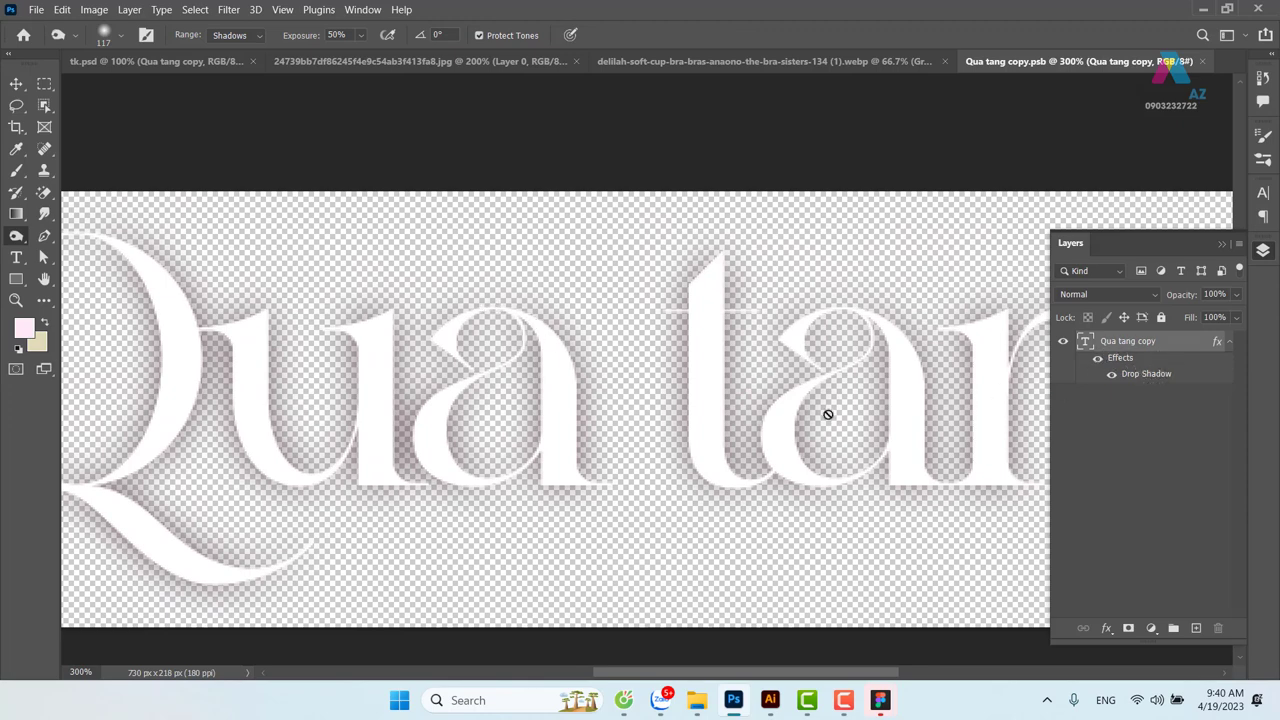
key(p)
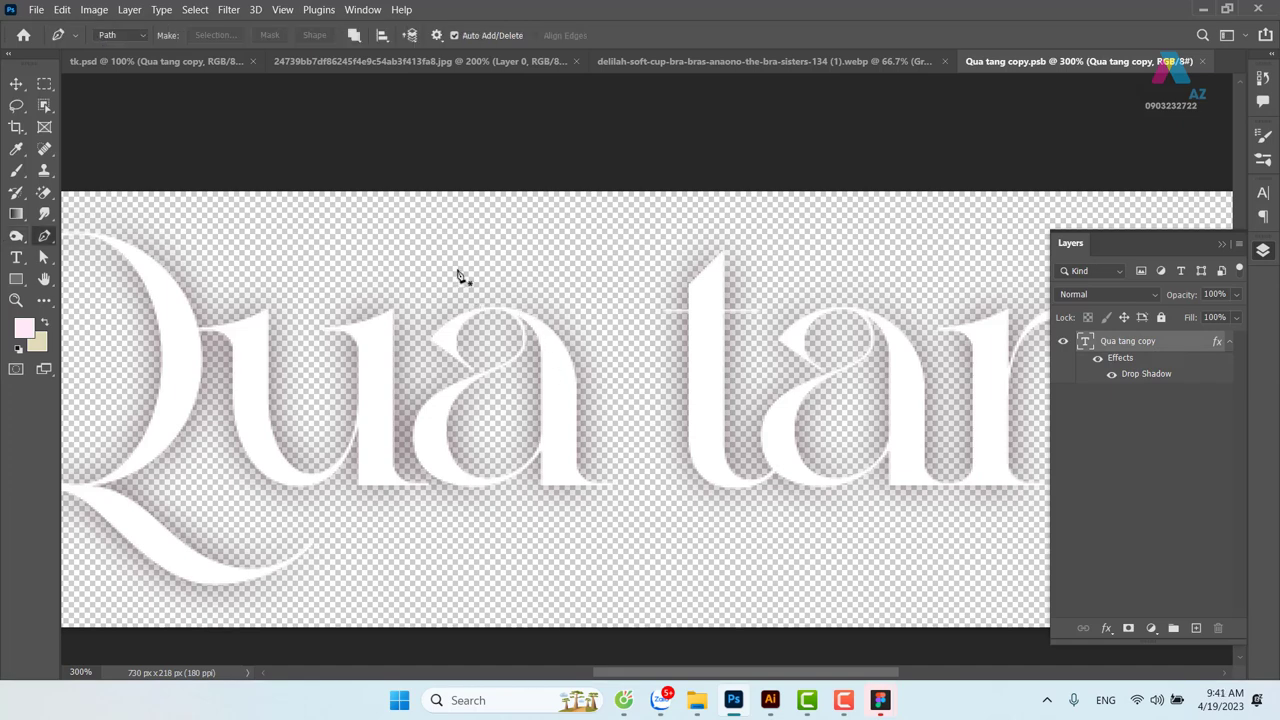
click(456, 260)
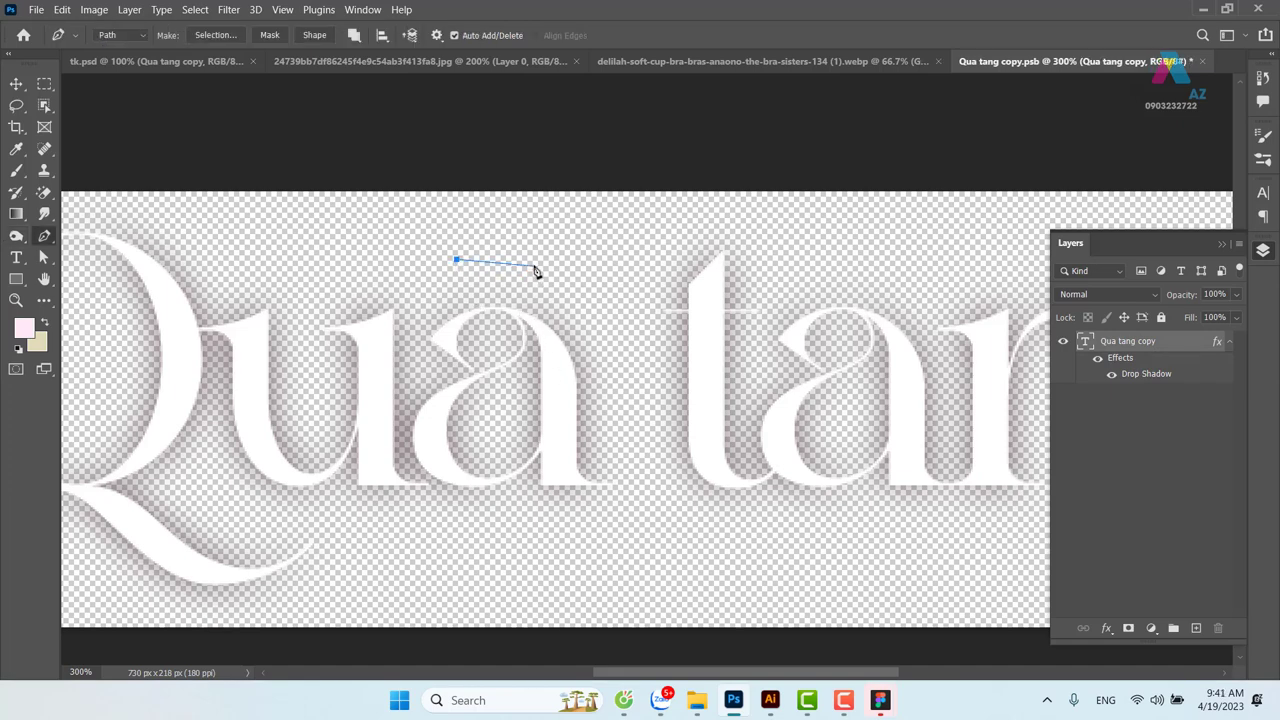
drag(534, 266, 585, 230)
drag(536, 268, 498, 325)
key(ctrl+Return)
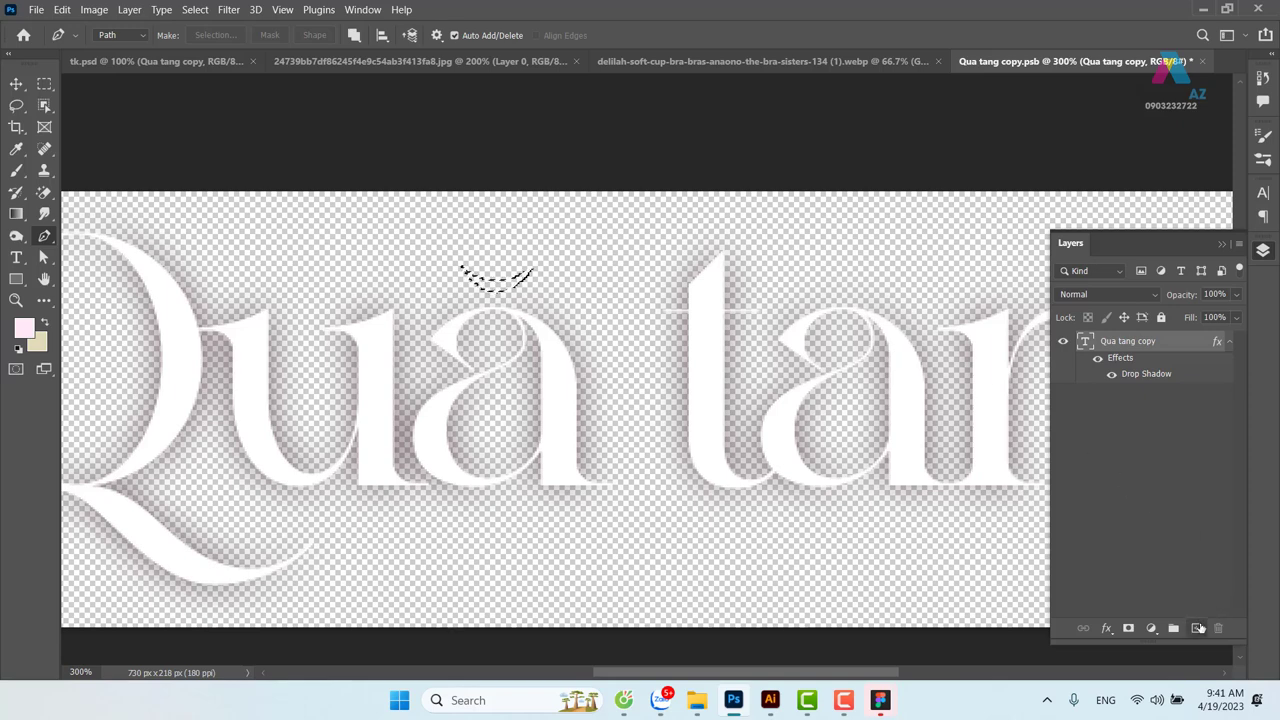
Fill the breve selection with the lettering's sampled white on a new layer
click(1196, 628)
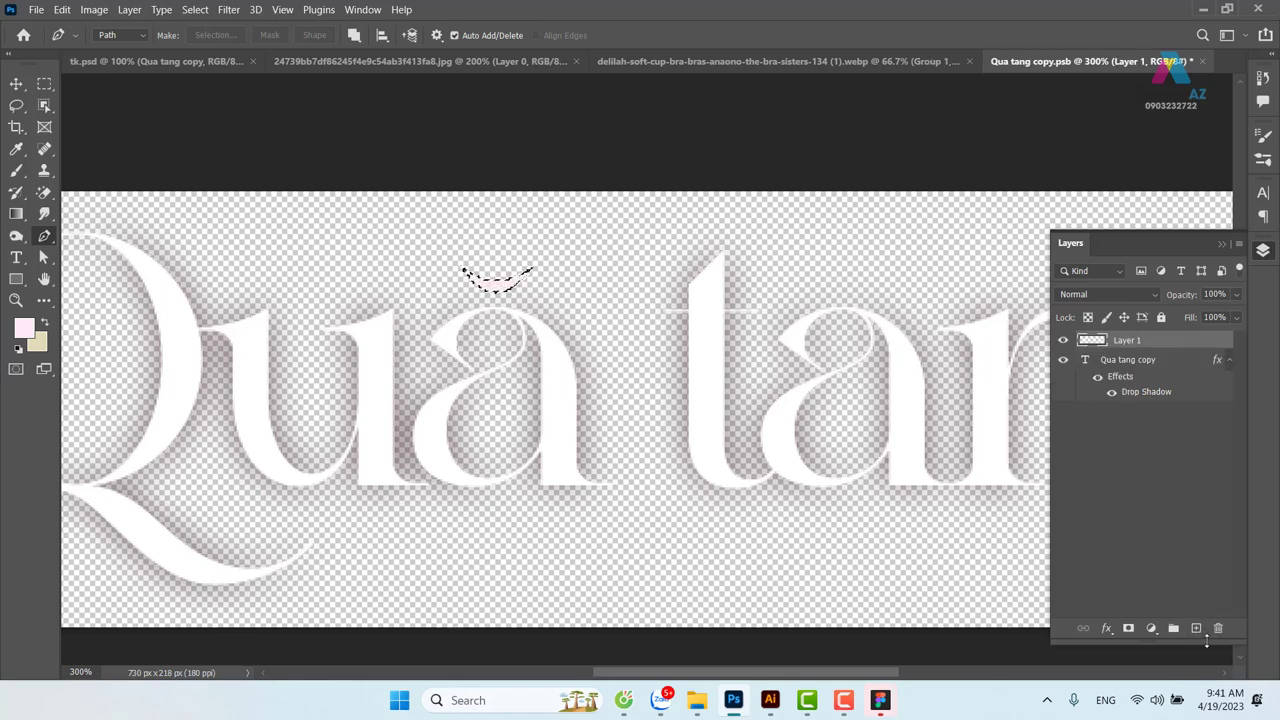
key(alt+BackSpace)
key(v)
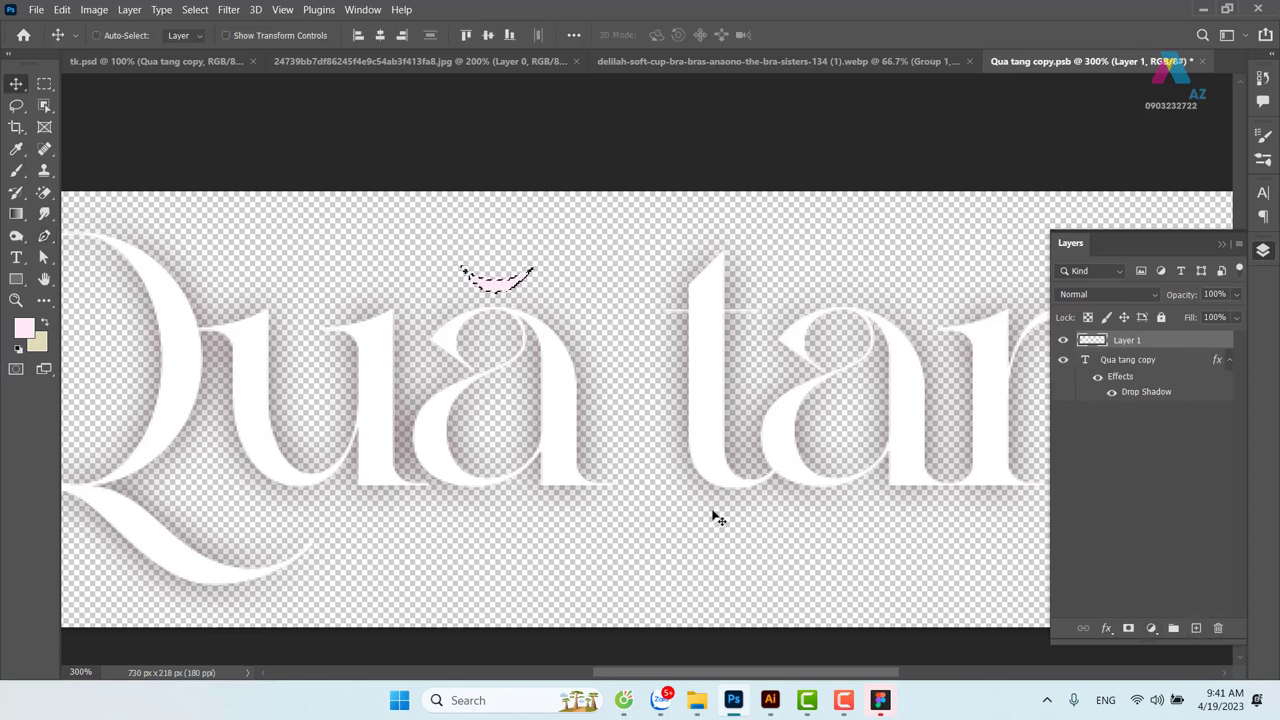
key(i)
click(567, 407)
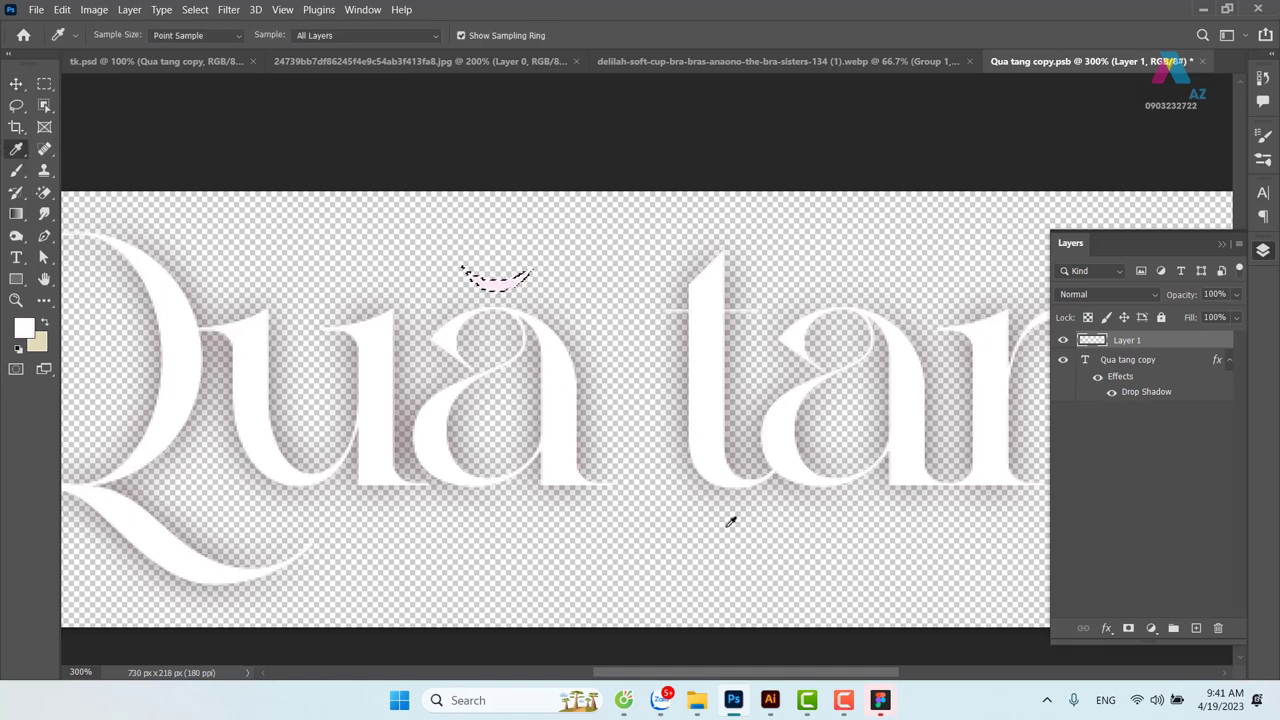
key(alt+BackSpace)
key(v)
key(ctrl+d)
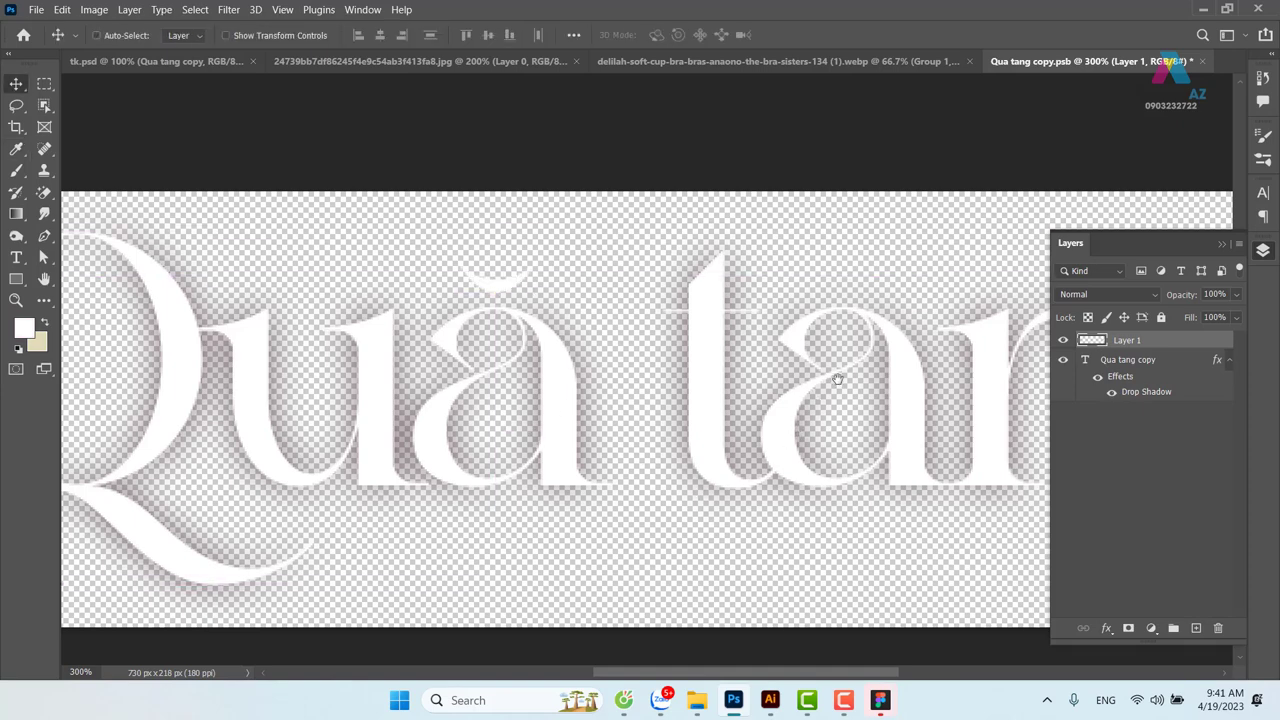
Place a copy of the breve over the a in tang
mouse_move(833, 439)
mouse_down()
mouse_move(638, 432)
mouse_move(343, 306)
mouse_up()
scroll(550, 318, left, 1)
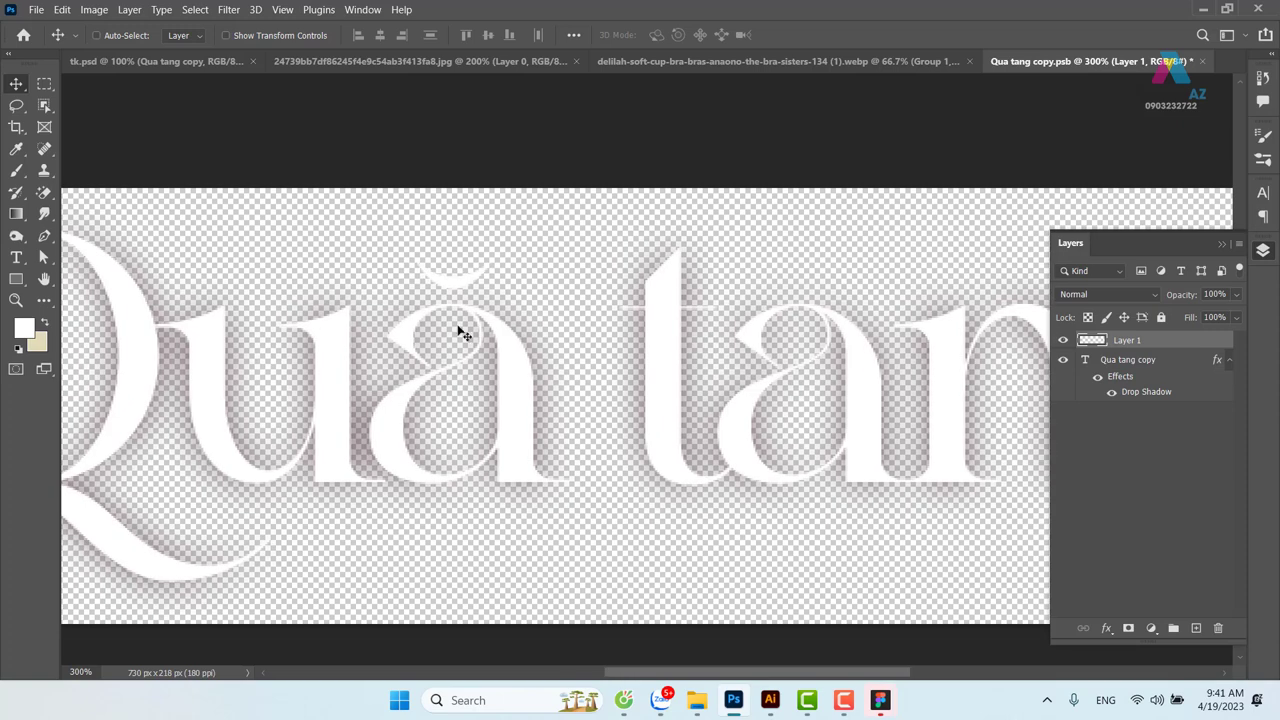
drag(466, 286, 816, 288)
scroll(300, 220, down, 3)
Mark a small elliptical selection below tăng's a
right_click(46, 89)
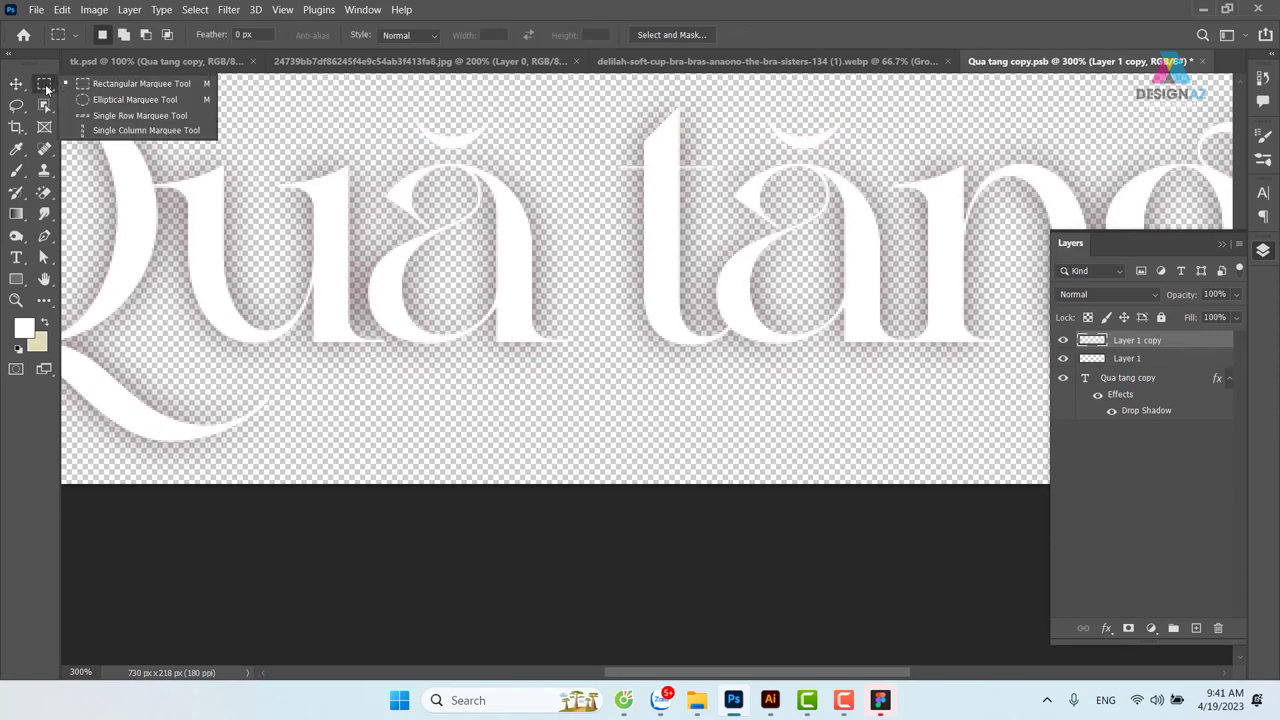
click(100, 98)
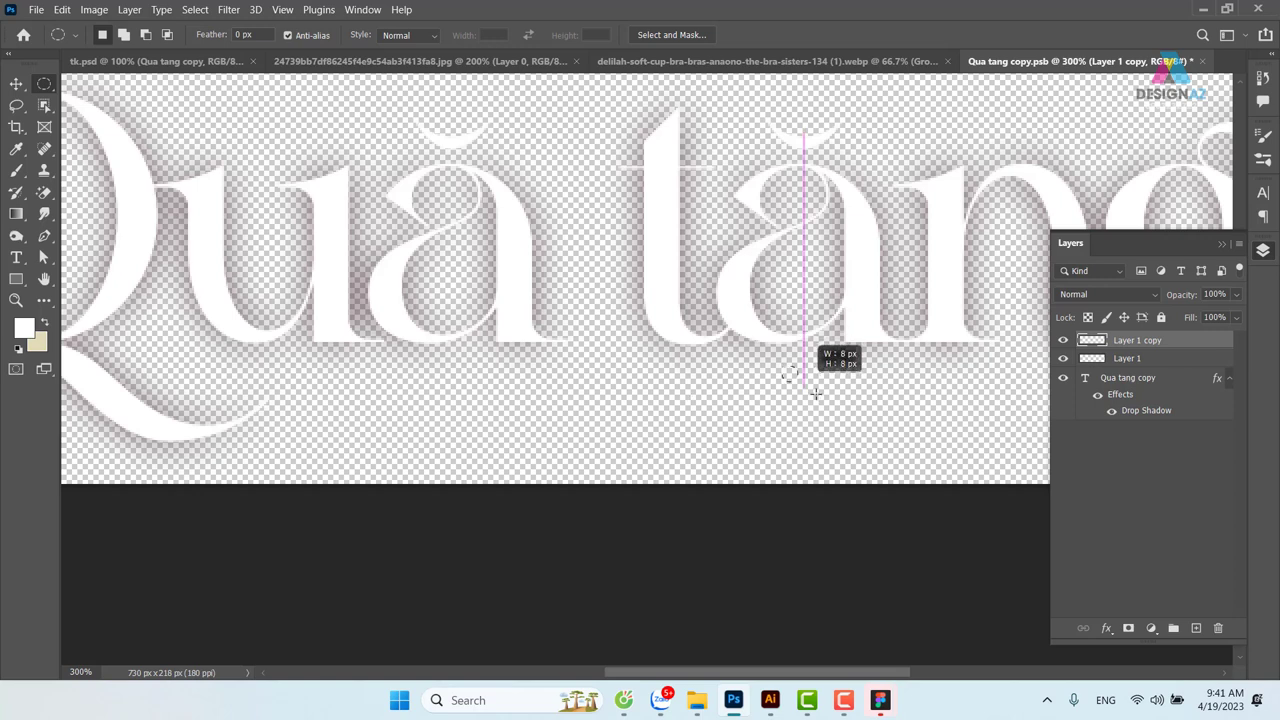
drag(782, 366, 806, 391)
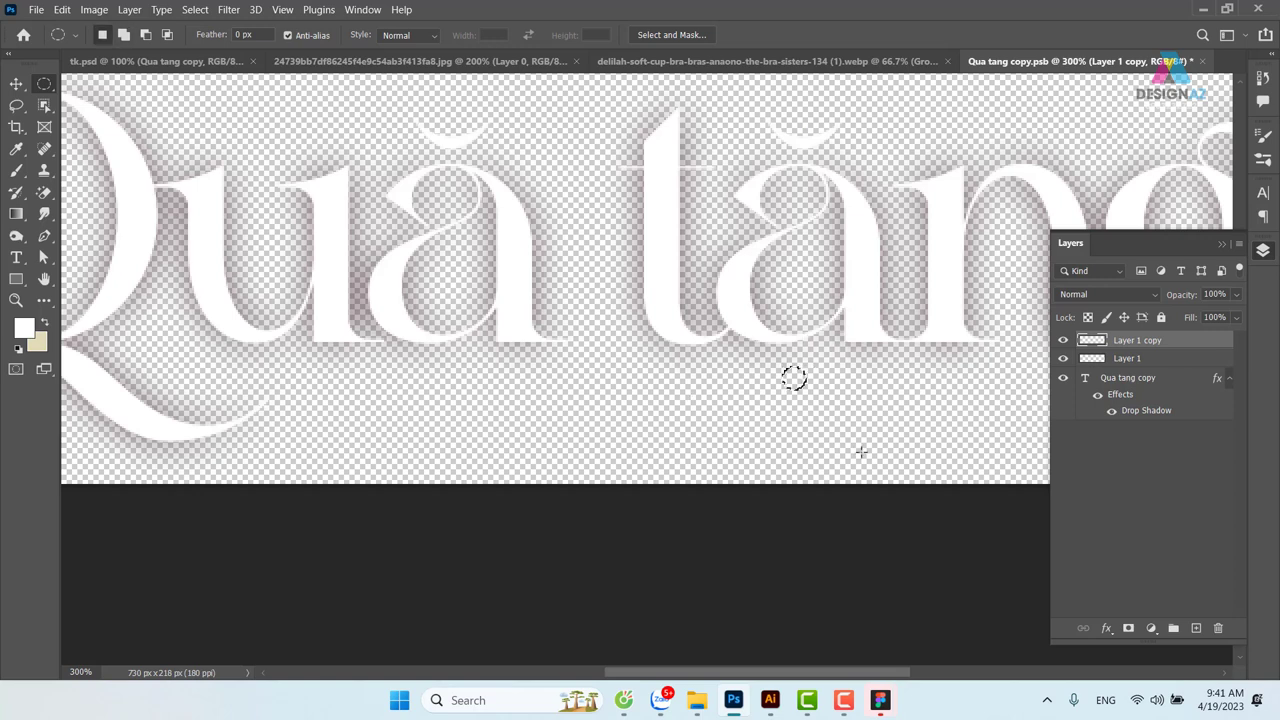
key(v)
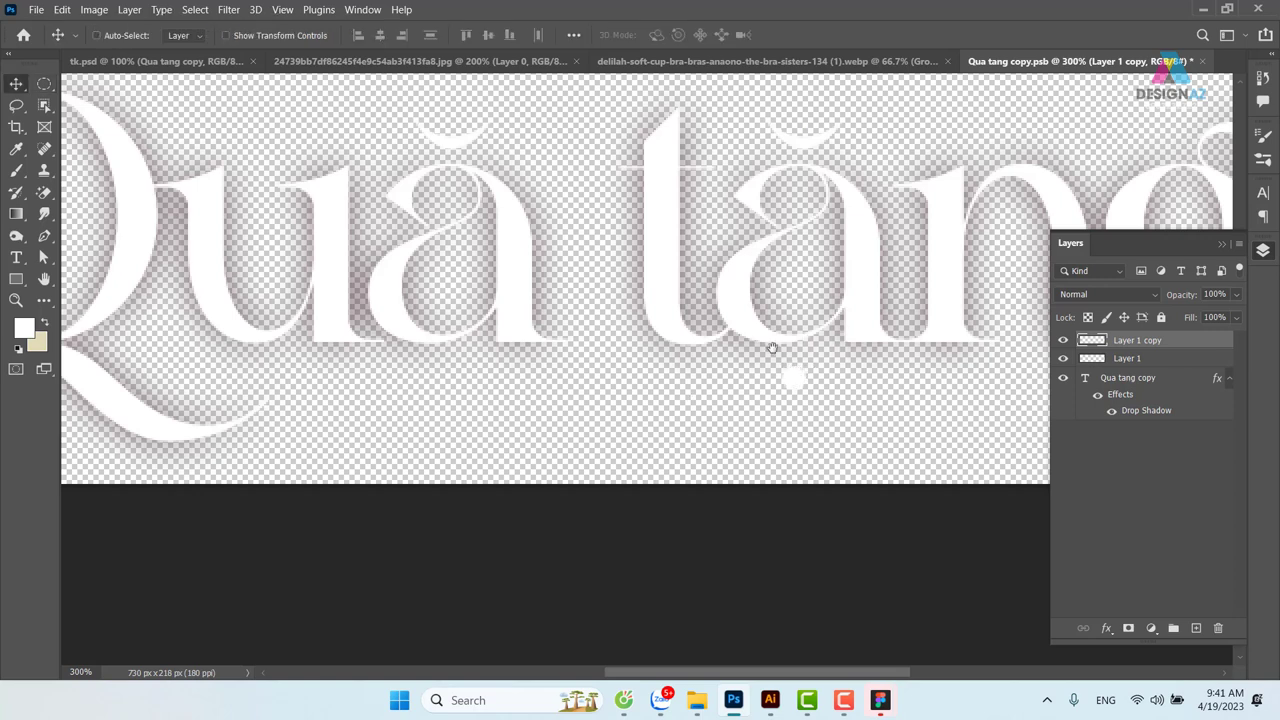
scroll(770, 348, up, 1)
mouse_move(811, 437)
mouse_down()
mouse_move(793, 444)
mouse_move(791, 427)
mouse_up()
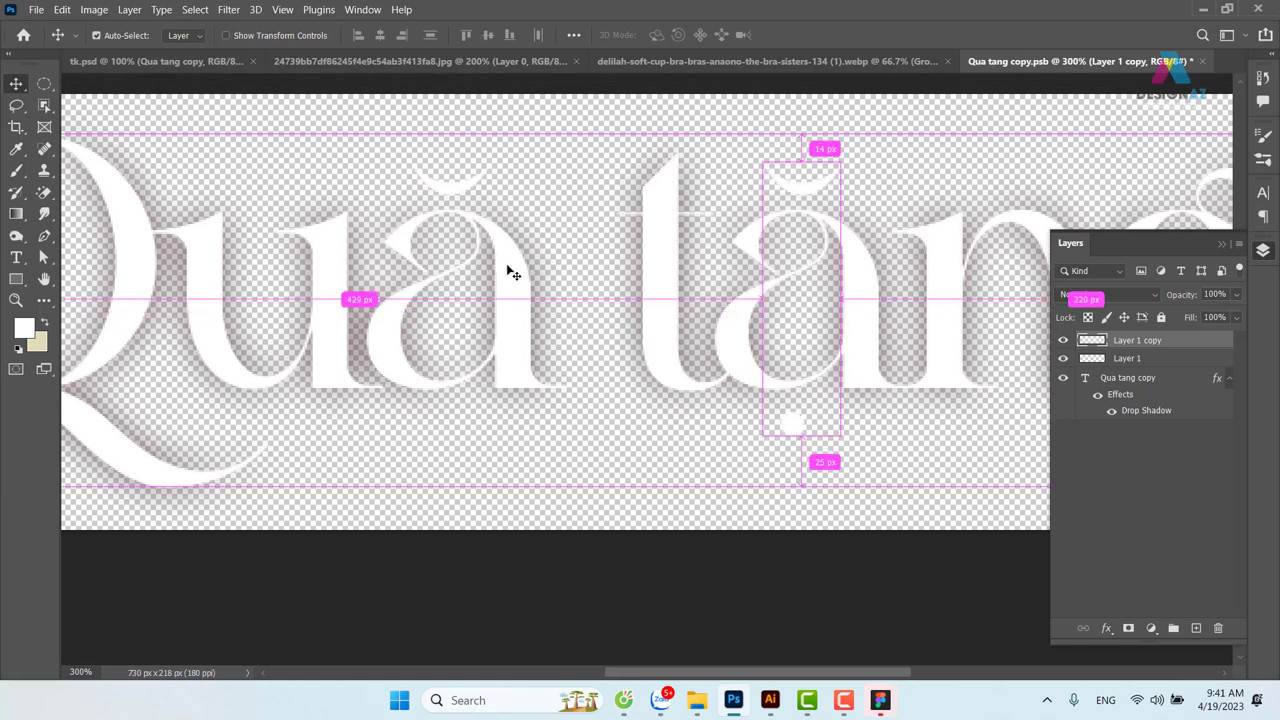
scroll(577, 283, up, 2)
scroll(600, 260, up, 2)
Draw a triangular accent with the Pen tool above the first a and fill it white
key(p)
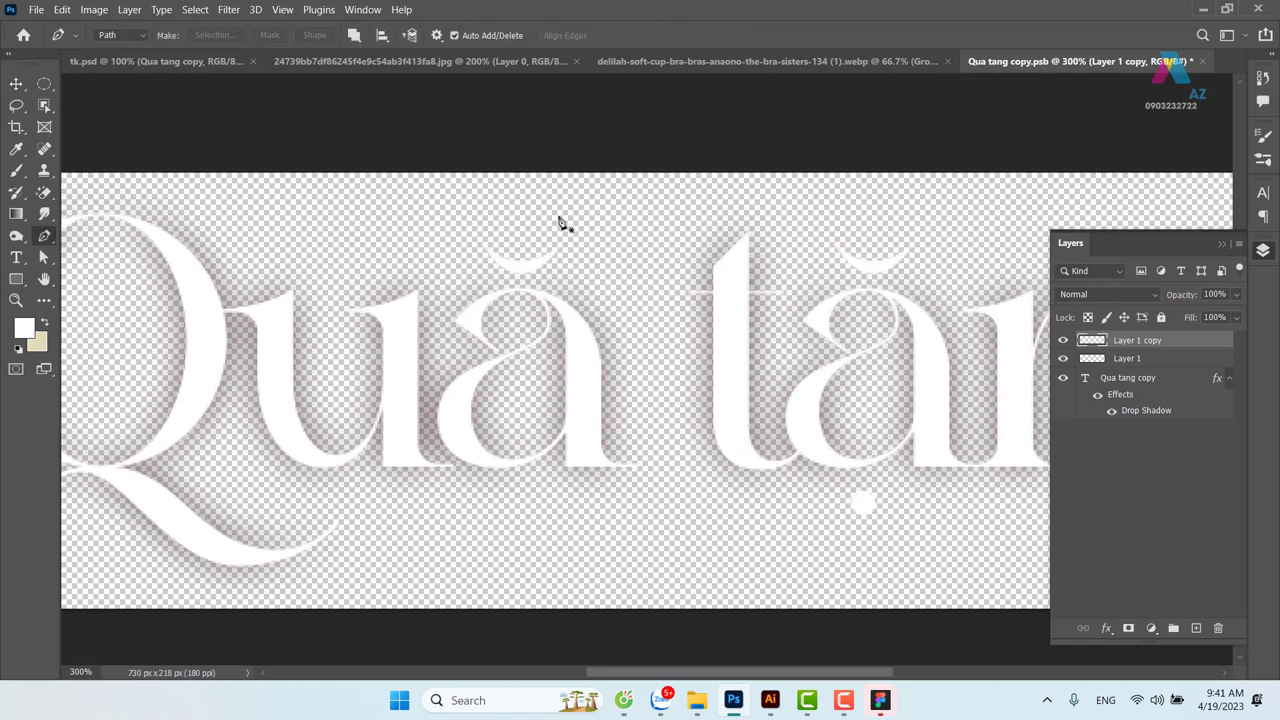
click(543, 210)
click(594, 248)
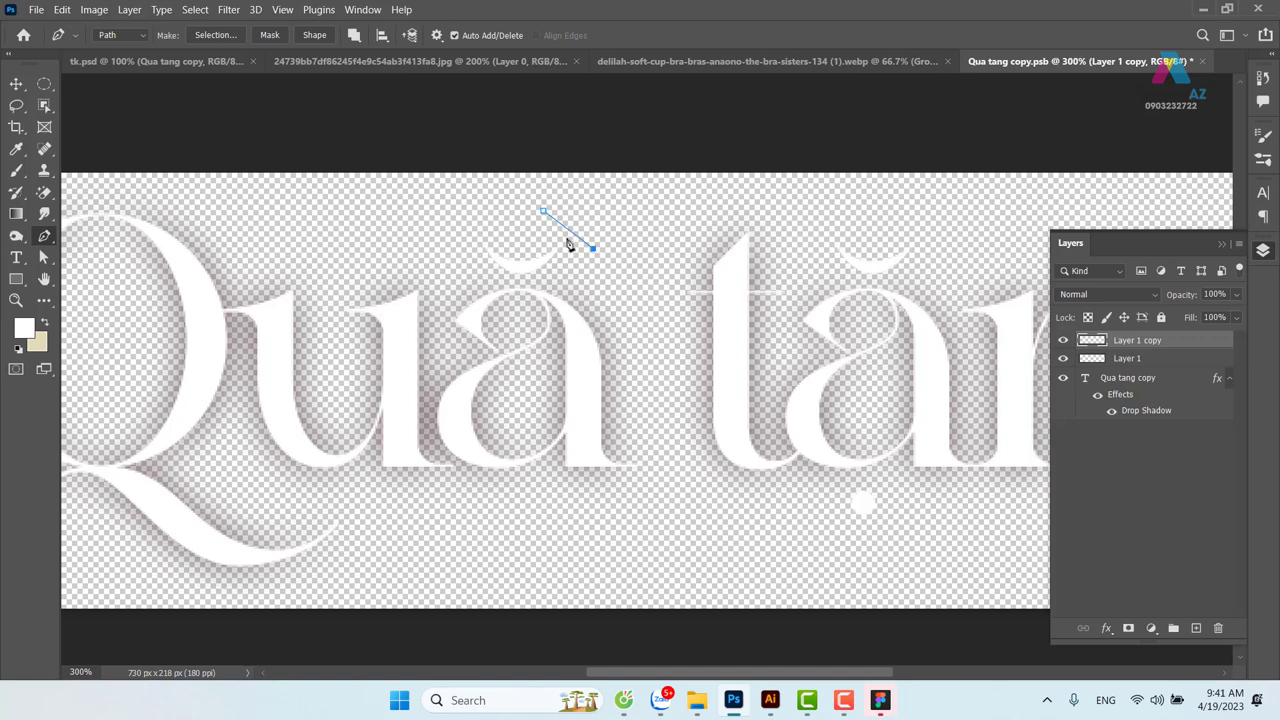
click(533, 228)
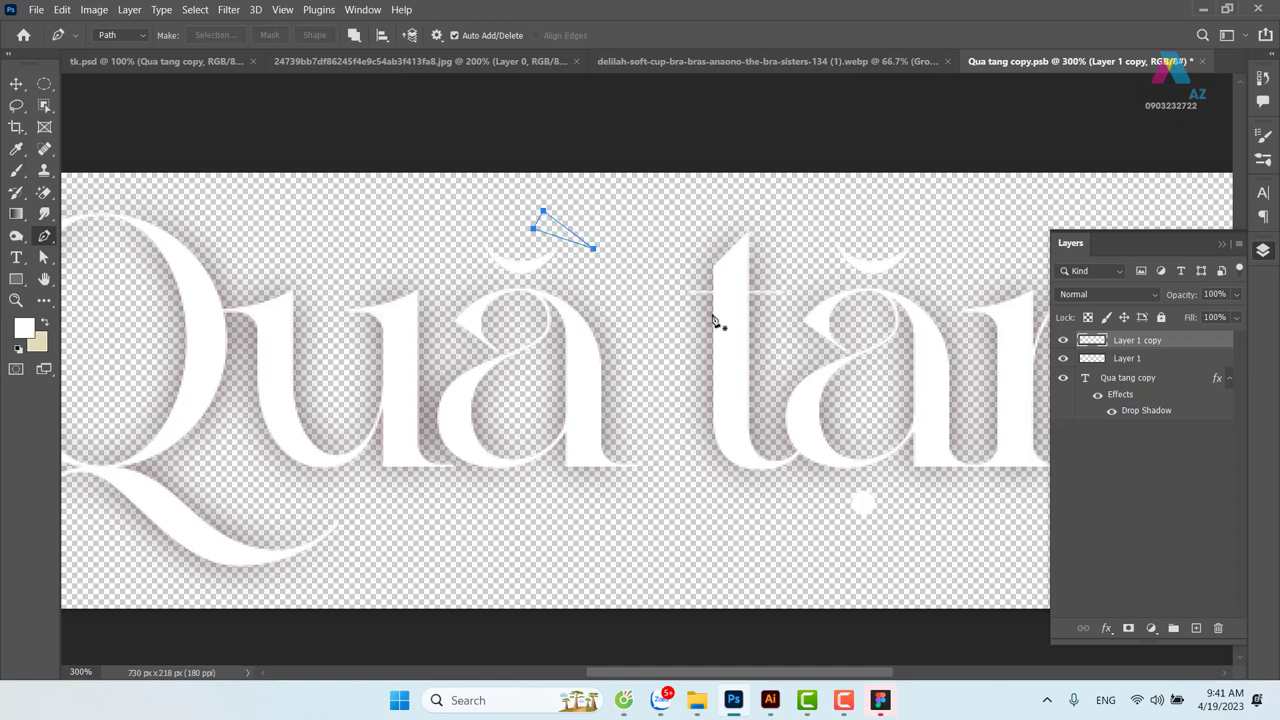
key(ctrl+Return)
key(v)
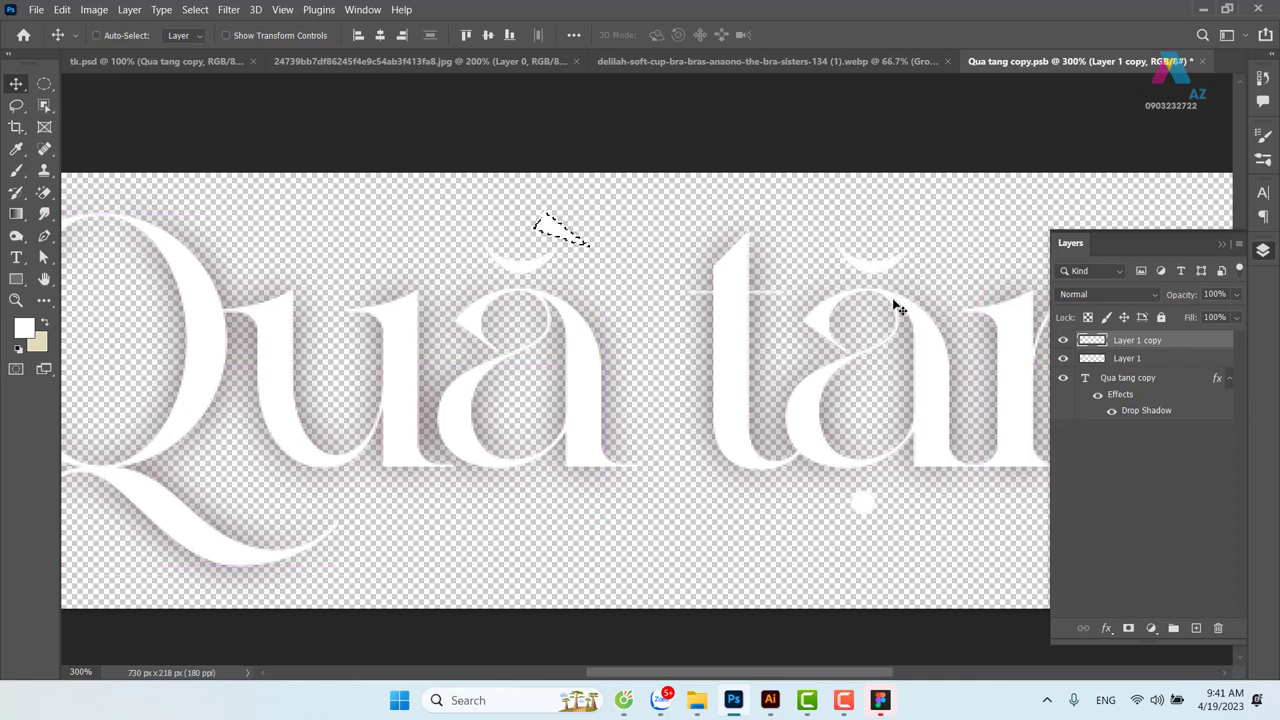
key(alt+BackSpace)
key(ctrl+d)
Select both accent layers, reposition them over the letters, and merge them into Layer 1 copy
shift+click(1150, 358)
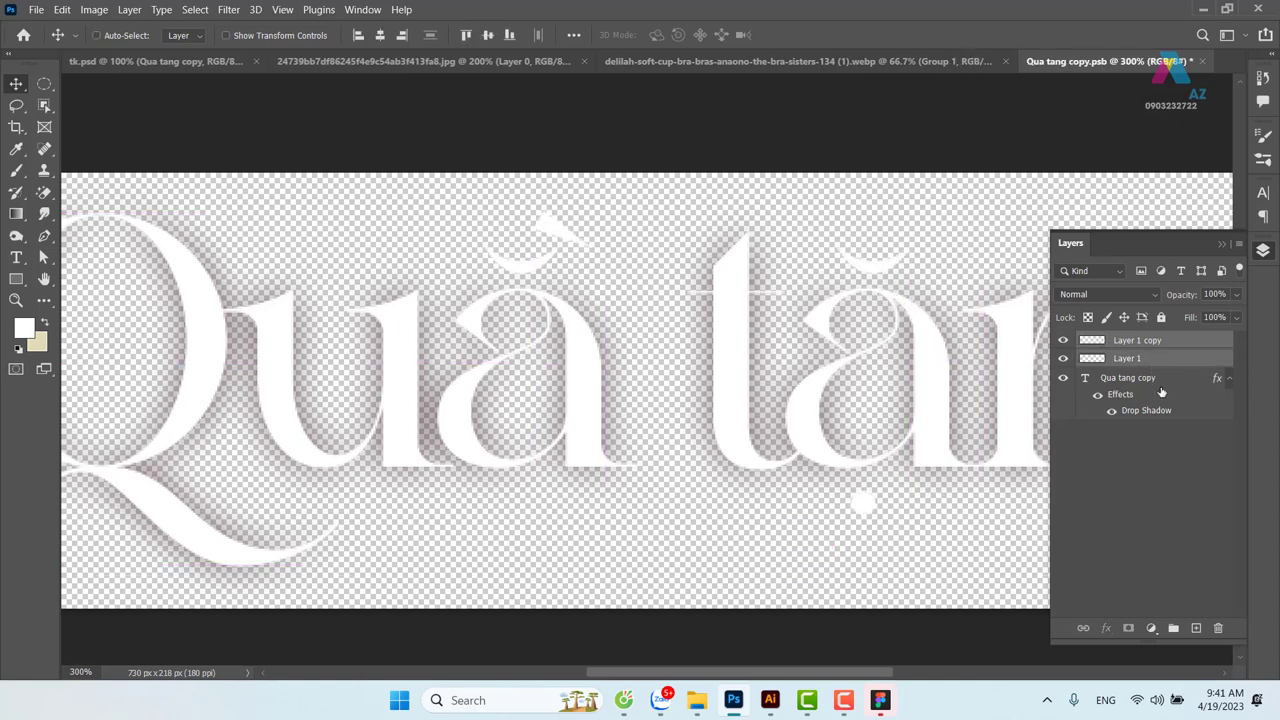
drag(746, 323, 634, 240)
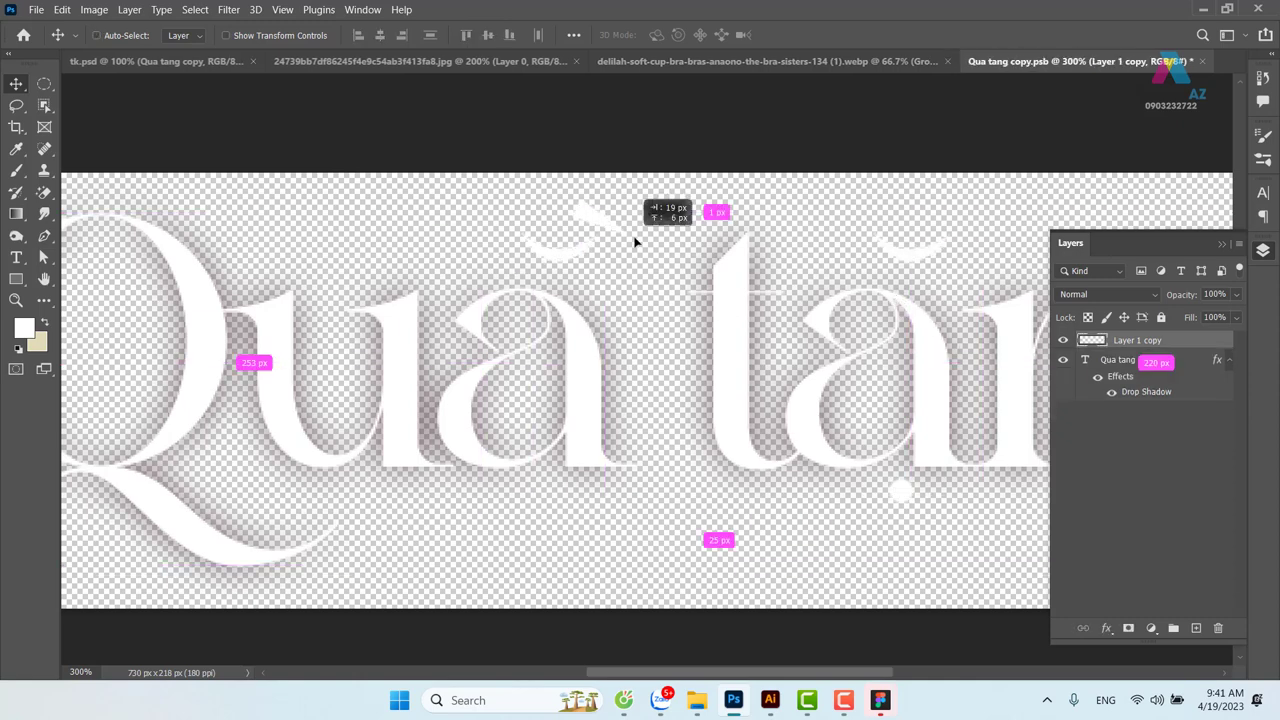
key(ctrl+e)
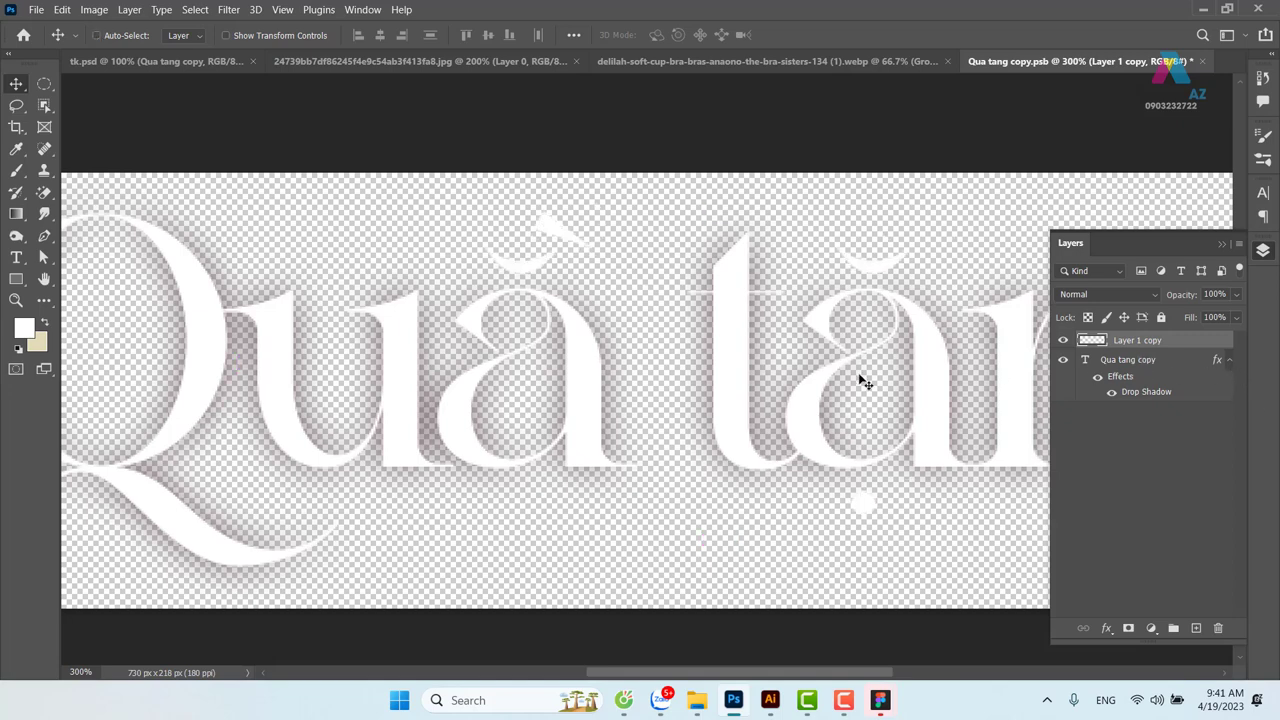
Copy the Qua tang copy layer style and paste it onto Layer 1 copy
click(1174, 364)
right_click(1174, 364)
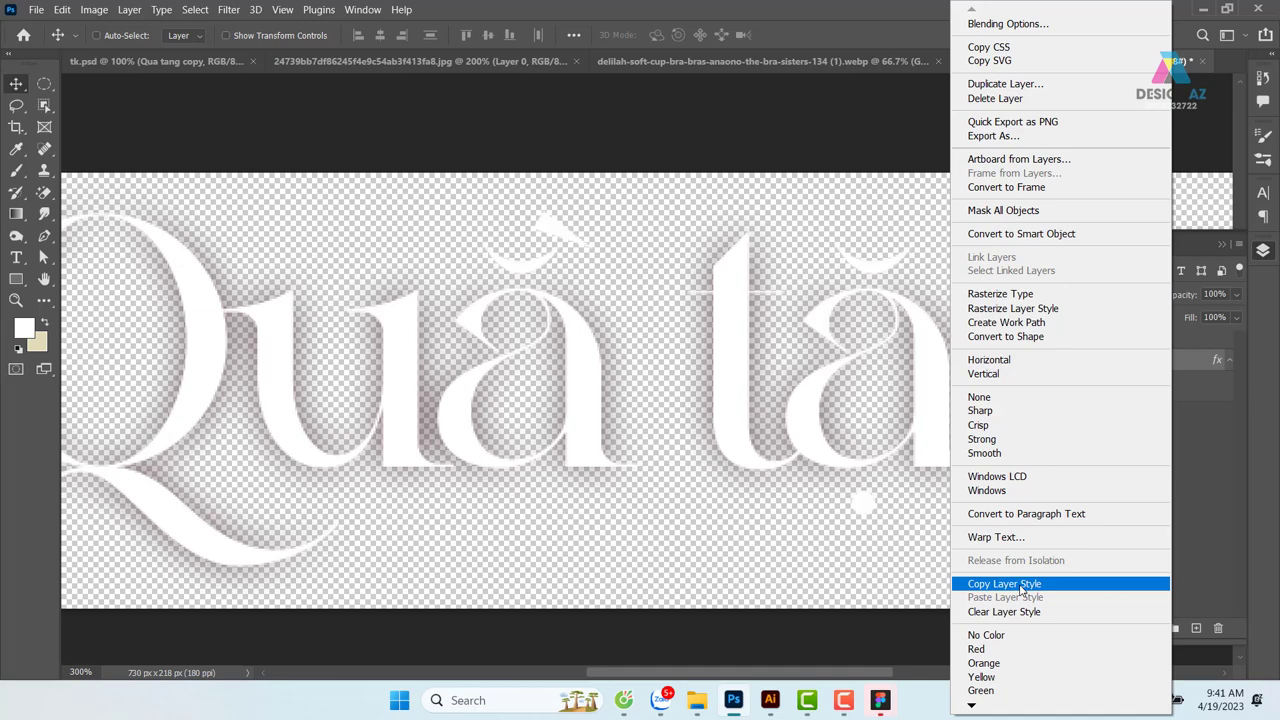
click(1022, 586)
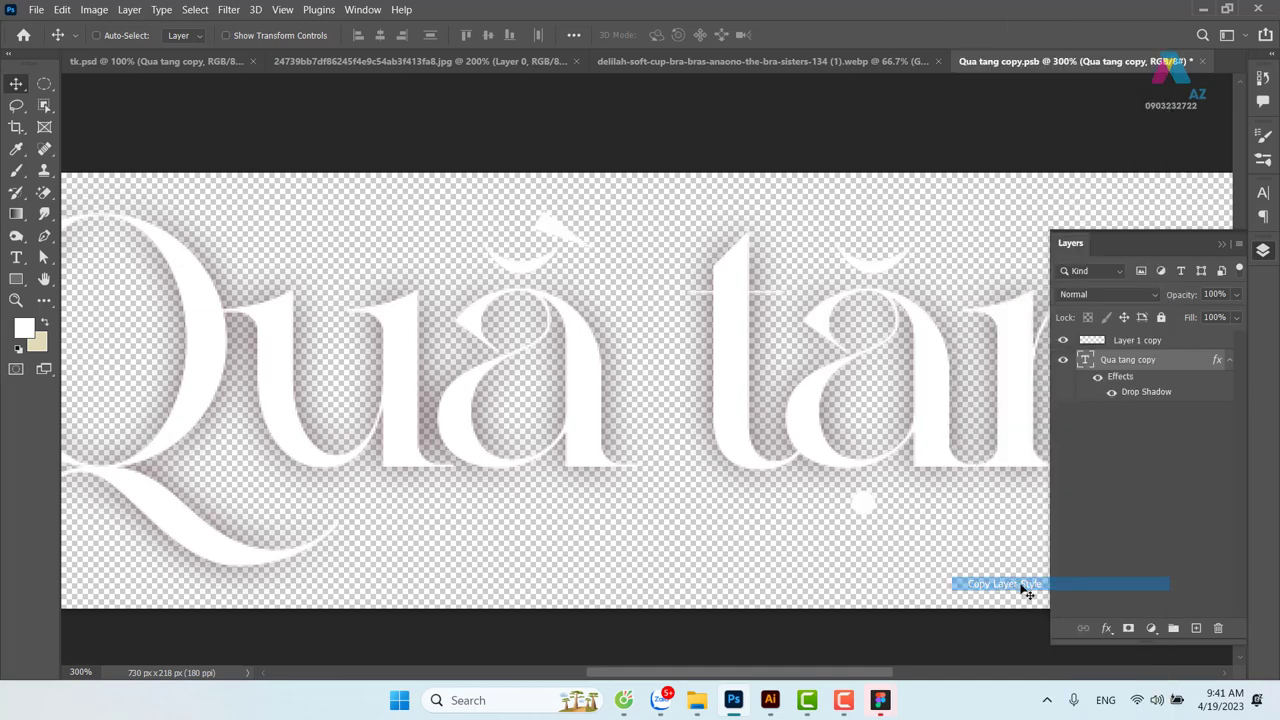
click(1188, 345)
right_click(1189, 346)
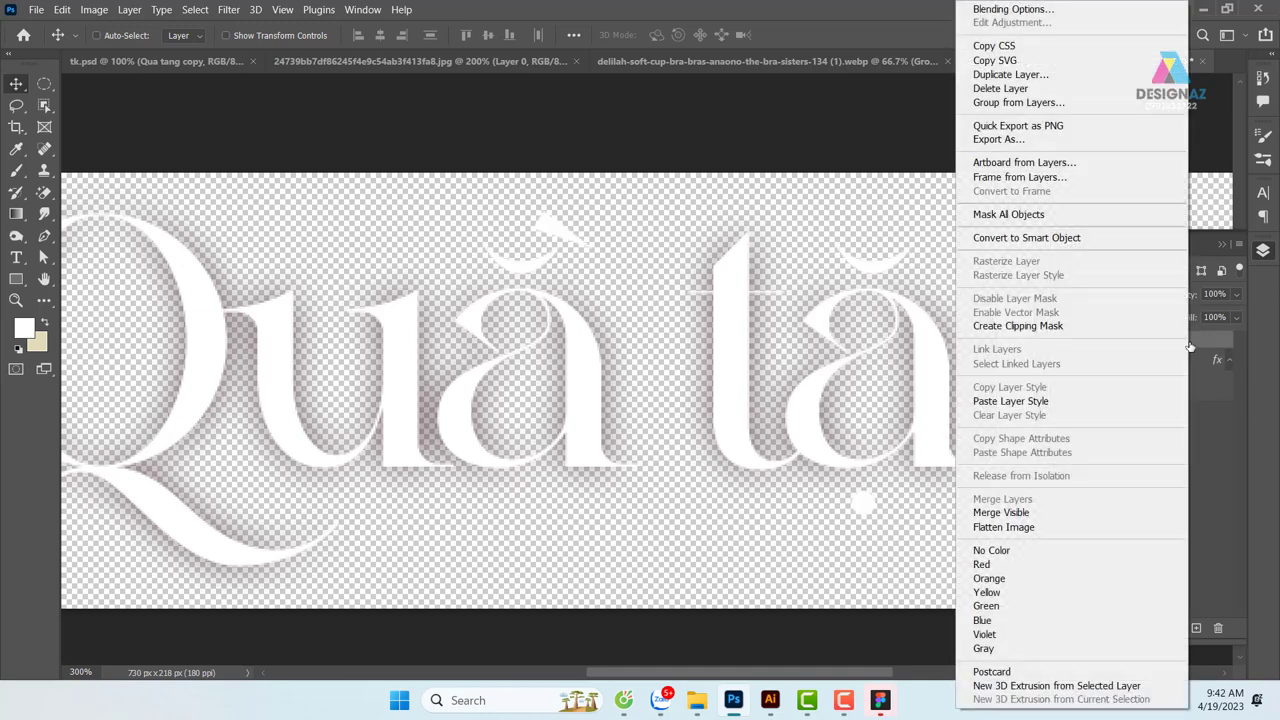
click(1059, 405)
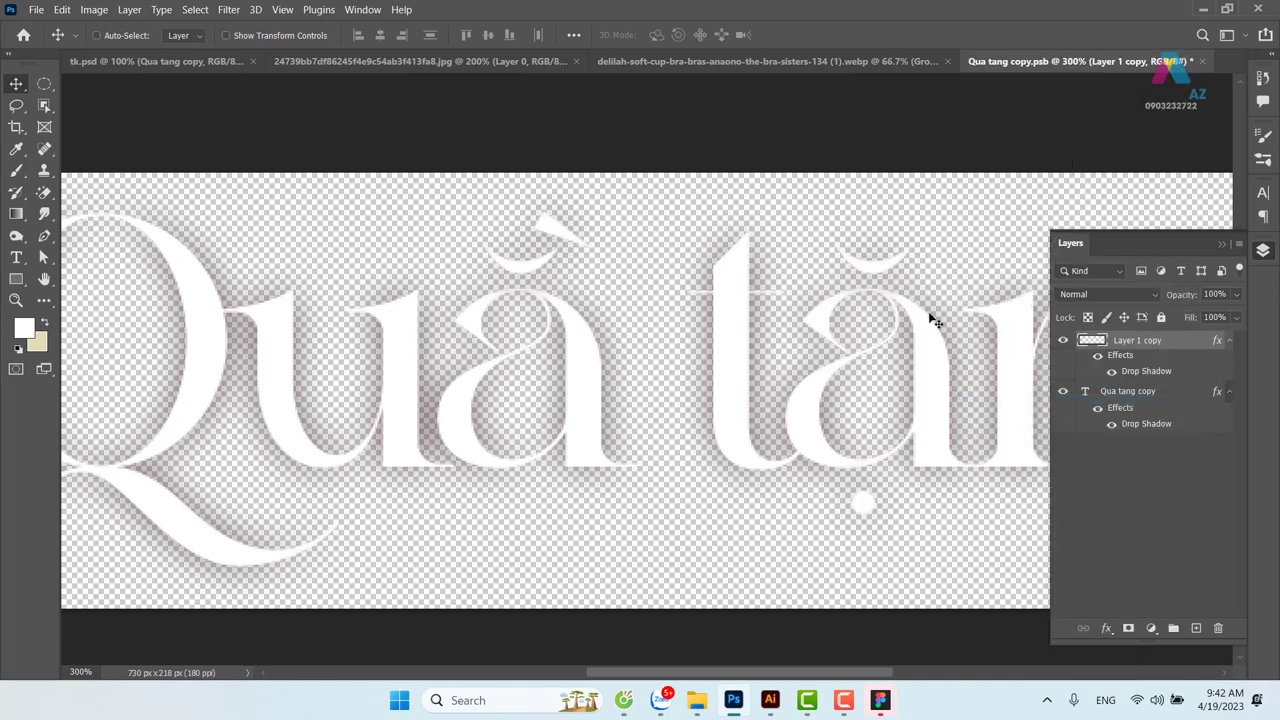
Save the accent smart object and return to the tk.psd poster
key(ctrl)
key(ctrl+s)
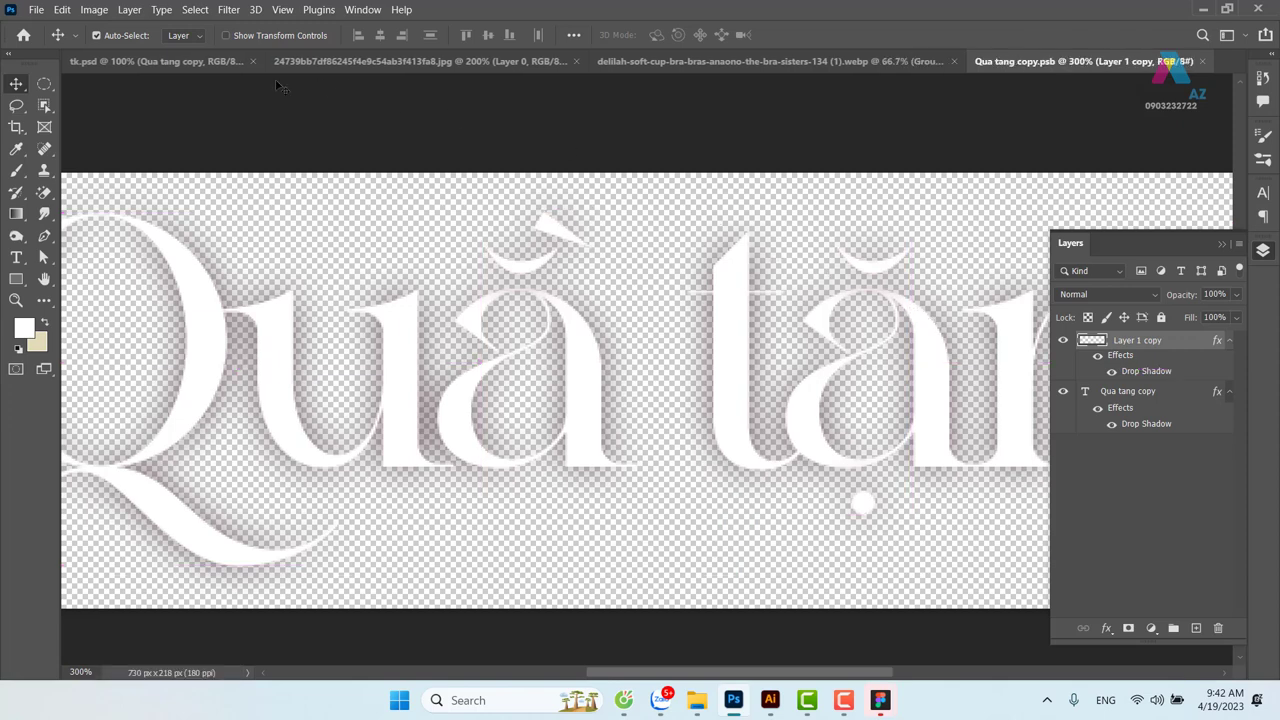
click(145, 61)
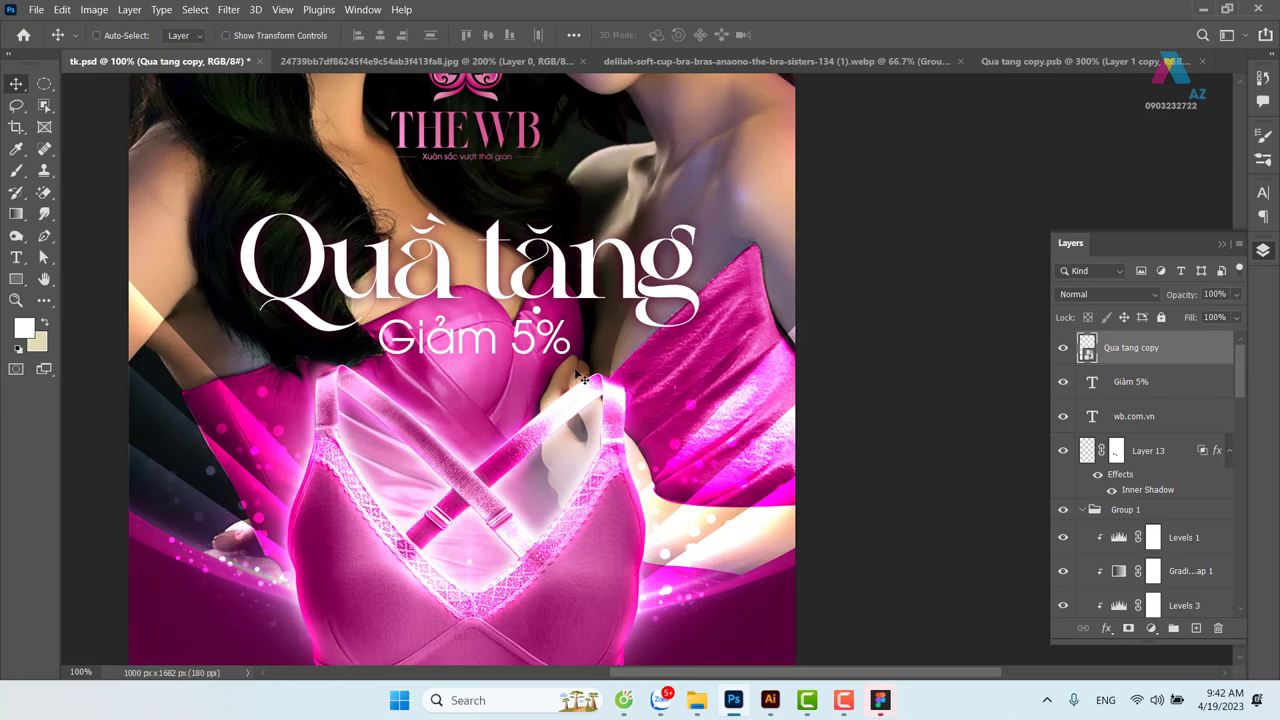
Paste the drop shadow onto the Giảm 5% text and move it up toward the headline
right_click(572, 344)
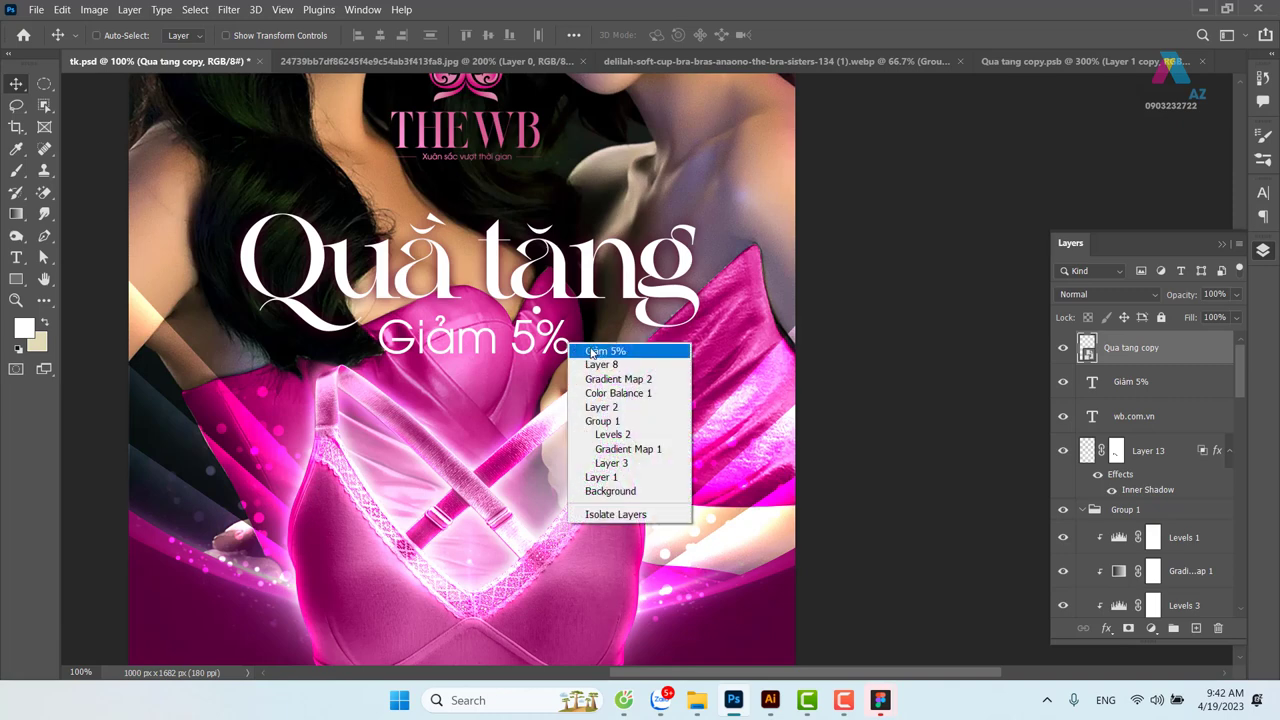
click(612, 351)
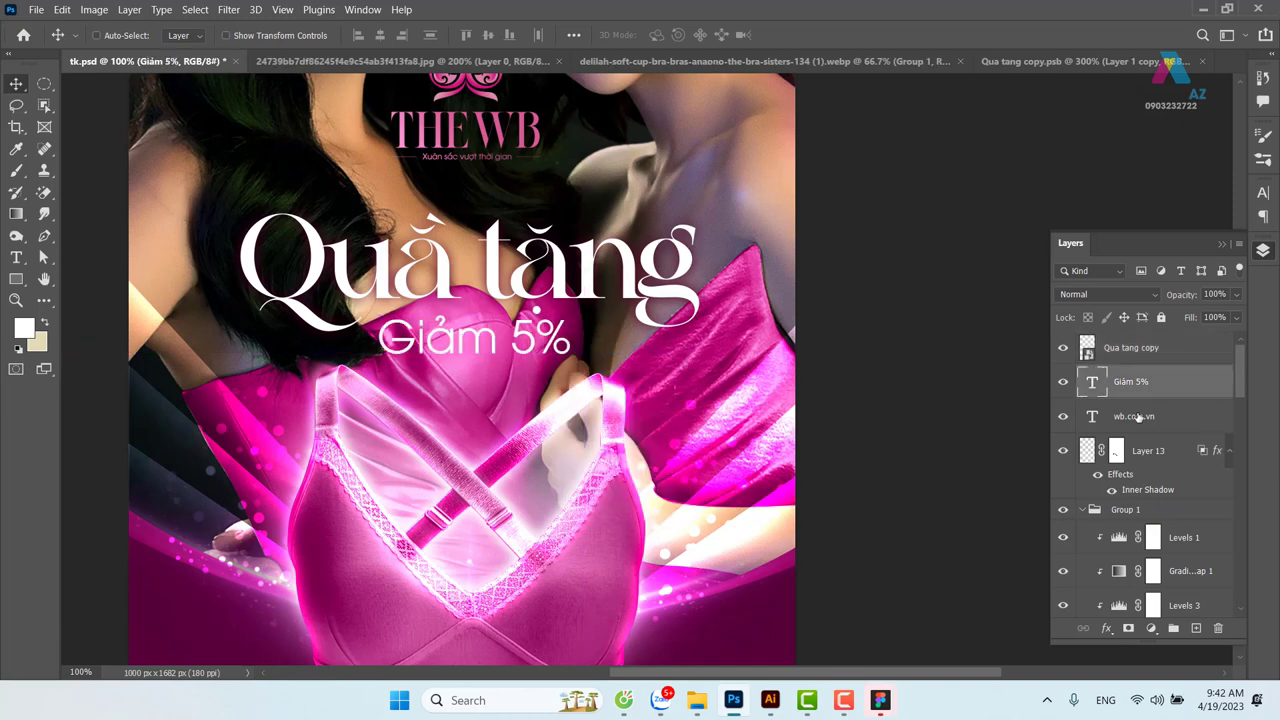
right_click(1187, 393)
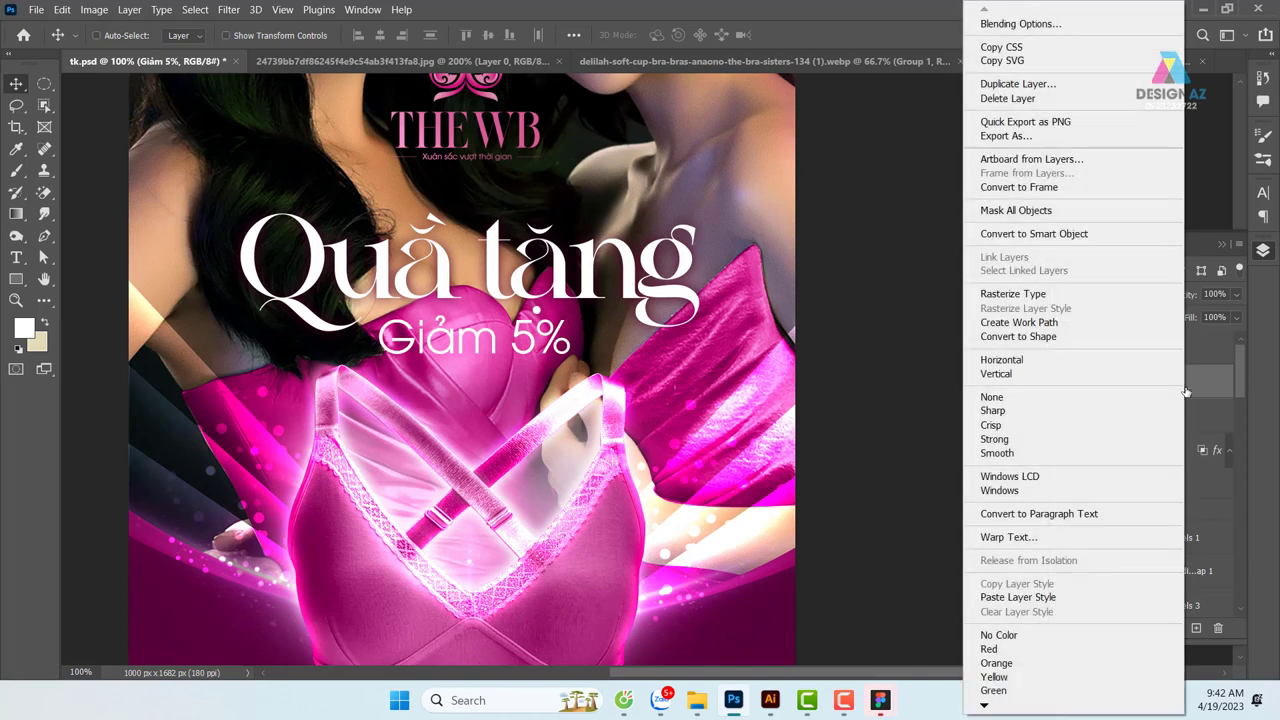
click(1076, 598)
drag(535, 345, 488, 350)
Lower the Qua tang copy headline about 35 px toward Giảm 5%
scroll(640, 370, down, 2)
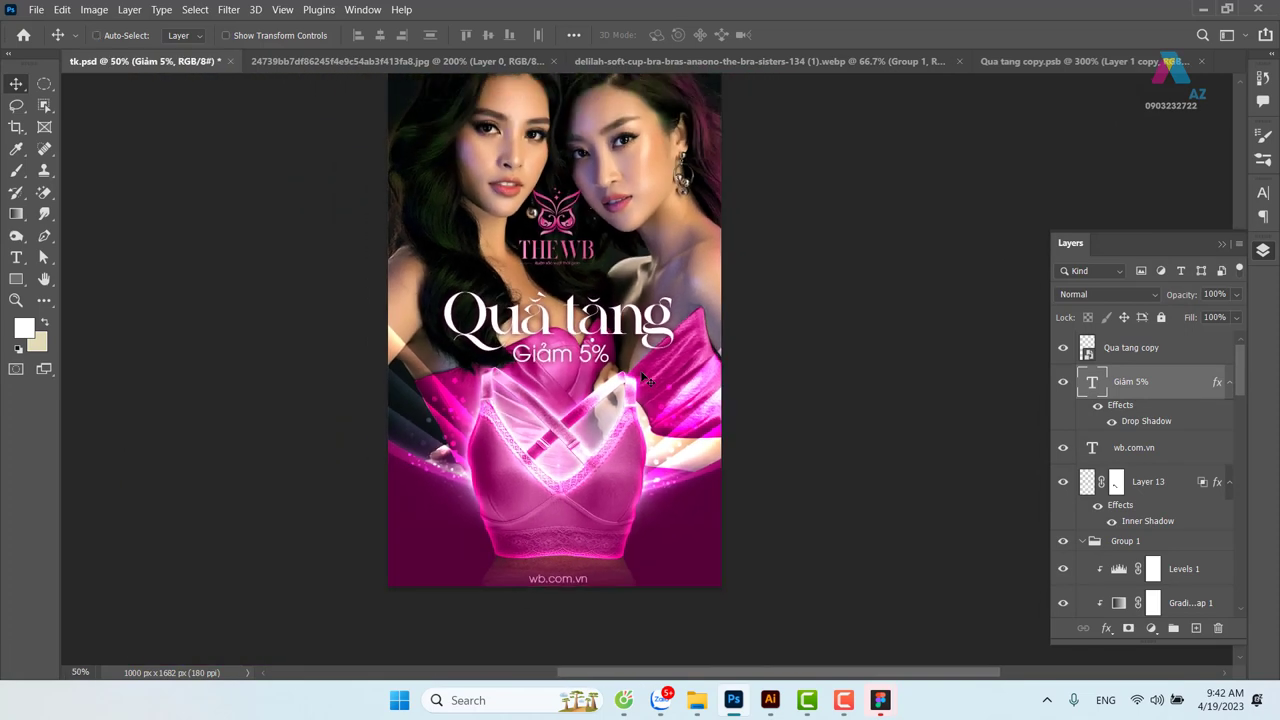
drag(665, 343, 653, 366)
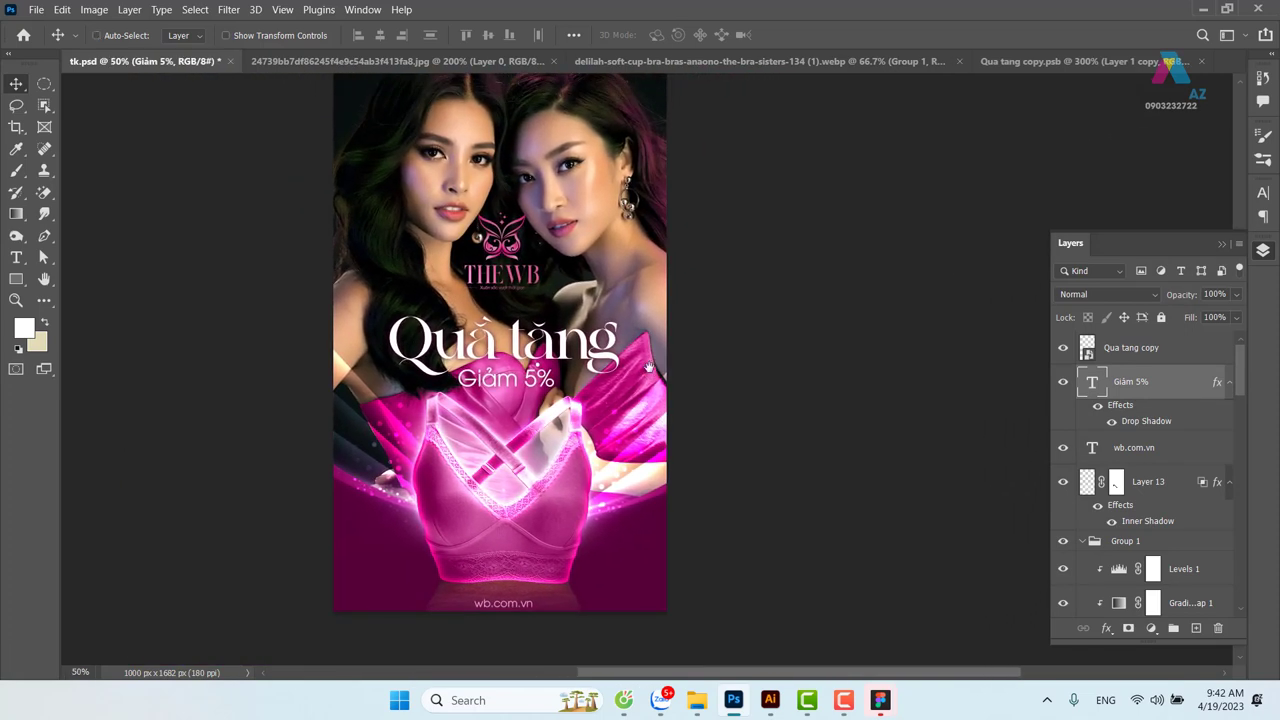
right_click(524, 388)
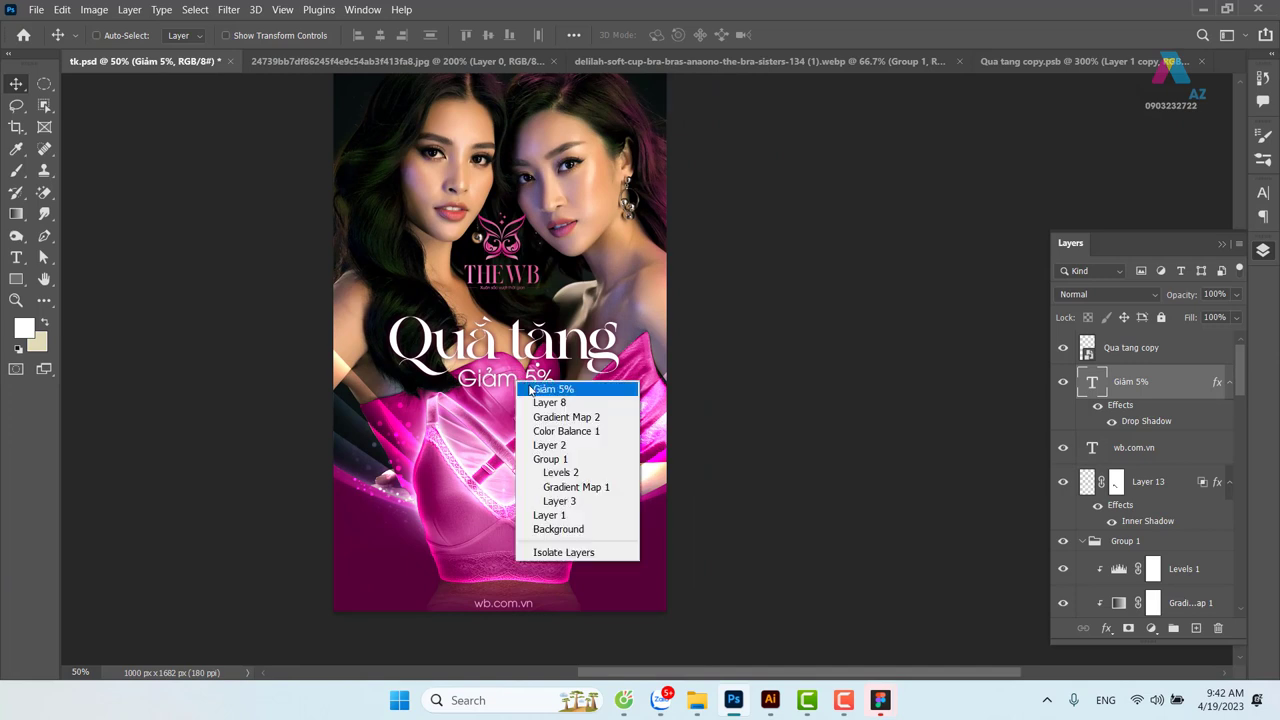
click(534, 391)
right_click(537, 358)
click(566, 363)
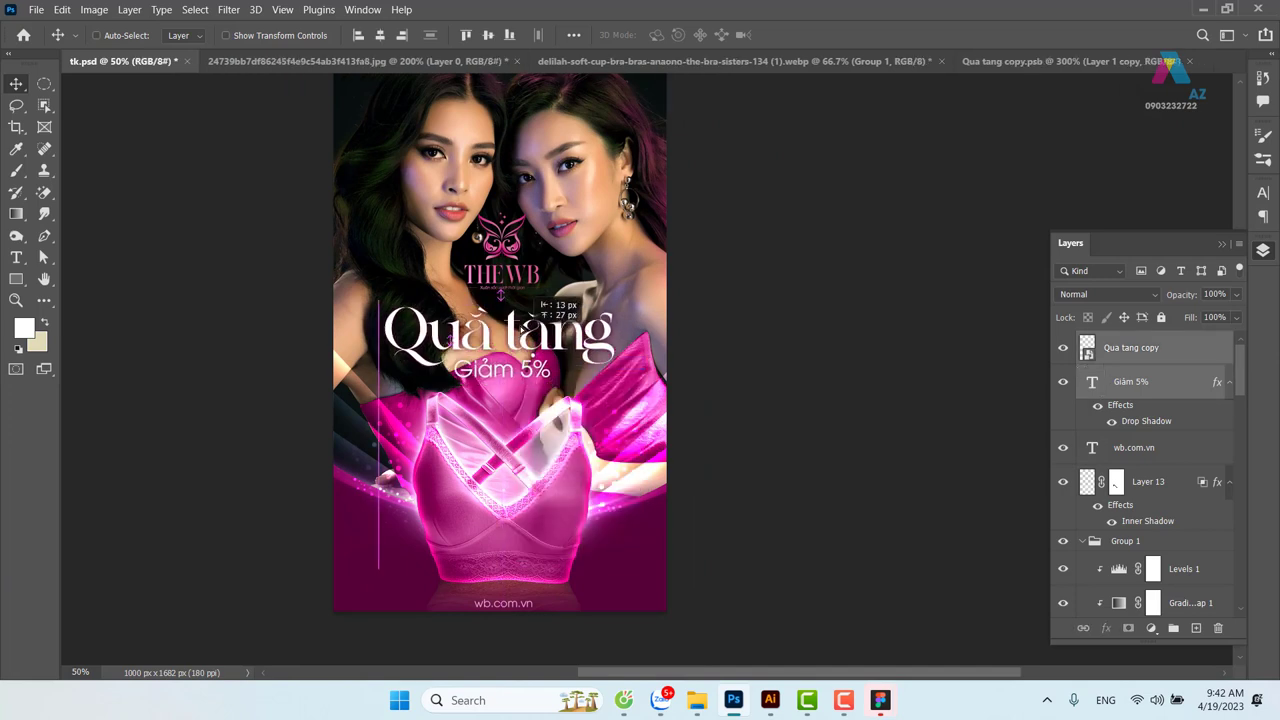
mouse_move(566, 365)
mouse_down()
mouse_move(532, 376)
mouse_move(553, 335)
mouse_up()
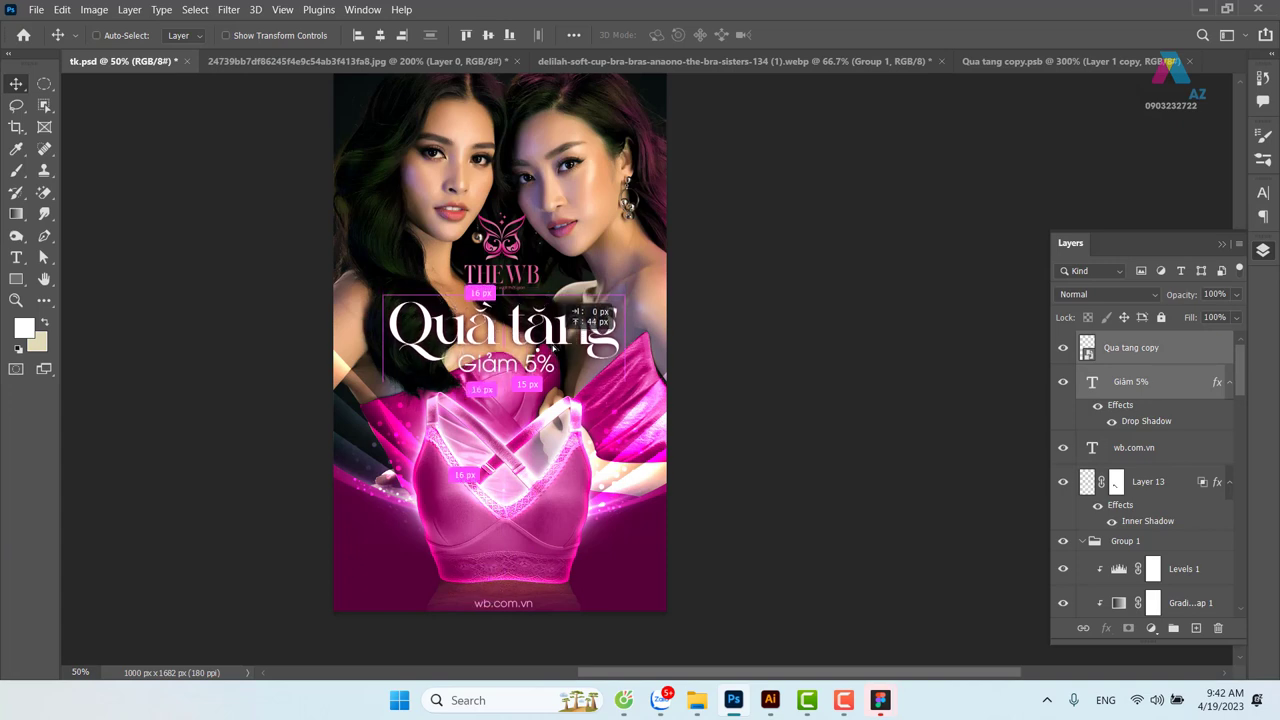
drag(553, 336, 556, 362)
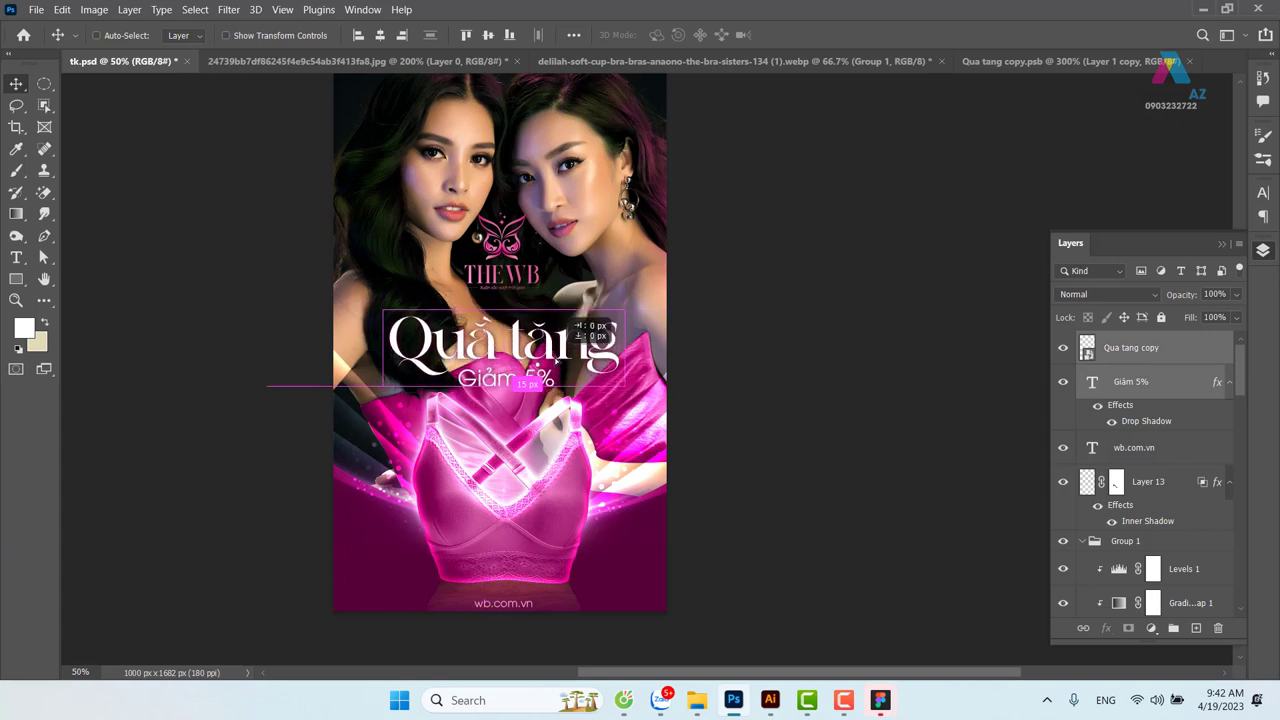
Review the whole poster at 66.67% zoom and save tk.psd
mouse_move(717, 383)
mouse_down()
mouse_move(707, 368)
mouse_move(720, 332)
mouse_up()
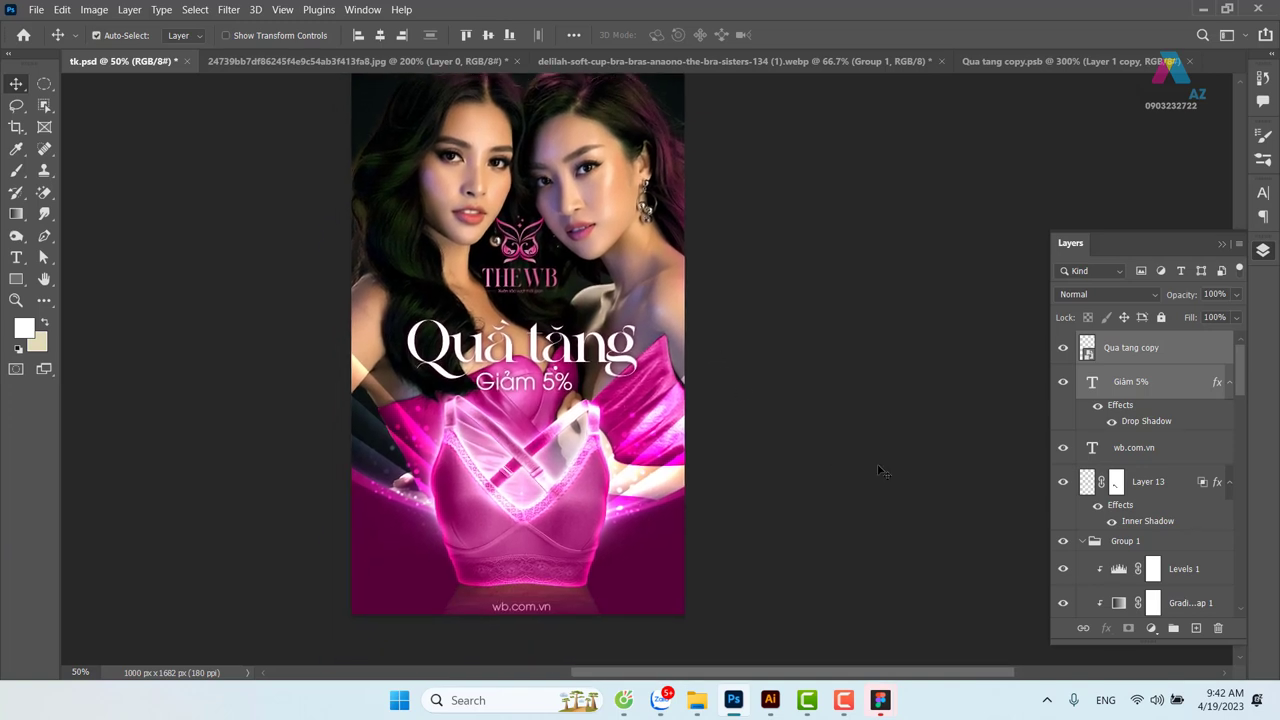
key(ctrl+minus)
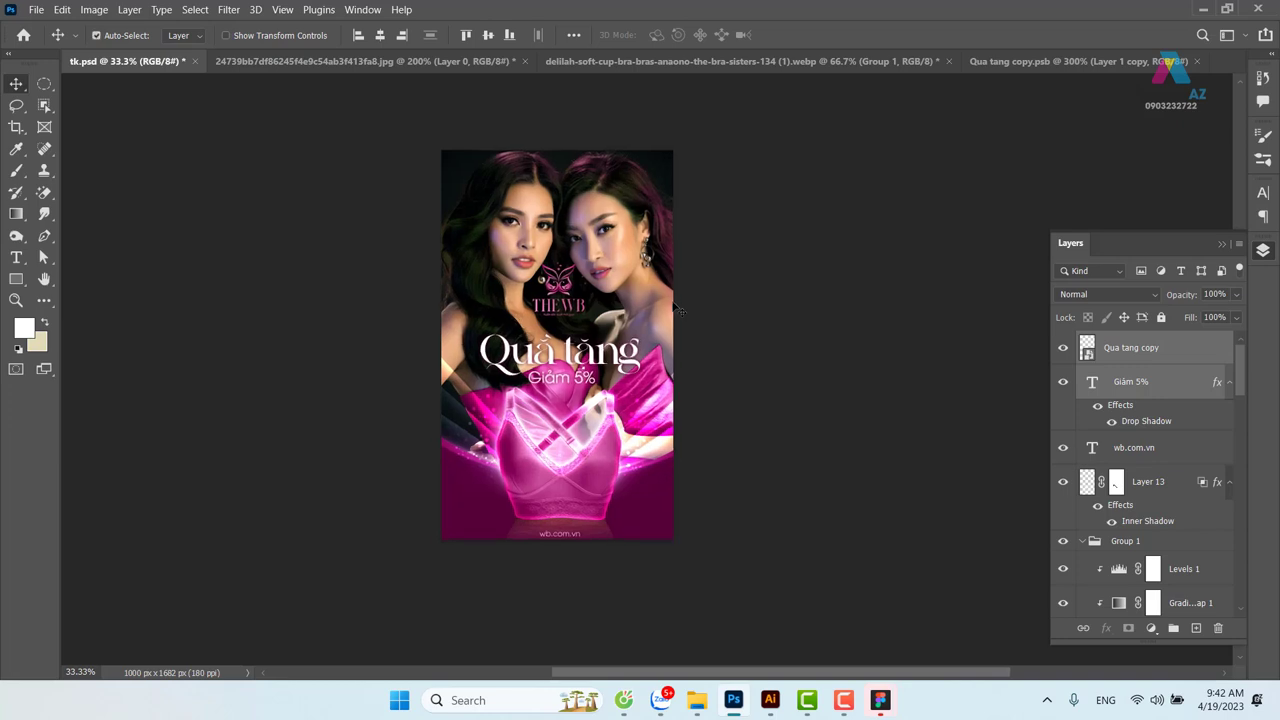
key(ctrl+plus)
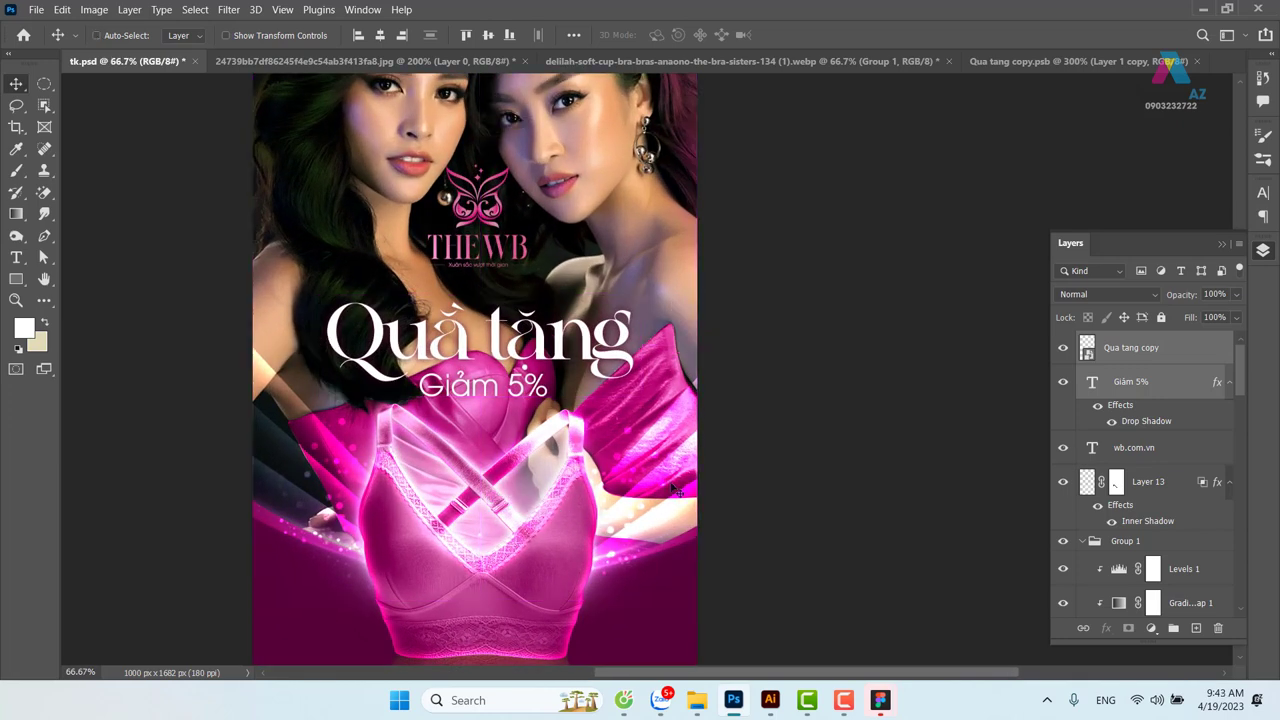
mouse_move(530, 455)
mouse_down()
mouse_move(568, 505)
mouse_move(583, 455)
mouse_up()
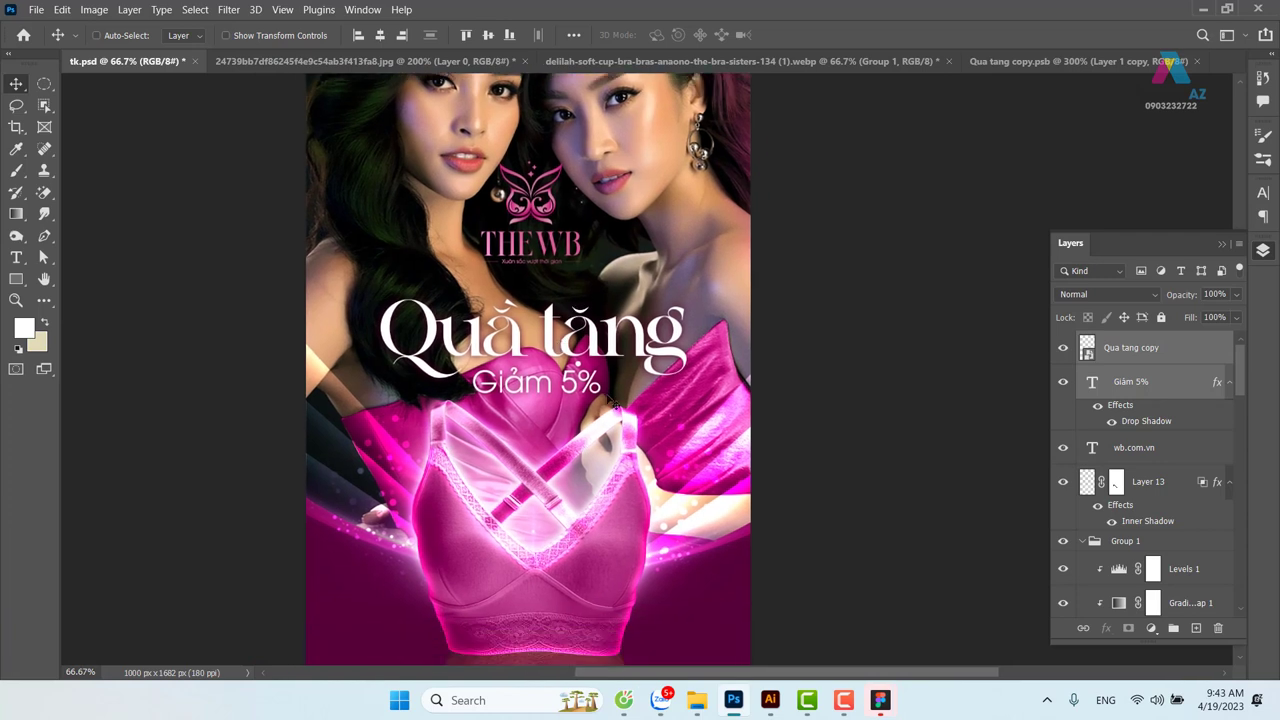
key(ctrl+s)
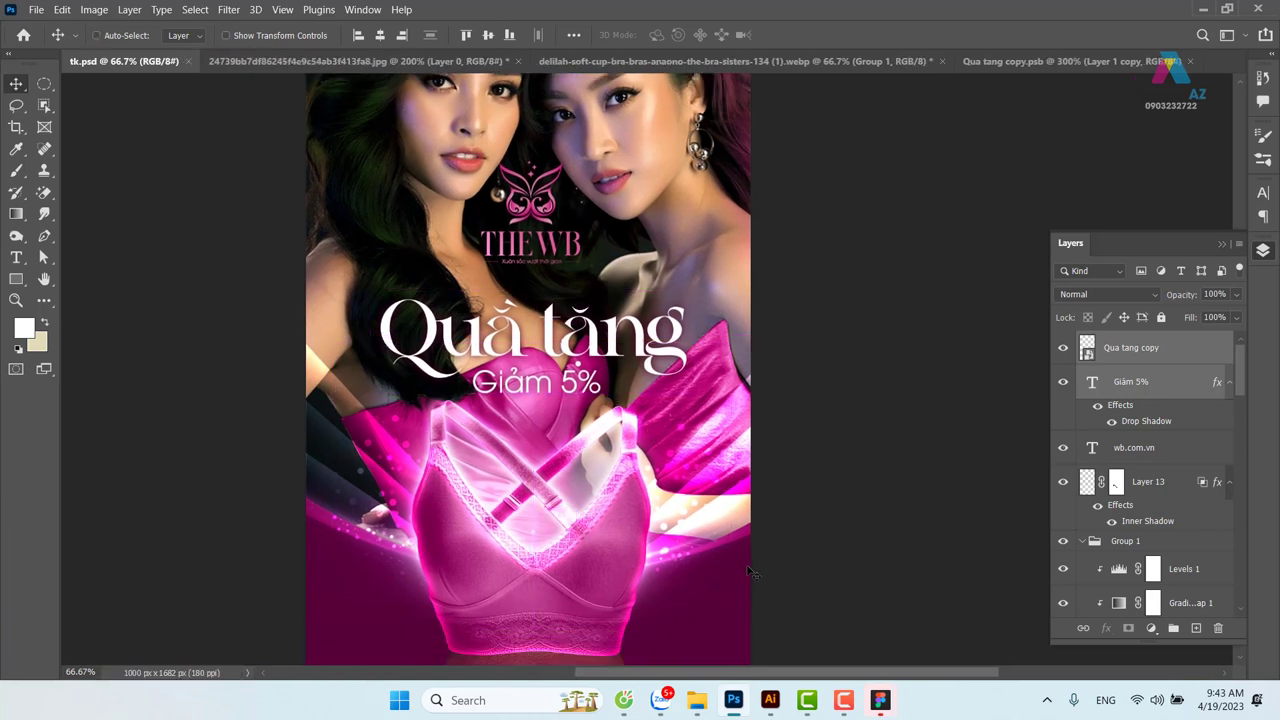
click(845, 698)
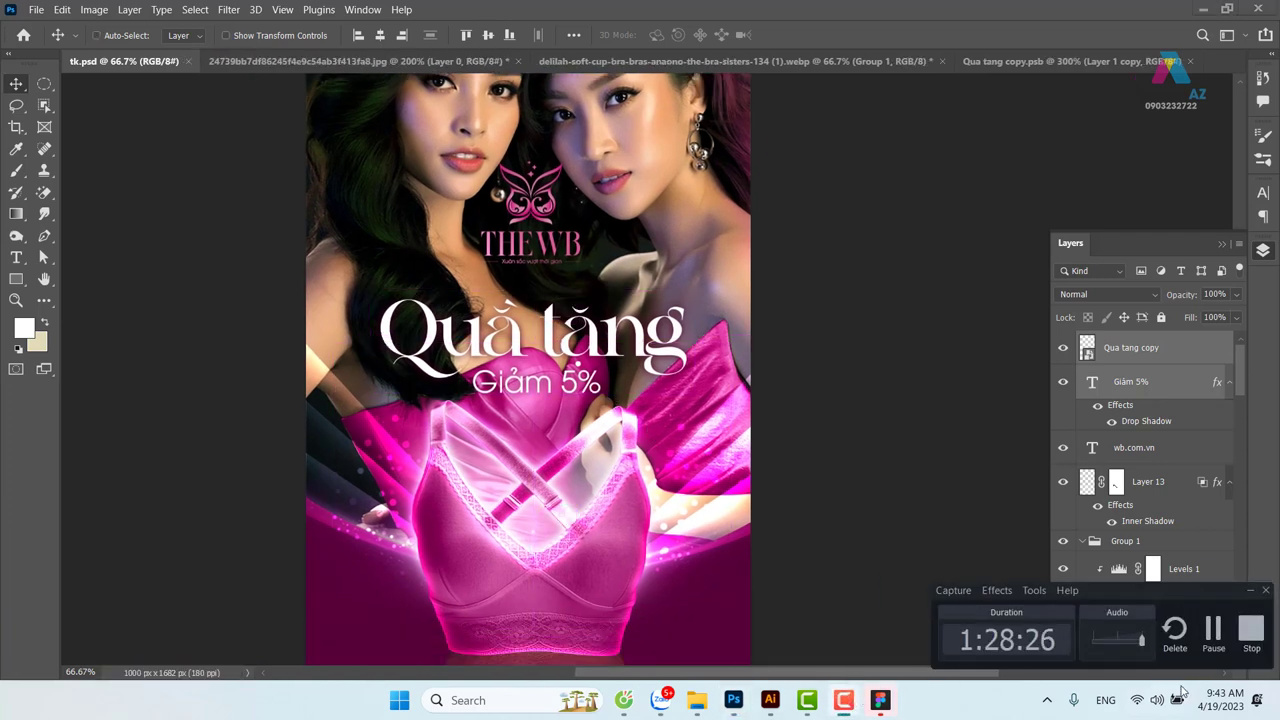